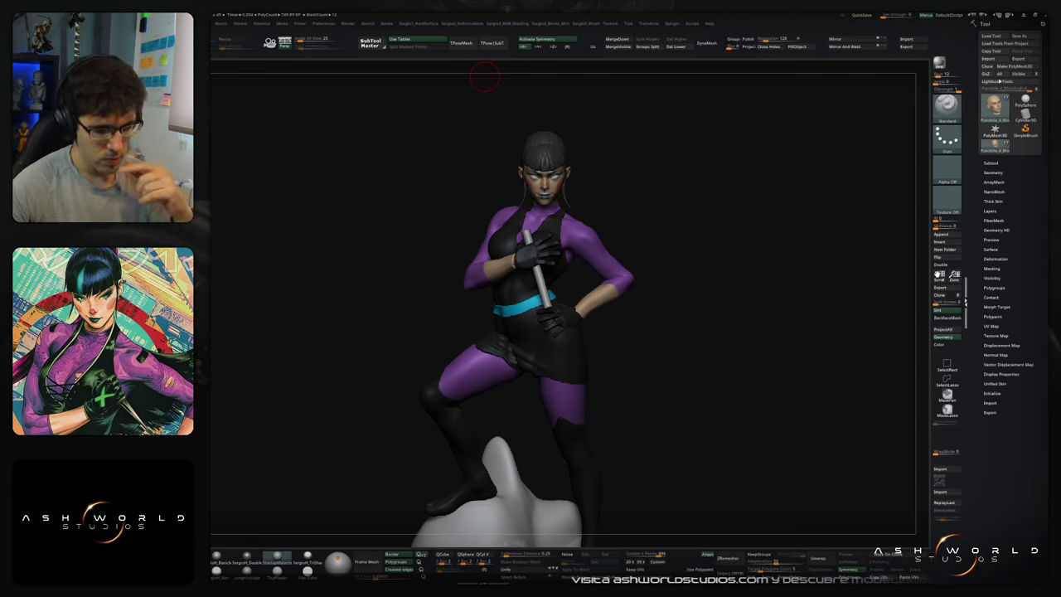
# Step: Select the figure's body subtool and display it on its own
pyautogui.moveTo(665, 259)
pyautogui.mouseDown()
pyautogui.moveTo(667, 239)
pyautogui.moveTo(678, 245)
pyautogui.mouseUp()
pyautogui.hotkey('alt', 's')
pyautogui.hotkey('alt', 's')
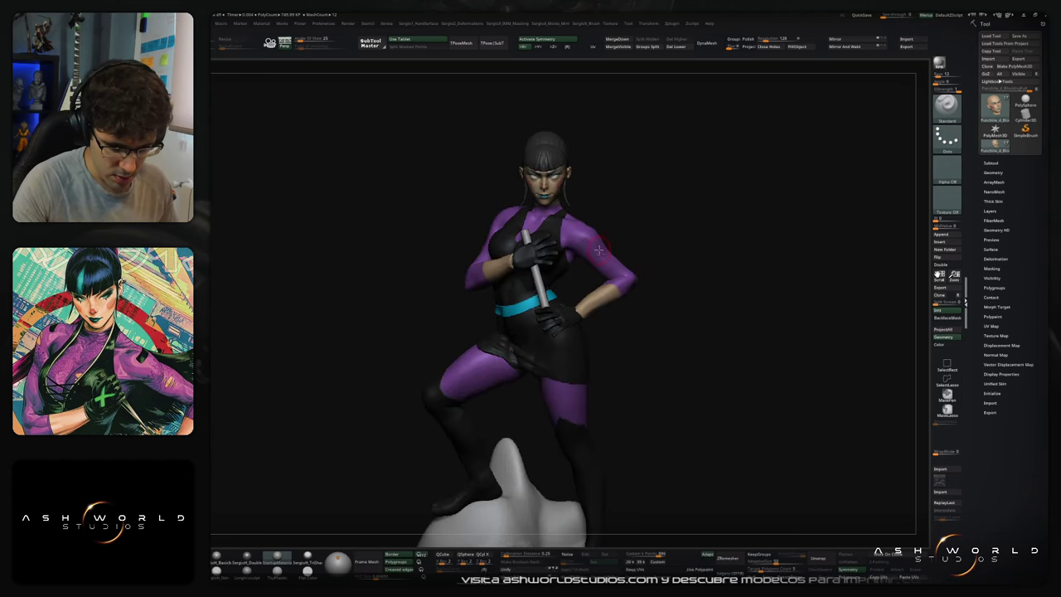
pyautogui.keyDown('alt'); pyautogui.click(600, 254); pyautogui.keyUp('alt')
pyautogui.hotkey('alt', 's')
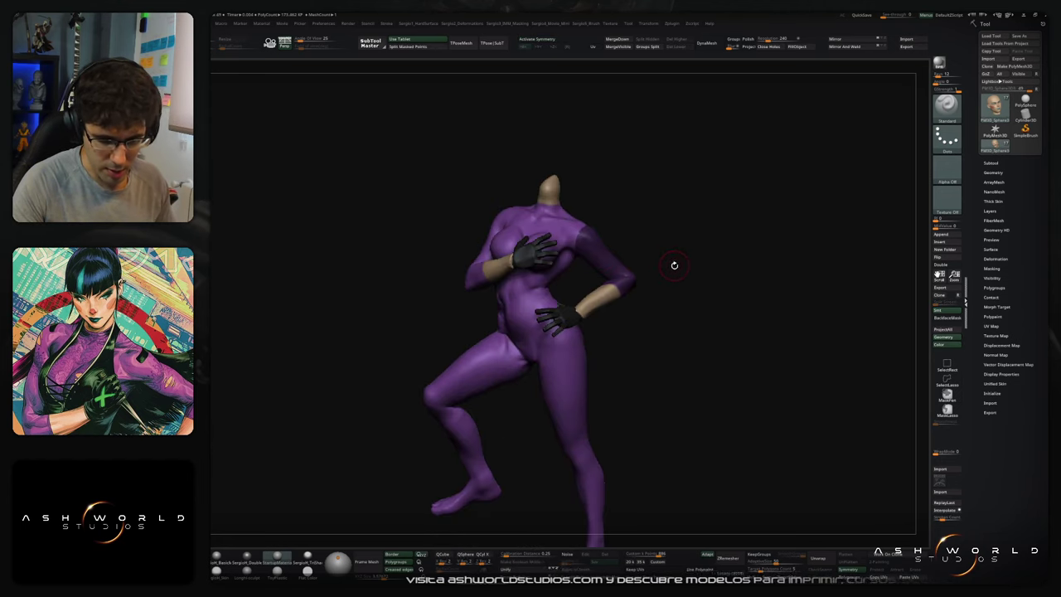
# Step: Try to adjust the bare forearm of the arm on the hip with the Move brush, and undo it
pyautogui.moveTo(675, 263); pyautogui.dragTo(656, 306)
pyautogui.moveTo(657, 307); pyautogui.dragTo(557, 320, button='right')
pyautogui.moveTo(561, 311); pyautogui.dragTo(556, 316)
pyautogui.hotkey('ctrl', 'z')
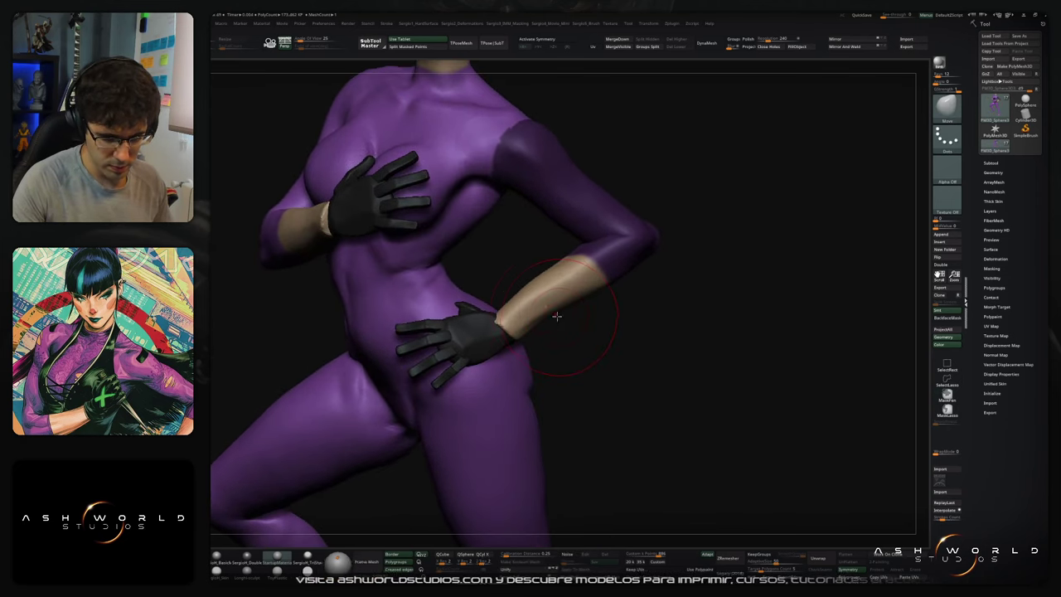
pyautogui.hotkey('alt', 's')
pyautogui.hotkey('alt', 's')
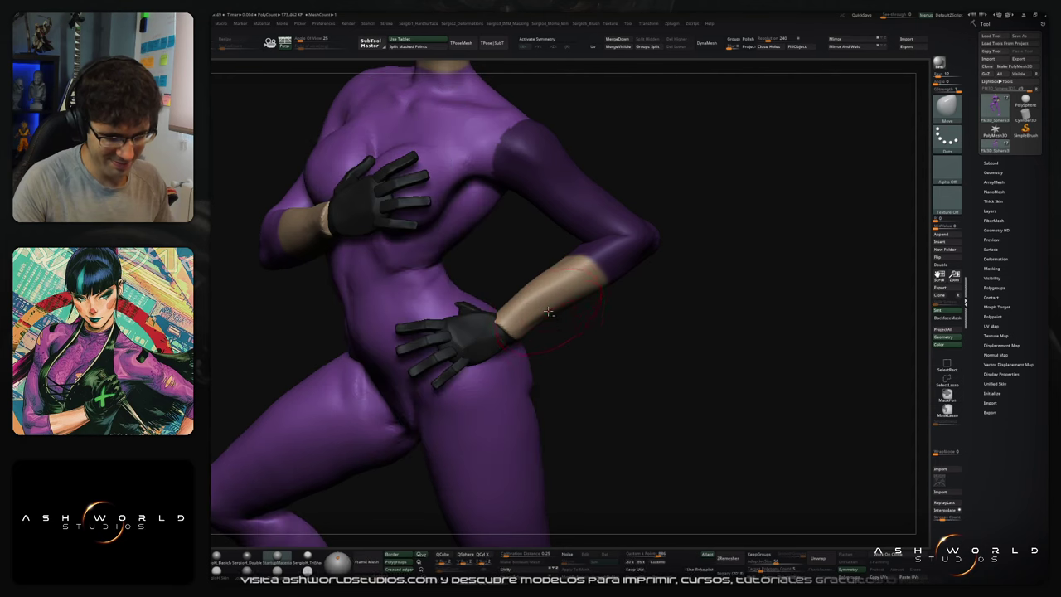
# Step: Show all subtools again and display the body's polygroups with the polyframe around the hand at the staff
pyautogui.keyDown('alt'); pyautogui.moveTo(549, 315); pyautogui.dragTo(638, 384, button='right'); pyautogui.keyUp('alt')
pyautogui.hotkey('alt', 's')
pyautogui.moveTo(603, 336); pyautogui.dragTo(619, 334, button='right')
pyautogui.keyDown('alt'); pyautogui.click(520, 267); pyautogui.keyUp('alt')
pyautogui.moveTo(519, 267); pyautogui.dragTo(604, 266, button='right')
pyautogui.hotkey('shift', 'f')
pyautogui.hotkey('shift', 'f')
pyautogui.hotkey('shift', 'f')
pyautogui.keyDown('ctrl'); pyautogui.keyDown('shift'); pyautogui.click(522, 315); pyautogui.keyUp('shift'); pyautogui.keyUp('ctrl')
pyautogui.keyDown('ctrl'); pyautogui.keyDown('shift'); pyautogui.click(584, 319); pyautogui.keyUp('shift'); pyautogui.keyUp('ctrl')
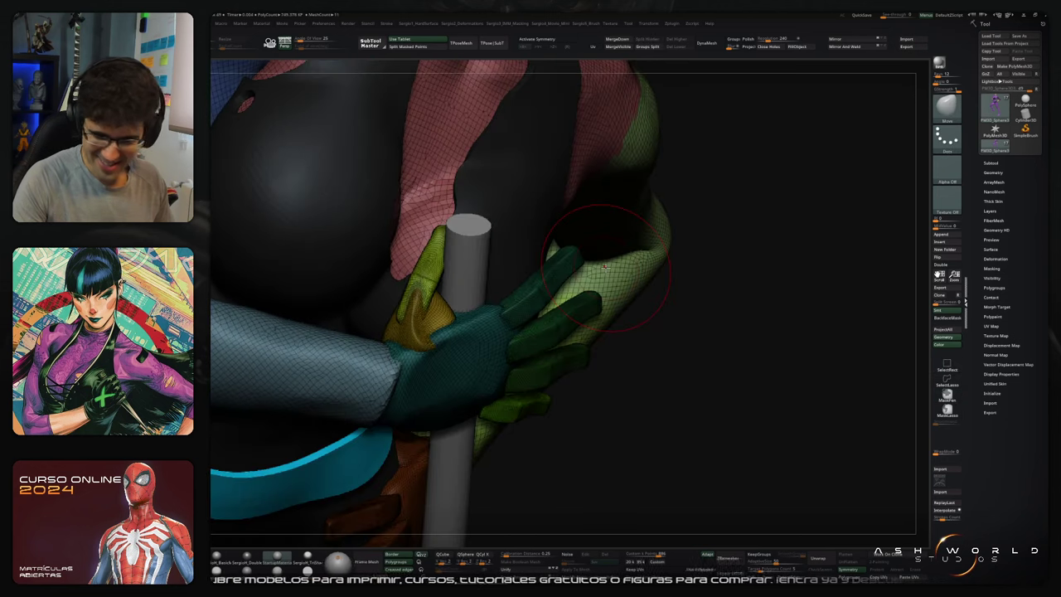
# Step: Open the Subtool list and turn off the polypaint colour for all subtools
pyautogui.click(991, 164)
pyautogui.moveTo(974, 176); pyautogui.dragTo(974, 258)
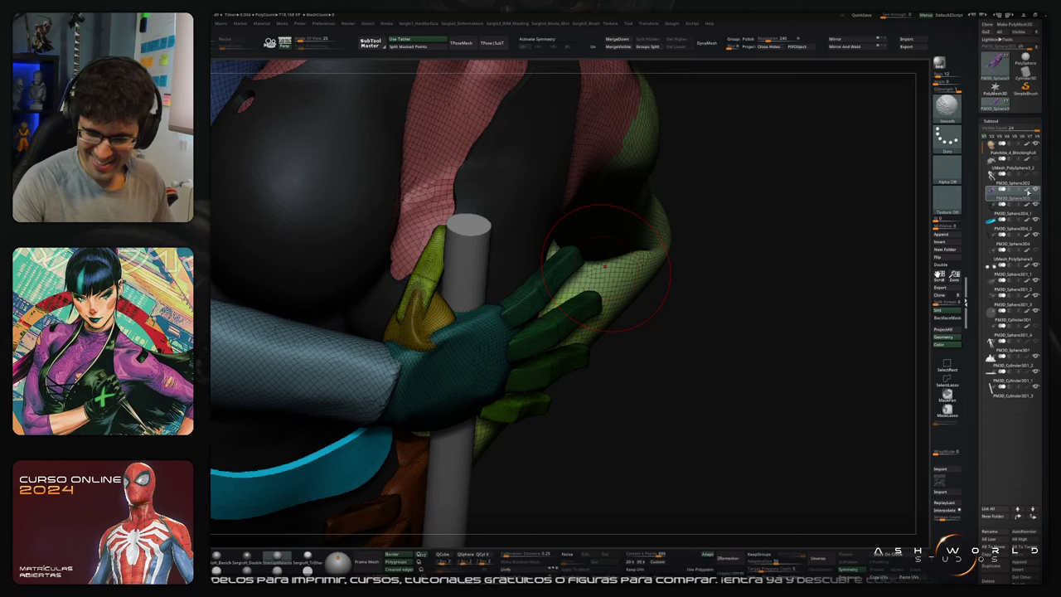
pyautogui.keyDown('shift'); pyautogui.click(1027, 192); pyautogui.keyUp('shift')
pyautogui.moveTo(751, 265); pyautogui.dragTo(672, 264, button='right')
# Step: Mask everything except the chest hand's index finger, place the gizmo at its base and rotate the finger
pyautogui.press('w')
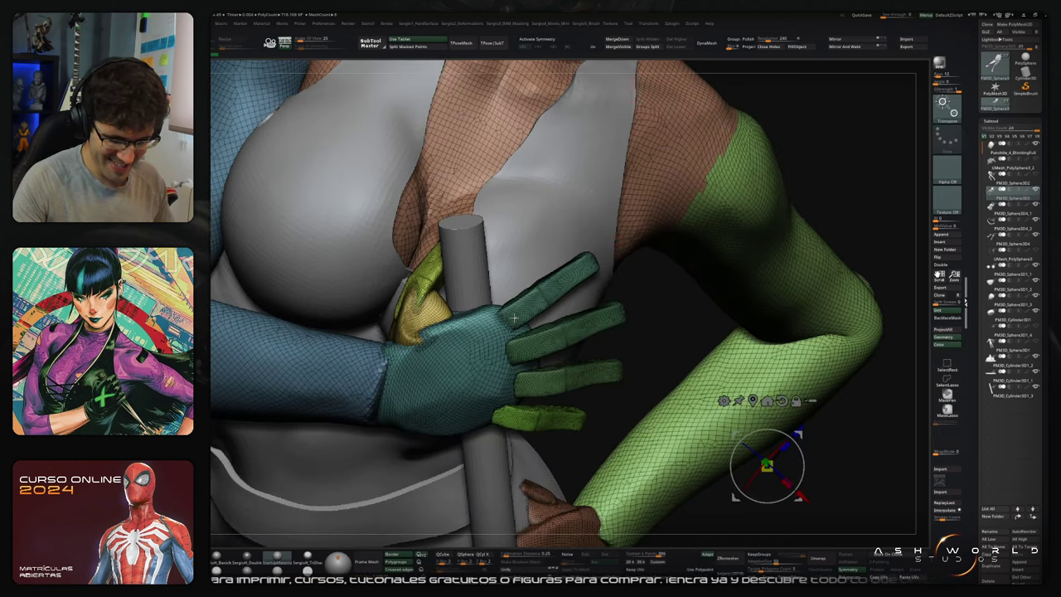
pyautogui.keyDown('ctrl'); pyautogui.click(513, 318); pyautogui.keyUp('ctrl')
pyautogui.keyDown('alt'); pyautogui.click(514, 318); pyautogui.keyUp('alt')
pyautogui.moveTo(513, 318); pyautogui.dragTo(581, 336, button='right')
pyautogui.moveTo(556, 334); pyautogui.dragTo(557, 335)
pyautogui.moveTo(603, 327); pyautogui.dragTo(535, 320, button='right')
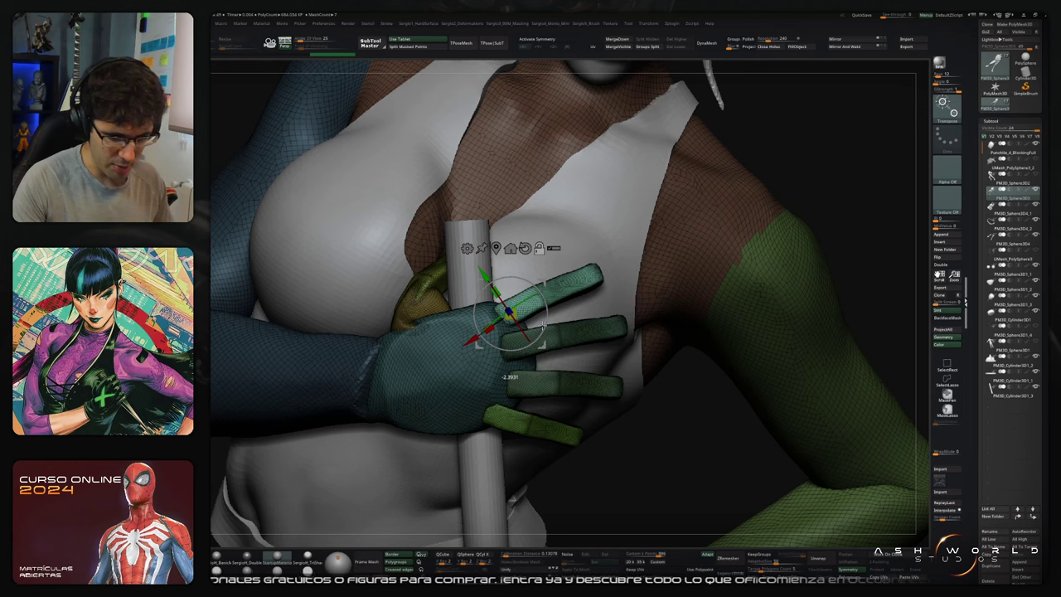
pyautogui.moveTo(510, 339); pyautogui.dragTo(536, 337)
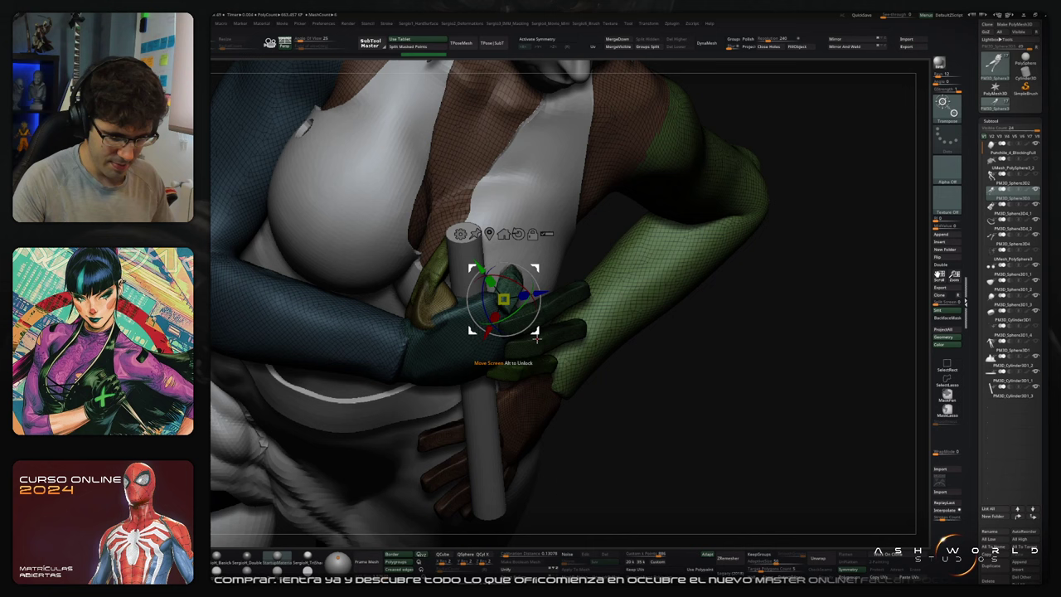
# Step: Display only the body and hide the chest hand's palm, index finger and thumb polygroups
pyautogui.press('q')
pyautogui.click(668, 365)
pyautogui.moveTo(670, 367)
pyautogui.keyDown('ctrl'); pyautogui.mouseDown(button='right')
pyautogui.moveTo(665, 334)
pyautogui.moveTo(660, 349)
pyautogui.mouseUp(button='right'); pyautogui.keyUp('ctrl')
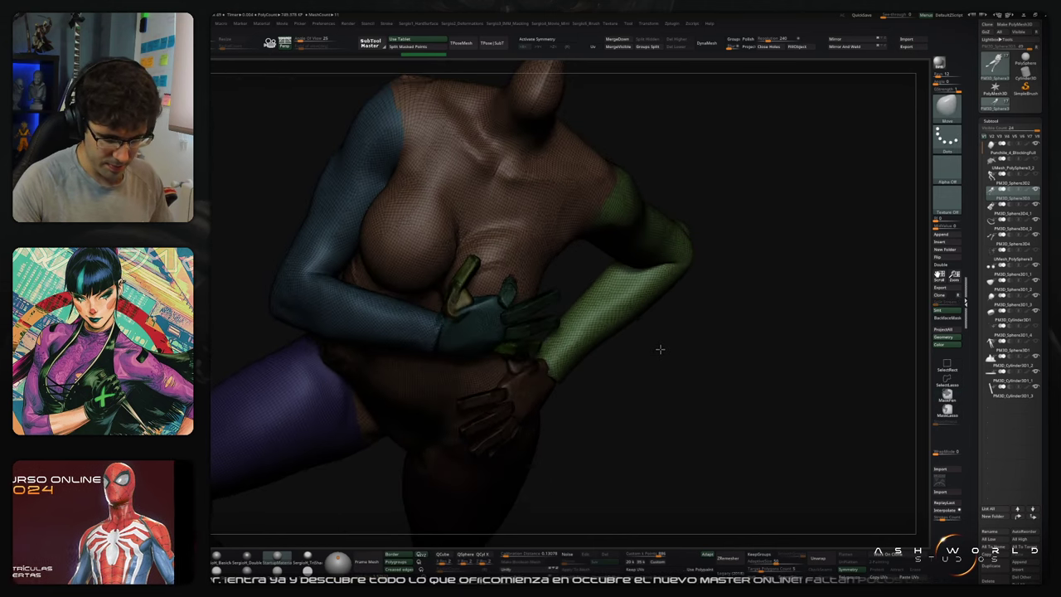
pyautogui.moveTo(661, 349); pyautogui.dragTo(673, 348)
pyautogui.keyDown('ctrl'); pyautogui.keyDown('shift'); pyautogui.click(509, 296); pyautogui.keyUp('shift'); pyautogui.keyUp('ctrl')
pyautogui.keyDown('ctrl'); pyautogui.keyDown('shift'); pyautogui.click(509, 297); pyautogui.keyUp('shift'); pyautogui.keyUp('ctrl')
pyautogui.keyDown('ctrl'); pyautogui.keyDown('shift'); pyautogui.click(499, 313); pyautogui.keyUp('shift'); pyautogui.keyUp('ctrl')
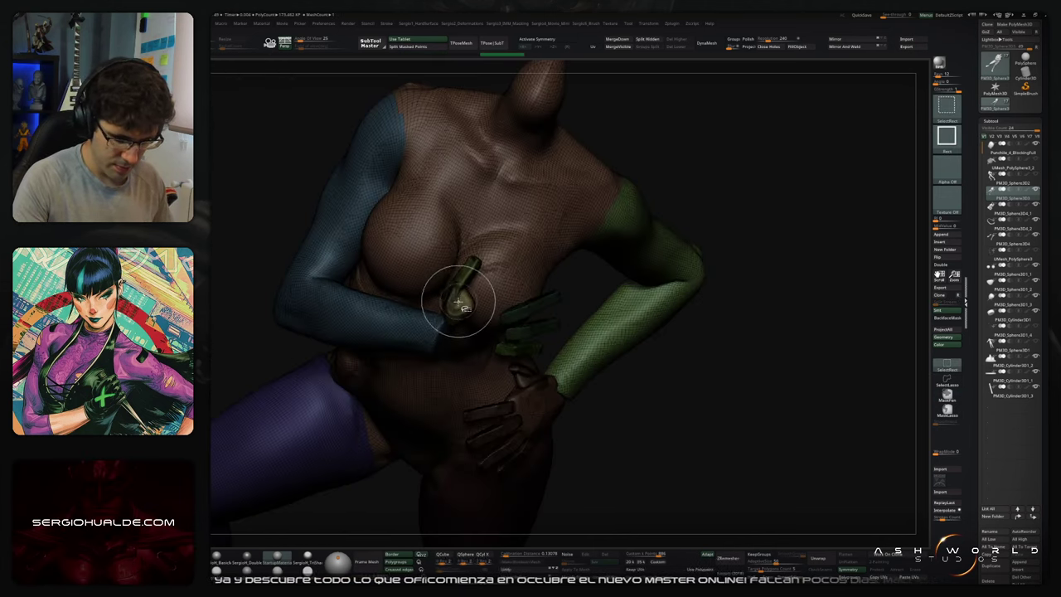
pyautogui.keyDown('ctrl'); pyautogui.keyDown('shift'); pyautogui.click(459, 303); pyautogui.keyUp('shift'); pyautogui.keyUp('ctrl')
pyautogui.keyDown('ctrl'); pyautogui.keyDown('shift'); pyautogui.click(464, 280); pyautogui.keyUp('shift'); pyautogui.keyUp('ctrl')
# Step: Hide the chest hand's three remaining finger polygroups and split the hidden hand into its own subtool
pyautogui.keyDown('ctrl'); pyautogui.keyDown('shift'); pyautogui.click(532, 304); pyautogui.keyUp('shift'); pyautogui.keyUp('ctrl')
pyautogui.keyDown('ctrl'); pyautogui.keyDown('shift'); pyautogui.click(528, 328); pyautogui.keyUp('shift'); pyautogui.keyUp('ctrl')
pyautogui.keyDown('ctrl'); pyautogui.keyDown('shift'); pyautogui.click(526, 348); pyautogui.keyUp('shift'); pyautogui.keyUp('ctrl')
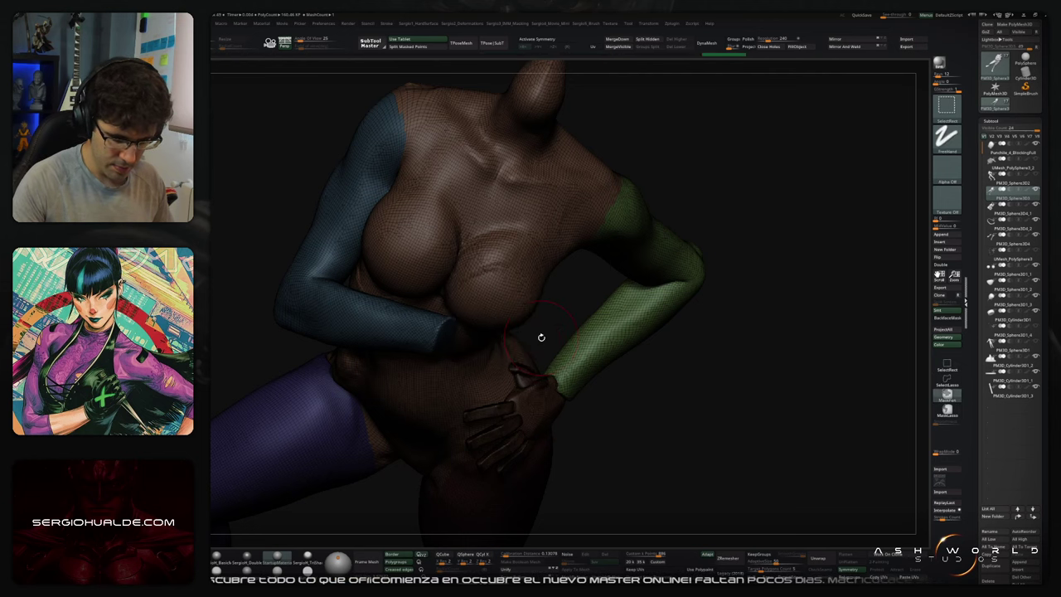
pyautogui.moveTo(541, 337); pyautogui.dragTo(668, 183)
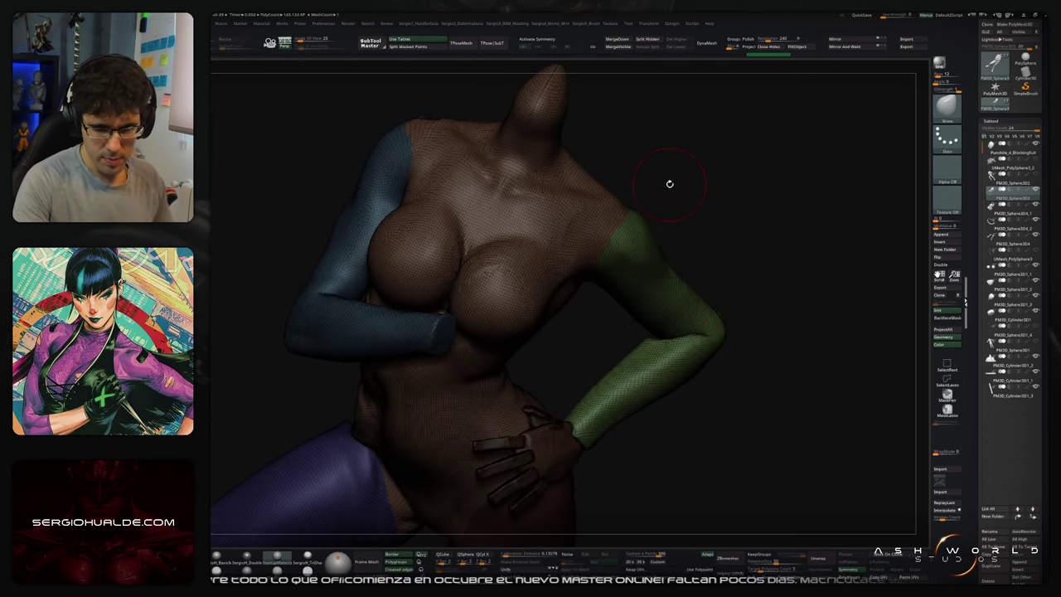
pyautogui.click(656, 41)
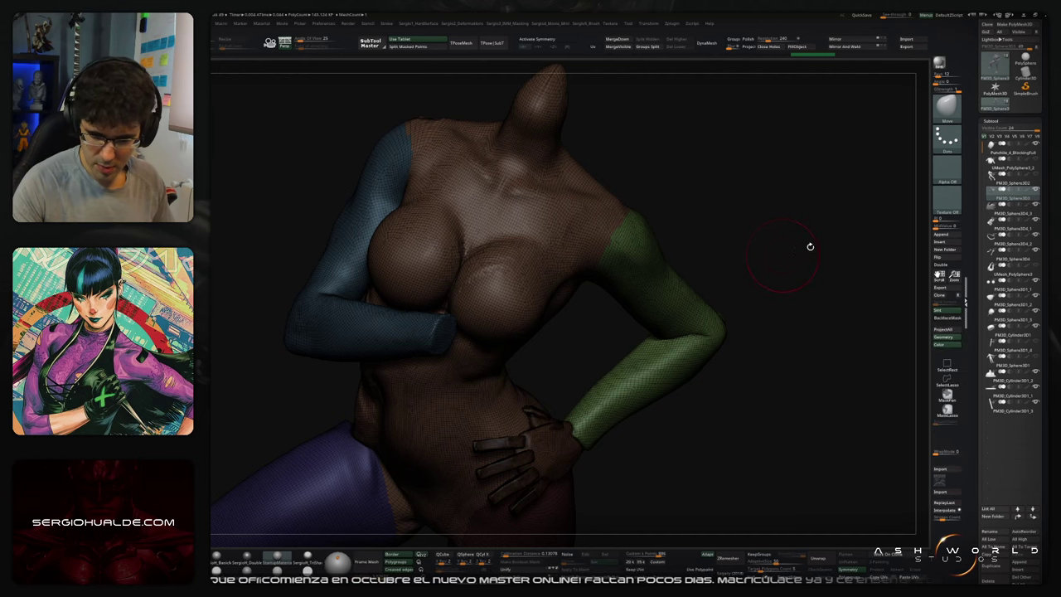
# Step: Isolate the hand on the hip, invert the visibility and split the hand off the body as its own subtool
pyautogui.keyDown('ctrl'); pyautogui.keyDown('shift'); pyautogui.click(810, 246); pyautogui.keyUp('shift'); pyautogui.keyUp('ctrl')
pyautogui.click(1034, 205)
pyautogui.click(1034, 206)
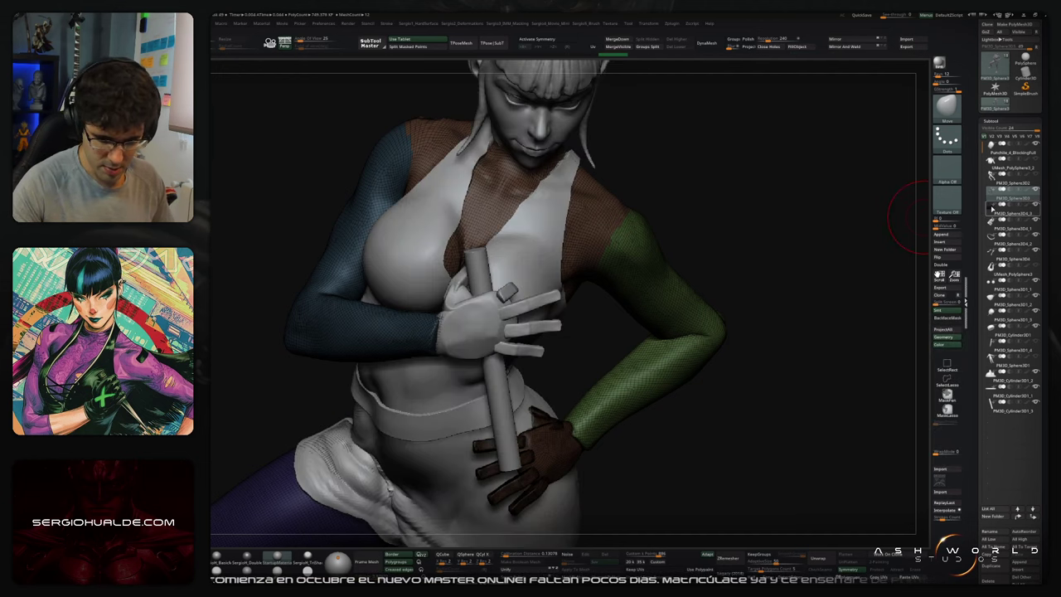
pyautogui.keyDown('alt'); pyautogui.moveTo(567, 463); pyautogui.dragTo(569, 387, button='right'); pyautogui.keyUp('alt')
pyautogui.keyDown('ctrl'); pyautogui.keyDown('shift'); pyautogui.click(558, 379); pyautogui.keyUp('shift'); pyautogui.keyUp('ctrl')
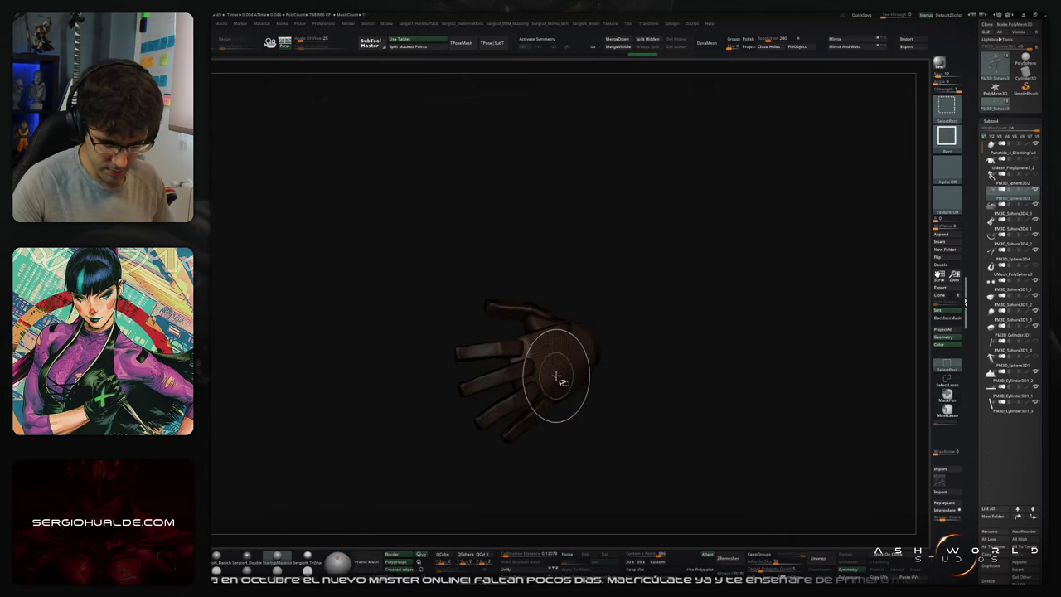
pyautogui.keyDown('ctrl'); pyautogui.keyDown('shift'); pyautogui.moveTo(616, 245); pyautogui.dragTo(655, 141); pyautogui.keyUp('shift'); pyautogui.keyUp('ctrl')
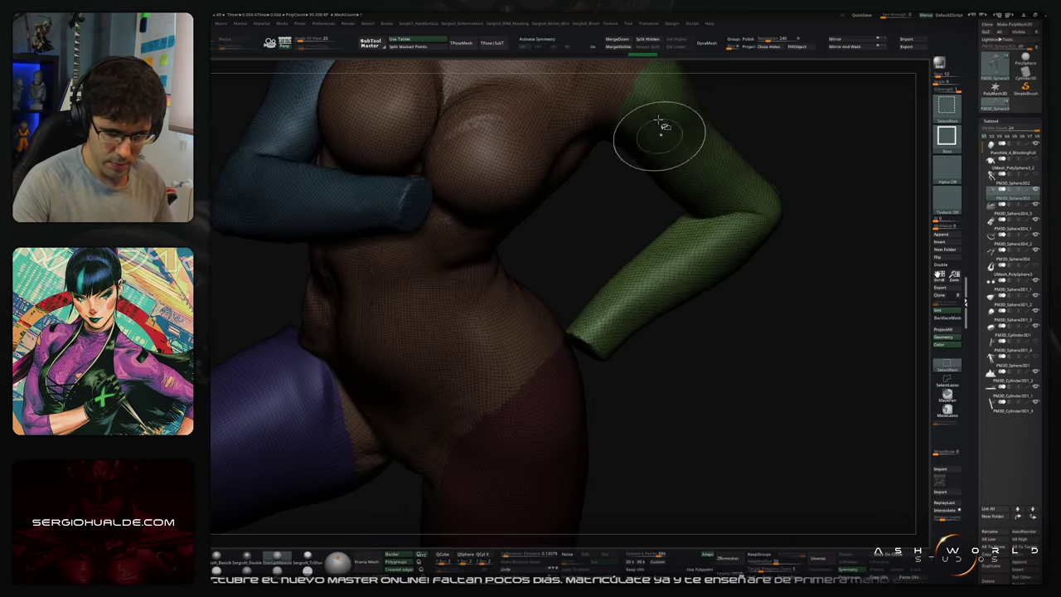
pyautogui.click(653, 41)
# Step: Select the separated chest hand subtool and display it on its own
pyautogui.moveTo(1002, 217); pyautogui.dragTo(1005, 230)
pyautogui.click(1011, 218)
pyautogui.keyDown('alt'); pyautogui.moveTo(767, 280); pyautogui.dragTo(721, 337, button='right'); pyautogui.keyUp('alt')
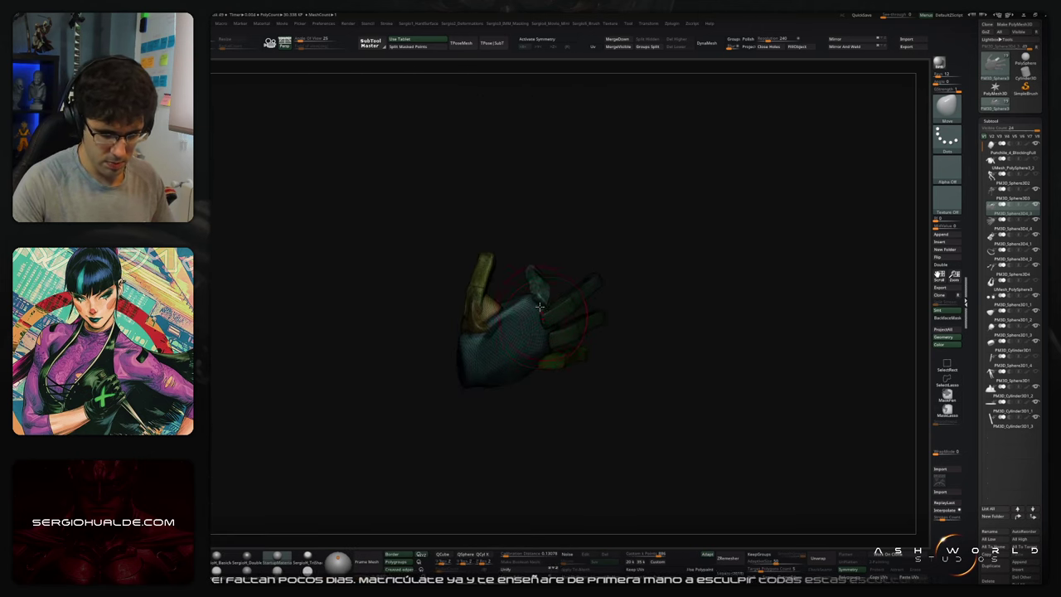
pyautogui.moveTo(539, 306)
pyautogui.keyDown('ctrl'); pyautogui.mouseDown(button='right')
pyautogui.moveTo(542, 353)
pyautogui.moveTo(547, 307)
pyautogui.mouseUp(button='right'); pyautogui.keyUp('ctrl')
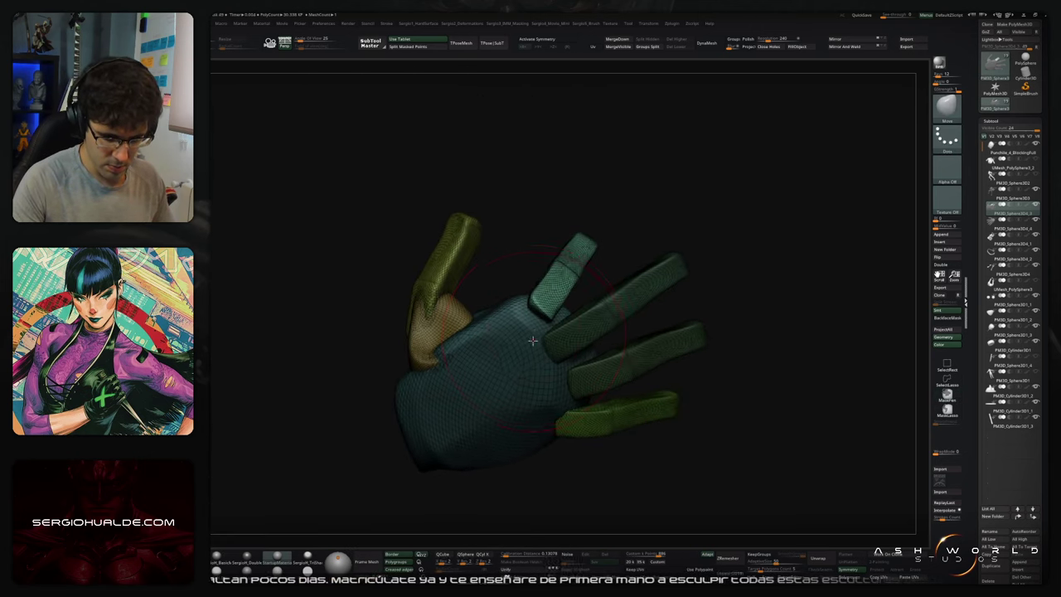
# Step: Unmask only the index finger and adjust its angle and position at the base knuckle
pyautogui.press('w')
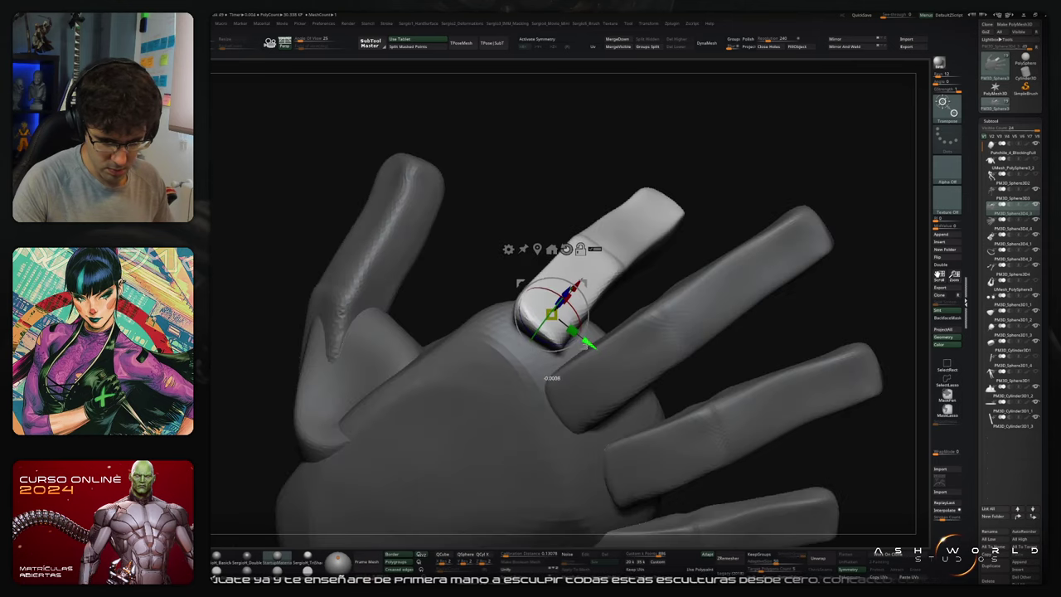
pyautogui.moveTo(585, 340); pyautogui.dragTo(626, 321, button='right')
pyautogui.moveTo(625, 321); pyautogui.dragTo(609, 328)
pyautogui.moveTo(597, 320); pyautogui.dragTo(669, 292, button='right')
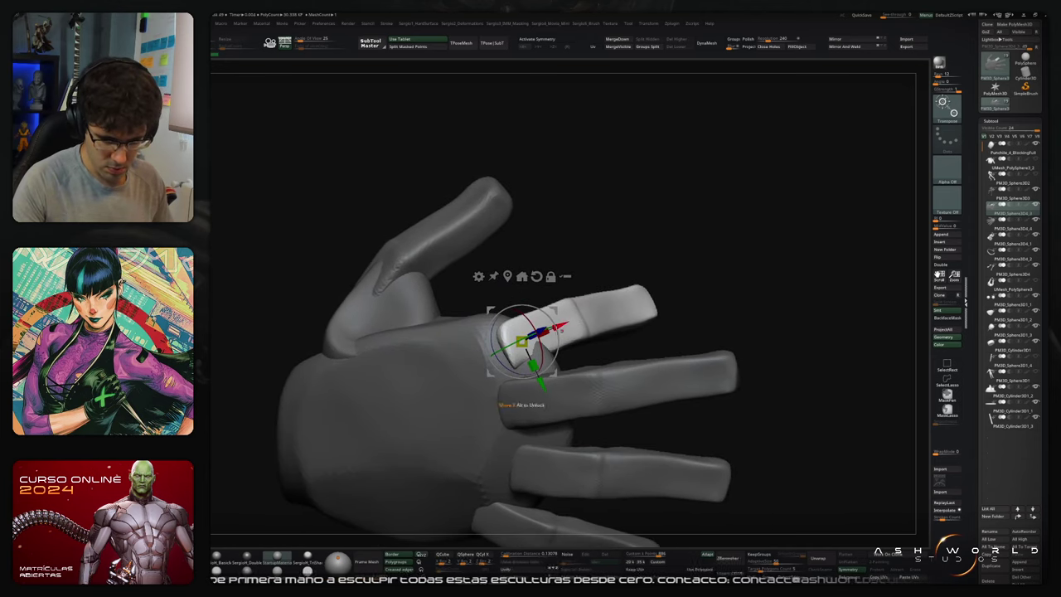
pyautogui.moveTo(540, 344); pyautogui.dragTo(501, 351)
pyautogui.moveTo(500, 351); pyautogui.dragTo(465, 346, button='right')
# Step: Rotate the index finger at its base knuckle so that it folds in towards the palm side
pyautogui.moveTo(565, 330); pyautogui.dragTo(567, 329)
pyautogui.moveTo(563, 333); pyautogui.dragTo(547, 355)
pyautogui.moveTo(497, 357); pyautogui.dragTo(551, 356, button='right')
pyautogui.moveTo(537, 358); pyautogui.dragTo(540, 361)
pyautogui.moveTo(540, 364); pyautogui.dragTo(511, 356, button='right')
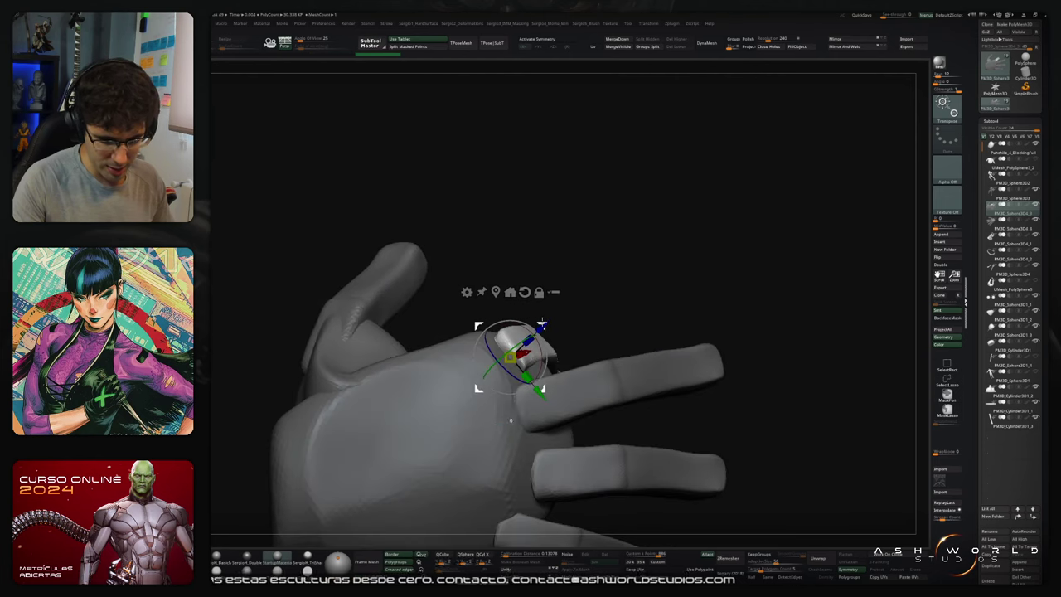
pyautogui.moveTo(540, 330); pyautogui.dragTo(595, 399)
pyautogui.moveTo(609, 362); pyautogui.dragTo(627, 363)
pyautogui.moveTo(738, 224); pyautogui.dragTo(726, 370)
pyautogui.moveTo(635, 382); pyautogui.dragTo(704, 385)
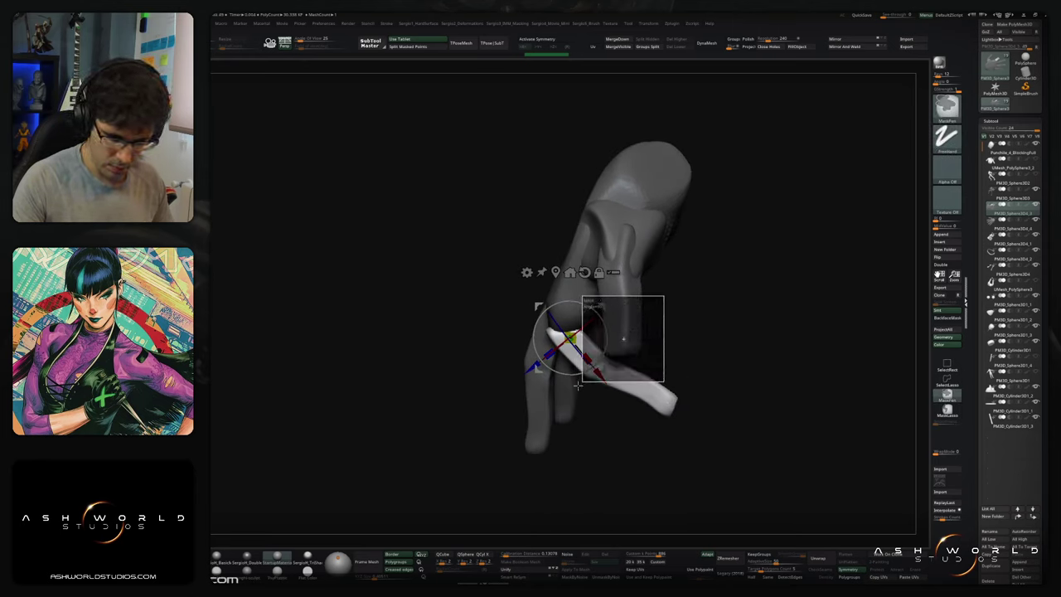
# Step: Lasso-mask the index finger's base segment, move the gizmo to the middle joint and bend the rest inwards
pyautogui.click(946, 406)
pyautogui.hotkey('ctrl', 'z')
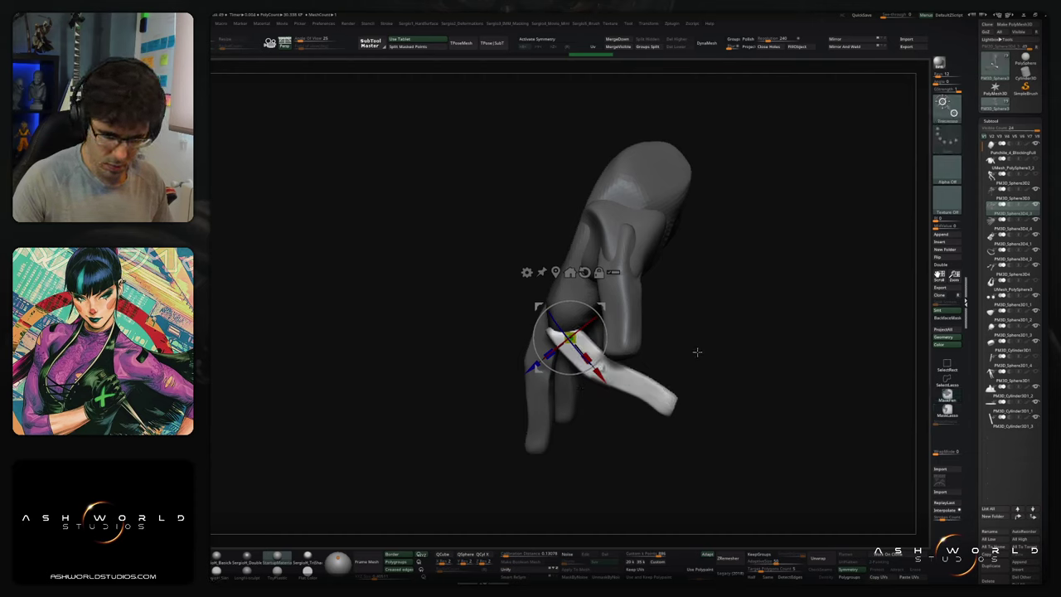
pyautogui.keyDown('ctrl'); pyautogui.moveTo(530, 407); pyautogui.dragTo(663, 306); pyautogui.keyUp('ctrl')
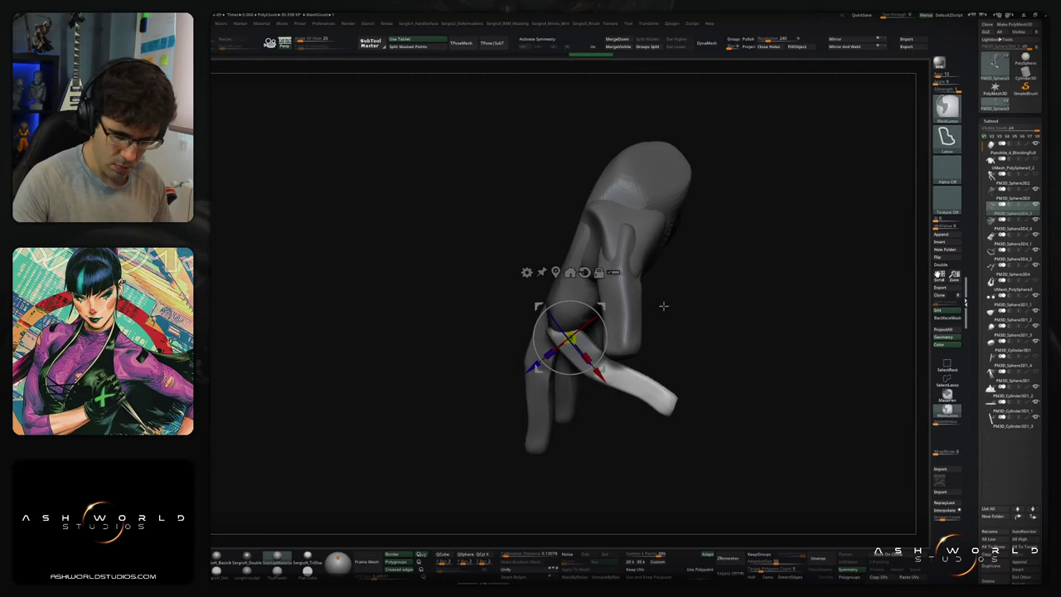
pyautogui.moveTo(602, 377)
pyautogui.keyDown('alt'); pyautogui.mouseDown()
pyautogui.moveTo(605, 419)
pyautogui.moveTo(653, 363)
pyautogui.moveTo(691, 381)
pyautogui.moveTo(675, 336)
pyautogui.moveTo(642, 310)
pyautogui.moveTo(594, 356)
pyautogui.mouseUp(); pyautogui.keyUp('alt')
pyautogui.moveTo(597, 307); pyautogui.dragTo(593, 300)
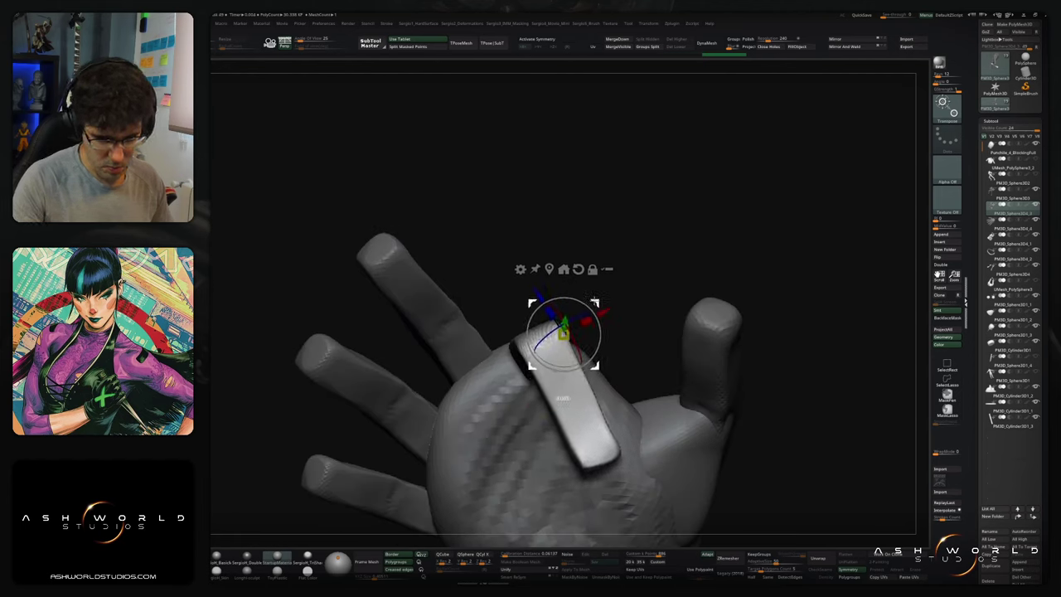
pyautogui.keyDown('alt'); pyautogui.moveTo(662, 373); pyautogui.dragTo(717, 272); pyautogui.keyUp('alt')
pyautogui.moveTo(668, 301)
pyautogui.mouseDown()
pyautogui.moveTo(611, 303)
pyautogui.moveTo(625, 318)
pyautogui.moveTo(617, 322)
pyautogui.mouseUp()
# Step: Lasso-mask the index finger's middle segment, move the gizmo to the last joint and curl the fingertip towards the palm
pyautogui.keyDown('ctrl'); pyautogui.moveTo(617, 322); pyautogui.dragTo(636, 299); pyautogui.keyUp('ctrl')
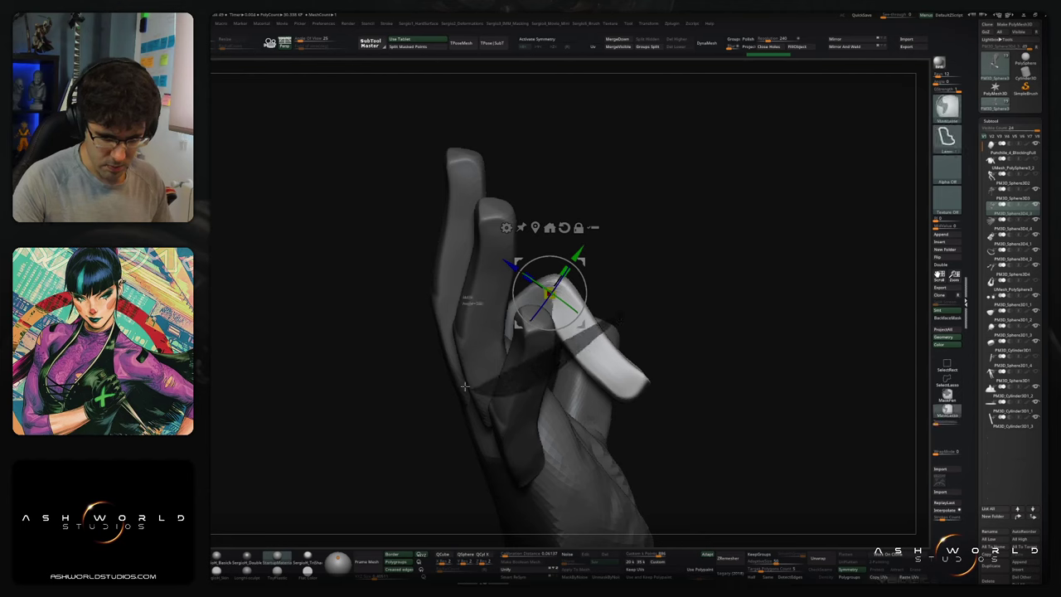
pyautogui.moveTo(465, 386)
pyautogui.keyDown('ctrl'); pyautogui.mouseDown()
pyautogui.moveTo(695, 318)
pyautogui.moveTo(617, 348)
pyautogui.moveTo(630, 390)
pyautogui.moveTo(687, 350)
pyautogui.moveTo(655, 340)
pyautogui.moveTo(640, 352)
pyautogui.moveTo(572, 358)
pyautogui.moveTo(629, 353)
pyautogui.mouseUp(); pyautogui.keyUp('ctrl')
pyautogui.keyDown('alt'); pyautogui.click(587, 344); pyautogui.keyUp('alt')
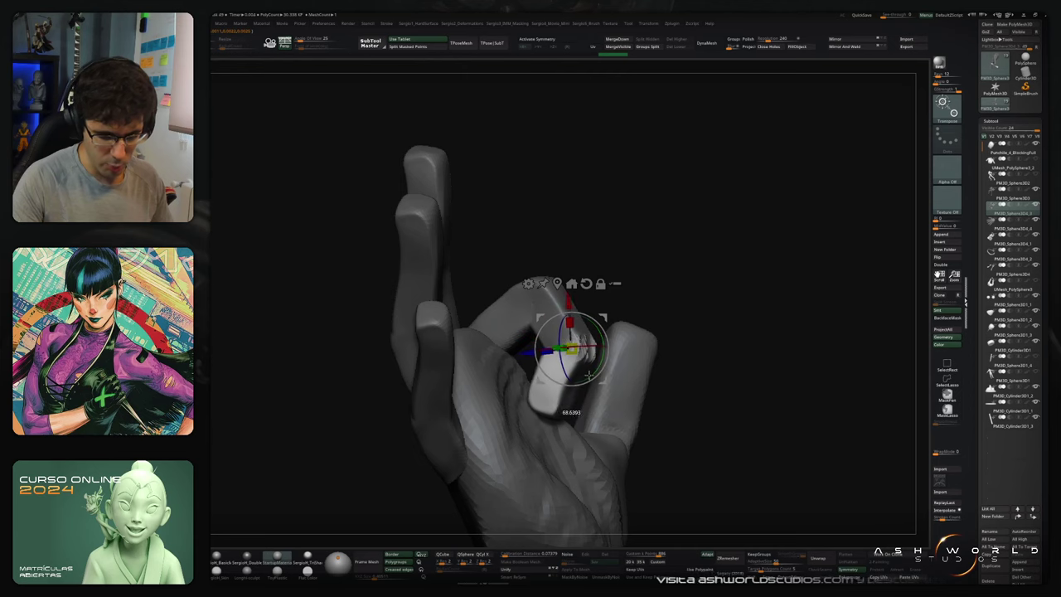
pyautogui.moveTo(594, 310); pyautogui.dragTo(610, 322)
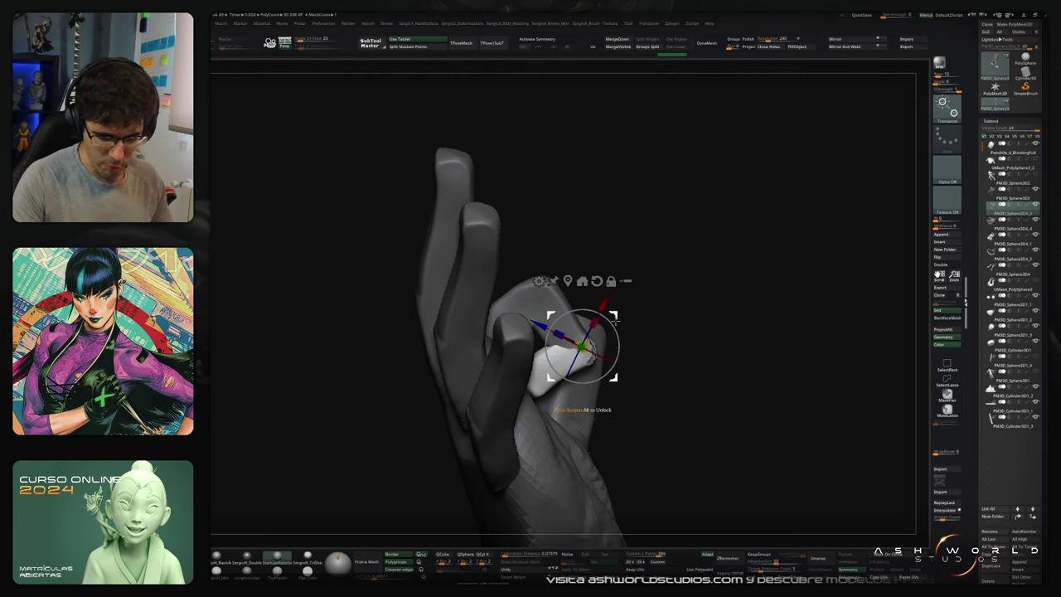
pyautogui.moveTo(636, 331); pyautogui.dragTo(582, 333)
pyautogui.moveTo(601, 354); pyautogui.dragTo(638, 350, button='right')
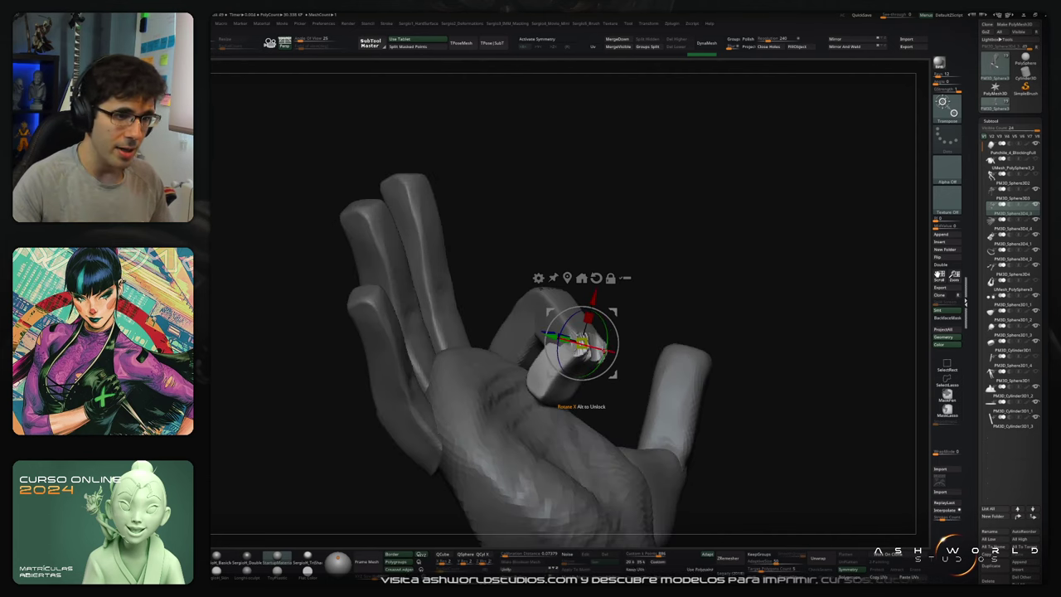
pyautogui.moveTo(711, 325); pyautogui.dragTo(664, 321)
pyautogui.moveTo(616, 351); pyautogui.dragTo(590, 367, button='right')
pyautogui.moveTo(610, 313)
pyautogui.mouseDown(button='right')
pyautogui.moveTo(584, 319)
pyautogui.moveTo(640, 342)
pyautogui.mouseUp(button='right')
# Step: Return to the brush mode, isolate the curled index finger's polygroup and smooth its outer bend
pyautogui.press('q')
pyautogui.moveTo(615, 349)
pyautogui.mouseDown()
pyautogui.moveTo(681, 306)
pyautogui.moveTo(729, 324)
pyautogui.moveTo(646, 314)
pyautogui.moveTo(661, 322)
pyautogui.mouseUp()
pyautogui.press('s')
pyautogui.keyDown('ctrl'); pyautogui.keyDown('shift'); pyautogui.click(620, 320); pyautogui.keyUp('shift'); pyautogui.keyUp('ctrl')
pyautogui.moveTo(660, 314)
pyautogui.keyDown('ctrl'); pyautogui.mouseDown(button='right')
pyautogui.moveTo(644, 348)
pyautogui.moveTo(581, 327)
pyautogui.mouseUp(button='right'); pyautogui.keyUp('ctrl')
pyautogui.moveTo(582, 328)
pyautogui.keyDown('shift'); pyautogui.mouseDown()
pyautogui.moveTo(569, 330)
pyautogui.moveTo(580, 384)
pyautogui.mouseUp(); pyautogui.keyUp('shift')
pyautogui.moveTo(580, 385); pyautogui.dragTo(607, 368, button='right')
# Step: Smooth the isolated index finger's outer knuckles, underside and fingertip from several angles
pyautogui.keyDown('shift'); pyautogui.moveTo(534, 390); pyautogui.dragTo(512, 403); pyautogui.keyUp('shift')
pyautogui.moveTo(512, 402); pyautogui.dragTo(549, 390, button='right')
pyautogui.moveTo(549, 390)
pyautogui.mouseDown()
pyautogui.moveTo(489, 305)
pyautogui.moveTo(473, 303)
pyautogui.moveTo(514, 338)
pyautogui.mouseUp()
pyautogui.moveTo(514, 338); pyautogui.dragTo(510, 341, button='right')
pyautogui.keyDown('shift'); pyautogui.moveTo(488, 308); pyautogui.dragTo(494, 413); pyautogui.keyUp('shift')
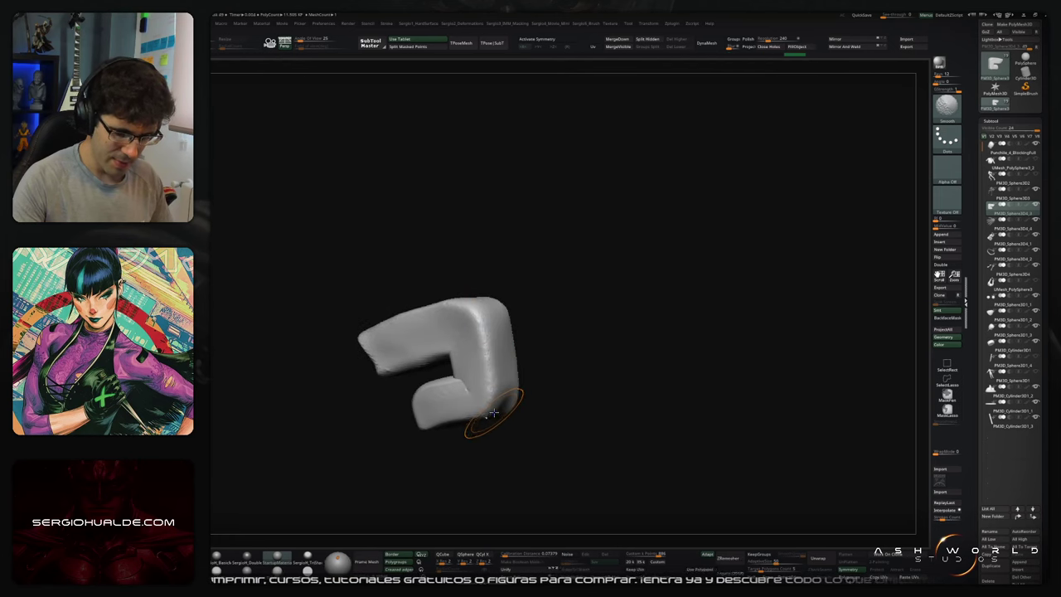
pyautogui.moveTo(552, 406); pyautogui.dragTo(570, 396, button='right')
pyautogui.moveTo(570, 397)
pyautogui.keyDown('ctrl'); pyautogui.mouseDown(button='right')
pyautogui.moveTo(537, 389)
pyautogui.moveTo(524, 369)
pyautogui.mouseUp(button='right'); pyautogui.keyUp('ctrl')
pyautogui.keyDown('shift'); pyautogui.moveTo(476, 417); pyautogui.dragTo(394, 436); pyautogui.keyUp('shift')
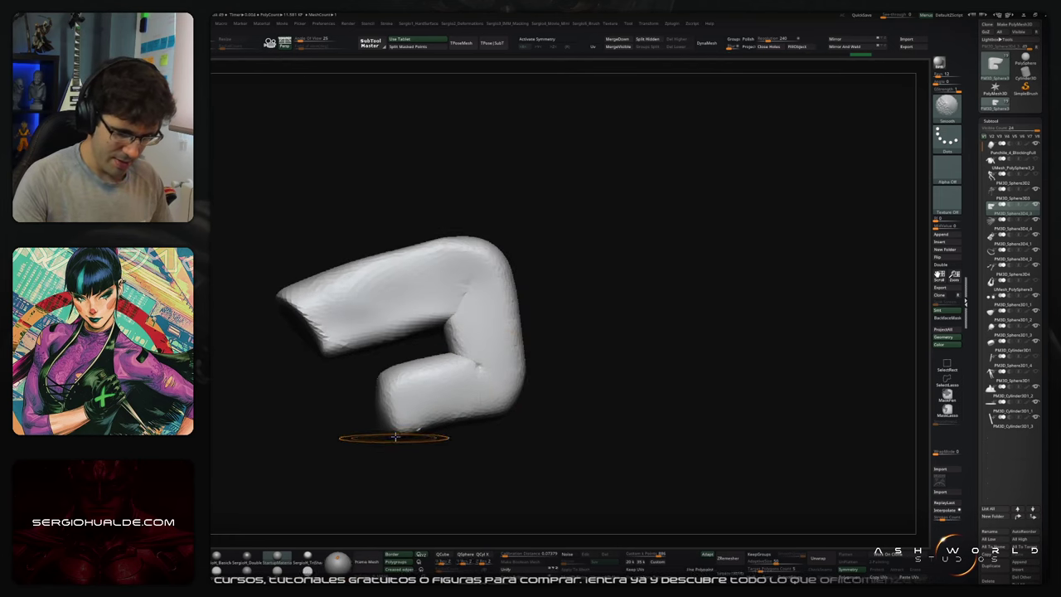
pyautogui.moveTo(571, 401)
pyautogui.keyDown('ctrl'); pyautogui.mouseDown(button='right')
pyautogui.moveTo(544, 371)
pyautogui.moveTo(538, 406)
pyautogui.mouseUp(button='right'); pyautogui.keyUp('ctrl')
pyautogui.keyDown('shift'); pyautogui.moveTo(504, 367); pyautogui.dragTo(494, 402); pyautogui.keyUp('shift')
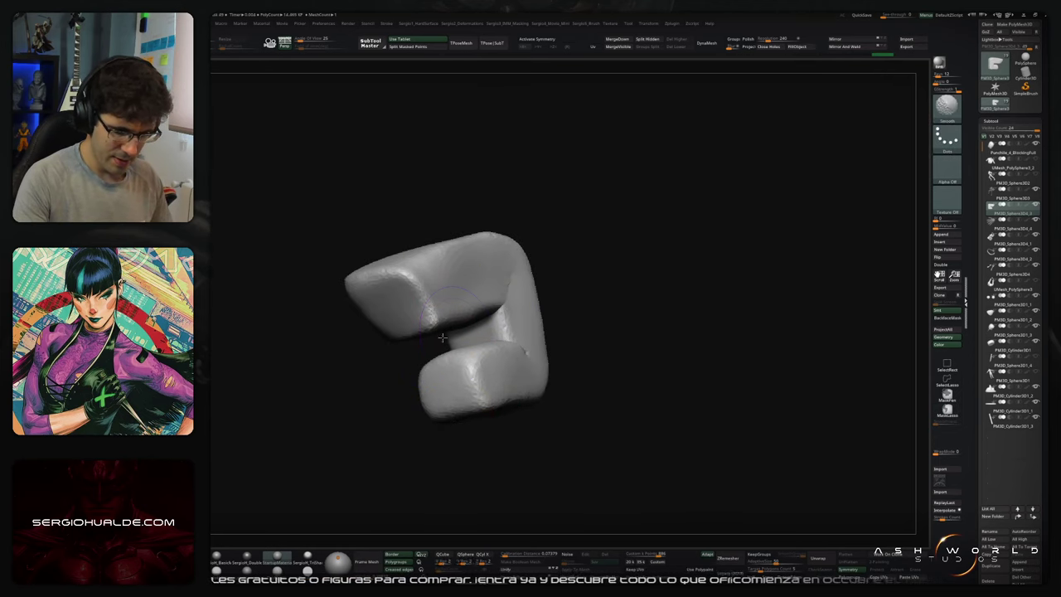
# Step: Smooth the creases in the inner corners of the index finger's two bent joints
pyautogui.moveTo(438, 355); pyautogui.dragTo(535, 307)
pyautogui.moveTo(534, 307); pyautogui.dragTo(631, 325, button='right')
pyautogui.keyDown('ctrl'); pyautogui.moveTo(646, 329); pyautogui.dragTo(659, 339); pyautogui.keyUp('ctrl')
pyautogui.moveTo(660, 340); pyautogui.dragTo(744, 326, button='right')
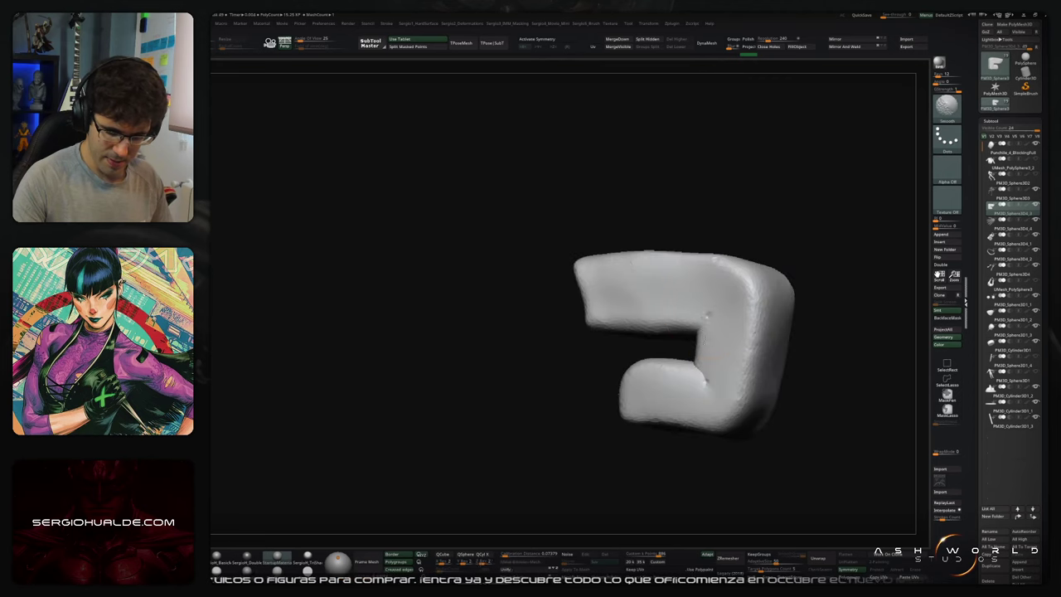
pyautogui.keyDown('shift'); pyautogui.moveTo(704, 315); pyautogui.dragTo(717, 299); pyautogui.keyUp('shift')
pyautogui.keyDown('shift'); pyautogui.moveTo(704, 379); pyautogui.dragTo(707, 414); pyautogui.keyUp('shift')
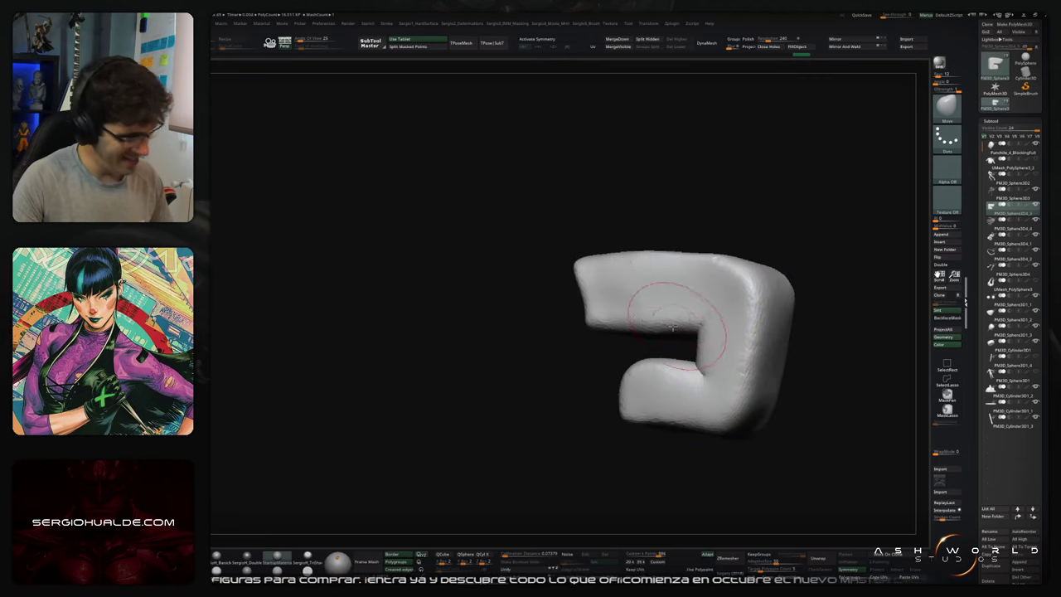
# Step: Smooth the underside of the index finger's base segment beside the inner corner of its first bend
pyautogui.moveTo(667, 305)
pyautogui.keyDown('shift'); pyautogui.mouseDown()
pyautogui.moveTo(666, 334)
pyautogui.moveTo(682, 338)
pyautogui.mouseUp(); pyautogui.keyUp('shift')
pyautogui.moveTo(682, 338); pyautogui.dragTo(638, 343, button='right')
pyautogui.keyDown('alt'); pyautogui.moveTo(696, 348); pyautogui.dragTo(603, 344, button='right'); pyautogui.keyUp('alt')
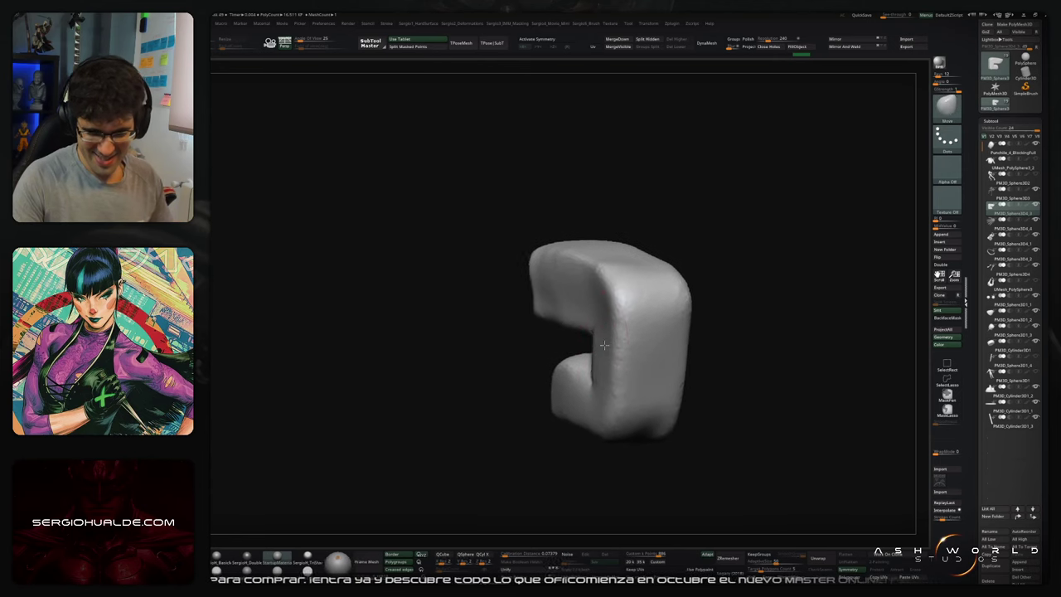
# Step: Switch to the ClayBuildup brush, adjust its size and start adding volume on the outside of the index finger's first knuckle
pyautogui.press('b')
pyautogui.press('c')
pyautogui.press('b')
pyautogui.moveTo(648, 331); pyautogui.dragTo(678, 333)
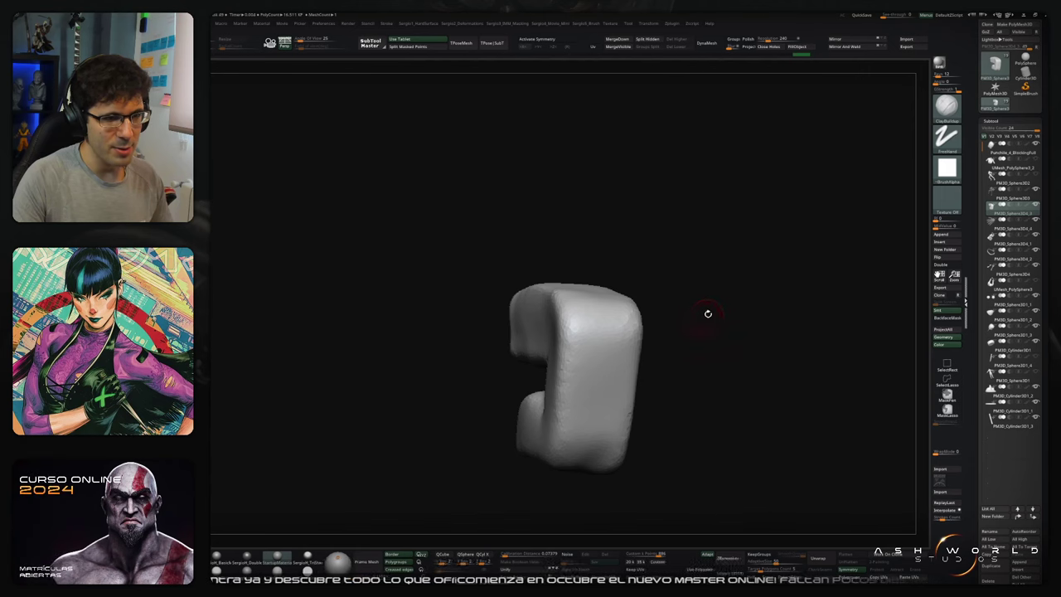
pyautogui.moveTo(720, 290); pyautogui.dragTo(648, 334)
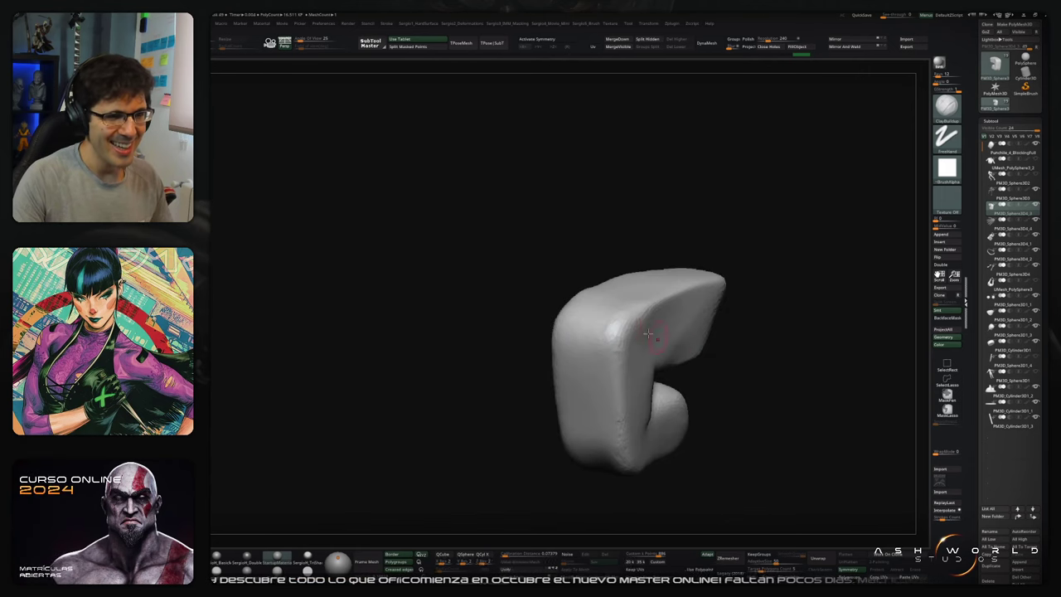
pyautogui.keyDown('alt'); pyautogui.moveTo(630, 300); pyautogui.dragTo(595, 291, button='right'); pyautogui.keyUp('alt')
pyautogui.press('s')
pyautogui.moveTo(567, 314)
pyautogui.mouseDown()
pyautogui.moveTo(581, 354)
pyautogui.moveTo(566, 349)
pyautogui.moveTo(594, 349)
pyautogui.mouseUp()
# Step: Build up the top and both sides of the first knuckle with short lengthwise clay strokes
pyautogui.moveTo(595, 352); pyautogui.dragTo(712, 348, button='right')
pyautogui.moveTo(525, 300); pyautogui.dragTo(525, 352)
pyautogui.moveTo(516, 300); pyautogui.dragTo(515, 361)
pyautogui.moveTo(530, 301)
pyautogui.mouseDown()
pyautogui.moveTo(526, 356)
pyautogui.moveTo(540, 348)
pyautogui.mouseUp()
pyautogui.moveTo(562, 307); pyautogui.dragTo(559, 345)
pyautogui.moveTo(627, 339); pyautogui.dragTo(531, 333, button='right')
pyautogui.moveTo(575, 307); pyautogui.dragTo(572, 355)
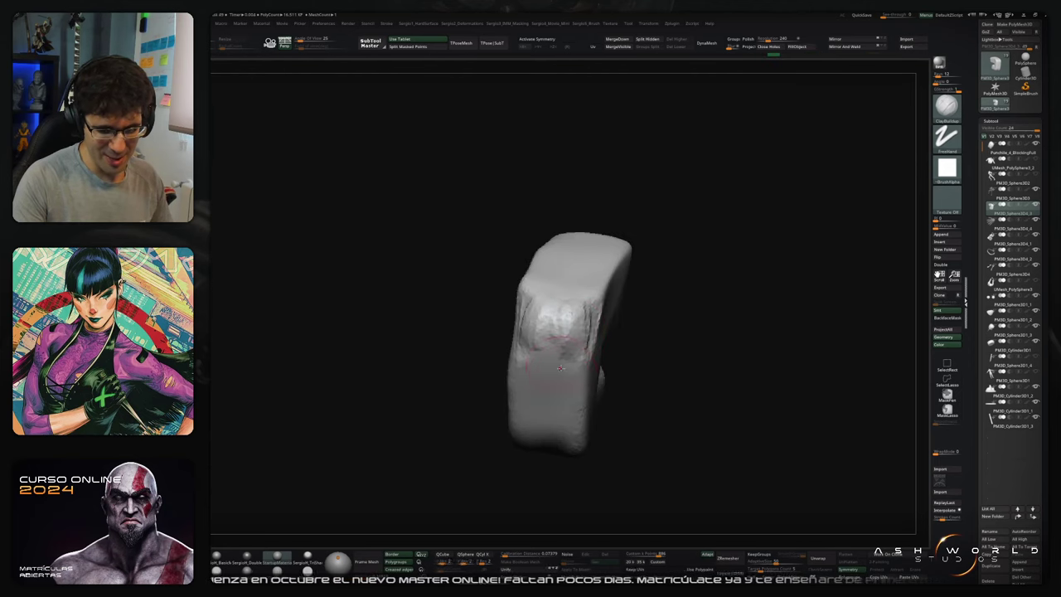
# Step: Add long clay strokes along the back and side edges of the index finger's middle segment
pyautogui.moveTo(630, 348); pyautogui.dragTo(688, 315, button='right')
pyautogui.moveTo(517, 345); pyautogui.dragTo(508, 435)
pyautogui.moveTo(508, 343); pyautogui.dragTo(505, 455)
pyautogui.moveTo(630, 365); pyautogui.dragTo(572, 373, button='right')
pyautogui.moveTo(584, 353); pyautogui.dragTo(567, 431)
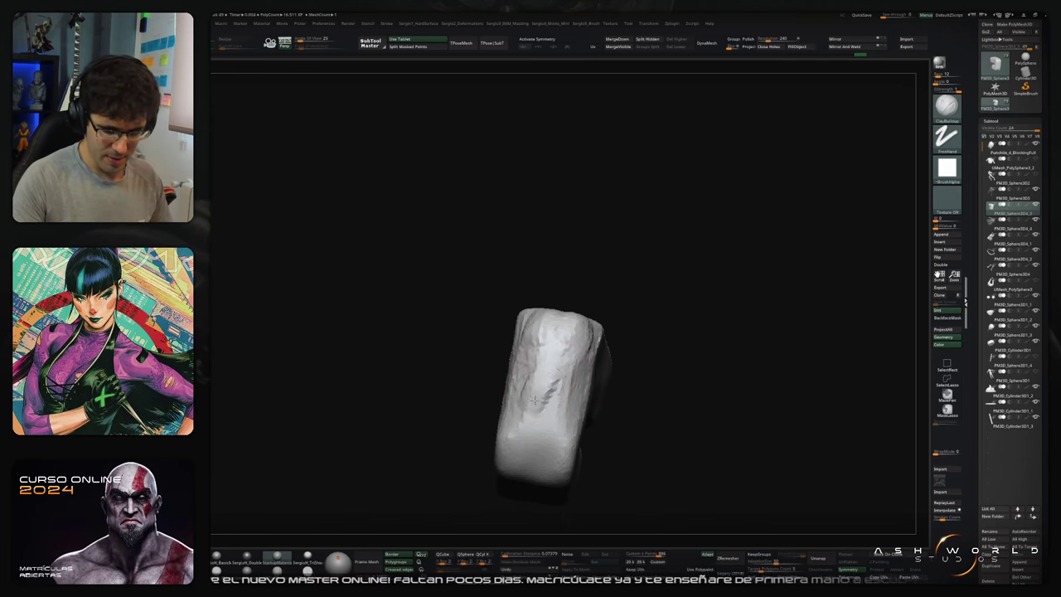
pyautogui.moveTo(534, 400)
pyautogui.mouseDown()
pyautogui.moveTo(632, 367)
pyautogui.moveTo(620, 355)
pyautogui.mouseUp()
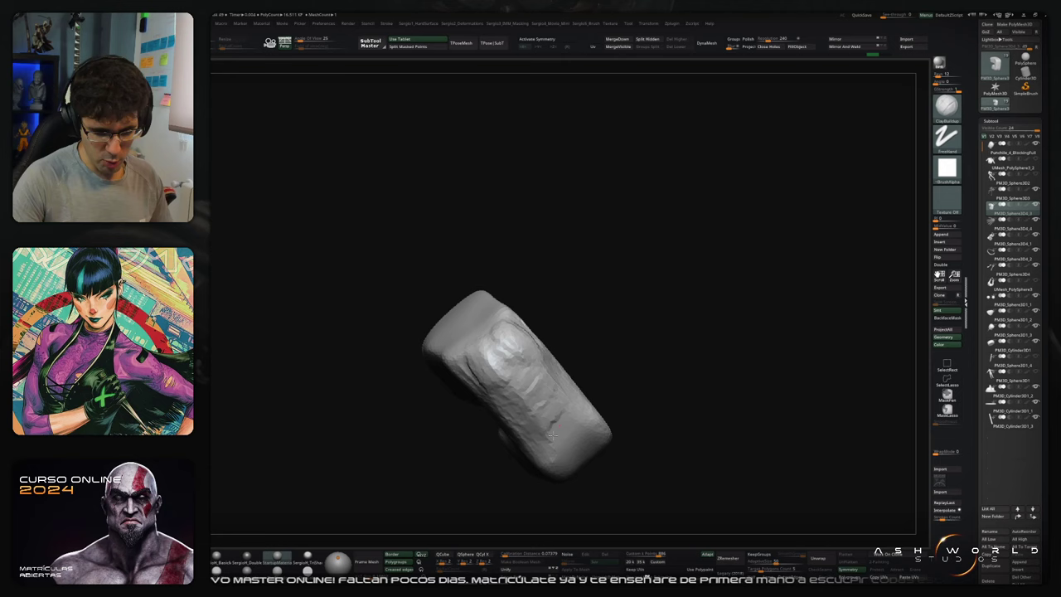
pyautogui.moveTo(552, 435)
pyautogui.mouseDown()
pyautogui.moveTo(551, 391)
pyautogui.moveTo(564, 417)
pyautogui.moveTo(594, 392)
pyautogui.moveTo(571, 378)
pyautogui.mouseUp()
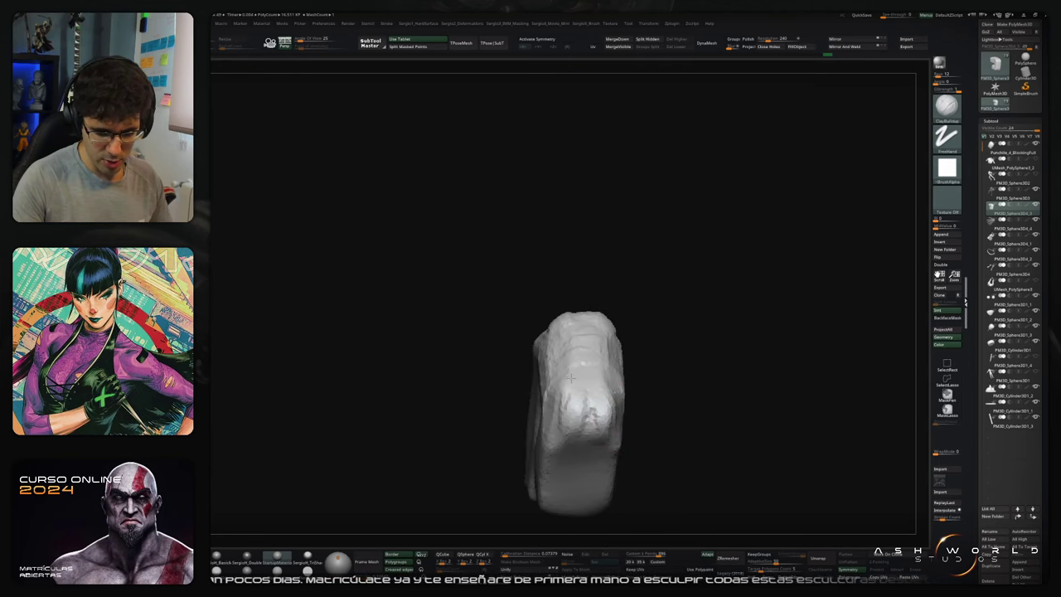
# Step: Build up clay over the second knuckle and down the back and sides of the fingertip segment
pyautogui.moveTo(563, 451); pyautogui.dragTo(605, 396)
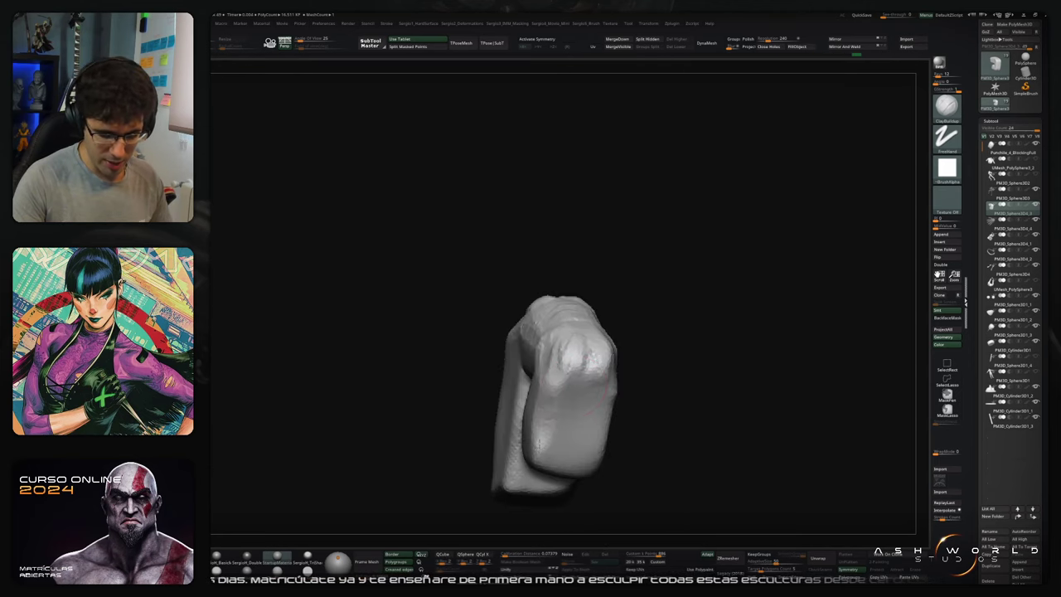
pyautogui.moveTo(552, 464); pyautogui.dragTo(600, 403)
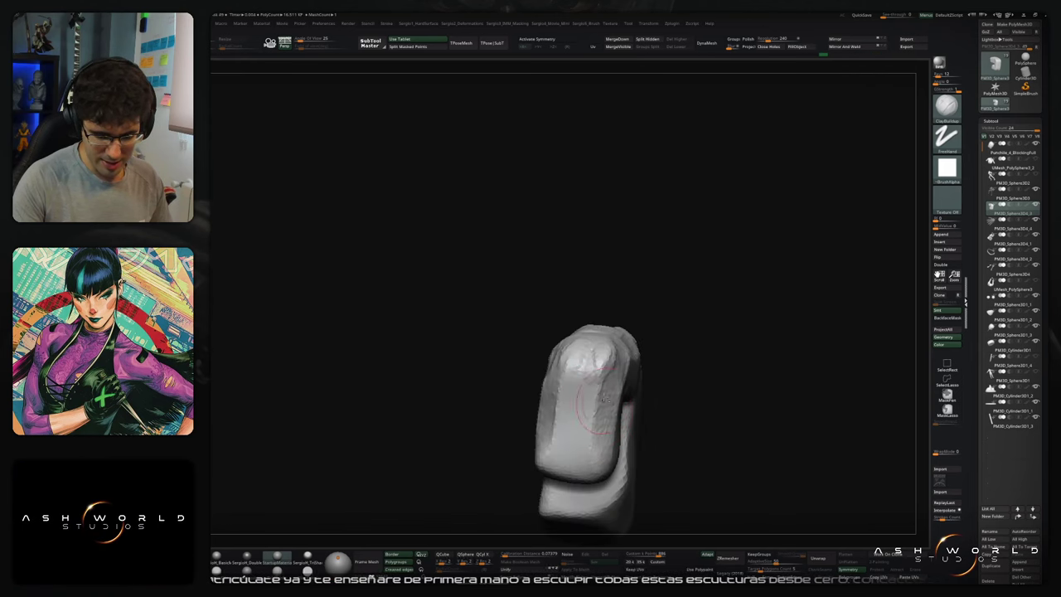
pyautogui.moveTo(554, 469)
pyautogui.mouseDown()
pyautogui.moveTo(580, 415)
pyautogui.moveTo(654, 367)
pyautogui.moveTo(609, 374)
pyautogui.mouseUp()
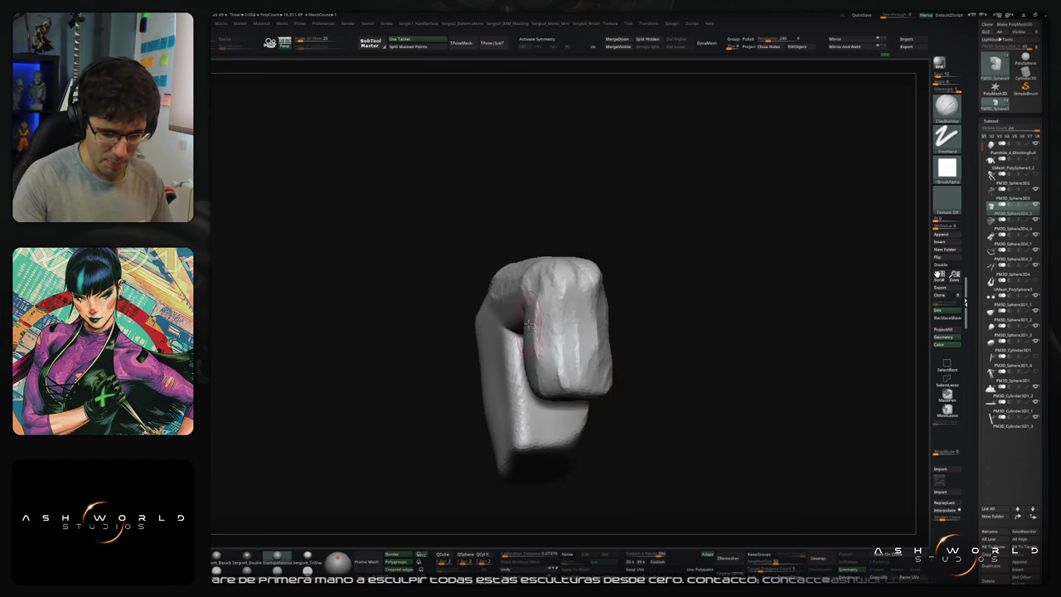
# Step: Narrow and taper the index fingertip with a resized Move Topological brush
pyautogui.moveTo(603, 383); pyautogui.dragTo(571, 379, button='right')
pyautogui.press('b')
pyautogui.press('m')
pyautogui.press('t')
pyautogui.press('s')
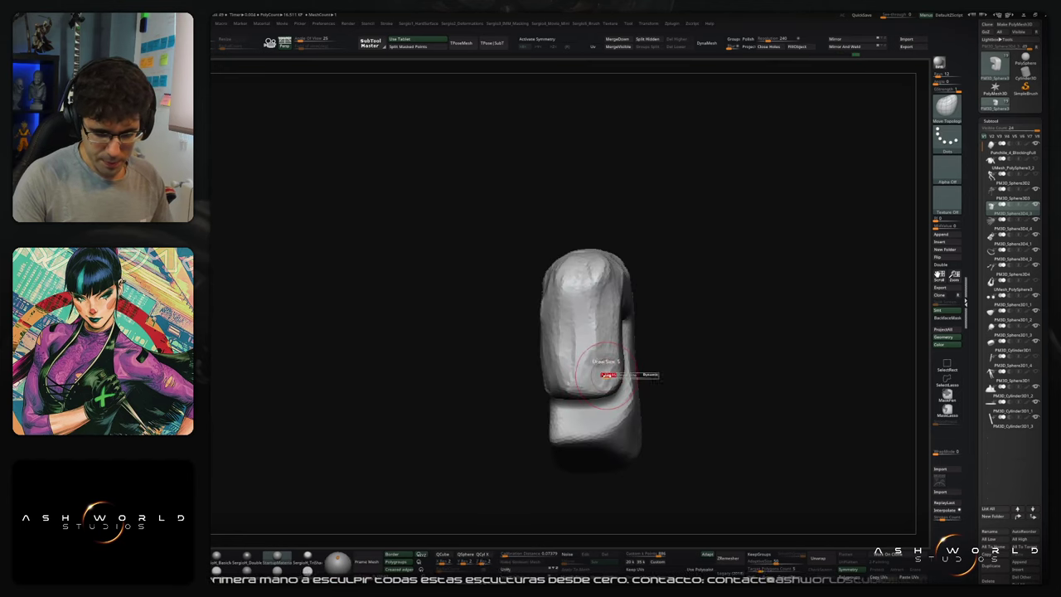
pyautogui.moveTo(599, 377)
pyautogui.mouseDown()
pyautogui.moveTo(551, 394)
pyautogui.moveTo(593, 387)
pyautogui.mouseUp()
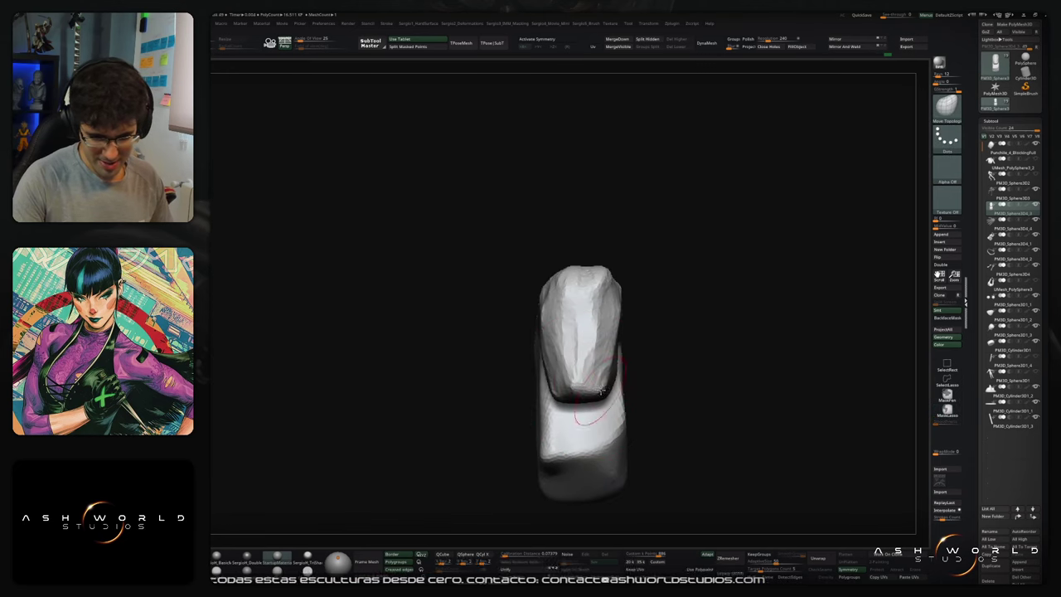
pyautogui.moveTo(605, 388); pyautogui.dragTo(595, 375, button='right')
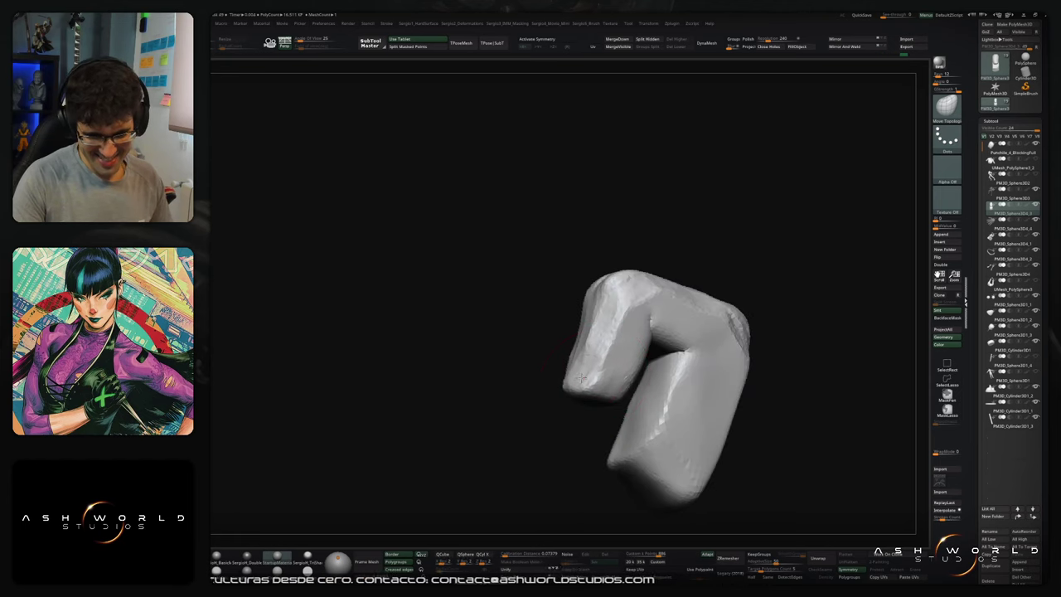
pyautogui.moveTo(578, 329)
pyautogui.mouseDown()
pyautogui.moveTo(596, 319)
pyautogui.moveTo(617, 345)
pyautogui.moveTo(534, 340)
pyautogui.moveTo(592, 360)
pyautogui.moveTo(515, 345)
pyautogui.moveTo(491, 364)
pyautogui.mouseUp()
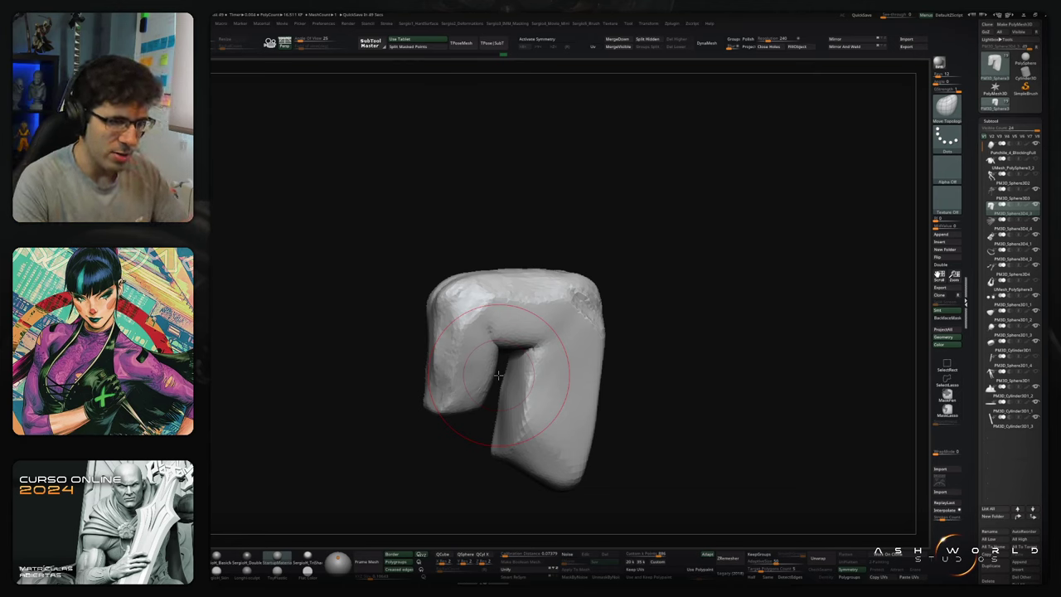
# Step: Smooth the side and the open lower end of the index finger's base segment
pyautogui.moveTo(679, 385)
pyautogui.mouseDown()
pyautogui.moveTo(647, 374)
pyautogui.moveTo(701, 360)
pyautogui.moveTo(622, 348)
pyautogui.moveTo(574, 361)
pyautogui.mouseUp()
pyautogui.moveTo(574, 361); pyautogui.dragTo(582, 340, button='right')
pyautogui.keyDown('shift'); pyautogui.moveTo(580, 348); pyautogui.dragTo(565, 433); pyautogui.keyUp('shift')
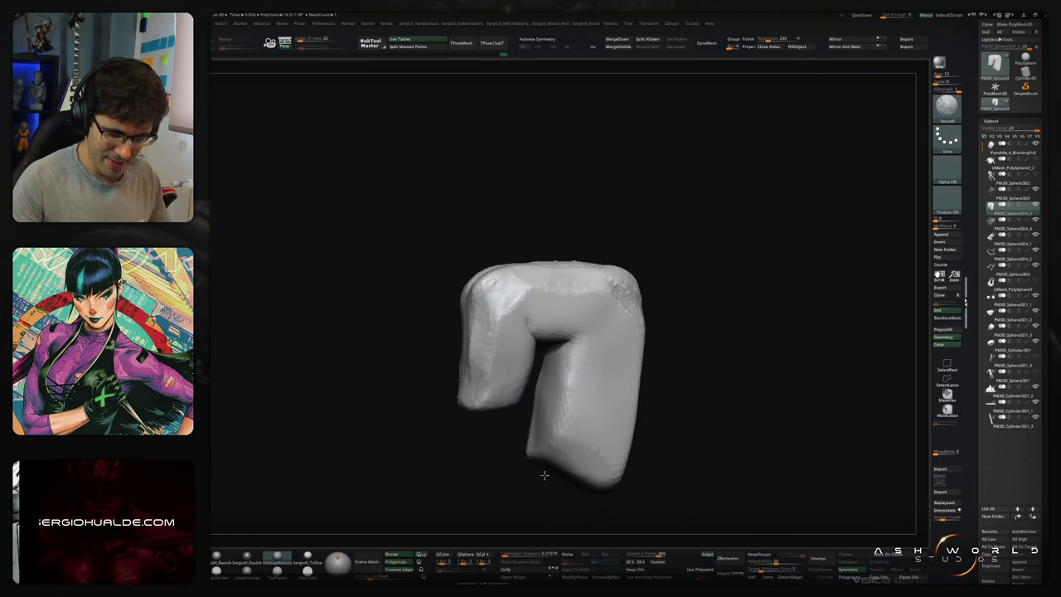
pyautogui.keyDown('shift'); pyautogui.moveTo(541, 474); pyautogui.dragTo(542, 382); pyautogui.keyUp('shift')
# Step: Adjust the index finger's side profile and the outline of its fingertip segment with the Move brush
pyautogui.moveTo(542, 447)
pyautogui.mouseDown(button='right')
pyautogui.moveTo(574, 444)
pyautogui.moveTo(582, 390)
pyautogui.mouseUp(button='right')
pyautogui.moveTo(582, 390)
pyautogui.mouseDown()
pyautogui.moveTo(574, 416)
pyautogui.moveTo(614, 412)
pyautogui.mouseUp()
pyautogui.moveTo(541, 446)
pyautogui.mouseDown(button='right')
pyautogui.moveTo(567, 434)
pyautogui.moveTo(591, 374)
pyautogui.mouseUp(button='right')
pyautogui.moveTo(590, 374); pyautogui.dragTo(602, 362)
pyautogui.moveTo(670, 361)
pyautogui.mouseDown()
pyautogui.moveTo(687, 348)
pyautogui.moveTo(672, 372)
pyautogui.mouseUp()
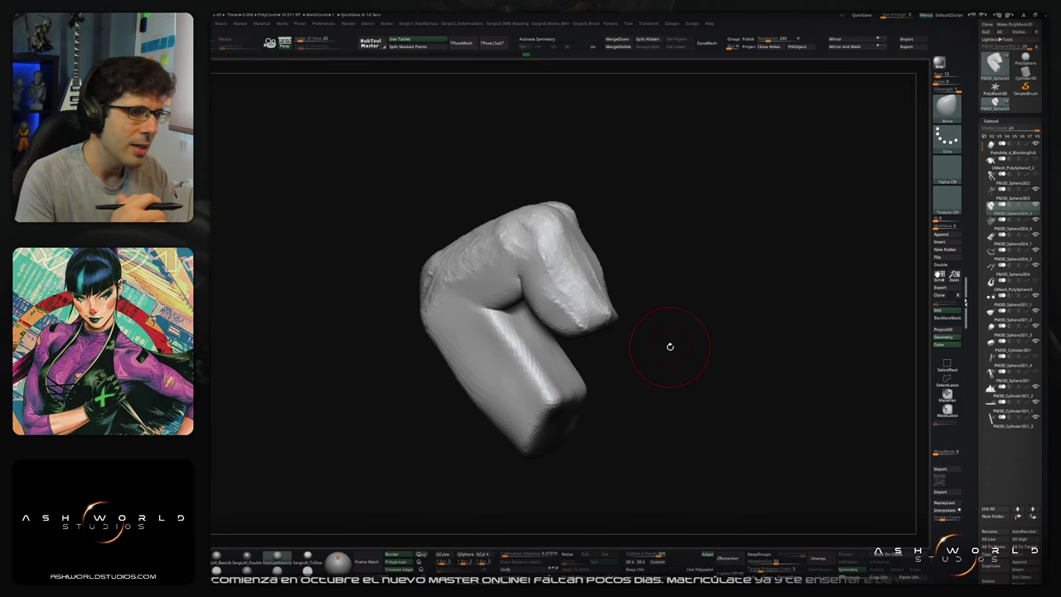
pyautogui.moveTo(669, 346)
pyautogui.mouseDown()
pyautogui.moveTo(682, 345)
pyautogui.moveTo(630, 263)
pyautogui.moveTo(593, 267)
pyautogui.moveTo(632, 261)
pyautogui.moveTo(681, 290)
pyautogui.moveTo(687, 273)
pyautogui.moveTo(679, 289)
pyautogui.moveTo(692, 289)
pyautogui.mouseUp()
pyautogui.press('s')
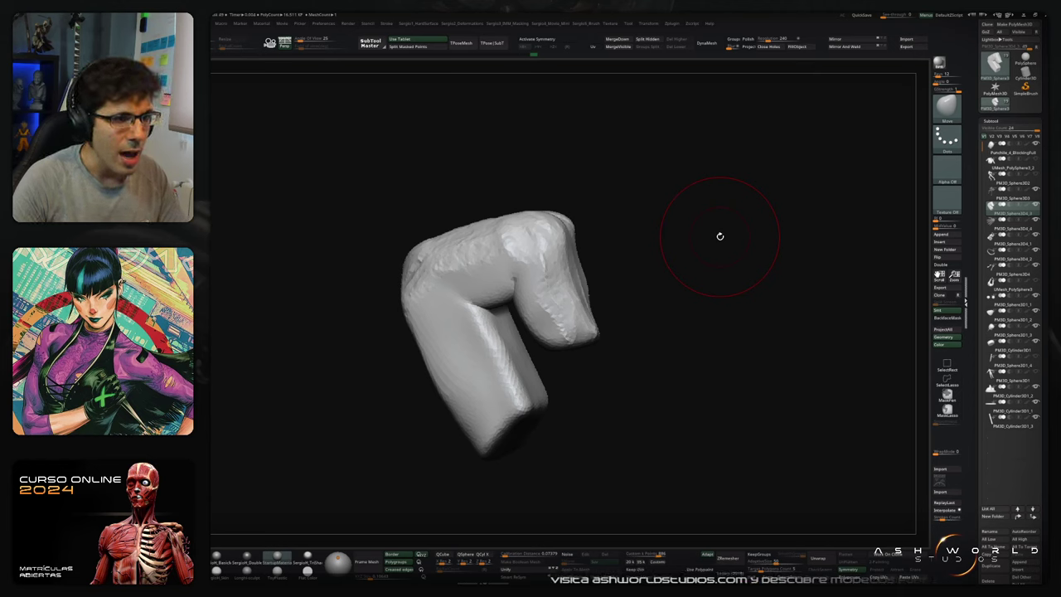
pyautogui.moveTo(719, 236)
pyautogui.mouseDown()
pyautogui.moveTo(717, 370)
pyautogui.moveTo(698, 372)
pyautogui.moveTo(690, 352)
pyautogui.mouseUp()
pyautogui.moveTo(596, 321)
pyautogui.mouseDown()
pyautogui.moveTo(584, 323)
pyautogui.moveTo(618, 324)
pyautogui.mouseUp()
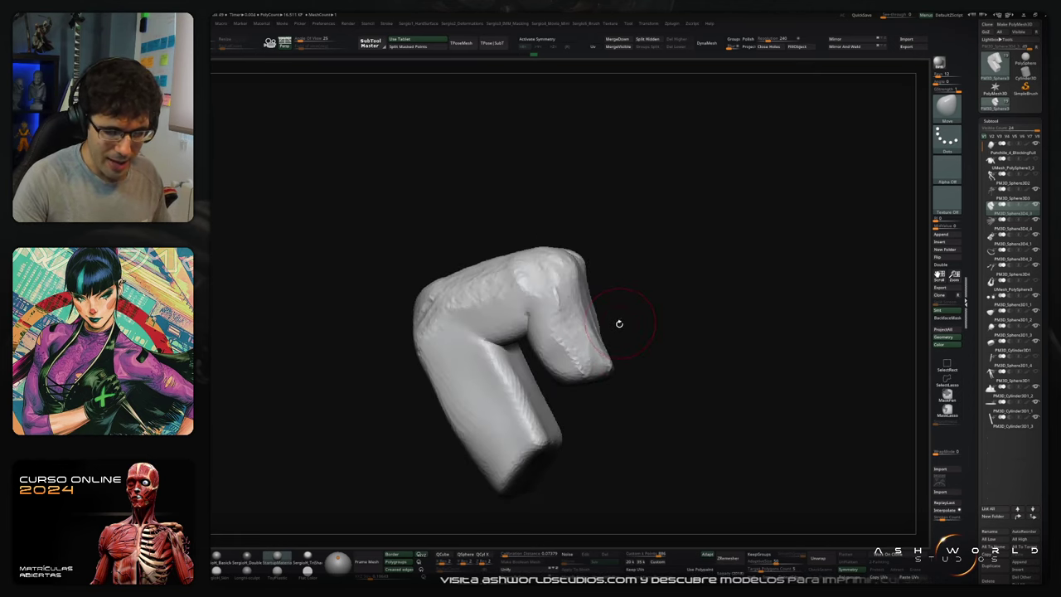
pyautogui.moveTo(611, 360)
pyautogui.mouseDown()
pyautogui.moveTo(599, 360)
pyautogui.moveTo(618, 354)
pyautogui.mouseUp()
pyautogui.moveTo(618, 355); pyautogui.dragTo(600, 355, button='right')
# Step: Fill out the outer side and tip of the fingertip segment with ClayBuildup strokes and smooth them
pyautogui.press('b')
pyautogui.press('c')
pyautogui.press('b')
pyautogui.moveTo(597, 328)
pyautogui.mouseDown()
pyautogui.moveTo(611, 370)
pyautogui.moveTo(592, 295)
pyautogui.moveTo(602, 353)
pyautogui.mouseUp()
pyautogui.moveTo(612, 297)
pyautogui.mouseDown()
pyautogui.moveTo(604, 335)
pyautogui.moveTo(616, 361)
pyautogui.moveTo(616, 335)
pyautogui.mouseUp()
pyautogui.moveTo(611, 364); pyautogui.dragTo(621, 363)
pyautogui.moveTo(623, 318)
pyautogui.mouseDown()
pyautogui.moveTo(613, 358)
pyautogui.moveTo(599, 361)
pyautogui.moveTo(587, 298)
pyautogui.mouseUp()
pyautogui.moveTo(607, 353)
pyautogui.keyDown('shift'); pyautogui.mouseDown()
pyautogui.moveTo(600, 306)
pyautogui.moveTo(580, 333)
pyautogui.mouseUp(); pyautogui.keyUp('shift')
pyautogui.moveTo(701, 336)
pyautogui.mouseDown(button='right')
pyautogui.moveTo(657, 340)
pyautogui.moveTo(622, 258)
pyautogui.mouseUp(button='right')
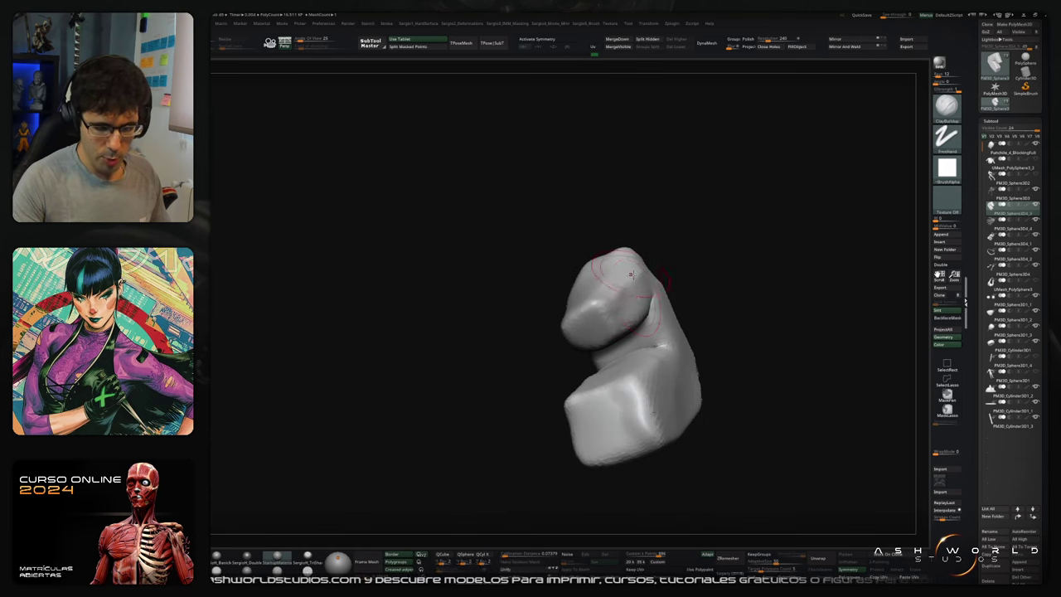
# Step: Round the fingertip segment with the Move Topological brush and smooth its back down from the second knuckle
pyautogui.press('b')
pyautogui.press('m')
pyautogui.press('t')
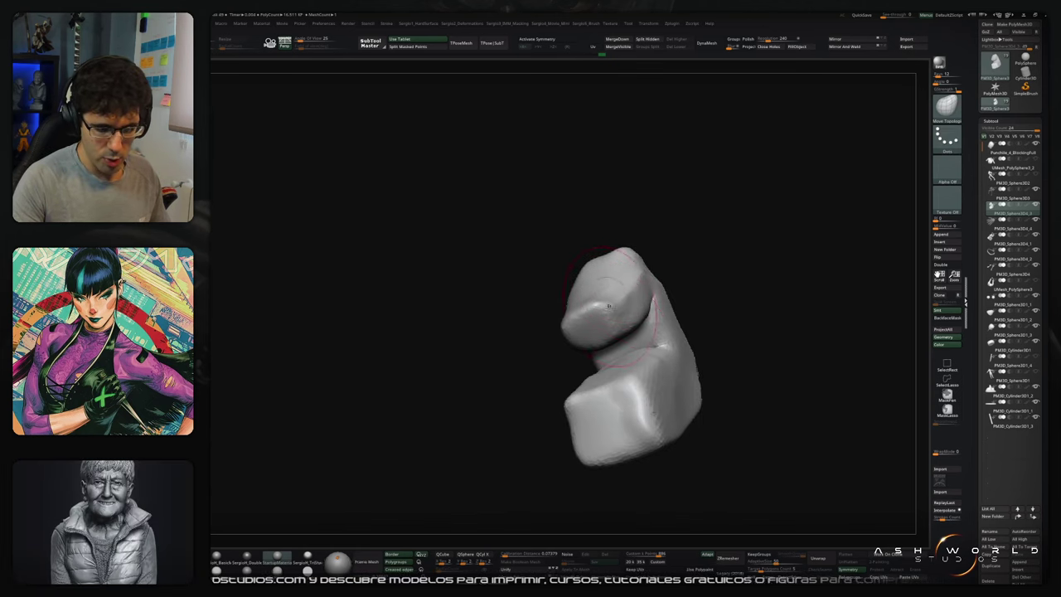
pyautogui.moveTo(600, 327)
pyautogui.mouseDown(button='right')
pyautogui.moveTo(658, 332)
pyautogui.moveTo(681, 312)
pyautogui.moveTo(657, 322)
pyautogui.moveTo(627, 225)
pyautogui.moveTo(673, 226)
pyautogui.moveTo(660, 267)
pyautogui.moveTo(680, 230)
pyautogui.moveTo(711, 261)
pyautogui.moveTo(632, 255)
pyautogui.moveTo(613, 220)
pyautogui.moveTo(598, 243)
pyautogui.mouseUp(button='right')
pyautogui.moveTo(586, 330); pyautogui.dragTo(611, 307, button='right')
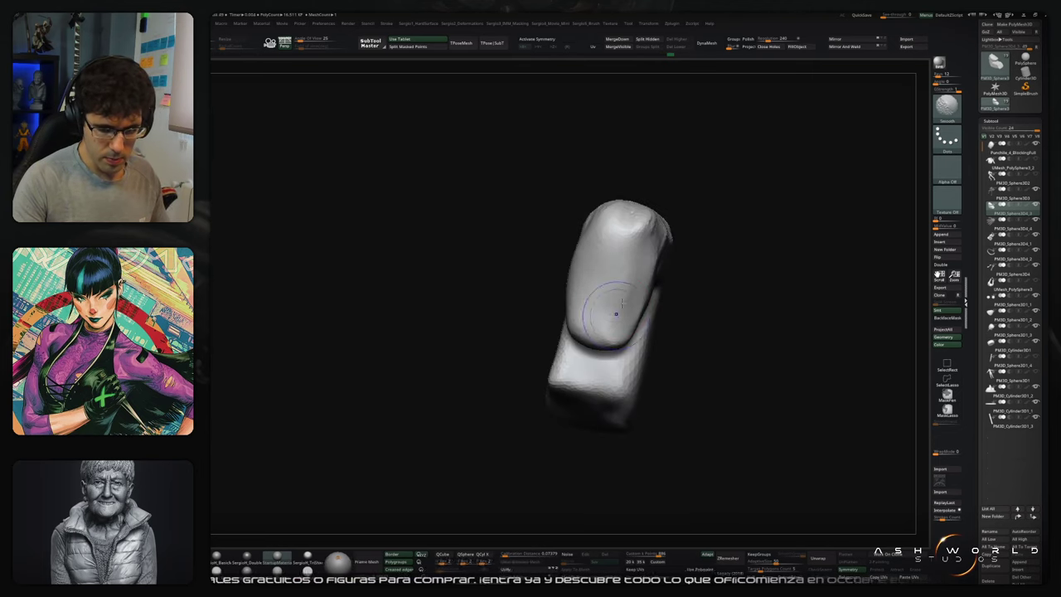
pyautogui.moveTo(631, 252); pyautogui.dragTo(635, 207, button='right')
pyautogui.keyDown('shift'); pyautogui.moveTo(635, 204); pyautogui.dragTo(620, 268); pyautogui.keyUp('shift')
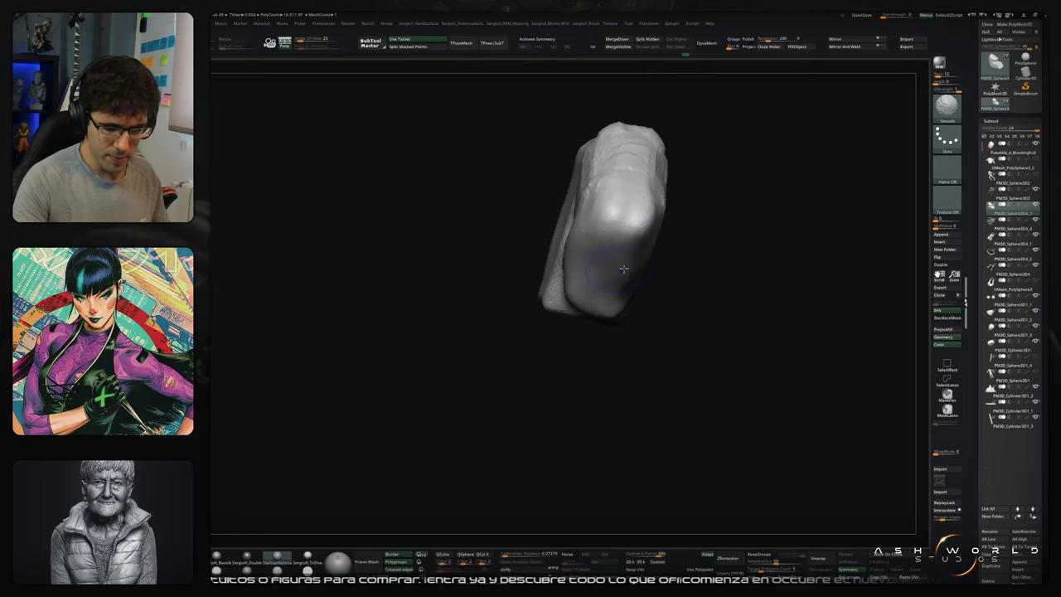
# Step: Refine the fingertip's profile with the Move brush and sink a shallow nail bed with the Standard brush
pyautogui.moveTo(625, 251); pyautogui.dragTo(619, 266, button='right')
pyautogui.press('s')
pyautogui.moveTo(621, 264); pyautogui.dragTo(624, 263)
pyautogui.moveTo(622, 263); pyautogui.dragTo(613, 272, button='right')
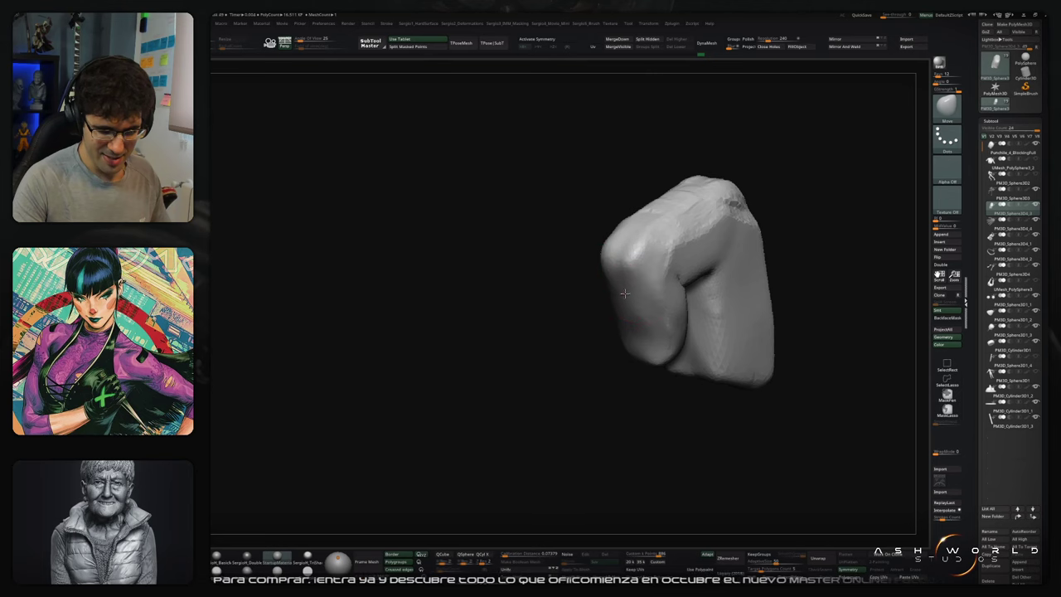
pyautogui.moveTo(637, 330)
pyautogui.mouseDown(button='right')
pyautogui.moveTo(699, 293)
pyautogui.moveTo(698, 304)
pyautogui.moveTo(663, 307)
pyautogui.moveTo(671, 310)
pyautogui.mouseUp(button='right')
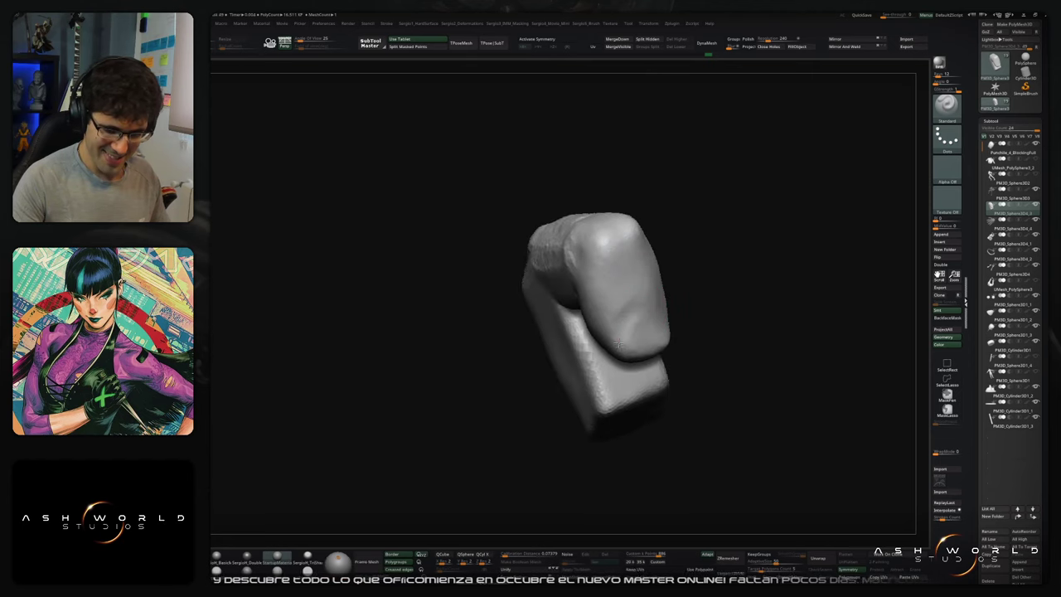
pyautogui.moveTo(613, 343)
pyautogui.mouseDown(button='right')
pyautogui.moveTo(613, 323)
pyautogui.moveTo(654, 319)
pyautogui.mouseUp(button='right')
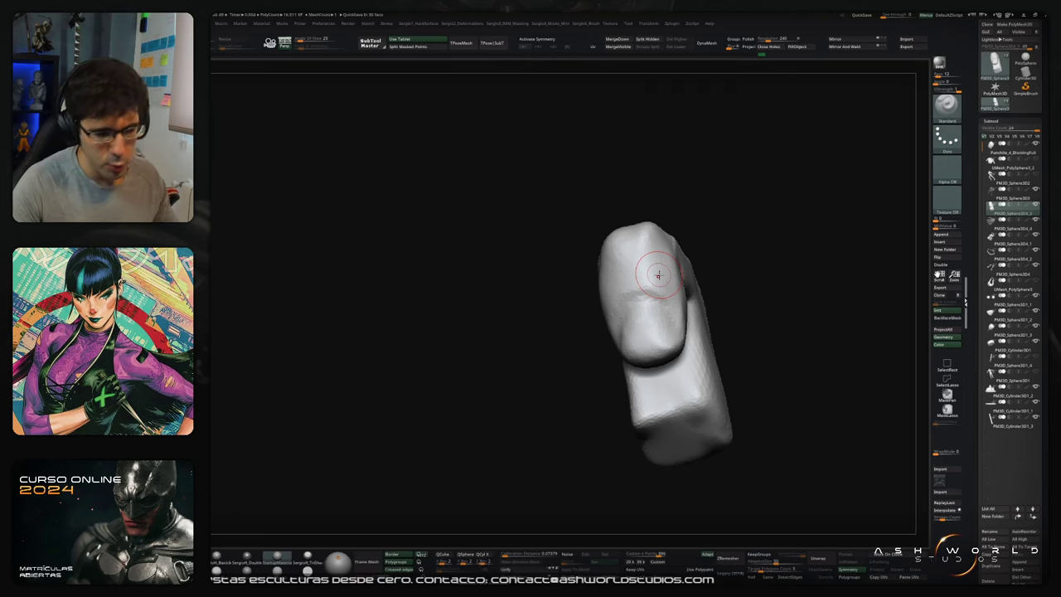
# Step: Carve the cuticle line, side grooves and free edge of the fingernail with the DamStandard brush
pyautogui.moveTo(750, 335)
pyautogui.mouseDown()
pyautogui.moveTo(772, 357)
pyautogui.moveTo(704, 299)
pyautogui.moveTo(673, 313)
pyautogui.mouseUp()
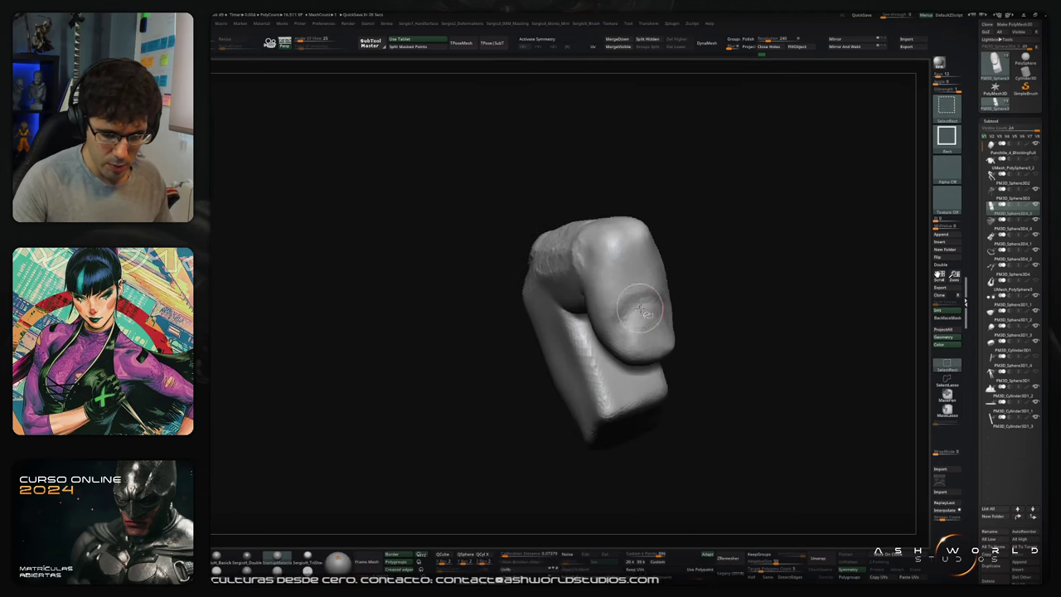
pyautogui.press('b')
pyautogui.press('d')
pyautogui.press('s')
pyautogui.moveTo(771, 319); pyautogui.dragTo(704, 319)
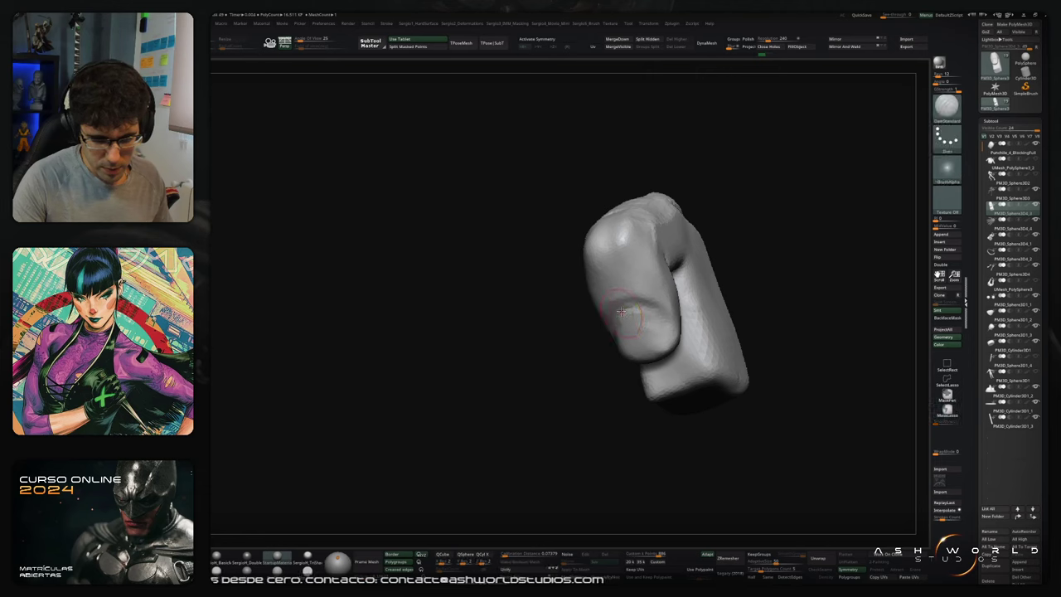
pyautogui.moveTo(635, 315)
pyautogui.mouseDown()
pyautogui.moveTo(608, 333)
pyautogui.moveTo(663, 305)
pyautogui.mouseUp()
pyautogui.moveTo(675, 314); pyautogui.dragTo(658, 323, button='right')
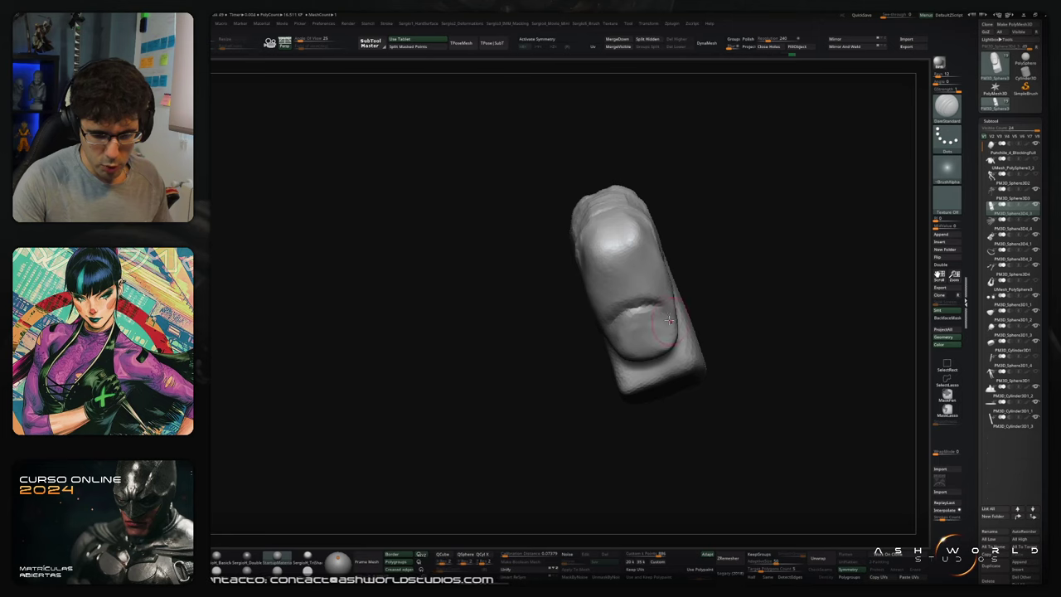
pyautogui.moveTo(656, 323)
pyautogui.mouseDown()
pyautogui.moveTo(688, 303)
pyautogui.moveTo(642, 331)
pyautogui.moveTo(694, 350)
pyautogui.moveTo(700, 341)
pyautogui.moveTo(675, 330)
pyautogui.moveTo(618, 340)
pyautogui.moveTo(623, 350)
pyautogui.mouseUp()
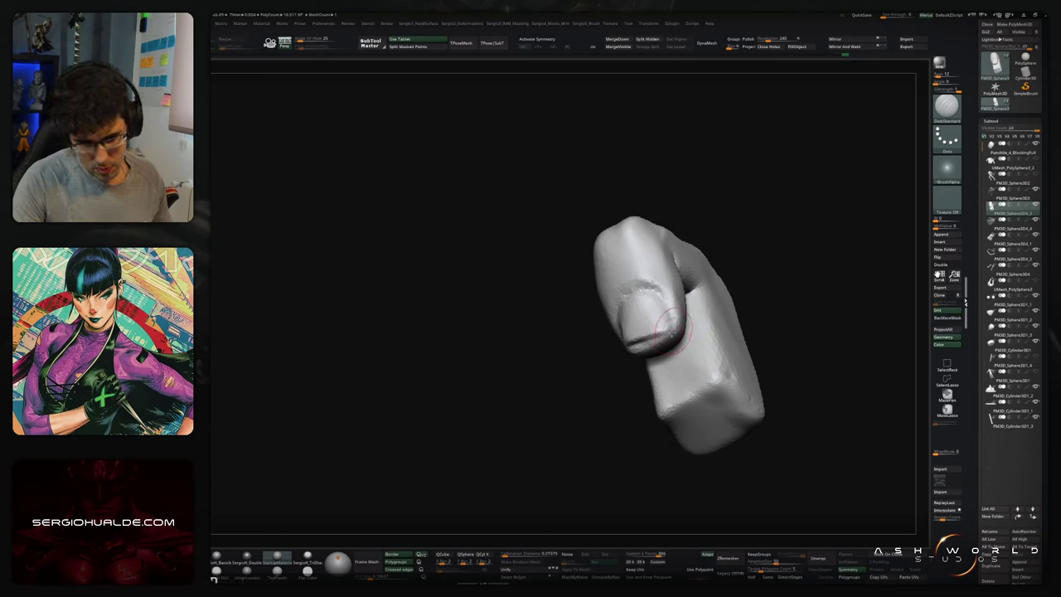
pyautogui.moveTo(670, 313); pyautogui.dragTo(678, 311)
# Step: Adjust the side profile of the nail and the fingertip around it with a resized Move brush
pyautogui.press('b')
pyautogui.press('m')
pyautogui.press('v')
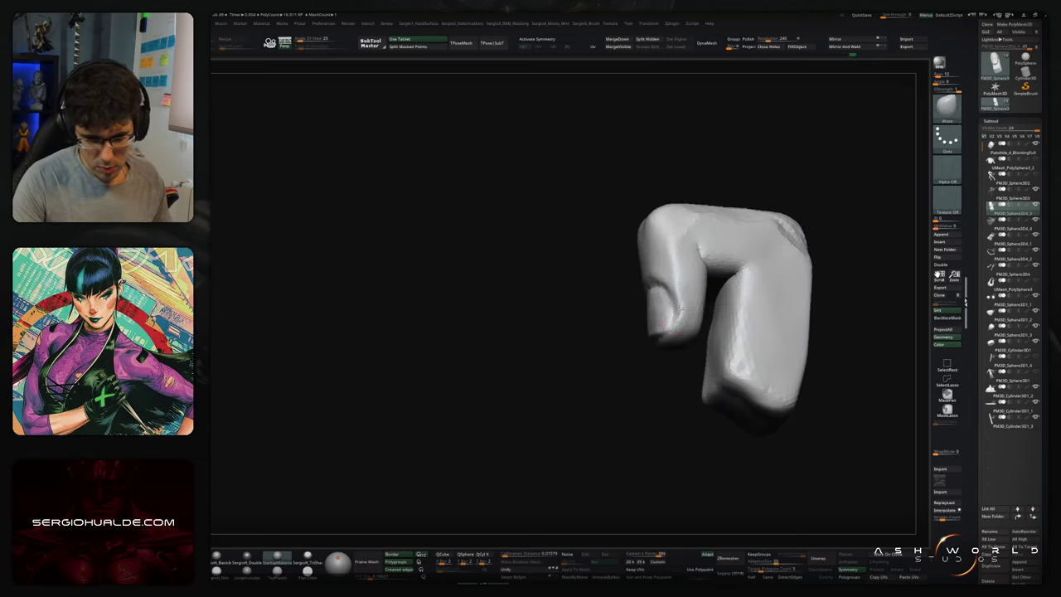
pyautogui.moveTo(678, 311); pyautogui.dragTo(679, 299, button='right')
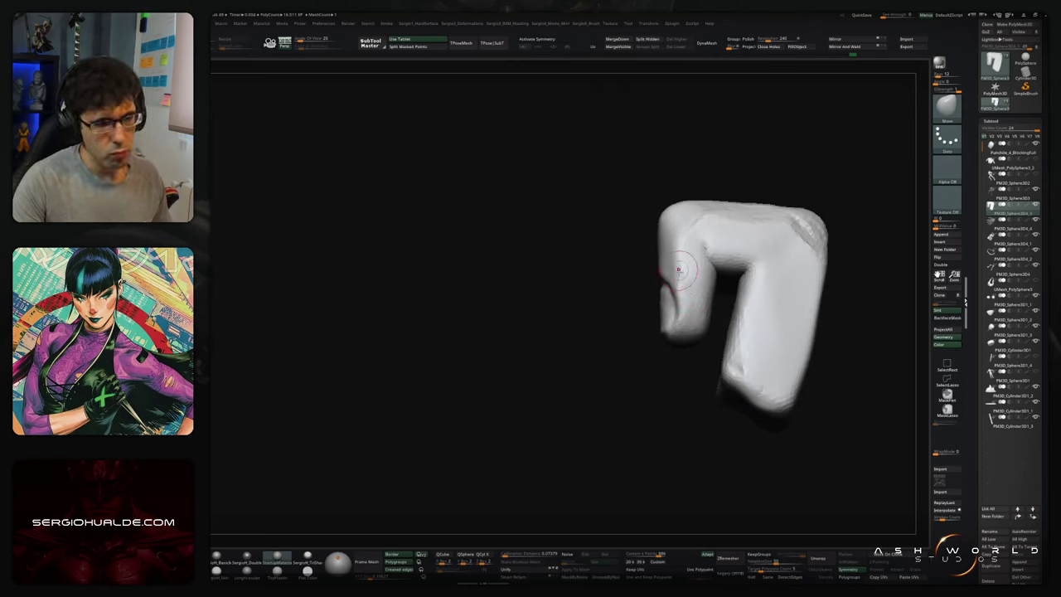
pyautogui.press('s')
pyautogui.moveTo(686, 287); pyautogui.dragTo(688, 316)
pyautogui.press('s')
pyautogui.moveTo(684, 313)
pyautogui.mouseDown(button='right')
pyautogui.moveTo(730, 290)
pyautogui.moveTo(706, 303)
pyautogui.moveTo(677, 267)
pyautogui.moveTo(667, 282)
pyautogui.mouseUp(button='right')
# Step: Raise the skin fold along the base of the fingernail with the Standard brush
pyautogui.press('b')
pyautogui.press('s')
pyautogui.press('t')
pyautogui.moveTo(675, 280); pyautogui.dragTo(716, 274)
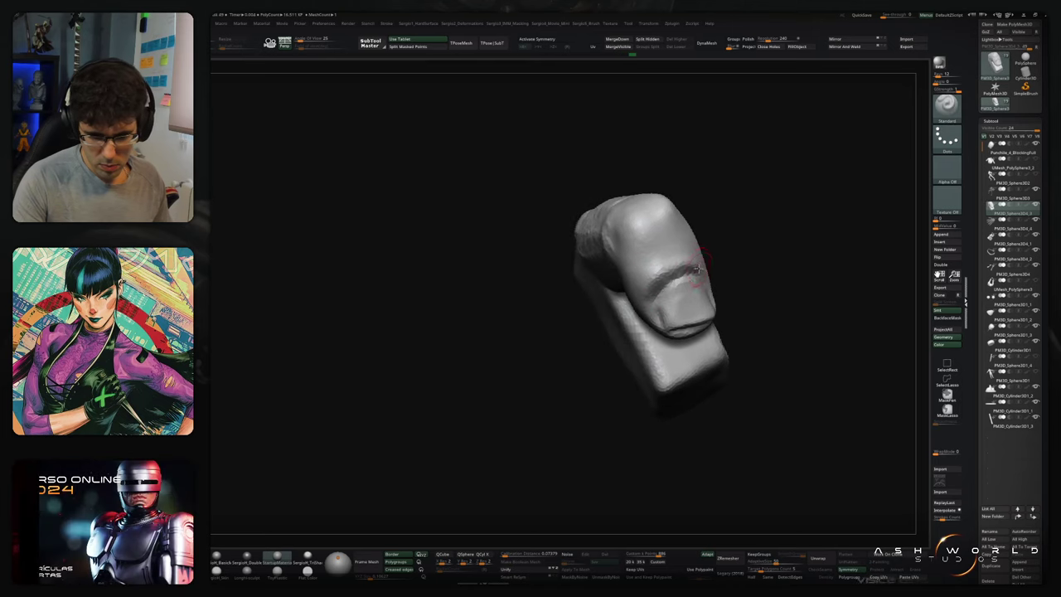
# Step: Resize the Move brush and round out the fingernail's outline and free edge
pyautogui.moveTo(659, 273)
pyautogui.mouseDown(button='right')
pyautogui.moveTo(695, 259)
pyautogui.moveTo(679, 259)
pyautogui.moveTo(704, 286)
pyautogui.moveTo(696, 302)
pyautogui.mouseUp(button='right')
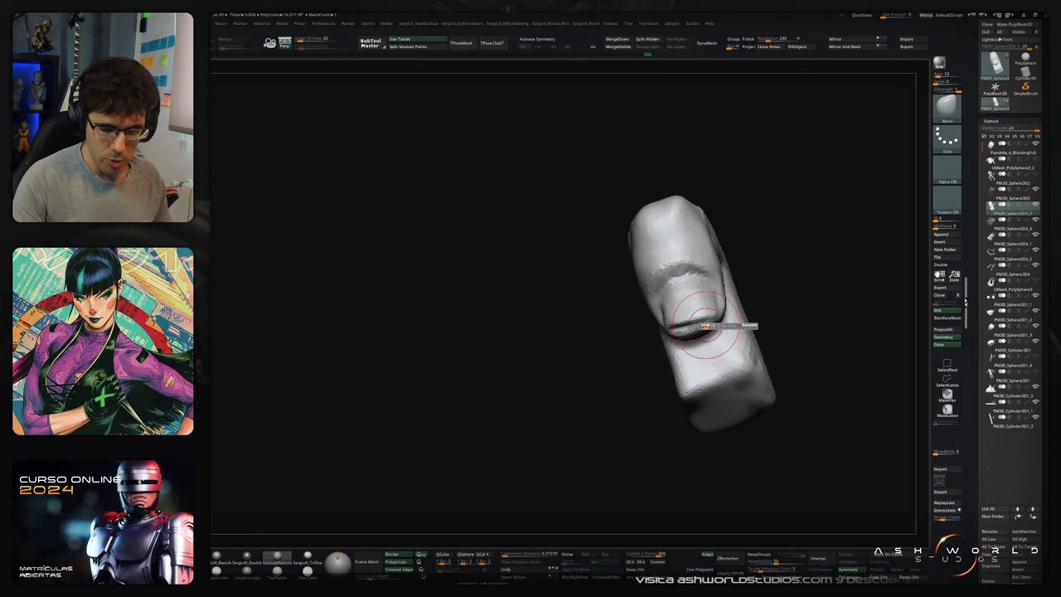
pyautogui.moveTo(706, 330); pyautogui.dragTo(710, 323)
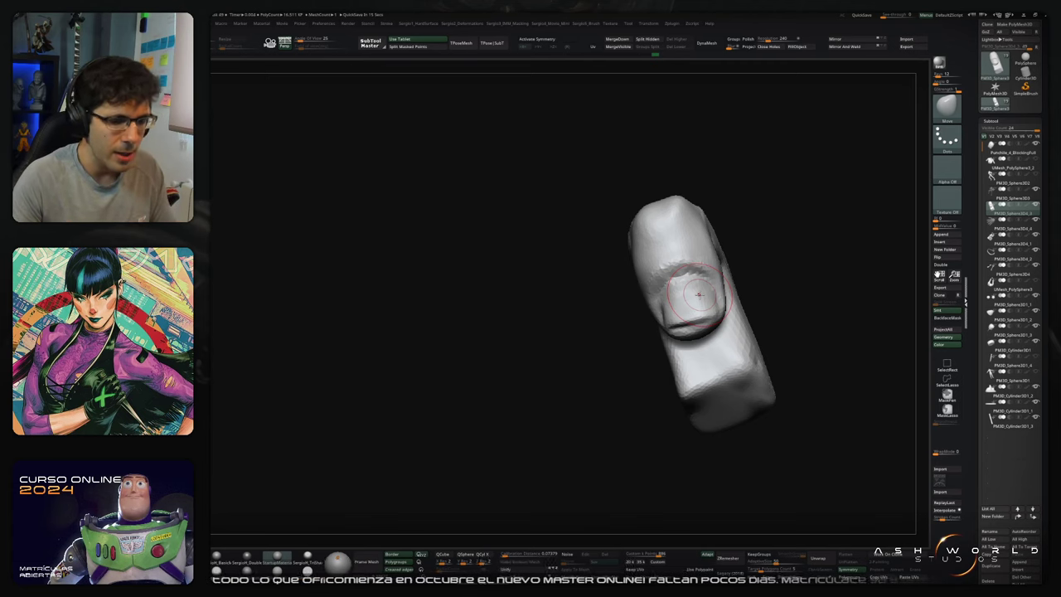
pyautogui.moveTo(799, 311)
pyautogui.mouseDown()
pyautogui.moveTo(795, 322)
pyautogui.moveTo(750, 316)
pyautogui.mouseUp()
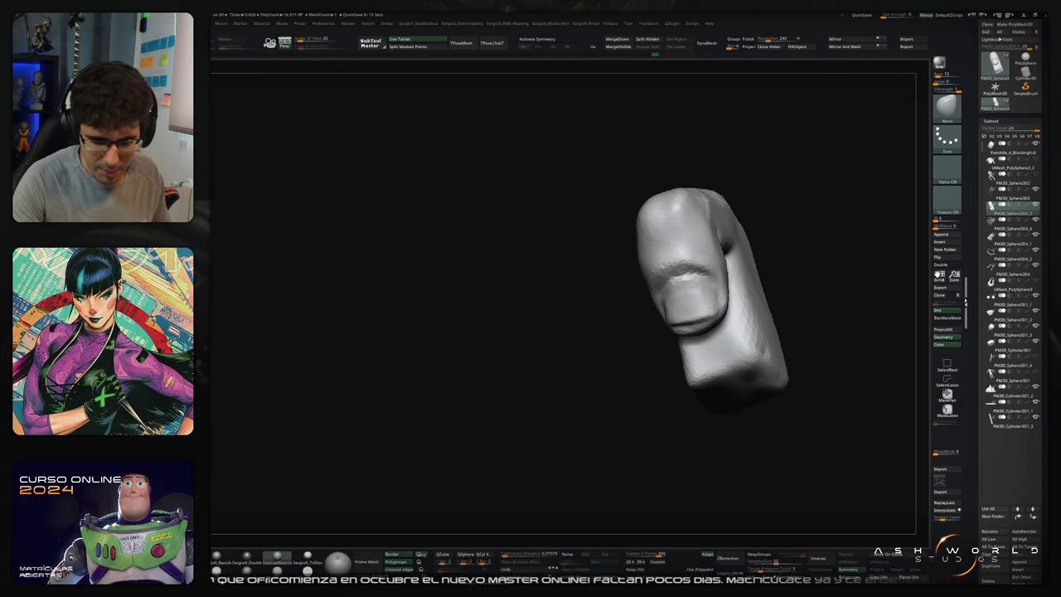
# Step: Nudge the nail's free edge with the Move brush and carve the groove along its side with DamStandard
pyautogui.moveTo(709, 312); pyautogui.dragTo(672, 285, button='right')
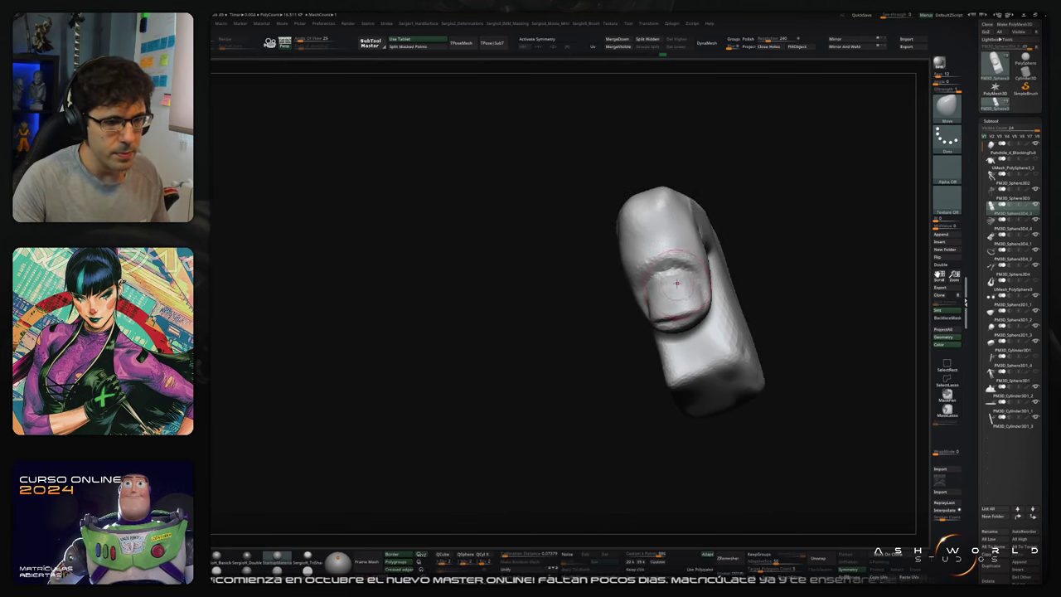
pyautogui.moveTo(679, 309); pyautogui.dragTo(693, 308)
pyautogui.moveTo(696, 311); pyautogui.dragTo(745, 312, button='right')
pyautogui.press('b')
pyautogui.press('d')
pyautogui.press('s')
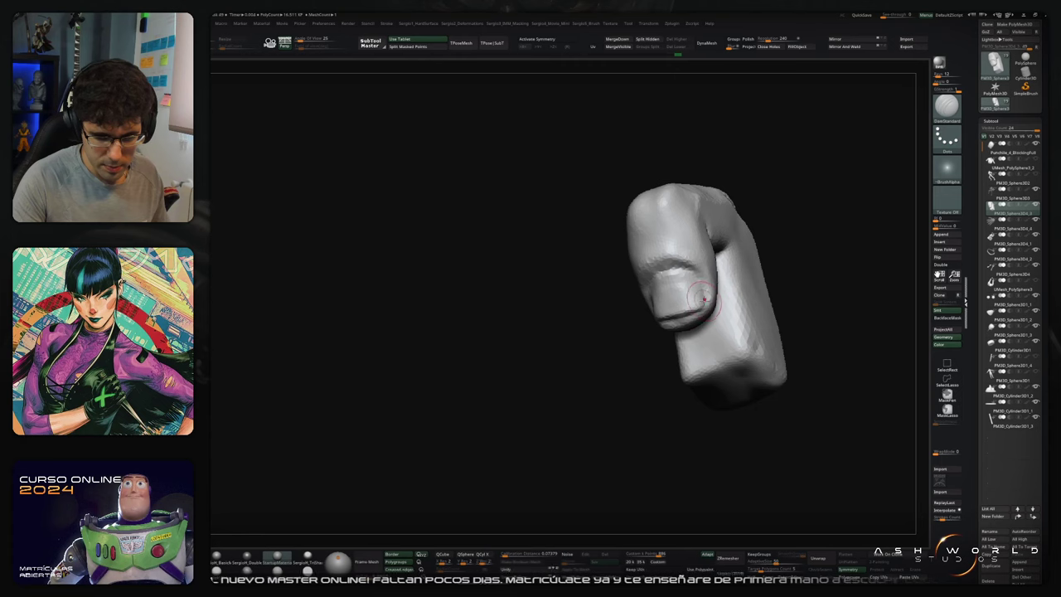
pyautogui.moveTo(705, 282); pyautogui.dragTo(708, 309)
pyautogui.moveTo(709, 312)
pyautogui.mouseDown(button='right')
pyautogui.moveTo(732, 317)
pyautogui.moveTo(697, 273)
pyautogui.mouseUp(button='right')
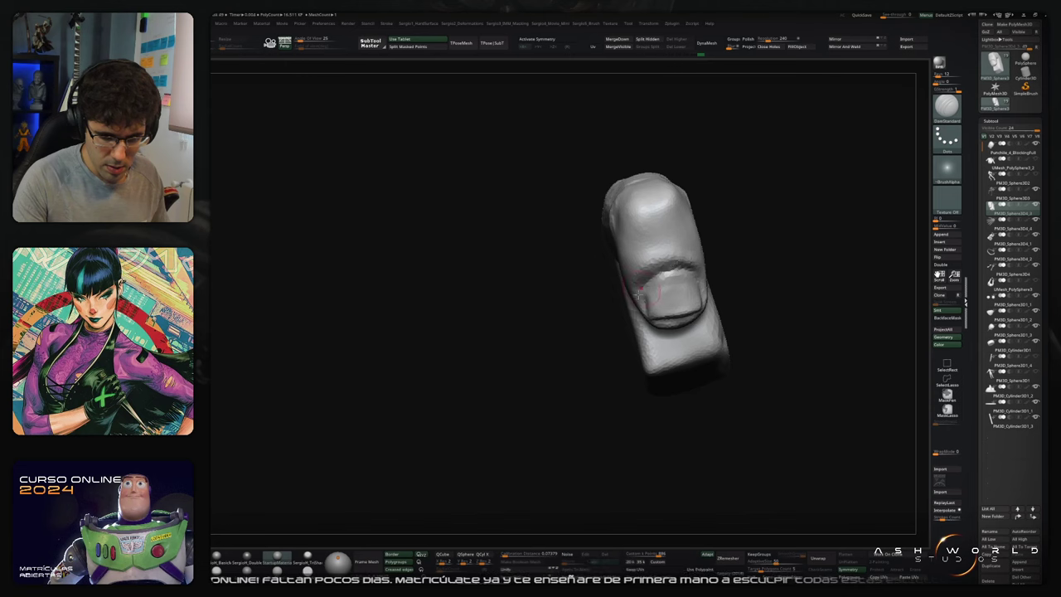
# Step: Adjust the skin beside the opposite edge of the fingernail with the Move brush
pyautogui.moveTo(638, 295); pyautogui.dragTo(688, 278, button='right')
pyautogui.press('b')
pyautogui.press('m')
pyautogui.press('v')
pyautogui.moveTo(643, 286); pyautogui.dragTo(650, 292)
pyautogui.moveTo(649, 292)
pyautogui.mouseDown(button='right')
pyautogui.moveTo(609, 306)
pyautogui.moveTo(667, 306)
pyautogui.moveTo(679, 323)
pyautogui.moveTo(726, 291)
pyautogui.moveTo(712, 290)
pyautogui.mouseUp(button='right')
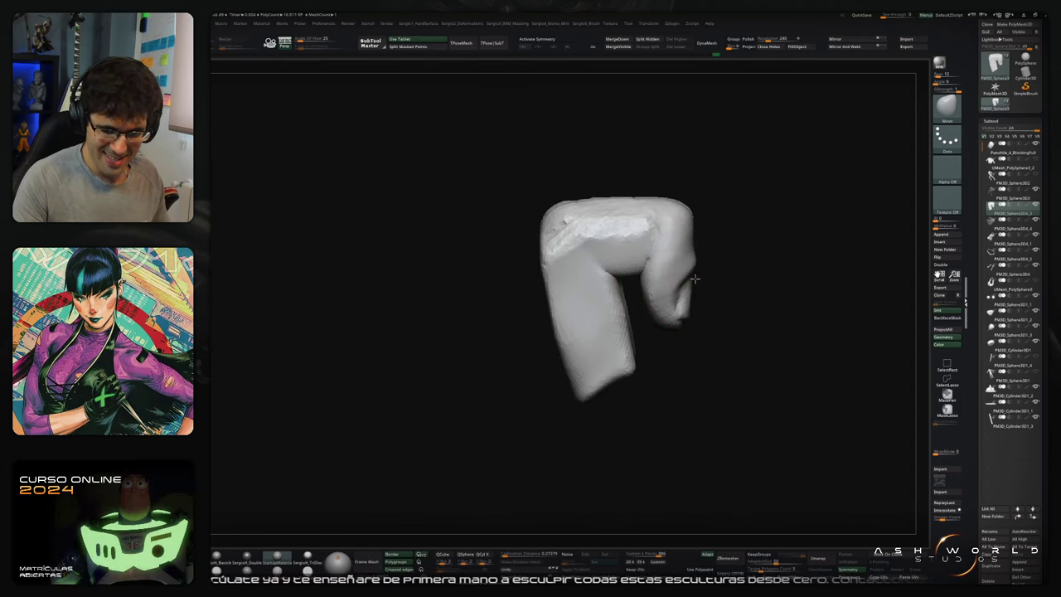
# Step: Carve the skin creases on the inside of the curled finger's joints with the DamStandard brush
pyautogui.hotkey('ctrl', 'shift')
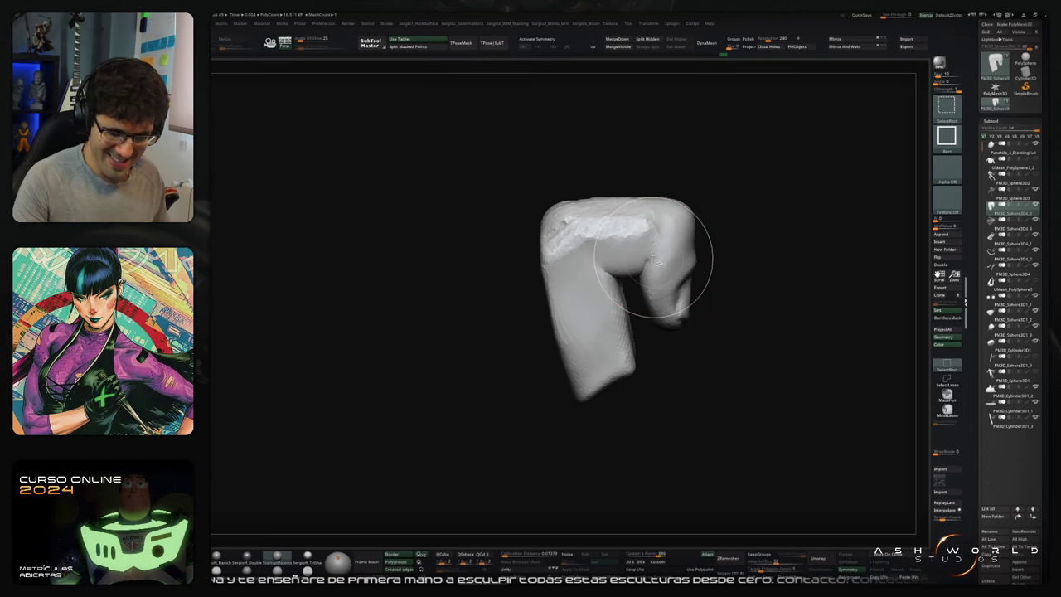
pyautogui.moveTo(657, 262)
pyautogui.mouseDown(button='right')
pyautogui.moveTo(627, 288)
pyautogui.moveTo(686, 225)
pyautogui.mouseUp(button='right')
pyautogui.press('shift')
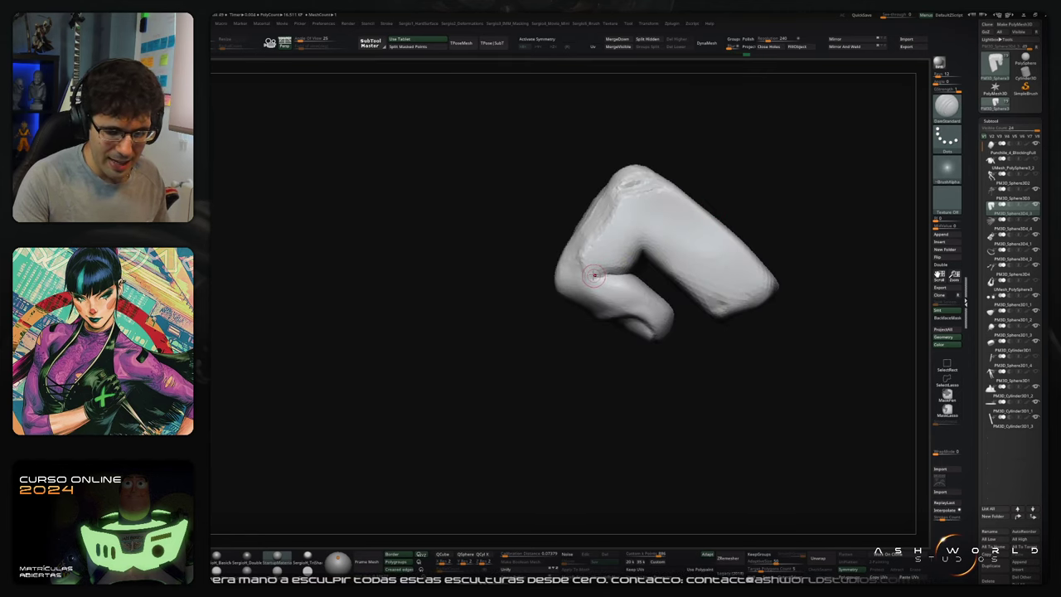
pyautogui.moveTo(602, 276)
pyautogui.mouseDown(button='right')
pyautogui.moveTo(626, 282)
pyautogui.moveTo(614, 274)
pyautogui.mouseUp(button='right')
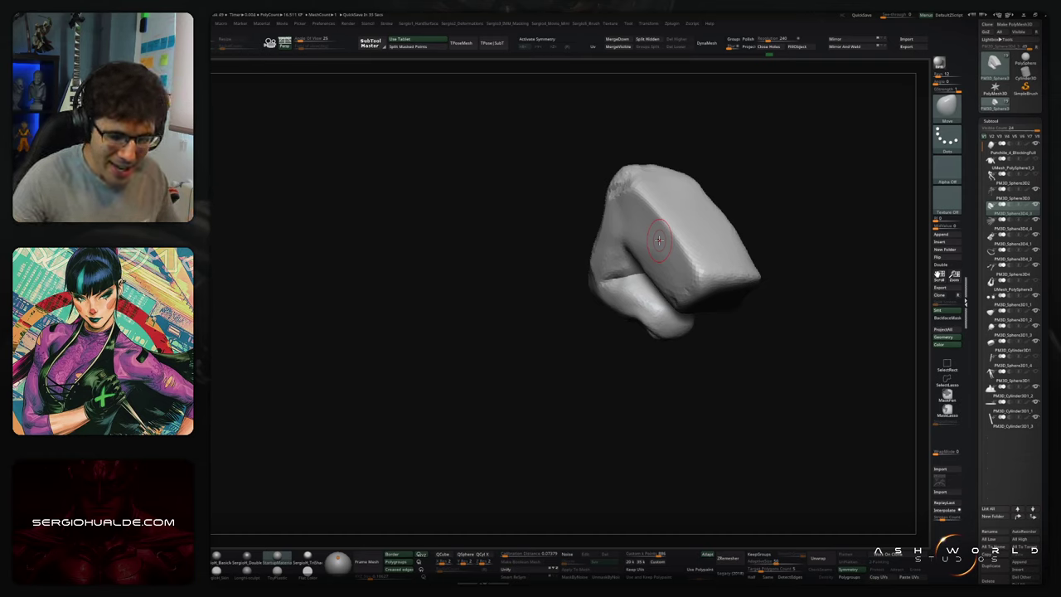
pyautogui.moveTo(705, 380)
pyautogui.mouseDown()
pyautogui.moveTo(718, 390)
pyautogui.moveTo(765, 360)
pyautogui.moveTo(620, 265)
pyautogui.mouseUp()
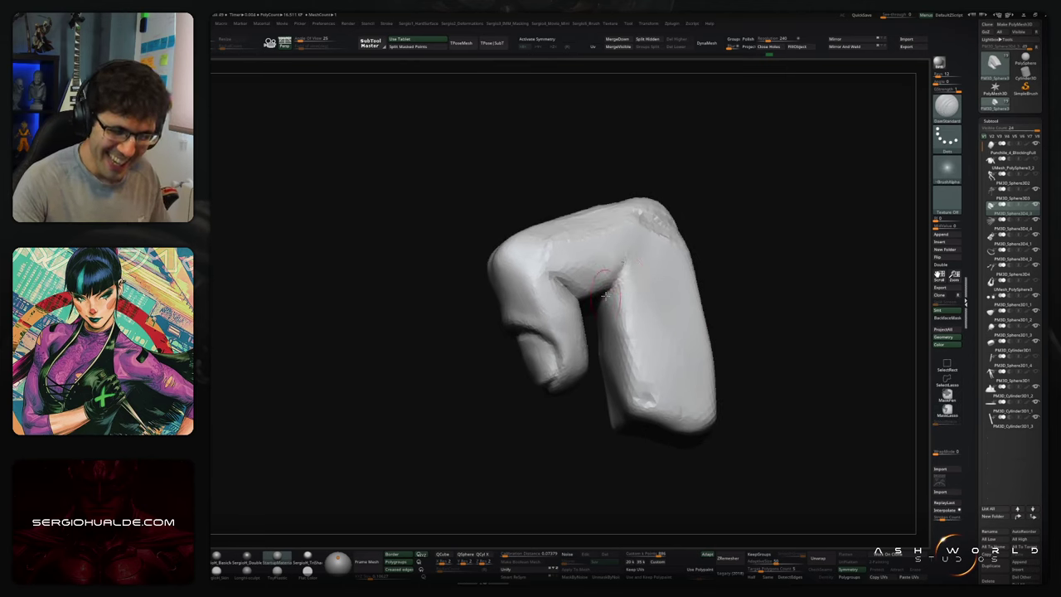
pyautogui.moveTo(600, 315)
pyautogui.mouseDown(button='right')
pyautogui.moveTo(617, 276)
pyautogui.moveTo(603, 254)
pyautogui.moveTo(704, 346)
pyautogui.moveTo(694, 307)
pyautogui.moveTo(632, 375)
pyautogui.moveTo(647, 356)
pyautogui.moveTo(653, 363)
pyautogui.moveTo(646, 344)
pyautogui.mouseUp(button='right')
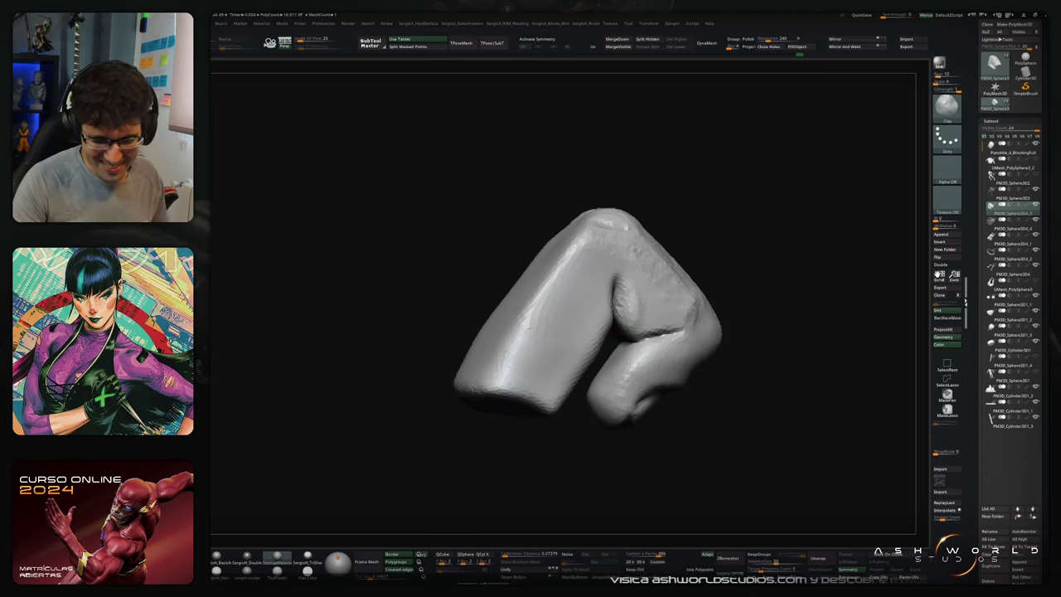
# Step: Fill out the inner side of the finger's middle and base segments around the bend with the Clay brush
pyautogui.moveTo(627, 292)
pyautogui.mouseDown()
pyautogui.moveTo(647, 312)
pyautogui.moveTo(639, 287)
pyautogui.moveTo(633, 302)
pyautogui.moveTo(643, 303)
pyautogui.mouseUp()
pyautogui.moveTo(638, 290); pyautogui.dragTo(644, 301, button='right')
pyautogui.moveTo(613, 286); pyautogui.dragTo(583, 341)
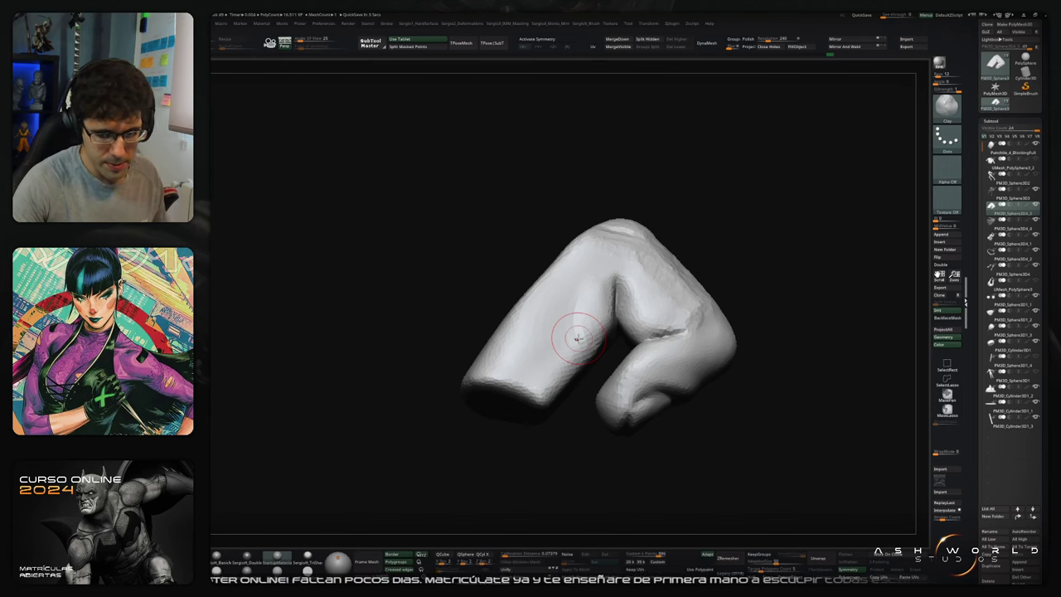
pyautogui.moveTo(578, 338)
pyautogui.mouseDown(button='right')
pyautogui.moveTo(765, 323)
pyautogui.moveTo(756, 292)
pyautogui.moveTo(738, 304)
pyautogui.moveTo(608, 309)
pyautogui.moveTo(610, 322)
pyautogui.mouseUp(button='right')
pyautogui.moveTo(611, 322)
pyautogui.mouseDown()
pyautogui.moveTo(593, 322)
pyautogui.moveTo(599, 298)
pyautogui.moveTo(616, 305)
pyautogui.moveTo(584, 330)
pyautogui.mouseUp()
pyautogui.moveTo(583, 330); pyautogui.dragTo(660, 235, button='right')
# Step: Add volume to the fleshy pad of the fingertip with the Clay brush
pyautogui.moveTo(594, 357); pyautogui.dragTo(580, 319, button='right')
pyautogui.moveTo(580, 319); pyautogui.dragTo(575, 313)
pyautogui.moveTo(575, 313); pyautogui.dragTo(569, 307, button='right')
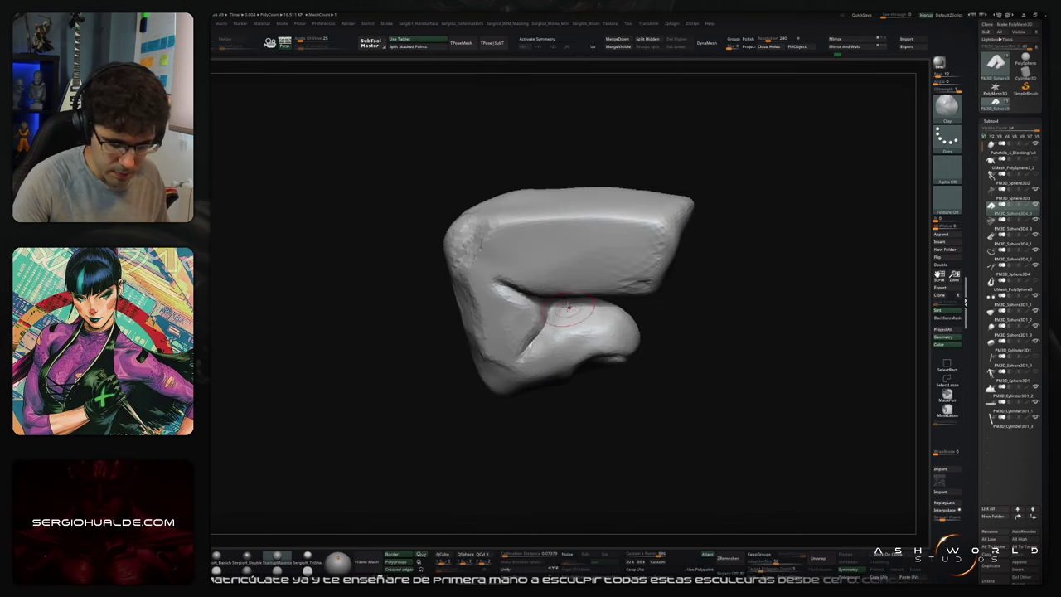
pyautogui.moveTo(567, 307)
pyautogui.mouseDown()
pyautogui.moveTo(617, 308)
pyautogui.moveTo(558, 314)
pyautogui.mouseUp()
pyautogui.moveTo(558, 313)
pyautogui.mouseDown(button='right')
pyautogui.moveTo(599, 317)
pyautogui.moveTo(598, 326)
pyautogui.mouseUp(button='right')
# Step: Switch to the Move brush and mask off the finger's base segment, leaving the fingertip segment free
pyautogui.press('b')
pyautogui.press('m')
pyautogui.press('v')
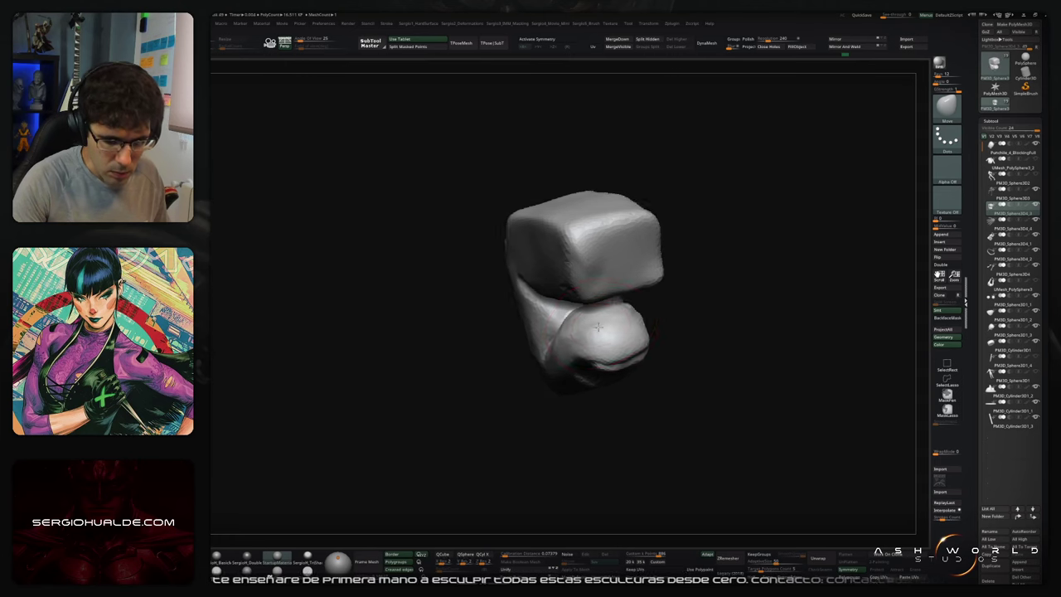
pyautogui.moveTo(598, 326); pyautogui.dragTo(678, 297)
pyautogui.press('ctrl')
pyautogui.moveTo(574, 320)
pyautogui.keyDown('ctrl'); pyautogui.mouseDown()
pyautogui.moveTo(770, 340)
pyautogui.moveTo(758, 319)
pyautogui.mouseUp(); pyautogui.keyUp('ctrl')
pyautogui.keyDown('ctrl'); pyautogui.click(689, 315); pyautogui.keyUp('ctrl')
pyautogui.moveTo(666, 332); pyautogui.dragTo(636, 351, button='right')
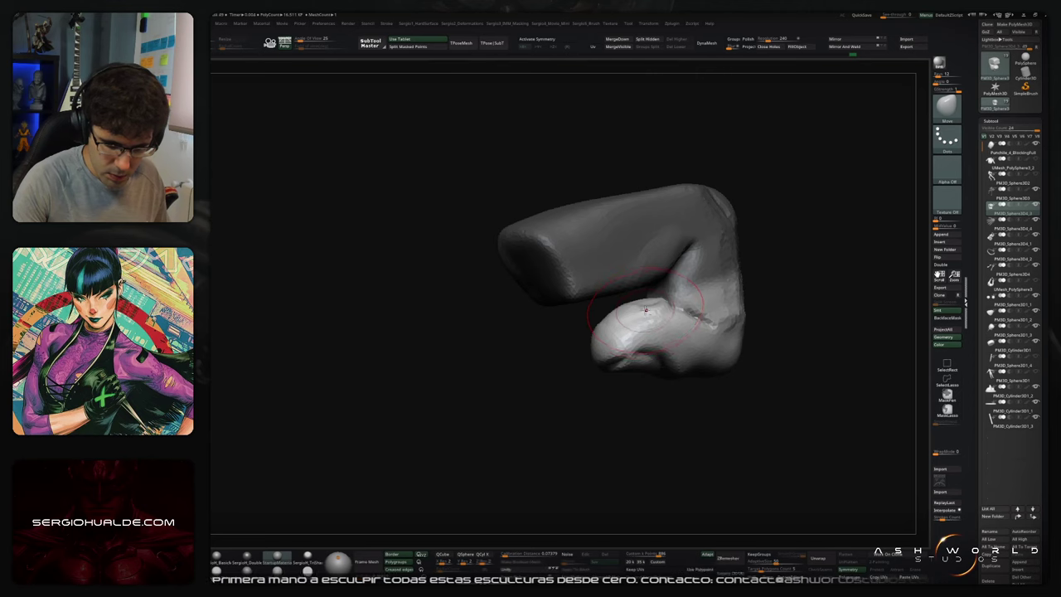
# Step: Build up the fingertip pad beside the joint crease with the ClayBuildup brush and clear the mask
pyautogui.press('b')
pyautogui.press('c')
pyautogui.press('b')
pyautogui.moveTo(639, 306); pyautogui.dragTo(654, 313, button='right')
pyautogui.moveTo(654, 313)
pyautogui.mouseDown()
pyautogui.moveTo(668, 308)
pyautogui.moveTo(667, 320)
pyautogui.moveTo(652, 312)
pyautogui.mouseUp()
pyautogui.moveTo(647, 327); pyautogui.dragTo(651, 362, button='right')
pyautogui.keyDown('ctrl'); pyautogui.moveTo(652, 364); pyautogui.dragTo(656, 381); pyautogui.keyUp('ctrl')
pyautogui.moveTo(653, 349); pyautogui.dragTo(656, 333, button='right')
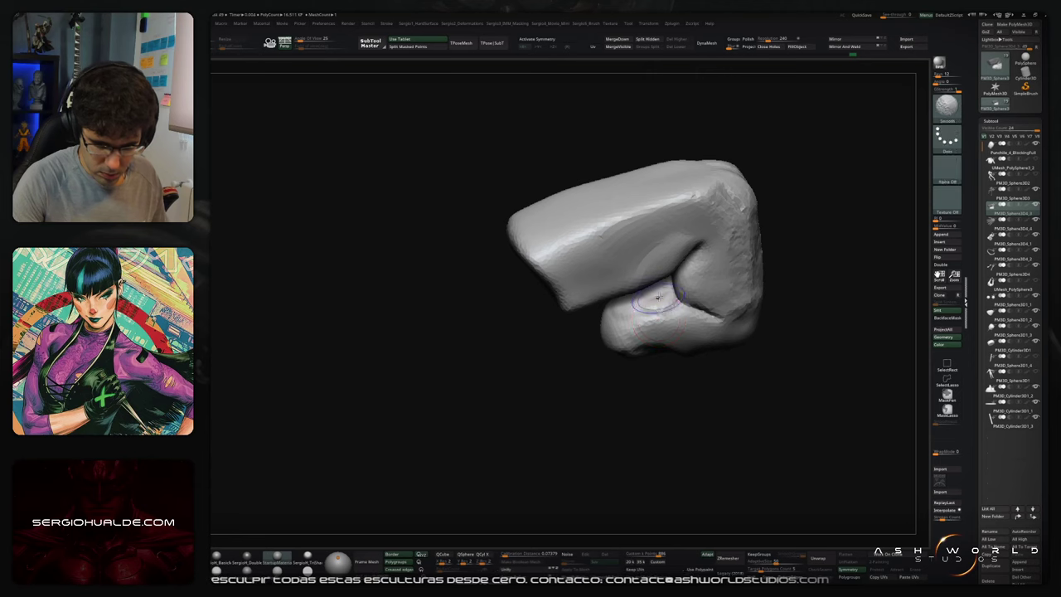
# Step: Shape more of the fingertip pad with ClayBuildup and smooth its surface
pyautogui.moveTo(625, 333); pyautogui.dragTo(629, 312)
pyautogui.moveTo(607, 221); pyautogui.dragTo(611, 315, button='right')
pyautogui.keyDown('shift'); pyautogui.moveTo(611, 315); pyautogui.dragTo(595, 303); pyautogui.keyUp('shift')
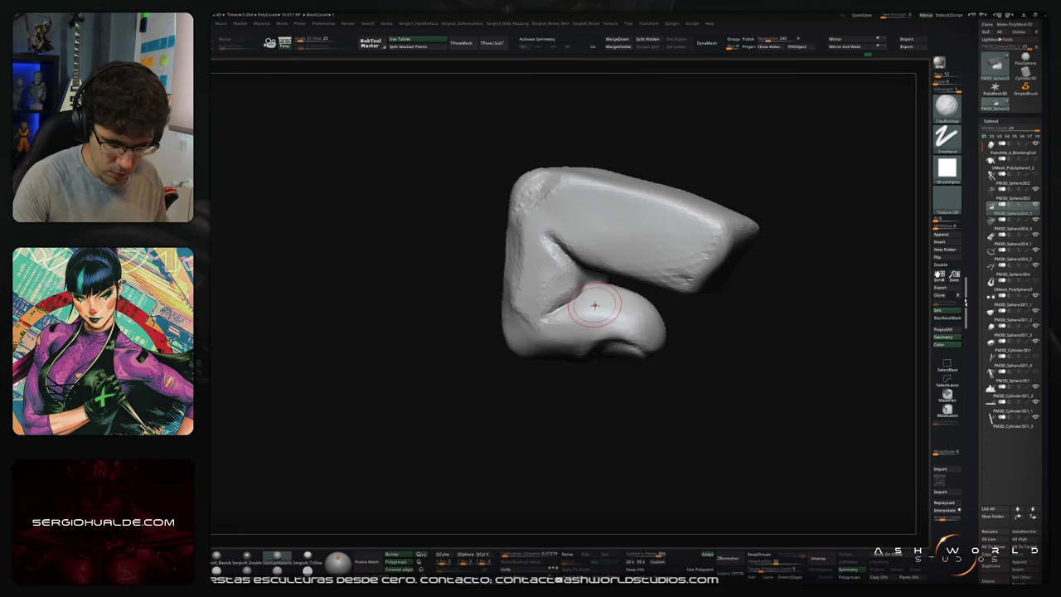
pyautogui.moveTo(594, 303); pyautogui.dragTo(586, 286, button='right')
# Step: Push the fingertip pad against the crease of the end joint with the Move brush
pyautogui.press('b')
pyautogui.press('m')
pyautogui.press('v')
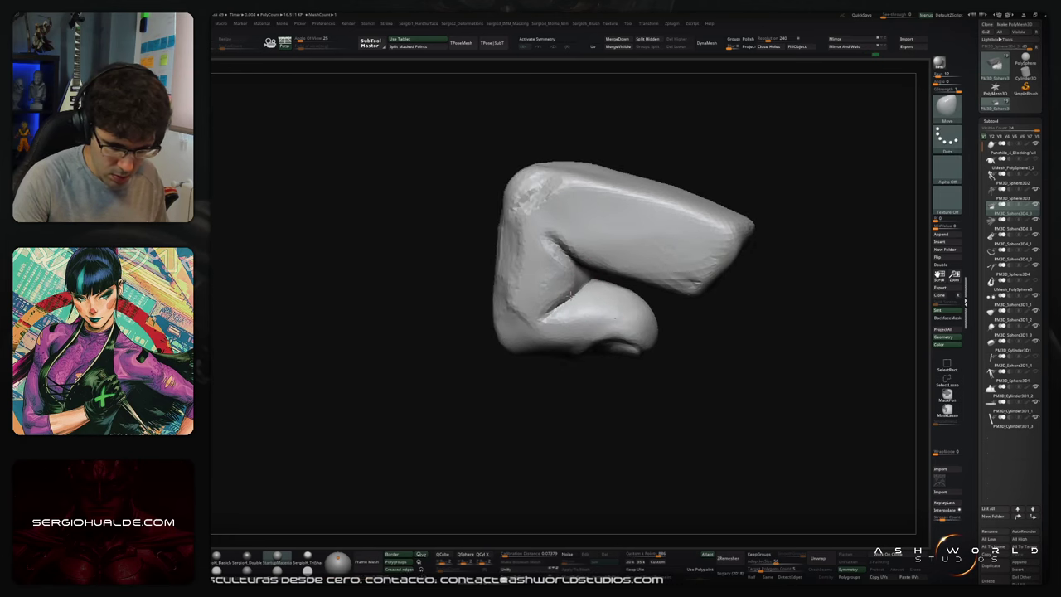
pyautogui.moveTo(569, 295); pyautogui.dragTo(561, 305)
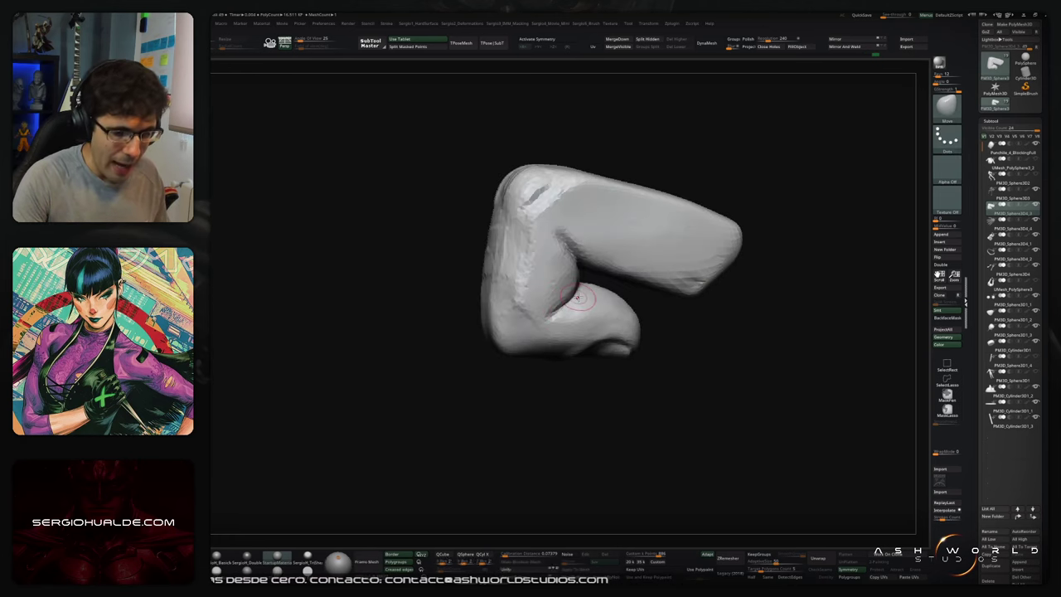
pyautogui.moveTo(572, 296); pyautogui.dragTo(578, 287, button='right')
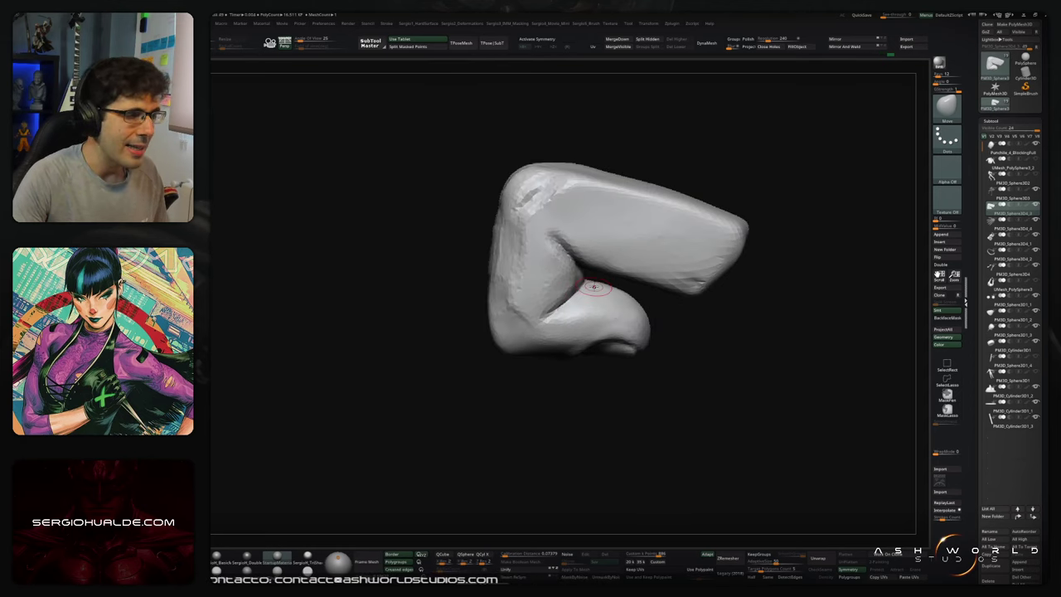
pyautogui.moveTo(594, 300)
pyautogui.mouseDown()
pyautogui.moveTo(555, 289)
pyautogui.moveTo(633, 298)
pyautogui.mouseUp()
pyautogui.moveTo(632, 298)
pyautogui.mouseDown(button='right')
pyautogui.moveTo(642, 299)
pyautogui.moveTo(628, 298)
pyautogui.mouseUp(button='right')
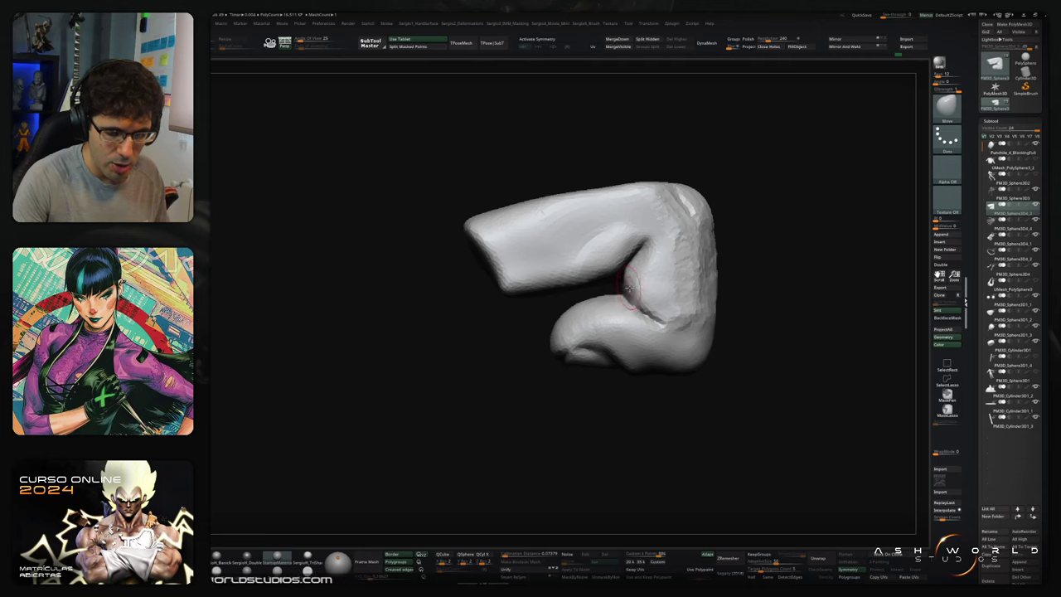
# Step: Reshape the middle segment's inner bulge between the two joint creases with the Move brush and smooth it
pyautogui.moveTo(629, 287); pyautogui.dragTo(610, 285)
pyautogui.moveTo(607, 284); pyautogui.dragTo(604, 284, button='right')
pyautogui.moveTo(605, 284); pyautogui.dragTo(616, 271)
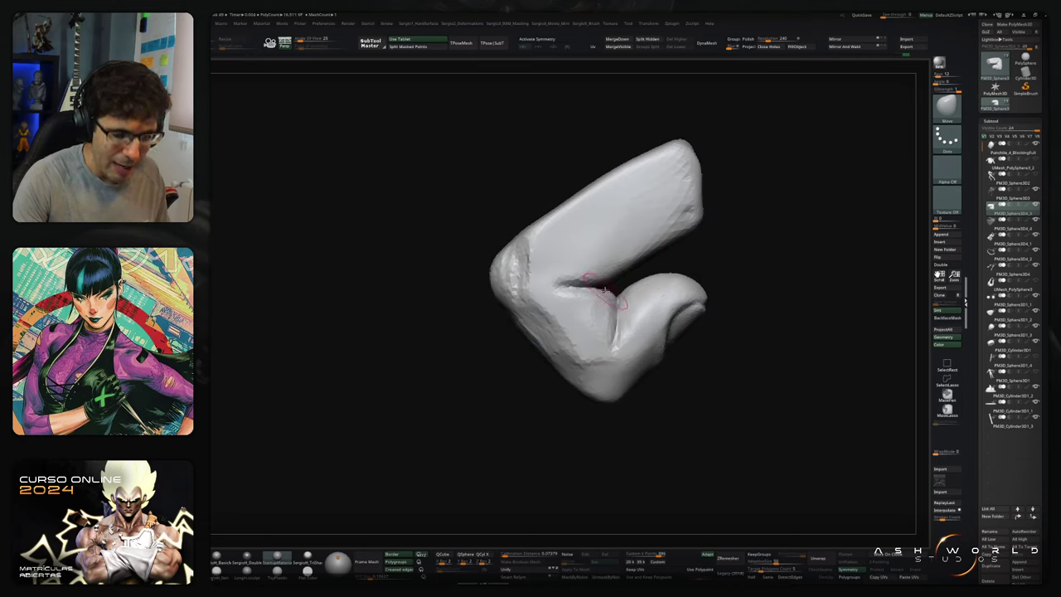
pyautogui.moveTo(602, 301); pyautogui.dragTo(610, 305, button='right')
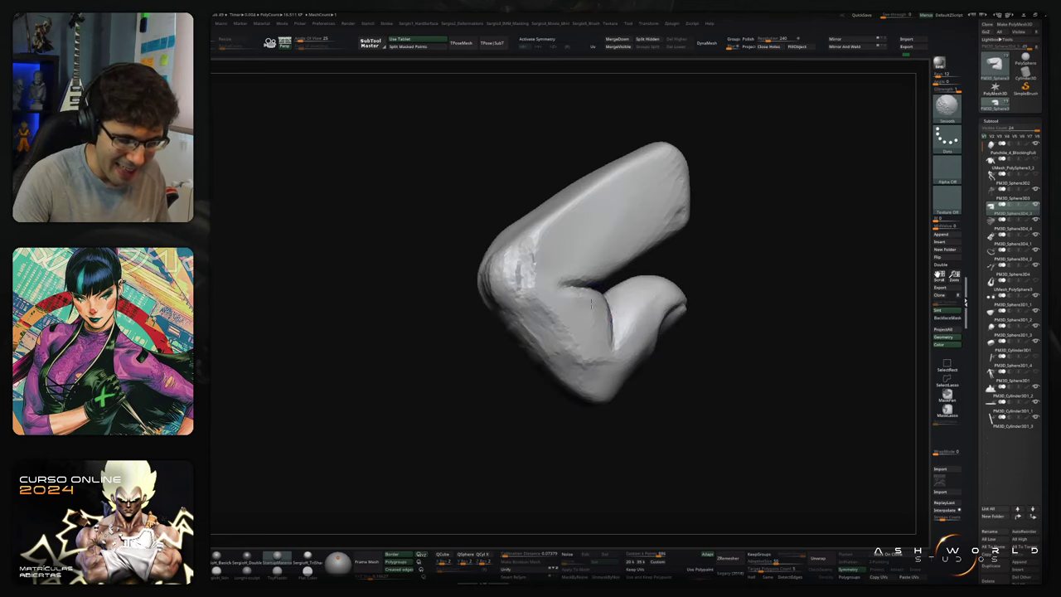
pyautogui.keyDown('shift'); pyautogui.moveTo(603, 315); pyautogui.dragTo(575, 307); pyautogui.keyUp('shift')
pyautogui.moveTo(578, 290); pyautogui.dragTo(601, 281, button='right')
pyautogui.moveTo(601, 281)
pyautogui.mouseDown()
pyautogui.moveTo(671, 263)
pyautogui.moveTo(679, 281)
pyautogui.moveTo(661, 310)
pyautogui.moveTo(596, 308)
pyautogui.mouseUp()
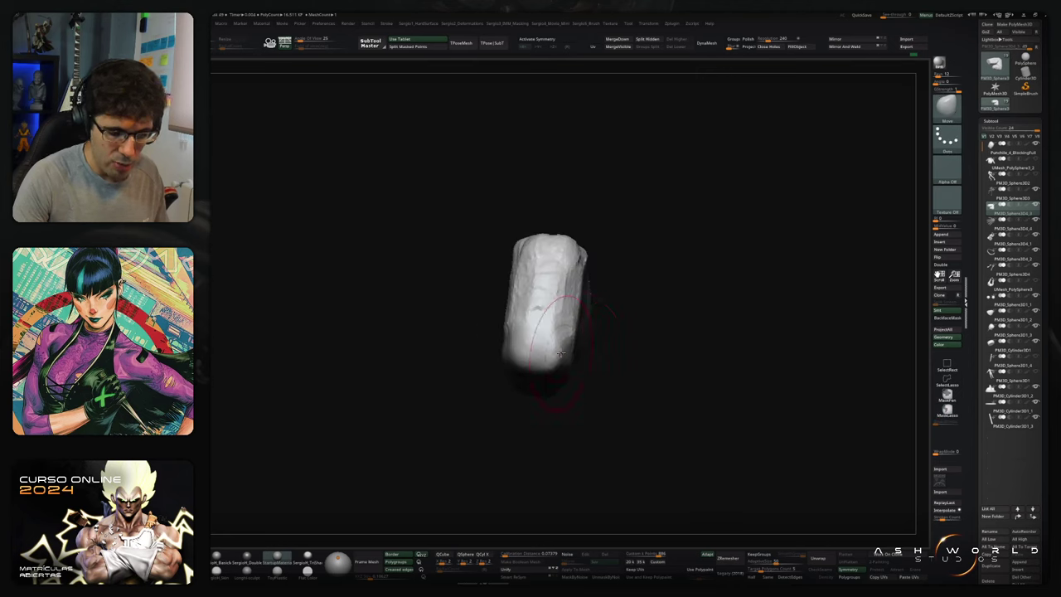
# Step: Mask the finger's base segment and reshape the free fingertip segment with a resized Move brush
pyautogui.moveTo(549, 346); pyautogui.dragTo(544, 355, button='right')
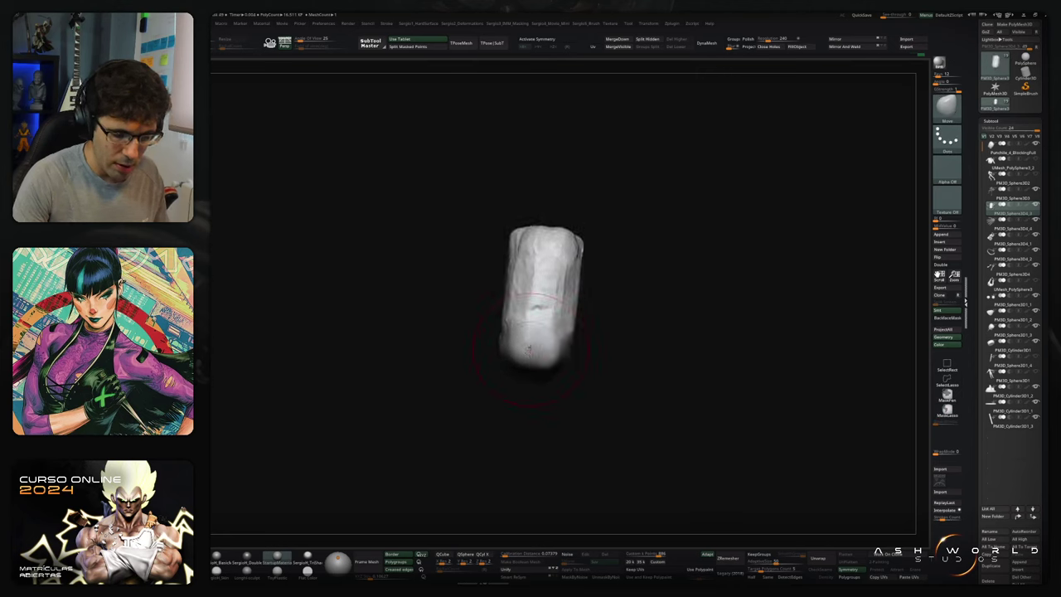
pyautogui.press('s')
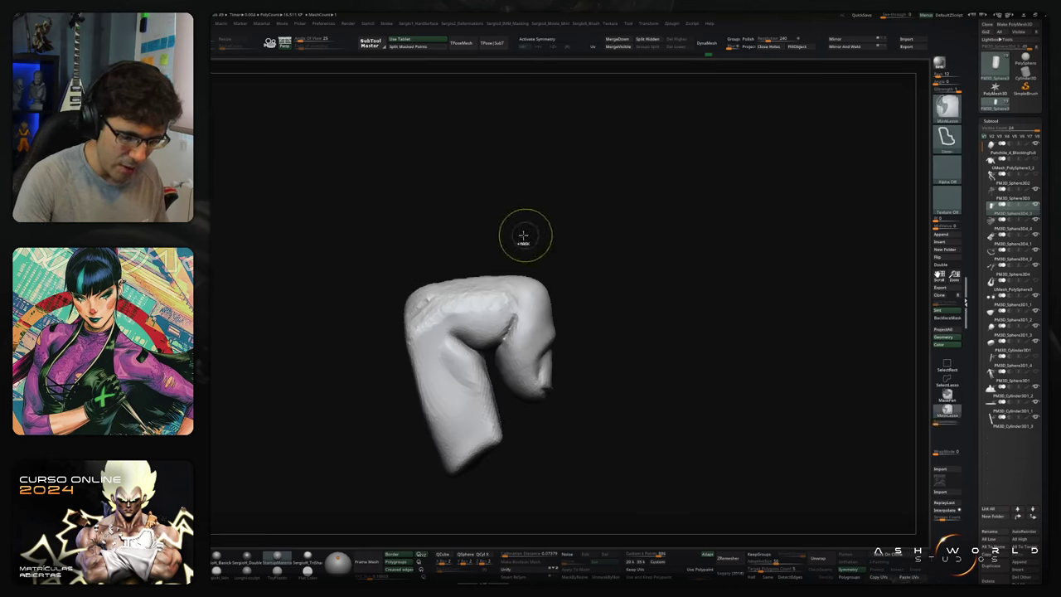
pyautogui.moveTo(520, 235)
pyautogui.keyDown('ctrl'); pyautogui.mouseDown()
pyautogui.moveTo(482, 309)
pyautogui.moveTo(494, 356)
pyautogui.moveTo(617, 339)
pyautogui.mouseUp(); pyautogui.keyUp('ctrl')
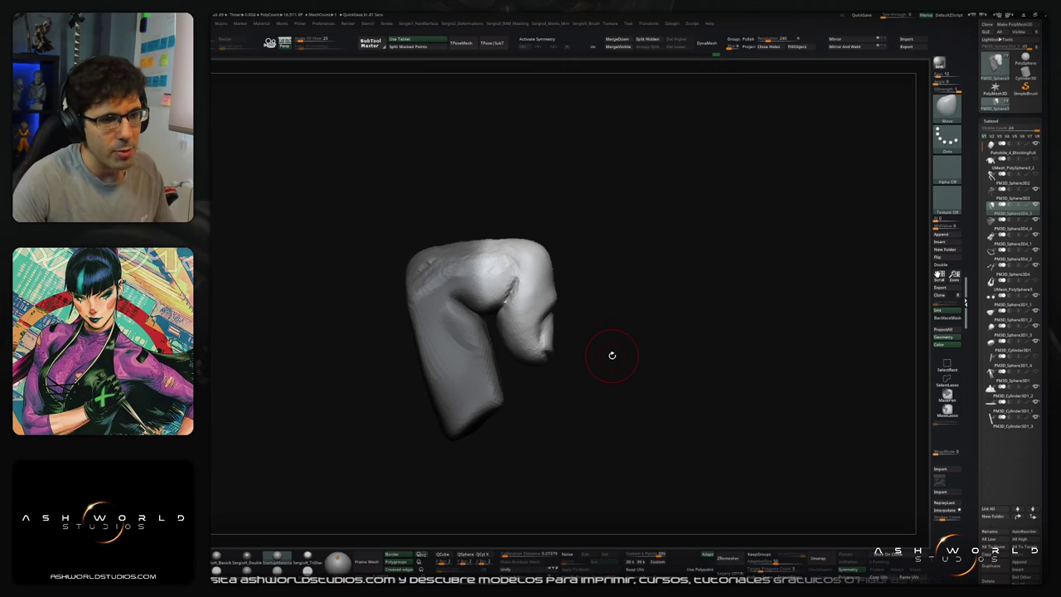
pyautogui.moveTo(634, 360); pyautogui.dragTo(623, 358)
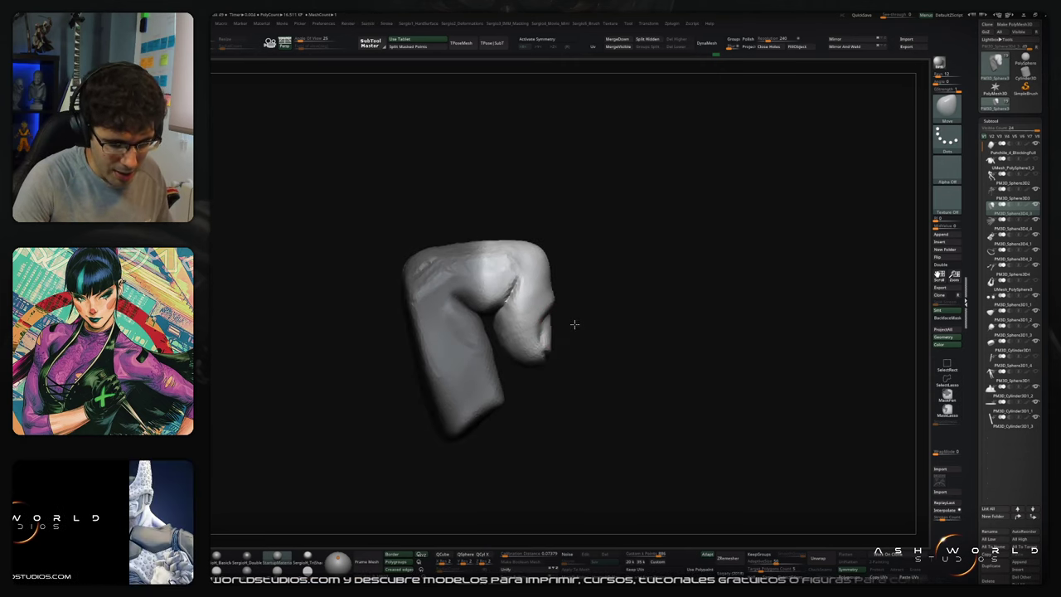
pyautogui.moveTo(574, 324); pyautogui.dragTo(507, 346)
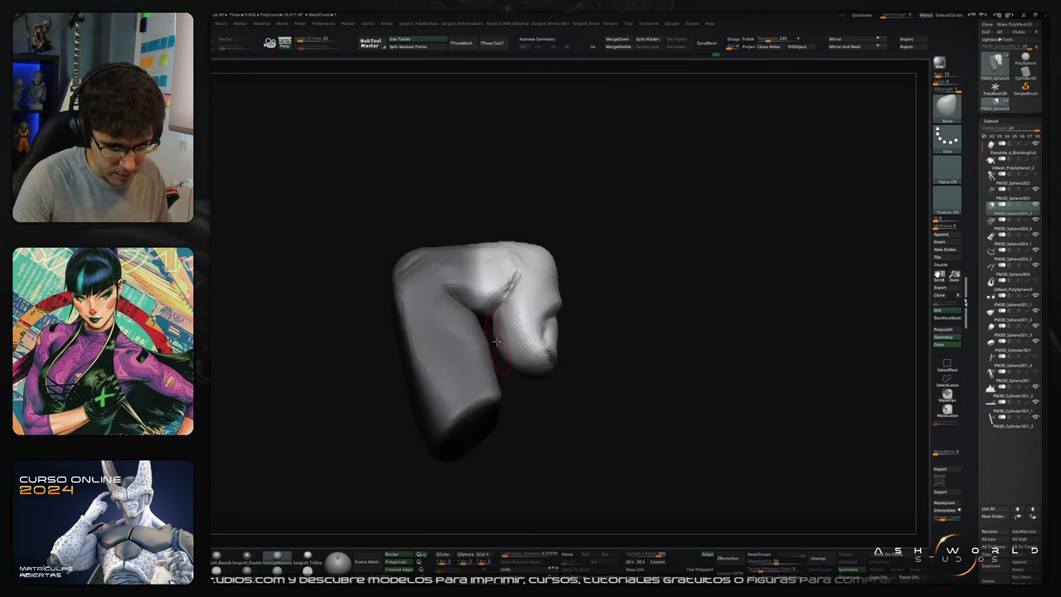
pyautogui.moveTo(502, 348); pyautogui.dragTo(510, 378, button='right')
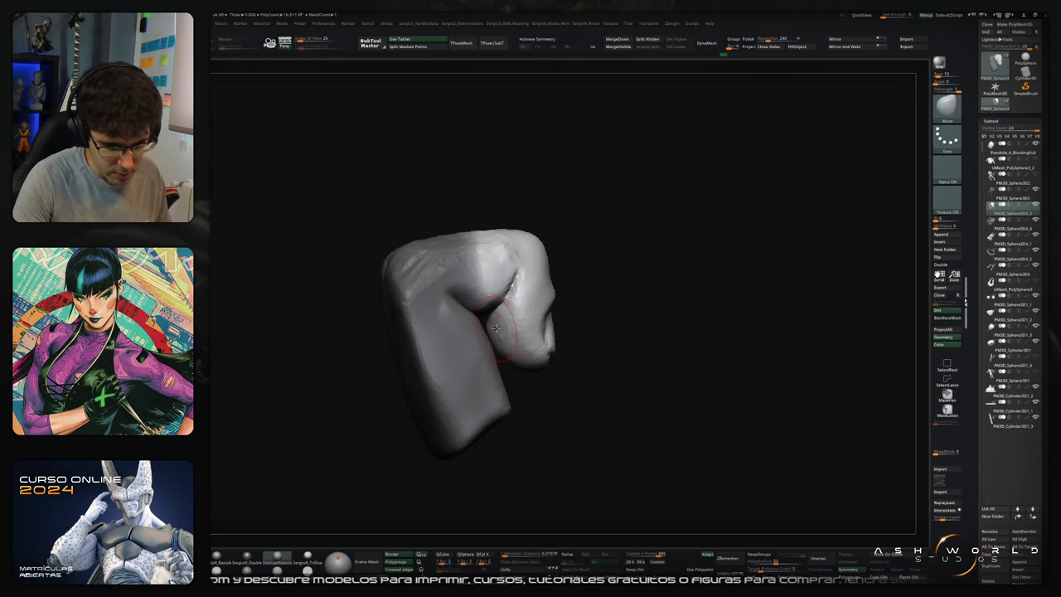
pyautogui.moveTo(493, 325)
pyautogui.mouseDown(button='right')
pyautogui.moveTo(511, 367)
pyautogui.moveTo(504, 348)
pyautogui.mouseUp(button='right')
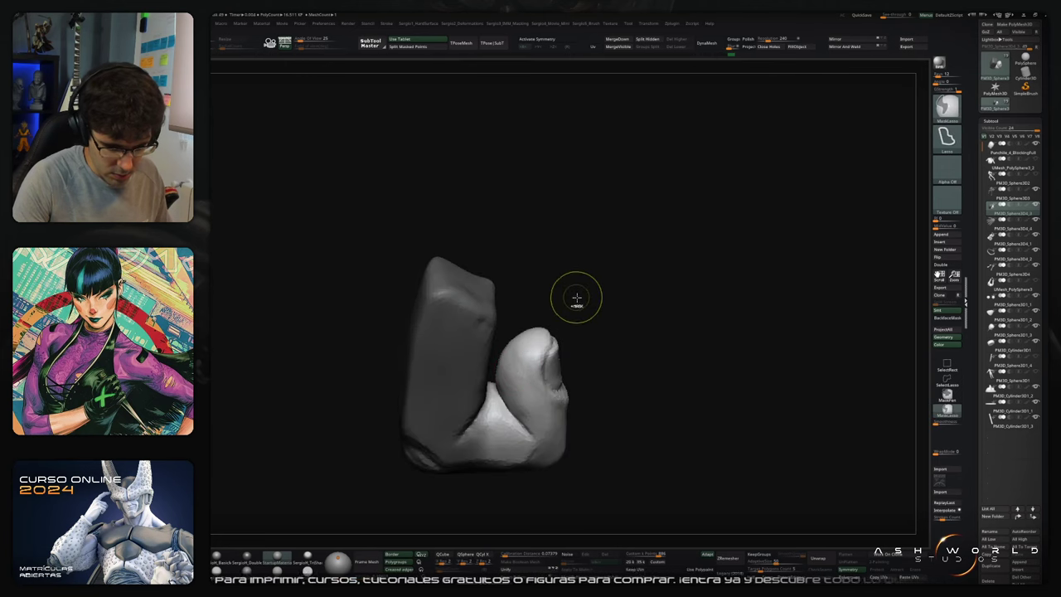
# Step: Build up the inner side of the base segment with ClayBuildup and smooth it into the joint crease
pyautogui.moveTo(575, 293); pyautogui.dragTo(495, 377, button='right')
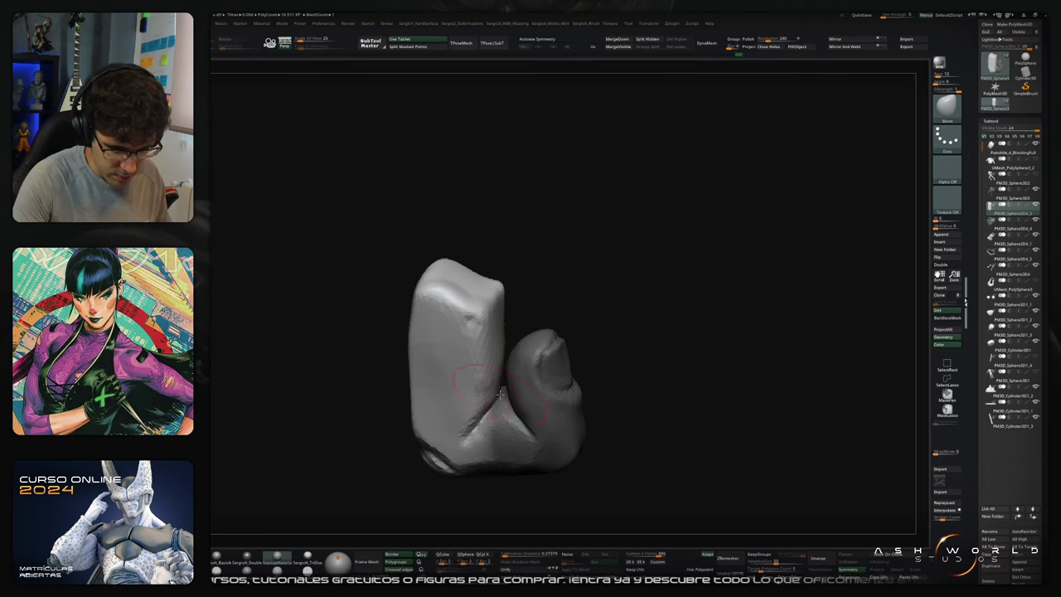
pyautogui.moveTo(500, 340)
pyautogui.mouseDown(button='right')
pyautogui.moveTo(534, 303)
pyautogui.moveTo(637, 306)
pyautogui.moveTo(653, 372)
pyautogui.moveTo(621, 329)
pyautogui.moveTo(531, 325)
pyautogui.moveTo(547, 324)
pyautogui.moveTo(473, 377)
pyautogui.mouseUp(button='right')
pyautogui.press('b')
pyautogui.press('c')
pyautogui.press('b')
pyautogui.moveTo(444, 394)
pyautogui.mouseDown()
pyautogui.moveTo(443, 326)
pyautogui.moveTo(457, 389)
pyautogui.moveTo(439, 373)
pyautogui.moveTo(437, 410)
pyautogui.moveTo(445, 349)
pyautogui.moveTo(456, 369)
pyautogui.mouseUp()
pyautogui.moveTo(455, 369)
pyautogui.keyDown('shift'); pyautogui.mouseDown()
pyautogui.moveTo(451, 352)
pyautogui.moveTo(454, 369)
pyautogui.mouseUp(); pyautogui.keyUp('shift')
pyautogui.moveTo(454, 369)
pyautogui.keyDown('shift'); pyautogui.mouseDown()
pyautogui.moveTo(443, 351)
pyautogui.moveTo(452, 363)
pyautogui.mouseUp(); pyautogui.keyUp('shift')
pyautogui.moveTo(453, 364); pyautogui.dragTo(457, 353, button='right')
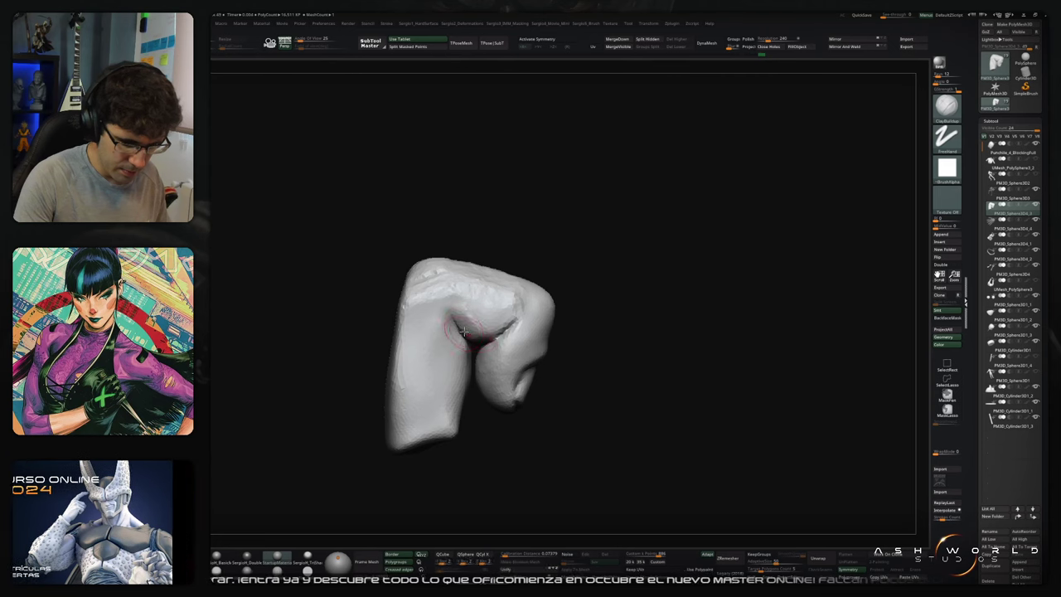
pyautogui.keyDown('shift'); pyautogui.moveTo(452, 352); pyautogui.dragTo(454, 365); pyautogui.keyUp('shift')
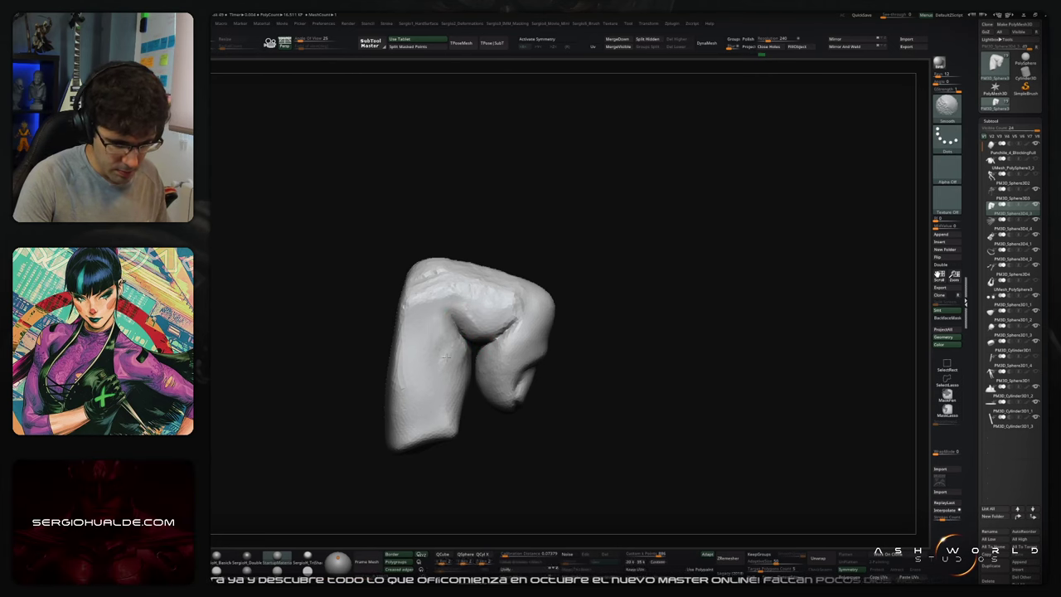
pyautogui.moveTo(474, 321)
pyautogui.keyDown('shift'); pyautogui.mouseDown()
pyautogui.moveTo(491, 325)
pyautogui.moveTo(490, 309)
pyautogui.mouseUp(); pyautogui.keyUp('shift')
# Step: Smooth the long side edge of the base segment and round it over with ClayBuildup strokes
pyautogui.moveTo(491, 309); pyautogui.dragTo(448, 300, button='right')
pyautogui.moveTo(445, 298)
pyautogui.keyDown('shift'); pyautogui.mouseDown()
pyautogui.moveTo(438, 294)
pyautogui.moveTo(403, 403)
pyautogui.mouseUp(); pyautogui.keyUp('shift')
pyautogui.moveTo(422, 320); pyautogui.dragTo(400, 439)
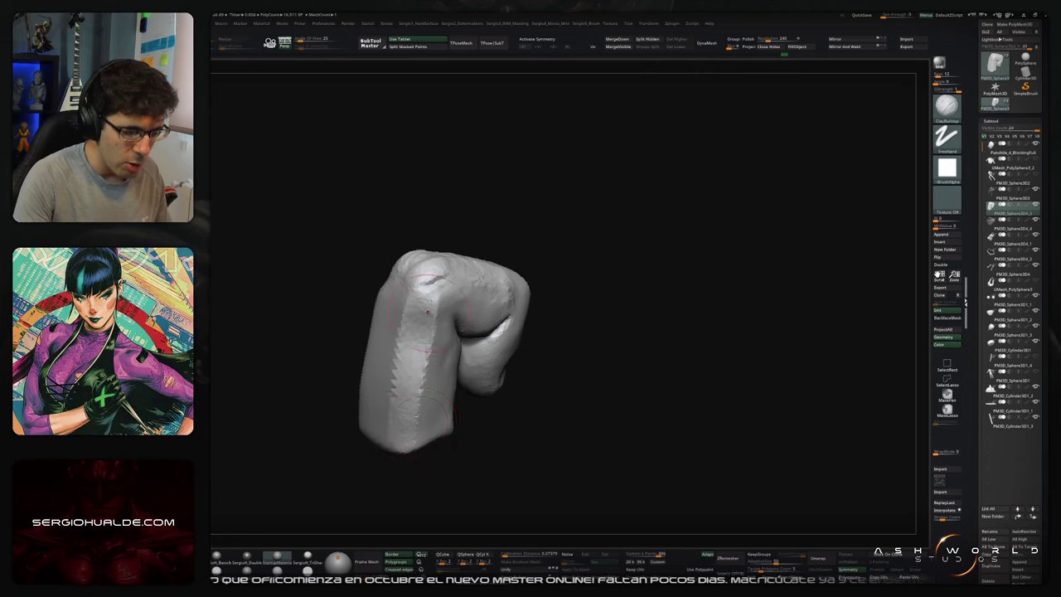
pyautogui.moveTo(427, 312); pyautogui.dragTo(421, 406)
pyautogui.keyDown('alt'); pyautogui.moveTo(424, 348); pyautogui.dragTo(465, 314, button='right'); pyautogui.keyUp('alt')
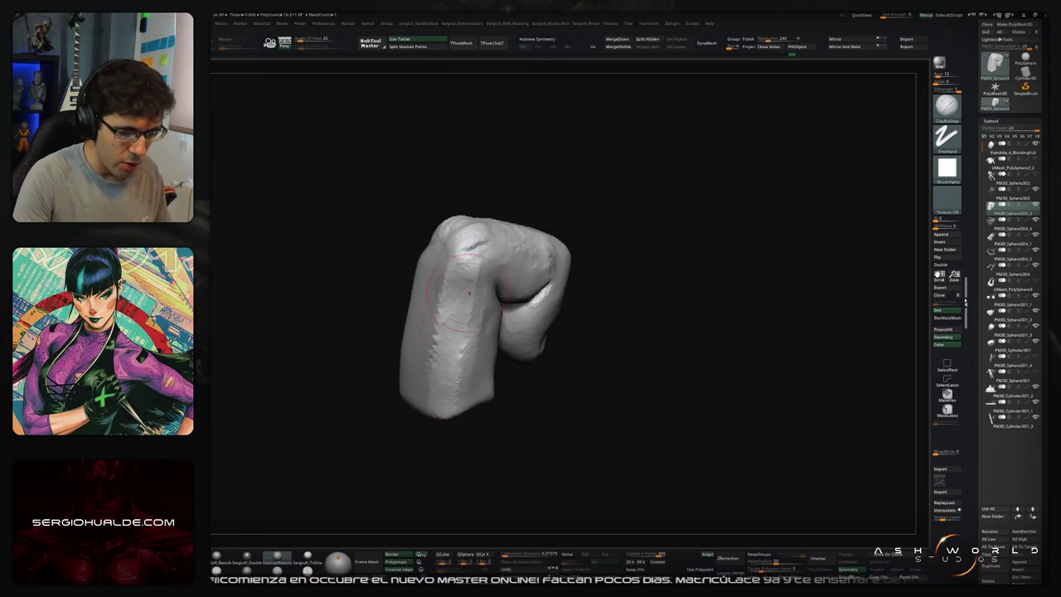
pyautogui.moveTo(447, 356)
pyautogui.mouseDown(button='right')
pyautogui.moveTo(462, 364)
pyautogui.moveTo(422, 296)
pyautogui.mouseUp(button='right')
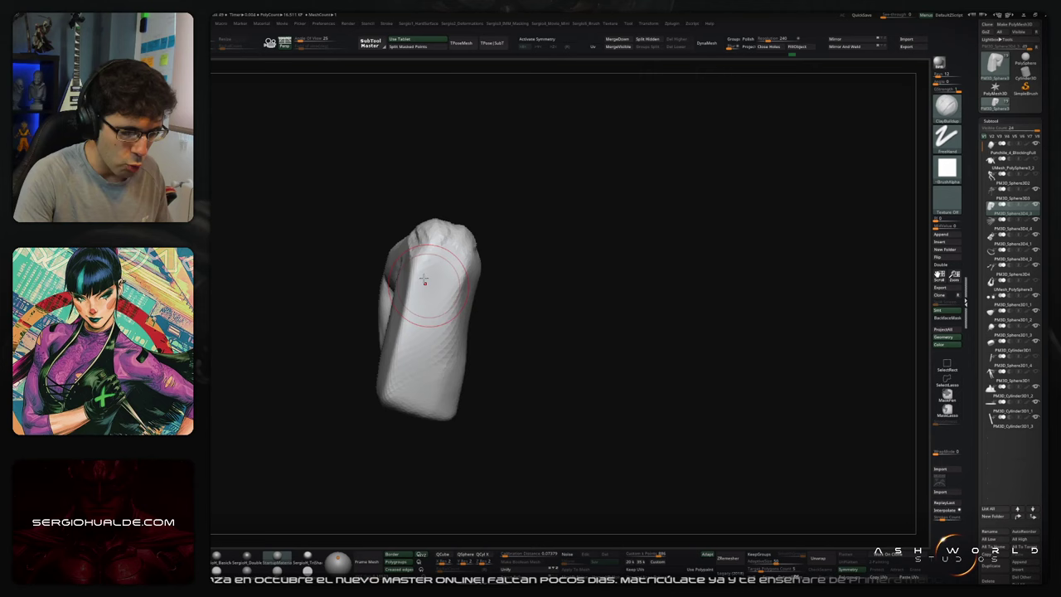
# Step: Fill out the back edge of the curled finger's base segment with ClayBuildup and smooth the strokes into the surface
pyautogui.moveTo(399, 337); pyautogui.dragTo(396, 328, button='right')
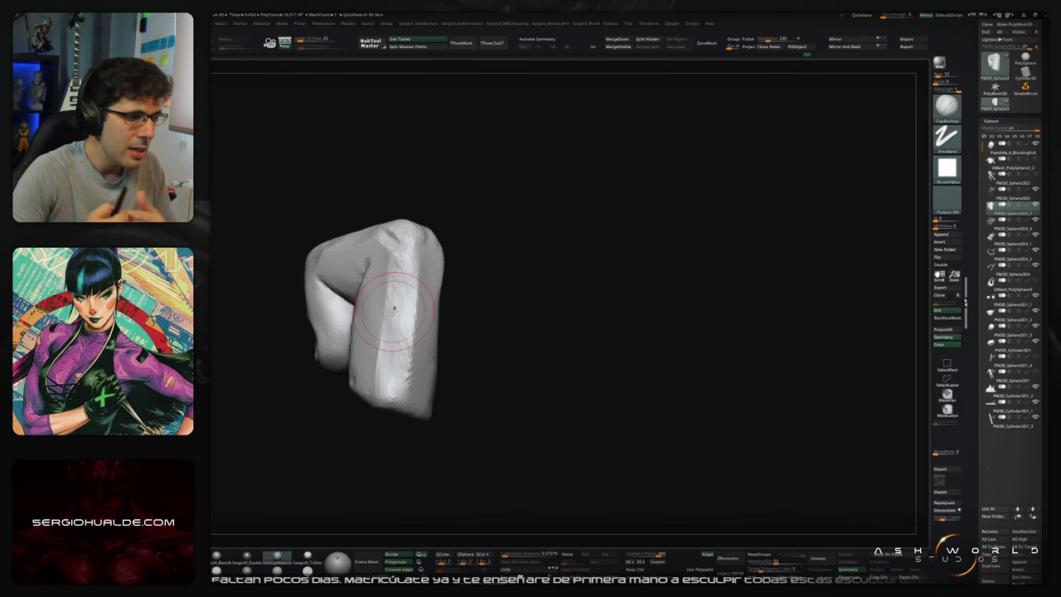
pyautogui.moveTo(464, 327); pyautogui.dragTo(508, 367)
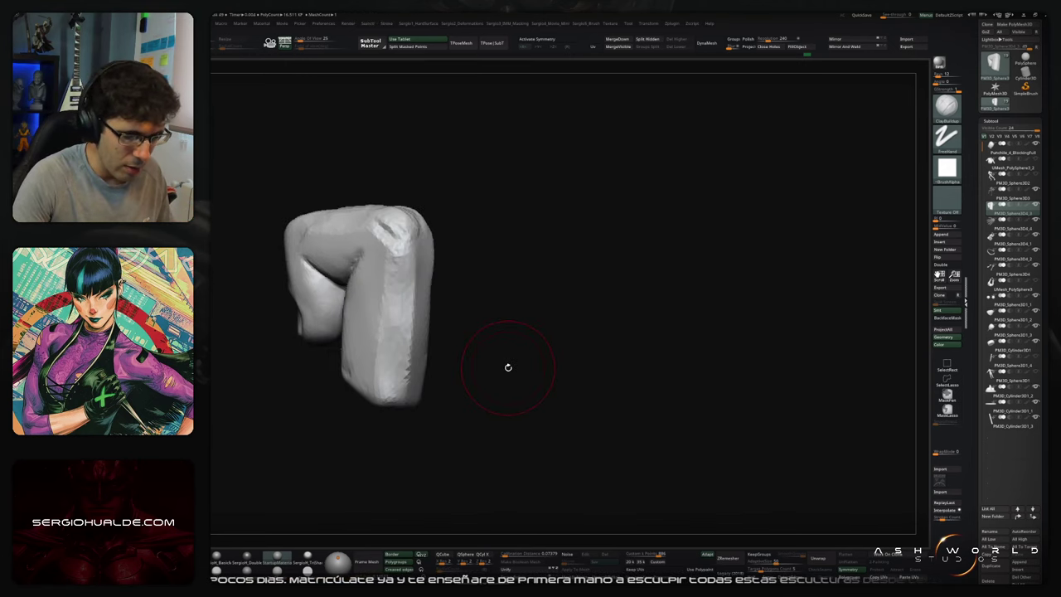
pyautogui.keyDown('alt'); pyautogui.moveTo(560, 334); pyautogui.dragTo(584, 320); pyautogui.keyUp('alt')
pyautogui.press('s')
pyautogui.moveTo(468, 290)
pyautogui.mouseDown()
pyautogui.moveTo(460, 369)
pyautogui.moveTo(498, 358)
pyautogui.moveTo(479, 344)
pyautogui.mouseUp()
# Step: Adjust the base segment's outer contour with a resized Move brush, checking its width from the back and side
pyautogui.press('b')
pyautogui.press('m')
pyautogui.press('v')
pyautogui.press('s')
pyautogui.press('s')
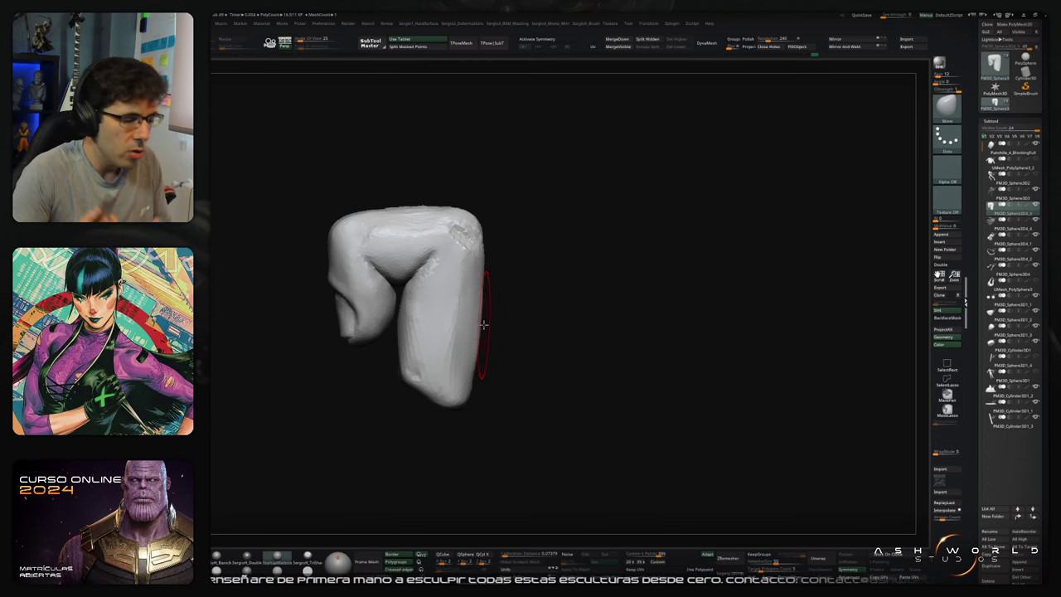
pyautogui.moveTo(598, 359); pyautogui.dragTo(575, 307)
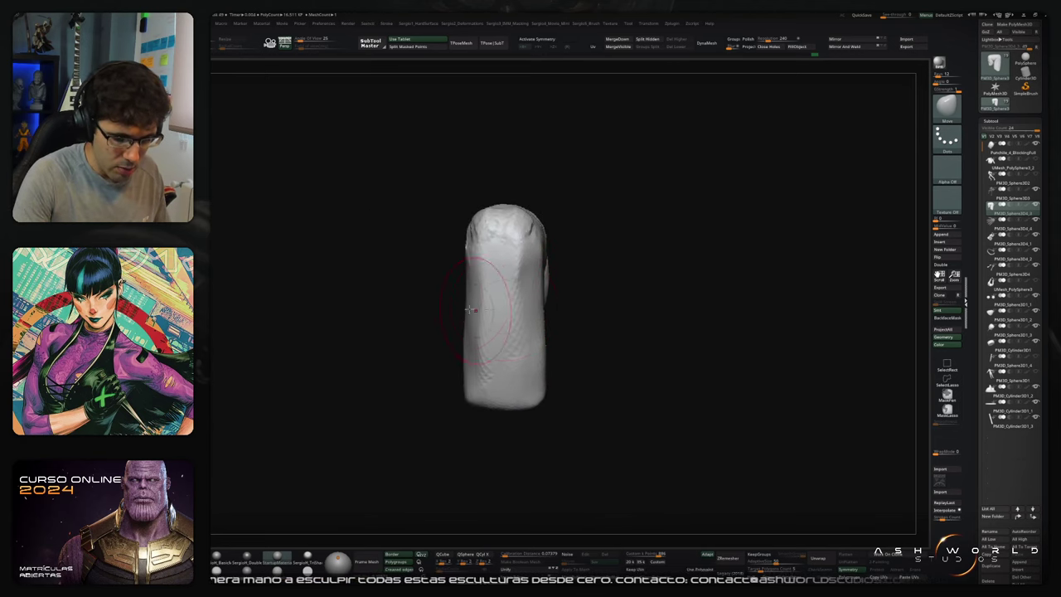
pyautogui.moveTo(439, 300)
pyautogui.mouseDown()
pyautogui.moveTo(460, 302)
pyautogui.moveTo(483, 336)
pyautogui.mouseUp()
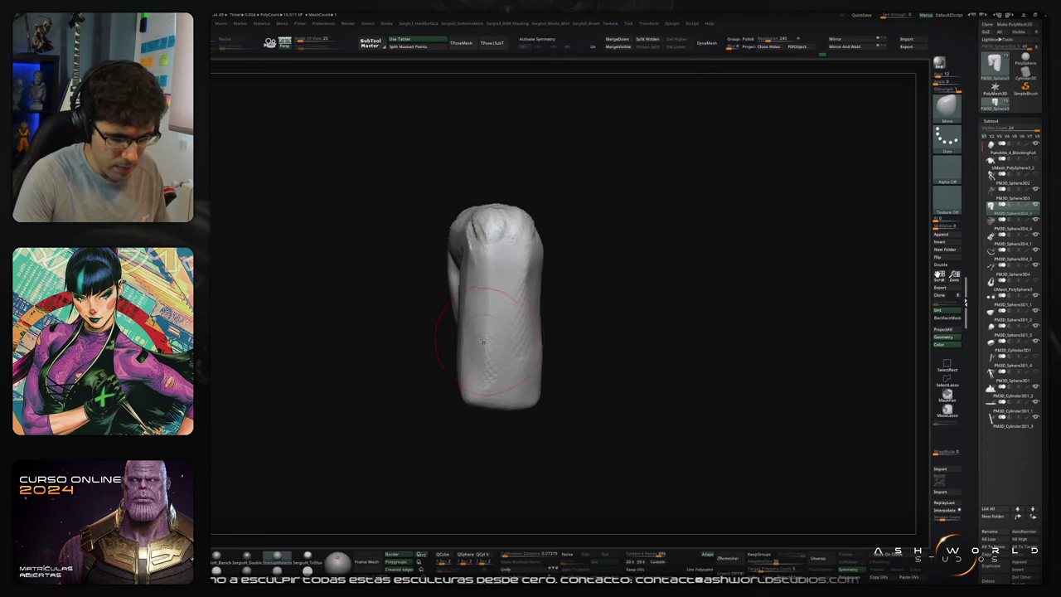
pyautogui.moveTo(567, 341)
pyautogui.mouseDown()
pyautogui.moveTo(539, 348)
pyautogui.moveTo(579, 261)
pyautogui.moveTo(627, 282)
pyautogui.moveTo(611, 299)
pyautogui.moveTo(602, 227)
pyautogui.moveTo(515, 277)
pyautogui.moveTo(469, 274)
pyautogui.moveTo(532, 309)
pyautogui.moveTo(520, 323)
pyautogui.mouseUp()
# Step: Refine the fingernail surface with the Clay brush and smooth the nail toward its side fold
pyautogui.moveTo(518, 291); pyautogui.dragTo(569, 300, button='right')
pyautogui.moveTo(494, 318); pyautogui.dragTo(497, 320)
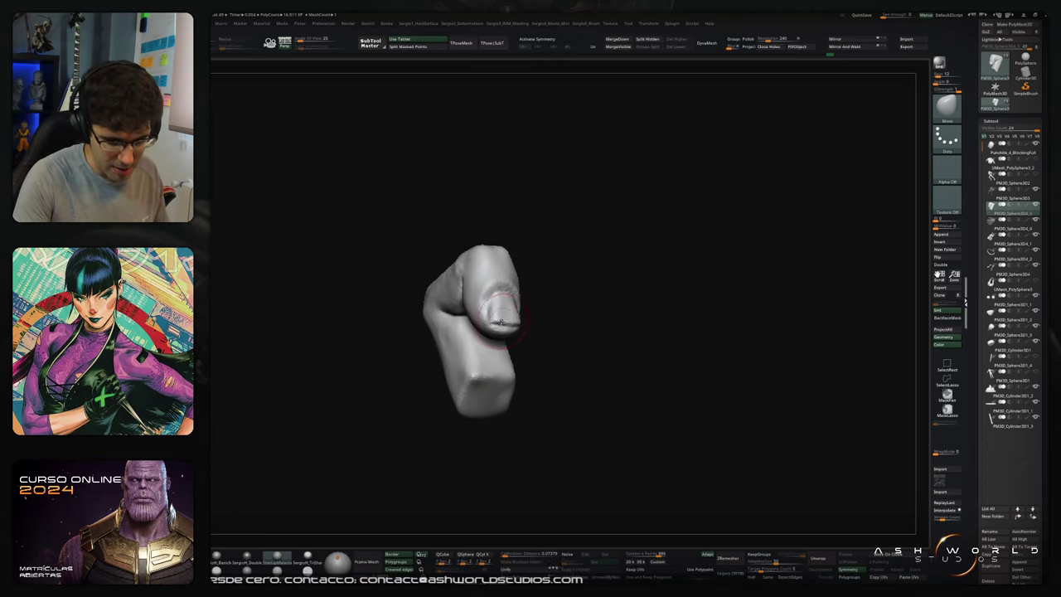
pyautogui.moveTo(494, 320)
pyautogui.mouseDown(button='right')
pyautogui.moveTo(474, 320)
pyautogui.moveTo(510, 319)
pyautogui.mouseUp(button='right')
pyautogui.moveTo(510, 318)
pyautogui.keyDown('ctrl'); pyautogui.mouseDown(button='right')
pyautogui.moveTo(504, 334)
pyautogui.moveTo(456, 332)
pyautogui.mouseUp(button='right'); pyautogui.keyUp('ctrl')
pyautogui.press('b')
pyautogui.press('c')
pyautogui.press('l')
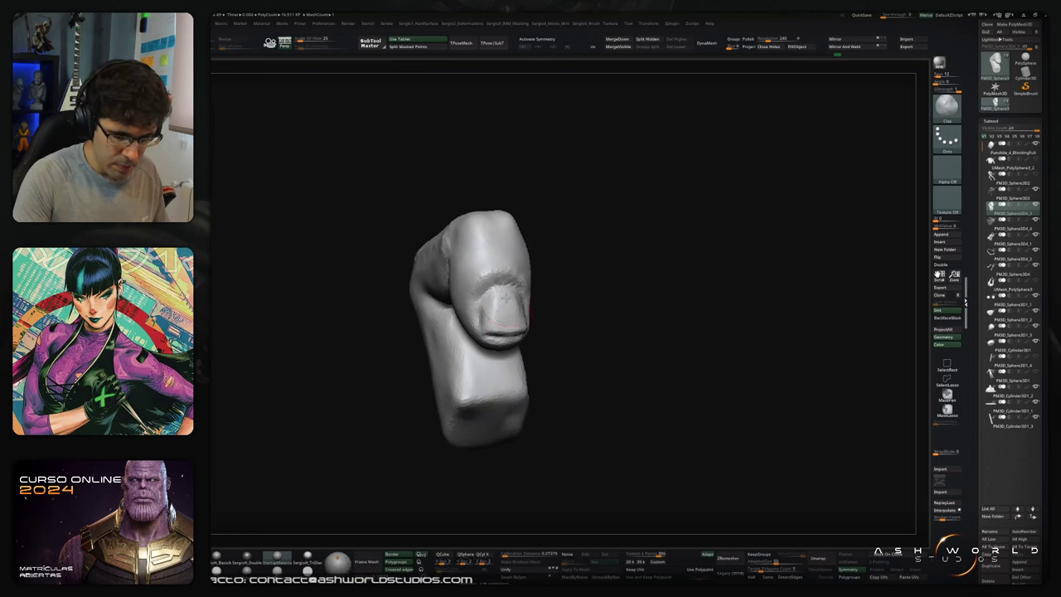
pyautogui.press('shift')
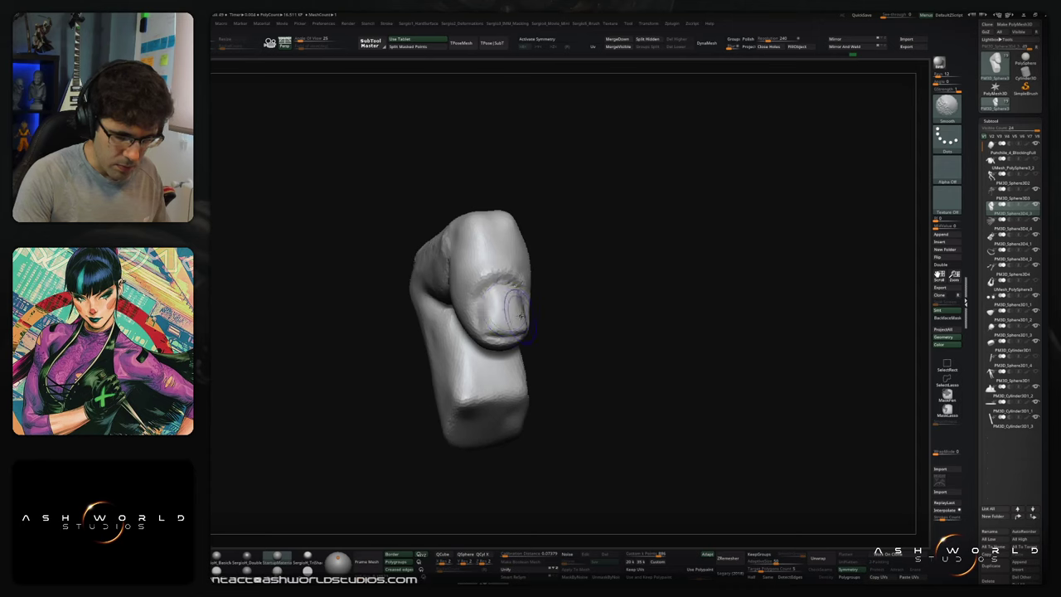
pyautogui.moveTo(525, 331)
pyautogui.mouseDown(button='right')
pyautogui.moveTo(558, 294)
pyautogui.moveTo(568, 320)
pyautogui.moveTo(530, 325)
pyautogui.mouseUp(button='right')
# Step: Carve the crease under the nail's free edge with DamStandard, undoing one stroke and redrawing the line
pyautogui.moveTo(527, 325); pyautogui.dragTo(498, 348)
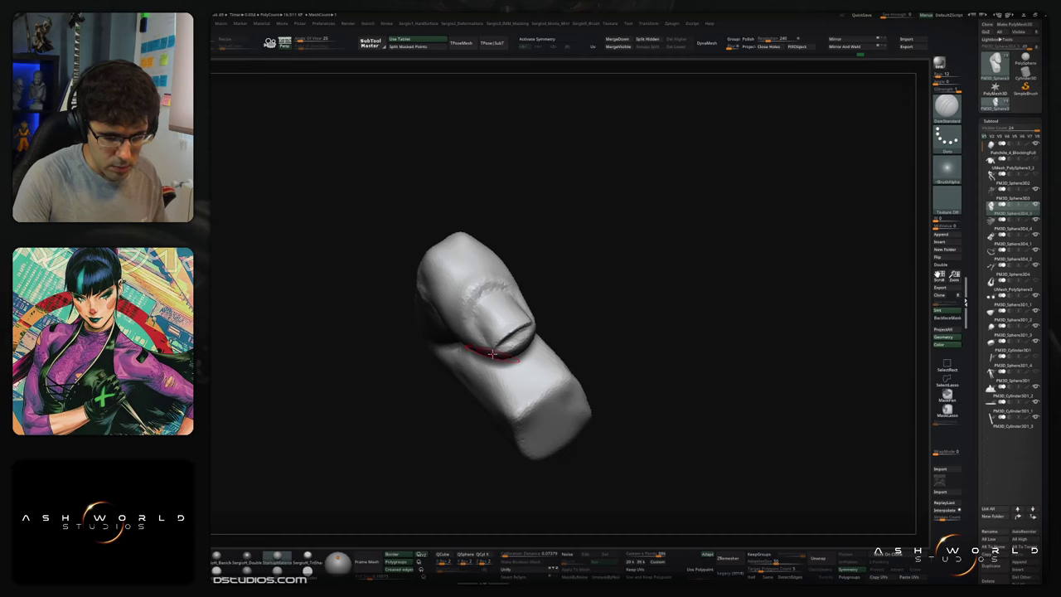
pyautogui.moveTo(543, 324); pyautogui.dragTo(507, 332, button='right')
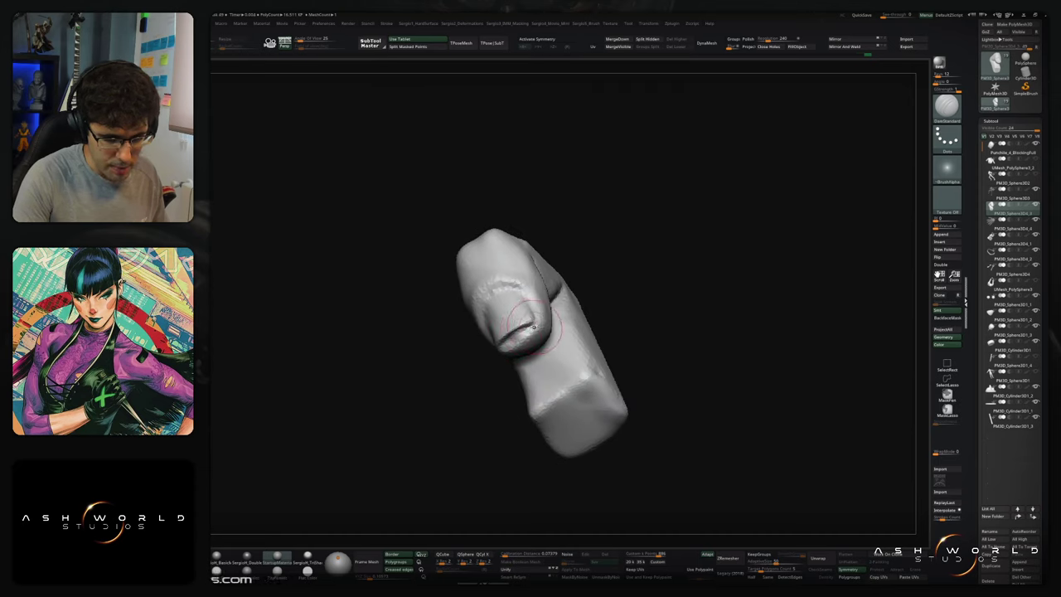
pyautogui.hotkey('ctrl', 'z')
pyautogui.moveTo(499, 345); pyautogui.dragTo(585, 326)
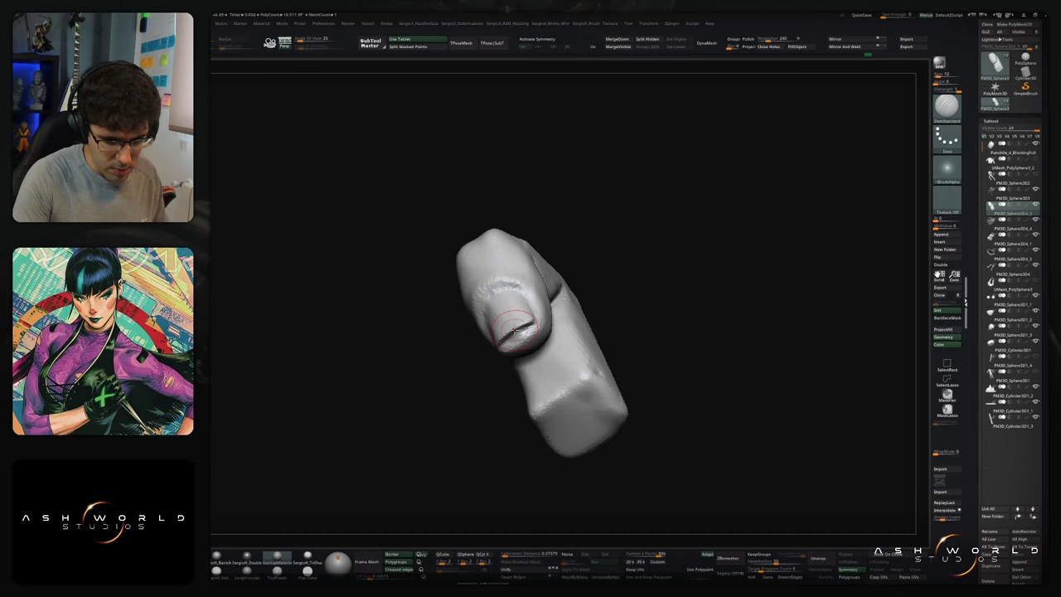
pyautogui.moveTo(555, 319)
pyautogui.mouseDown(button='right')
pyautogui.moveTo(547, 315)
pyautogui.moveTo(570, 296)
pyautogui.moveTo(552, 315)
pyautogui.mouseUp(button='right')
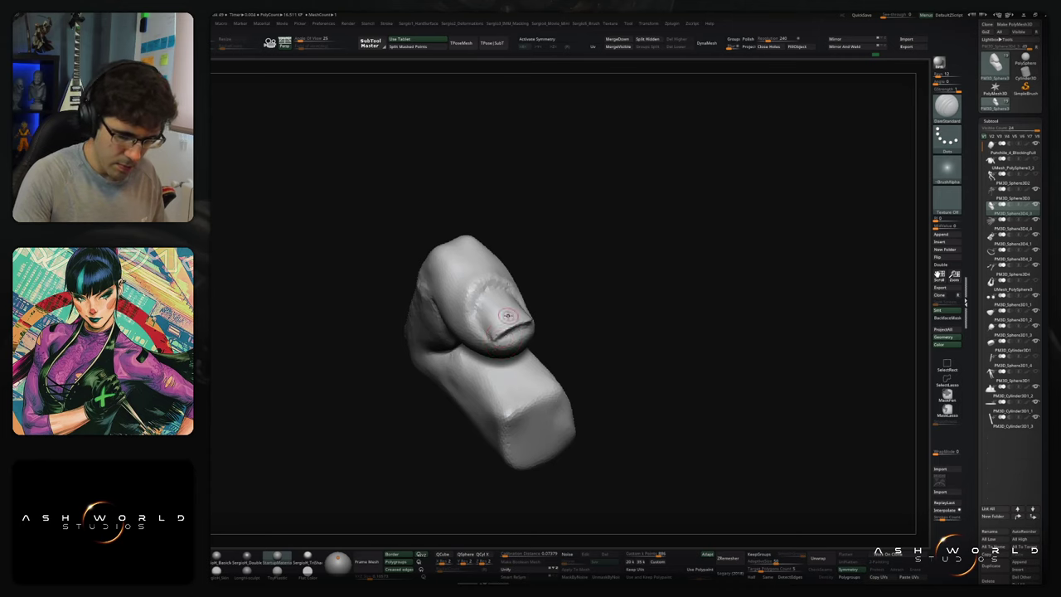
# Step: Lasso-mask the base and middle segments and reshape the fingertip's sides and cuticle area with the Move brush
pyautogui.moveTo(497, 330)
pyautogui.mouseDown(button='right')
pyautogui.moveTo(475, 307)
pyautogui.moveTo(575, 287)
pyautogui.moveTo(594, 298)
pyautogui.moveTo(578, 311)
pyautogui.moveTo(599, 322)
pyautogui.moveTo(552, 339)
pyautogui.moveTo(572, 330)
pyautogui.moveTo(590, 286)
pyautogui.mouseUp(button='right')
pyautogui.moveTo(580, 334)
pyautogui.mouseDown(button='right')
pyautogui.moveTo(547, 339)
pyautogui.moveTo(589, 326)
pyautogui.moveTo(547, 315)
pyautogui.moveTo(572, 307)
pyautogui.moveTo(536, 332)
pyautogui.moveTo(544, 360)
pyautogui.moveTo(536, 351)
pyautogui.mouseUp(button='right')
pyautogui.moveTo(511, 207)
pyautogui.keyDown('ctrl'); pyautogui.mouseDown()
pyautogui.moveTo(511, 305)
pyautogui.moveTo(554, 377)
pyautogui.mouseUp(); pyautogui.keyUp('ctrl')
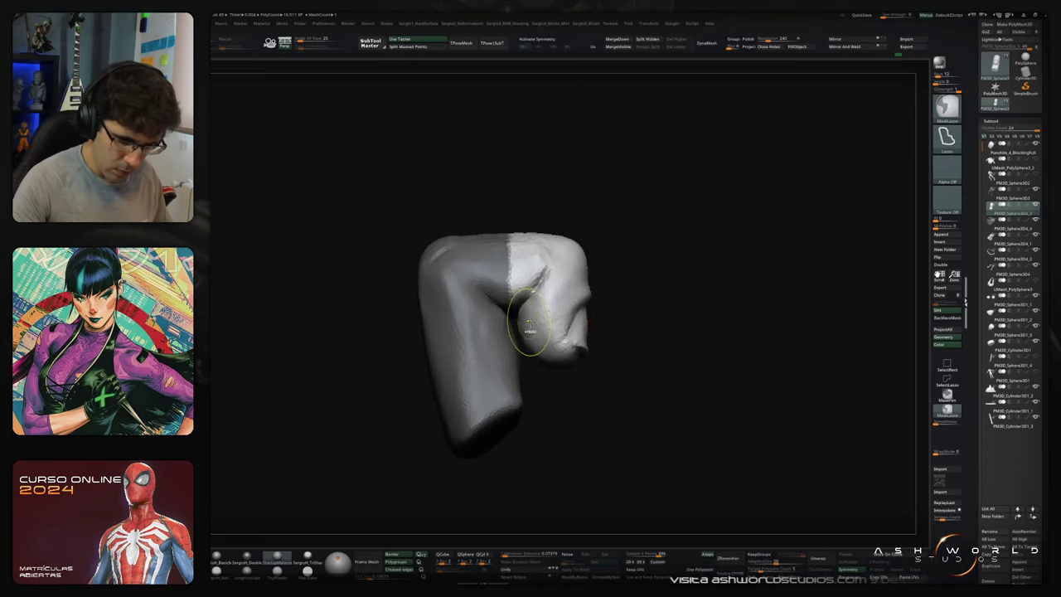
pyautogui.moveTo(527, 338)
pyautogui.keyDown('ctrl'); pyautogui.mouseDown(button='right')
pyautogui.moveTo(635, 350)
pyautogui.moveTo(630, 320)
pyautogui.moveTo(598, 314)
pyautogui.moveTo(616, 306)
pyautogui.moveTo(584, 294)
pyautogui.mouseUp(button='right'); pyautogui.keyUp('ctrl')
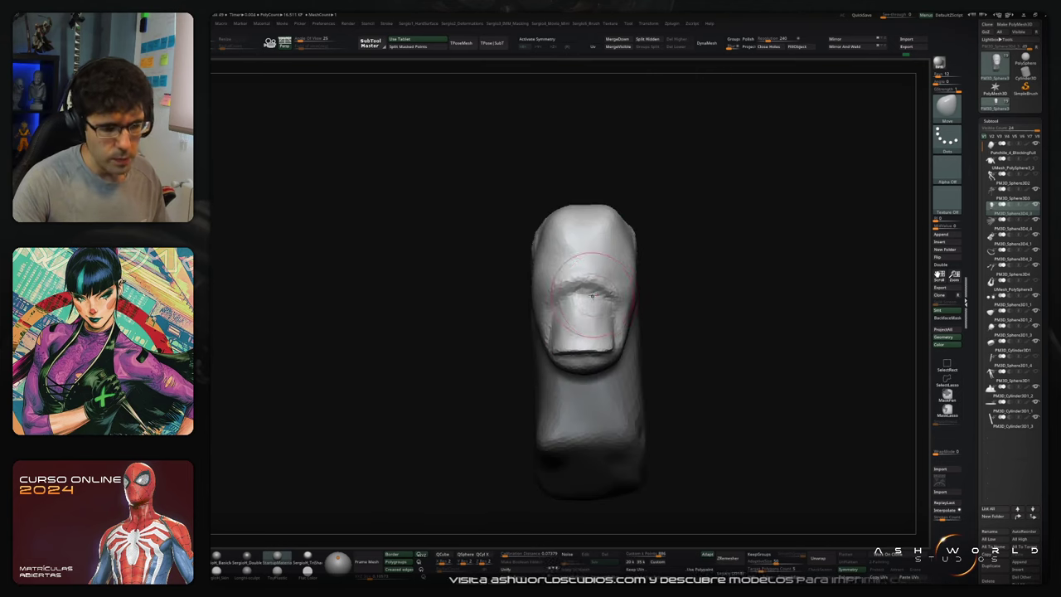
pyautogui.moveTo(537, 281); pyautogui.dragTo(542, 281)
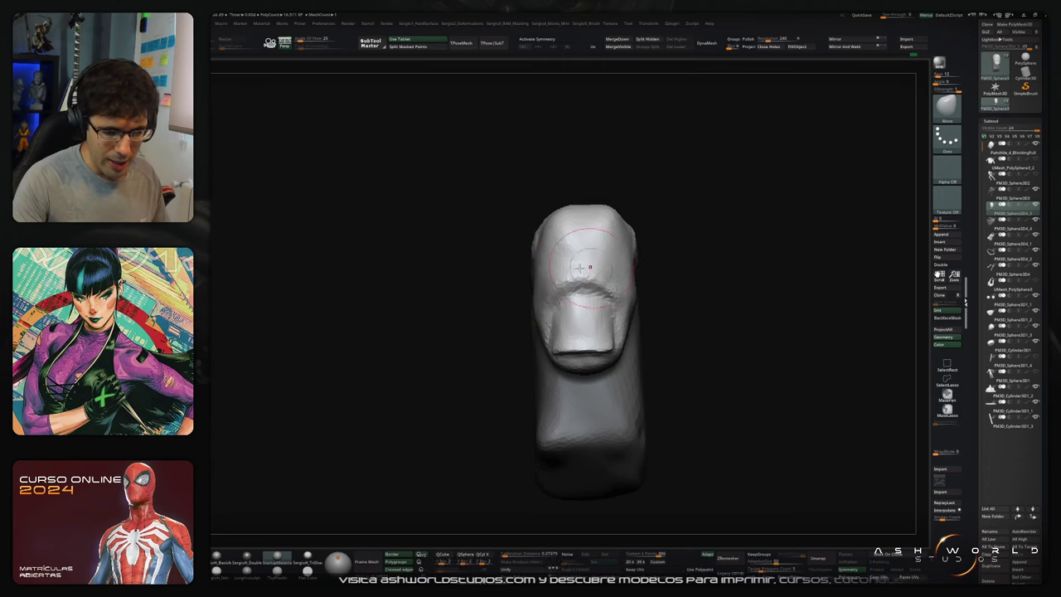
pyautogui.moveTo(540, 266); pyautogui.dragTo(654, 266, button='right')
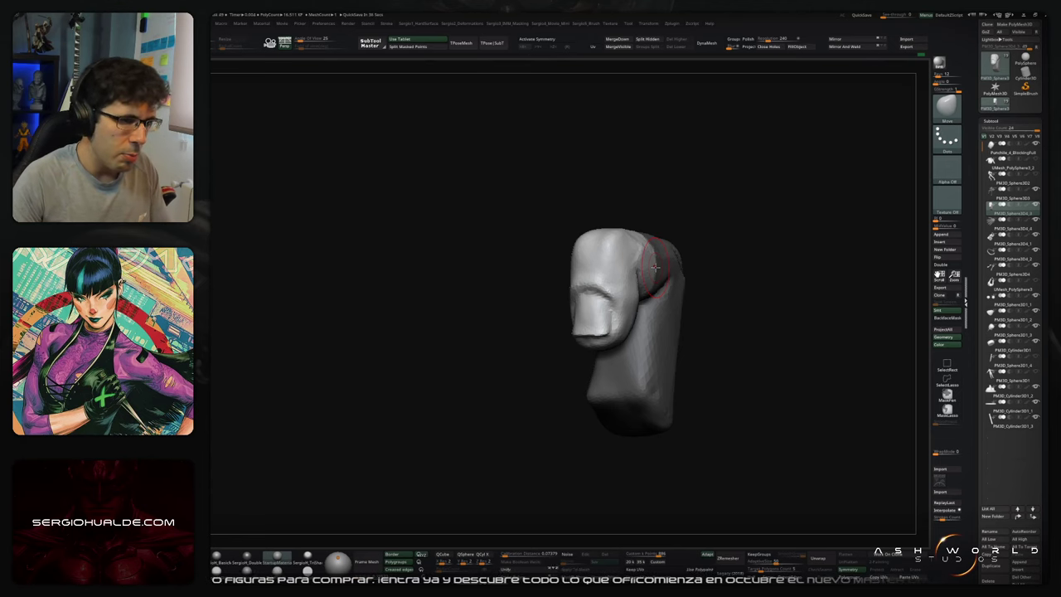
# Step: Clear the finger's mask and bring the rest of the hand back into view
pyautogui.moveTo(729, 360); pyautogui.dragTo(719, 338)
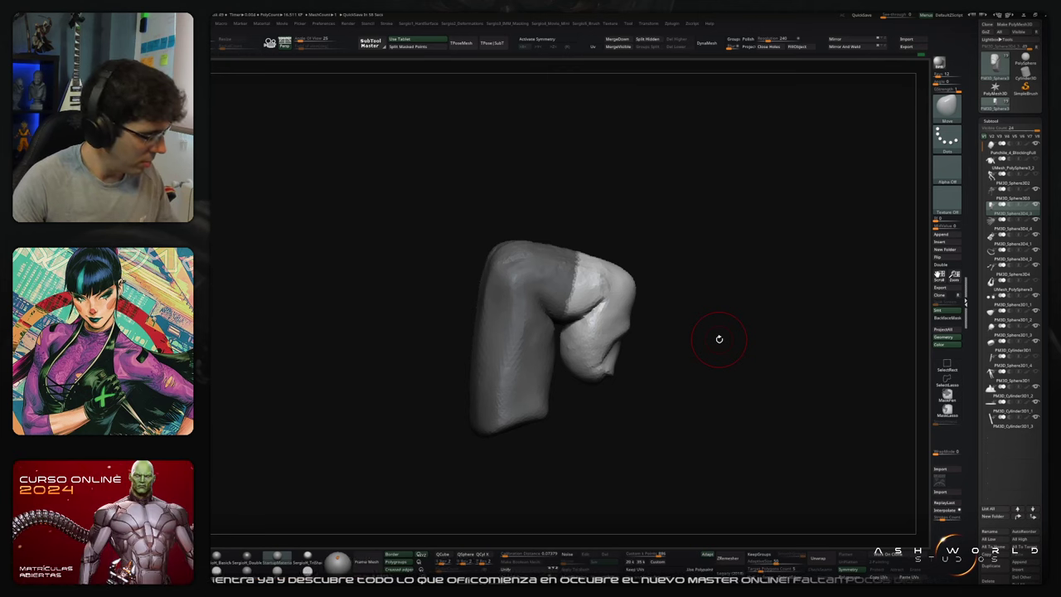
pyautogui.moveTo(719, 338)
pyautogui.mouseDown()
pyautogui.moveTo(703, 334)
pyautogui.moveTo(702, 346)
pyautogui.moveTo(694, 338)
pyautogui.mouseUp()
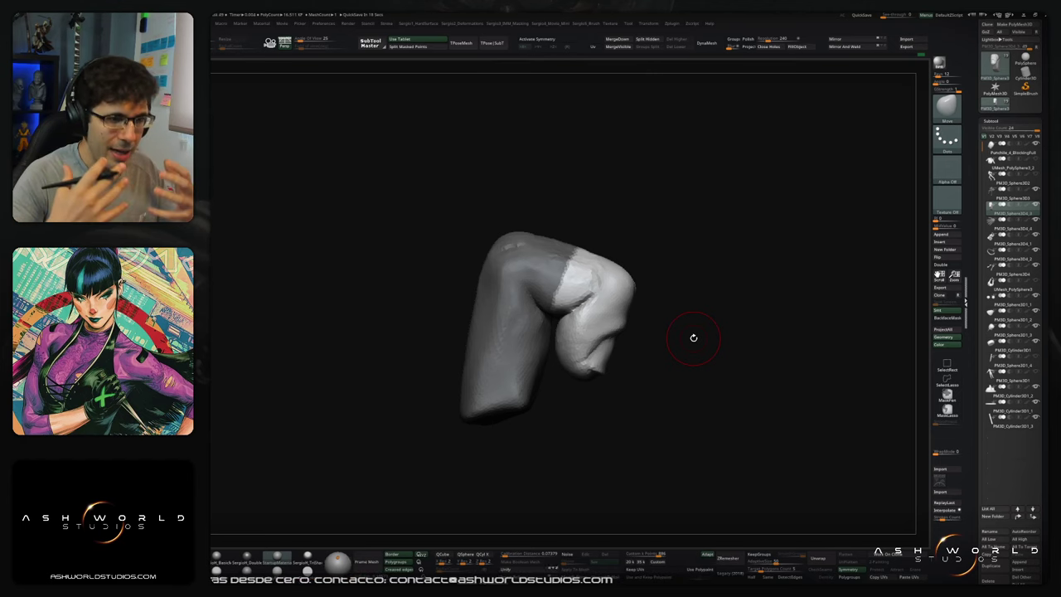
pyautogui.moveTo(694, 338)
pyautogui.mouseDown()
pyautogui.moveTo(678, 362)
pyautogui.moveTo(673, 332)
pyautogui.moveTo(596, 351)
pyautogui.moveTo(611, 358)
pyautogui.moveTo(622, 348)
pyautogui.moveTo(644, 368)
pyautogui.moveTo(639, 306)
pyautogui.moveTo(639, 343)
pyautogui.moveTo(583, 415)
pyautogui.moveTo(554, 365)
pyautogui.mouseUp()
pyautogui.keyDown('ctrl'); pyautogui.click(638, 323); pyautogui.keyUp('ctrl')
pyautogui.keyDown('ctrl'); pyautogui.click(627, 321); pyautogui.keyUp('ctrl')
pyautogui.keyDown('ctrl'); pyautogui.click(638, 324); pyautogui.keyUp('ctrl')
# Step: Mask all the fingers and the thumb so only the palm stays editable, and switch to the Move brush
pyautogui.moveTo(515, 319); pyautogui.dragTo(525, 334)
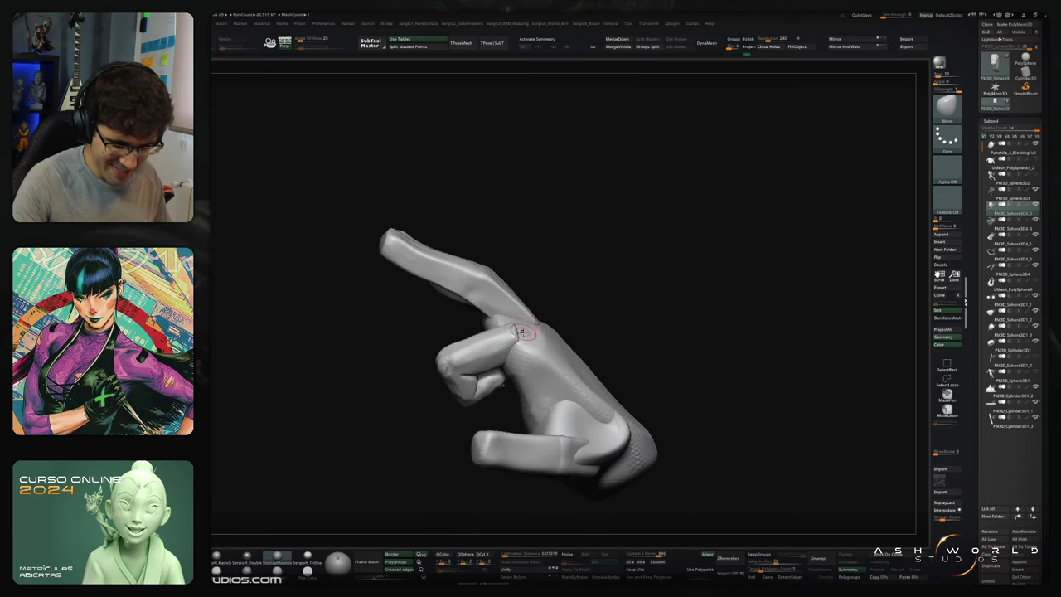
pyautogui.press('b')
pyautogui.press('m')
pyautogui.press('t')
pyautogui.press('w')
pyautogui.keyDown('ctrl'); pyautogui.click(540, 351); pyautogui.keyUp('ctrl')
pyautogui.press('q')
pyautogui.press('b')
pyautogui.press('m')
pyautogui.press('v')
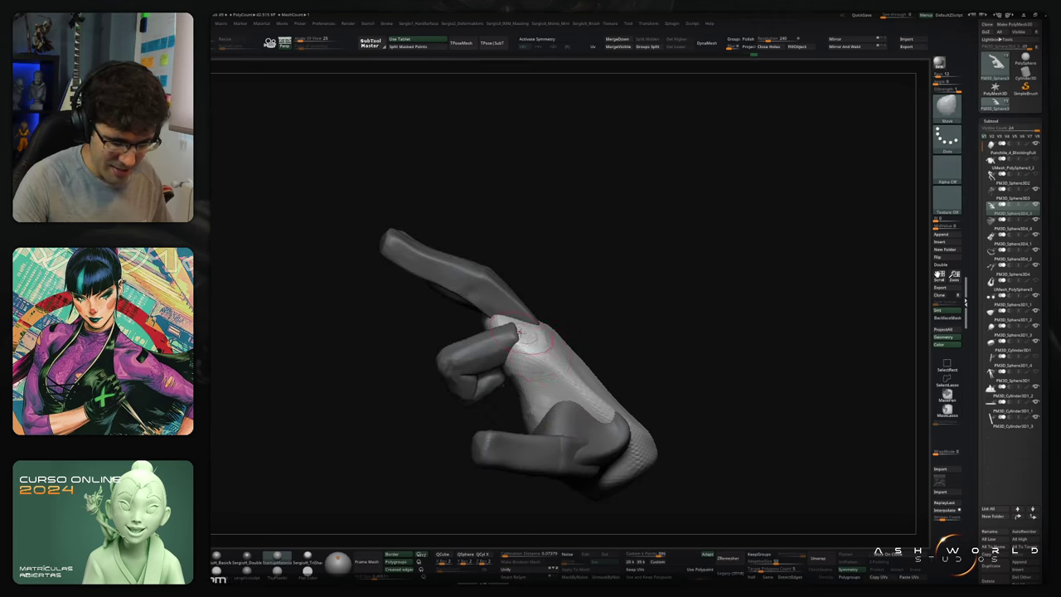
# Step: Reshape the palm's index knuckle around the base of the curled finger with the Move brush
pyautogui.moveTo(515, 332)
pyautogui.mouseDown(button='right')
pyautogui.moveTo(507, 347)
pyautogui.moveTo(531, 336)
pyautogui.mouseUp(button='right')
pyautogui.moveTo(539, 336); pyautogui.dragTo(534, 317)
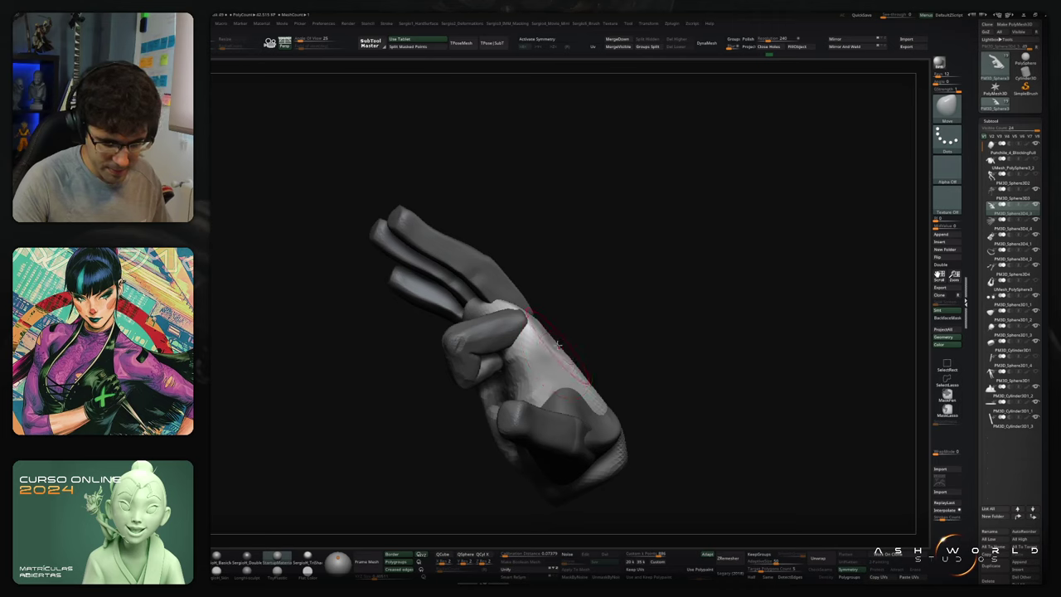
pyautogui.moveTo(558, 344)
pyautogui.mouseDown()
pyautogui.moveTo(548, 350)
pyautogui.moveTo(563, 342)
pyautogui.moveTo(579, 380)
pyautogui.moveTo(606, 293)
pyautogui.moveTo(654, 281)
pyautogui.mouseUp()
pyautogui.moveTo(682, 234)
pyautogui.mouseDown()
pyautogui.moveTo(618, 279)
pyautogui.moveTo(635, 275)
pyautogui.moveTo(620, 313)
pyautogui.mouseUp()
pyautogui.moveTo(621, 313)
pyautogui.mouseDown(button='right')
pyautogui.moveTo(538, 319)
pyautogui.moveTo(539, 344)
pyautogui.moveTo(580, 289)
pyautogui.moveTo(594, 291)
pyautogui.mouseUp(button='right')
# Step: Isolate the curled index finger and mask the rest of the hand so only that finger stays free
pyautogui.press('w')
pyautogui.keyDown('ctrl'); pyautogui.click(489, 327); pyautogui.keyUp('ctrl')
pyautogui.press('q')
pyautogui.moveTo(595, 291)
pyautogui.keyDown('ctrl'); pyautogui.mouseDown()
pyautogui.moveTo(611, 308)
pyautogui.moveTo(628, 299)
pyautogui.mouseUp(); pyautogui.keyUp('ctrl')
pyautogui.keyDown('ctrl'); pyautogui.keyDown('shift'); pyautogui.click(560, 329); pyautogui.keyUp('shift'); pyautogui.keyUp('ctrl')
pyautogui.keyDown('ctrl'); pyautogui.keyDown('shift'); pyautogui.click(560, 331); pyautogui.keyUp('shift'); pyautogui.keyUp('ctrl')
pyautogui.keyDown('ctrl'); pyautogui.keyDown('shift'); pyautogui.click(563, 358); pyautogui.keyUp('shift'); pyautogui.keyUp('ctrl')
pyautogui.keyDown('ctrl'); pyautogui.click(635, 299); pyautogui.keyUp('ctrl')
pyautogui.keyDown('ctrl'); pyautogui.keyDown('shift'); pyautogui.click(636, 300); pyautogui.keyUp('shift'); pyautogui.keyUp('ctrl')
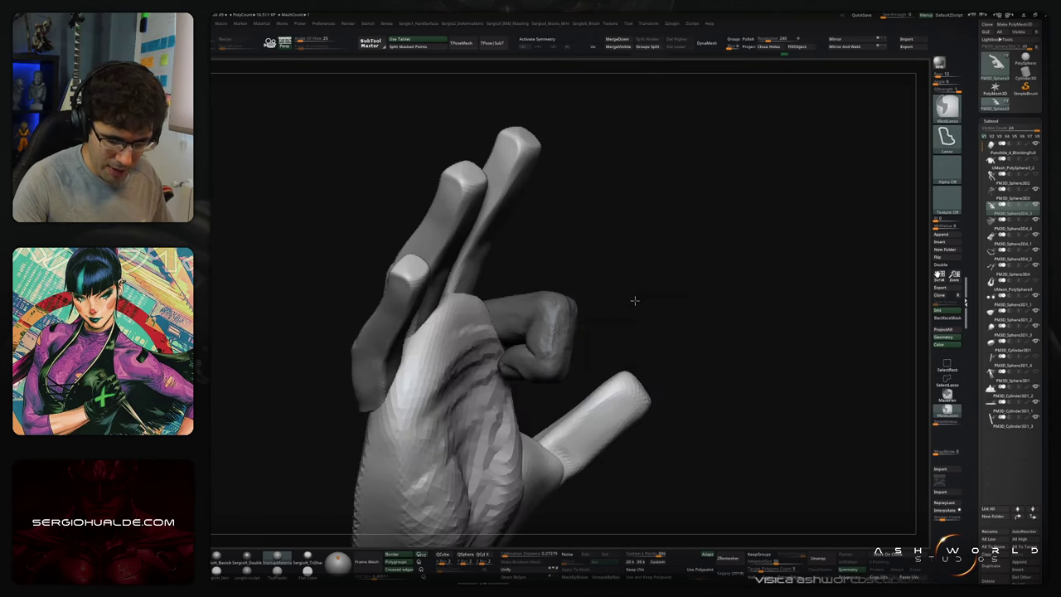
pyautogui.keyDown('ctrl'); pyautogui.click(635, 301); pyautogui.keyUp('ctrl')
# Step: Activate the transform gizmo on the curled index finger and reposition its pivot at the finger's base joint
pyautogui.moveTo(635, 300); pyautogui.dragTo(701, 297, button='right')
pyautogui.press('w')
pyautogui.keyDown('alt'); pyautogui.click(656, 297); pyautogui.keyUp('alt')
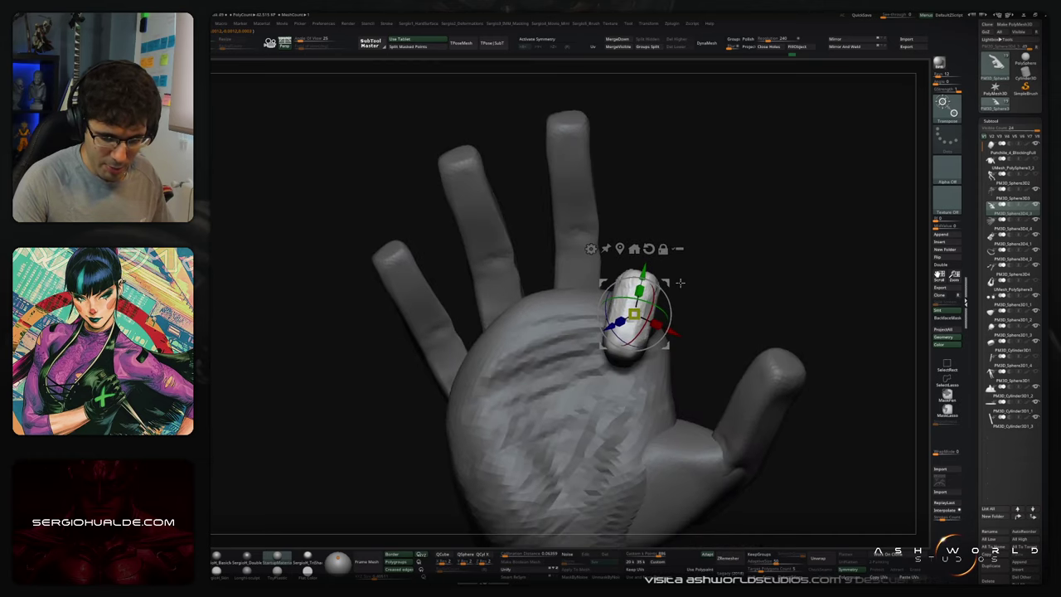
pyautogui.moveTo(707, 294)
pyautogui.mouseDown()
pyautogui.moveTo(646, 268)
pyautogui.moveTo(699, 282)
pyautogui.mouseUp()
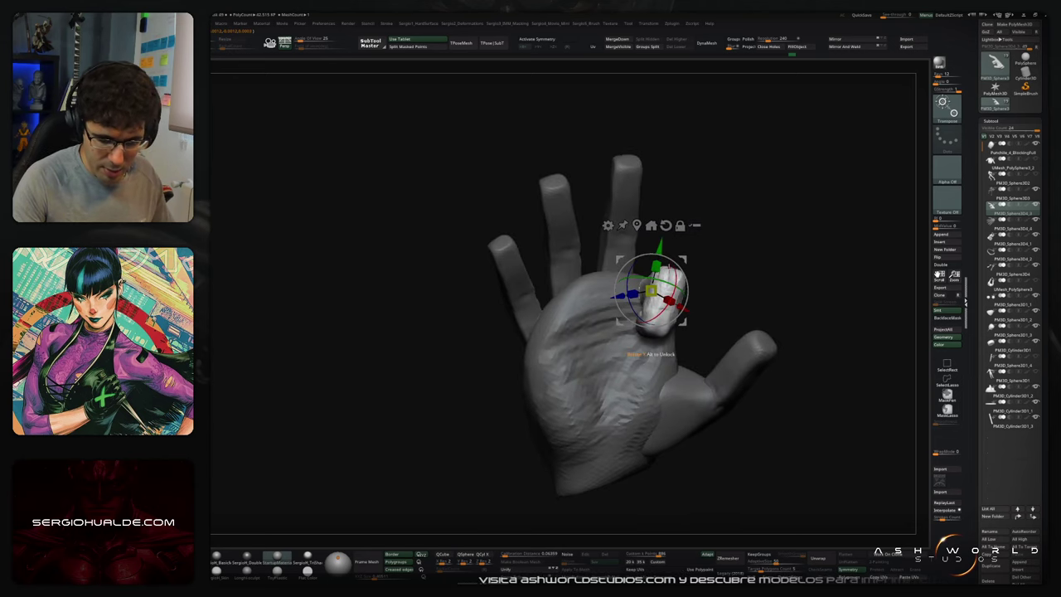
pyautogui.moveTo(667, 286); pyautogui.dragTo(702, 277, button='right')
pyautogui.keyDown('alt'); pyautogui.moveTo(690, 247); pyautogui.dragTo(754, 249); pyautogui.keyUp('alt')
pyautogui.moveTo(755, 249); pyautogui.dragTo(746, 290, button='right')
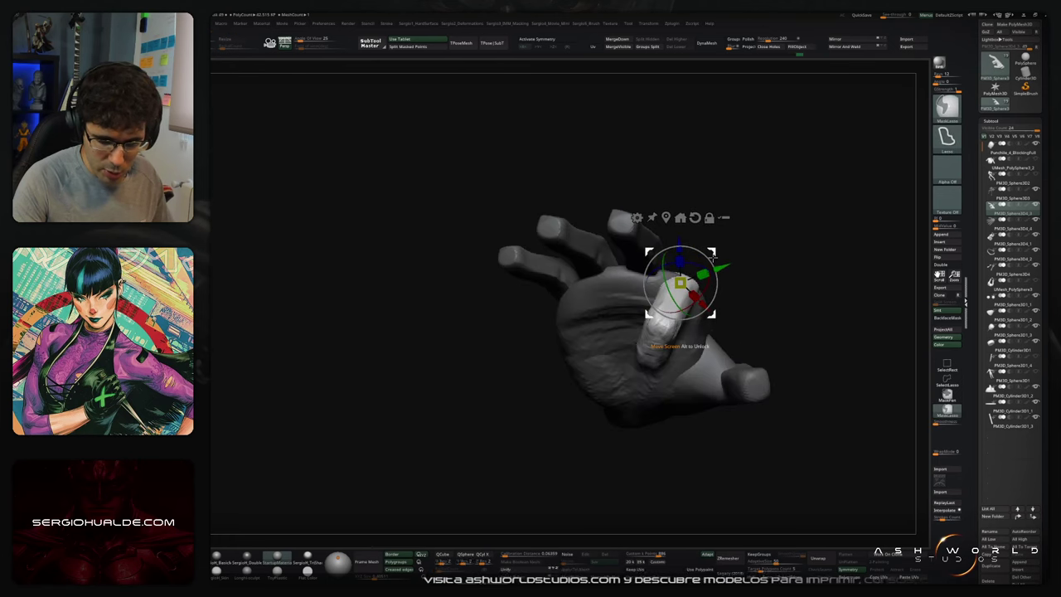
pyautogui.keyDown('ctrl'); pyautogui.moveTo(713, 257); pyautogui.dragTo(696, 353, button='right'); pyautogui.keyUp('ctrl')
pyautogui.keyDown('alt'); pyautogui.moveTo(654, 330); pyautogui.dragTo(733, 279); pyautogui.keyUp('alt')
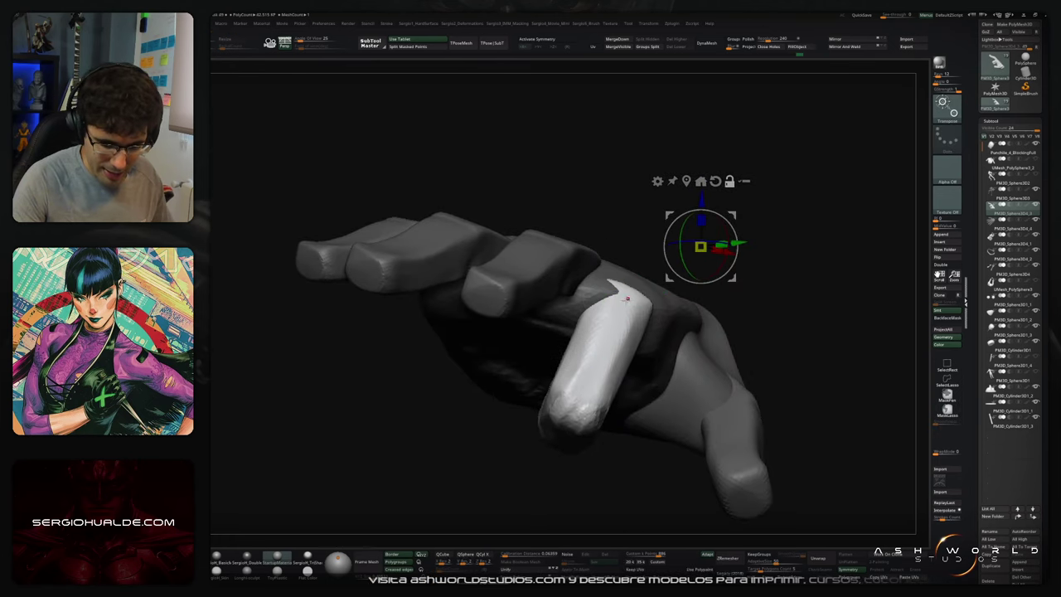
pyautogui.click(627, 298)
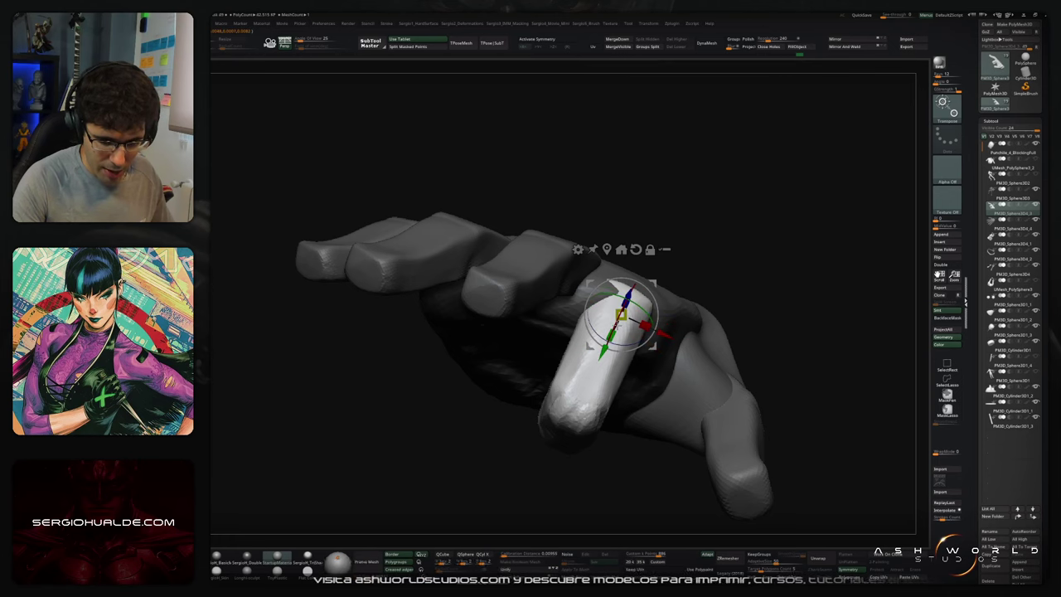
# Step: Rotate the curled index finger about its base joint to angle it over the palm
pyautogui.moveTo(650, 313); pyautogui.dragTo(663, 259, button='right')
pyautogui.keyDown('alt'); pyautogui.moveTo(636, 290); pyautogui.dragTo(630, 304); pyautogui.keyUp('alt')
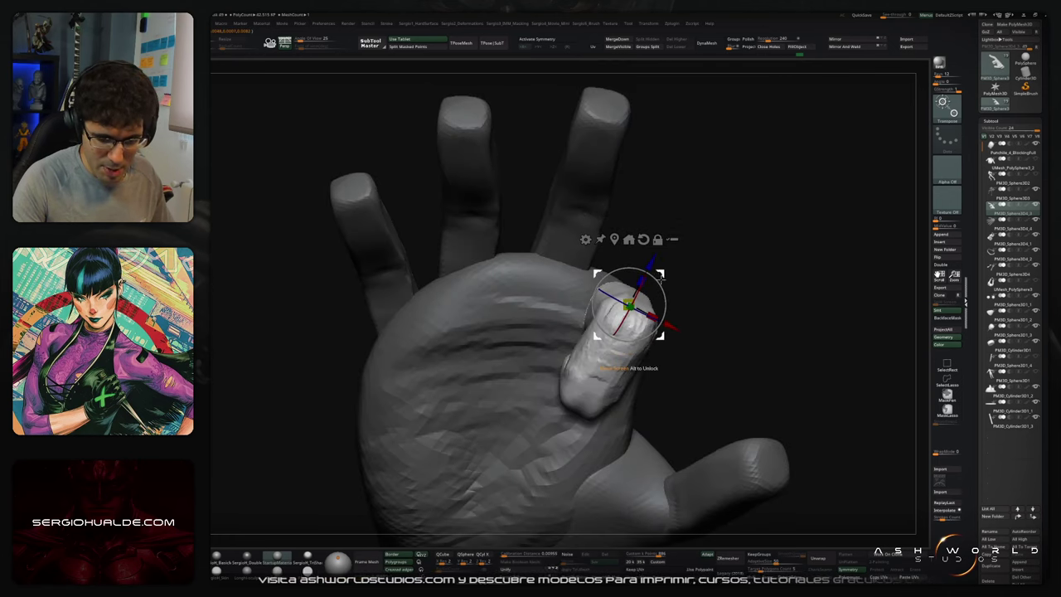
pyautogui.moveTo(663, 300); pyautogui.dragTo(668, 272, button='right')
pyautogui.keyDown('ctrl'); pyautogui.moveTo(700, 309); pyautogui.dragTo(684, 235, button='right'); pyautogui.keyUp('ctrl')
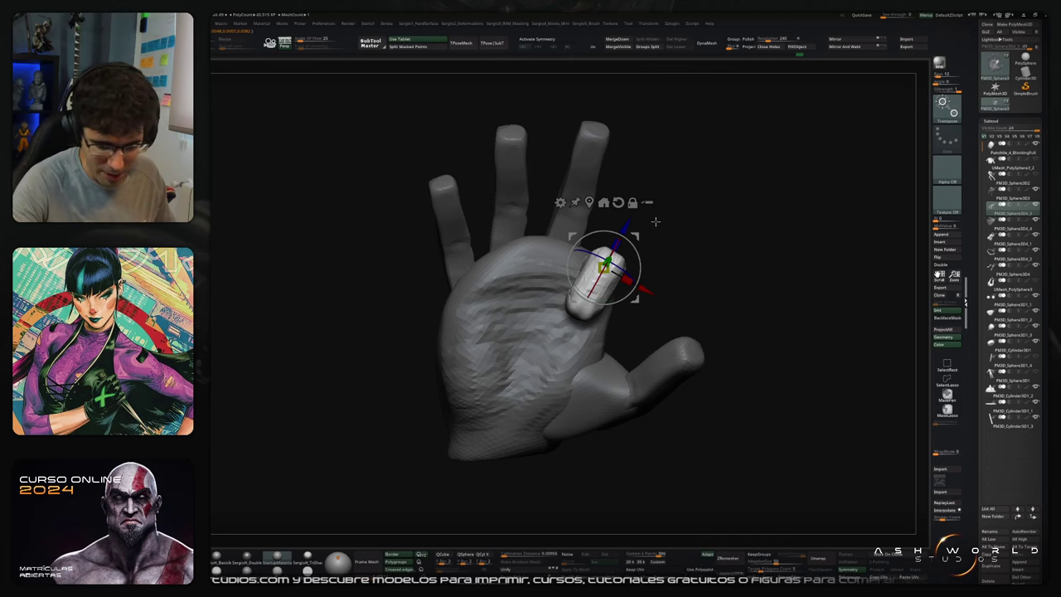
pyautogui.moveTo(643, 238)
pyautogui.mouseDown()
pyautogui.moveTo(638, 250)
pyautogui.moveTo(633, 228)
pyautogui.moveTo(627, 241)
pyautogui.moveTo(611, 236)
pyautogui.moveTo(628, 239)
pyautogui.mouseUp()
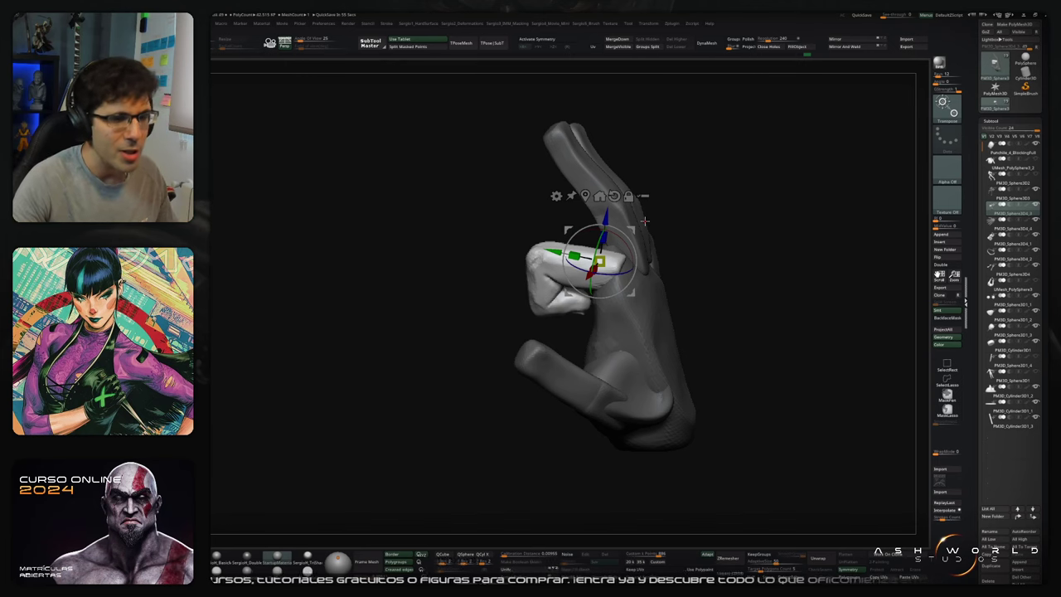
pyautogui.moveTo(645, 220); pyautogui.dragTo(700, 318)
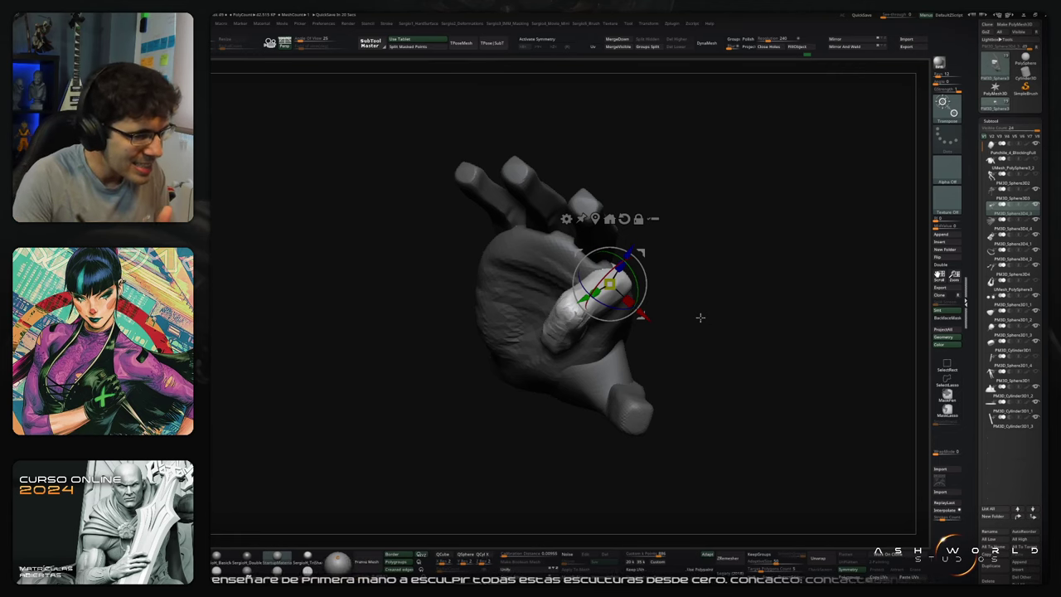
pyautogui.moveTo(700, 316)
pyautogui.mouseDown()
pyautogui.moveTo(717, 265)
pyautogui.moveTo(717, 281)
pyautogui.moveTo(713, 273)
pyautogui.mouseUp()
pyautogui.moveTo(685, 230)
pyautogui.mouseDown()
pyautogui.moveTo(710, 230)
pyautogui.moveTo(705, 277)
pyautogui.mouseUp()
# Step: Return to sculpting mode, clear the mask and hide the three straight fingers
pyautogui.press('q')
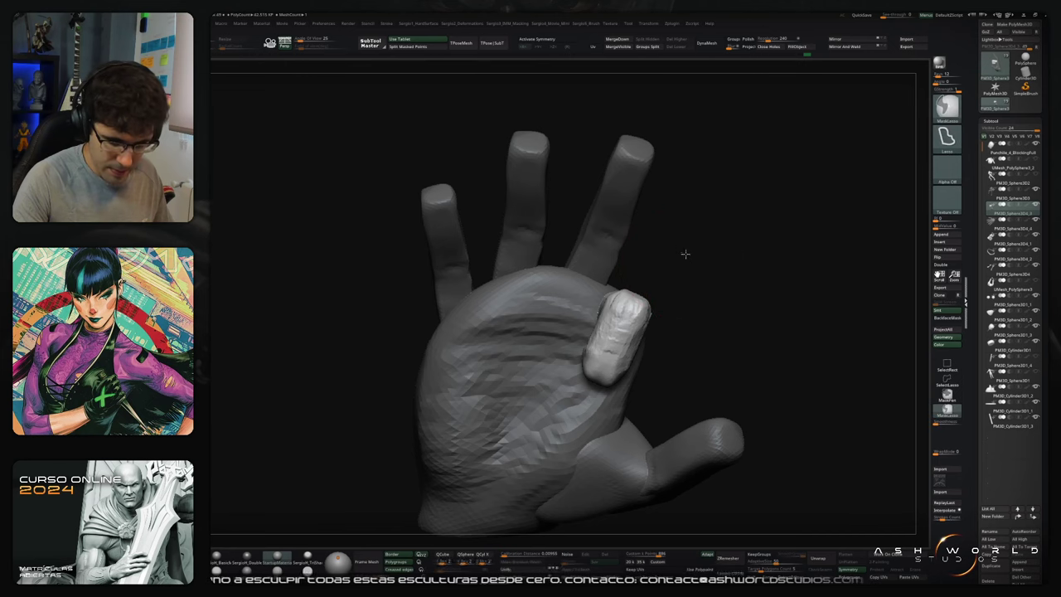
pyautogui.keyDown('ctrl'); pyautogui.click(684, 253); pyautogui.keyUp('ctrl')
pyautogui.keyDown('ctrl'); pyautogui.keyDown('shift'); pyautogui.click(605, 242); pyautogui.keyUp('shift'); pyautogui.keyUp('ctrl')
pyautogui.keyDown('ctrl'); pyautogui.keyDown('shift'); pyautogui.click(604, 243); pyautogui.keyUp('shift'); pyautogui.keyUp('ctrl')
pyautogui.keyDown('ctrl'); pyautogui.keyDown('alt'); pyautogui.keyDown('shift'); pyautogui.click(520, 244); pyautogui.keyUp('shift'); pyautogui.keyUp('alt'); pyautogui.keyUp('ctrl')
pyautogui.keyDown('ctrl'); pyautogui.keyDown('alt'); pyautogui.keyDown('shift'); pyautogui.click(450, 244); pyautogui.keyUp('shift'); pyautogui.keyUp('alt'); pyautogui.keyUp('ctrl')
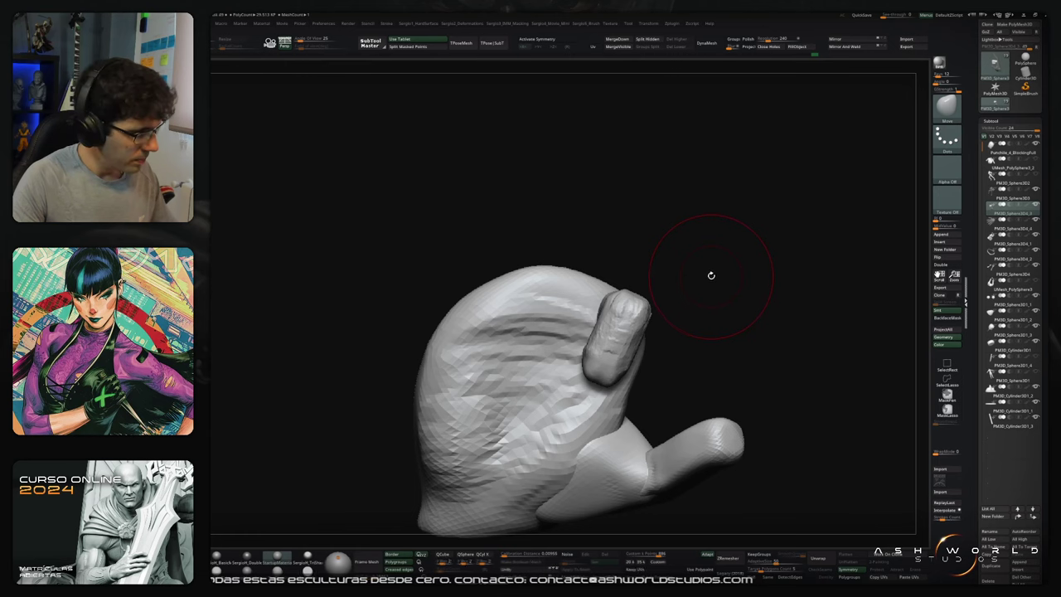
# Step: Mask the palm and thumb, leaving the curled index finger unmasked and visible beside them
pyautogui.keyDown('ctrl'); pyautogui.keyDown('shift'); pyautogui.click(626, 333); pyautogui.keyUp('shift'); pyautogui.keyUp('ctrl')
pyautogui.keyDown('ctrl'); pyautogui.keyDown('shift'); pyautogui.click(625, 331); pyautogui.keyUp('shift'); pyautogui.keyUp('ctrl')
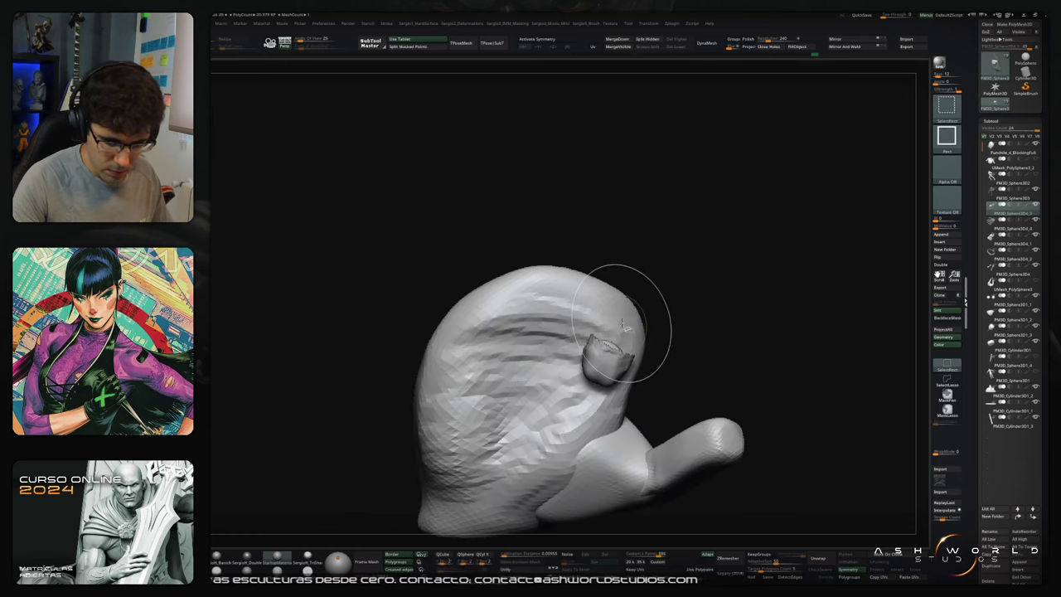
pyautogui.keyDown('ctrl'); pyautogui.keyDown('shift'); pyautogui.click(614, 359); pyautogui.keyUp('shift'); pyautogui.keyUp('ctrl')
pyautogui.keyDown('ctrl'); pyautogui.click(687, 312); pyautogui.keyUp('ctrl')
pyautogui.keyDown('ctrl'); pyautogui.keyDown('shift'); pyautogui.click(686, 313); pyautogui.keyUp('shift'); pyautogui.keyUp('ctrl')
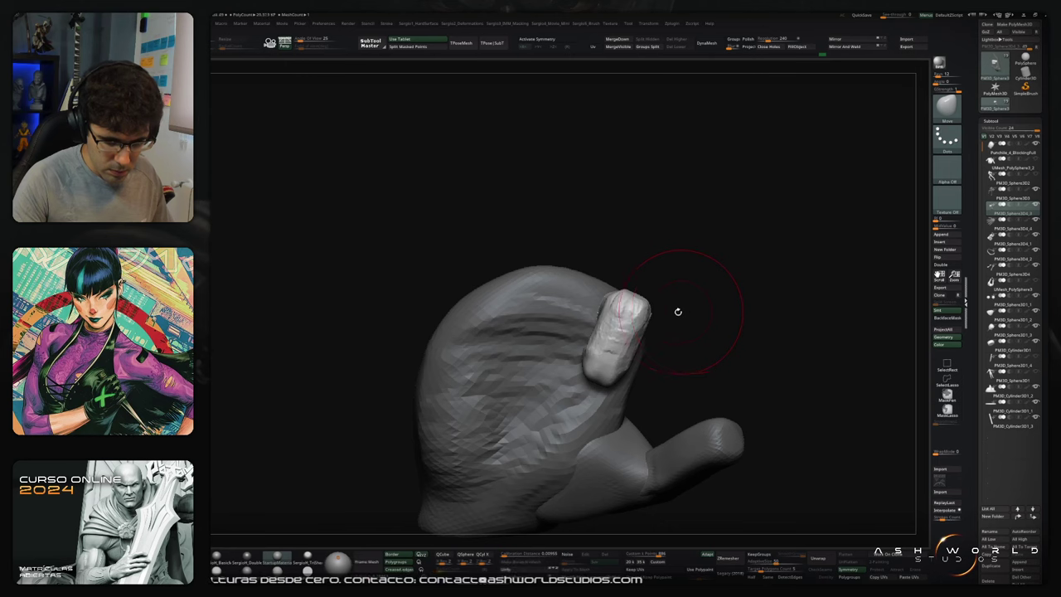
# Step: Try to duplicate the curled index finger three times across the palm for the middle, ring and little fingers
pyautogui.press('w')
pyautogui.moveTo(647, 294)
pyautogui.keyDown('ctrl'); pyautogui.mouseDown()
pyautogui.moveTo(610, 263)
pyautogui.moveTo(714, 284)
pyautogui.moveTo(710, 332)
pyautogui.moveTo(687, 237)
pyautogui.moveTo(668, 234)
pyautogui.moveTo(691, 246)
pyautogui.moveTo(668, 239)
pyautogui.mouseUp(); pyautogui.keyUp('ctrl')
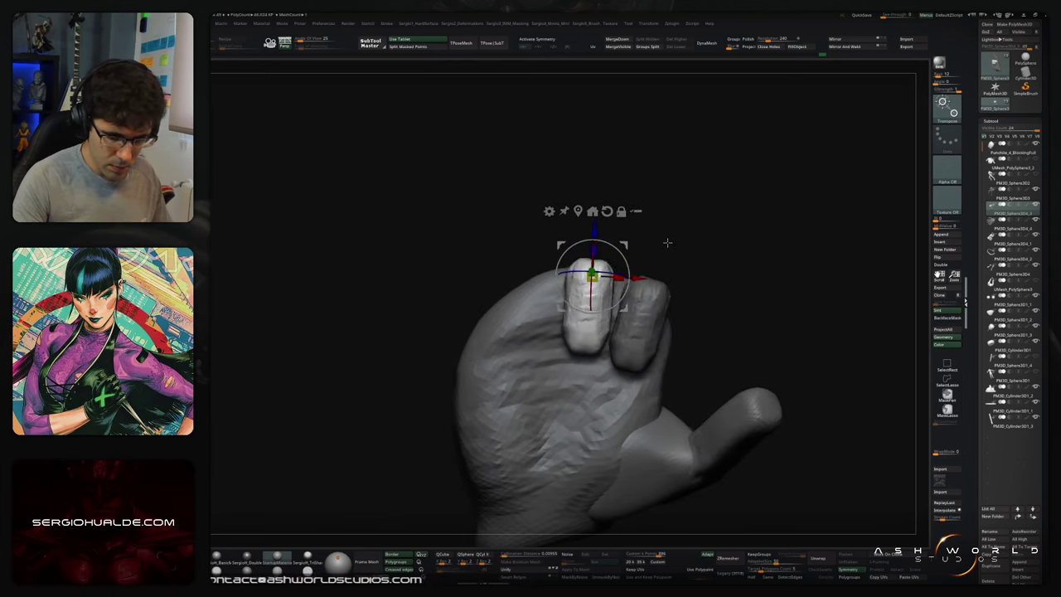
pyautogui.keyDown('ctrl'); pyautogui.moveTo(601, 248); pyautogui.dragTo(572, 252); pyautogui.keyUp('ctrl')
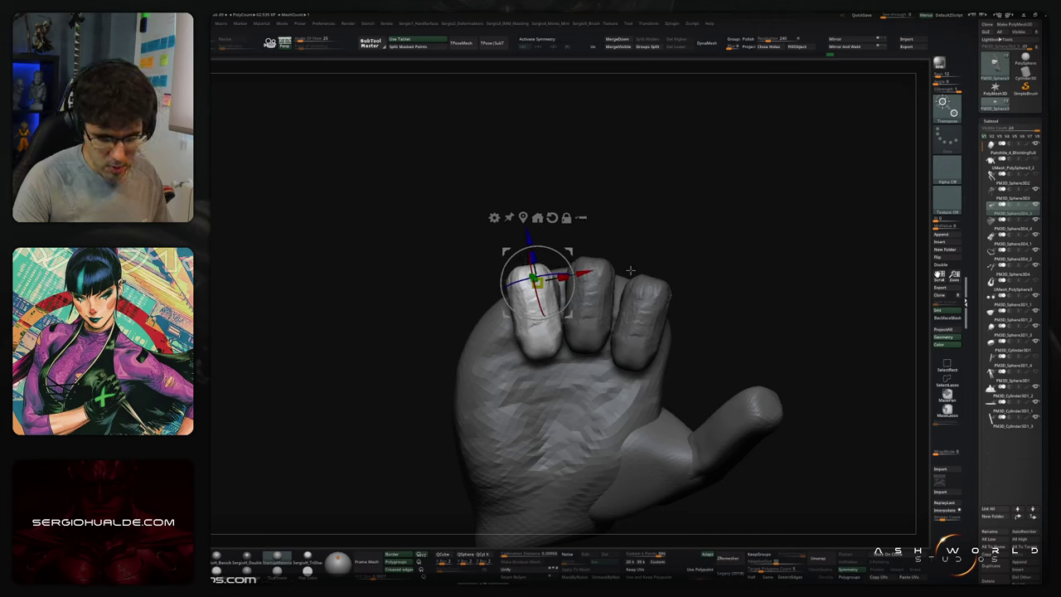
pyautogui.moveTo(701, 286); pyautogui.dragTo(680, 273)
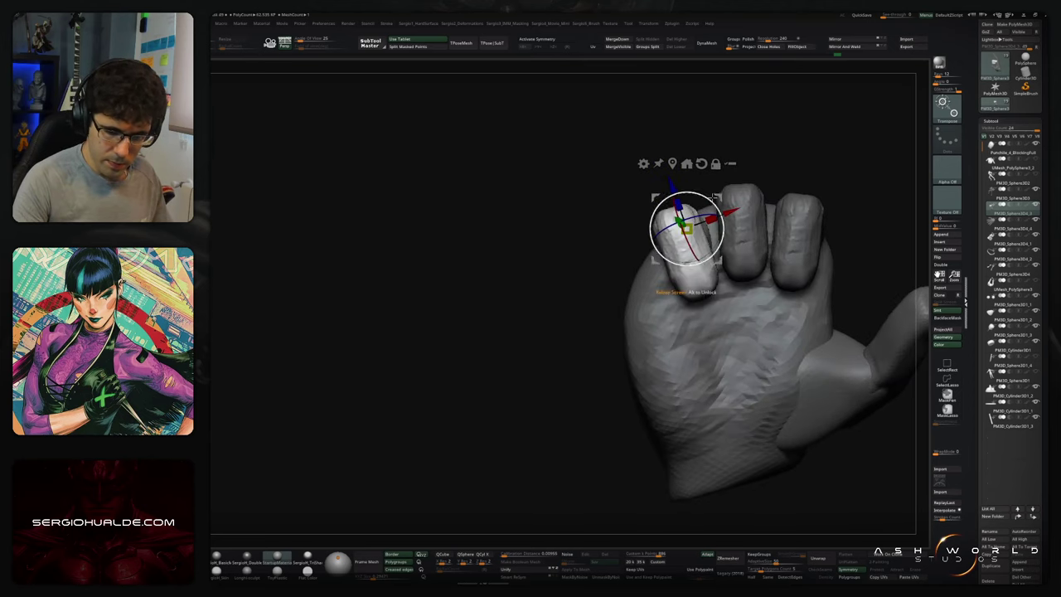
pyautogui.keyDown('ctrl'); pyautogui.moveTo(713, 199); pyautogui.dragTo(696, 212); pyautogui.keyUp('ctrl')
# Step: Try to position and rotate the outermost finger copy to fit the little finger side of the palm
pyautogui.moveTo(667, 304); pyautogui.dragTo(647, 320)
pyautogui.moveTo(680, 262); pyautogui.dragTo(672, 302)
pyautogui.moveTo(672, 303); pyautogui.dragTo(726, 240, button='right')
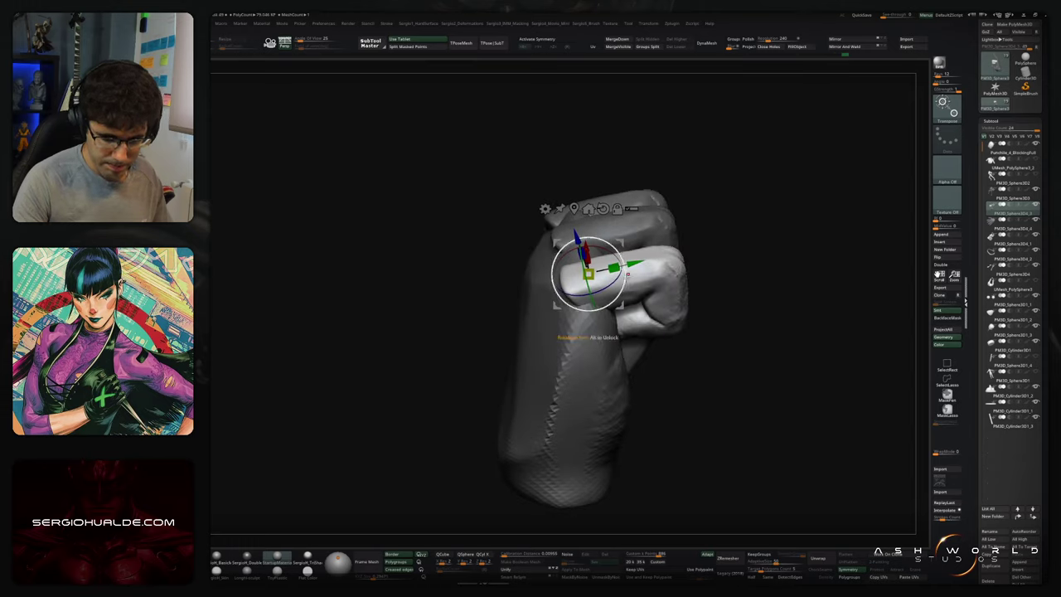
pyautogui.moveTo(619, 255)
pyautogui.mouseDown()
pyautogui.moveTo(622, 262)
pyautogui.moveTo(628, 237)
pyautogui.moveTo(628, 256)
pyautogui.mouseUp()
pyautogui.moveTo(646, 281)
pyautogui.mouseDown(button='right')
pyautogui.moveTo(671, 354)
pyautogui.moveTo(673, 308)
pyautogui.moveTo(675, 364)
pyautogui.moveTo(670, 355)
pyautogui.moveTo(606, 353)
pyautogui.moveTo(604, 335)
pyautogui.moveTo(672, 274)
pyautogui.mouseUp(button='right')
# Step: Undo the duplicated fingers, returning to the single unmasked curled index finger on the masked palm
pyautogui.press('q')
pyautogui.hotkey('ctrl', 'z')
pyautogui.hotkey('ctrl', 'z')
pyautogui.hotkey('ctrl', 'z')
pyautogui.hotkey('ctrl', 'z')
pyautogui.hotkey('ctrl', 'z')
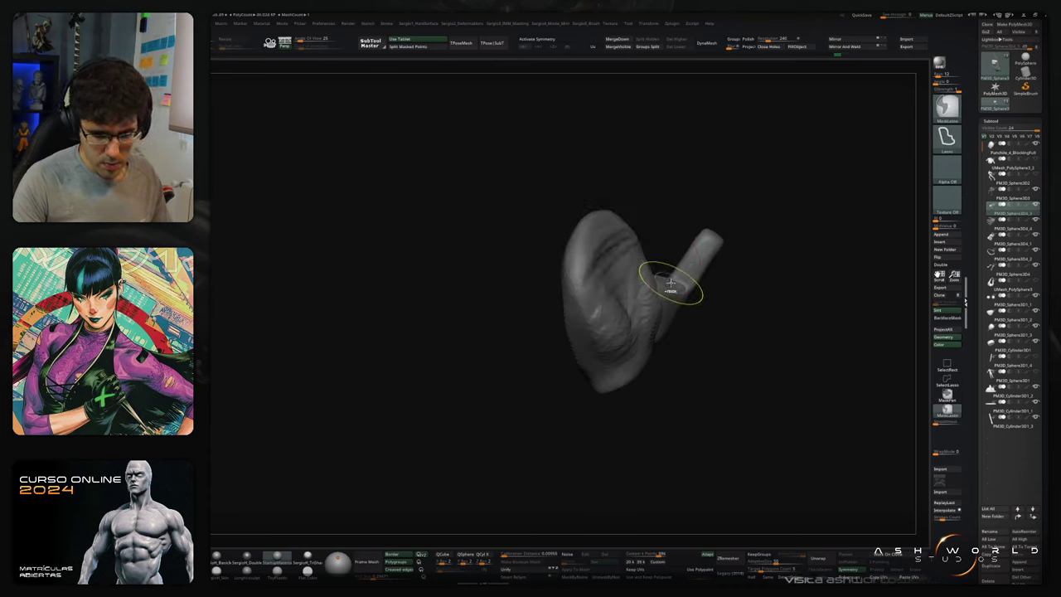
pyautogui.hotkey('ctrl', 'shift', 'z')
pyautogui.hotkey('ctrl', 'shift', 'z')
pyautogui.hotkey('ctrl', 'shift', 'z')
pyautogui.moveTo(673, 283)
pyautogui.mouseDown(button='right')
pyautogui.moveTo(659, 298)
pyautogui.moveTo(672, 319)
pyautogui.moveTo(663, 331)
pyautogui.mouseUp(button='right')
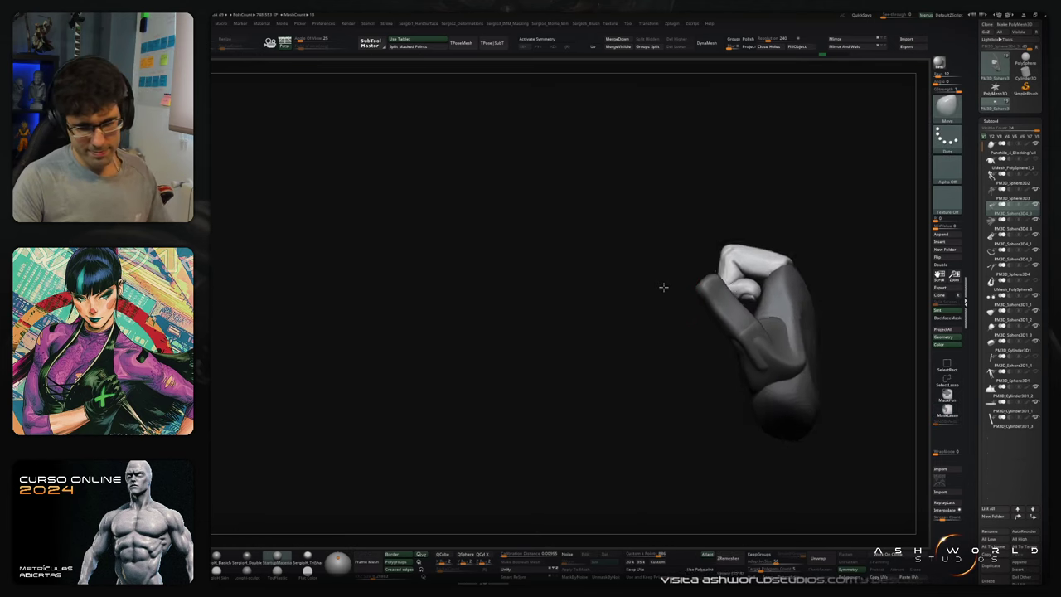
# Step: Isolate the curled index finger with its mask cleared, hiding the palm and thumb
pyautogui.moveTo(663, 286)
pyautogui.mouseDown(button='right')
pyautogui.moveTo(743, 273)
pyautogui.moveTo(758, 303)
pyautogui.moveTo(623, 316)
pyautogui.moveTo(611, 360)
pyautogui.mouseUp(button='right')
pyautogui.keyDown('ctrl'); pyautogui.moveTo(737, 267); pyautogui.dragTo(750, 283); pyautogui.keyUp('ctrl')
pyautogui.keyDown('ctrl'); pyautogui.keyDown('shift'); pyautogui.click(609, 300); pyautogui.keyUp('shift'); pyautogui.keyUp('ctrl')
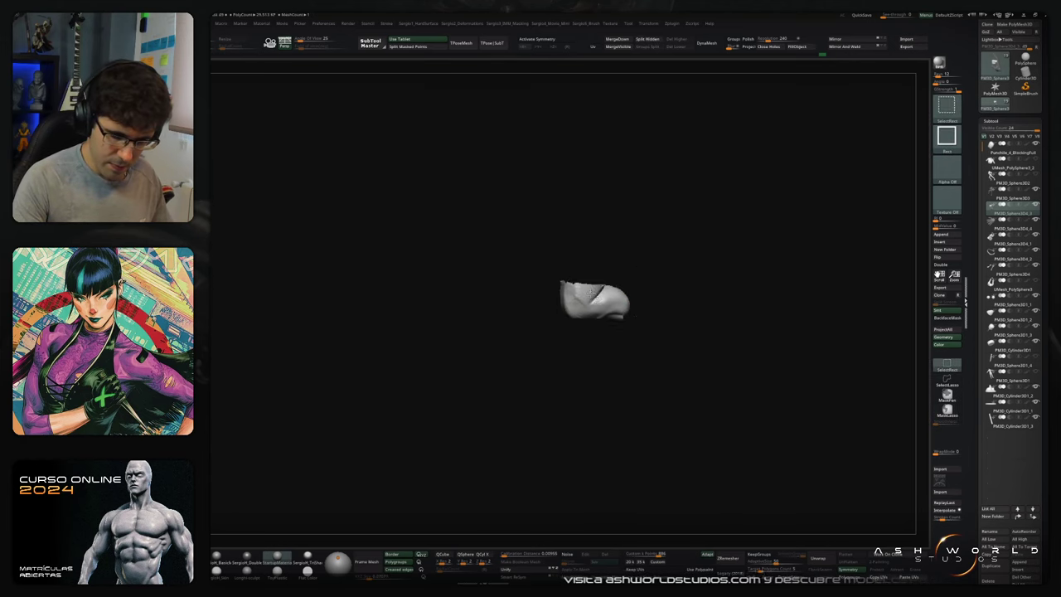
pyautogui.keyDown('ctrl'); pyautogui.keyDown('shift'); pyautogui.click(609, 300); pyautogui.keyUp('shift'); pyautogui.keyUp('ctrl')
pyautogui.keyDown('ctrl'); pyautogui.keyDown('shift'); pyautogui.click(606, 267); pyautogui.keyUp('shift'); pyautogui.keyUp('ctrl')
pyautogui.moveTo(609, 267)
pyautogui.keyDown('ctrl'); pyautogui.mouseDown(button='right')
pyautogui.moveTo(683, 290)
pyautogui.moveTo(638, 285)
pyautogui.moveTo(578, 348)
pyautogui.mouseUp(button='right'); pyautogui.keyUp('ctrl')
pyautogui.keyDown('ctrl'); pyautogui.keyDown('shift'); pyautogui.click(712, 267); pyautogui.keyUp('shift'); pyautogui.keyUp('ctrl')
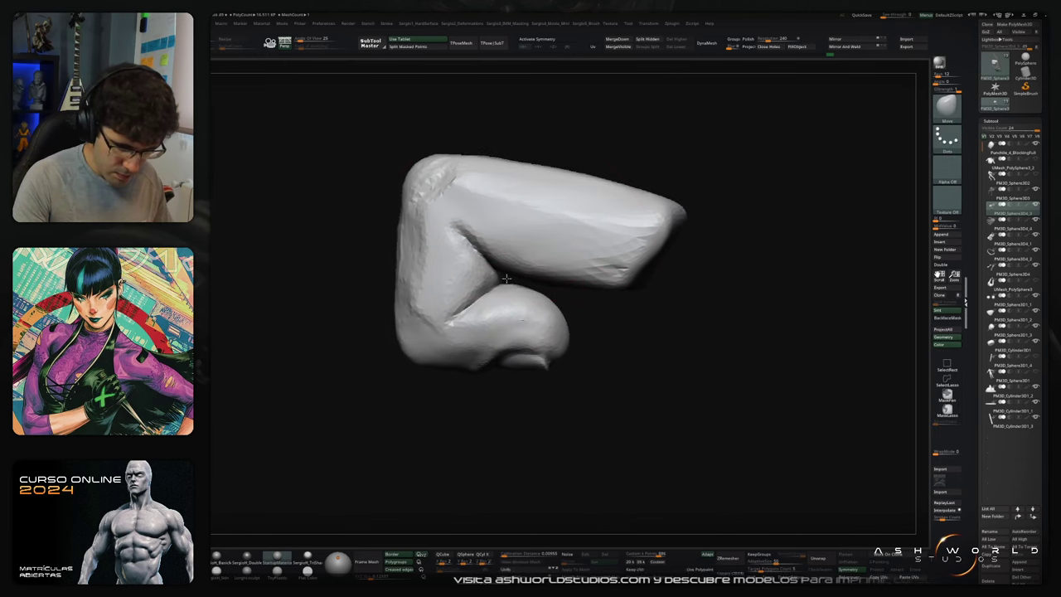
# Step: Mask the curled index finger except for its fingertip segment
pyautogui.moveTo(507, 283)
pyautogui.keyDown('ctrl'); pyautogui.mouseDown()
pyautogui.moveTo(522, 423)
pyautogui.moveTo(567, 304)
pyautogui.moveTo(522, 282)
pyautogui.mouseUp(); pyautogui.keyUp('ctrl')
pyautogui.moveTo(655, 328)
pyautogui.mouseDown(button='right')
pyautogui.moveTo(580, 351)
pyautogui.moveTo(530, 341)
pyautogui.moveTo(576, 345)
pyautogui.moveTo(662, 290)
pyautogui.mouseUp(button='right')
pyautogui.moveTo(661, 271)
pyautogui.keyDown('ctrl'); pyautogui.mouseDown()
pyautogui.moveTo(547, 270)
pyautogui.moveTo(575, 313)
pyautogui.moveTo(657, 337)
pyautogui.mouseUp(); pyautogui.keyUp('ctrl')
pyautogui.moveTo(658, 336)
pyautogui.mouseDown(button='right')
pyautogui.moveTo(713, 310)
pyautogui.moveTo(633, 310)
pyautogui.mouseUp(button='right')
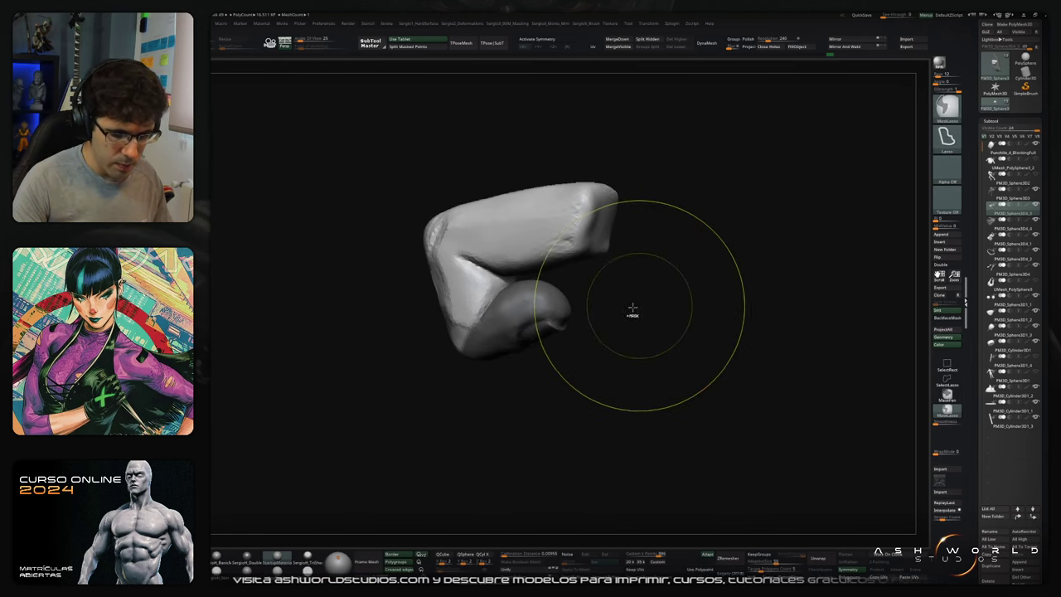
pyautogui.moveTo(545, 325); pyautogui.dragTo(556, 334, button='right')
pyautogui.keyDown('ctrl'); pyautogui.click(554, 343); pyautogui.keyUp('ctrl')
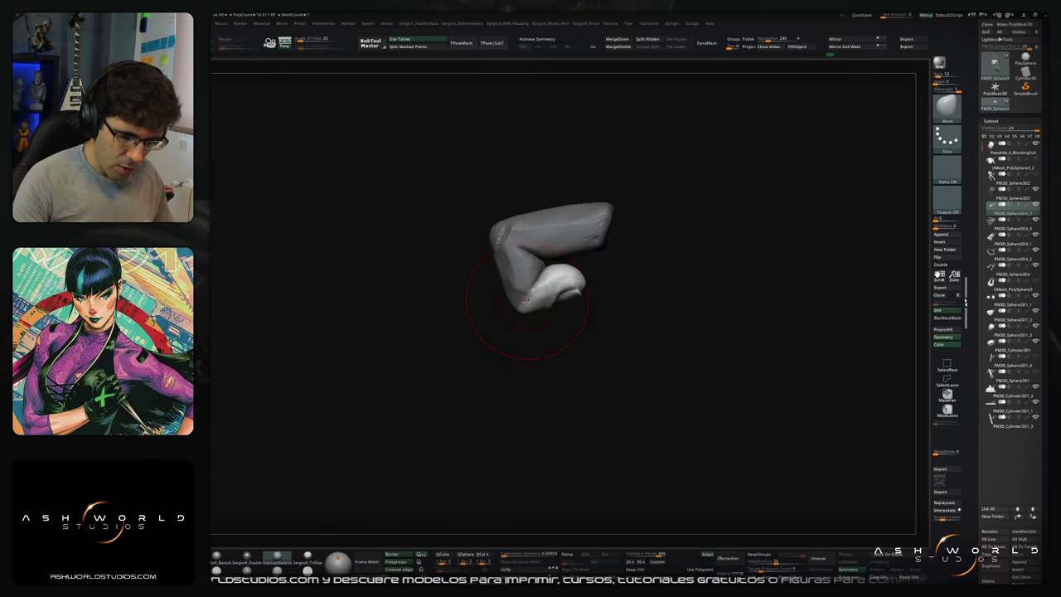
# Step: Rotate the fingertip segment about the last joint to open the curl, and clear the mask
pyautogui.press('w')
pyautogui.keyDown('alt'); pyautogui.click(523, 302); pyautogui.keyUp('alt')
pyautogui.moveTo(554, 285); pyautogui.dragTo(556, 295)
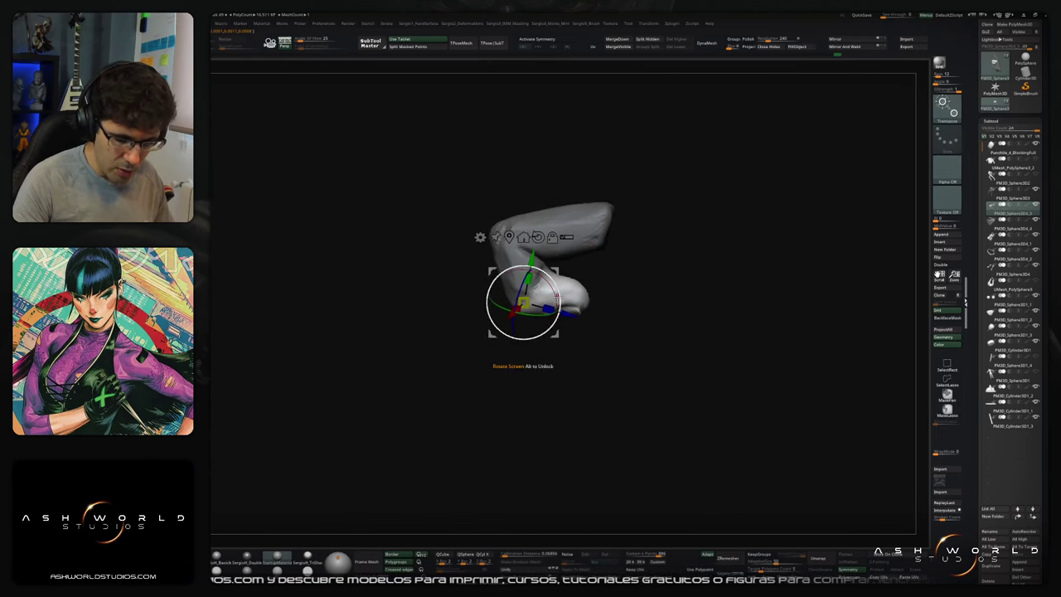
pyautogui.press('q')
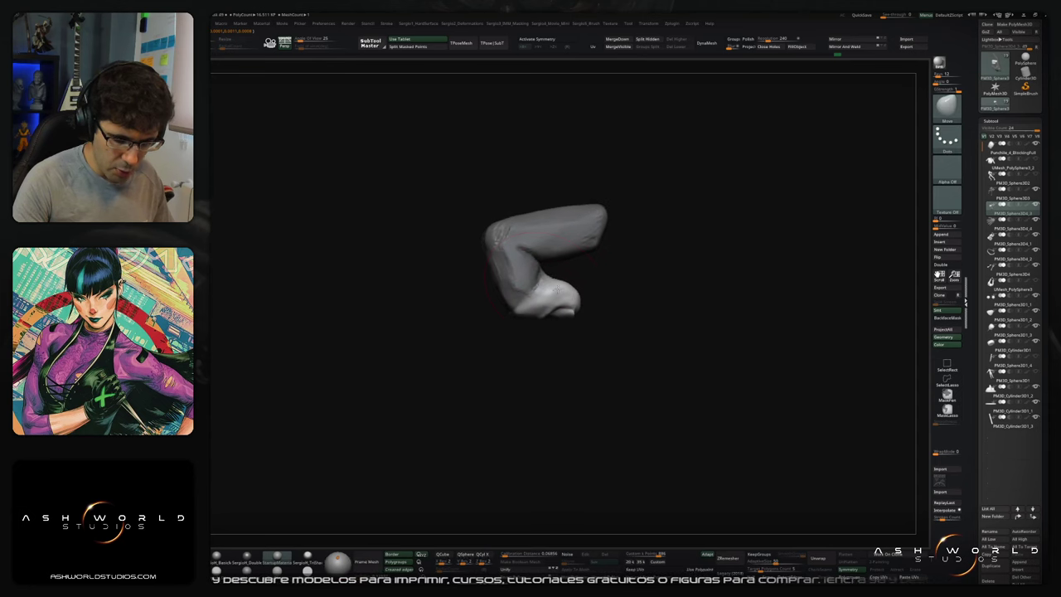
pyautogui.press('w')
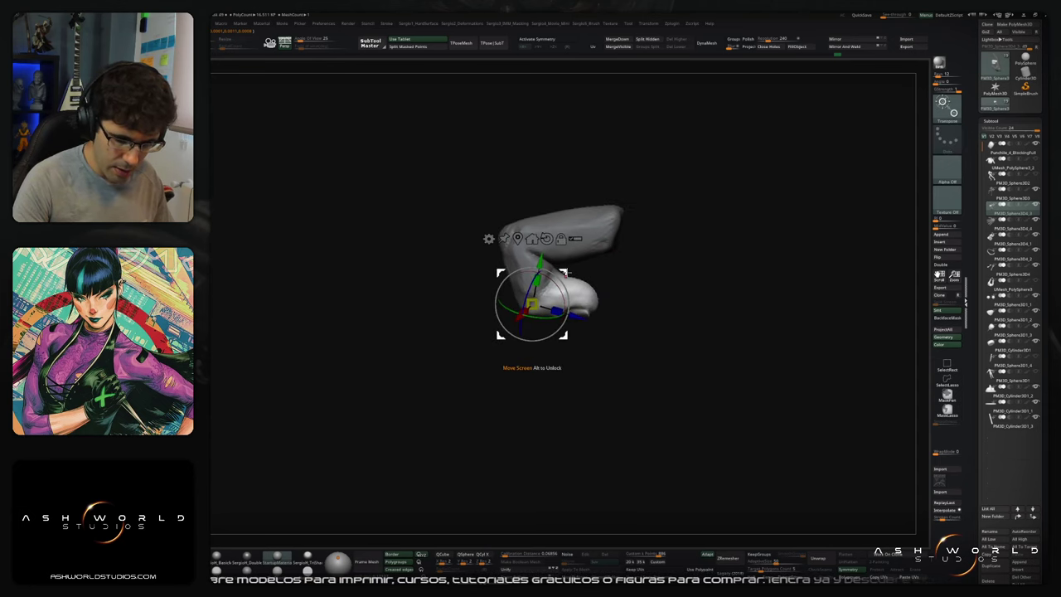
pyautogui.press('q')
pyautogui.moveTo(557, 280)
pyautogui.keyDown('ctrl'); pyautogui.mouseDown(button='right')
pyautogui.moveTo(573, 308)
pyautogui.moveTo(572, 272)
pyautogui.mouseUp(button='right'); pyautogui.keyUp('ctrl')
pyautogui.keyDown('alt'); pyautogui.moveTo(572, 272); pyautogui.dragTo(622, 304, button='right'); pyautogui.keyUp('alt')
pyautogui.press('s')
pyautogui.keyDown('ctrl'); pyautogui.moveTo(672, 299); pyautogui.dragTo(678, 323); pyautogui.keyUp('ctrl')
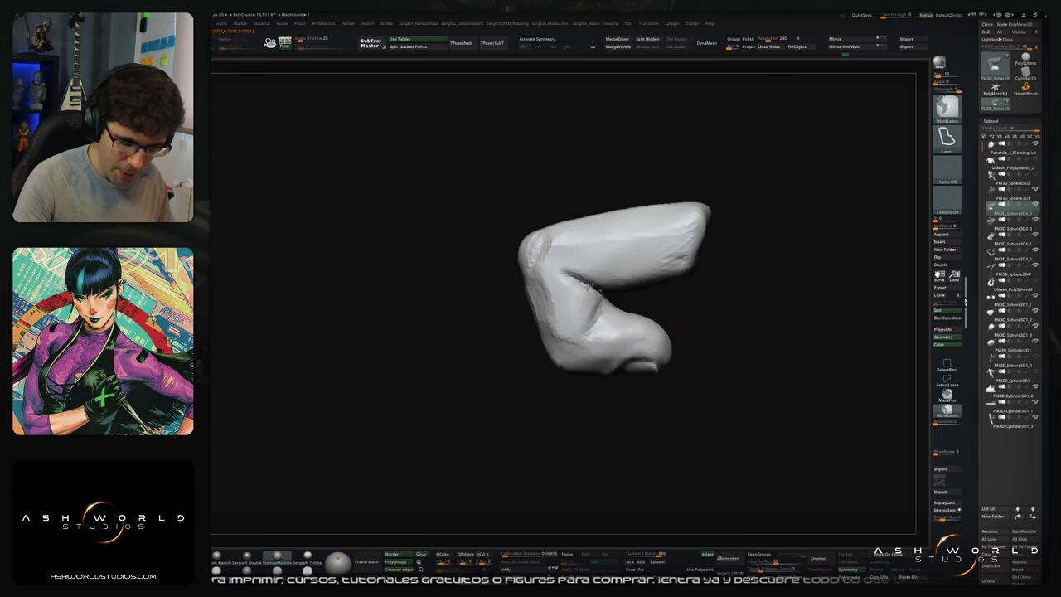
# Step: Mask the finger's base segment, leaving the middle and fingertip segments unmasked
pyautogui.moveTo(487, 299)
pyautogui.keyDown('ctrl'); pyautogui.mouseDown()
pyautogui.moveTo(682, 362)
pyautogui.moveTo(633, 296)
pyautogui.mouseUp(); pyautogui.keyUp('ctrl')
pyautogui.moveTo(742, 319); pyautogui.dragTo(622, 333, button='right')
pyautogui.moveTo(622, 333)
pyautogui.mouseDown()
pyautogui.moveTo(720, 268)
pyautogui.moveTo(724, 243)
pyautogui.moveTo(633, 295)
pyautogui.moveTo(697, 322)
pyautogui.mouseUp()
pyautogui.moveTo(655, 324)
pyautogui.mouseDown(button='right')
pyautogui.moveTo(750, 327)
pyautogui.moveTo(663, 310)
pyautogui.moveTo(670, 322)
pyautogui.moveTo(682, 309)
pyautogui.mouseUp(button='right')
pyautogui.keyDown('ctrl'); pyautogui.click(689, 313); pyautogui.keyUp('ctrl')
pyautogui.keyDown('ctrl'); pyautogui.click(682, 309); pyautogui.keyUp('ctrl')
# Step: Place the gizmo pivot at the finger's middle joint and rotate the two outer segments about it
pyautogui.press('w')
pyautogui.keyDown('alt'); pyautogui.click(531, 287); pyautogui.keyUp('alt')
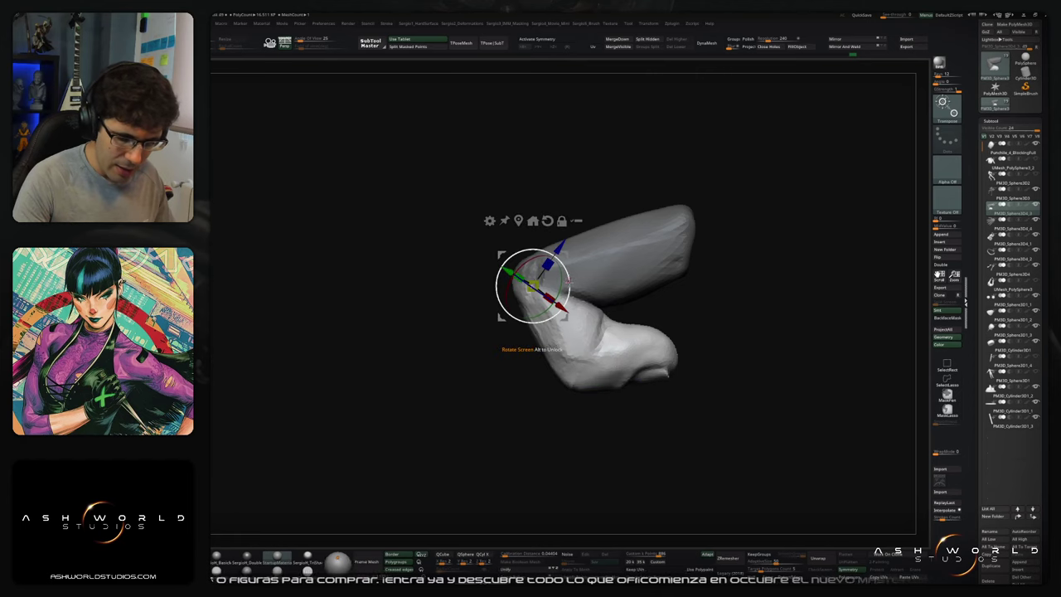
pyautogui.moveTo(567, 276); pyautogui.dragTo(570, 289)
pyautogui.press('q')
pyautogui.moveTo(644, 320)
pyautogui.mouseDown()
pyautogui.moveTo(671, 339)
pyautogui.moveTo(683, 328)
pyautogui.moveTo(668, 315)
pyautogui.moveTo(691, 329)
pyautogui.moveTo(585, 350)
pyautogui.moveTo(607, 346)
pyautogui.moveTo(582, 319)
pyautogui.moveTo(658, 313)
pyautogui.moveTo(674, 276)
pyautogui.moveTo(613, 344)
pyautogui.moveTo(654, 256)
pyautogui.moveTo(680, 277)
pyautogui.moveTo(670, 295)
pyautogui.moveTo(690, 330)
pyautogui.mouseUp()
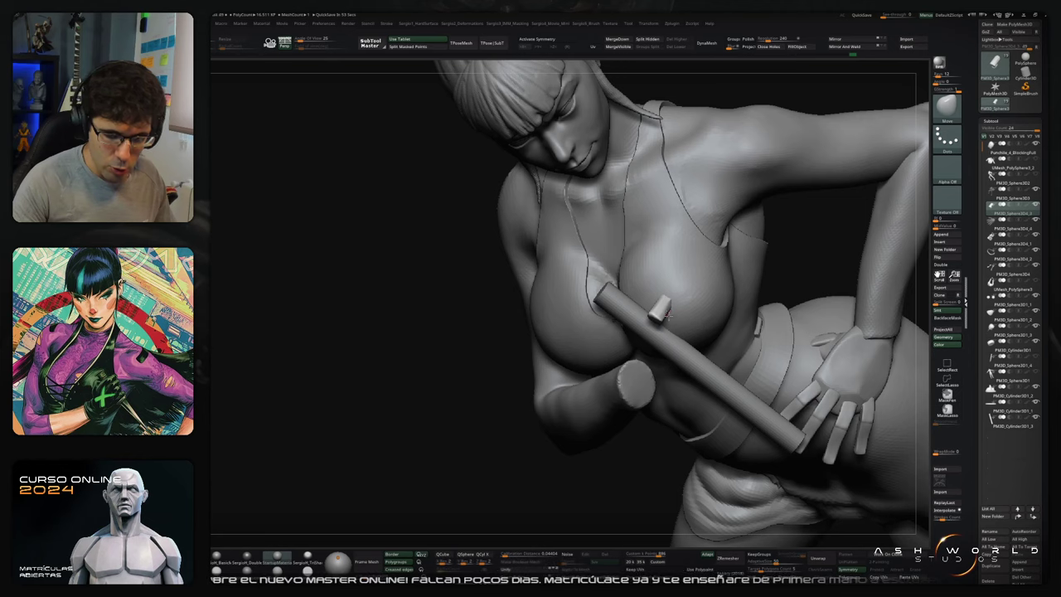
pyautogui.moveTo(669, 320)
pyautogui.mouseDown()
pyautogui.moveTo(646, 315)
pyautogui.moveTo(676, 373)
pyautogui.moveTo(655, 332)
pyautogui.moveTo(631, 339)
pyautogui.mouseUp()
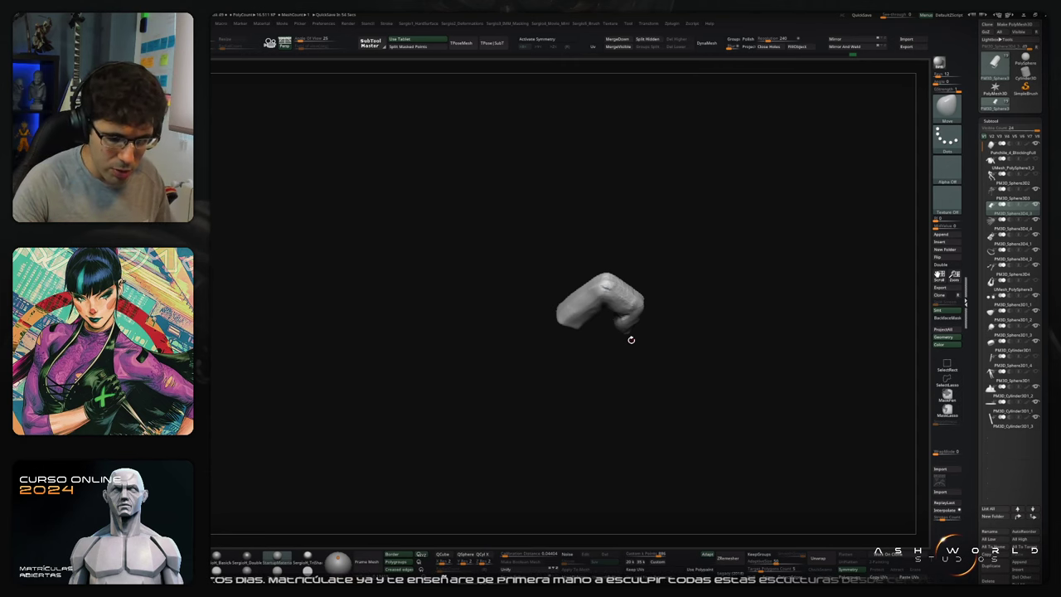
pyautogui.moveTo(631, 339)
pyautogui.mouseDown()
pyautogui.moveTo(682, 307)
pyautogui.moveTo(669, 305)
pyautogui.mouseUp()
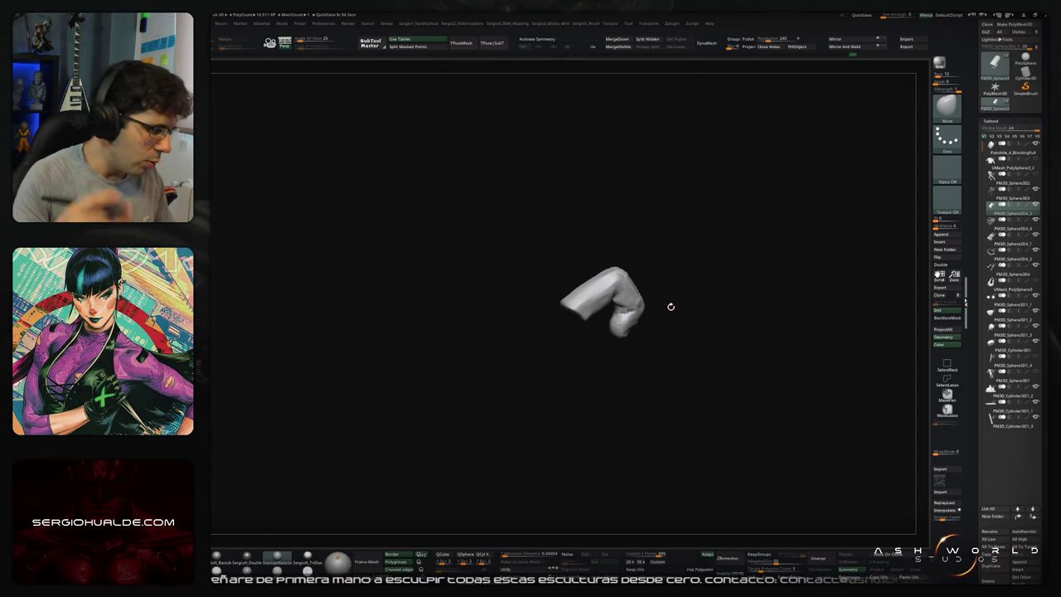
pyautogui.moveTo(694, 344)
pyautogui.mouseDown()
pyautogui.moveTo(701, 308)
pyautogui.moveTo(655, 321)
pyautogui.mouseUp()
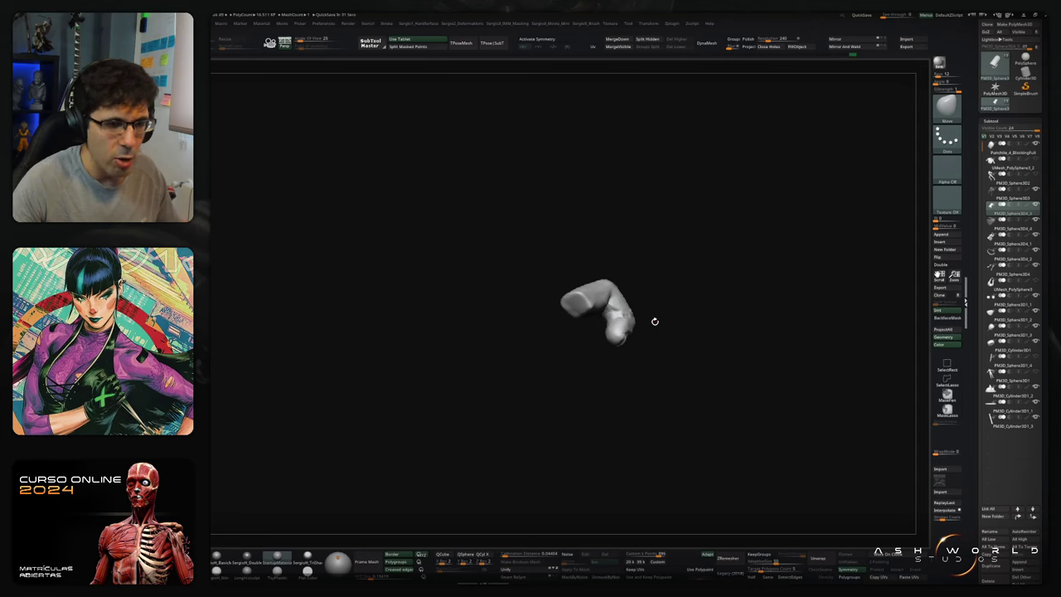
pyautogui.moveTo(655, 320); pyautogui.dragTo(685, 365)
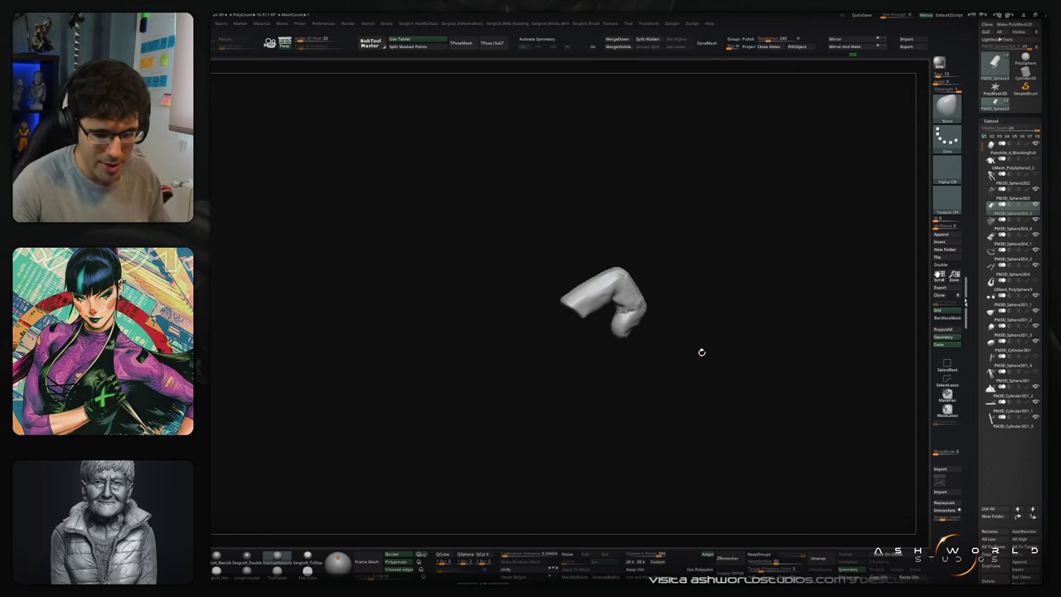
# Step: Build up volume with ClayBuildup on the inner side of the finger's middle segment, around the last joint
pyautogui.moveTo(701, 353)
pyautogui.mouseDown(button='right')
pyautogui.moveTo(712, 292)
pyautogui.moveTo(713, 357)
pyautogui.mouseUp(button='right')
pyautogui.press('b')
pyautogui.press('c')
pyautogui.press('b')
pyautogui.moveTo(618, 350); pyautogui.dragTo(647, 354)
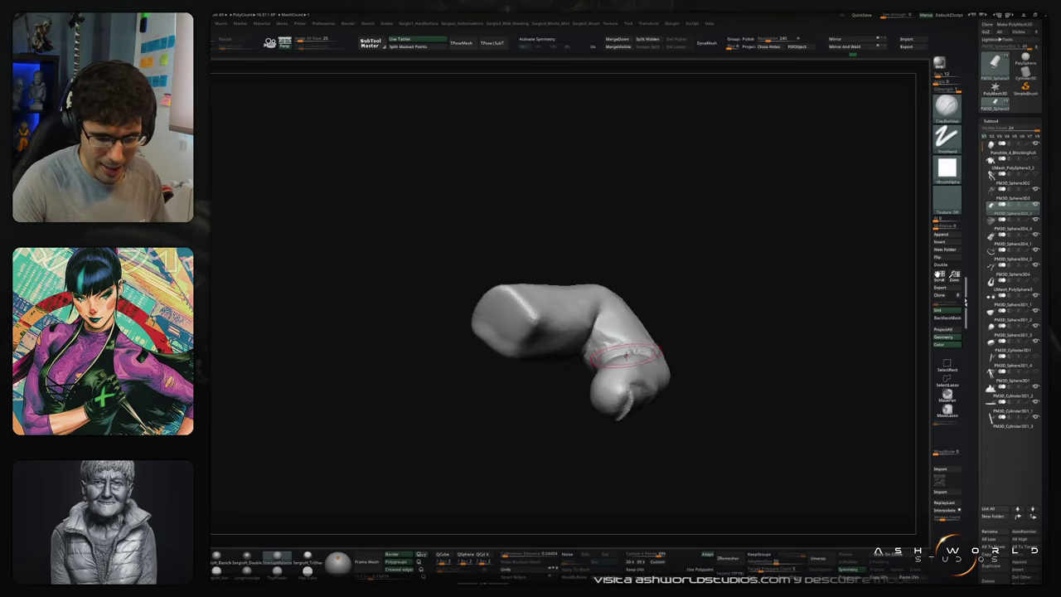
pyautogui.moveTo(639, 347); pyautogui.dragTo(668, 316, button='right')
pyautogui.moveTo(590, 352); pyautogui.dragTo(608, 335)
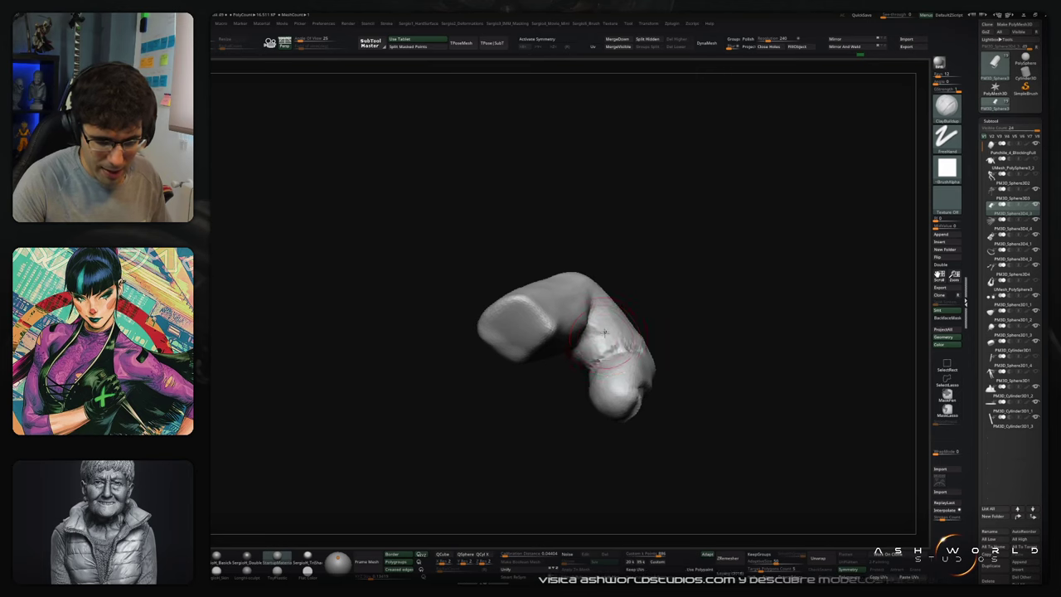
pyautogui.moveTo(612, 333)
pyautogui.mouseDown(button='right')
pyautogui.moveTo(595, 314)
pyautogui.moveTo(608, 338)
pyautogui.mouseUp(button='right')
pyautogui.moveTo(607, 315)
pyautogui.mouseDown()
pyautogui.moveTo(598, 352)
pyautogui.moveTo(600, 324)
pyautogui.moveTo(596, 338)
pyautogui.mouseUp()
pyautogui.moveTo(602, 346)
pyautogui.mouseDown(button='right')
pyautogui.moveTo(608, 355)
pyautogui.moveTo(603, 344)
pyautogui.mouseUp(button='right')
pyautogui.moveTo(600, 313)
pyautogui.mouseDown()
pyautogui.moveTo(588, 363)
pyautogui.moveTo(603, 364)
pyautogui.moveTo(596, 348)
pyautogui.moveTo(627, 331)
pyautogui.moveTo(687, 339)
pyautogui.moveTo(641, 355)
pyautogui.mouseUp()
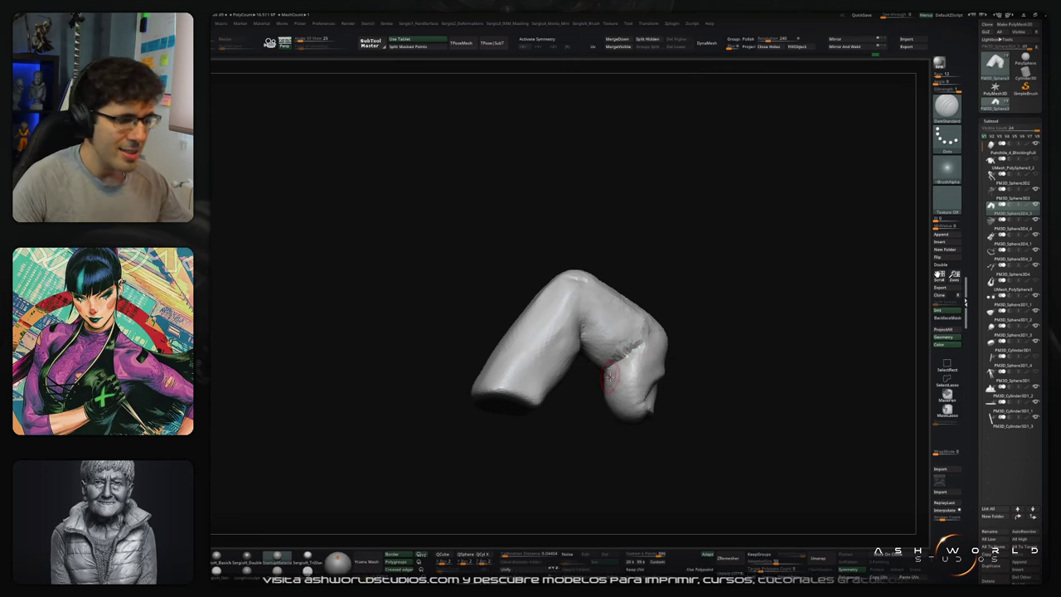
# Step: Carve the creases around the finger's last joint with the DamStandard brush
pyautogui.moveTo(697, 327)
pyautogui.mouseDown()
pyautogui.moveTo(685, 351)
pyautogui.moveTo(630, 333)
pyautogui.mouseUp()
pyautogui.moveTo(630, 333)
pyautogui.mouseDown(button='right')
pyautogui.moveTo(604, 353)
pyautogui.moveTo(609, 339)
pyautogui.mouseUp(button='right')
pyautogui.press('s')
pyautogui.press('s')
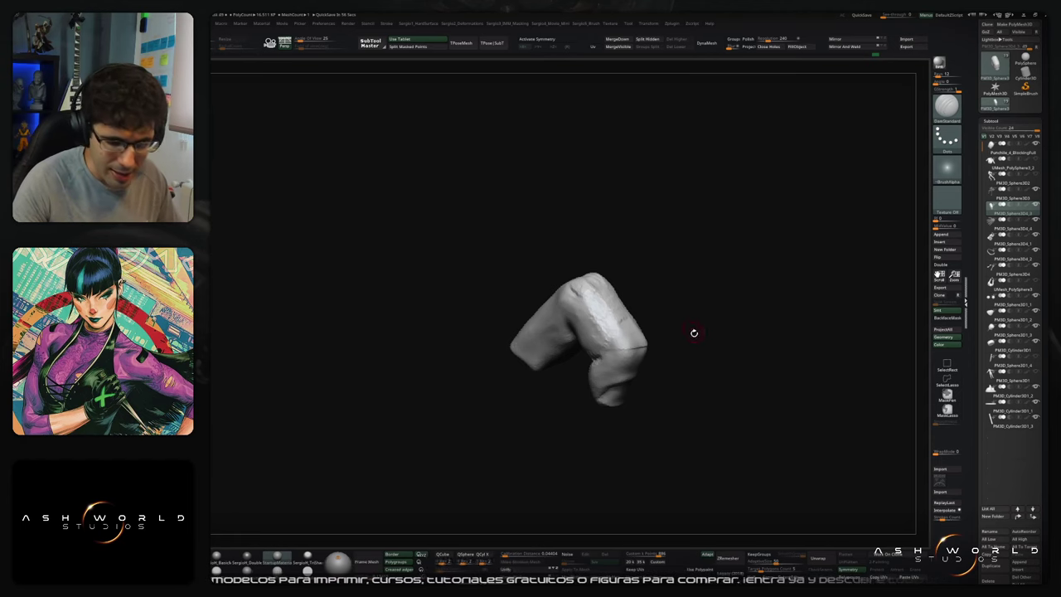
pyautogui.moveTo(691, 332)
pyautogui.mouseDown()
pyautogui.moveTo(665, 303)
pyautogui.moveTo(629, 375)
pyautogui.mouseUp()
pyautogui.moveTo(700, 333)
pyautogui.mouseDown()
pyautogui.moveTo(641, 338)
pyautogui.moveTo(618, 363)
pyautogui.moveTo(690, 354)
pyautogui.moveTo(627, 362)
pyautogui.moveTo(642, 340)
pyautogui.moveTo(641, 353)
pyautogui.moveTo(614, 359)
pyautogui.moveTo(671, 379)
pyautogui.moveTo(658, 382)
pyautogui.moveTo(687, 343)
pyautogui.moveTo(636, 360)
pyautogui.mouseUp()
# Step: Shape the outer knuckle above the fingernail with ClayBuildup and smooth its surface
pyautogui.press('b')
pyautogui.press('m')
pyautogui.press('v')
pyautogui.press('b')
pyautogui.press('c')
pyautogui.press('b')
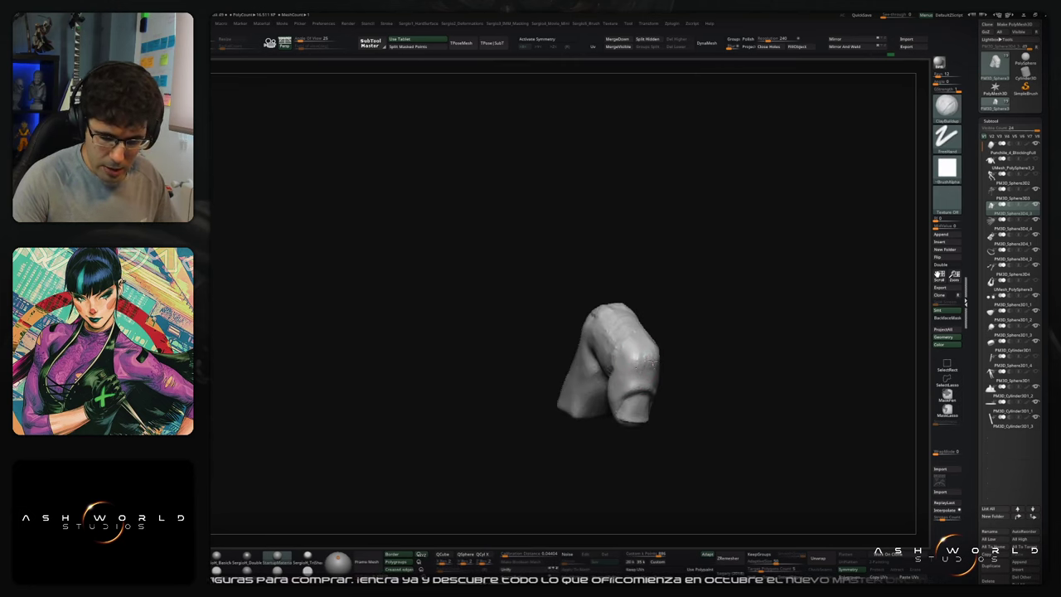
pyautogui.press('shift')
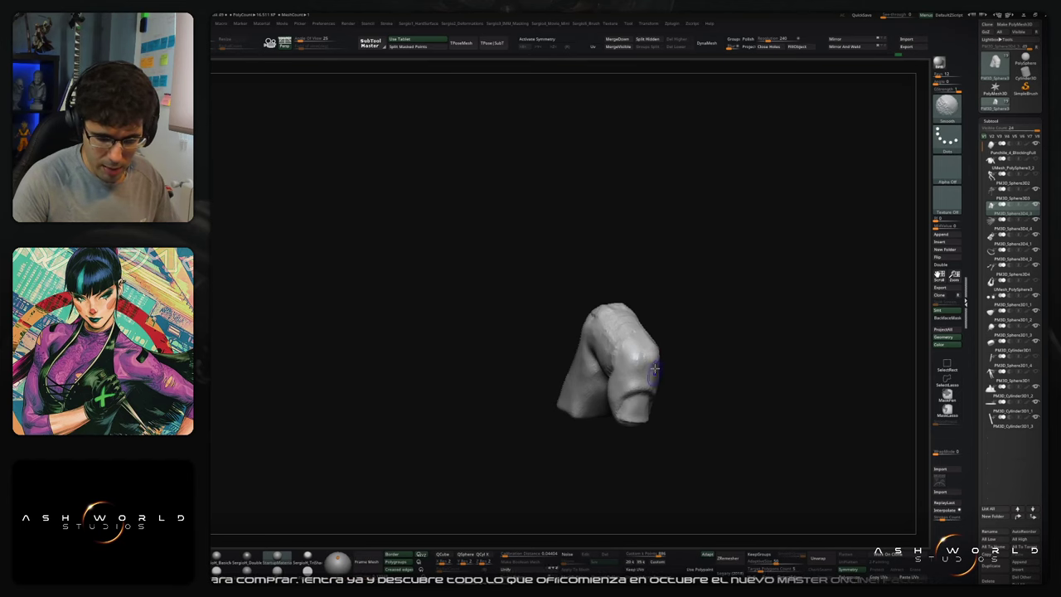
pyautogui.moveTo(639, 362)
pyautogui.keyDown('shift'); pyautogui.mouseDown()
pyautogui.moveTo(624, 362)
pyautogui.moveTo(637, 379)
pyautogui.mouseUp(); pyautogui.keyUp('shift')
pyautogui.moveTo(635, 368); pyautogui.dragTo(640, 366, button='right')
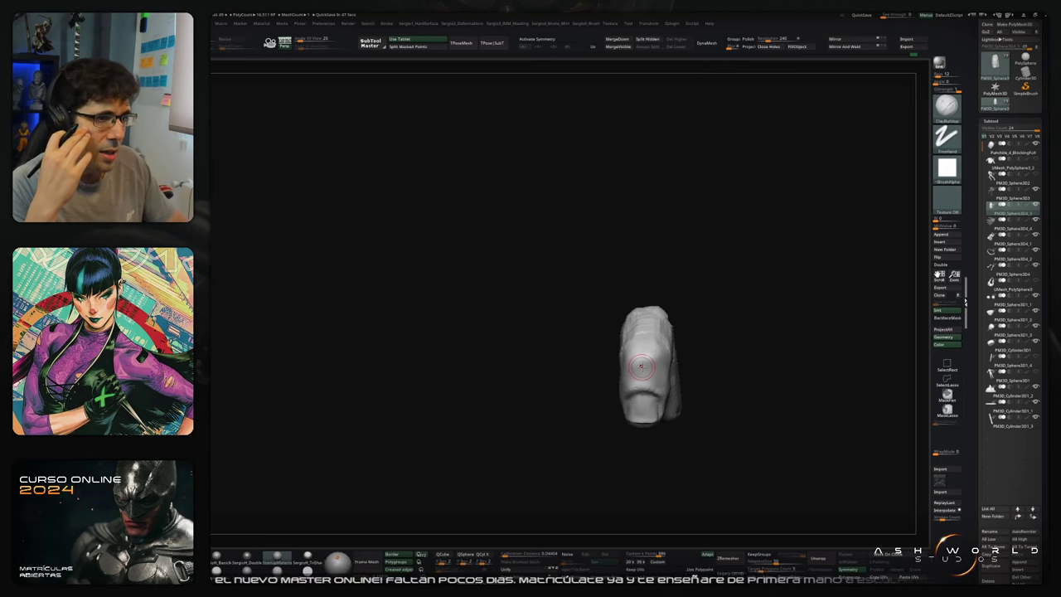
# Step: Unhide the rest of the hand, and hide the body and suit subtools around the staff
pyautogui.moveTo(724, 312)
pyautogui.mouseDown()
pyautogui.moveTo(729, 365)
pyautogui.moveTo(692, 345)
pyautogui.moveTo(725, 301)
pyautogui.mouseUp()
pyautogui.hotkey('alt', 's')
pyautogui.moveTo(674, 336)
pyautogui.keyDown('alt'); pyautogui.mouseDown()
pyautogui.moveTo(644, 336)
pyautogui.moveTo(770, 320)
pyautogui.moveTo(637, 360)
pyautogui.mouseUp(); pyautogui.keyUp('alt')
pyautogui.keyDown('ctrl'); pyautogui.keyDown('shift'); pyautogui.click(744, 337); pyautogui.keyUp('shift'); pyautogui.keyUp('ctrl')
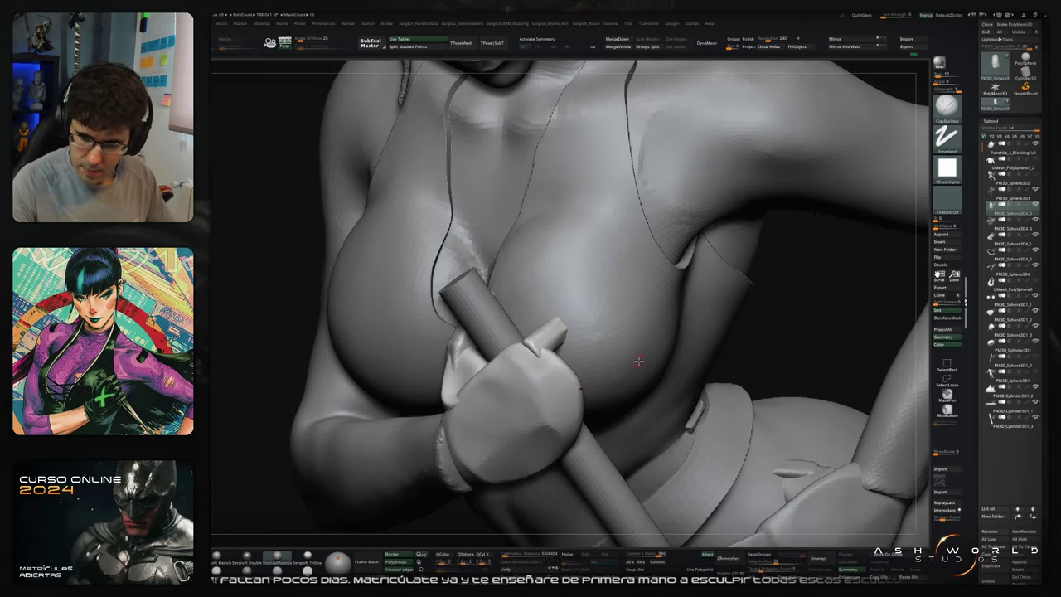
pyautogui.click(1035, 192)
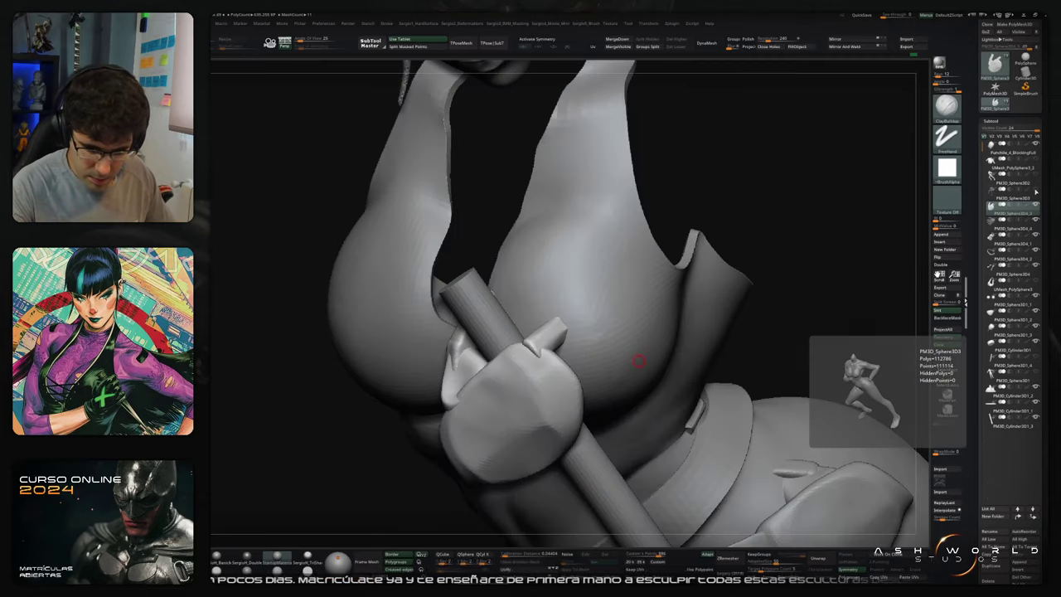
pyautogui.click(1035, 191)
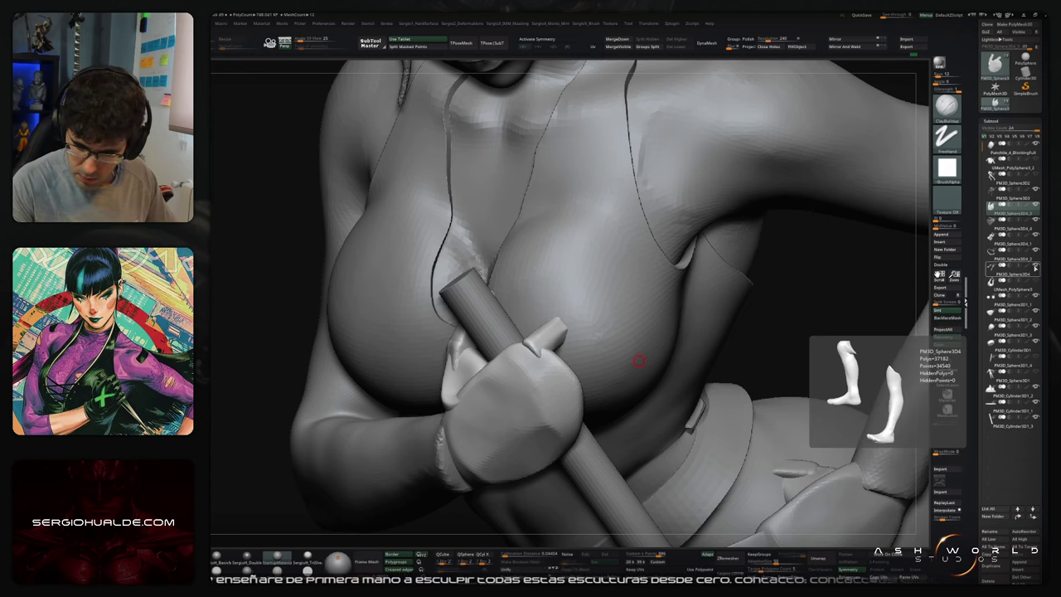
pyautogui.click(1035, 243)
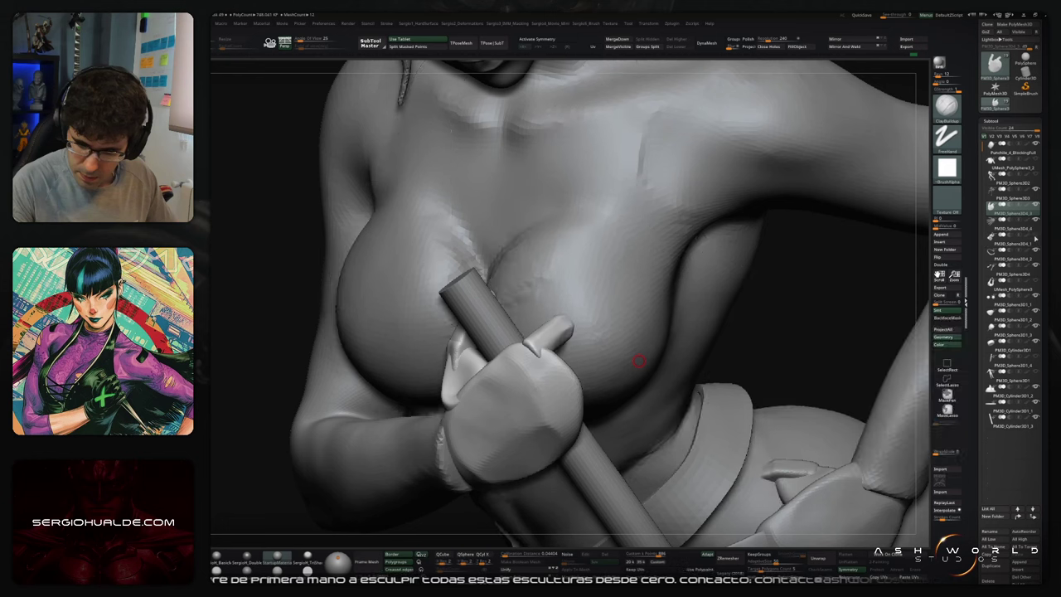
pyautogui.click(1035, 190)
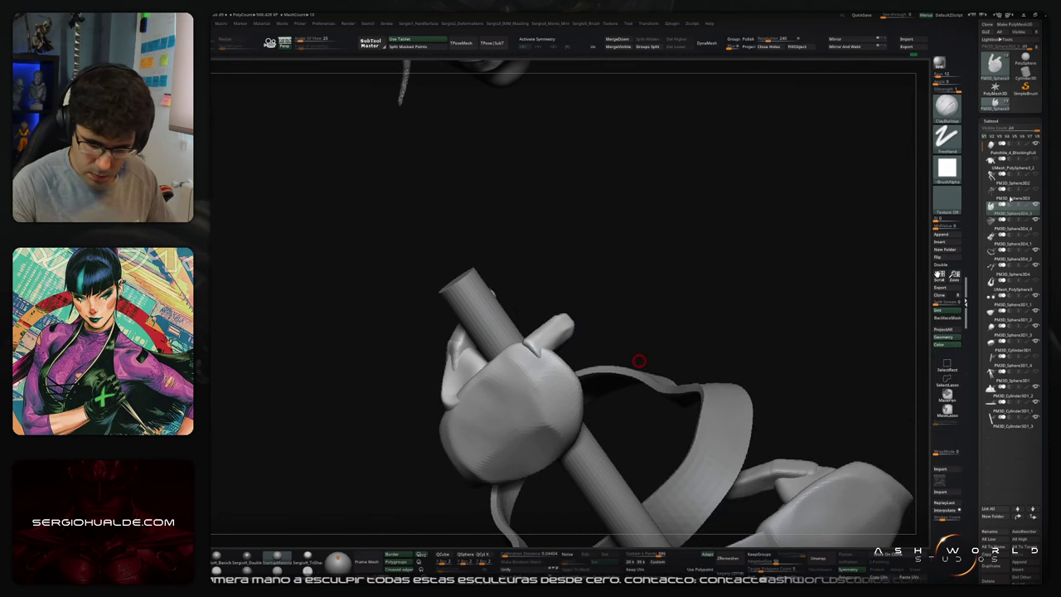
# Step: Make the hand the active subtool and set the transform gizmo at the base of the curled index finger beside the staff
pyautogui.moveTo(771, 255); pyautogui.dragTo(764, 334)
pyautogui.keyDown('alt'); pyautogui.click(529, 357); pyautogui.keyUp('alt')
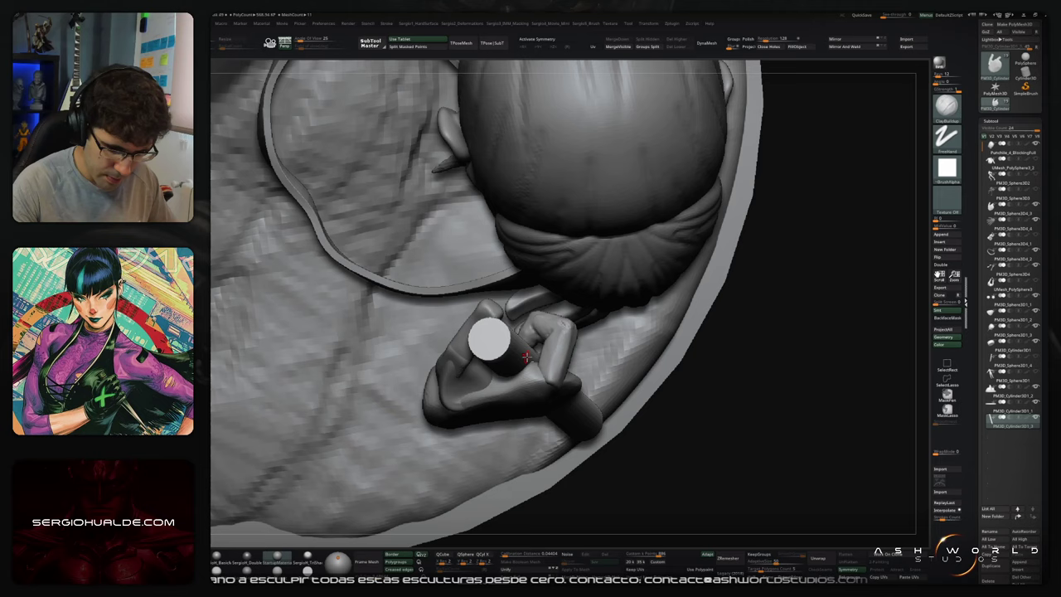
pyautogui.moveTo(735, 373); pyautogui.dragTo(795, 440)
pyautogui.keyDown('alt'); pyautogui.click(557, 351); pyautogui.keyUp('alt')
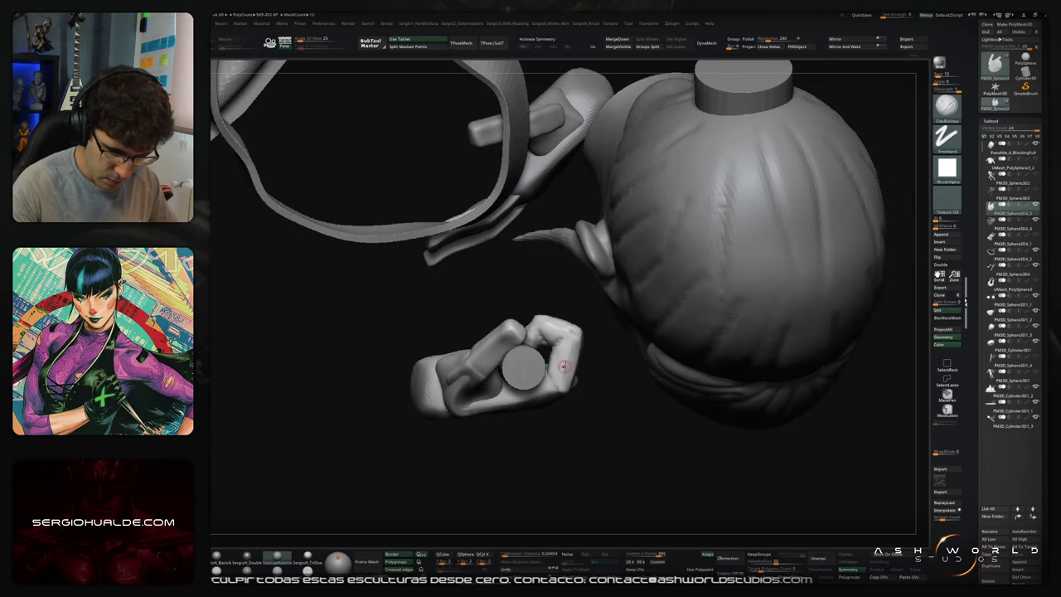
pyautogui.press('w')
pyautogui.moveTo(655, 397); pyautogui.dragTo(655, 356)
pyautogui.keyDown('alt'); pyautogui.moveTo(602, 296); pyautogui.dragTo(591, 340); pyautogui.keyUp('alt')
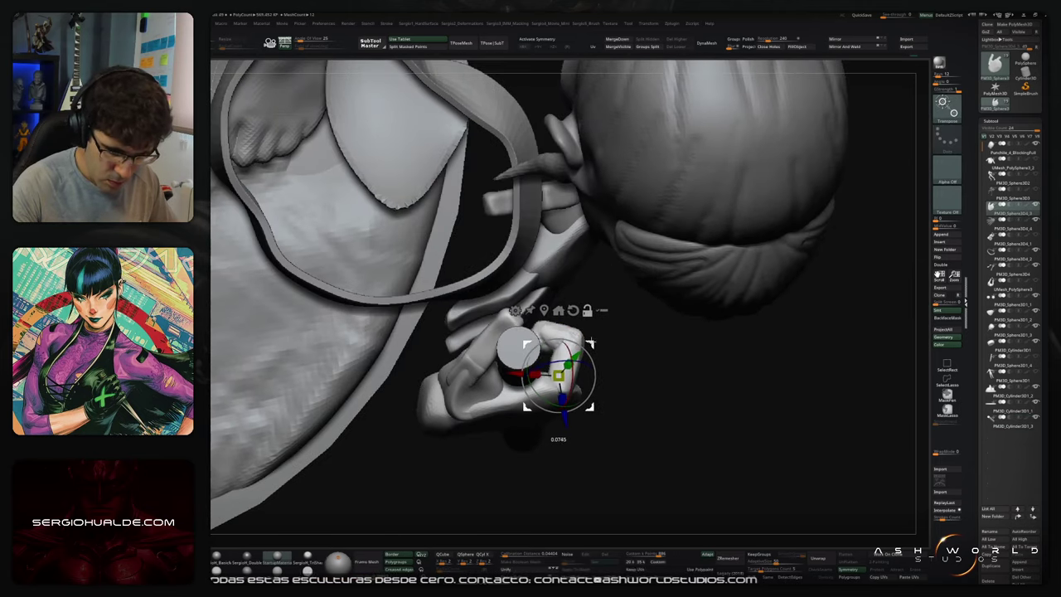
# Step: Isolate the hand and mask everything except the curled index finger
pyautogui.hotkey('alt', 's')
pyautogui.keyDown('alt'); pyautogui.moveTo(650, 356); pyautogui.dragTo(655, 406); pyautogui.keyUp('alt')
pyautogui.press('q')
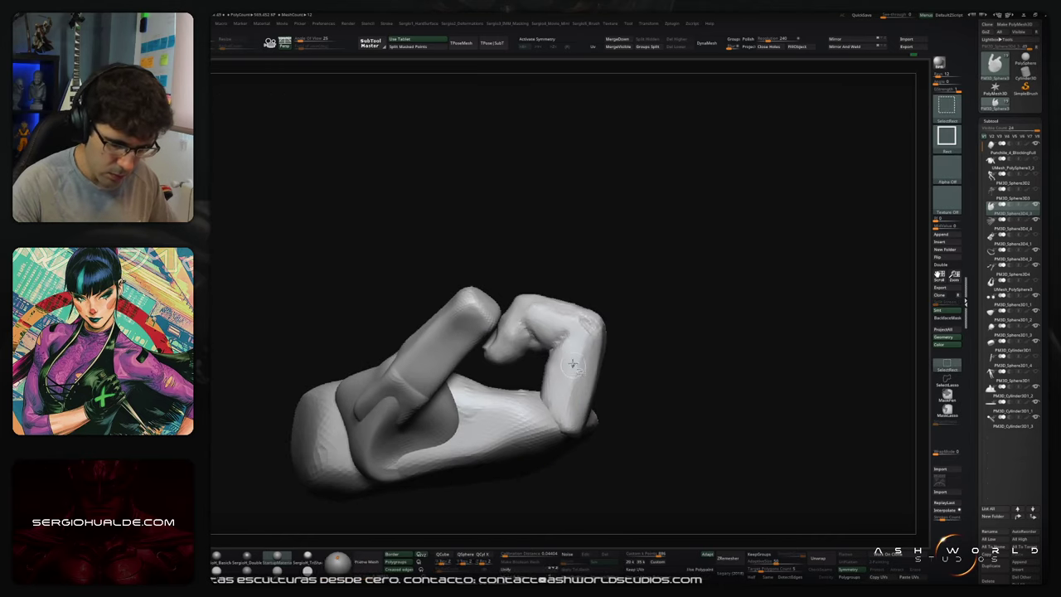
pyautogui.keyDown('ctrl'); pyautogui.keyDown('shift'); pyautogui.click(571, 356); pyautogui.keyUp('shift'); pyautogui.keyUp('ctrl')
pyautogui.keyDown('ctrl'); pyautogui.keyDown('shift'); pyautogui.click(571, 356); pyautogui.keyUp('shift'); pyautogui.keyUp('ctrl')
pyautogui.keyDown('ctrl'); pyautogui.keyDown('shift'); pyautogui.click(545, 322); pyautogui.keyUp('shift'); pyautogui.keyUp('ctrl')
pyautogui.keyDown('ctrl'); pyautogui.click(617, 320); pyautogui.keyUp('ctrl')
pyautogui.keyDown('ctrl'); pyautogui.keyDown('shift'); pyautogui.click(625, 320); pyautogui.keyUp('shift'); pyautogui.keyUp('ctrl')
# Step: Bring back the surrounding subtools and rotate the unmasked index finger about its base so it wraps around the staff
pyautogui.press('w')
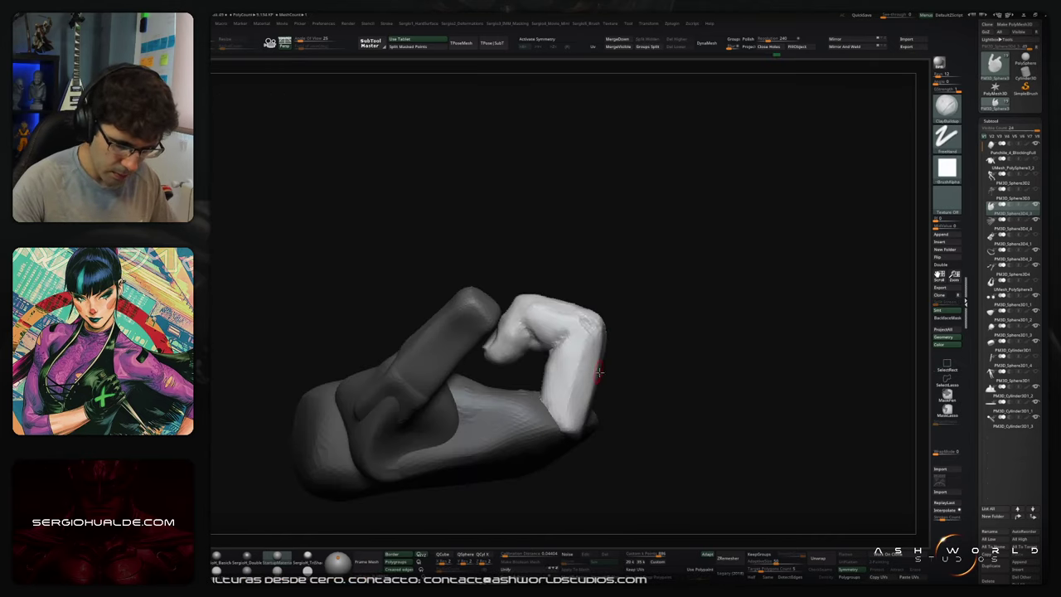
pyautogui.hotkey('ctrl', 'shift', 's')
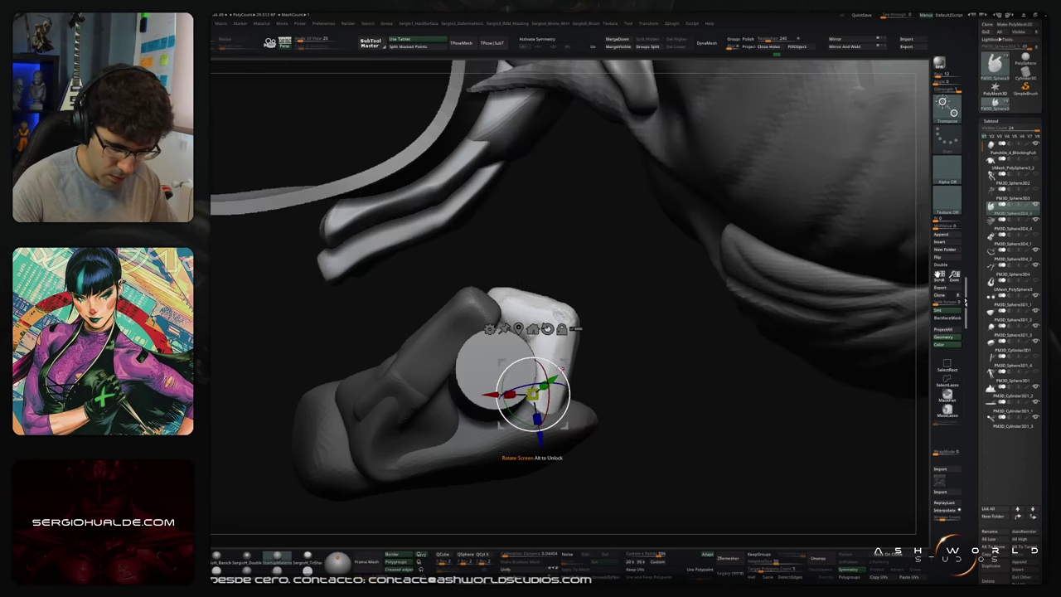
pyautogui.moveTo(563, 369); pyautogui.dragTo(575, 477, button='right')
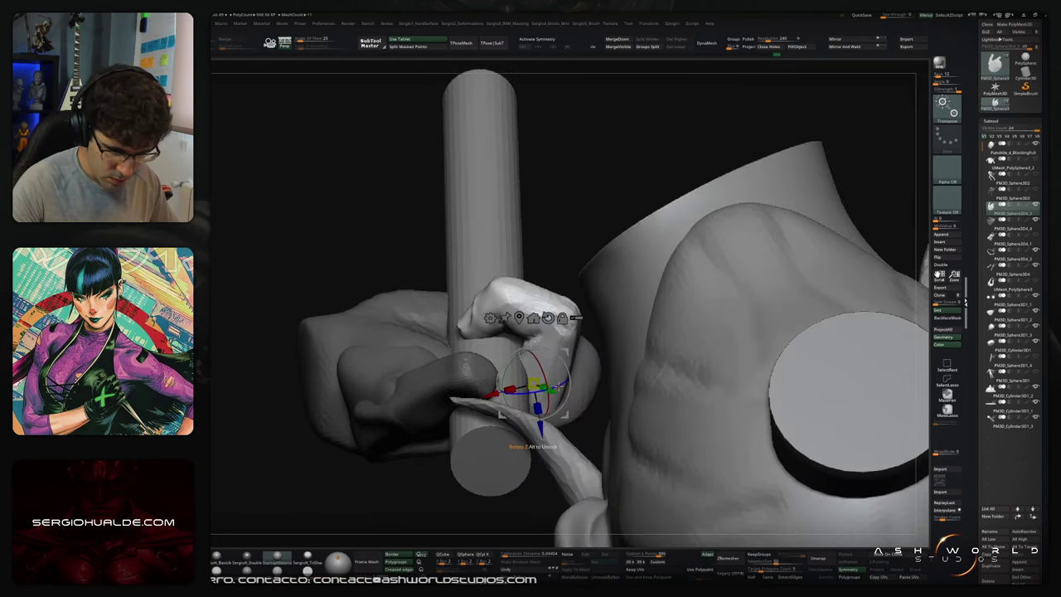
pyautogui.moveTo(560, 388); pyautogui.dragTo(566, 387)
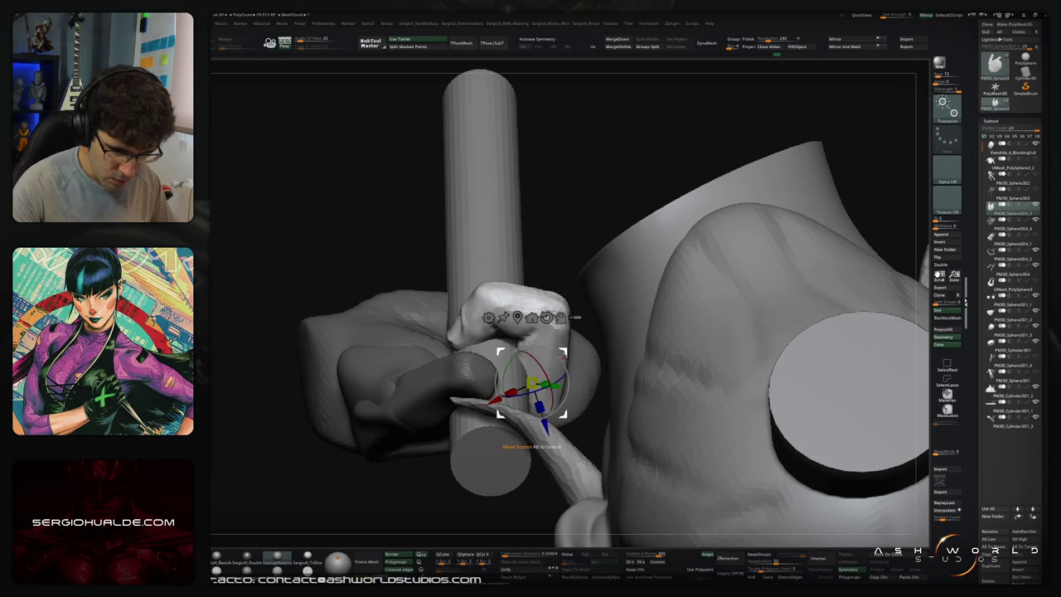
pyautogui.moveTo(563, 358); pyautogui.dragTo(514, 367, button='right')
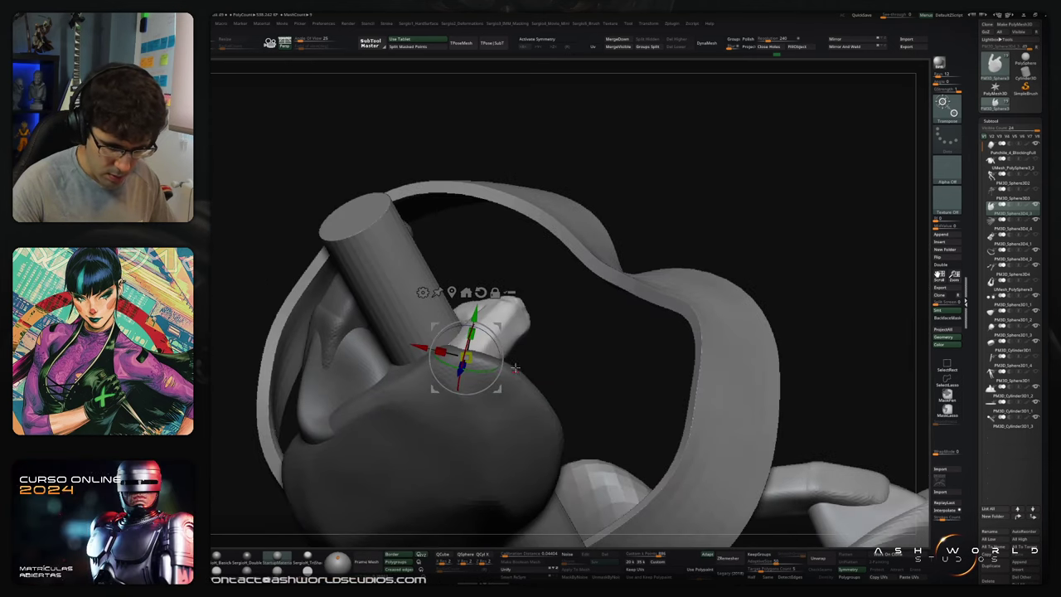
pyautogui.moveTo(515, 367); pyautogui.dragTo(542, 394)
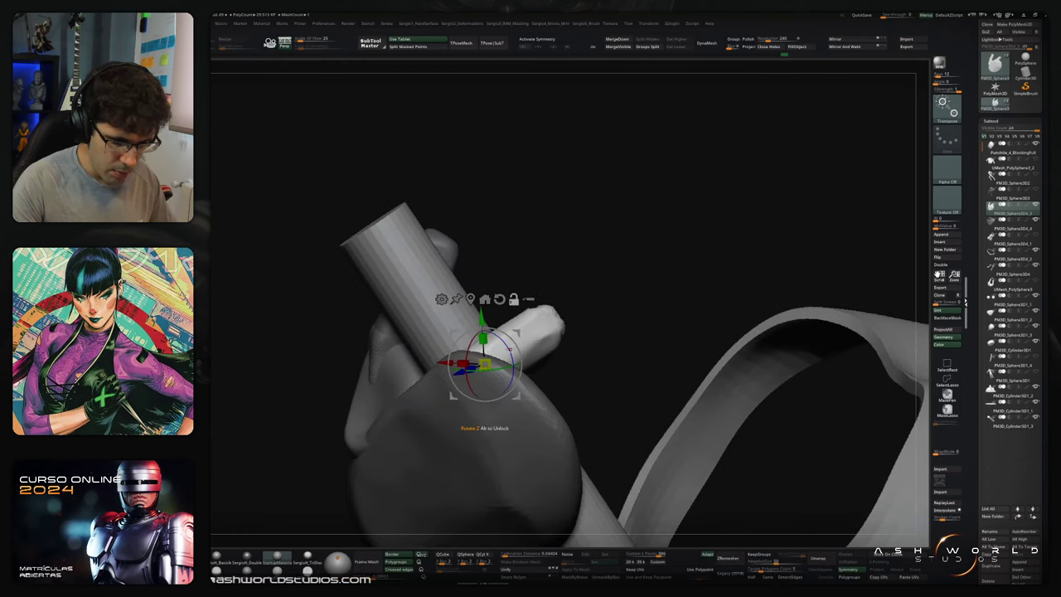
pyautogui.moveTo(499, 353); pyautogui.dragTo(493, 359)
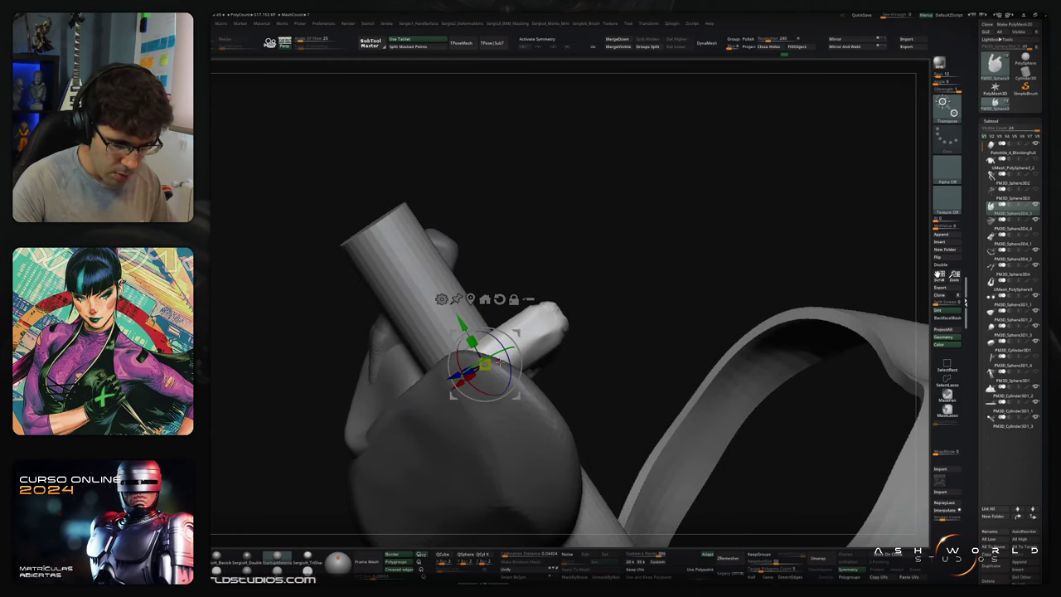
# Step: Fine-tune the index finger's rotation and position from the side and below so it closes against the staff
pyautogui.moveTo(499, 362); pyautogui.dragTo(598, 362, button='right')
pyautogui.moveTo(564, 404)
pyautogui.mouseDown(button='right')
pyautogui.moveTo(565, 452)
pyautogui.moveTo(564, 405)
pyautogui.mouseUp(button='right')
pyautogui.moveTo(561, 404); pyautogui.dragTo(563, 393)
pyautogui.moveTo(543, 404); pyautogui.dragTo(576, 418, button='right')
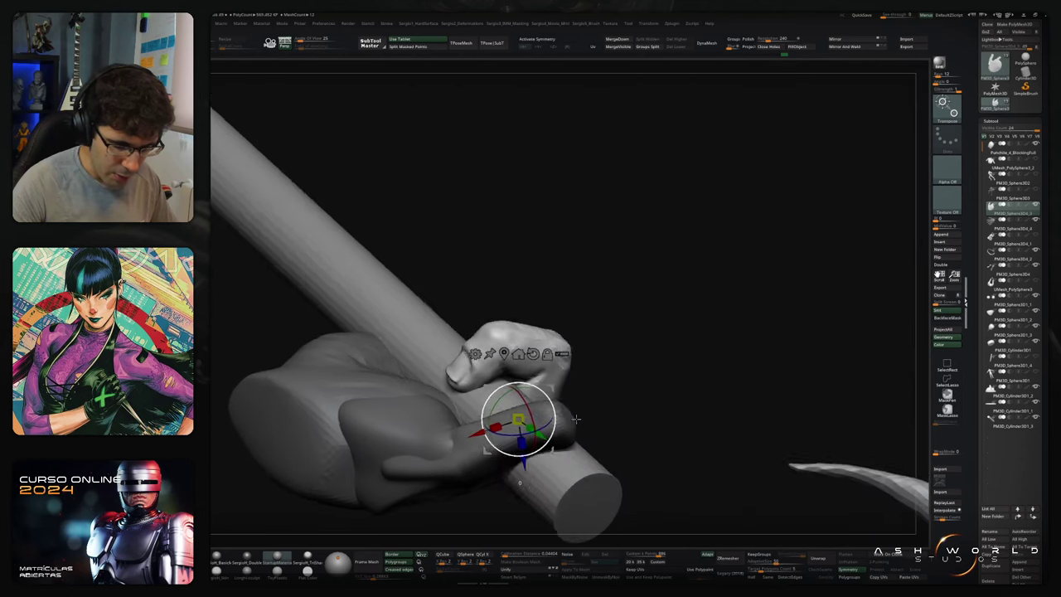
pyautogui.moveTo(575, 420)
pyautogui.mouseDown()
pyautogui.moveTo(556, 297)
pyautogui.moveTo(623, 329)
pyautogui.moveTo(589, 331)
pyautogui.mouseUp()
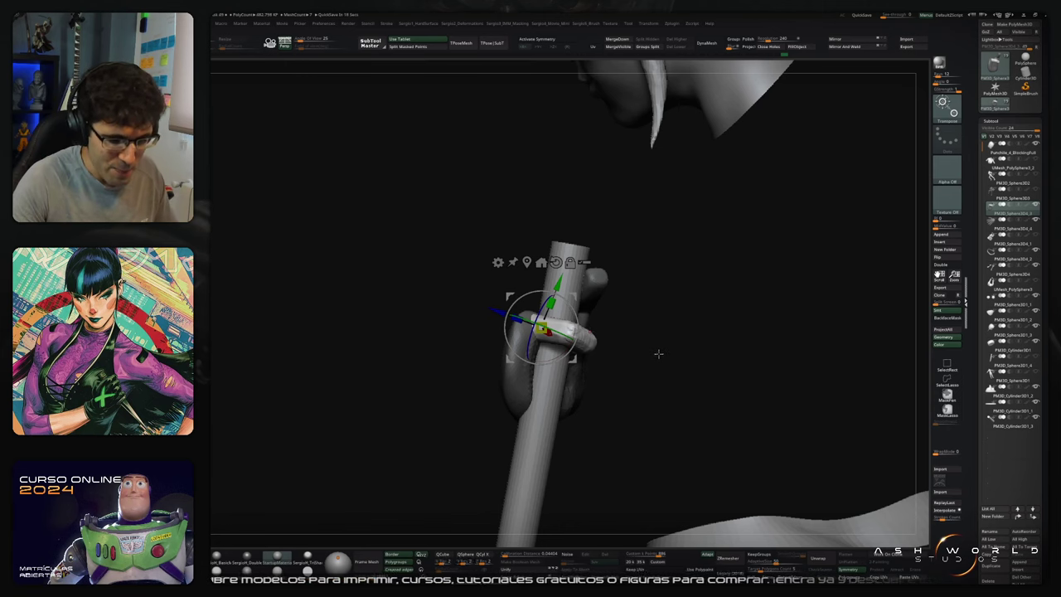
# Step: Duplicate the curled index finger below itself as the middle finger and rotate the copy around the staff
pyautogui.moveTo(659, 354); pyautogui.dragTo(655, 358)
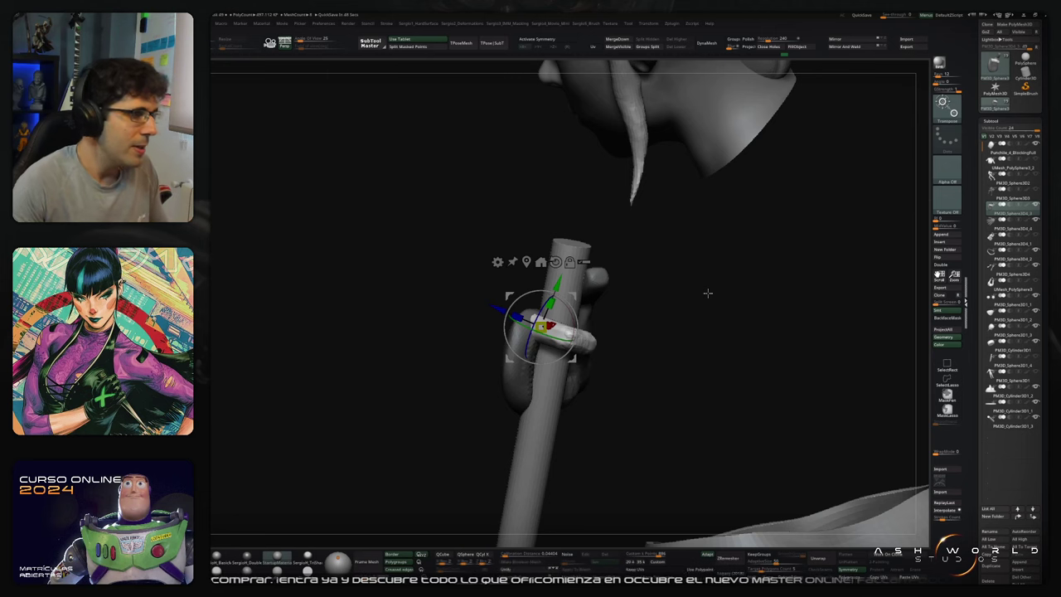
pyautogui.moveTo(708, 292); pyautogui.dragTo(641, 366)
pyautogui.keyDown('ctrl'); pyautogui.moveTo(572, 358); pyautogui.dragTo(567, 396); pyautogui.keyUp('ctrl')
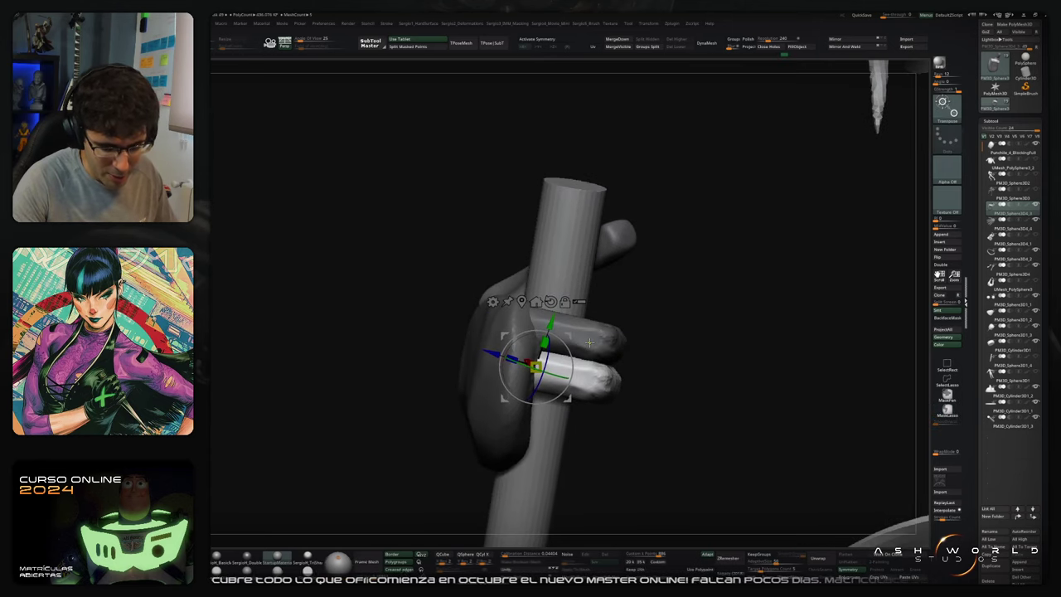
pyautogui.moveTo(663, 390); pyautogui.dragTo(694, 452)
pyautogui.moveTo(563, 379); pyautogui.dragTo(572, 370)
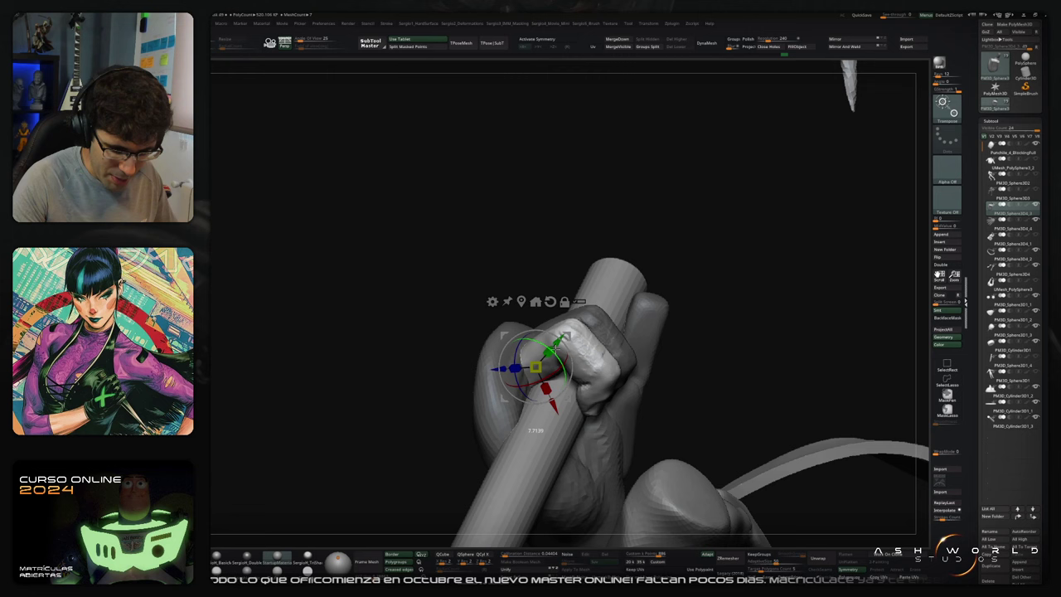
pyautogui.moveTo(680, 431); pyautogui.dragTo(676, 406)
pyautogui.moveTo(582, 370)
pyautogui.mouseDown()
pyautogui.moveTo(600, 333)
pyautogui.moveTo(580, 377)
pyautogui.mouseUp()
pyautogui.moveTo(567, 370); pyautogui.dragTo(564, 379)
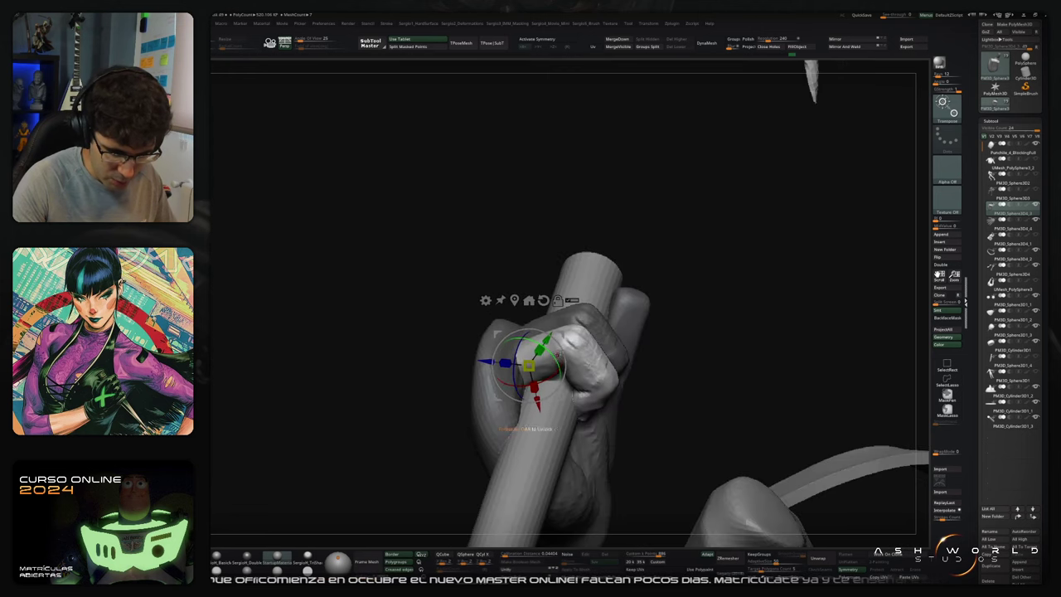
pyautogui.moveTo(565, 338); pyautogui.dragTo(559, 338)
# Step: Adjust the middle finger's angle and placement against the index finger and the staff from several views
pyautogui.moveTo(663, 389); pyautogui.dragTo(709, 431)
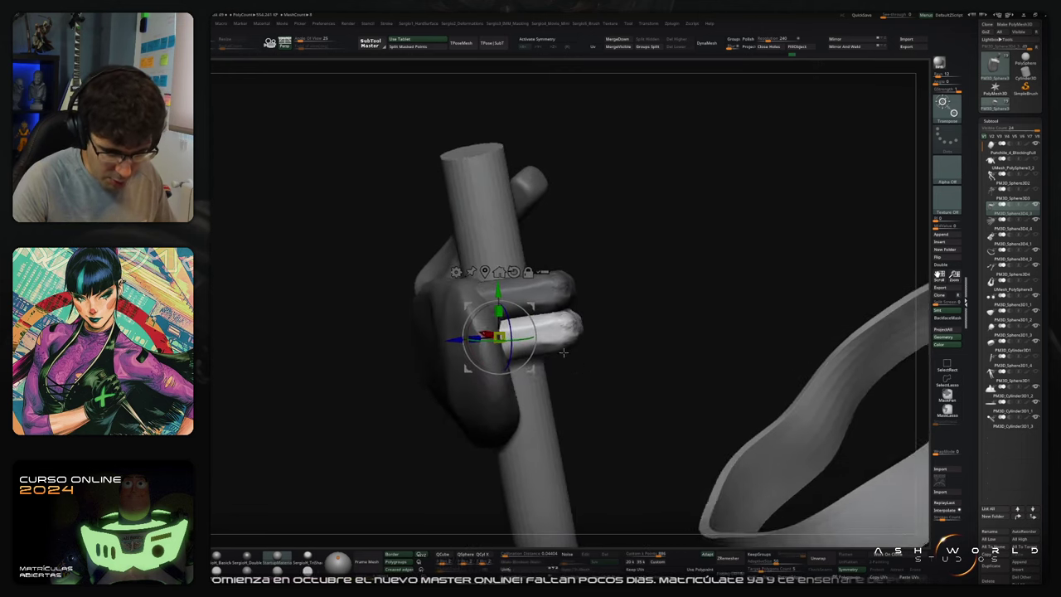
pyautogui.moveTo(533, 310); pyautogui.dragTo(532, 314)
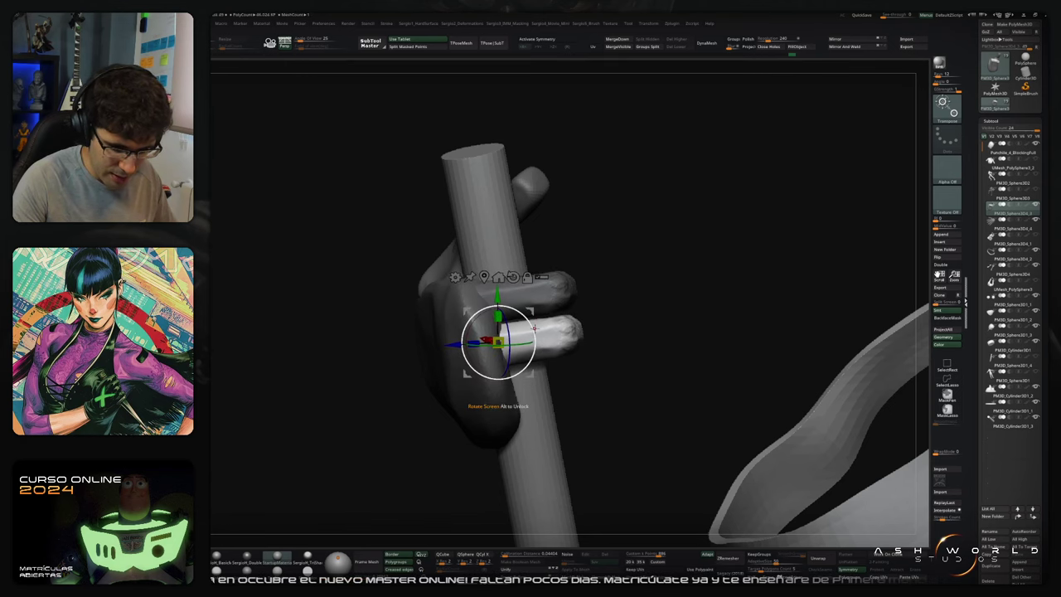
pyautogui.moveTo(507, 353); pyautogui.dragTo(577, 261)
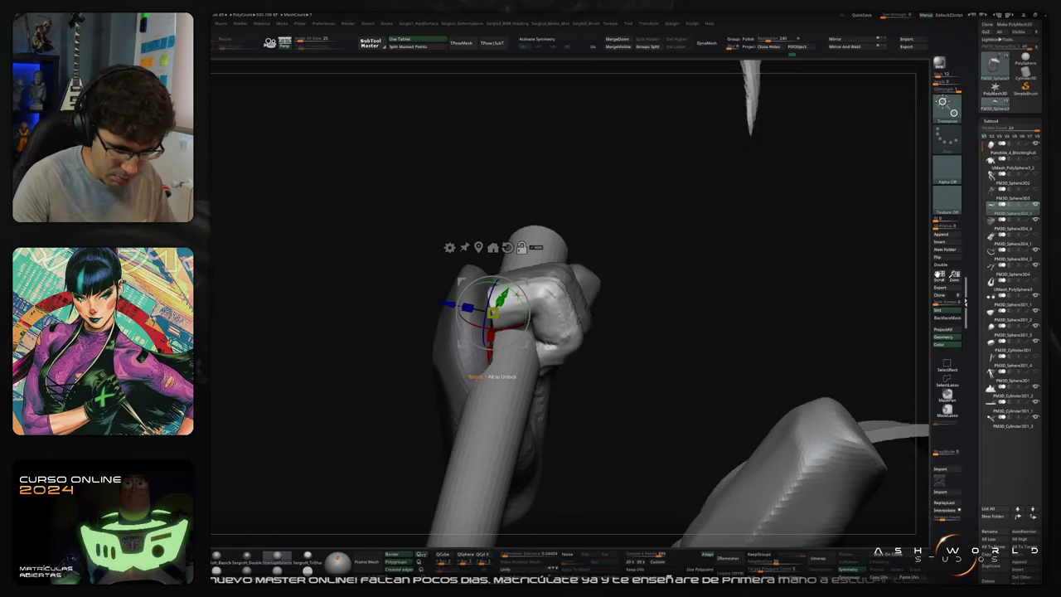
pyautogui.moveTo(479, 300); pyautogui.dragTo(478, 305)
pyautogui.moveTo(590, 249); pyautogui.dragTo(505, 248)
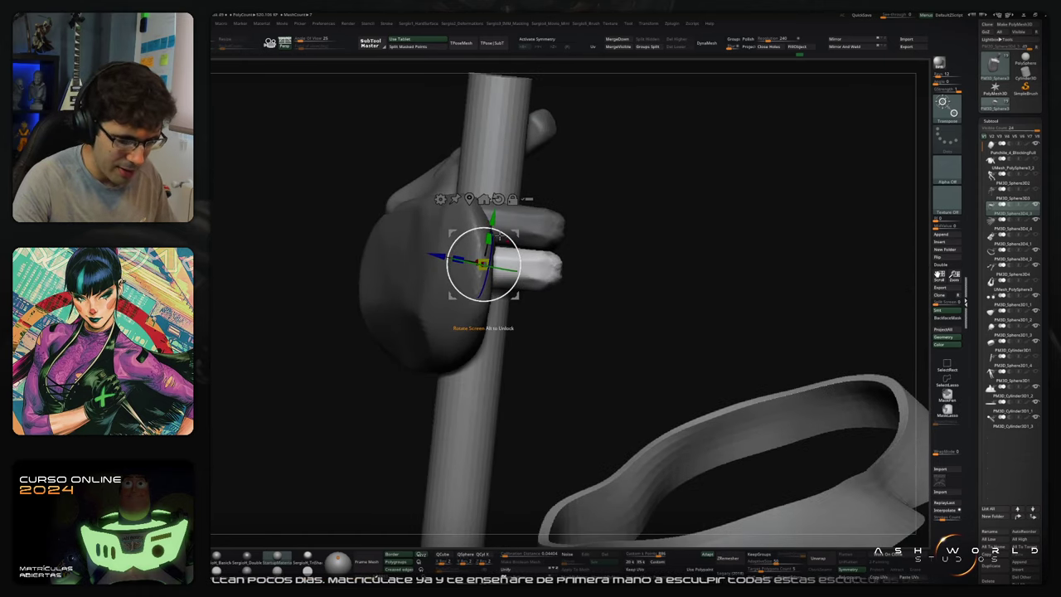
pyautogui.moveTo(502, 240); pyautogui.dragTo(497, 204, button='right')
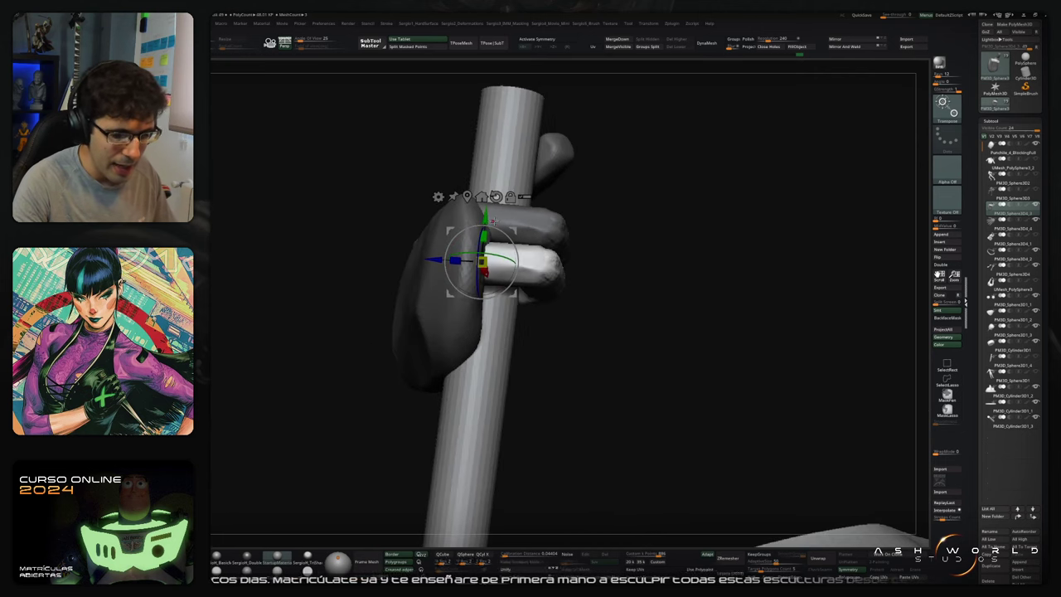
# Step: Duplicate the middle finger below itself as the ring finger and rotate the copy to fit the staff
pyautogui.keyDown('ctrl'); pyautogui.moveTo(485, 219); pyautogui.dragTo(481, 261); pyautogui.keyUp('ctrl')
pyautogui.moveTo(577, 320); pyautogui.dragTo(580, 289)
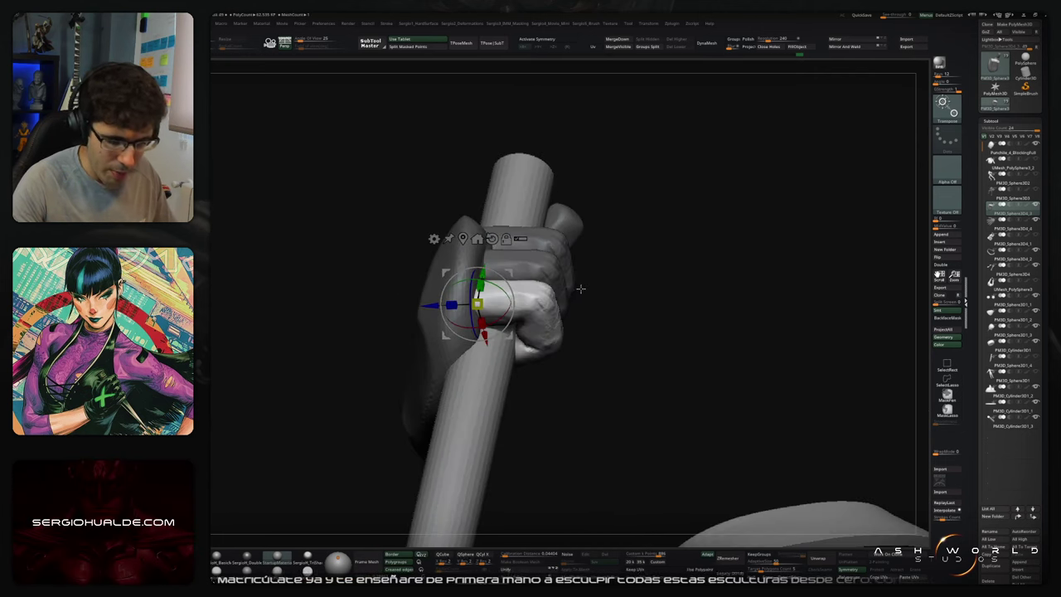
pyautogui.moveTo(496, 285); pyautogui.dragTo(505, 290)
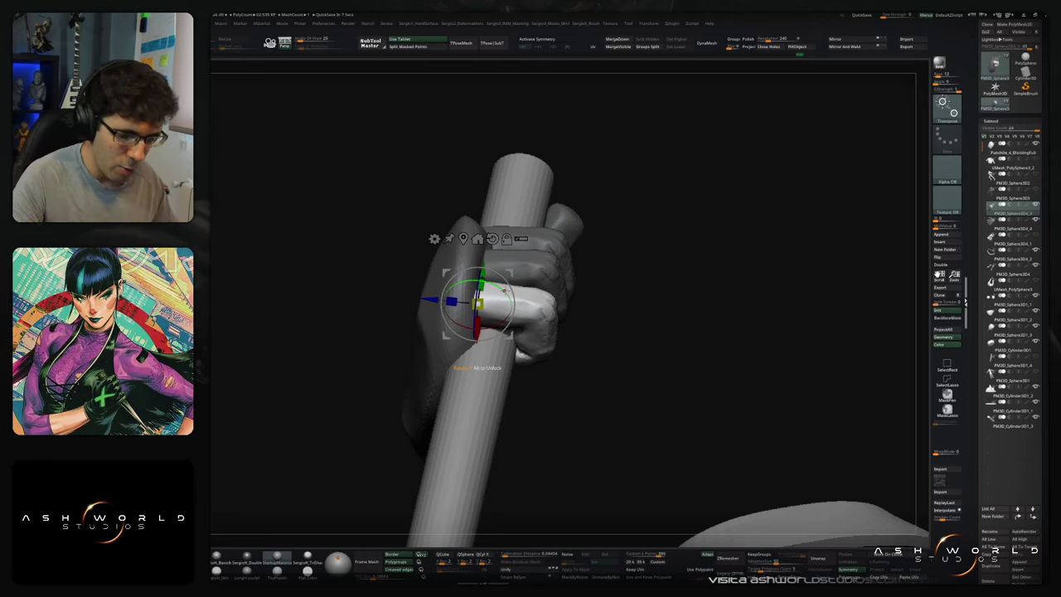
# Step: Place a copy of the curled finger below the ring finger as the little finger and adjust its size and angle
pyautogui.moveTo(593, 305); pyautogui.dragTo(623, 326)
pyautogui.moveTo(500, 264); pyautogui.dragTo(456, 335)
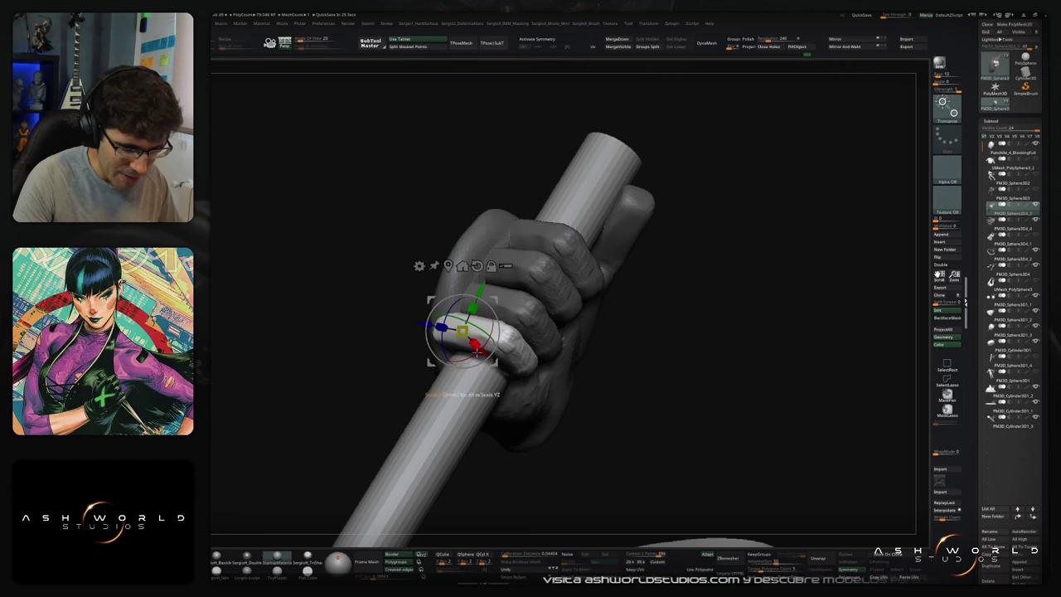
pyautogui.moveTo(537, 349); pyautogui.dragTo(495, 323, button='right')
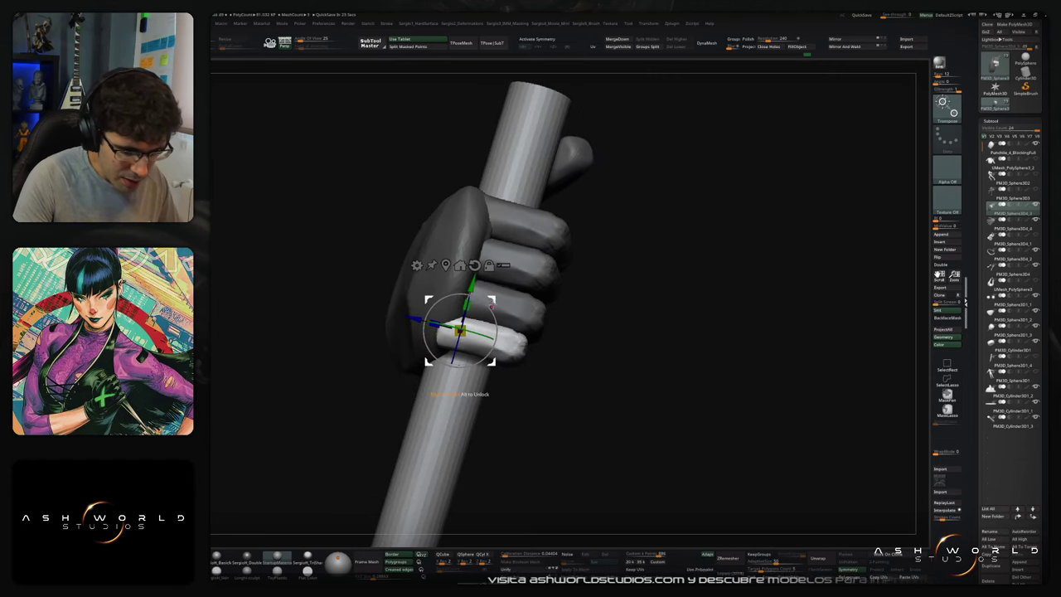
pyautogui.moveTo(491, 299); pyautogui.dragTo(493, 307)
pyautogui.moveTo(507, 330); pyautogui.dragTo(495, 315, button='right')
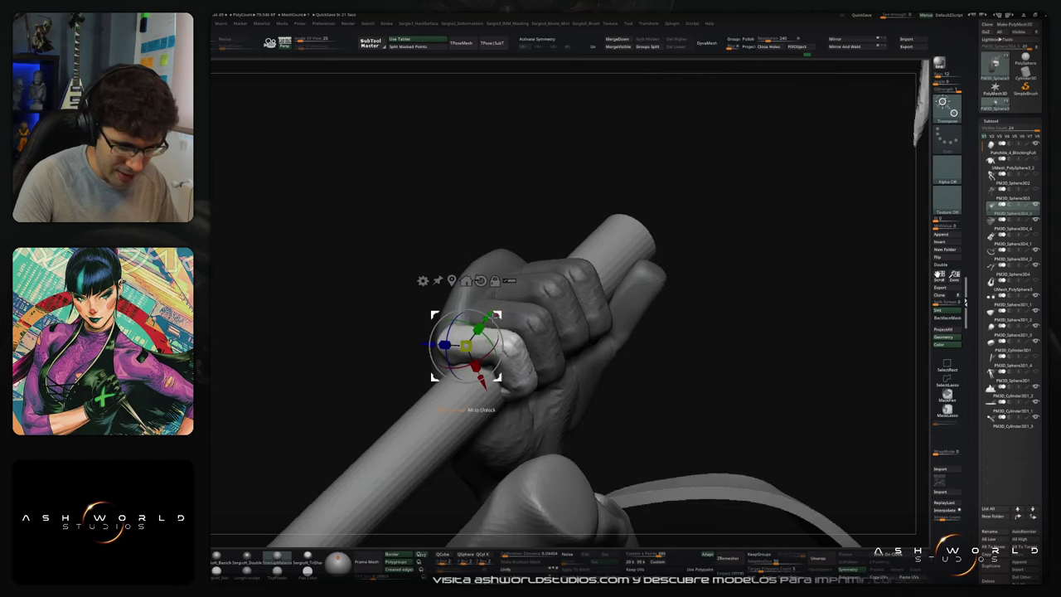
# Step: Refine the little finger's rotation and position so it rests on the staff, and clear the hand's mask
pyautogui.moveTo(540, 322); pyautogui.dragTo(493, 325)
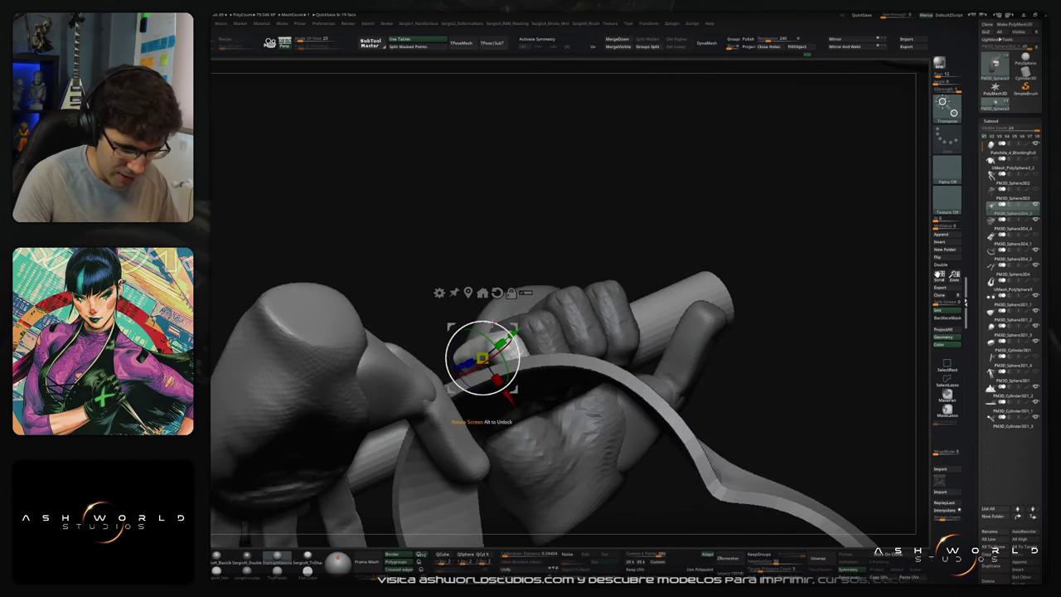
pyautogui.moveTo(487, 377); pyautogui.dragTo(505, 394, button='right')
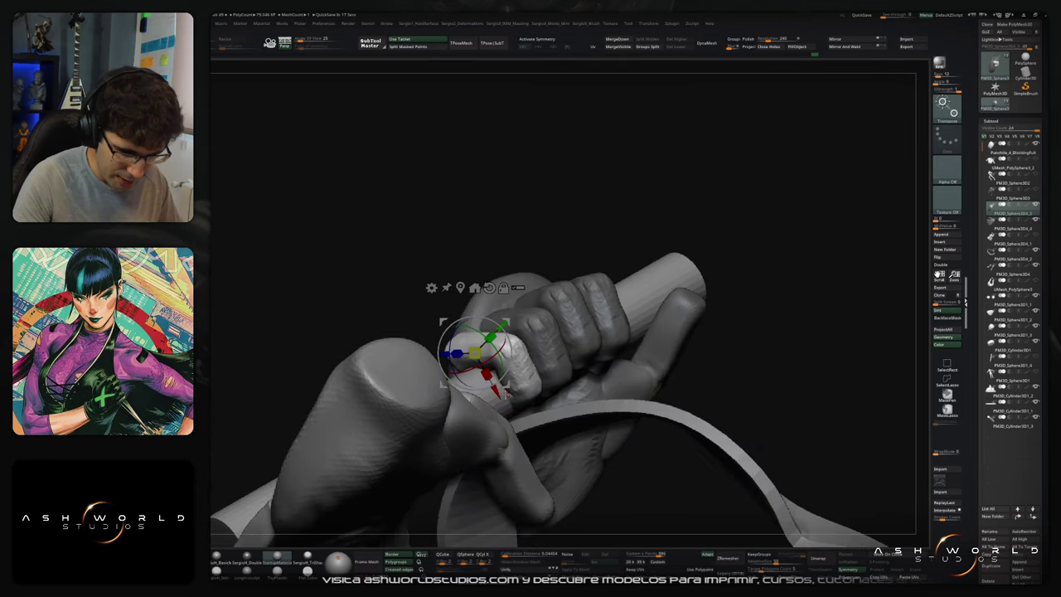
pyautogui.moveTo(500, 401); pyautogui.dragTo(536, 337)
pyautogui.moveTo(536, 339); pyautogui.dragTo(549, 343, button='right')
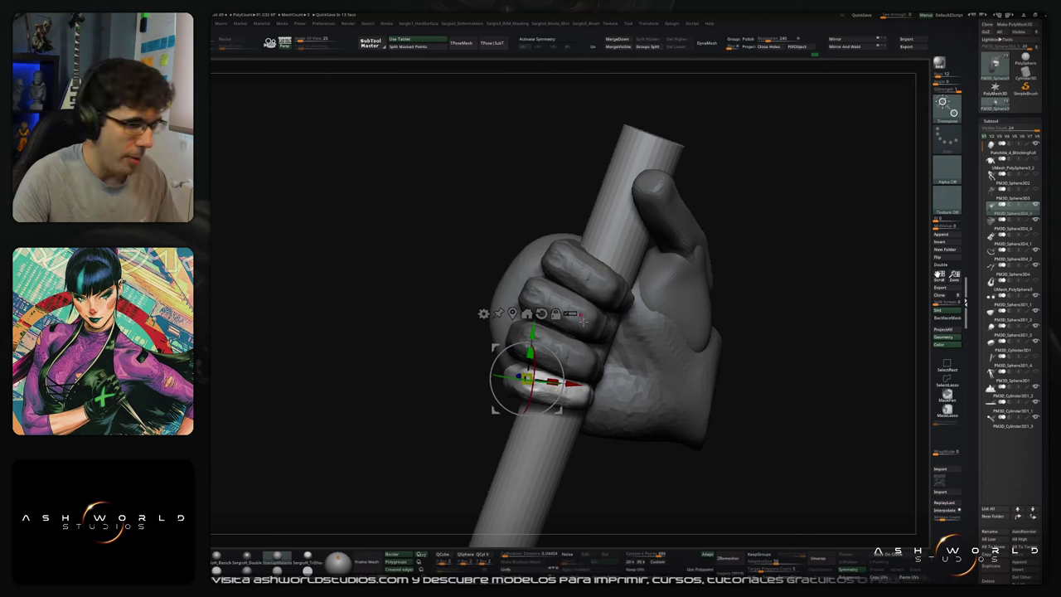
pyautogui.keyDown('ctrl'); pyautogui.moveTo(762, 308); pyautogui.dragTo(783, 321); pyautogui.keyUp('ctrl')
# Step: Mask the four curled fingers and reshape the back of the hand around the knuckles with the Move brush
pyautogui.moveTo(551, 315); pyautogui.dragTo(641, 314, button='right')
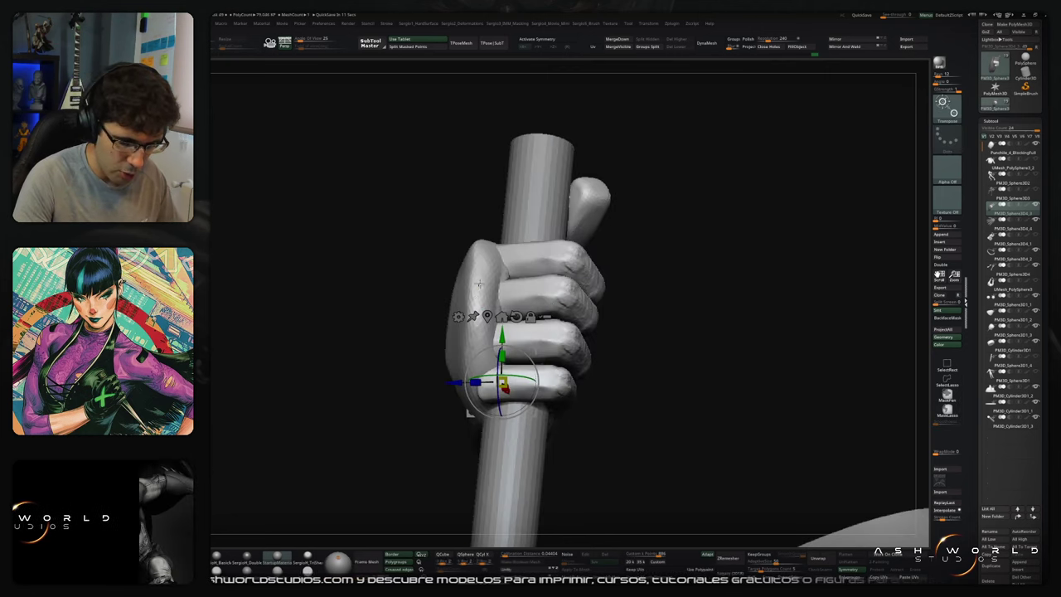
pyautogui.keyDown('ctrl'); pyautogui.click(478, 298); pyautogui.keyUp('ctrl')
pyautogui.press('q')
pyautogui.moveTo(481, 308)
pyautogui.mouseDown(button='right')
pyautogui.moveTo(549, 313)
pyautogui.moveTo(561, 291)
pyautogui.moveTo(500, 315)
pyautogui.mouseUp(button='right')
pyautogui.press('1')
pyautogui.moveTo(479, 337)
pyautogui.mouseDown()
pyautogui.moveTo(506, 314)
pyautogui.moveTo(489, 331)
pyautogui.moveTo(510, 358)
pyautogui.mouseUp()
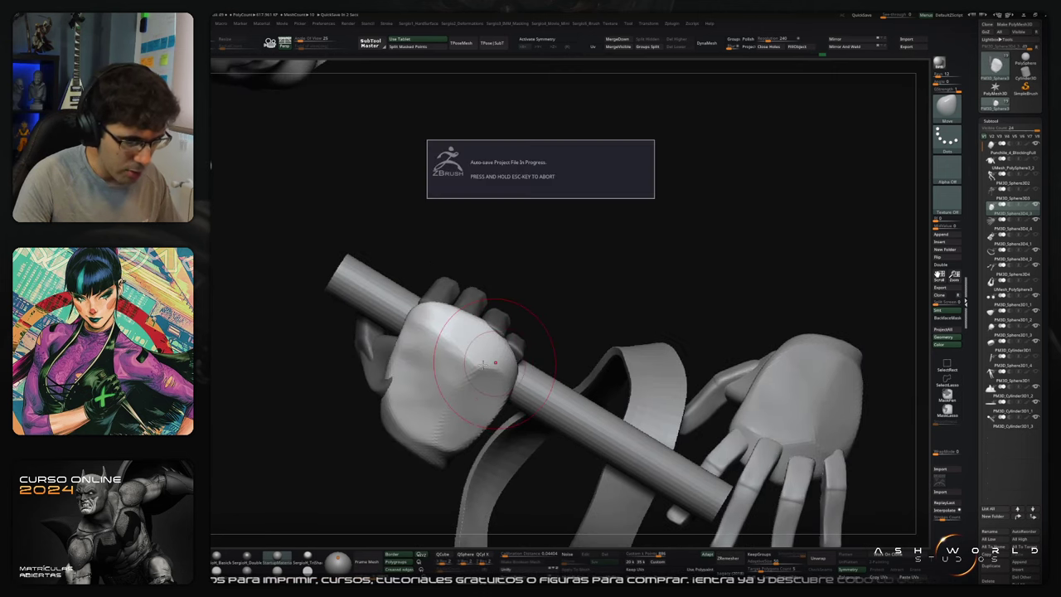
pyautogui.moveTo(496, 340); pyautogui.dragTo(470, 364)
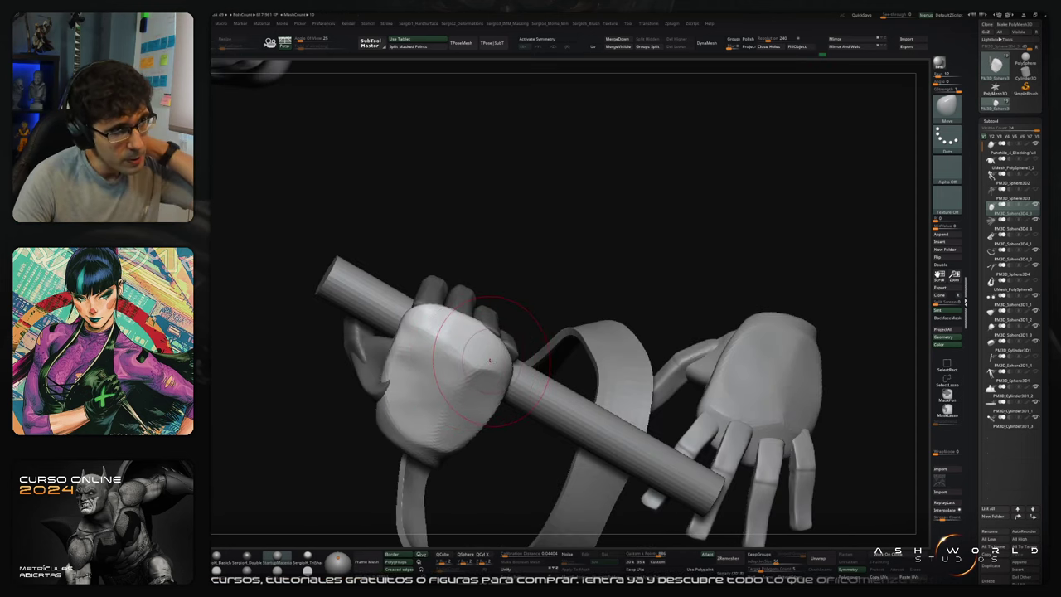
pyautogui.moveTo(547, 318); pyautogui.dragTo(453, 295)
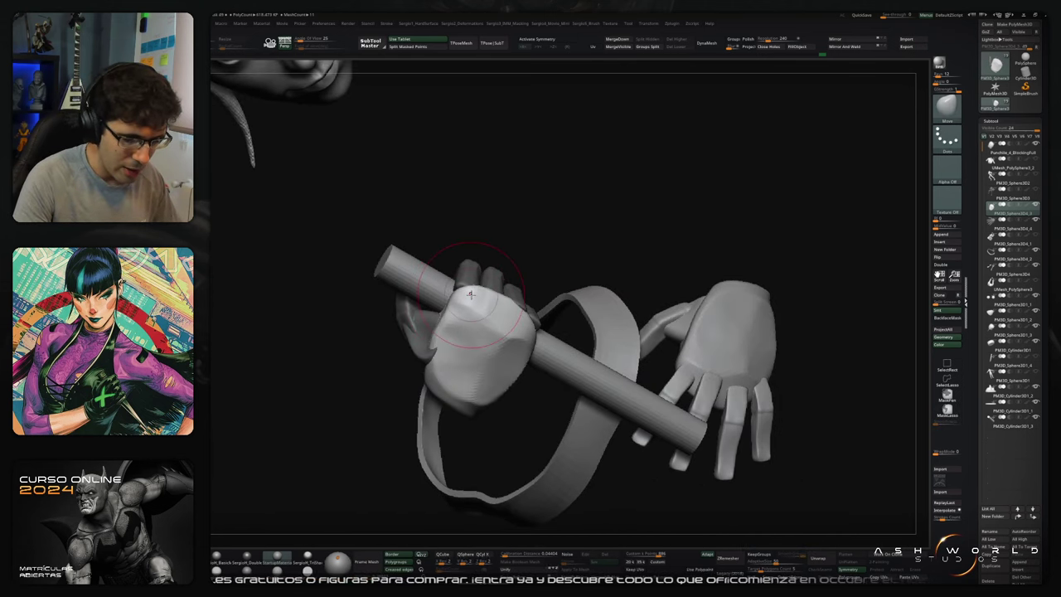
pyautogui.keyDown('alt'); pyautogui.click(461, 290); pyautogui.keyUp('alt')
pyautogui.moveTo(519, 249)
pyautogui.mouseDown()
pyautogui.moveTo(495, 319)
pyautogui.moveTo(457, 319)
pyautogui.mouseUp()
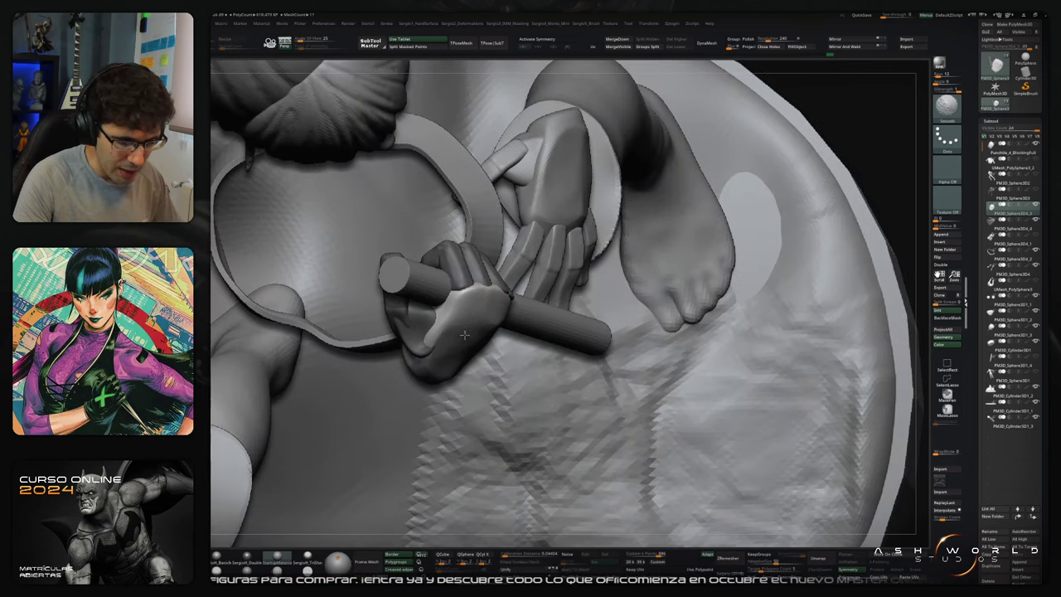
# Step: Reshape the outer side of the palm and the wrist end of the gripping hand with the Move brush
pyautogui.press('space')
pyautogui.moveTo(506, 353)
pyautogui.mouseDown()
pyautogui.moveTo(509, 303)
pyautogui.moveTo(517, 321)
pyautogui.moveTo(499, 332)
pyautogui.moveTo(474, 307)
pyautogui.moveTo(457, 320)
pyautogui.mouseUp()
pyautogui.click(519, 430)
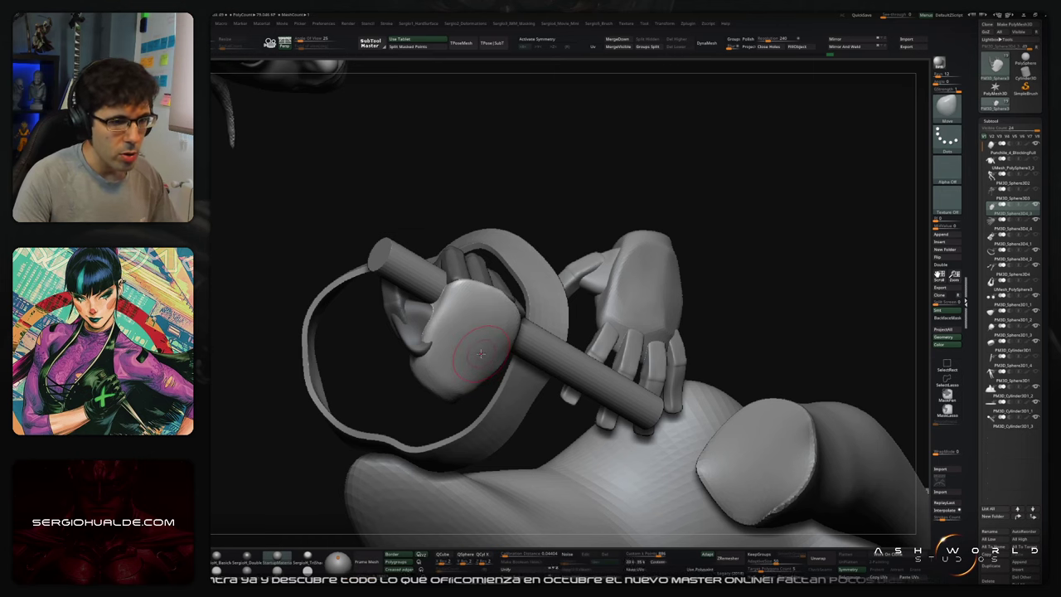
pyautogui.hotkey('shift', 'alt', 's')
pyautogui.moveTo(563, 277)
pyautogui.mouseDown()
pyautogui.moveTo(505, 290)
pyautogui.moveTo(476, 319)
pyautogui.moveTo(496, 339)
pyautogui.moveTo(481, 369)
pyautogui.moveTo(463, 376)
pyautogui.moveTo(487, 372)
pyautogui.mouseUp()
pyautogui.press('s')
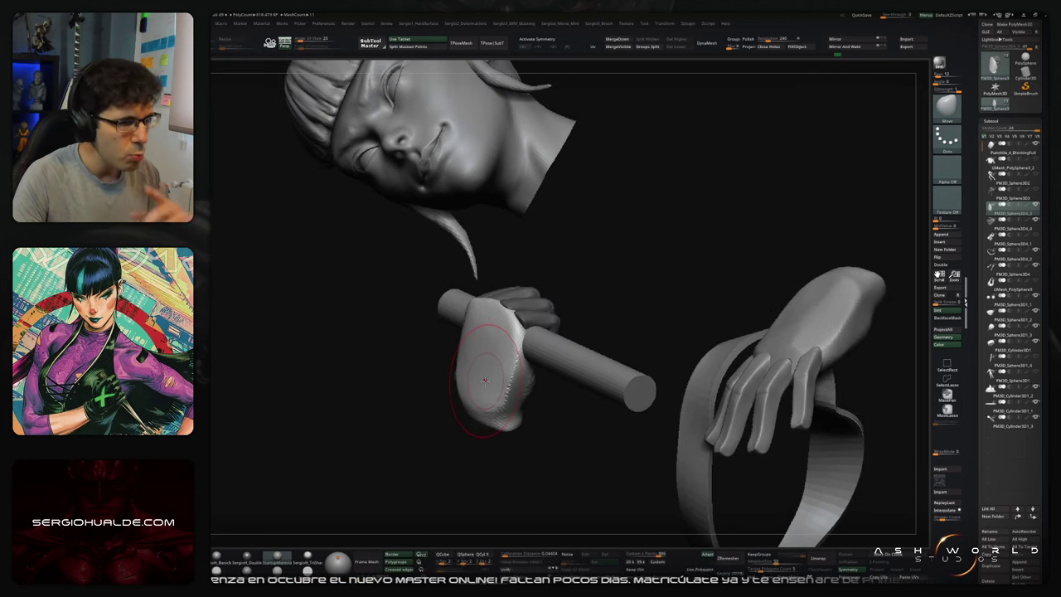
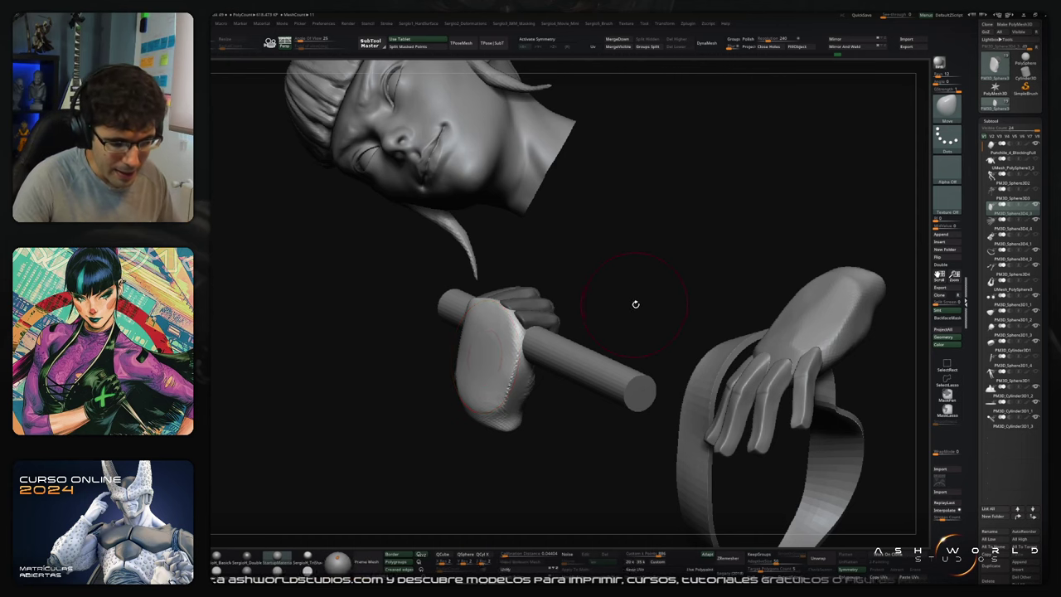
pyautogui.moveTo(635, 304); pyautogui.dragTo(604, 303)
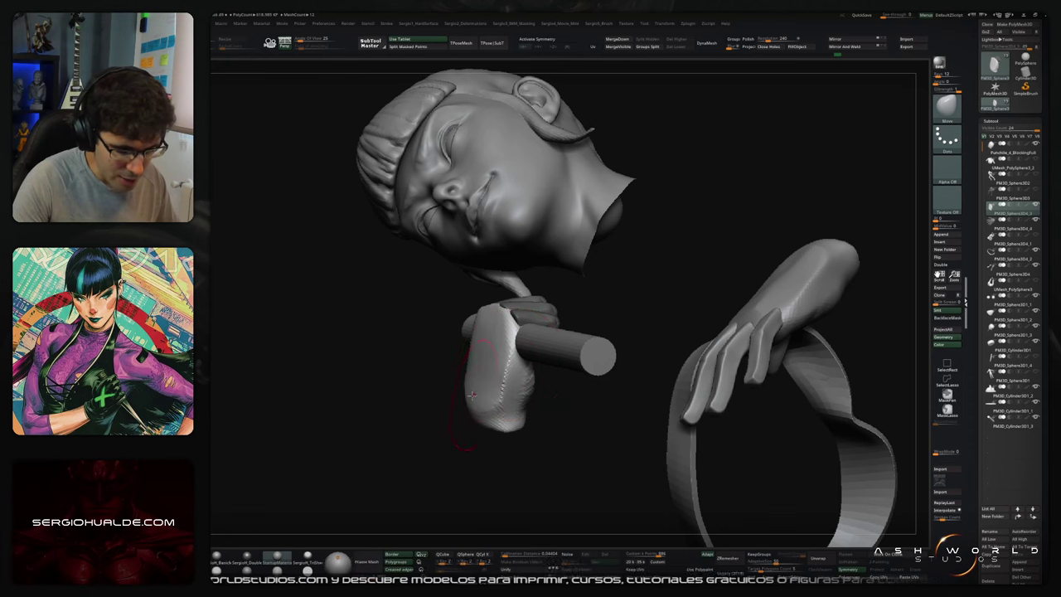
pyautogui.moveTo(489, 357); pyautogui.dragTo(494, 348)
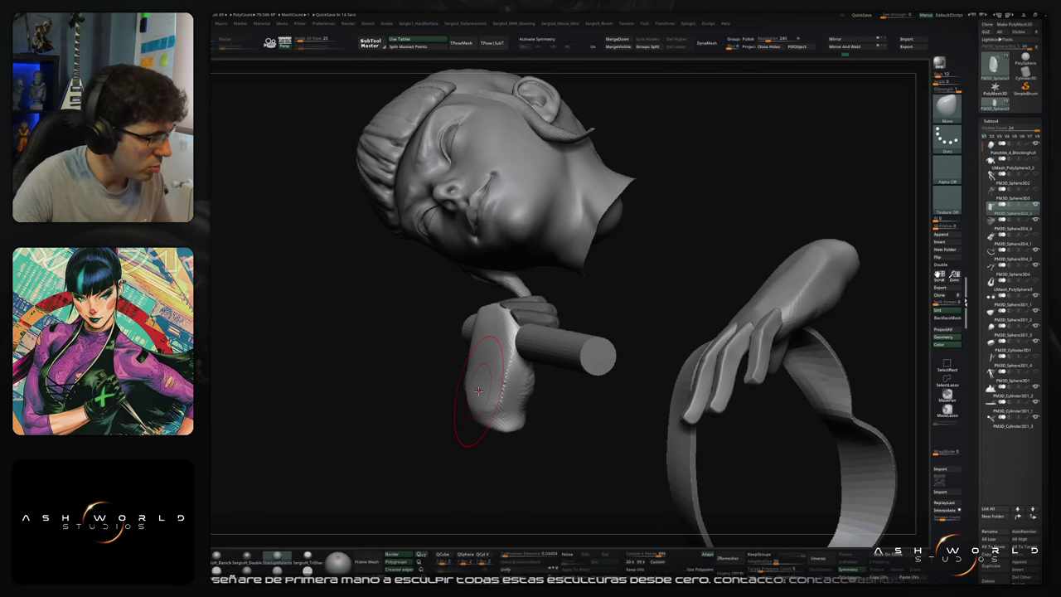
# Step: Adjust the curled fingertips and palm around the staff with the Move Topological brush
pyautogui.moveTo(629, 352)
pyautogui.mouseDown()
pyautogui.moveTo(627, 334)
pyautogui.moveTo(616, 334)
pyautogui.moveTo(608, 266)
pyautogui.moveTo(604, 332)
pyautogui.moveTo(538, 348)
pyautogui.moveTo(559, 376)
pyautogui.moveTo(674, 309)
pyautogui.mouseUp()
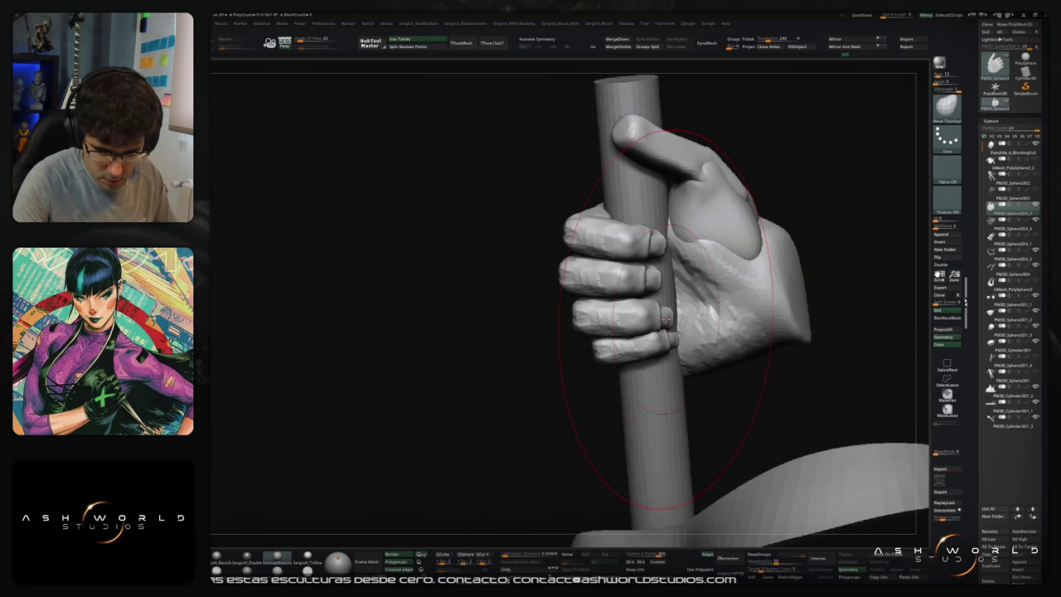
pyautogui.moveTo(674, 309); pyautogui.dragTo(660, 305, button='right')
pyautogui.hotkey('shift', 's')
pyautogui.moveTo(658, 314); pyautogui.dragTo(642, 280)
pyautogui.moveTo(646, 311); pyautogui.dragTo(644, 285, button='right')
pyautogui.moveTo(643, 284); pyautogui.dragTo(659, 311)
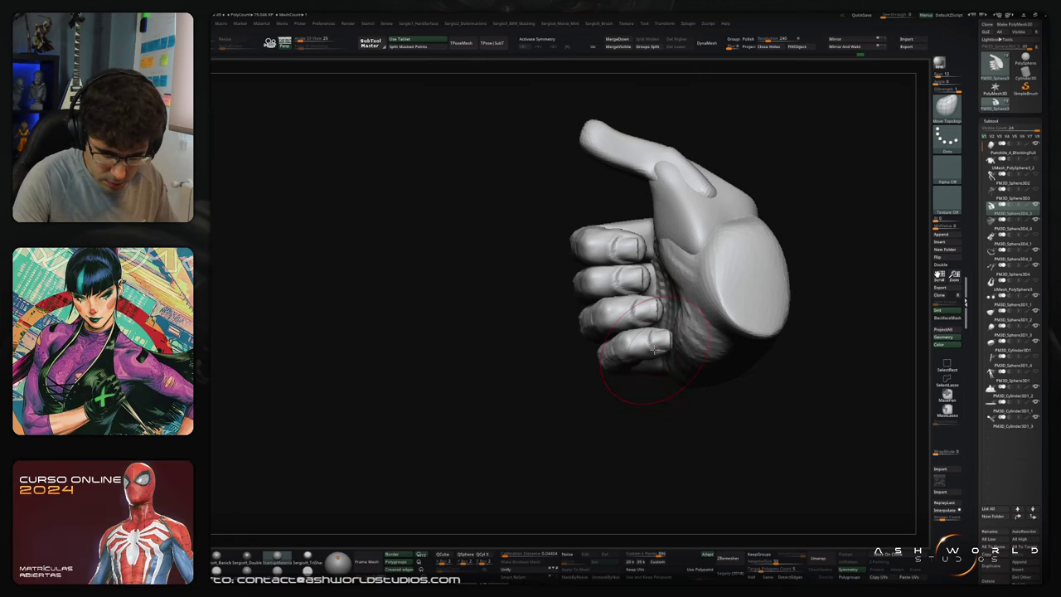
pyautogui.moveTo(668, 356); pyautogui.dragTo(663, 367)
pyautogui.moveTo(663, 338)
pyautogui.mouseDown(button='right')
pyautogui.moveTo(639, 352)
pyautogui.moveTo(623, 338)
pyautogui.moveTo(638, 290)
pyautogui.moveTo(677, 252)
pyautogui.moveTo(672, 284)
pyautogui.moveTo(704, 260)
pyautogui.moveTo(685, 311)
pyautogui.moveTo(580, 324)
pyautogui.mouseUp(button='right')
# Step: Mask the hand except for the outer part of the thumb and place the transform gizmo at the thumb's joint
pyautogui.press('w')
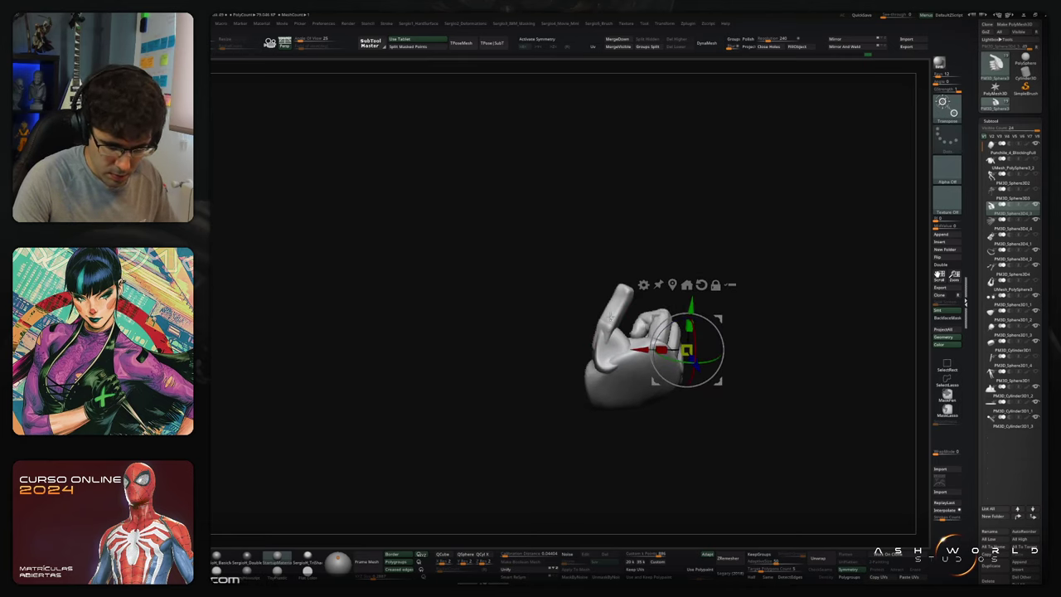
pyautogui.keyDown('ctrl'); pyautogui.moveTo(622, 308); pyautogui.dragTo(609, 342); pyautogui.keyUp('ctrl')
pyautogui.keyDown('ctrl'); pyautogui.moveTo(610, 374); pyautogui.dragTo(660, 389, button='right'); pyautogui.keyUp('ctrl')
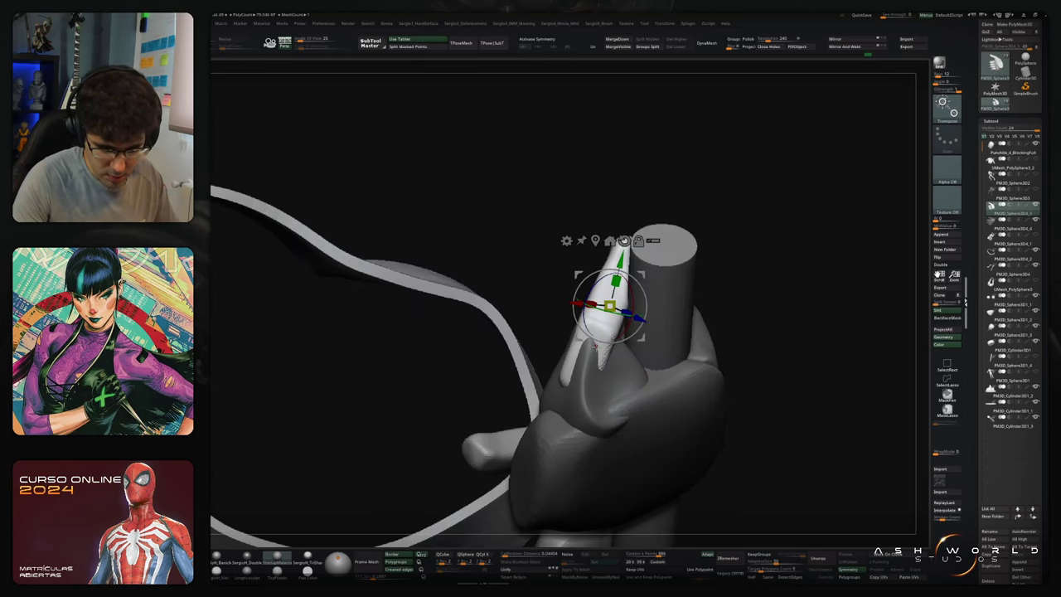
pyautogui.keyDown('alt'); pyautogui.click(597, 334); pyautogui.keyUp('alt')
pyautogui.moveTo(600, 333); pyautogui.dragTo(613, 323, button='right')
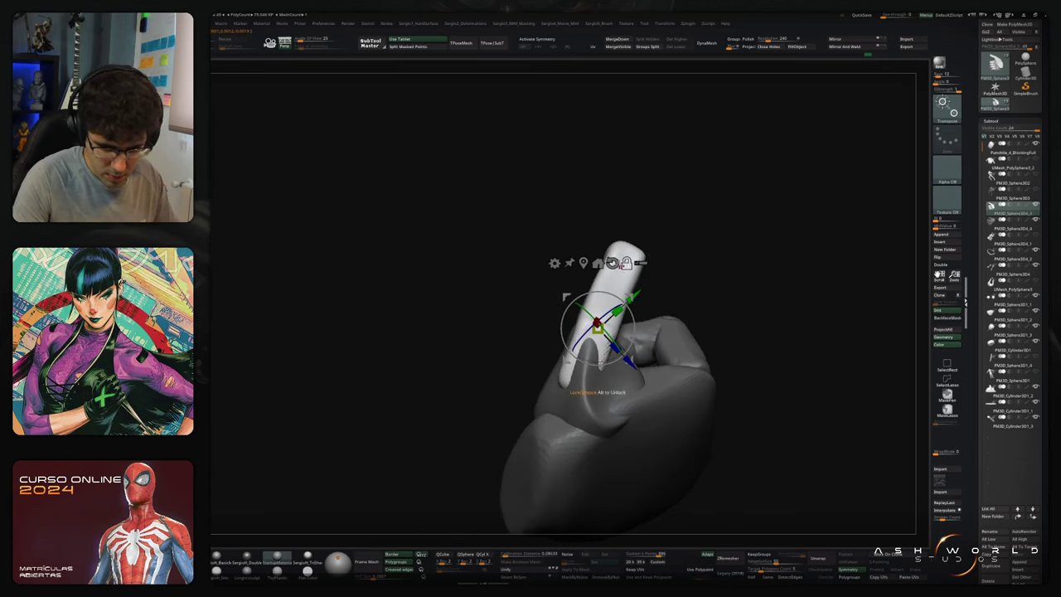
pyautogui.click(613, 263)
pyautogui.keyDown('alt'); pyautogui.moveTo(565, 296); pyautogui.dragTo(471, 320); pyautogui.keyUp('alt')
pyautogui.keyDown('alt'); pyautogui.click(596, 332); pyautogui.keyUp('alt')
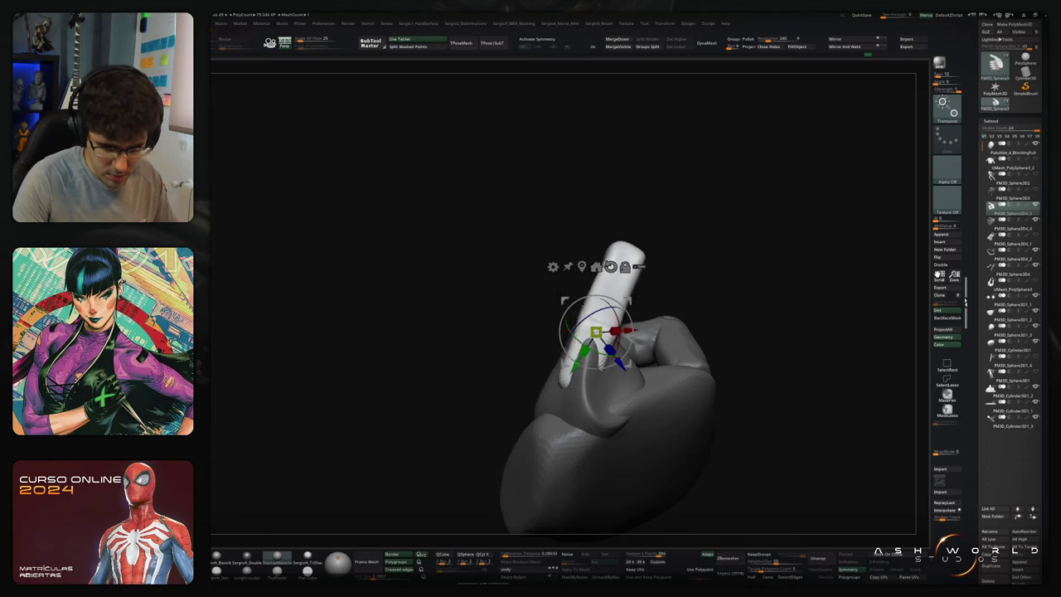
pyautogui.keyDown('alt'); pyautogui.click(595, 332); pyautogui.keyUp('alt')
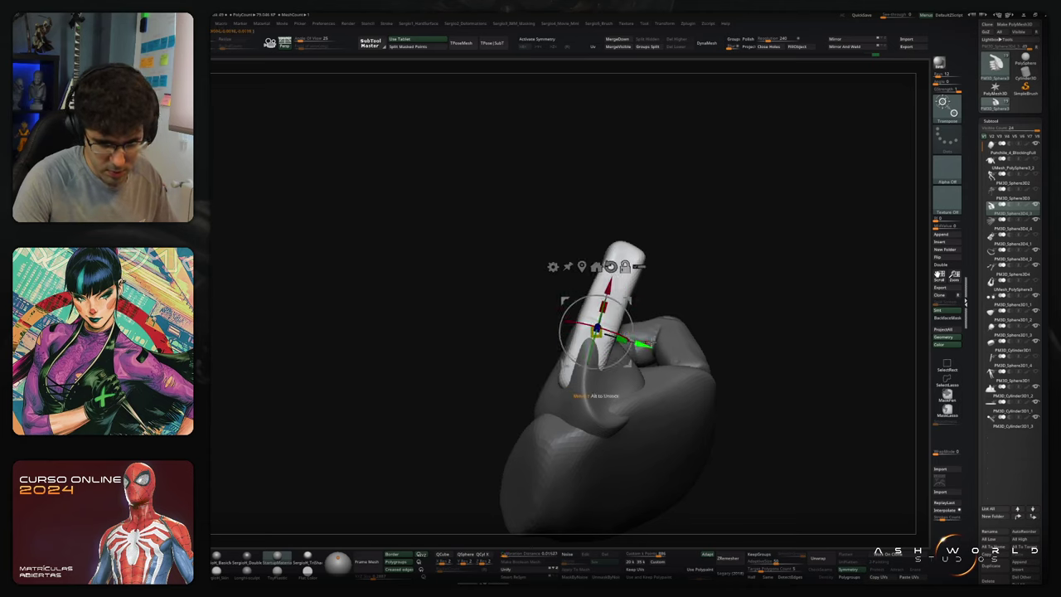
# Step: Rotate and reposition the unmasked thumb segments to angle them toward the staff
pyautogui.moveTo(611, 335); pyautogui.dragTo(524, 319, button='right')
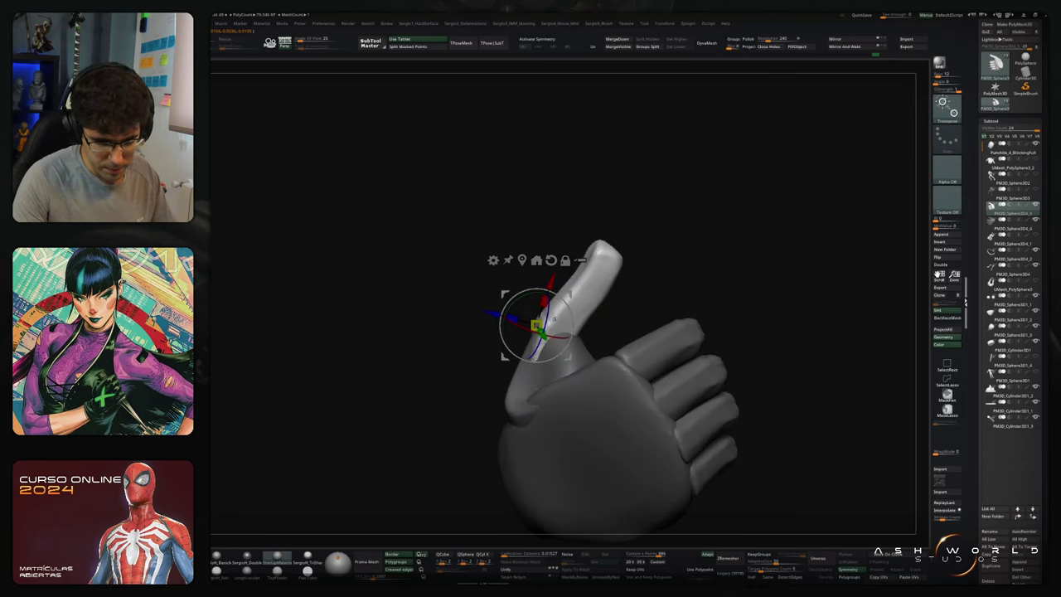
pyautogui.keyDown('alt'); pyautogui.moveTo(490, 312); pyautogui.dragTo(506, 317); pyautogui.keyUp('alt')
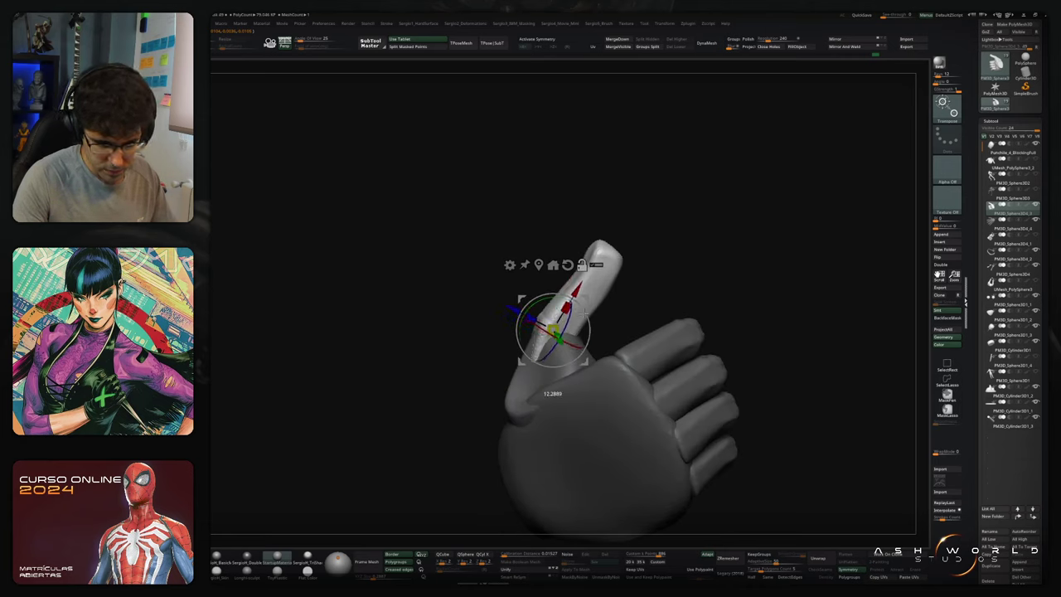
pyautogui.moveTo(584, 312); pyautogui.dragTo(620, 264, button='right')
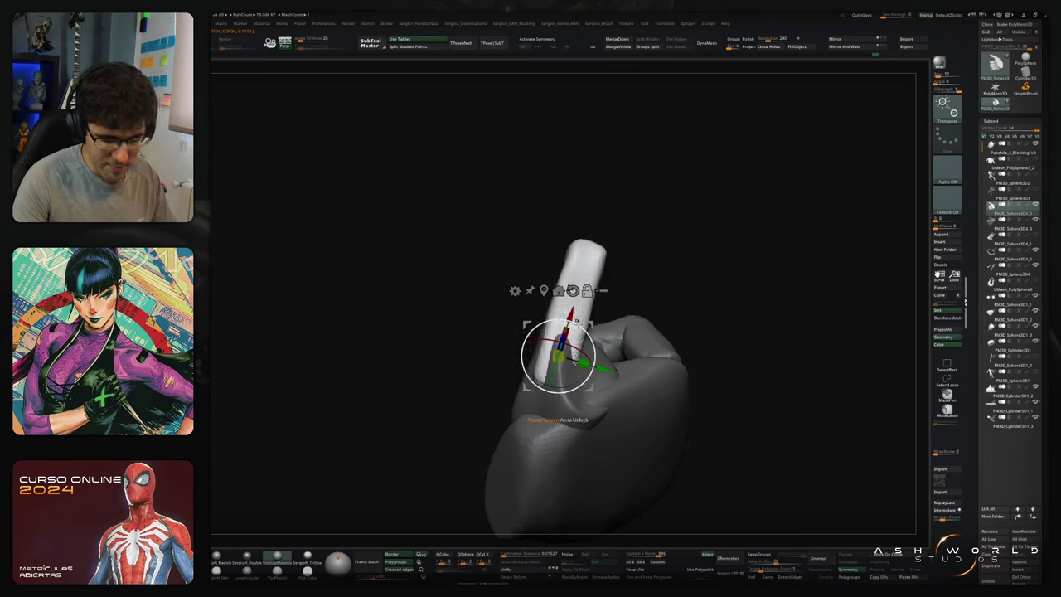
pyautogui.moveTo(576, 321)
pyautogui.mouseDown(button='right')
pyautogui.moveTo(575, 360)
pyautogui.moveTo(668, 348)
pyautogui.moveTo(610, 380)
pyautogui.moveTo(613, 364)
pyautogui.moveTo(576, 381)
pyautogui.mouseUp(button='right')
pyautogui.press('q')
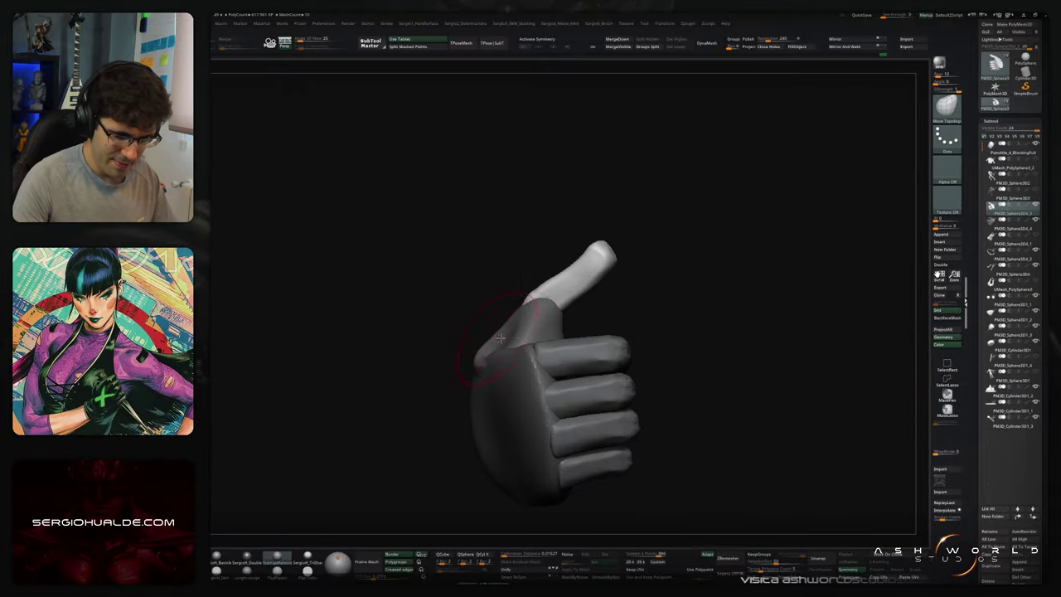
pyautogui.press('w')
pyautogui.moveTo(500, 338); pyautogui.dragTo(546, 330, button='right')
pyautogui.moveTo(550, 326); pyautogui.dragTo(551, 338)
pyautogui.moveTo(557, 338); pyautogui.dragTo(502, 284, button='right')
# Step: Extend the mask over the thumb's base, bend the outer thumb section at its joint, and clear the mask
pyautogui.press('ctrl')
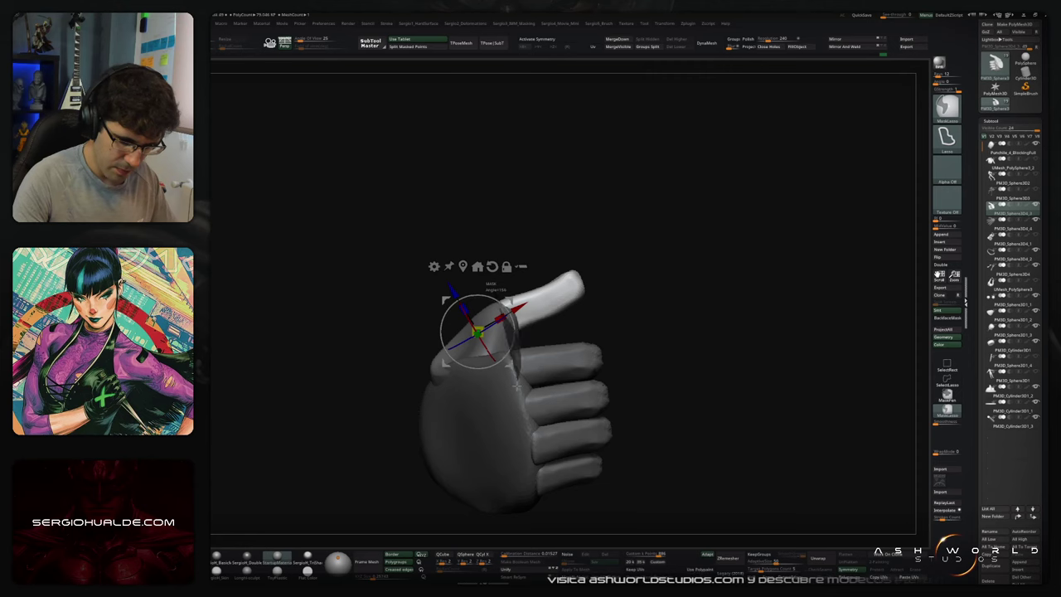
pyautogui.moveTo(516, 386)
pyautogui.keyDown('ctrl'); pyautogui.mouseDown()
pyautogui.moveTo(455, 251)
pyautogui.moveTo(476, 263)
pyautogui.mouseUp(); pyautogui.keyUp('ctrl')
pyautogui.scroll(5, 504, 318)
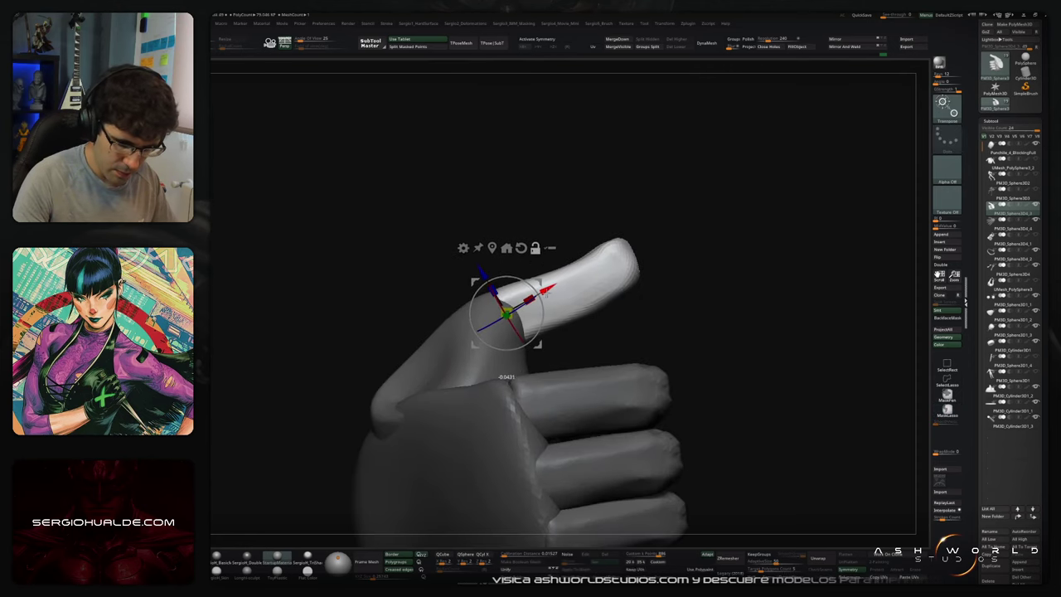
pyautogui.moveTo(541, 308); pyautogui.dragTo(534, 337)
pyautogui.moveTo(534, 338); pyautogui.dragTo(623, 329, button='right')
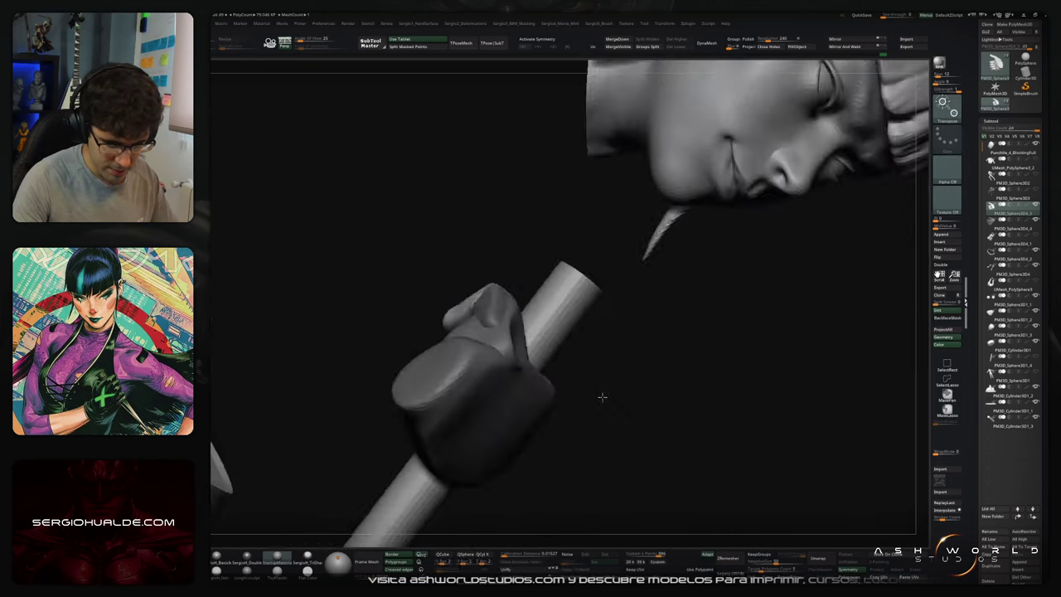
pyautogui.moveTo(603, 397); pyautogui.dragTo(530, 422, button='right')
pyautogui.keyDown('ctrl'); pyautogui.moveTo(650, 271); pyautogui.dragTo(663, 286); pyautogui.keyUp('ctrl')
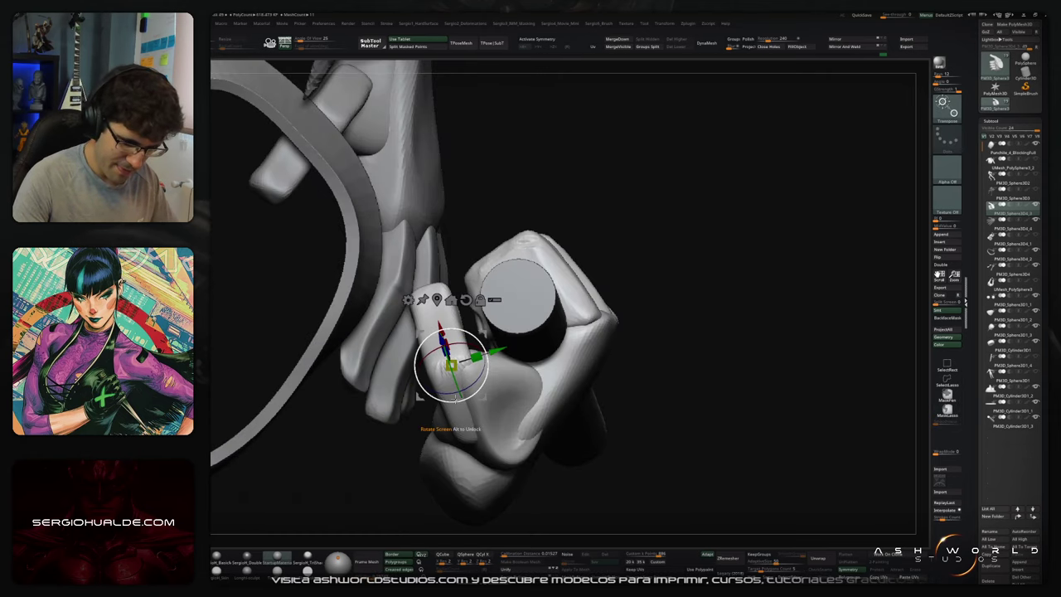
# Step: Mask the rest of the hand and rotate the thumb across the staff toward the index finger
pyautogui.keyDown('ctrl'); pyautogui.click(462, 418); pyautogui.keyUp('ctrl')
pyautogui.keyDown('alt'); pyautogui.moveTo(498, 386); pyautogui.dragTo(483, 338); pyautogui.keyUp('alt')
pyautogui.moveTo(445, 371); pyautogui.dragTo(551, 319, button='right')
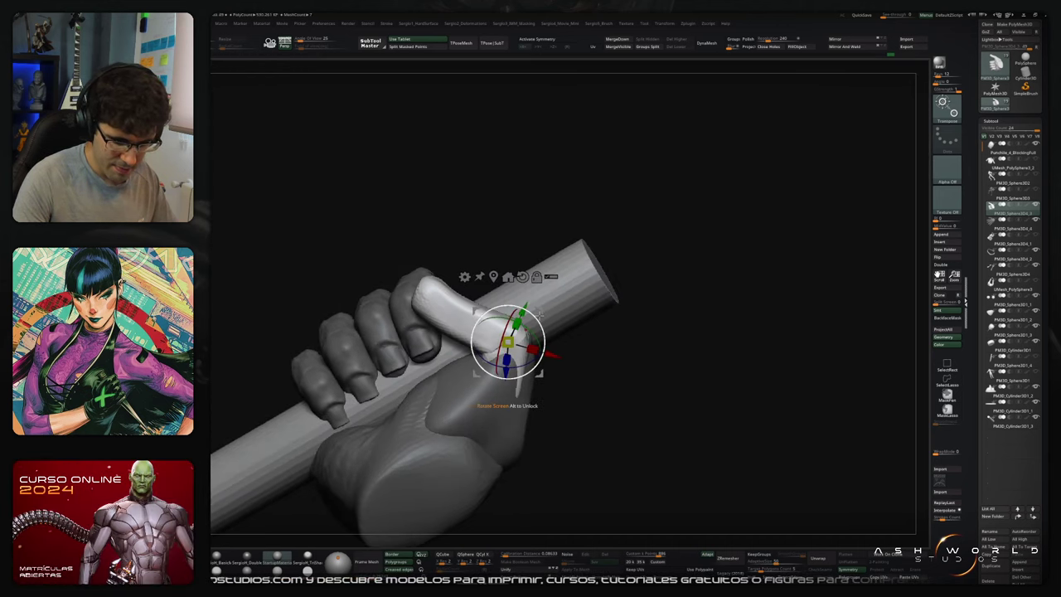
pyautogui.moveTo(537, 315); pyautogui.dragTo(542, 286)
pyautogui.moveTo(542, 287); pyautogui.dragTo(522, 281, button='right')
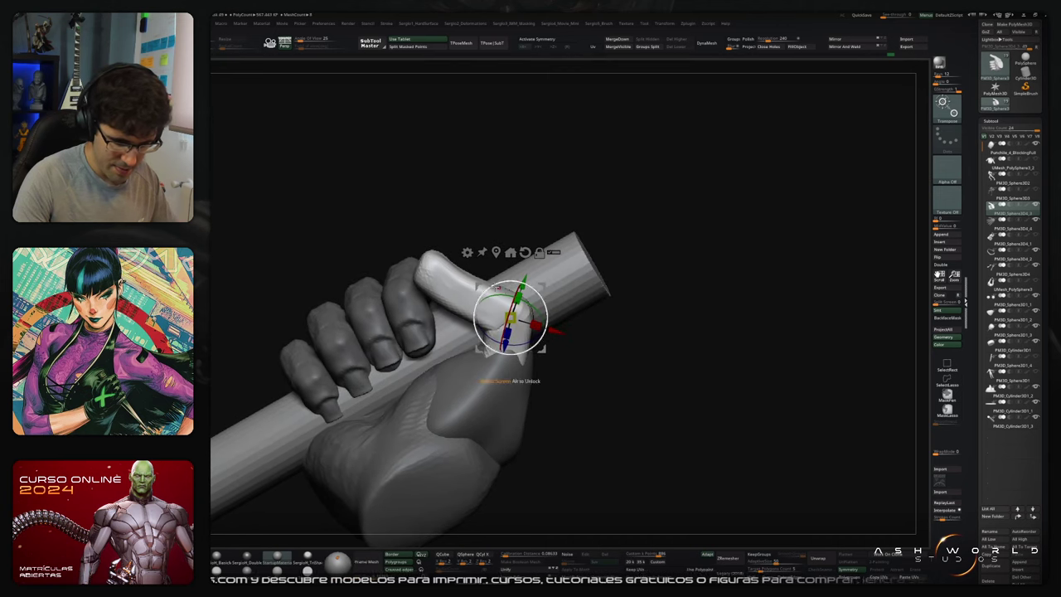
# Step: Mask the thumb up to its last joint, bend the tip down around the staff, and clear the mask
pyautogui.moveTo(481, 270)
pyautogui.keyDown('ctrl'); pyautogui.mouseDown()
pyautogui.moveTo(618, 322)
pyautogui.moveTo(615, 314)
pyautogui.mouseUp(); pyautogui.keyUp('ctrl')
pyautogui.keyDown('alt'); pyautogui.click(467, 295); pyautogui.keyUp('alt')
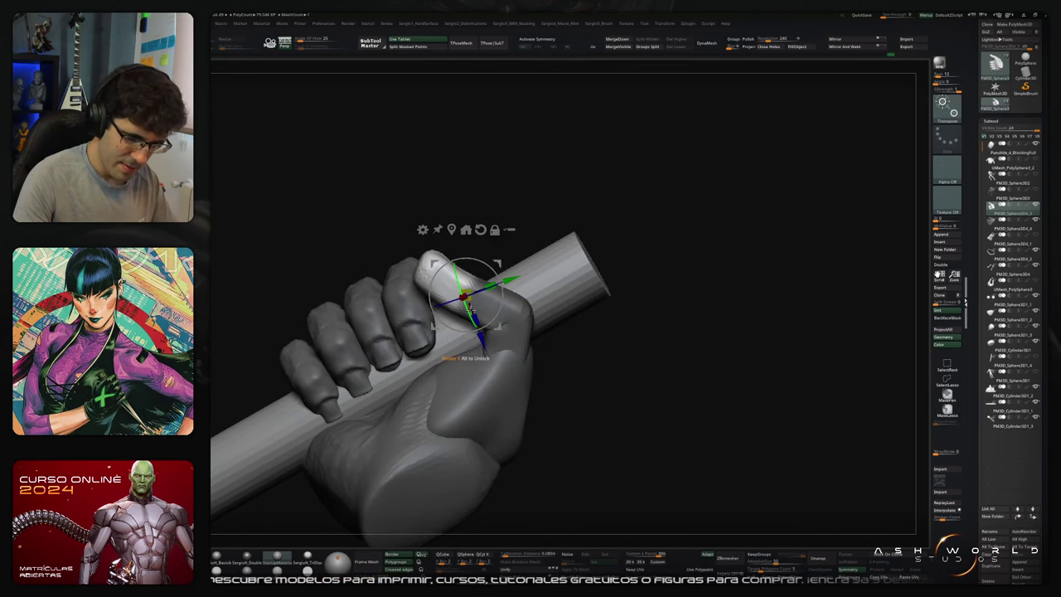
pyautogui.moveTo(503, 269); pyautogui.dragTo(498, 283, button='right')
pyautogui.moveTo(498, 283); pyautogui.dragTo(472, 259)
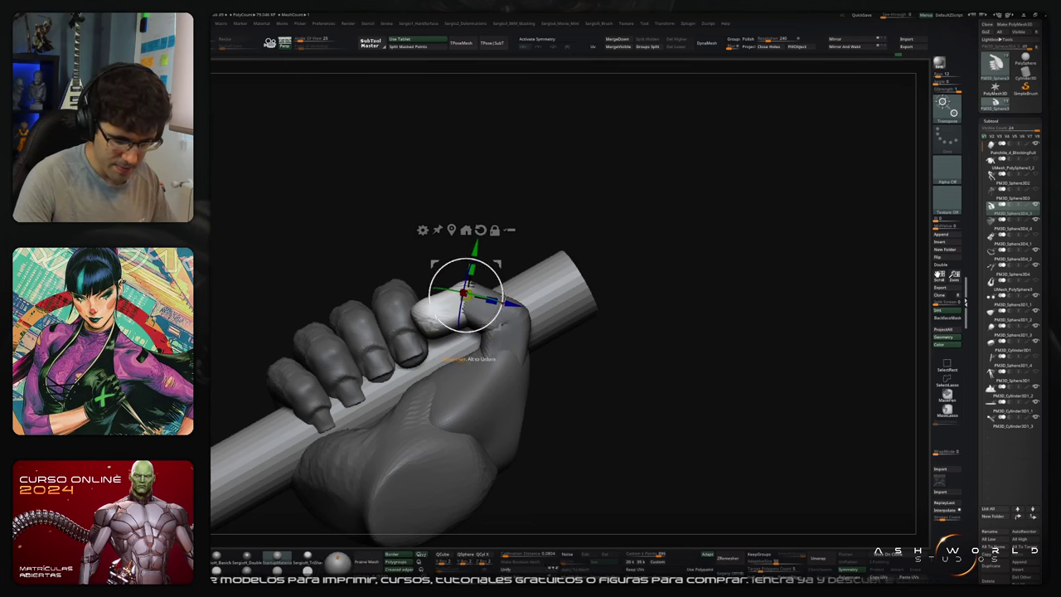
pyautogui.moveTo(477, 273); pyautogui.dragTo(504, 319, button='right')
pyautogui.press('q')
pyautogui.keyDown('ctrl'); pyautogui.moveTo(576, 342); pyautogui.dragTo(589, 378); pyautogui.keyUp('ctrl')
pyautogui.moveTo(584, 356)
pyautogui.mouseDown(button='right')
pyautogui.moveTo(572, 370)
pyautogui.moveTo(557, 331)
pyautogui.mouseUp(button='right')
pyautogui.press('w')
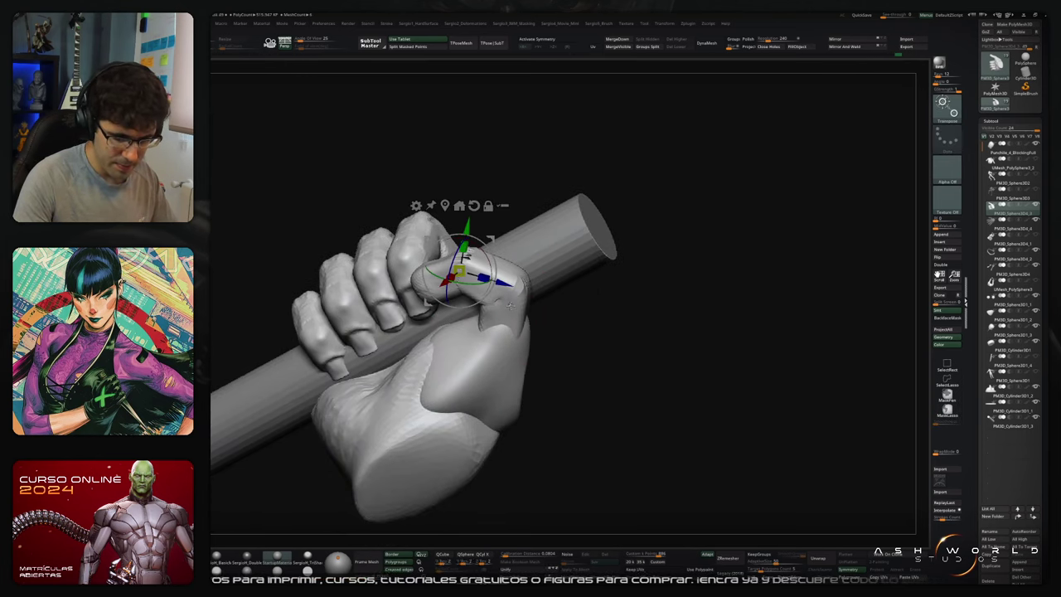
# Step: Mask the hand except for the thumb and reshape the thumb's bent joints around the staff with the Move brush
pyautogui.keyDown('ctrl'); pyautogui.click(487, 292); pyautogui.keyUp('ctrl')
pyautogui.press('q')
pyautogui.keyDown('alt'); pyautogui.moveTo(488, 294); pyautogui.dragTo(533, 381, button='right'); pyautogui.keyUp('alt')
pyautogui.press('b')
pyautogui.press('m')
pyautogui.press('v')
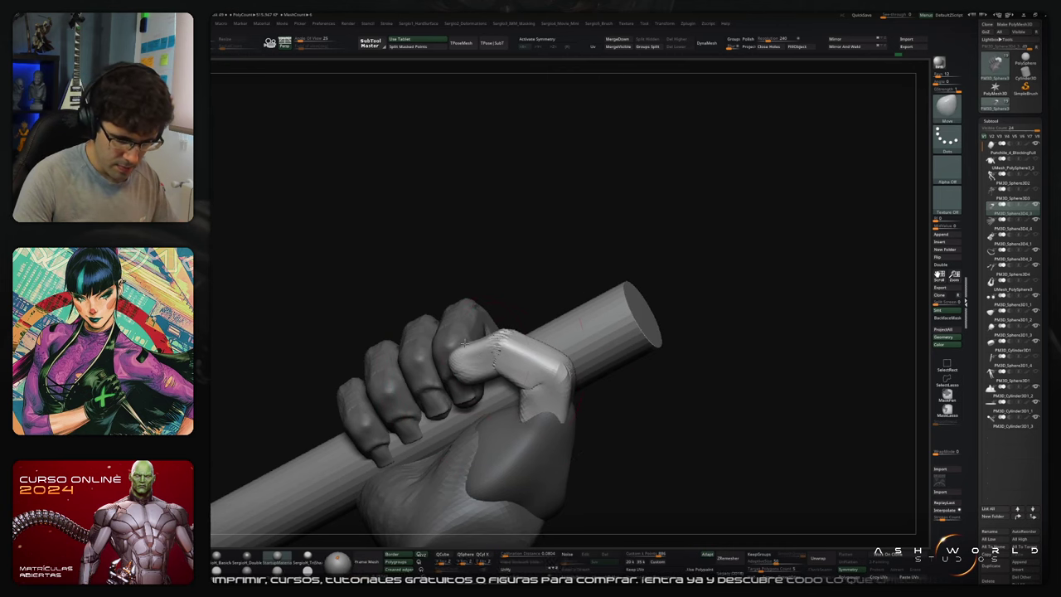
pyautogui.moveTo(465, 343); pyautogui.dragTo(546, 357, button='right')
pyautogui.moveTo(540, 350); pyautogui.dragTo(543, 360)
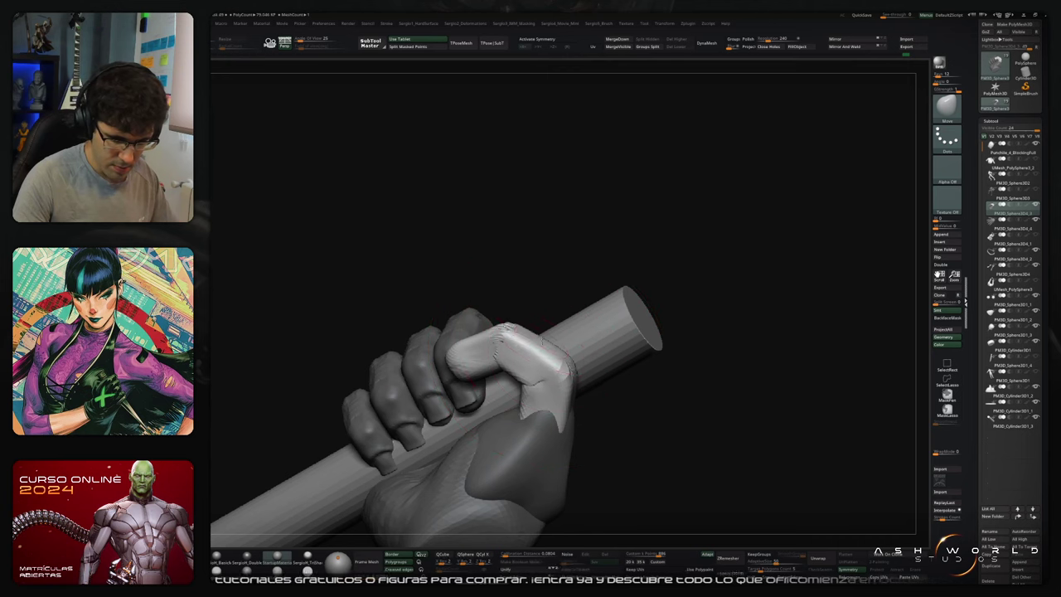
pyautogui.moveTo(537, 354)
pyautogui.mouseDown(button='right')
pyautogui.moveTo(507, 384)
pyautogui.moveTo(584, 380)
pyautogui.mouseUp(button='right')
pyautogui.moveTo(589, 381); pyautogui.dragTo(592, 381)
pyautogui.moveTo(595, 398)
pyautogui.mouseDown()
pyautogui.moveTo(609, 397)
pyautogui.moveTo(606, 382)
pyautogui.mouseUp()
pyautogui.moveTo(688, 390)
pyautogui.mouseDown(button='right')
pyautogui.moveTo(612, 390)
pyautogui.moveTo(584, 330)
pyautogui.mouseUp(button='right')
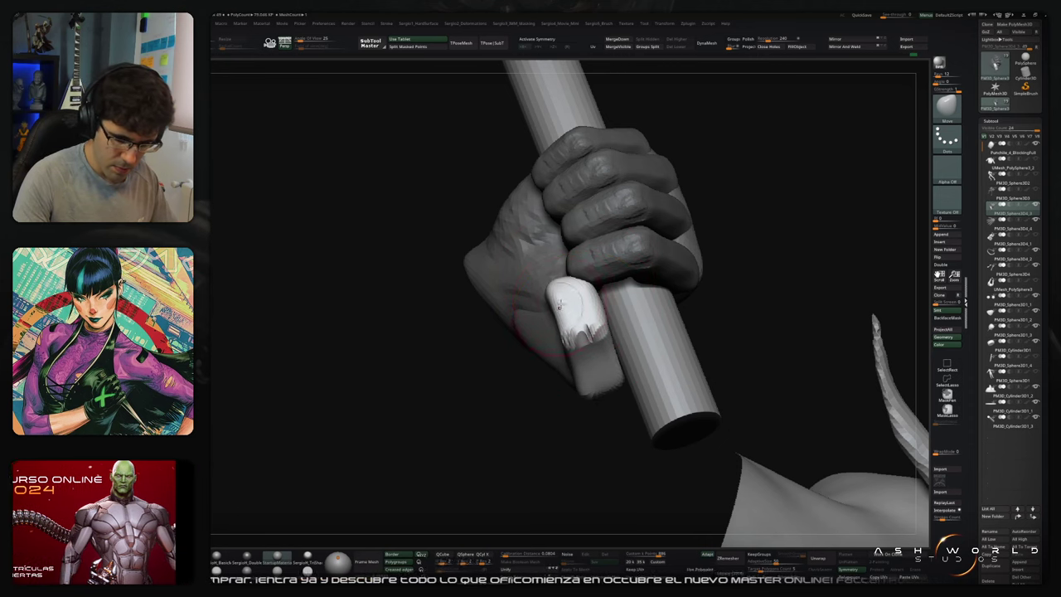
# Step: Refine the thumb tip's shape beside the index finger, undoing and redoing the last stroke to compare
pyautogui.moveTo(586, 283); pyautogui.dragTo(696, 274, button='right')
pyautogui.moveTo(545, 281); pyautogui.dragTo(548, 347, button='right')
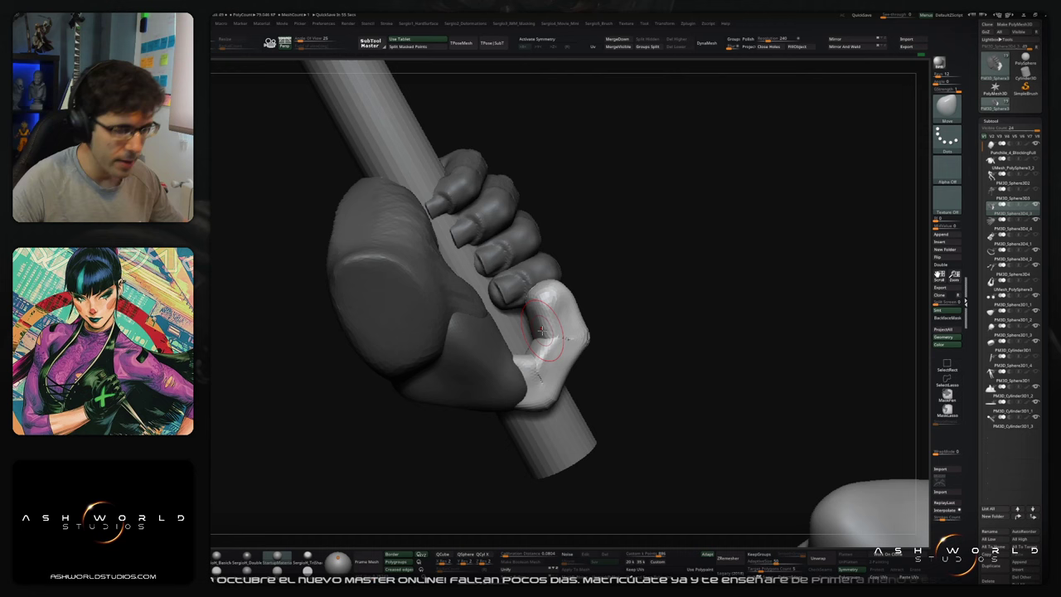
pyautogui.moveTo(652, 383); pyautogui.dragTo(597, 382)
pyautogui.moveTo(599, 382); pyautogui.dragTo(609, 352, button='right')
pyautogui.hotkey('ctrl', 'z')
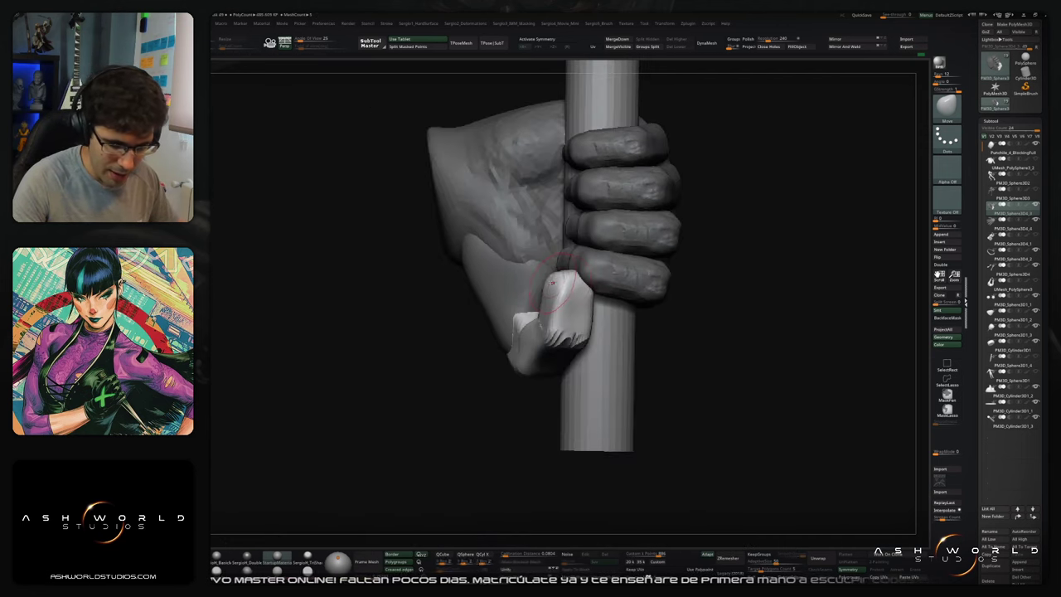
pyautogui.hotkey('ctrl', 'shift', 'z')
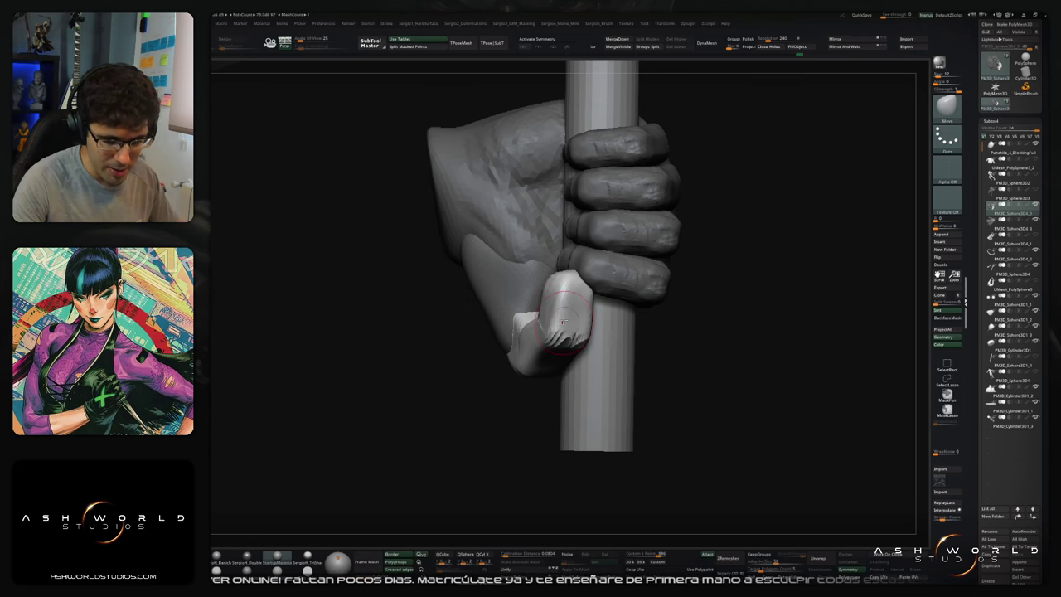
pyautogui.keyDown('ctrl'); pyautogui.moveTo(579, 342); pyautogui.dragTo(585, 273, button='right'); pyautogui.keyUp('ctrl')
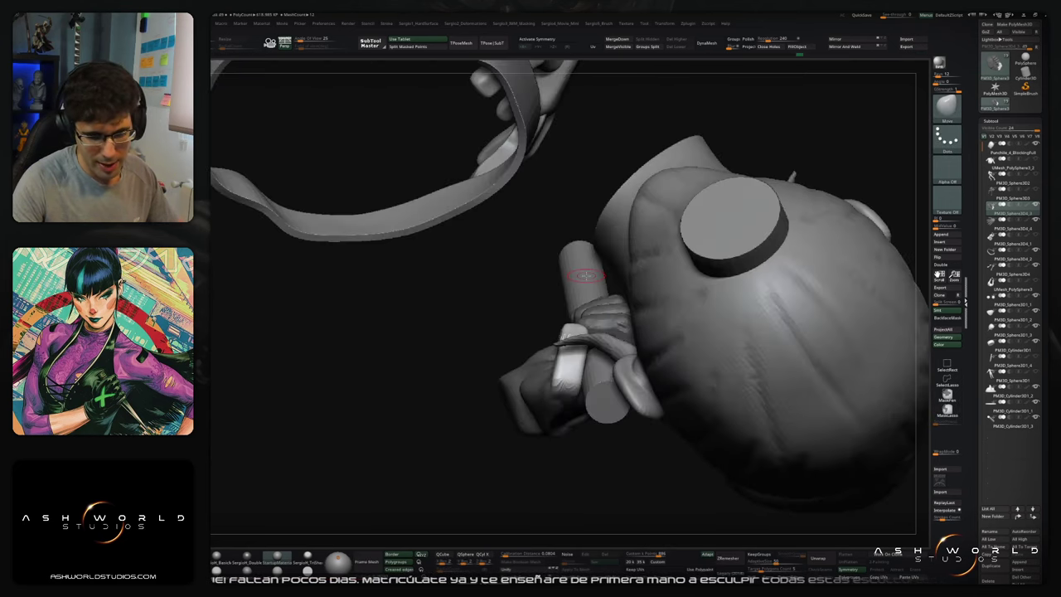
pyautogui.moveTo(581, 424); pyautogui.dragTo(590, 295, button='right')
pyautogui.moveTo(590, 295); pyautogui.dragTo(730, 259)
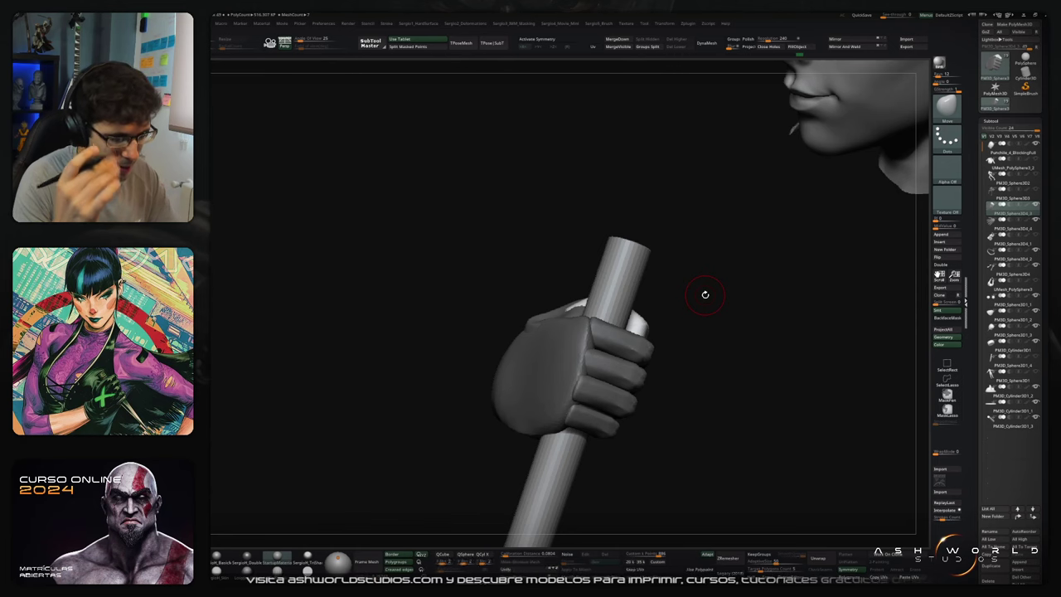
# Step: Isolate the bent thumb, hiding the palm and the other fingers
pyautogui.moveTo(705, 294)
pyautogui.mouseDown()
pyautogui.moveTo(715, 348)
pyautogui.moveTo(671, 332)
pyautogui.moveTo(672, 308)
pyautogui.moveTo(680, 320)
pyautogui.moveTo(657, 291)
pyautogui.moveTo(698, 281)
pyautogui.moveTo(666, 327)
pyautogui.moveTo(680, 323)
pyautogui.mouseUp()
pyautogui.keyDown('ctrl'); pyautogui.moveTo(564, 320); pyautogui.dragTo(552, 354, button='right'); pyautogui.keyUp('ctrl')
pyautogui.moveTo(543, 366); pyautogui.dragTo(541, 352)
pyautogui.moveTo(531, 341)
pyautogui.keyDown('alt'); pyautogui.mouseDown(button='right')
pyautogui.moveTo(585, 381)
pyautogui.moveTo(560, 333)
pyautogui.moveTo(581, 321)
pyautogui.moveTo(571, 379)
pyautogui.mouseUp(button='right'); pyautogui.keyUp('alt')
pyautogui.keyDown('ctrl'); pyautogui.keyDown('shift'); pyautogui.click(556, 336); pyautogui.keyUp('shift'); pyautogui.keyUp('ctrl')
pyautogui.keyDown('ctrl'); pyautogui.keyDown('shift'); pyautogui.click(573, 324); pyautogui.keyUp('shift'); pyautogui.keyUp('ctrl')
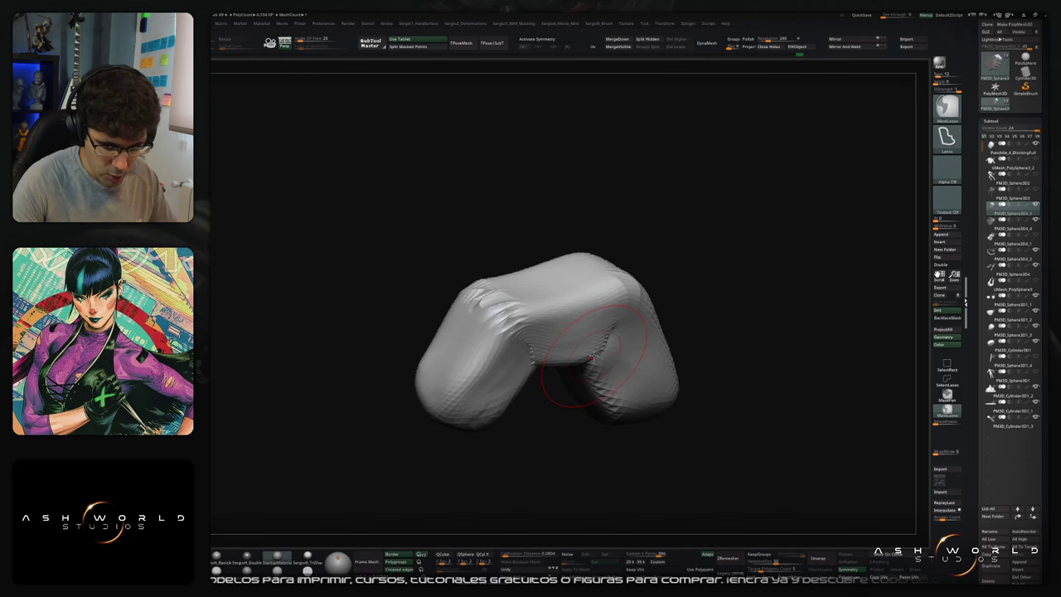
pyautogui.keyDown('ctrl'); pyautogui.moveTo(570, 336); pyautogui.dragTo(568, 326, button='right'); pyautogui.keyUp('ctrl')
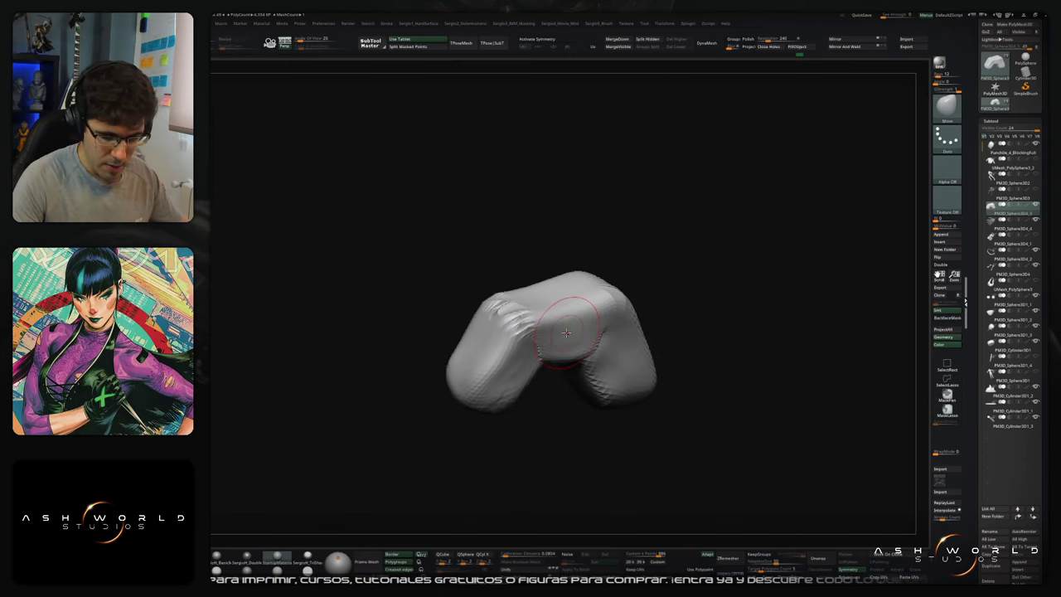
# Step: Smooth the isolated thumb's wrinkled joints and remesh it with DynaMesh
pyautogui.moveTo(560, 335)
pyautogui.mouseDown()
pyautogui.moveTo(599, 324)
pyautogui.moveTo(557, 308)
pyautogui.moveTo(509, 367)
pyautogui.moveTo(577, 369)
pyautogui.moveTo(653, 315)
pyautogui.mouseUp()
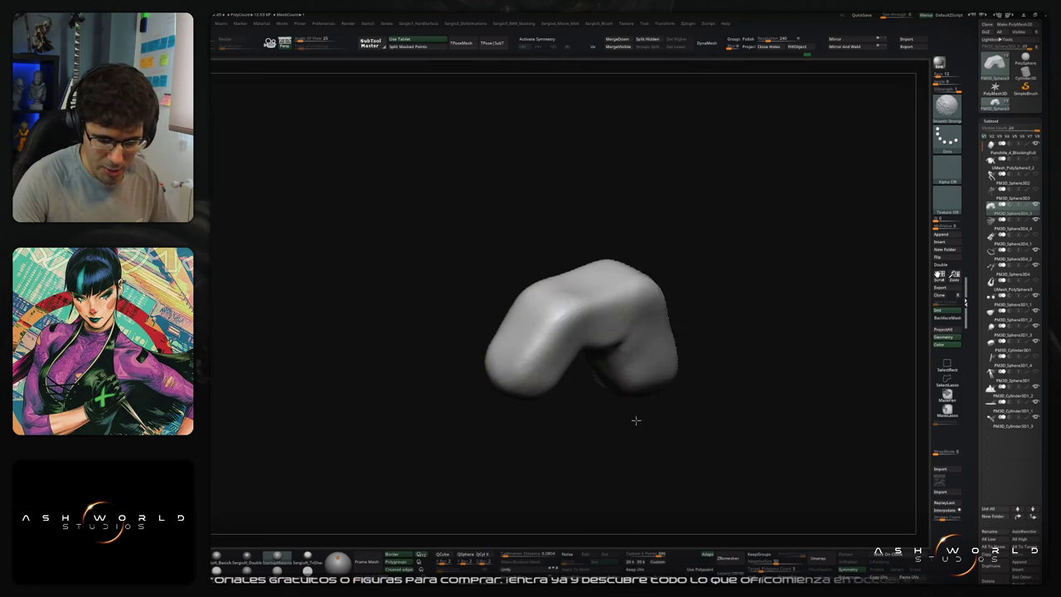
pyautogui.moveTo(635, 422)
pyautogui.mouseDown()
pyautogui.moveTo(644, 359)
pyautogui.moveTo(551, 315)
pyautogui.moveTo(617, 337)
pyautogui.moveTo(645, 407)
pyautogui.moveTo(670, 334)
pyautogui.moveTo(681, 338)
pyautogui.mouseUp()
pyautogui.moveTo(681, 451)
pyautogui.keyDown('ctrl'); pyautogui.mouseDown()
pyautogui.moveTo(635, 395)
pyautogui.moveTo(626, 414)
pyautogui.mouseUp(); pyautogui.keyUp('ctrl')
pyautogui.keyDown('alt'); pyautogui.moveTo(642, 483); pyautogui.dragTo(607, 458); pyautogui.keyUp('alt')
pyautogui.keyDown('shift'); pyautogui.moveTo(633, 321); pyautogui.dragTo(690, 305); pyautogui.keyUp('shift')
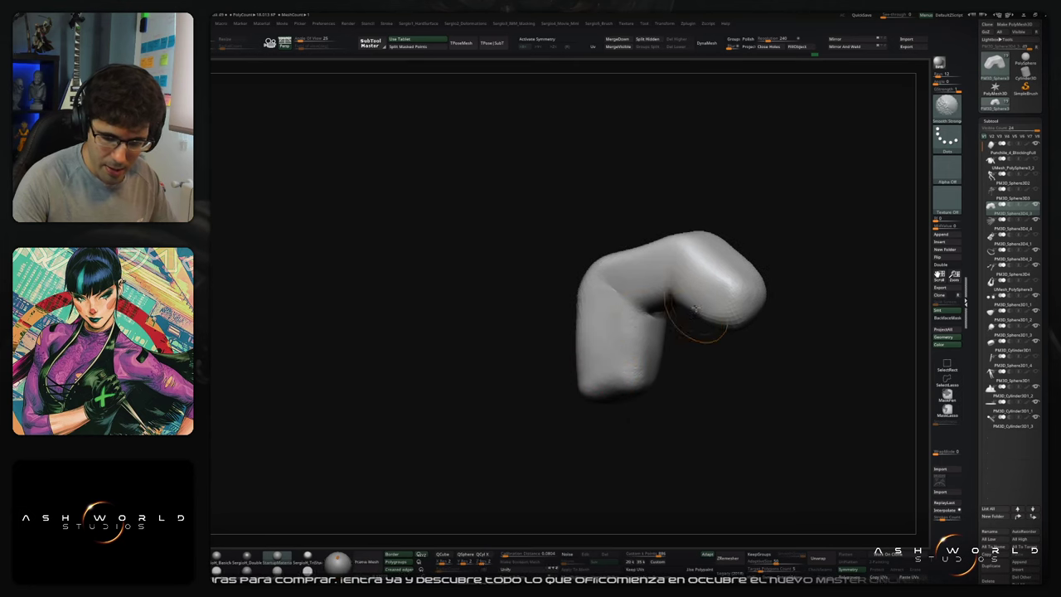
pyautogui.keyDown('ctrl'); pyautogui.moveTo(732, 349); pyautogui.dragTo(722, 348); pyautogui.keyUp('ctrl')
pyautogui.moveTo(722, 348)
pyautogui.mouseDown()
pyautogui.moveTo(705, 328)
pyautogui.moveTo(639, 350)
pyautogui.moveTo(596, 286)
pyautogui.mouseUp()
pyautogui.moveTo(512, 377); pyautogui.dragTo(608, 384)
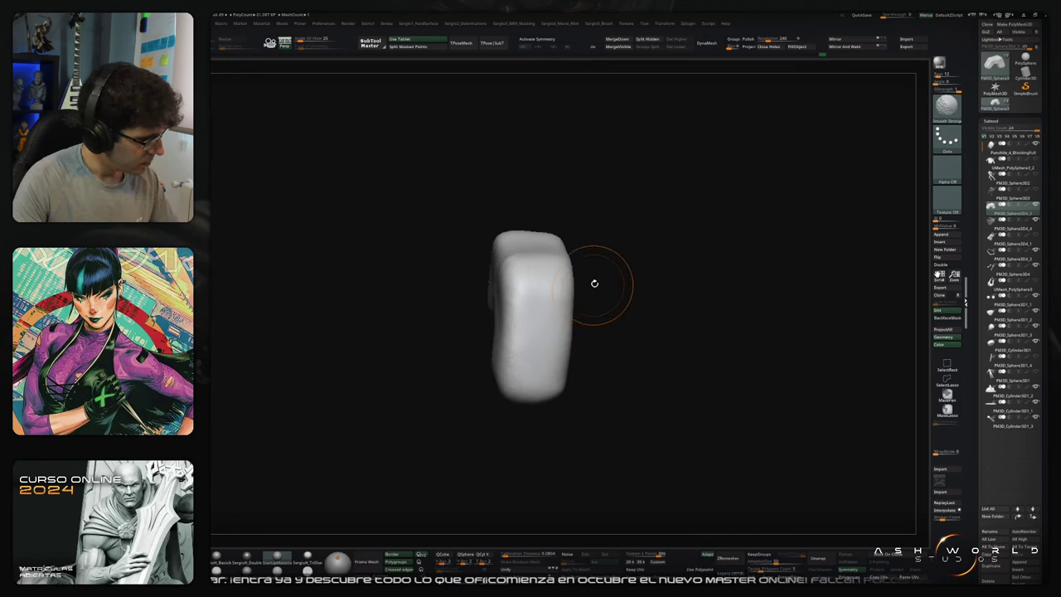
pyautogui.moveTo(575, 338); pyautogui.dragTo(585, 303)
# Step: Carve a fold across the inner side of the thumb's lower joint with the DamStandard brush
pyautogui.moveTo(512, 299); pyautogui.dragTo(525, 293)
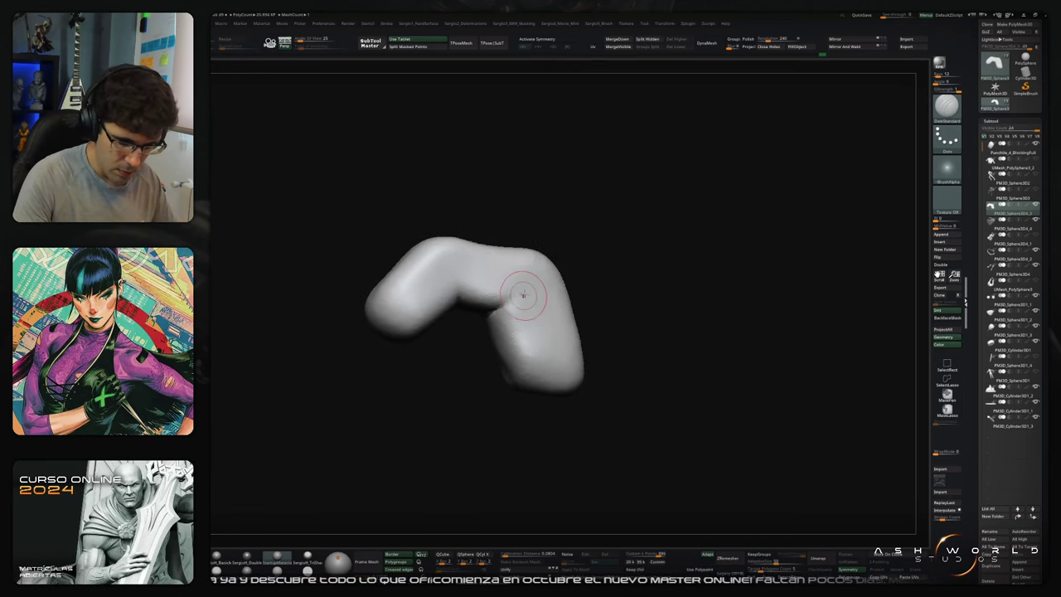
pyautogui.moveTo(467, 332); pyautogui.dragTo(473, 308)
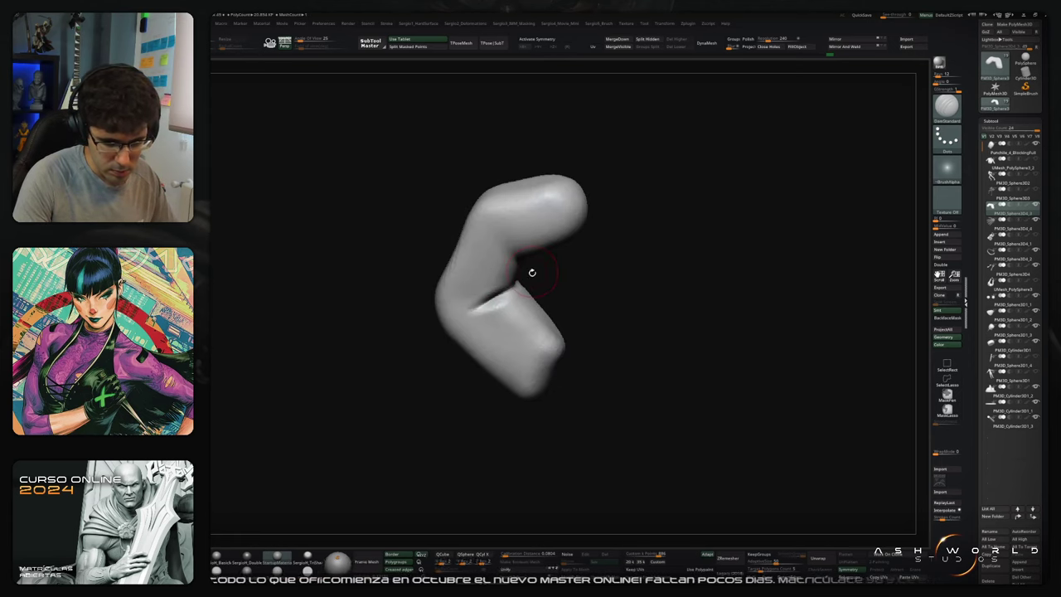
pyautogui.moveTo(533, 272)
pyautogui.mouseDown()
pyautogui.moveTo(489, 286)
pyautogui.moveTo(537, 268)
pyautogui.moveTo(525, 292)
pyautogui.mouseUp()
pyautogui.press('b')
pyautogui.press('m')
pyautogui.press('v')
pyautogui.press('s')
pyautogui.press('s')
pyautogui.moveTo(526, 293)
pyautogui.mouseDown(button='right')
pyautogui.moveTo(544, 281)
pyautogui.moveTo(530, 283)
pyautogui.mouseUp(button='right')
pyautogui.press('b')
pyautogui.press('d')
pyautogui.press('s')
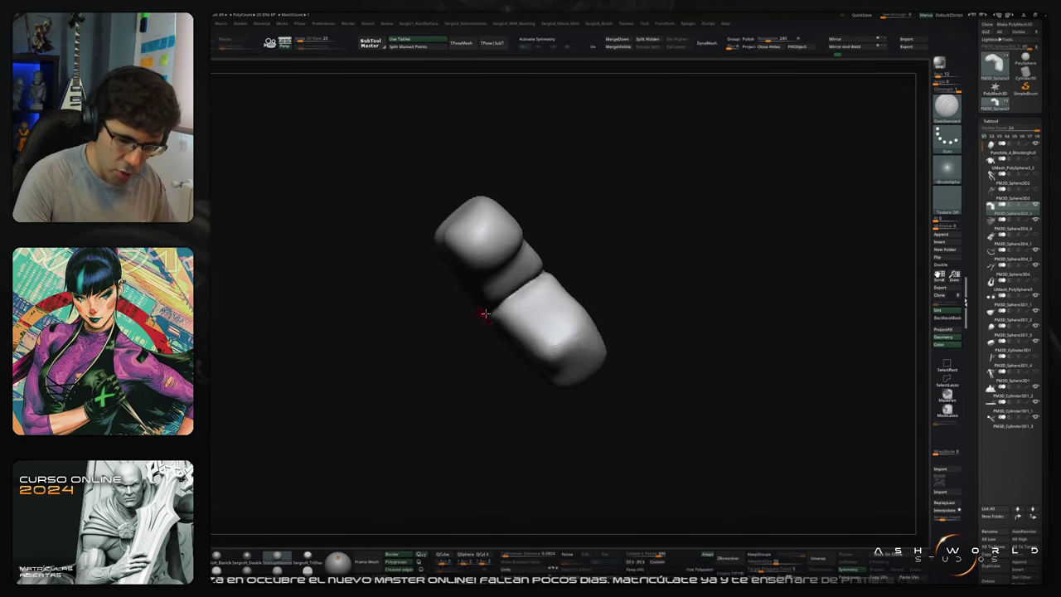
pyautogui.moveTo(485, 313); pyautogui.dragTo(462, 333, button='right')
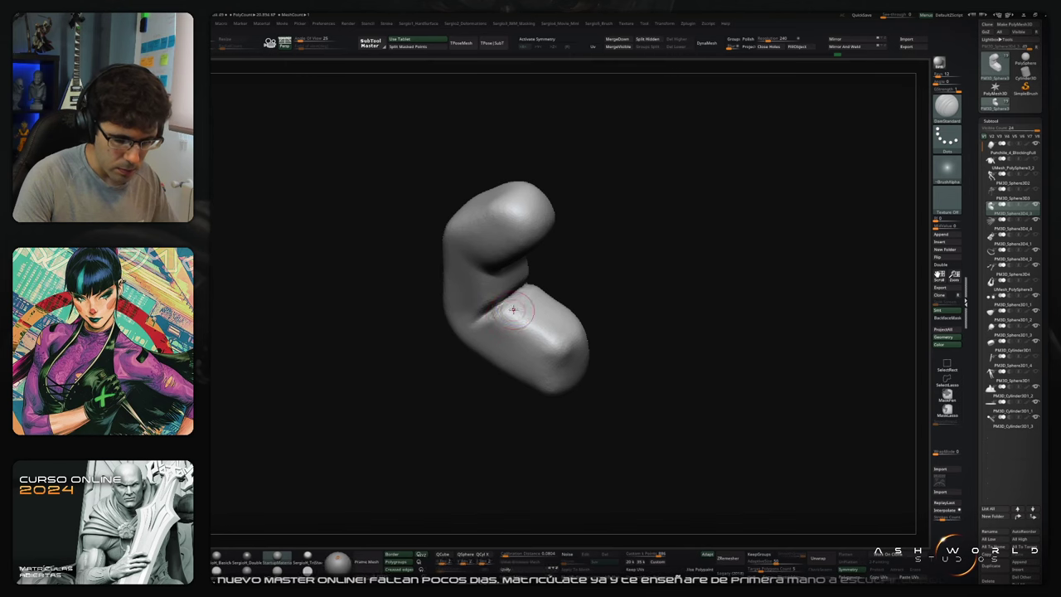
pyautogui.moveTo(460, 353); pyautogui.dragTo(473, 298, button='right')
# Step: Build up the thumb's inner middle segment beside the lower fold with the Clay brush
pyautogui.press('b')
pyautogui.press('c')
pyautogui.press('l')
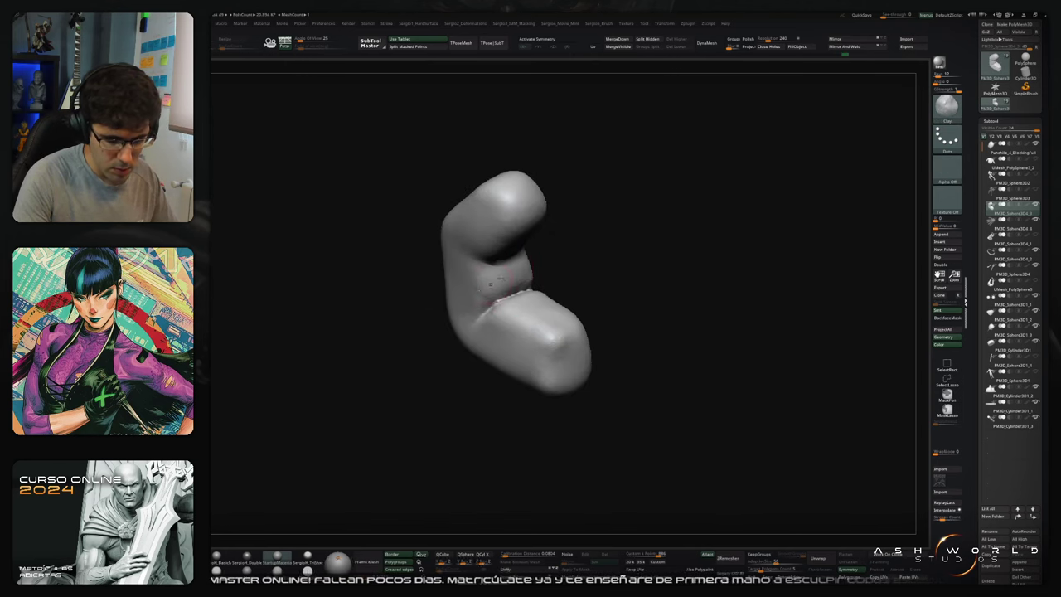
pyautogui.moveTo(524, 267); pyautogui.dragTo(540, 278, button='right')
# Step: Adjust the silhouette of the thumb's middle and end segments with the Move brush
pyautogui.press('b')
pyautogui.press('m')
pyautogui.press('v')
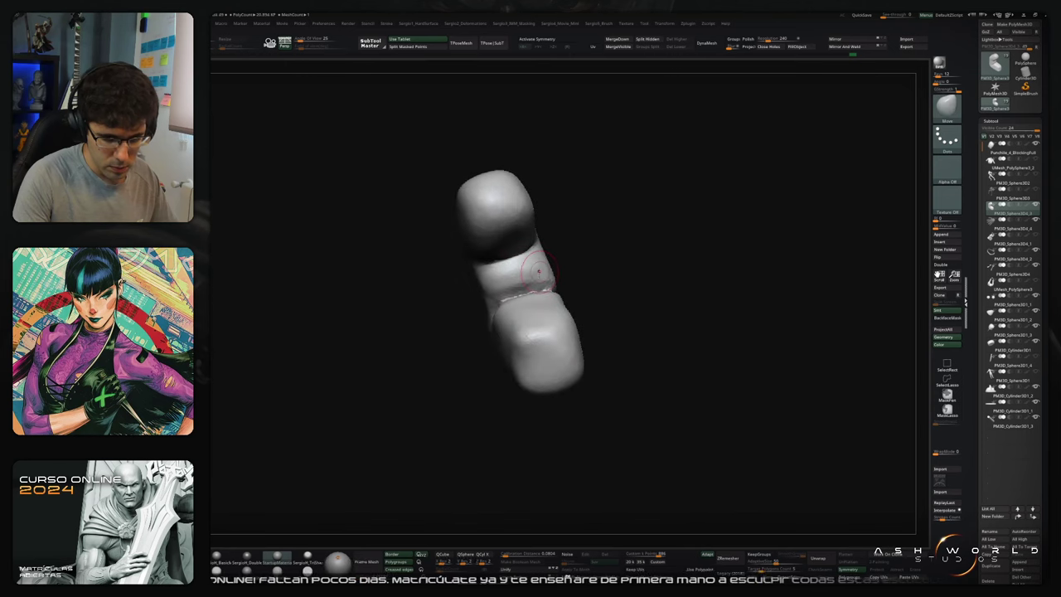
pyautogui.moveTo(479, 281); pyautogui.dragTo(486, 279)
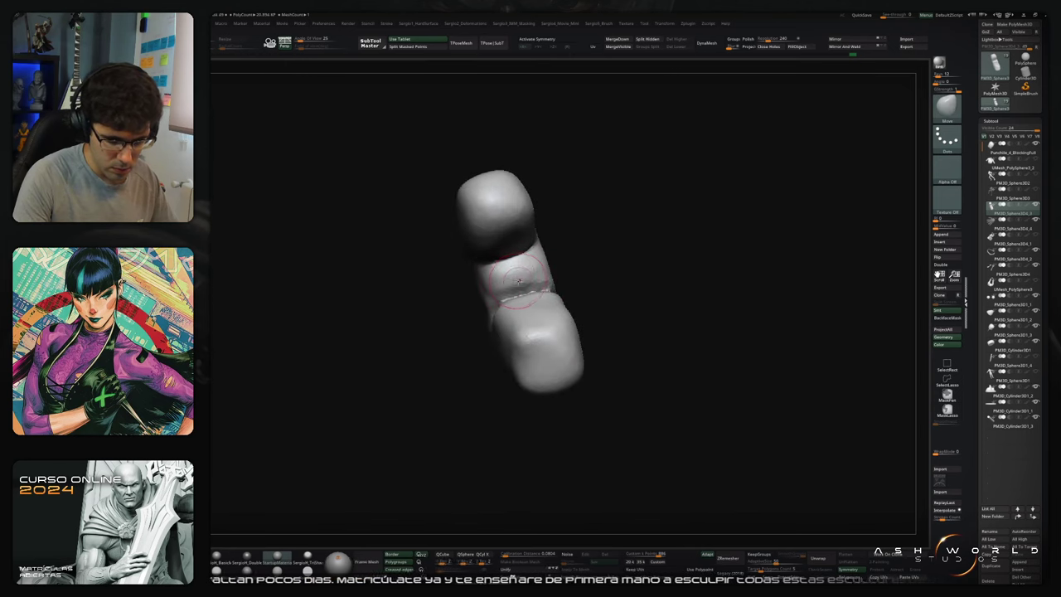
pyautogui.press(']')
pyautogui.keyDown('alt'); pyautogui.moveTo(542, 242); pyautogui.dragTo(530, 315, button='right'); pyautogui.keyUp('alt')
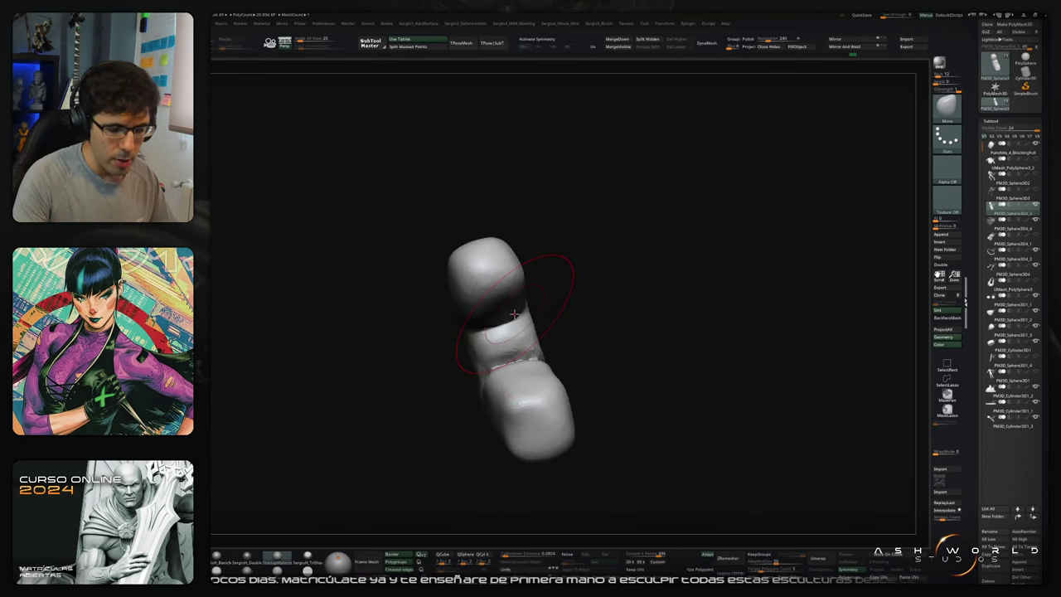
pyautogui.moveTo(443, 339); pyautogui.dragTo(449, 290, button='right')
pyautogui.moveTo(451, 273); pyautogui.dragTo(503, 258)
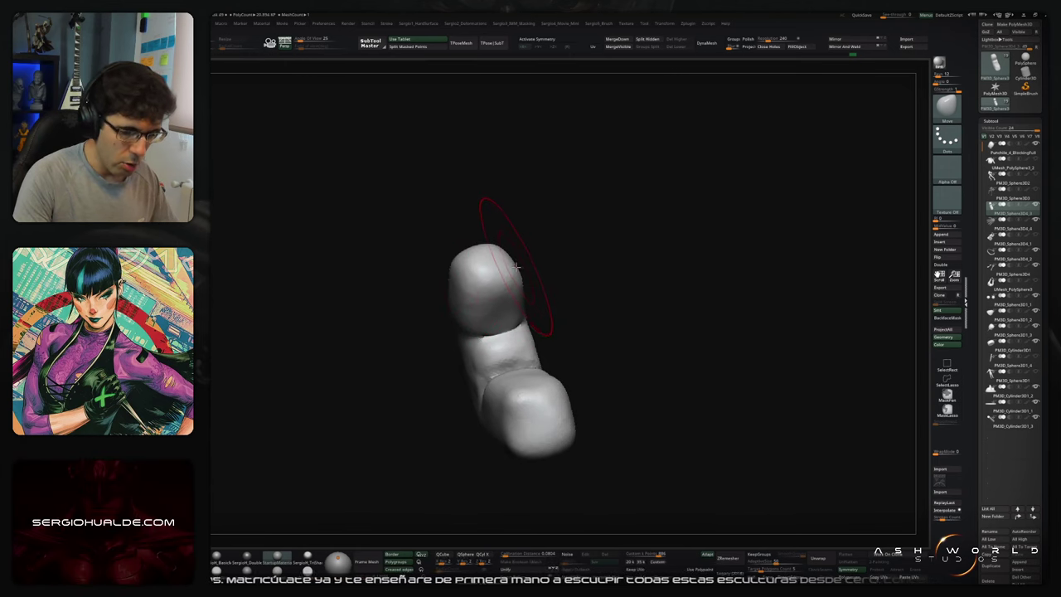
pyautogui.moveTo(508, 279)
pyautogui.keyDown('alt'); pyautogui.mouseDown(button='right')
pyautogui.moveTo(512, 290)
pyautogui.moveTo(497, 278)
pyautogui.mouseUp(button='right'); pyautogui.keyUp('alt')
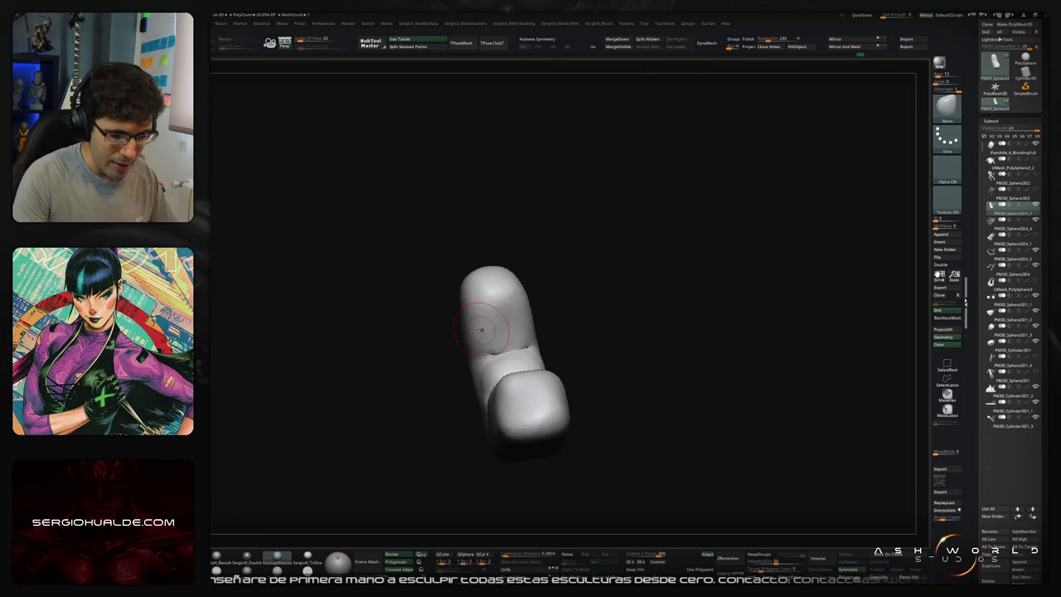
pyautogui.moveTo(464, 338)
pyautogui.mouseDown(button='right')
pyautogui.moveTo(523, 317)
pyautogui.moveTo(482, 338)
pyautogui.moveTo(397, 340)
pyautogui.mouseUp(button='right')
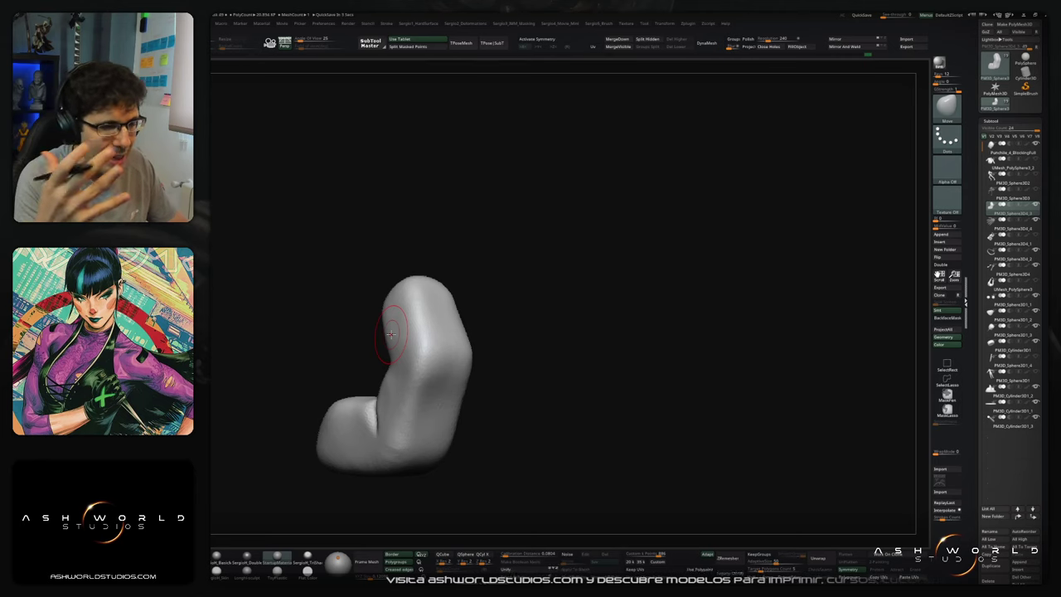
# Step: Carve a fold across the inner side of the thumb's other joint with the DamStandard brush
pyautogui.moveTo(538, 339)
pyautogui.mouseDown()
pyautogui.moveTo(553, 299)
pyautogui.moveTo(586, 333)
pyautogui.mouseUp()
pyautogui.keyDown('shift'); pyautogui.moveTo(454, 365); pyautogui.dragTo(485, 368); pyautogui.keyUp('shift')
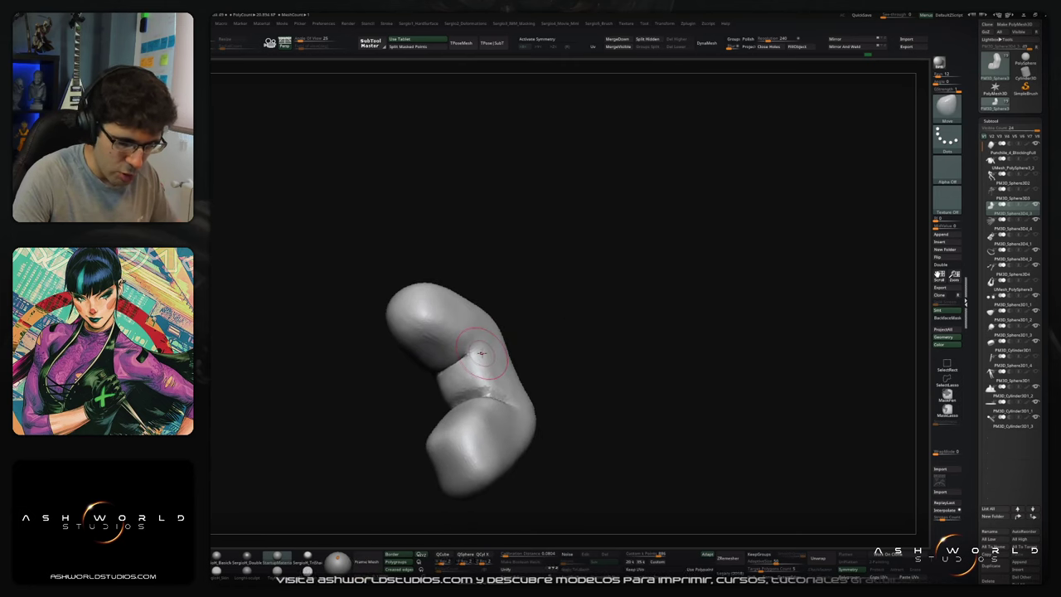
pyautogui.moveTo(486, 368); pyautogui.dragTo(495, 355, button='right')
pyautogui.hotkey('ctrl', 'z')
pyautogui.moveTo(489, 336); pyautogui.dragTo(460, 362)
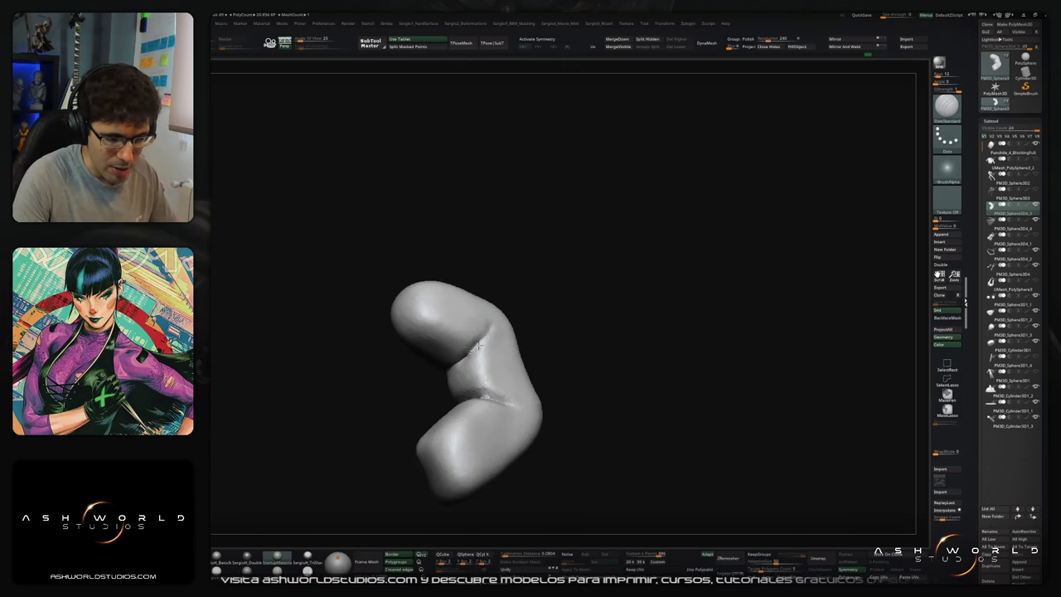
pyautogui.moveTo(461, 358)
pyautogui.mouseDown(button='right')
pyautogui.moveTo(438, 375)
pyautogui.moveTo(475, 366)
pyautogui.mouseUp(button='right')
pyautogui.moveTo(417, 396); pyautogui.dragTo(436, 378)
pyautogui.moveTo(433, 382); pyautogui.dragTo(451, 378, button='right')
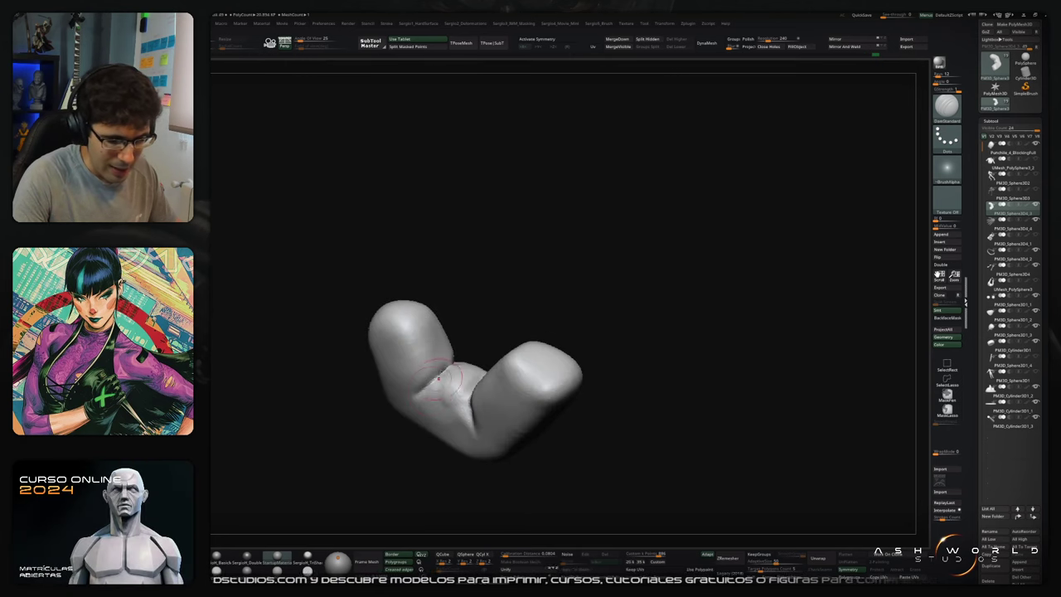
pyautogui.moveTo(410, 401); pyautogui.dragTo(437, 380)
pyautogui.moveTo(438, 382); pyautogui.dragTo(417, 393, button='right')
pyautogui.moveTo(399, 404); pyautogui.dragTo(430, 380)
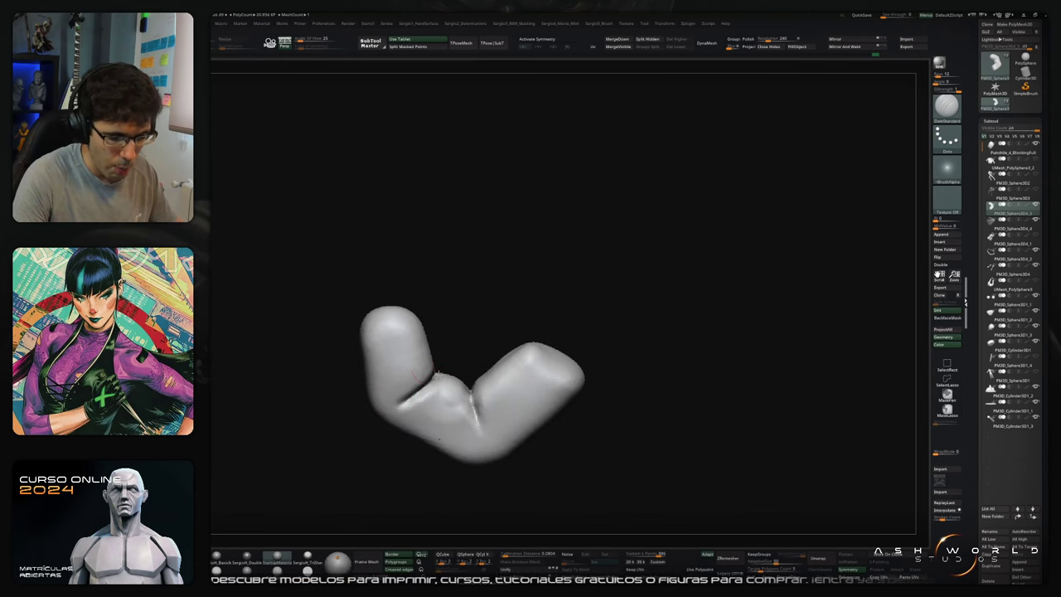
pyautogui.moveTo(421, 394); pyautogui.dragTo(420, 409, button='right')
# Step: Fill out the thumb's middle segment between the two folds with the Clay brush and smooth it
pyautogui.press('s')
pyautogui.press('b')
pyautogui.press('c')
pyautogui.press('l')
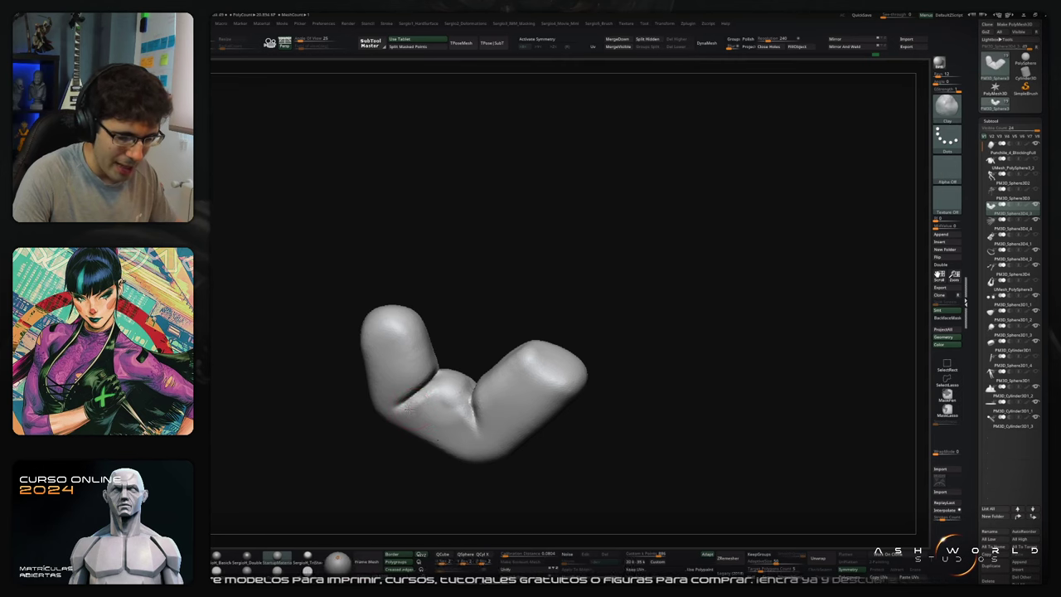
pyautogui.moveTo(413, 407); pyautogui.dragTo(437, 393)
pyautogui.press('shift')
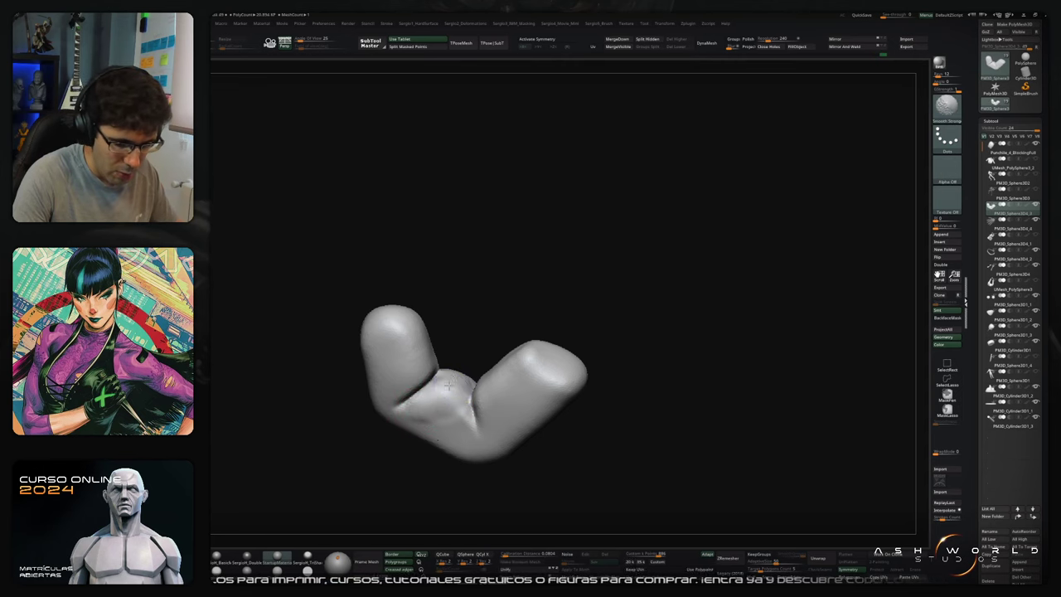
pyautogui.moveTo(462, 399); pyautogui.dragTo(464, 413, button='right')
pyautogui.keyDown('shift'); pyautogui.moveTo(462, 389); pyautogui.dragTo(471, 400); pyautogui.keyUp('shift')
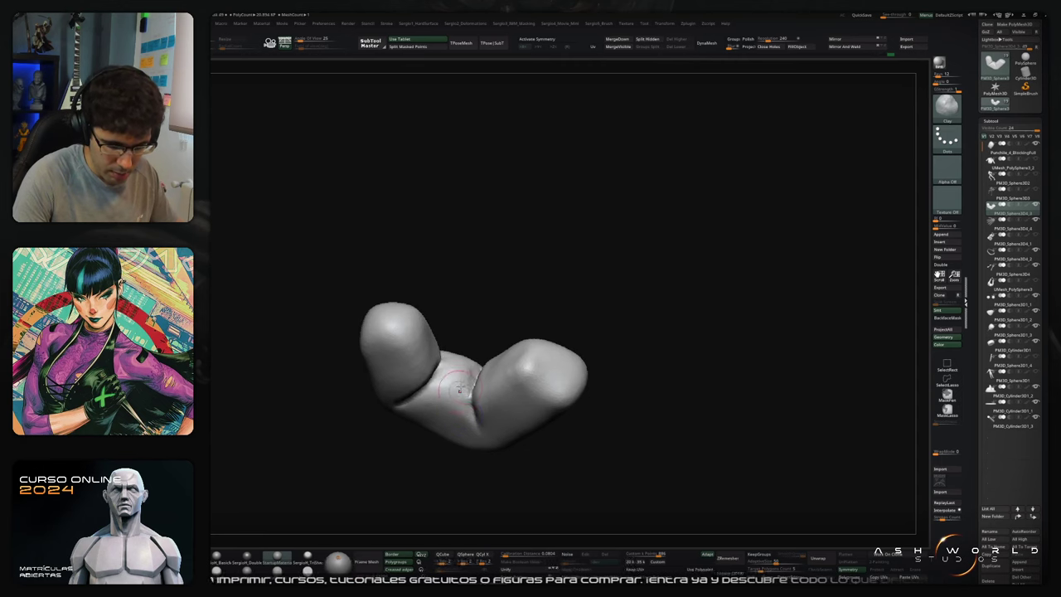
pyautogui.moveTo(464, 389)
pyautogui.mouseDown(button='right')
pyautogui.moveTo(474, 414)
pyautogui.moveTo(464, 365)
pyautogui.mouseUp(button='right')
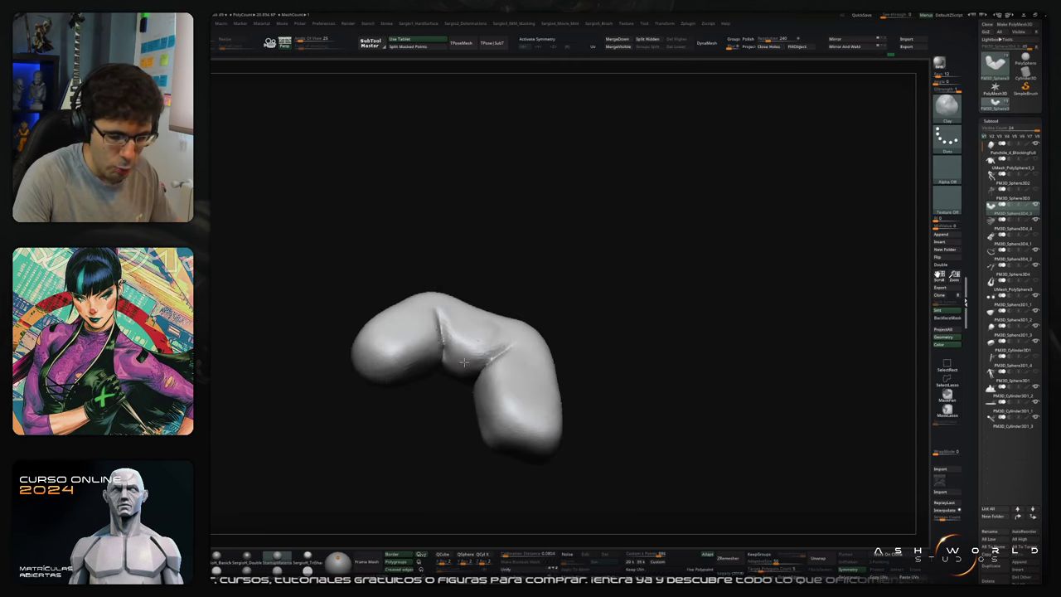
pyautogui.keyDown('shift'); pyautogui.moveTo(475, 329); pyautogui.dragTo(461, 364); pyautogui.keyUp('shift')
pyautogui.moveTo(465, 369); pyautogui.dragTo(449, 339, button='right')
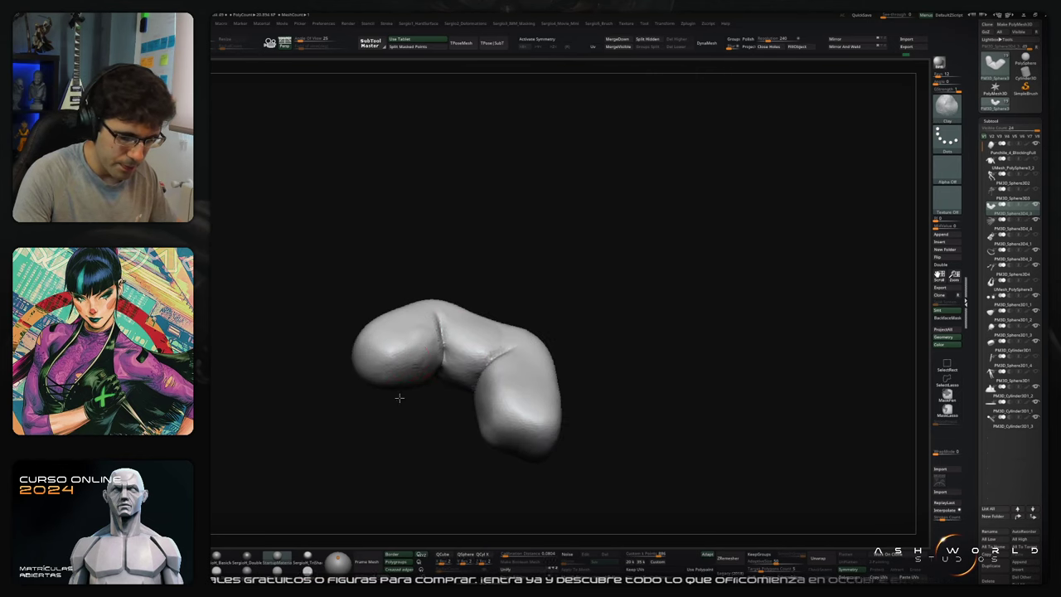
pyautogui.keyDown('shift'); pyautogui.moveTo(442, 325); pyautogui.dragTo(443, 341); pyautogui.keyUp('shift')
pyautogui.moveTo(407, 410)
pyautogui.mouseDown(button='right')
pyautogui.moveTo(455, 343)
pyautogui.moveTo(443, 386)
pyautogui.moveTo(419, 400)
pyautogui.moveTo(474, 370)
pyautogui.moveTo(389, 419)
pyautogui.moveTo(411, 398)
pyautogui.mouseUp(button='right')
# Step: Add a little volume to the underside of the thumb's end segment with the ClayBuildup brush
pyautogui.press('b')
pyautogui.press('m')
pyautogui.press('v')
pyautogui.press('s')
pyautogui.press('b')
pyautogui.press('c')
pyautogui.press('b')
pyautogui.moveTo(378, 394)
pyautogui.mouseDown()
pyautogui.moveTo(393, 427)
pyautogui.moveTo(383, 400)
pyautogui.mouseUp()
pyautogui.moveTo(384, 400)
pyautogui.mouseDown(button='right')
pyautogui.moveTo(422, 360)
pyautogui.moveTo(405, 386)
pyautogui.moveTo(412, 365)
pyautogui.moveTo(435, 381)
pyautogui.moveTo(485, 369)
pyautogui.mouseUp(button='right')
# Step: Reshape the thumb's rounded end segment with the Move brush
pyautogui.press('b')
pyautogui.press('m')
pyautogui.press('v')
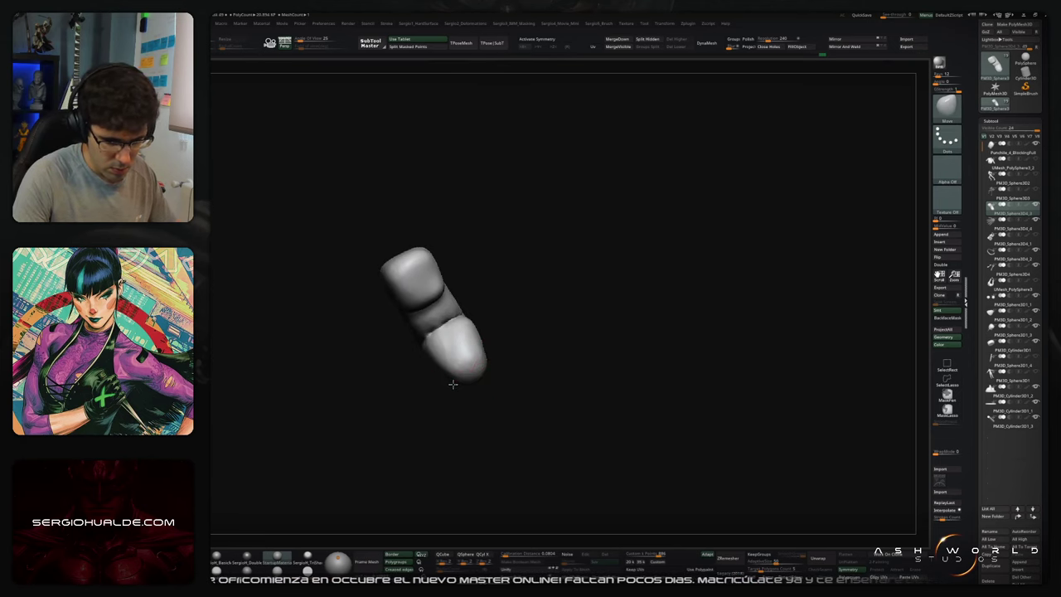
pyautogui.press('s')
pyautogui.moveTo(471, 330); pyautogui.dragTo(461, 361)
pyautogui.press('s')
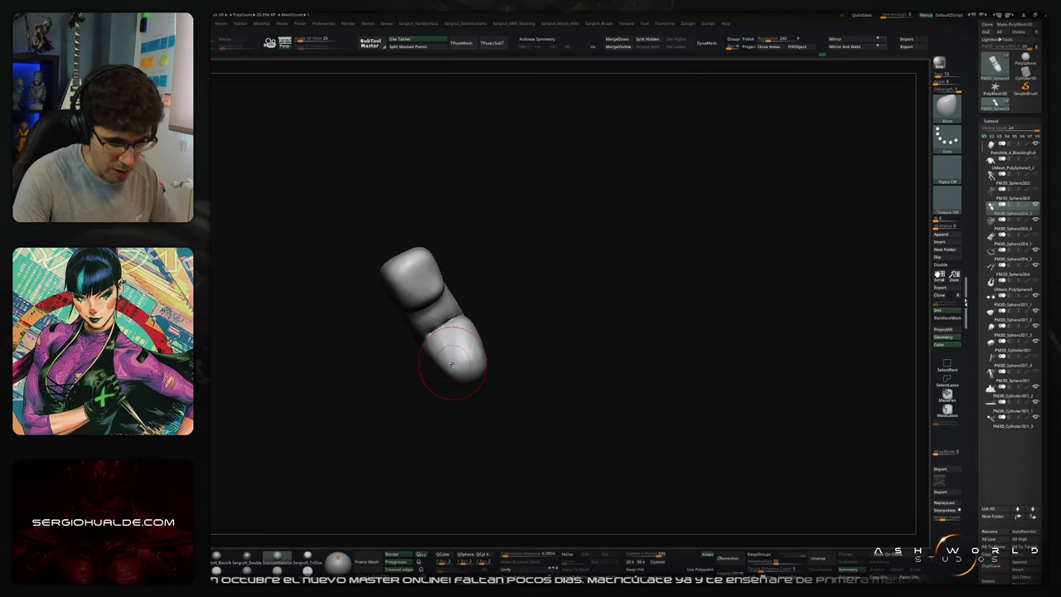
pyautogui.moveTo(457, 356)
pyautogui.mouseDown(button='right')
pyautogui.moveTo(492, 339)
pyautogui.moveTo(450, 353)
pyautogui.moveTo(462, 330)
pyautogui.mouseUp(button='right')
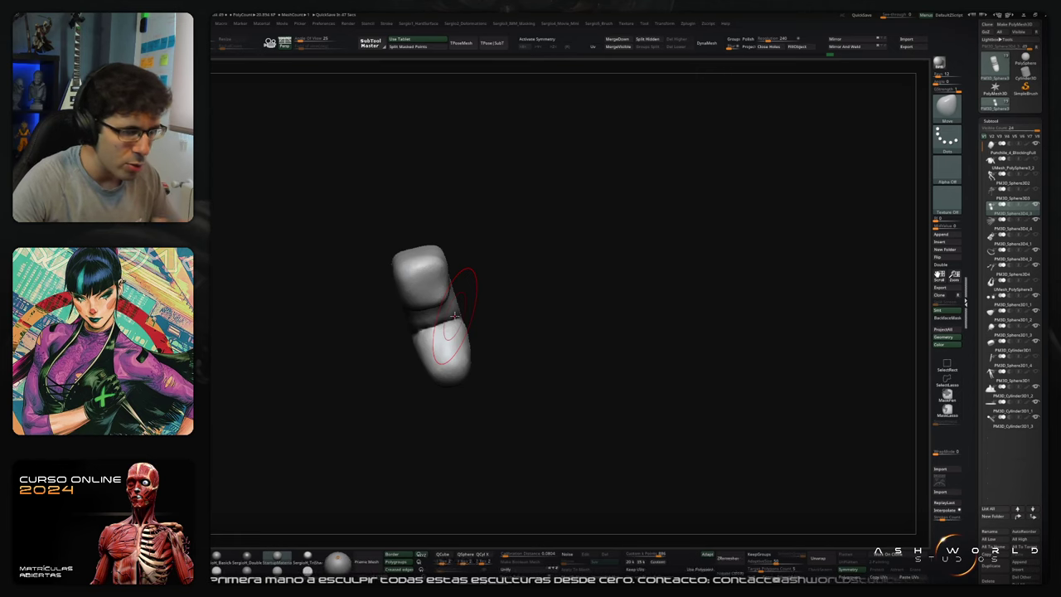
# Step: Build up the outer side of the thumb's bent joint with the ClayBuildup brush and smooth the end segment
pyautogui.moveTo(532, 414); pyautogui.dragTo(528, 412)
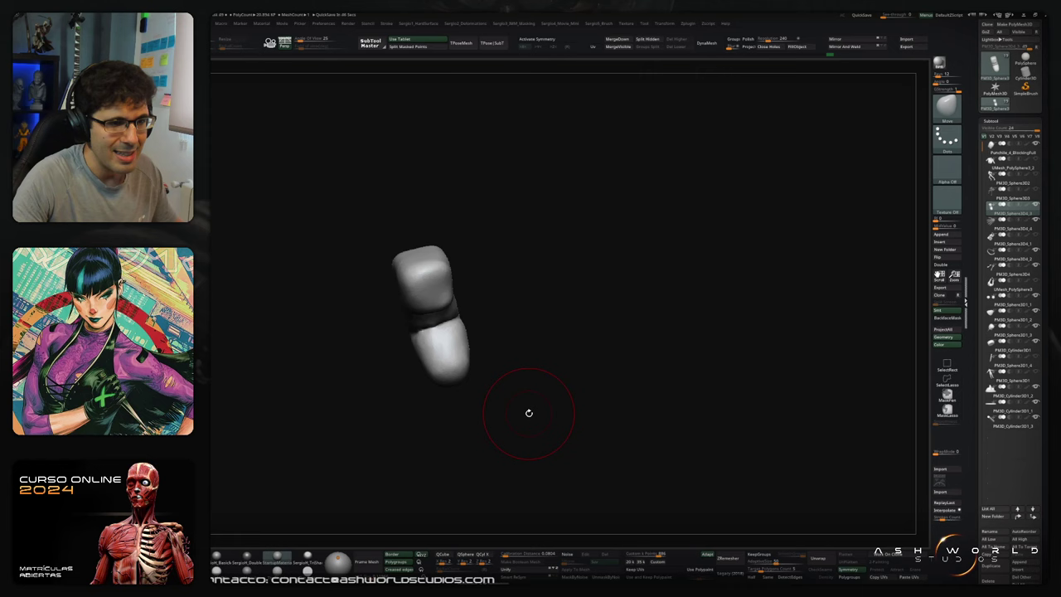
pyautogui.moveTo(569, 372)
pyautogui.mouseDown()
pyautogui.moveTo(610, 351)
pyautogui.moveTo(588, 351)
pyautogui.moveTo(592, 362)
pyautogui.moveTo(561, 340)
pyautogui.moveTo(497, 374)
pyautogui.moveTo(476, 367)
pyautogui.moveTo(518, 370)
pyautogui.moveTo(500, 368)
pyautogui.moveTo(516, 356)
pyautogui.moveTo(440, 355)
pyautogui.mouseUp()
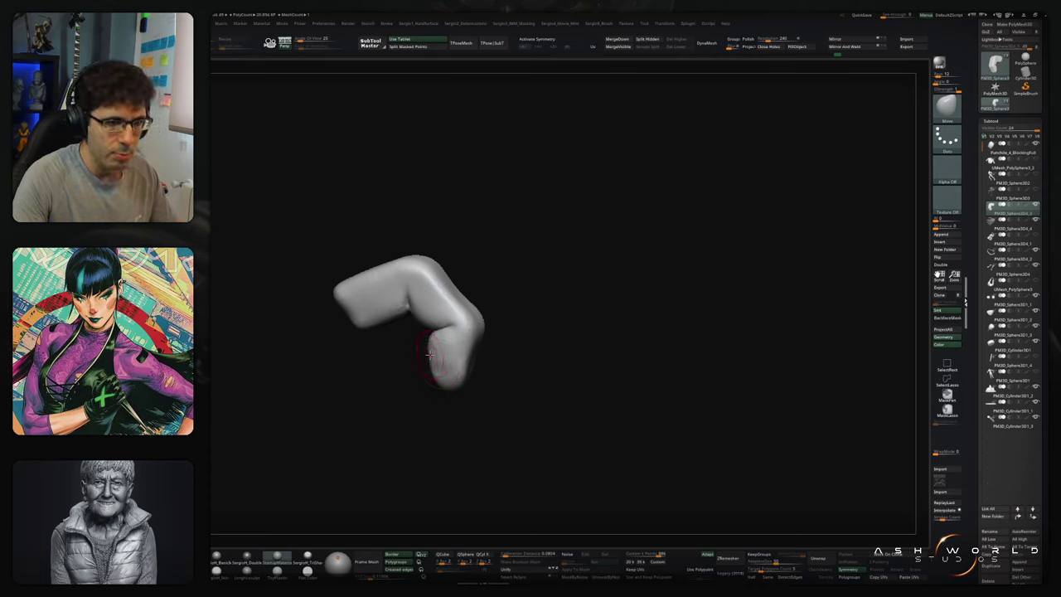
pyautogui.moveTo(431, 355); pyautogui.dragTo(568, 379)
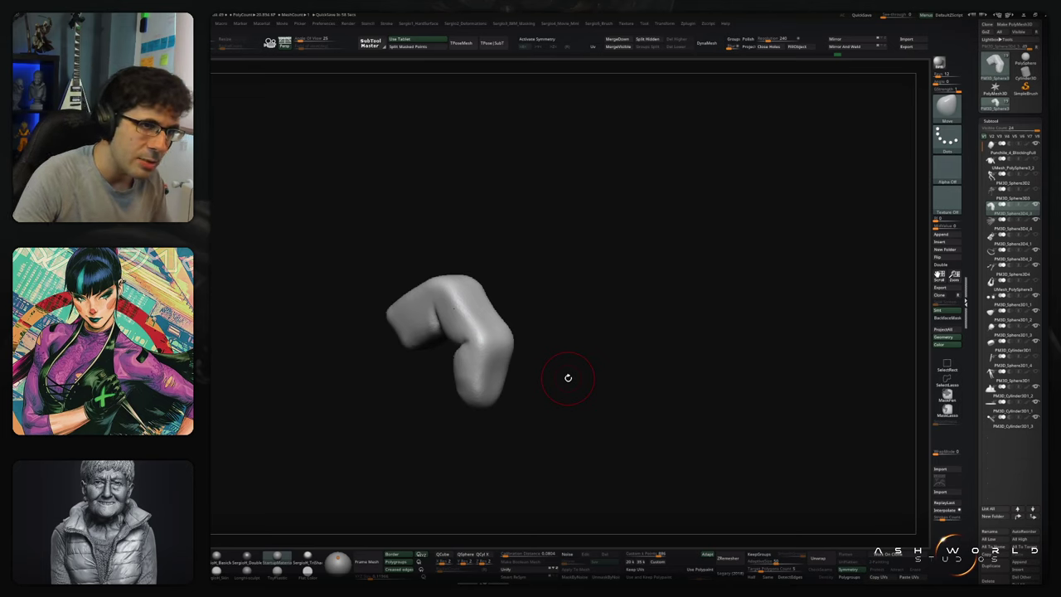
pyautogui.moveTo(568, 377)
pyautogui.mouseDown()
pyautogui.moveTo(535, 367)
pyautogui.moveTo(479, 388)
pyautogui.moveTo(456, 379)
pyautogui.moveTo(483, 372)
pyautogui.moveTo(452, 389)
pyautogui.mouseUp()
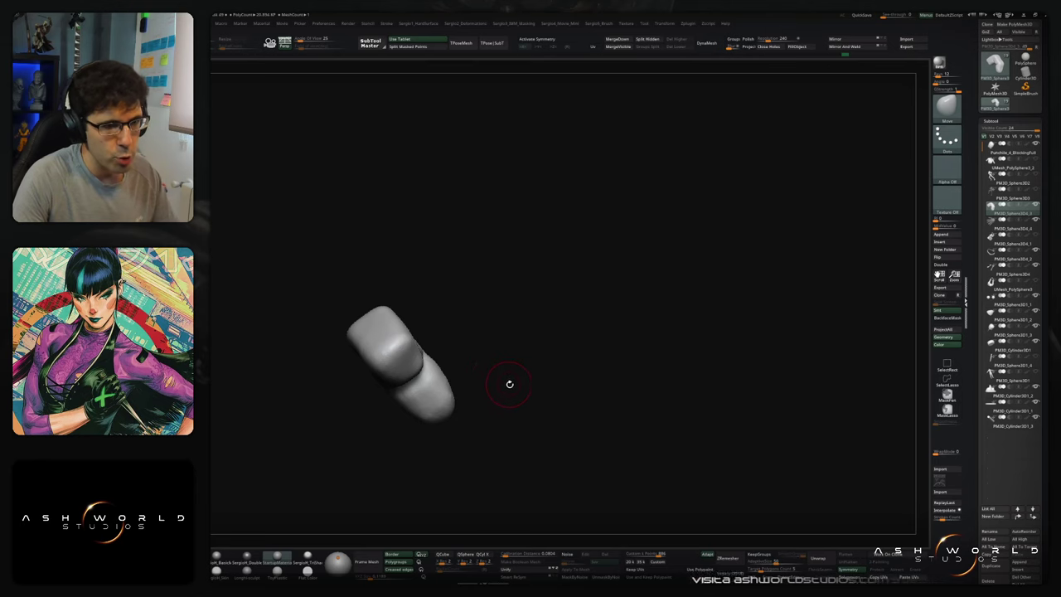
pyautogui.moveTo(503, 376)
pyautogui.mouseDown()
pyautogui.moveTo(486, 407)
pyautogui.moveTo(481, 395)
pyautogui.moveTo(498, 400)
pyautogui.moveTo(418, 356)
pyautogui.moveTo(463, 379)
pyautogui.mouseUp()
pyautogui.press('b')
pyautogui.press('c')
pyautogui.press('b')
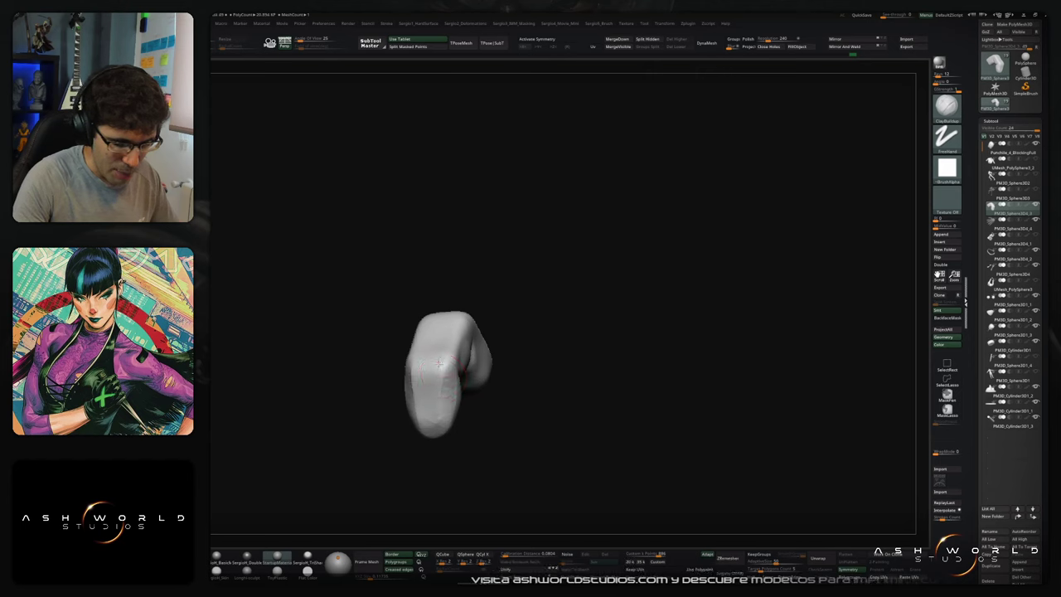
pyautogui.moveTo(420, 363)
pyautogui.mouseDown()
pyautogui.moveTo(419, 385)
pyautogui.moveTo(438, 370)
pyautogui.mouseUp()
pyautogui.moveTo(431, 366)
pyautogui.mouseDown(button='right')
pyautogui.moveTo(443, 376)
pyautogui.moveTo(441, 367)
pyautogui.mouseUp(button='right')
pyautogui.keyDown('shift'); pyautogui.moveTo(434, 389); pyautogui.dragTo(433, 406); pyautogui.keyUp('shift')
pyautogui.moveTo(436, 401); pyautogui.dragTo(448, 355, button='right')
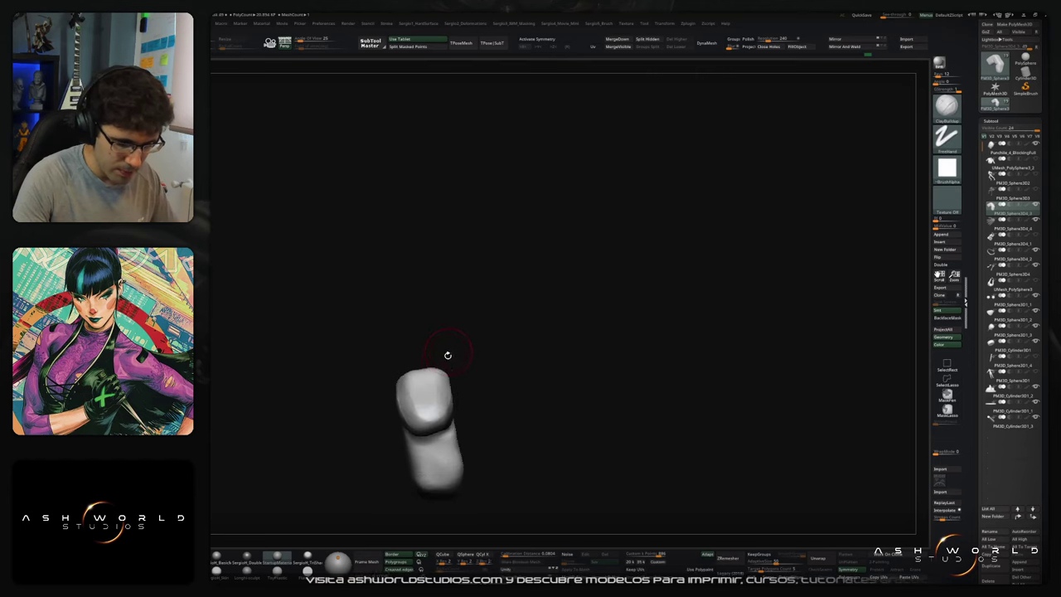
# Step: Refine the thumb tip's outline with the Move brush
pyautogui.press('b')
pyautogui.press('m')
pyautogui.press('v')
pyautogui.moveTo(438, 367); pyautogui.dragTo(422, 401)
pyautogui.moveTo(459, 398); pyautogui.dragTo(456, 370, button='right')
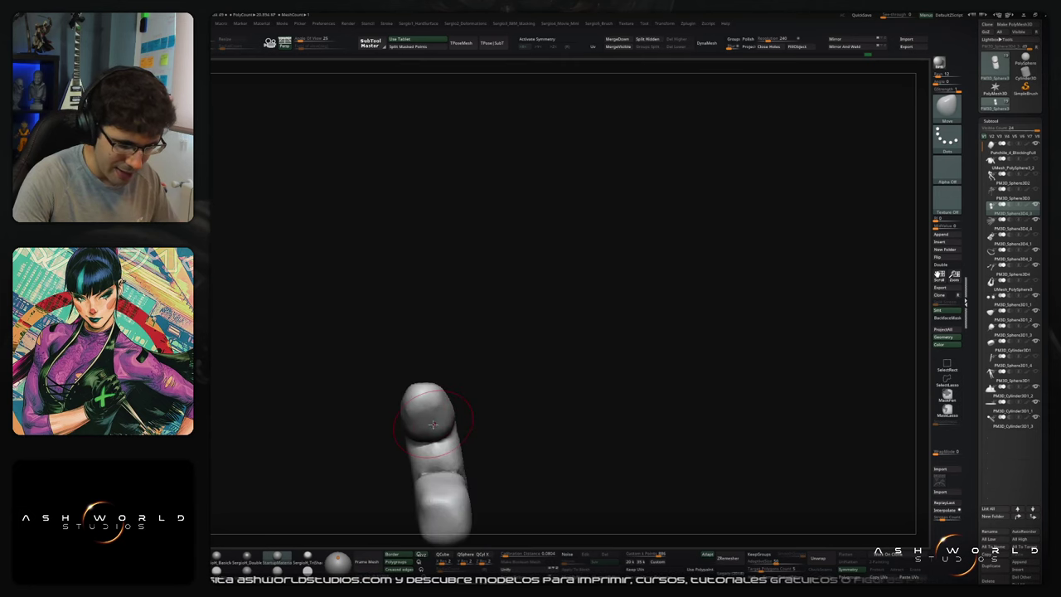
pyautogui.moveTo(433, 424); pyautogui.dragTo(433, 417)
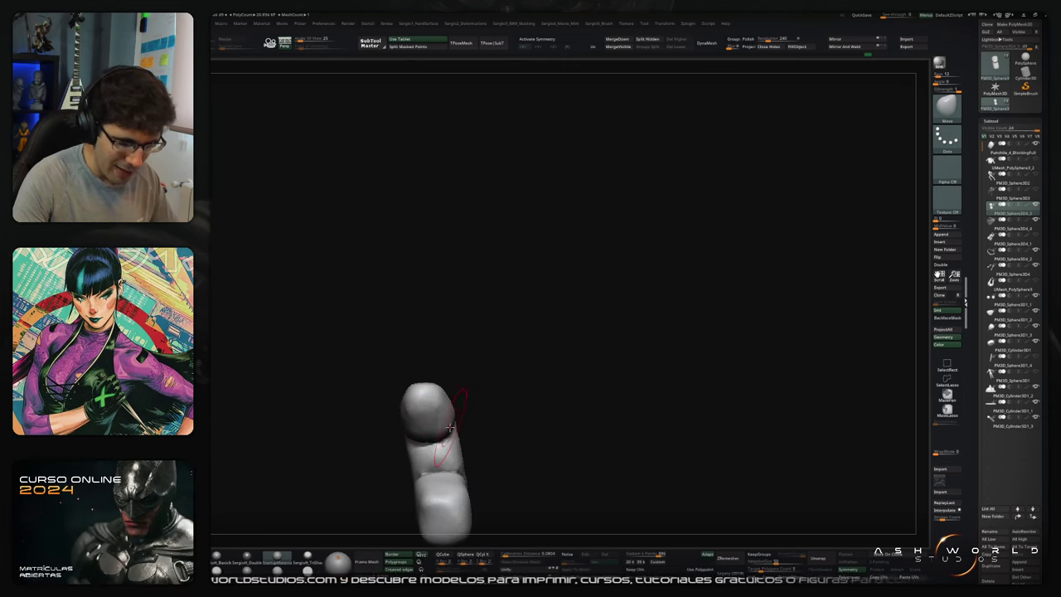
pyautogui.moveTo(449, 428)
pyautogui.mouseDown(button='right')
pyautogui.moveTo(454, 446)
pyautogui.moveTo(426, 402)
pyautogui.mouseUp(button='right')
# Step: Flatten the sides of the finger's end segment with the TrimDynamic brush and smooth the trimmed surface
pyautogui.press('s')
pyautogui.hotkey('ctrl', 'shift', 't')
pyautogui.moveTo(416, 432)
pyautogui.mouseDown()
pyautogui.moveTo(413, 451)
pyautogui.moveTo(423, 455)
pyautogui.mouseUp()
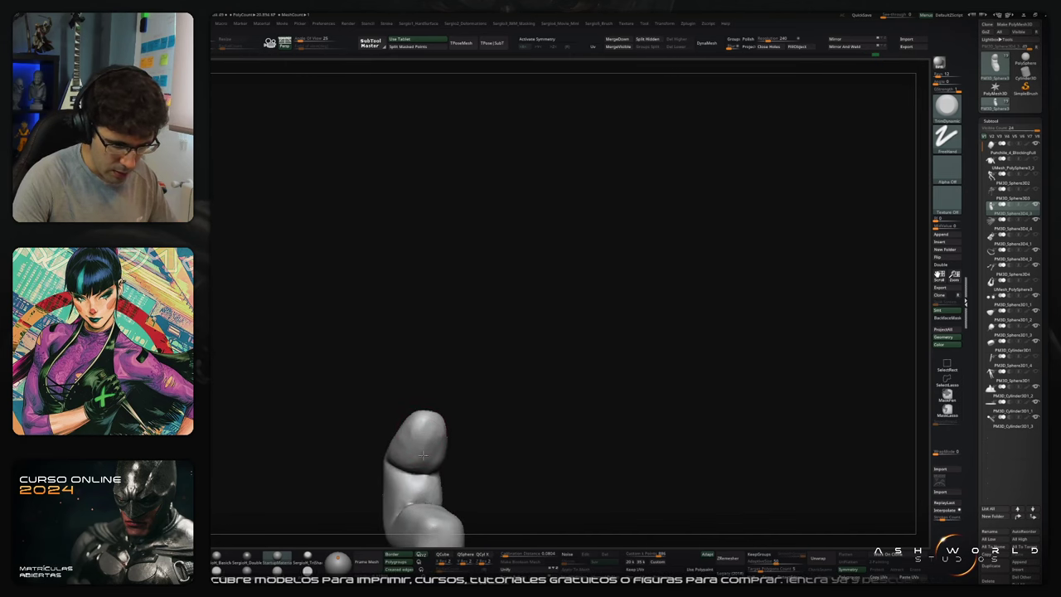
pyautogui.moveTo(426, 427); pyautogui.dragTo(419, 424, button='right')
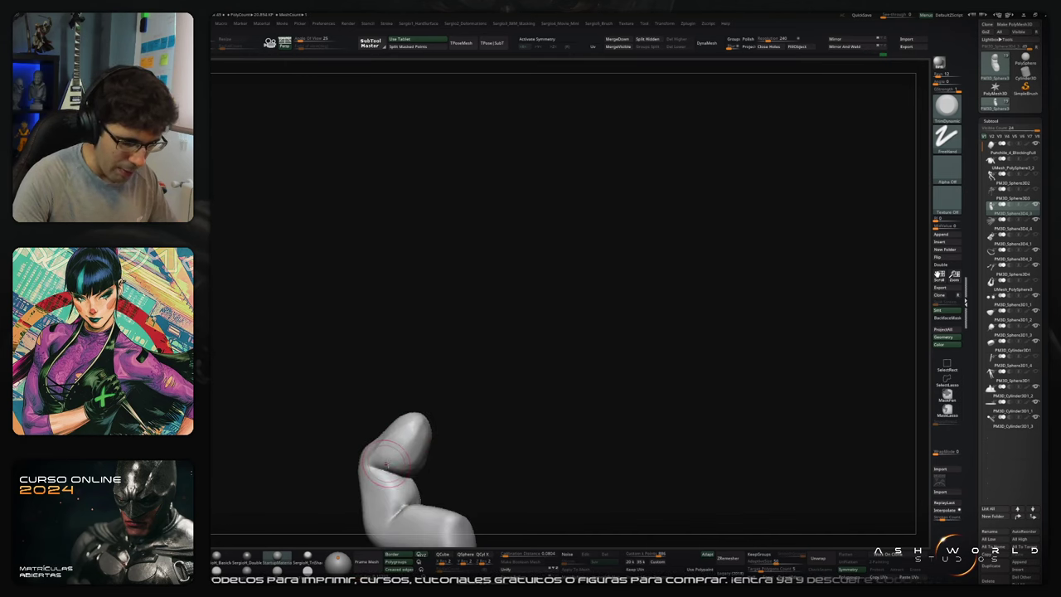
pyautogui.keyDown('shift'); pyautogui.moveTo(411, 445); pyautogui.dragTo(409, 448); pyautogui.keyUp('shift')
pyautogui.moveTo(409, 448); pyautogui.dragTo(419, 453, button='right')
# Step: Adjust the shape of the finger's end segment with the Move brush
pyautogui.press('b')
pyautogui.press('m')
pyautogui.press('v')
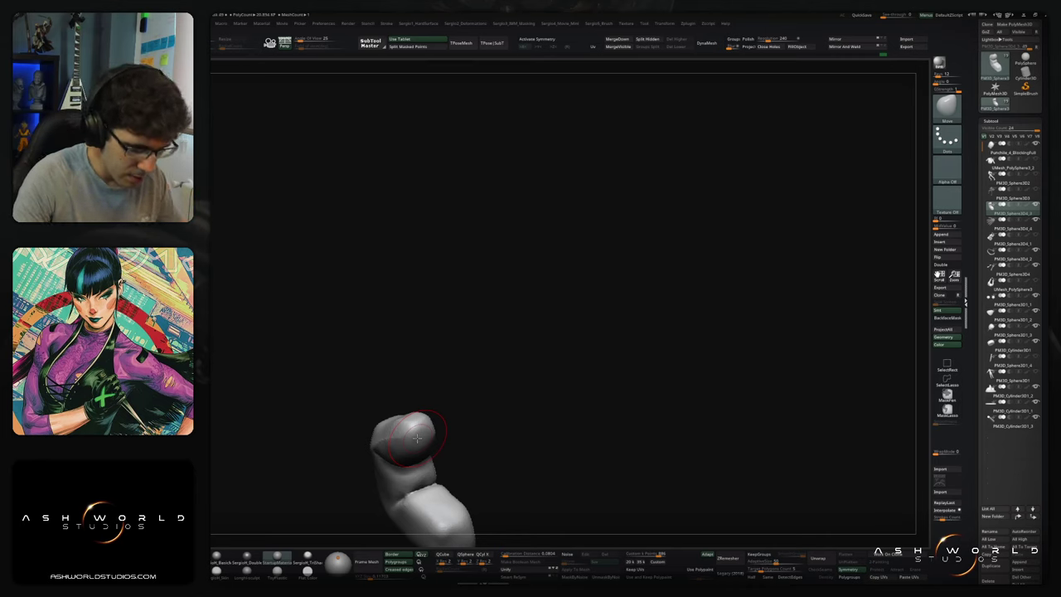
pyautogui.moveTo(510, 431)
pyautogui.mouseDown()
pyautogui.moveTo(546, 397)
pyautogui.moveTo(495, 406)
pyautogui.moveTo(401, 391)
pyautogui.moveTo(414, 398)
pyautogui.mouseUp()
pyautogui.moveTo(464, 431)
pyautogui.mouseDown()
pyautogui.moveTo(406, 426)
pyautogui.moveTo(448, 414)
pyautogui.moveTo(407, 386)
pyautogui.moveTo(401, 408)
pyautogui.moveTo(414, 358)
pyautogui.mouseUp()
# Step: Rough in the raised skin fold and the nail area on the finger's end segment with the Standard brush
pyautogui.press('s')
pyautogui.moveTo(409, 362); pyautogui.dragTo(418, 387, button='right')
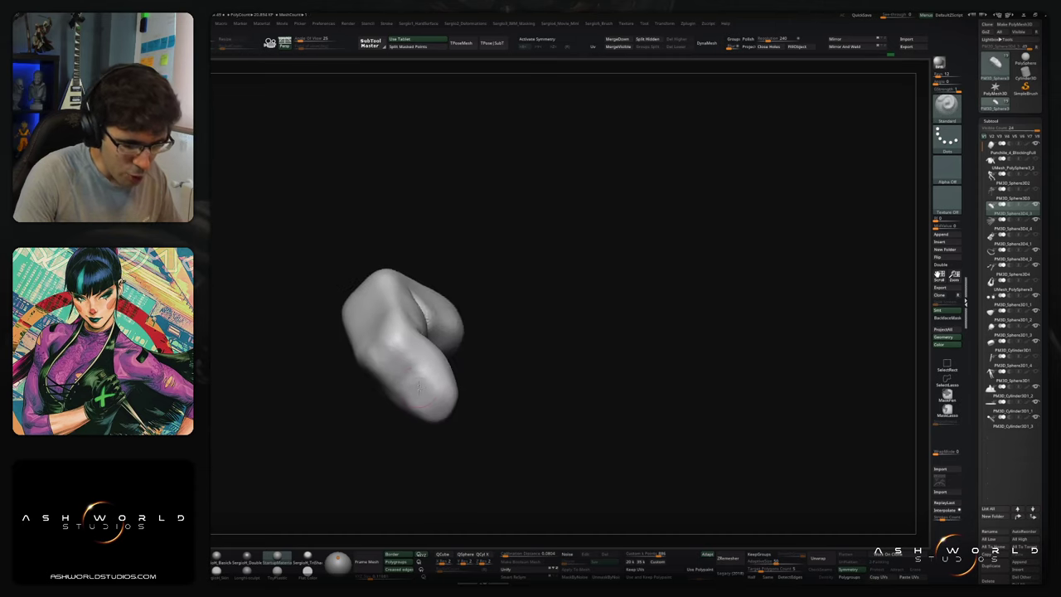
pyautogui.moveTo(419, 387)
pyautogui.mouseDown()
pyautogui.moveTo(435, 363)
pyautogui.moveTo(412, 373)
pyautogui.moveTo(401, 404)
pyautogui.moveTo(402, 373)
pyautogui.moveTo(417, 368)
pyautogui.mouseUp()
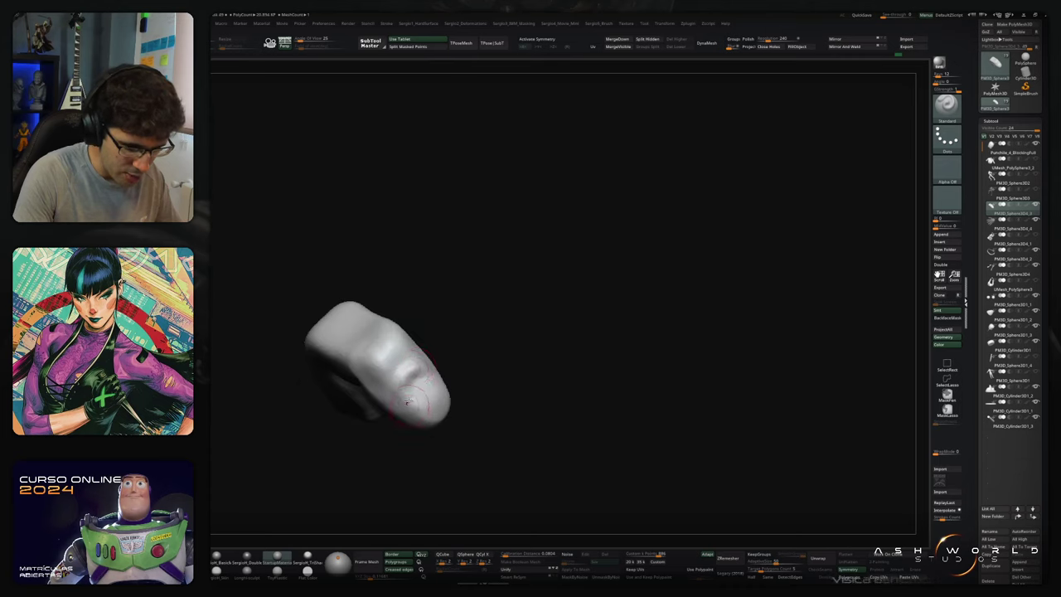
pyautogui.moveTo(408, 406); pyautogui.dragTo(440, 382)
pyautogui.moveTo(441, 383); pyautogui.dragTo(424, 379, button='right')
# Step: Carve the nail's outline along its base, side and front edge with the DamStandard brush
pyautogui.hotkey('ctrl', 'shift', 'd')
pyautogui.moveTo(446, 380); pyautogui.dragTo(416, 384)
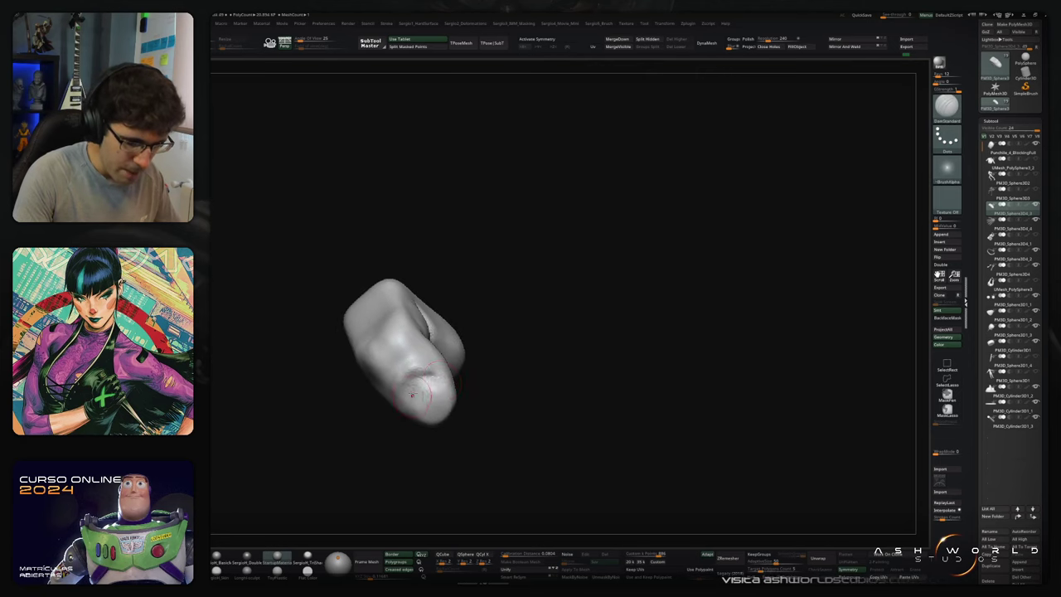
pyautogui.moveTo(416, 384); pyautogui.dragTo(419, 375, button='right')
pyautogui.moveTo(418, 376); pyautogui.dragTo(407, 404)
pyautogui.moveTo(426, 400); pyautogui.dragTo(430, 420, button='right')
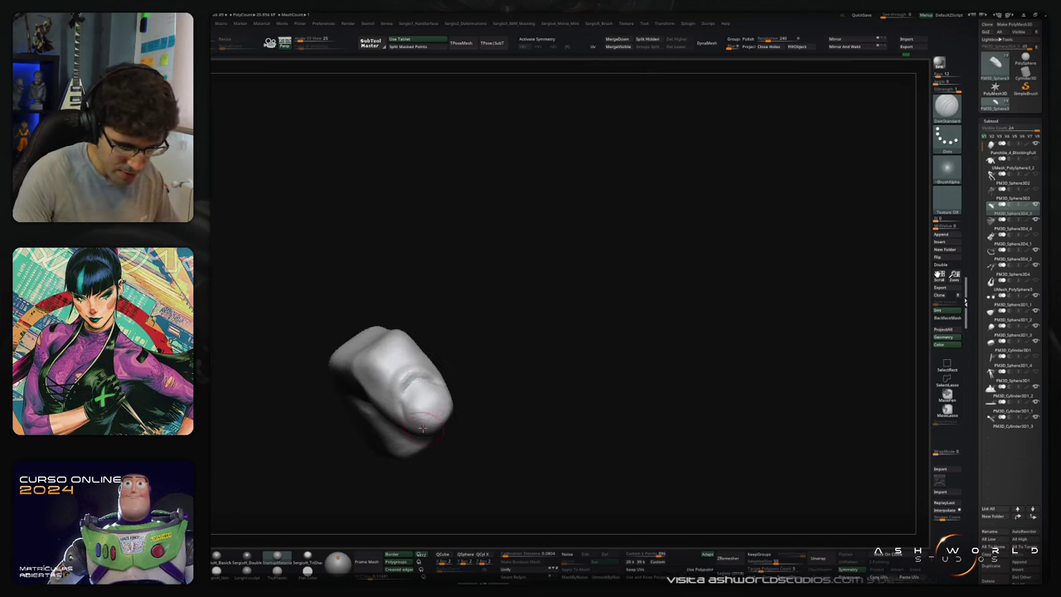
pyautogui.moveTo(445, 413)
pyautogui.mouseDown()
pyautogui.moveTo(418, 424)
pyautogui.moveTo(428, 401)
pyautogui.mouseUp()
# Step: Adjust the fingertip's outline around the nail with the Move brush
pyautogui.press('b')
pyautogui.press('m')
pyautogui.press('v')
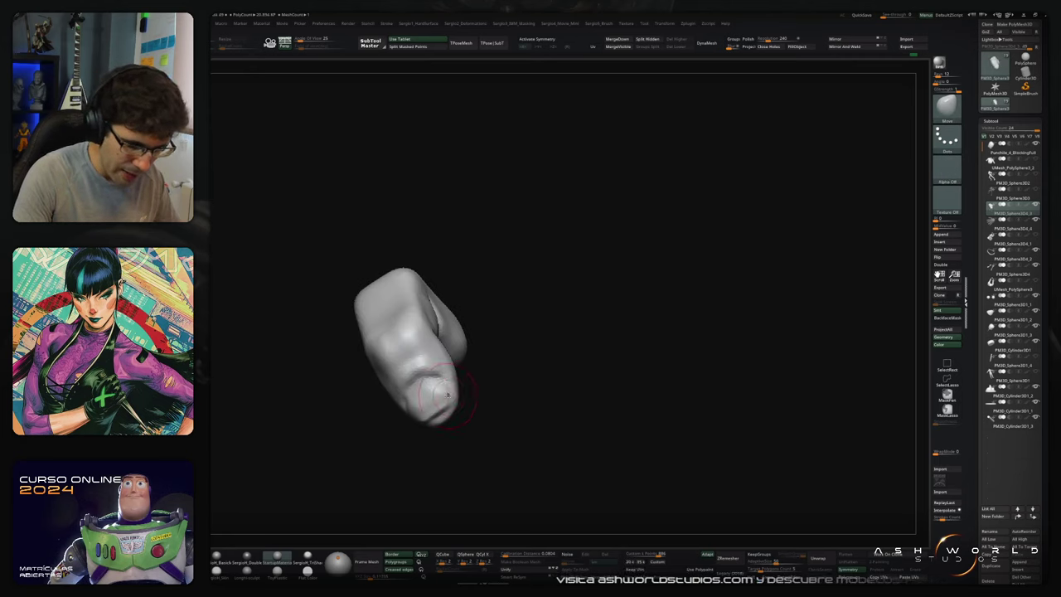
pyautogui.moveTo(428, 401)
pyautogui.mouseDown(button='right')
pyautogui.moveTo(421, 412)
pyautogui.moveTo(426, 402)
pyautogui.moveTo(407, 387)
pyautogui.mouseUp(button='right')
# Step: Deepen the groove along the nail's side and base with the DamStandard brush, redoing one stroke
pyautogui.press('b')
pyautogui.press('d')
pyautogui.press('s')
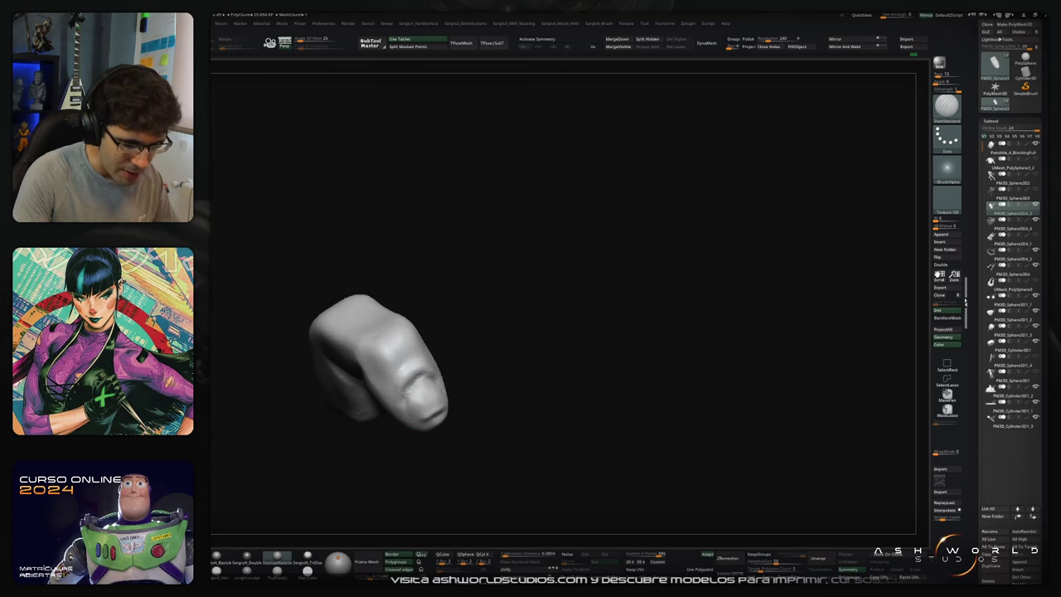
pyautogui.moveTo(407, 392); pyautogui.dragTo(405, 397)
pyautogui.moveTo(406, 394); pyautogui.dragTo(394, 393, button='right')
pyautogui.hotkey('ctrl', 'z')
pyautogui.moveTo(399, 380); pyautogui.dragTo(433, 366)
pyautogui.moveTo(421, 389)
pyautogui.mouseDown(button='right')
pyautogui.moveTo(448, 370)
pyautogui.moveTo(415, 398)
pyautogui.mouseUp(button='right')
# Step: Smooth the nail surface and the skin around it on the fingertip
pyautogui.press('b')
pyautogui.press('c')
pyautogui.press('b')
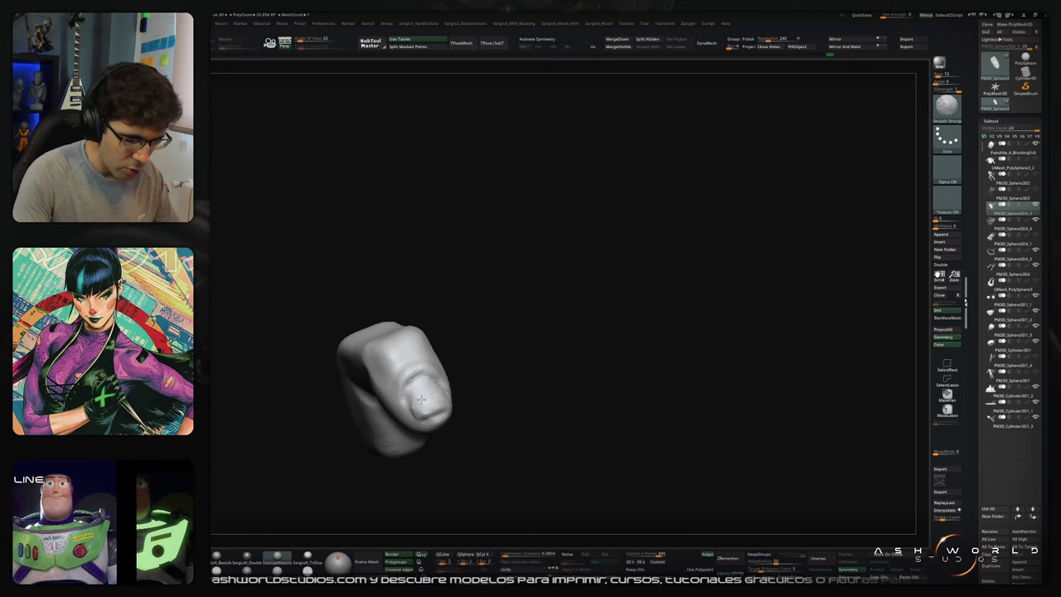
pyautogui.keyDown('shift'); pyautogui.moveTo(419, 395); pyautogui.dragTo(440, 398); pyautogui.keyUp('shift')
pyautogui.moveTo(440, 398)
pyautogui.mouseDown(button='right')
pyautogui.moveTo(440, 420)
pyautogui.moveTo(424, 418)
pyautogui.moveTo(444, 389)
pyautogui.moveTo(432, 398)
pyautogui.moveTo(525, 315)
pyautogui.moveTo(578, 334)
pyautogui.moveTo(568, 359)
pyautogui.mouseUp(button='right')
pyautogui.press('b')
pyautogui.press('d')
pyautogui.press('s')
pyautogui.moveTo(484, 318)
pyautogui.keyDown('alt'); pyautogui.mouseDown(button='right')
pyautogui.moveTo(507, 333)
pyautogui.moveTo(469, 301)
pyautogui.mouseUp(button='right'); pyautogui.keyUp('alt')
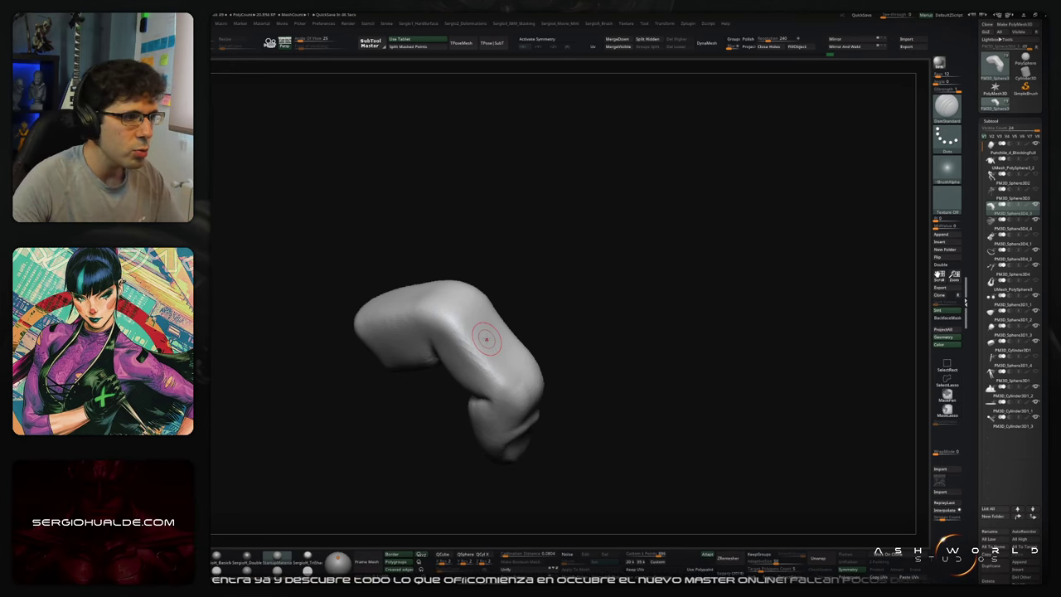
pyautogui.moveTo(589, 386)
pyautogui.mouseDown()
pyautogui.moveTo(597, 371)
pyautogui.moveTo(601, 403)
pyautogui.mouseUp()
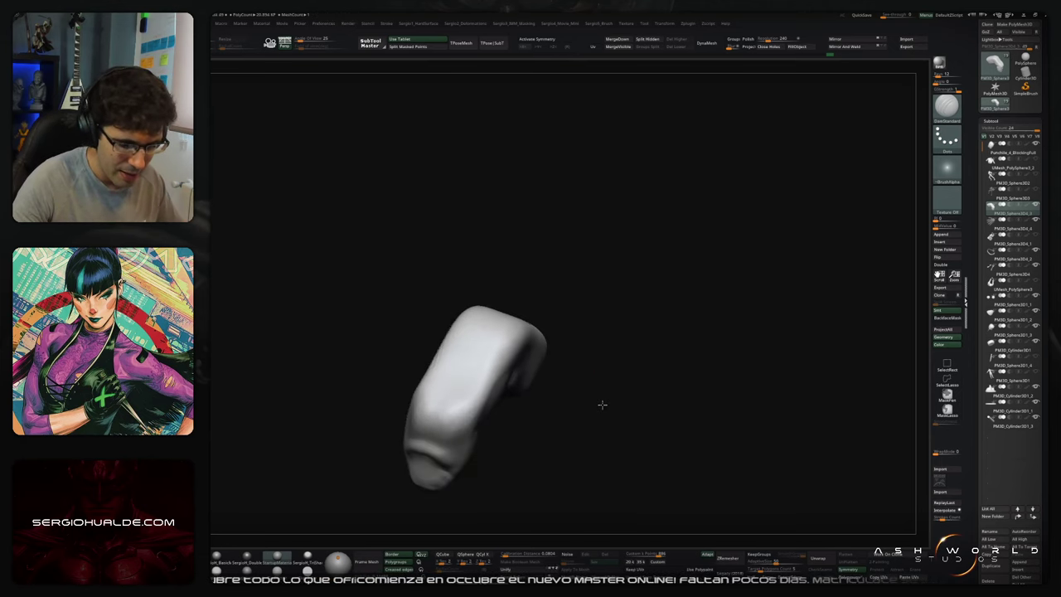
# Step: Build up the top and side planes of the finger's middle segment with the ClayBuildup brush and smooth them
pyautogui.press('b')
pyautogui.press('c')
pyautogui.press('b')
pyautogui.moveTo(476, 407); pyautogui.dragTo(458, 406, button='right')
pyautogui.moveTo(494, 380)
pyautogui.mouseDown()
pyautogui.moveTo(469, 419)
pyautogui.moveTo(502, 366)
pyautogui.moveTo(464, 407)
pyautogui.mouseUp()
pyautogui.moveTo(499, 377); pyautogui.dragTo(449, 397, button='right')
pyautogui.moveTo(458, 338)
pyautogui.mouseDown()
pyautogui.moveTo(451, 398)
pyautogui.moveTo(464, 335)
pyautogui.moveTo(450, 392)
pyautogui.moveTo(471, 413)
pyautogui.moveTo(464, 338)
pyautogui.moveTo(454, 415)
pyautogui.mouseUp()
pyautogui.moveTo(454, 415); pyautogui.dragTo(506, 357, button='right')
pyautogui.keyDown('shift'); pyautogui.moveTo(506, 357); pyautogui.dragTo(488, 409); pyautogui.keyUp('shift')
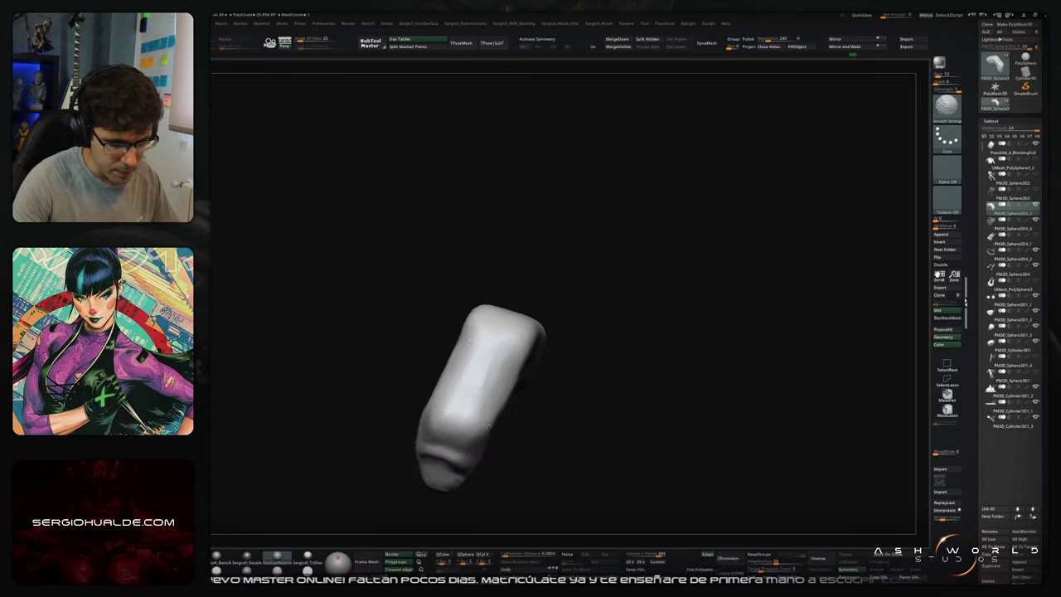
pyautogui.moveTo(489, 409); pyautogui.dragTo(502, 383, button='right')
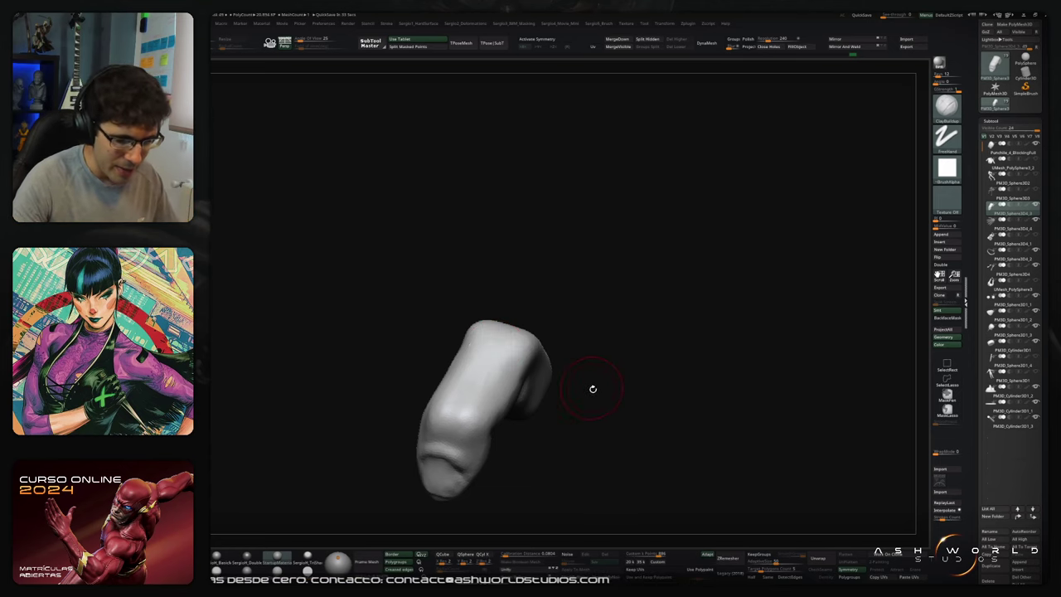
# Step: Switch to the Paint brush and reduce its size for marking the finger's planes
pyautogui.moveTo(591, 389)
pyautogui.mouseDown()
pyautogui.moveTo(608, 393)
pyautogui.moveTo(597, 415)
pyautogui.moveTo(595, 389)
pyautogui.moveTo(490, 345)
pyautogui.moveTo(481, 368)
pyautogui.moveTo(497, 356)
pyautogui.moveTo(522, 369)
pyautogui.moveTo(458, 333)
pyautogui.moveTo(461, 343)
pyautogui.moveTo(496, 328)
pyautogui.moveTo(524, 284)
pyautogui.moveTo(492, 326)
pyautogui.moveTo(502, 354)
pyautogui.moveTo(507, 297)
pyautogui.moveTo(462, 328)
pyautogui.mouseUp()
pyautogui.moveTo(466, 278); pyautogui.dragTo(488, 307)
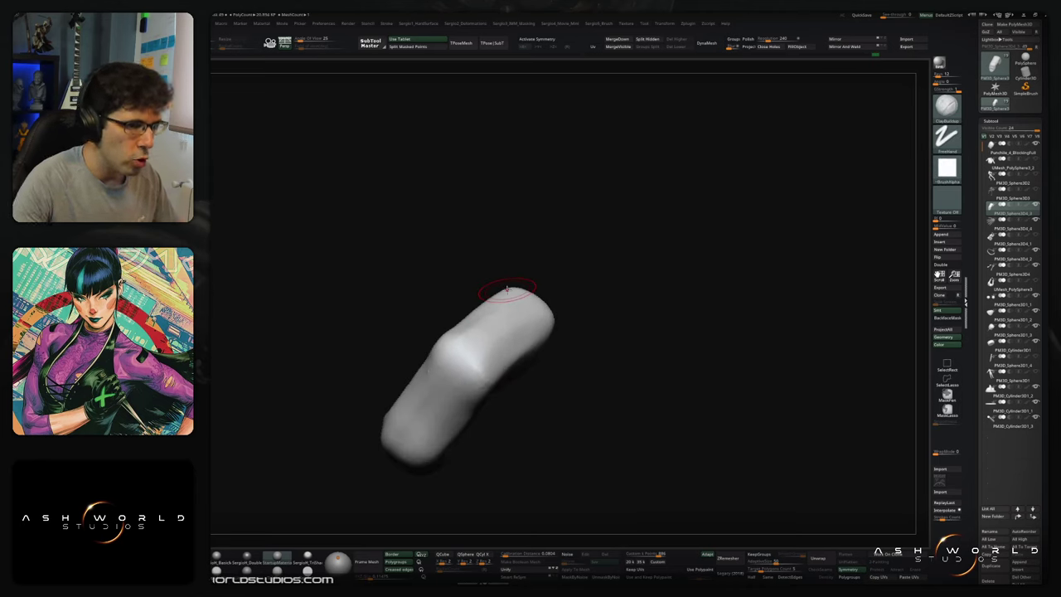
pyautogui.moveTo(569, 373); pyautogui.dragTo(593, 295, button='right')
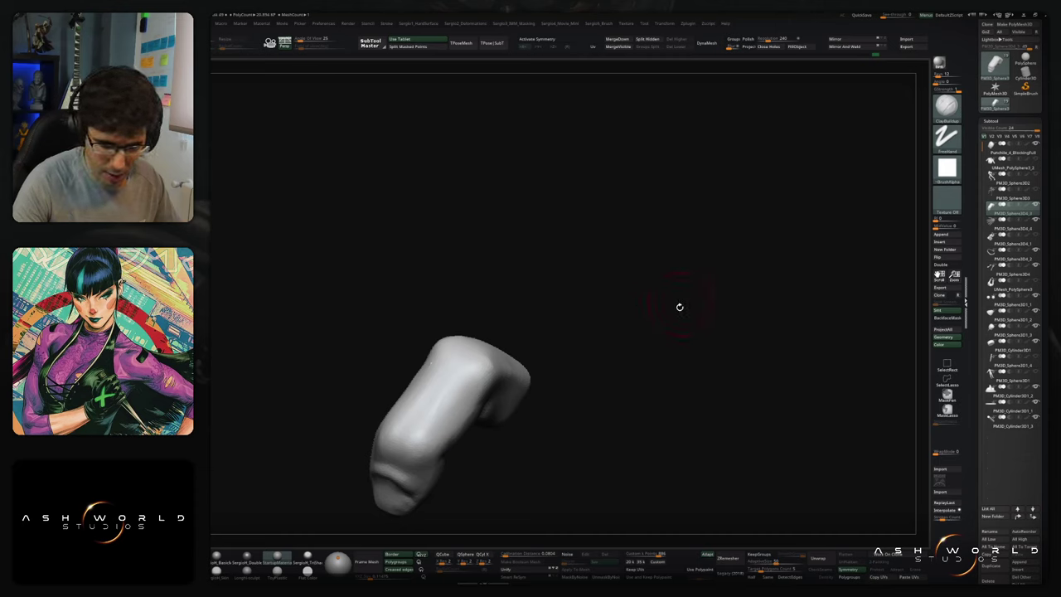
pyautogui.click(939, 235)
pyautogui.moveTo(581, 392); pyautogui.dragTo(594, 263)
pyautogui.hotkey('shift', '5')
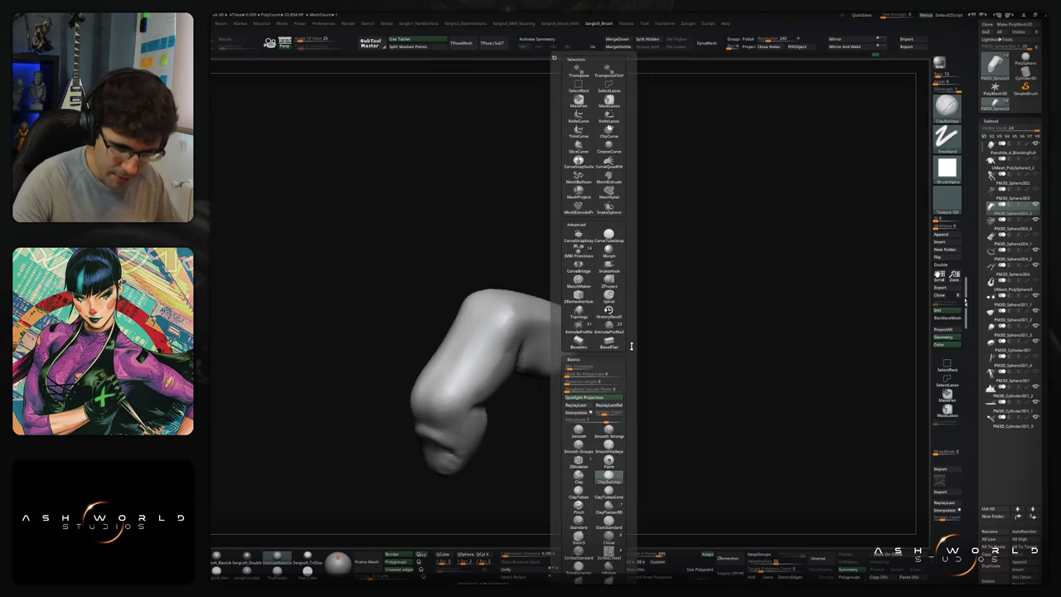
pyautogui.click(609, 452)
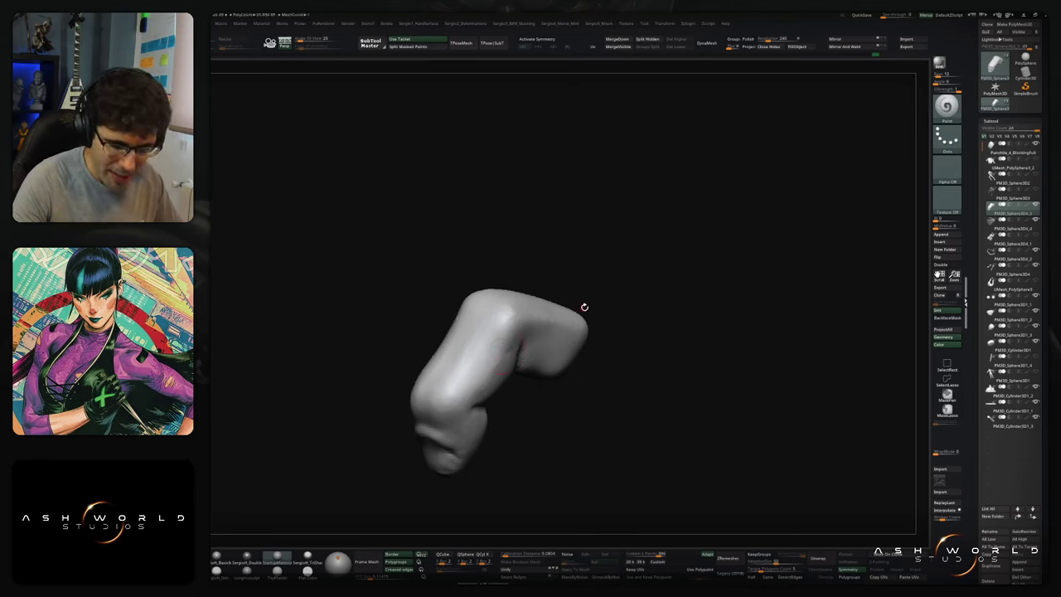
pyautogui.press('s')
# Step: Try masking the whole finger and clear the mask again
pyautogui.click(800, 50)
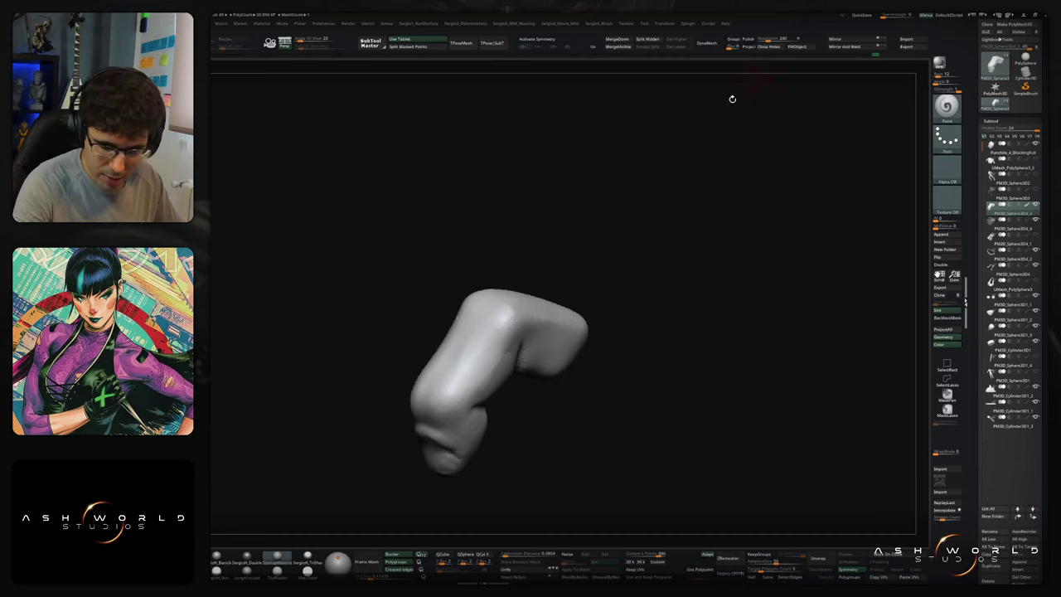
pyautogui.press('space')
pyautogui.press('ctrl')
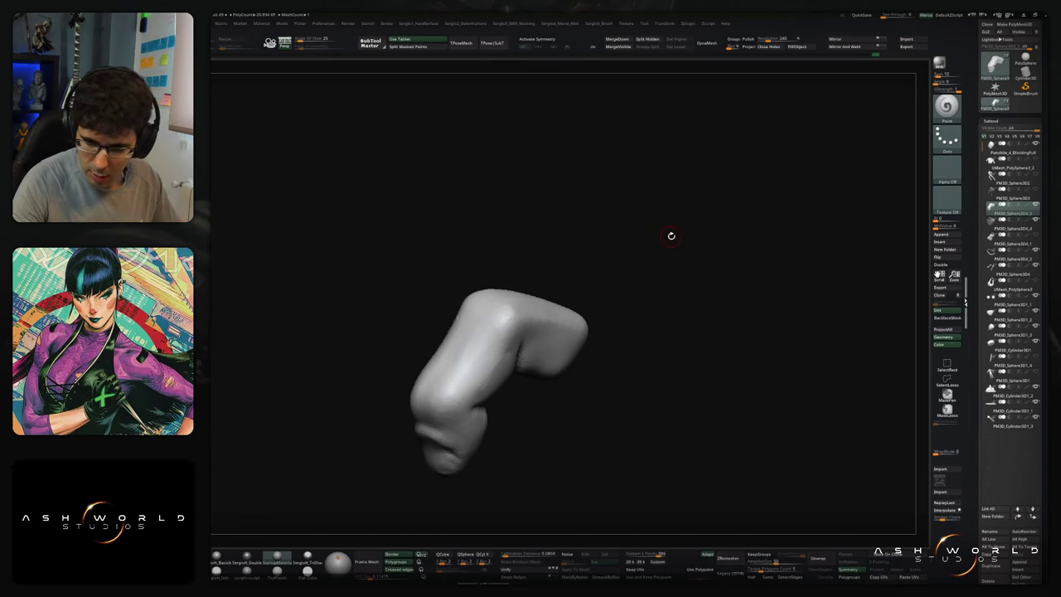
pyautogui.keyDown('ctrl'); pyautogui.click(670, 237); pyautogui.keyUp('ctrl')
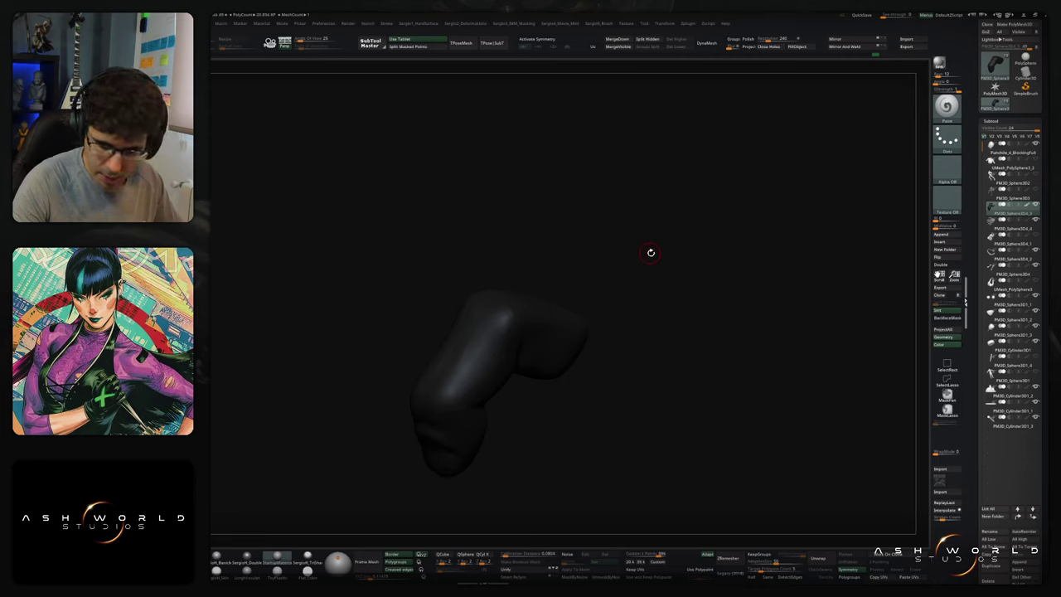
pyautogui.press('space')
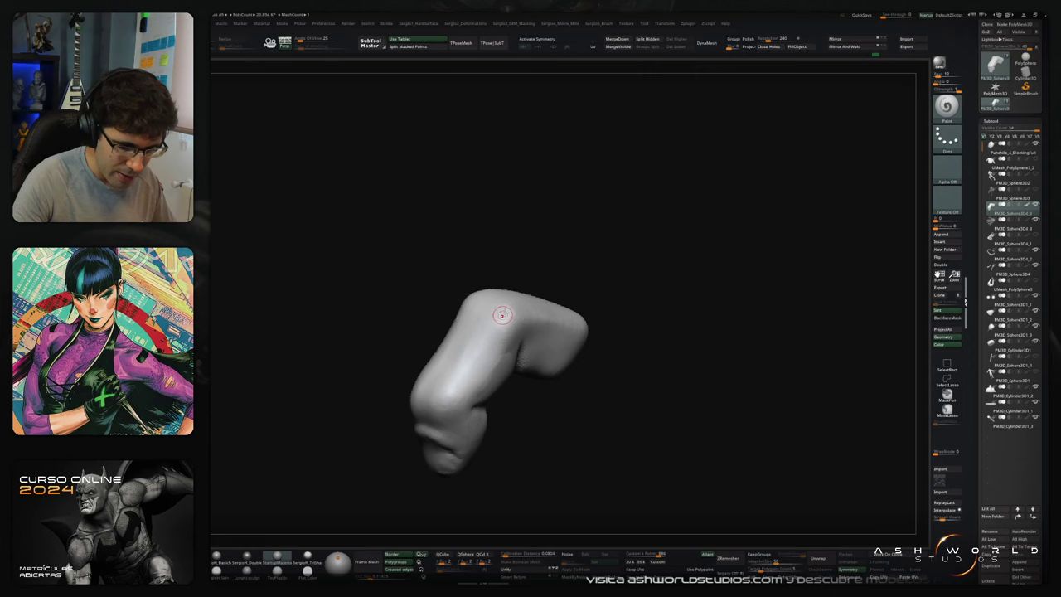
# Step: Mark the edge between the finger's top and side planes along its segments and shade the side plane dark
pyautogui.moveTo(509, 308)
pyautogui.mouseDown()
pyautogui.moveTo(453, 385)
pyautogui.moveTo(507, 313)
pyautogui.moveTo(582, 328)
pyautogui.mouseUp()
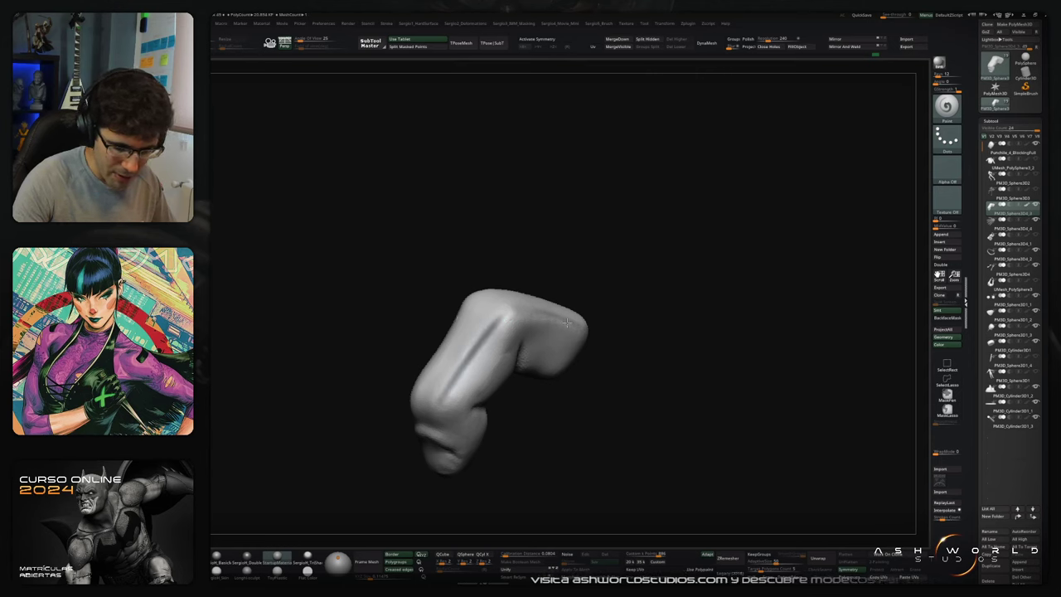
pyautogui.keyDown('ctrl'); pyautogui.click(467, 322); pyautogui.keyUp('ctrl')
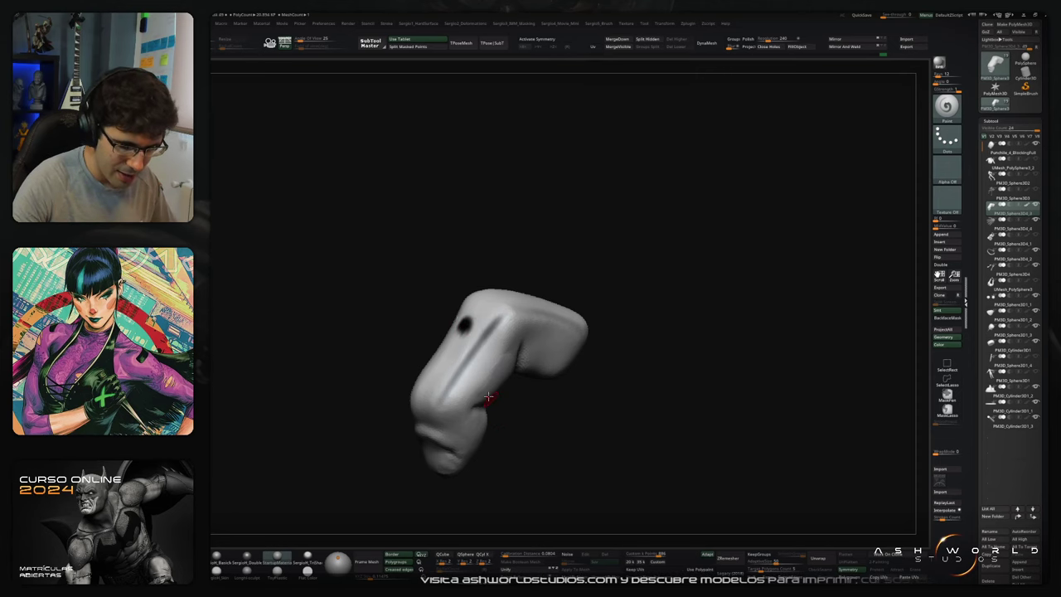
pyautogui.moveTo(451, 397); pyautogui.dragTo(457, 452)
pyautogui.moveTo(473, 380)
pyautogui.mouseDown()
pyautogui.moveTo(454, 416)
pyautogui.moveTo(467, 447)
pyautogui.moveTo(484, 356)
pyautogui.moveTo(522, 332)
pyautogui.moveTo(551, 348)
pyautogui.moveTo(558, 323)
pyautogui.moveTo(507, 320)
pyautogui.moveTo(562, 362)
pyautogui.mouseUp()
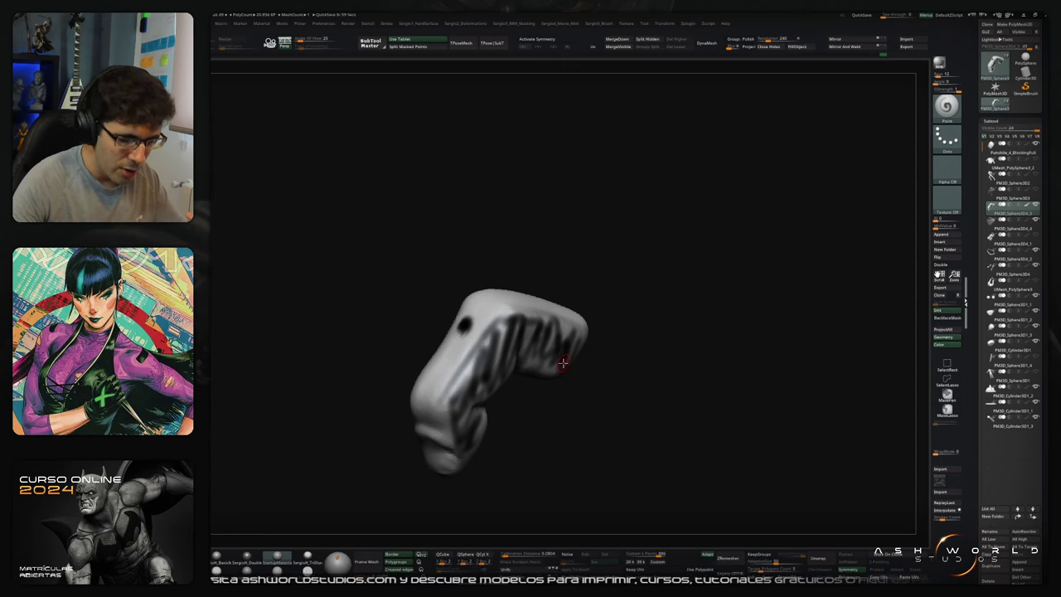
pyautogui.moveTo(501, 308)
pyautogui.mouseDown()
pyautogui.moveTo(447, 447)
pyautogui.moveTo(452, 471)
pyautogui.moveTo(580, 324)
pyautogui.moveTo(548, 318)
pyautogui.mouseUp()
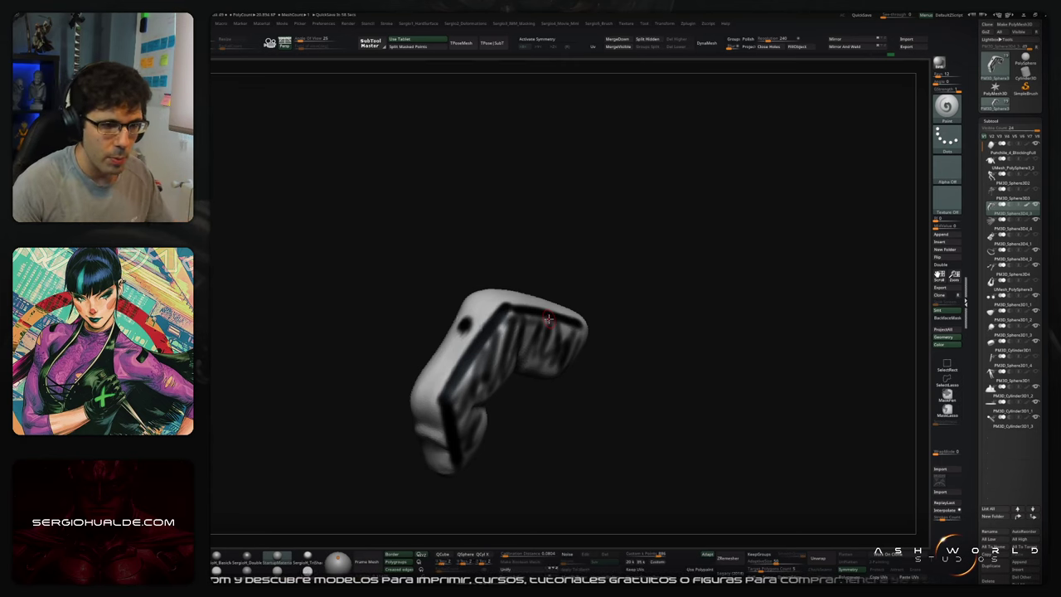
# Step: Undo the dark plane shading and edge marks on the finger
pyautogui.hotkey('ctrl', 'z')
pyautogui.hotkey('ctrl', 'z')
pyautogui.hotkey('ctrl', 'z')
pyautogui.hotkey('ctrl', 'z')
pyautogui.hotkey('ctrl', 'z')
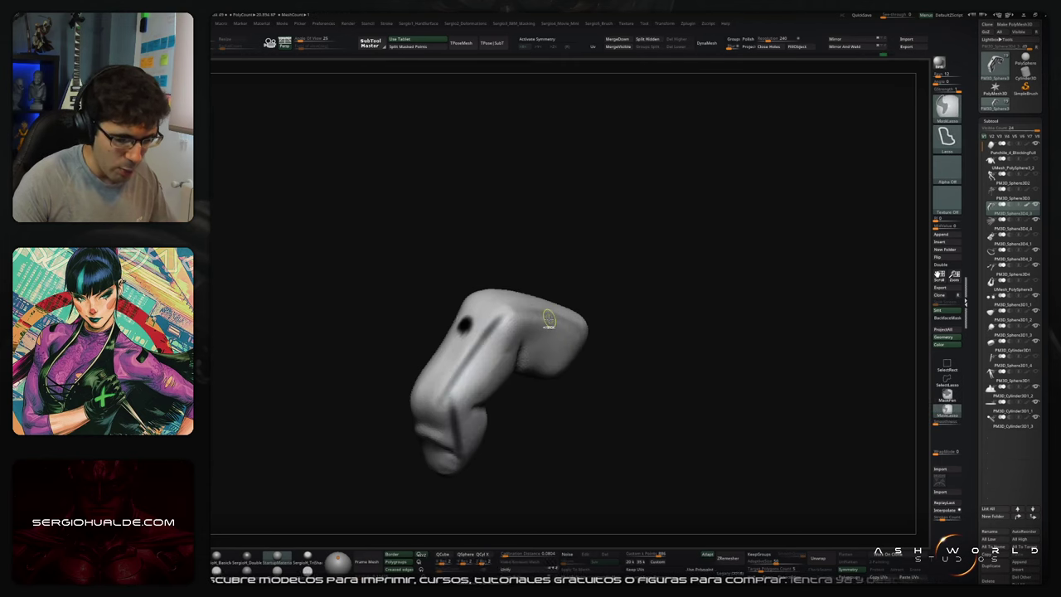
pyautogui.hotkey('ctrl', 'z')
pyautogui.hotkey('ctrl', 'z')
pyautogui.hotkey('ctrl', 'z')
pyautogui.hotkey('ctrl', 'z')
pyautogui.hotkey('ctrl', 'z')
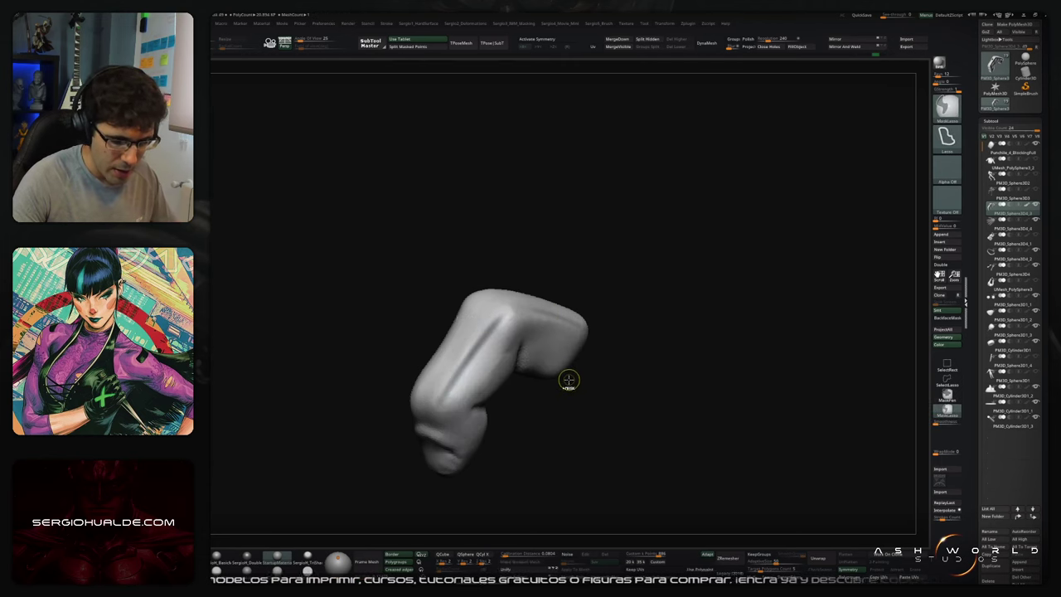
# Step: Mark the curved skin fold around the nail's base with dark strokes and undo them
pyautogui.moveTo(568, 380)
pyautogui.mouseDown()
pyautogui.moveTo(594, 415)
pyautogui.moveTo(629, 384)
pyautogui.moveTo(623, 330)
pyautogui.mouseUp()
pyautogui.keyDown('ctrl'); pyautogui.moveTo(623, 329); pyautogui.dragTo(623, 388, button='right'); pyautogui.keyUp('ctrl')
pyautogui.moveTo(560, 270); pyautogui.dragTo(571, 278, button='right')
pyautogui.moveTo(476, 414)
pyautogui.mouseDown()
pyautogui.moveTo(509, 378)
pyautogui.moveTo(494, 380)
pyautogui.moveTo(532, 379)
pyautogui.moveTo(470, 405)
pyautogui.mouseUp()
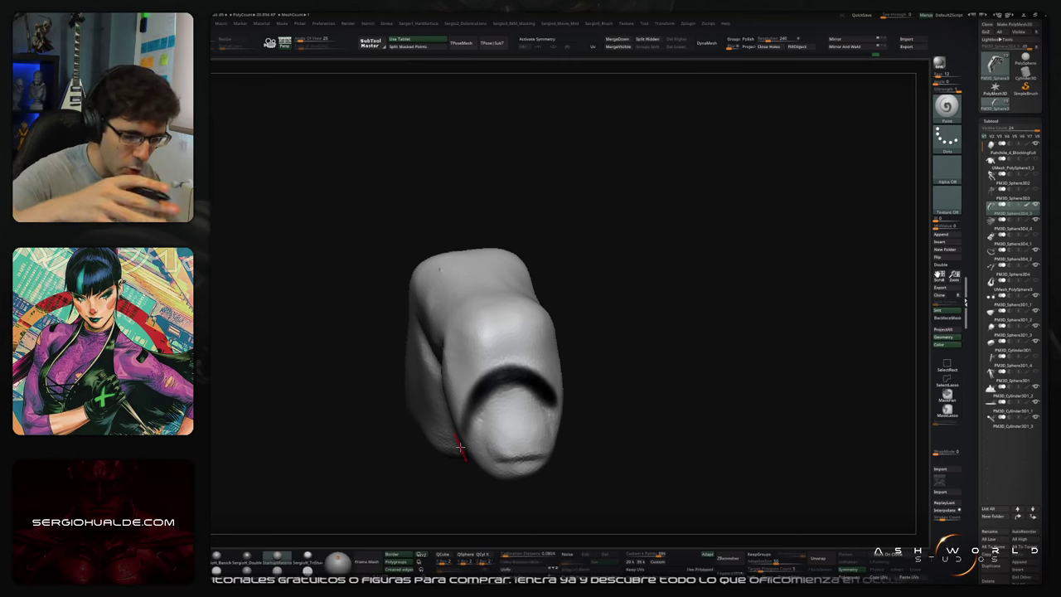
pyautogui.hotkey('ctrl', 'z')
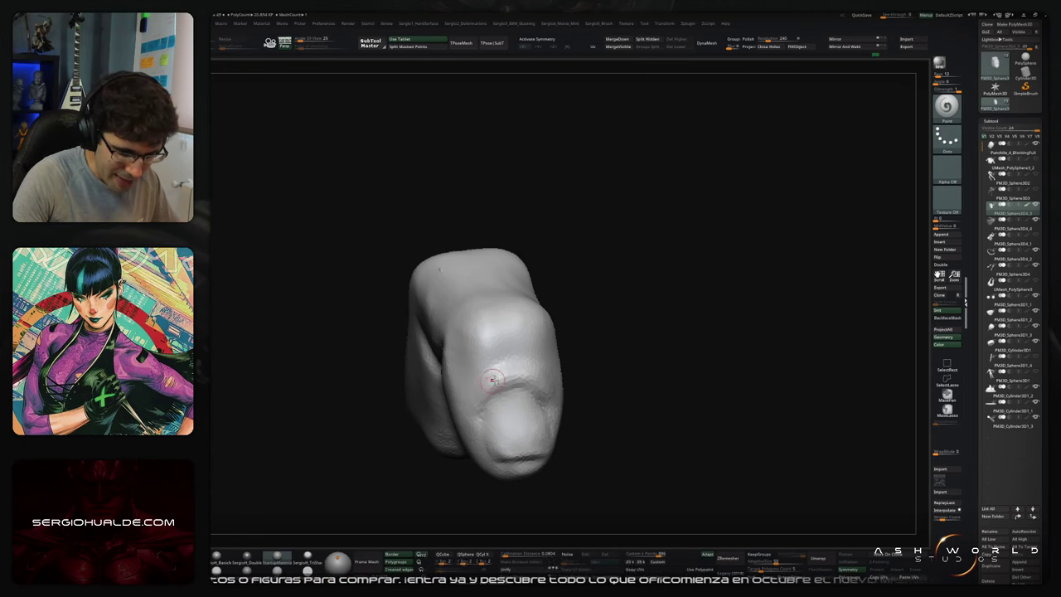
pyautogui.moveTo(474, 404)
pyautogui.mouseDown()
pyautogui.moveTo(484, 387)
pyautogui.moveTo(540, 377)
pyautogui.moveTo(471, 388)
pyautogui.moveTo(522, 385)
pyautogui.moveTo(499, 390)
pyautogui.mouseUp()
pyautogui.hotkey('ctrl', 'z')
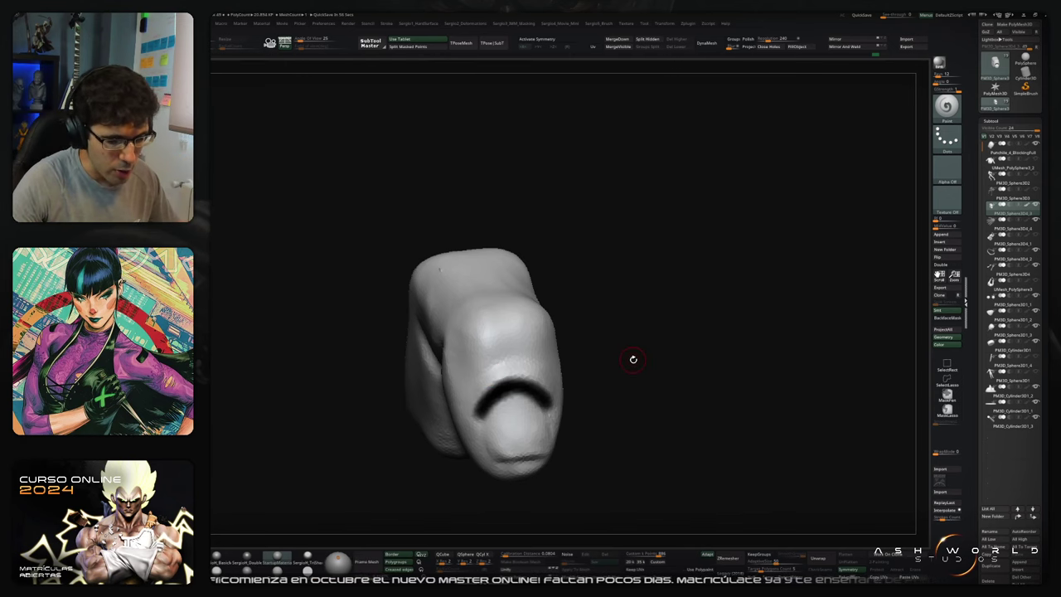
pyautogui.hotkey('ctrl', 'z')
# Step: Build up the side of the finger's base segment beside the inner fold with the ClayBuildup brush and smooth it
pyautogui.moveTo(638, 353); pyautogui.dragTo(684, 352)
pyautogui.keyDown('alt'); pyautogui.moveTo(683, 353); pyautogui.dragTo(632, 365, button='right'); pyautogui.keyUp('alt')
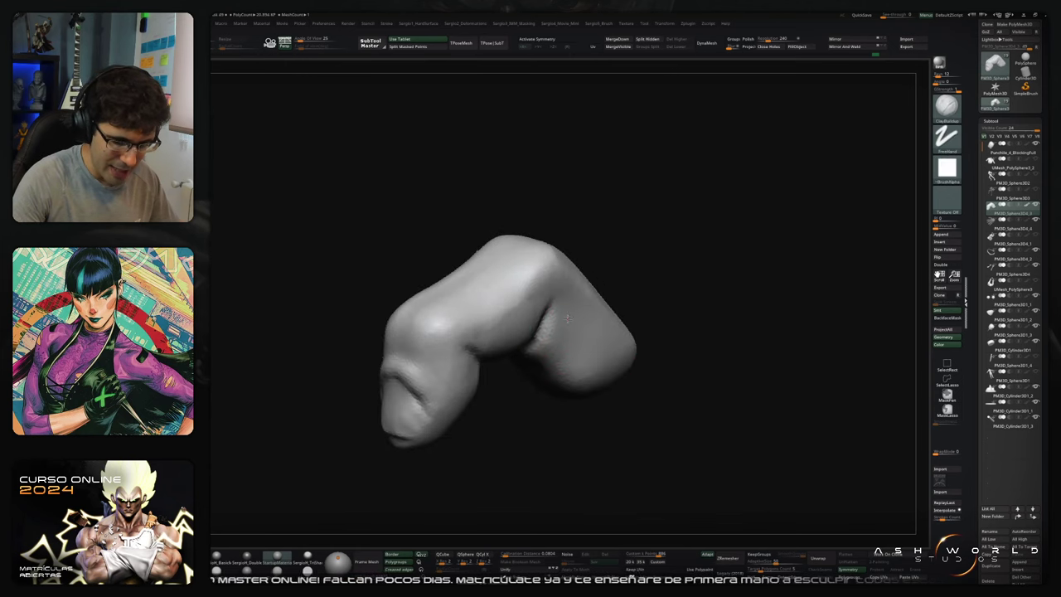
pyautogui.moveTo(559, 322); pyautogui.dragTo(583, 356)
pyautogui.moveTo(582, 364); pyautogui.dragTo(577, 334, button='right')
pyautogui.moveTo(572, 333)
pyautogui.keyDown('shift'); pyautogui.mouseDown()
pyautogui.moveTo(580, 352)
pyautogui.moveTo(548, 332)
pyautogui.moveTo(585, 391)
pyautogui.mouseUp(); pyautogui.keyUp('shift')
pyautogui.moveTo(572, 391)
pyautogui.mouseDown(button='right')
pyautogui.moveTo(572, 361)
pyautogui.moveTo(646, 365)
pyautogui.mouseUp(button='right')
pyautogui.moveTo(514, 364); pyautogui.dragTo(572, 352, button='right')
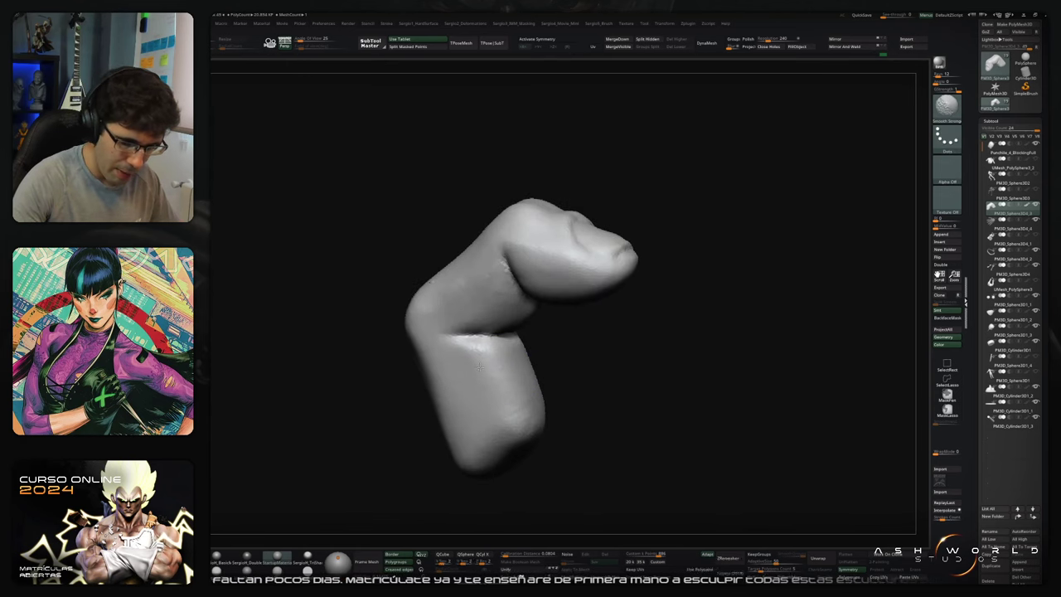
# Step: Add volume to the underside pads of the finger's base and middle segments with the ClayBuildup brush, smoothing the base pad
pyautogui.keyDown('shift'); pyautogui.moveTo(473, 356); pyautogui.dragTo(515, 437); pyautogui.keyUp('shift')
pyautogui.moveTo(460, 349)
pyautogui.mouseDown()
pyautogui.moveTo(491, 374)
pyautogui.moveTo(502, 434)
pyautogui.mouseUp()
pyautogui.keyDown('shift'); pyautogui.moveTo(481, 364); pyautogui.dragTo(497, 434); pyautogui.keyUp('shift')
pyautogui.keyDown('ctrl'); pyautogui.moveTo(530, 414); pyautogui.dragTo(549, 362, button='right'); pyautogui.keyUp('ctrl')
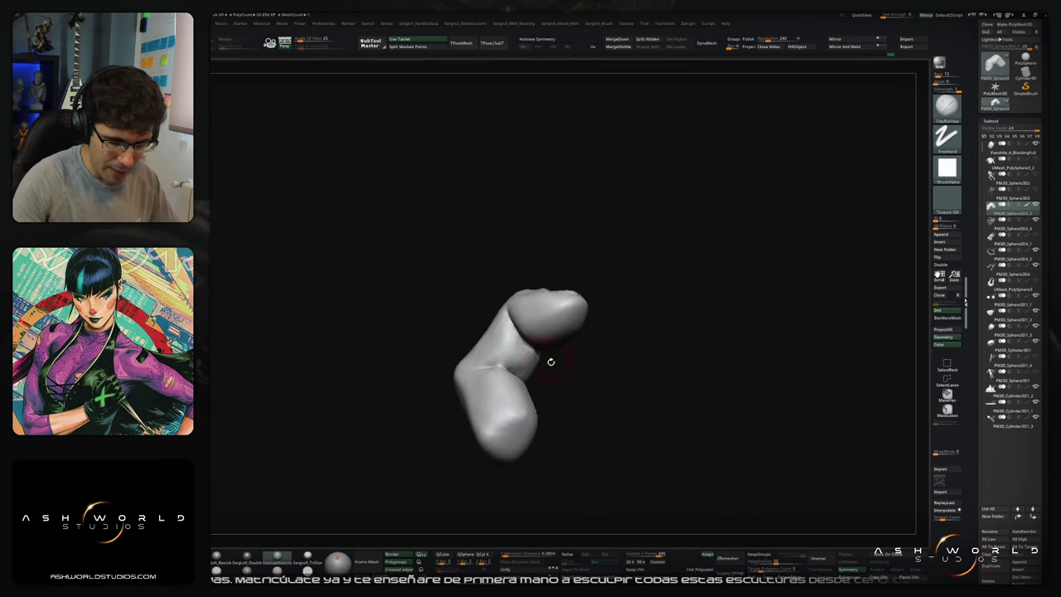
pyautogui.moveTo(507, 341)
pyautogui.mouseDown()
pyautogui.moveTo(536, 372)
pyautogui.moveTo(513, 368)
pyautogui.moveTo(516, 348)
pyautogui.moveTo(526, 371)
pyautogui.mouseUp()
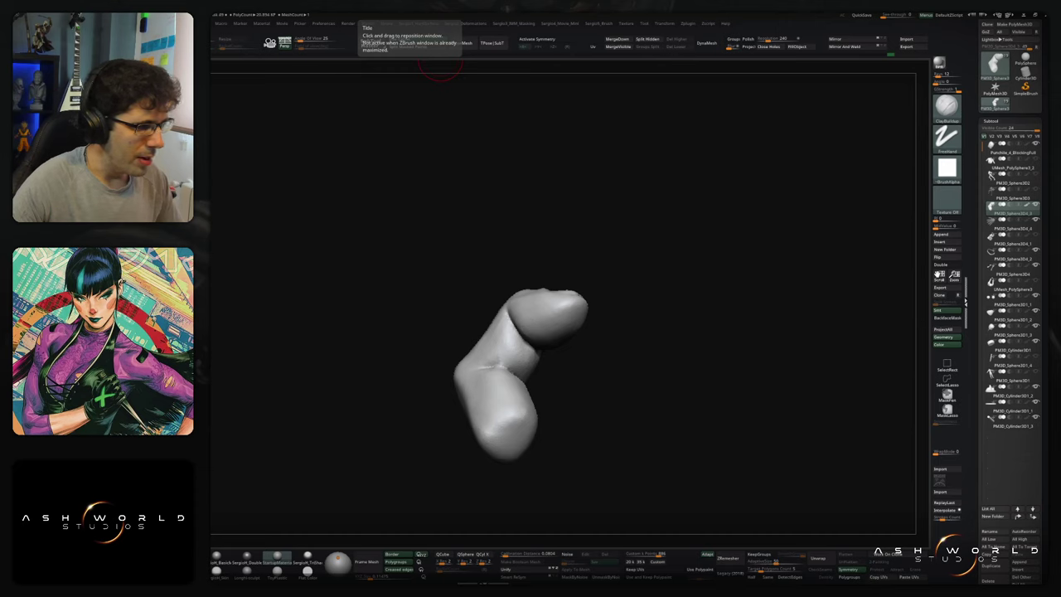
# Step: Sharpen the creases around the thumb's nail and along the fingertip's side with short DamStandard strokes
pyautogui.moveTo(575, 245); pyautogui.dragTo(587, 278)
pyautogui.moveTo(621, 315); pyautogui.dragTo(626, 341)
pyautogui.moveTo(627, 341); pyautogui.dragTo(539, 341, button='right')
pyautogui.press('b')
pyautogui.press('d')
pyautogui.press('s')
pyautogui.moveTo(522, 334); pyautogui.dragTo(516, 342)
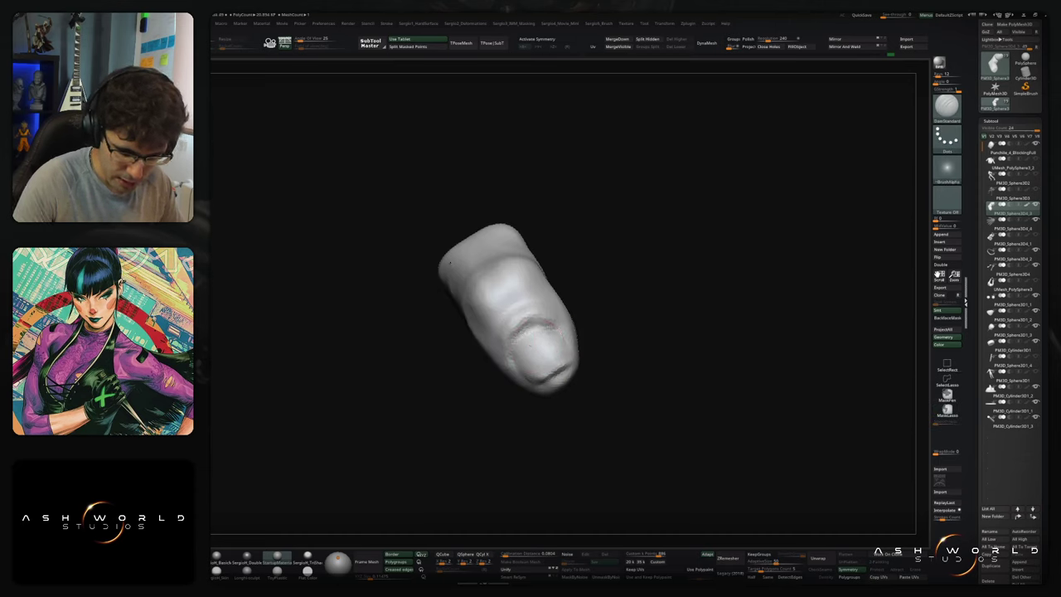
pyautogui.moveTo(509, 363); pyautogui.dragTo(537, 353, button='right')
pyautogui.moveTo(519, 329); pyautogui.dragTo(513, 346)
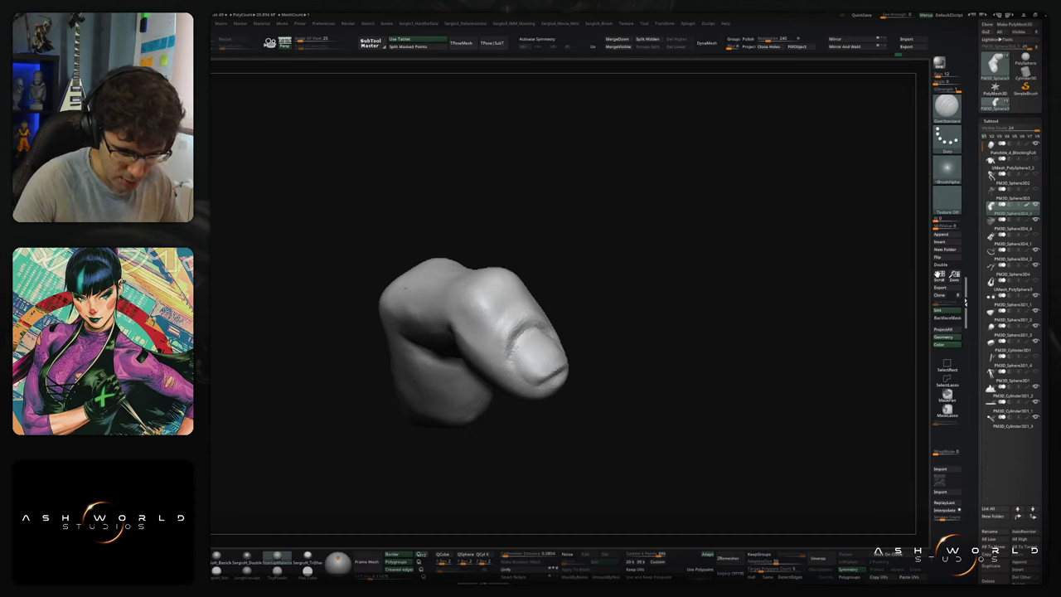
pyautogui.moveTo(540, 366); pyautogui.dragTo(509, 372, button='right')
pyautogui.moveTo(569, 366)
pyautogui.mouseDown()
pyautogui.moveTo(541, 380)
pyautogui.moveTo(561, 369)
pyautogui.mouseUp()
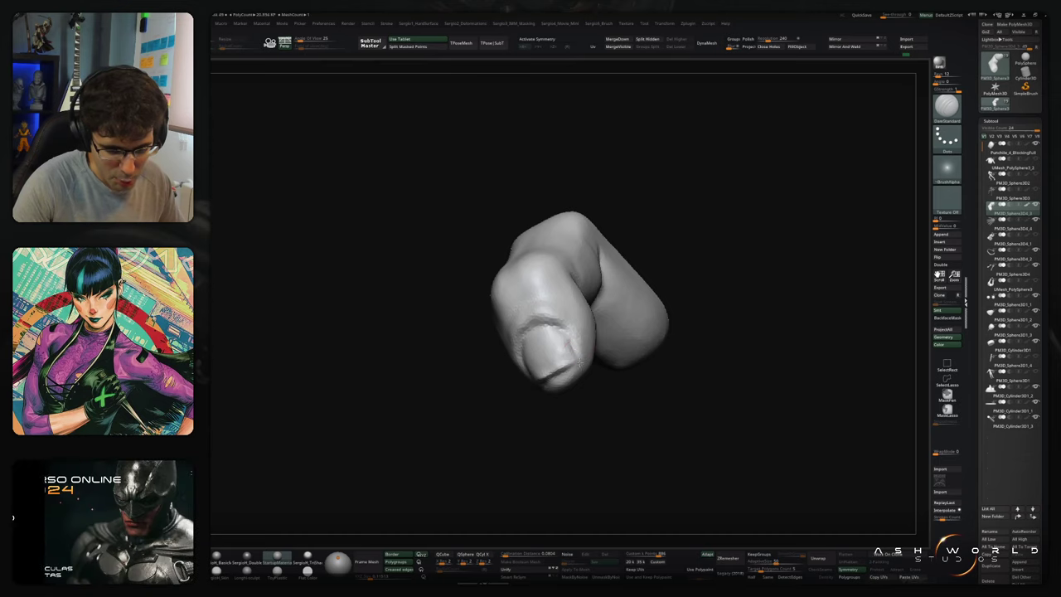
# Step: Bring the staff and the hidden rest of the fist back into view around the isolated thumb and check the fit
pyautogui.press('ctrl')
pyautogui.moveTo(570, 340)
pyautogui.mouseDown()
pyautogui.moveTo(589, 350)
pyautogui.moveTo(602, 312)
pyautogui.moveTo(592, 315)
pyautogui.moveTo(611, 337)
pyautogui.moveTo(634, 301)
pyautogui.moveTo(610, 344)
pyautogui.moveTo(687, 300)
pyautogui.moveTo(667, 303)
pyautogui.mouseUp()
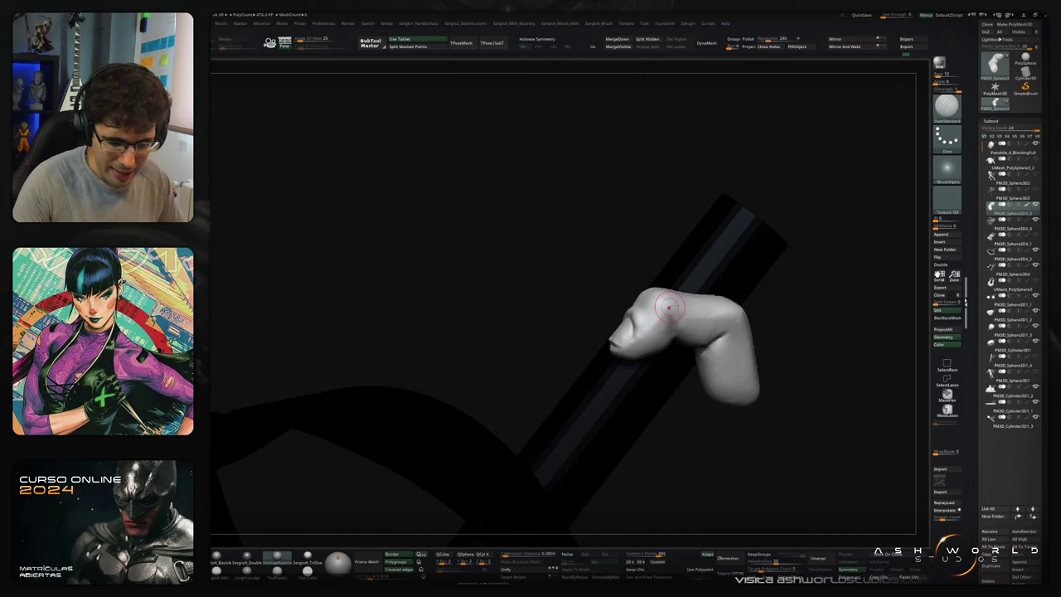
pyautogui.hotkey('ctrl', 'shift')
pyautogui.keyDown('ctrl'); pyautogui.keyDown('shift'); pyautogui.click(754, 292); pyautogui.keyUp('shift'); pyautogui.keyUp('ctrl')
pyautogui.moveTo(754, 292); pyautogui.dragTo(712, 275)
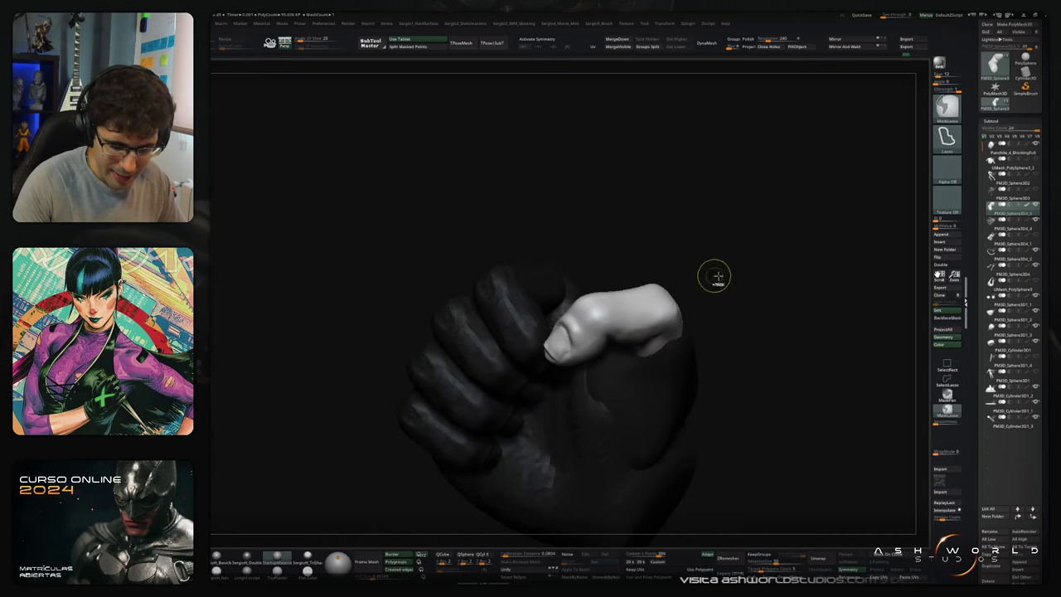
pyautogui.hotkey('shift', 'f')
pyautogui.hotkey('shift', 'f')
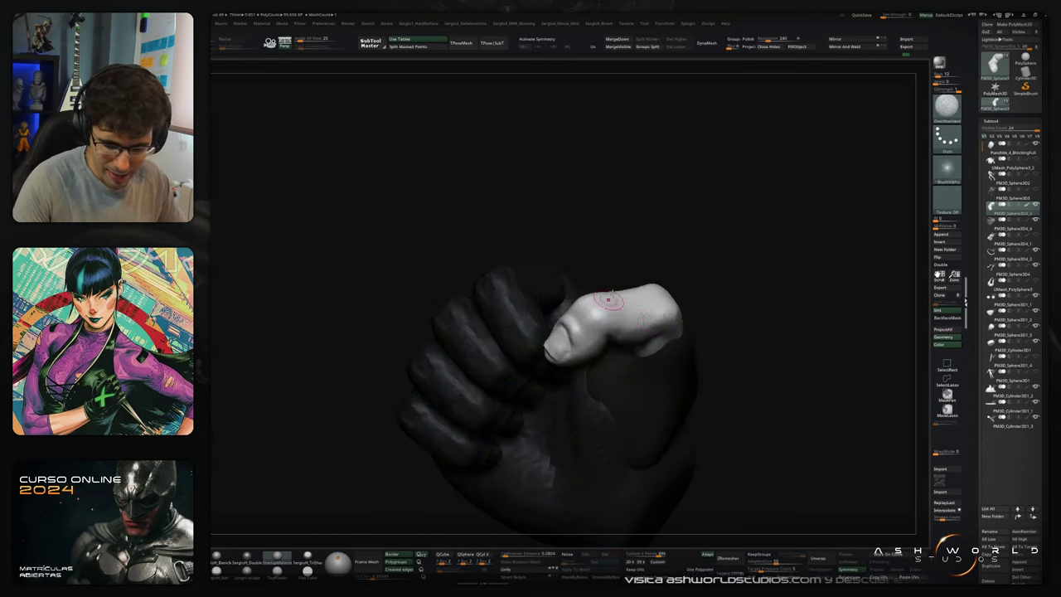
pyautogui.press('space')
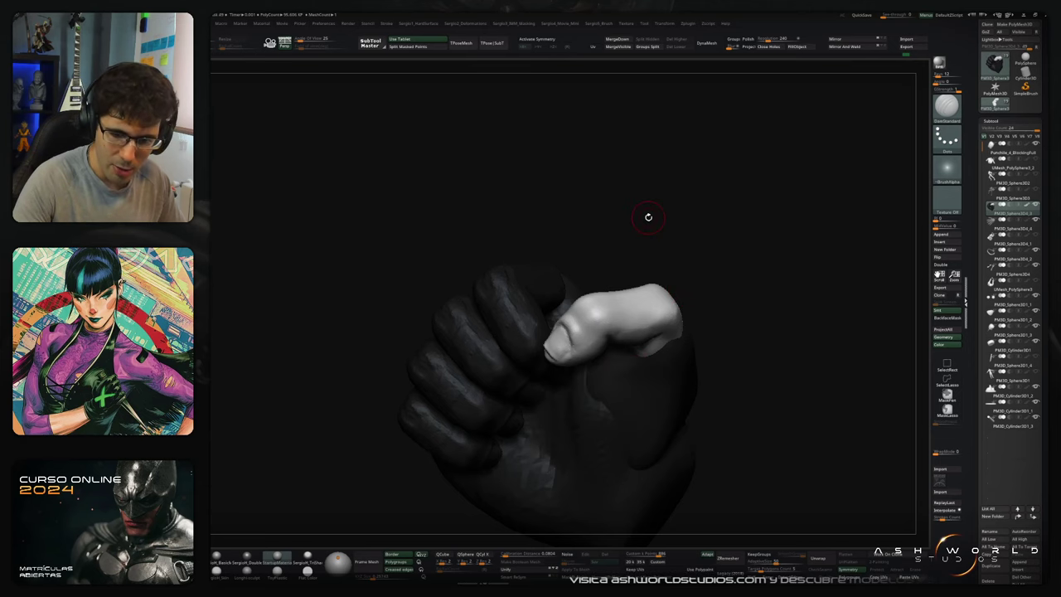
pyautogui.moveTo(646, 218); pyautogui.dragTo(772, 294)
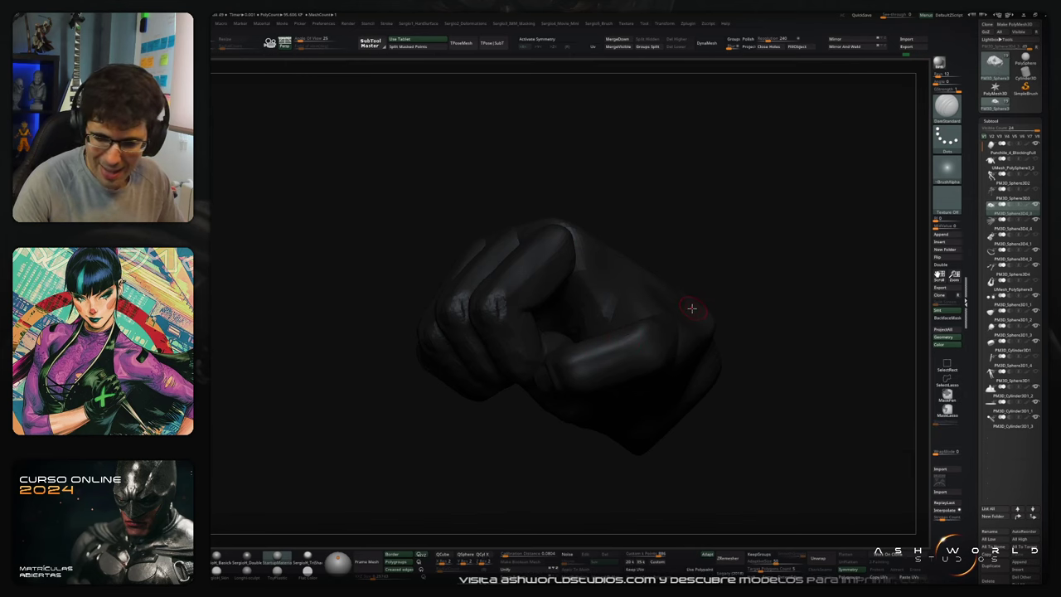
# Step: Clear the mask and reshape the thumb's position and knuckle against the fist with the Move Topological brush
pyautogui.press('space')
pyautogui.moveTo(612, 324); pyautogui.dragTo(603, 318)
pyautogui.moveTo(604, 322)
pyautogui.keyDown('ctrl'); pyautogui.mouseDown(button='right')
pyautogui.moveTo(607, 365)
pyautogui.moveTo(610, 285)
pyautogui.mouseUp(button='right'); pyautogui.keyUp('ctrl')
pyautogui.press('b')
pyautogui.press('m')
pyautogui.press('t')
pyautogui.press('s')
pyautogui.moveTo(606, 379)
pyautogui.keyDown('alt'); pyautogui.mouseDown(button='right')
pyautogui.moveTo(621, 313)
pyautogui.moveTo(588, 324)
pyautogui.mouseUp(button='right'); pyautogui.keyUp('alt')
pyautogui.press('s')
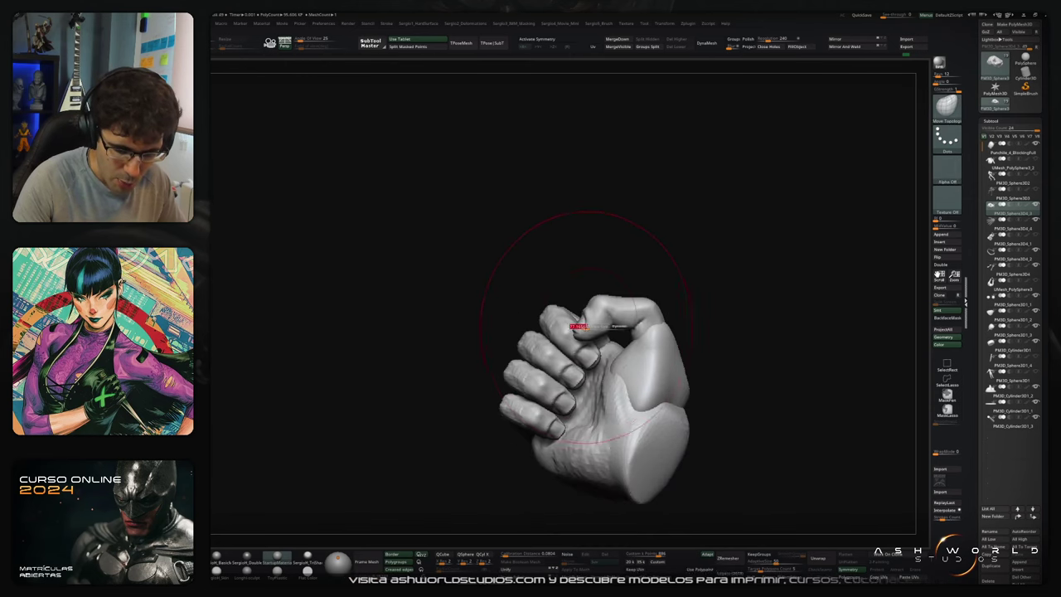
pyautogui.moveTo(588, 325); pyautogui.dragTo(579, 325)
pyautogui.moveTo(582, 330)
pyautogui.mouseDown()
pyautogui.moveTo(574, 343)
pyautogui.moveTo(587, 321)
pyautogui.mouseUp()
pyautogui.moveTo(649, 302); pyautogui.dragTo(662, 312)
pyautogui.moveTo(723, 322)
pyautogui.mouseDown(button='right')
pyautogui.moveTo(648, 315)
pyautogui.moveTo(646, 305)
pyautogui.mouseUp(button='right')
pyautogui.moveTo(679, 312); pyautogui.dragTo(685, 313)
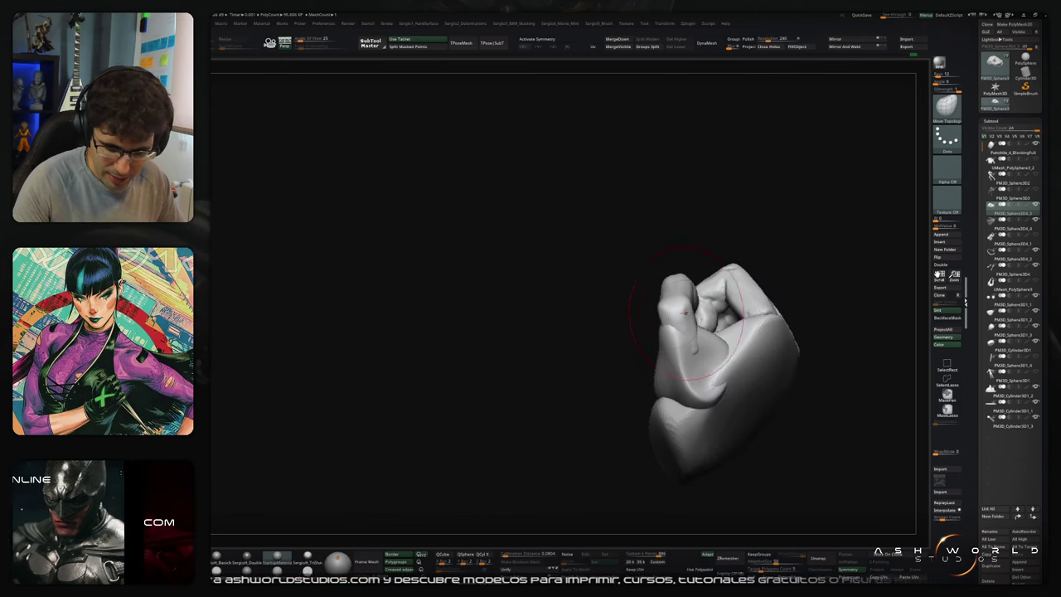
# Step: Mask the hand by topology so that only the thumb's base volume stays editable
pyautogui.moveTo(674, 341)
pyautogui.mouseDown(button='right')
pyautogui.moveTo(684, 341)
pyautogui.moveTo(697, 300)
pyautogui.moveTo(662, 315)
pyautogui.mouseUp(button='right')
pyautogui.press('w')
pyautogui.keyDown('ctrl'); pyautogui.click(687, 334); pyautogui.keyUp('ctrl')
pyautogui.press('q')
# Step: Pull the unmasked thumb base up and around the thumb's lower joint with the Move brush to blend the two volumes
pyautogui.press('b')
pyautogui.press('m')
pyautogui.press('v')
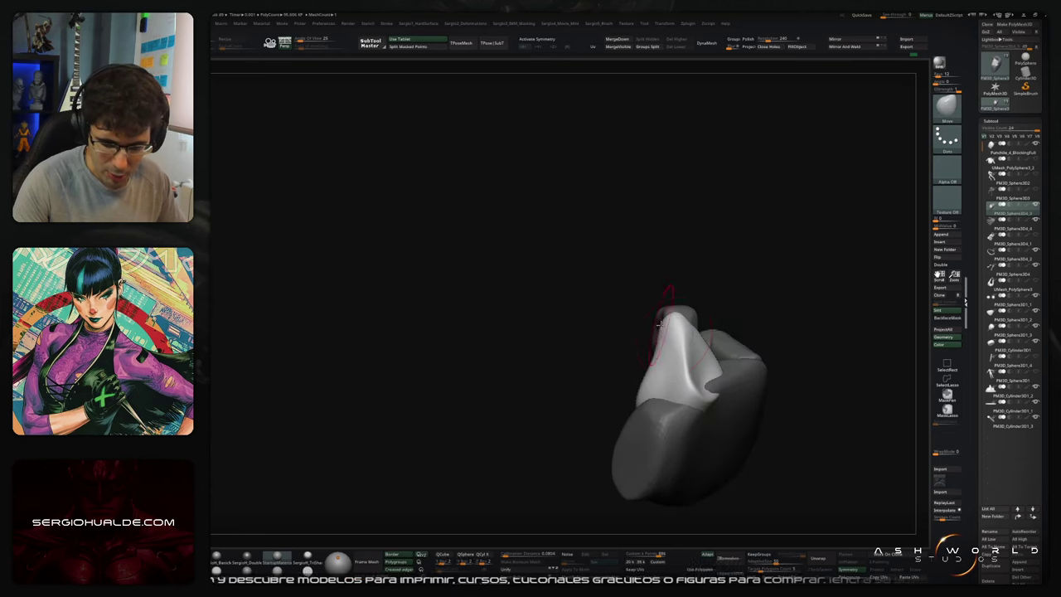
pyautogui.moveTo(644, 394)
pyautogui.mouseDown(button='right')
pyautogui.moveTo(672, 386)
pyautogui.moveTo(658, 361)
pyautogui.moveTo(673, 348)
pyautogui.moveTo(691, 338)
pyautogui.moveTo(711, 352)
pyautogui.mouseUp(button='right')
pyautogui.press('b')
pyautogui.press('m')
pyautogui.press('v')
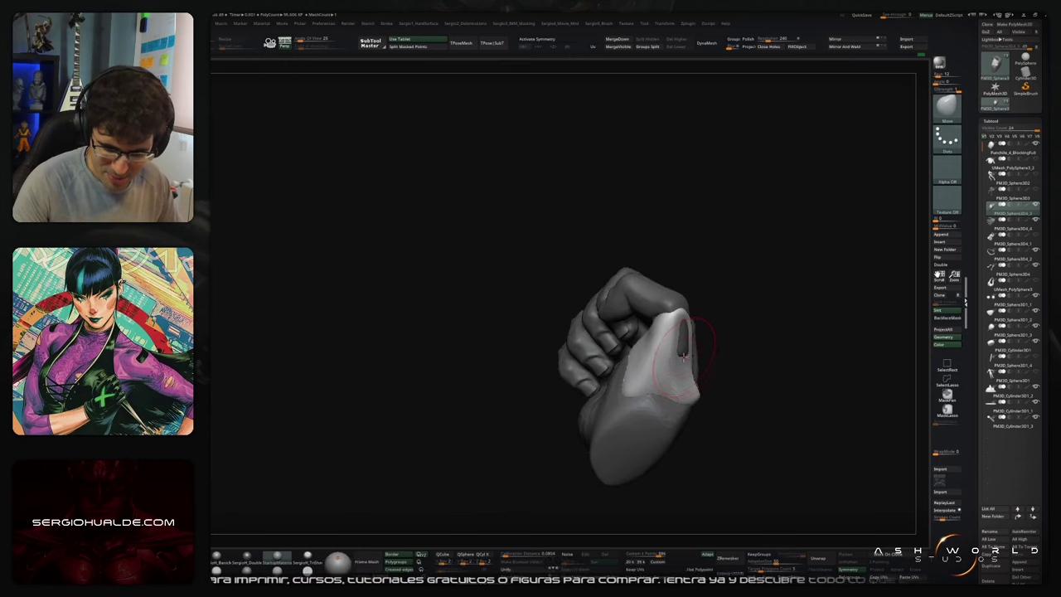
pyautogui.moveTo(683, 352)
pyautogui.mouseDown()
pyautogui.moveTo(693, 367)
pyautogui.moveTo(676, 333)
pyautogui.mouseUp()
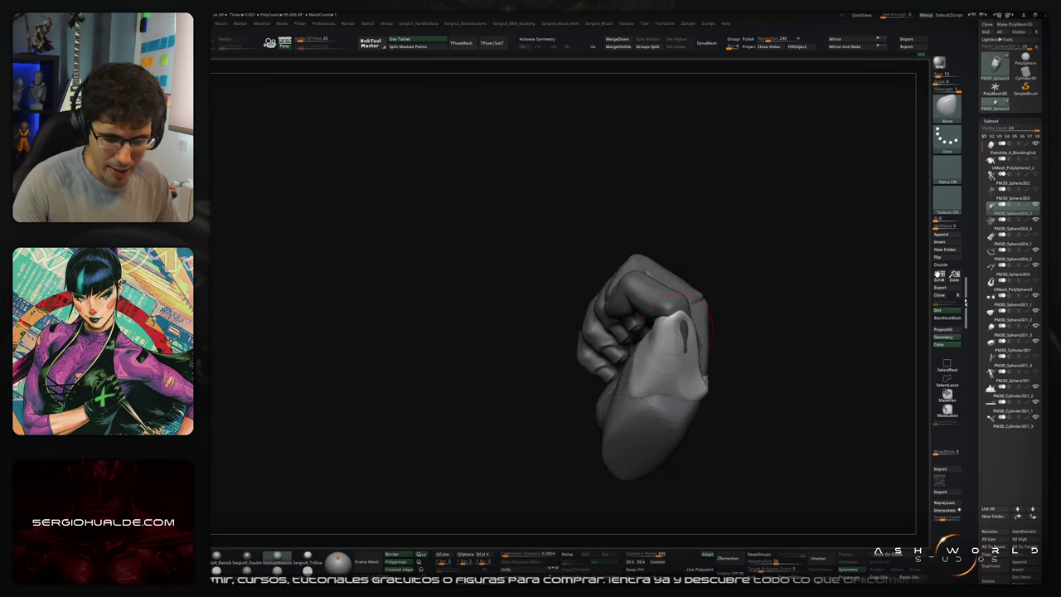
pyautogui.moveTo(691, 322); pyautogui.dragTo(693, 318, button='right')
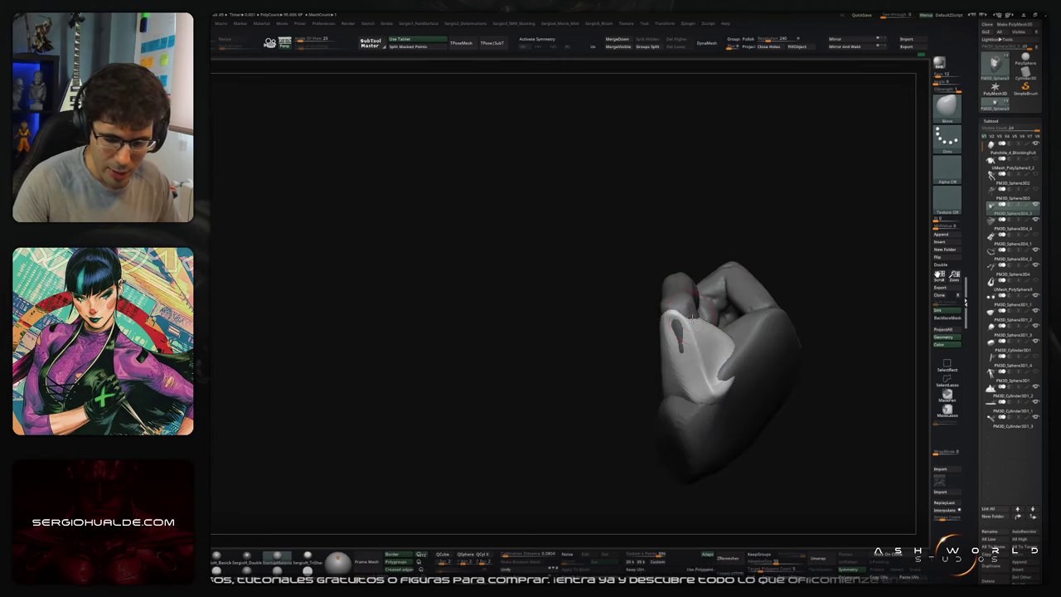
pyautogui.moveTo(678, 334); pyautogui.dragTo(680, 320)
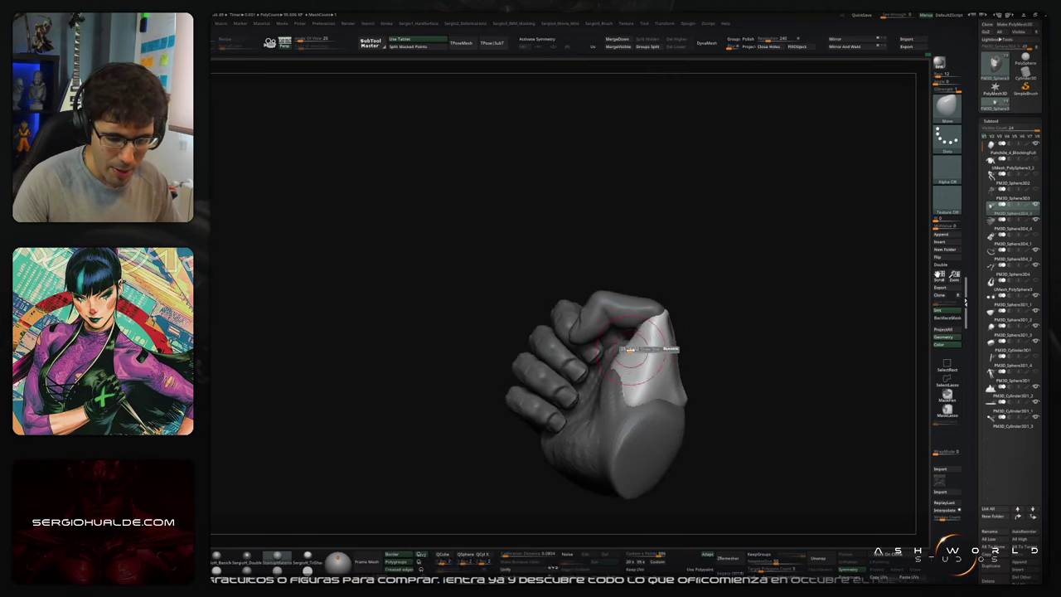
# Step: Refine the inner edge and back of the thumb base where it meets the palm, using the Move brush
pyautogui.moveTo(632, 348)
pyautogui.mouseDown()
pyautogui.moveTo(633, 338)
pyautogui.moveTo(620, 361)
pyautogui.moveTo(628, 365)
pyautogui.moveTo(600, 315)
pyautogui.moveTo(626, 316)
pyautogui.moveTo(636, 350)
pyautogui.moveTo(651, 291)
pyautogui.mouseUp()
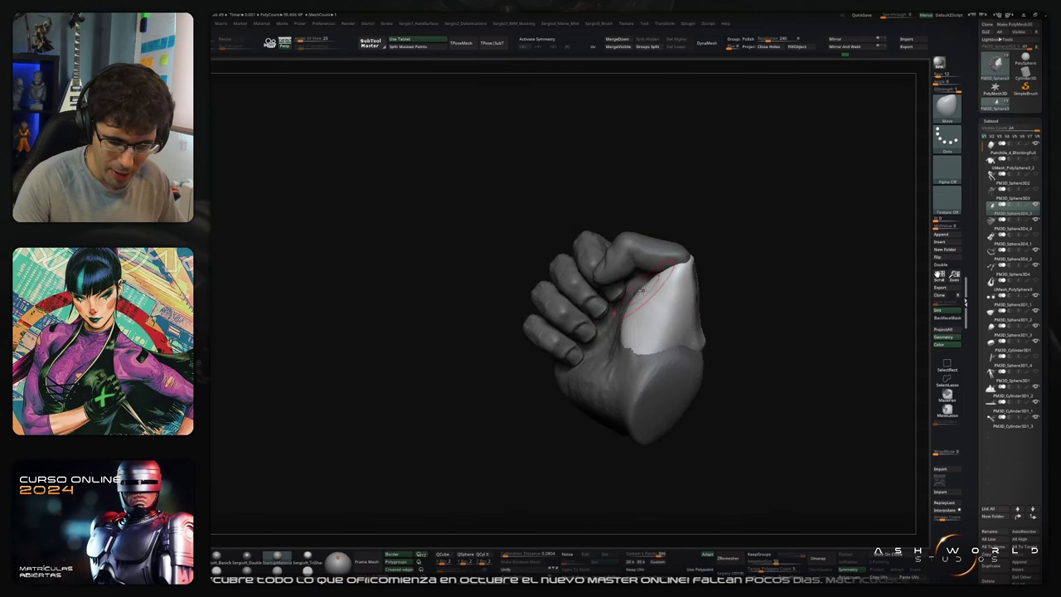
pyautogui.moveTo(642, 290); pyautogui.dragTo(607, 354, button='right')
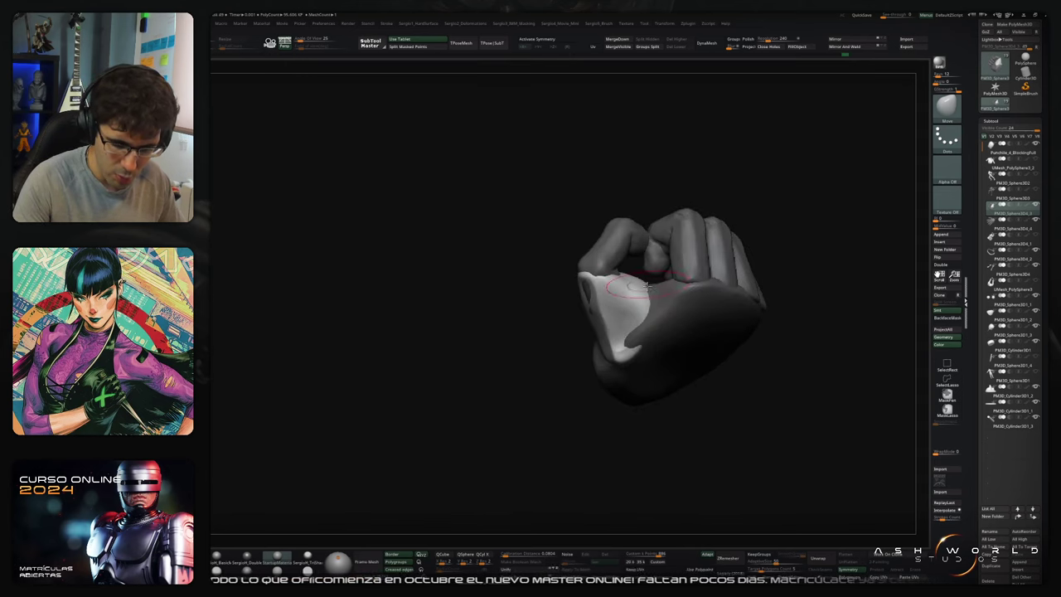
pyautogui.moveTo(636, 293)
pyautogui.mouseDown()
pyautogui.moveTo(636, 321)
pyautogui.moveTo(600, 376)
pyautogui.moveTo(610, 373)
pyautogui.mouseUp()
pyautogui.keyDown('ctrl'); pyautogui.moveTo(620, 323); pyautogui.dragTo(618, 307, button='right'); pyautogui.keyUp('ctrl')
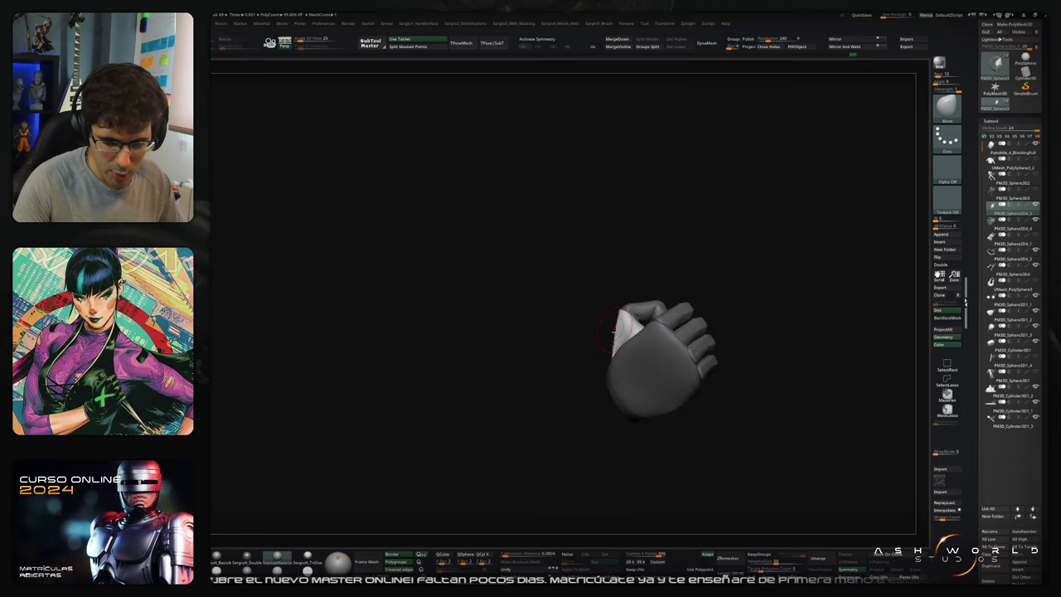
pyautogui.moveTo(668, 354)
pyautogui.mouseDown()
pyautogui.moveTo(694, 362)
pyautogui.moveTo(670, 301)
pyautogui.moveTo(657, 325)
pyautogui.moveTo(597, 351)
pyautogui.moveTo(628, 370)
pyautogui.mouseUp()
# Step: Reshape the back of the hand and its thumb-side wrist corner with the Move Topological and Move brushes
pyautogui.press('b')
pyautogui.press('m')
pyautogui.press('t')
pyautogui.press('s')
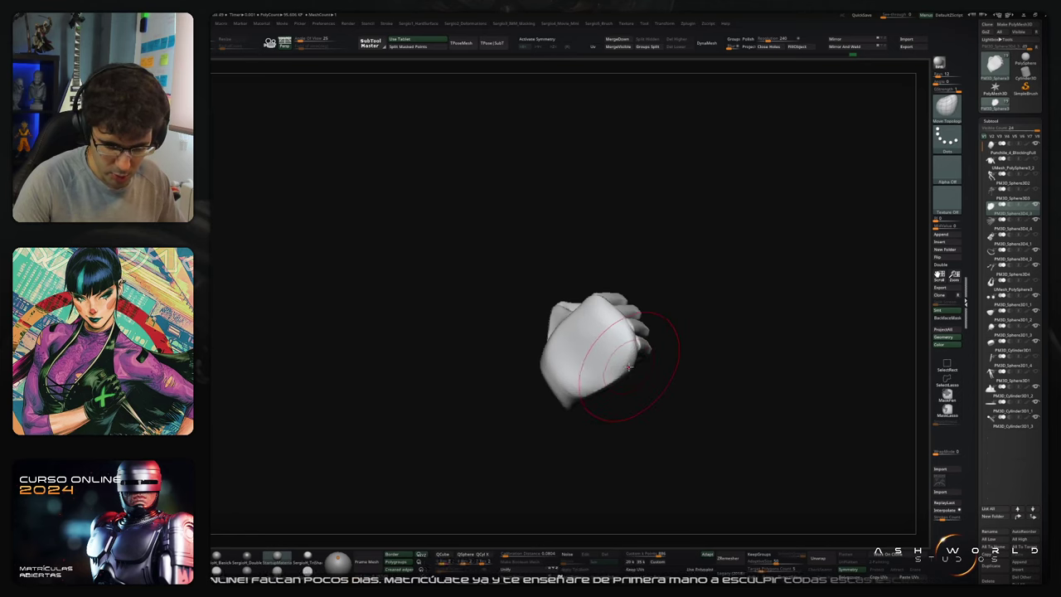
pyautogui.moveTo(602, 384); pyautogui.dragTo(617, 375, button='right')
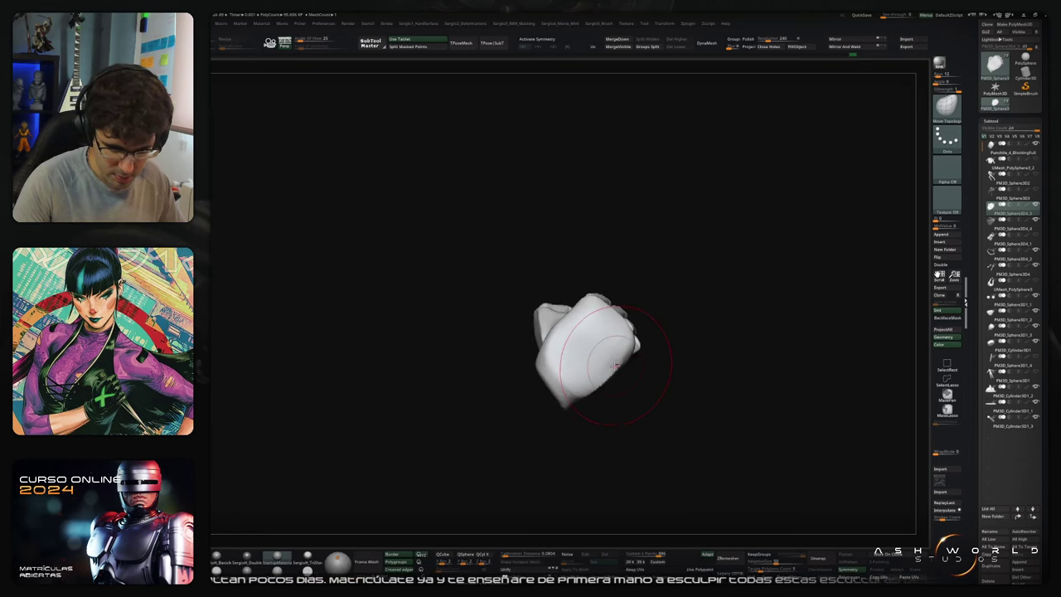
pyautogui.keyDown('ctrl'); pyautogui.moveTo(585, 331); pyautogui.dragTo(590, 327, button='right'); pyautogui.keyUp('ctrl')
pyautogui.moveTo(589, 326)
pyautogui.mouseDown()
pyautogui.moveTo(559, 315)
pyautogui.moveTo(557, 333)
pyautogui.moveTo(574, 345)
pyautogui.moveTo(547, 333)
pyautogui.moveTo(534, 363)
pyautogui.moveTo(526, 348)
pyautogui.moveTo(494, 354)
pyautogui.mouseUp()
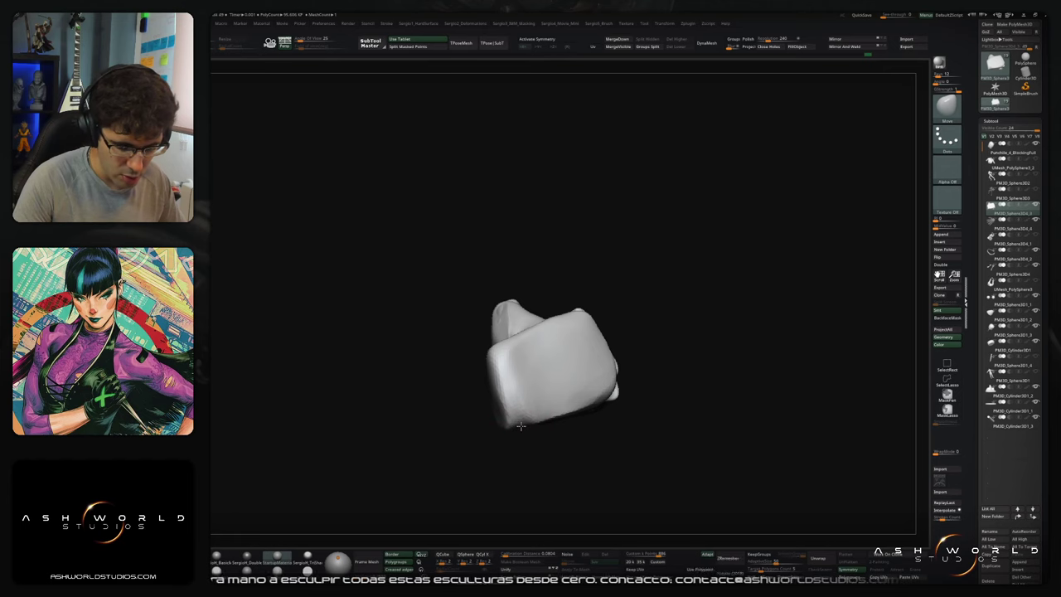
pyautogui.moveTo(524, 390)
pyautogui.mouseDown()
pyautogui.moveTo(588, 417)
pyautogui.moveTo(509, 378)
pyautogui.mouseUp()
pyautogui.press('shift')
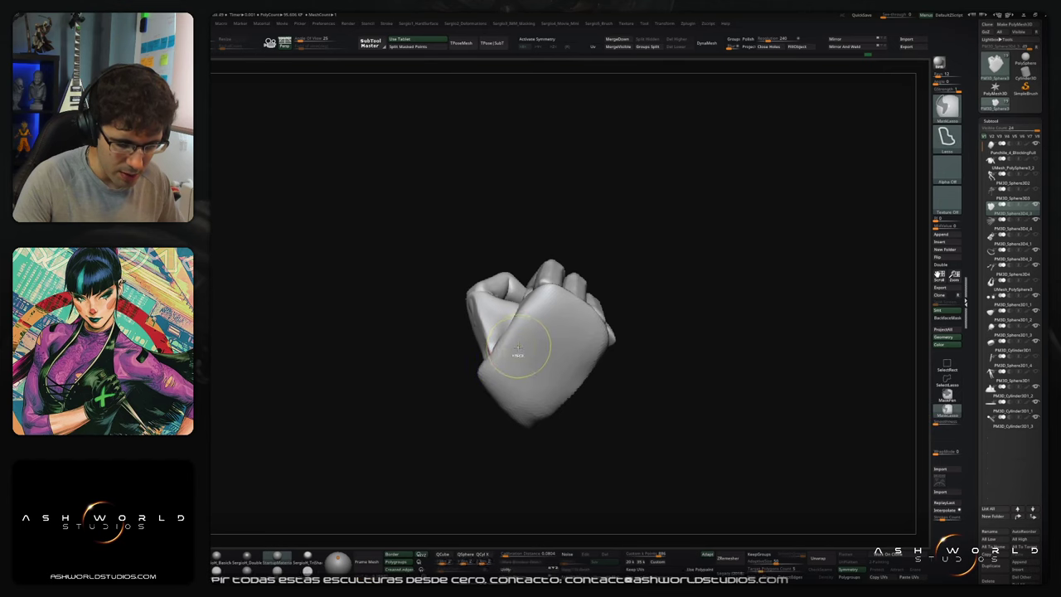
# Step: Adjust the knuckle line and the little-finger side of the hand's back with the Move Topological brush
pyautogui.moveTo(530, 389)
pyautogui.mouseDown(button='right')
pyautogui.moveTo(564, 348)
pyautogui.moveTo(553, 323)
pyautogui.moveTo(567, 333)
pyautogui.mouseUp(button='right')
pyautogui.moveTo(566, 333)
pyautogui.mouseDown()
pyautogui.moveTo(646, 313)
pyautogui.moveTo(616, 326)
pyautogui.moveTo(580, 315)
pyautogui.moveTo(551, 329)
pyautogui.moveTo(587, 325)
pyautogui.moveTo(555, 328)
pyautogui.moveTo(570, 332)
pyautogui.mouseUp()
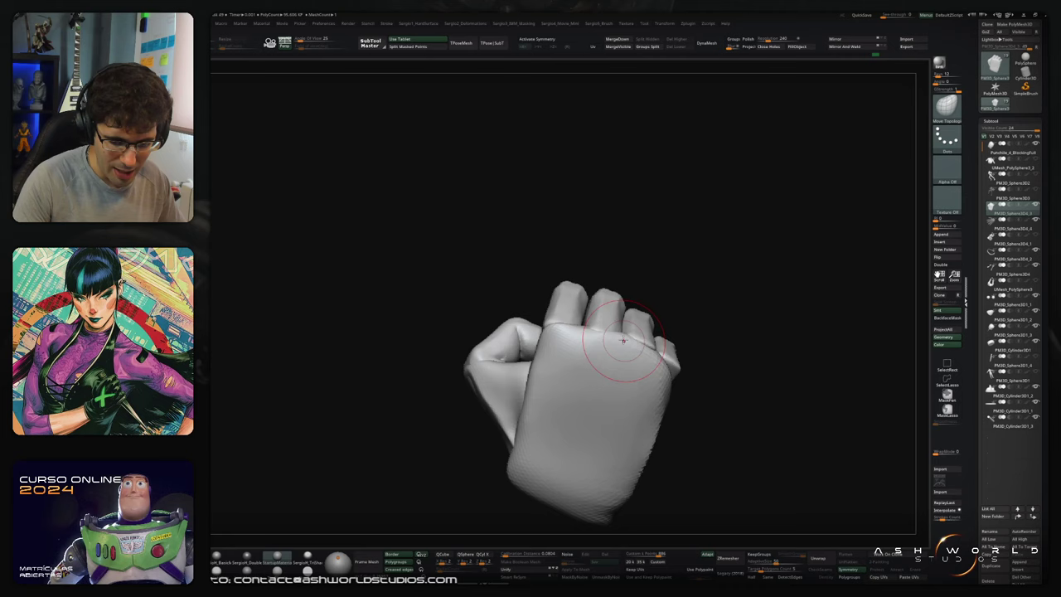
pyautogui.moveTo(645, 362); pyautogui.dragTo(645, 336)
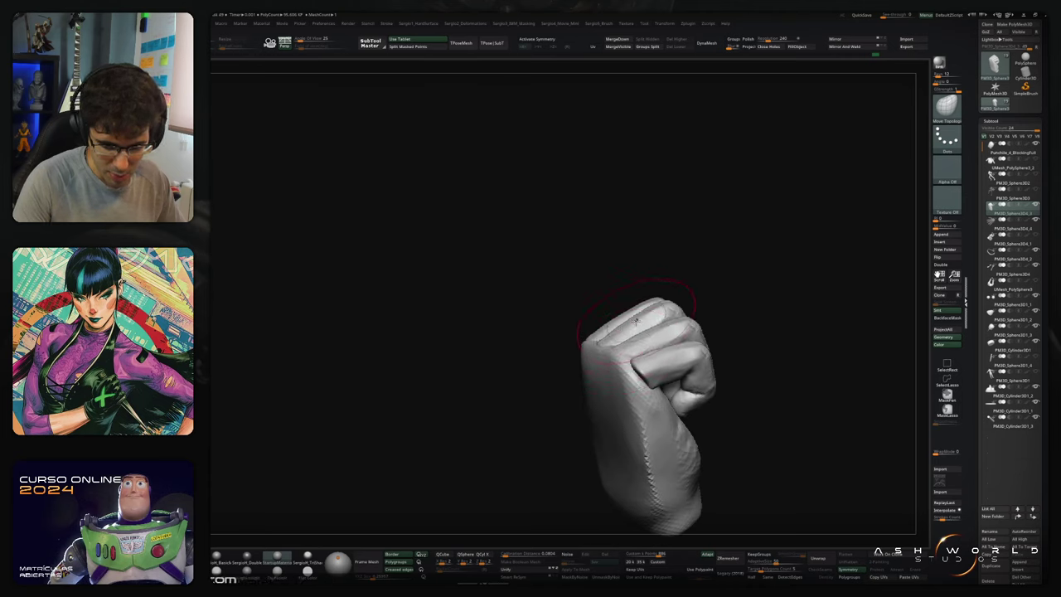
pyautogui.moveTo(648, 369); pyautogui.dragTo(645, 381)
pyautogui.moveTo(626, 383)
pyautogui.mouseDown(button='right')
pyautogui.moveTo(646, 346)
pyautogui.moveTo(627, 383)
pyautogui.mouseUp(button='right')
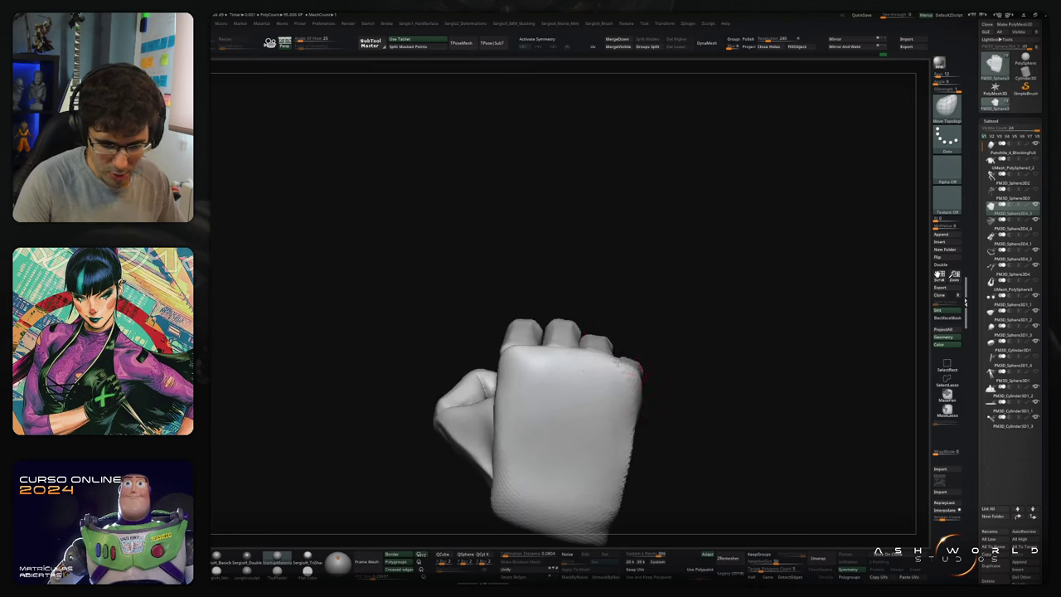
# Step: Reshape the wrist end of the hand with the Move brush, checking the fist's silhouette from the back and palm sides
pyautogui.moveTo(636, 375)
pyautogui.keyDown('alt'); pyautogui.mouseDown(button='right')
pyautogui.moveTo(633, 320)
pyautogui.moveTo(609, 354)
pyautogui.mouseUp(button='right'); pyautogui.keyUp('alt')
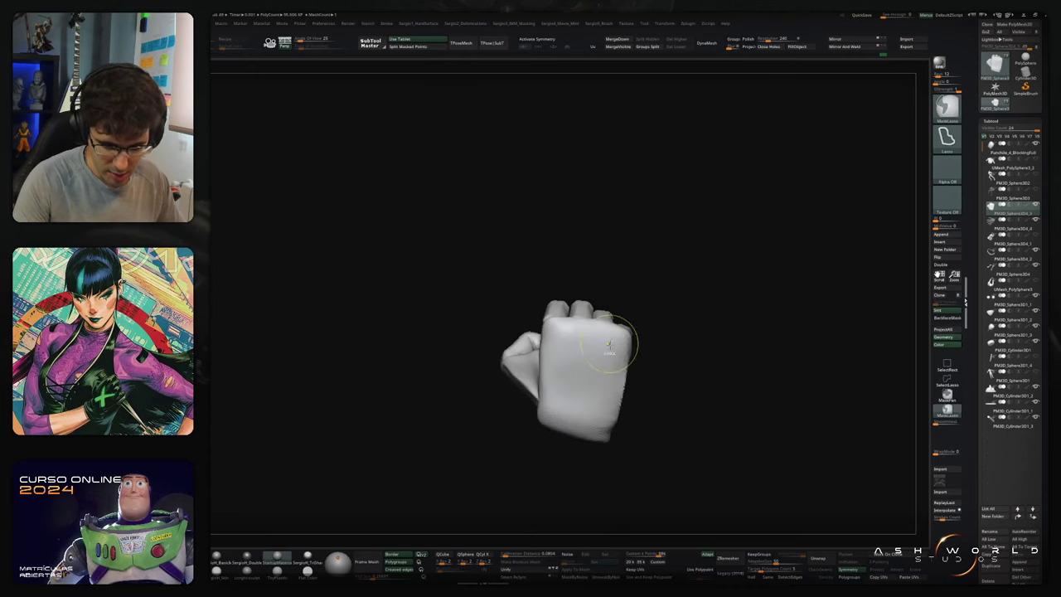
pyautogui.moveTo(593, 464); pyautogui.dragTo(587, 434, button='right')
pyautogui.moveTo(587, 434); pyautogui.dragTo(590, 419)
pyautogui.moveTo(595, 412); pyautogui.dragTo(605, 440, button='right')
pyautogui.moveTo(614, 398); pyautogui.dragTo(619, 337, button='right')
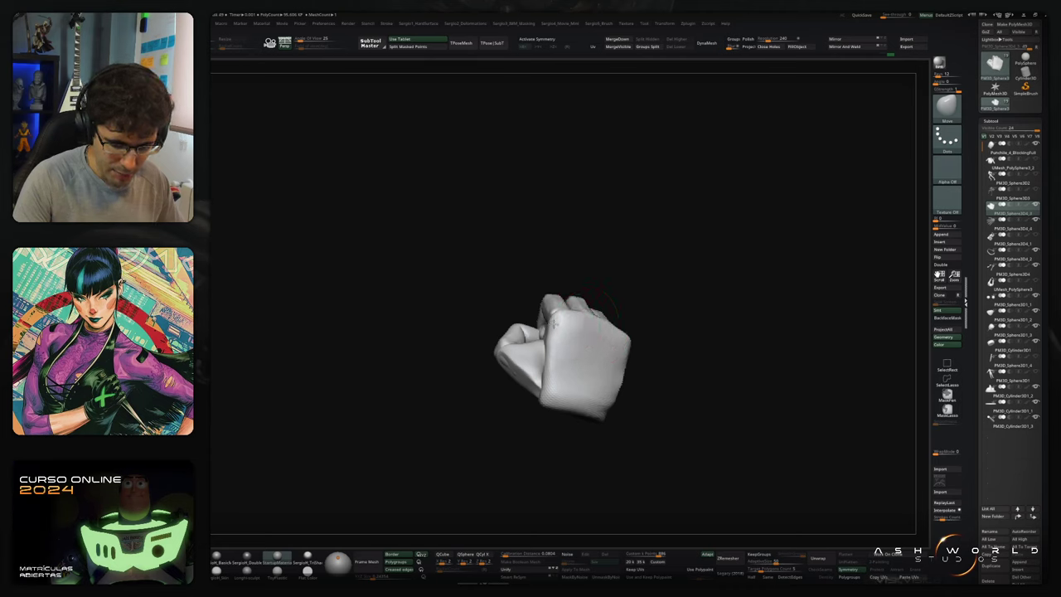
pyautogui.moveTo(553, 321)
pyautogui.mouseDown(button='right')
pyautogui.moveTo(604, 341)
pyautogui.moveTo(665, 282)
pyautogui.mouseUp(button='right')
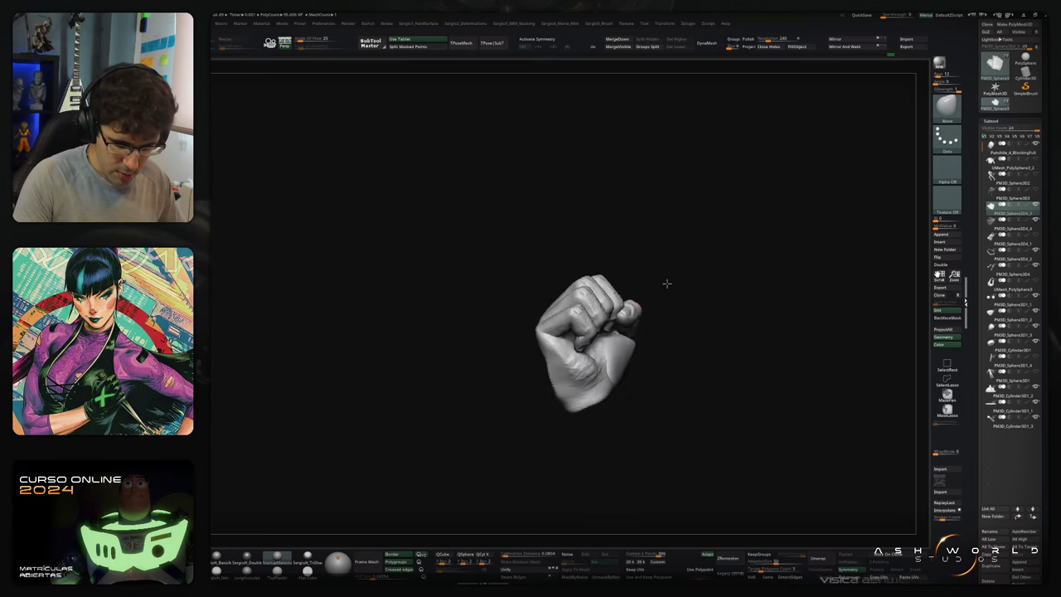
# Step: Show the staff, head and full body again around the hand
pyautogui.press('ctrl')
pyautogui.moveTo(654, 335); pyautogui.dragTo(725, 334, button='right')
pyautogui.hotkey('alt', 's')
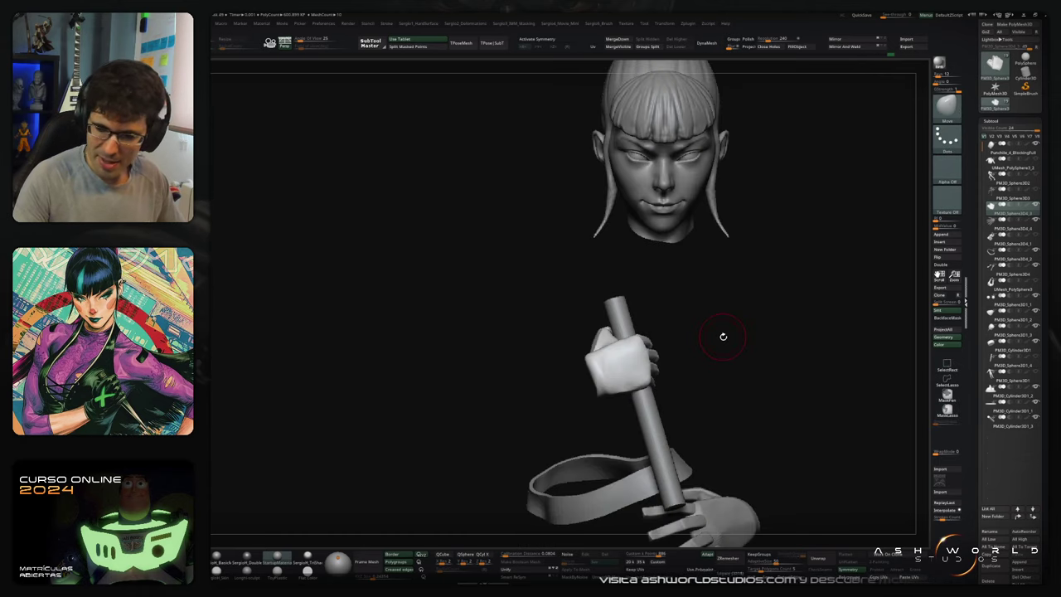
pyautogui.moveTo(1037, 193)
pyautogui.moveTo(722, 336)
pyautogui.keyDown('ctrl'); pyautogui.mouseDown(button='right')
pyautogui.moveTo(729, 389)
pyautogui.moveTo(704, 348)
pyautogui.moveTo(627, 339)
pyautogui.moveTo(658, 320)
pyautogui.moveTo(638, 364)
pyautogui.moveTo(628, 331)
pyautogui.mouseUp(button='right'); pyautogui.keyUp('ctrl')
# Step: Enable Transpose All Selected Subtools and limit the selection to the chest hand and the staff
pyautogui.press('w')
pyautogui.click(630, 233)
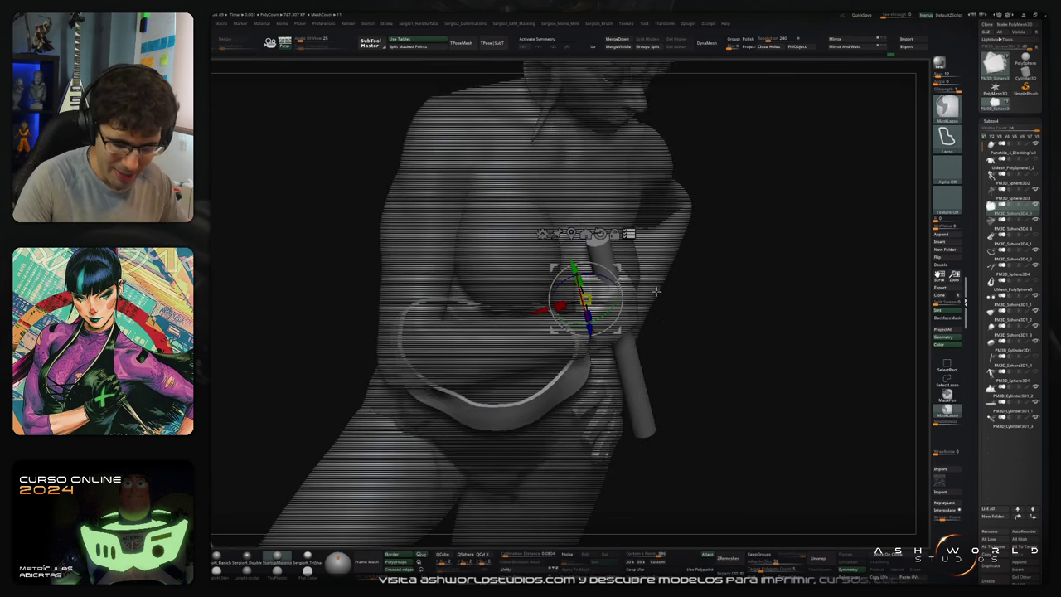
pyautogui.keyDown('ctrl'); pyautogui.moveTo(666, 278); pyautogui.dragTo(699, 339, button='right'); pyautogui.keyUp('ctrl')
pyautogui.keyDown('ctrl'); pyautogui.keyDown('shift'); pyautogui.click(656, 369); pyautogui.keyUp('shift'); pyautogui.keyUp('ctrl')
pyautogui.hotkey('ctrl', 'shift')
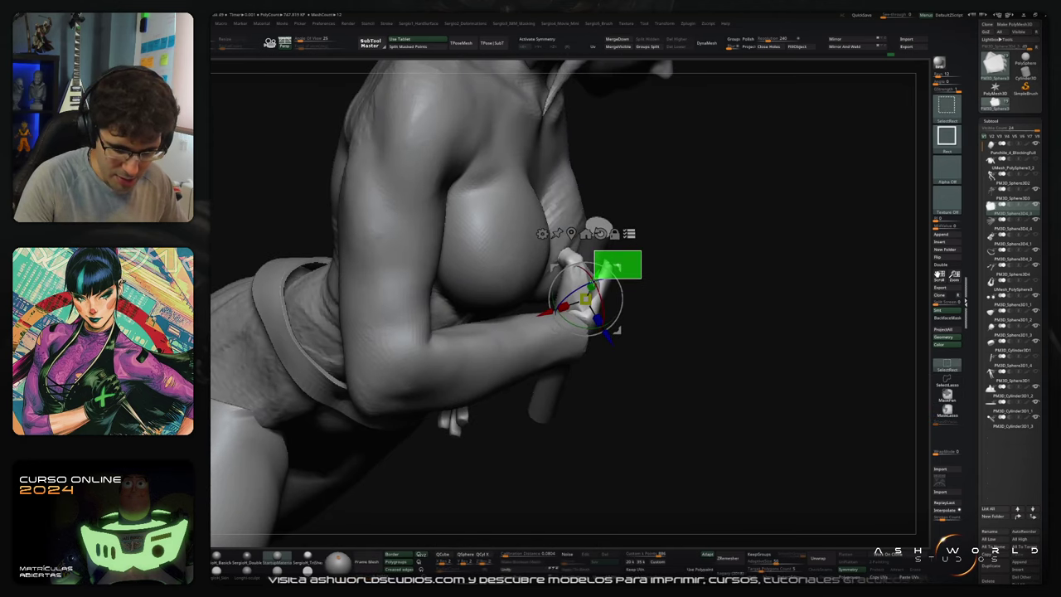
pyautogui.keyDown('ctrl'); pyautogui.keyDown('shift'); pyautogui.moveTo(640, 279); pyautogui.dragTo(632, 302); pyautogui.keyUp('shift'); pyautogui.keyUp('ctrl')
# Step: Reposition the gizmo at the wrist and rotate the hand and staff together around the staff's long axis
pyautogui.moveTo(625, 319); pyautogui.dragTo(539, 312, button='right')
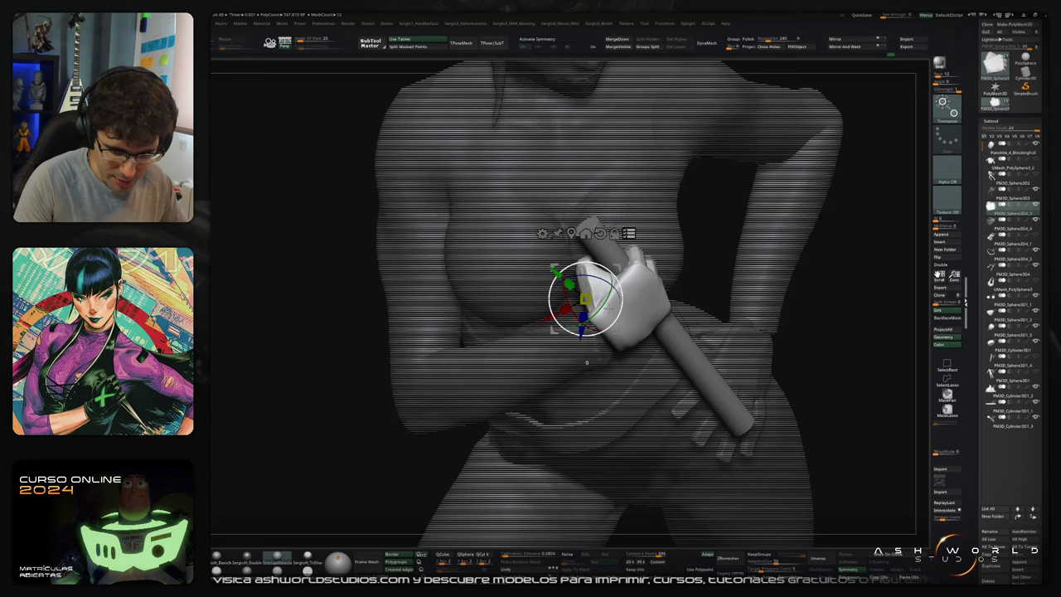
pyautogui.moveTo(556, 270); pyautogui.dragTo(592, 306)
pyautogui.moveTo(645, 331); pyautogui.dragTo(633, 351)
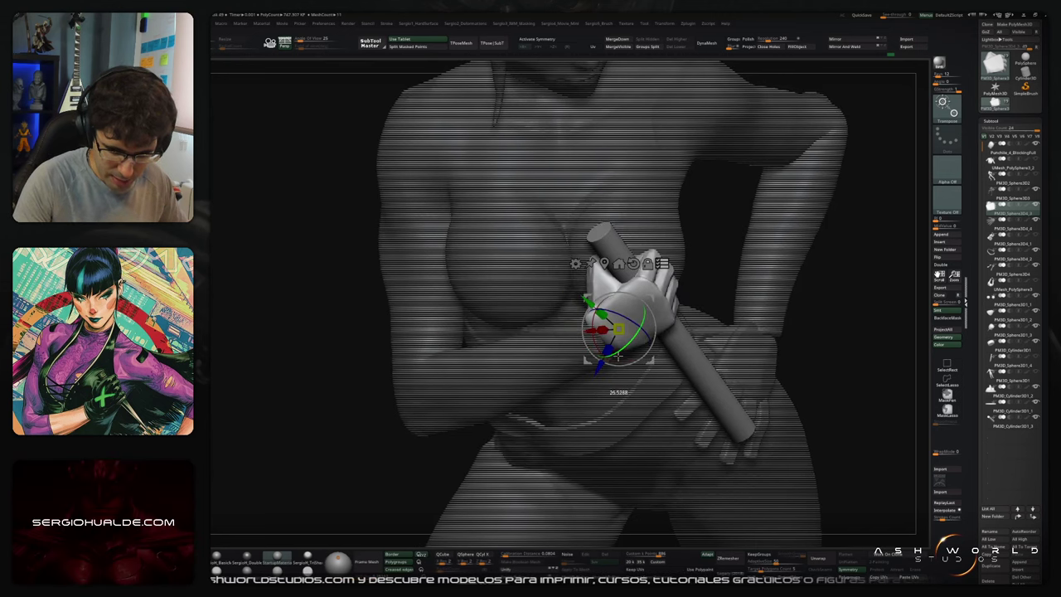
pyautogui.moveTo(657, 364); pyautogui.dragTo(595, 371, button='right')
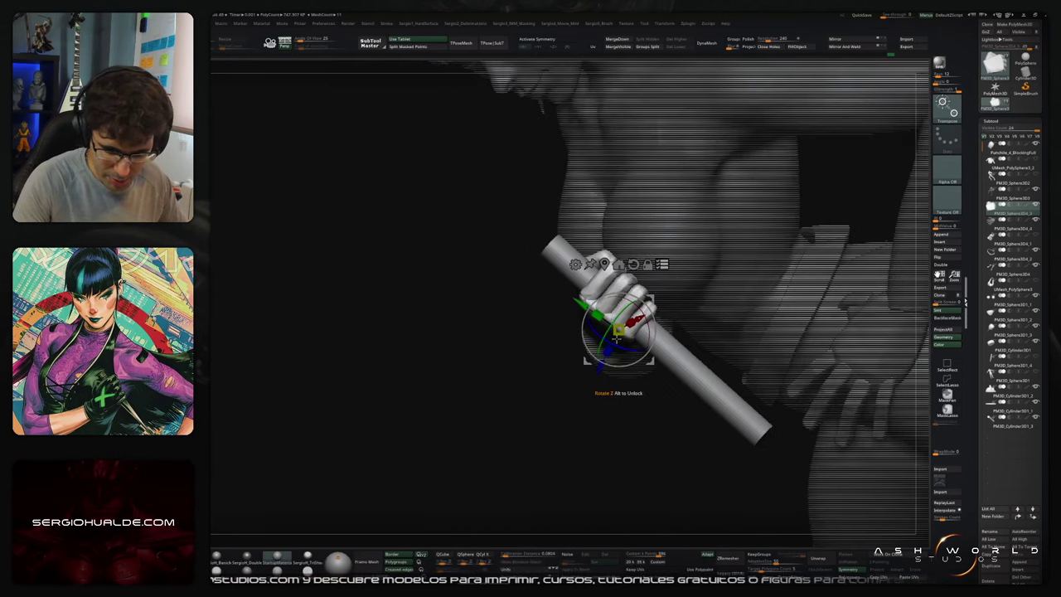
pyautogui.moveTo(634, 355); pyautogui.dragTo(640, 345)
pyautogui.moveTo(640, 344); pyautogui.dragTo(653, 323, button='right')
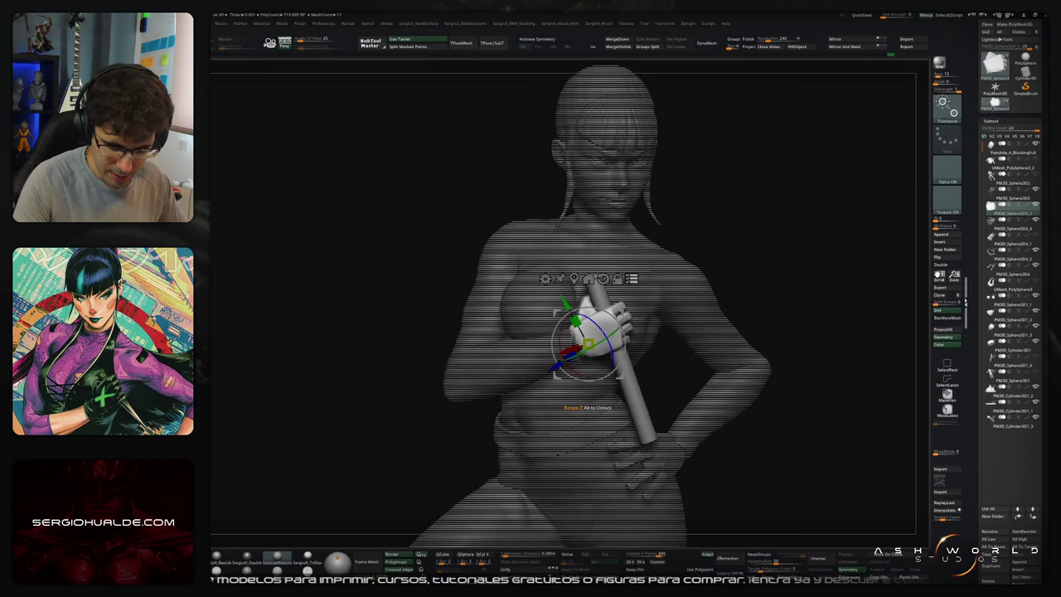
# Step: Finish adjusting the chest hand and staff together, return to the Move brush, and check the grip from front and three-quarter views
pyautogui.moveTo(588, 344); pyautogui.dragTo(589, 343)
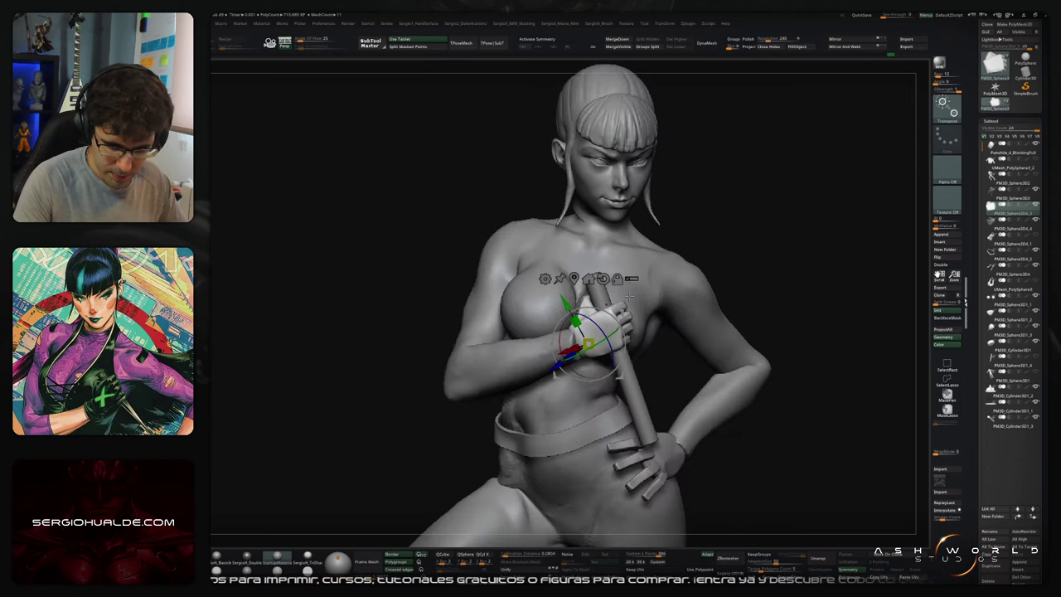
pyautogui.keyDown('ctrl'); pyautogui.moveTo(628, 348); pyautogui.dragTo(642, 265, button='right'); pyautogui.keyUp('ctrl')
pyautogui.moveTo(642, 265)
pyautogui.mouseDown(button='right')
pyautogui.moveTo(701, 281)
pyautogui.moveTo(705, 268)
pyautogui.moveTo(693, 373)
pyautogui.mouseUp(button='right')
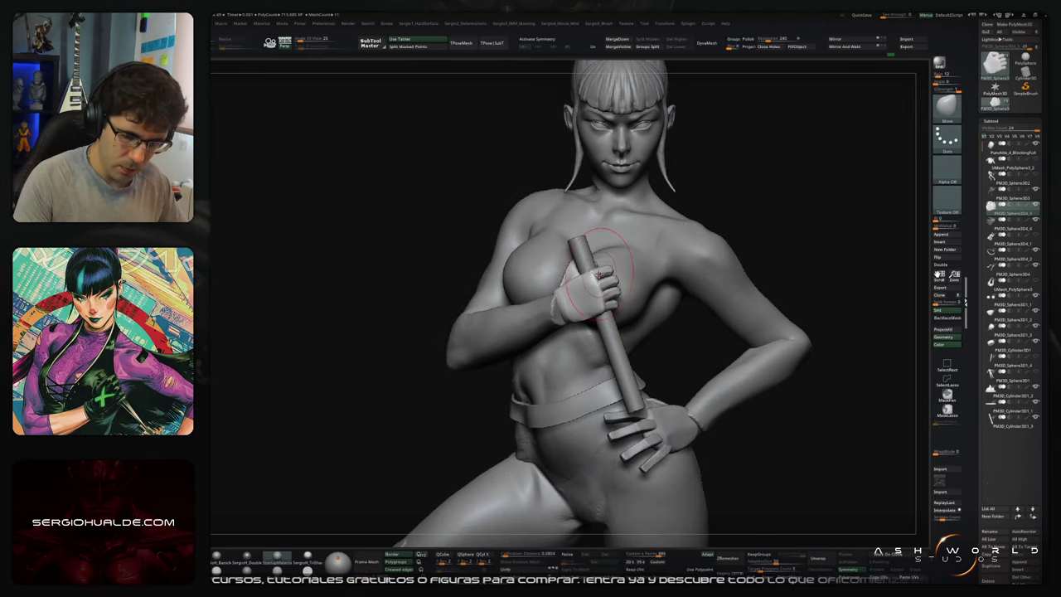
pyautogui.moveTo(613, 290); pyautogui.dragTo(570, 317, button='right')
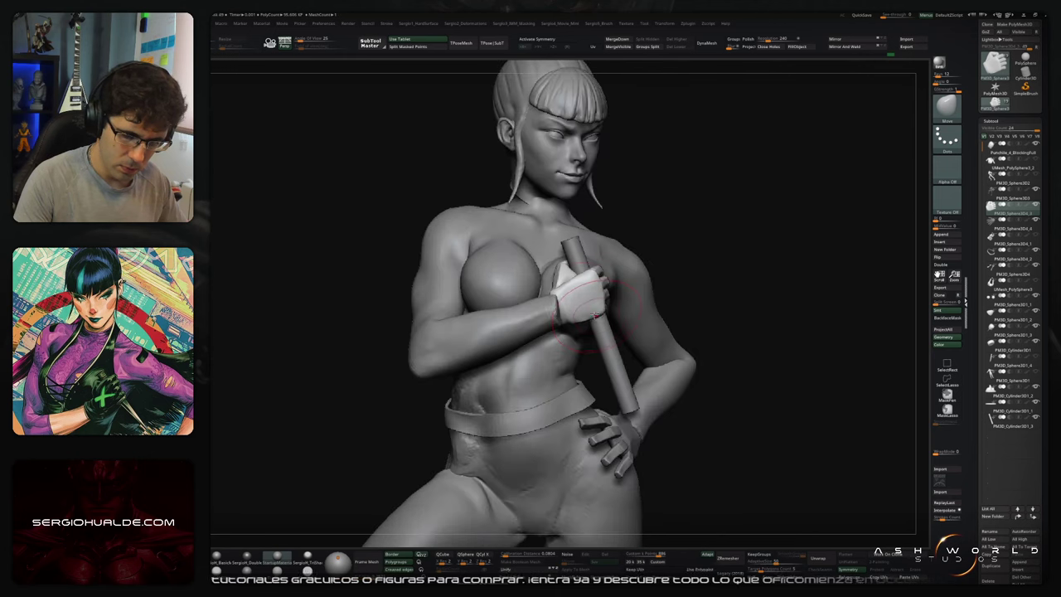
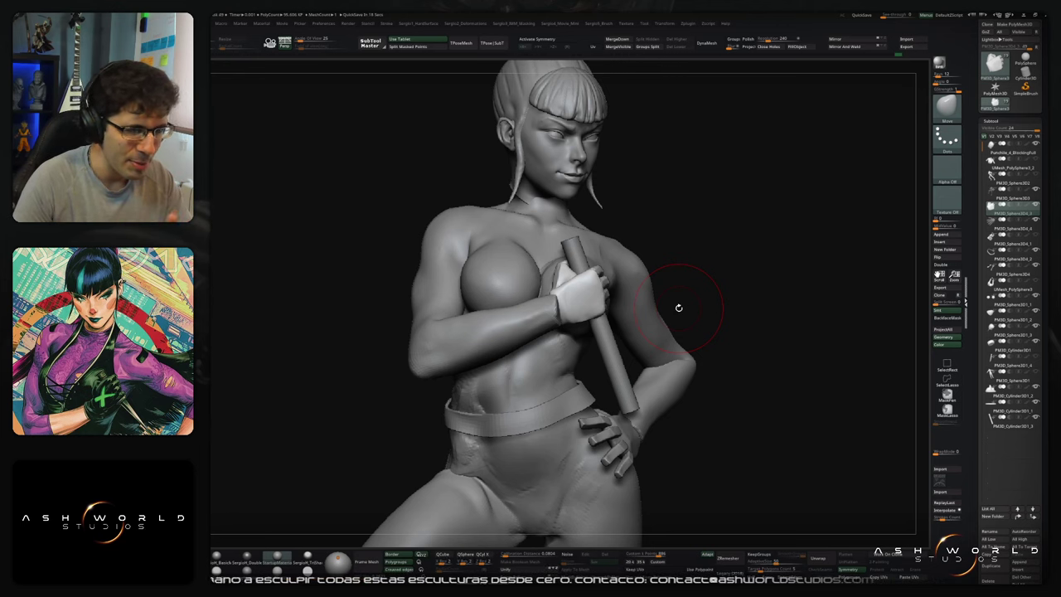
pyautogui.moveTo(743, 340); pyautogui.dragTo(733, 335)
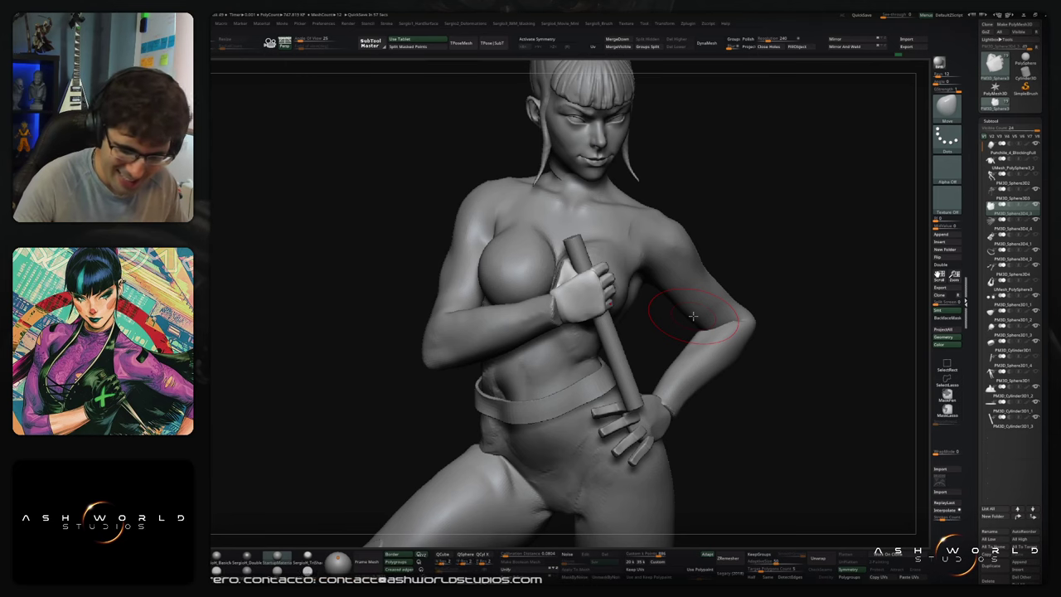
# Step: Select the hand resting on the hip, isolate it, and mask everything except its index finger
pyautogui.moveTo(812, 341)
pyautogui.mouseDown(button='right')
pyautogui.moveTo(791, 356)
pyautogui.moveTo(768, 315)
pyautogui.moveTo(710, 331)
pyautogui.mouseUp(button='right')
pyautogui.moveTo(658, 356)
pyautogui.keyDown('ctrl'); pyautogui.mouseDown(button='right')
pyautogui.moveTo(633, 387)
pyautogui.moveTo(612, 387)
pyautogui.moveTo(618, 319)
pyautogui.mouseUp(button='right'); pyautogui.keyUp('ctrl')
pyautogui.keyDown('alt'); pyautogui.click(618, 404); pyautogui.keyUp('alt')
pyautogui.moveTo(617, 319)
pyautogui.keyDown('ctrl'); pyautogui.mouseDown(button='right')
pyautogui.moveTo(613, 344)
pyautogui.moveTo(586, 325)
pyautogui.mouseUp(button='right'); pyautogui.keyUp('ctrl')
pyautogui.press('s')
pyautogui.press('w')
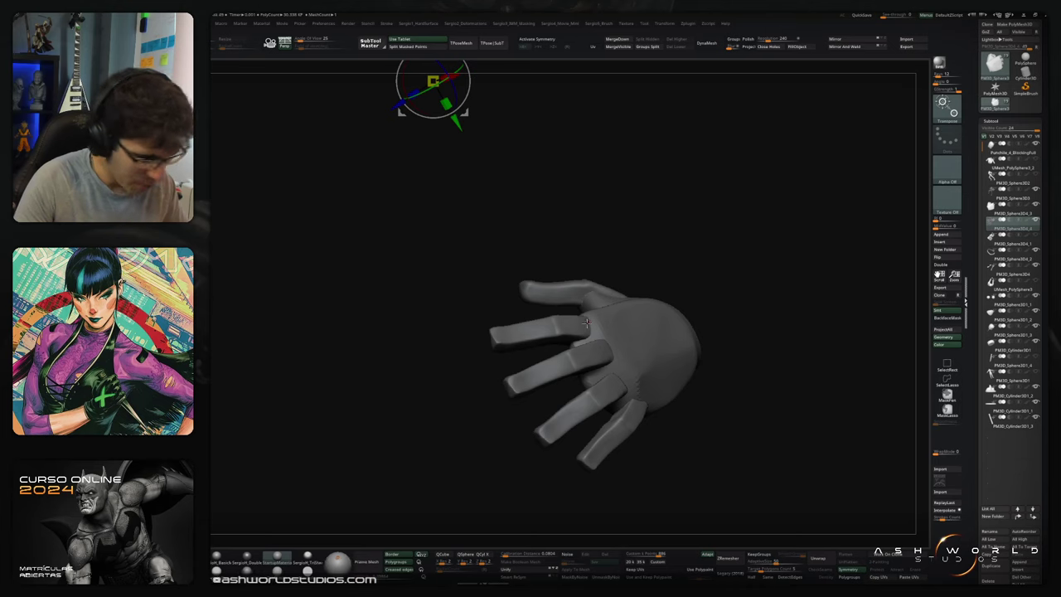
pyautogui.keyDown('ctrl'); pyautogui.click(582, 328); pyautogui.keyUp('ctrl')
pyautogui.moveTo(574, 329); pyautogui.dragTo(573, 302, button='right')
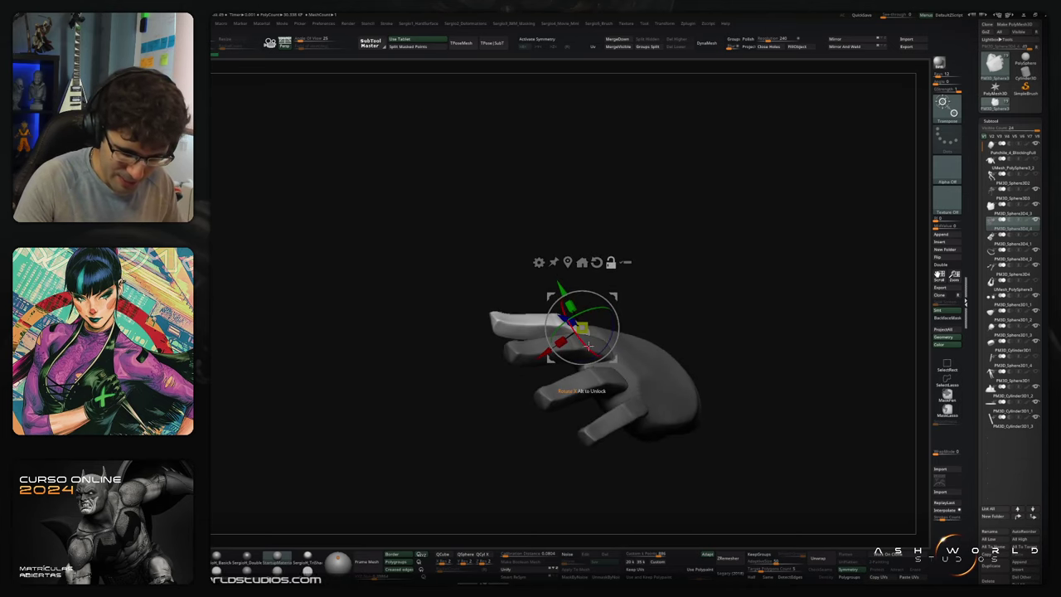
# Step: Set the gizmo pivot at the index finger's base knuckle and rotate the finger upward toward the belt with the full figure shown
pyautogui.keyDown('alt'); pyautogui.moveTo(571, 323); pyautogui.dragTo(577, 336); pyautogui.keyUp('alt')
pyautogui.moveTo(590, 328); pyautogui.dragTo(574, 312, button='right')
pyautogui.press('s')
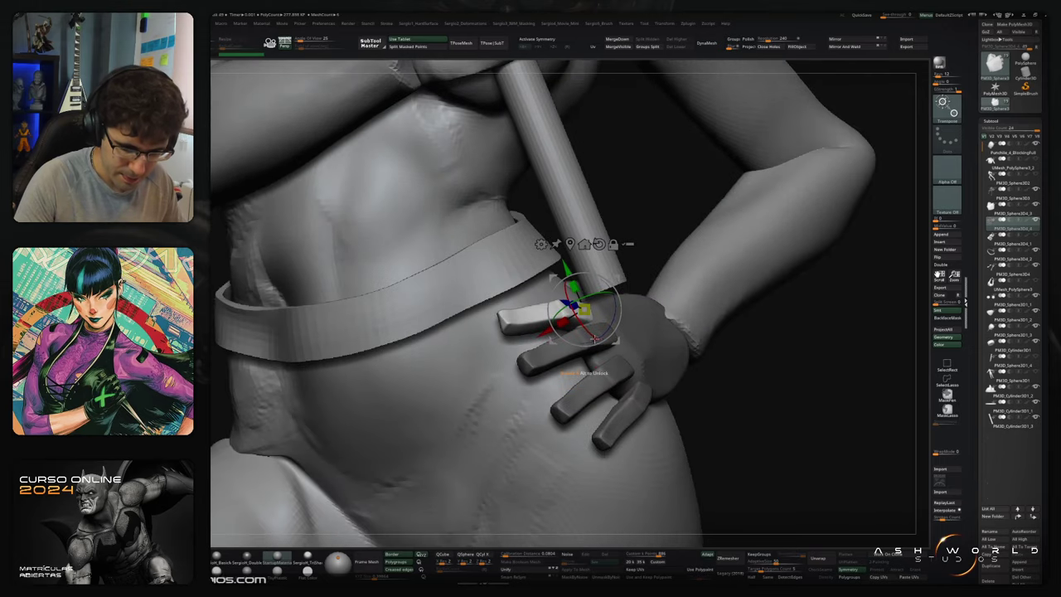
pyautogui.moveTo(576, 315); pyautogui.dragTo(613, 302)
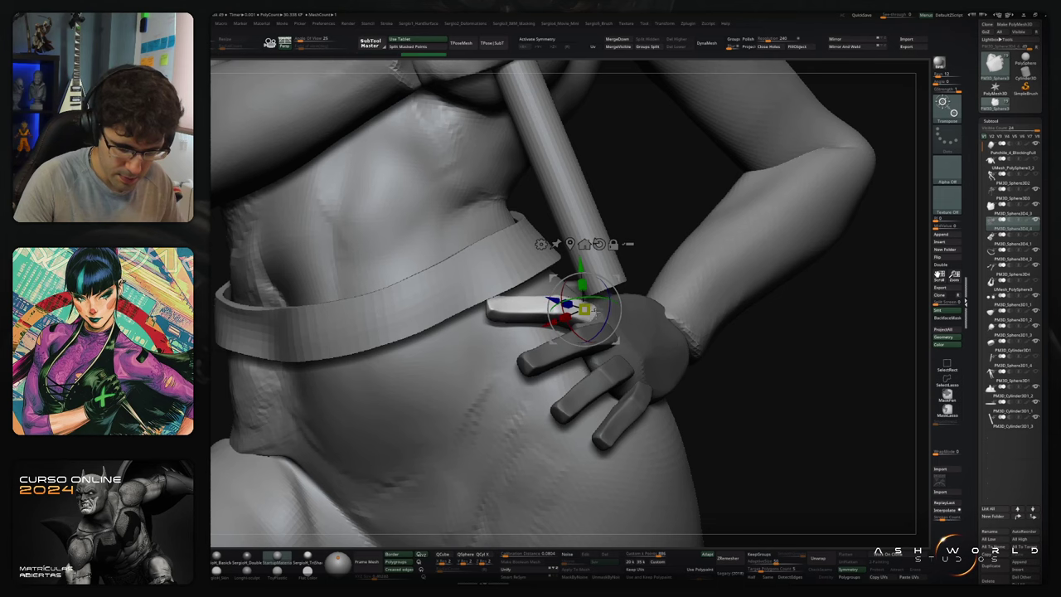
pyautogui.moveTo(593, 307)
pyautogui.mouseDown(button='right')
pyautogui.moveTo(611, 300)
pyautogui.moveTo(615, 348)
pyautogui.mouseUp(button='right')
pyautogui.press('q')
pyautogui.moveTo(688, 352)
pyautogui.mouseDown(button='right')
pyautogui.moveTo(626, 368)
pyautogui.moveTo(655, 331)
pyautogui.mouseUp(button='right')
pyautogui.press('w')
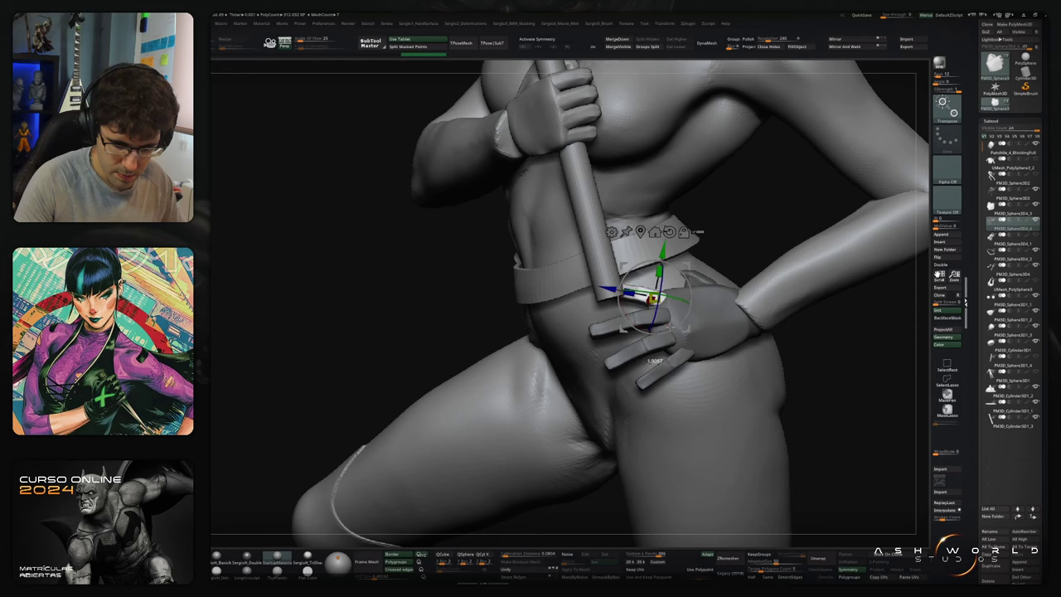
# Step: Adjust the pose of the index finger on the hip hand to rest against the hip below the belt
pyautogui.moveTo(676, 329); pyautogui.dragTo(675, 327)
pyautogui.moveTo(676, 326); pyautogui.dragTo(654, 326, button='right')
pyautogui.moveTo(662, 319); pyautogui.dragTo(663, 320)
pyautogui.moveTo(663, 320); pyautogui.dragTo(675, 300, button='right')
pyautogui.moveTo(681, 302); pyautogui.dragTo(682, 303)
pyautogui.moveTo(682, 303); pyautogui.dragTo(608, 319, button='right')
# Step: Isolate the middle finger of the hip hand with a mask and rotate it at its base to follow the hip
pyautogui.keyDown('ctrl'); pyautogui.click(616, 297); pyautogui.keyUp('ctrl')
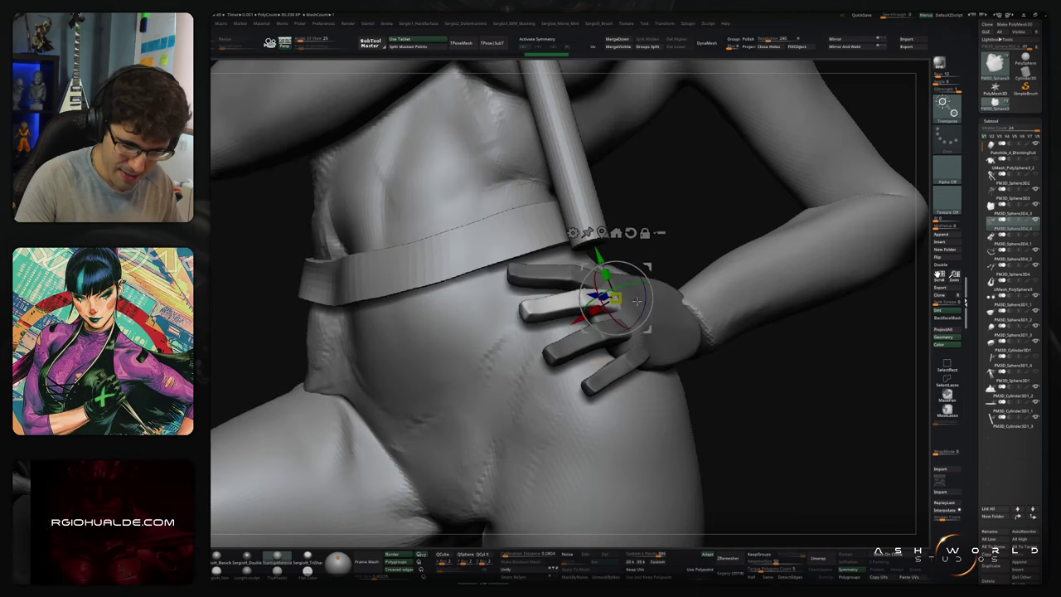
pyautogui.moveTo(643, 307); pyautogui.dragTo(643, 298)
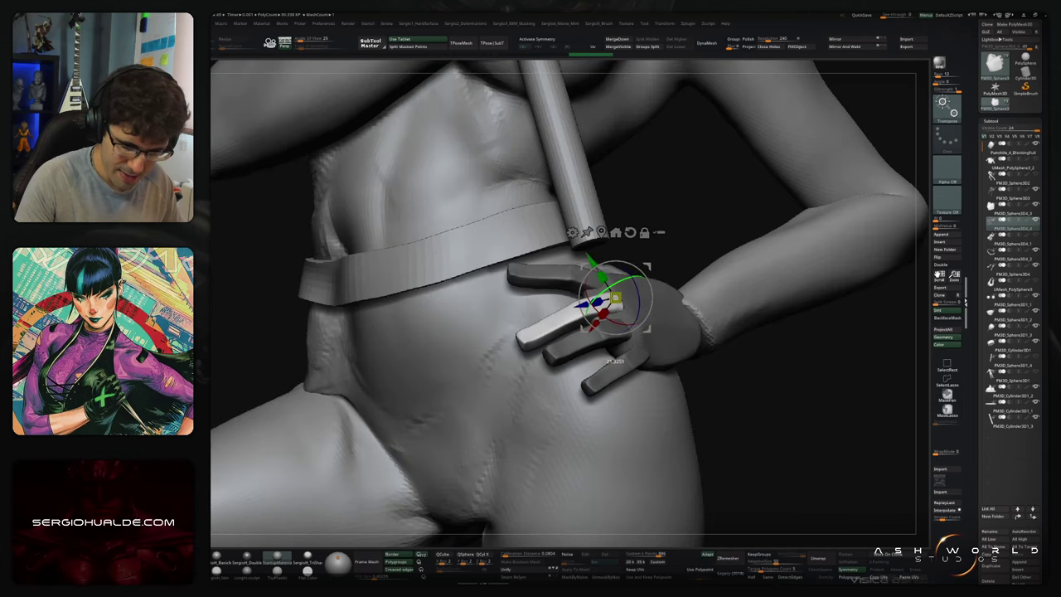
pyautogui.moveTo(638, 289); pyautogui.dragTo(575, 295, button='right')
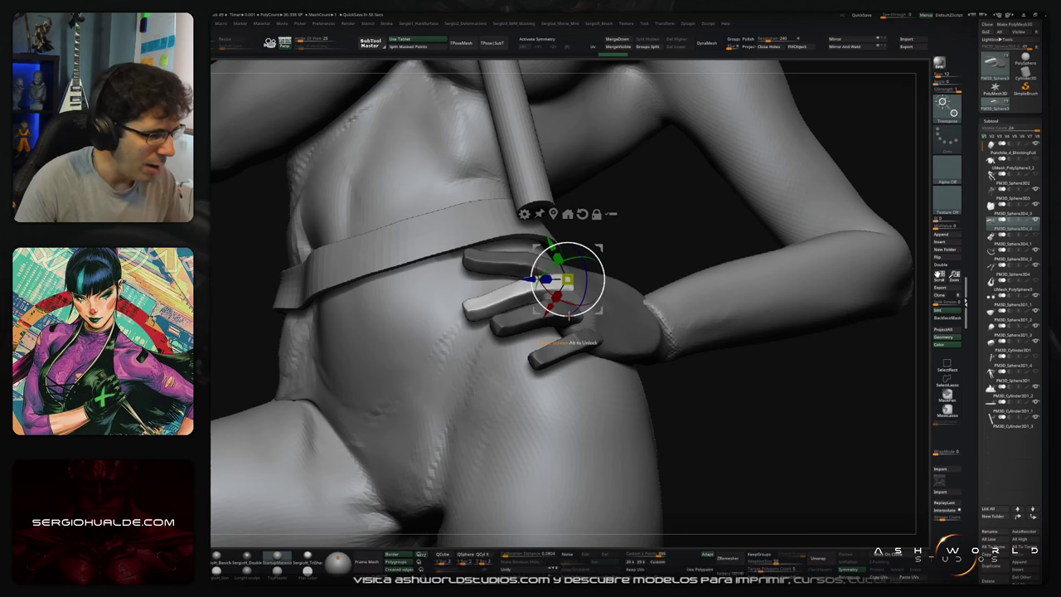
pyautogui.moveTo(704, 389); pyautogui.dragTo(663, 414)
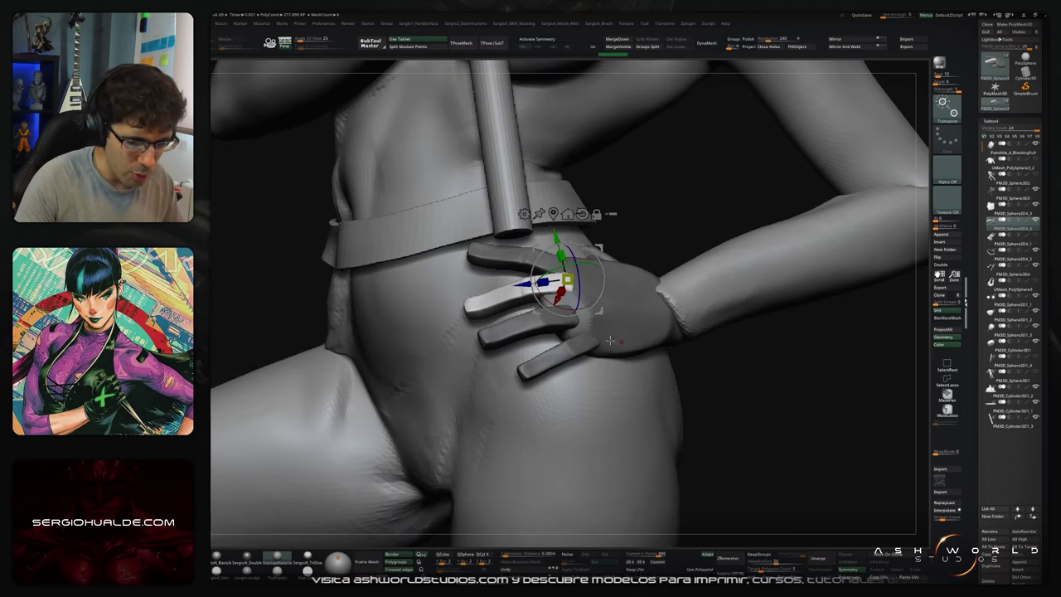
# Step: Isolate the ring finger of the hip hand with a mask and rotate it to fan out below the middle finger
pyautogui.keyDown('ctrl'); pyautogui.click(565, 321); pyautogui.keyUp('ctrl')
pyautogui.moveTo(557, 276); pyautogui.dragTo(556, 270)
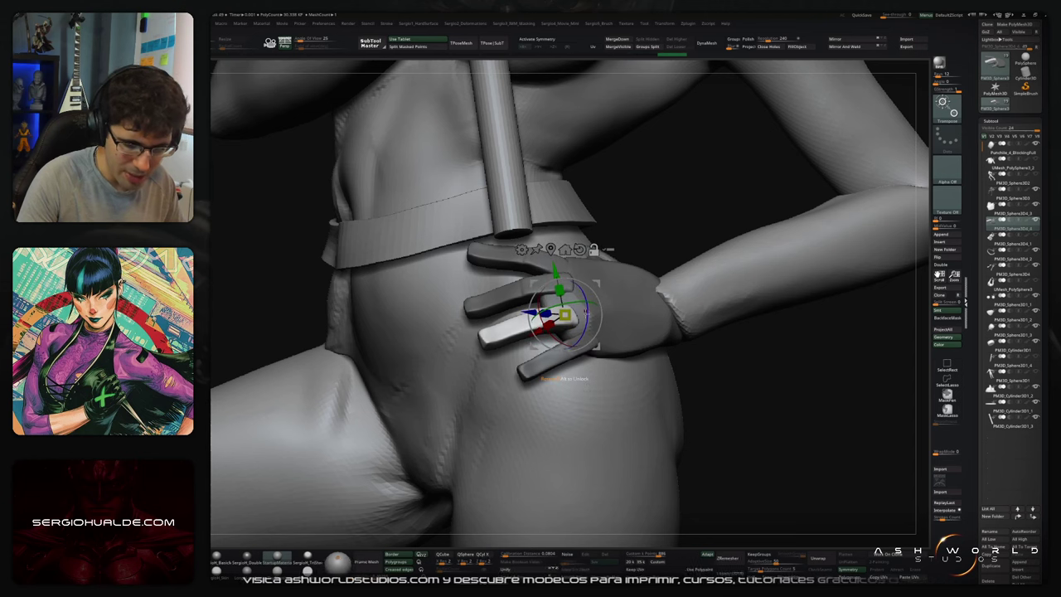
pyautogui.moveTo(588, 311)
pyautogui.mouseDown()
pyautogui.moveTo(558, 303)
pyautogui.moveTo(547, 320)
pyautogui.moveTo(577, 329)
pyautogui.mouseUp()
pyautogui.moveTo(719, 390); pyautogui.dragTo(617, 356)
pyautogui.moveTo(582, 304)
pyautogui.mouseDown()
pyautogui.moveTo(595, 301)
pyautogui.moveTo(572, 290)
pyautogui.mouseUp()
pyautogui.moveTo(439, 327); pyautogui.dragTo(607, 298)
# Step: Reposition the pivot at the little finger's base and rotate the finger downward, spreading it away from the ring finger over the hip
pyautogui.moveTo(571, 311); pyautogui.dragTo(489, 381, button='right')
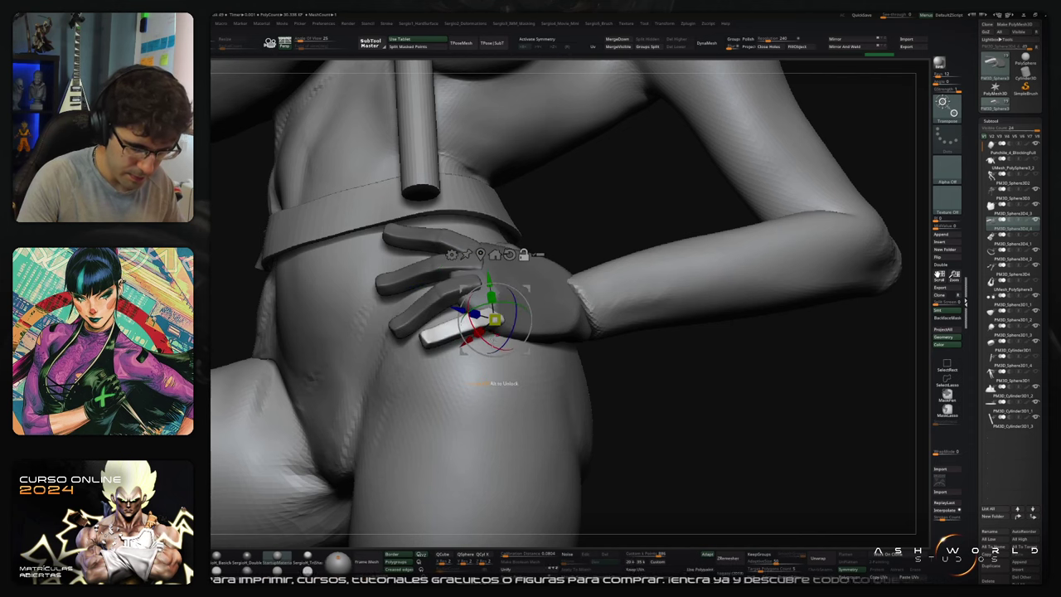
pyautogui.keyDown('alt'); pyautogui.moveTo(502, 347); pyautogui.dragTo(507, 346); pyautogui.keyUp('alt')
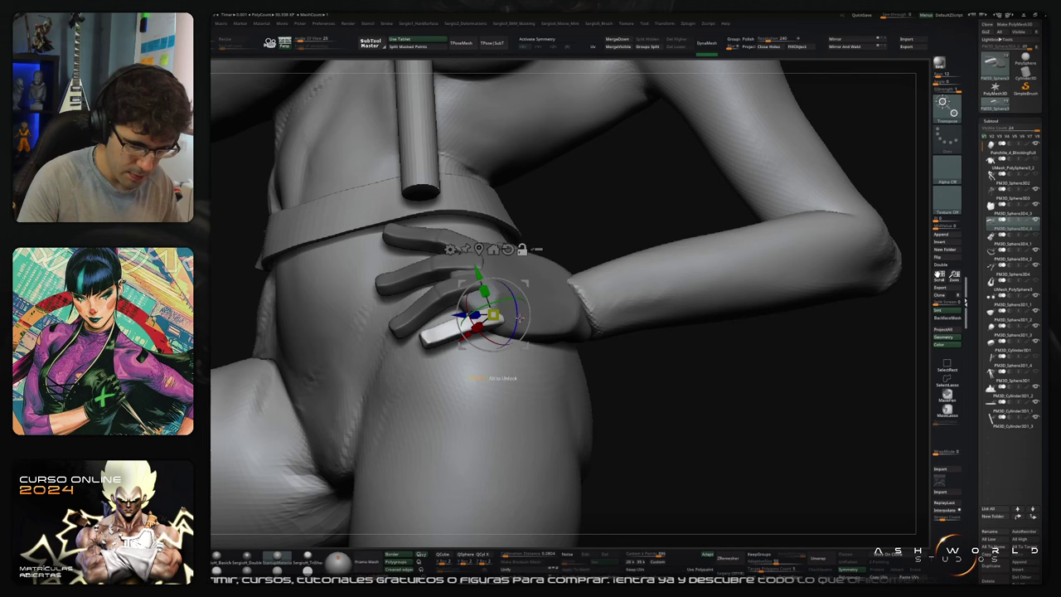
pyautogui.moveTo(520, 309); pyautogui.dragTo(510, 308, button='right')
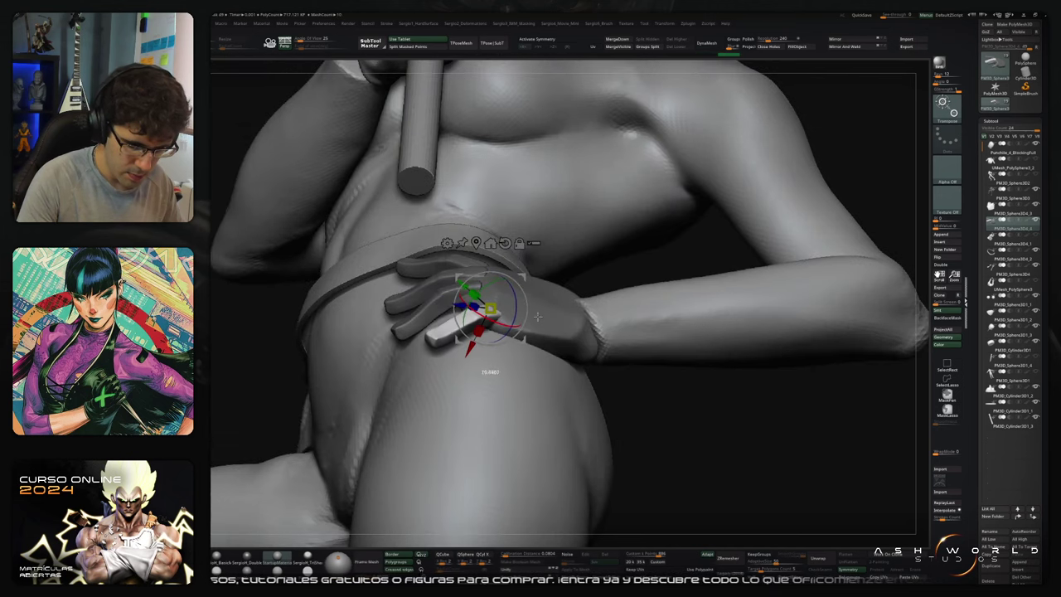
pyautogui.moveTo(537, 317); pyautogui.dragTo(521, 299)
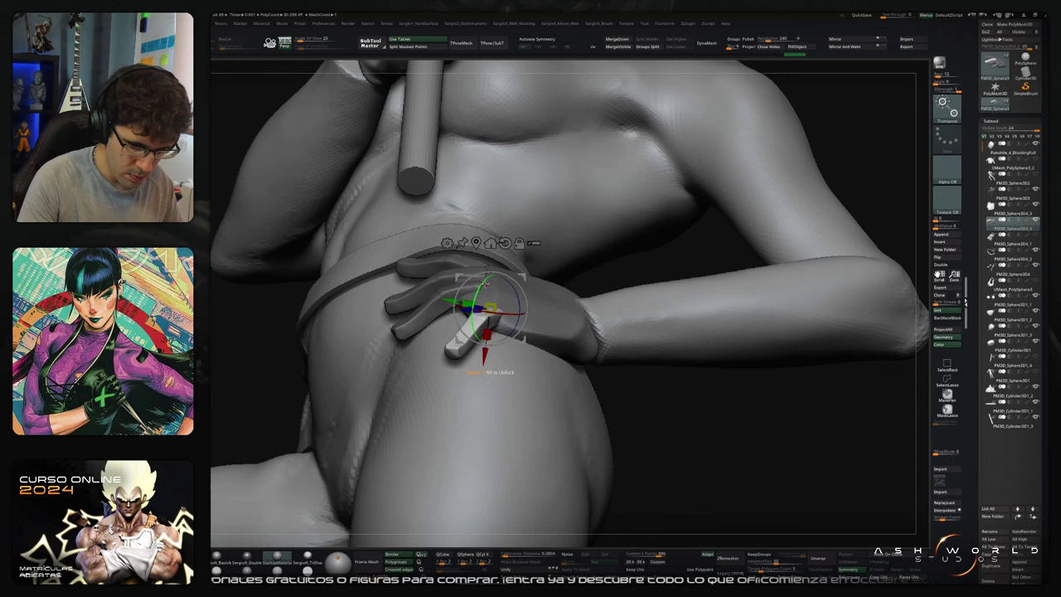
pyautogui.moveTo(482, 299); pyautogui.dragTo(520, 292, button='right')
pyautogui.moveTo(522, 283); pyautogui.dragTo(523, 282)
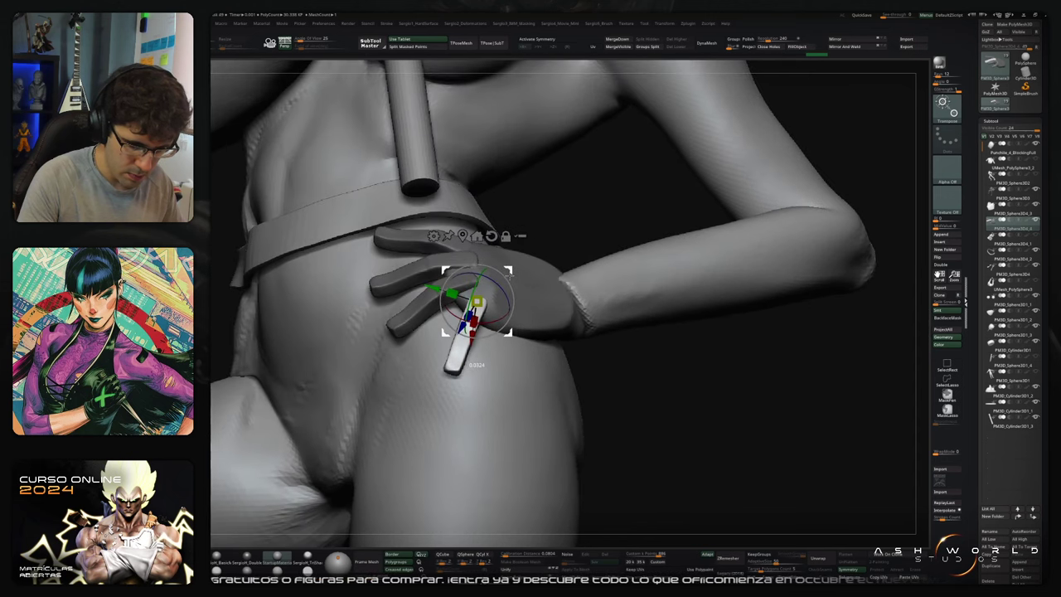
pyautogui.moveTo(495, 319)
pyautogui.mouseDown(button='right')
pyautogui.moveTo(490, 363)
pyautogui.moveTo(493, 314)
pyautogui.moveTo(491, 326)
pyautogui.mouseUp(button='right')
pyautogui.moveTo(492, 322); pyautogui.dragTo(485, 324)
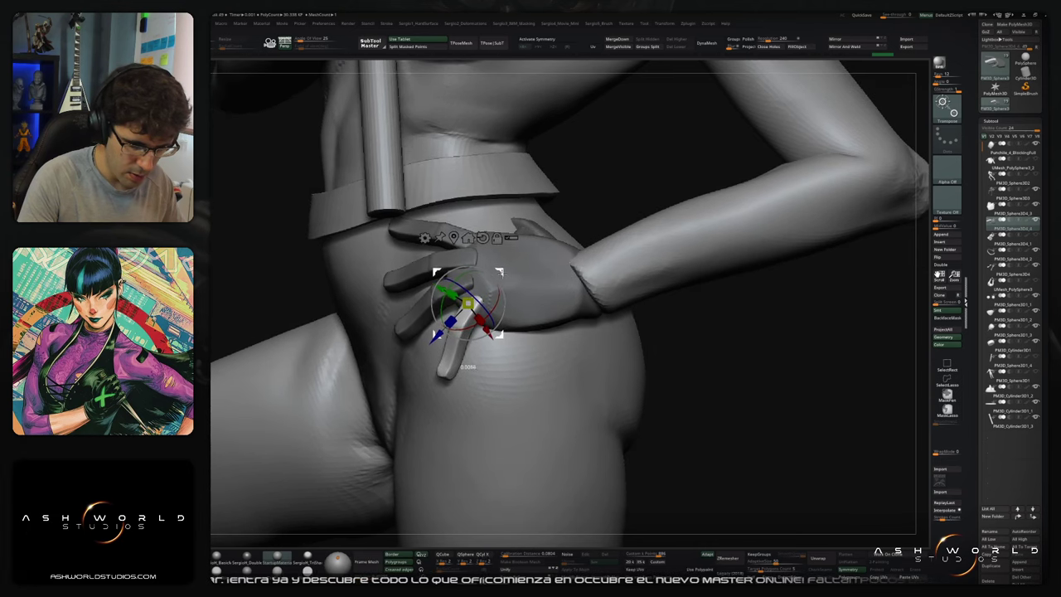
pyautogui.moveTo(497, 321)
pyautogui.mouseDown(button='right')
pyautogui.moveTo(507, 274)
pyautogui.moveTo(491, 329)
pyautogui.moveTo(463, 356)
pyautogui.moveTo(478, 367)
pyautogui.mouseUp(button='right')
# Step: Mask part of the little finger and bend it to follow the curve of the hip
pyautogui.hotkey('shift', 's')
pyautogui.moveTo(467, 329)
pyautogui.keyDown('ctrl'); pyautogui.mouseDown()
pyautogui.moveTo(433, 256)
pyautogui.moveTo(447, 321)
pyautogui.moveTo(482, 296)
pyautogui.moveTo(447, 381)
pyautogui.mouseUp(); pyautogui.keyUp('ctrl')
pyautogui.moveTo(457, 335)
pyautogui.mouseDown(button='right')
pyautogui.moveTo(520, 357)
pyautogui.moveTo(463, 389)
pyautogui.moveTo(476, 387)
pyautogui.mouseUp(button='right')
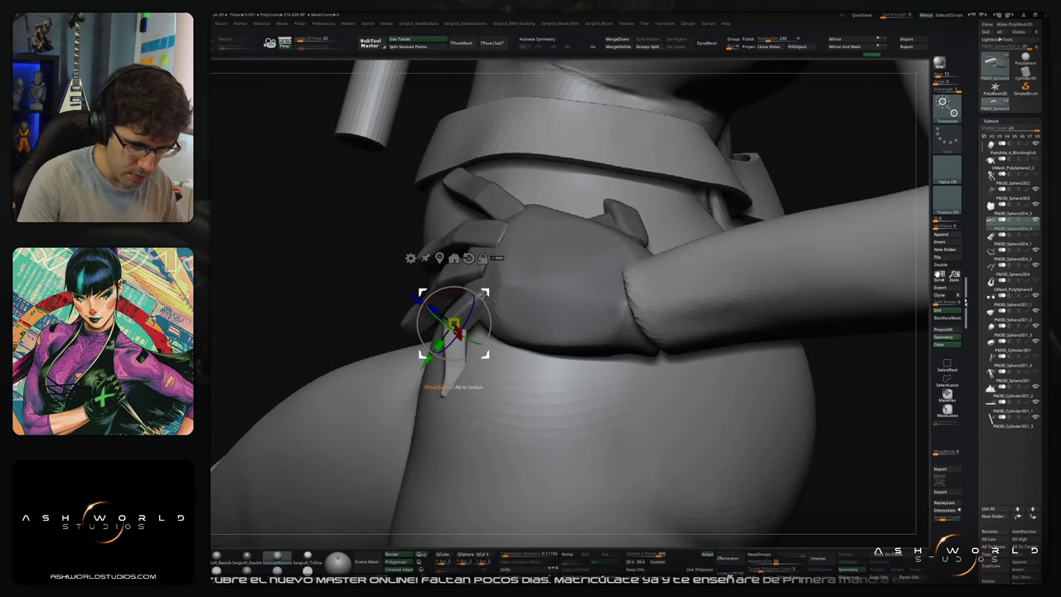
pyautogui.moveTo(487, 309)
pyautogui.mouseDown(button='right')
pyautogui.moveTo(507, 298)
pyautogui.moveTo(506, 368)
pyautogui.moveTo(549, 355)
pyautogui.moveTo(480, 356)
pyautogui.moveTo(507, 367)
pyautogui.moveTo(523, 338)
pyautogui.moveTo(495, 305)
pyautogui.moveTo(507, 364)
pyautogui.mouseUp(button='right')
# Step: Isolate the thumb of the hip hand with a mask and rotate it to lie along the back of the waist
pyautogui.press('q')
pyautogui.press('w')
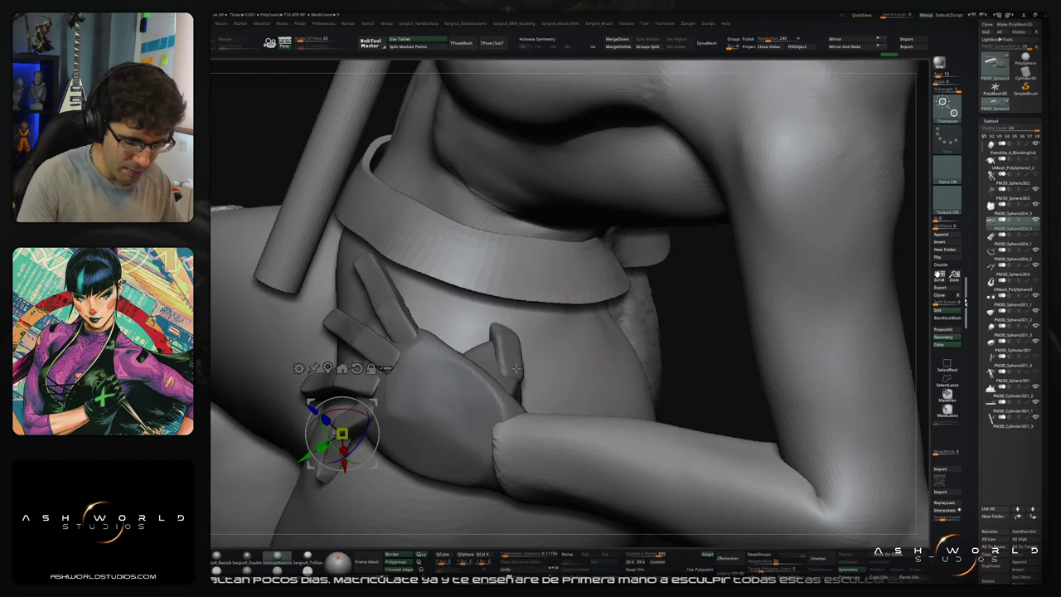
pyautogui.keyDown('ctrl'); pyautogui.click(507, 352); pyautogui.keyUp('ctrl')
pyautogui.moveTo(534, 349); pyautogui.dragTo(528, 385)
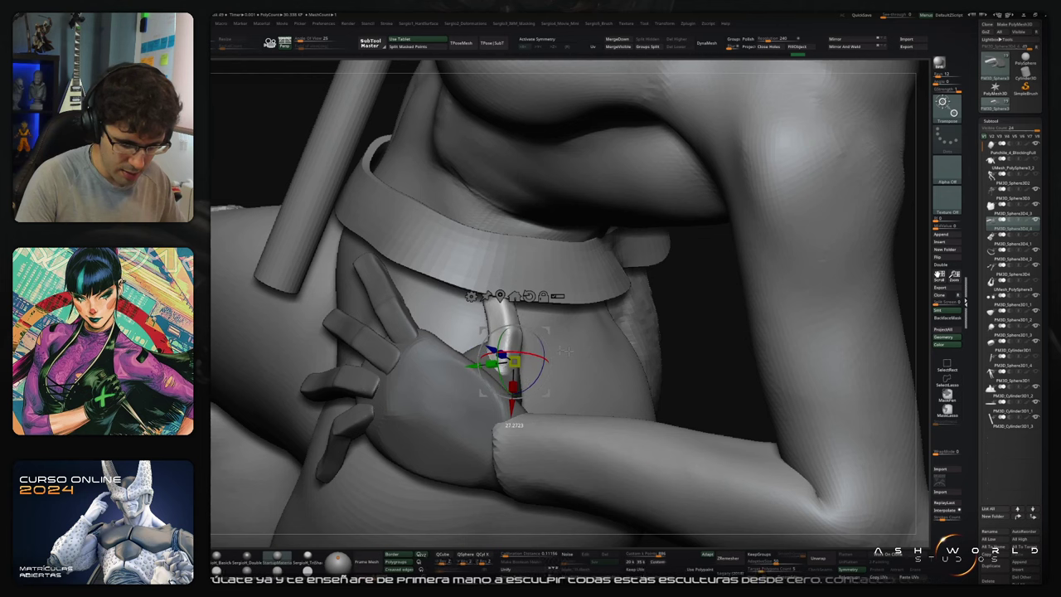
pyautogui.moveTo(565, 350); pyautogui.dragTo(538, 337)
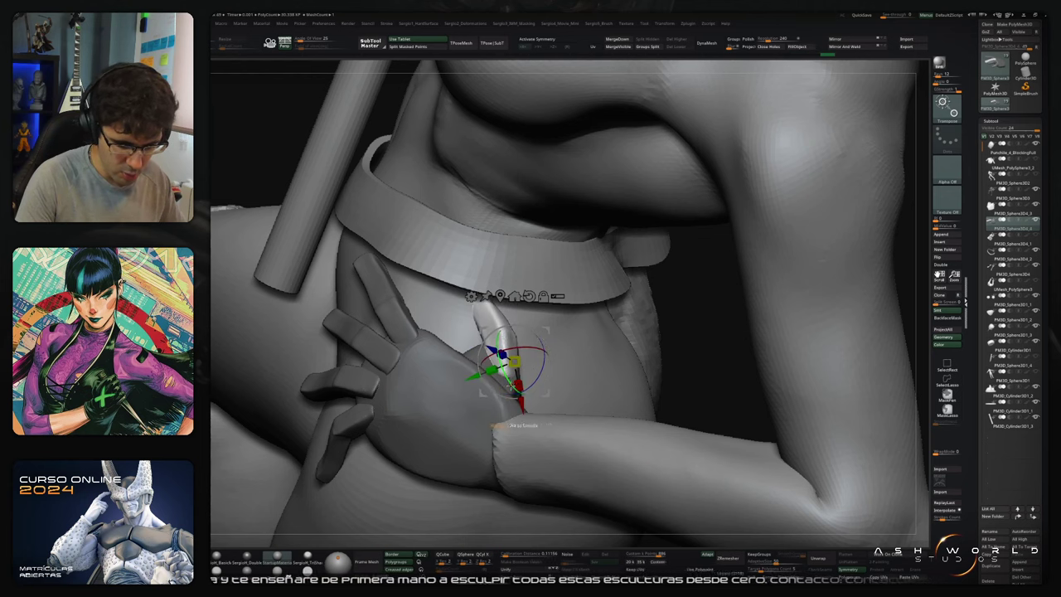
pyautogui.moveTo(519, 396); pyautogui.dragTo(522, 395)
pyautogui.moveTo(530, 396); pyautogui.dragTo(473, 389, button='right')
pyautogui.moveTo(497, 425); pyautogui.dragTo(479, 411)
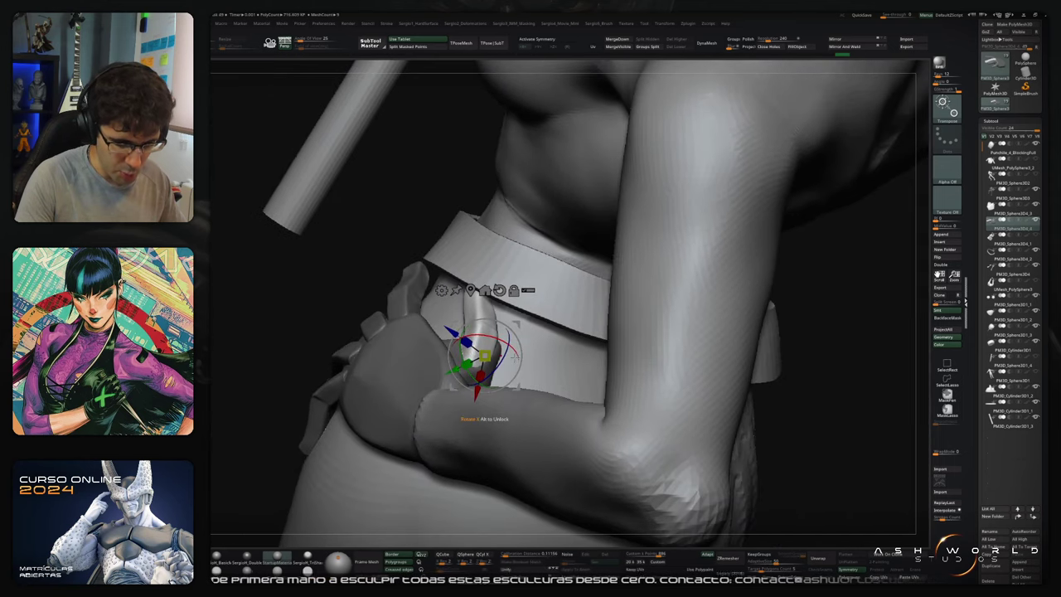
# Step: Fine-tune the thumb's placement and check the hip hand's pose on the whole figure
pyautogui.moveTo(515, 358)
pyautogui.mouseDown(button='right')
pyautogui.moveTo(592, 362)
pyautogui.moveTo(589, 290)
pyautogui.mouseUp(button='right')
pyautogui.press('q')
pyautogui.moveTo(588, 290)
pyautogui.mouseDown(button='right')
pyautogui.moveTo(630, 298)
pyautogui.moveTo(596, 332)
pyautogui.mouseUp(button='right')
pyautogui.keyDown('ctrl'); pyautogui.moveTo(547, 282); pyautogui.dragTo(546, 357, button='right'); pyautogui.keyUp('ctrl')
pyautogui.press('w')
pyautogui.moveTo(534, 335); pyautogui.dragTo(526, 330)
pyautogui.press('q')
pyautogui.moveTo(532, 398); pyautogui.dragTo(504, 346, button='right')
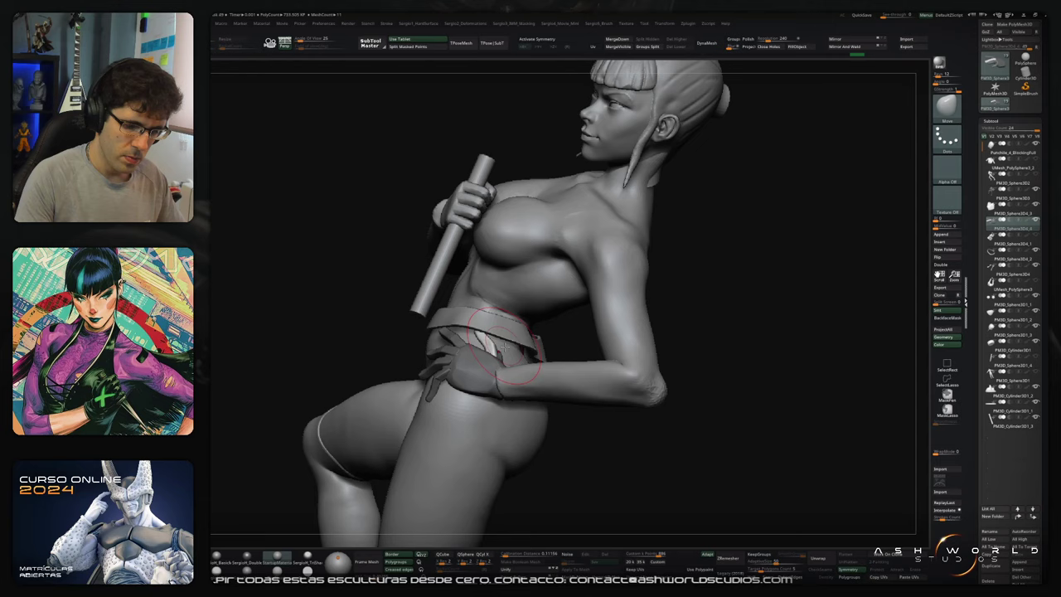
pyautogui.moveTo(501, 344); pyautogui.dragTo(647, 275)
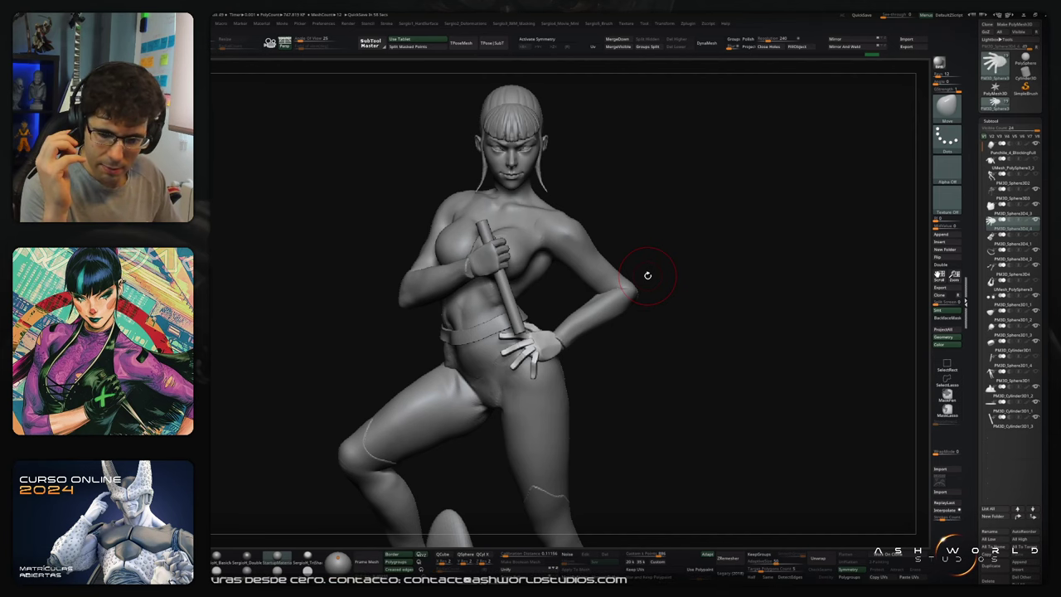
# Step: Compare the current figure with the earlier version 4 of the blocking model
pyautogui.press('ctrl')
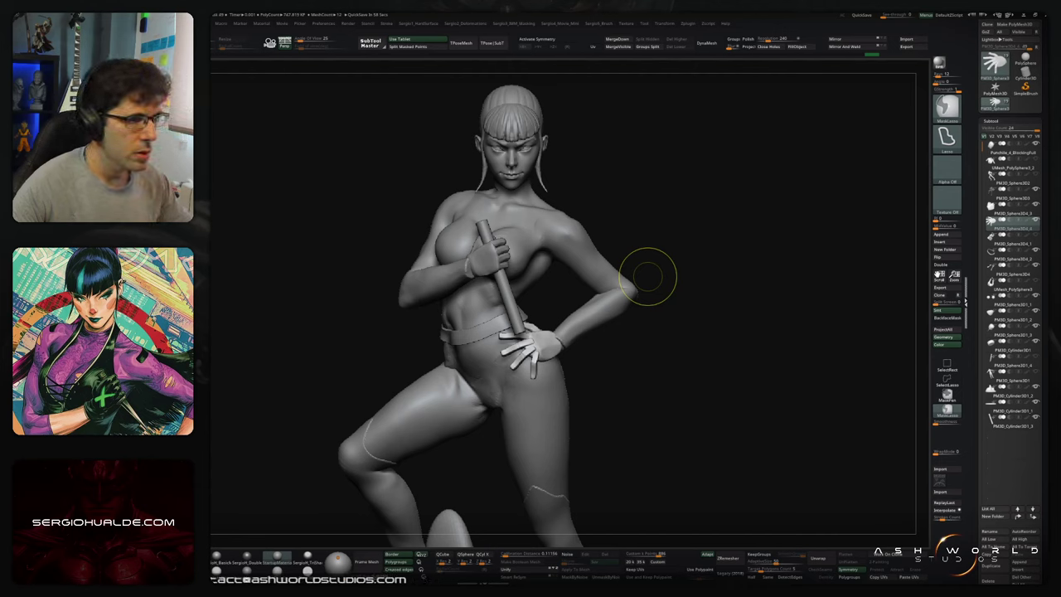
pyautogui.press('ctrl')
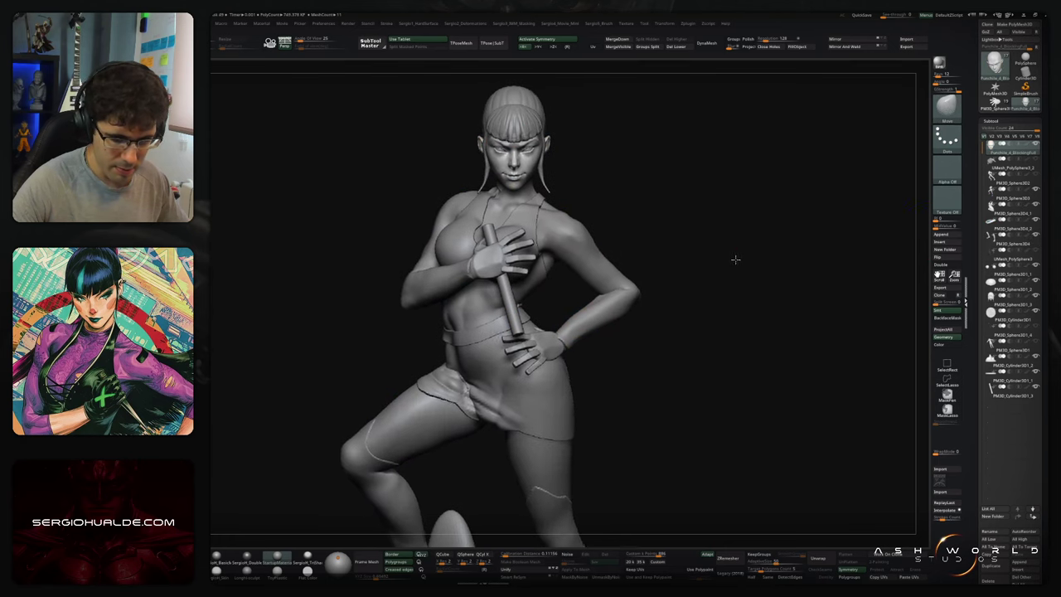
pyautogui.keyDown('alt'); pyautogui.moveTo(735, 259); pyautogui.dragTo(737, 260); pyautogui.keyUp('alt')
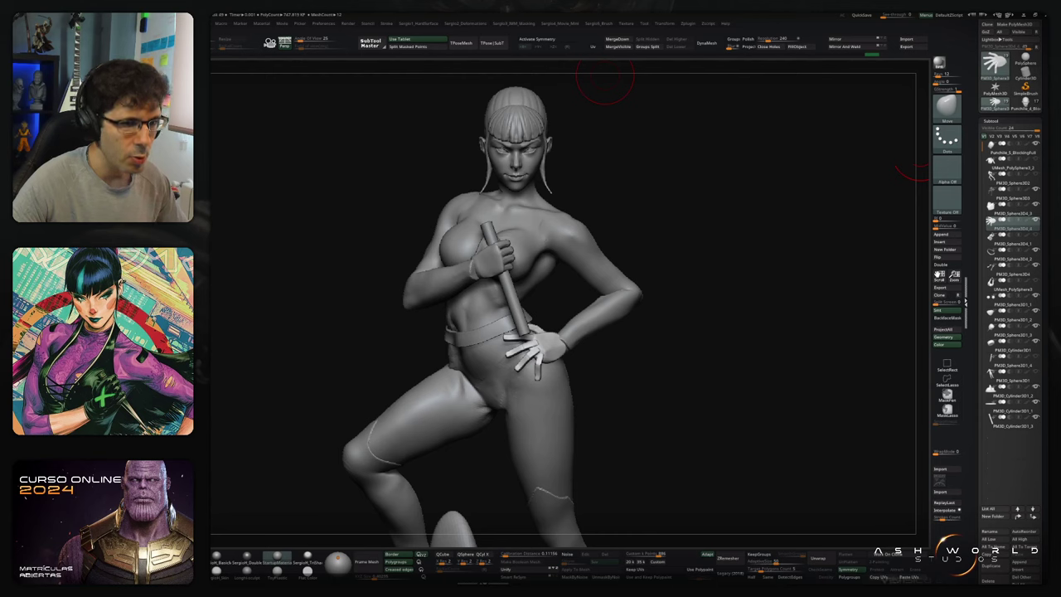
# Step: Clear the mask on the body and push the base of the neck toward the head's neck edge with the Move brush
pyautogui.moveTo(714, 360)
pyautogui.mouseDown()
pyautogui.moveTo(727, 362)
pyautogui.moveTo(715, 345)
pyautogui.mouseUp()
pyautogui.moveTo(715, 345)
pyautogui.keyDown('alt'); pyautogui.mouseDown()
pyautogui.moveTo(726, 368)
pyautogui.moveTo(706, 343)
pyautogui.mouseUp(); pyautogui.keyUp('alt')
pyautogui.keyDown('ctrl'); pyautogui.moveTo(556, 209); pyautogui.dragTo(594, 224, button='right'); pyautogui.keyUp('ctrl')
pyautogui.moveTo(595, 223); pyautogui.dragTo(534, 323)
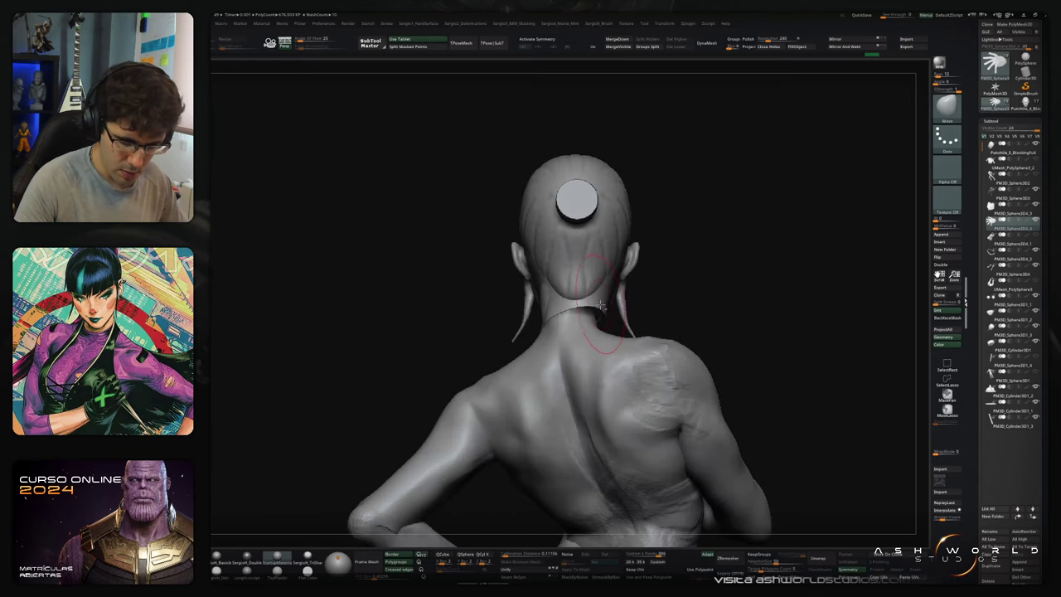
pyautogui.keyDown('alt'); pyautogui.click(599, 348); pyautogui.keyUp('alt')
pyautogui.moveTo(665, 277)
pyautogui.keyDown('ctrl'); pyautogui.mouseDown()
pyautogui.moveTo(617, 310)
pyautogui.moveTo(586, 306)
pyautogui.mouseUp(); pyautogui.keyUp('ctrl')
pyautogui.moveTo(620, 355); pyautogui.dragTo(578, 305, button='right')
pyautogui.moveTo(578, 305)
pyautogui.mouseDown()
pyautogui.moveTo(574, 294)
pyautogui.moveTo(620, 308)
pyautogui.mouseUp()
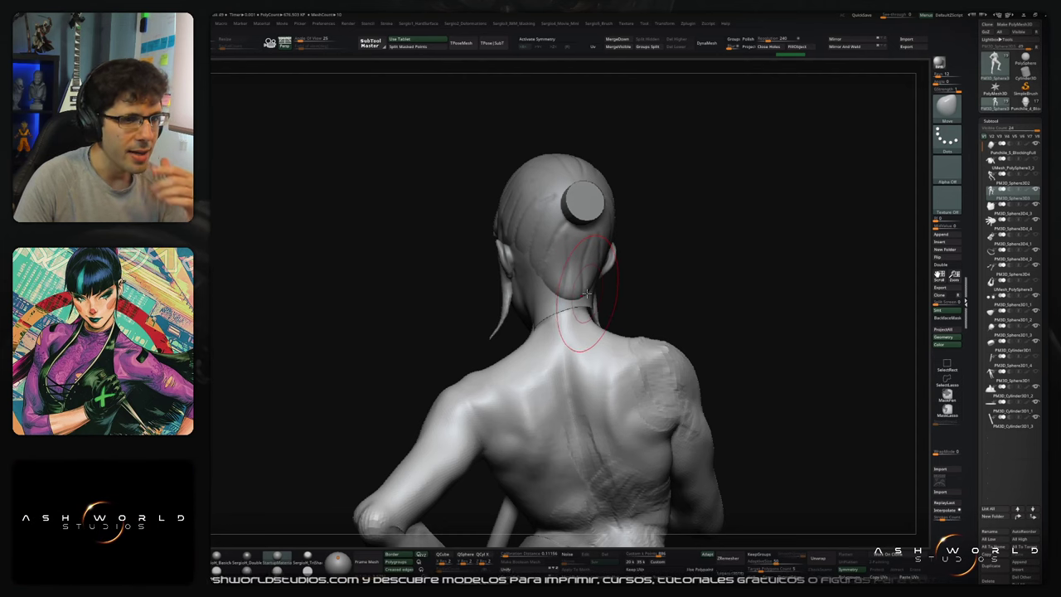
pyautogui.moveTo(637, 268); pyautogui.dragTo(683, 267)
pyautogui.moveTo(574, 345)
pyautogui.mouseDown()
pyautogui.moveTo(588, 314)
pyautogui.moveTo(610, 315)
pyautogui.moveTo(566, 339)
pyautogui.mouseUp()
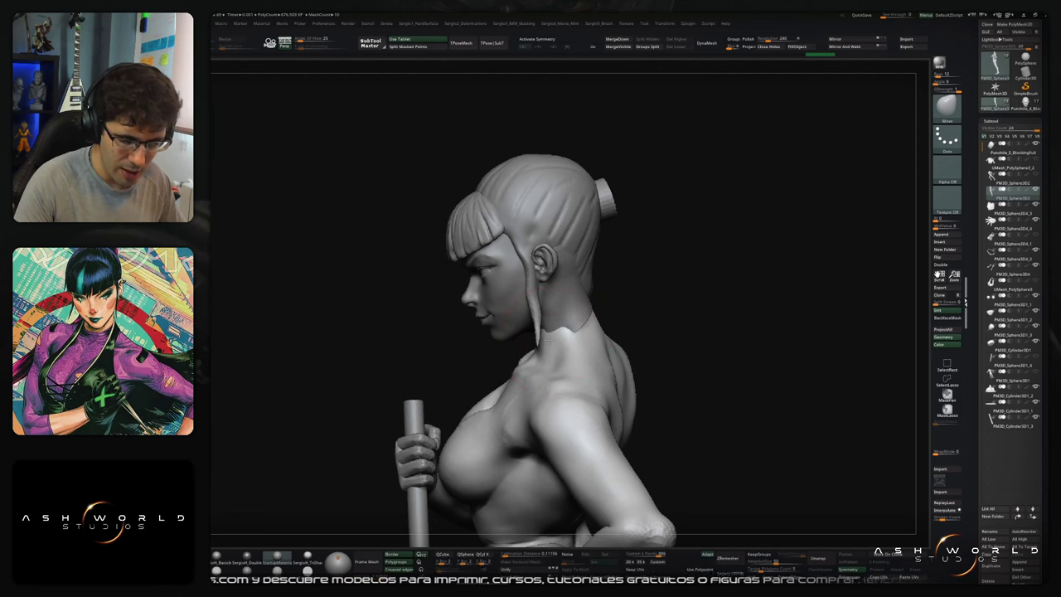
pyautogui.moveTo(495, 335)
pyautogui.mouseDown()
pyautogui.moveTo(597, 309)
pyautogui.moveTo(530, 356)
pyautogui.moveTo(469, 338)
pyautogui.moveTo(486, 330)
pyautogui.mouseUp()
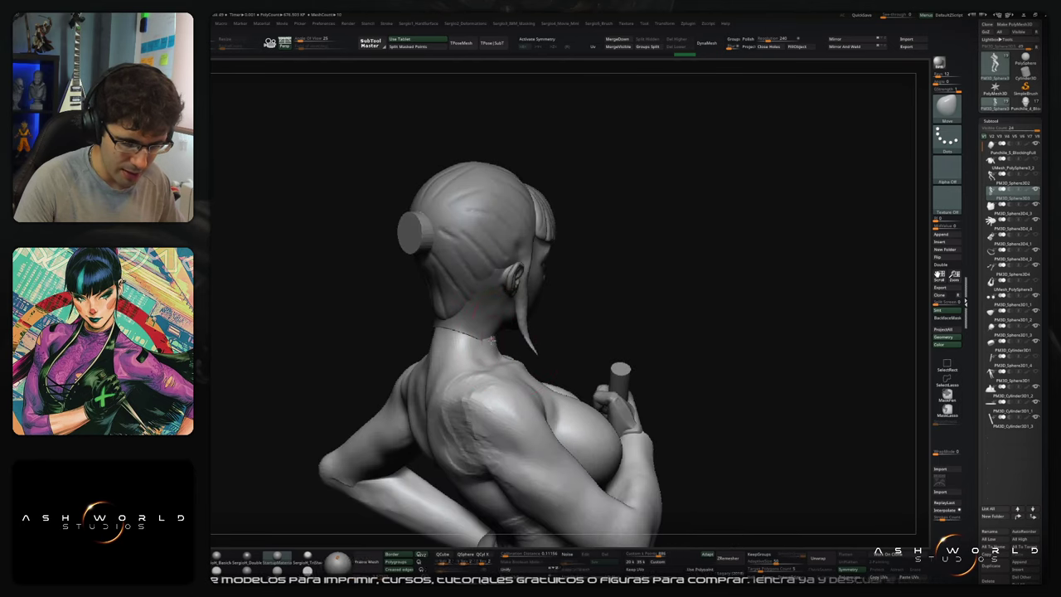
# Step: Select the head and show it on its own
pyautogui.hotkey('alt', 's')
pyautogui.hotkey('alt', 's')
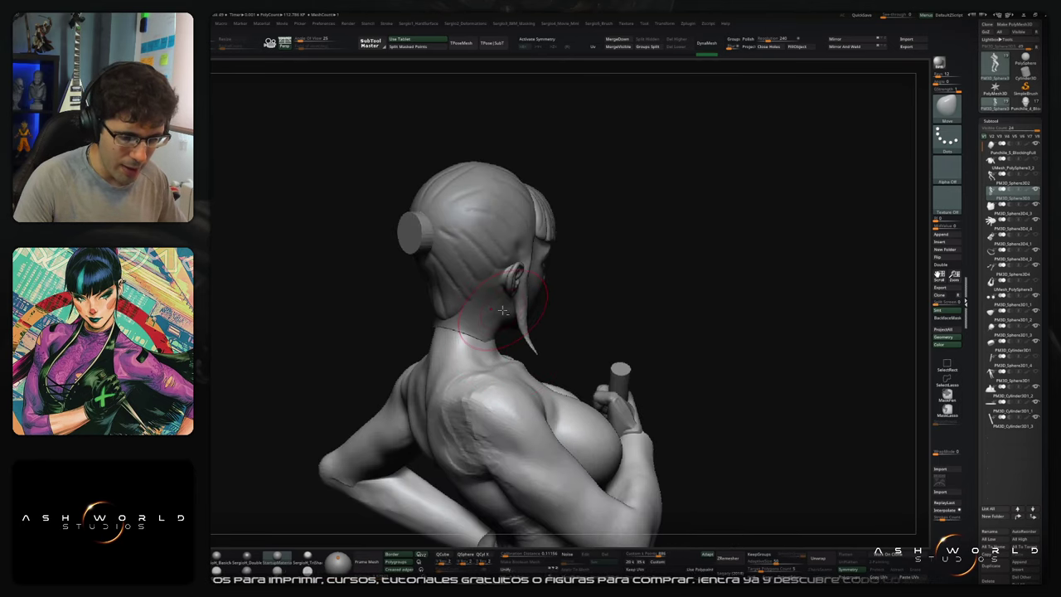
pyautogui.keyDown('alt'); pyautogui.click(502, 311); pyautogui.keyUp('alt')
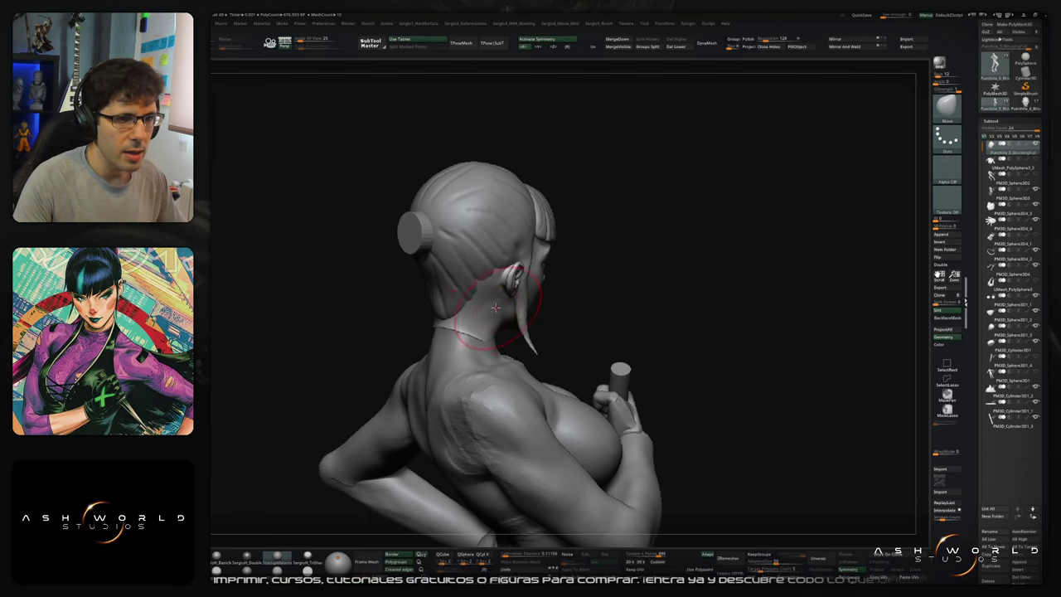
pyautogui.hotkey('alt', 's')
pyautogui.moveTo(492, 320); pyautogui.dragTo(547, 332, button='right')
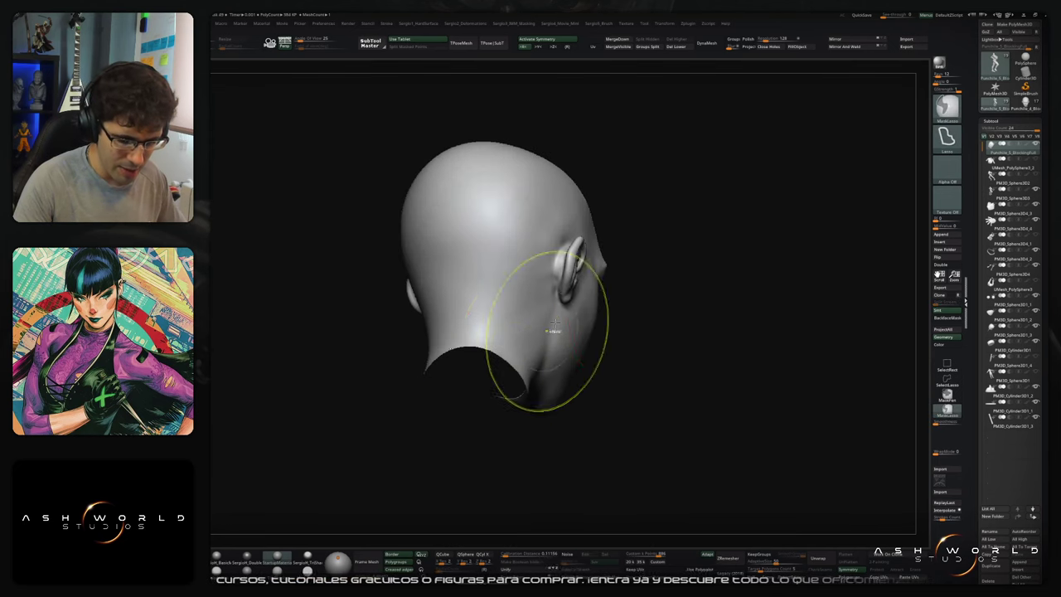
# Step: Inspect the head's wireframe and delete its lower subdivision levels
pyautogui.hotkey('shift', 'f')
pyautogui.moveTo(616, 283); pyautogui.dragTo(631, 349, button='right')
pyautogui.moveTo(631, 349); pyautogui.dragTo(611, 332)
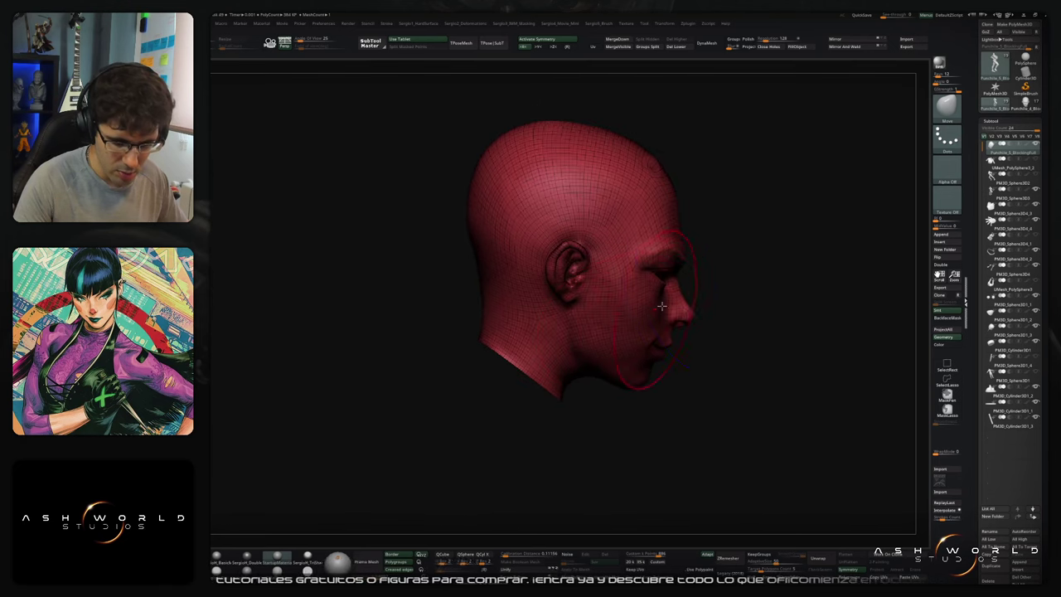
pyautogui.hotkey('shift', 'f')
pyautogui.moveTo(755, 224)
pyautogui.mouseDown()
pyautogui.moveTo(781, 208)
pyautogui.moveTo(753, 211)
pyautogui.mouseUp()
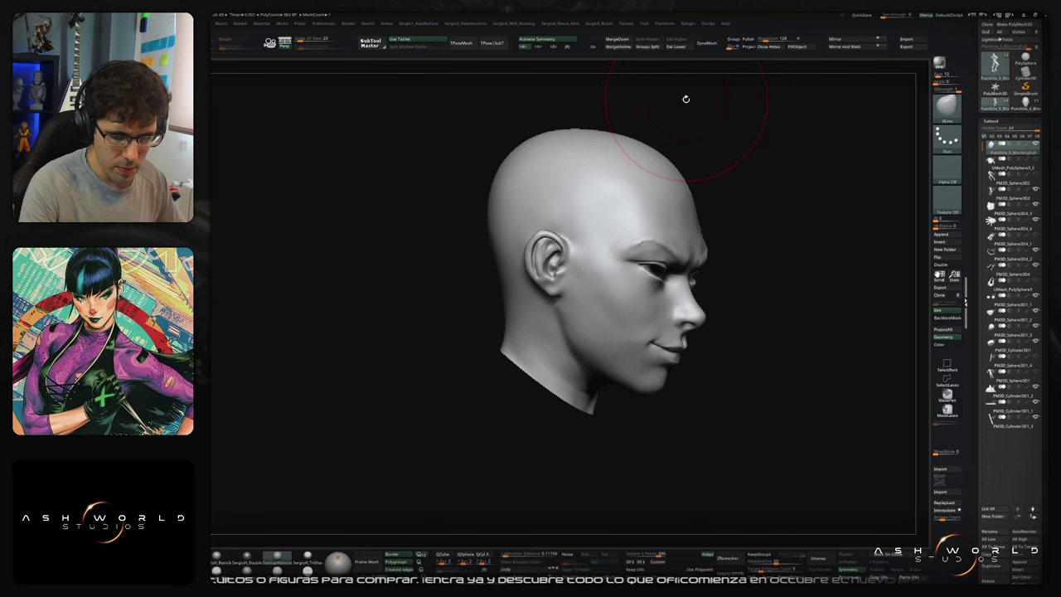
pyautogui.moveTo(680, 83); pyautogui.dragTo(678, 84)
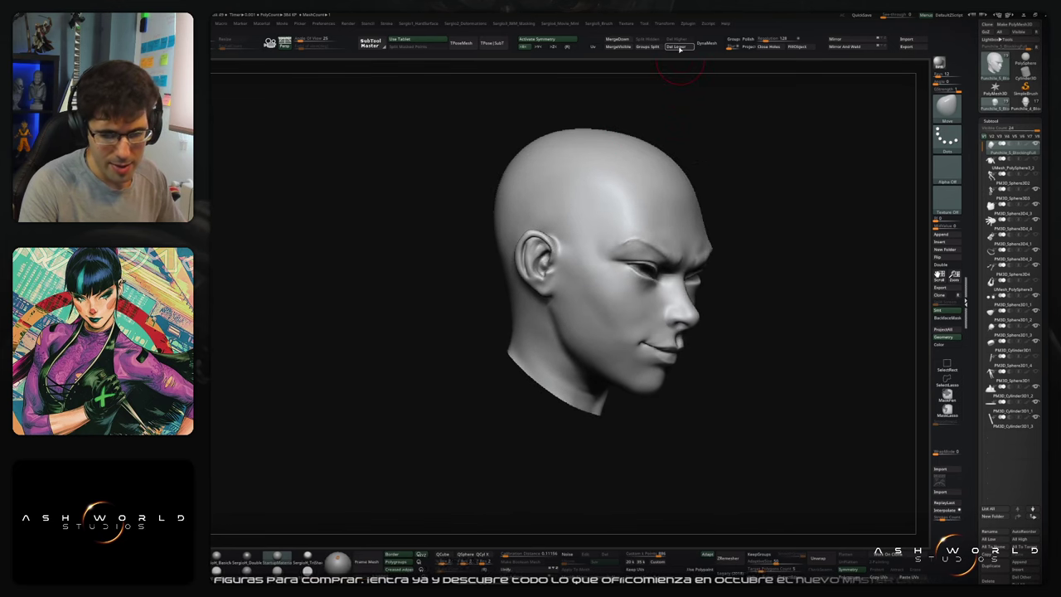
# Step: Show the body alone, mask everything except the arm bent across the chest, and soften the mask's edge
pyautogui.moveTo(643, 422); pyautogui.dragTo(657, 355)
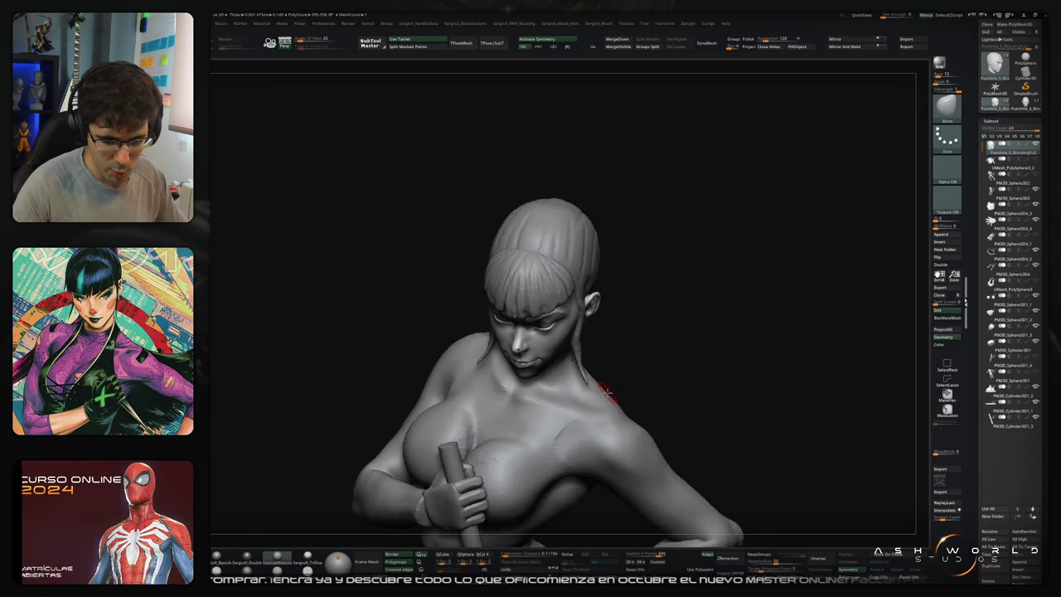
pyautogui.moveTo(618, 344)
pyautogui.mouseDown()
pyautogui.moveTo(630, 315)
pyautogui.moveTo(654, 362)
pyautogui.moveTo(688, 334)
pyautogui.moveTo(623, 345)
pyautogui.moveTo(639, 358)
pyautogui.moveTo(682, 302)
pyautogui.moveTo(701, 298)
pyautogui.moveTo(578, 334)
pyautogui.moveTo(586, 362)
pyautogui.moveTo(589, 327)
pyautogui.moveTo(548, 325)
pyautogui.mouseUp()
pyautogui.hotkey('alt', 's')
pyautogui.press('w')
pyautogui.keyDown('ctrl'); pyautogui.click(572, 324); pyautogui.keyUp('ctrl')
pyautogui.press('q')
pyautogui.press('s')
pyautogui.keyDown('ctrl'); pyautogui.click(587, 323); pyautogui.keyUp('ctrl')
pyautogui.keyDown('ctrl'); pyautogui.click(588, 323); pyautogui.keyUp('ctrl')
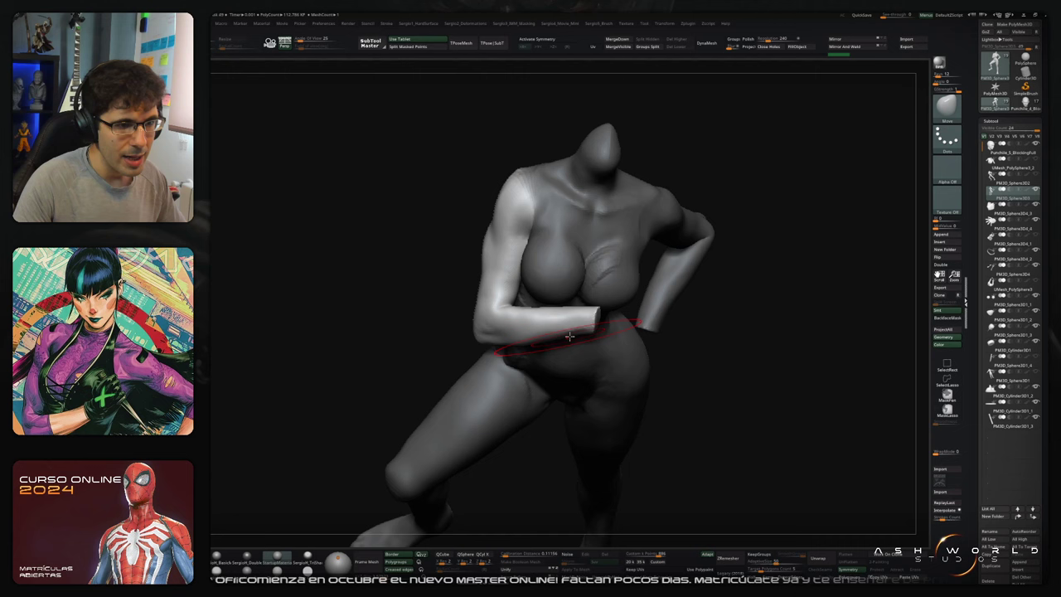
# Step: Reposition the gripping hand together with its staff against the cut wrist of the arm bent across the chest
pyautogui.moveTo(584, 326); pyautogui.dragTo(584, 302, button='right')
pyautogui.moveTo(590, 353); pyautogui.dragTo(578, 317, button='right')
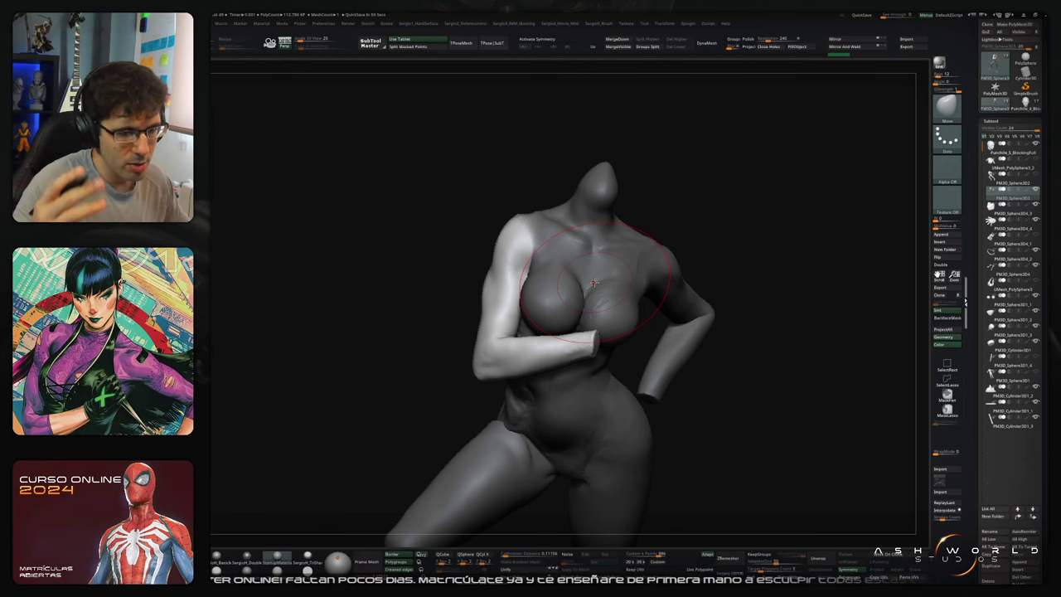
pyautogui.moveTo(681, 255)
pyautogui.mouseDown(button='right')
pyautogui.moveTo(729, 254)
pyautogui.moveTo(708, 260)
pyautogui.moveTo(707, 247)
pyautogui.moveTo(672, 266)
pyautogui.mouseUp(button='right')
pyautogui.keyDown('alt'); pyautogui.click(623, 324); pyautogui.keyUp('alt')
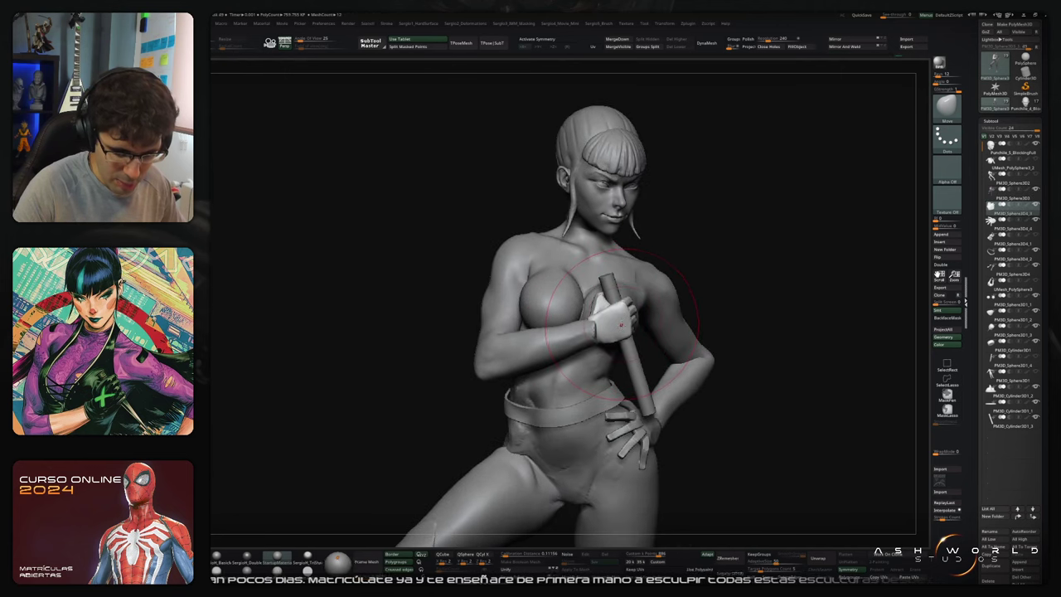
pyautogui.press('w')
pyautogui.moveTo(630, 319)
pyautogui.mouseDown(button='right')
pyautogui.moveTo(623, 289)
pyautogui.moveTo(673, 255)
pyautogui.moveTo(682, 293)
pyautogui.moveTo(658, 300)
pyautogui.mouseUp(button='right')
pyautogui.click(673, 266)
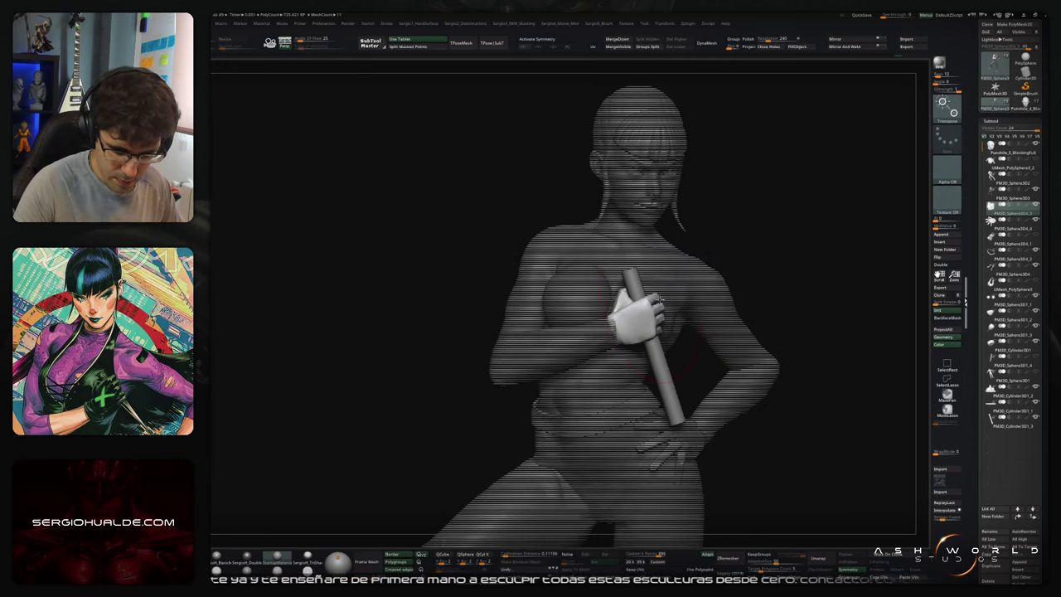
pyautogui.moveTo(656, 301); pyautogui.dragTo(643, 304)
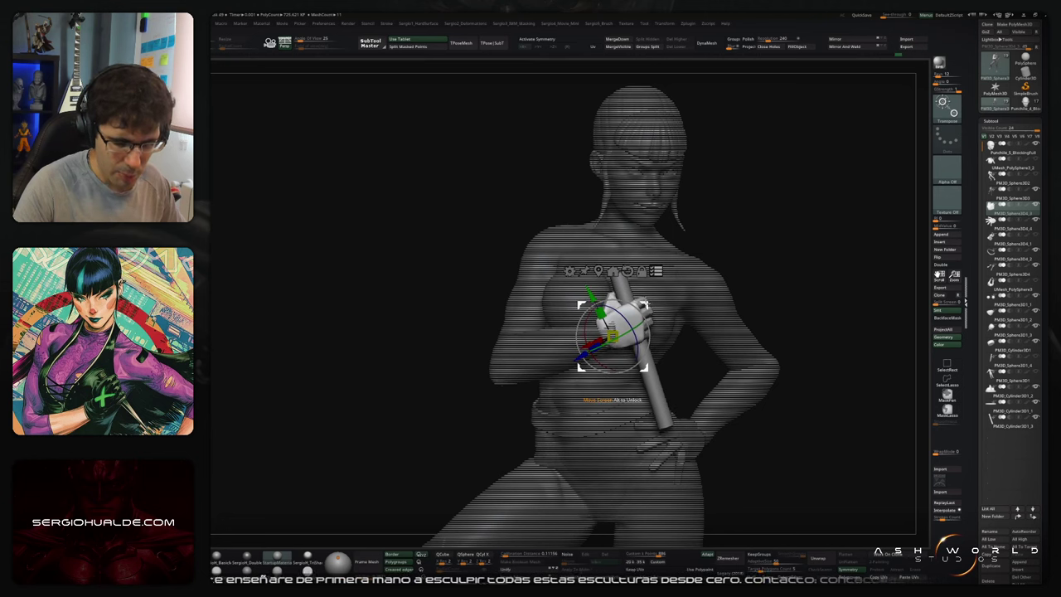
pyautogui.moveTo(644, 288)
pyautogui.mouseDown(button='right')
pyautogui.moveTo(663, 367)
pyautogui.moveTo(628, 349)
pyautogui.moveTo(575, 383)
pyautogui.moveTo(621, 378)
pyautogui.moveTo(648, 328)
pyautogui.moveTo(686, 326)
pyautogui.moveTo(660, 289)
pyautogui.mouseUp(button='right')
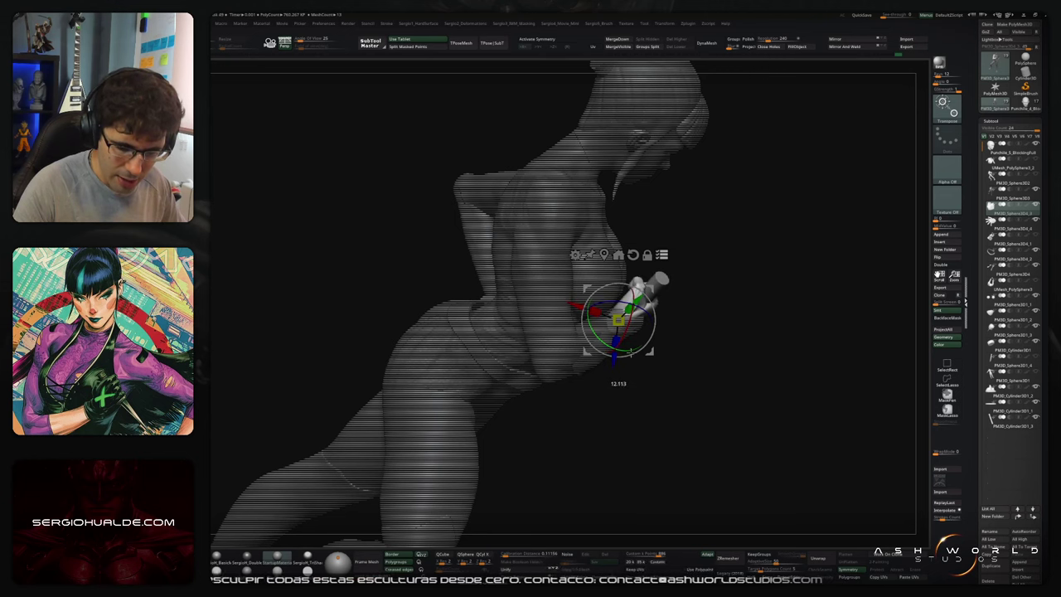
pyautogui.moveTo(651, 290)
pyautogui.mouseDown(button='right')
pyautogui.moveTo(674, 298)
pyautogui.moveTo(624, 325)
pyautogui.moveTo(635, 328)
pyautogui.mouseUp(button='right')
pyautogui.click(659, 257)
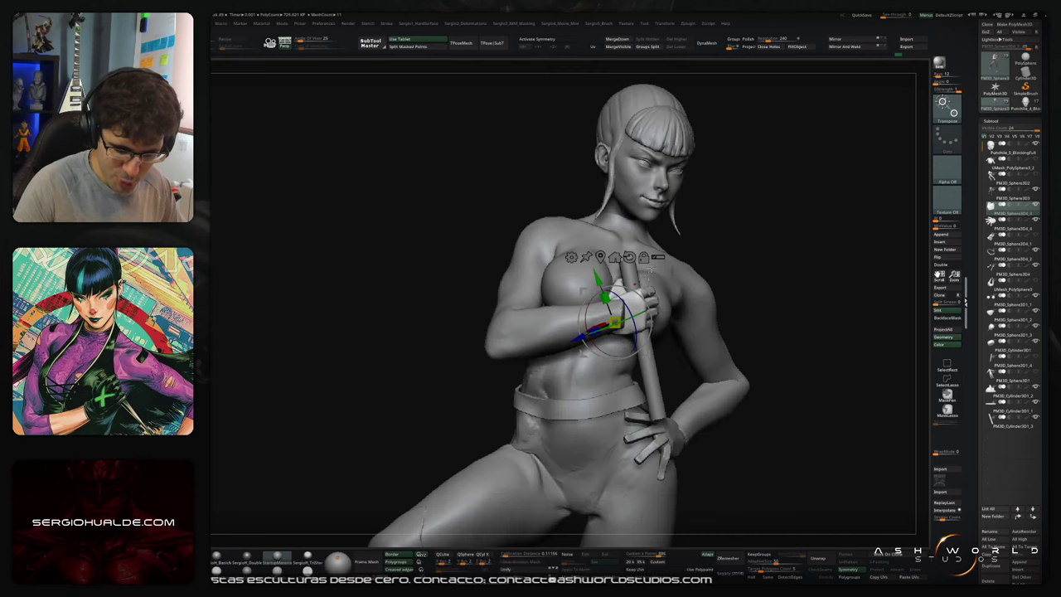
pyautogui.press('q')
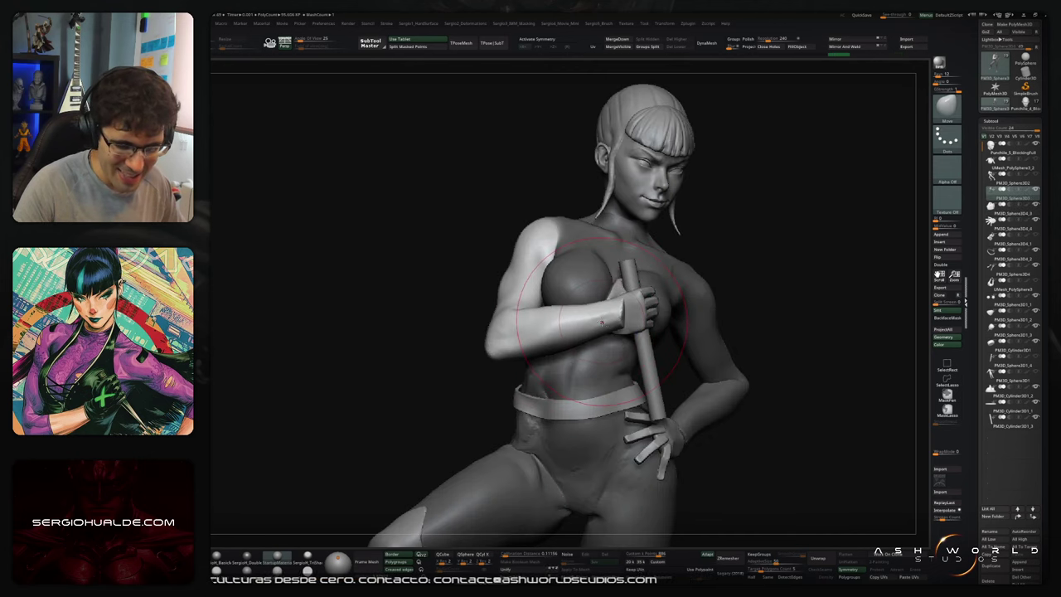
# Step: Reshape the unmasked bent arm with the Move brush so its elbow, forearm and wrist line up with the gripping hand
pyautogui.moveTo(566, 335)
pyautogui.mouseDown(button='right')
pyautogui.moveTo(620, 321)
pyautogui.moveTo(590, 323)
pyautogui.mouseUp(button='right')
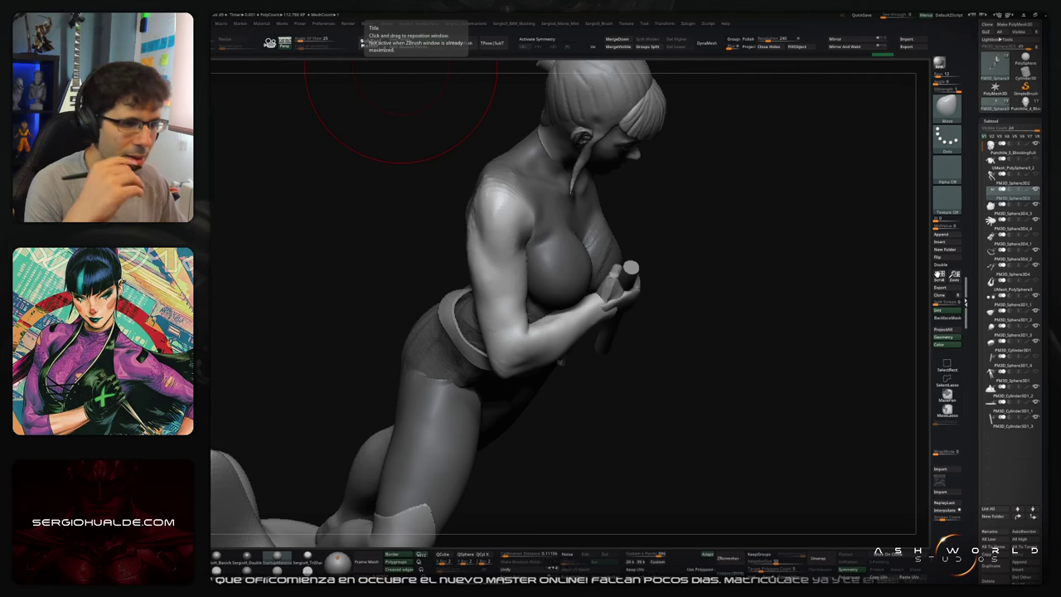
pyautogui.moveTo(401, 67)
pyautogui.mouseDown(button='right')
pyautogui.moveTo(655, 319)
pyautogui.moveTo(572, 265)
pyautogui.moveTo(565, 352)
pyautogui.mouseUp(button='right')
pyautogui.press('s')
pyautogui.moveTo(553, 335); pyautogui.dragTo(563, 332)
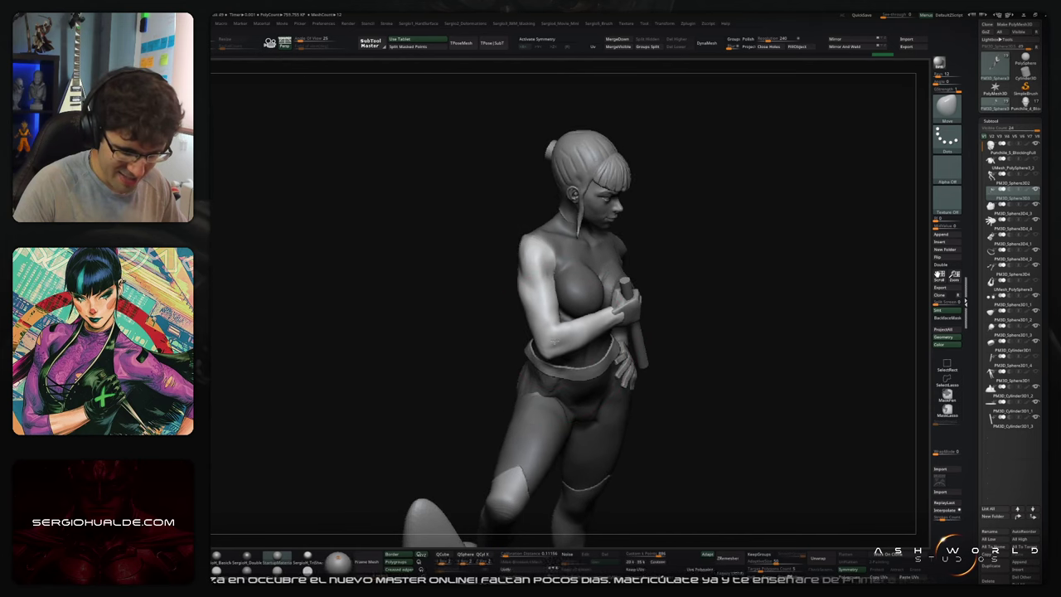
pyautogui.moveTo(609, 336)
pyautogui.mouseDown(button='right')
pyautogui.moveTo(569, 321)
pyautogui.moveTo(606, 319)
pyautogui.mouseUp(button='right')
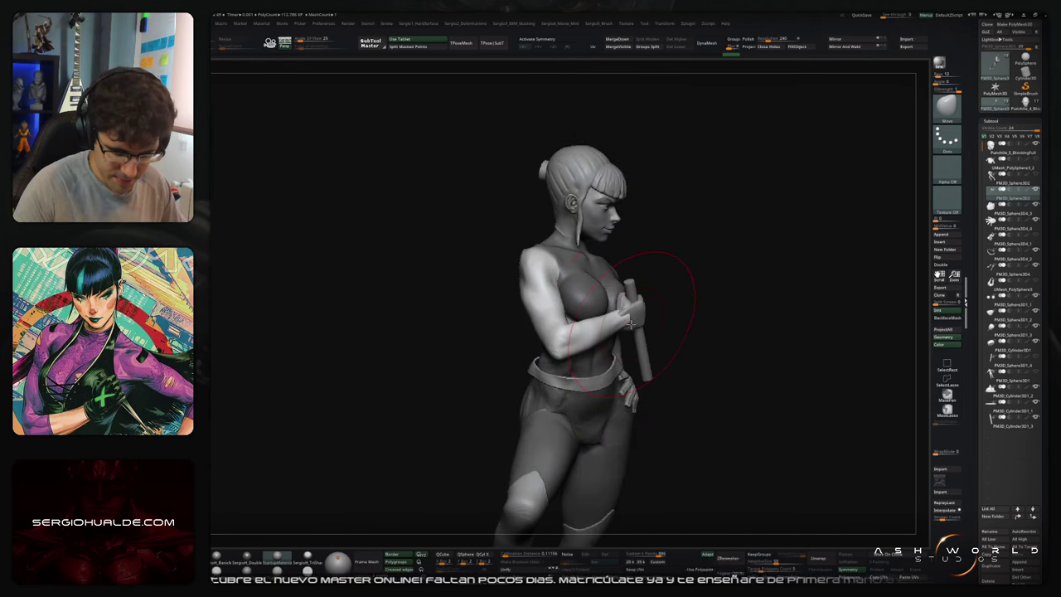
pyautogui.press('s')
pyautogui.moveTo(635, 323); pyautogui.dragTo(628, 323)
pyautogui.moveTo(628, 286); pyautogui.dragTo(627, 316, button='right')
pyautogui.press('s')
pyautogui.moveTo(623, 320); pyautogui.dragTo(620, 318)
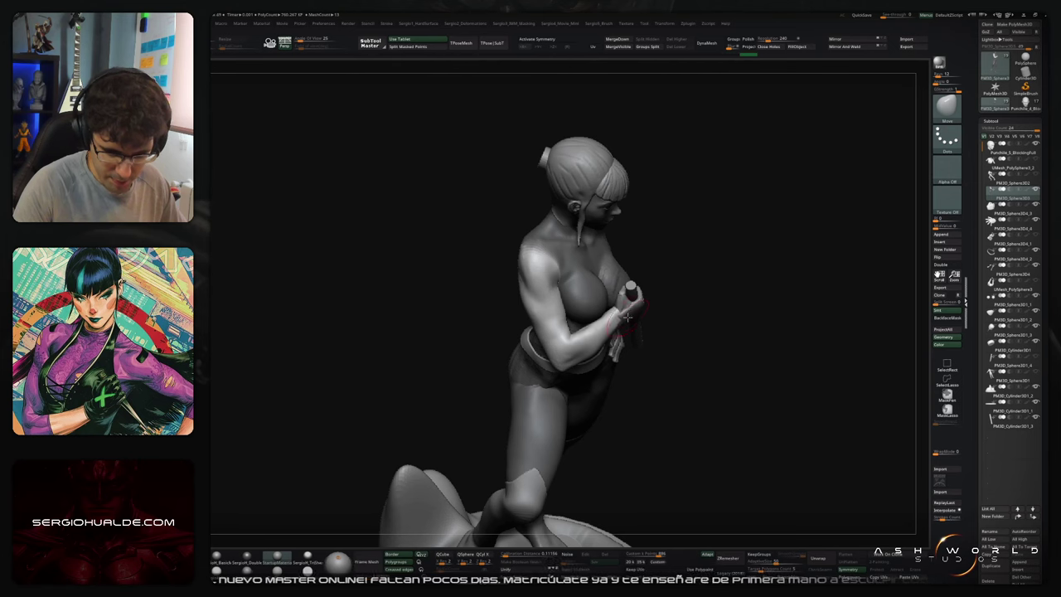
pyautogui.moveTo(620, 318)
pyautogui.mouseDown(button='right')
pyautogui.moveTo(618, 283)
pyautogui.moveTo(613, 302)
pyautogui.mouseUp(button='right')
pyautogui.moveTo(617, 300); pyautogui.dragTo(592, 336)
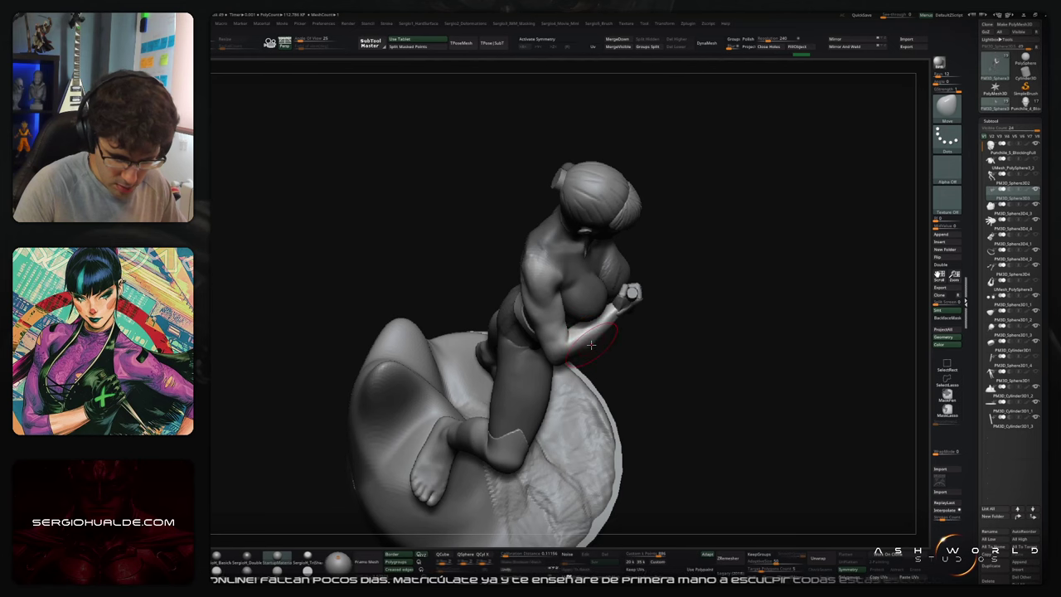
# Step: Flatten the cut top of the neck on the isolated, unmasked body with the TrimDynamic brush
pyautogui.moveTo(609, 323); pyautogui.dragTo(590, 228, button='right')
pyautogui.keyDown('ctrl'); pyautogui.moveTo(590, 227); pyautogui.dragTo(707, 363, button='right'); pyautogui.keyUp('ctrl')
pyautogui.hotkey('shift', 's')
pyautogui.hotkey('shift', 's')
pyautogui.hotkey('shift', 's')
pyautogui.moveTo(638, 235)
pyautogui.keyDown('alt'); pyautogui.mouseDown(button='right')
pyautogui.moveTo(609, 344)
pyautogui.moveTo(619, 317)
pyautogui.mouseUp(button='right'); pyautogui.keyUp('alt')
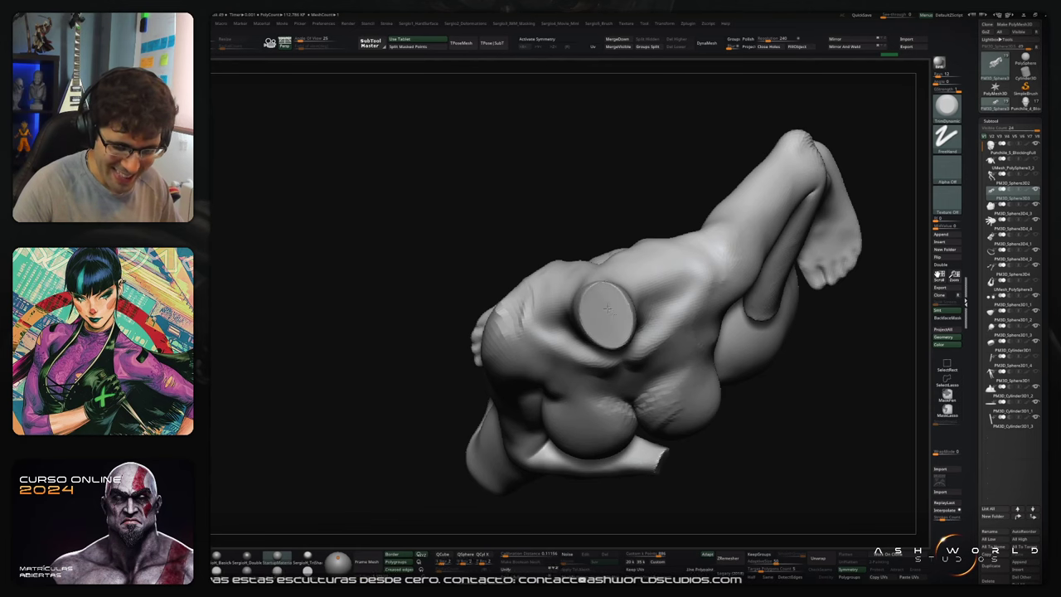
pyautogui.press('shift')
pyautogui.moveTo(599, 312); pyautogui.dragTo(592, 311)
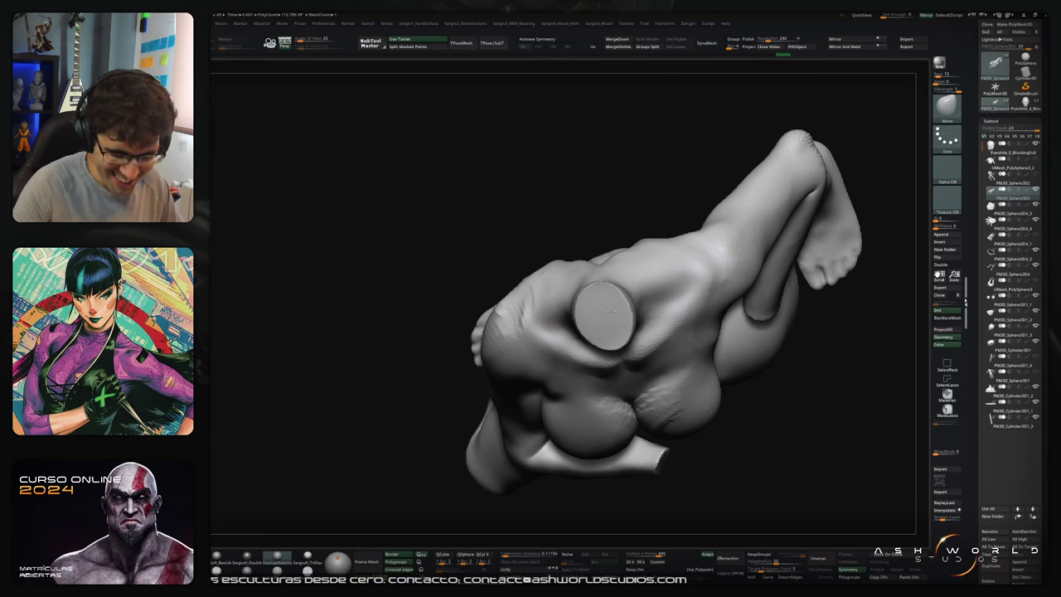
# Step: Adjust the body's neck with the Move brush where it meets the head's lower edge
pyautogui.moveTo(610, 321); pyautogui.dragTo(660, 266, button='right')
pyautogui.hotkey('alt', 's')
pyautogui.moveTo(641, 314)
pyautogui.mouseDown(button='right')
pyautogui.moveTo(549, 327)
pyautogui.moveTo(620, 303)
pyautogui.moveTo(584, 315)
pyautogui.mouseUp(button='right')
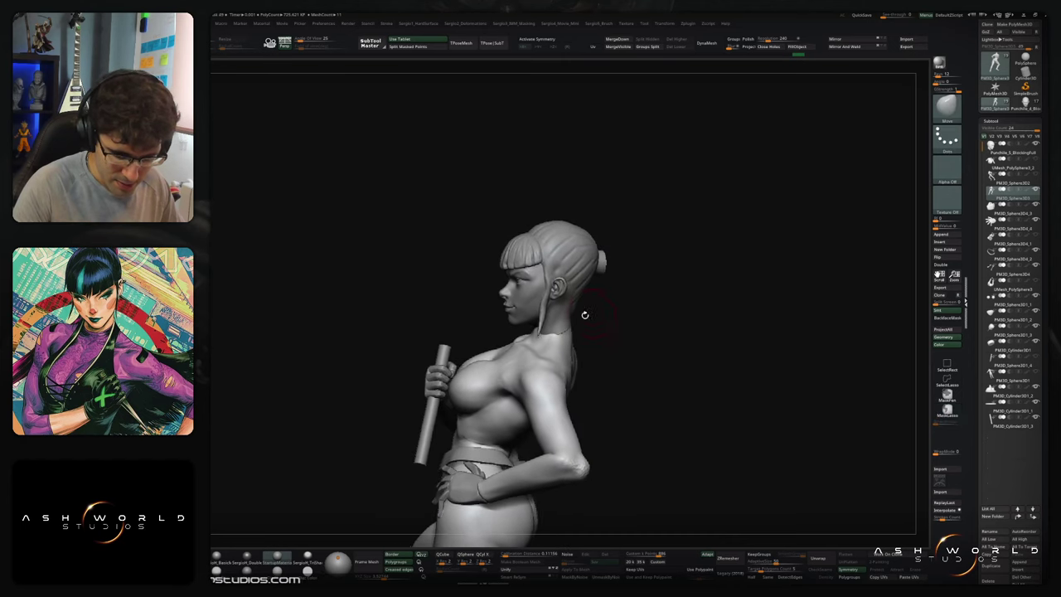
pyautogui.moveTo(572, 330); pyautogui.dragTo(567, 328)
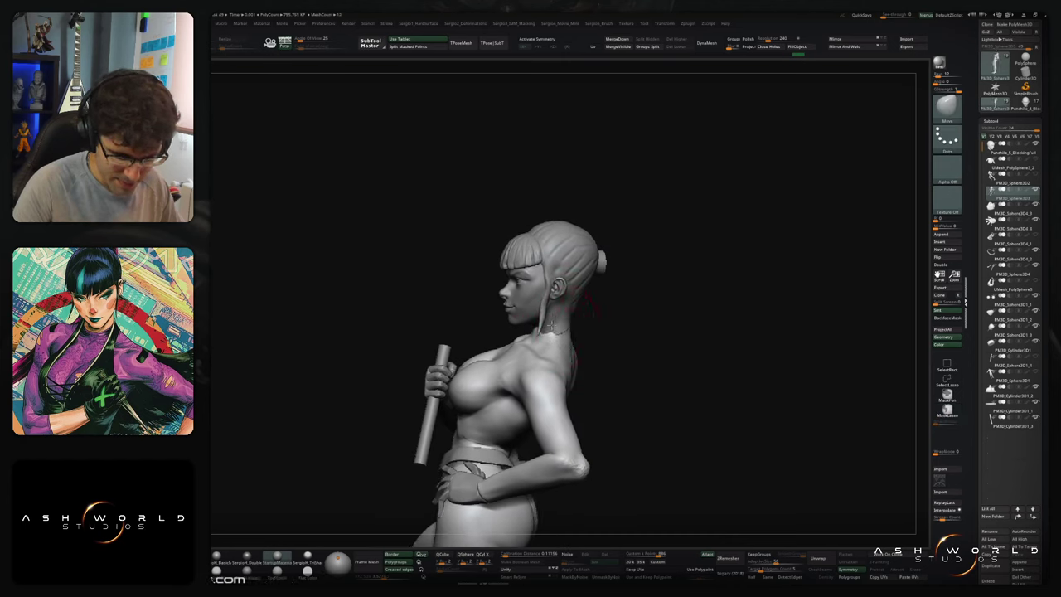
pyautogui.moveTo(572, 340)
pyautogui.mouseDown(button='right')
pyautogui.moveTo(609, 322)
pyautogui.moveTo(637, 289)
pyautogui.moveTo(637, 315)
pyautogui.moveTo(578, 340)
pyautogui.moveTo(577, 322)
pyautogui.mouseUp(button='right')
# Step: Smooth the armpit of the hip-side arm and the outer hip above the raised thigh
pyautogui.keyDown('shift'); pyautogui.moveTo(585, 338); pyautogui.dragTo(605, 353); pyautogui.keyUp('shift')
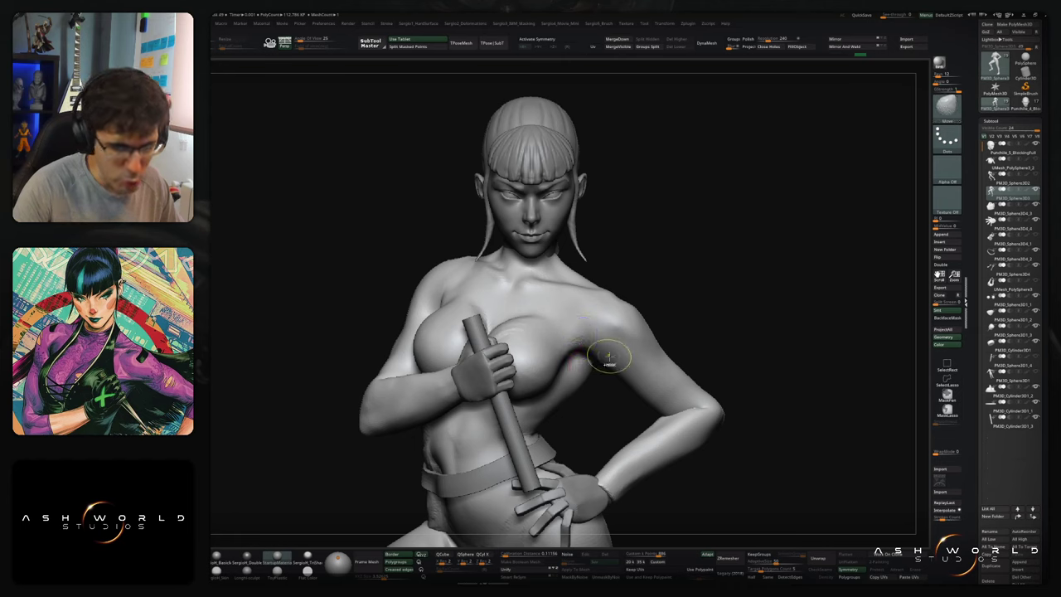
pyautogui.moveTo(608, 359)
pyautogui.keyDown('ctrl'); pyautogui.mouseDown(button='right')
pyautogui.moveTo(688, 251)
pyautogui.moveTo(692, 296)
pyautogui.moveTo(703, 256)
pyautogui.moveTo(627, 315)
pyautogui.moveTo(645, 328)
pyautogui.moveTo(615, 335)
pyautogui.moveTo(623, 383)
pyautogui.mouseUp(button='right'); pyautogui.keyUp('ctrl')
pyautogui.moveTo(623, 383); pyautogui.dragTo(567, 373, button='right')
pyautogui.keyDown('shift'); pyautogui.moveTo(570, 379); pyautogui.dragTo(580, 372); pyautogui.keyUp('shift')
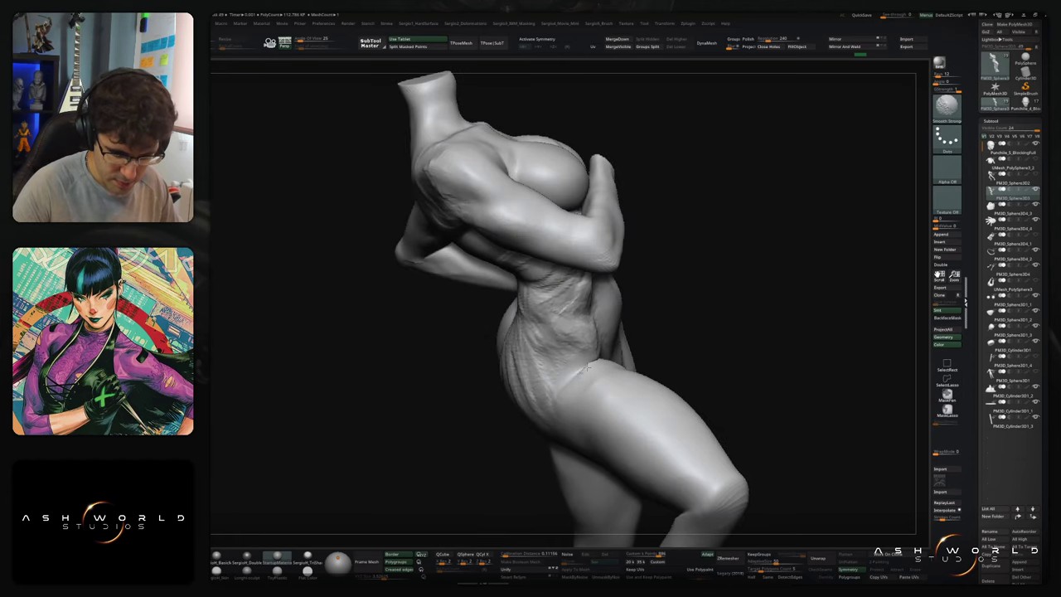
# Step: Fill the hip crease where the raised thigh meets the pelvis with the Clay brush
pyautogui.moveTo(590, 366); pyautogui.dragTo(615, 355, button='right')
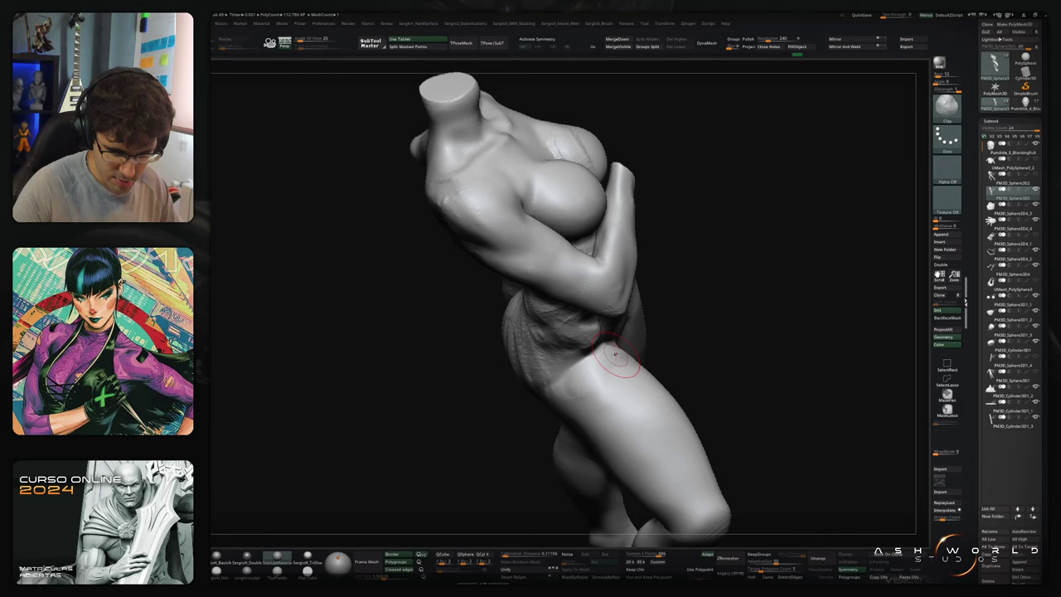
pyautogui.moveTo(590, 369)
pyautogui.mouseDown()
pyautogui.moveTo(569, 390)
pyautogui.moveTo(590, 401)
pyautogui.mouseUp()
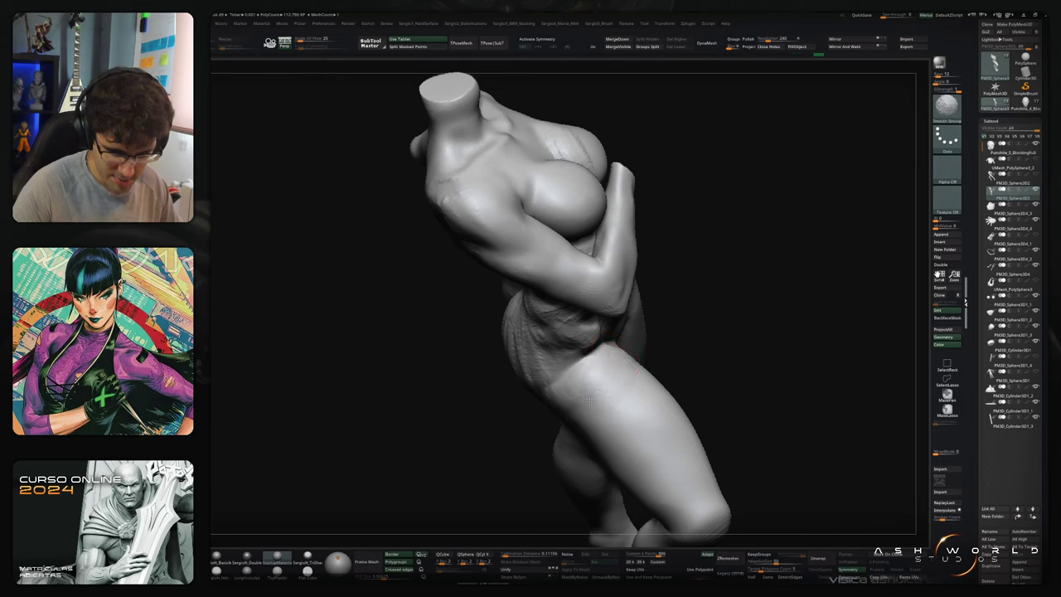
pyautogui.moveTo(623, 368); pyautogui.dragTo(613, 335, button='right')
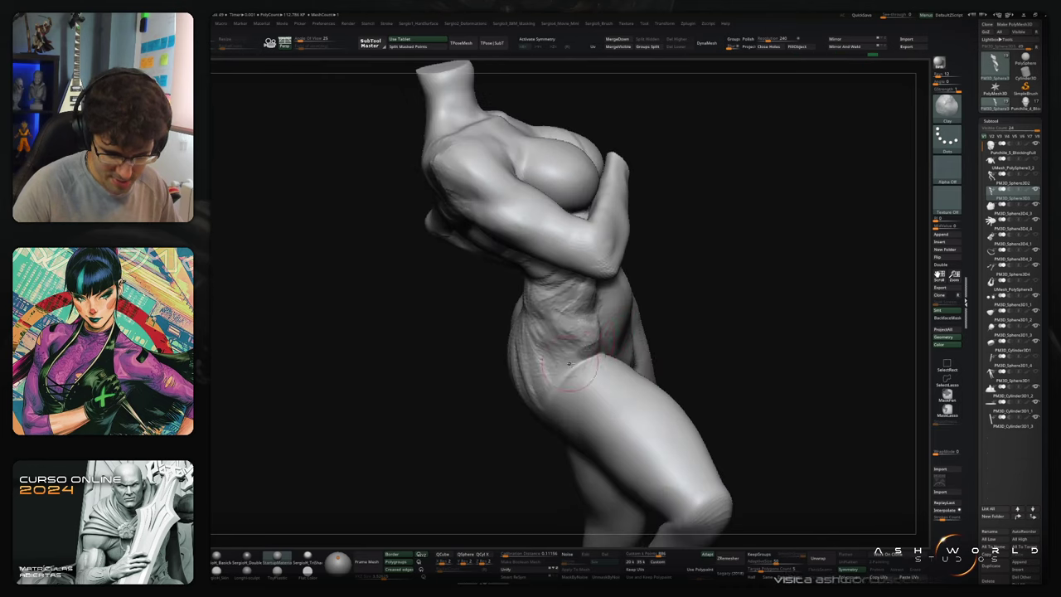
pyautogui.moveTo(568, 362); pyautogui.dragTo(626, 340, button='right')
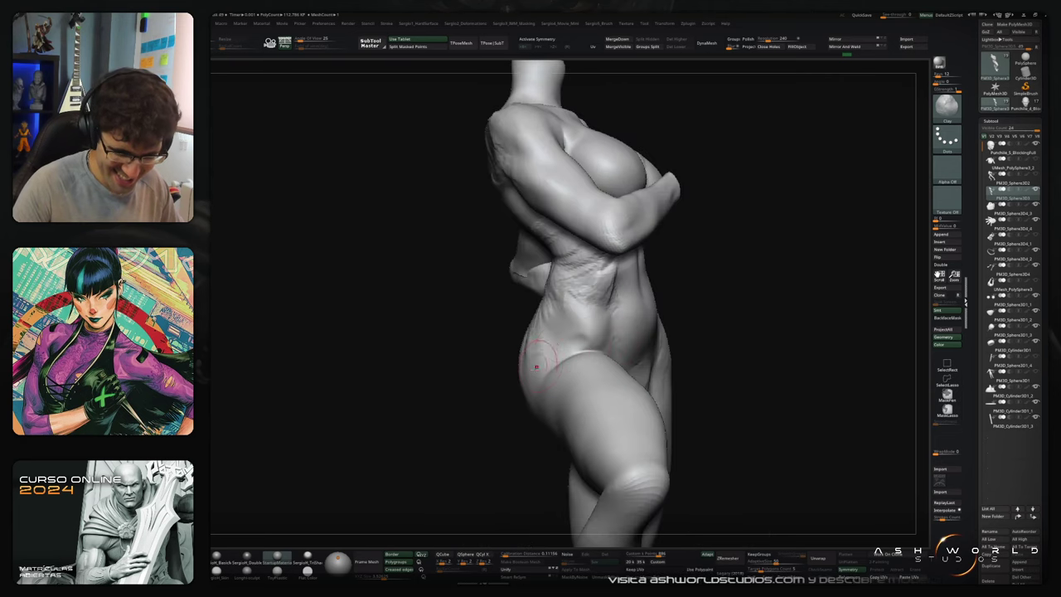
# Step: Smooth the outer hip, the buttock and the lower back on the raised leg's side
pyautogui.moveTo(537, 382); pyautogui.dragTo(617, 377, button='right')
pyautogui.moveTo(543, 314)
pyautogui.keyDown('shift'); pyautogui.mouseDown()
pyautogui.moveTo(535, 356)
pyautogui.moveTo(507, 398)
pyautogui.mouseUp(); pyautogui.keyUp('shift')
pyautogui.moveTo(499, 386); pyautogui.dragTo(517, 390, button='right')
pyautogui.moveTo(494, 319)
pyautogui.keyDown('shift'); pyautogui.mouseDown()
pyautogui.moveTo(481, 346)
pyautogui.moveTo(490, 327)
pyautogui.moveTo(496, 339)
pyautogui.mouseUp(); pyautogui.keyUp('shift')
pyautogui.keyDown('shift'); pyautogui.moveTo(487, 379); pyautogui.dragTo(452, 358); pyautogui.keyUp('shift')
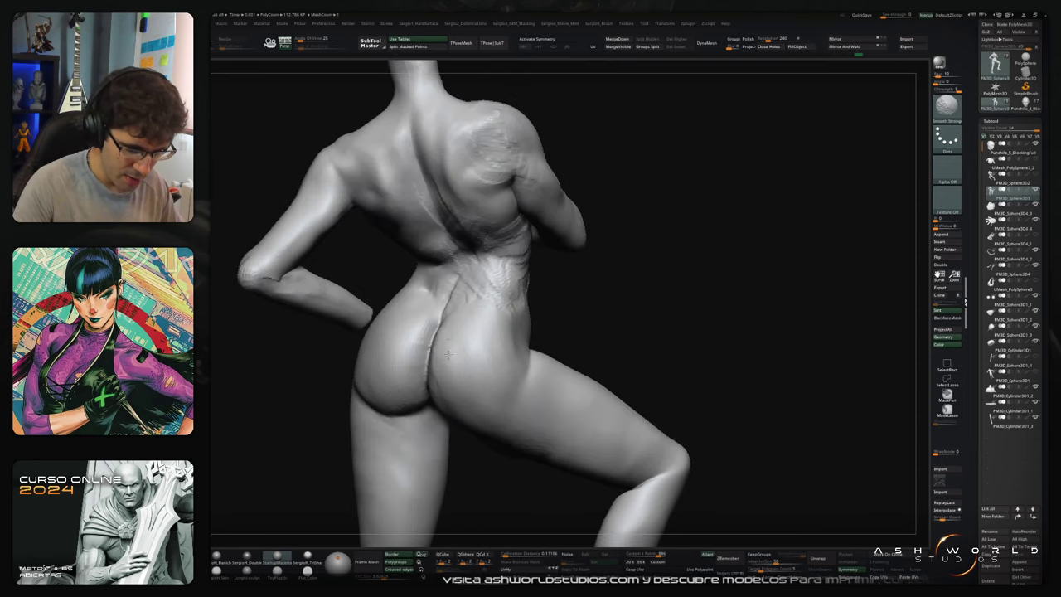
pyautogui.moveTo(473, 365)
pyautogui.mouseDown(button='right')
pyautogui.moveTo(487, 353)
pyautogui.moveTo(493, 309)
pyautogui.mouseUp(button='right')
pyautogui.keyDown('shift'); pyautogui.moveTo(492, 308); pyautogui.dragTo(476, 375); pyautogui.keyUp('shift')
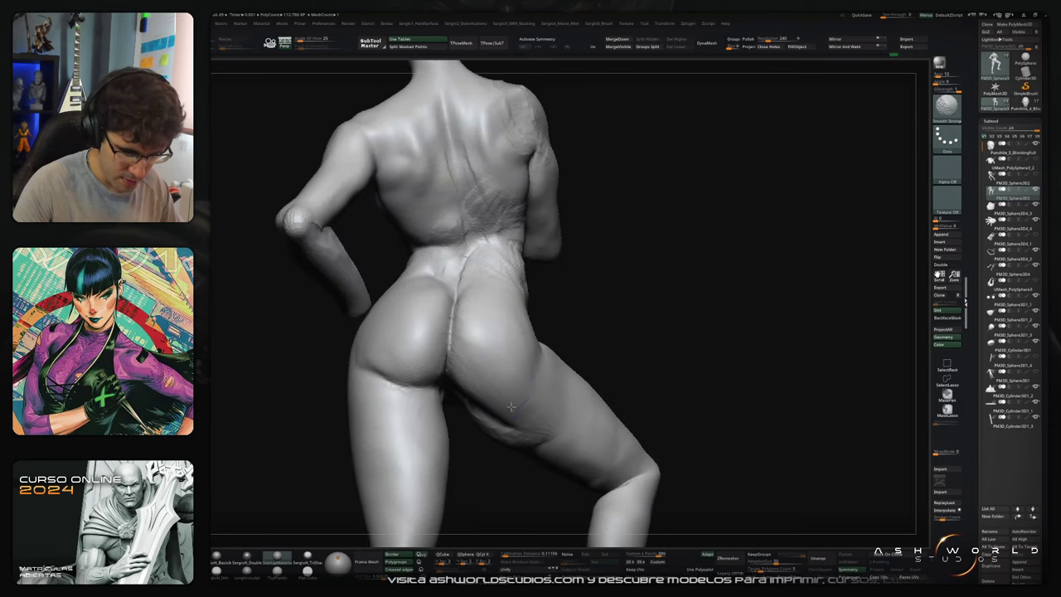
# Step: Reshape the raised leg's buttock and its transition into the thigh with the Move brush
pyautogui.moveTo(511, 407)
pyautogui.mouseDown(button='right')
pyautogui.moveTo(530, 423)
pyautogui.moveTo(520, 347)
pyautogui.moveTo(508, 376)
pyautogui.mouseUp(button='right')
pyautogui.press('b')
pyautogui.press('m')
pyautogui.press('v')
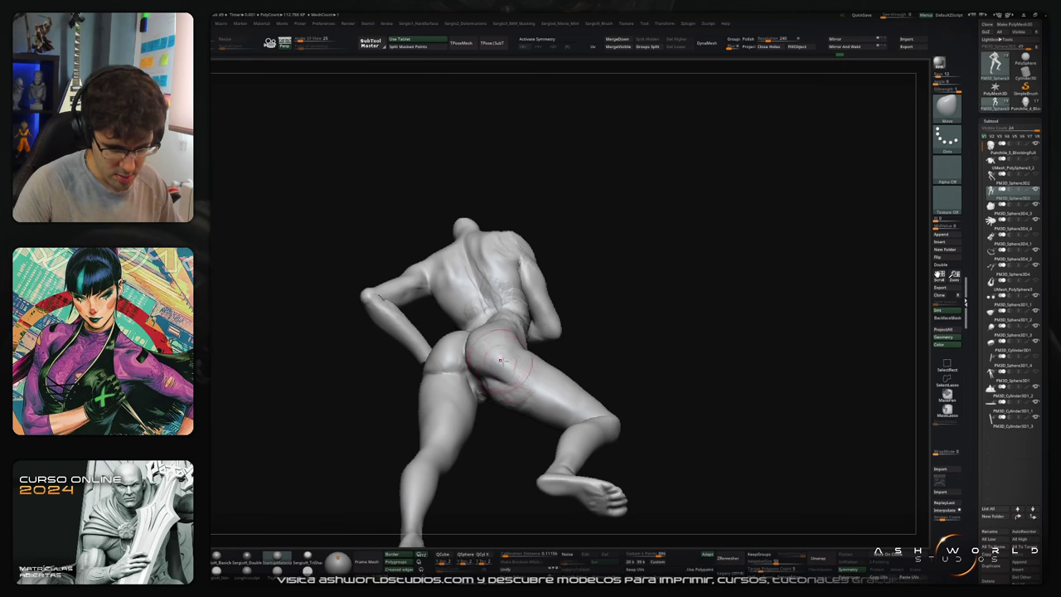
pyautogui.moveTo(521, 374); pyautogui.dragTo(514, 354, button='right')
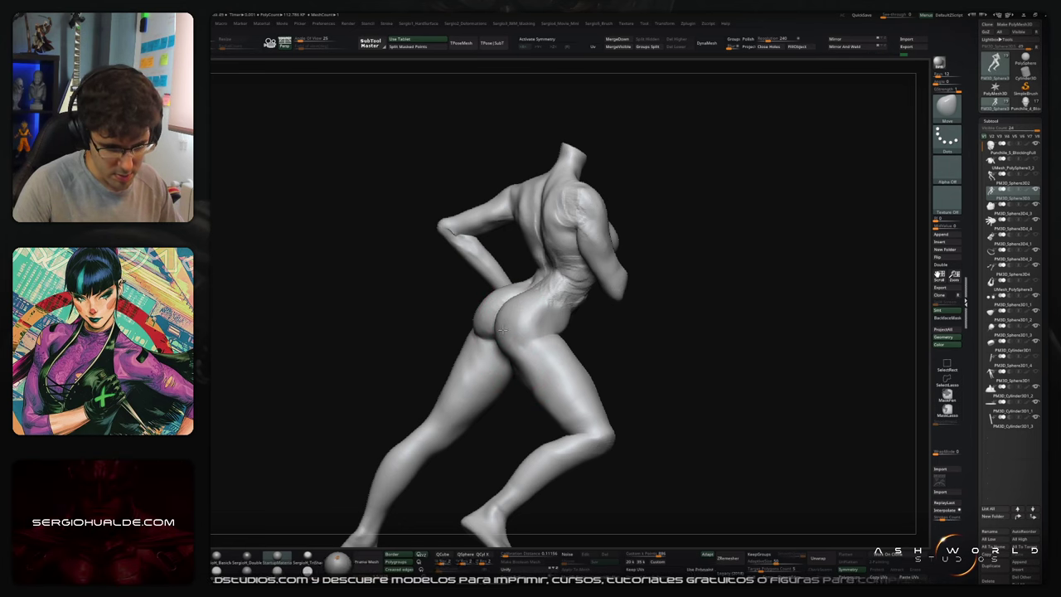
pyautogui.moveTo(502, 329)
pyautogui.mouseDown(button='right')
pyautogui.moveTo(527, 342)
pyautogui.moveTo(500, 382)
pyautogui.moveTo(616, 320)
pyautogui.moveTo(509, 393)
pyautogui.moveTo(566, 314)
pyautogui.moveTo(498, 347)
pyautogui.mouseUp(button='right')
pyautogui.press('s')
pyautogui.moveTo(495, 346); pyautogui.dragTo(491, 340)
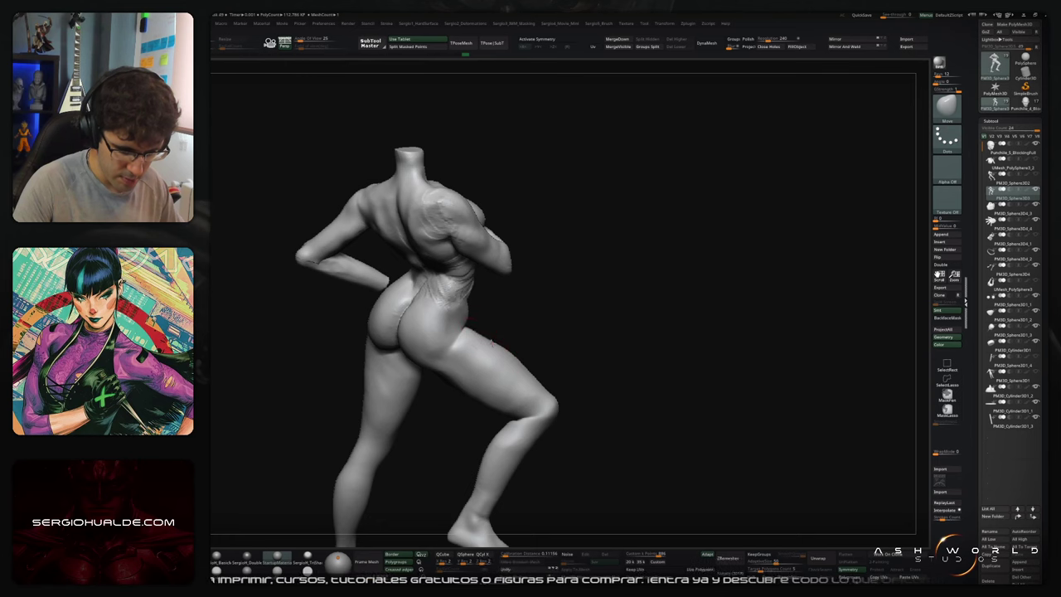
# Step: Push the top of the raised thigh near the groin into shape and smooth it
pyautogui.moveTo(517, 365)
pyautogui.mouseDown(button='right')
pyautogui.moveTo(534, 358)
pyautogui.moveTo(500, 377)
pyautogui.moveTo(510, 399)
pyautogui.moveTo(500, 361)
pyautogui.moveTo(550, 336)
pyautogui.moveTo(554, 322)
pyautogui.moveTo(585, 351)
pyautogui.moveTo(489, 369)
pyautogui.moveTo(444, 347)
pyautogui.mouseUp(button='right')
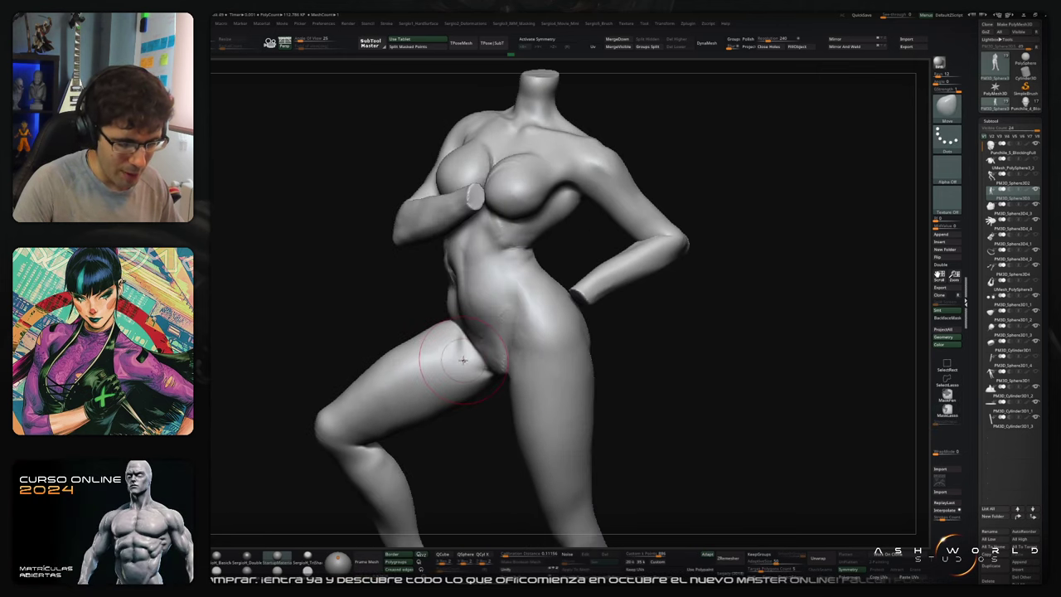
pyautogui.moveTo(452, 337)
pyautogui.mouseDown()
pyautogui.moveTo(469, 353)
pyautogui.moveTo(454, 372)
pyautogui.mouseUp()
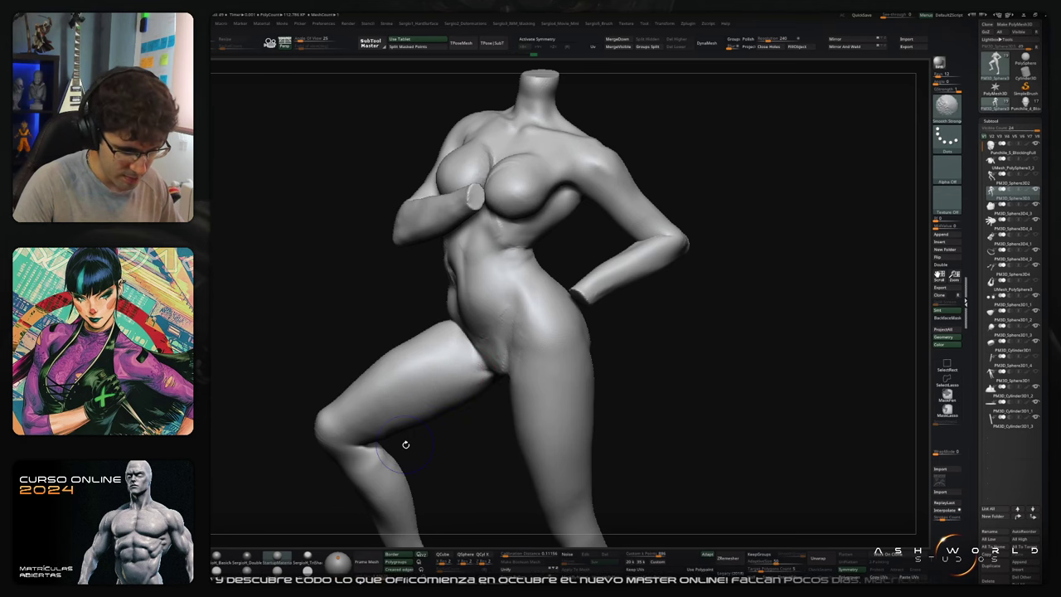
pyautogui.keyDown('alt'); pyautogui.moveTo(398, 451); pyautogui.dragTo(503, 374, button='right'); pyautogui.keyUp('alt')
pyautogui.keyDown('shift'); pyautogui.moveTo(462, 344); pyautogui.dragTo(512, 359); pyautogui.keyUp('shift')
# Step: Adjust and smooth the raised leg's lower leg below the knee
pyautogui.moveTo(447, 396); pyautogui.dragTo(500, 370, button='right')
pyautogui.moveTo(475, 397); pyautogui.dragTo(473, 417)
pyautogui.keyDown('shift'); pyautogui.moveTo(469, 406); pyautogui.dragTo(468, 418); pyautogui.keyUp('shift')
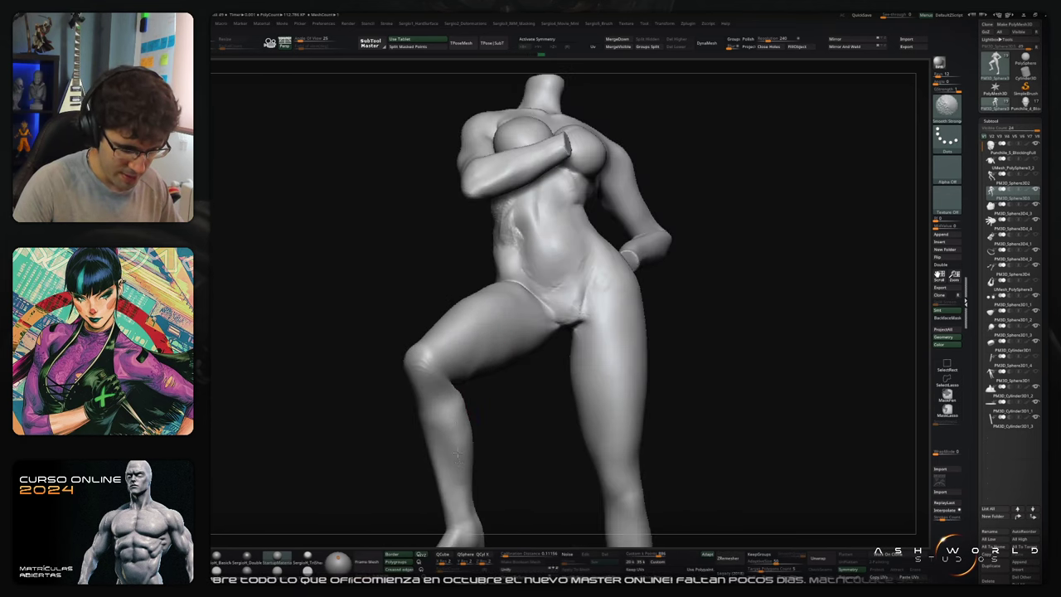
pyautogui.moveTo(461, 421)
pyautogui.keyDown('alt'); pyautogui.mouseDown(button='right')
pyautogui.moveTo(469, 342)
pyautogui.moveTo(501, 338)
pyautogui.mouseUp(button='right'); pyautogui.keyUp('alt')
pyautogui.keyDown('shift'); pyautogui.moveTo(473, 330); pyautogui.dragTo(475, 324); pyautogui.keyUp('shift')
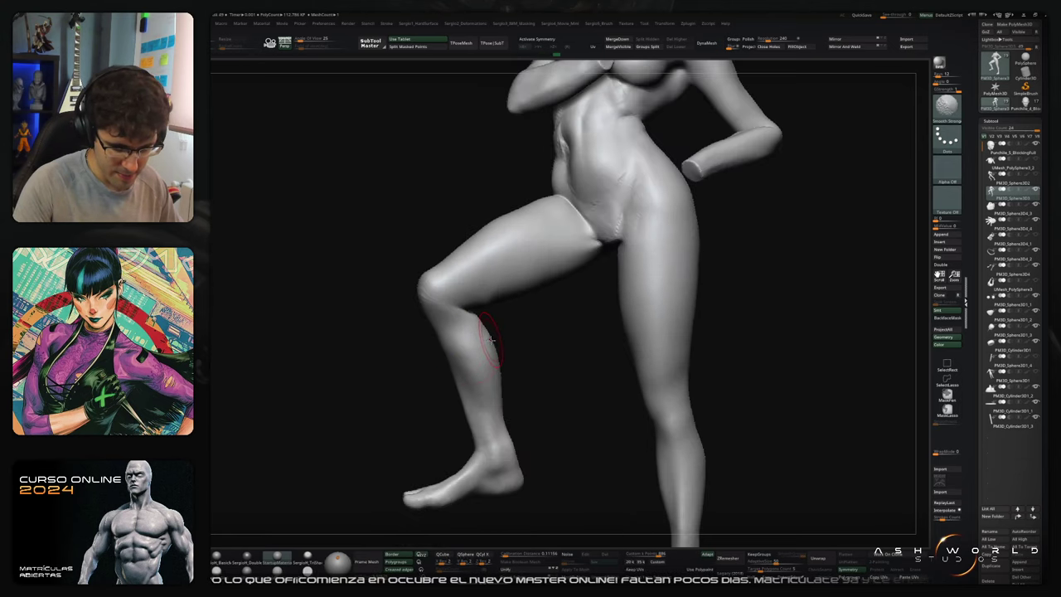
pyautogui.moveTo(479, 325)
pyautogui.mouseDown(button='right')
pyautogui.moveTo(472, 331)
pyautogui.moveTo(519, 386)
pyautogui.moveTo(497, 378)
pyautogui.moveTo(490, 351)
pyautogui.mouseUp(button='right')
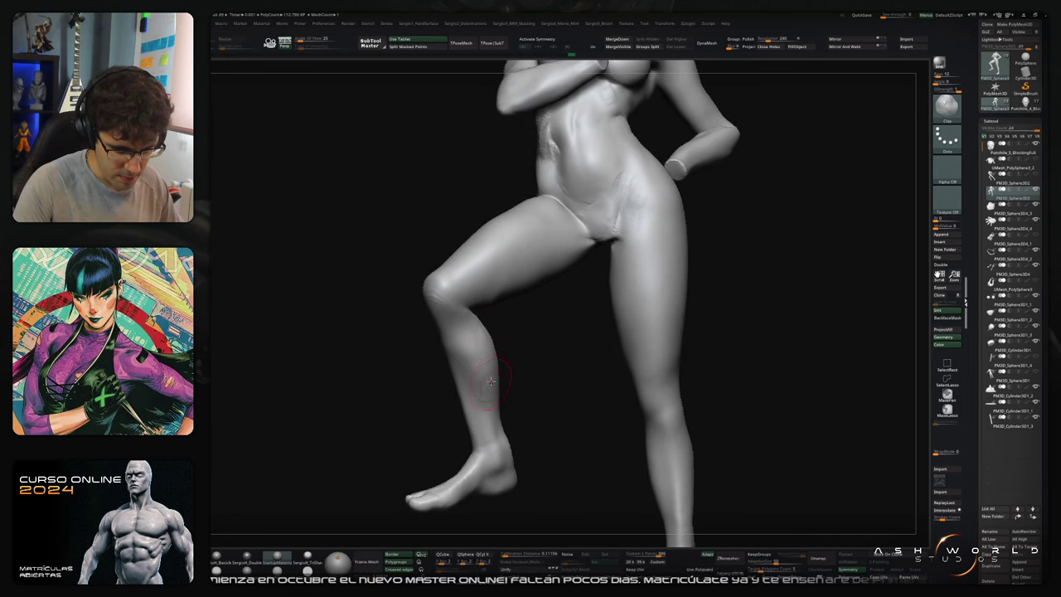
# Step: Build up the calf muscle of the raised leg with the ClayBuildup brush
pyautogui.press('b')
pyautogui.press('d')
pyautogui.press('s')
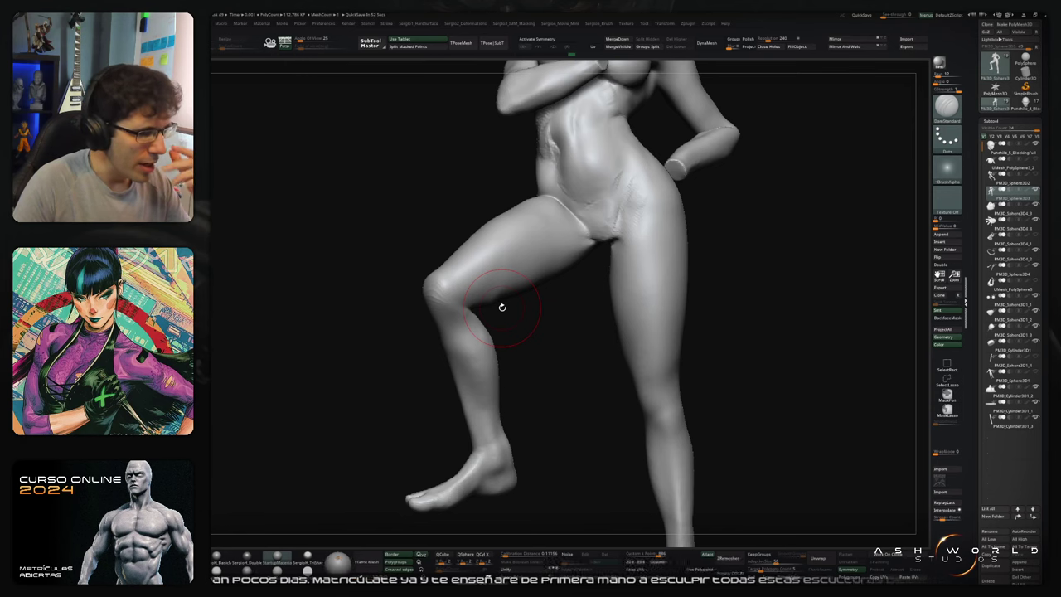
pyautogui.moveTo(539, 379)
pyautogui.mouseDown()
pyautogui.moveTo(508, 330)
pyautogui.moveTo(470, 363)
pyautogui.moveTo(470, 388)
pyautogui.moveTo(505, 396)
pyautogui.moveTo(490, 363)
pyautogui.mouseUp()
pyautogui.press('ctrl')
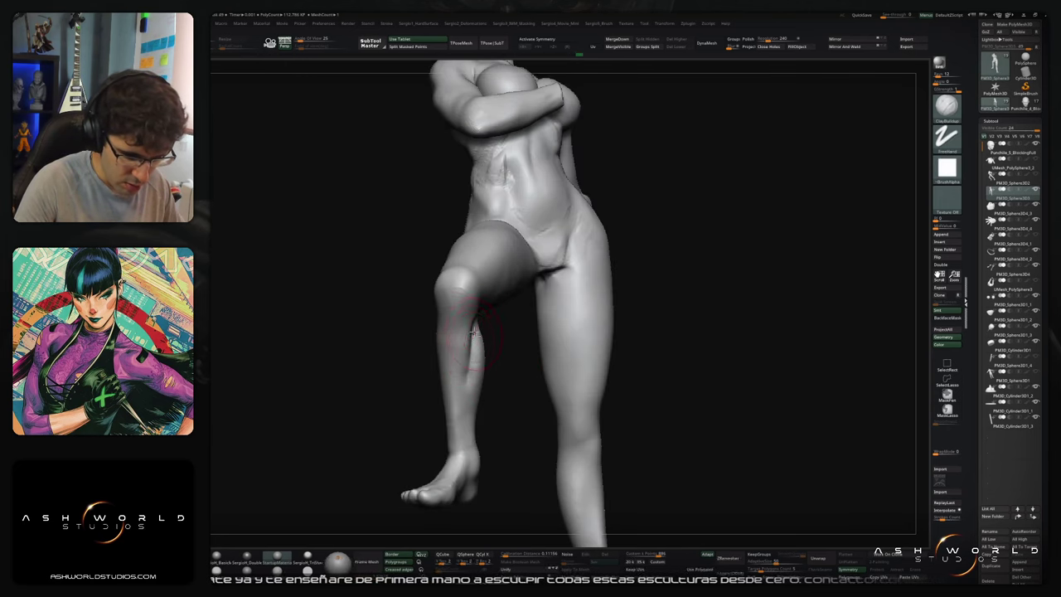
pyautogui.hotkey('ctrl', 'z')
pyautogui.moveTo(471, 325)
pyautogui.mouseDown()
pyautogui.moveTo(468, 371)
pyautogui.moveTo(497, 388)
pyautogui.moveTo(474, 369)
pyautogui.moveTo(468, 382)
pyautogui.mouseUp()
pyautogui.moveTo(484, 344); pyautogui.dragTo(477, 393)
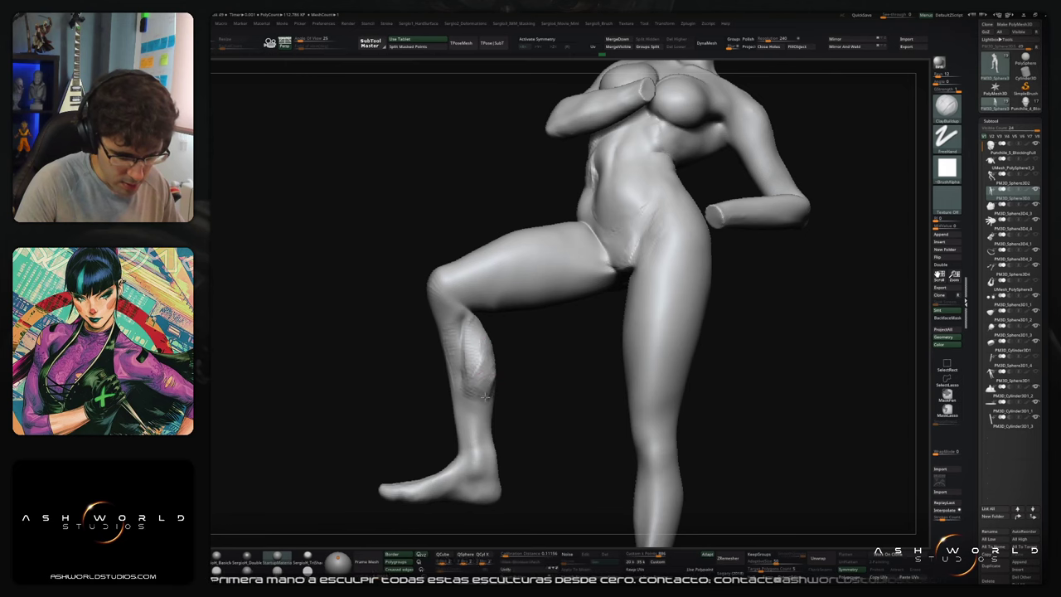
# Step: Smooth the raised leg's calf and refine its muscle volume from behind with the ClayBuildup brush
pyautogui.moveTo(476, 393)
pyautogui.mouseDown(button='right')
pyautogui.moveTo(439, 389)
pyautogui.moveTo(497, 365)
pyautogui.mouseUp(button='right')
pyautogui.keyDown('shift'); pyautogui.moveTo(482, 369); pyautogui.dragTo(481, 390); pyautogui.keyUp('shift')
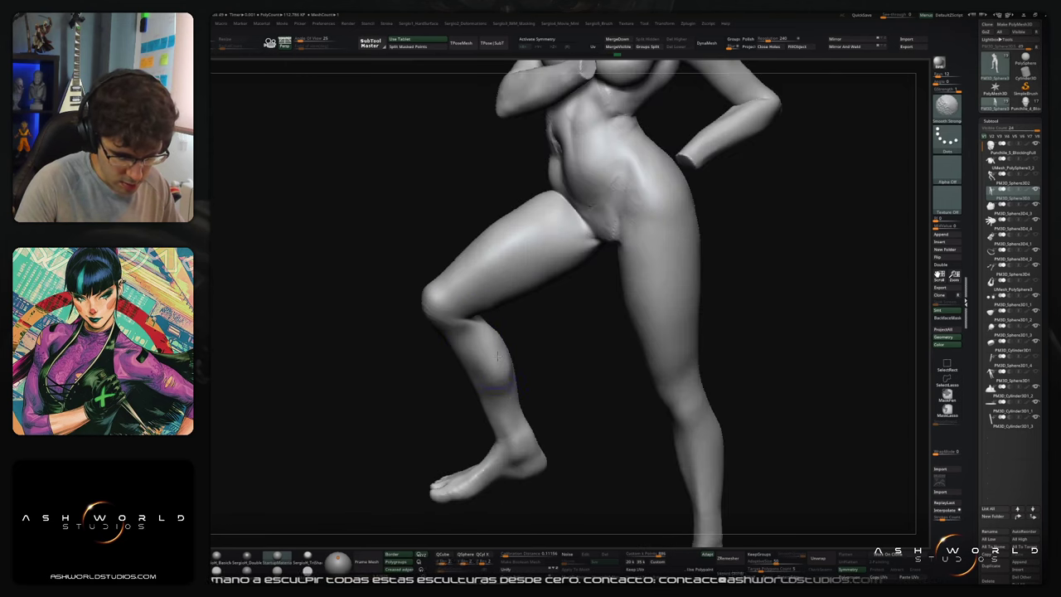
pyautogui.moveTo(480, 391)
pyautogui.mouseDown(button='right')
pyautogui.moveTo(549, 372)
pyautogui.moveTo(540, 380)
pyautogui.moveTo(578, 377)
pyautogui.mouseUp(button='right')
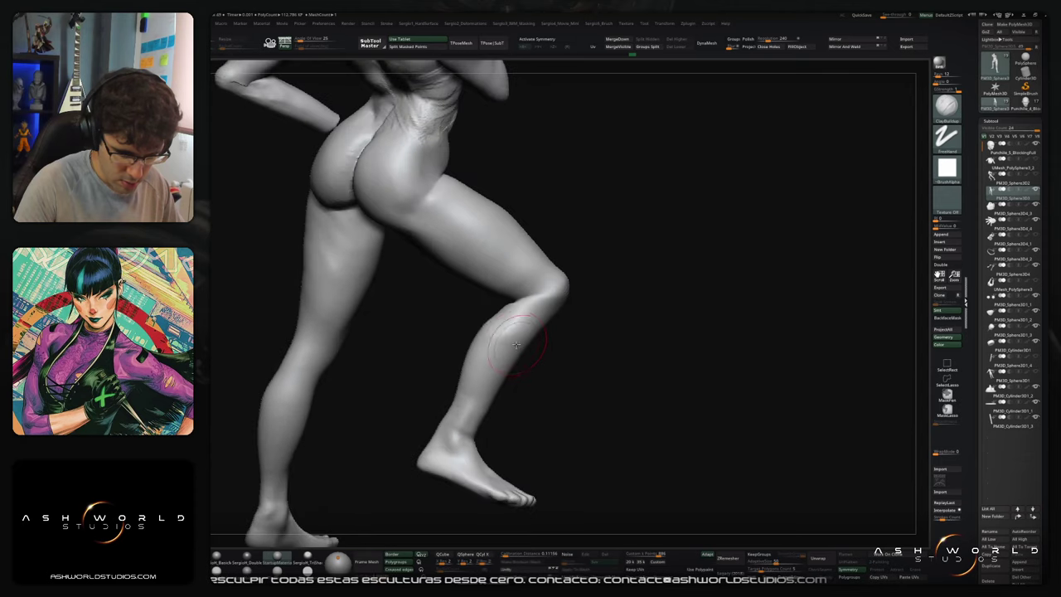
pyautogui.moveTo(507, 315); pyautogui.dragTo(497, 362)
pyautogui.moveTo(491, 382); pyautogui.dragTo(541, 368, button='right')
pyautogui.moveTo(499, 327)
pyautogui.mouseDown()
pyautogui.moveTo(484, 341)
pyautogui.moveTo(504, 354)
pyautogui.moveTo(495, 342)
pyautogui.mouseUp()
pyautogui.moveTo(497, 342)
pyautogui.mouseDown(button='right')
pyautogui.moveTo(455, 356)
pyautogui.moveTo(500, 365)
pyautogui.mouseUp(button='right')
# Step: Adjust the raised leg's ankle and heel contour with the Move brush at varying brush sizes
pyautogui.press('b')
pyautogui.press('m')
pyautogui.press('v')
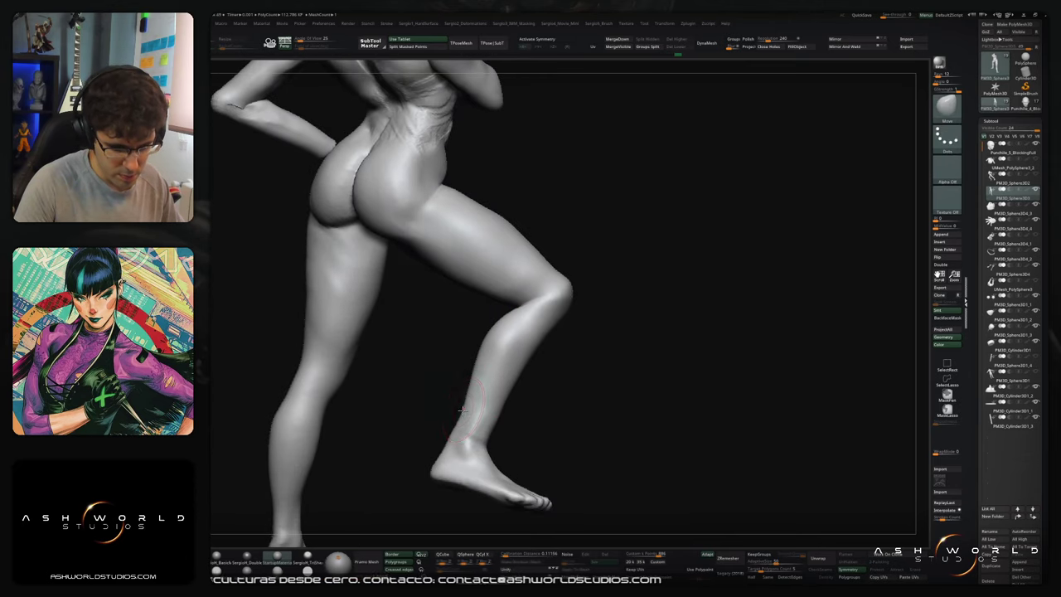
pyautogui.moveTo(460, 436); pyautogui.dragTo(430, 441, button='right')
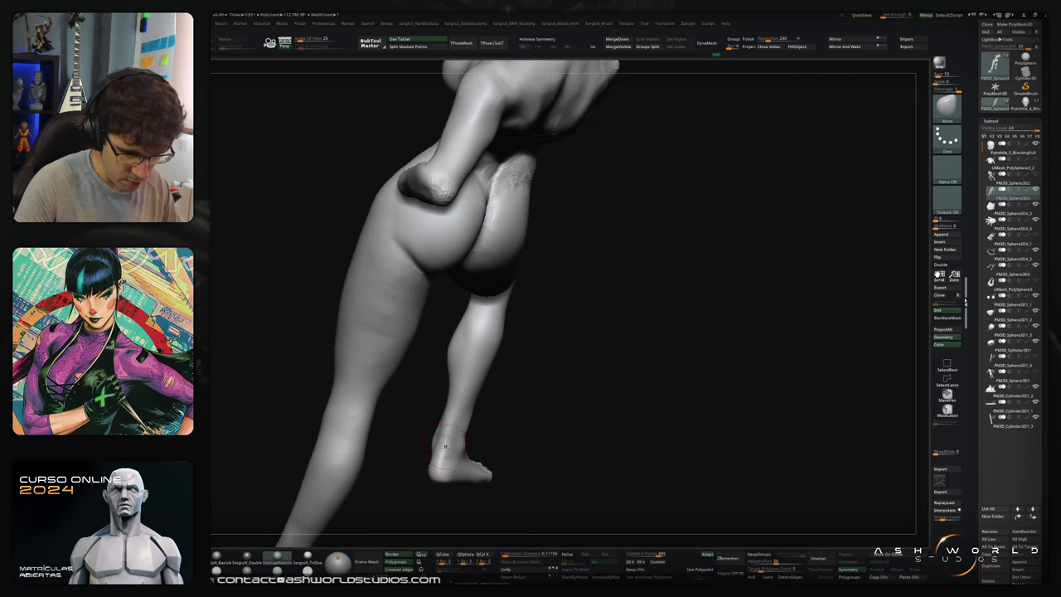
pyautogui.moveTo(499, 402)
pyautogui.mouseDown(button='right')
pyautogui.moveTo(506, 364)
pyautogui.moveTo(540, 371)
pyautogui.mouseUp(button='right')
pyautogui.moveTo(539, 371)
pyautogui.keyDown('ctrl'); pyautogui.mouseDown(button='right')
pyautogui.moveTo(541, 354)
pyautogui.moveTo(549, 364)
pyautogui.mouseUp(button='right'); pyautogui.keyUp('ctrl')
pyautogui.press('s')
pyautogui.moveTo(486, 393); pyautogui.dragTo(478, 406, button='right')
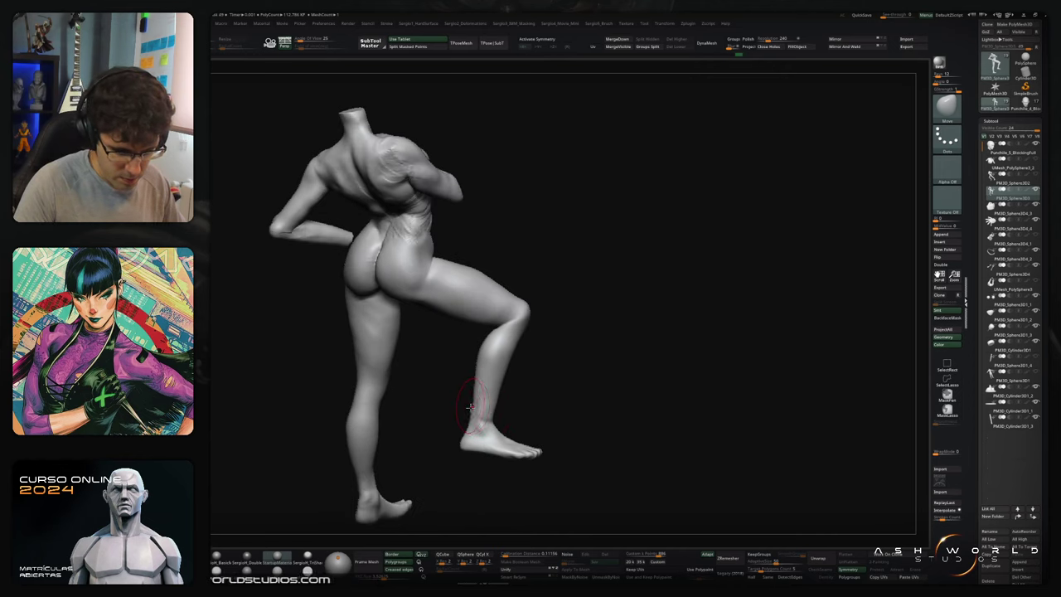
pyautogui.moveTo(472, 449); pyautogui.dragTo(455, 449, button='right')
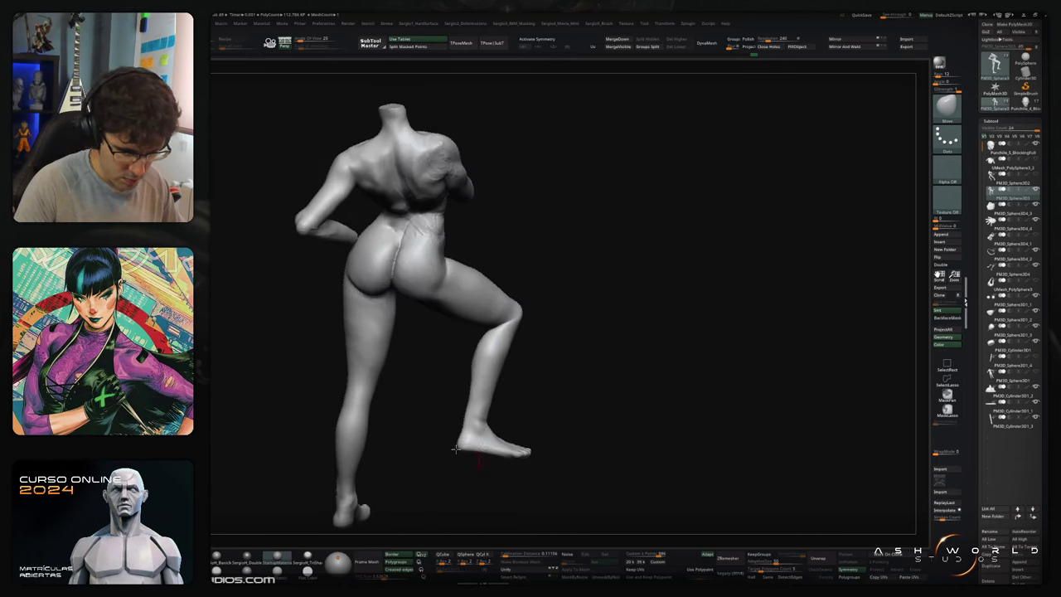
pyautogui.press('s')
pyautogui.moveTo(463, 419); pyautogui.dragTo(460, 430)
pyautogui.press('s')
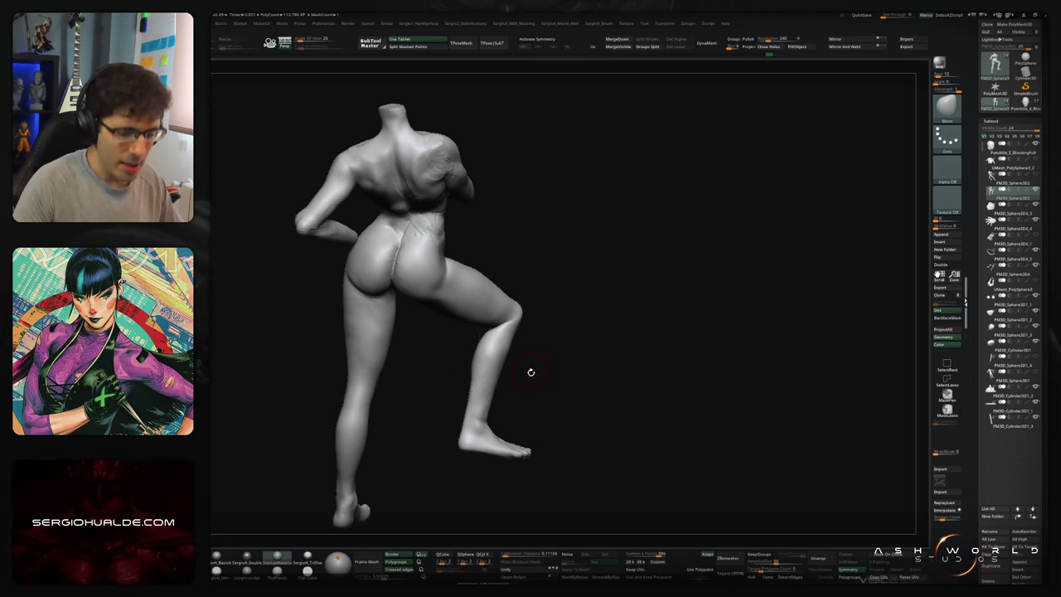
# Step: Rework the raised foot from behind and below, smoothing its toes into a plain, simplified shape
pyautogui.moveTo(531, 372); pyautogui.dragTo(488, 374, button='right')
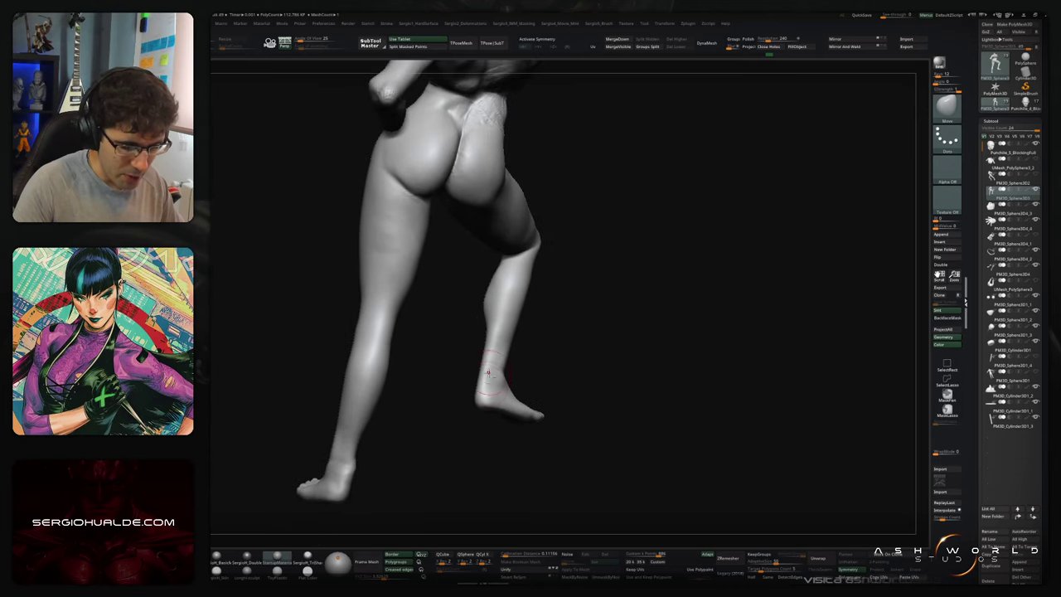
pyautogui.moveTo(487, 372)
pyautogui.mouseDown()
pyautogui.moveTo(503, 360)
pyautogui.moveTo(486, 397)
pyautogui.mouseUp()
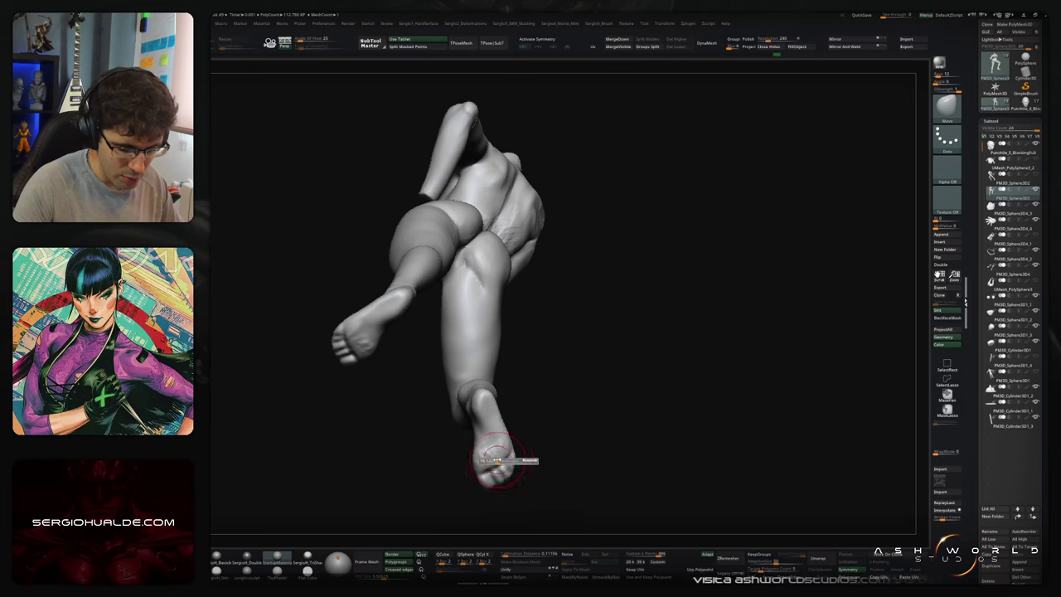
pyautogui.moveTo(501, 448)
pyautogui.mouseDown()
pyautogui.moveTo(508, 397)
pyautogui.moveTo(499, 435)
pyautogui.moveTo(549, 395)
pyautogui.moveTo(521, 440)
pyautogui.moveTo(528, 403)
pyautogui.moveTo(492, 404)
pyautogui.moveTo(479, 377)
pyautogui.mouseUp()
pyautogui.moveTo(490, 420); pyautogui.dragTo(492, 352)
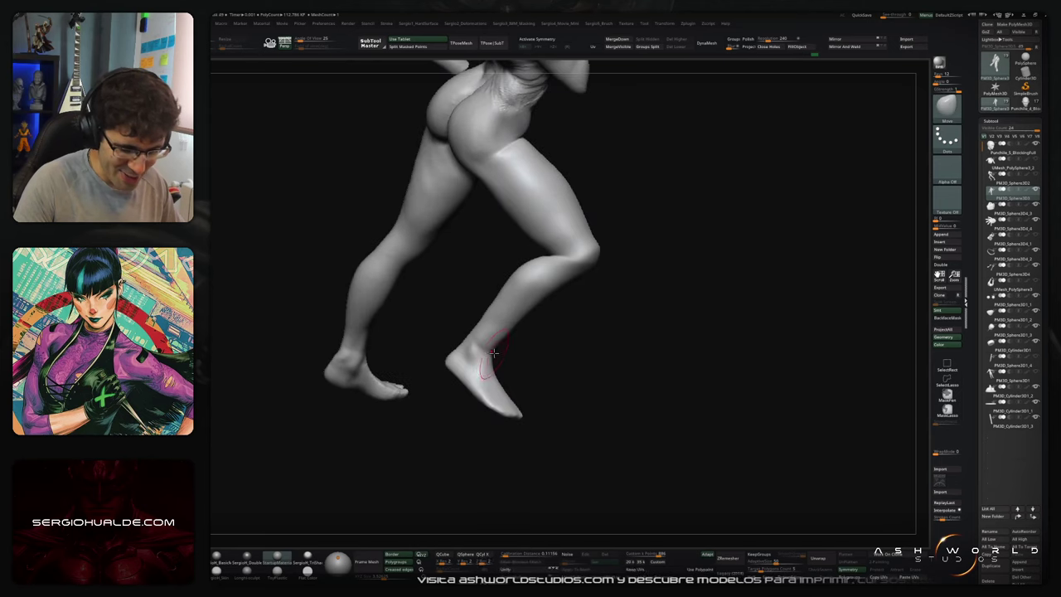
pyautogui.moveTo(482, 390)
pyautogui.mouseDown()
pyautogui.moveTo(479, 340)
pyautogui.moveTo(514, 340)
pyautogui.mouseUp()
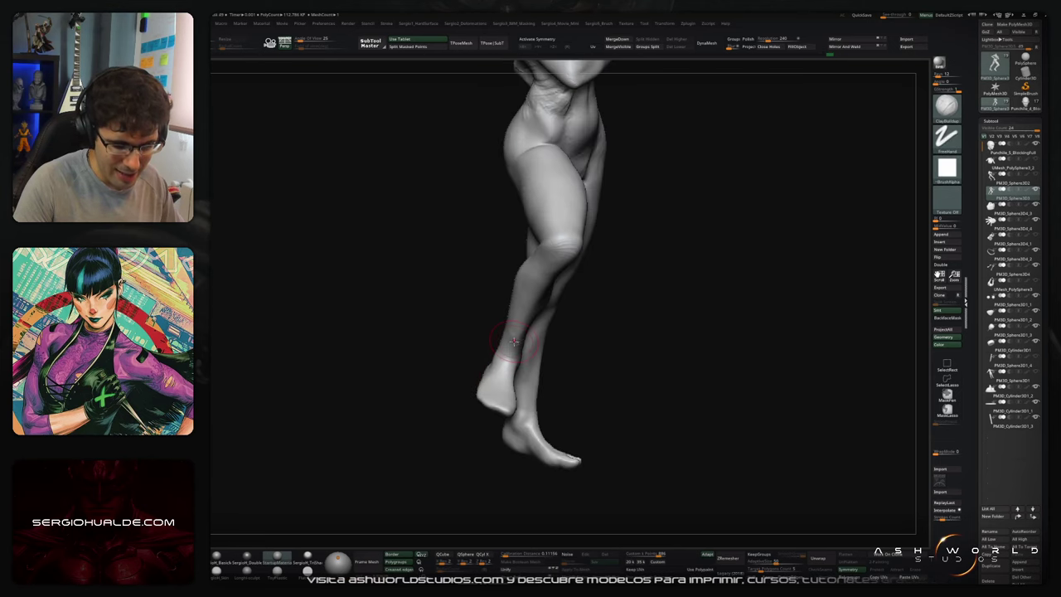
# Step: Narrow and straighten the simplified raised foot with the Move brush, shaping its tip and sides
pyautogui.press('b')
pyautogui.press('m')
pyautogui.press('v')
pyautogui.moveTo(495, 389); pyautogui.dragTo(490, 397, button='right')
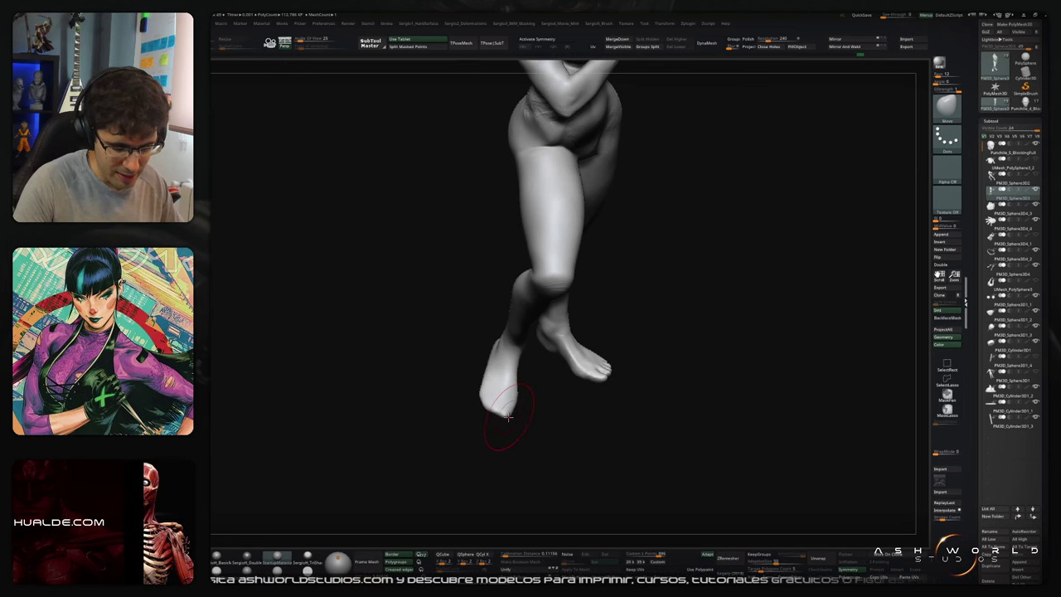
pyautogui.moveTo(502, 422)
pyautogui.mouseDown()
pyautogui.moveTo(490, 438)
pyautogui.moveTo(490, 416)
pyautogui.mouseUp()
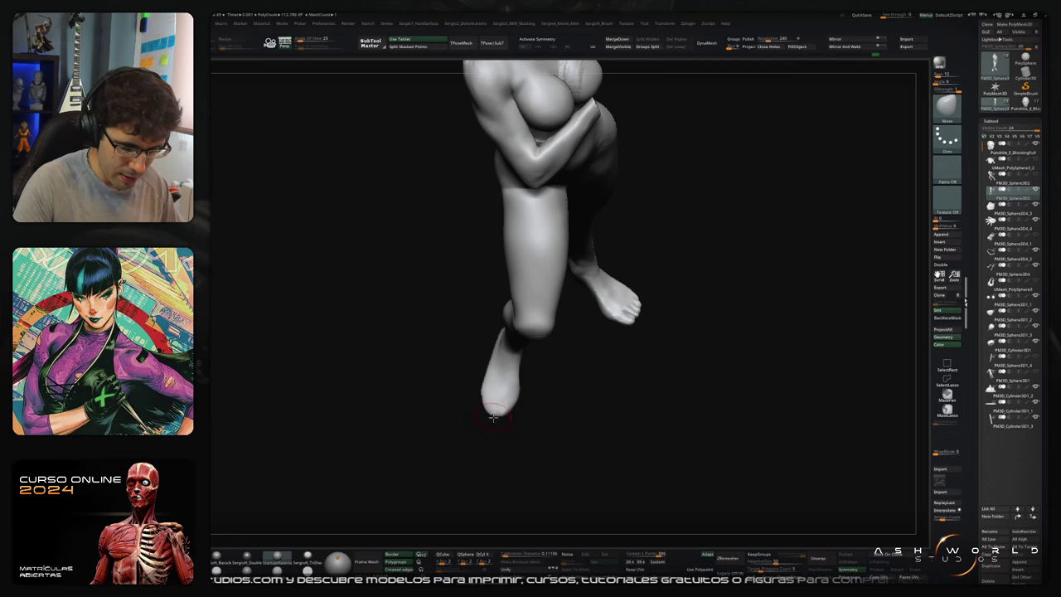
pyautogui.moveTo(480, 391); pyautogui.dragTo(480, 381)
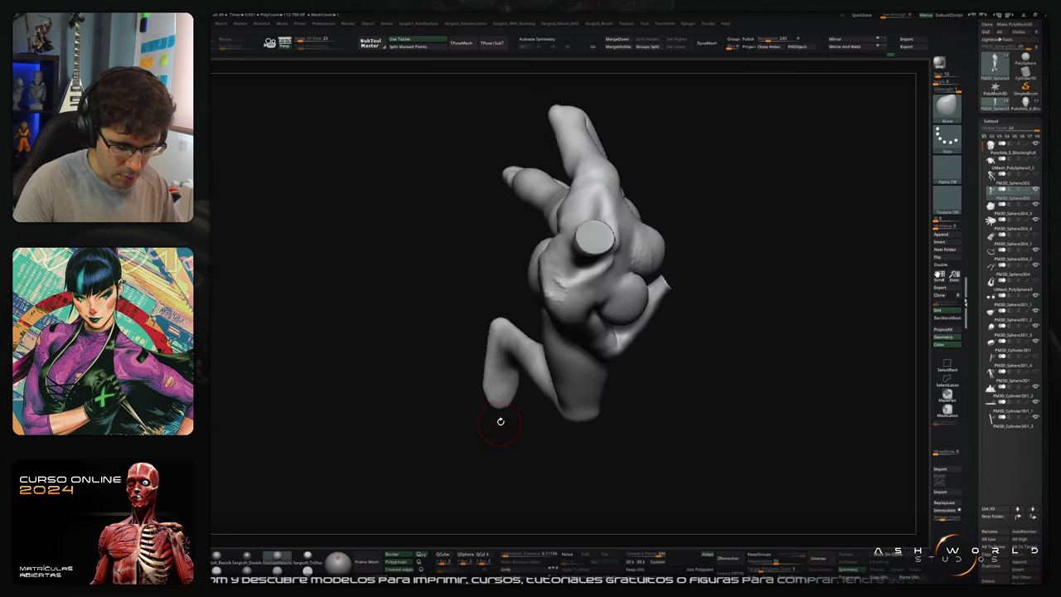
pyautogui.moveTo(500, 421); pyautogui.dragTo(512, 454)
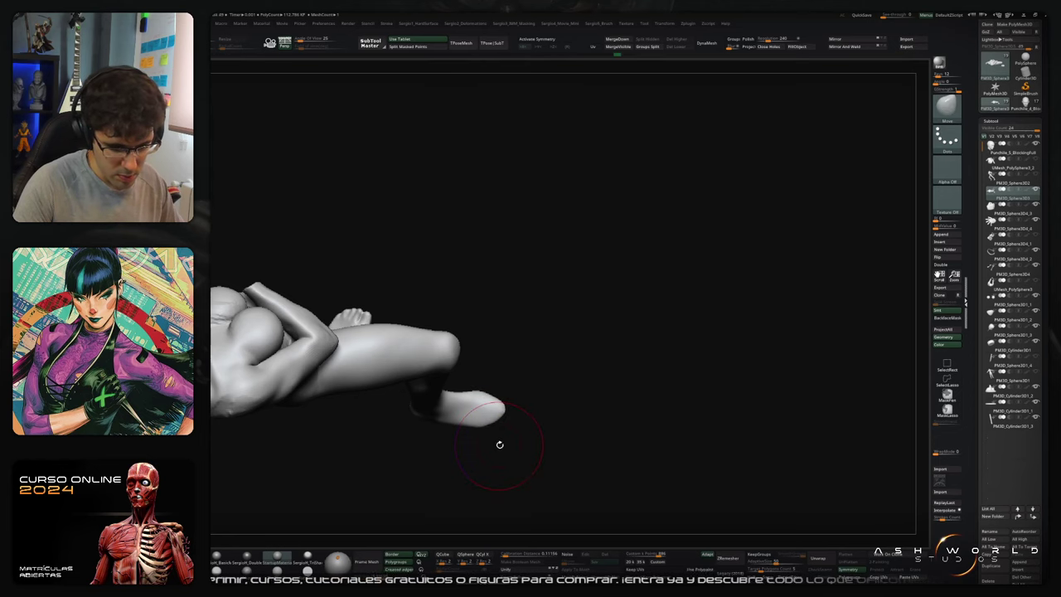
pyautogui.moveTo(497, 443)
pyautogui.mouseDown()
pyautogui.moveTo(516, 376)
pyautogui.moveTo(497, 379)
pyautogui.moveTo(509, 386)
pyautogui.moveTo(474, 409)
pyautogui.moveTo(472, 440)
pyautogui.moveTo(487, 391)
pyautogui.moveTo(542, 305)
pyautogui.moveTo(566, 356)
pyautogui.moveTo(573, 334)
pyautogui.moveTo(635, 334)
pyautogui.moveTo(551, 340)
pyautogui.moveTo(569, 362)
pyautogui.moveTo(602, 339)
pyautogui.moveTo(533, 434)
pyautogui.moveTo(516, 330)
pyautogui.mouseUp()
# Step: Shape and smooth the outer side of the raised knee where the thigh meets the lower leg
pyautogui.moveTo(519, 348); pyautogui.dragTo(561, 357, button='right')
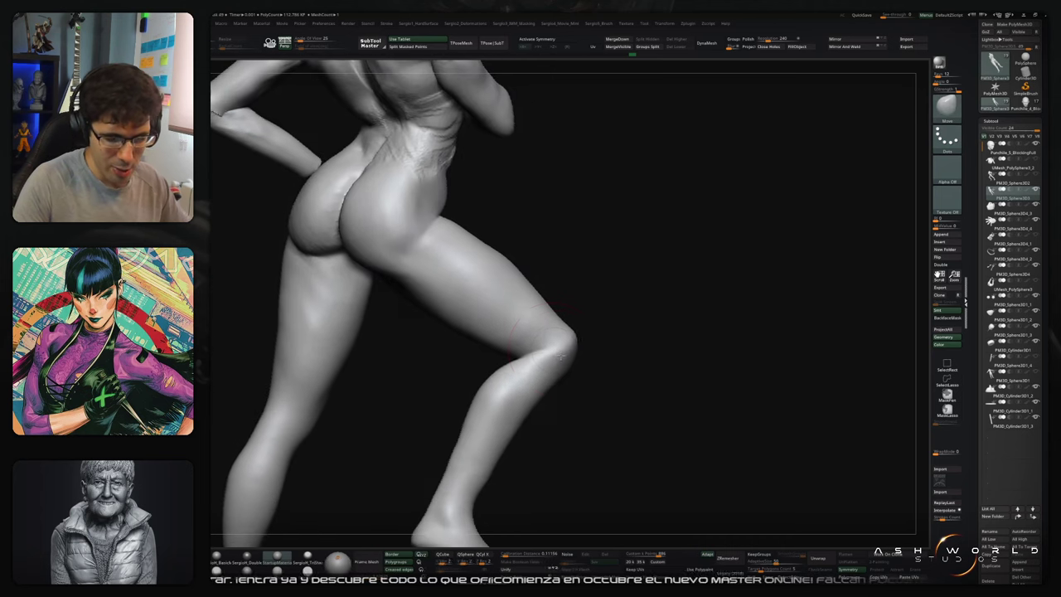
pyautogui.moveTo(560, 356)
pyautogui.mouseDown()
pyautogui.moveTo(600, 329)
pyautogui.moveTo(585, 350)
pyautogui.moveTo(531, 358)
pyautogui.moveTo(515, 372)
pyautogui.moveTo(519, 395)
pyautogui.mouseUp()
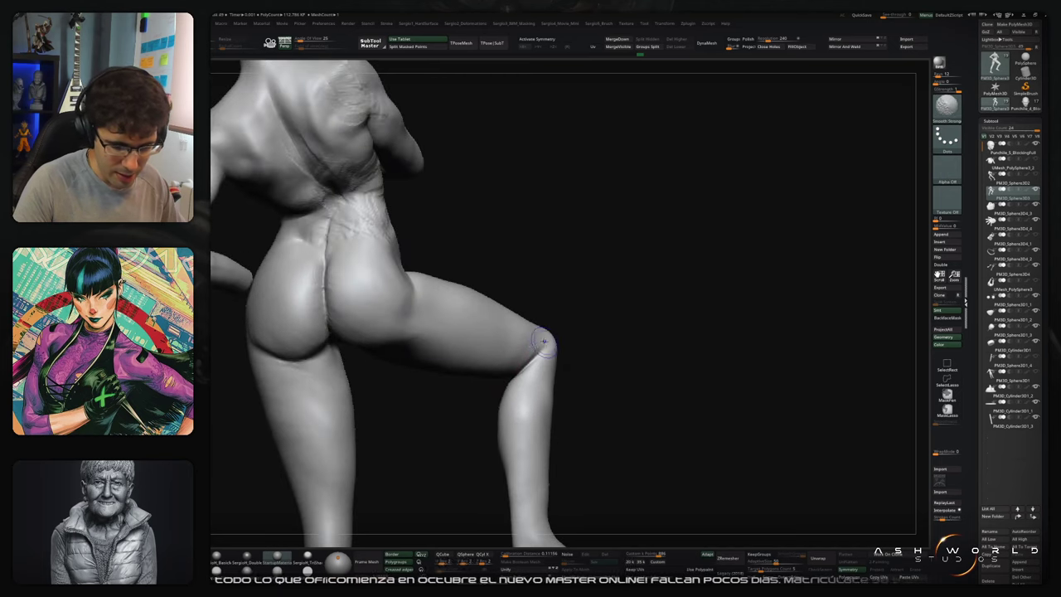
pyautogui.keyDown('shift'); pyautogui.moveTo(547, 348); pyautogui.dragTo(539, 368); pyautogui.keyUp('shift')
pyautogui.moveTo(539, 373); pyautogui.dragTo(510, 386, button='right')
# Step: Reshape the bend behind the raised knee with the Move brush and smooth the inner knee
pyautogui.press('b')
pyautogui.press('m')
pyautogui.press('v')
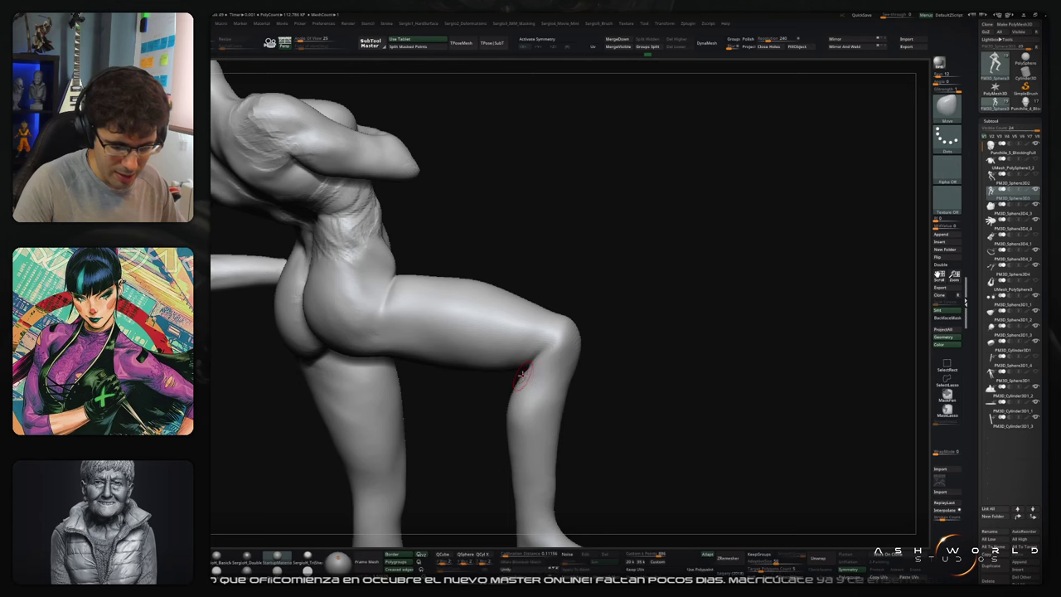
pyautogui.moveTo(523, 372); pyautogui.dragTo(515, 368)
pyautogui.moveTo(504, 378); pyautogui.dragTo(518, 374, button='right')
pyautogui.moveTo(528, 366)
pyautogui.mouseDown()
pyautogui.moveTo(524, 378)
pyautogui.moveTo(535, 379)
pyautogui.moveTo(503, 373)
pyautogui.moveTo(535, 364)
pyautogui.moveTo(538, 421)
pyautogui.moveTo(558, 397)
pyautogui.mouseUp()
pyautogui.moveTo(647, 375); pyautogui.dragTo(533, 360)
pyautogui.moveTo(545, 407); pyautogui.dragTo(538, 372)
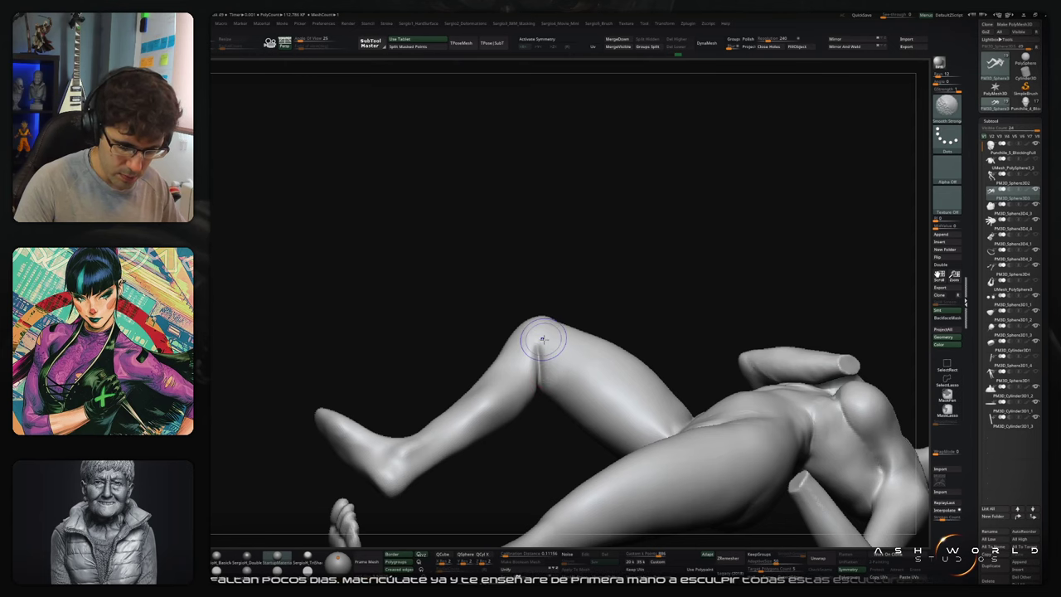
pyautogui.moveTo(554, 433); pyautogui.dragTo(526, 412)
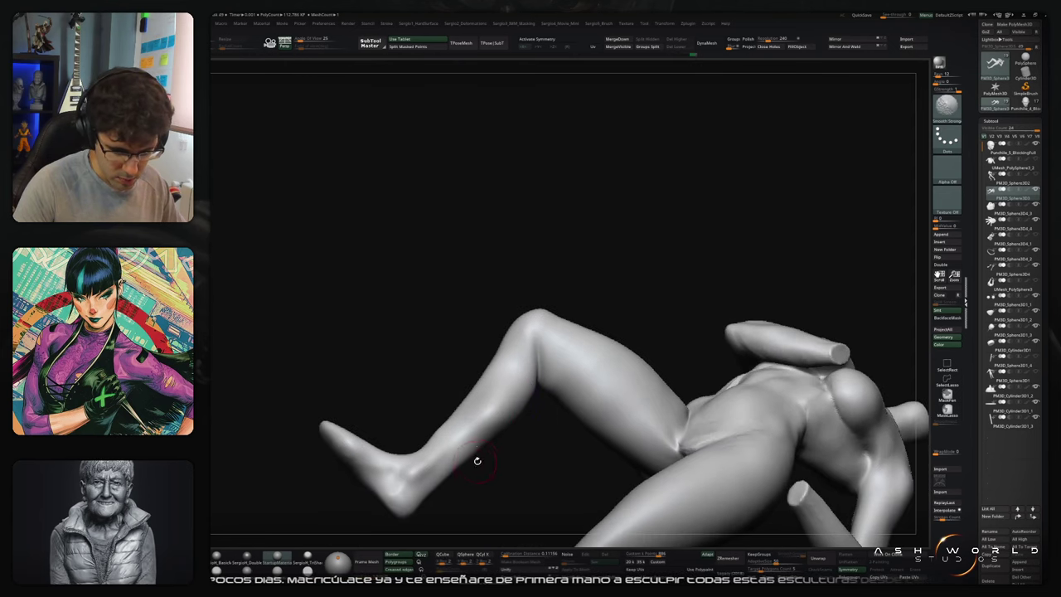
# Step: Add volume to the outer side of the raised knee with the ClayBuildup brush
pyautogui.moveTo(473, 459); pyautogui.dragTo(669, 335)
pyautogui.press('shift')
pyautogui.press('b')
pyautogui.press('c')
pyautogui.press('b')
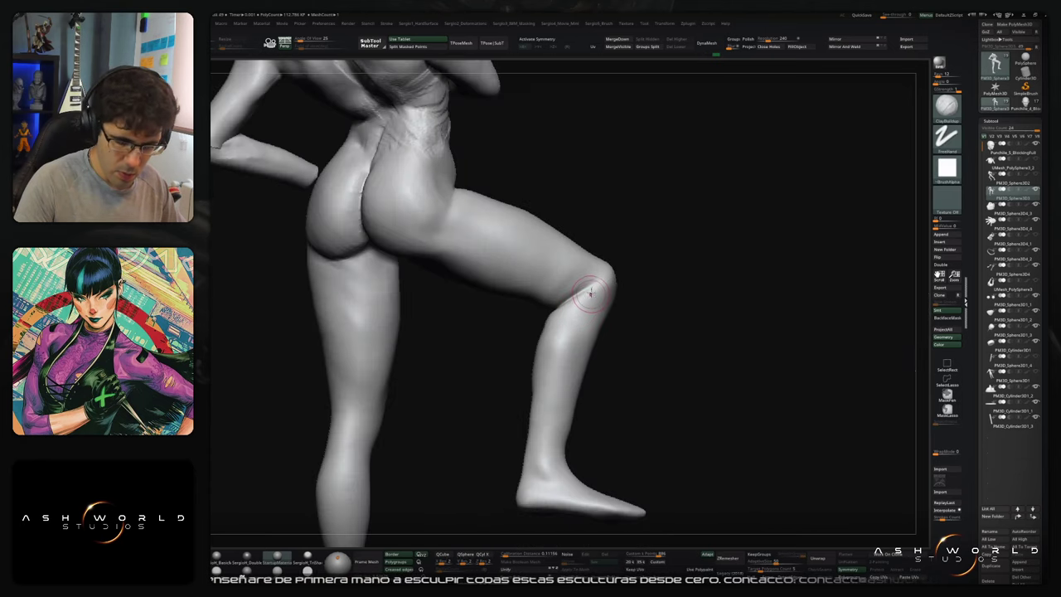
pyautogui.keyDown('shift'); pyautogui.moveTo(582, 310); pyautogui.dragTo(589, 292); pyautogui.keyUp('shift')
pyautogui.moveTo(651, 315); pyautogui.dragTo(582, 318)
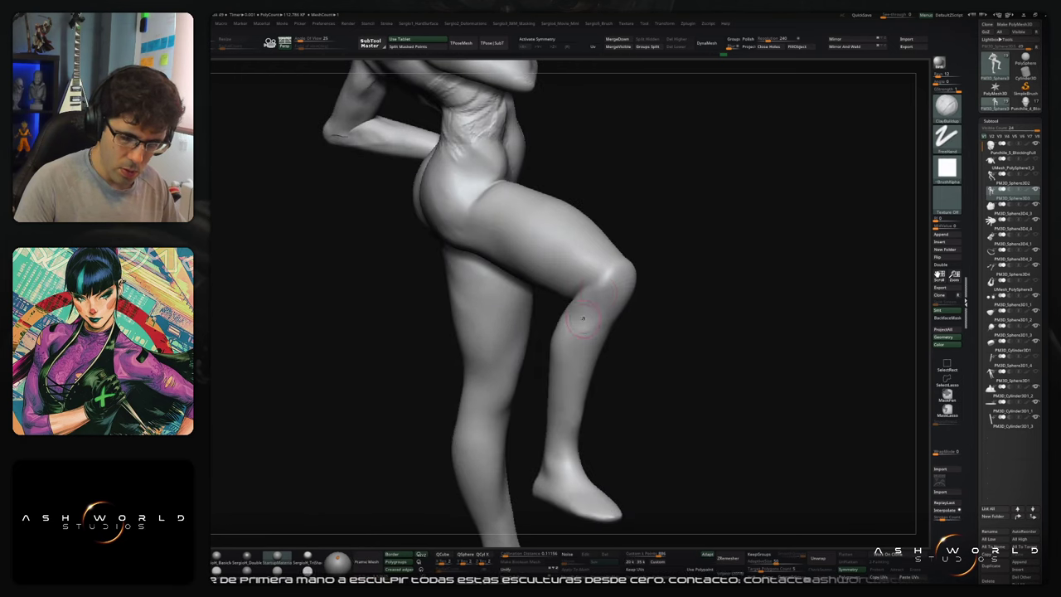
# Step: Carve and smooth the outer and front surfaces just below the raised knee
pyautogui.moveTo(601, 297)
pyautogui.mouseDown(button='right')
pyautogui.moveTo(590, 309)
pyautogui.moveTo(571, 301)
pyautogui.mouseUp(button='right')
pyautogui.moveTo(570, 344)
pyautogui.keyDown('alt'); pyautogui.mouseDown()
pyautogui.moveTo(566, 356)
pyautogui.moveTo(591, 362)
pyautogui.mouseUp(); pyautogui.keyUp('alt')
pyautogui.keyDown('shift'); pyautogui.moveTo(592, 361); pyautogui.dragTo(570, 389, button='right'); pyautogui.keyUp('shift')
pyautogui.moveTo(566, 326); pyautogui.dragTo(568, 365, button='right')
pyautogui.moveTo(575, 410)
pyautogui.mouseDown(button='right')
pyautogui.moveTo(614, 376)
pyautogui.moveTo(575, 368)
pyautogui.moveTo(605, 357)
pyautogui.moveTo(577, 358)
pyautogui.mouseUp(button='right')
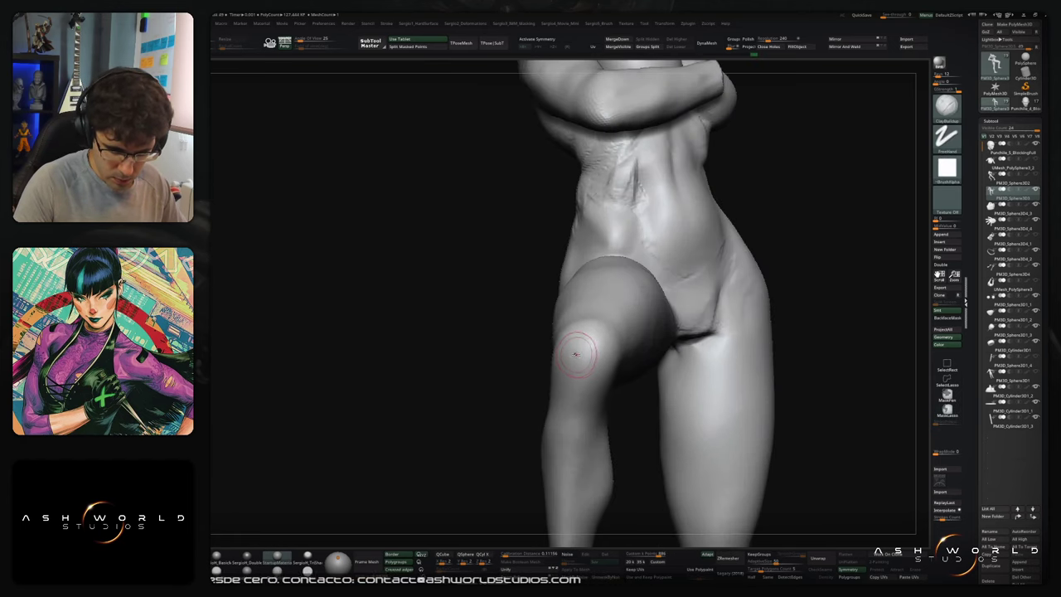
pyautogui.moveTo(576, 381)
pyautogui.keyDown('shift'); pyautogui.mouseDown()
pyautogui.moveTo(577, 359)
pyautogui.moveTo(595, 388)
pyautogui.mouseUp(); pyautogui.keyUp('shift')
pyautogui.moveTo(595, 388); pyautogui.dragTo(570, 381, button='right')
# Step: Sculpt the raised leg's kneecap and the area beneath it with the Clay brush, smoothing the transitions
pyautogui.moveTo(609, 352); pyautogui.dragTo(601, 384)
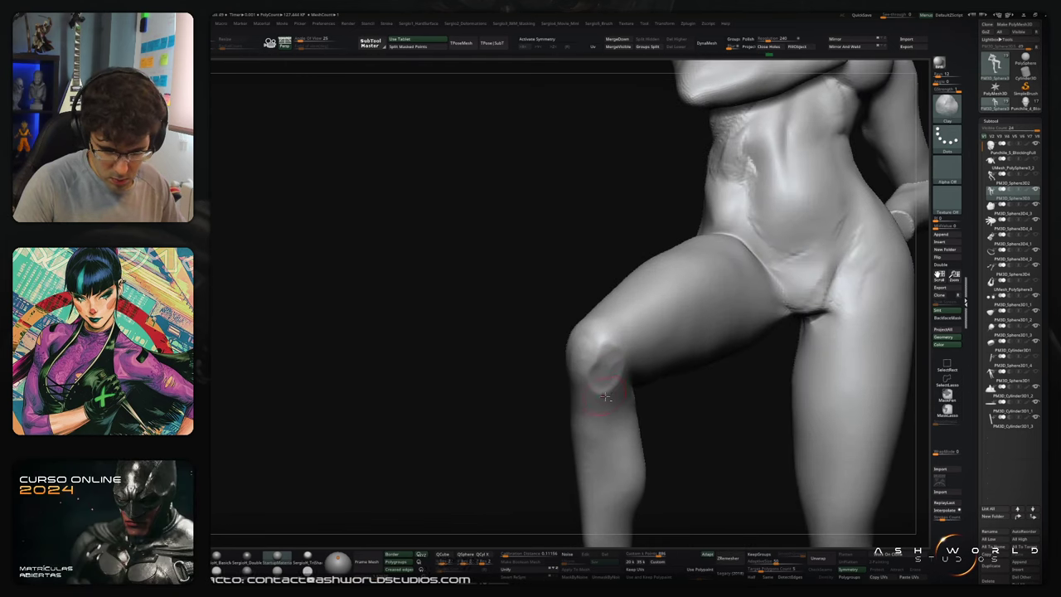
pyautogui.moveTo(599, 370); pyautogui.dragTo(547, 370, button='right')
pyautogui.moveTo(557, 338)
pyautogui.mouseDown()
pyautogui.moveTo(545, 381)
pyautogui.moveTo(535, 352)
pyautogui.moveTo(527, 357)
pyautogui.moveTo(560, 383)
pyautogui.mouseUp()
pyautogui.moveTo(588, 372); pyautogui.dragTo(539, 344, button='right')
pyautogui.moveTo(556, 338)
pyautogui.mouseDown()
pyautogui.moveTo(554, 366)
pyautogui.moveTo(571, 383)
pyautogui.mouseUp()
pyautogui.keyDown('shift'); pyautogui.moveTo(560, 383); pyautogui.dragTo(554, 365); pyautogui.keyUp('shift')
pyautogui.moveTo(605, 338); pyautogui.dragTo(578, 365, button='right')
pyautogui.moveTo(585, 372); pyautogui.dragTo(558, 398)
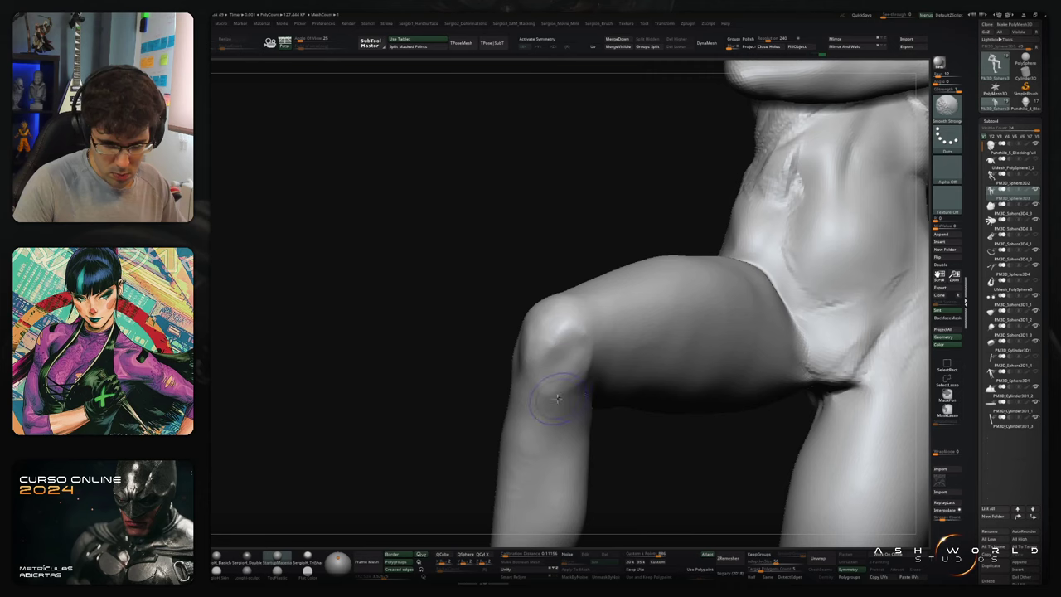
# Step: Adjust the outer and inner contours of the raised knee with the Move brush
pyautogui.moveTo(571, 379); pyautogui.dragTo(592, 367, button='right')
pyautogui.moveTo(527, 362); pyautogui.dragTo(510, 360)
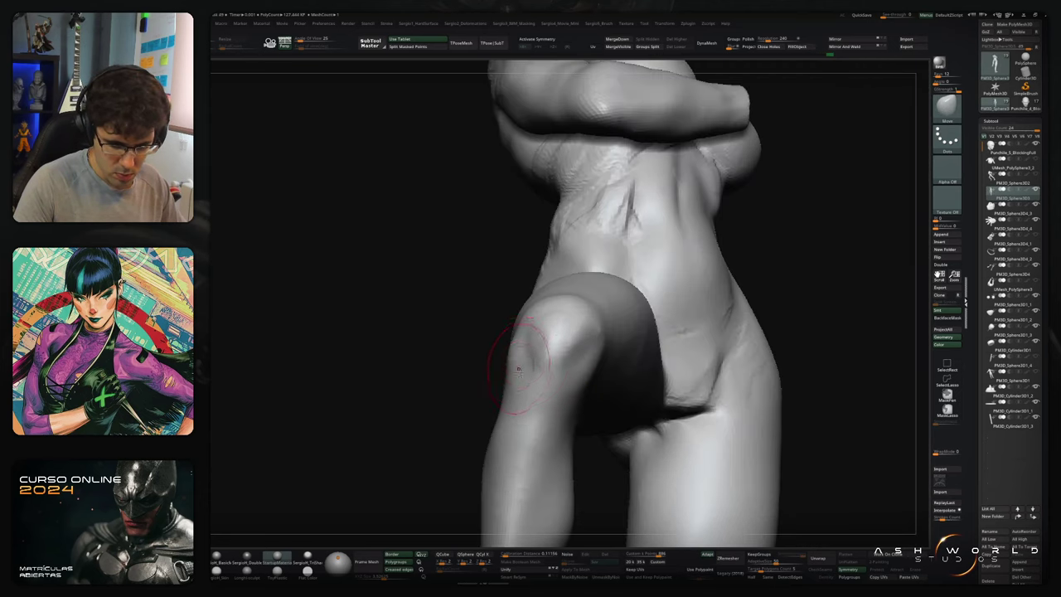
pyautogui.moveTo(480, 356); pyautogui.dragTo(507, 360, button='right')
pyautogui.moveTo(501, 321); pyautogui.dragTo(582, 370, button='right')
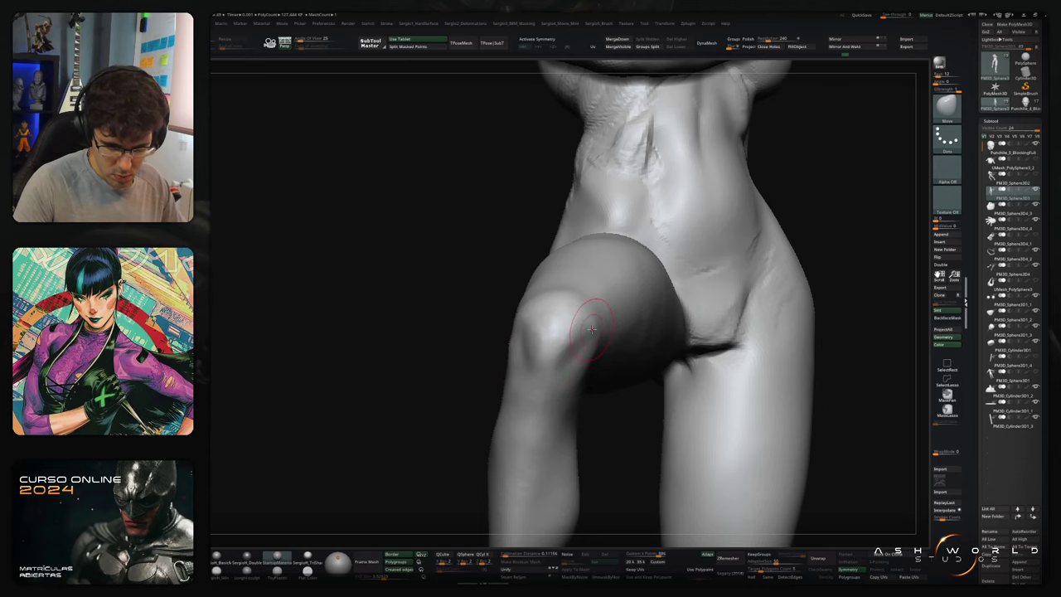
pyautogui.moveTo(592, 320); pyautogui.dragTo(583, 345, button='right')
# Step: Refine the top of the raised kneecap and its transition into the thigh with the Clay brush
pyautogui.press('b')
pyautogui.press('c')
pyautogui.press('l')
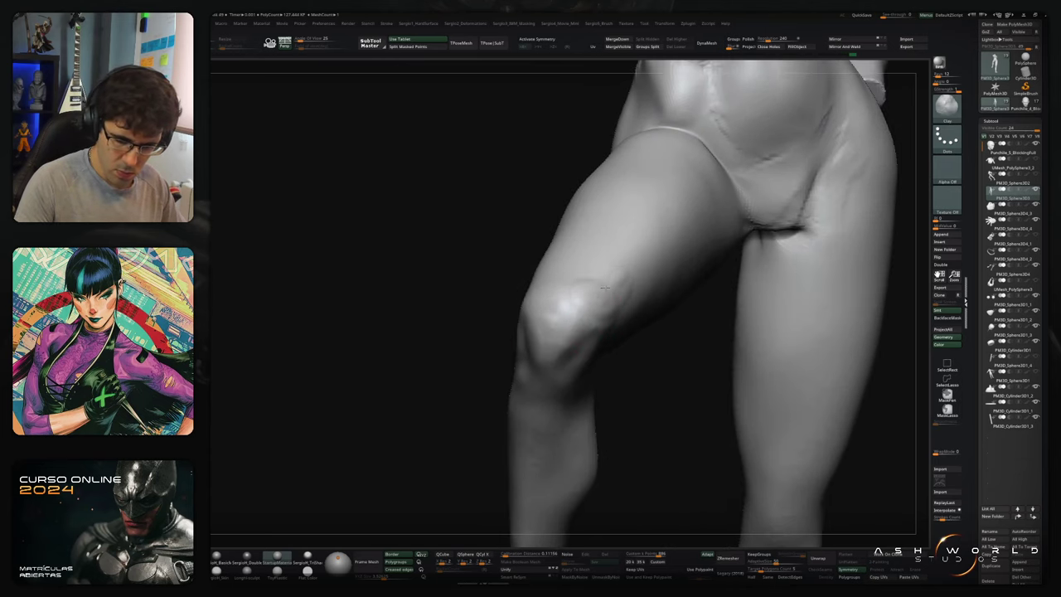
pyautogui.press('shift')
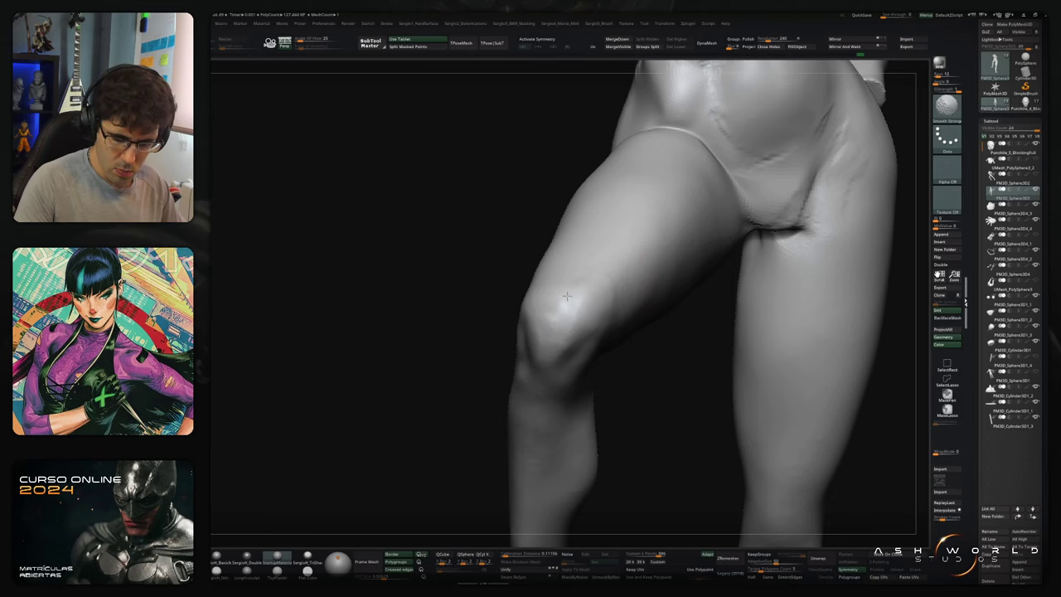
pyautogui.moveTo(566, 296); pyautogui.dragTo(546, 333, button='right')
pyautogui.moveTo(526, 296); pyautogui.dragTo(518, 315)
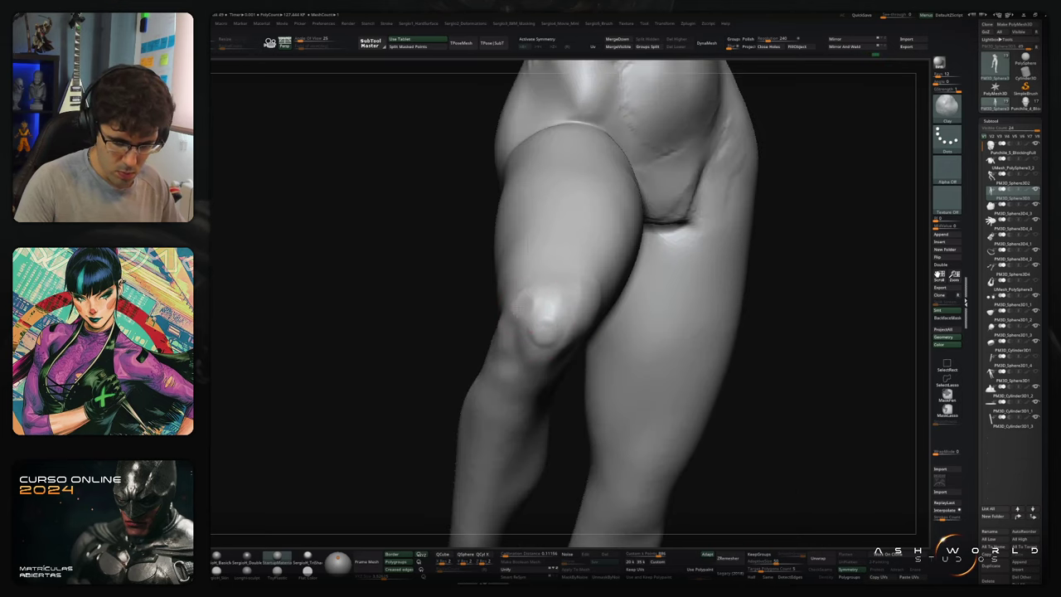
pyautogui.moveTo(510, 327); pyautogui.dragTo(515, 291, button='right')
pyautogui.moveTo(515, 292)
pyautogui.mouseDown()
pyautogui.moveTo(490, 341)
pyautogui.moveTo(495, 307)
pyautogui.moveTo(539, 321)
pyautogui.mouseUp()
pyautogui.moveTo(550, 324)
pyautogui.keyDown('ctrl'); pyautogui.mouseDown(button='right')
pyautogui.moveTo(606, 329)
pyautogui.moveTo(507, 319)
pyautogui.mouseUp(button='right'); pyautogui.keyUp('ctrl')
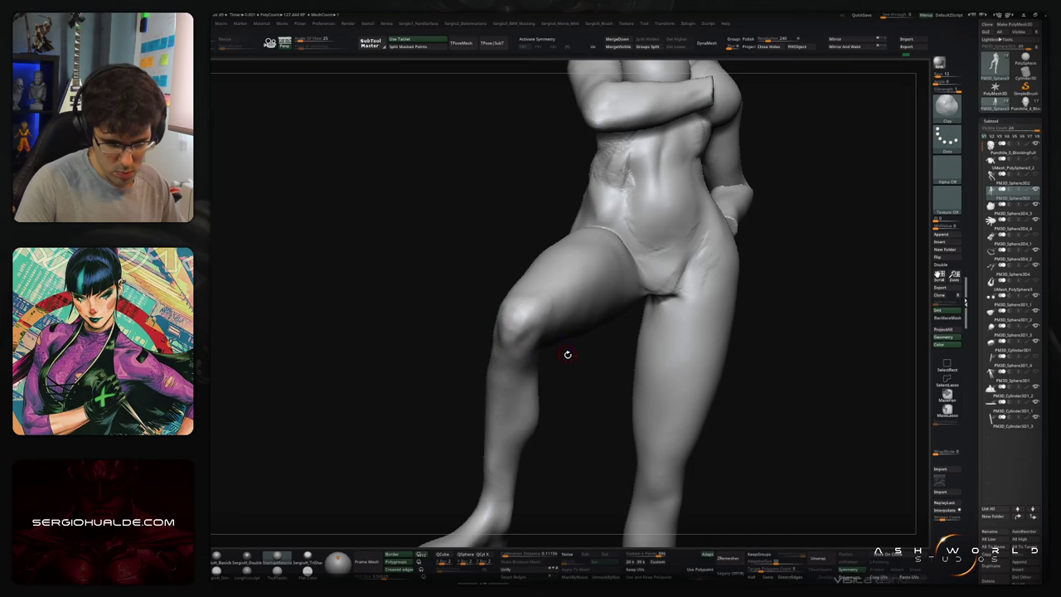
# Step: Reposition the raised leg's ankle and foot using the Move Topological brush
pyautogui.moveTo(566, 353); pyautogui.dragTo(535, 297, button='right')
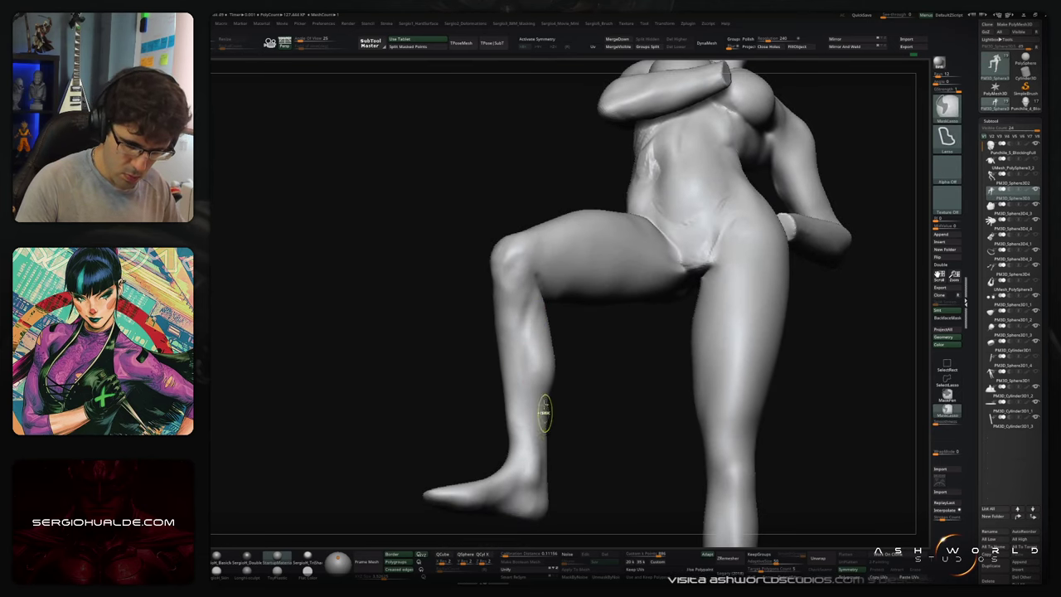
pyautogui.moveTo(542, 421); pyautogui.dragTo(548, 400, button='right')
pyautogui.press('b')
pyautogui.press('m')
pyautogui.press('t')
pyautogui.moveTo(531, 401); pyautogui.dragTo(529, 389)
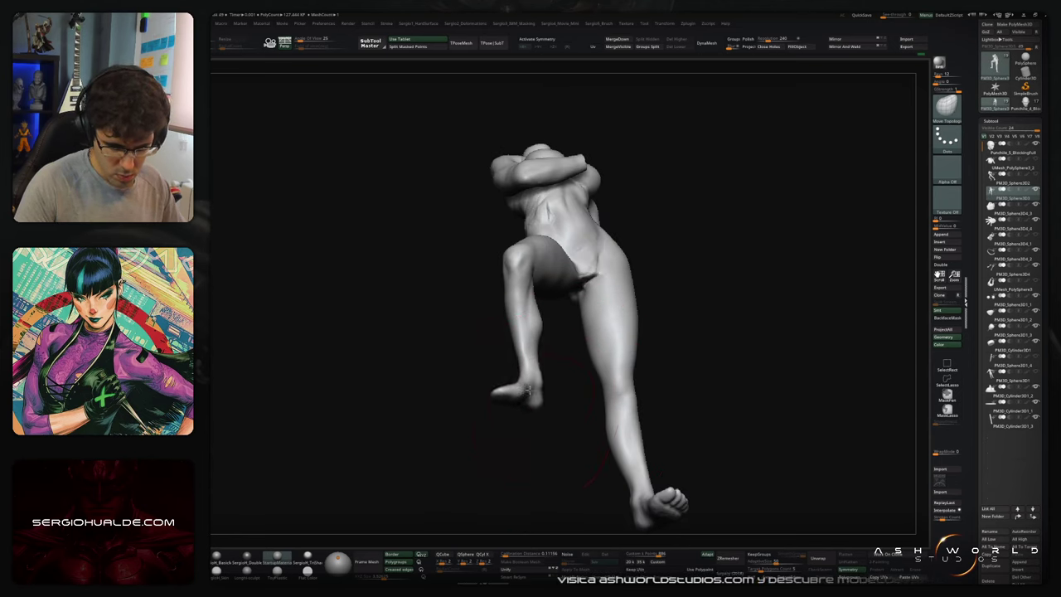
pyautogui.moveTo(505, 386)
pyautogui.mouseDown(button='right')
pyautogui.moveTo(540, 382)
pyautogui.moveTo(553, 395)
pyautogui.mouseUp(button='right')
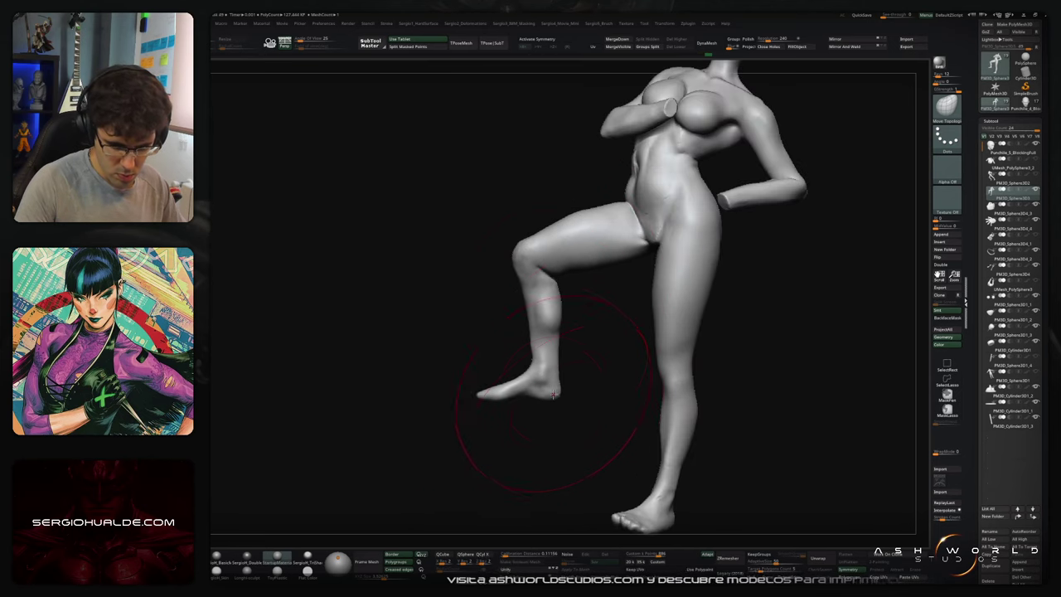
pyautogui.moveTo(541, 393); pyautogui.dragTo(540, 401)
# Step: Adjust the raised calf's contours with a resized Move Topological brush, checking the silhouette from the front and back
pyautogui.press('s')
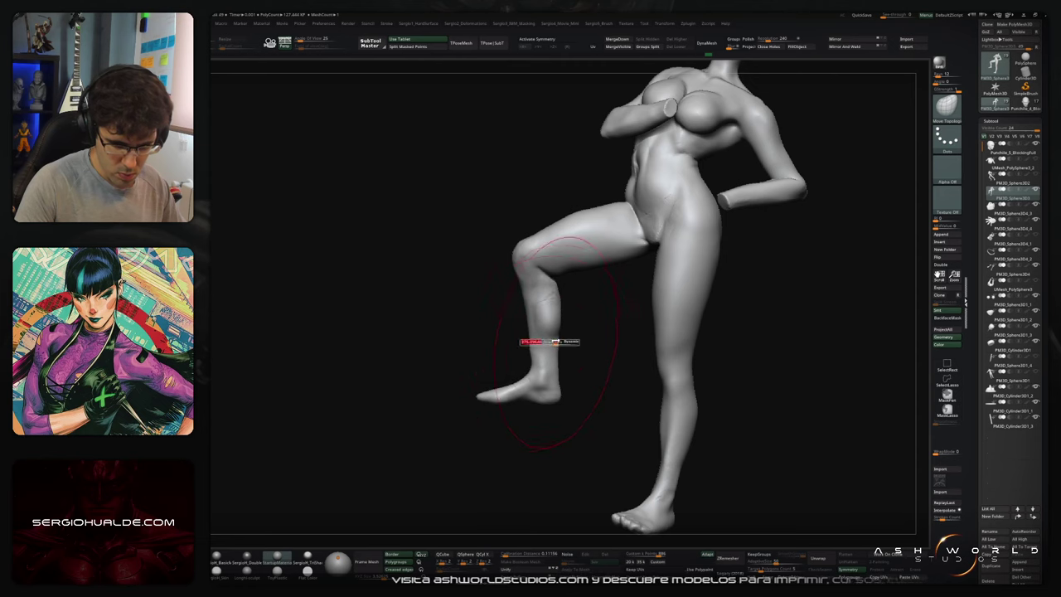
pyautogui.moveTo(551, 342)
pyautogui.mouseDown()
pyautogui.moveTo(537, 341)
pyautogui.moveTo(566, 316)
pyautogui.moveTo(535, 348)
pyautogui.moveTo(535, 330)
pyautogui.moveTo(572, 323)
pyautogui.mouseUp()
pyautogui.press('s')
pyautogui.press('s')
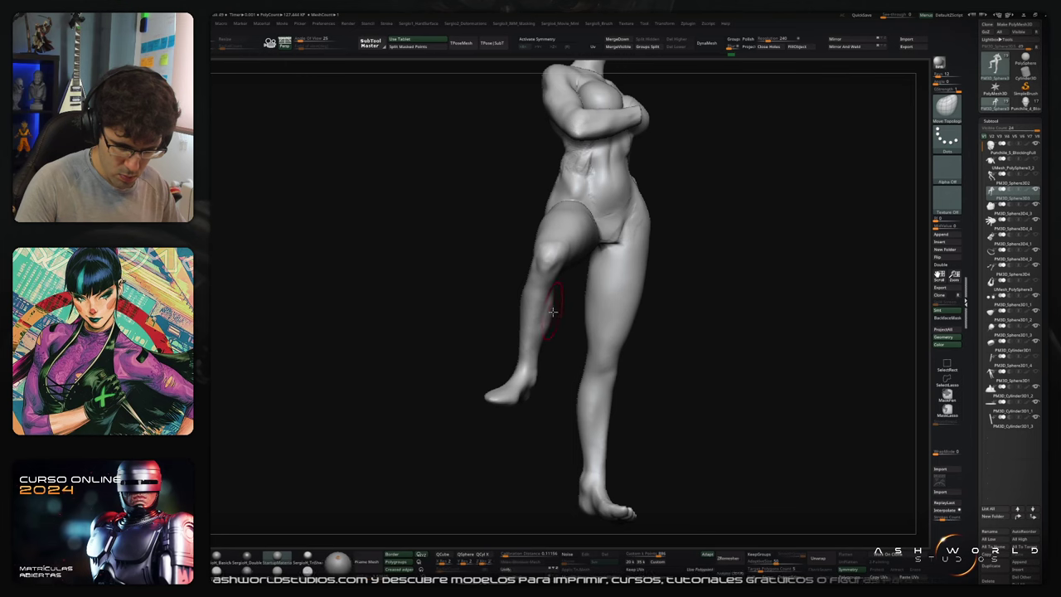
pyautogui.moveTo(551, 319)
pyautogui.mouseDown()
pyautogui.moveTo(610, 343)
pyautogui.moveTo(580, 312)
pyautogui.moveTo(553, 327)
pyautogui.mouseUp()
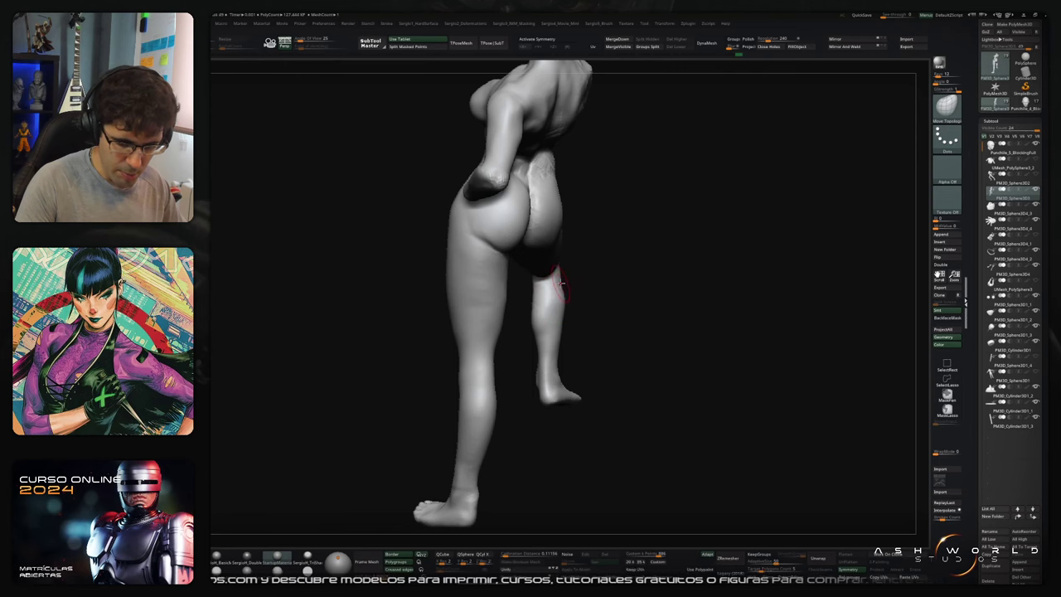
pyautogui.moveTo(595, 313)
pyautogui.mouseDown()
pyautogui.moveTo(590, 322)
pyautogui.moveTo(587, 287)
pyautogui.mouseUp()
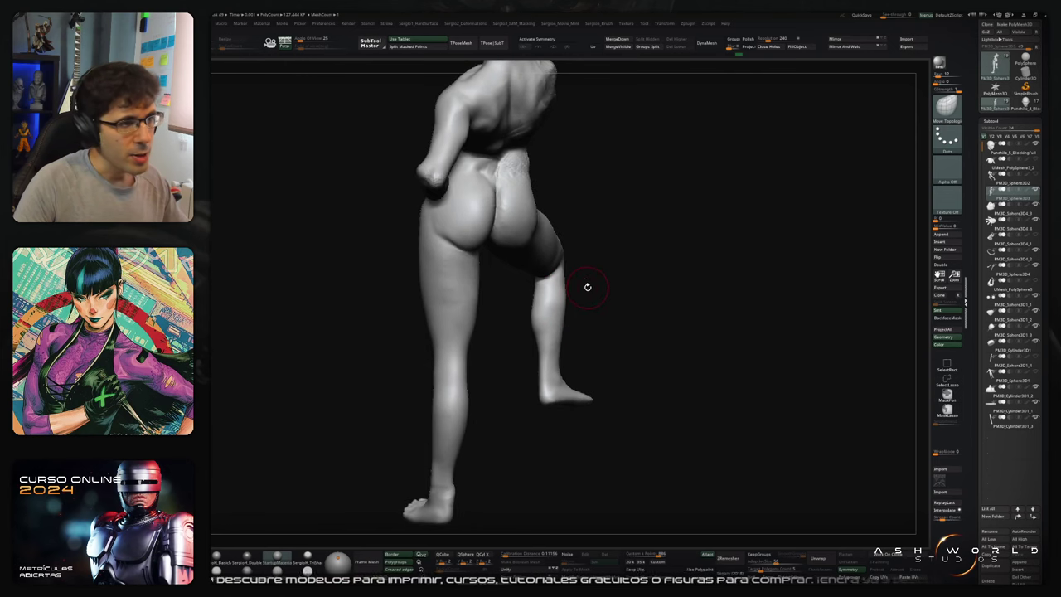
pyautogui.moveTo(618, 319)
pyautogui.mouseDown()
pyautogui.moveTo(647, 315)
pyautogui.moveTo(637, 307)
pyautogui.mouseUp()
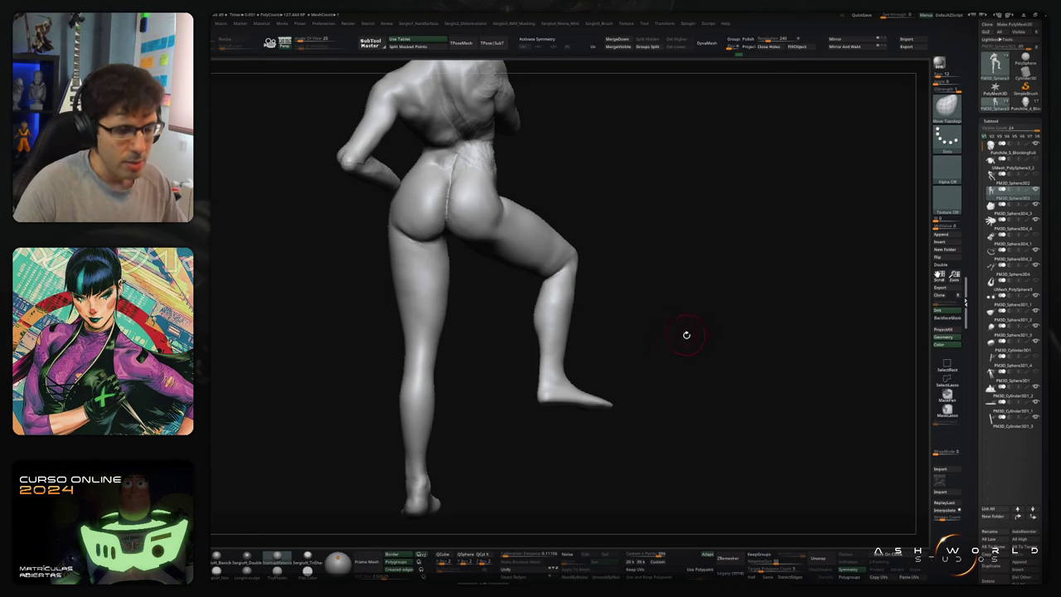
# Step: Carve the crease between the raised thigh and the pelvis down to the groin with the DamStandard brush
pyautogui.moveTo(687, 334); pyautogui.dragTo(634, 336)
pyautogui.keyDown('ctrl'); pyautogui.moveTo(635, 337); pyautogui.dragTo(635, 324, button='right'); pyautogui.keyUp('ctrl')
pyautogui.moveTo(634, 323)
pyautogui.mouseDown(button='right')
pyautogui.moveTo(691, 329)
pyautogui.moveTo(644, 320)
pyautogui.moveTo(589, 335)
pyautogui.moveTo(694, 345)
pyautogui.mouseUp(button='right')
pyautogui.moveTo(732, 313)
pyautogui.mouseDown(button='right')
pyautogui.moveTo(757, 262)
pyautogui.moveTo(646, 224)
pyautogui.moveTo(629, 234)
pyautogui.mouseUp(button='right')
pyautogui.press('b')
pyautogui.press('d')
pyautogui.press('s')
pyautogui.press('s')
pyautogui.moveTo(628, 233); pyautogui.dragTo(622, 233)
pyautogui.moveTo(639, 197); pyautogui.dragTo(609, 290)
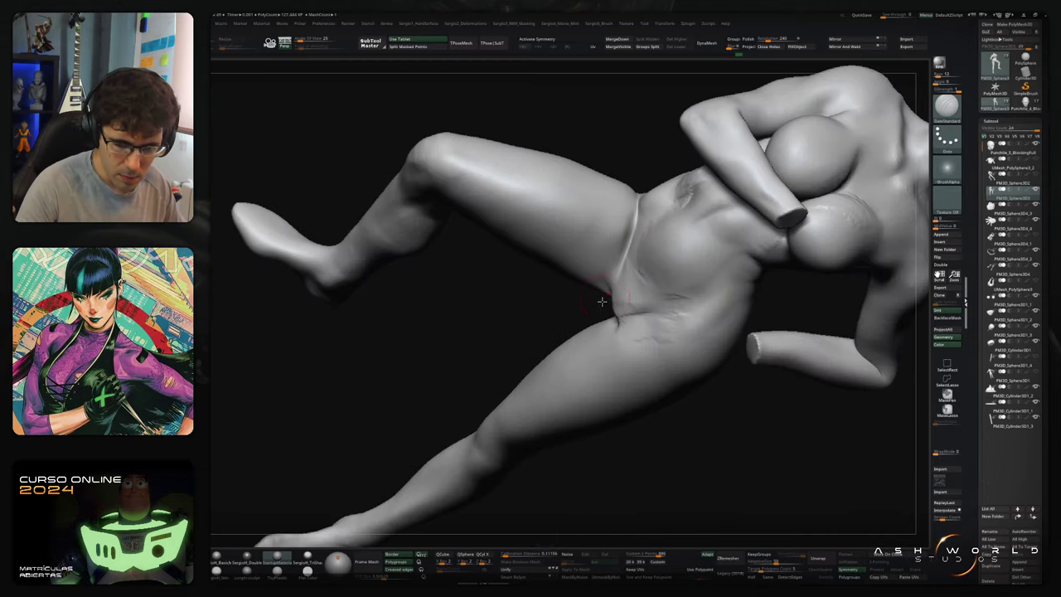
pyautogui.moveTo(626, 298)
pyautogui.keyDown('ctrl'); pyautogui.mouseDown(button='right')
pyautogui.moveTo(621, 277)
pyautogui.moveTo(687, 290)
pyautogui.moveTo(729, 362)
pyautogui.moveTo(647, 339)
pyautogui.moveTo(638, 325)
pyautogui.moveTo(660, 327)
pyautogui.moveTo(633, 295)
pyautogui.mouseUp(button='right'); pyautogui.keyUp('ctrl')
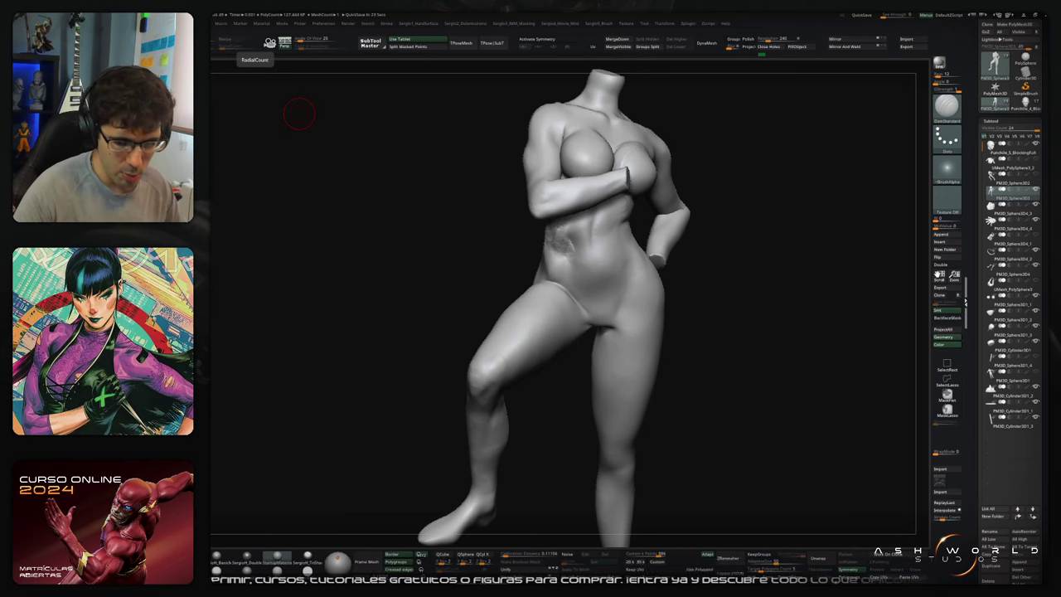
# Step: Fill the side of the waist above the raised thigh with the Clay brush
pyautogui.moveTo(675, 300); pyautogui.dragTo(771, 304)
pyautogui.press('b')
pyautogui.press('c')
pyautogui.press('l')
pyautogui.press('s')
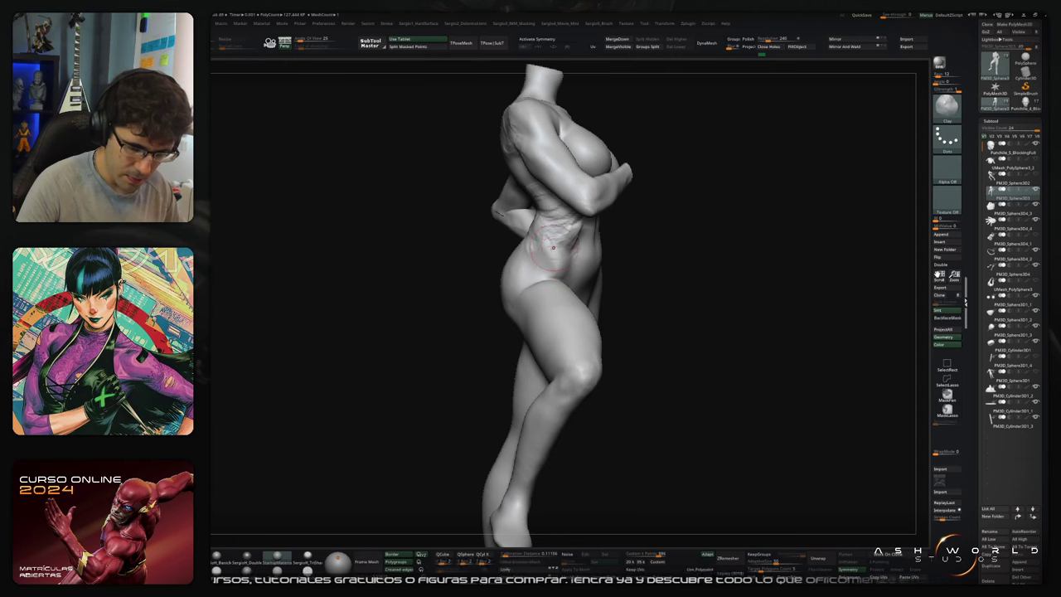
pyautogui.moveTo(553, 262)
pyautogui.mouseDown()
pyautogui.moveTo(624, 231)
pyautogui.moveTo(551, 270)
pyautogui.moveTo(564, 268)
pyautogui.moveTo(562, 283)
pyautogui.mouseUp()
# Step: Build up the flank and the side of the lower back with the Standard brush, smoothing the rough surface
pyautogui.press('b')
pyautogui.press('s')
pyautogui.press('t')
pyautogui.moveTo(562, 283); pyautogui.dragTo(609, 271, button='right')
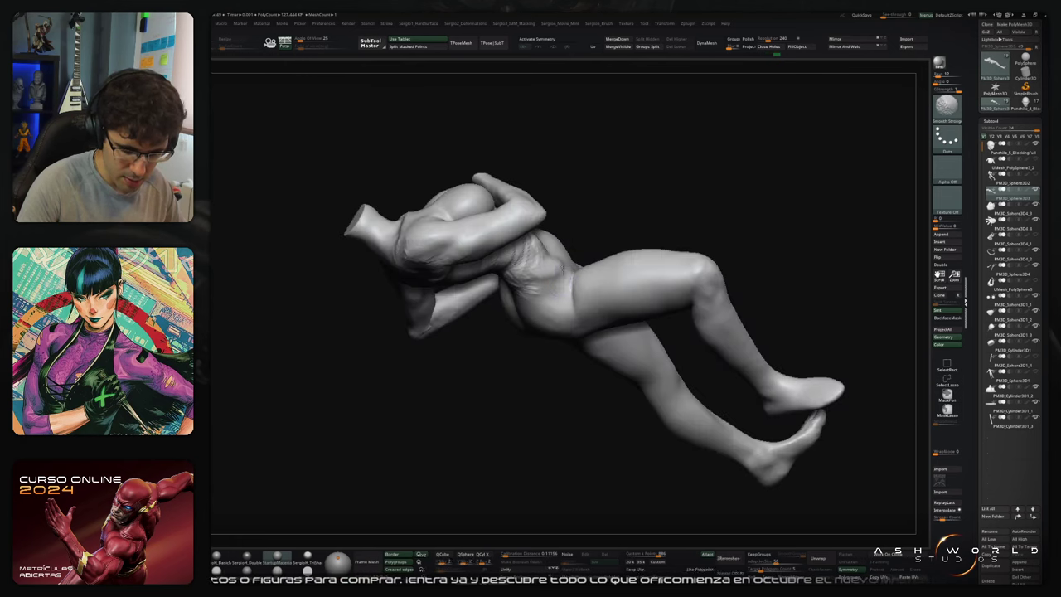
pyautogui.keyDown('shift'); pyautogui.moveTo(545, 282); pyautogui.dragTo(540, 285); pyautogui.keyUp('shift')
pyautogui.moveTo(540, 292); pyautogui.dragTo(548, 263, button='right')
pyautogui.moveTo(548, 265); pyautogui.dragTo(531, 291)
pyautogui.moveTo(530, 292); pyautogui.dragTo(530, 311, button='right')
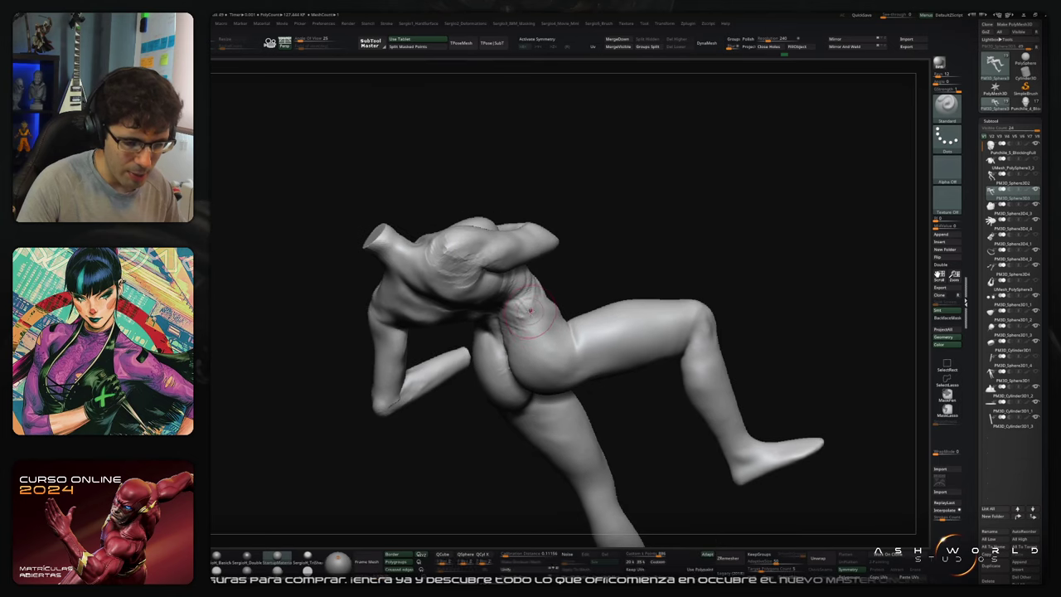
pyautogui.moveTo(529, 310)
pyautogui.mouseDown()
pyautogui.moveTo(497, 340)
pyautogui.moveTo(589, 307)
pyautogui.moveTo(502, 349)
pyautogui.mouseUp()
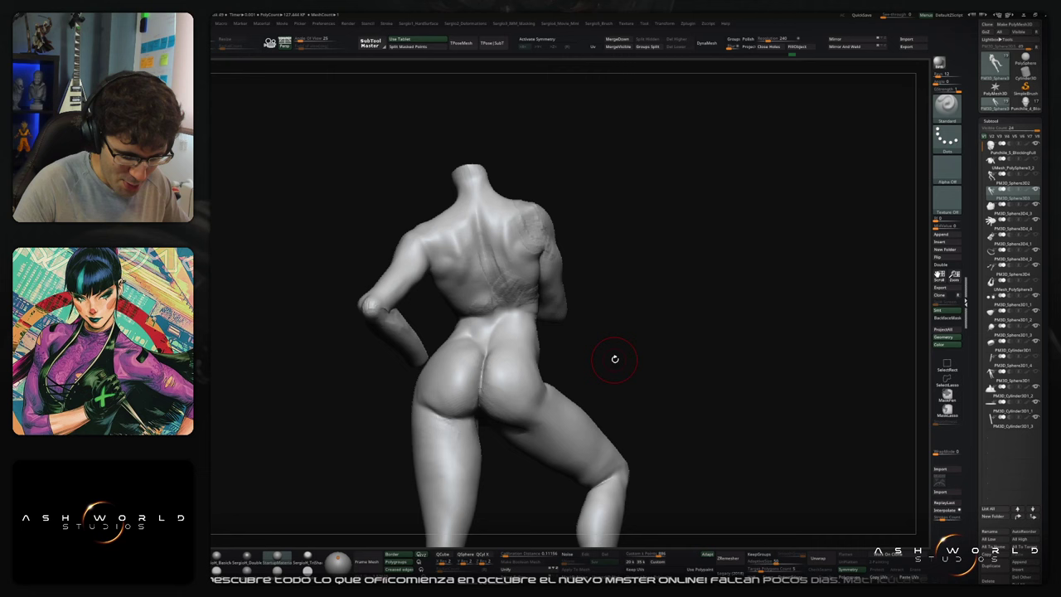
# Step: Smooth the rough strokes across the middle and lower back
pyautogui.moveTo(615, 359); pyautogui.dragTo(592, 382)
pyautogui.press('s')
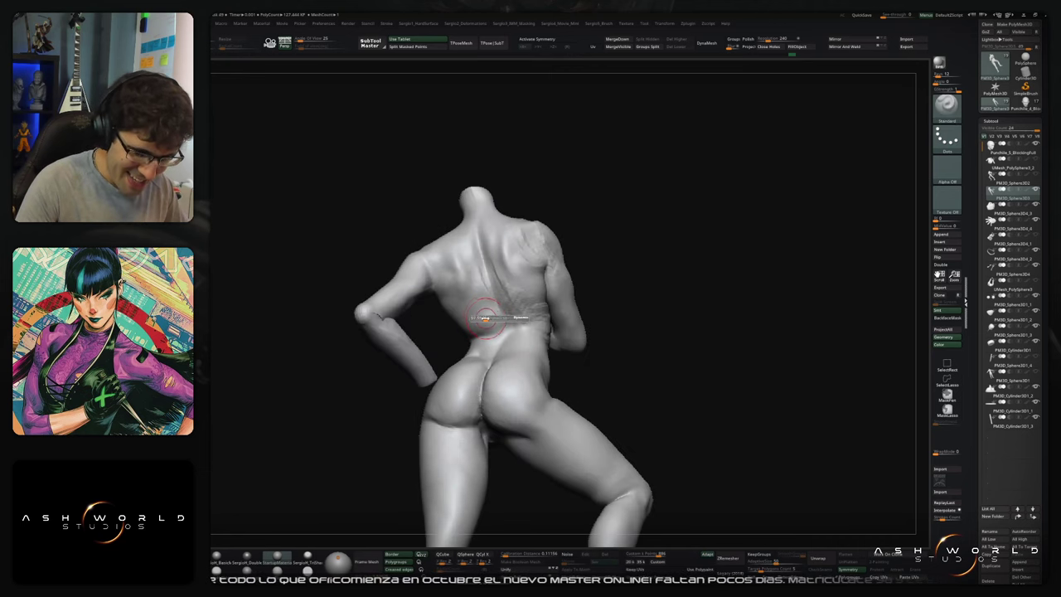
pyautogui.moveTo(480, 284)
pyautogui.keyDown('shift'); pyautogui.mouseDown()
pyautogui.moveTo(499, 335)
pyautogui.moveTo(492, 272)
pyautogui.moveTo(510, 300)
pyautogui.moveTo(541, 308)
pyautogui.mouseUp(); pyautogui.keyUp('shift')
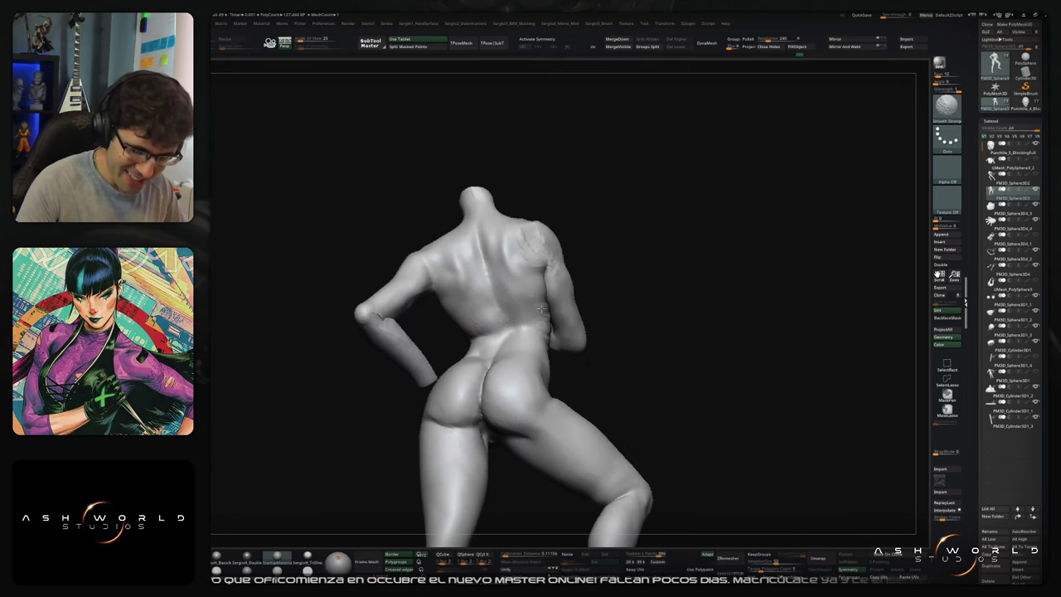
pyautogui.moveTo(541, 308); pyautogui.dragTo(542, 302, button='right')
pyautogui.moveTo(542, 302)
pyautogui.keyDown('shift'); pyautogui.mouseDown()
pyautogui.moveTo(536, 334)
pyautogui.moveTo(530, 297)
pyautogui.mouseUp(); pyautogui.keyUp('shift')
pyautogui.moveTo(530, 297); pyautogui.dragTo(524, 331, button='right')
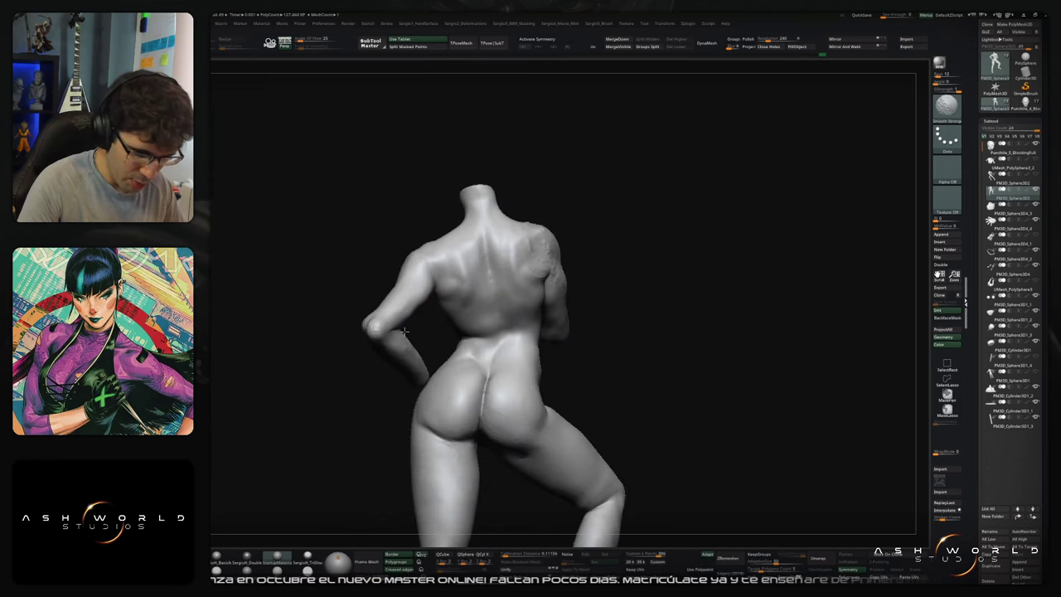
# Step: Smooth the elbow of the arm resting behind the hip and adjust its forearm contour with the Move brush
pyautogui.keyDown('alt'); pyautogui.moveTo(405, 331); pyautogui.dragTo(503, 315, button='right'); pyautogui.keyUp('alt')
pyautogui.keyDown('shift'); pyautogui.moveTo(474, 318); pyautogui.dragTo(466, 310); pyautogui.keyUp('shift')
pyautogui.moveTo(467, 313)
pyautogui.mouseDown(button='right')
pyautogui.moveTo(489, 313)
pyautogui.moveTo(474, 326)
pyautogui.moveTo(469, 315)
pyautogui.mouseUp(button='right')
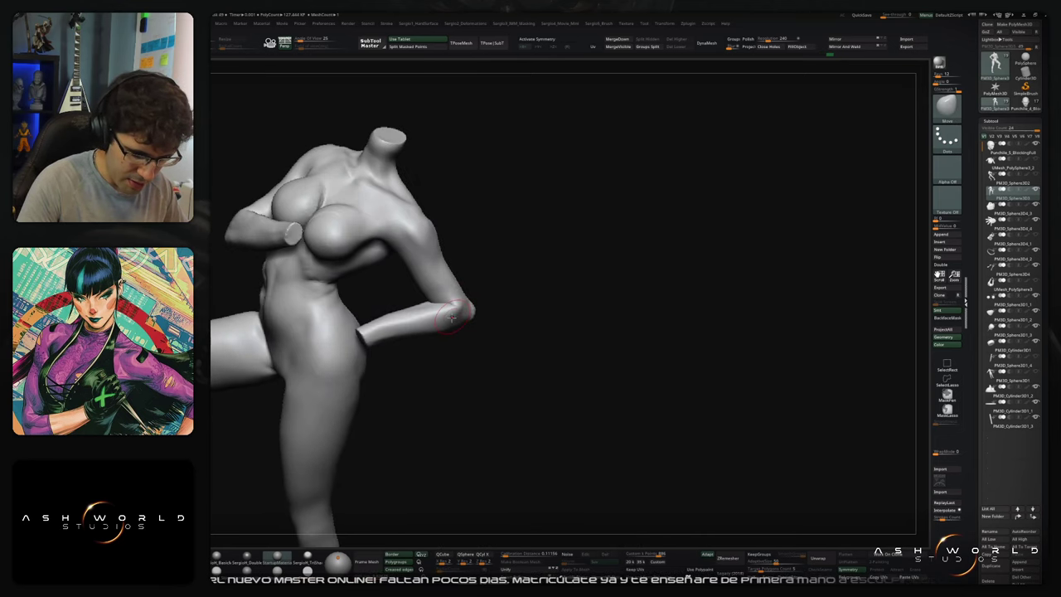
pyautogui.moveTo(446, 319); pyautogui.dragTo(393, 326)
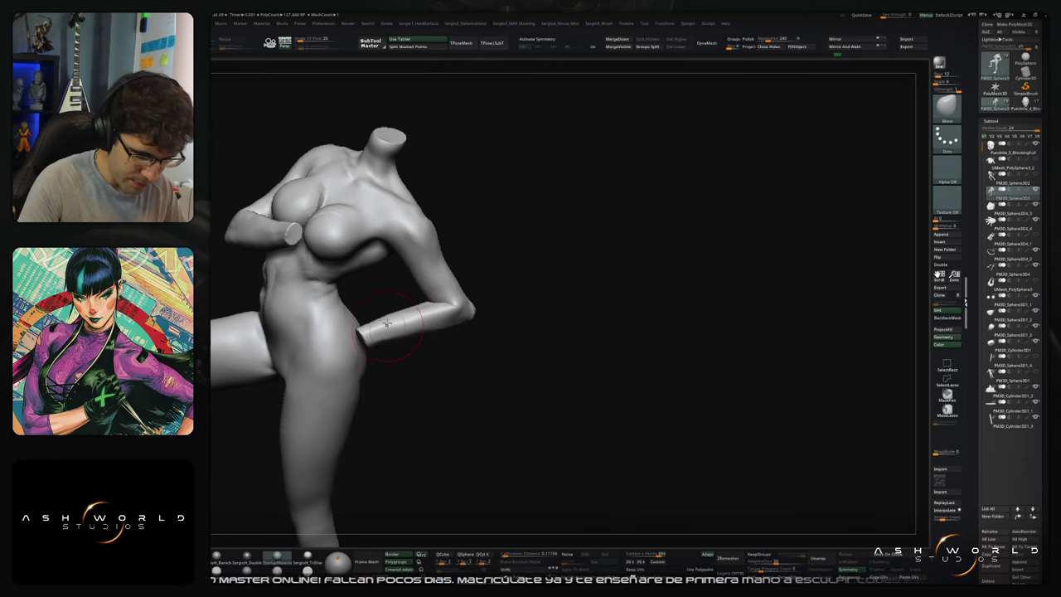
pyautogui.moveTo(426, 315)
pyautogui.mouseDown(button='right')
pyautogui.moveTo(495, 298)
pyautogui.moveTo(571, 310)
pyautogui.moveTo(527, 294)
pyautogui.mouseUp(button='right')
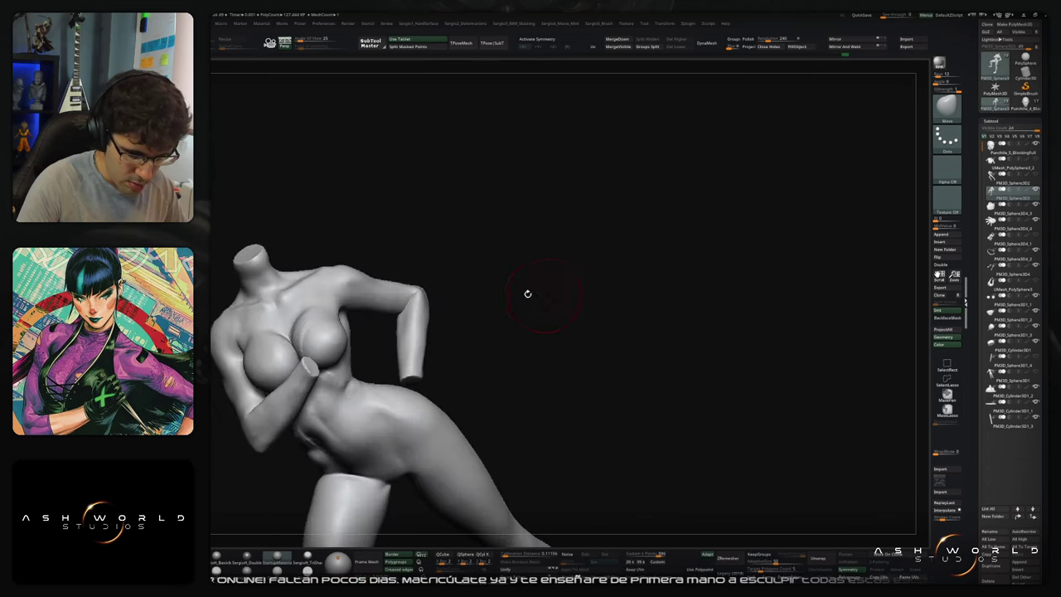
# Step: Smooth the inner bend of the arm behind the hip and isolate its elbow area by hiding the rest of the body
pyautogui.press('s')
pyautogui.keyDown('alt'); pyautogui.moveTo(419, 315); pyautogui.dragTo(477, 310, button='right'); pyautogui.keyUp('alt')
pyautogui.press('s')
pyautogui.moveTo(477, 310)
pyautogui.keyDown('shift'); pyautogui.mouseDown()
pyautogui.moveTo(487, 295)
pyautogui.moveTo(457, 317)
pyautogui.moveTo(456, 334)
pyautogui.mouseUp(); pyautogui.keyUp('shift')
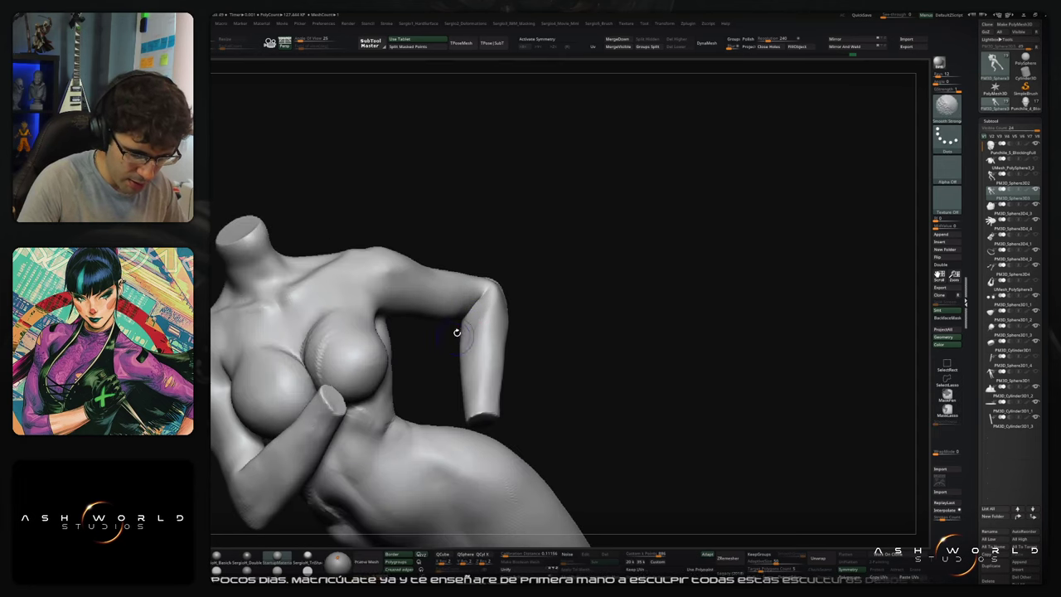
pyautogui.moveTo(457, 334); pyautogui.dragTo(504, 235, button='right')
pyautogui.moveTo(432, 342)
pyautogui.keyDown('ctrl'); pyautogui.mouseDown(button='right')
pyautogui.moveTo(436, 383)
pyautogui.moveTo(502, 318)
pyautogui.mouseUp(button='right'); pyautogui.keyUp('ctrl')
pyautogui.moveTo(497, 310)
pyautogui.keyDown('ctrl'); pyautogui.keyDown('shift'); pyautogui.mouseDown()
pyautogui.moveTo(458, 407)
pyautogui.moveTo(377, 402)
pyautogui.moveTo(385, 391)
pyautogui.mouseUp(); pyautogui.keyUp('shift'); pyautogui.keyUp('ctrl')
pyautogui.moveTo(435, 343)
pyautogui.keyDown('alt'); pyautogui.mouseDown(button='right')
pyautogui.moveTo(452, 423)
pyautogui.moveTo(485, 448)
pyautogui.moveTo(455, 415)
pyautogui.moveTo(456, 368)
pyautogui.mouseUp(button='right'); pyautogui.keyUp('alt')
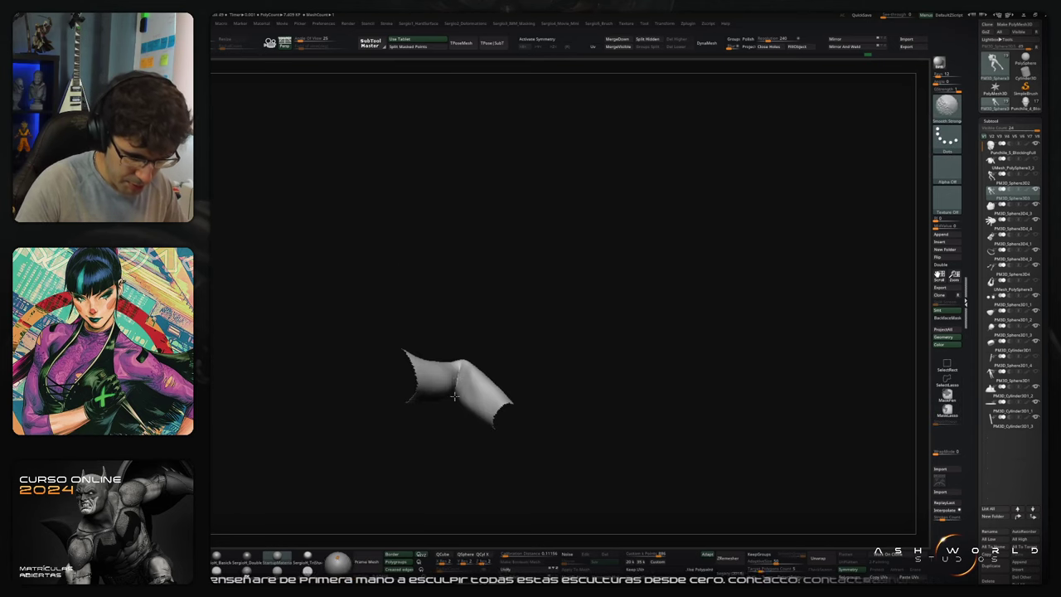
# Step: Smooth the isolated elbow and reshape its tip and inner fold with the Move brush
pyautogui.keyDown('shift'); pyautogui.moveTo(454, 385); pyautogui.dragTo(457, 374); pyautogui.keyUp('shift')
pyautogui.moveTo(458, 375)
pyautogui.mouseDown(button='right')
pyautogui.moveTo(454, 402)
pyautogui.moveTo(457, 379)
pyautogui.mouseUp(button='right')
pyautogui.moveTo(458, 378); pyautogui.dragTo(476, 400)
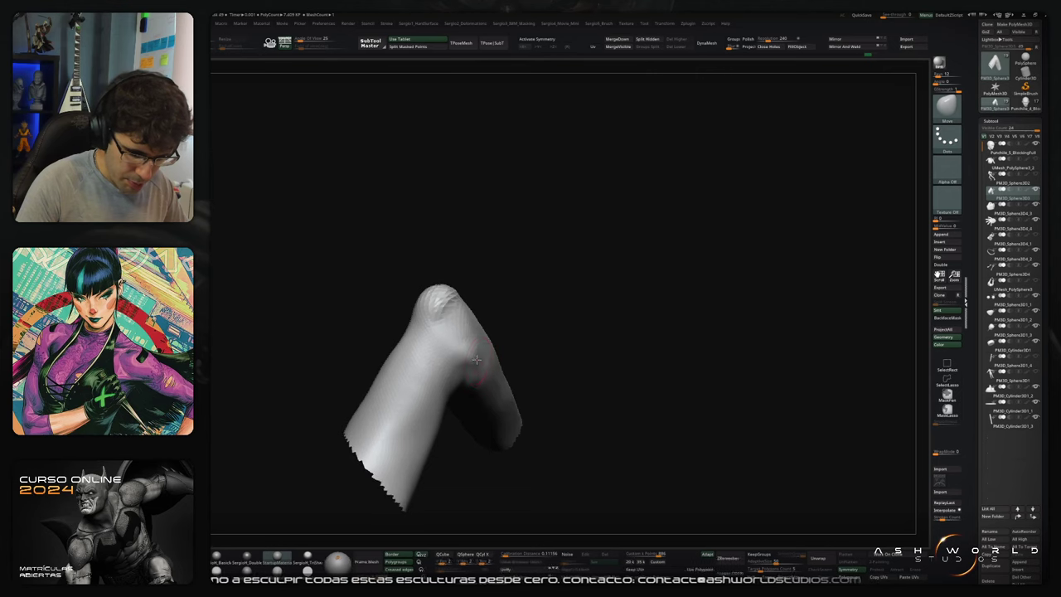
pyautogui.moveTo(476, 359); pyautogui.dragTo(477, 353)
pyautogui.moveTo(477, 353)
pyautogui.mouseDown(button='right')
pyautogui.moveTo(489, 276)
pyautogui.moveTo(443, 362)
pyautogui.moveTo(433, 339)
pyautogui.moveTo(433, 403)
pyautogui.mouseUp(button='right')
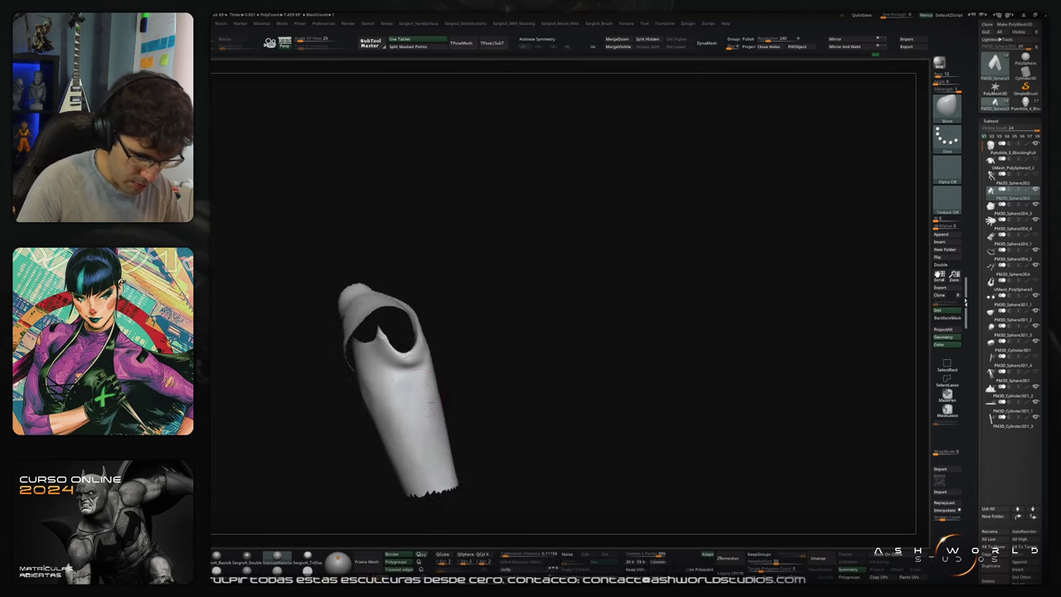
pyautogui.moveTo(432, 403); pyautogui.dragTo(409, 372)
pyautogui.moveTo(403, 366)
pyautogui.mouseDown()
pyautogui.moveTo(392, 378)
pyautogui.moveTo(418, 382)
pyautogui.mouseUp()
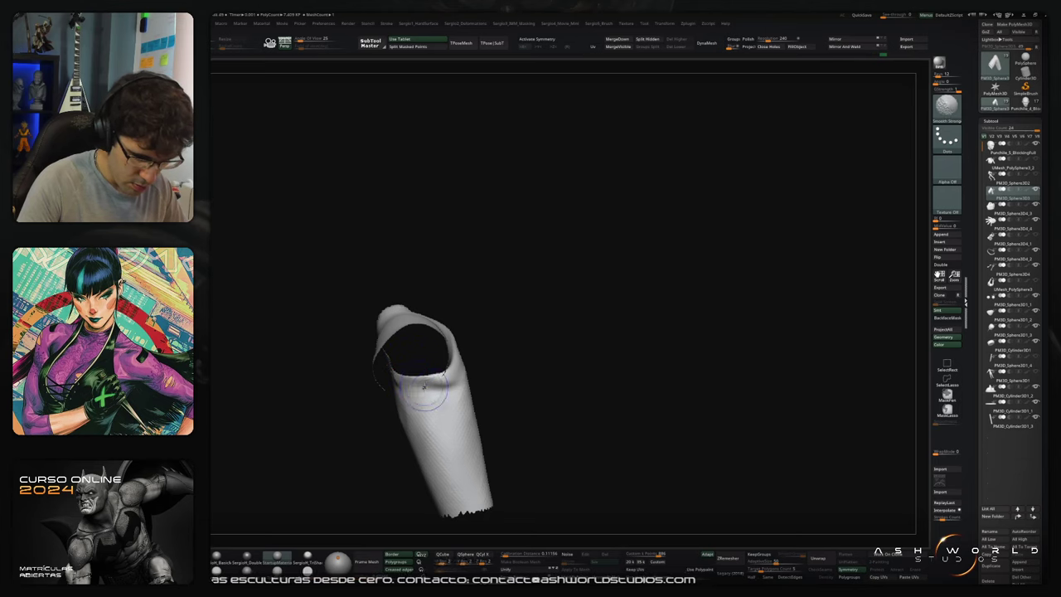
# Step: Smooth the inner elbow crease and correct the contours of the bend
pyautogui.moveTo(418, 393); pyautogui.dragTo(443, 364, button='right')
pyautogui.keyDown('shift'); pyautogui.moveTo(443, 364); pyautogui.dragTo(432, 370); pyautogui.keyUp('shift')
pyautogui.moveTo(383, 373); pyautogui.dragTo(436, 386, button='right')
pyautogui.keyDown('shift'); pyautogui.moveTo(375, 384); pyautogui.dragTo(388, 392); pyautogui.keyUp('shift')
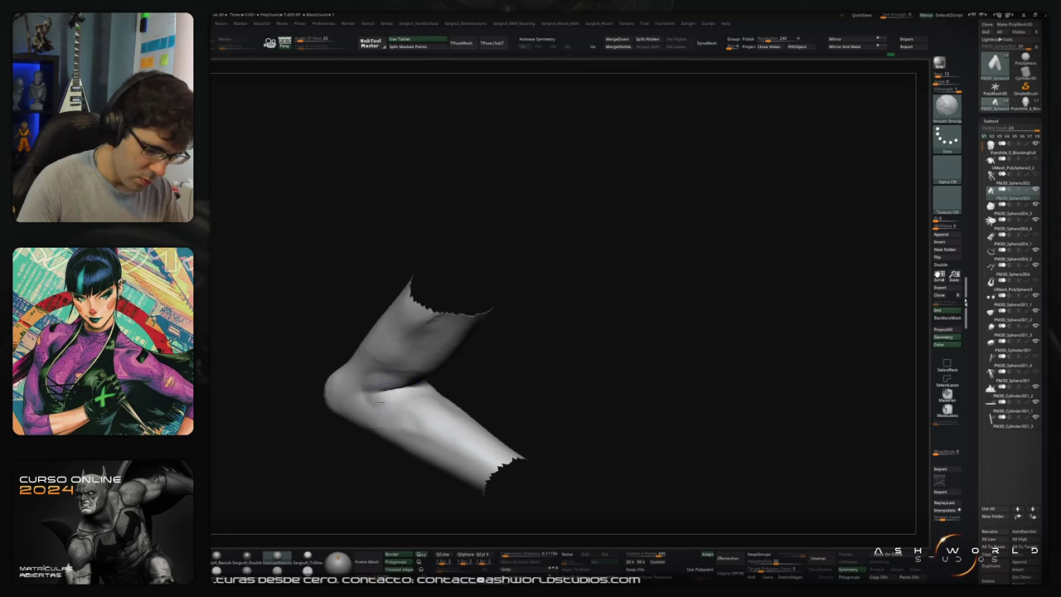
pyautogui.moveTo(429, 421); pyautogui.dragTo(457, 397, button='right')
pyautogui.moveTo(458, 397)
pyautogui.mouseDown()
pyautogui.moveTo(559, 360)
pyautogui.moveTo(462, 347)
pyautogui.moveTo(474, 333)
pyautogui.moveTo(447, 344)
pyautogui.mouseUp()
pyautogui.moveTo(464, 342); pyautogui.dragTo(475, 334, button='right')
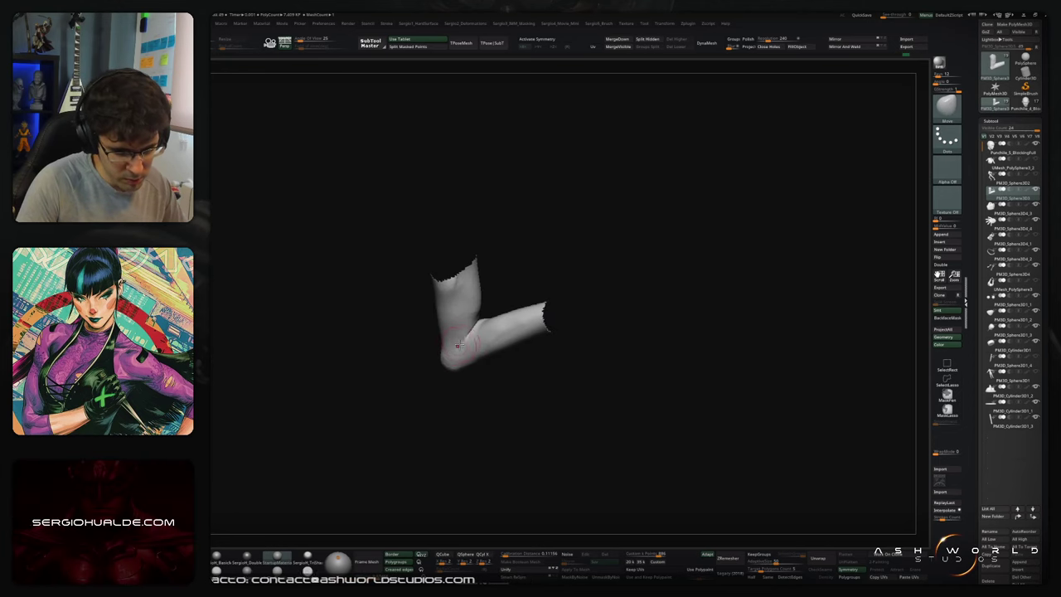
# Step: Smooth the transition between the upper arm and forearm and add volume around the elbow with the Clay brush
pyautogui.keyDown('shift'); pyautogui.moveTo(476, 335); pyautogui.dragTo(484, 329); pyautogui.keyUp('shift')
pyautogui.moveTo(484, 330)
pyautogui.mouseDown(button='right')
pyautogui.moveTo(480, 304)
pyautogui.moveTo(464, 350)
pyautogui.moveTo(489, 325)
pyautogui.mouseUp(button='right')
pyautogui.keyDown('shift'); pyautogui.moveTo(489, 325); pyautogui.dragTo(485, 338); pyautogui.keyUp('shift')
pyautogui.moveTo(486, 338); pyautogui.dragTo(479, 340, button='right')
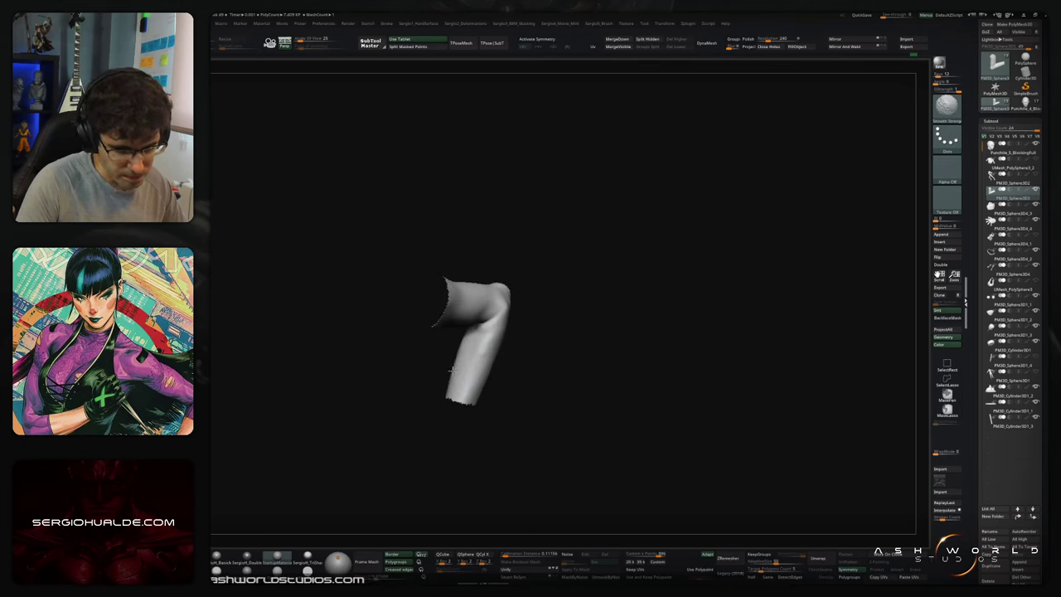
pyautogui.moveTo(486, 357)
pyautogui.mouseDown()
pyautogui.moveTo(471, 345)
pyautogui.moveTo(487, 306)
pyautogui.mouseUp()
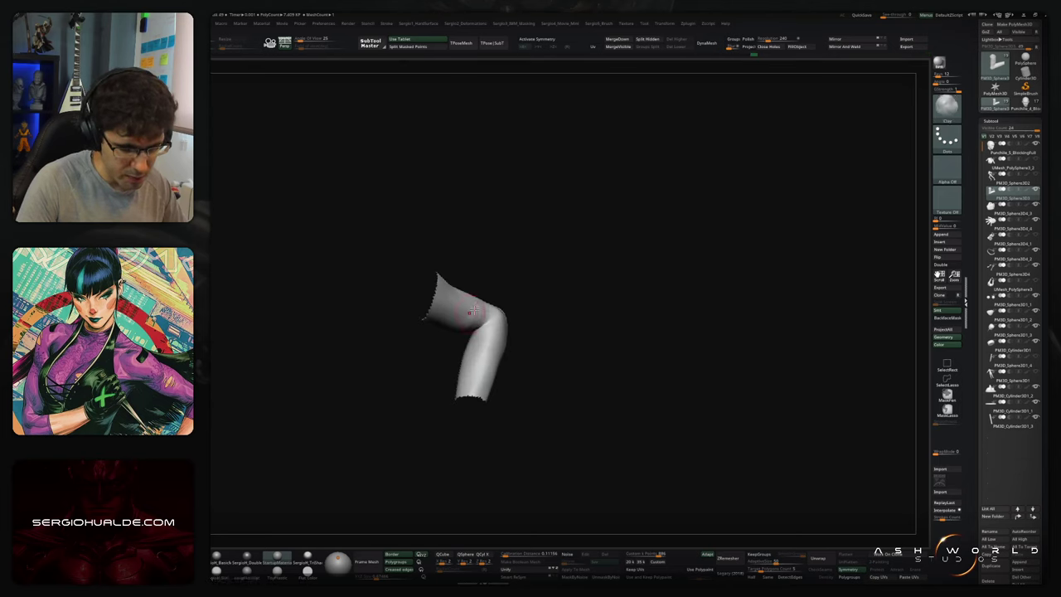
pyautogui.press('shift')
pyautogui.moveTo(465, 342)
pyautogui.mouseDown()
pyautogui.moveTo(543, 276)
pyautogui.moveTo(518, 310)
pyautogui.moveTo(470, 324)
pyautogui.moveTo(448, 304)
pyautogui.moveTo(439, 388)
pyautogui.moveTo(445, 346)
pyautogui.moveTo(454, 355)
pyautogui.mouseUp()
pyautogui.press('shift')
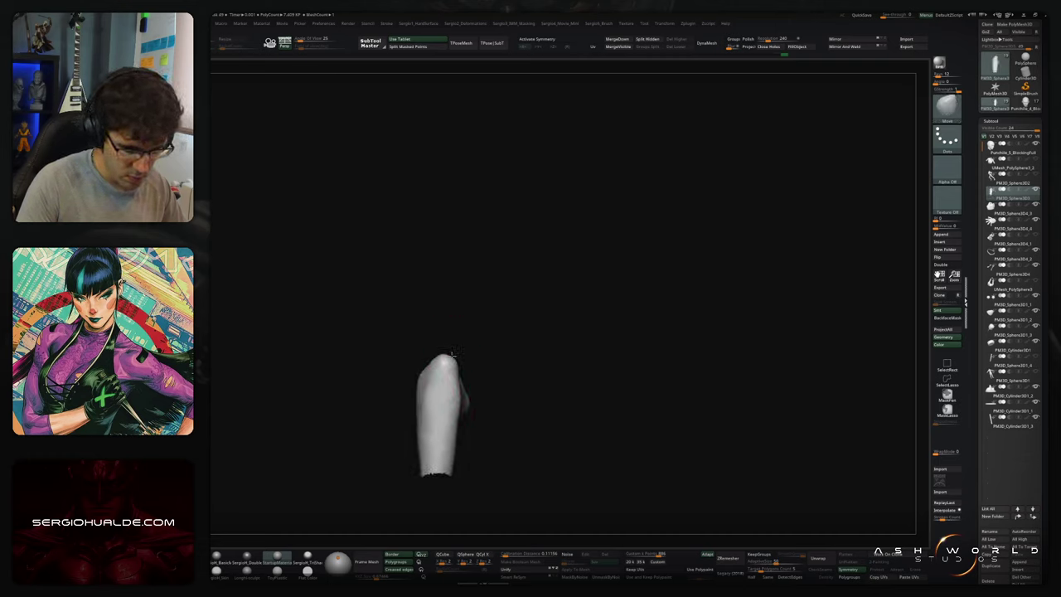
# Step: Refine the elbow's outer and inner silhouette with the Move brush at different sizes
pyautogui.moveTo(451, 357)
pyautogui.mouseDown(button='right')
pyautogui.moveTo(474, 362)
pyautogui.moveTo(464, 361)
pyautogui.mouseUp(button='right')
pyautogui.moveTo(416, 356); pyautogui.dragTo(419, 353)
pyautogui.press('s')
pyautogui.moveTo(406, 377)
pyautogui.mouseDown(button='right')
pyautogui.moveTo(414, 386)
pyautogui.moveTo(469, 357)
pyautogui.moveTo(455, 399)
pyautogui.mouseUp(button='right')
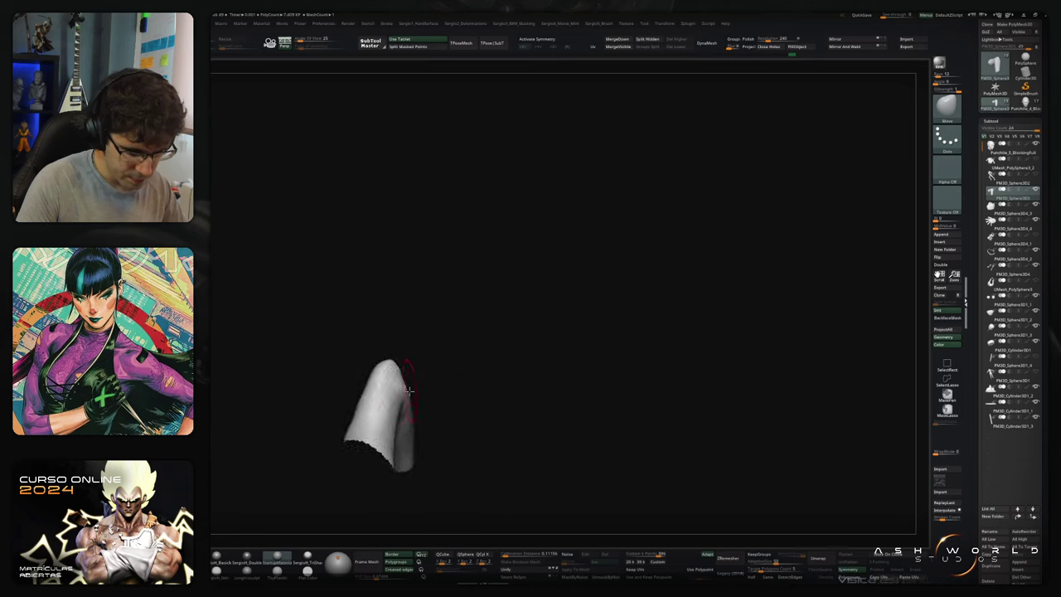
pyautogui.moveTo(410, 396); pyautogui.dragTo(406, 393)
pyautogui.moveTo(409, 392)
pyautogui.mouseDown(button='right')
pyautogui.moveTo(457, 383)
pyautogui.moveTo(417, 380)
pyautogui.moveTo(435, 402)
pyautogui.mouseUp(button='right')
pyautogui.press('s')
pyautogui.press('s')
pyautogui.press('s')
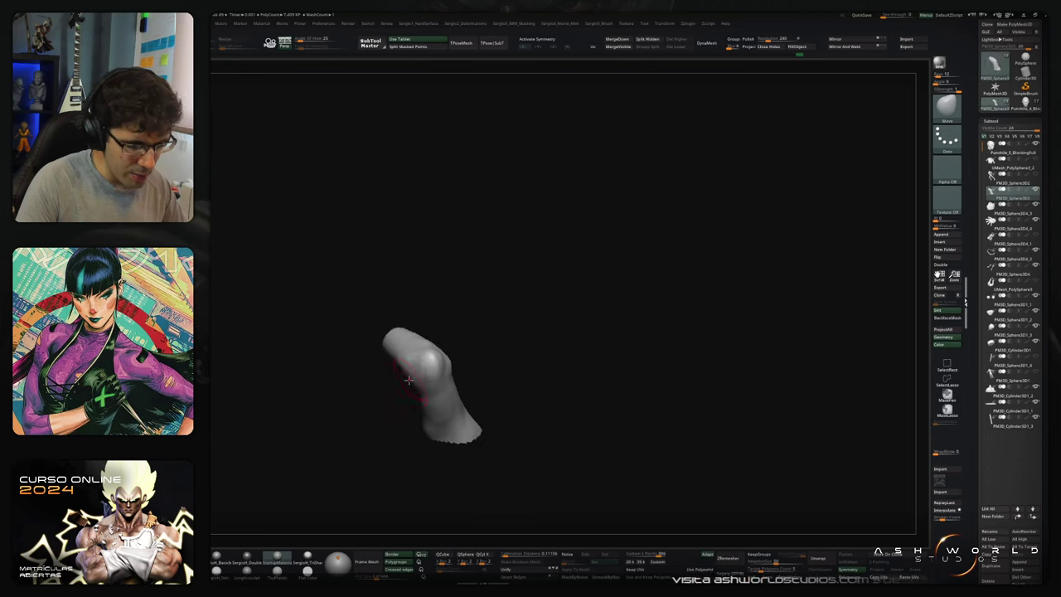
pyautogui.moveTo(409, 379)
pyautogui.mouseDown()
pyautogui.moveTo(407, 390)
pyautogui.moveTo(461, 358)
pyautogui.moveTo(433, 386)
pyautogui.moveTo(437, 370)
pyautogui.moveTo(426, 367)
pyautogui.moveTo(431, 382)
pyautogui.moveTo(424, 359)
pyautogui.moveTo(447, 363)
pyautogui.moveTo(420, 376)
pyautogui.mouseUp()
# Step: Show the whole body again and smooth the elbow into the rest of the arm
pyautogui.keyDown('ctrl'); pyautogui.keyDown('shift'); pyautogui.click(473, 350); pyautogui.keyUp('shift'); pyautogui.keyUp('ctrl')
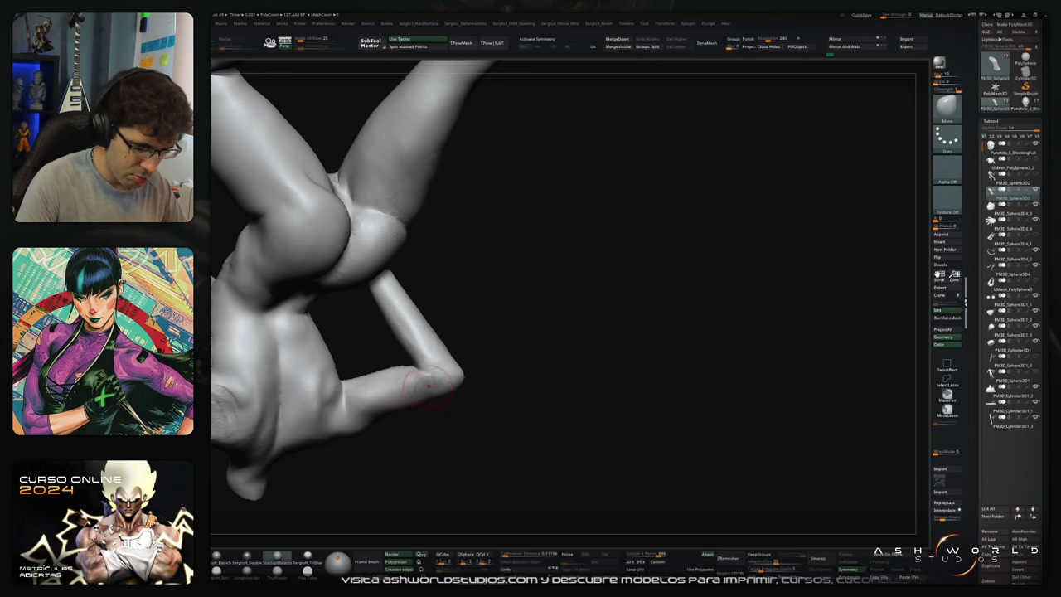
pyautogui.moveTo(417, 385); pyautogui.dragTo(431, 387, button='right')
pyautogui.press('shift')
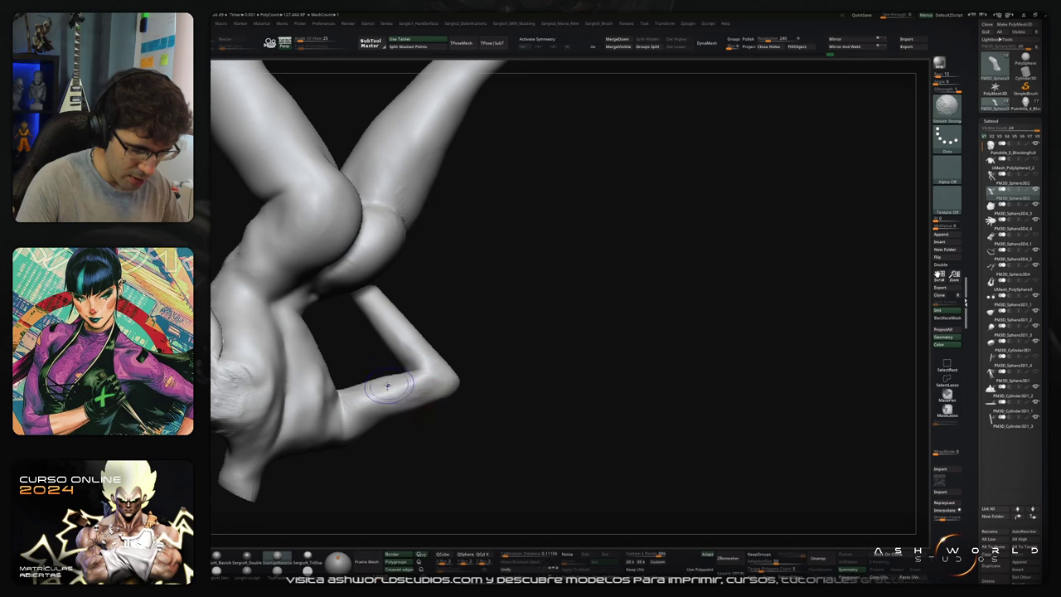
pyautogui.moveTo(425, 395); pyautogui.dragTo(419, 354)
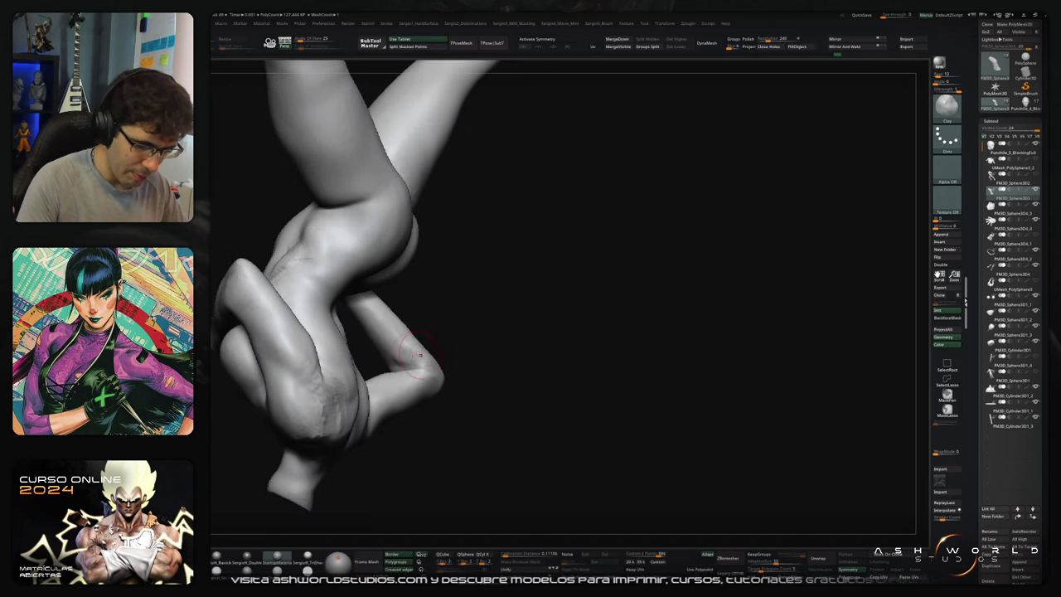
# Step: Smooth the bent arm around the elbow and build up the elbow's tip with the Standard brush
pyautogui.press('shift')
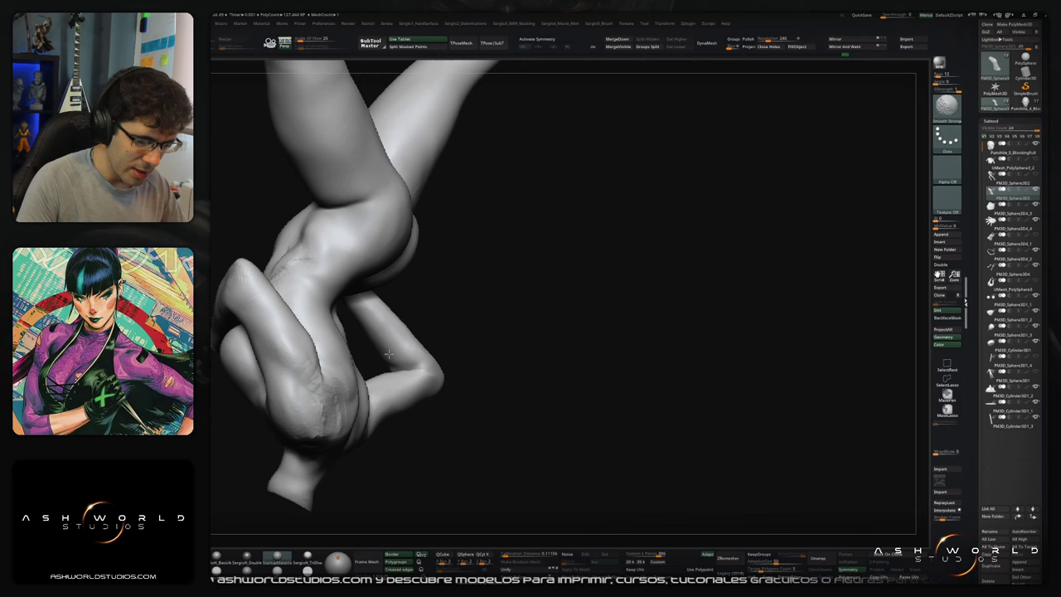
pyautogui.moveTo(440, 363); pyautogui.dragTo(436, 372, button='right')
pyautogui.moveTo(425, 358)
pyautogui.mouseDown()
pyautogui.moveTo(470, 312)
pyautogui.moveTo(403, 367)
pyautogui.mouseUp()
pyautogui.press('shift')
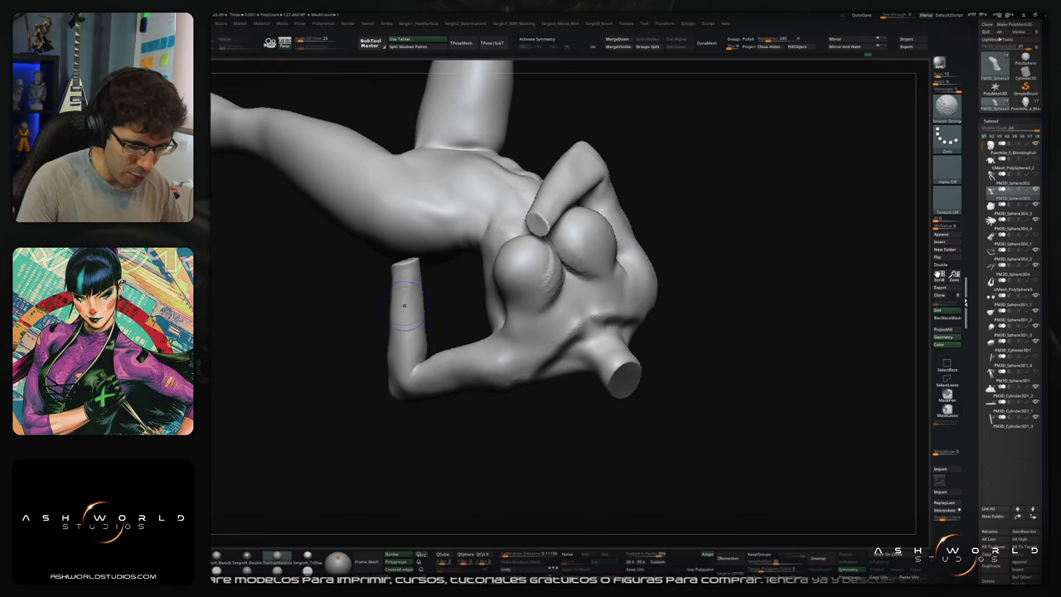
pyautogui.moveTo(404, 306); pyautogui.dragTo(391, 388, button='right')
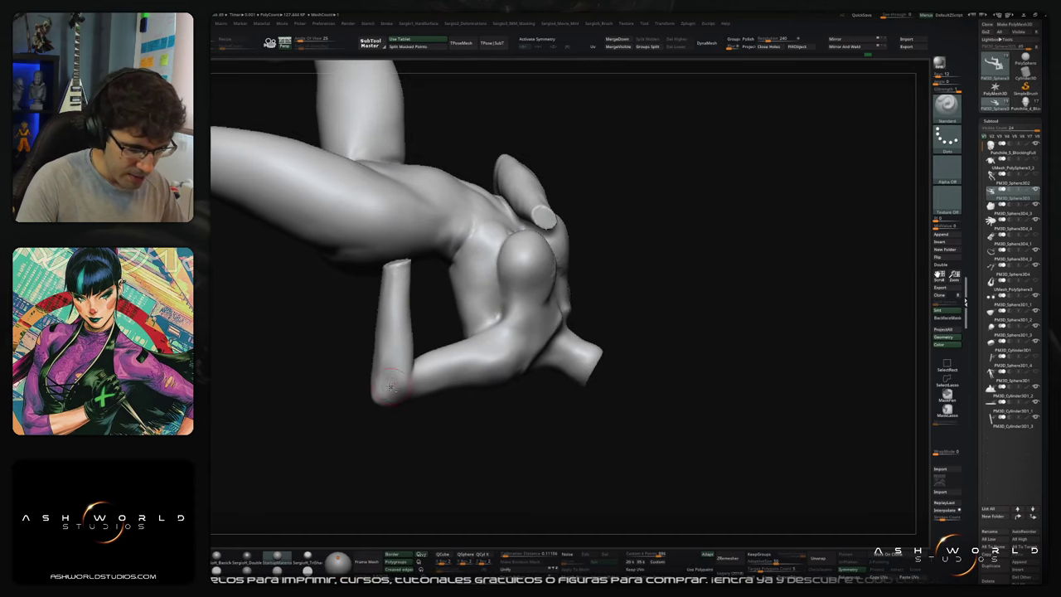
pyautogui.moveTo(396, 372)
pyautogui.mouseDown()
pyautogui.moveTo(391, 355)
pyautogui.moveTo(410, 399)
pyautogui.mouseUp()
# Step: Define the bony forms at the back of the elbow with the DamStandard brush and soften them
pyautogui.press('b')
pyautogui.press('d')
pyautogui.press('s')
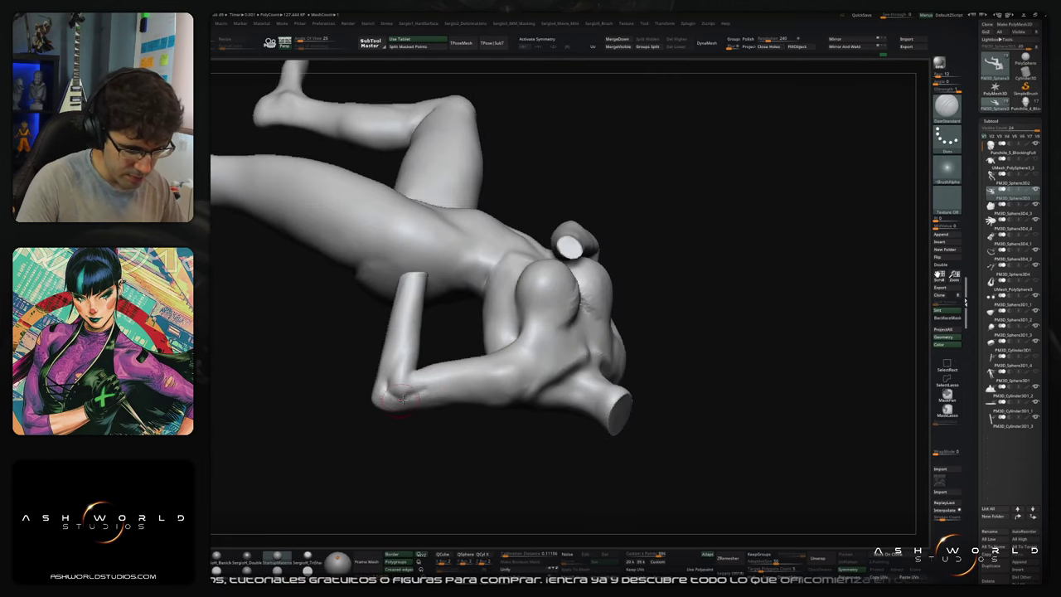
pyautogui.moveTo(391, 388)
pyautogui.keyDown('shift'); pyautogui.mouseDown()
pyautogui.moveTo(422, 396)
pyautogui.moveTo(393, 383)
pyautogui.moveTo(398, 366)
pyautogui.mouseUp(); pyautogui.keyUp('shift')
pyautogui.moveTo(415, 464); pyautogui.dragTo(447, 414)
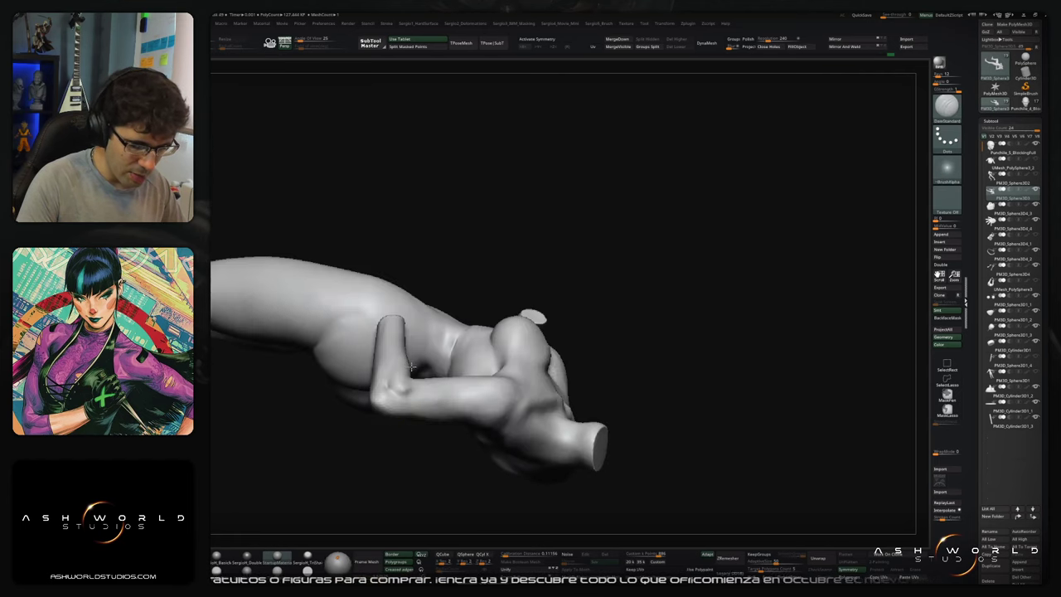
pyautogui.moveTo(497, 464)
pyautogui.keyDown('alt'); pyautogui.mouseDown()
pyautogui.moveTo(473, 439)
pyautogui.moveTo(508, 418)
pyautogui.moveTo(483, 402)
pyautogui.moveTo(471, 350)
pyautogui.moveTo(497, 338)
pyautogui.moveTo(494, 313)
pyautogui.moveTo(491, 329)
pyautogui.moveTo(522, 307)
pyautogui.moveTo(500, 360)
pyautogui.moveTo(527, 291)
pyautogui.moveTo(501, 319)
pyautogui.moveTo(512, 325)
pyautogui.moveTo(500, 309)
pyautogui.moveTo(516, 288)
pyautogui.moveTo(500, 282)
pyautogui.mouseUp(); pyautogui.keyUp('alt')
# Step: Adjust the bent arm's shape with the Move brush, then define and smooth the forearm with the Standard brush
pyautogui.press('b')
pyautogui.press('m')
pyautogui.press('v')
pyautogui.press('b')
pyautogui.press('s')
pyautogui.press('t')
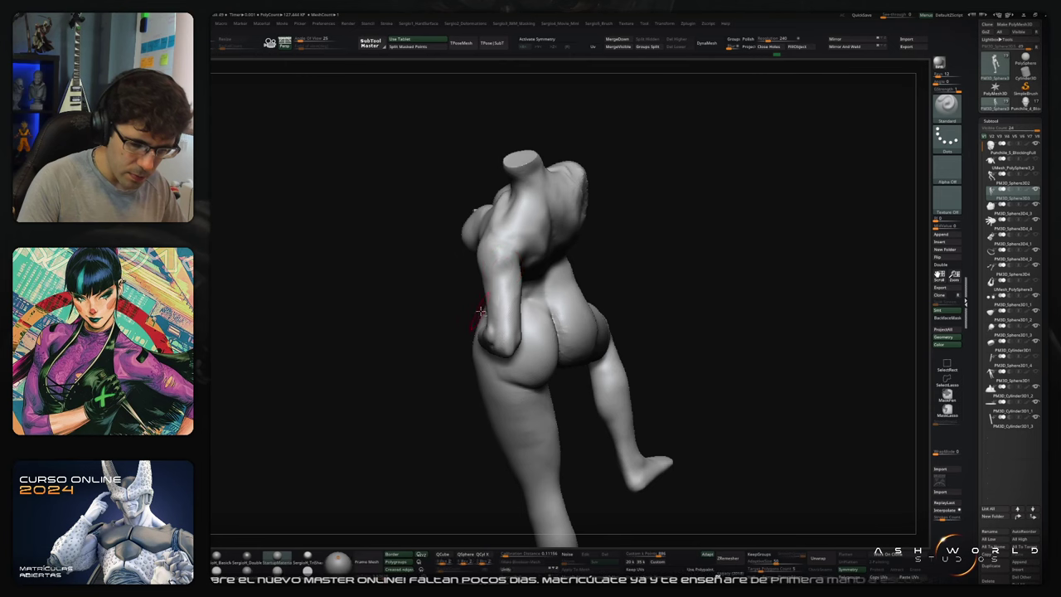
pyautogui.moveTo(480, 312)
pyautogui.mouseDown(button='right')
pyautogui.moveTo(539, 279)
pyautogui.moveTo(536, 325)
pyautogui.mouseUp(button='right')
pyautogui.keyDown('shift'); pyautogui.moveTo(537, 340); pyautogui.dragTo(536, 369); pyautogui.keyUp('shift')
# Step: Smooth the upper arm and shoulder of the bent arm and fill their volume with the Clay brush
pyautogui.moveTo(605, 348)
pyautogui.mouseDown(button='right')
pyautogui.moveTo(550, 327)
pyautogui.moveTo(565, 306)
pyautogui.mouseUp(button='right')
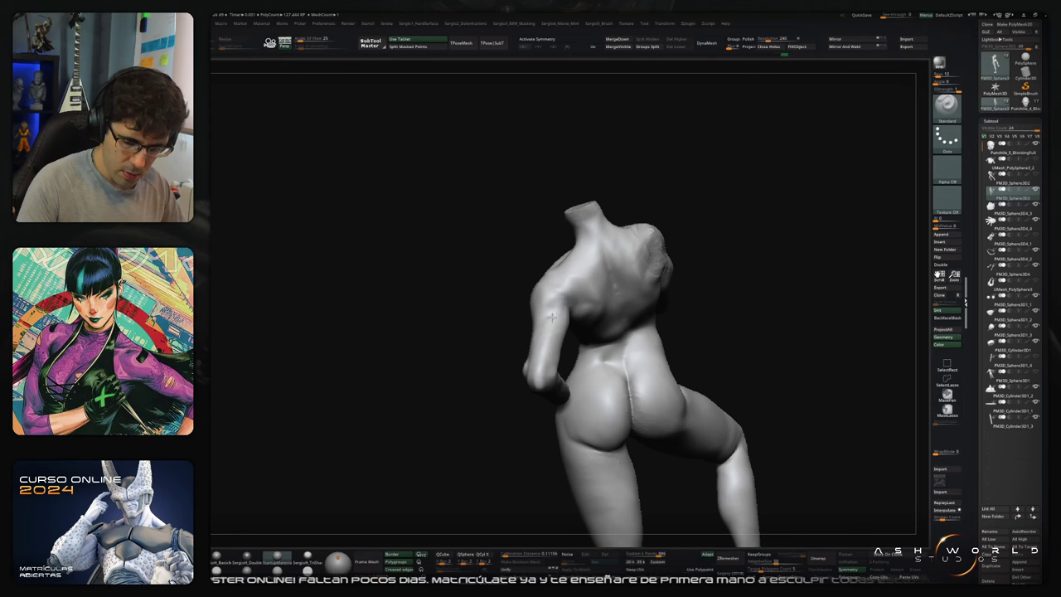
pyautogui.moveTo(553, 327); pyautogui.dragTo(529, 307)
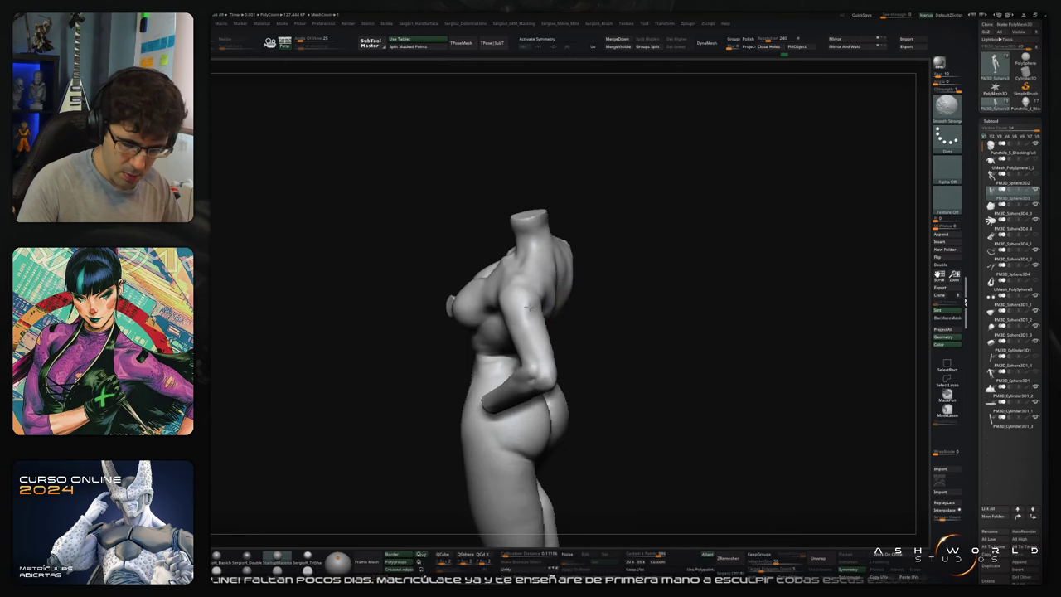
pyautogui.moveTo(525, 349); pyautogui.dragTo(484, 289)
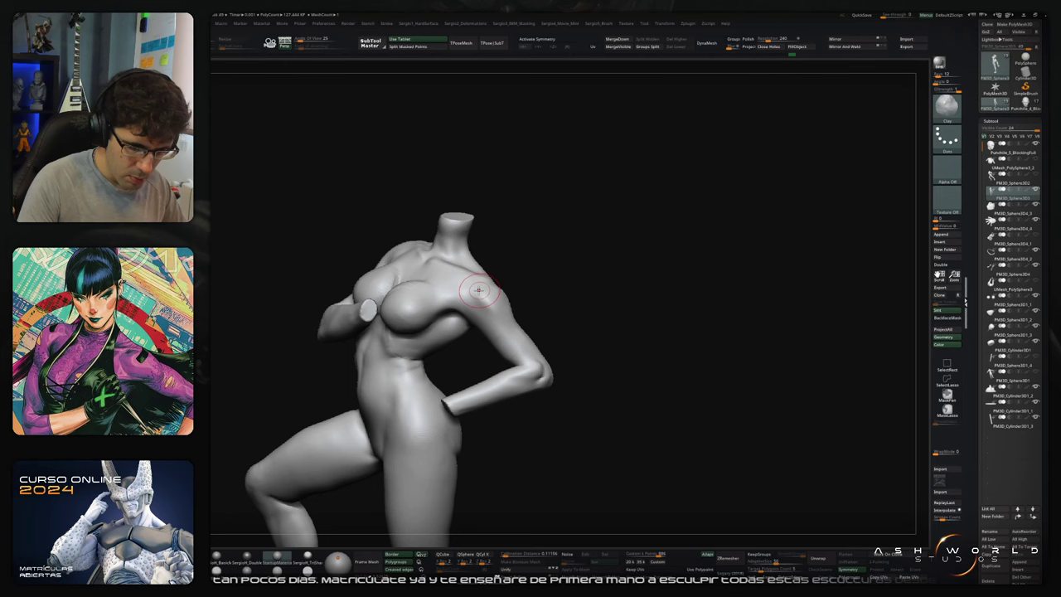
pyautogui.keyDown('ctrl'); pyautogui.moveTo(479, 285); pyautogui.dragTo(578, 315, button='right'); pyautogui.keyUp('ctrl')
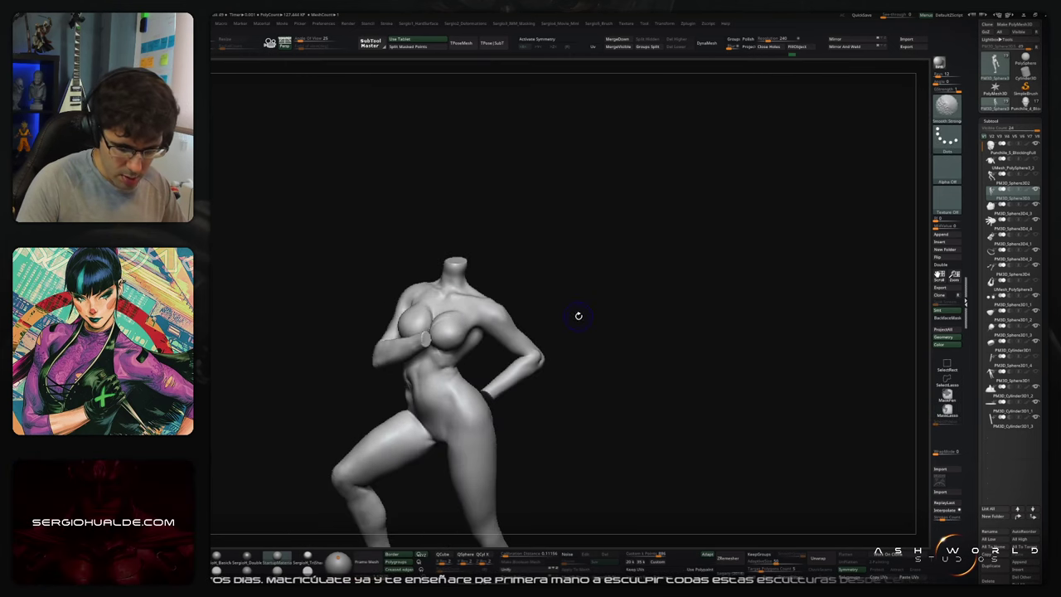
pyautogui.moveTo(601, 334); pyautogui.dragTo(604, 270)
pyautogui.keyDown('ctrl'); pyautogui.moveTo(605, 270); pyautogui.dragTo(610, 336, button='right'); pyautogui.keyUp('ctrl')
pyautogui.moveTo(509, 369)
pyautogui.keyDown('shift'); pyautogui.mouseDown()
pyautogui.moveTo(522, 366)
pyautogui.moveTo(511, 343)
pyautogui.moveTo(520, 342)
pyautogui.mouseUp(); pyautogui.keyUp('shift')
# Step: Reshape the standing leg's heel and ankle with the Move brush and smooth the area
pyautogui.moveTo(647, 327)
pyautogui.mouseDown()
pyautogui.moveTo(605, 326)
pyautogui.moveTo(584, 392)
pyautogui.moveTo(586, 349)
pyautogui.mouseUp()
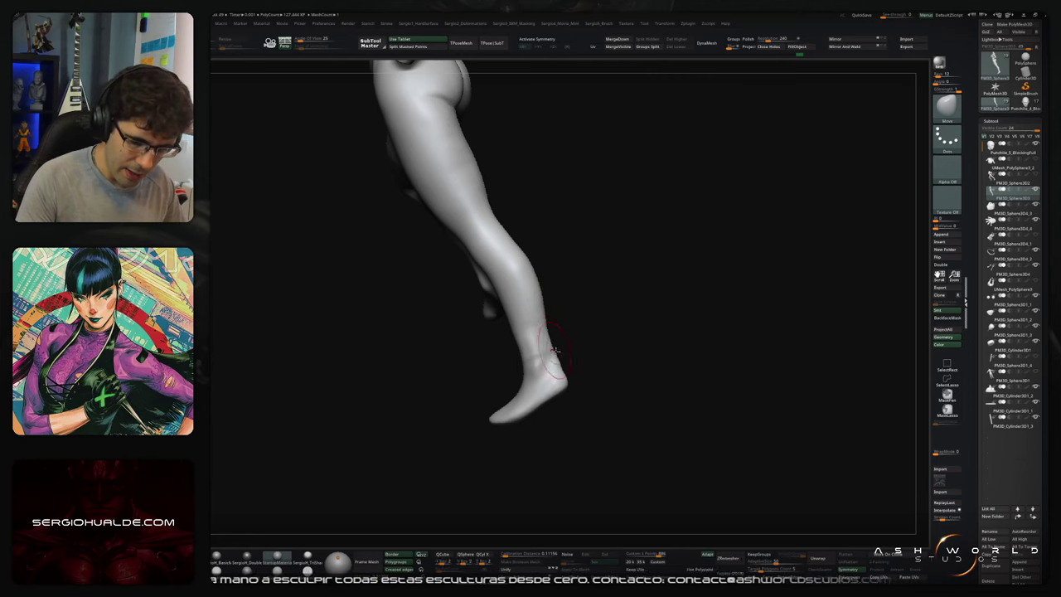
pyautogui.moveTo(600, 363); pyautogui.dragTo(560, 352)
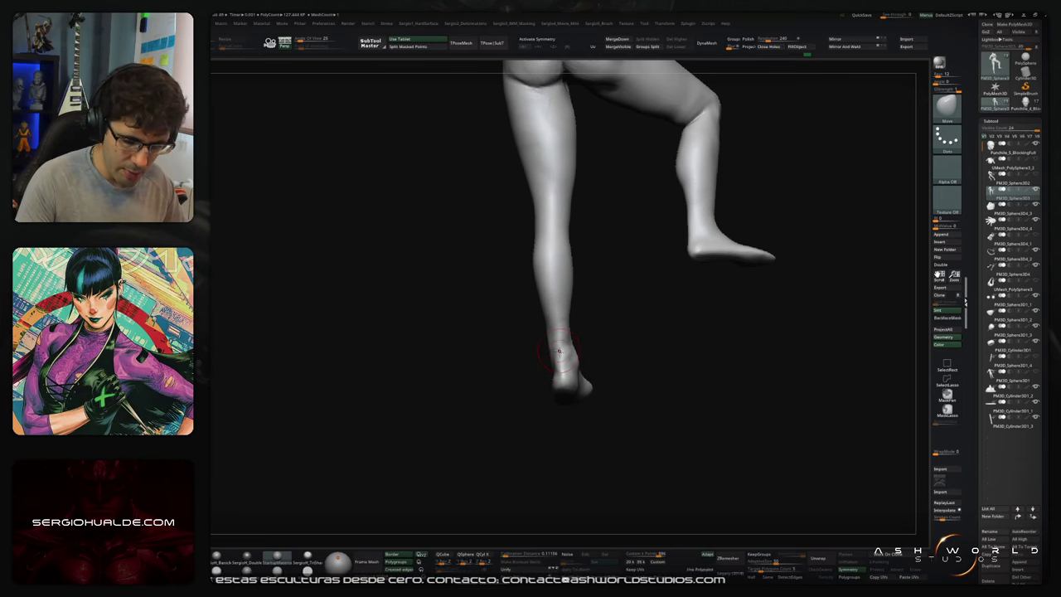
pyautogui.press('shift')
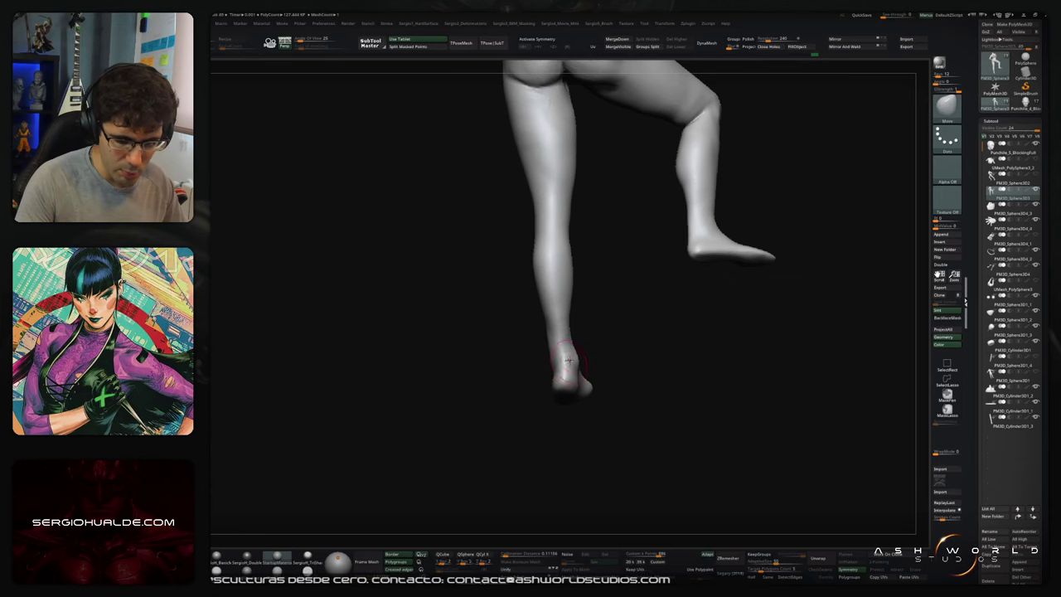
pyautogui.moveTo(571, 361); pyautogui.dragTo(564, 346, button='right')
pyautogui.moveTo(565, 339)
pyautogui.mouseDown()
pyautogui.moveTo(628, 343)
pyautogui.moveTo(558, 325)
pyautogui.mouseUp()
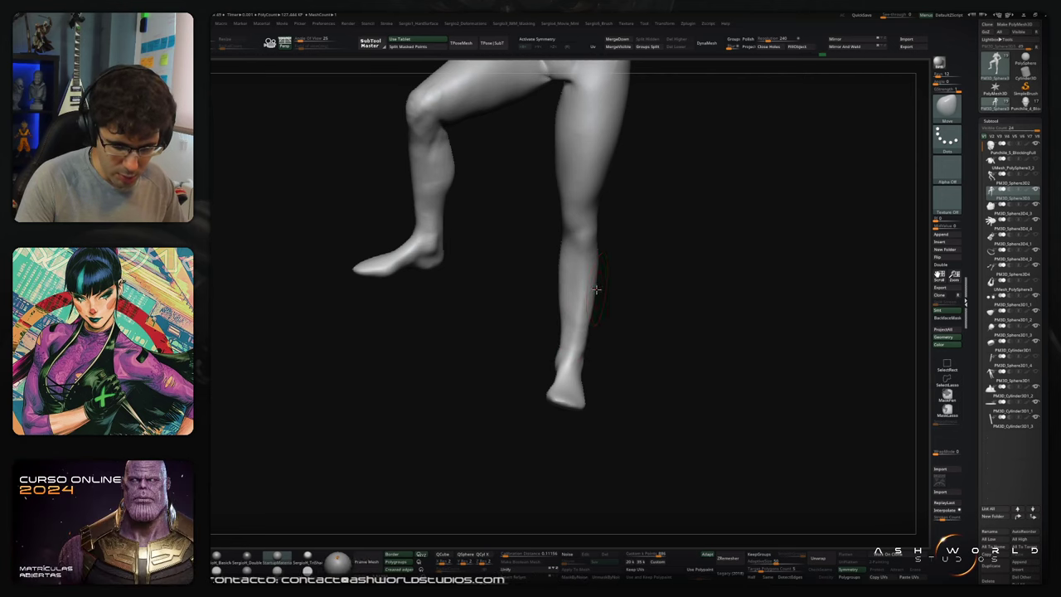
# Step: Adjust the calf and shin contours of the standing leg with the Move brush from several angles
pyautogui.moveTo(598, 292)
pyautogui.mouseDown()
pyautogui.moveTo(613, 288)
pyautogui.moveTo(586, 310)
pyautogui.moveTo(560, 256)
pyautogui.mouseUp()
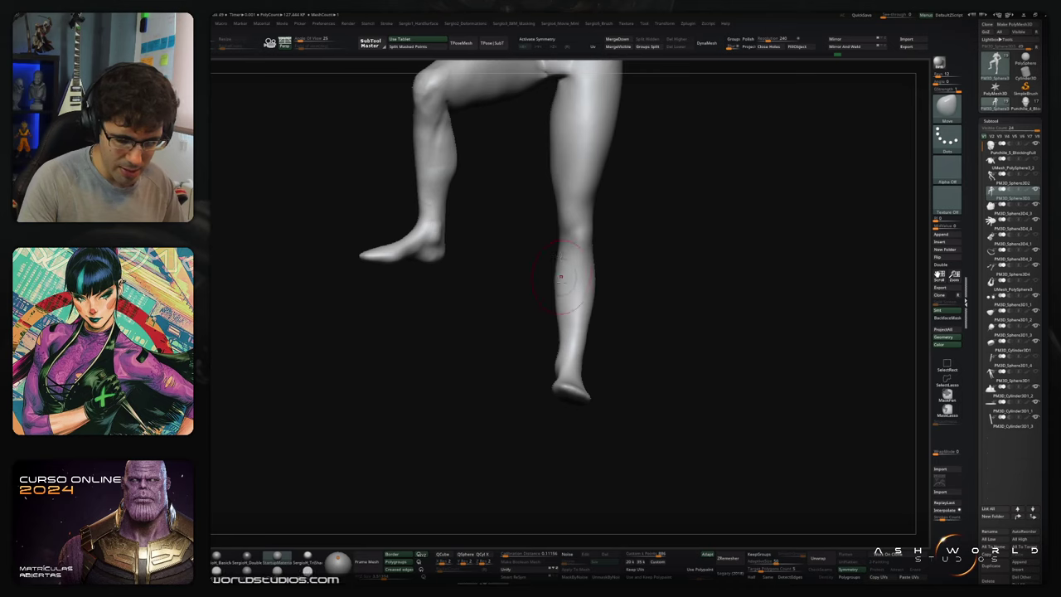
pyautogui.moveTo(553, 298)
pyautogui.mouseDown(button='right')
pyautogui.moveTo(570, 294)
pyautogui.moveTo(545, 301)
pyautogui.mouseUp(button='right')
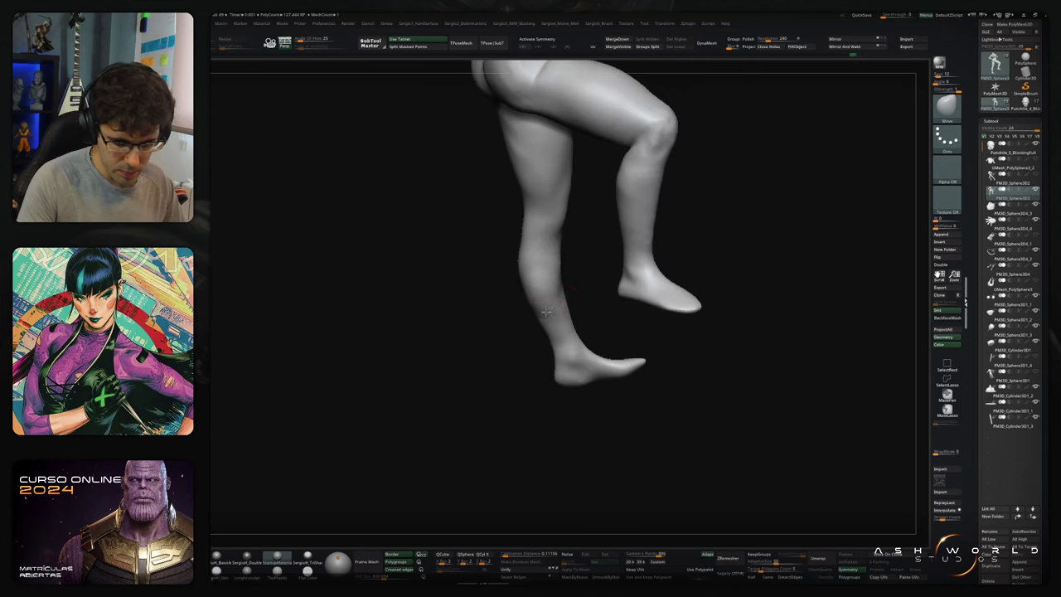
pyautogui.moveTo(579, 278)
pyautogui.mouseDown(button='right')
pyautogui.moveTo(547, 284)
pyautogui.moveTo(559, 273)
pyautogui.mouseUp(button='right')
pyautogui.press('s')
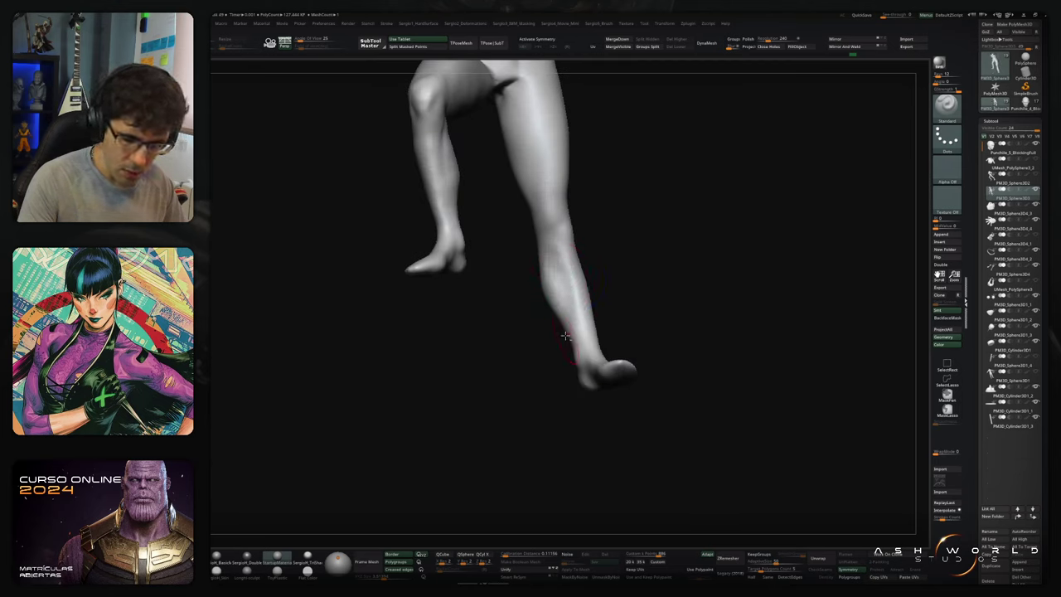
# Step: Define the standing leg's shin and calf muscles with the Standard brush and smooth them
pyautogui.moveTo(564, 334)
pyautogui.mouseDown(button='right')
pyautogui.moveTo(564, 303)
pyautogui.moveTo(594, 303)
pyautogui.moveTo(560, 294)
pyautogui.moveTo(540, 313)
pyautogui.moveTo(578, 315)
pyautogui.moveTo(568, 331)
pyautogui.moveTo(570, 290)
pyautogui.moveTo(554, 282)
pyautogui.moveTo(575, 265)
pyautogui.moveTo(622, 310)
pyautogui.moveTo(594, 334)
pyautogui.moveTo(618, 313)
pyautogui.mouseUp(button='right')
pyautogui.press('shift')
pyautogui.press('b')
pyautogui.press('s')
pyautogui.press('t')
# Step: Rework the crease between pelvis and standing thigh with the DamStandard and Clay brushes, smoothing the transition
pyautogui.moveTo(572, 214)
pyautogui.keyDown('alt'); pyautogui.mouseDown(button='right')
pyautogui.moveTo(575, 283)
pyautogui.moveTo(583, 257)
pyautogui.moveTo(561, 298)
pyautogui.moveTo(577, 266)
pyautogui.mouseUp(button='right'); pyautogui.keyUp('alt')
pyautogui.press('s')
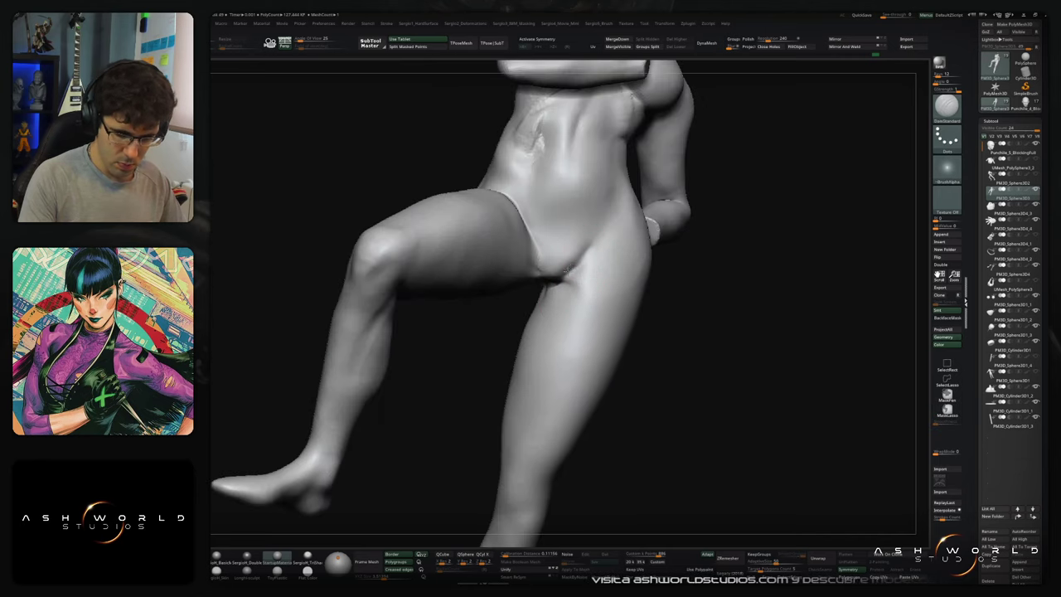
pyautogui.moveTo(582, 270)
pyautogui.keyDown('shift'); pyautogui.mouseDown()
pyautogui.moveTo(571, 289)
pyautogui.moveTo(592, 253)
pyautogui.moveTo(573, 250)
pyautogui.mouseUp(); pyautogui.keyUp('shift')
pyautogui.hotkey('ctrl', 'z')
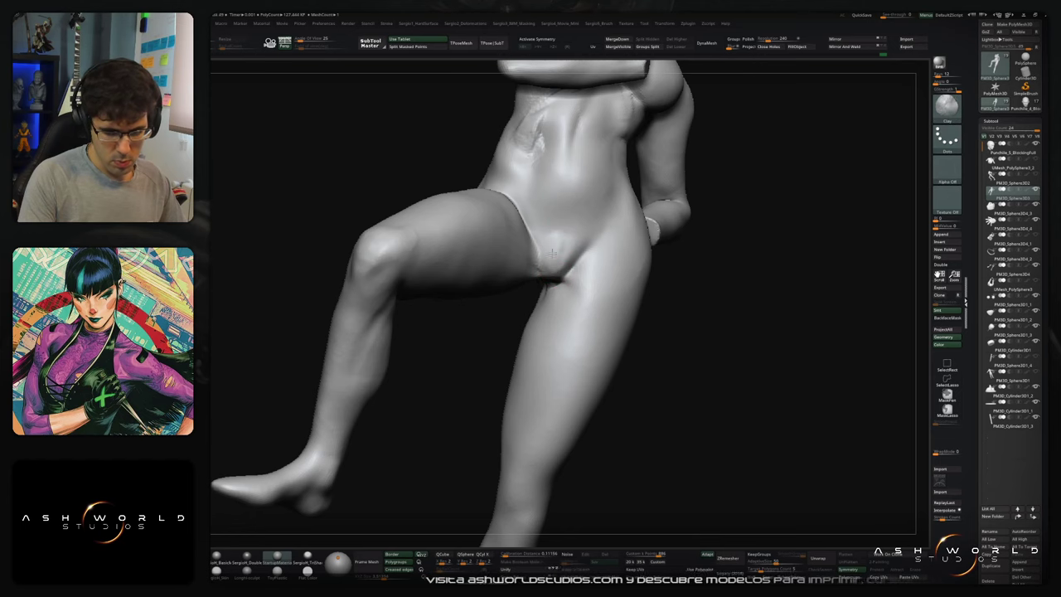
pyautogui.press('shift')
pyautogui.moveTo(554, 288)
pyautogui.mouseDown(button='right')
pyautogui.moveTo(556, 251)
pyautogui.moveTo(545, 248)
pyautogui.moveTo(549, 278)
pyautogui.moveTo(564, 287)
pyautogui.mouseUp(button='right')
pyautogui.keyDown('shift'); pyautogui.moveTo(564, 287); pyautogui.dragTo(572, 297); pyautogui.keyUp('shift')
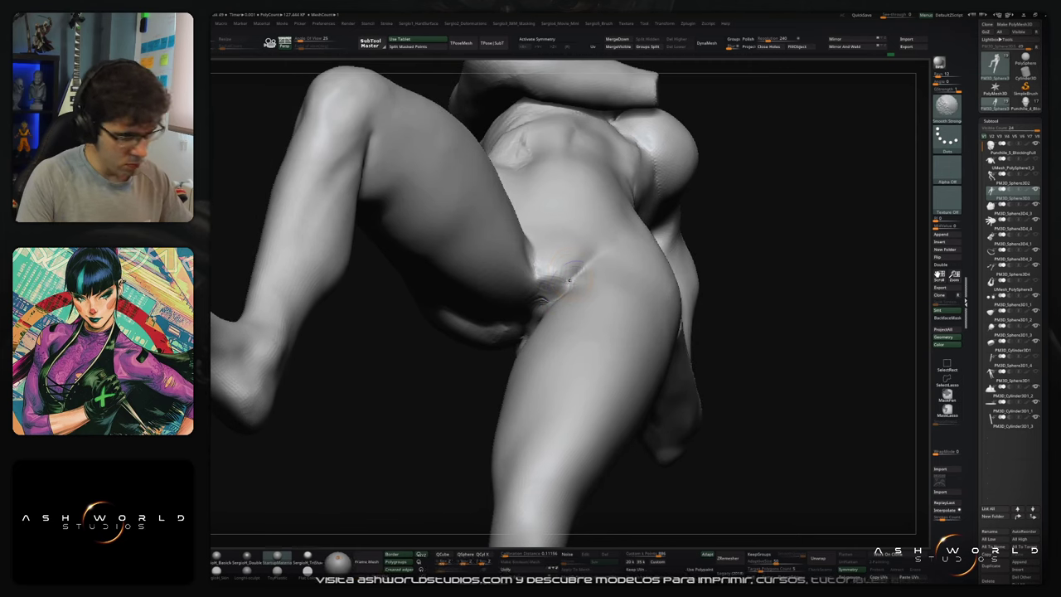
# Step: Smooth the underside of the pelvis where both thighs meet and fill it with the Clay brush
pyautogui.moveTo(568, 298); pyautogui.dragTo(585, 288, button='right')
pyautogui.keyDown('shift'); pyautogui.moveTo(565, 290); pyautogui.dragTo(553, 303); pyautogui.keyUp('shift')
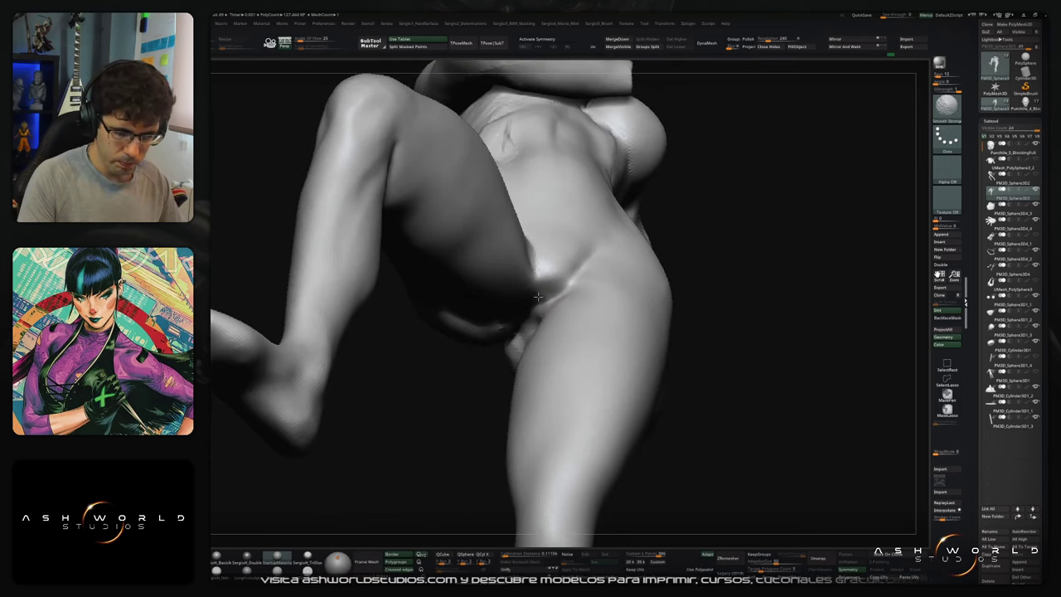
pyautogui.moveTo(535, 322); pyautogui.dragTo(527, 297, button='right')
pyautogui.keyDown('shift'); pyautogui.moveTo(525, 290); pyautogui.dragTo(533, 300); pyautogui.keyUp('shift')
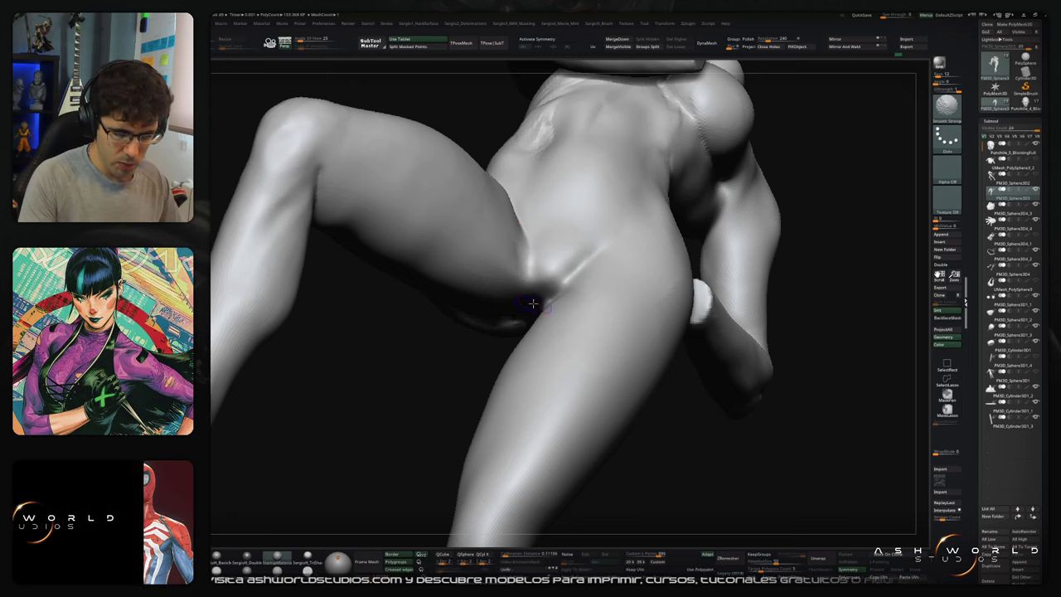
pyautogui.moveTo(533, 300); pyautogui.dragTo(554, 269, button='right')
pyautogui.moveTo(512, 348); pyautogui.dragTo(524, 305, button='right')
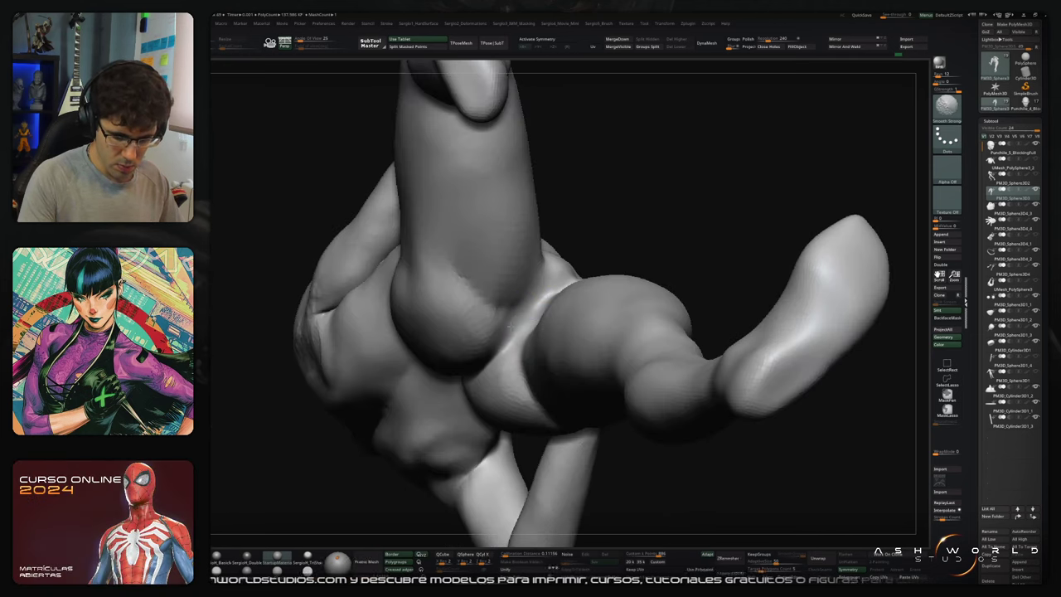
pyautogui.keyDown('shift'); pyautogui.moveTo(503, 346); pyautogui.dragTo(524, 315); pyautogui.keyUp('shift')
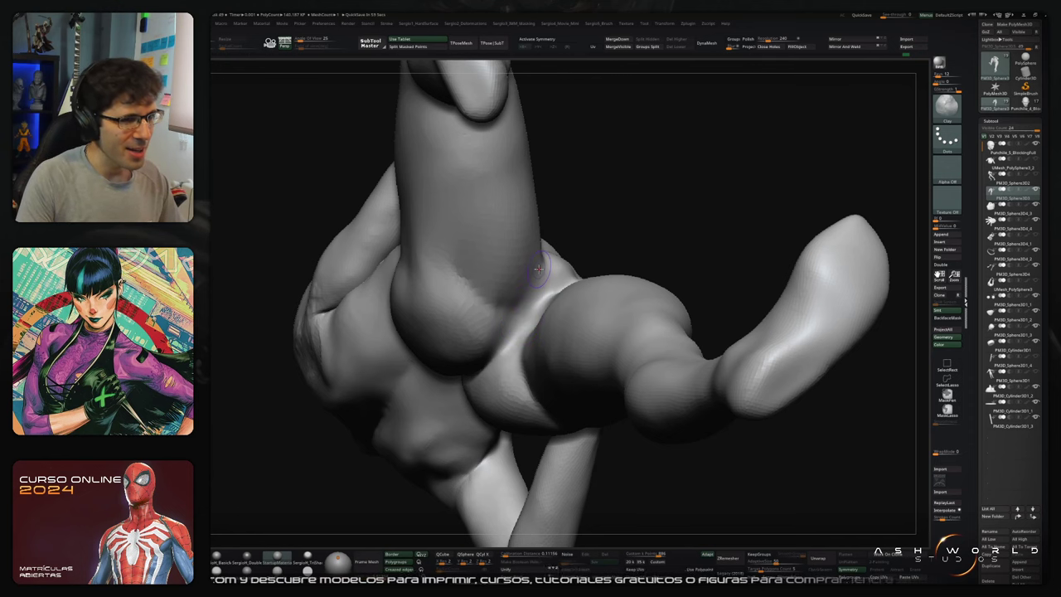
pyautogui.press('shift')
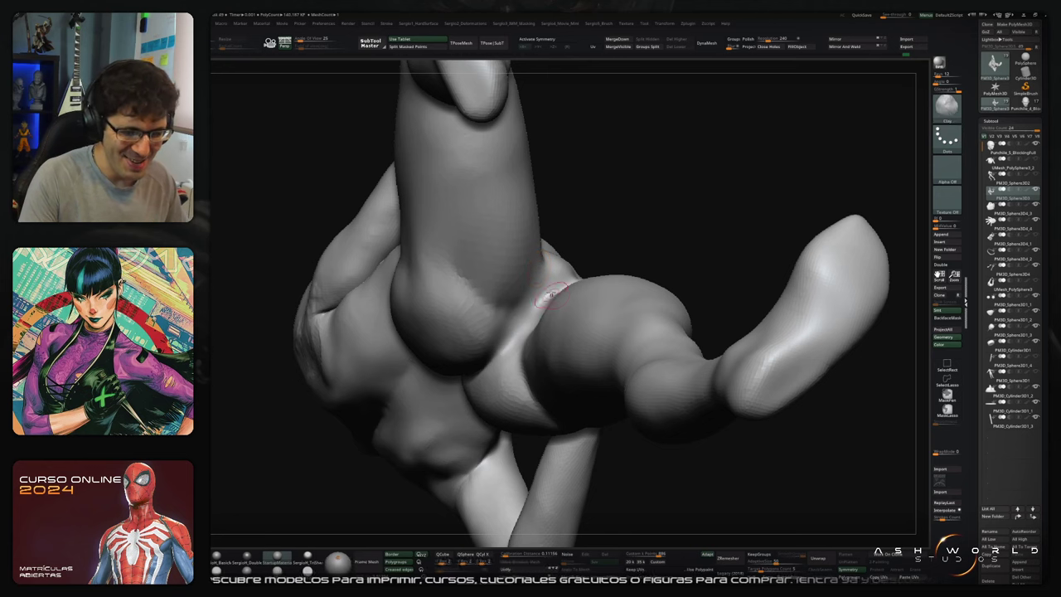
# Step: Shape the pelvis underside with the Standard brush and sharpen both thigh creases with the DamStandard brush
pyautogui.moveTo(542, 294)
pyautogui.mouseDown(button='right')
pyautogui.moveTo(527, 268)
pyautogui.moveTo(537, 290)
pyautogui.moveTo(527, 312)
pyautogui.moveTo(555, 265)
pyautogui.moveTo(576, 261)
pyautogui.moveTo(574, 213)
pyautogui.mouseUp(button='right')
pyautogui.press('b')
pyautogui.press('s')
pyautogui.press('t')
pyautogui.moveTo(562, 266); pyautogui.dragTo(555, 272, button='right')
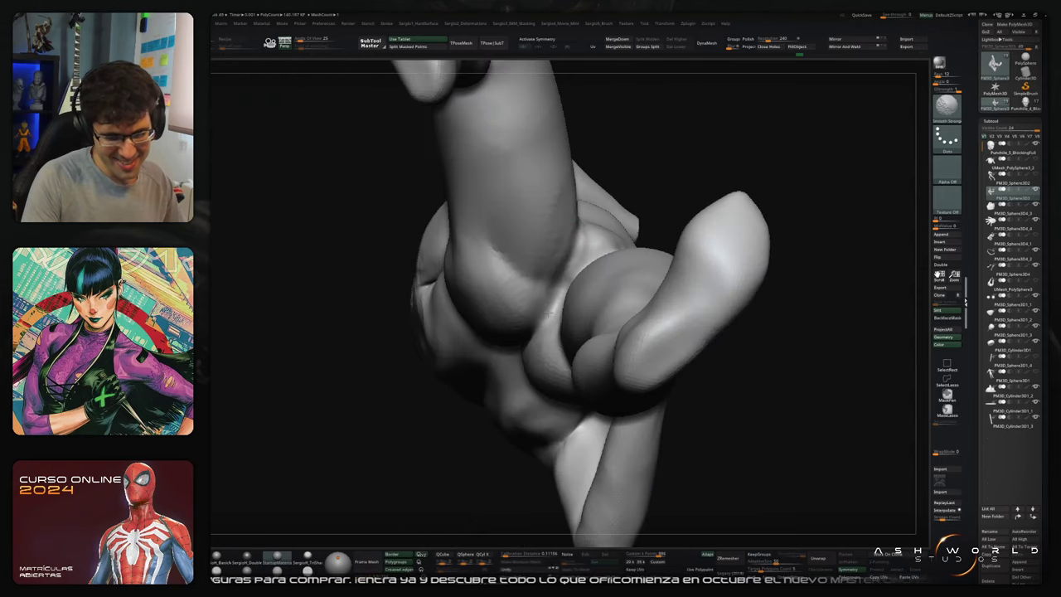
pyautogui.moveTo(551, 313)
pyautogui.mouseDown(button='right')
pyautogui.moveTo(583, 280)
pyautogui.moveTo(572, 244)
pyautogui.mouseUp(button='right')
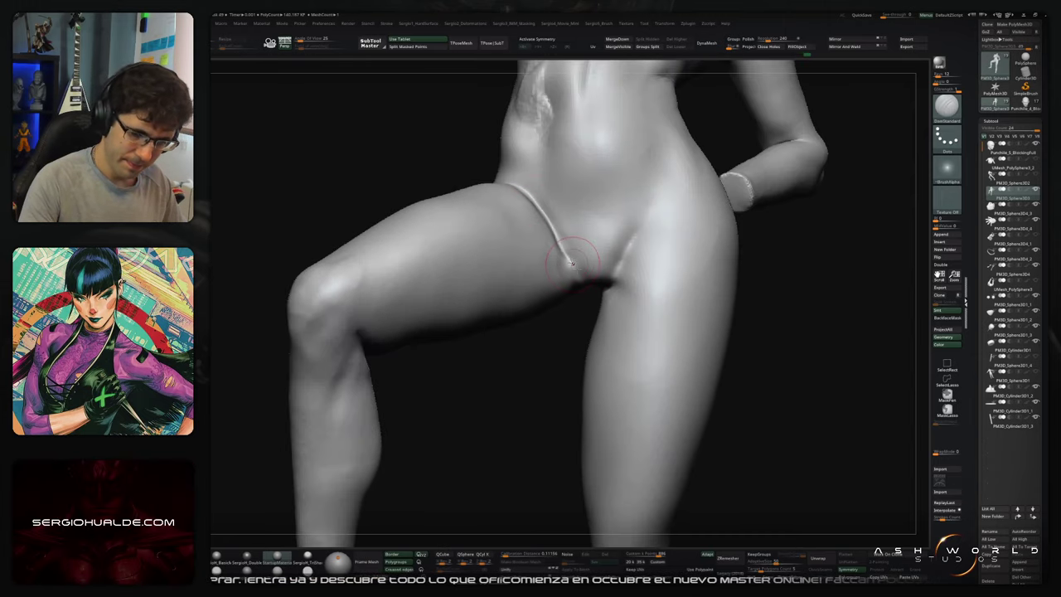
pyautogui.moveTo(571, 307); pyautogui.dragTo(649, 214, button='right')
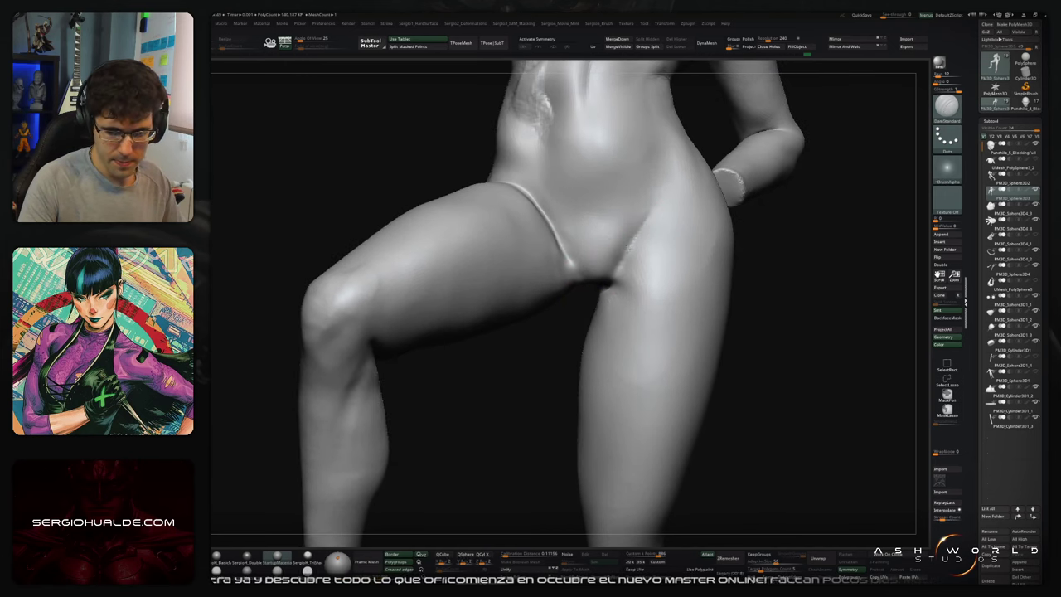
pyautogui.moveTo(598, 301); pyautogui.dragTo(622, 298, button='right')
# Step: Add volume to the standing leg's upper inner thigh with the Clay brush
pyautogui.press('b')
pyautogui.press('c')
pyautogui.press('l')
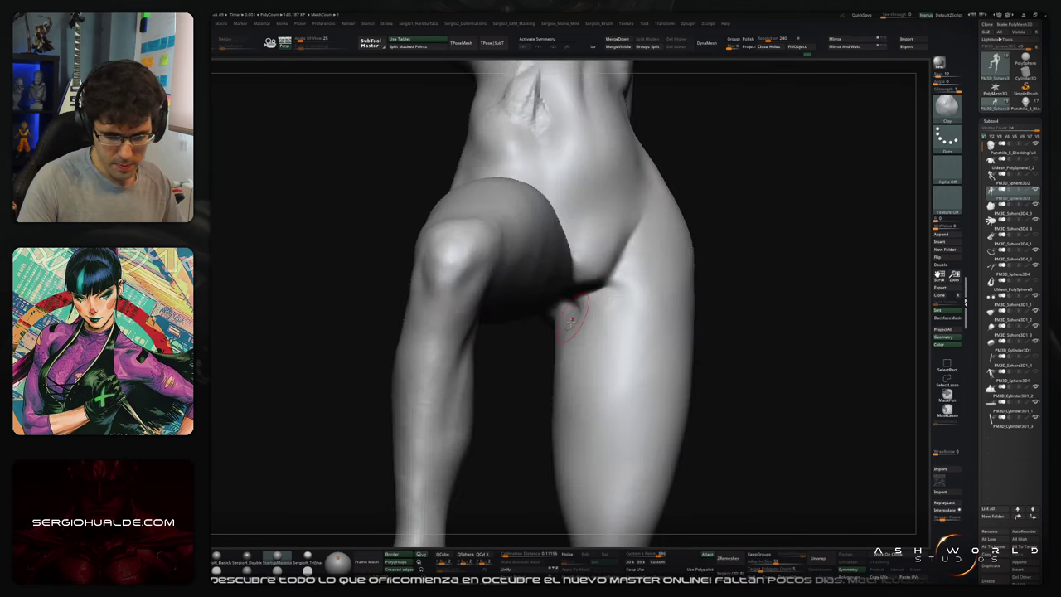
pyautogui.moveTo(572, 321); pyautogui.dragTo(568, 313, button='right')
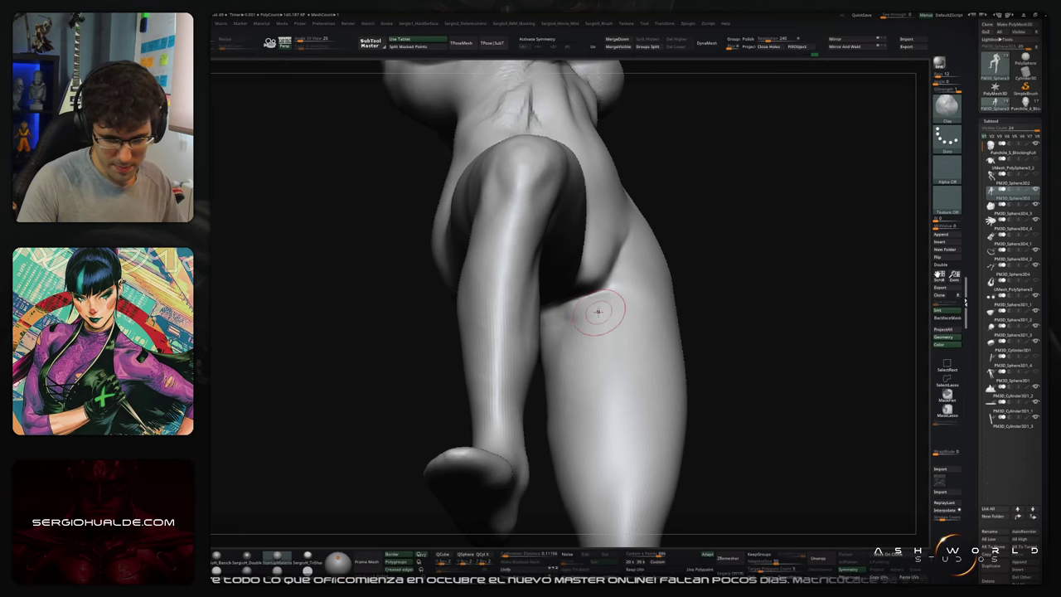
pyautogui.moveTo(559, 339); pyautogui.dragTo(551, 346, button='right')
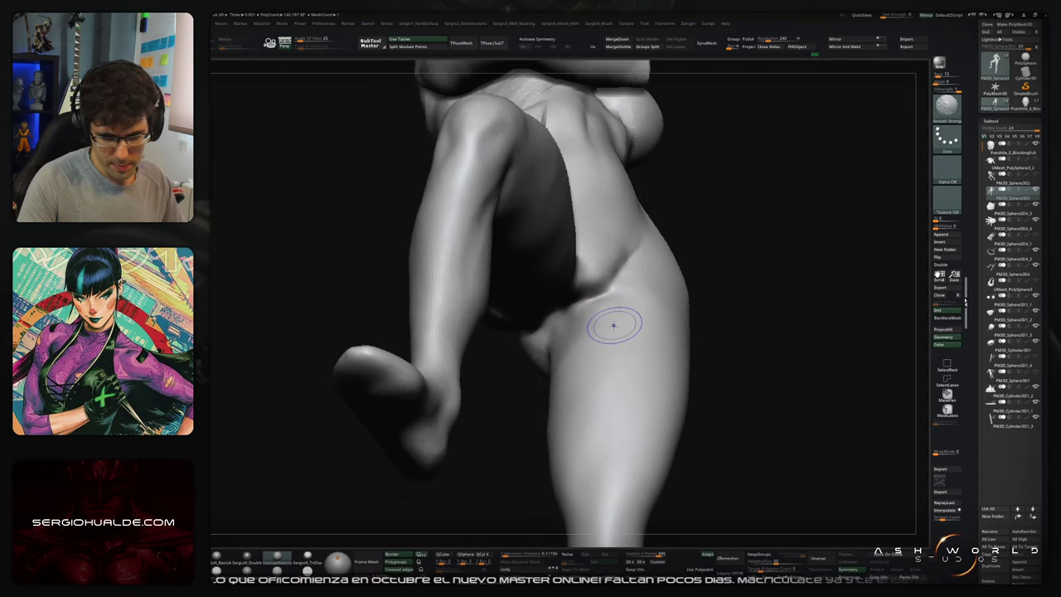
# Step: Refine the raised leg's knee, thigh and calf silhouette with the Move brush from several angles
pyautogui.moveTo(613, 325)
pyautogui.mouseDown(button='right')
pyautogui.moveTo(611, 303)
pyautogui.moveTo(541, 332)
pyautogui.moveTo(521, 353)
pyautogui.moveTo(671, 317)
pyautogui.moveTo(680, 359)
pyautogui.moveTo(721, 322)
pyautogui.moveTo(713, 390)
pyautogui.mouseUp(button='right')
pyautogui.press('b')
pyautogui.press('m')
pyautogui.press('v')
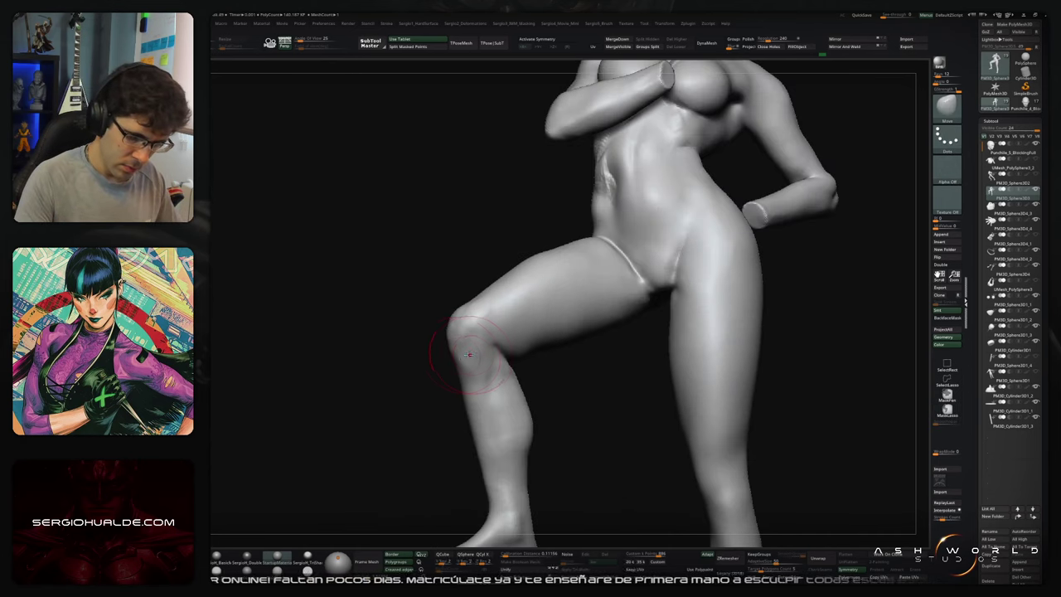
pyautogui.moveTo(469, 355)
pyautogui.mouseDown(button='right')
pyautogui.moveTo(484, 395)
pyautogui.moveTo(480, 377)
pyautogui.moveTo(503, 358)
pyautogui.moveTo(468, 369)
pyautogui.mouseUp(button='right')
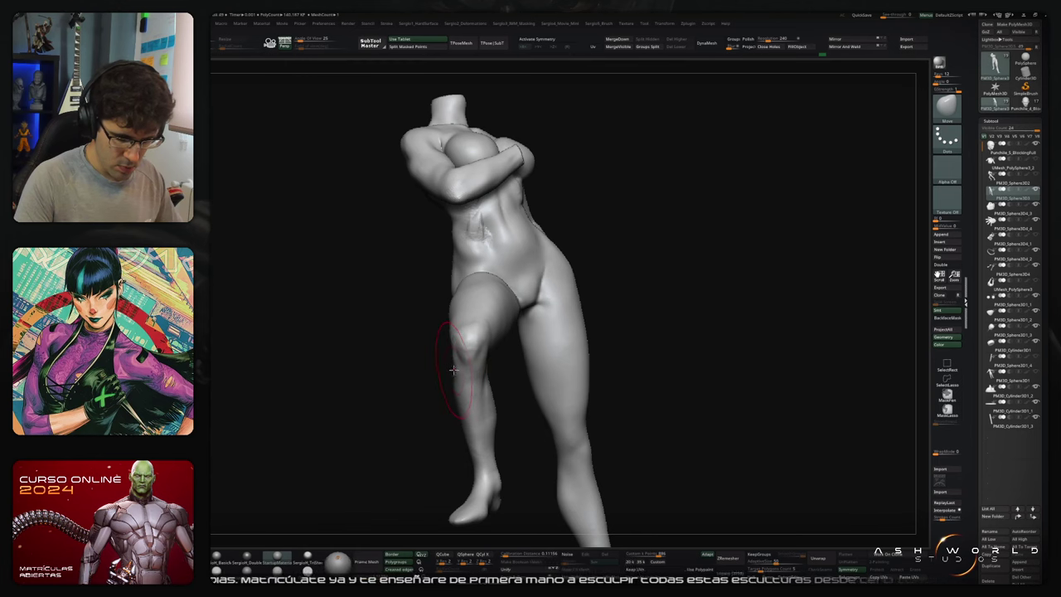
pyautogui.moveTo(491, 406)
pyautogui.mouseDown(button='right')
pyautogui.moveTo(453, 367)
pyautogui.moveTo(462, 367)
pyautogui.mouseUp(button='right')
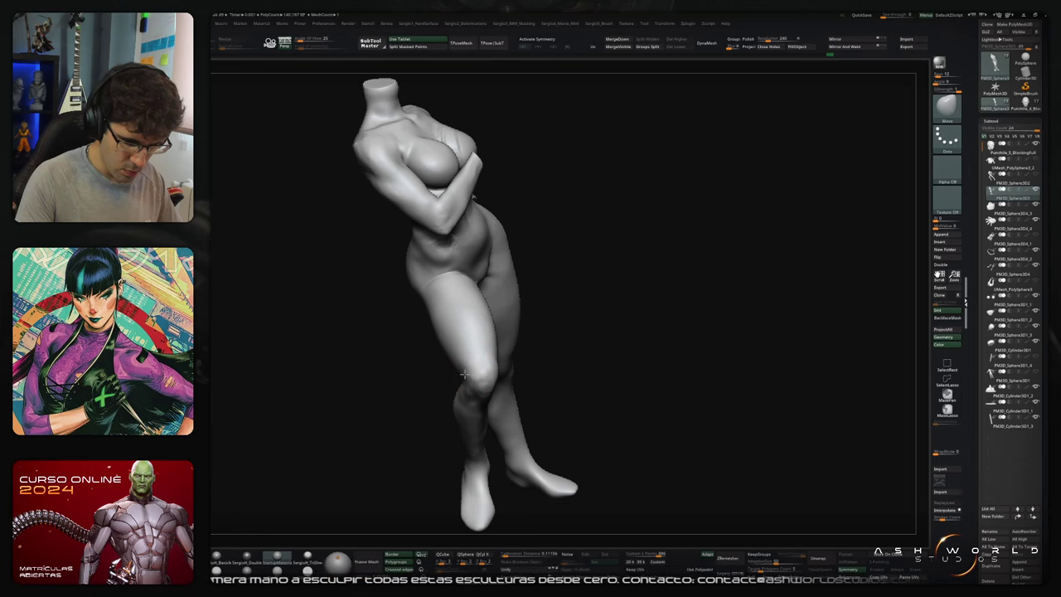
pyautogui.moveTo(464, 375)
pyautogui.mouseDown(button='right')
pyautogui.moveTo(484, 353)
pyautogui.moveTo(444, 388)
pyautogui.mouseUp(button='right')
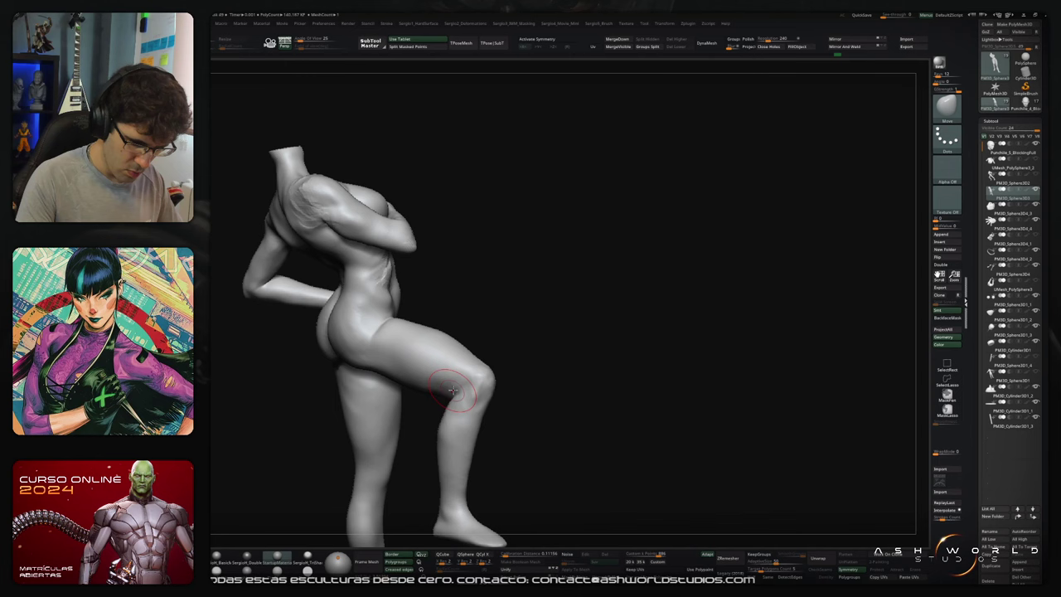
# Step: Shape the underside of the raised thigh near the knee with the Standard brush and smooth the transition
pyautogui.moveTo(452, 390)
pyautogui.mouseDown(button='right')
pyautogui.moveTo(535, 307)
pyautogui.moveTo(549, 386)
pyautogui.moveTo(451, 391)
pyautogui.mouseUp(button='right')
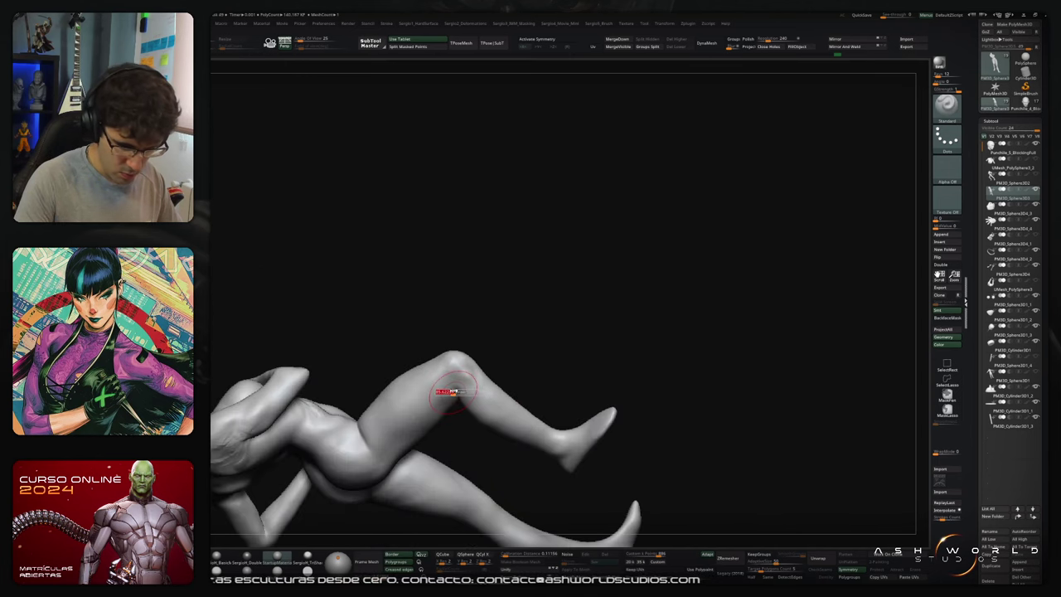
pyautogui.press('shift')
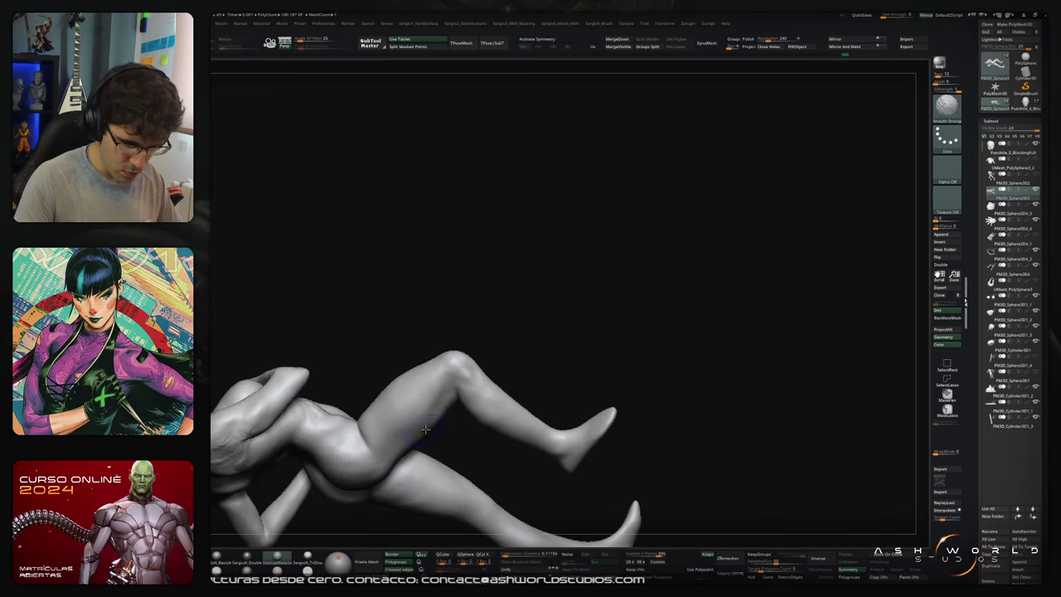
pyautogui.moveTo(436, 425)
pyautogui.mouseDown(button='right')
pyautogui.moveTo(532, 315)
pyautogui.moveTo(584, 300)
pyautogui.moveTo(592, 329)
pyautogui.moveTo(592, 317)
pyautogui.moveTo(583, 334)
pyautogui.moveTo(472, 389)
pyautogui.mouseUp(button='right')
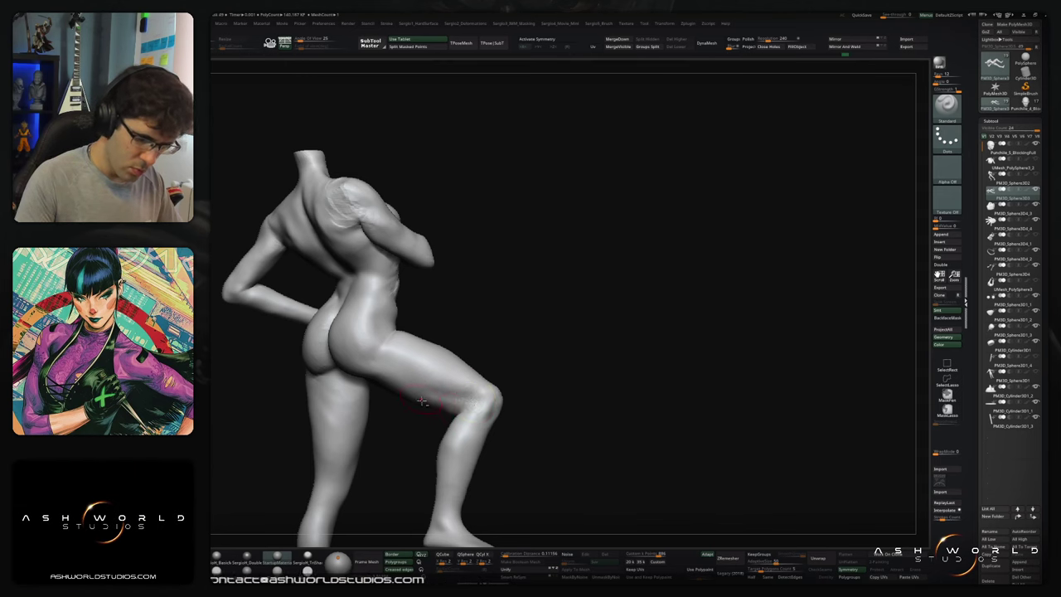
pyautogui.press('shift')
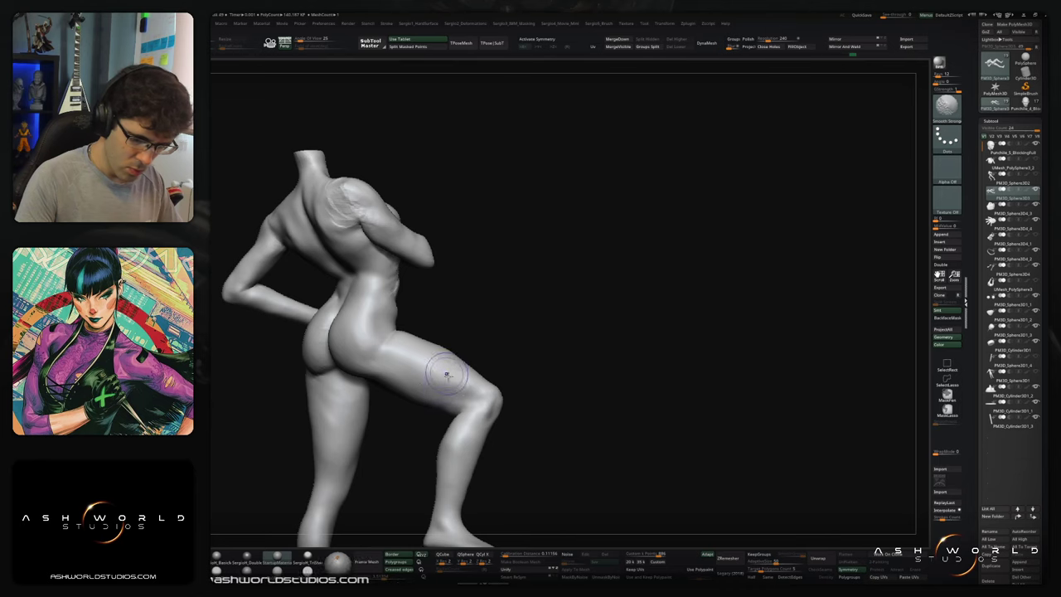
pyautogui.moveTo(447, 375)
pyautogui.mouseDown(button='right')
pyautogui.moveTo(438, 390)
pyautogui.moveTo(561, 303)
pyautogui.moveTo(519, 324)
pyautogui.moveTo(547, 368)
pyautogui.moveTo(463, 348)
pyautogui.mouseUp(button='right')
# Step: Build up the outer side of the raised thigh below the buttock with the Clay brush and smooth it
pyautogui.press('b')
pyautogui.press('c')
pyautogui.press('l')
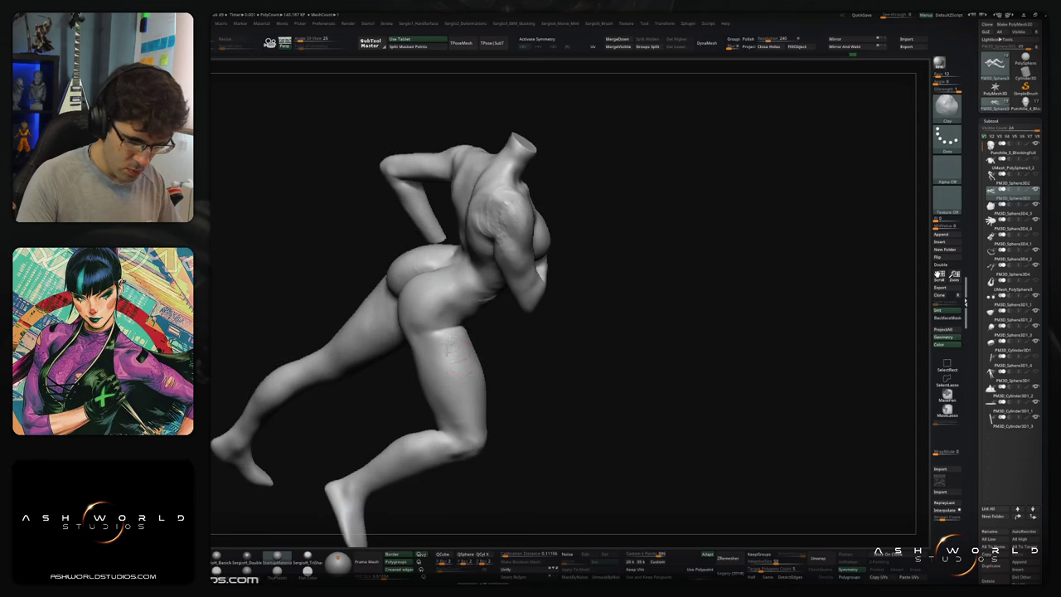
pyautogui.press('shift')
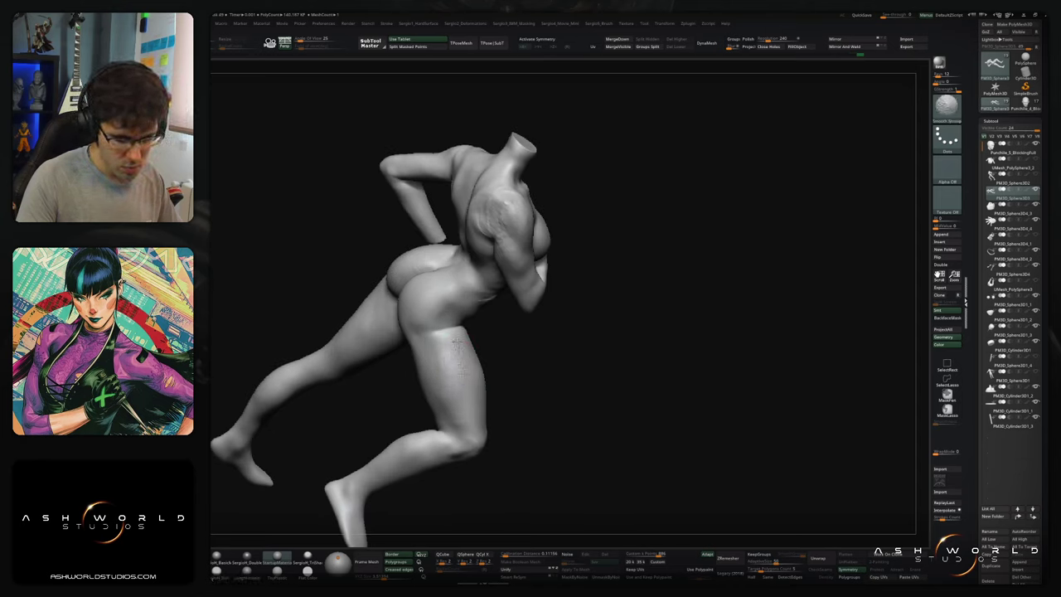
pyautogui.moveTo(455, 402)
pyautogui.mouseDown(button='right')
pyautogui.moveTo(438, 350)
pyautogui.moveTo(445, 387)
pyautogui.moveTo(423, 429)
pyautogui.mouseUp(button='right')
pyautogui.moveTo(423, 429); pyautogui.dragTo(426, 441, button='right')
# Step: Define the back of the raised leg's knee with the Standard brush and smooth the surrounding thigh and calf surface
pyautogui.press('b')
pyautogui.press('s')
pyautogui.press('t')
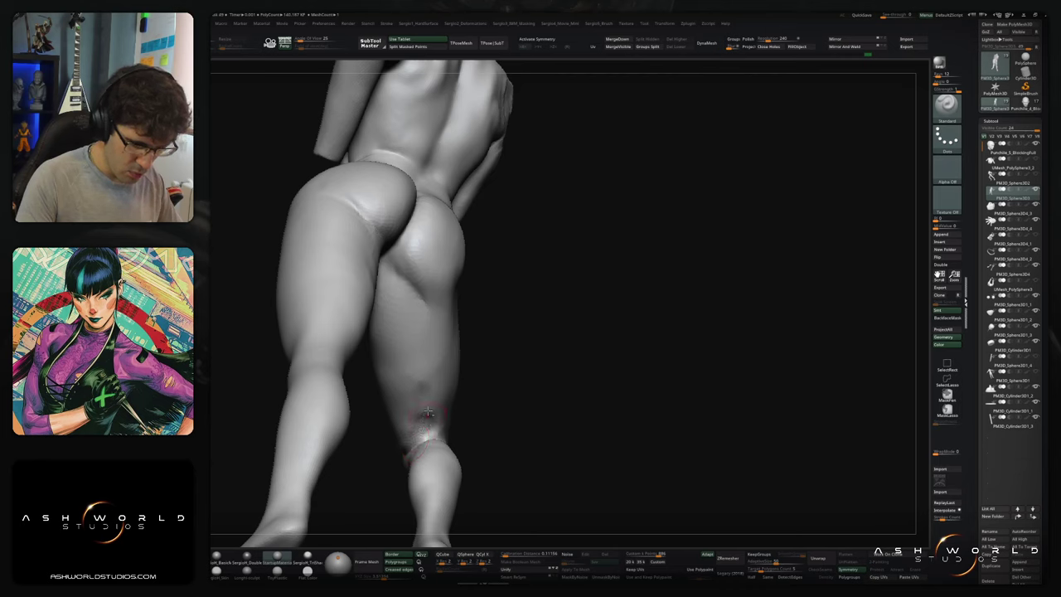
pyautogui.keyDown('shift'); pyautogui.moveTo(428, 412); pyautogui.dragTo(433, 407); pyautogui.keyUp('shift')
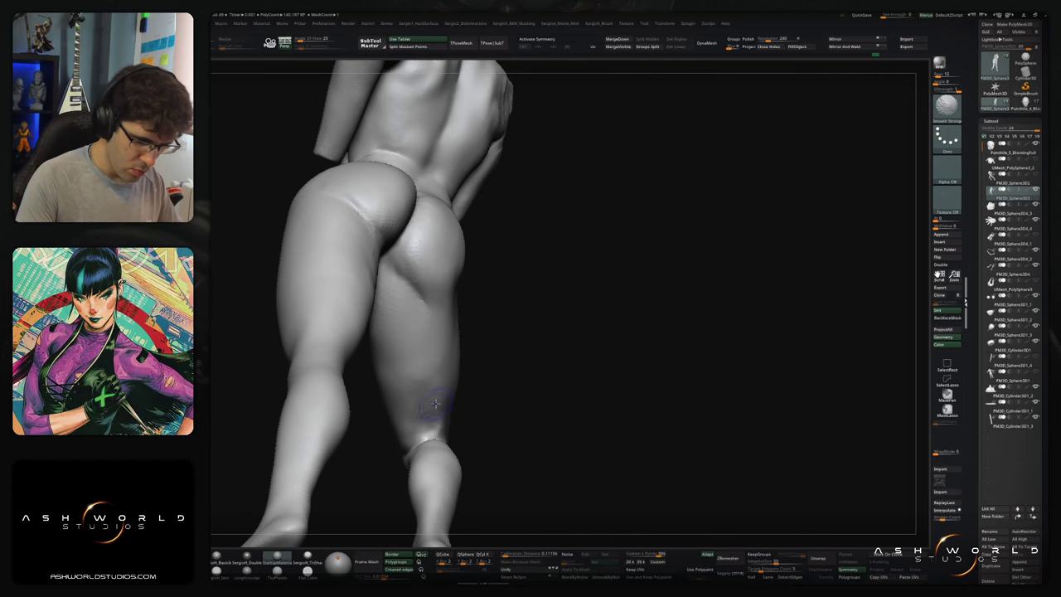
pyautogui.moveTo(435, 403)
pyautogui.mouseDown(button='right')
pyautogui.moveTo(356, 396)
pyautogui.moveTo(589, 401)
pyautogui.mouseUp(button='right')
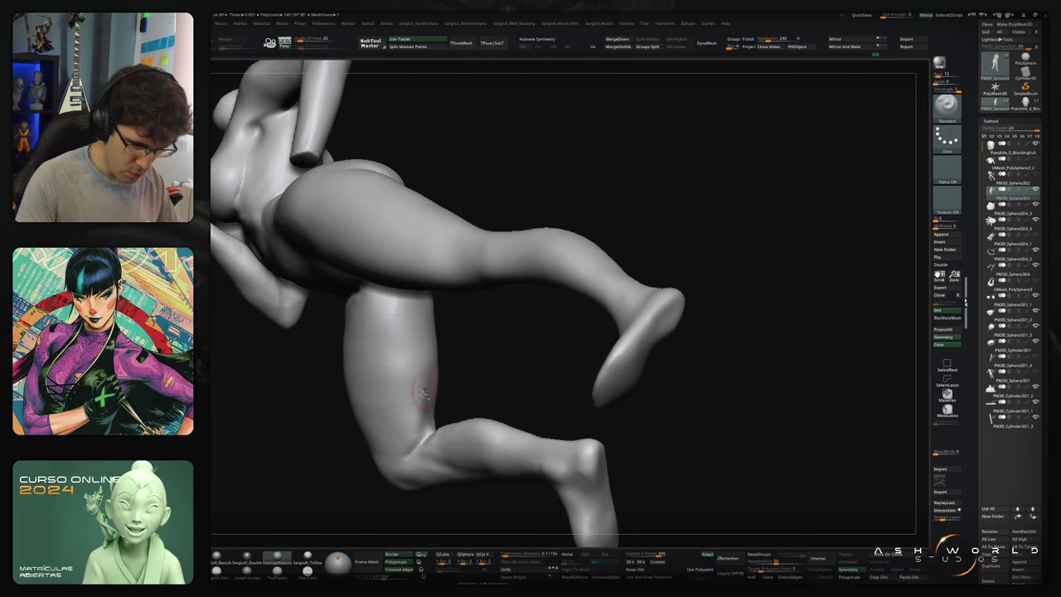
pyautogui.moveTo(408, 434)
pyautogui.keyDown('shift'); pyautogui.mouseDown()
pyautogui.moveTo(418, 431)
pyautogui.moveTo(421, 376)
pyautogui.moveTo(414, 430)
pyautogui.mouseUp(); pyautogui.keyUp('shift')
pyautogui.moveTo(387, 414)
pyautogui.mouseDown(button='right')
pyautogui.moveTo(421, 410)
pyautogui.moveTo(408, 445)
pyautogui.moveTo(488, 380)
pyautogui.moveTo(404, 401)
pyautogui.moveTo(408, 387)
pyautogui.mouseUp(button='right')
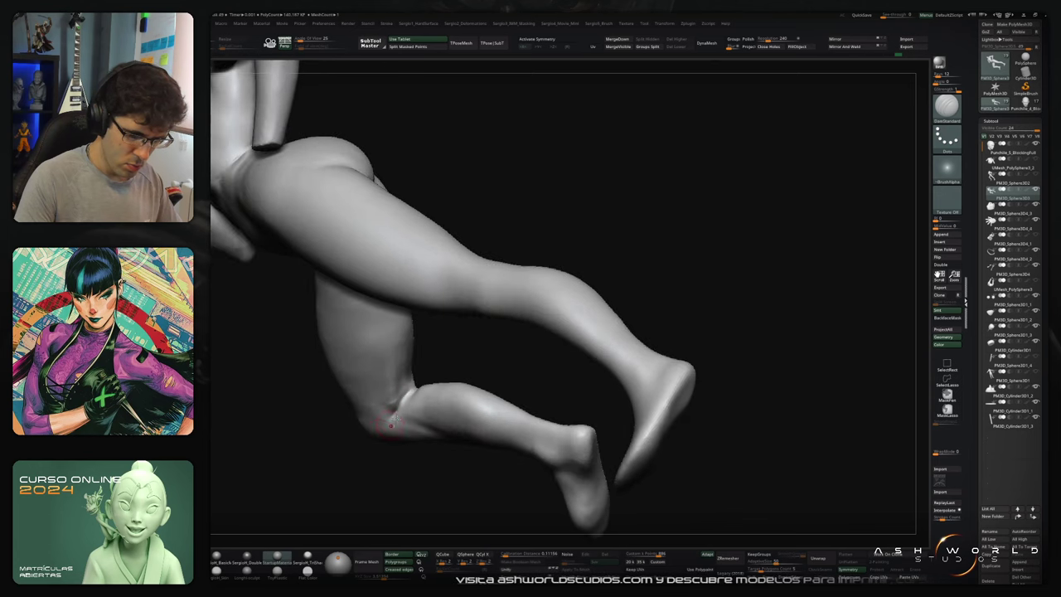
# Step: Sculpt the muscle separation along the inner front of the raised thigh with the Standard brush
pyautogui.moveTo(391, 424)
pyautogui.mouseDown(button='right')
pyautogui.moveTo(417, 386)
pyautogui.moveTo(410, 382)
pyautogui.moveTo(427, 374)
pyautogui.moveTo(433, 386)
pyautogui.moveTo(420, 351)
pyautogui.mouseUp(button='right')
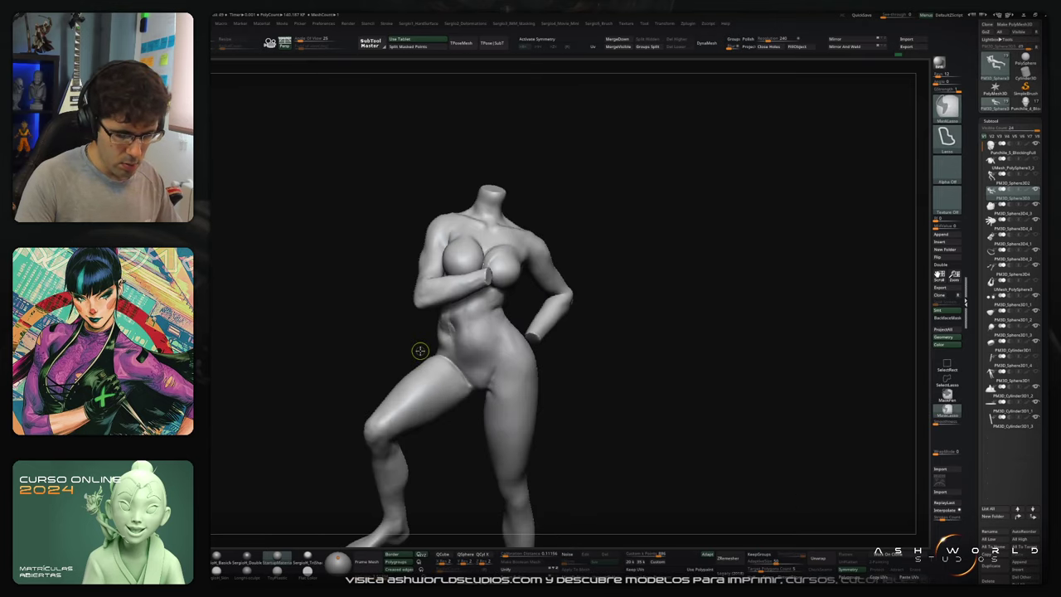
pyautogui.moveTo(420, 401)
pyautogui.keyDown('alt'); pyautogui.mouseDown(button='right')
pyautogui.moveTo(438, 343)
pyautogui.moveTo(461, 384)
pyautogui.mouseUp(button='right'); pyautogui.keyUp('alt')
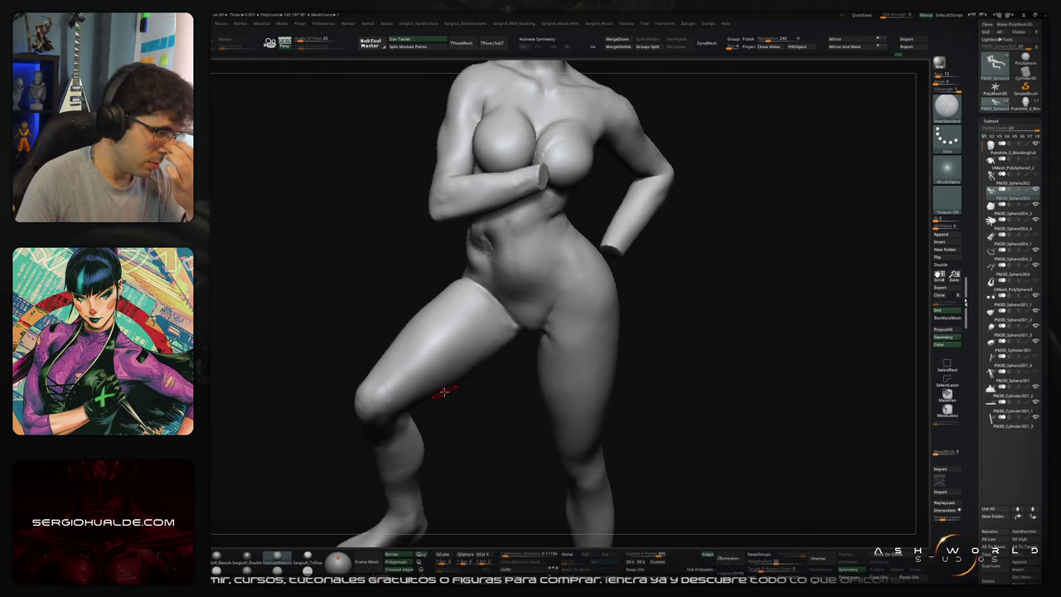
pyautogui.moveTo(454, 354)
pyautogui.mouseDown(button='right')
pyautogui.moveTo(452, 330)
pyautogui.moveTo(467, 315)
pyautogui.mouseUp(button='right')
pyautogui.moveTo(494, 316)
pyautogui.mouseDown()
pyautogui.moveTo(467, 303)
pyautogui.moveTo(486, 311)
pyautogui.moveTo(480, 325)
pyautogui.moveTo(469, 310)
pyautogui.moveTo(454, 338)
pyautogui.mouseUp()
pyautogui.press('s')
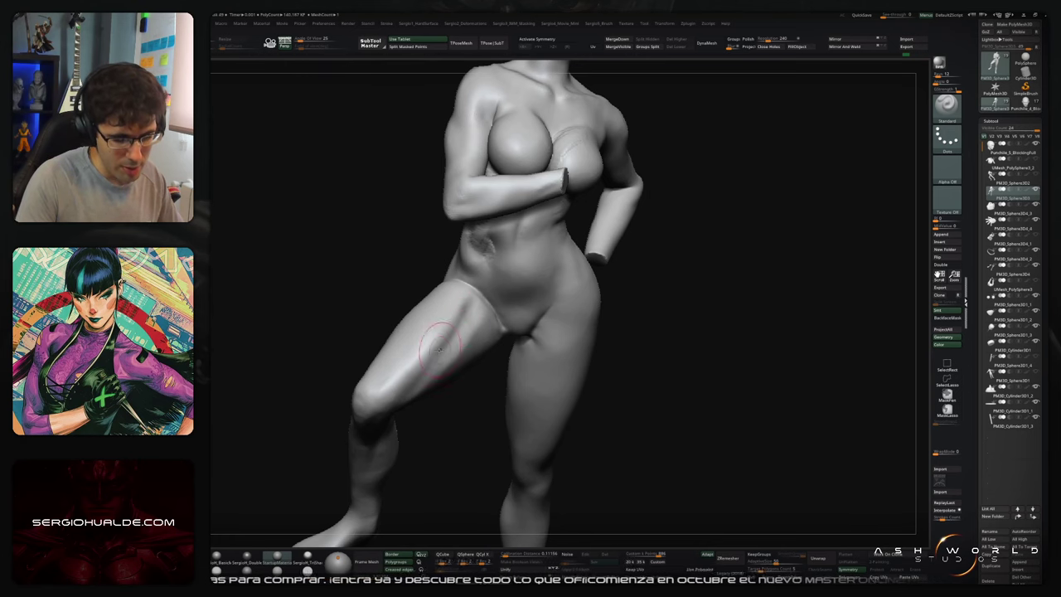
pyautogui.moveTo(442, 360); pyautogui.dragTo(438, 353, button='right')
pyautogui.moveTo(438, 347)
pyautogui.mouseDown()
pyautogui.moveTo(406, 377)
pyautogui.moveTo(439, 365)
pyautogui.mouseUp()
pyautogui.press('b')
pyautogui.press('c')
pyautogui.press('l')
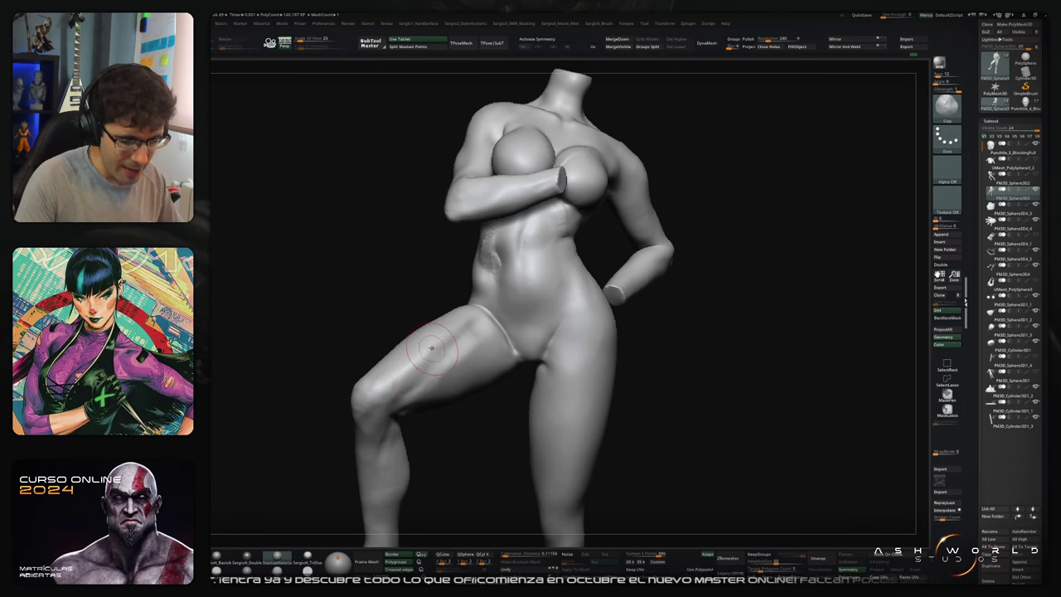
pyautogui.moveTo(398, 380); pyautogui.dragTo(393, 393, button='right')
pyautogui.moveTo(392, 385)
pyautogui.mouseDown()
pyautogui.moveTo(419, 341)
pyautogui.moveTo(380, 374)
pyautogui.moveTo(419, 336)
pyautogui.mouseUp()
pyautogui.moveTo(419, 337)
pyautogui.keyDown('shift'); pyautogui.mouseDown()
pyautogui.moveTo(413, 365)
pyautogui.moveTo(405, 359)
pyautogui.moveTo(408, 377)
pyautogui.moveTo(419, 371)
pyautogui.mouseUp(); pyautogui.keyUp('shift')
pyautogui.hotkey('ctrl', 'z')
pyautogui.hotkey('ctrl', 'z')
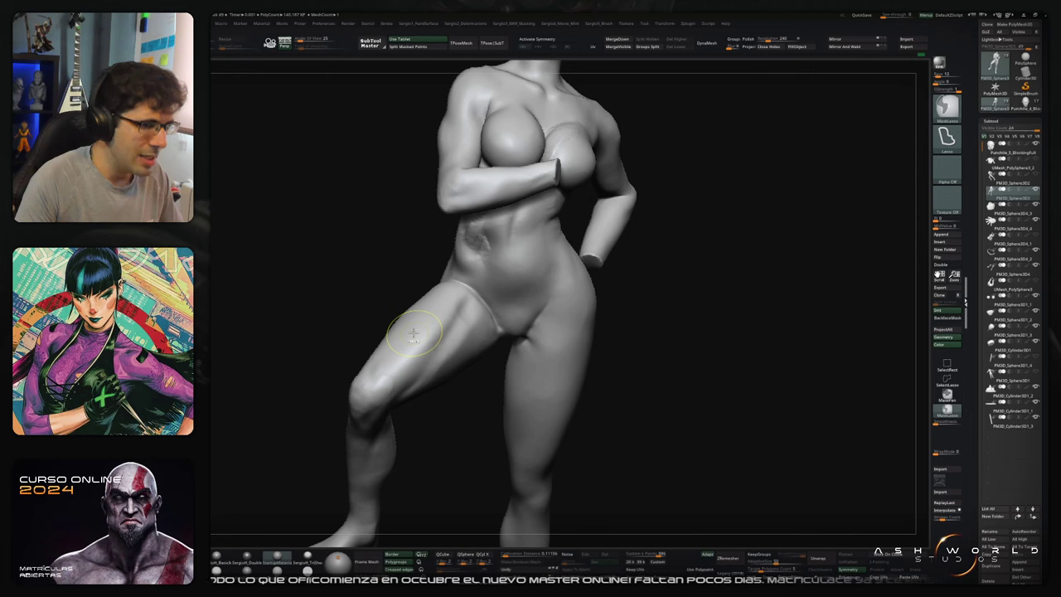
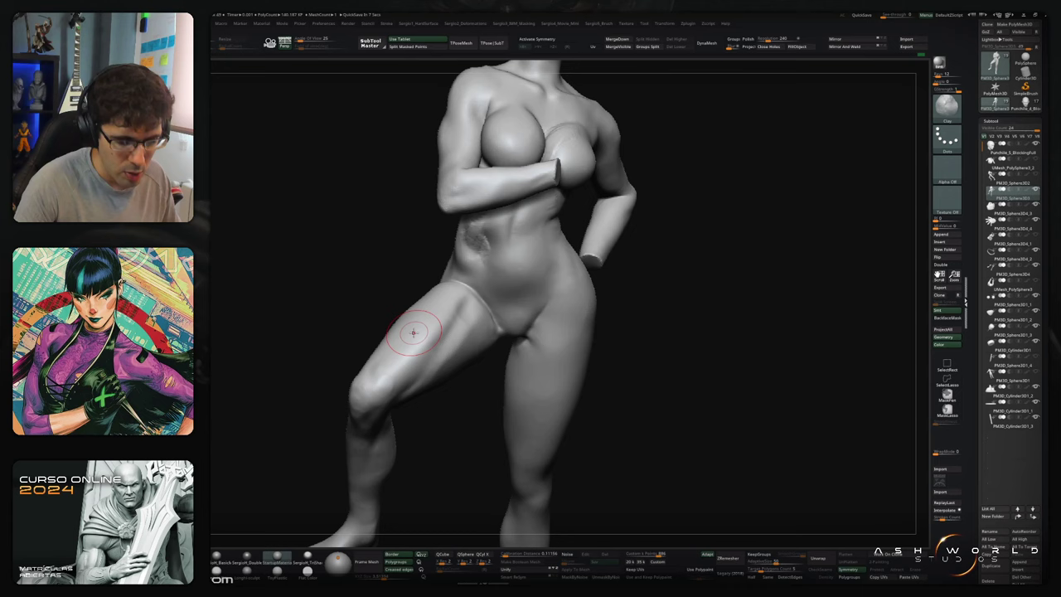
# Step: Smooth the raised thigh's muscle forms near the hip crease and adjust the thigh's contour with the Move brush
pyautogui.moveTo(414, 333); pyautogui.dragTo(464, 325, button='right')
pyautogui.keyDown('shift'); pyautogui.moveTo(469, 306); pyautogui.dragTo(481, 299); pyautogui.keyUp('shift')
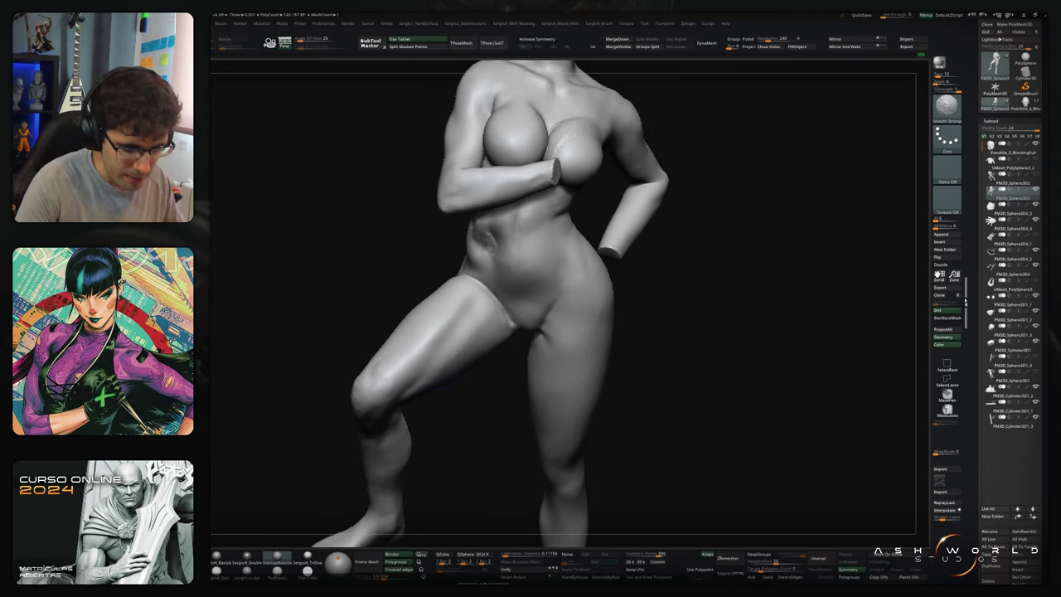
pyautogui.moveTo(434, 381)
pyautogui.mouseDown(button='right')
pyautogui.moveTo(403, 383)
pyautogui.moveTo(445, 384)
pyautogui.moveTo(436, 372)
pyautogui.mouseUp(button='right')
pyautogui.press('b')
pyautogui.press('m')
pyautogui.press('v')
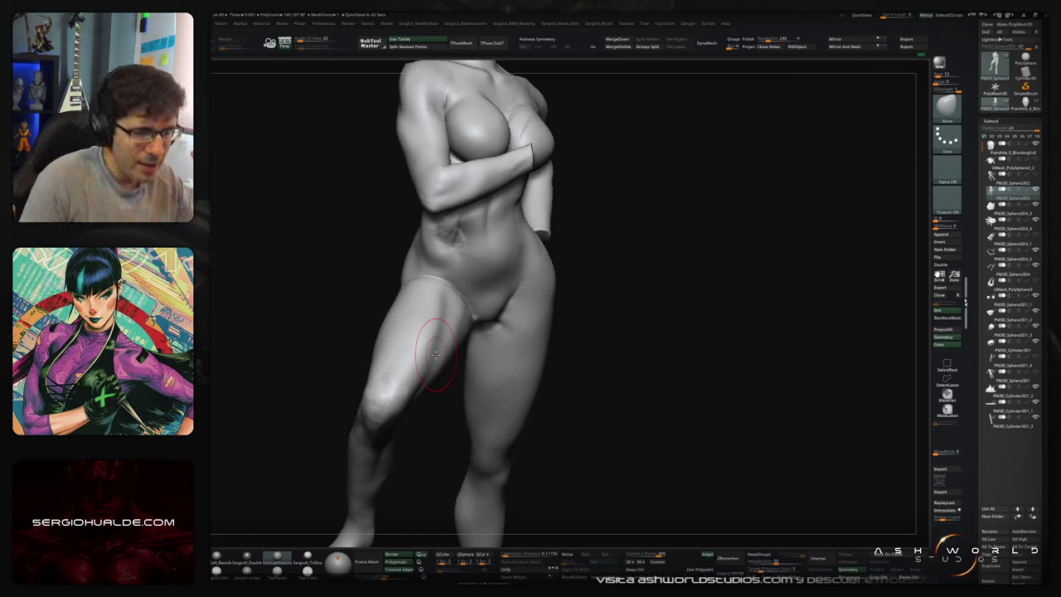
pyautogui.moveTo(585, 362)
pyautogui.mouseDown()
pyautogui.moveTo(545, 341)
pyautogui.moveTo(454, 369)
pyautogui.mouseUp()
# Step: Soften the inner front of the raised thigh with the Standard brush and check its shape from several angles
pyautogui.press('shift')
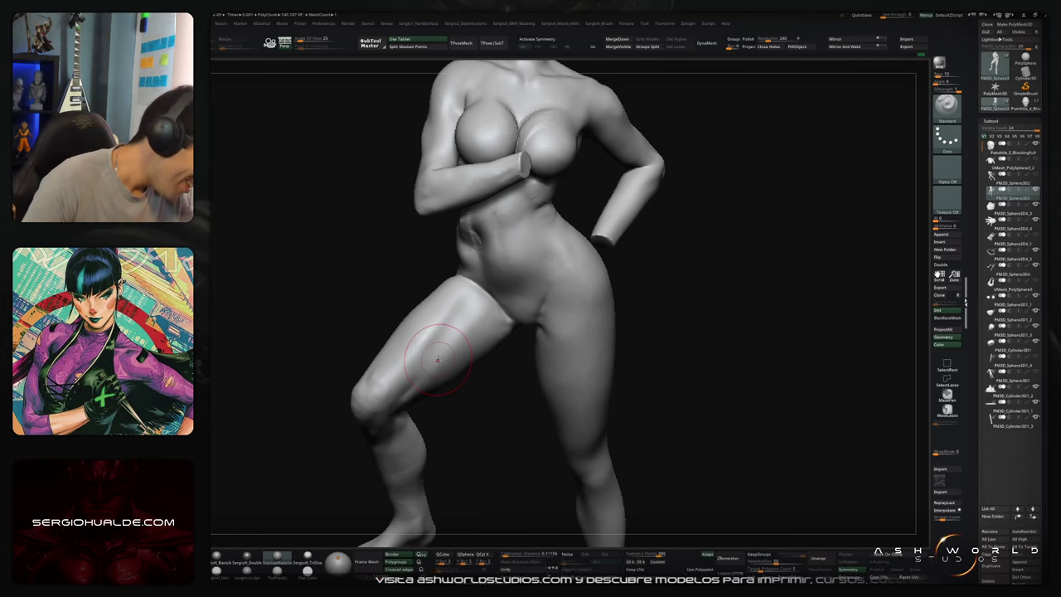
pyautogui.moveTo(468, 419)
pyautogui.mouseDown()
pyautogui.moveTo(471, 379)
pyautogui.moveTo(445, 403)
pyautogui.moveTo(421, 383)
pyautogui.moveTo(474, 427)
pyautogui.mouseUp()
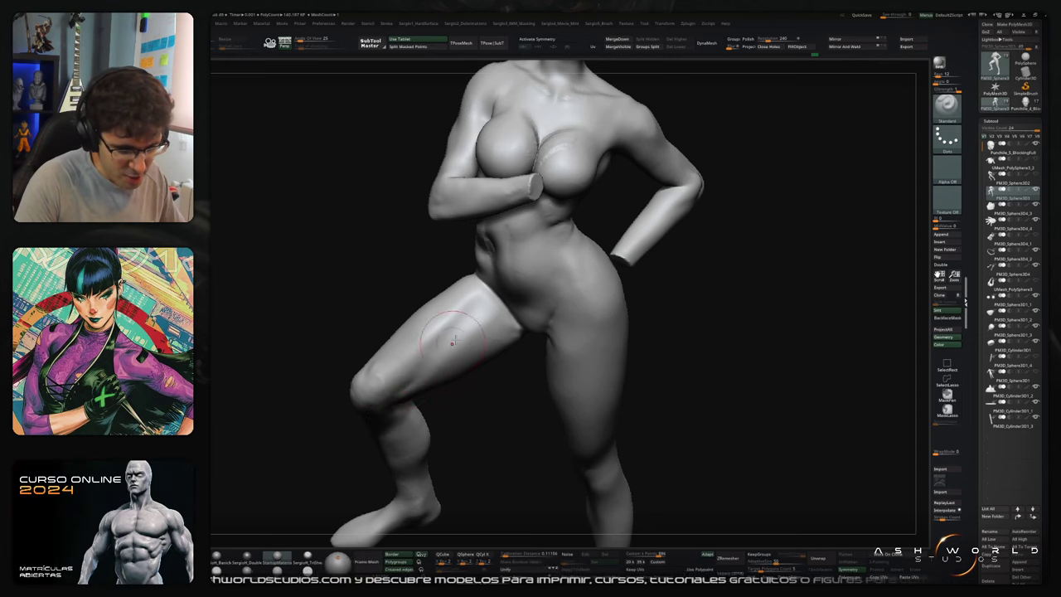
pyautogui.moveTo(452, 324)
pyautogui.mouseDown(button='right')
pyautogui.moveTo(408, 387)
pyautogui.moveTo(422, 406)
pyautogui.moveTo(419, 392)
pyautogui.mouseUp(button='right')
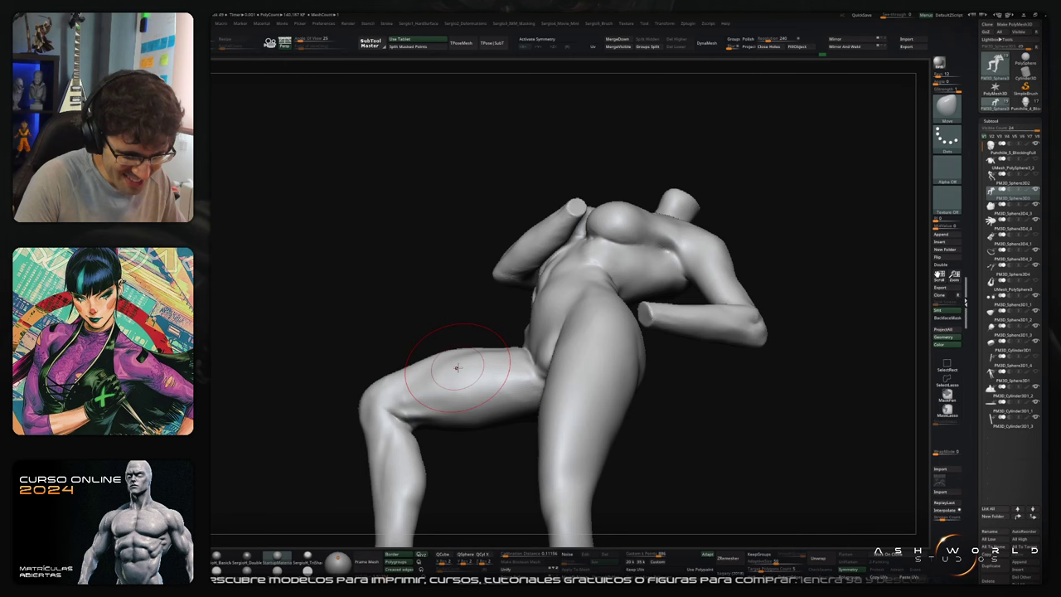
pyautogui.moveTo(456, 375); pyautogui.dragTo(482, 357, button='right')
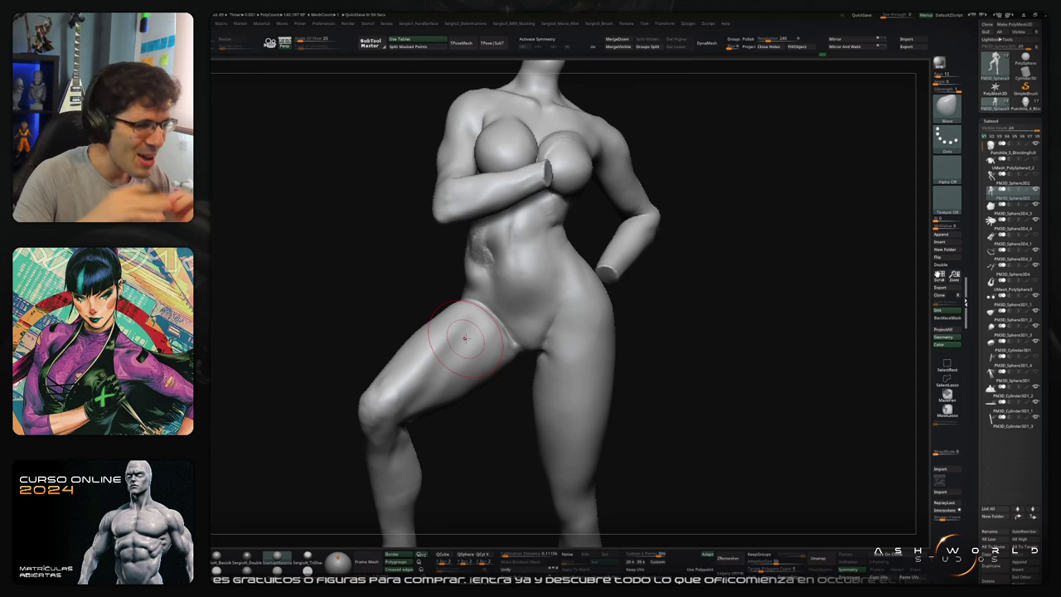
# Step: Add volume to the raised leg's inner thigh with a resized Clay brush and smooth it
pyautogui.moveTo(474, 419)
pyautogui.mouseDown()
pyautogui.moveTo(494, 433)
pyautogui.moveTo(479, 411)
pyautogui.mouseUp()
pyautogui.press('b')
pyautogui.press('c')
pyautogui.press('l')
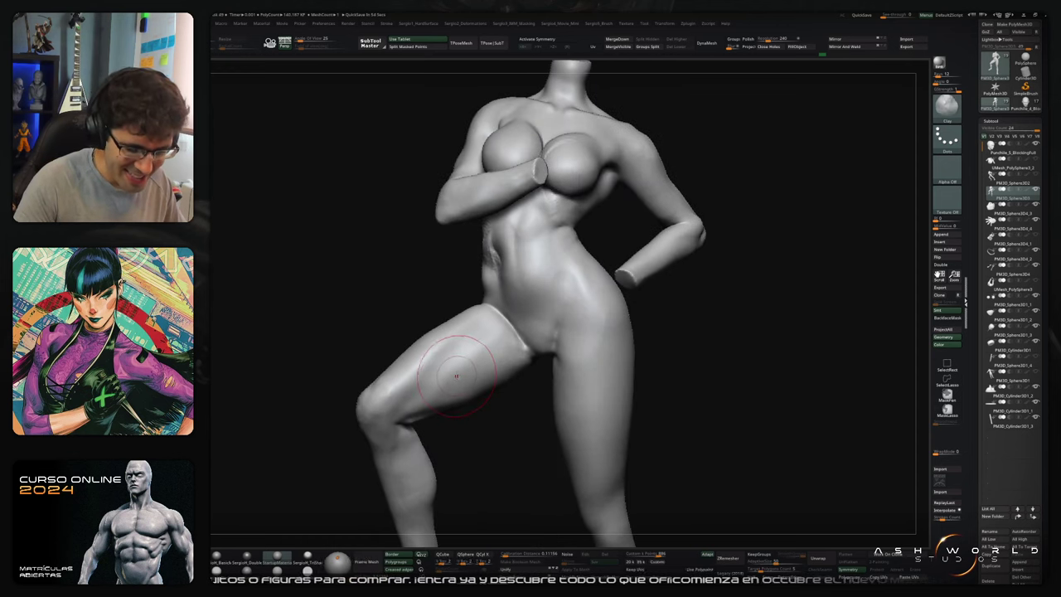
pyautogui.press('s')
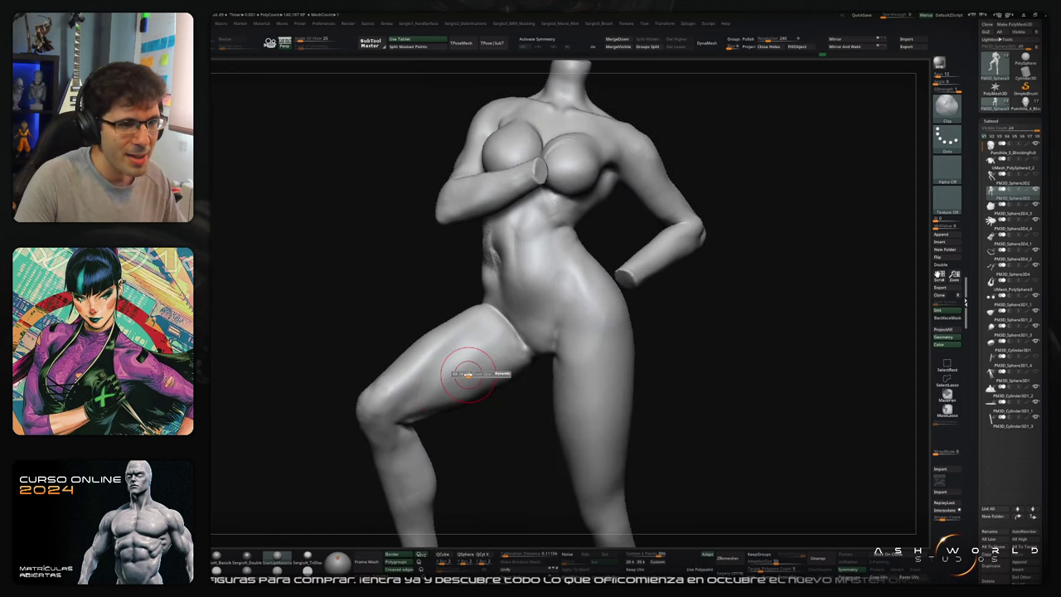
pyautogui.moveTo(483, 367)
pyautogui.mouseDown()
pyautogui.moveTo(455, 370)
pyautogui.moveTo(449, 398)
pyautogui.mouseUp()
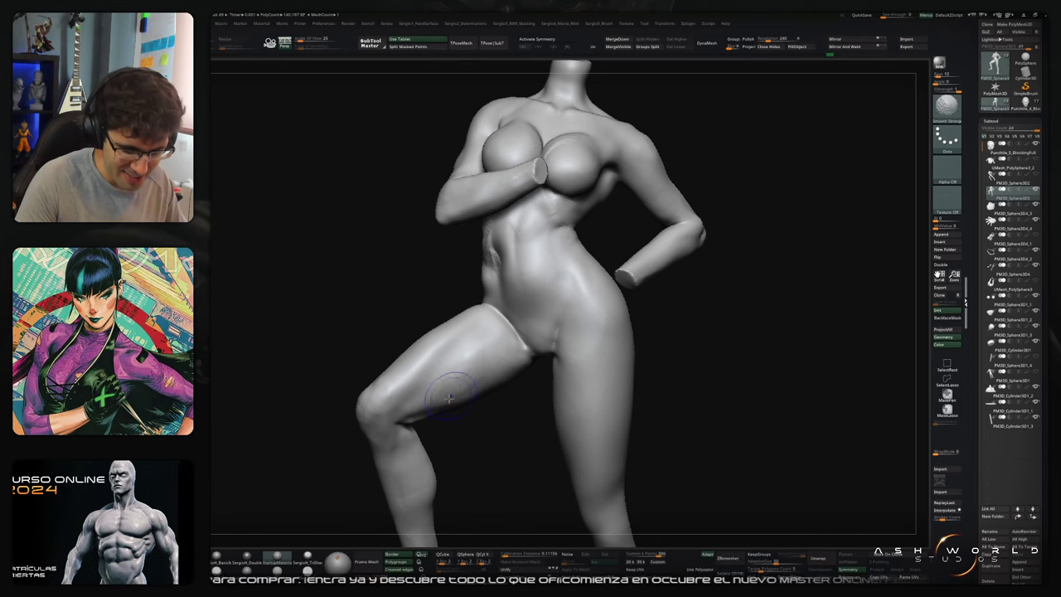
pyautogui.moveTo(448, 398)
pyautogui.mouseDown(button='right')
pyautogui.moveTo(464, 399)
pyautogui.moveTo(460, 380)
pyautogui.mouseUp(button='right')
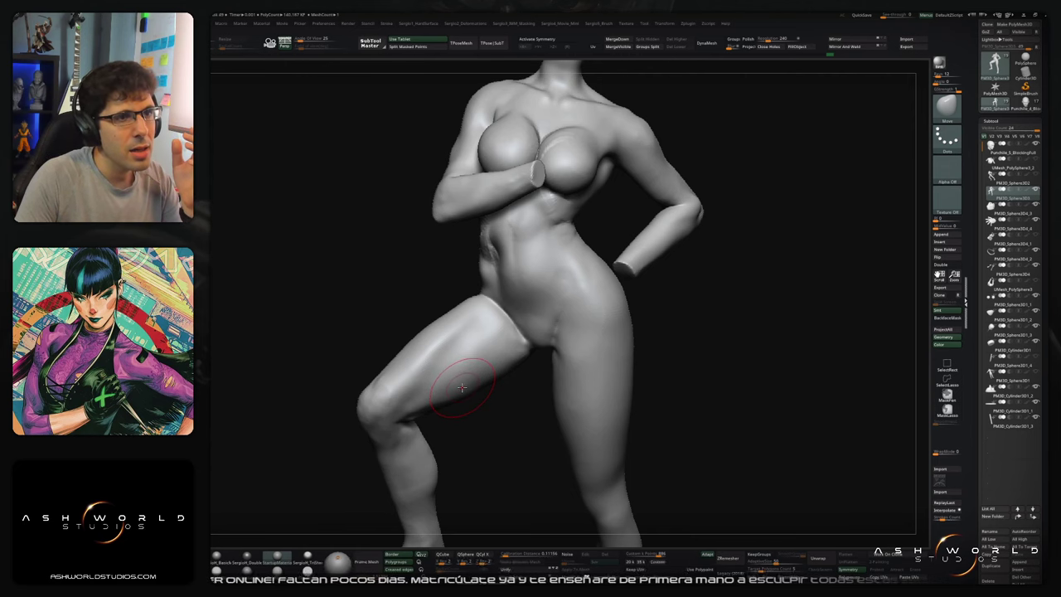
# Step: Adjust the silhouette of the waist and hip above the raised leg with the Move brush
pyautogui.moveTo(457, 383); pyautogui.dragTo(478, 396, button='right')
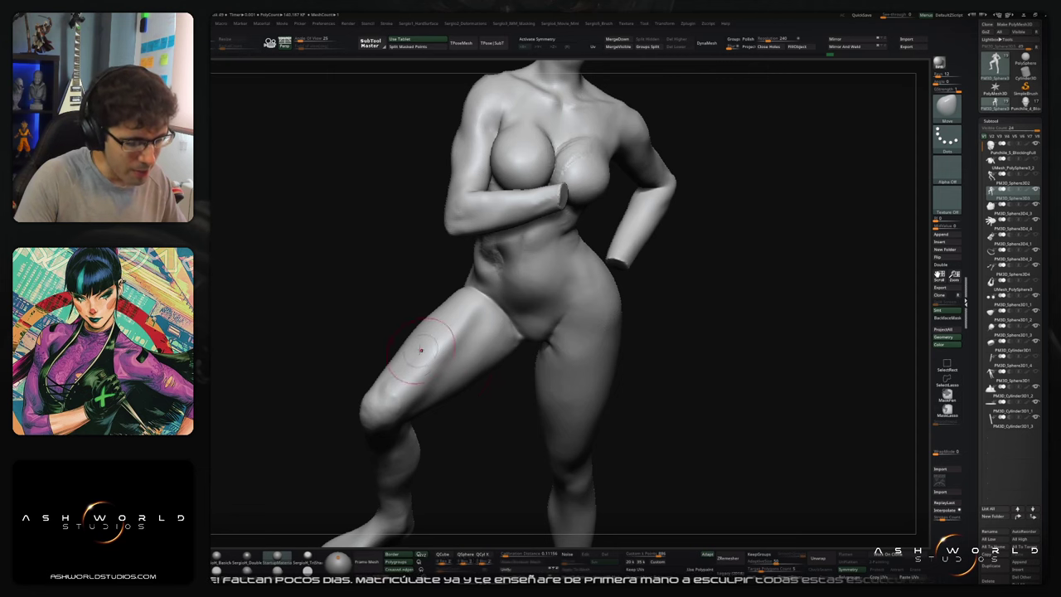
pyautogui.moveTo(416, 353)
pyautogui.mouseDown(button='right')
pyautogui.moveTo(412, 364)
pyautogui.moveTo(404, 353)
pyautogui.mouseUp(button='right')
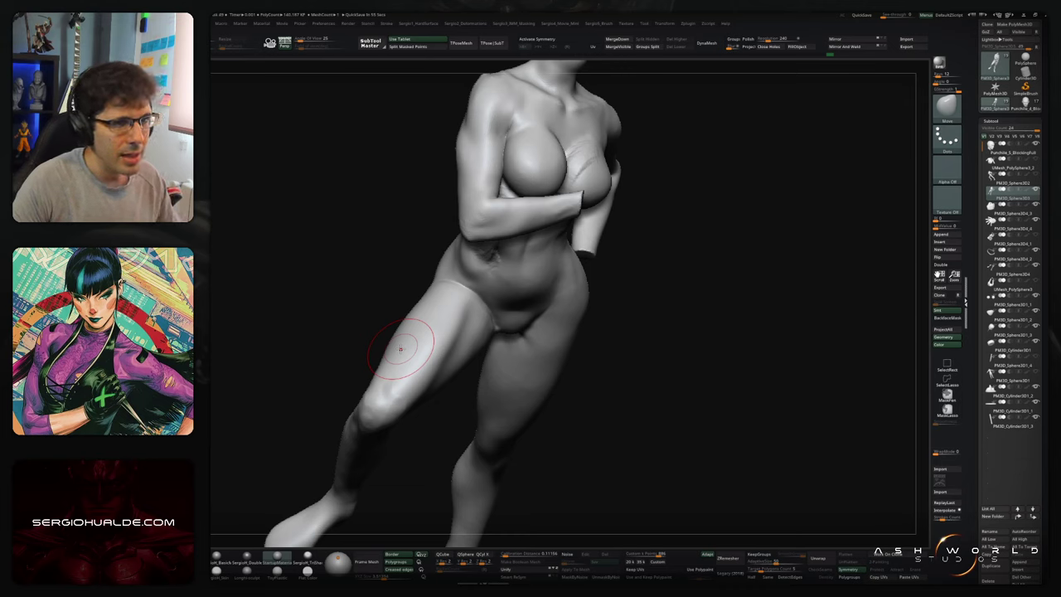
pyautogui.moveTo(401, 348); pyautogui.dragTo(638, 361, button='right')
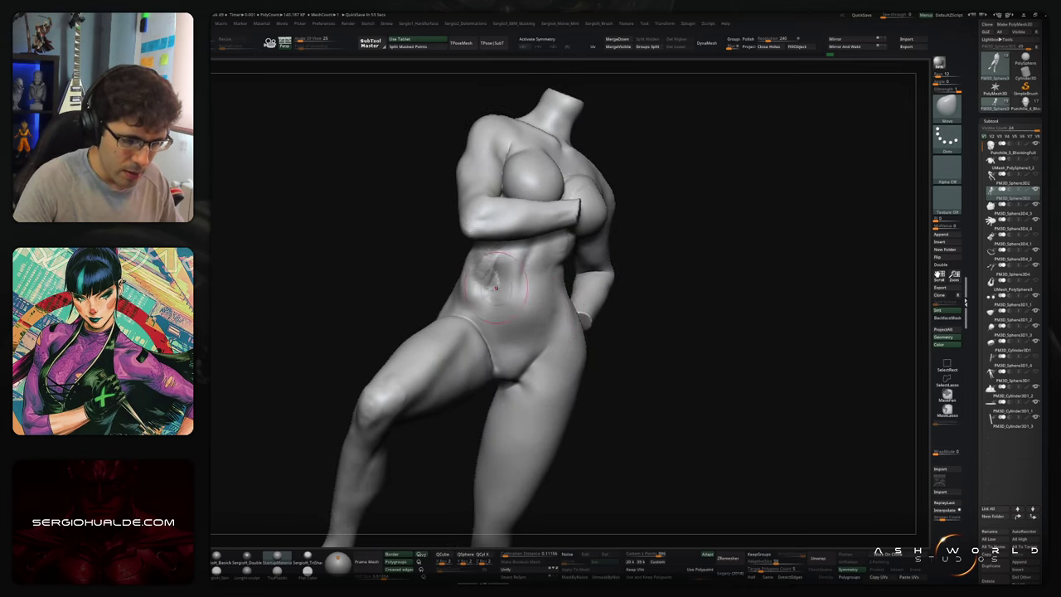
pyautogui.moveTo(499, 286)
pyautogui.keyDown('alt'); pyautogui.mouseDown(button='right')
pyautogui.moveTo(508, 307)
pyautogui.moveTo(464, 303)
pyautogui.mouseUp(button='right'); pyautogui.keyUp('alt')
pyautogui.moveTo(463, 297); pyautogui.dragTo(474, 301)
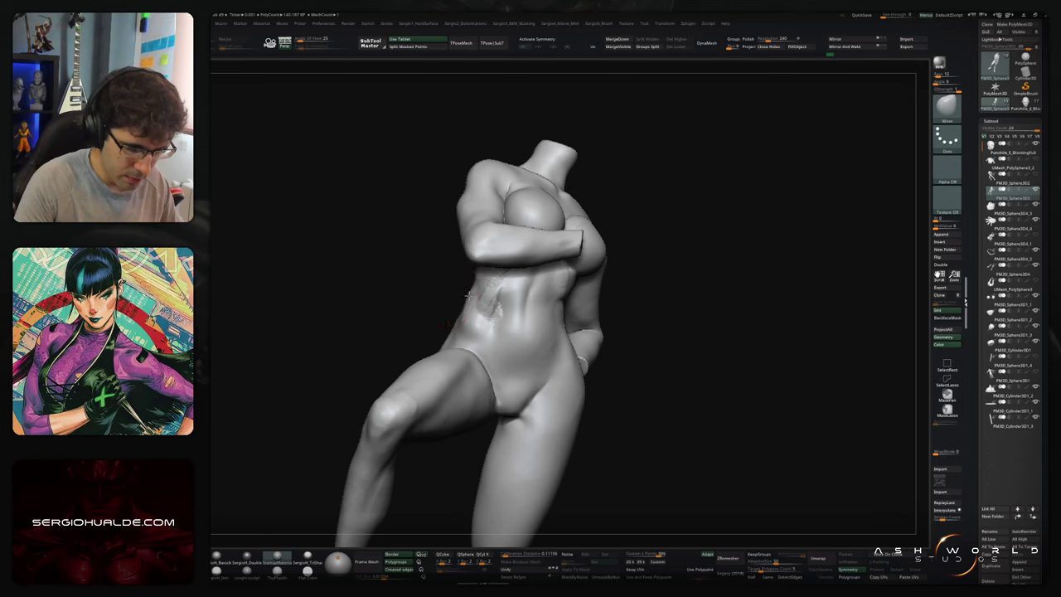
pyautogui.moveTo(397, 310)
pyautogui.mouseDown(button='right')
pyautogui.moveTo(523, 316)
pyautogui.moveTo(536, 300)
pyautogui.mouseUp(button='right')
pyautogui.moveTo(471, 299)
pyautogui.mouseDown()
pyautogui.moveTo(464, 292)
pyautogui.moveTo(490, 293)
pyautogui.moveTo(509, 314)
pyautogui.mouseUp()
pyautogui.moveTo(509, 314); pyautogui.dragTo(475, 290, button='right')
# Step: Build up the side of the waist and lower ribs above the raised leg with the ClayBuildup brush and smooth it toward the hip
pyautogui.press('b')
pyautogui.press('c')
pyautogui.press('b')
pyautogui.press('s')
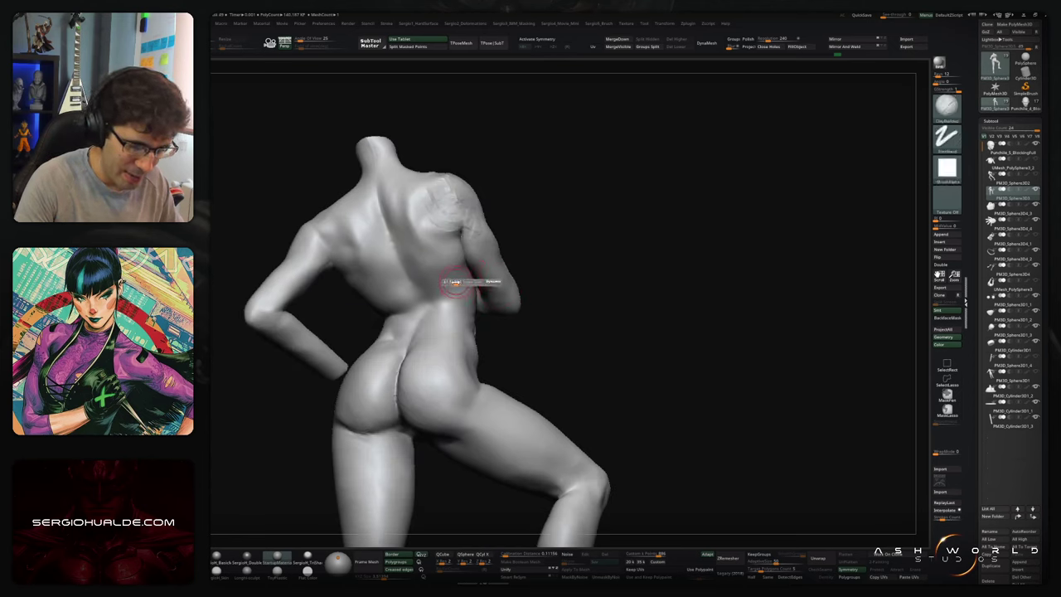
pyautogui.moveTo(471, 287); pyautogui.dragTo(457, 287)
pyautogui.moveTo(497, 285); pyautogui.dragTo(466, 279, button='right')
pyautogui.moveTo(463, 279)
pyautogui.mouseDown()
pyautogui.moveTo(472, 290)
pyautogui.moveTo(467, 276)
pyautogui.mouseUp()
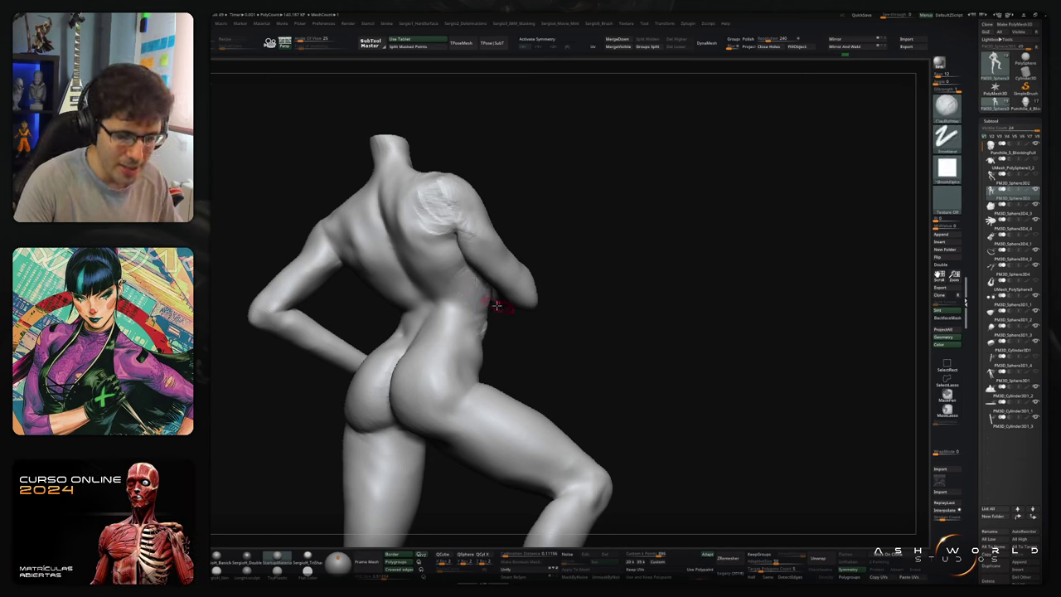
pyautogui.moveTo(493, 301); pyautogui.dragTo(481, 291, button='right')
pyautogui.moveTo(481, 289)
pyautogui.keyDown('shift'); pyautogui.mouseDown()
pyautogui.moveTo(498, 343)
pyautogui.moveTo(489, 309)
pyautogui.mouseUp(); pyautogui.keyUp('shift')
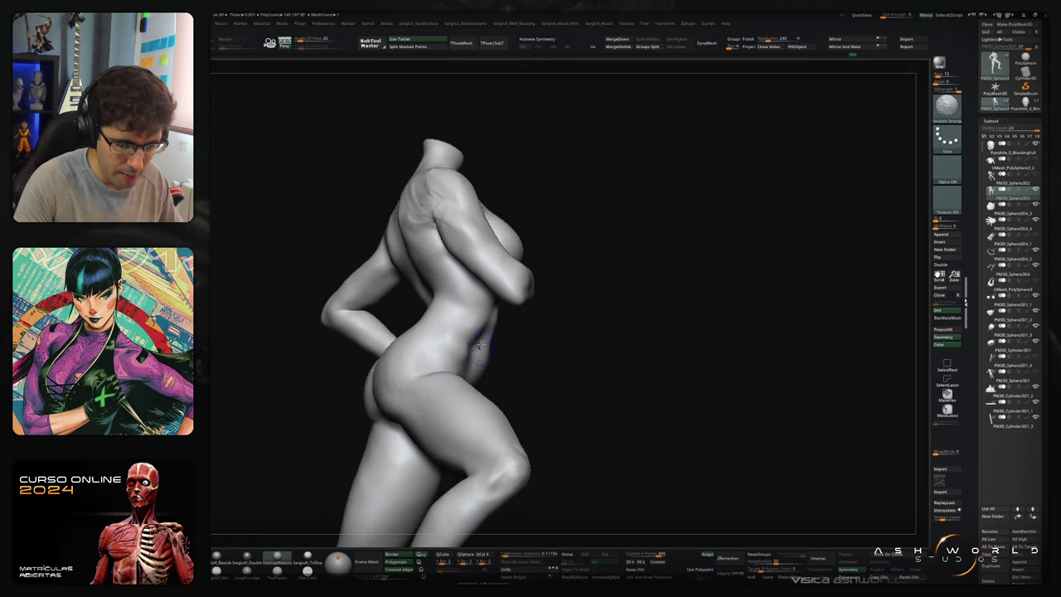
pyautogui.moveTo(460, 371); pyautogui.dragTo(466, 354, button='right')
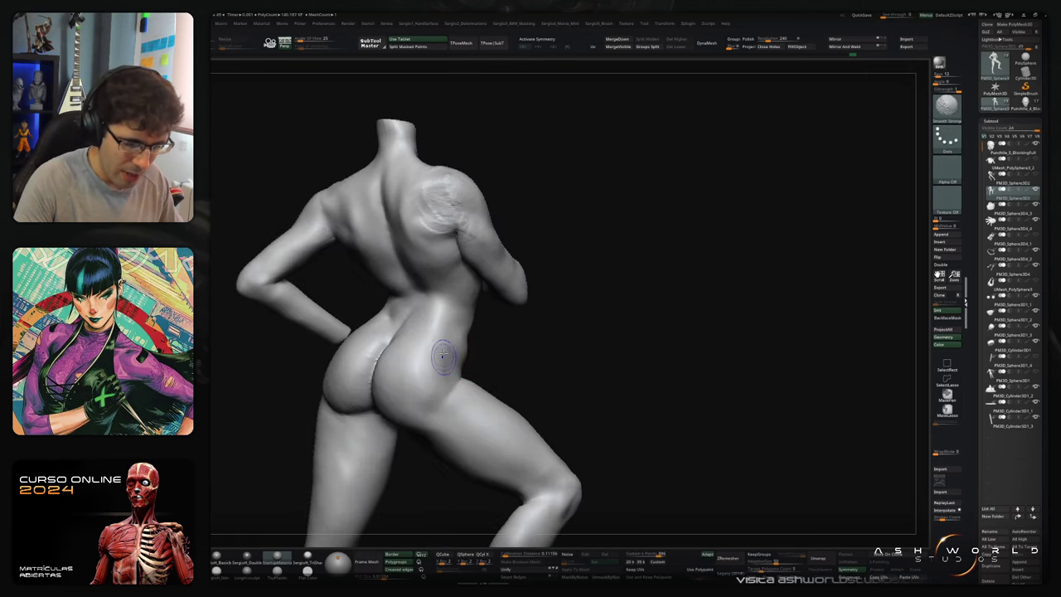
pyautogui.moveTo(433, 421); pyautogui.dragTo(416, 386, button='right')
pyautogui.moveTo(417, 385)
pyautogui.mouseDown()
pyautogui.moveTo(450, 379)
pyautogui.moveTo(488, 397)
pyautogui.mouseUp()
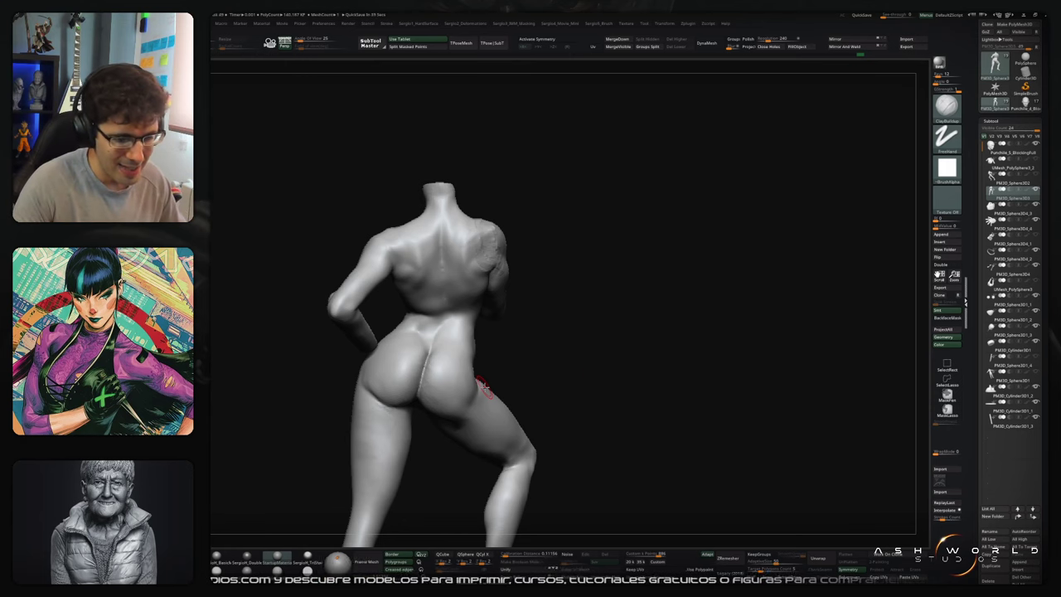
# Step: Smooth the rough clay over the shoulder blade and rear shoulder of the arm crossing the chest
pyautogui.moveTo(592, 359)
pyautogui.mouseDown()
pyautogui.moveTo(621, 356)
pyautogui.moveTo(606, 375)
pyautogui.mouseUp()
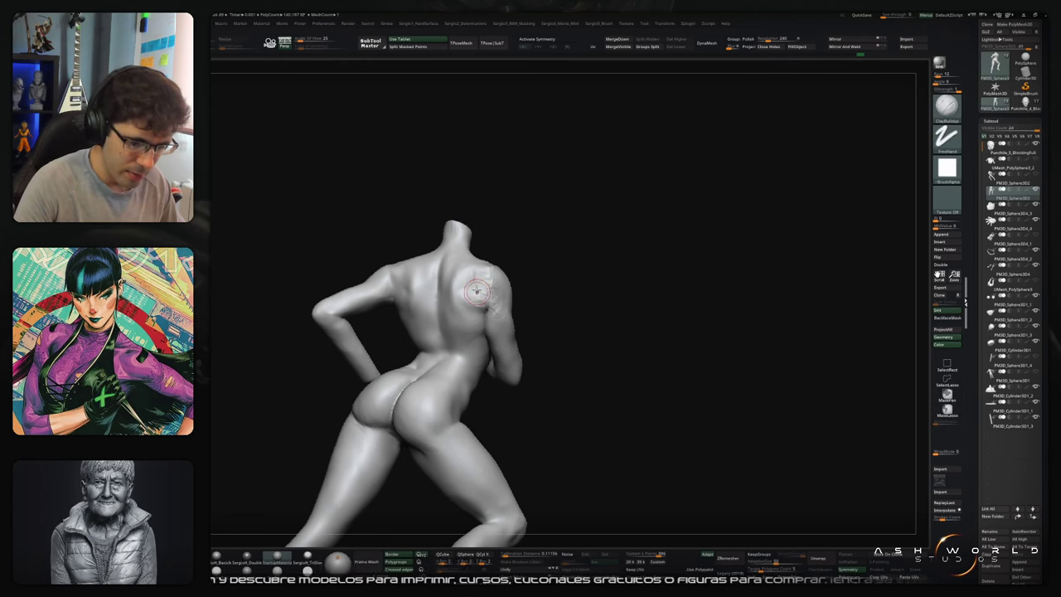
pyautogui.keyDown('shift'); pyautogui.moveTo(477, 291); pyautogui.dragTo(476, 303); pyautogui.keyUp('shift')
pyautogui.moveTo(476, 304)
pyautogui.mouseDown(button='right')
pyautogui.moveTo(480, 279)
pyautogui.moveTo(469, 313)
pyautogui.mouseUp(button='right')
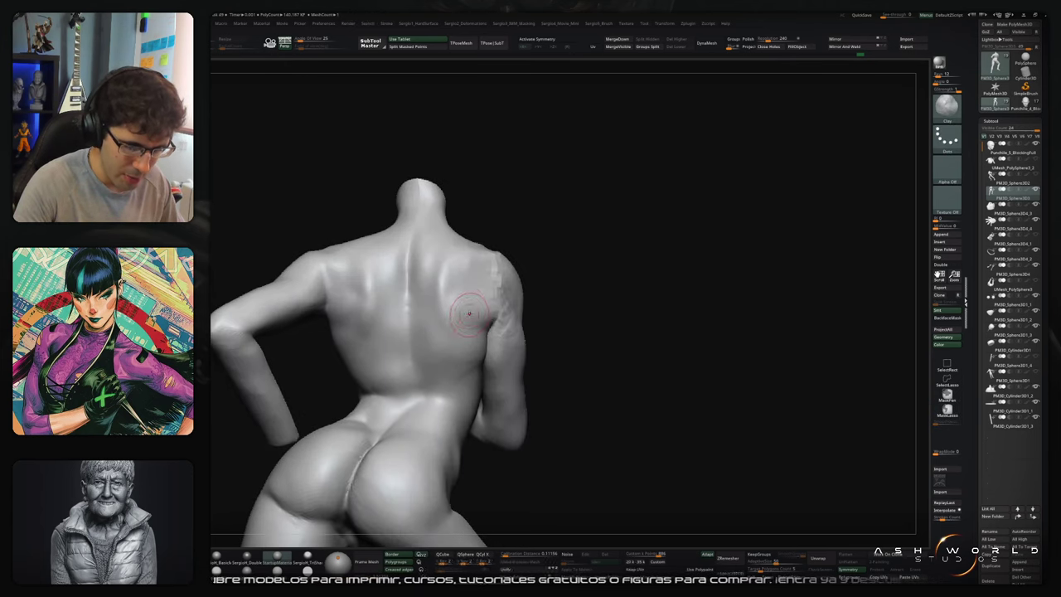
pyautogui.keyDown('shift'); pyautogui.moveTo(473, 308); pyautogui.dragTo(511, 319); pyautogui.keyUp('shift')
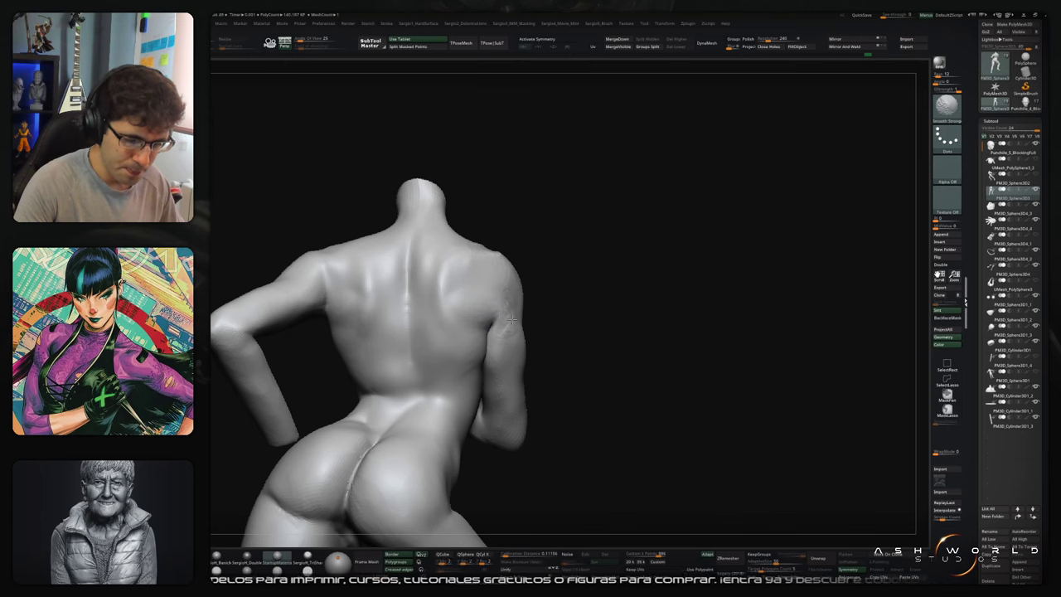
pyautogui.moveTo(589, 314); pyautogui.dragTo(589, 317)
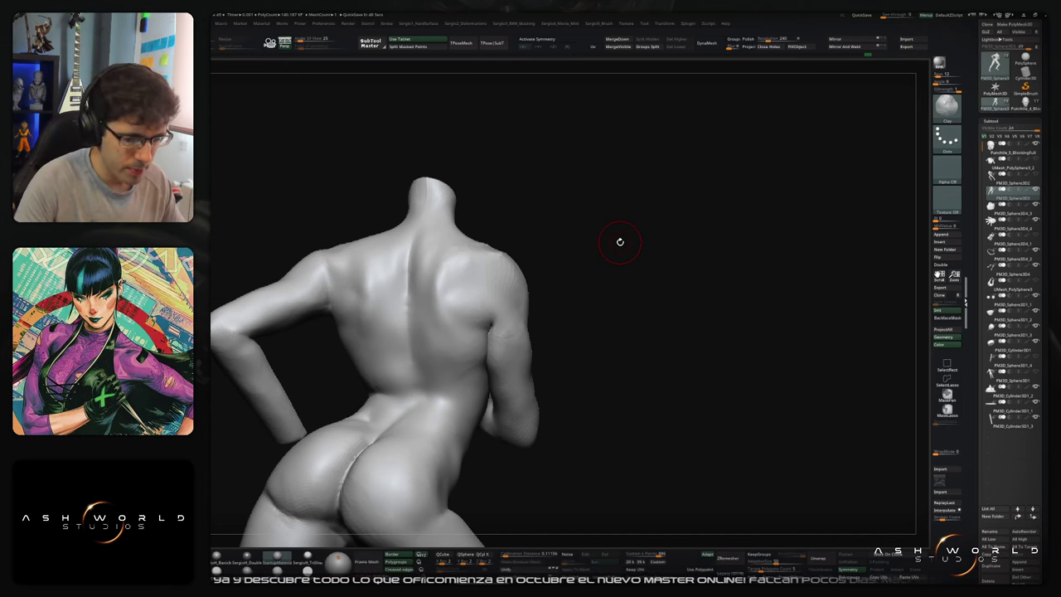
# Step: Adjust the upper arm and elbow silhouette of the arm crossing the chest with the Move brush
pyautogui.moveTo(619, 241)
pyautogui.mouseDown()
pyautogui.moveTo(589, 348)
pyautogui.moveTo(506, 331)
pyautogui.moveTo(503, 318)
pyautogui.moveTo(505, 346)
pyautogui.mouseUp()
pyautogui.press('b')
pyautogui.press('m')
pyautogui.press('v')
pyautogui.moveTo(531, 354); pyautogui.dragTo(537, 354, button='right')
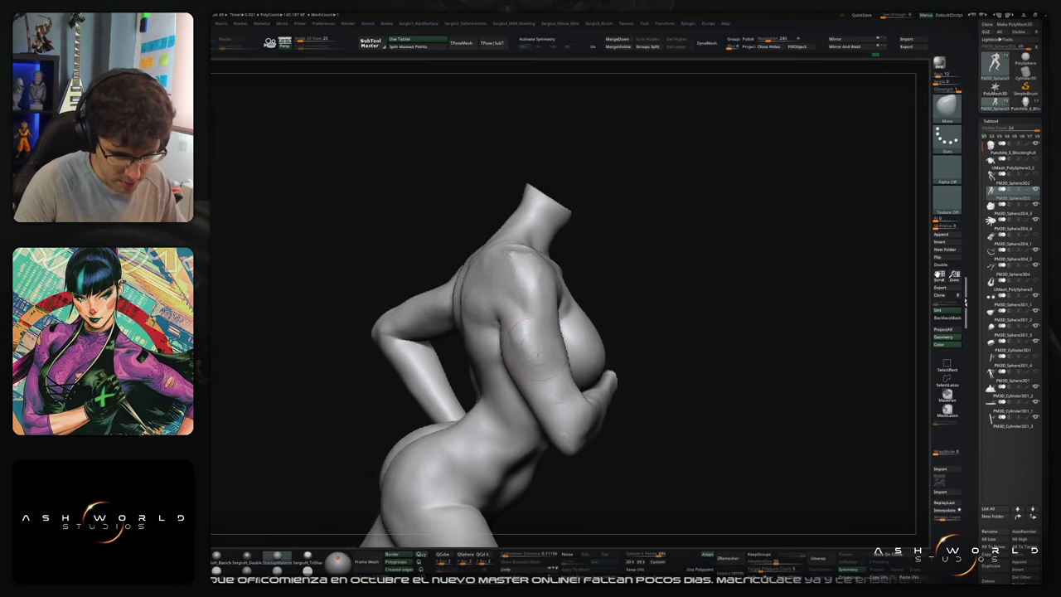
pyautogui.moveTo(537, 354); pyautogui.dragTo(514, 332)
pyautogui.moveTo(508, 398)
pyautogui.mouseDown()
pyautogui.moveTo(561, 315)
pyautogui.moveTo(550, 379)
pyautogui.moveTo(506, 335)
pyautogui.mouseUp()
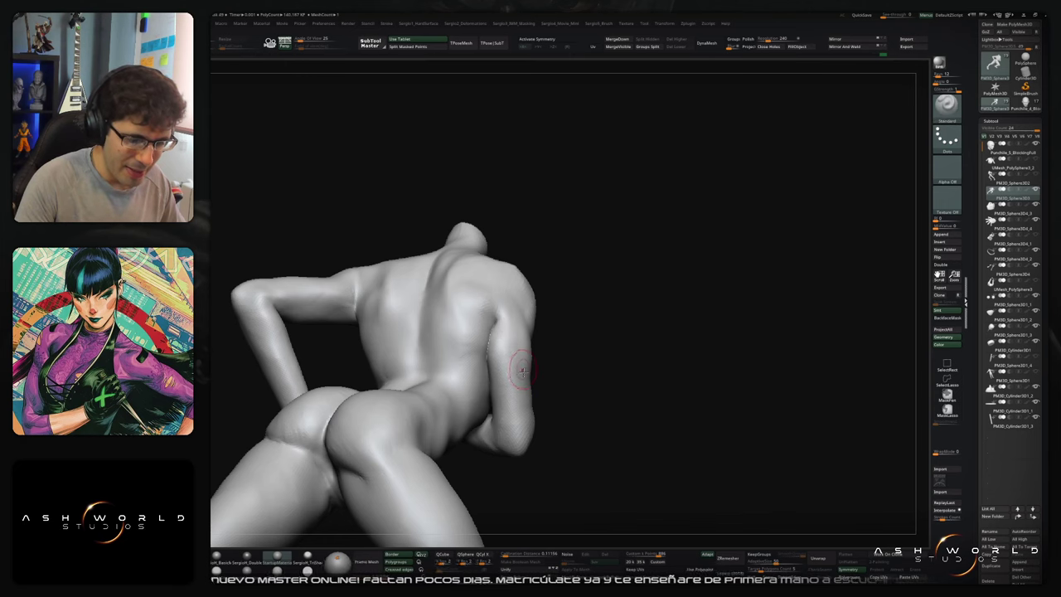
# Step: Refine the outer upper arm of the arm crossing the chest with the Standard and Clay brushes and smooth it
pyautogui.moveTo(523, 372); pyautogui.dragTo(542, 384, button='right')
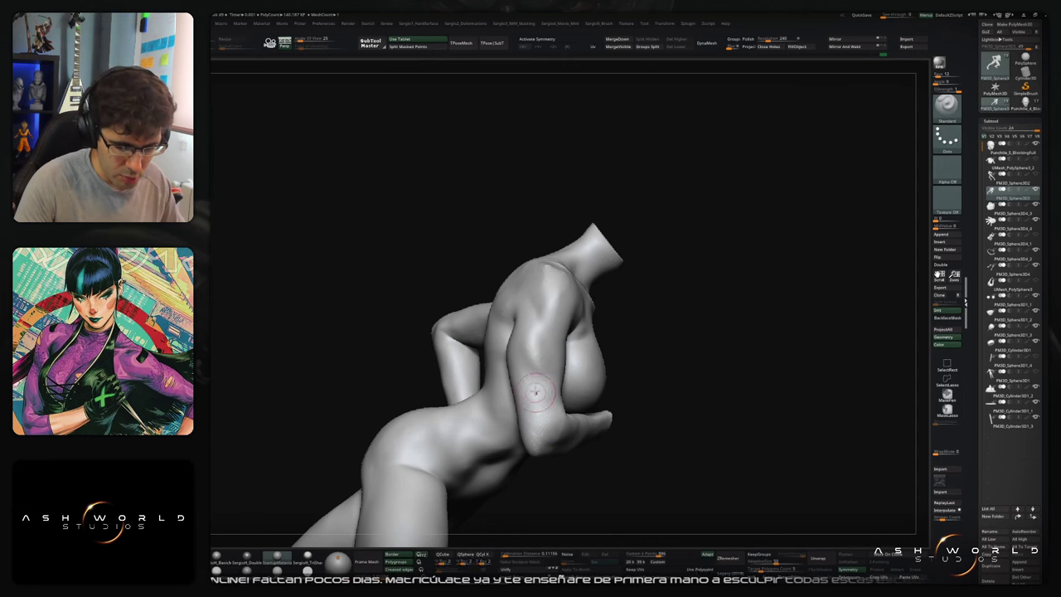
pyautogui.moveTo(533, 395)
pyautogui.keyDown('alt'); pyautogui.mouseDown()
pyautogui.moveTo(526, 386)
pyautogui.moveTo(540, 412)
pyautogui.moveTo(528, 392)
pyautogui.mouseUp(); pyautogui.keyUp('alt')
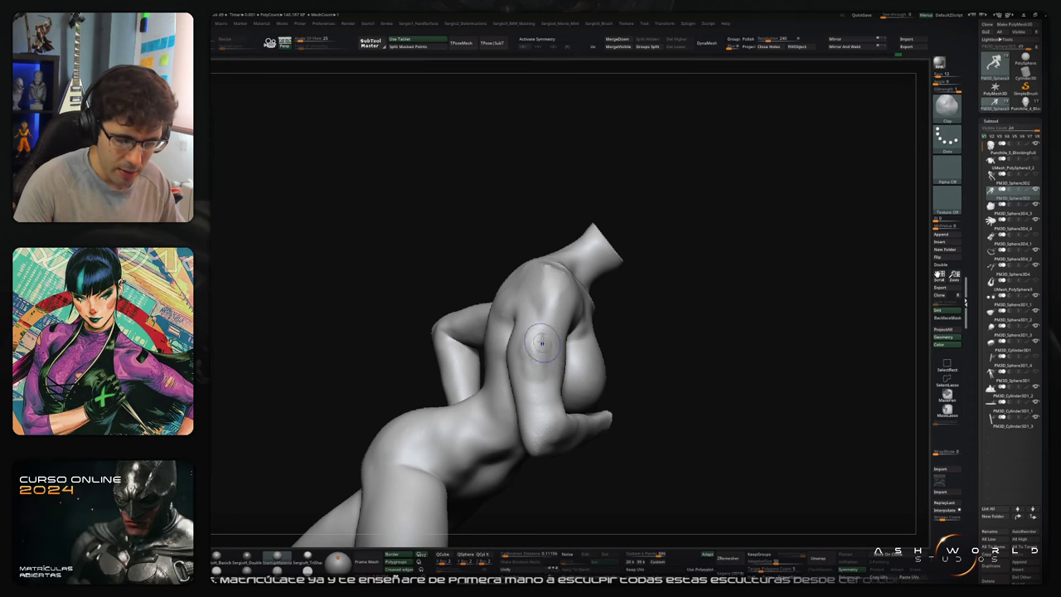
pyautogui.press('shift')
pyautogui.moveTo(539, 368); pyautogui.dragTo(591, 368, button='right')
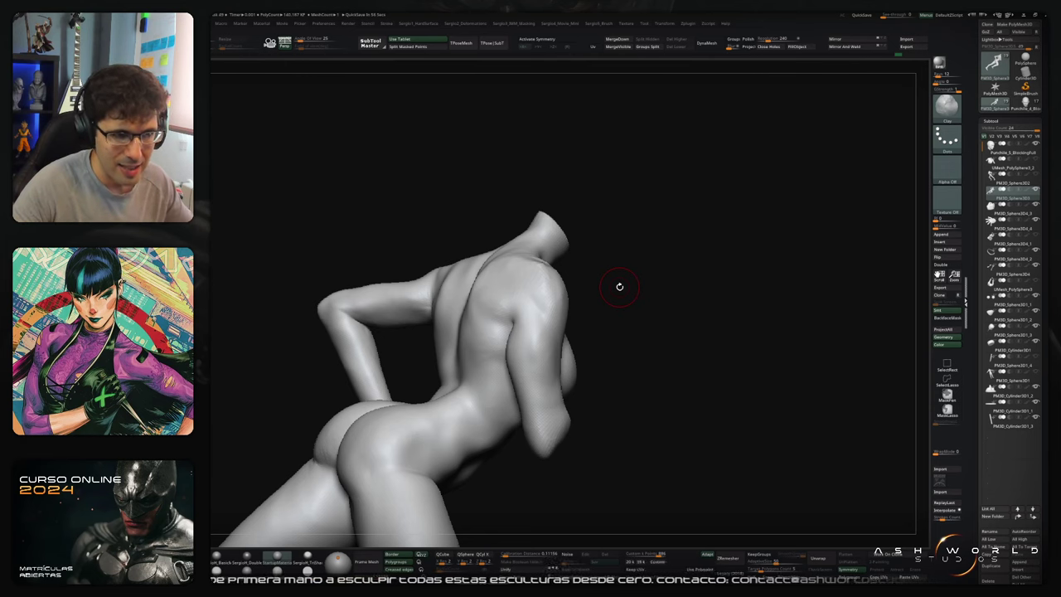
# Step: Reshape the rear shoulder of the arm crossing the chest with the Move brush and smooth the shoulder and arm
pyautogui.moveTo(619, 286); pyautogui.dragTo(506, 348, button='right')
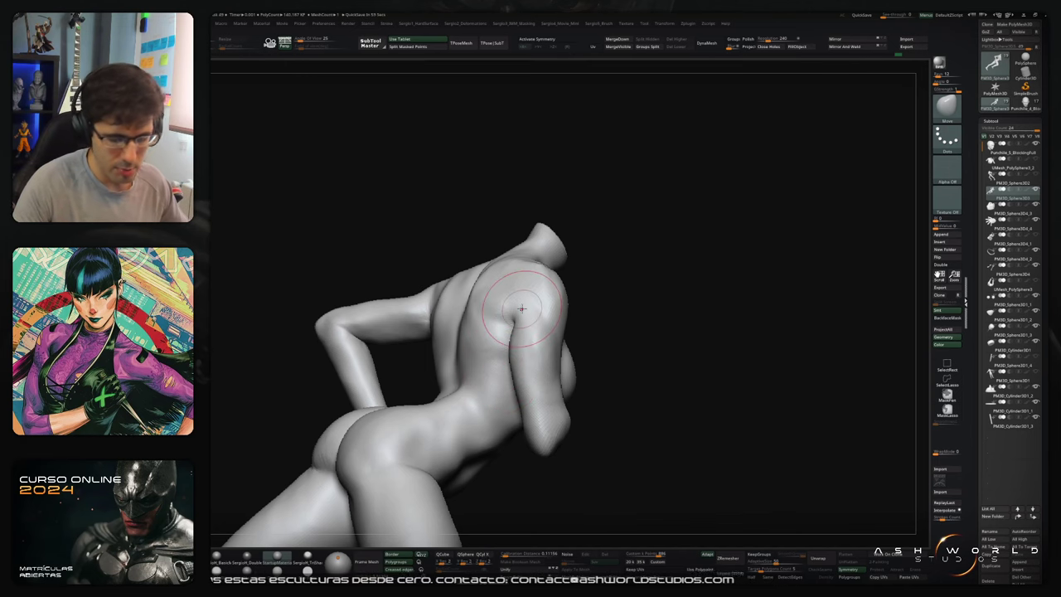
pyautogui.moveTo(521, 308); pyautogui.dragTo(623, 355, button='right')
pyautogui.moveTo(526, 272); pyautogui.dragTo(530, 351, button='right')
pyautogui.moveTo(520, 305)
pyautogui.keyDown('shift'); pyautogui.mouseDown()
pyautogui.moveTo(546, 342)
pyautogui.moveTo(540, 336)
pyautogui.mouseUp(); pyautogui.keyUp('shift')
pyautogui.moveTo(564, 338); pyautogui.dragTo(578, 269, button='right')
pyautogui.keyDown('shift'); pyautogui.moveTo(556, 398); pyautogui.dragTo(561, 389); pyautogui.keyUp('shift')
pyautogui.keyDown('ctrl'); pyautogui.moveTo(563, 386); pyautogui.dragTo(705, 250, button='right'); pyautogui.keyUp('ctrl')
pyautogui.moveTo(715, 322); pyautogui.dragTo(684, 274, button='right')
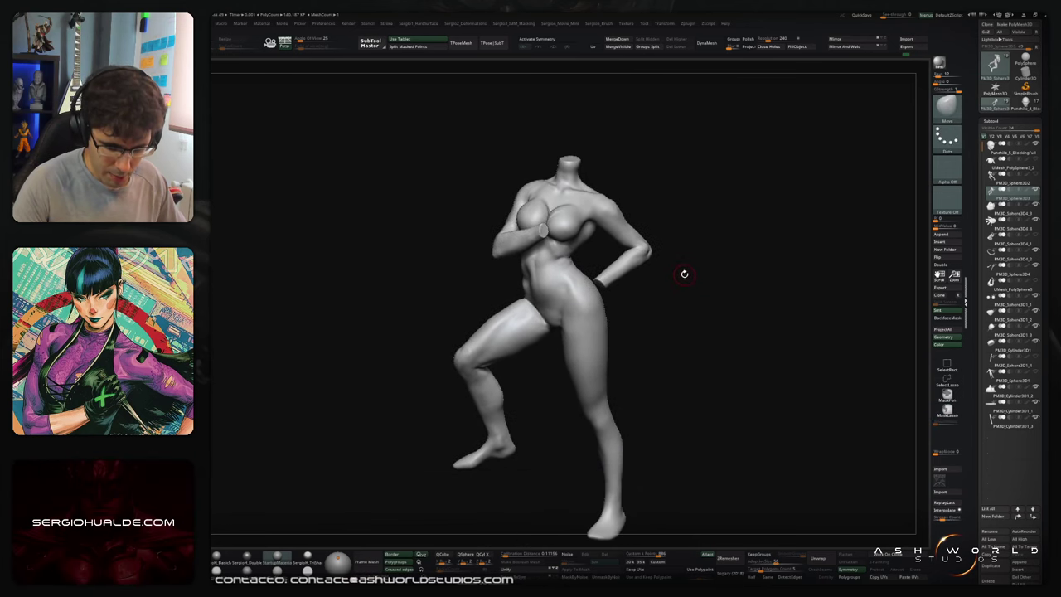
# Step: Sculpt the upper front of the standing thigh with the Standard brush, try a DamStandard groin crease, and undo the last stroke
pyautogui.moveTo(663, 349); pyautogui.dragTo(554, 294, button='right')
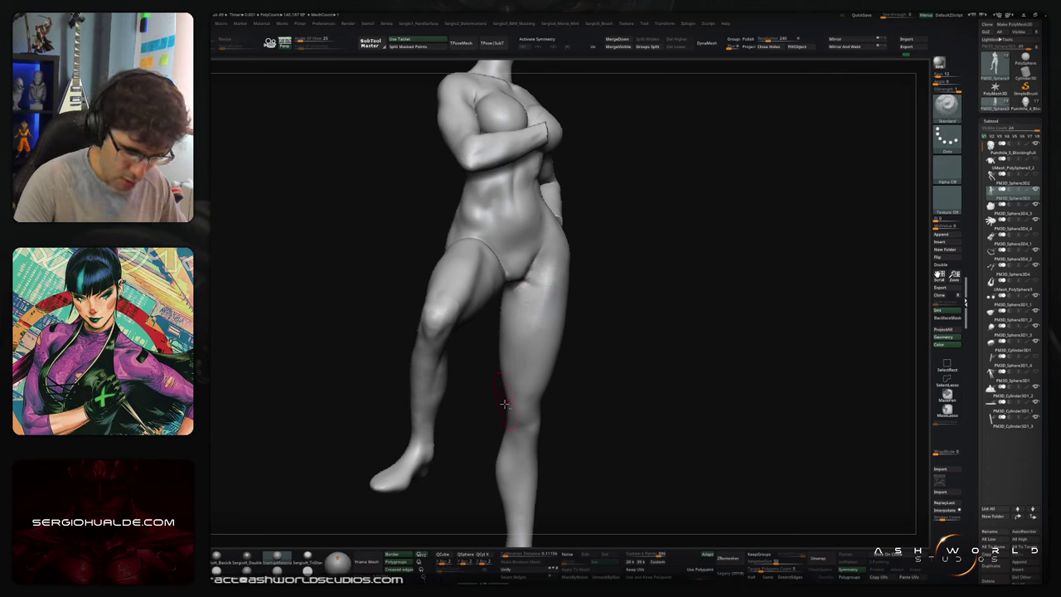
pyautogui.moveTo(504, 403); pyautogui.dragTo(522, 329, button='right')
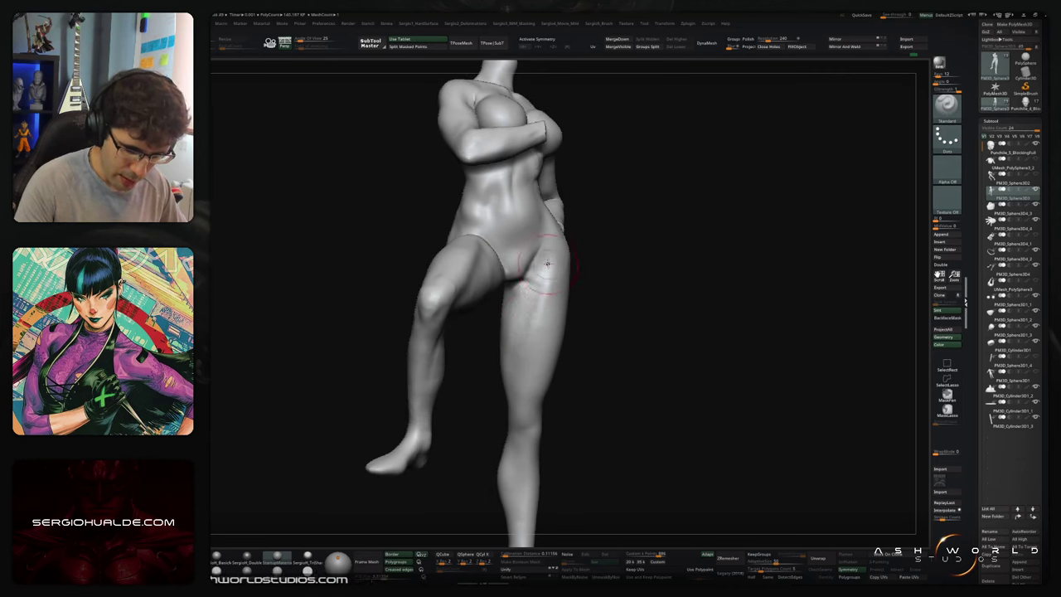
pyautogui.moveTo(548, 263)
pyautogui.mouseDown()
pyautogui.moveTo(521, 373)
pyautogui.moveTo(544, 317)
pyautogui.mouseUp()
pyautogui.keyDown('ctrl'); pyautogui.moveTo(527, 355); pyautogui.dragTo(524, 290, button='right'); pyautogui.keyUp('ctrl')
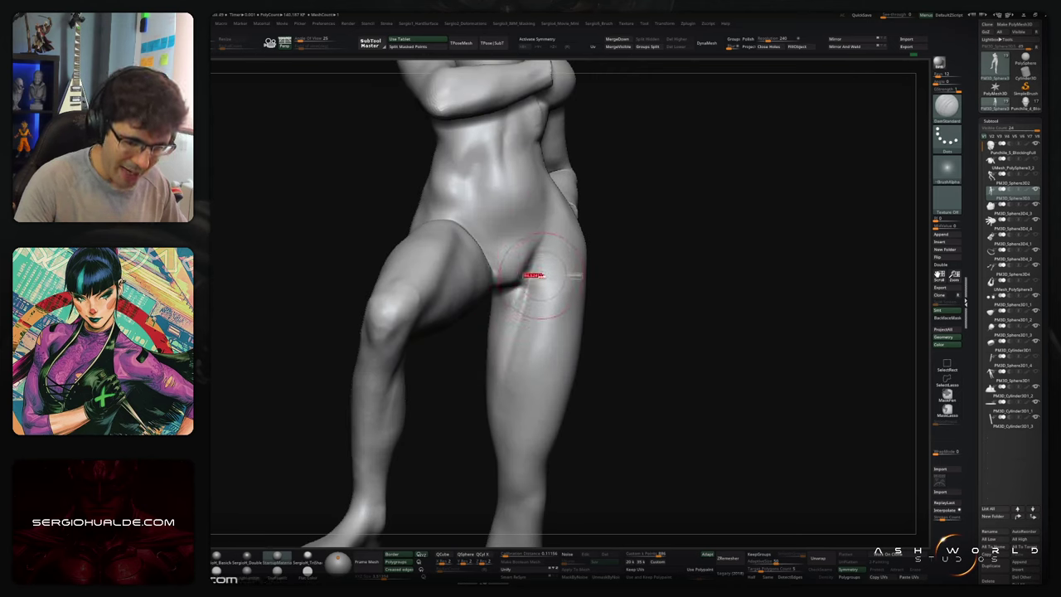
pyautogui.press('shift')
pyautogui.hotkey('ctrl', 'z')
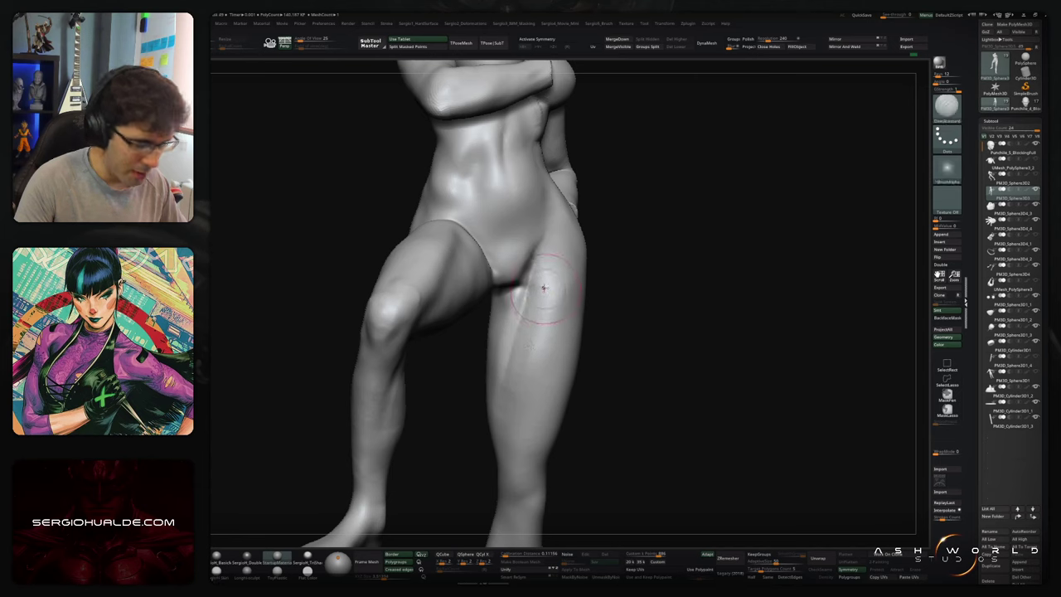
# Step: Carve the standing leg's groin crease with a resized DamStandard brush and smooth it into the thigh
pyautogui.press('s')
pyautogui.press('s')
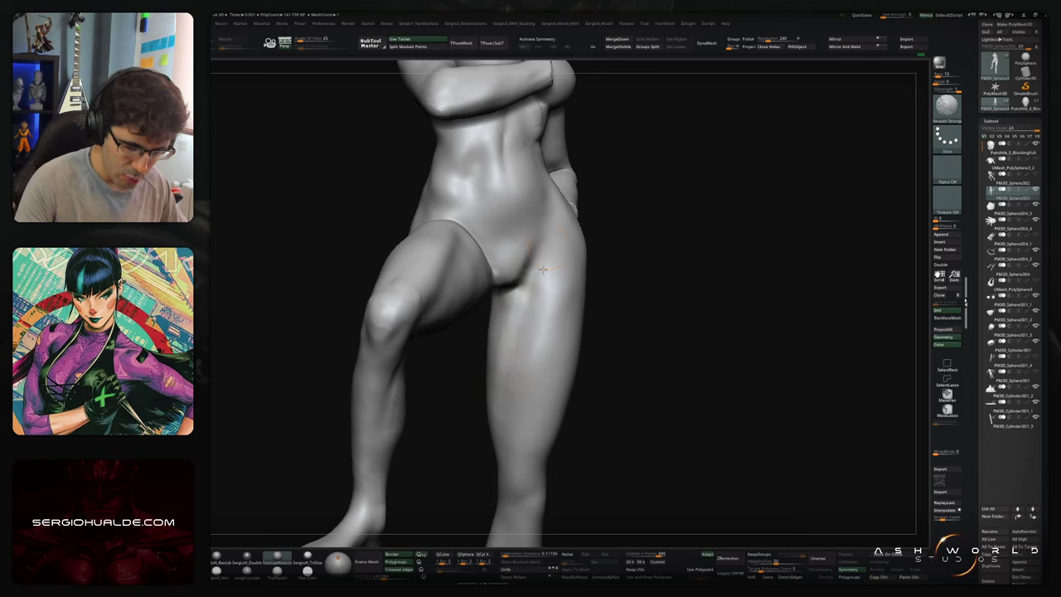
pyautogui.moveTo(522, 320)
pyautogui.mouseDown(button='right')
pyautogui.moveTo(531, 306)
pyautogui.moveTo(533, 319)
pyautogui.mouseUp(button='right')
pyautogui.moveTo(533, 319); pyautogui.dragTo(536, 305, button='right')
pyautogui.press('s')
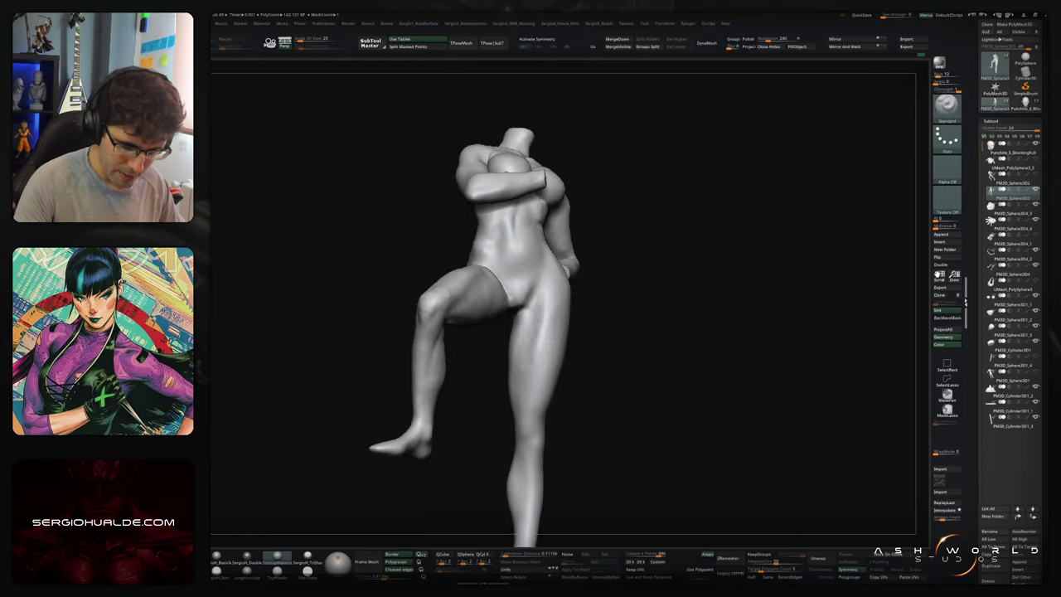
# Step: Refine the volume of the standing thigh from the side with the Clay brush
pyautogui.moveTo(521, 362)
pyautogui.mouseDown(button='right')
pyautogui.moveTo(535, 307)
pyautogui.moveTo(534, 341)
pyautogui.moveTo(596, 341)
pyautogui.mouseUp(button='right')
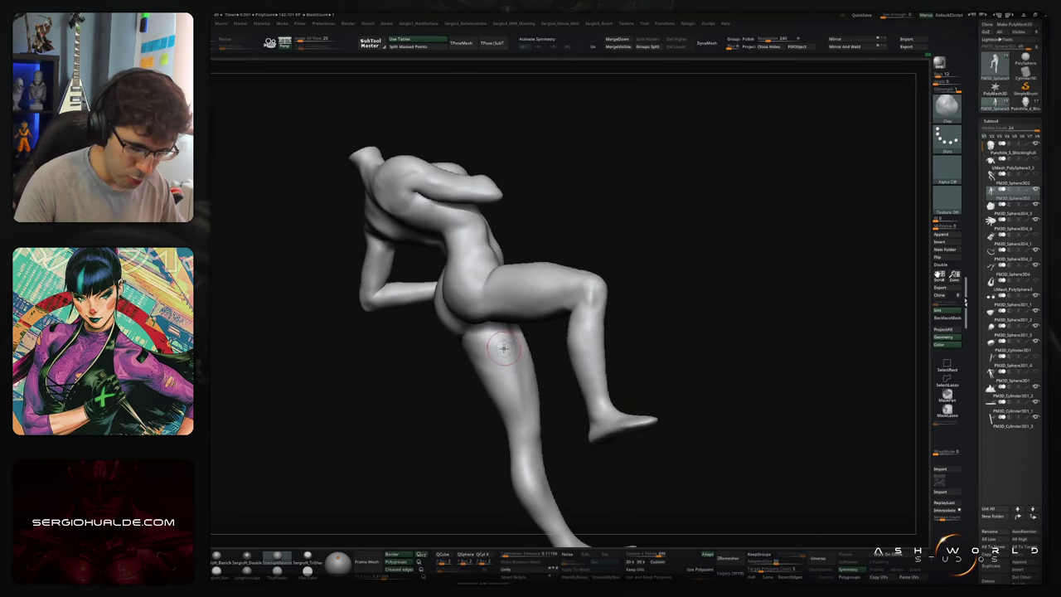
pyautogui.moveTo(504, 363)
pyautogui.mouseDown(button='right')
pyautogui.moveTo(502, 346)
pyautogui.moveTo(532, 377)
pyautogui.mouseUp(button='right')
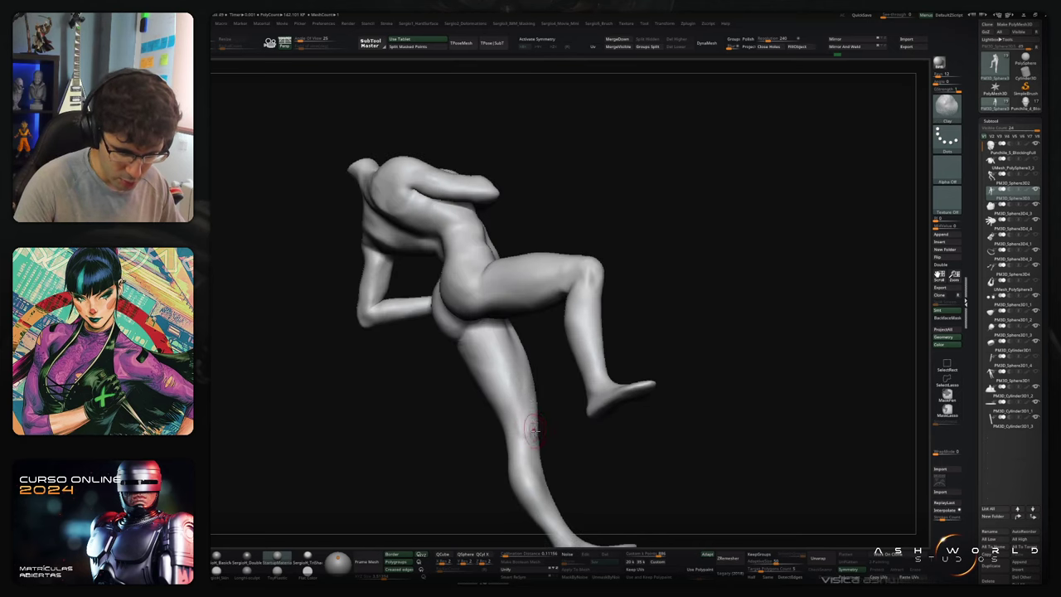
pyautogui.moveTo(531, 425)
pyautogui.mouseDown(button='right')
pyautogui.moveTo(608, 362)
pyautogui.moveTo(609, 318)
pyautogui.moveTo(599, 326)
pyautogui.moveTo(618, 334)
pyautogui.moveTo(603, 331)
pyautogui.mouseUp(button='right')
# Step: Adjust the raised leg's knee and pull its foot slightly downward with a large Move brush
pyautogui.moveTo(461, 301); pyautogui.dragTo(456, 301)
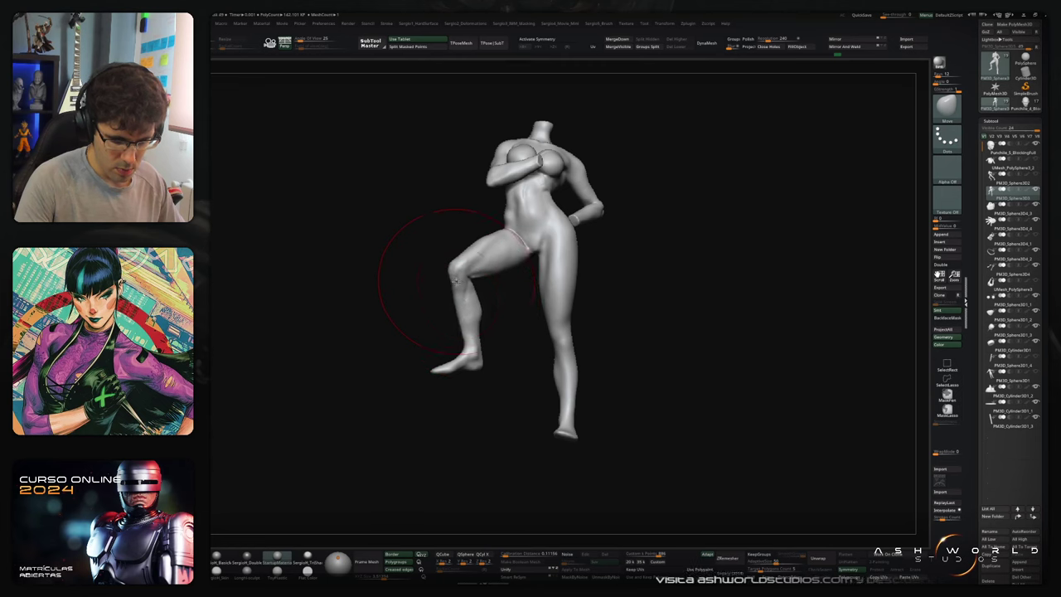
pyautogui.moveTo(460, 358); pyautogui.dragTo(457, 369)
pyautogui.moveTo(473, 389); pyautogui.dragTo(474, 397, button='right')
pyautogui.moveTo(456, 371); pyautogui.dragTo(456, 376)
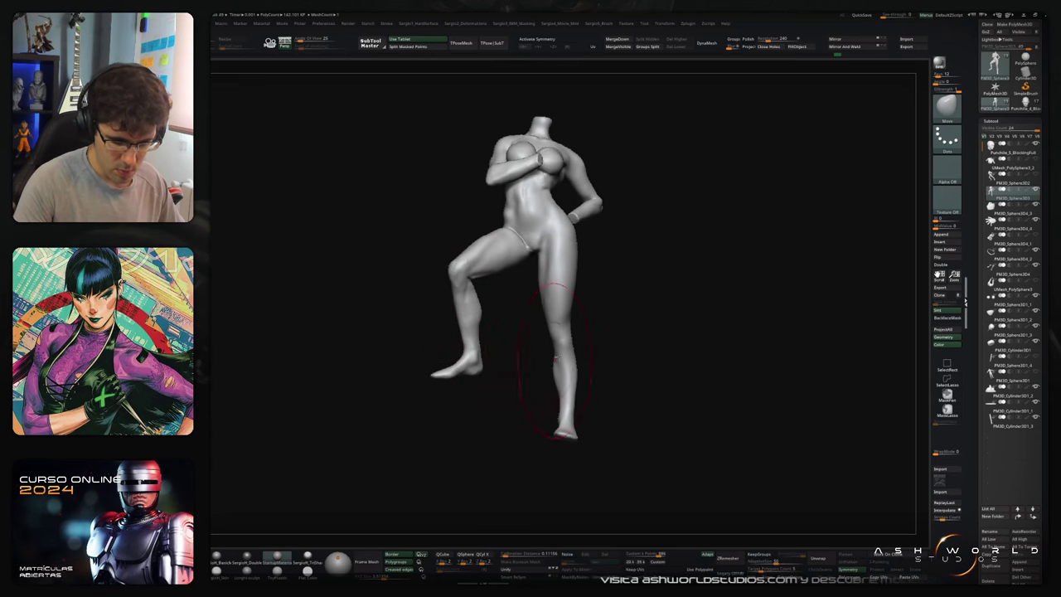
pyautogui.moveTo(603, 371)
pyautogui.mouseDown(button='right')
pyautogui.moveTo(606, 433)
pyautogui.moveTo(597, 356)
pyautogui.mouseUp(button='right')
# Step: Reshape the standing foot's toe area with the Move brush and smooth its tip
pyautogui.keyDown('ctrl'); pyautogui.moveTo(570, 464); pyautogui.dragTo(571, 497, button='right'); pyautogui.keyUp('ctrl')
pyautogui.moveTo(558, 358)
pyautogui.mouseDown(button='right')
pyautogui.moveTo(560, 392)
pyautogui.moveTo(547, 375)
pyautogui.mouseUp(button='right')
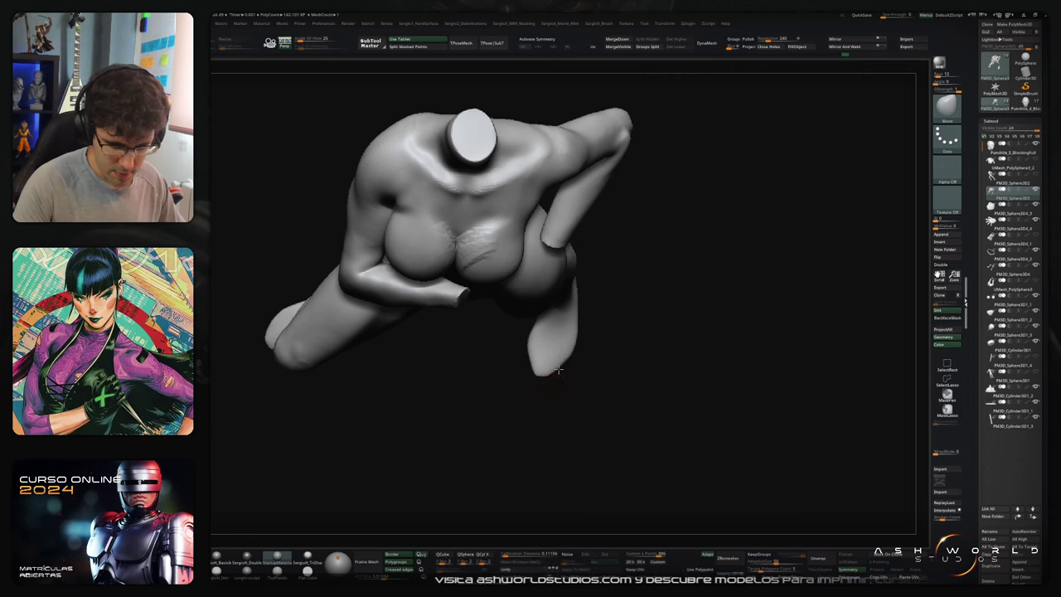
pyautogui.moveTo(560, 371)
pyautogui.mouseDown(button='right')
pyautogui.moveTo(566, 348)
pyautogui.moveTo(555, 352)
pyautogui.moveTo(580, 341)
pyautogui.moveTo(549, 372)
pyautogui.moveTo(586, 355)
pyautogui.mouseUp(button='right')
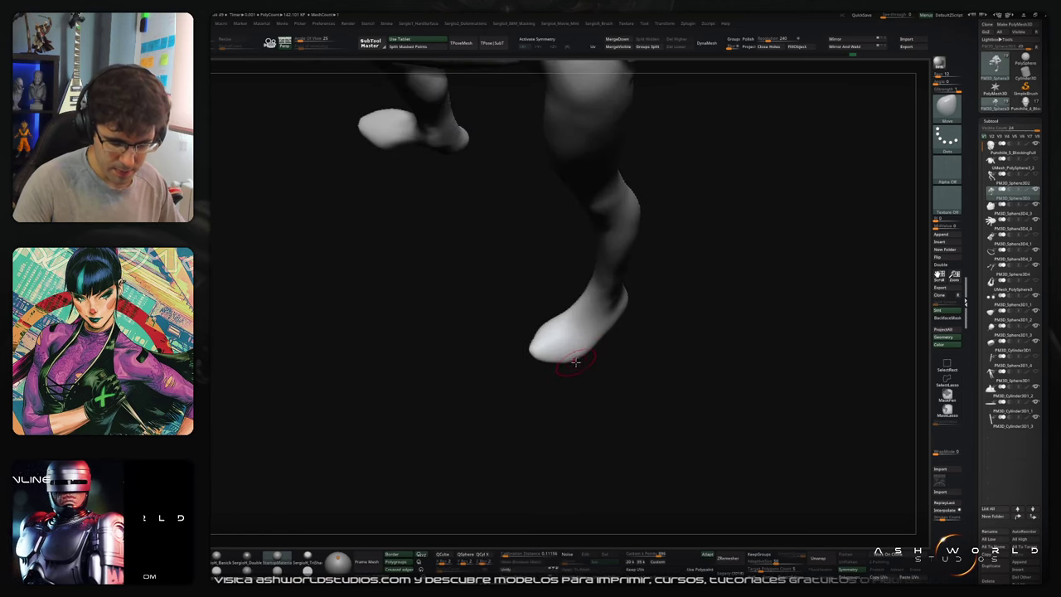
pyautogui.press('shift')
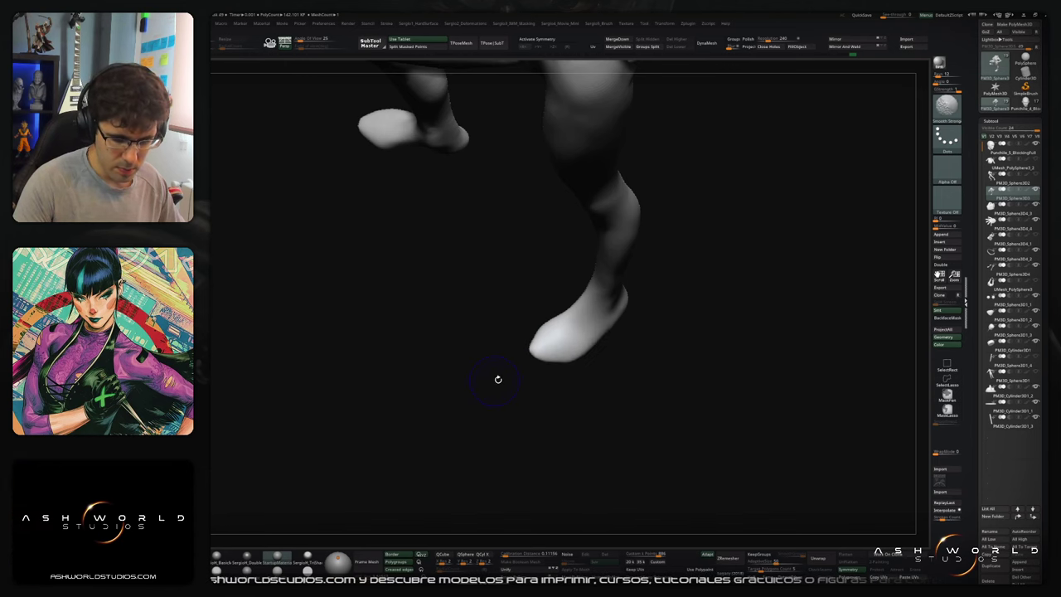
pyautogui.keyDown('shift'); pyautogui.moveTo(561, 361); pyautogui.dragTo(550, 353); pyautogui.keyUp('shift')
pyautogui.moveTo(547, 345); pyautogui.dragTo(537, 348, button='right')
pyautogui.keyDown('shift'); pyautogui.moveTo(540, 351); pyautogui.dragTo(535, 354); pyautogui.keyUp('shift')
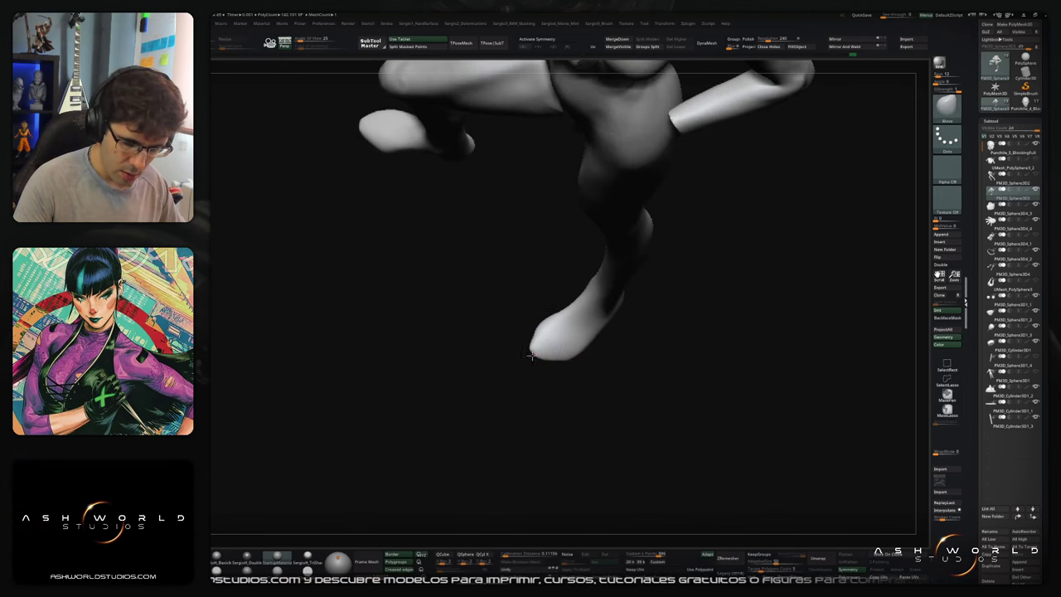
pyautogui.press('s')
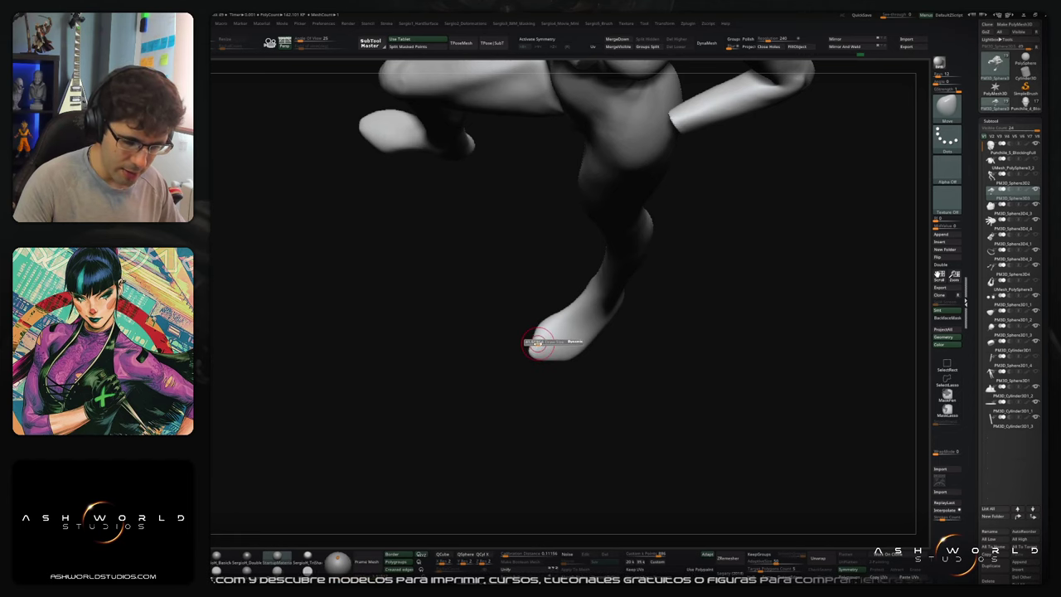
pyautogui.moveTo(538, 396)
pyautogui.keyDown('ctrl'); pyautogui.mouseDown(button='right')
pyautogui.moveTo(559, 311)
pyautogui.moveTo(616, 254)
pyautogui.moveTo(603, 283)
pyautogui.moveTo(543, 319)
pyautogui.mouseUp(button='right'); pyautogui.keyUp('ctrl')
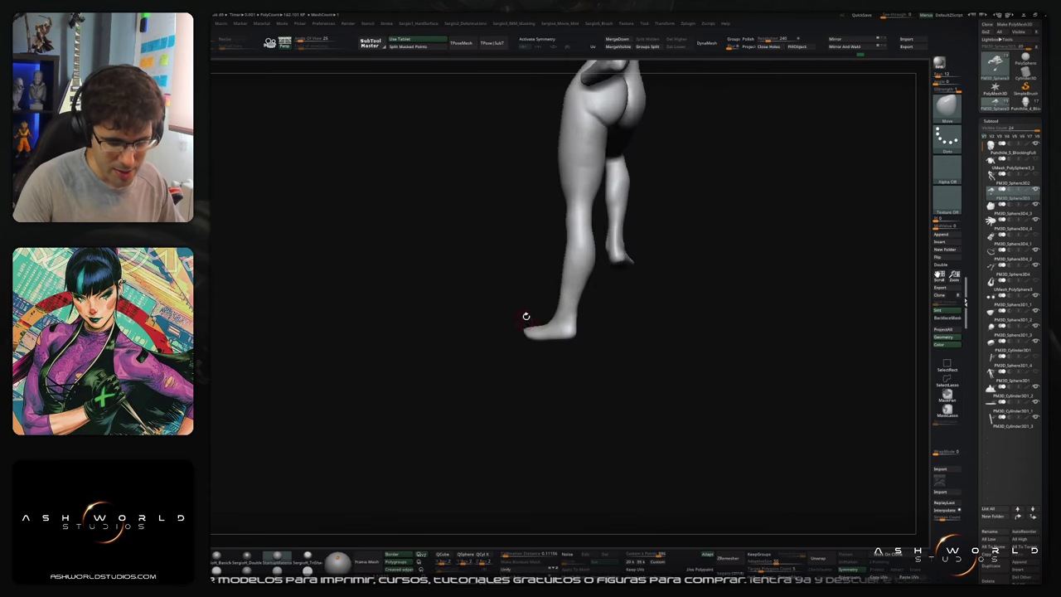
# Step: Define the fold under the standing leg's buttock with DamStandard and fill the upper inner thigh with Clay
pyautogui.moveTo(537, 360)
pyautogui.mouseDown(button='right')
pyautogui.moveTo(632, 339)
pyautogui.moveTo(674, 360)
pyautogui.moveTo(649, 321)
pyautogui.moveTo(572, 307)
pyautogui.moveTo(597, 299)
pyautogui.moveTo(587, 290)
pyautogui.moveTo(569, 330)
pyautogui.mouseUp(button='right')
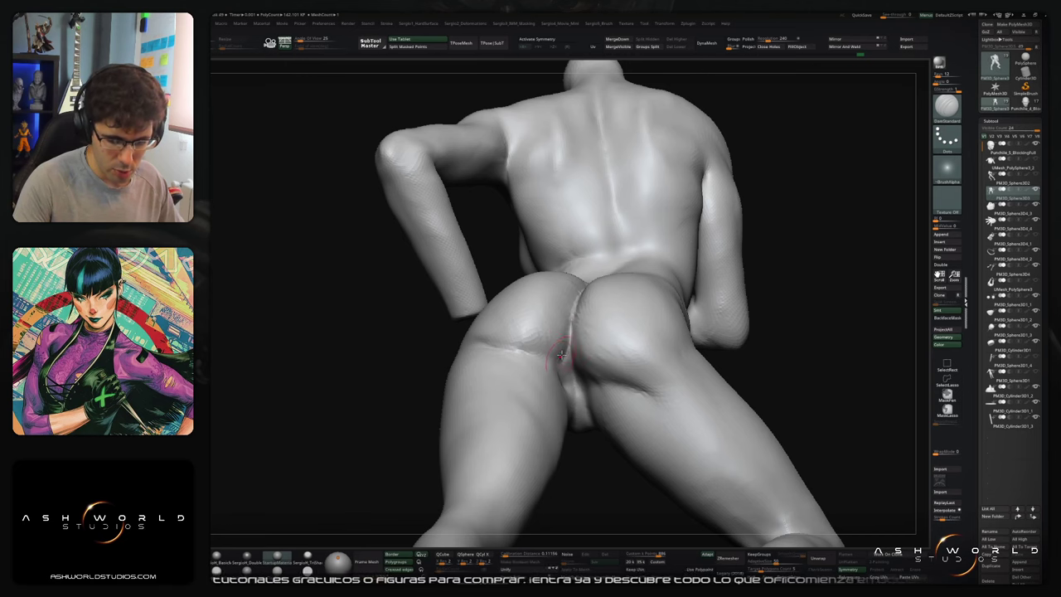
pyautogui.moveTo(558, 360)
pyautogui.mouseDown(button='right')
pyautogui.moveTo(537, 357)
pyautogui.moveTo(563, 357)
pyautogui.moveTo(586, 389)
pyautogui.moveTo(570, 398)
pyautogui.moveTo(553, 371)
pyautogui.mouseUp(button='right')
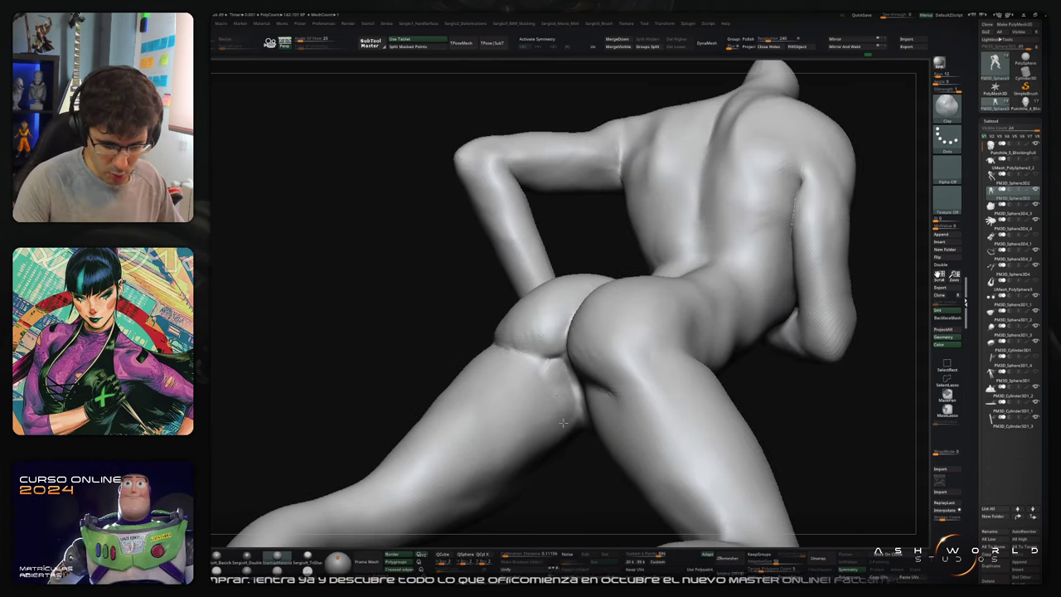
pyautogui.moveTo(572, 442)
pyautogui.keyDown('ctrl'); pyautogui.mouseDown(button='right')
pyautogui.moveTo(573, 398)
pyautogui.moveTo(663, 359)
pyautogui.moveTo(673, 344)
pyautogui.mouseUp(button='right'); pyautogui.keyUp('ctrl')
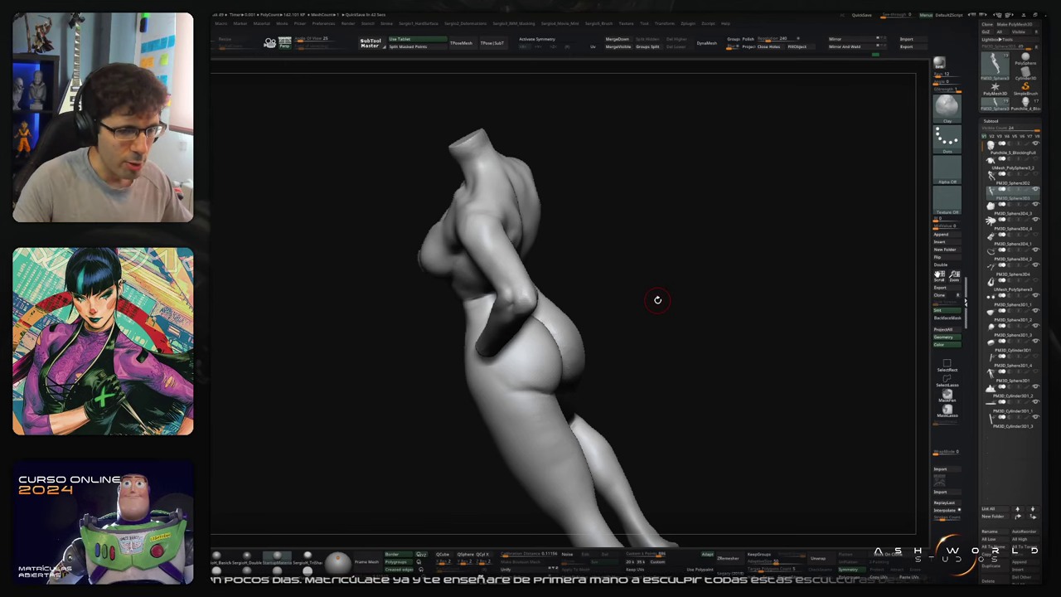
# Step: Deepen the standing leg's outer gluteal fold with DamStandard, smooth the hip beside it, and adjust the buttock with the Move brush
pyautogui.moveTo(658, 300)
pyautogui.mouseDown()
pyautogui.moveTo(717, 335)
pyautogui.moveTo(732, 374)
pyautogui.moveTo(570, 408)
pyautogui.mouseUp()
pyautogui.press('b')
pyautogui.press('d')
pyautogui.press('s')
pyautogui.moveTo(570, 408)
pyautogui.mouseDown(button='right')
pyautogui.moveTo(579, 374)
pyautogui.moveTo(545, 434)
pyautogui.mouseUp(button='right')
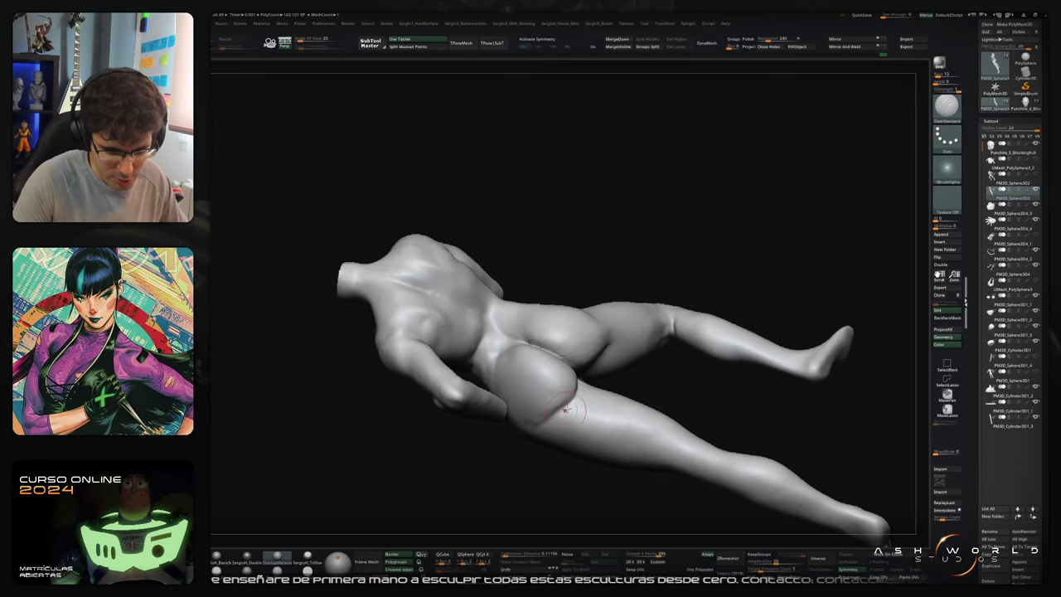
pyautogui.moveTo(580, 383)
pyautogui.mouseDown(button='right')
pyautogui.moveTo(564, 415)
pyautogui.moveTo(540, 419)
pyautogui.moveTo(534, 399)
pyautogui.moveTo(562, 406)
pyautogui.mouseUp(button='right')
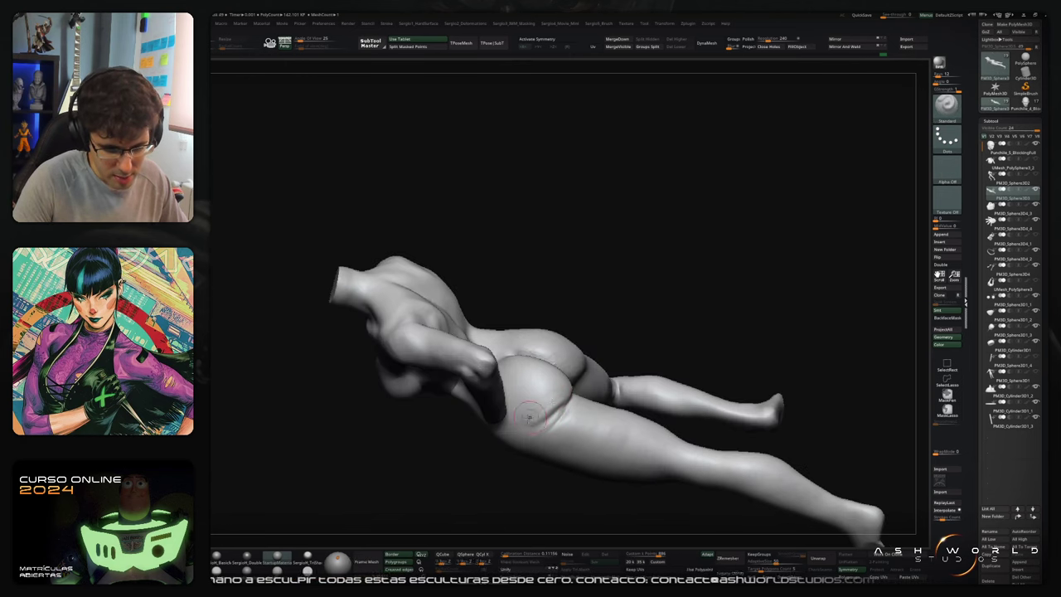
pyautogui.moveTo(524, 410)
pyautogui.keyDown('shift'); pyautogui.mouseDown()
pyautogui.moveTo(549, 386)
pyautogui.moveTo(524, 454)
pyautogui.mouseUp(); pyautogui.keyUp('shift')
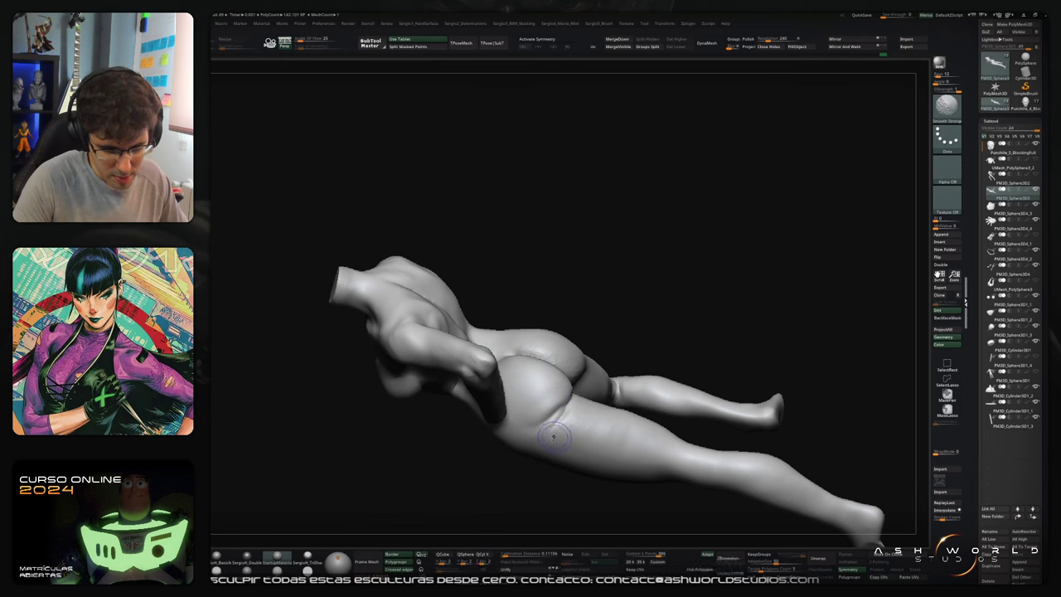
pyautogui.moveTo(552, 431)
pyautogui.mouseDown(button='right')
pyautogui.moveTo(546, 418)
pyautogui.moveTo(564, 404)
pyautogui.mouseUp(button='right')
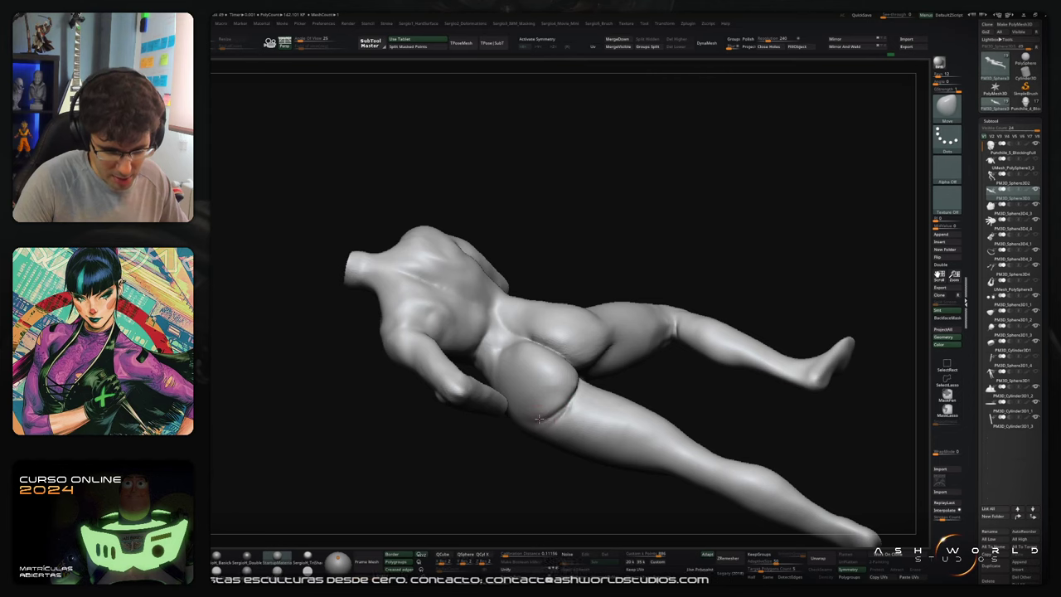
pyautogui.moveTo(569, 396); pyautogui.dragTo(570, 388, button='right')
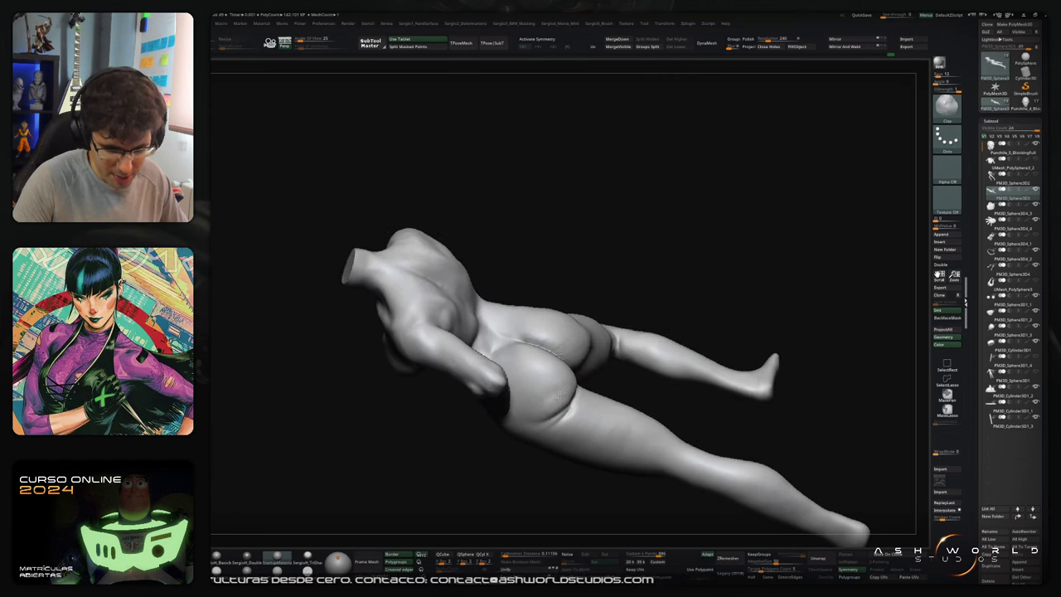
# Step: Smooth the standing leg's buttock and the outer hip around its gluteal fold
pyautogui.keyDown('shift'); pyautogui.moveTo(544, 369); pyautogui.dragTo(532, 410); pyautogui.keyUp('shift')
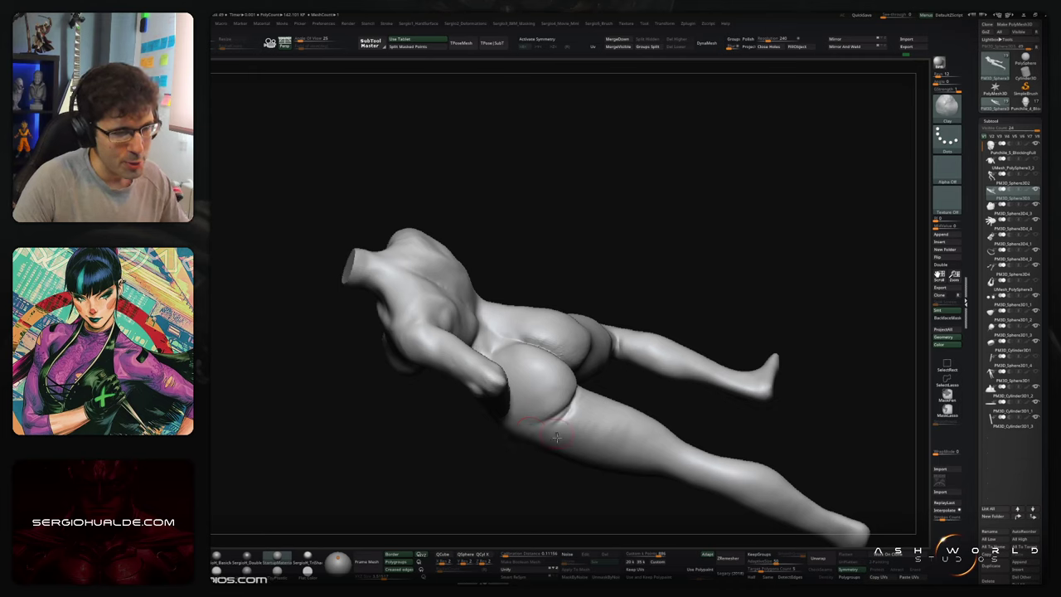
pyautogui.moveTo(574, 407); pyautogui.dragTo(525, 433, button='right')
pyautogui.keyDown('shift'); pyautogui.moveTo(525, 433); pyautogui.dragTo(519, 447); pyautogui.keyUp('shift')
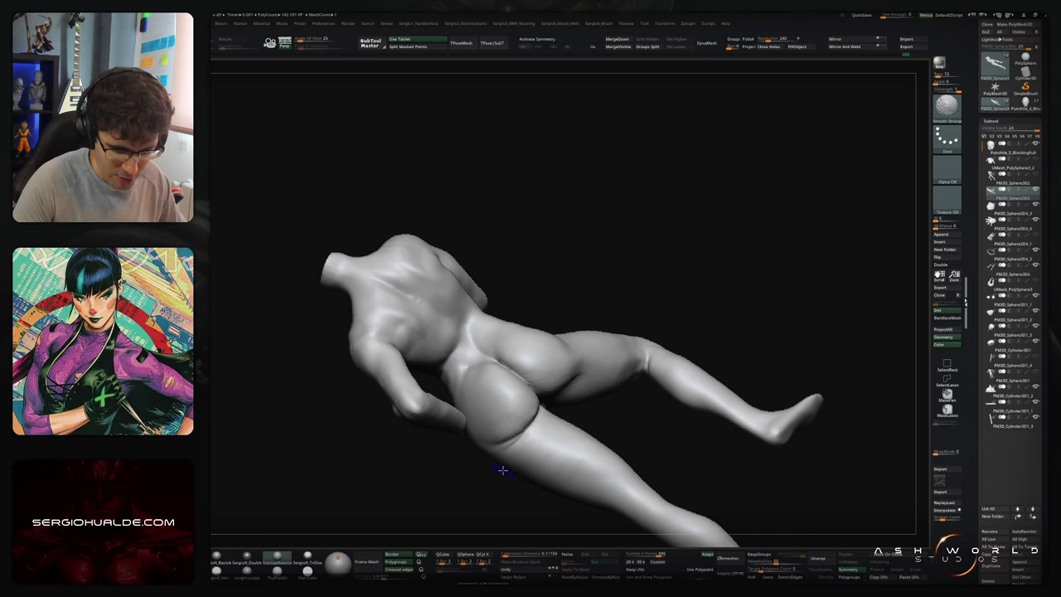
pyautogui.moveTo(503, 471)
pyautogui.mouseDown(button='right')
pyautogui.moveTo(595, 385)
pyautogui.moveTo(641, 390)
pyautogui.moveTo(658, 362)
pyautogui.moveTo(675, 362)
pyautogui.moveTo(652, 374)
pyautogui.moveTo(682, 386)
pyautogui.moveTo(621, 396)
pyautogui.mouseUp(button='right')
pyautogui.moveTo(550, 368)
pyautogui.keyDown('ctrl'); pyautogui.mouseDown(button='right')
pyautogui.moveTo(536, 383)
pyautogui.moveTo(557, 373)
pyautogui.mouseUp(button='right'); pyautogui.keyUp('ctrl')
pyautogui.moveTo(553, 366)
pyautogui.keyDown('shift'); pyautogui.mouseDown()
pyautogui.moveTo(572, 364)
pyautogui.moveTo(562, 362)
pyautogui.mouseUp(); pyautogui.keyUp('shift')
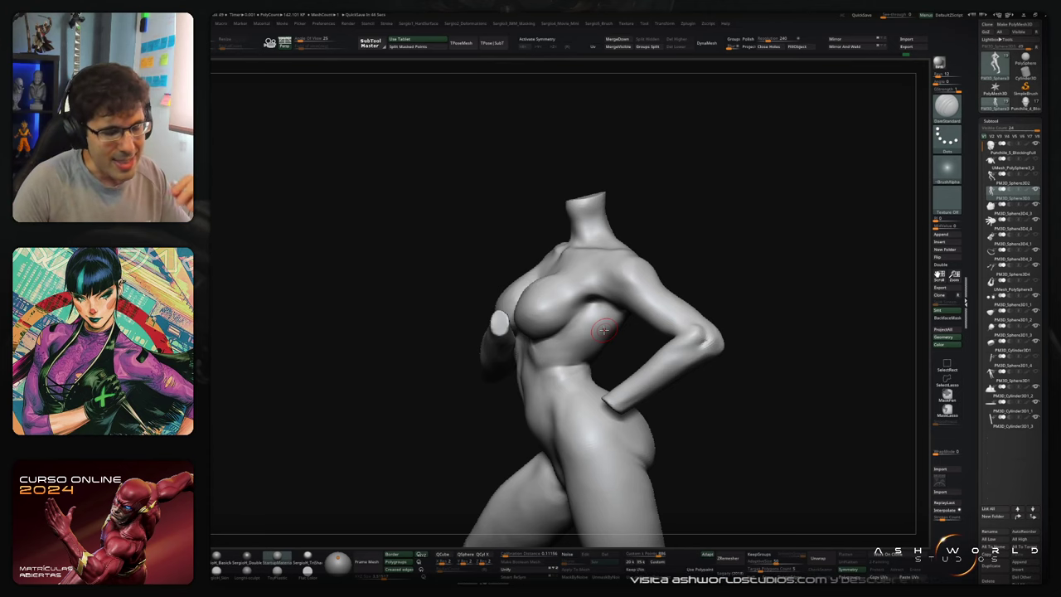
# Step: Mask the arm and leg polygroups so only the torso stays editable
pyautogui.moveTo(604, 329); pyautogui.dragTo(547, 381, button='right')
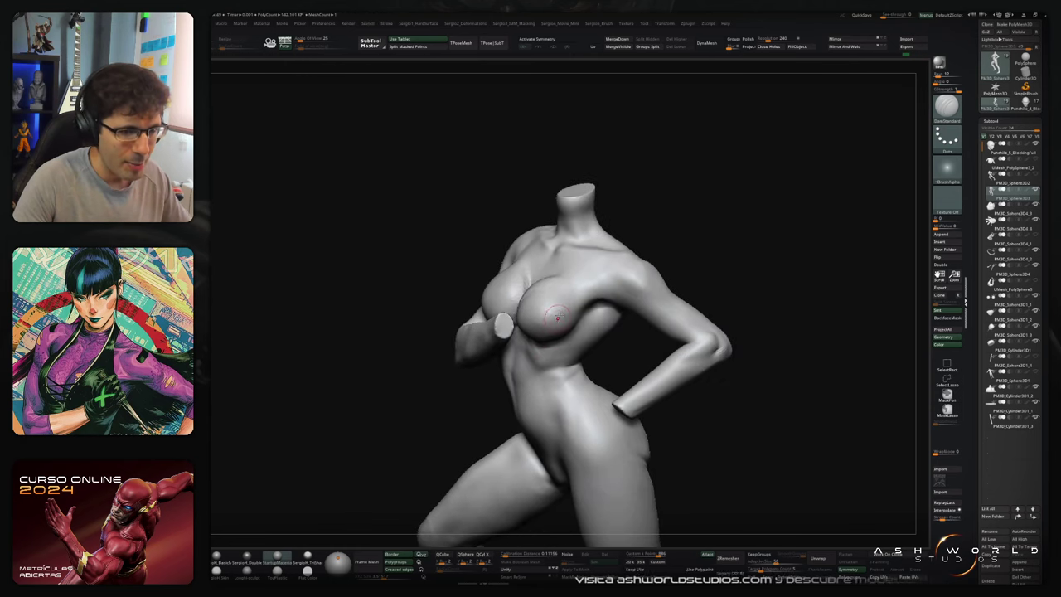
pyautogui.keyDown('alt'); pyautogui.moveTo(556, 302); pyautogui.dragTo(581, 343, button='right'); pyautogui.keyUp('alt')
pyautogui.press('w')
pyautogui.keyDown('ctrl'); pyautogui.click(587, 345); pyautogui.keyUp('ctrl')
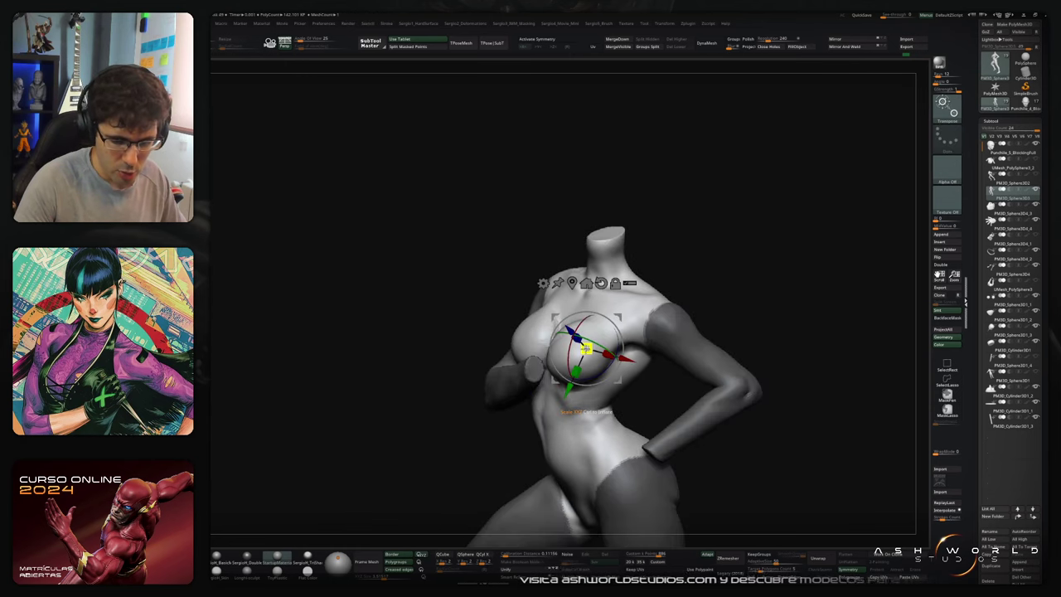
pyautogui.press('q')
# Step: Reshape the upper and outer contours of both breasts with the Move brush
pyautogui.moveTo(551, 302)
pyautogui.keyDown('alt'); pyautogui.mouseDown(button='right')
pyautogui.moveTo(568, 337)
pyautogui.moveTo(539, 397)
pyautogui.moveTo(537, 373)
pyautogui.mouseUp(button='right'); pyautogui.keyUp('alt')
pyautogui.moveTo(579, 343); pyautogui.dragTo(535, 377, button='right')
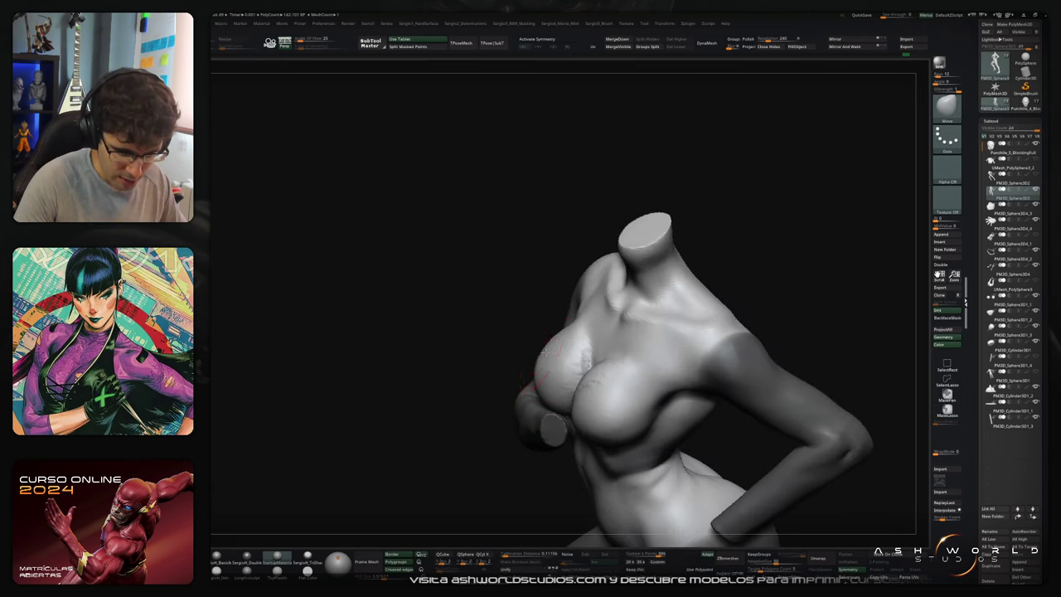
pyautogui.moveTo(542, 356); pyautogui.dragTo(555, 394)
pyautogui.moveTo(556, 393); pyautogui.dragTo(489, 363, button='right')
pyautogui.moveTo(485, 348); pyautogui.dragTo(494, 346)
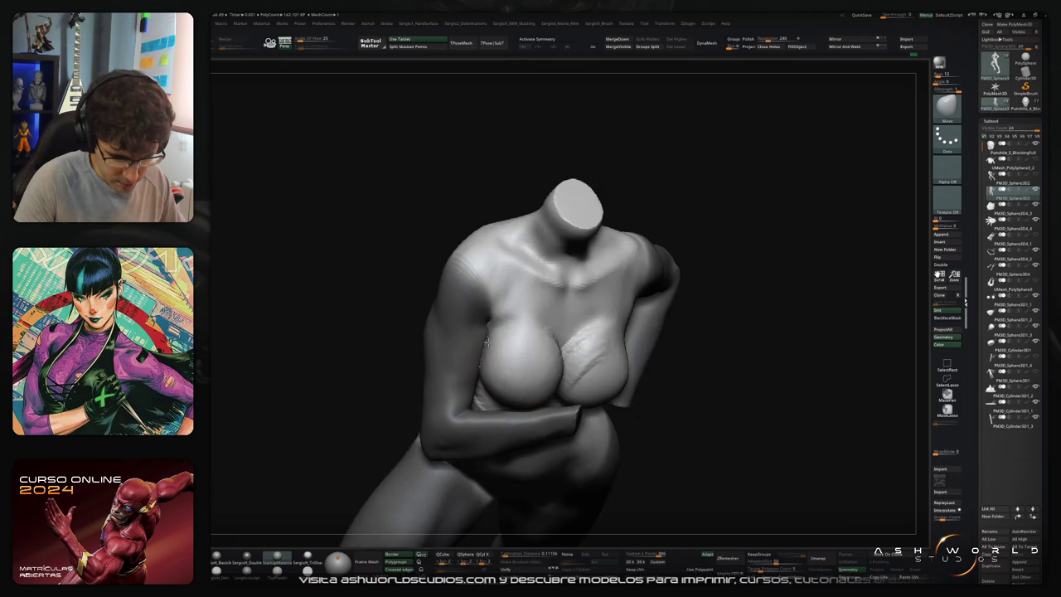
pyautogui.moveTo(487, 352); pyautogui.dragTo(515, 341, button='right')
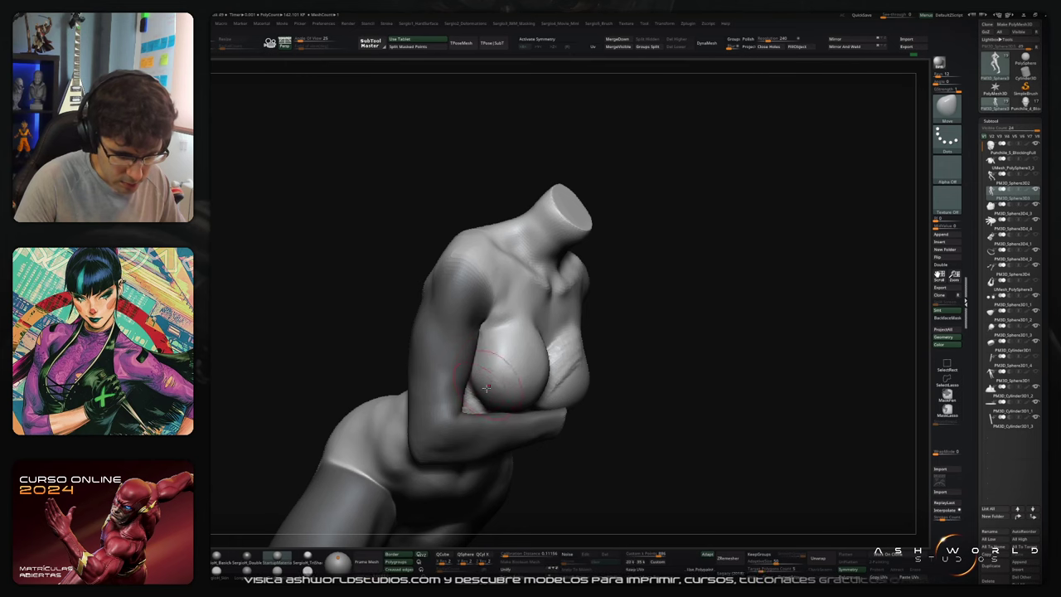
pyautogui.moveTo(483, 399); pyautogui.dragTo(488, 397)
pyautogui.moveTo(538, 400)
pyautogui.mouseDown(button='right')
pyautogui.moveTo(503, 401)
pyautogui.moveTo(515, 367)
pyautogui.mouseUp(button='right')
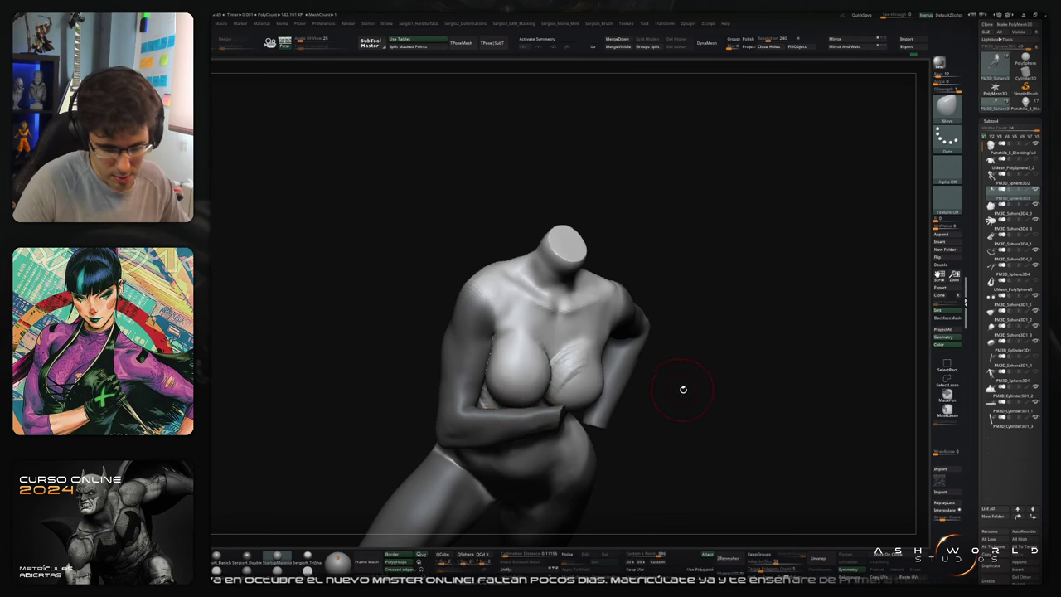
# Step: Smooth the upper abdomen and sculpt its vertical midline below the breasts
pyautogui.moveTo(682, 386); pyautogui.dragTo(575, 367)
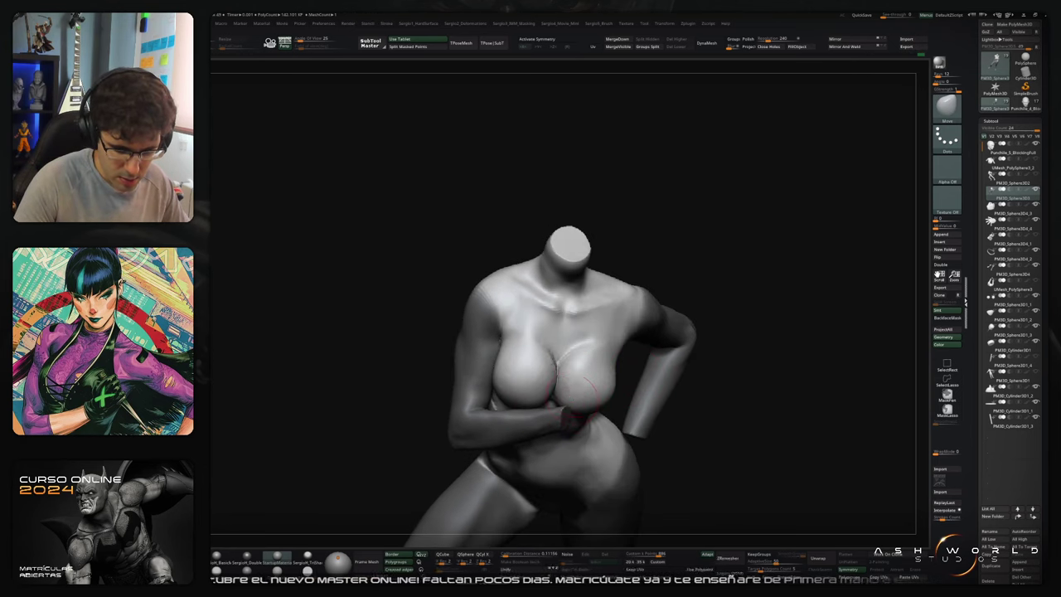
pyautogui.moveTo(676, 431); pyautogui.dragTo(663, 377)
pyautogui.keyDown('ctrl'); pyautogui.moveTo(663, 377); pyautogui.dragTo(646, 347, button='right'); pyautogui.keyUp('ctrl')
pyautogui.keyDown('alt'); pyautogui.moveTo(688, 366); pyautogui.dragTo(653, 270); pyautogui.keyUp('alt')
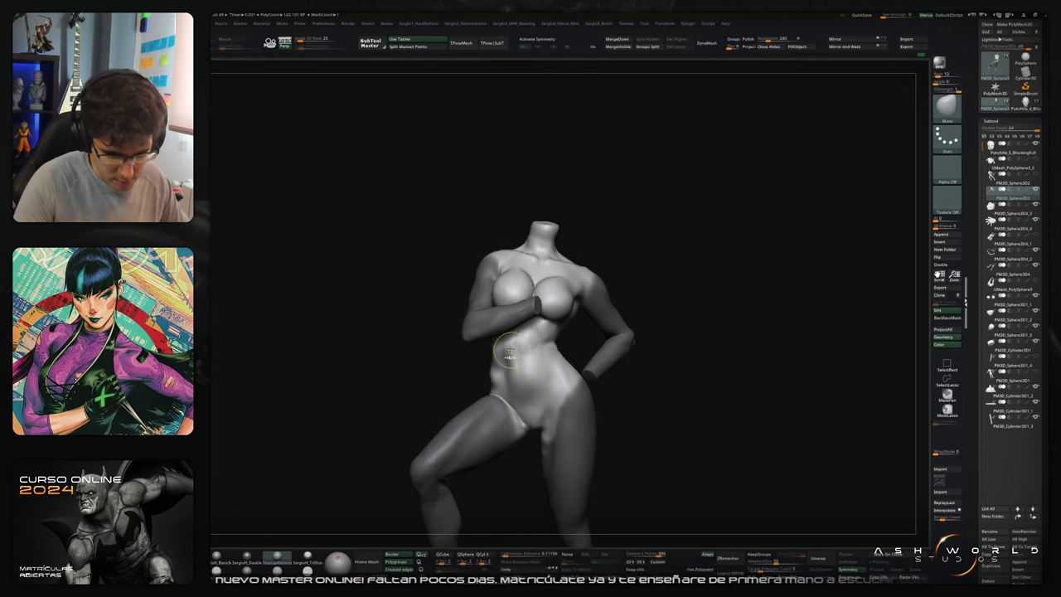
pyautogui.keyDown('ctrl'); pyautogui.moveTo(508, 355); pyautogui.dragTo(531, 386, button='right'); pyautogui.keyUp('ctrl')
pyautogui.keyDown('shift'); pyautogui.moveTo(531, 386); pyautogui.dragTo(526, 342); pyautogui.keyUp('shift')
pyautogui.moveTo(537, 344); pyautogui.dragTo(533, 308, button='right')
pyautogui.moveTo(533, 309); pyautogui.dragTo(522, 357)
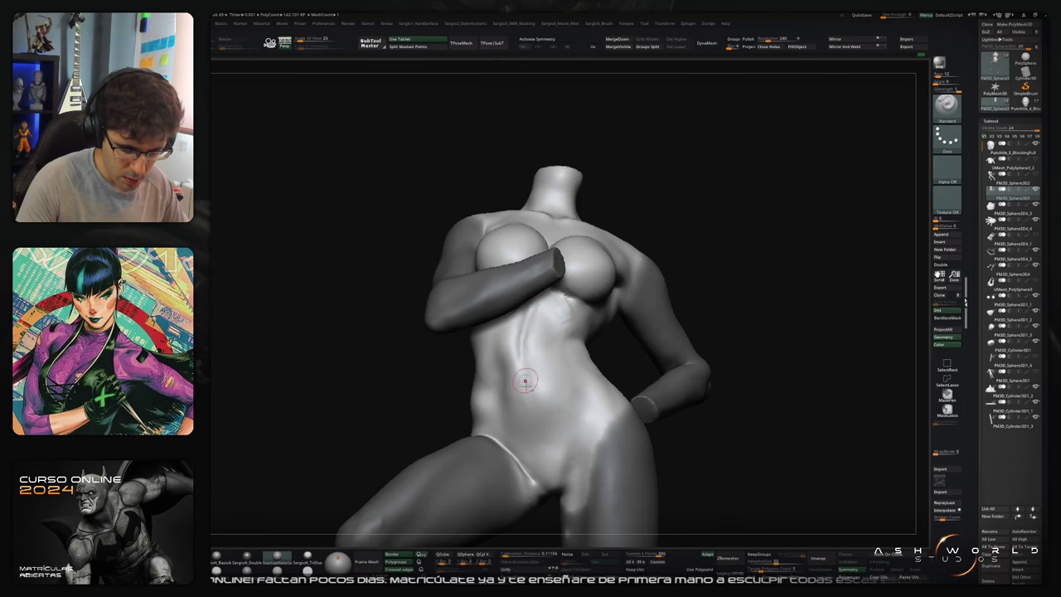
# Step: Carve the navel with the DamStandard brush and clear the mask from the body
pyautogui.moveTo(546, 404); pyautogui.dragTo(527, 435, button='right')
pyautogui.press('b')
pyautogui.press('d')
pyautogui.press('s')
pyautogui.moveTo(526, 379); pyautogui.dragTo(524, 376)
pyautogui.keyDown('ctrl'); pyautogui.moveTo(537, 397); pyautogui.dragTo(657, 333, button='right'); pyautogui.keyUp('ctrl')
pyautogui.keyDown('ctrl'); pyautogui.moveTo(660, 353); pyautogui.dragTo(674, 377); pyautogui.keyUp('ctrl')
pyautogui.keyDown('ctrl'); pyautogui.moveTo(676, 378); pyautogui.dragTo(581, 382, button='right'); pyautogui.keyUp('ctrl')
pyautogui.keyDown('ctrl'); pyautogui.moveTo(569, 342); pyautogui.dragTo(561, 284, button='right'); pyautogui.keyUp('ctrl')
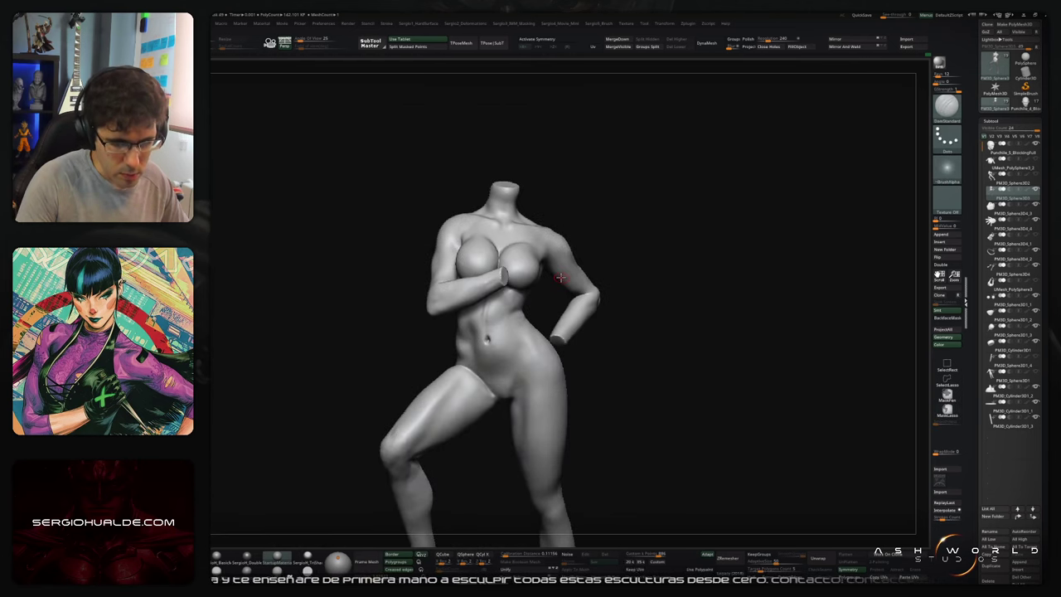
# Step: Show all subtools together with the body and examine the full figure's pose
pyautogui.hotkey('shift', 'f')
pyautogui.hotkey('shift', 'f')
pyautogui.moveTo(636, 351); pyautogui.dragTo(670, 329, button='right')
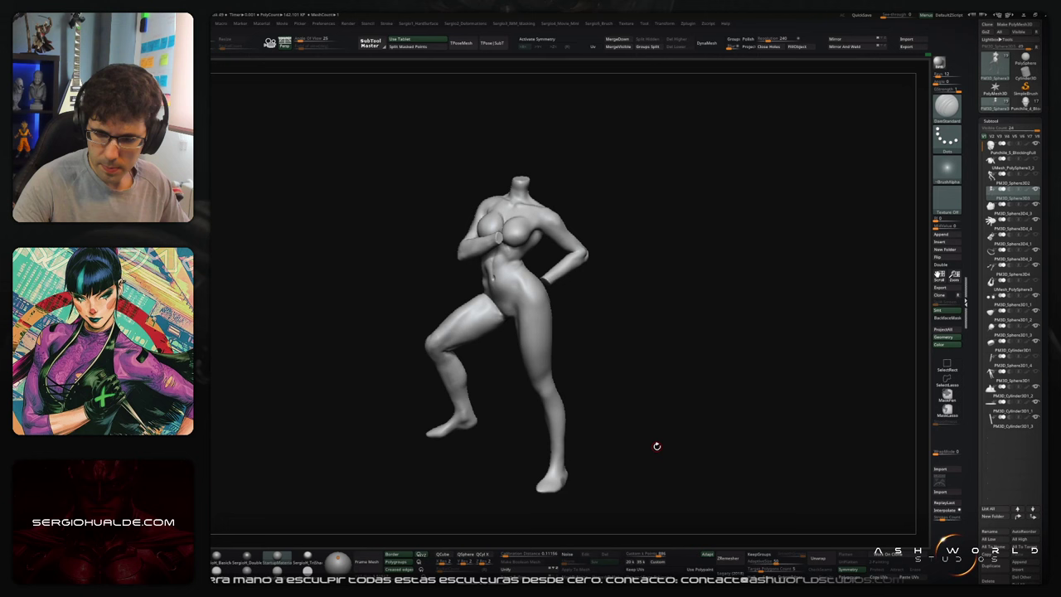
pyautogui.moveTo(984, 83); pyautogui.dragTo(985, 126)
pyautogui.hotkey('alt', 's')
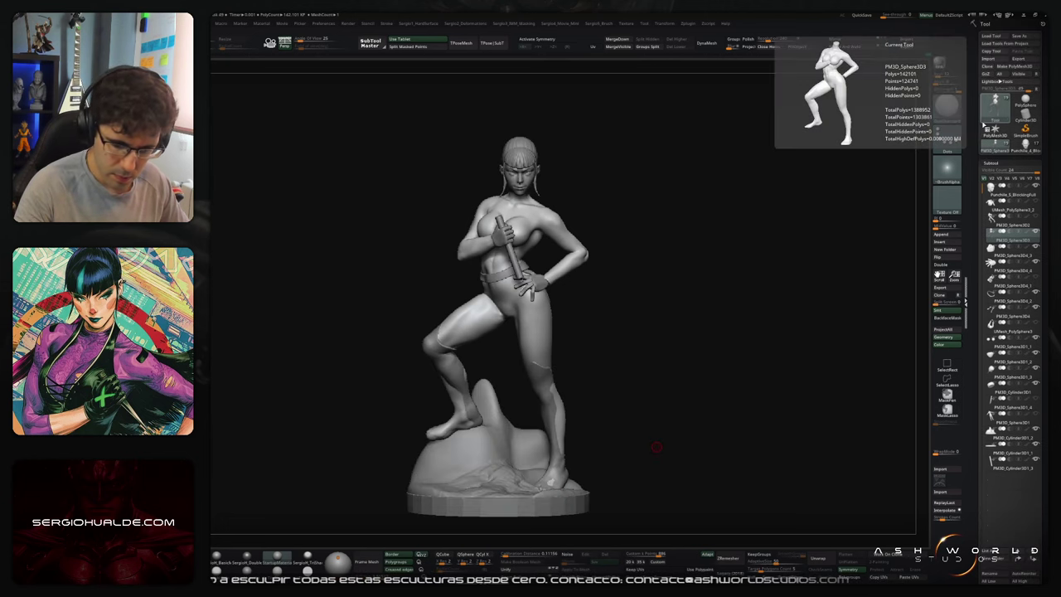
pyautogui.keyDown('alt'); pyautogui.moveTo(730, 290); pyautogui.dragTo(730, 306); pyautogui.keyUp('alt')
# Step: Compare the revised figure with the earlier blocking version, and examine its torso from front and back
pyautogui.click(1025, 146)
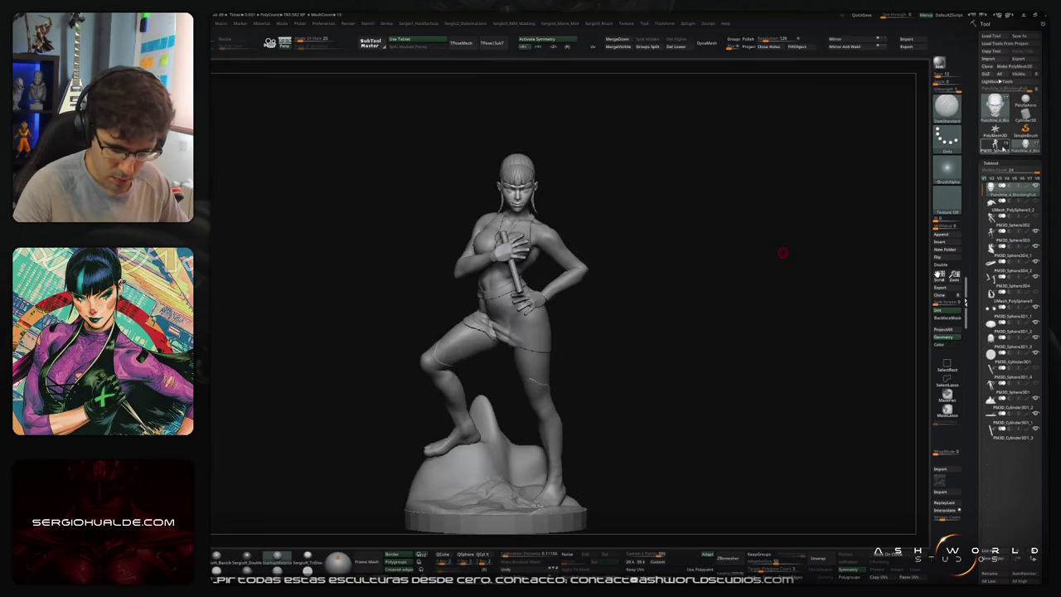
pyautogui.click(999, 149)
pyautogui.click(1025, 146)
pyautogui.click(999, 150)
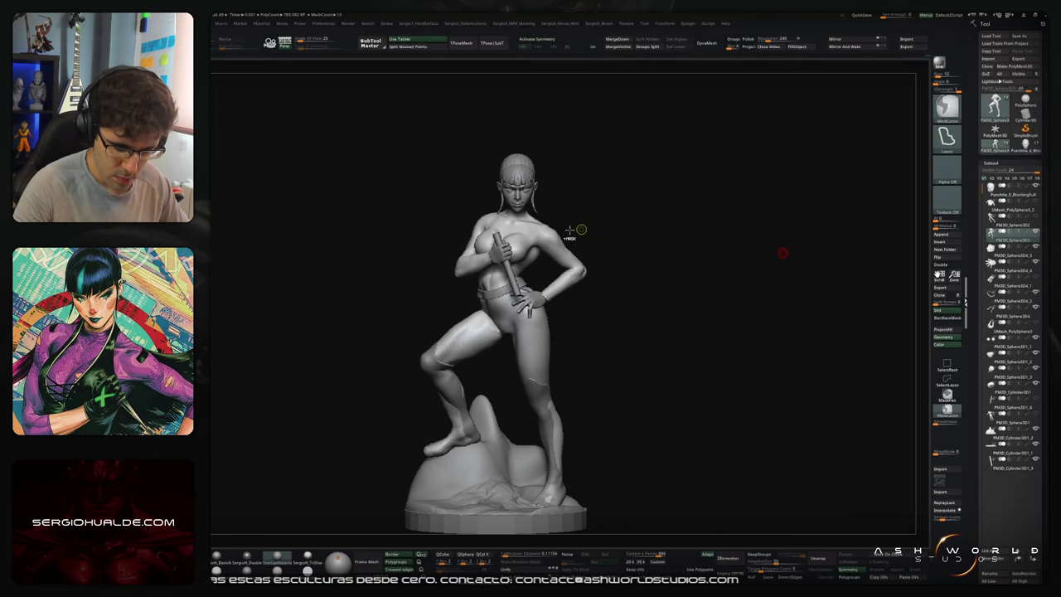
pyautogui.keyDown('ctrl'); pyautogui.moveTo(551, 234); pyautogui.dragTo(547, 292, button='right'); pyautogui.keyUp('ctrl')
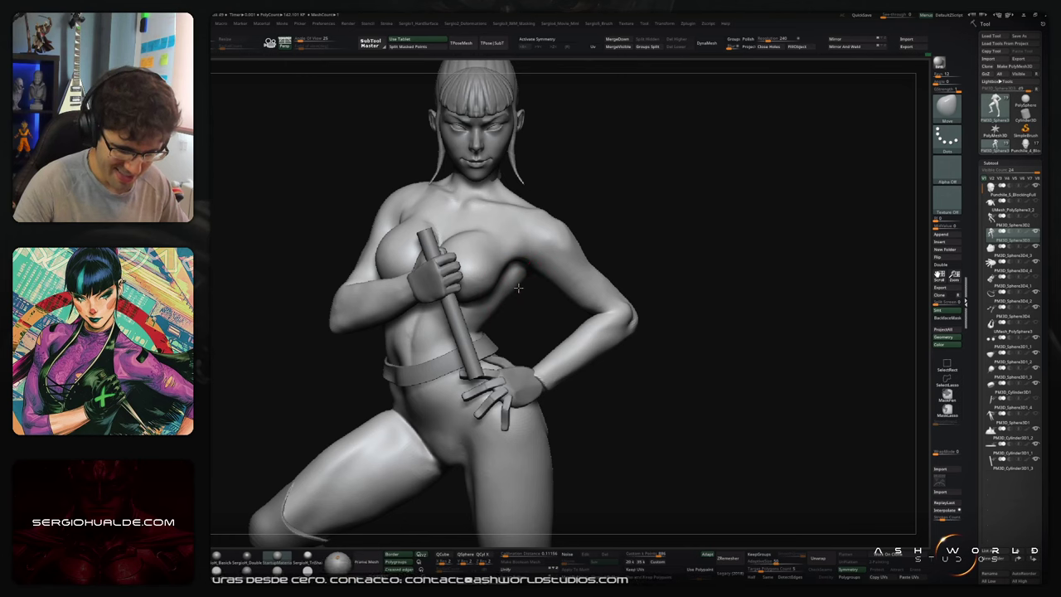
pyautogui.moveTo(519, 290)
pyautogui.mouseDown(button='right')
pyautogui.moveTo(464, 310)
pyautogui.moveTo(489, 261)
pyautogui.mouseUp(button='right')
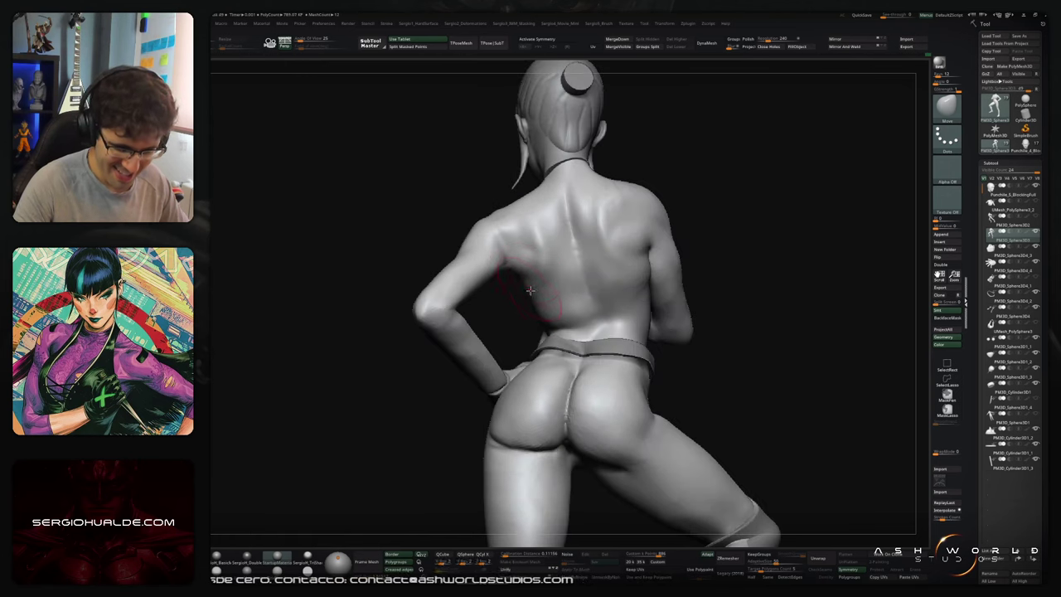
pyautogui.moveTo(538, 295); pyautogui.dragTo(552, 227, button='right')
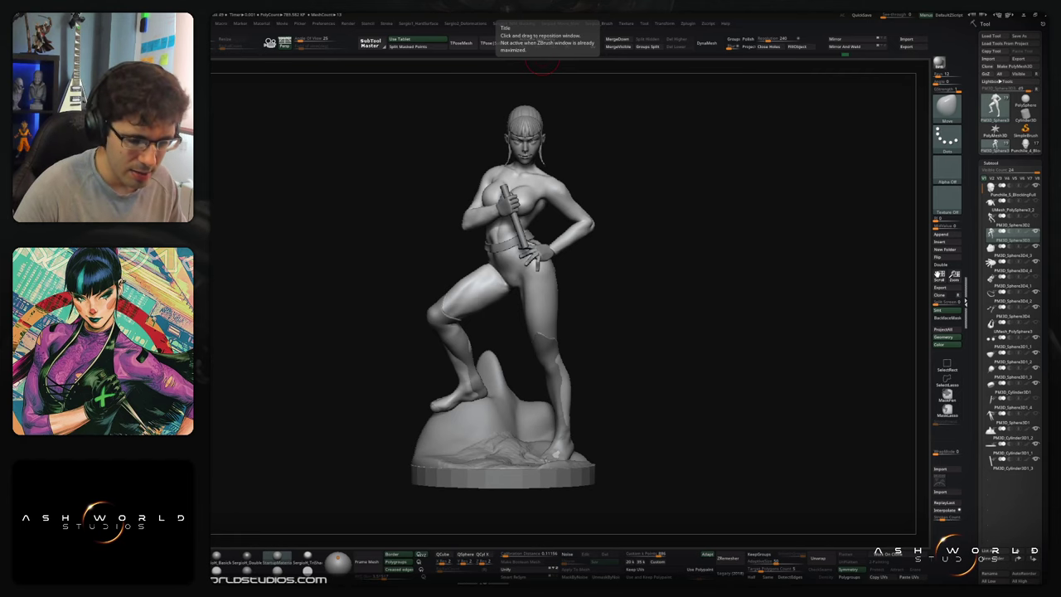
# Step: Isolate the body and examine its polygroups and wireframe around the torso, arms and hips
pyautogui.moveTo(737, 325); pyautogui.dragTo(662, 328, button='right')
pyautogui.keyDown('ctrl'); pyautogui.moveTo(559, 207); pyautogui.dragTo(625, 346, button='right'); pyautogui.keyUp('ctrl')
pyautogui.press('s')
pyautogui.hotkey('shift', 'f')
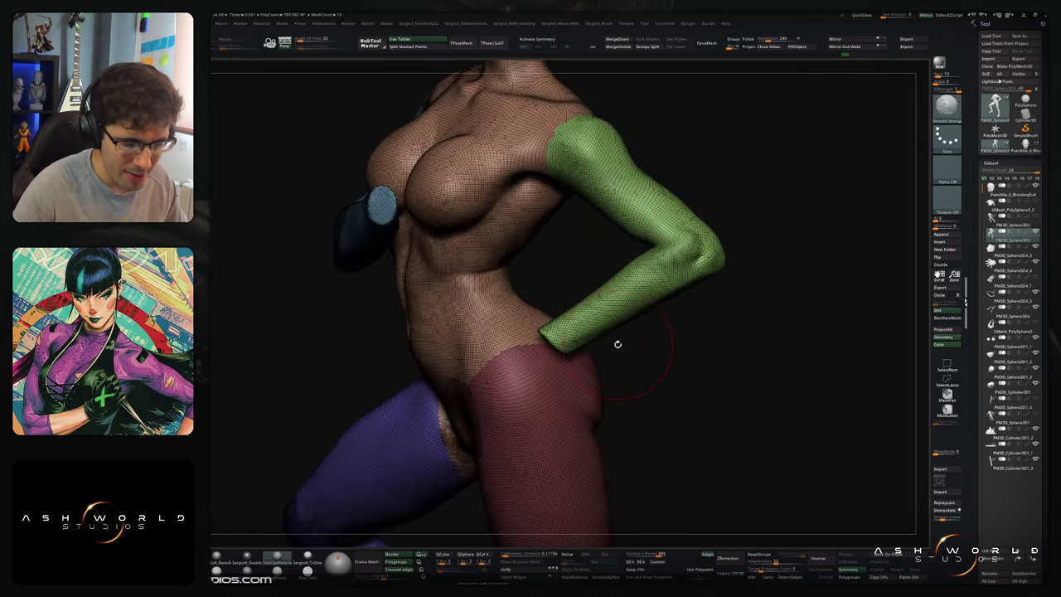
pyautogui.moveTo(505, 203)
pyautogui.keyDown('ctrl'); pyautogui.mouseDown(button='right')
pyautogui.moveTo(571, 318)
pyautogui.moveTo(688, 326)
pyautogui.moveTo(674, 279)
pyautogui.mouseUp(button='right'); pyautogui.keyUp('ctrl')
pyautogui.keyDown('ctrl'); pyautogui.moveTo(672, 318); pyautogui.dragTo(564, 146, button='right'); pyautogui.keyUp('ctrl')
pyautogui.hotkey('shift', 'f')
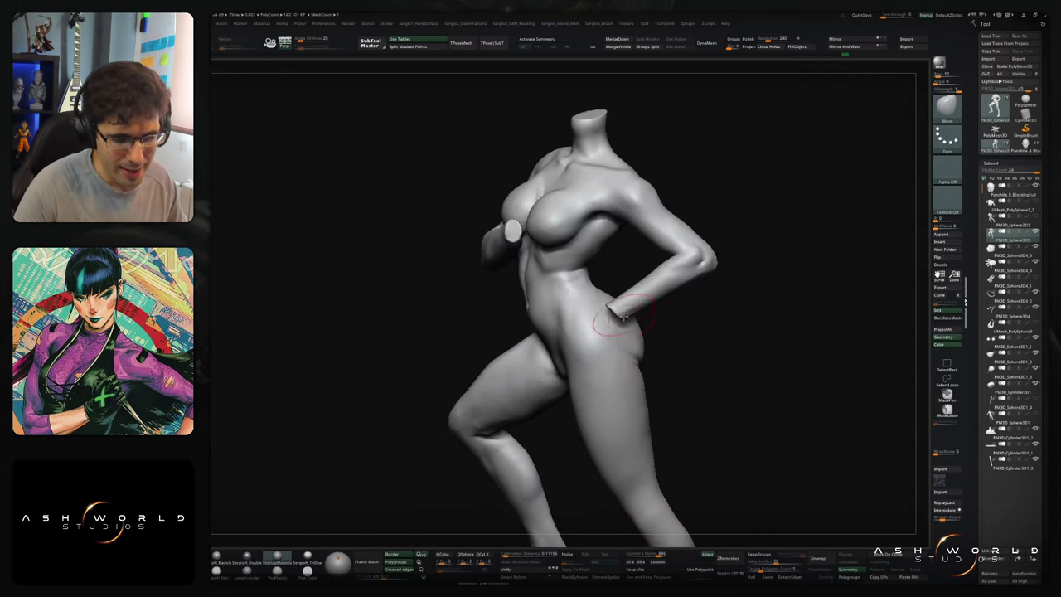
pyautogui.moveTo(624, 317); pyautogui.dragTo(666, 318, button='right')
pyautogui.hotkey('shift', 'f')
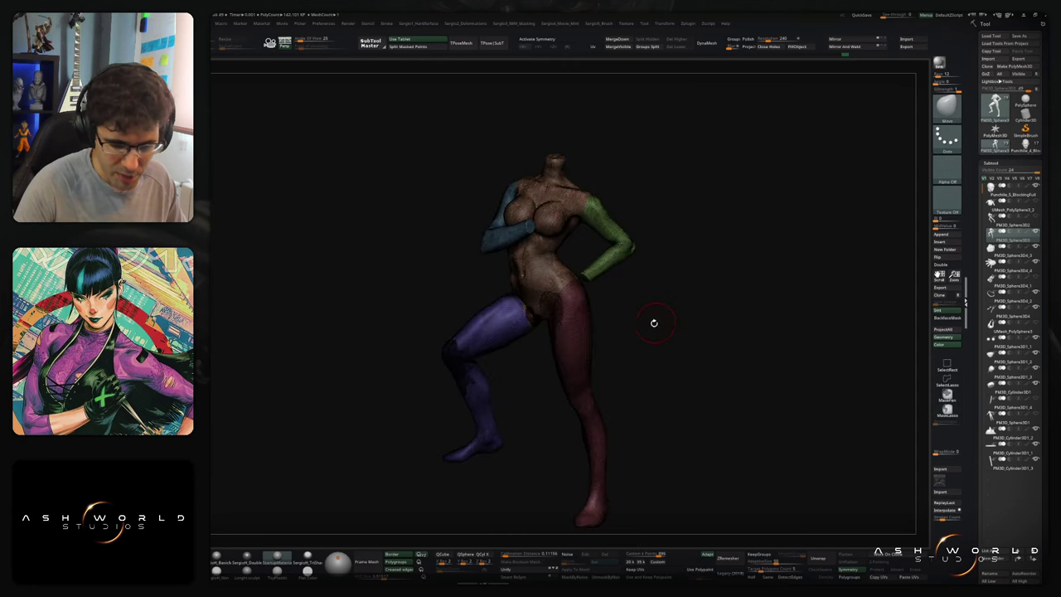
pyautogui.keyDown('ctrl'); pyautogui.moveTo(589, 323); pyautogui.dragTo(591, 402, button='right'); pyautogui.keyUp('ctrl')
pyautogui.keyDown('alt'); pyautogui.moveTo(616, 258); pyautogui.dragTo(613, 362, button='right'); pyautogui.keyUp('alt')
pyautogui.moveTo(571, 275); pyautogui.dragTo(638, 290, button='right')
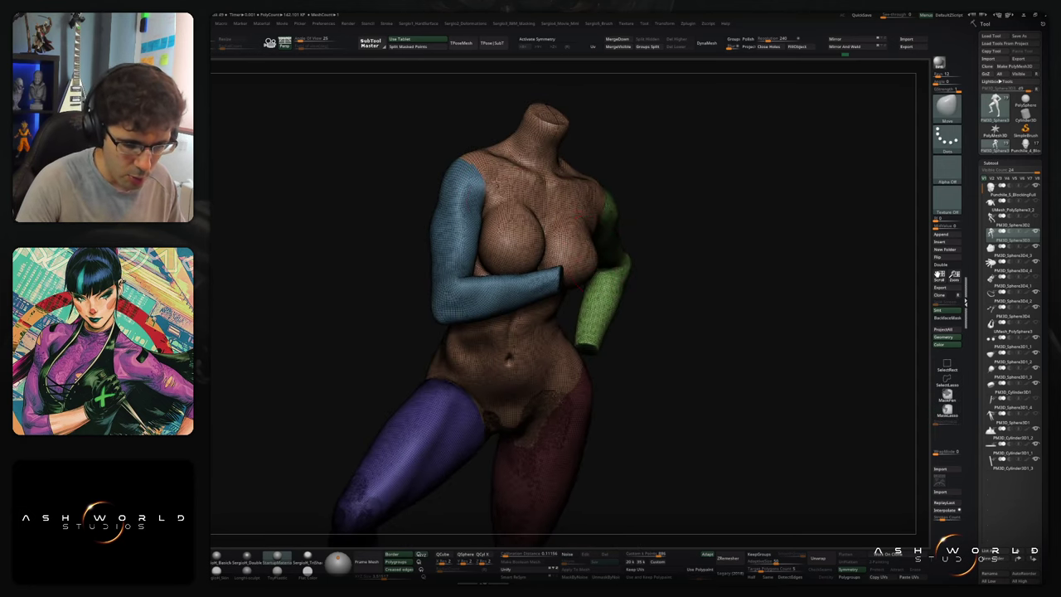
pyautogui.moveTo(670, 318); pyautogui.dragTo(645, 315)
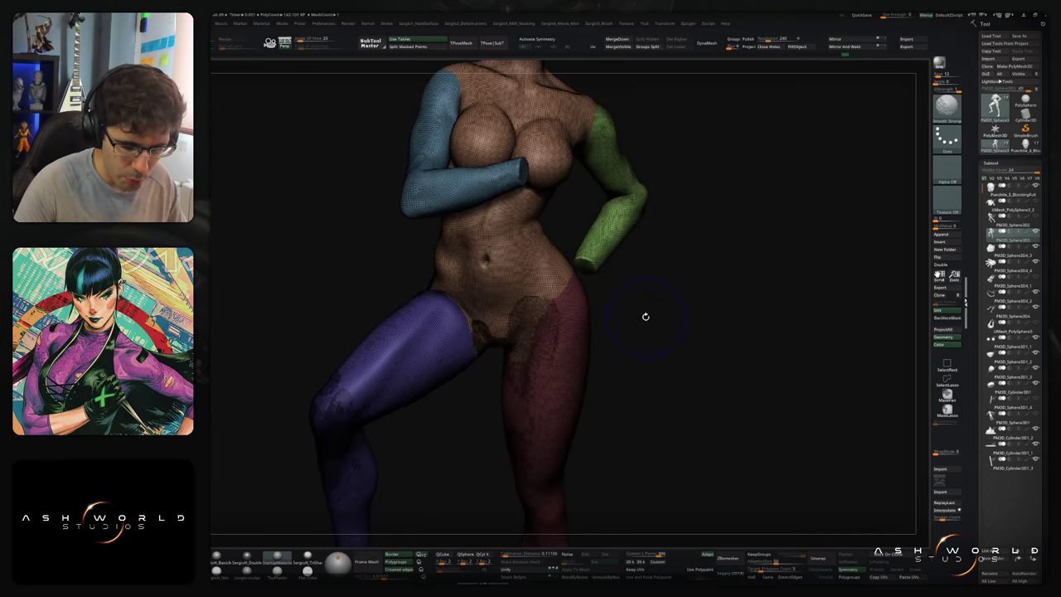
pyautogui.hotkey('shift', 'f')
pyautogui.hotkey('shift', 'f')
# Step: Smooth the polygroup border between the torso and the standing leg across the front of the hip
pyautogui.keyDown('ctrl'); pyautogui.moveTo(595, 328); pyautogui.dragTo(593, 416, button='right'); pyautogui.keyUp('ctrl')
pyautogui.press('2')
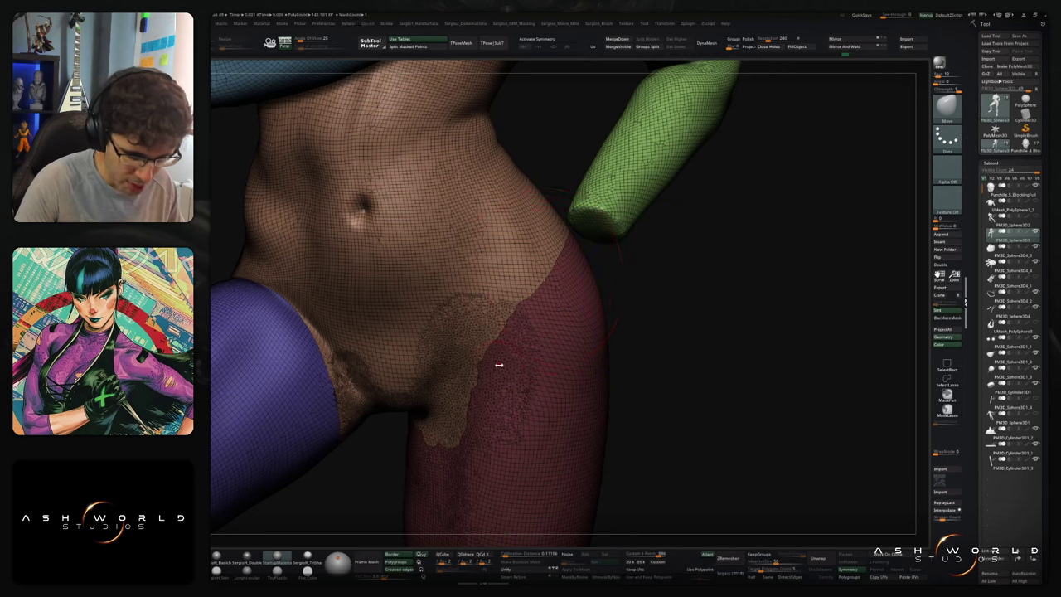
pyautogui.press('5')
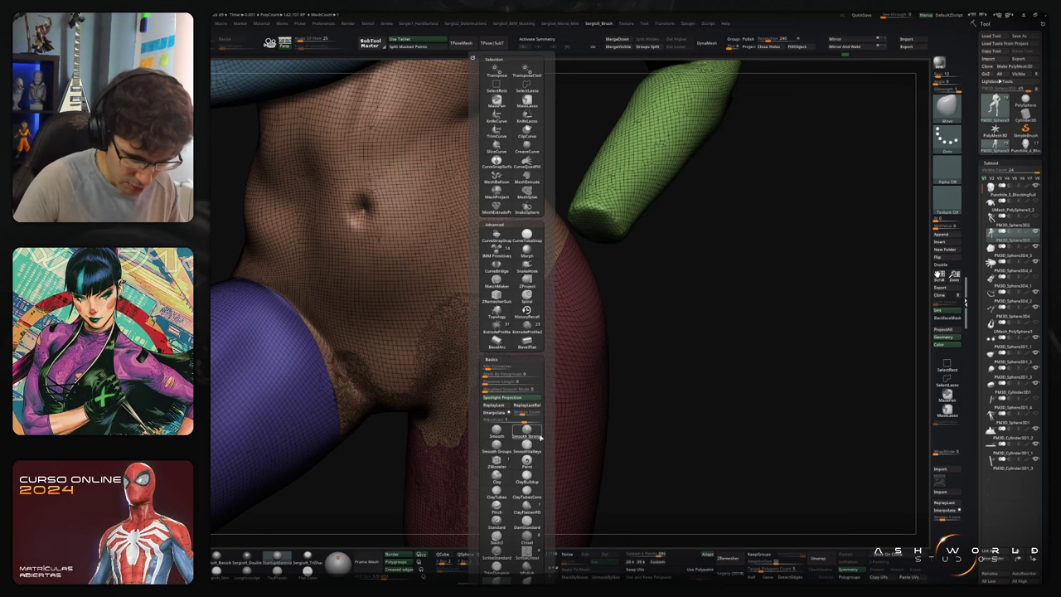
pyautogui.keyDown('ctrl'); pyautogui.moveTo(483, 446); pyautogui.dragTo(575, 357, button='right'); pyautogui.keyUp('ctrl')
pyautogui.hotkey('shift', 'f')
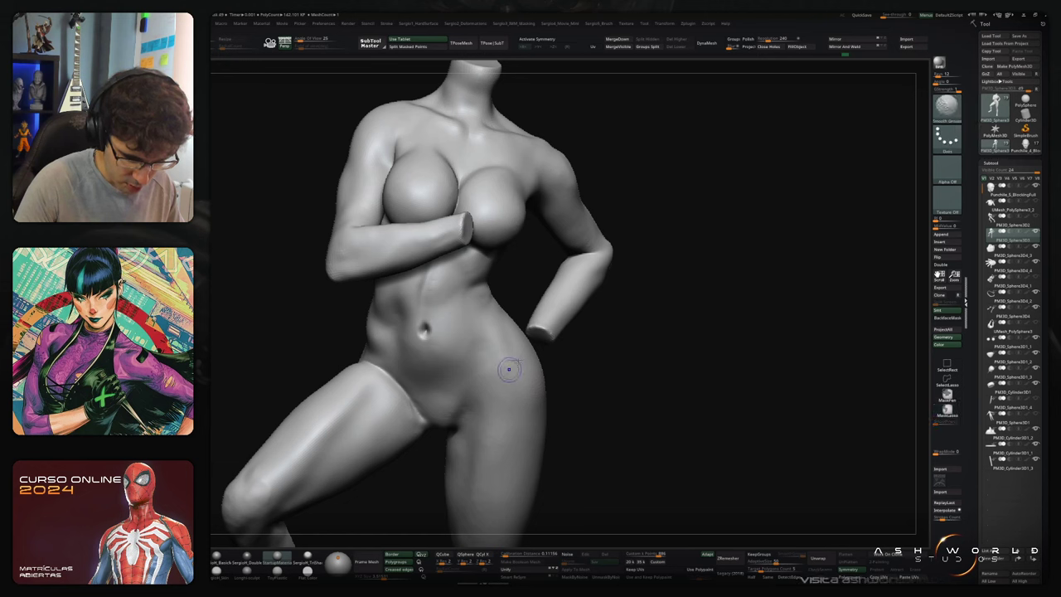
pyautogui.hotkey('shift', 'f')
pyautogui.keyDown('shift'); pyautogui.moveTo(497, 369); pyautogui.dragTo(460, 440); pyautogui.keyUp('shift')
pyautogui.moveTo(459, 439)
pyautogui.mouseDown(button='right')
pyautogui.moveTo(481, 419)
pyautogui.moveTo(481, 376)
pyautogui.mouseUp(button='right')
# Step: Clean up the remaining polygroup borders at the buttocks, inner thighs and shoulders with the Smooth Groups brush
pyautogui.moveTo(389, 344); pyautogui.dragTo(438, 379, button='right')
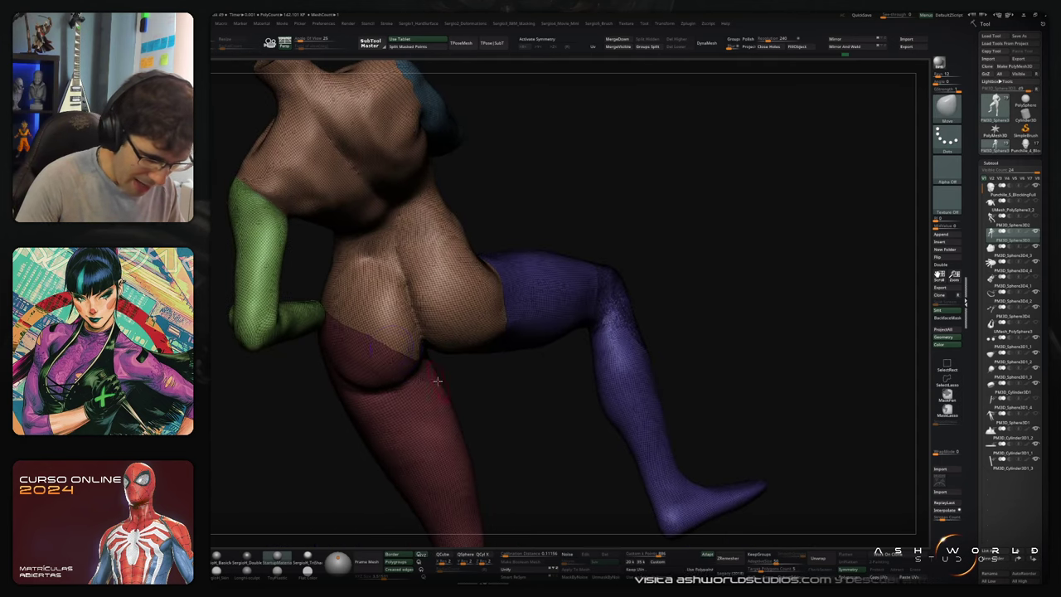
pyautogui.moveTo(499, 317); pyautogui.dragTo(586, 305, button='right')
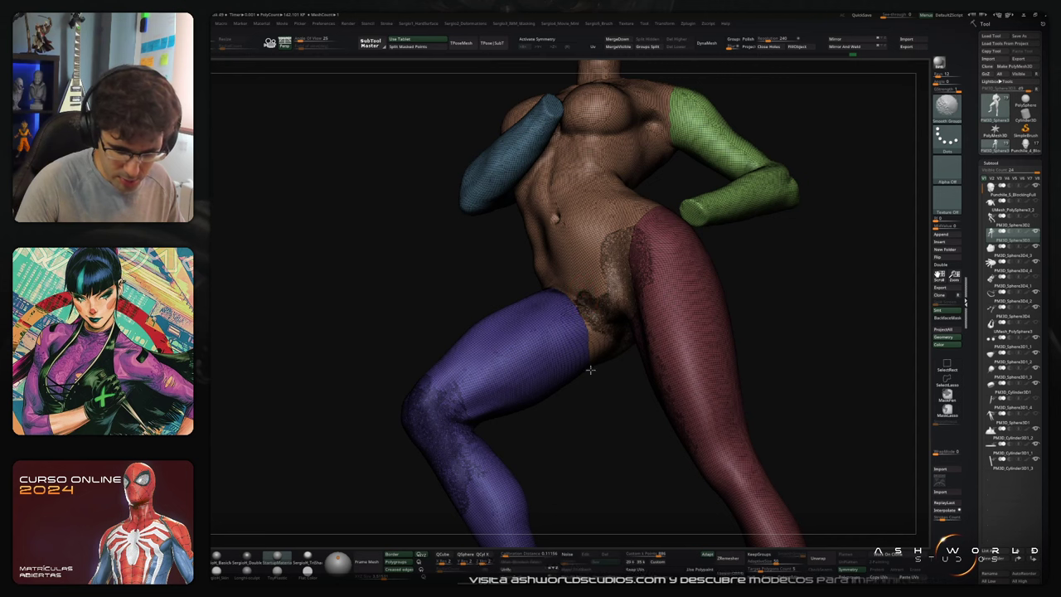
pyautogui.moveTo(590, 370); pyautogui.dragTo(668, 265, button='right')
pyautogui.moveTo(673, 228); pyautogui.dragTo(570, 199, button='right')
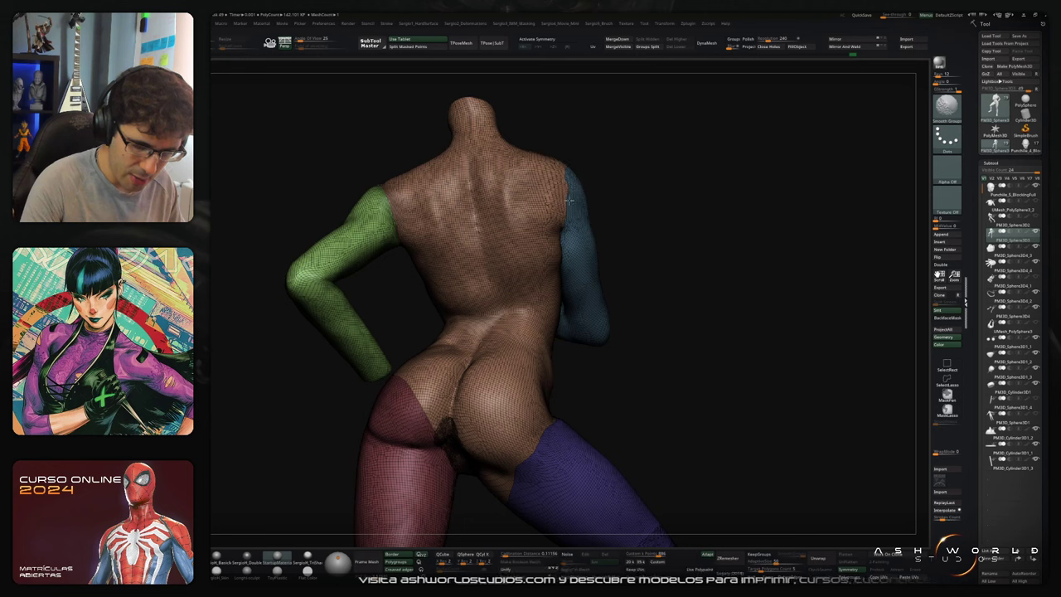
pyautogui.moveTo(391, 194); pyautogui.dragTo(663, 372, button='right')
pyautogui.moveTo(578, 300); pyautogui.dragTo(658, 247, button='right')
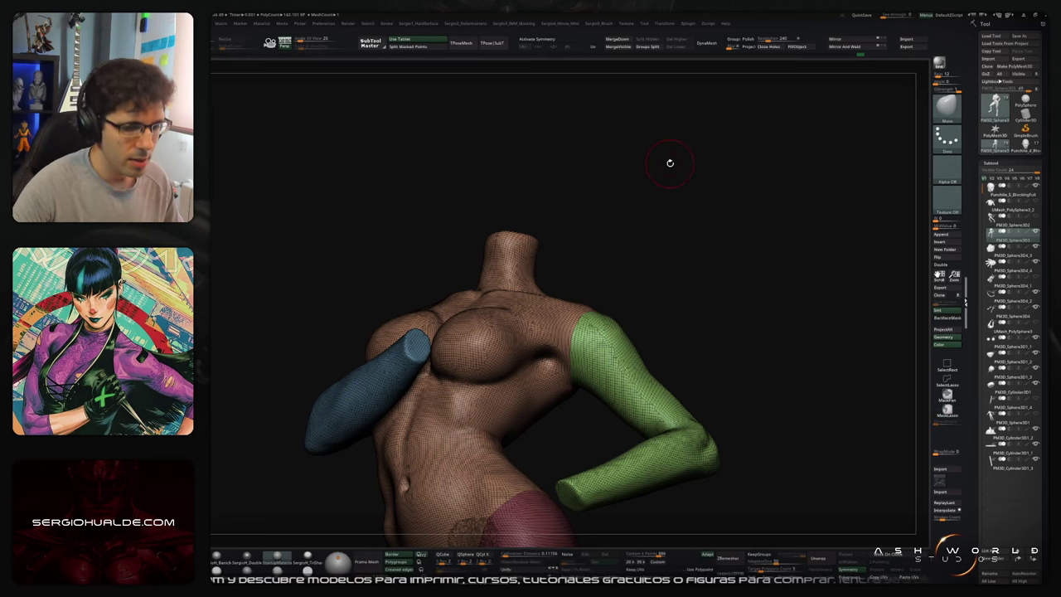
# Step: Slice the upper end of the neck into its own polygroup with the SliceCurve brush
pyautogui.moveTo(668, 161); pyautogui.dragTo(558, 322, button='right')
pyautogui.press('5')
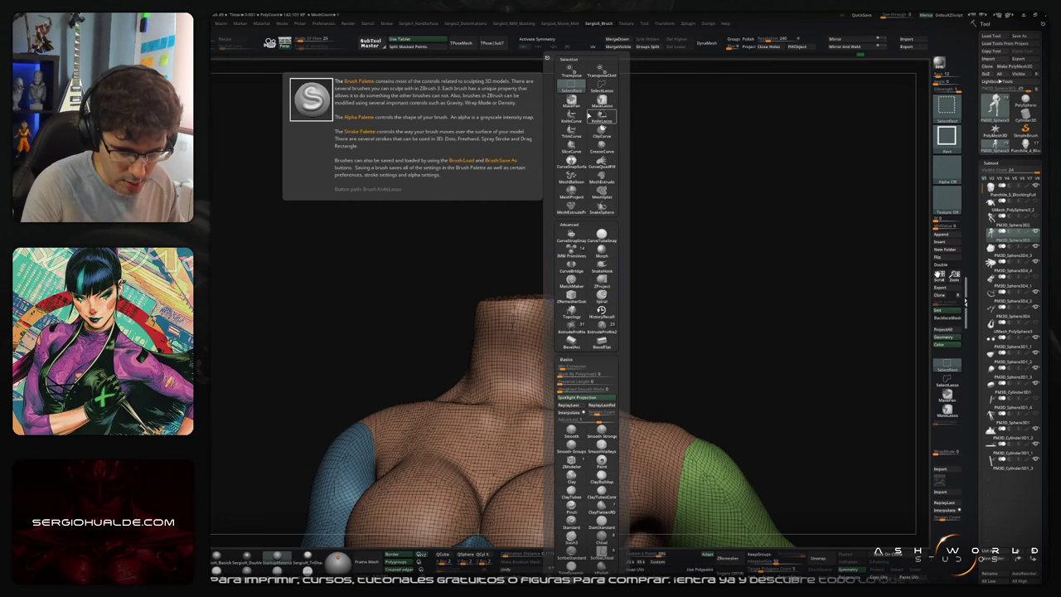
pyautogui.click(580, 147)
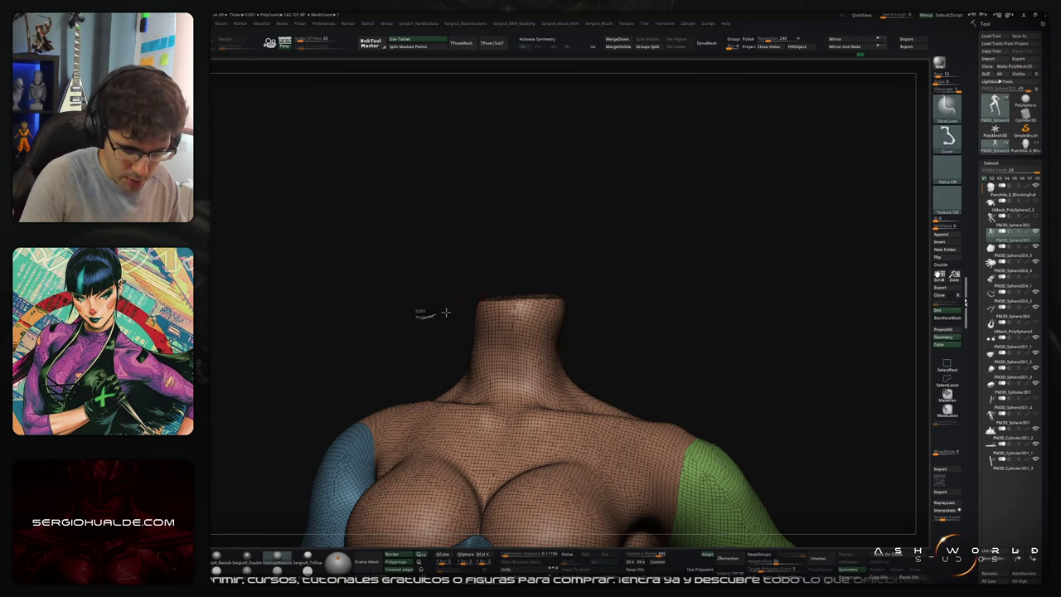
pyautogui.moveTo(418, 306)
pyautogui.keyDown('ctrl'); pyautogui.keyDown('shift'); pyautogui.mouseDown()
pyautogui.moveTo(644, 307)
pyautogui.moveTo(635, 329)
pyautogui.mouseUp(); pyautogui.keyUp('shift'); pyautogui.keyUp('ctrl')
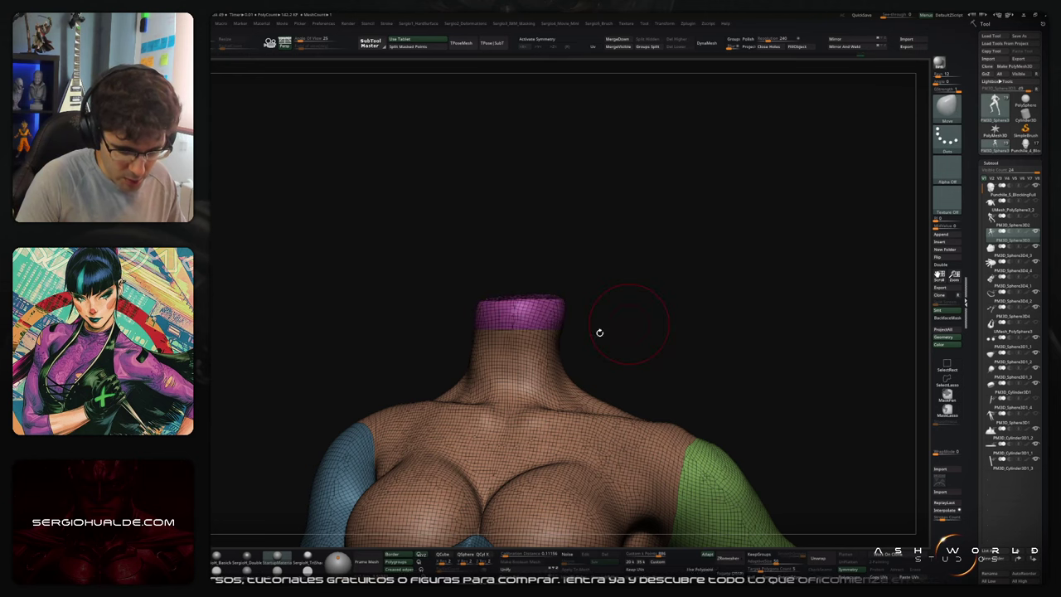
# Step: Slice the wrist end of the arm crossing the chest into its own polygroup with the SliceCurve brush
pyautogui.keyDown('ctrl'); pyautogui.moveTo(545, 353); pyautogui.dragTo(648, 321, button='right'); pyautogui.keyUp('ctrl')
pyautogui.keyDown('alt'); pyautogui.moveTo(648, 321); pyautogui.dragTo(625, 85, button='right'); pyautogui.keyUp('alt')
pyautogui.moveTo(531, 323); pyautogui.dragTo(601, 315, button='right')
pyautogui.keyDown('ctrl'); pyautogui.moveTo(565, 246); pyautogui.dragTo(572, 319, button='right'); pyautogui.keyUp('ctrl')
pyautogui.keyDown('ctrl'); pyautogui.keyDown('shift'); pyautogui.click(554, 253); pyautogui.keyUp('shift'); pyautogui.keyUp('ctrl')
pyautogui.moveTo(549, 184)
pyautogui.keyDown('ctrl'); pyautogui.keyDown('shift'); pyautogui.mouseDown()
pyautogui.moveTo(585, 332)
pyautogui.moveTo(623, 301)
pyautogui.mouseUp(); pyautogui.keyUp('shift'); pyautogui.keyUp('ctrl')
pyautogui.keyDown('ctrl'); pyautogui.keyDown('shift'); pyautogui.click(635, 298); pyautogui.keyUp('shift'); pyautogui.keyUp('ctrl')
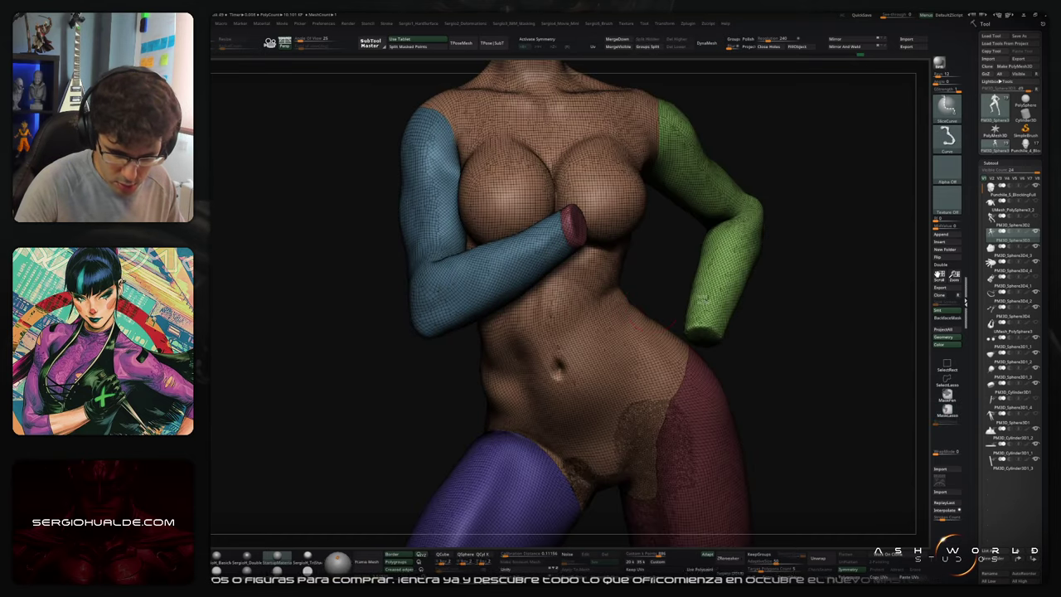
# Step: Separate the wrist end of the arm resting behind the hip into its own polygroup with SliceCurve
pyautogui.keyDown('ctrl'); pyautogui.keyDown('shift'); pyautogui.click(716, 300); pyautogui.keyUp('shift'); pyautogui.keyUp('ctrl')
pyautogui.moveTo(714, 343); pyautogui.dragTo(764, 352, button='right')
pyautogui.keyDown('ctrl'); pyautogui.keyDown('shift'); pyautogui.moveTo(745, 338); pyautogui.dragTo(682, 301); pyautogui.keyUp('shift'); pyautogui.keyUp('ctrl')
pyautogui.keyDown('ctrl'); pyautogui.keyDown('shift'); pyautogui.click(769, 329); pyautogui.keyUp('shift'); pyautogui.keyUp('ctrl')
# Step: Straighten the polygroup border between the crotch and the standing leg's inner thigh with the Smooth Groups brush, and check the bare surface
pyautogui.moveTo(769, 329); pyautogui.dragTo(673, 261, button='right')
pyautogui.moveTo(672, 262); pyautogui.dragTo(649, 189)
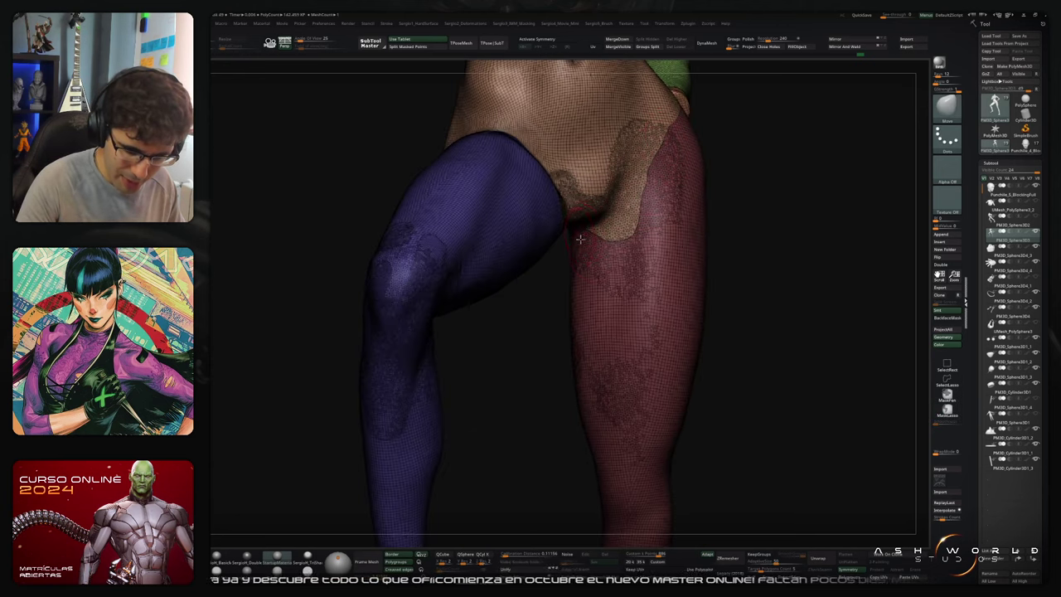
pyautogui.moveTo(580, 239); pyautogui.dragTo(618, 280, button='right')
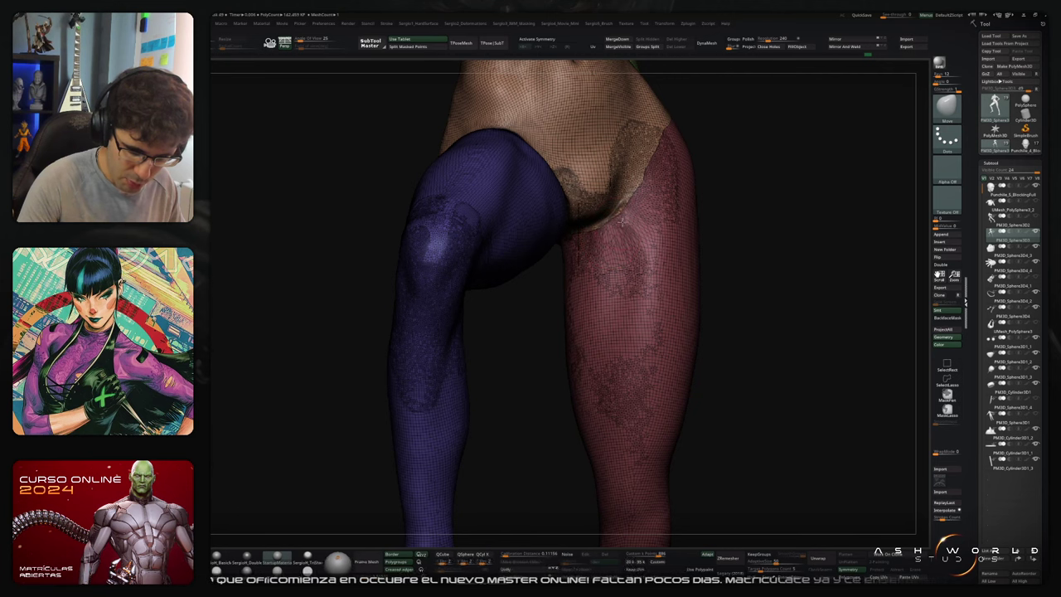
pyautogui.moveTo(647, 197); pyautogui.dragTo(588, 194, button='right')
pyautogui.press('5')
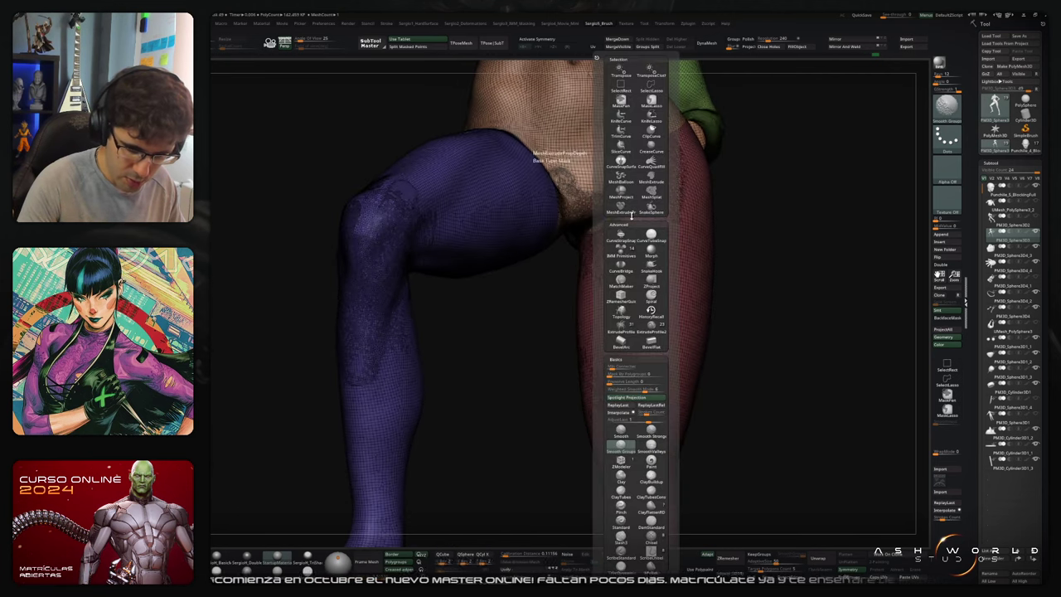
pyautogui.press('shift')
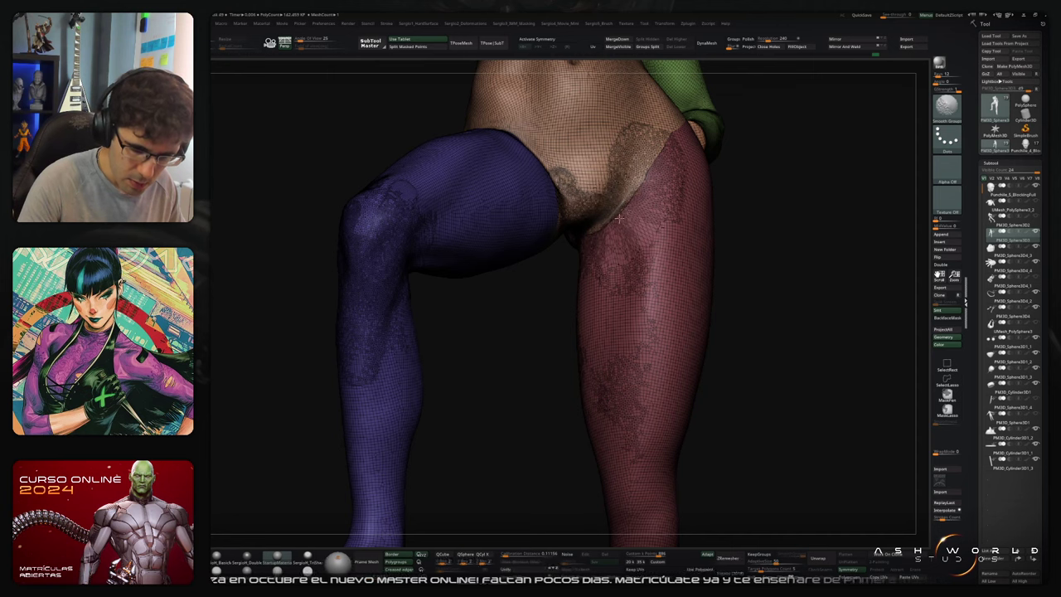
pyautogui.moveTo(618, 218); pyautogui.dragTo(734, 243, button='right')
pyautogui.hotkey('shift', 'f')
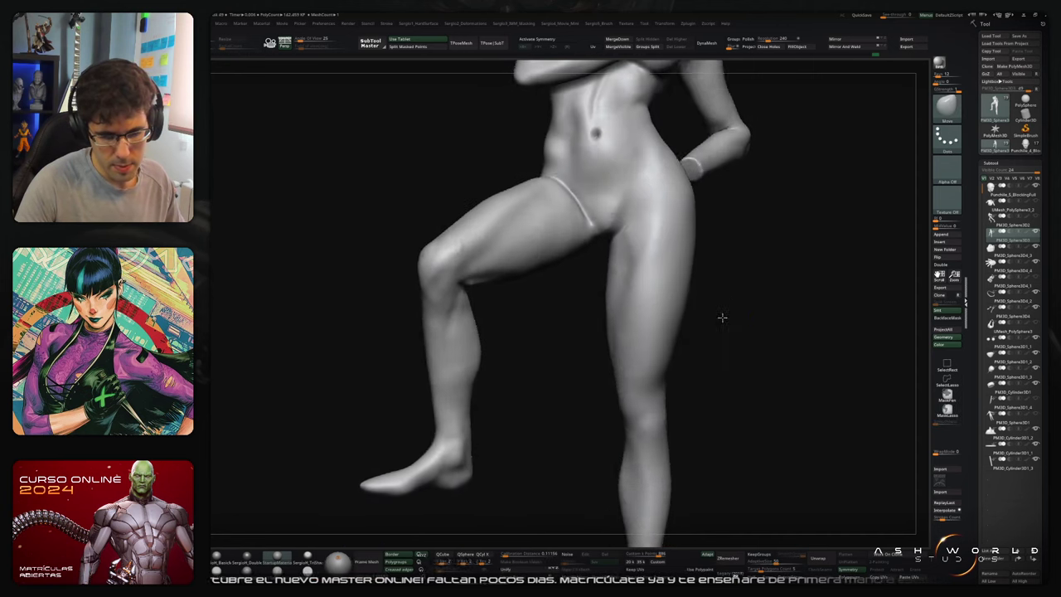
pyautogui.moveTo(721, 317)
pyautogui.mouseDown(button='right')
pyautogui.moveTo(736, 277)
pyautogui.moveTo(677, 332)
pyautogui.moveTo(667, 306)
pyautogui.moveTo(693, 281)
pyautogui.moveTo(715, 285)
pyautogui.moveTo(743, 241)
pyautogui.moveTo(716, 293)
pyautogui.moveTo(757, 298)
pyautogui.moveTo(705, 286)
pyautogui.moveTo(727, 237)
pyautogui.mouseUp(button='right')
pyautogui.hotkey('shift', 'f')
pyautogui.hotkey('shift', 'f')
pyautogui.hotkey('shift', 'f')
pyautogui.hotkey('shift', 'f')
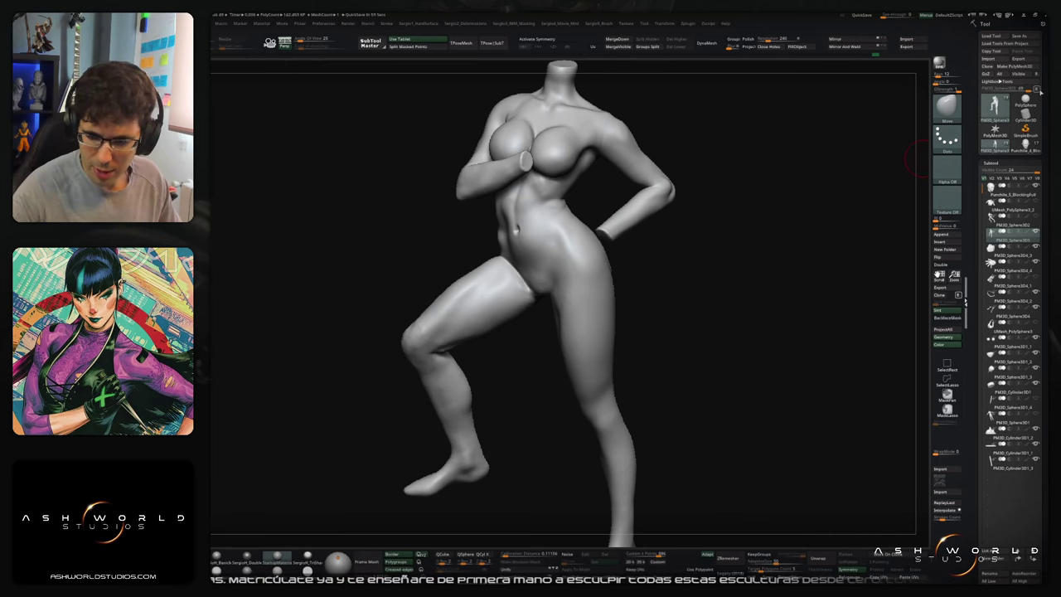
# Step: Clone the body into a separate tool and duplicate its subtool there
pyautogui.click(1036, 89)
pyautogui.click(986, 66)
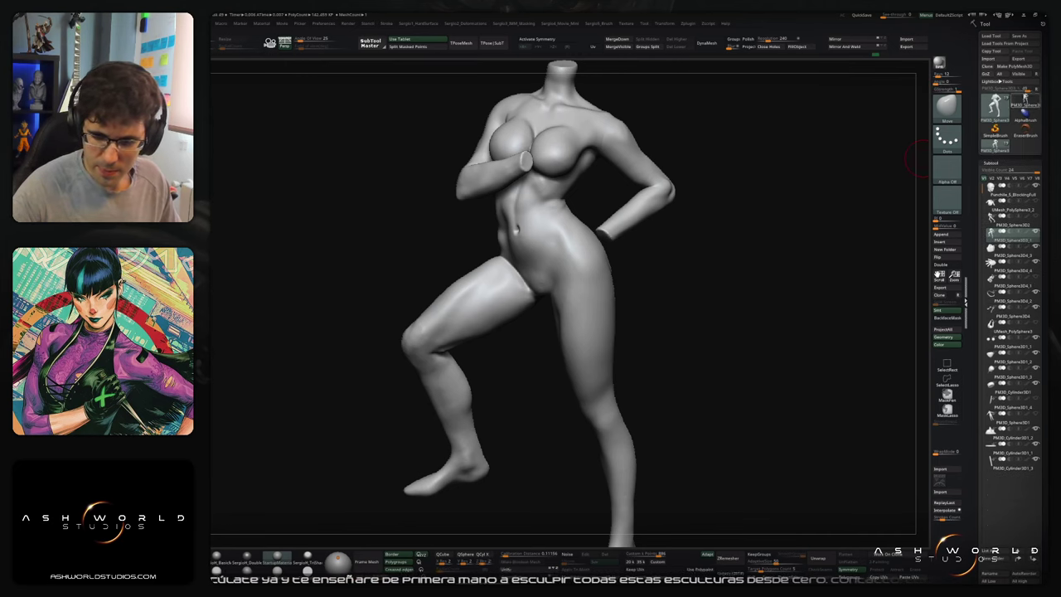
pyautogui.click(1025, 106)
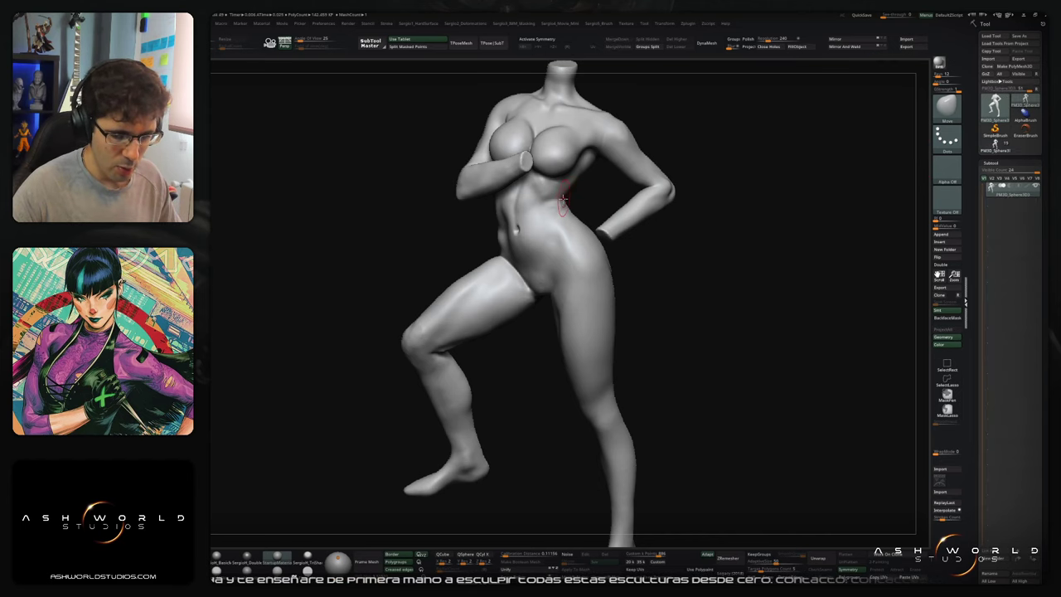
pyautogui.keyDown('alt'); pyautogui.moveTo(554, 223); pyautogui.dragTo(542, 253, button='right'); pyautogui.keyUp('alt')
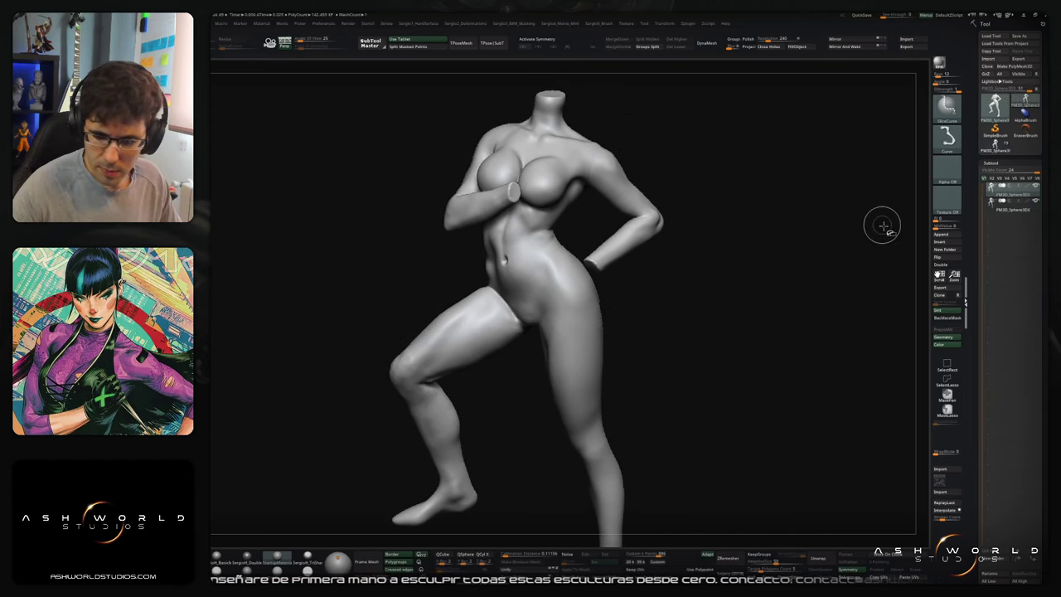
pyautogui.hotkey('ctrl', 'shift', 'd')
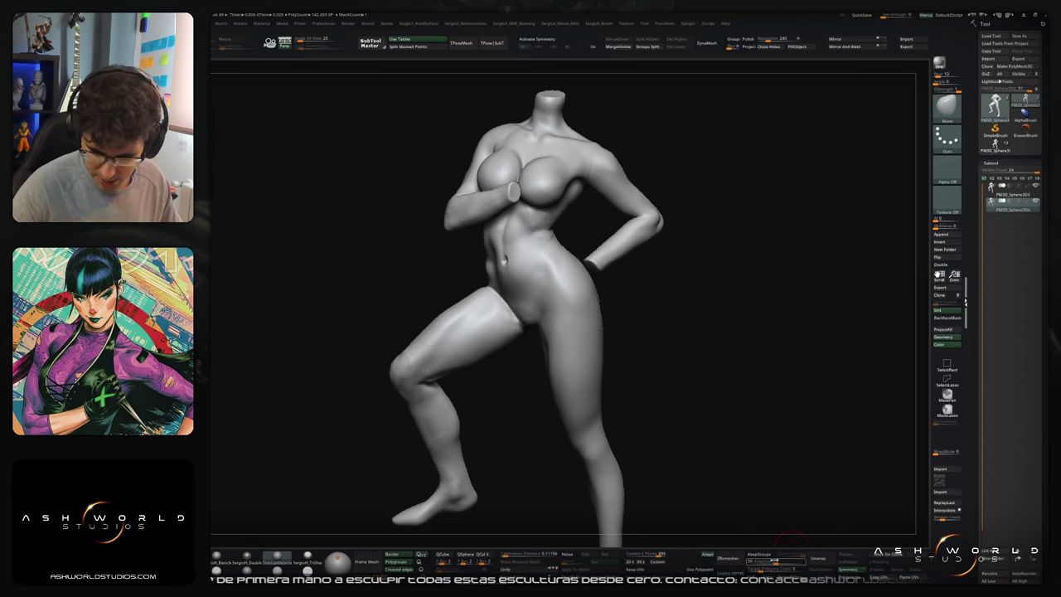
# Step: ZRemesh the duplicated body with KeepGroups enabled and check its new wireframe
pyautogui.hotkey('shift', 'f')
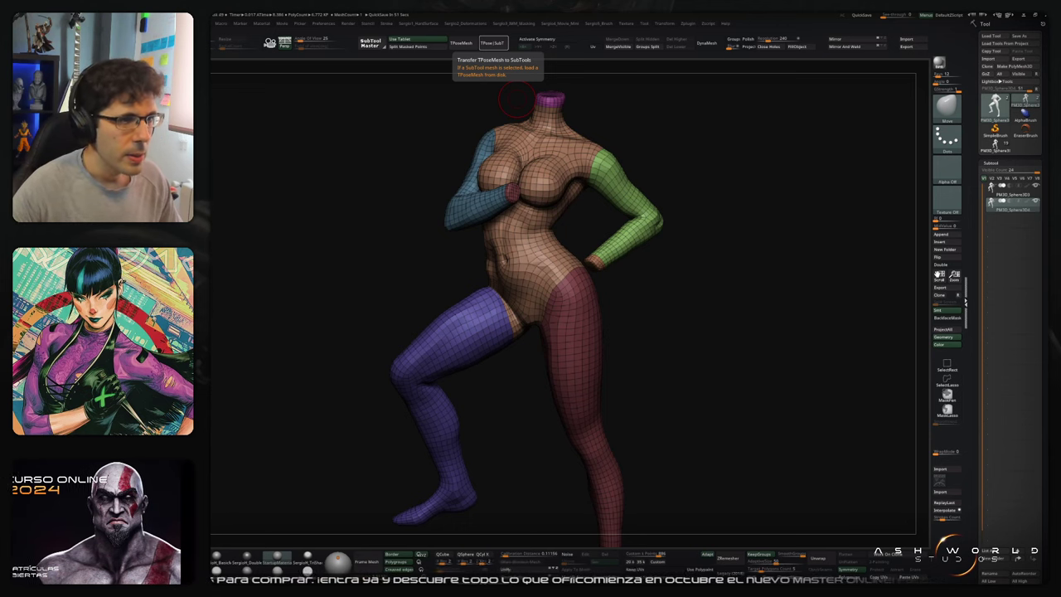
pyautogui.moveTo(701, 259); pyautogui.dragTo(701, 360)
pyautogui.hotkey('shift', 'f')
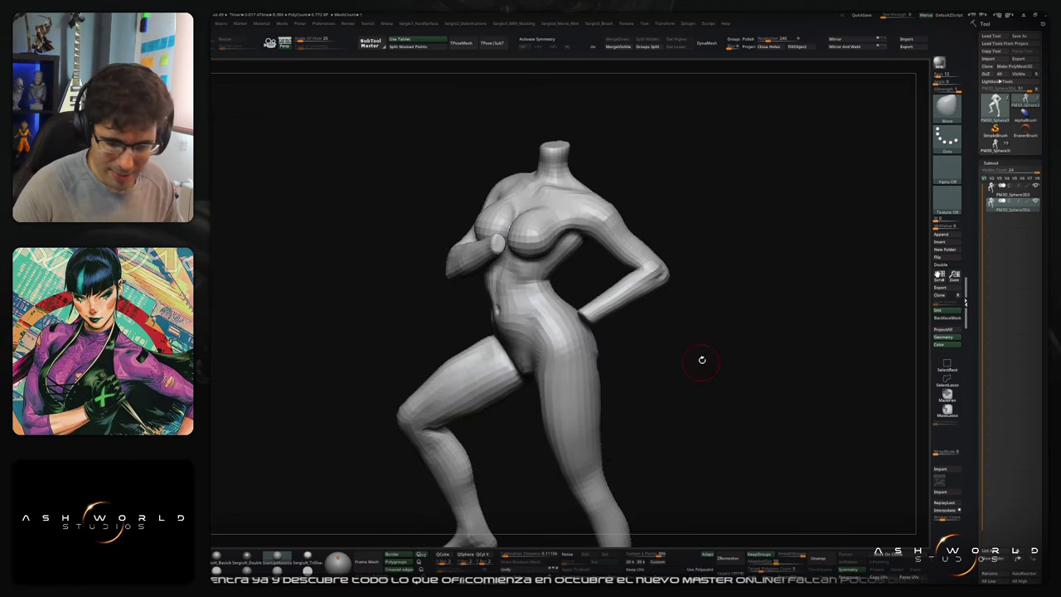
# Step: Subdivide the remeshed body in stages, projecting the original body's detail onto it with ProjectAll at each stage
pyautogui.hotkey('ctrl', 'd')
pyautogui.hotkey('ctrl', 'd')
pyautogui.keyDown('alt'); pyautogui.moveTo(804, 326); pyautogui.dragTo(788, 278); pyautogui.keyUp('alt')
pyautogui.click(948, 330)
pyautogui.hotkey('ctrl', 'd')
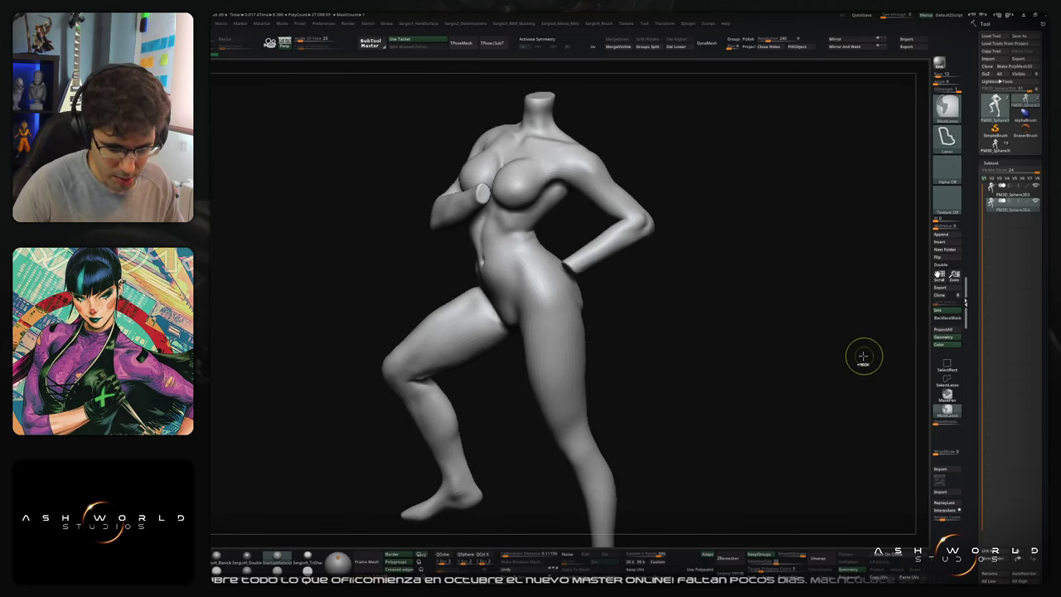
pyautogui.hotkey('ctrl', 'd')
pyautogui.click(946, 330)
pyautogui.keyDown('alt'); pyautogui.moveTo(776, 361); pyautogui.dragTo(785, 388); pyautogui.keyUp('alt')
pyautogui.moveTo(785, 387); pyautogui.dragTo(740, 312, button='right')
# Step: Return to the full character tool, insert the remeshed body as a subtool below the original body, and hide the original
pyautogui.click(990, 150)
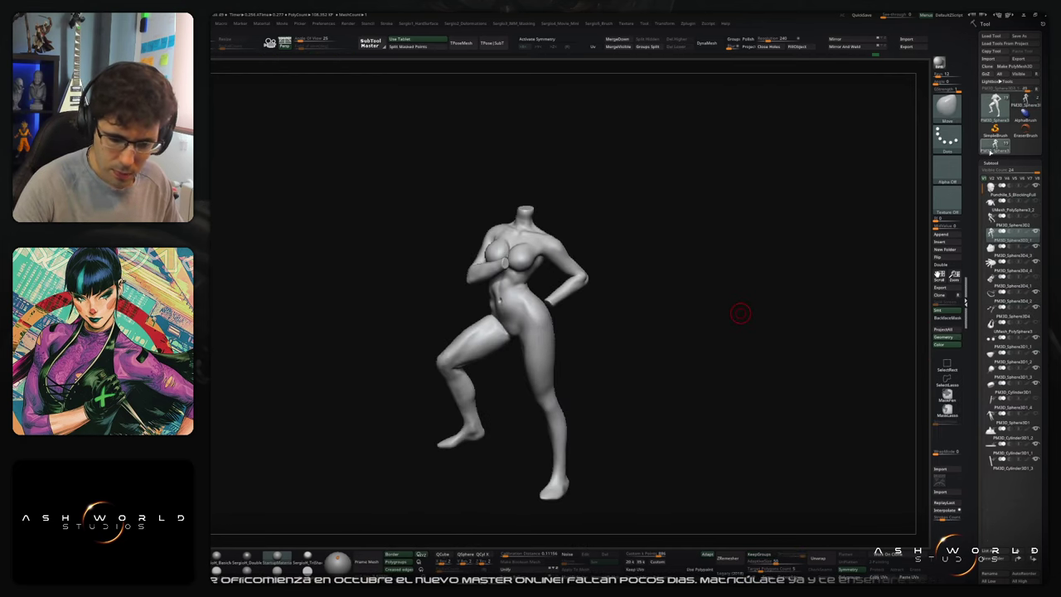
pyautogui.click(942, 241)
pyautogui.click(787, 258)
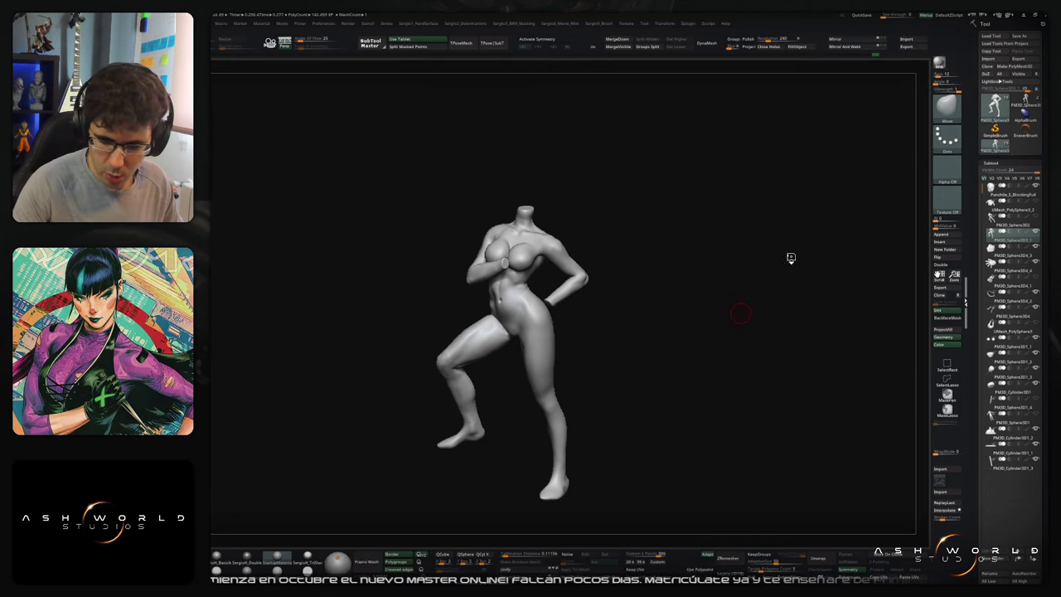
pyautogui.click(1036, 233)
pyautogui.moveTo(722, 291); pyautogui.dragTo(690, 347, button='right')
pyautogui.moveTo(689, 346); pyautogui.dragTo(704, 323)
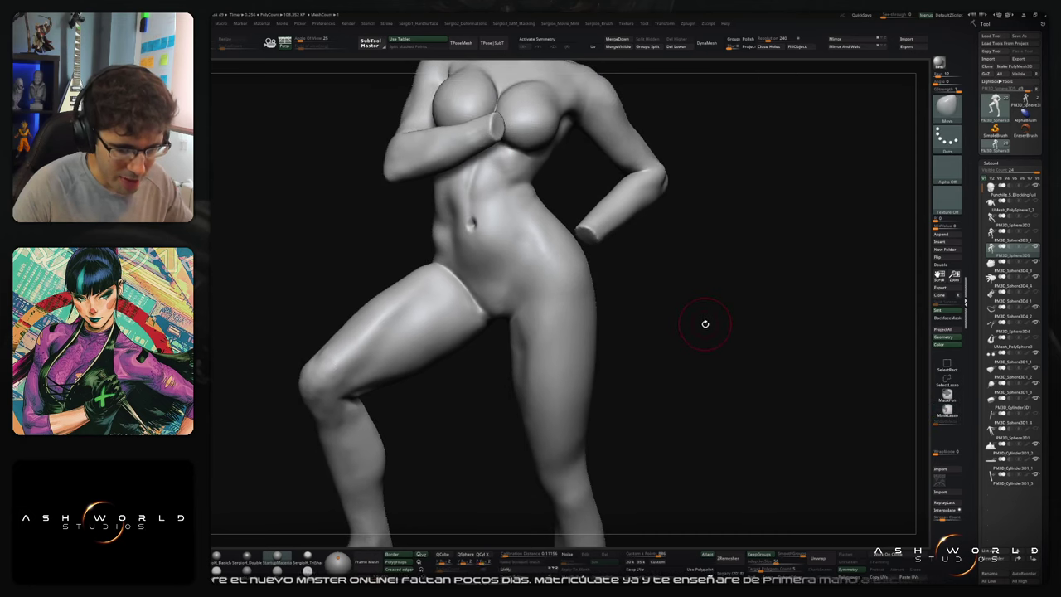
# Step: Compare the surface of the original and remeshed bodies at the bent knee by switching between the two subtools
pyautogui.press('Up')
pyautogui.press('Down')
pyautogui.press('Up')
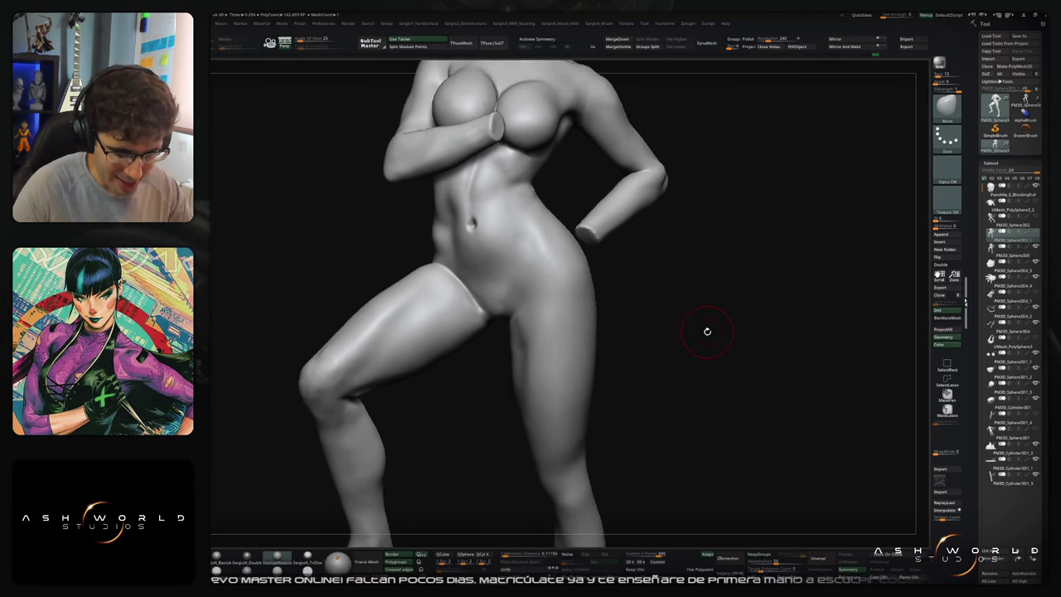
pyautogui.moveTo(713, 329); pyautogui.dragTo(709, 324, button='right')
pyautogui.moveTo(456, 357); pyautogui.dragTo(601, 313, button='right')
pyautogui.keyDown('ctrl'); pyautogui.moveTo(601, 313); pyautogui.dragTo(626, 390, button='right'); pyautogui.keyUp('ctrl')
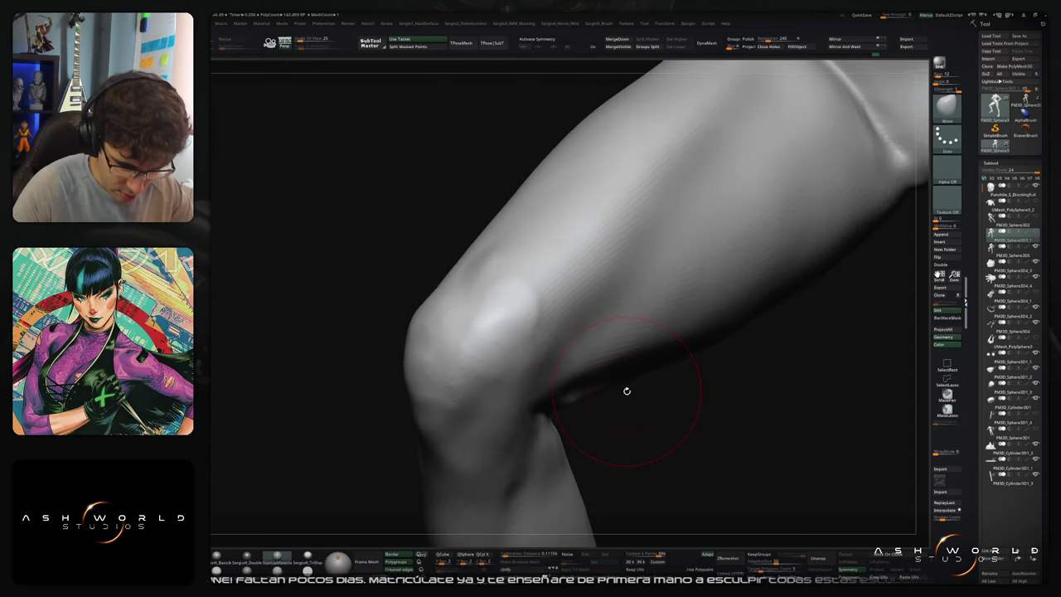
pyautogui.click(627, 390)
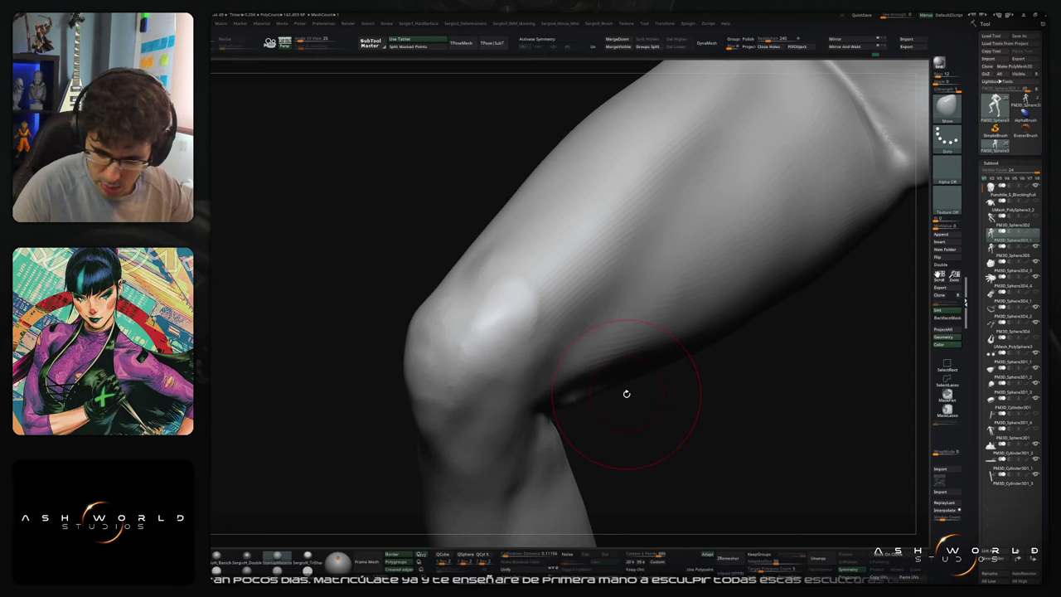
pyautogui.click(626, 394)
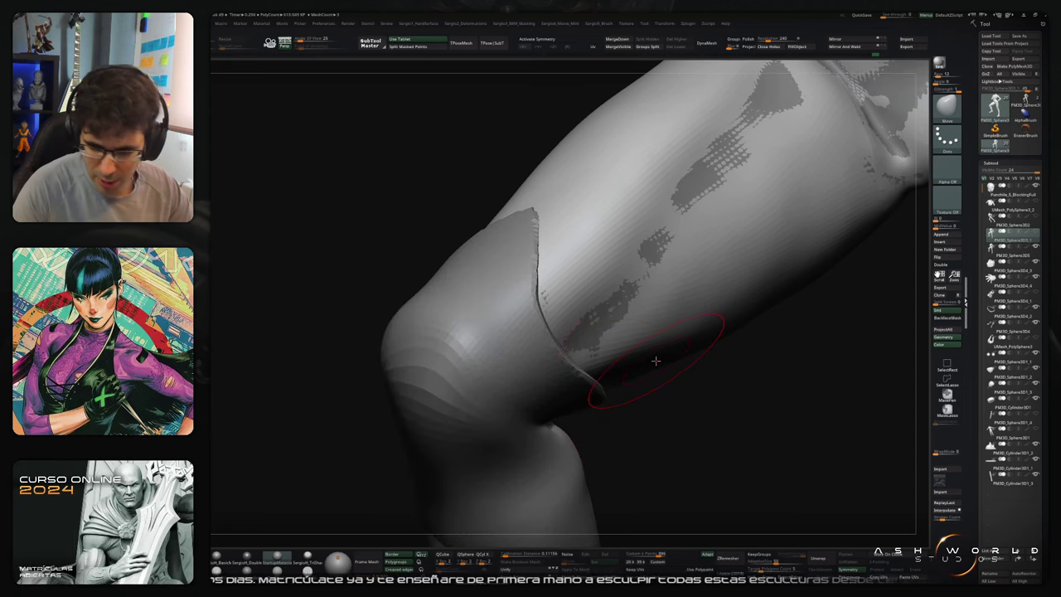
pyautogui.click(1013, 255)
pyautogui.click(889, 282)
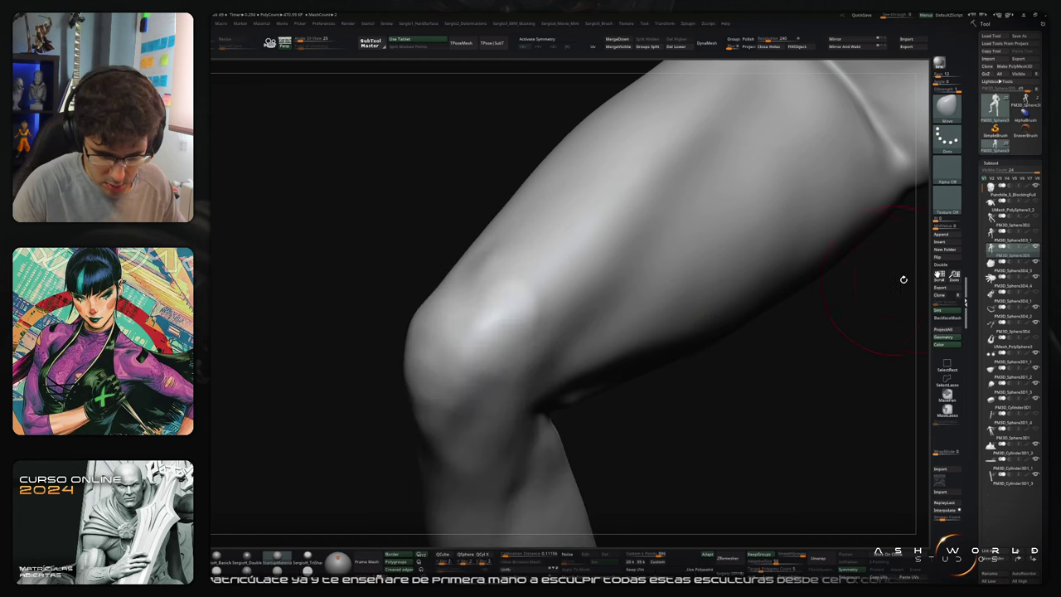
pyautogui.click(1013, 238)
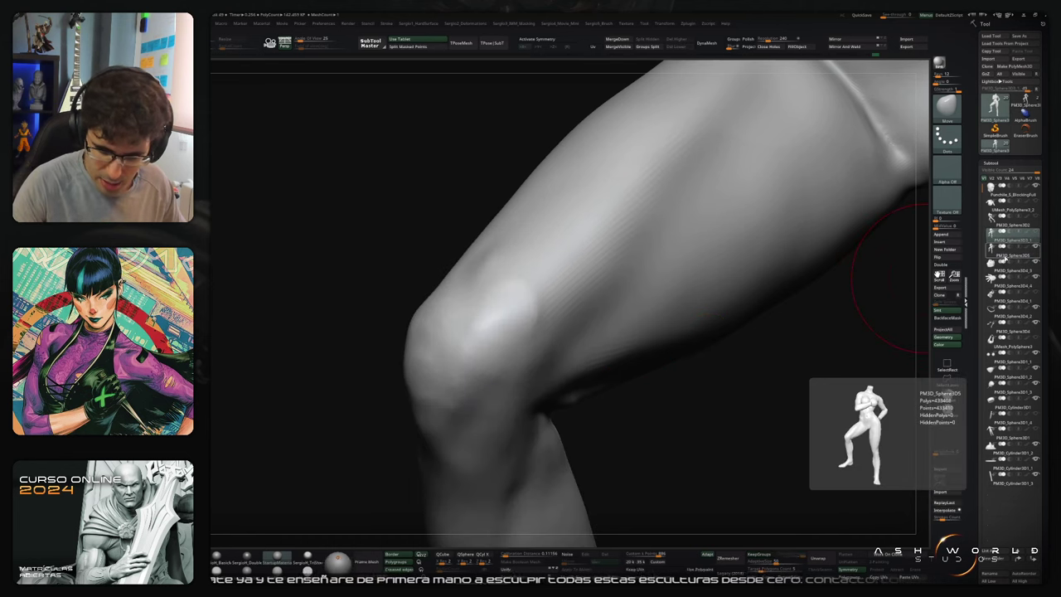
pyautogui.moveTo(1002, 252)
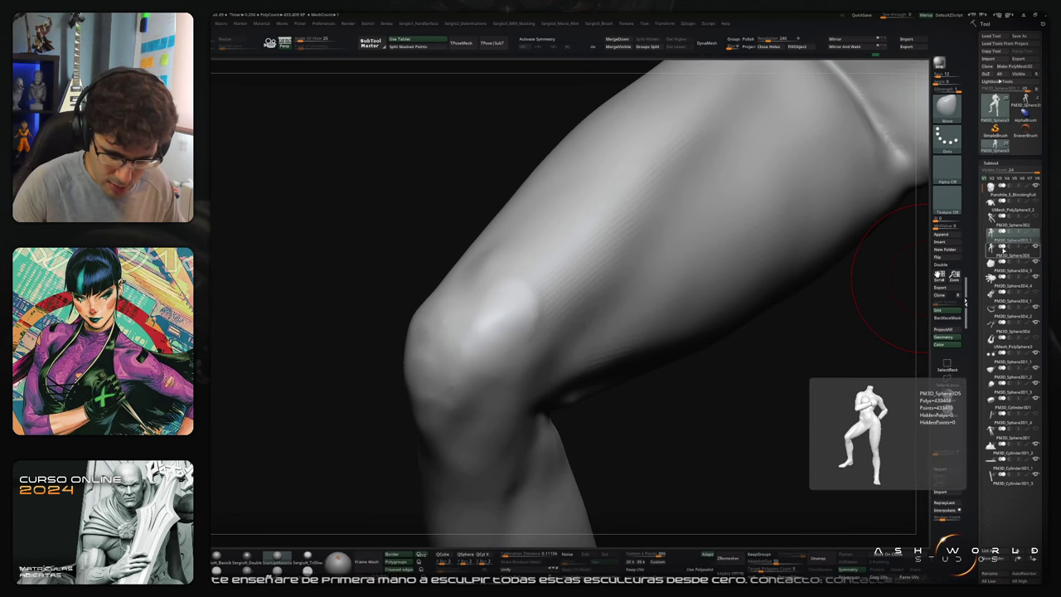
# Step: Smooth the thigh and knee of the remeshed body's bent leg with the Smooth brush
pyautogui.keyDown('ctrl'); pyautogui.moveTo(580, 315); pyautogui.dragTo(611, 264, button='right'); pyautogui.keyUp('ctrl')
pyautogui.scroll(-4, 747, 334)
pyautogui.hotkey('shift', 'f')
pyautogui.hotkey('shift', 'f')
pyautogui.hotkey('ctrl', 'd')
pyautogui.scroll(-2, 609, 273)
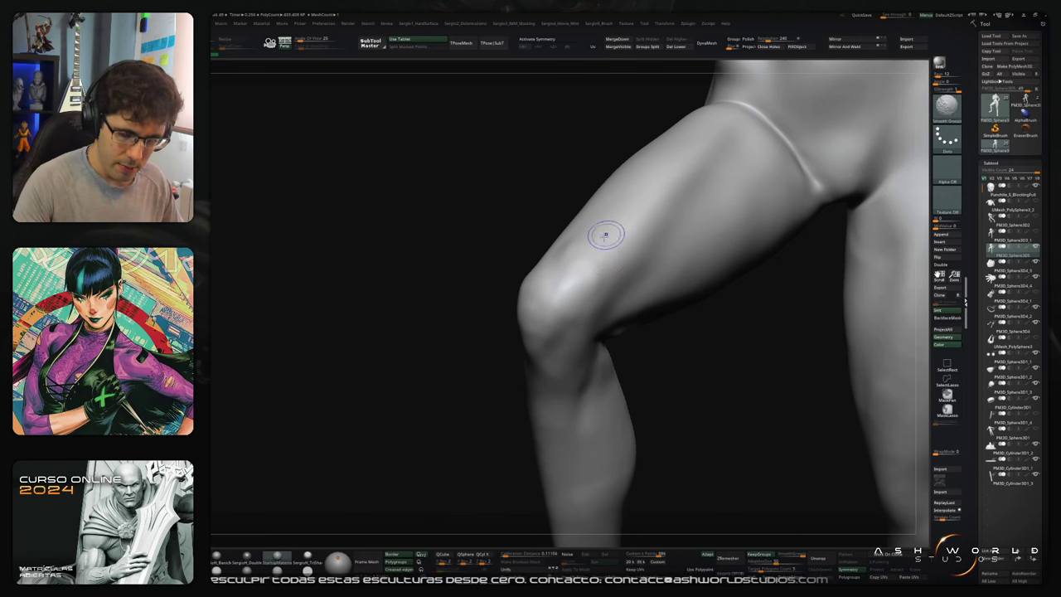
pyautogui.press('b')
pyautogui.keyDown('shift'); pyautogui.click(617, 432); pyautogui.keyUp('shift')
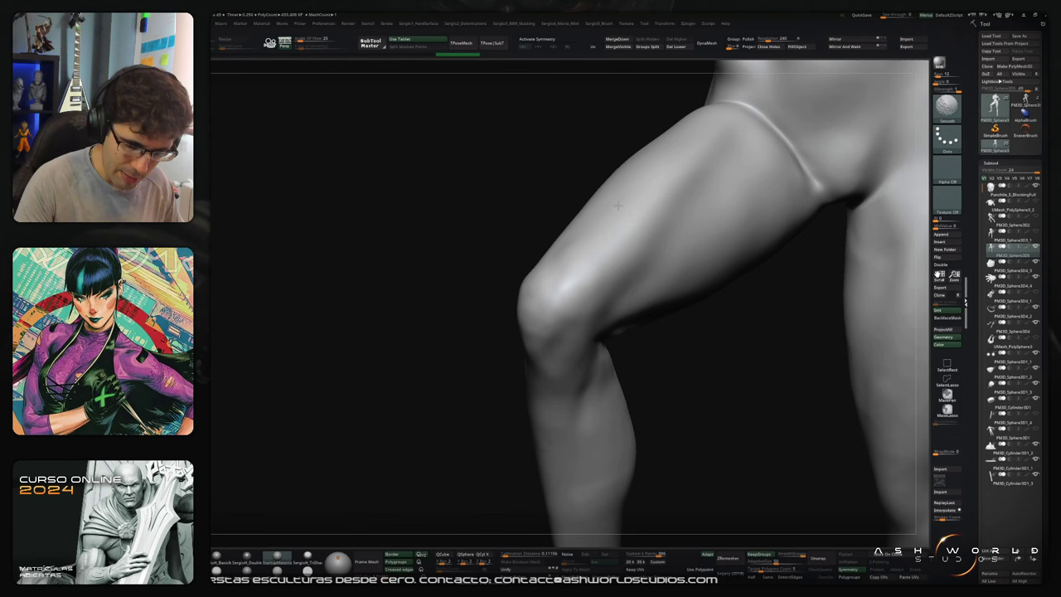
pyautogui.moveTo(686, 184); pyautogui.dragTo(590, 244, button='right')
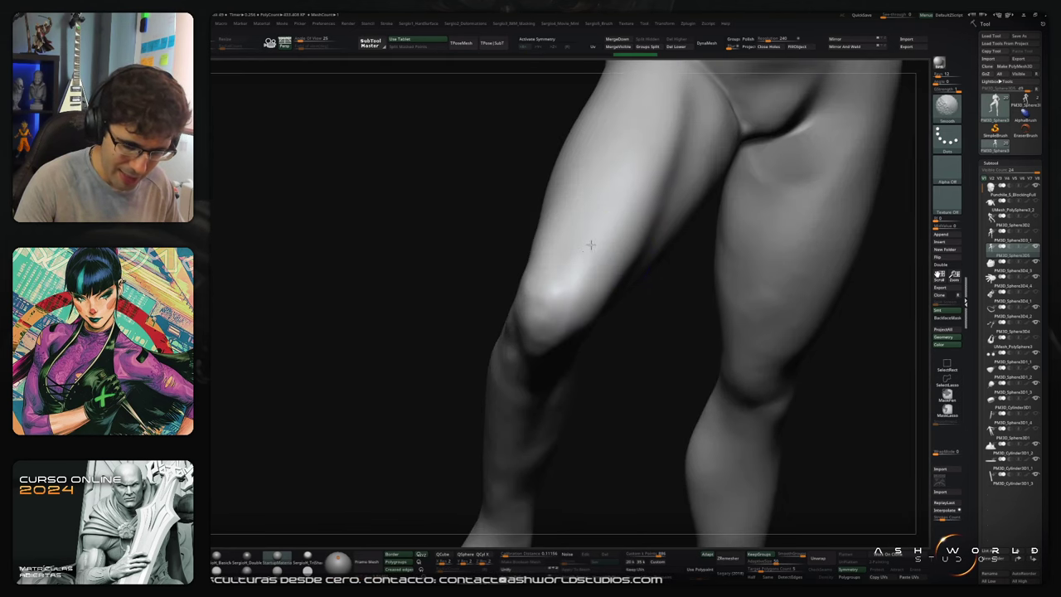
pyautogui.moveTo(637, 304)
pyautogui.mouseDown(button='right')
pyautogui.moveTo(563, 289)
pyautogui.moveTo(746, 293)
pyautogui.moveTo(609, 346)
pyautogui.moveTo(605, 336)
pyautogui.moveTo(598, 367)
pyautogui.mouseUp(button='right')
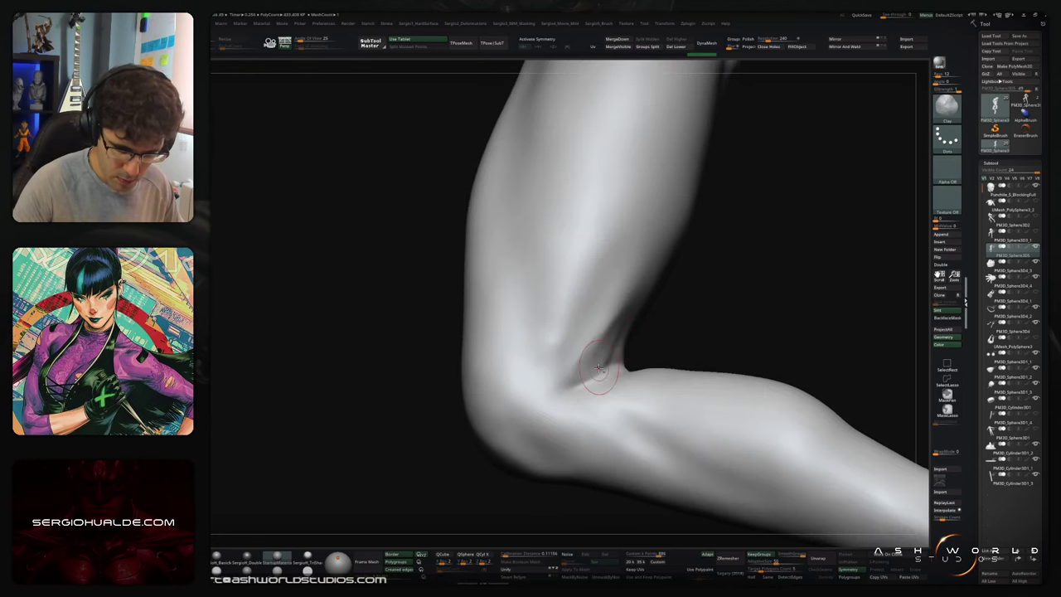
# Step: Build up the hollow behind the bent knee with the Clay brush and blend it with Smooth Stronger
pyautogui.moveTo(598, 368)
pyautogui.mouseDown()
pyautogui.moveTo(628, 310)
pyautogui.moveTo(615, 335)
pyautogui.mouseUp()
pyautogui.press('space')
pyautogui.click(638, 432)
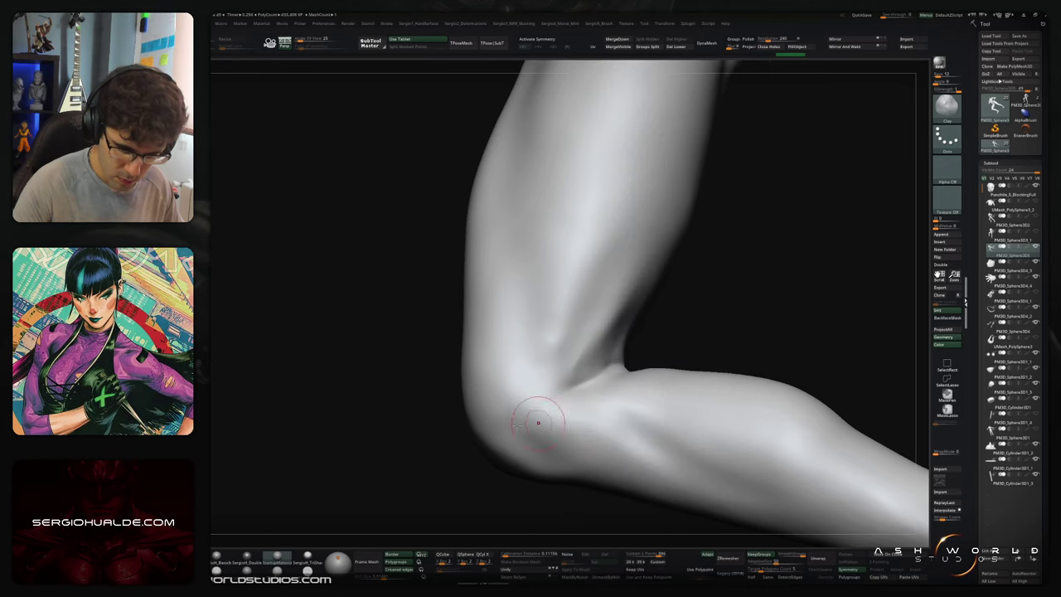
pyautogui.moveTo(621, 354); pyautogui.dragTo(598, 353, button='right')
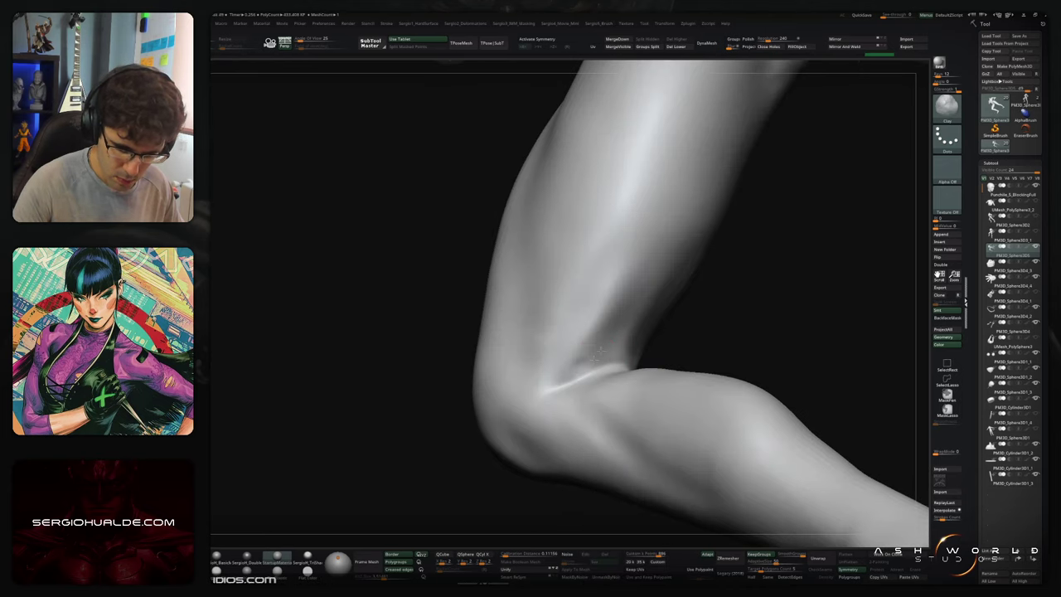
pyautogui.moveTo(597, 356); pyautogui.dragTo(627, 310)
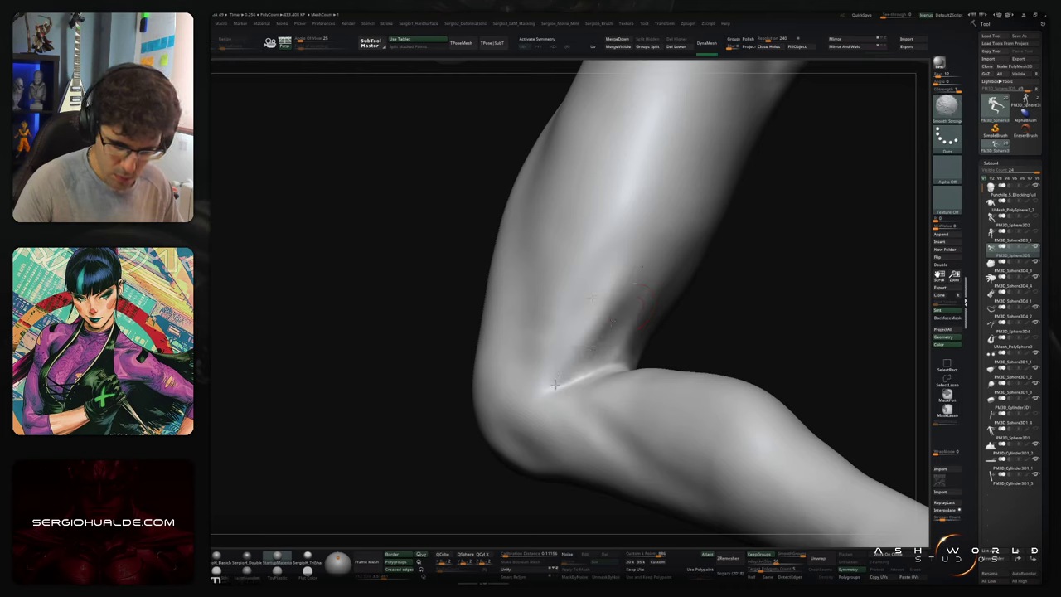
pyautogui.moveTo(580, 361)
pyautogui.keyDown('shift'); pyautogui.mouseDown()
pyautogui.moveTo(635, 309)
pyautogui.moveTo(617, 356)
pyautogui.moveTo(621, 337)
pyautogui.moveTo(633, 352)
pyautogui.moveTo(633, 317)
pyautogui.mouseUp(); pyautogui.keyUp('shift')
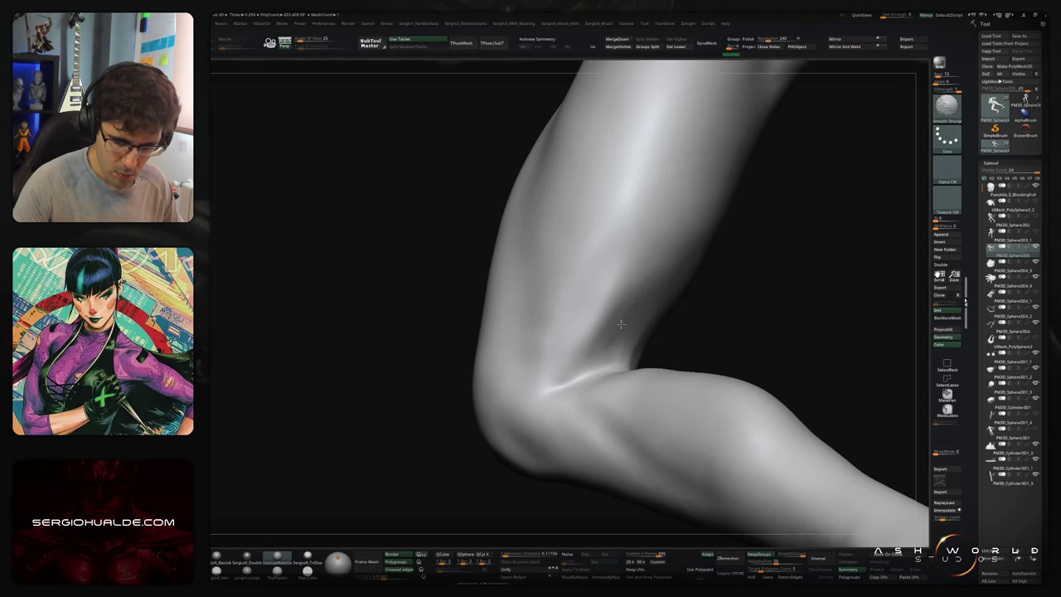
pyautogui.moveTo(620, 323); pyautogui.dragTo(590, 352, button='right')
pyautogui.moveTo(631, 263)
pyautogui.mouseDown(button='right')
pyautogui.moveTo(601, 320)
pyautogui.moveTo(569, 295)
pyautogui.mouseUp(button='right')
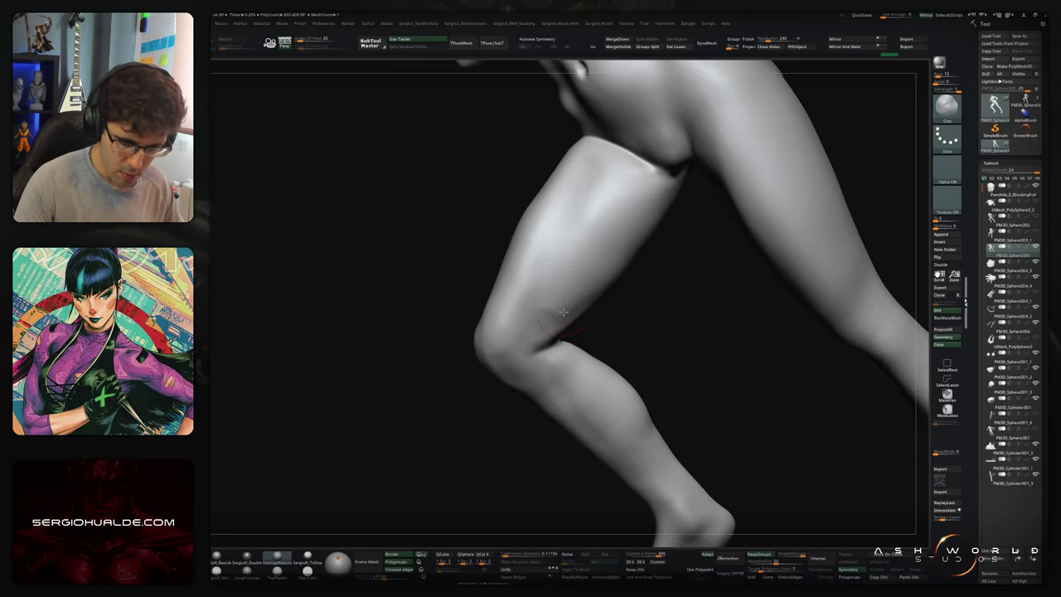
pyautogui.moveTo(569, 307); pyautogui.dragTo(569, 278)
pyautogui.hotkey('ctrl', 'z')
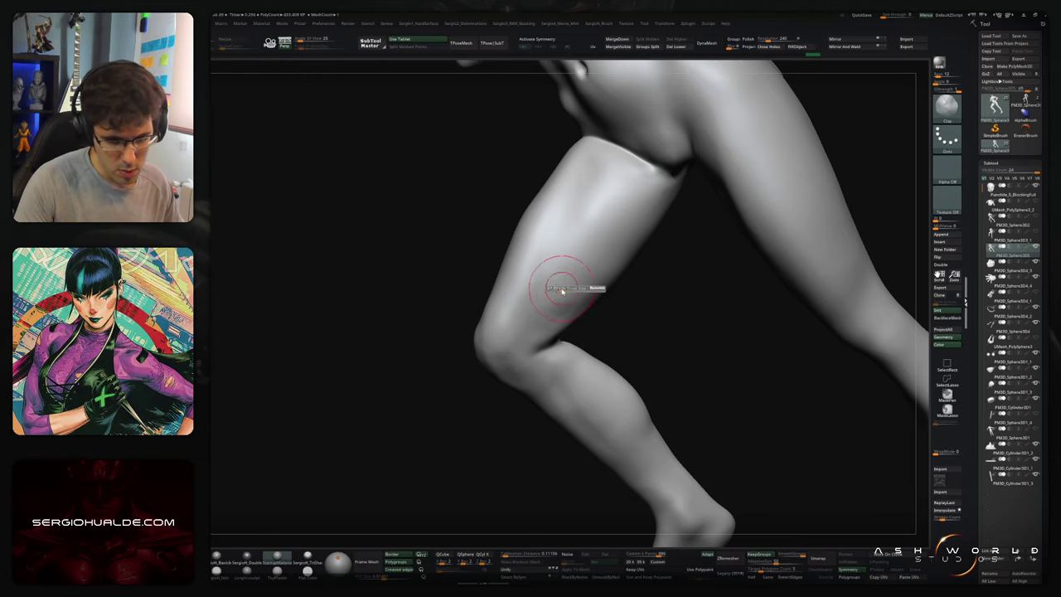
pyautogui.moveTo(560, 290)
pyautogui.mouseDown(button='right')
pyautogui.moveTo(572, 303)
pyautogui.moveTo(616, 237)
pyautogui.mouseUp(button='right')
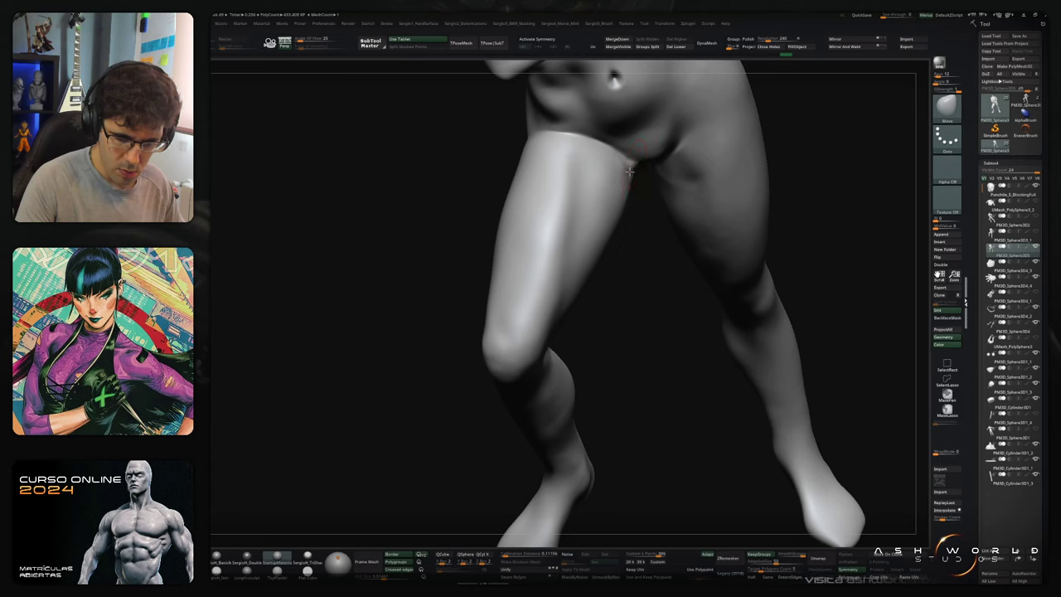
# Step: Reshape the inner and front contours of the bent leg's thigh with the Move brush
pyautogui.moveTo(635, 191); pyautogui.dragTo(627, 200, button='right')
pyautogui.moveTo(617, 224); pyautogui.dragTo(610, 237)
pyautogui.moveTo(594, 272)
pyautogui.mouseDown(button='right')
pyautogui.moveTo(616, 240)
pyautogui.moveTo(610, 221)
pyautogui.mouseUp(button='right')
pyautogui.moveTo(614, 218); pyautogui.dragTo(608, 213)
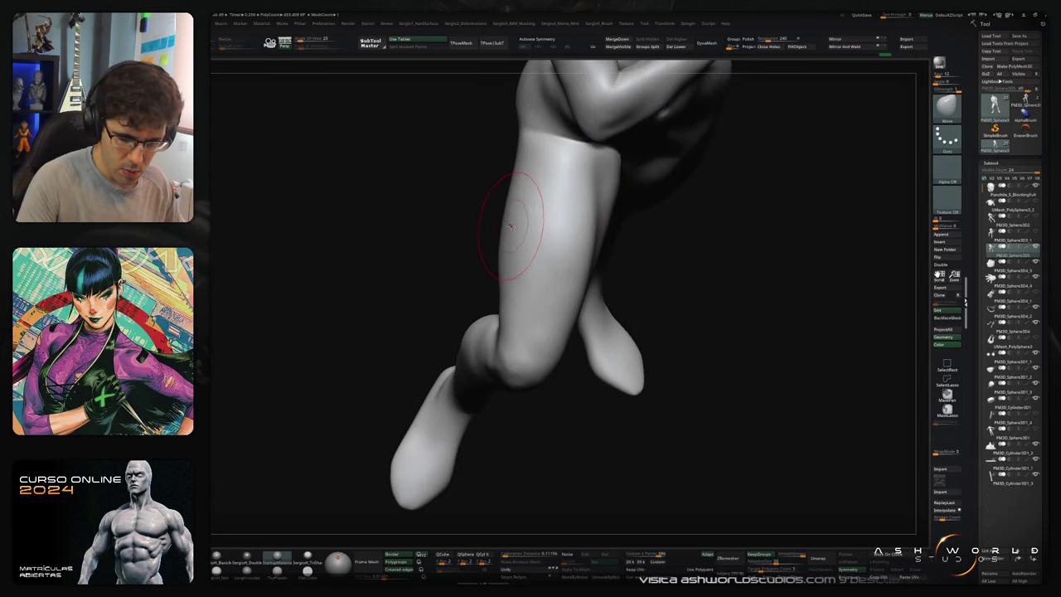
pyautogui.moveTo(539, 286)
pyautogui.keyDown('ctrl'); pyautogui.mouseDown(button='right')
pyautogui.moveTo(535, 248)
pyautogui.moveTo(566, 296)
pyautogui.moveTo(550, 290)
pyautogui.moveTo(547, 315)
pyautogui.moveTo(571, 356)
pyautogui.moveTo(550, 303)
pyautogui.moveTo(508, 271)
pyautogui.mouseUp(button='right'); pyautogui.keyUp('ctrl')
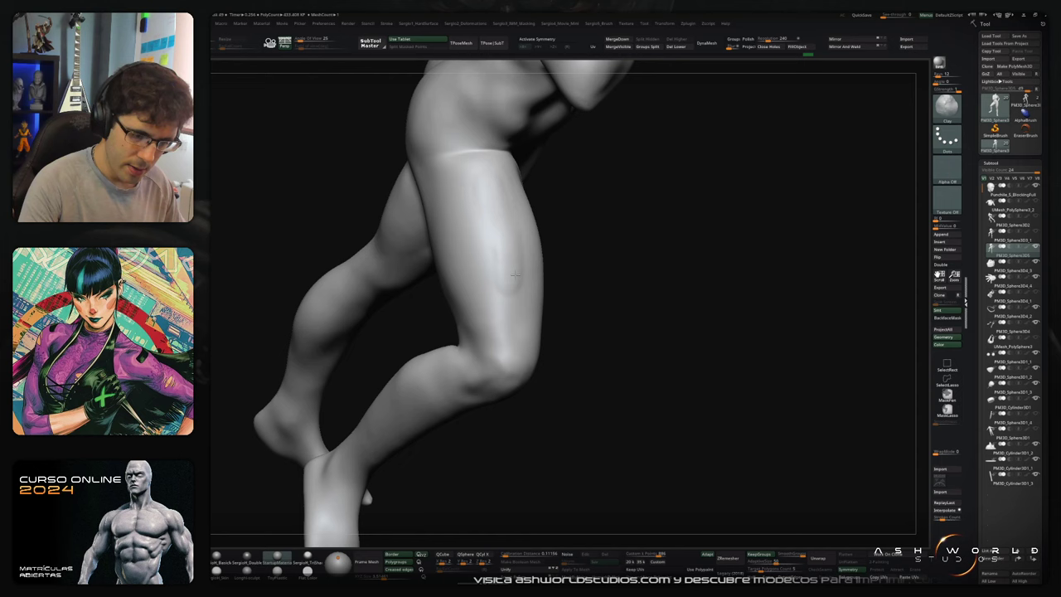
# Step: Build up the muscle volume along the front of the bent thigh with Clay and blend it with Smooth Stronger
pyautogui.moveTo(508, 225)
pyautogui.mouseDown()
pyautogui.moveTo(485, 183)
pyautogui.moveTo(510, 249)
pyautogui.moveTo(500, 174)
pyautogui.moveTo(507, 280)
pyautogui.mouseUp()
pyautogui.moveTo(478, 179)
pyautogui.keyDown('shift'); pyautogui.mouseDown()
pyautogui.moveTo(499, 270)
pyautogui.moveTo(521, 291)
pyautogui.mouseUp(); pyautogui.keyUp('shift')
pyautogui.moveTo(609, 273); pyautogui.dragTo(527, 258, button='right')
pyautogui.keyDown('shift'); pyautogui.moveTo(522, 230); pyautogui.dragTo(516, 297); pyautogui.keyUp('shift')
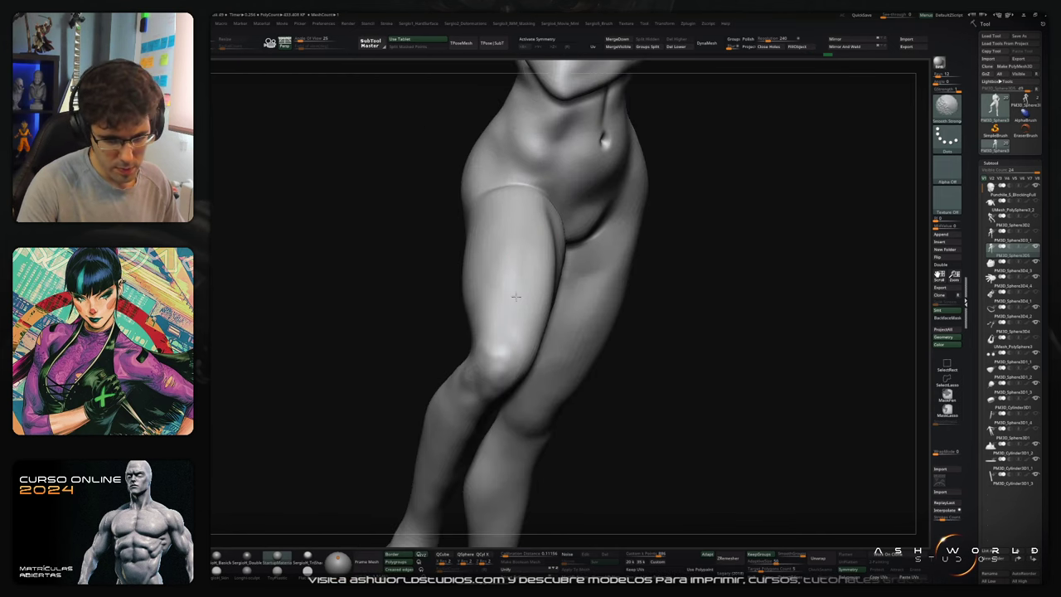
# Step: Fill out the inner side of the bent knee with Clay and soften it with Smooth Stronger
pyautogui.moveTo(609, 270)
pyautogui.mouseDown(button='right')
pyautogui.moveTo(539, 259)
pyautogui.moveTo(485, 286)
pyautogui.mouseUp(button='right')
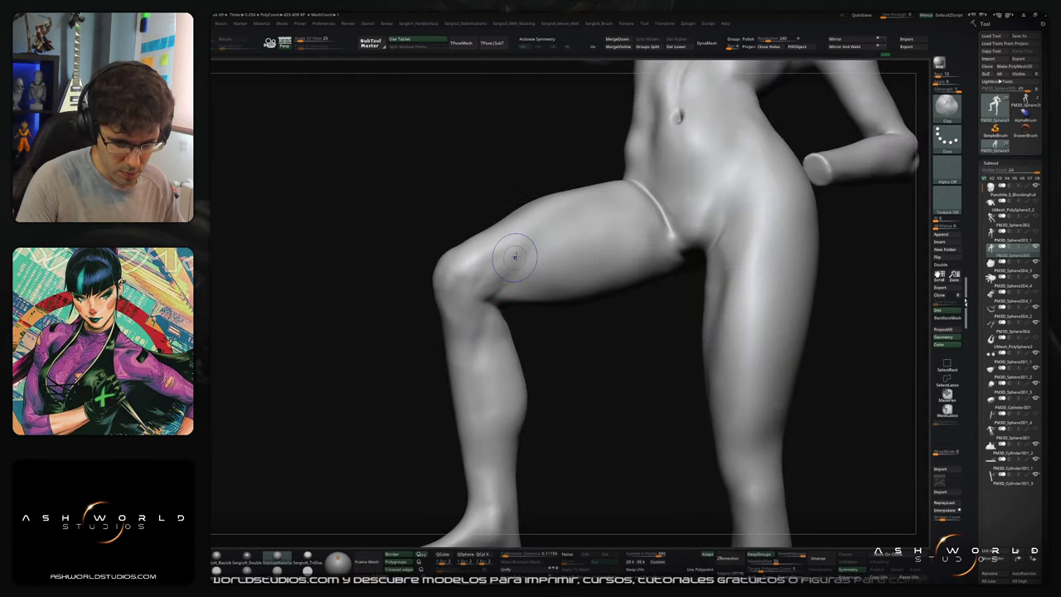
pyautogui.moveTo(540, 237)
pyautogui.mouseDown(button='right')
pyautogui.moveTo(536, 279)
pyautogui.moveTo(489, 290)
pyautogui.moveTo(482, 327)
pyautogui.mouseUp(button='right')
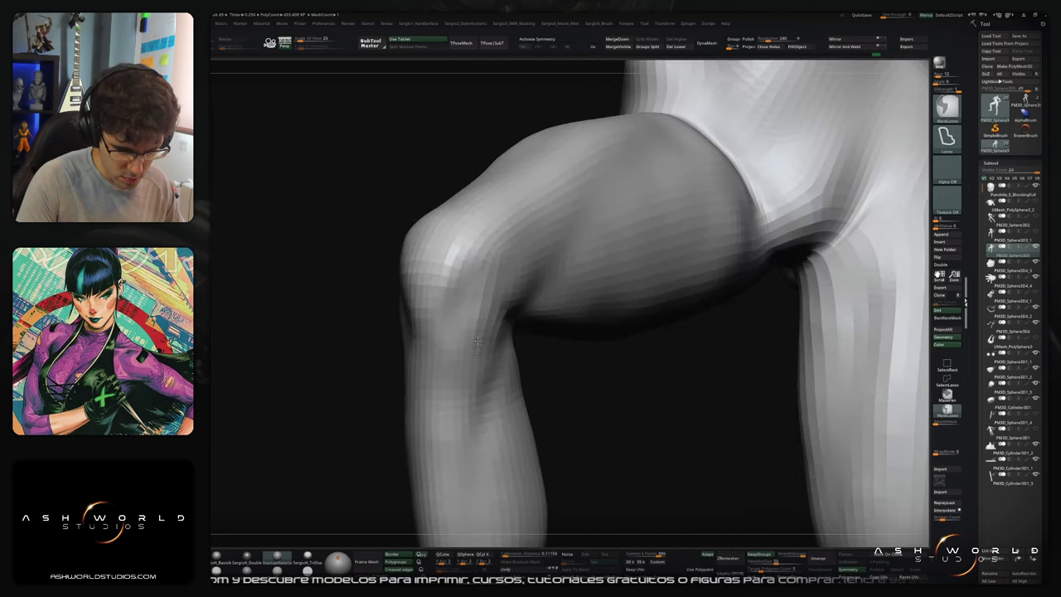
pyautogui.moveTo(481, 305)
pyautogui.mouseDown()
pyautogui.moveTo(478, 332)
pyautogui.moveTo(496, 318)
pyautogui.moveTo(487, 307)
pyautogui.moveTo(495, 336)
pyautogui.moveTo(480, 326)
pyautogui.mouseUp()
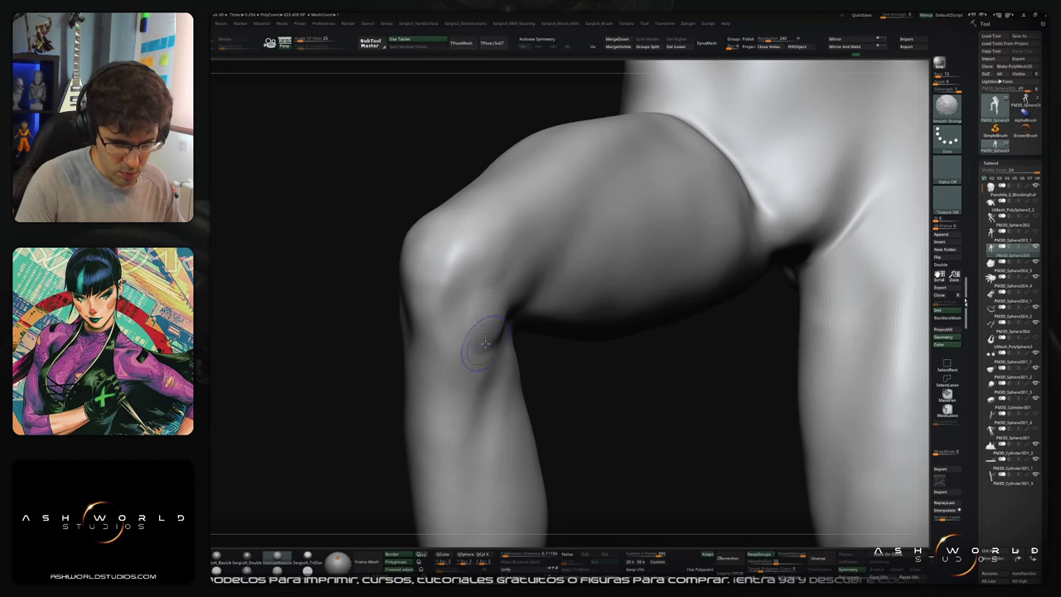
pyautogui.moveTo(480, 321); pyautogui.dragTo(505, 308, button='right')
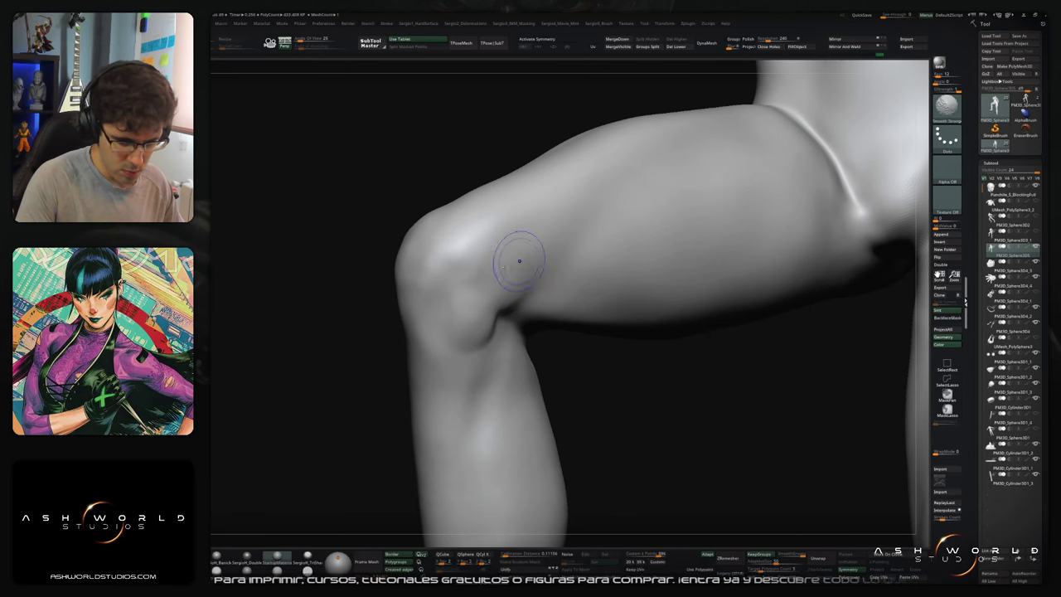
# Step: Sculpt the form just below the inner kneecap of the bent leg with Clay and smooth it into the shin
pyautogui.moveTo(508, 260); pyautogui.dragTo(437, 298, button='right')
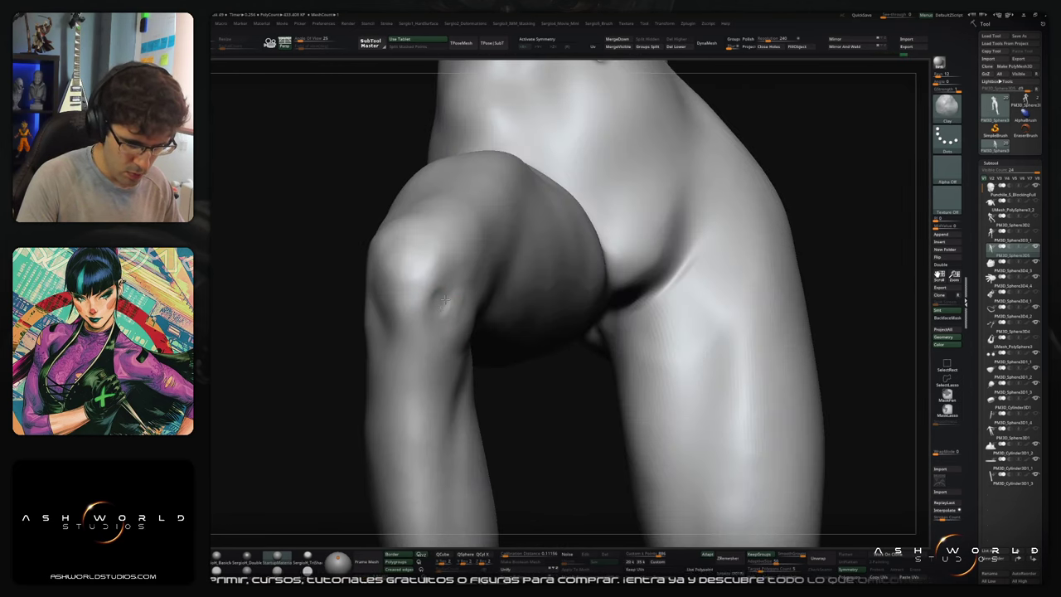
pyautogui.moveTo(432, 315); pyautogui.dragTo(434, 307)
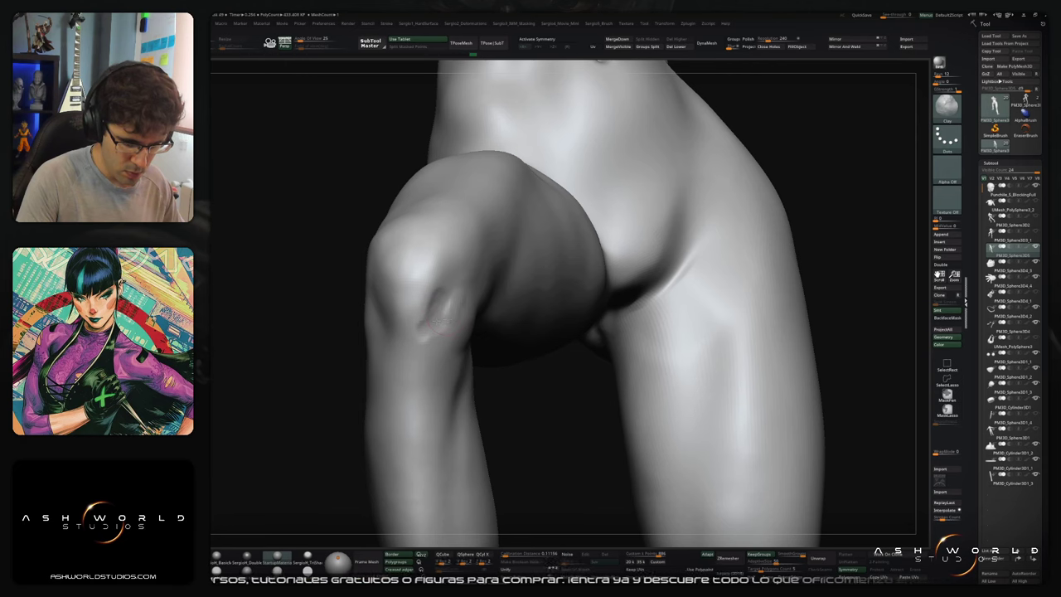
pyautogui.moveTo(431, 322); pyautogui.dragTo(425, 315, button='right')
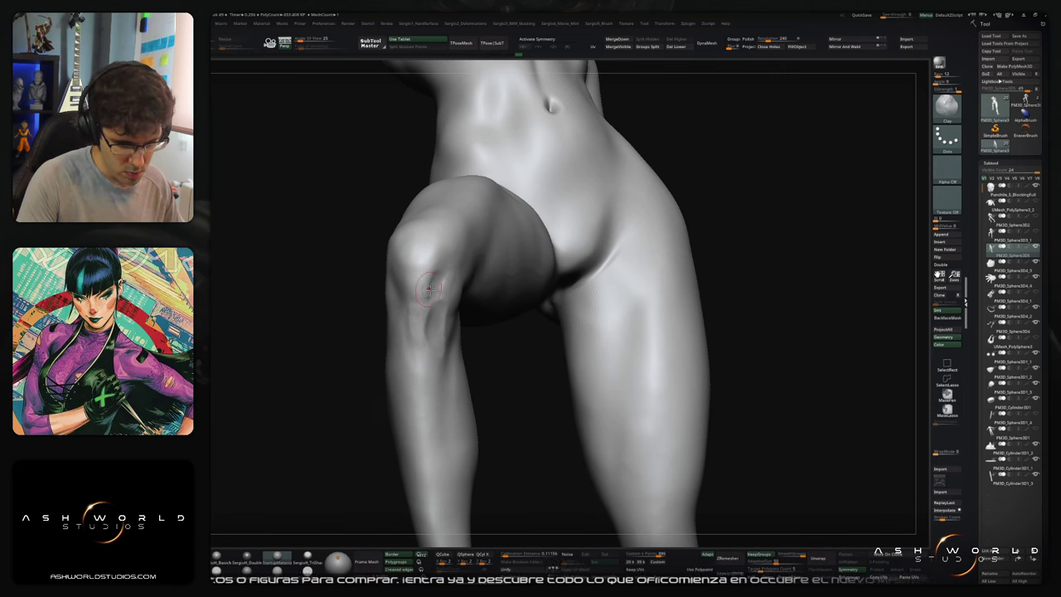
pyautogui.moveTo(430, 287)
pyautogui.keyDown('shift'); pyautogui.mouseDown()
pyautogui.moveTo(408, 308)
pyautogui.moveTo(448, 309)
pyautogui.mouseUp(); pyautogui.keyUp('shift')
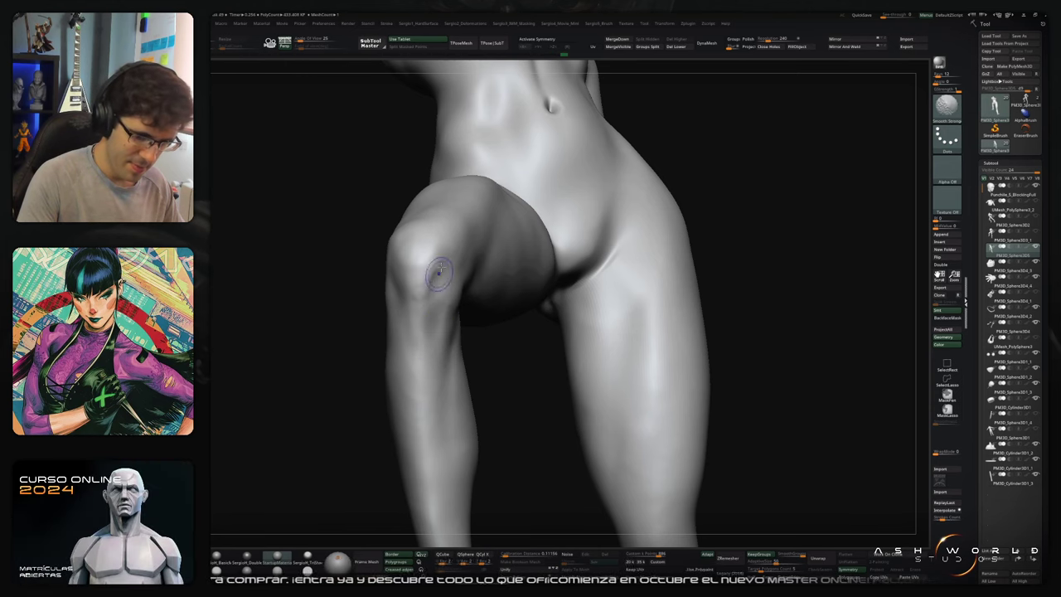
pyautogui.moveTo(418, 308); pyautogui.dragTo(441, 330, button='right')
pyautogui.press('shift')
# Step: Carve the groin crease between the bent thigh and pelvis with DamStandard and refine its edge with Clay and Smooth Stronger
pyautogui.moveTo(422, 298); pyautogui.dragTo(624, 376, button='right')
pyautogui.moveTo(512, 302)
pyautogui.keyDown('ctrl'); pyautogui.mouseDown(button='right')
pyautogui.moveTo(503, 365)
pyautogui.moveTo(504, 338)
pyautogui.moveTo(493, 341)
pyautogui.mouseUp(button='right'); pyautogui.keyUp('ctrl')
pyautogui.press('b')
pyautogui.press('d')
pyautogui.press('s')
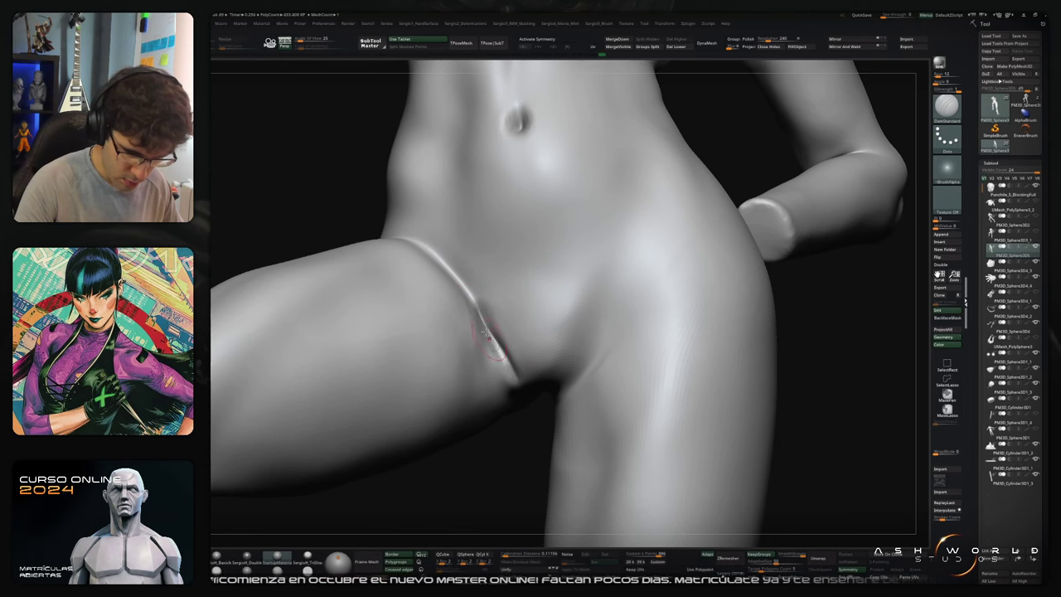
pyautogui.moveTo(516, 383)
pyautogui.mouseDown(button='right')
pyautogui.moveTo(491, 324)
pyautogui.moveTo(518, 399)
pyautogui.moveTo(504, 372)
pyautogui.mouseUp(button='right')
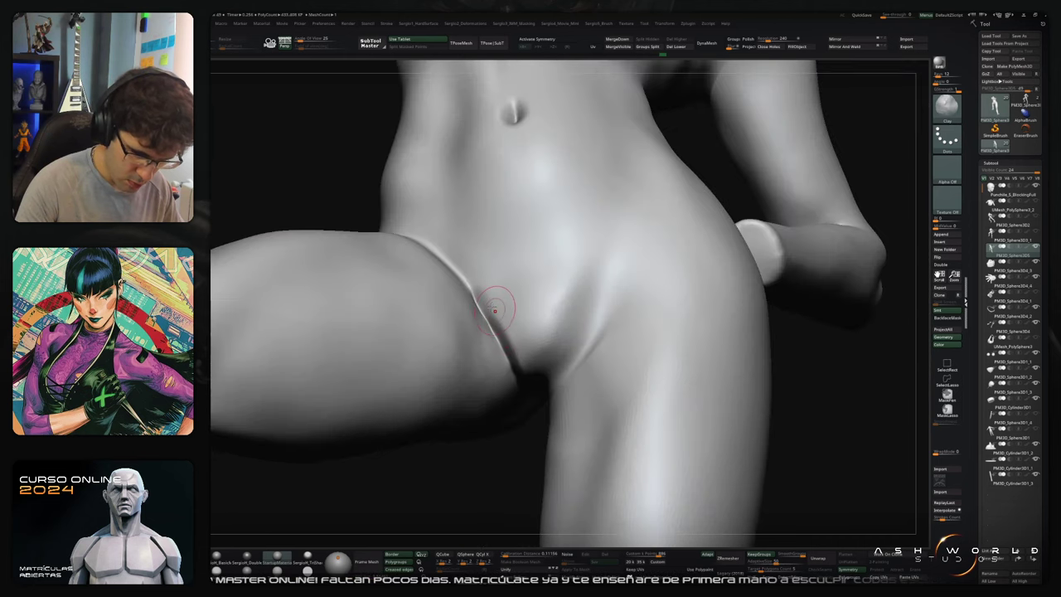
pyautogui.moveTo(498, 304); pyautogui.dragTo(518, 361)
pyautogui.keyDown('shift'); pyautogui.moveTo(502, 311); pyautogui.dragTo(527, 326); pyautogui.keyUp('shift')
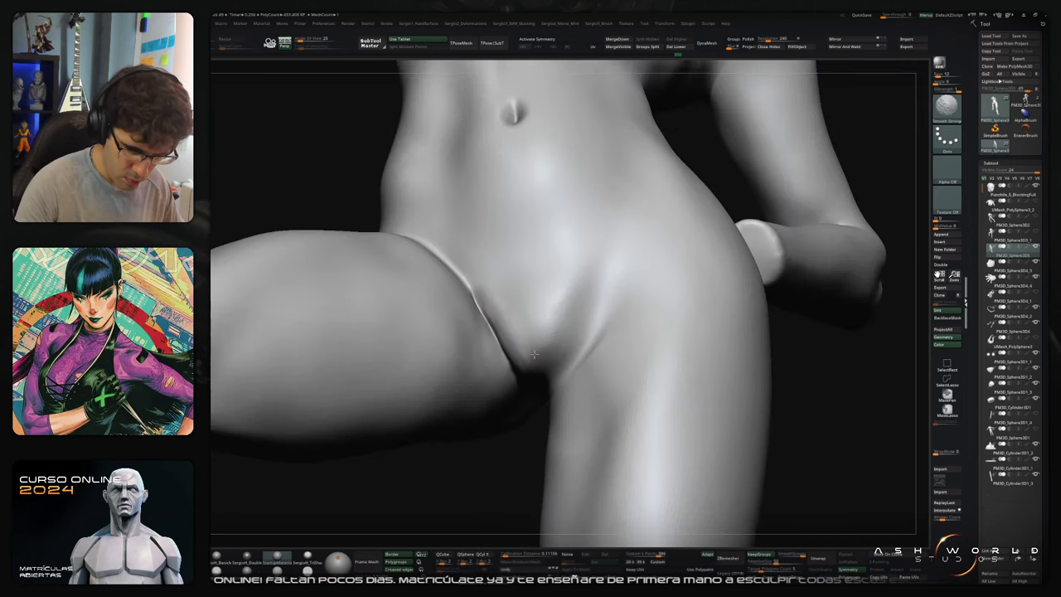
# Step: Build up the lower pelvis between the legs with Clay and blend it into the abdomen with Smooth Stronger
pyautogui.moveTo(530, 331); pyautogui.dragTo(558, 327, button='right')
pyautogui.moveTo(497, 244); pyautogui.dragTo(492, 252, button='right')
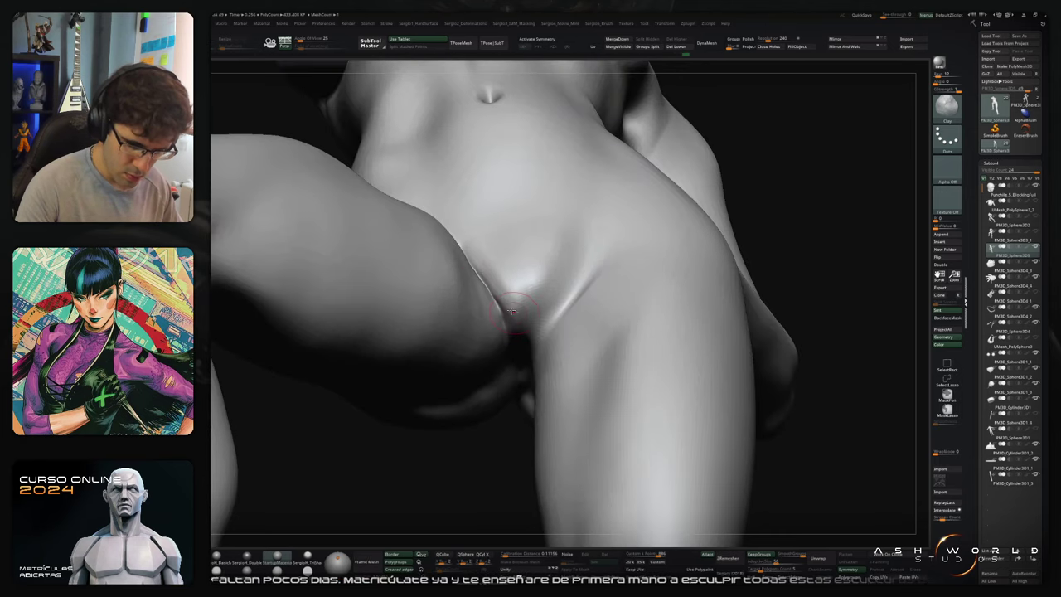
pyautogui.moveTo(528, 277); pyautogui.dragTo(508, 285)
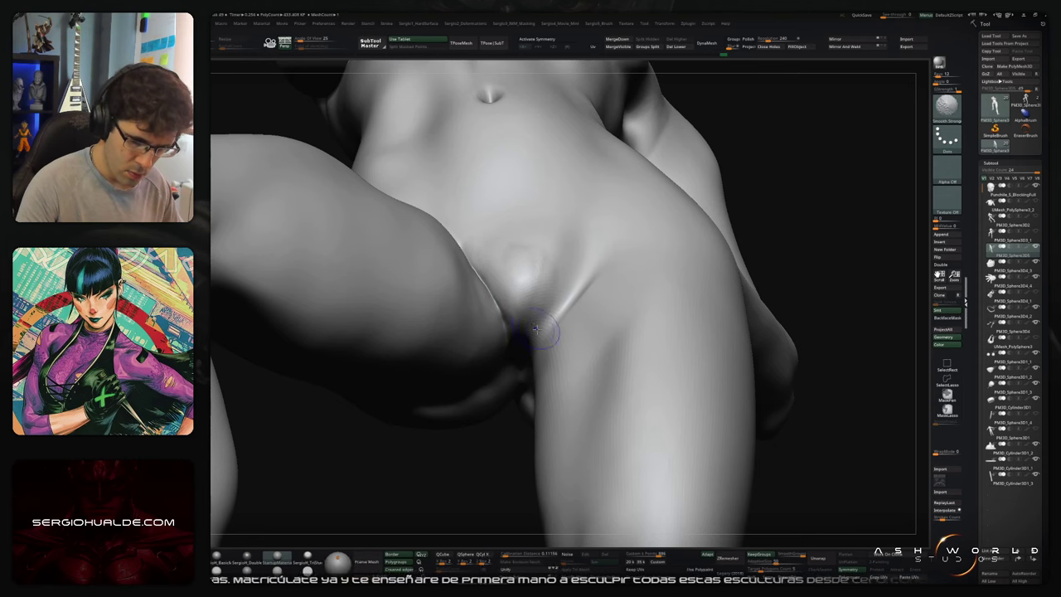
pyautogui.moveTo(556, 312); pyautogui.dragTo(540, 335, button='right')
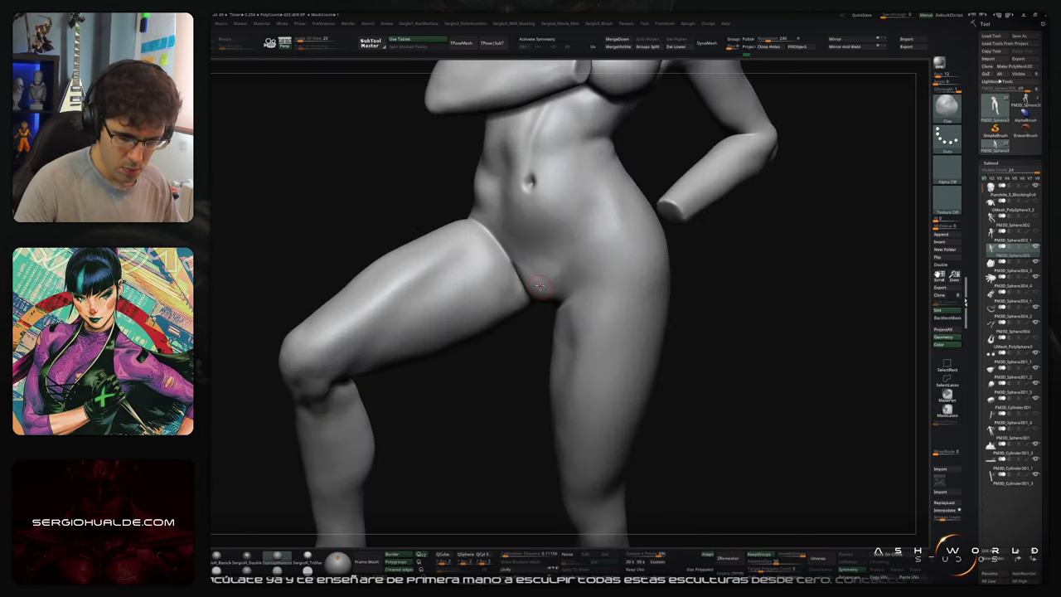
pyautogui.moveTo(547, 291); pyautogui.dragTo(538, 276, button='right')
pyautogui.press('s')
pyautogui.moveTo(541, 273)
pyautogui.mouseDown()
pyautogui.moveTo(543, 303)
pyautogui.moveTo(534, 267)
pyautogui.mouseUp()
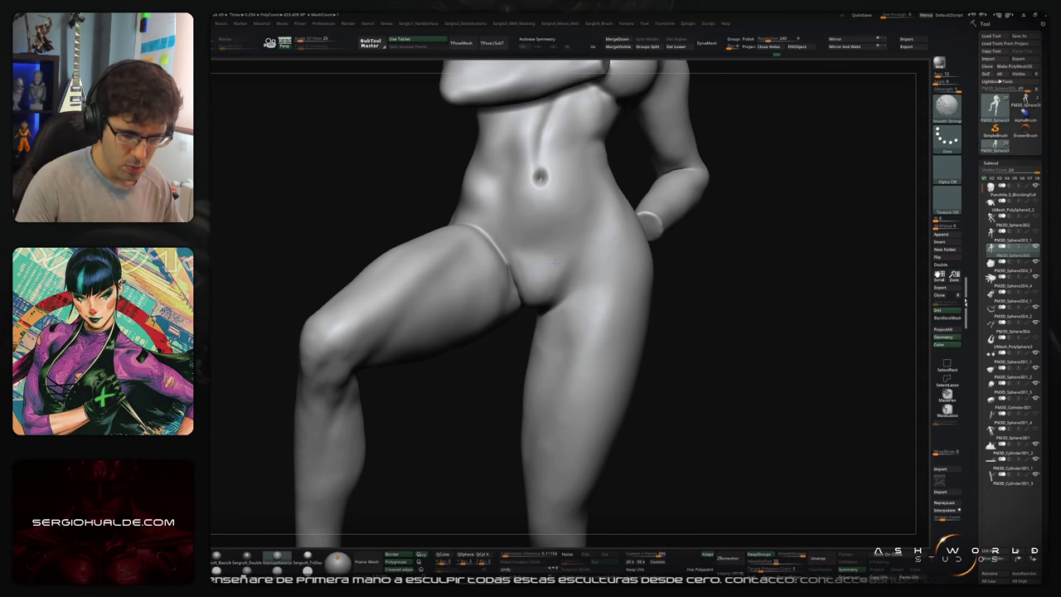
# Step: Deepen the groin fold of the straight leg up towards the hip with the Standard brush and soften it
pyautogui.moveTo(584, 269); pyautogui.dragTo(582, 252, button='right')
pyautogui.moveTo(556, 296)
pyautogui.mouseDown()
pyautogui.moveTo(580, 271)
pyautogui.moveTo(551, 308)
pyautogui.mouseUp()
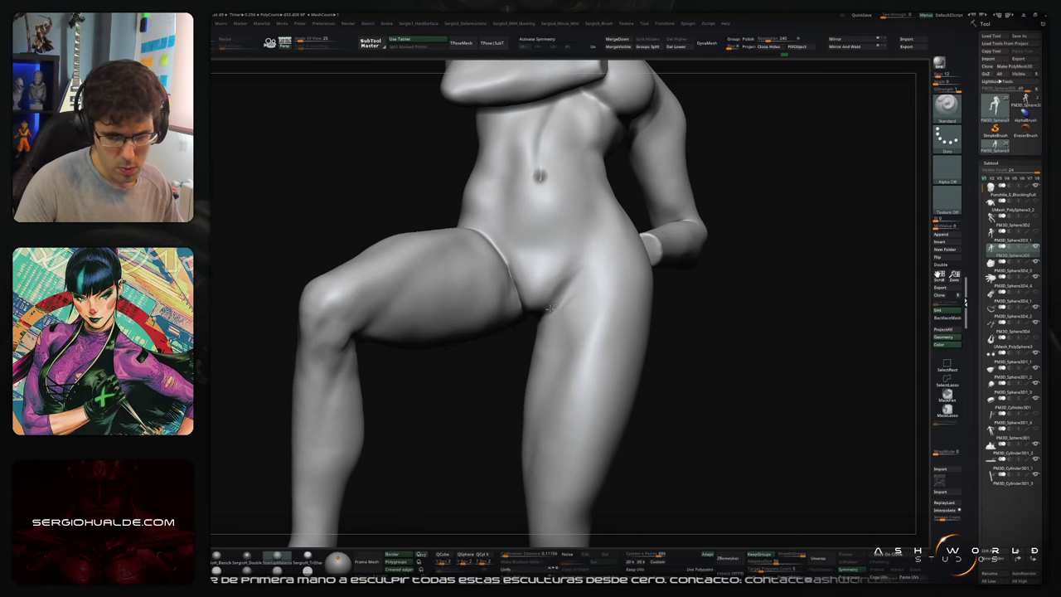
pyautogui.moveTo(551, 309); pyautogui.dragTo(572, 301, button='right')
pyautogui.moveTo(603, 265)
pyautogui.mouseDown()
pyautogui.moveTo(572, 300)
pyautogui.moveTo(576, 281)
pyautogui.mouseUp()
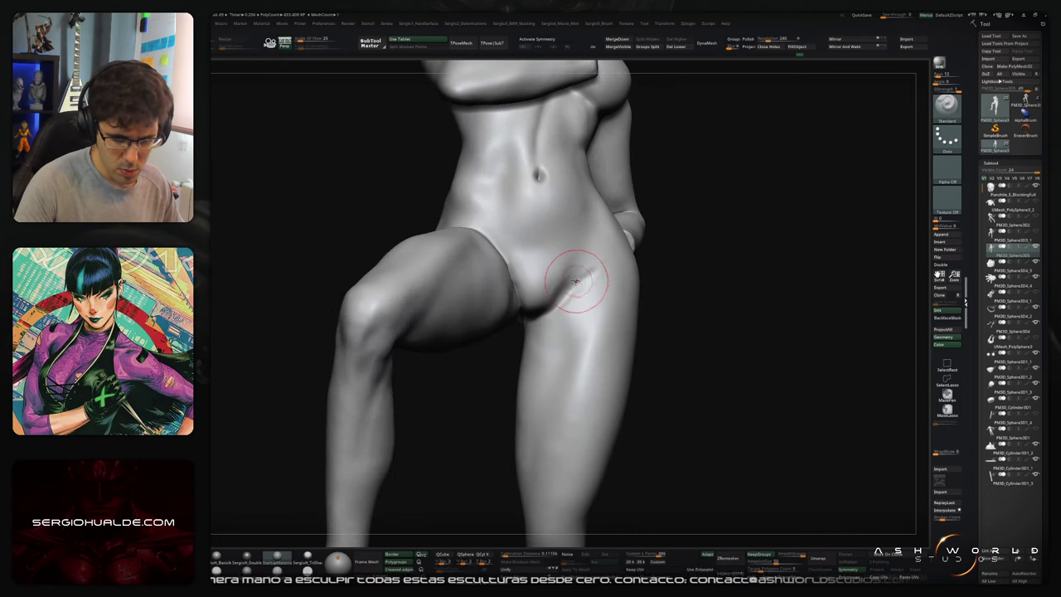
pyautogui.moveTo(578, 246); pyautogui.dragTo(575, 274, button='right')
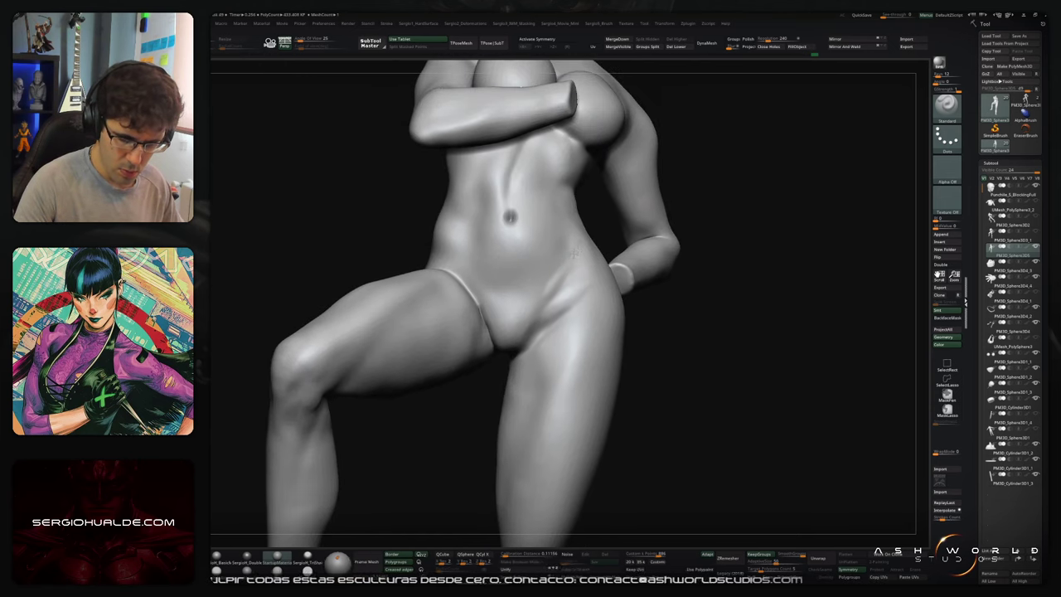
pyautogui.moveTo(579, 260)
pyautogui.mouseDown(button='right')
pyautogui.moveTo(588, 289)
pyautogui.moveTo(567, 246)
pyautogui.mouseUp(button='right')
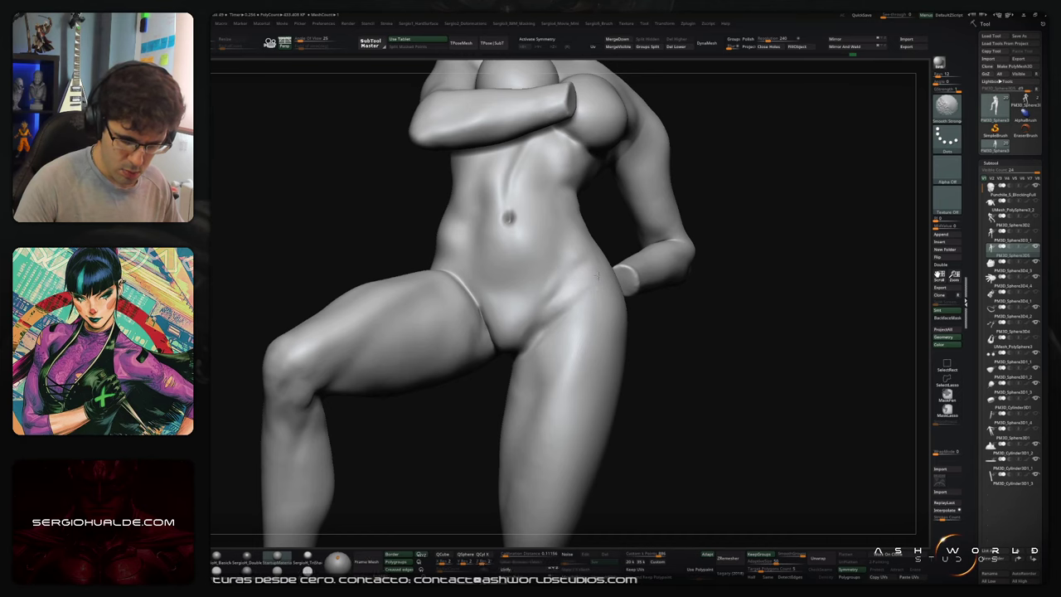
# Step: Sculpt the upper inner thigh of the straight leg below the groin fold and smooth the strokes
pyautogui.moveTo(580, 289); pyautogui.dragTo(558, 323, button='right')
pyautogui.moveTo(546, 339)
pyautogui.mouseDown()
pyautogui.moveTo(526, 397)
pyautogui.moveTo(528, 355)
pyautogui.moveTo(538, 356)
pyautogui.mouseUp()
pyautogui.press('shift')
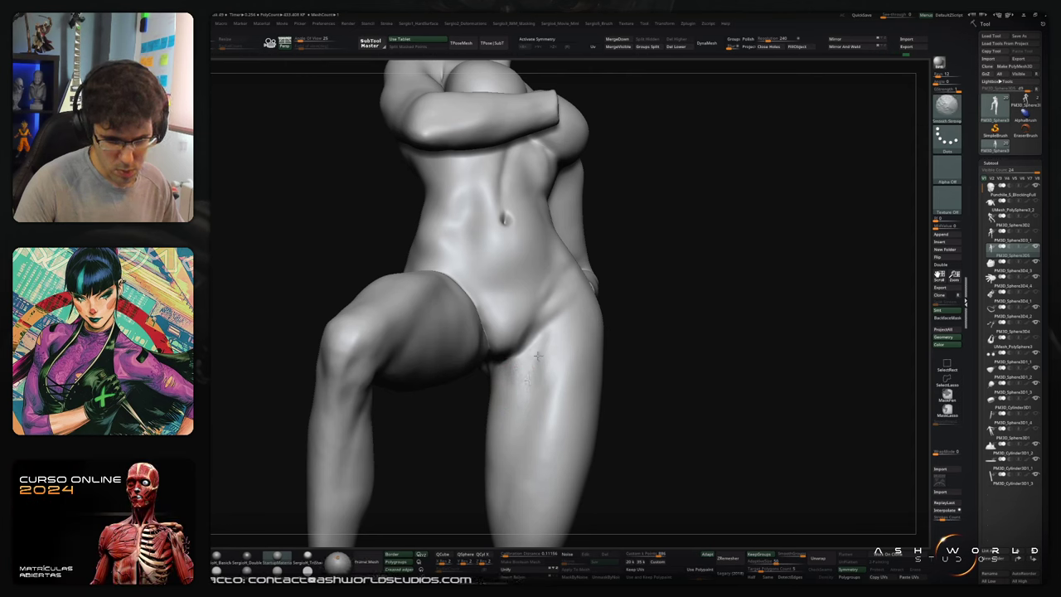
pyautogui.moveTo(568, 324); pyautogui.dragTo(522, 339, button='right')
pyautogui.moveTo(559, 340)
pyautogui.mouseDown()
pyautogui.moveTo(572, 439)
pyautogui.moveTo(559, 348)
pyautogui.moveTo(519, 405)
pyautogui.mouseUp()
# Step: Define the muscle separation down the straight thigh with DamStandard and blend it with Smooth Stronger
pyautogui.press('b')
pyautogui.press('d')
pyautogui.press('s')
pyautogui.moveTo(534, 356)
pyautogui.keyDown('shift'); pyautogui.mouseDown()
pyautogui.moveTo(527, 390)
pyautogui.moveTo(527, 357)
pyautogui.mouseUp(); pyautogui.keyUp('shift')
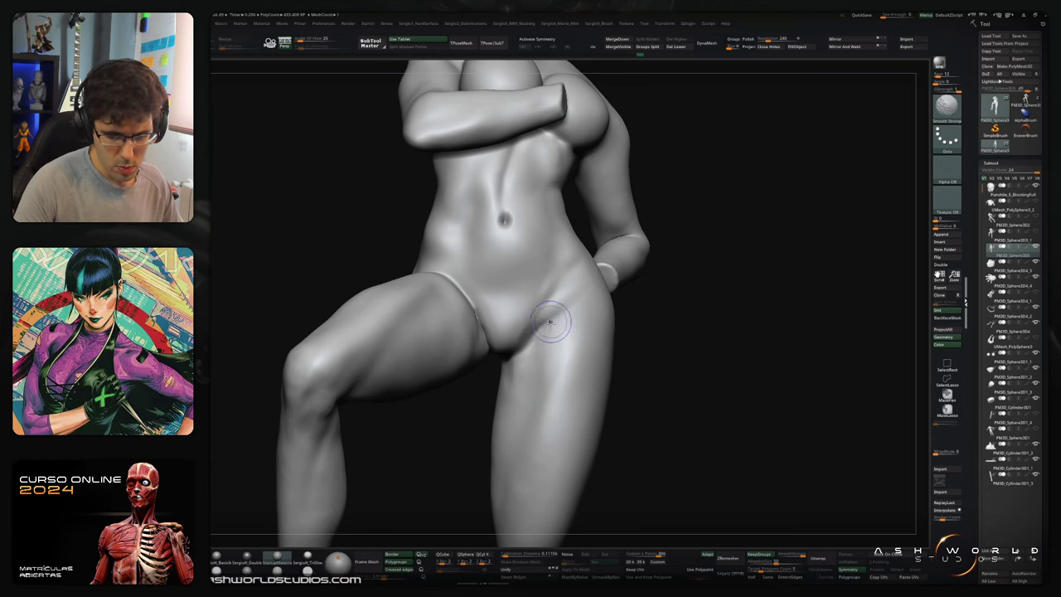
pyautogui.keyDown('ctrl'); pyautogui.moveTo(538, 358); pyautogui.dragTo(556, 336, button='right'); pyautogui.keyUp('ctrl')
pyautogui.keyDown('shift'); pyautogui.moveTo(556, 336); pyautogui.dragTo(540, 423); pyautogui.keyUp('shift')
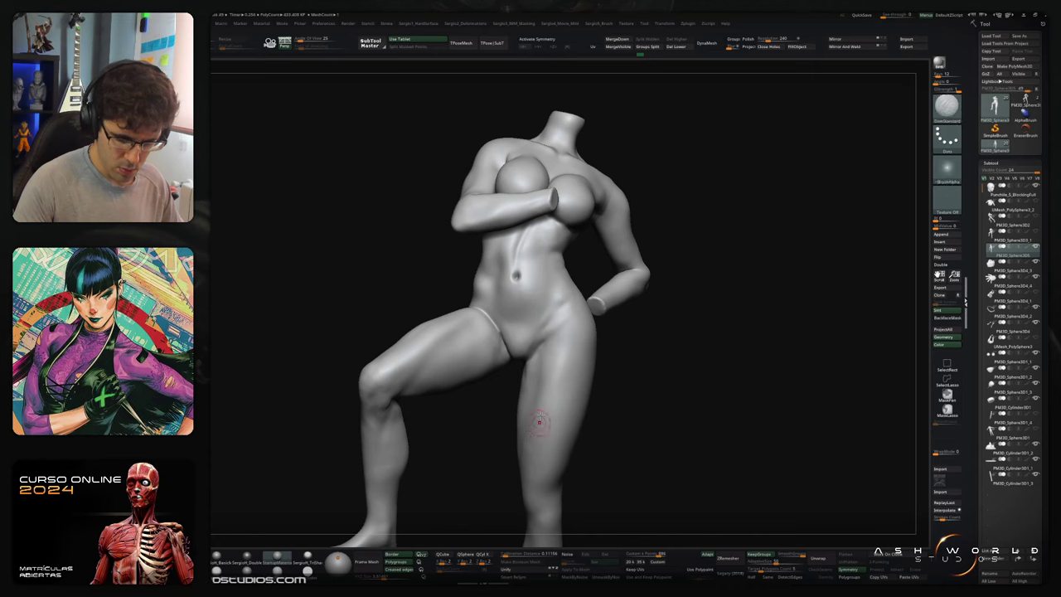
pyautogui.moveTo(539, 423)
pyautogui.keyDown('alt'); pyautogui.mouseDown(button='right')
pyautogui.moveTo(541, 395)
pyautogui.moveTo(516, 362)
pyautogui.mouseUp(button='right'); pyautogui.keyUp('alt')
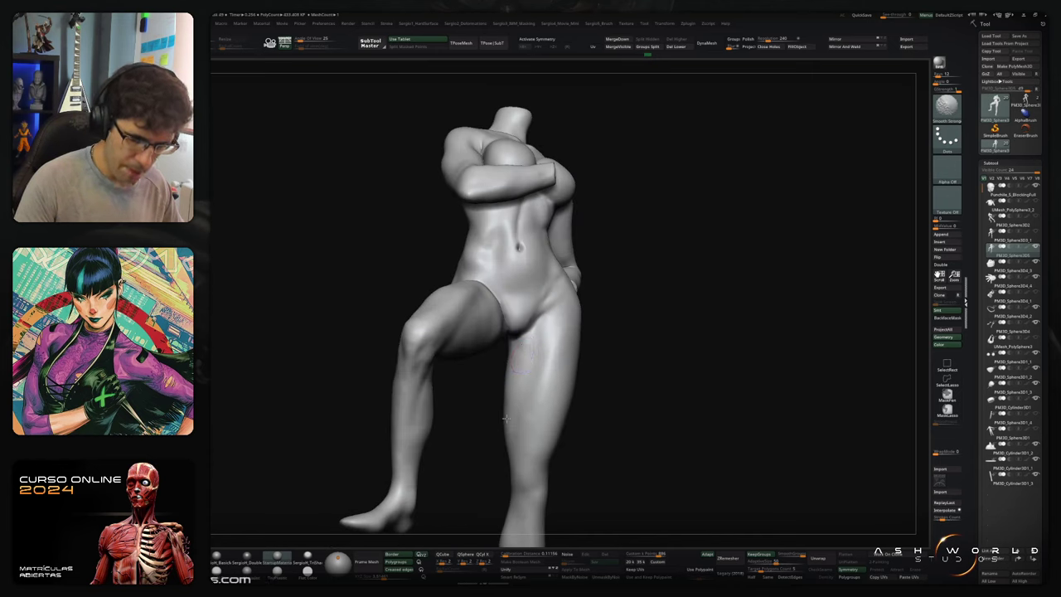
pyautogui.keyDown('shift'); pyautogui.moveTo(507, 419); pyautogui.dragTo(519, 365); pyautogui.keyUp('shift')
pyautogui.moveTo(519, 365); pyautogui.dragTo(563, 357, button='right')
# Step: Shape the front muscles of the straight thigh below the hip with the Standard brush and smooth them
pyautogui.press('b')
pyautogui.press('s')
pyautogui.press('t')
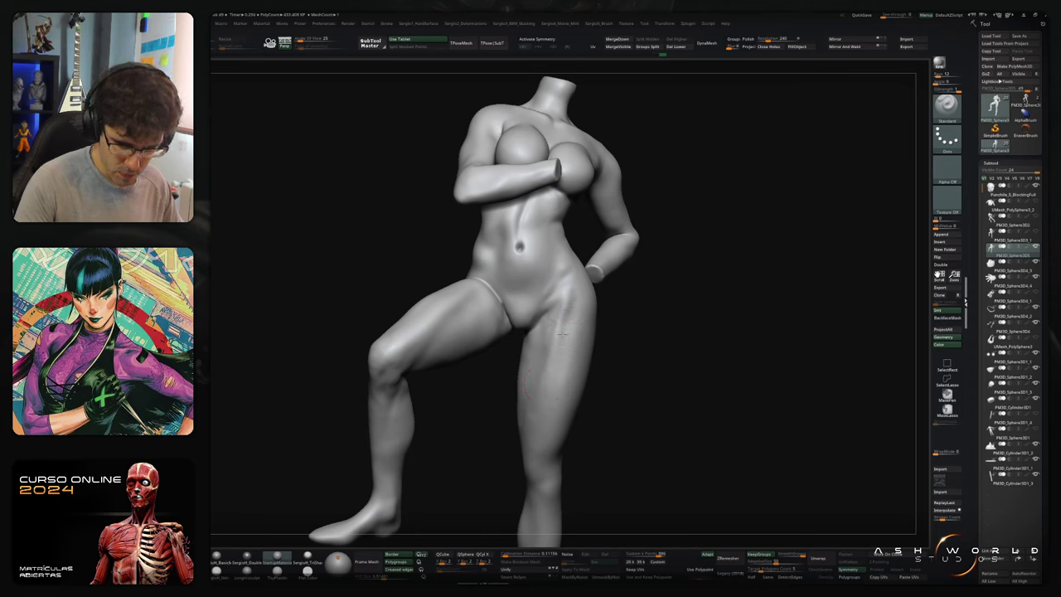
pyautogui.press('shift')
pyautogui.moveTo(549, 421); pyautogui.dragTo(568, 343, button='right')
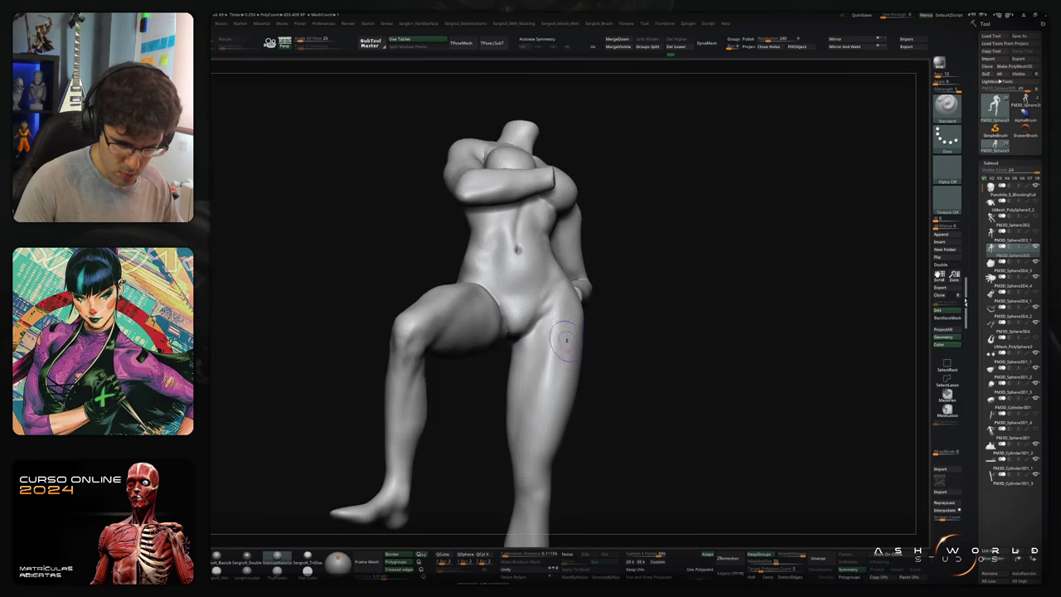
pyautogui.keyDown('shift'); pyautogui.moveTo(568, 347); pyautogui.dragTo(558, 373); pyautogui.keyUp('shift')
# Step: Adjust the hip and thigh silhouette of the straight leg with a resized Move brush
pyautogui.press('b')
pyautogui.press('m')
pyautogui.press('v')
pyautogui.moveTo(558, 374)
pyautogui.mouseDown(button='right')
pyautogui.moveTo(595, 320)
pyautogui.moveTo(570, 307)
pyautogui.mouseUp(button='right')
pyautogui.press('s')
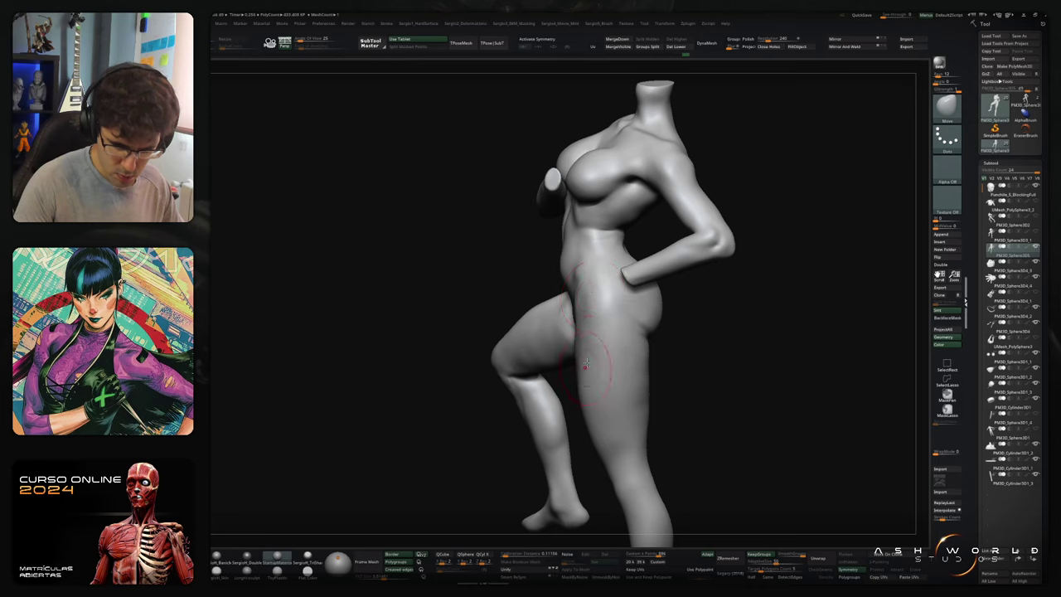
pyautogui.moveTo(585, 364)
pyautogui.mouseDown(button='right')
pyautogui.moveTo(596, 353)
pyautogui.moveTo(586, 356)
pyautogui.mouseUp(button='right')
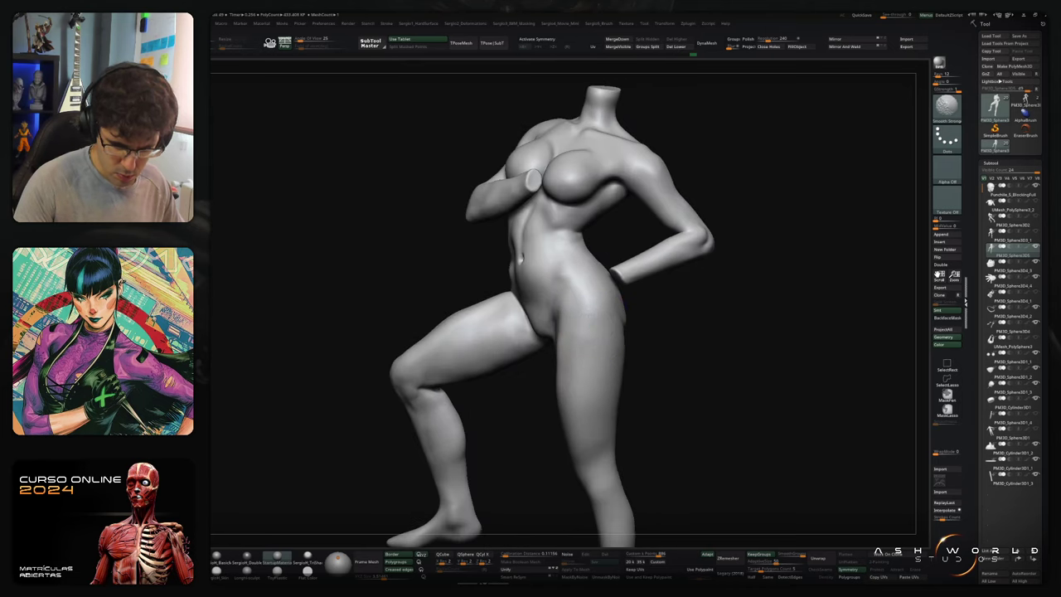
pyautogui.moveTo(590, 398); pyautogui.dragTo(643, 365, button='right')
pyautogui.moveTo(642, 365); pyautogui.dragTo(687, 299, button='right')
# Step: Smooth the front of the straight thigh and resize the Move brush to refine its inner contour above the knee
pyautogui.moveTo(581, 266); pyautogui.dragTo(607, 264, button='right')
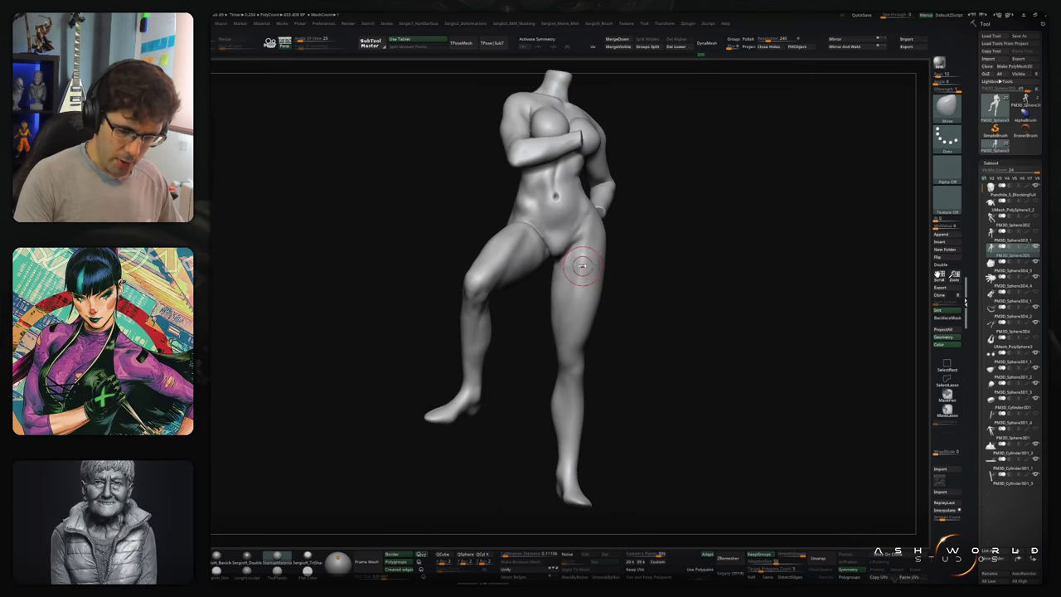
pyautogui.keyDown('shift'); pyautogui.moveTo(584, 265); pyautogui.dragTo(570, 300); pyautogui.keyUp('shift')
pyautogui.moveTo(568, 353)
pyautogui.mouseDown(button='right')
pyautogui.moveTo(580, 298)
pyautogui.moveTo(559, 336)
pyautogui.mouseUp(button='right')
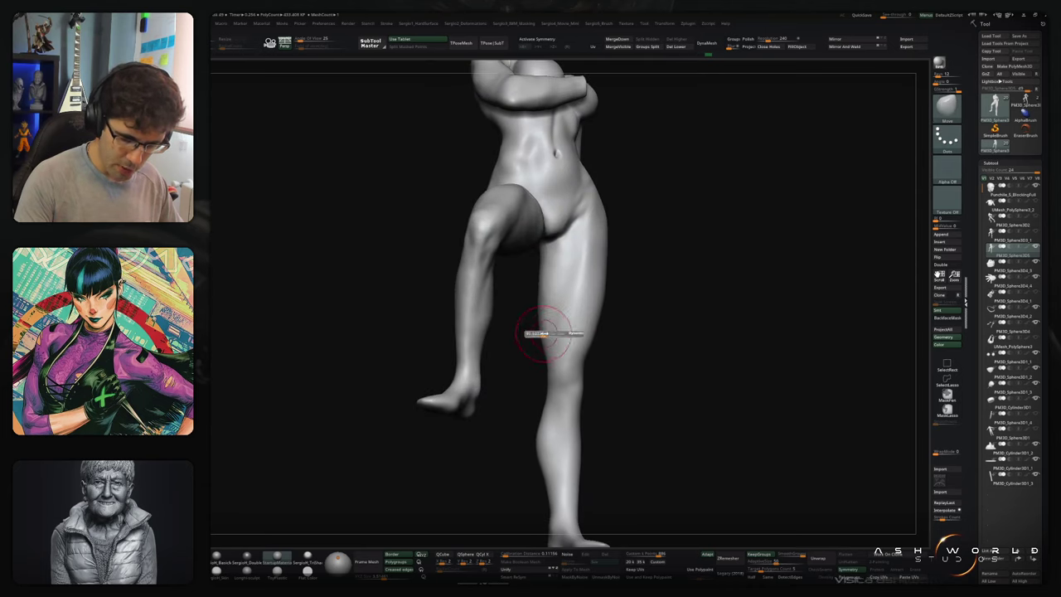
pyautogui.moveTo(538, 333); pyautogui.dragTo(545, 333)
# Step: Reshape the back of the straight thigh below the buttock with the Move brush and smooth its surface
pyautogui.moveTo(531, 330)
pyautogui.mouseDown(button='right')
pyautogui.moveTo(598, 277)
pyautogui.moveTo(547, 282)
pyautogui.moveTo(535, 303)
pyautogui.mouseUp(button='right')
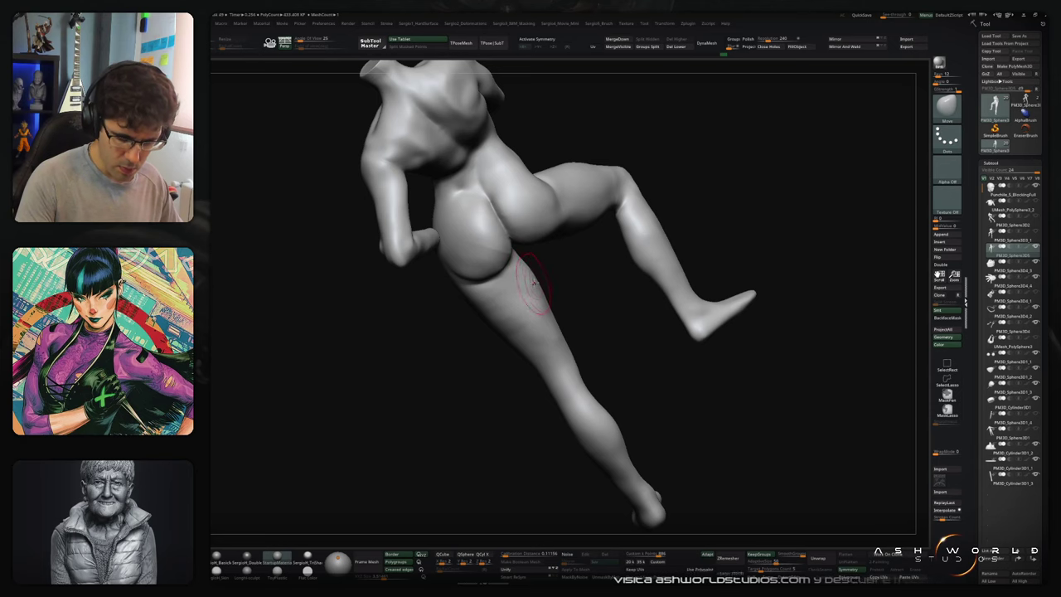
pyautogui.moveTo(530, 302); pyautogui.dragTo(542, 308)
pyautogui.moveTo(547, 308); pyautogui.dragTo(534, 316, button='right')
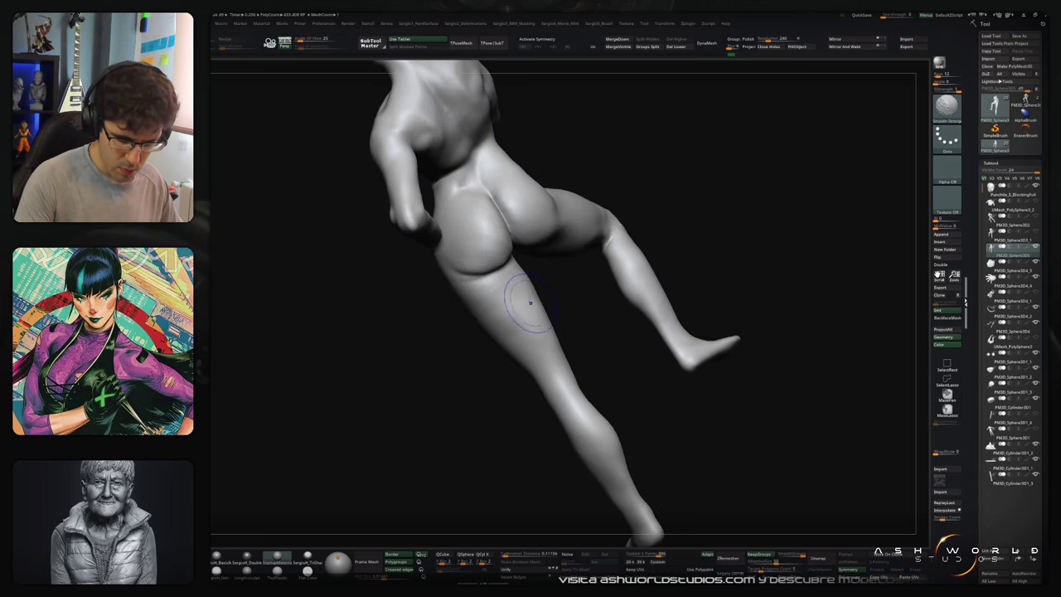
pyautogui.keyDown('shift'); pyautogui.moveTo(526, 305); pyautogui.dragTo(537, 318); pyautogui.keyUp('shift')
pyautogui.moveTo(488, 334); pyautogui.dragTo(529, 312, button='right')
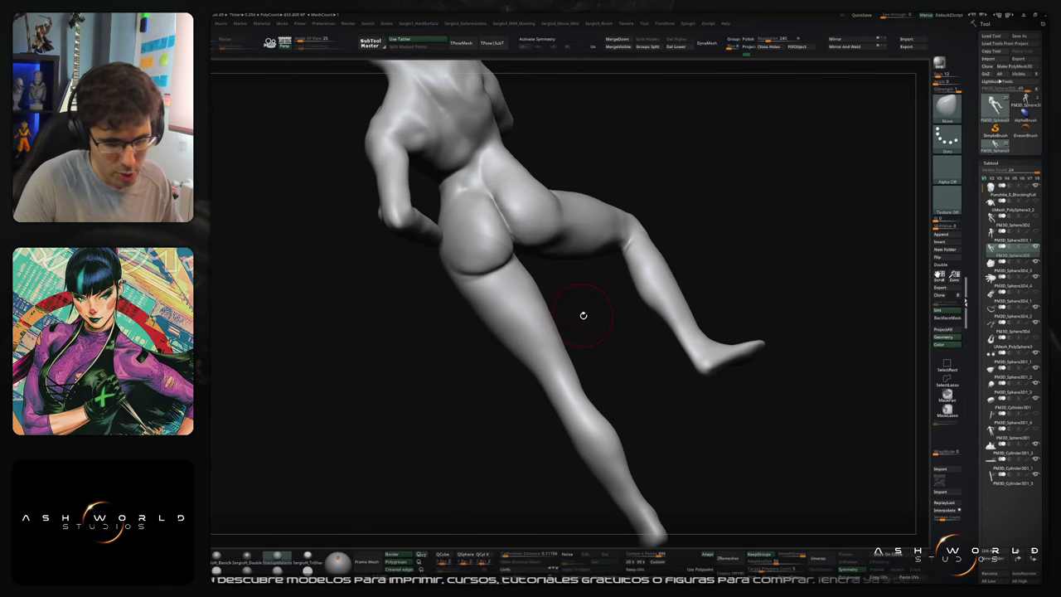
# Step: Build up the straight leg's buttock with the Clay brush and smooth its surface towards the outer hip
pyautogui.moveTo(580, 310)
pyautogui.mouseDown()
pyautogui.moveTo(580, 324)
pyautogui.moveTo(604, 337)
pyautogui.moveTo(663, 282)
pyautogui.moveTo(705, 293)
pyautogui.moveTo(592, 301)
pyautogui.moveTo(524, 284)
pyautogui.moveTo(475, 329)
pyautogui.moveTo(508, 113)
pyautogui.moveTo(627, 211)
pyautogui.moveTo(494, 255)
pyautogui.mouseUp()
pyautogui.keyDown('ctrl'); pyautogui.moveTo(495, 254); pyautogui.dragTo(497, 235, button='right'); pyautogui.keyUp('ctrl')
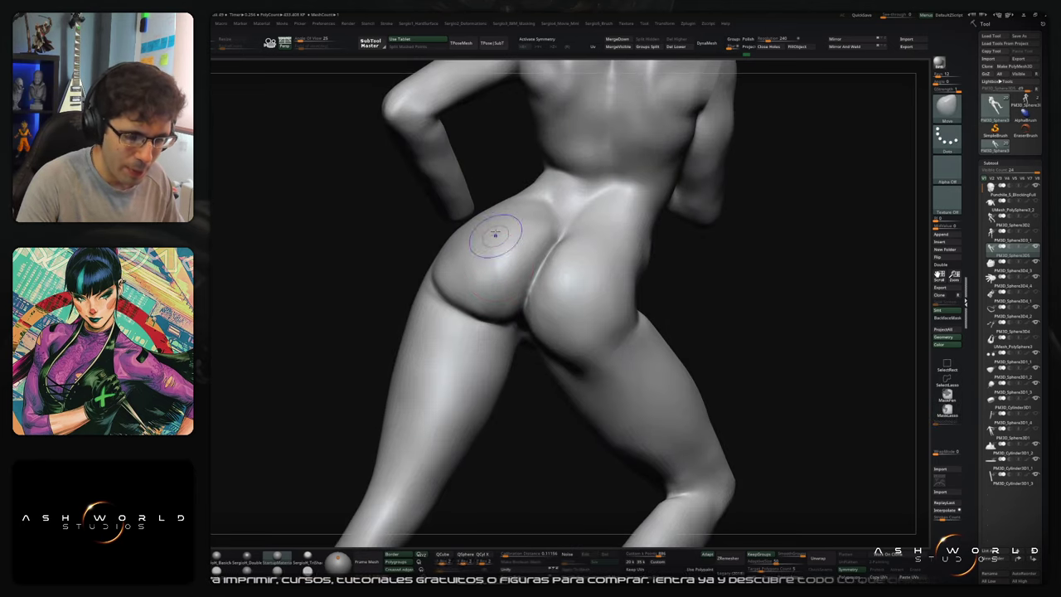
pyautogui.moveTo(497, 235)
pyautogui.keyDown('shift'); pyautogui.mouseDown()
pyautogui.moveTo(502, 300)
pyautogui.moveTo(500, 252)
pyautogui.mouseUp(); pyautogui.keyUp('shift')
pyautogui.moveTo(497, 252); pyautogui.dragTo(491, 214, button='right')
pyautogui.moveTo(485, 284)
pyautogui.keyDown('shift'); pyautogui.mouseDown()
pyautogui.moveTo(477, 294)
pyautogui.moveTo(455, 270)
pyautogui.mouseUp(); pyautogui.keyUp('shift')
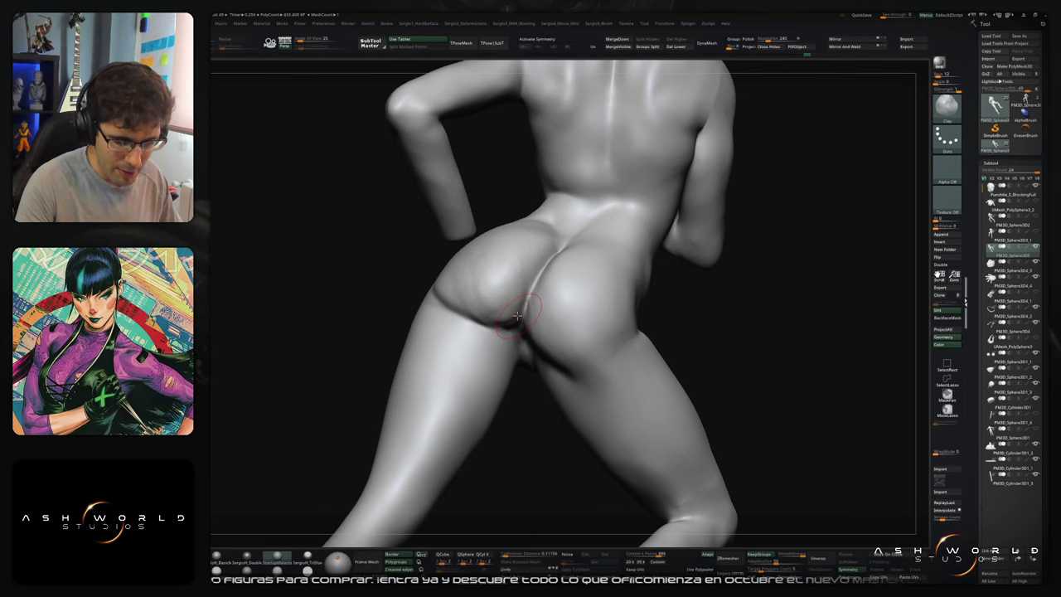
pyautogui.moveTo(517, 315); pyautogui.dragTo(505, 301, button='right')
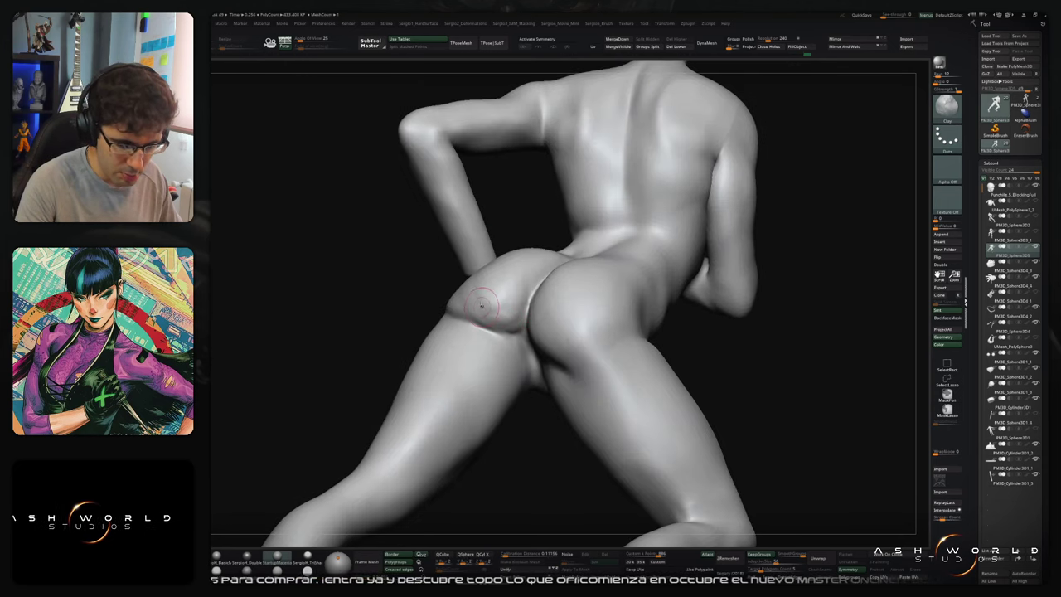
pyautogui.press('shift')
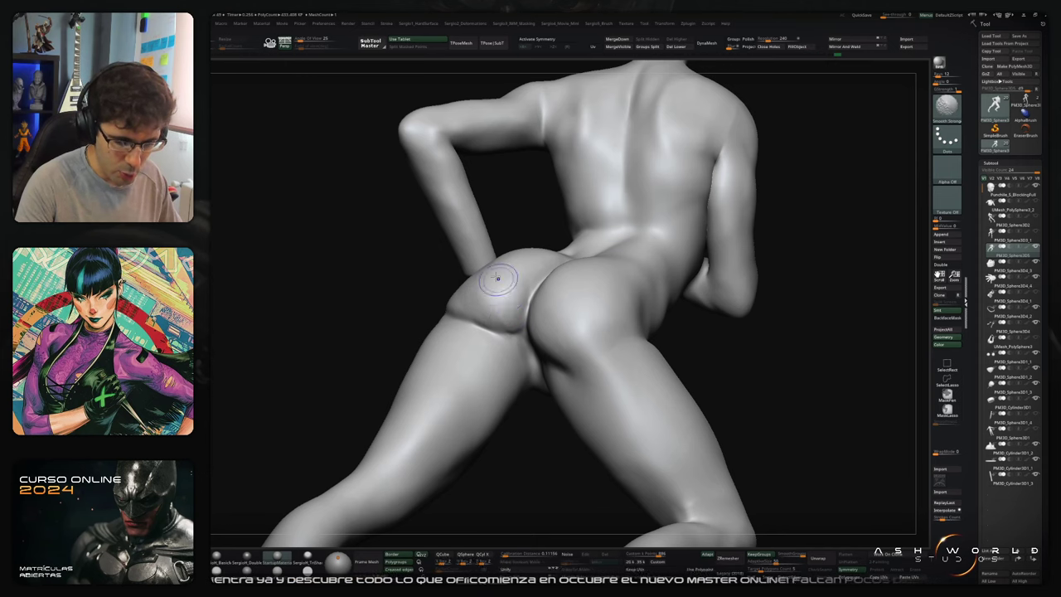
# Step: Refine the lower outer volume of the straight leg's buttock with the Clay brush and smooth its transition into the hip
pyautogui.press('d')
pyautogui.moveTo(501, 279); pyautogui.dragTo(603, 298, button='right')
pyautogui.hotkey('shift', 'f')
pyautogui.hotkey('shift', 'f')
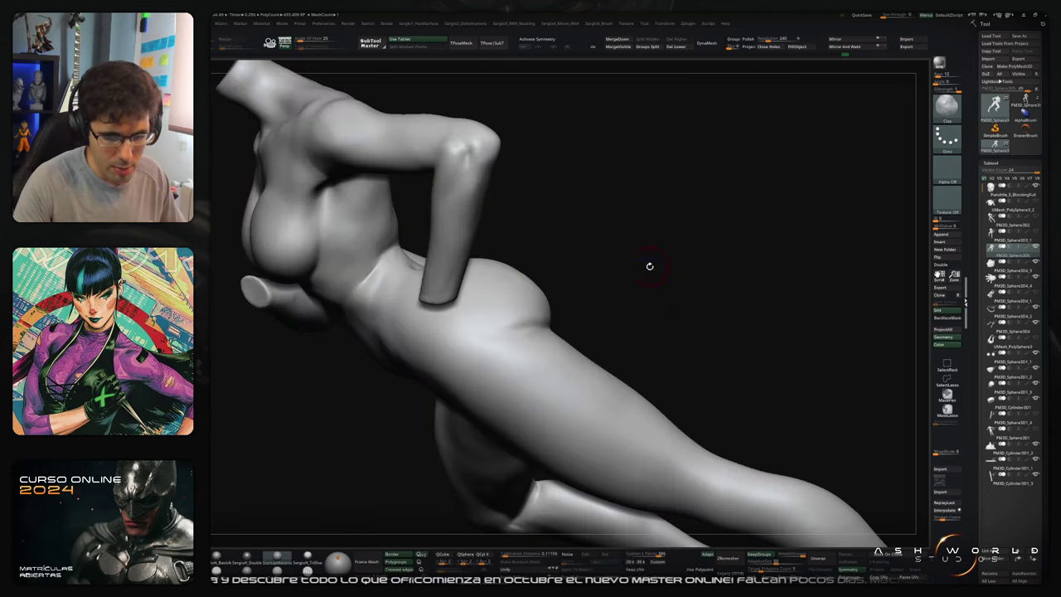
pyautogui.moveTo(649, 265)
pyautogui.mouseDown()
pyautogui.moveTo(580, 340)
pyautogui.moveTo(555, 321)
pyautogui.moveTo(539, 333)
pyautogui.mouseUp()
pyautogui.moveTo(568, 335); pyautogui.dragTo(587, 328, button='right')
pyautogui.moveTo(560, 320)
pyautogui.mouseDown()
pyautogui.moveTo(526, 339)
pyautogui.moveTo(544, 292)
pyautogui.moveTo(531, 310)
pyautogui.mouseUp()
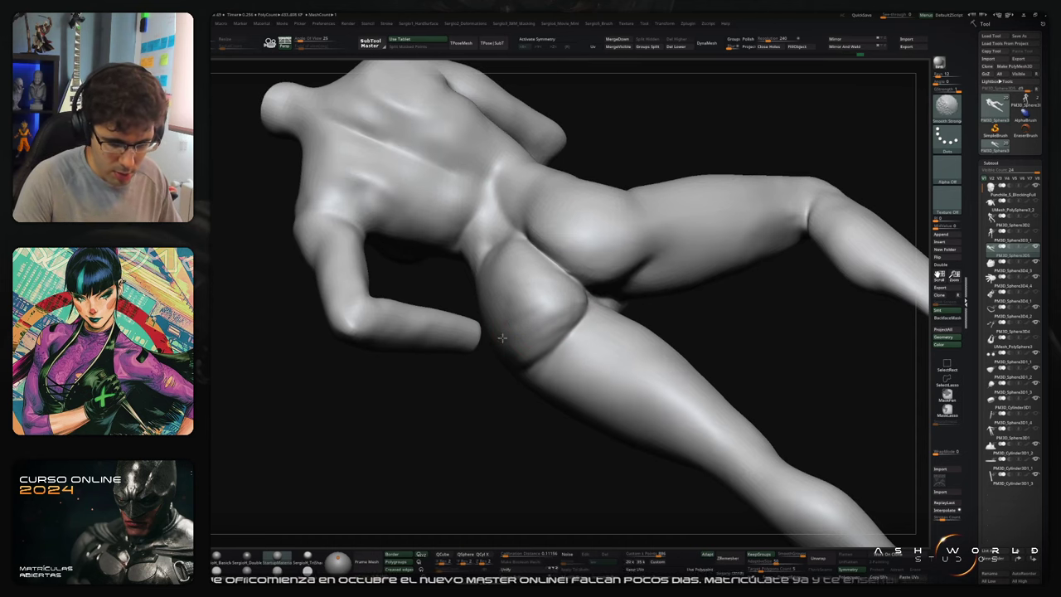
pyautogui.moveTo(554, 336); pyautogui.dragTo(578, 321, button='right')
# Step: Carve the crease between the straight leg's buttock and thigh with the DamStandard brush, undoing the last stroke
pyautogui.press('b')
pyautogui.press('d')
pyautogui.press('s')
pyautogui.moveTo(606, 313); pyautogui.dragTo(568, 349)
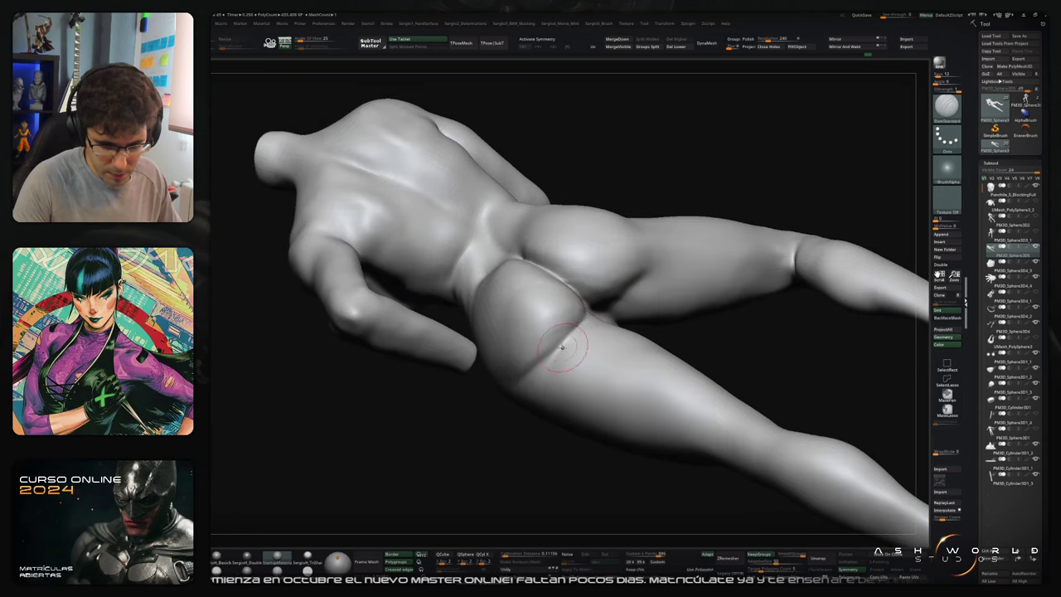
pyautogui.moveTo(569, 349); pyautogui.dragTo(589, 313, button='right')
pyautogui.moveTo(592, 300); pyautogui.dragTo(557, 347)
pyautogui.hotkey('ctrl', 'z')
# Step: Deepen the fold under the straight leg's buttock with the DamStandard brush and smooth its outer end into the thigh
pyautogui.moveTo(533, 337); pyautogui.dragTo(578, 327, button='right')
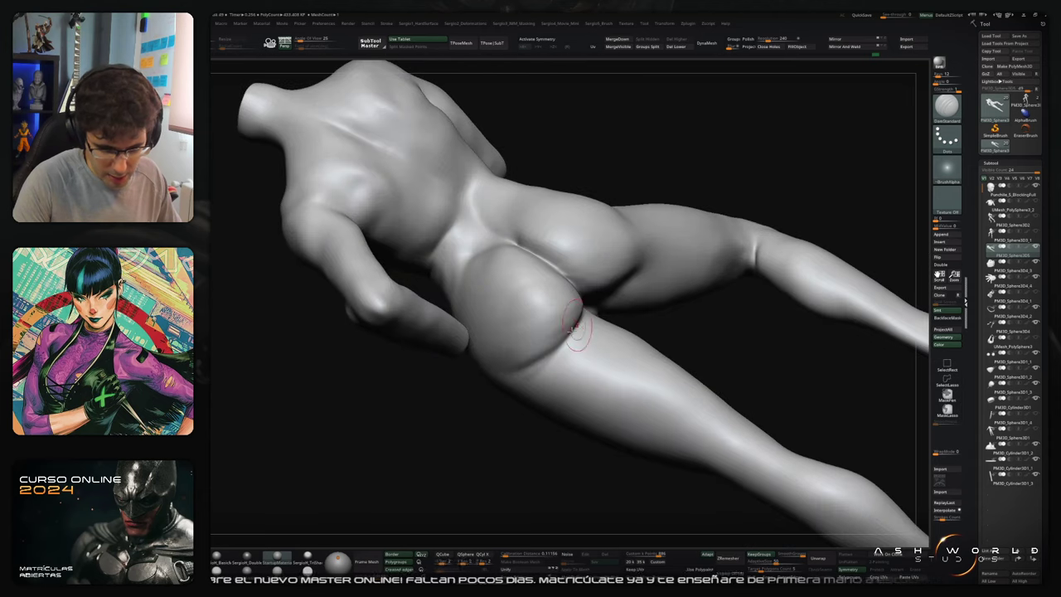
pyautogui.moveTo(482, 386); pyautogui.dragTo(493, 384, button='right')
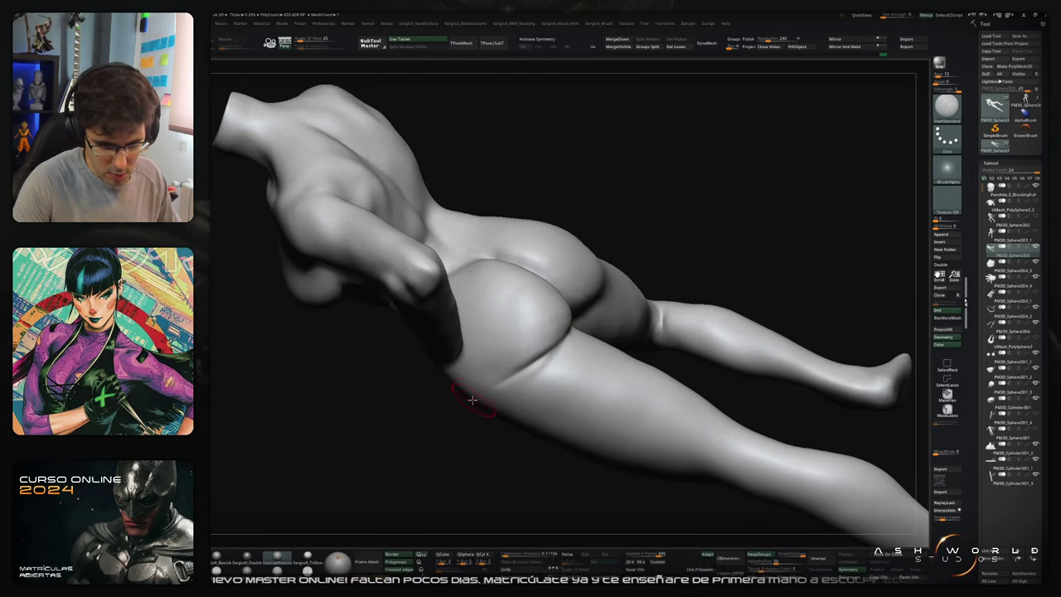
pyautogui.moveTo(561, 313); pyautogui.dragTo(548, 364, button='right')
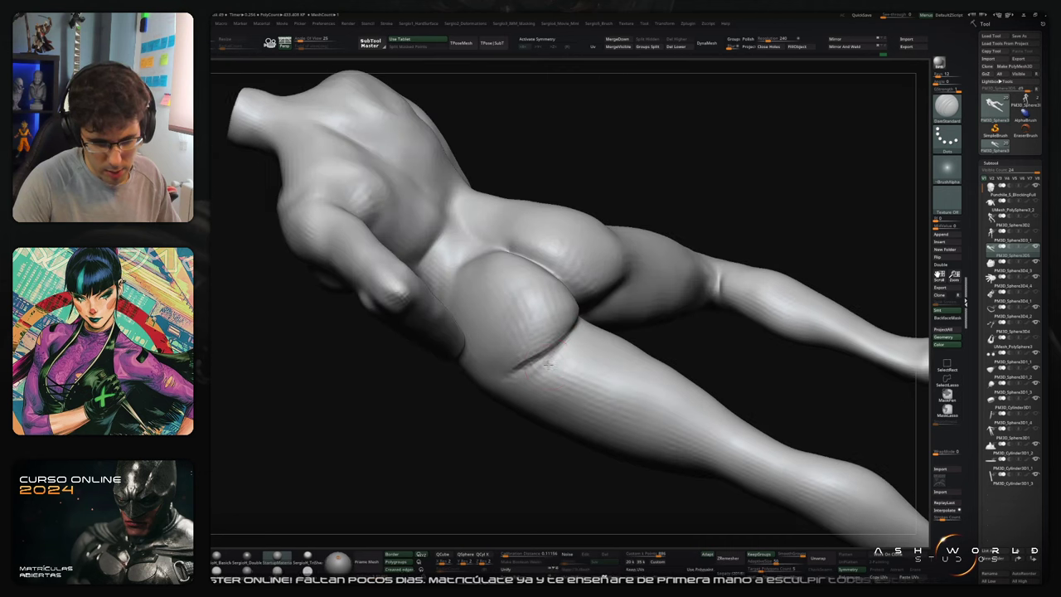
pyautogui.moveTo(583, 327); pyautogui.dragTo(539, 370, button='right')
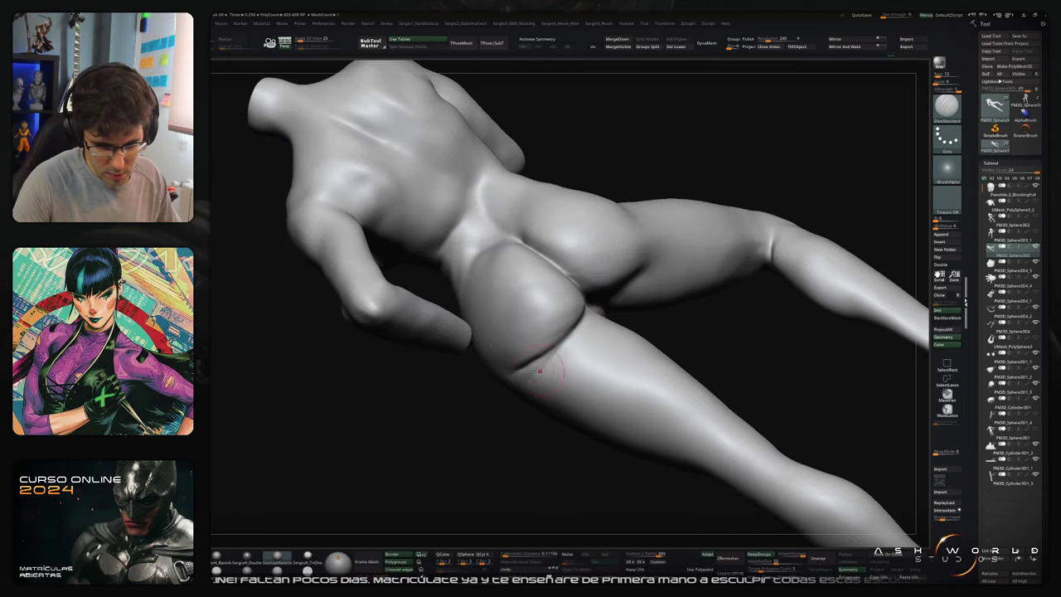
pyautogui.moveTo(590, 320)
pyautogui.mouseDown(button='right')
pyautogui.moveTo(566, 360)
pyautogui.moveTo(517, 366)
pyautogui.mouseUp(button='right')
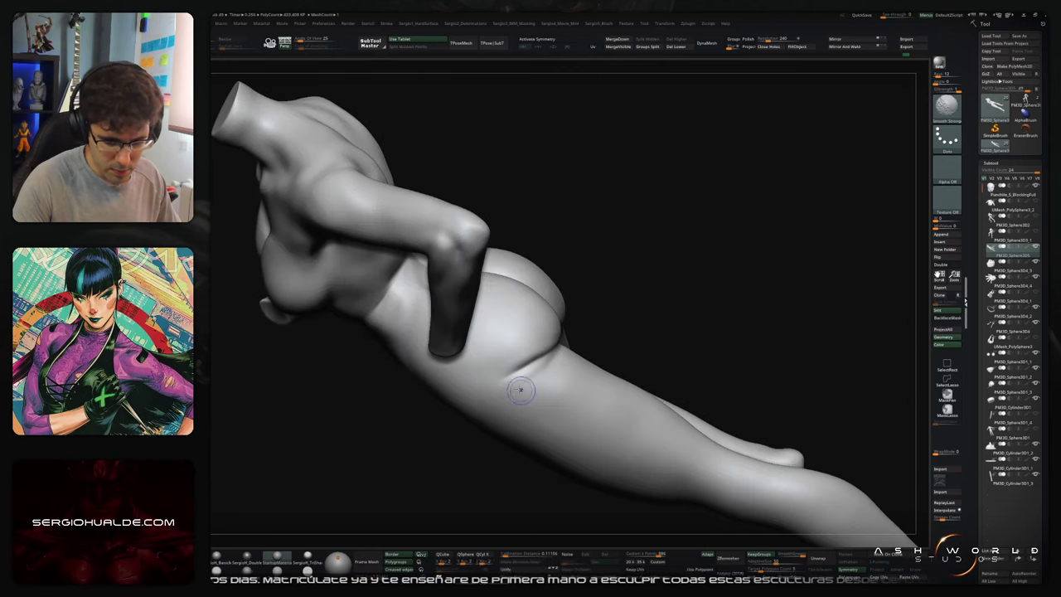
# Step: Reshape the fold between the left buttock and thigh with the Move and Clay brushes, smoothing the transition
pyautogui.moveTo(539, 331)
pyautogui.mouseDown(button='right')
pyautogui.moveTo(606, 315)
pyautogui.moveTo(580, 336)
pyautogui.mouseUp(button='right')
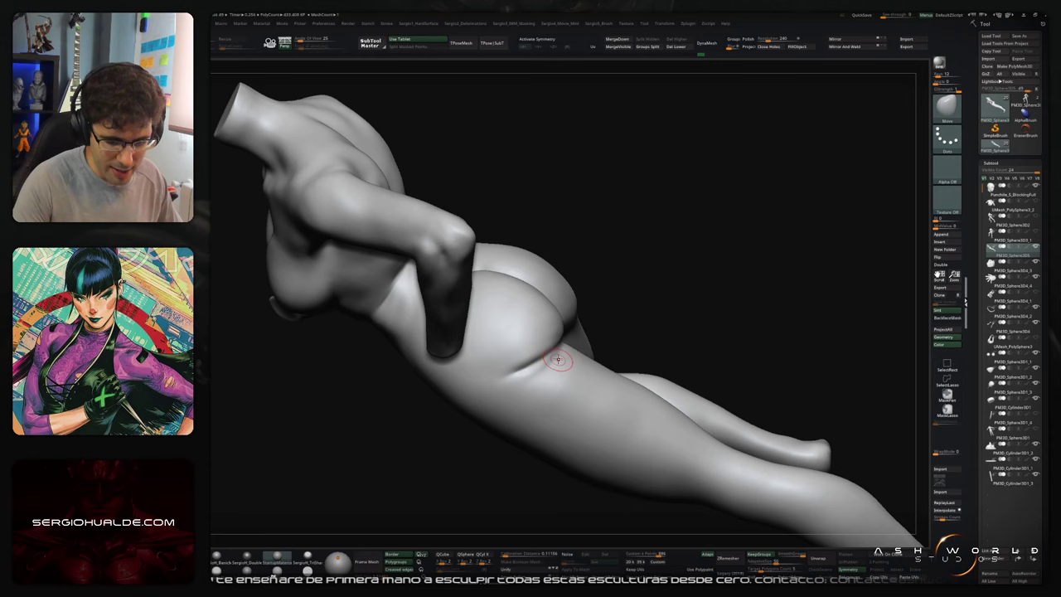
pyautogui.moveTo(558, 359)
pyautogui.mouseDown(button='right')
pyautogui.moveTo(534, 377)
pyautogui.moveTo(557, 350)
pyautogui.moveTo(587, 348)
pyautogui.moveTo(555, 364)
pyautogui.mouseUp(button='right')
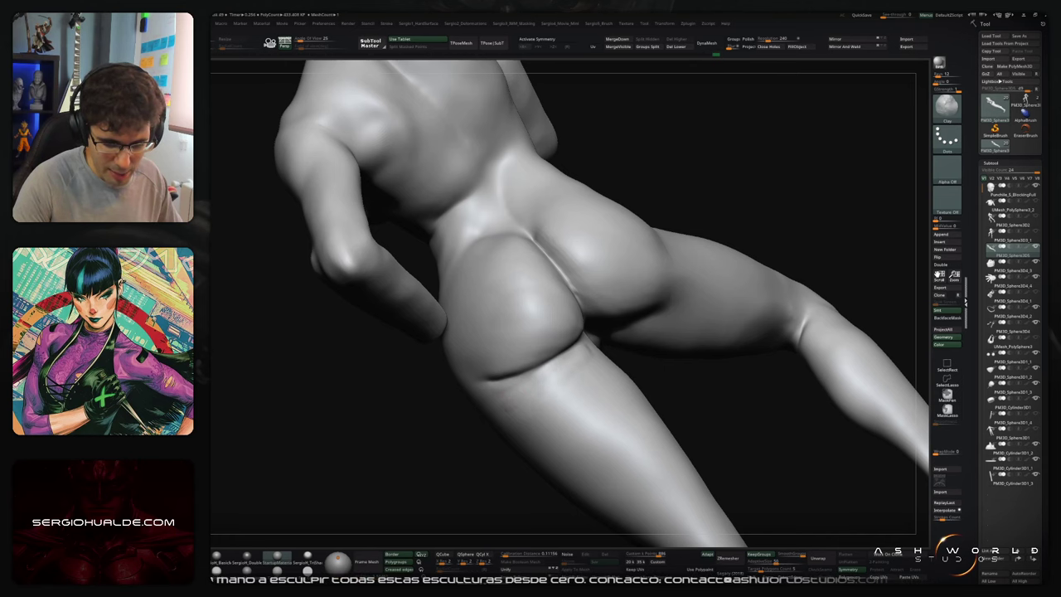
pyautogui.press('shift')
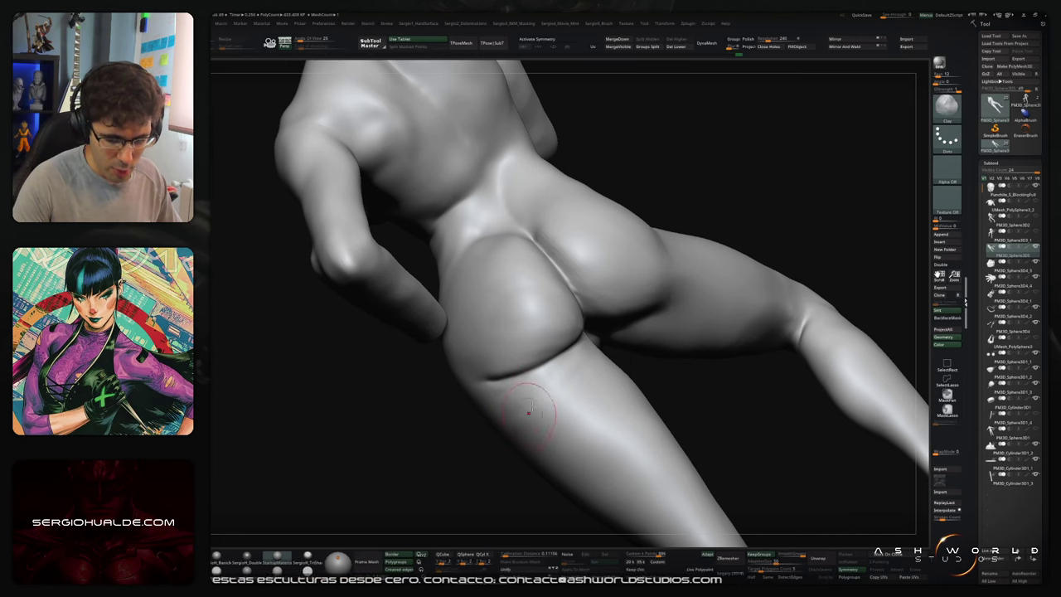
pyautogui.keyDown('ctrl'); pyautogui.moveTo(563, 389); pyautogui.dragTo(572, 348, button='right'); pyautogui.keyUp('ctrl')
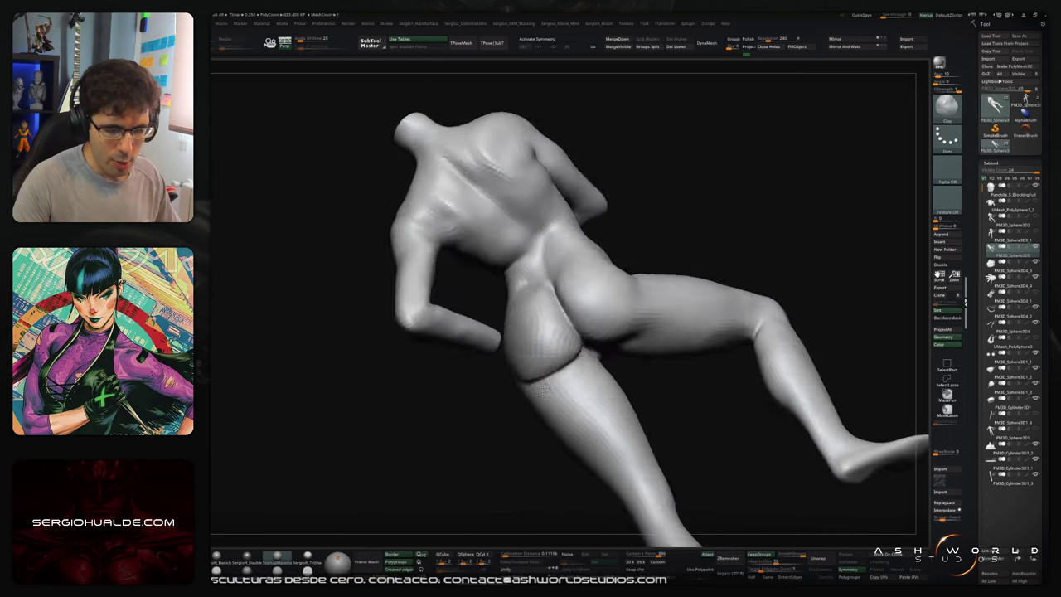
# Step: Build up the left buttock above its lower fold with the Clay brush and smooth the surface
pyautogui.moveTo(609, 396); pyautogui.dragTo(554, 410, button='right')
pyautogui.keyDown('ctrl'); pyautogui.moveTo(540, 372); pyautogui.dragTo(541, 380, button='right'); pyautogui.keyUp('ctrl')
pyautogui.moveTo(546, 326); pyautogui.dragTo(567, 325, button='right')
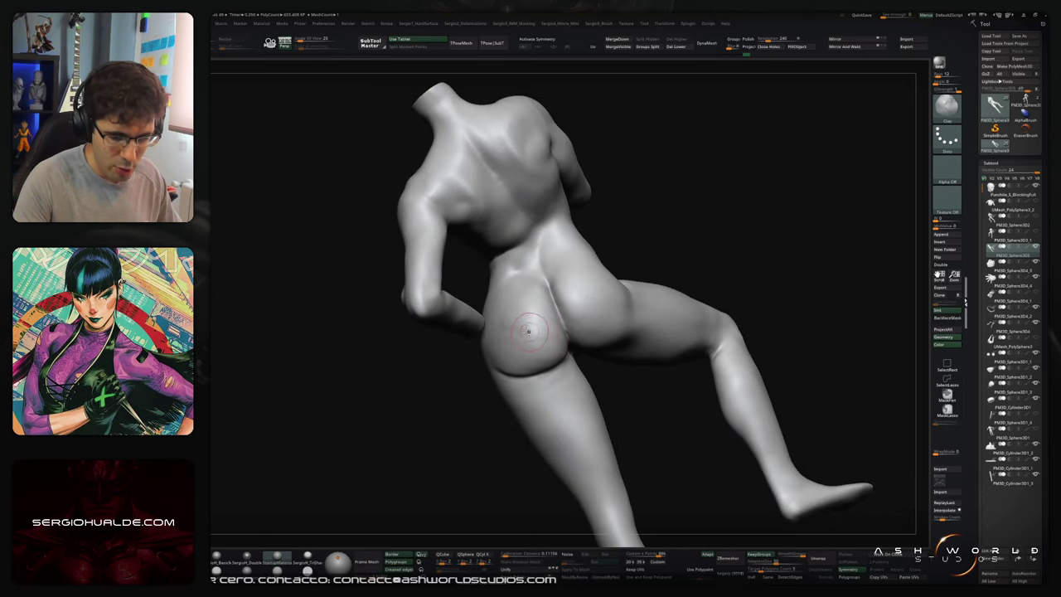
pyautogui.moveTo(528, 355)
pyautogui.keyDown('shift'); pyautogui.mouseDown()
pyautogui.moveTo(509, 330)
pyautogui.moveTo(539, 342)
pyautogui.moveTo(550, 361)
pyautogui.mouseUp(); pyautogui.keyUp('shift')
pyautogui.moveTo(548, 334)
pyautogui.mouseDown(button='right')
pyautogui.moveTo(552, 347)
pyautogui.moveTo(599, 282)
pyautogui.moveTo(653, 297)
pyautogui.moveTo(690, 335)
pyautogui.moveTo(674, 331)
pyautogui.moveTo(707, 343)
pyautogui.moveTo(721, 316)
pyautogui.mouseUp(button='right')
pyautogui.moveTo(706, 255); pyautogui.dragTo(656, 262, button='right')
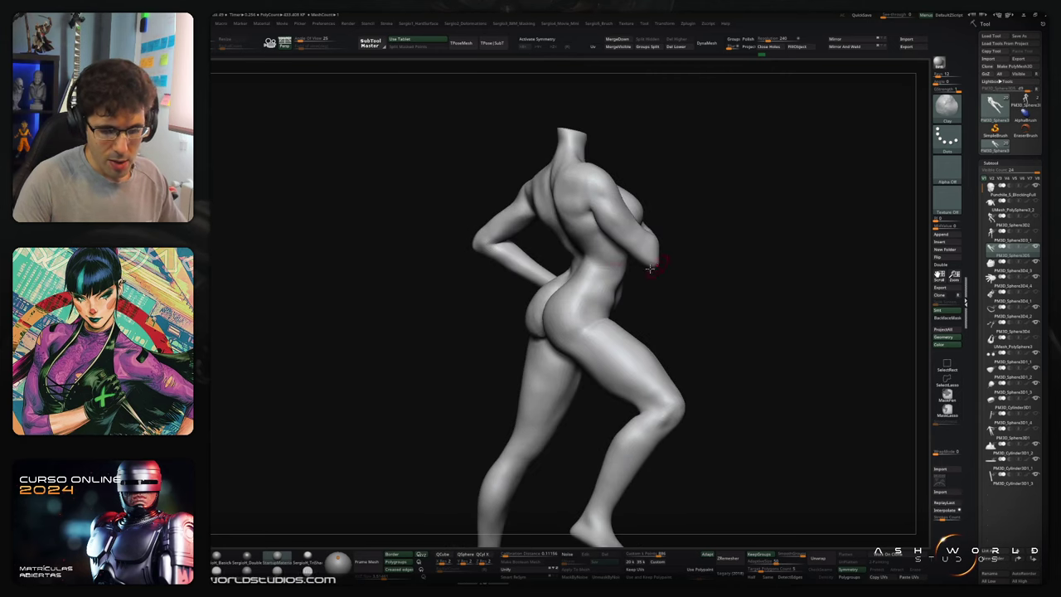
# Step: Even out the upper left buttock and the right buttock with light Clay strokes and smoothing
pyautogui.moveTo(582, 281)
pyautogui.keyDown('ctrl'); pyautogui.mouseDown(button='right')
pyautogui.moveTo(584, 319)
pyautogui.moveTo(599, 310)
pyautogui.mouseUp(button='right'); pyautogui.keyUp('ctrl')
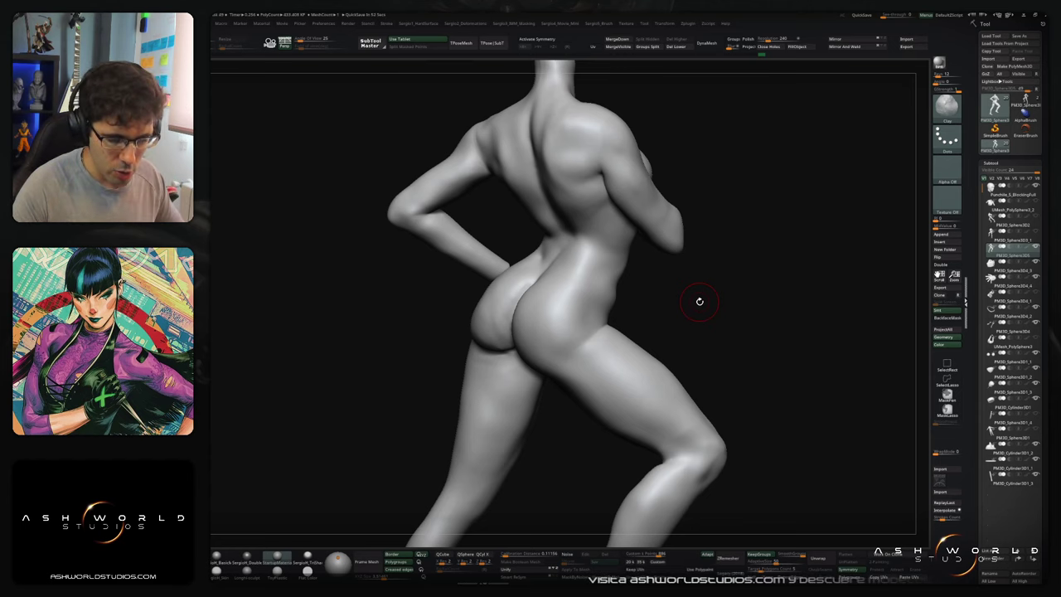
pyautogui.moveTo(700, 301)
pyautogui.mouseDown()
pyautogui.moveTo(734, 324)
pyautogui.moveTo(694, 298)
pyautogui.mouseUp()
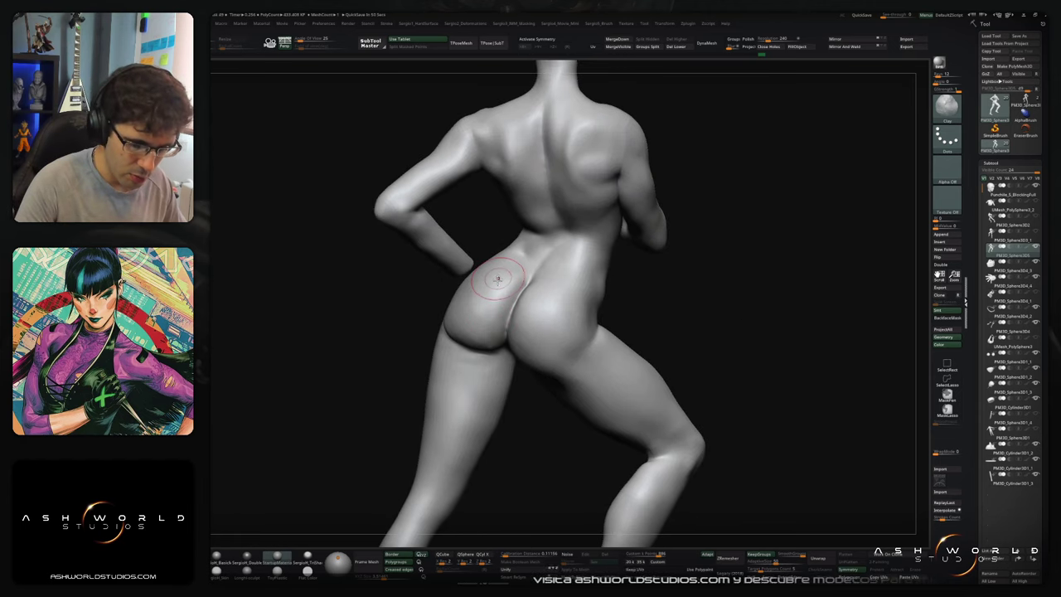
pyautogui.press('shift')
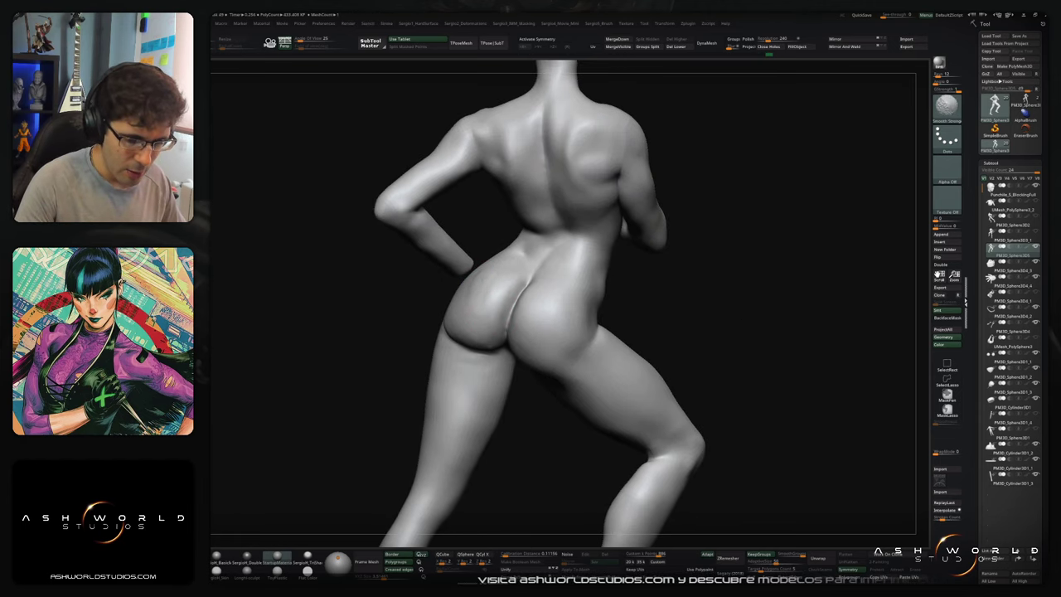
pyautogui.moveTo(487, 296)
pyautogui.keyDown('shift'); pyautogui.mouseDown()
pyautogui.moveTo(481, 310)
pyautogui.moveTo(481, 288)
pyautogui.mouseUp(); pyautogui.keyUp('shift')
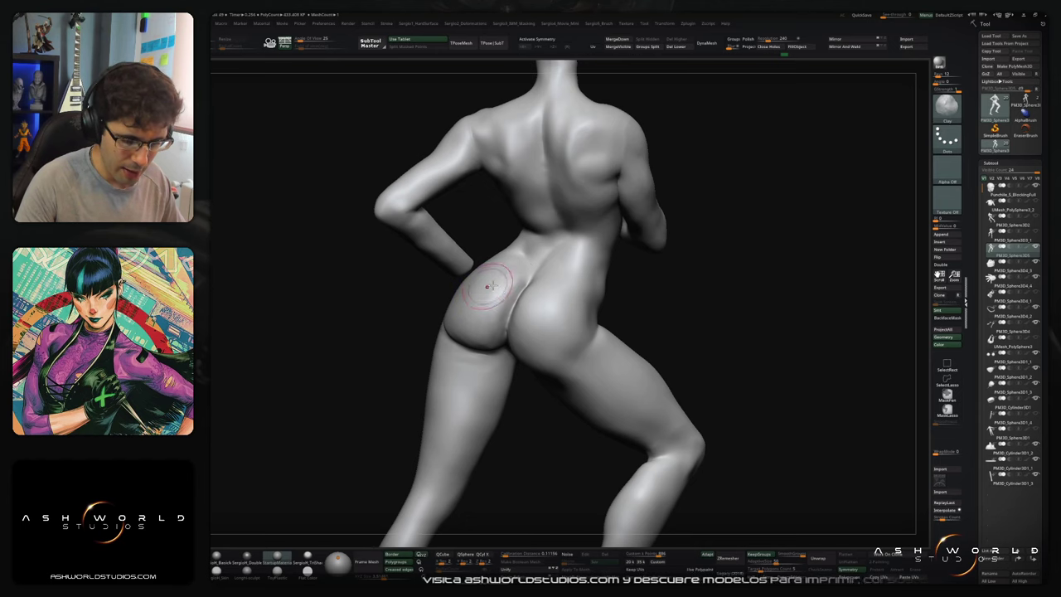
pyautogui.moveTo(531, 280); pyautogui.dragTo(547, 284, button='right')
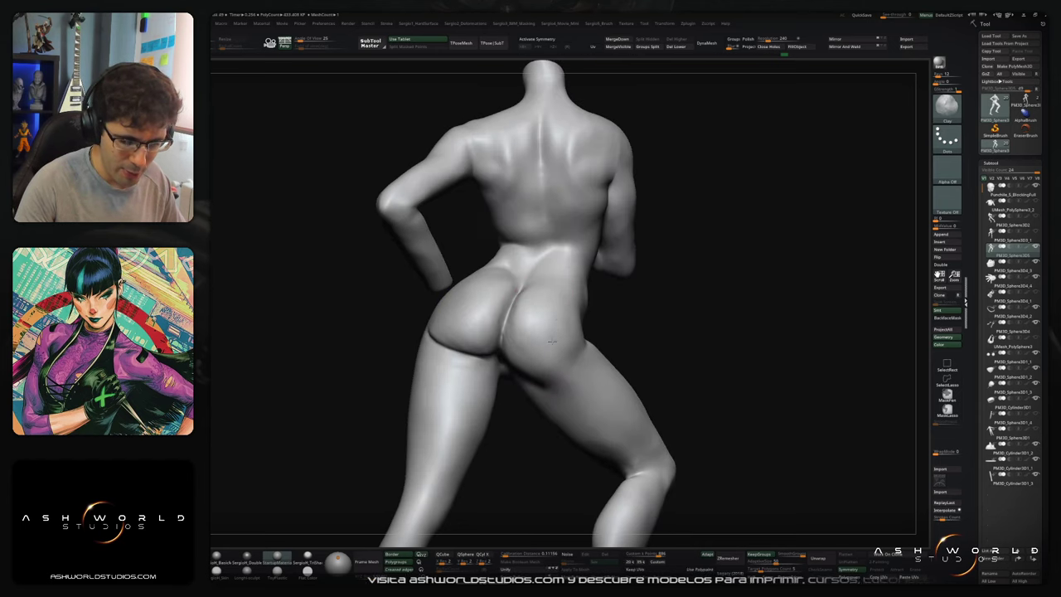
pyautogui.moveTo(573, 369); pyautogui.dragTo(562, 363, button='right')
pyautogui.moveTo(561, 318)
pyautogui.keyDown('shift'); pyautogui.mouseDown()
pyautogui.moveTo(545, 309)
pyautogui.moveTo(529, 373)
pyautogui.moveTo(542, 331)
pyautogui.mouseUp(); pyautogui.keyUp('shift')
# Step: Deepen the cleft between the buttocks with the Dam Standard brush and soften its inner edges with Clay and smoothing
pyautogui.moveTo(490, 334)
pyautogui.mouseDown(button='right')
pyautogui.moveTo(505, 316)
pyautogui.moveTo(505, 369)
pyautogui.moveTo(497, 331)
pyautogui.moveTo(510, 282)
pyautogui.mouseUp(button='right')
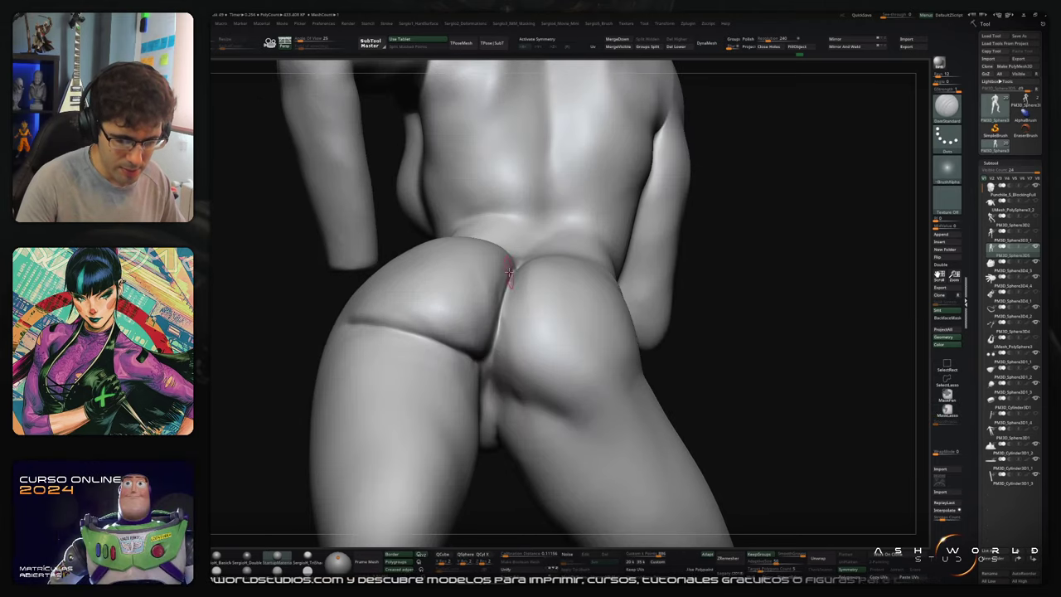
pyautogui.moveTo(512, 279); pyautogui.dragTo(493, 366)
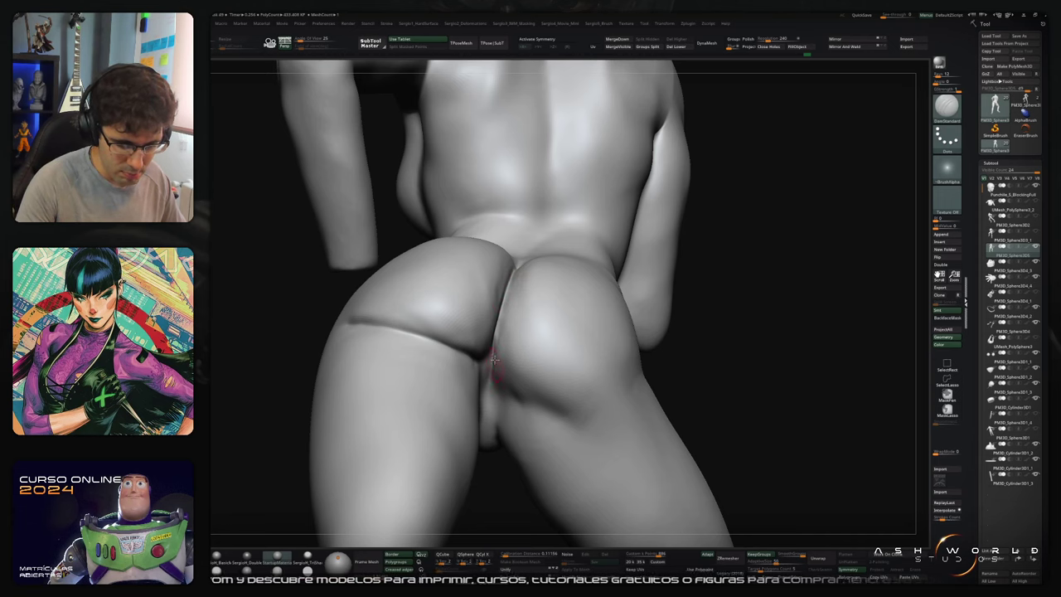
pyautogui.moveTo(494, 359); pyautogui.dragTo(497, 320, button='right')
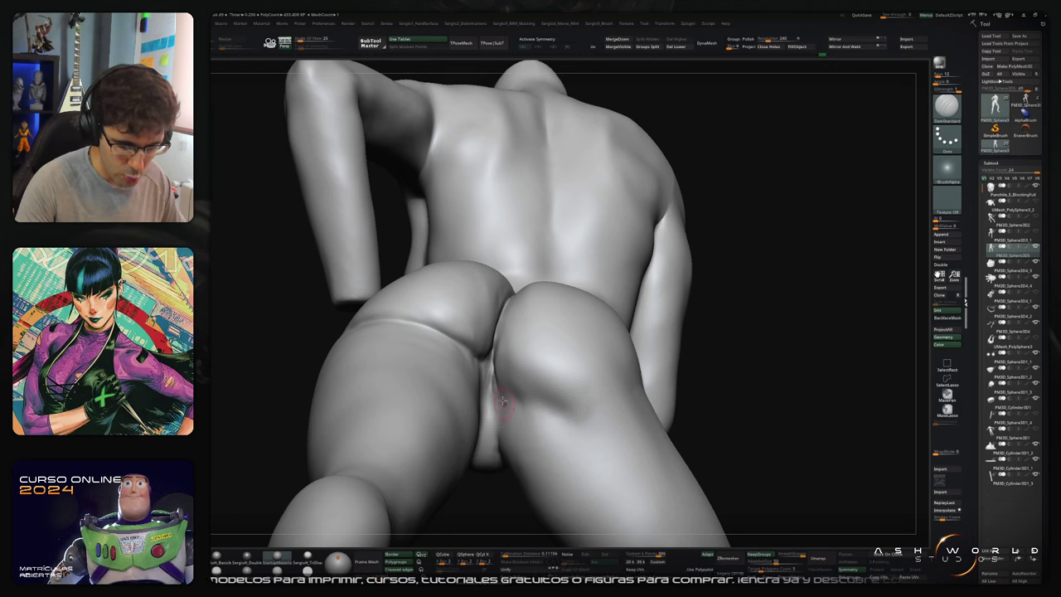
pyautogui.press('shift')
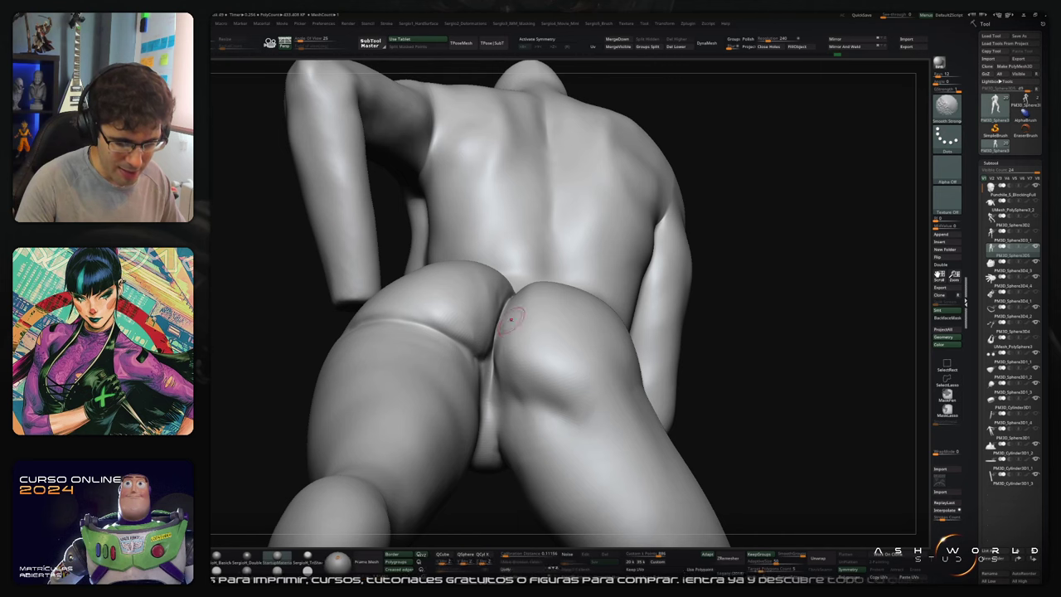
pyautogui.moveTo(511, 319); pyautogui.dragTo(501, 338, button='right')
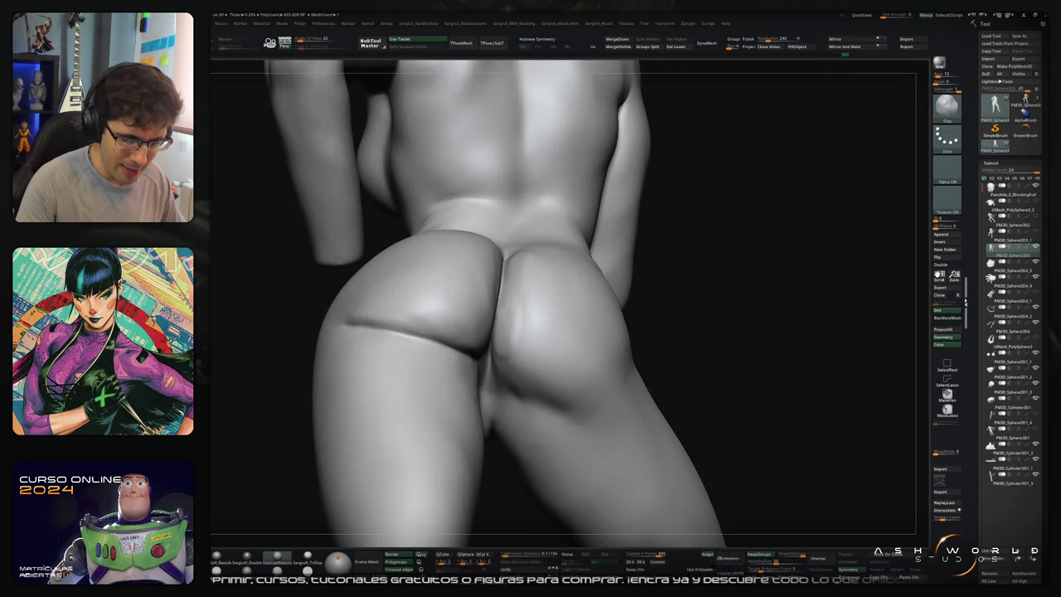
pyautogui.press('shift')
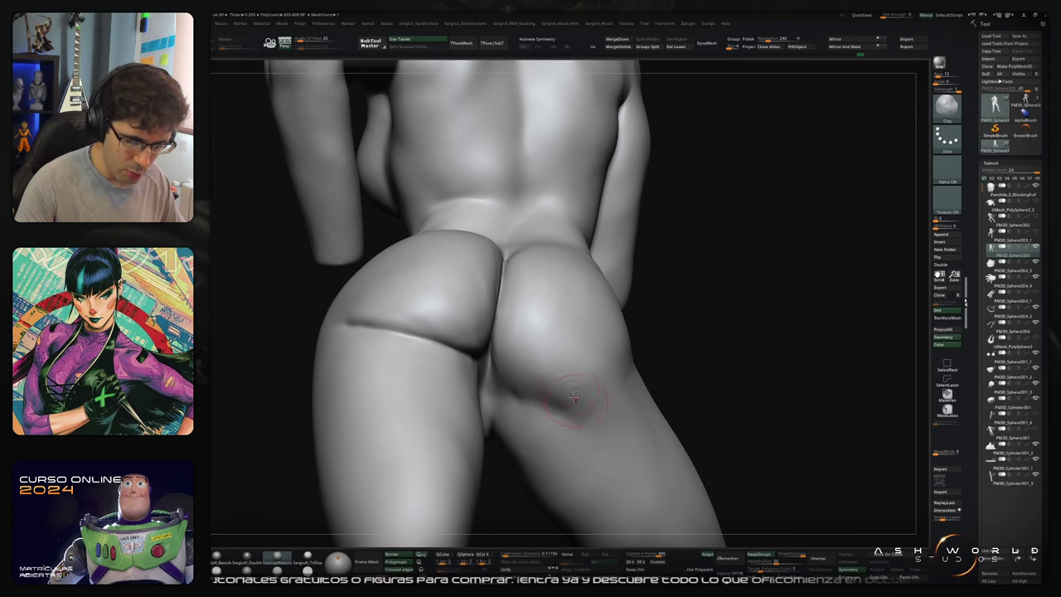
# Step: Carve the crease beneath the right buttock with the Dam Standard brush and soften its outer end
pyautogui.moveTo(530, 364)
pyautogui.mouseDown(button='right')
pyautogui.moveTo(563, 361)
pyautogui.moveTo(525, 304)
pyautogui.moveTo(569, 358)
pyautogui.moveTo(610, 337)
pyautogui.mouseUp(button='right')
pyautogui.moveTo(574, 391); pyautogui.dragTo(561, 372, button='right')
pyautogui.keyDown('ctrl'); pyautogui.moveTo(509, 312); pyautogui.dragTo(509, 367, button='right'); pyautogui.keyUp('ctrl')
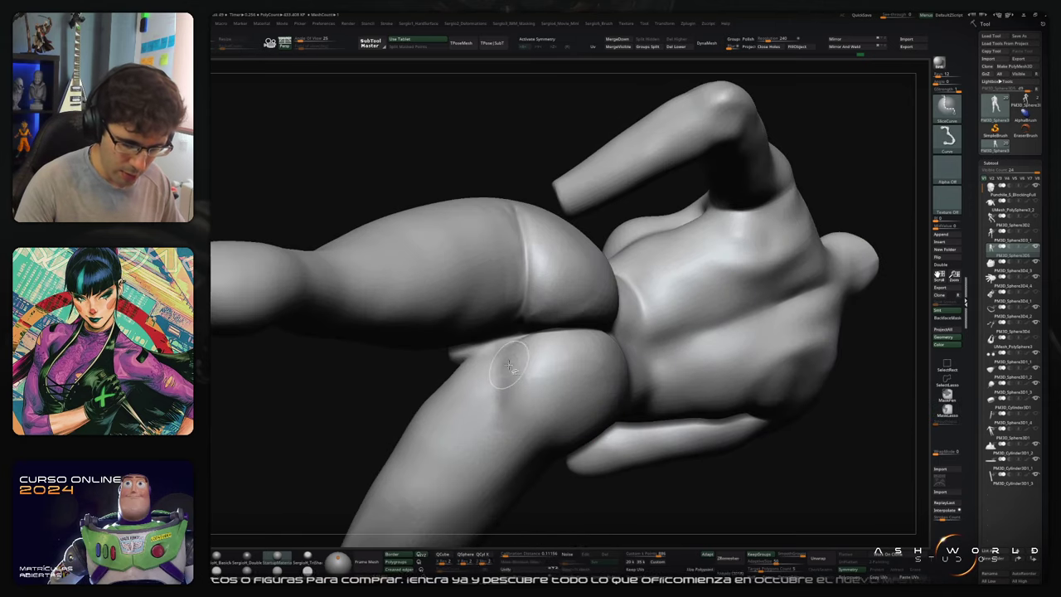
pyautogui.press('b')
pyautogui.press('d')
pyautogui.press('s')
pyautogui.moveTo(508, 355); pyautogui.dragTo(502, 408)
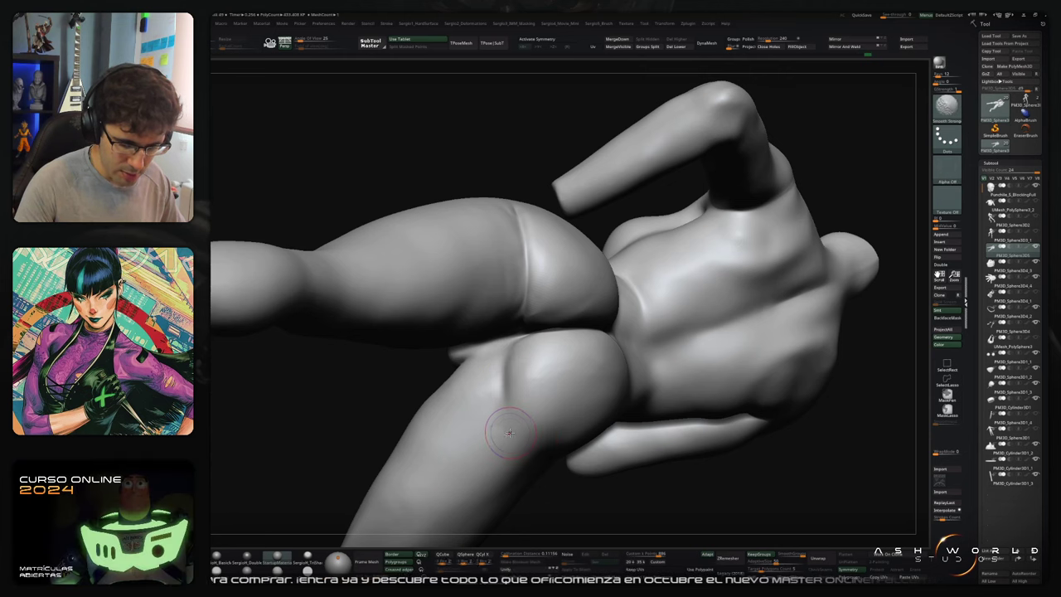
pyautogui.moveTo(497, 426); pyautogui.dragTo(526, 378, button='right')
# Step: Refine the back of the left shoulder with the Clay brush and smooth it into the upper arm
pyautogui.moveTo(512, 462)
pyautogui.mouseDown(button='right')
pyautogui.moveTo(480, 354)
pyautogui.moveTo(533, 438)
pyautogui.moveTo(635, 324)
pyautogui.moveTo(634, 252)
pyautogui.mouseUp(button='right')
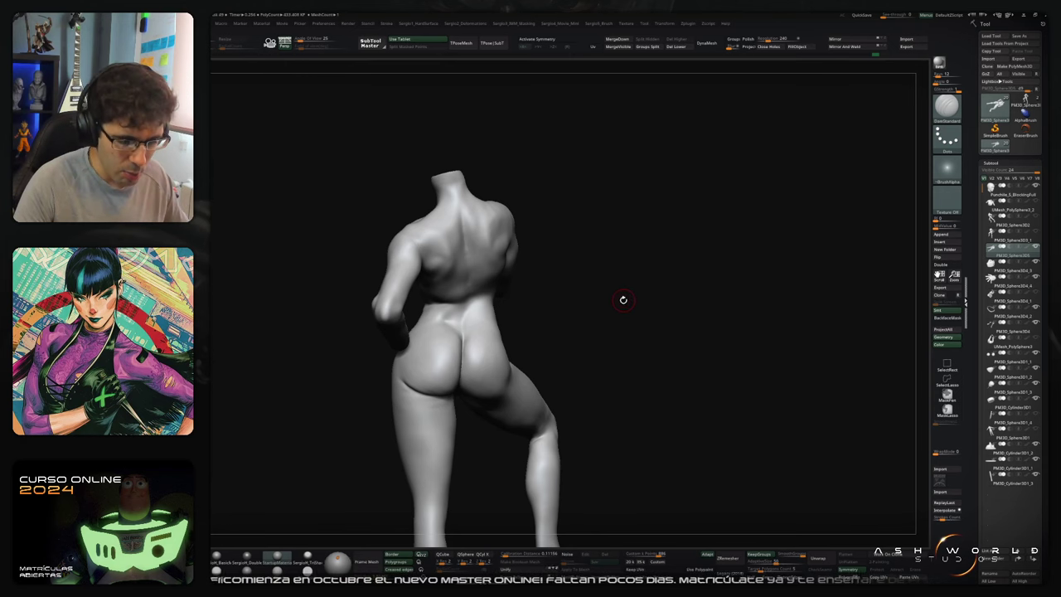
pyautogui.moveTo(623, 299); pyautogui.dragTo(641, 263, button='right')
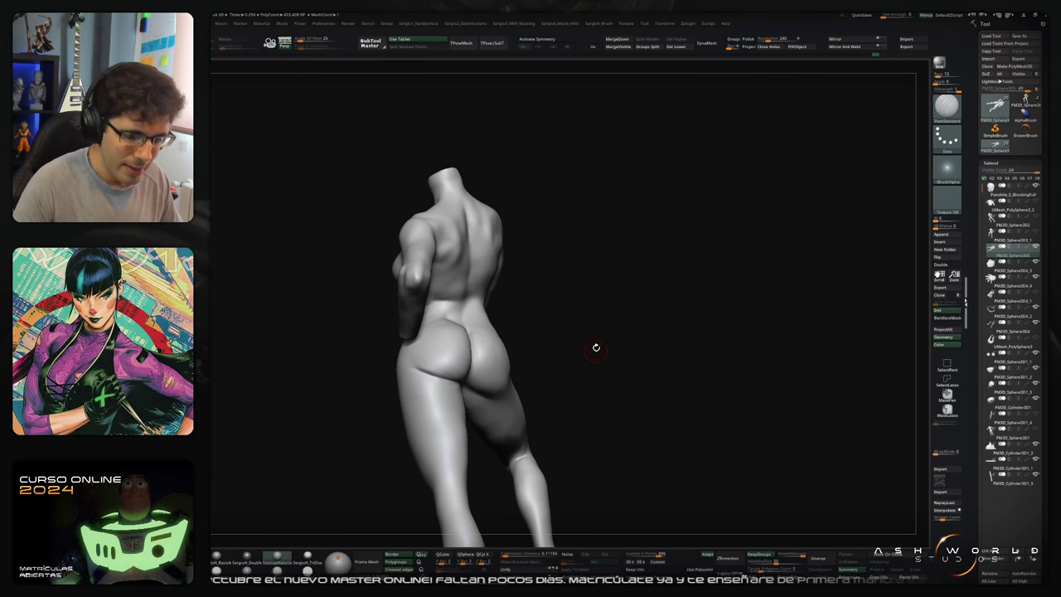
pyautogui.moveTo(596, 347)
pyautogui.mouseDown(button='right')
pyautogui.moveTo(630, 310)
pyautogui.moveTo(586, 338)
pyautogui.moveTo(549, 312)
pyautogui.moveTo(501, 331)
pyautogui.moveTo(573, 384)
pyautogui.mouseUp(button='right')
pyautogui.press('b')
pyautogui.press('c')
pyautogui.press('l')
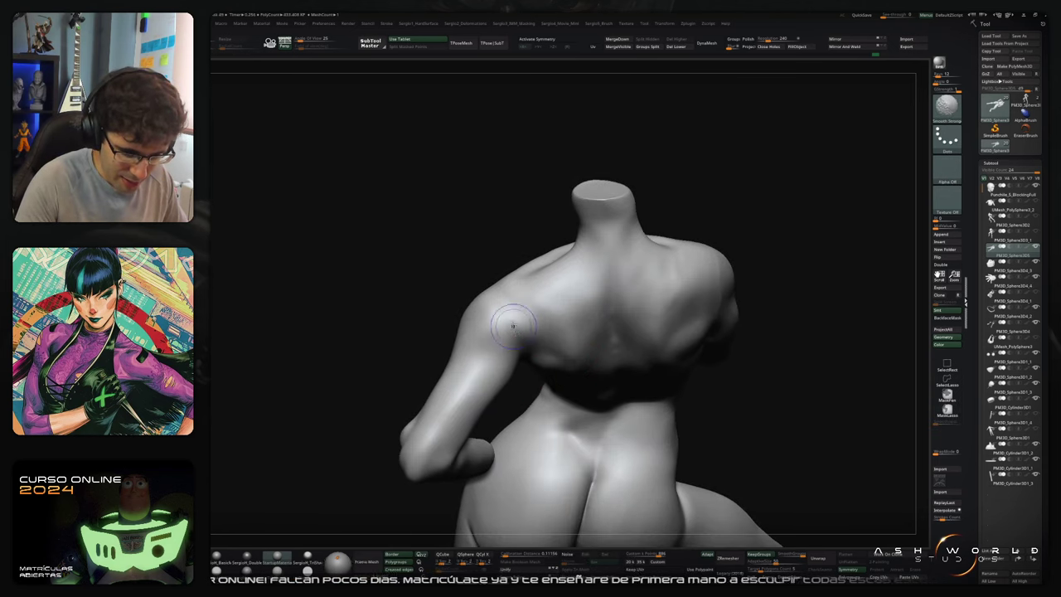
pyautogui.moveTo(523, 320); pyautogui.dragTo(516, 313, button='right')
pyautogui.moveTo(478, 351)
pyautogui.mouseDown(button='right')
pyautogui.moveTo(497, 315)
pyautogui.moveTo(486, 308)
pyautogui.mouseUp(button='right')
# Step: Shape the left deltoid and upper arm with the Standard brush, smoothing the transitions between the muscles
pyautogui.press('b')
pyautogui.press('s')
pyautogui.press('t')
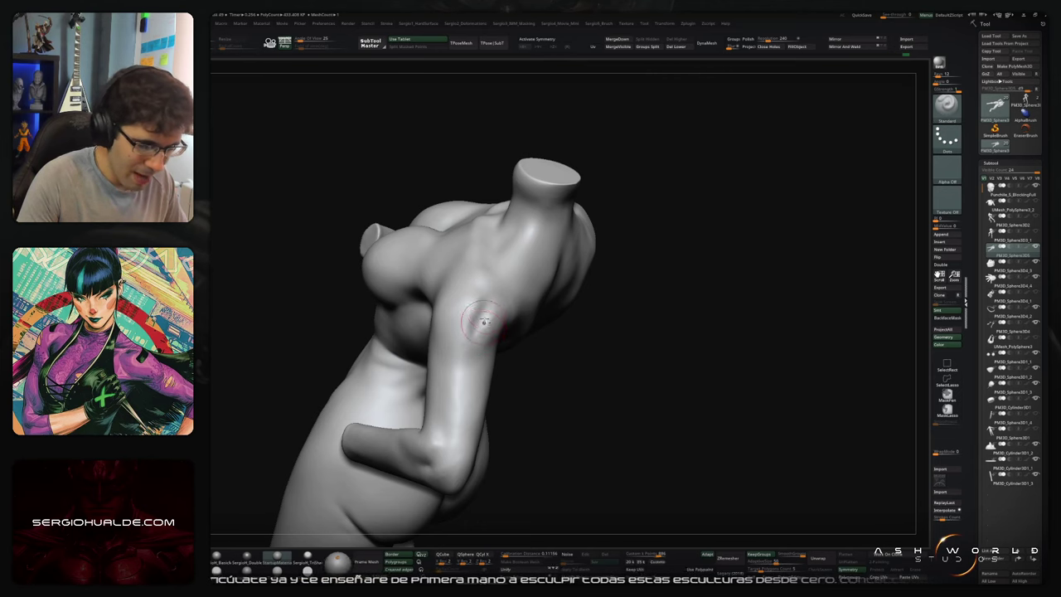
pyautogui.moveTo(484, 322)
pyautogui.mouseDown(button='right')
pyautogui.moveTo(489, 331)
pyautogui.moveTo(478, 313)
pyautogui.mouseUp(button='right')
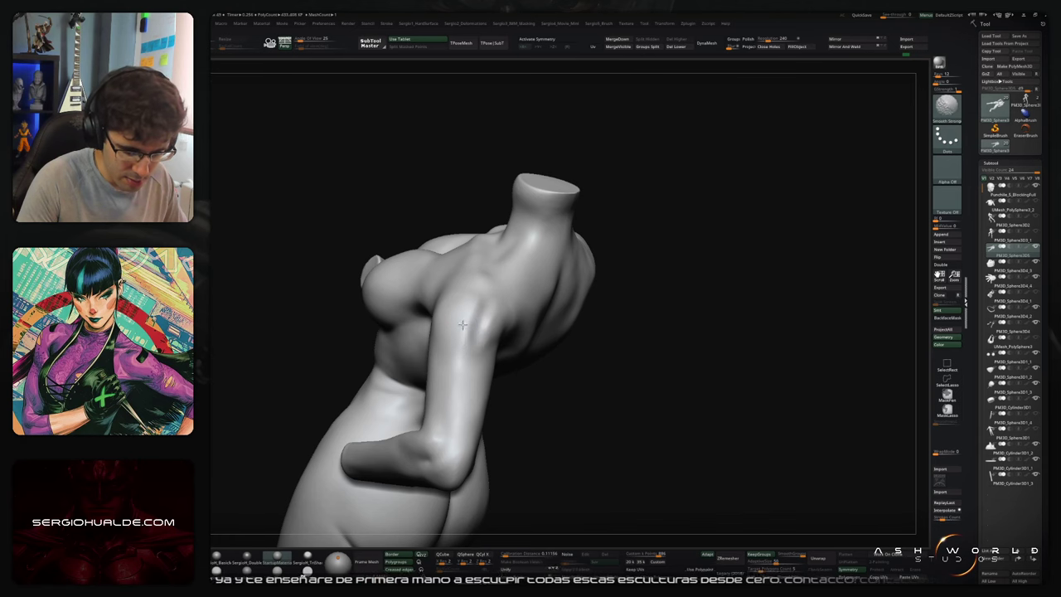
pyautogui.moveTo(481, 358)
pyautogui.mouseDown(button='right')
pyautogui.moveTo(481, 348)
pyautogui.moveTo(469, 350)
pyautogui.moveTo(451, 389)
pyautogui.moveTo(446, 358)
pyautogui.mouseUp(button='right')
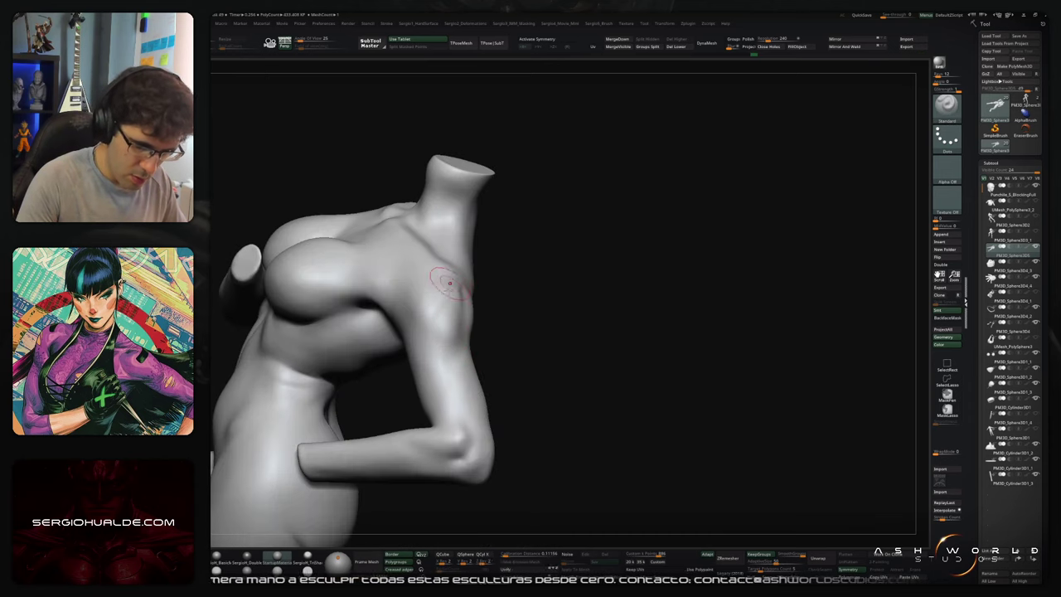
pyautogui.moveTo(456, 342)
pyautogui.mouseDown(button='right')
pyautogui.moveTo(513, 314)
pyautogui.moveTo(491, 312)
pyautogui.mouseUp(button='right')
pyautogui.moveTo(411, 304); pyautogui.dragTo(383, 303, button='right')
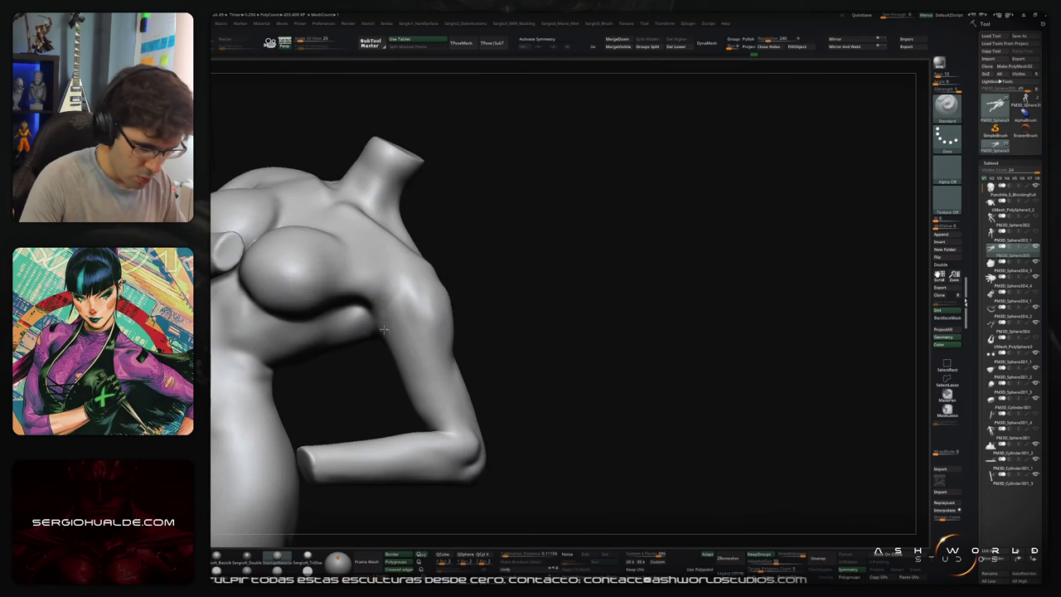
pyautogui.moveTo(471, 352); pyautogui.dragTo(664, 242, button='right')
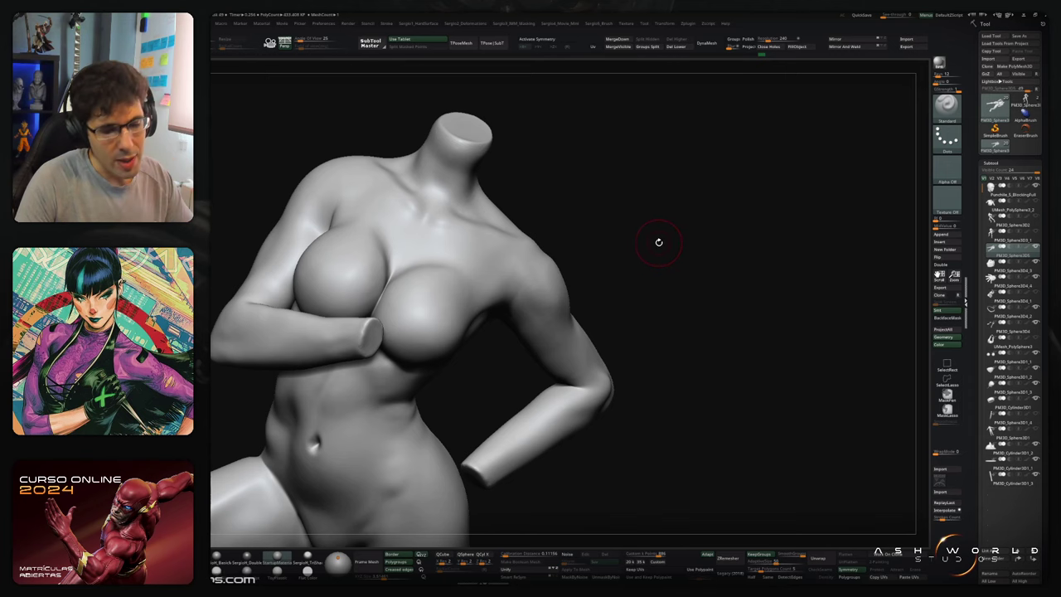
# Step: Sculpt the left armpit where the chest meets the arm with the Standard brush
pyautogui.moveTo(658, 251)
pyautogui.mouseDown()
pyautogui.moveTo(618, 254)
pyautogui.moveTo(681, 222)
pyautogui.mouseUp()
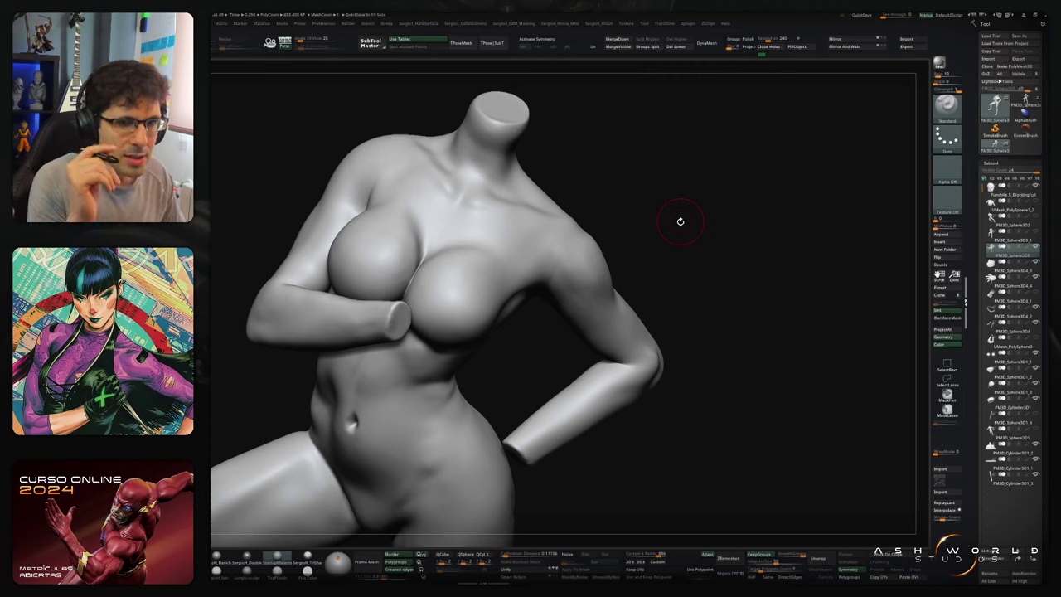
pyautogui.moveTo(680, 221); pyautogui.dragTo(671, 274)
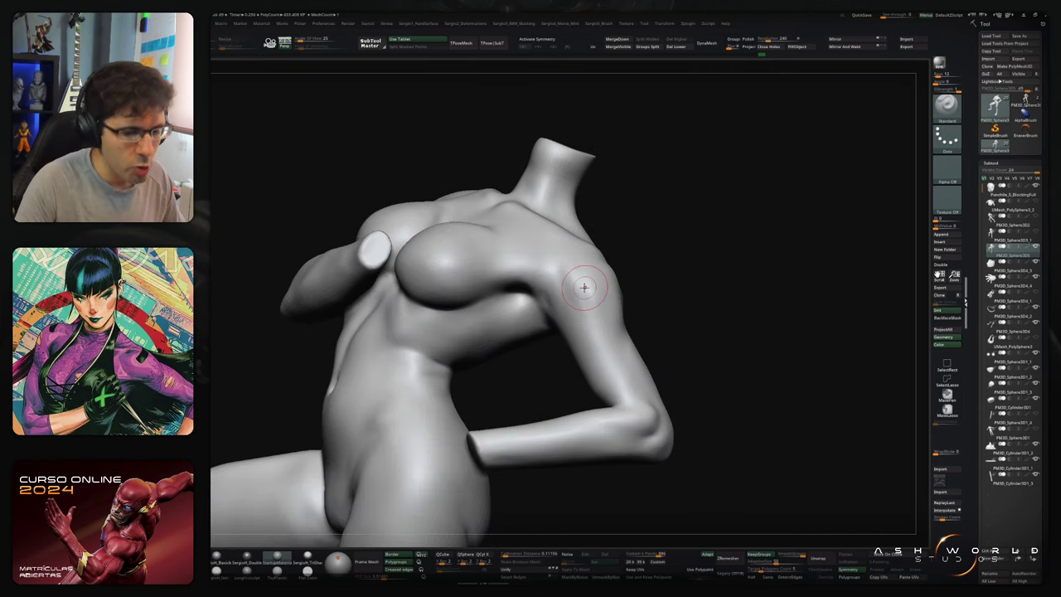
pyautogui.moveTo(580, 284)
pyautogui.mouseDown(button='right')
pyautogui.moveTo(593, 269)
pyautogui.moveTo(605, 283)
pyautogui.moveTo(511, 282)
pyautogui.moveTo(701, 308)
pyautogui.moveTo(661, 282)
pyautogui.moveTo(512, 305)
pyautogui.mouseUp(button='right')
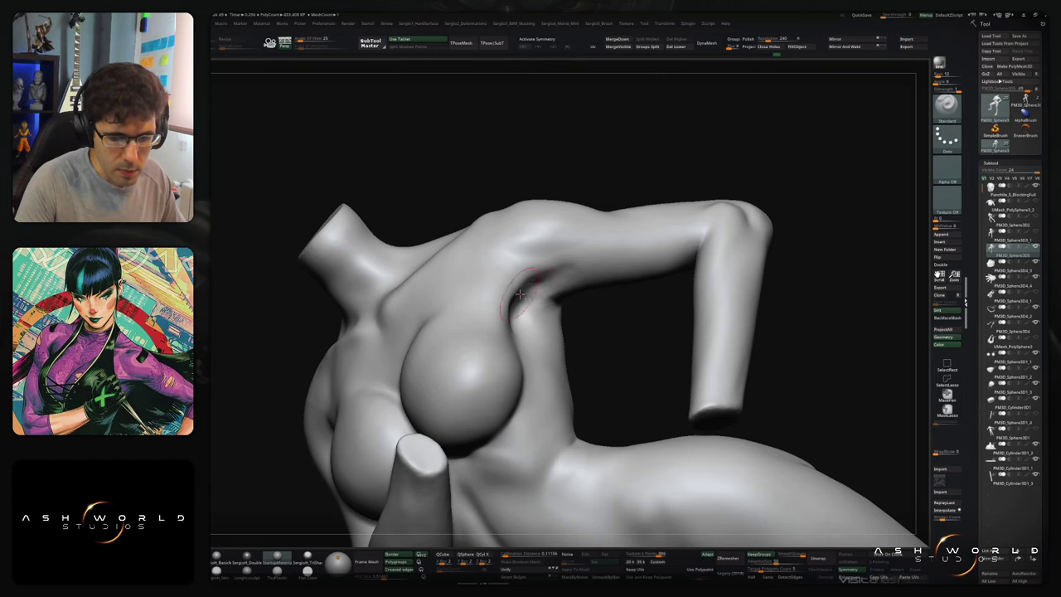
pyautogui.moveTo(520, 294)
pyautogui.mouseDown(button='right')
pyautogui.moveTo(552, 265)
pyautogui.moveTo(568, 332)
pyautogui.moveTo(585, 269)
pyautogui.moveTo(598, 266)
pyautogui.moveTo(576, 298)
pyautogui.moveTo(580, 284)
pyautogui.mouseUp(button='right')
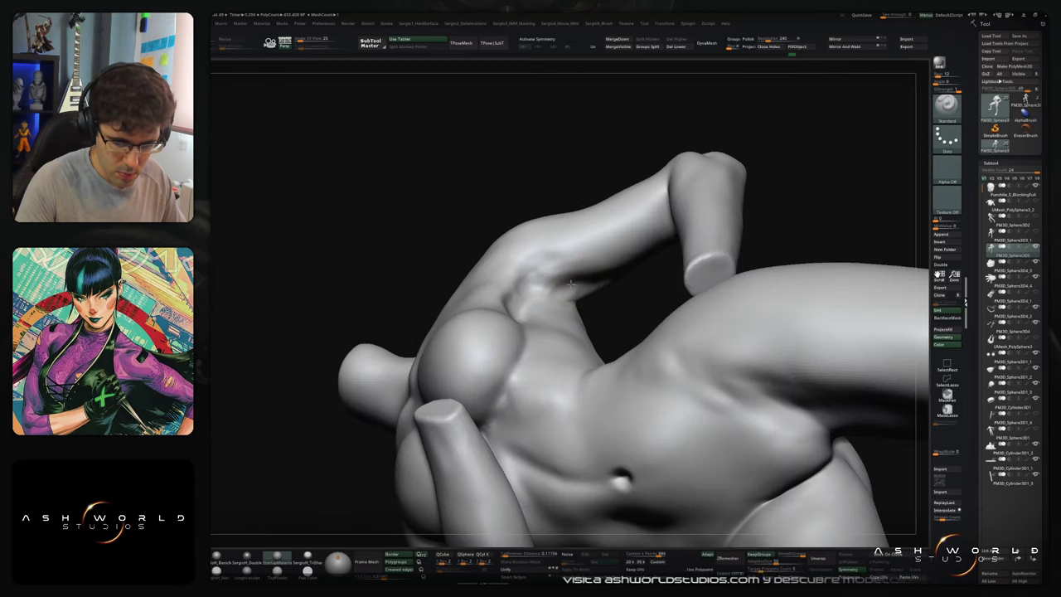
# Step: Define the groove between the left deltoid and the upper arm with the Standard brush
pyautogui.moveTo(598, 245)
pyautogui.mouseDown(button='right')
pyautogui.moveTo(585, 260)
pyautogui.moveTo(562, 248)
pyautogui.mouseUp(button='right')
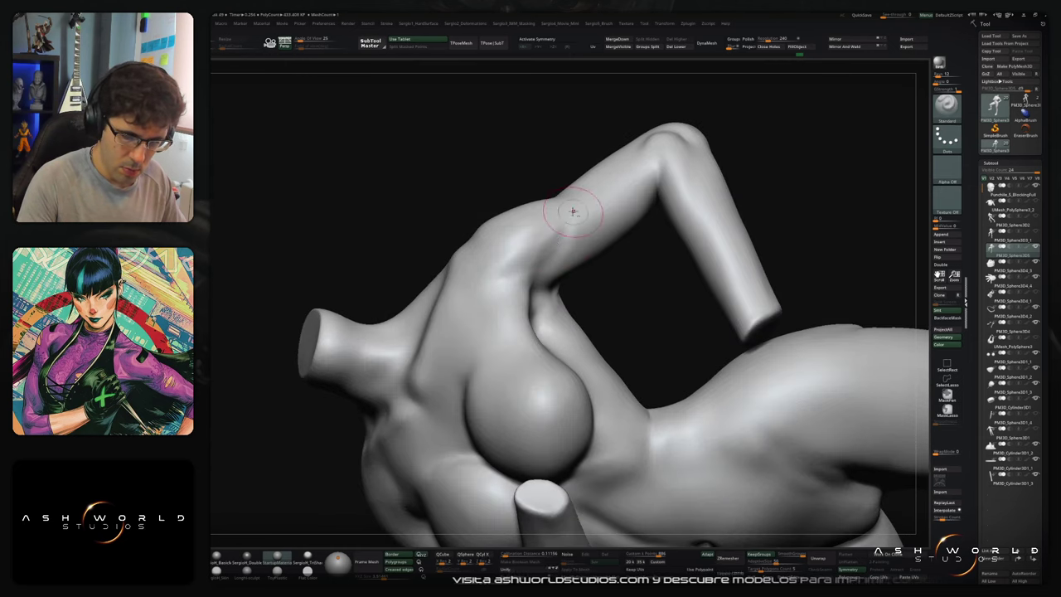
pyautogui.moveTo(572, 210); pyautogui.dragTo(562, 214, button='right')
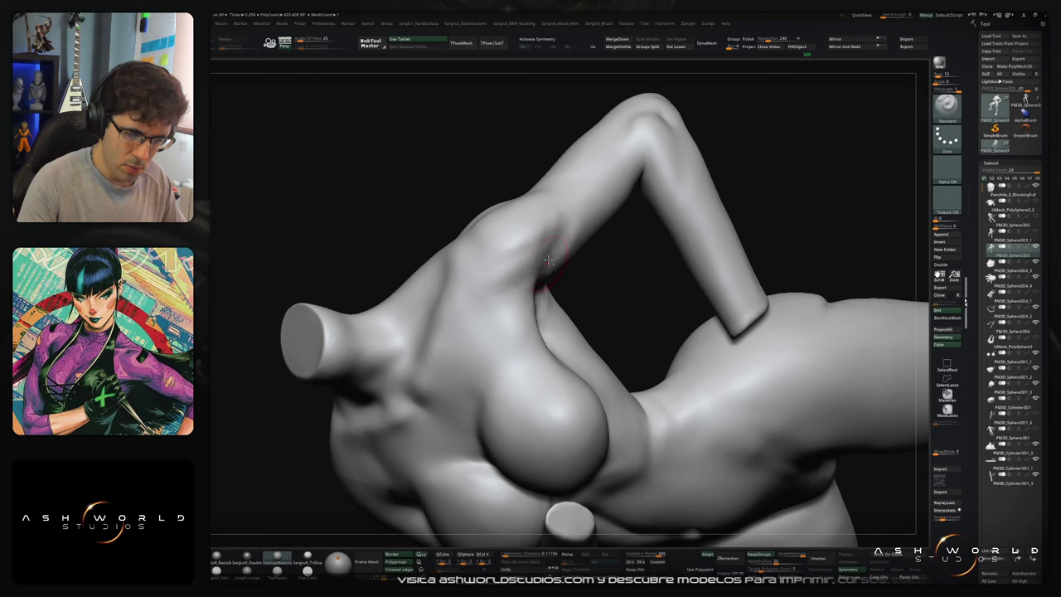
pyautogui.moveTo(549, 258); pyautogui.dragTo(550, 221)
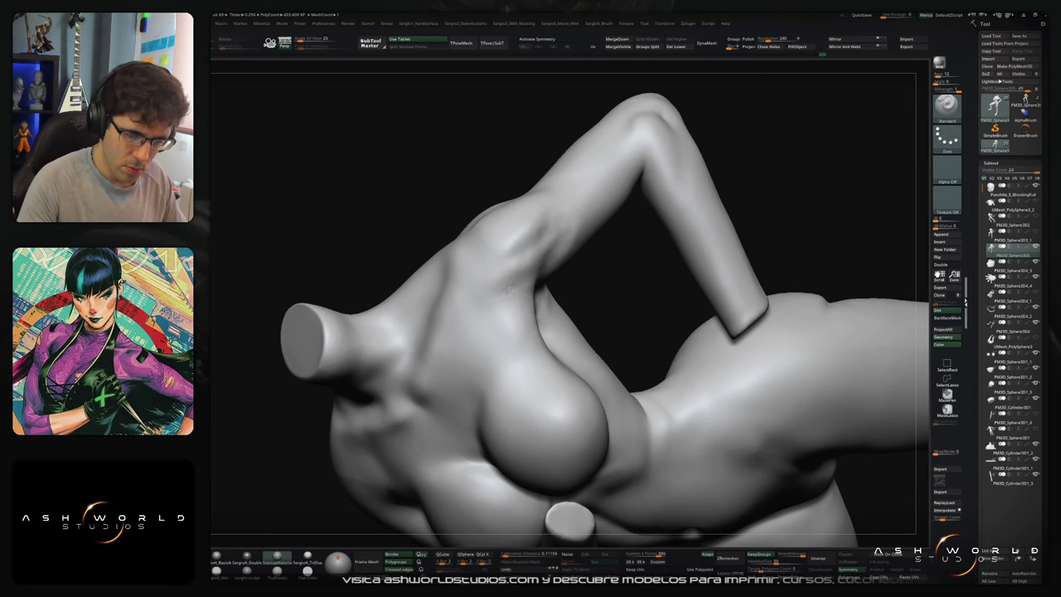
# Step: Build up the front of the left shoulder with the Clay brush where it meets the chest
pyautogui.press('b')
pyautogui.press('c')
pyautogui.press('l')
pyautogui.moveTo(549, 257)
pyautogui.mouseDown(button='right')
pyautogui.moveTo(542, 232)
pyautogui.moveTo(508, 249)
pyautogui.mouseUp(button='right')
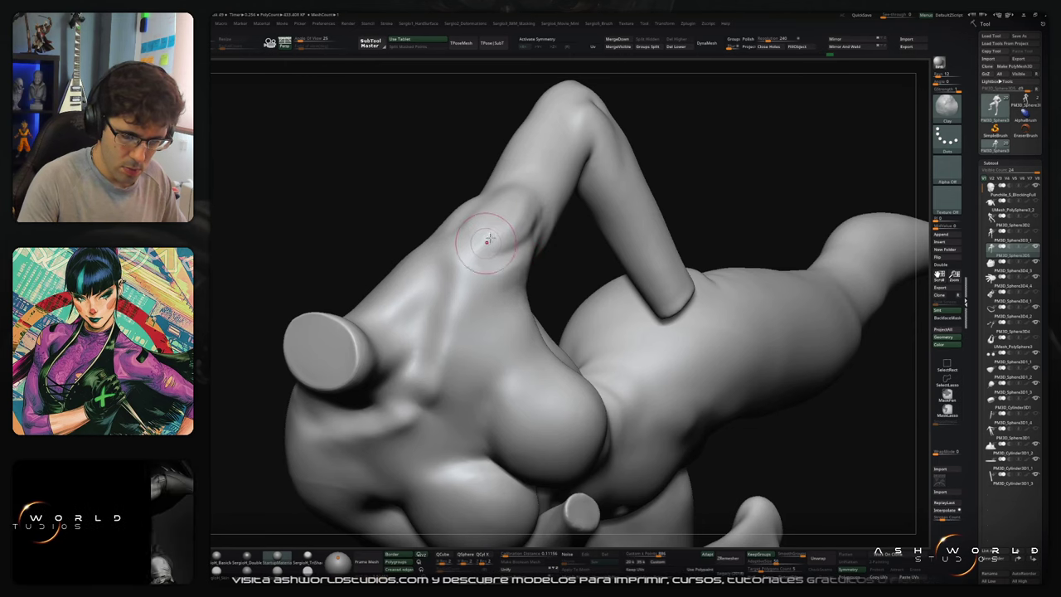
pyautogui.moveTo(489, 247)
pyautogui.mouseDown(button='right')
pyautogui.moveTo(522, 266)
pyautogui.moveTo(535, 257)
pyautogui.mouseUp(button='right')
pyautogui.moveTo(536, 257)
pyautogui.mouseDown()
pyautogui.moveTo(507, 263)
pyautogui.moveTo(514, 285)
pyautogui.moveTo(502, 282)
pyautogui.moveTo(559, 228)
pyautogui.moveTo(485, 277)
pyautogui.mouseUp()
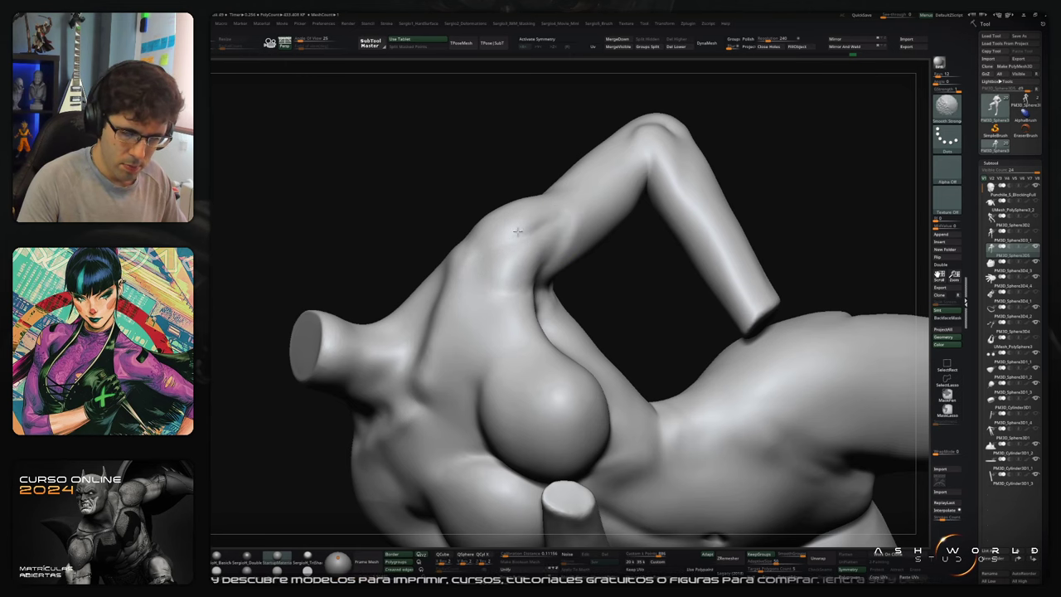
# Step: Smooth the front of the left shoulder and its transition into the upper arm
pyautogui.moveTo(517, 231)
pyautogui.mouseDown(button='right')
pyautogui.moveTo(600, 187)
pyautogui.moveTo(589, 365)
pyautogui.mouseUp(button='right')
pyautogui.moveTo(516, 303); pyautogui.dragTo(476, 303, button='right')
pyautogui.keyDown('shift'); pyautogui.moveTo(539, 313); pyautogui.dragTo(525, 296); pyautogui.keyUp('shift')
pyautogui.moveTo(526, 295); pyautogui.dragTo(564, 299, button='right')
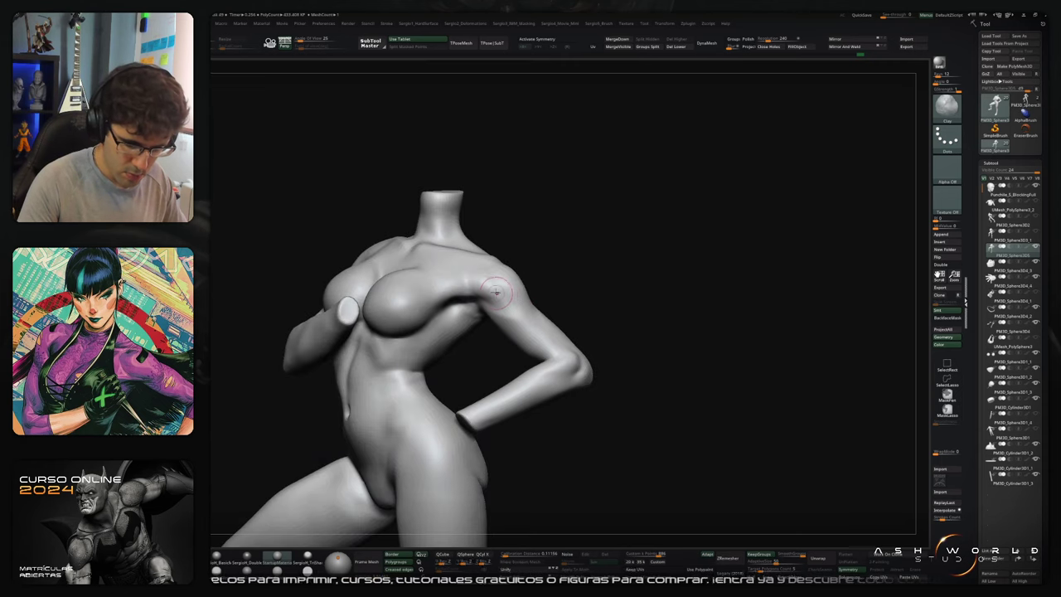
pyautogui.press('shift')
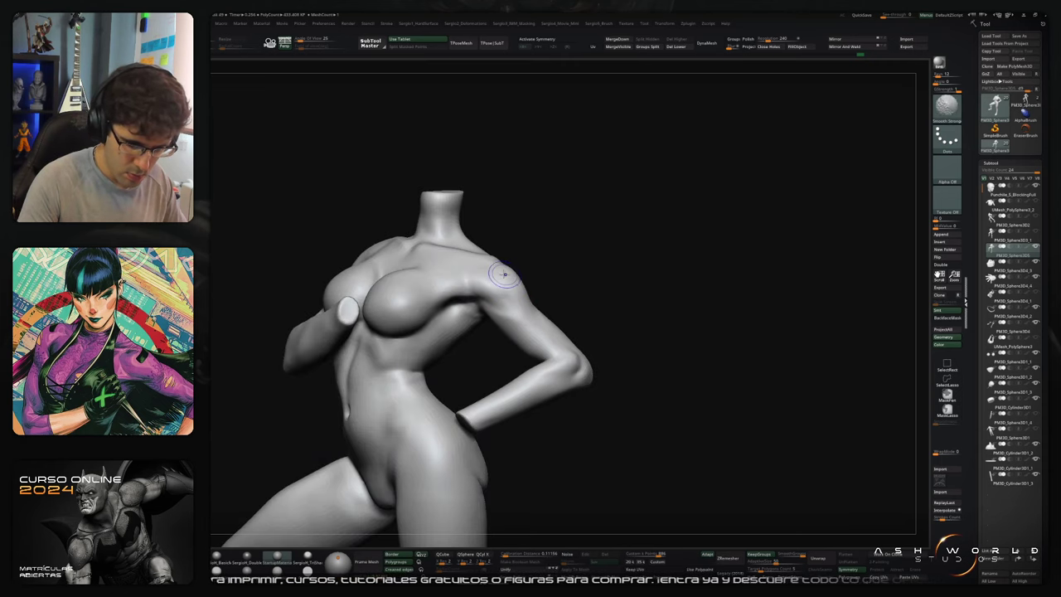
pyautogui.moveTo(507, 307); pyautogui.dragTo(515, 313, button='right')
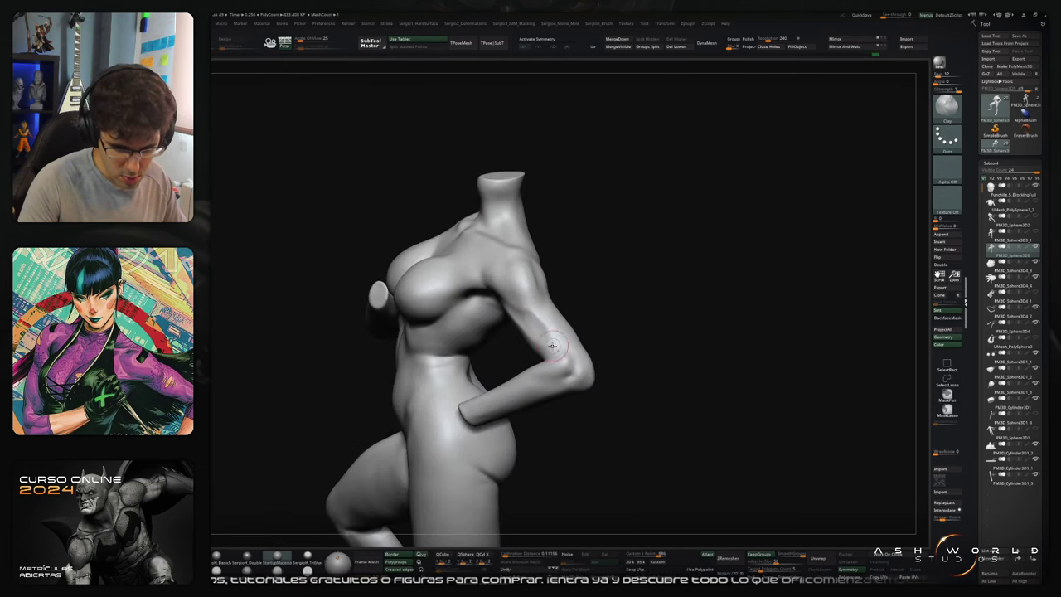
# Step: Adjust the contour of the left upper arm with the Move brush
pyautogui.moveTo(552, 345)
pyautogui.mouseDown(button='right')
pyautogui.moveTo(522, 307)
pyautogui.moveTo(536, 301)
pyautogui.moveTo(526, 323)
pyautogui.moveTo(550, 330)
pyautogui.mouseUp(button='right')
pyautogui.press('shift')
pyautogui.press('b')
pyautogui.press('m')
pyautogui.press('v')
pyautogui.press('s')
pyautogui.moveTo(525, 316); pyautogui.dragTo(532, 316)
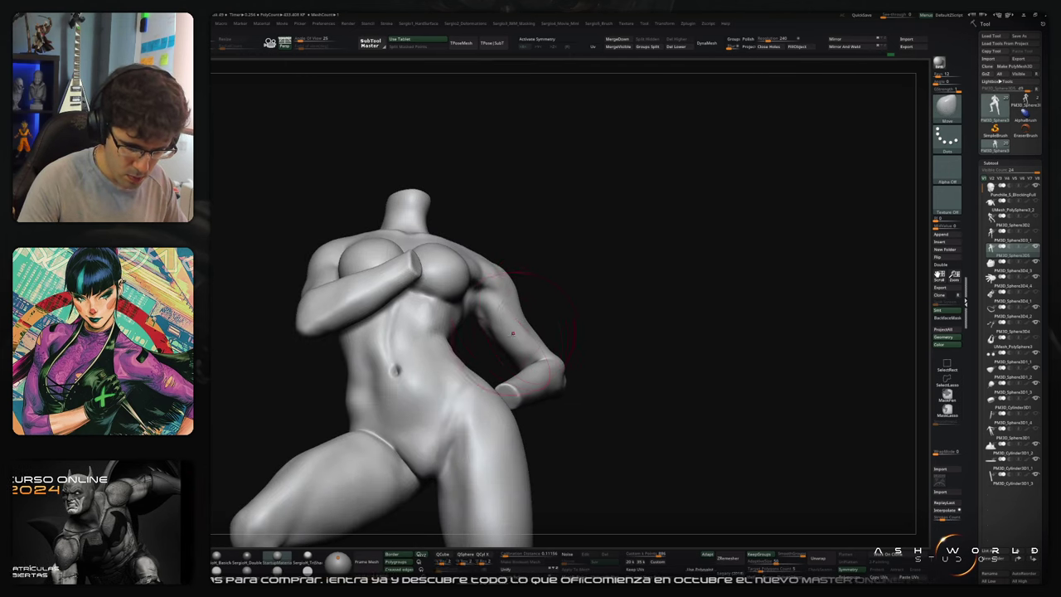
# Step: Mask everything except the left arm by its polygroup and soften the mask's edge
pyautogui.press('w')
pyautogui.hotkey('shift', 'f')
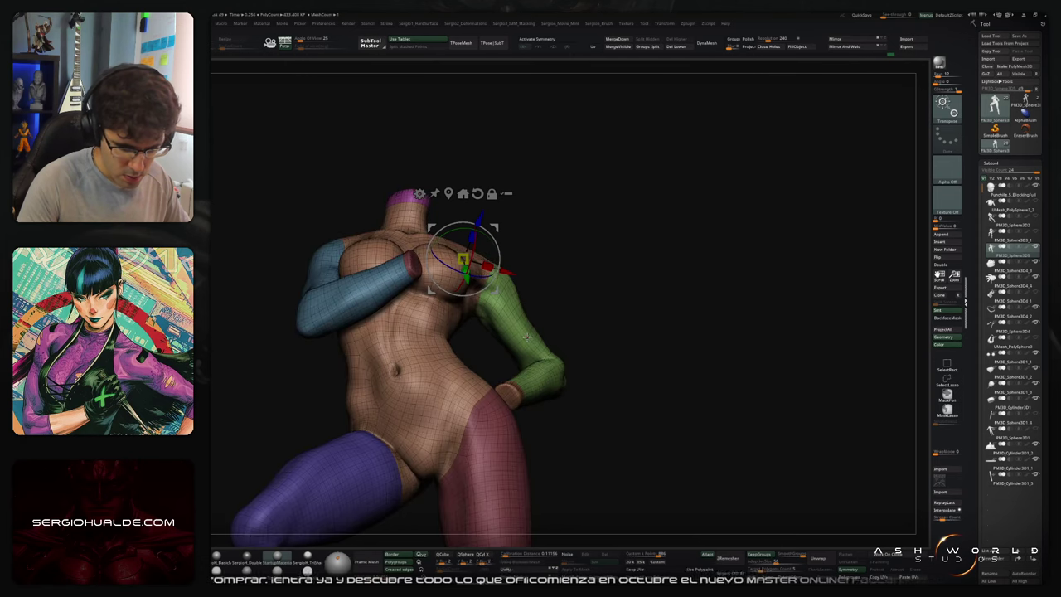
pyautogui.keyDown('ctrl'); pyautogui.click(523, 331); pyautogui.keyUp('ctrl')
pyautogui.press('q')
pyautogui.hotkey('shift', 'f')
pyautogui.keyDown('ctrl'); pyautogui.click(531, 346); pyautogui.keyUp('ctrl')
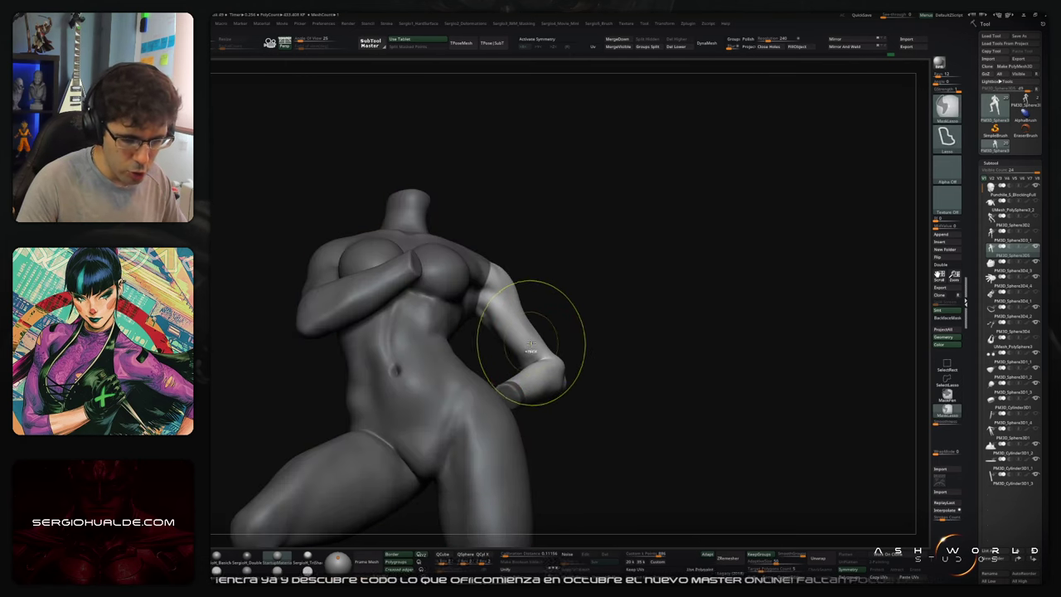
pyautogui.moveTo(535, 315)
pyautogui.mouseDown(button='right')
pyautogui.moveTo(550, 309)
pyautogui.moveTo(514, 269)
pyautogui.moveTo(486, 276)
pyautogui.moveTo(606, 310)
pyautogui.moveTo(606, 281)
pyautogui.moveTo(525, 323)
pyautogui.mouseUp(button='right')
pyautogui.keyDown('ctrl'); pyautogui.click(527, 336); pyautogui.keyUp('ctrl')
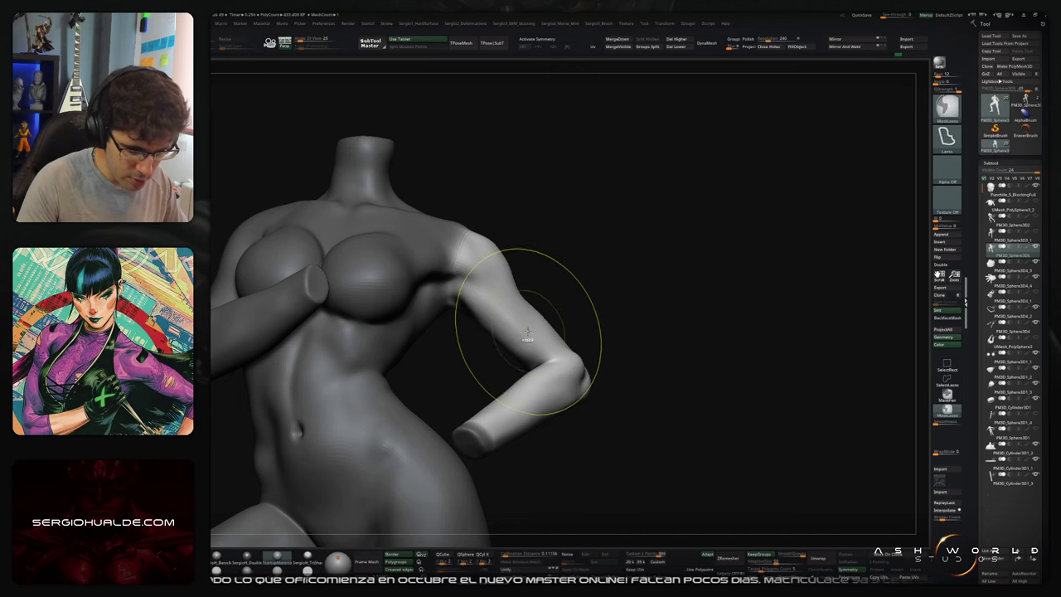
# Step: Reshape the unmasked left upper arm from the front with the Move brush
pyautogui.moveTo(523, 329); pyautogui.dragTo(520, 314, button='right')
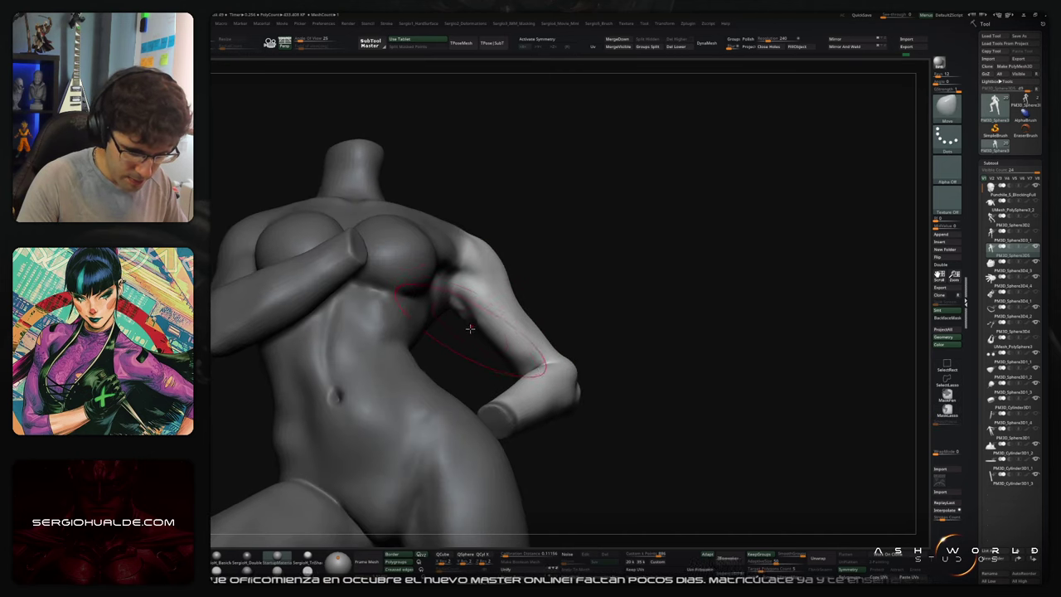
pyautogui.moveTo(472, 326)
pyautogui.mouseDown()
pyautogui.moveTo(522, 314)
pyautogui.moveTo(512, 326)
pyautogui.mouseUp()
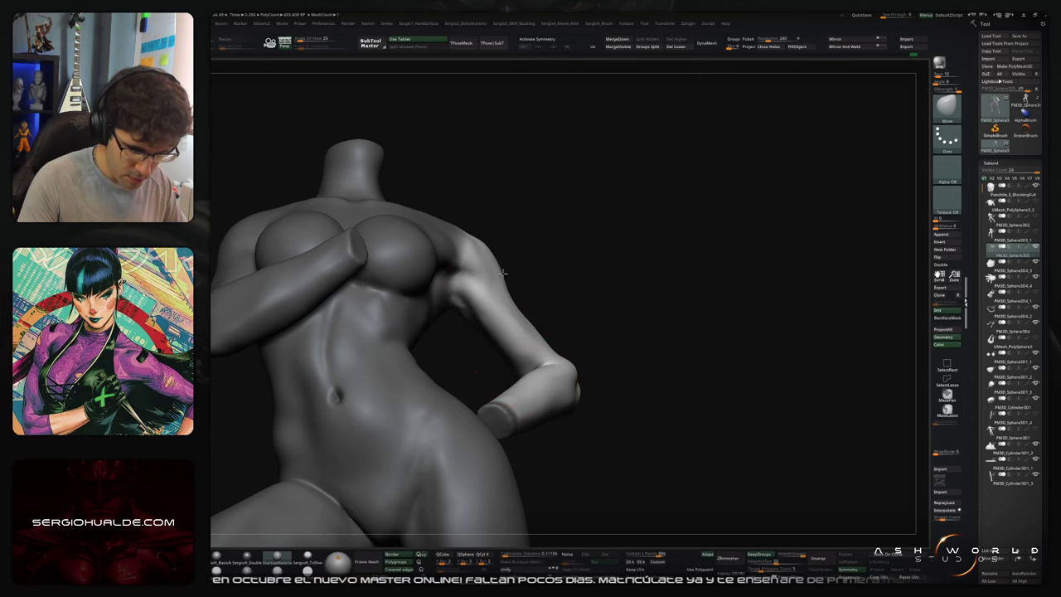
pyautogui.moveTo(511, 297)
pyautogui.mouseDown()
pyautogui.moveTo(517, 304)
pyautogui.moveTo(480, 323)
pyautogui.mouseUp()
pyautogui.moveTo(543, 326); pyautogui.dragTo(571, 360, button='right')
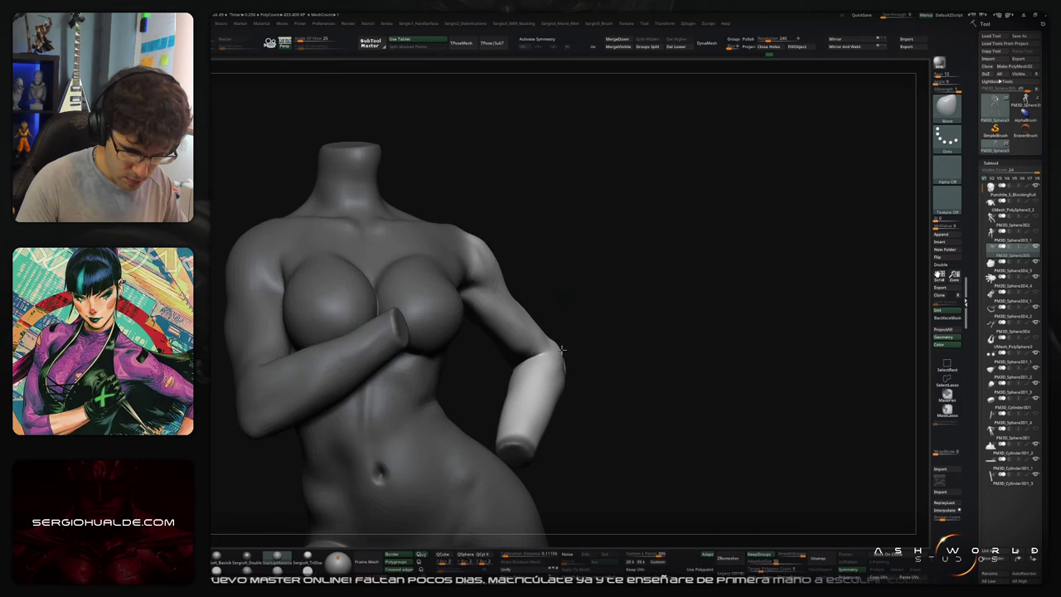
pyautogui.moveTo(554, 350); pyautogui.dragTo(552, 351)
# Step: Refine the left elbow and forearm from behind with the Move brush and clear the mask
pyautogui.moveTo(554, 351); pyautogui.dragTo(456, 365, button='right')
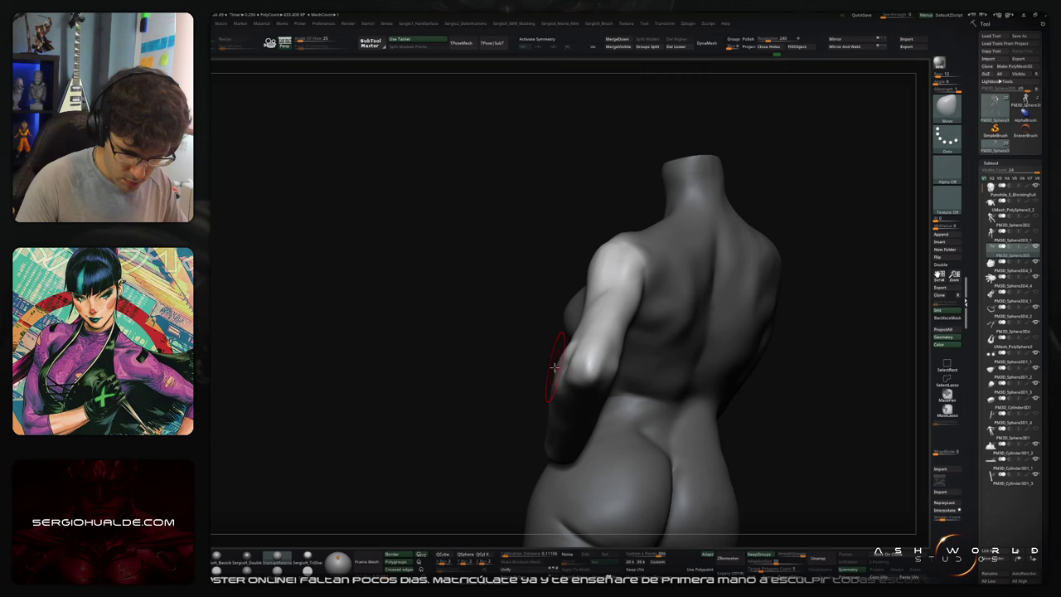
pyautogui.moveTo(559, 384)
pyautogui.mouseDown(button='right')
pyautogui.moveTo(572, 364)
pyautogui.moveTo(564, 340)
pyautogui.mouseUp(button='right')
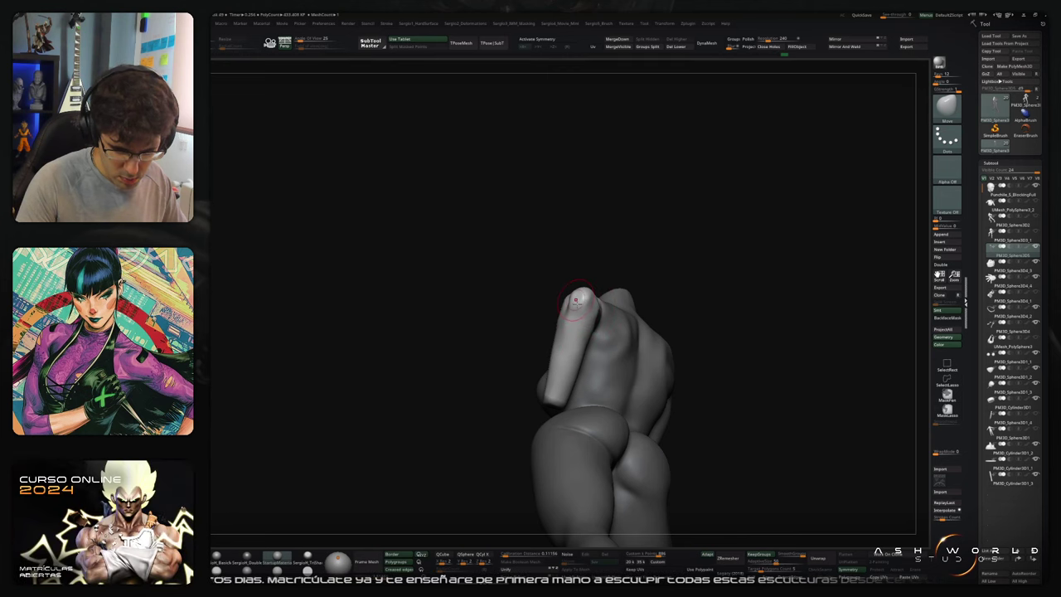
pyautogui.moveTo(590, 308)
pyautogui.mouseDown(button='right')
pyautogui.moveTo(567, 296)
pyautogui.moveTo(552, 356)
pyautogui.moveTo(578, 286)
pyautogui.mouseUp(button='right')
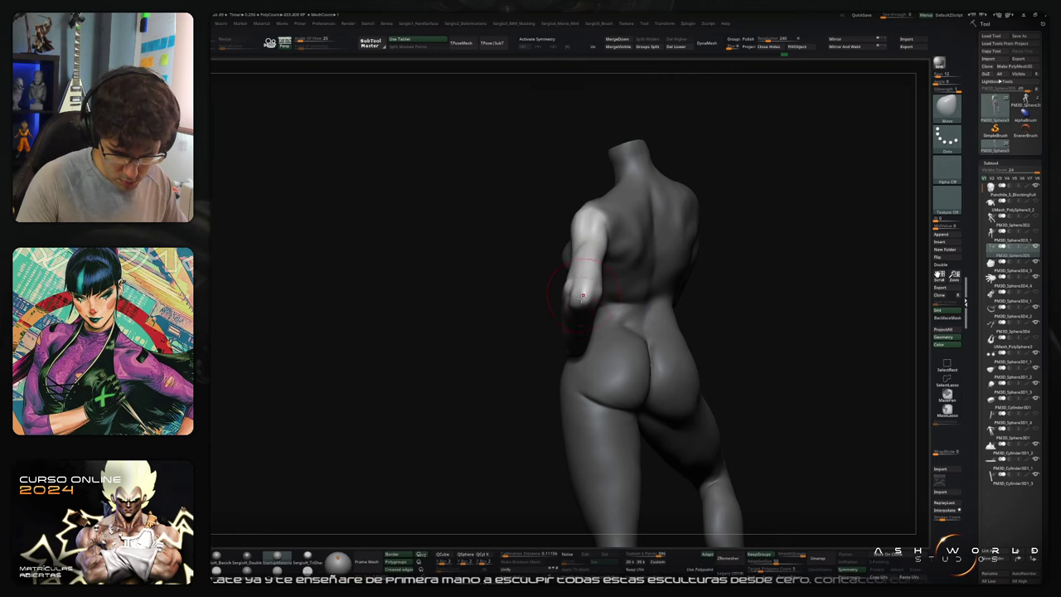
pyautogui.moveTo(582, 309)
pyautogui.mouseDown(button='right')
pyautogui.moveTo(575, 339)
pyautogui.moveTo(626, 321)
pyautogui.mouseUp(button='right')
pyautogui.moveTo(551, 324)
pyautogui.mouseDown(button='right')
pyautogui.moveTo(589, 326)
pyautogui.moveTo(662, 299)
pyautogui.mouseUp(button='right')
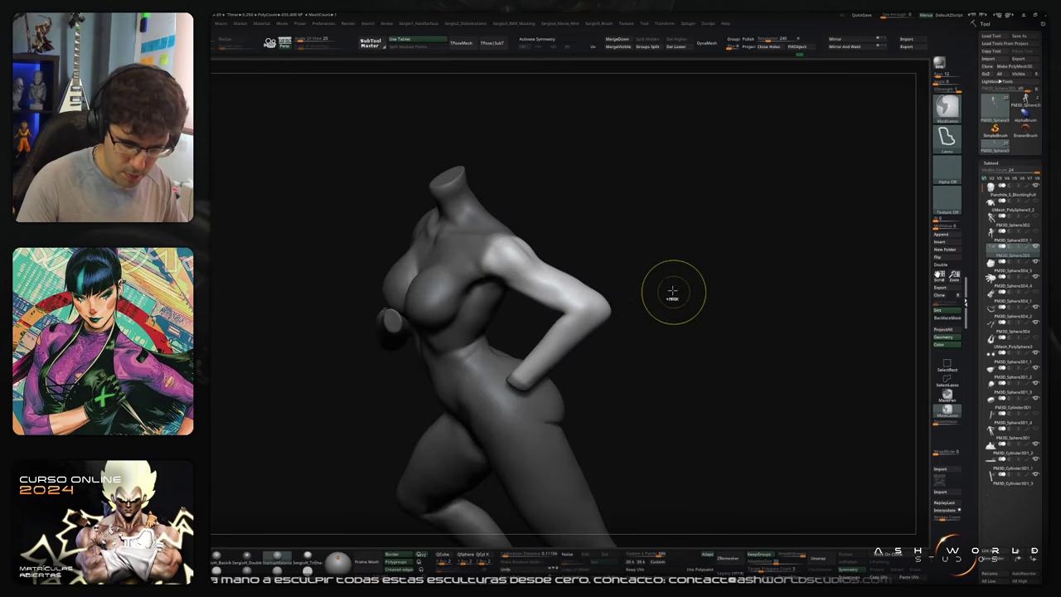
pyautogui.keyDown('ctrl'); pyautogui.click(672, 290); pyautogui.keyUp('ctrl')
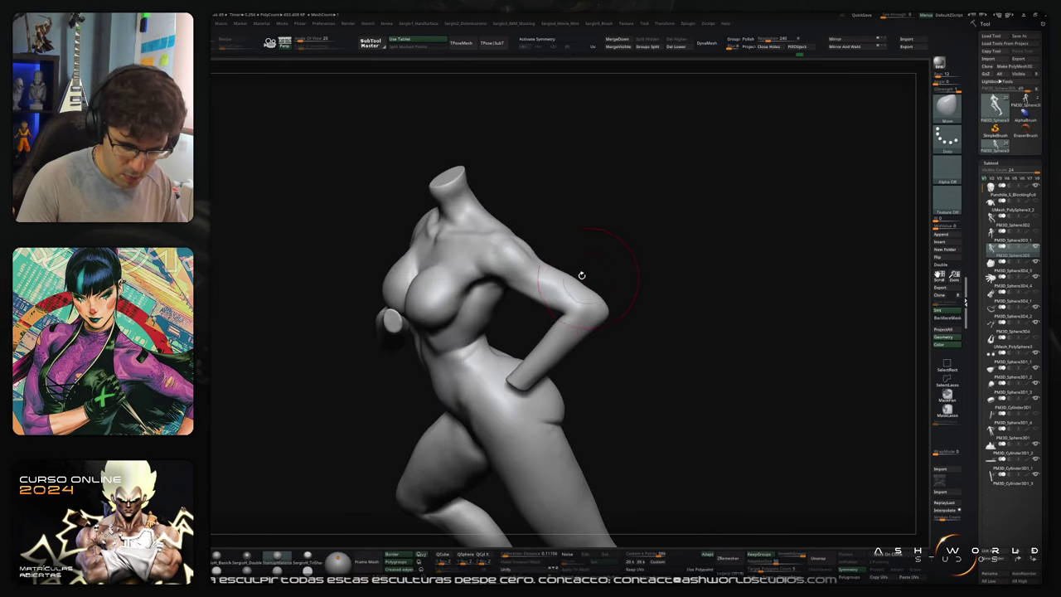
# Step: Smooth the outer surface of the left shoulder and upper arm
pyautogui.moveTo(582, 275)
pyautogui.mouseDown(button='right')
pyautogui.moveTo(561, 275)
pyautogui.moveTo(583, 312)
pyautogui.moveTo(540, 250)
pyautogui.mouseUp(button='right')
pyautogui.keyDown('shift'); pyautogui.moveTo(540, 254); pyautogui.dragTo(541, 276); pyautogui.keyUp('shift')
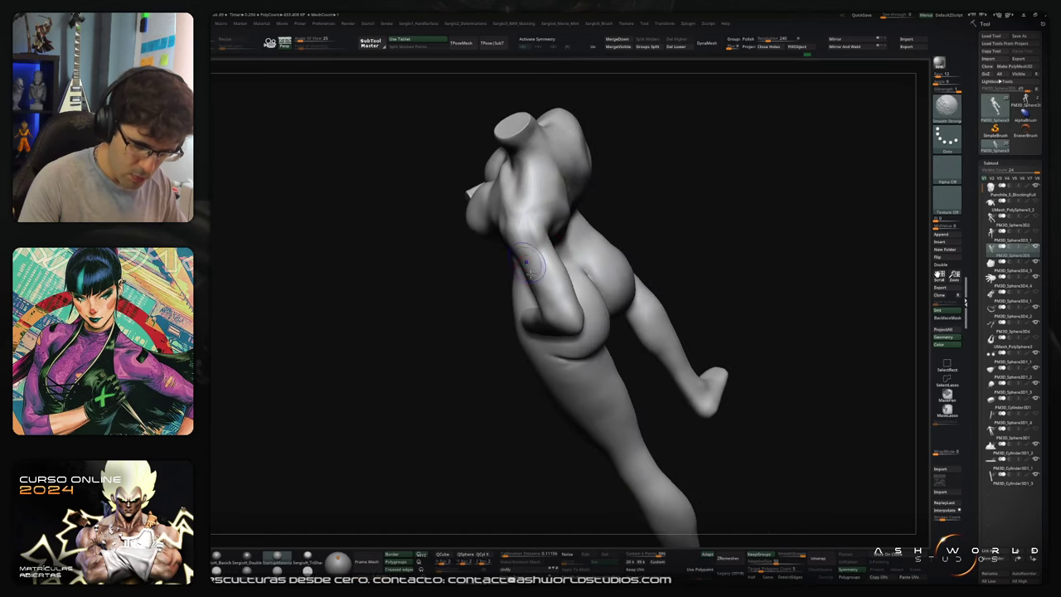
pyautogui.moveTo(541, 275); pyautogui.dragTo(525, 237, button='right')
pyautogui.keyDown('shift'); pyautogui.moveTo(525, 237); pyautogui.dragTo(501, 229); pyautogui.keyUp('shift')
pyautogui.moveTo(500, 229); pyautogui.dragTo(689, 282, button='right')
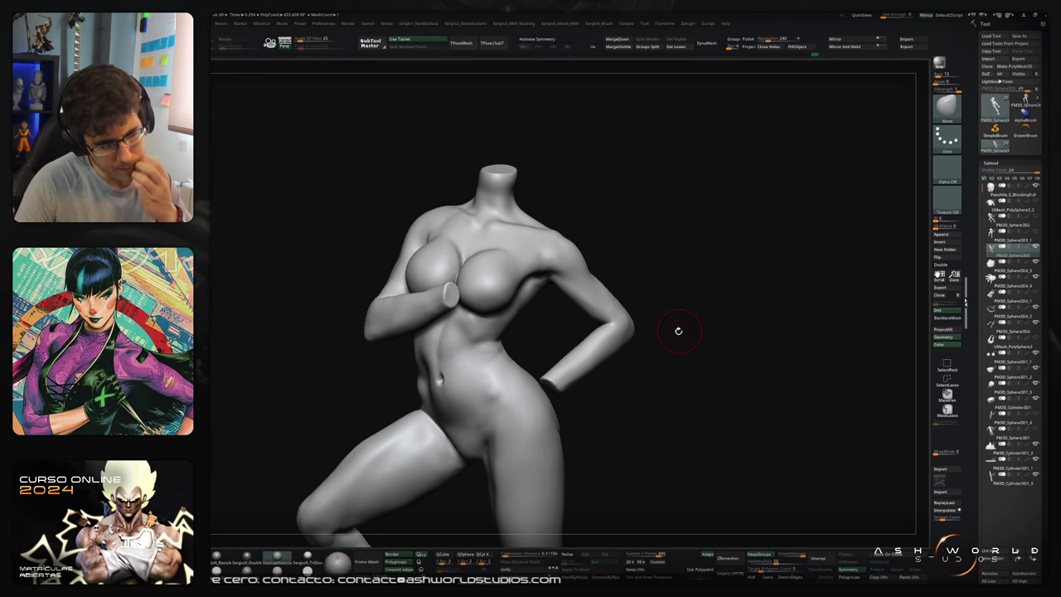
# Step: Carve the crease between the left inner arm and the torso with the DamStandard brush
pyautogui.moveTo(677, 331)
pyautogui.mouseDown(button='right')
pyautogui.moveTo(677, 300)
pyautogui.moveTo(724, 284)
pyautogui.moveTo(629, 286)
pyautogui.moveTo(634, 348)
pyautogui.moveTo(617, 323)
pyautogui.mouseUp(button='right')
pyautogui.press('b')
pyautogui.press('d')
pyautogui.press('s')
pyautogui.moveTo(609, 269); pyautogui.dragTo(594, 325)
pyautogui.moveTo(591, 325)
pyautogui.mouseDown(button='right')
pyautogui.moveTo(612, 282)
pyautogui.moveTo(598, 273)
pyautogui.moveTo(592, 295)
pyautogui.mouseUp(button='right')
pyautogui.moveTo(594, 356); pyautogui.dragTo(590, 323, button='right')
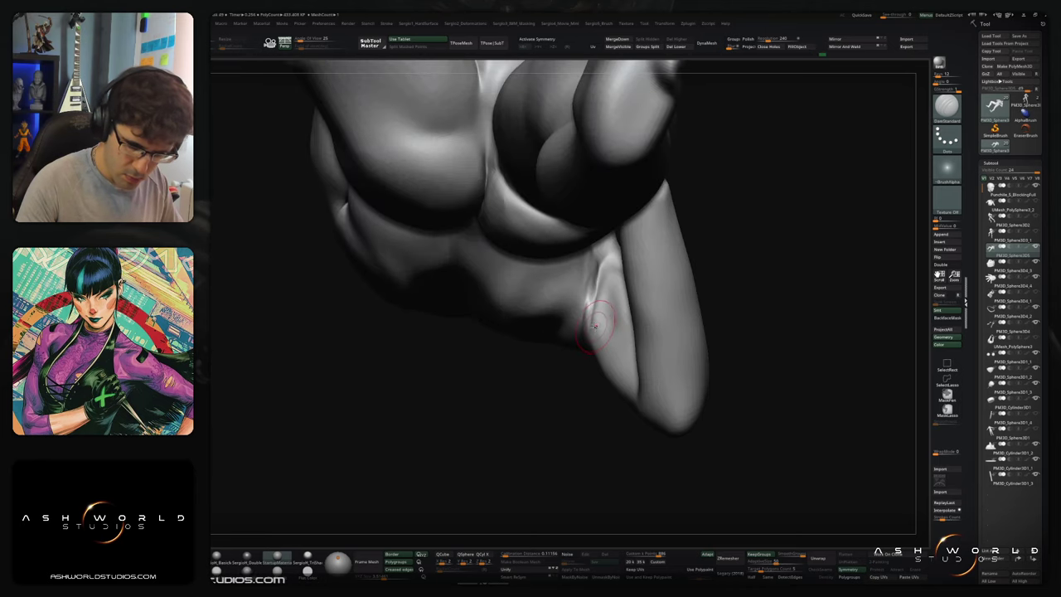
# Step: Adjust the left armpit with the Move brush and deepen its rear crease with DamStandard
pyautogui.moveTo(592, 273)
pyautogui.mouseDown(button='right')
pyautogui.moveTo(590, 248)
pyautogui.moveTo(559, 344)
pyautogui.moveTo(588, 307)
pyautogui.moveTo(550, 337)
pyautogui.moveTo(577, 285)
pyautogui.moveTo(613, 263)
pyautogui.moveTo(558, 312)
pyautogui.mouseUp(button='right')
pyautogui.press('b')
pyautogui.press('m')
pyautogui.press('v')
pyautogui.press('b')
pyautogui.press('d')
pyautogui.press('s')
pyautogui.press('d')
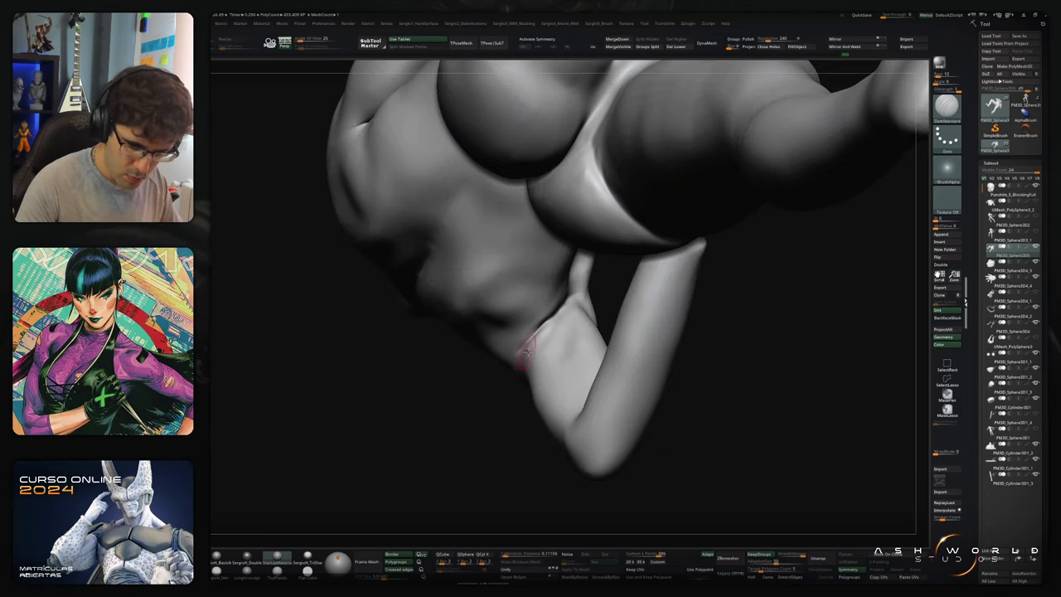
# Step: Extend the left rear armpit crease towards the back and smooth the surface around it
pyautogui.moveTo(527, 351); pyautogui.dragTo(550, 316, button='right')
pyautogui.moveTo(520, 354)
pyautogui.mouseDown(button='right')
pyautogui.moveTo(539, 332)
pyautogui.moveTo(515, 277)
pyautogui.moveTo(512, 426)
pyautogui.mouseUp(button='right')
pyautogui.press('shift')
pyautogui.moveTo(669, 364)
pyautogui.mouseDown(button='right')
pyautogui.moveTo(625, 246)
pyautogui.moveTo(569, 309)
pyautogui.moveTo(571, 294)
pyautogui.moveTo(535, 303)
pyautogui.moveTo(545, 290)
pyautogui.mouseUp(button='right')
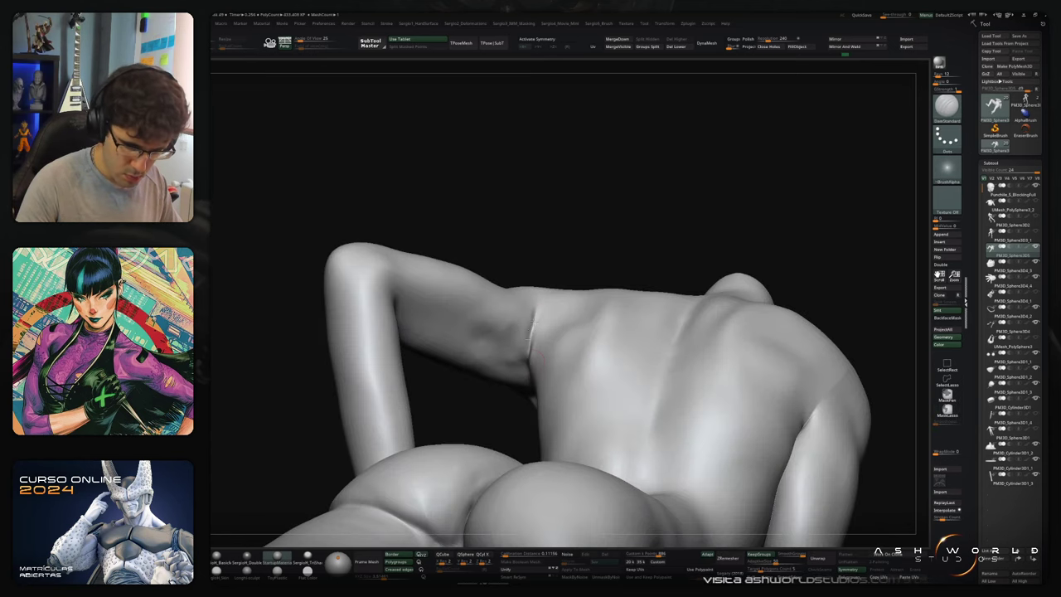
pyautogui.moveTo(529, 337); pyautogui.dragTo(533, 360, button='right')
pyautogui.moveTo(540, 407); pyautogui.dragTo(543, 369, button='right')
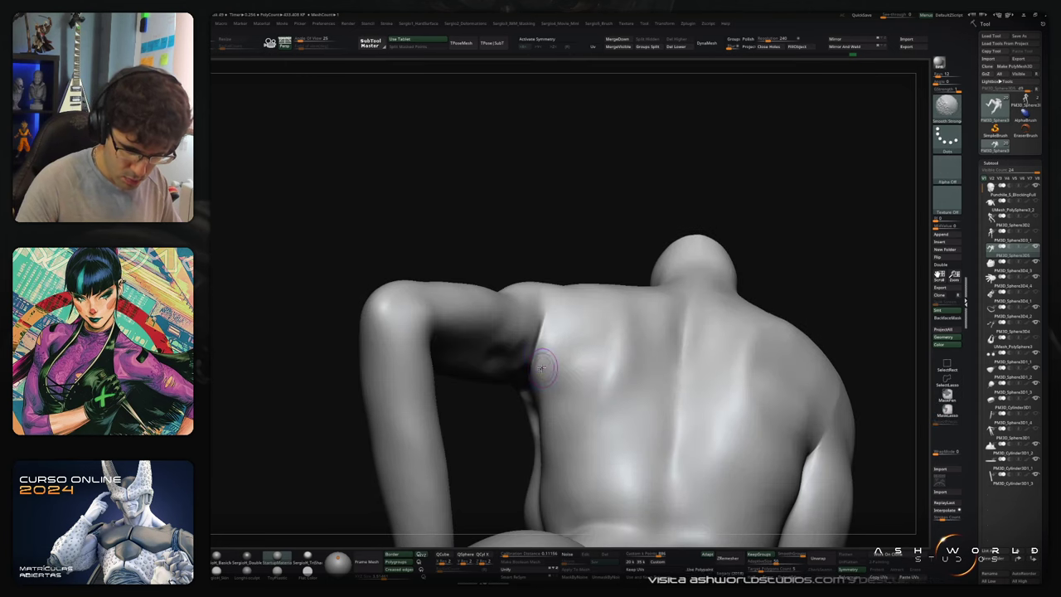
pyautogui.moveTo(539, 419); pyautogui.dragTo(551, 334, button='right')
pyautogui.keyDown('shift'); pyautogui.moveTo(552, 329); pyautogui.dragTo(554, 369); pyautogui.keyUp('shift')
pyautogui.moveTo(554, 368); pyautogui.dragTo(528, 352, button='right')
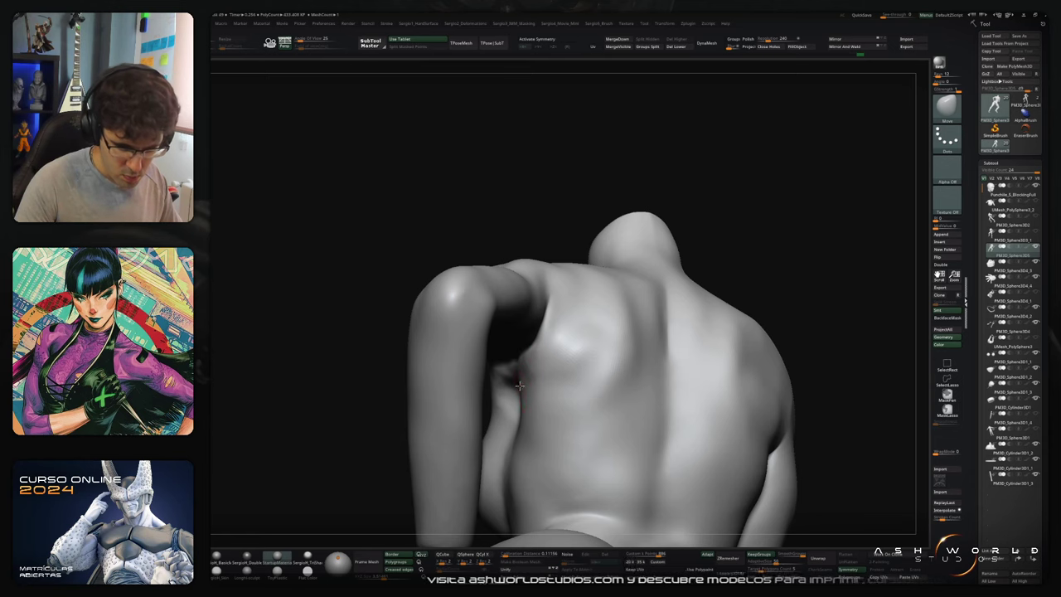
# Step: Define the left shoulder blade with the Standard brush
pyautogui.moveTo(518, 385)
pyautogui.mouseDown(button='right')
pyautogui.moveTo(532, 390)
pyautogui.moveTo(658, 260)
pyautogui.moveTo(665, 359)
pyautogui.moveTo(634, 294)
pyautogui.moveTo(734, 305)
pyautogui.moveTo(705, 289)
pyautogui.moveTo(630, 340)
pyautogui.mouseUp(button='right')
pyautogui.press('b')
pyautogui.press('s')
pyautogui.press('t')
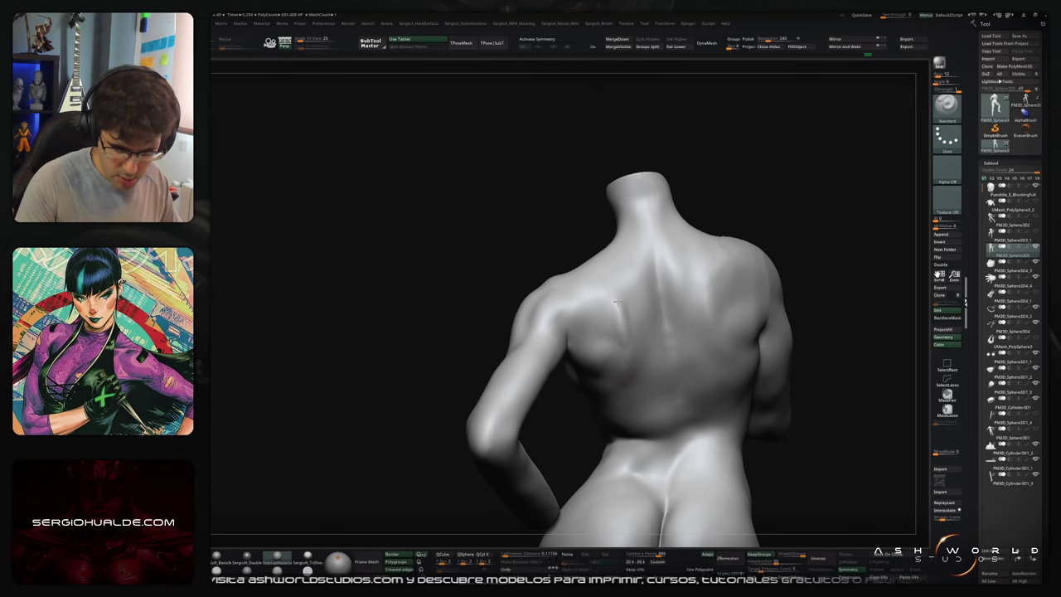
pyautogui.moveTo(615, 307)
pyautogui.mouseDown(button='right')
pyautogui.moveTo(726, 303)
pyautogui.moveTo(607, 308)
pyautogui.moveTo(602, 286)
pyautogui.moveTo(616, 319)
pyautogui.moveTo(607, 288)
pyautogui.mouseUp(button='right')
# Step: Reshape the left shoulder blade area at a lower subdivision level with the Move brush
pyautogui.hotkey('shift', 'd')
pyautogui.press('b')
pyautogui.press('m')
pyautogui.press('v')
pyautogui.press('d')
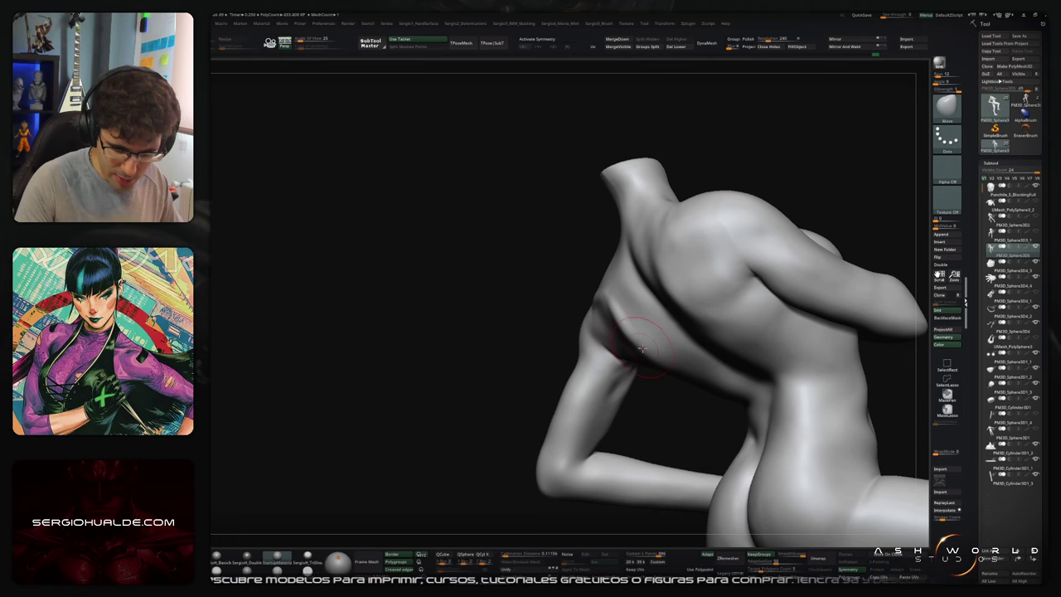
pyautogui.moveTo(654, 358)
pyautogui.mouseDown(button='right')
pyautogui.moveTo(620, 327)
pyautogui.moveTo(621, 342)
pyautogui.moveTo(638, 317)
pyautogui.mouseUp(button='right')
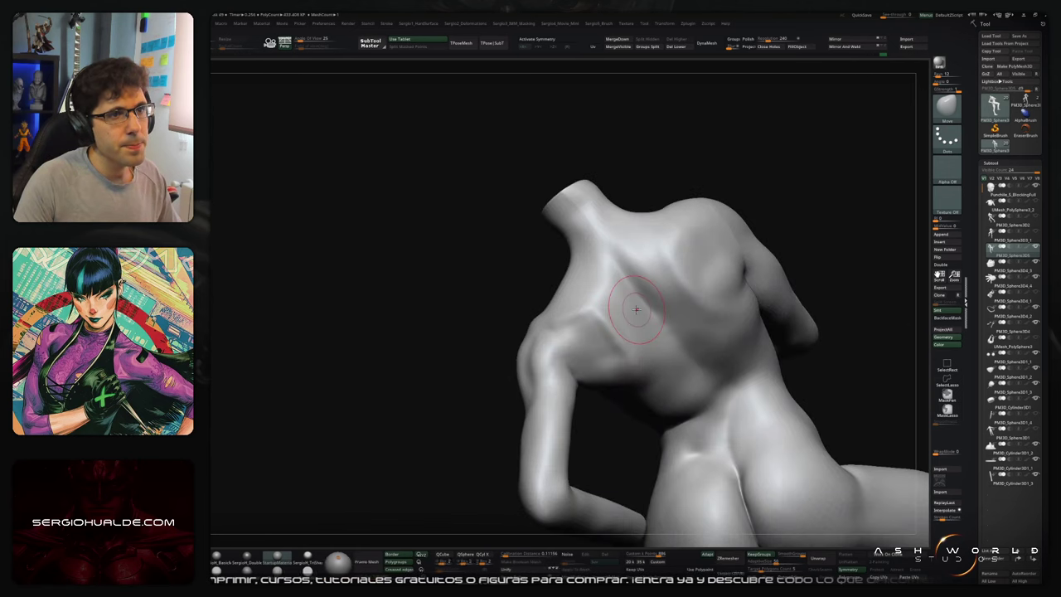
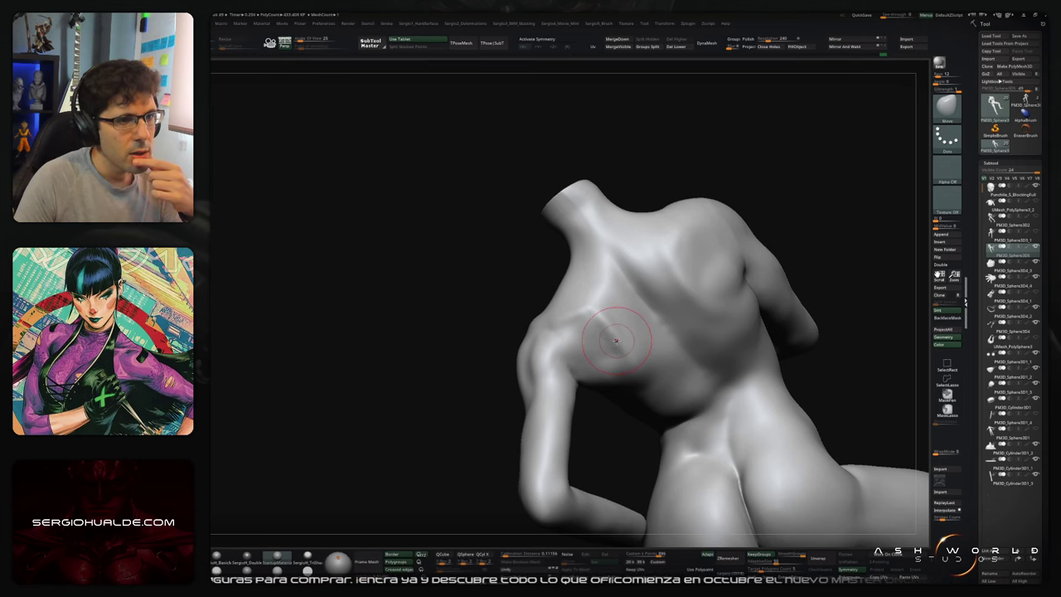
pyautogui.moveTo(633, 326); pyautogui.dragTo(687, 287, button='right')
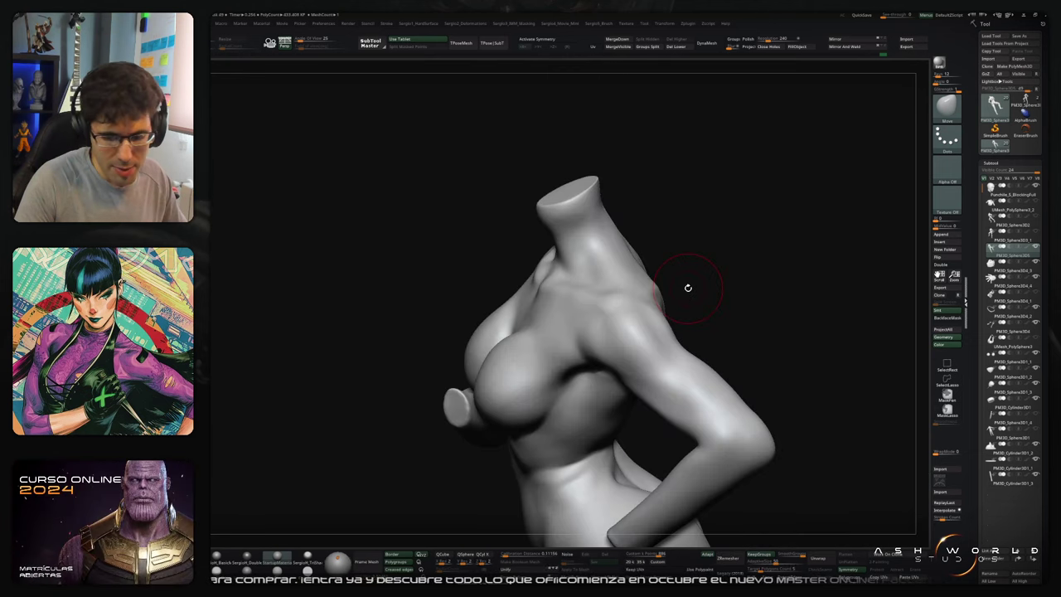
pyautogui.moveTo(759, 280)
pyautogui.mouseDown(button='right')
pyautogui.moveTo(634, 286)
pyautogui.moveTo(618, 291)
pyautogui.moveTo(622, 303)
pyautogui.mouseUp(button='right')
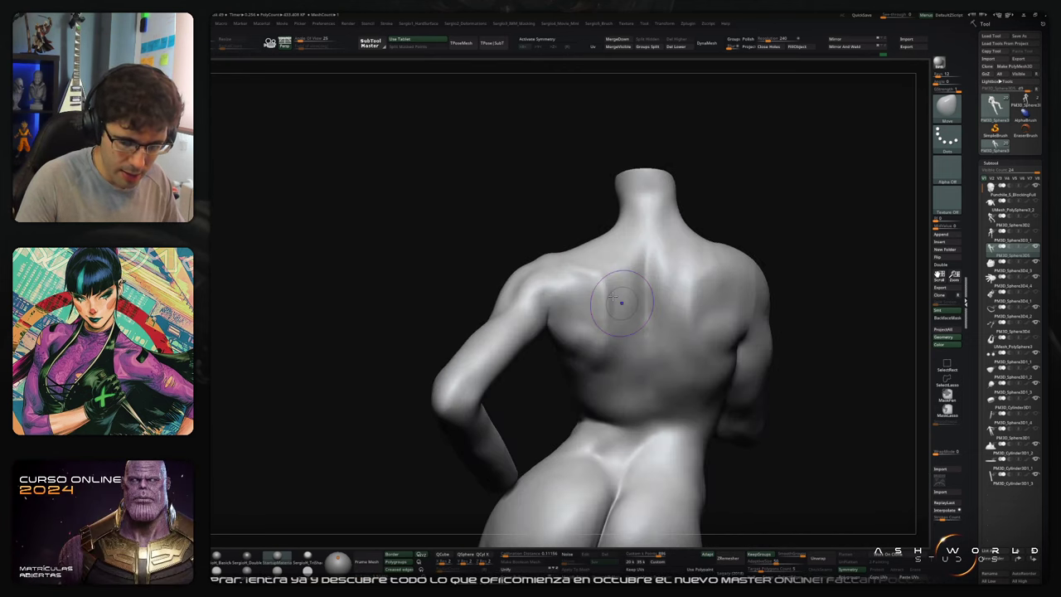
# Step: Add volume over the left shoulder blade with the Clay brush and smooth it into the back
pyautogui.moveTo(621, 303)
pyautogui.keyDown('shift'); pyautogui.mouseDown()
pyautogui.moveTo(599, 292)
pyautogui.moveTo(603, 341)
pyautogui.moveTo(580, 333)
pyautogui.mouseUp(); pyautogui.keyUp('shift')
pyautogui.press('b')
pyautogui.press('c')
pyautogui.press('l')
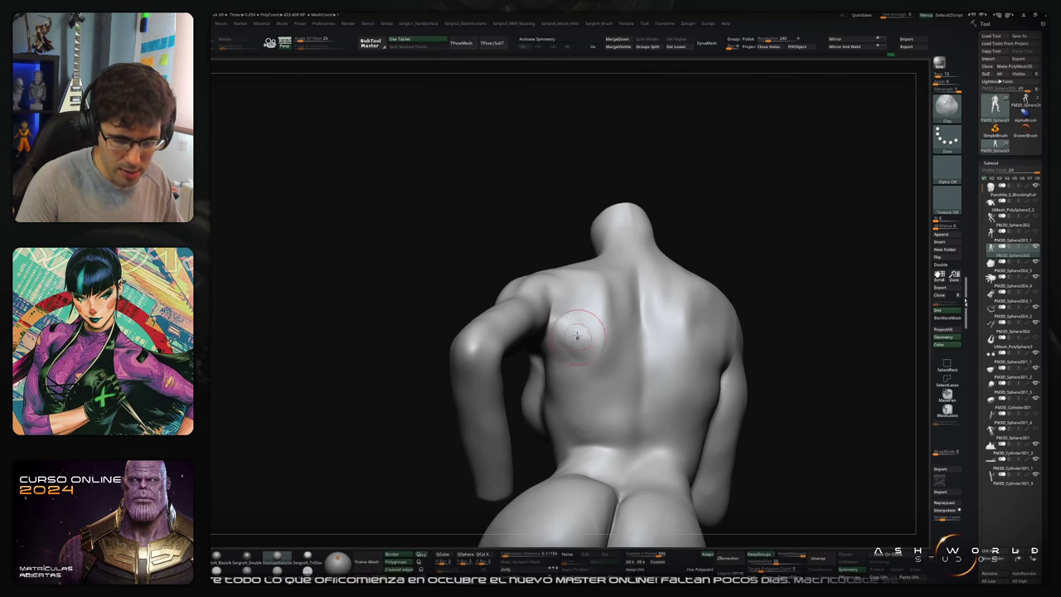
pyautogui.moveTo(573, 338)
pyautogui.keyDown('shift'); pyautogui.mouseDown()
pyautogui.moveTo(578, 329)
pyautogui.moveTo(585, 369)
pyautogui.mouseUp(); pyautogui.keyUp('shift')
pyautogui.moveTo(585, 370)
pyautogui.mouseDown(button='right')
pyautogui.moveTo(610, 372)
pyautogui.moveTo(561, 319)
pyautogui.mouseUp(button='right')
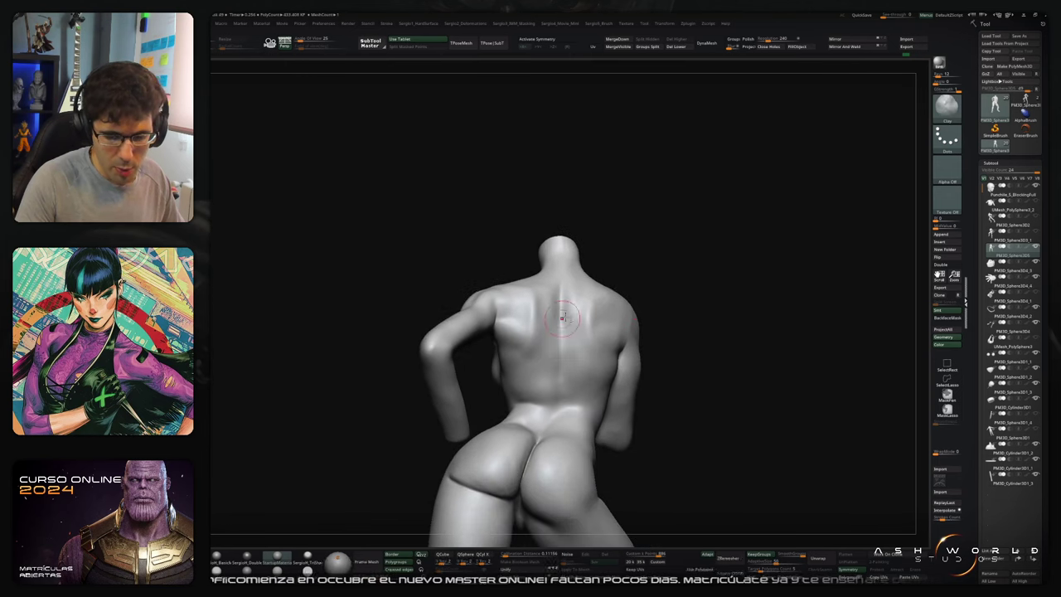
# Step: Adjust the left side of the back below the armpit with the Move brush
pyautogui.moveTo(682, 300)
pyautogui.mouseDown()
pyautogui.moveTo(679, 332)
pyautogui.moveTo(670, 321)
pyautogui.mouseUp()
pyautogui.press('b')
pyautogui.press('m')
pyautogui.press('v')
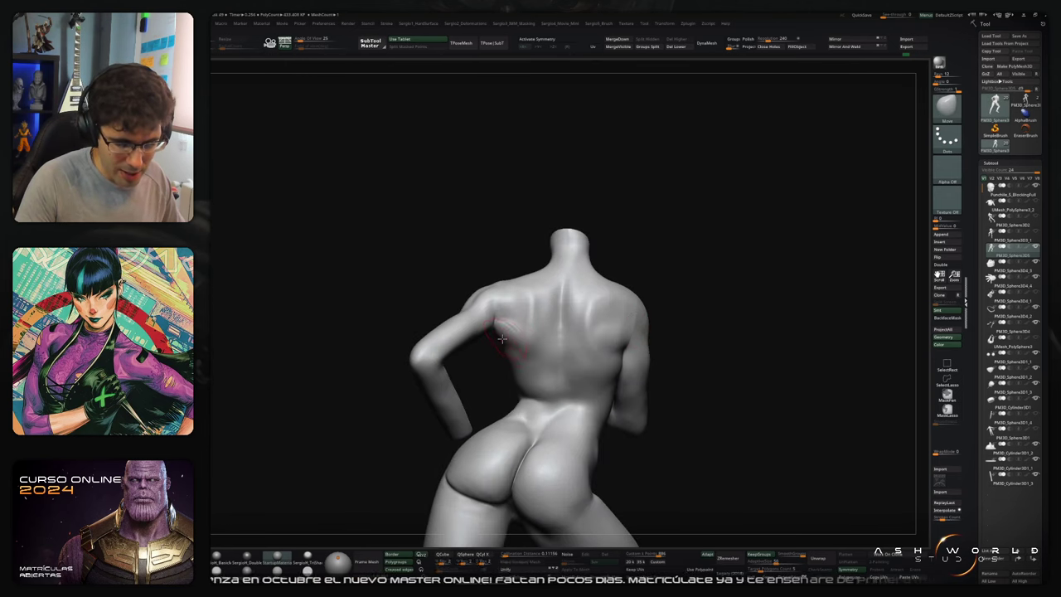
pyautogui.moveTo(522, 330)
pyautogui.mouseDown(button='right')
pyautogui.moveTo(495, 338)
pyautogui.moveTo(503, 378)
pyautogui.mouseUp(button='right')
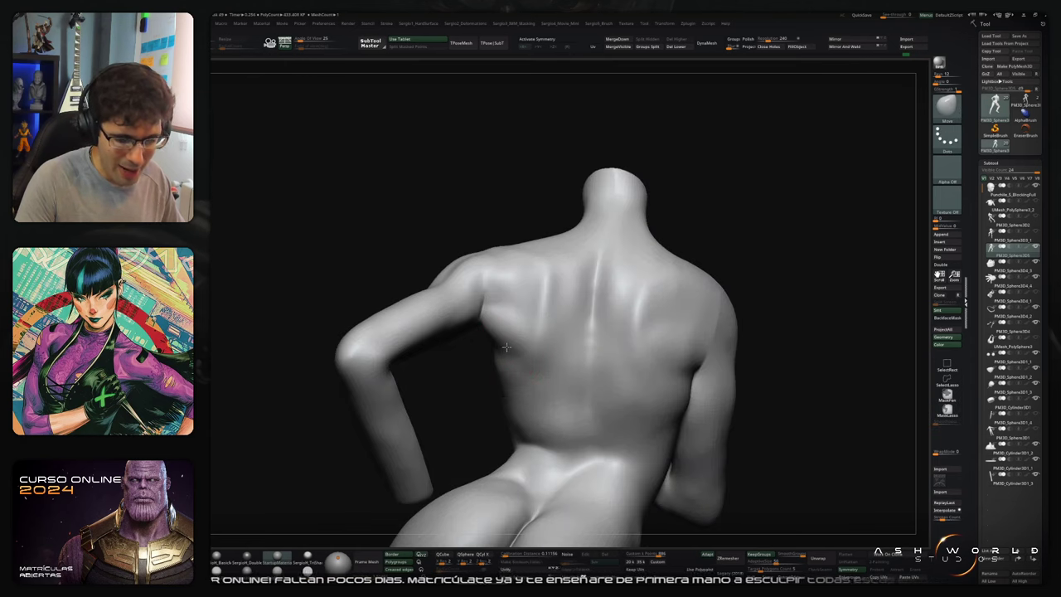
pyautogui.moveTo(511, 325)
pyautogui.mouseDown(button='right')
pyautogui.moveTo(495, 338)
pyautogui.moveTo(481, 323)
pyautogui.moveTo(486, 348)
pyautogui.moveTo(507, 347)
pyautogui.moveTo(478, 358)
pyautogui.mouseUp(button='right')
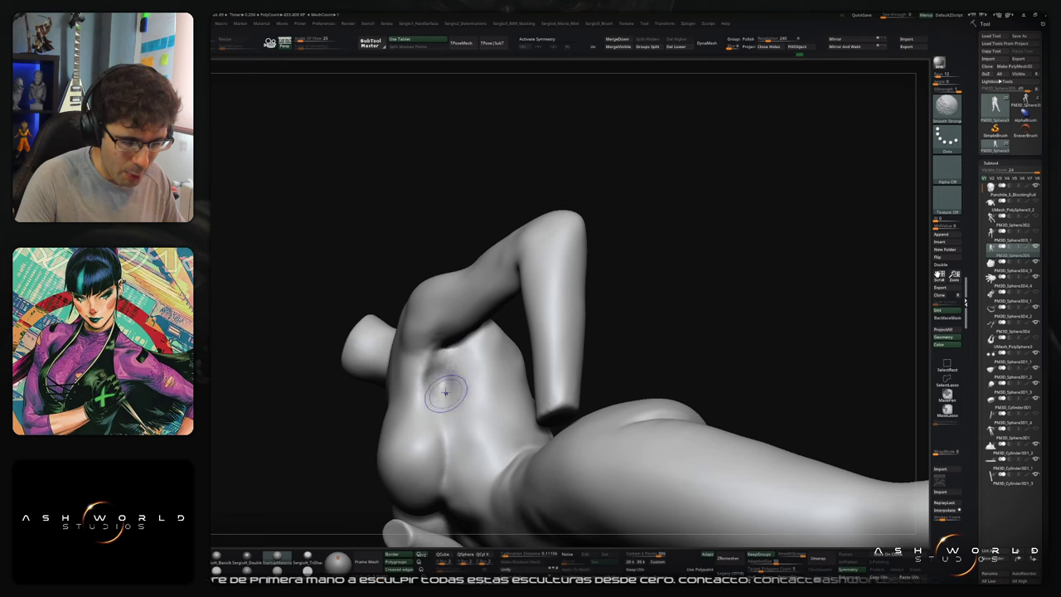
# Step: Refine and smooth the side of the rib cage just below the left armpit with the Move and Standard brushes
pyautogui.moveTo(446, 395)
pyautogui.mouseDown(button='right')
pyautogui.moveTo(403, 402)
pyautogui.moveTo(479, 325)
pyautogui.moveTo(472, 340)
pyautogui.moveTo(446, 340)
pyautogui.mouseUp(button='right')
pyautogui.press('b')
pyautogui.press('m')
pyautogui.press('v')
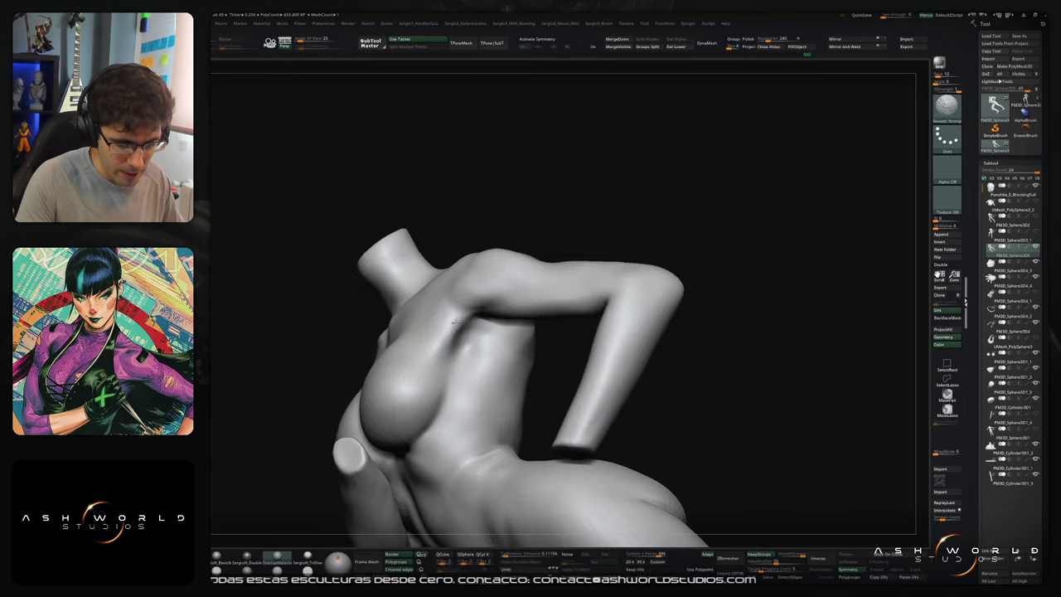
pyautogui.keyDown('shift'); pyautogui.moveTo(465, 341); pyautogui.dragTo(473, 347); pyautogui.keyUp('shift')
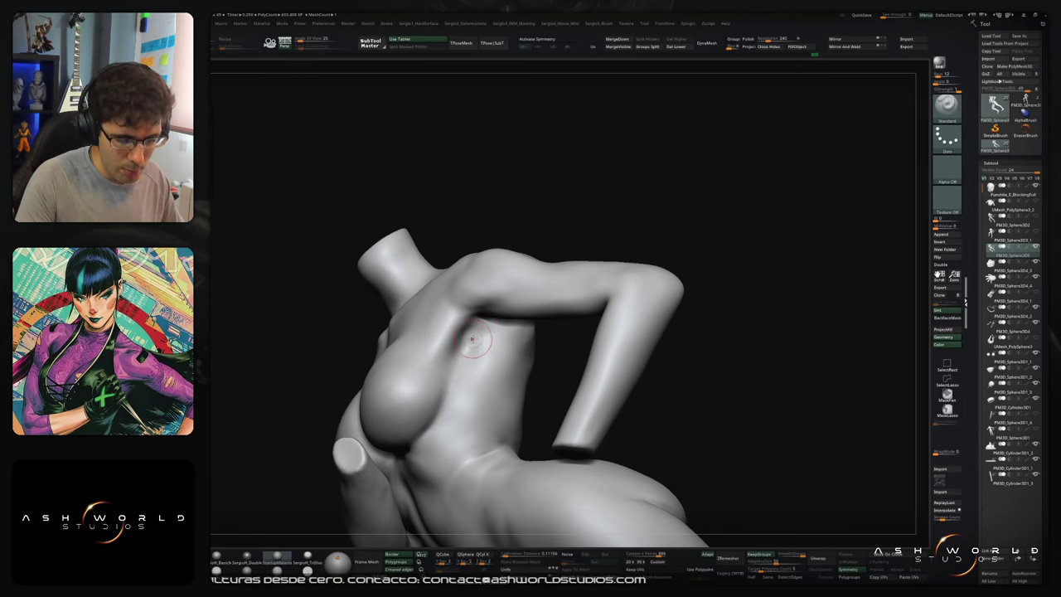
pyautogui.moveTo(457, 379)
pyautogui.mouseDown(button='right')
pyautogui.moveTo(478, 406)
pyautogui.moveTo(492, 391)
pyautogui.moveTo(498, 328)
pyautogui.moveTo(473, 312)
pyautogui.mouseUp(button='right')
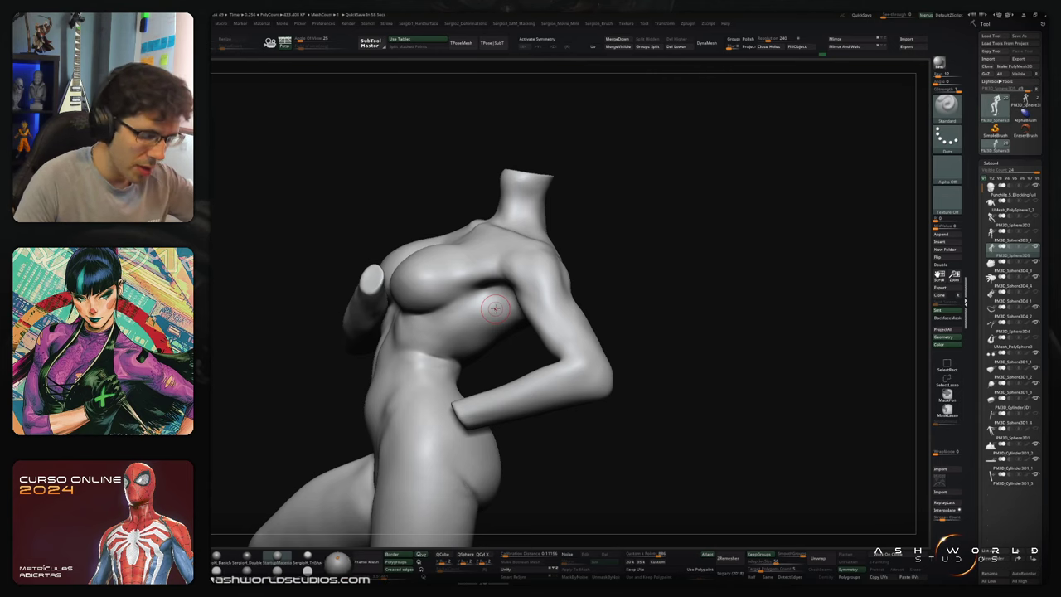
# Step: Carve the lower edge of the rib cage on the left waist with the DamStandard brush and soften the line
pyautogui.moveTo(494, 308)
pyautogui.mouseDown(button='right')
pyautogui.moveTo(492, 339)
pyautogui.moveTo(639, 304)
pyautogui.moveTo(585, 344)
pyautogui.moveTo(457, 389)
pyautogui.mouseUp(button='right')
pyautogui.moveTo(474, 369); pyautogui.dragTo(429, 410)
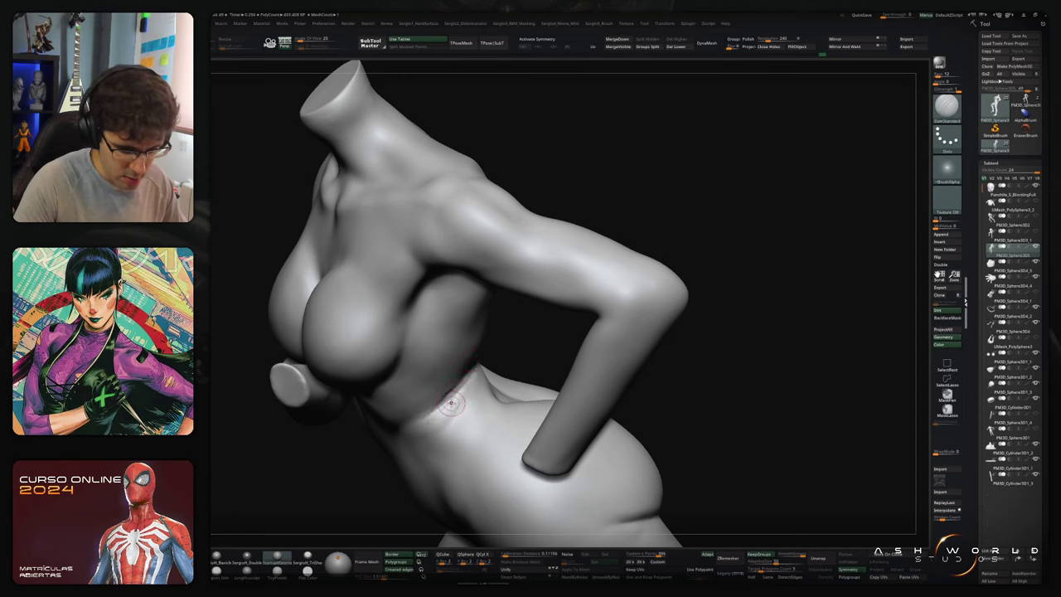
pyautogui.moveTo(451, 403)
pyautogui.mouseDown(button='right')
pyautogui.moveTo(432, 411)
pyautogui.moveTo(468, 372)
pyautogui.mouseUp(button='right')
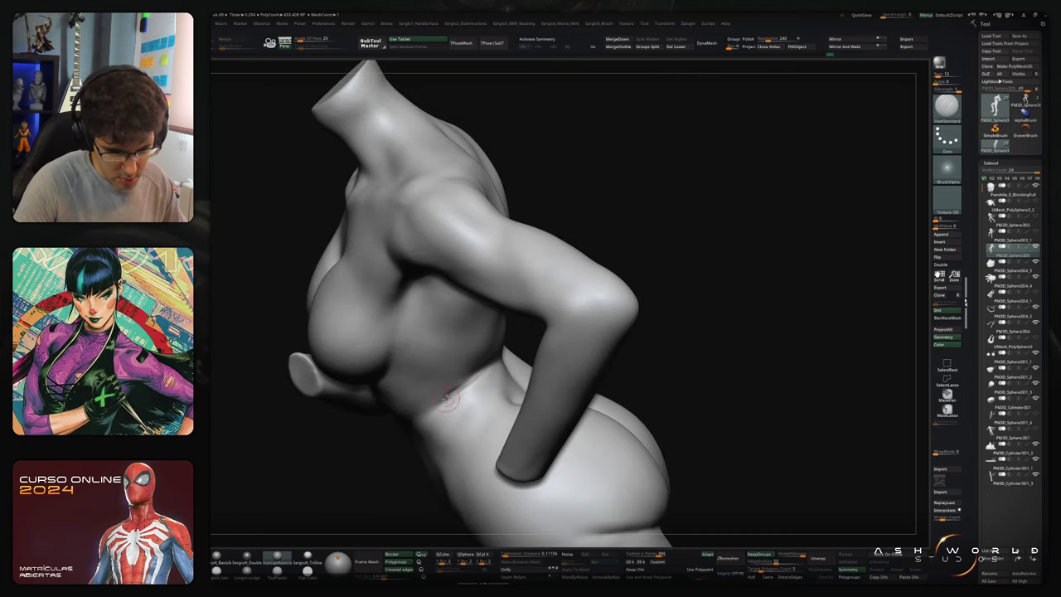
pyautogui.press('shift')
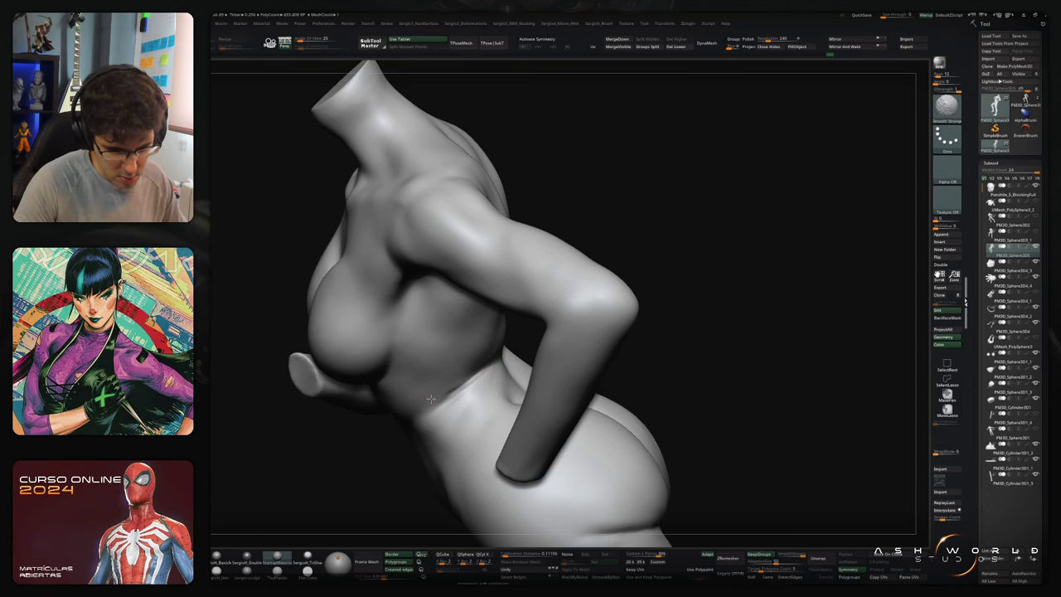
pyautogui.moveTo(469, 403); pyautogui.dragTo(475, 348, button='right')
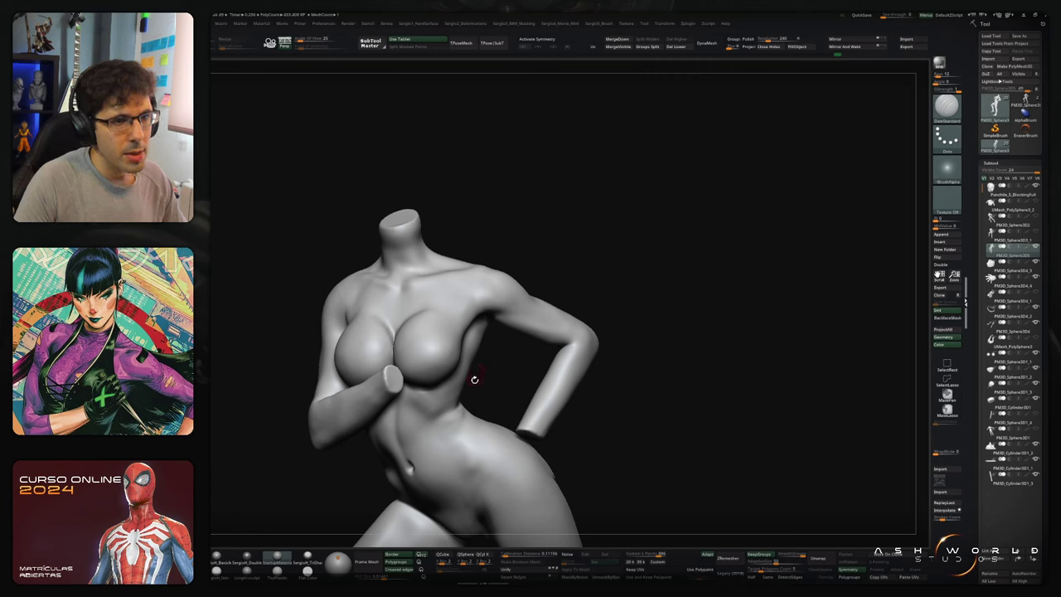
# Step: Refine the lower abdomen around the navel with the Standard brush and smooth its forms toward both hips
pyautogui.moveTo(467, 391); pyautogui.dragTo(618, 340, button='right')
pyautogui.moveTo(620, 312)
pyautogui.mouseDown()
pyautogui.moveTo(611, 351)
pyautogui.moveTo(594, 320)
pyautogui.moveTo(513, 354)
pyautogui.mouseUp()
pyautogui.scroll(5, 513, 354)
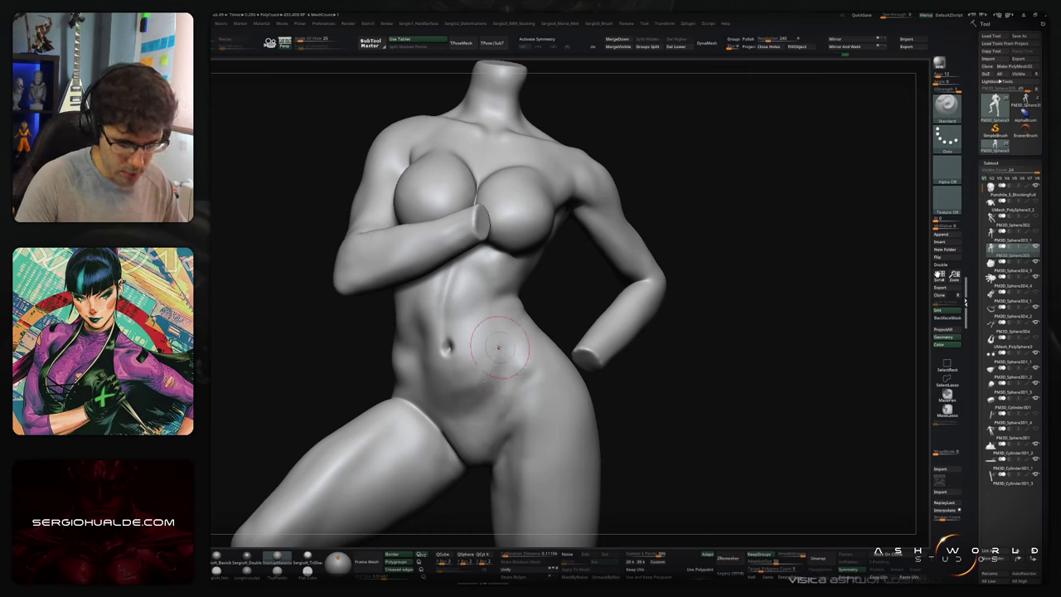
pyautogui.press('shift')
pyautogui.moveTo(456, 409); pyautogui.dragTo(423, 383, button='right')
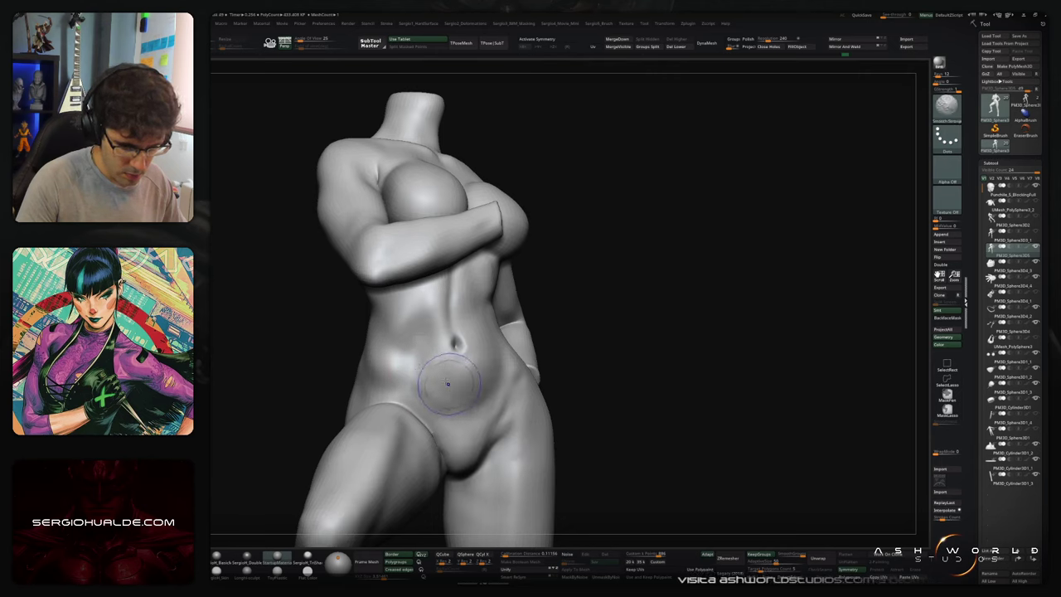
pyautogui.keyDown('shift'); pyautogui.moveTo(431, 374); pyautogui.dragTo(421, 367); pyautogui.keyUp('shift')
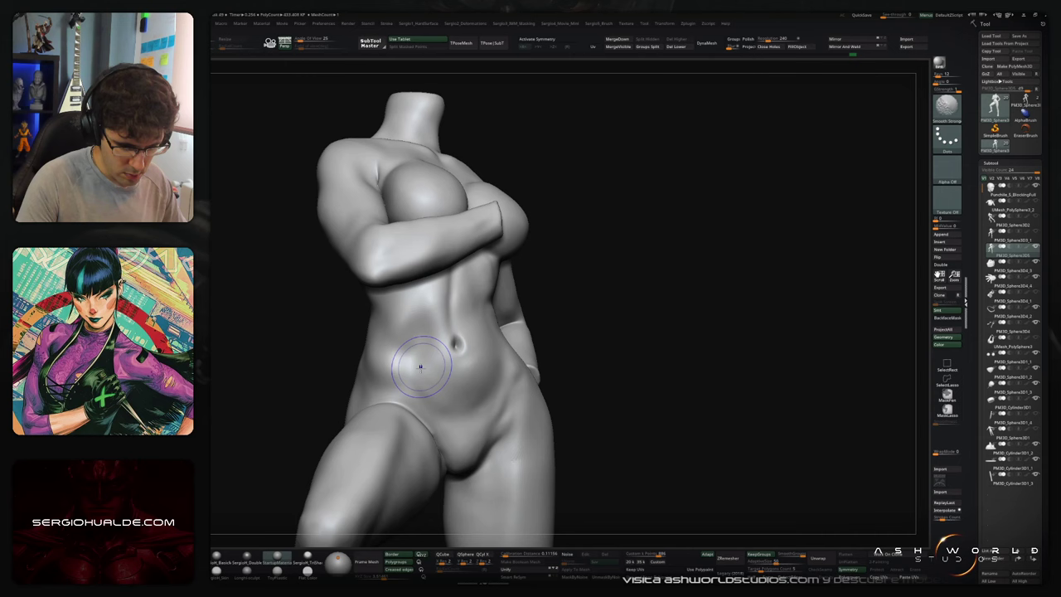
pyautogui.moveTo(421, 367); pyautogui.dragTo(361, 381, button='right')
pyautogui.moveTo(480, 429); pyautogui.dragTo(454, 434, button='right')
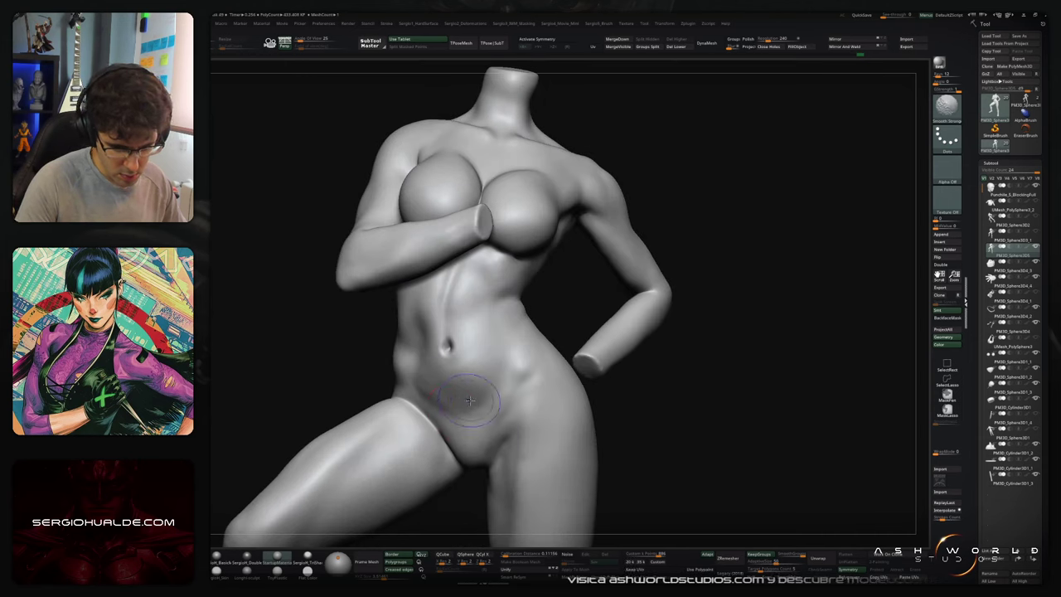
pyautogui.keyDown('shift'); pyautogui.moveTo(437, 398); pyautogui.dragTo(444, 406); pyautogui.keyUp('shift')
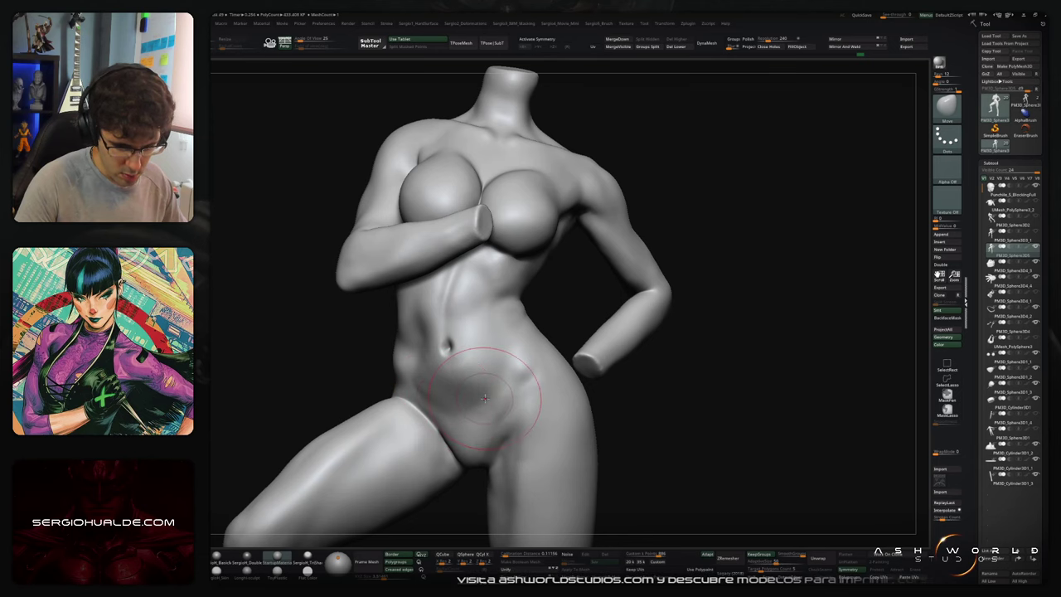
# Step: Lower the figure by two subdivision levels and try shifting the front of the abdomen with the Move brush
pyautogui.press('s')
pyautogui.moveTo(456, 401)
pyautogui.keyDown('ctrl'); pyautogui.mouseDown(button='right')
pyautogui.moveTo(608, 334)
pyautogui.moveTo(616, 362)
pyautogui.moveTo(620, 319)
pyautogui.mouseUp(button='right'); pyautogui.keyUp('ctrl')
pyautogui.moveTo(492, 335)
pyautogui.mouseDown(button='right')
pyautogui.moveTo(459, 304)
pyautogui.moveTo(457, 361)
pyautogui.mouseUp(button='right')
pyautogui.moveTo(553, 321)
pyautogui.keyDown('ctrl'); pyautogui.mouseDown(button='right')
pyautogui.moveTo(552, 288)
pyautogui.moveTo(551, 310)
pyautogui.mouseUp(button='right'); pyautogui.keyUp('ctrl')
pyautogui.hotkey('shift', 'd')
pyautogui.hotkey('shift', 'd')
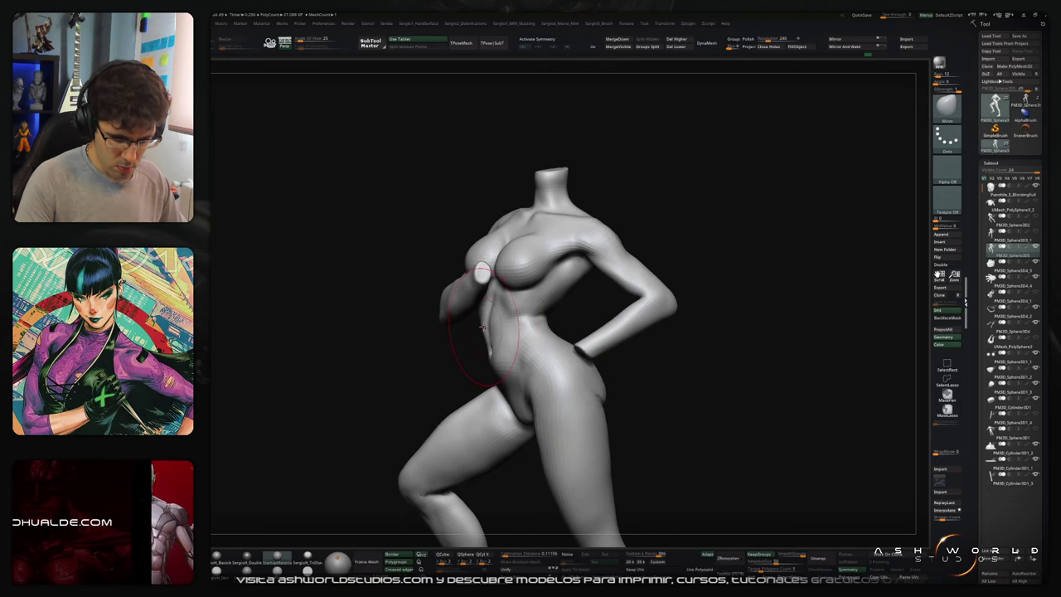
pyautogui.moveTo(482, 326); pyautogui.dragTo(492, 326)
pyautogui.hotkey('ctrl', 'z')
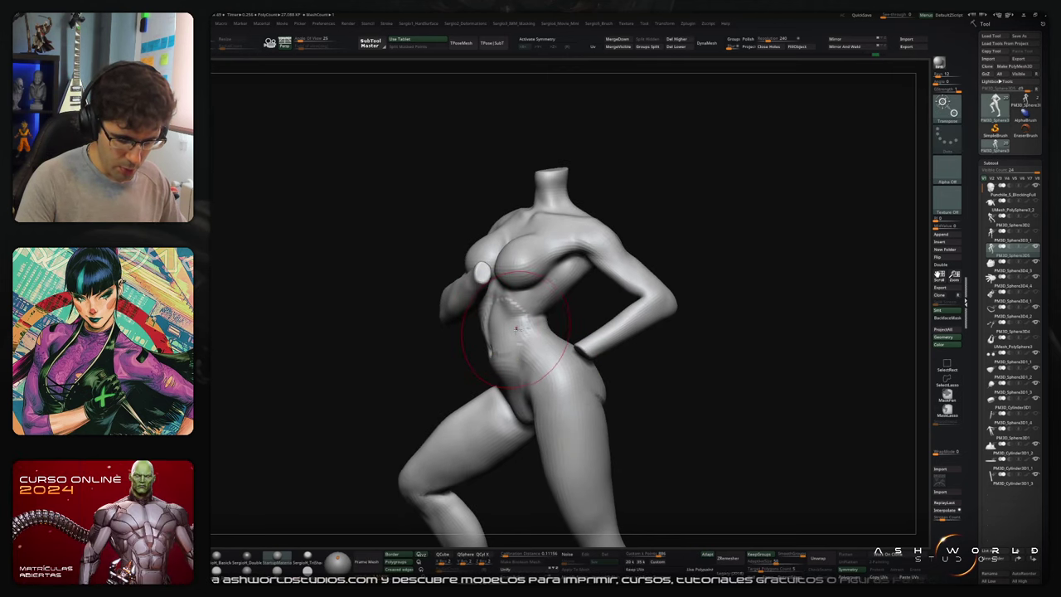
# Step: Isolate the torso polygroup to mask the limbs, leaving the torso unmasked, and blur the mask border
pyautogui.keyDown('ctrl'); pyautogui.keyDown('shift'); pyautogui.click(511, 332); pyautogui.keyUp('shift'); pyautogui.keyUp('ctrl')
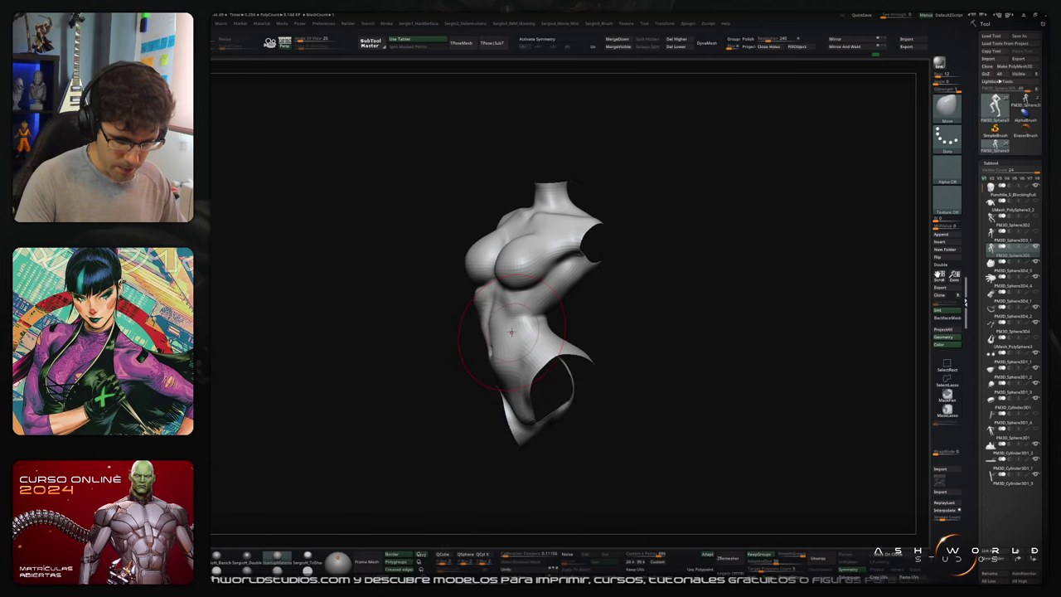
pyautogui.keyDown('ctrl'); pyautogui.click(468, 378); pyautogui.keyUp('ctrl')
pyautogui.keyDown('ctrl'); pyautogui.keyDown('shift'); pyautogui.click(436, 402); pyautogui.keyUp('shift'); pyautogui.keyUp('ctrl')
pyautogui.keyDown('ctrl'); pyautogui.click(422, 401); pyautogui.keyUp('ctrl')
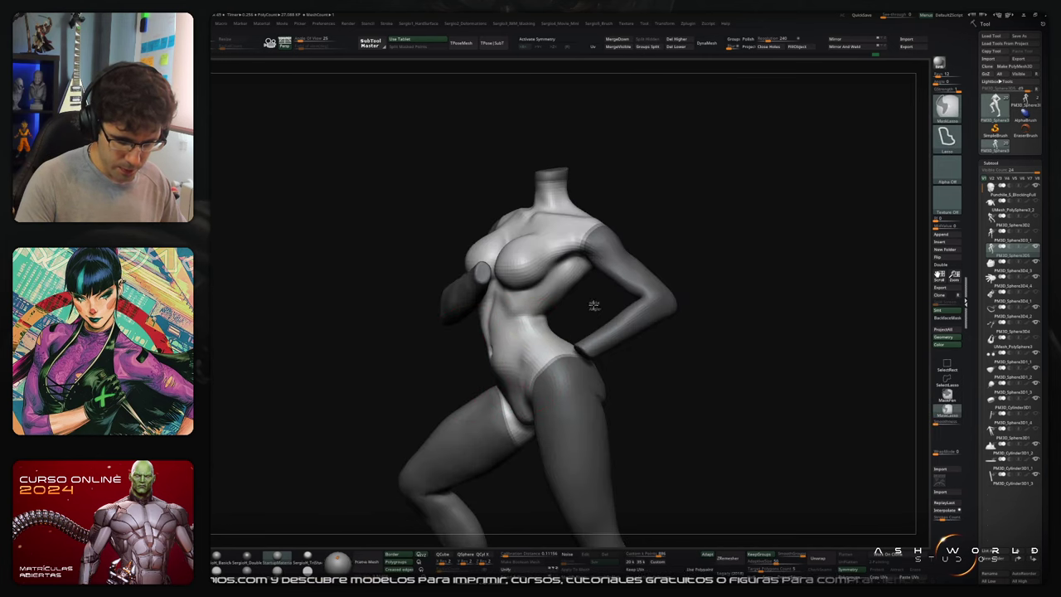
pyautogui.keyDown('ctrl'); pyautogui.click(594, 305); pyautogui.keyUp('ctrl')
pyautogui.keyDown('ctrl'); pyautogui.click(560, 331); pyautogui.keyUp('ctrl')
pyautogui.keyDown('ctrl'); pyautogui.click(587, 315); pyautogui.keyUp('ctrl')
# Step: Reshape the unmasked waist and torso from the side with a large Move brush
pyautogui.moveTo(503, 340)
pyautogui.mouseDown(button='right')
pyautogui.moveTo(580, 331)
pyautogui.moveTo(551, 320)
pyautogui.moveTo(516, 353)
pyautogui.mouseUp(button='right')
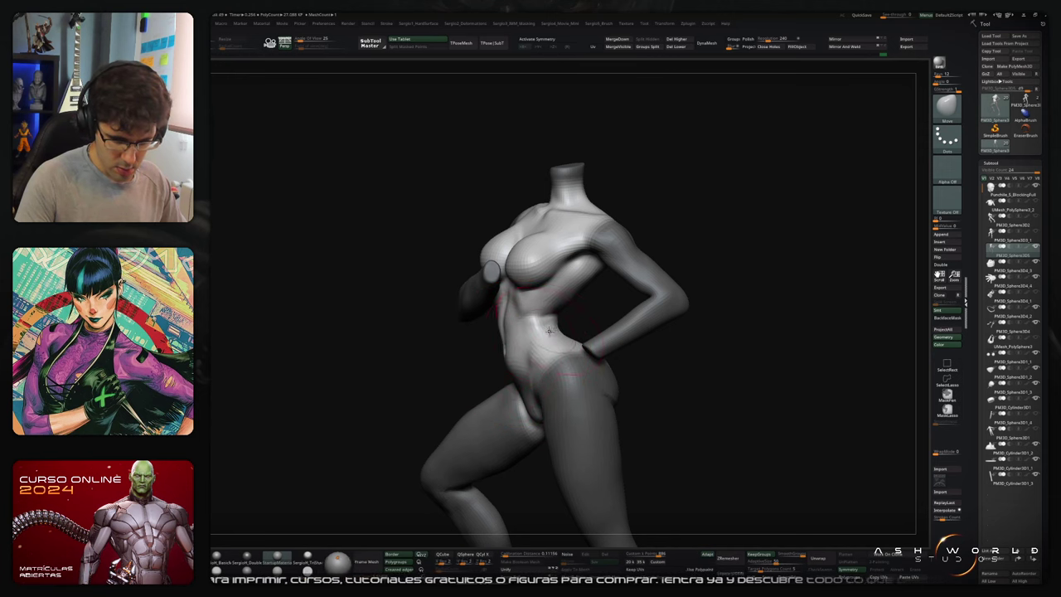
pyautogui.moveTo(580, 298); pyautogui.dragTo(575, 298, button='right')
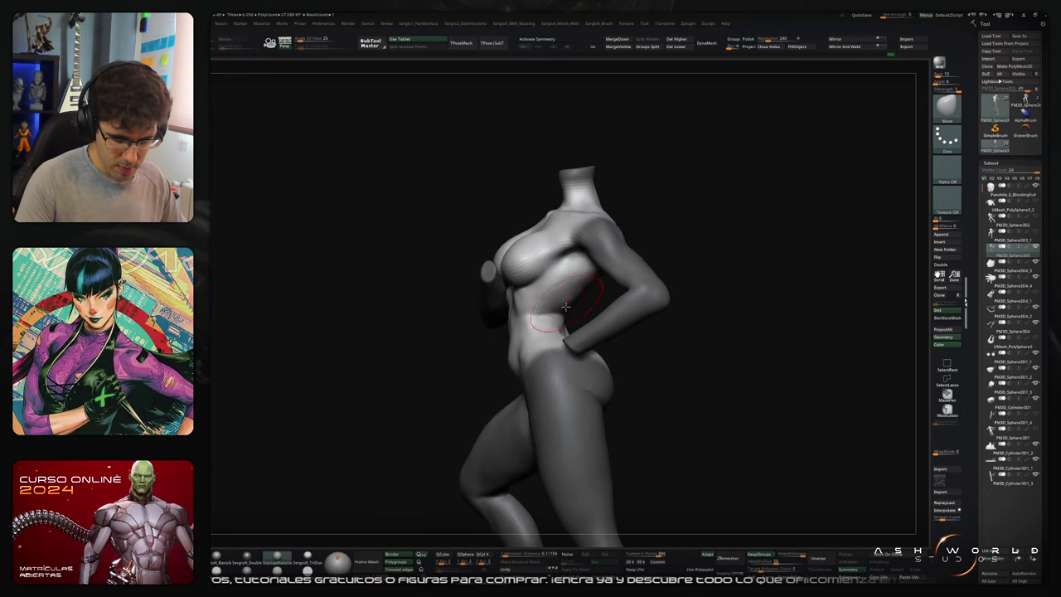
pyautogui.moveTo(565, 307)
pyautogui.mouseDown(button='right')
pyautogui.moveTo(566, 293)
pyautogui.moveTo(599, 322)
pyautogui.moveTo(563, 358)
pyautogui.moveTo(601, 319)
pyautogui.moveTo(597, 330)
pyautogui.moveTo(547, 327)
pyautogui.moveTo(525, 340)
pyautogui.moveTo(567, 278)
pyautogui.moveTo(595, 321)
pyautogui.moveTo(572, 358)
pyautogui.moveTo(623, 308)
pyautogui.mouseUp(button='right')
pyautogui.moveTo(623, 308); pyautogui.dragTo(643, 282, button='right')
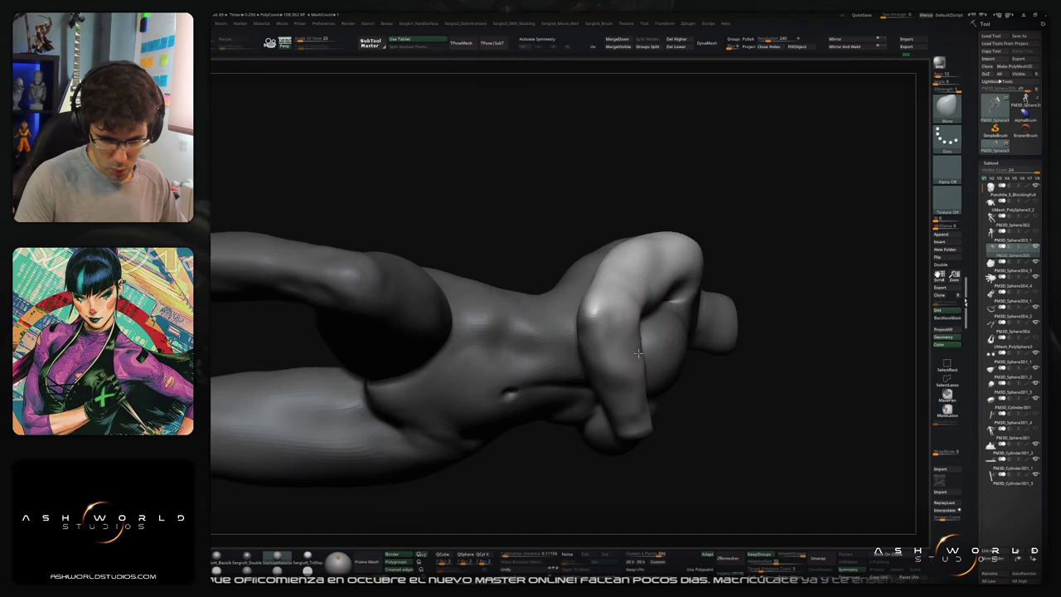
# Step: Isolate the right arm by hiding all other parts of the figure
pyautogui.moveTo(629, 388); pyautogui.dragTo(587, 333, button='right')
pyautogui.moveTo(617, 373); pyautogui.dragTo(618, 380)
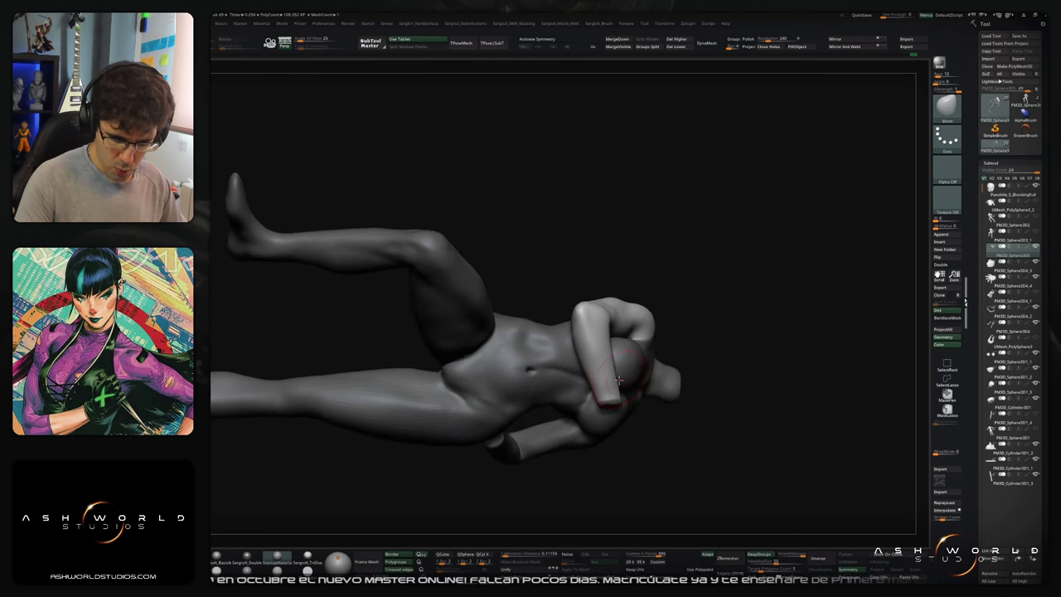
pyautogui.moveTo(667, 420); pyautogui.dragTo(667, 437)
pyautogui.keyDown('ctrl'); pyautogui.keyDown('shift'); pyautogui.click(623, 309); pyautogui.keyUp('shift'); pyautogui.keyUp('ctrl')
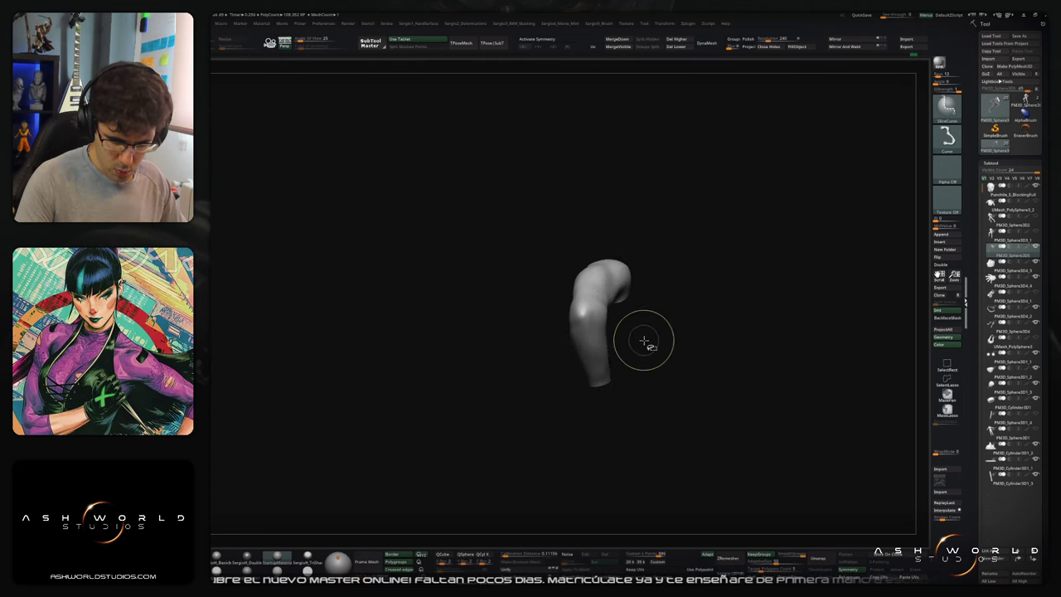
pyautogui.moveTo(646, 341); pyautogui.dragTo(659, 312)
pyautogui.keyDown('ctrl'); pyautogui.keyDown('shift'); pyautogui.click(611, 390); pyautogui.keyUp('shift'); pyautogui.keyUp('ctrl')
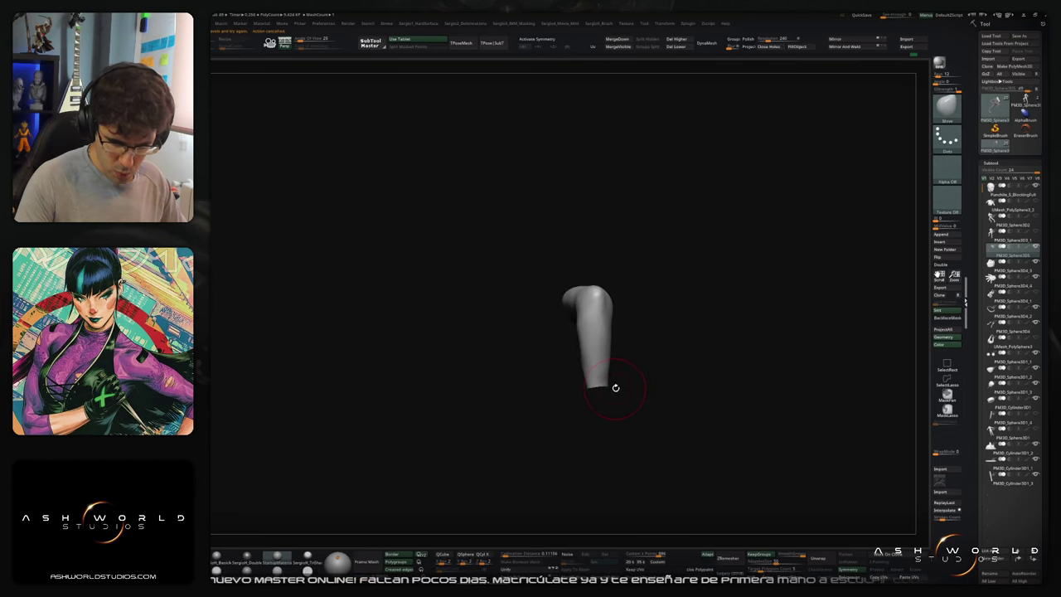
pyautogui.click(946, 364)
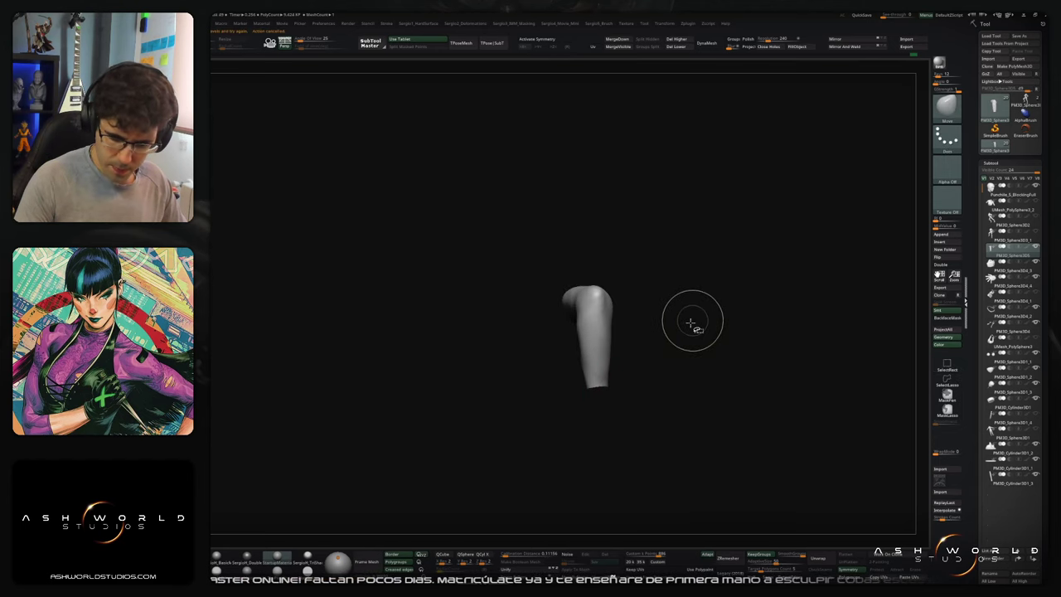
pyautogui.keyDown('ctrl'); pyautogui.keyDown('shift'); pyautogui.moveTo(690, 322); pyautogui.dragTo(662, 386); pyautogui.keyUp('shift'); pyautogui.keyUp('ctrl')
pyautogui.keyDown('ctrl'); pyautogui.keyDown('shift'); pyautogui.click(611, 387); pyautogui.keyUp('shift'); pyautogui.keyUp('ctrl')
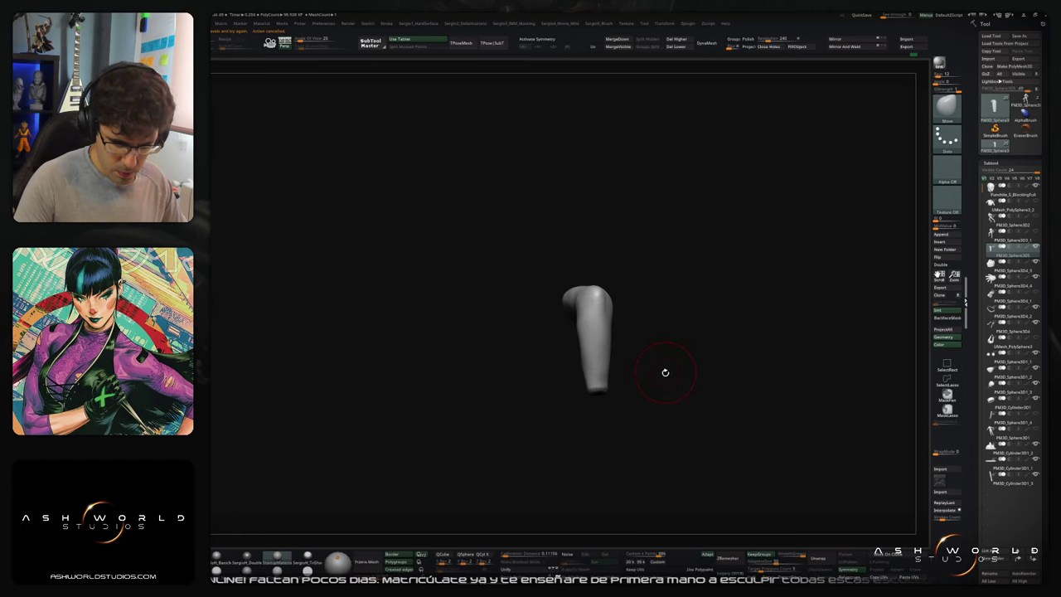
pyautogui.moveTo(572, 367)
pyautogui.keyDown('ctrl'); pyautogui.keyDown('alt'); pyautogui.mouseDown()
pyautogui.moveTo(572, 388)
pyautogui.moveTo(653, 413)
pyautogui.moveTo(653, 397)
pyautogui.mouseUp(); pyautogui.keyUp('alt'); pyautogui.keyUp('ctrl')
pyautogui.keyDown('ctrl'); pyautogui.keyDown('shift'); pyautogui.click(665, 378); pyautogui.keyUp('shift'); pyautogui.keyUp('ctrl')
pyautogui.keyDown('ctrl'); pyautogui.keyDown('shift'); pyautogui.click(604, 370); pyautogui.keyUp('shift'); pyautogui.keyUp('ctrl')
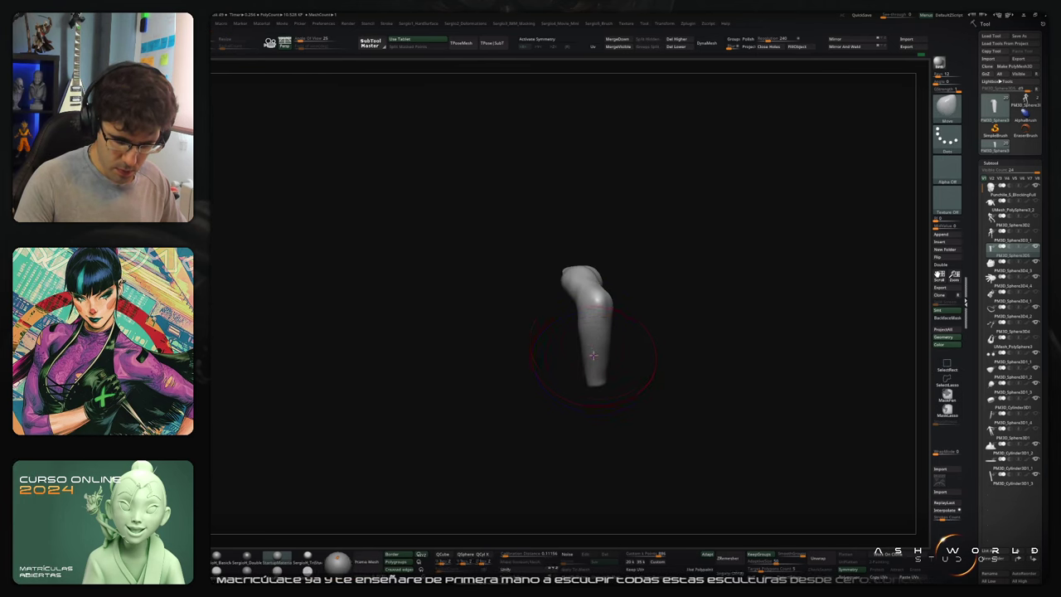
# Step: Reshape the forearm and elbow of the isolated right arm with the Move brush
pyautogui.moveTo(584, 362); pyautogui.dragTo(608, 336, button='right')
pyautogui.press('s')
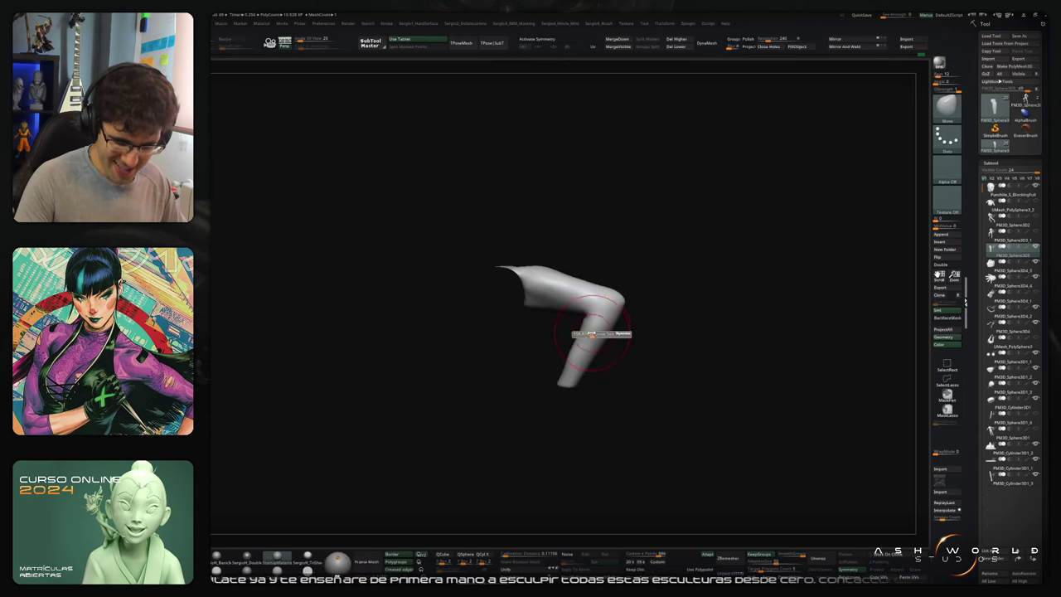
pyautogui.moveTo(584, 365); pyautogui.dragTo(568, 365)
pyautogui.moveTo(572, 363)
pyautogui.mouseDown(button='right')
pyautogui.moveTo(600, 359)
pyautogui.moveTo(583, 378)
pyautogui.mouseUp(button='right')
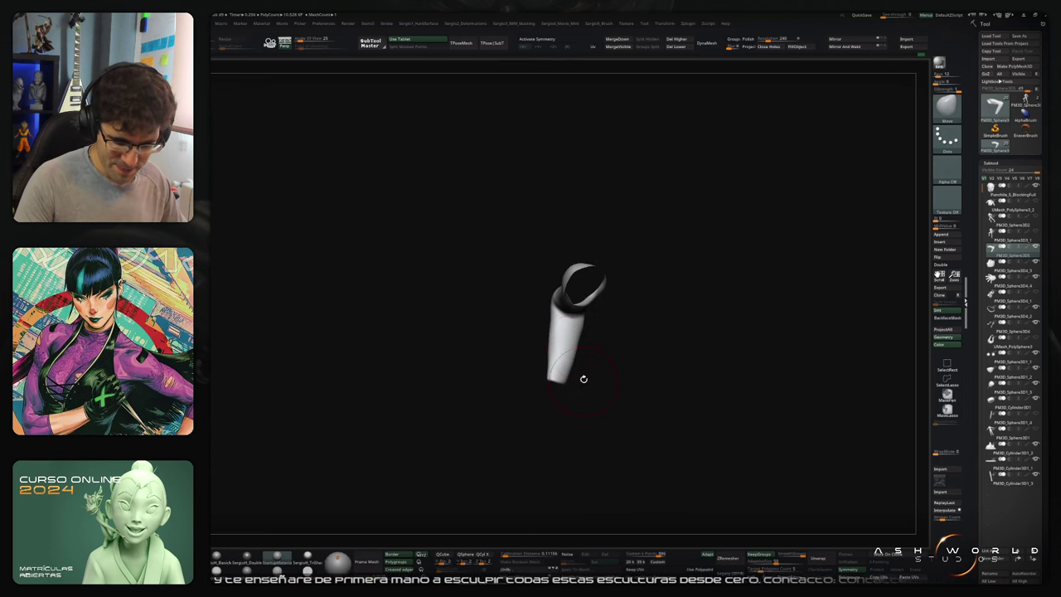
pyautogui.press('s')
pyautogui.moveTo(561, 317); pyautogui.dragTo(550, 316)
pyautogui.moveTo(542, 297)
pyautogui.mouseDown(button='right')
pyautogui.moveTo(577, 314)
pyautogui.moveTo(572, 368)
pyautogui.mouseUp(button='right')
# Step: Smooth the isolated right arm and adjust the upper arm's contour near the elbow with the Move brush
pyautogui.press('shift')
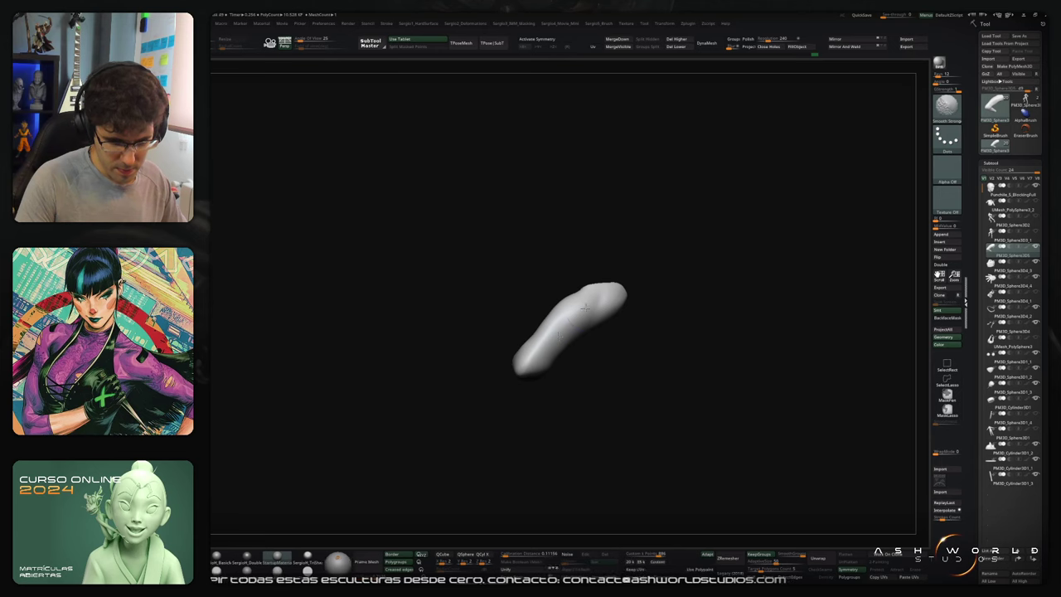
pyautogui.moveTo(584, 307)
pyautogui.mouseDown(button='right')
pyautogui.moveTo(566, 381)
pyautogui.moveTo(549, 333)
pyautogui.moveTo(571, 349)
pyautogui.moveTo(542, 362)
pyautogui.mouseUp(button='right')
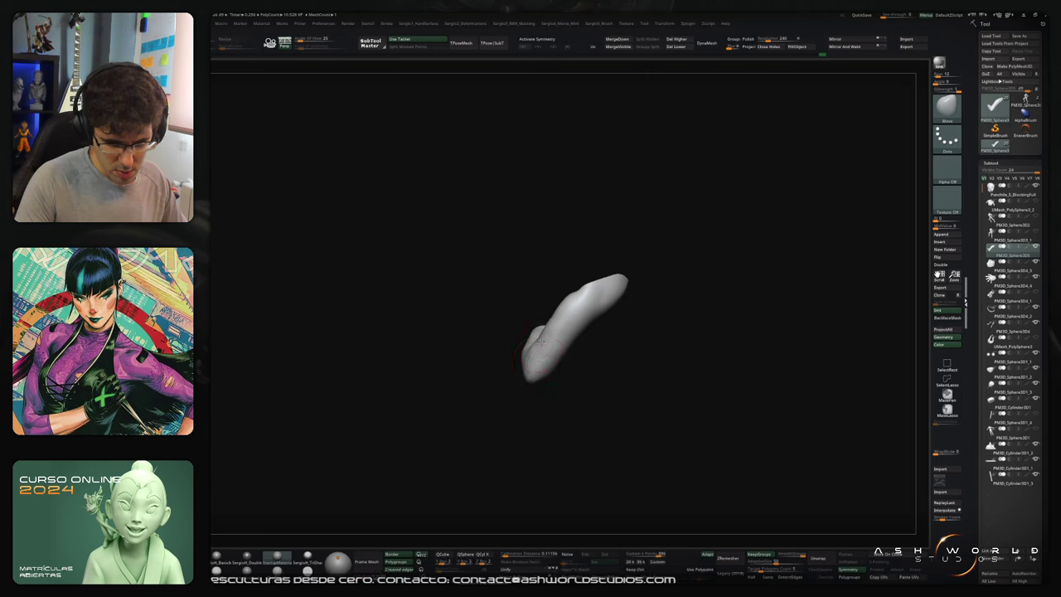
pyautogui.moveTo(577, 331); pyautogui.dragTo(553, 328, button='right')
pyautogui.press('s')
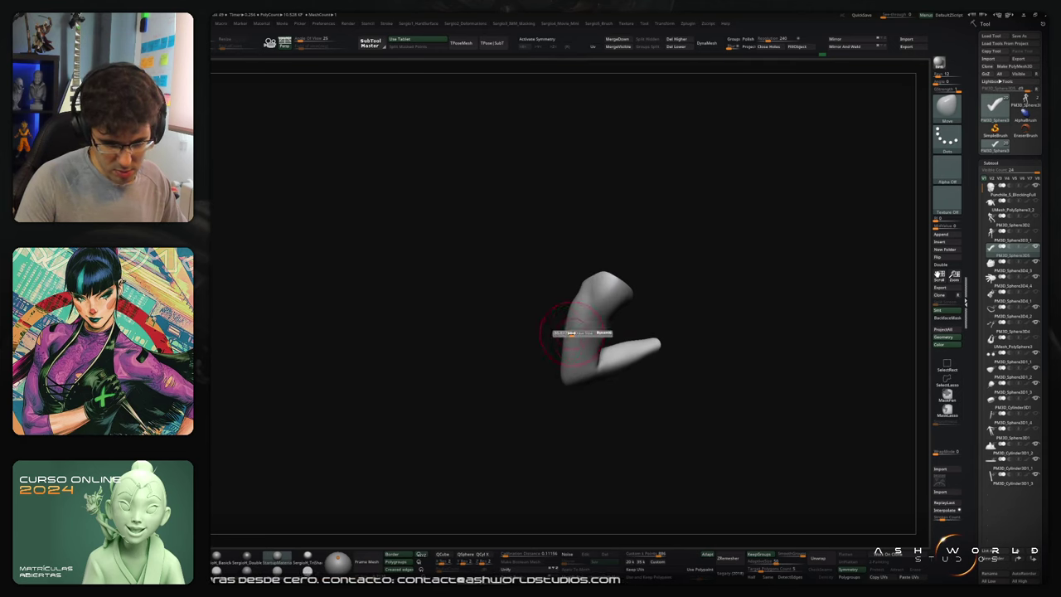
pyautogui.moveTo(555, 329); pyautogui.dragTo(563, 329)
pyautogui.moveTo(563, 330)
pyautogui.mouseDown(button='right')
pyautogui.moveTo(578, 321)
pyautogui.moveTo(558, 329)
pyautogui.moveTo(551, 375)
pyautogui.moveTo(594, 393)
pyautogui.moveTo(589, 348)
pyautogui.moveTo(543, 366)
pyautogui.moveTo(591, 374)
pyautogui.moveTo(572, 362)
pyautogui.mouseUp(button='right')
# Step: Refine the inner right elbow with the Standard brush and carve its fold with the DamStandard brush
pyautogui.press('s')
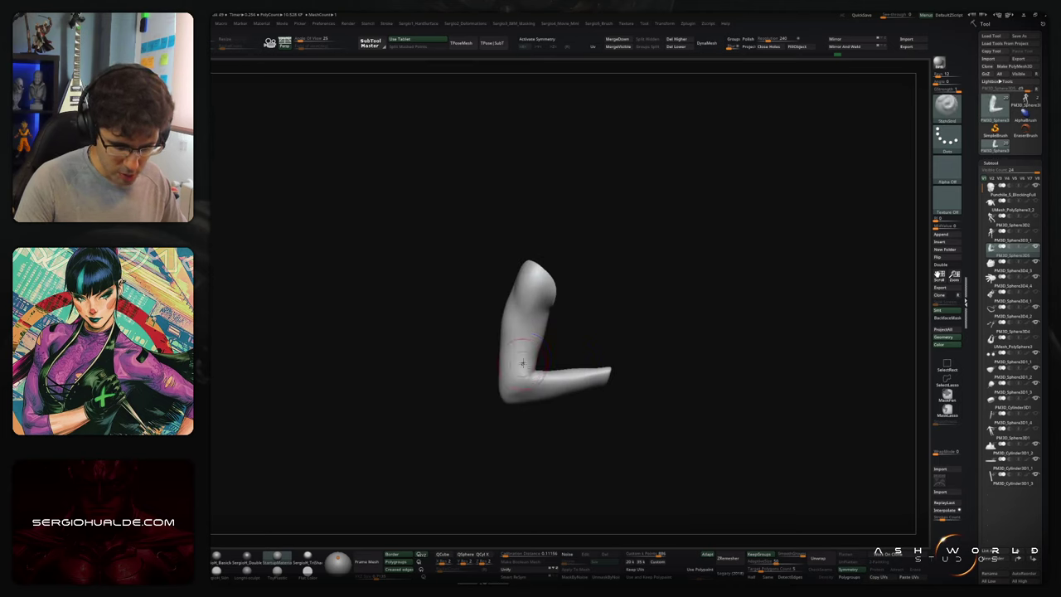
pyautogui.moveTo(519, 365); pyautogui.dragTo(552, 362, button='right')
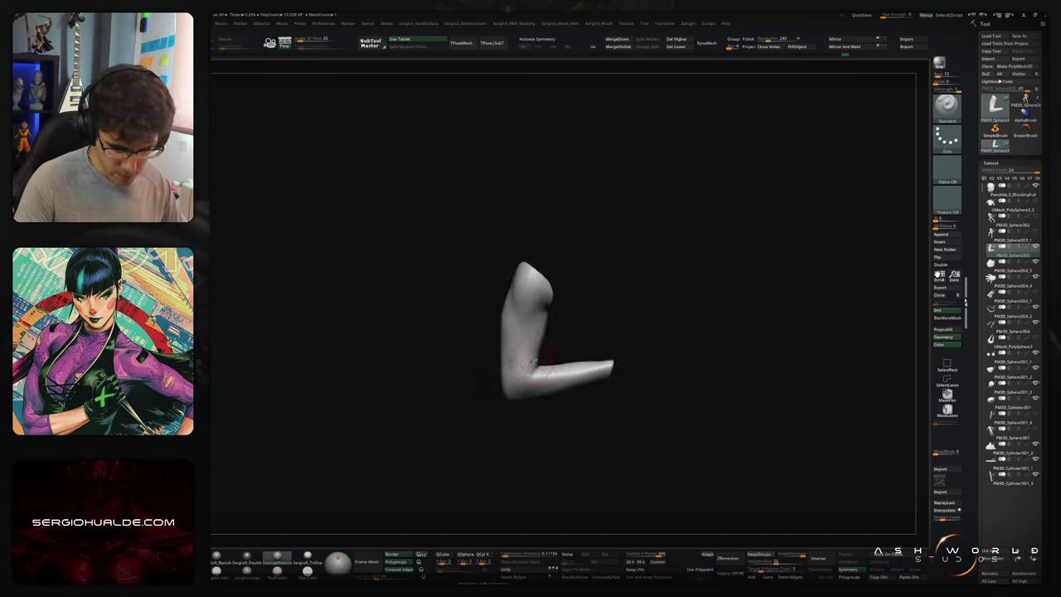
pyautogui.press('b')
pyautogui.press('d')
pyautogui.press('s')
pyautogui.moveTo(524, 380); pyautogui.dragTo(537, 365)
pyautogui.moveTo(538, 375)
pyautogui.mouseDown(button='right')
pyautogui.moveTo(503, 424)
pyautogui.moveTo(547, 389)
pyautogui.moveTo(522, 396)
pyautogui.moveTo(520, 377)
pyautogui.mouseUp(button='right')
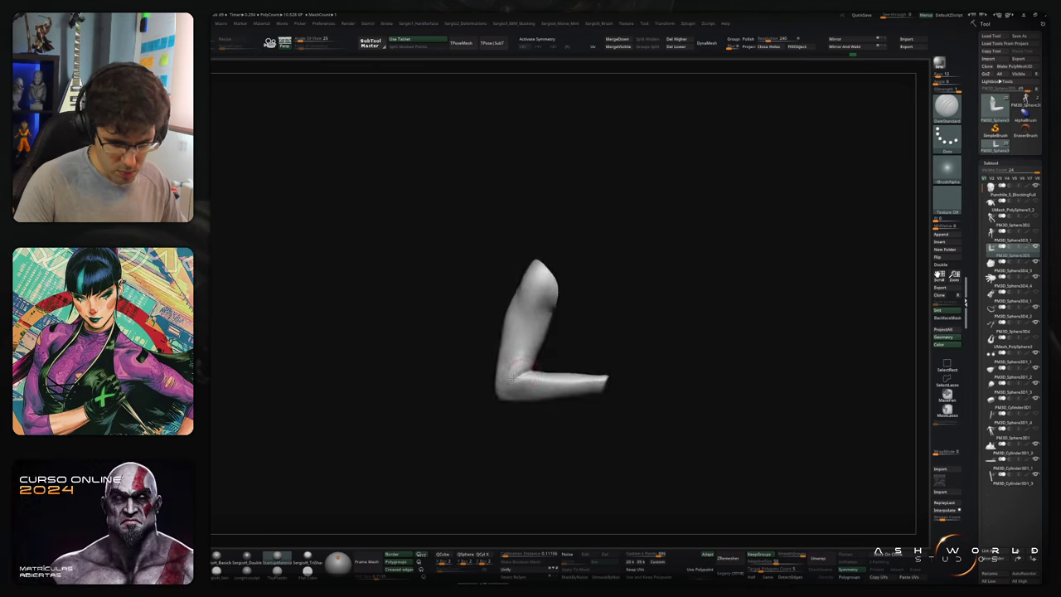
# Step: Unhide the whole figure and adjust the right upper arm and shoulder with the Move brush
pyautogui.keyDown('ctrl'); pyautogui.keyDown('shift'); pyautogui.click(585, 362); pyautogui.keyUp('shift'); pyautogui.keyUp('ctrl')
pyautogui.moveTo(585, 363)
pyautogui.mouseDown(button='right')
pyautogui.moveTo(505, 338)
pyautogui.moveTo(518, 320)
pyautogui.mouseUp(button='right')
pyautogui.press('b')
pyautogui.press('m')
pyautogui.press('v')
pyautogui.press('s')
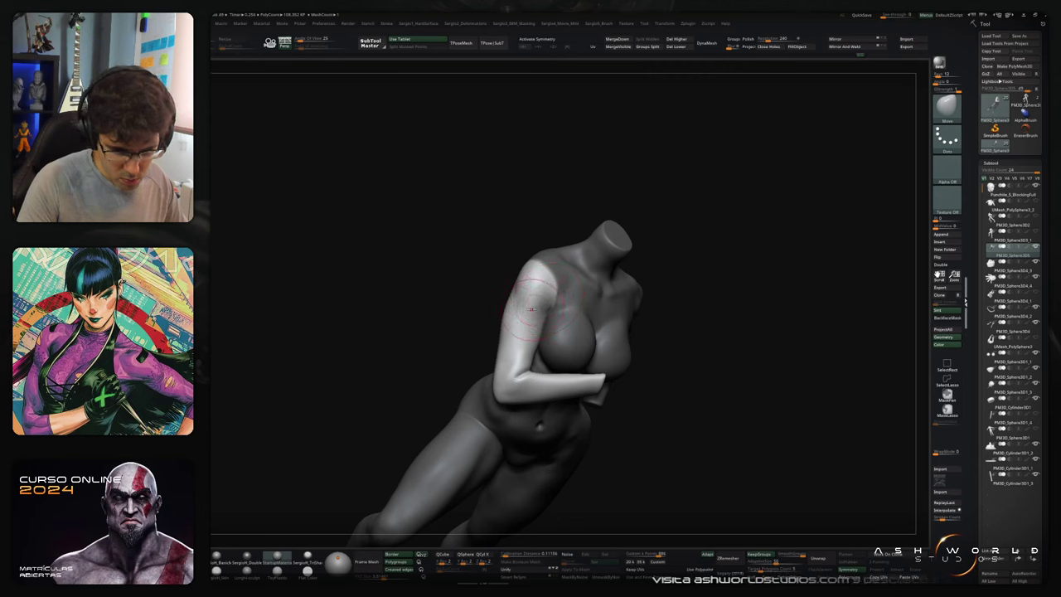
pyautogui.moveTo(532, 309)
pyautogui.mouseDown(button='right')
pyautogui.moveTo(564, 319)
pyautogui.moveTo(589, 296)
pyautogui.moveTo(560, 283)
pyautogui.moveTo(547, 307)
pyautogui.mouseUp(button='right')
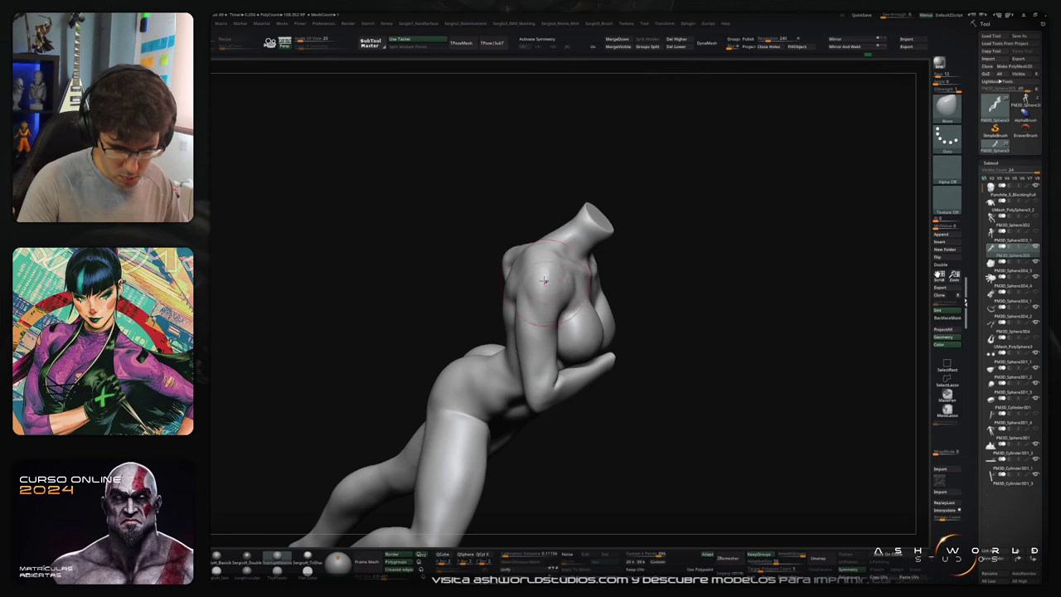
# Step: Carve the crease behind the right armpit with the DamStandard and Standard brushes and smooth its edges
pyautogui.moveTo(554, 284)
pyautogui.mouseDown(button='right')
pyautogui.moveTo(561, 310)
pyautogui.moveTo(555, 299)
pyautogui.moveTo(581, 302)
pyautogui.moveTo(580, 331)
pyautogui.moveTo(584, 282)
pyautogui.moveTo(566, 307)
pyautogui.moveTo(613, 330)
pyautogui.moveTo(569, 307)
pyautogui.moveTo(559, 277)
pyautogui.moveTo(551, 308)
pyautogui.moveTo(554, 283)
pyautogui.mouseUp(button='right')
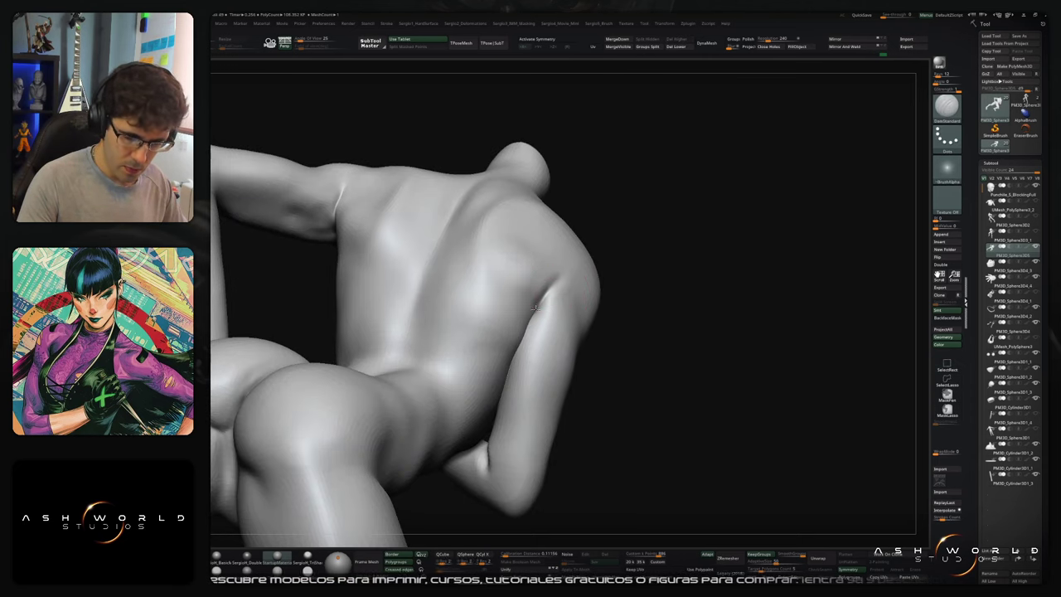
pyautogui.moveTo(532, 323); pyautogui.dragTo(541, 290, button='right')
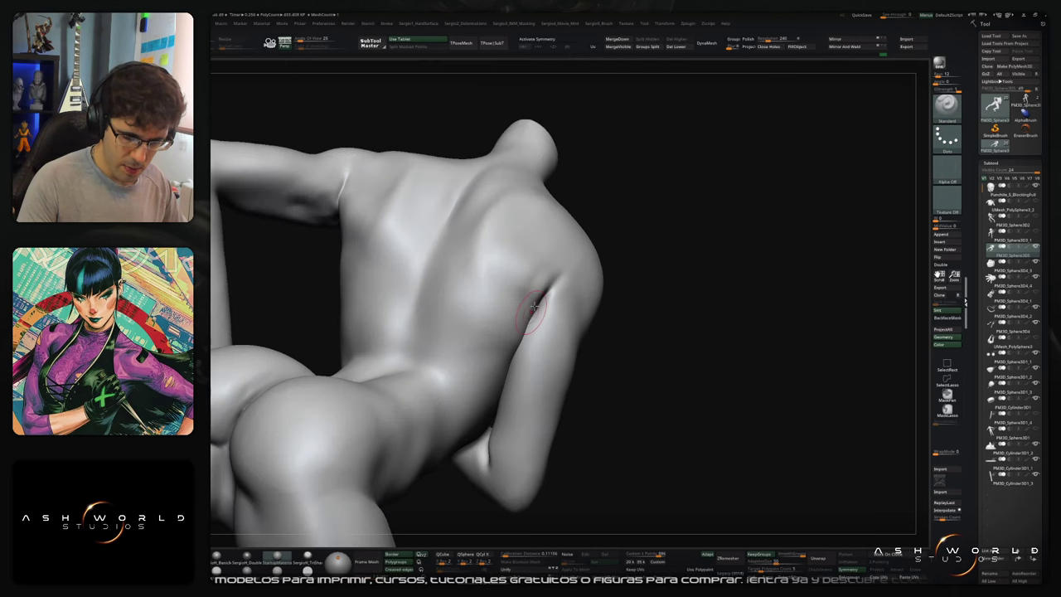
pyautogui.press('shift')
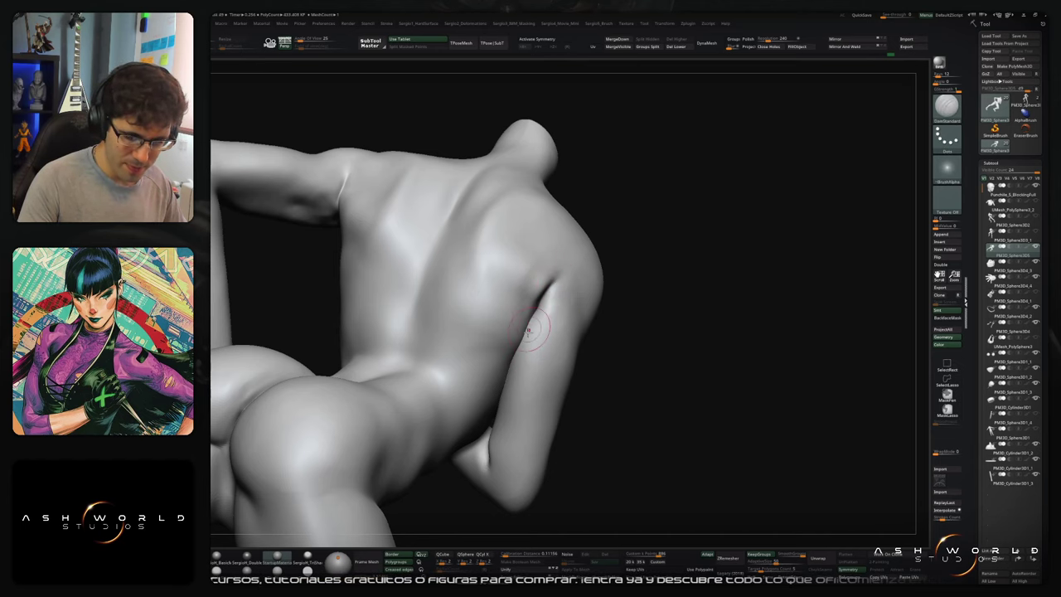
pyautogui.moveTo(528, 330)
pyautogui.keyDown('ctrl'); pyautogui.mouseDown(button='right')
pyautogui.moveTo(550, 277)
pyautogui.moveTo(535, 315)
pyautogui.mouseUp(button='right'); pyautogui.keyUp('ctrl')
pyautogui.keyDown('shift'); pyautogui.moveTo(535, 315); pyautogui.dragTo(536, 308); pyautogui.keyUp('shift')
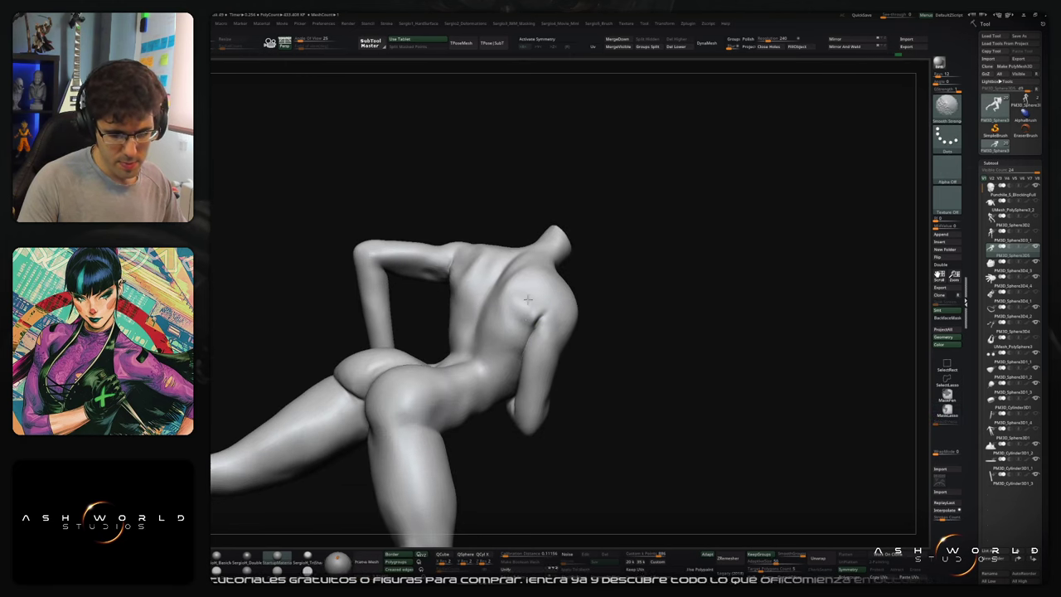
# Step: Build up the right shoulder blade with the Clay brush and smooth the added volume
pyautogui.moveTo(528, 298)
pyautogui.mouseDown(button='right')
pyautogui.moveTo(559, 318)
pyautogui.moveTo(644, 308)
pyautogui.moveTo(503, 337)
pyautogui.mouseUp(button='right')
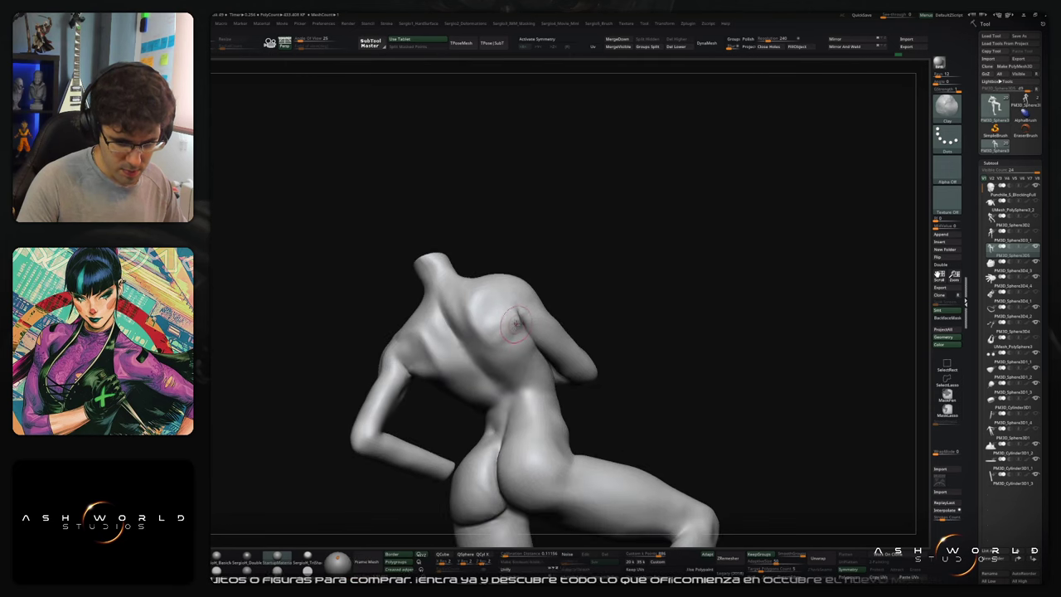
pyautogui.moveTo(508, 322)
pyautogui.mouseDown(button='right')
pyautogui.moveTo(519, 306)
pyautogui.moveTo(597, 279)
pyautogui.moveTo(517, 321)
pyautogui.mouseUp(button='right')
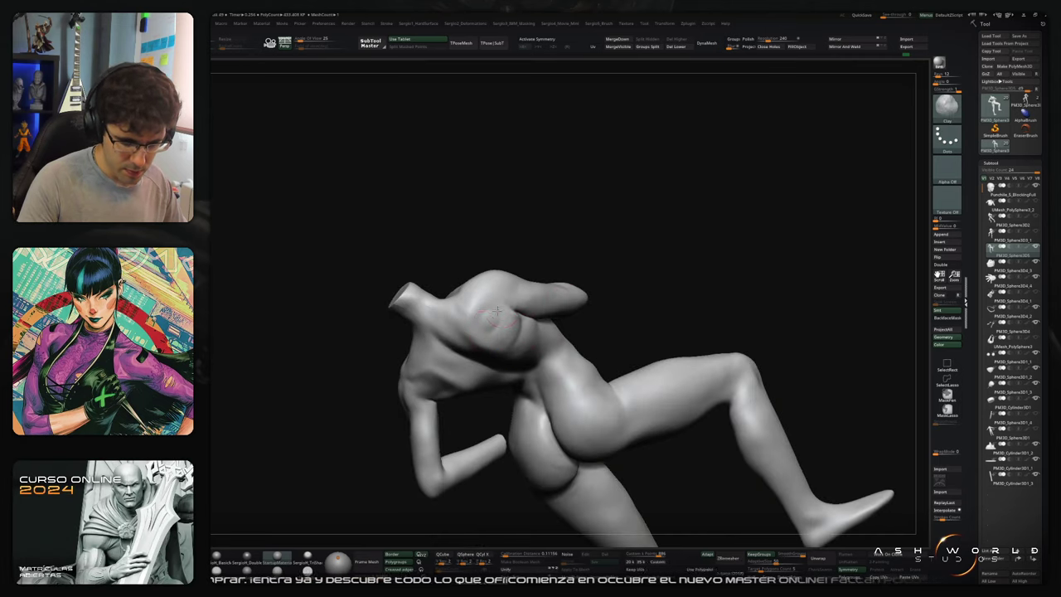
pyautogui.moveTo(496, 311)
pyautogui.mouseDown(button='right')
pyautogui.moveTo(487, 317)
pyautogui.moveTo(482, 304)
pyautogui.mouseUp(button='right')
pyautogui.press('shift')
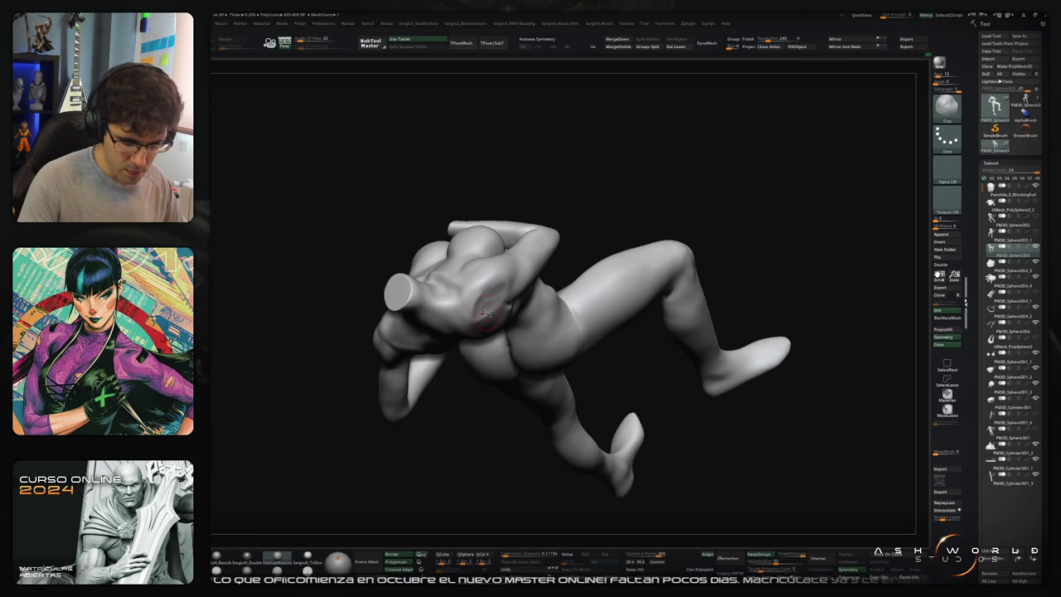
pyautogui.moveTo(482, 299); pyautogui.dragTo(484, 325, button='right')
pyautogui.press('shift')
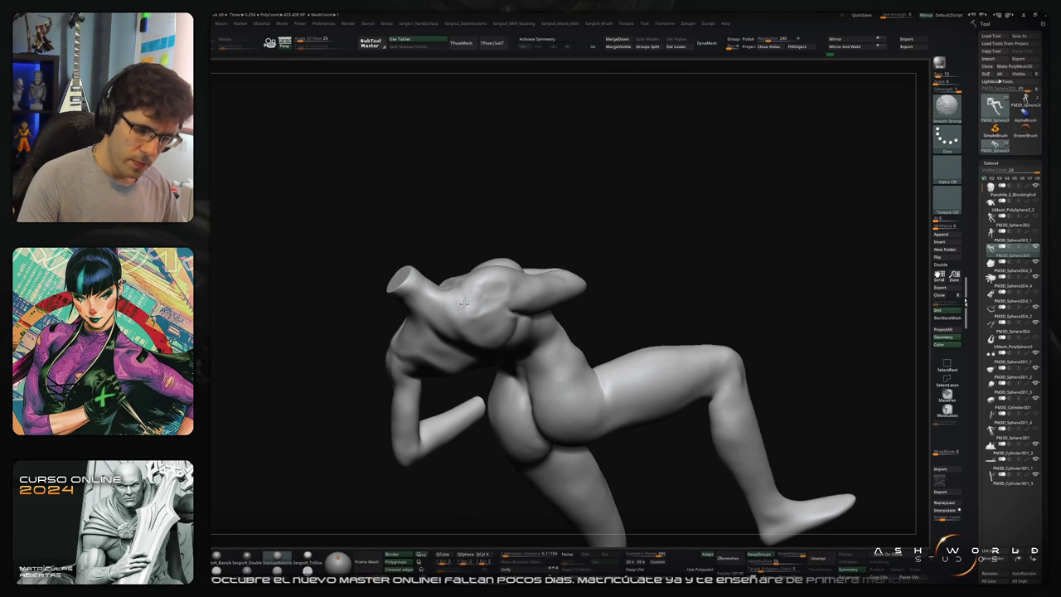
# Step: Blend the right shoulder blade into the back of the shoulder with Clay strokes and smoothing
pyautogui.moveTo(498, 289)
pyautogui.mouseDown(button='right')
pyautogui.moveTo(451, 341)
pyautogui.moveTo(465, 320)
pyautogui.moveTo(489, 313)
pyautogui.mouseUp(button='right')
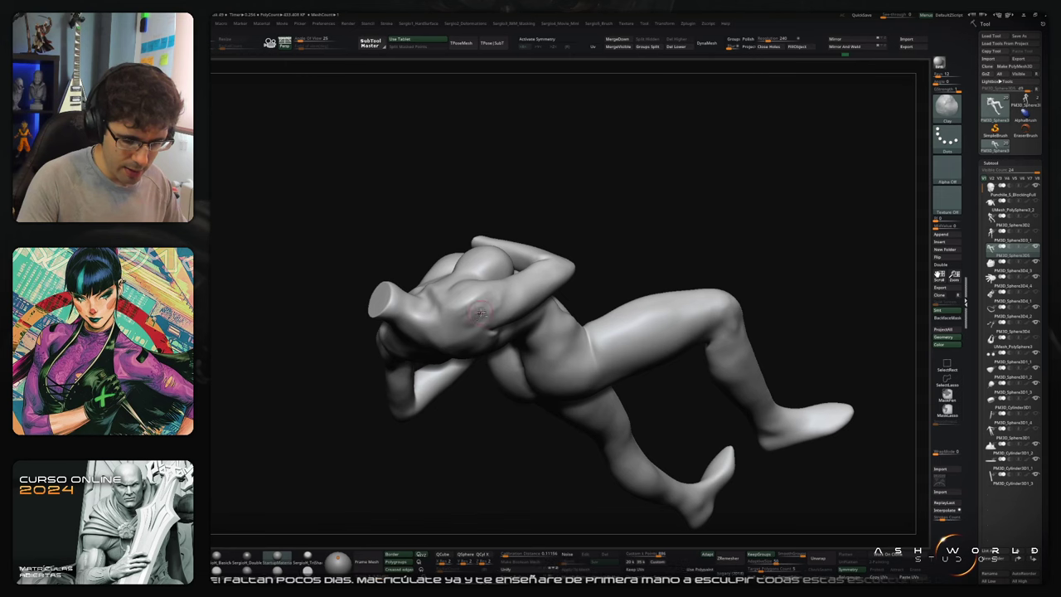
pyautogui.moveTo(480, 312); pyautogui.dragTo(490, 300, button='right')
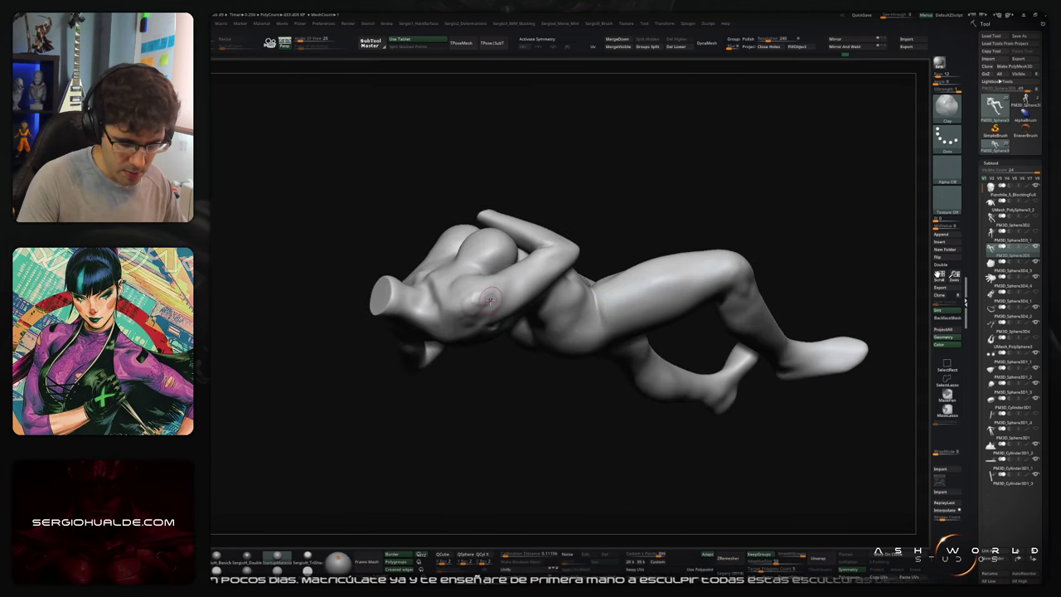
pyautogui.press('shift')
pyautogui.moveTo(464, 311); pyautogui.dragTo(481, 320, button='right')
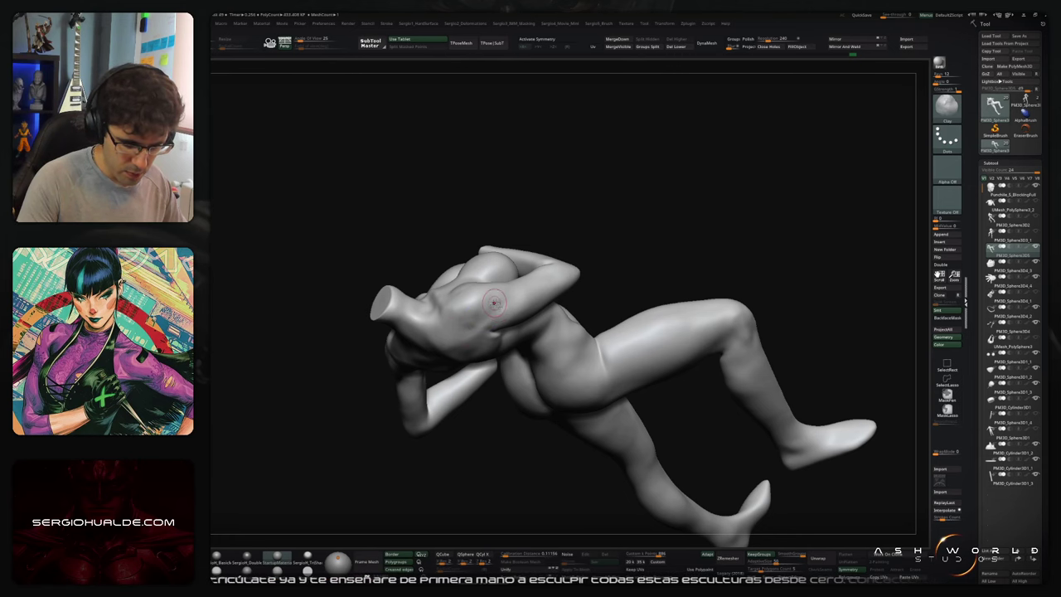
pyautogui.press('shift')
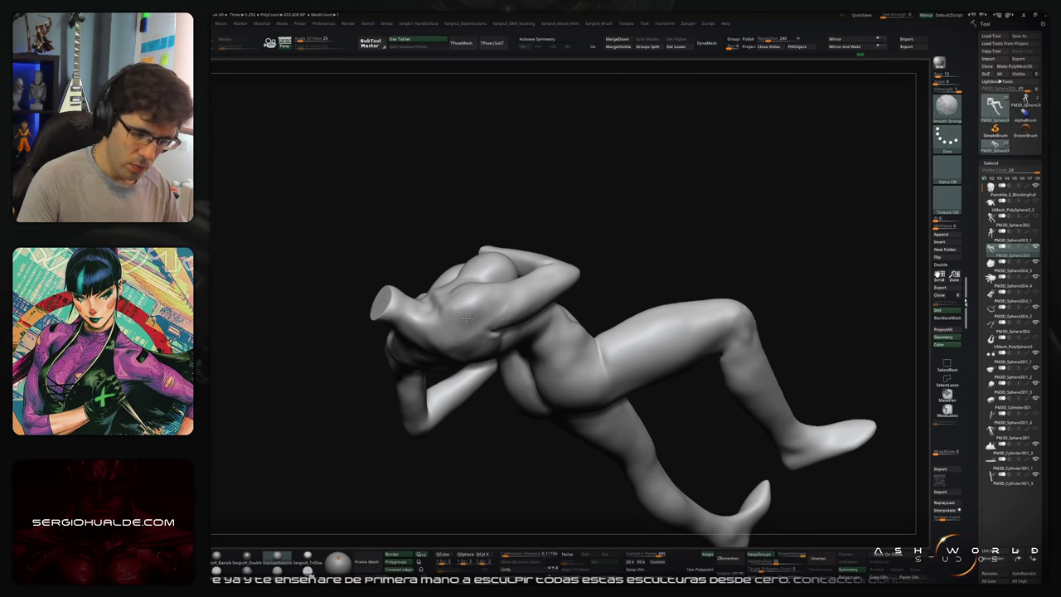
pyautogui.moveTo(491, 321)
pyautogui.mouseDown(button='right')
pyautogui.moveTo(535, 256)
pyautogui.moveTo(625, 263)
pyautogui.moveTo(580, 274)
pyautogui.moveTo(483, 261)
pyautogui.moveTo(461, 286)
pyautogui.mouseUp(button='right')
# Step: Refine the forms between the right shoulder blade and rear deltoid with the Standard and Clay brushes, then smooth them
pyautogui.press('b')
pyautogui.press('s')
pyautogui.press('t')
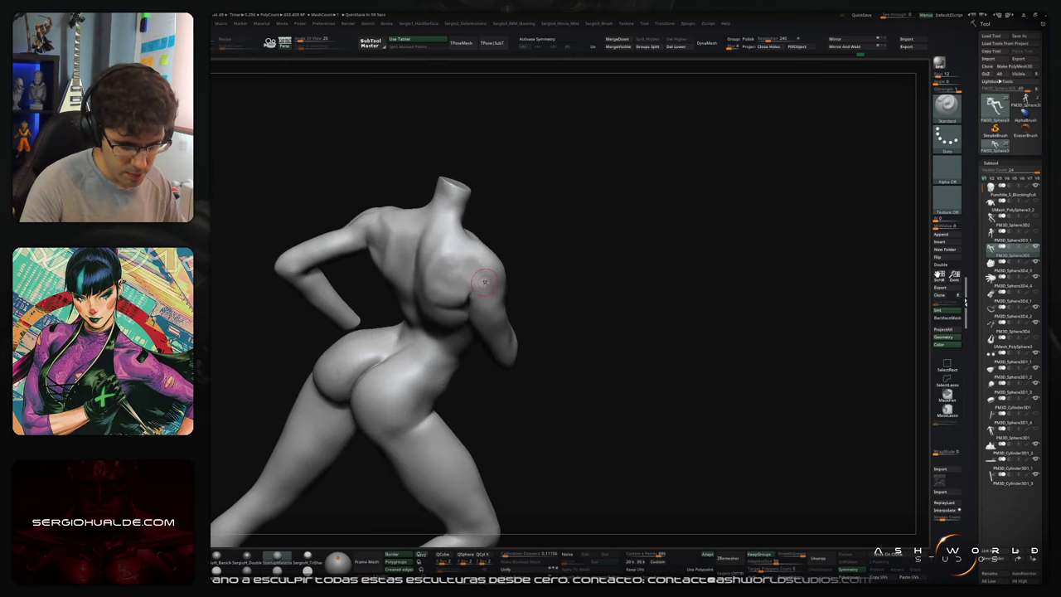
pyautogui.moveTo(494, 251); pyautogui.dragTo(479, 281, button='right')
pyautogui.press('b')
pyautogui.press('c')
pyautogui.press('l')
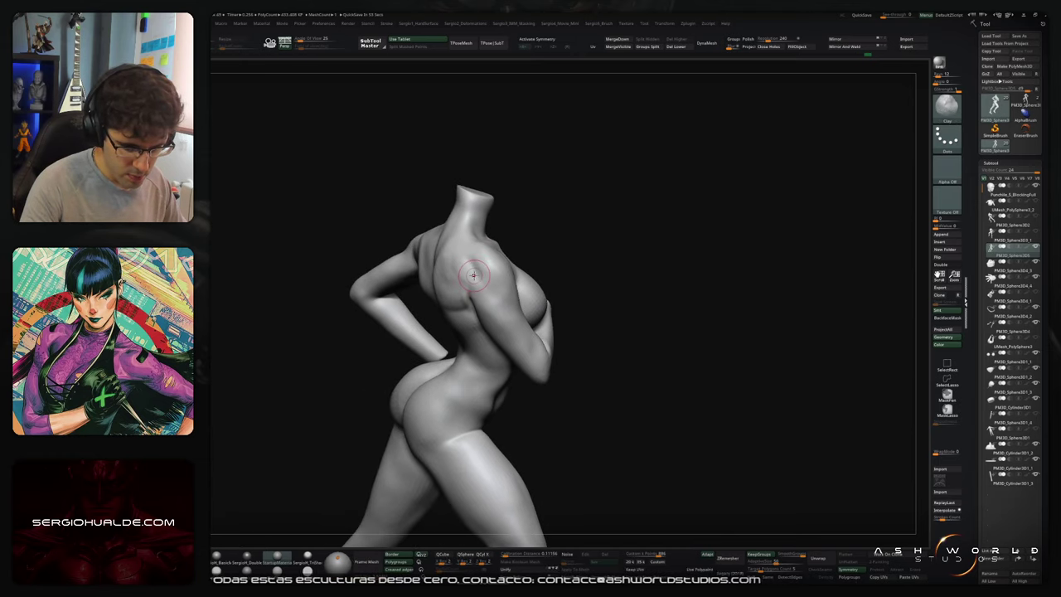
pyautogui.moveTo(472, 275); pyautogui.dragTo(465, 264)
pyautogui.press('shift')
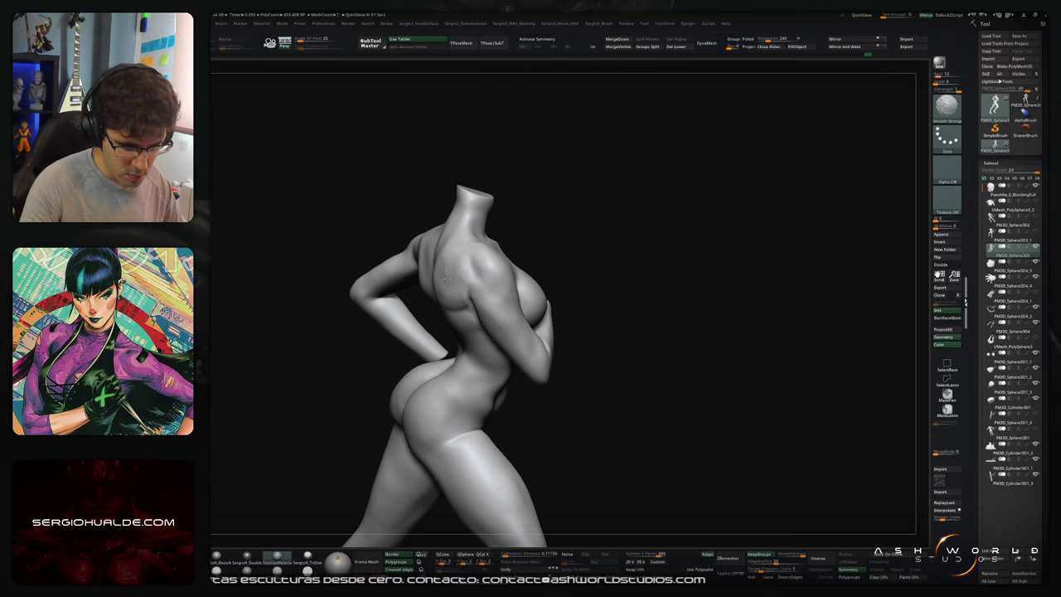
pyautogui.moveTo(447, 278)
pyautogui.mouseDown(button='right')
pyautogui.moveTo(568, 224)
pyautogui.moveTo(540, 240)
pyautogui.mouseUp(button='right')
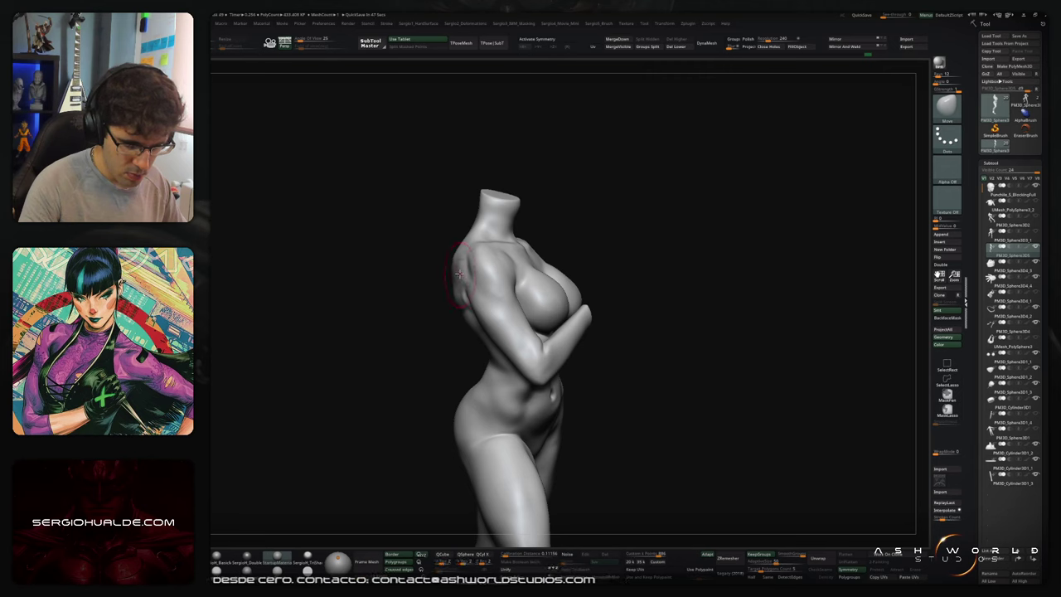
# Step: Adjust the contour of the right upper back and shoulder blade with the Move brush
pyautogui.moveTo(458, 273)
pyautogui.mouseDown(button='right')
pyautogui.moveTo(434, 277)
pyautogui.moveTo(444, 257)
pyautogui.mouseUp(button='right')
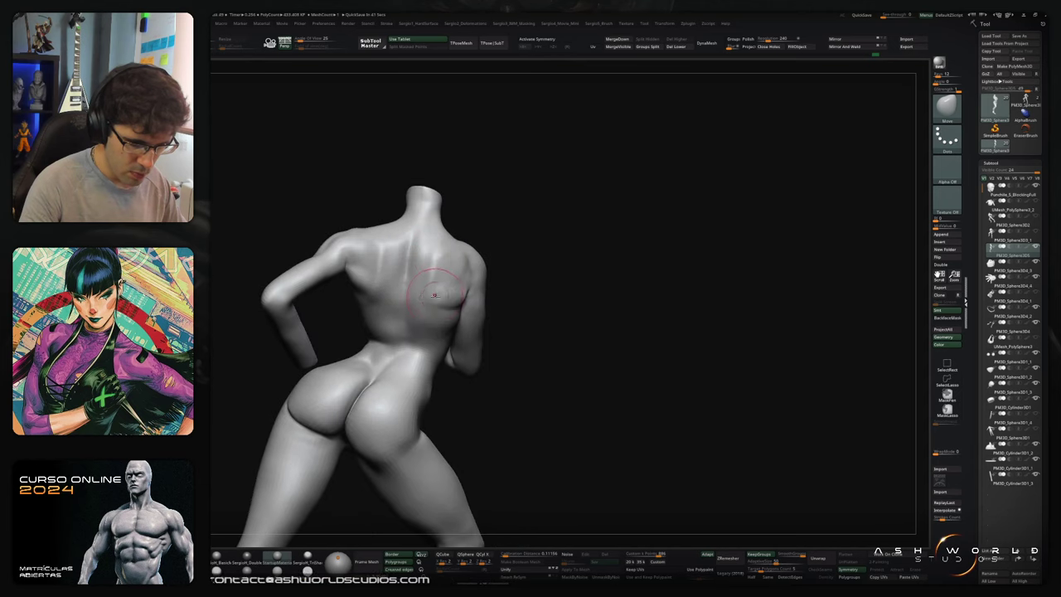
pyautogui.moveTo(440, 310); pyautogui.dragTo(439, 304, button='right')
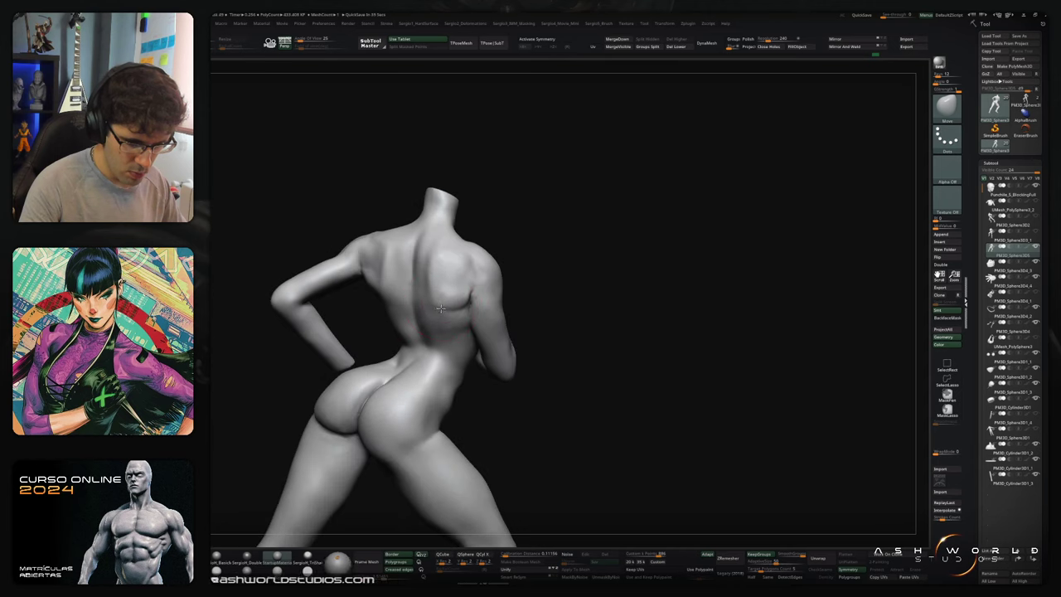
pyautogui.press('s')
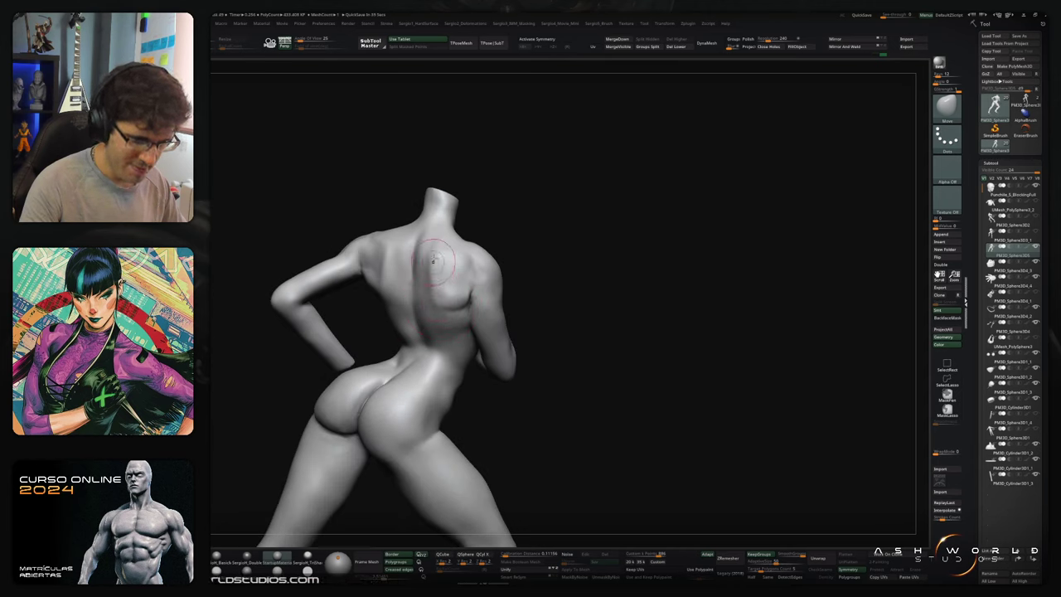
pyautogui.moveTo(431, 261)
pyautogui.mouseDown(button='right')
pyautogui.moveTo(489, 257)
pyautogui.moveTo(522, 301)
pyautogui.moveTo(498, 262)
pyautogui.moveTo(477, 264)
pyautogui.moveTo(508, 280)
pyautogui.mouseUp(button='right')
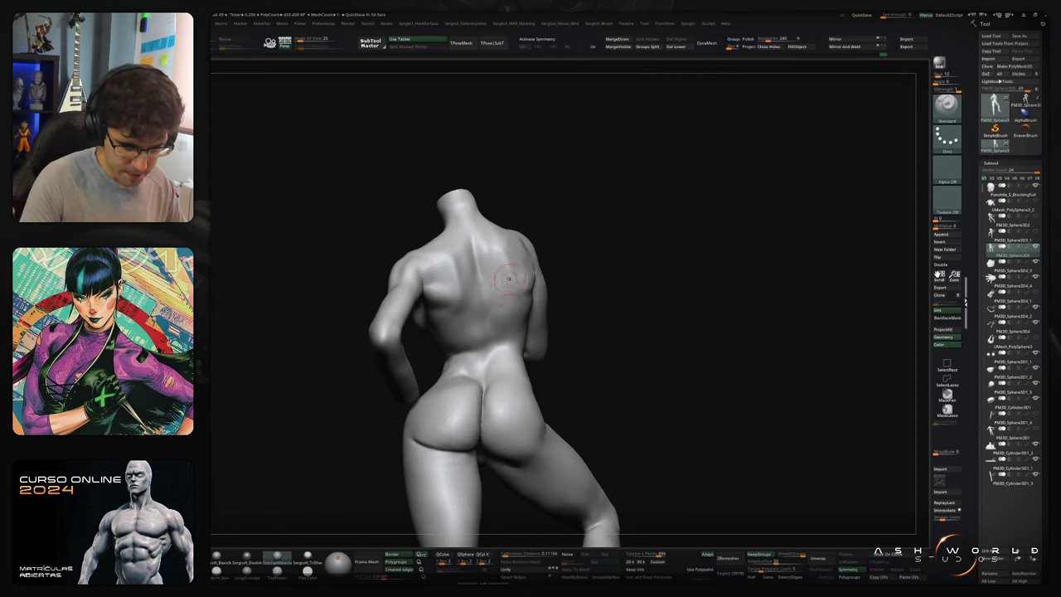
# Step: Define the muscles beside the spine below the right shoulder blade with the DamStandard and Clay brushes and smooth them
pyautogui.moveTo(492, 315)
pyautogui.mouseDown(button='right')
pyautogui.moveTo(510, 290)
pyautogui.moveTo(481, 271)
pyautogui.mouseUp(button='right')
pyautogui.hotkey('ctrl', 'shift', 'd')
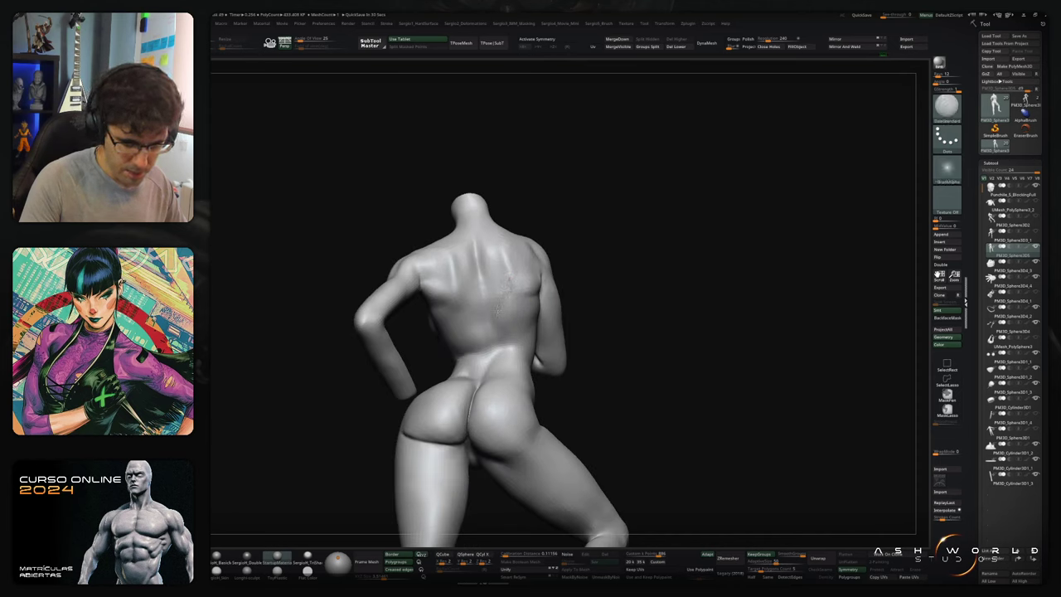
pyautogui.moveTo(512, 287)
pyautogui.keyDown('shift'); pyautogui.mouseDown()
pyautogui.moveTo(511, 300)
pyautogui.moveTo(504, 280)
pyautogui.mouseUp(); pyautogui.keyUp('shift')
pyautogui.moveTo(490, 340); pyautogui.dragTo(504, 292, button='right')
pyautogui.press('b')
pyautogui.press('c')
pyautogui.press('b')
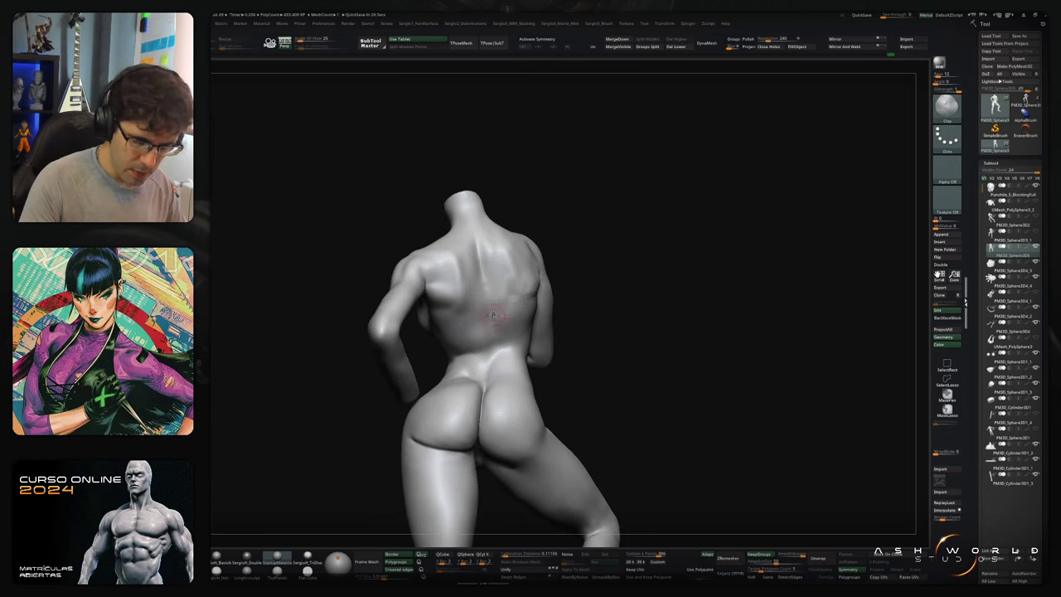
pyautogui.press('shift')
pyautogui.keyDown('shift'); pyautogui.moveTo(493, 315); pyautogui.dragTo(522, 319); pyautogui.keyUp('shift')
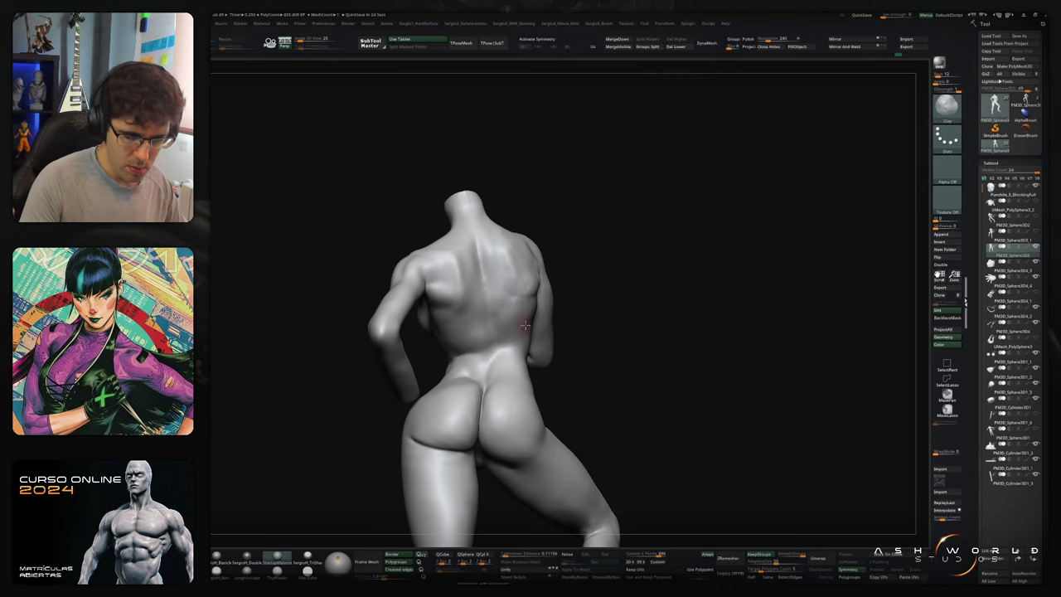
# Step: Reshape the right trapezius and shoulder outline with the Move brush
pyautogui.moveTo(525, 320); pyautogui.dragTo(618, 297, button='right')
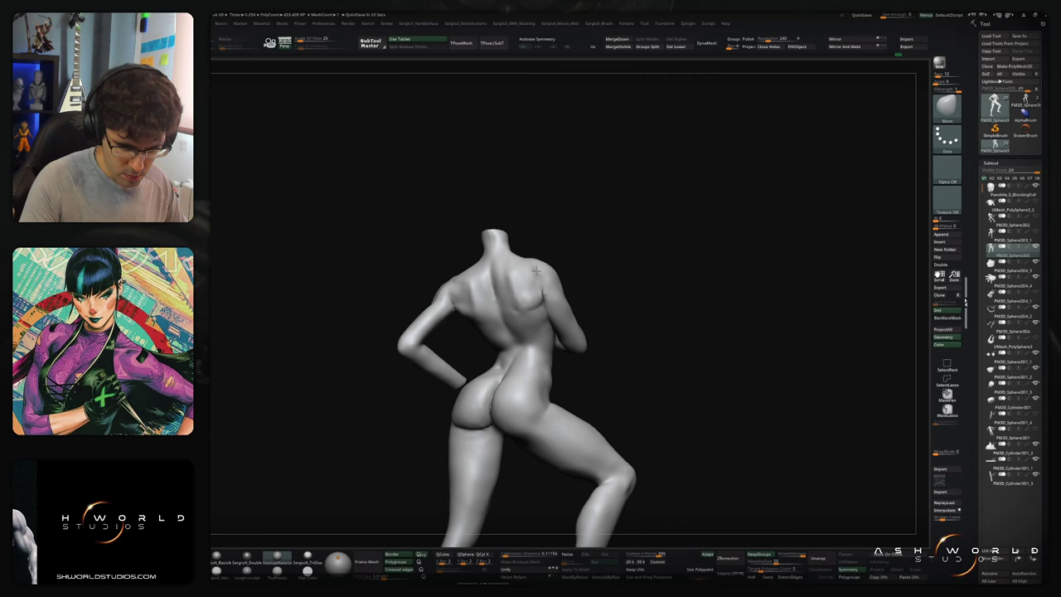
pyautogui.keyDown('ctrl'); pyautogui.moveTo(526, 270); pyautogui.dragTo(544, 325, button='right'); pyautogui.keyUp('ctrl')
pyautogui.moveTo(542, 240)
pyautogui.mouseDown(button='right')
pyautogui.moveTo(538, 262)
pyautogui.moveTo(530, 249)
pyautogui.moveTo(529, 261)
pyautogui.moveTo(487, 243)
pyautogui.mouseUp(button='right')
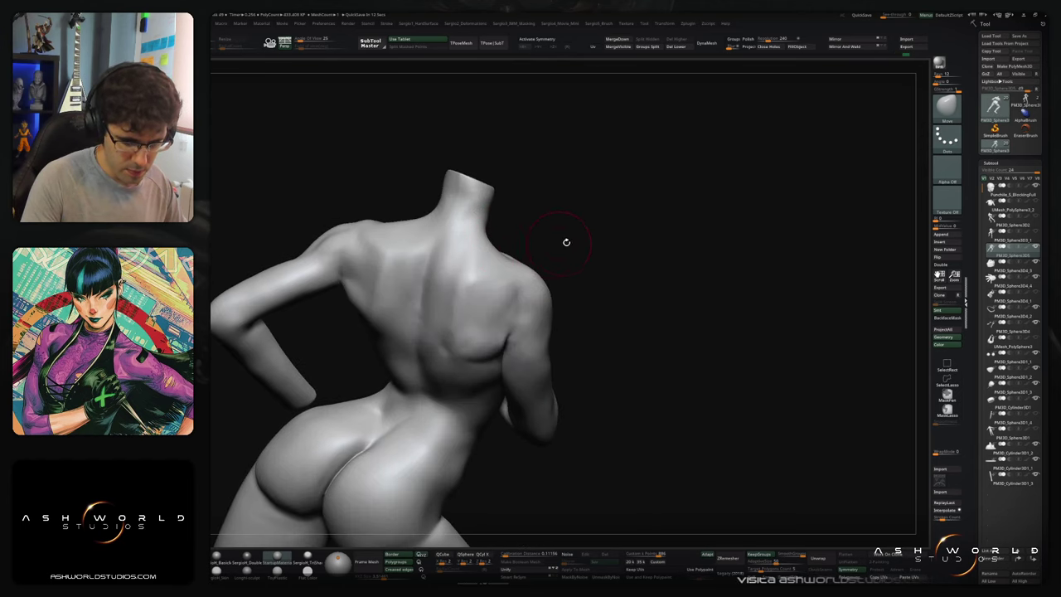
pyautogui.moveTo(550, 224)
pyautogui.mouseDown()
pyautogui.moveTo(532, 189)
pyautogui.moveTo(587, 183)
pyautogui.moveTo(528, 192)
pyautogui.mouseUp()
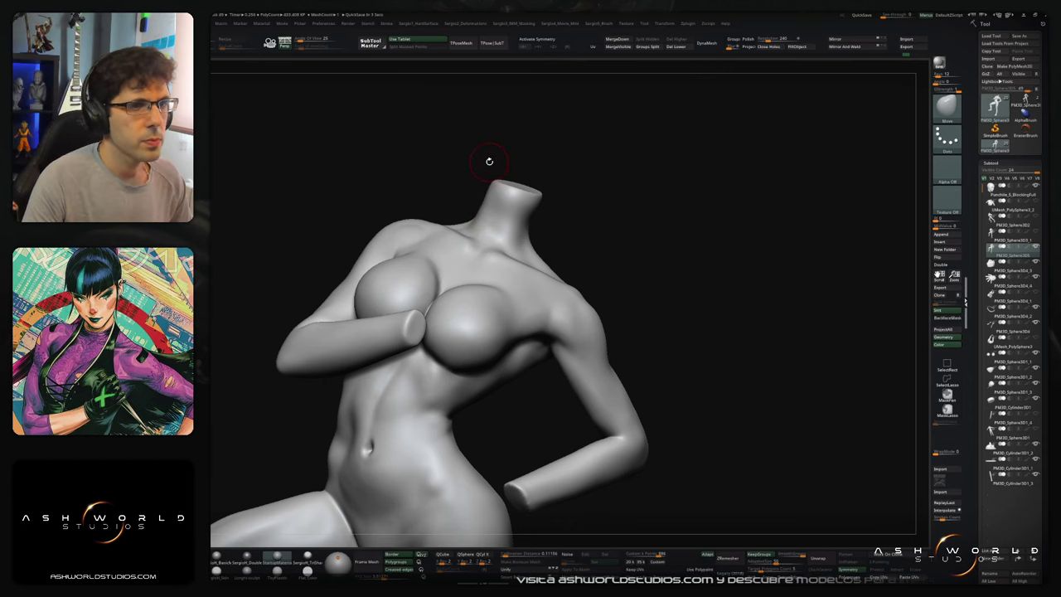
pyautogui.moveTo(563, 182)
pyautogui.mouseDown(button='right')
pyautogui.moveTo(604, 215)
pyautogui.moveTo(630, 286)
pyautogui.moveTo(558, 275)
pyautogui.moveTo(592, 310)
pyautogui.moveTo(498, 274)
pyautogui.mouseUp(button='right')
# Step: Sculpt the top of the right shoulder with the Clay and Standard brushes and smooth the surface
pyautogui.press('b')
pyautogui.press('c')
pyautogui.press('l')
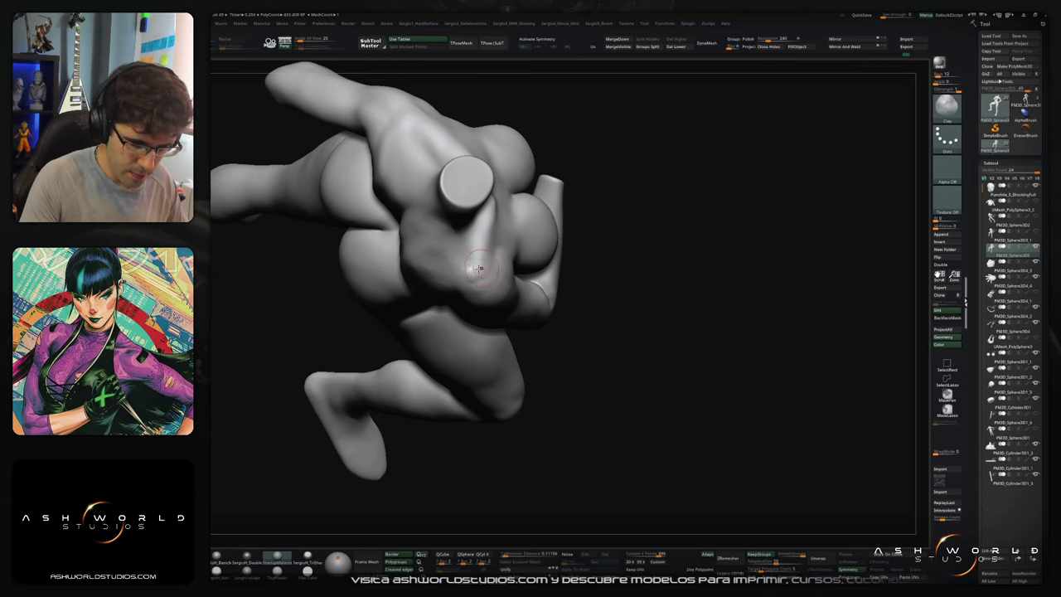
pyautogui.press('shift')
pyautogui.moveTo(470, 263)
pyautogui.mouseDown(button='right')
pyautogui.moveTo(497, 176)
pyautogui.moveTo(468, 217)
pyautogui.mouseUp(button='right')
pyautogui.press('shift')
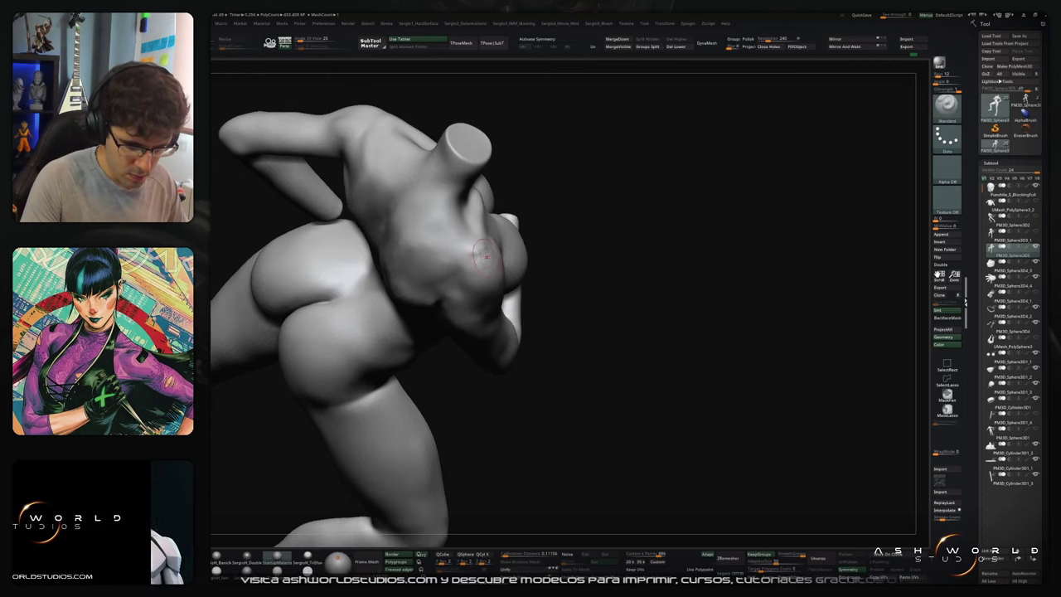
pyautogui.moveTo(465, 264)
pyautogui.mouseDown(button='right')
pyautogui.moveTo(484, 259)
pyautogui.moveTo(512, 288)
pyautogui.moveTo(538, 284)
pyautogui.moveTo(486, 279)
pyautogui.moveTo(469, 300)
pyautogui.mouseUp(button='right')
pyautogui.press('shift')
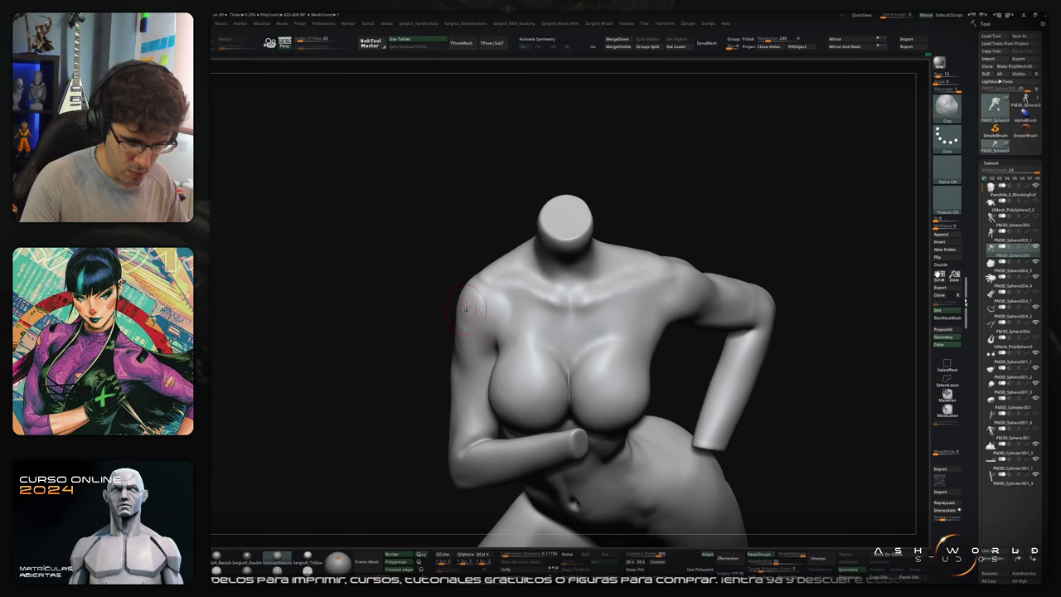
# Step: Fill out the right front deltoid and upper chest with the Clay brush and smooth the transition
pyautogui.press('shift')
pyautogui.moveTo(545, 332); pyautogui.dragTo(563, 321, button='right')
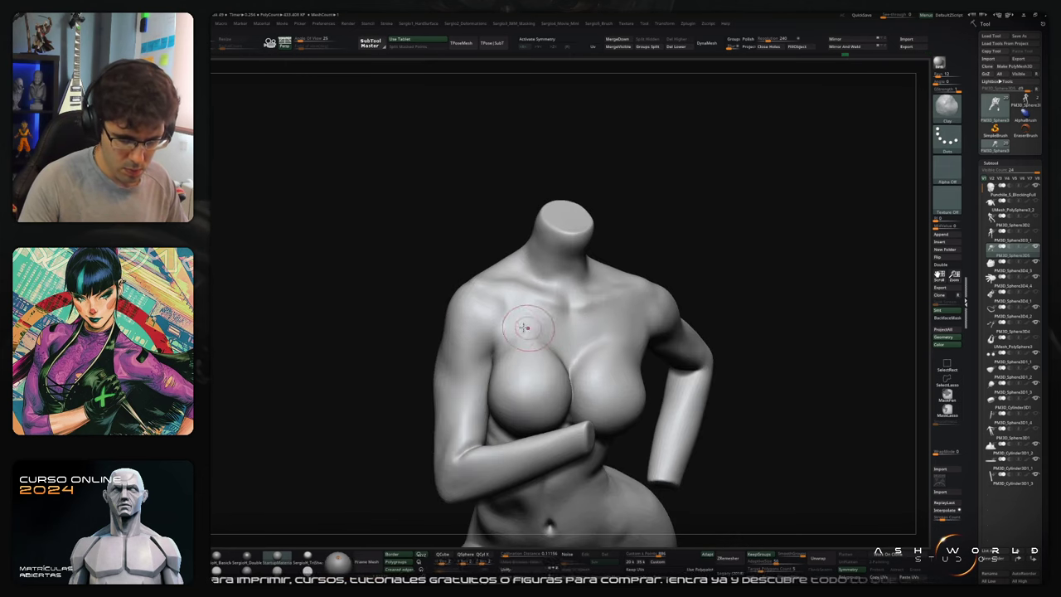
pyautogui.moveTo(524, 321)
pyautogui.mouseDown()
pyautogui.moveTo(502, 307)
pyautogui.moveTo(525, 298)
pyautogui.moveTo(512, 319)
pyautogui.moveTo(527, 308)
pyautogui.moveTo(513, 297)
pyautogui.mouseUp()
pyautogui.press('shift')
pyautogui.press('shift')
pyautogui.moveTo(516, 354); pyautogui.dragTo(518, 318)
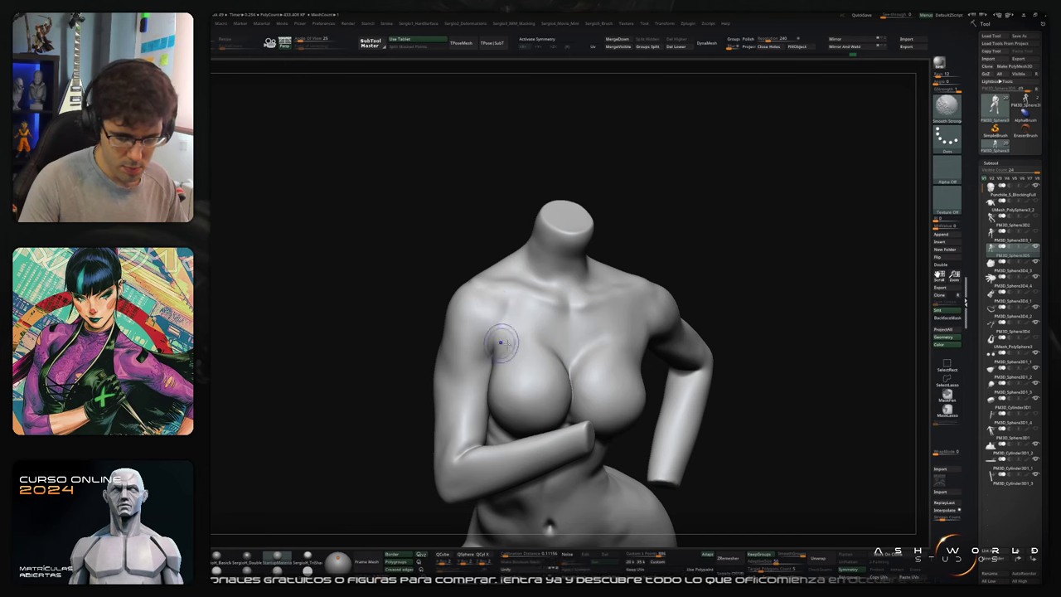
# Step: Define the front of the left shoulder near the collarbone with the Standard and Clay brushes and soften it
pyautogui.moveTo(645, 331)
pyautogui.mouseDown(button='right')
pyautogui.moveTo(649, 280)
pyautogui.moveTo(575, 293)
pyautogui.mouseUp(button='right')
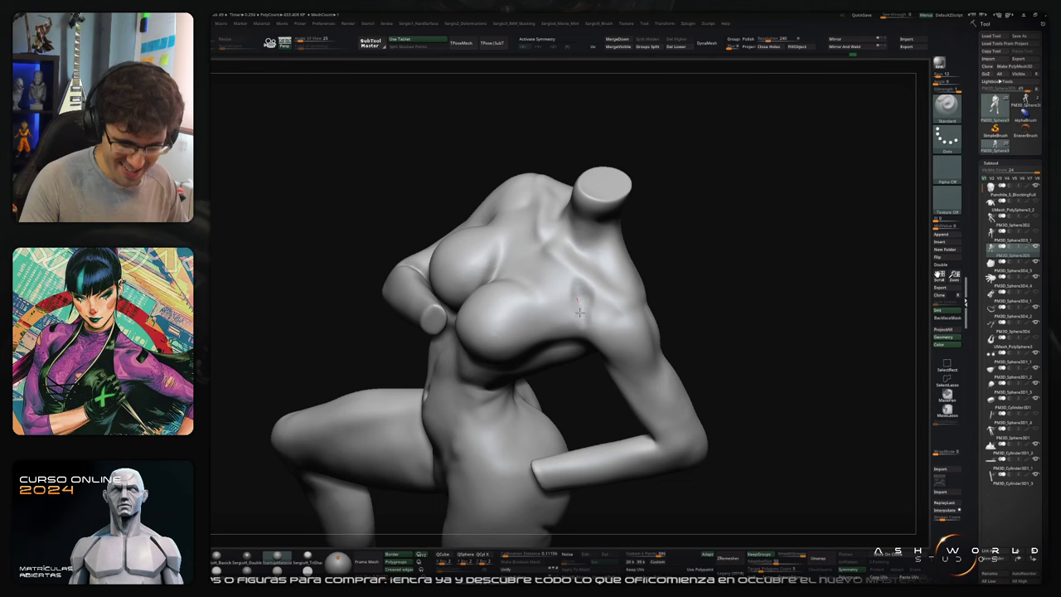
pyautogui.moveTo(593, 298)
pyautogui.mouseDown(button='right')
pyautogui.moveTo(598, 322)
pyautogui.moveTo(590, 308)
pyautogui.moveTo(585, 343)
pyautogui.mouseUp(button='right')
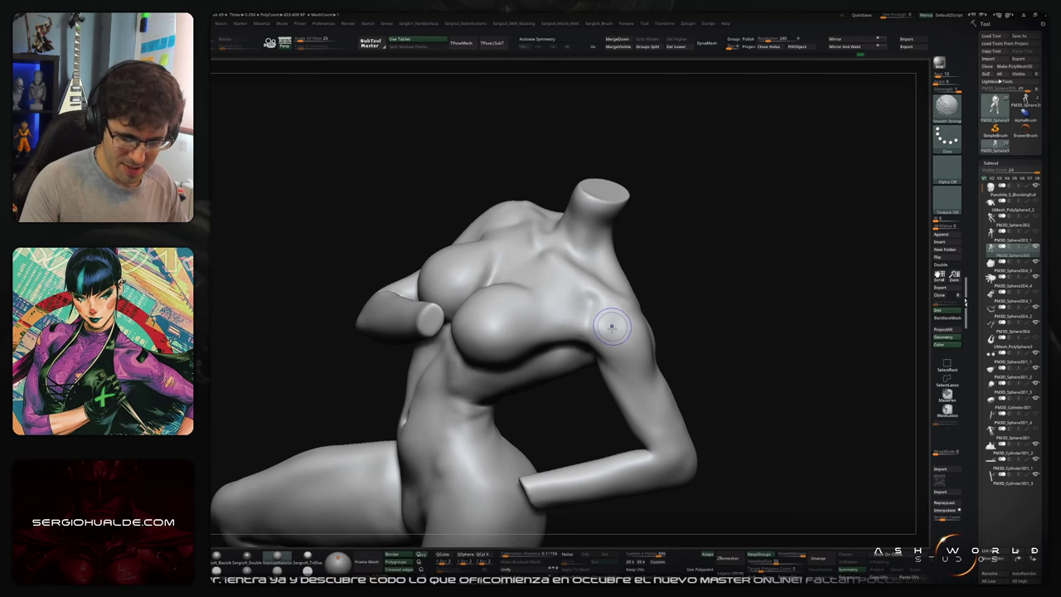
pyautogui.moveTo(611, 326); pyautogui.dragTo(609, 320, button='right')
pyautogui.moveTo(592, 300); pyautogui.dragTo(610, 311)
pyautogui.moveTo(609, 311)
pyautogui.mouseDown(button='right')
pyautogui.moveTo(672, 277)
pyautogui.moveTo(682, 284)
pyautogui.moveTo(689, 199)
pyautogui.mouseUp(button='right')
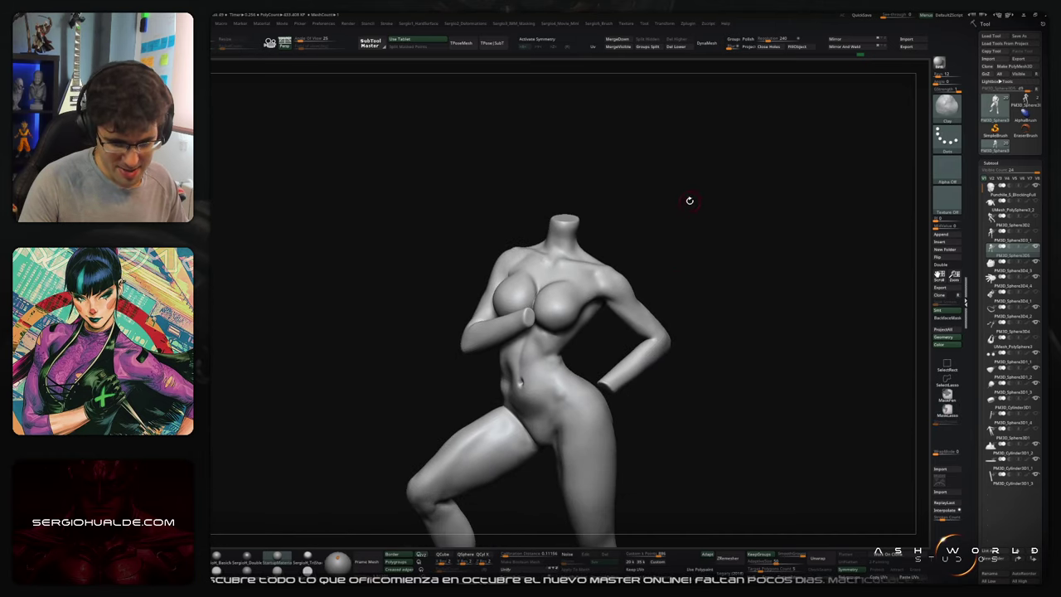
# Step: Resize the brush and adjust the left shoulder's shape where it meets the chest
pyautogui.moveTo(601, 288); pyautogui.dragTo(570, 292, button='right')
pyautogui.press('s')
pyautogui.moveTo(598, 292); pyautogui.dragTo(593, 292)
pyautogui.moveTo(605, 300)
pyautogui.mouseDown(button='right')
pyautogui.moveTo(615, 294)
pyautogui.moveTo(631, 308)
pyautogui.moveTo(641, 267)
pyautogui.moveTo(629, 286)
pyautogui.moveTo(703, 267)
pyautogui.moveTo(687, 320)
pyautogui.moveTo(682, 267)
pyautogui.moveTo(718, 319)
pyautogui.moveTo(705, 329)
pyautogui.moveTo(725, 271)
pyautogui.mouseUp(button='right')
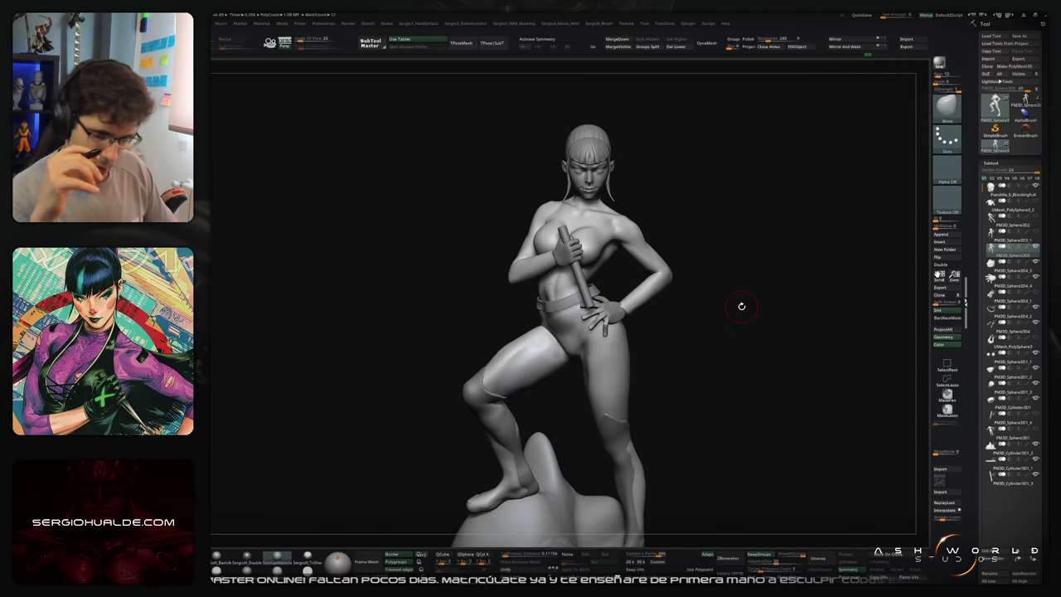
# Step: Centre the transform gizmo on the figure's head and scale the head uniformly
pyautogui.moveTo(728, 244)
pyautogui.mouseDown()
pyautogui.moveTo(741, 237)
pyautogui.moveTo(667, 156)
pyautogui.moveTo(509, 251)
pyautogui.moveTo(463, 436)
pyautogui.moveTo(435, 441)
pyautogui.mouseUp()
pyautogui.press('w')
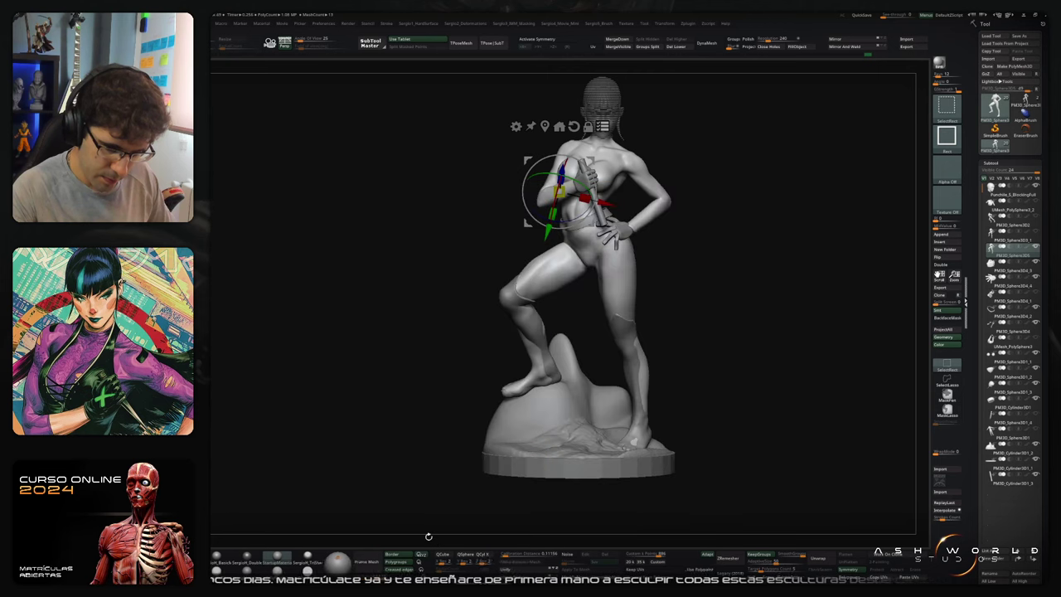
pyautogui.keyDown('alt'); pyautogui.moveTo(682, 144); pyautogui.dragTo(667, 195); pyautogui.keyUp('alt')
pyautogui.keyDown('alt'); pyautogui.moveTo(583, 191); pyautogui.dragTo(589, 181); pyautogui.keyUp('alt')
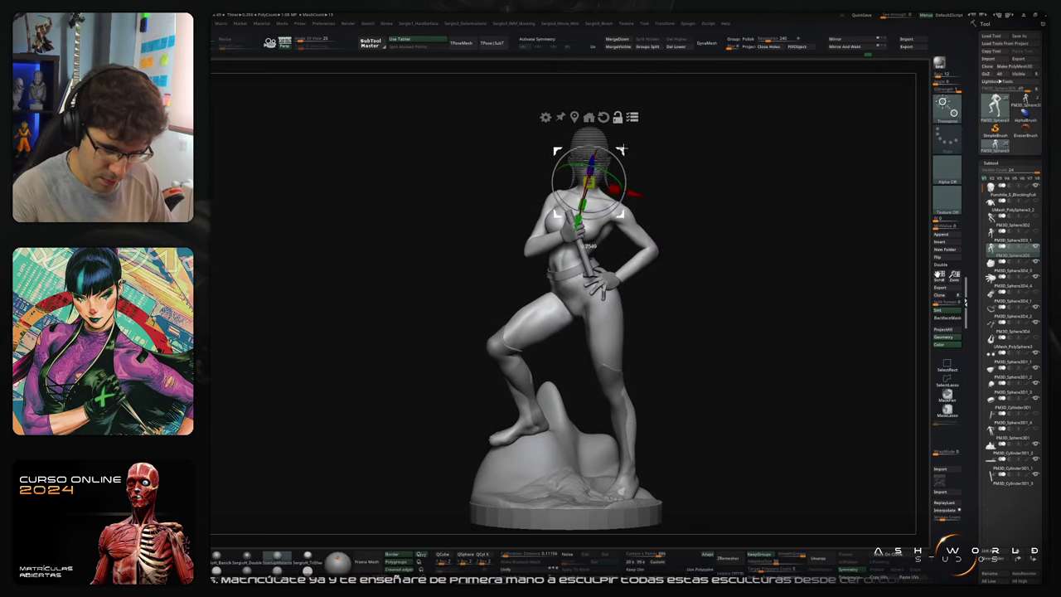
pyautogui.moveTo(694, 154)
pyautogui.mouseDown()
pyautogui.moveTo(603, 151)
pyautogui.moveTo(628, 178)
pyautogui.moveTo(710, 159)
pyautogui.mouseUp()
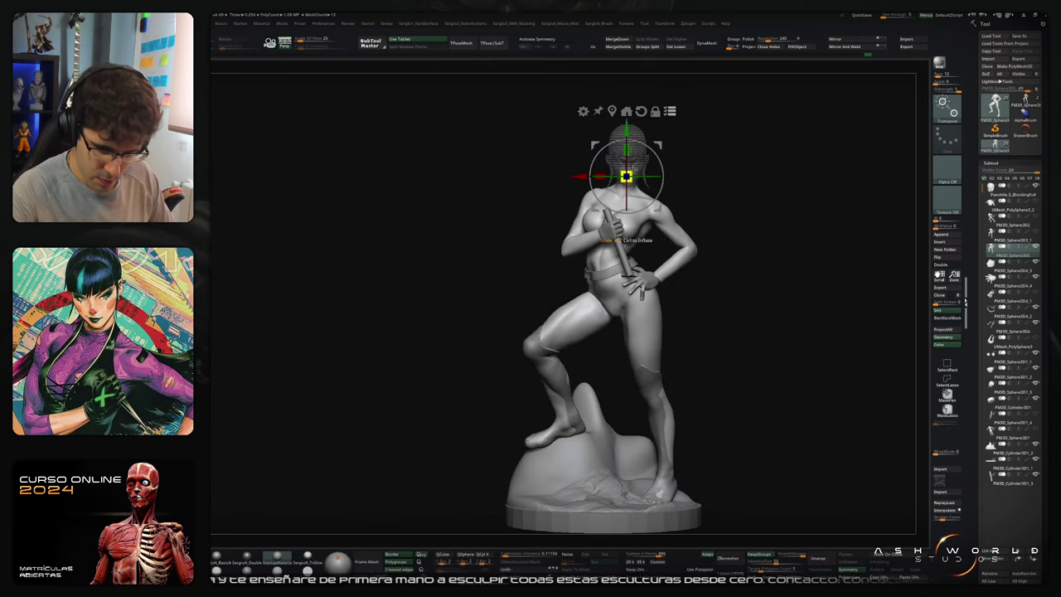
pyautogui.moveTo(627, 176); pyautogui.dragTo(646, 163)
pyautogui.press('q')
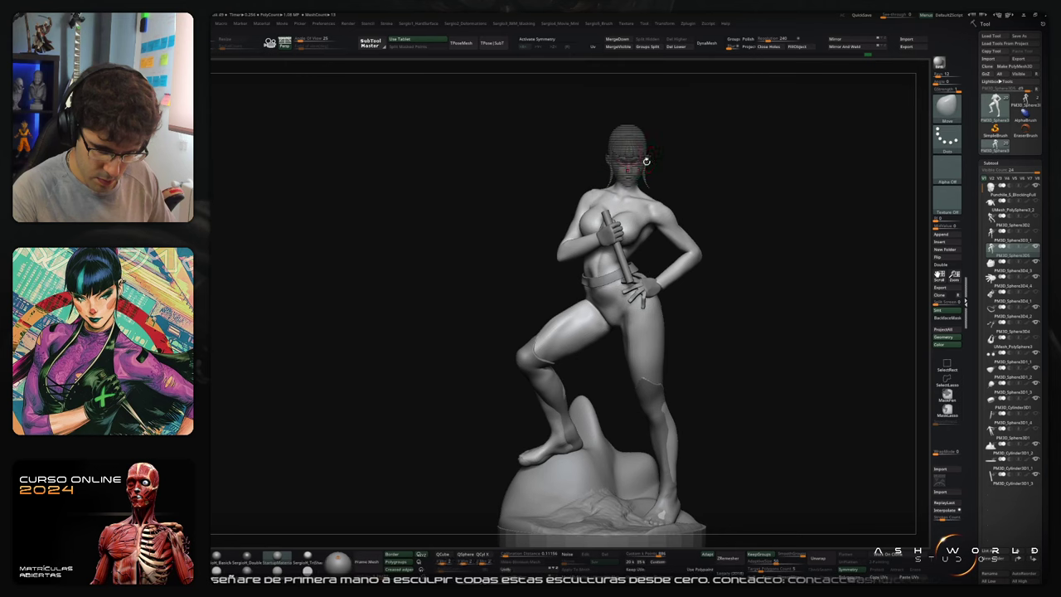
# Step: Undo and redo the head scaling to compare proportions, and nudge the head slightly into position over the neck
pyautogui.hotkey('ctrl', 'z')
pyautogui.hotkey('ctrl', 'shift', 'z')
pyautogui.keyDown('ctrl'); pyautogui.moveTo(727, 170); pyautogui.dragTo(686, 162, button='right'); pyautogui.keyUp('ctrl')
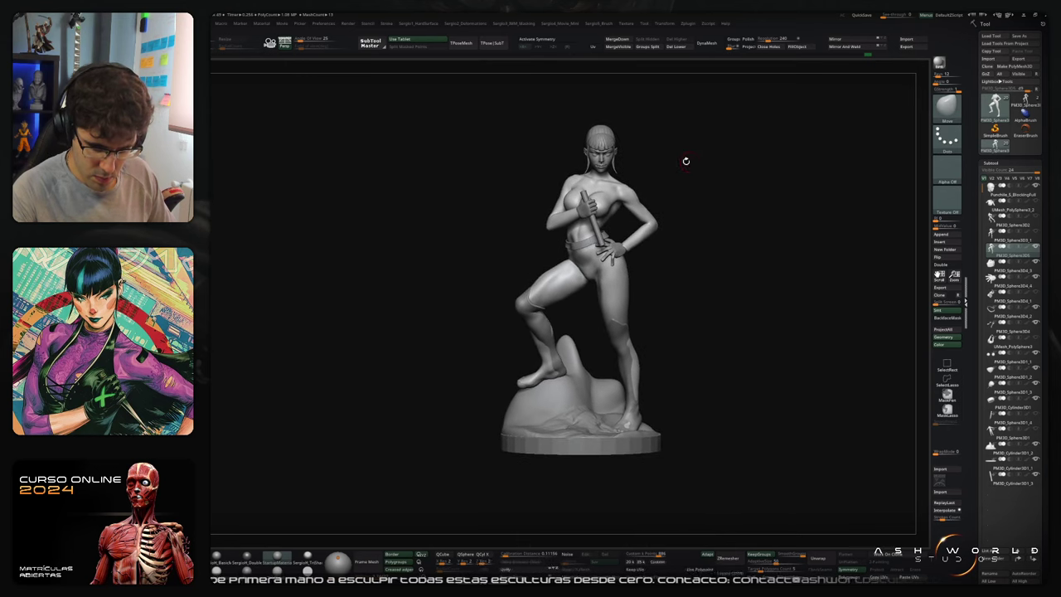
pyautogui.press('w')
pyautogui.moveTo(586, 228); pyautogui.dragTo(590, 228)
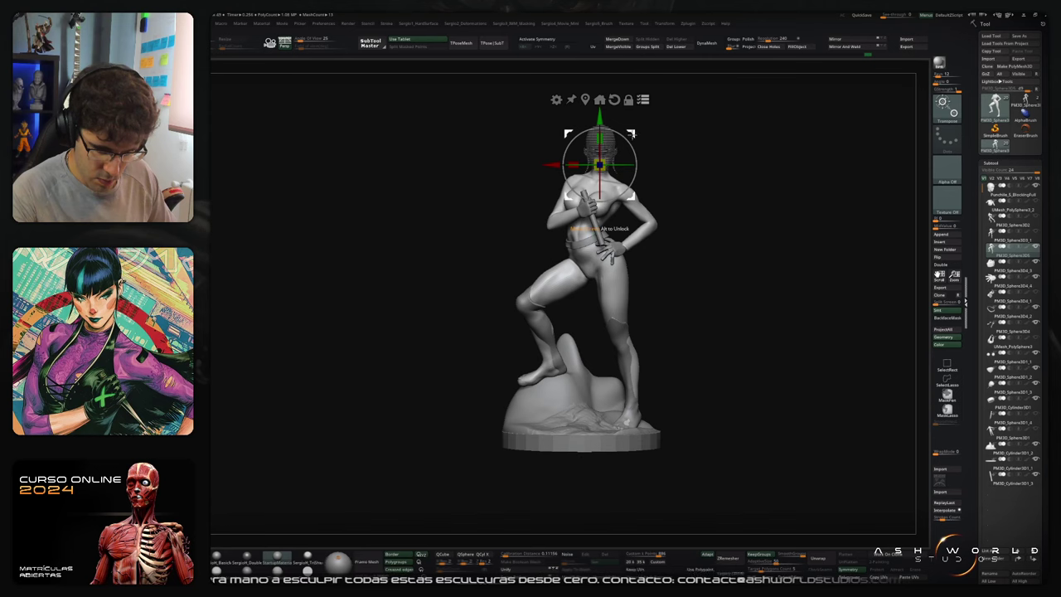
pyautogui.moveTo(631, 135); pyautogui.dragTo(635, 133)
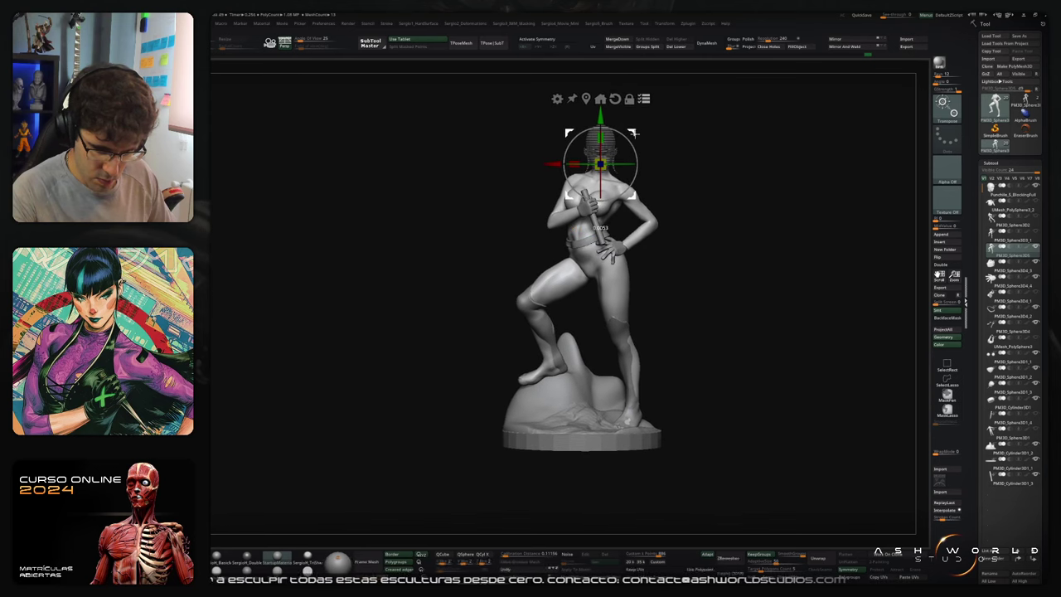
pyautogui.press('q')
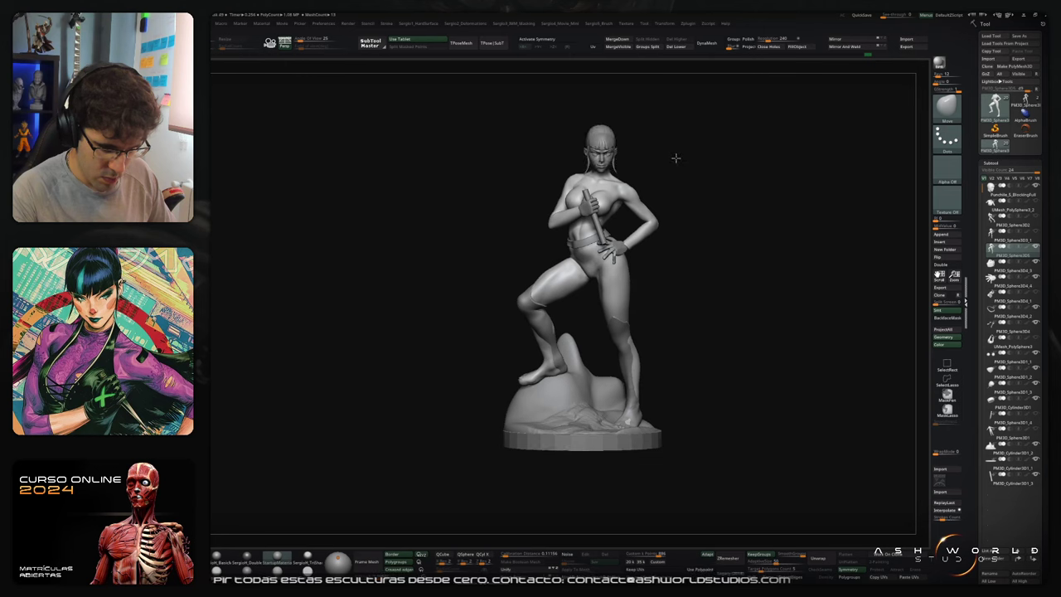
pyautogui.moveTo(680, 189); pyautogui.dragTo(603, 213, button='right')
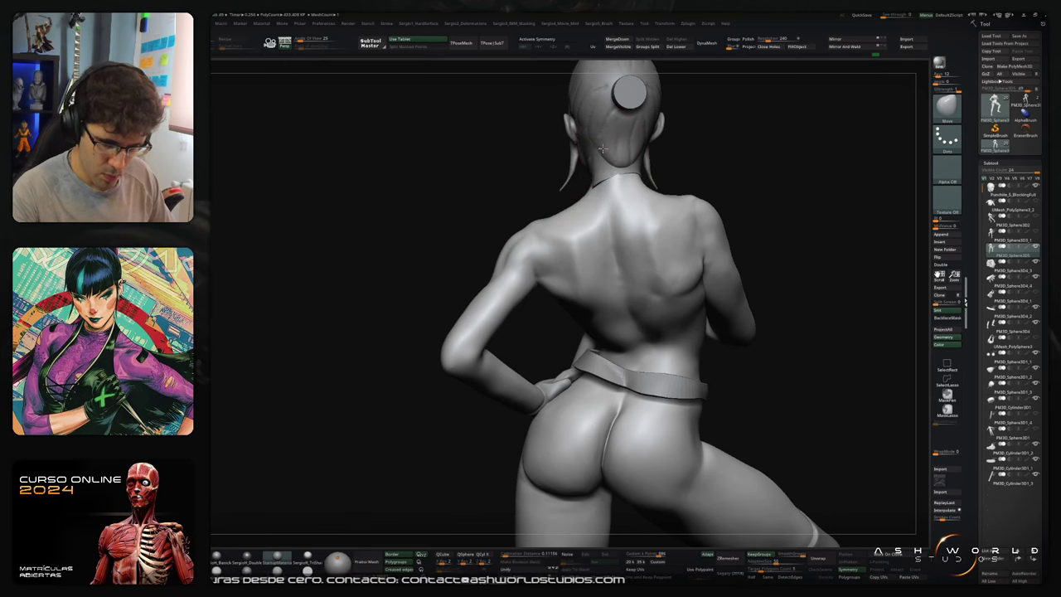
pyautogui.moveTo(653, 167); pyautogui.dragTo(577, 164)
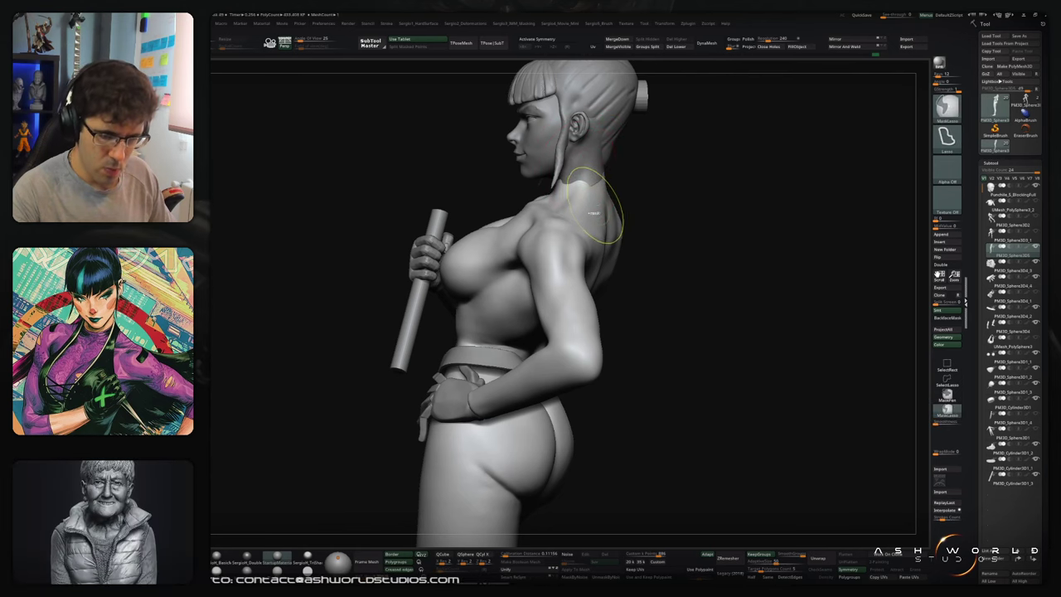
pyautogui.keyDown('ctrl'); pyautogui.moveTo(609, 217); pyautogui.dragTo(609, 179, button='right'); pyautogui.keyUp('ctrl')
pyautogui.moveTo(580, 192); pyautogui.dragTo(642, 199, button='right')
pyautogui.moveTo(642, 198)
pyautogui.keyDown('ctrl'); pyautogui.mouseDown(button='right')
pyautogui.moveTo(644, 173)
pyautogui.moveTo(572, 199)
pyautogui.mouseUp(button='right'); pyautogui.keyUp('ctrl')
pyautogui.moveTo(572, 199)
pyautogui.keyDown('ctrl'); pyautogui.mouseDown(button='right')
pyautogui.moveTo(556, 232)
pyautogui.moveTo(576, 261)
pyautogui.mouseUp(button='right'); pyautogui.keyUp('ctrl')
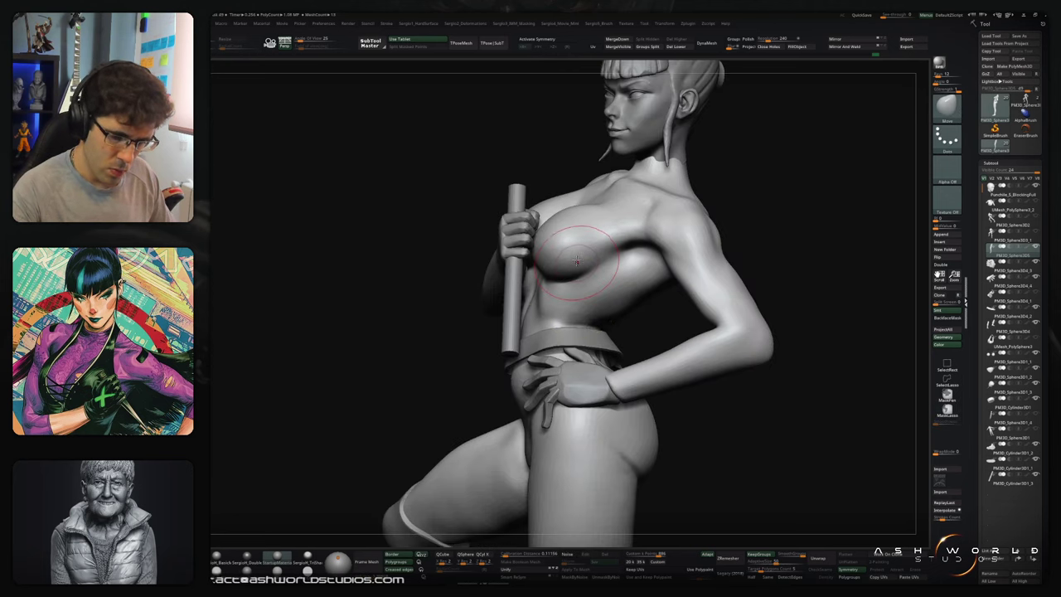
pyautogui.press('w')
pyautogui.keyDown('ctrl'); pyautogui.keyDown('shift'); pyautogui.click(573, 241); pyautogui.keyUp('shift'); pyautogui.keyUp('ctrl')
pyautogui.press('q')
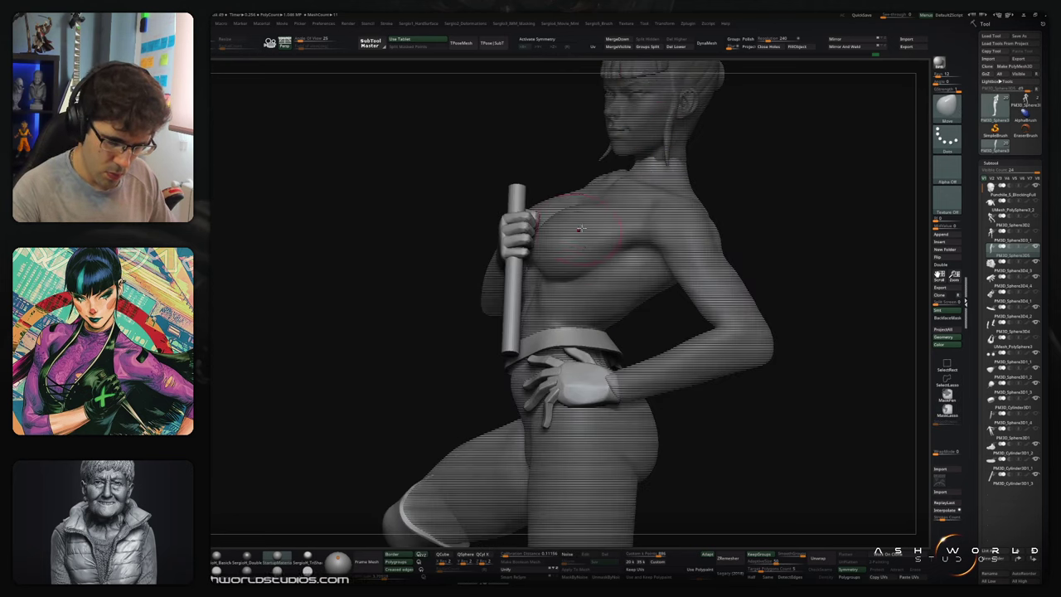
pyautogui.press('w')
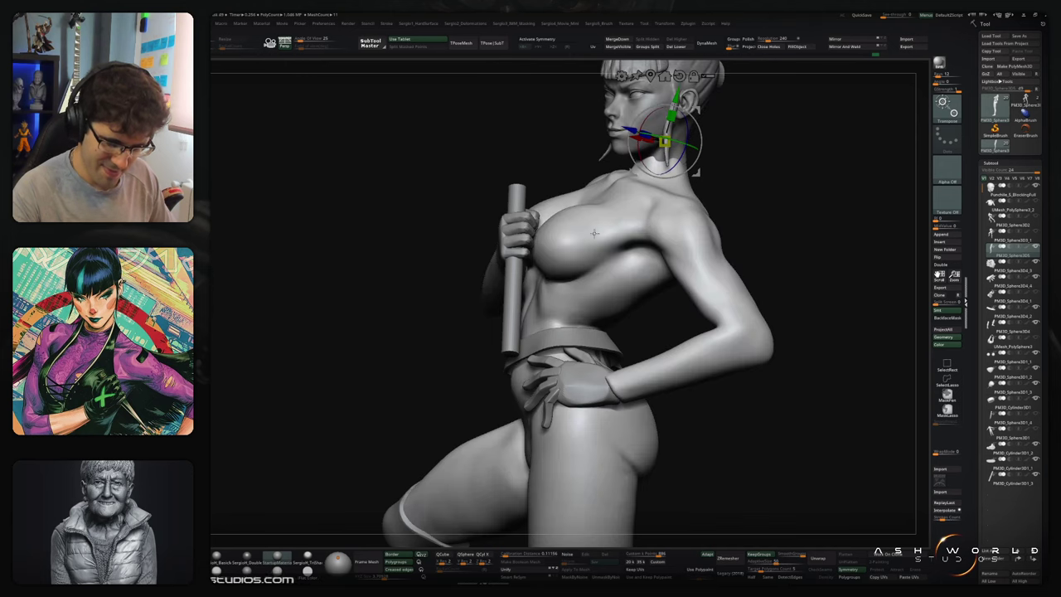
pyautogui.keyDown('ctrl'); pyautogui.click(594, 233); pyautogui.keyUp('ctrl')
pyautogui.press('q')
# Step: Lower the body's subdivision level, isolate the torso polygroup, and set the smoothing brush to Smooth
pyautogui.moveTo(570, 237)
pyautogui.mouseDown(button='right')
pyautogui.moveTo(587, 242)
pyautogui.moveTo(545, 209)
pyautogui.moveTo(574, 230)
pyautogui.moveTo(529, 211)
pyautogui.moveTo(520, 230)
pyautogui.mouseUp(button='right')
pyautogui.hotkey('shift', 'd')
pyautogui.keyDown('ctrl'); pyautogui.keyDown('shift'); pyautogui.click(569, 230); pyautogui.keyUp('shift'); pyautogui.keyUp('ctrl')
pyautogui.hotkey('alt', 'shift', 's')
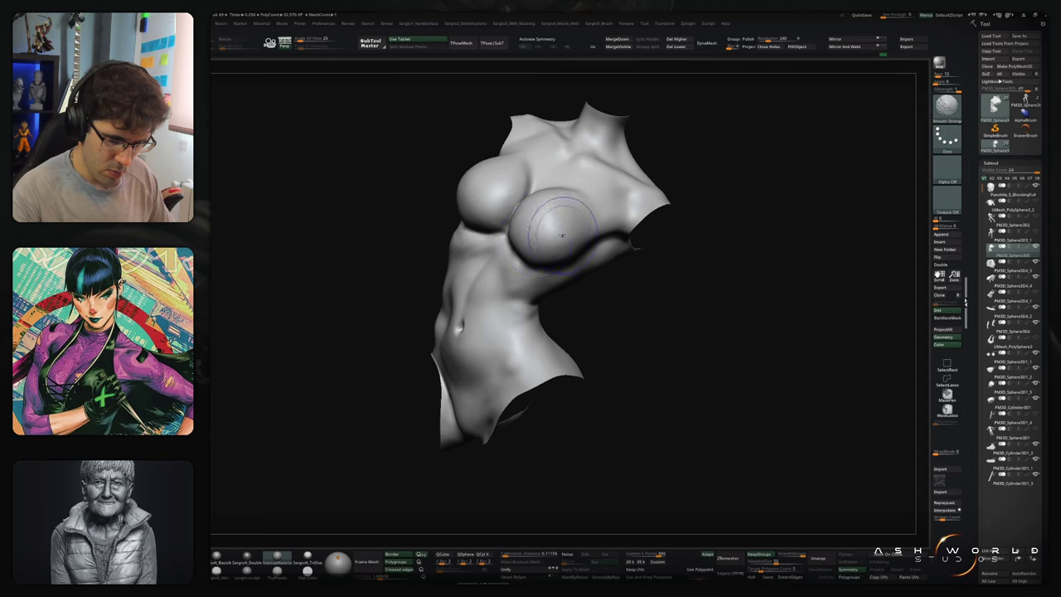
pyautogui.press('b')
pyautogui.click(554, 431)
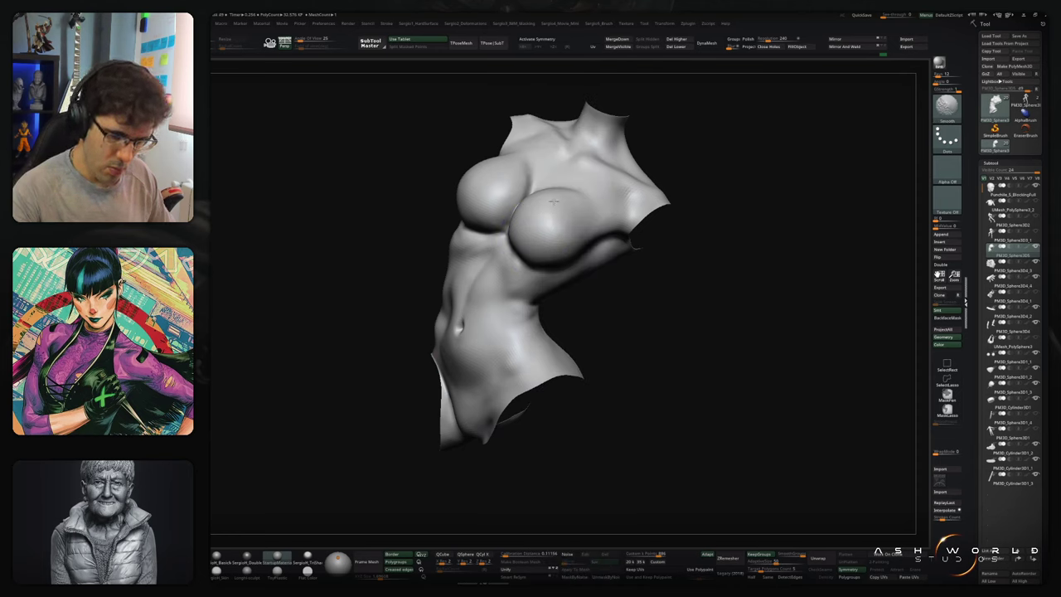
# Step: Reshape the breasts on the isolated torso with the Move brush, adjusting the brush size for each side
pyautogui.moveTo(553, 201)
pyautogui.mouseDown(button='right')
pyautogui.moveTo(565, 238)
pyautogui.moveTo(561, 265)
pyautogui.moveTo(596, 253)
pyautogui.moveTo(578, 255)
pyautogui.moveTo(580, 273)
pyautogui.mouseUp(button='right')
pyautogui.moveTo(560, 236); pyautogui.dragTo(580, 244, button='right')
pyautogui.moveTo(558, 210); pyautogui.dragTo(583, 256, button='right')
pyautogui.moveTo(586, 271)
pyautogui.mouseDown(button='right')
pyautogui.moveTo(618, 263)
pyautogui.moveTo(611, 236)
pyautogui.mouseUp(button='right')
pyautogui.moveTo(612, 237)
pyautogui.keyDown('alt'); pyautogui.mouseDown(button='right')
pyautogui.moveTo(632, 263)
pyautogui.moveTo(568, 254)
pyautogui.mouseUp(button='right'); pyautogui.keyUp('alt')
pyautogui.keyDown('ctrl'); pyautogui.moveTo(479, 273); pyautogui.dragTo(505, 240, button='right'); pyautogui.keyUp('ctrl')
pyautogui.moveTo(505, 240)
pyautogui.keyDown('alt'); pyautogui.mouseDown(button='right')
pyautogui.moveTo(538, 265)
pyautogui.moveTo(540, 251)
pyautogui.moveTo(539, 298)
pyautogui.mouseUp(button='right'); pyautogui.keyUp('alt')
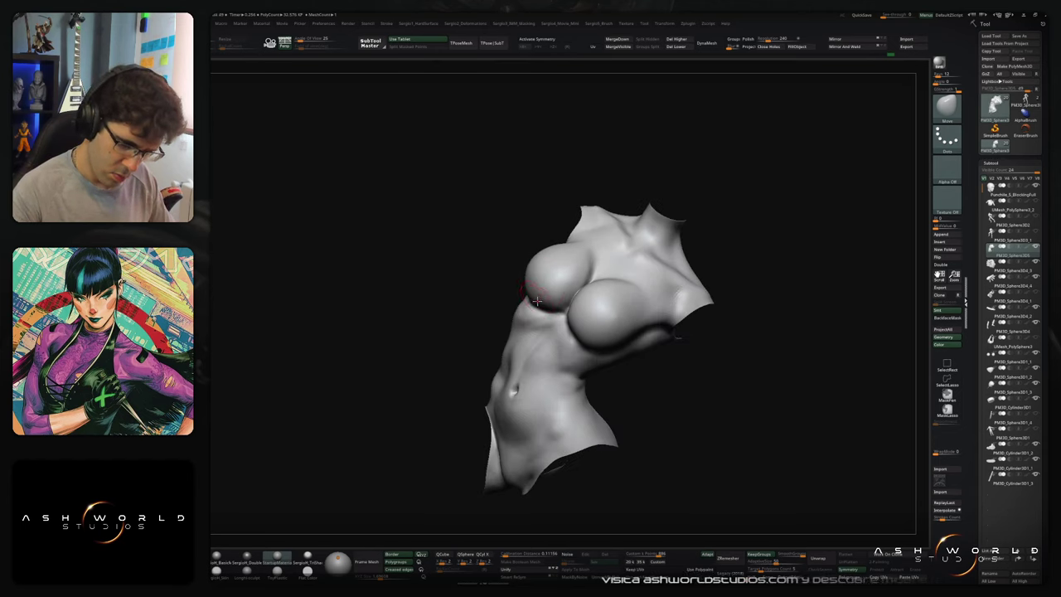
pyautogui.press('s')
pyautogui.moveTo(533, 303)
pyautogui.mouseDown(button='right')
pyautogui.moveTo(585, 300)
pyautogui.moveTo(589, 285)
pyautogui.moveTo(586, 315)
pyautogui.moveTo(503, 296)
pyautogui.mouseUp(button='right')
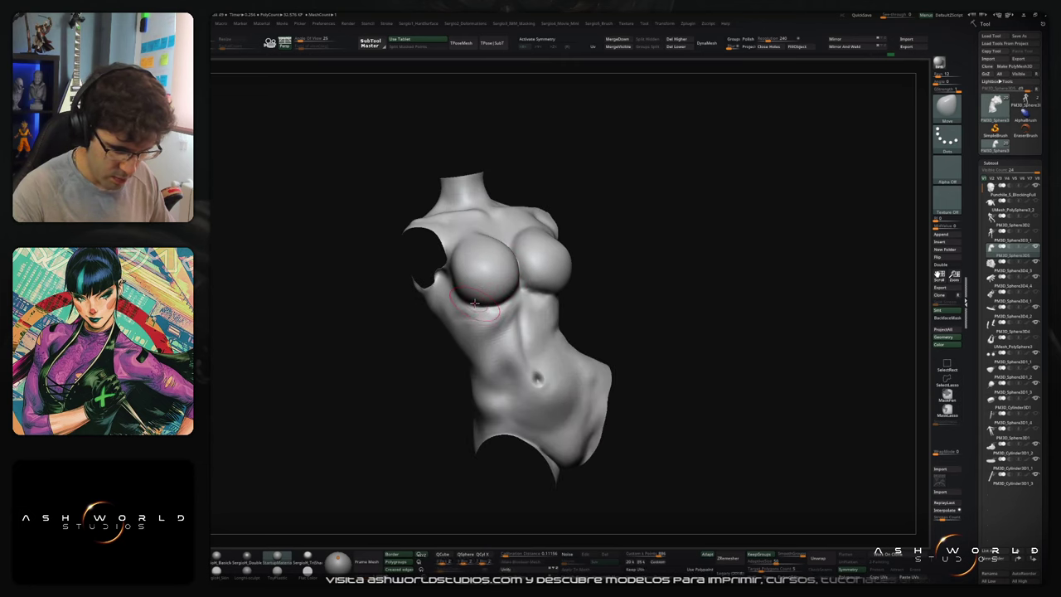
# Step: Smooth the breast surfaces and soften their transition into the ribcage
pyautogui.keyDown('shift'); pyautogui.moveTo(474, 274); pyautogui.dragTo(480, 283); pyautogui.keyUp('shift')
pyautogui.moveTo(503, 274)
pyautogui.mouseDown(button='right')
pyautogui.moveTo(493, 272)
pyautogui.moveTo(500, 282)
pyautogui.mouseUp(button='right')
pyautogui.press('shift')
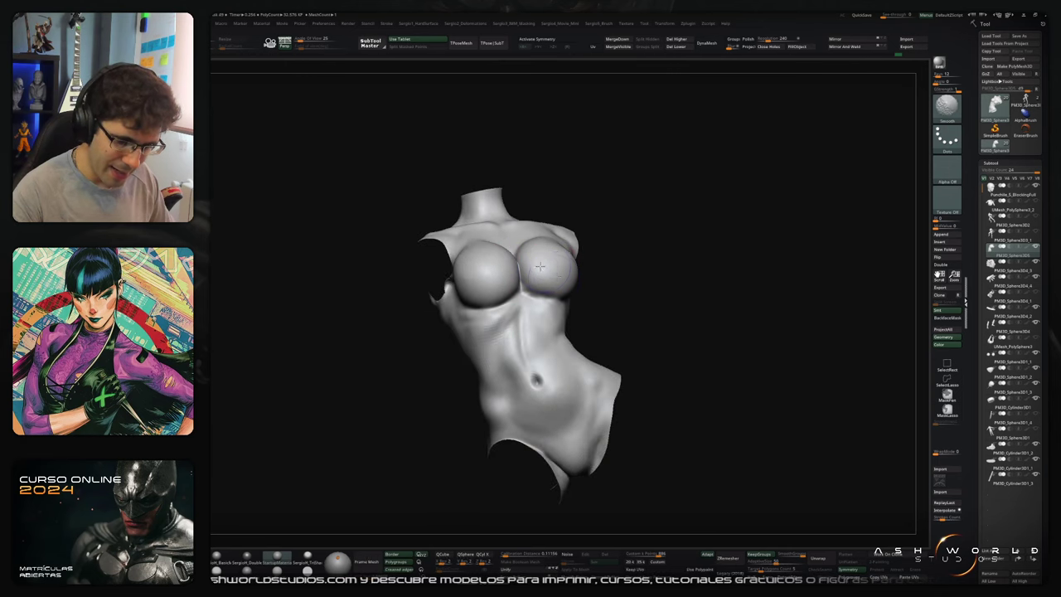
pyautogui.moveTo(570, 267)
pyautogui.mouseDown(button='right')
pyautogui.moveTo(596, 263)
pyautogui.moveTo(549, 295)
pyautogui.mouseUp(button='right')
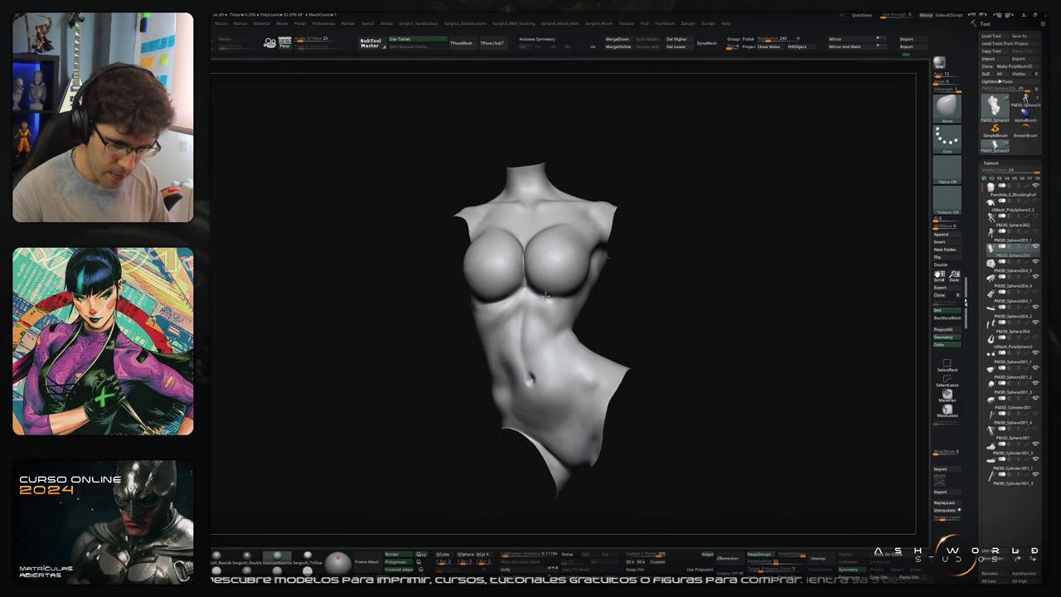
pyautogui.press('shift')
pyautogui.moveTo(578, 277)
pyautogui.mouseDown(button='right')
pyautogui.moveTo(611, 229)
pyautogui.moveTo(665, 272)
pyautogui.moveTo(581, 312)
pyautogui.moveTo(578, 301)
pyautogui.mouseUp(button='right')
# Step: Switch to the DamStandard brush and inspect the torso from below and from three-quarter views
pyautogui.press('b')
pyautogui.press('d')
pyautogui.press('s')
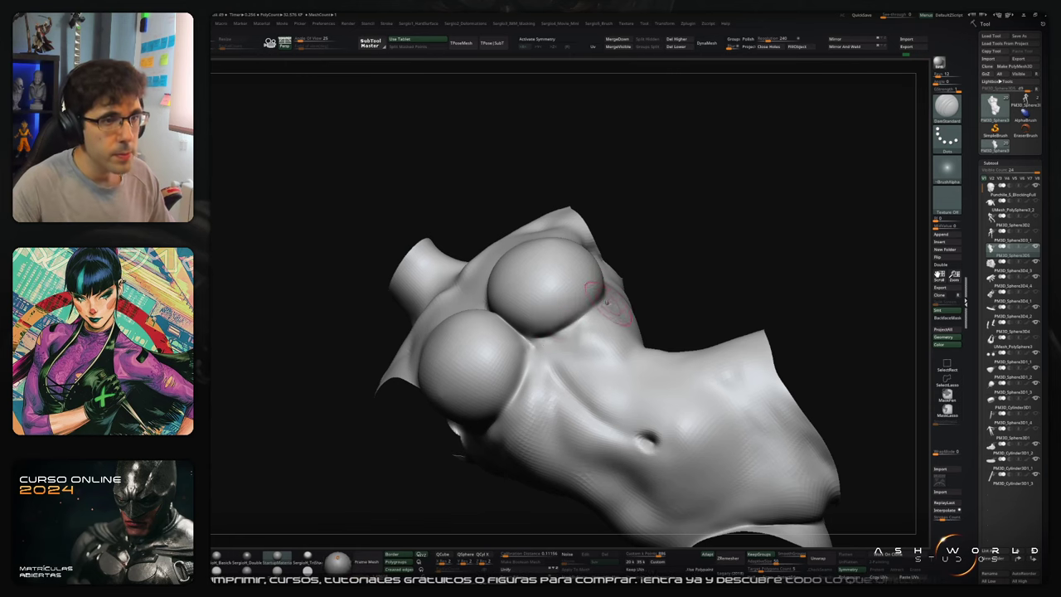
pyautogui.moveTo(566, 323); pyautogui.dragTo(580, 313, button='right')
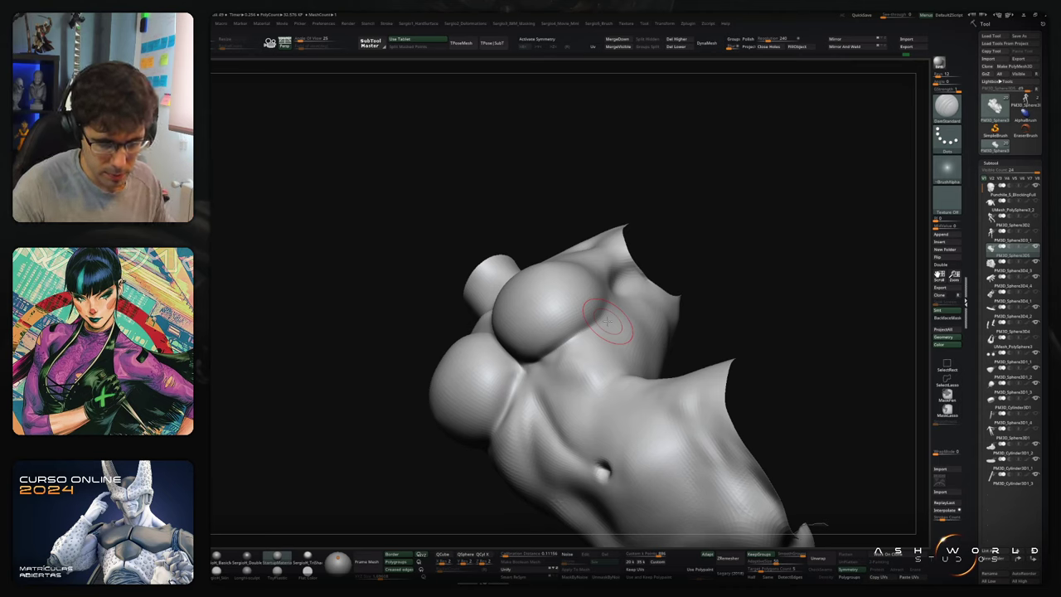
pyautogui.moveTo(768, 320)
pyautogui.mouseDown(button='right')
pyautogui.moveTo(746, 348)
pyautogui.moveTo(743, 318)
pyautogui.moveTo(743, 343)
pyautogui.moveTo(727, 339)
pyautogui.moveTo(738, 310)
pyautogui.mouseUp(button='right')
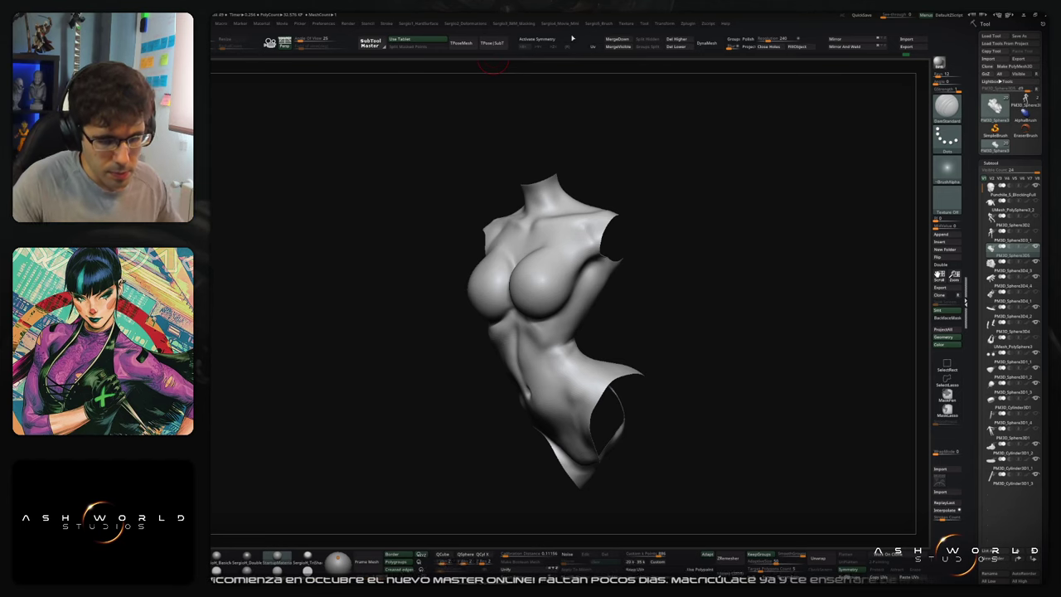
pyautogui.moveTo(697, 327)
pyautogui.mouseDown()
pyautogui.moveTo(703, 348)
pyautogui.moveTo(717, 334)
pyautogui.moveTo(707, 339)
pyautogui.moveTo(702, 315)
pyautogui.mouseUp()
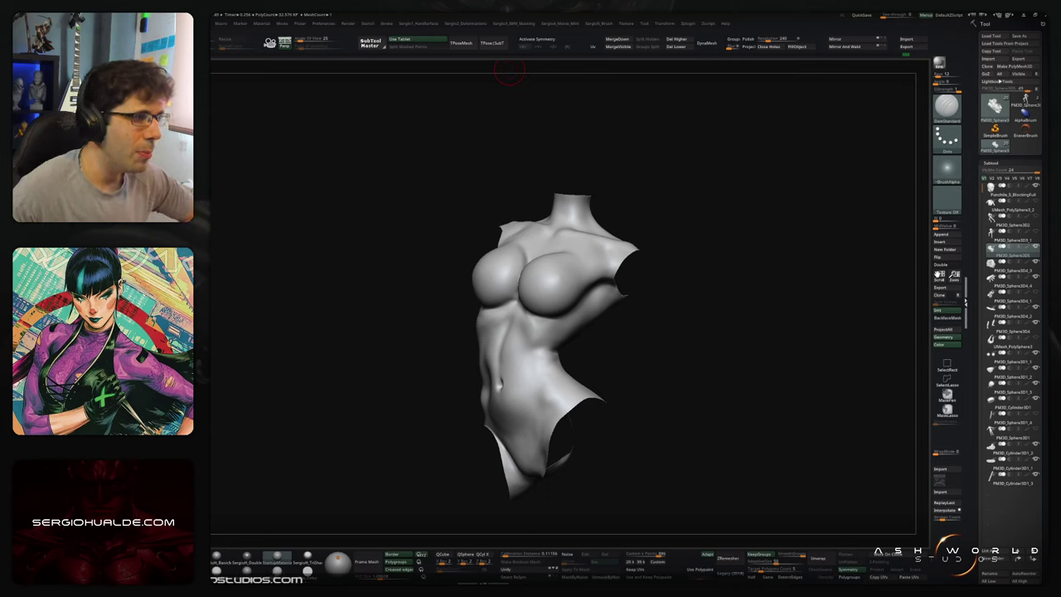
# Step: Unhide the remaining body parts to show the whole figure again
pyautogui.moveTo(509, 73); pyautogui.dragTo(666, 380)
pyautogui.keyDown('ctrl'); pyautogui.keyDown('shift'); pyautogui.click(665, 386); pyautogui.keyUp('shift'); pyautogui.keyUp('ctrl')
pyautogui.keyDown('ctrl'); pyautogui.moveTo(665, 386); pyautogui.dragTo(642, 349, button='right'); pyautogui.keyUp('ctrl')
pyautogui.moveTo(673, 389); pyautogui.dragTo(660, 367)
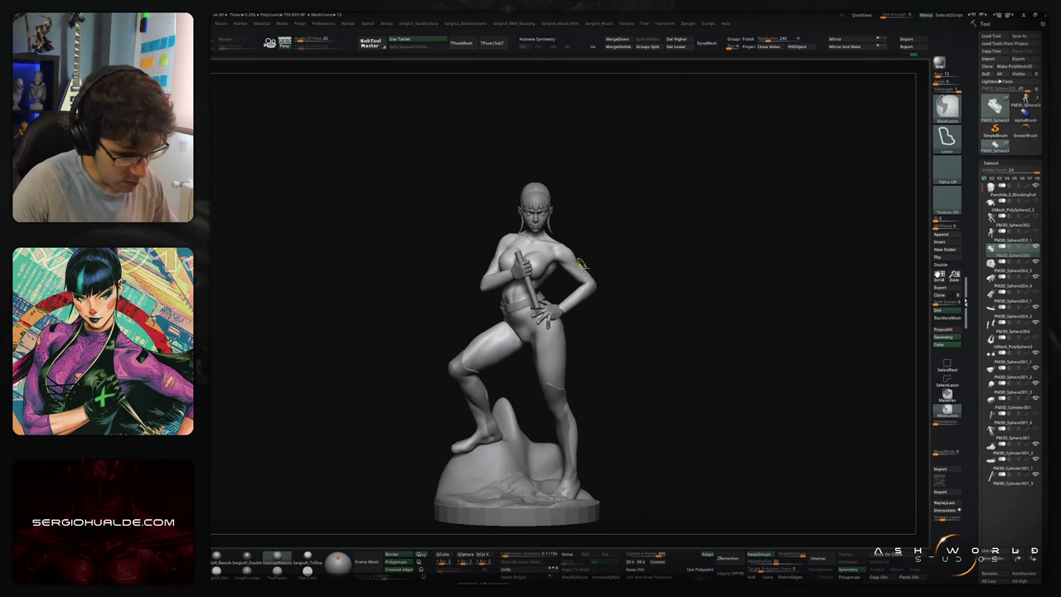
# Step: Carve creases around the inside of the left elbow with the DamStandard brush
pyautogui.scroll(5, 608, 303)
pyautogui.keyDown('ctrl'); pyautogui.moveTo(607, 303); pyautogui.dragTo(633, 343, button='right'); pyautogui.keyUp('ctrl')
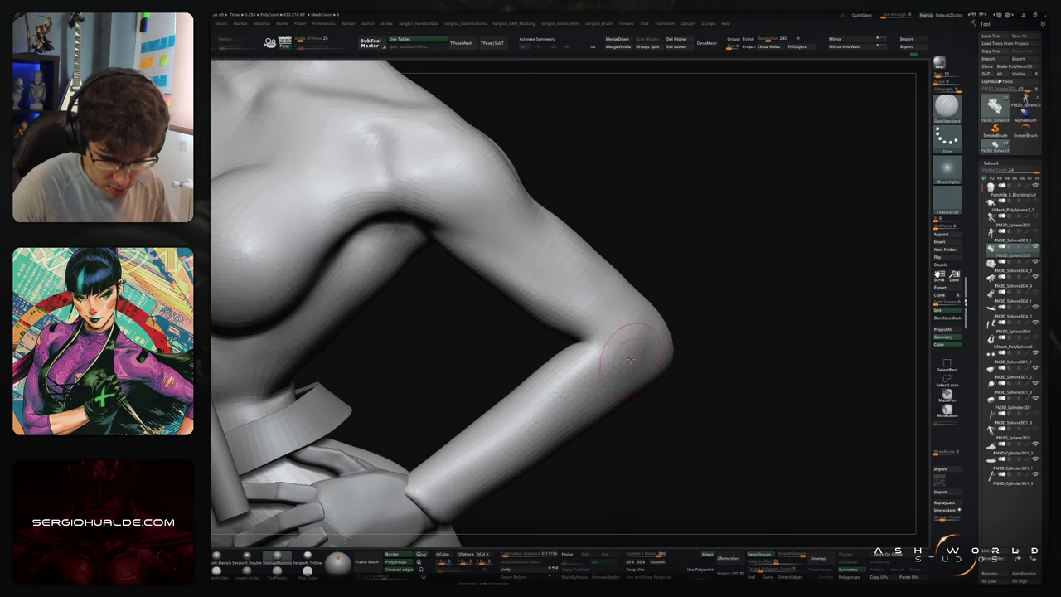
pyautogui.moveTo(635, 356)
pyautogui.mouseDown()
pyautogui.moveTo(568, 372)
pyautogui.moveTo(637, 364)
pyautogui.moveTo(651, 352)
pyautogui.mouseUp()
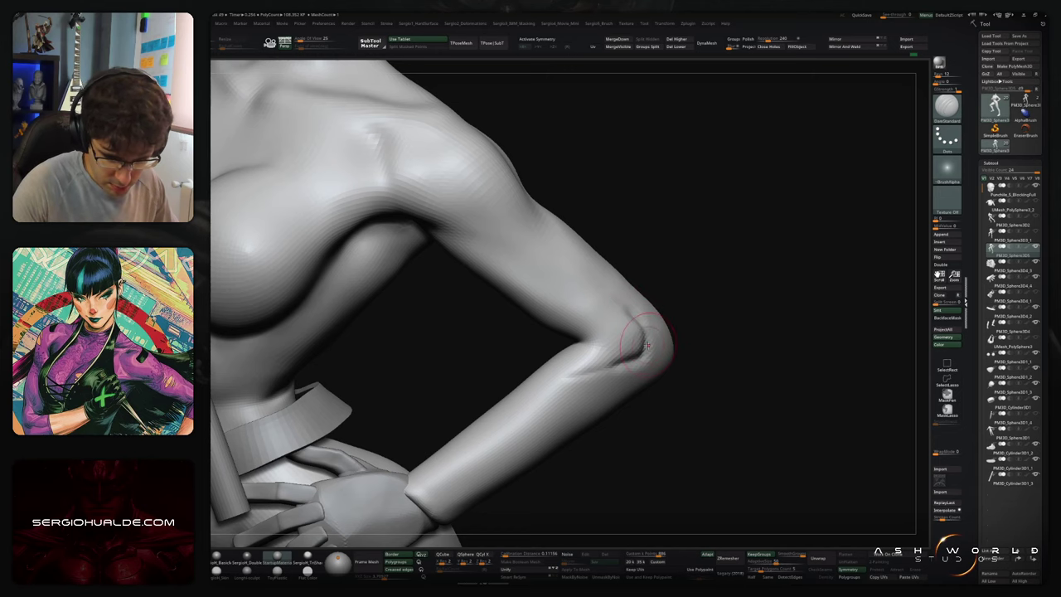
pyautogui.moveTo(647, 345)
pyautogui.mouseDown(button='right')
pyautogui.moveTo(596, 365)
pyautogui.moveTo(611, 324)
pyautogui.moveTo(605, 290)
pyautogui.moveTo(633, 330)
pyautogui.moveTo(571, 335)
pyautogui.mouseUp(button='right')
pyautogui.moveTo(643, 300); pyautogui.dragTo(575, 340)
pyautogui.moveTo(547, 356)
pyautogui.mouseDown(button='right')
pyautogui.moveTo(508, 351)
pyautogui.moveTo(648, 358)
pyautogui.moveTo(641, 392)
pyautogui.mouseUp(button='right')
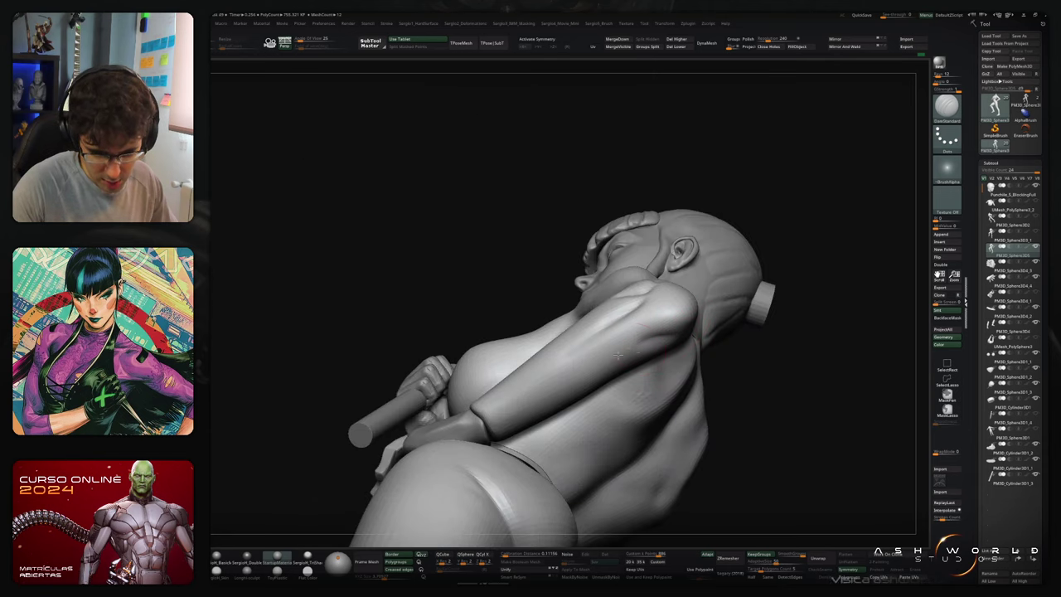
# Step: Define the back of the left elbow along the upper forearm and smooth the transition
pyautogui.moveTo(618, 354); pyautogui.dragTo(651, 315, button='right')
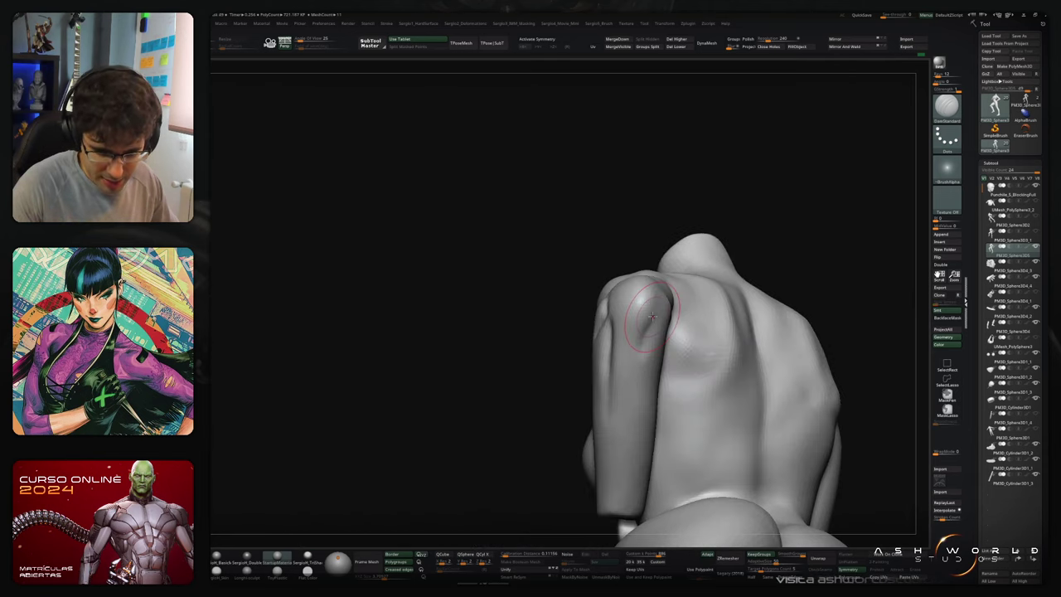
pyautogui.moveTo(652, 316); pyautogui.dragTo(626, 398)
pyautogui.keyDown('alt'); pyautogui.moveTo(625, 401); pyautogui.dragTo(629, 363, button='right'); pyautogui.keyUp('alt')
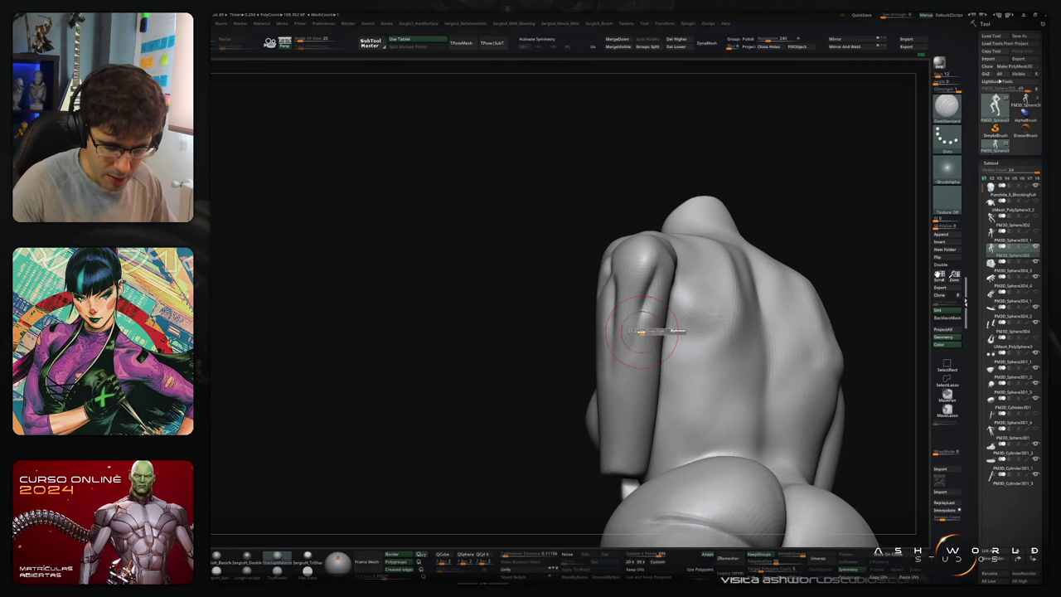
pyautogui.moveTo(646, 323)
pyautogui.mouseDown(button='right')
pyautogui.moveTo(657, 286)
pyautogui.moveTo(643, 316)
pyautogui.moveTo(621, 306)
pyautogui.moveTo(617, 288)
pyautogui.moveTo(635, 301)
pyautogui.mouseUp(button='right')
pyautogui.press('shift')
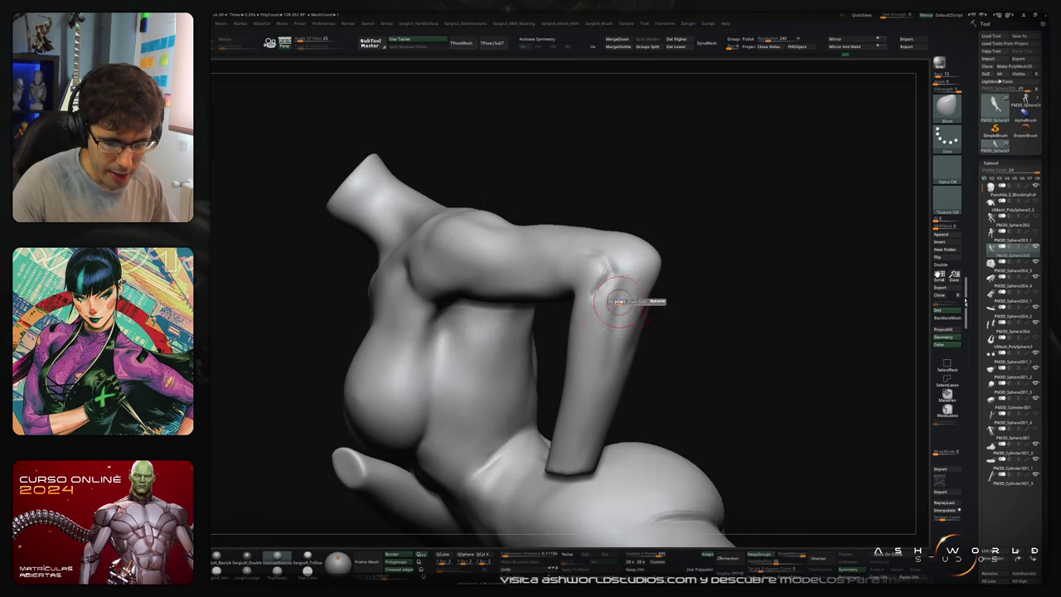
pyautogui.keyDown('shift'); pyautogui.moveTo(621, 332); pyautogui.dragTo(599, 385); pyautogui.keyUp('shift')
# Step: Shape the left forearm muscles just below the elbow and smooth their inner and outer sides
pyautogui.moveTo(606, 318); pyautogui.dragTo(620, 308, button='right')
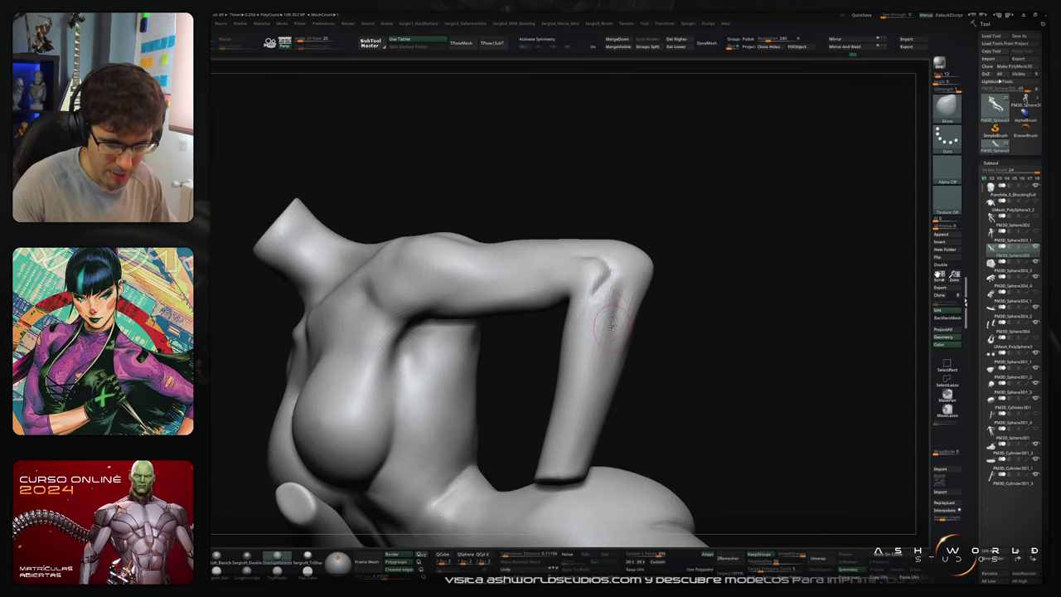
pyautogui.moveTo(620, 309); pyautogui.dragTo(608, 363)
pyautogui.moveTo(583, 320); pyautogui.dragTo(583, 382)
pyautogui.press('shift')
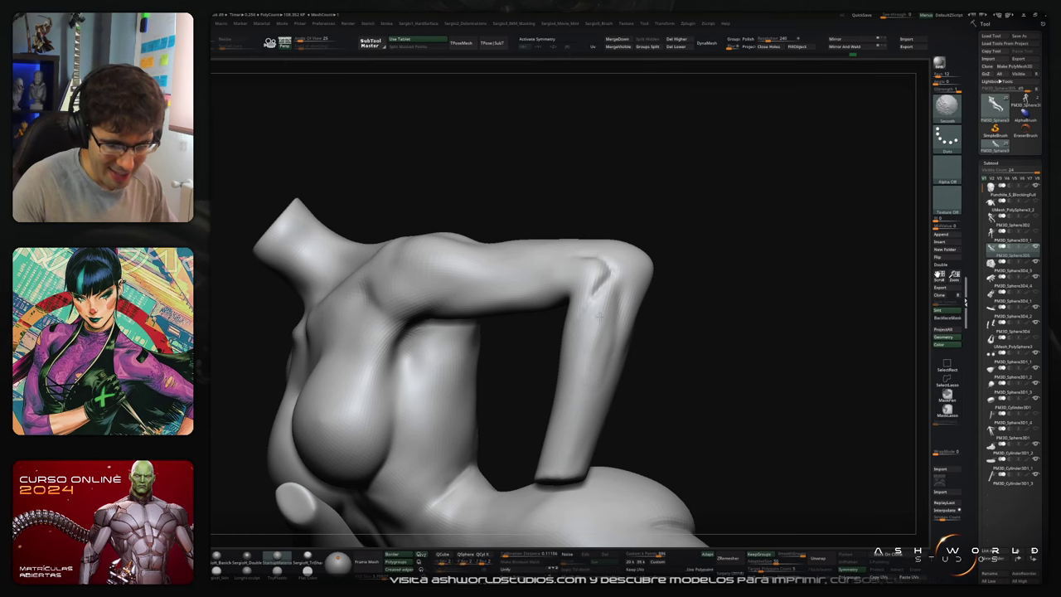
pyautogui.moveTo(592, 319)
pyautogui.keyDown('shift'); pyautogui.mouseDown()
pyautogui.moveTo(570, 402)
pyautogui.moveTo(593, 351)
pyautogui.mouseUp(); pyautogui.keyUp('shift')
pyautogui.moveTo(597, 332); pyautogui.dragTo(614, 312, button='right')
pyautogui.keyDown('shift'); pyautogui.moveTo(609, 286); pyautogui.dragTo(621, 362); pyautogui.keyUp('shift')
pyautogui.moveTo(623, 344)
pyautogui.mouseDown(button='right')
pyautogui.moveTo(611, 303)
pyautogui.moveTo(603, 308)
pyautogui.mouseUp(button='right')
# Step: Adjust the contour of the left elbow and upper forearm with a resized Move brush
pyautogui.press('b')
pyautogui.press('m')
pyautogui.press('v')
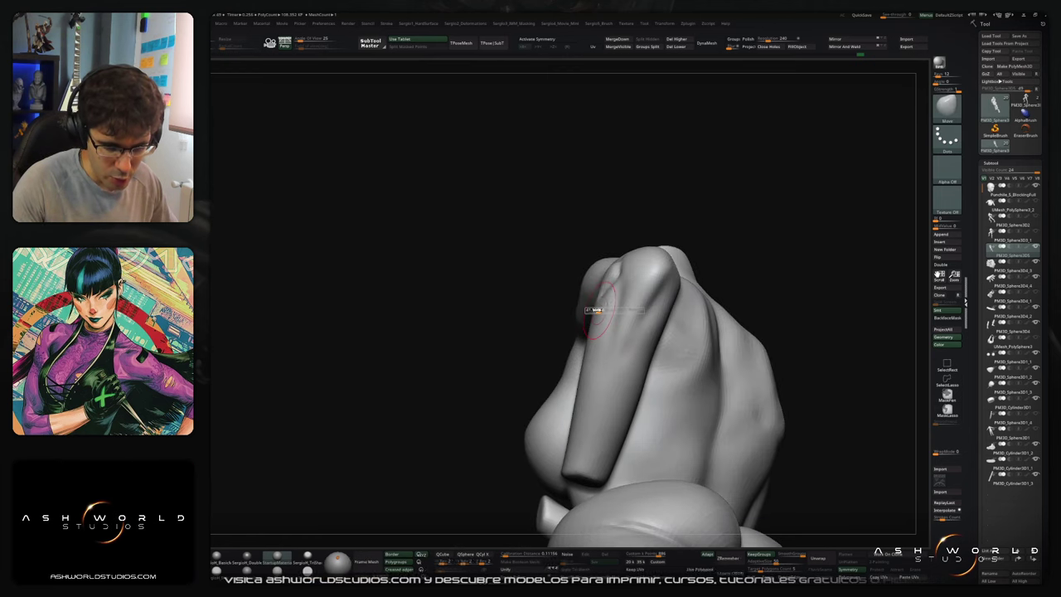
pyautogui.press('s')
pyautogui.moveTo(598, 311); pyautogui.dragTo(614, 290)
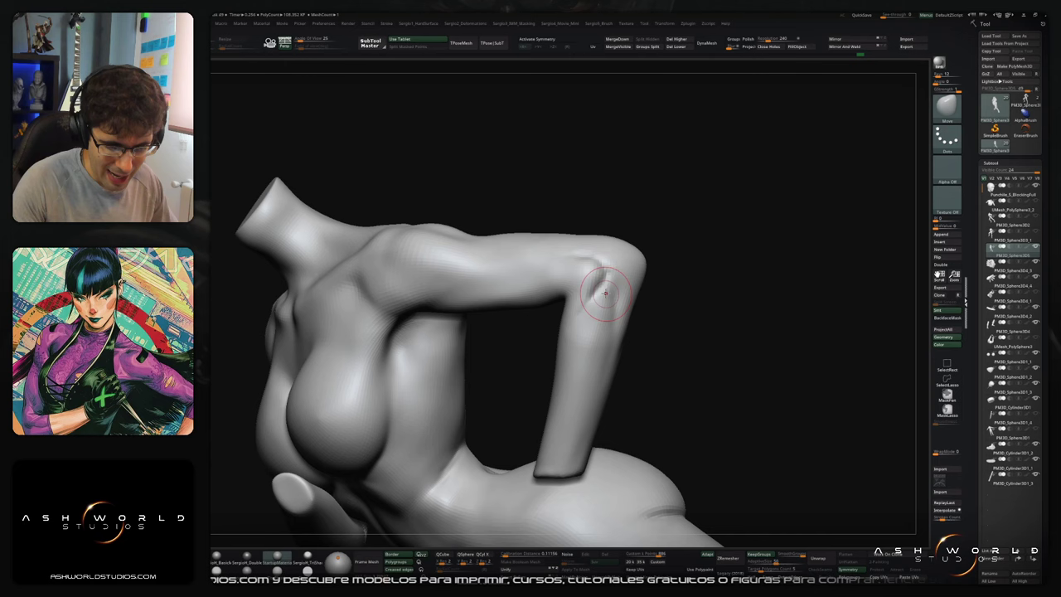
# Step: Build up the inner side of the left forearm just below the elbow crease with the ClayBuildup brush
pyautogui.press('b')
pyautogui.press('c')
pyautogui.press('b')
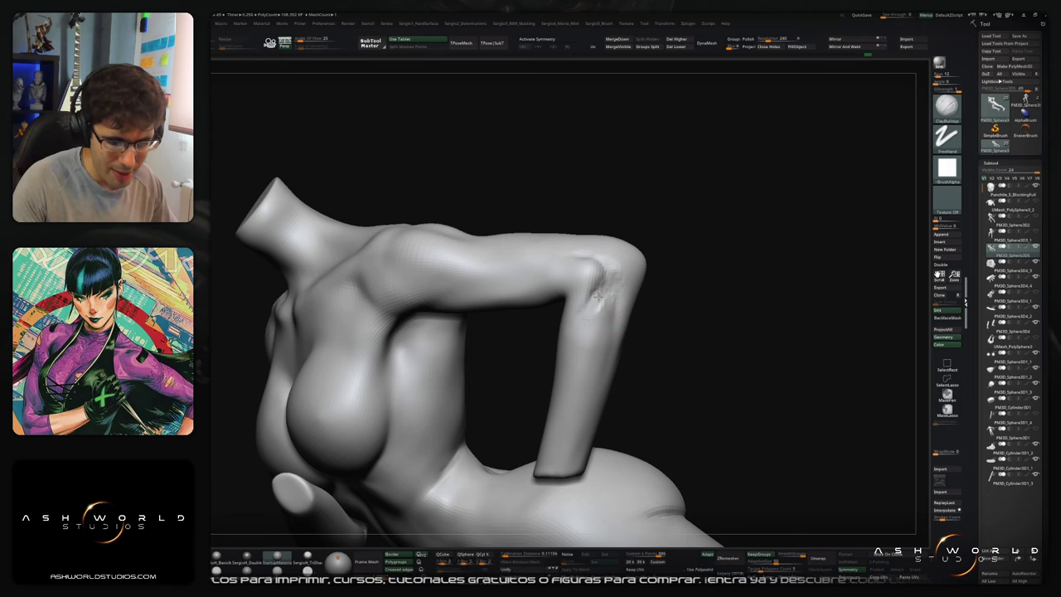
pyautogui.moveTo(599, 296); pyautogui.dragTo(578, 323, button='right')
pyautogui.moveTo(569, 340); pyautogui.dragTo(595, 297)
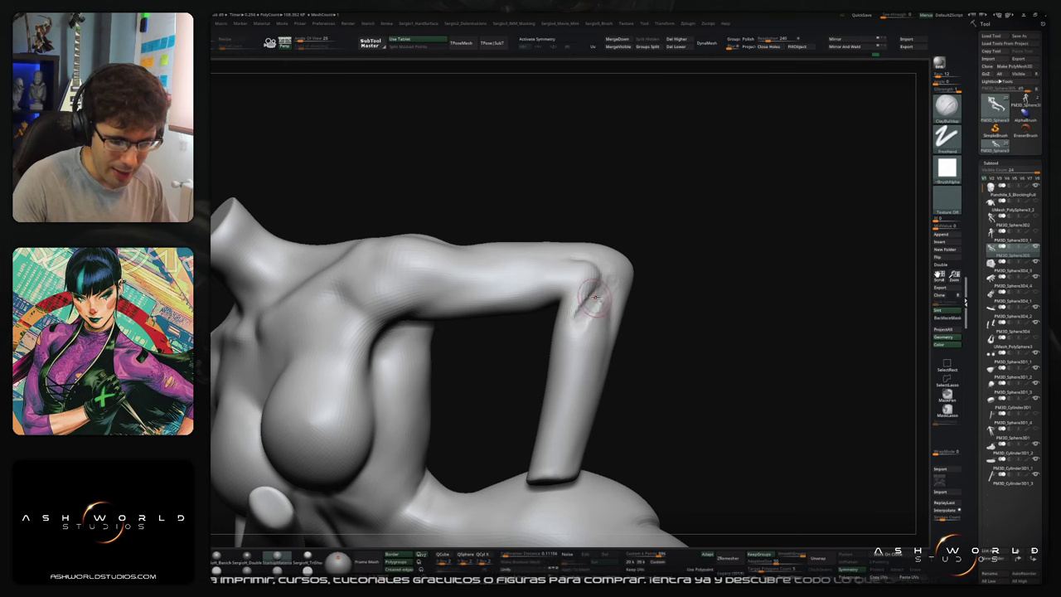
pyautogui.moveTo(573, 336); pyautogui.dragTo(611, 284)
pyautogui.moveTo(611, 284)
pyautogui.mouseDown(button='right')
pyautogui.moveTo(585, 262)
pyautogui.moveTo(580, 292)
pyautogui.mouseUp(button='right')
pyautogui.moveTo(580, 292)
pyautogui.keyDown('shift'); pyautogui.mouseDown()
pyautogui.moveTo(552, 354)
pyautogui.moveTo(598, 305)
pyautogui.mouseUp(); pyautogui.keyUp('shift')
pyautogui.moveTo(573, 341); pyautogui.dragTo(598, 308)
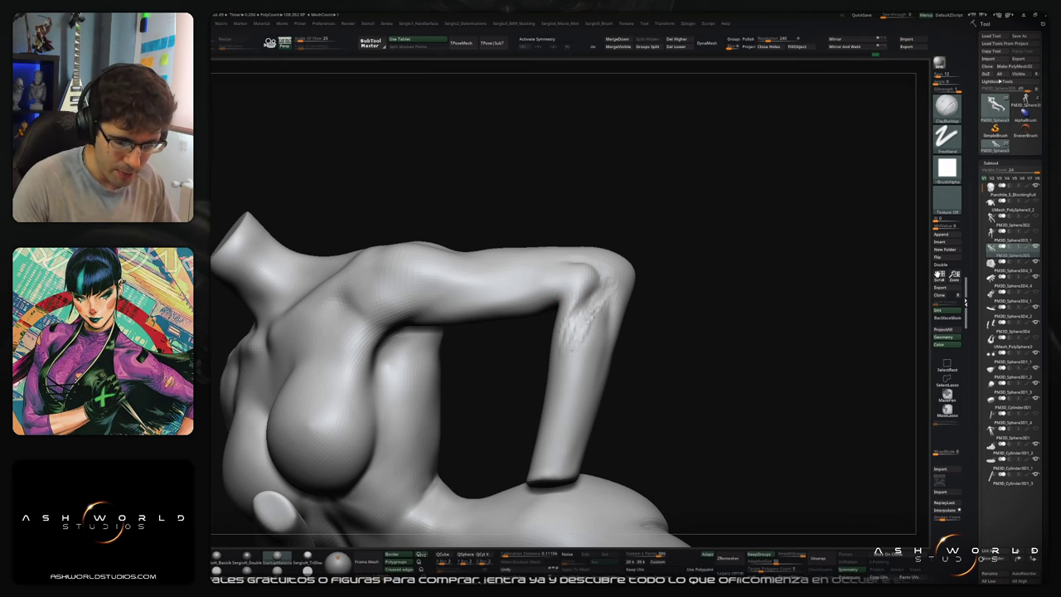
pyautogui.hotkey('ctrl', 'z')
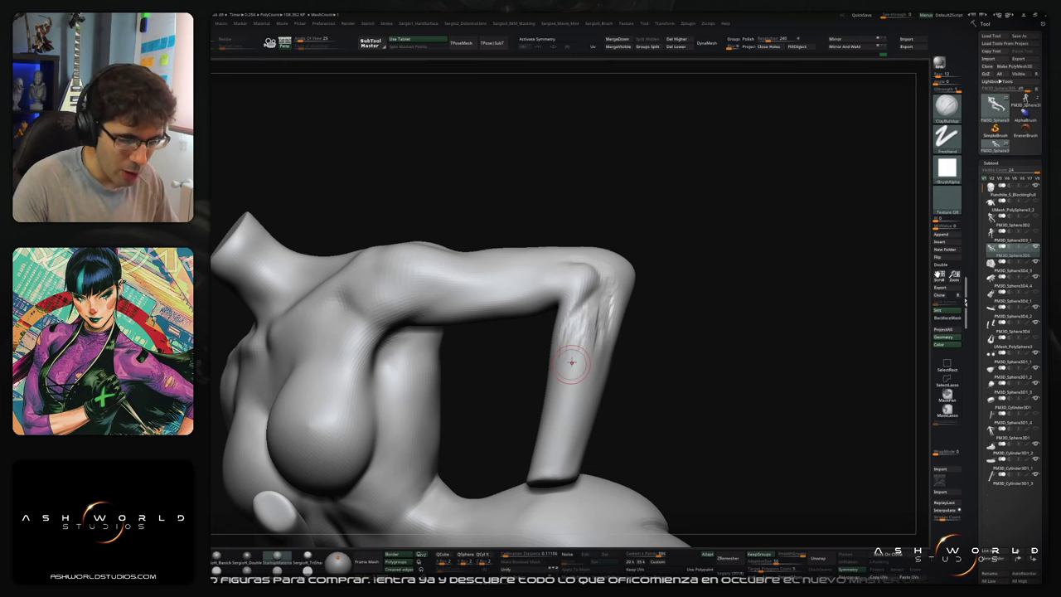
# Step: Smooth the clay strokes along the inner and outer sides of the left upper forearm
pyautogui.moveTo(568, 362)
pyautogui.keyDown('shift'); pyautogui.mouseDown()
pyautogui.moveTo(573, 323)
pyautogui.moveTo(579, 373)
pyautogui.moveTo(601, 338)
pyautogui.mouseUp(); pyautogui.keyUp('shift')
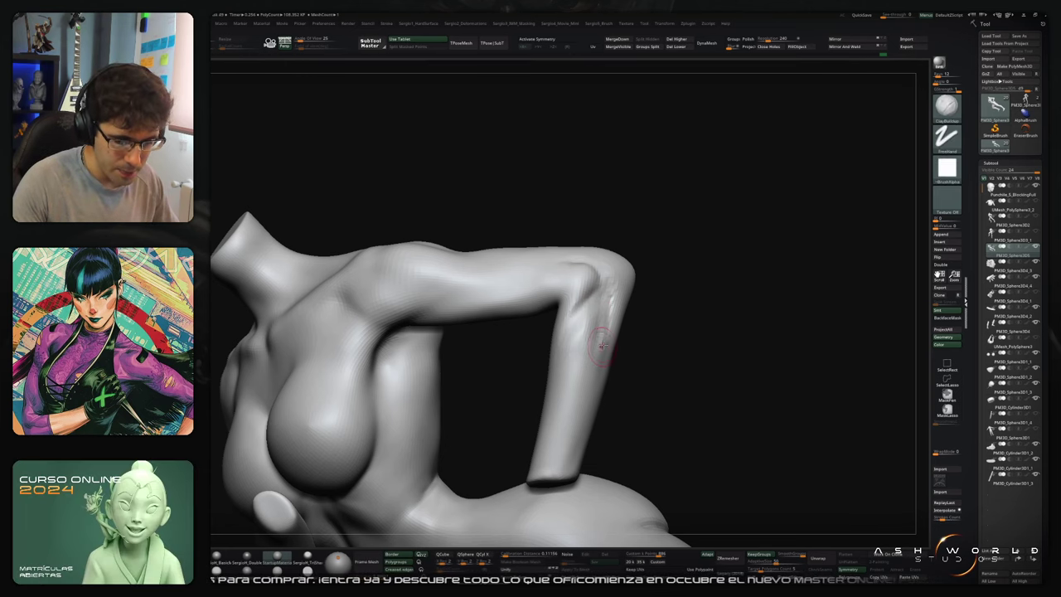
pyautogui.moveTo(601, 338); pyautogui.dragTo(565, 332, button='right')
pyautogui.keyDown('shift'); pyautogui.moveTo(612, 269); pyautogui.dragTo(610, 348); pyautogui.keyUp('shift')
pyautogui.moveTo(611, 348); pyautogui.dragTo(572, 336, button='right')
pyautogui.keyDown('shift'); pyautogui.moveTo(627, 283); pyautogui.dragTo(593, 375); pyautogui.keyUp('shift')
pyautogui.moveTo(594, 367); pyautogui.dragTo(631, 352, button='right')
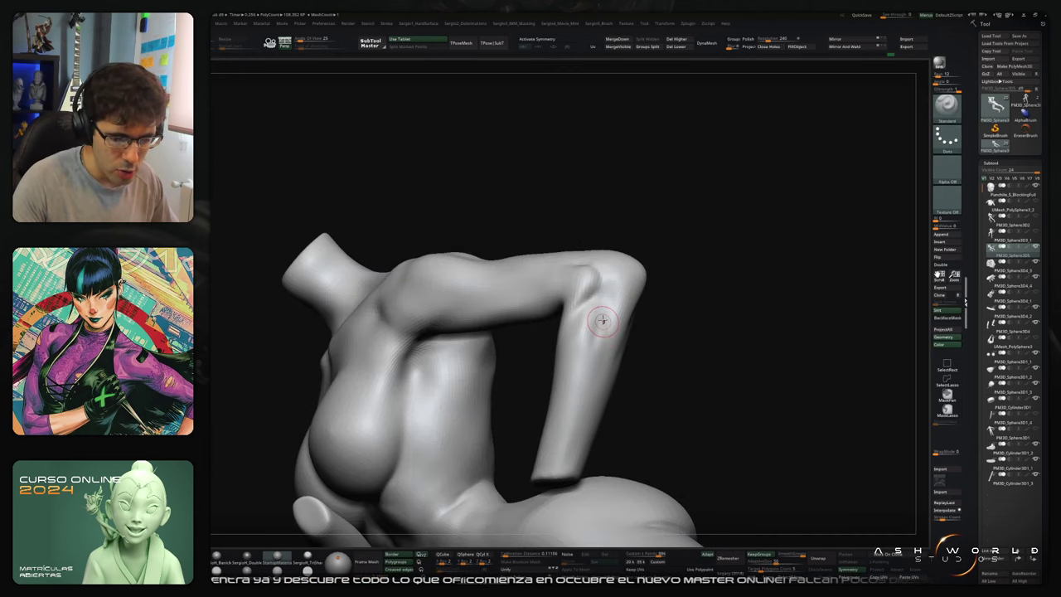
# Step: Add soft volume beneath the left elbow crease with the Clay brush and smooth it into the forearm
pyautogui.press('b')
pyautogui.press('c')
pyautogui.press('l')
pyautogui.moveTo(592, 302); pyautogui.dragTo(600, 320)
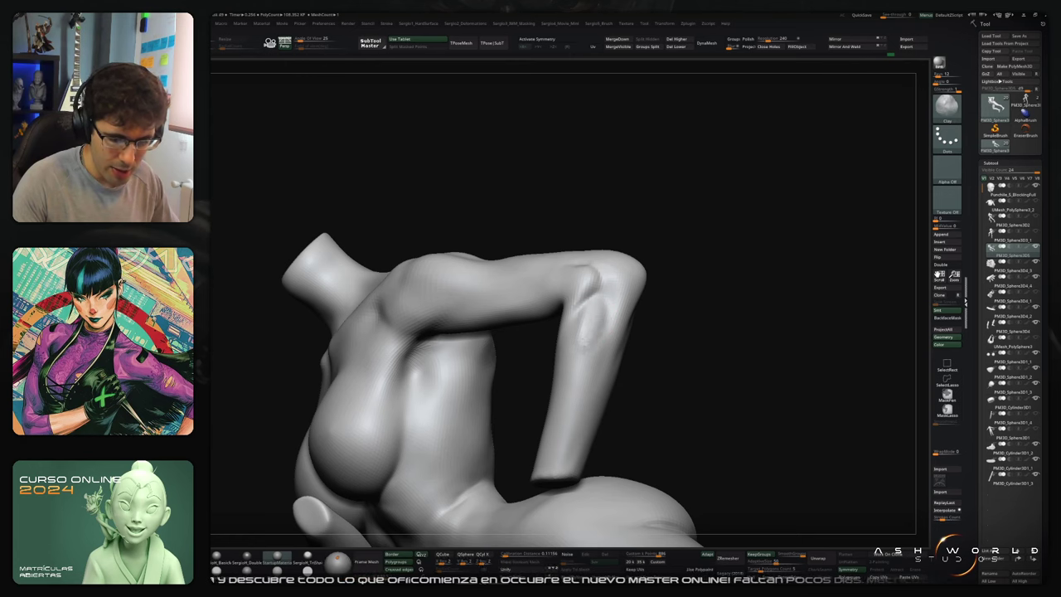
pyautogui.press('shift')
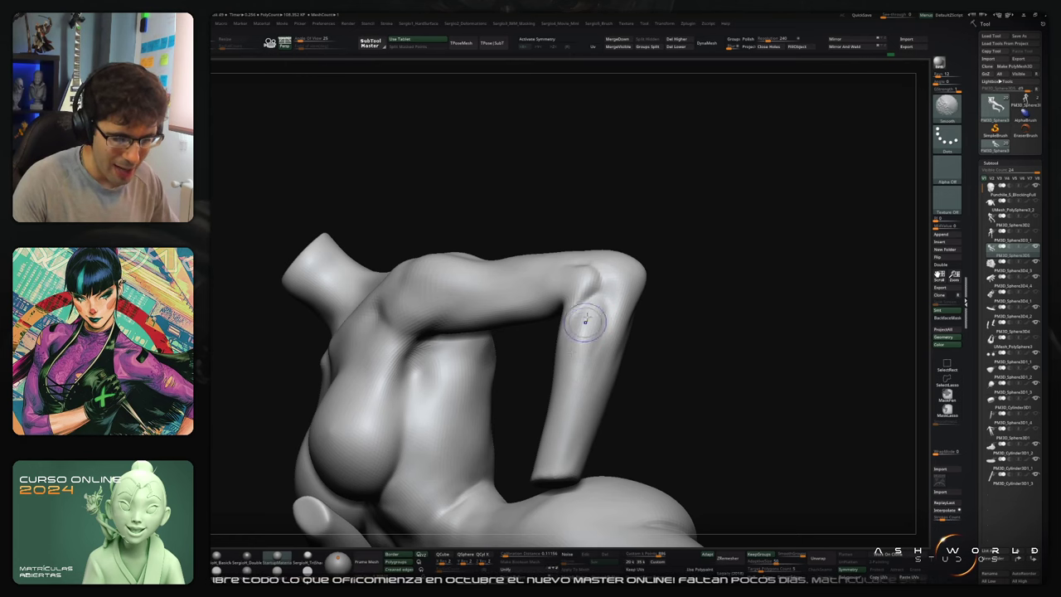
# Step: Choose the Move brush and mask the body so only the left arm stays editable, clearing the mask from the wrist end
pyautogui.moveTo(590, 328); pyautogui.dragTo(530, 333, button='right')
pyautogui.press('b')
pyautogui.press('m')
pyautogui.press('v')
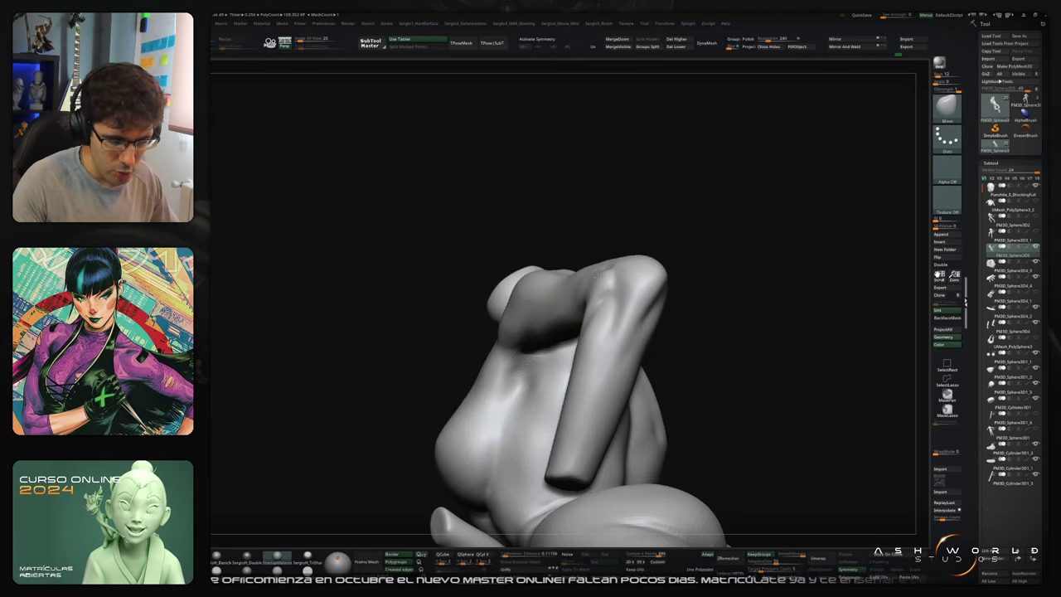
pyautogui.moveTo(596, 300); pyautogui.dragTo(596, 290, button='right')
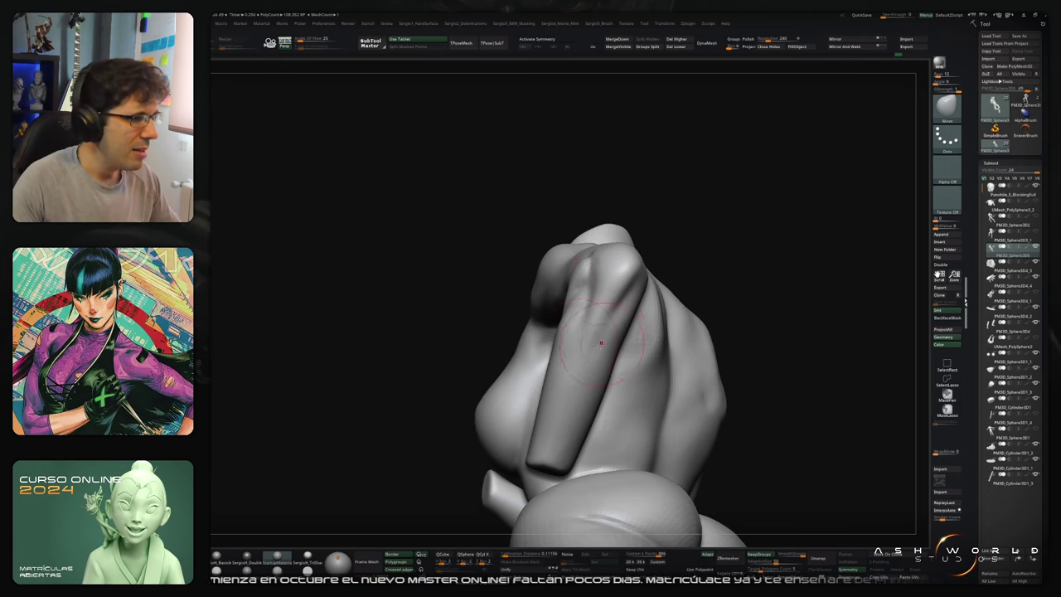
pyautogui.press('w')
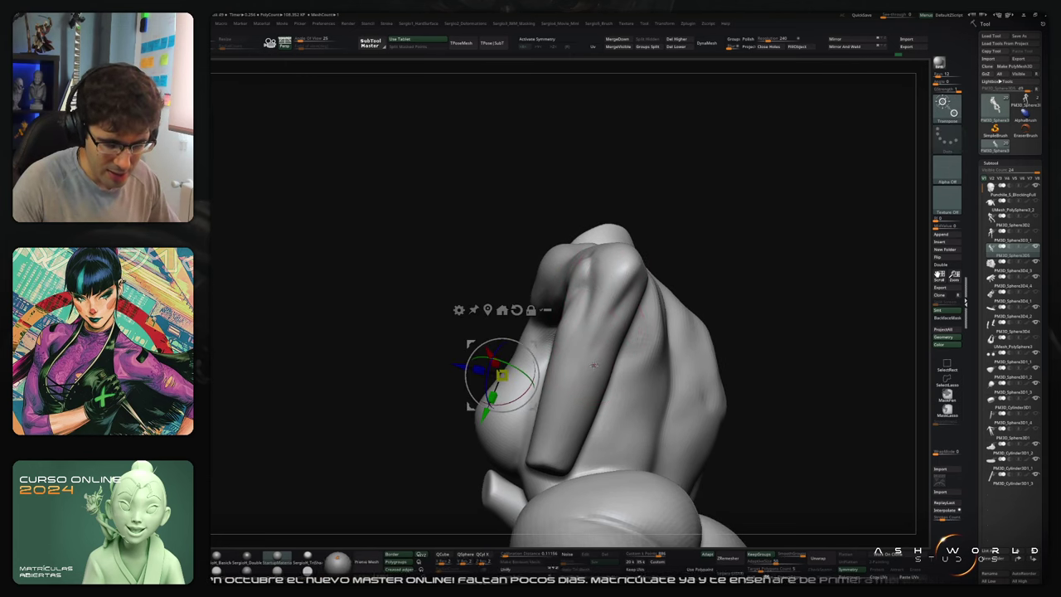
pyautogui.keyDown('ctrl'); pyautogui.click(595, 368); pyautogui.keyUp('ctrl')
pyautogui.press('q')
pyautogui.moveTo(595, 367)
pyautogui.mouseDown(button='right')
pyautogui.moveTo(537, 327)
pyautogui.moveTo(589, 345)
pyautogui.moveTo(581, 333)
pyautogui.moveTo(599, 336)
pyautogui.mouseUp(button='right')
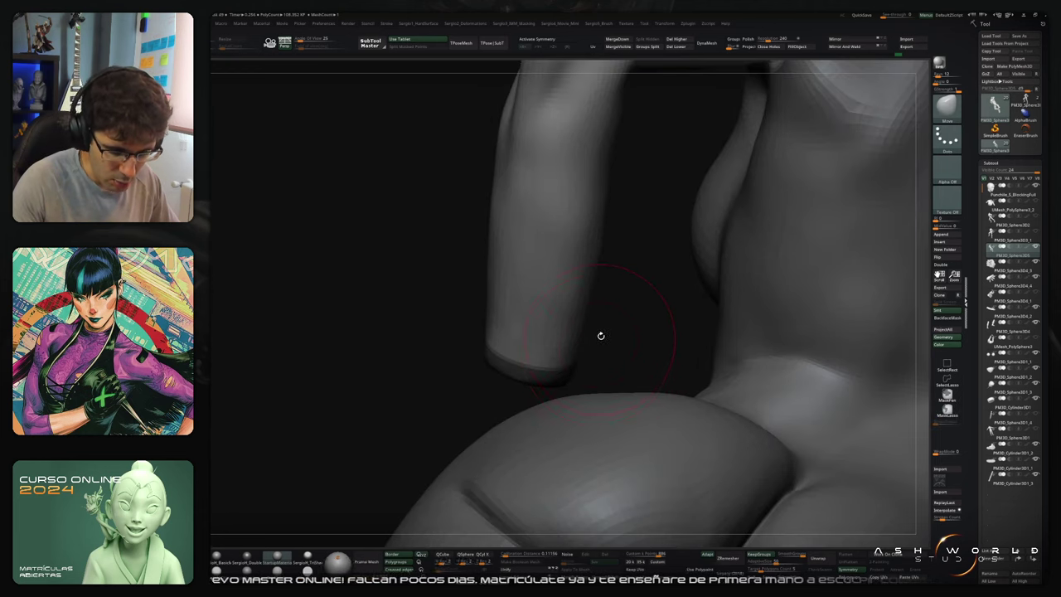
pyautogui.keyDown('ctrl'); pyautogui.moveTo(610, 322); pyautogui.dragTo(600, 366); pyautogui.keyUp('ctrl')
pyautogui.keyDown('ctrl'); pyautogui.keyDown('alt'); pyautogui.moveTo(554, 393); pyautogui.dragTo(507, 244); pyautogui.keyUp('alt'); pyautogui.keyUp('ctrl')
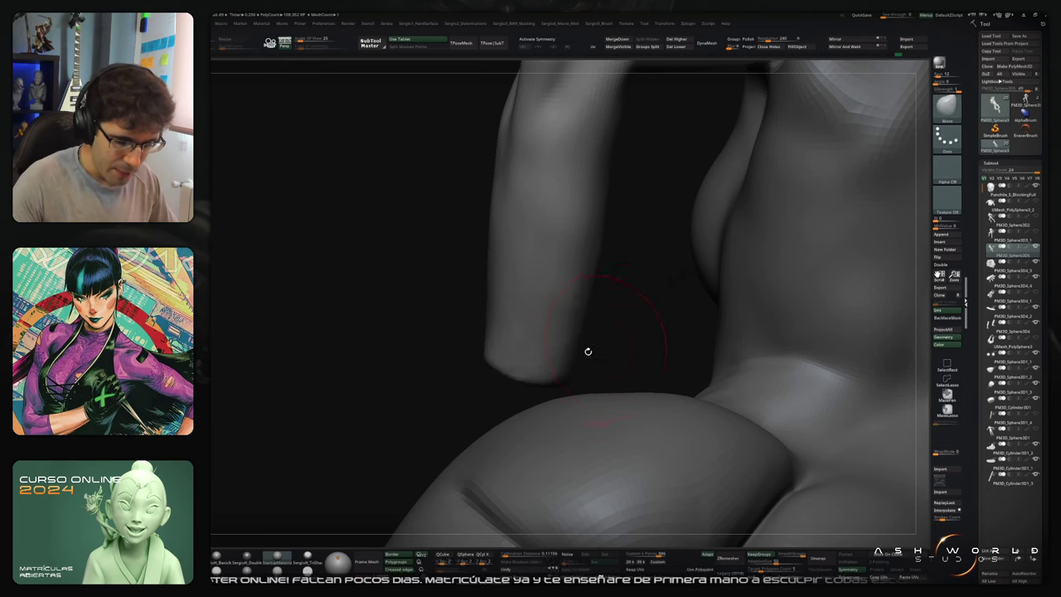
pyautogui.moveTo(587, 351)
pyautogui.keyDown('ctrl'); pyautogui.mouseDown(button='right')
pyautogui.moveTo(542, 273)
pyautogui.moveTo(568, 311)
pyautogui.moveTo(549, 301)
pyautogui.mouseUp(button='right'); pyautogui.keyUp('ctrl')
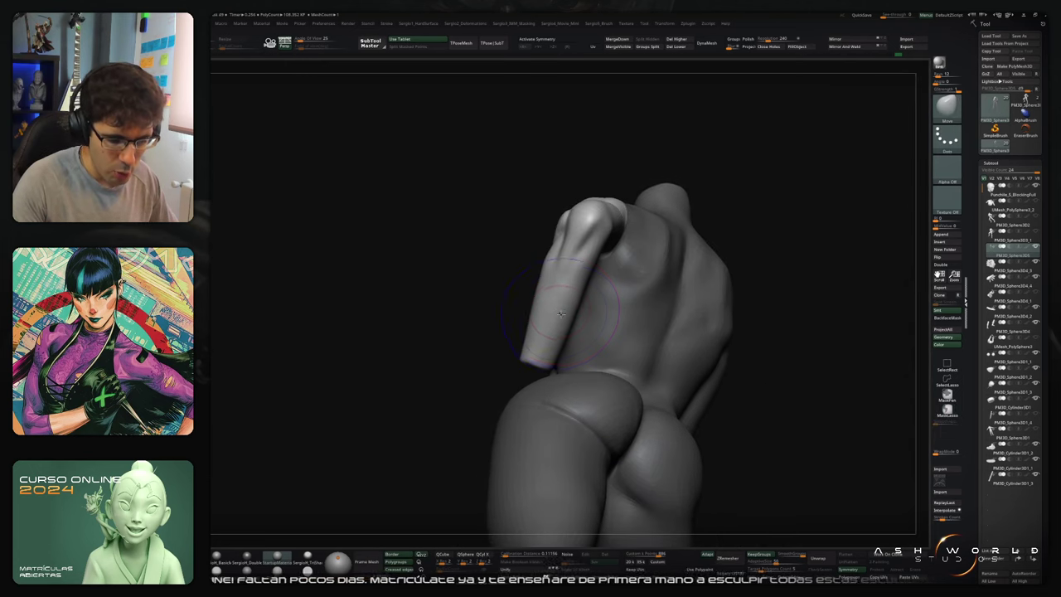
# Step: Smooth the lower left forearm and reshape the outer contour of the left elbow with the Move brush
pyautogui.keyDown('shift'); pyautogui.moveTo(545, 355); pyautogui.dragTo(554, 330); pyautogui.keyUp('shift')
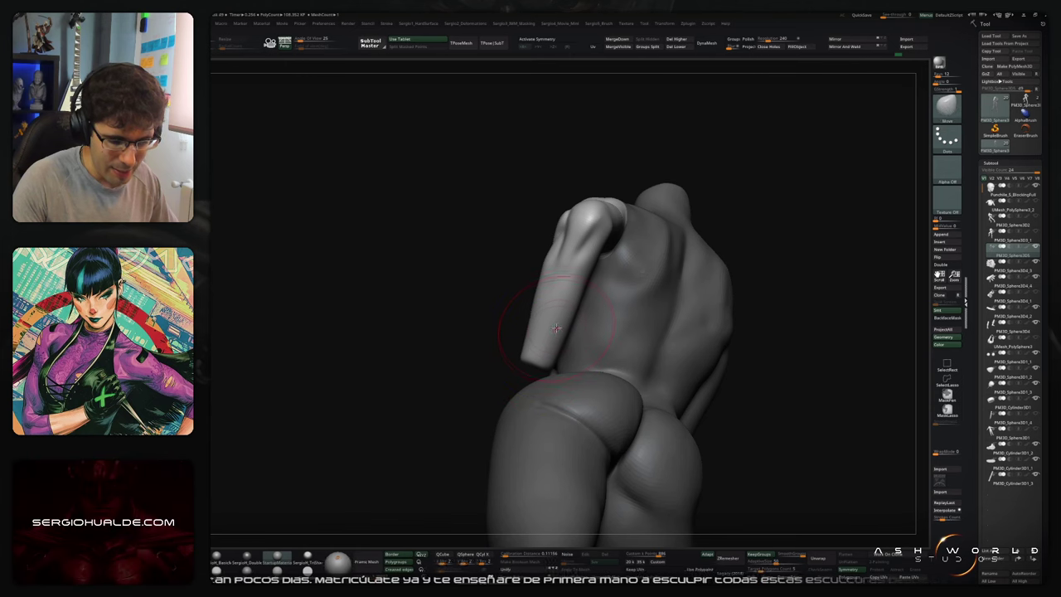
pyautogui.moveTo(562, 299); pyautogui.dragTo(543, 300, button='right')
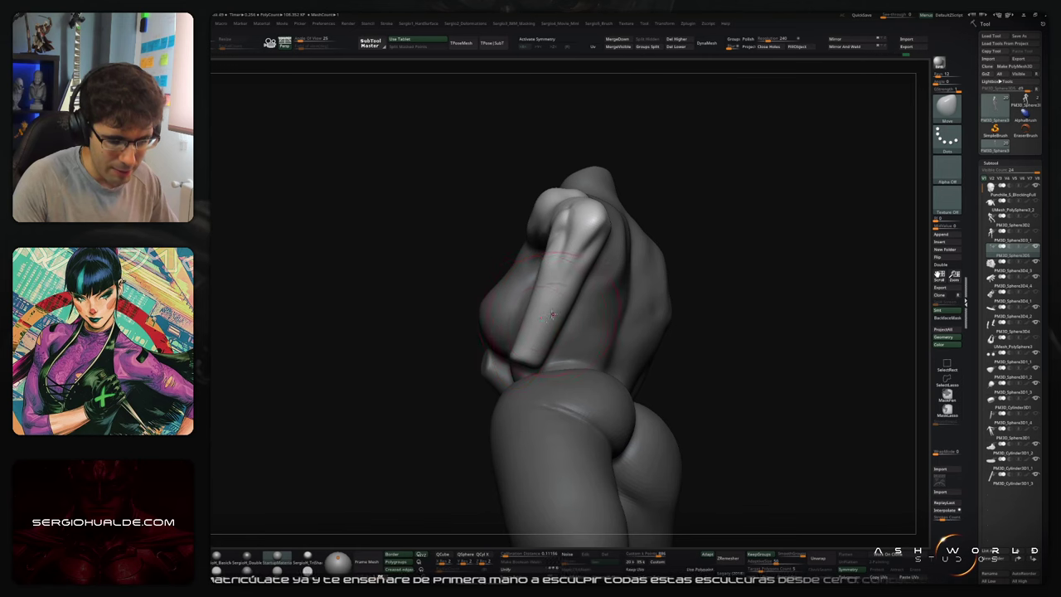
pyautogui.moveTo(524, 321)
pyautogui.mouseDown(button='right')
pyautogui.moveTo(580, 286)
pyautogui.moveTo(570, 273)
pyautogui.moveTo(590, 276)
pyautogui.mouseUp(button='right')
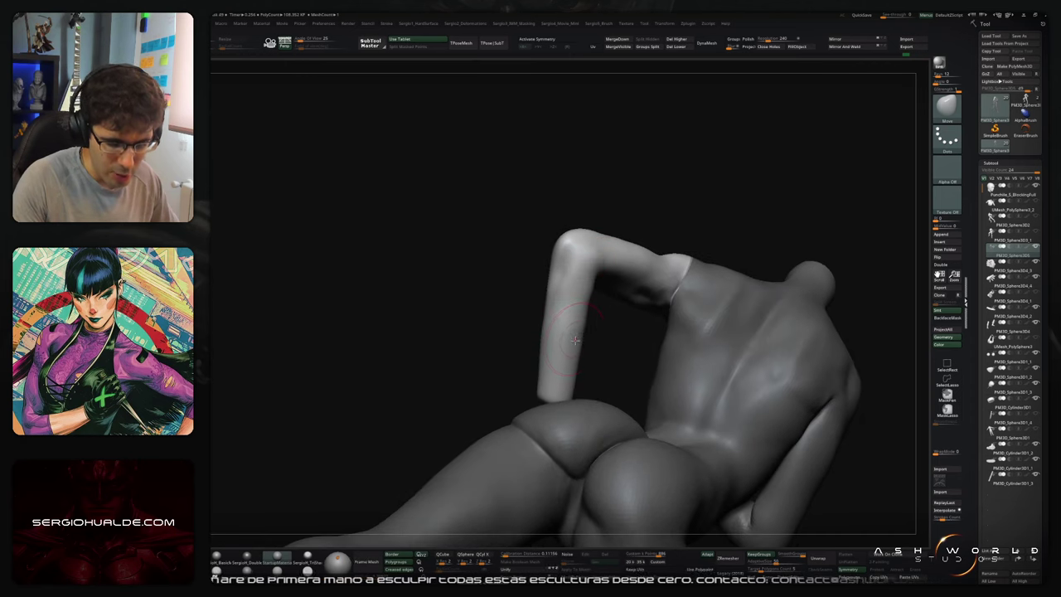
pyautogui.moveTo(575, 340); pyautogui.dragTo(583, 303, button='right')
pyautogui.moveTo(567, 343)
pyautogui.mouseDown(button='right')
pyautogui.moveTo(588, 279)
pyautogui.moveTo(573, 257)
pyautogui.moveTo(597, 295)
pyautogui.mouseUp(button='right')
pyautogui.moveTo(580, 236); pyautogui.dragTo(569, 244)
pyautogui.moveTo(576, 285)
pyautogui.mouseDown(button='right')
pyautogui.moveTo(580, 250)
pyautogui.moveTo(554, 280)
pyautogui.moveTo(565, 270)
pyautogui.mouseUp(button='right')
pyautogui.press('shift')
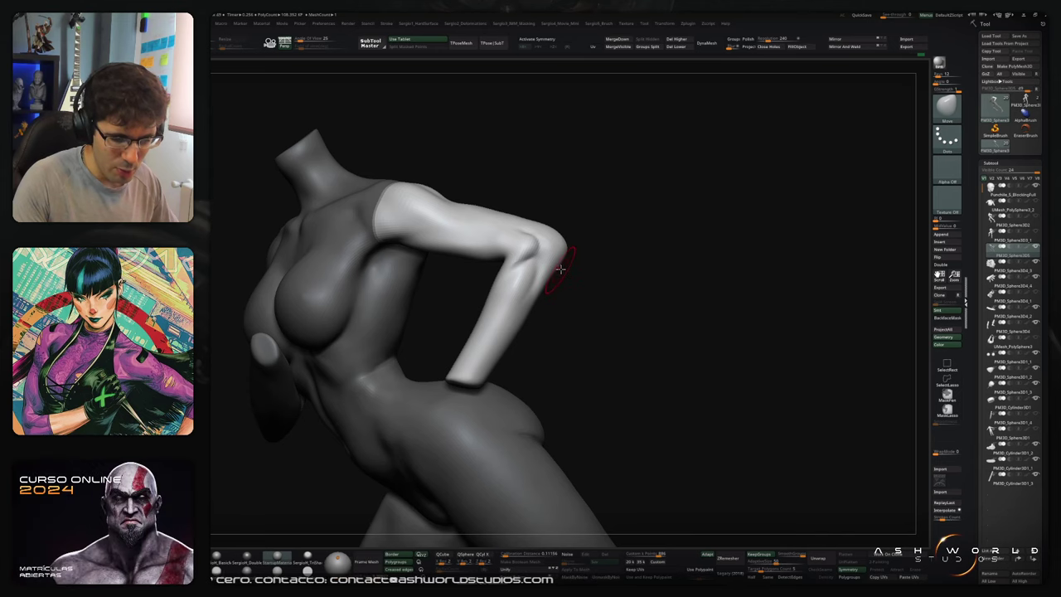
pyautogui.moveTo(552, 276)
pyautogui.mouseDown(button='right')
pyautogui.moveTo(564, 258)
pyautogui.moveTo(549, 257)
pyautogui.moveTo(560, 291)
pyautogui.moveTo(551, 274)
pyautogui.moveTo(549, 292)
pyautogui.moveTo(589, 272)
pyautogui.moveTo(557, 262)
pyautogui.mouseUp(button='right')
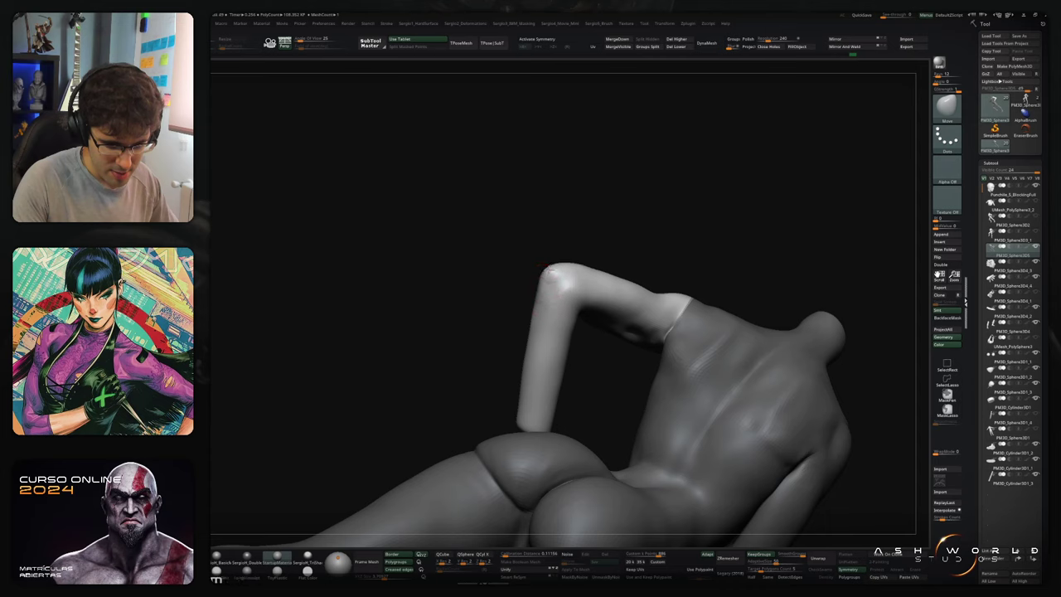
# Step: Refine the back of the left elbow and the underside of the upper arm with the DamStandard and Standard brushes, then smooth them
pyautogui.moveTo(544, 269); pyautogui.dragTo(565, 263, button='right')
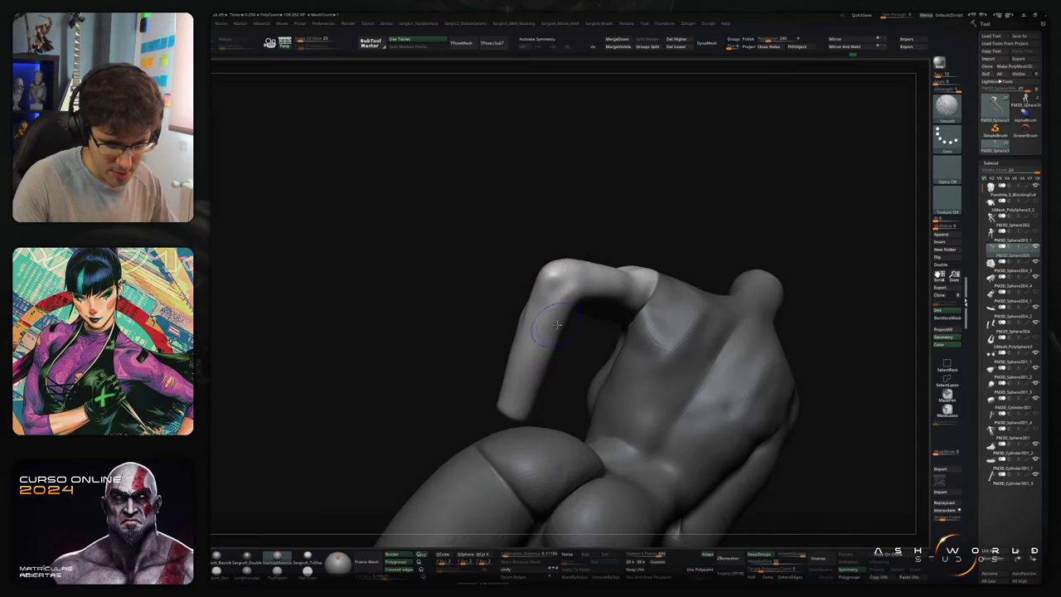
pyautogui.moveTo(557, 324); pyautogui.dragTo(573, 293, button='right')
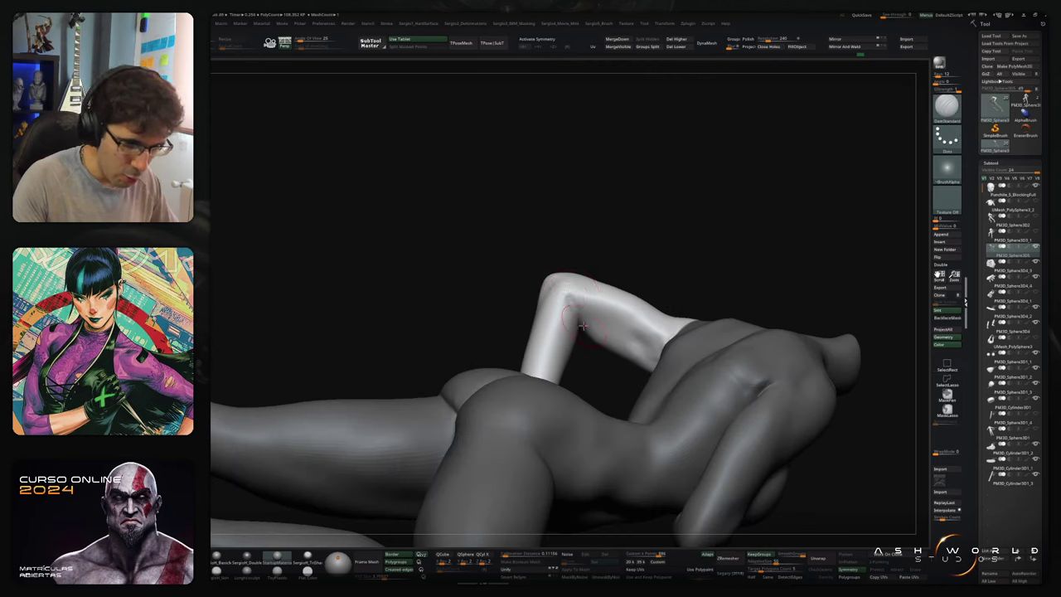
pyautogui.moveTo(589, 336)
pyautogui.mouseDown(button='right')
pyautogui.moveTo(593, 324)
pyautogui.moveTo(575, 305)
pyautogui.moveTo(593, 333)
pyautogui.moveTo(635, 291)
pyautogui.moveTo(609, 345)
pyautogui.moveTo(623, 319)
pyautogui.moveTo(576, 321)
pyautogui.moveTo(587, 319)
pyautogui.mouseUp(button='right')
pyautogui.press('s')
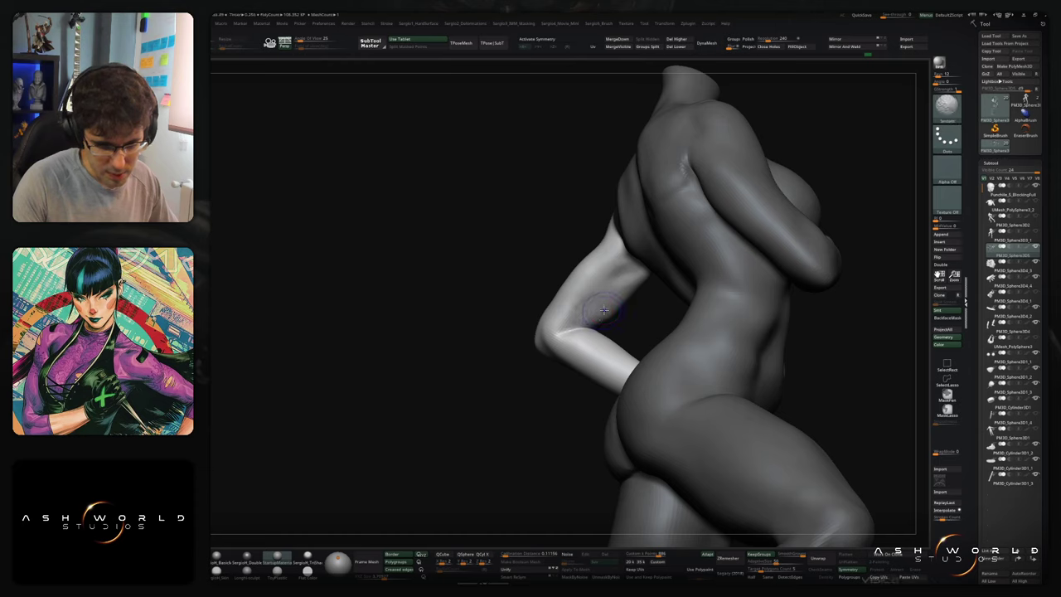
pyautogui.moveTo(603, 310)
pyautogui.mouseDown(button='right')
pyautogui.moveTo(615, 300)
pyautogui.moveTo(601, 293)
pyautogui.moveTo(613, 275)
pyautogui.moveTo(599, 300)
pyautogui.moveTo(605, 232)
pyautogui.mouseUp(button='right')
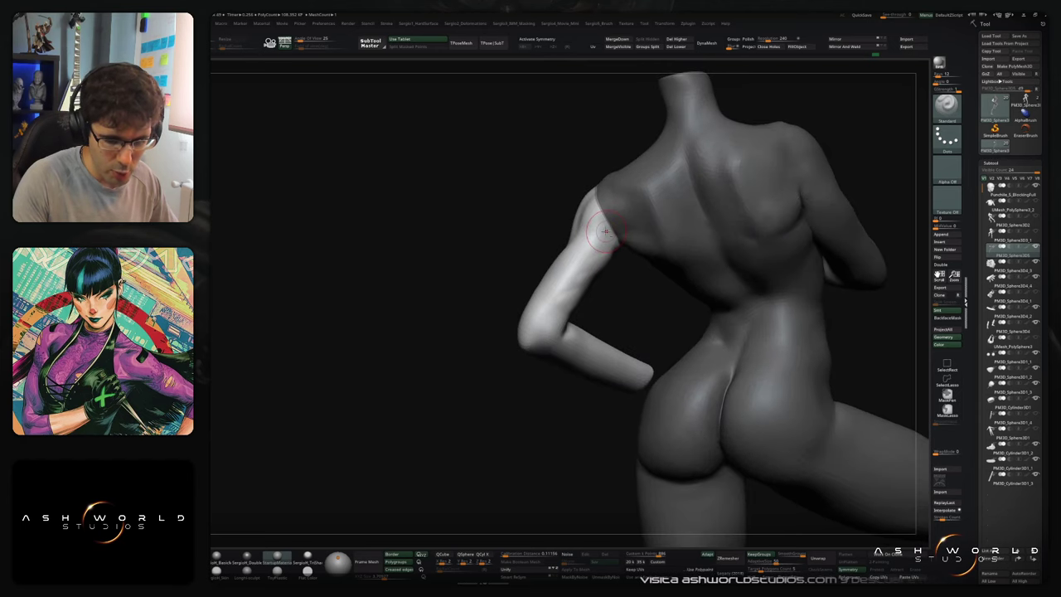
# Step: Clear the mask and blend the back of the left shoulder into the upper arm with the Clay brush and smoothing
pyautogui.keyDown('ctrl'); pyautogui.moveTo(523, 252); pyautogui.dragTo(531, 266); pyautogui.keyUp('ctrl')
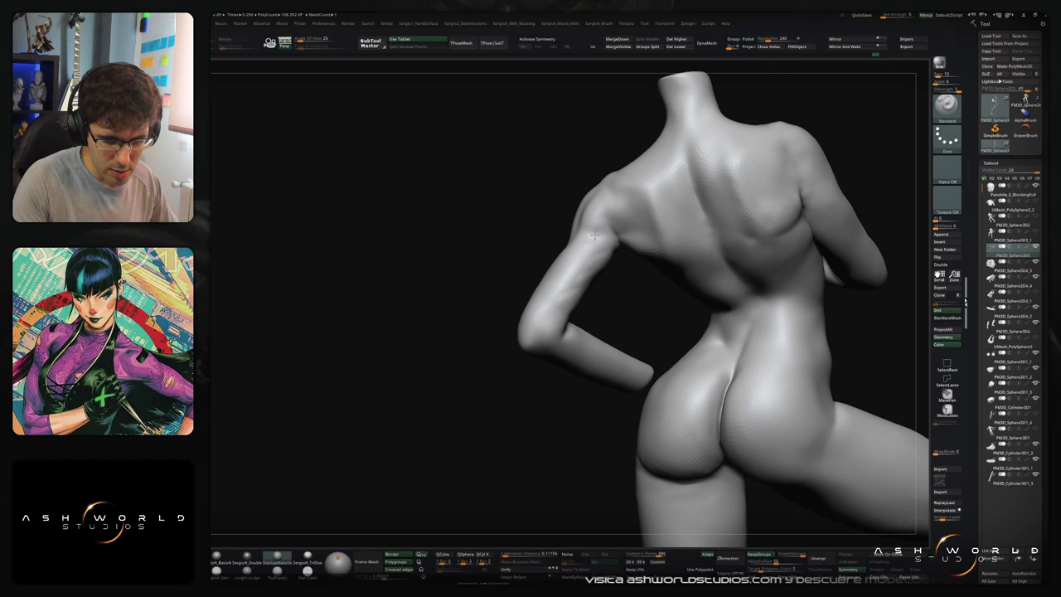
pyautogui.moveTo(594, 235); pyautogui.dragTo(603, 222, button='right')
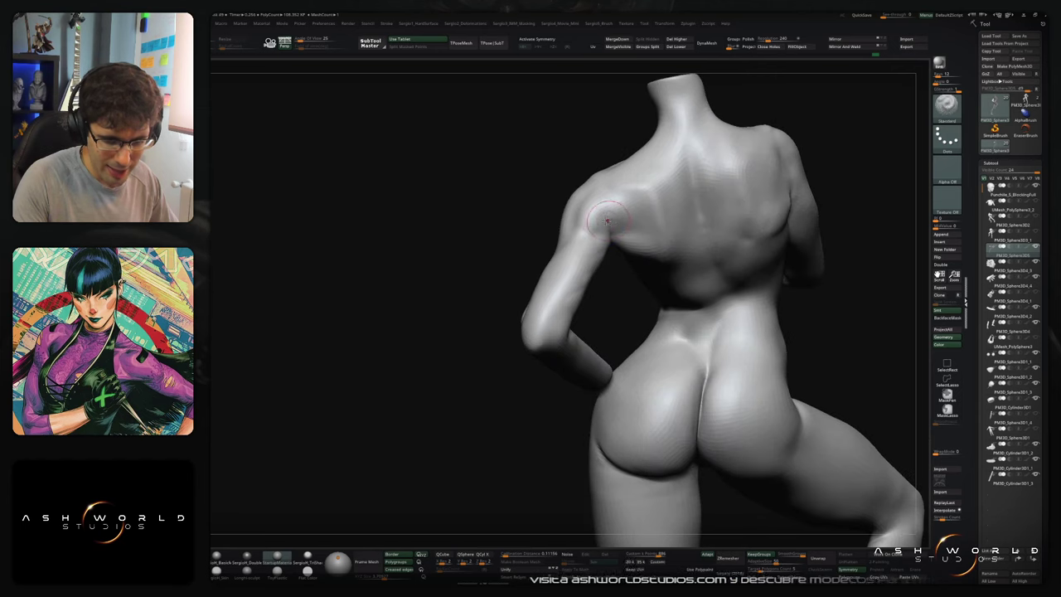
pyautogui.press('b')
pyautogui.press('c')
pyautogui.press('l')
pyautogui.press('shift')
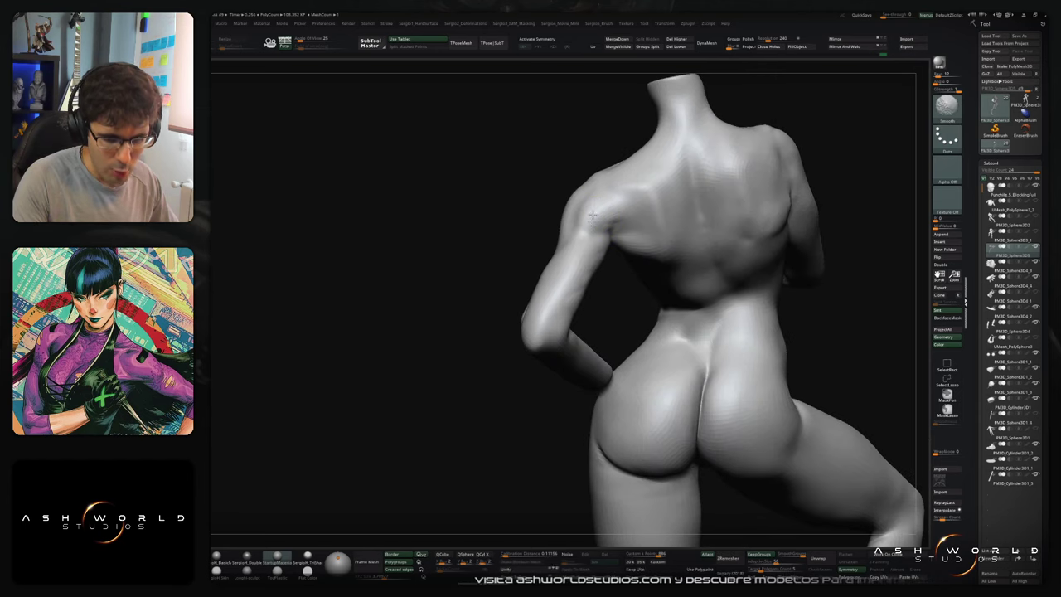
# Step: Smooth the back and underside of the left upper arm between the shoulder and elbow
pyautogui.moveTo(593, 216)
pyautogui.mouseDown(button='right')
pyautogui.moveTo(584, 284)
pyautogui.moveTo(547, 281)
pyautogui.mouseUp(button='right')
pyautogui.moveTo(559, 290)
pyautogui.keyDown('shift'); pyautogui.mouseDown()
pyautogui.moveTo(580, 268)
pyautogui.moveTo(595, 272)
pyautogui.mouseUp(); pyautogui.keyUp('shift')
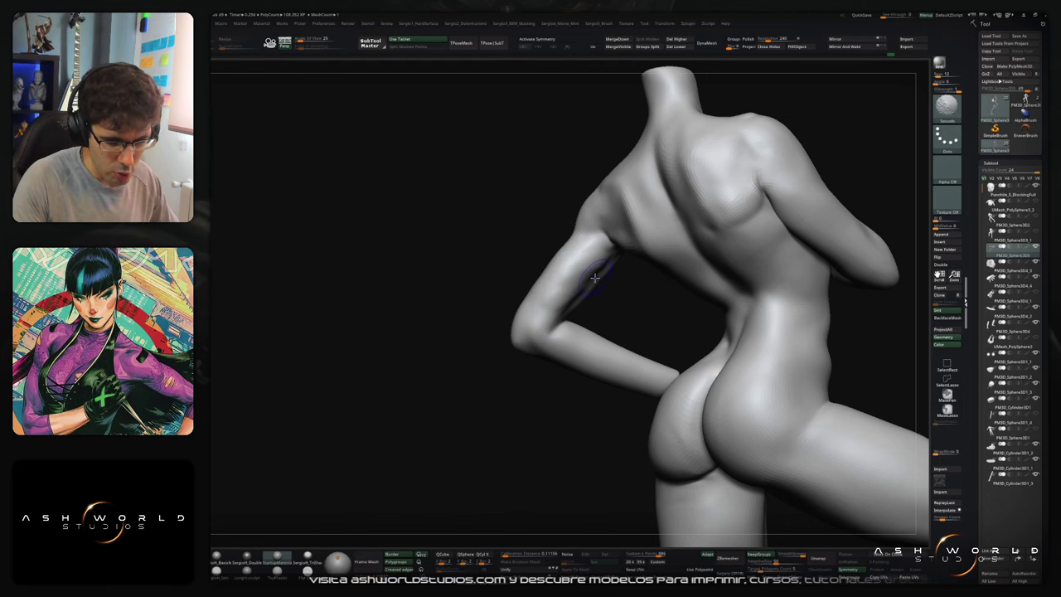
pyautogui.moveTo(594, 278)
pyautogui.mouseDown(button='right')
pyautogui.moveTo(597, 261)
pyautogui.moveTo(546, 314)
pyautogui.moveTo(547, 286)
pyautogui.moveTo(613, 268)
pyautogui.mouseUp(button='right')
pyautogui.press('shift')
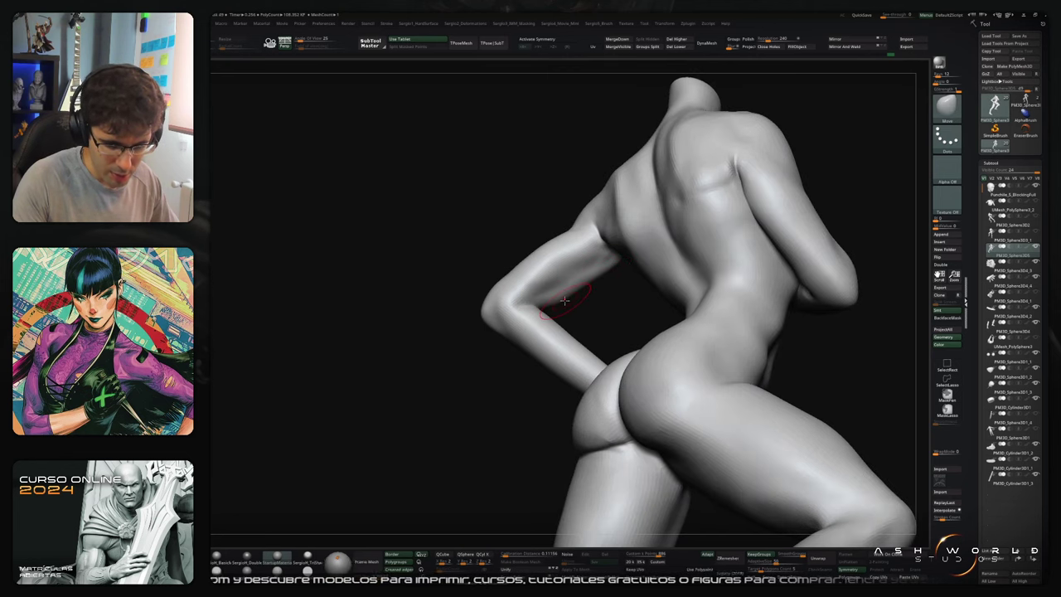
pyautogui.moveTo(607, 270)
pyautogui.mouseDown(button='right')
pyautogui.moveTo(604, 295)
pyautogui.moveTo(584, 298)
pyautogui.moveTo(606, 253)
pyautogui.mouseUp(button='right')
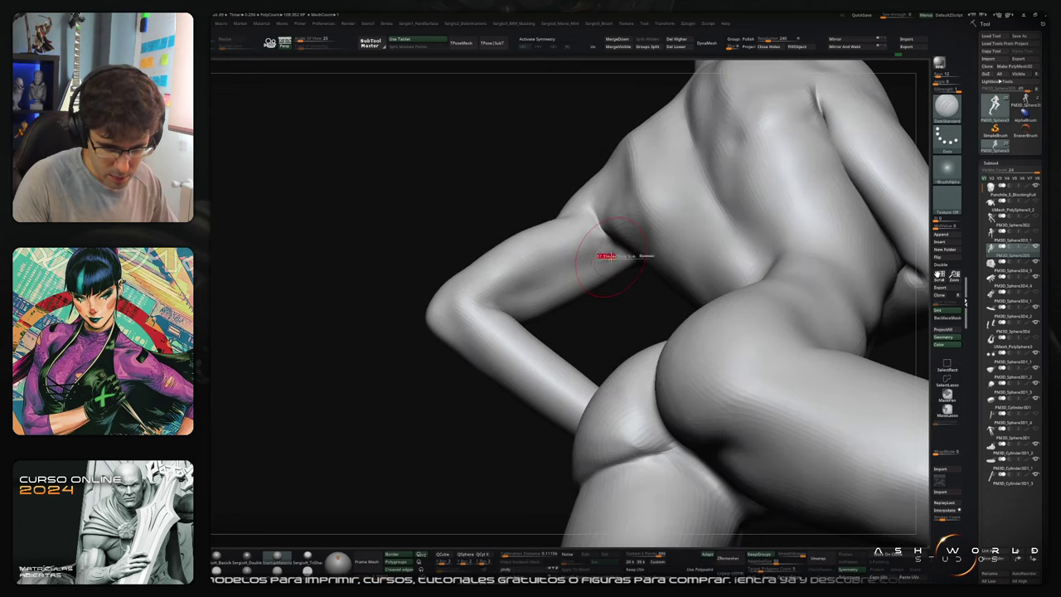
# Step: Sculpt the muscle forms under the left upper arm near the armpit with the Standard brush and smooth them
pyautogui.moveTo(589, 249)
pyautogui.mouseDown()
pyautogui.moveTo(560, 269)
pyautogui.moveTo(591, 244)
pyautogui.moveTo(579, 261)
pyautogui.mouseUp()
pyautogui.hotkey('ctrl', 'z')
pyautogui.press('b')
pyautogui.press('s')
pyautogui.press('t')
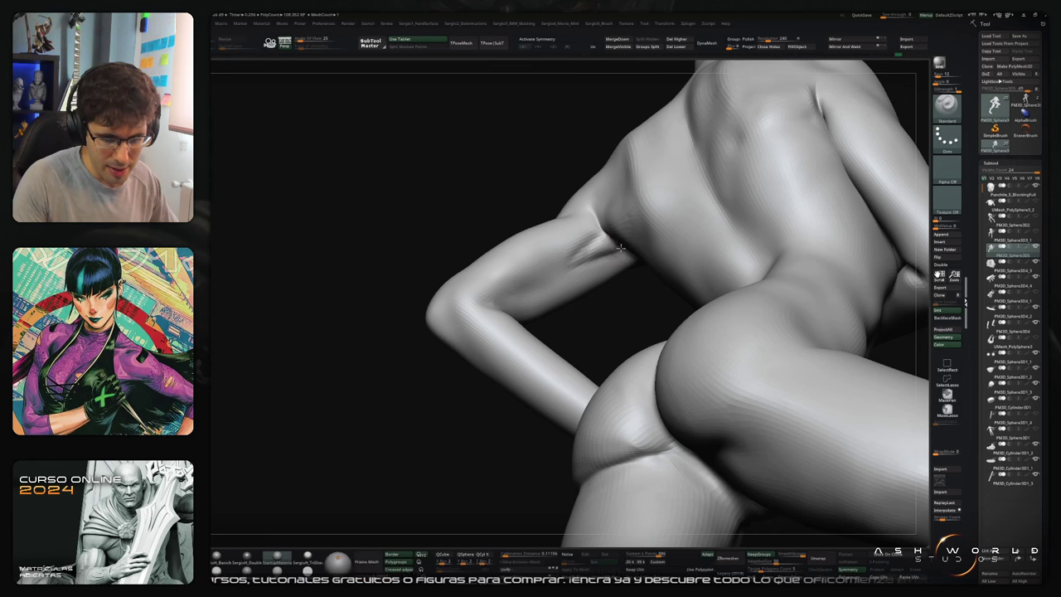
pyautogui.press('shift')
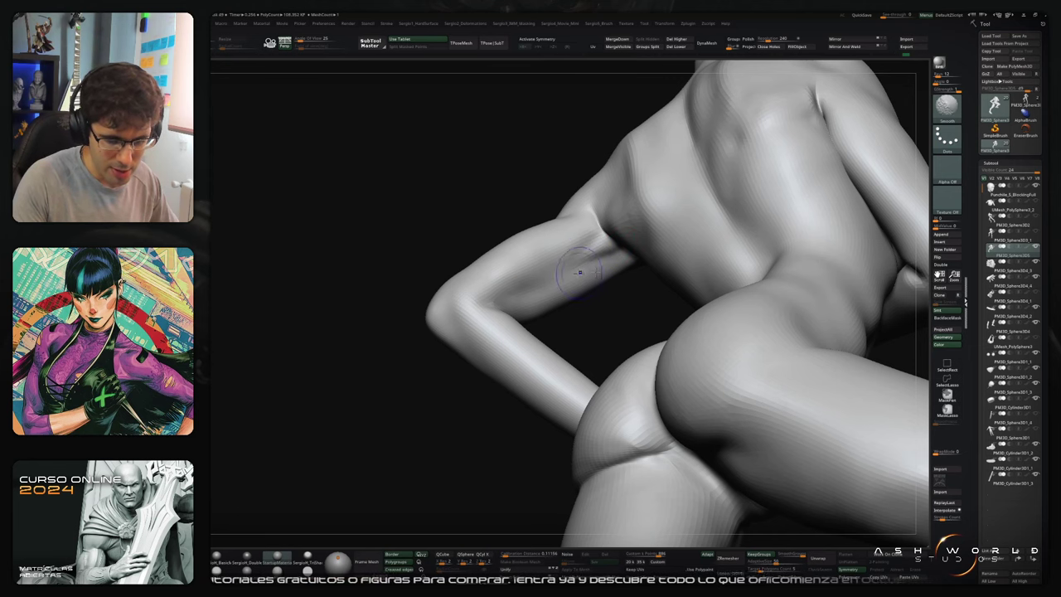
pyautogui.moveTo(548, 284)
pyautogui.mouseDown(button='right')
pyautogui.moveTo(569, 261)
pyautogui.moveTo(564, 277)
pyautogui.moveTo(594, 261)
pyautogui.moveTo(573, 267)
pyautogui.mouseUp(button='right')
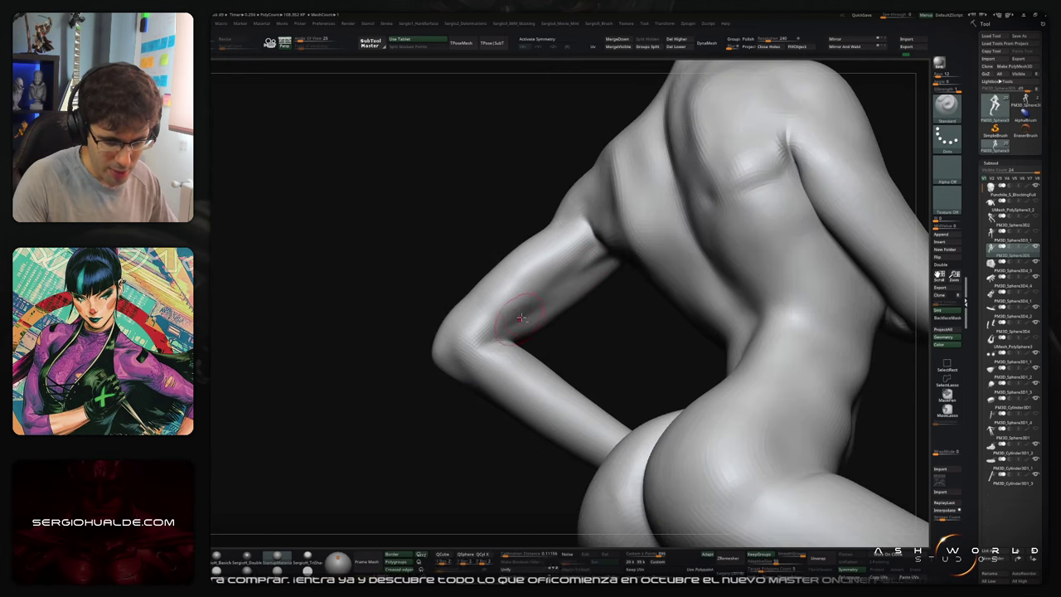
# Step: Undo the last stroke and refine the contours of the left upper arm and elbow with the Move brush
pyautogui.hotkey('ctrl', 'z')
pyautogui.moveTo(490, 321)
pyautogui.mouseDown(button='right')
pyautogui.moveTo(522, 318)
pyautogui.moveTo(653, 250)
pyautogui.moveTo(580, 265)
pyautogui.mouseUp(button='right')
pyautogui.moveTo(580, 265)
pyautogui.keyDown('ctrl'); pyautogui.mouseDown(button='right')
pyautogui.moveTo(544, 303)
pyautogui.moveTo(571, 295)
pyautogui.moveTo(547, 305)
pyautogui.mouseUp(button='right'); pyautogui.keyUp('ctrl')
pyautogui.press('b')
pyautogui.press('m')
pyautogui.press('v')
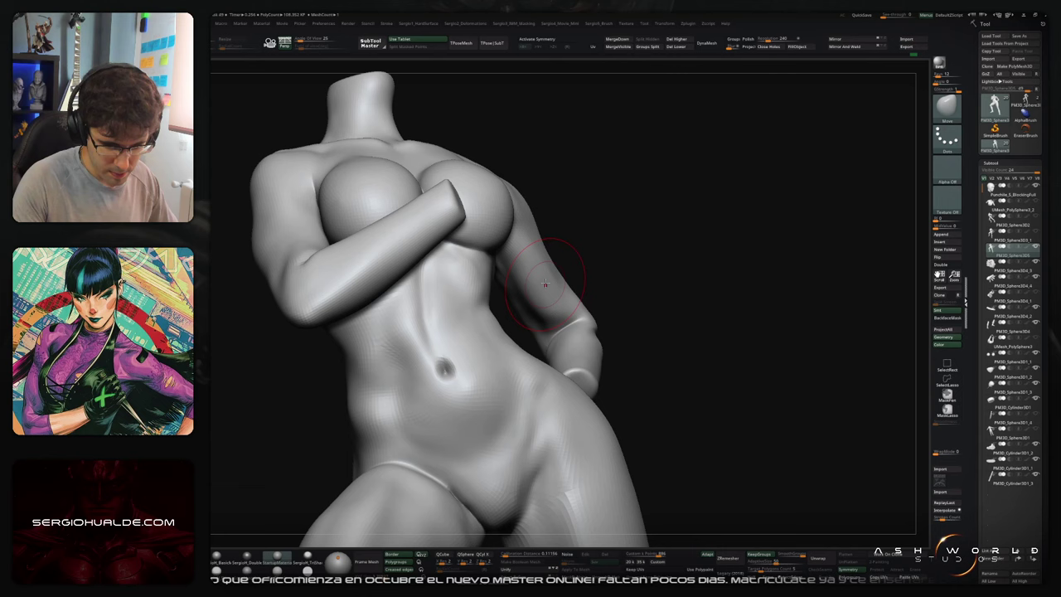
pyautogui.moveTo(541, 311); pyautogui.dragTo(559, 330, button='right')
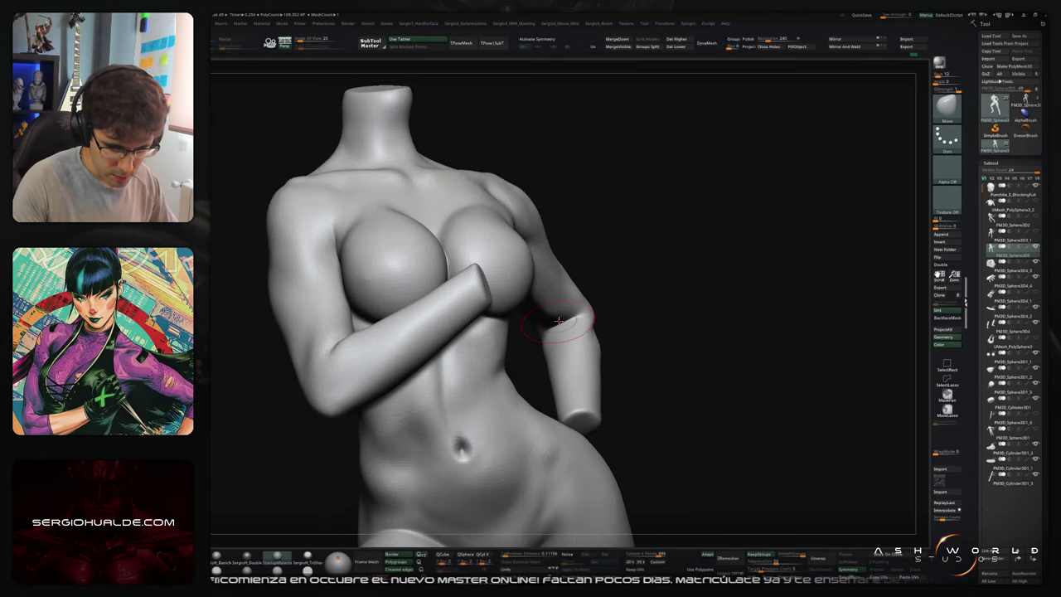
pyautogui.moveTo(545, 275); pyautogui.dragTo(526, 262, button='right')
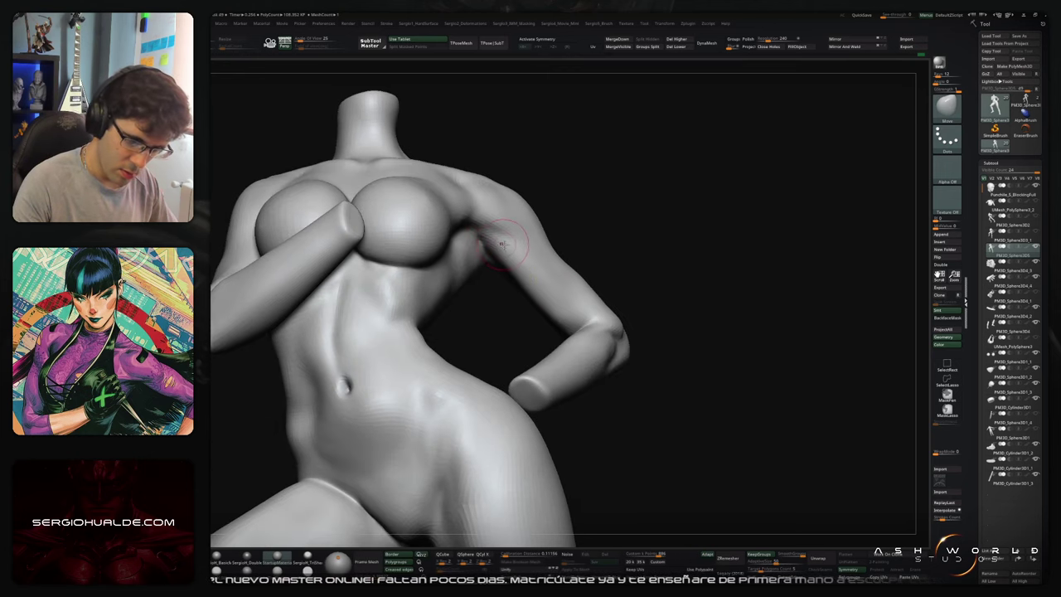
pyautogui.moveTo(592, 319); pyautogui.dragTo(602, 377, button='right')
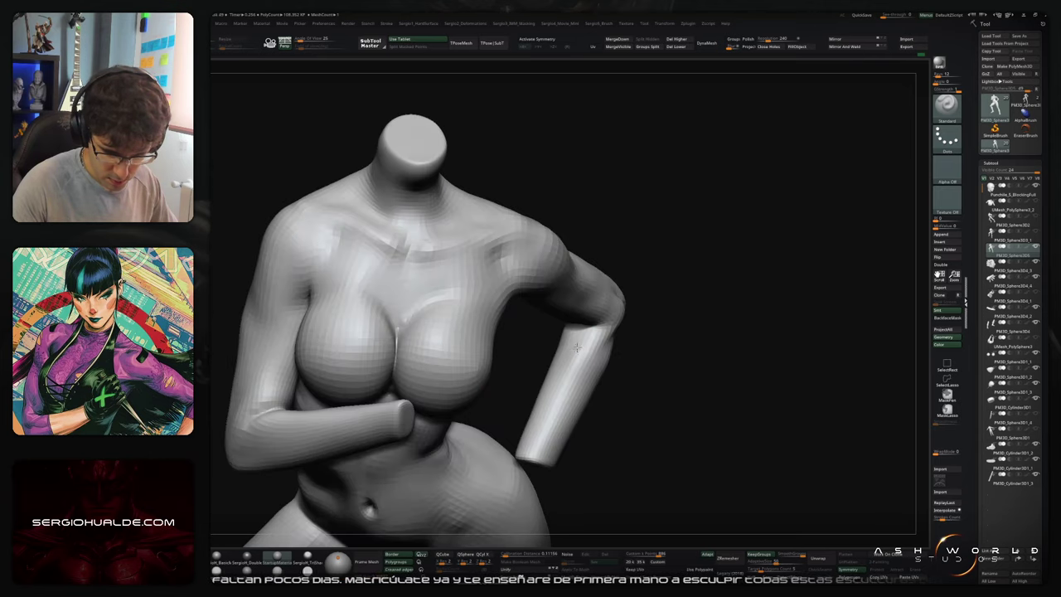
pyautogui.press('shift')
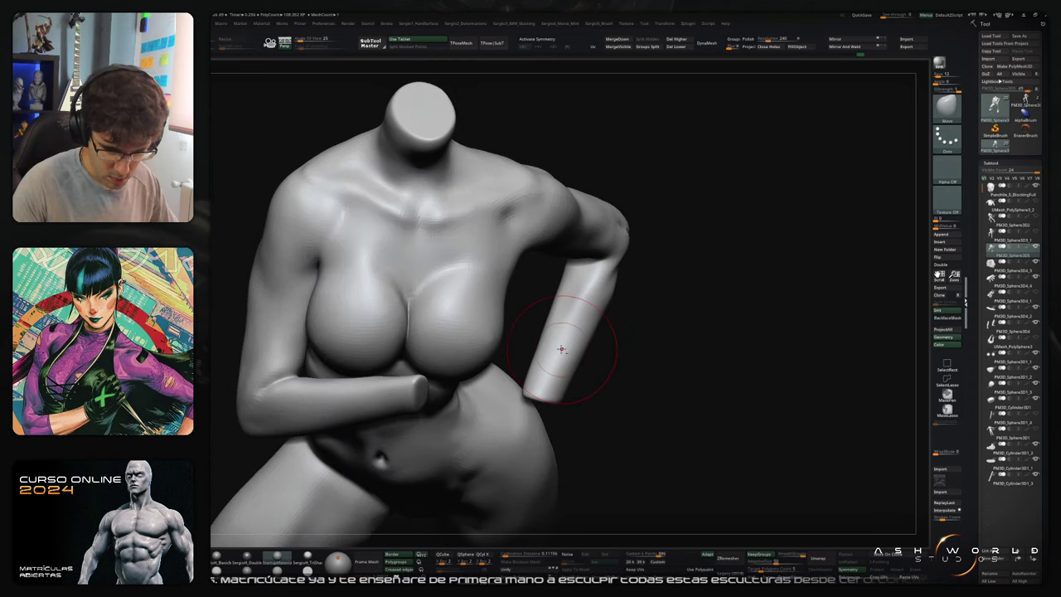
# Step: Reshape the left forearm and narrow it toward the wrist with the Move Topological brush
pyautogui.press('b')
pyautogui.press('m')
pyautogui.press('t')
pyautogui.moveTo(543, 336); pyautogui.dragTo(548, 337)
pyautogui.moveTo(530, 371)
pyautogui.mouseDown()
pyautogui.moveTo(567, 382)
pyautogui.moveTo(536, 379)
pyautogui.moveTo(568, 395)
pyautogui.mouseUp()
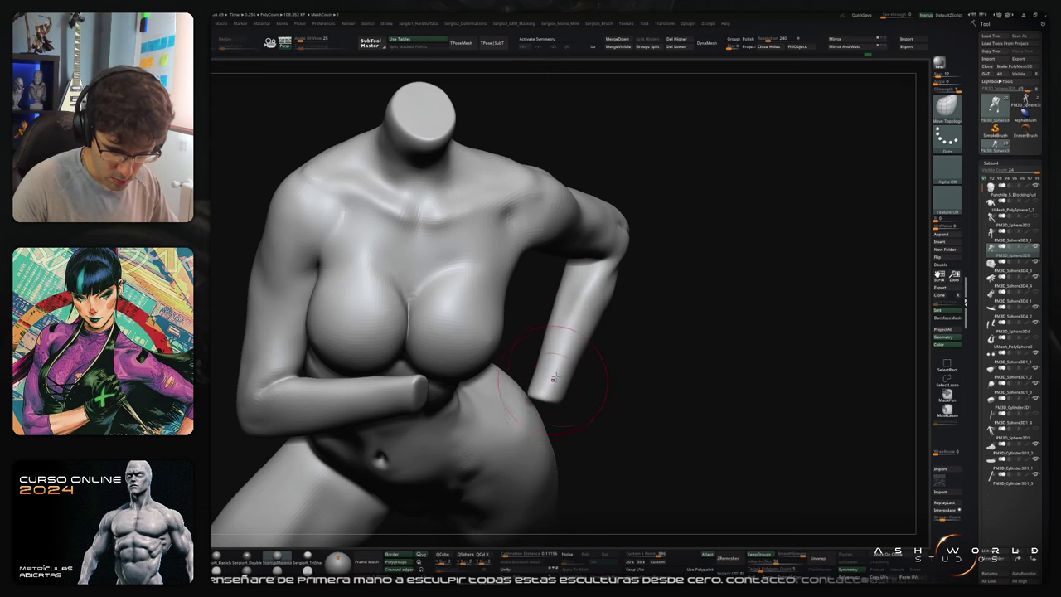
pyautogui.moveTo(566, 335); pyautogui.dragTo(512, 334, button='right')
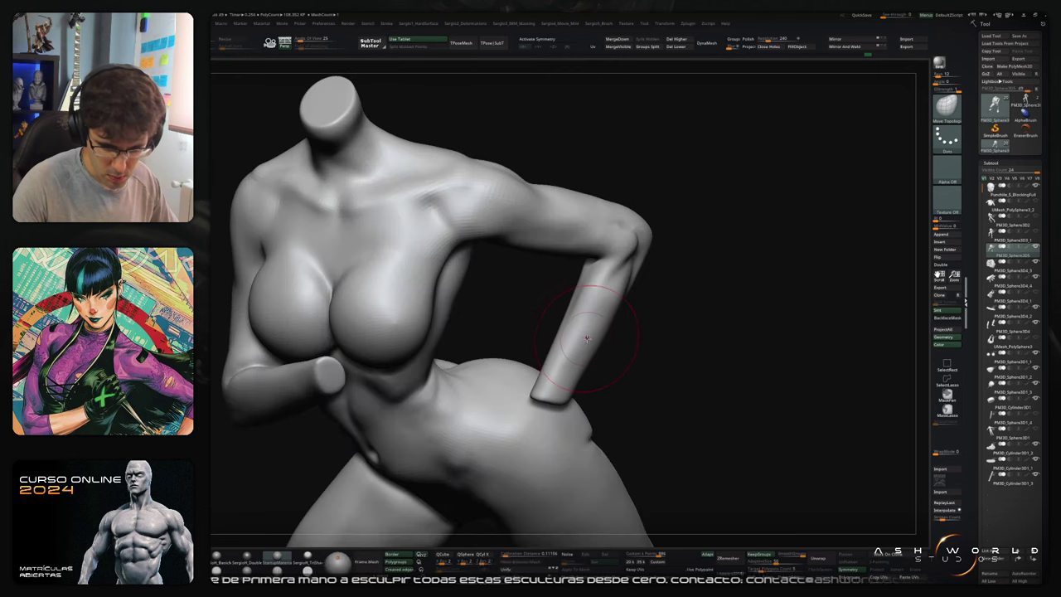
pyautogui.moveTo(598, 290); pyautogui.dragTo(588, 292, button='right')
pyautogui.moveTo(578, 286); pyautogui.dragTo(572, 282)
# Step: Build up the muscle volume along the inner left forearm from the elbow toward the wrist with the Clay brush
pyautogui.moveTo(762, 277)
pyautogui.mouseDown(button='right')
pyautogui.moveTo(639, 284)
pyautogui.moveTo(562, 312)
pyautogui.moveTo(550, 287)
pyautogui.moveTo(507, 289)
pyautogui.mouseUp(button='right')
pyautogui.moveTo(513, 217); pyautogui.dragTo(560, 281, button='right')
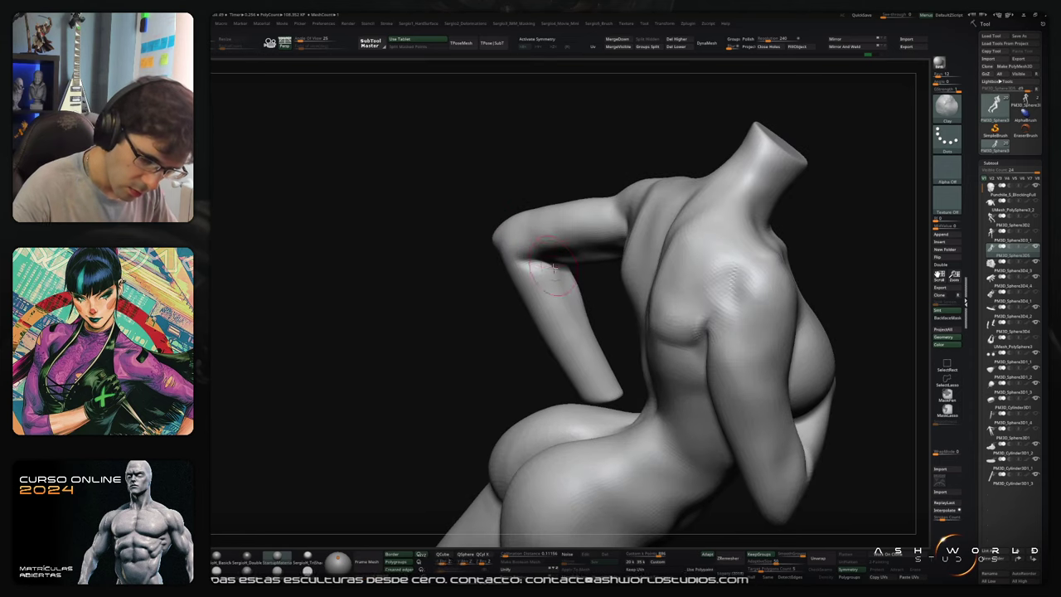
pyautogui.moveTo(532, 255); pyautogui.dragTo(555, 279)
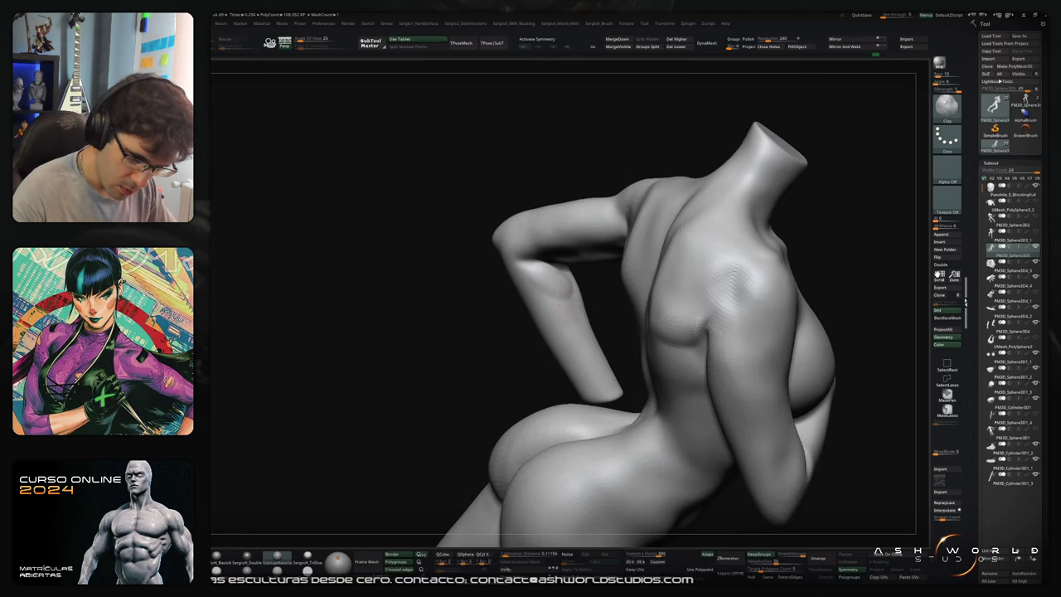
pyautogui.moveTo(568, 316)
pyautogui.mouseDown()
pyautogui.moveTo(526, 293)
pyautogui.moveTo(572, 327)
pyautogui.mouseUp()
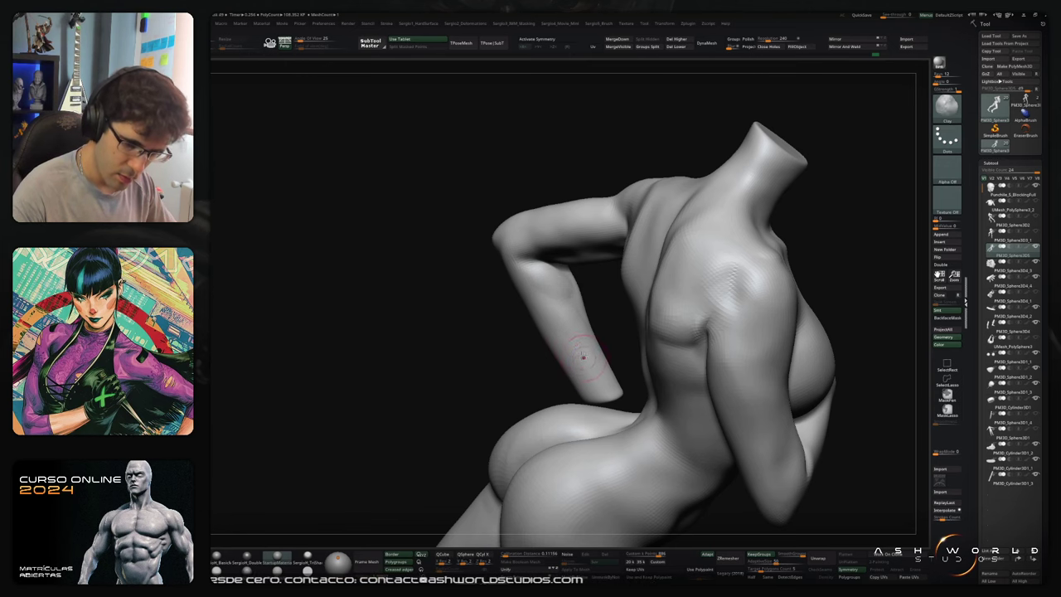
# Step: Refine the underside and front of the left forearm near the wrist with the Standard brush and smooth them
pyautogui.moveTo(564, 275)
pyautogui.mouseDown(button='right')
pyautogui.moveTo(575, 303)
pyautogui.moveTo(578, 285)
pyautogui.moveTo(602, 287)
pyautogui.moveTo(550, 346)
pyautogui.moveTo(522, 357)
pyautogui.mouseUp(button='right')
pyautogui.press('b')
pyautogui.press('s')
pyautogui.press('t')
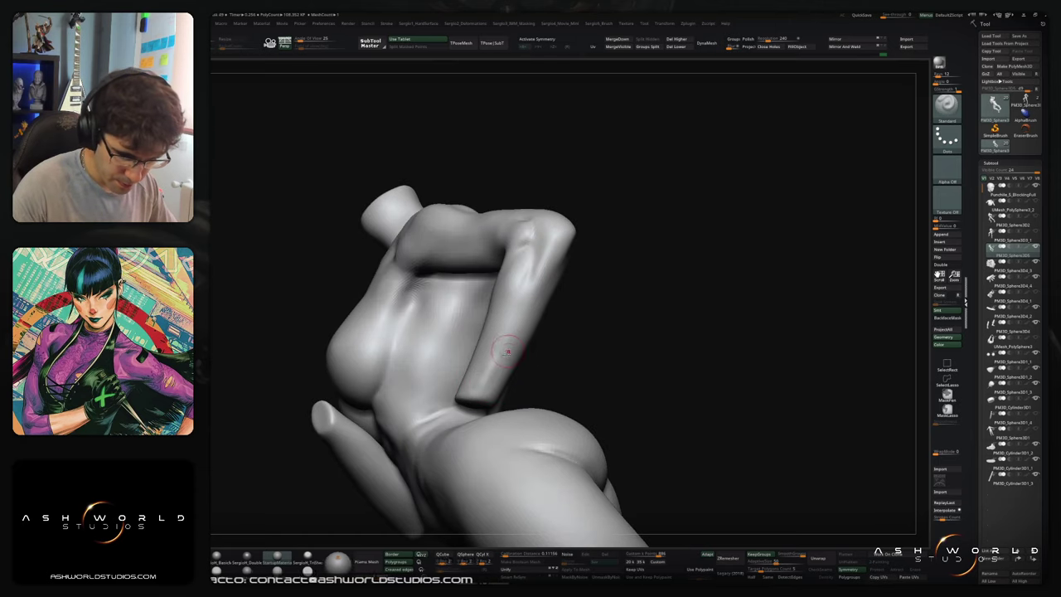
pyautogui.press('shift')
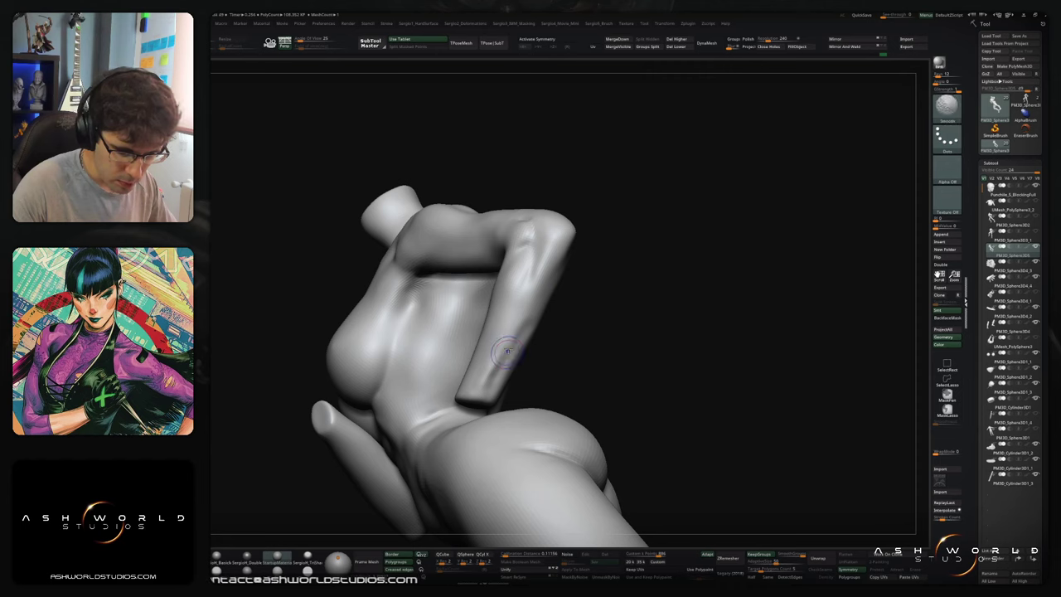
pyautogui.moveTo(507, 330)
pyautogui.mouseDown(button='right')
pyautogui.moveTo(521, 374)
pyautogui.moveTo(554, 343)
pyautogui.moveTo(524, 377)
pyautogui.mouseUp(button='right')
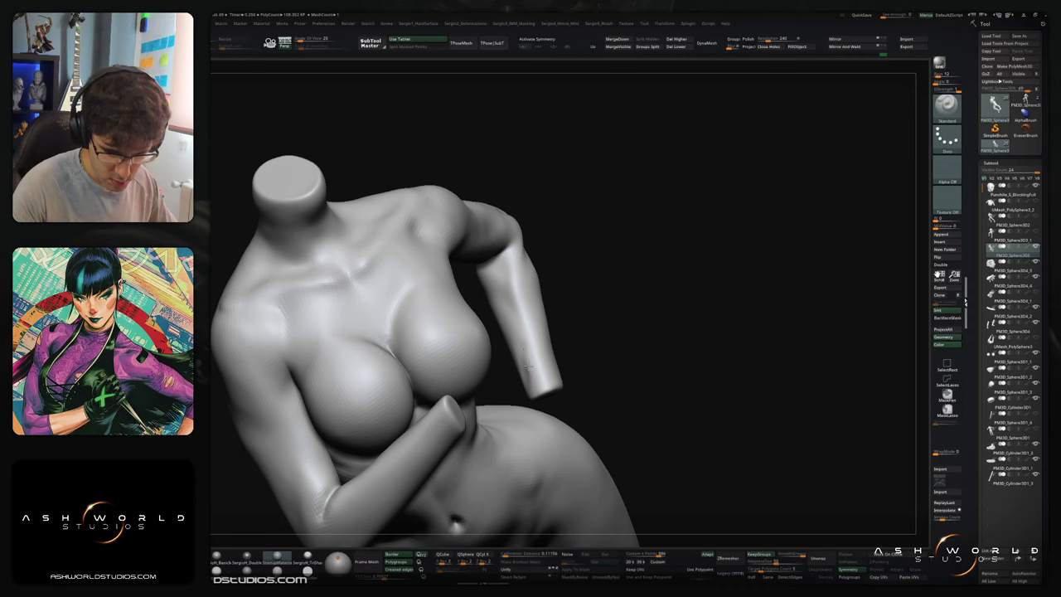
pyautogui.press('shift')
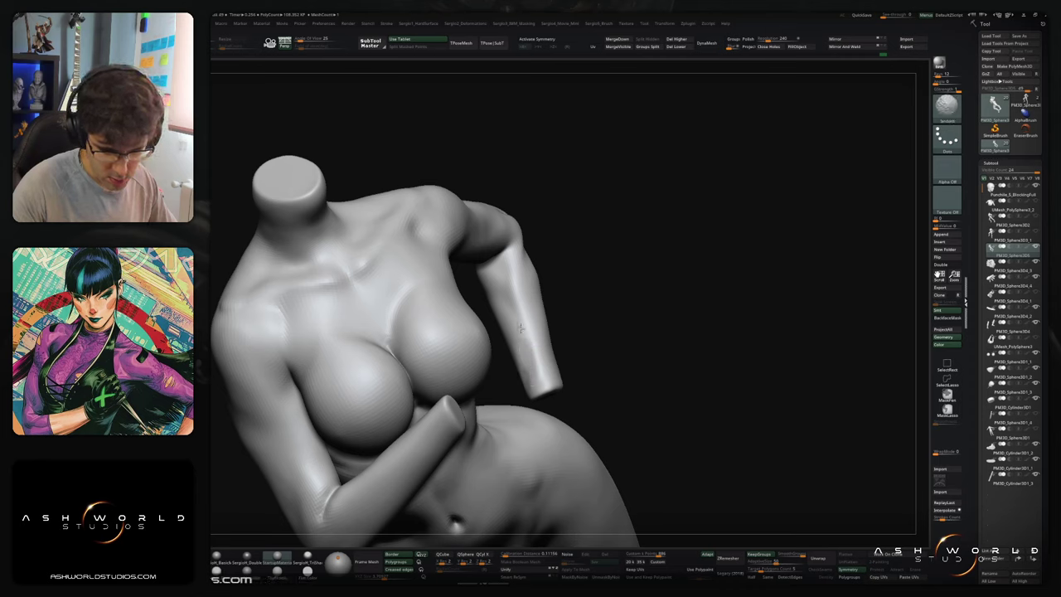
pyautogui.moveTo(520, 328)
pyautogui.mouseDown(button='right')
pyautogui.moveTo(578, 331)
pyautogui.moveTo(614, 384)
pyautogui.moveTo(631, 323)
pyautogui.mouseUp(button='right')
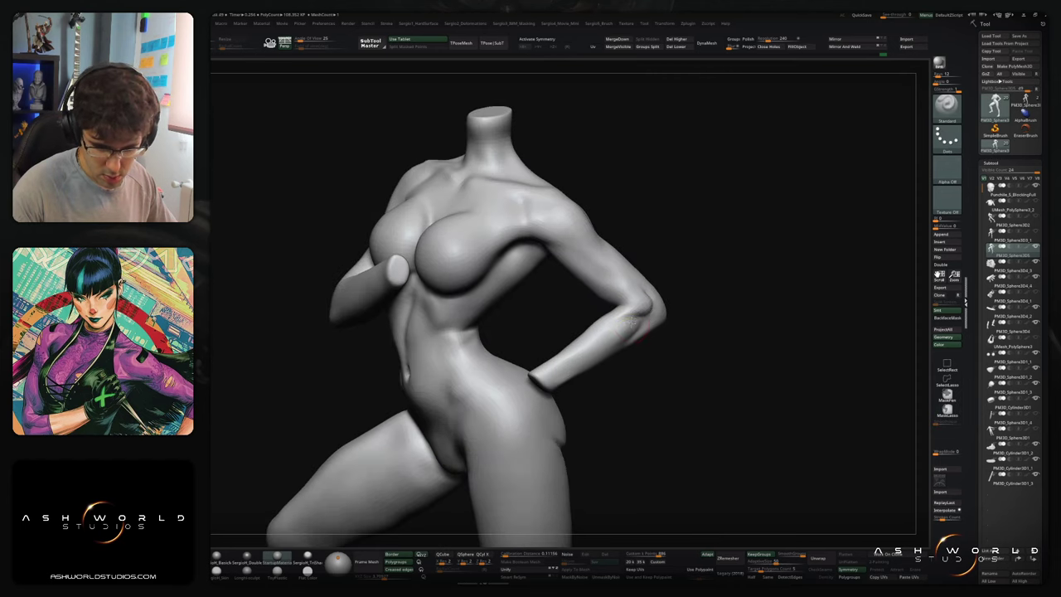
# Step: Adjust the outline of the left forearm just below the elbow with the Move brush
pyautogui.press('b')
pyautogui.press('m')
pyautogui.press('v')
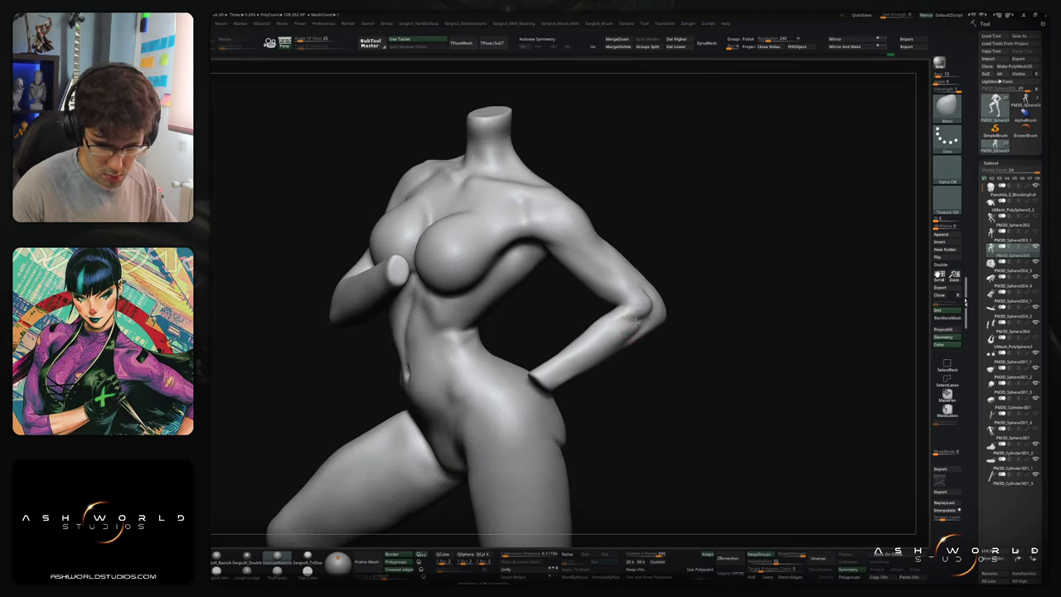
pyautogui.moveTo(669, 315); pyautogui.dragTo(648, 312, button='right')
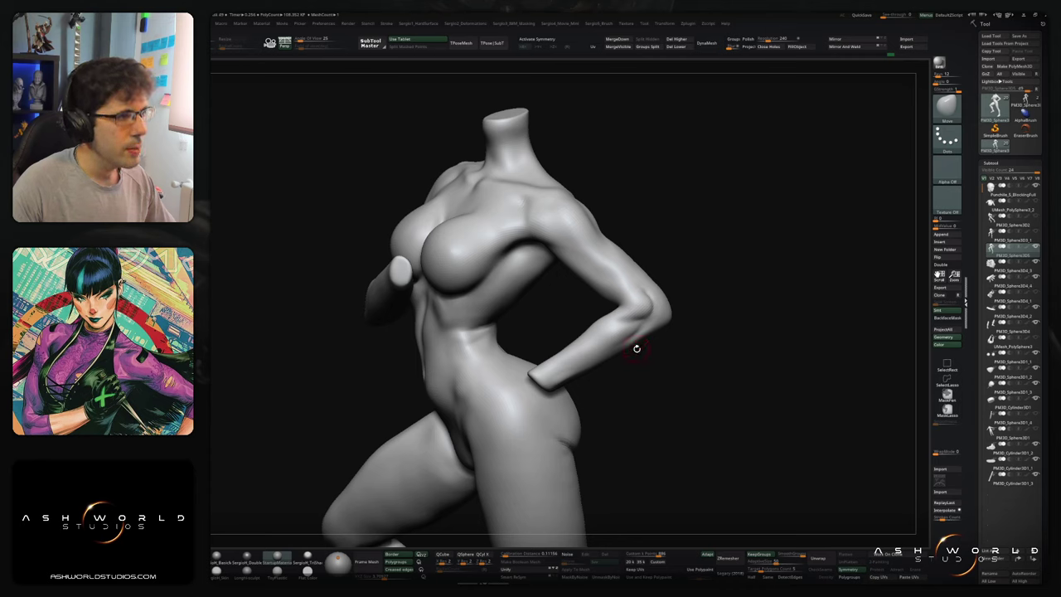
pyautogui.moveTo(636, 348)
pyautogui.keyDown('ctrl'); pyautogui.mouseDown(button='right')
pyautogui.moveTo(634, 308)
pyautogui.moveTo(663, 303)
pyautogui.moveTo(624, 316)
pyautogui.moveTo(628, 352)
pyautogui.moveTo(606, 357)
pyautogui.moveTo(644, 332)
pyautogui.moveTo(613, 377)
pyautogui.mouseUp(button='right'); pyautogui.keyUp('ctrl')
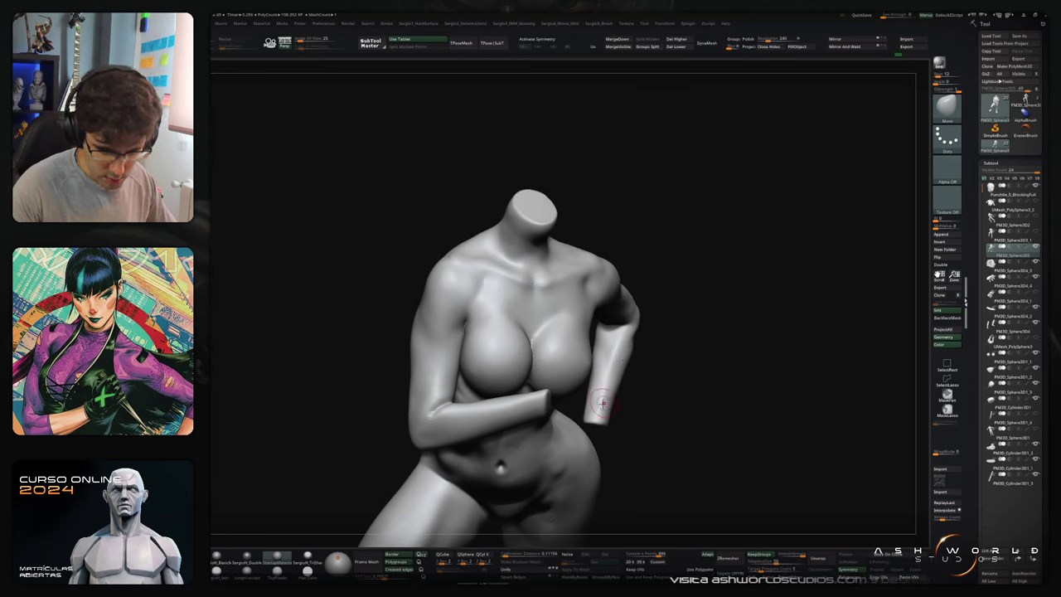
# Step: Smooth the left forearm from the wrist up to the outer elbow
pyautogui.keyDown('shift'); pyautogui.moveTo(605, 396); pyautogui.dragTo(608, 401); pyautogui.keyUp('shift')
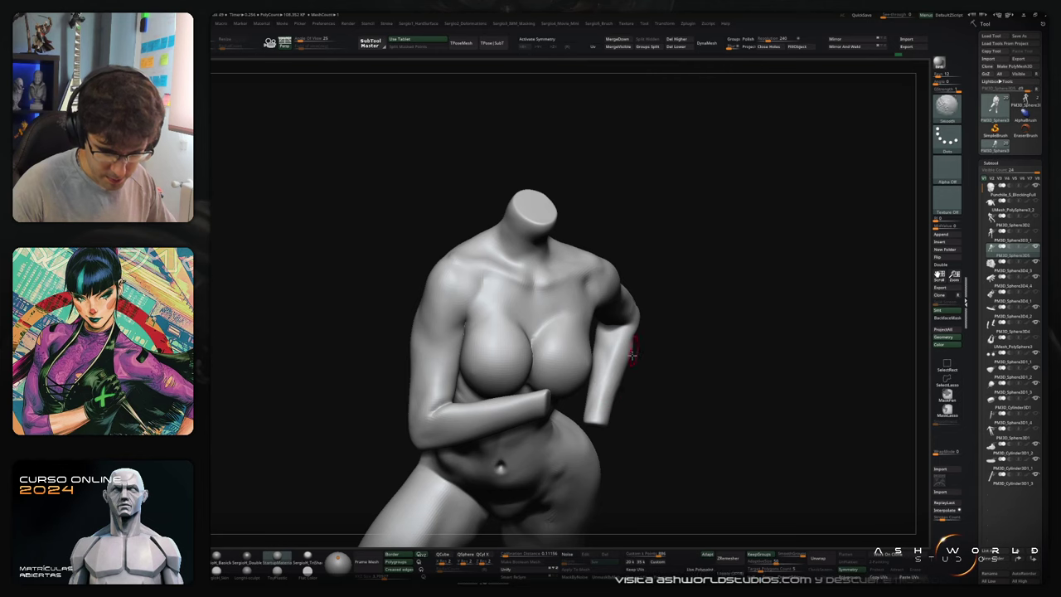
pyautogui.moveTo(633, 348)
pyautogui.keyDown('ctrl'); pyautogui.mouseDown(button='right')
pyautogui.moveTo(638, 357)
pyautogui.moveTo(655, 334)
pyautogui.moveTo(636, 321)
pyautogui.moveTo(658, 285)
pyautogui.moveTo(646, 382)
pyautogui.mouseUp(button='right'); pyautogui.keyUp('ctrl')
pyautogui.keyDown('shift'); pyautogui.moveTo(646, 381); pyautogui.dragTo(638, 396); pyautogui.keyUp('shift')
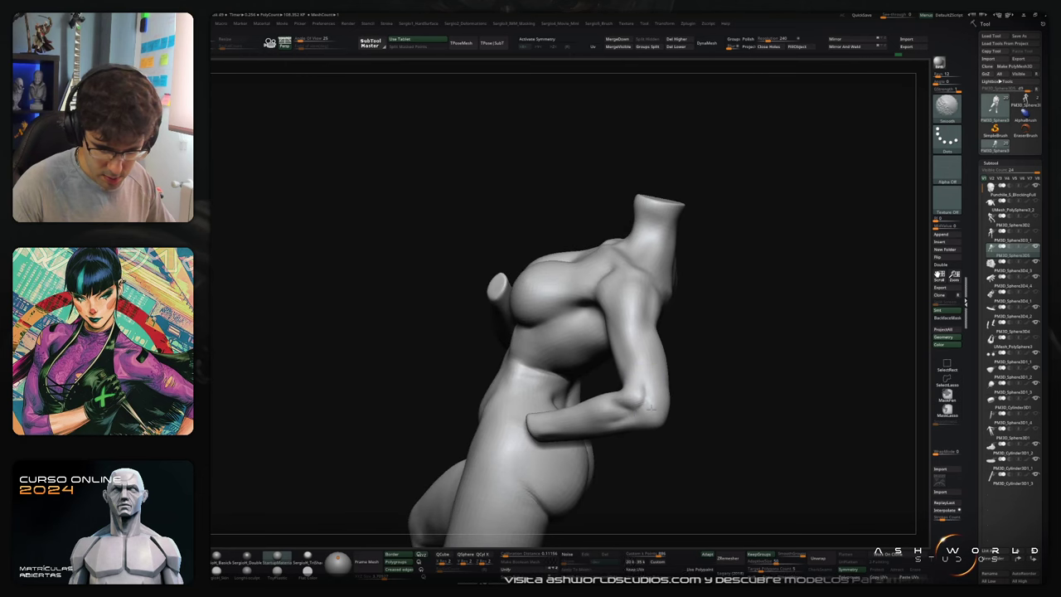
pyautogui.moveTo(638, 396); pyautogui.dragTo(668, 393, button='right')
pyautogui.keyDown('shift'); pyautogui.moveTo(641, 389); pyautogui.dragTo(614, 401); pyautogui.keyUp('shift')
pyautogui.moveTo(613, 400)
pyautogui.mouseDown(button='right')
pyautogui.moveTo(629, 440)
pyautogui.moveTo(651, 428)
pyautogui.moveTo(644, 327)
pyautogui.mouseUp(button='right')
pyautogui.moveTo(675, 358)
pyautogui.mouseDown()
pyautogui.moveTo(688, 348)
pyautogui.moveTo(682, 289)
pyautogui.mouseUp()
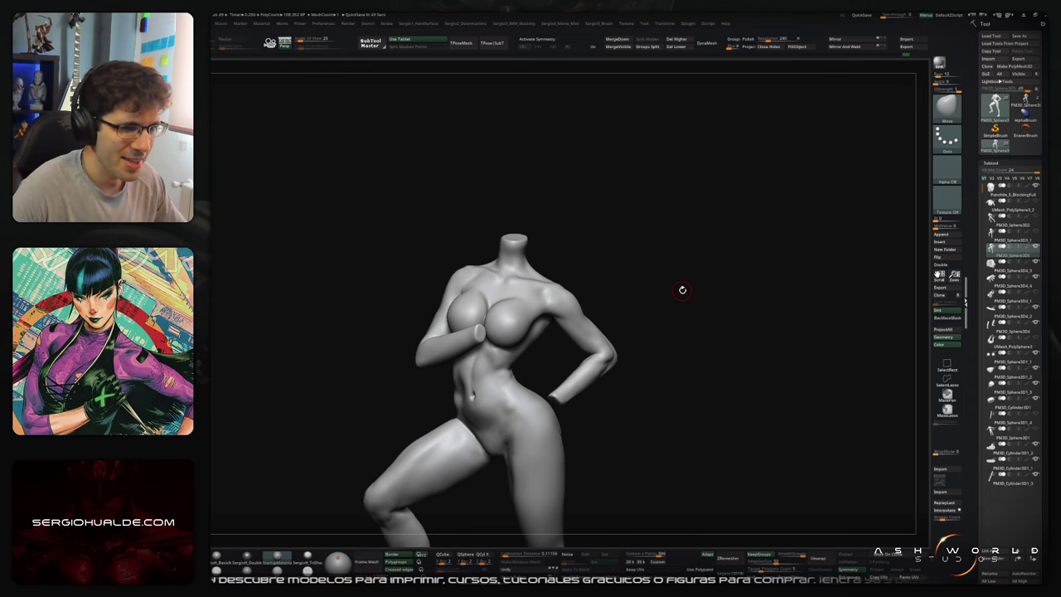
# Step: Isolate the right arm, sculpt the biceps along the inner upper arm with the Standard brush, and show the whole body again
pyautogui.moveTo(674, 367); pyautogui.dragTo(708, 380, button='right')
pyautogui.keyDown('ctrl'); pyautogui.moveTo(587, 355); pyautogui.dragTo(519, 360, button='right'); pyautogui.keyUp('ctrl')
pyautogui.keyDown('ctrl'); pyautogui.keyDown('shift'); pyautogui.click(538, 324); pyautogui.keyUp('shift'); pyautogui.keyUp('ctrl')
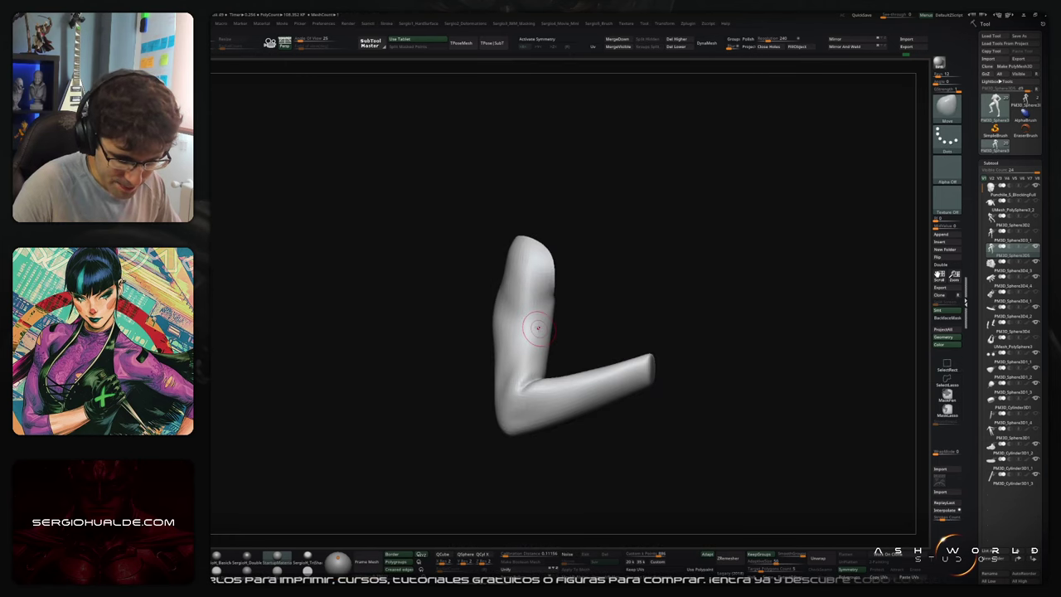
pyautogui.moveTo(540, 324)
pyautogui.keyDown('ctrl'); pyautogui.mouseDown(button='right')
pyautogui.moveTo(550, 330)
pyautogui.moveTo(541, 325)
pyautogui.mouseUp(button='right'); pyautogui.keyUp('ctrl')
pyautogui.press('b')
pyautogui.press('s')
pyautogui.press('t')
pyautogui.moveTo(543, 310); pyautogui.dragTo(522, 398)
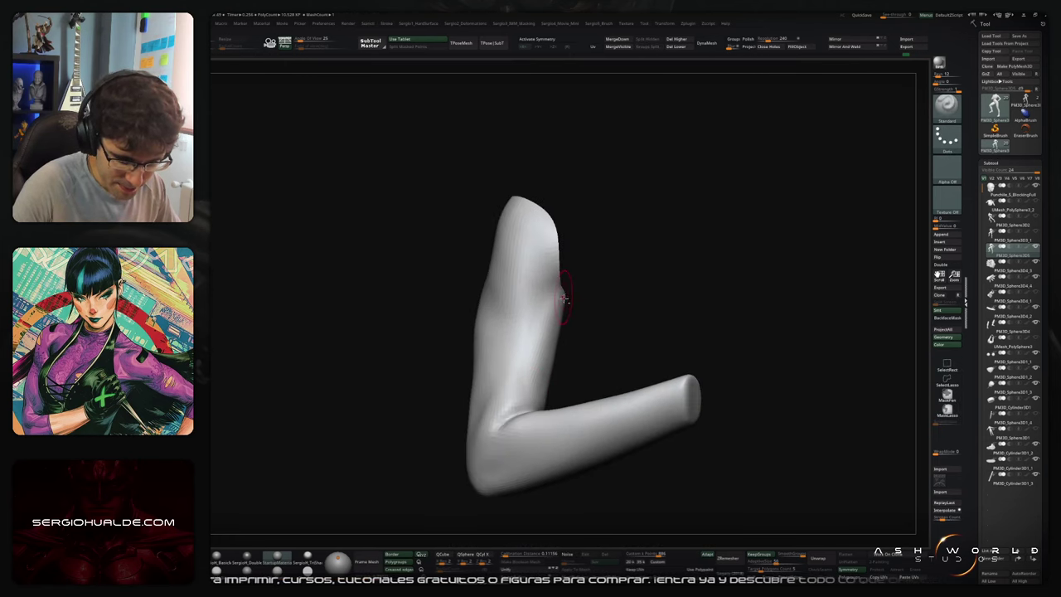
pyautogui.moveTo(561, 292); pyautogui.dragTo(550, 383)
pyautogui.moveTo(561, 331); pyautogui.dragTo(530, 347, button='right')
pyautogui.moveTo(551, 324); pyautogui.dragTo(540, 385)
pyautogui.moveTo(547, 318)
pyautogui.mouseDown(button='right')
pyautogui.moveTo(578, 321)
pyautogui.moveTo(568, 333)
pyautogui.mouseUp(button='right')
pyautogui.keyDown('ctrl'); pyautogui.keyDown('shift'); pyautogui.click(578, 328); pyautogui.keyUp('shift'); pyautogui.keyUp('ctrl')
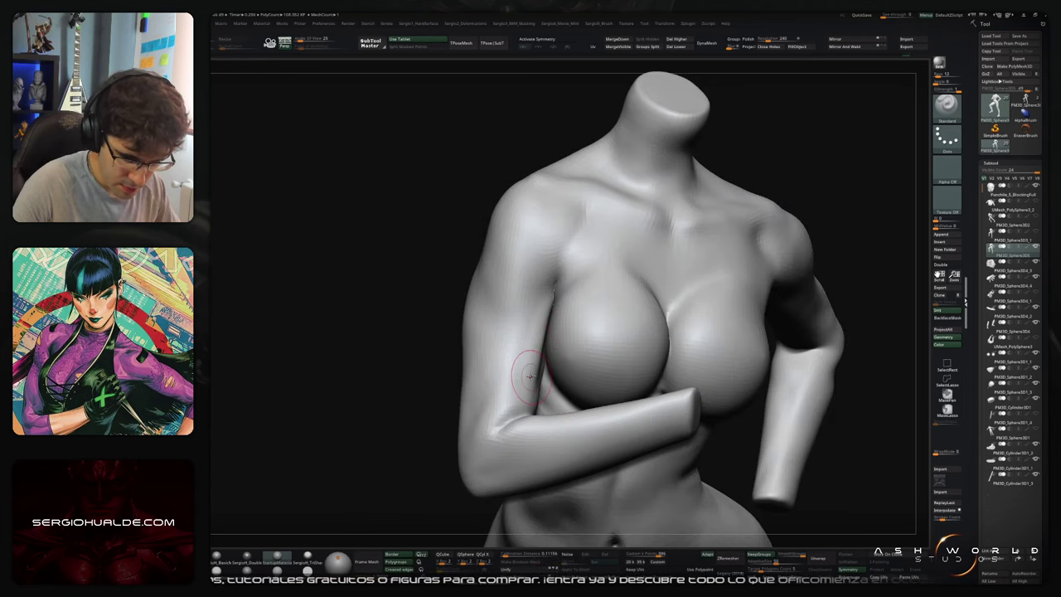
# Step: Isolate the right arm again, sculpt and smooth its inner side above the elbow crease, and restore the full body
pyautogui.moveTo(524, 375)
pyautogui.mouseDown(button='right')
pyautogui.moveTo(530, 357)
pyautogui.moveTo(544, 376)
pyautogui.mouseUp(button='right')
pyautogui.keyDown('ctrl'); pyautogui.keyDown('shift'); pyautogui.click(548, 367); pyautogui.keyUp('shift'); pyautogui.keyUp('ctrl')
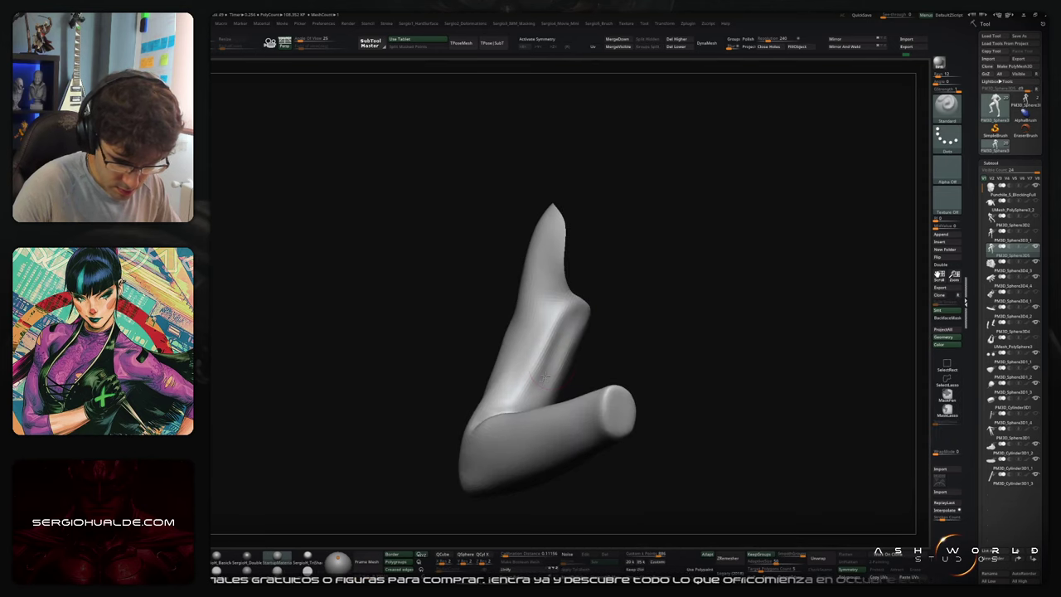
pyautogui.moveTo(547, 365); pyautogui.dragTo(553, 318)
pyautogui.moveTo(517, 386)
pyautogui.keyDown('shift'); pyautogui.mouseDown()
pyautogui.moveTo(556, 301)
pyautogui.moveTo(550, 400)
pyautogui.mouseUp(); pyautogui.keyUp('shift')
pyautogui.moveTo(550, 400)
pyautogui.mouseDown(button='right')
pyautogui.moveTo(586, 373)
pyautogui.moveTo(575, 354)
pyautogui.mouseUp(button='right')
pyautogui.keyDown('ctrl'); pyautogui.keyDown('shift'); pyautogui.click(589, 367); pyautogui.keyUp('shift'); pyautogui.keyUp('ctrl')
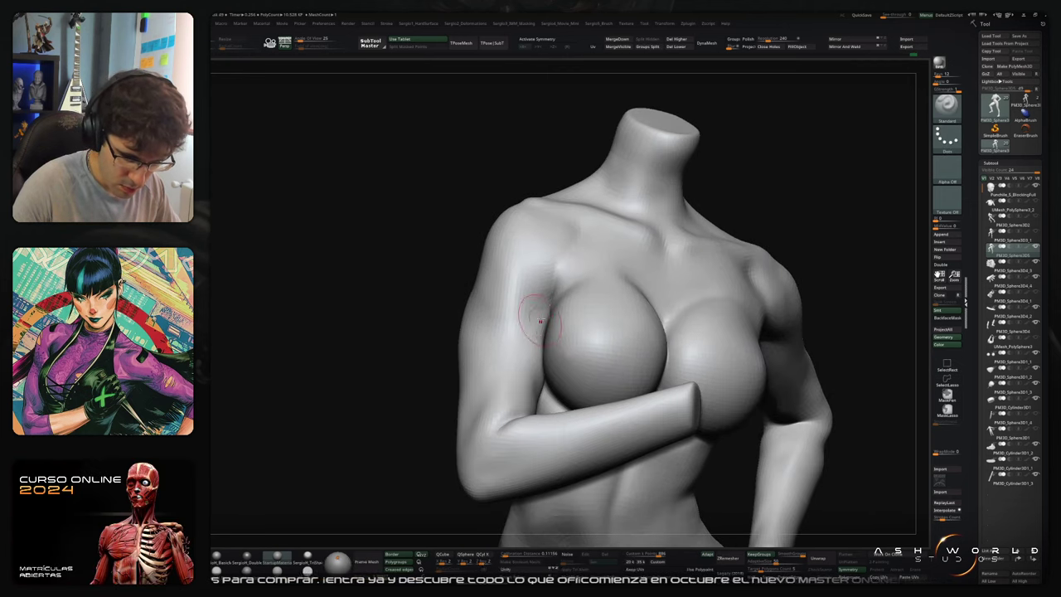
# Step: Mask everything except the right arm and shape the biceps edge beside the breast with the Standard brush
pyautogui.press('w')
pyautogui.keyDown('ctrl'); pyautogui.click(514, 382); pyautogui.keyUp('ctrl')
pyautogui.press('q')
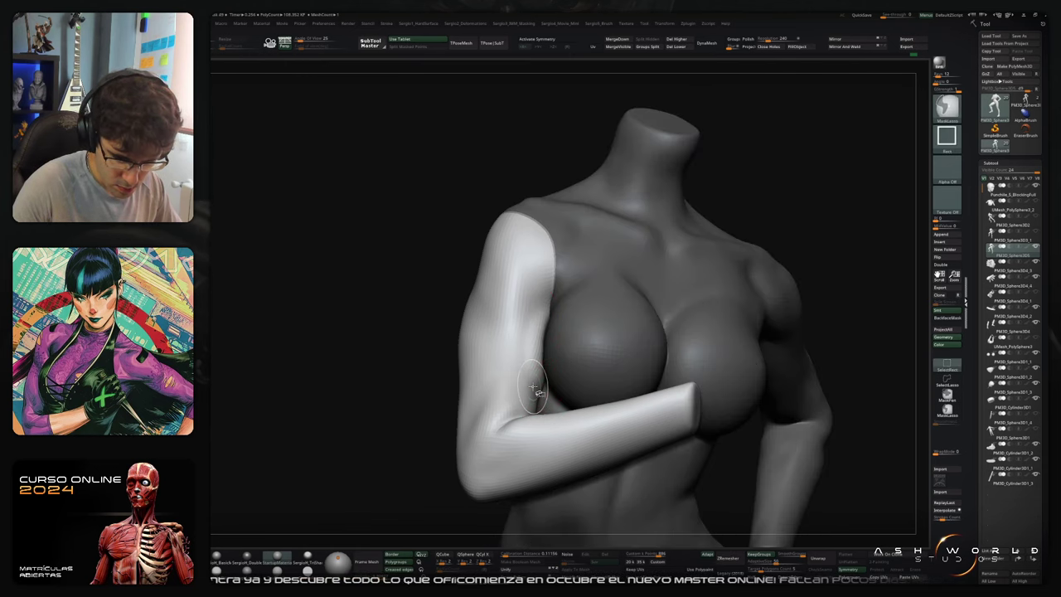
pyautogui.keyDown('ctrl'); pyautogui.keyDown('shift'); pyautogui.click(528, 383); pyautogui.keyUp('shift'); pyautogui.keyUp('ctrl')
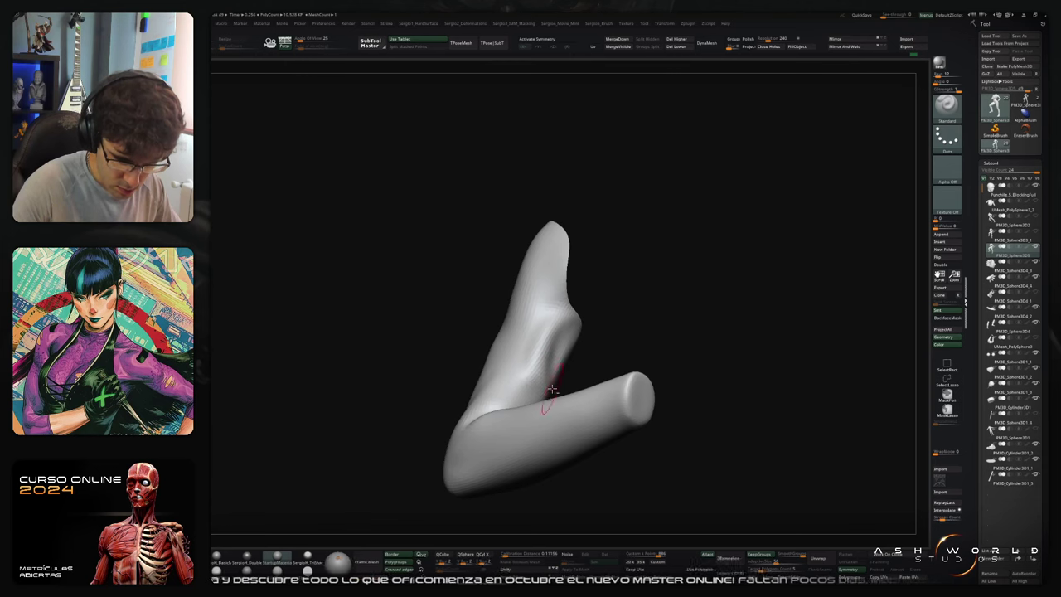
pyautogui.keyDown('ctrl'); pyautogui.keyDown('shift'); pyautogui.click(582, 363); pyautogui.keyUp('shift'); pyautogui.keyUp('ctrl')
pyautogui.moveTo(565, 362); pyautogui.dragTo(569, 375, button='right')
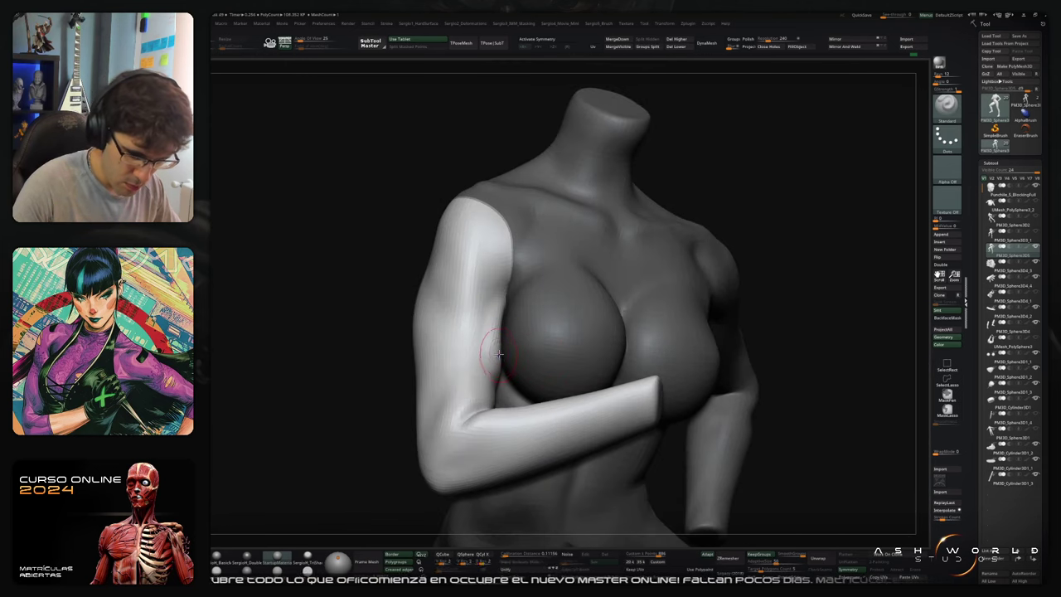
pyautogui.moveTo(499, 348); pyautogui.dragTo(500, 366, button='right')
pyautogui.moveTo(500, 336); pyautogui.dragTo(491, 381)
# Step: Build up the lower biceps just above the right elbow crease with the Clay brush and smooth it
pyautogui.moveTo(490, 403); pyautogui.dragTo(456, 396, button='right')
pyautogui.press('b')
pyautogui.press('c')
pyautogui.press('l')
pyautogui.moveTo(489, 394)
pyautogui.mouseDown()
pyautogui.moveTo(486, 350)
pyautogui.moveTo(484, 365)
pyautogui.mouseUp()
pyautogui.press('shift')
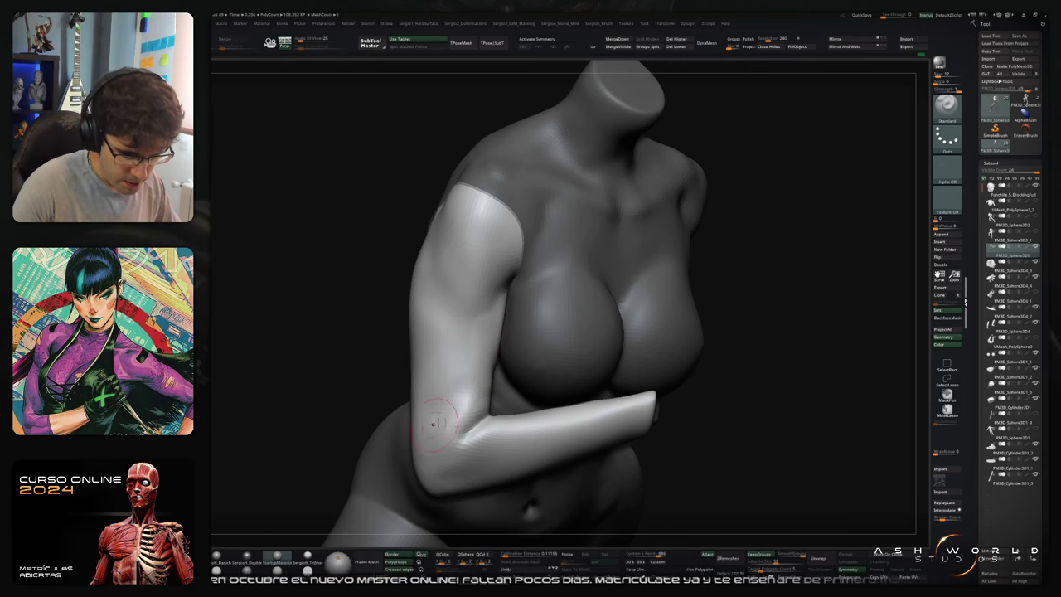
# Step: Sculpt the outer side of the right upper arm down to the elbow with the Standard brush and smooth it
pyautogui.moveTo(447, 403); pyautogui.dragTo(522, 398, button='right')
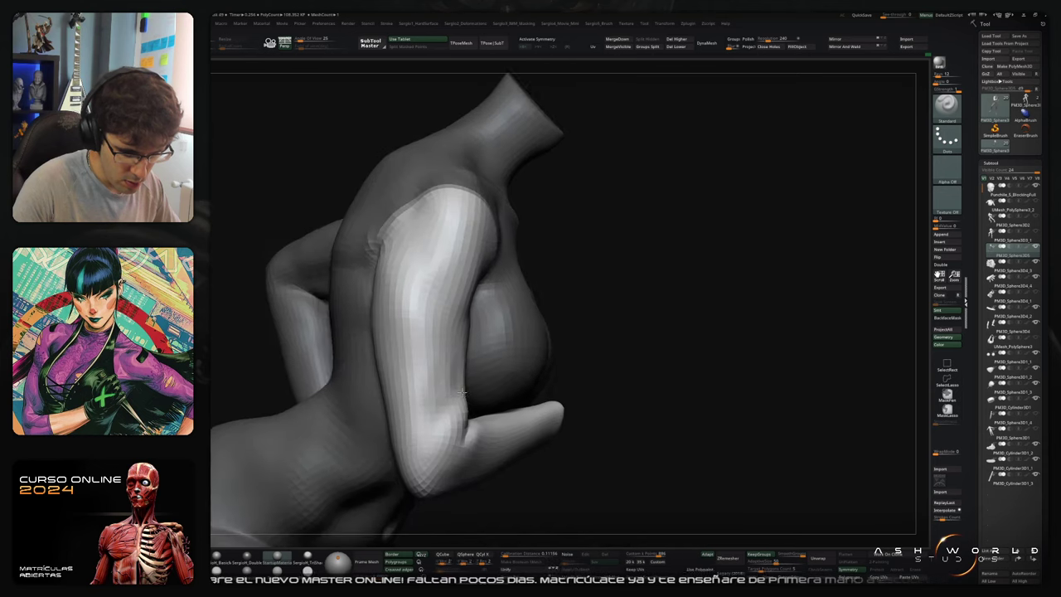
pyautogui.moveTo(439, 345)
pyautogui.mouseDown()
pyautogui.moveTo(438, 420)
pyautogui.moveTo(436, 401)
pyautogui.mouseUp()
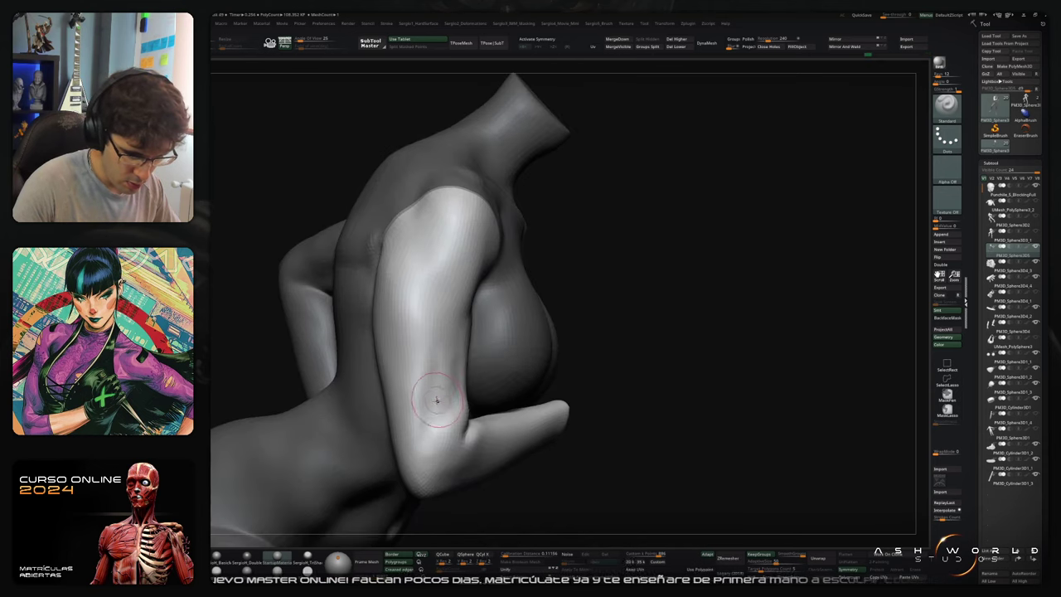
pyautogui.moveTo(435, 400); pyautogui.dragTo(426, 432, button='right')
pyautogui.moveTo(428, 340); pyautogui.dragTo(424, 446)
pyautogui.keyDown('shift'); pyautogui.moveTo(421, 383); pyautogui.dragTo(420, 447); pyautogui.keyUp('shift')
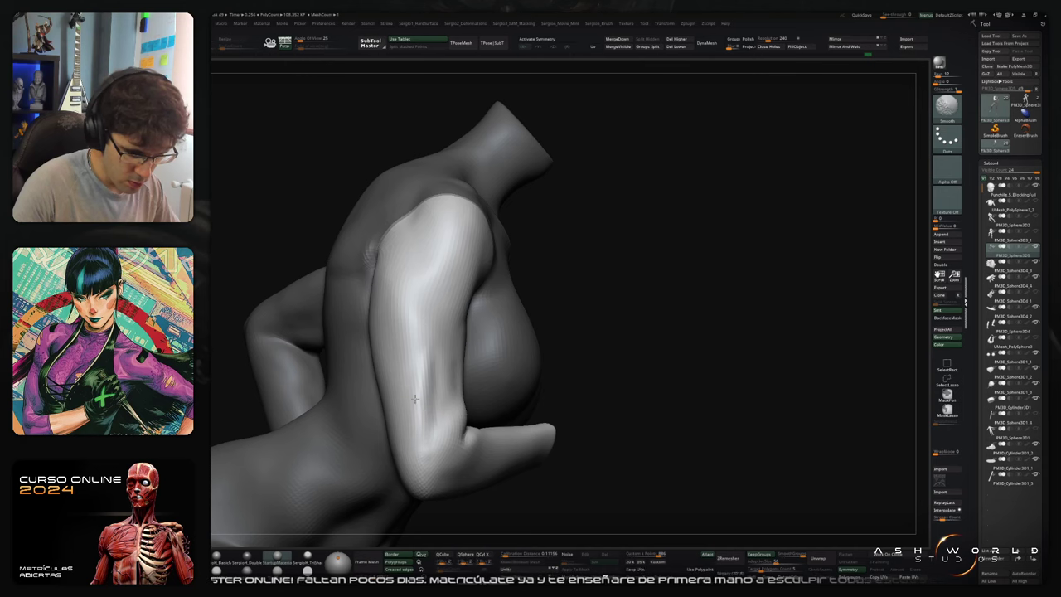
pyautogui.keyDown('shift'); pyautogui.moveTo(420, 355); pyautogui.dragTo(423, 390); pyautogui.keyUp('shift')
# Step: Refine the front of the right upper arm with the Standard brush and smooth it toward the elbow
pyautogui.keyDown('ctrl'); pyautogui.moveTo(460, 426); pyautogui.dragTo(456, 389, button='right'); pyautogui.keyUp('ctrl')
pyautogui.moveTo(456, 389)
pyautogui.mouseDown(button='right')
pyautogui.moveTo(442, 390)
pyautogui.moveTo(476, 351)
pyautogui.moveTo(475, 335)
pyautogui.moveTo(485, 367)
pyautogui.moveTo(498, 366)
pyautogui.moveTo(492, 339)
pyautogui.mouseUp(button='right')
pyautogui.press('shift')
pyautogui.press('shift')
pyautogui.press('ctrl')
pyautogui.press('b')
pyautogui.press('s')
pyautogui.press('t')
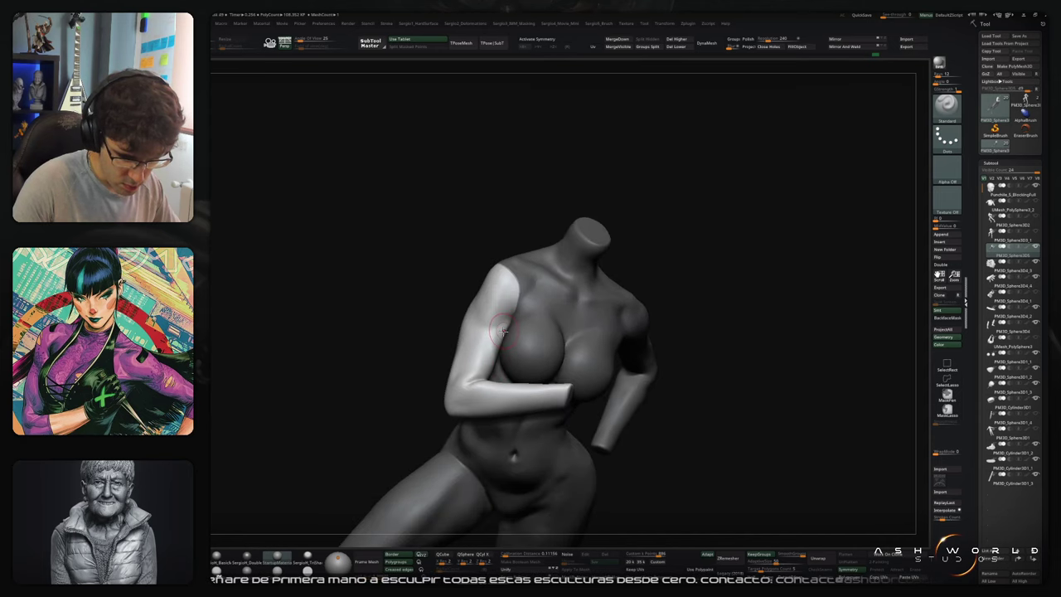
pyautogui.press('shift')
pyautogui.keyDown('shift'); pyautogui.moveTo(483, 350); pyautogui.dragTo(471, 373); pyautogui.keyUp('shift')
pyautogui.moveTo(472, 373)
pyautogui.mouseDown(button='right')
pyautogui.moveTo(580, 354)
pyautogui.moveTo(488, 374)
pyautogui.moveTo(430, 338)
pyautogui.mouseUp(button='right')
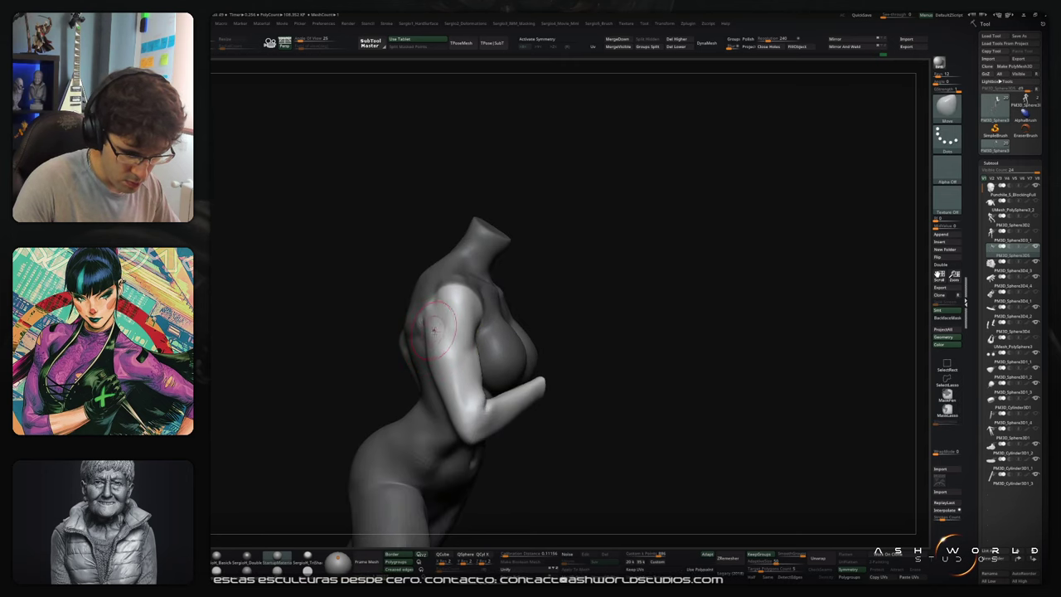
# Step: Bring back the whole figure and examine its pose and arm proportions from the front and side
pyautogui.moveTo(434, 329)
pyautogui.mouseDown(button='right')
pyautogui.moveTo(431, 373)
pyautogui.moveTo(449, 349)
pyautogui.moveTo(467, 368)
pyautogui.moveTo(492, 362)
pyautogui.mouseUp(button='right')
pyautogui.moveTo(492, 362)
pyautogui.mouseDown(button='right')
pyautogui.moveTo(483, 348)
pyautogui.moveTo(488, 407)
pyautogui.moveTo(499, 398)
pyautogui.mouseUp(button='right')
pyautogui.moveTo(498, 398)
pyautogui.keyDown('ctrl'); pyautogui.mouseDown(button='right')
pyautogui.moveTo(561, 353)
pyautogui.moveTo(571, 398)
pyautogui.moveTo(604, 359)
pyautogui.moveTo(619, 374)
pyautogui.moveTo(667, 359)
pyautogui.moveTo(634, 339)
pyautogui.mouseUp(button='right'); pyautogui.keyUp('ctrl')
pyautogui.hotkey('alt', 's')
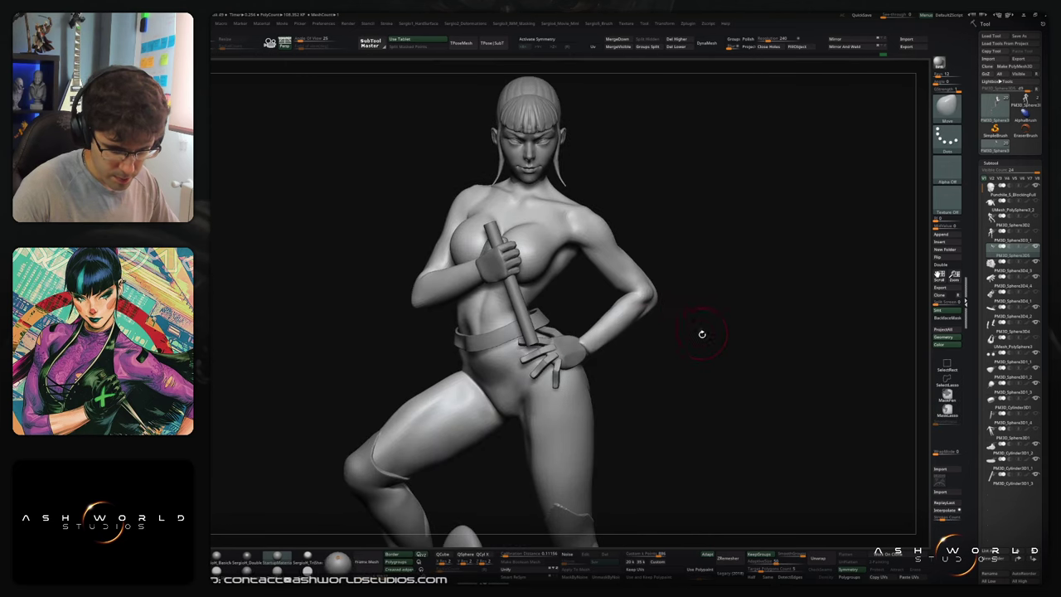
pyautogui.moveTo(701, 333); pyautogui.dragTo(675, 356, button='right')
pyautogui.moveTo(580, 325); pyautogui.dragTo(620, 342, button='right')
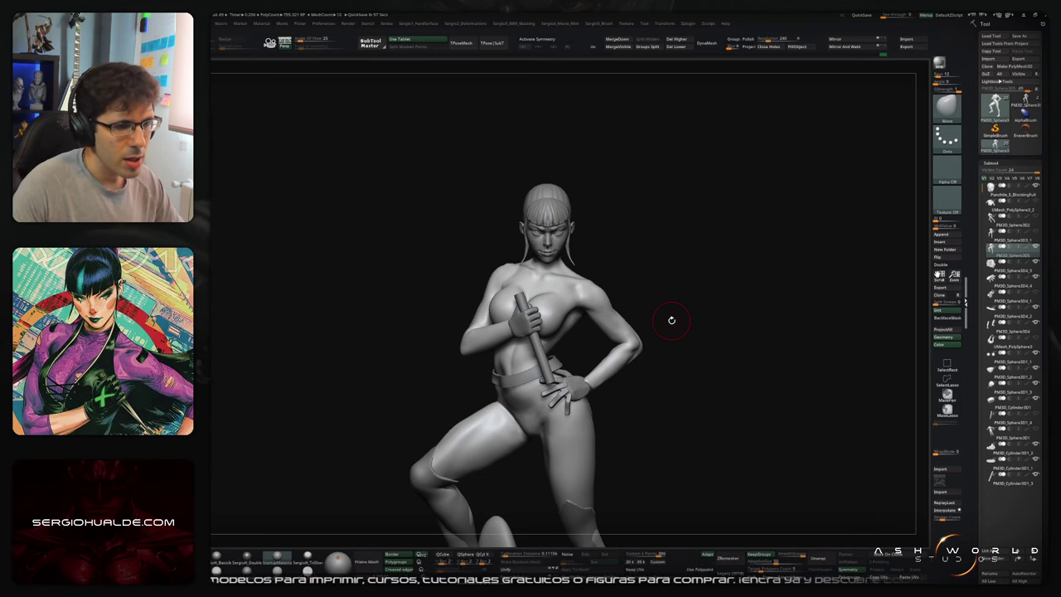
pyautogui.moveTo(687, 343); pyautogui.dragTo(733, 356, button='right')
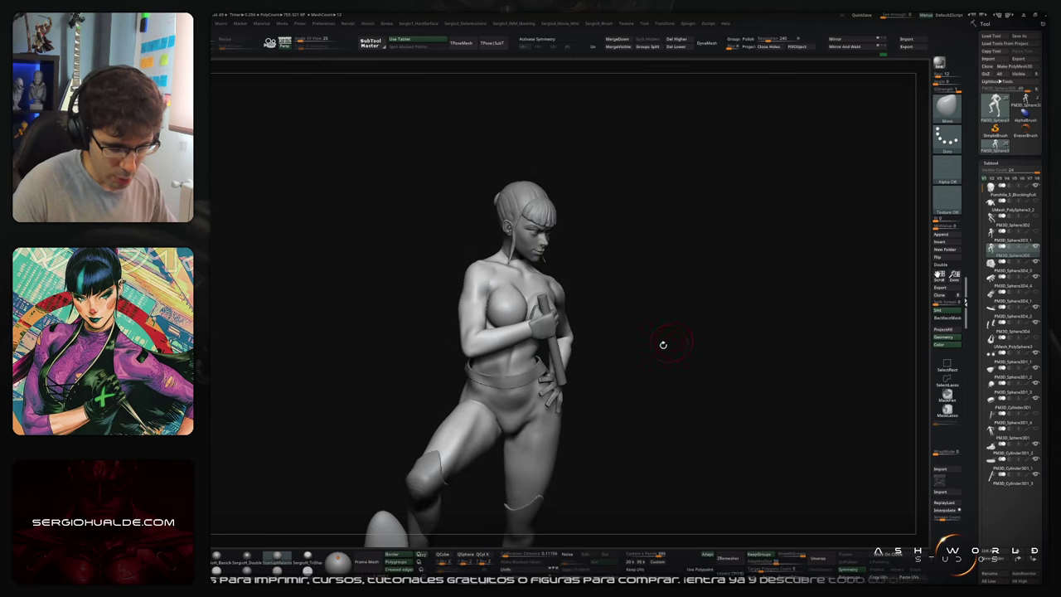
# Step: Isolate the right arm and carve the fold at the inside of the elbow with the DamStandard brush
pyautogui.moveTo(560, 350)
pyautogui.keyDown('ctrl'); pyautogui.mouseDown(button='right')
pyautogui.moveTo(494, 358)
pyautogui.moveTo(500, 383)
pyautogui.moveTo(509, 377)
pyautogui.mouseUp(button='right'); pyautogui.keyUp('ctrl')
pyautogui.keyDown('ctrl'); pyautogui.keyDown('shift'); pyautogui.click(505, 354); pyautogui.keyUp('shift'); pyautogui.keyUp('ctrl')
pyautogui.press('b')
pyautogui.press('d')
pyautogui.press('s')
pyautogui.hotkey('alt', 's')
pyautogui.moveTo(497, 344); pyautogui.dragTo(521, 309)
pyautogui.moveTo(535, 294); pyautogui.dragTo(516, 314, button='right')
# Step: Sculpt the forearm muscle beside the right elbow crease with the Standard brush and smooth it
pyautogui.press('b')
pyautogui.press('s')
pyautogui.press('t')
pyautogui.moveTo(515, 298); pyautogui.dragTo(490, 325)
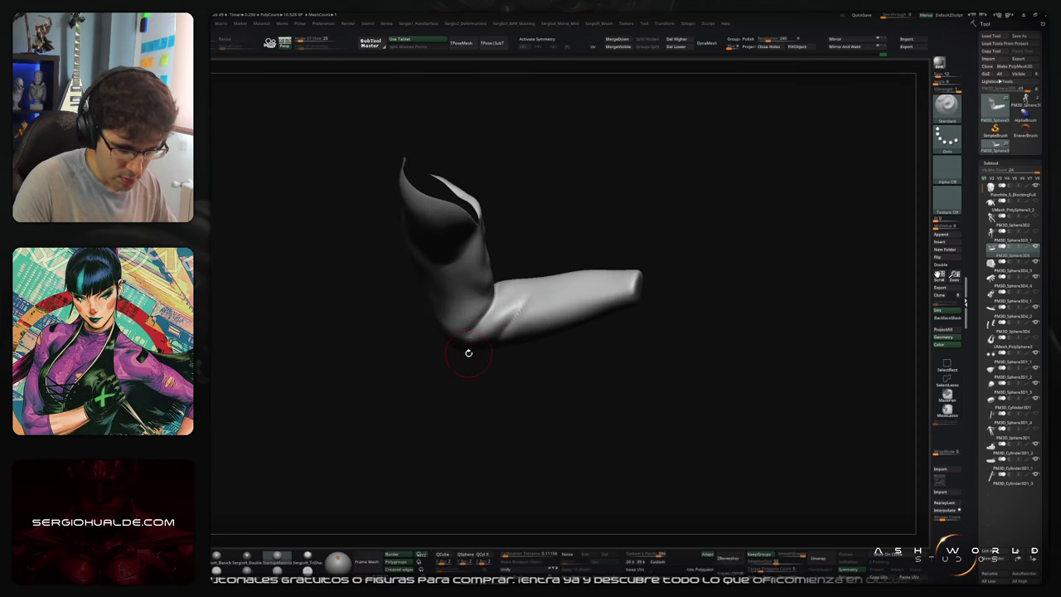
pyautogui.moveTo(469, 353); pyautogui.dragTo(484, 304, button='right')
pyautogui.moveTo(495, 300)
pyautogui.mouseDown()
pyautogui.moveTo(457, 319)
pyautogui.moveTo(460, 333)
pyautogui.mouseUp()
pyautogui.moveTo(464, 331); pyautogui.dragTo(459, 352, button='right')
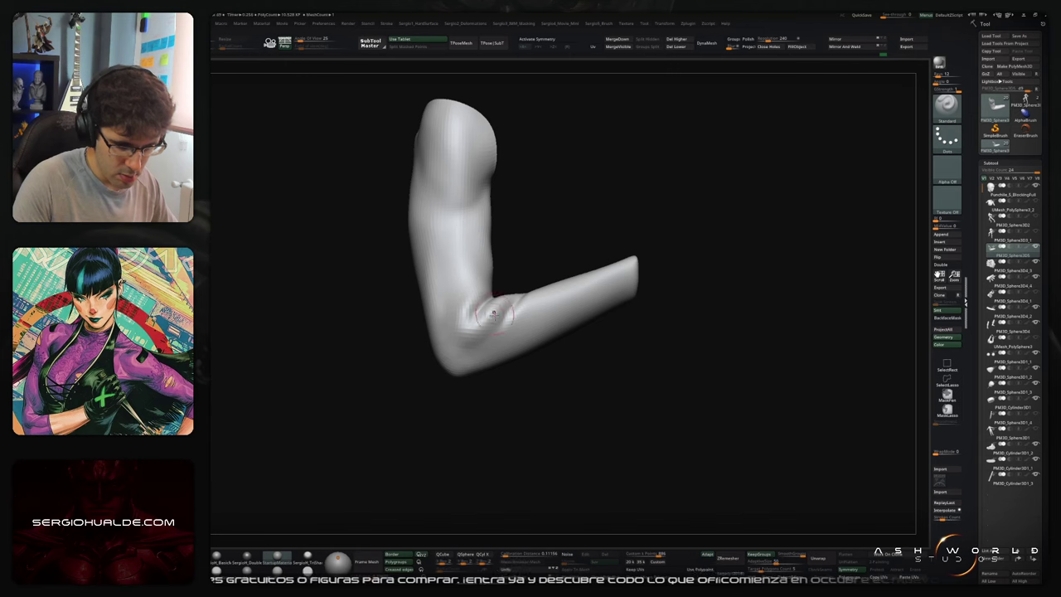
pyautogui.moveTo(475, 313)
pyautogui.keyDown('shift'); pyautogui.mouseDown()
pyautogui.moveTo(457, 343)
pyautogui.moveTo(461, 330)
pyautogui.mouseUp(); pyautogui.keyUp('shift')
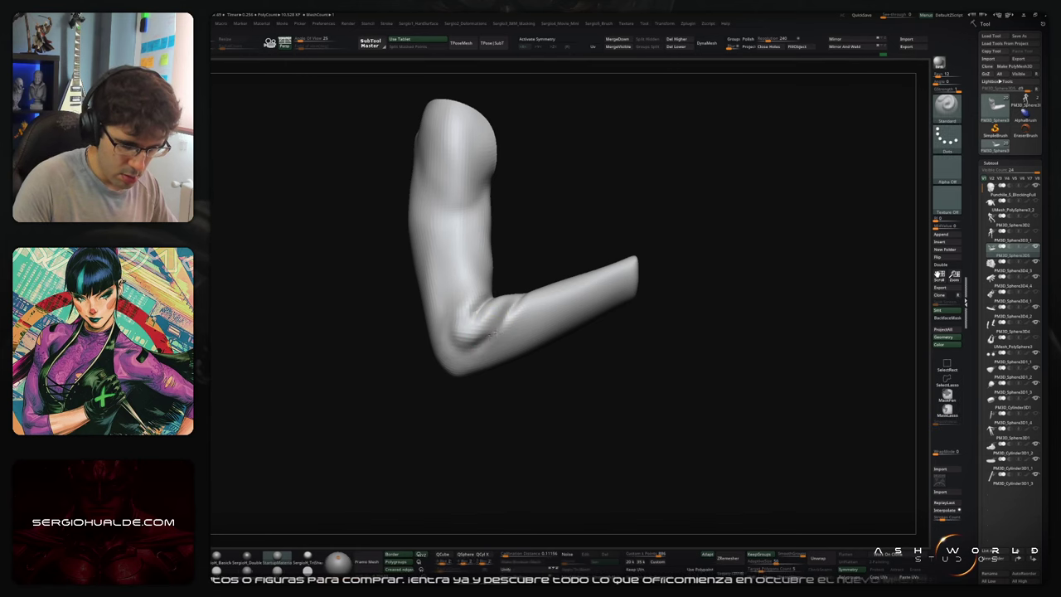
# Step: Shape the upper forearm from the elbow crease toward the wrist with the Standard brush and smooth below the crease
pyautogui.moveTo(510, 305)
pyautogui.mouseDown()
pyautogui.moveTo(489, 332)
pyautogui.moveTo(531, 344)
pyautogui.moveTo(502, 340)
pyautogui.mouseUp()
pyautogui.moveTo(584, 301); pyautogui.dragTo(507, 327)
pyautogui.moveTo(525, 324); pyautogui.dragTo(526, 308, button='right')
pyautogui.moveTo(449, 374); pyautogui.dragTo(490, 369, button='right')
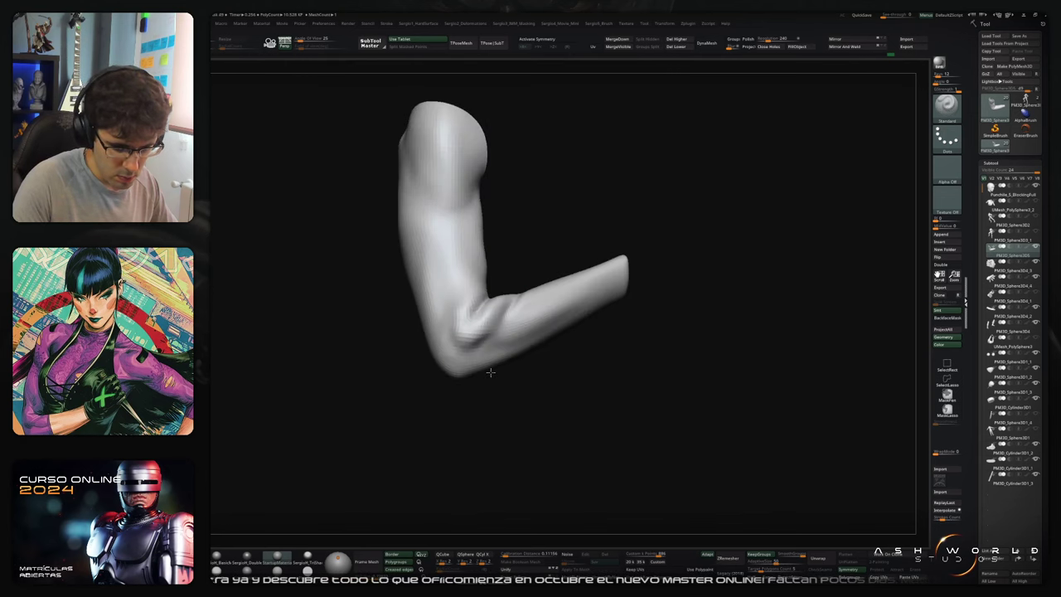
pyautogui.keyDown('shift'); pyautogui.moveTo(480, 361); pyautogui.dragTo(457, 355); pyautogui.keyUp('shift')
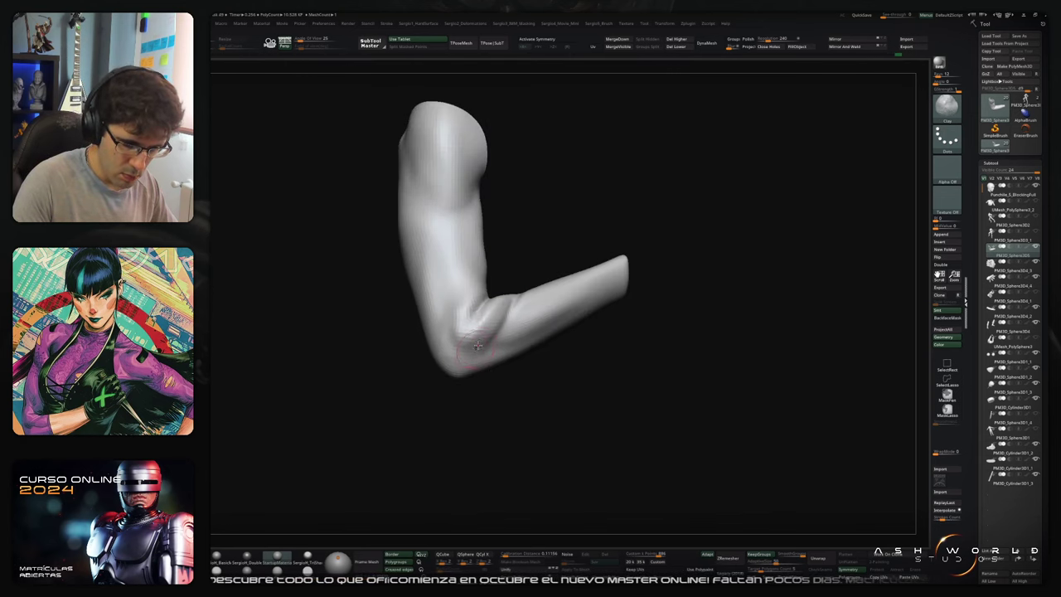
# Step: Build up the transition between the forearm and elbow crease with the Clay brush and smooth it into the upper arm
pyautogui.press('shift')
pyautogui.keyDown('shift'); pyautogui.moveTo(496, 311); pyautogui.dragTo(508, 290); pyautogui.keyUp('shift')
pyautogui.moveTo(508, 290); pyautogui.dragTo(519, 315, button='right')
pyautogui.keyDown('shift'); pyautogui.moveTo(496, 314); pyautogui.dragTo(533, 297); pyautogui.keyUp('shift')
pyautogui.moveTo(539, 273); pyautogui.dragTo(525, 286, button='right')
pyautogui.moveTo(545, 280)
pyautogui.mouseDown()
pyautogui.moveTo(512, 292)
pyautogui.moveTo(511, 268)
pyautogui.moveTo(505, 287)
pyautogui.moveTo(519, 279)
pyautogui.moveTo(491, 338)
pyautogui.mouseUp()
pyautogui.moveTo(491, 338); pyautogui.dragTo(507, 317, button='right')
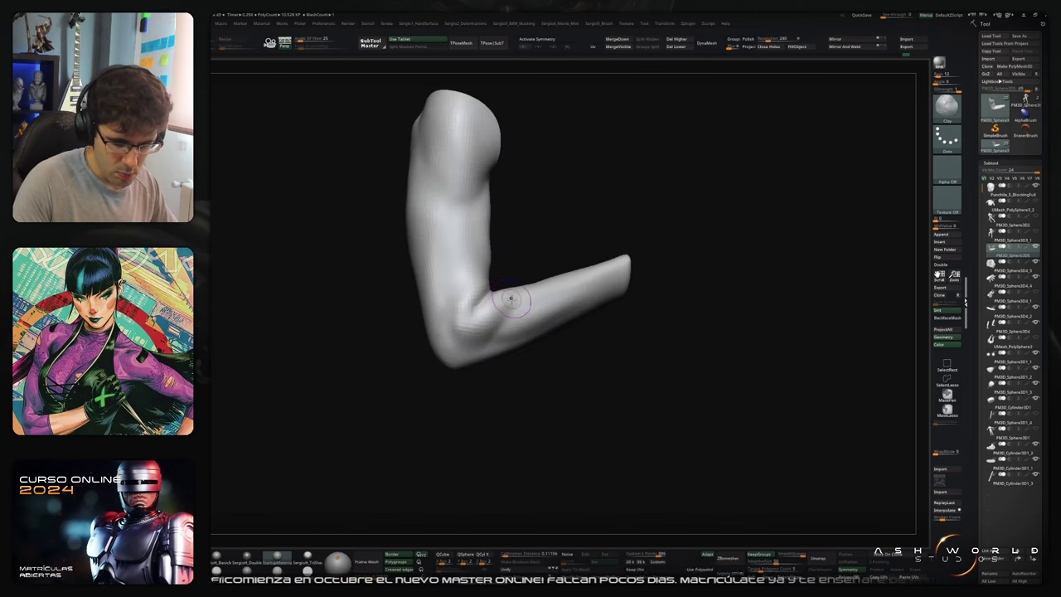
pyautogui.keyDown('shift'); pyautogui.moveTo(467, 277); pyautogui.dragTo(462, 311); pyautogui.keyUp('shift')
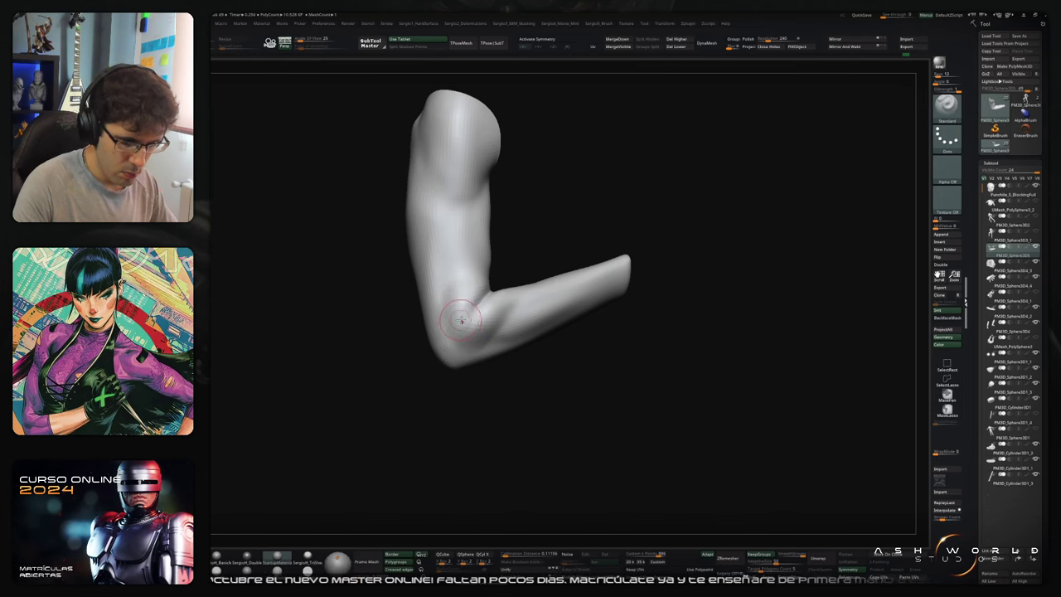
# Step: Define the outer side of the right elbow with the Standard and DamStandard brushes and smooth it
pyautogui.moveTo(462, 311); pyautogui.dragTo(453, 322, button='right')
pyautogui.moveTo(454, 323)
pyautogui.mouseDown()
pyautogui.moveTo(469, 349)
pyautogui.moveTo(469, 338)
pyautogui.mouseUp()
pyautogui.moveTo(474, 323); pyautogui.dragTo(449, 316, button='right')
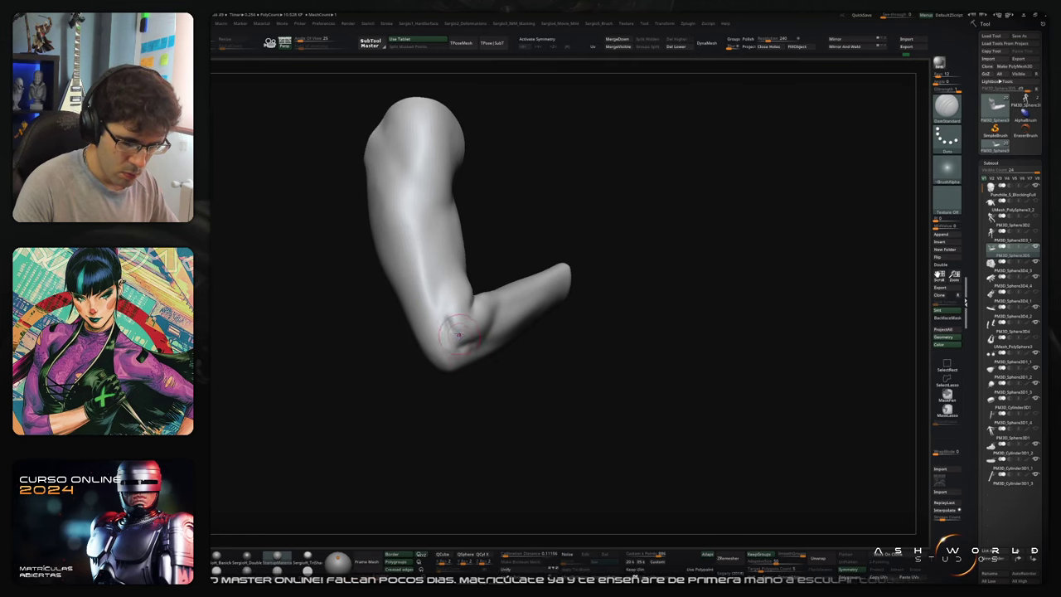
pyautogui.press('shift')
pyautogui.moveTo(468, 351); pyautogui.dragTo(466, 324, button='right')
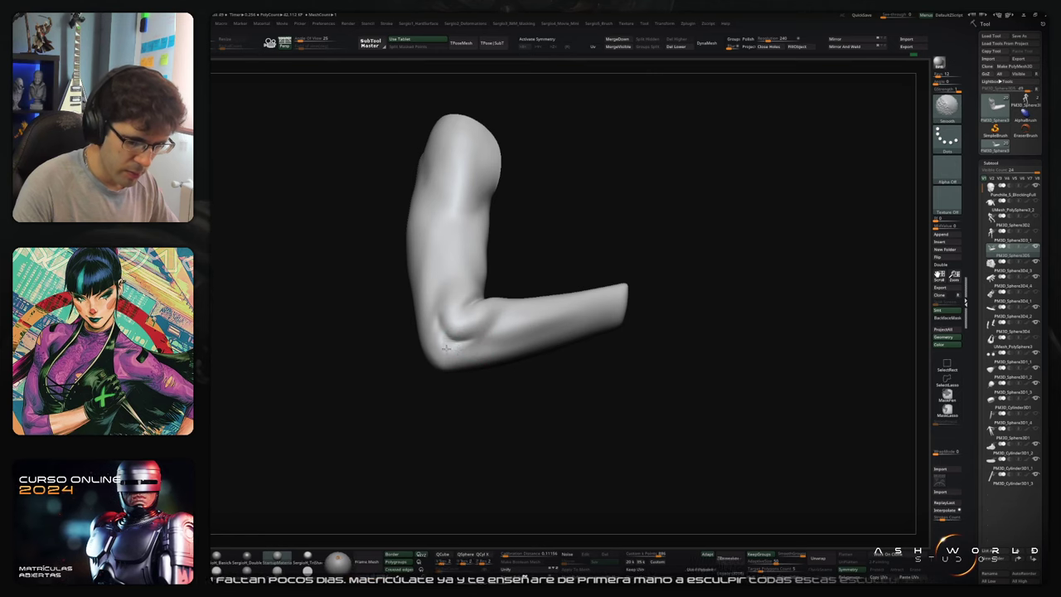
# Step: Build up the bony point of the right elbow with the ClayBuildup brush and smooth it
pyautogui.moveTo(479, 337)
pyautogui.mouseDown(button='right')
pyautogui.moveTo(542, 230)
pyautogui.moveTo(443, 253)
pyautogui.moveTo(451, 276)
pyautogui.mouseUp(button='right')
pyautogui.press('b')
pyautogui.press('c')
pyautogui.press('b')
pyautogui.moveTo(432, 270); pyautogui.dragTo(435, 273)
pyautogui.moveTo(435, 271); pyautogui.dragTo(445, 260, button='right')
pyautogui.moveTo(442, 270)
pyautogui.mouseDown()
pyautogui.moveTo(440, 257)
pyautogui.moveTo(452, 275)
pyautogui.moveTo(452, 261)
pyautogui.mouseUp()
pyautogui.moveTo(452, 274); pyautogui.dragTo(445, 286, button='right')
pyautogui.press('shift')
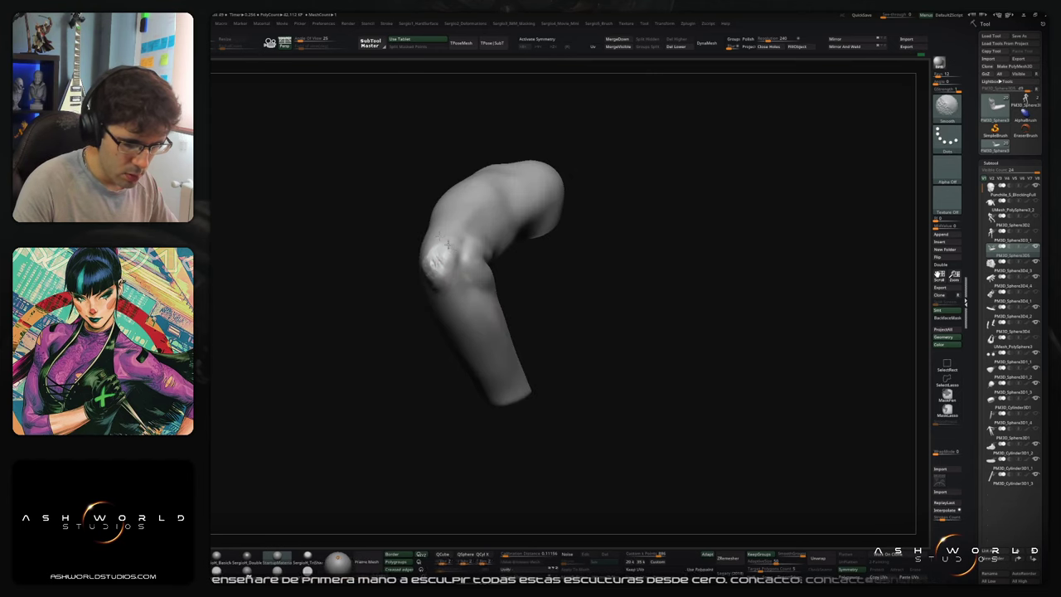
# Step: Add the bony bumps around the elbow point and on its inner side with the ClayBuildup brush and smooth them
pyautogui.moveTo(447, 244)
pyautogui.mouseDown(button='right')
pyautogui.moveTo(455, 274)
pyautogui.moveTo(444, 242)
pyautogui.mouseUp(button='right')
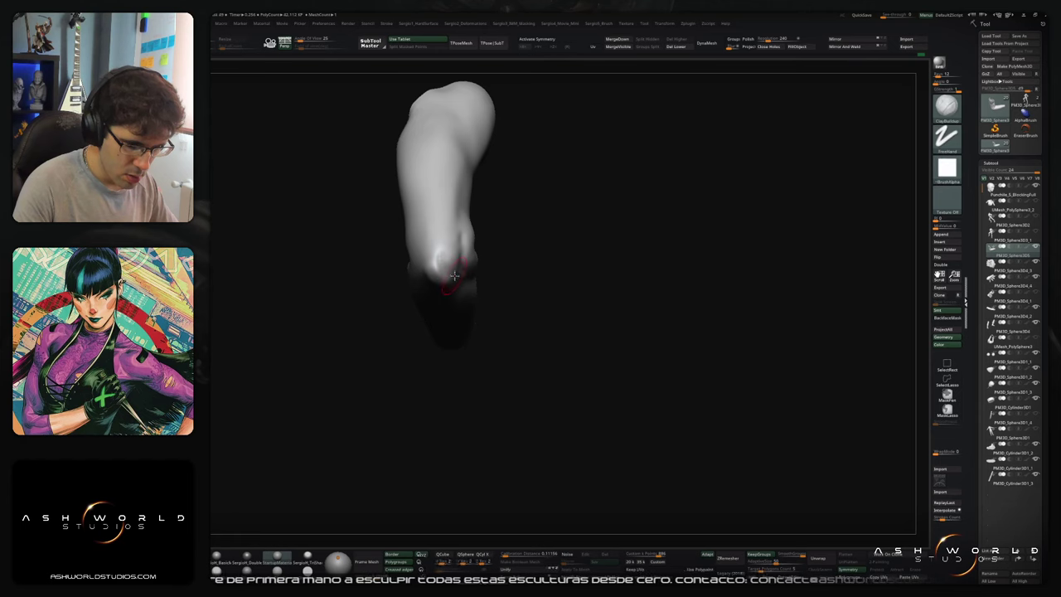
pyautogui.moveTo(449, 278)
pyautogui.mouseDown()
pyautogui.moveTo(441, 258)
pyautogui.moveTo(445, 270)
pyautogui.mouseUp()
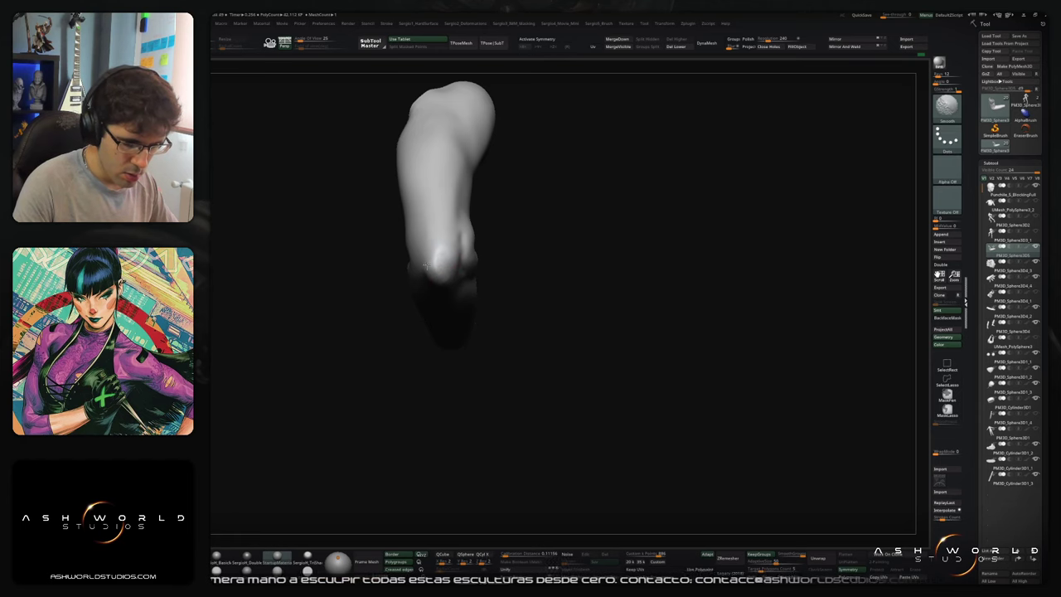
pyautogui.moveTo(457, 295)
pyautogui.mouseDown(button='right')
pyautogui.moveTo(435, 257)
pyautogui.moveTo(422, 267)
pyautogui.moveTo(437, 258)
pyautogui.mouseUp(button='right')
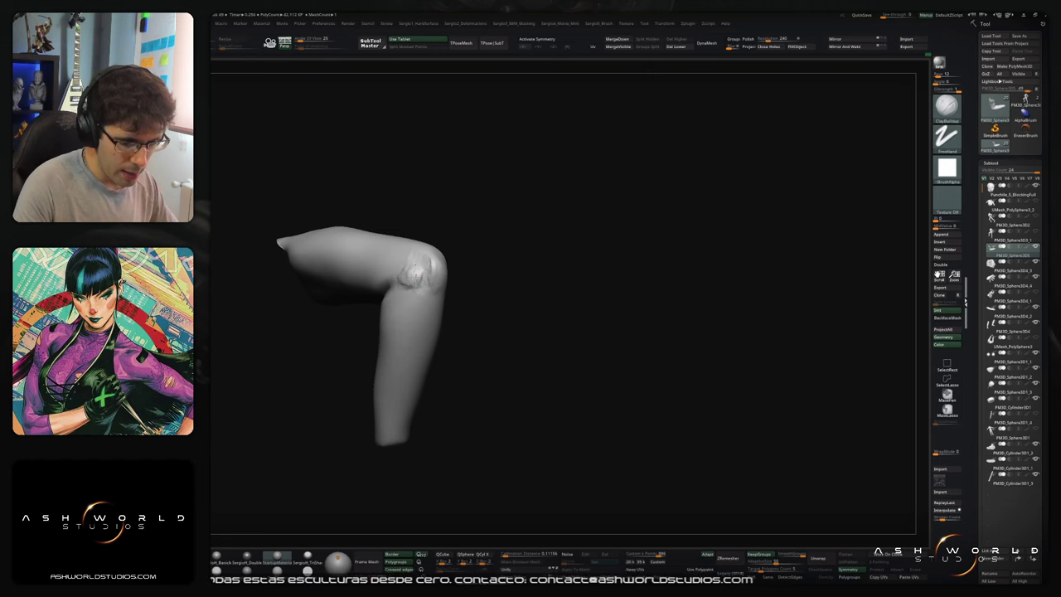
pyautogui.press('shift')
pyautogui.keyDown('shift'); pyautogui.moveTo(419, 255); pyautogui.dragTo(422, 266); pyautogui.keyUp('shift')
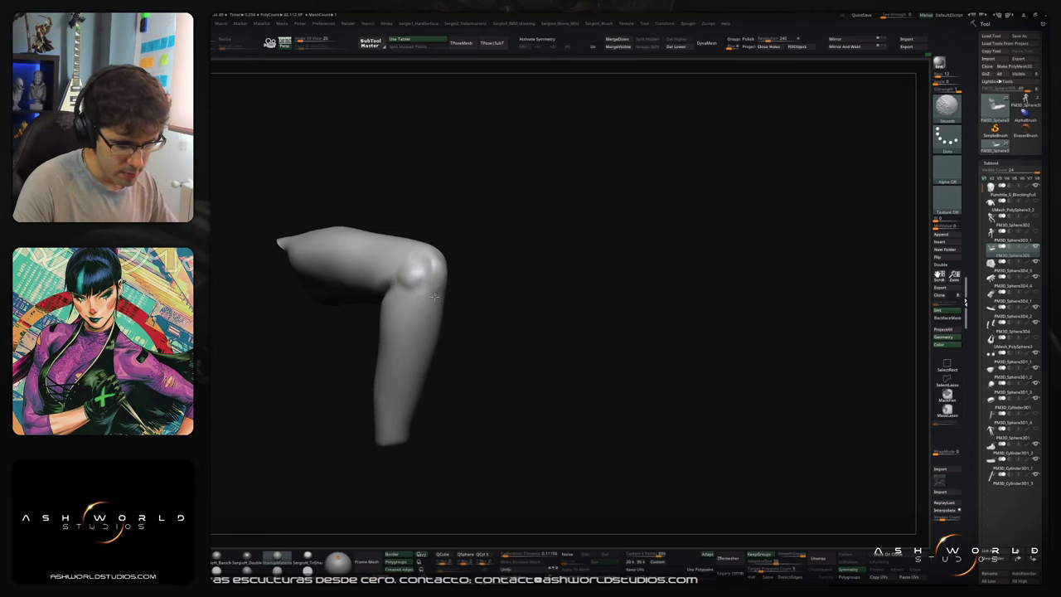
pyautogui.moveTo(423, 266)
pyautogui.mouseDown(button='right')
pyautogui.moveTo(399, 262)
pyautogui.moveTo(425, 261)
pyautogui.mouseUp(button='right')
pyautogui.press('shift')
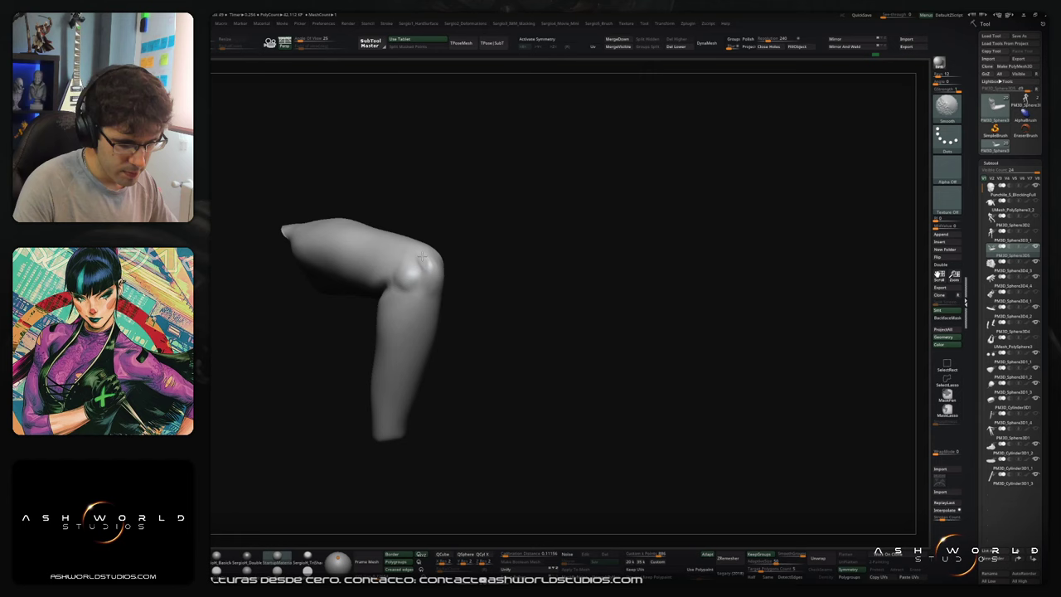
# Step: Sculpt the lower edge of the triceps on the outer upper arm with the Standard and Clay brushes and smooth it
pyautogui.moveTo(429, 317)
pyautogui.mouseDown(button='right')
pyautogui.moveTo(449, 289)
pyautogui.moveTo(421, 326)
pyautogui.moveTo(472, 279)
pyautogui.moveTo(407, 244)
pyautogui.mouseUp(button='right')
pyautogui.press('b')
pyautogui.press('s')
pyautogui.press('t')
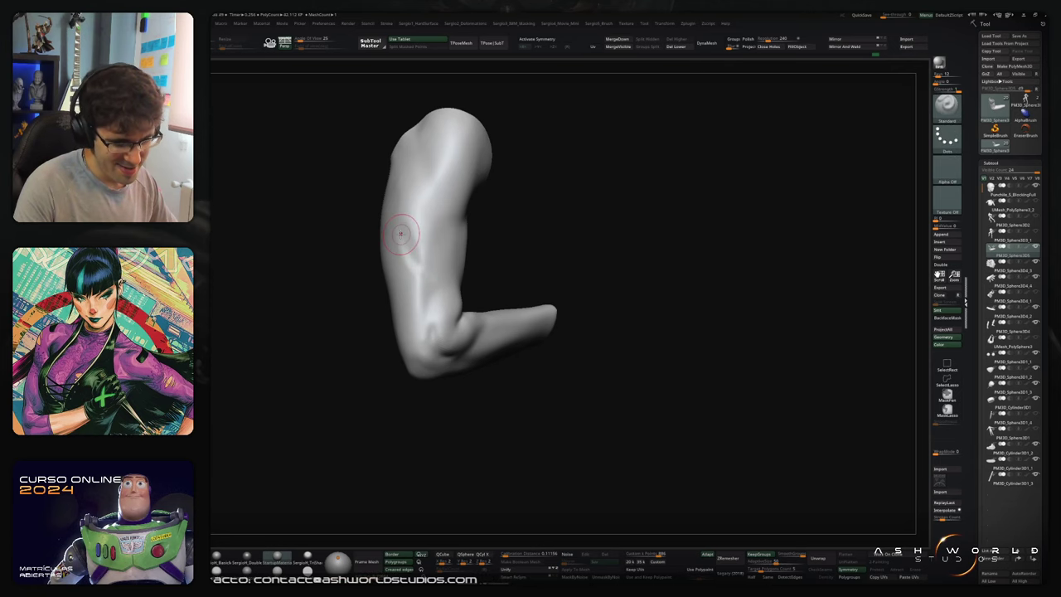
pyautogui.moveTo(402, 230); pyautogui.dragTo(428, 249)
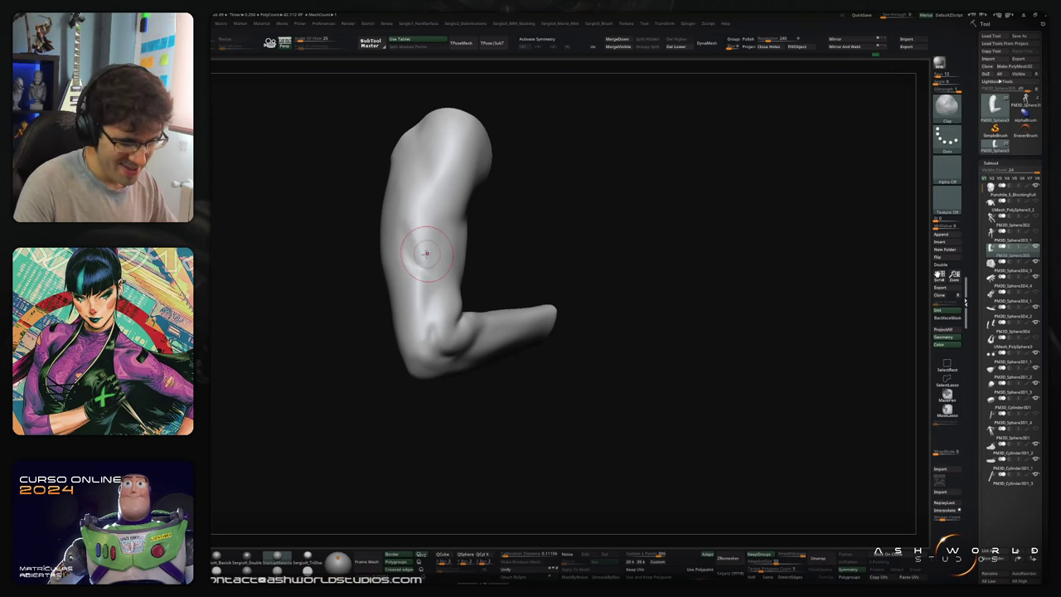
pyautogui.press('shift')
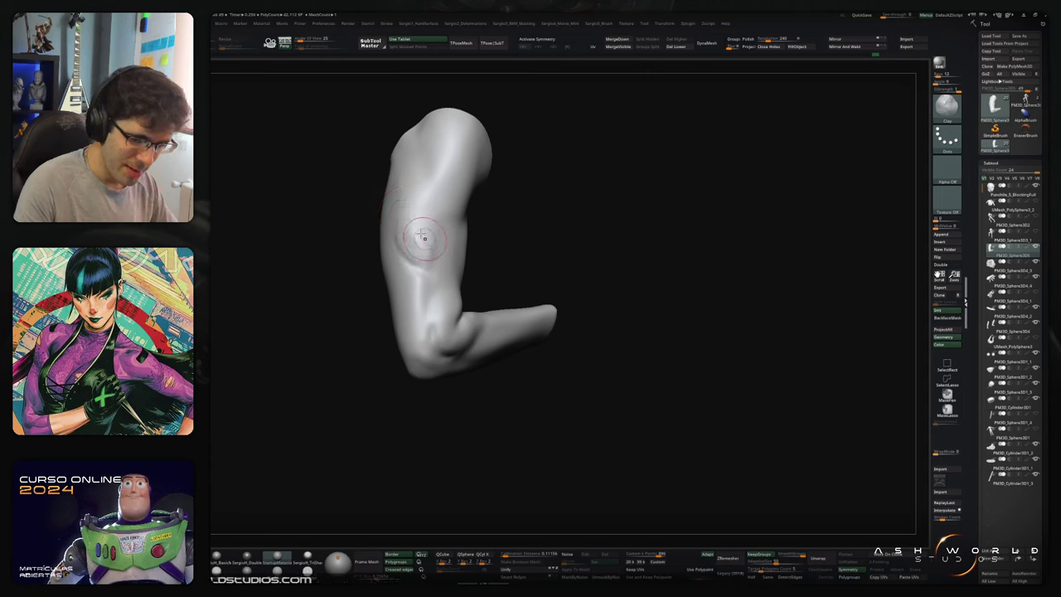
pyautogui.keyDown('shift'); pyautogui.moveTo(421, 204); pyautogui.dragTo(413, 228); pyautogui.keyUp('shift')
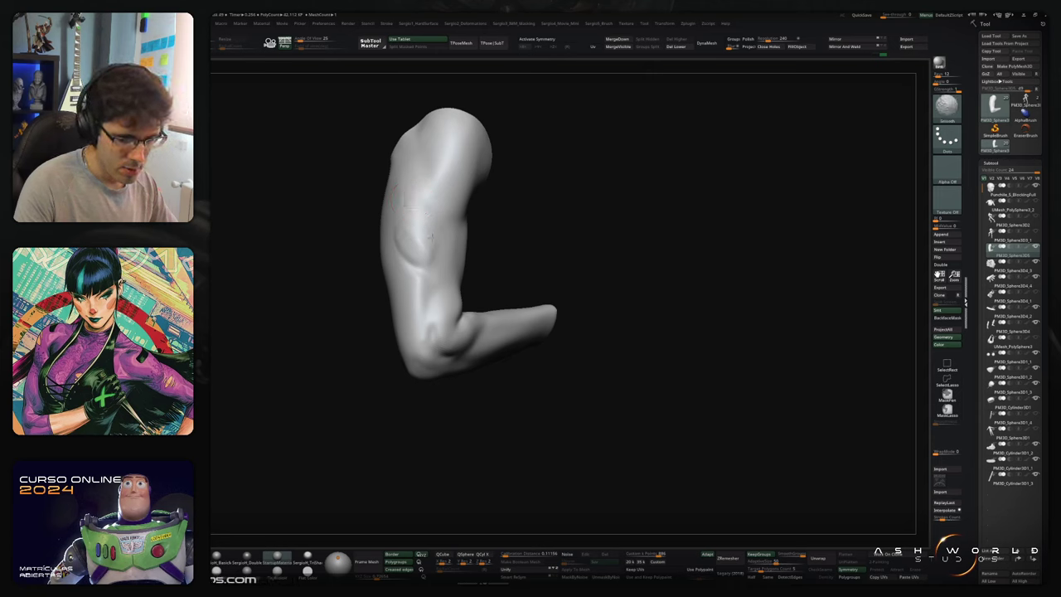
pyautogui.moveTo(432, 236)
pyautogui.mouseDown(button='right')
pyautogui.moveTo(417, 269)
pyautogui.moveTo(423, 300)
pyautogui.mouseUp(button='right')
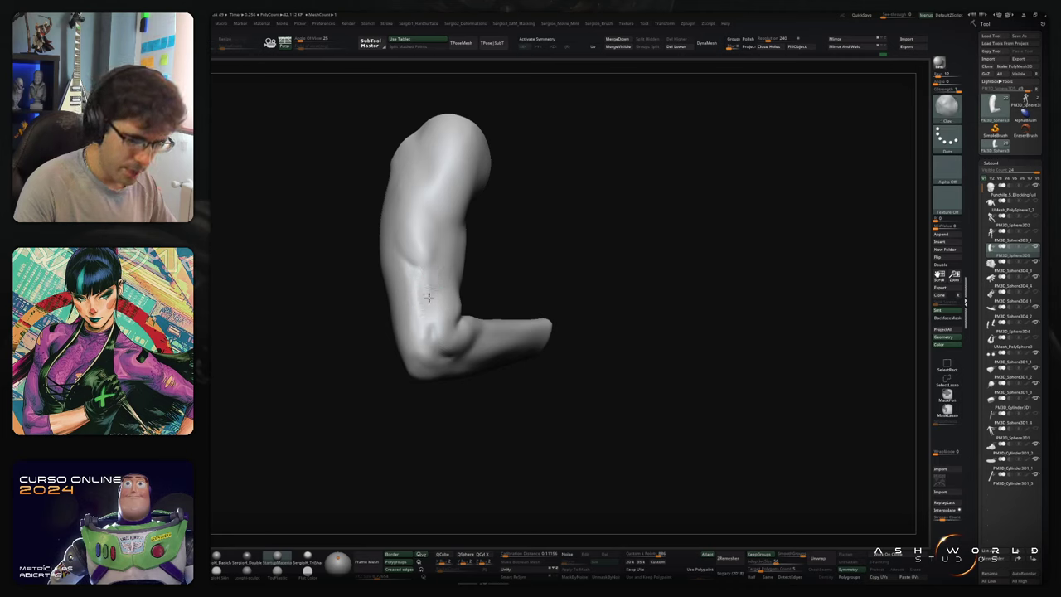
# Step: Shape the area between the triceps and the outer elbow with the Clay and Standard brushes and smooth it
pyautogui.moveTo(428, 296); pyautogui.dragTo(426, 333)
pyautogui.moveTo(426, 333)
pyautogui.mouseDown(button='right')
pyautogui.moveTo(448, 328)
pyautogui.moveTo(428, 323)
pyautogui.mouseUp(button='right')
pyautogui.press('s')
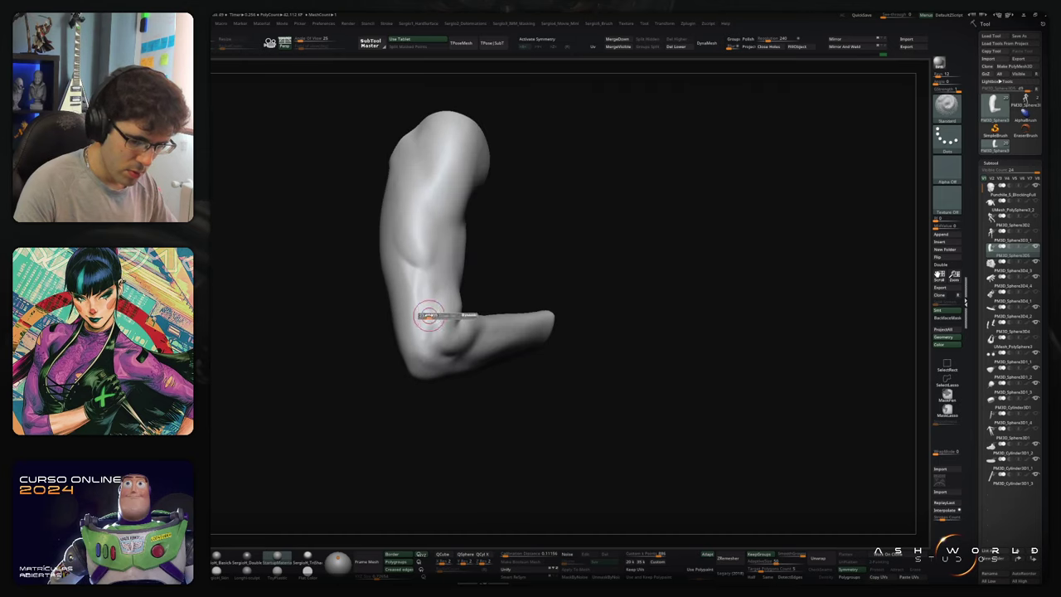
pyautogui.moveTo(426, 338); pyautogui.dragTo(425, 316)
pyautogui.keyDown('shift'); pyautogui.moveTo(432, 272); pyautogui.dragTo(424, 331); pyautogui.keyUp('shift')
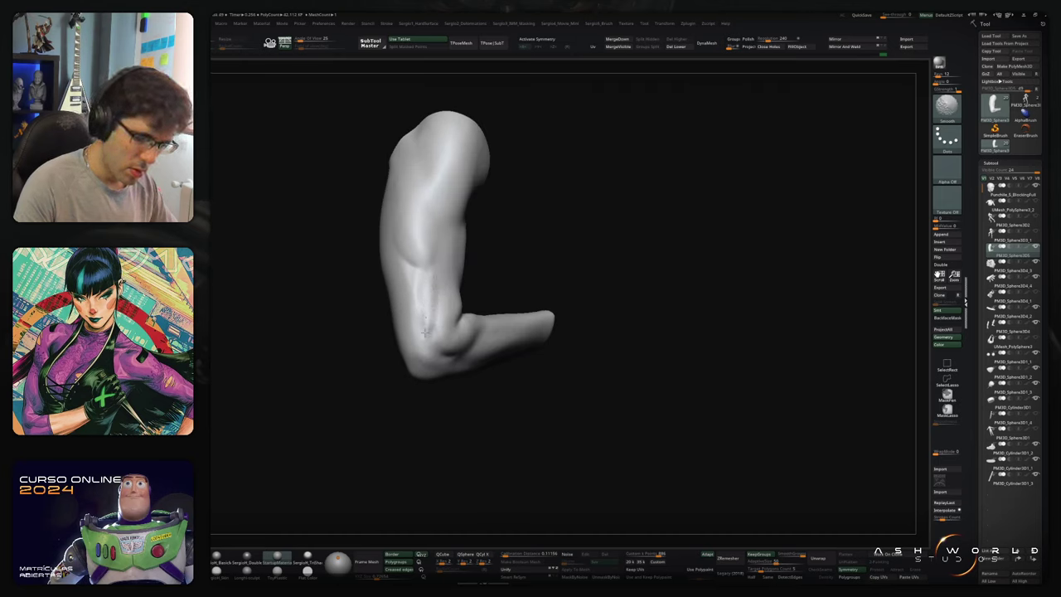
# Step: Fill the back of the upper arm just above the elbow with the Clay brush and smooth it
pyautogui.moveTo(419, 314); pyautogui.dragTo(416, 313, button='right')
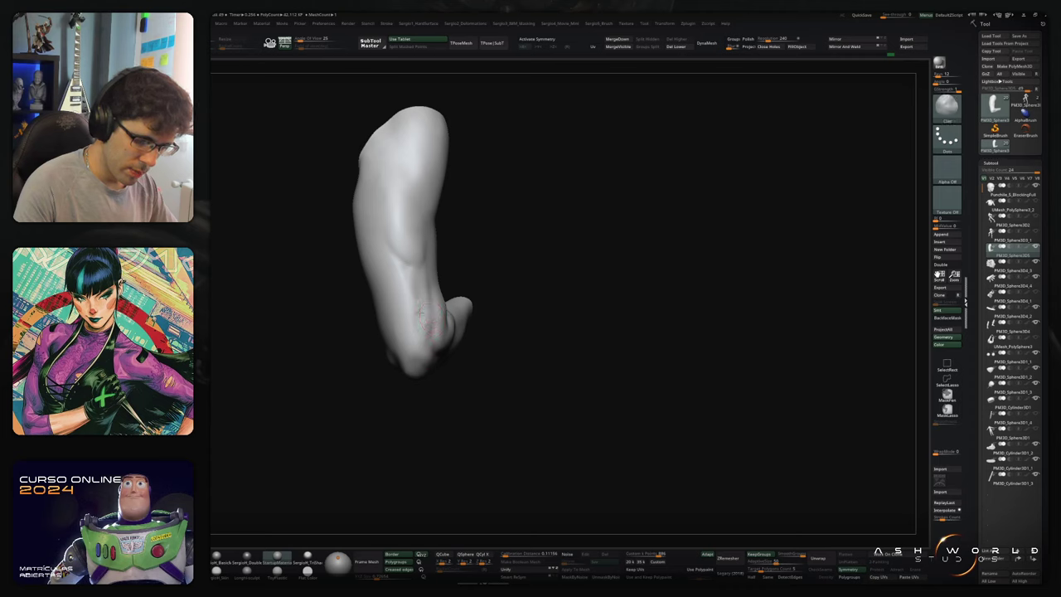
pyautogui.press('shift')
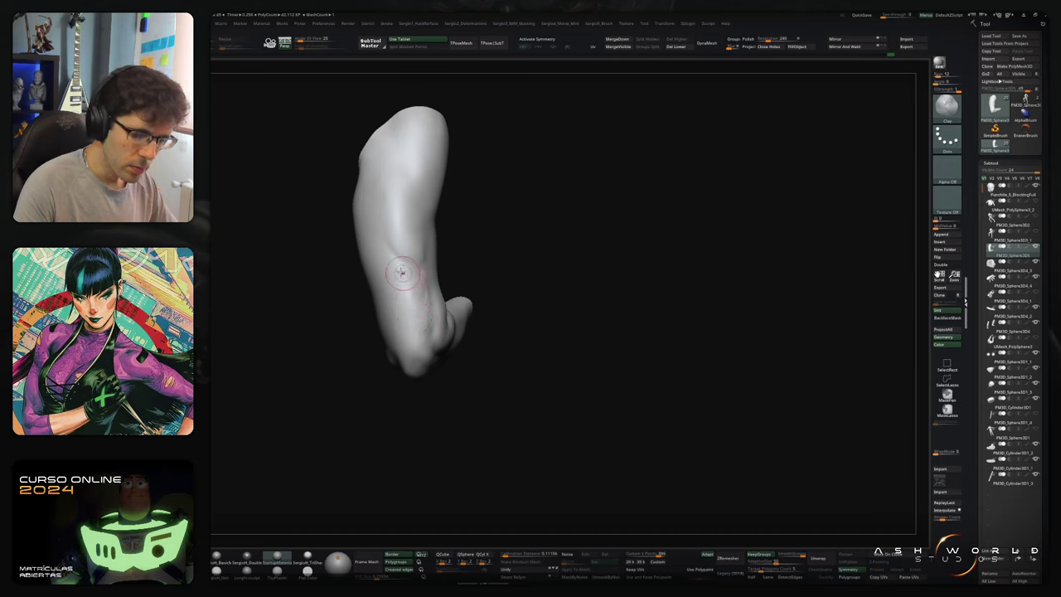
pyautogui.press('shift')
pyautogui.moveTo(415, 328); pyautogui.dragTo(440, 327, button='right')
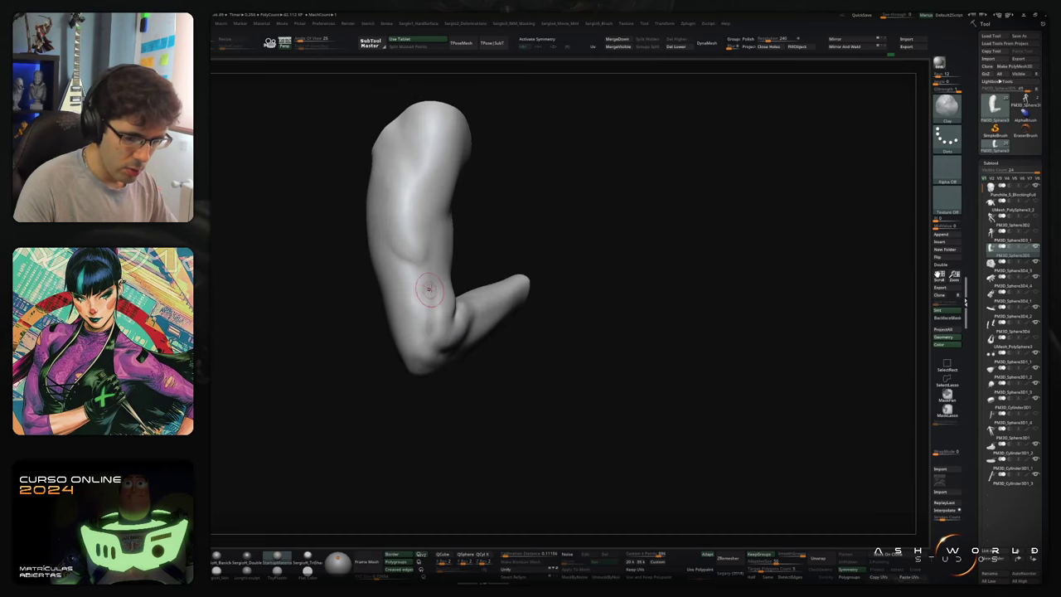
# Step: Redefine the triceps tendon down to the elbow with the Standard brush and blend it with Clay and smoothing
pyautogui.moveTo(431, 290)
pyautogui.mouseDown(button='right')
pyautogui.moveTo(468, 325)
pyautogui.moveTo(439, 350)
pyautogui.mouseUp(button='right')
pyautogui.moveTo(438, 350); pyautogui.dragTo(426, 279)
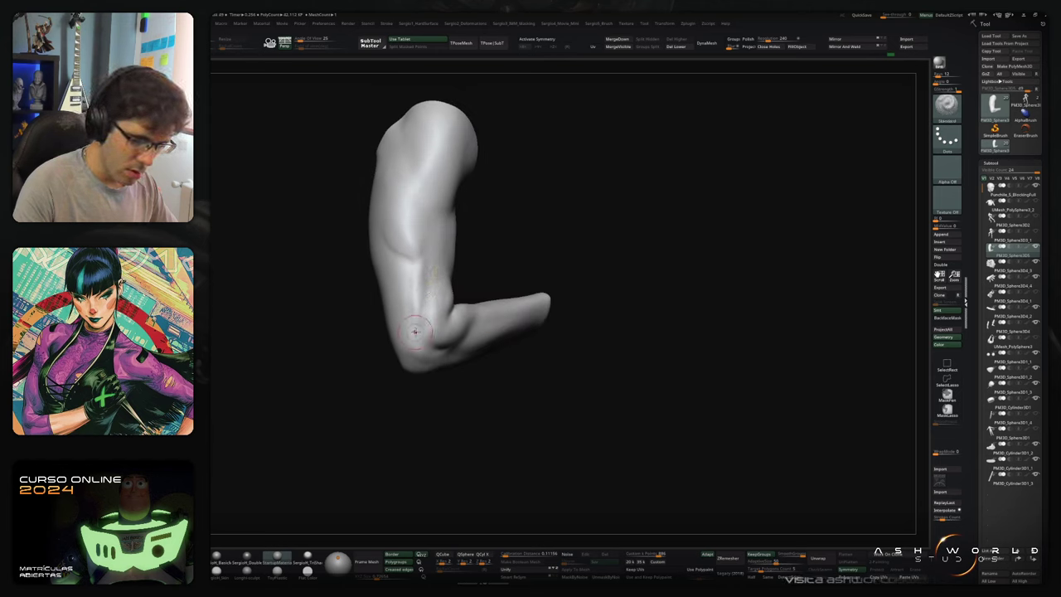
pyautogui.press('shift')
pyautogui.moveTo(412, 333)
pyautogui.mouseDown()
pyautogui.moveTo(450, 295)
pyautogui.moveTo(459, 267)
pyautogui.moveTo(414, 238)
pyautogui.moveTo(417, 287)
pyautogui.mouseUp()
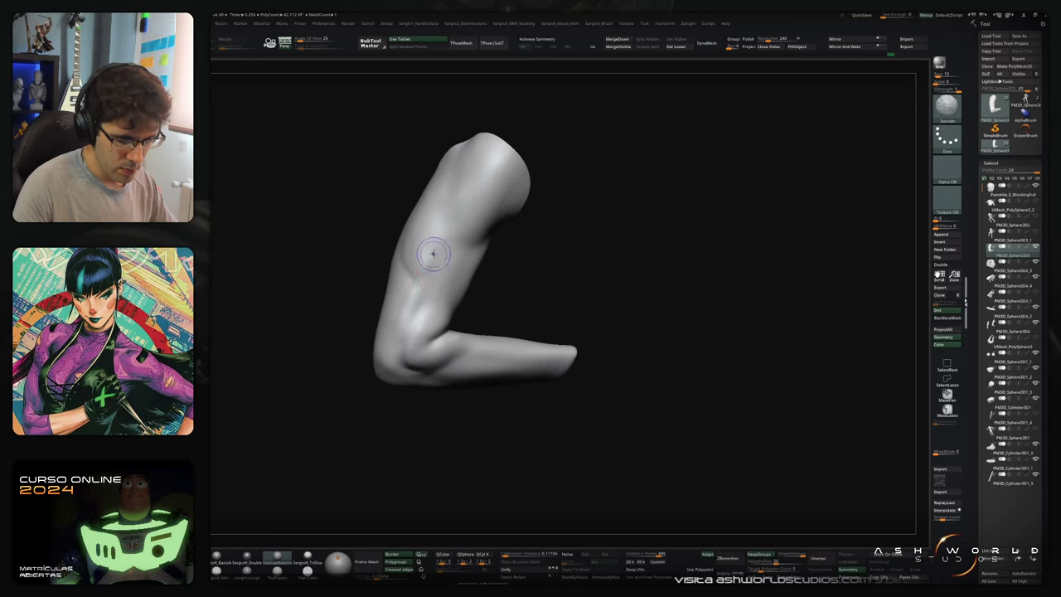
pyautogui.keyDown('alt'); pyautogui.moveTo(436, 241); pyautogui.dragTo(442, 279, button='right'); pyautogui.keyUp('alt')
pyautogui.moveTo(443, 279)
pyautogui.keyDown('ctrl'); pyautogui.mouseDown(button='right')
pyautogui.moveTo(427, 250)
pyautogui.moveTo(433, 272)
pyautogui.mouseUp(button='right'); pyautogui.keyUp('ctrl')
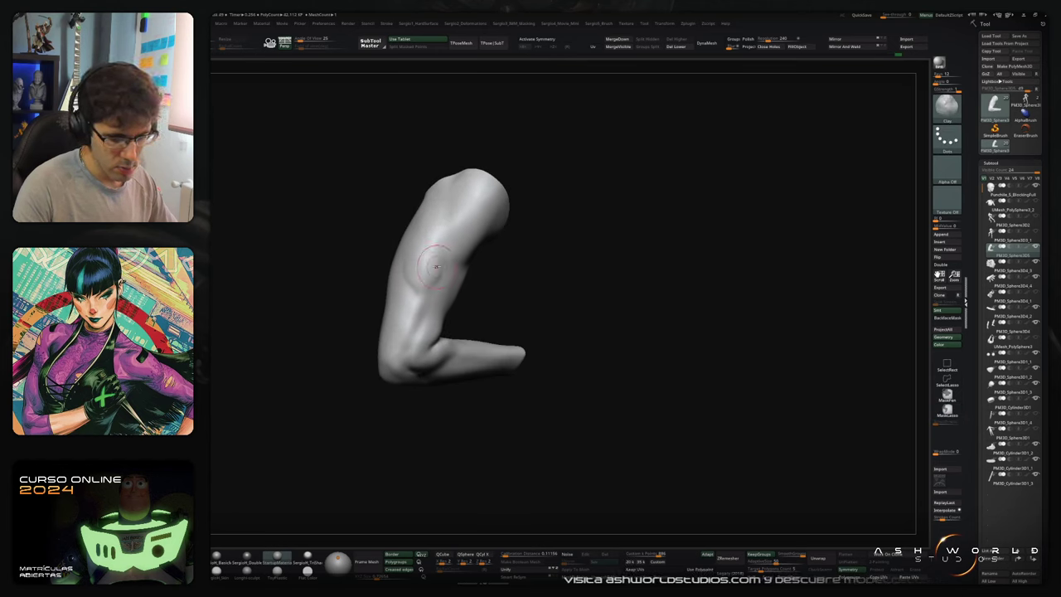
pyautogui.press('shift')
pyautogui.moveTo(426, 274)
pyautogui.mouseDown(button='right')
pyautogui.moveTo(419, 298)
pyautogui.moveTo(431, 341)
pyautogui.moveTo(406, 358)
pyautogui.moveTo(433, 359)
pyautogui.moveTo(450, 282)
pyautogui.moveTo(465, 273)
pyautogui.mouseUp(button='right')
# Step: Build up the inner side of the right elbow with the Clay brush and smooth it
pyautogui.moveTo(395, 290); pyautogui.dragTo(382, 282, button='right')
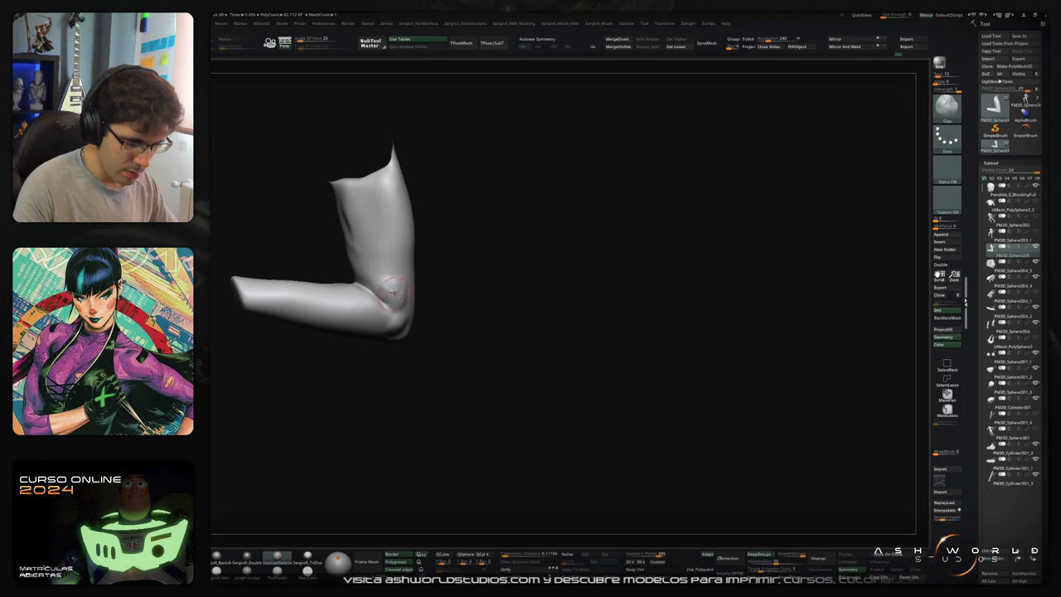
pyautogui.press('shift')
pyautogui.moveTo(410, 306); pyautogui.dragTo(406, 305, button='right')
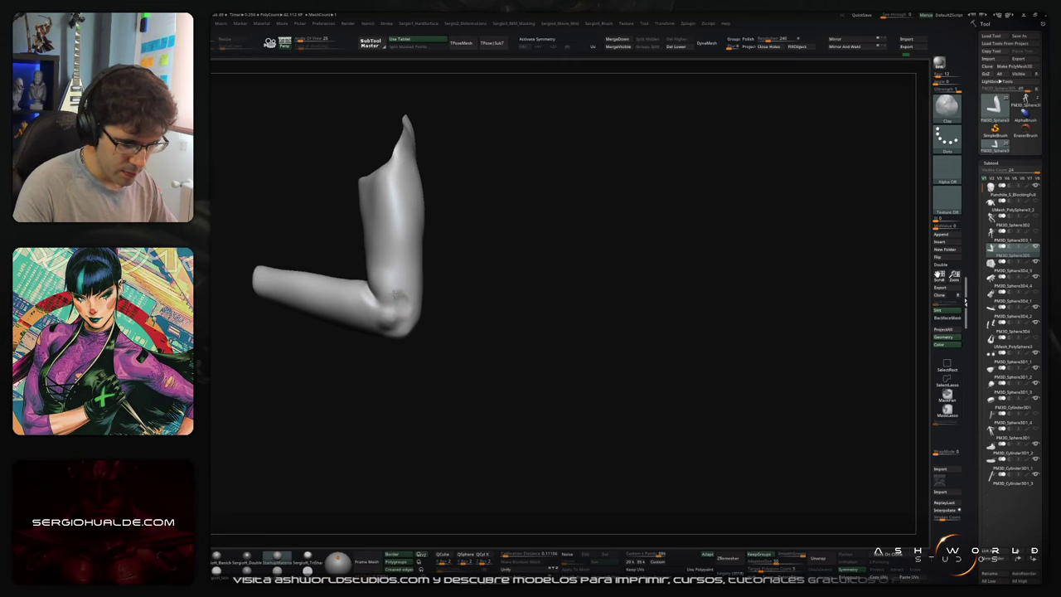
pyautogui.press('shift')
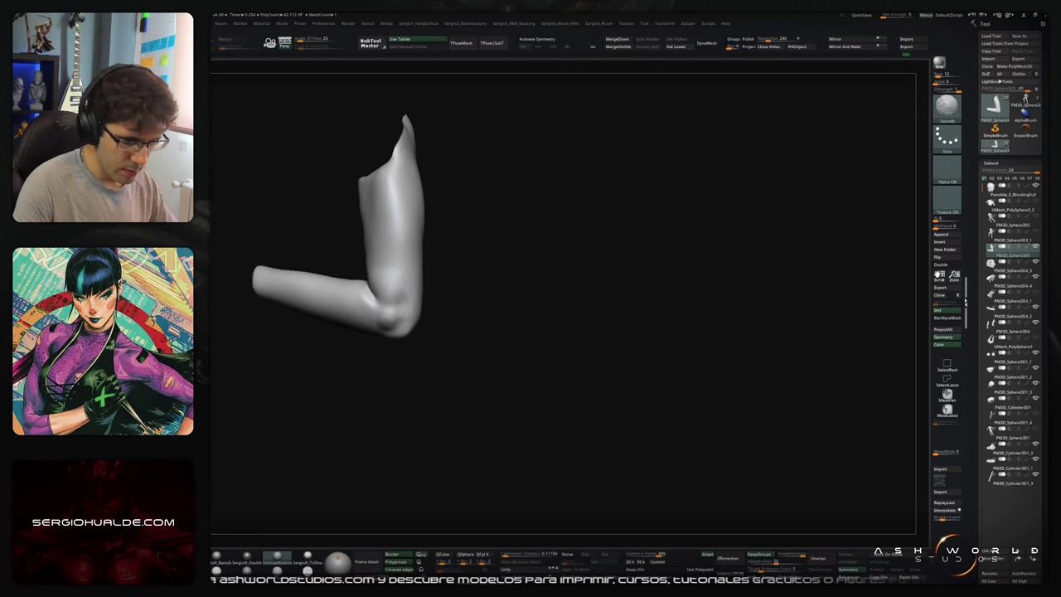
pyautogui.moveTo(404, 312)
pyautogui.mouseDown(button='right')
pyautogui.moveTo(359, 306)
pyautogui.moveTo(469, 286)
pyautogui.moveTo(435, 300)
pyautogui.moveTo(420, 321)
pyautogui.moveTo(422, 358)
pyautogui.moveTo(421, 340)
pyautogui.moveTo(461, 327)
pyautogui.moveTo(438, 272)
pyautogui.moveTo(421, 331)
pyautogui.mouseUp(button='right')
pyautogui.press('shift')
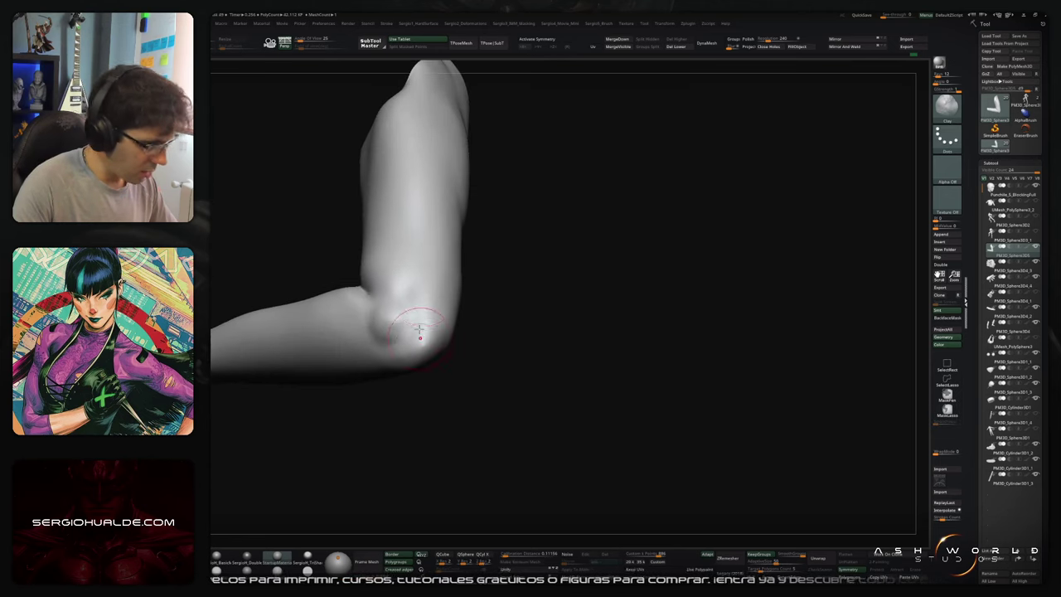
# Step: Smooth the fresh build-up around the point of the right elbow and even out the underside of the joint
pyautogui.hotkey('ctrl', 'shift', 't')
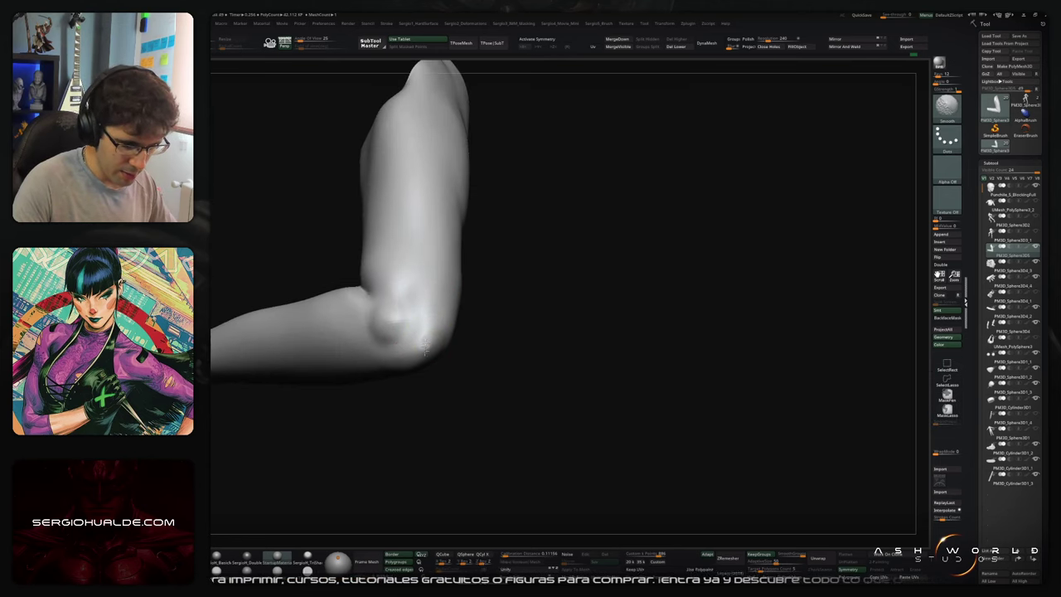
pyautogui.keyDown('ctrl'); pyautogui.moveTo(426, 358); pyautogui.dragTo(425, 321, button='right'); pyautogui.keyUp('ctrl')
pyautogui.moveTo(425, 321)
pyautogui.mouseDown(button='right')
pyautogui.moveTo(421, 383)
pyautogui.moveTo(442, 362)
pyautogui.moveTo(455, 384)
pyautogui.moveTo(474, 353)
pyautogui.moveTo(533, 390)
pyautogui.moveTo(514, 403)
pyautogui.mouseUp(button='right')
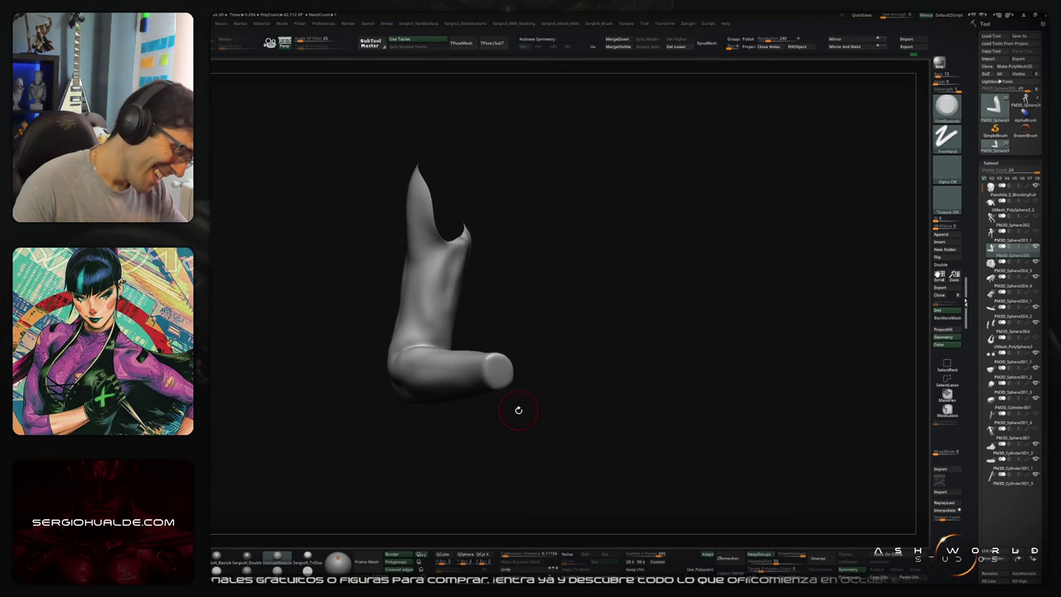
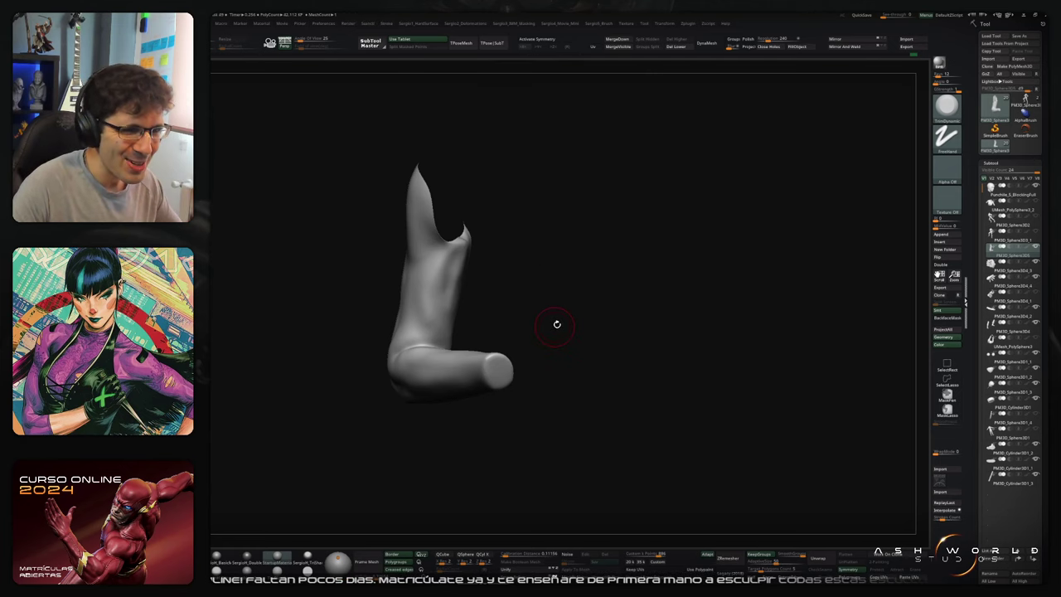
# Step: Smooth the front of the isolated right upper arm and shape the biceps above the elbow crease with the Standard brush
pyautogui.moveTo(569, 305); pyautogui.dragTo(465, 283)
pyautogui.press('shift')
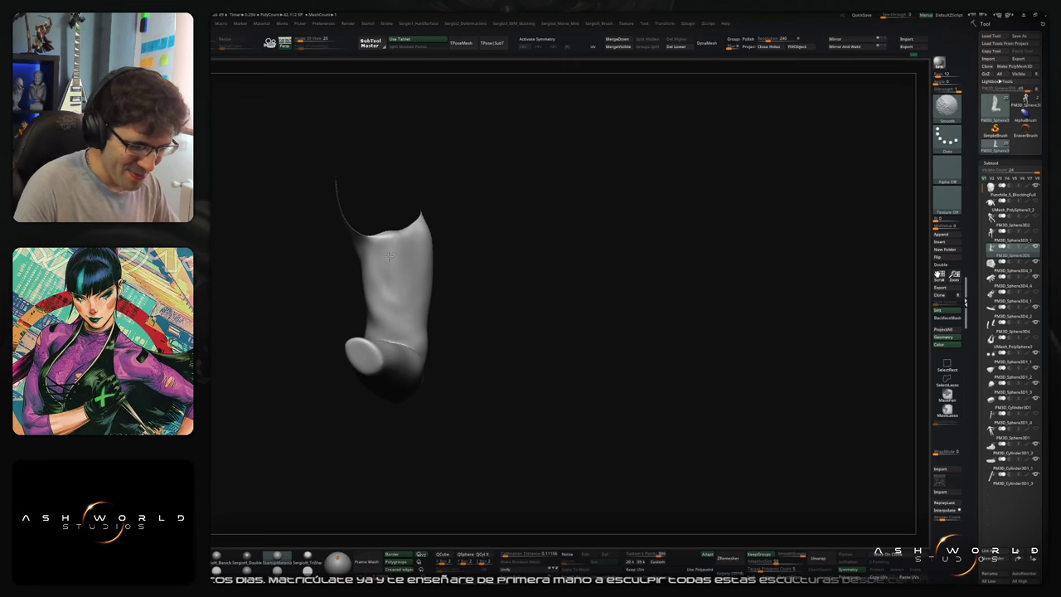
pyautogui.moveTo(323, 270)
pyautogui.mouseDown()
pyautogui.moveTo(405, 265)
pyautogui.moveTo(397, 301)
pyautogui.mouseUp()
pyautogui.moveTo(406, 271); pyautogui.dragTo(384, 252, button='right')
pyautogui.moveTo(391, 298); pyautogui.dragTo(382, 308)
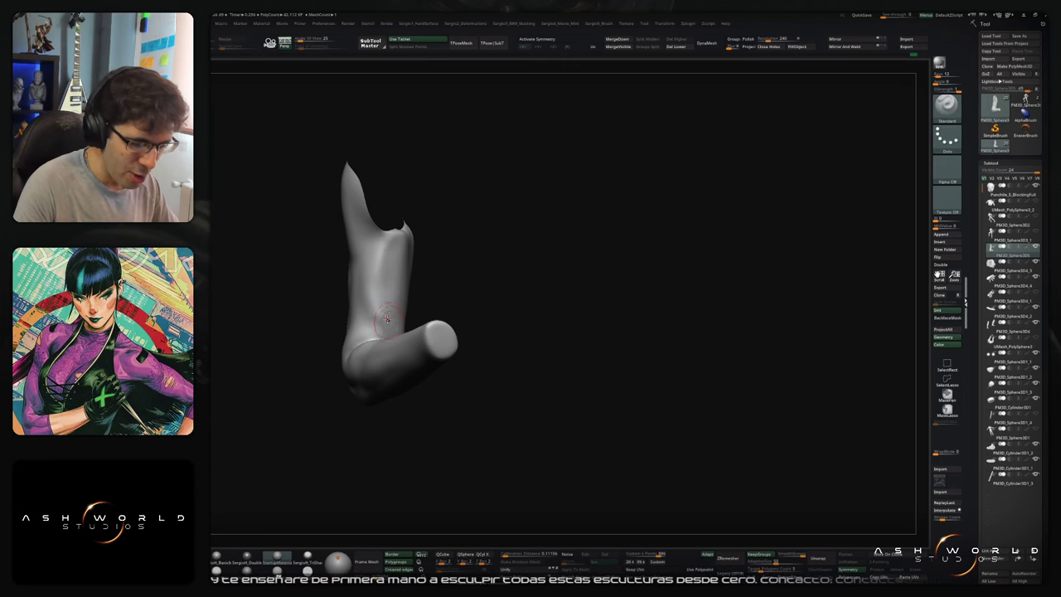
pyautogui.moveTo(383, 299); pyautogui.dragTo(389, 261, button='right')
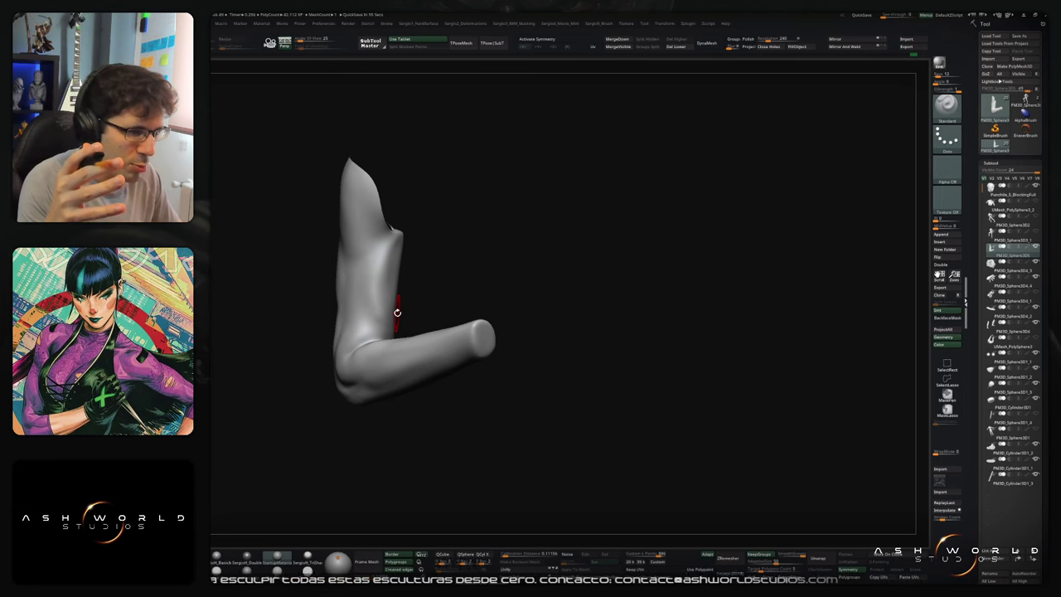
# Step: Hide the right arm, bring the rest of the figure back, and smooth the torso's right side below the armpit
pyautogui.moveTo(536, 336); pyautogui.dragTo(670, 297)
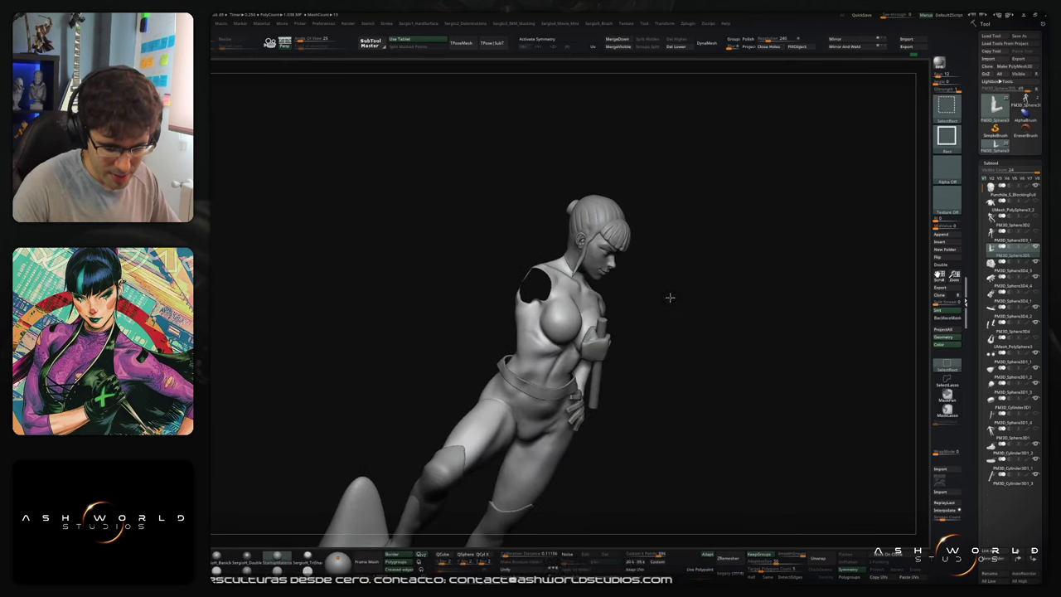
pyautogui.keyDown('ctrl'); pyautogui.keyDown('shift'); pyautogui.click(667, 300); pyautogui.keyUp('shift'); pyautogui.keyUp('ctrl')
pyautogui.hotkey('ctrl', 'z')
pyautogui.keyDown('ctrl'); pyautogui.moveTo(534, 330); pyautogui.dragTo(551, 356, button='right'); pyautogui.keyUp('ctrl')
pyautogui.keyDown('shift'); pyautogui.moveTo(552, 356); pyautogui.dragTo(532, 319); pyautogui.keyUp('shift')
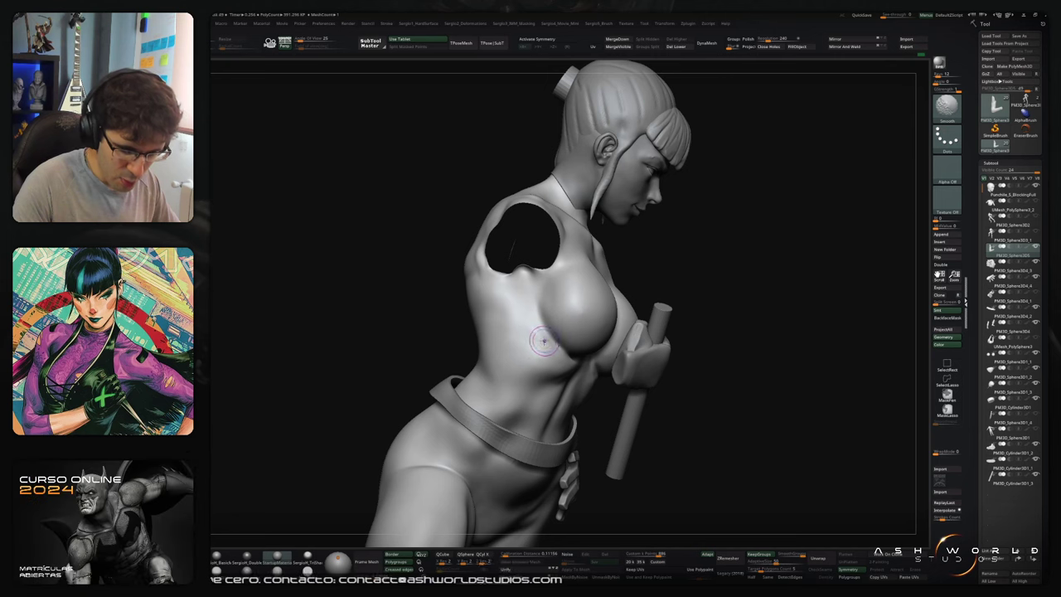
pyautogui.moveTo(538, 340); pyautogui.dragTo(534, 350, button='right')
pyautogui.moveTo(534, 357)
pyautogui.mouseDown()
pyautogui.moveTo(520, 315)
pyautogui.moveTo(514, 338)
pyautogui.moveTo(533, 373)
pyautogui.mouseUp()
pyautogui.keyDown('shift'); pyautogui.moveTo(512, 332); pyautogui.dragTo(505, 327); pyautogui.keyUp('shift')
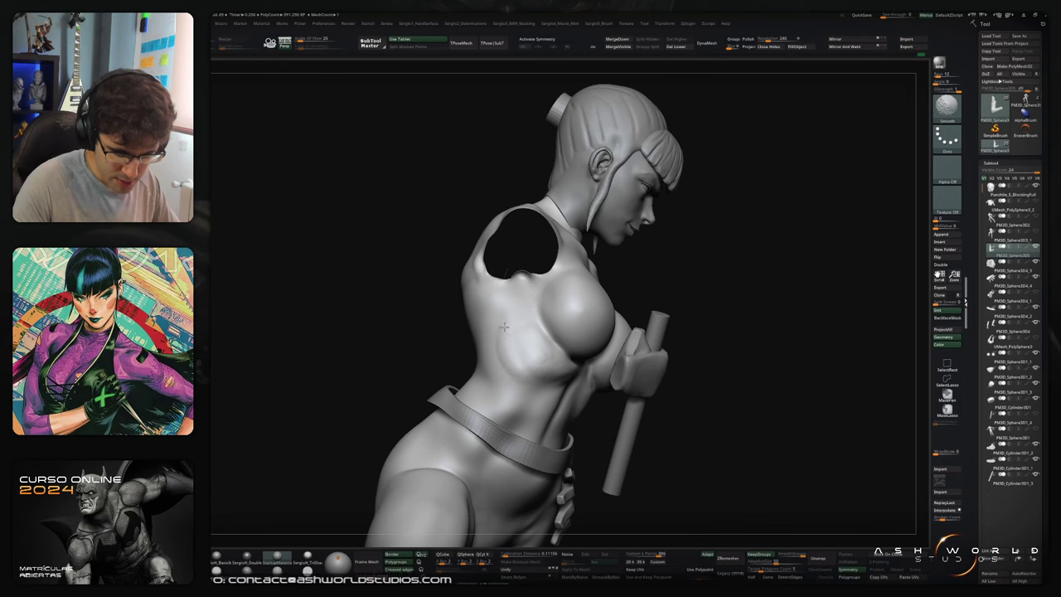
pyautogui.moveTo(507, 328); pyautogui.dragTo(538, 352, button='right')
pyautogui.moveTo(538, 352)
pyautogui.mouseDown()
pyautogui.moveTo(528, 348)
pyautogui.moveTo(539, 342)
pyautogui.mouseUp()
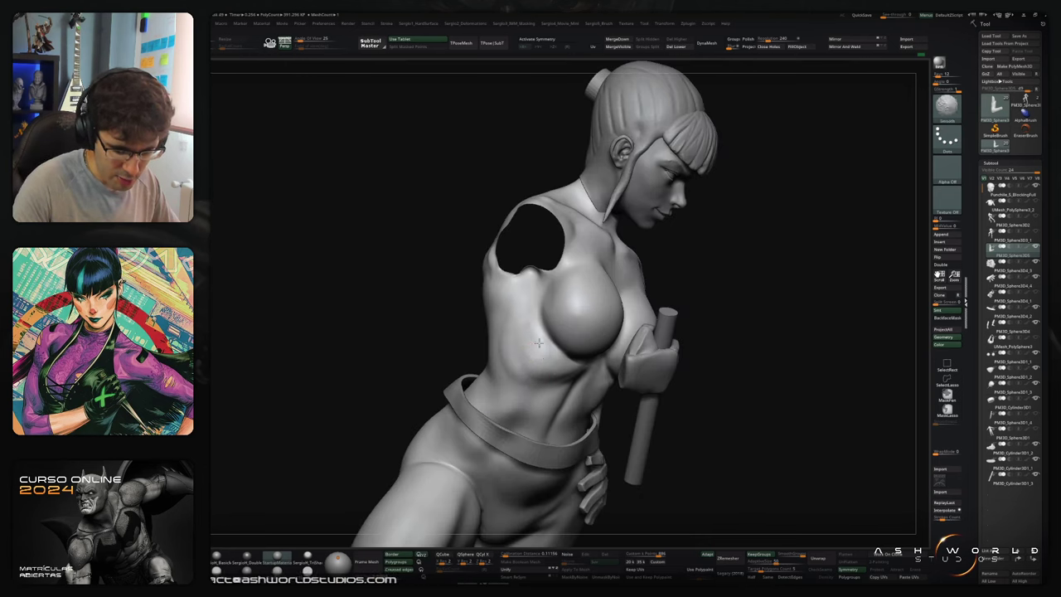
# Step: Refine the left side of the ribcage below the armpit with the Clay and Standard brushes and smooth it
pyautogui.moveTo(561, 373)
pyautogui.mouseDown(button='right')
pyautogui.moveTo(534, 370)
pyautogui.moveTo(560, 362)
pyautogui.moveTo(525, 393)
pyautogui.moveTo(711, 348)
pyautogui.moveTo(662, 368)
pyautogui.mouseUp(button='right')
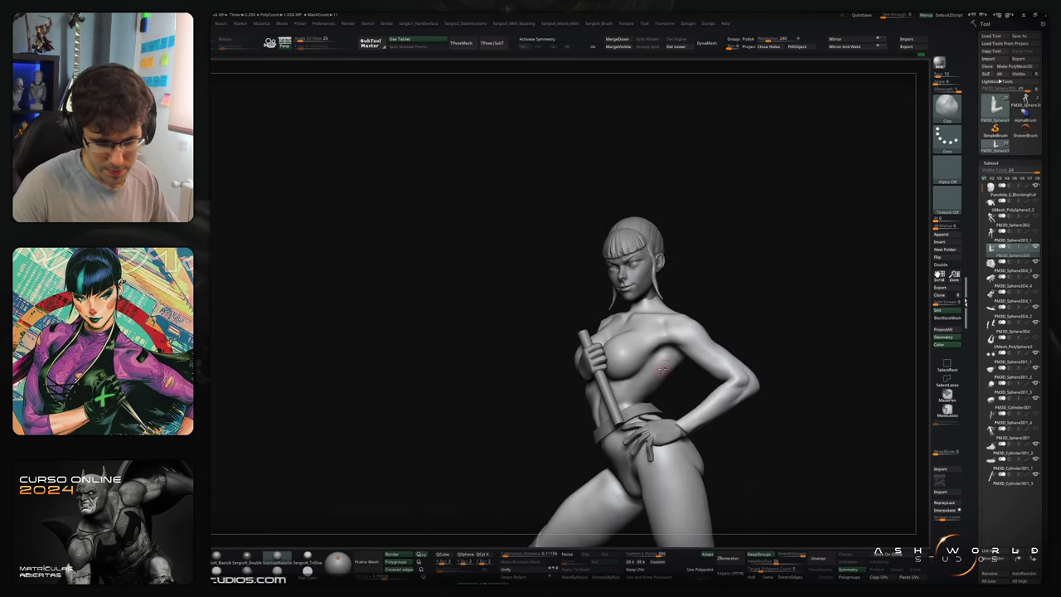
pyautogui.moveTo(662, 368); pyautogui.dragTo(632, 395)
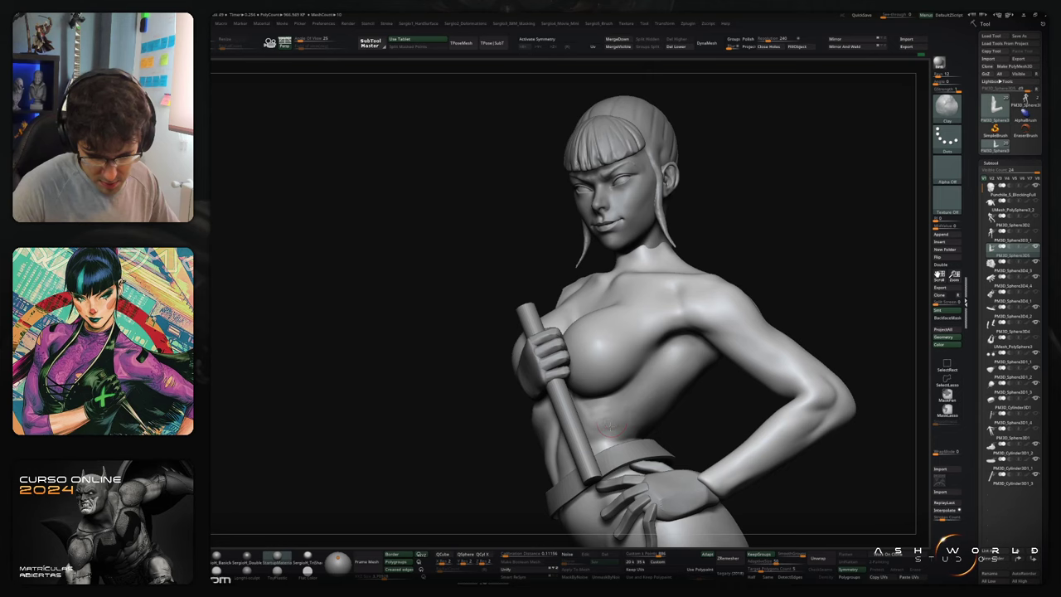
pyautogui.moveTo(601, 407); pyautogui.dragTo(656, 397, button='right')
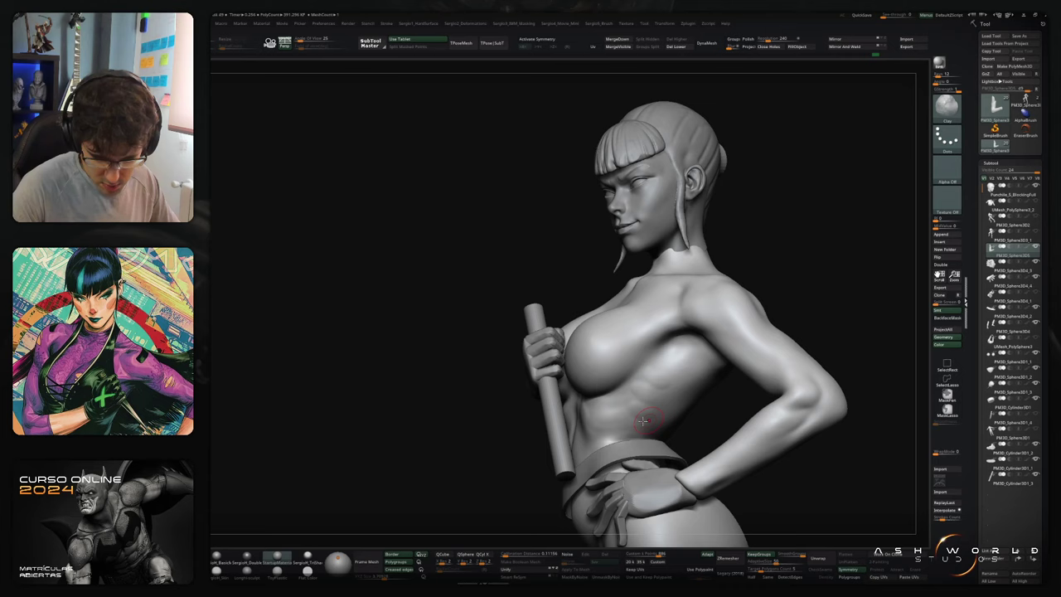
pyautogui.press('shift')
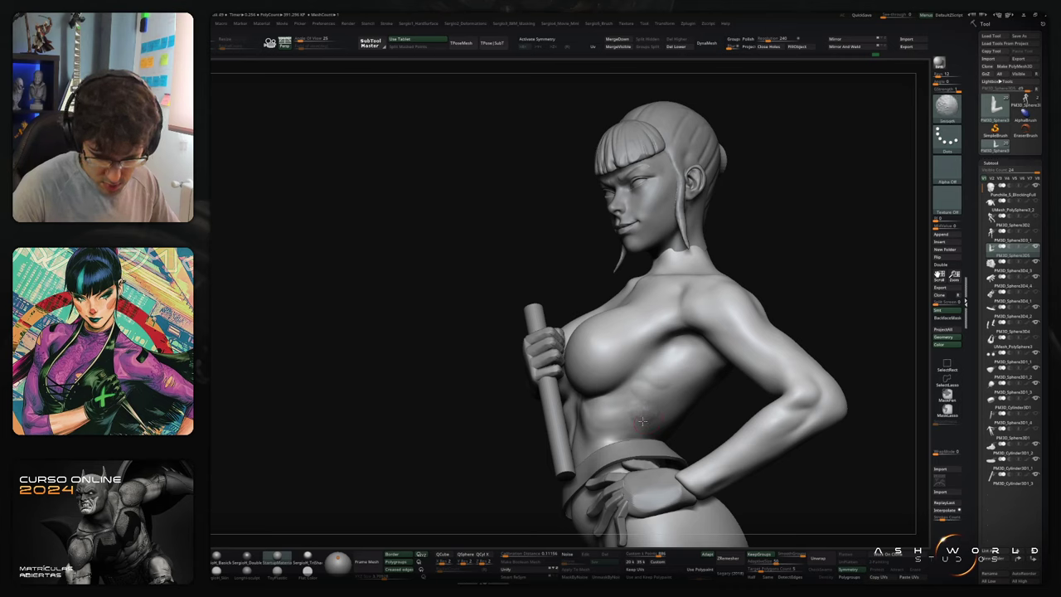
pyautogui.moveTo(665, 386); pyautogui.dragTo(634, 364, button='right')
pyautogui.moveTo(634, 365)
pyautogui.keyDown('ctrl'); pyautogui.mouseDown(button='right')
pyautogui.moveTo(634, 394)
pyautogui.moveTo(645, 357)
pyautogui.mouseUp(button='right'); pyautogui.keyUp('ctrl')
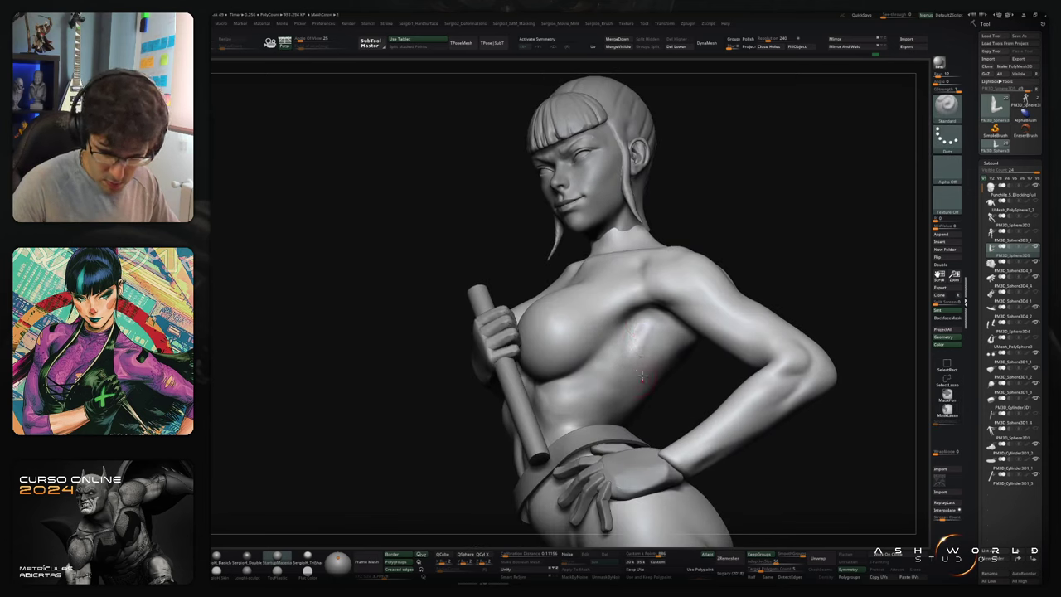
pyautogui.moveTo(648, 325)
pyautogui.mouseDown()
pyautogui.moveTo(634, 335)
pyautogui.moveTo(643, 390)
pyautogui.mouseUp()
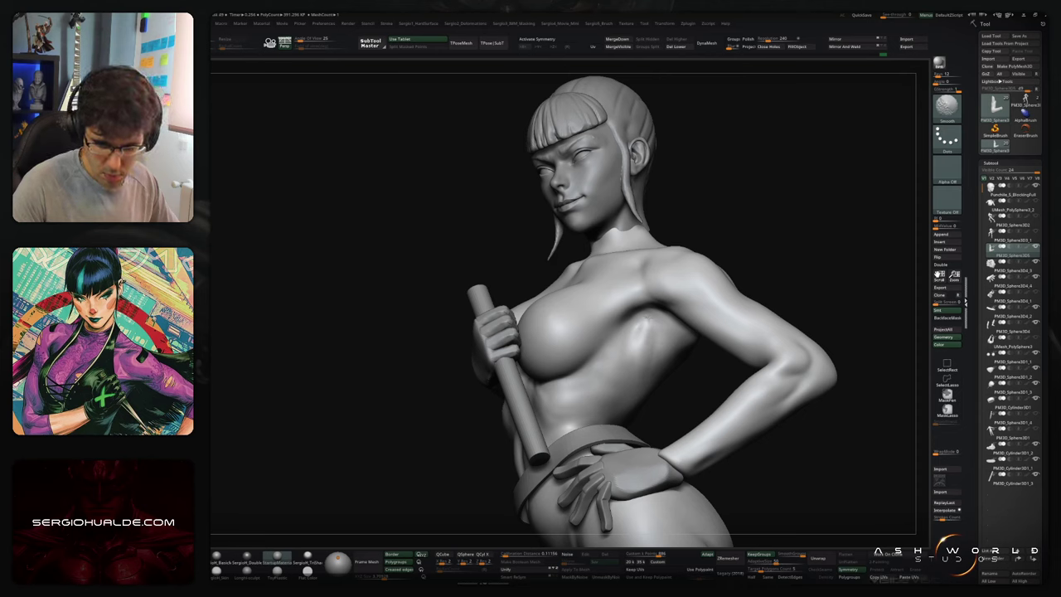
pyautogui.moveTo(649, 318); pyautogui.dragTo(660, 316, button='right')
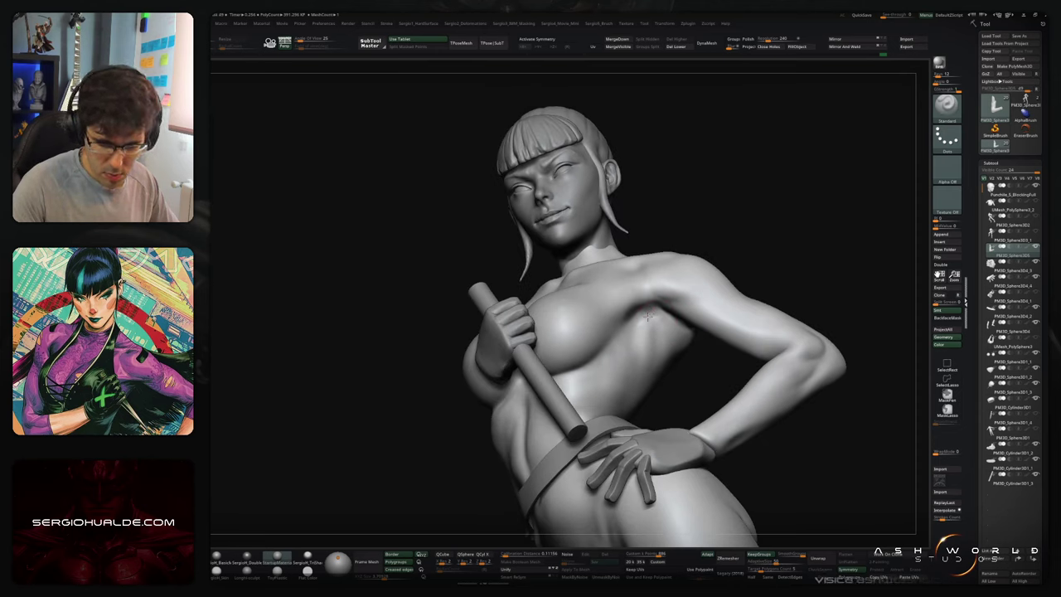
pyautogui.press('shift')
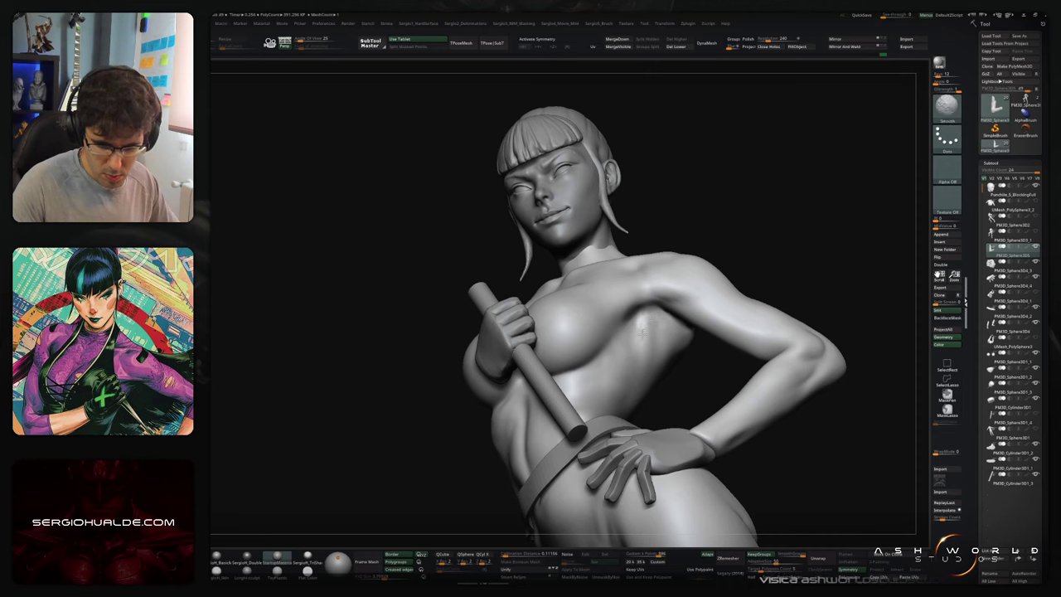
# Step: Adjust the shape of the right hand gripping the baton and its transition to the wrist with the Move brush
pyautogui.moveTo(641, 381)
pyautogui.mouseDown(button='right')
pyautogui.moveTo(665, 391)
pyautogui.moveTo(671, 351)
pyautogui.moveTo(642, 363)
pyautogui.moveTo(651, 410)
pyautogui.moveTo(698, 417)
pyautogui.moveTo(710, 357)
pyautogui.moveTo(724, 385)
pyautogui.mouseUp(button='right')
pyautogui.press('shift')
pyautogui.moveTo(723, 385)
pyautogui.keyDown('alt'); pyautogui.mouseDown(button='right')
pyautogui.moveTo(660, 234)
pyautogui.moveTo(576, 266)
pyautogui.moveTo(569, 300)
pyautogui.moveTo(587, 348)
pyautogui.moveTo(530, 348)
pyautogui.mouseUp(button='right'); pyautogui.keyUp('alt')
pyautogui.press('b')
pyautogui.press('m')
pyautogui.press('v')
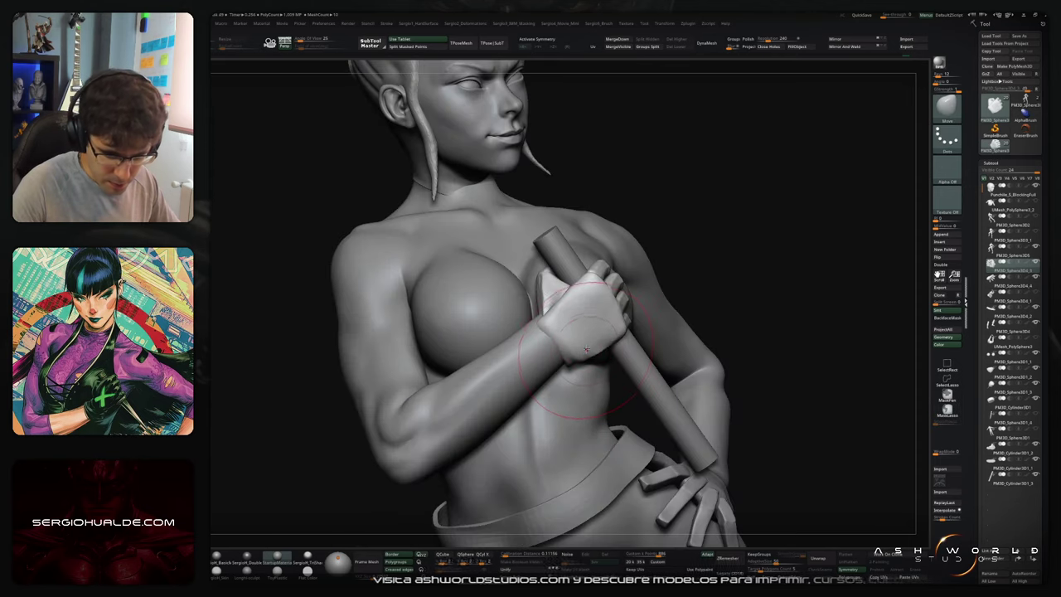
pyautogui.moveTo(623, 351)
pyautogui.mouseDown(button='right')
pyautogui.moveTo(585, 333)
pyautogui.moveTo(593, 367)
pyautogui.mouseUp(button='right')
pyautogui.press('f')
pyautogui.moveTo(580, 333)
pyautogui.mouseDown(button='right')
pyautogui.moveTo(582, 366)
pyautogui.moveTo(612, 408)
pyautogui.moveTo(630, 408)
pyautogui.mouseUp(button='right')
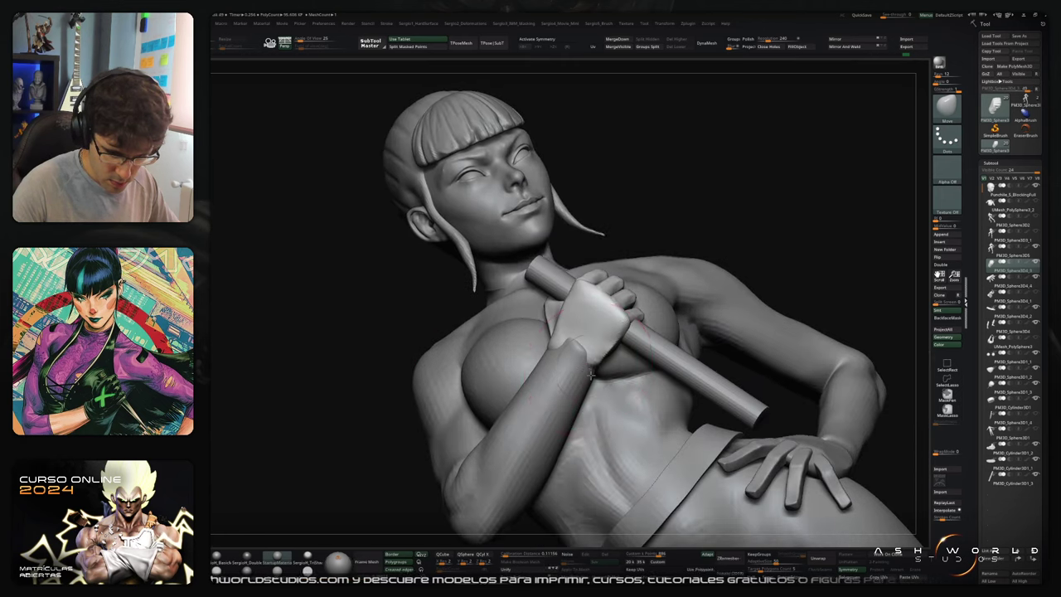
pyautogui.press('s')
pyautogui.moveTo(547, 339)
pyautogui.mouseDown(button='right')
pyautogui.moveTo(566, 352)
pyautogui.moveTo(572, 334)
pyautogui.moveTo(648, 332)
pyautogui.moveTo(565, 325)
pyautogui.mouseUp(button='right')
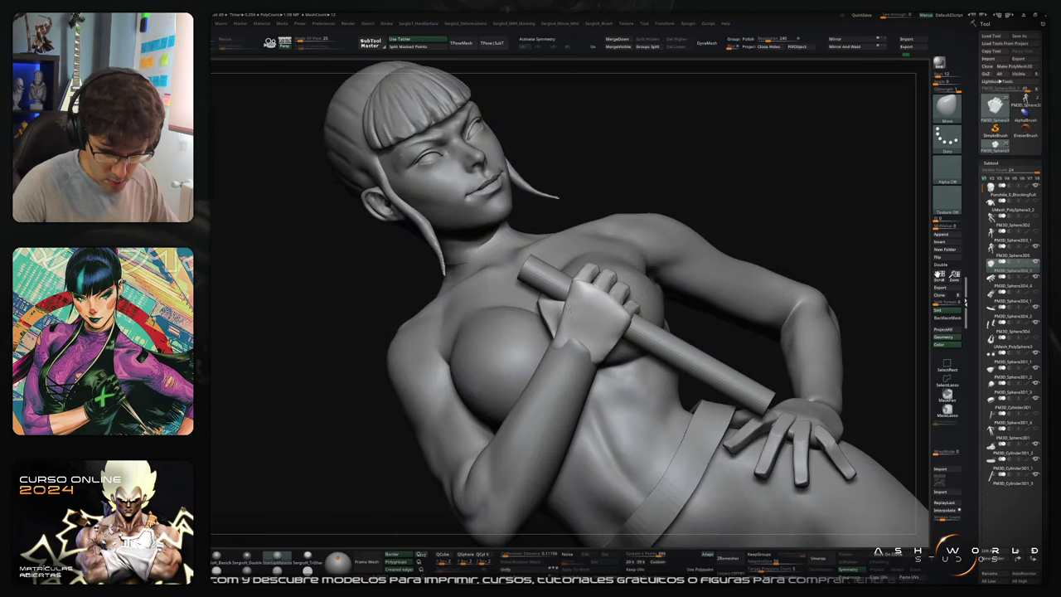
pyautogui.moveTo(565, 309)
pyautogui.mouseDown()
pyautogui.moveTo(553, 344)
pyautogui.moveTo(721, 260)
pyautogui.moveTo(543, 280)
pyautogui.mouseUp()
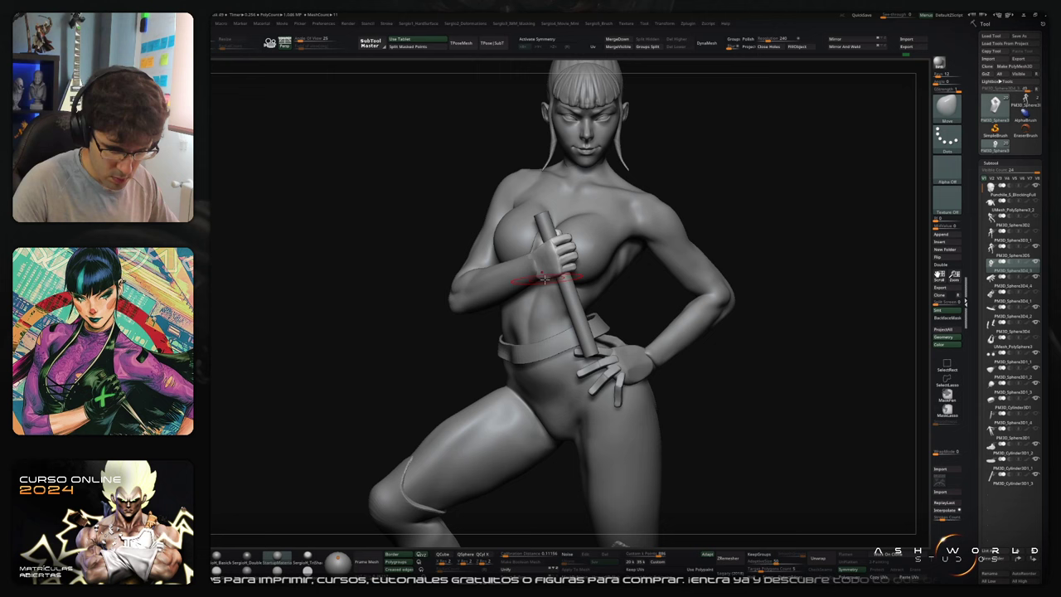
# Step: Adjust the left hand on the hip with the Move brush and inspect its wrist end in isolation
pyautogui.moveTo(539, 276); pyautogui.dragTo(585, 278, button='right')
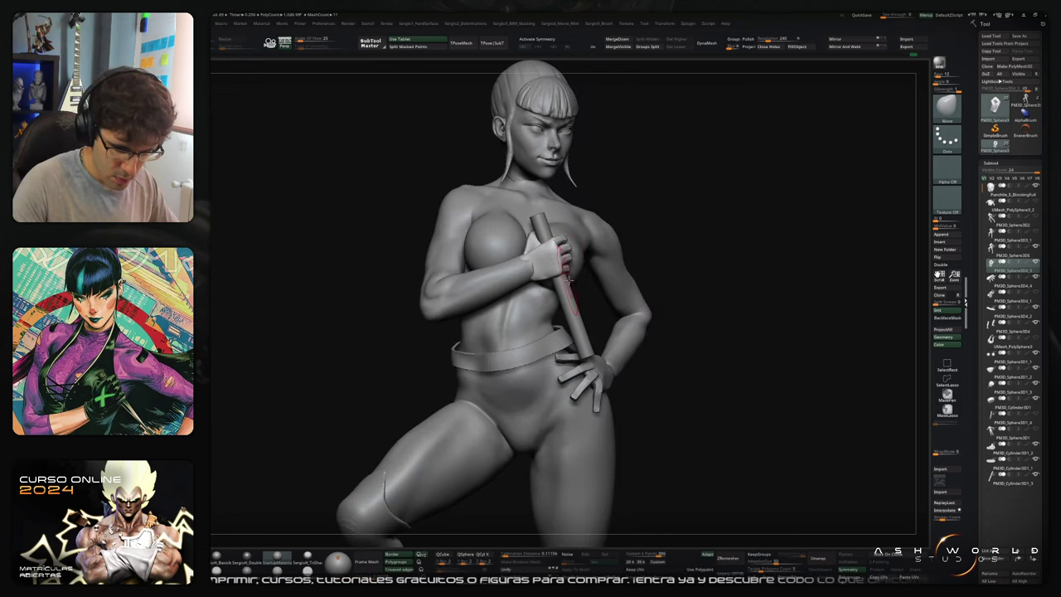
pyautogui.moveTo(568, 280)
pyautogui.mouseDown()
pyautogui.moveTo(634, 254)
pyautogui.moveTo(644, 337)
pyautogui.moveTo(623, 332)
pyautogui.moveTo(575, 351)
pyautogui.mouseUp()
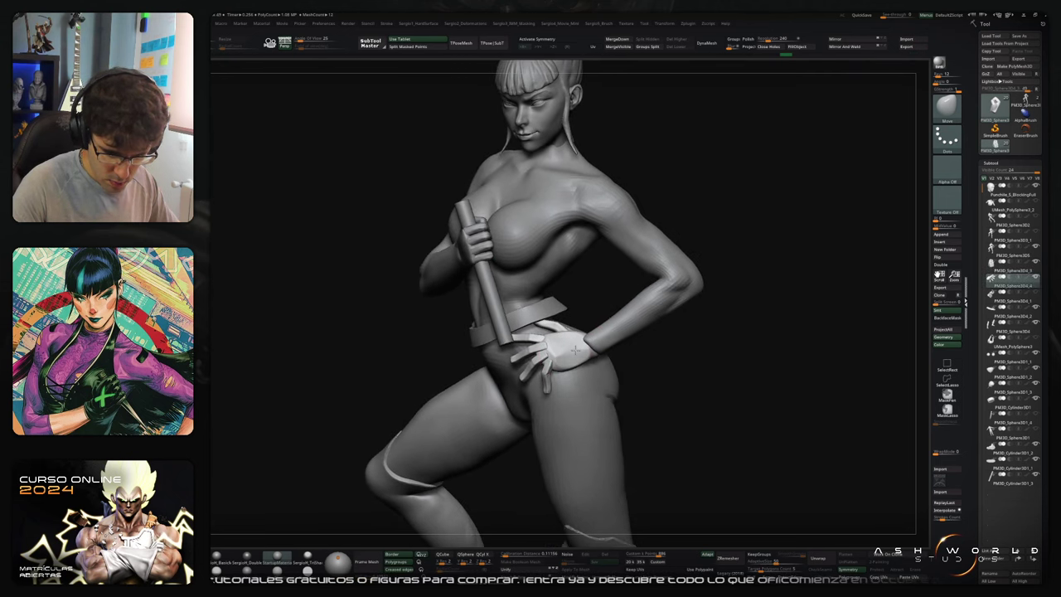
pyautogui.moveTo(575, 351)
pyautogui.mouseDown(button='right')
pyautogui.moveTo(585, 299)
pyautogui.moveTo(578, 358)
pyautogui.mouseUp(button='right')
pyautogui.press('w')
pyautogui.press('q')
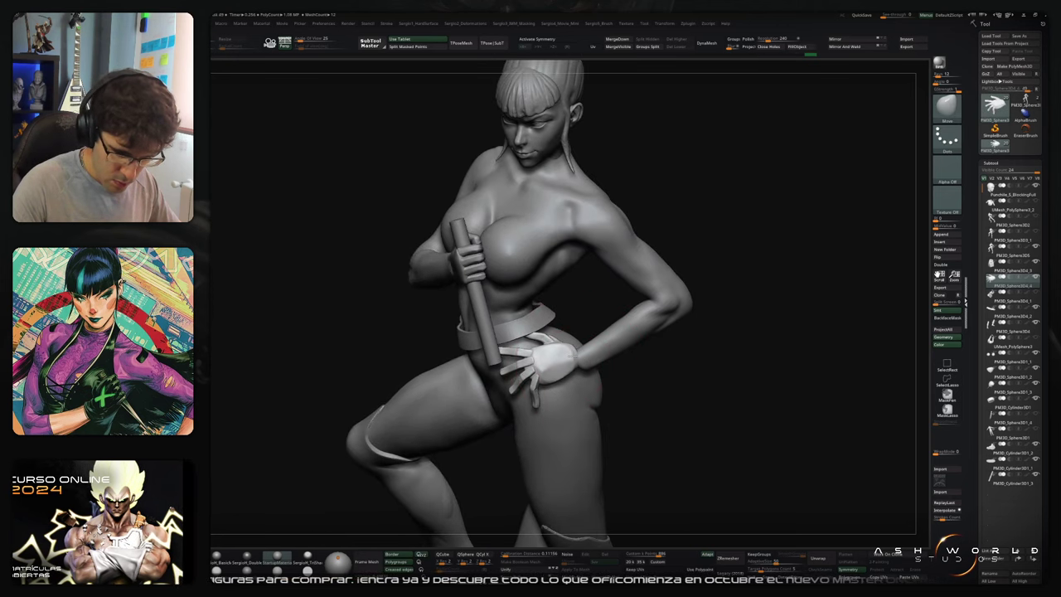
pyautogui.press('s')
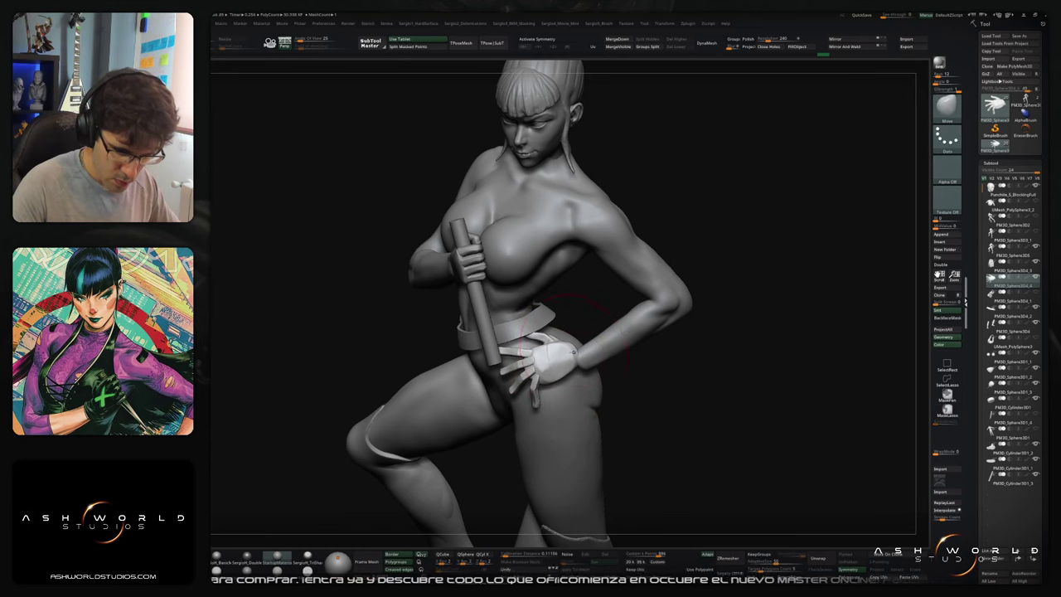
pyautogui.moveTo(565, 356); pyautogui.dragTo(561, 334, button='right')
pyautogui.hotkey('alt', 's')
pyautogui.moveTo(590, 400)
pyautogui.keyDown('ctrl'); pyautogui.mouseDown(button='right')
pyautogui.moveTo(619, 360)
pyautogui.moveTo(572, 365)
pyautogui.mouseUp(button='right'); pyautogui.keyUp('ctrl')
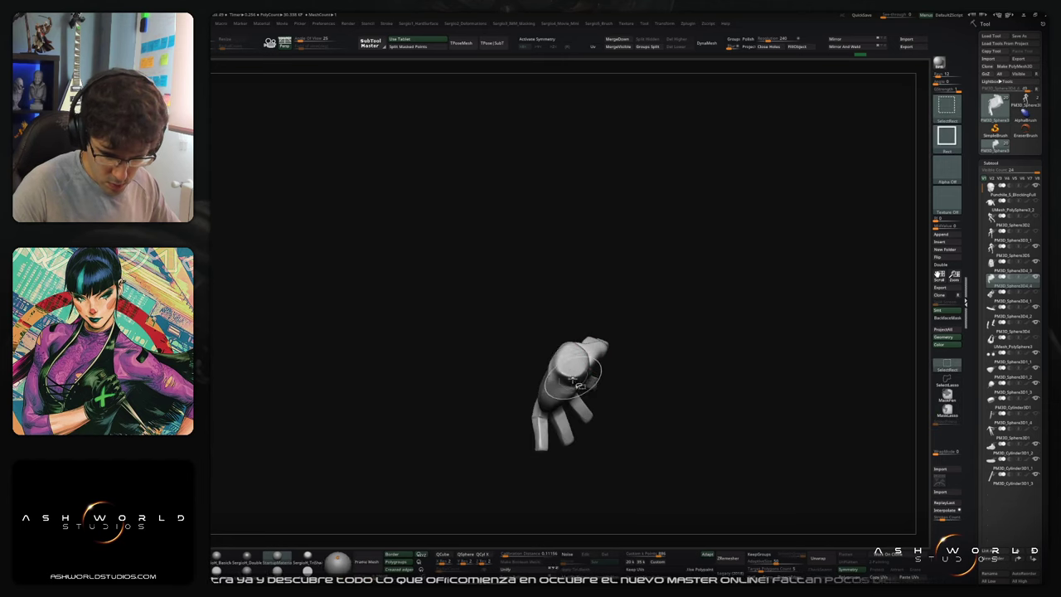
pyautogui.hotkey('ctrl', 'shift', 't')
pyautogui.moveTo(576, 367); pyautogui.dragTo(628, 349)
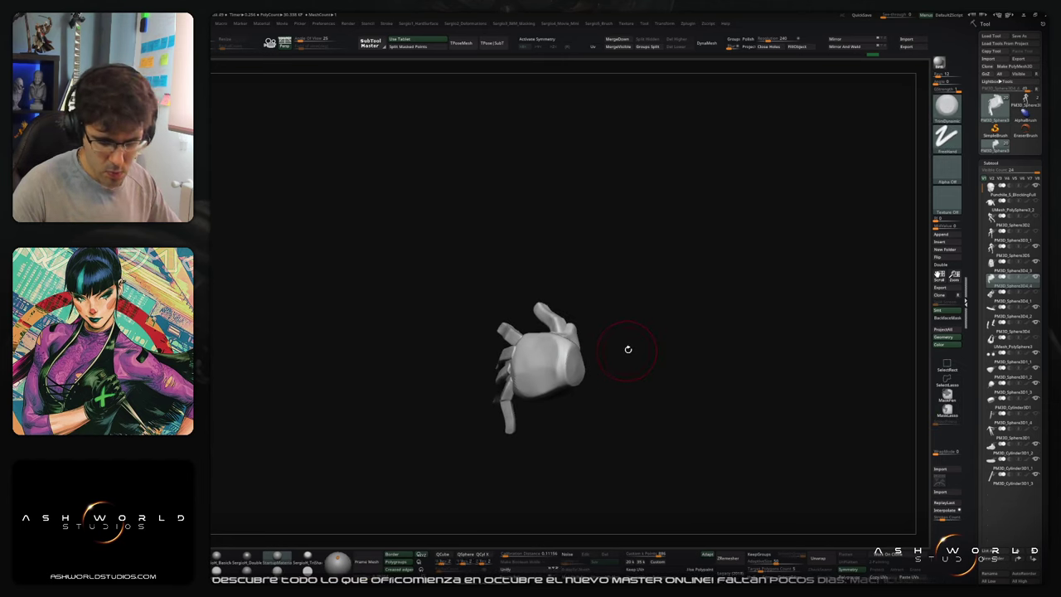
pyautogui.hotkey('alt', 's')
pyautogui.moveTo(615, 355); pyautogui.dragTo(679, 282, button='right')
# Step: Select the body subtool, isolate it and lower its subdivision level
pyautogui.keyDown('alt'); pyautogui.click(620, 364); pyautogui.keyUp('alt')
pyautogui.hotkey('alt', 's')
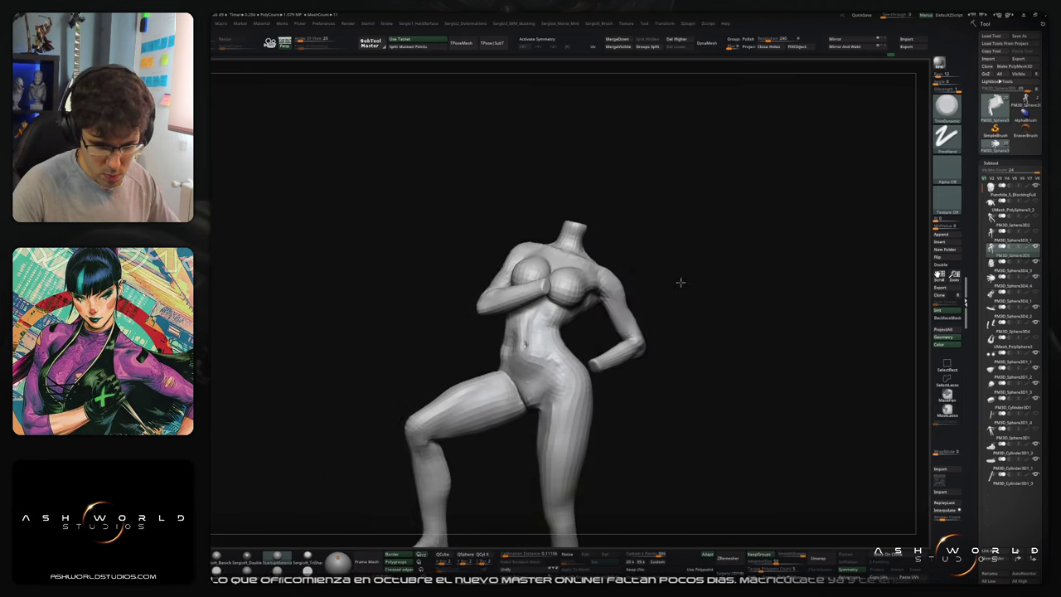
pyautogui.hotkey('shift', 'd')
pyautogui.press('w')
pyautogui.keyDown('ctrl'); pyautogui.moveTo(627, 324); pyautogui.dragTo(632, 343); pyautogui.keyUp('ctrl')
pyautogui.press('q')
pyautogui.moveTo(640, 348)
pyautogui.mouseDown(button='right')
pyautogui.moveTo(698, 381)
pyautogui.moveTo(645, 475)
pyautogui.mouseUp(button='right')
pyautogui.moveTo(547, 368)
pyautogui.keyDown('ctrl'); pyautogui.keyDown('alt'); pyautogui.mouseDown()
pyautogui.moveTo(609, 434)
pyautogui.moveTo(628, 433)
pyautogui.mouseUp(); pyautogui.keyUp('alt'); pyautogui.keyUp('ctrl')
pyautogui.keyDown('ctrl'); pyautogui.moveTo(634, 448); pyautogui.dragTo(653, 395, button='right'); pyautogui.keyUp('ctrl')
pyautogui.moveTo(653, 396)
pyautogui.keyDown('ctrl'); pyautogui.mouseDown()
pyautogui.moveTo(650, 421)
pyautogui.moveTo(669, 415)
pyautogui.mouseUp(); pyautogui.keyUp('ctrl')
pyautogui.keyDown('ctrl'); pyautogui.keyDown('shift'); pyautogui.click(595, 376); pyautogui.keyUp('shift'); pyautogui.keyUp('ctrl')
pyautogui.keyDown('ctrl'); pyautogui.keyDown('shift'); pyautogui.click(595, 376); pyautogui.keyUp('shift'); pyautogui.keyUp('ctrl')
pyautogui.keyDown('ctrl'); pyautogui.keyDown('shift'); pyautogui.click(613, 361); pyautogui.keyUp('shift'); pyautogui.keyUp('ctrl')
pyautogui.keyDown('ctrl'); pyautogui.keyDown('shift'); pyautogui.click(661, 395); pyautogui.keyUp('shift'); pyautogui.keyUp('ctrl')
# Step: Mask the whole body except the left arm, with a soft transition at the shoulder
pyautogui.press('w')
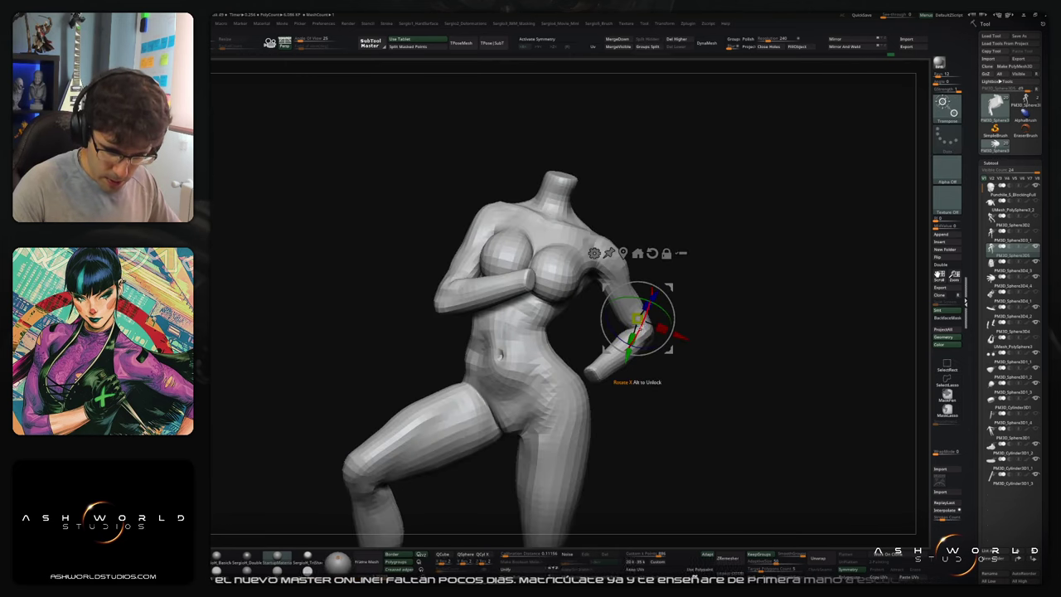
pyautogui.keyDown('ctrl'); pyautogui.click(638, 300); pyautogui.keyUp('ctrl')
pyautogui.press('q')
pyautogui.moveTo(636, 301); pyautogui.dragTo(603, 308, button='right')
pyautogui.keyDown('ctrl'); pyautogui.click(647, 319); pyautogui.keyUp('ctrl')
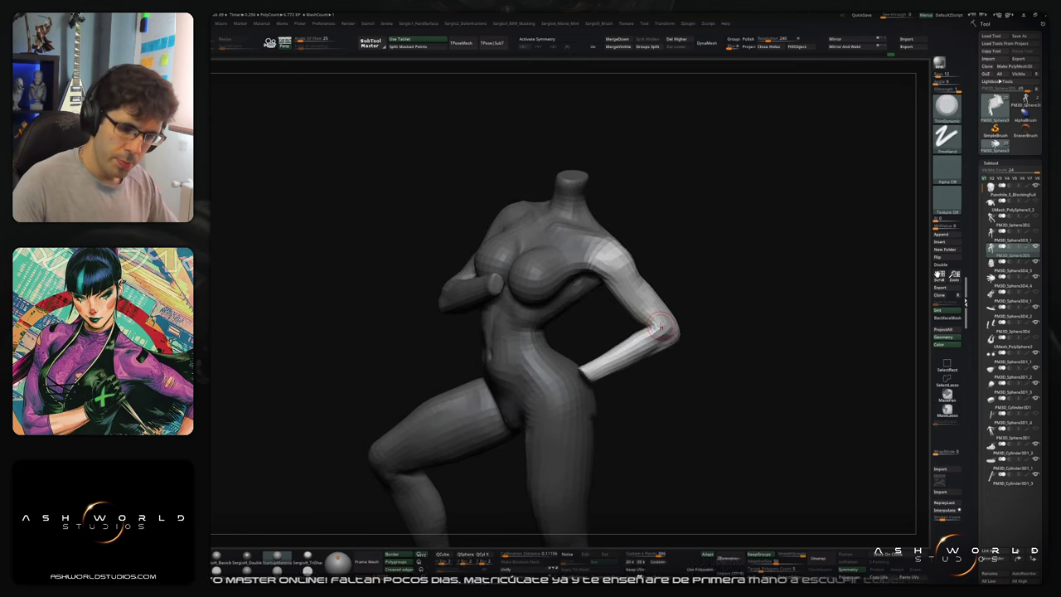
# Step: Raise the body's subdivision level, bring back the other subtools and shift the left forearm toward the hip hand with the Move brush
pyautogui.press('d')
pyautogui.press('b')
pyautogui.press('m')
pyautogui.press('v')
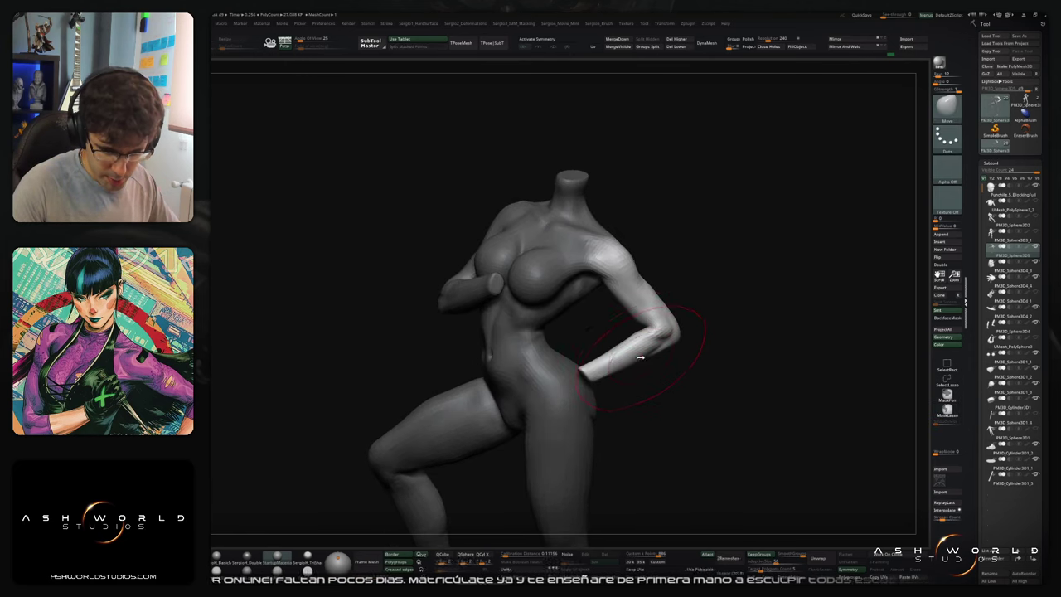
pyautogui.hotkey('shift', 's')
pyautogui.moveTo(606, 373); pyautogui.dragTo(616, 373)
pyautogui.moveTo(616, 373); pyautogui.dragTo(546, 369, button='right')
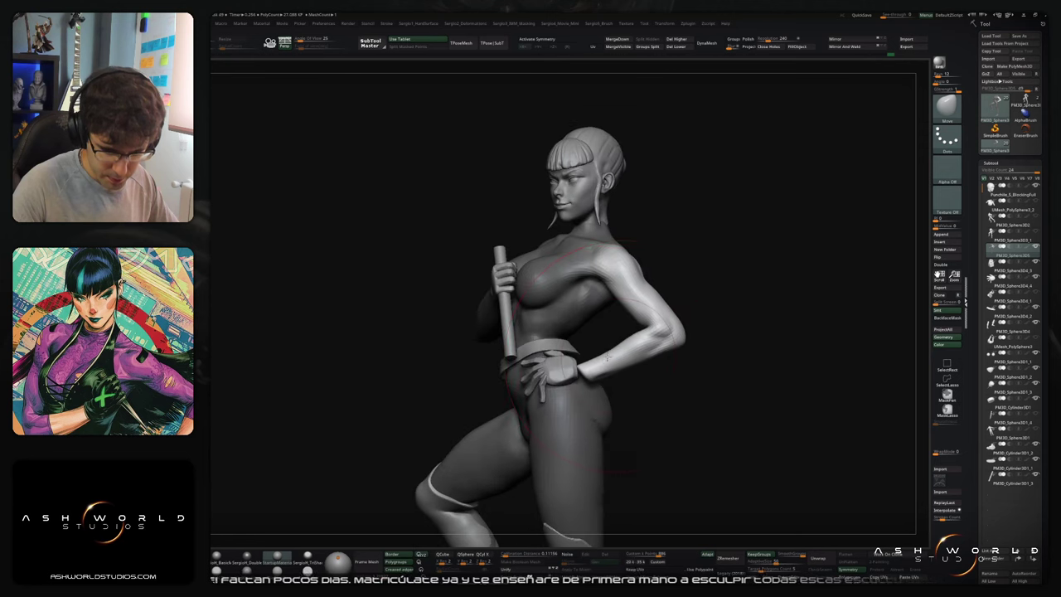
pyautogui.moveTo(632, 353); pyautogui.dragTo(628, 362)
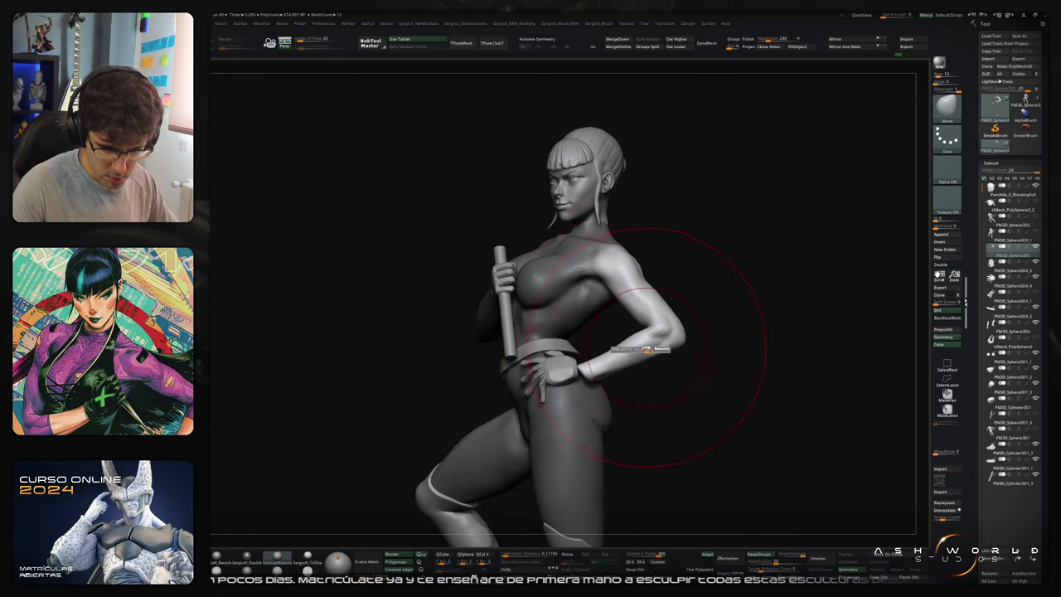
pyautogui.moveTo(589, 382)
pyautogui.mouseDown(button='right')
pyautogui.moveTo(577, 379)
pyautogui.moveTo(661, 346)
pyautogui.moveTo(649, 372)
pyautogui.moveTo(669, 348)
pyautogui.mouseUp(button='right')
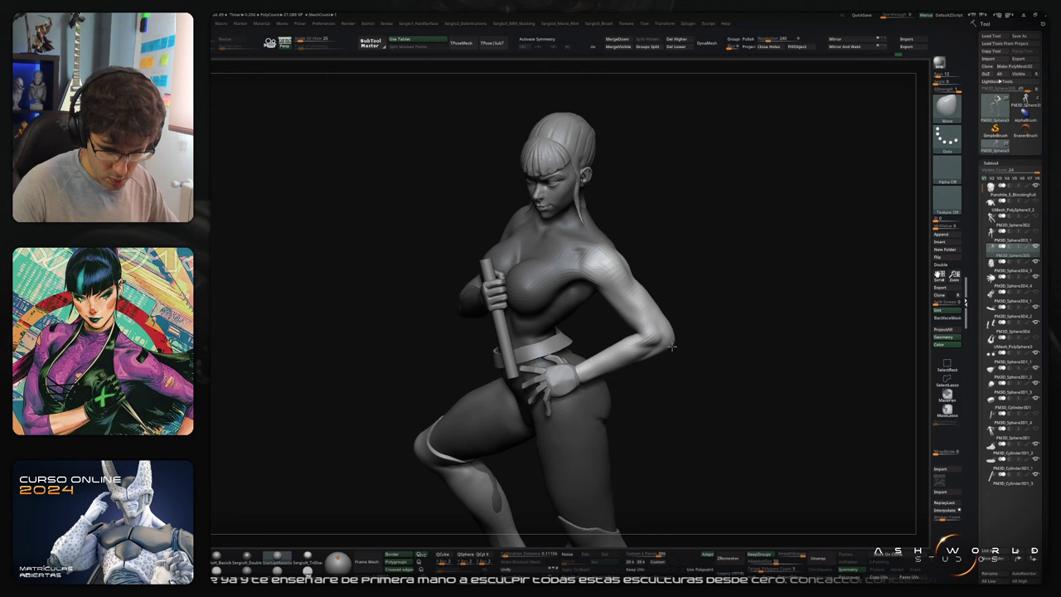
pyautogui.press('[')
pyautogui.press('[')
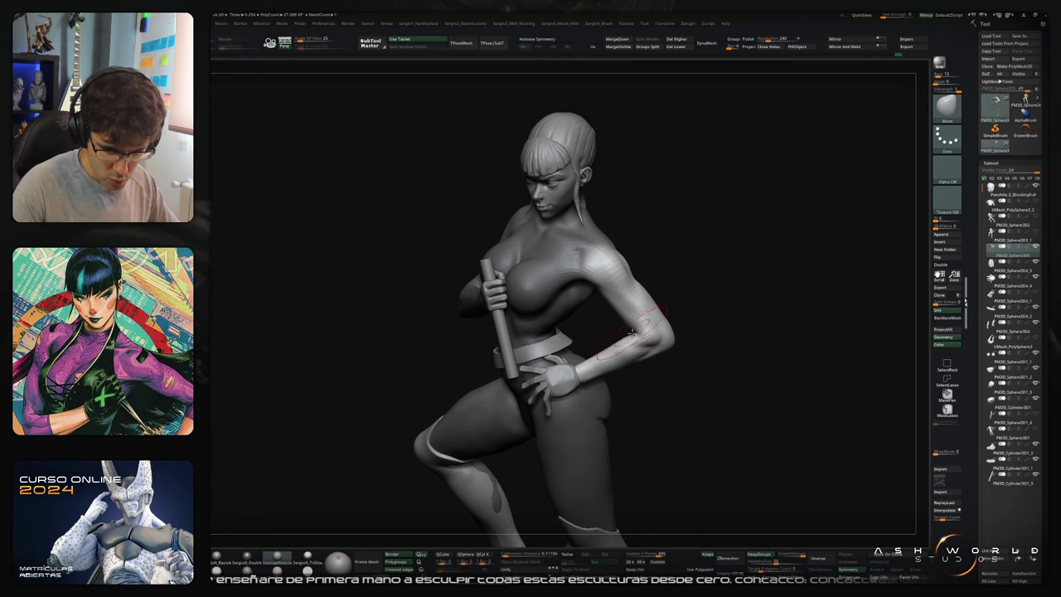
# Step: Sculpt the back of the left forearm with the Standard brush and smooth its surface
pyautogui.moveTo(632, 333)
pyautogui.mouseDown(button='right')
pyautogui.moveTo(574, 381)
pyautogui.moveTo(562, 379)
pyautogui.moveTo(560, 358)
pyautogui.moveTo(570, 312)
pyautogui.moveTo(577, 336)
pyautogui.moveTo(568, 303)
pyautogui.moveTo(559, 335)
pyautogui.moveTo(500, 367)
pyautogui.moveTo(525, 325)
pyautogui.mouseUp(button='right')
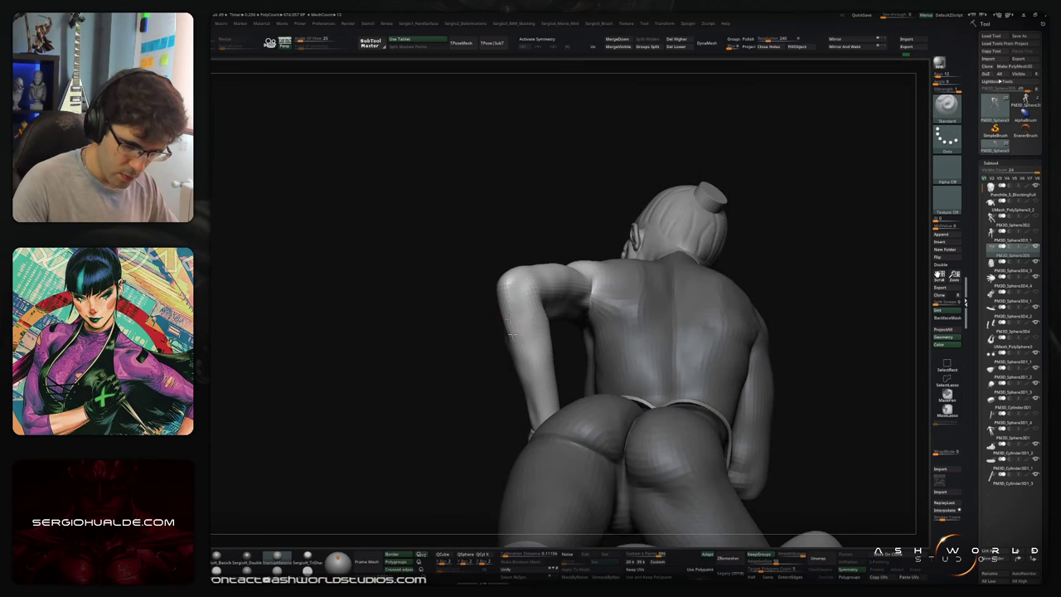
pyautogui.moveTo(511, 334)
pyautogui.mouseDown()
pyautogui.moveTo(522, 373)
pyautogui.moveTo(541, 378)
pyautogui.mouseUp()
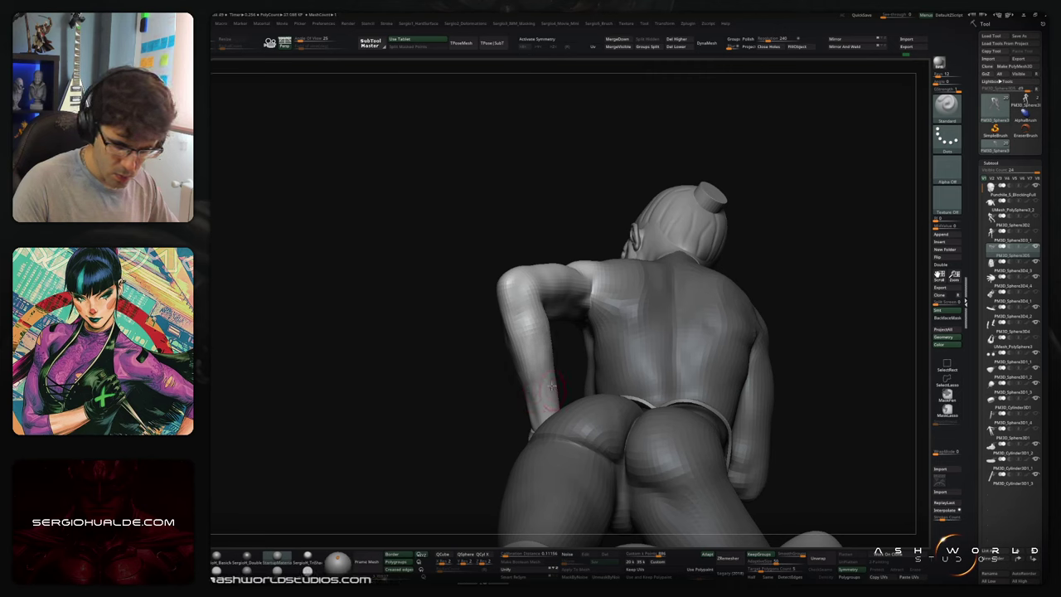
pyautogui.keyDown('shift'); pyautogui.moveTo(535, 314); pyautogui.dragTo(543, 375); pyautogui.keyUp('shift')
pyautogui.moveTo(539, 391); pyautogui.dragTo(544, 334, button='right')
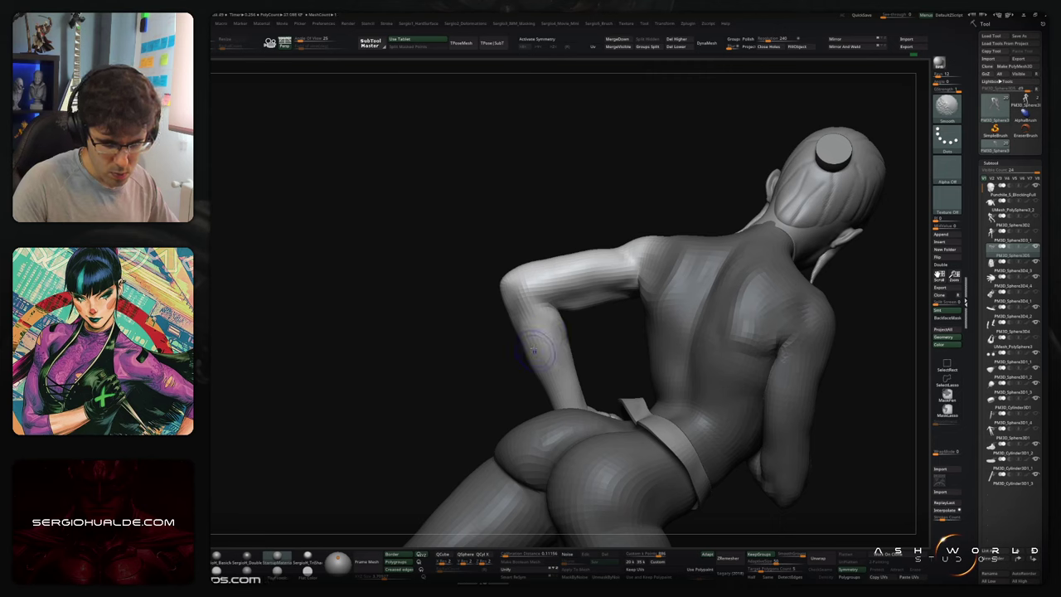
# Step: Isolate the body and build up the wrist bone at the end of the left forearm with the ClayBuildup brush
pyautogui.moveTo(534, 352)
pyautogui.mouseDown(button='right')
pyautogui.moveTo(560, 361)
pyautogui.moveTo(659, 339)
pyautogui.mouseUp(button='right')
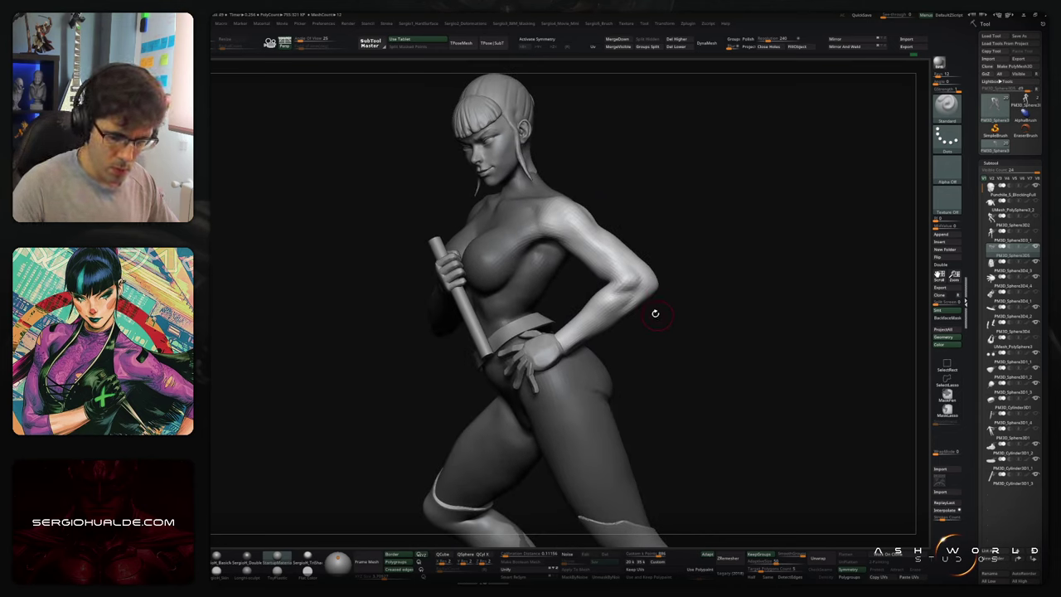
pyautogui.press('b')
pyautogui.press('m')
pyautogui.press('v')
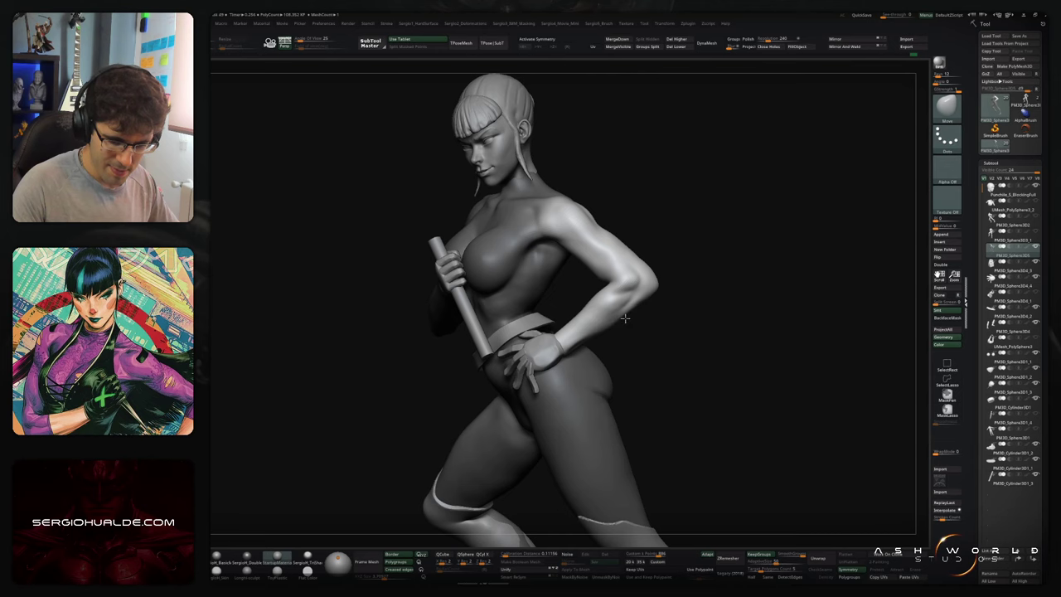
pyautogui.moveTo(625, 318); pyautogui.dragTo(608, 312, button='right')
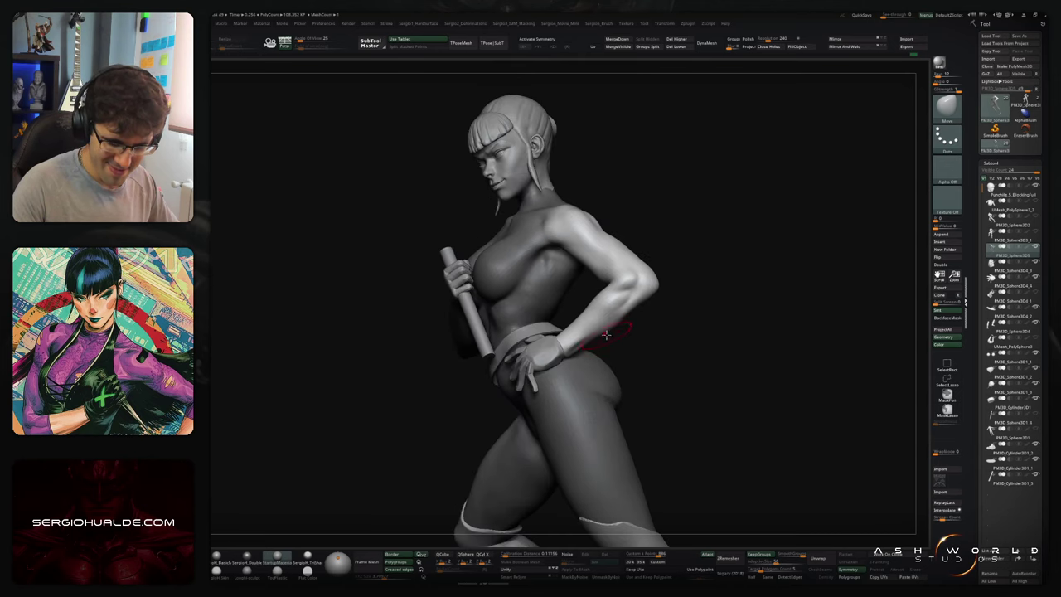
pyautogui.keyDown('ctrl'); pyautogui.moveTo(608, 350); pyautogui.dragTo(608, 335, button='right'); pyautogui.keyUp('ctrl')
pyautogui.moveTo(609, 336)
pyautogui.mouseDown(button='right')
pyautogui.moveTo(626, 337)
pyautogui.moveTo(567, 364)
pyautogui.moveTo(572, 315)
pyautogui.mouseUp(button='right')
pyautogui.press('b')
pyautogui.press('c')
pyautogui.press('b')
pyautogui.hotkey('alt', 's')
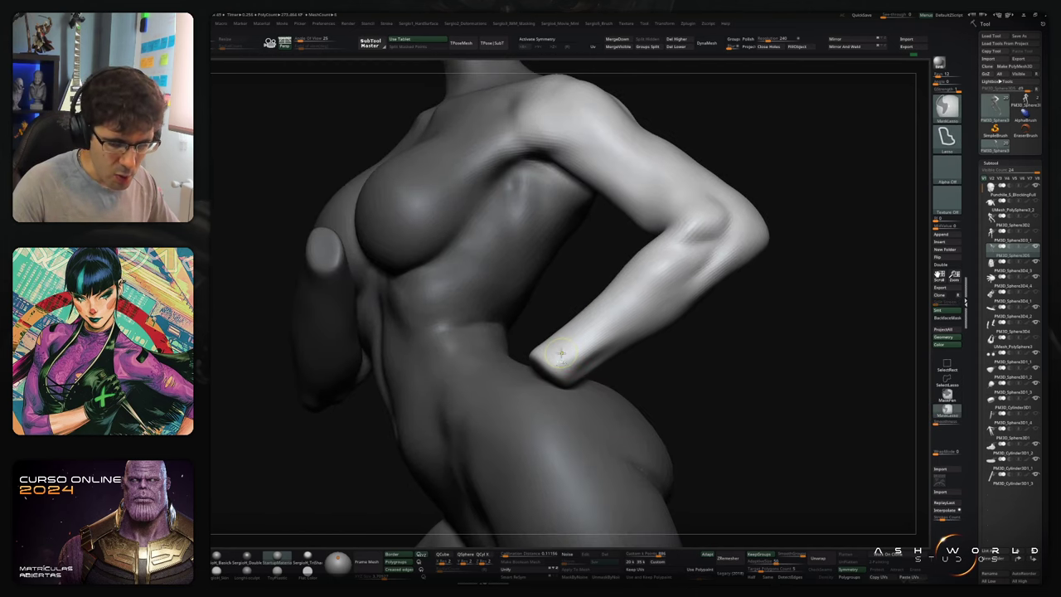
pyautogui.keyDown('ctrl'); pyautogui.moveTo(561, 353); pyautogui.dragTo(561, 366, button='right'); pyautogui.keyUp('ctrl')
pyautogui.moveTo(561, 358); pyautogui.dragTo(544, 377)
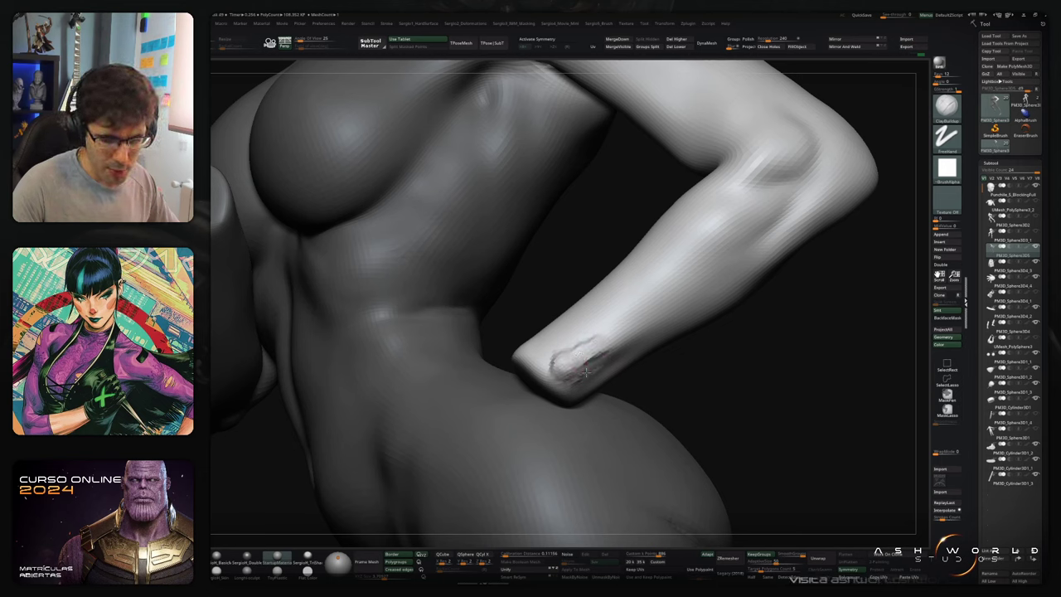
# Step: Rework the wrist bone bump on the left forearm, smooth it and compare it with the hand shown
pyautogui.press('shift')
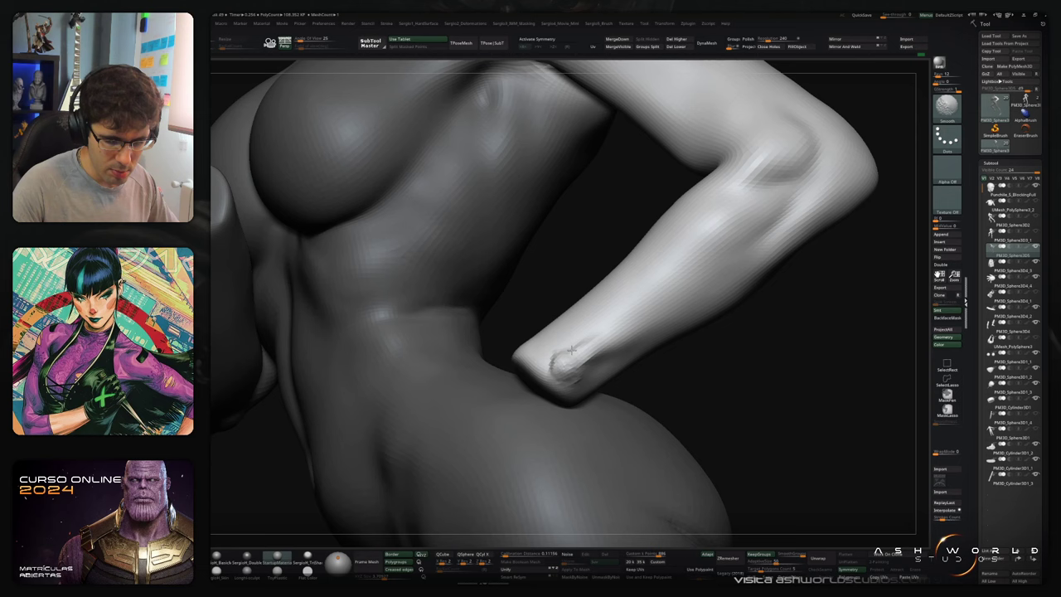
pyautogui.moveTo(574, 344)
pyautogui.mouseDown()
pyautogui.moveTo(558, 362)
pyautogui.moveTo(569, 360)
pyautogui.moveTo(570, 374)
pyautogui.mouseUp()
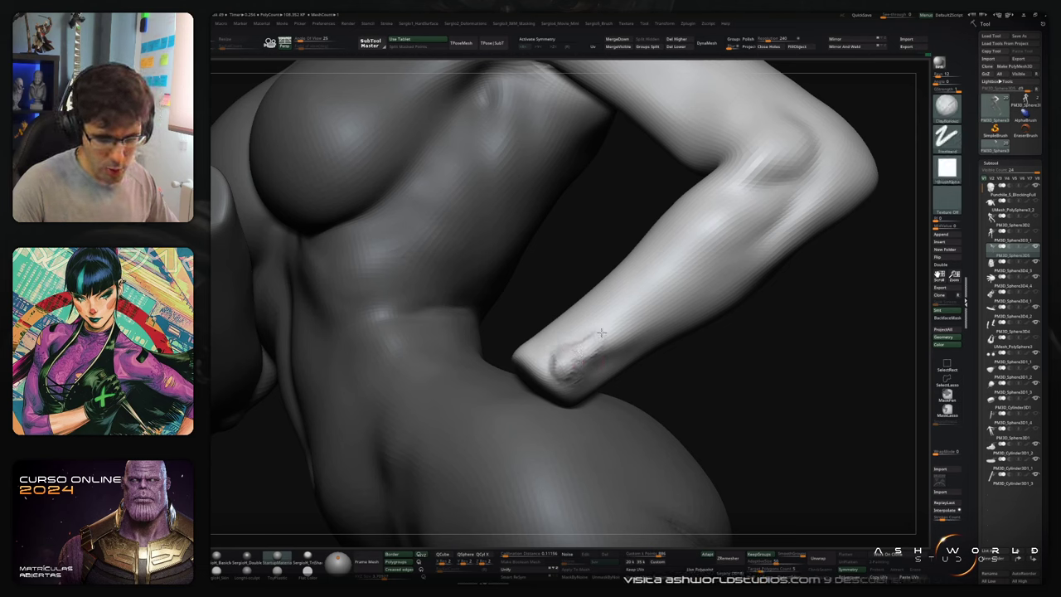
pyautogui.press('shift')
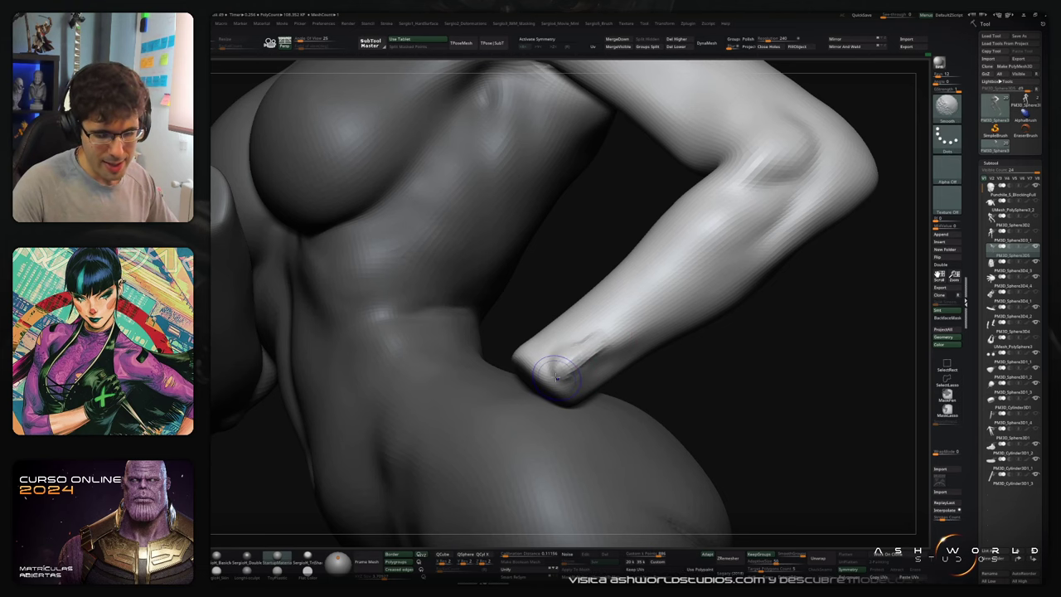
pyautogui.keyDown('shift'); pyautogui.moveTo(601, 351); pyautogui.dragTo(561, 352); pyautogui.keyUp('shift')
pyautogui.keyDown('ctrl'); pyautogui.moveTo(610, 362); pyautogui.dragTo(617, 338, button='right'); pyautogui.keyUp('ctrl')
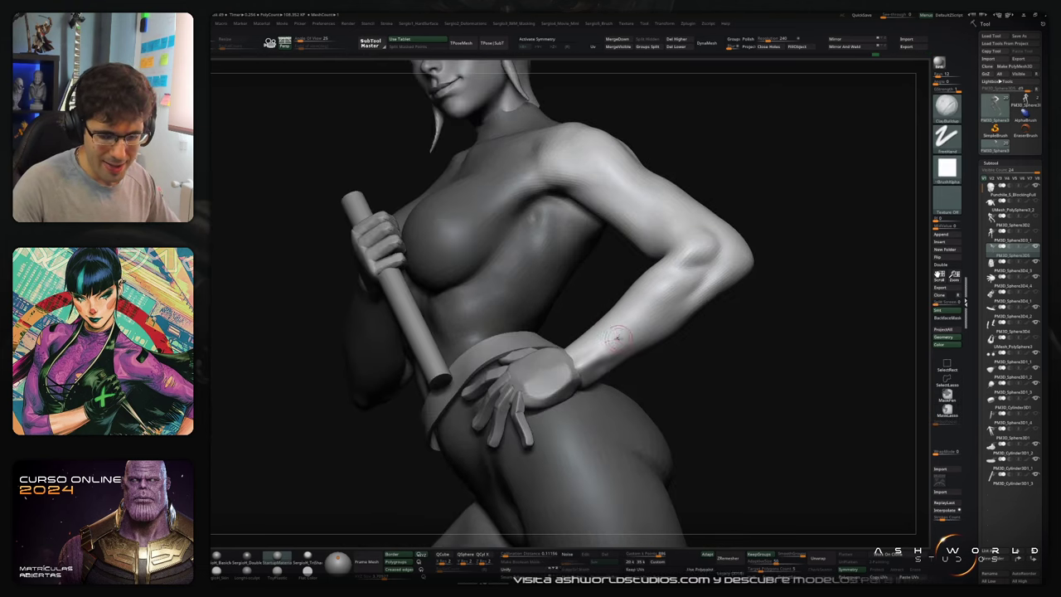
# Step: Clear the mask on the body and isolate the body around the right wrist
pyautogui.moveTo(594, 387); pyautogui.dragTo(644, 273, button='right')
pyautogui.moveTo(698, 312); pyautogui.dragTo(589, 366, button='right')
pyautogui.press('s')
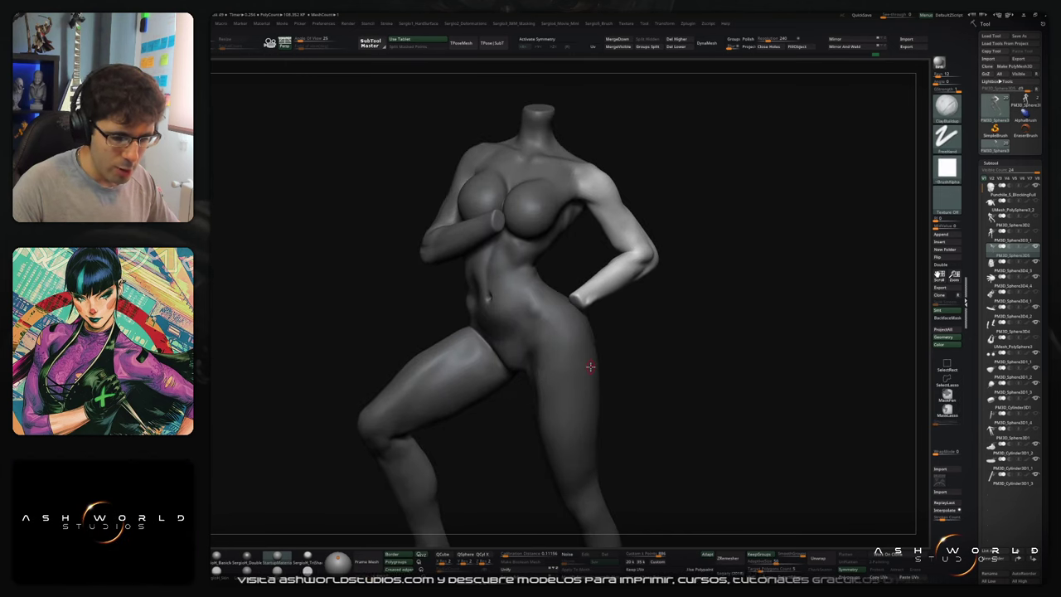
pyautogui.moveTo(665, 396); pyautogui.dragTo(729, 257, button='right')
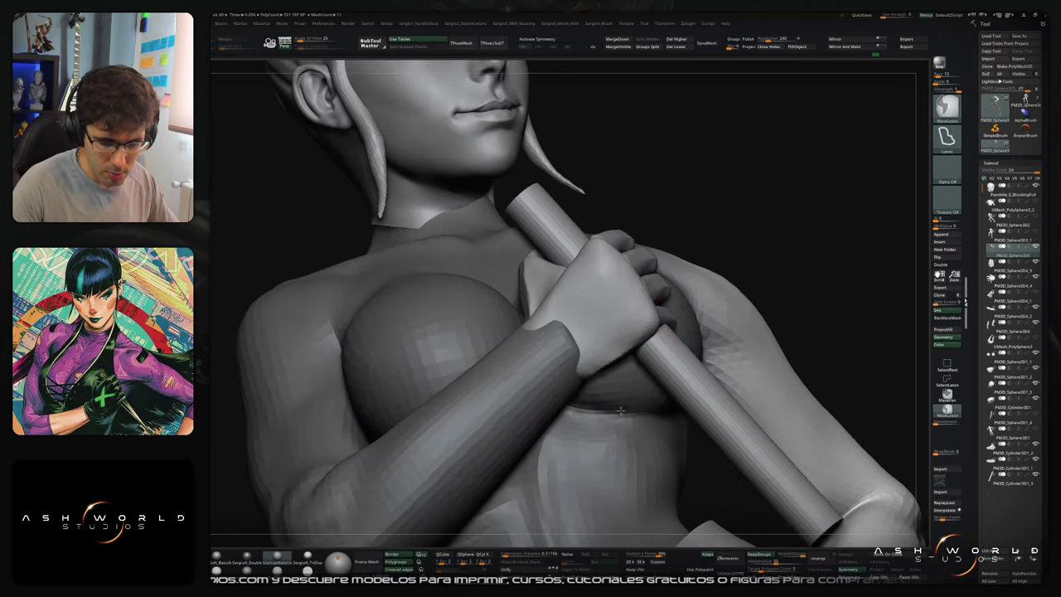
pyautogui.keyDown('ctrl'); pyautogui.click(774, 233); pyautogui.keyUp('ctrl')
pyautogui.moveTo(552, 351); pyautogui.dragTo(576, 332, button='right')
pyautogui.hotkey('alt', 's')
# Step: Sculpt the wrist bone and adjoining forearm ridge on the right arm with the Standard and ClayBuildup brushes
pyautogui.press('b')
pyautogui.press('s')
pyautogui.press('t')
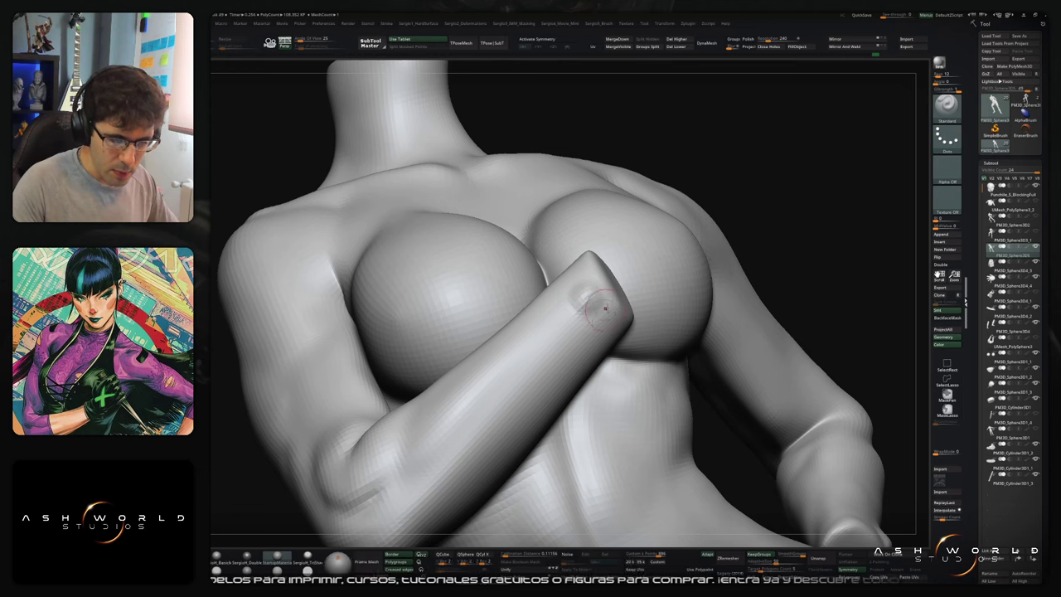
pyautogui.moveTo(605, 308); pyautogui.dragTo(587, 315)
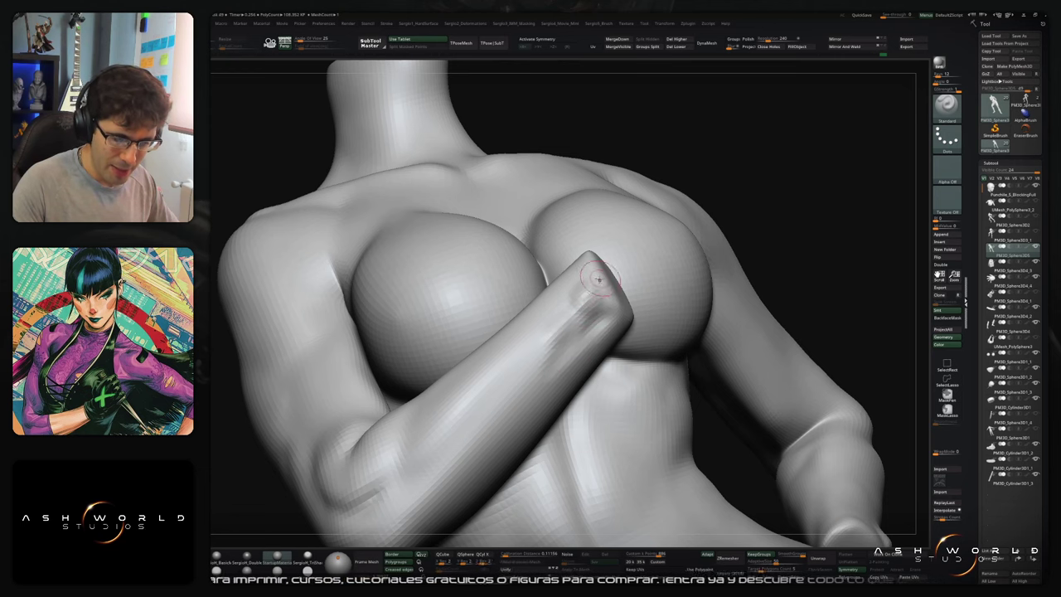
pyautogui.press('b')
pyautogui.press('c')
pyautogui.press('b')
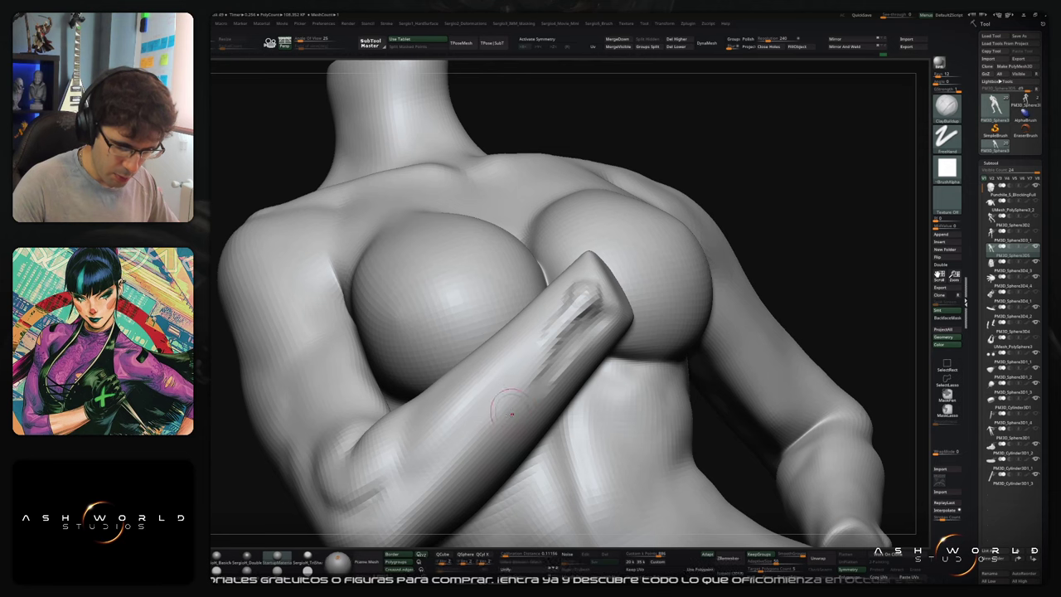
pyautogui.moveTo(587, 294); pyautogui.dragTo(537, 362)
pyautogui.moveTo(563, 305)
pyautogui.mouseDown()
pyautogui.moveTo(519, 358)
pyautogui.moveTo(550, 362)
pyautogui.moveTo(589, 323)
pyautogui.moveTo(585, 297)
pyautogui.mouseUp()
pyautogui.keyDown('ctrl'); pyautogui.moveTo(556, 379); pyautogui.dragTo(577, 329, button='right'); pyautogui.keyUp('ctrl')
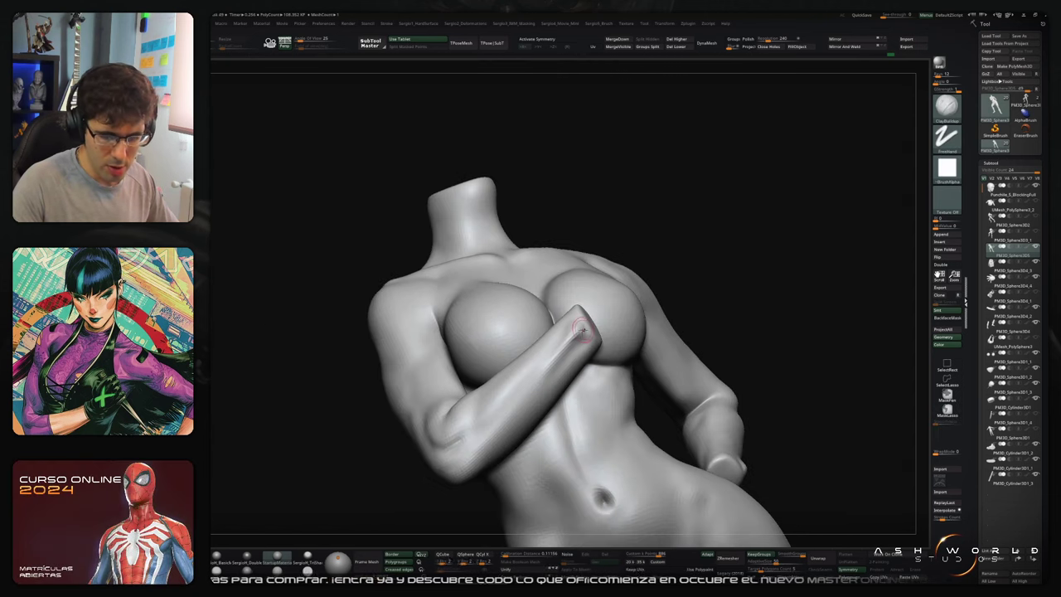
# Step: Build up the underside of the right wrist with ClayBuildup and smooth the strokes
pyautogui.moveTo(559, 379)
pyautogui.mouseDown(button='right')
pyautogui.moveTo(563, 357)
pyautogui.moveTo(594, 370)
pyautogui.mouseUp(button='right')
pyautogui.moveTo(590, 347); pyautogui.dragTo(591, 368)
pyautogui.moveTo(592, 368); pyautogui.dragTo(606, 336, button='right')
pyautogui.moveTo(593, 341); pyautogui.dragTo(593, 353)
pyautogui.press('shift')
pyautogui.moveTo(594, 379); pyautogui.dragTo(638, 314, button='right')
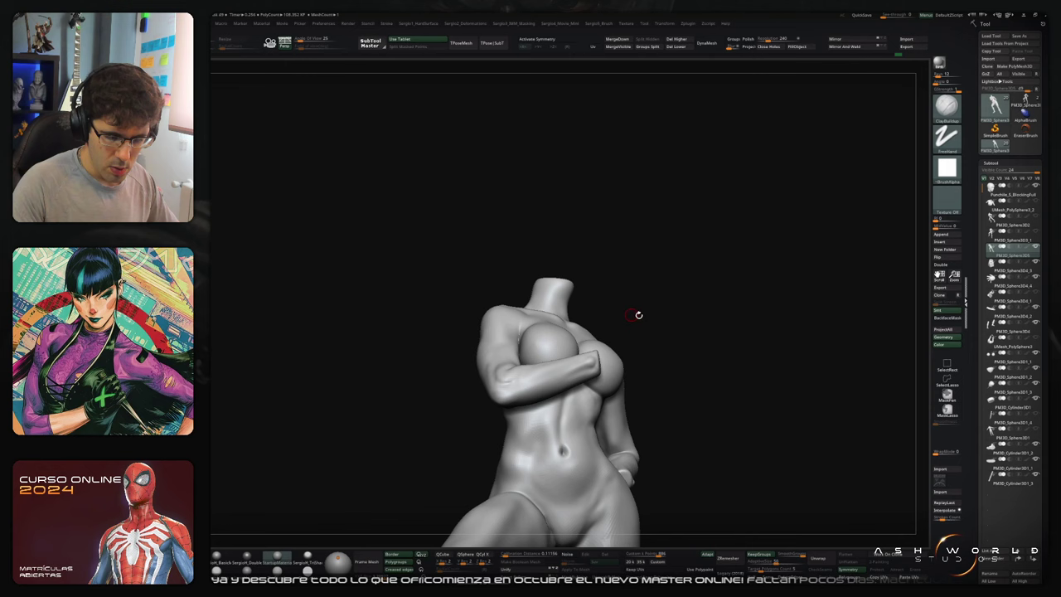
pyautogui.press('shift')
# Step: Mask the body except the right arm and adjust the underside of the right forearm with the Move brush
pyautogui.moveTo(547, 396); pyautogui.dragTo(544, 368, button='right')
pyautogui.press('w')
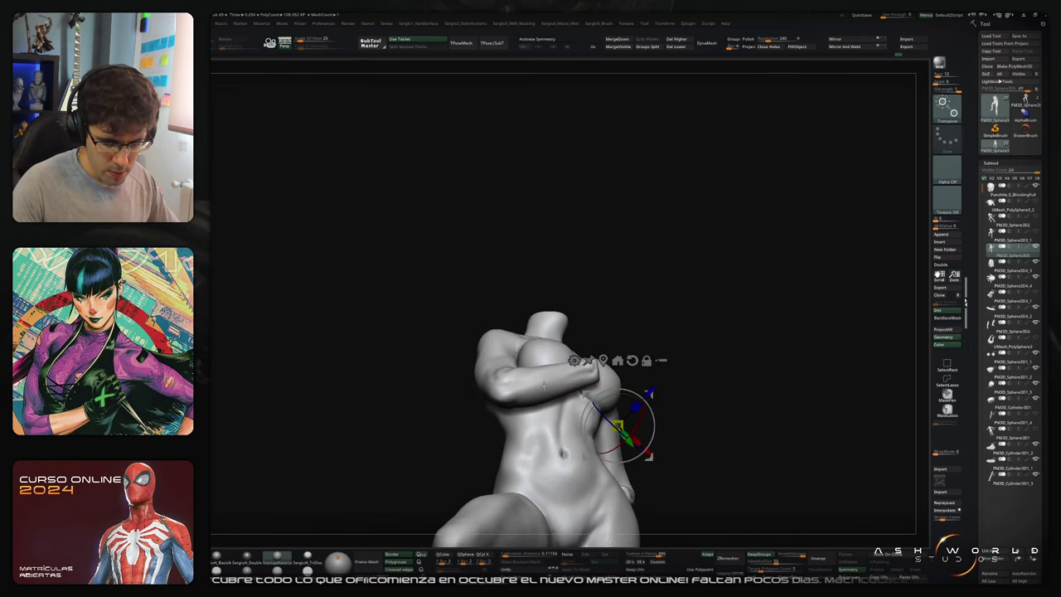
pyautogui.keyDown('ctrl'); pyautogui.click(543, 390); pyautogui.keyUp('ctrl')
pyautogui.press('q')
pyautogui.moveTo(547, 399); pyautogui.dragTo(541, 398)
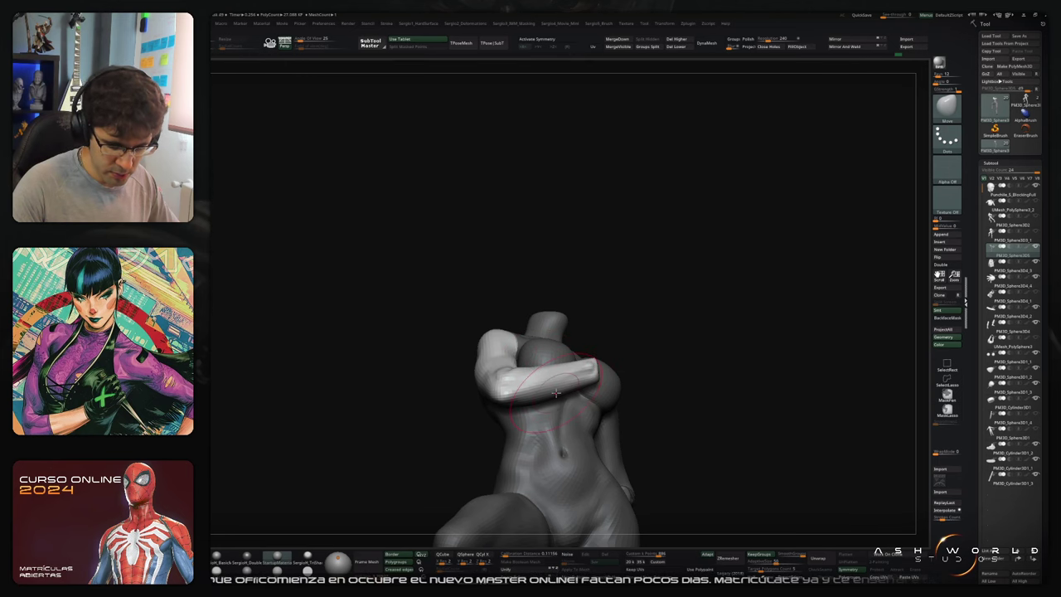
# Step: Clear the mask and show all subtools again to check the right arm against the hand
pyautogui.keyDown('ctrl'); pyautogui.moveTo(572, 394); pyautogui.dragTo(621, 358, button='right'); pyautogui.keyUp('ctrl')
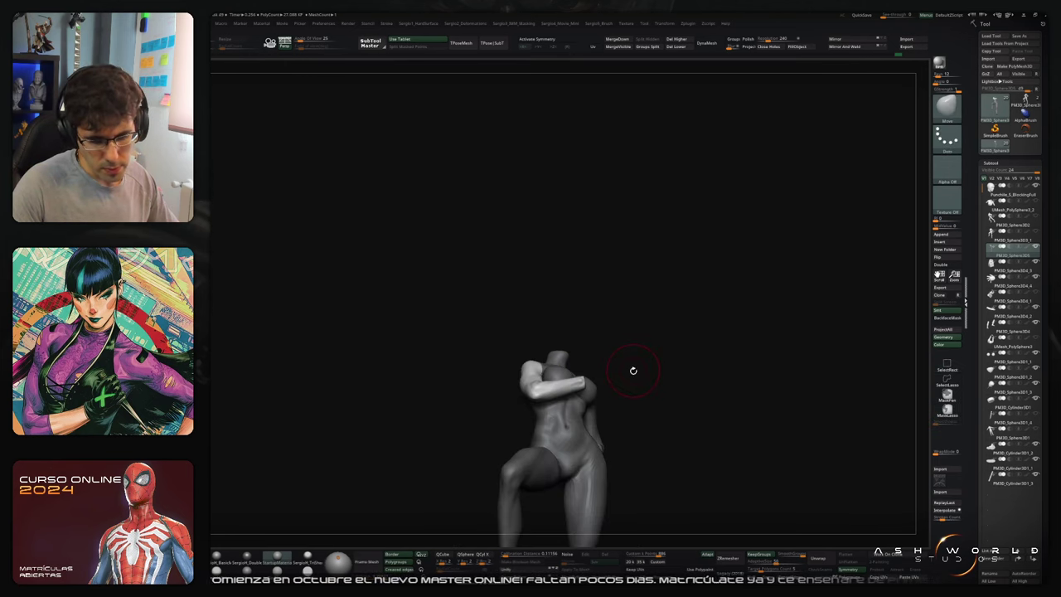
pyautogui.keyDown('ctrl'); pyautogui.moveTo(641, 390); pyautogui.dragTo(648, 377); pyautogui.keyUp('ctrl')
pyautogui.hotkey('alt', 's')
pyautogui.moveTo(660, 364); pyautogui.dragTo(640, 362, button='right')
pyautogui.keyDown('ctrl'); pyautogui.moveTo(640, 361); pyautogui.dragTo(656, 324, button='right'); pyautogui.keyUp('ctrl')
pyautogui.moveTo(580, 353)
pyautogui.keyDown('ctrl'); pyautogui.mouseDown(button='right')
pyautogui.moveTo(584, 419)
pyautogui.moveTo(551, 353)
pyautogui.moveTo(592, 348)
pyautogui.moveTo(563, 355)
pyautogui.mouseUp(button='right'); pyautogui.keyUp('ctrl')
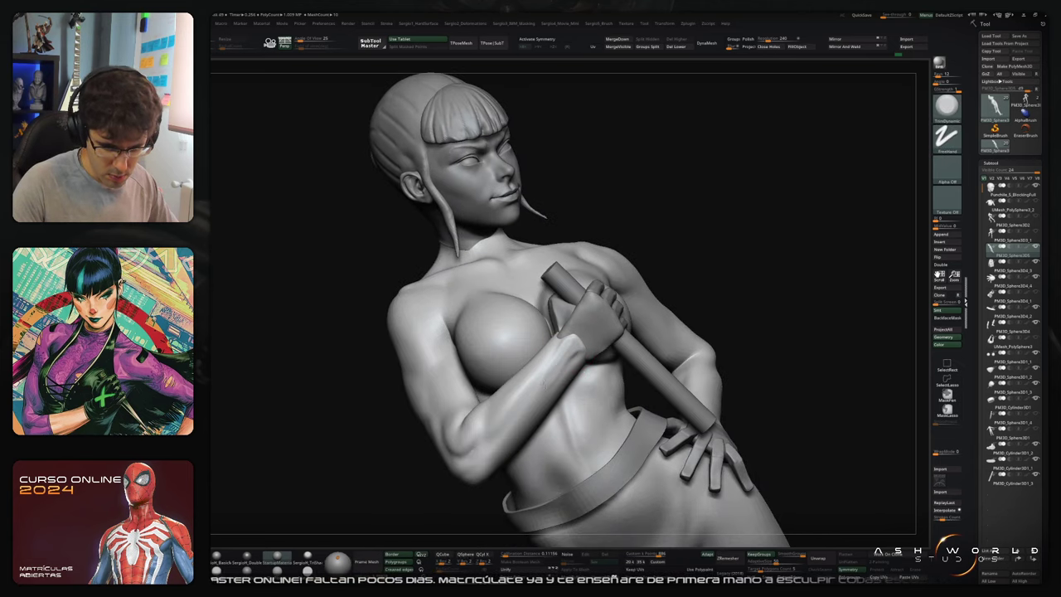
# Step: Build up the right wrist bone beside the baton hand with ClayBuildup and smooth it
pyautogui.moveTo(561, 362); pyautogui.dragTo(570, 348, button='right')
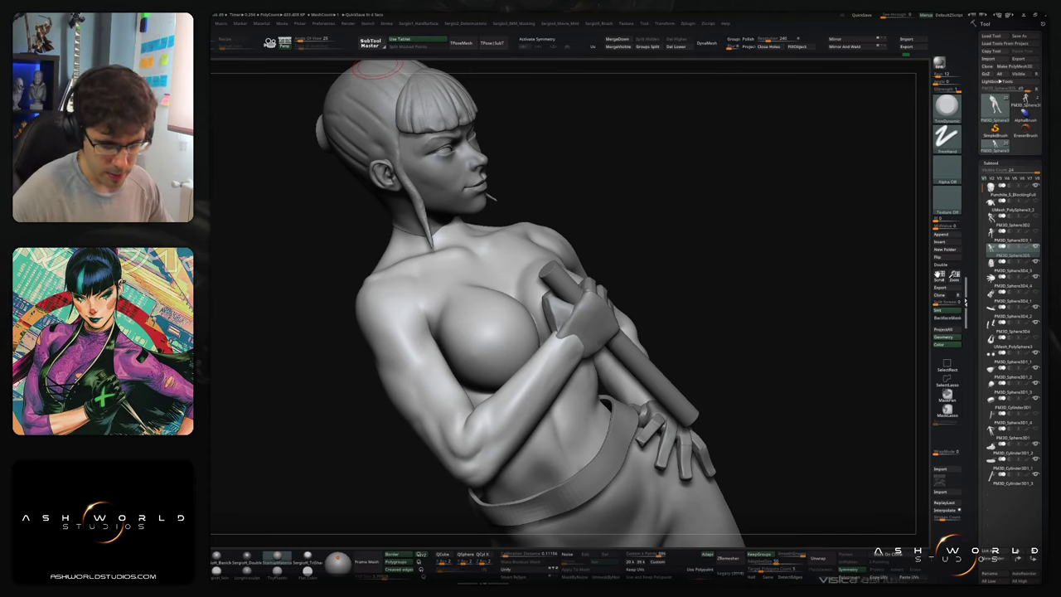
pyautogui.moveTo(696, 290); pyautogui.dragTo(724, 314)
pyautogui.moveTo(599, 334)
pyautogui.mouseDown(button='right')
pyautogui.moveTo(570, 347)
pyautogui.moveTo(579, 391)
pyautogui.moveTo(572, 361)
pyautogui.mouseUp(button='right')
pyautogui.press('b')
pyautogui.press('c')
pyautogui.press('b')
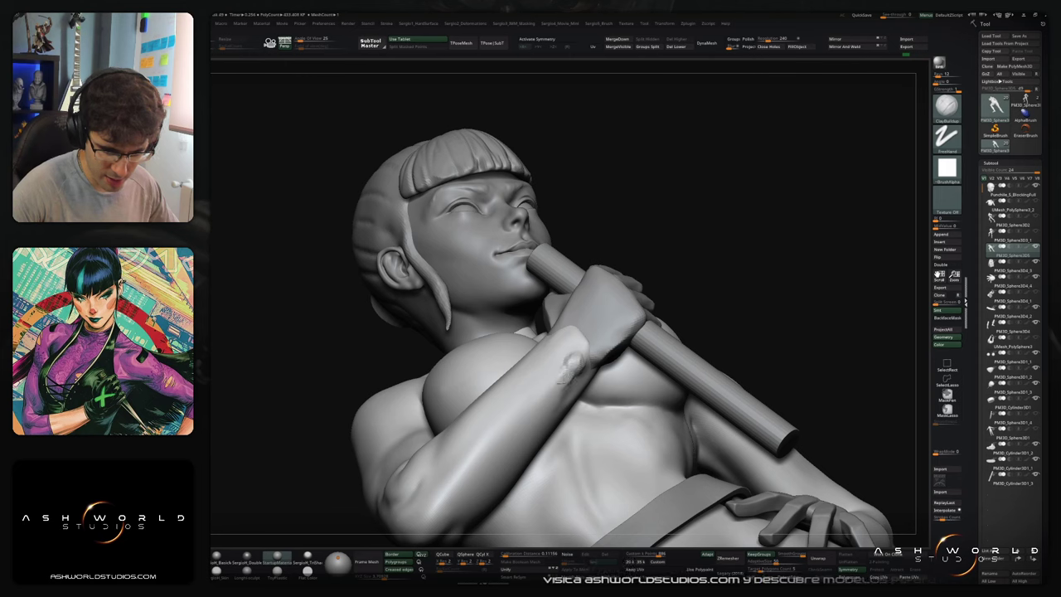
pyautogui.press('shift')
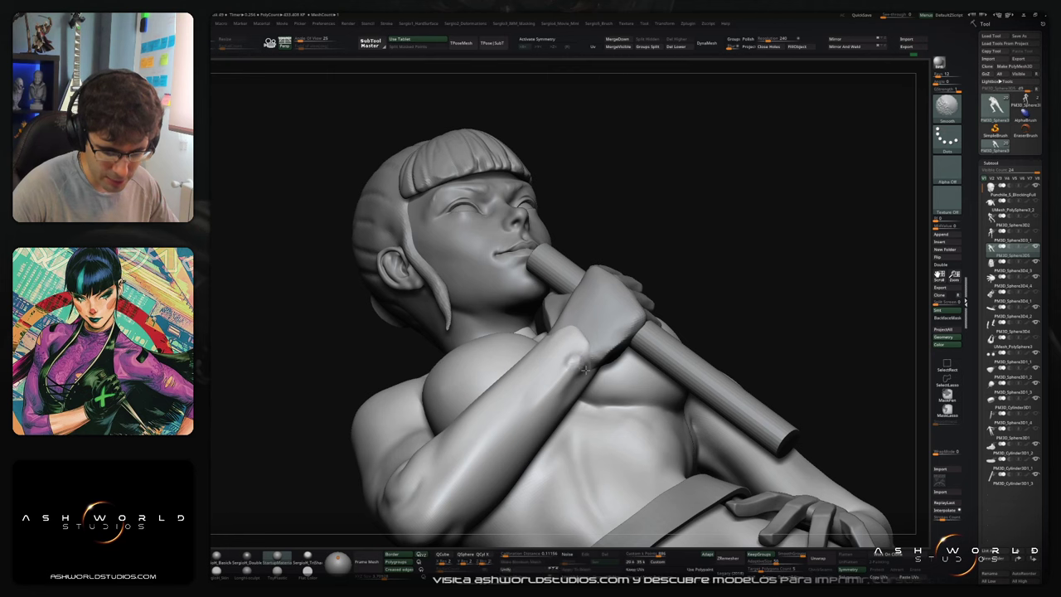
# Step: Lower the body's subdivision level and mask everything except the right arm
pyautogui.moveTo(557, 388)
pyautogui.mouseDown(button='right')
pyautogui.moveTo(580, 352)
pyautogui.moveTo(517, 348)
pyautogui.mouseUp(button='right')
pyautogui.press('b')
pyautogui.press('m')
pyautogui.press('v')
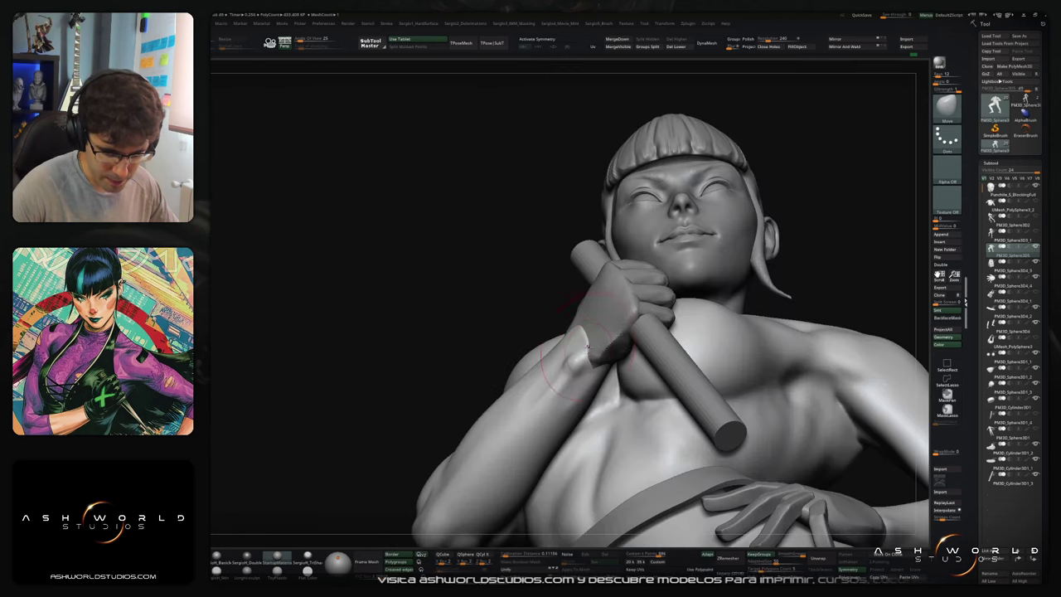
pyautogui.moveTo(609, 352); pyautogui.dragTo(587, 344, button='right')
pyautogui.hotkey('shift', 'd')
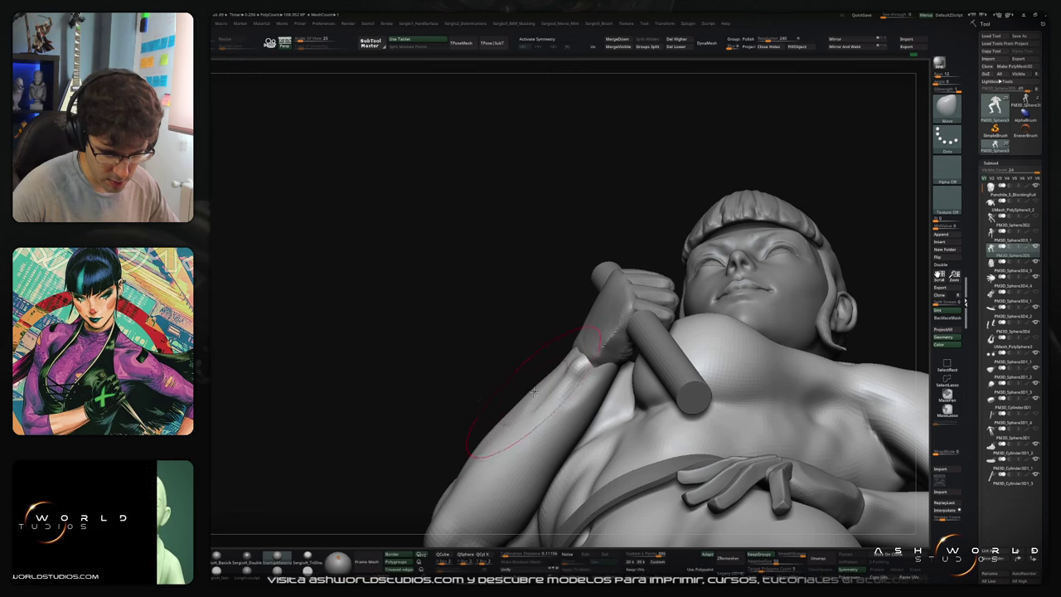
pyautogui.keyDown('ctrl'); pyautogui.moveTo(569, 399); pyautogui.dragTo(568, 368, button='right'); pyautogui.keyUp('ctrl')
pyautogui.press('w')
pyautogui.keyDown('ctrl'); pyautogui.click(563, 394); pyautogui.keyUp('ctrl')
pyautogui.press('q')
# Step: Reshape the right forearm near the wrist with the Move brush so it meets the baton hand
pyautogui.moveTo(575, 391); pyautogui.dragTo(576, 390)
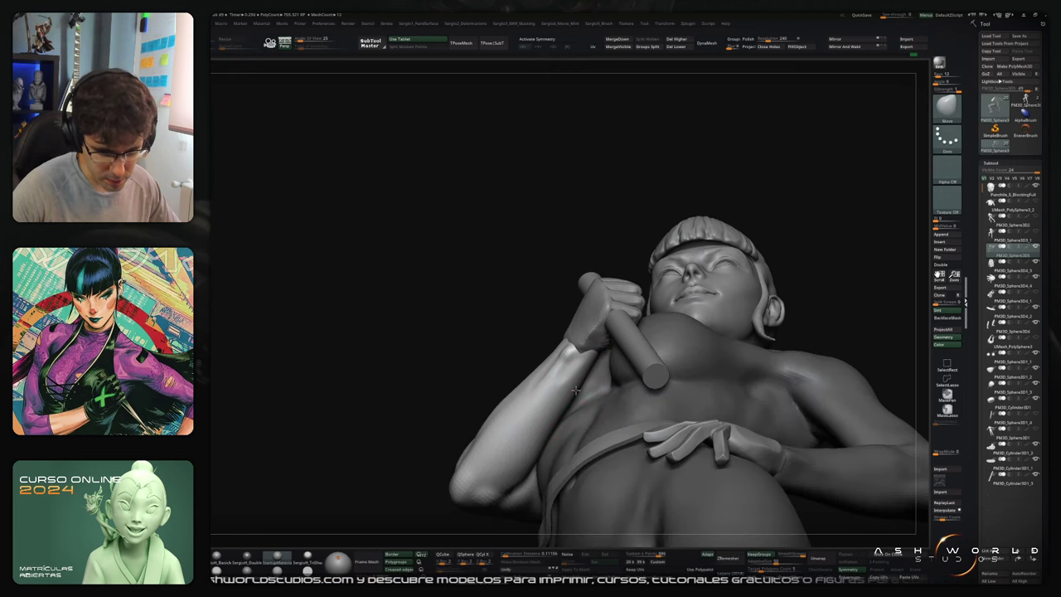
pyautogui.moveTo(581, 379)
pyautogui.mouseDown(button='right')
pyautogui.moveTo(570, 371)
pyautogui.moveTo(572, 383)
pyautogui.mouseUp(button='right')
pyautogui.moveTo(574, 353)
pyautogui.mouseDown()
pyautogui.moveTo(547, 348)
pyautogui.moveTo(580, 343)
pyautogui.mouseUp()
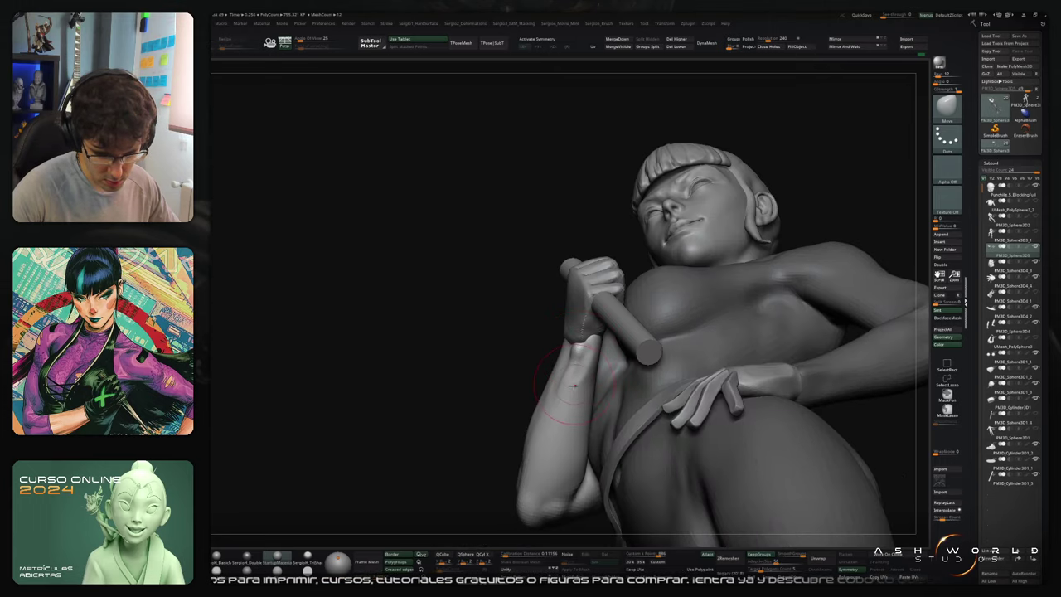
# Step: Try to reshape the underside of the right forearm near the wrist with the Move and Standard brushes and smooth it
pyautogui.moveTo(561, 420); pyautogui.dragTo(553, 419)
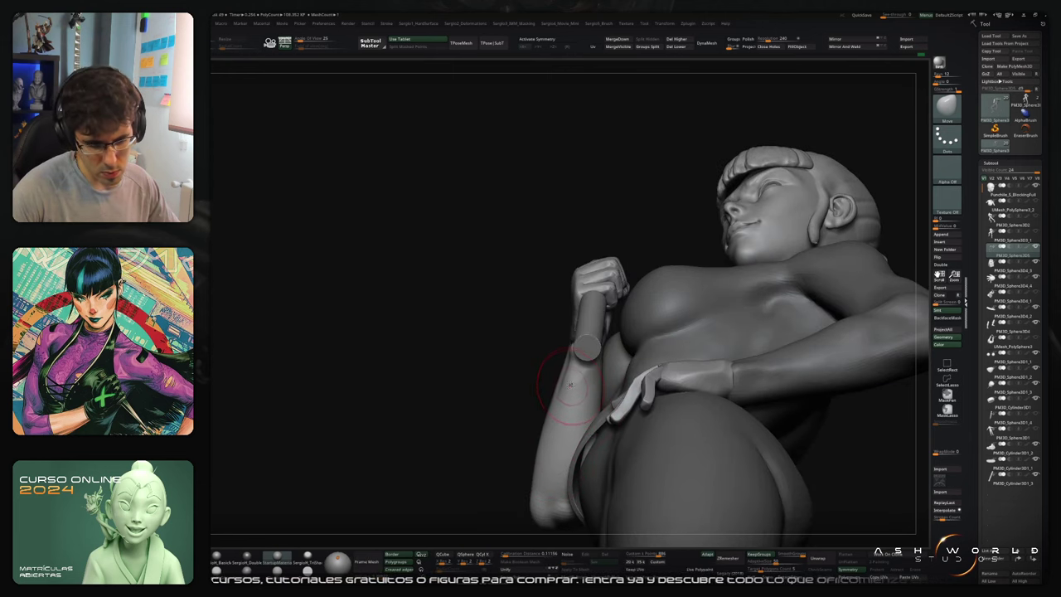
pyautogui.moveTo(572, 385); pyautogui.dragTo(572, 365, button='right')
pyautogui.press('s')
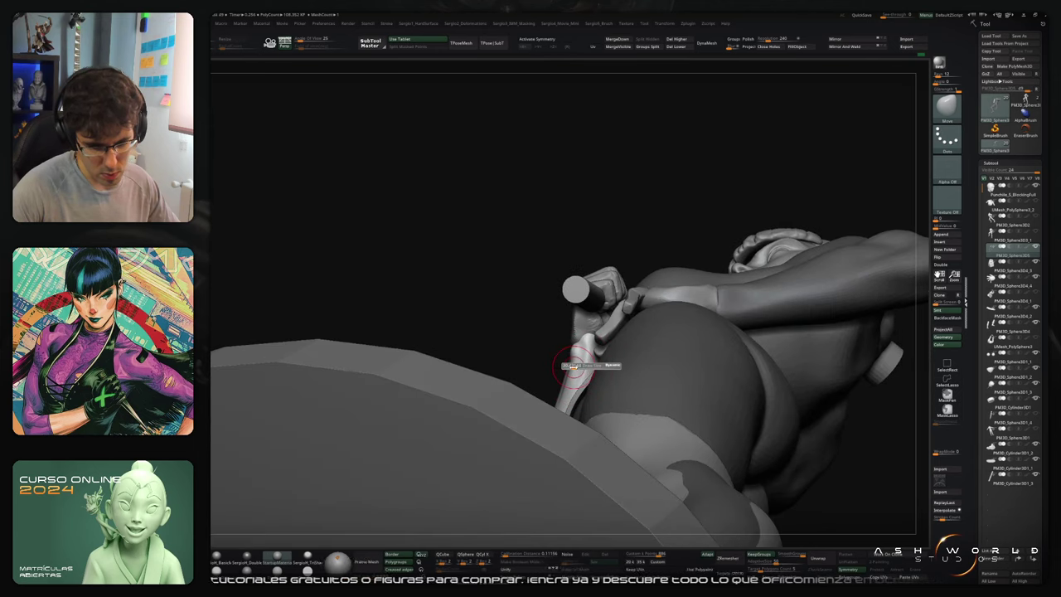
pyautogui.moveTo(570, 349)
pyautogui.mouseDown(button='right')
pyautogui.moveTo(598, 370)
pyautogui.moveTo(584, 356)
pyautogui.mouseUp(button='right')
pyautogui.press('1')
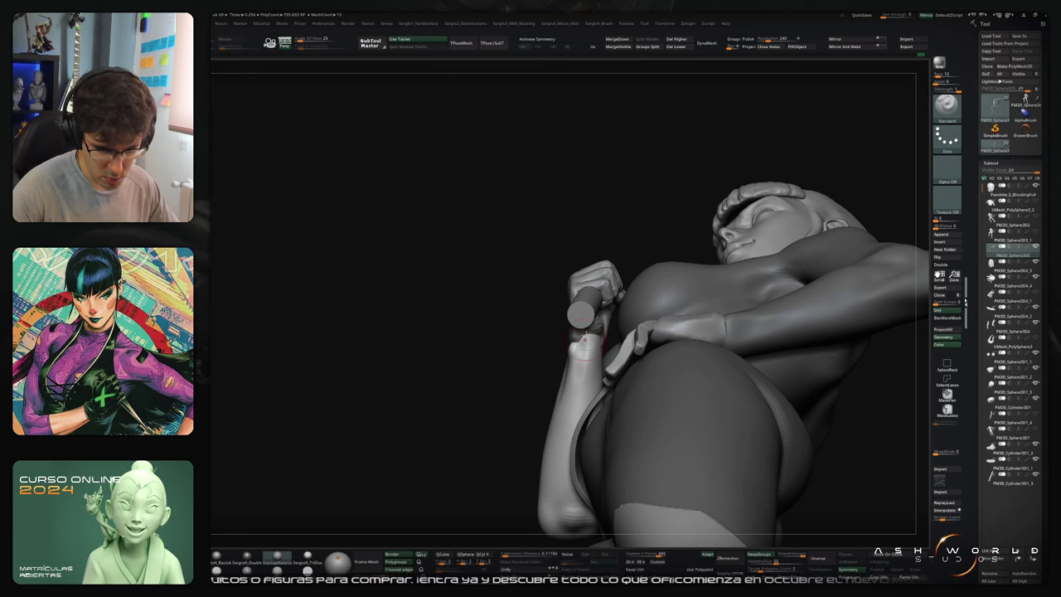
pyautogui.press('shift')
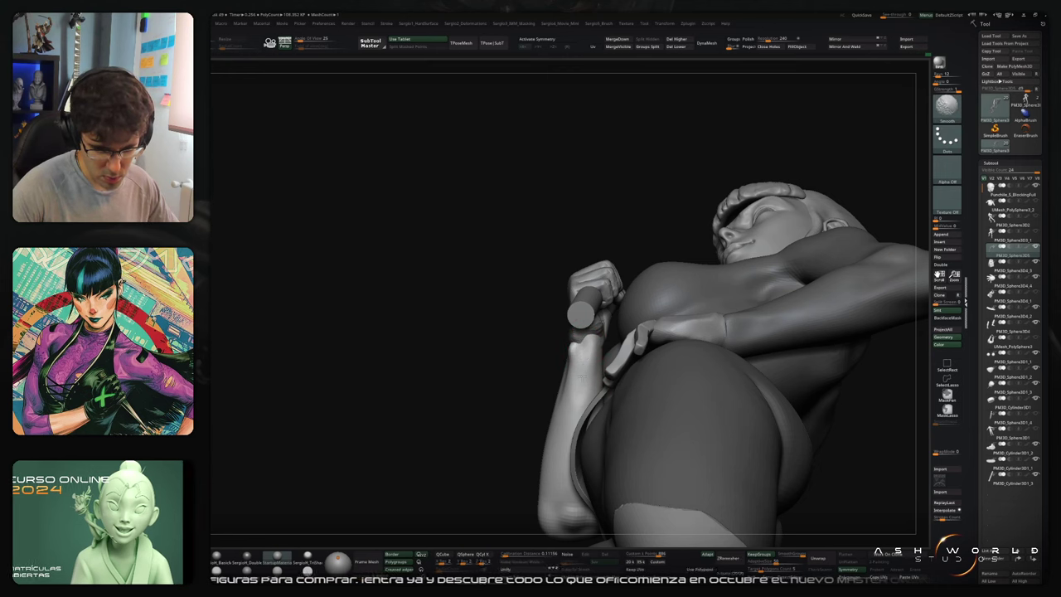
pyautogui.moveTo(585, 356); pyautogui.dragTo(587, 365, button='right')
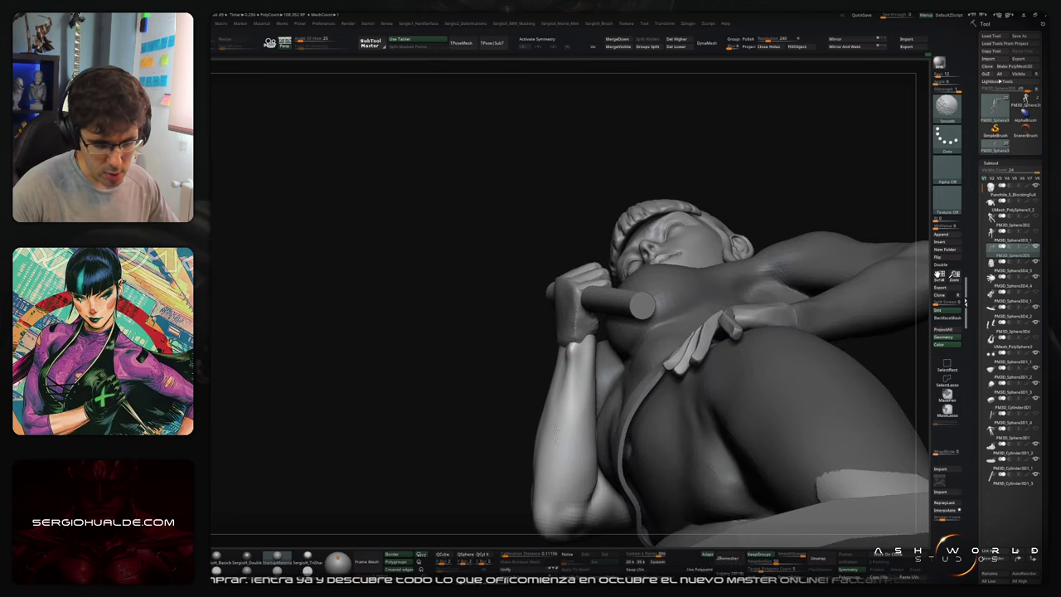
pyautogui.moveTo(556, 433); pyautogui.dragTo(553, 369, button='right')
pyautogui.press('ctrl')
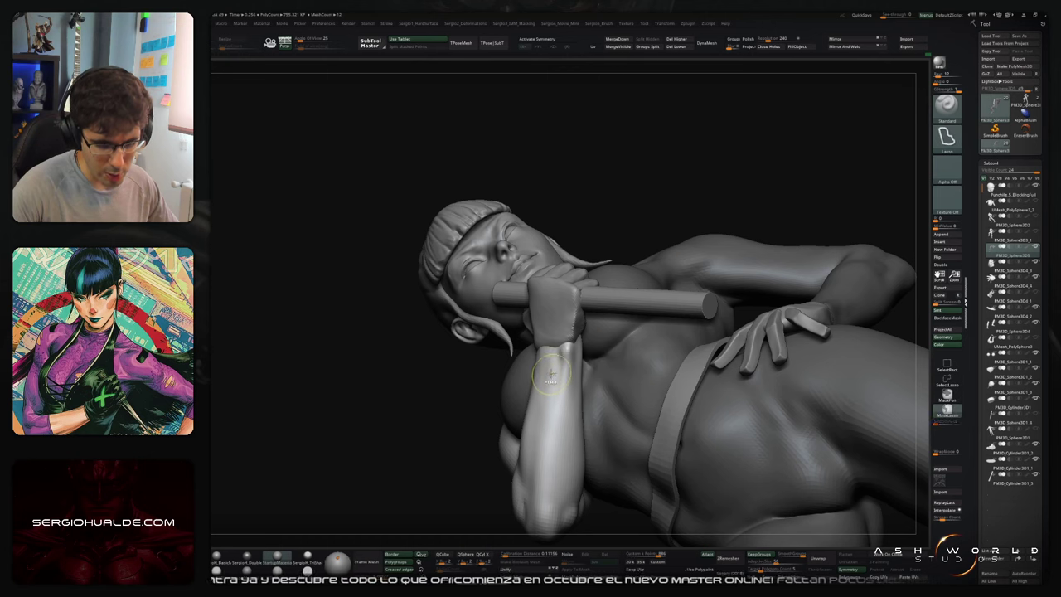
# Step: Undo the last edits to the right forearm and wrist
pyautogui.hotkey('ctrl', 'z')
pyautogui.hotkey('ctrl', 'z')
pyautogui.hotkey('ctrl', 'z')
pyautogui.hotkey('ctrl', 'z')
pyautogui.hotkey('ctrl', 'z')
pyautogui.hotkey('ctrl', 'z')
# Step: Flatten the right wrist below the baton hand with TrimDynamic and smooth the forearm surface
pyautogui.moveTo(554, 383)
pyautogui.mouseDown(button='right')
pyautogui.moveTo(547, 432)
pyautogui.moveTo(522, 361)
pyautogui.mouseUp(button='right')
pyautogui.moveTo(521, 420); pyautogui.dragTo(545, 414, button='right')
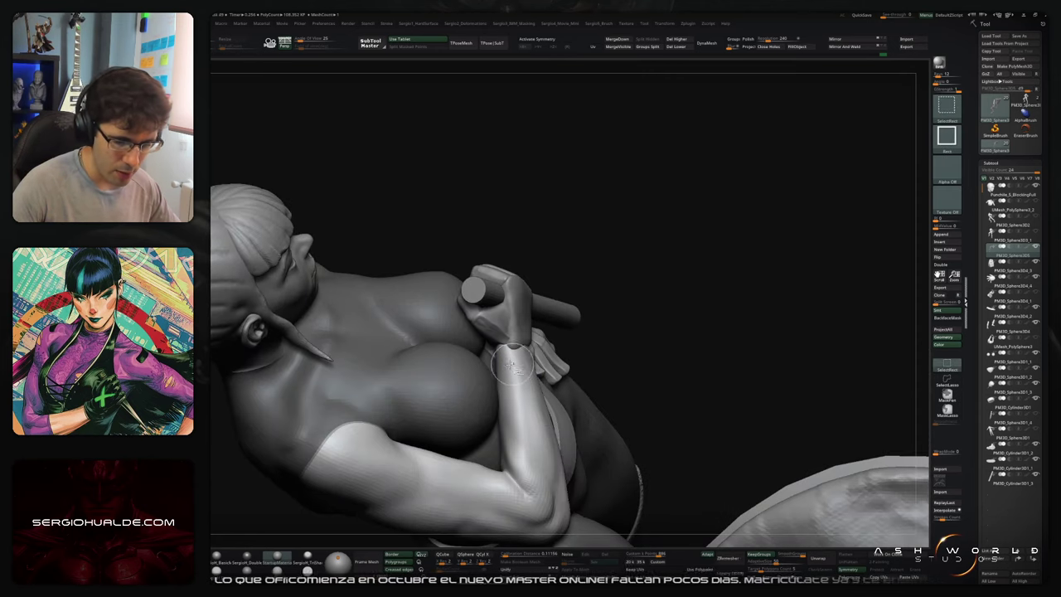
pyautogui.hotkey('ctrl', 'shift', 't')
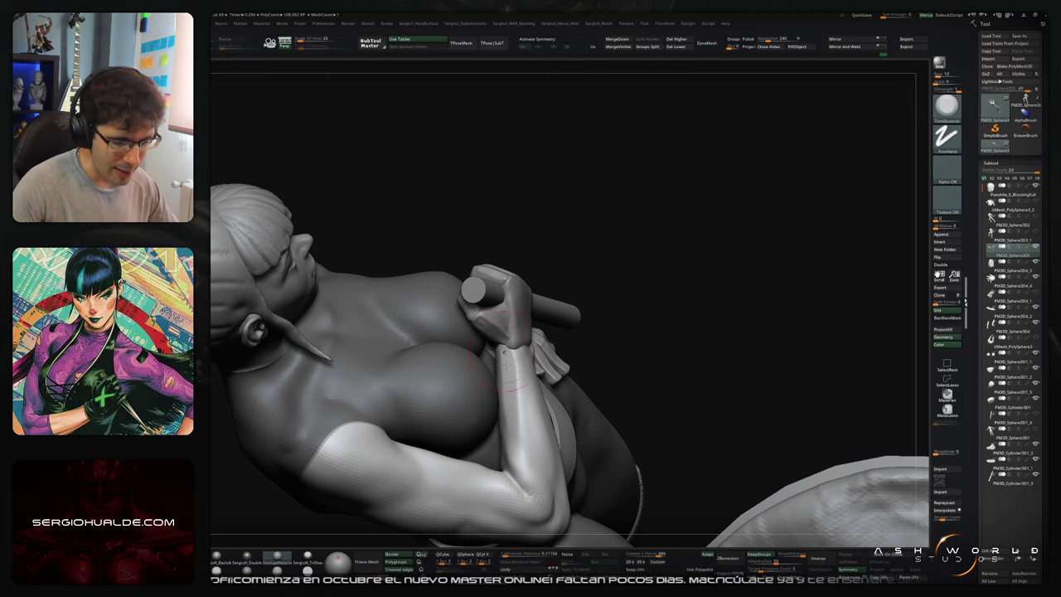
pyautogui.moveTo(524, 413); pyautogui.dragTo(523, 406, button='right')
pyautogui.keyDown('shift'); pyautogui.moveTo(522, 380); pyautogui.dragTo(509, 381); pyautogui.keyUp('shift')
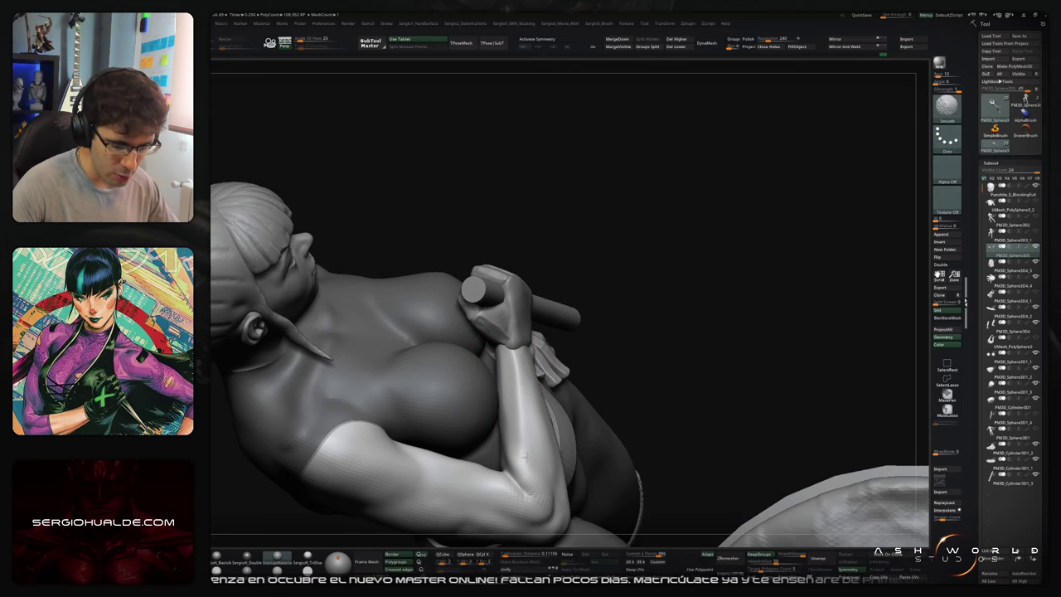
pyautogui.moveTo(523, 456); pyautogui.dragTo(538, 370, button='right')
pyautogui.press('shift')
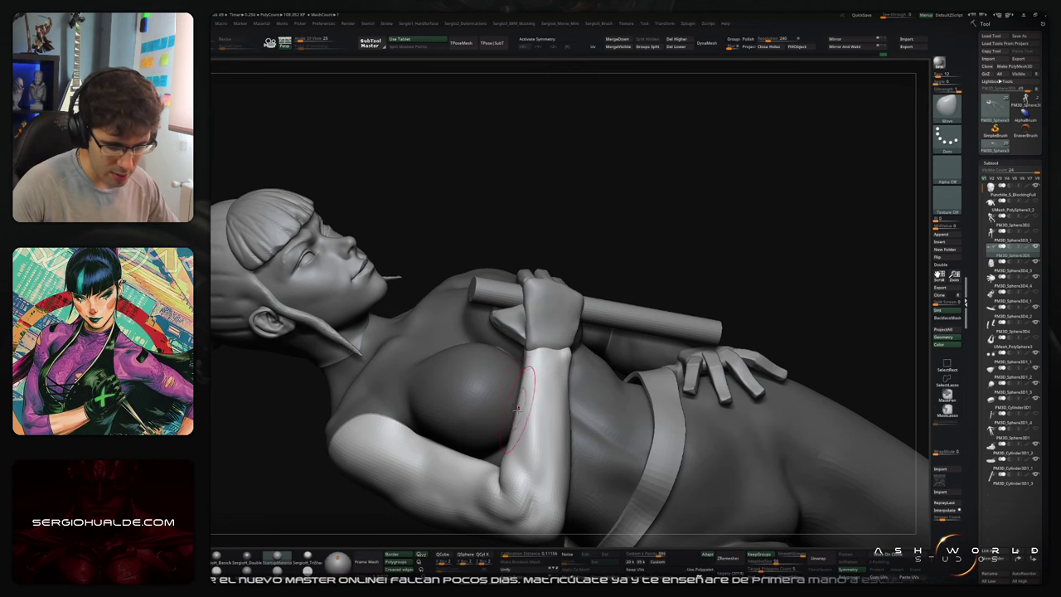
# Step: Return the body to a higher subdivision level and clear the mask around the right arm
pyautogui.moveTo(515, 410)
pyautogui.mouseDown(button='right')
pyautogui.moveTo(559, 425)
pyautogui.moveTo(547, 381)
pyautogui.moveTo(542, 422)
pyautogui.moveTo(572, 389)
pyautogui.moveTo(584, 340)
pyautogui.mouseUp(button='right')
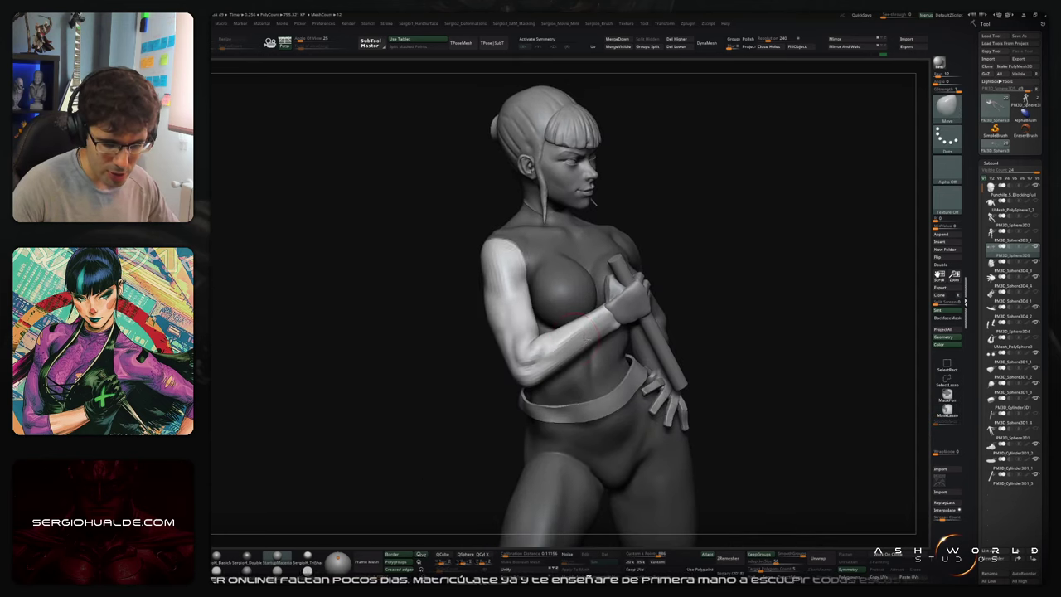
pyautogui.keyDown('alt'); pyautogui.click(558, 336); pyautogui.keyUp('alt')
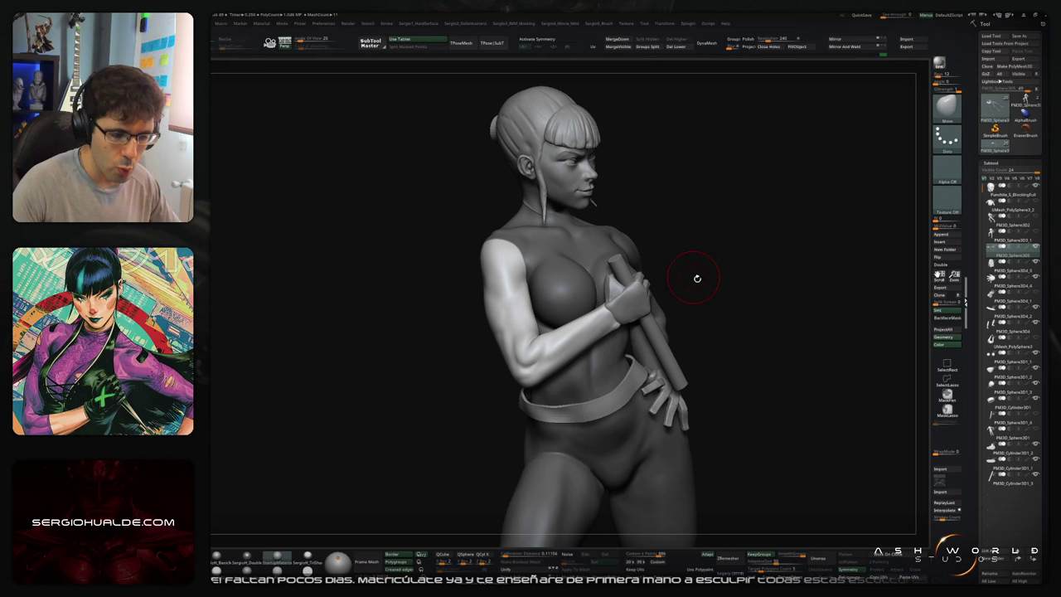
pyautogui.keyDown('ctrl'); pyautogui.moveTo(696, 282); pyautogui.dragTo(710, 320); pyautogui.keyUp('ctrl')
# Step: Set up a small Standard brush for sculpting the crease between the right armpit and chest
pyautogui.moveTo(565, 287)
pyautogui.mouseDown(button='right')
pyautogui.moveTo(532, 244)
pyautogui.moveTo(540, 279)
pyautogui.moveTo(546, 249)
pyautogui.moveTo(539, 298)
pyautogui.moveTo(528, 273)
pyautogui.moveTo(561, 235)
pyautogui.mouseUp(button='right')
pyautogui.press('s')
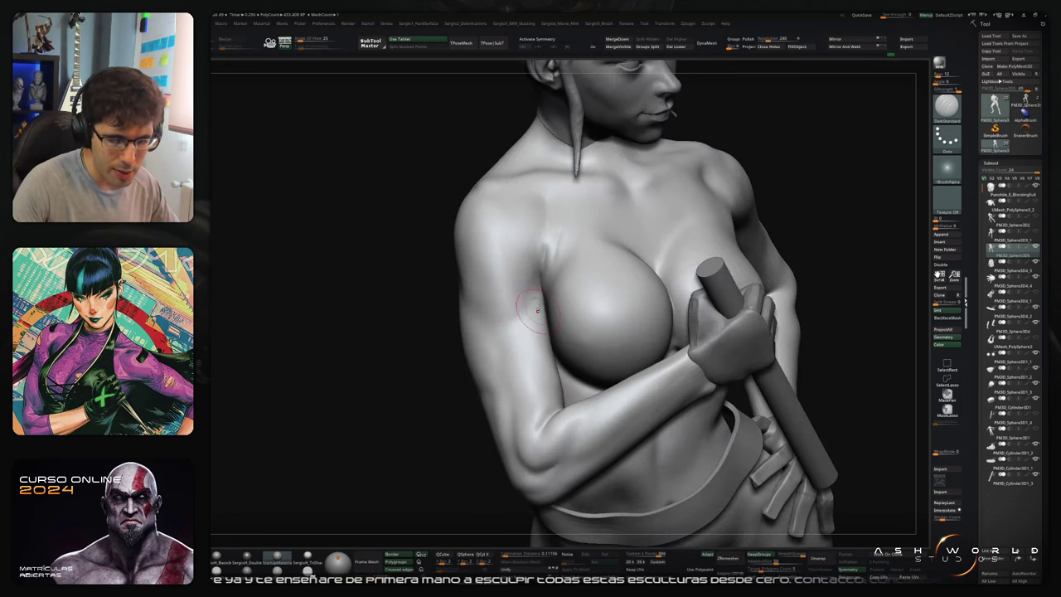
pyautogui.press('b')
pyautogui.press('s')
pyautogui.press('t')
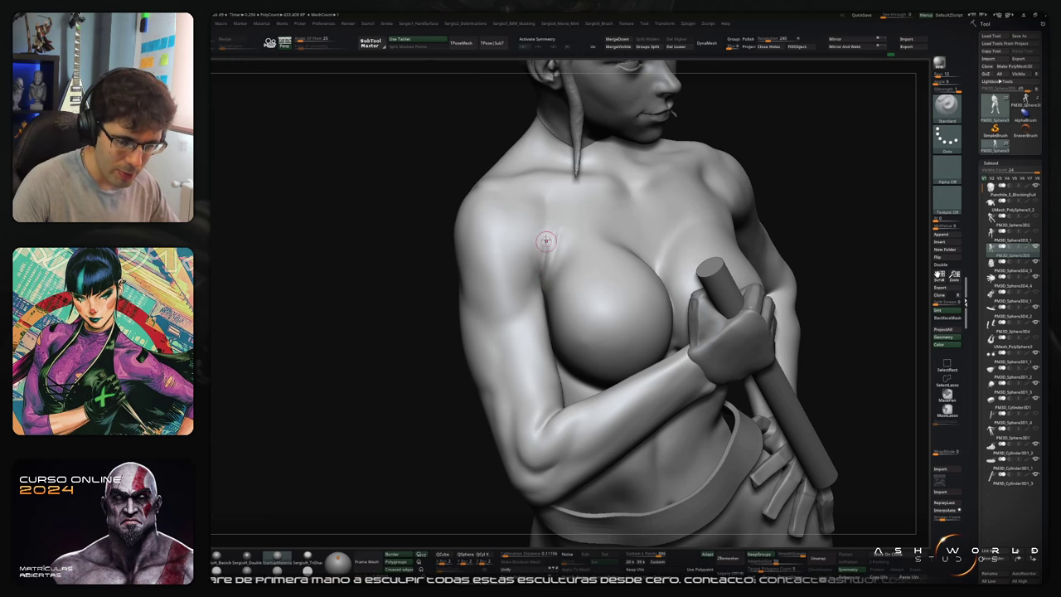
# Step: Sculpt the skin fold at the figure's right armpit with the Standard brush and smooth it into the chest
pyautogui.moveTo(549, 276); pyautogui.dragTo(559, 242, button='right')
pyautogui.press('shift')
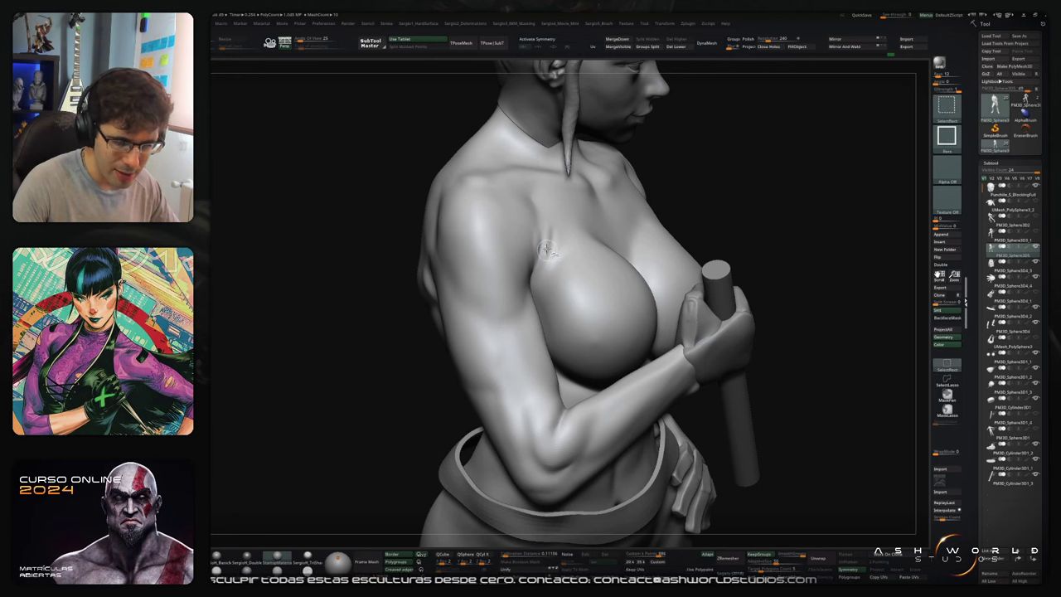
pyautogui.press('shift')
pyautogui.press('shift')
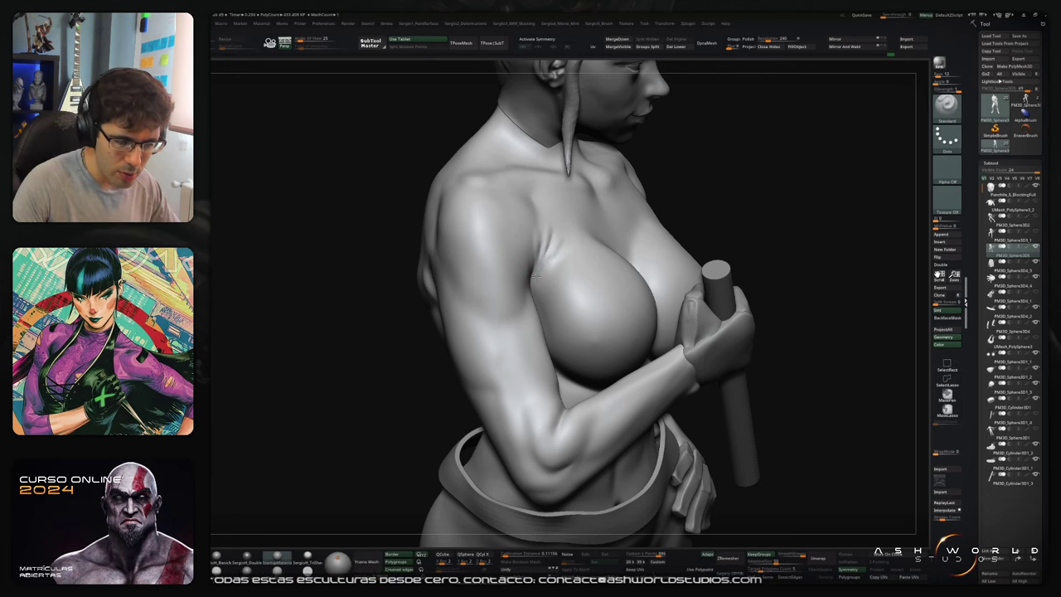
pyautogui.keyDown('shift'); pyautogui.moveTo(545, 268); pyautogui.dragTo(543, 232); pyautogui.keyUp('shift')
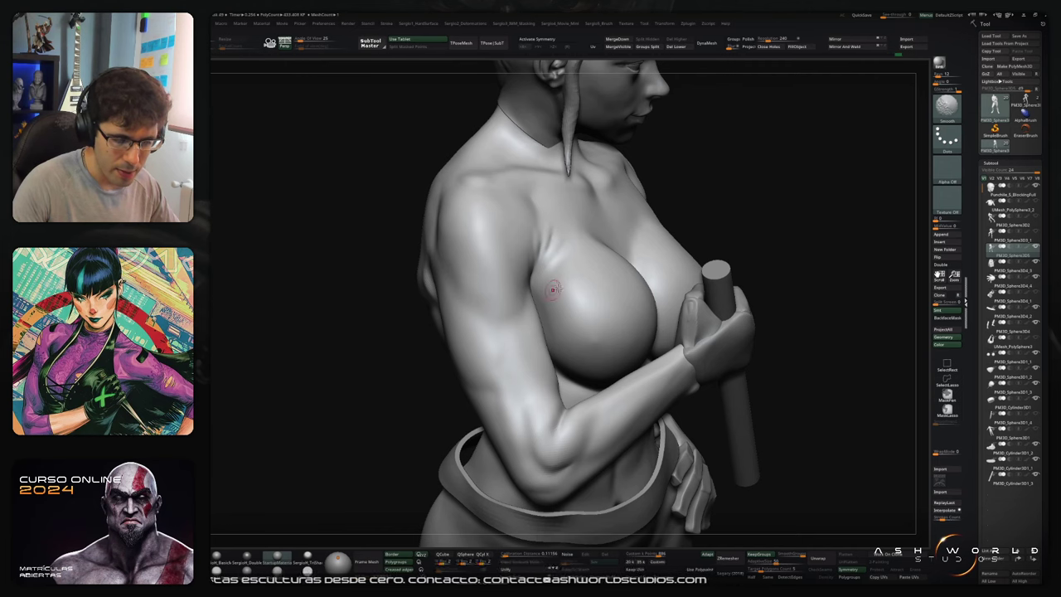
# Step: Isolate the torso polygroup and sharpen the crease under the breasts with the DamStandard brush, smoothing its edges
pyautogui.moveTo(553, 287)
pyautogui.mouseDown(button='right')
pyautogui.moveTo(632, 317)
pyautogui.moveTo(685, 387)
pyautogui.moveTo(710, 350)
pyautogui.moveTo(638, 351)
pyautogui.moveTo(564, 329)
pyautogui.moveTo(623, 244)
pyautogui.moveTo(644, 251)
pyautogui.moveTo(642, 333)
pyautogui.moveTo(570, 335)
pyautogui.moveTo(575, 297)
pyautogui.mouseUp(button='right')
pyautogui.hotkey('alt', 's')
pyautogui.keyDown('ctrl'); pyautogui.keyDown('shift'); pyautogui.click(622, 336); pyautogui.keyUp('shift'); pyautogui.keyUp('ctrl')
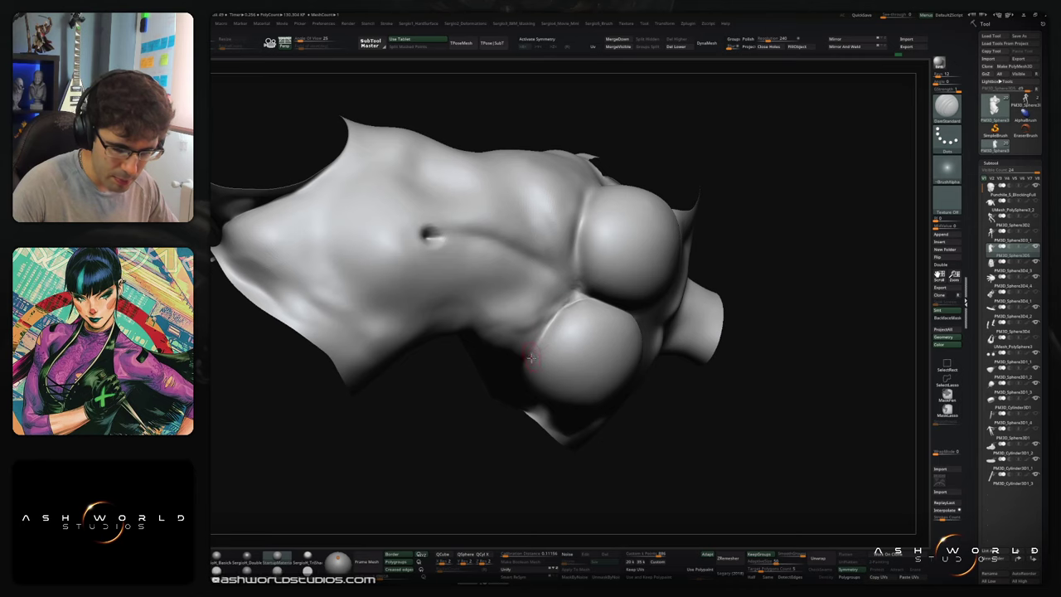
pyautogui.moveTo(530, 357)
pyautogui.mouseDown(button='right')
pyautogui.moveTo(563, 303)
pyautogui.moveTo(554, 312)
pyautogui.mouseUp(button='right')
pyautogui.press('shift')
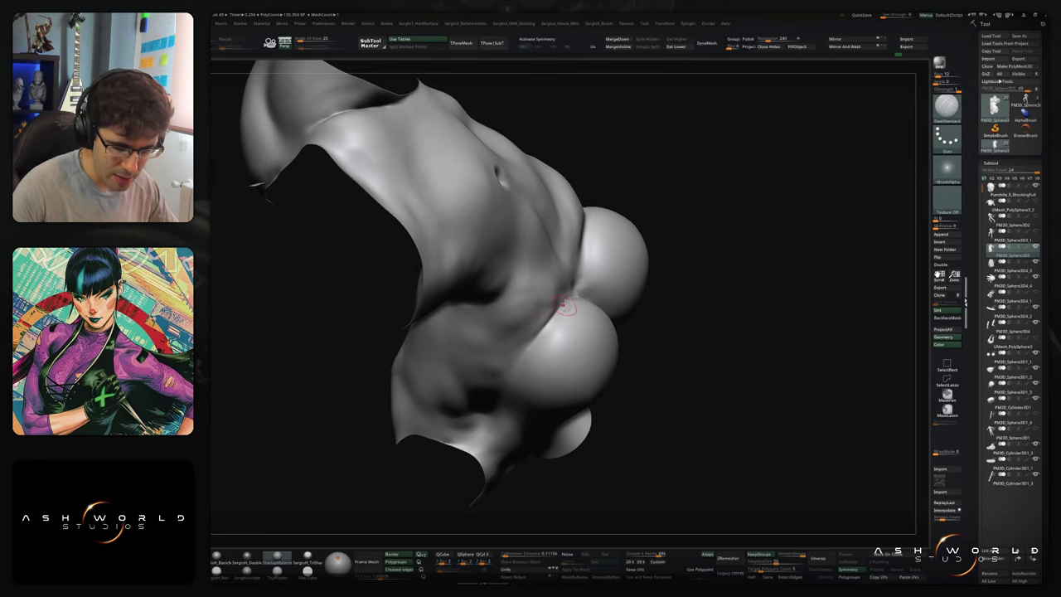
pyautogui.moveTo(512, 383); pyautogui.dragTo(552, 319, button='right')
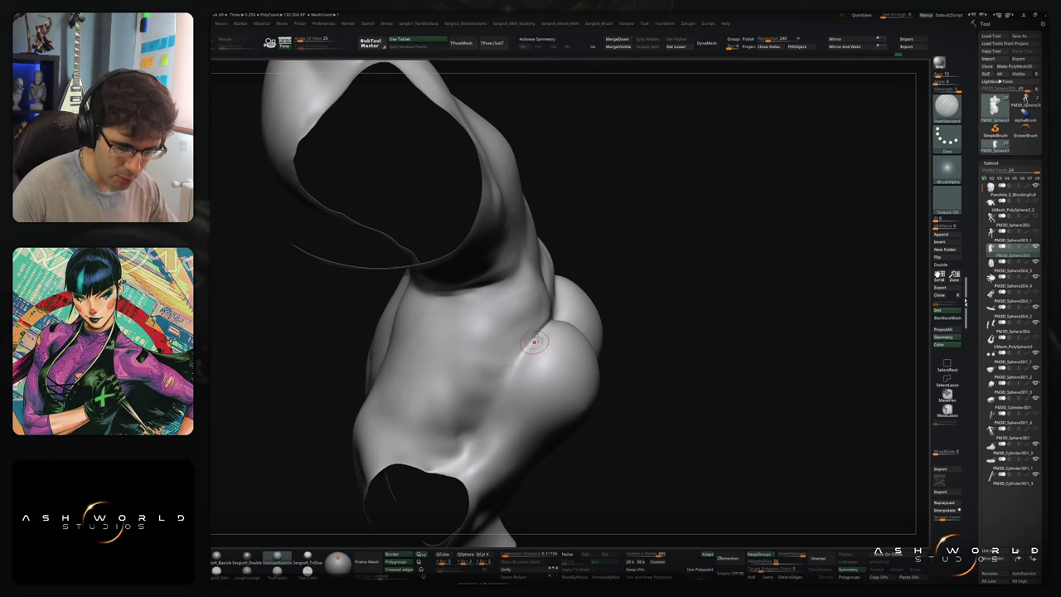
pyautogui.press('shift')
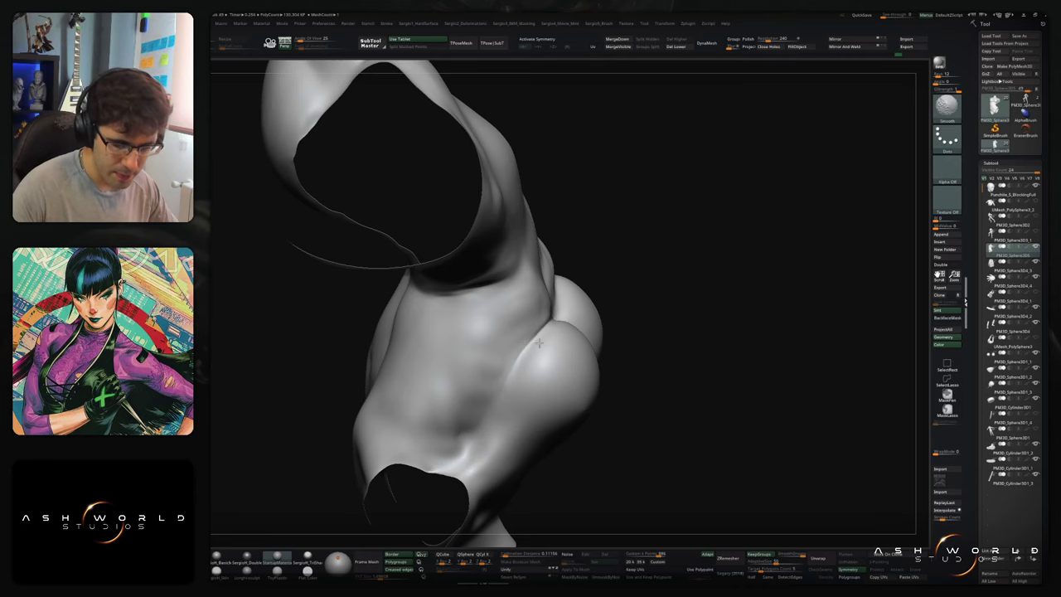
pyautogui.moveTo(539, 342)
pyautogui.mouseDown(button='right')
pyautogui.moveTo(539, 452)
pyautogui.moveTo(634, 373)
pyautogui.moveTo(646, 391)
pyautogui.moveTo(525, 343)
pyautogui.mouseUp(button='right')
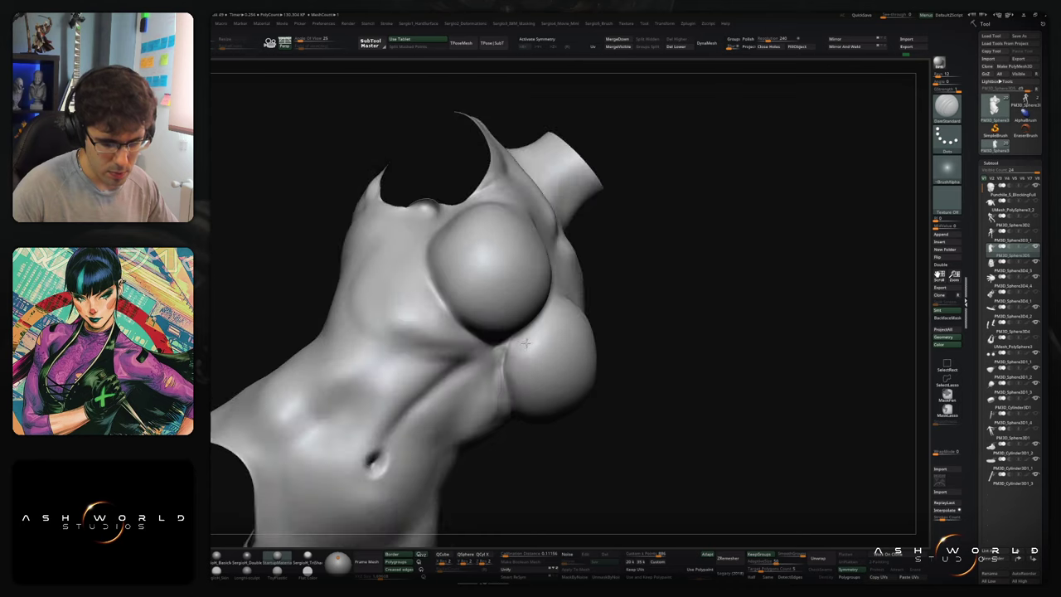
# Step: Build up the lower sternum and upper ribcage beneath the breasts with the Clay brush and smooth the transitions
pyautogui.press('shift')
pyautogui.moveTo(499, 378); pyautogui.dragTo(521, 351, button='right')
pyautogui.moveTo(495, 369)
pyautogui.mouseDown()
pyautogui.moveTo(500, 350)
pyautogui.moveTo(496, 378)
pyautogui.mouseUp()
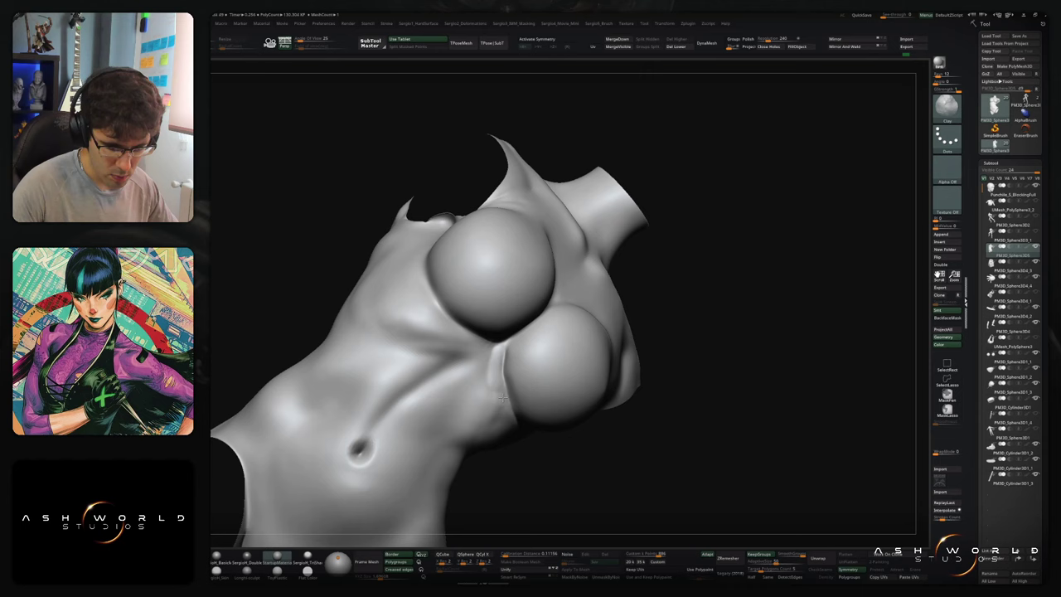
pyautogui.press('shift')
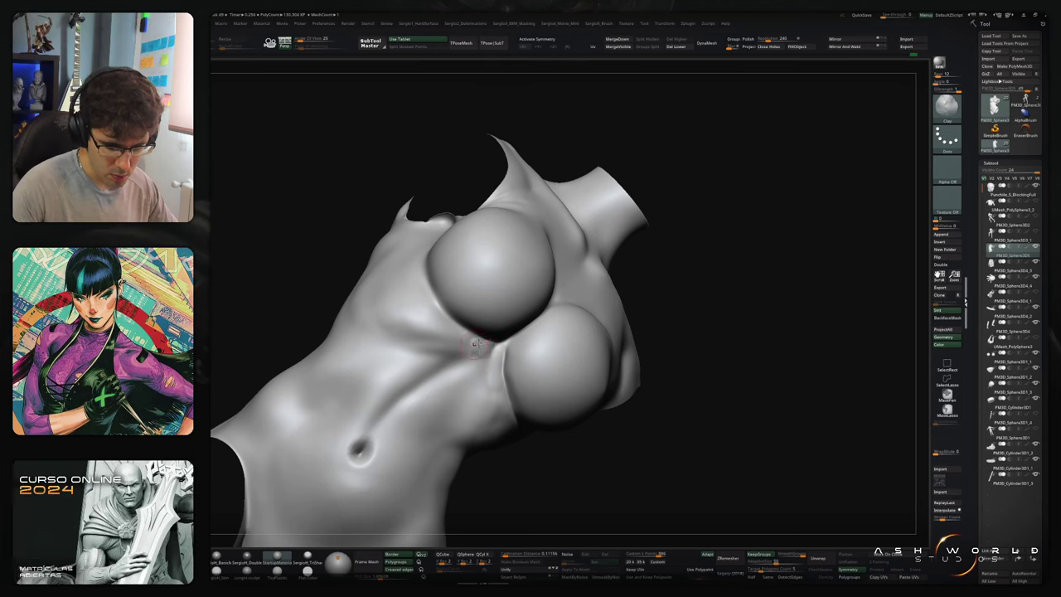
pyautogui.press('shift')
pyautogui.moveTo(485, 347); pyautogui.dragTo(507, 335, button='right')
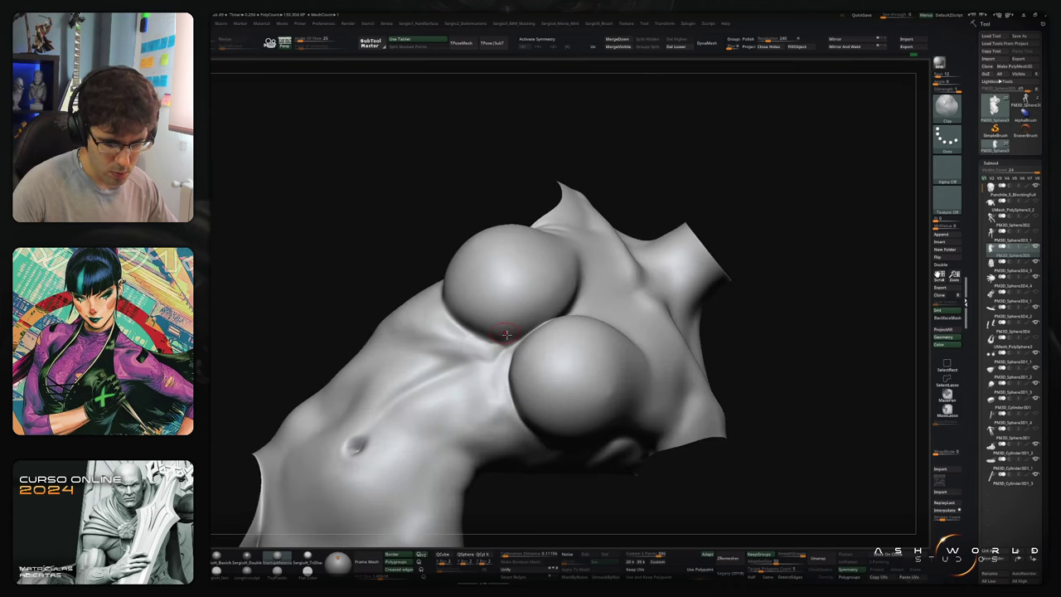
pyautogui.moveTo(502, 374)
pyautogui.mouseDown(button='right')
pyautogui.moveTo(708, 362)
pyautogui.moveTo(670, 406)
pyautogui.moveTo(499, 375)
pyautogui.mouseUp(button='right')
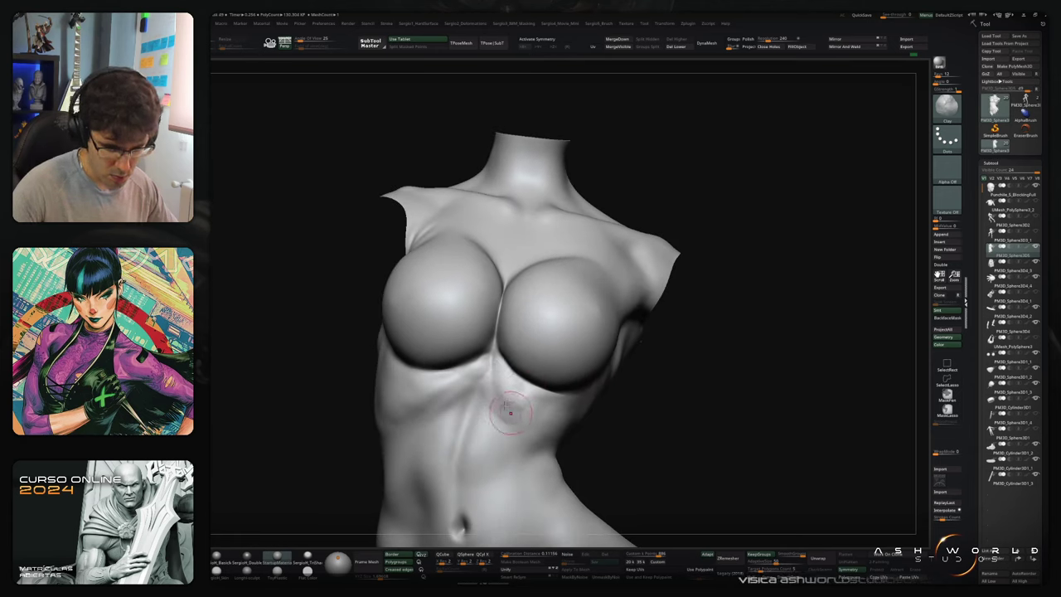
pyautogui.press('shift')
pyautogui.keyDown('shift'); pyautogui.moveTo(506, 398); pyautogui.dragTo(512, 391); pyautogui.keyUp('shift')
pyautogui.keyDown('ctrl'); pyautogui.moveTo(522, 393); pyautogui.dragTo(580, 419, button='right'); pyautogui.keyUp('ctrl')
pyautogui.moveTo(579, 419)
pyautogui.keyDown('alt'); pyautogui.mouseDown(button='right')
pyautogui.moveTo(573, 356)
pyautogui.moveTo(531, 354)
pyautogui.mouseUp(button='right'); pyautogui.keyUp('alt')
pyautogui.keyDown('shift'); pyautogui.moveTo(531, 356); pyautogui.dragTo(539, 379); pyautogui.keyUp('shift')
pyautogui.moveTo(541, 381)
pyautogui.mouseDown(button='right')
pyautogui.moveTo(609, 403)
pyautogui.moveTo(611, 381)
pyautogui.mouseUp(button='right')
# Step: Show the whole body again and carve the right armpit fold deeper with the DamStandard brush
pyautogui.keyDown('ctrl'); pyautogui.keyDown('shift'); pyautogui.click(610, 382); pyautogui.keyUp('shift'); pyautogui.keyUp('ctrl')
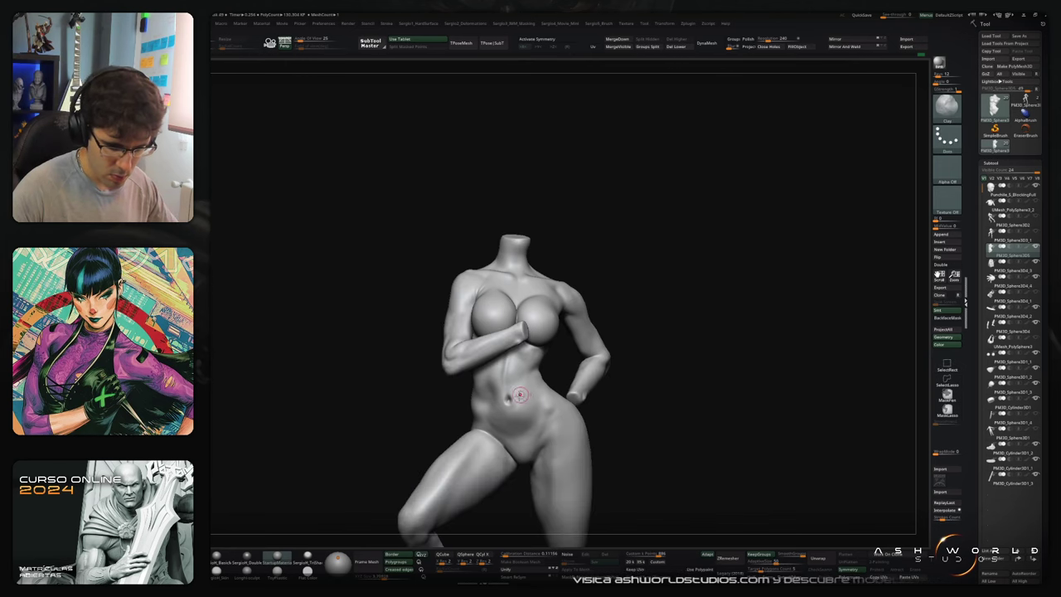
pyautogui.moveTo(520, 394)
pyautogui.keyDown('alt'); pyautogui.mouseDown(button='right')
pyautogui.moveTo(589, 405)
pyautogui.moveTo(593, 431)
pyautogui.moveTo(636, 406)
pyautogui.mouseUp(button='right'); pyautogui.keyUp('alt')
pyautogui.keyDown('ctrl'); pyautogui.moveTo(560, 331); pyautogui.dragTo(566, 378, button='right'); pyautogui.keyUp('ctrl')
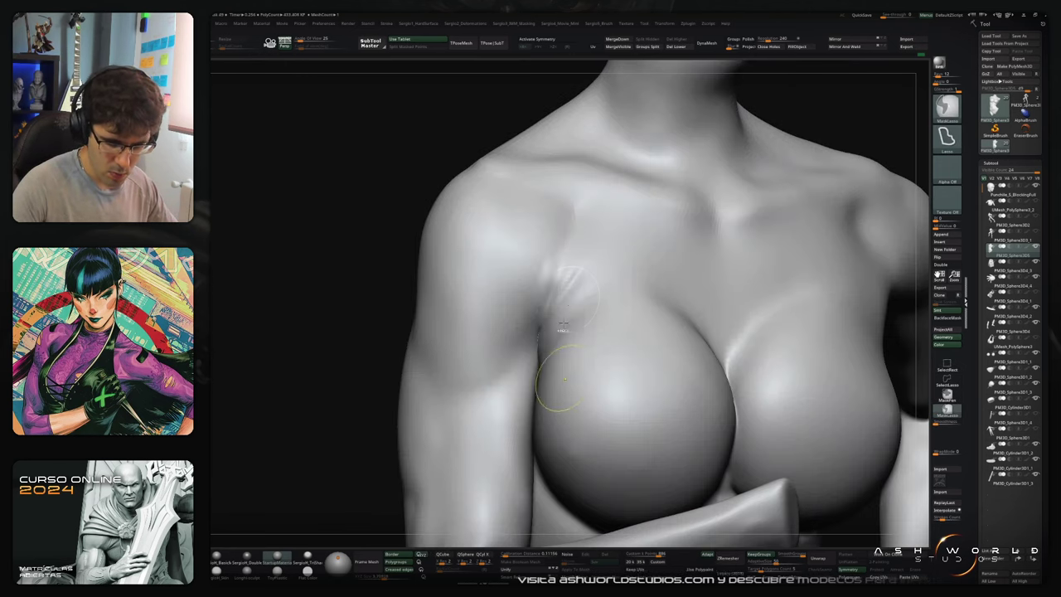
pyautogui.press('b')
pyautogui.press('d')
pyautogui.press('s')
pyautogui.moveTo(561, 302); pyautogui.dragTo(600, 299, button='right')
pyautogui.moveTo(565, 293)
pyautogui.mouseDown()
pyautogui.moveTo(571, 275)
pyautogui.moveTo(533, 337)
pyautogui.mouseUp()
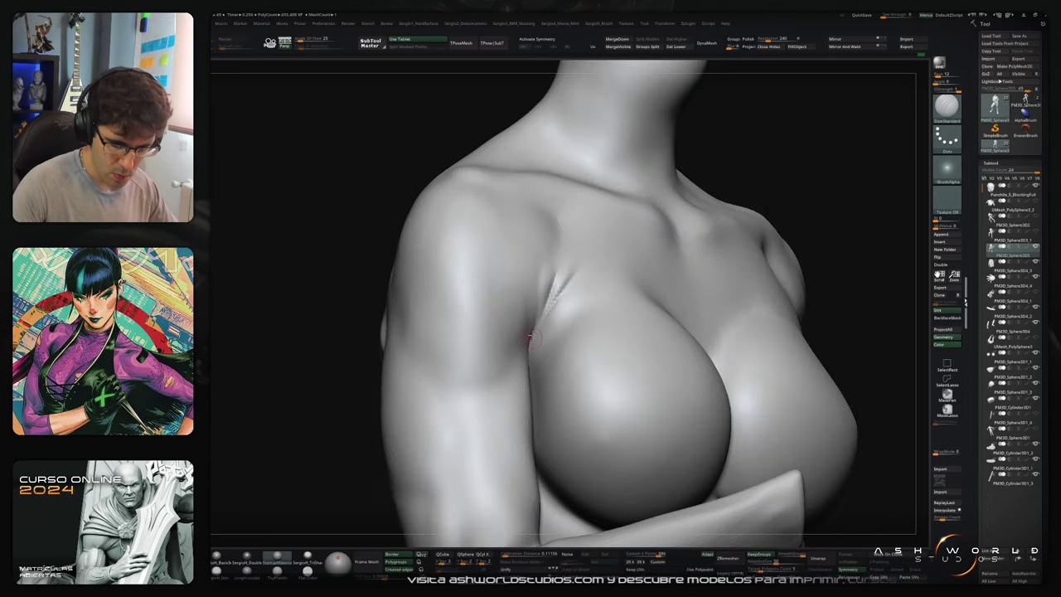
pyautogui.moveTo(539, 334)
pyautogui.mouseDown(button='right')
pyautogui.moveTo(569, 303)
pyautogui.moveTo(551, 300)
pyautogui.mouseUp(button='right')
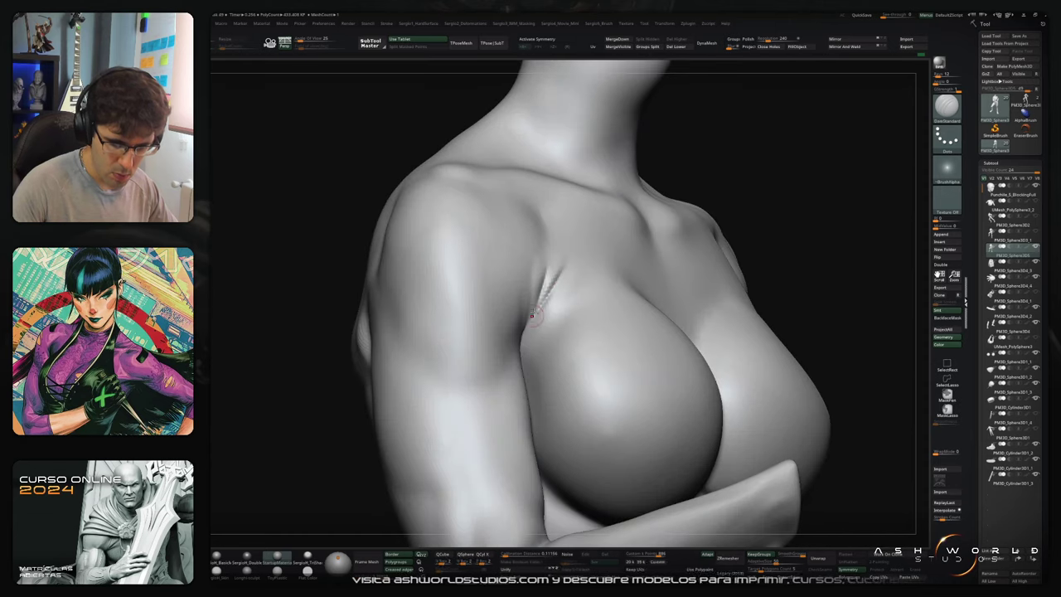
pyautogui.moveTo(536, 337); pyautogui.dragTo(533, 345, button='right')
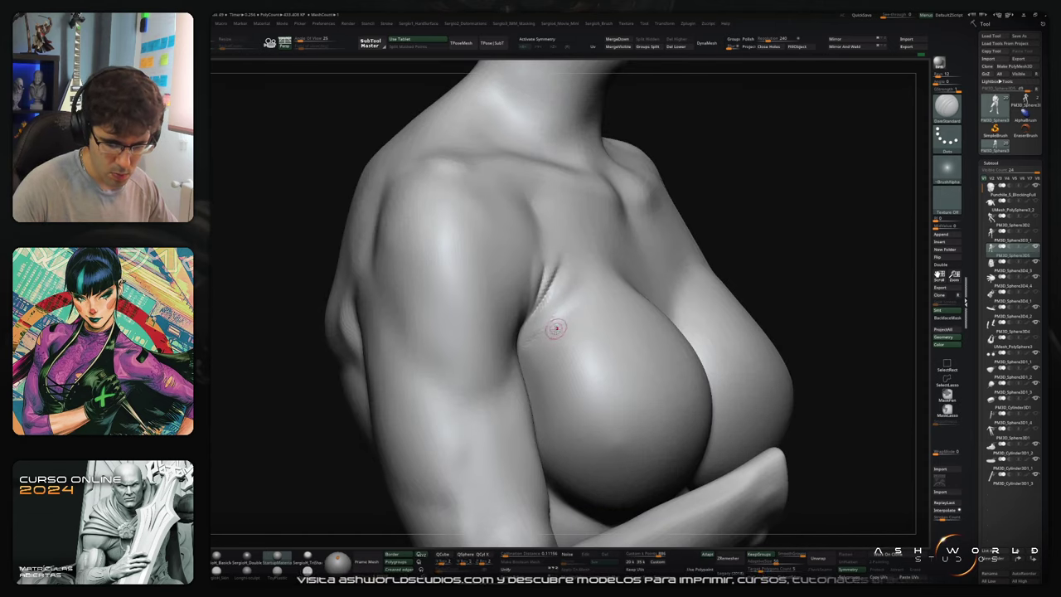
# Step: Isolate the torso and extend the creases from the right armpit down the breast's outer side, smoothing their lower end
pyautogui.keyDown('ctrl'); pyautogui.keyDown('shift'); pyautogui.click(557, 329); pyautogui.keyUp('shift'); pyautogui.keyUp('ctrl')
pyautogui.moveTo(535, 339); pyautogui.dragTo(514, 399)
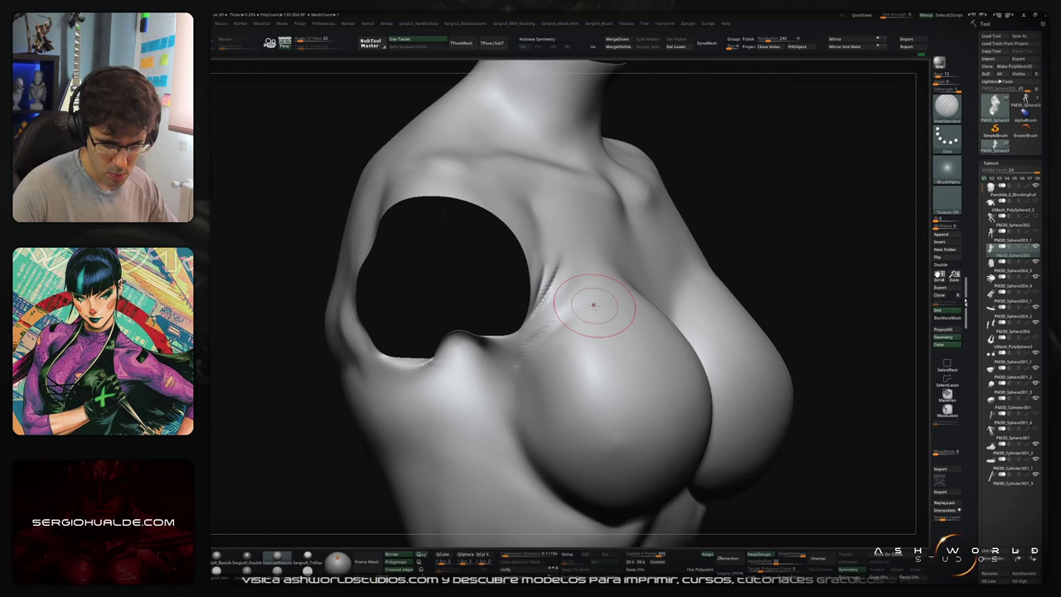
pyautogui.moveTo(574, 309)
pyautogui.mouseDown()
pyautogui.moveTo(550, 325)
pyautogui.moveTo(516, 418)
pyautogui.mouseUp()
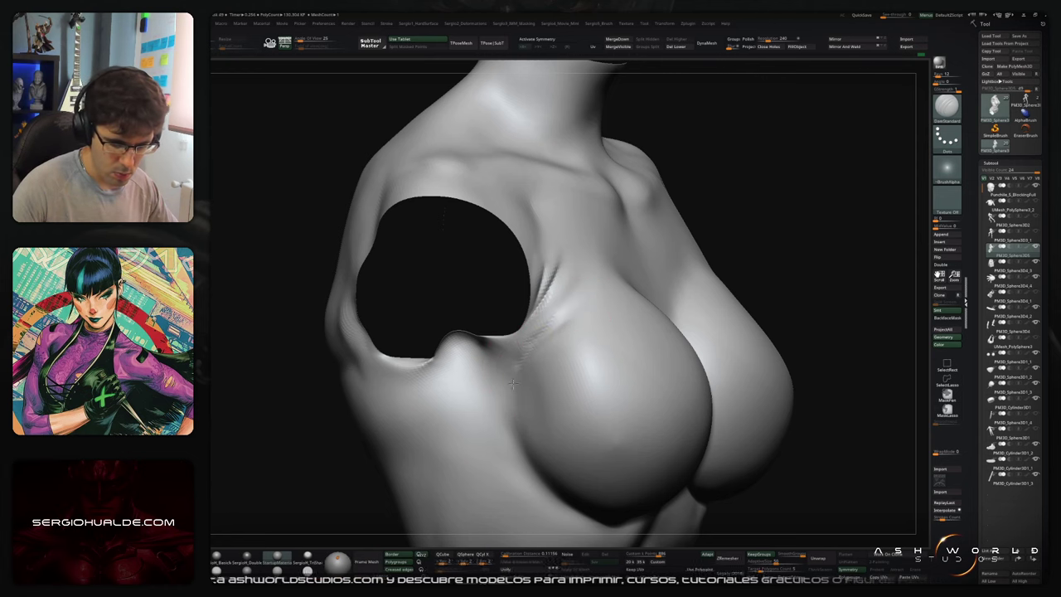
pyautogui.keyDown('shift'); pyautogui.moveTo(549, 355); pyautogui.dragTo(531, 421); pyautogui.keyUp('shift')
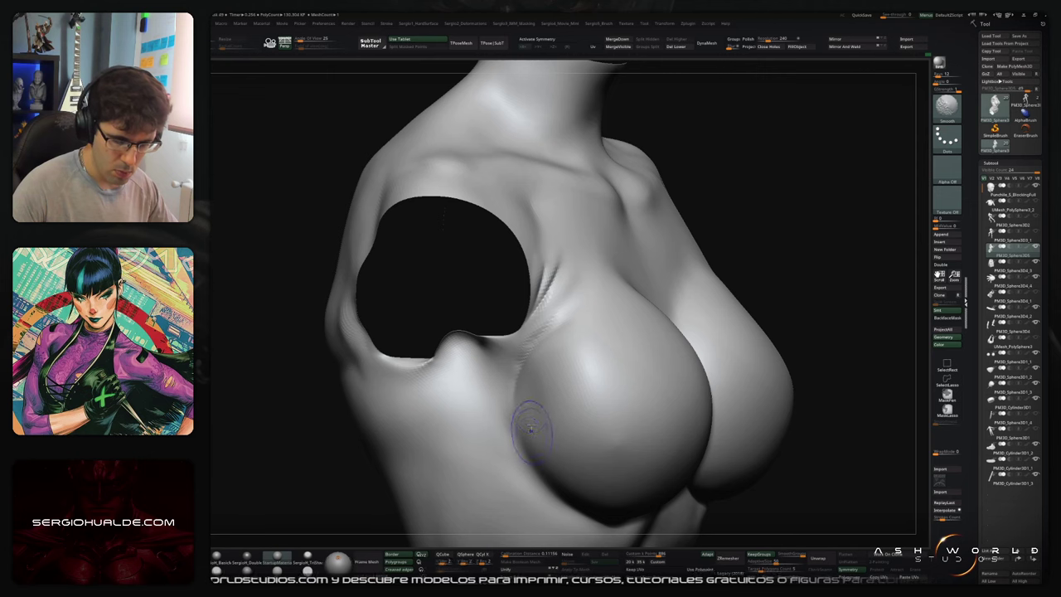
pyautogui.moveTo(571, 313); pyautogui.dragTo(542, 346)
# Step: Add volume between the right armpit creases with the Standard brush and soften the folds
pyautogui.press('b')
pyautogui.press('s')
pyautogui.press('t')
pyautogui.press('s')
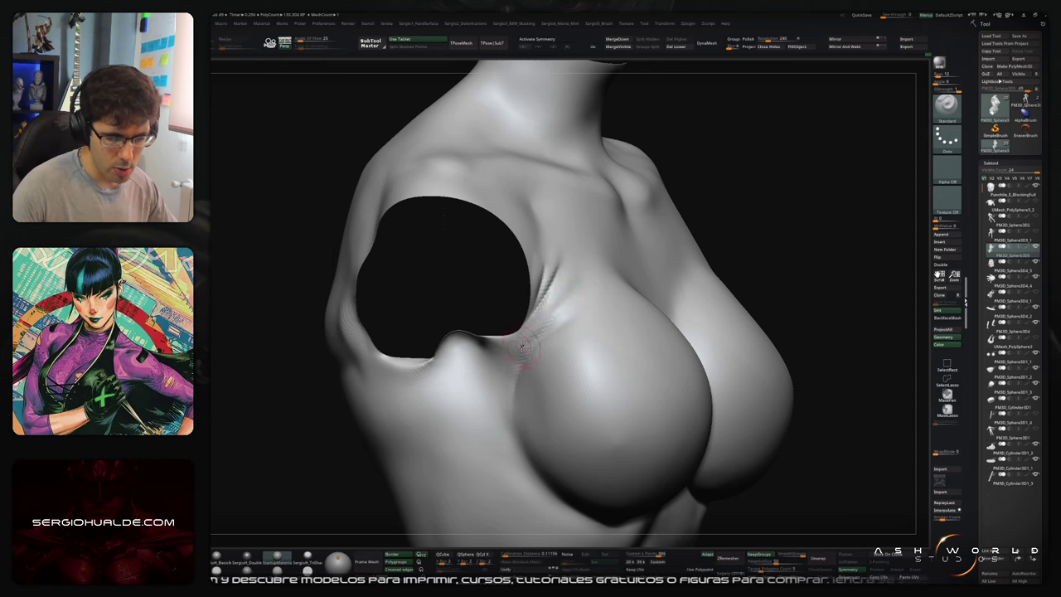
pyautogui.moveTo(617, 315); pyautogui.dragTo(569, 305, button='right')
pyautogui.moveTo(584, 277)
pyautogui.keyDown('shift'); pyautogui.mouseDown()
pyautogui.moveTo(544, 345)
pyautogui.moveTo(540, 322)
pyautogui.mouseUp(); pyautogui.keyUp('shift')
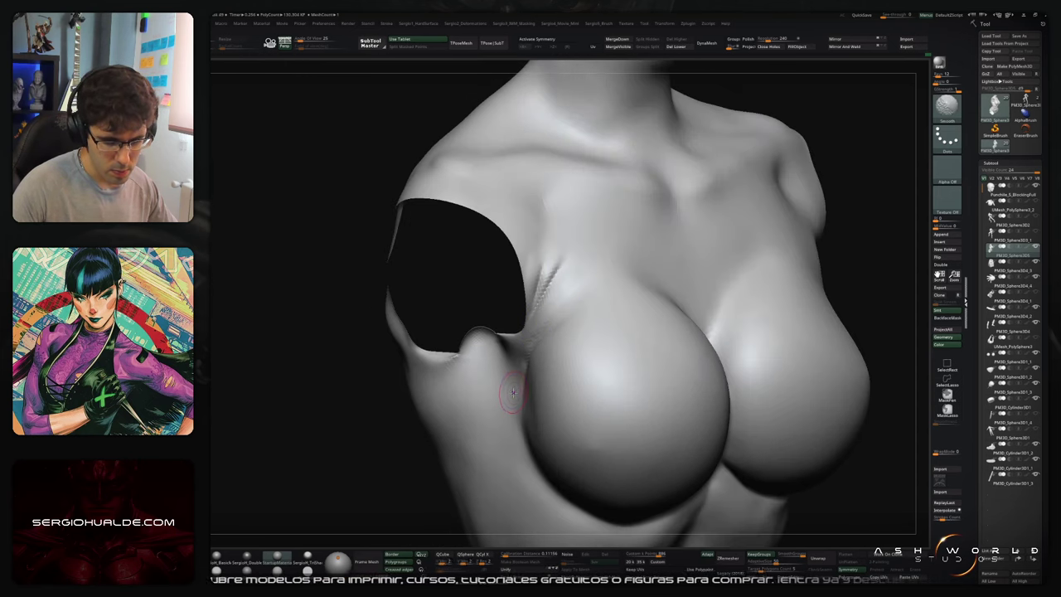
pyautogui.moveTo(539, 322)
pyautogui.mouseDown(button='right')
pyautogui.moveTo(533, 338)
pyautogui.moveTo(599, 306)
pyautogui.moveTo(545, 332)
pyautogui.mouseUp(button='right')
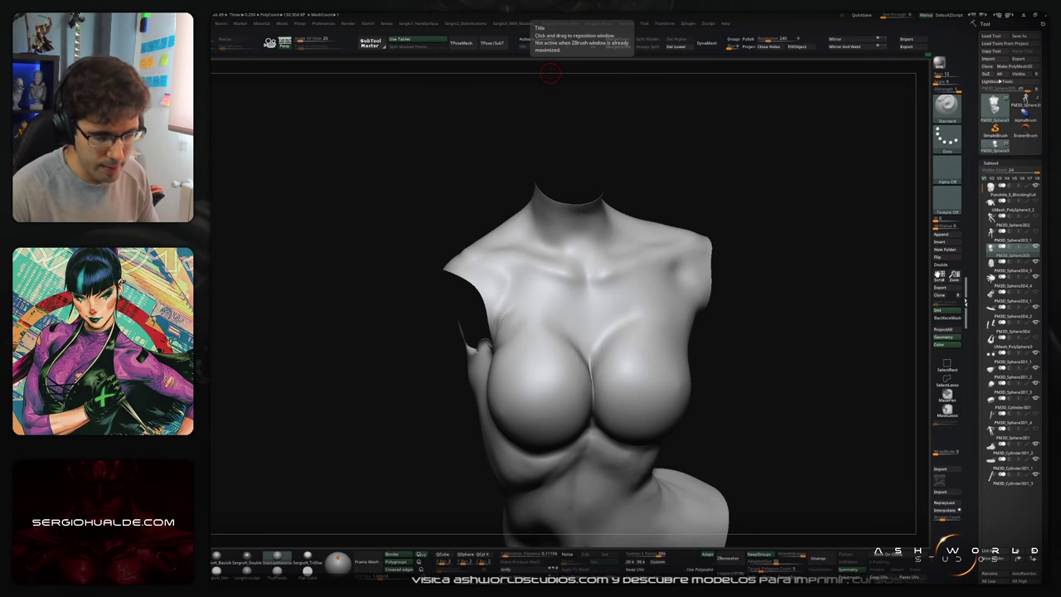
# Step: Define the inner end of the figure's left collarbone beside the neck pit with the Standard brush
pyautogui.moveTo(549, 75)
pyautogui.mouseDown()
pyautogui.moveTo(772, 362)
pyautogui.moveTo(687, 310)
pyautogui.mouseUp()
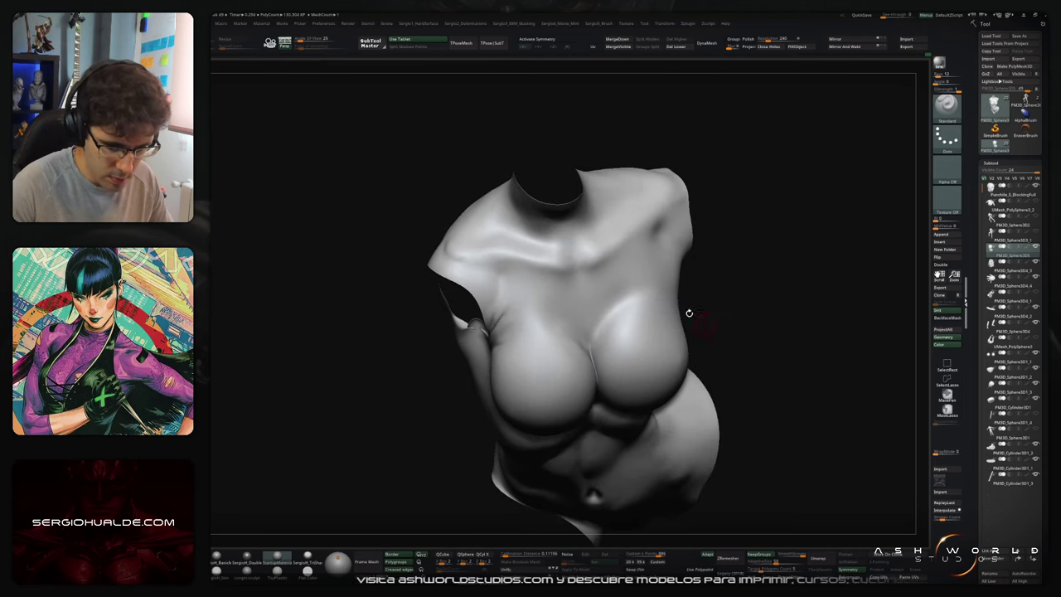
pyautogui.moveTo(596, 265)
pyautogui.mouseDown()
pyautogui.moveTo(569, 339)
pyautogui.moveTo(549, 300)
pyautogui.mouseUp()
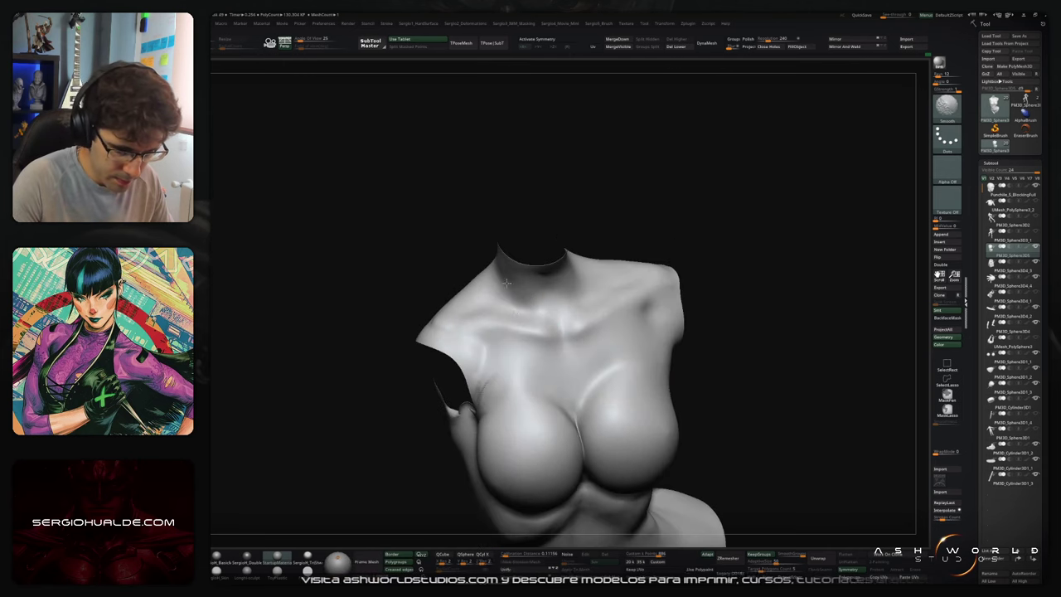
pyautogui.moveTo(597, 275)
pyautogui.mouseDown(button='right')
pyautogui.moveTo(553, 311)
pyautogui.moveTo(569, 325)
pyautogui.moveTo(581, 320)
pyautogui.mouseUp(button='right')
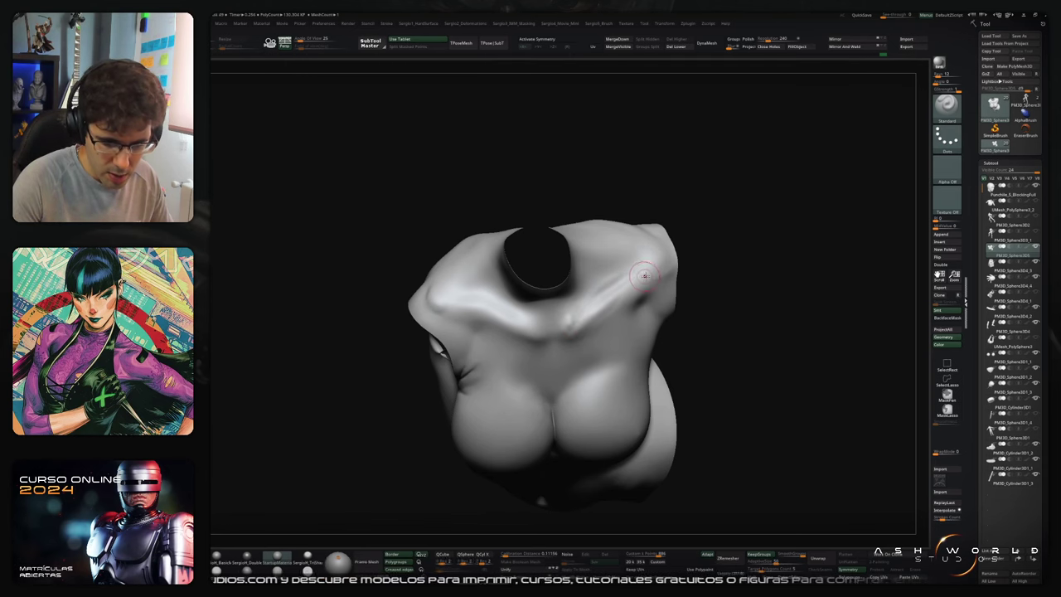
pyautogui.moveTo(591, 308); pyautogui.dragTo(647, 282, button='right')
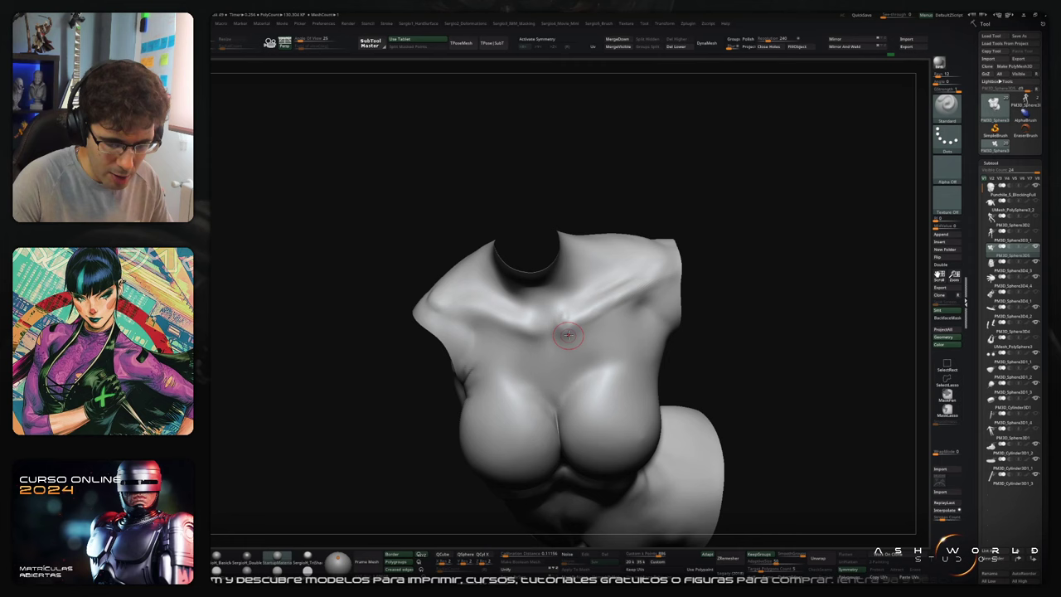
pyautogui.moveTo(590, 325)
pyautogui.mouseDown(button='right')
pyautogui.moveTo(572, 312)
pyautogui.moveTo(574, 323)
pyautogui.mouseUp(button='right')
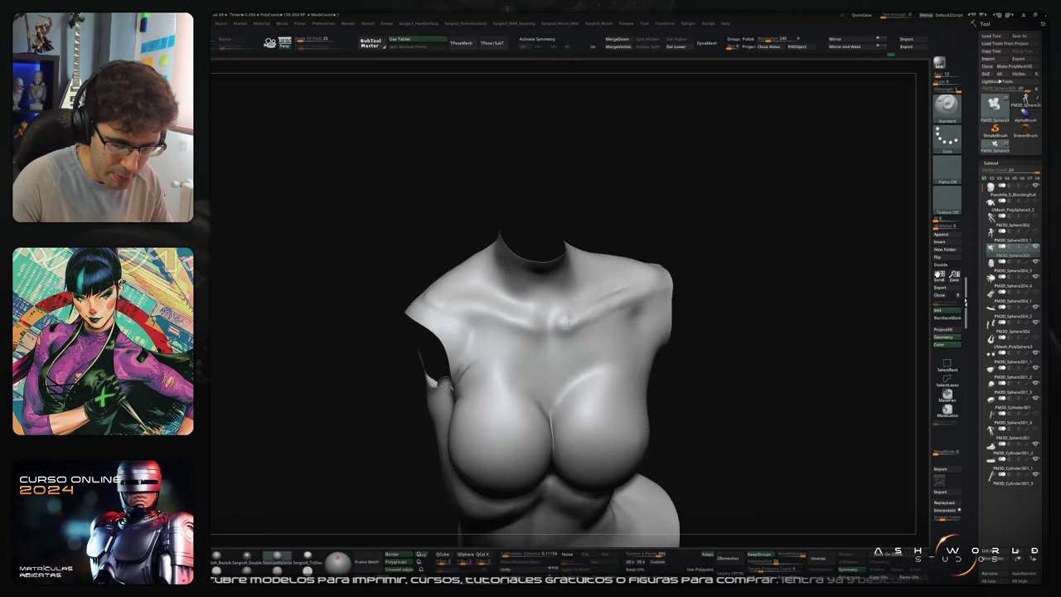
# Step: Smooth the left collarbone and adjust its outer curve with the Move brush
pyautogui.keyDown('shift'); pyautogui.moveTo(573, 324); pyautogui.dragTo(560, 332); pyautogui.keyUp('shift')
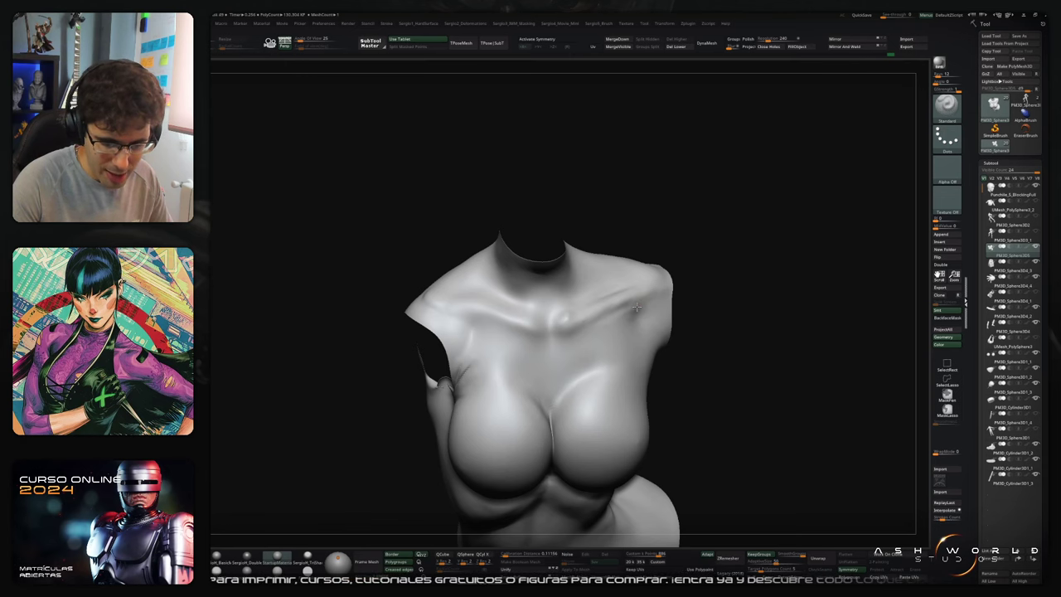
pyautogui.press('shift')
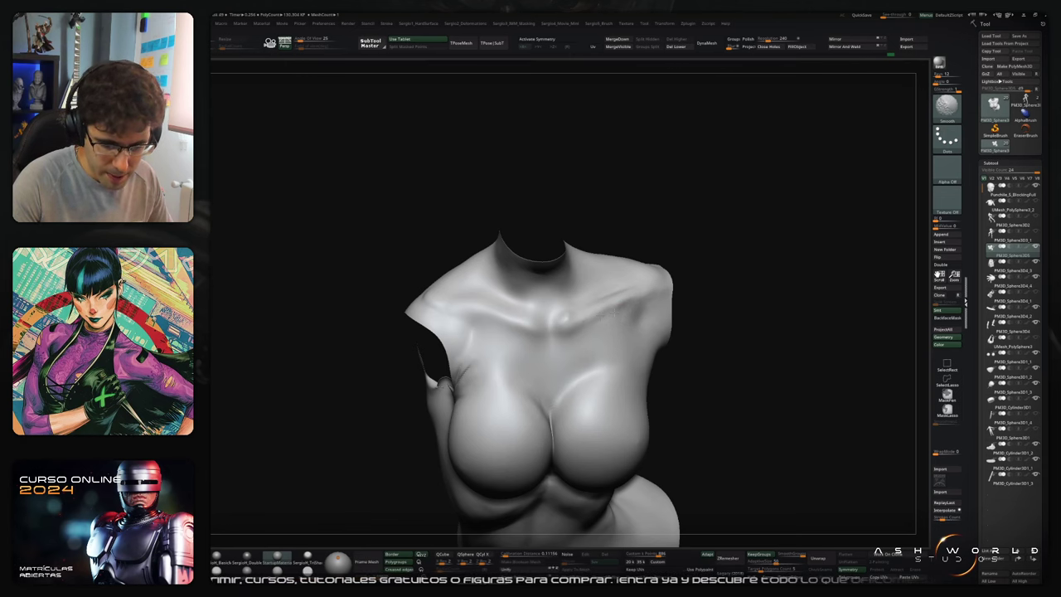
pyautogui.keyDown('shift'); pyautogui.moveTo(616, 296); pyautogui.dragTo(629, 287); pyautogui.keyUp('shift')
pyautogui.moveTo(633, 284)
pyautogui.mouseDown(button='right')
pyautogui.moveTo(636, 295)
pyautogui.moveTo(610, 312)
pyautogui.moveTo(618, 300)
pyautogui.mouseUp(button='right')
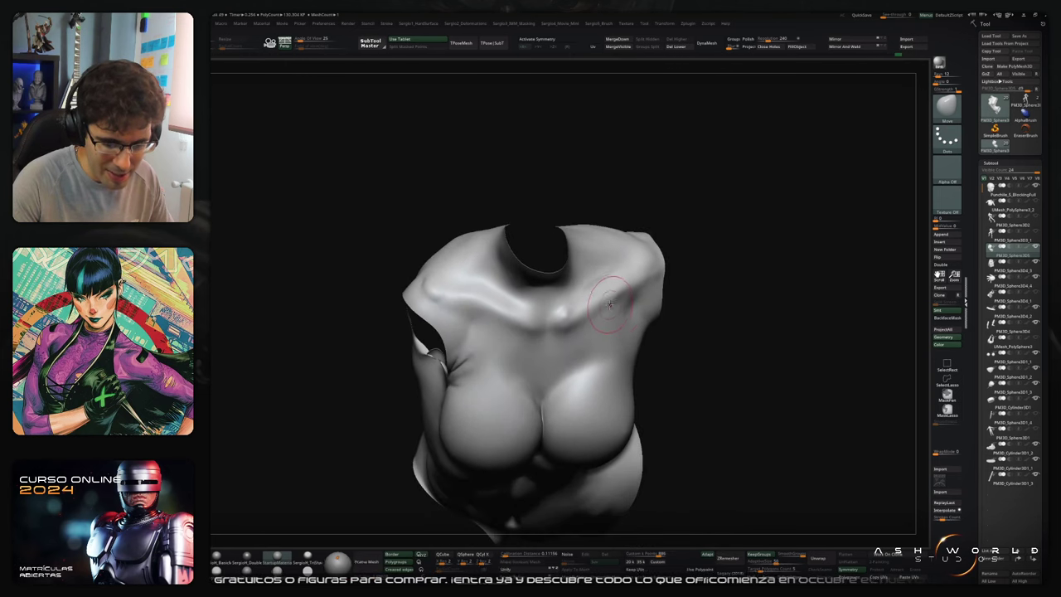
pyautogui.moveTo(617, 300); pyautogui.dragTo(647, 279)
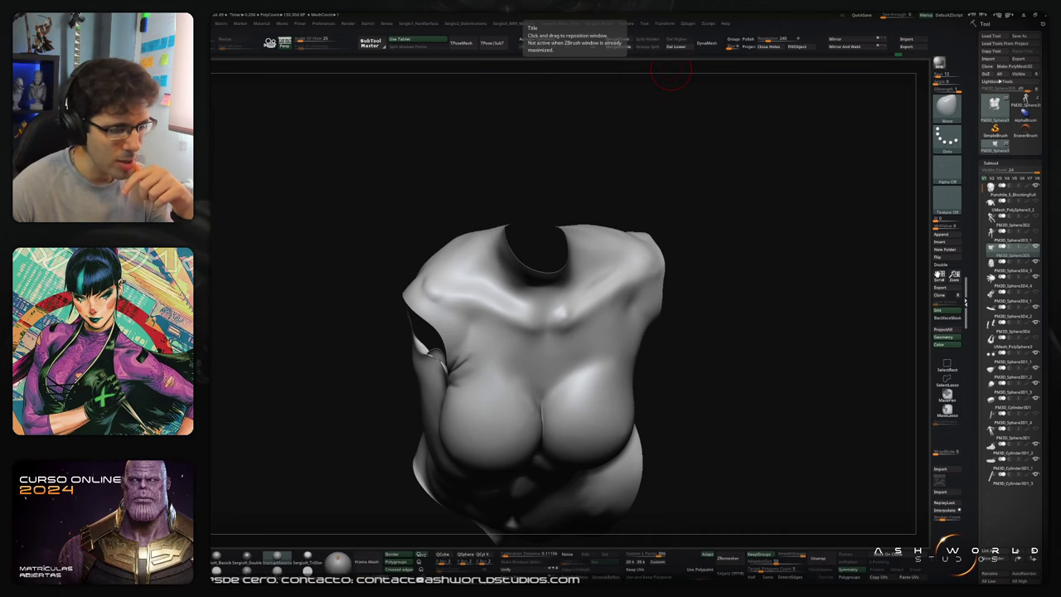
# Step: Make the head the active subtool in solo display
pyautogui.moveTo(628, 248); pyautogui.dragTo(621, 161)
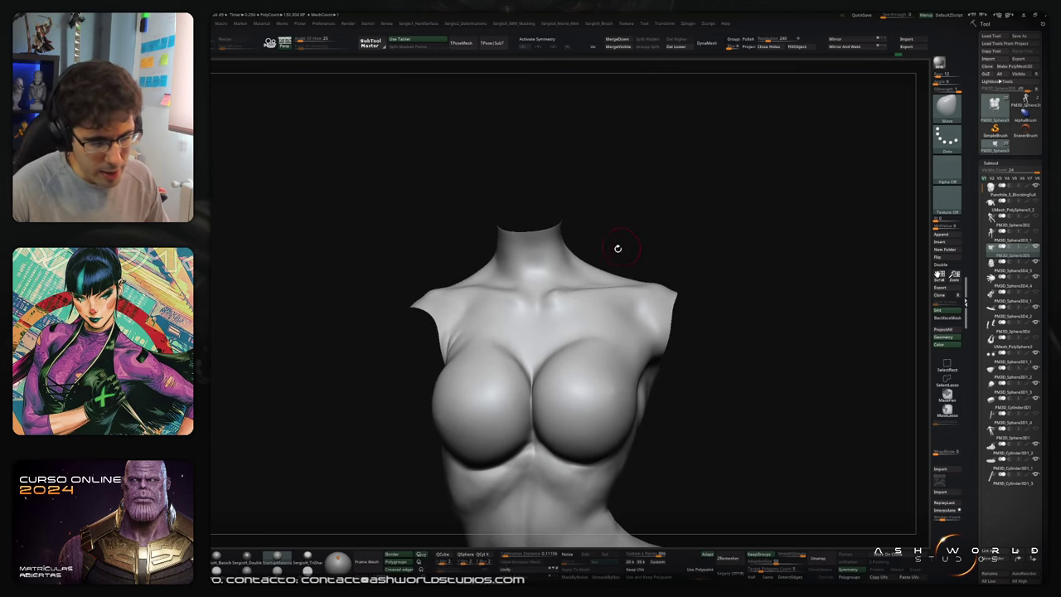
pyautogui.moveTo(615, 248)
pyautogui.mouseDown()
pyautogui.moveTo(585, 248)
pyautogui.moveTo(572, 220)
pyautogui.mouseUp()
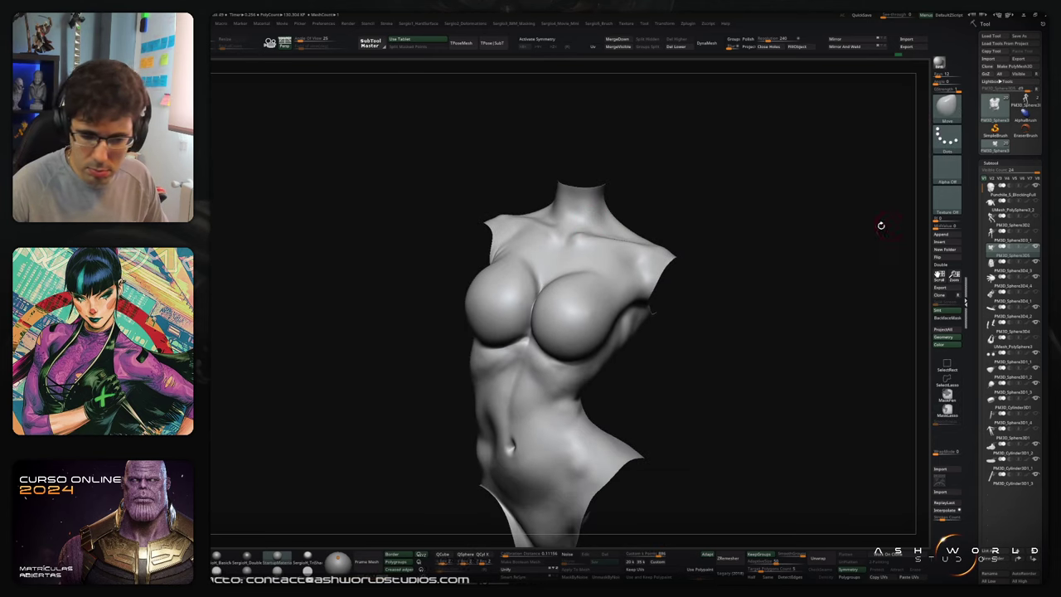
pyautogui.moveTo(700, 210); pyautogui.dragTo(663, 178)
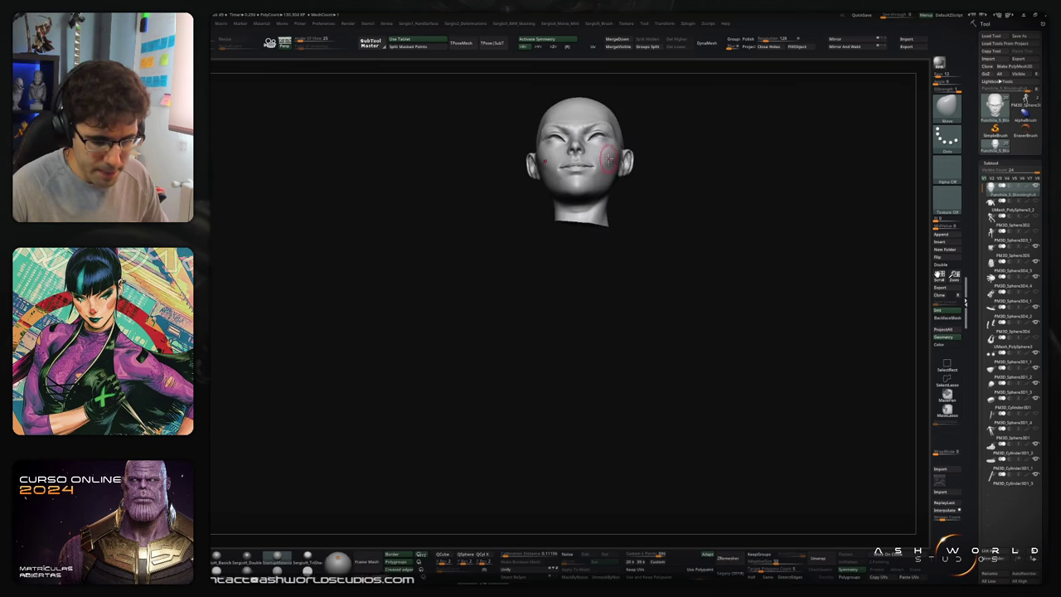
# Step: Clone the head into a separate tool and return to the full figure's tool
pyautogui.click(1038, 91)
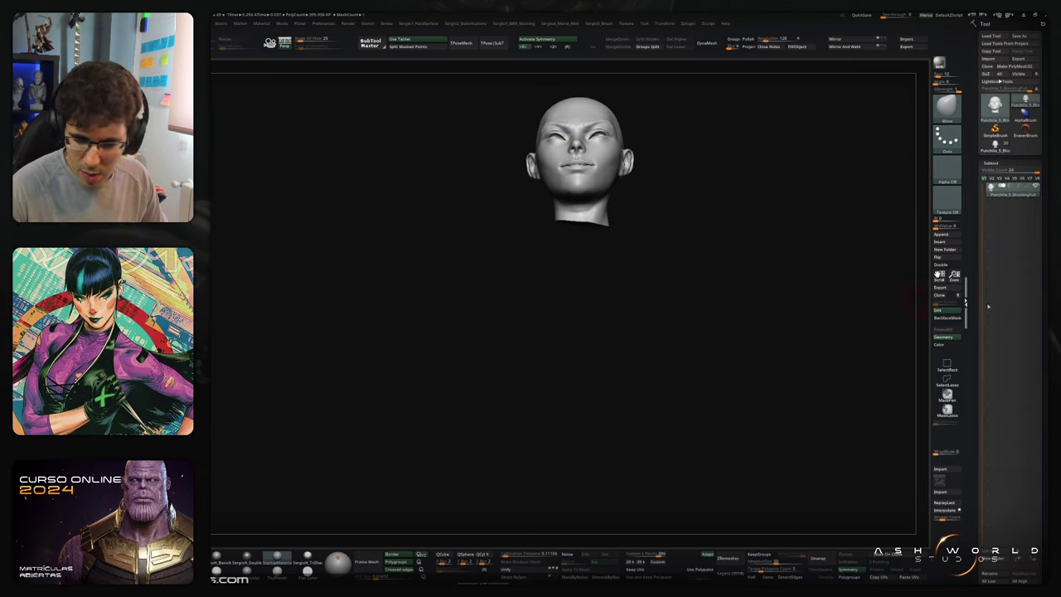
pyautogui.click(934, 236)
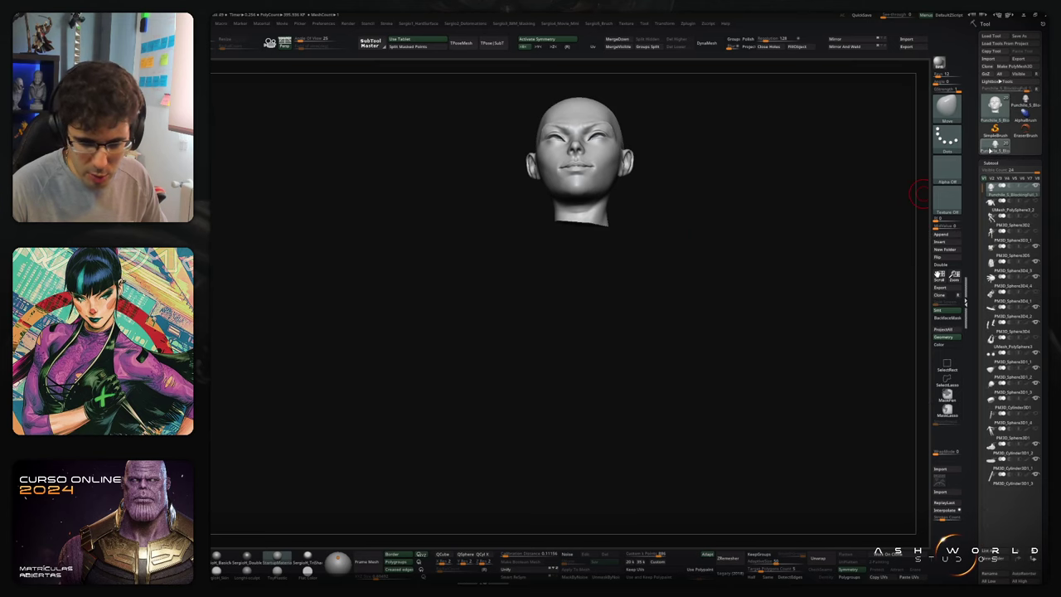
pyautogui.click(1016, 131)
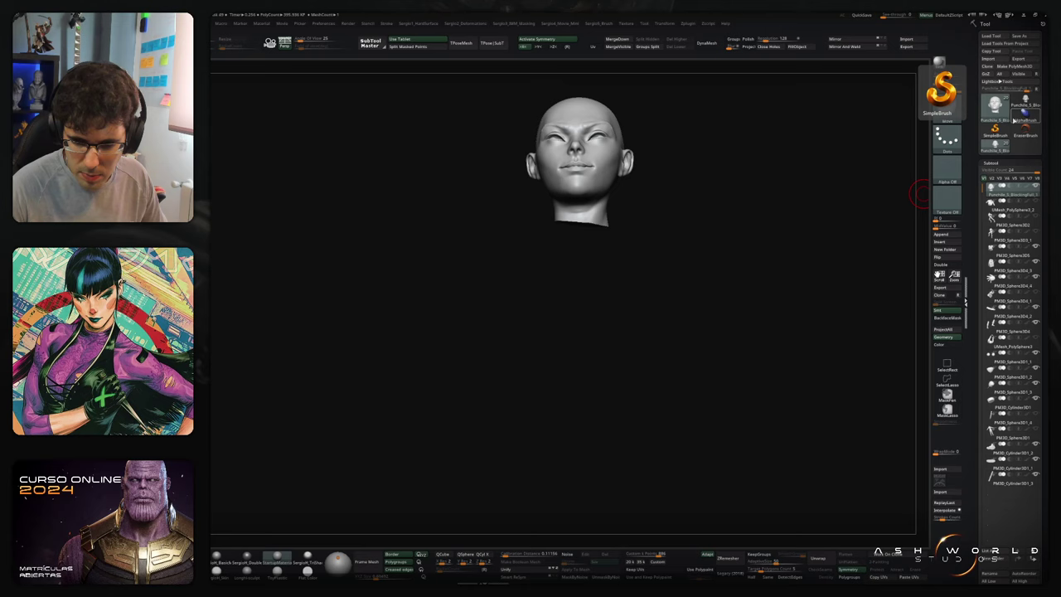
# Step: Leave solo display of the head and frame the whole figure from the front
pyautogui.moveTo(737, 209); pyautogui.dragTo(736, 235)
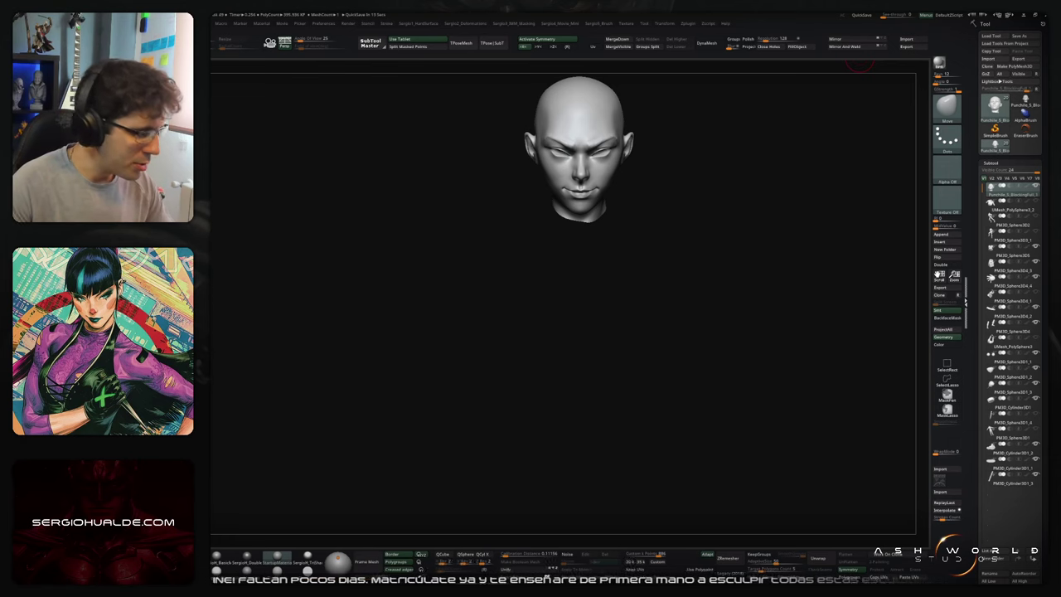
pyautogui.moveTo(722, 315); pyautogui.dragTo(697, 316)
pyautogui.hotkey('alt', 's')
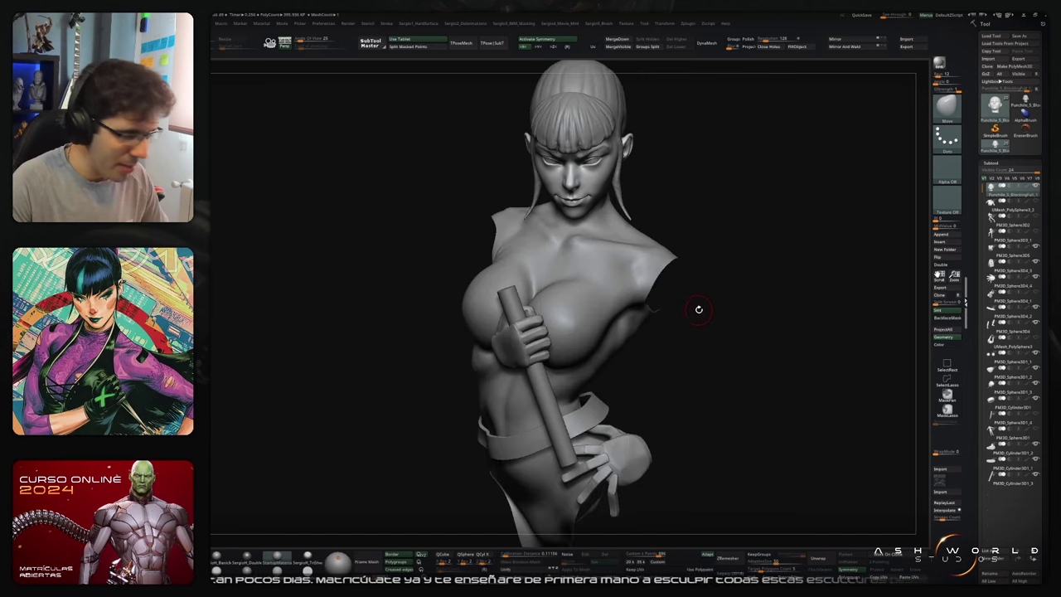
pyautogui.keyDown('ctrl'); pyautogui.moveTo(687, 343); pyautogui.dragTo(711, 313, button='right'); pyautogui.keyUp('ctrl')
pyautogui.moveTo(709, 313); pyautogui.dragTo(706, 309)
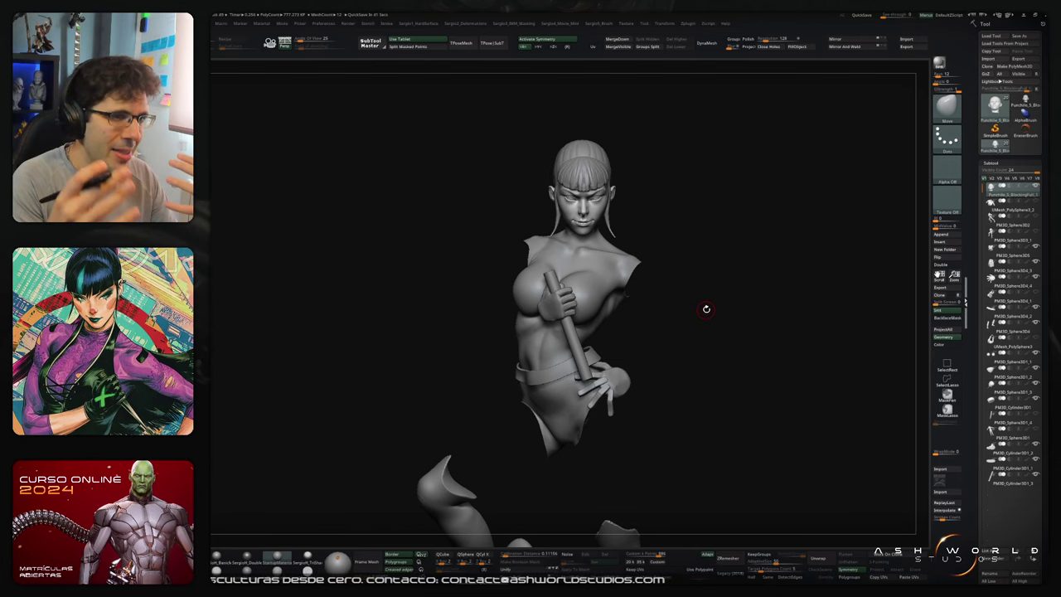
# Step: Make the torso the active subtool and adjust the contour of the figure's right breast with the Move brush
pyautogui.keyDown('alt'); pyautogui.click(594, 302); pyautogui.keyUp('alt')
pyautogui.keyDown('ctrl'); pyautogui.moveTo(520, 288); pyautogui.dragTo(517, 305, button='right'); pyautogui.keyUp('ctrl')
pyautogui.press('s')
pyautogui.moveTo(517, 305); pyautogui.dragTo(516, 305)
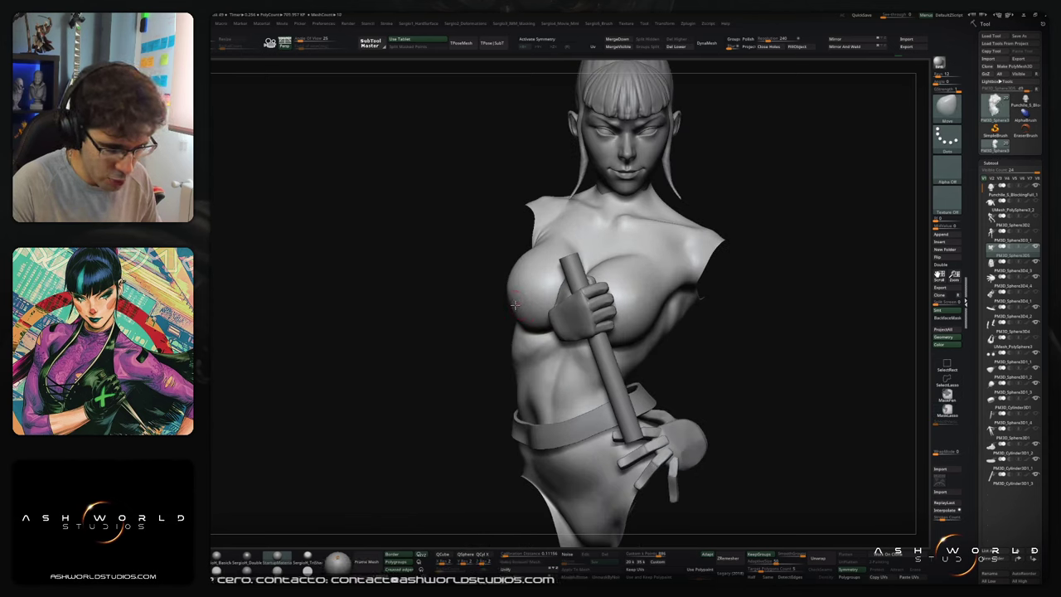
pyautogui.moveTo(514, 305)
pyautogui.mouseDown(button='right')
pyautogui.moveTo(481, 306)
pyautogui.moveTo(550, 307)
pyautogui.mouseUp(button='right')
pyautogui.press('s')
pyautogui.moveTo(516, 304); pyautogui.dragTo(506, 307)
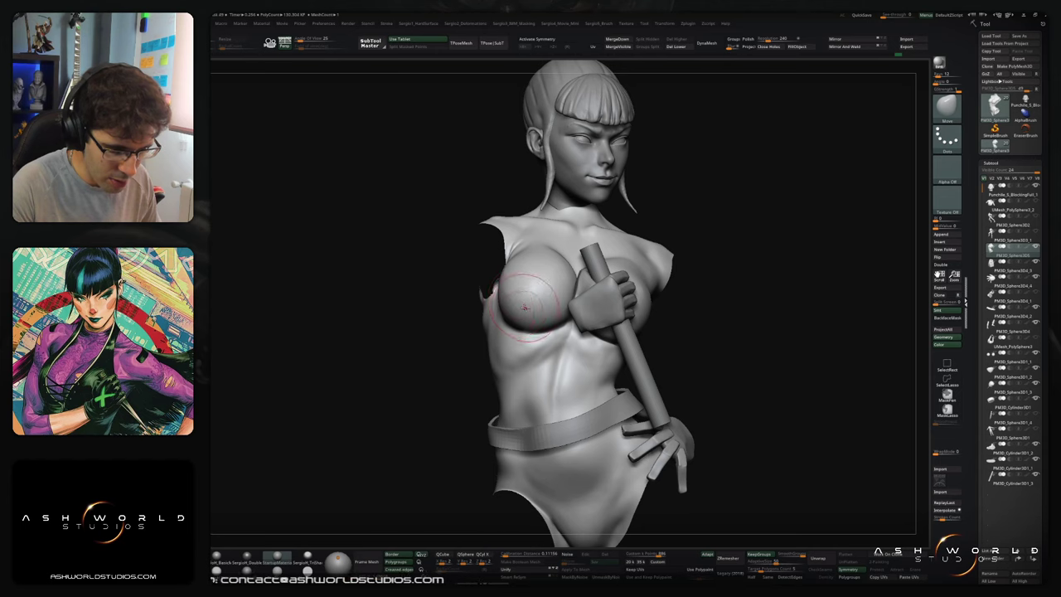
pyautogui.moveTo(520, 303)
pyautogui.mouseDown(button='right')
pyautogui.moveTo(539, 302)
pyautogui.moveTo(527, 305)
pyautogui.mouseUp(button='right')
pyautogui.keyDown('alt'); pyautogui.click(527, 305); pyautogui.keyUp('alt')
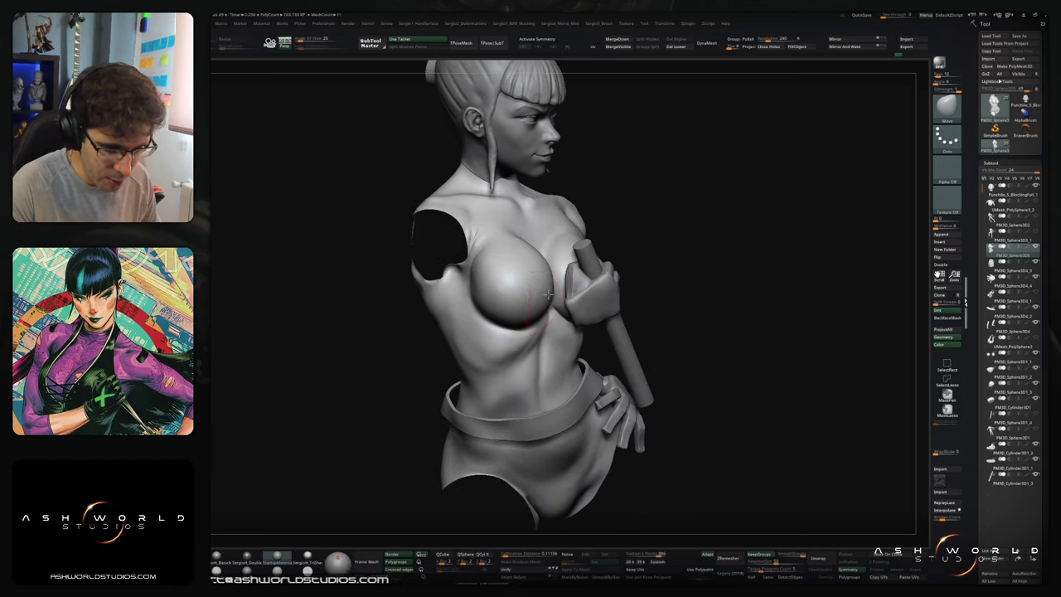
# Step: Unhide the arms and legs of the body mesh and inspect the full figure from front and back
pyautogui.moveTo(646, 381)
pyautogui.keyDown('ctrl'); pyautogui.mouseDown(button='right')
pyautogui.moveTo(648, 333)
pyautogui.moveTo(585, 354)
pyautogui.moveTo(618, 360)
pyautogui.moveTo(674, 340)
pyautogui.mouseUp(button='right'); pyautogui.keyUp('ctrl')
pyautogui.keyDown('ctrl'); pyautogui.keyDown('shift'); pyautogui.click(654, 361); pyautogui.keyUp('shift'); pyautogui.keyUp('ctrl')
pyautogui.moveTo(673, 340)
pyautogui.mouseDown(button='right')
pyautogui.moveTo(696, 301)
pyautogui.moveTo(688, 292)
pyautogui.mouseUp(button='right')
pyautogui.keyDown('ctrl'); pyautogui.moveTo(688, 292); pyautogui.dragTo(697, 369, button='right'); pyautogui.keyUp('ctrl')
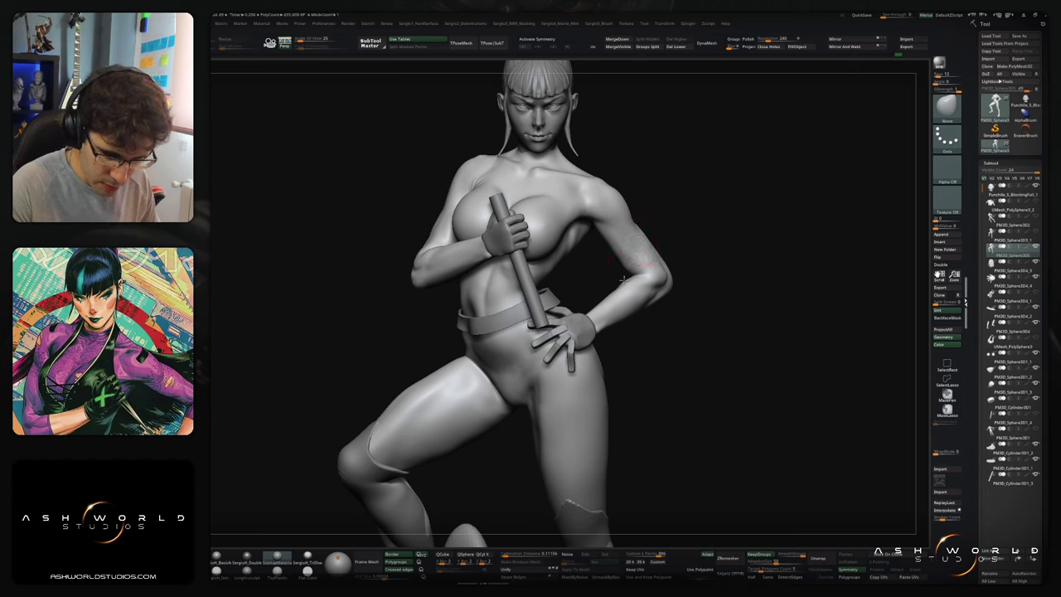
pyautogui.moveTo(615, 296)
pyautogui.mouseDown(button='right')
pyautogui.moveTo(643, 290)
pyautogui.moveTo(642, 314)
pyautogui.moveTo(604, 347)
pyautogui.moveTo(675, 356)
pyautogui.moveTo(664, 349)
pyautogui.moveTo(670, 294)
pyautogui.mouseUp(button='right')
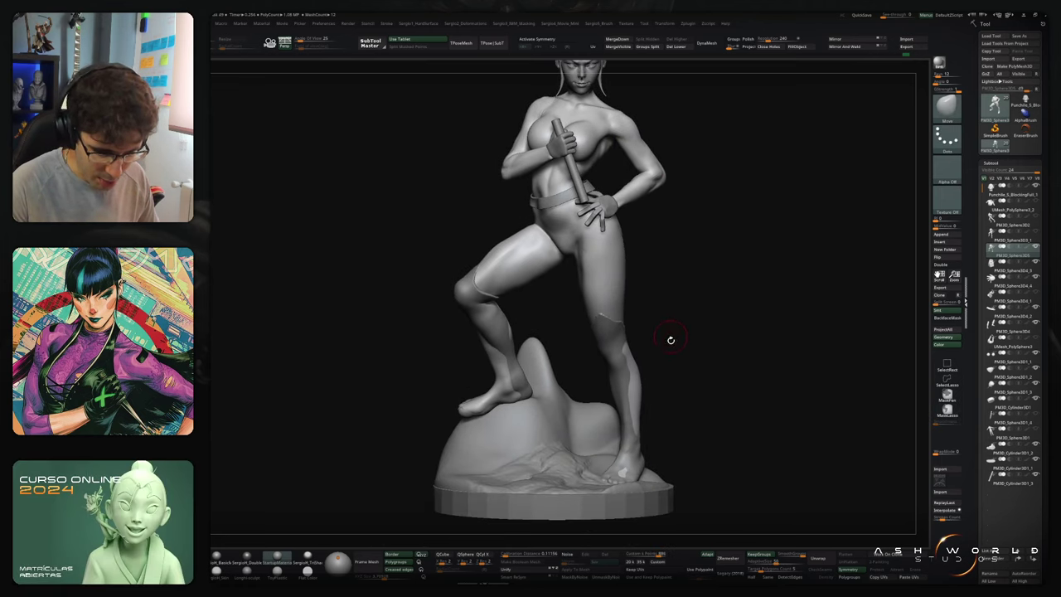
pyautogui.moveTo(672, 337)
pyautogui.mouseDown(button='right')
pyautogui.moveTo(682, 339)
pyautogui.moveTo(688, 393)
pyautogui.mouseUp(button='right')
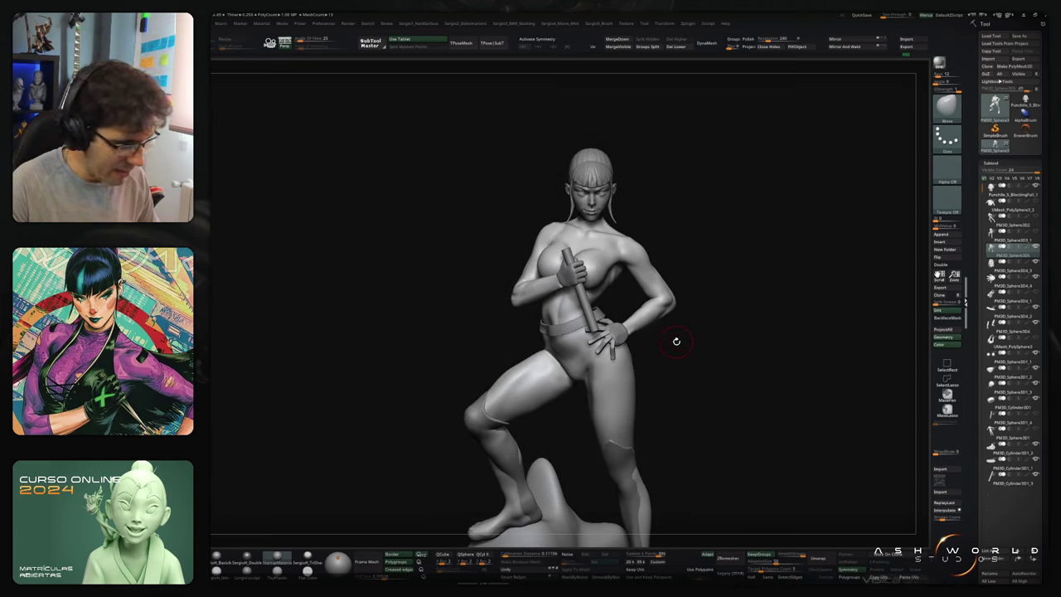
pyautogui.keyDown('alt'); pyautogui.moveTo(680, 339); pyautogui.dragTo(695, 402, button='right'); pyautogui.keyUp('alt')
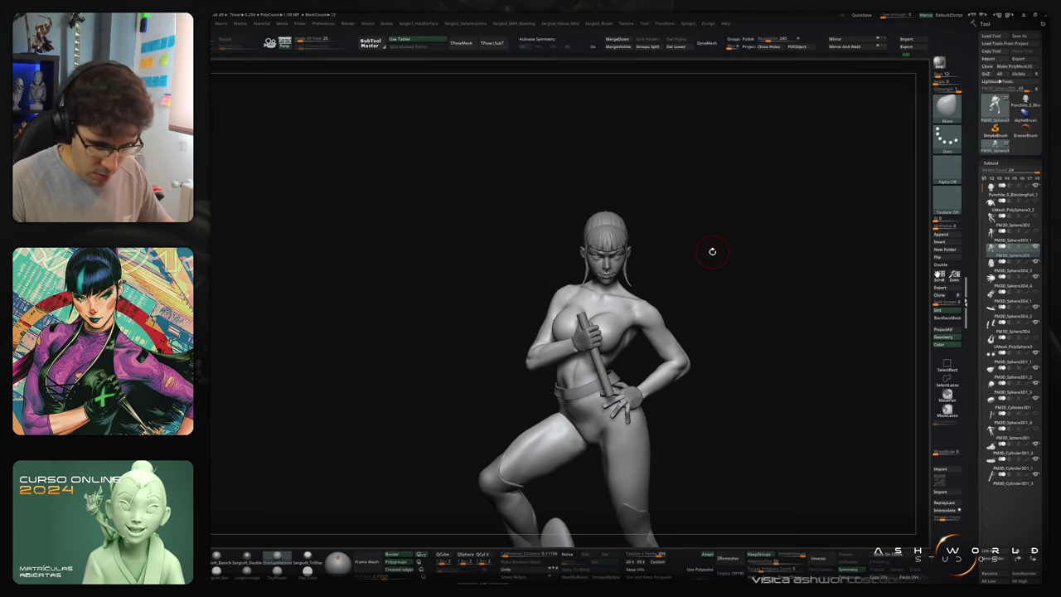
pyautogui.moveTo(704, 316)
pyautogui.mouseDown(button='right')
pyautogui.moveTo(665, 319)
pyautogui.moveTo(687, 301)
pyautogui.moveTo(774, 322)
pyautogui.moveTo(801, 315)
pyautogui.moveTo(762, 315)
pyautogui.moveTo(784, 327)
pyautogui.moveTo(746, 302)
pyautogui.mouseUp(button='right')
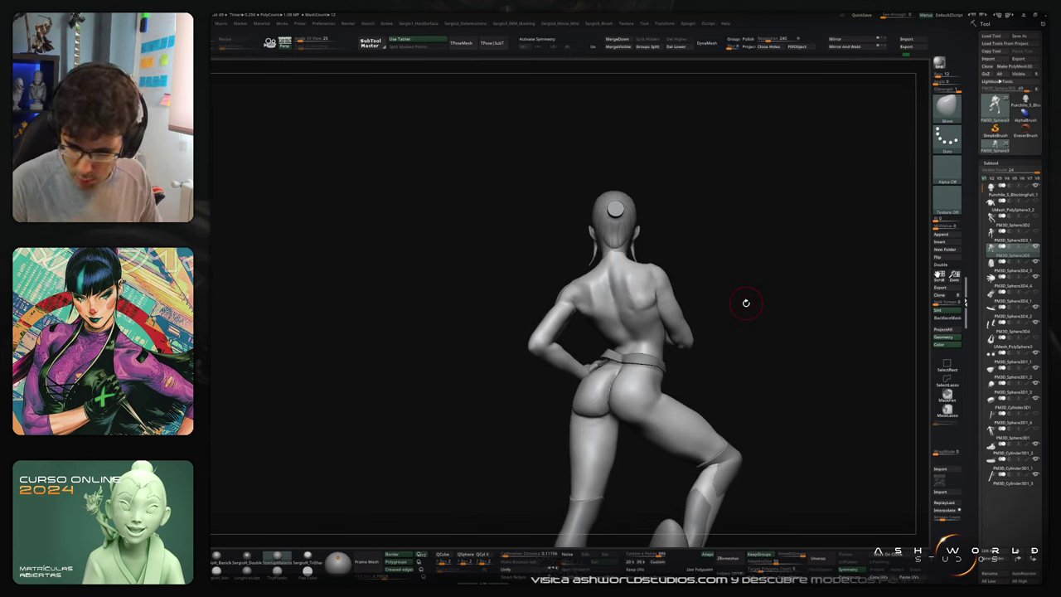
# Step: Insert a sphere as a new subtool, scale it down and place it against the figure's upper back
pyautogui.moveTo(999, 481)
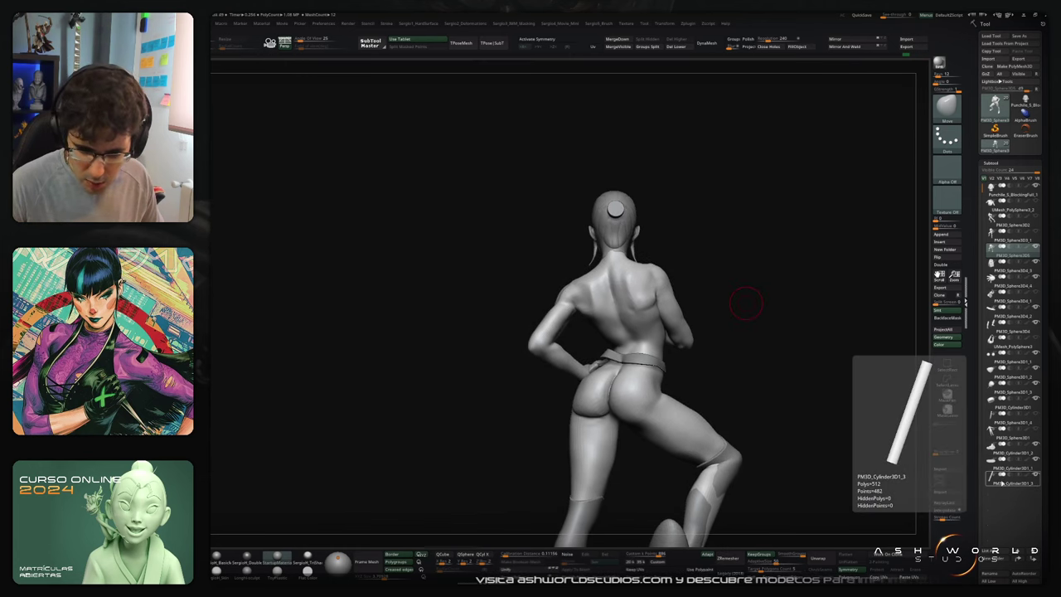
pyautogui.click(943, 243)
pyautogui.click(664, 315)
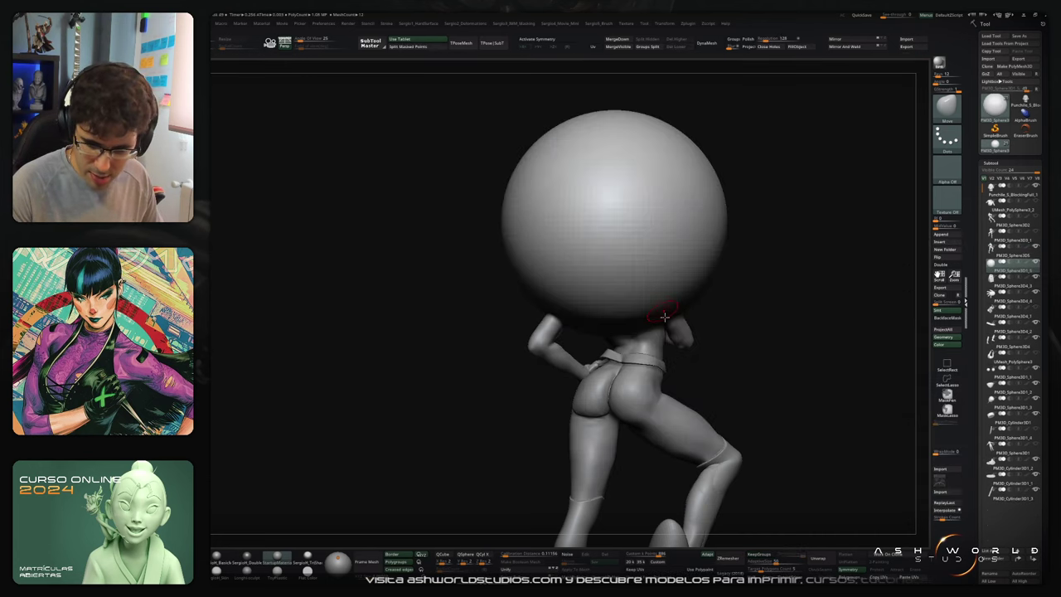
pyautogui.keyDown('ctrl'); pyautogui.moveTo(665, 317); pyautogui.dragTo(689, 295, button='right'); pyautogui.keyUp('ctrl')
pyautogui.press('w')
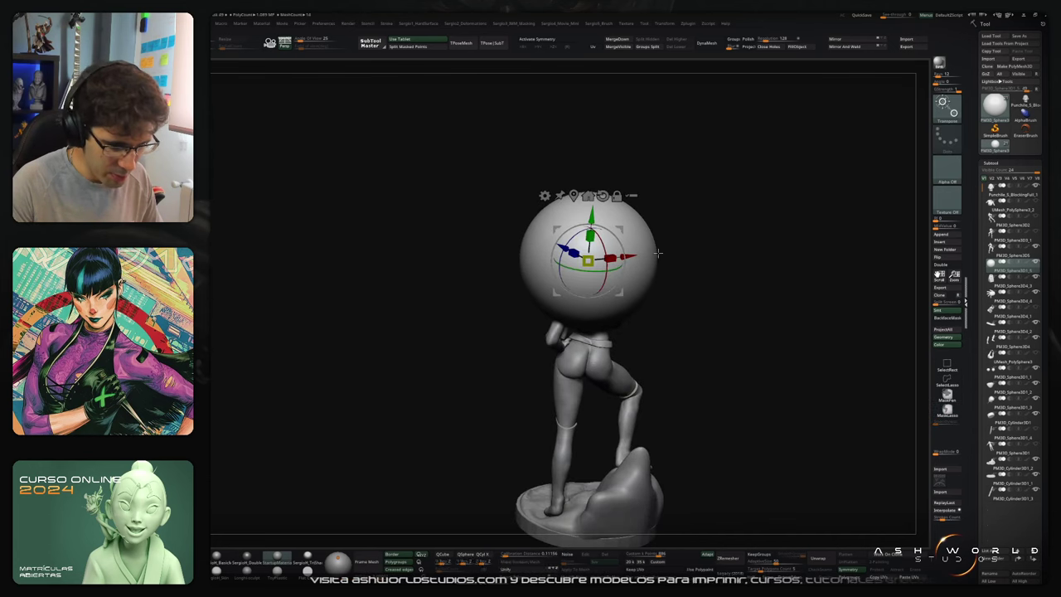
pyautogui.moveTo(619, 229); pyautogui.dragTo(649, 288)
pyautogui.moveTo(619, 320); pyautogui.dragTo(594, 357)
pyautogui.moveTo(649, 290); pyautogui.dragTo(625, 282)
pyautogui.moveTo(620, 290)
pyautogui.mouseDown(button='right')
pyautogui.moveTo(612, 333)
pyautogui.moveTo(607, 303)
pyautogui.mouseUp(button='right')
pyautogui.press('q')
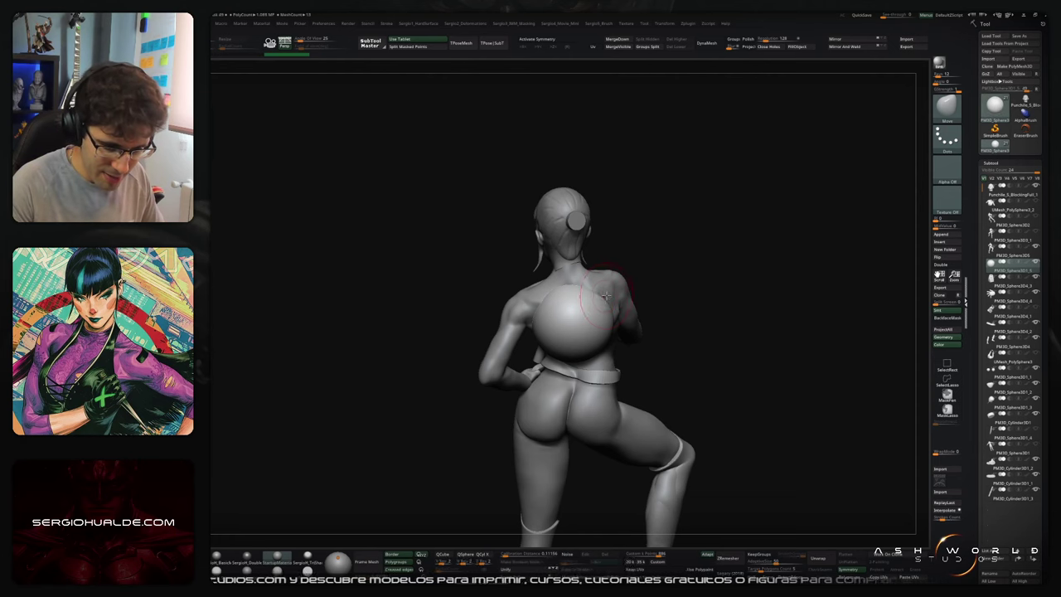
# Step: Pull the sphere's upper edge over the figure's right shoulder with the Move brush
pyautogui.moveTo(587, 297); pyautogui.dragTo(609, 286)
pyautogui.moveTo(609, 275); pyautogui.dragTo(598, 286, button='right')
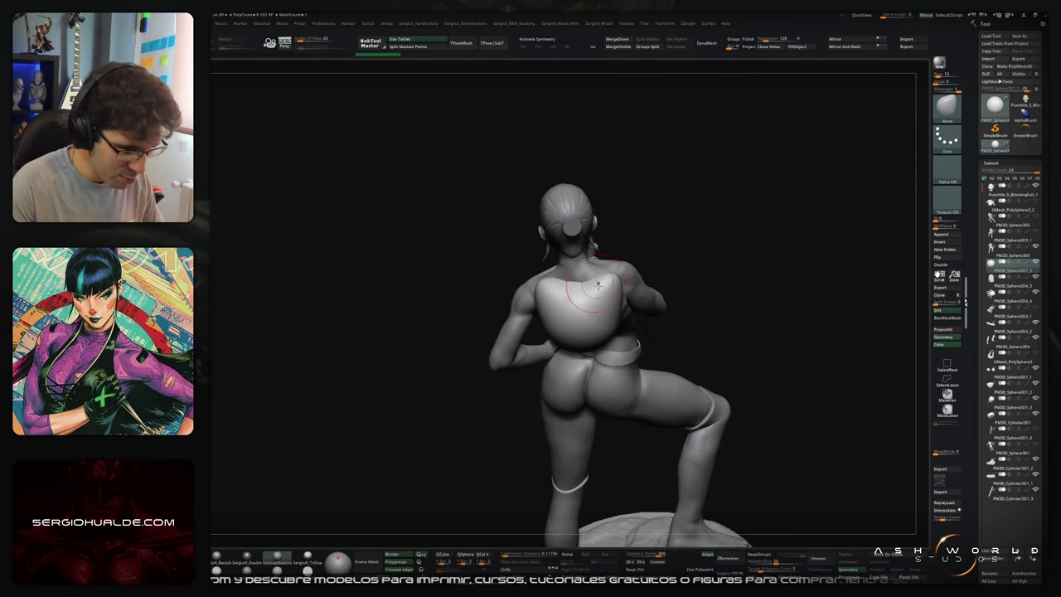
pyautogui.moveTo(597, 284); pyautogui.dragTo(633, 240)
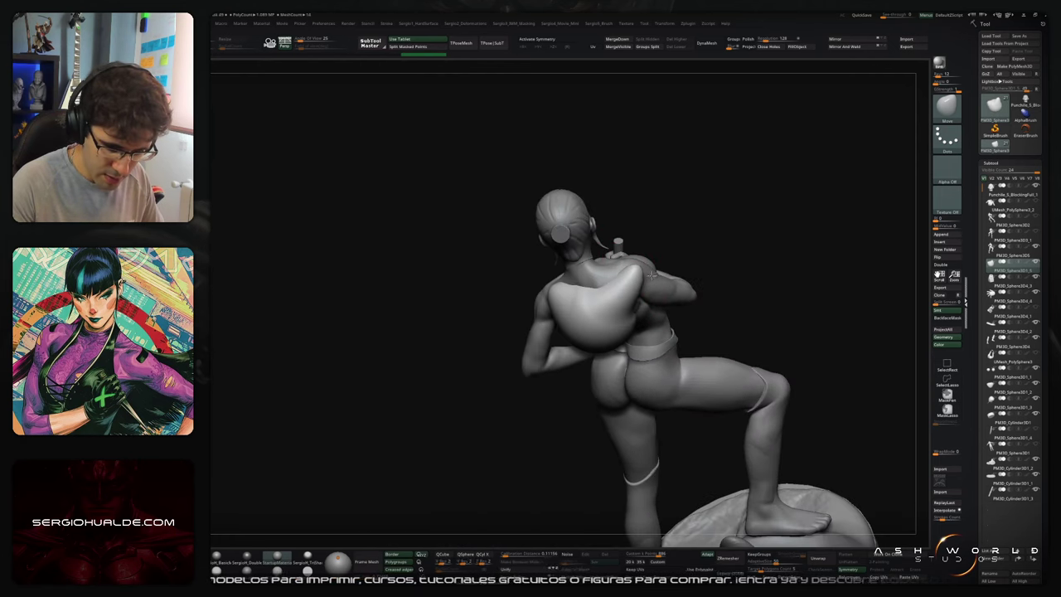
pyautogui.moveTo(652, 276); pyautogui.dragTo(652, 247)
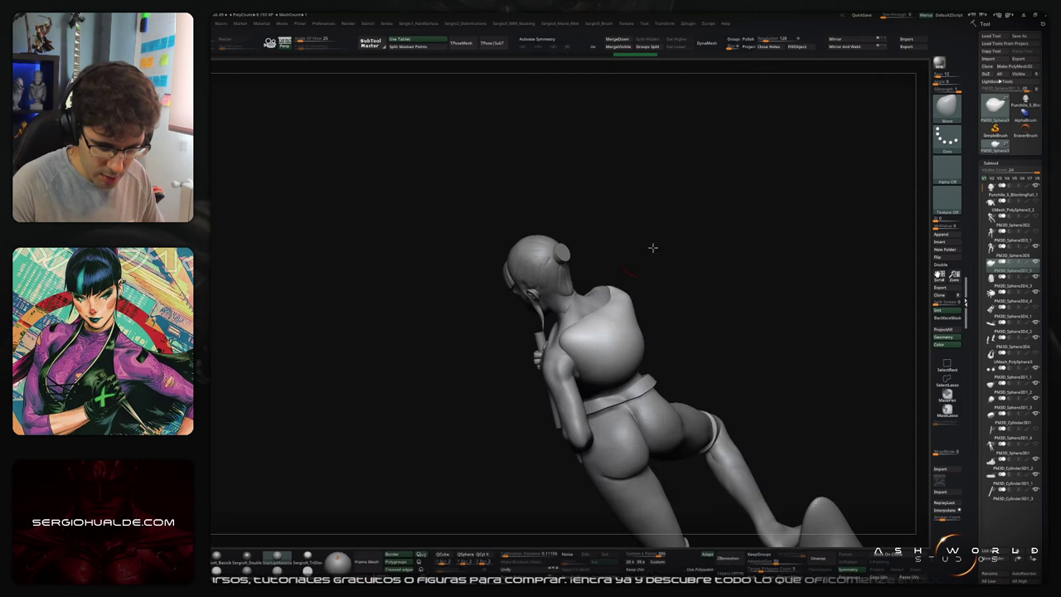
# Step: Extend the other side of the sphere over the figure's left shoulder with the Move brush
pyautogui.moveTo(574, 343); pyautogui.dragTo(572, 366, button='right')
pyautogui.moveTo(570, 358); pyautogui.dragTo(577, 372)
pyautogui.moveTo(573, 372); pyautogui.dragTo(565, 350, button='right')
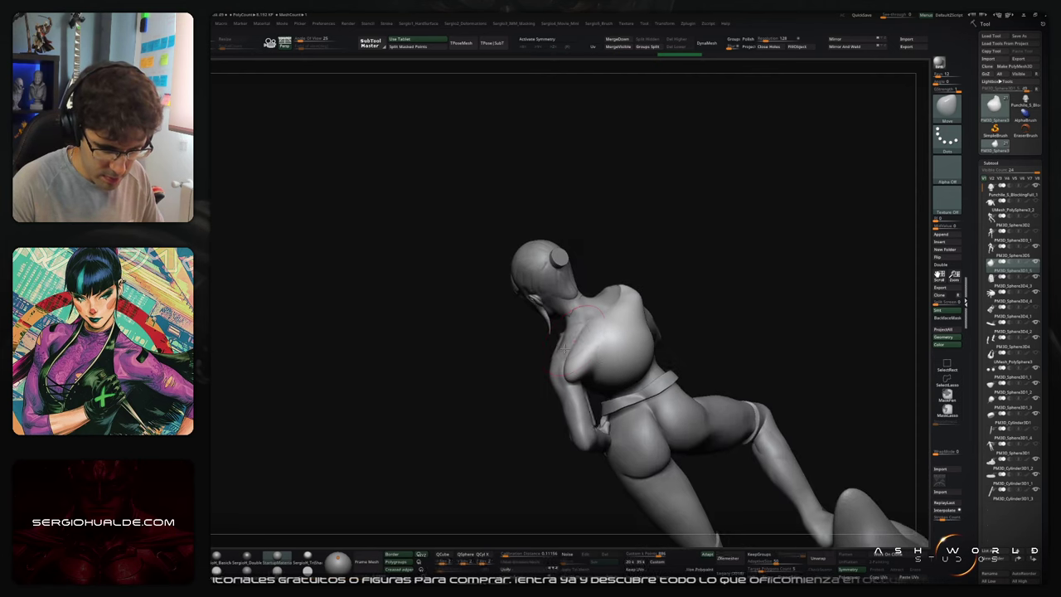
pyautogui.moveTo(578, 366); pyautogui.dragTo(573, 373)
pyautogui.moveTo(574, 373); pyautogui.dragTo(634, 377, button='right')
pyautogui.moveTo(580, 377); pyautogui.dragTo(593, 382)
pyautogui.moveTo(646, 382); pyautogui.dragTo(580, 377, button='right')
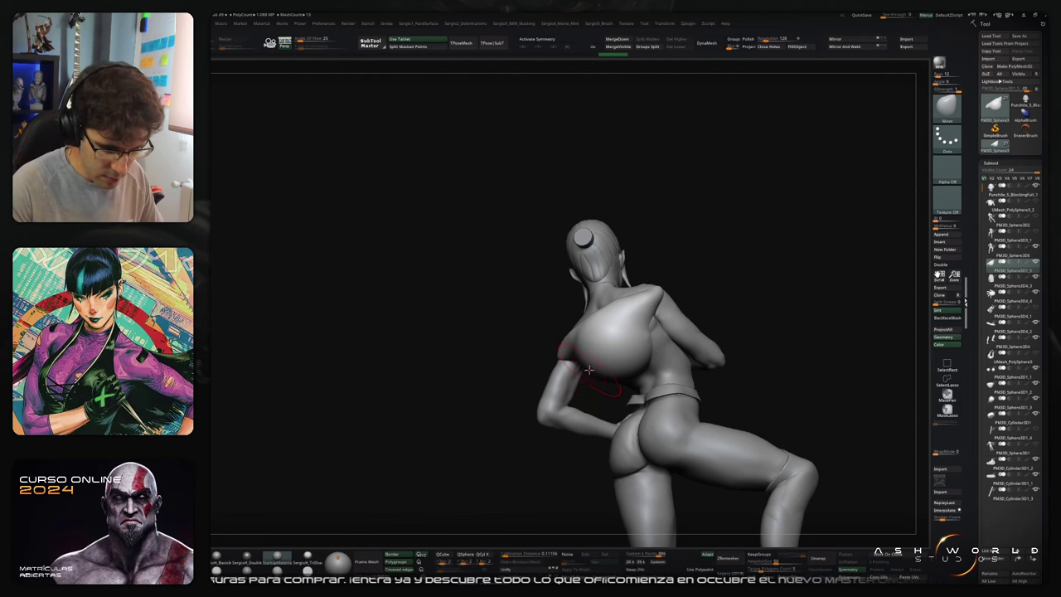
# Step: Stretch the mesh down to the thighs and widen its lower part into a cape-like shape
pyautogui.moveTo(495, 456); pyautogui.dragTo(602, 377, button='right')
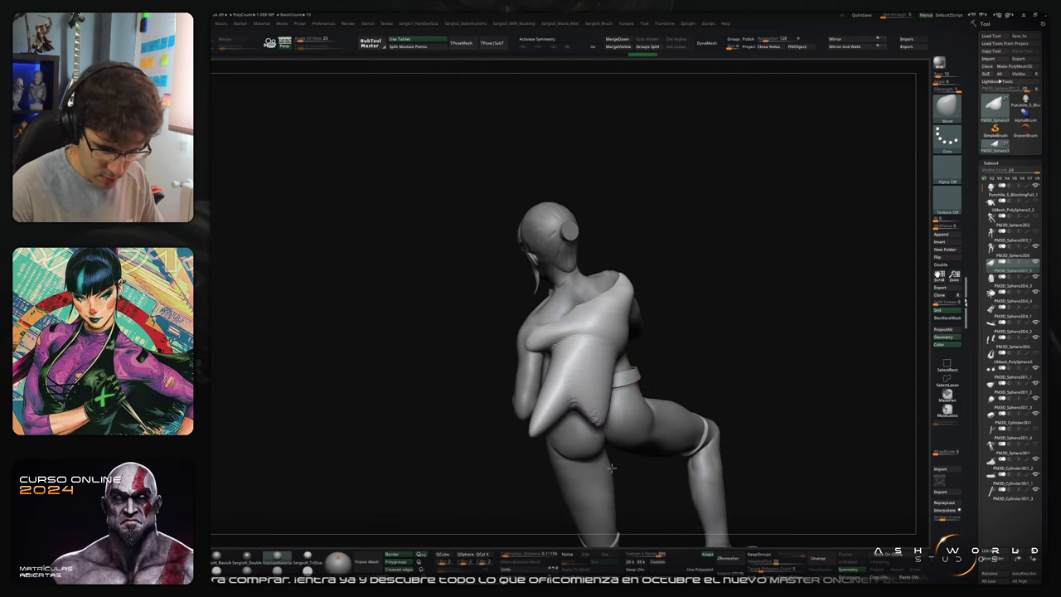
pyautogui.moveTo(595, 418)
pyautogui.mouseDown()
pyautogui.moveTo(597, 452)
pyautogui.moveTo(559, 462)
pyautogui.mouseUp()
pyautogui.moveTo(611, 373); pyautogui.dragTo(623, 366)
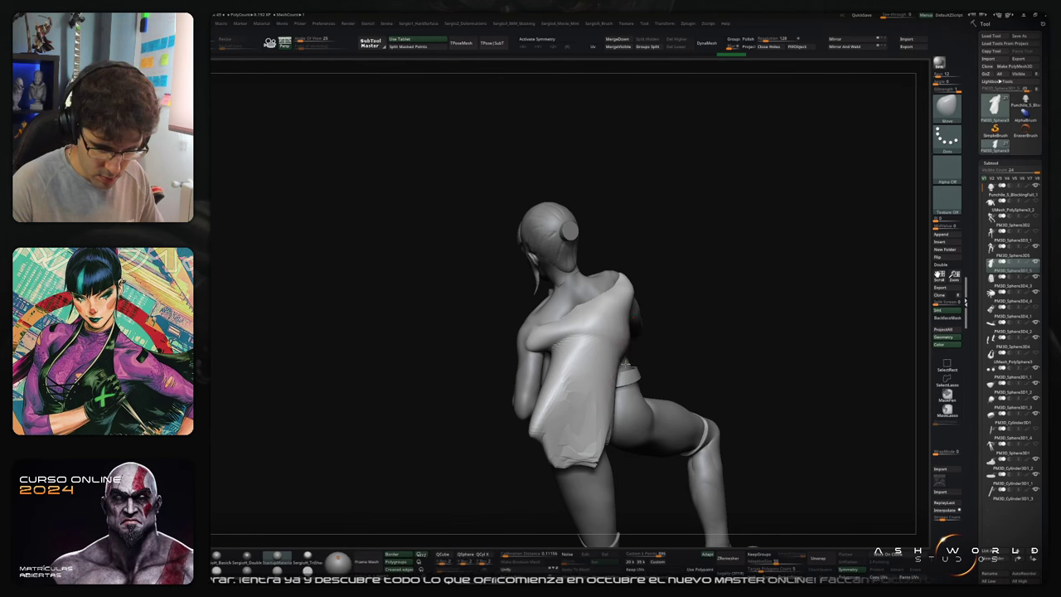
pyautogui.moveTo(652, 401); pyautogui.dragTo(682, 507)
pyautogui.moveTo(620, 429); pyautogui.dragTo(634, 482)
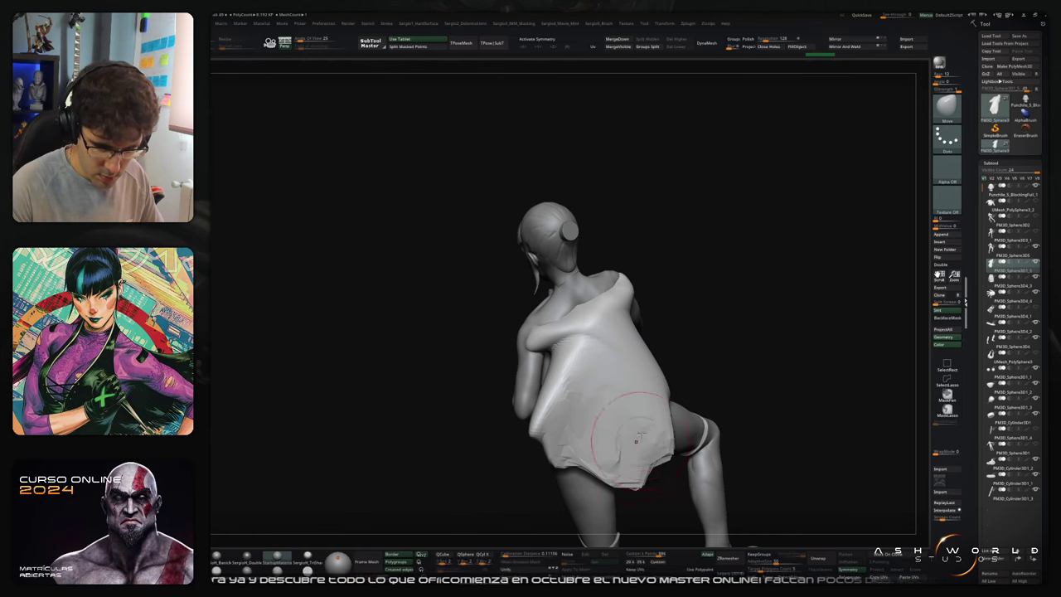
pyautogui.moveTo(656, 423); pyautogui.dragTo(676, 431)
# Step: Pull the cloth shape's lower part away from the back and refine its drape below the shoulders with the Move brush
pyautogui.moveTo(678, 400)
pyautogui.mouseDown(button='right')
pyautogui.moveTo(717, 353)
pyautogui.moveTo(670, 390)
pyautogui.mouseUp(button='right')
pyautogui.moveTo(658, 391)
pyautogui.mouseDown()
pyautogui.moveTo(603, 449)
pyautogui.moveTo(636, 421)
pyautogui.mouseUp()
pyautogui.moveTo(590, 396); pyautogui.dragTo(628, 356, button='right')
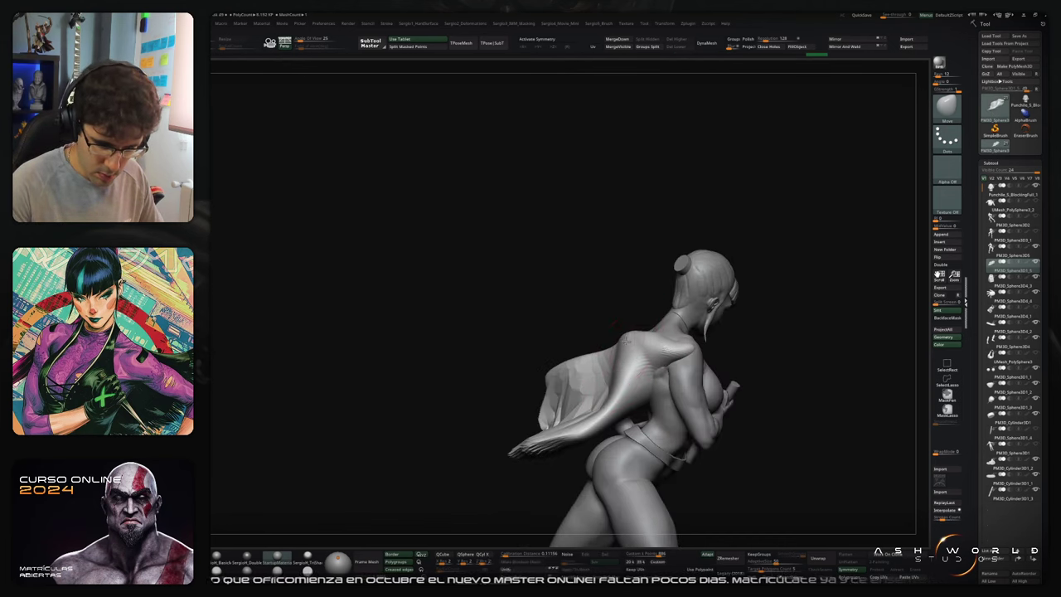
pyautogui.moveTo(630, 358); pyautogui.dragTo(633, 368)
pyautogui.moveTo(632, 380); pyautogui.dragTo(636, 389)
pyautogui.moveTo(623, 373); pyautogui.dragTo(653, 334, button='right')
# Step: Flatten the cloth surface near the figure's left shoulder with the TrimDynamic brush
pyautogui.press('s')
pyautogui.press('b')
pyautogui.press('t')
pyautogui.press('d')
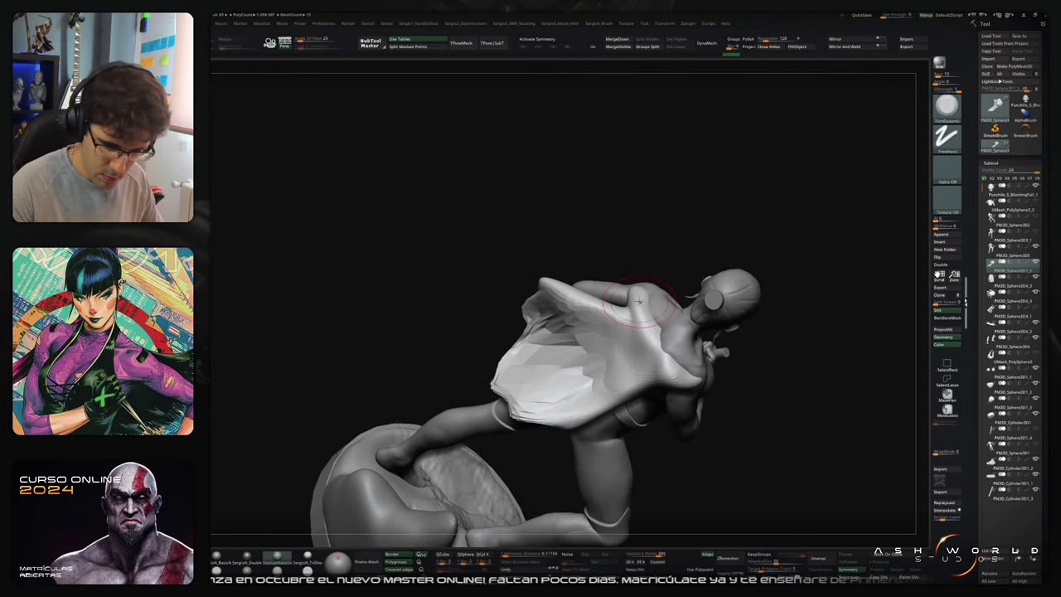
pyautogui.moveTo(634, 308); pyautogui.dragTo(647, 340)
pyautogui.moveTo(576, 312)
pyautogui.mouseDown(button='right')
pyautogui.moveTo(625, 309)
pyautogui.moveTo(618, 304)
pyautogui.mouseUp(button='right')
# Step: Remesh the cloth shape with DynaMesh at resolution 128 and smooth its faceted surface
pyautogui.press('b')
pyautogui.press('m')
pyautogui.press('v')
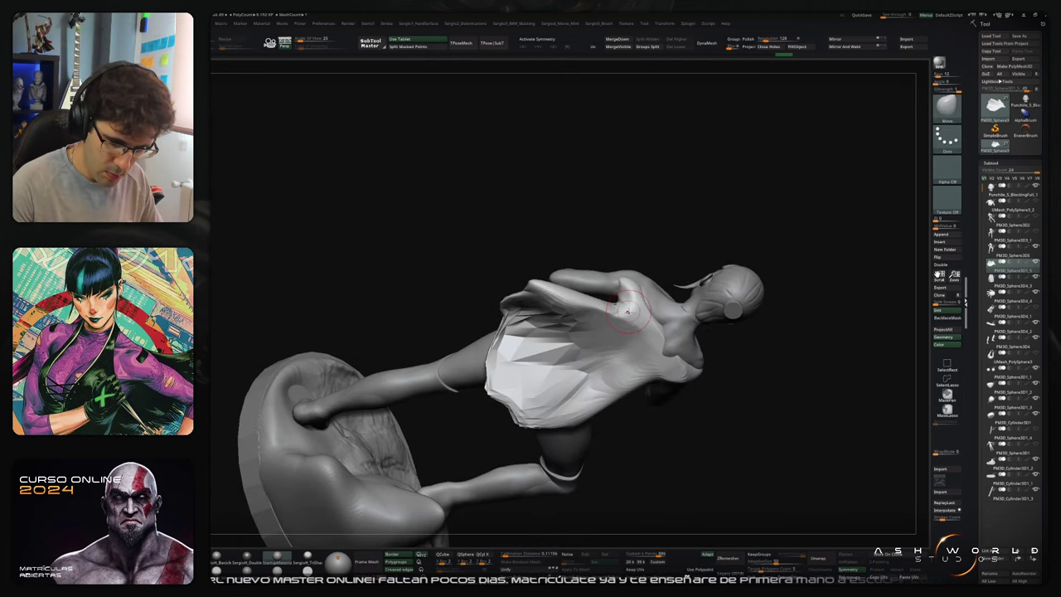
pyautogui.moveTo(642, 300)
pyautogui.mouseDown(button='right')
pyautogui.moveTo(632, 262)
pyautogui.moveTo(660, 259)
pyautogui.mouseUp(button='right')
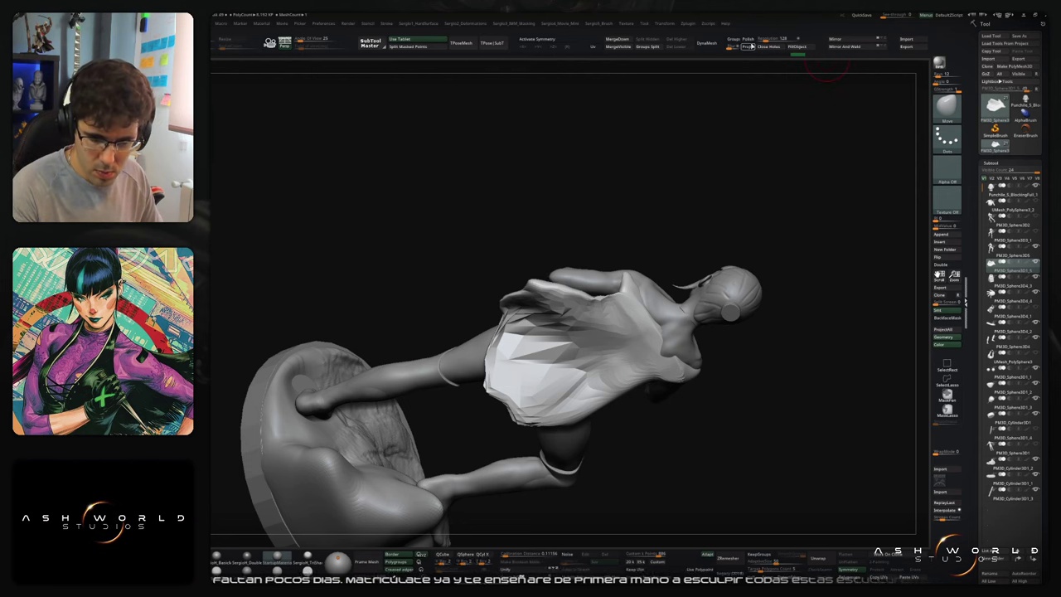
pyautogui.click(706, 42)
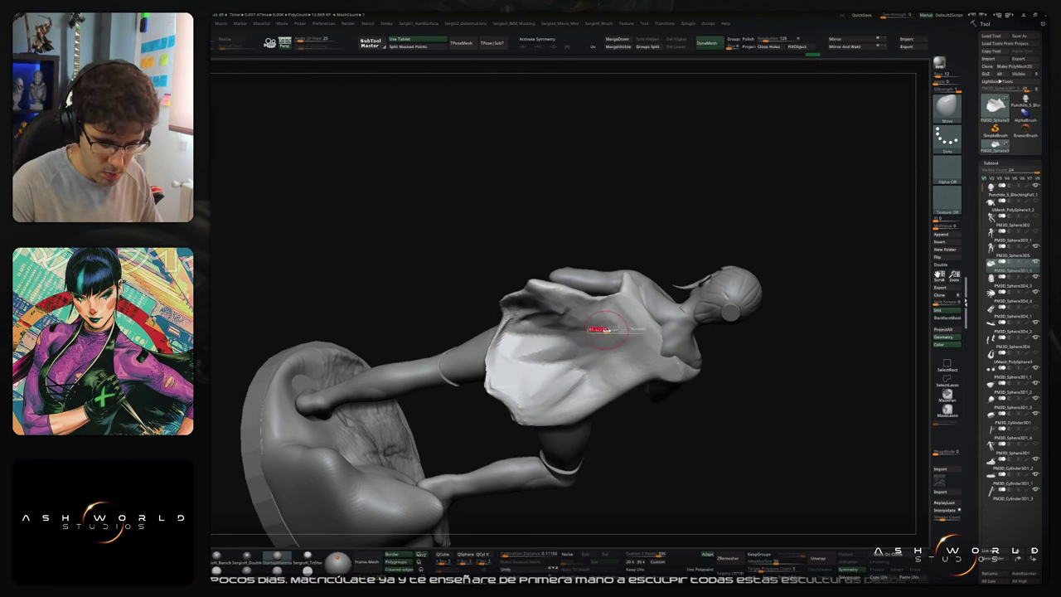
pyautogui.moveTo(538, 313)
pyautogui.keyDown('shift'); pyautogui.mouseDown()
pyautogui.moveTo(523, 363)
pyautogui.moveTo(580, 379)
pyautogui.mouseUp(); pyautogui.keyUp('shift')
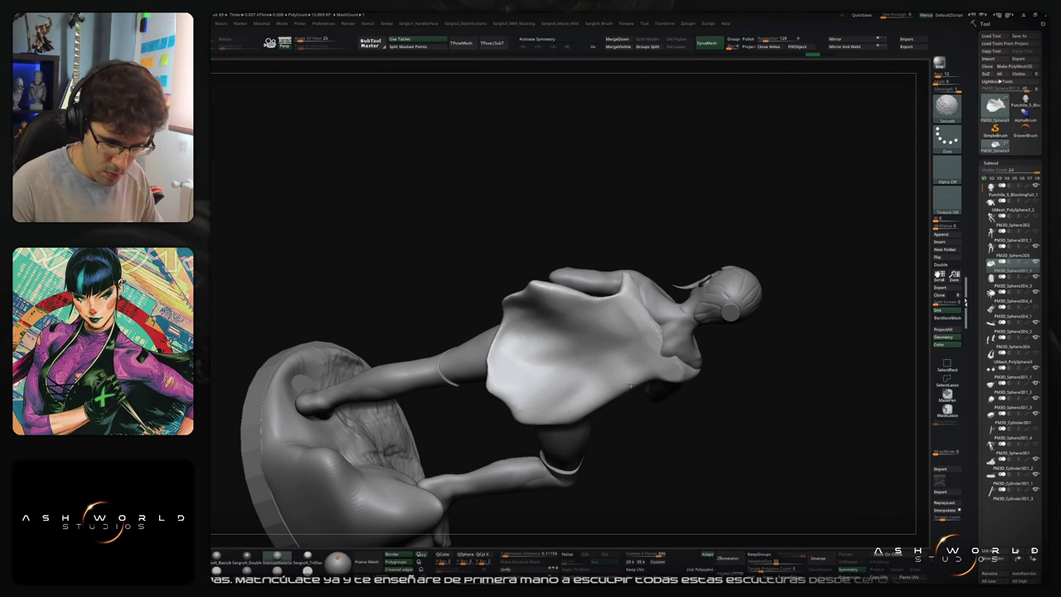
# Step: Smooth the cloth further and build up its upper part near the left shoulder with the Standard brush
pyautogui.moveTo(572, 377)
pyautogui.mouseDown(button='right')
pyautogui.moveTo(608, 338)
pyautogui.moveTo(630, 371)
pyautogui.moveTo(590, 377)
pyautogui.mouseUp(button='right')
pyautogui.press('b')
pyautogui.press('s')
pyautogui.press('t')
pyautogui.moveTo(586, 369)
pyautogui.keyDown('shift'); pyautogui.mouseDown()
pyautogui.moveTo(597, 355)
pyautogui.moveTo(543, 358)
pyautogui.moveTo(551, 366)
pyautogui.mouseUp(); pyautogui.keyUp('shift')
pyautogui.moveTo(595, 331); pyautogui.dragTo(547, 373)
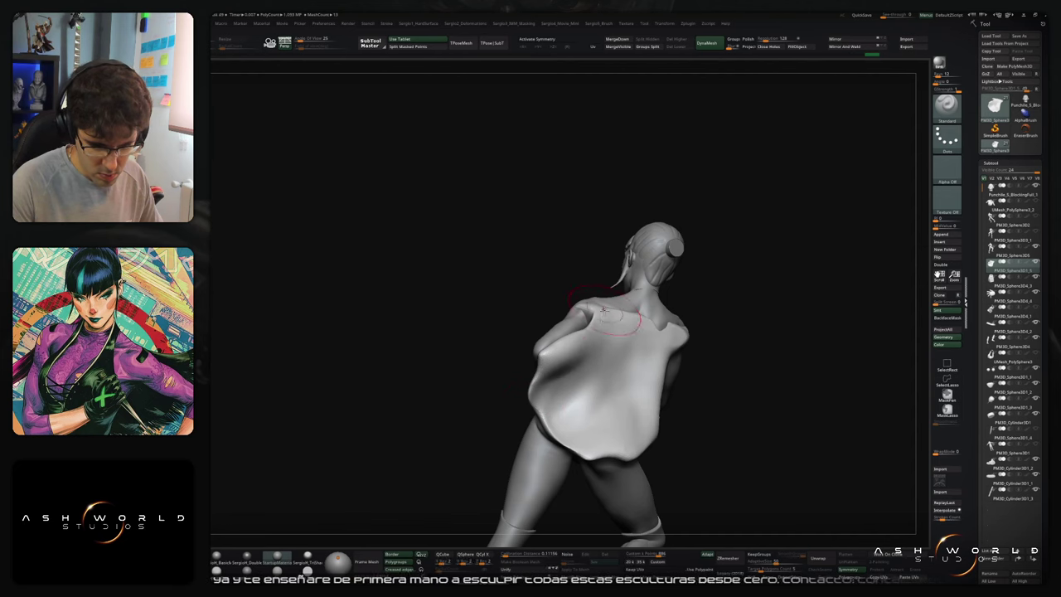
# Step: Adjust the cloth's edge where it rests on the figure's left shoulder with the Move brush
pyautogui.moveTo(632, 323); pyautogui.dragTo(640, 341, button='right')
pyautogui.press('b')
pyautogui.press('m')
pyautogui.press('v')
pyautogui.press('s')
pyautogui.moveTo(593, 318); pyautogui.dragTo(590, 328)
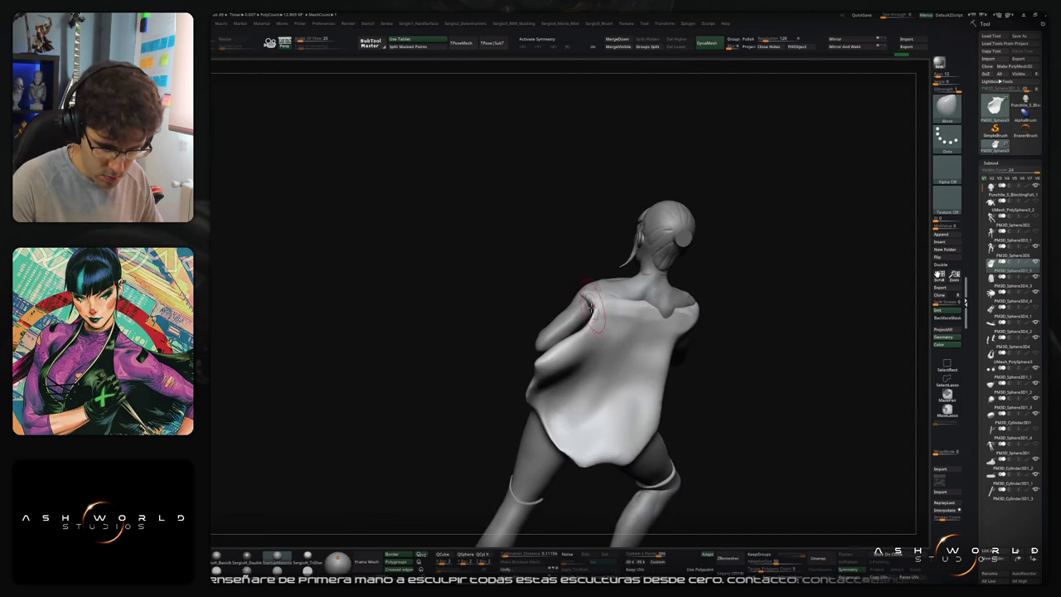
pyautogui.moveTo(554, 321); pyautogui.dragTo(593, 310, button='right')
pyautogui.press('s')
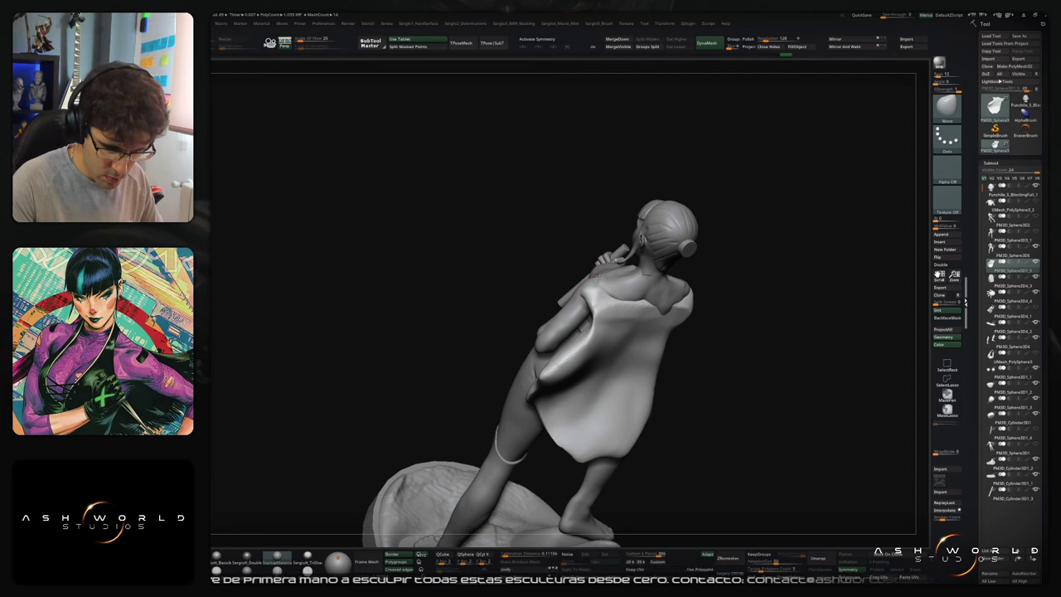
# Step: Build up the cloth's upper edge over the figure's right shoulder with the Standard brush
pyautogui.moveTo(590, 273)
pyautogui.mouseDown(button='right')
pyautogui.moveTo(590, 285)
pyautogui.moveTo(609, 290)
pyautogui.moveTo(715, 291)
pyautogui.moveTo(663, 311)
pyautogui.mouseUp(button='right')
pyautogui.press('b')
pyautogui.press('s')
pyautogui.press('t')
pyautogui.moveTo(644, 299); pyautogui.dragTo(669, 262)
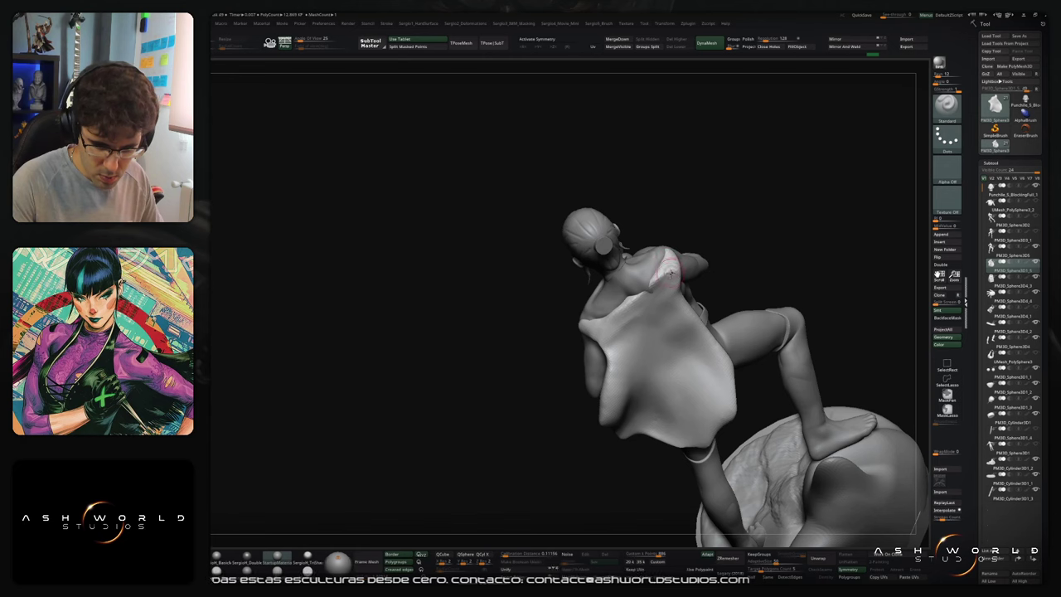
# Step: Flatten the cloth's surface over the figure's right shoulder with the TrimDynamic brush
pyautogui.moveTo(664, 258); pyautogui.dragTo(671, 281, button='right')
pyautogui.press('b')
pyautogui.press('t')
pyautogui.press('d')
pyautogui.moveTo(666, 280); pyautogui.dragTo(674, 261)
# Step: Reshape the cloth's upper edge across the back with short Move brush pulls
pyautogui.moveTo(624, 324); pyautogui.dragTo(647, 301, button='right')
pyautogui.press('b')
pyautogui.press('m')
pyautogui.press('v')
pyautogui.moveTo(646, 301); pyautogui.dragTo(643, 290)
pyautogui.moveTo(643, 290); pyautogui.dragTo(640, 302, button='right')
pyautogui.moveTo(639, 302); pyautogui.dragTo(643, 296)
pyautogui.moveTo(643, 296); pyautogui.dragTo(659, 322, button='right')
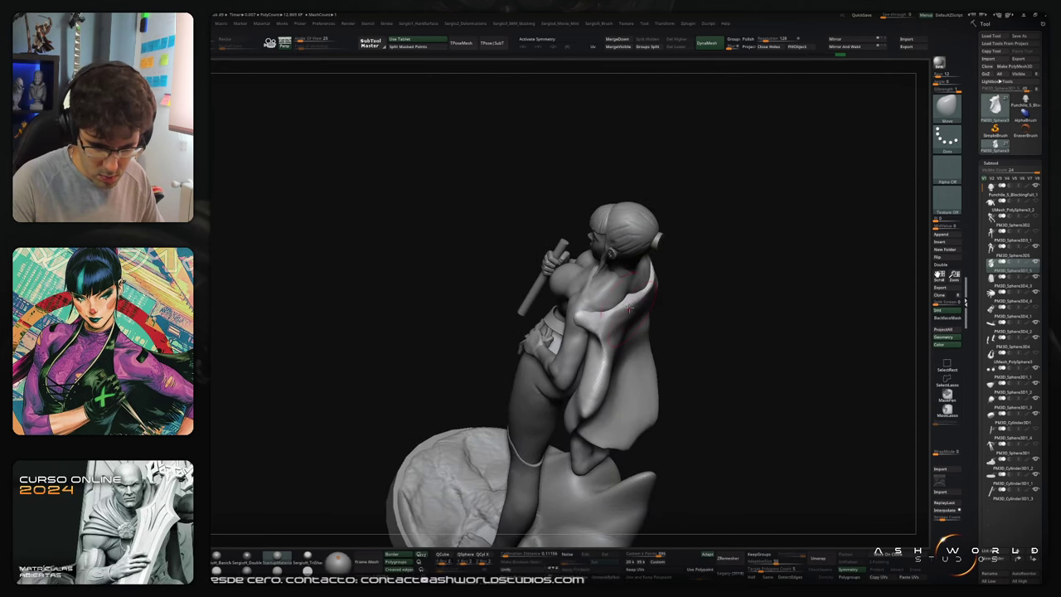
pyautogui.moveTo(627, 310); pyautogui.dragTo(623, 305)
# Step: Sculpt broad drapery folds along the cloth's side and lower back with the Standard brush
pyautogui.moveTo(654, 318)
pyautogui.mouseDown(button='right')
pyautogui.moveTo(646, 286)
pyautogui.moveTo(597, 315)
pyautogui.moveTo(560, 306)
pyautogui.moveTo(545, 349)
pyautogui.mouseUp(button='right')
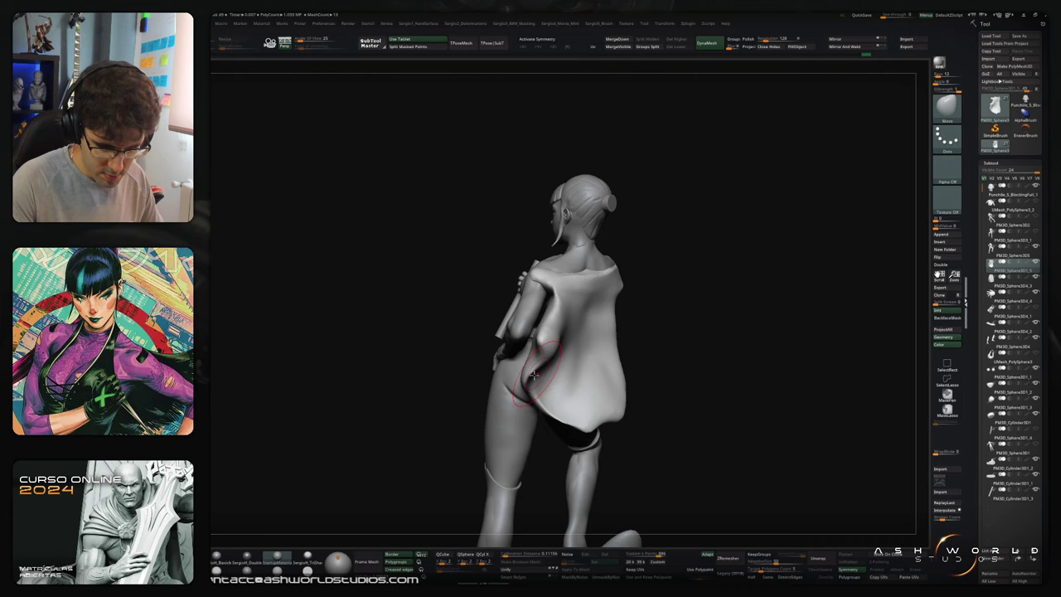
pyautogui.moveTo(547, 353); pyautogui.dragTo(573, 346, button='right')
pyautogui.keyDown('ctrl'); pyautogui.moveTo(582, 356); pyautogui.dragTo(554, 349); pyautogui.keyUp('ctrl')
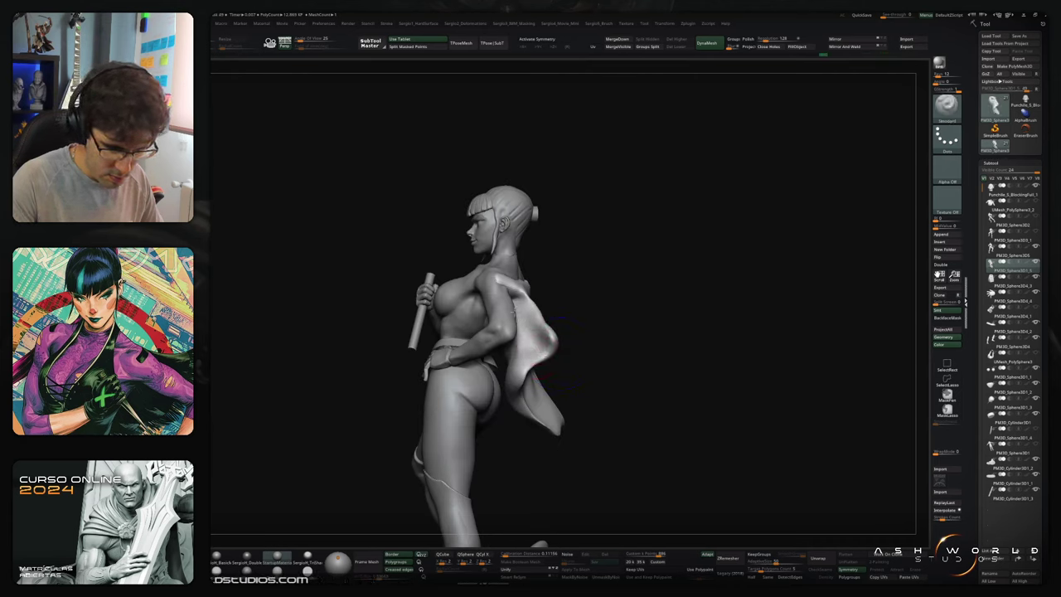
pyautogui.moveTo(549, 367); pyautogui.dragTo(537, 323, button='right')
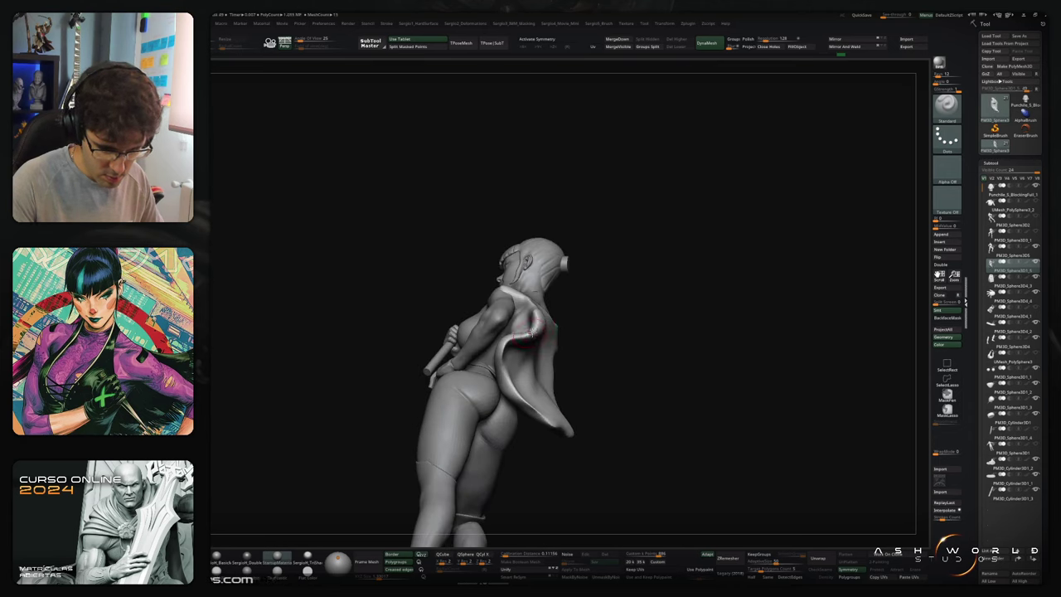
pyautogui.moveTo(499, 354); pyautogui.dragTo(665, 320, button='right')
pyautogui.moveTo(585, 350); pyautogui.dragTo(609, 355, button='right')
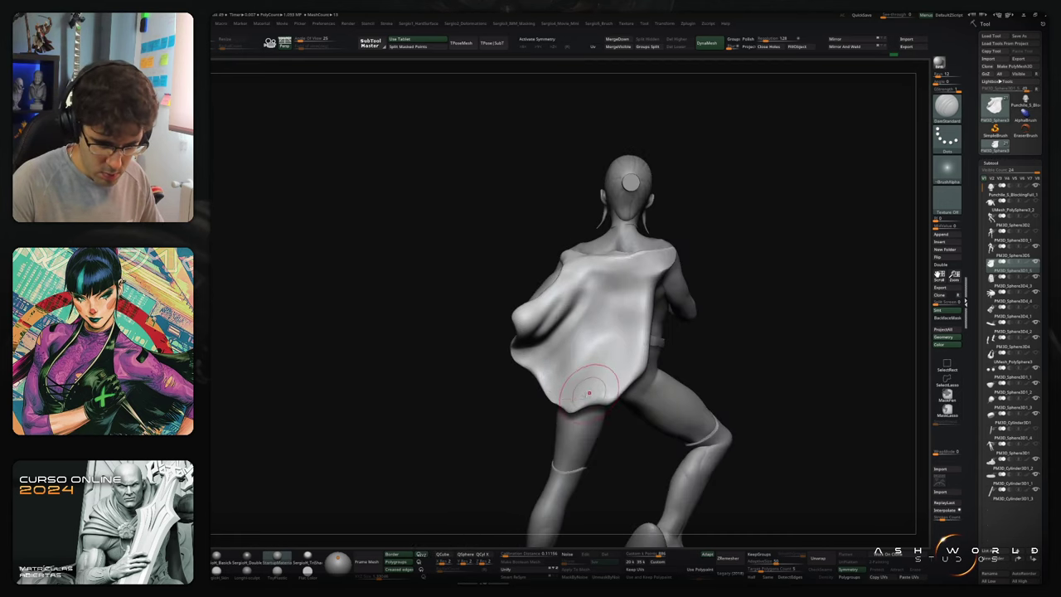
pyautogui.press('b')
pyautogui.press('s')
pyautogui.press('t')
pyautogui.moveTo(609, 341)
pyautogui.mouseDown()
pyautogui.moveTo(620, 309)
pyautogui.moveTo(603, 345)
pyautogui.mouseUp()
# Step: Adjust the cloth's lower drape with the Move brush and smooth the folds near its hem
pyautogui.moveTo(528, 417); pyautogui.dragTo(582, 357, button='right')
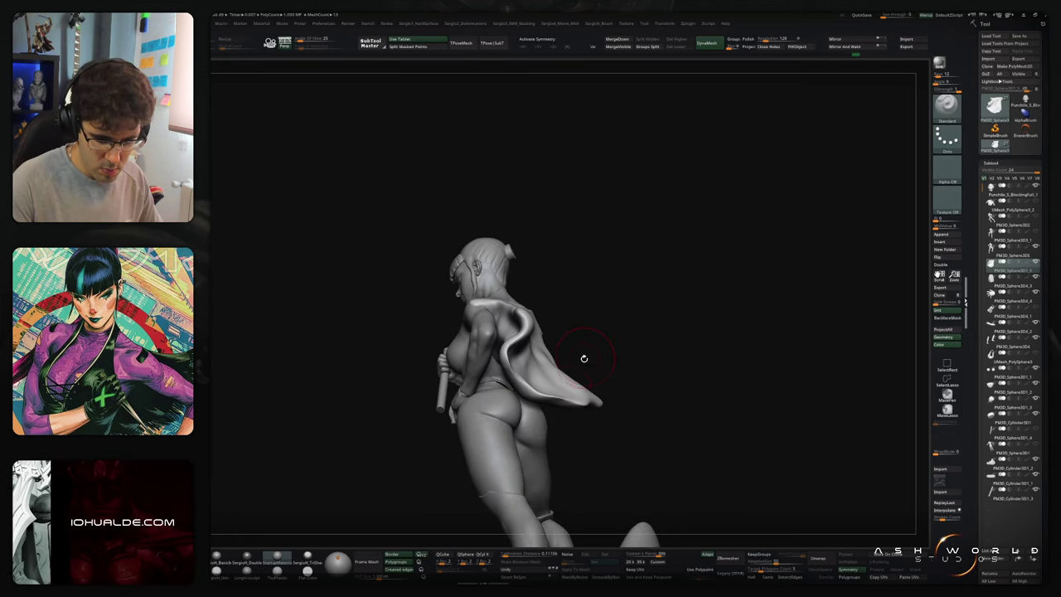
pyautogui.press('b')
pyautogui.press('m')
pyautogui.press('v')
pyautogui.moveTo(534, 389)
pyautogui.mouseDown(button='right')
pyautogui.moveTo(628, 405)
pyautogui.moveTo(596, 405)
pyautogui.moveTo(609, 382)
pyautogui.moveTo(637, 383)
pyautogui.moveTo(604, 426)
pyautogui.moveTo(608, 473)
pyautogui.moveTo(577, 388)
pyautogui.mouseUp(button='right')
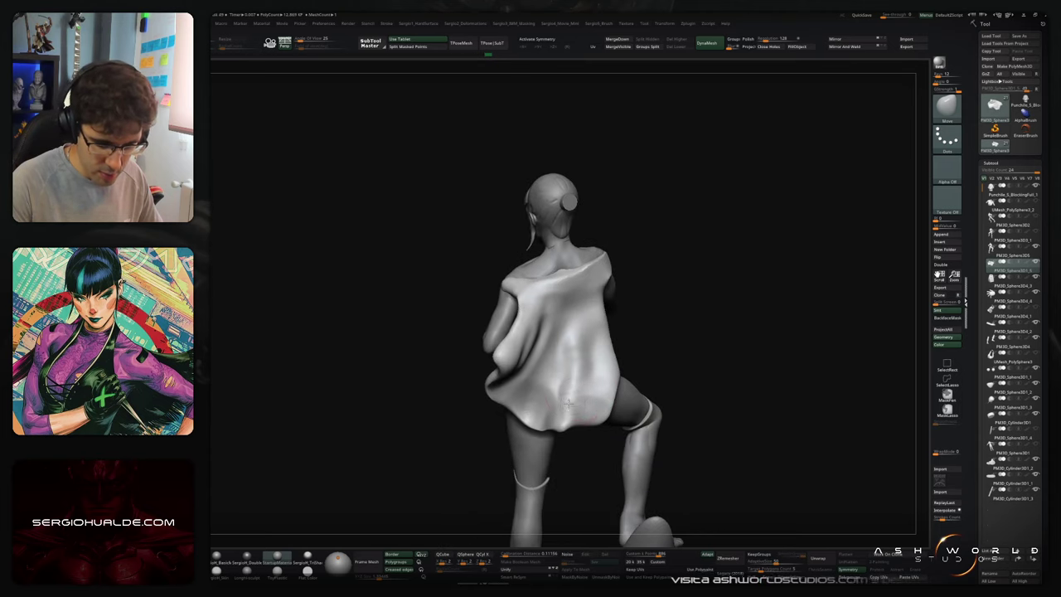
pyautogui.press('shift')
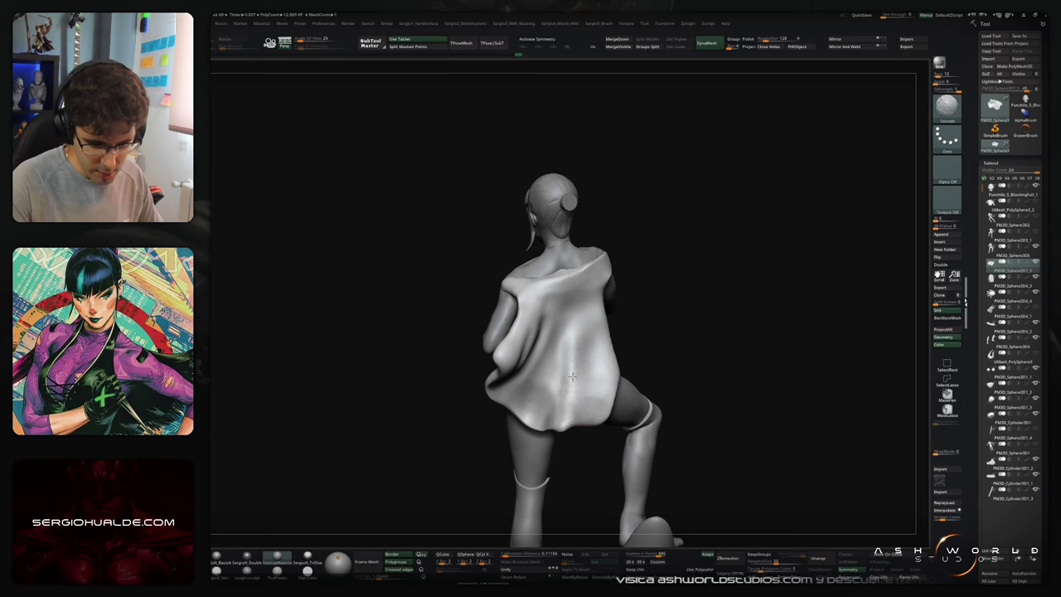
pyautogui.moveTo(567, 396); pyautogui.dragTo(551, 360, button='right')
pyautogui.keyDown('shift'); pyautogui.moveTo(541, 387); pyautogui.dragTo(532, 384); pyautogui.keyUp('shift')
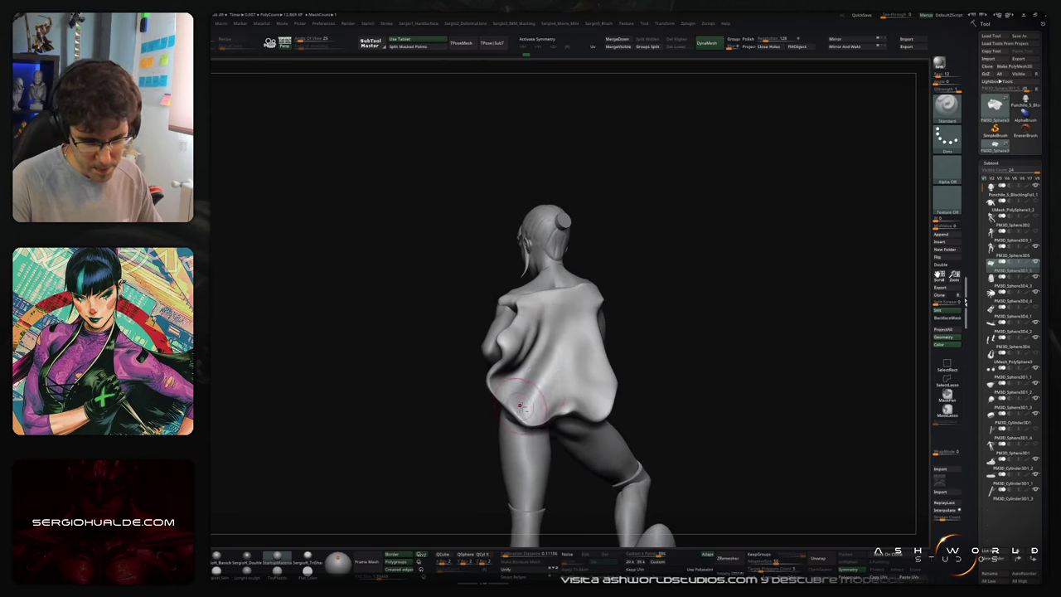
# Step: Pull the cloth's lower corner down beside the raised leg with the Move brush
pyautogui.moveTo(572, 377)
pyautogui.mouseDown(button='right')
pyautogui.moveTo(591, 356)
pyautogui.moveTo(635, 388)
pyautogui.moveTo(611, 382)
pyautogui.mouseUp(button='right')
pyautogui.press('b')
pyautogui.press('m')
pyautogui.press('v')
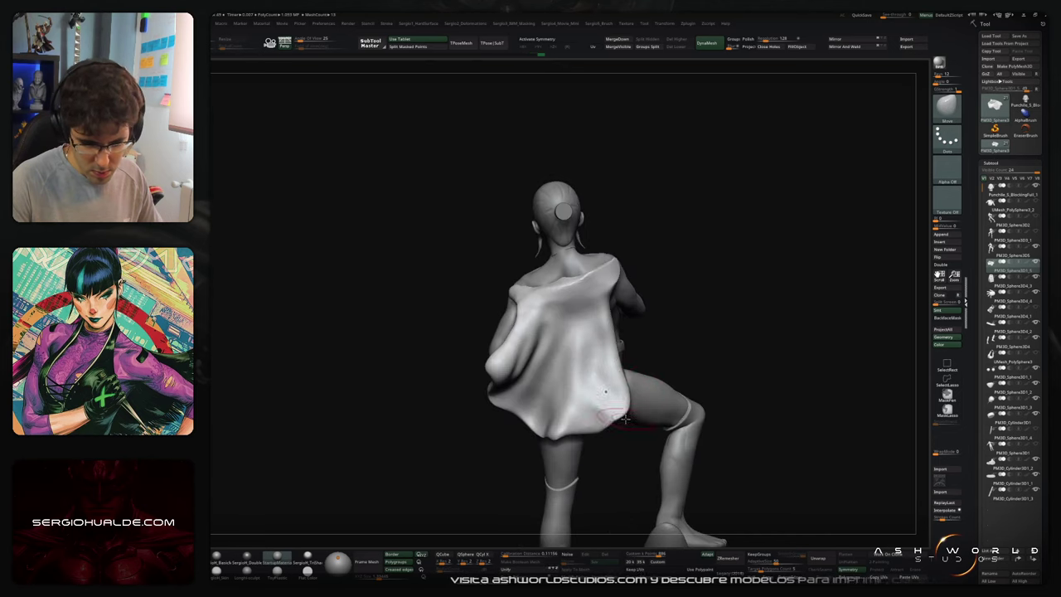
pyautogui.moveTo(628, 407); pyautogui.dragTo(624, 417)
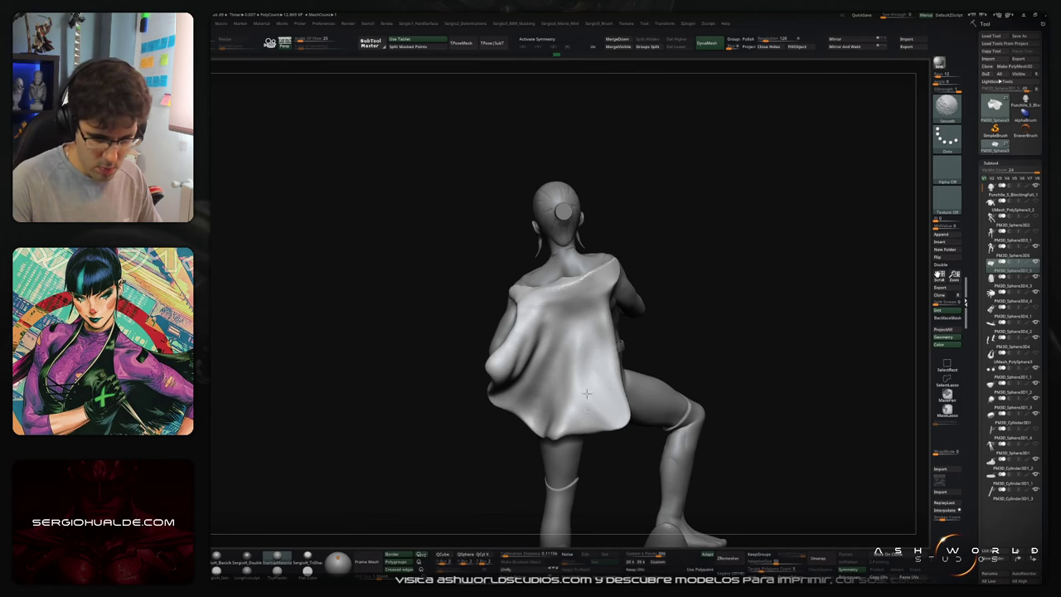
# Step: Lift and shorten the whole cloth toward the upper back with large Move brush strokes
pyautogui.moveTo(587, 394); pyautogui.dragTo(613, 332, button='right')
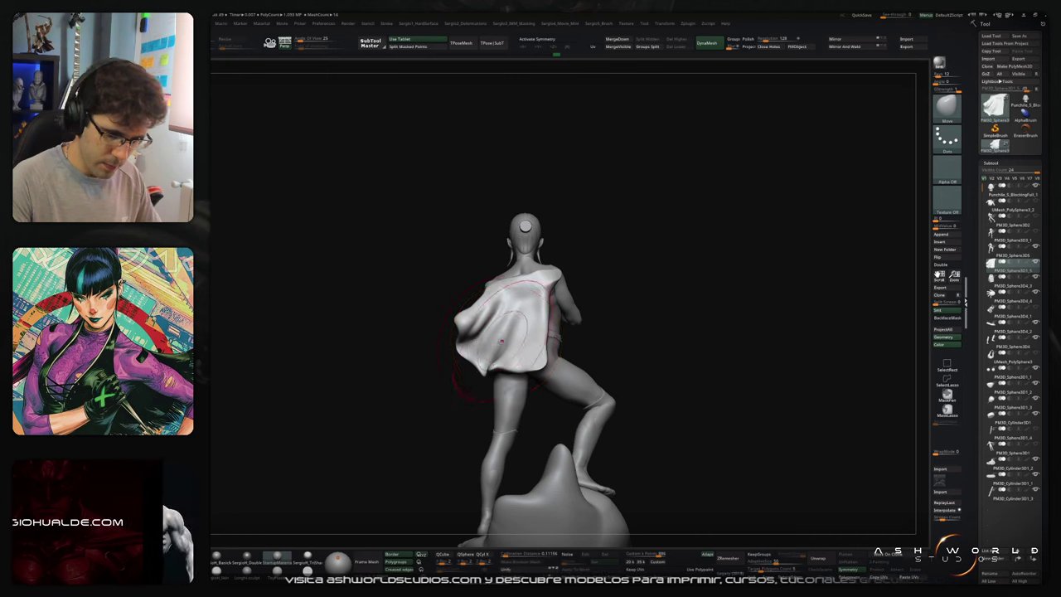
pyautogui.moveTo(470, 299); pyautogui.dragTo(474, 302)
pyautogui.moveTo(484, 366); pyautogui.dragTo(482, 348)
pyautogui.moveTo(542, 363)
pyautogui.mouseDown()
pyautogui.moveTo(546, 342)
pyautogui.moveTo(482, 331)
pyautogui.moveTo(496, 334)
pyautogui.mouseUp()
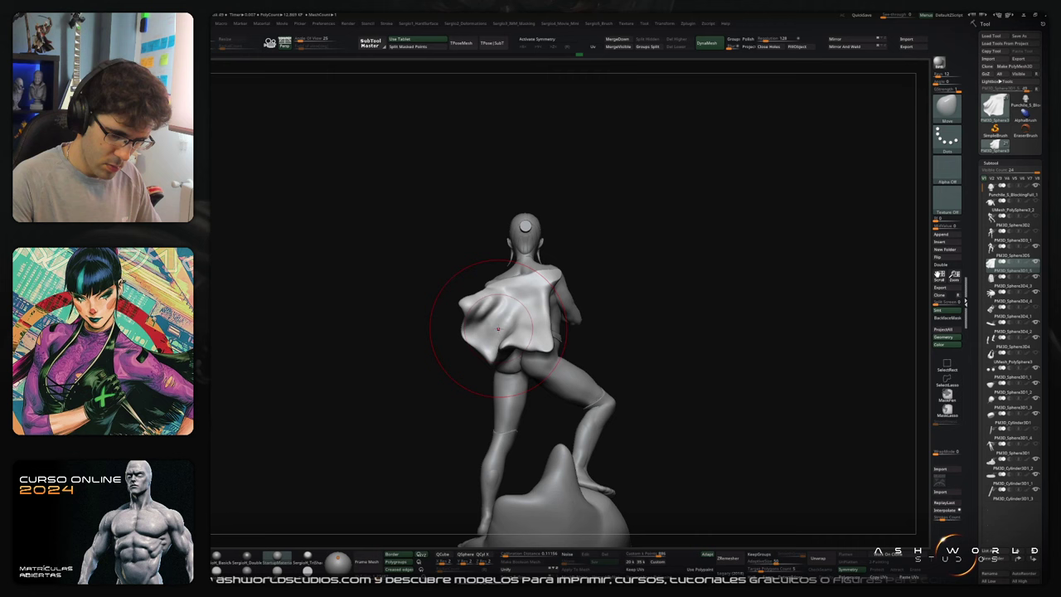
# Step: Isolate the cloth, carve a crease along its upper rim with the DamStandard brush, and show the full figure again
pyautogui.moveTo(494, 330)
pyautogui.mouseDown(button='right')
pyautogui.moveTo(514, 370)
pyautogui.moveTo(507, 365)
pyautogui.mouseUp(button='right')
pyautogui.moveTo(490, 305)
pyautogui.keyDown('ctrl'); pyautogui.mouseDown(button='right')
pyautogui.moveTo(491, 357)
pyautogui.moveTo(580, 298)
pyautogui.mouseUp(button='right'); pyautogui.keyUp('ctrl')
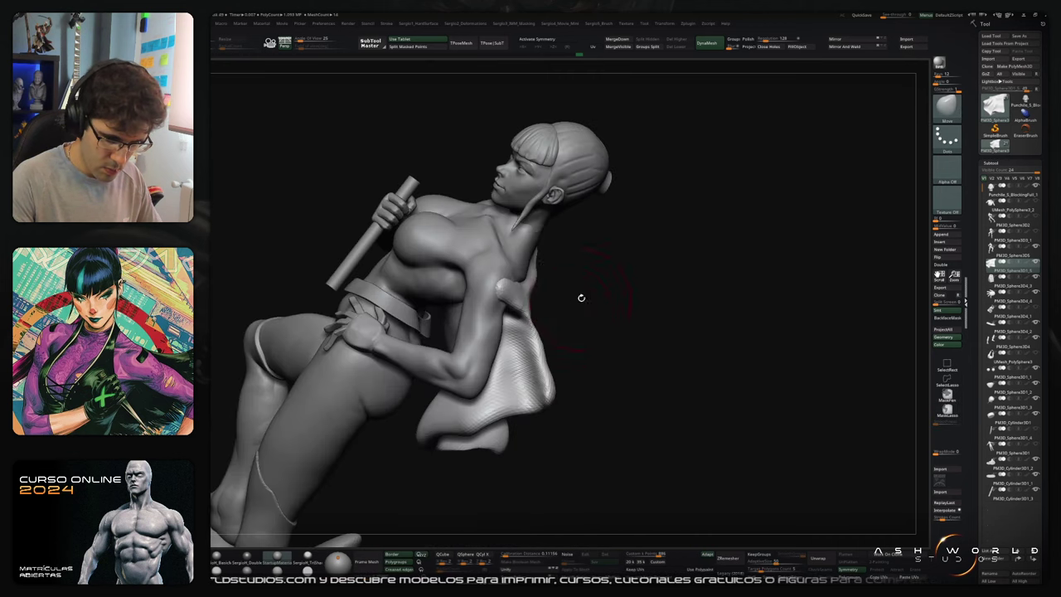
pyautogui.press('b')
pyautogui.press('d')
pyautogui.press('s')
pyautogui.press('s')
pyautogui.hotkey('alt', 's')
pyautogui.moveTo(537, 268); pyautogui.dragTo(487, 313, button='right')
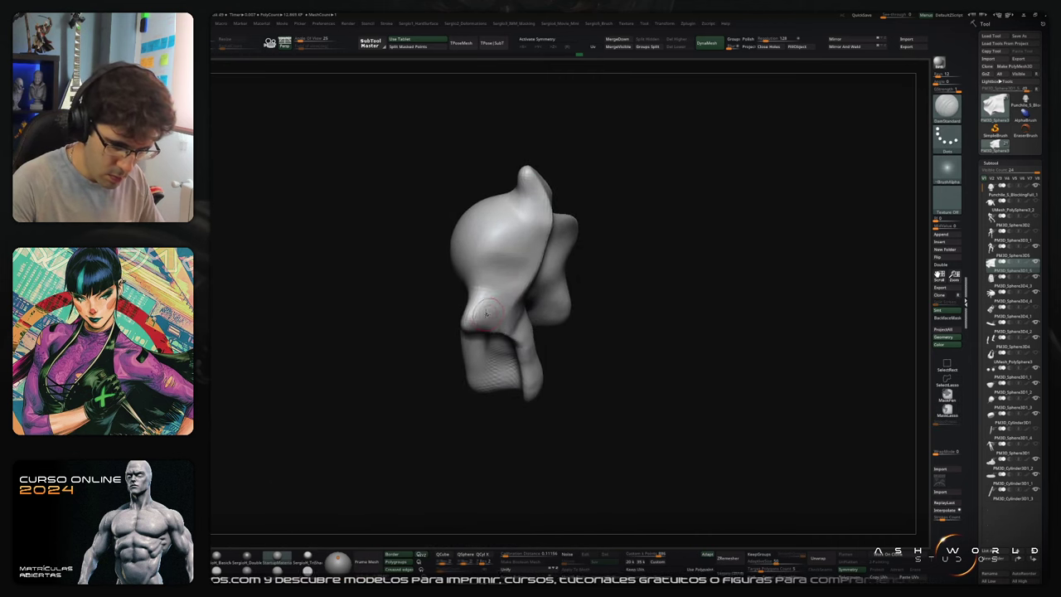
pyautogui.moveTo(474, 308)
pyautogui.mouseDown()
pyautogui.moveTo(509, 278)
pyautogui.moveTo(537, 228)
pyautogui.moveTo(534, 187)
pyautogui.moveTo(540, 250)
pyautogui.mouseUp()
pyautogui.moveTo(540, 251); pyautogui.dragTo(562, 242, button='right')
pyautogui.moveTo(543, 236); pyautogui.dragTo(529, 268)
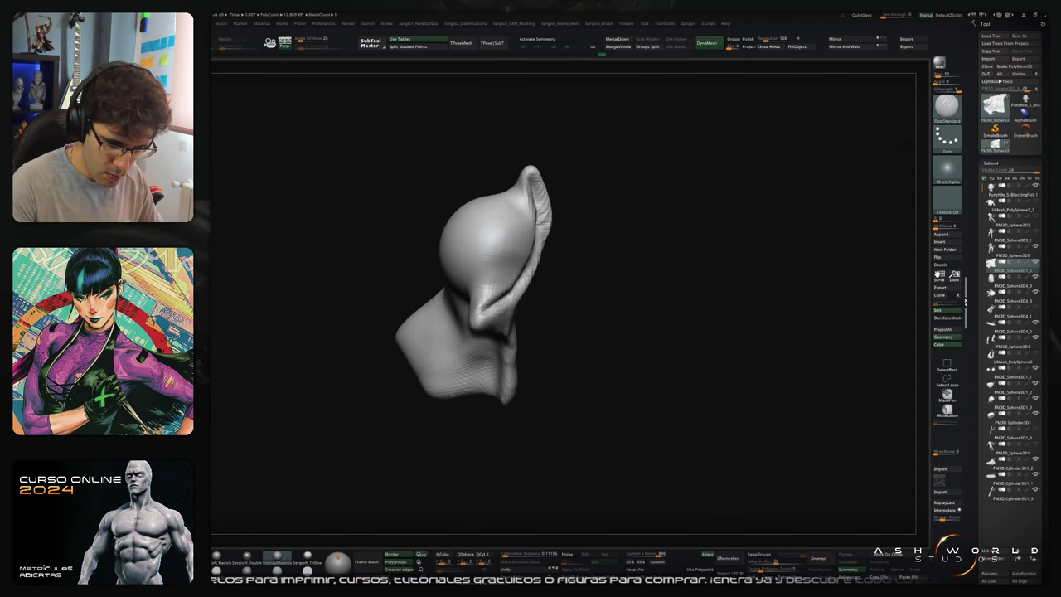
pyautogui.moveTo(531, 269)
pyautogui.mouseDown(button='right')
pyautogui.moveTo(507, 288)
pyautogui.moveTo(563, 279)
pyautogui.moveTo(571, 249)
pyautogui.mouseUp(button='right')
pyautogui.hotkey('alt', 's')
pyautogui.moveTo(572, 248)
pyautogui.mouseDown(button='right')
pyautogui.moveTo(577, 230)
pyautogui.moveTo(537, 333)
pyautogui.mouseUp(button='right')
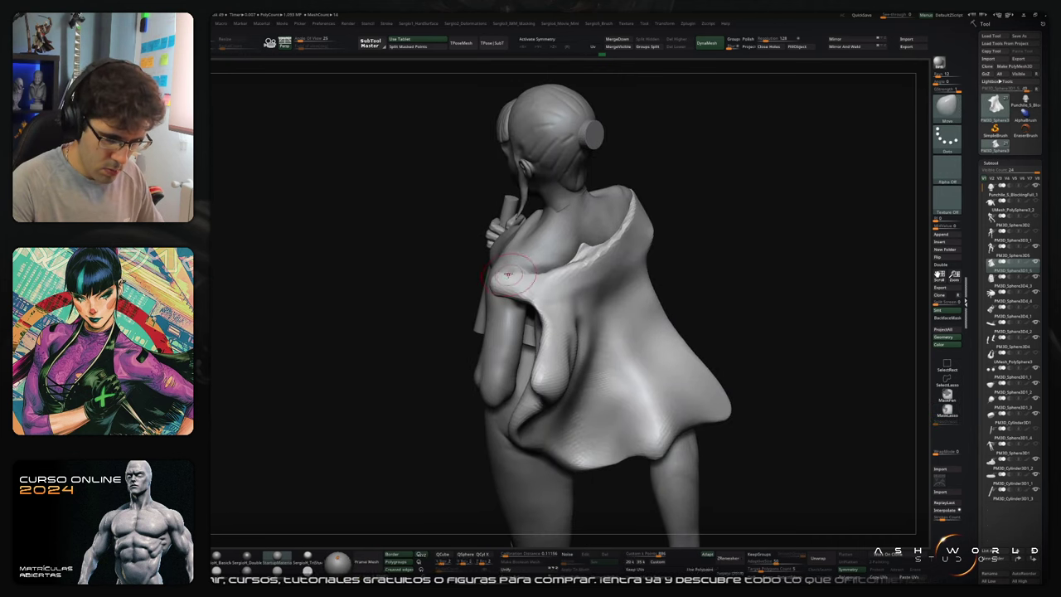
# Step: Select the body mesh and adjust the upper part of the figure's left thigh with the Move brush
pyautogui.moveTo(505, 273)
pyautogui.mouseDown(button='right')
pyautogui.moveTo(580, 332)
pyautogui.moveTo(637, 359)
pyautogui.moveTo(705, 372)
pyautogui.moveTo(691, 308)
pyautogui.mouseUp(button='right')
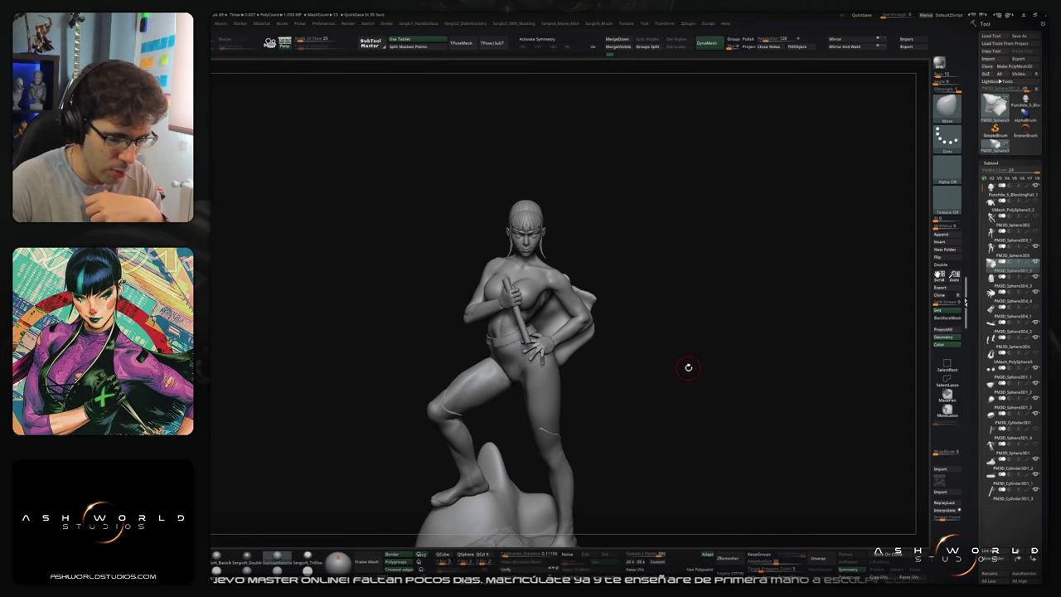
pyautogui.moveTo(688, 367); pyautogui.dragTo(742, 354)
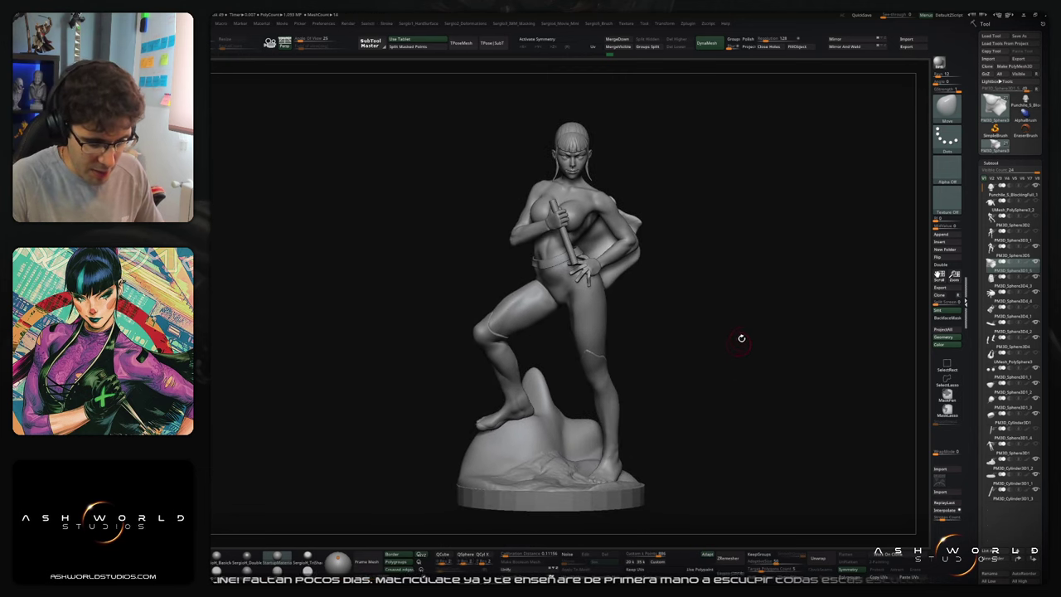
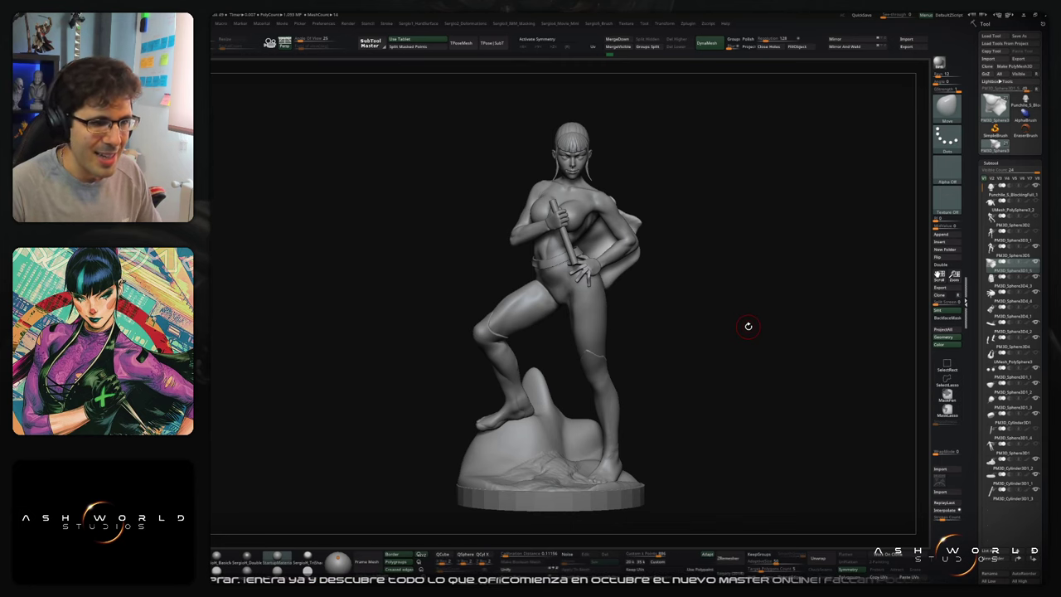
pyautogui.moveTo(748, 327)
pyautogui.mouseDown()
pyautogui.moveTo(710, 407)
pyautogui.moveTo(710, 329)
pyautogui.mouseUp()
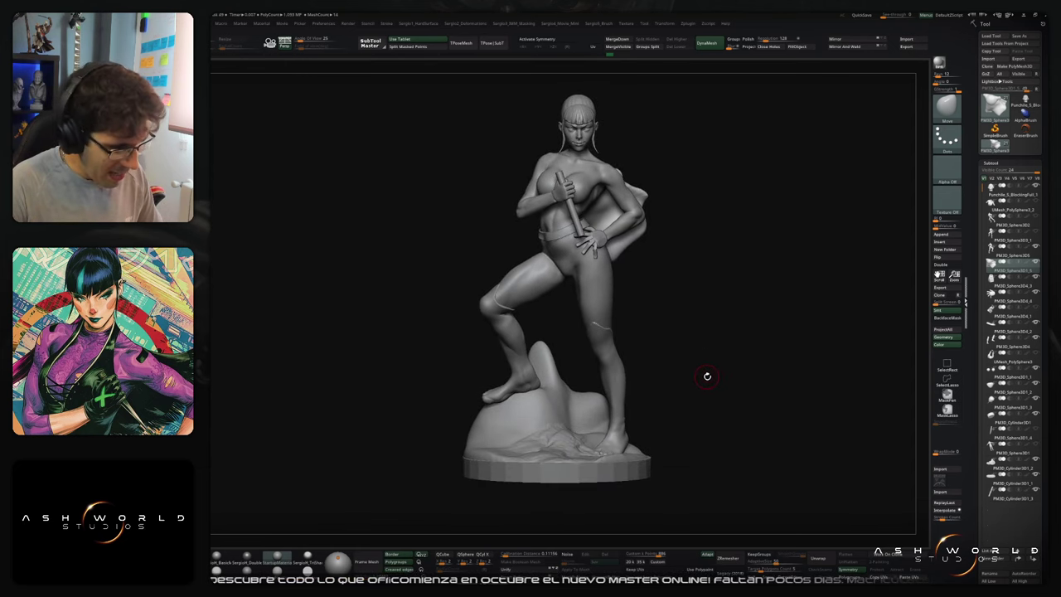
pyautogui.moveTo(705, 373); pyautogui.dragTo(715, 388)
pyautogui.moveTo(717, 380)
pyautogui.keyDown('alt'); pyautogui.mouseDown(button='right')
pyautogui.moveTo(714, 448)
pyautogui.moveTo(641, 353)
pyautogui.moveTo(609, 367)
pyautogui.moveTo(611, 391)
pyautogui.moveTo(581, 375)
pyautogui.moveTo(599, 384)
pyautogui.mouseUp(button='right'); pyautogui.keyUp('alt')
pyautogui.keyDown('alt'); pyautogui.click(600, 397); pyautogui.keyUp('alt')
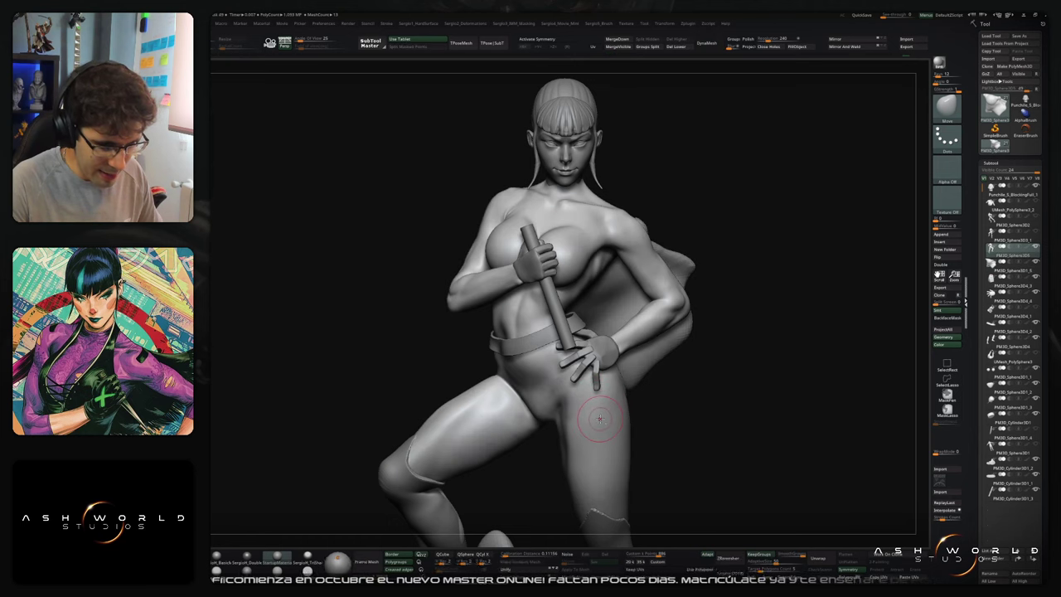
pyautogui.keyDown('alt'); pyautogui.moveTo(598, 420); pyautogui.dragTo(611, 357, button='right'); pyautogui.keyUp('alt')
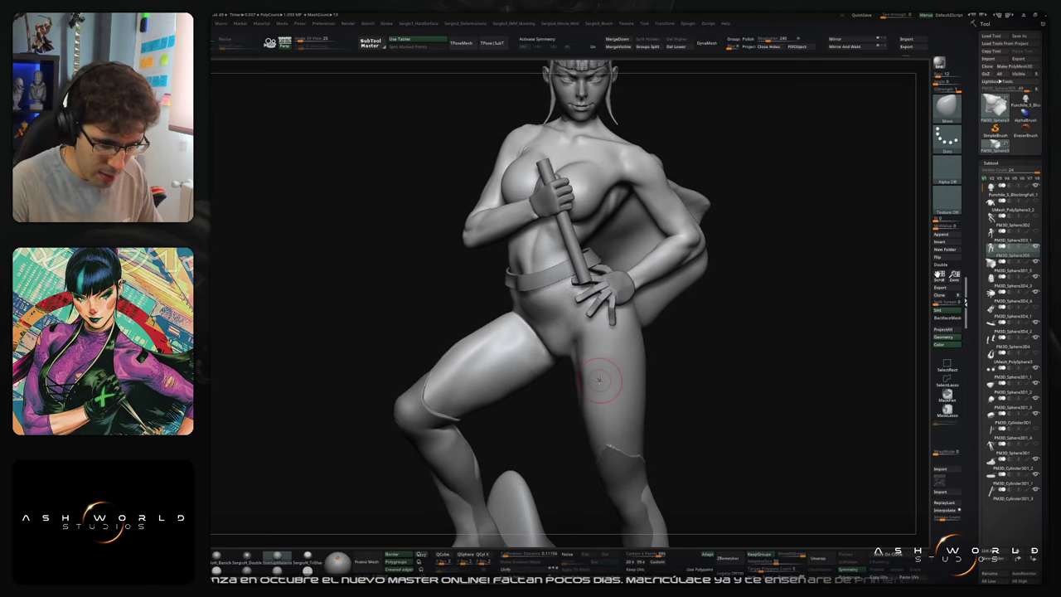
pyautogui.moveTo(603, 371); pyautogui.dragTo(586, 366)
pyautogui.keyDown('alt'); pyautogui.moveTo(586, 366); pyautogui.dragTo(578, 426, button='right'); pyautogui.keyUp('alt')
pyautogui.keyDown('alt'); pyautogui.moveTo(585, 360); pyautogui.dragTo(585, 432, button='right'); pyautogui.keyUp('alt')
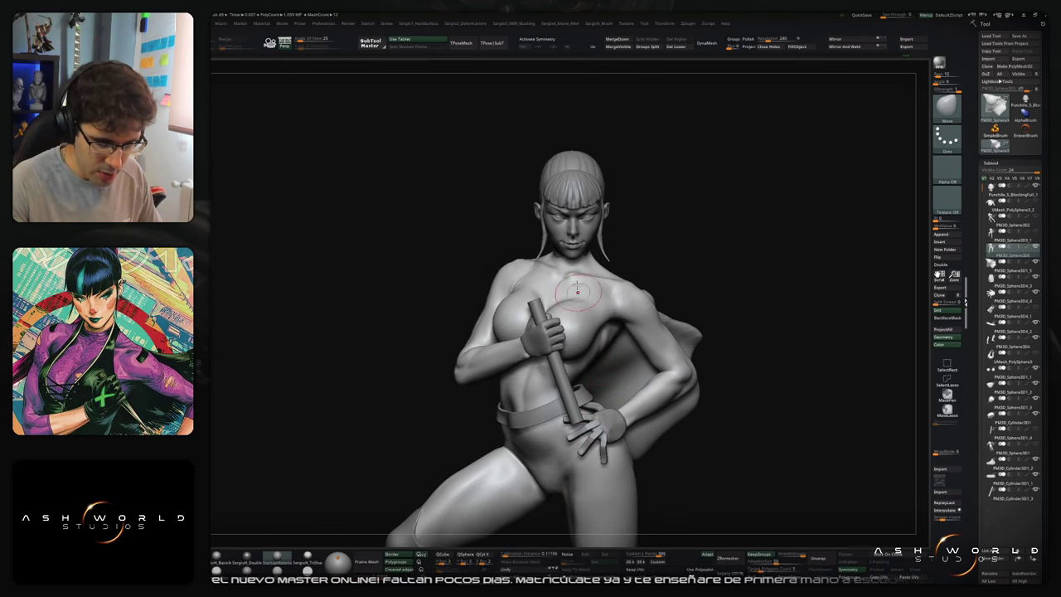
# Step: Isolate the body and sculpt the neck muscles and throat hollow above the collarbones with the Standard brush
pyautogui.keyDown('ctrl'); pyautogui.keyDown('shift'); pyautogui.click(569, 241); pyautogui.keyUp('shift'); pyautogui.keyUp('ctrl')
pyautogui.keyDown('ctrl'); pyautogui.moveTo(569, 241); pyautogui.dragTo(572, 301, button='right'); pyautogui.keyUp('ctrl')
pyautogui.press('b')
pyautogui.press('s')
pyautogui.press('t')
pyautogui.moveTo(554, 267)
pyautogui.mouseDown()
pyautogui.moveTo(563, 301)
pyautogui.moveTo(555, 256)
pyautogui.moveTo(551, 291)
pyautogui.mouseUp()
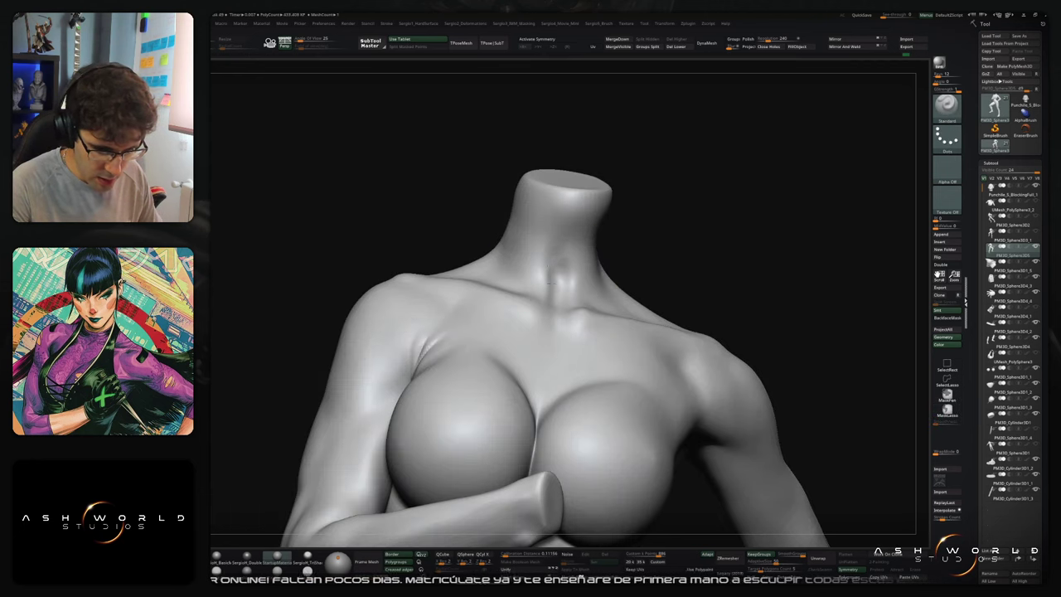
pyautogui.moveTo(548, 249); pyautogui.dragTo(547, 290)
pyautogui.moveTo(563, 300); pyautogui.dragTo(567, 299, button='right')
pyautogui.moveTo(613, 310); pyautogui.dragTo(571, 301)
pyautogui.moveTo(598, 230); pyautogui.dragTo(572, 303)
pyautogui.moveTo(582, 290); pyautogui.dragTo(573, 288, button='right')
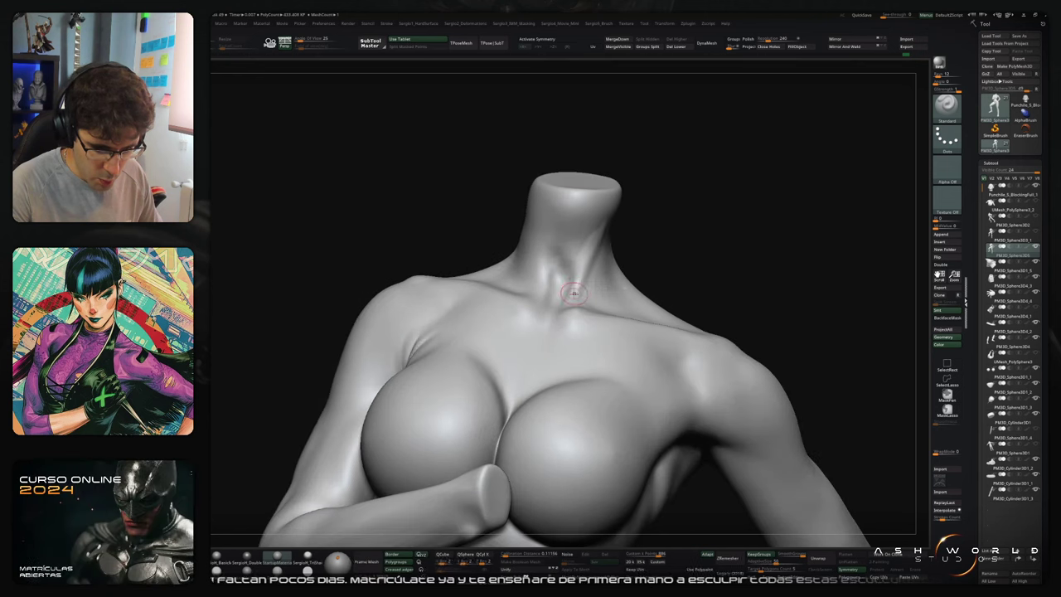
pyautogui.moveTo(571, 299); pyautogui.dragTo(581, 277)
pyautogui.moveTo(611, 232)
pyautogui.mouseDown()
pyautogui.moveTo(589, 290)
pyautogui.moveTo(599, 295)
pyautogui.mouseUp()
# Step: Show all parts and refine the left side of the figure's neck, smoothing it into the collarbone
pyautogui.hotkey('alt', 's')
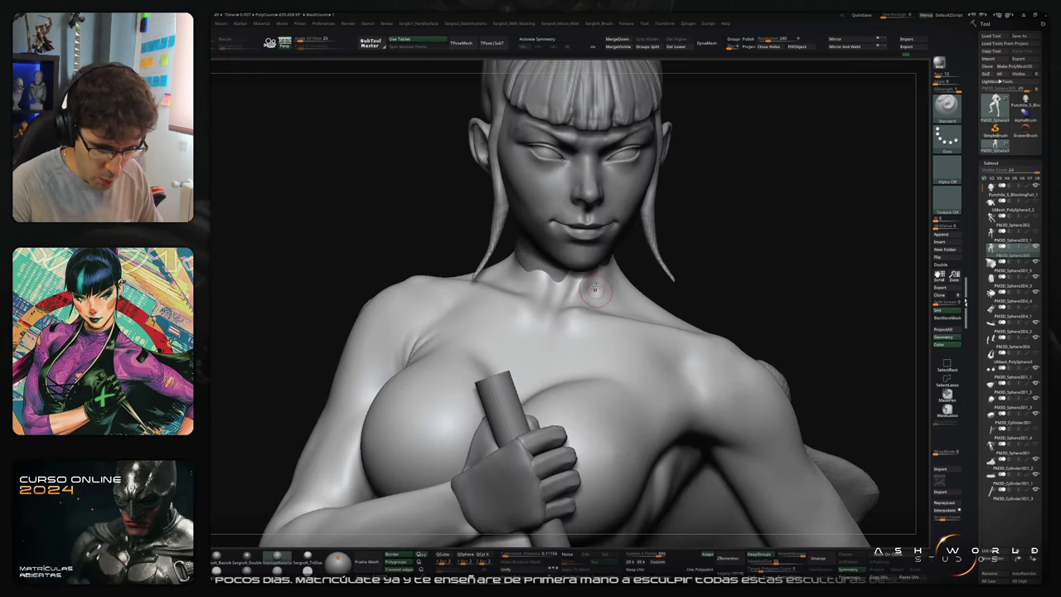
pyautogui.moveTo(593, 302)
pyautogui.mouseDown(button='right')
pyautogui.moveTo(593, 257)
pyautogui.moveTo(565, 298)
pyautogui.mouseUp(button='right')
pyautogui.moveTo(616, 267); pyautogui.dragTo(598, 303)
pyautogui.moveTo(598, 303); pyautogui.dragTo(620, 340, button='right')
pyautogui.keyDown('shift'); pyautogui.moveTo(617, 290); pyautogui.dragTo(608, 280); pyautogui.keyUp('shift')
pyautogui.moveTo(596, 294); pyautogui.dragTo(620, 310, button='right')
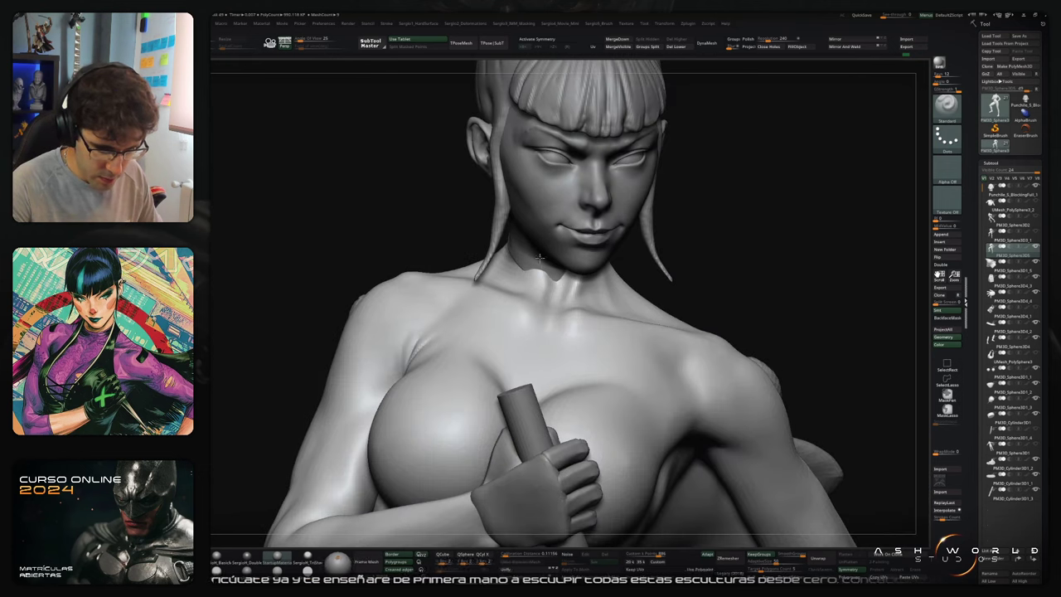
# Step: Isolate the body again and define the neck muscle on the figure's right side with the Standard brush
pyautogui.hotkey('alt', 's')
pyautogui.moveTo(527, 225)
pyautogui.mouseDown()
pyautogui.moveTo(536, 290)
pyautogui.moveTo(553, 293)
pyautogui.mouseUp()
pyautogui.press('shift')
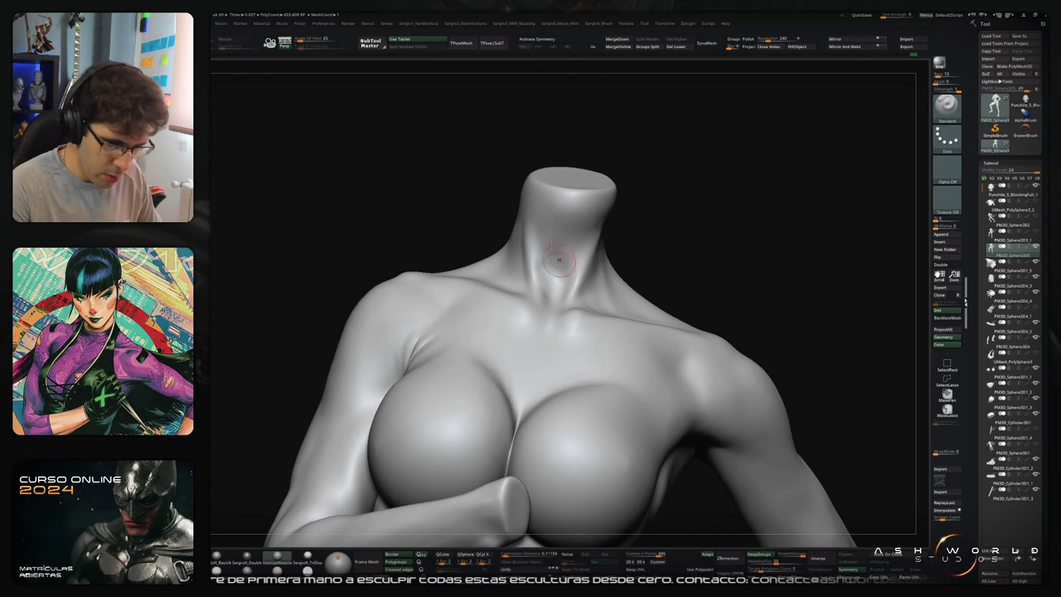
# Step: Show the full figure and adjust the slope between the neck and left shoulder with the Move brush
pyautogui.hotkey('alt', 's')
pyautogui.moveTo(581, 272)
pyautogui.mouseDown(button='right')
pyautogui.moveTo(591, 270)
pyautogui.moveTo(592, 217)
pyautogui.mouseUp(button='right')
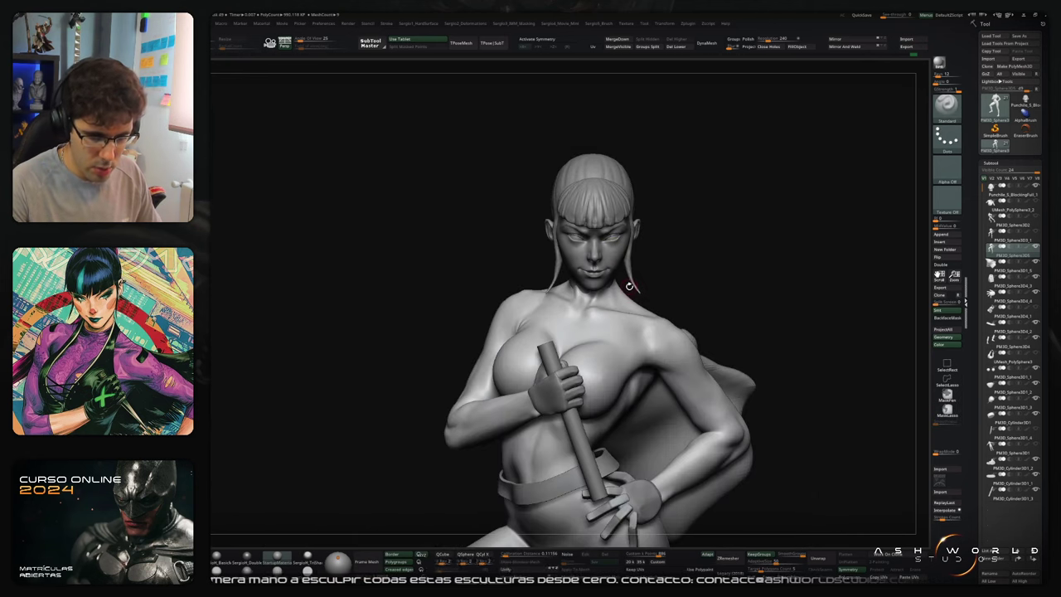
pyautogui.moveTo(631, 285)
pyautogui.mouseDown(button='right')
pyautogui.moveTo(609, 287)
pyautogui.moveTo(615, 318)
pyautogui.moveTo(645, 306)
pyautogui.moveTo(635, 300)
pyautogui.mouseUp(button='right')
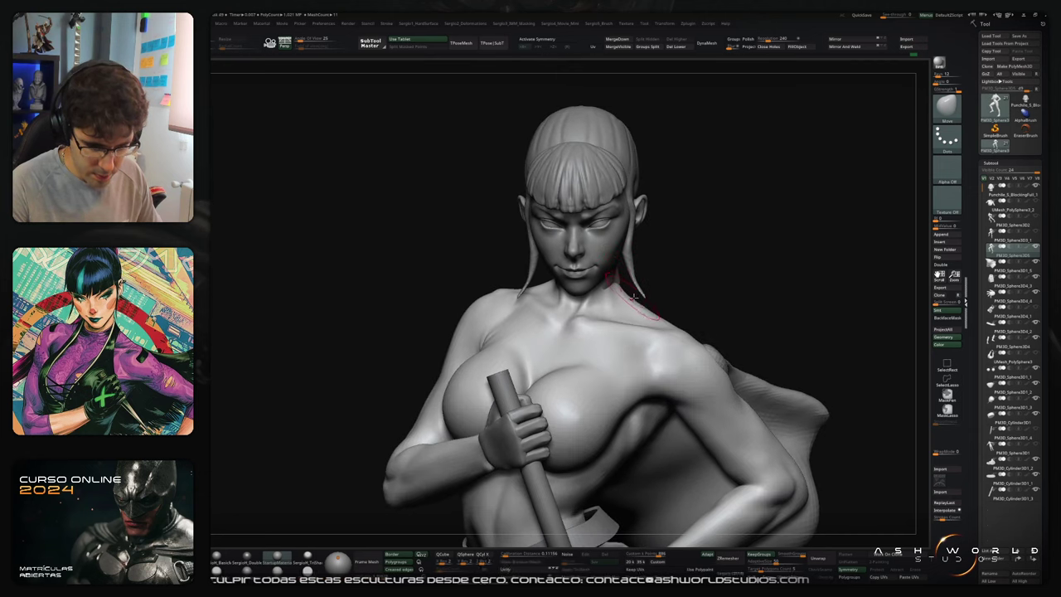
pyautogui.moveTo(636, 296); pyautogui.dragTo(644, 305)
# Step: Select the head and adjust the nape with the Move brush, switching symmetry off for the last stroke
pyautogui.moveTo(645, 305); pyautogui.dragTo(543, 309, button='right')
pyautogui.moveTo(712, 290); pyautogui.dragTo(646, 282, button='right')
pyautogui.keyDown('alt'); pyautogui.click(679, 266); pyautogui.keyUp('alt')
pyautogui.moveTo(663, 278); pyautogui.dragTo(675, 278)
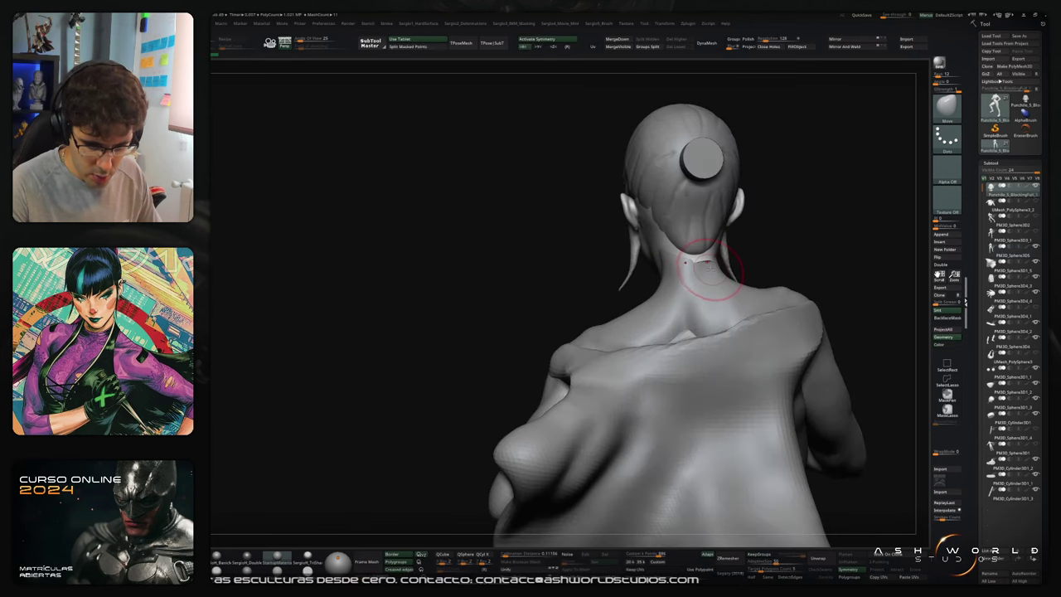
pyautogui.hotkey('alt', 's')
pyautogui.press('x')
pyautogui.moveTo(706, 263); pyautogui.dragTo(706, 264)
# Step: Refine the back of the neck below the hairline on the figure's right side with the Move brush
pyautogui.moveTo(692, 256)
pyautogui.mouseDown(button='right')
pyautogui.moveTo(724, 246)
pyautogui.moveTo(663, 274)
pyautogui.mouseUp(button='right')
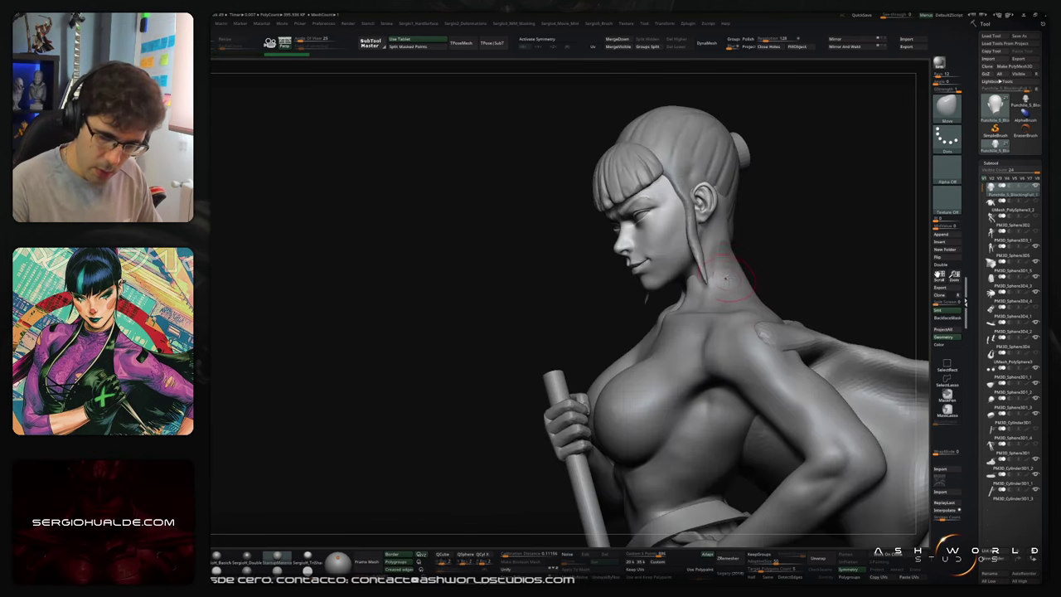
pyautogui.moveTo(680, 273)
pyautogui.mouseDown(button='right')
pyautogui.moveTo(713, 266)
pyautogui.moveTo(710, 258)
pyautogui.moveTo(665, 296)
pyautogui.moveTo(663, 270)
pyautogui.moveTo(642, 300)
pyautogui.moveTo(620, 275)
pyautogui.moveTo(613, 282)
pyautogui.moveTo(636, 276)
pyautogui.mouseUp(button='right')
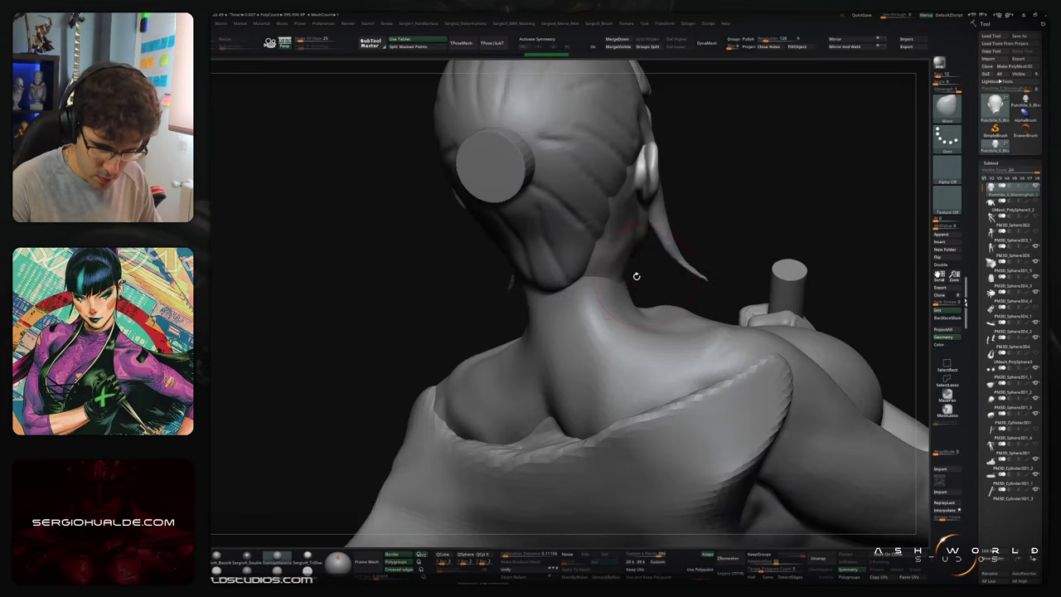
pyautogui.moveTo(624, 242); pyautogui.dragTo(621, 252)
pyautogui.moveTo(621, 252); pyautogui.dragTo(612, 229, button='right')
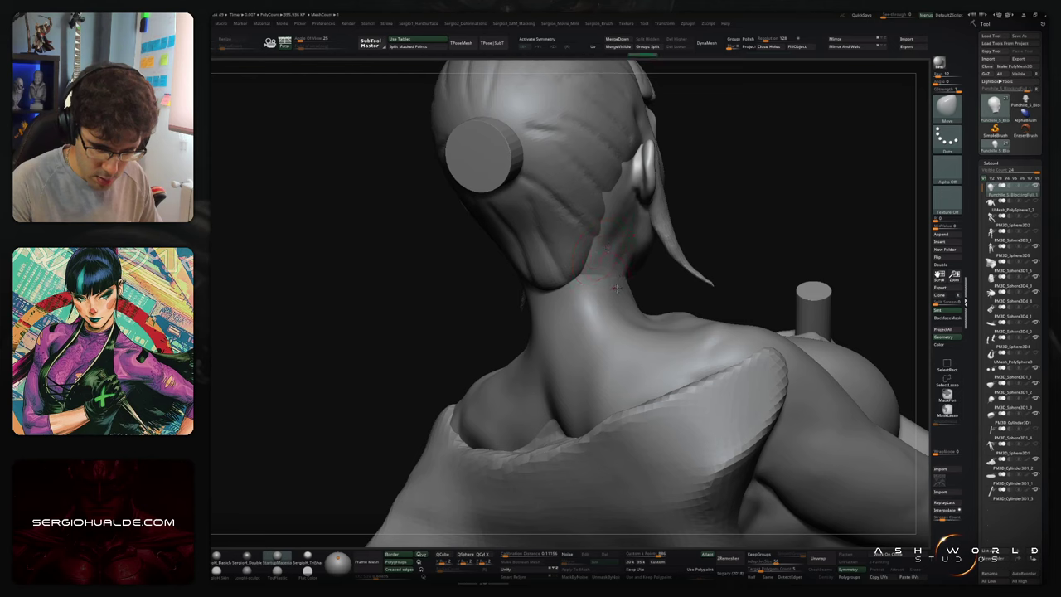
pyautogui.moveTo(615, 287); pyautogui.dragTo(620, 228, button='right')
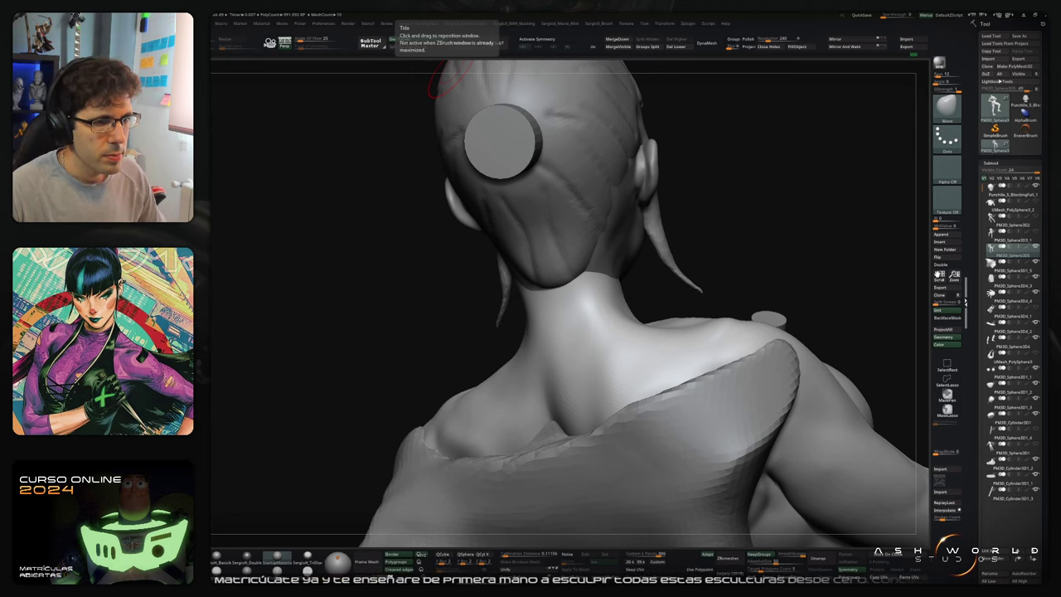
# Step: Select the cape and examine its shape from the back and side, both in isolation and on the figure
pyautogui.moveTo(613, 247); pyautogui.dragTo(702, 261, button='right')
pyautogui.keyDown('alt'); pyautogui.click(663, 367); pyautogui.keyUp('alt')
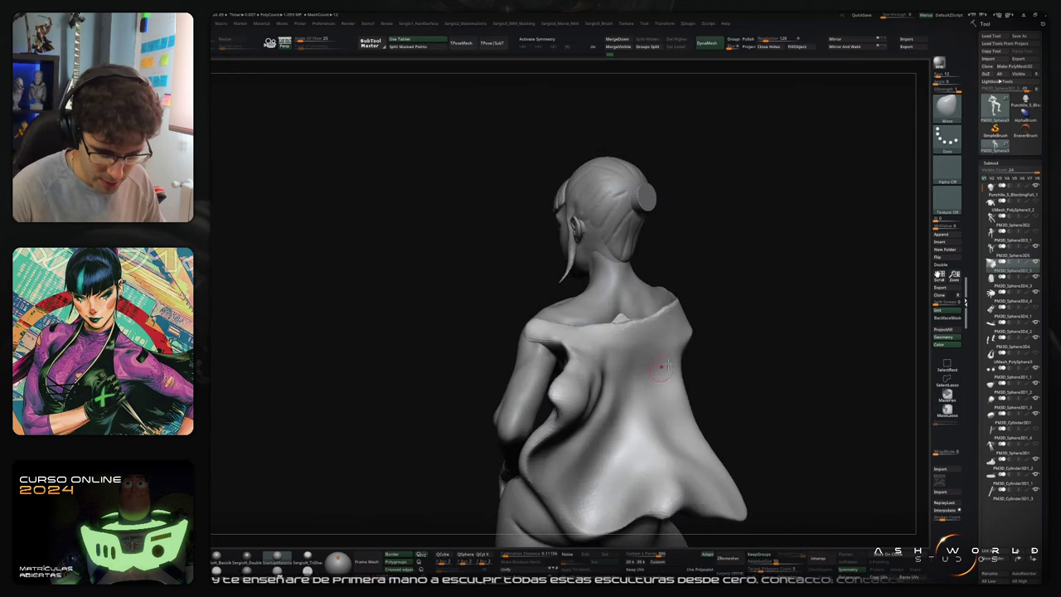
pyautogui.moveTo(740, 349); pyautogui.dragTo(624, 378, button='right')
pyautogui.hotkey('alt', 's')
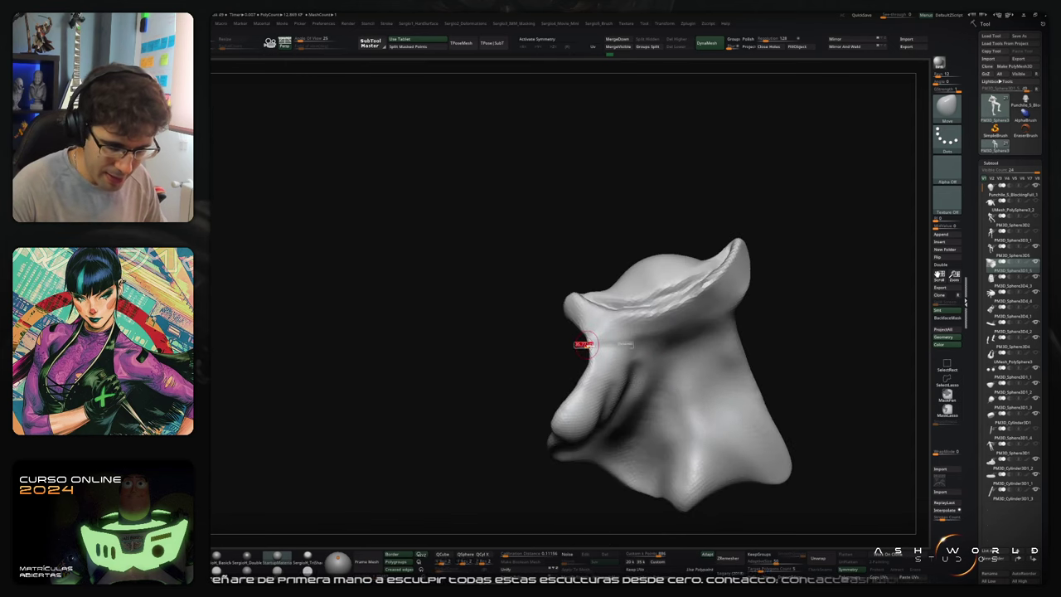
pyautogui.moveTo(590, 346); pyautogui.dragTo(567, 343, button='right')
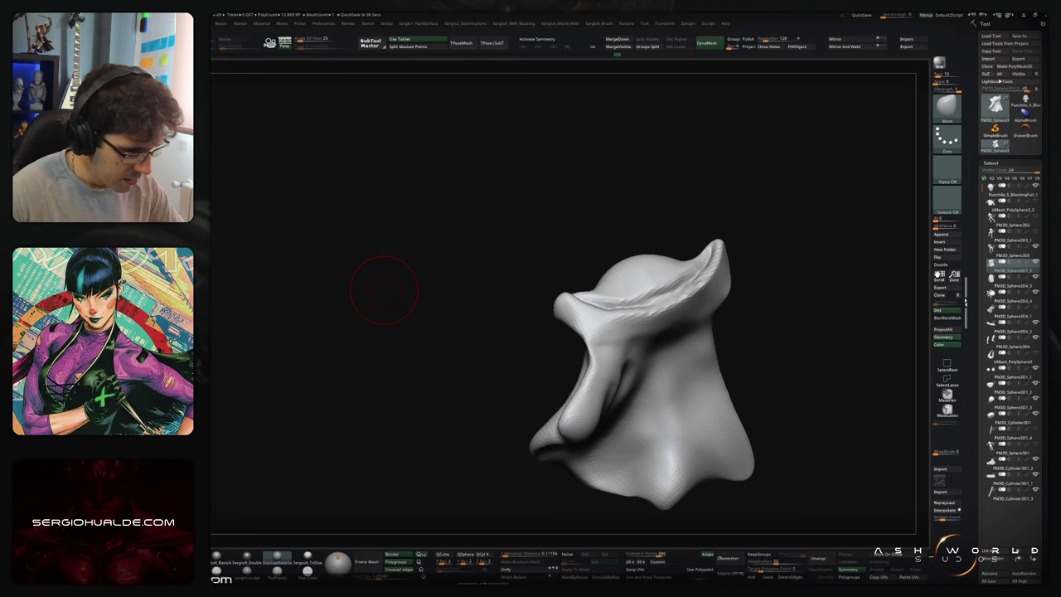
pyautogui.moveTo(384, 290); pyautogui.dragTo(370, 297)
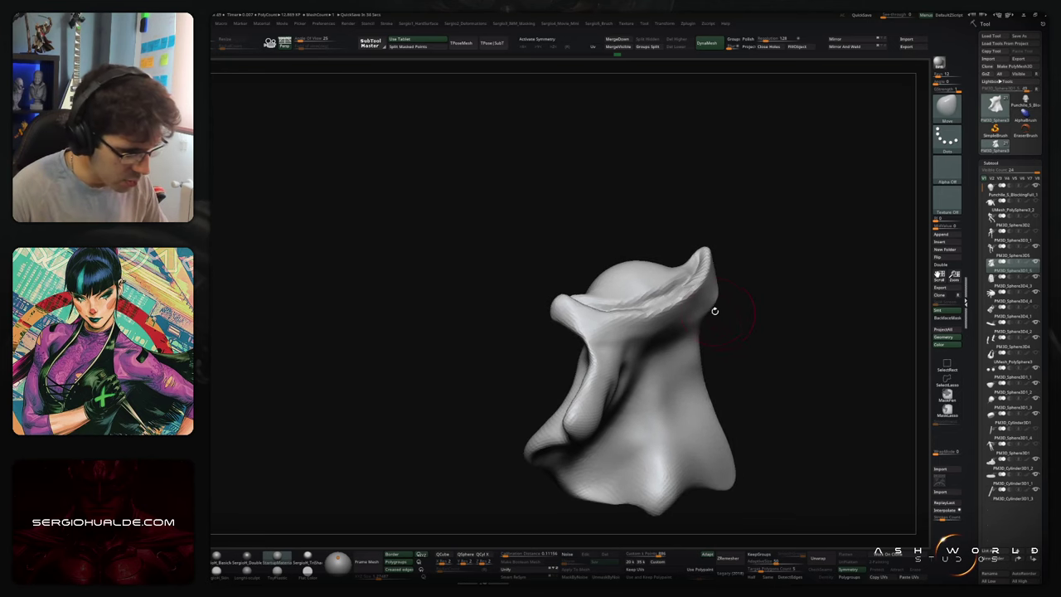
pyautogui.hotkey('alt', 's')
# Step: Carve the cape's corner over the figure's left shoulder with the DamStandard brush
pyautogui.keyDown('ctrl'); pyautogui.moveTo(572, 317); pyautogui.dragTo(578, 353, button='right'); pyautogui.keyUp('ctrl')
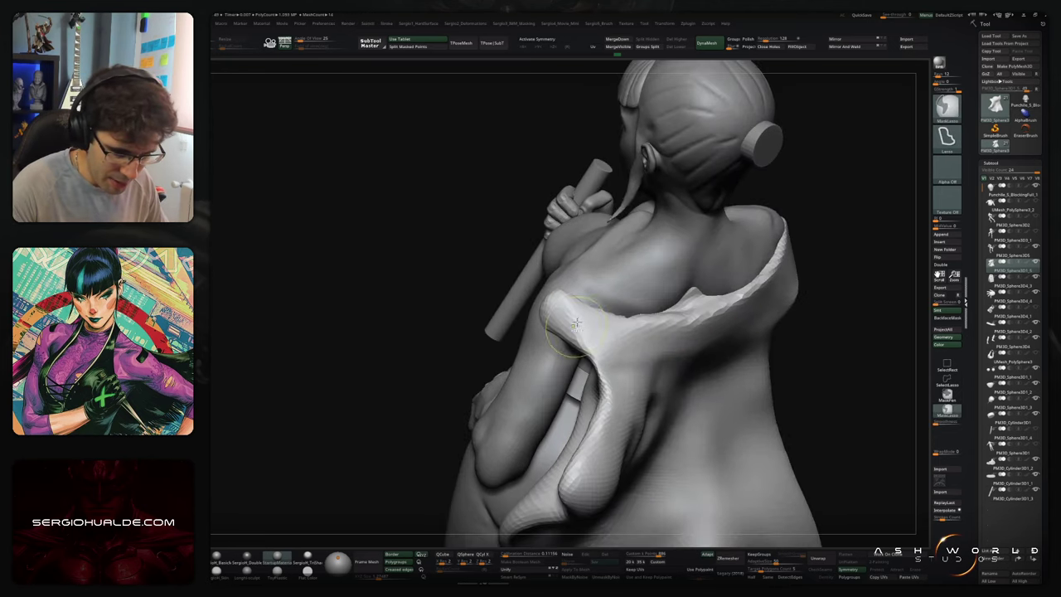
pyautogui.press('b')
pyautogui.press('d')
pyautogui.press('s')
pyautogui.moveTo(586, 309); pyautogui.dragTo(598, 301)
pyautogui.moveTo(696, 284)
pyautogui.keyDown('alt'); pyautogui.mouseDown(button='right')
pyautogui.moveTo(619, 326)
pyautogui.moveTo(687, 323)
pyautogui.mouseUp(button='right'); pyautogui.keyUp('alt')
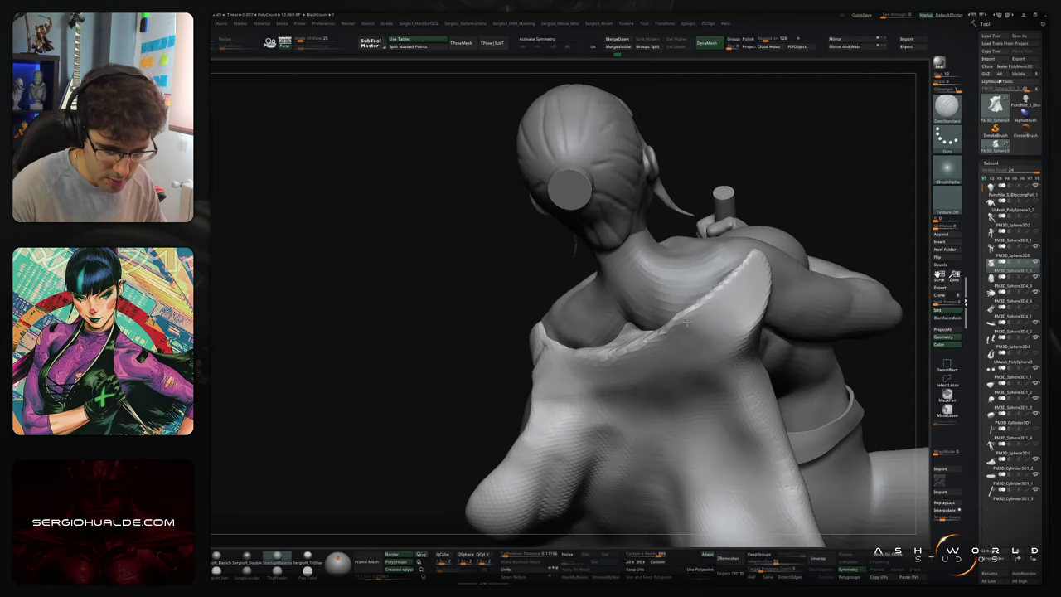
# Step: Adjust the cape's edge over the figure's right shoulder with the Move brush
pyautogui.moveTo(740, 292); pyautogui.dragTo(770, 294, button='right')
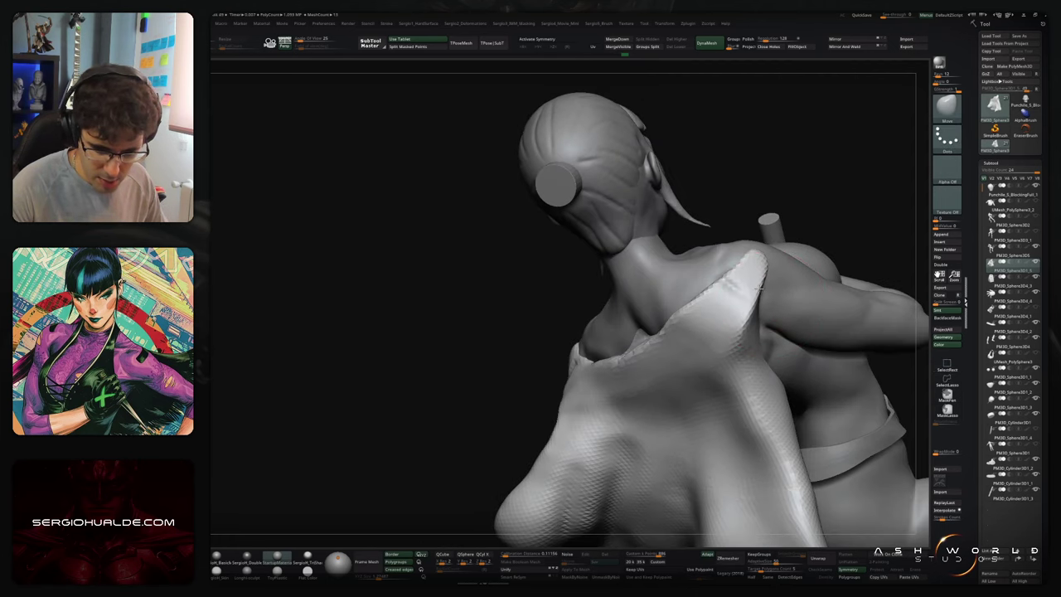
pyautogui.moveTo(759, 278); pyautogui.dragTo(766, 272)
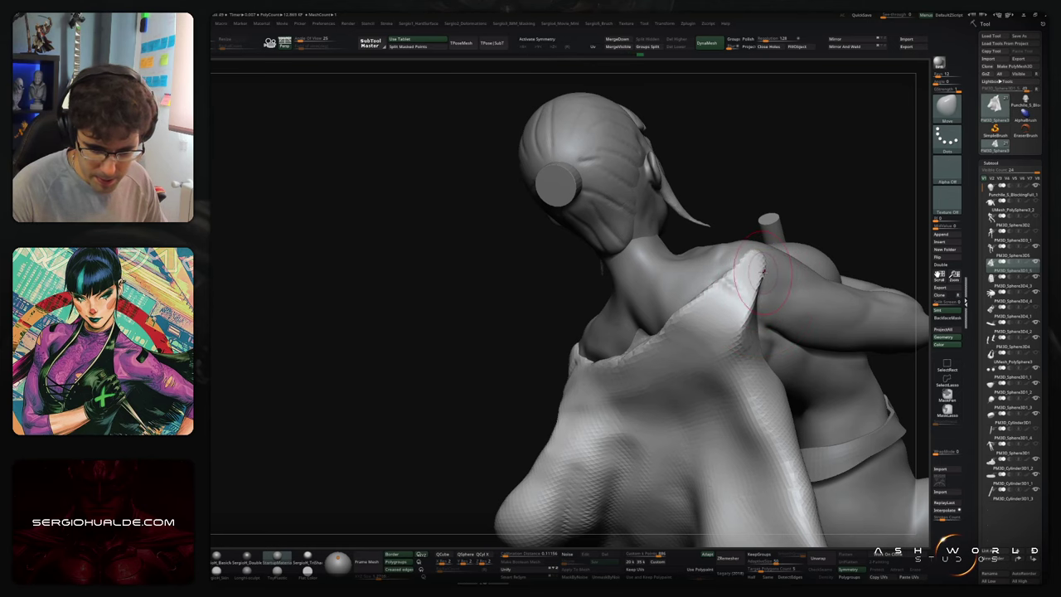
pyautogui.moveTo(762, 272); pyautogui.dragTo(837, 284, button='right')
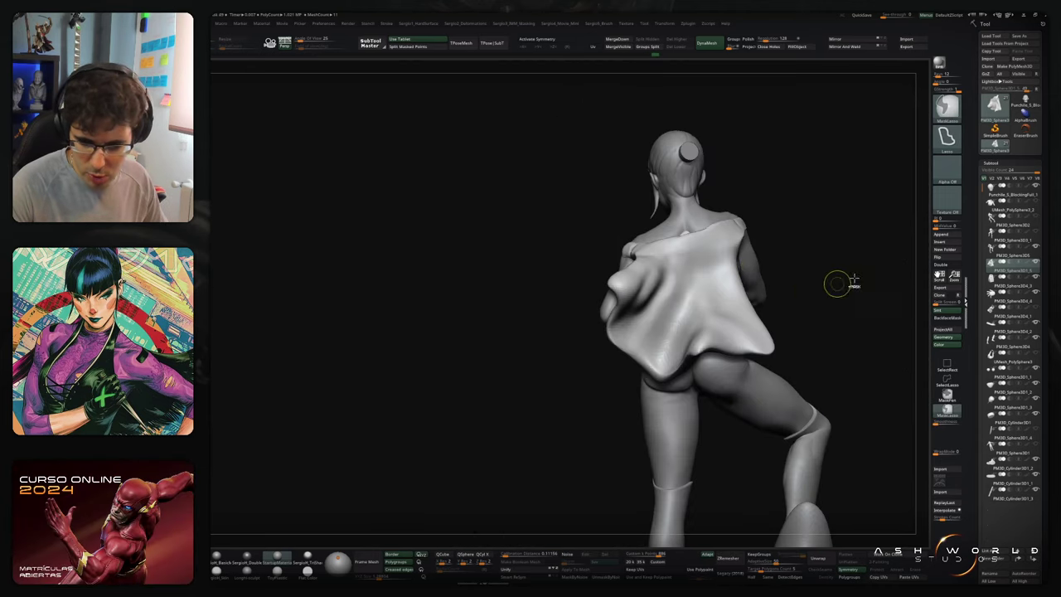
# Step: Duplicate the cape and set the masking brush to MaskPen
pyautogui.hotkey('ctrl', 'shift', 'd')
pyautogui.moveTo(640, 251)
pyautogui.keyDown('ctrl'); pyautogui.mouseDown(button='right')
pyautogui.moveTo(643, 199)
pyautogui.moveTo(646, 239)
pyautogui.mouseUp(button='right'); pyautogui.keyUp('ctrl')
pyautogui.press('ctrl')
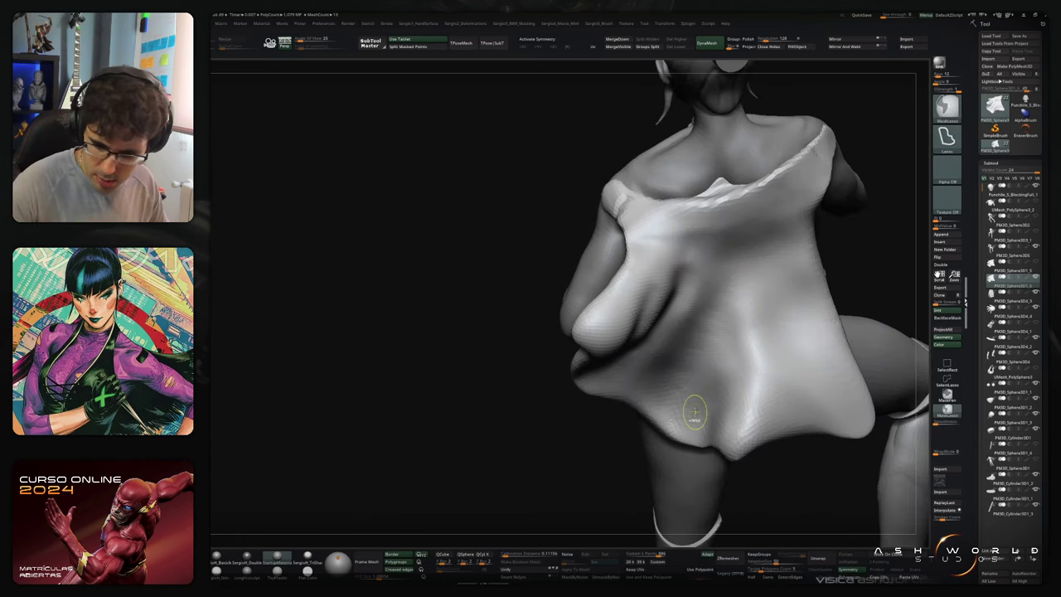
pyautogui.keyDown('ctrl'); pyautogui.click(953, 399); pyautogui.keyUp('ctrl')
pyautogui.moveTo(627, 218); pyautogui.dragTo(727, 237, button='right')
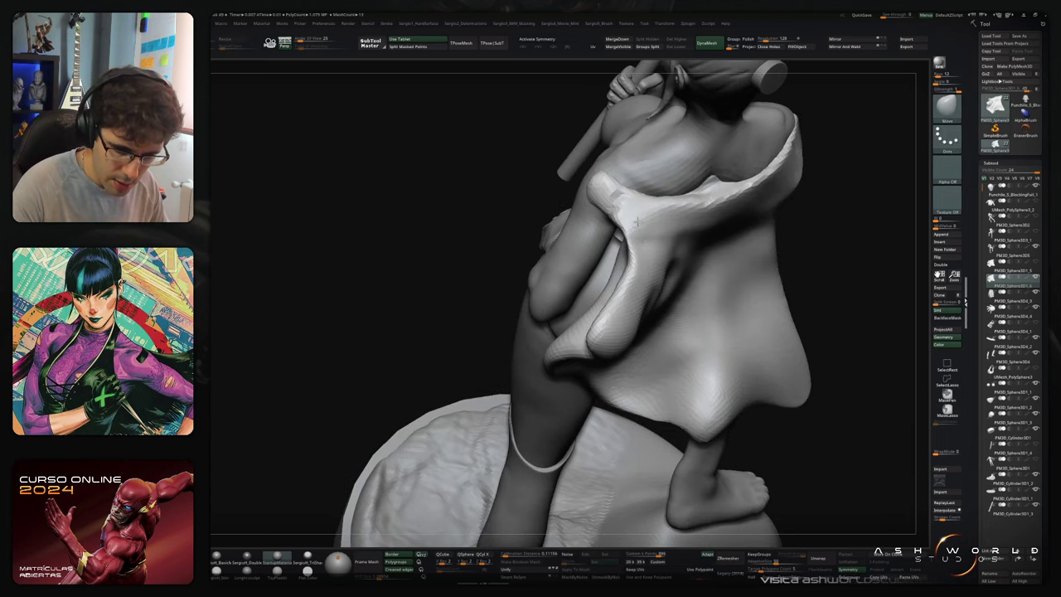
# Step: Paint a mask over the duplicate cape's outer surface, from the left shoulder along the side folds
pyautogui.moveTo(620, 199)
pyautogui.keyDown('ctrl'); pyautogui.mouseDown()
pyautogui.moveTo(636, 229)
pyautogui.moveTo(634, 304)
pyautogui.mouseUp(); pyautogui.keyUp('ctrl')
pyautogui.moveTo(639, 301); pyautogui.dragTo(572, 290, button='right')
pyautogui.moveTo(625, 283)
pyautogui.keyDown('ctrl'); pyautogui.mouseDown()
pyautogui.moveTo(608, 318)
pyautogui.moveTo(614, 350)
pyautogui.moveTo(662, 244)
pyautogui.mouseUp(); pyautogui.keyUp('ctrl')
pyautogui.moveTo(662, 244)
pyautogui.mouseDown(button='right')
pyautogui.moveTo(768, 280)
pyautogui.moveTo(655, 247)
pyautogui.mouseUp(button='right')
pyautogui.keyDown('ctrl'); pyautogui.moveTo(637, 255); pyautogui.dragTo(658, 240); pyautogui.keyUp('ctrl')
pyautogui.moveTo(658, 241)
pyautogui.mouseDown(button='right')
pyautogui.moveTo(642, 274)
pyautogui.moveTo(618, 274)
pyautogui.mouseUp(button='right')
pyautogui.keyDown('ctrl'); pyautogui.moveTo(618, 274); pyautogui.dragTo(656, 158); pyautogui.keyUp('ctrl')
pyautogui.keyDown('ctrl'); pyautogui.moveTo(629, 219); pyautogui.dragTo(623, 237); pyautogui.keyUp('ctrl')
pyautogui.moveTo(627, 232); pyautogui.dragTo(653, 174, button='right')
pyautogui.moveTo(653, 174)
pyautogui.keyDown('ctrl'); pyautogui.mouseDown()
pyautogui.moveTo(663, 167)
pyautogui.moveTo(674, 271)
pyautogui.moveTo(626, 302)
pyautogui.moveTo(623, 325)
pyautogui.moveTo(684, 315)
pyautogui.mouseUp(); pyautogui.keyUp('ctrl')
# Step: Turn off tablet pressure and extend the mask across the cape's outer surface toward the lower hem
pyautogui.click(434, 40)
pyautogui.moveTo(685, 315)
pyautogui.mouseDown(button='right')
pyautogui.moveTo(801, 218)
pyautogui.moveTo(767, 261)
pyautogui.moveTo(824, 294)
pyautogui.moveTo(729, 275)
pyautogui.mouseUp(button='right')
pyautogui.moveTo(783, 281)
pyautogui.keyDown('ctrl'); pyautogui.mouseDown()
pyautogui.moveTo(705, 316)
pyautogui.moveTo(655, 250)
pyautogui.moveTo(617, 325)
pyautogui.moveTo(653, 369)
pyautogui.moveTo(590, 419)
pyautogui.moveTo(572, 340)
pyautogui.moveTo(617, 354)
pyautogui.moveTo(546, 324)
pyautogui.moveTo(587, 312)
pyautogui.mouseUp(); pyautogui.keyUp('ctrl')
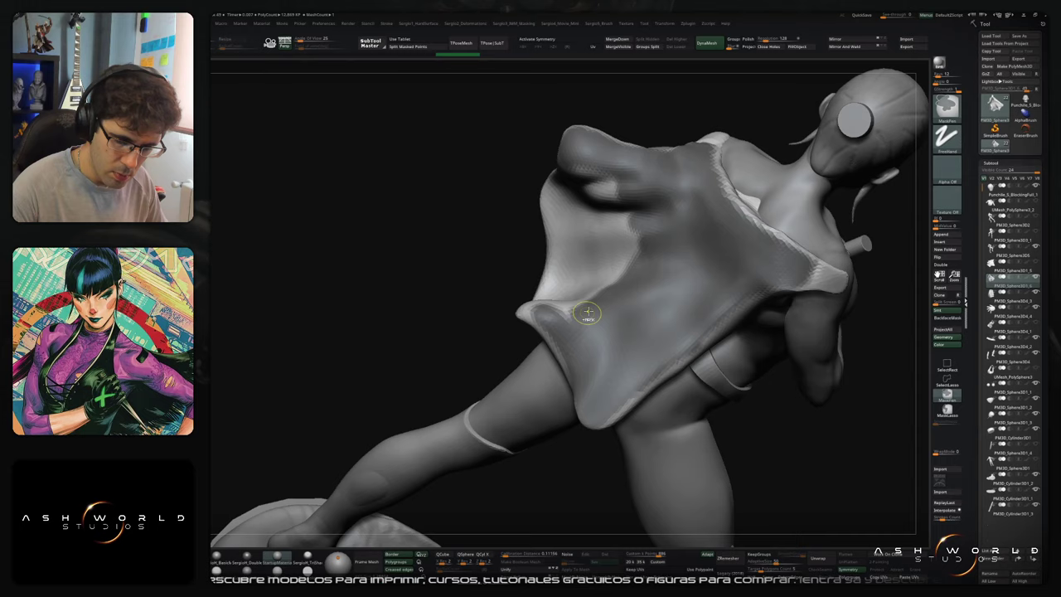
pyautogui.moveTo(588, 312); pyautogui.dragTo(572, 331, button='right')
pyautogui.moveTo(550, 298)
pyautogui.keyDown('ctrl'); pyautogui.mouseDown()
pyautogui.moveTo(532, 305)
pyautogui.moveTo(568, 326)
pyautogui.moveTo(556, 307)
pyautogui.moveTo(598, 242)
pyautogui.moveTo(572, 241)
pyautogui.moveTo(540, 290)
pyautogui.mouseUp(); pyautogui.keyUp('ctrl')
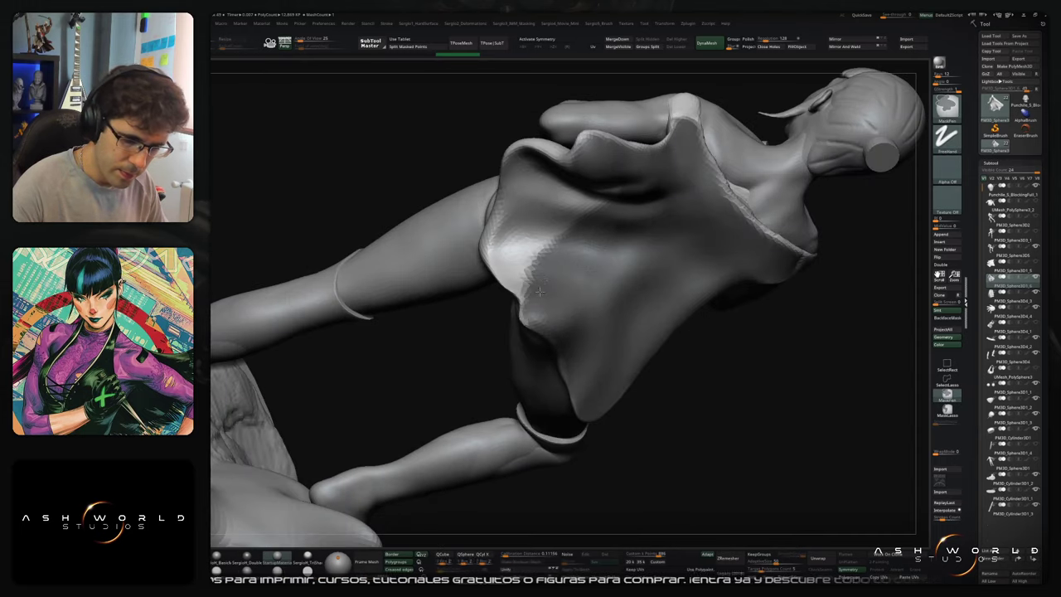
pyautogui.moveTo(539, 290); pyautogui.dragTo(522, 282, button='right')
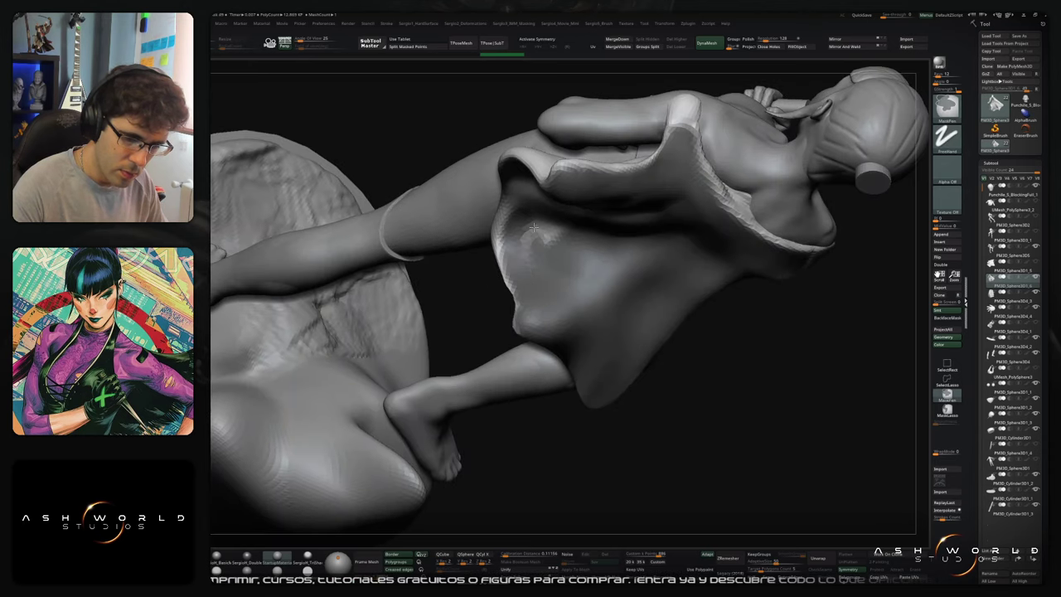
# Step: Mask the remaining areas of the cape's outer surface around the flared lower left corner and folds
pyautogui.moveTo(533, 228); pyautogui.dragTo(666, 217, button='right')
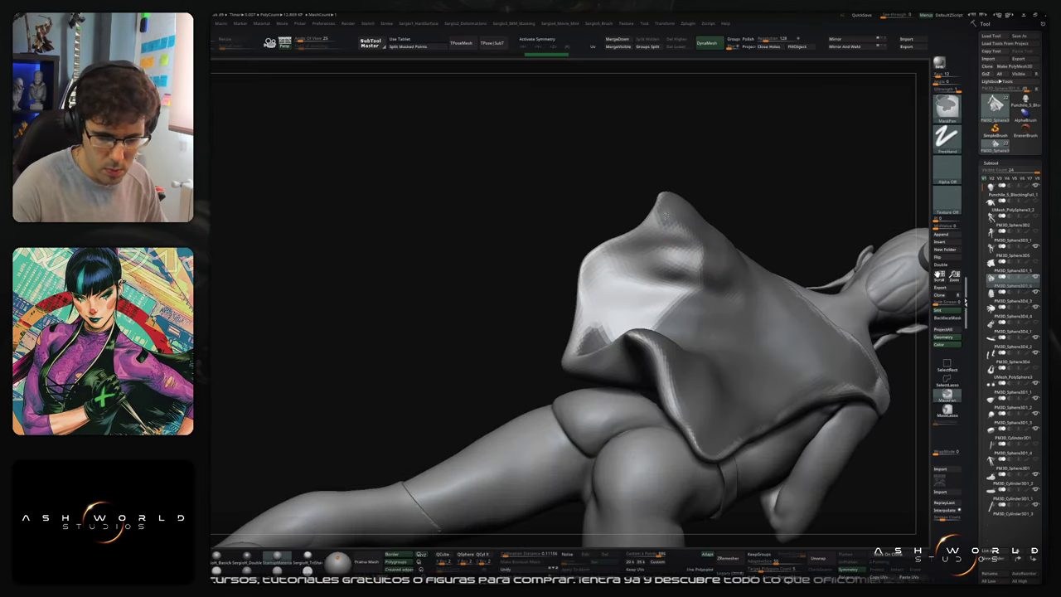
pyautogui.moveTo(666, 216)
pyautogui.keyDown('ctrl'); pyautogui.mouseDown()
pyautogui.moveTo(594, 300)
pyautogui.moveTo(583, 335)
pyautogui.mouseUp(); pyautogui.keyUp('ctrl')
pyautogui.moveTo(583, 335)
pyautogui.mouseDown(button='right')
pyautogui.moveTo(624, 340)
pyautogui.moveTo(678, 326)
pyautogui.mouseUp(button='right')
pyautogui.moveTo(768, 275); pyautogui.dragTo(646, 306, button='right')
pyautogui.keyDown('ctrl'); pyautogui.moveTo(644, 310); pyautogui.dragTo(634, 257); pyautogui.keyUp('ctrl')
pyautogui.moveTo(633, 257); pyautogui.dragTo(629, 232, button='right')
pyautogui.moveTo(629, 232)
pyautogui.keyDown('ctrl'); pyautogui.mouseDown()
pyautogui.moveTo(595, 228)
pyautogui.moveTo(624, 227)
pyautogui.moveTo(580, 321)
pyautogui.moveTo(640, 292)
pyautogui.mouseUp(); pyautogui.keyUp('ctrl')
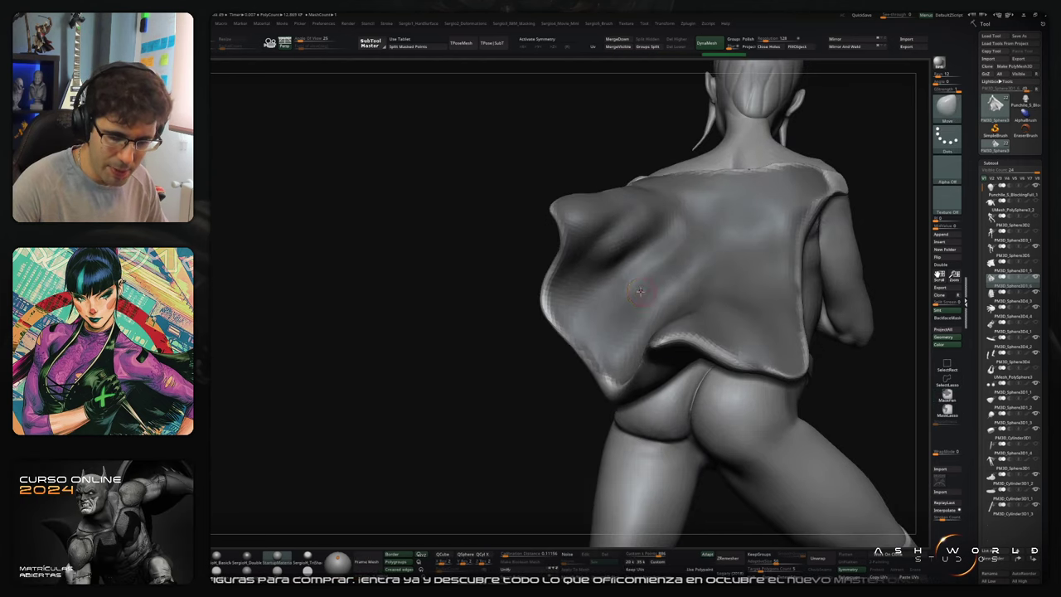
# Step: Turn the masked outer surface into its own polygroup, show only that group and clear the mask
pyautogui.moveTo(640, 291); pyautogui.dragTo(720, 400, button='right')
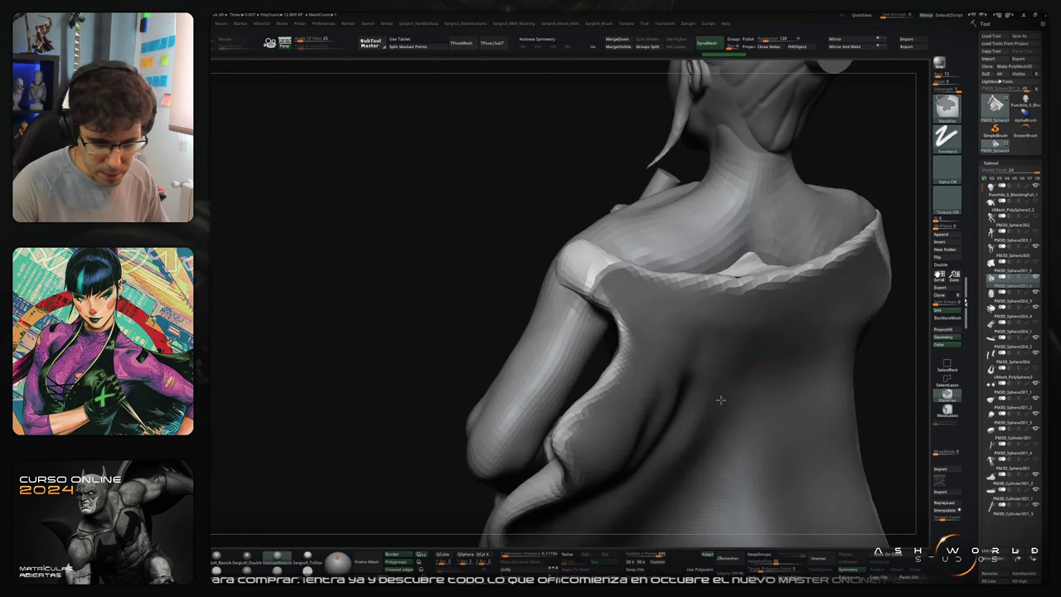
pyautogui.hotkey('ctrl', 'w')
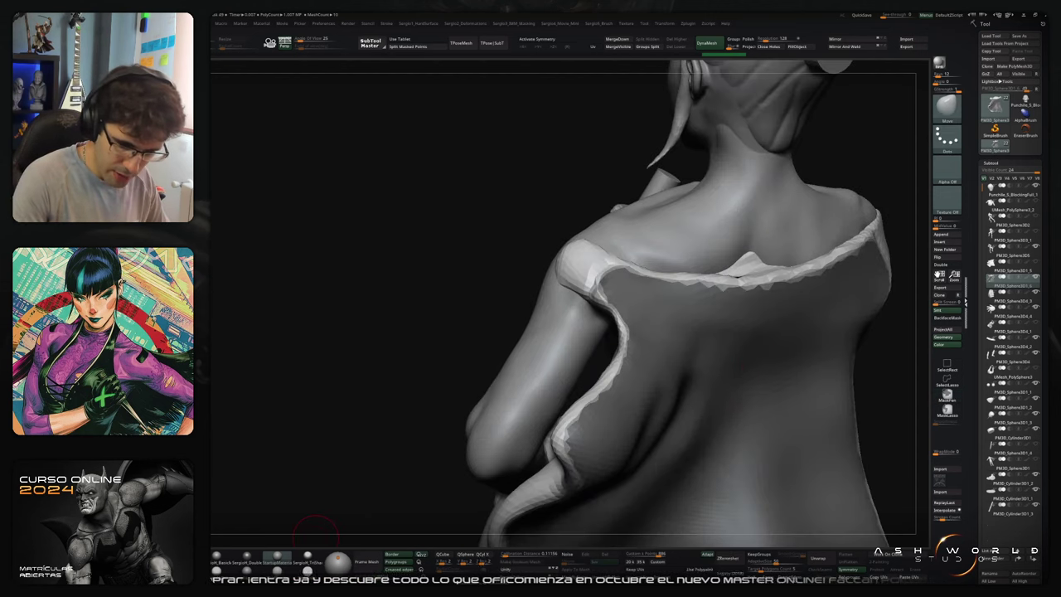
pyautogui.keyDown('ctrl'); pyautogui.keyDown('shift'); pyautogui.click(683, 385); pyautogui.keyUp('shift'); pyautogui.keyUp('ctrl')
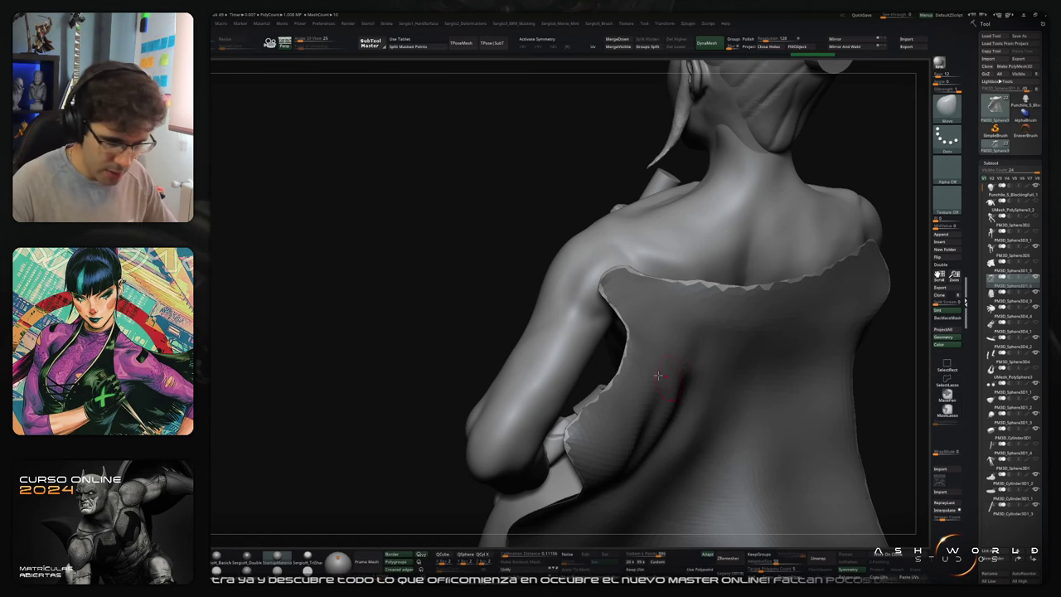
pyautogui.keyDown('ctrl'); pyautogui.moveTo(454, 282); pyautogui.dragTo(471, 307); pyautogui.keyUp('ctrl')
# Step: Show the cape's wireframe and pull its corner over the figure's left shoulder into two pointed tips with the Move brush
pyautogui.keyDown('ctrl'); pyautogui.moveTo(601, 276); pyautogui.dragTo(605, 296, button='right'); pyautogui.keyUp('ctrl')
pyautogui.moveTo(608, 296); pyautogui.dragTo(594, 296)
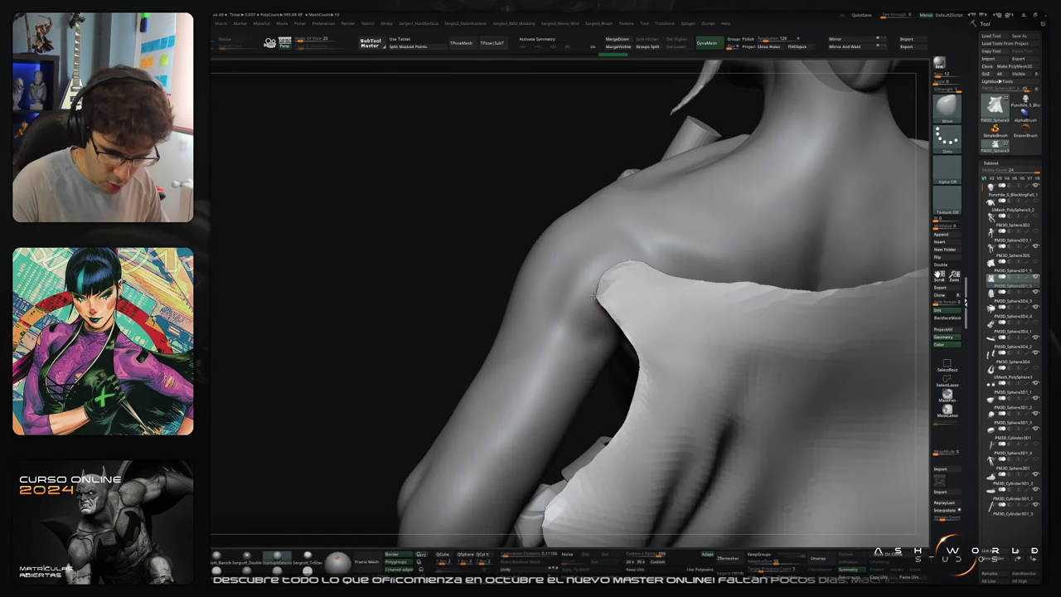
pyautogui.hotkey('shift', 'f')
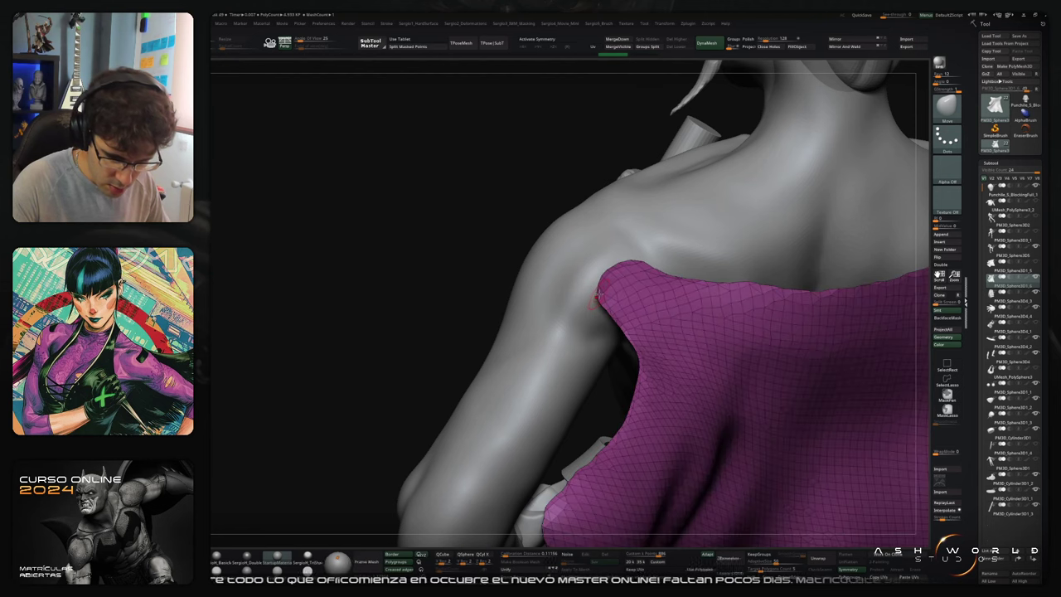
pyautogui.moveTo(595, 293); pyautogui.dragTo(582, 296)
pyautogui.keyDown('ctrl'); pyautogui.moveTo(591, 284); pyautogui.dragTo(594, 304, button='right'); pyautogui.keyUp('ctrl')
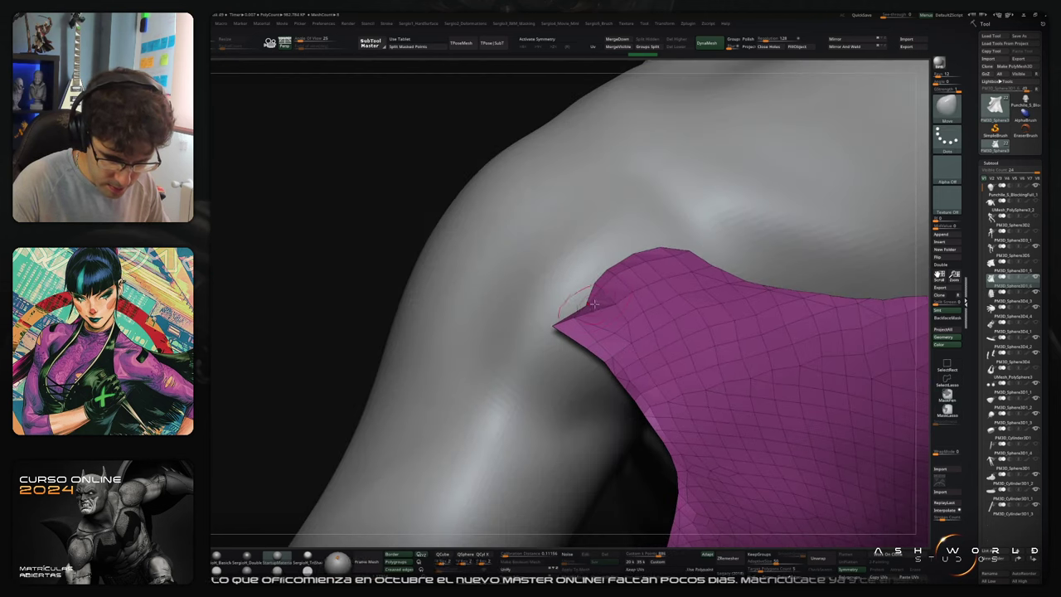
pyautogui.moveTo(583, 300); pyautogui.dragTo(572, 286)
pyautogui.moveTo(556, 326); pyautogui.dragTo(555, 311)
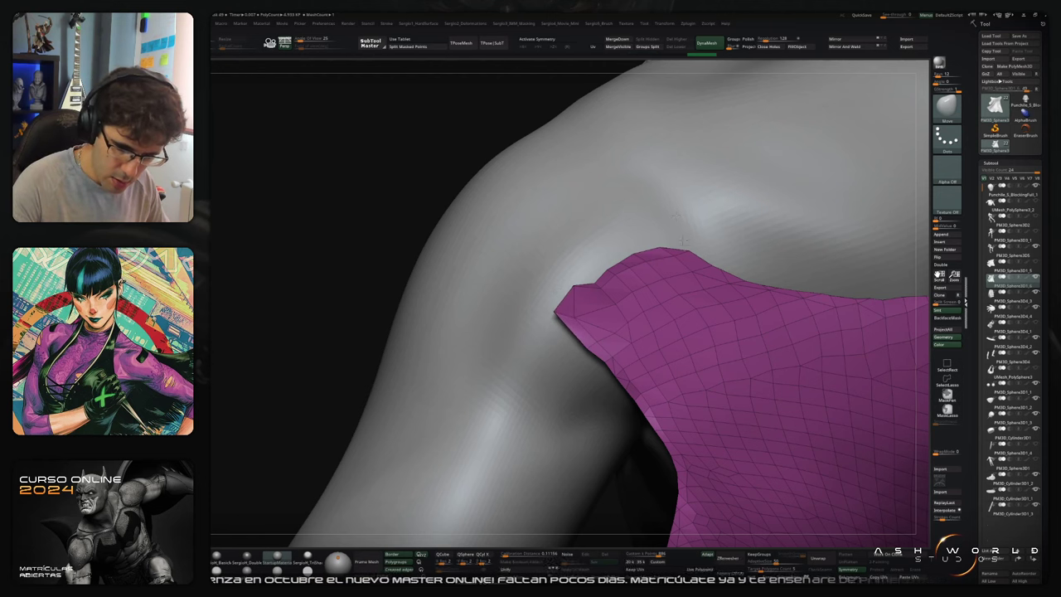
pyautogui.moveTo(686, 250); pyautogui.dragTo(686, 237)
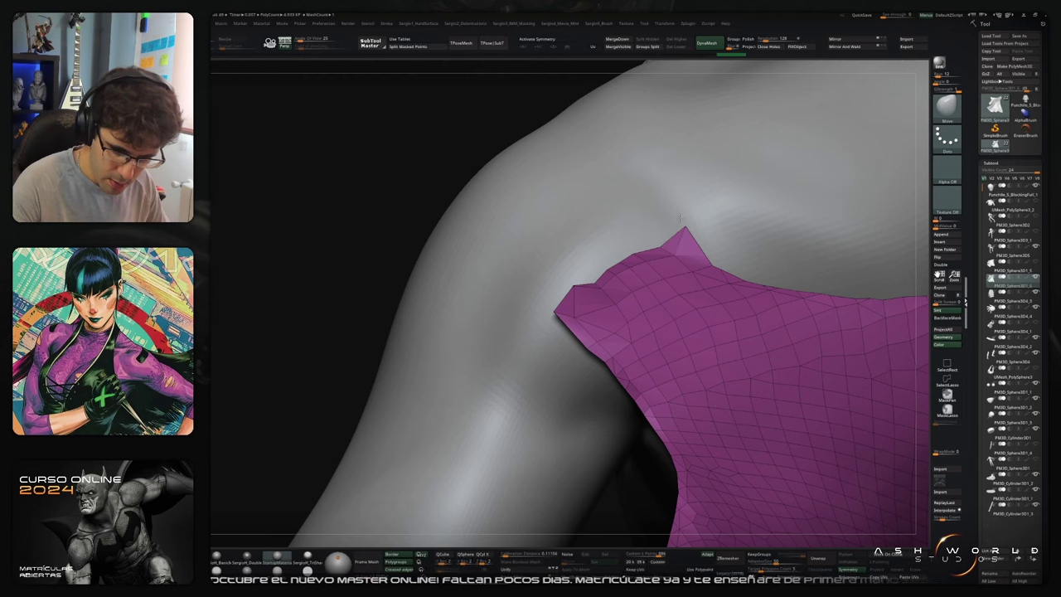
# Step: Pull the cape's rounded end over the figure's right shoulder into two pointed tips with the Move brush
pyautogui.moveTo(658, 324); pyautogui.dragTo(628, 300, button='right')
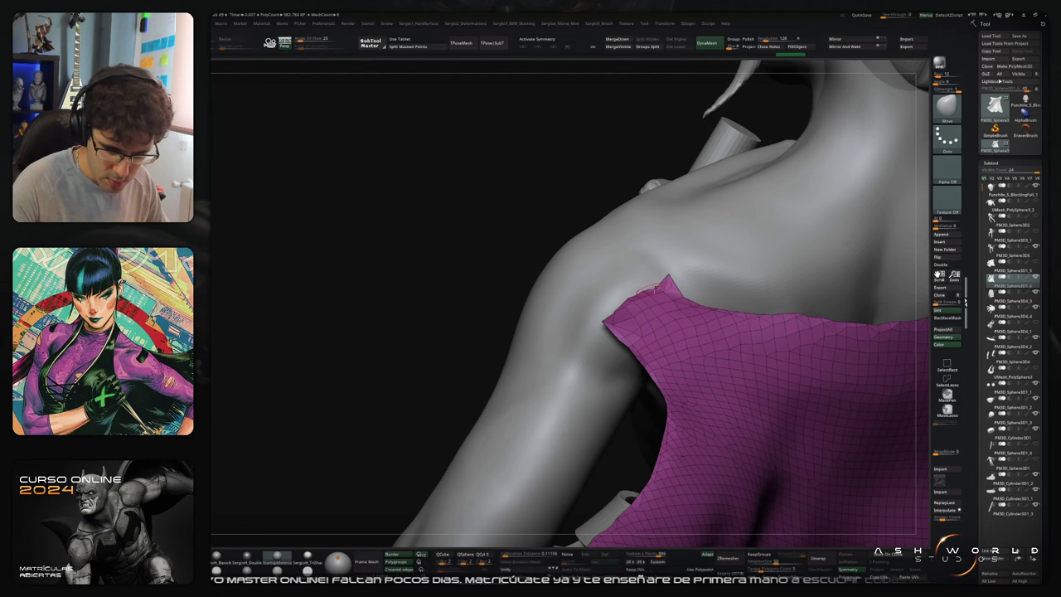
pyautogui.moveTo(695, 282); pyautogui.dragTo(613, 294, button='right')
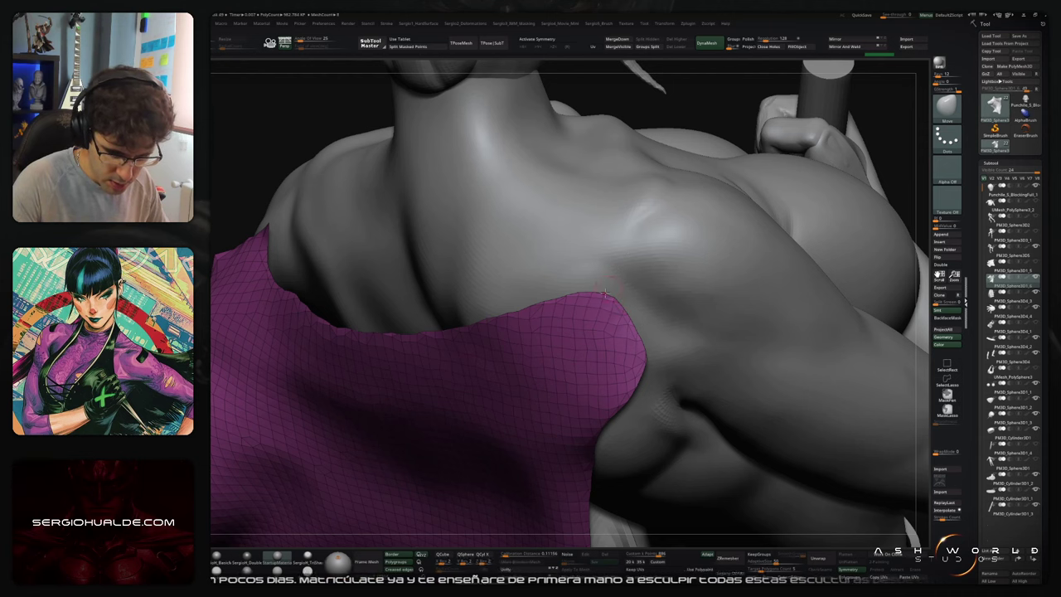
pyautogui.moveTo(605, 293); pyautogui.dragTo(615, 276)
pyautogui.moveTo(644, 362)
pyautogui.mouseDown()
pyautogui.moveTo(683, 375)
pyautogui.moveTo(632, 392)
pyautogui.mouseUp()
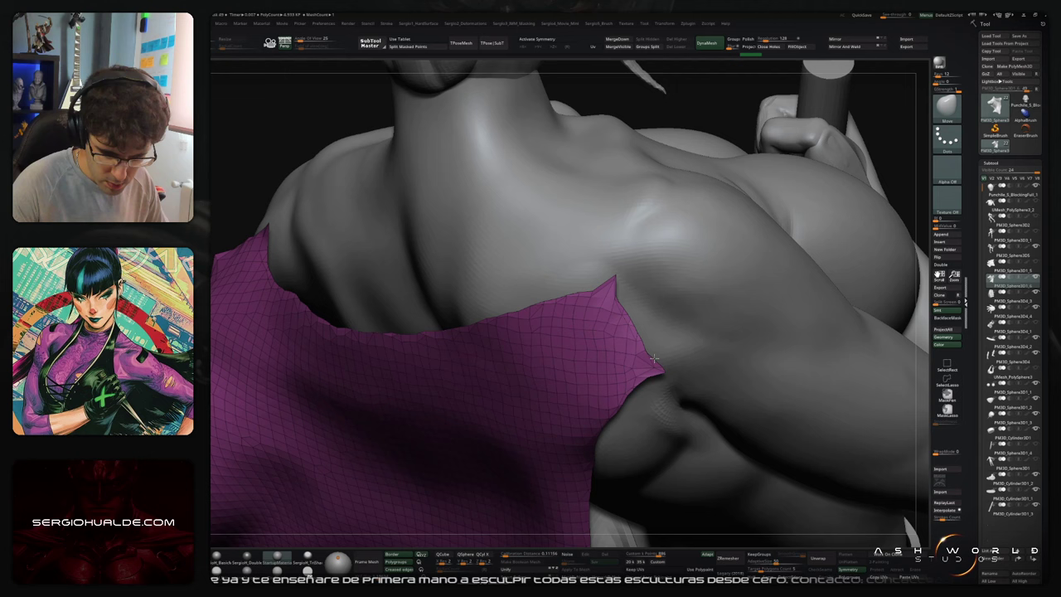
# Step: Isolate the cape and pull its lower corner on the figure's right side into a point with the Move brush
pyautogui.keyDown('ctrl'); pyautogui.moveTo(656, 362); pyautogui.dragTo(638, 266, button='right'); pyautogui.keyUp('ctrl')
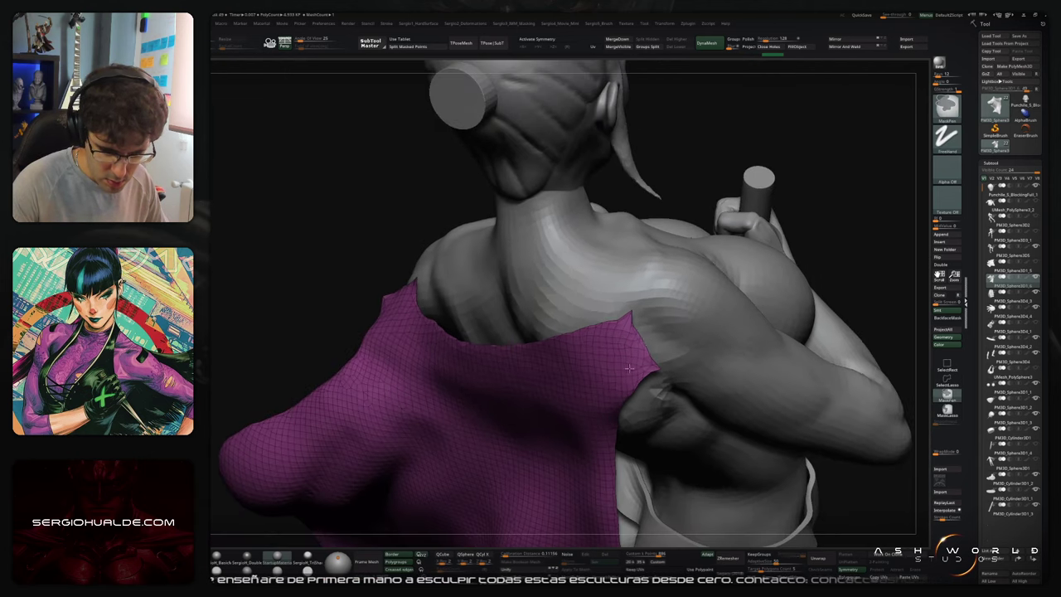
pyautogui.keyDown('alt'); pyautogui.moveTo(593, 364); pyautogui.dragTo(640, 211, button='right'); pyautogui.keyUp('alt')
pyautogui.keyDown('ctrl'); pyautogui.moveTo(639, 332); pyautogui.dragTo(634, 265, button='right'); pyautogui.keyUp('ctrl')
pyautogui.keyDown('alt'); pyautogui.moveTo(627, 435); pyautogui.dragTo(624, 213, button='right'); pyautogui.keyUp('alt')
pyautogui.moveTo(624, 214); pyautogui.dragTo(624, 317)
pyautogui.moveTo(625, 317); pyautogui.dragTo(655, 338, button='right')
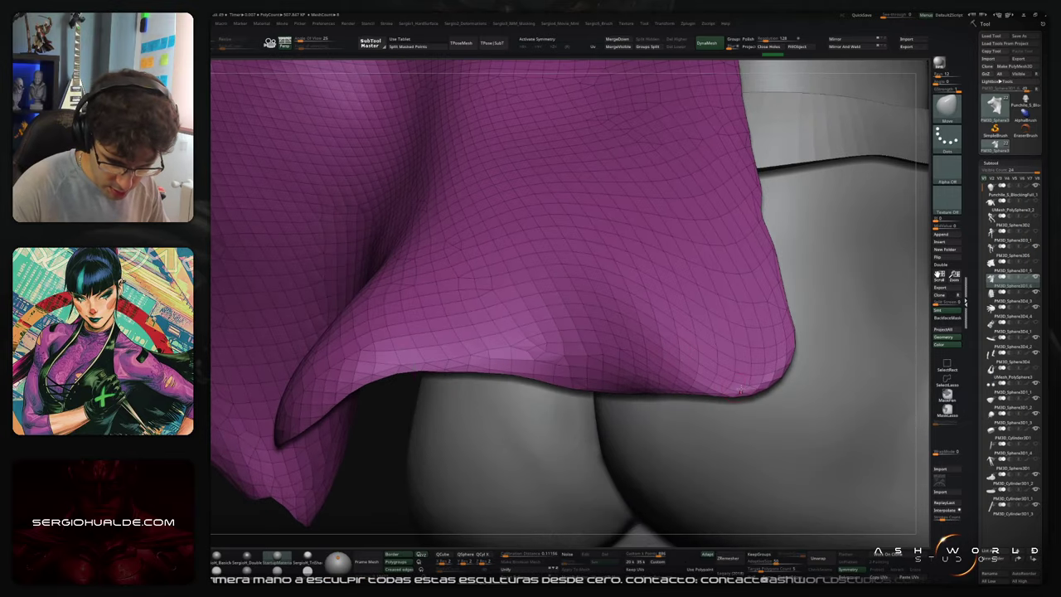
pyautogui.hotkey('alt', 's')
pyautogui.moveTo(785, 382)
pyautogui.mouseDown()
pyautogui.moveTo(828, 457)
pyautogui.moveTo(801, 405)
pyautogui.mouseUp()
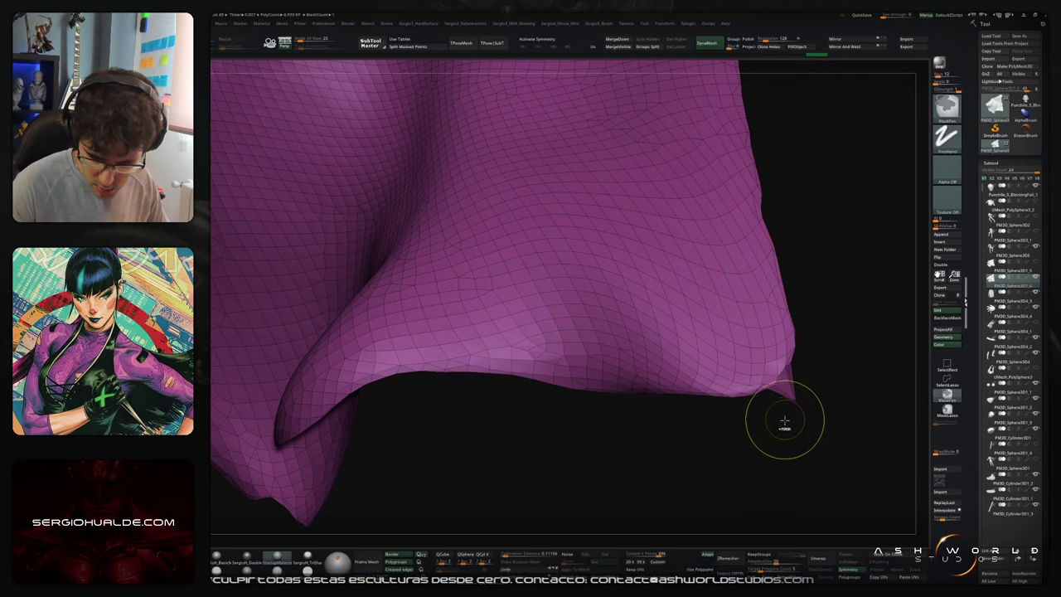
# Step: Pull the cape's remaining rounded corner on the figure's left side into a point with the Move brush
pyautogui.keyDown('ctrl'); pyautogui.moveTo(771, 402); pyautogui.dragTo(642, 319, button='right'); pyautogui.keyUp('ctrl')
pyautogui.keyDown('ctrl'); pyautogui.moveTo(702, 344); pyautogui.dragTo(722, 426, button='right'); pyautogui.keyUp('ctrl')
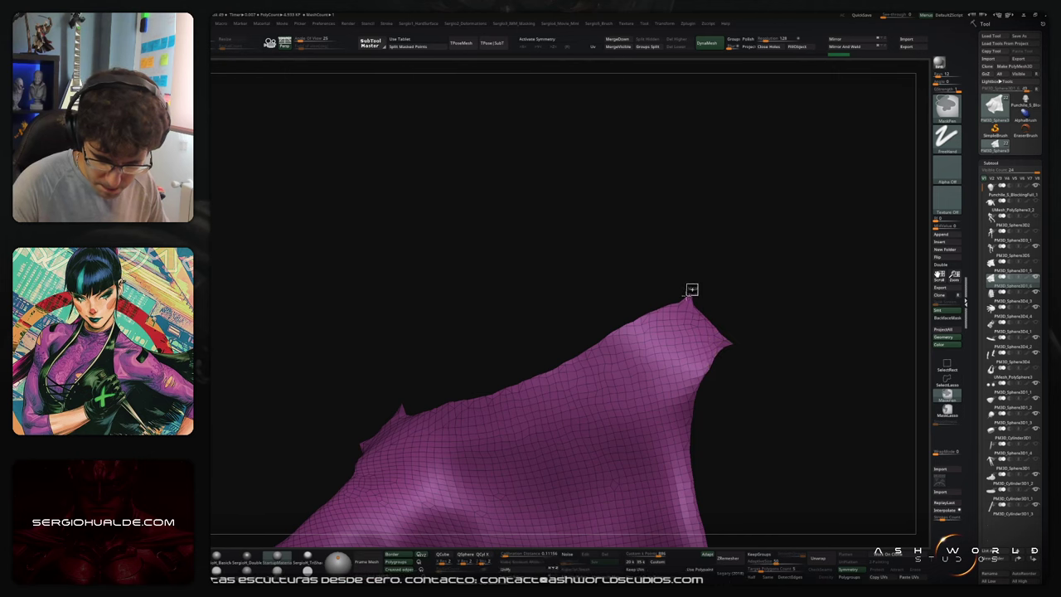
pyautogui.moveTo(675, 328); pyautogui.dragTo(736, 332, button='right')
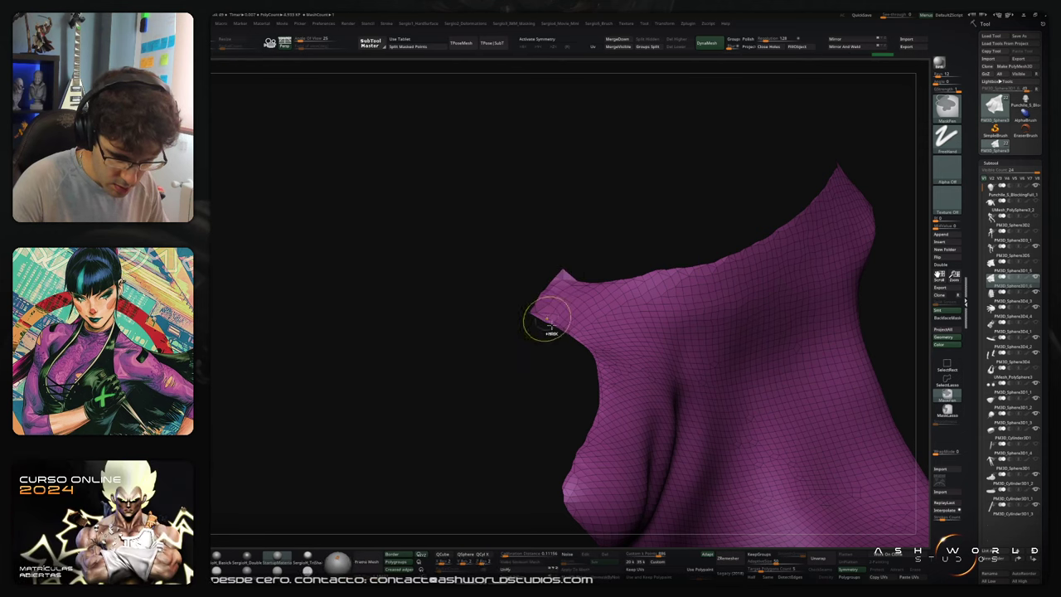
pyautogui.moveTo(547, 324)
pyautogui.keyDown('ctrl'); pyautogui.mouseDown(button='right')
pyautogui.moveTo(582, 407)
pyautogui.moveTo(595, 329)
pyautogui.mouseUp(button='right'); pyautogui.keyUp('ctrl')
pyautogui.moveTo(670, 315)
pyautogui.keyDown('ctrl'); pyautogui.mouseDown(button='right')
pyautogui.moveTo(652, 352)
pyautogui.moveTo(640, 336)
pyautogui.mouseUp(button='right'); pyautogui.keyUp('ctrl')
pyautogui.press('s')
pyautogui.click(641, 338)
pyautogui.moveTo(610, 349); pyautogui.dragTo(641, 351)
# Step: Tighten the isolated cape's outline and corners with the Polish By Features deformation
pyautogui.hotkey('shift', '2')
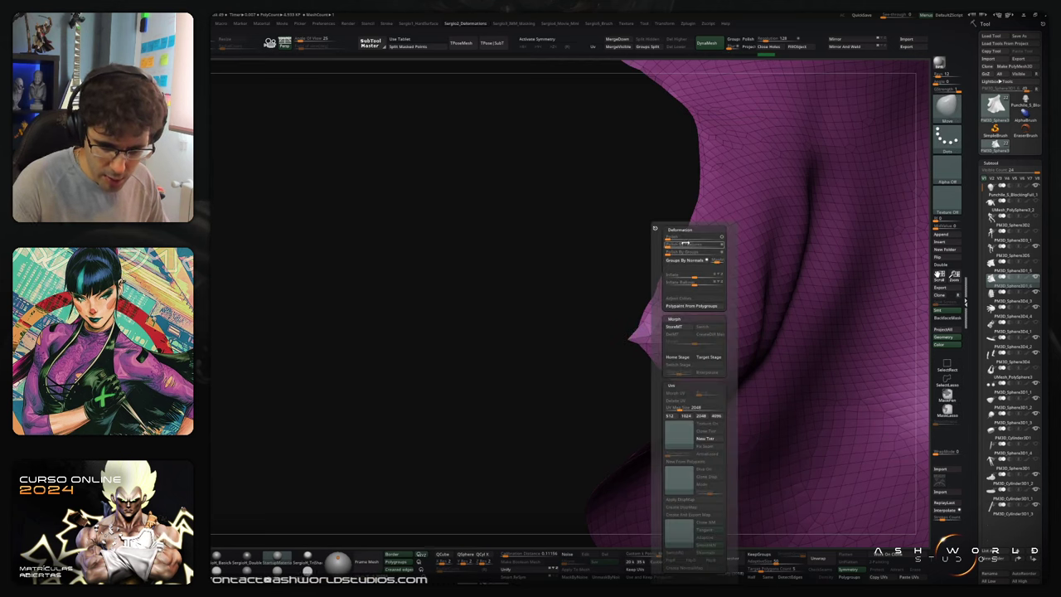
pyautogui.moveTo(669, 246); pyautogui.dragTo(673, 246)
pyautogui.keyDown('ctrl'); pyautogui.moveTo(605, 267); pyautogui.dragTo(596, 303, button='right'); pyautogui.keyUp('ctrl')
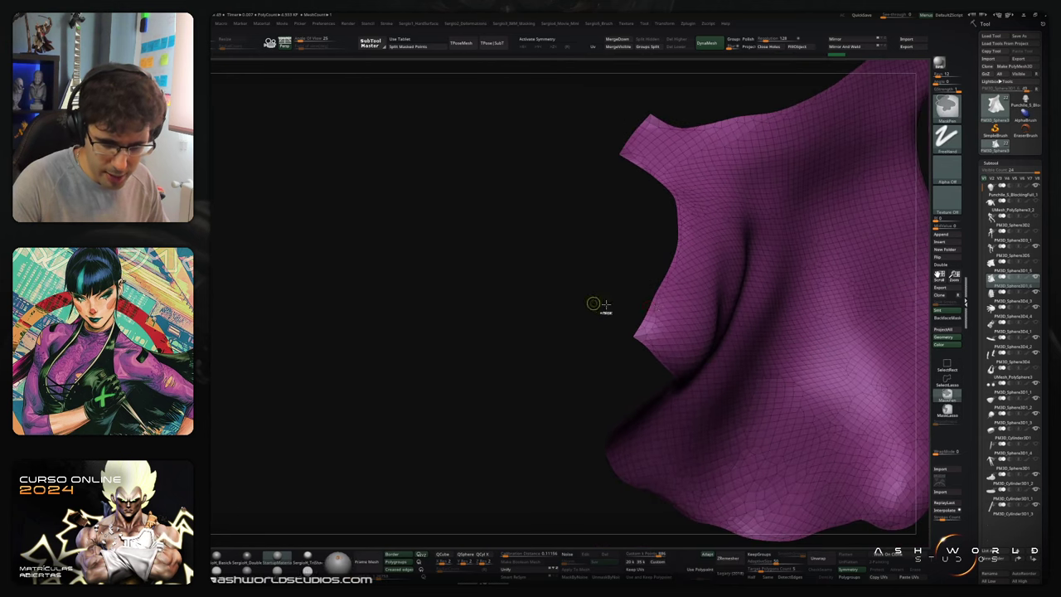
pyautogui.keyDown('alt'); pyautogui.moveTo(667, 310); pyautogui.dragTo(779, 265, button='right'); pyautogui.keyUp('alt')
pyautogui.moveTo(779, 265)
pyautogui.mouseDown()
pyautogui.moveTo(784, 277)
pyautogui.moveTo(777, 271)
pyautogui.mouseUp()
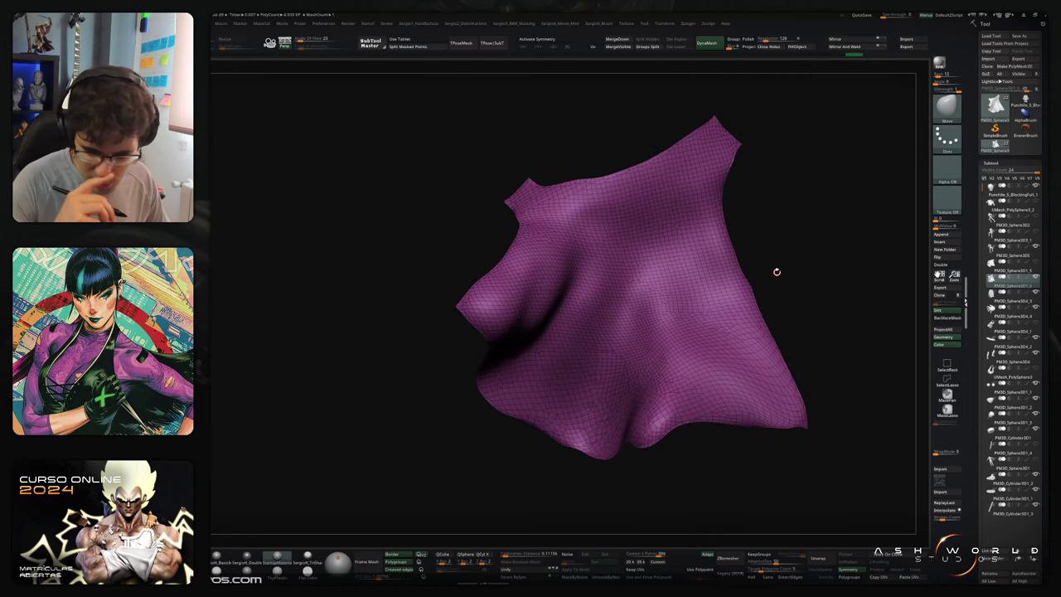
# Step: Retopologise the cape with ZRemesher, and show the whole figure without the wireframe
pyautogui.click(728, 557)
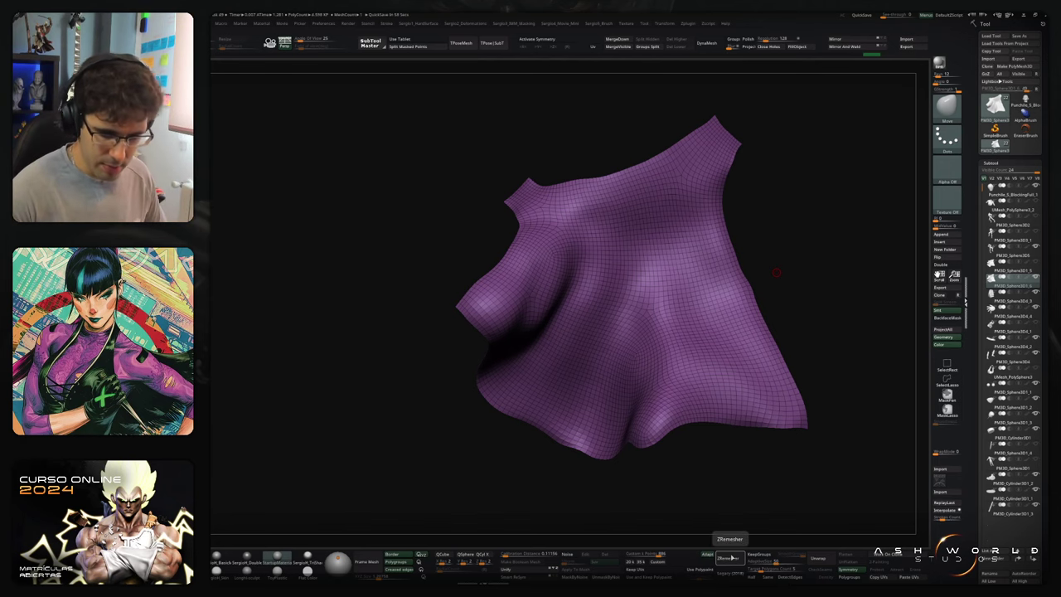
pyautogui.moveTo(776, 272); pyautogui.dragTo(782, 289)
pyautogui.keyDown('alt'); pyautogui.moveTo(767, 335); pyautogui.dragTo(766, 369, button='right'); pyautogui.keyUp('alt')
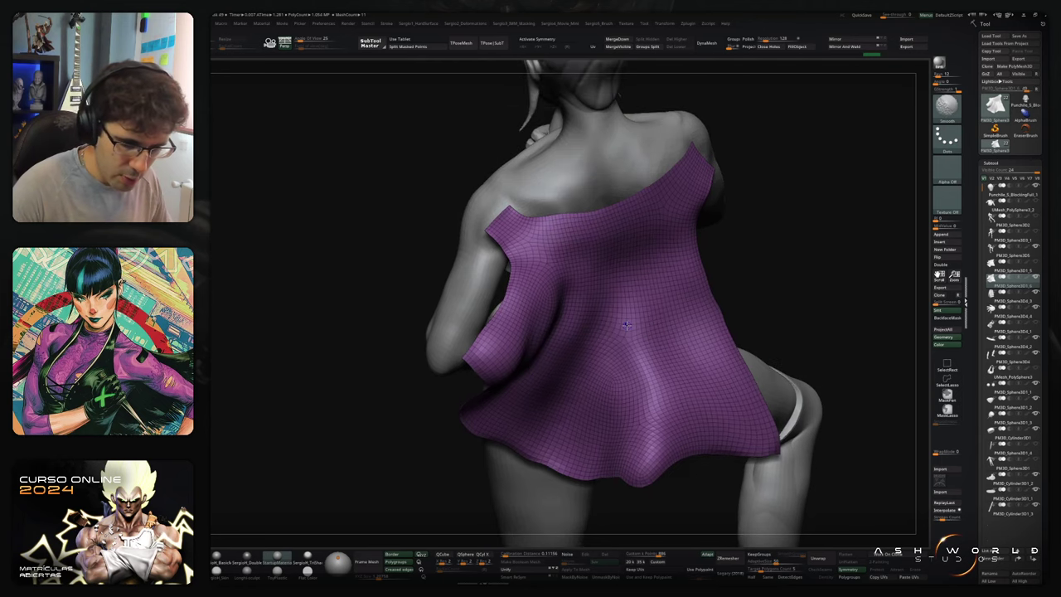
pyautogui.hotkey('shift', 'f')
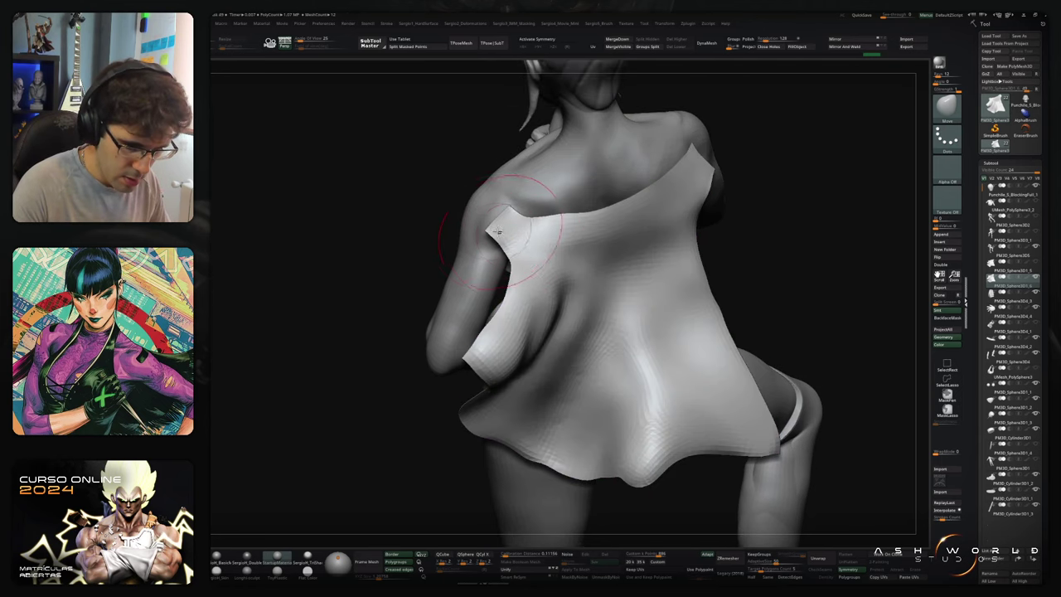
# Step: Try to even out the cape's surface with the Polish deformation
pyautogui.moveTo(534, 224)
pyautogui.mouseDown(button='right')
pyautogui.moveTo(575, 307)
pyautogui.moveTo(555, 323)
pyautogui.mouseUp(button='right')
pyautogui.press('b')
pyautogui.press('s')
pyautogui.press('t')
pyautogui.press('2')
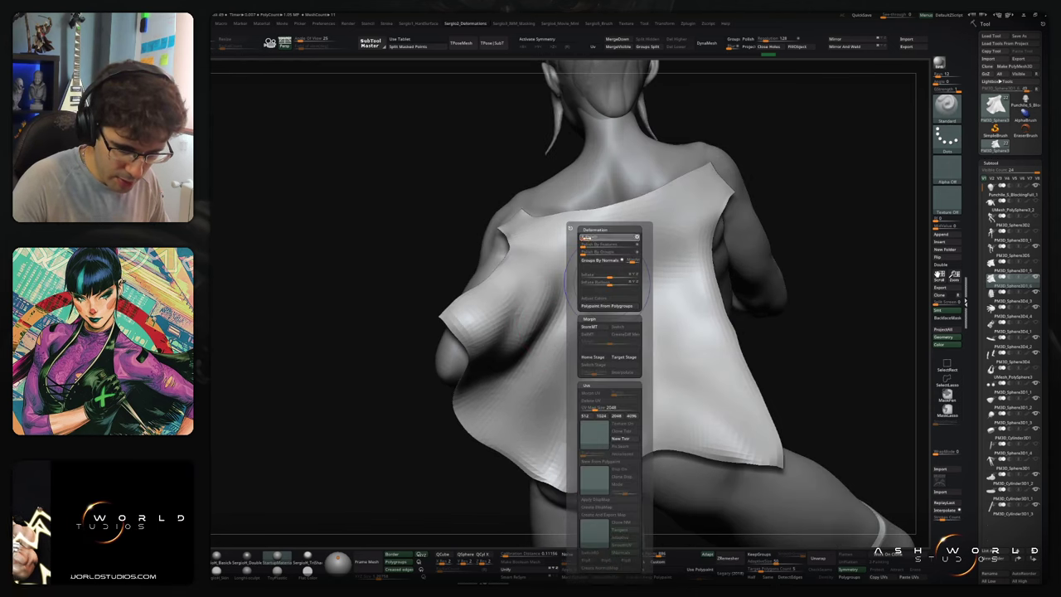
pyautogui.click(587, 239)
pyautogui.hotkey('ctrl', 'z')
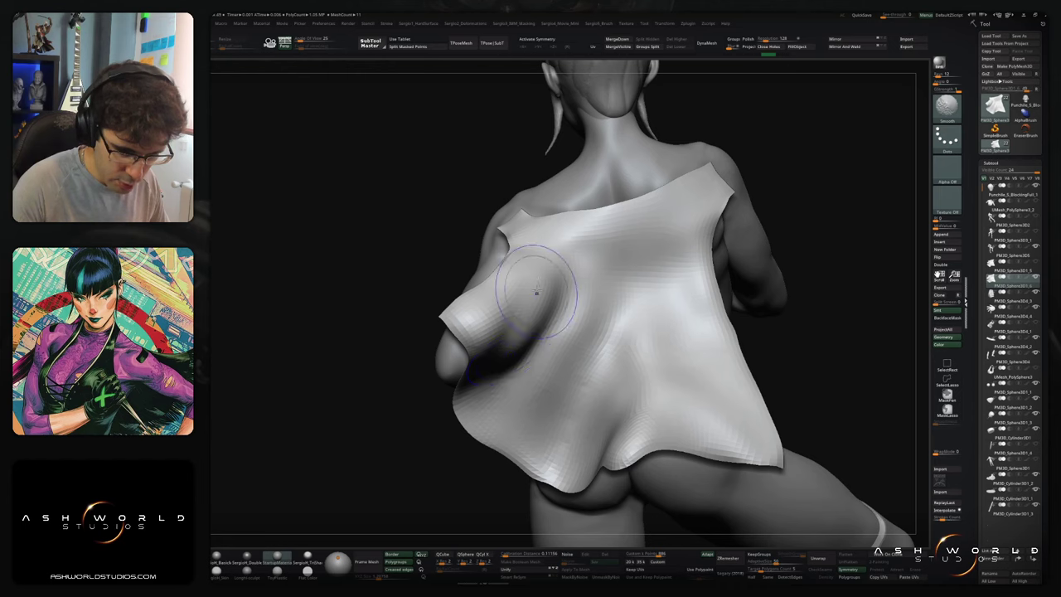
# Step: Carve deeper folds into the cape below the figure's left shoulder with the Standard brush
pyautogui.hotkey('shift', '5')
pyautogui.press('s')
pyautogui.press('t')
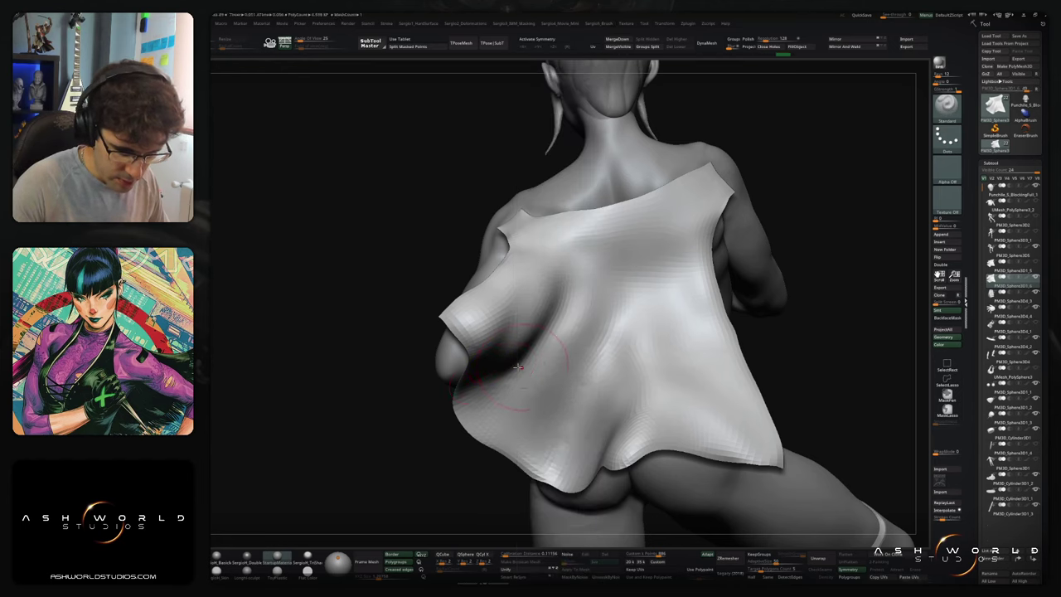
pyautogui.moveTo(522, 361); pyautogui.dragTo(496, 348, button='right')
pyautogui.moveTo(509, 351)
pyautogui.keyDown('alt'); pyautogui.mouseDown()
pyautogui.moveTo(504, 366)
pyautogui.moveTo(583, 269)
pyautogui.mouseUp(); pyautogui.keyUp('alt')
pyautogui.moveTo(609, 247)
pyautogui.keyDown('alt'); pyautogui.mouseDown()
pyautogui.moveTo(563, 301)
pyautogui.moveTo(471, 360)
pyautogui.moveTo(572, 263)
pyautogui.mouseUp(); pyautogui.keyUp('alt')
pyautogui.hotkey('ctrl', 'z')
pyautogui.moveTo(570, 267)
pyautogui.keyDown('alt'); pyautogui.mouseDown()
pyautogui.moveTo(490, 312)
pyautogui.moveTo(452, 345)
pyautogui.moveTo(462, 354)
pyautogui.mouseUp(); pyautogui.keyUp('alt')
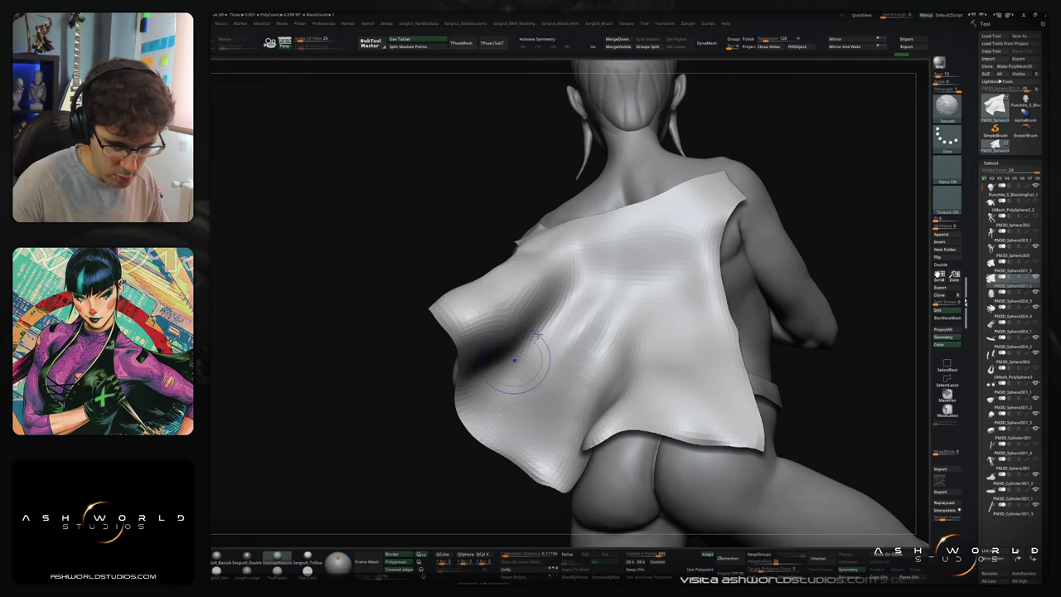
pyautogui.moveTo(567, 421)
pyautogui.keyDown('alt'); pyautogui.mouseDown(button='right')
pyautogui.moveTo(572, 348)
pyautogui.moveTo(538, 319)
pyautogui.mouseUp(button='right'); pyautogui.keyUp('alt')
pyautogui.moveTo(539, 319)
pyautogui.mouseDown(button='right')
pyautogui.moveTo(584, 322)
pyautogui.moveTo(584, 353)
pyautogui.mouseUp(button='right')
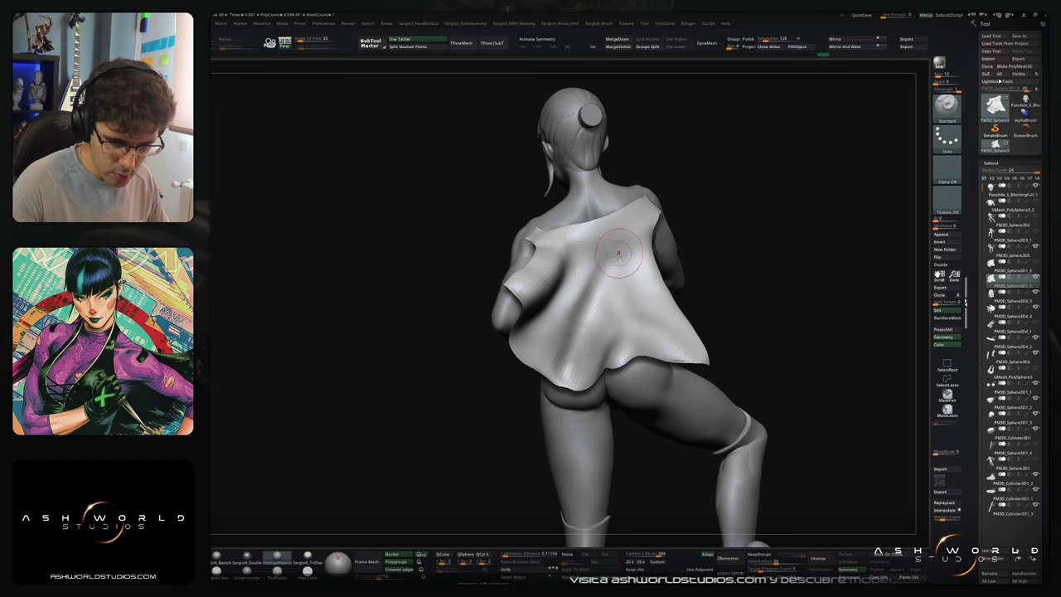
# Step: Sculpt and smooth diagonal folds across the cape's upper back with the Standard brush
pyautogui.moveTo(618, 256)
pyautogui.mouseDown(button='right')
pyautogui.moveTo(598, 263)
pyautogui.moveTo(572, 248)
pyautogui.mouseUp(button='right')
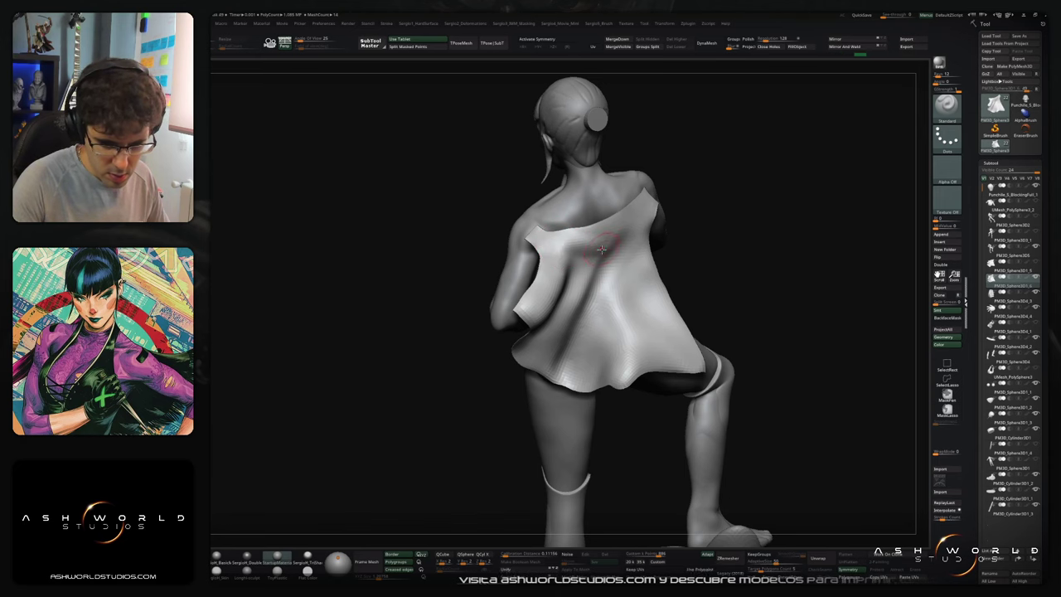
pyautogui.keyDown('shift'); pyautogui.moveTo(603, 262); pyautogui.dragTo(568, 286); pyautogui.keyUp('shift')
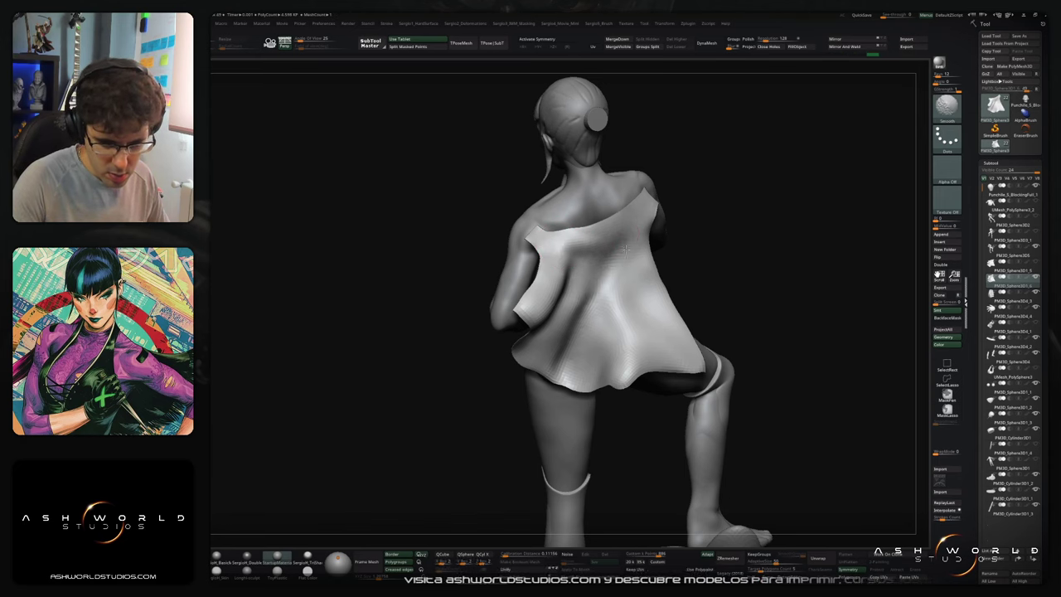
pyautogui.moveTo(626, 249)
pyautogui.mouseDown()
pyautogui.moveTo(640, 227)
pyautogui.moveTo(566, 246)
pyautogui.mouseUp()
pyautogui.moveTo(637, 231); pyautogui.dragTo(638, 195, button='right')
pyautogui.moveTo(643, 242); pyautogui.dragTo(600, 290)
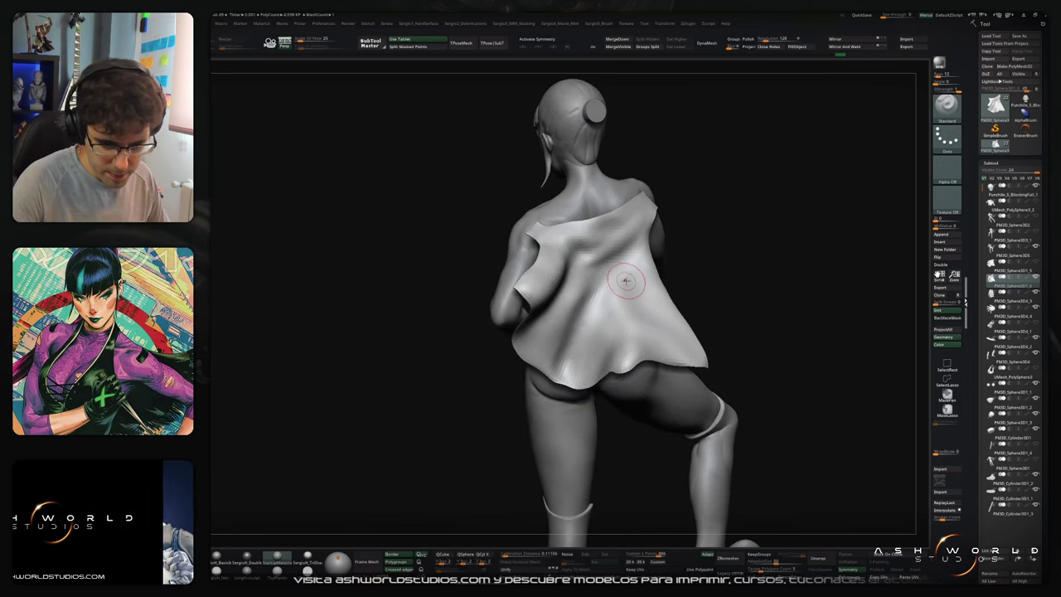
# Step: Sculpt long folds running down the figure's right side of the cape to the hem, and smooth them
pyautogui.moveTo(626, 281); pyautogui.dragTo(620, 276, button='right')
pyautogui.moveTo(637, 255); pyautogui.dragTo(618, 374)
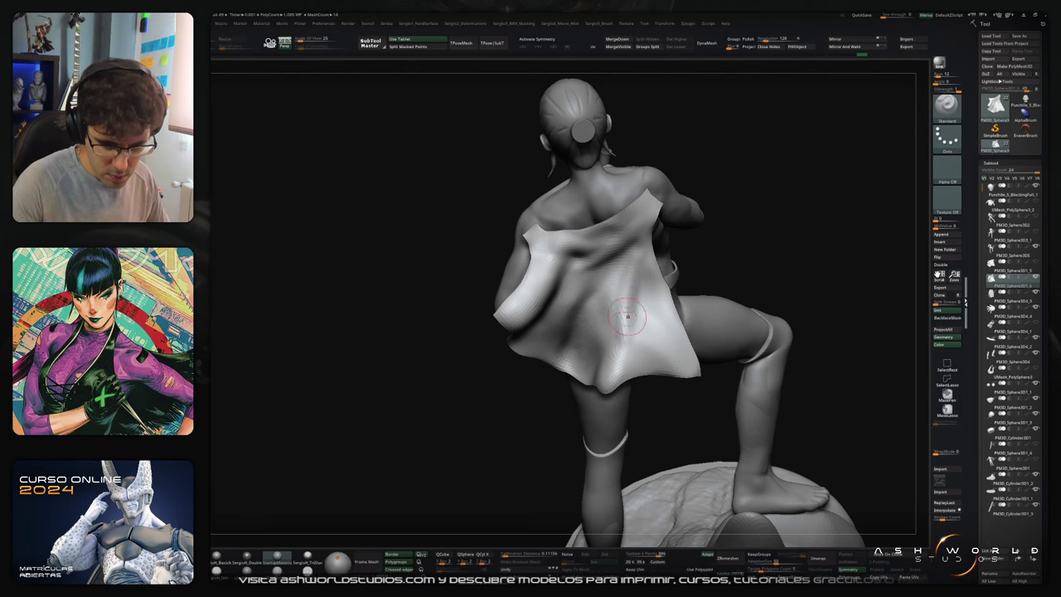
pyautogui.moveTo(622, 265); pyautogui.dragTo(607, 365)
pyautogui.moveTo(623, 348); pyautogui.dragTo(635, 315, button='right')
pyautogui.moveTo(635, 309); pyautogui.dragTo(617, 353)
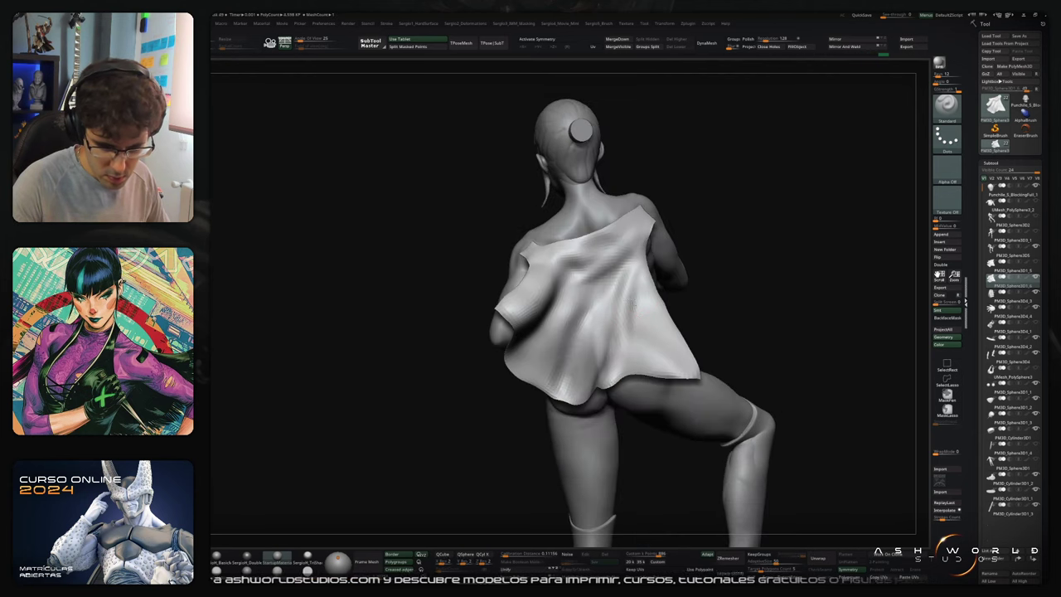
pyautogui.moveTo(642, 360); pyautogui.dragTo(627, 307, button='right')
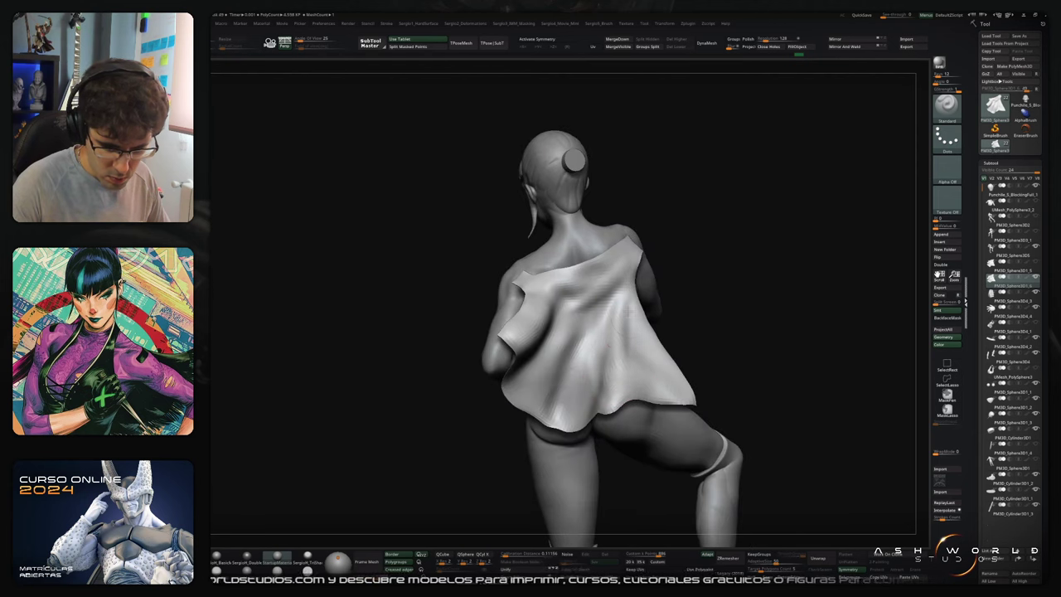
pyautogui.moveTo(622, 319); pyautogui.dragTo(606, 388)
pyautogui.moveTo(635, 338); pyautogui.dragTo(641, 393)
pyautogui.keyDown('shift'); pyautogui.moveTo(626, 311); pyautogui.dragTo(616, 360); pyautogui.keyUp('shift')
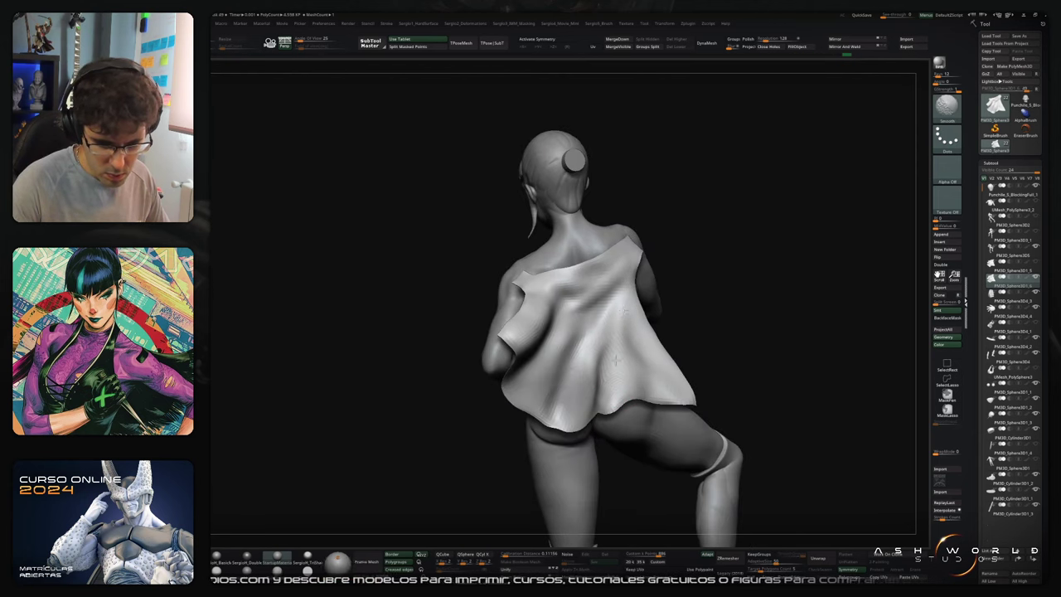
# Step: Soften and reshape the cape's lower folds and hem with the Smooth, Move and Standard brushes
pyautogui.moveTo(571, 358); pyautogui.dragTo(576, 341, button='right')
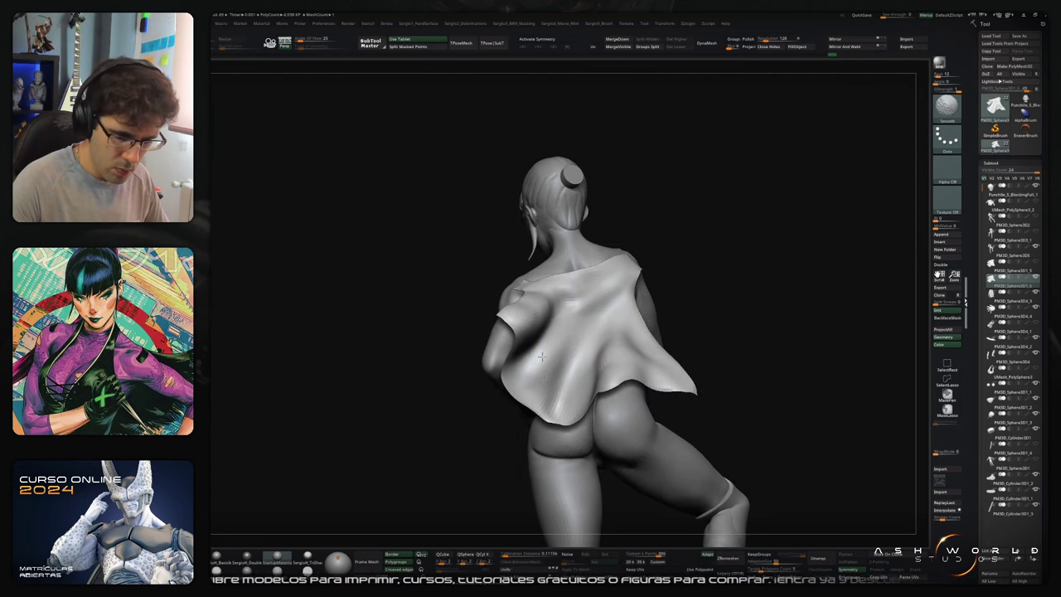
pyautogui.moveTo(531, 352)
pyautogui.mouseDown(button='right')
pyautogui.moveTo(573, 353)
pyautogui.moveTo(551, 370)
pyautogui.moveTo(557, 360)
pyautogui.moveTo(551, 406)
pyautogui.mouseUp(button='right')
pyautogui.press('shift')
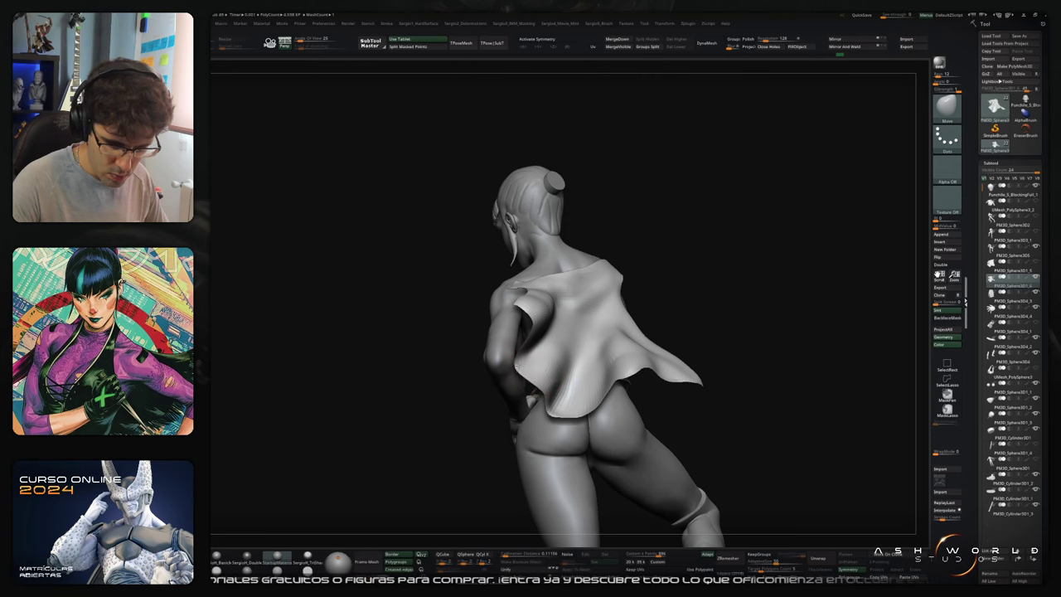
pyautogui.press('shift')
pyautogui.moveTo(547, 349)
pyautogui.mouseDown(button='right')
pyautogui.moveTo(561, 356)
pyautogui.moveTo(581, 310)
pyautogui.moveTo(592, 334)
pyautogui.moveTo(579, 330)
pyautogui.mouseUp(button='right')
pyautogui.press('b')
pyautogui.press('d')
pyautogui.press('s')
pyautogui.press('b')
pyautogui.press('s')
pyautogui.press('t')
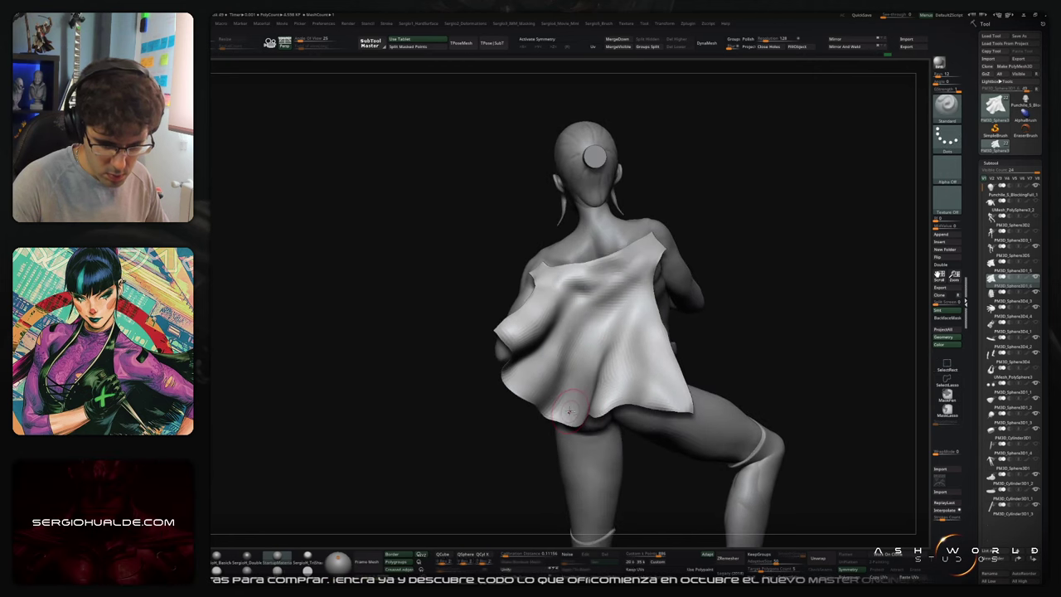
# Step: Crease the cape diagonally from the upper back toward the hem on the figure's left with the DamStandard brush
pyautogui.moveTo(570, 411); pyautogui.dragTo(568, 351, button='right')
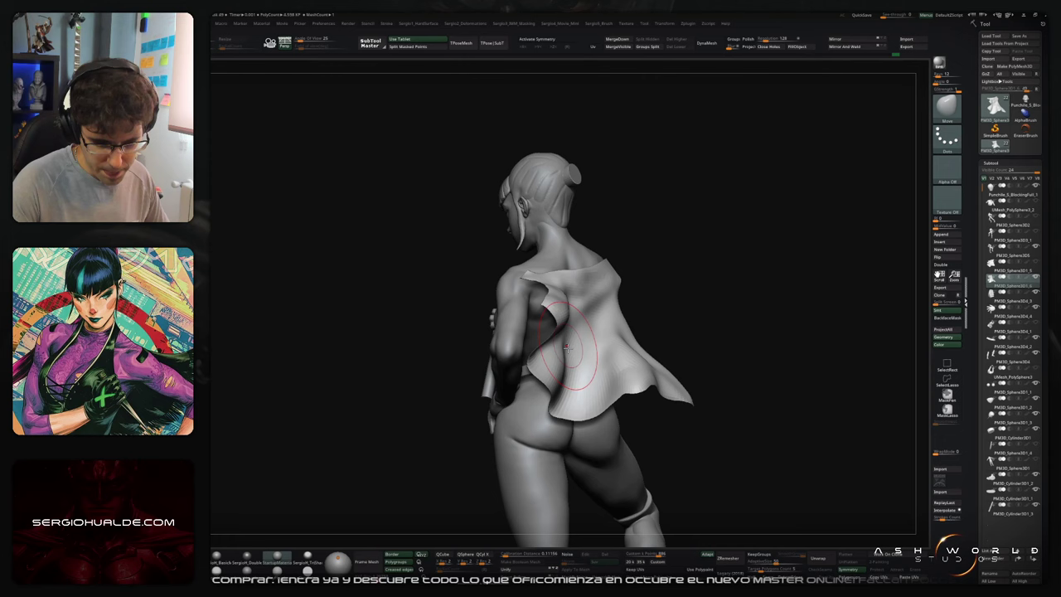
pyautogui.moveTo(566, 361)
pyautogui.mouseDown(button='right')
pyautogui.moveTo(644, 273)
pyautogui.moveTo(637, 263)
pyautogui.moveTo(568, 281)
pyautogui.mouseUp(button='right')
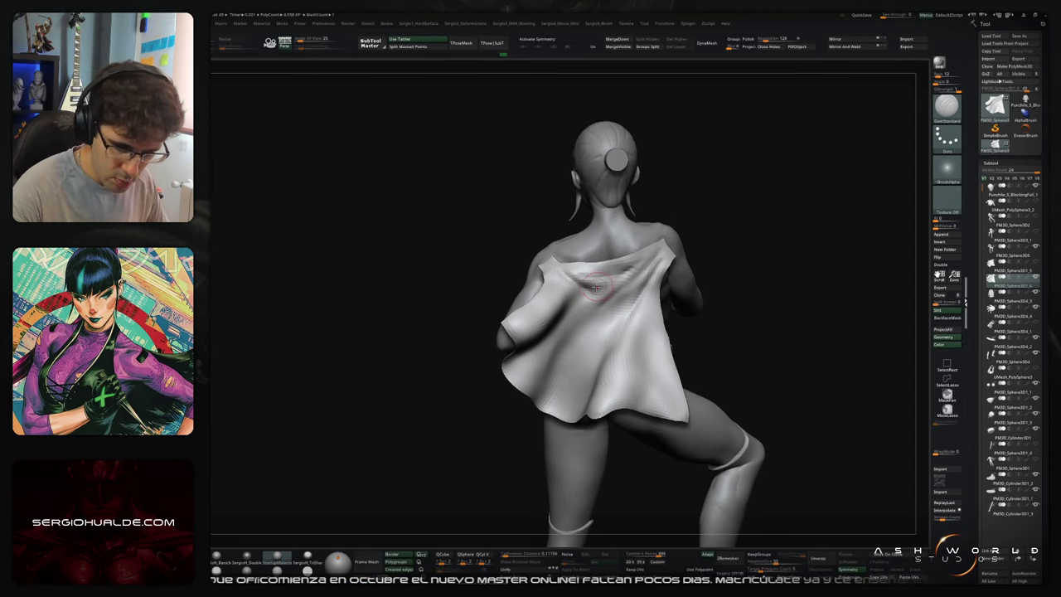
pyautogui.moveTo(631, 288); pyautogui.dragTo(557, 406)
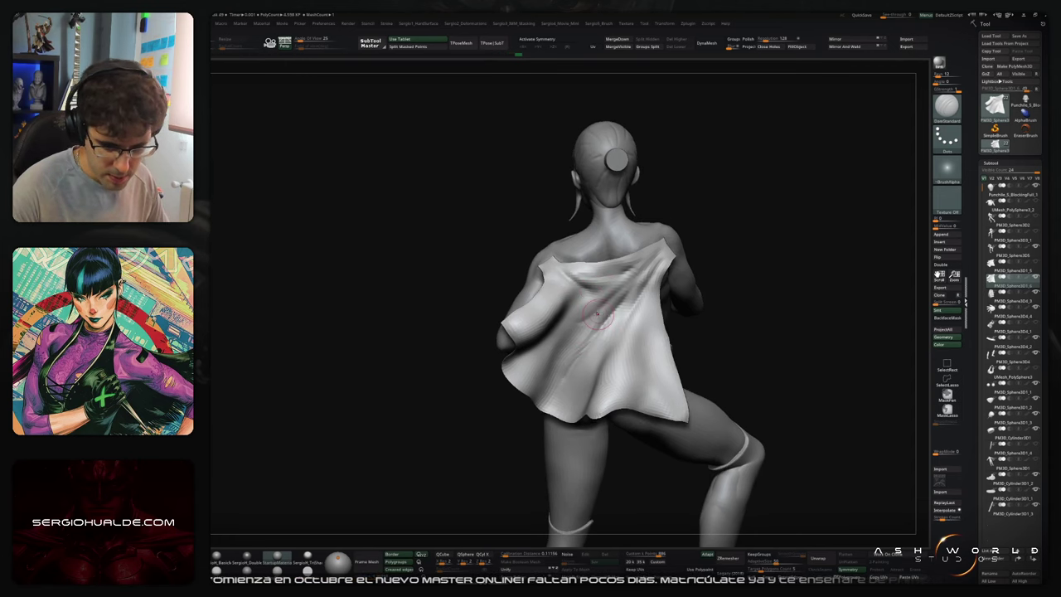
pyautogui.moveTo(597, 313); pyautogui.dragTo(553, 377)
# Step: Reshape the cape's folded flap beside the figure's left arm with the Move brush
pyautogui.moveTo(554, 322)
pyautogui.mouseDown(button='right')
pyautogui.moveTo(564, 292)
pyautogui.moveTo(554, 259)
pyautogui.mouseUp(button='right')
pyautogui.press('b')
pyautogui.press('m')
pyautogui.press('v')
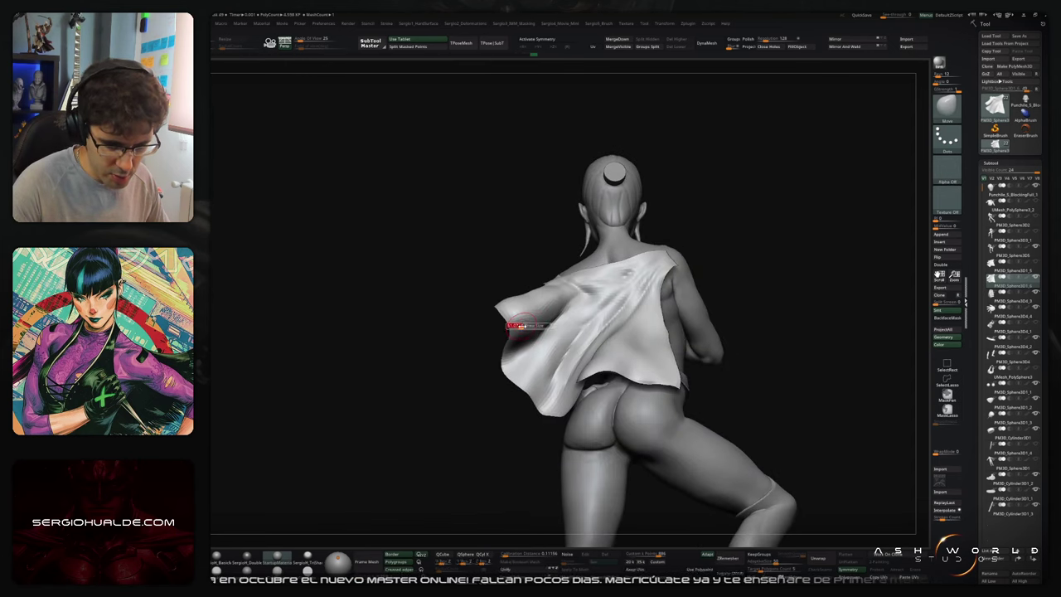
pyautogui.moveTo(508, 324); pyautogui.dragTo(526, 333)
pyautogui.moveTo(497, 336); pyautogui.dragTo(543, 342, button='right')
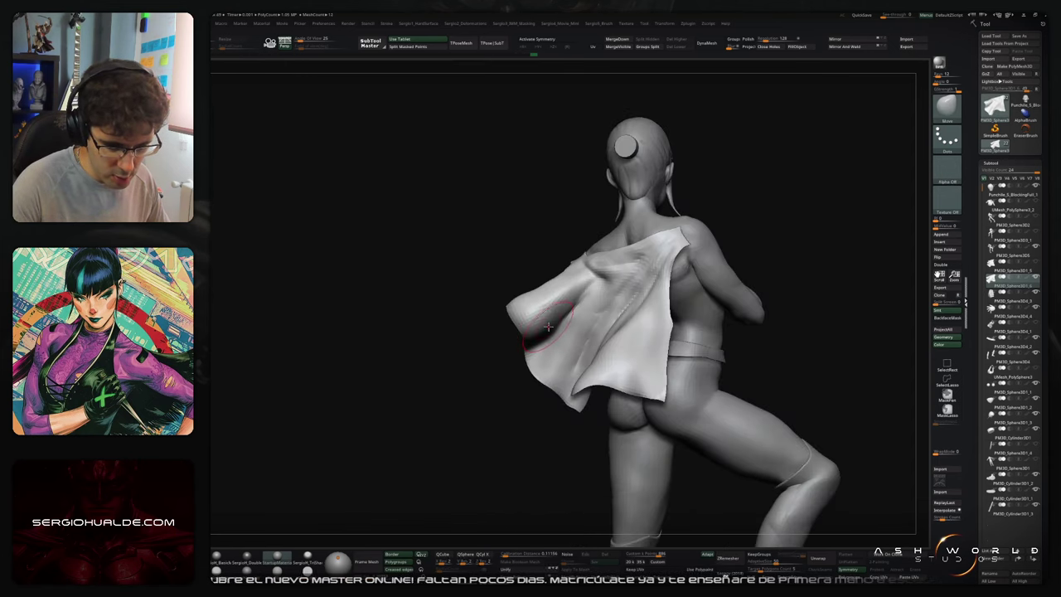
pyautogui.keyDown('shift'); pyautogui.moveTo(544, 337); pyautogui.dragTo(553, 324); pyautogui.keyUp('shift')
pyautogui.moveTo(560, 300); pyautogui.dragTo(550, 324, button='right')
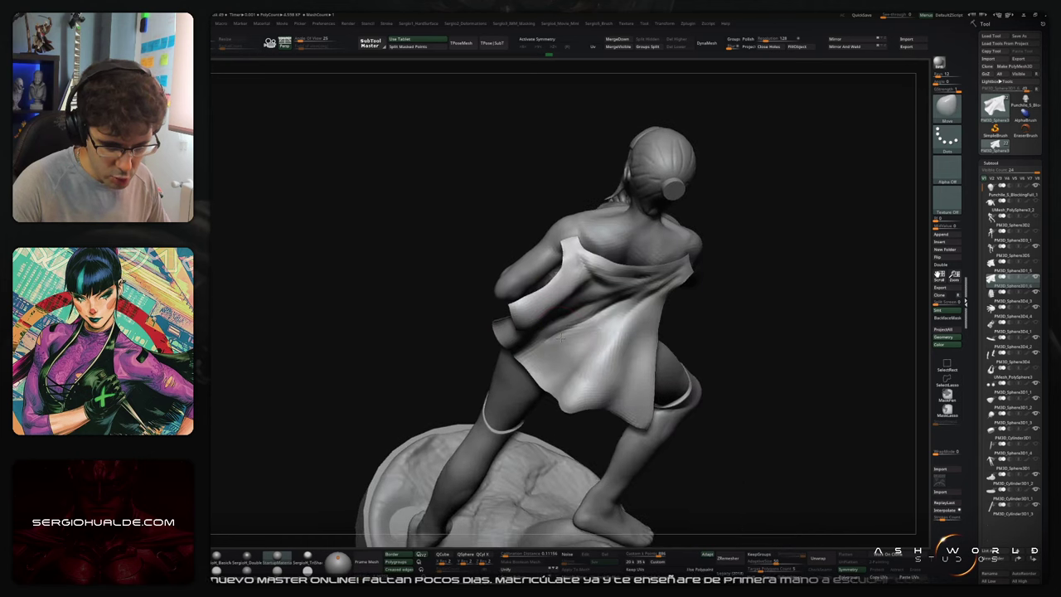
pyautogui.moveTo(557, 307); pyautogui.dragTo(567, 295)
pyautogui.moveTo(567, 295); pyautogui.dragTo(543, 292, button='right')
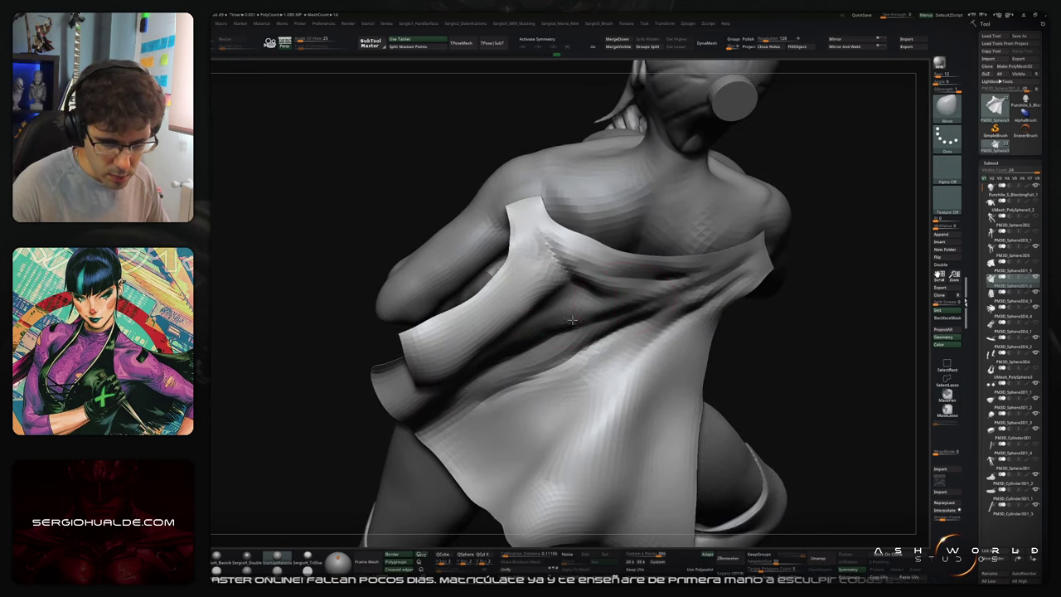
# Step: Try to thicken the cape with Panel Loops at the existing thickness setting
pyautogui.press('1')
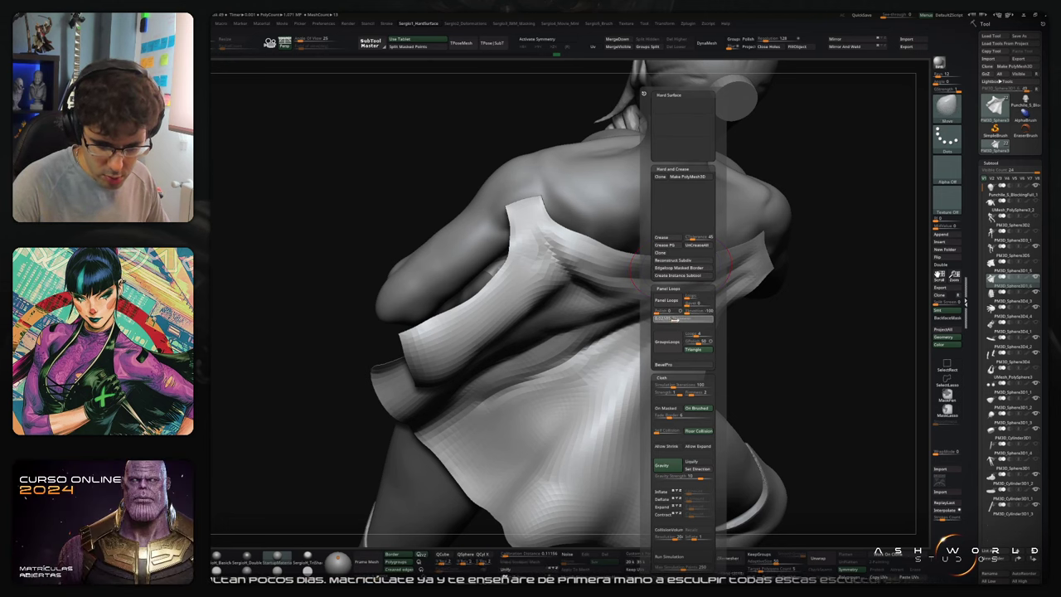
pyautogui.click(669, 301)
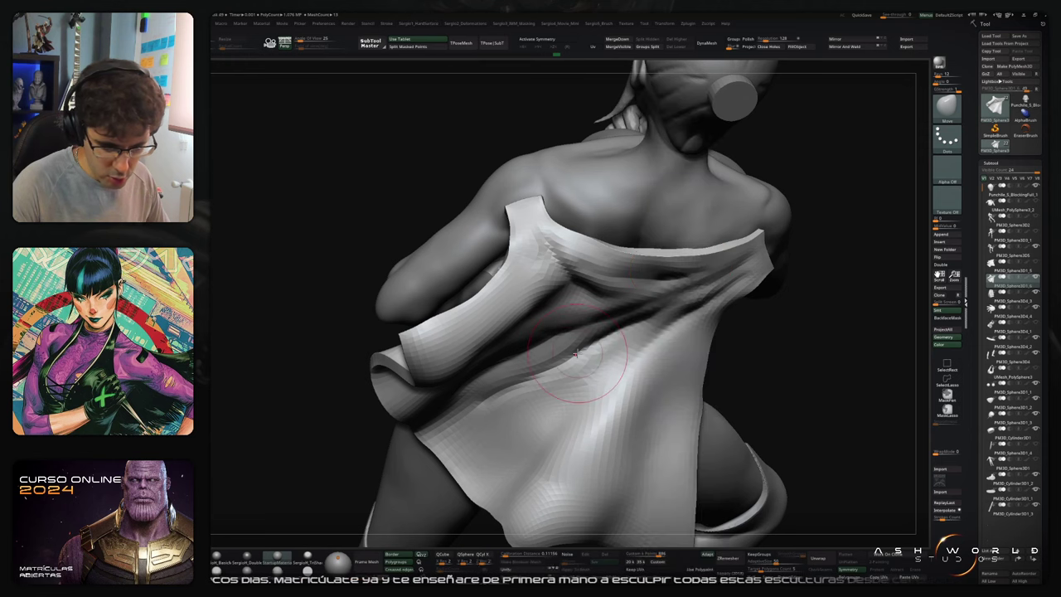
pyautogui.moveTo(589, 362); pyautogui.dragTo(692, 319, button='right')
pyautogui.hotkey('ctrl', 'z')
# Step: Adjust the Panel Loops thickness and turn the single-surface cape into a solid shell
pyautogui.press('1')
pyautogui.click(687, 319)
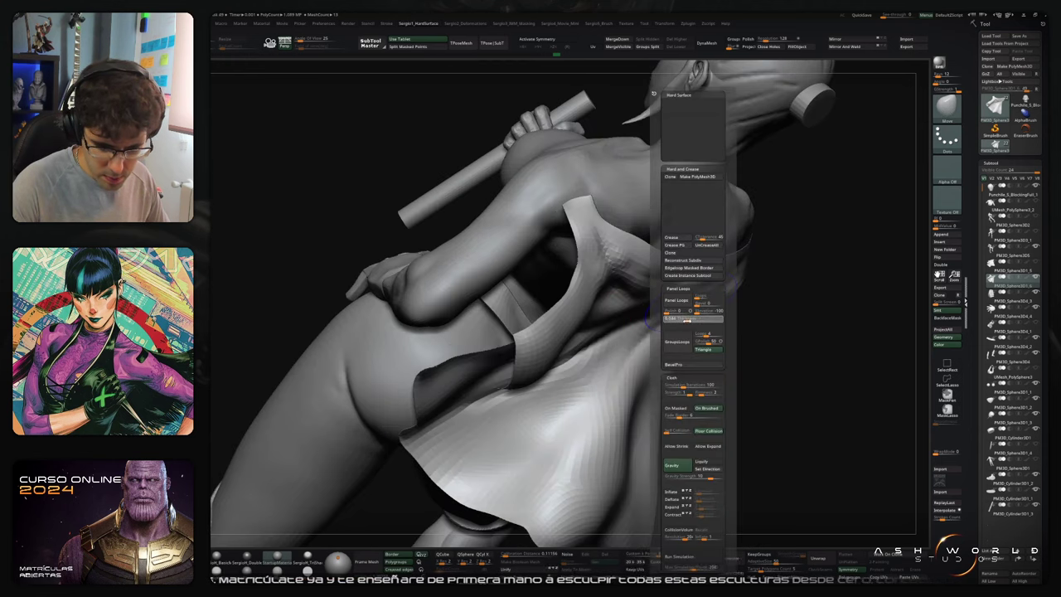
pyautogui.click(683, 302)
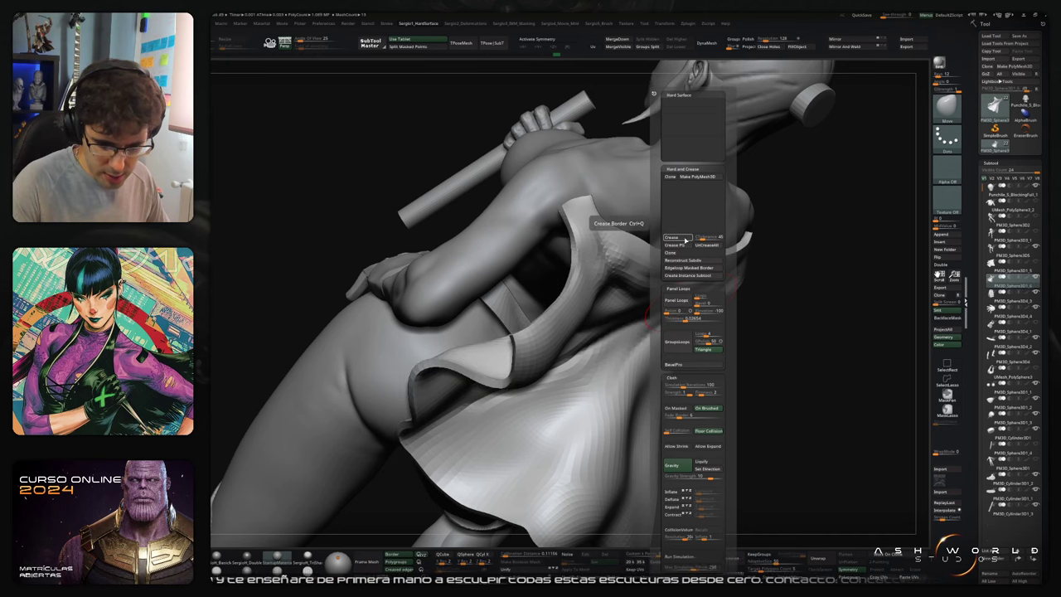
# Step: Crease the cape's edges by polygroup and subdivide the mesh once
pyautogui.click(683, 246)
pyautogui.hotkey('ctrl', 'd')
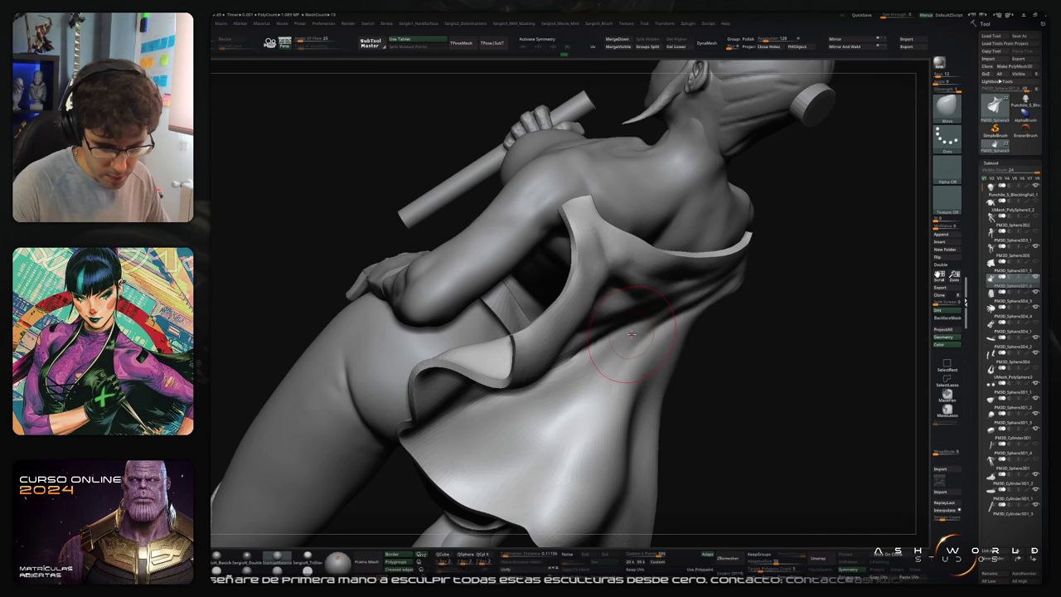
# Step: Remove all creases from the cape and subdivide its mesh once
pyautogui.keyDown('ctrl'); pyautogui.moveTo(627, 356); pyautogui.dragTo(732, 326, button='right'); pyautogui.keyUp('ctrl')
pyautogui.press('1')
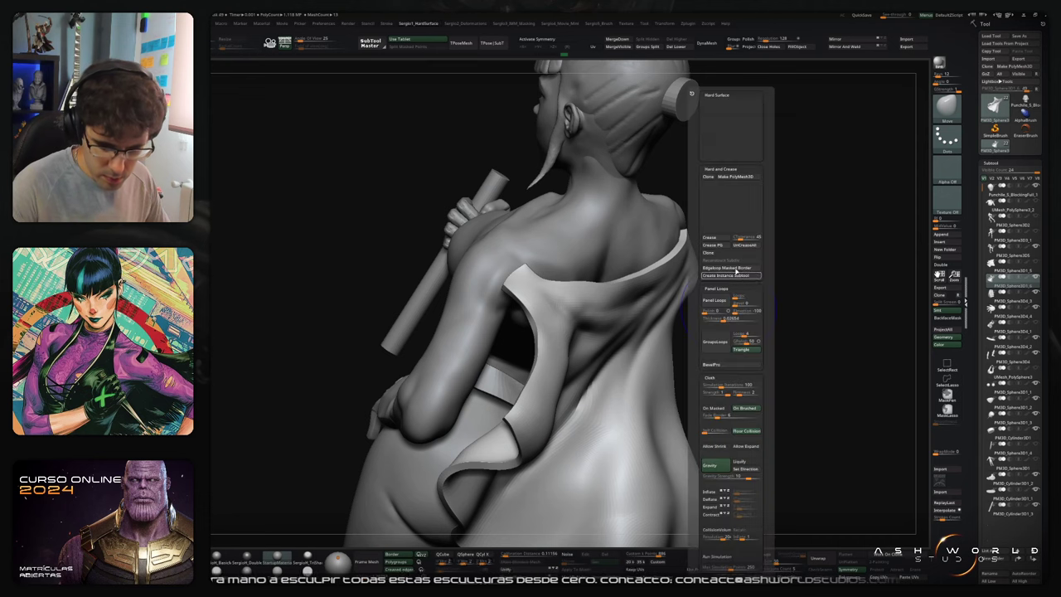
pyautogui.click(742, 245)
pyautogui.hotkey('ctrl', 'd')
# Step: Reshape the draped cape's upper edge and shoulder corners around the figure's back with the Move brush
pyautogui.keyDown('ctrl'); pyautogui.moveTo(659, 419); pyautogui.dragTo(622, 386, button='right'); pyautogui.keyUp('ctrl')
pyautogui.keyDown('alt'); pyautogui.moveTo(621, 386); pyautogui.dragTo(582, 336, button='right'); pyautogui.keyUp('alt')
pyautogui.moveTo(530, 278)
pyautogui.mouseDown(button='right')
pyautogui.moveTo(543, 254)
pyautogui.moveTo(565, 308)
pyautogui.moveTo(513, 348)
pyautogui.mouseUp(button='right')
pyautogui.moveTo(556, 279); pyautogui.dragTo(571, 288)
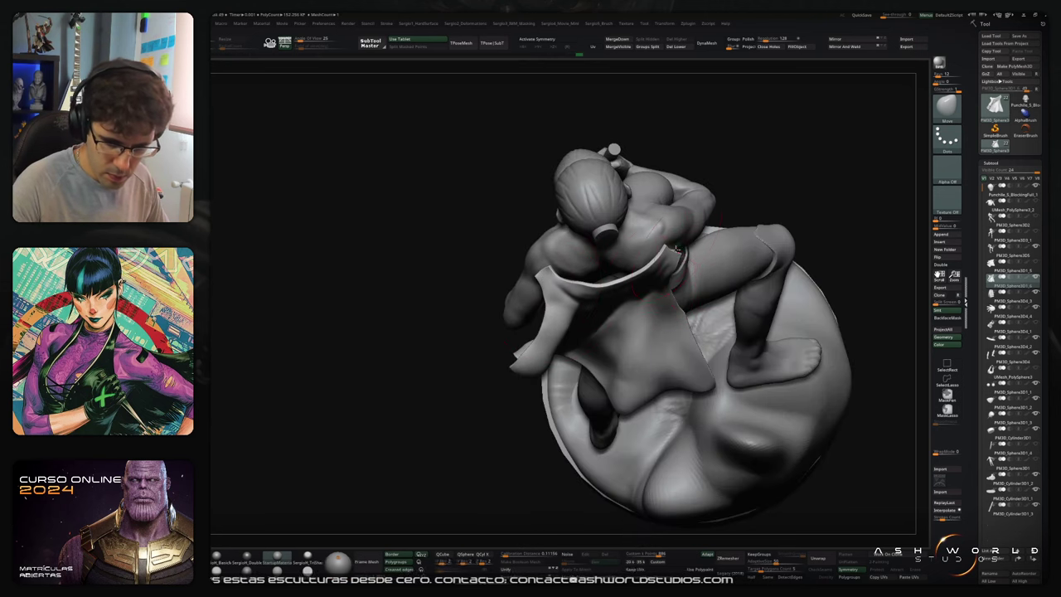
pyautogui.moveTo(676, 248); pyautogui.dragTo(621, 232, button='right')
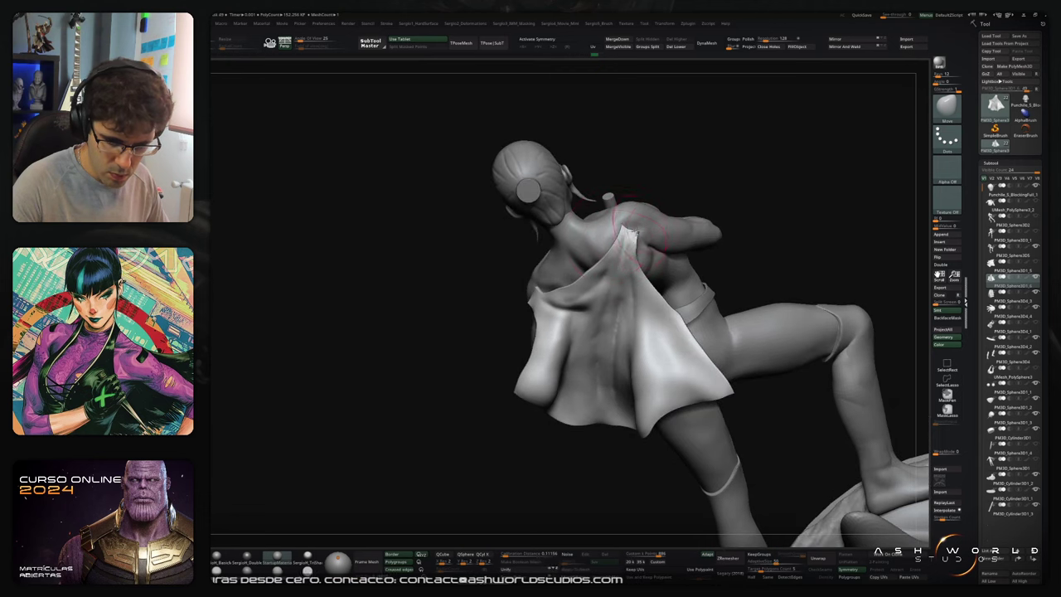
pyautogui.moveTo(616, 280)
pyautogui.mouseDown(button='right')
pyautogui.moveTo(617, 332)
pyautogui.moveTo(633, 307)
pyautogui.mouseUp(button='right')
pyautogui.press('w')
pyautogui.press('q')
pyautogui.moveTo(633, 300); pyautogui.dragTo(611, 292)
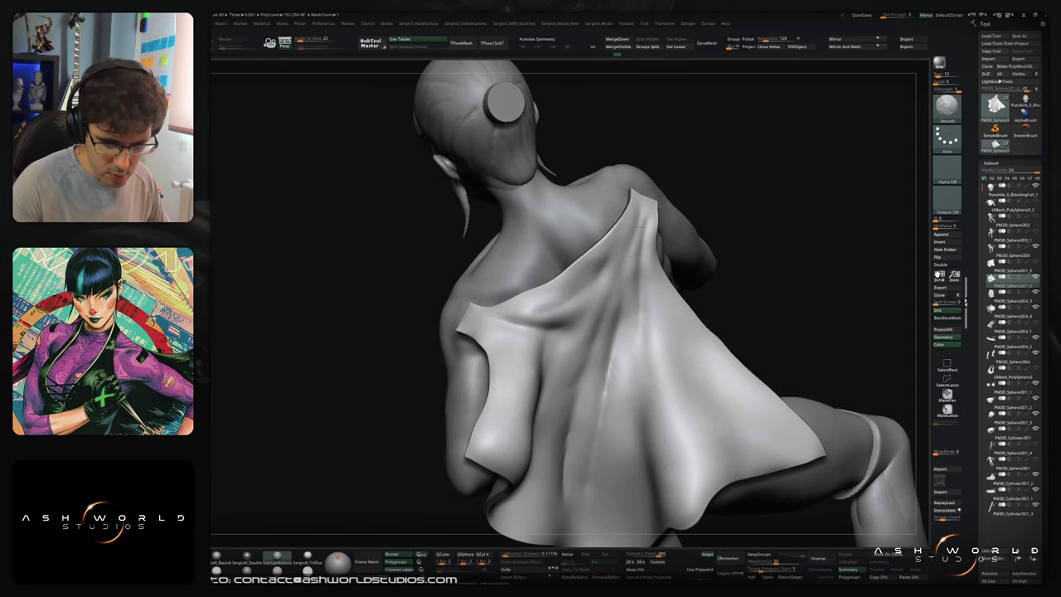
# Step: Sculpt and soften folds fanning down from the cape's corner at the figure's right shoulder with the Standard brush
pyautogui.moveTo(633, 203); pyautogui.dragTo(638, 249)
pyautogui.moveTo(639, 240); pyautogui.dragTo(612, 238, button='right')
pyautogui.moveTo(643, 198); pyautogui.dragTo(613, 261)
pyautogui.press('b')
pyautogui.press('s')
pyautogui.press('t')
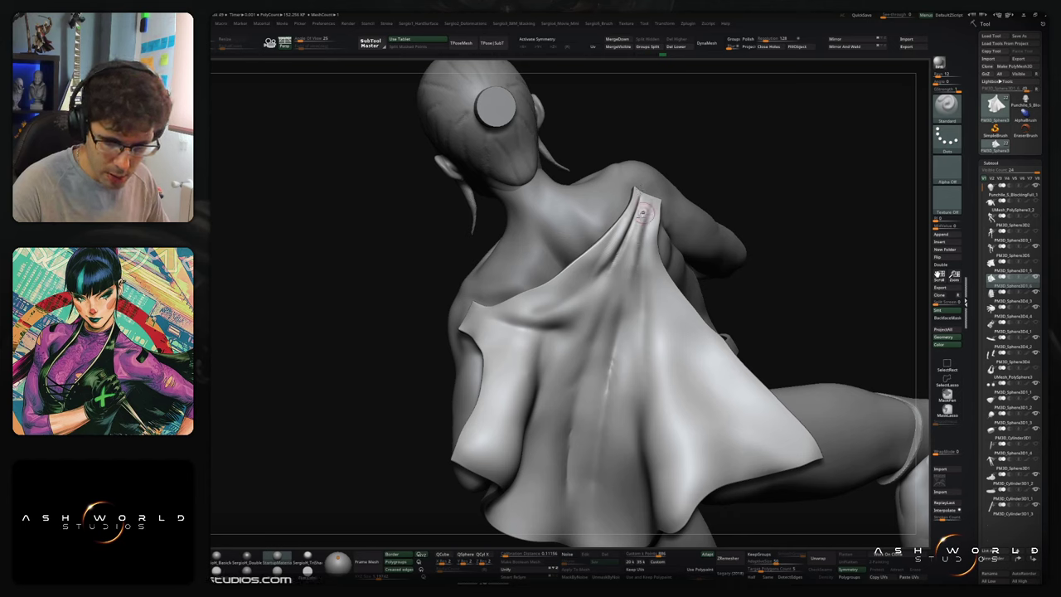
# Step: Carve long, sharp fold lines from the right-shoulder corner down the middle of the cape with the DamStandard brush
pyautogui.press('b')
pyautogui.press('d')
pyautogui.press('s')
pyautogui.moveTo(642, 213); pyautogui.dragTo(625, 276)
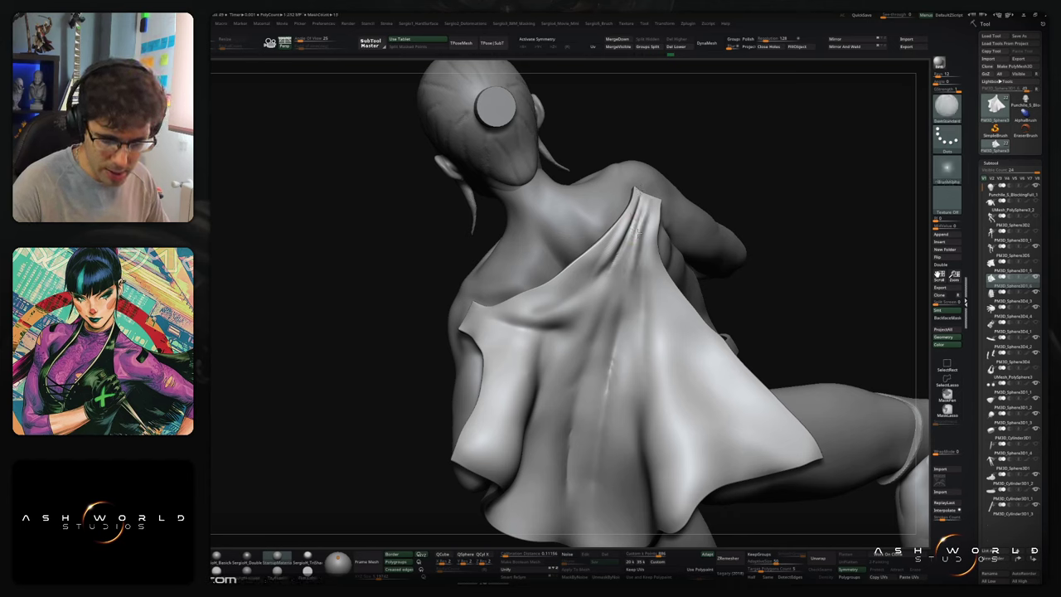
pyautogui.moveTo(638, 233); pyautogui.dragTo(603, 352)
pyautogui.moveTo(632, 249); pyautogui.dragTo(605, 351)
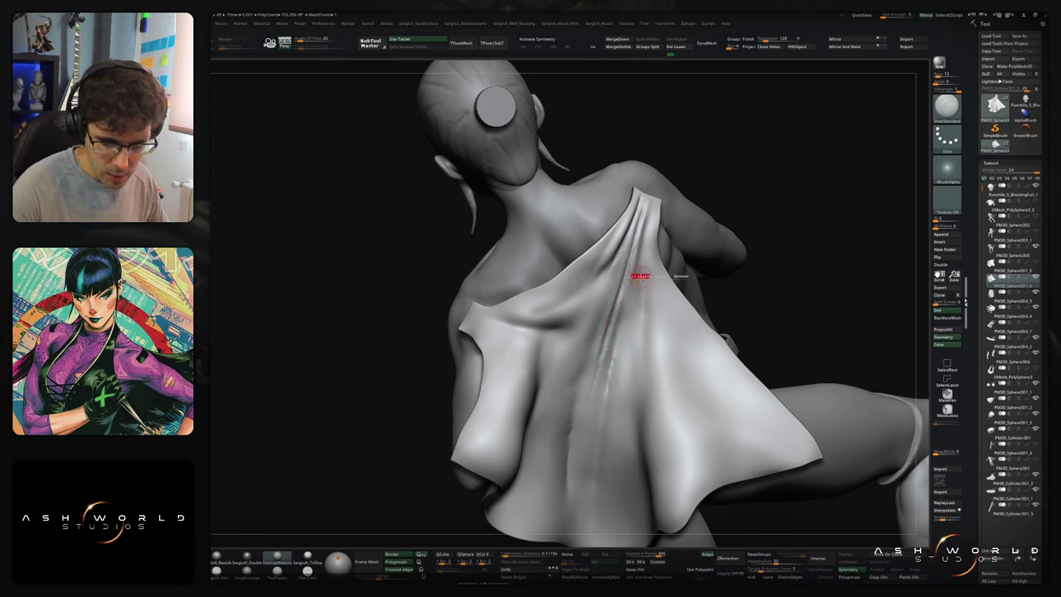
pyautogui.moveTo(649, 234); pyautogui.dragTo(641, 312)
pyautogui.moveTo(650, 217); pyautogui.dragTo(643, 401)
pyautogui.moveTo(645, 248); pyautogui.dragTo(644, 434)
pyautogui.moveTo(652, 294); pyautogui.dragTo(648, 283, button='right')
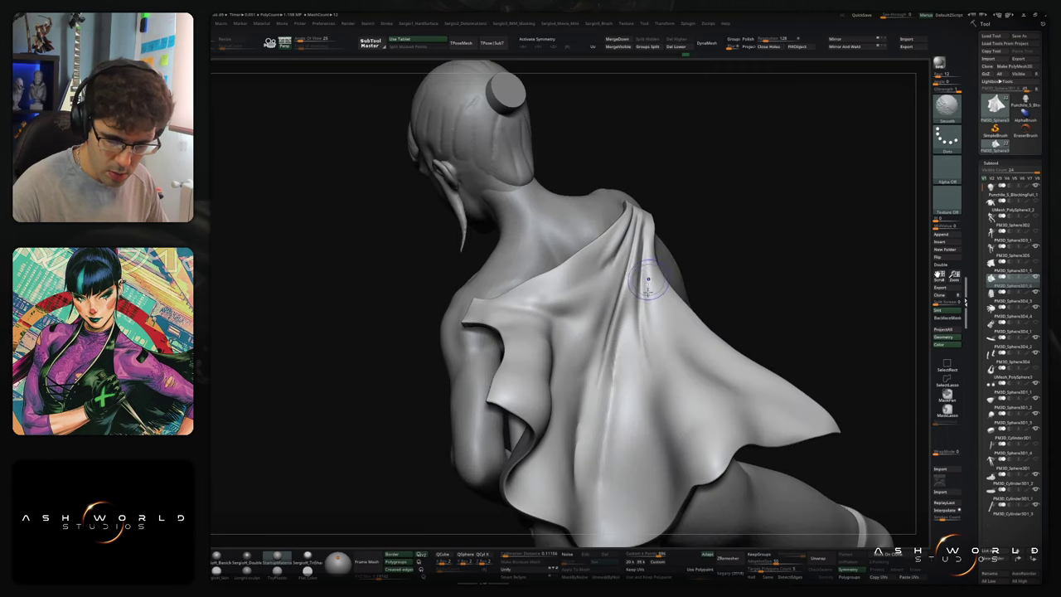
# Step: Smooth the carved fold lines across the cape's upper back
pyautogui.moveTo(648, 284)
pyautogui.keyDown('shift'); pyautogui.mouseDown()
pyautogui.moveTo(651, 387)
pyautogui.moveTo(618, 346)
pyautogui.mouseUp(); pyautogui.keyUp('shift')
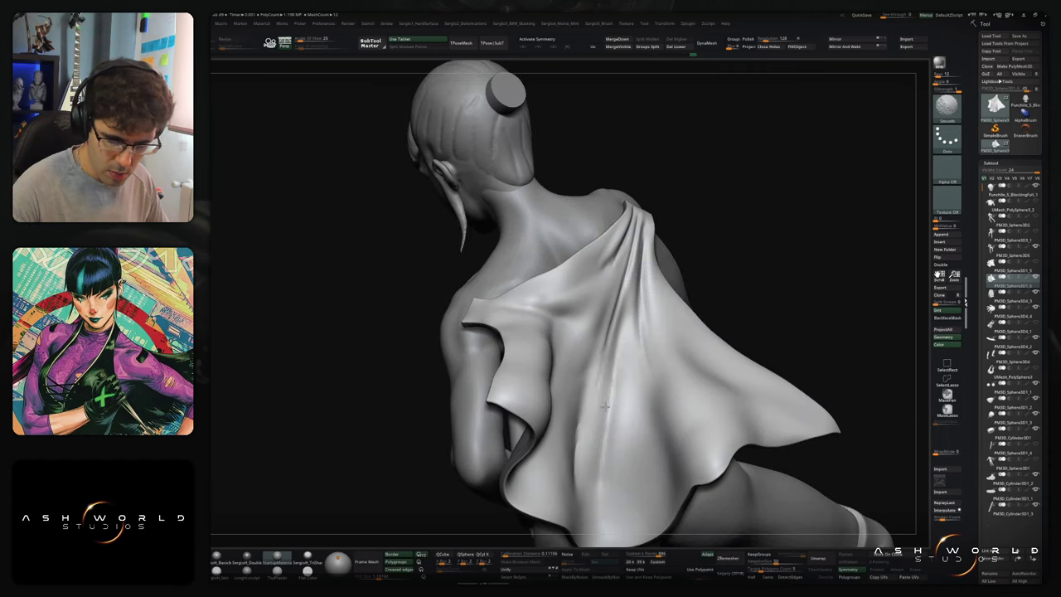
pyautogui.moveTo(599, 329); pyautogui.dragTo(582, 316, button='right')
pyautogui.keyDown('shift'); pyautogui.moveTo(600, 286); pyautogui.dragTo(537, 313); pyautogui.keyUp('shift')
# Step: Carve folds converging on the cape's corner at the figure's left shoulder with the DamStandard brush
pyautogui.moveTo(572, 290)
pyautogui.mouseDown(button='right')
pyautogui.moveTo(634, 290)
pyautogui.moveTo(716, 336)
pyautogui.moveTo(557, 343)
pyautogui.mouseUp(button='right')
pyautogui.moveTo(560, 324); pyautogui.dragTo(536, 346)
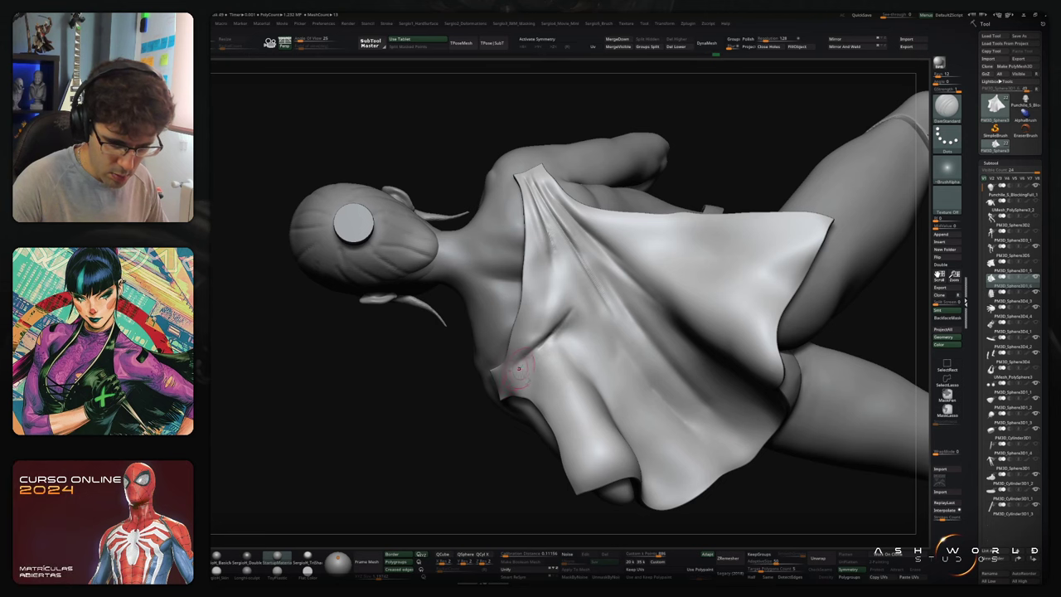
pyautogui.moveTo(524, 365); pyautogui.dragTo(538, 349, button='right')
pyautogui.press('s')
pyautogui.moveTo(550, 335); pyautogui.dragTo(512, 367)
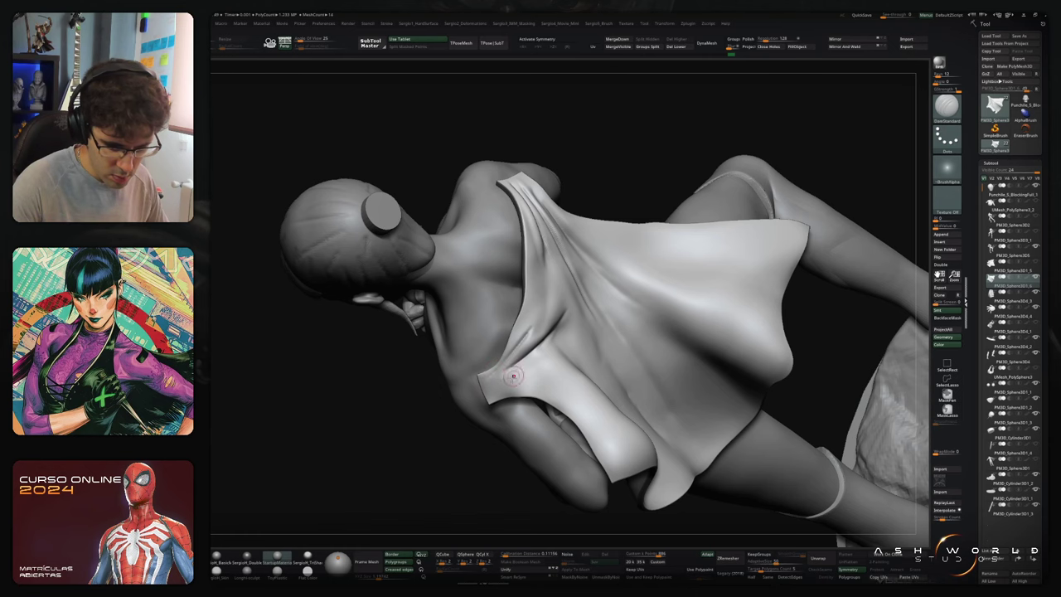
pyautogui.moveTo(513, 375); pyautogui.dragTo(500, 382, button='right')
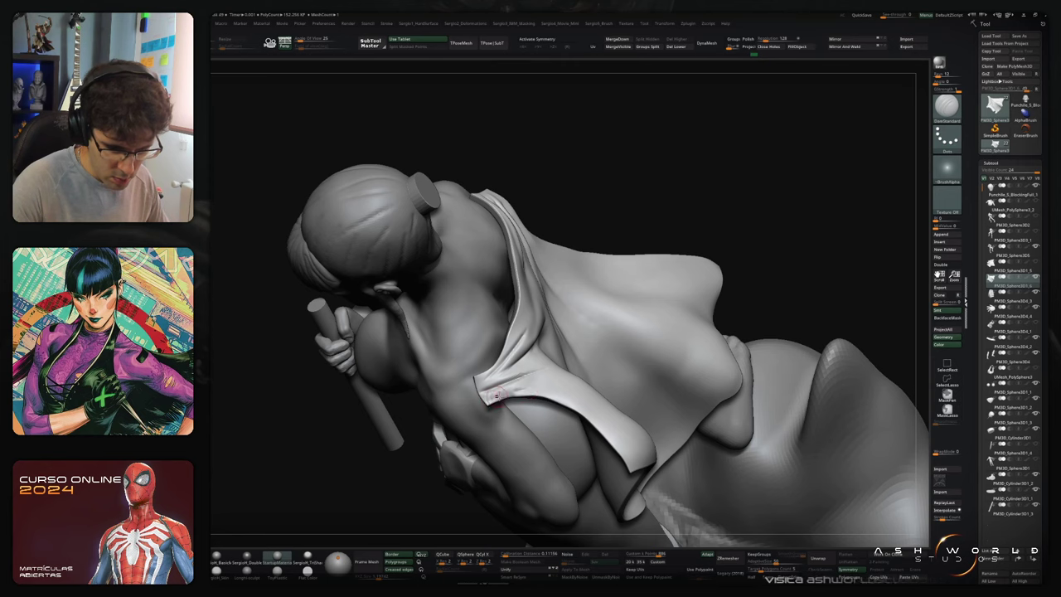
# Step: Isolate the cape, cut another crease into its left-shoulder corner, and show the whole figure again
pyautogui.moveTo(503, 394)
pyautogui.mouseDown(button='right')
pyautogui.moveTo(731, 296)
pyautogui.moveTo(565, 313)
pyautogui.moveTo(556, 403)
pyautogui.mouseUp(button='right')
pyautogui.hotkey('alt', 's')
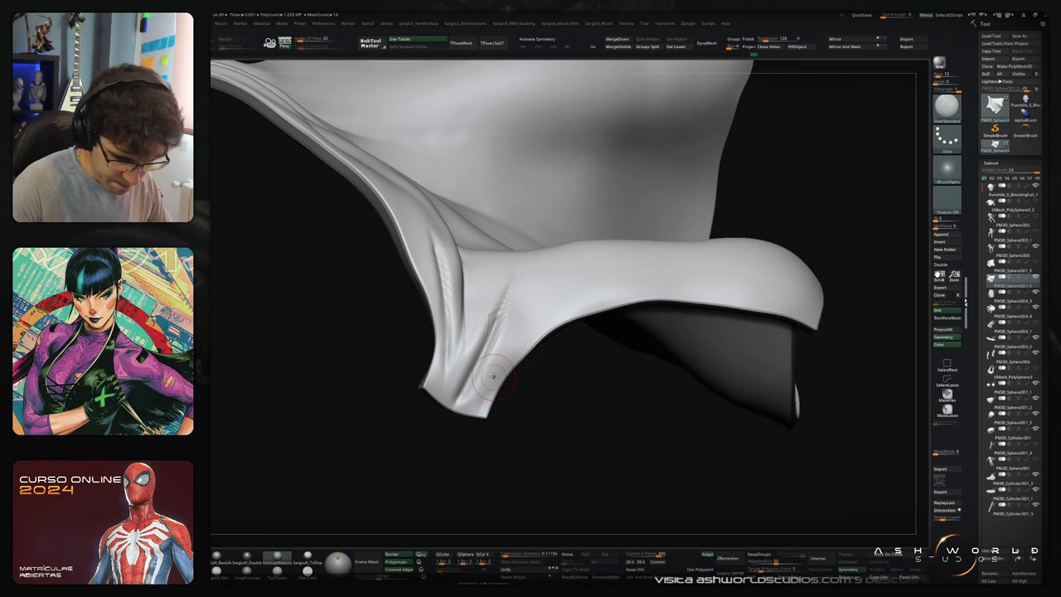
pyautogui.moveTo(528, 327); pyautogui.dragTo(471, 424)
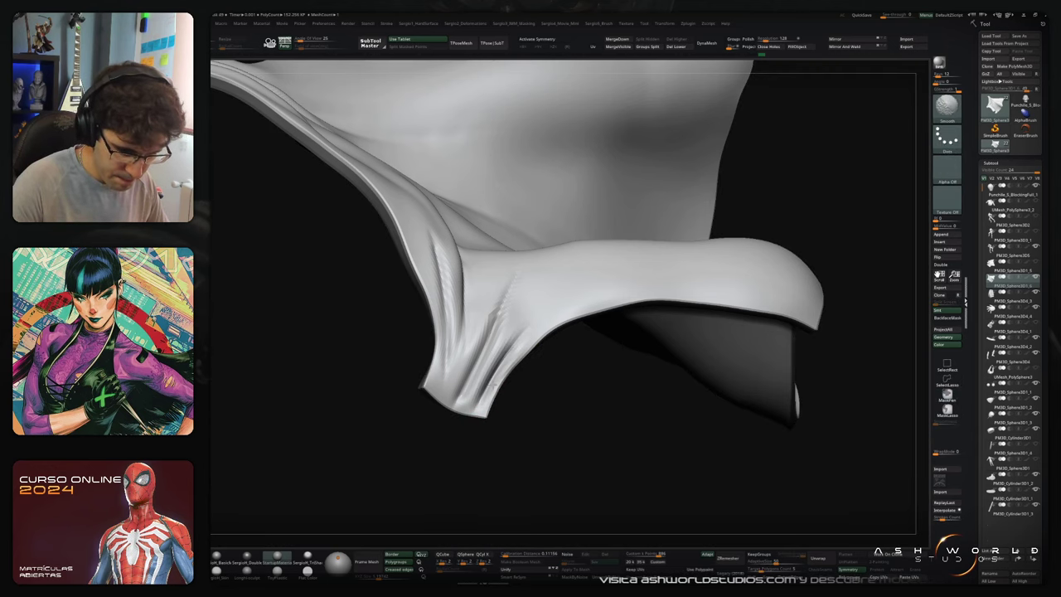
pyautogui.keyDown('ctrl'); pyautogui.moveTo(539, 397); pyautogui.dragTo(554, 307, button='right'); pyautogui.keyUp('ctrl')
pyautogui.moveTo(553, 306)
pyautogui.mouseDown(button='right')
pyautogui.moveTo(609, 251)
pyautogui.moveTo(634, 276)
pyautogui.mouseUp(button='right')
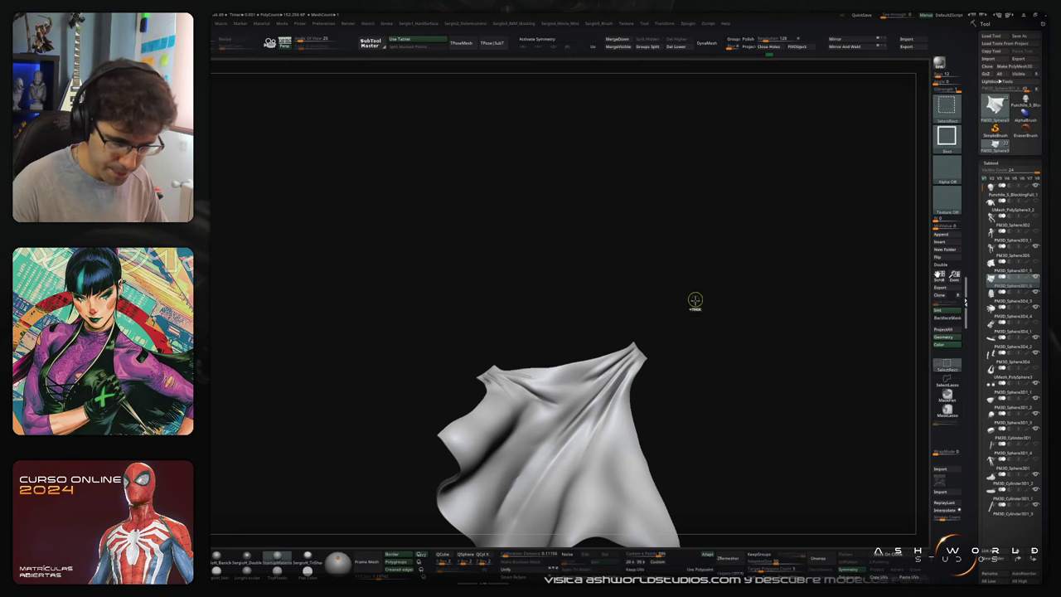
pyautogui.moveTo(695, 301)
pyautogui.mouseDown(button='right')
pyautogui.moveTo(701, 332)
pyautogui.moveTo(713, 264)
pyautogui.mouseUp(button='right')
pyautogui.hotkey('alt', 's')
pyautogui.press('1')
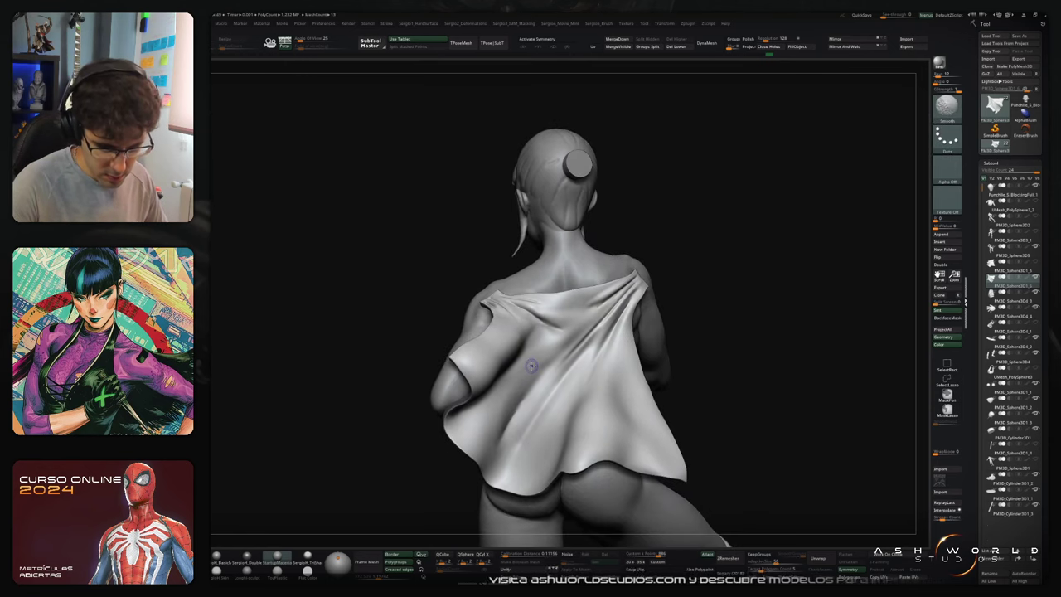
# Step: Build up and smooth the folds running from the left shoulder into the side flap with the Standard brush
pyautogui.moveTo(539, 369); pyautogui.dragTo(506, 310, button='right')
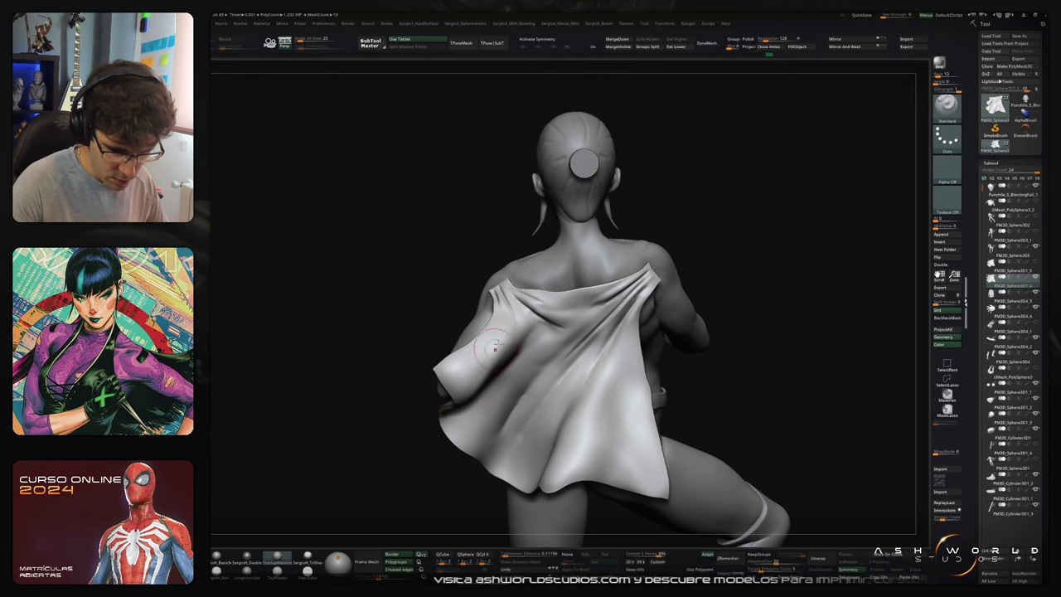
pyautogui.moveTo(482, 390)
pyautogui.mouseDown(button='right')
pyautogui.moveTo(522, 317)
pyautogui.moveTo(483, 373)
pyautogui.moveTo(490, 359)
pyautogui.mouseUp(button='right')
pyautogui.press('shift')
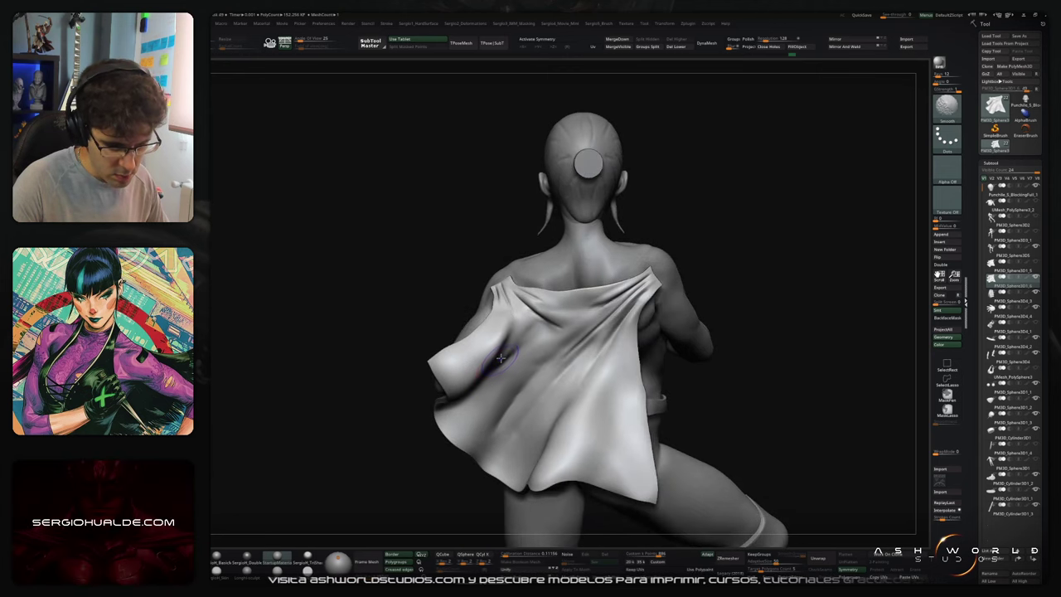
pyautogui.press('b')
pyautogui.click(491, 521)
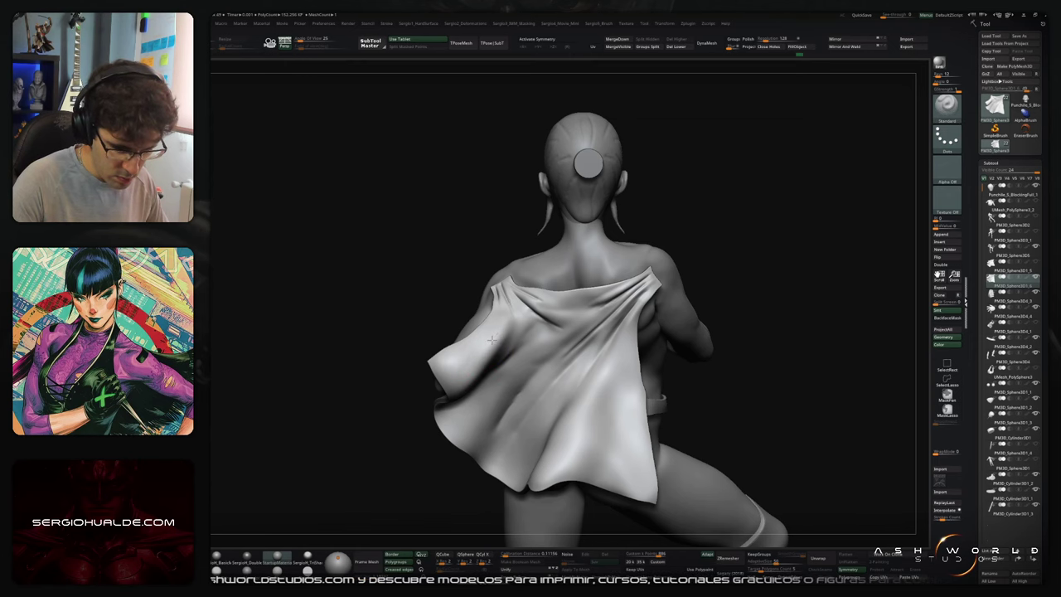
pyautogui.press('shift')
pyautogui.moveTo(513, 328); pyautogui.dragTo(517, 311, button='right')
pyautogui.moveTo(518, 314); pyautogui.dragTo(510, 356)
pyautogui.press('shift')
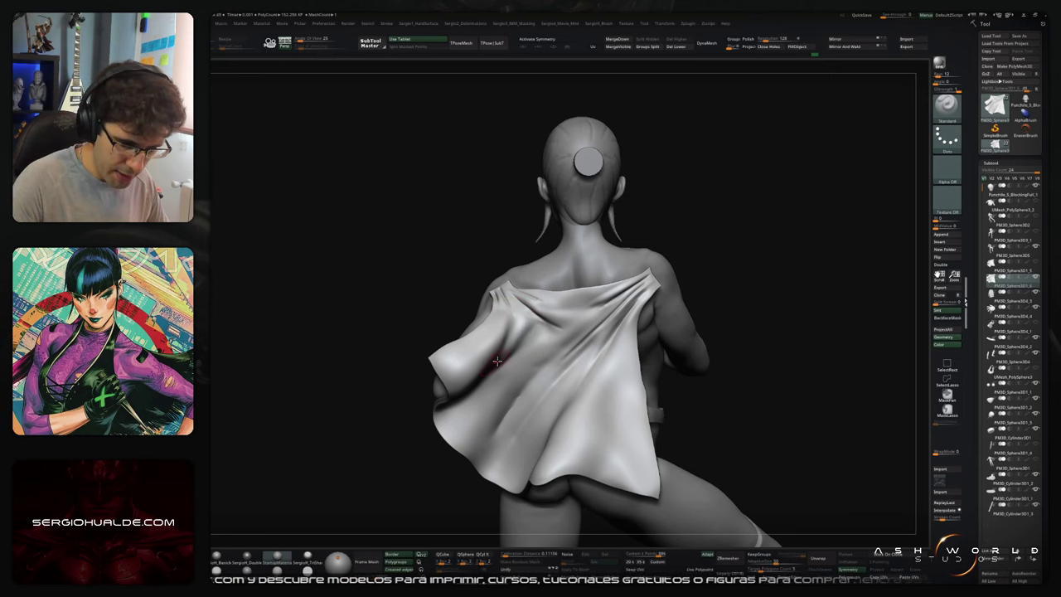
pyautogui.keyDown('shift'); pyautogui.moveTo(525, 324); pyautogui.dragTo(528, 333); pyautogui.keyUp('shift')
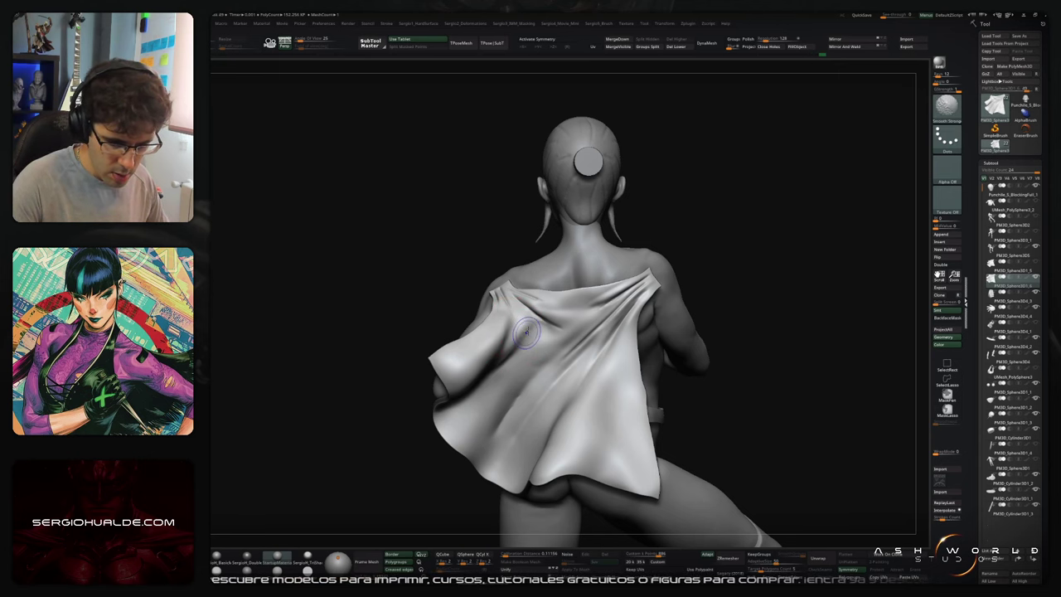
pyautogui.moveTo(496, 396); pyautogui.dragTo(565, 337, button='right')
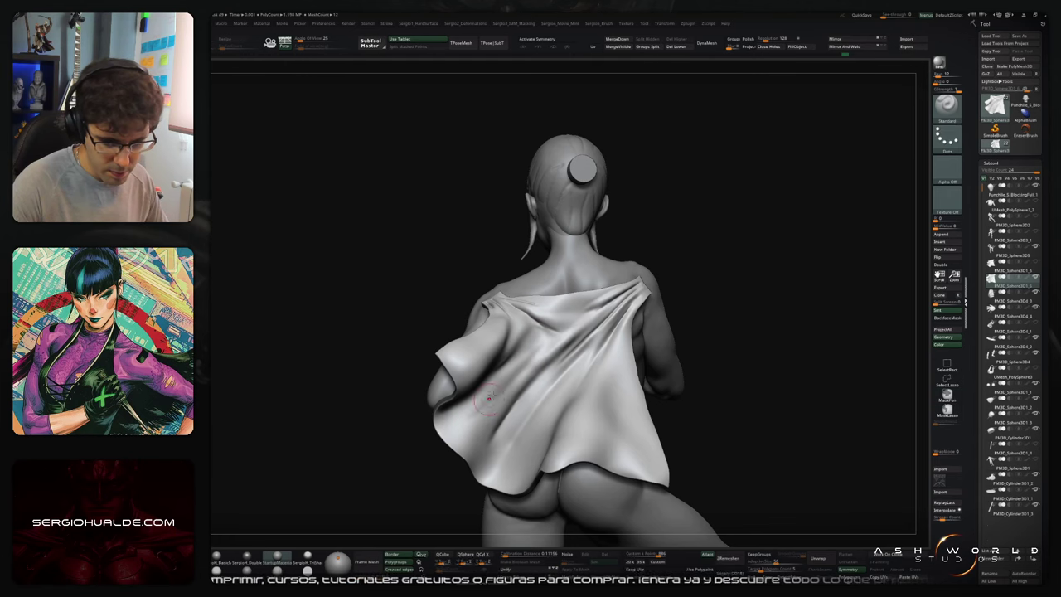
# Step: Deepen and smooth the folds below the cape's neckline and down toward its lower hem with the Standard brush
pyautogui.moveTo(551, 358); pyautogui.dragTo(560, 327, button='right')
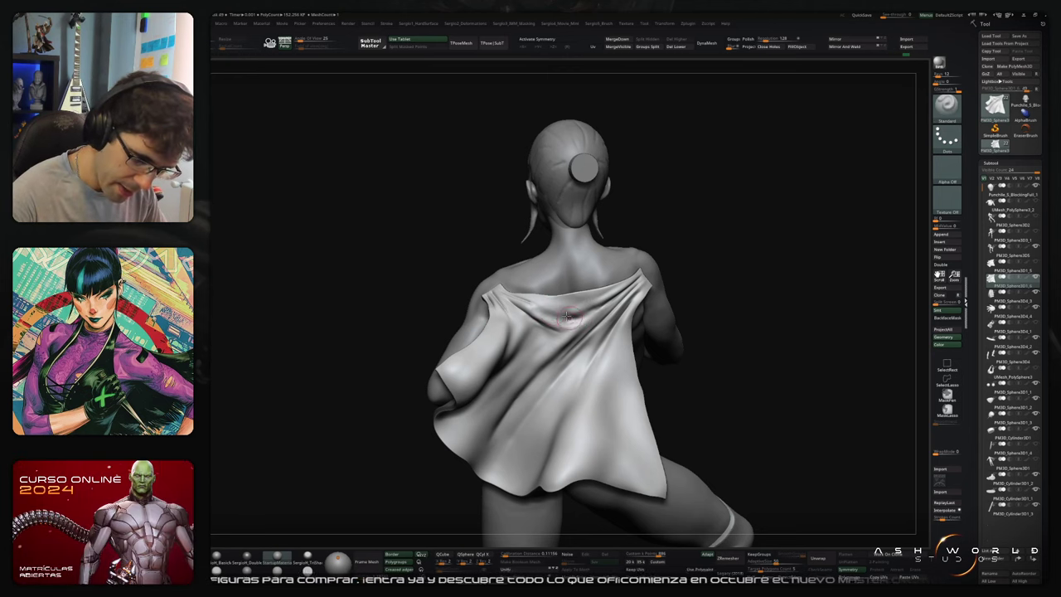
pyautogui.moveTo(553, 313)
pyautogui.mouseDown(button='right')
pyautogui.moveTo(530, 291)
pyautogui.moveTo(590, 350)
pyautogui.mouseUp(button='right')
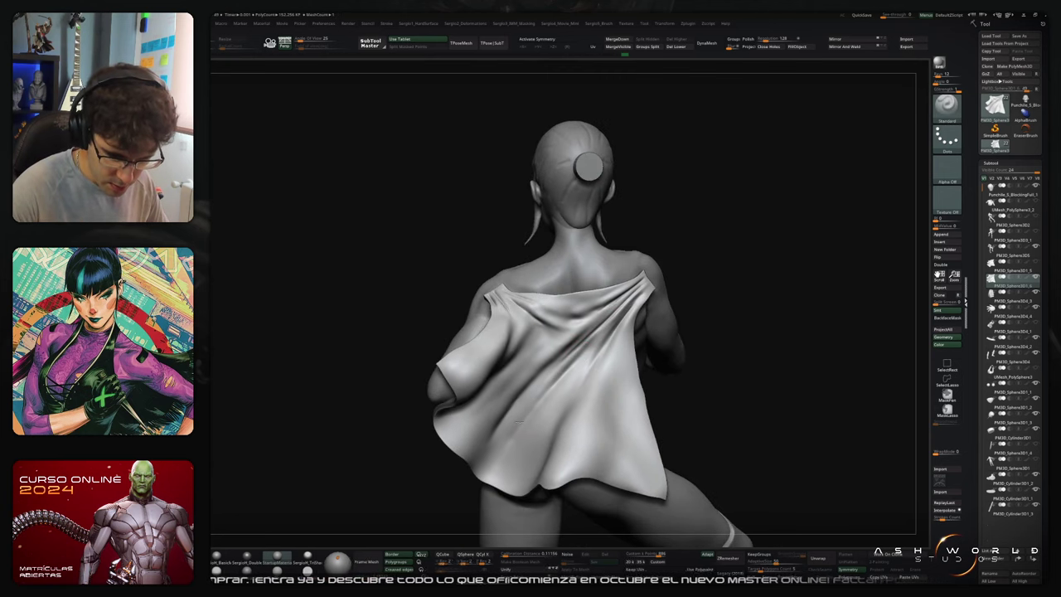
pyautogui.moveTo(540, 412); pyautogui.dragTo(549, 420, button='right')
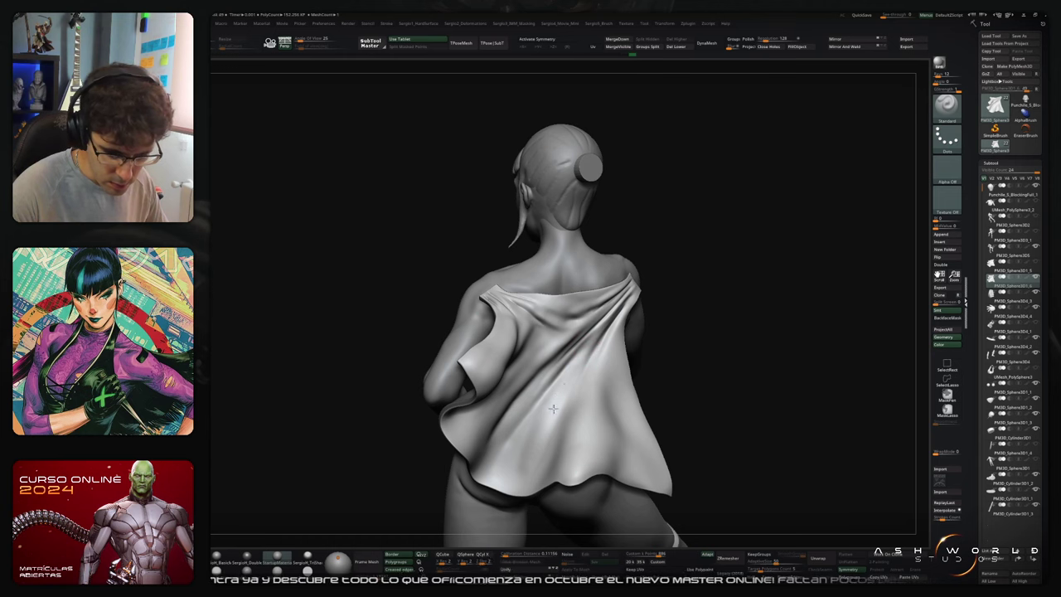
pyautogui.moveTo(584, 439)
pyautogui.mouseDown(button='right')
pyautogui.moveTo(616, 418)
pyautogui.moveTo(605, 312)
pyautogui.mouseUp(button='right')
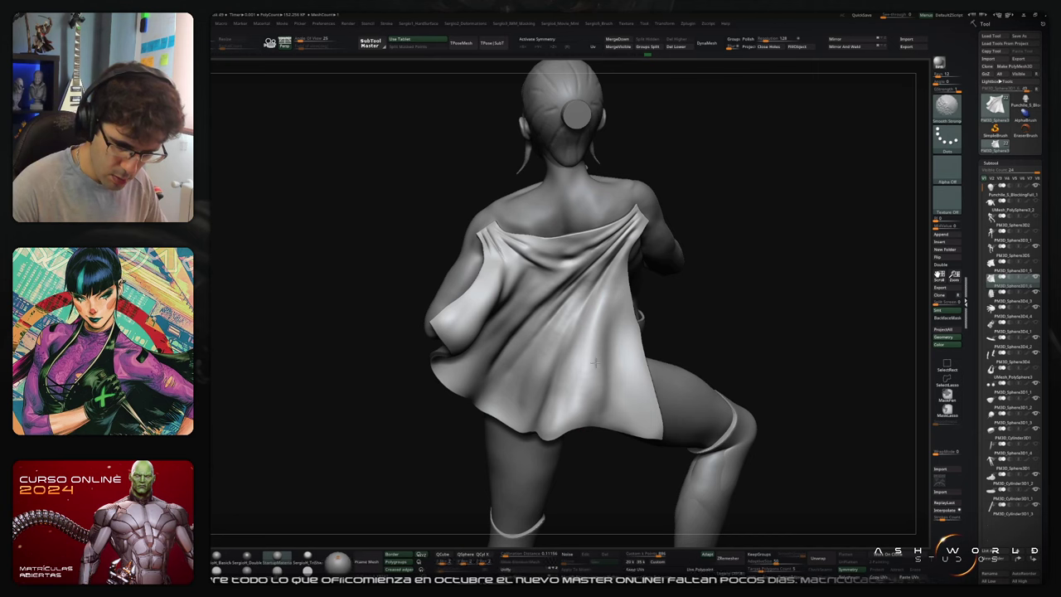
pyautogui.moveTo(594, 396); pyautogui.dragTo(585, 367, button='right')
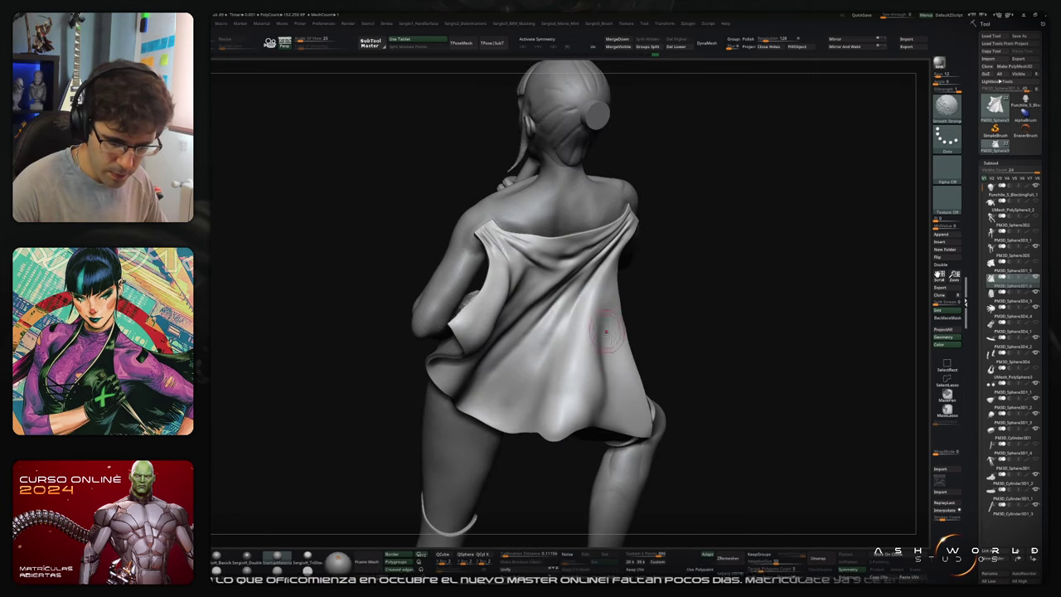
pyautogui.moveTo(606, 331); pyautogui.dragTo(618, 325, button='right')
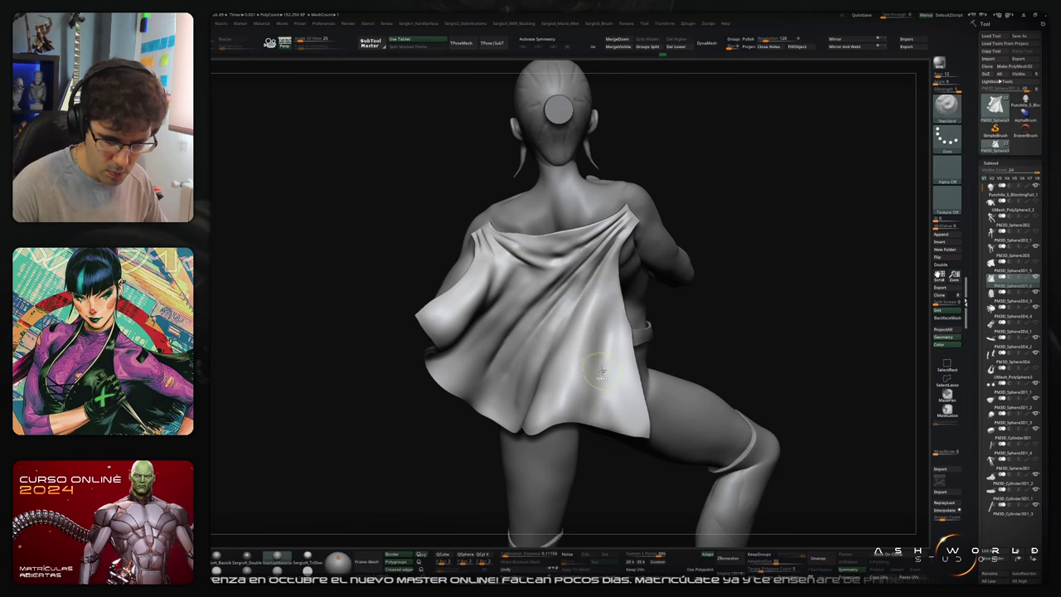
pyautogui.moveTo(601, 373)
pyautogui.mouseDown(button='right')
pyautogui.moveTo(674, 308)
pyautogui.moveTo(703, 313)
pyautogui.moveTo(710, 339)
pyautogui.moveTo(724, 318)
pyautogui.moveTo(759, 321)
pyautogui.moveTo(663, 308)
pyautogui.moveTo(665, 353)
pyautogui.moveTo(657, 335)
pyautogui.moveTo(686, 331)
pyautogui.moveTo(653, 330)
pyautogui.mouseUp(button='right')
pyautogui.hotkey('ctrl', 'shift', 'z')
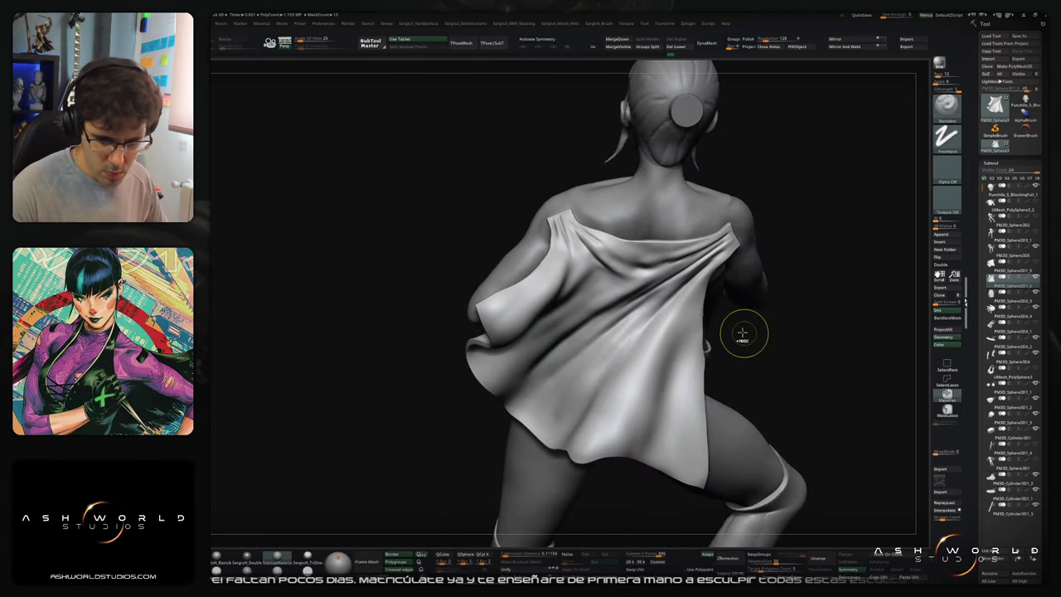
# Step: Select the body, isolate it and adjust the neck's contour with the Move brush
pyautogui.keyDown('ctrl'); pyautogui.moveTo(742, 333); pyautogui.dragTo(713, 368, button='right'); pyautogui.keyUp('ctrl')
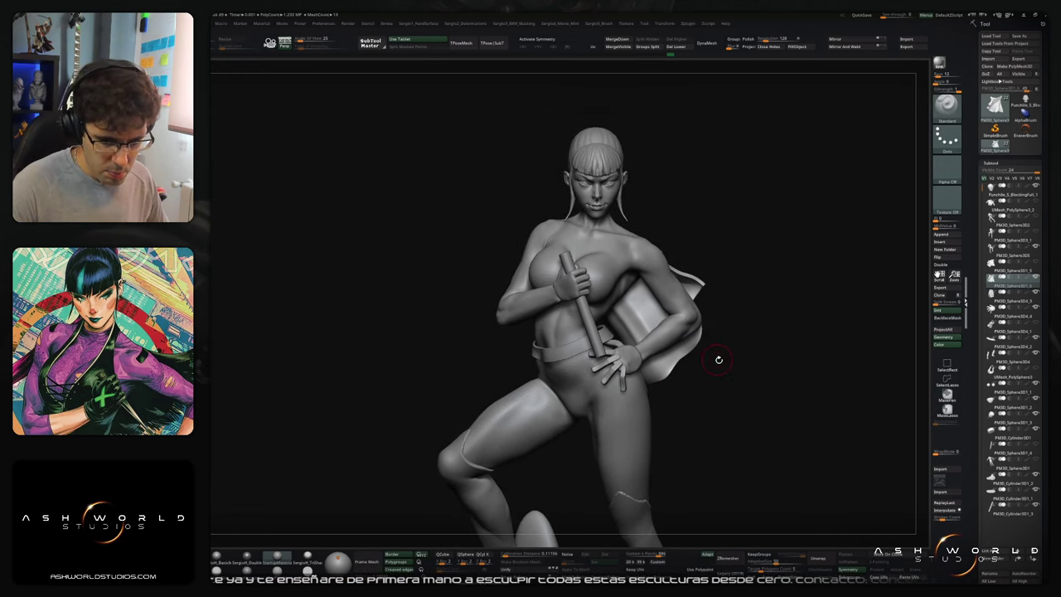
pyautogui.moveTo(603, 205)
pyautogui.keyDown('ctrl'); pyautogui.mouseDown(button='right')
pyautogui.moveTo(583, 227)
pyautogui.moveTo(571, 223)
pyautogui.moveTo(578, 212)
pyautogui.moveTo(515, 229)
pyautogui.moveTo(577, 207)
pyautogui.mouseUp(button='right'); pyautogui.keyUp('ctrl')
pyautogui.keyDown('alt'); pyautogui.click(585, 215); pyautogui.keyUp('alt')
pyautogui.press('b')
pyautogui.press('m')
pyautogui.press('v')
pyautogui.hotkey('alt', 's')
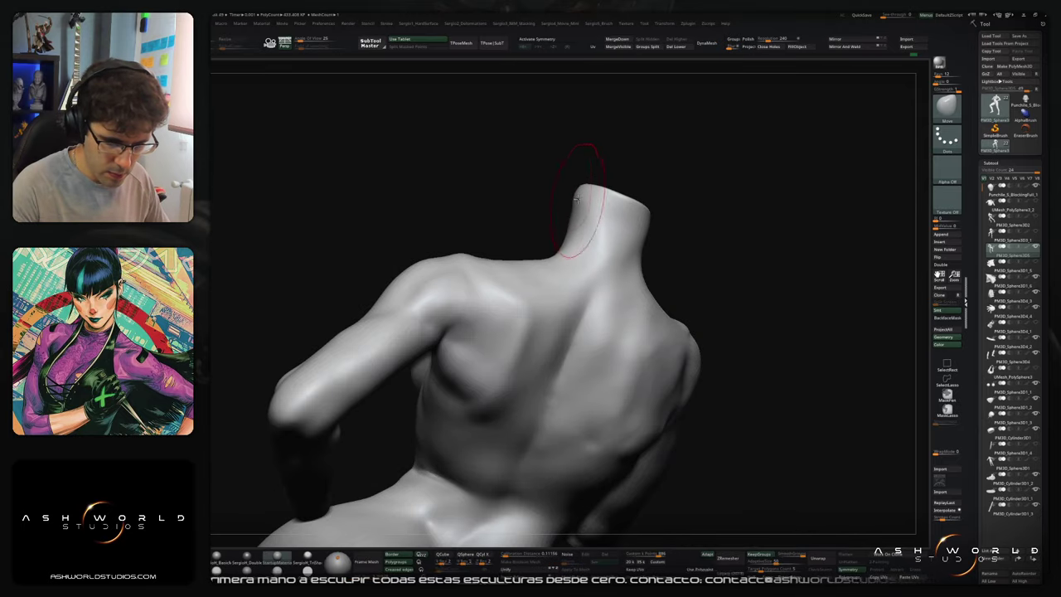
pyautogui.moveTo(658, 227); pyautogui.dragTo(653, 238, button='right')
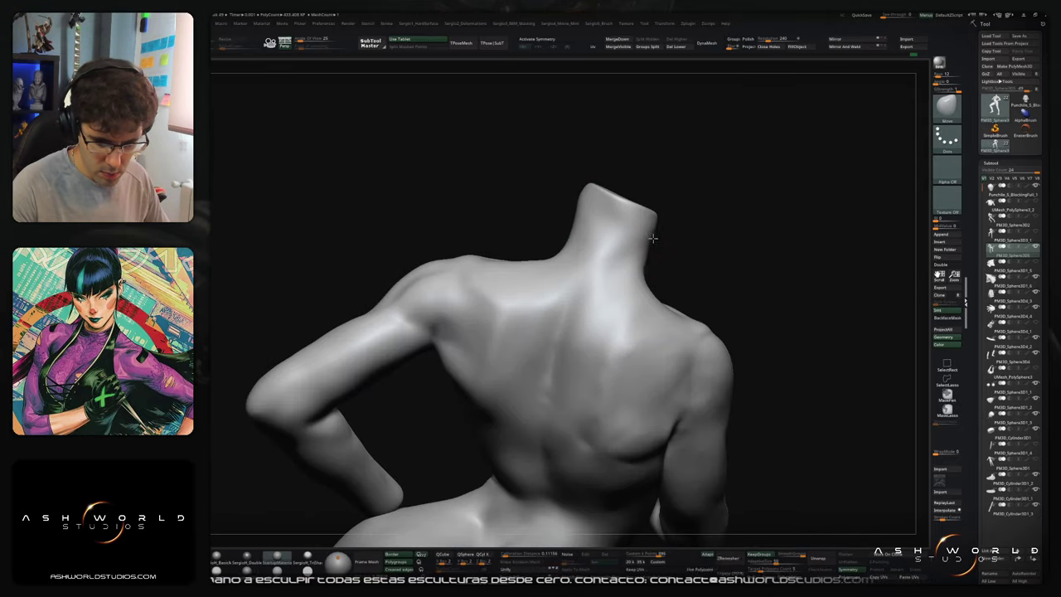
# Step: Build up the muscle between the neck and the left shoulder with the Standard brush
pyautogui.moveTo(642, 307)
pyautogui.mouseDown(button='right')
pyautogui.moveTo(706, 279)
pyautogui.moveTo(705, 254)
pyautogui.moveTo(664, 239)
pyautogui.moveTo(618, 249)
pyautogui.mouseUp(button='right')
pyautogui.press('b')
pyautogui.press('s')
pyautogui.press('t')
pyautogui.moveTo(670, 302)
pyautogui.mouseDown()
pyautogui.moveTo(673, 273)
pyautogui.moveTo(686, 285)
pyautogui.mouseUp()
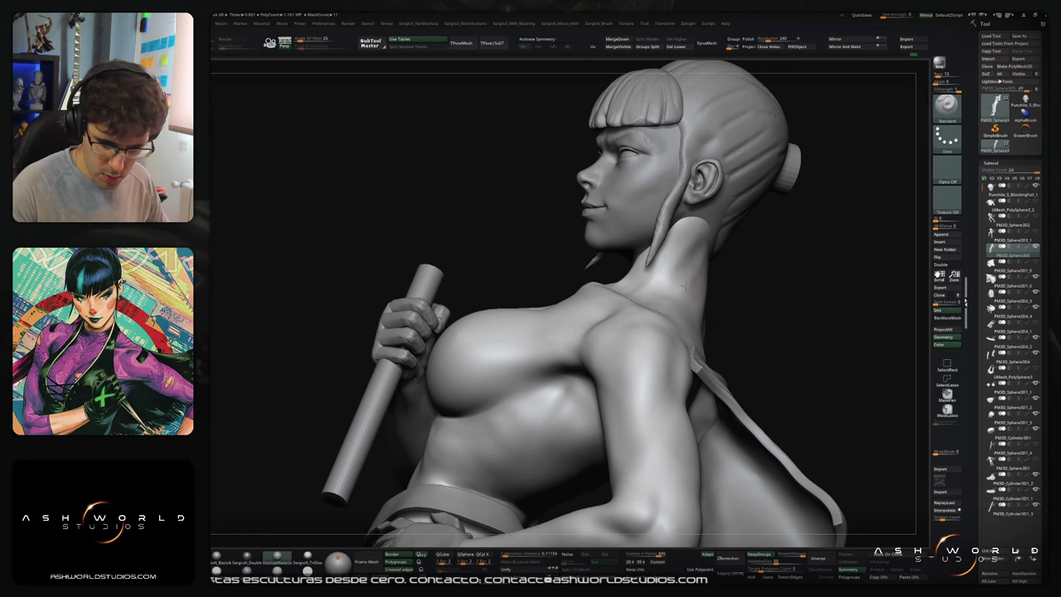
pyautogui.moveTo(685, 285); pyautogui.dragTo(732, 293, button='right')
pyautogui.moveTo(669, 290); pyautogui.dragTo(693, 260)
pyautogui.moveTo(694, 260)
pyautogui.mouseDown(button='right')
pyautogui.moveTo(697, 240)
pyautogui.moveTo(707, 271)
pyautogui.moveTo(667, 274)
pyautogui.moveTo(741, 306)
pyautogui.mouseUp(button='right')
# Step: Reshape the back of the neck below the hairline with the Move brush
pyautogui.press('b')
pyautogui.press('m')
pyautogui.press('v')
pyautogui.moveTo(733, 303); pyautogui.dragTo(730, 296)
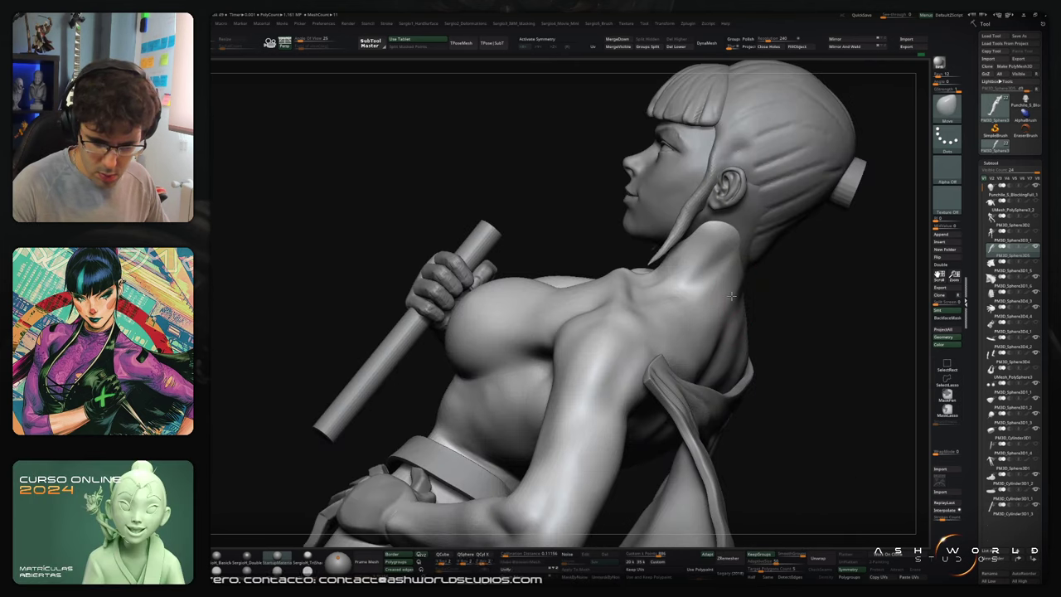
pyautogui.moveTo(728, 296); pyautogui.dragTo(763, 245, button='right')
pyautogui.click(776, 252)
pyautogui.moveTo(760, 243)
pyautogui.mouseDown()
pyautogui.moveTo(771, 236)
pyautogui.moveTo(755, 263)
pyautogui.mouseUp()
pyautogui.click(776, 255)
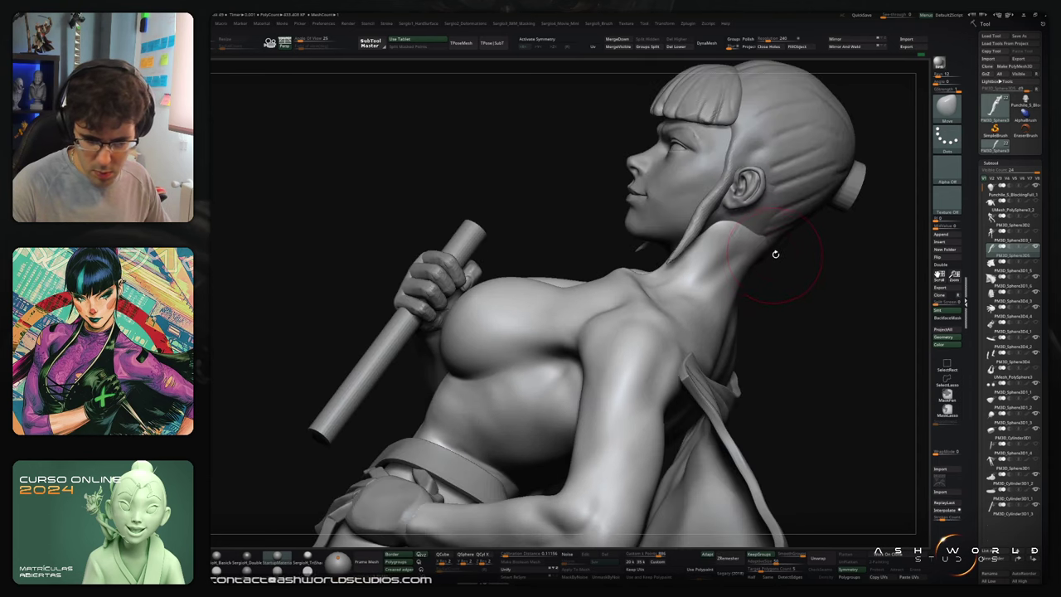
# Step: Build up and smooth the neck muscles and their transition into the collarbones with the Standard brush
pyautogui.moveTo(775, 255)
pyautogui.mouseDown(button='right')
pyautogui.moveTo(750, 260)
pyautogui.moveTo(764, 246)
pyautogui.mouseUp(button='right')
pyautogui.moveTo(816, 272); pyautogui.dragTo(787, 274, button='right')
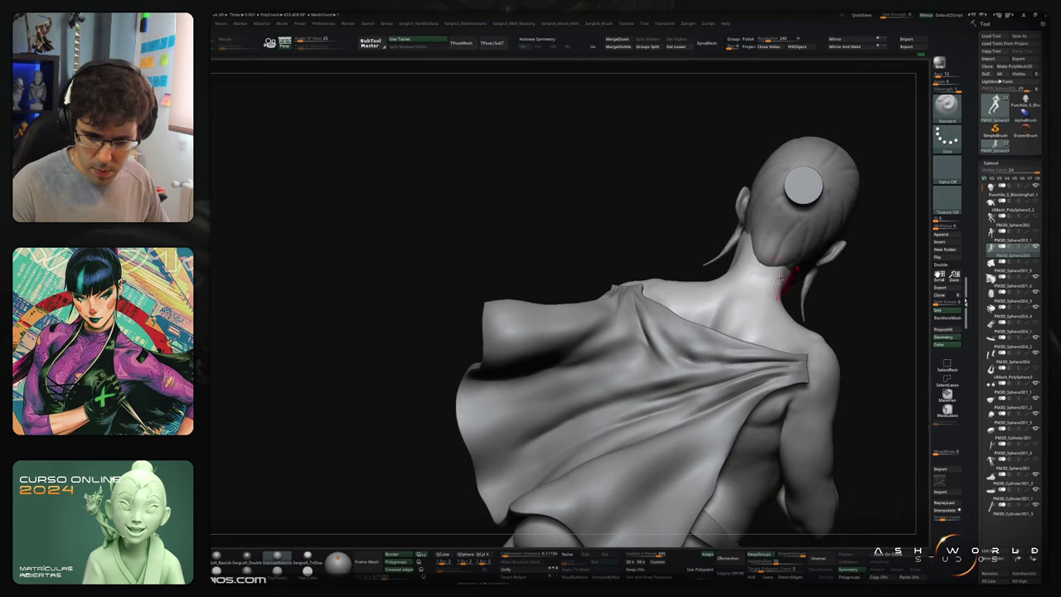
pyautogui.moveTo(723, 309)
pyautogui.mouseDown(button='right')
pyautogui.moveTo(744, 313)
pyautogui.moveTo(750, 289)
pyautogui.moveTo(771, 293)
pyautogui.mouseUp(button='right')
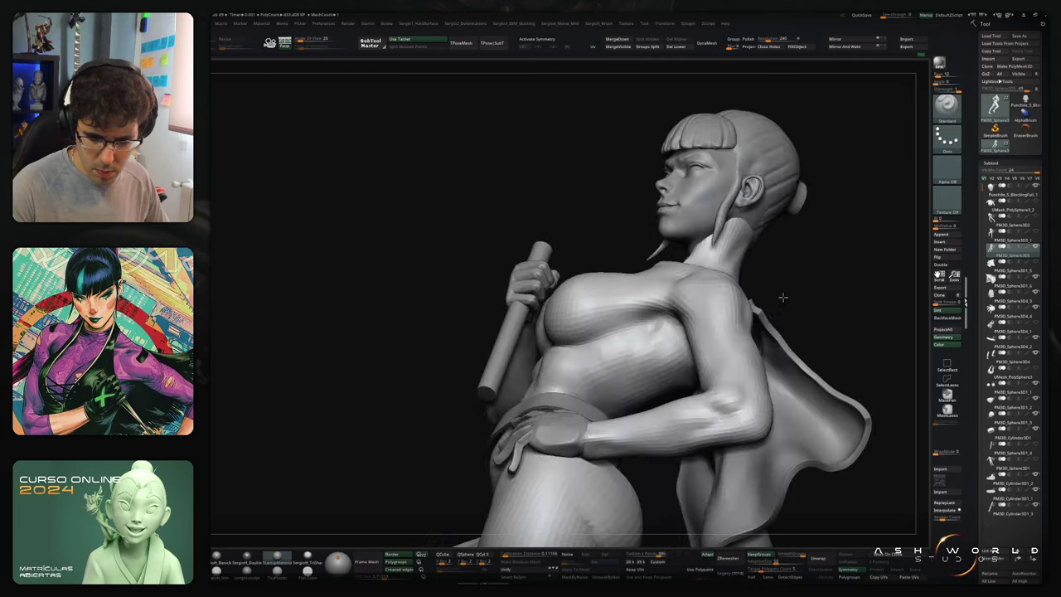
pyautogui.moveTo(782, 297); pyautogui.dragTo(731, 285, button='right')
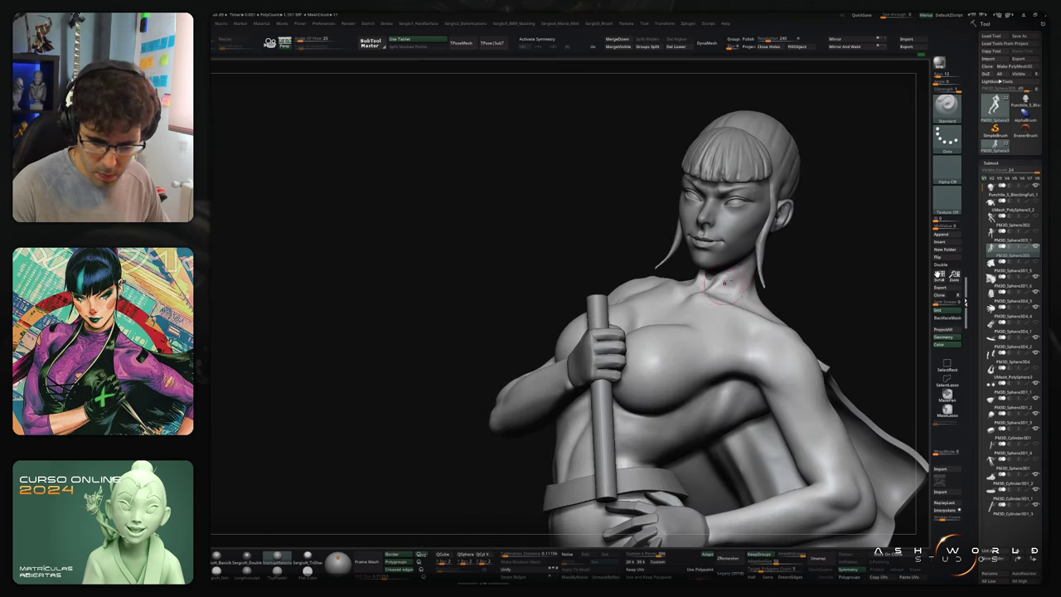
pyautogui.moveTo(738, 284)
pyautogui.mouseDown(button='right')
pyautogui.moveTo(725, 289)
pyautogui.moveTo(733, 272)
pyautogui.moveTo(764, 263)
pyautogui.moveTo(729, 277)
pyautogui.mouseUp(button='right')
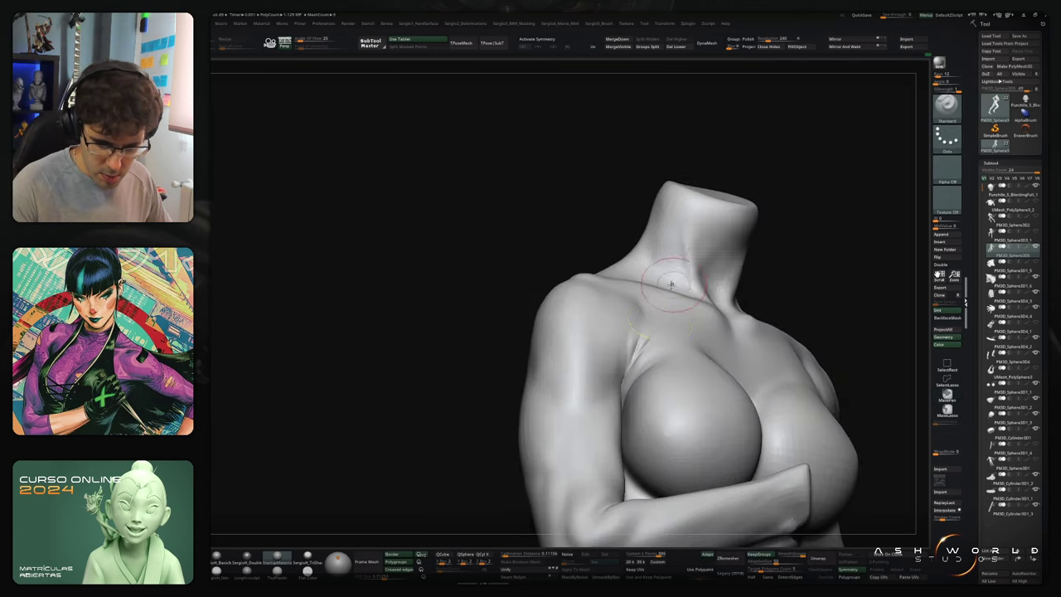
pyautogui.moveTo(712, 286)
pyautogui.mouseDown(button='right')
pyautogui.moveTo(667, 288)
pyautogui.moveTo(670, 231)
pyautogui.moveTo(615, 264)
pyautogui.moveTo(666, 262)
pyautogui.mouseUp(button='right')
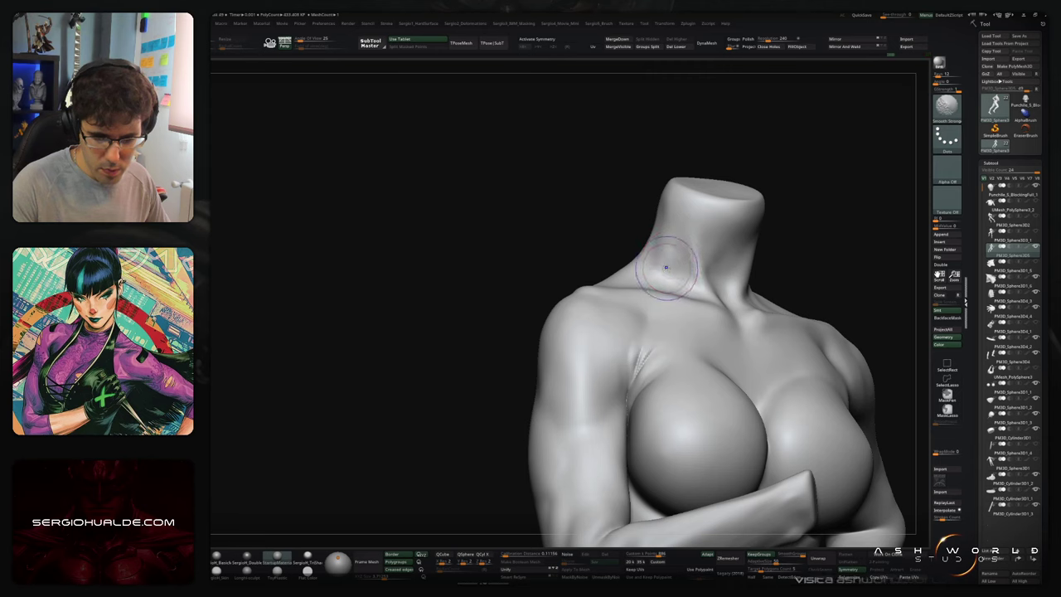
pyautogui.moveTo(681, 293)
pyautogui.keyDown('ctrl'); pyautogui.mouseDown(button='right')
pyautogui.moveTo(781, 247)
pyautogui.moveTo(705, 280)
pyautogui.moveTo(713, 278)
pyautogui.mouseUp(button='right'); pyautogui.keyUp('ctrl')
# Step: Show the complete figure again and examine its overall pose and proportions from the front
pyautogui.hotkey('alt', 's')
pyautogui.press('b')
pyautogui.press('m')
pyautogui.press('v')
pyautogui.moveTo(642, 286)
pyautogui.mouseDown(button='right')
pyautogui.moveTo(791, 284)
pyautogui.moveTo(787, 309)
pyautogui.moveTo(707, 259)
pyautogui.moveTo(723, 240)
pyautogui.mouseUp(button='right')
pyautogui.keyDown('alt'); pyautogui.moveTo(758, 333); pyautogui.dragTo(695, 249, button='right'); pyautogui.keyUp('alt')
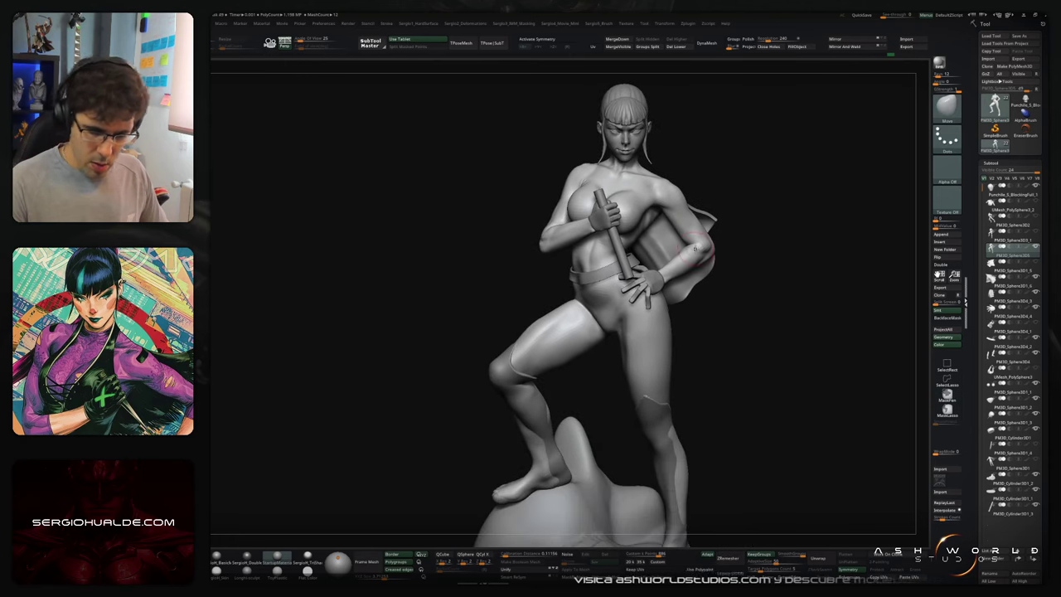
pyautogui.moveTo(803, 325); pyautogui.dragTo(778, 336, button='right')
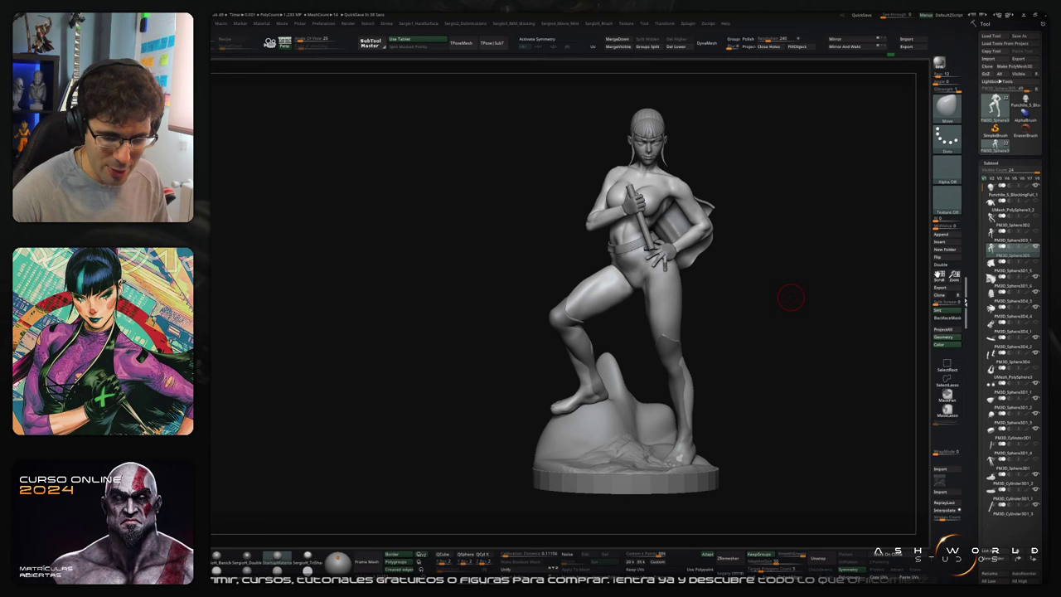
pyautogui.moveTo(790, 297)
pyautogui.mouseDown()
pyautogui.moveTo(793, 189)
pyautogui.moveTo(693, 182)
pyautogui.moveTo(324, 321)
pyautogui.mouseUp()
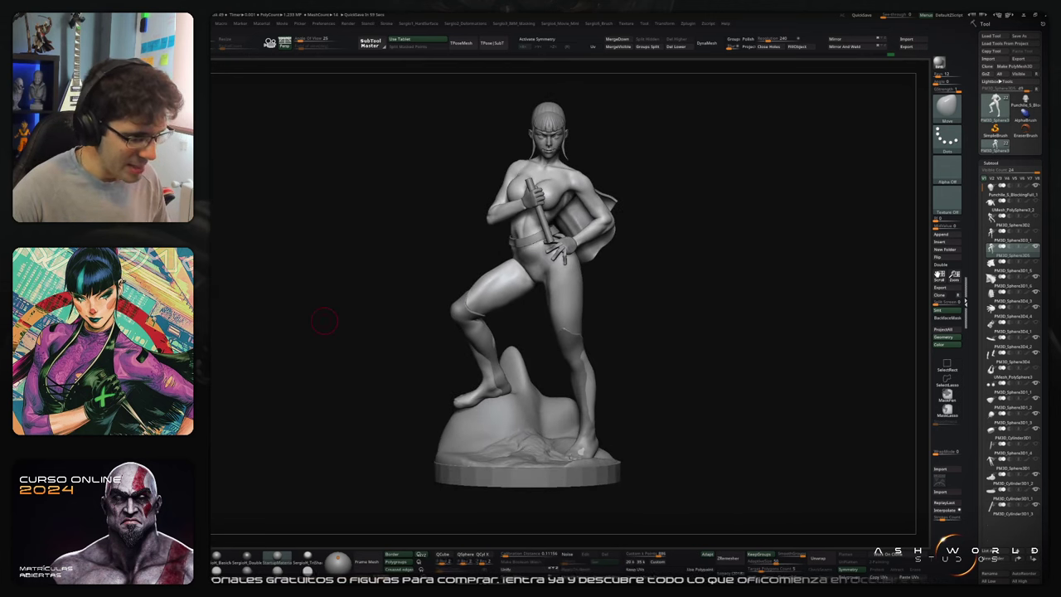
pyautogui.moveTo(324, 320); pyautogui.dragTo(422, 310, button='right')
# Step: Sculpt the groin crease and the standing leg's inner thigh with the Standard brush, smoothing the transition
pyautogui.moveTo(566, 248)
pyautogui.keyDown('ctrl'); pyautogui.mouseDown(button='right')
pyautogui.moveTo(557, 290)
pyautogui.moveTo(535, 319)
pyautogui.mouseUp(button='right'); pyautogui.keyUp('ctrl')
pyautogui.press('b')
pyautogui.press('d')
pyautogui.press('s')
pyautogui.press('s')
pyautogui.press('b')
pyautogui.press('s')
pyautogui.press('t')
pyautogui.moveTo(535, 259); pyautogui.dragTo(547, 232, button='right')
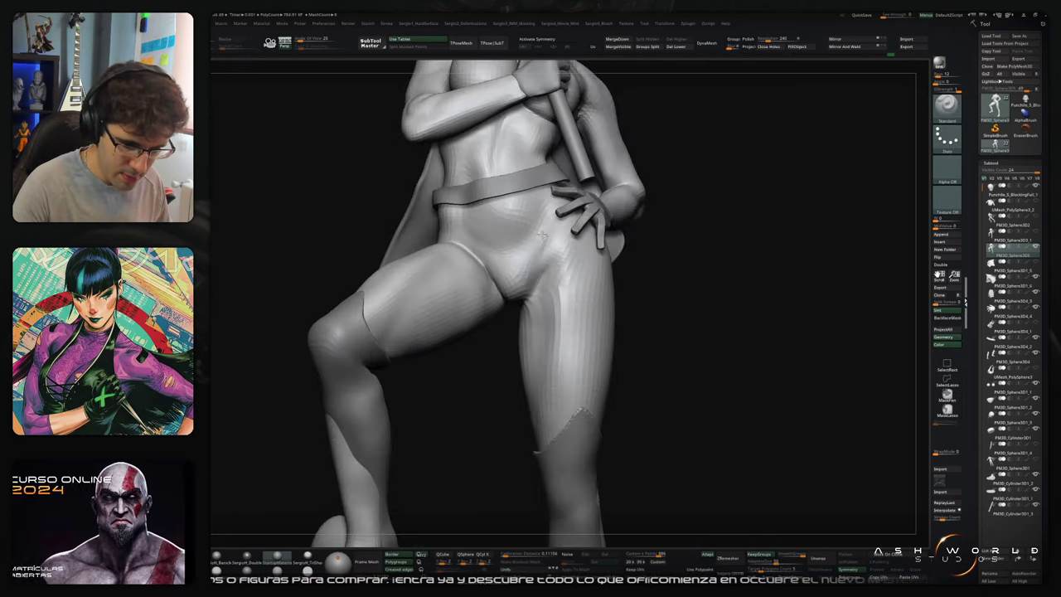
pyautogui.moveTo(567, 225); pyautogui.dragTo(533, 288)
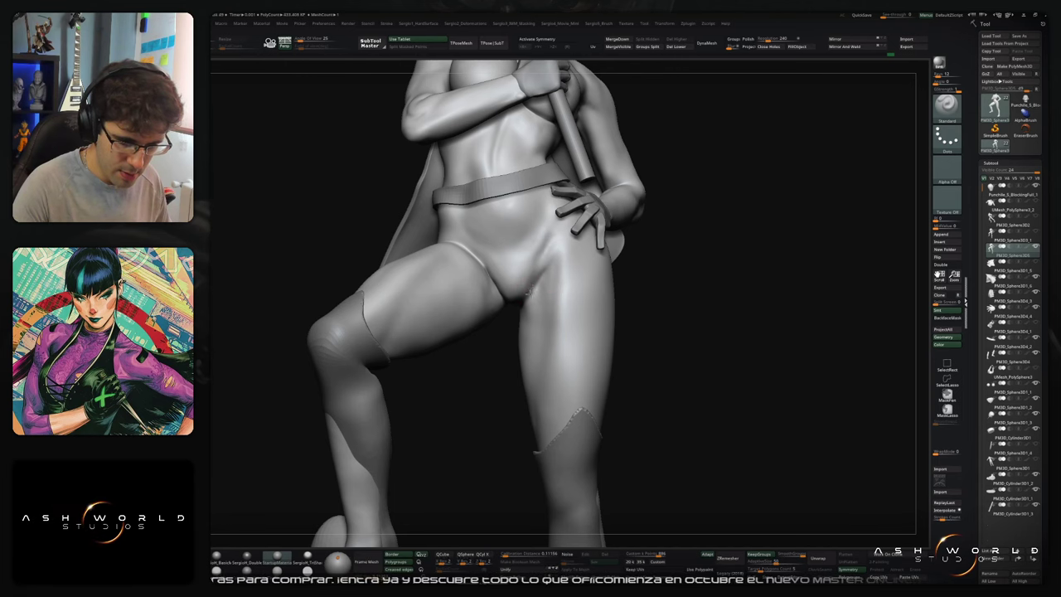
pyautogui.moveTo(532, 306); pyautogui.dragTo(539, 336, button='right')
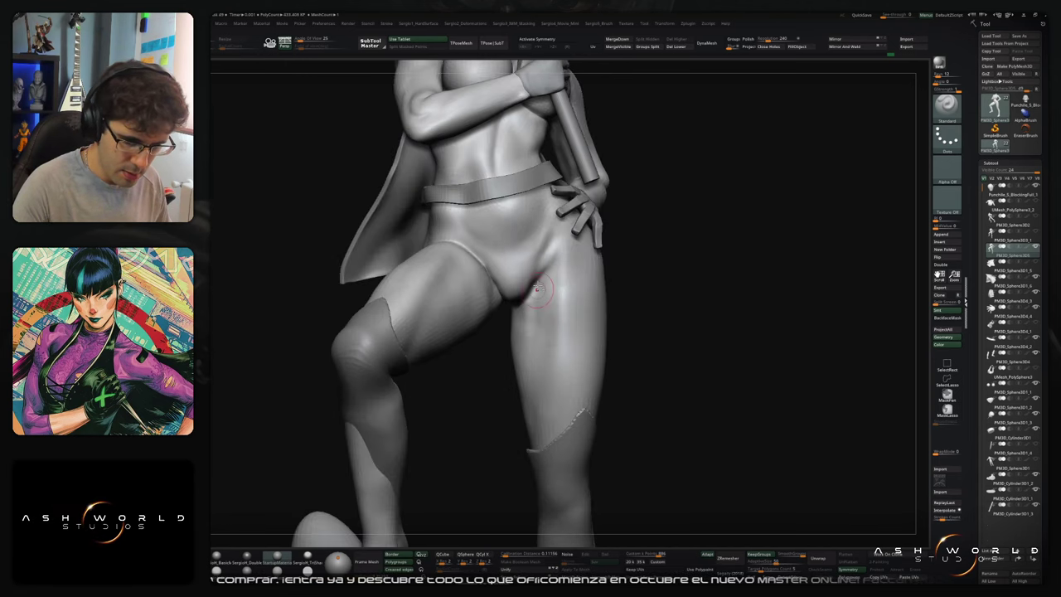
pyautogui.press('shift')
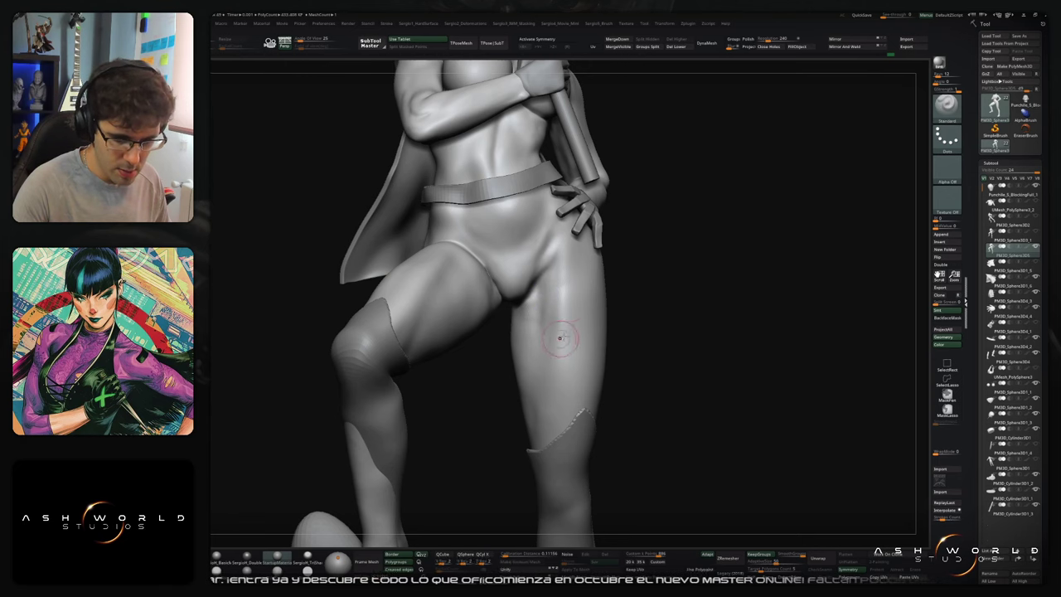
# Step: Isolate the body and adjust the contour of the bent leg's calf with the Move brush
pyautogui.press('f')
pyautogui.moveTo(622, 344); pyautogui.dragTo(653, 347)
pyautogui.keyDown('alt'); pyautogui.moveTo(546, 408); pyautogui.dragTo(546, 400, button='right'); pyautogui.keyUp('alt')
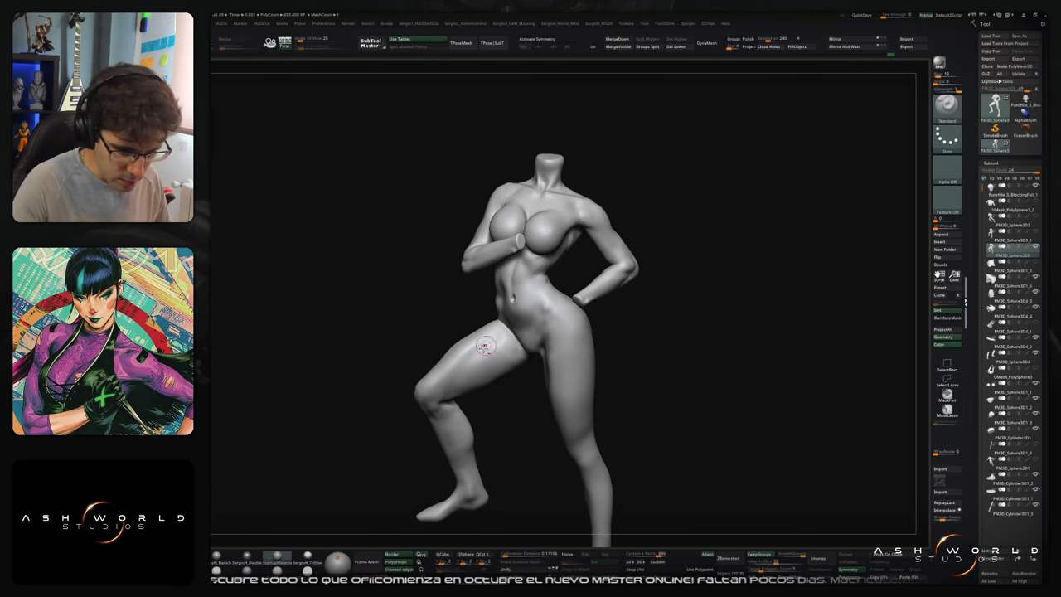
pyautogui.keyDown('alt'); pyautogui.moveTo(485, 349); pyautogui.dragTo(502, 285, button='right'); pyautogui.keyUp('alt')
pyautogui.moveTo(502, 285)
pyautogui.keyDown('ctrl'); pyautogui.mouseDown(button='right')
pyautogui.moveTo(490, 323)
pyautogui.moveTo(498, 365)
pyautogui.mouseUp(button='right'); pyautogui.keyUp('ctrl')
pyautogui.press('b')
pyautogui.press('m')
pyautogui.press('v')
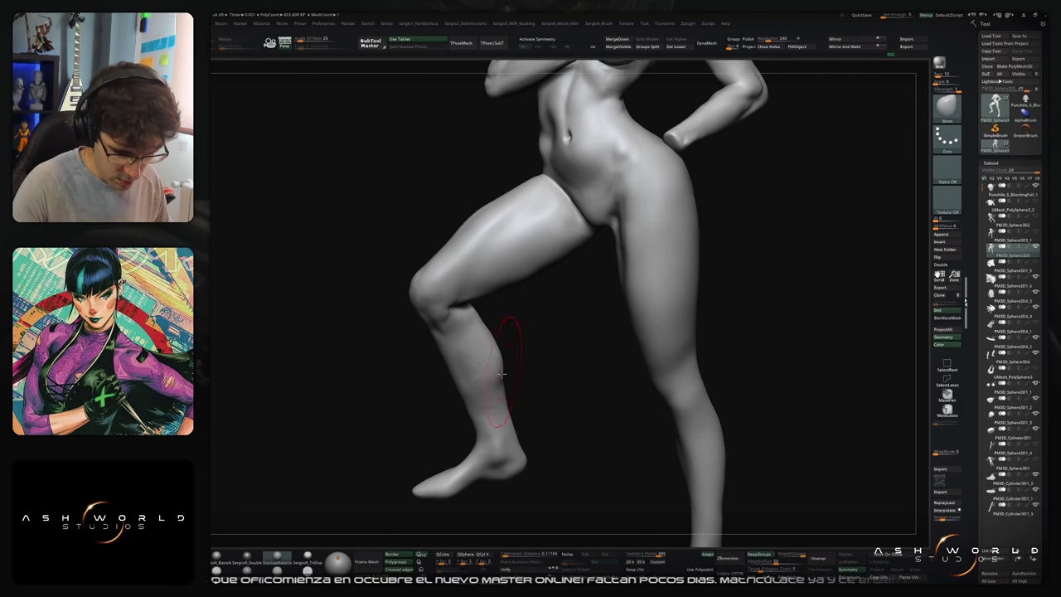
pyautogui.press('s')
pyautogui.moveTo(484, 385)
pyautogui.mouseDown()
pyautogui.moveTo(495, 383)
pyautogui.moveTo(494, 409)
pyautogui.mouseUp()
pyautogui.moveTo(494, 409)
pyautogui.mouseDown(button='right')
pyautogui.moveTo(481, 398)
pyautogui.moveTo(474, 318)
pyautogui.mouseUp(button='right')
# Step: Refine the bent leg's lower shin and ankle outline with a resized Move brush
pyautogui.keyDown('ctrl'); pyautogui.moveTo(493, 387); pyautogui.dragTo(481, 372, button='right'); pyautogui.keyUp('ctrl')
pyautogui.press('s')
pyautogui.moveTo(496, 384); pyautogui.dragTo(497, 390)
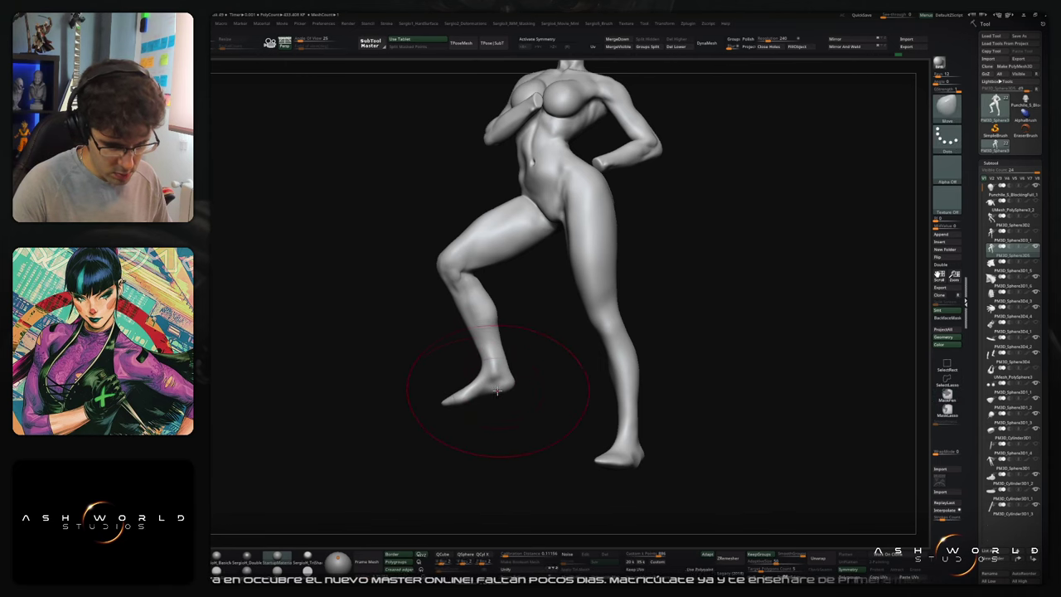
pyautogui.press('s')
pyautogui.moveTo(490, 349); pyautogui.dragTo(484, 348)
pyautogui.keyDown('ctrl'); pyautogui.moveTo(492, 347); pyautogui.dragTo(488, 374, button='right'); pyautogui.keyUp('ctrl')
pyautogui.press('s')
# Step: Lasso-mask the bent leg from below the knee to the ankle and invert the mask so only that part stays editable
pyautogui.moveTo(485, 287)
pyautogui.mouseDown()
pyautogui.moveTo(355, 351)
pyautogui.moveTo(563, 486)
pyautogui.mouseUp()
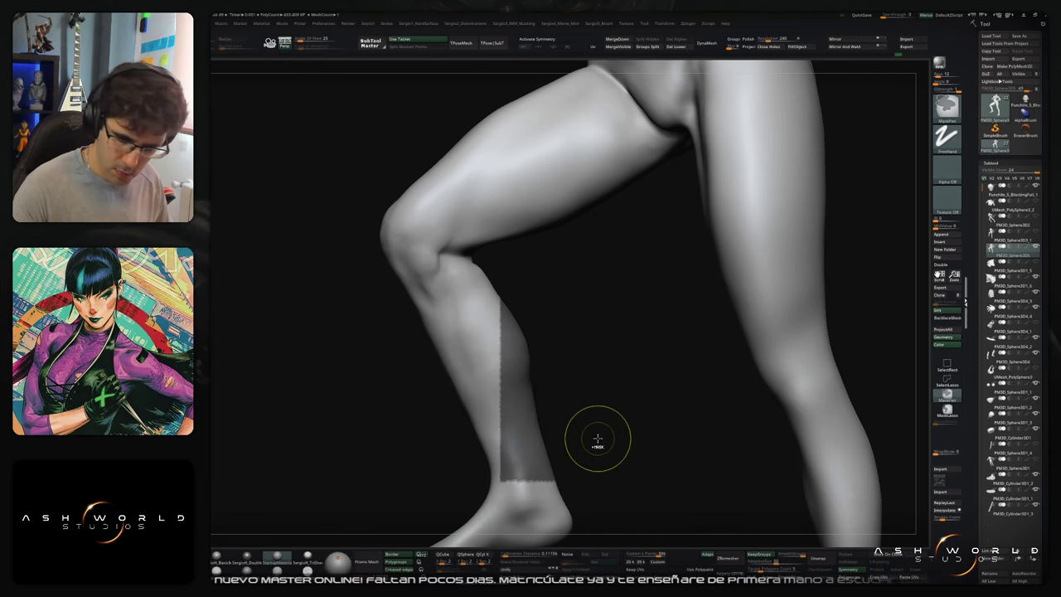
pyautogui.keyDown('ctrl'); pyautogui.moveTo(653, 342); pyautogui.dragTo(635, 390); pyautogui.keyUp('ctrl')
pyautogui.moveTo(481, 249)
pyautogui.keyDown('ctrl'); pyautogui.mouseDown()
pyautogui.moveTo(367, 469)
pyautogui.moveTo(624, 333)
pyautogui.moveTo(685, 372)
pyautogui.moveTo(522, 281)
pyautogui.mouseUp(); pyautogui.keyUp('ctrl')
pyautogui.keyDown('ctrl'); pyautogui.moveTo(559, 228); pyautogui.dragTo(555, 240); pyautogui.keyUp('ctrl')
pyautogui.hotkey('ctrl', 'z')
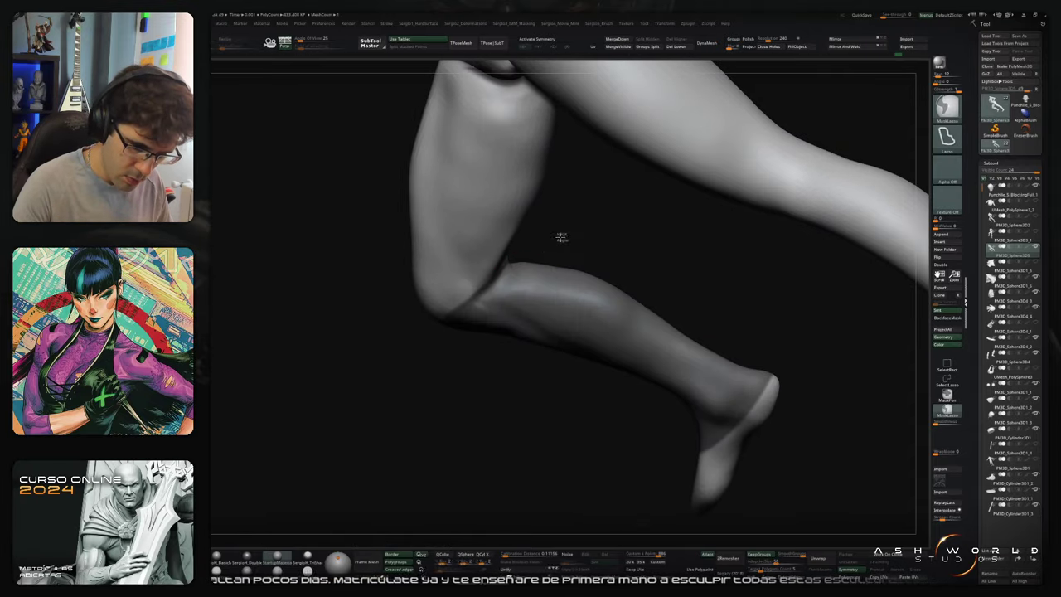
pyautogui.keyDown('ctrl'); pyautogui.click(561, 237); pyautogui.keyUp('ctrl')
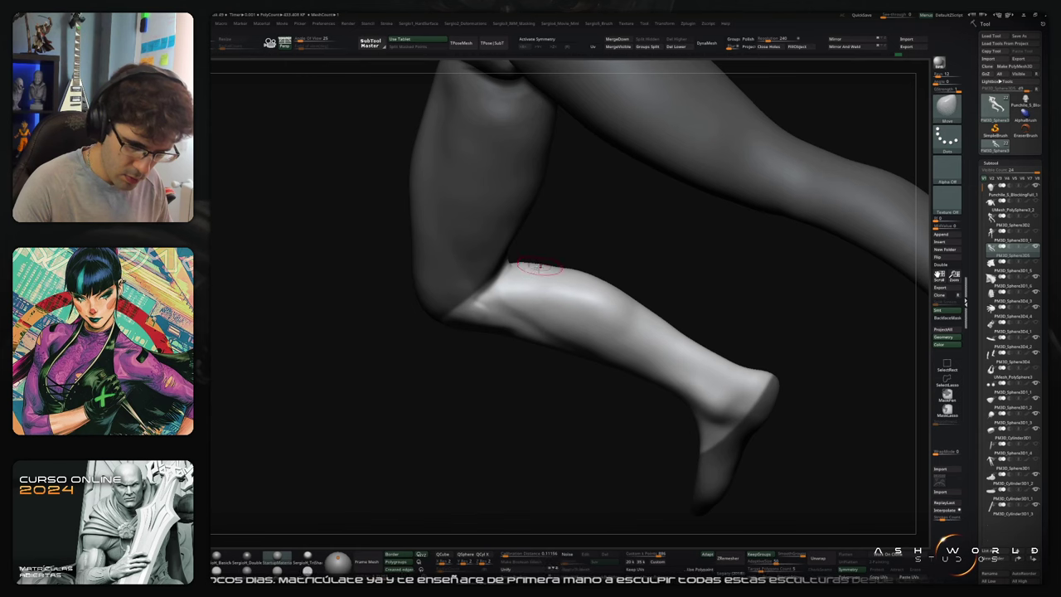
# Step: Reshape the bent leg's unmasked calf with the Move brush, then build up its muscle with Clay and smooth it
pyautogui.moveTo(526, 278)
pyautogui.mouseDown()
pyautogui.moveTo(531, 259)
pyautogui.moveTo(545, 279)
pyautogui.moveTo(523, 291)
pyautogui.moveTo(570, 348)
pyautogui.moveTo(620, 332)
pyautogui.moveTo(572, 249)
pyautogui.mouseUp()
pyautogui.keyDown('ctrl'); pyautogui.moveTo(572, 250); pyautogui.dragTo(575, 286, button='right'); pyautogui.keyUp('ctrl')
pyautogui.moveTo(575, 237)
pyautogui.mouseDown()
pyautogui.moveTo(573, 324)
pyautogui.moveTo(587, 350)
pyautogui.mouseUp()
pyautogui.moveTo(587, 331); pyautogui.dragTo(619, 332, button='right')
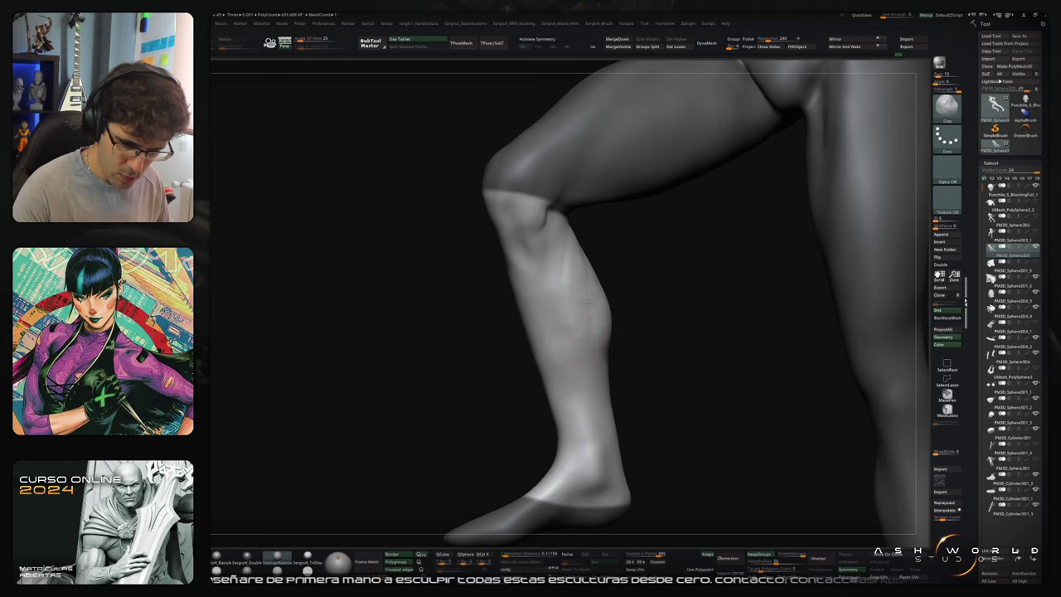
pyautogui.moveTo(611, 335); pyautogui.dragTo(564, 243)
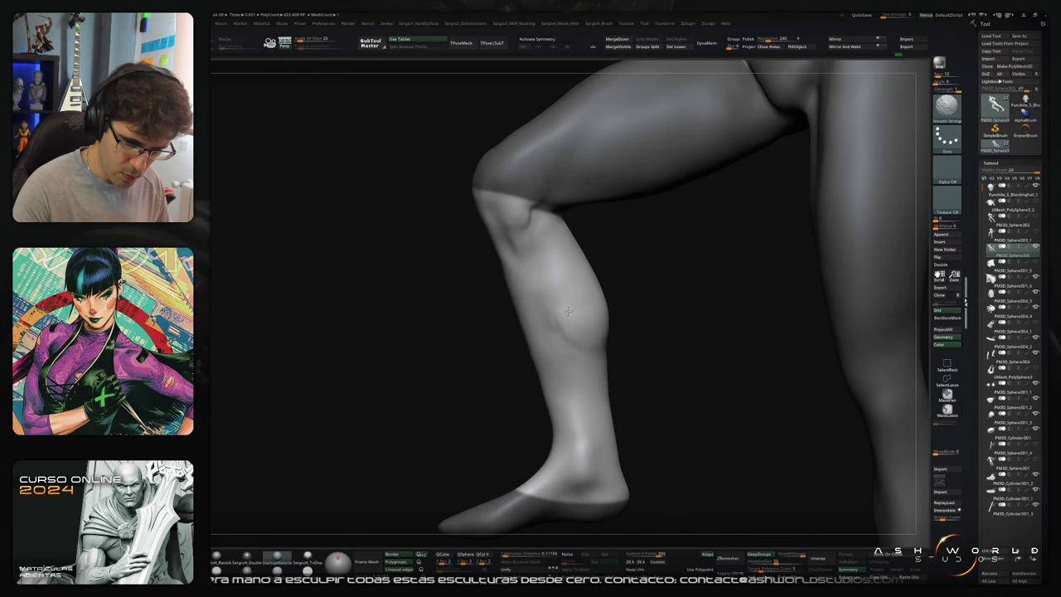
pyautogui.moveTo(567, 310)
pyautogui.mouseDown()
pyautogui.moveTo(541, 262)
pyautogui.moveTo(557, 283)
pyautogui.mouseUp()
pyautogui.moveTo(592, 363)
pyautogui.mouseDown()
pyautogui.moveTo(588, 315)
pyautogui.moveTo(551, 294)
pyautogui.moveTo(668, 341)
pyautogui.moveTo(705, 333)
pyautogui.moveTo(643, 365)
pyautogui.mouseUp()
# Step: Build up the ankle bone and heel tendon of the bent leg with ClayBuildup and smooth them
pyautogui.moveTo(535, 395)
pyautogui.keyDown('ctrl'); pyautogui.mouseDown(button='right')
pyautogui.moveTo(557, 375)
pyautogui.moveTo(553, 384)
pyautogui.mouseUp(button='right'); pyautogui.keyUp('ctrl')
pyautogui.press('b')
pyautogui.press('c')
pyautogui.press('b')
pyautogui.moveTo(548, 364)
pyautogui.mouseDown()
pyautogui.moveTo(546, 377)
pyautogui.moveTo(564, 336)
pyautogui.mouseUp()
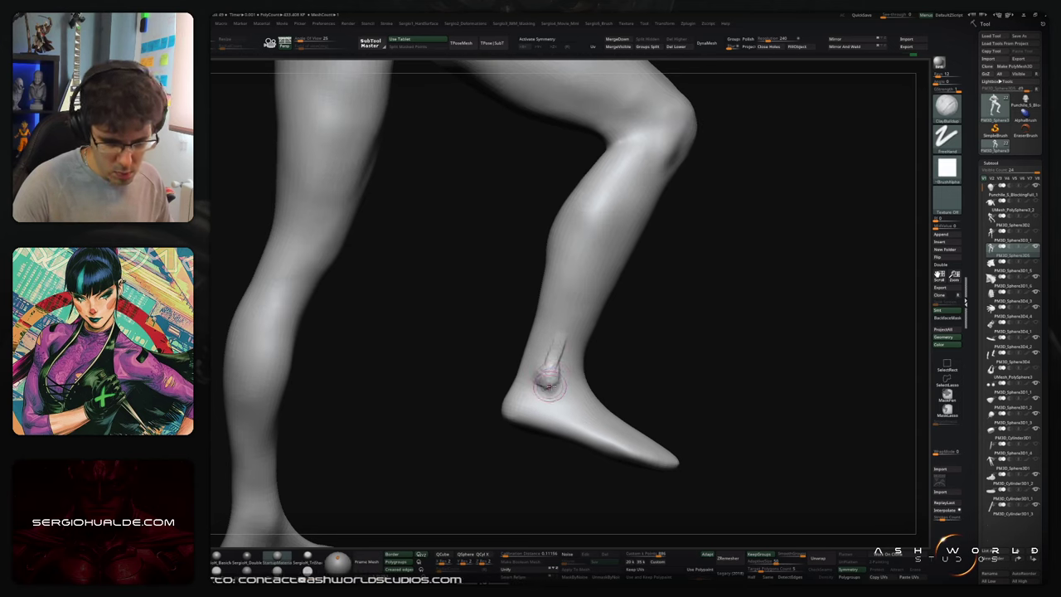
pyautogui.moveTo(547, 383)
pyautogui.keyDown('shift'); pyautogui.mouseDown()
pyautogui.moveTo(561, 329)
pyautogui.moveTo(541, 379)
pyautogui.mouseUp(); pyautogui.keyUp('shift')
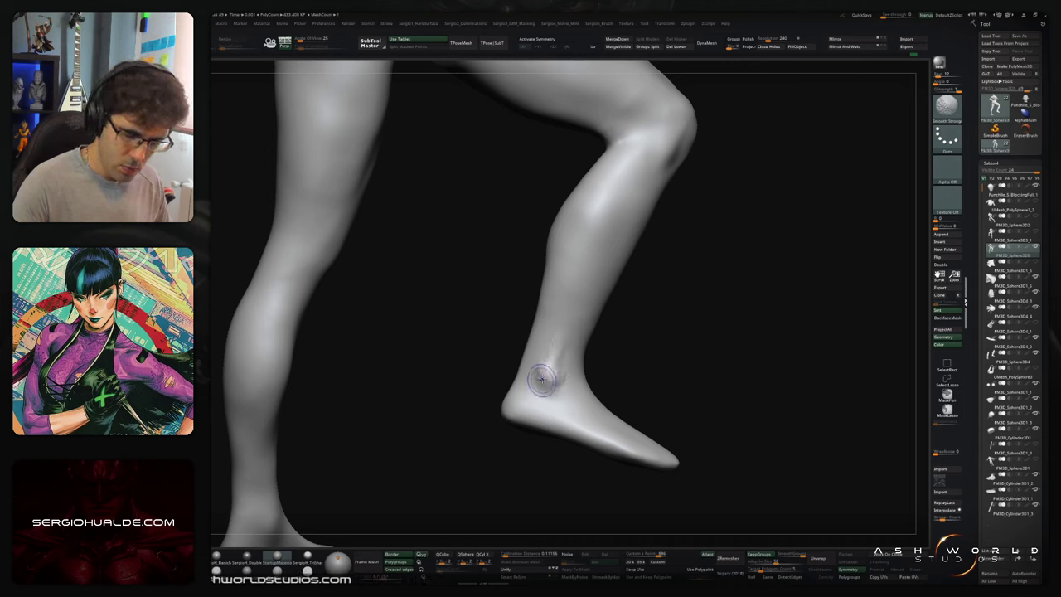
pyautogui.moveTo(599, 361)
pyautogui.mouseDown()
pyautogui.moveTo(611, 370)
pyautogui.moveTo(602, 364)
pyautogui.mouseUp()
pyautogui.moveTo(530, 389)
pyautogui.mouseDown()
pyautogui.moveTo(565, 387)
pyautogui.moveTo(529, 403)
pyautogui.mouseUp()
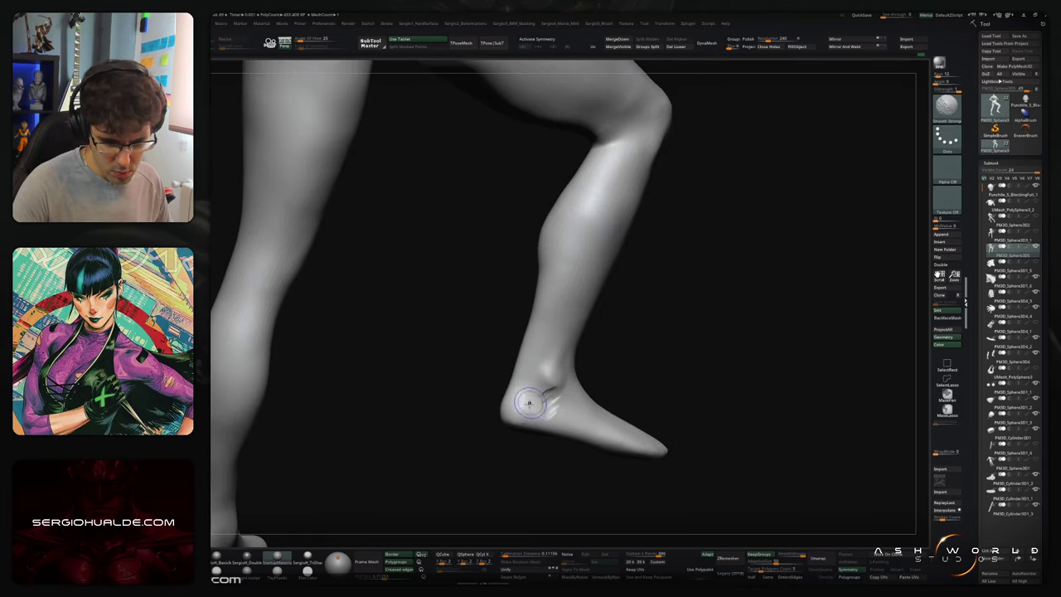
pyautogui.moveTo(560, 412); pyautogui.dragTo(539, 400, button='right')
pyautogui.keyDown('shift'); pyautogui.moveTo(540, 400); pyautogui.dragTo(549, 398); pyautogui.keyUp('shift')
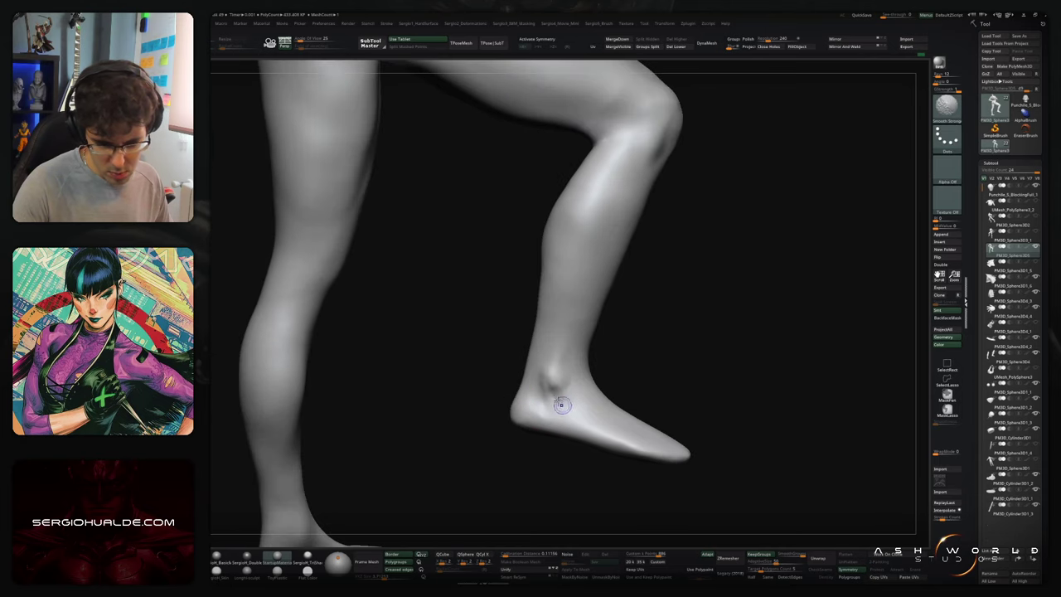
# Step: Shape and smooth the front of the bent leg's ankle and instep with the Standard brush, then show the full figure
pyautogui.moveTo(601, 367)
pyautogui.mouseDown()
pyautogui.moveTo(627, 367)
pyautogui.moveTo(557, 403)
pyautogui.moveTo(568, 402)
pyautogui.moveTo(571, 426)
pyautogui.mouseUp()
pyautogui.press('shift')
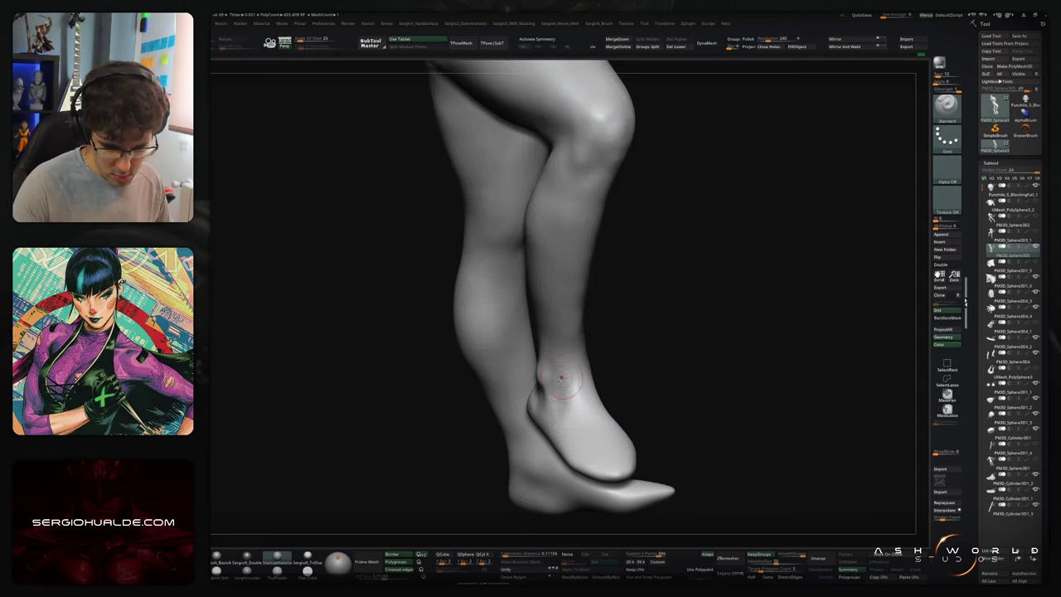
pyautogui.keyDown('shift'); pyautogui.moveTo(569, 418); pyautogui.dragTo(589, 440); pyautogui.keyUp('shift')
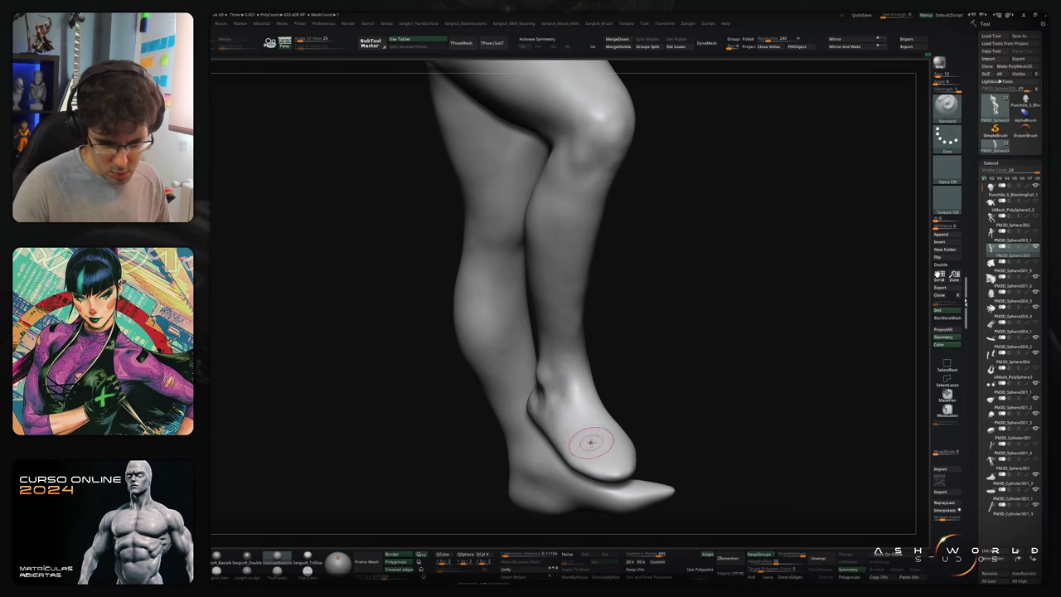
pyautogui.moveTo(625, 435); pyautogui.dragTo(579, 410, button='right')
pyautogui.moveTo(688, 406)
pyautogui.mouseDown(button='right')
pyautogui.moveTo(614, 398)
pyautogui.moveTo(607, 355)
pyautogui.mouseUp(button='right')
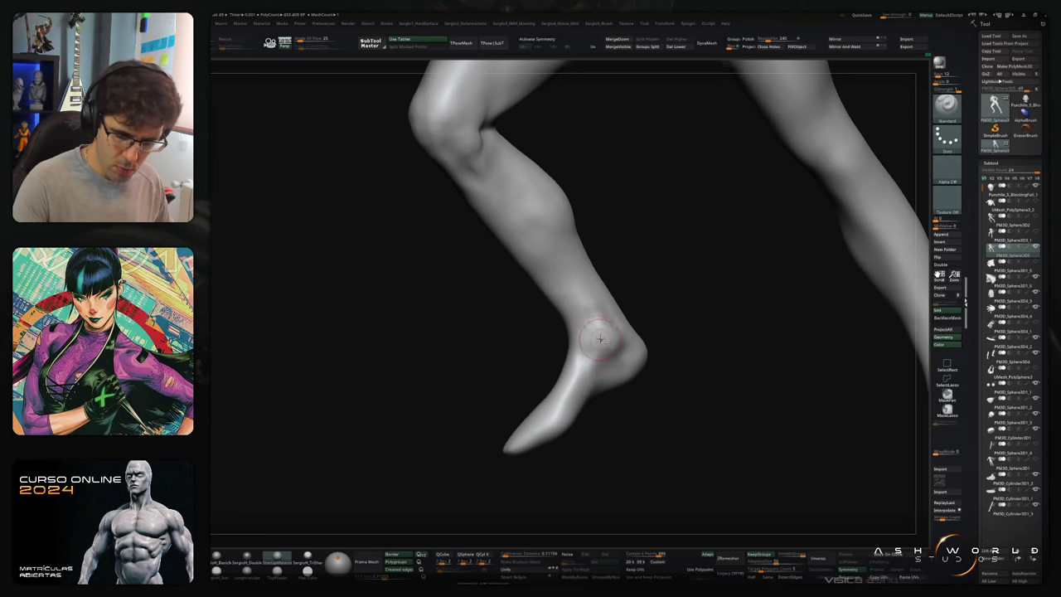
pyautogui.moveTo(616, 325)
pyautogui.mouseDown(button='right')
pyautogui.moveTo(630, 360)
pyautogui.moveTo(621, 348)
pyautogui.moveTo(668, 296)
pyautogui.moveTo(729, 322)
pyautogui.moveTo(696, 349)
pyautogui.moveTo(684, 328)
pyautogui.moveTo(732, 342)
pyautogui.moveTo(665, 335)
pyautogui.mouseUp(button='right')
pyautogui.hotkey('alt', 's')
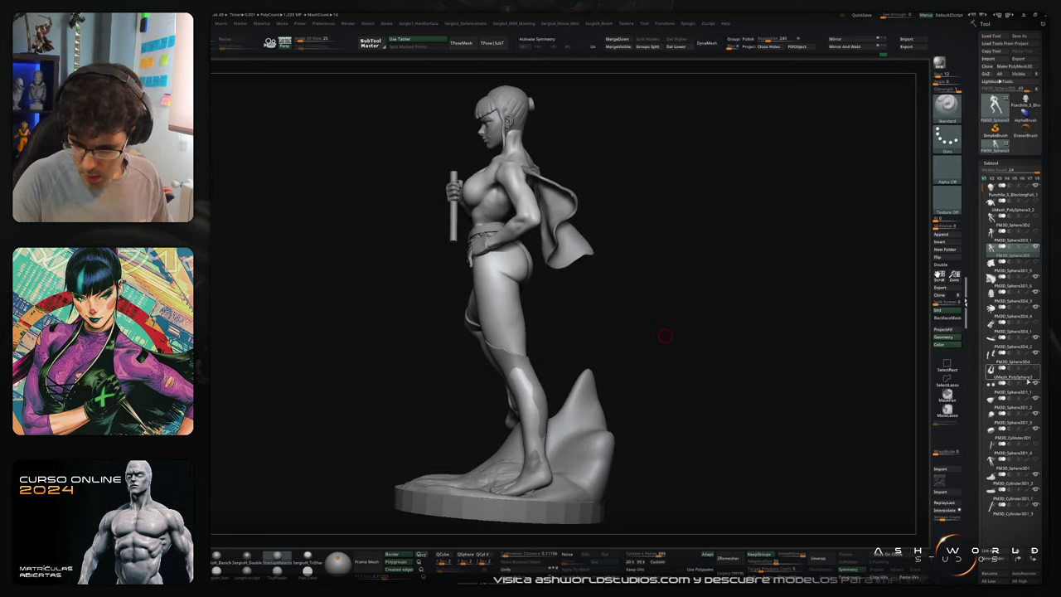
# Step: Delete the old bodysuit subtool PM3D_Sphere3D4_1
pyautogui.moveTo(1027, 361)
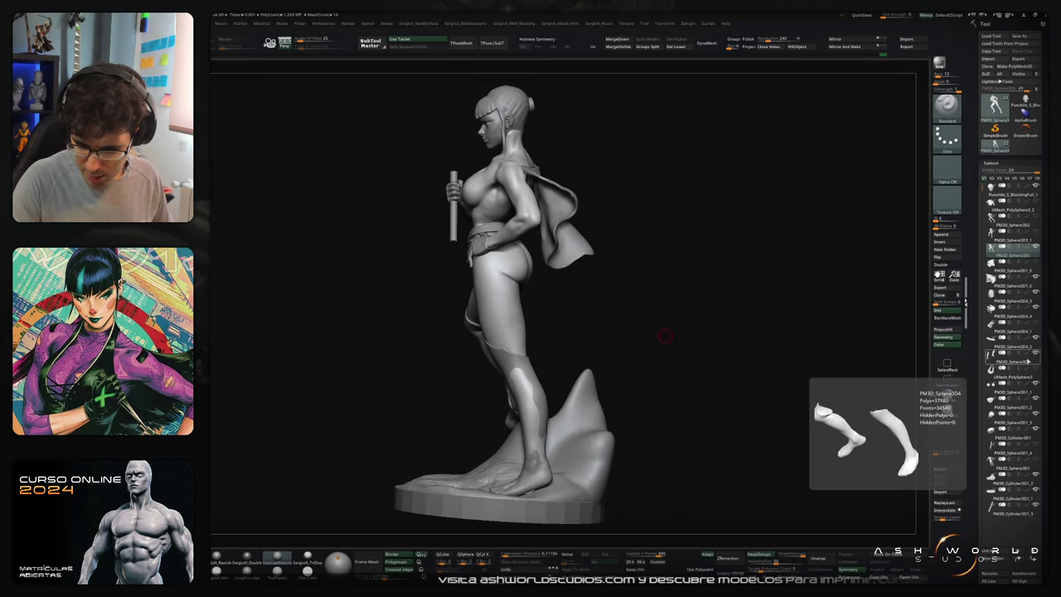
pyautogui.moveTo(1031, 330)
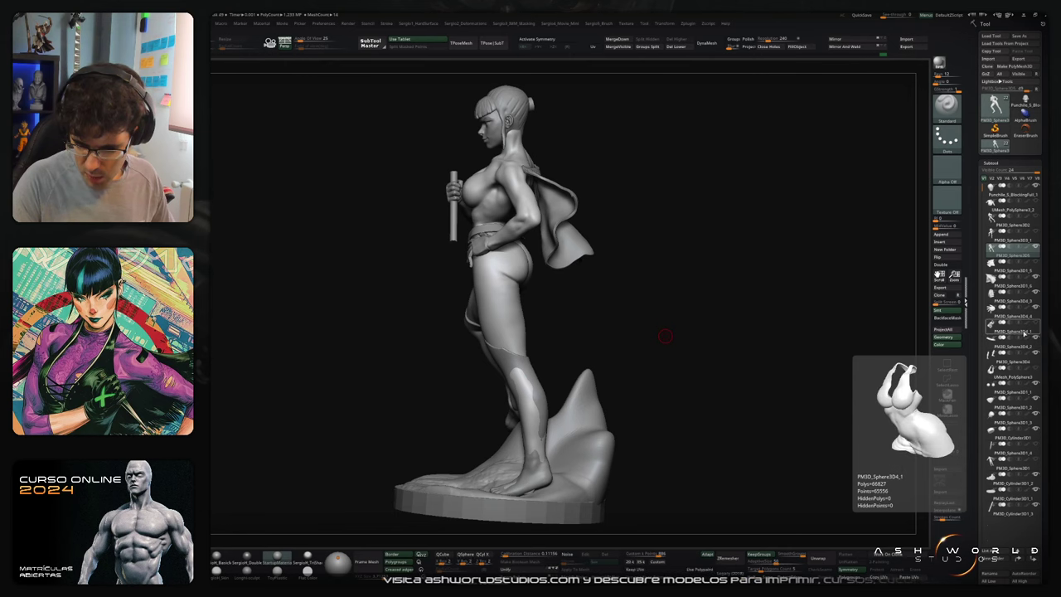
pyautogui.click(1034, 334)
pyautogui.moveTo(665, 335); pyautogui.dragTo(753, 286)
pyautogui.moveTo(1007, 375)
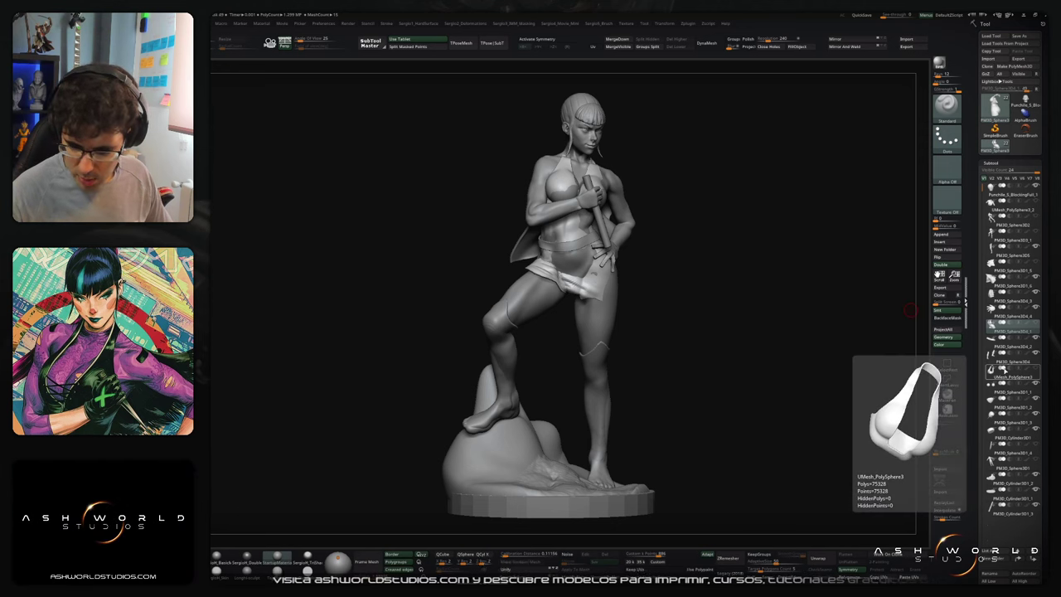
pyautogui.press('Delete')
pyautogui.click(953, 385)
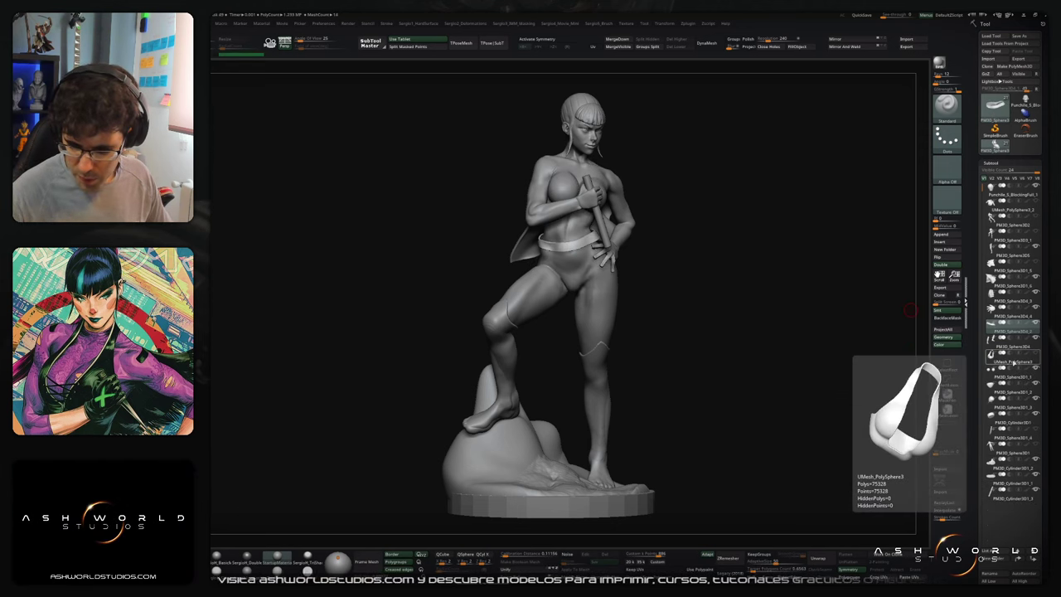
# Step: Select the open garment subtool UMesh_PolySphere3 and delete it
pyautogui.hotkey('alt', 's')
pyautogui.hotkey('alt', 's')
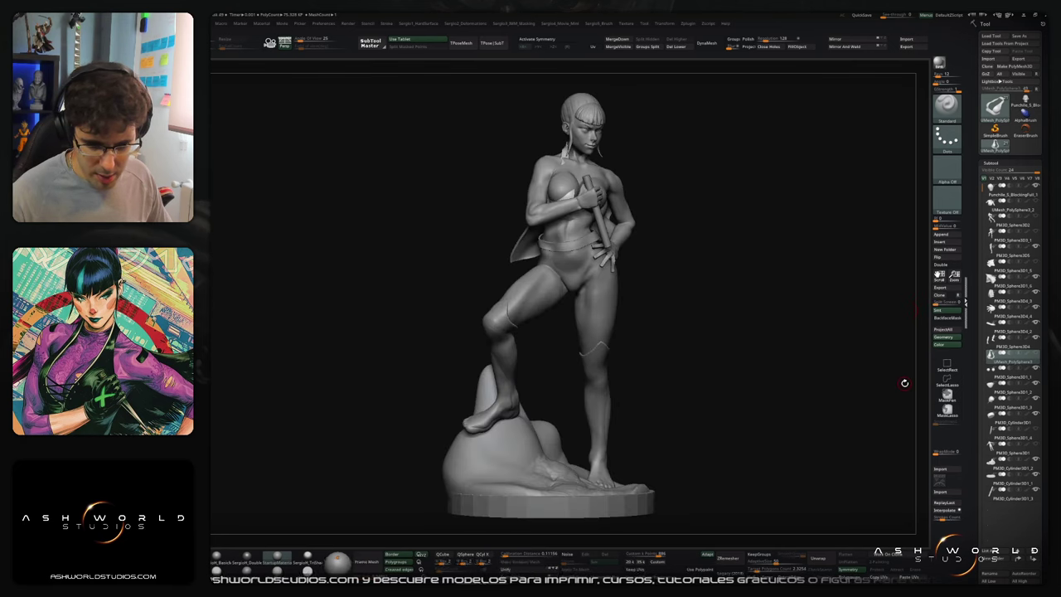
pyautogui.press('Delete')
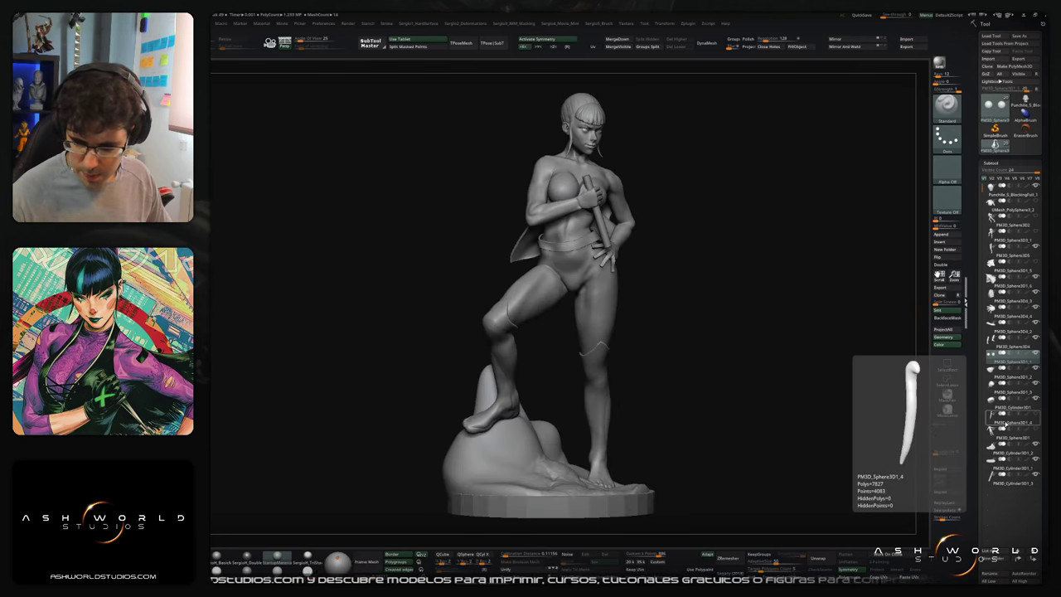
# Step: Select the outdated open-armed body subtool PM3D_Sphere3D1 and delete it
pyautogui.click(998, 423)
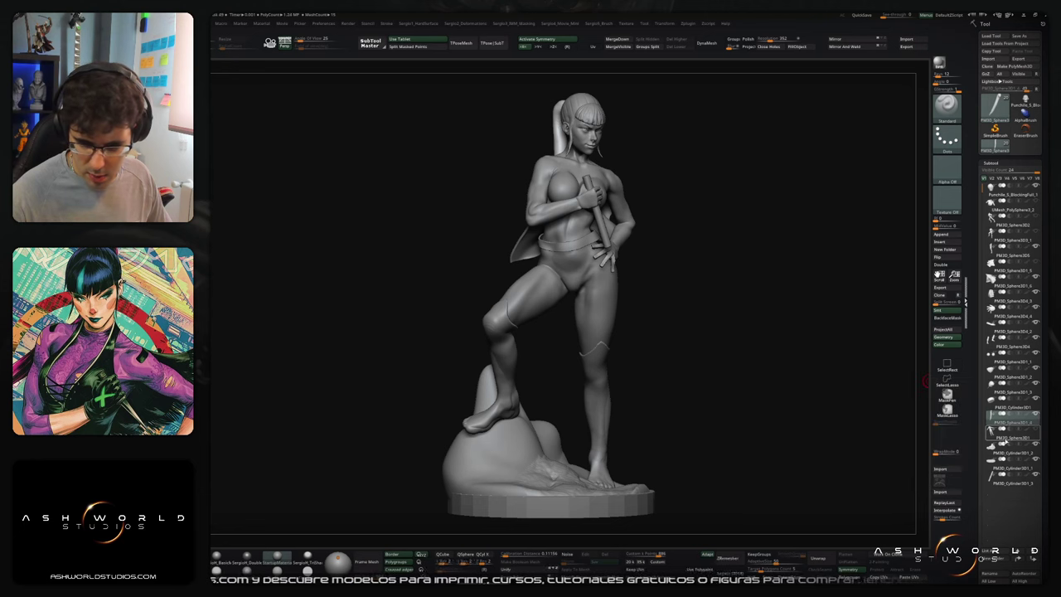
pyautogui.click(992, 435)
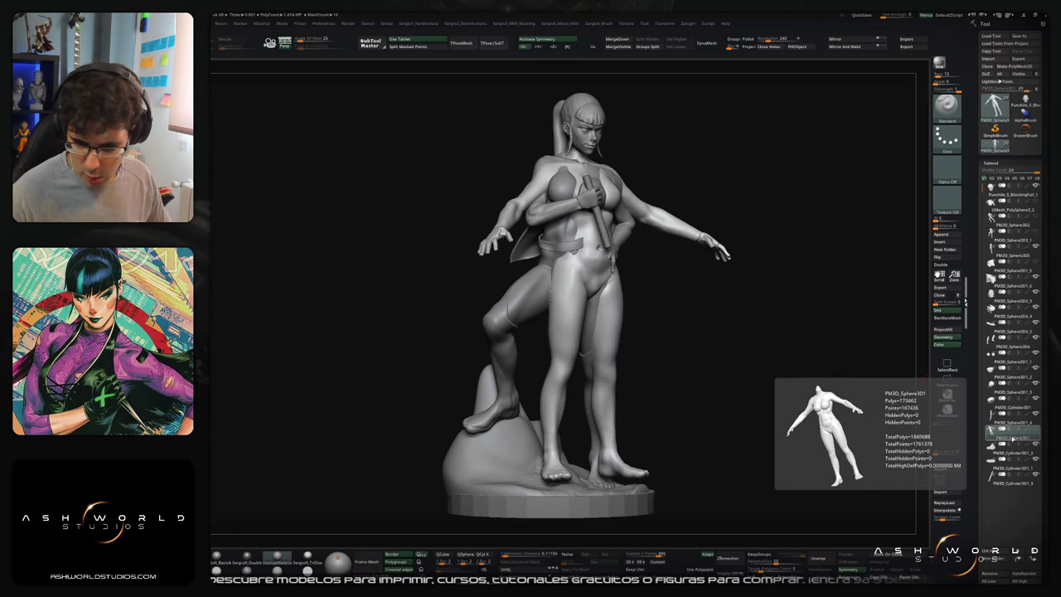
pyautogui.press('Delete')
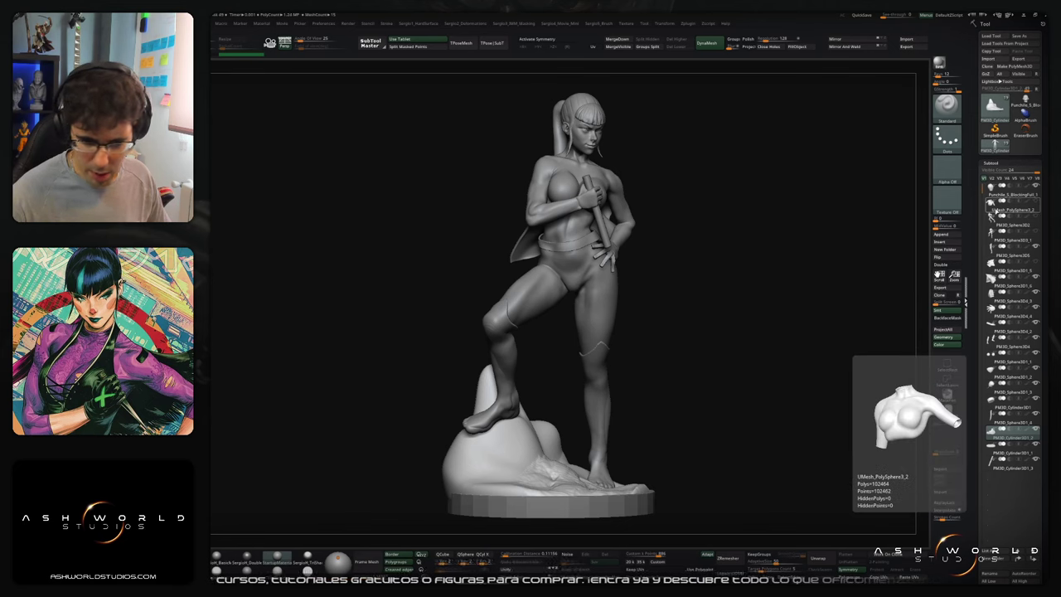
# Step: Select the posed body subtool PM3D_Sphere3D5, show it in Solo mode and mask the upper neck
pyautogui.moveTo(846, 213); pyautogui.dragTo(791, 221)
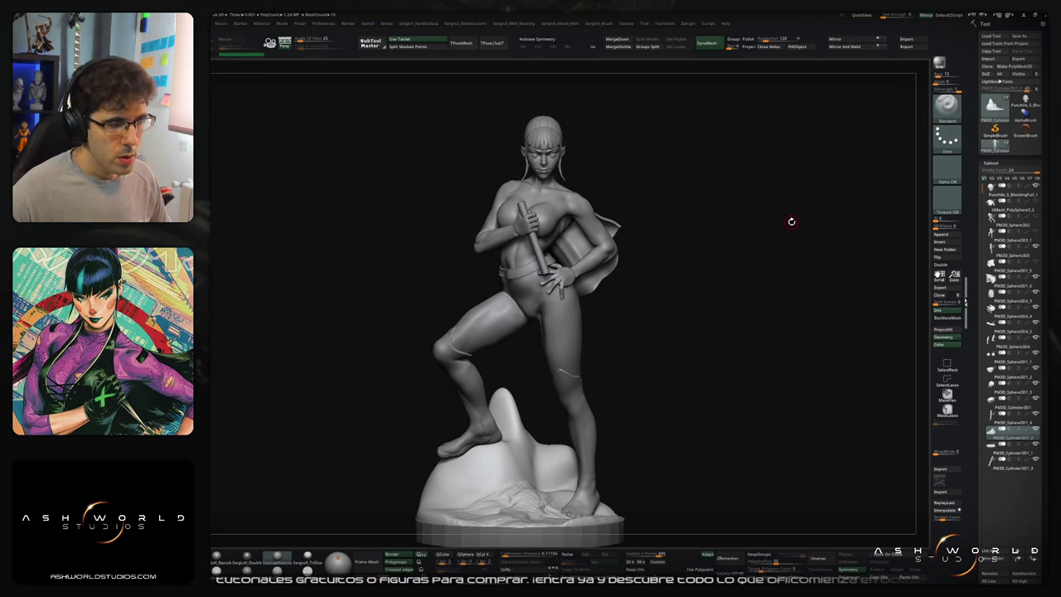
pyautogui.moveTo(672, 345)
pyautogui.mouseDown()
pyautogui.moveTo(701, 336)
pyautogui.moveTo(705, 376)
pyautogui.moveTo(704, 336)
pyautogui.mouseUp()
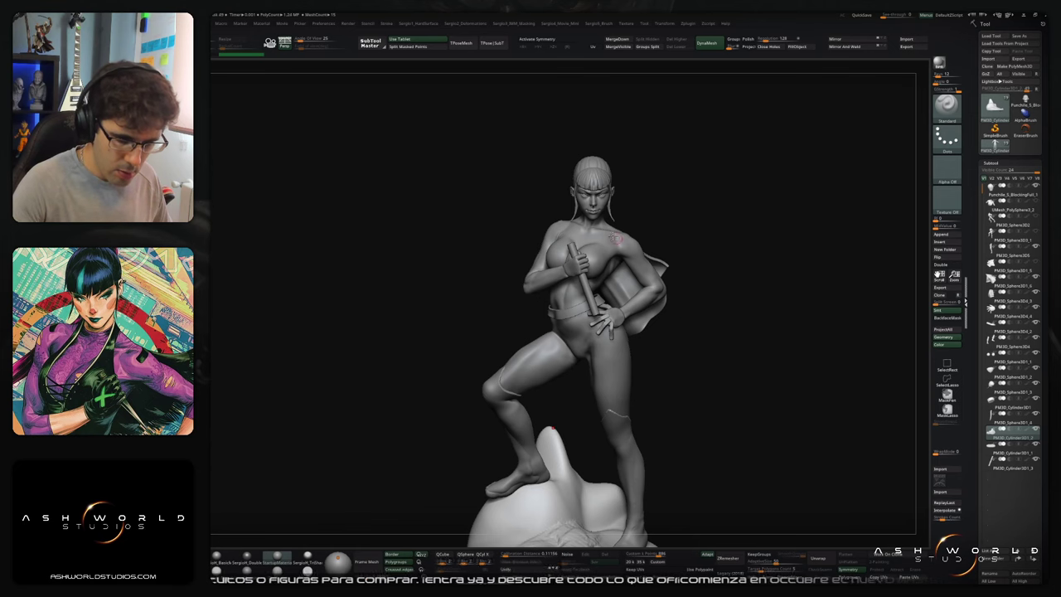
pyautogui.keyDown('ctrl'); pyautogui.moveTo(604, 218); pyautogui.dragTo(598, 498, button='right'); pyautogui.keyUp('ctrl')
pyautogui.keyDown('ctrl'); pyautogui.moveTo(599, 497); pyautogui.dragTo(601, 268, button='right'); pyautogui.keyUp('ctrl')
pyautogui.moveTo(601, 268)
pyautogui.mouseDown()
pyautogui.moveTo(591, 301)
pyautogui.moveTo(433, 357)
pyautogui.mouseUp()
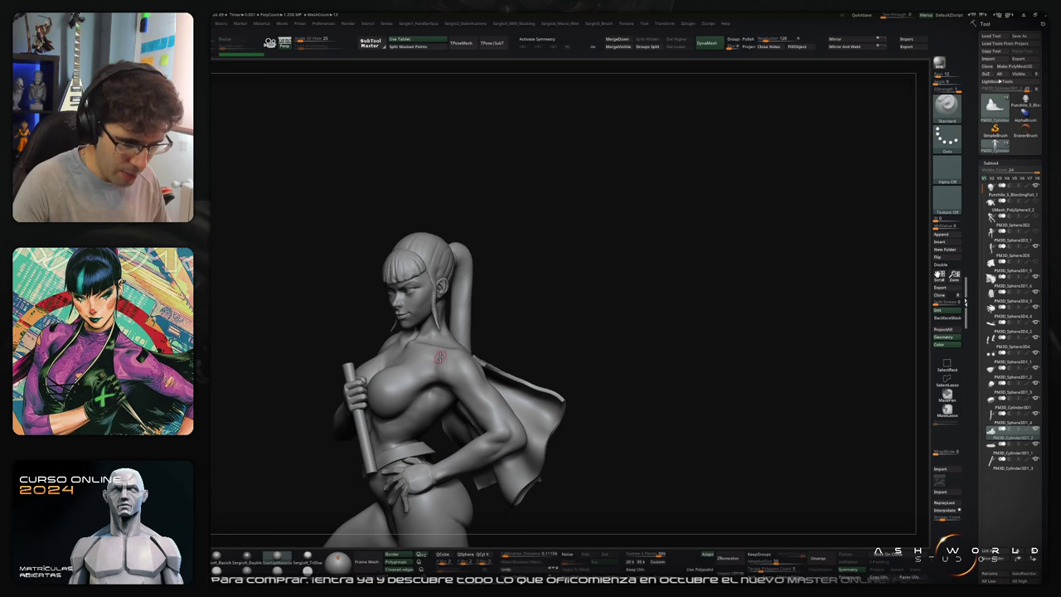
pyautogui.keyDown('alt'); pyautogui.click(439, 359); pyautogui.keyUp('alt')
pyautogui.keyDown('alt'); pyautogui.moveTo(438, 359); pyautogui.dragTo(524, 346, button='right'); pyautogui.keyUp('alt')
pyautogui.moveTo(523, 346); pyautogui.dragTo(481, 344, button='right')
pyautogui.keyDown('ctrl'); pyautogui.moveTo(613, 241); pyautogui.dragTo(633, 317, button='right'); pyautogui.keyUp('ctrl')
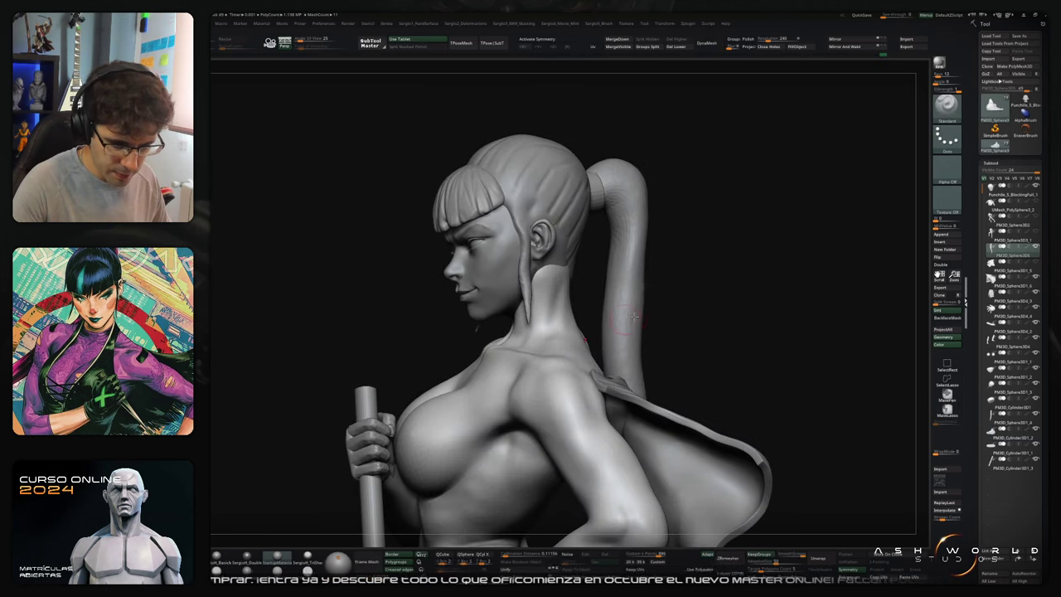
pyautogui.moveTo(570, 337); pyautogui.dragTo(558, 309, button='right')
pyautogui.hotkey('alt', 's')
pyautogui.moveTo(608, 291)
pyautogui.keyDown('ctrl'); pyautogui.mouseDown()
pyautogui.moveTo(474, 233)
pyautogui.moveTo(603, 248)
pyautogui.mouseUp(); pyautogui.keyUp('ctrl')
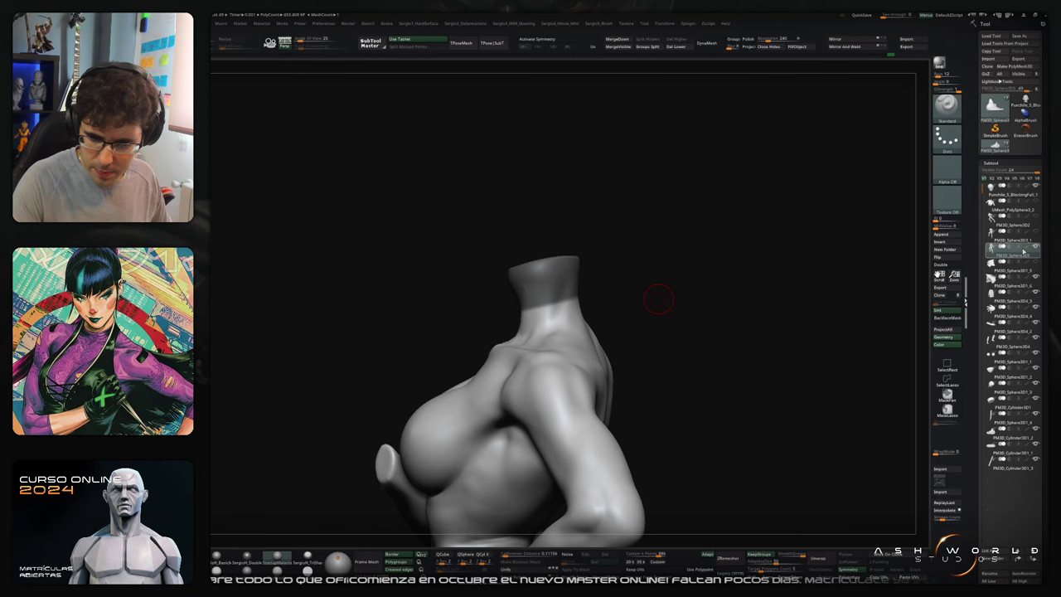
# Step: Turn on polypaint display for the older body subtools and sample the skin colour from the painted body PM3D_Sphere3D3_1
pyautogui.moveTo(1029, 247)
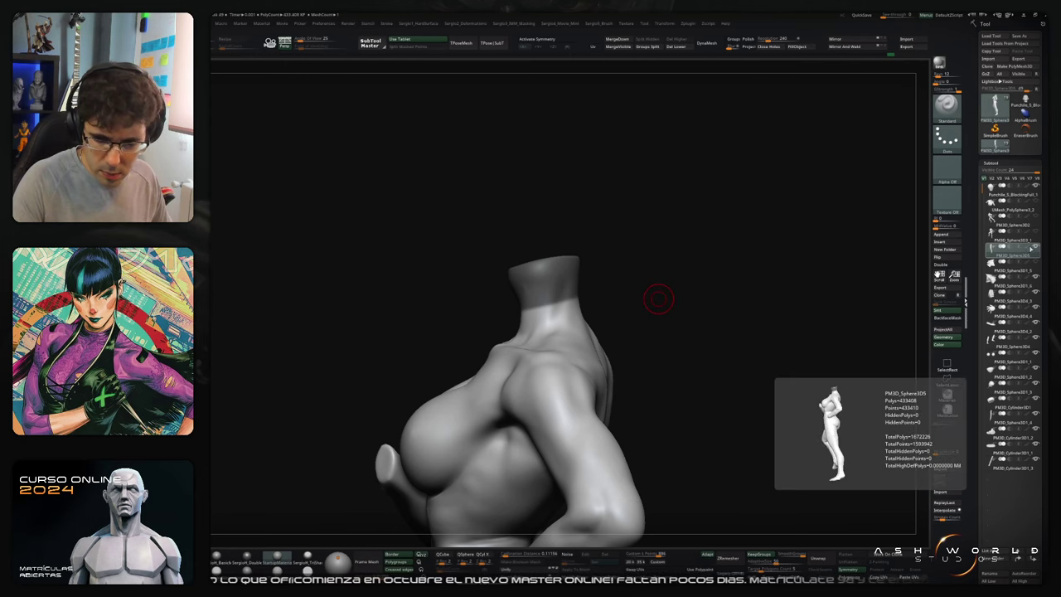
pyautogui.click(1025, 217)
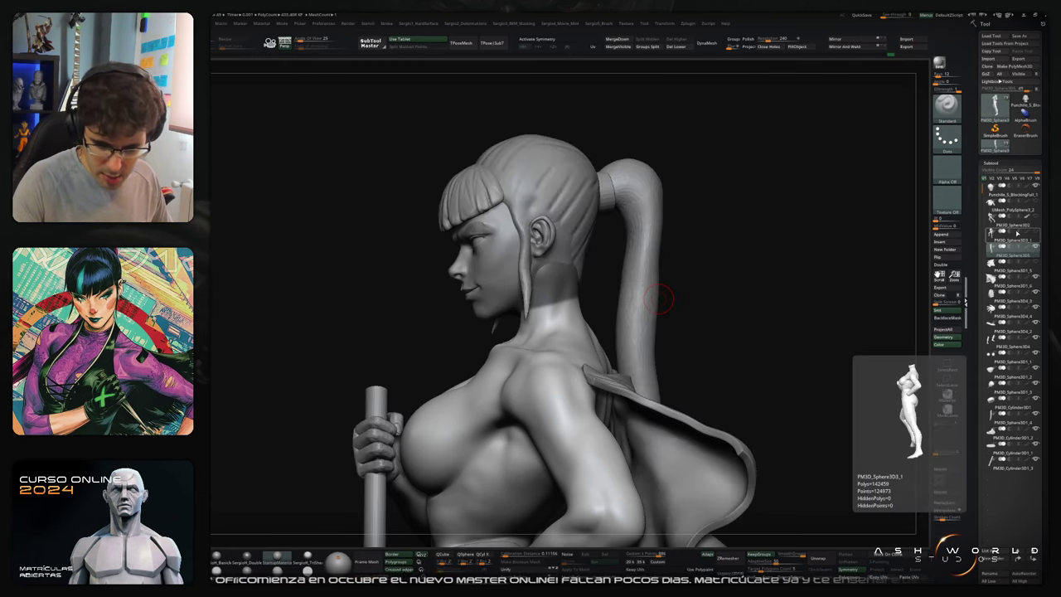
pyautogui.moveTo(768, 303); pyautogui.dragTo(819, 240)
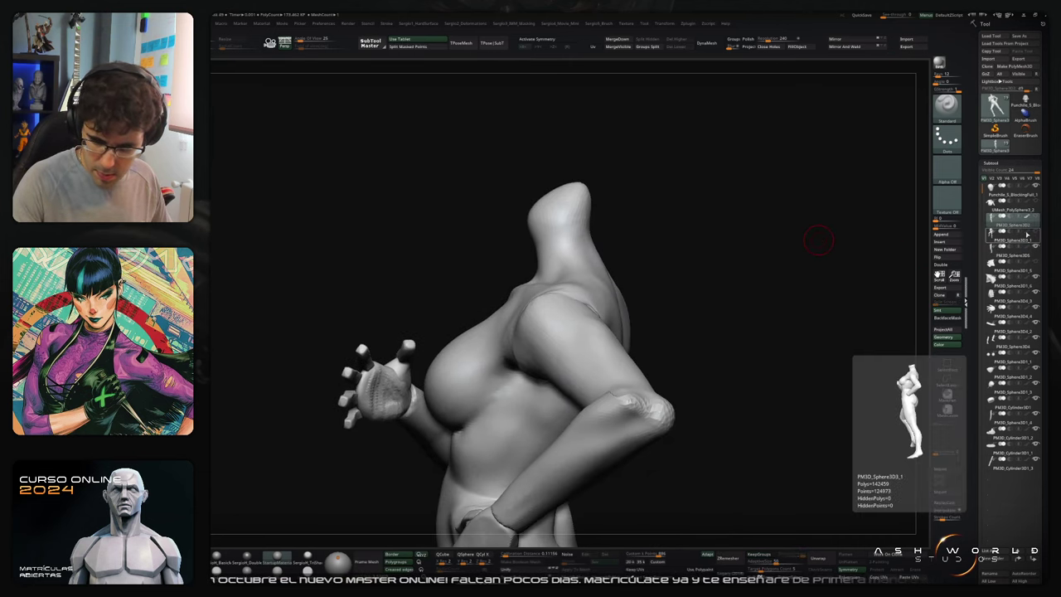
pyautogui.click(1010, 240)
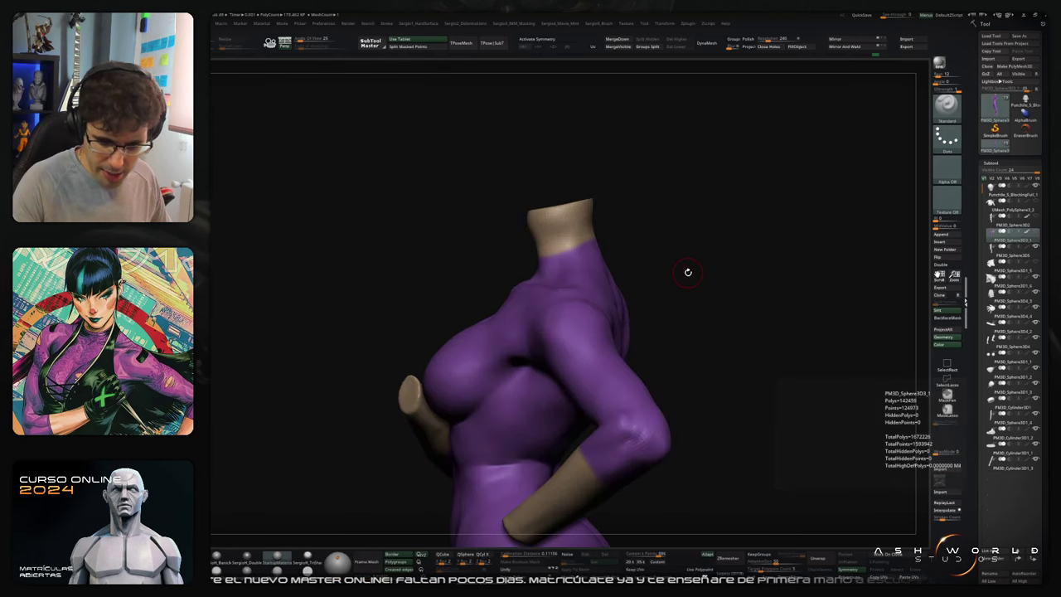
pyautogui.press('space')
pyautogui.moveTo(610, 293); pyautogui.dragTo(571, 238)
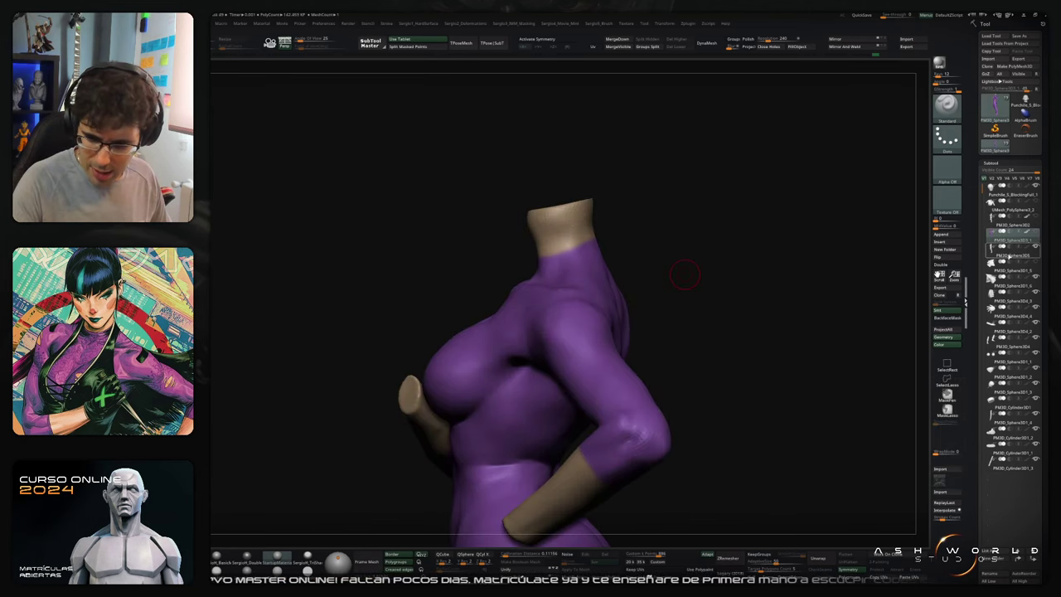
# Step: Invert the mask on PM3D_Sphere3D5 and fill the upper neck with the sampled skin colour using FillObject
pyautogui.click(1010, 255)
pyautogui.keyDown('ctrl'); pyautogui.click(785, 289); pyautogui.keyUp('ctrl')
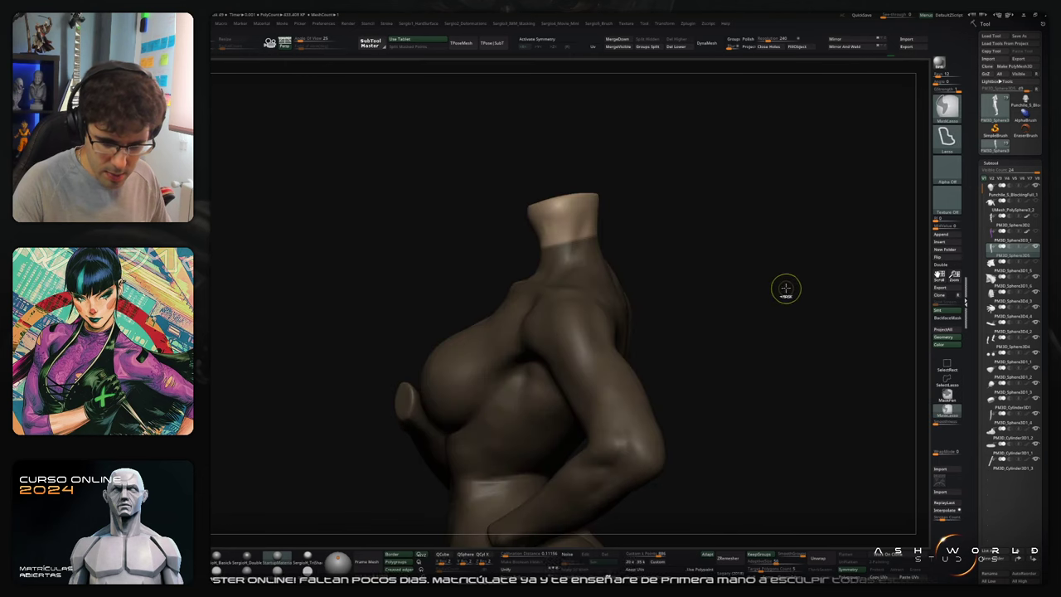
pyautogui.click(799, 47)
pyautogui.press('Down')
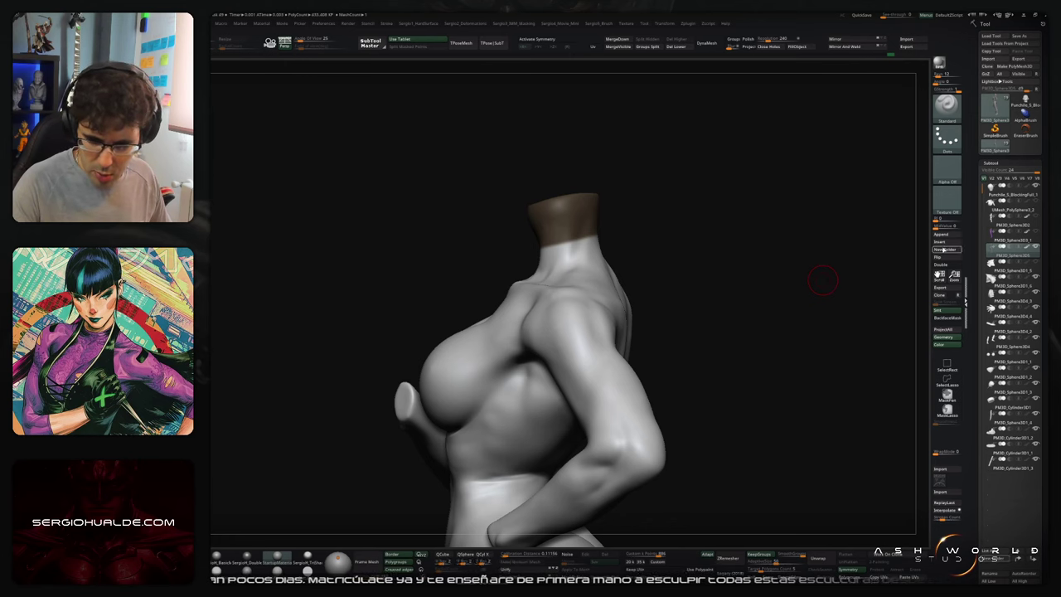
# Step: Sample the purple from the painted body and fill everything below the upper neck of PM3D_Sphere3D5 with it
pyautogui.press('Up')
pyautogui.press('space')
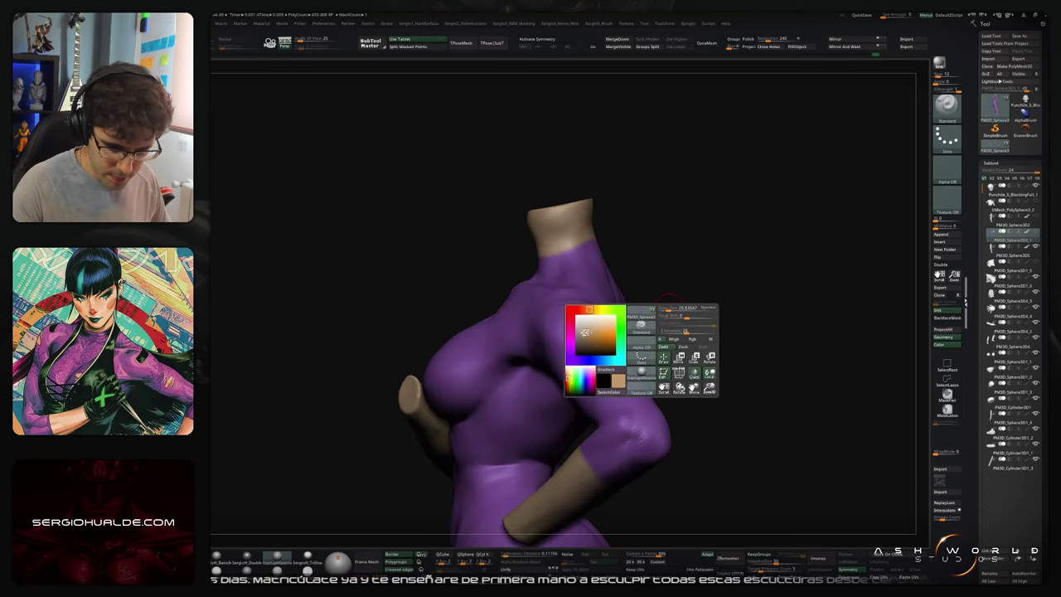
pyautogui.press('Down')
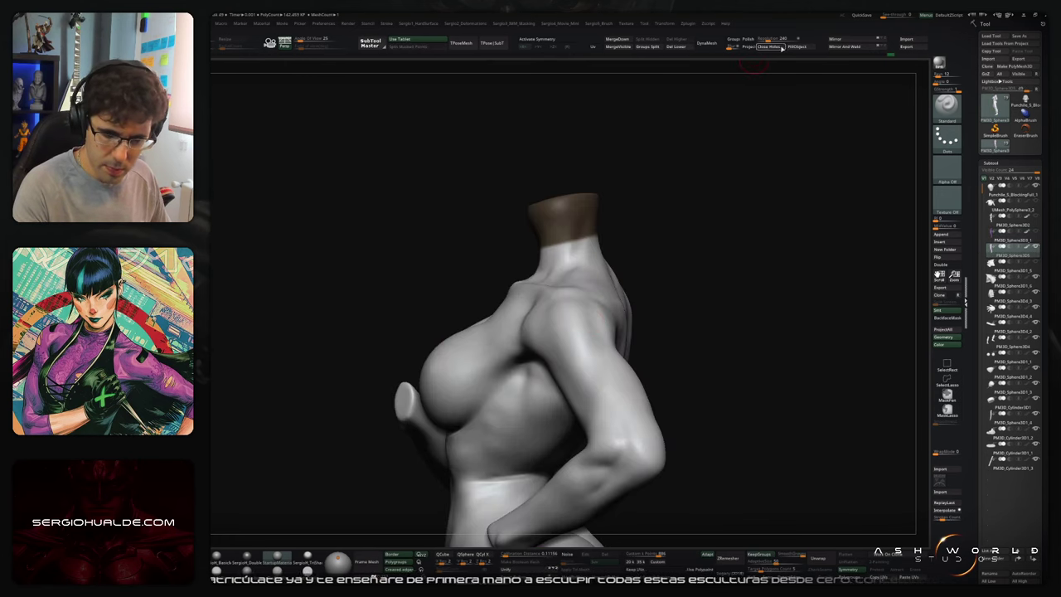
pyautogui.press('Up')
pyautogui.moveTo(687, 315); pyautogui.dragTo(721, 285)
pyautogui.moveTo(643, 313)
pyautogui.mouseDown()
pyautogui.moveTo(654, 324)
pyautogui.moveTo(646, 332)
pyautogui.moveTo(563, 312)
pyautogui.mouseUp()
pyautogui.press('s')
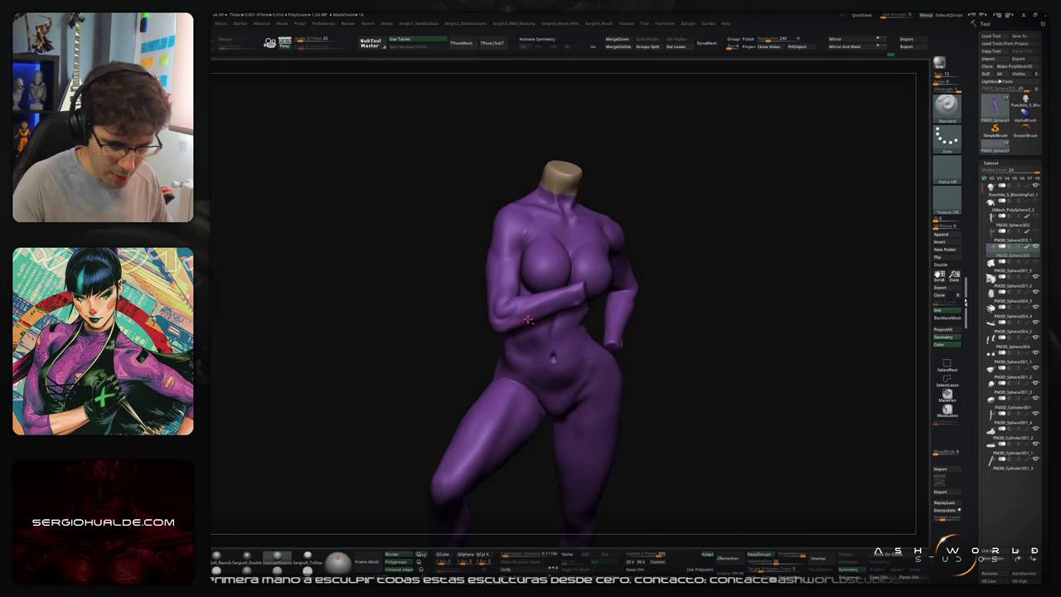
# Step: Isolate the forearm of the arm crossing the chest, hiding the upper arm and elbow
pyautogui.keyDown('alt'); pyautogui.moveTo(530, 318); pyautogui.dragTo(587, 320, button='right'); pyautogui.keyUp('alt')
pyautogui.keyDown('ctrl'); pyautogui.moveTo(588, 320); pyautogui.dragTo(598, 347, button='right'); pyautogui.keyUp('ctrl')
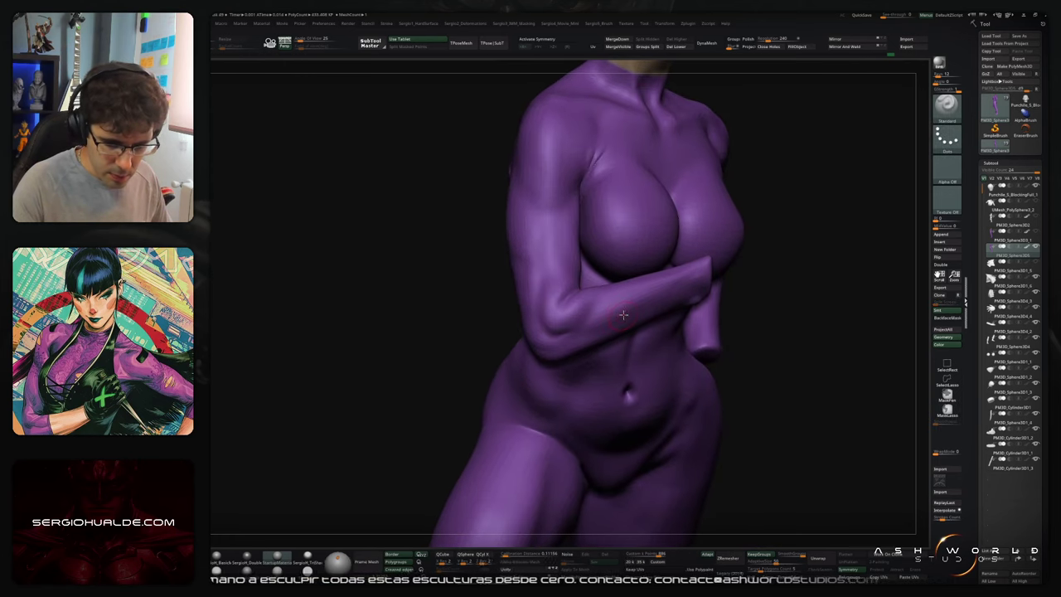
pyautogui.keyDown('ctrl'); pyautogui.keyDown('shift'); pyautogui.click(623, 315); pyautogui.keyUp('shift'); pyautogui.keyUp('ctrl')
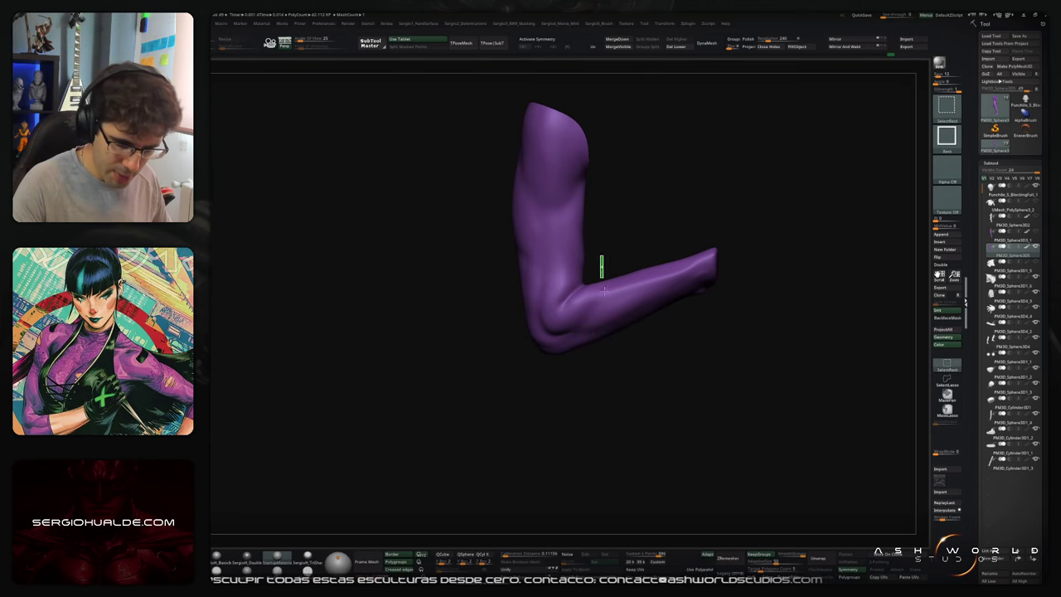
pyautogui.keyDown('ctrl'); pyautogui.keyDown('shift'); pyautogui.moveTo(601, 255); pyautogui.dragTo(745, 353); pyautogui.keyUp('shift'); pyautogui.keyUp('ctrl')
pyautogui.keyDown('ctrl'); pyautogui.keyDown('shift'); pyautogui.click(834, 348); pyautogui.keyUp('shift'); pyautogui.keyUp('ctrl')
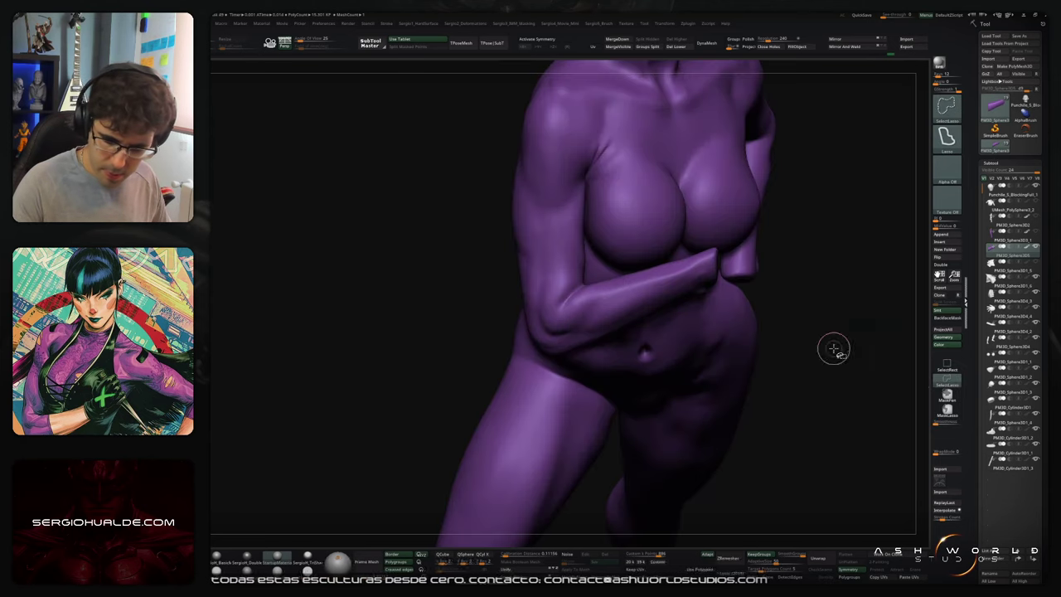
pyautogui.keyDown('ctrl'); pyautogui.keyDown('shift'); pyautogui.click(618, 303); pyautogui.keyUp('shift'); pyautogui.keyUp('ctrl')
pyautogui.moveTo(608, 255)
pyautogui.keyDown('ctrl'); pyautogui.keyDown('shift'); pyautogui.mouseDown()
pyautogui.moveTo(641, 361)
pyautogui.moveTo(620, 240)
pyautogui.moveTo(609, 253)
pyautogui.mouseUp(); pyautogui.keyUp('shift'); pyautogui.keyUp('ctrl')
pyautogui.moveTo(687, 310); pyautogui.dragTo(609, 337)
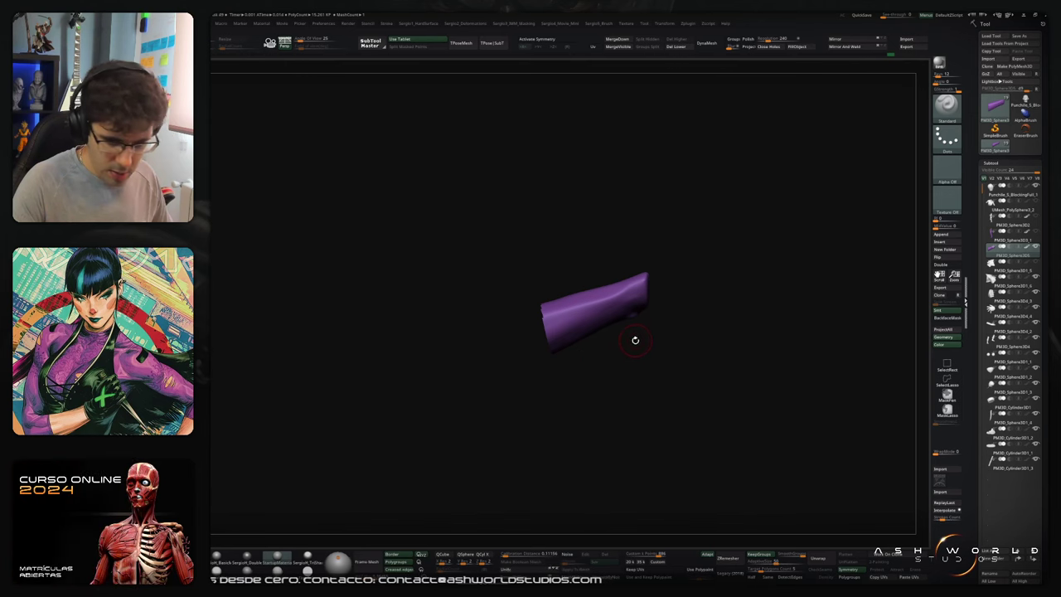
# Step: Sample the skin colour from the older body, fill the isolated forearm with it and unhide the whole body
pyautogui.keyDown('ctrl'); pyautogui.keyDown('shift'); pyautogui.click(681, 305); pyautogui.keyUp('shift'); pyautogui.keyUp('ctrl')
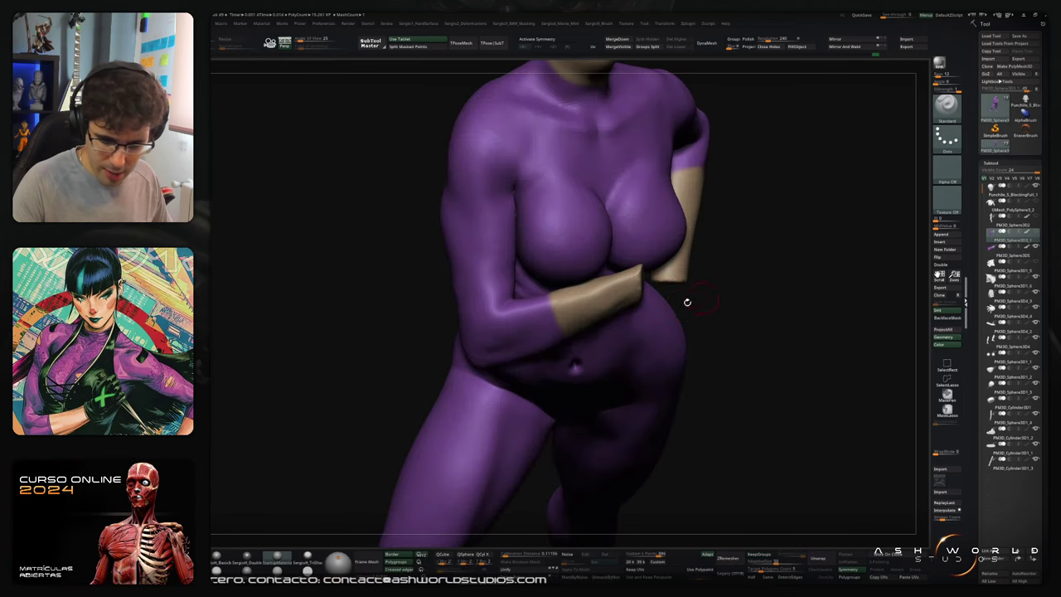
pyautogui.press('space')
pyautogui.keyDown('ctrl'); pyautogui.keyDown('shift'); pyautogui.click(622, 324); pyautogui.keyUp('shift'); pyautogui.keyUp('ctrl')
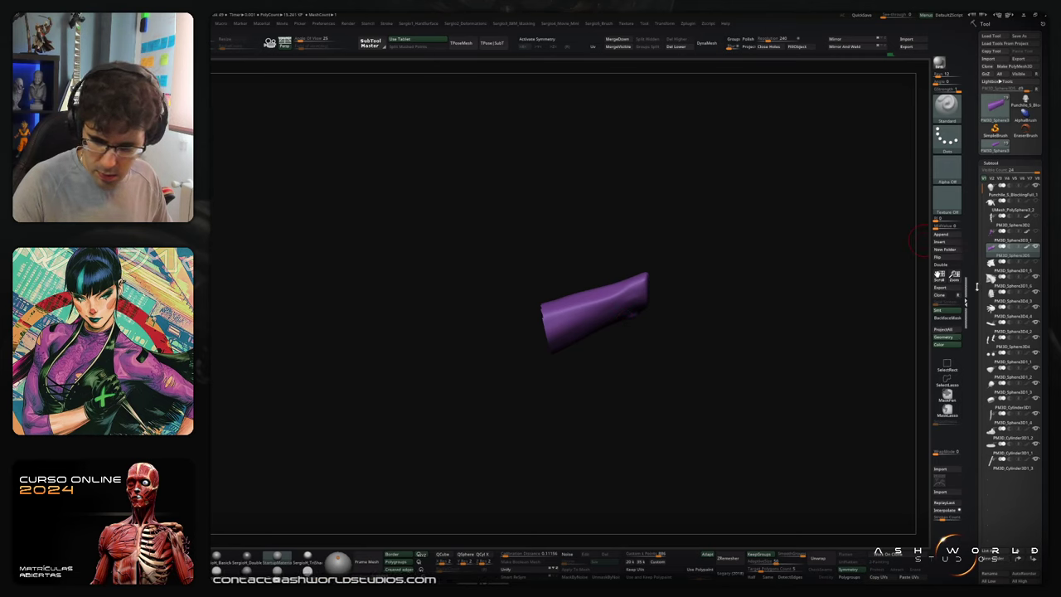
pyautogui.click(805, 46)
pyautogui.keyDown('ctrl'); pyautogui.keyDown('shift'); pyautogui.click(743, 318); pyautogui.keyUp('shift'); pyautogui.keyUp('ctrl')
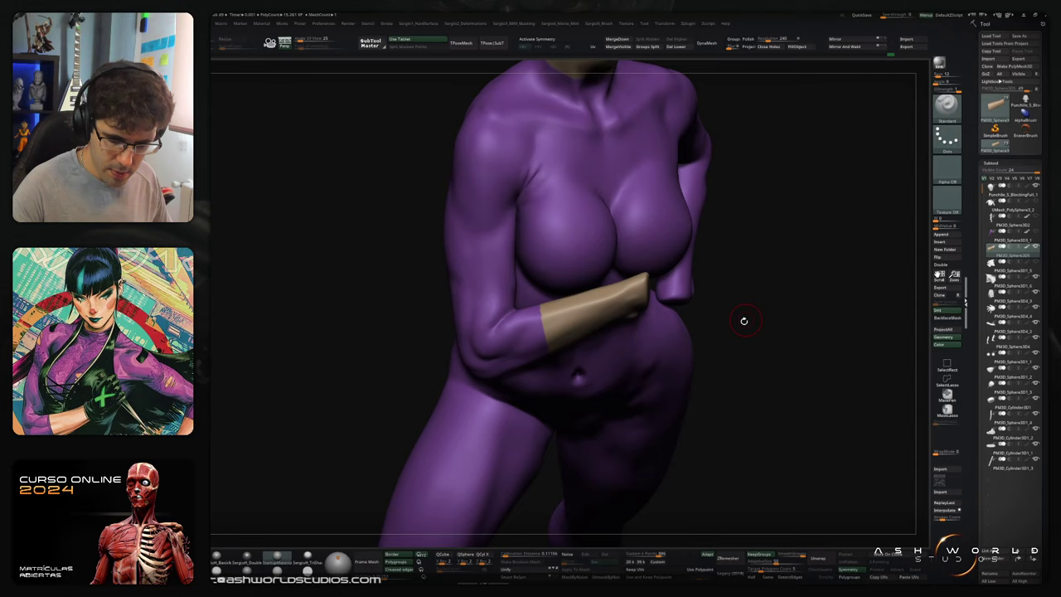
# Step: Isolate the forearm of the arm resting on the hip, fill it with the skin colour and unhide the body
pyautogui.keyDown('alt'); pyautogui.moveTo(744, 319); pyautogui.dragTo(767, 355); pyautogui.keyUp('alt')
pyautogui.keyDown('ctrl'); pyautogui.keyDown('shift'); pyautogui.click(727, 402); pyautogui.keyUp('shift'); pyautogui.keyUp('ctrl')
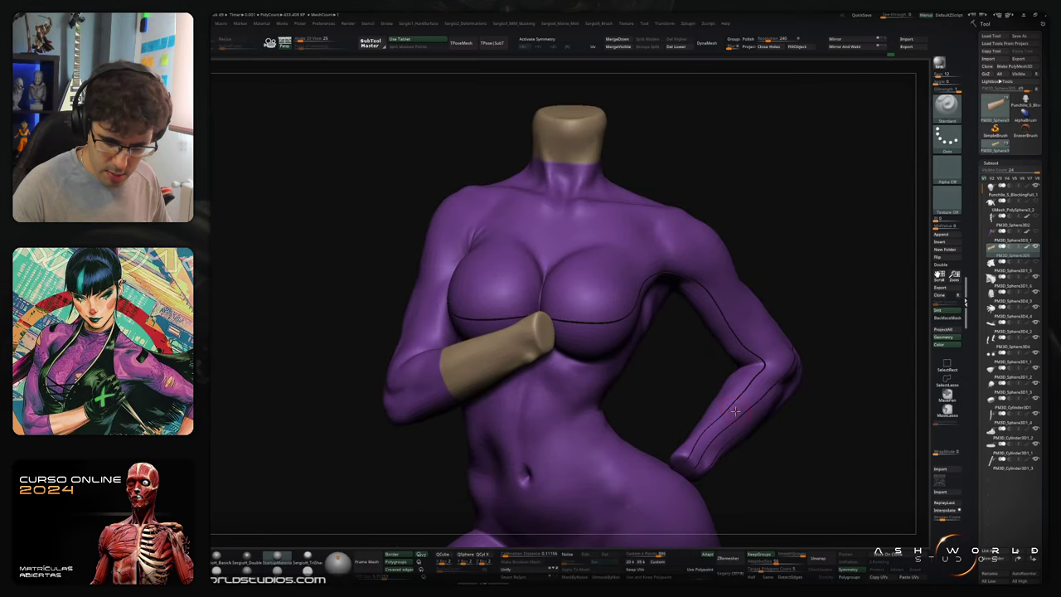
pyautogui.moveTo(801, 443)
pyautogui.keyDown('alt'); pyautogui.mouseDown()
pyautogui.moveTo(646, 320)
pyautogui.moveTo(663, 313)
pyautogui.moveTo(648, 243)
pyautogui.moveTo(624, 401)
pyautogui.moveTo(672, 306)
pyautogui.mouseUp(); pyautogui.keyUp('alt')
pyautogui.hotkey('ctrl', 'z')
pyautogui.keyDown('ctrl'); pyautogui.keyDown('shift'); pyautogui.click(625, 308); pyautogui.keyUp('shift'); pyautogui.keyUp('ctrl')
pyautogui.click(795, 48)
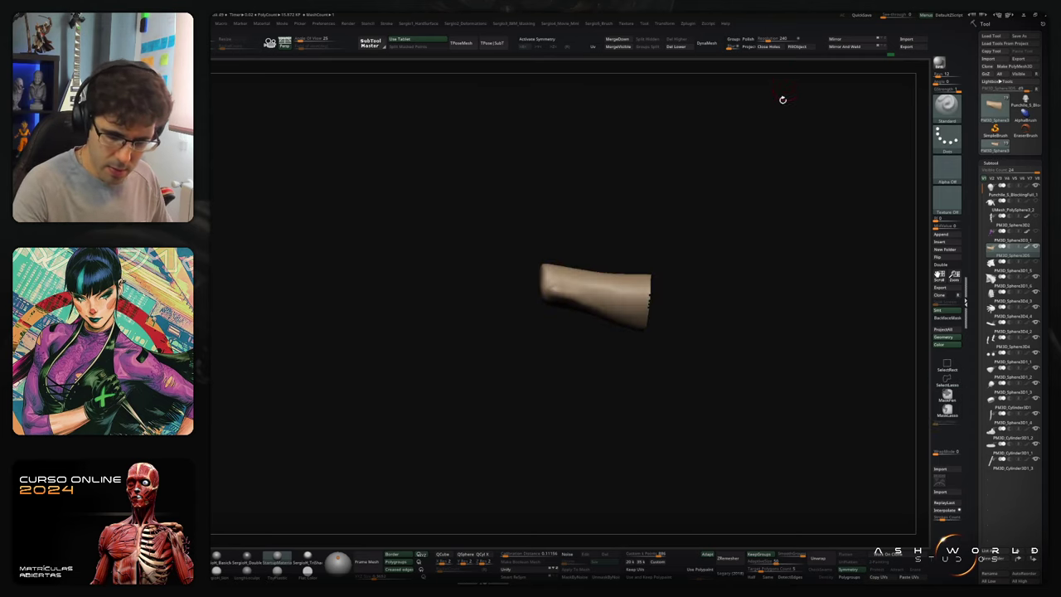
pyautogui.keyDown('ctrl'); pyautogui.keyDown('shift'); pyautogui.click(762, 179); pyautogui.keyUp('shift'); pyautogui.keyUp('ctrl')
# Step: Leave Solo mode to show the whole figure and turn on polypaint display for the head subtool
pyautogui.keyDown('ctrl'); pyautogui.moveTo(763, 182); pyautogui.dragTo(681, 356, button='right'); pyautogui.keyUp('ctrl')
pyautogui.moveTo(681, 357); pyautogui.dragTo(701, 376)
pyautogui.hotkey('alt', 's')
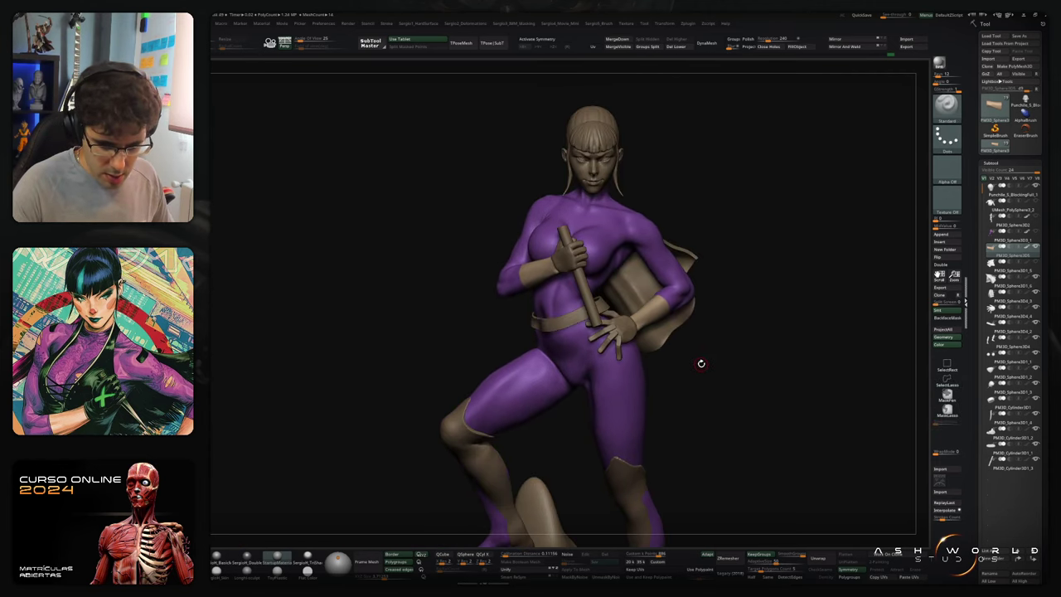
pyautogui.moveTo(708, 337); pyautogui.dragTo(705, 397)
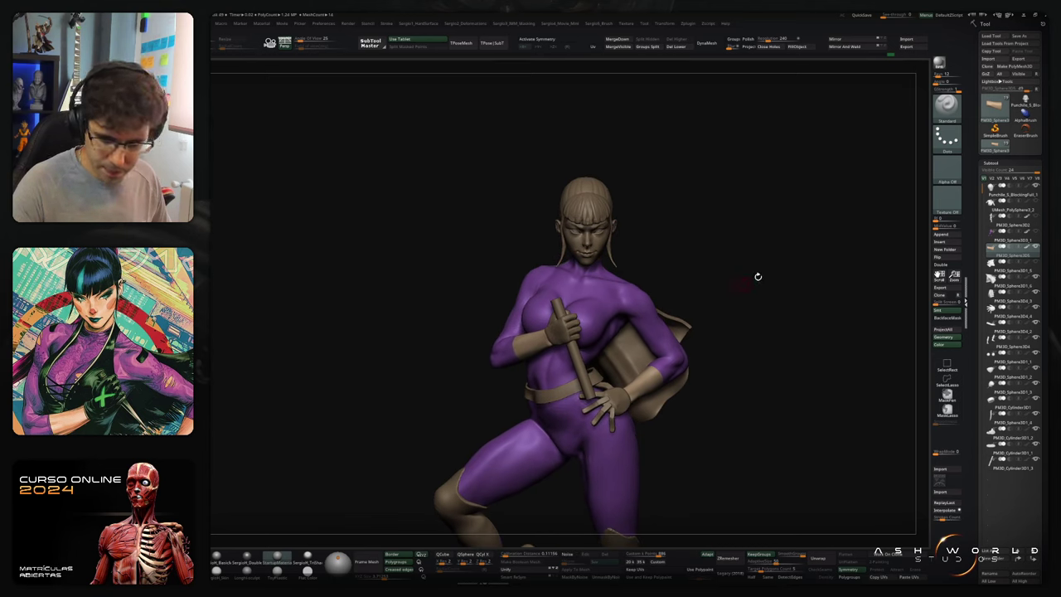
pyautogui.click(1025, 189)
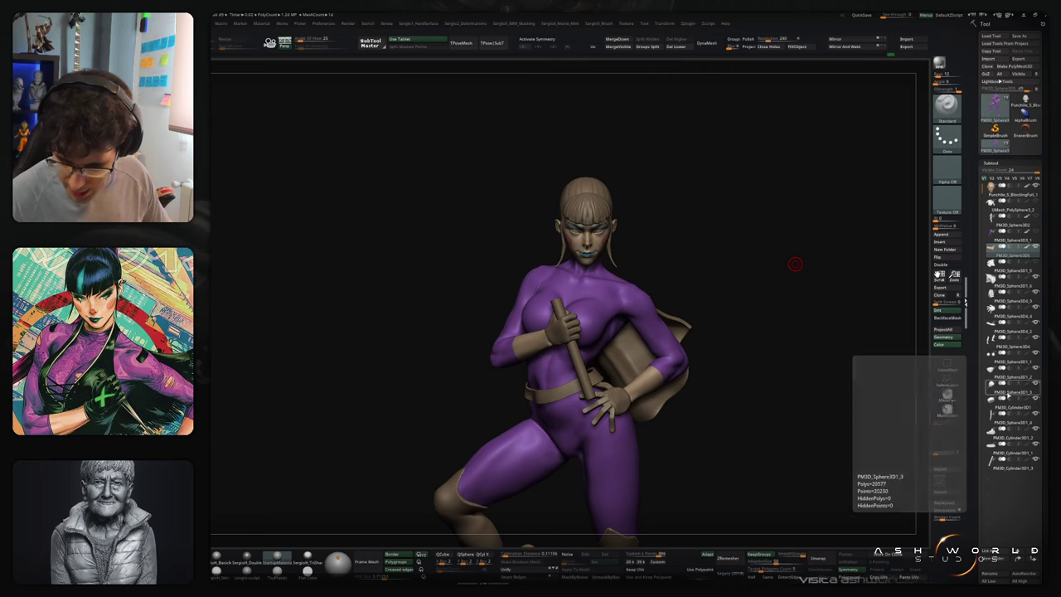
# Step: Group the hair subtools PM3D_Sphere3D1_3, PM3D_Cylinder3D1 and PM3D_Sphere3D1_4 in a new folder and move it above all other subtools
pyautogui.click(1004, 388)
pyautogui.click(1009, 397)
pyautogui.press('Return')
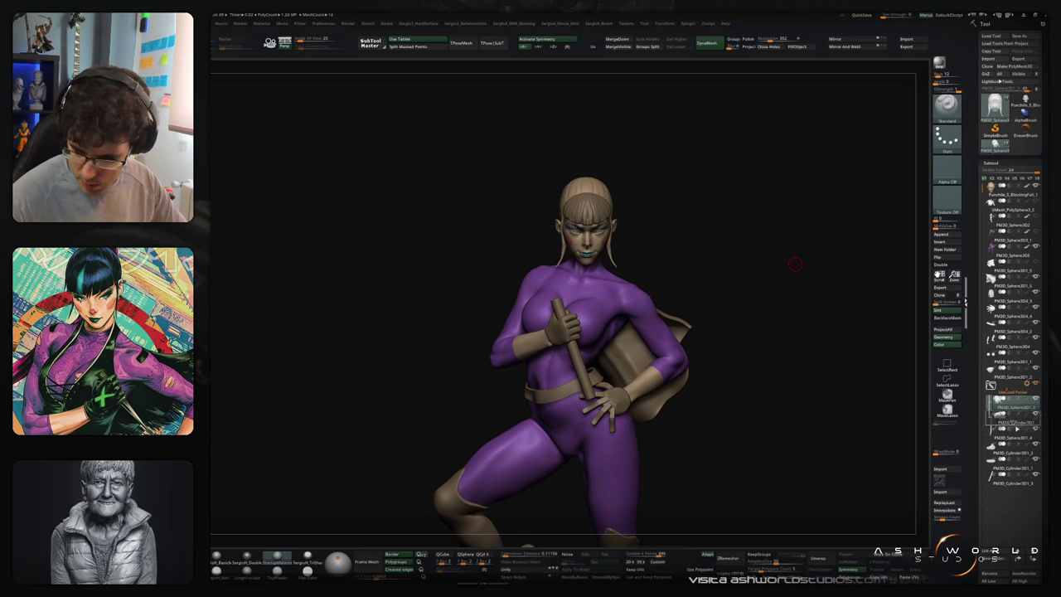
pyautogui.moveTo(1016, 428); pyautogui.dragTo(1006, 405)
pyautogui.moveTo(986, 231); pyautogui.dragTo(993, 189)
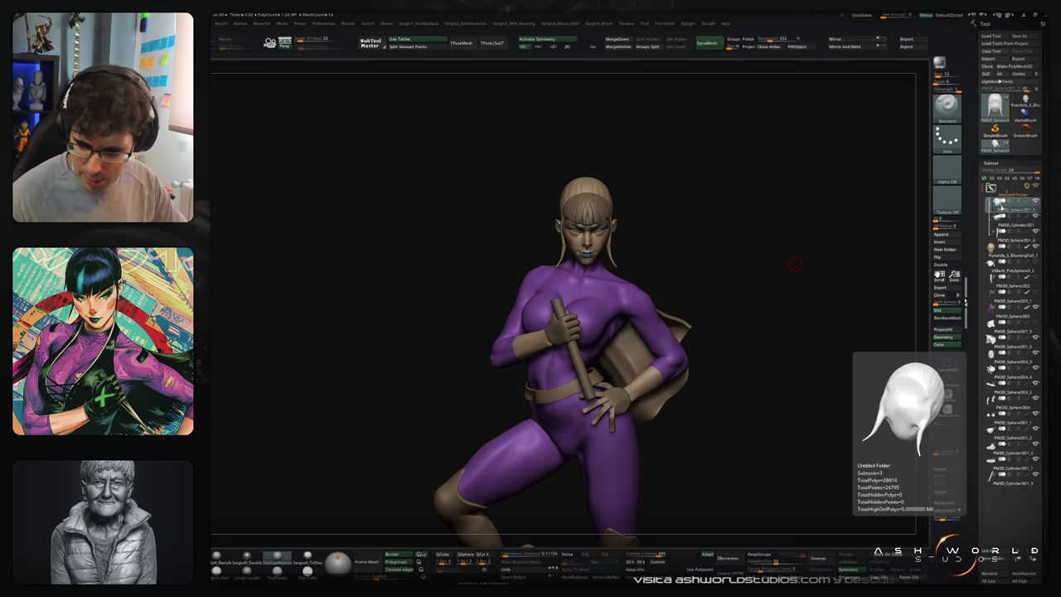
# Step: Create a folder for the head subtool and another one starting with UMesh_PolySphere3_2, keeping the default folder names
pyautogui.click(998, 256)
pyautogui.hotkey('ctrl', 'g')
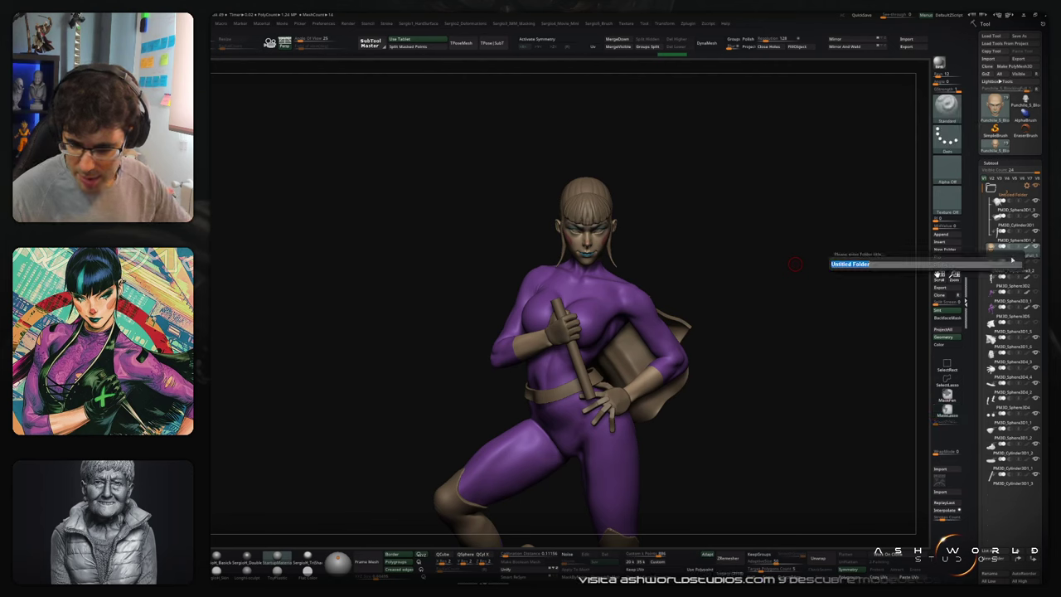
pyautogui.press('Return')
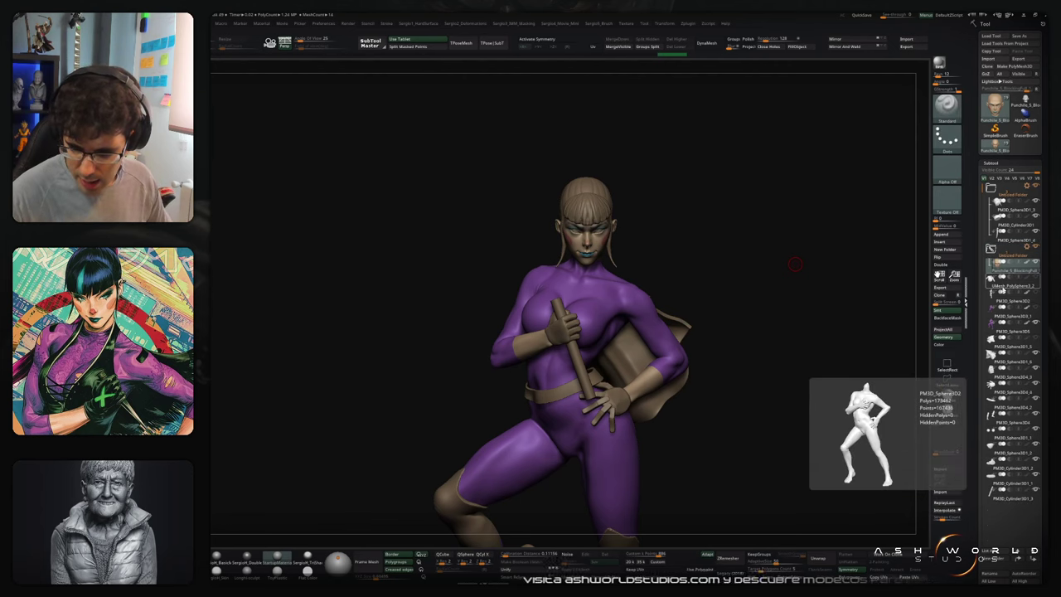
pyautogui.click(1005, 287)
pyautogui.press('Return')
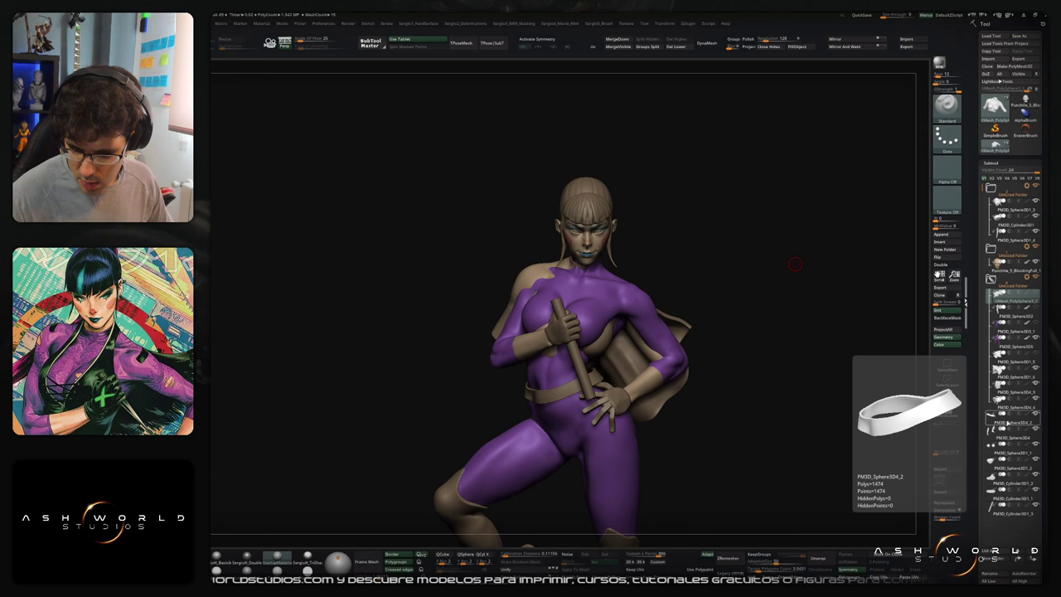
# Step: Create a folder for the belt subtool, and move the eye spheres into the head folder and PM3D_Sphere3D1_2 into the hair folder
pyautogui.click(1008, 420)
pyautogui.hotkey('ctrl', 'f')
pyautogui.press('Return')
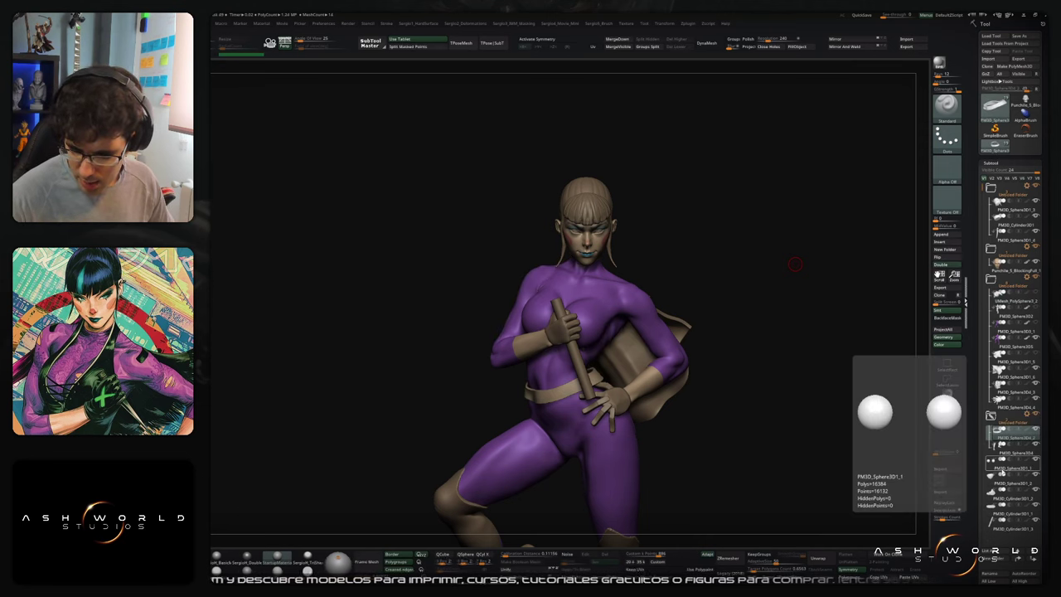
pyautogui.moveTo(1002, 470); pyautogui.dragTo(1005, 261)
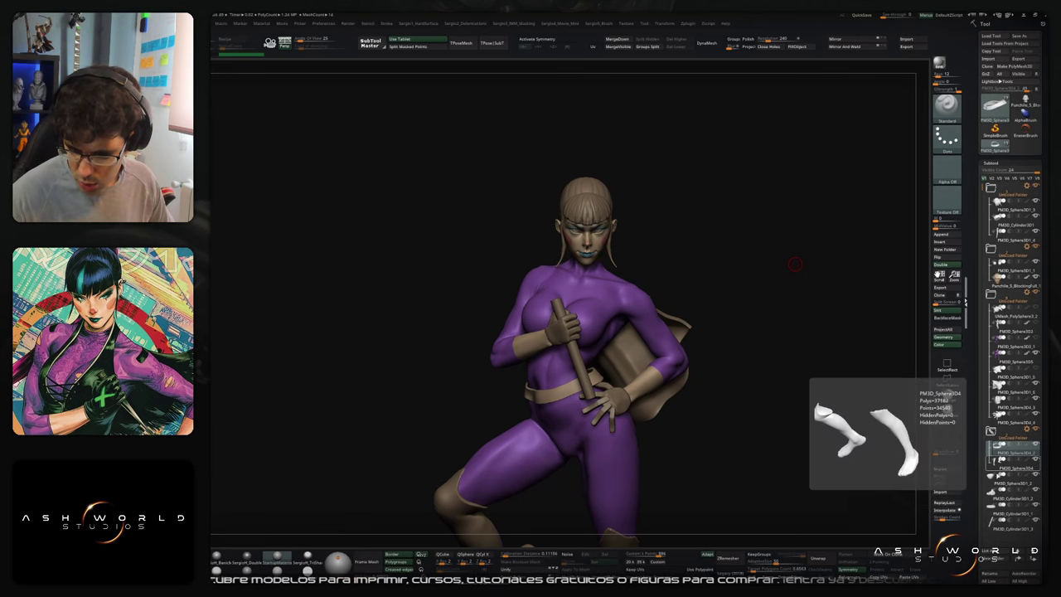
pyautogui.moveTo(1006, 480); pyautogui.dragTo(1012, 209)
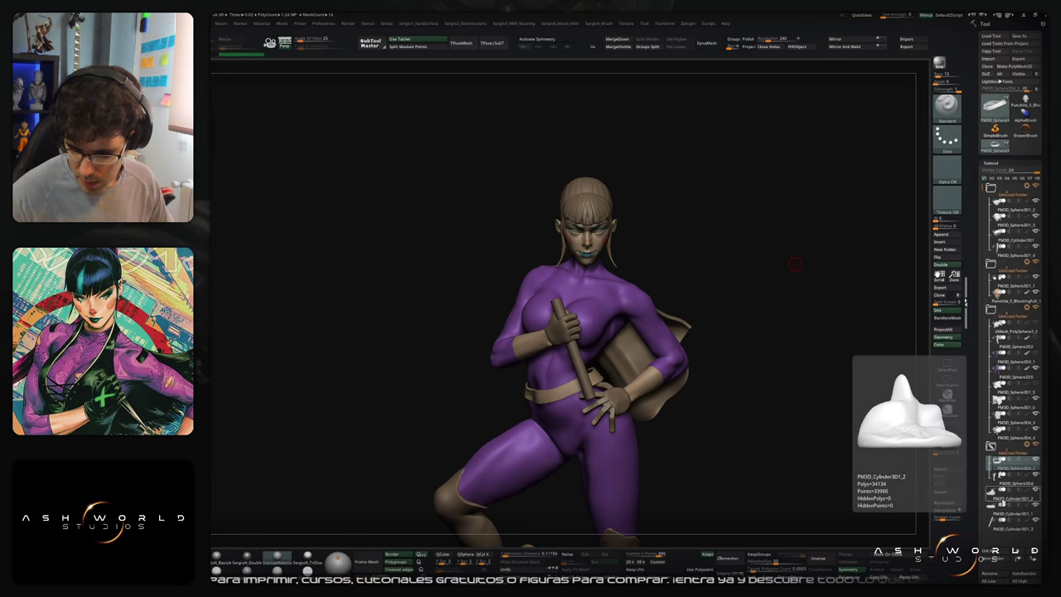
# Step: Create a folder starting with the rock base subtool PM3D_Cylinder3D1_2, keeping the default folder name
pyautogui.click(1003, 500)
pyautogui.hotkey('ctrl', 'f')
pyautogui.press('Return')
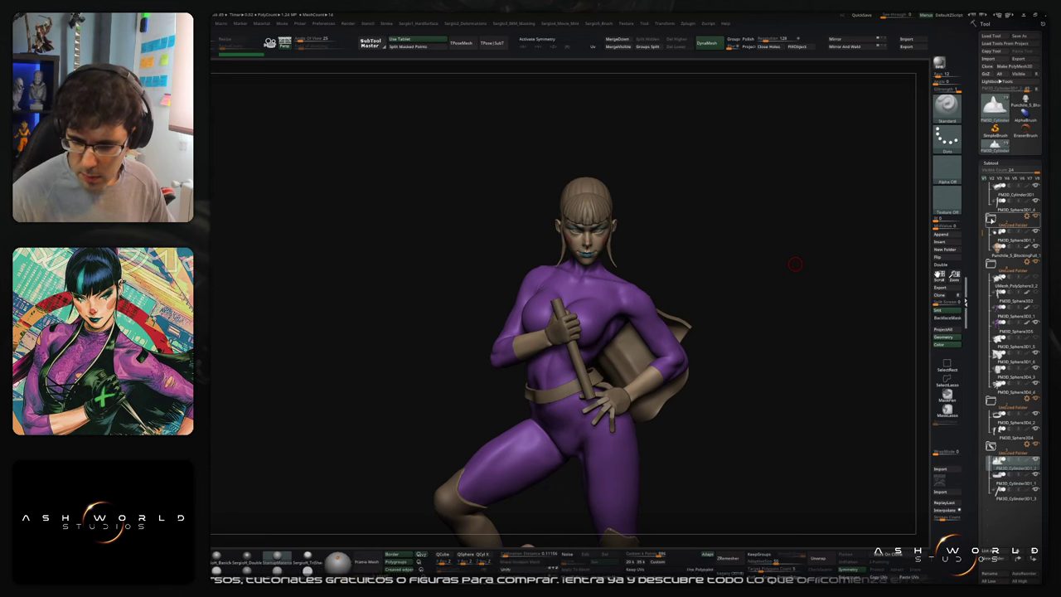
pyautogui.moveTo(981, 202); pyautogui.dragTo(979, 218)
pyautogui.press('ctrl')
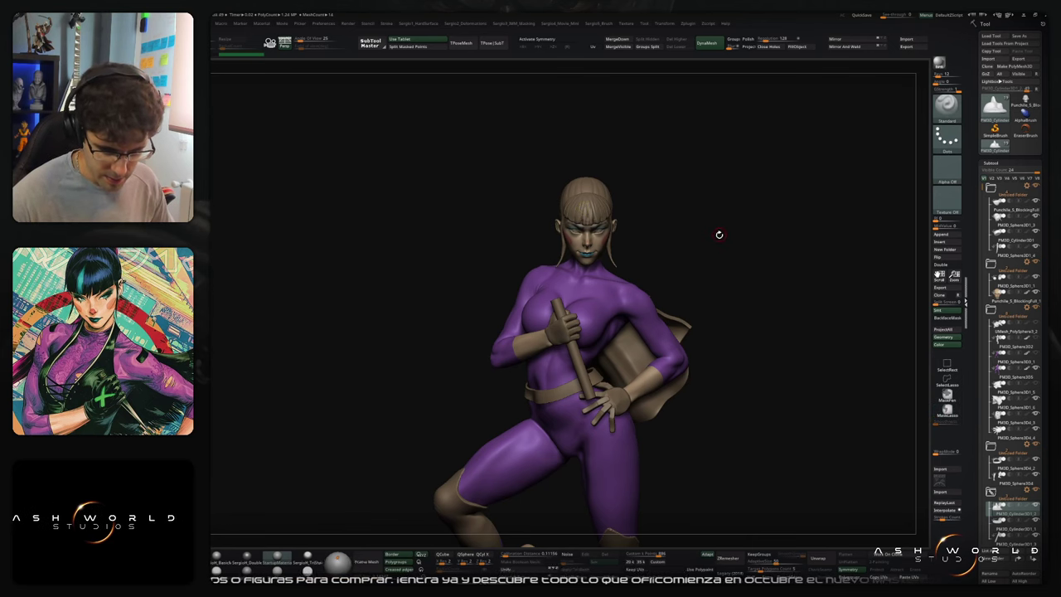
# Step: Select the cape, pick a near-black colour with RGB 35, 35, 35, and apply it to the cape and both gloves
pyautogui.keyDown('alt'); pyautogui.click(627, 352); pyautogui.keyUp('alt')
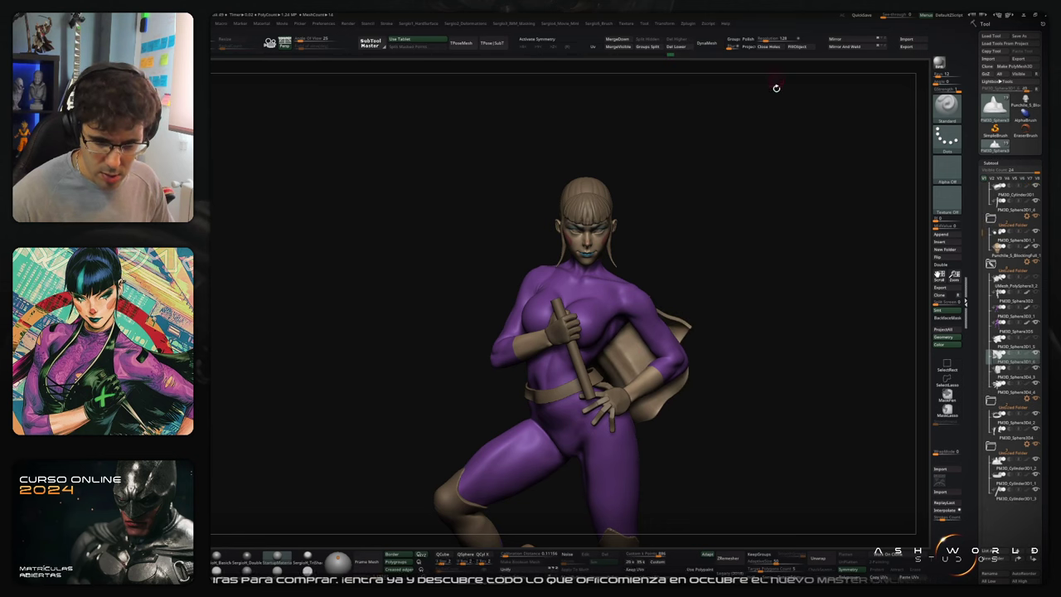
pyautogui.press('space')
pyautogui.moveTo(713, 140); pyautogui.dragTo(678, 150)
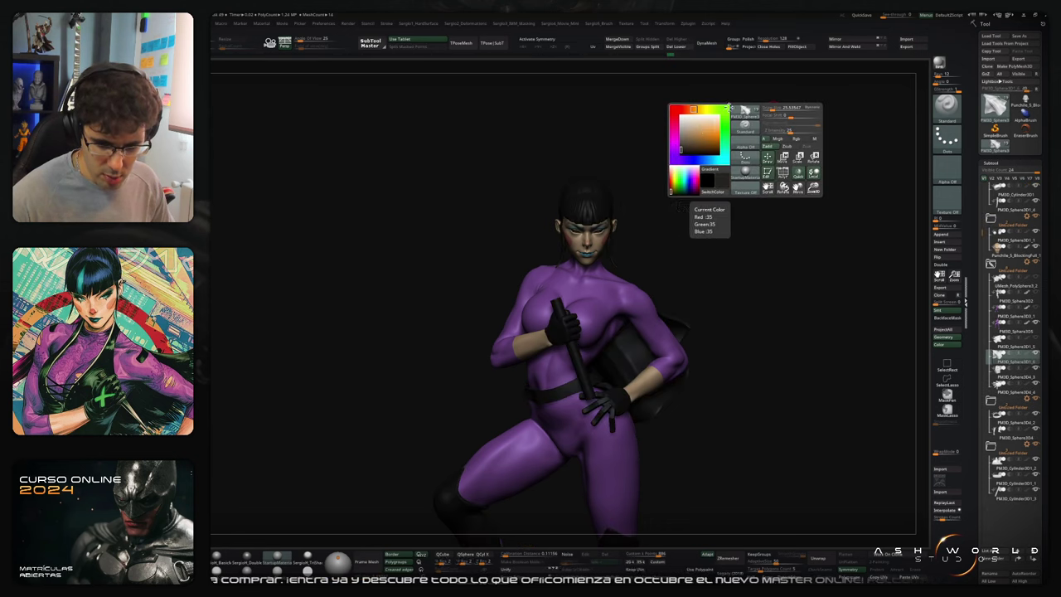
pyautogui.click(800, 50)
pyautogui.keyDown('alt'); pyautogui.moveTo(647, 236); pyautogui.dragTo(673, 137); pyautogui.keyUp('alt')
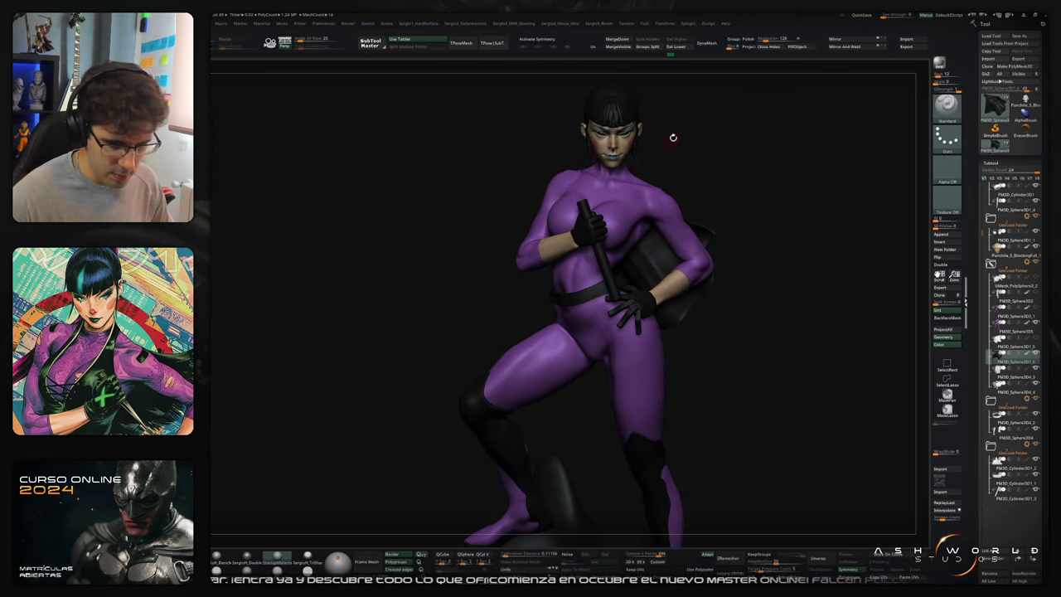
pyautogui.moveTo(618, 280); pyautogui.dragTo(761, 365)
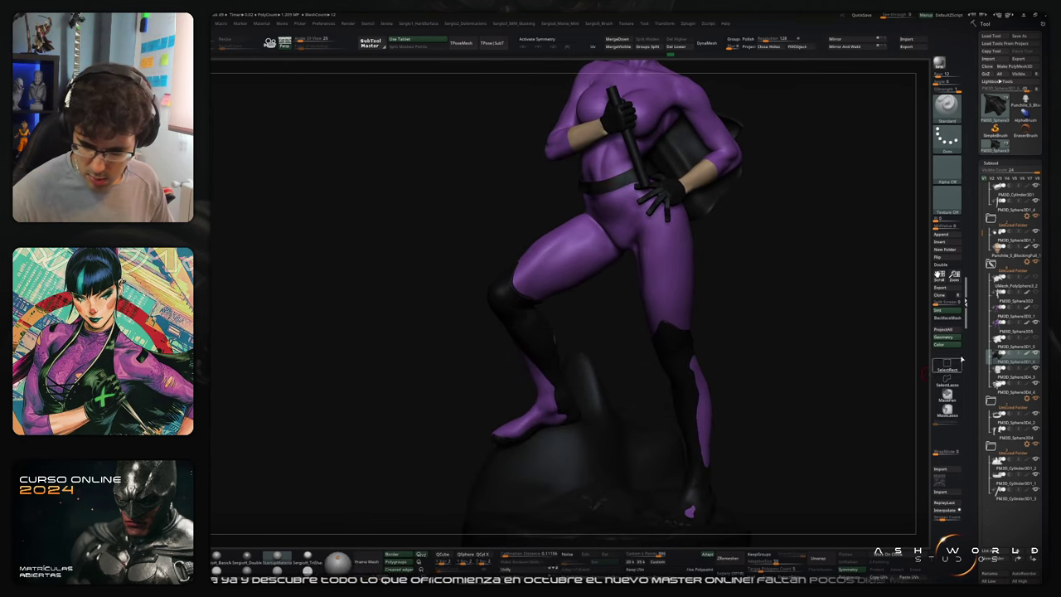
pyautogui.moveTo(1023, 389)
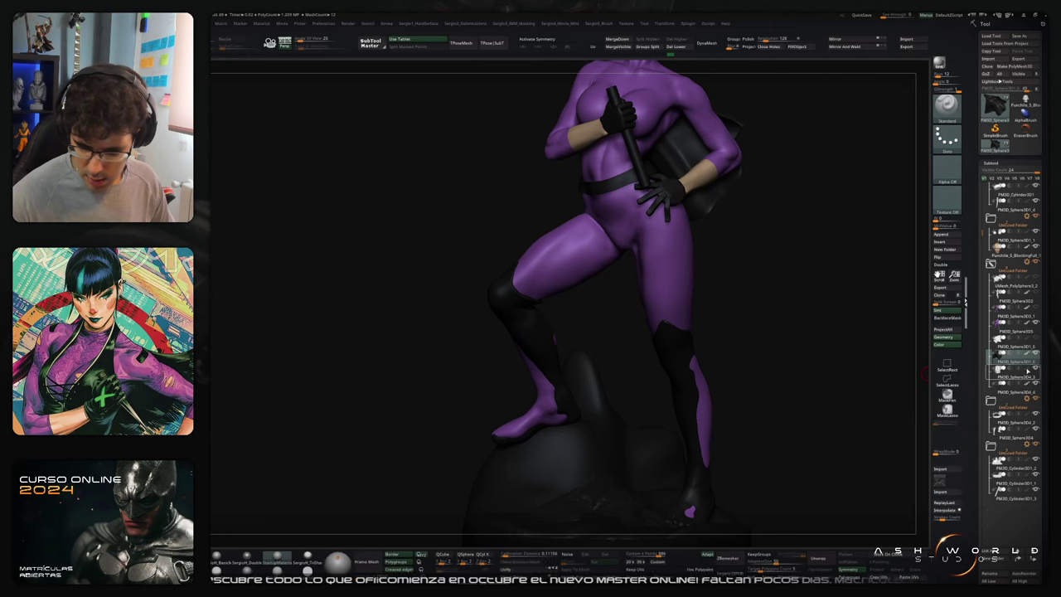
# Step: Set the active colour to white and give the boots subtool the near-black polypaint
pyautogui.press('space')
pyautogui.moveTo(660, 313); pyautogui.dragTo(649, 297)
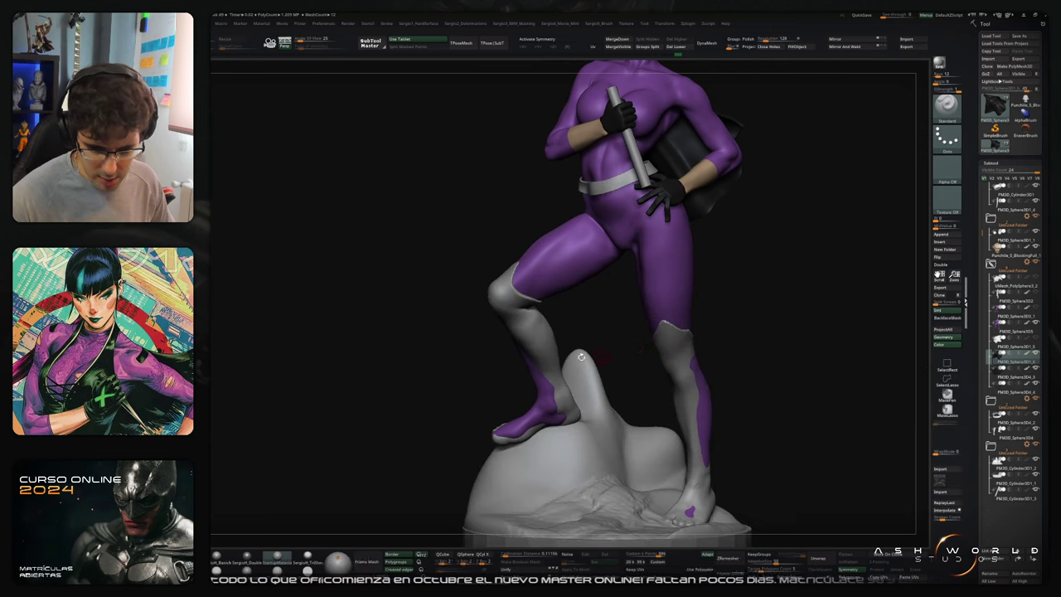
pyautogui.keyDown('alt'); pyautogui.click(537, 349); pyautogui.keyUp('alt')
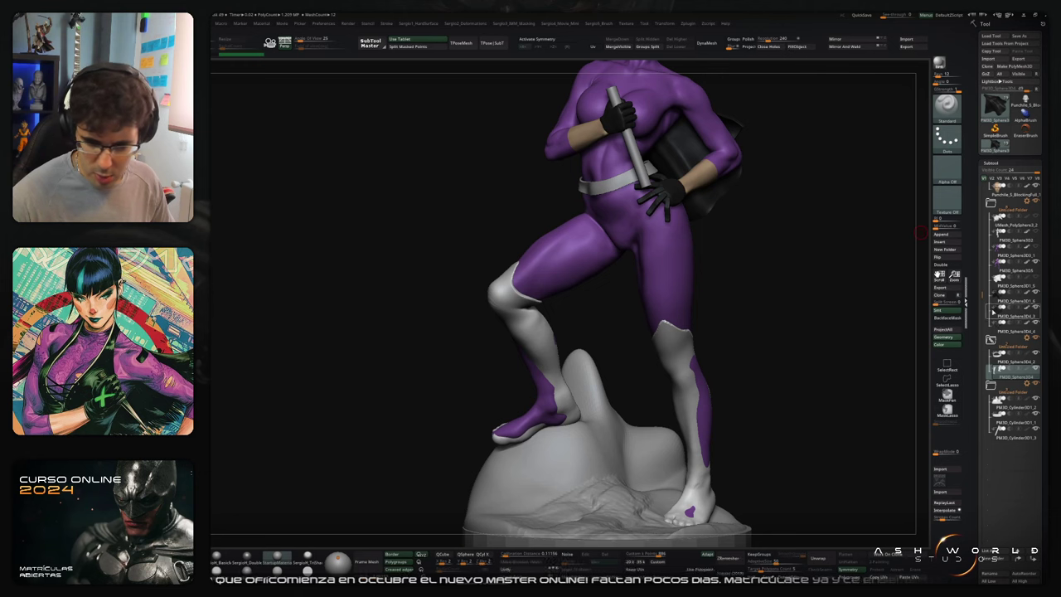
pyautogui.moveTo(746, 291); pyautogui.dragTo(718, 366)
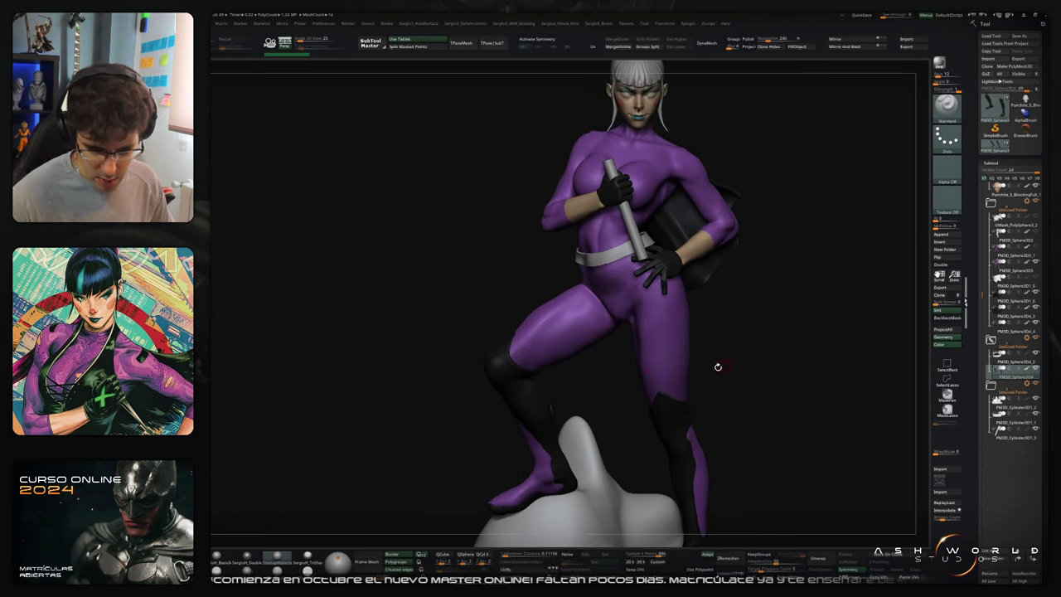
# Step: Apply the near-black polypaint to all hair subtools and colour the belt cyan
pyautogui.moveTo(572, 413); pyautogui.dragTo(583, 362)
pyautogui.keyDown('alt'); pyautogui.moveTo(716, 218); pyautogui.dragTo(671, 309, button='right'); pyautogui.keyUp('alt')
pyautogui.keyDown('alt'); pyautogui.click(627, 108); pyautogui.keyUp('alt')
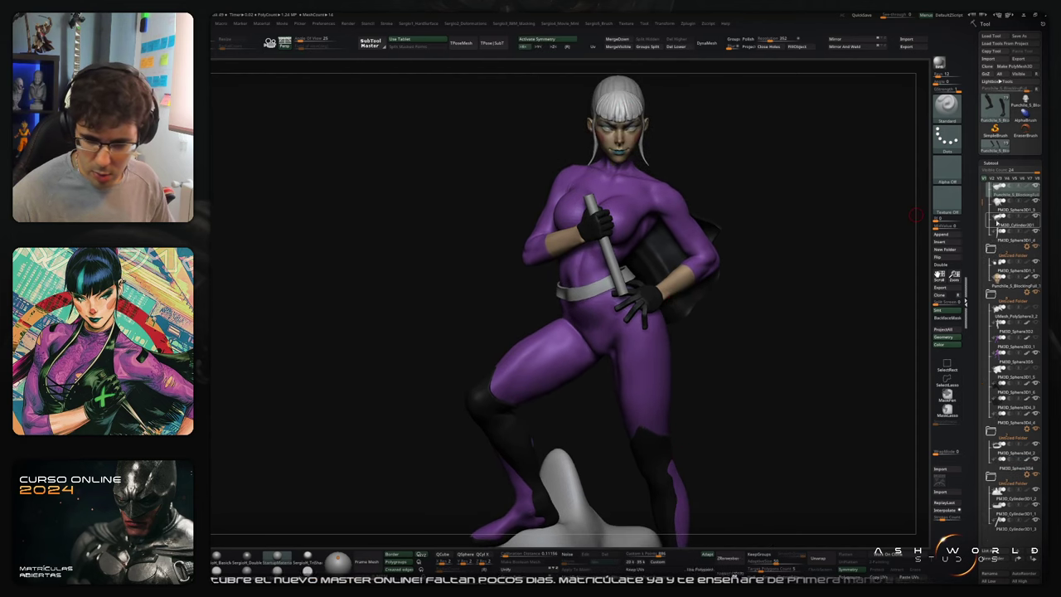
pyautogui.keyDown('shift'); pyautogui.click(1027, 186); pyautogui.keyUp('shift')
# Step: Examine the base colours across the whole figure, from the face and belt down to the boots and rock base
pyautogui.keyDown('alt'); pyautogui.moveTo(702, 259); pyautogui.dragTo(699, 252, button='right'); pyautogui.keyUp('alt')
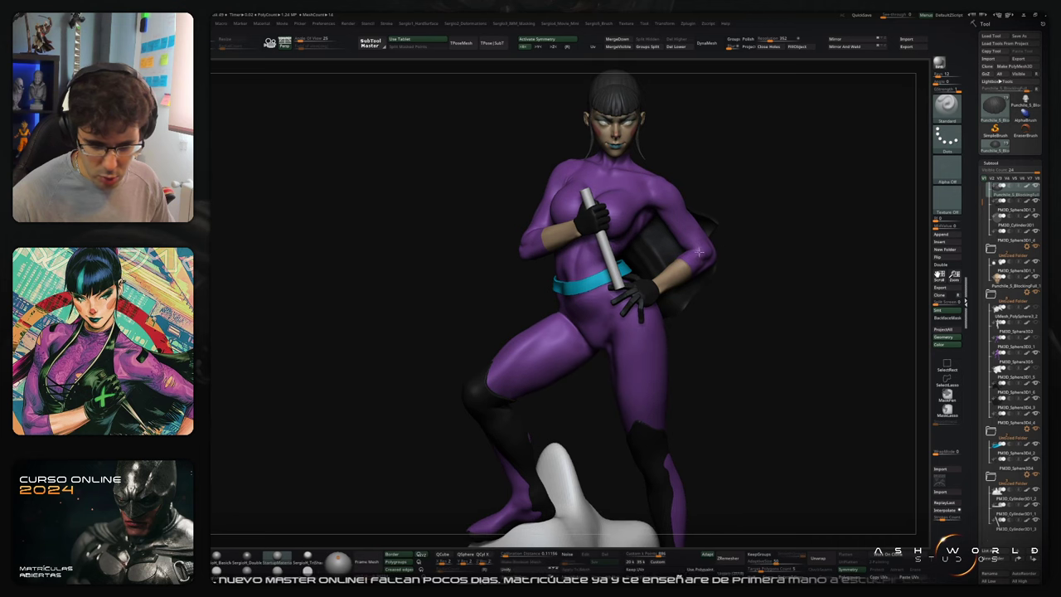
pyautogui.keyDown('ctrl'); pyautogui.moveTo(663, 190); pyautogui.dragTo(667, 227, button='right'); pyautogui.keyUp('ctrl')
pyautogui.keyDown('alt'); pyautogui.moveTo(667, 227); pyautogui.dragTo(660, 187, button='right'); pyautogui.keyUp('alt')
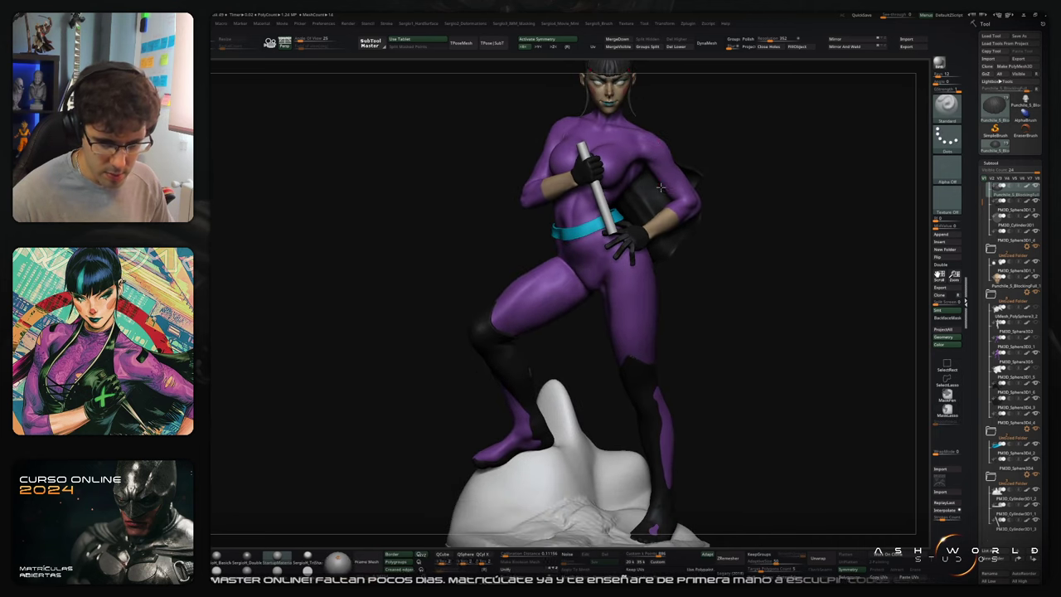
pyautogui.moveTo(590, 243); pyautogui.dragTo(592, 252, button='right')
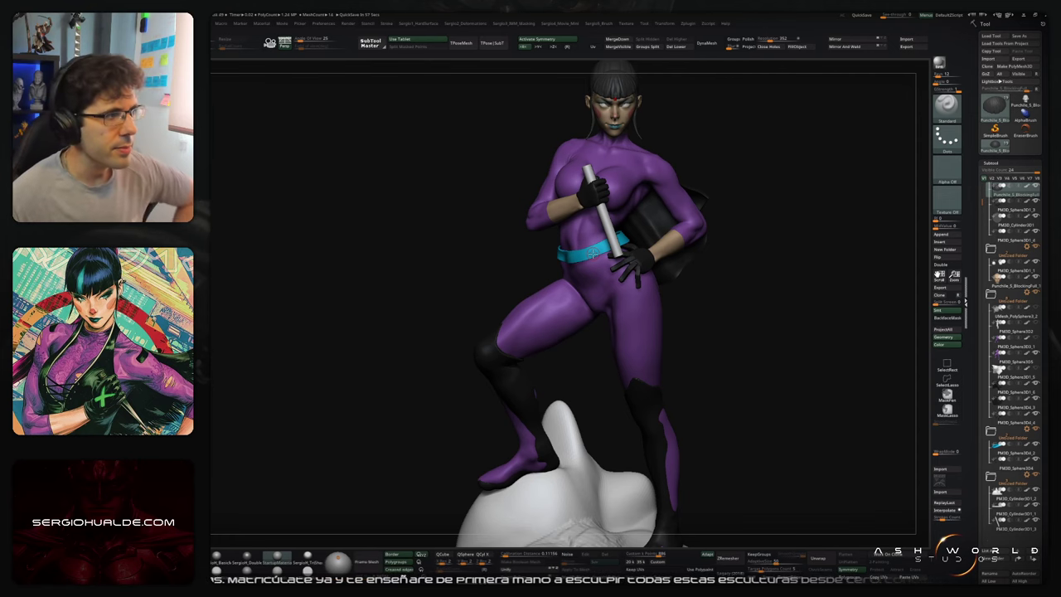
pyautogui.moveTo(610, 270); pyautogui.dragTo(518, 237, button='right')
pyautogui.keyDown('alt'); pyautogui.moveTo(567, 226); pyautogui.dragTo(601, 345, button='right'); pyautogui.keyUp('alt')
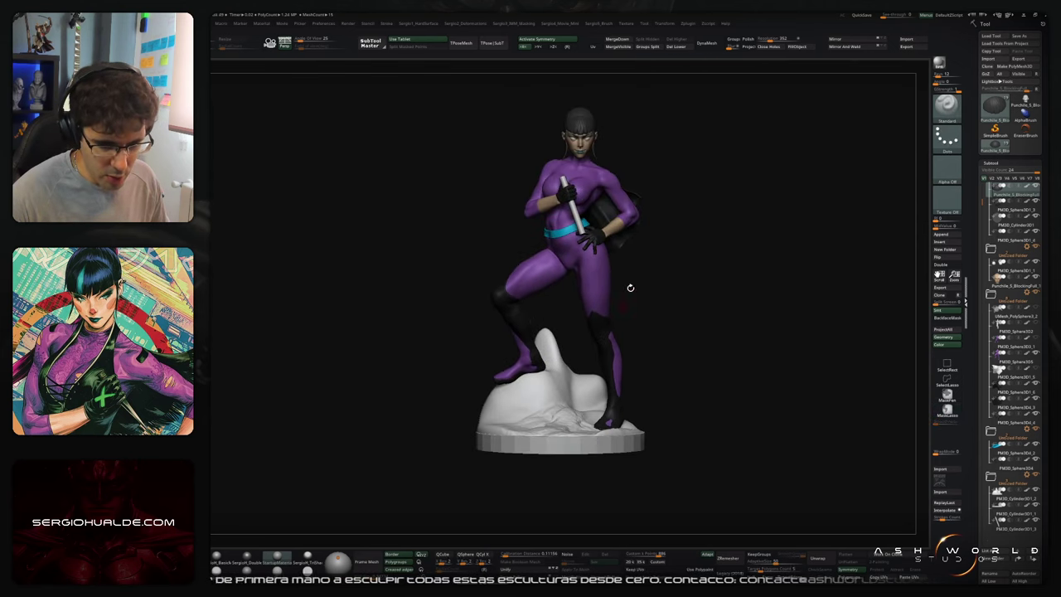
pyautogui.keyDown('alt'); pyautogui.moveTo(615, 201); pyautogui.dragTo(793, 287, button='right'); pyautogui.keyUp('alt')
pyautogui.moveTo(793, 286); pyautogui.dragTo(640, 263, button='right')
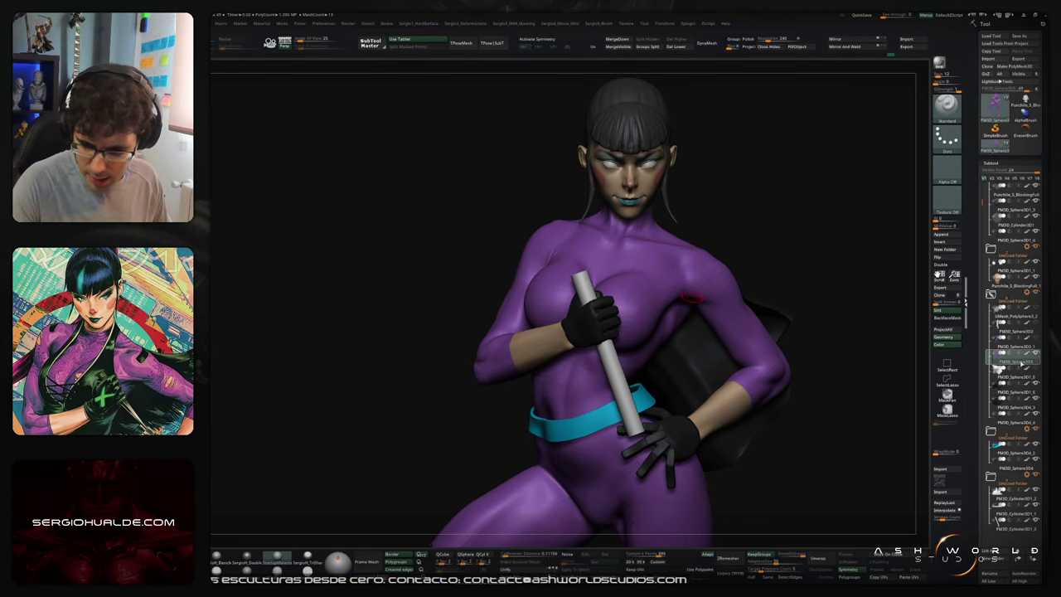
# Step: Duplicate the purple body subtool, move the copy into the belt folder and isolate it with its lower subdivision levels deleted
pyautogui.click(1019, 369)
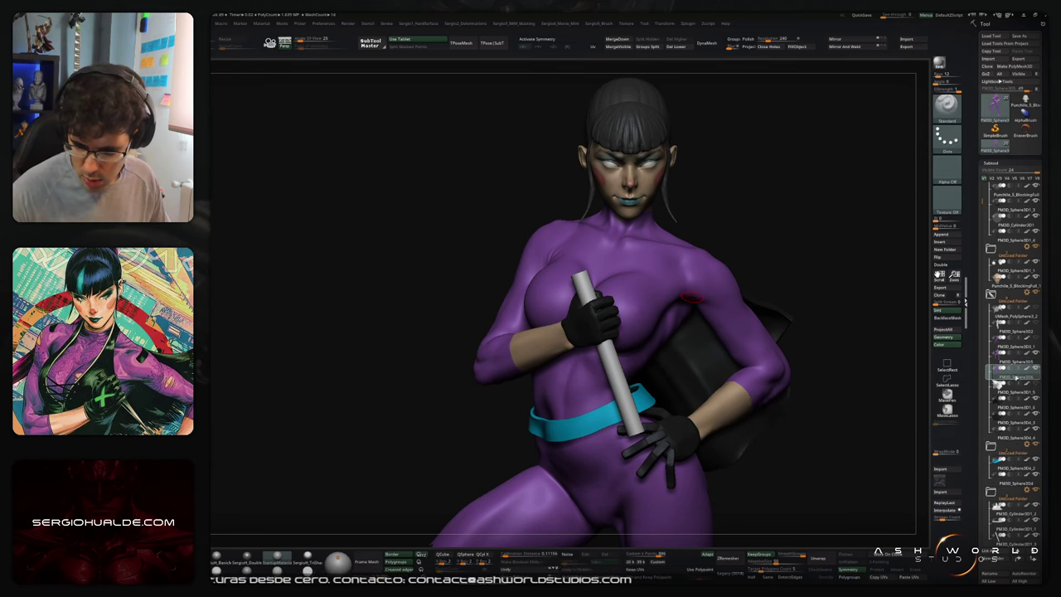
pyautogui.click(1013, 452)
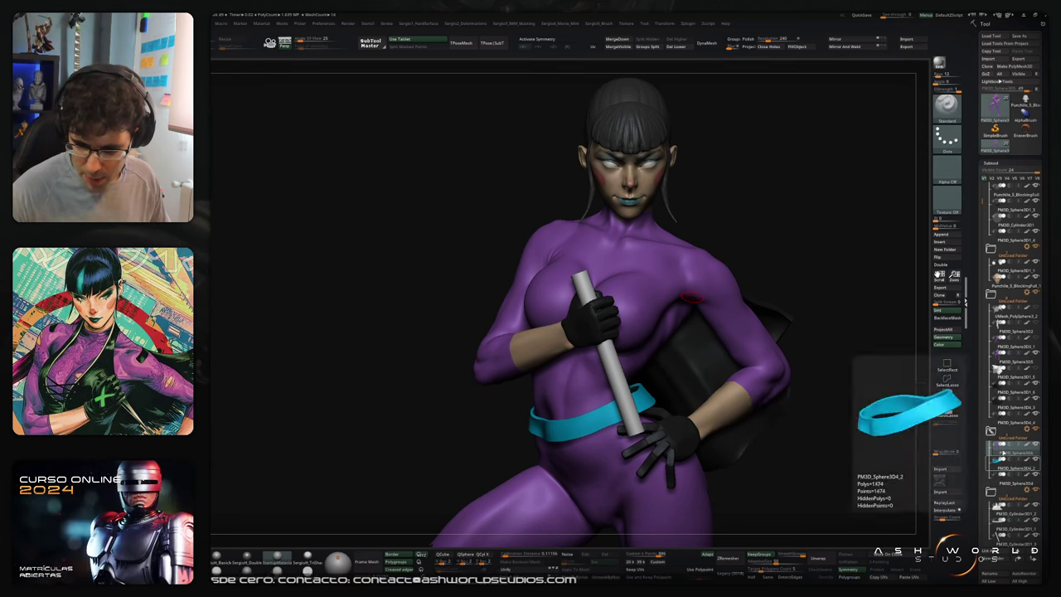
pyautogui.keyDown('alt'); pyautogui.moveTo(672, 280); pyautogui.dragTo(630, 278, button='right'); pyautogui.keyUp('alt')
pyautogui.hotkey('shift', 's')
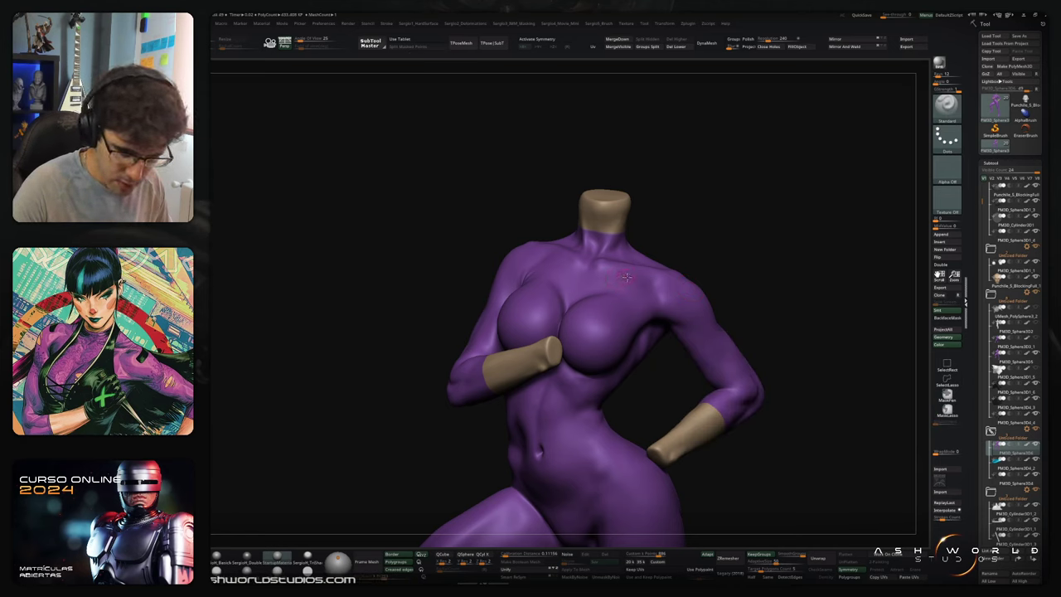
pyautogui.moveTo(627, 277); pyautogui.dragTo(630, 271, button='right')
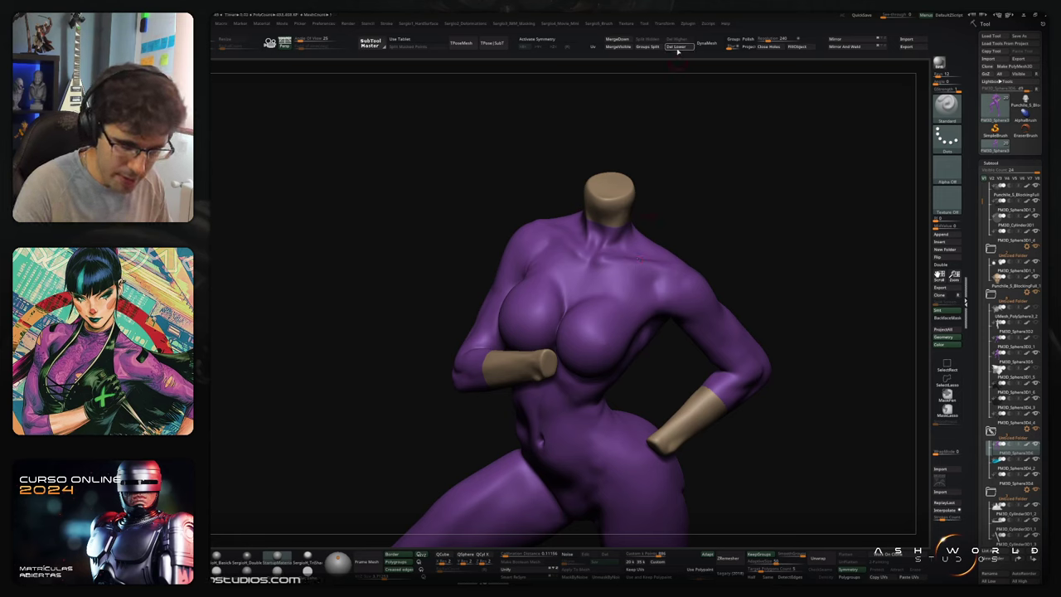
pyautogui.hotkey('ctrl', 'shift')
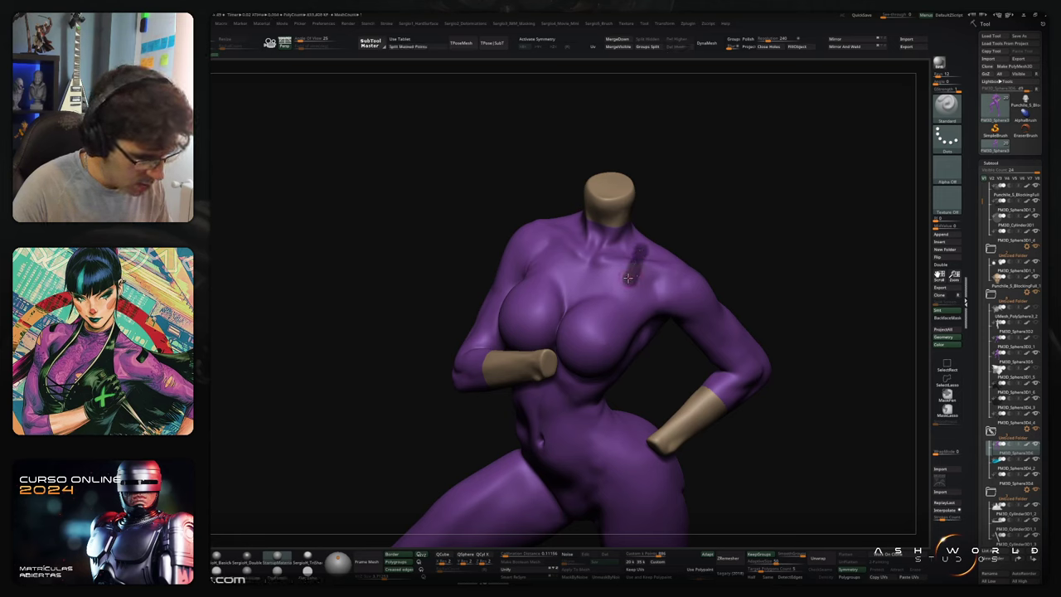
pyautogui.keyDown('ctrl'); pyautogui.moveTo(612, 299); pyautogui.dragTo(580, 337); pyautogui.keyUp('ctrl')
pyautogui.keyDown('alt'); pyautogui.moveTo(580, 336); pyautogui.dragTo(614, 305, button='right'); pyautogui.keyUp('alt')
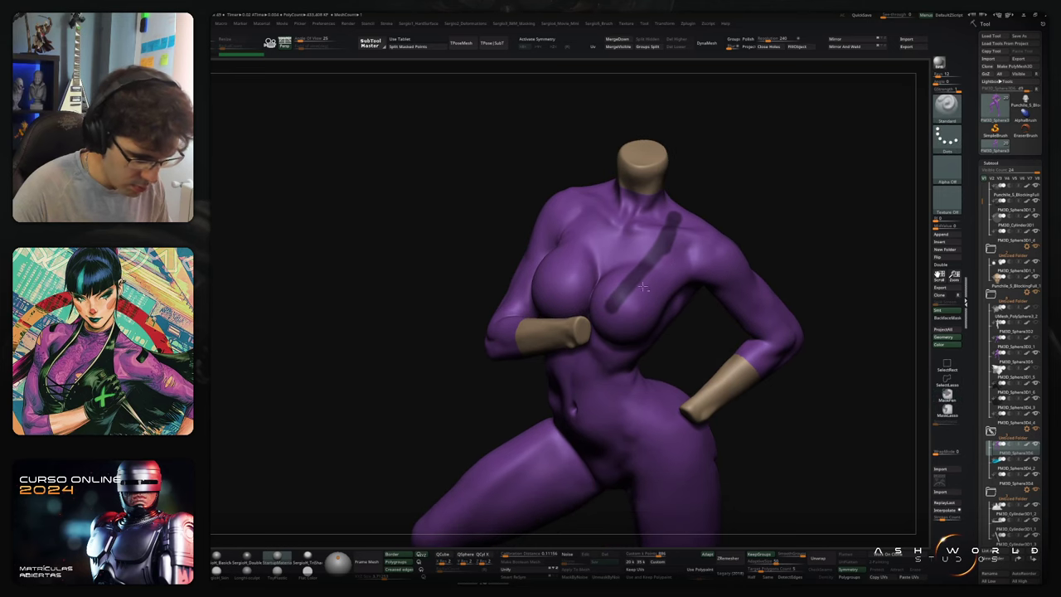
pyautogui.keyDown('ctrl'); pyautogui.moveTo(767, 215); pyautogui.dragTo(776, 239); pyautogui.keyUp('ctrl')
# Step: Hide both arms of the duplicated body, leaving the torso, neck and legs shown
pyautogui.keyDown('ctrl'); pyautogui.keyDown('shift'); pyautogui.click(742, 295); pyautogui.keyUp('shift'); pyautogui.keyUp('ctrl')
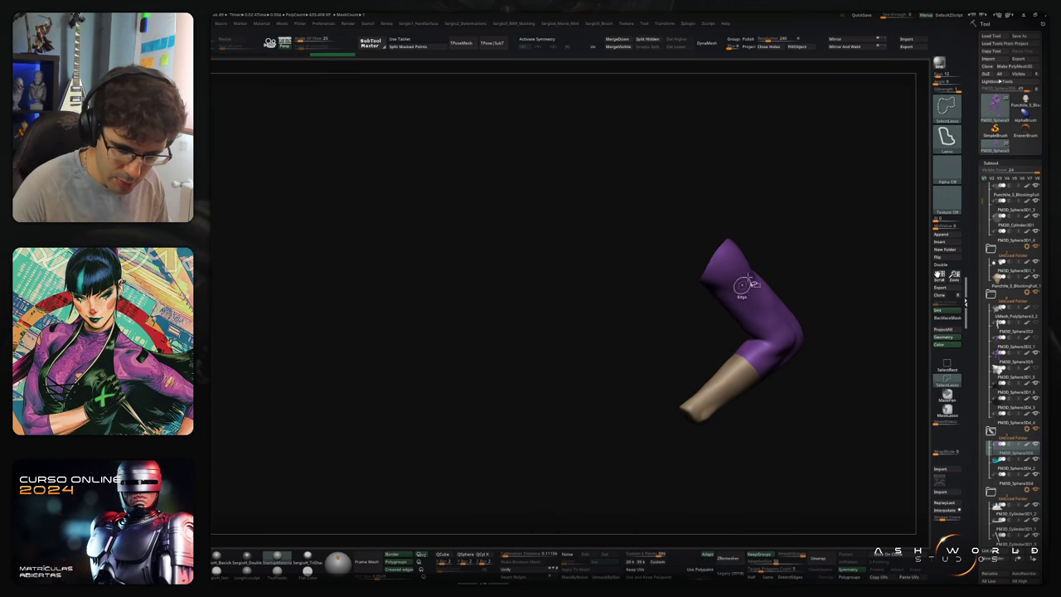
pyautogui.keyDown('ctrl'); pyautogui.keyDown('shift'); pyautogui.moveTo(696, 284); pyautogui.dragTo(691, 284); pyautogui.keyUp('shift'); pyautogui.keyUp('ctrl')
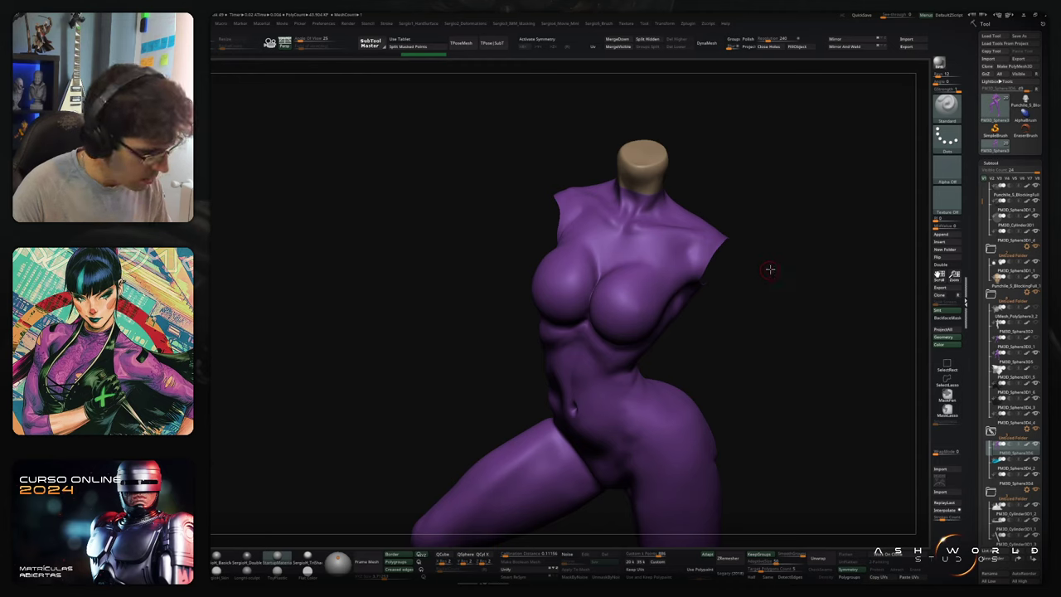
pyautogui.moveTo(769, 269); pyautogui.dragTo(769, 260, button='right')
pyautogui.moveTo(745, 284)
pyautogui.keyDown('alt'); pyautogui.mouseDown()
pyautogui.moveTo(743, 176)
pyautogui.moveTo(705, 324)
pyautogui.mouseUp(); pyautogui.keyUp('alt')
pyautogui.hotkey('shift', 'f')
pyautogui.hotkey('shift', 'f')
# Step: Mask a strap from the sternum diagonally over the breast to the shoulder beside the neck, on the hip-resting arm's side
pyautogui.moveTo(708, 363)
pyautogui.mouseDown()
pyautogui.moveTo(710, 295)
pyautogui.moveTo(589, 376)
pyautogui.moveTo(443, 284)
pyautogui.moveTo(426, 530)
pyautogui.moveTo(746, 439)
pyautogui.moveTo(710, 378)
pyautogui.mouseUp()
pyautogui.moveTo(711, 380)
pyautogui.mouseDown(button='right')
pyautogui.moveTo(740, 414)
pyautogui.moveTo(714, 393)
pyautogui.mouseUp(button='right')
pyautogui.moveTo(713, 323)
pyautogui.keyDown('alt'); pyautogui.mouseDown(button='right')
pyautogui.moveTo(691, 402)
pyautogui.moveTo(729, 415)
pyautogui.moveTo(672, 307)
pyautogui.moveTo(659, 303)
pyautogui.mouseUp(button='right'); pyautogui.keyUp('alt')
pyautogui.keyDown('alt'); pyautogui.moveTo(614, 199); pyautogui.dragTo(487, 350, button='right'); pyautogui.keyUp('alt')
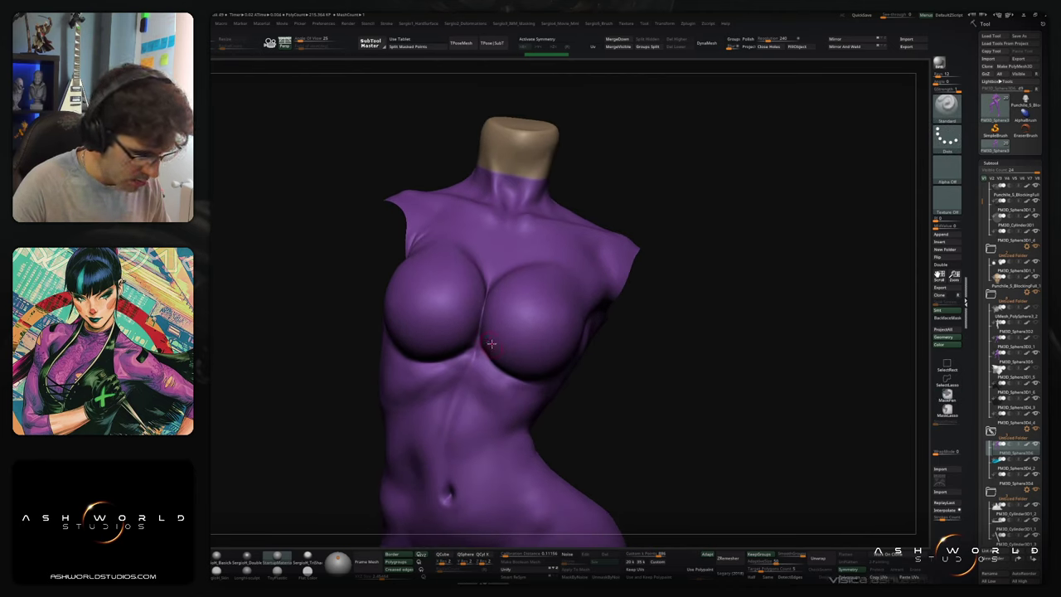
pyautogui.keyDown('ctrl'); pyautogui.moveTo(484, 353); pyautogui.dragTo(539, 290); pyautogui.keyUp('ctrl')
pyautogui.moveTo(528, 305); pyautogui.dragTo(481, 356, button='right')
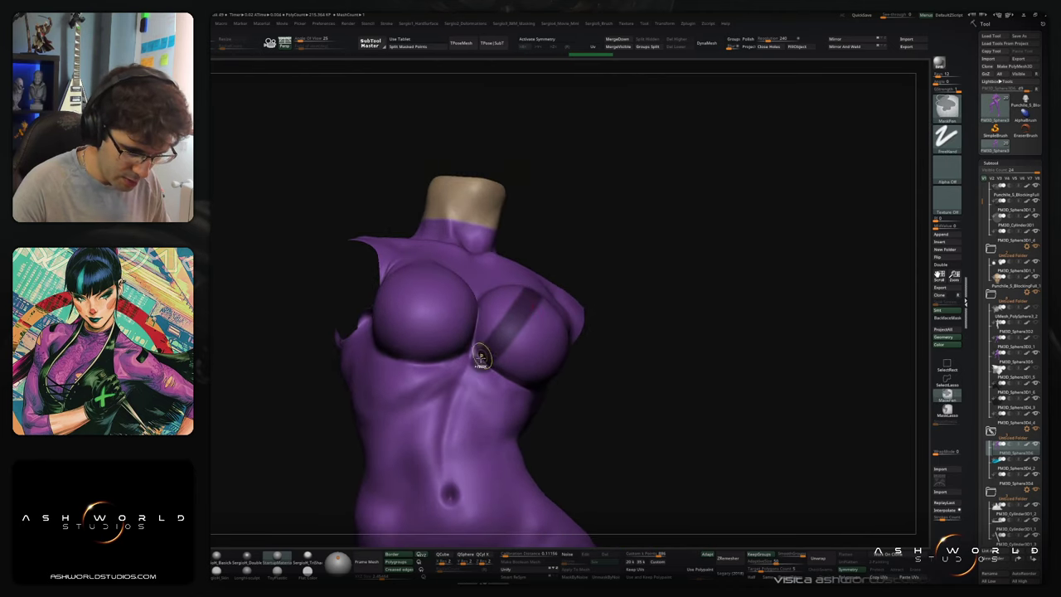
pyautogui.moveTo(519, 311); pyautogui.dragTo(531, 311, button='right')
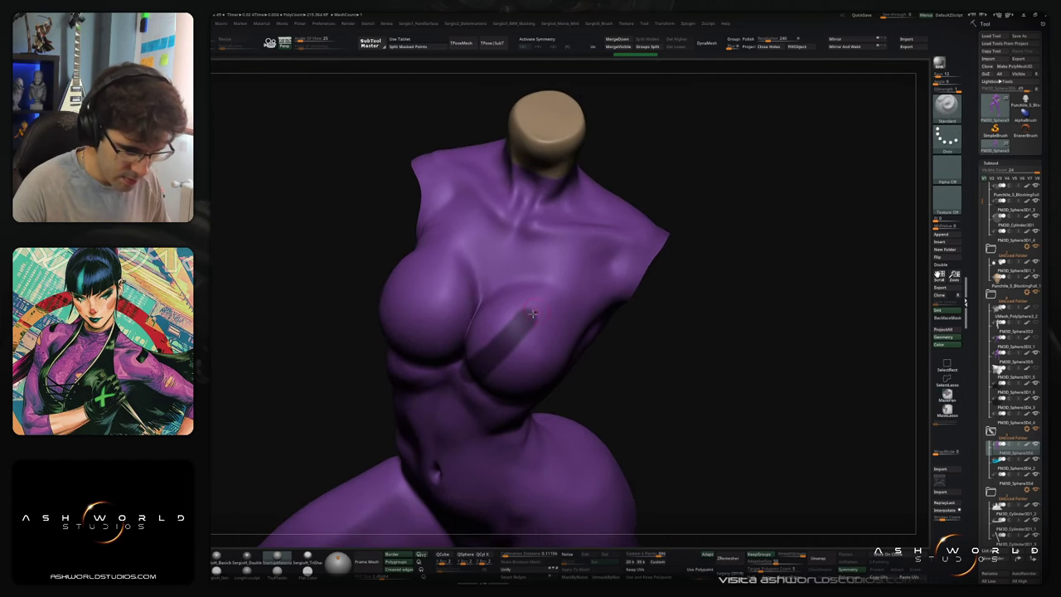
pyautogui.keyDown('ctrl'); pyautogui.moveTo(531, 311); pyautogui.dragTo(599, 203); pyautogui.keyUp('ctrl')
pyautogui.moveTo(598, 203); pyautogui.dragTo(556, 268, button='right')
pyautogui.keyDown('ctrl'); pyautogui.moveTo(556, 268); pyautogui.dragTo(569, 231); pyautogui.keyUp('ctrl')
pyautogui.moveTo(390, 249)
pyautogui.mouseDown(button='right')
pyautogui.moveTo(497, 256)
pyautogui.moveTo(454, 212)
pyautogui.mouseUp(button='right')
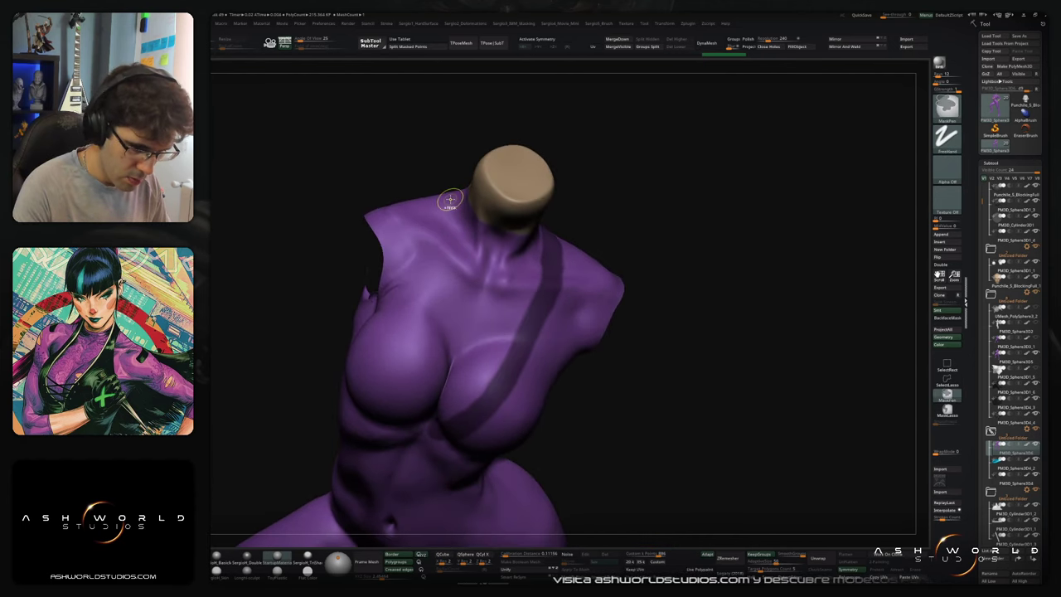
# Step: Mask the opposite strap from the shoulder beside the neck down over the breast to meet the first strap below the breasts
pyautogui.keyDown('ctrl'); pyautogui.moveTo(450, 196); pyautogui.dragTo(433, 291); pyautogui.keyUp('ctrl')
pyautogui.moveTo(433, 291); pyautogui.dragTo(490, 213, button='right')
pyautogui.keyDown('ctrl'); pyautogui.moveTo(493, 199); pyautogui.dragTo(466, 318); pyautogui.keyUp('ctrl')
pyautogui.moveTo(466, 318); pyautogui.dragTo(493, 232, button='right')
pyautogui.keyDown('ctrl'); pyautogui.moveTo(473, 282); pyautogui.dragTo(469, 355); pyautogui.keyUp('ctrl')
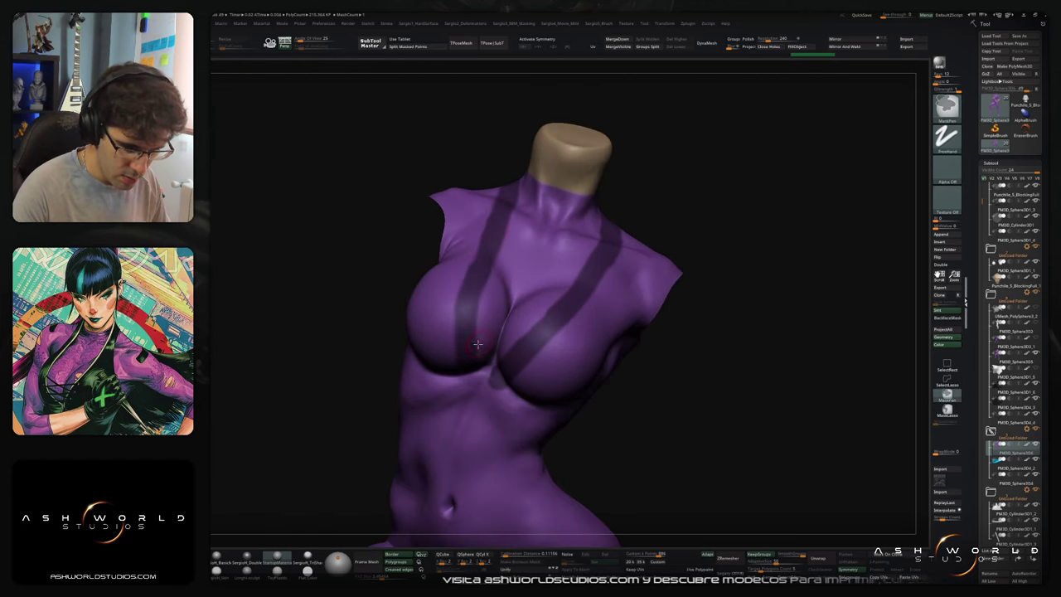
pyautogui.moveTo(474, 348); pyautogui.dragTo(483, 286, button='right')
pyautogui.keyDown('ctrl'); pyautogui.moveTo(482, 286); pyautogui.dragTo(473, 386); pyautogui.keyUp('ctrl')
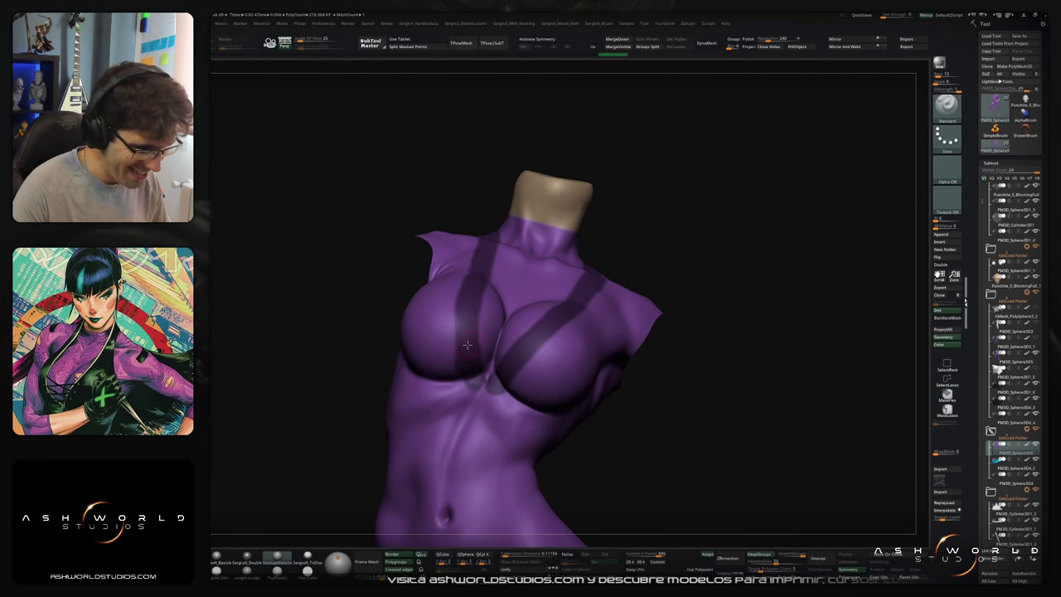
pyautogui.keyDown('ctrl'); pyautogui.moveTo(467, 316); pyautogui.dragTo(472, 394); pyautogui.keyUp('ctrl')
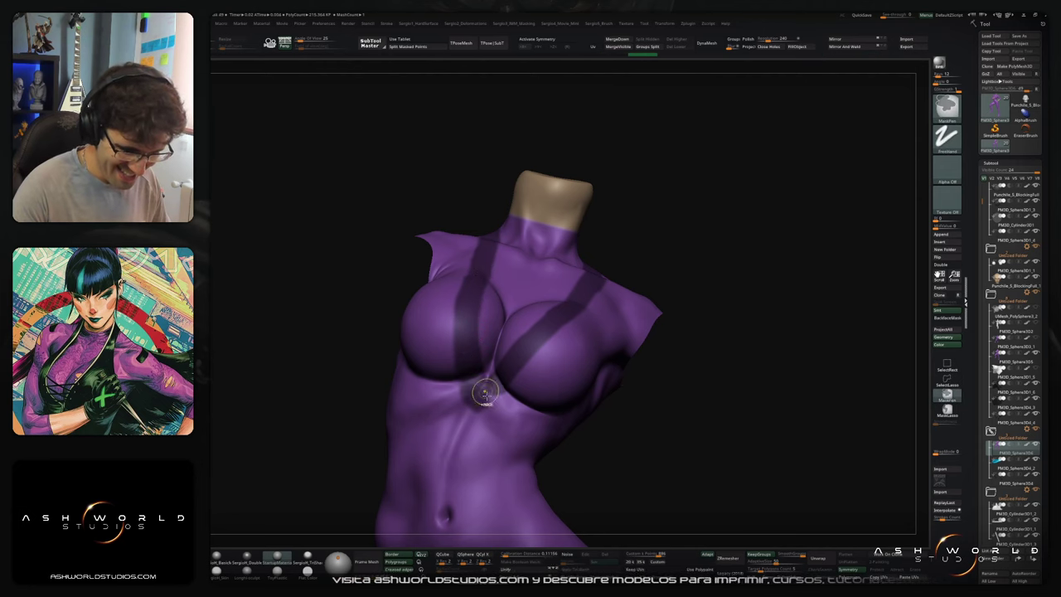
pyautogui.moveTo(522, 376)
pyautogui.mouseDown(button='right')
pyautogui.moveTo(671, 315)
pyautogui.moveTo(638, 325)
pyautogui.moveTo(585, 313)
pyautogui.mouseUp(button='right')
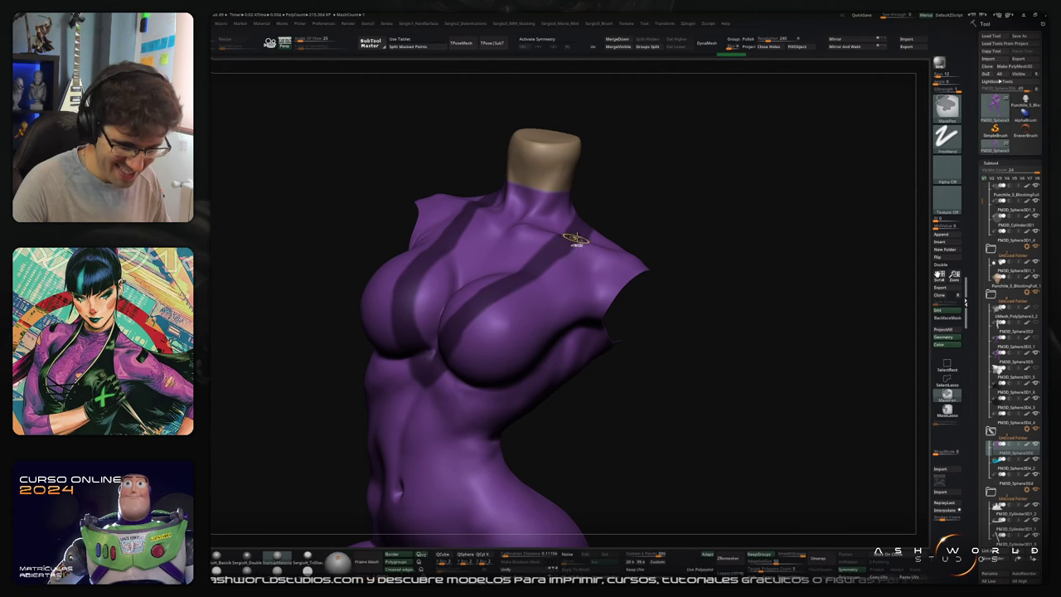
# Step: Mask a strap branching from the character's left shoulder strap down the outer side of the breast onto the ribs
pyautogui.keyDown('ctrl'); pyautogui.moveTo(573, 241); pyautogui.dragTo(526, 308); pyautogui.keyUp('ctrl')
pyautogui.keyDown('ctrl'); pyautogui.moveTo(565, 250); pyautogui.dragTo(547, 358); pyautogui.keyUp('ctrl')
pyautogui.keyDown('alt'); pyautogui.moveTo(550, 361); pyautogui.dragTo(551, 329, button='right'); pyautogui.keyUp('alt')
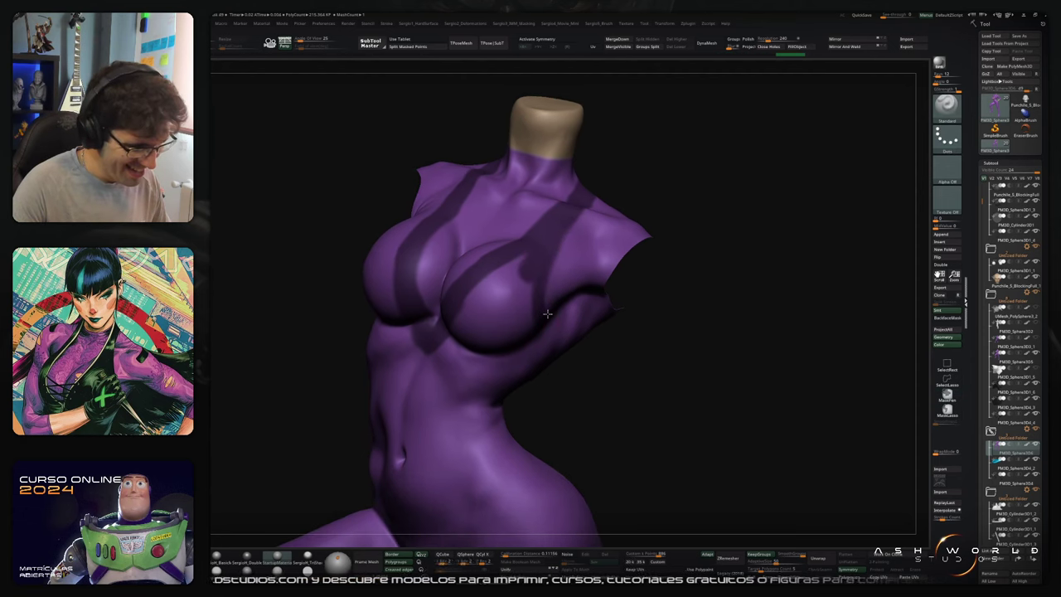
pyautogui.hotkey('ctrl', 'z')
pyautogui.keyDown('ctrl'); pyautogui.moveTo(564, 219); pyautogui.dragTo(525, 334); pyautogui.keyUp('ctrl')
pyautogui.moveTo(525, 333); pyautogui.dragTo(540, 319, button='right')
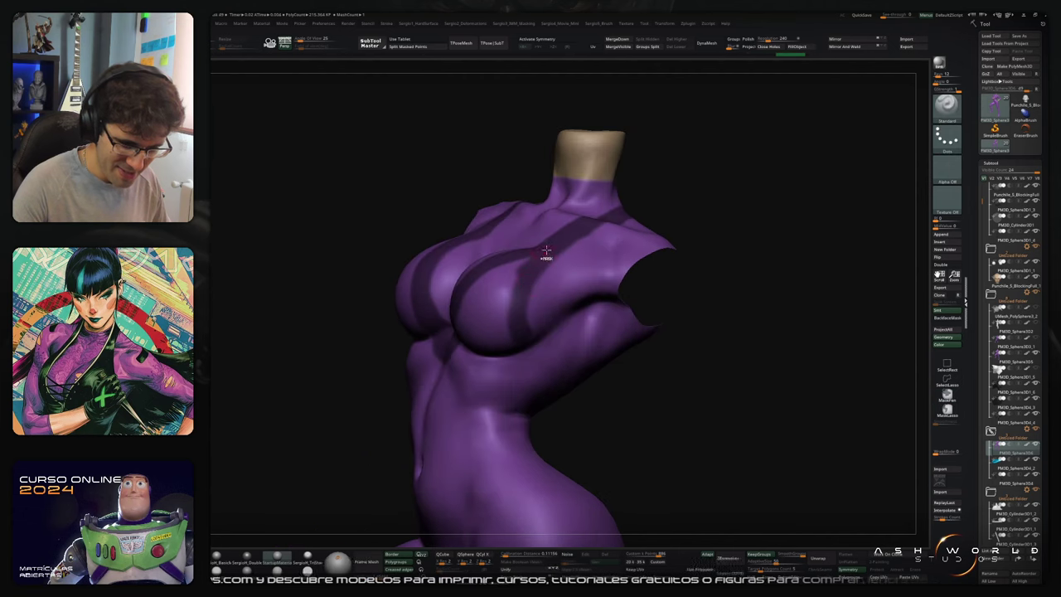
pyautogui.keyDown('ctrl'); pyautogui.moveTo(540, 319); pyautogui.dragTo(570, 238); pyautogui.keyUp('ctrl')
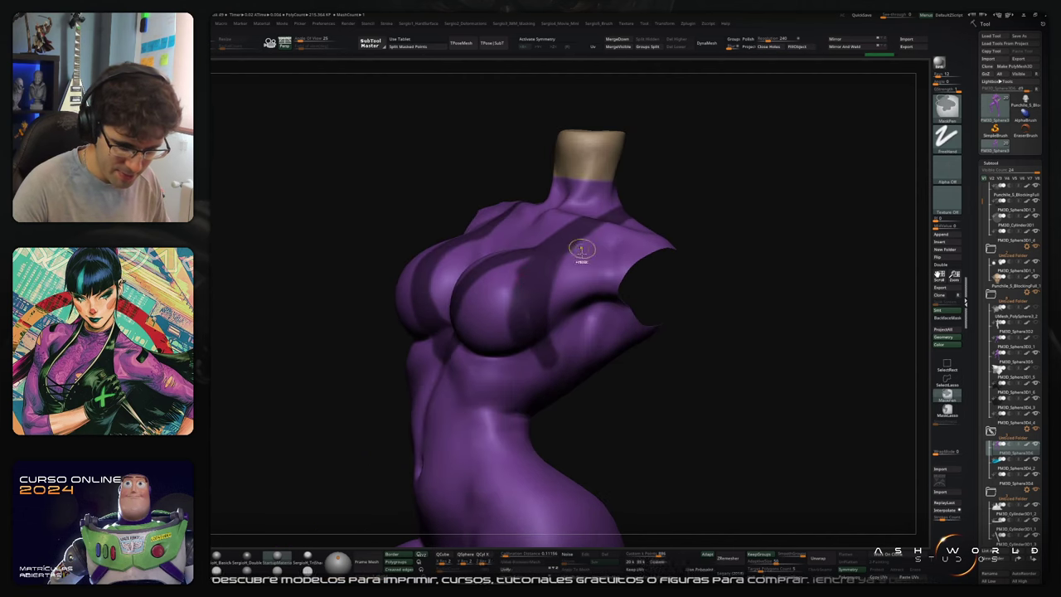
pyautogui.moveTo(575, 248); pyautogui.dragTo(557, 263, button='right')
pyautogui.keyDown('ctrl'); pyautogui.moveTo(556, 263); pyautogui.dragTo(551, 383); pyautogui.keyUp('ctrl')
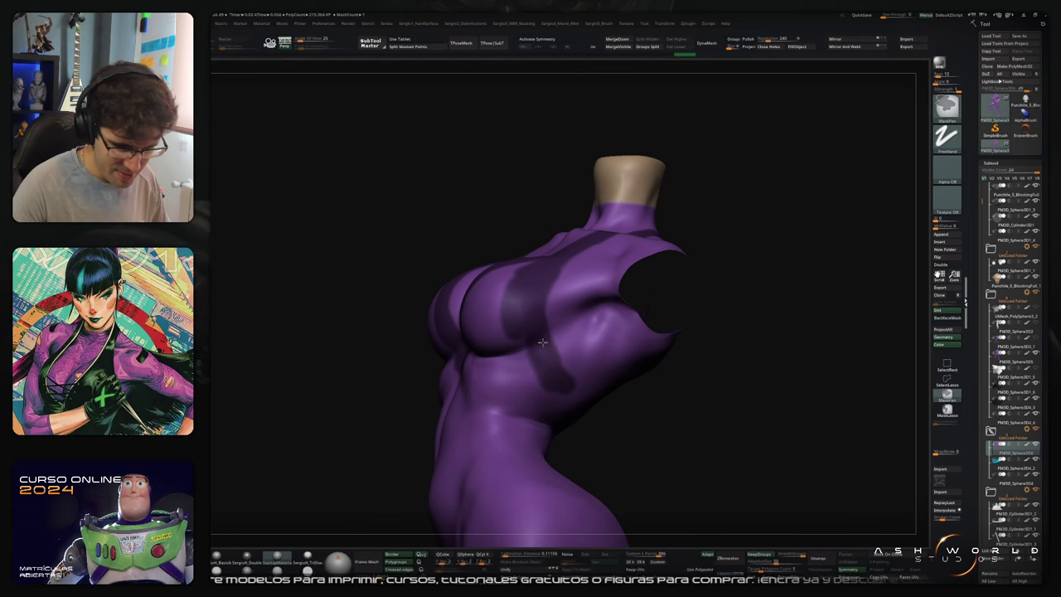
# Step: Extend the mask band from the left ribs around the back to the right ribs below the armpit
pyautogui.moveTo(614, 414); pyautogui.dragTo(604, 372, button='right')
pyautogui.keyDown('ctrl'); pyautogui.moveTo(574, 367); pyautogui.dragTo(666, 358); pyautogui.keyUp('ctrl')
pyautogui.moveTo(635, 367); pyautogui.dragTo(572, 368, button='right')
pyautogui.keyDown('ctrl'); pyautogui.moveTo(619, 365); pyautogui.dragTo(748, 344); pyautogui.keyUp('ctrl')
pyautogui.moveTo(725, 345)
pyautogui.keyDown('alt'); pyautogui.mouseDown(button='right')
pyautogui.moveTo(661, 337)
pyautogui.moveTo(656, 351)
pyautogui.mouseUp(button='right'); pyautogui.keyUp('alt')
pyautogui.keyDown('ctrl'); pyautogui.moveTo(664, 349); pyautogui.dragTo(732, 317); pyautogui.keyUp('ctrl')
pyautogui.moveTo(733, 331); pyautogui.dragTo(604, 387, button='right')
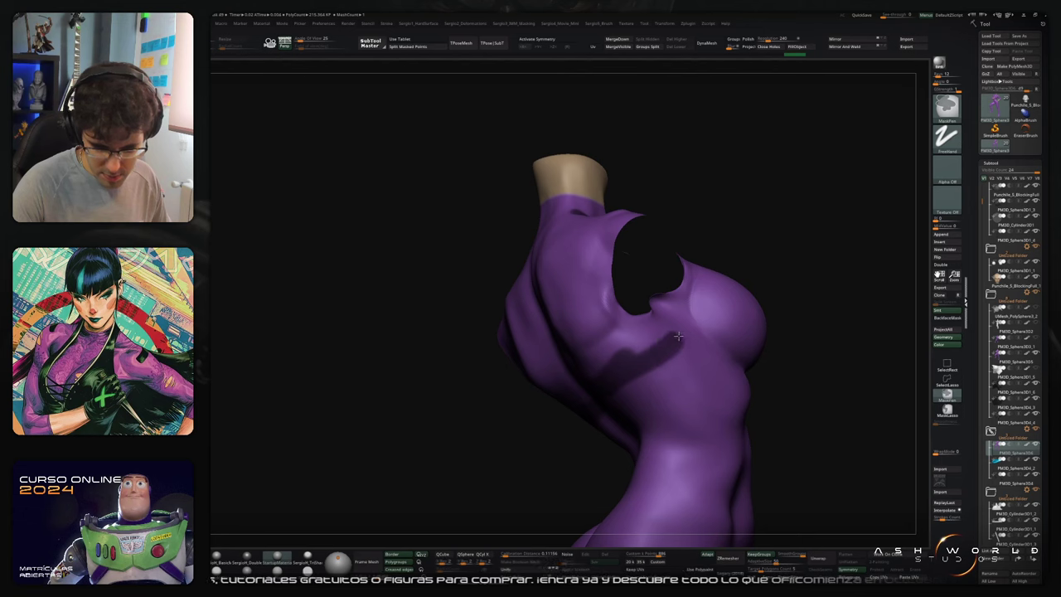
pyautogui.moveTo(646, 343); pyautogui.dragTo(636, 340, button='right')
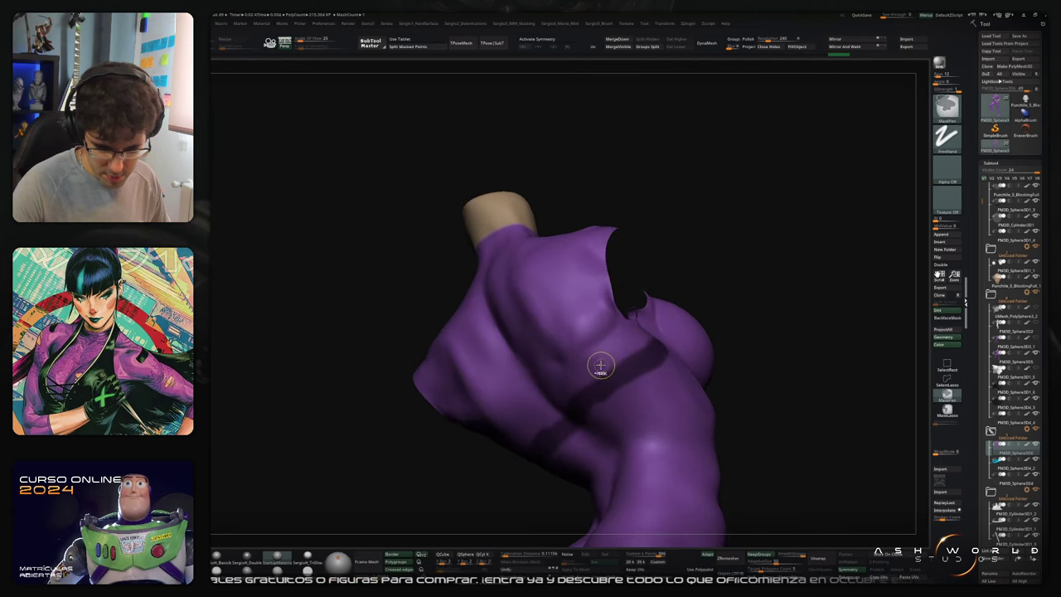
pyautogui.moveTo(519, 436); pyautogui.dragTo(638, 390, button='right')
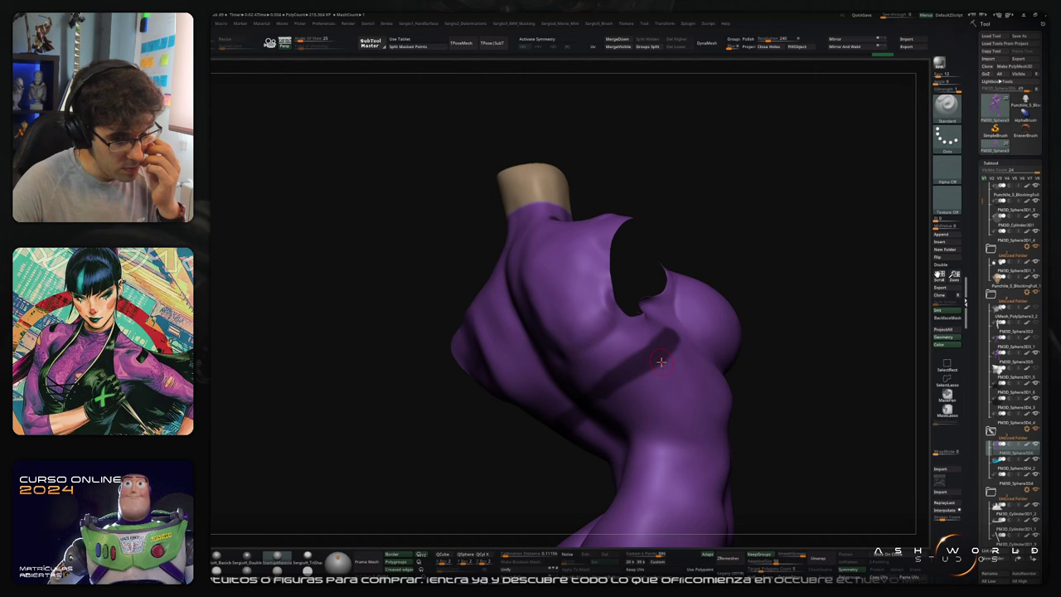
pyautogui.moveTo(758, 373)
pyautogui.mouseDown(button='right')
pyautogui.moveTo(660, 390)
pyautogui.moveTo(667, 349)
pyautogui.moveTo(688, 356)
pyautogui.mouseUp(button='right')
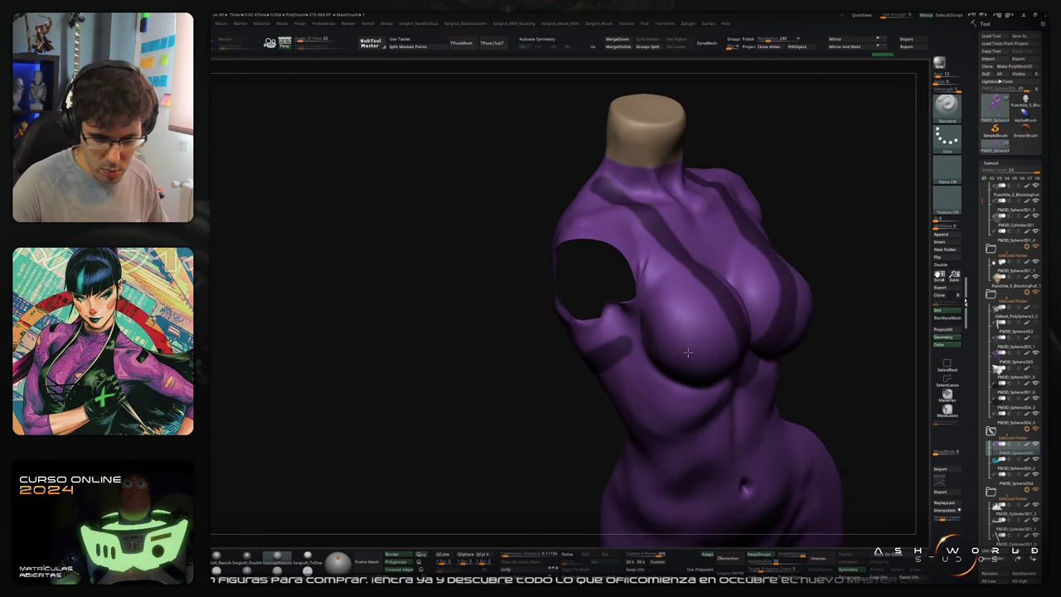
# Step: Mask a matching branch over the outer right breast to the rib band and widen the band below the armpit
pyautogui.moveTo(688, 265)
pyautogui.keyDown('ctrl'); pyautogui.mouseDown()
pyautogui.moveTo(675, 324)
pyautogui.moveTo(609, 373)
pyautogui.mouseUp(); pyautogui.keyUp('ctrl')
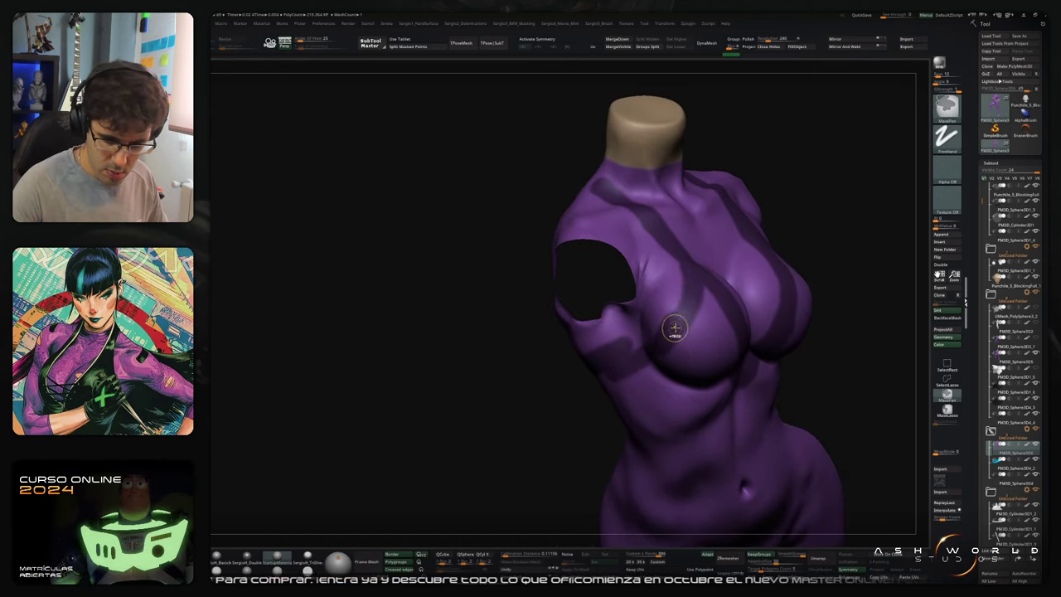
pyautogui.hotkey('ctrl', 'z')
pyautogui.keyDown('ctrl'); pyautogui.moveTo(691, 301); pyautogui.dragTo(607, 369); pyautogui.keyUp('ctrl')
pyautogui.moveTo(605, 364); pyautogui.dragTo(635, 352, button='right')
pyautogui.press('ctrl')
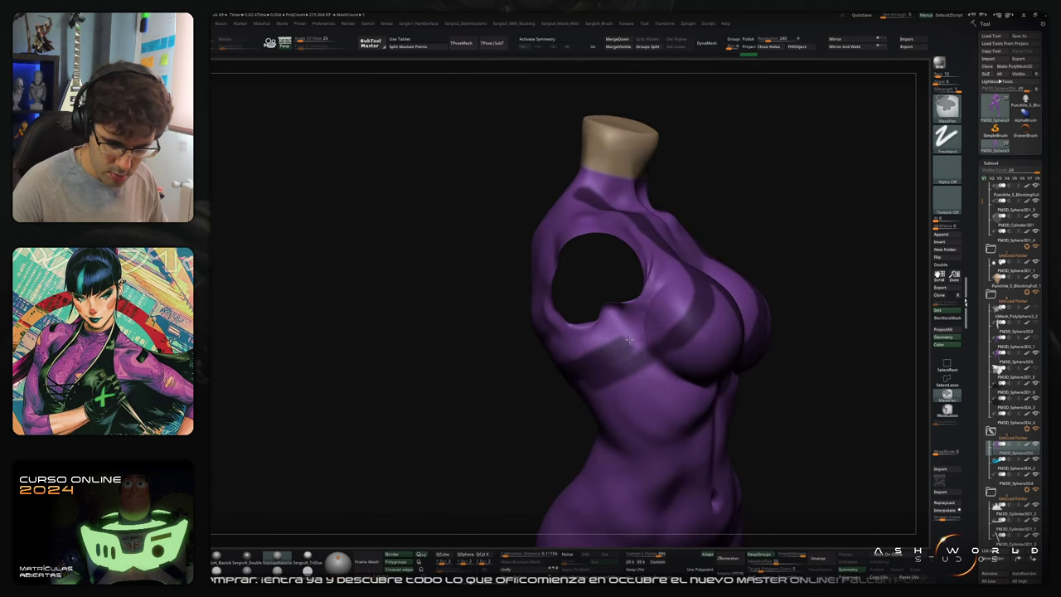
pyautogui.moveTo(558, 359); pyautogui.dragTo(563, 386, button='right')
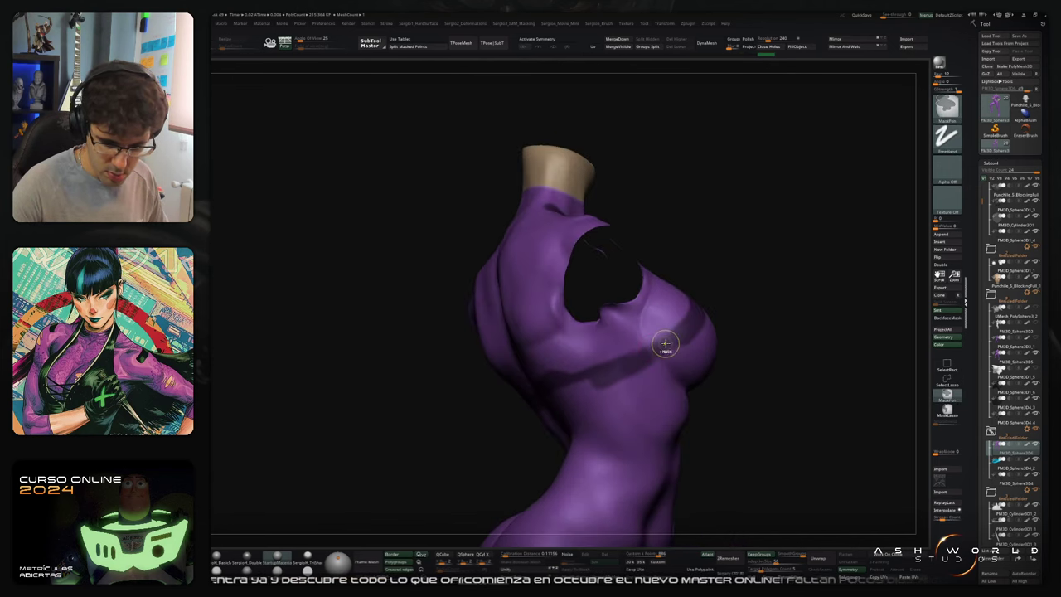
pyautogui.keyDown('ctrl'); pyautogui.moveTo(694, 324); pyautogui.dragTo(580, 388); pyautogui.keyUp('ctrl')
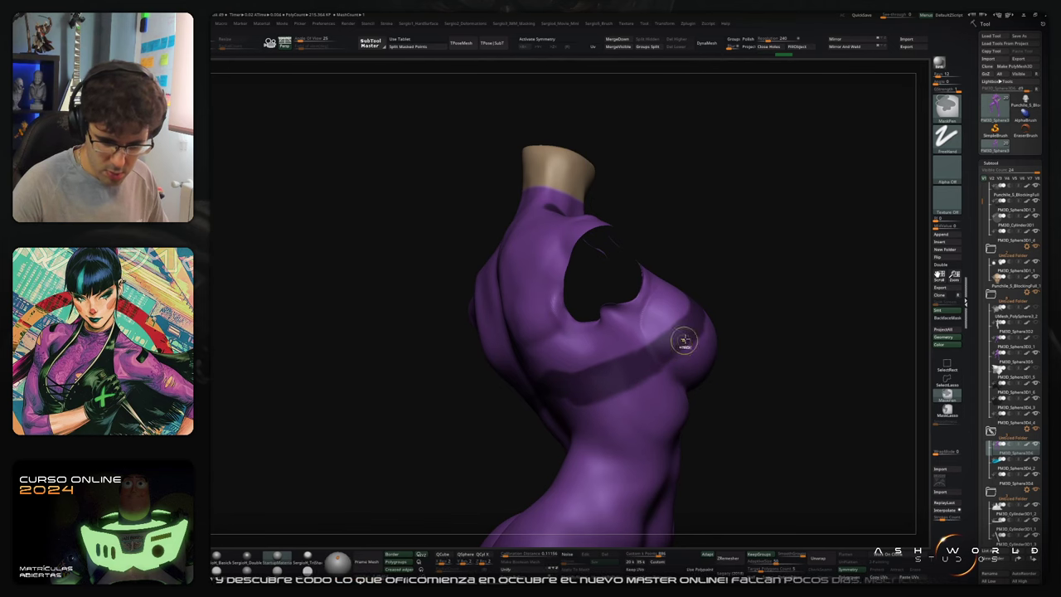
pyautogui.moveTo(685, 341); pyautogui.dragTo(634, 358, button='right')
# Step: Fill the area between the straps on the right breast with mask and clean up its edge
pyautogui.moveTo(696, 314)
pyautogui.mouseDown(button='right')
pyautogui.moveTo(697, 282)
pyautogui.moveTo(666, 256)
pyautogui.mouseUp(button='right')
pyautogui.moveTo(674, 238)
pyautogui.keyDown('ctrl'); pyautogui.mouseDown()
pyautogui.moveTo(677, 332)
pyautogui.moveTo(665, 230)
pyautogui.mouseUp(); pyautogui.keyUp('ctrl')
pyautogui.keyDown('ctrl'); pyautogui.click(666, 229); pyautogui.keyUp('ctrl')
pyautogui.moveTo(666, 236)
pyautogui.mouseDown(button='right')
pyautogui.moveTo(686, 278)
pyautogui.moveTo(670, 300)
pyautogui.moveTo(668, 264)
pyautogui.mouseUp(button='right')
pyautogui.keyDown('ctrl'); pyautogui.keyDown('alt'); pyautogui.click(680, 310); pyautogui.keyUp('alt'); pyautogui.keyUp('ctrl')
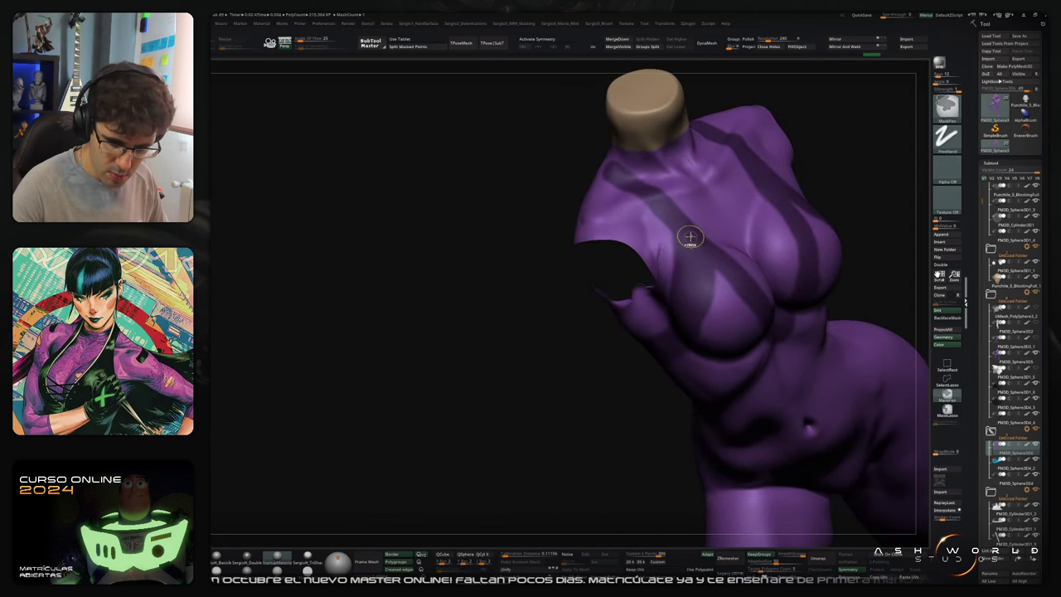
pyautogui.keyDown('ctrl'); pyautogui.moveTo(690, 237); pyautogui.dragTo(672, 214); pyautogui.keyUp('ctrl')
pyautogui.moveTo(697, 310)
pyautogui.keyDown('ctrl'); pyautogui.mouseDown()
pyautogui.moveTo(719, 280)
pyautogui.moveTo(736, 291)
pyautogui.moveTo(700, 340)
pyautogui.mouseUp(); pyautogui.keyUp('ctrl')
pyautogui.moveTo(727, 376)
pyautogui.keyDown('alt'); pyautogui.mouseDown(button='right')
pyautogui.moveTo(705, 350)
pyautogui.moveTo(711, 319)
pyautogui.moveTo(727, 330)
pyautogui.moveTo(709, 339)
pyautogui.moveTo(710, 366)
pyautogui.mouseUp(button='right'); pyautogui.keyUp('alt')
# Step: Fill the left breast with mask and extend it down over the ribs below and around the left side
pyautogui.keyDown('ctrl'); pyautogui.moveTo(686, 238); pyautogui.dragTo(701, 221); pyautogui.keyUp('ctrl')
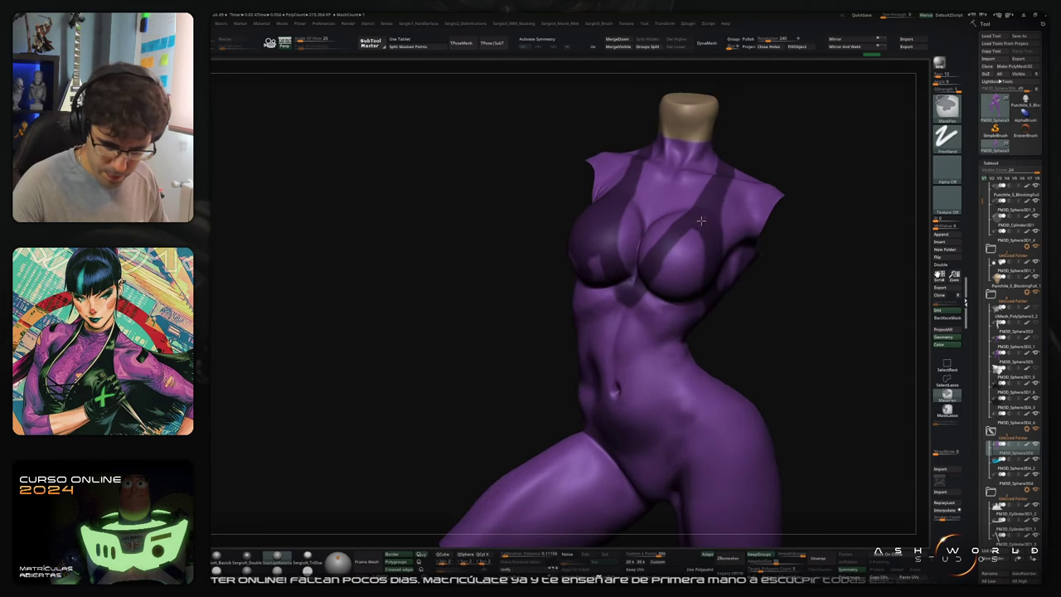
pyautogui.moveTo(673, 261)
pyautogui.keyDown('ctrl'); pyautogui.mouseDown()
pyautogui.moveTo(698, 270)
pyautogui.moveTo(694, 287)
pyautogui.mouseUp(); pyautogui.keyUp('ctrl')
pyautogui.moveTo(694, 287); pyautogui.dragTo(713, 263, button='right')
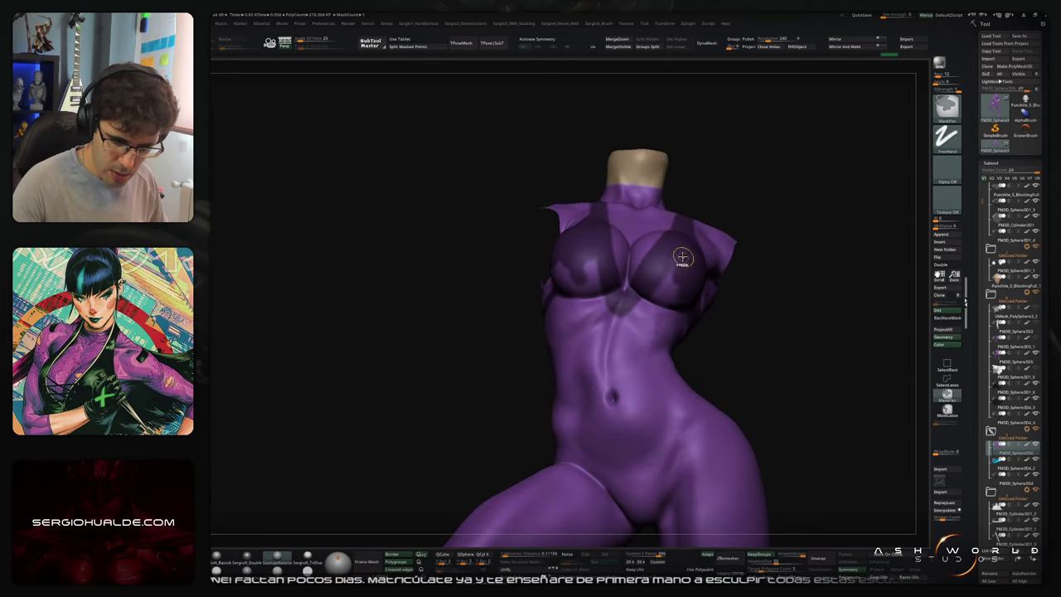
pyautogui.keyDown('ctrl'); pyautogui.moveTo(682, 257); pyautogui.dragTo(651, 316); pyautogui.keyUp('ctrl')
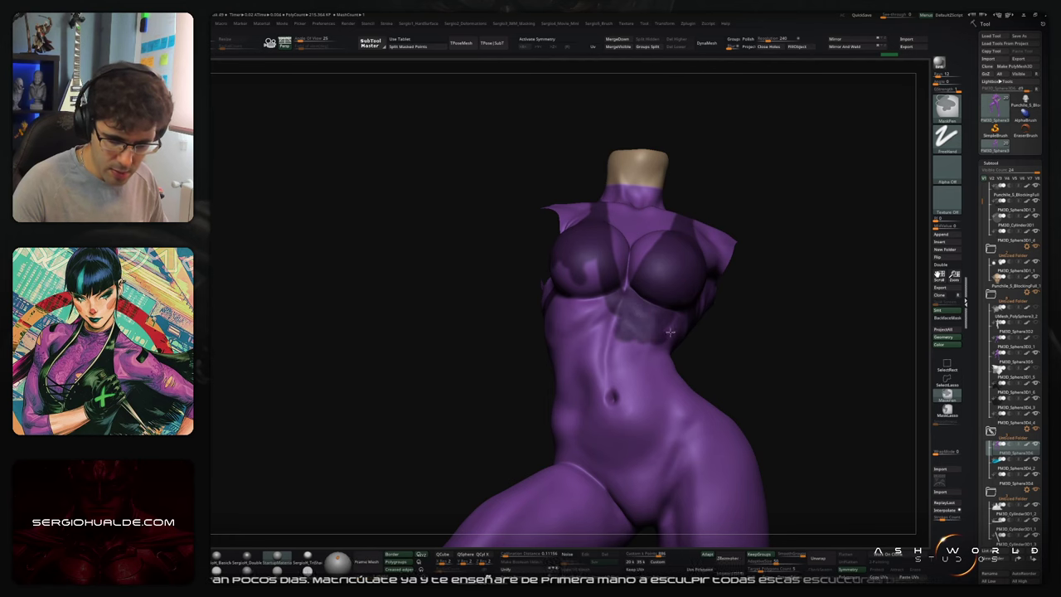
pyautogui.moveTo(657, 337); pyautogui.dragTo(675, 296, button='right')
pyautogui.press('ctrl')
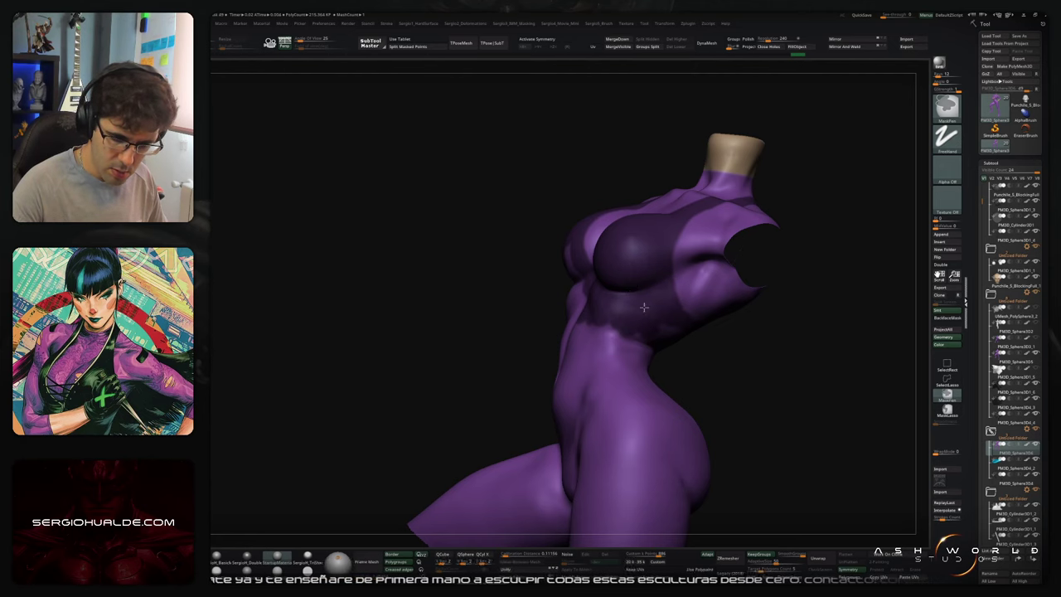
# Step: Mask a strap behind the neck that joins the ends of the two shoulder straps
pyautogui.moveTo(637, 286)
pyautogui.mouseDown(button='right')
pyautogui.moveTo(710, 306)
pyautogui.moveTo(767, 367)
pyautogui.moveTo(763, 318)
pyautogui.moveTo(713, 297)
pyautogui.moveTo(682, 362)
pyautogui.moveTo(547, 323)
pyautogui.mouseUp(button='right')
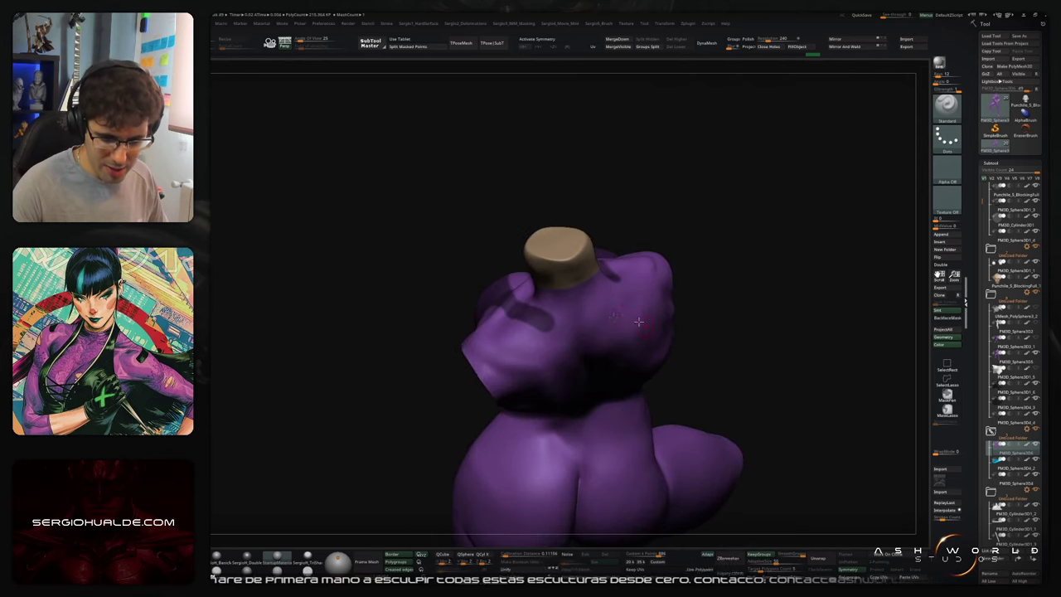
pyautogui.press('ctrl')
pyautogui.keyDown('ctrl'); pyautogui.moveTo(531, 318); pyautogui.dragTo(587, 315); pyautogui.keyUp('ctrl')
pyautogui.moveTo(604, 304)
pyautogui.mouseDown(button='right')
pyautogui.moveTo(610, 291)
pyautogui.moveTo(592, 315)
pyautogui.mouseUp(button='right')
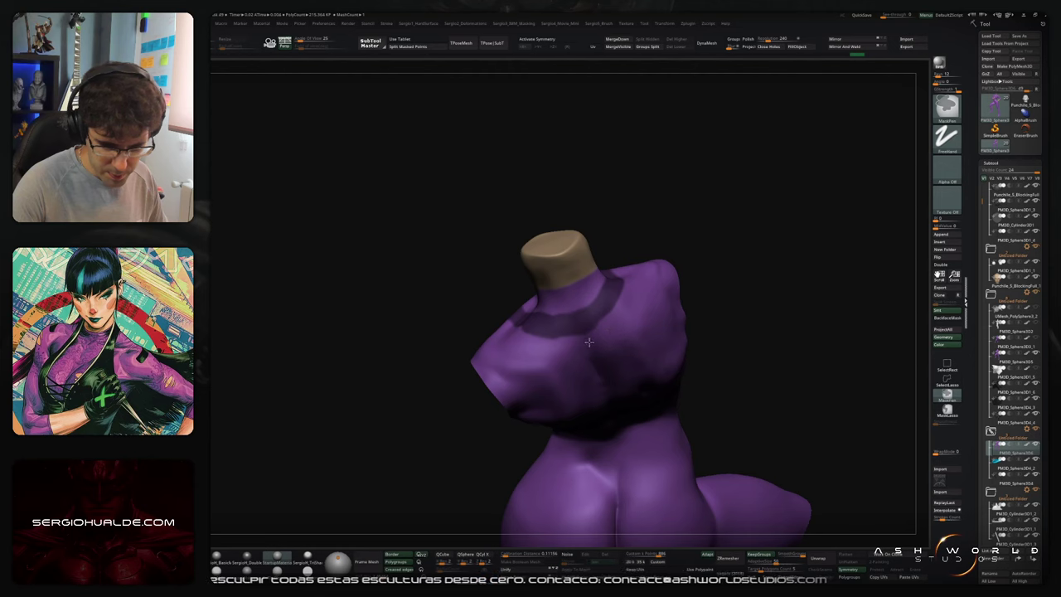
pyautogui.moveTo(572, 345); pyautogui.dragTo(521, 322, button='right')
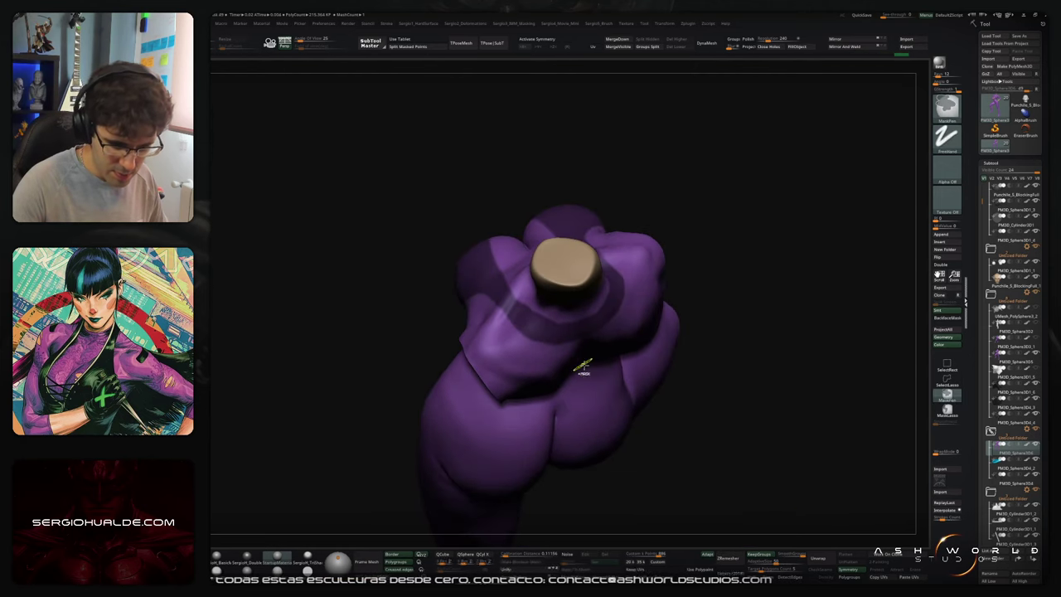
pyautogui.moveTo(583, 367)
pyautogui.mouseDown(button='right')
pyautogui.moveTo(654, 306)
pyautogui.moveTo(709, 310)
pyautogui.moveTo(669, 324)
pyautogui.moveTo(670, 365)
pyautogui.moveTo(690, 361)
pyautogui.mouseUp(button='right')
pyautogui.moveTo(520, 313)
pyautogui.keyDown('ctrl'); pyautogui.mouseDown()
pyautogui.moveTo(555, 293)
pyautogui.moveTo(525, 333)
pyautogui.moveTo(581, 319)
pyautogui.mouseUp(); pyautogui.keyUp('ctrl')
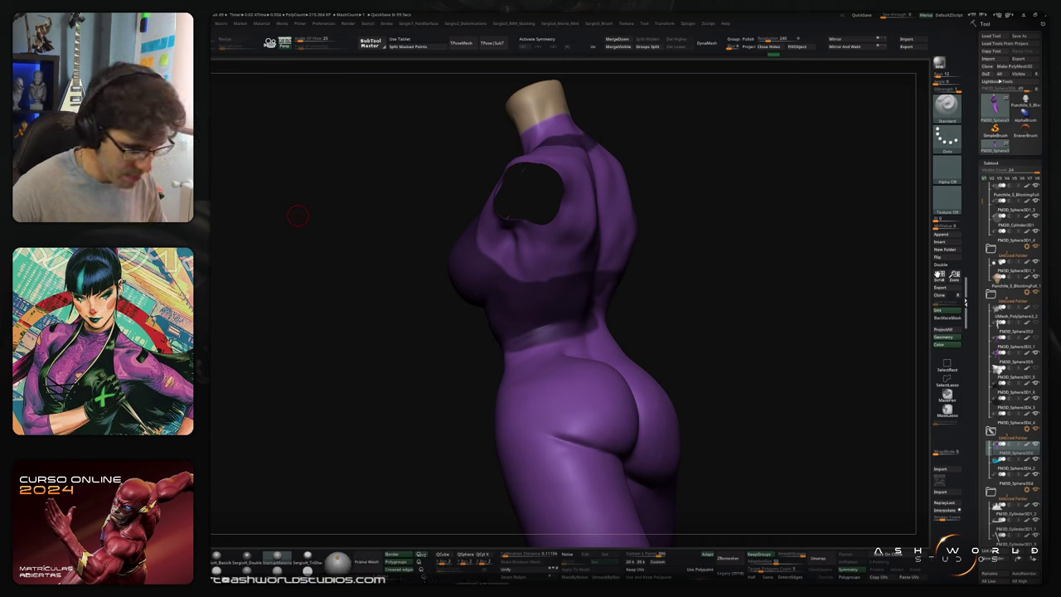
# Step: Mask wide strips down the back from the neck strap to the back band and fill between them
pyautogui.moveTo(299, 216); pyautogui.dragTo(632, 304)
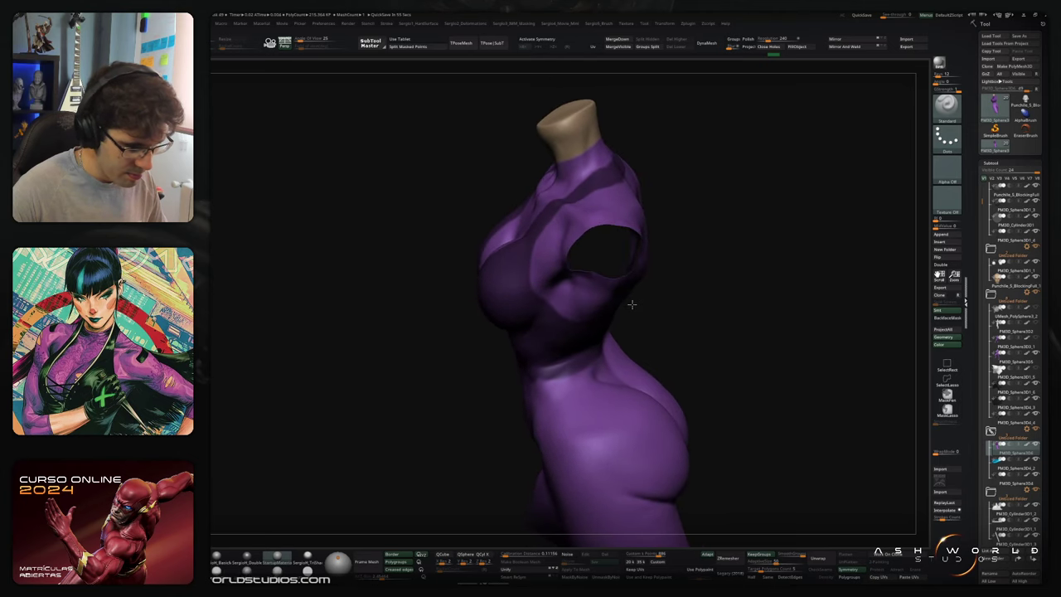
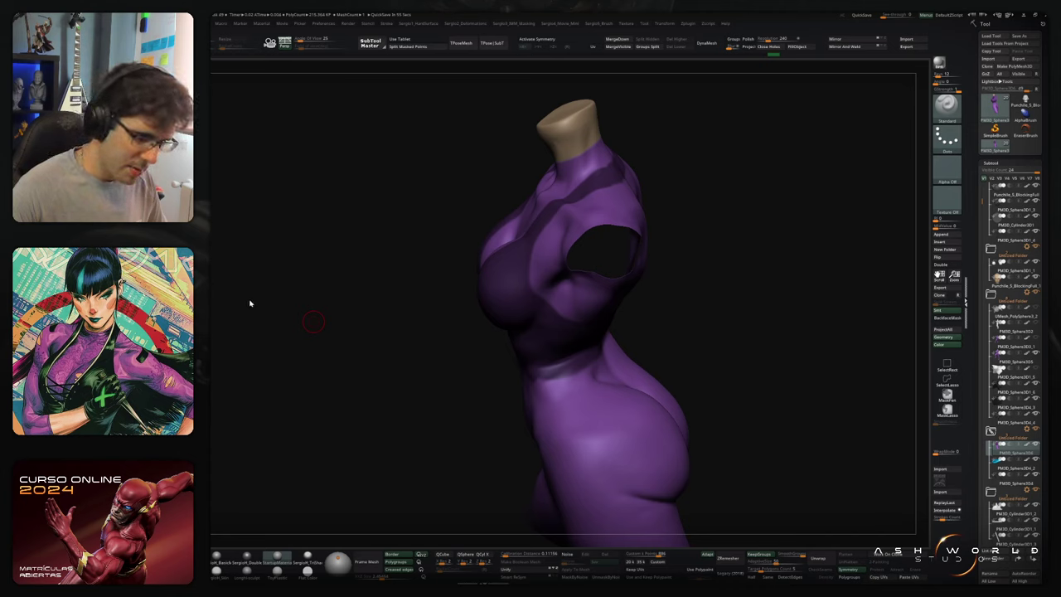
pyautogui.moveTo(249, 303)
pyautogui.mouseDown()
pyautogui.moveTo(763, 296)
pyautogui.moveTo(718, 273)
pyautogui.moveTo(738, 268)
pyautogui.moveTo(712, 273)
pyautogui.moveTo(655, 178)
pyautogui.mouseUp()
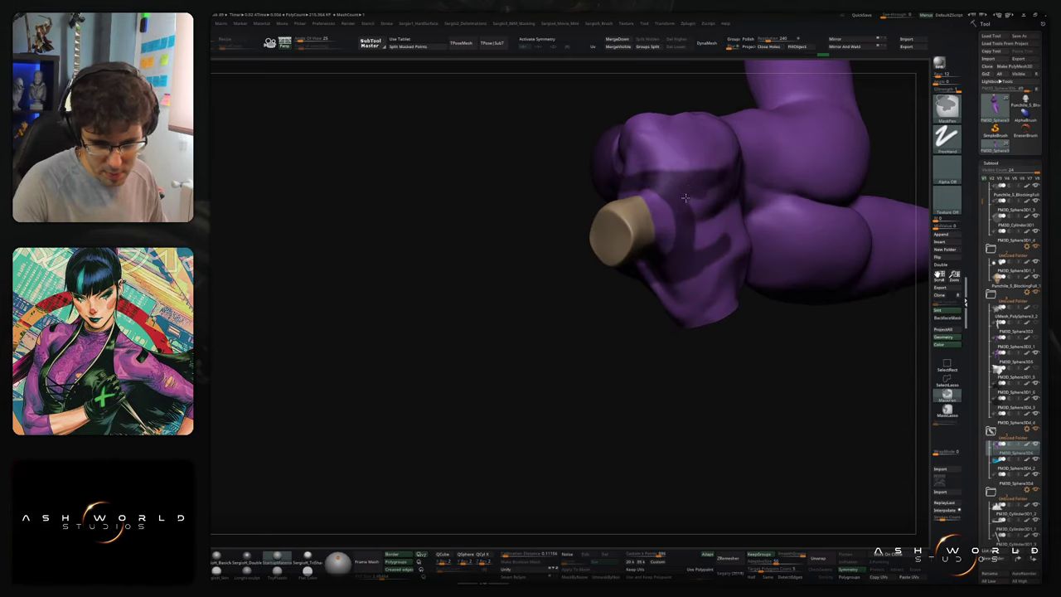
pyautogui.moveTo(712, 232); pyautogui.dragTo(724, 249)
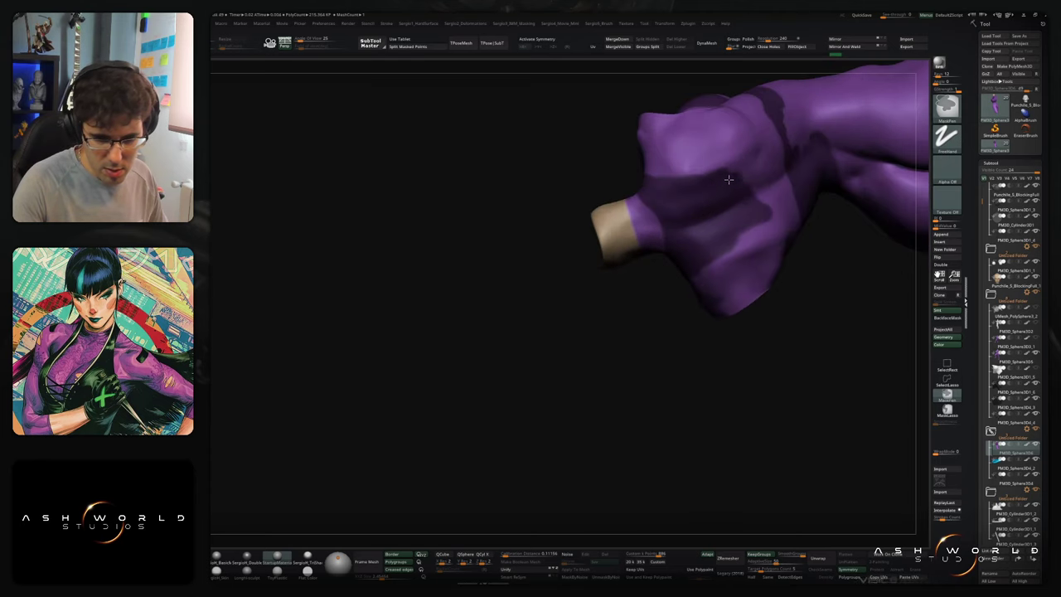
pyautogui.moveTo(730, 187); pyautogui.dragTo(735, 204, button='right')
pyautogui.moveTo(692, 253); pyautogui.dragTo(704, 225, button='right')
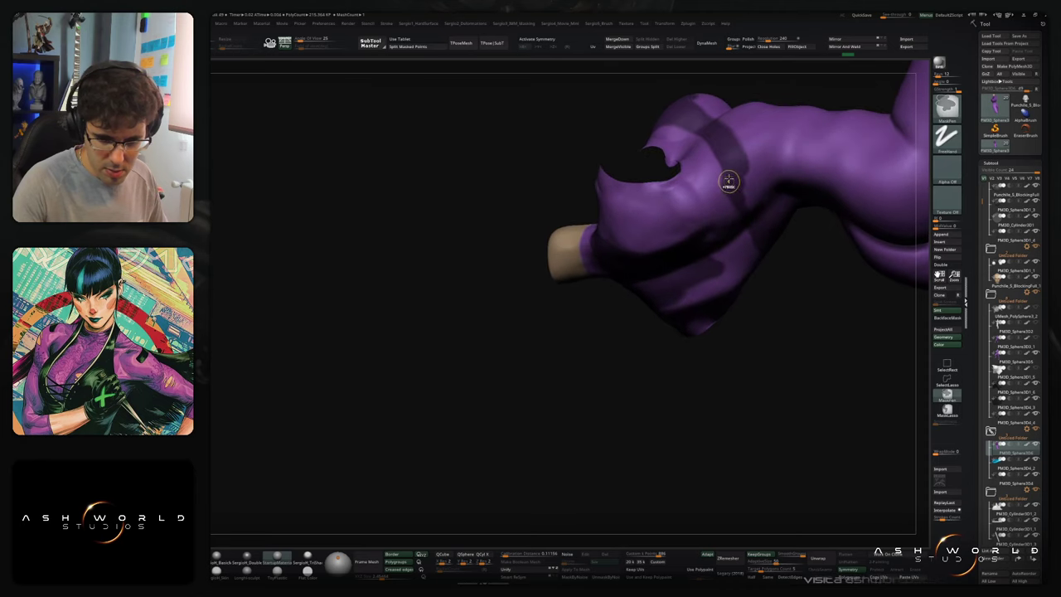
pyautogui.keyDown('ctrl'); pyautogui.moveTo(714, 210); pyautogui.dragTo(703, 235); pyautogui.keyUp('ctrl')
pyautogui.moveTo(703, 234); pyautogui.dragTo(714, 199, button='right')
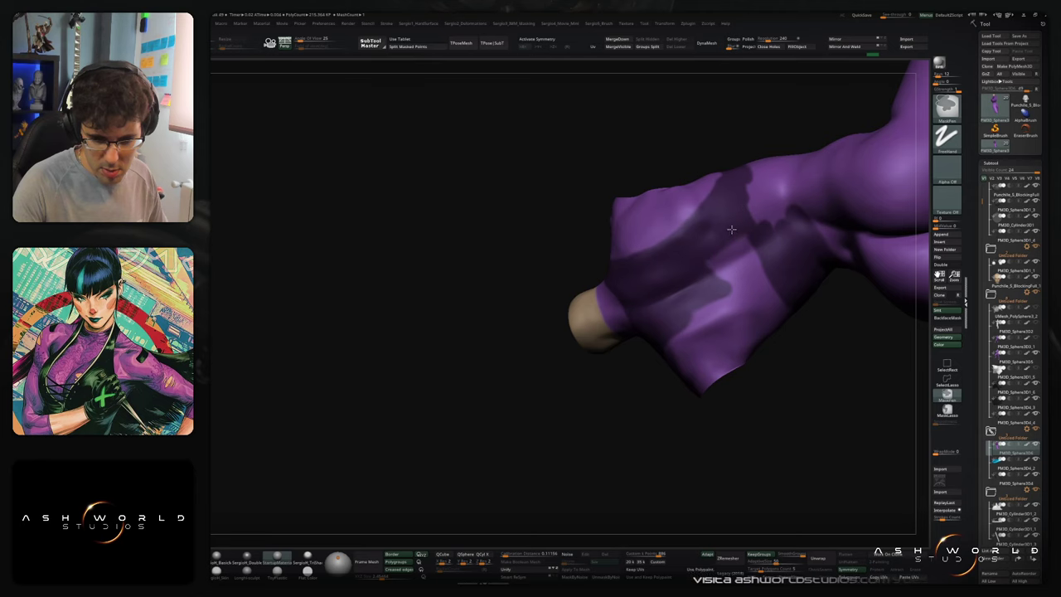
pyautogui.moveTo(755, 239)
pyautogui.mouseDown(button='right')
pyautogui.moveTo(742, 357)
pyautogui.moveTo(683, 331)
pyautogui.mouseUp(button='right')
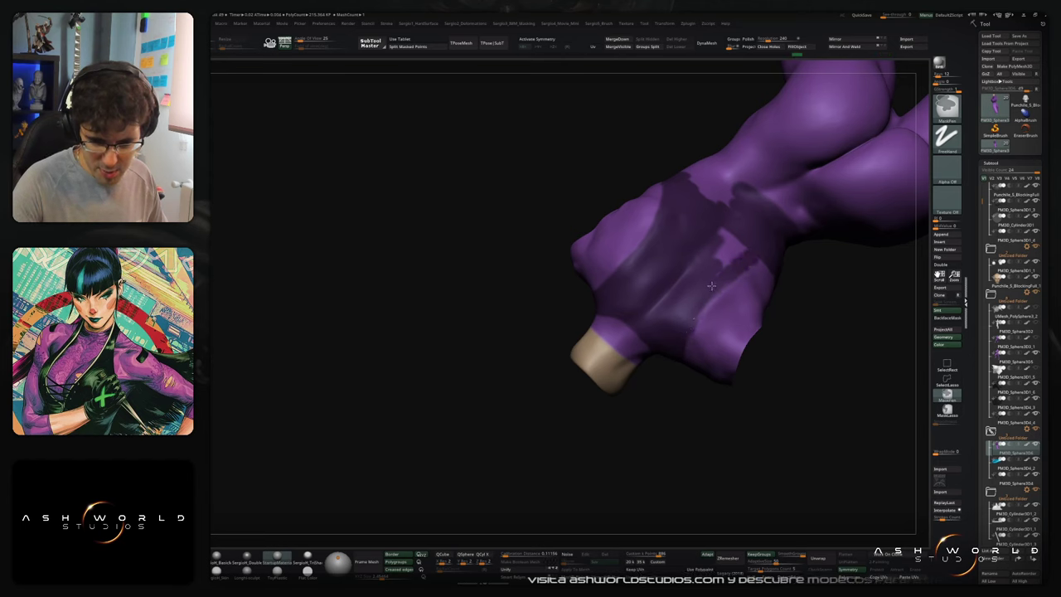
pyautogui.moveTo(725, 255); pyautogui.dragTo(710, 312, button='right')
pyautogui.moveTo(677, 390); pyautogui.dragTo(696, 304, button='right')
pyautogui.moveTo(771, 263)
pyautogui.mouseDown(button='right')
pyautogui.moveTo(757, 273)
pyautogui.moveTo(769, 275)
pyautogui.moveTo(795, 231)
pyautogui.mouseUp(button='right')
pyautogui.moveTo(622, 261); pyautogui.dragTo(620, 237, button='right')
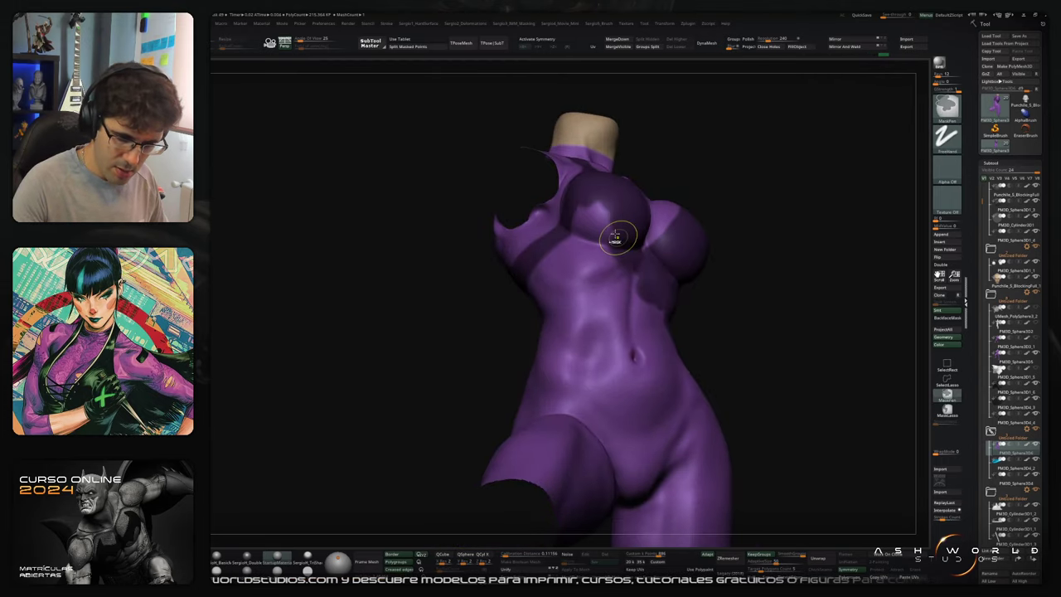
# Step: Mask the lower right breast, the ribs beneath it and the abdomen down to the navel
pyautogui.keyDown('shift'); pyautogui.moveTo(620, 237); pyautogui.dragTo(605, 232); pyautogui.keyUp('shift')
pyautogui.moveTo(592, 245); pyautogui.dragTo(616, 253, button='right')
pyautogui.moveTo(585, 215)
pyautogui.keyDown('ctrl'); pyautogui.mouseDown()
pyautogui.moveTo(570, 286)
pyautogui.moveTo(606, 282)
pyautogui.mouseUp(); pyautogui.keyUp('ctrl')
pyautogui.moveTo(645, 320); pyautogui.dragTo(622, 326, button='right')
pyautogui.moveTo(619, 321)
pyautogui.keyDown('ctrl'); pyautogui.mouseDown()
pyautogui.moveTo(622, 311)
pyautogui.moveTo(662, 377)
pyautogui.moveTo(601, 377)
pyautogui.moveTo(588, 325)
pyautogui.moveTo(581, 388)
pyautogui.mouseUp(); pyautogui.keyUp('ctrl')
pyautogui.moveTo(587, 355)
pyautogui.keyDown('alt'); pyautogui.mouseDown(button='right')
pyautogui.moveTo(595, 296)
pyautogui.moveTo(634, 274)
pyautogui.mouseUp(button='right'); pyautogui.keyUp('alt')
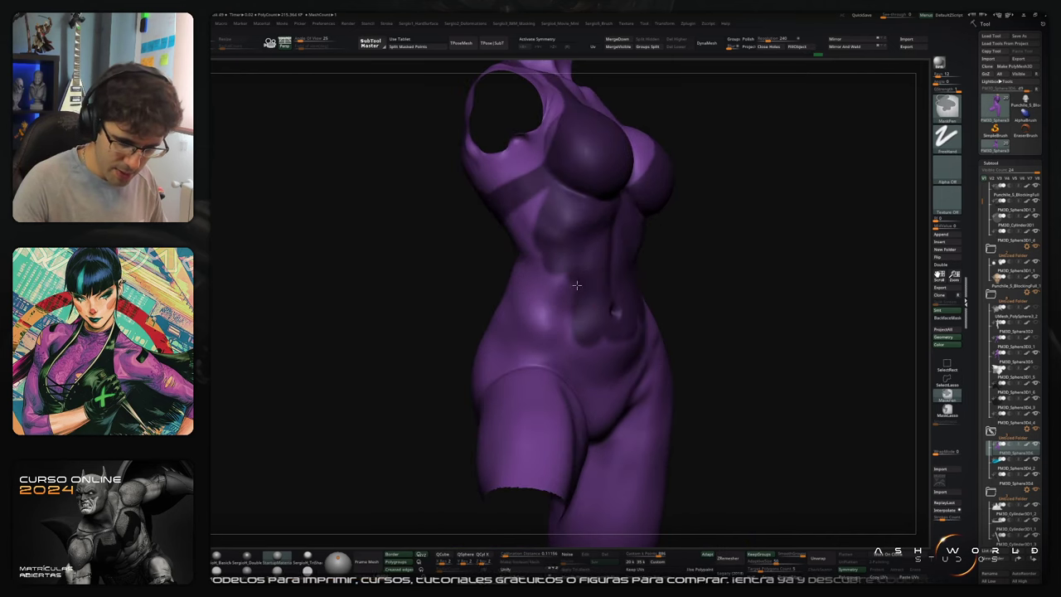
# Step: Extend the torso mask over the right side of the waist and around to the lower back
pyautogui.keyDown('ctrl'); pyautogui.moveTo(573, 284); pyautogui.dragTo(532, 258); pyautogui.keyUp('ctrl')
pyautogui.moveTo(531, 269); pyautogui.dragTo(568, 275, button='right')
pyautogui.moveTo(534, 232)
pyautogui.keyDown('ctrl'); pyautogui.mouseDown()
pyautogui.moveTo(527, 214)
pyautogui.moveTo(499, 264)
pyautogui.mouseUp(); pyautogui.keyUp('ctrl')
pyautogui.moveTo(499, 264); pyautogui.dragTo(522, 225, button='right')
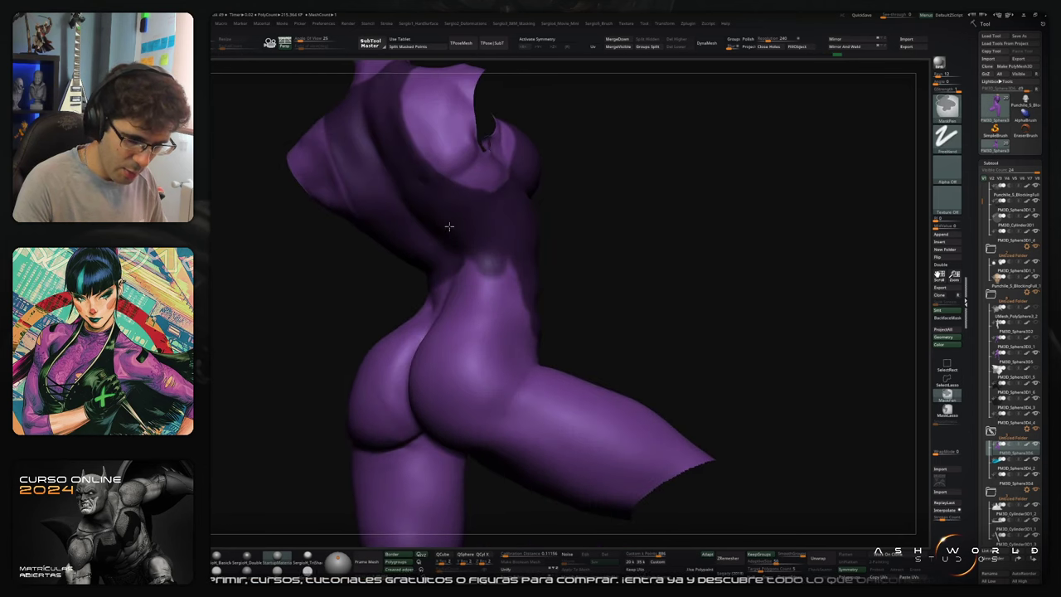
pyautogui.keyDown('ctrl'); pyautogui.moveTo(464, 271); pyautogui.dragTo(492, 278); pyautogui.keyUp('ctrl')
pyautogui.moveTo(492, 275); pyautogui.dragTo(514, 270, button='right')
pyautogui.moveTo(512, 269)
pyautogui.keyDown('ctrl'); pyautogui.mouseDown()
pyautogui.moveTo(482, 310)
pyautogui.moveTo(458, 313)
pyautogui.mouseUp(); pyautogui.keyUp('ctrl')
pyautogui.moveTo(642, 287); pyautogui.dragTo(481, 168, button='right')
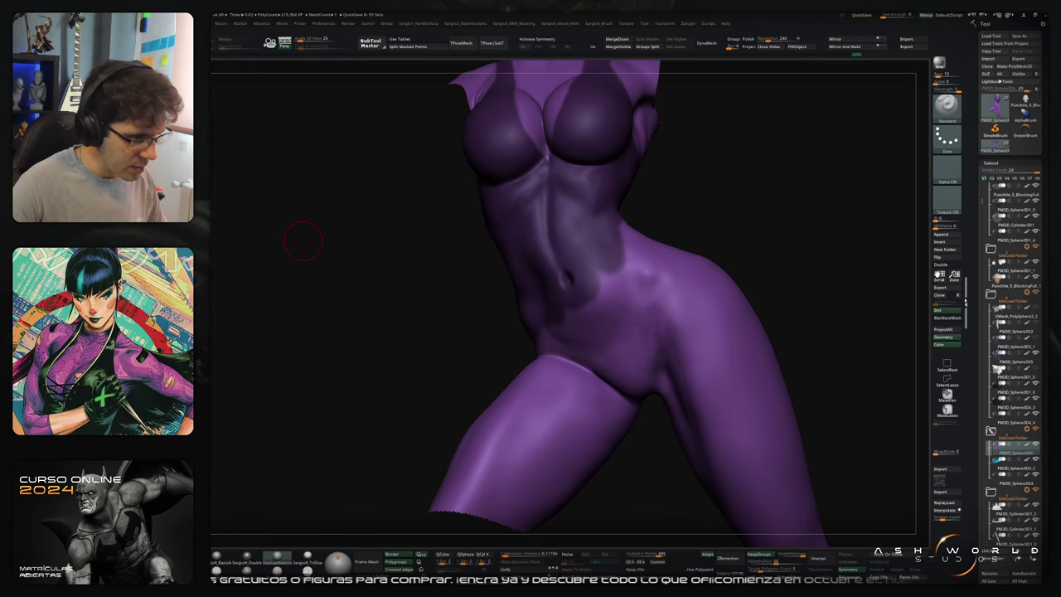
# Step: Mask a band across the fronts of both upper thighs to outline the bodysuit's leg edge
pyautogui.moveTo(758, 220)
pyautogui.mouseDown(button='right')
pyautogui.moveTo(845, 237)
pyautogui.moveTo(784, 284)
pyautogui.moveTo(563, 317)
pyautogui.mouseUp(button='right')
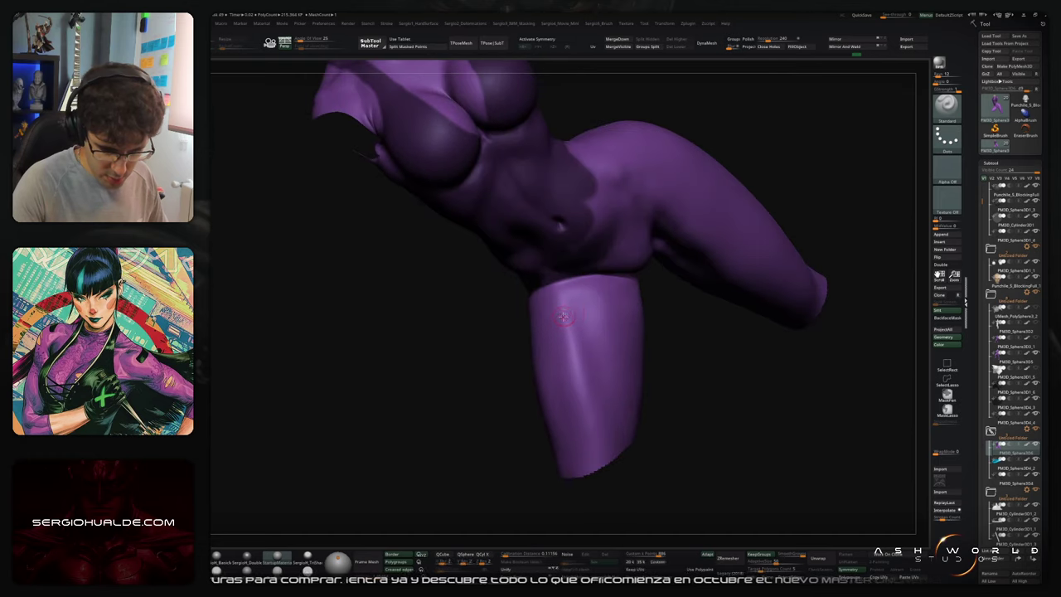
pyautogui.keyDown('ctrl'); pyautogui.moveTo(544, 332); pyautogui.dragTo(608, 300); pyautogui.keyUp('ctrl')
pyautogui.keyDown('ctrl'); pyautogui.moveTo(551, 339); pyautogui.dragTo(618, 294); pyautogui.keyUp('ctrl')
pyautogui.moveTo(618, 294); pyautogui.dragTo(597, 297, button='right')
pyautogui.moveTo(602, 301)
pyautogui.keyDown('ctrl'); pyautogui.mouseDown()
pyautogui.moveTo(719, 242)
pyautogui.moveTo(775, 229)
pyautogui.mouseUp(); pyautogui.keyUp('ctrl')
pyautogui.moveTo(771, 241)
pyautogui.mouseDown(button='right')
pyautogui.moveTo(732, 269)
pyautogui.moveTo(730, 251)
pyautogui.mouseUp(button='right')
pyautogui.keyDown('ctrl'); pyautogui.moveTo(730, 251); pyautogui.dragTo(797, 214); pyautogui.keyUp('ctrl')
# Step: Continue the thigh bands around the outer sides and backs of both legs to close the leg outlines
pyautogui.moveTo(798, 217); pyautogui.dragTo(637, 326, button='right')
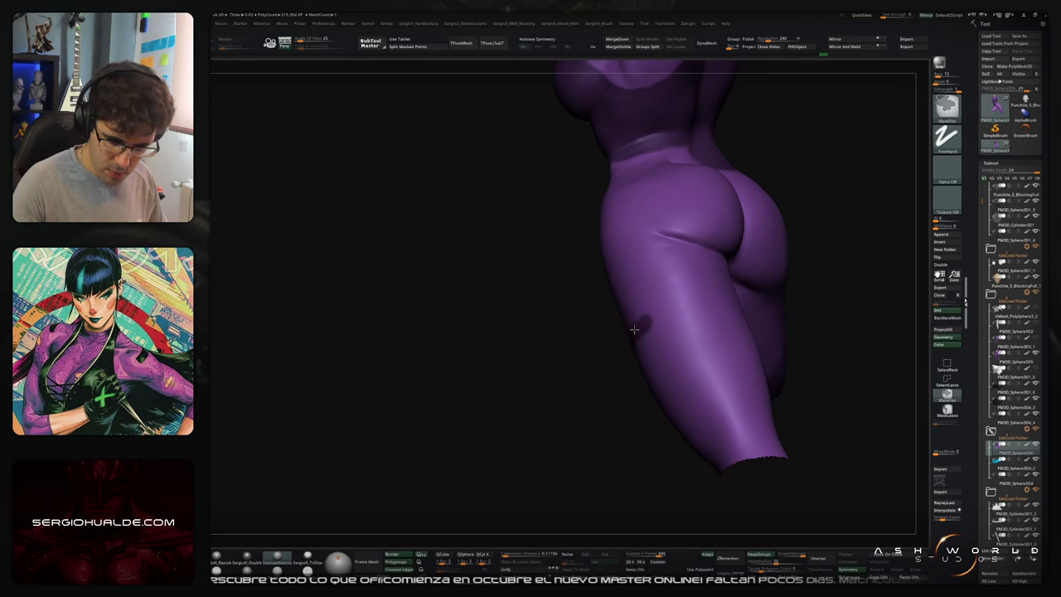
pyautogui.keyDown('ctrl'); pyautogui.moveTo(634, 329); pyautogui.dragTo(701, 280); pyautogui.keyUp('ctrl')
pyautogui.moveTo(701, 280); pyautogui.dragTo(598, 365, button='right')
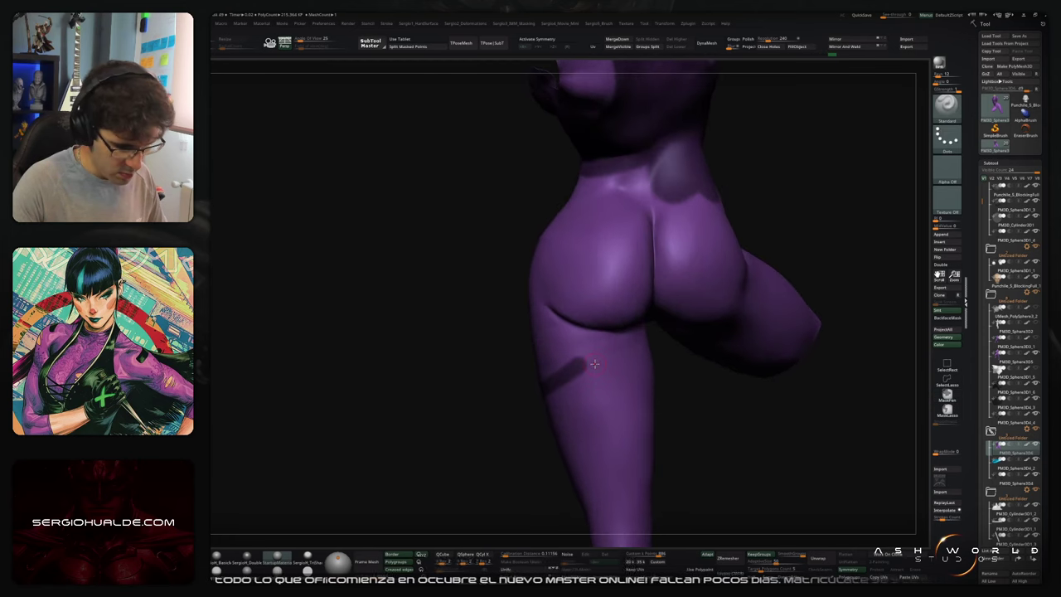
pyautogui.keyDown('ctrl'); pyautogui.moveTo(569, 371); pyautogui.dragTo(648, 328); pyautogui.keyUp('ctrl')
pyautogui.moveTo(648, 332); pyautogui.dragTo(626, 378, button='right')
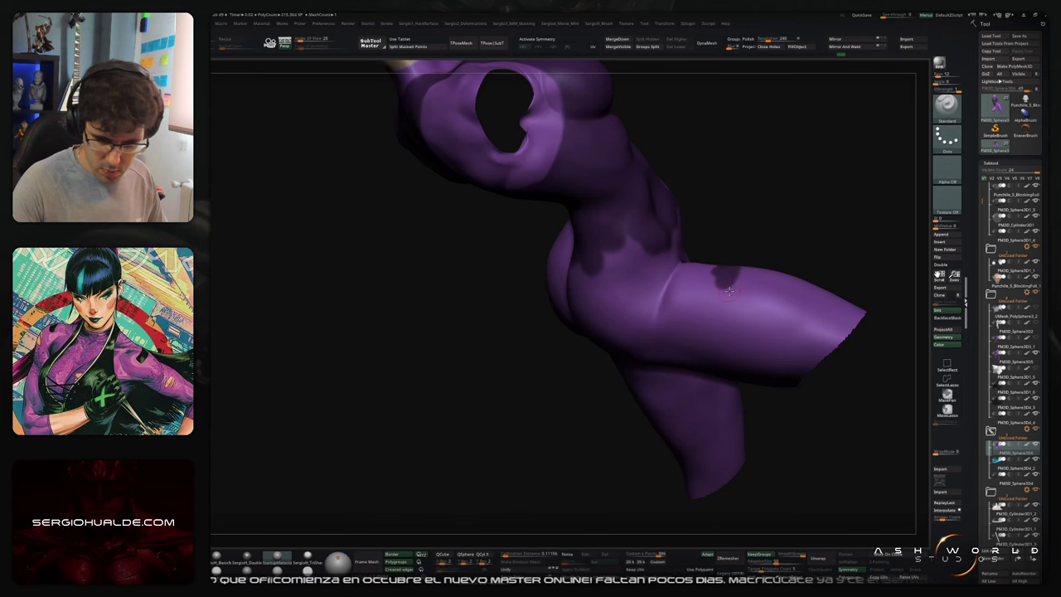
pyautogui.keyDown('ctrl'); pyautogui.moveTo(729, 289); pyautogui.dragTo(679, 329); pyautogui.keyUp('ctrl')
pyautogui.moveTo(663, 343); pyautogui.dragTo(598, 384, button='right')
pyautogui.moveTo(509, 449)
pyautogui.mouseDown(button='right')
pyautogui.moveTo(562, 434)
pyautogui.moveTo(561, 397)
pyautogui.mouseUp(button='right')
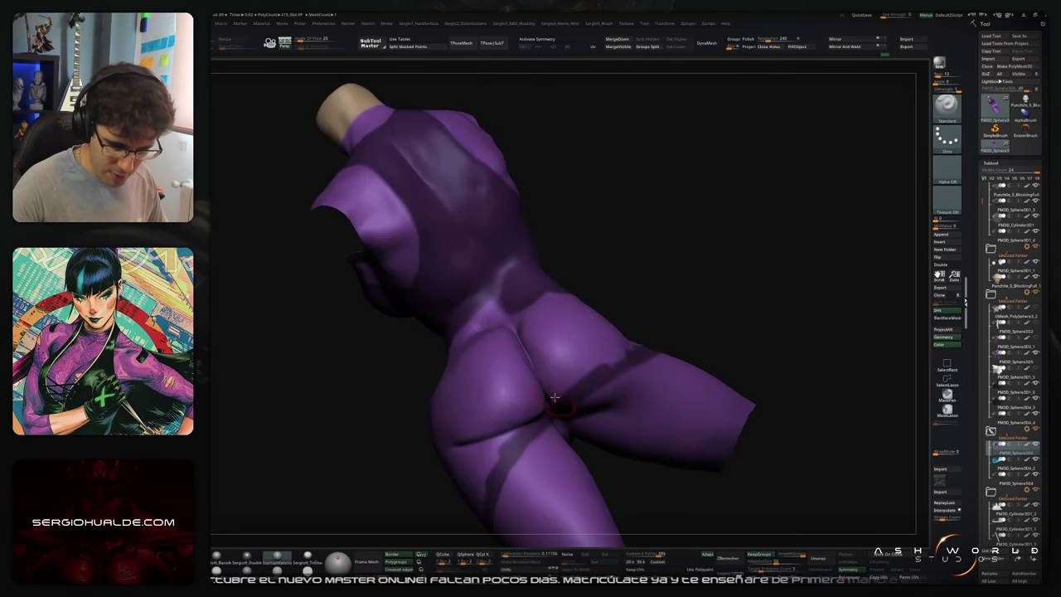
# Step: Fill the mask over the character's left buttock and hip and across the lower abdomen
pyautogui.moveTo(554, 398)
pyautogui.keyDown('ctrl'); pyautogui.mouseDown()
pyautogui.moveTo(583, 359)
pyautogui.moveTo(528, 318)
pyautogui.moveTo(481, 307)
pyautogui.mouseUp(); pyautogui.keyUp('ctrl')
pyautogui.moveTo(476, 372)
pyautogui.keyDown('alt'); pyautogui.mouseDown(button='right')
pyautogui.moveTo(515, 318)
pyautogui.moveTo(550, 338)
pyautogui.mouseUp(button='right'); pyautogui.keyUp('alt')
pyautogui.moveTo(549, 338)
pyautogui.keyDown('ctrl'); pyautogui.mouseDown()
pyautogui.moveTo(542, 369)
pyautogui.moveTo(507, 377)
pyautogui.moveTo(489, 323)
pyautogui.moveTo(439, 348)
pyautogui.moveTo(527, 431)
pyautogui.mouseUp(); pyautogui.keyUp('ctrl')
pyautogui.moveTo(527, 431); pyautogui.dragTo(426, 296, button='right')
pyautogui.moveTo(402, 309)
pyautogui.keyDown('ctrl'); pyautogui.mouseDown()
pyautogui.moveTo(379, 345)
pyautogui.moveTo(437, 348)
pyautogui.moveTo(454, 300)
pyautogui.mouseUp(); pyautogui.keyUp('ctrl')
pyautogui.moveTo(495, 286); pyautogui.dragTo(443, 297, button='right')
pyautogui.moveTo(444, 297)
pyautogui.keyDown('ctrl'); pyautogui.mouseDown()
pyautogui.moveTo(572, 317)
pyautogui.moveTo(556, 351)
pyautogui.moveTo(582, 366)
pyautogui.mouseUp(); pyautogui.keyUp('ctrl')
pyautogui.moveTo(572, 364)
pyautogui.mouseDown(button='right')
pyautogui.moveTo(595, 354)
pyautogui.moveTo(531, 284)
pyautogui.mouseUp(button='right')
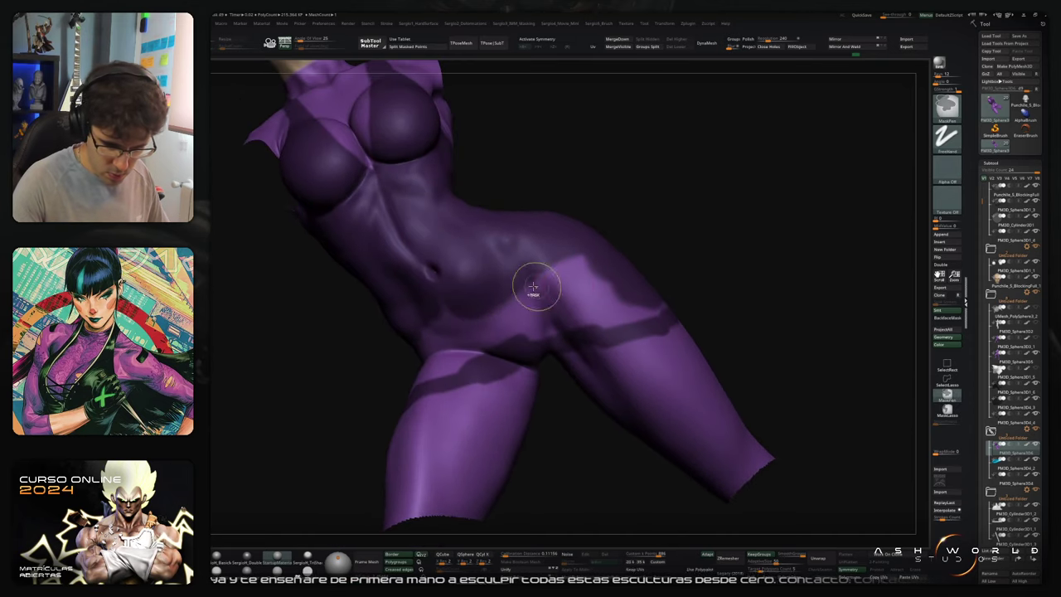
# Step: Fill the mask down the character's left upper thigh to its band and trim the band's lower edge clean
pyautogui.keyDown('ctrl'); pyautogui.moveTo(543, 291); pyautogui.dragTo(656, 306); pyautogui.keyUp('ctrl')
pyautogui.moveTo(656, 297); pyautogui.dragTo(667, 303, button='right')
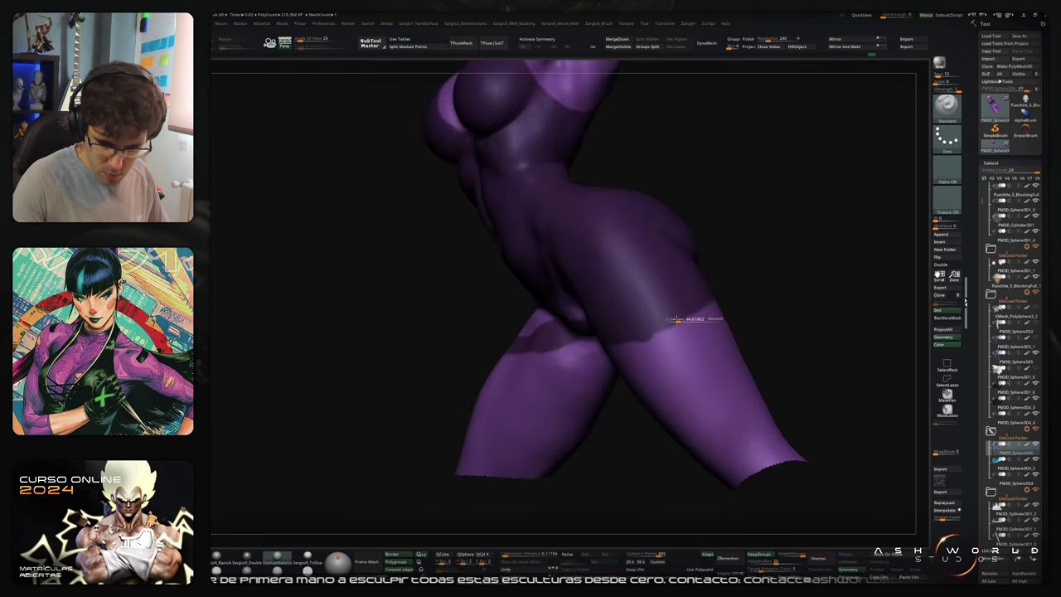
pyautogui.keyDown('ctrl'); pyautogui.keyDown('alt'); pyautogui.moveTo(634, 354); pyautogui.dragTo(662, 345); pyautogui.keyUp('alt'); pyautogui.keyUp('ctrl')
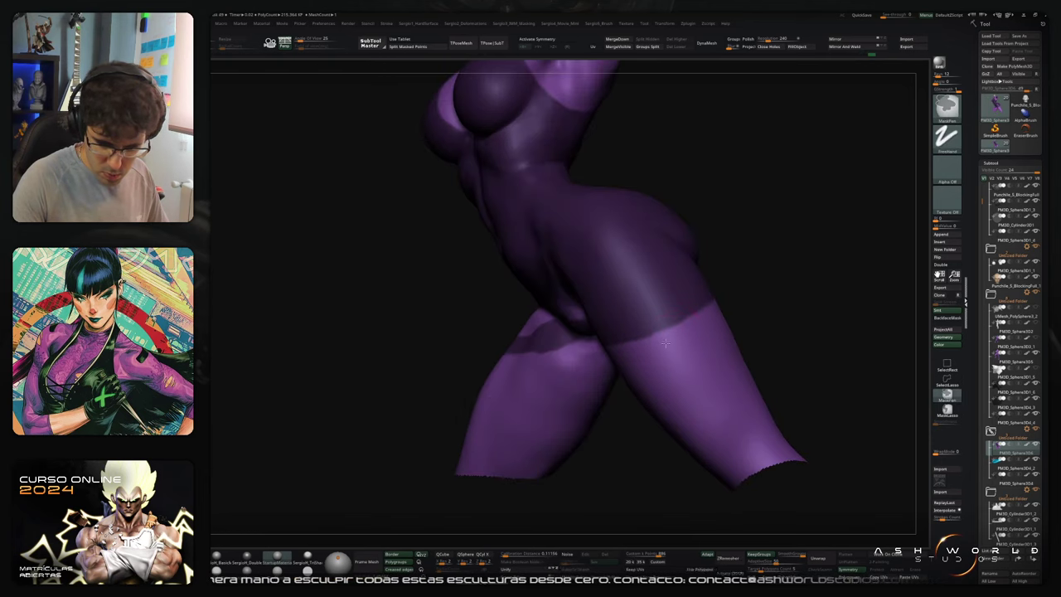
pyautogui.moveTo(664, 343)
pyautogui.mouseDown(button='right')
pyautogui.moveTo(705, 300)
pyautogui.moveTo(647, 347)
pyautogui.mouseUp(button='right')
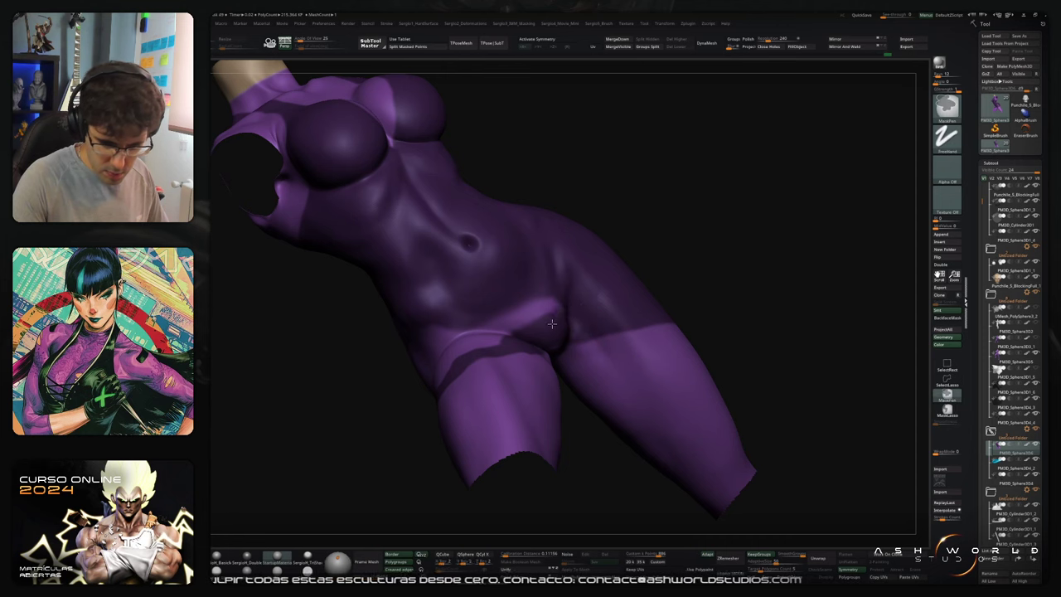
# Step: Fill the mask over the groin and the front of the character's right upper thigh, working towards the hip
pyautogui.keyDown('ctrl'); pyautogui.moveTo(519, 319); pyautogui.dragTo(493, 319); pyautogui.keyUp('ctrl')
pyautogui.moveTo(503, 332); pyautogui.dragTo(575, 324, button='right')
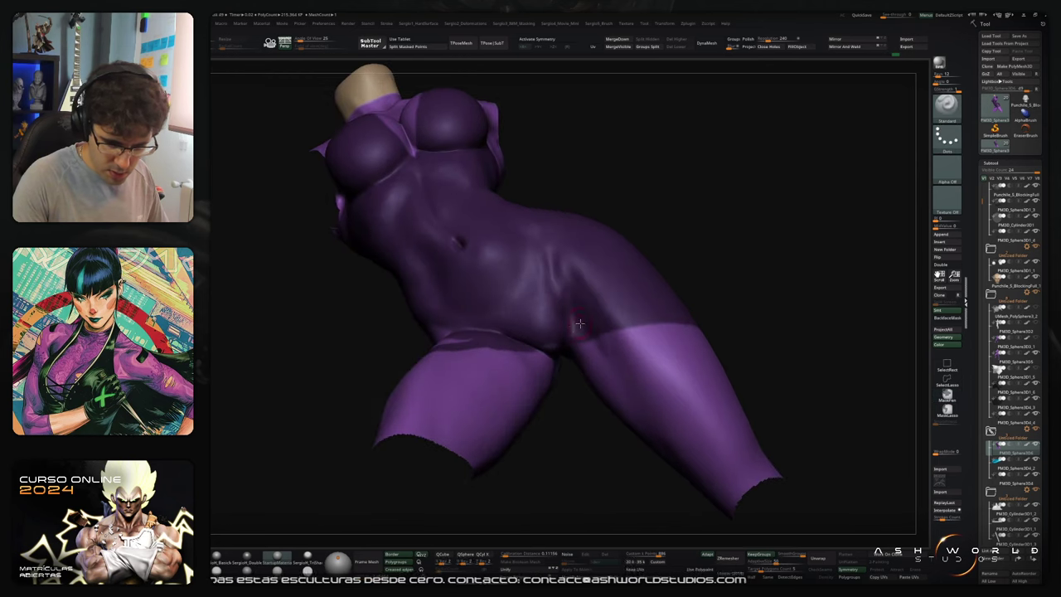
pyautogui.keyDown('ctrl'); pyautogui.moveTo(547, 335); pyautogui.dragTo(513, 334); pyautogui.keyUp('ctrl')
pyautogui.moveTo(570, 327)
pyautogui.mouseDown(button='right')
pyautogui.moveTo(705, 284)
pyautogui.moveTo(757, 310)
pyautogui.moveTo(559, 371)
pyautogui.mouseUp(button='right')
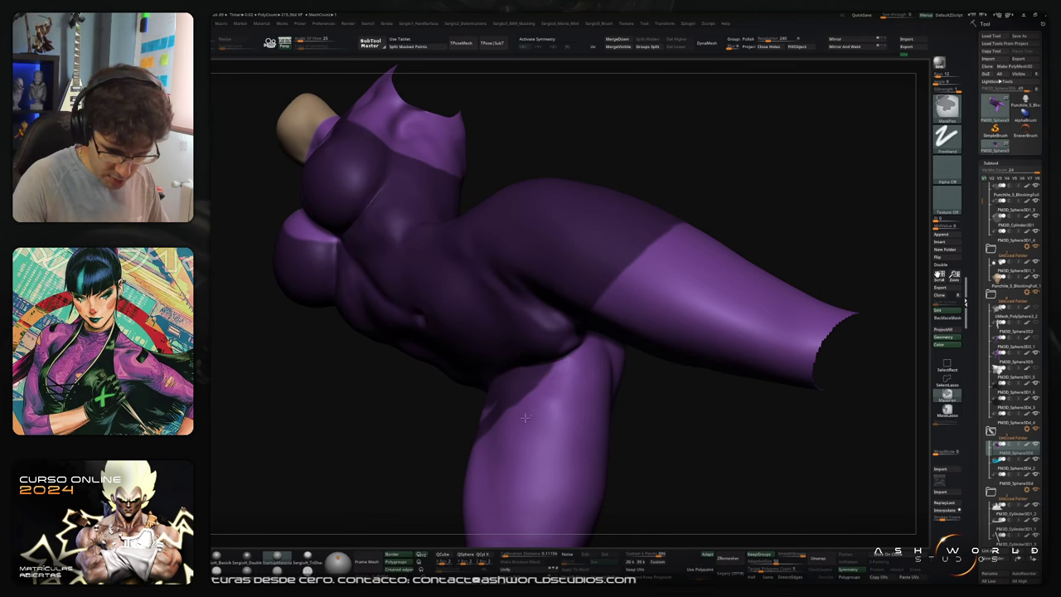
pyautogui.moveTo(502, 440); pyautogui.dragTo(571, 423, button='right')
pyautogui.keyDown('ctrl'); pyautogui.moveTo(454, 424); pyautogui.dragTo(472, 408); pyautogui.keyUp('ctrl')
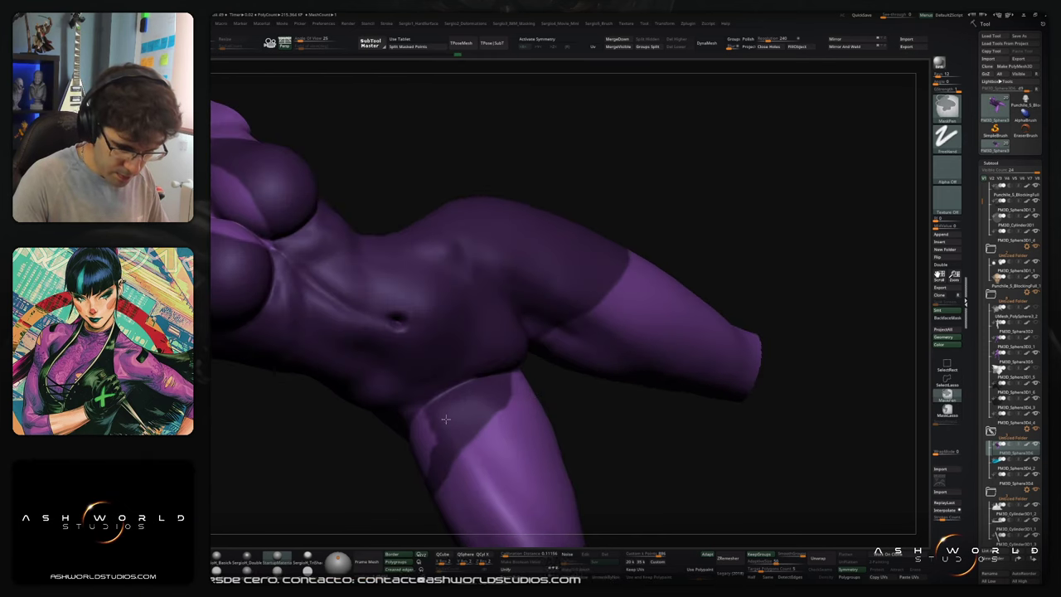
pyautogui.moveTo(411, 404)
pyautogui.mouseDown(button='right')
pyautogui.moveTo(530, 373)
pyautogui.moveTo(493, 269)
pyautogui.mouseUp(button='right')
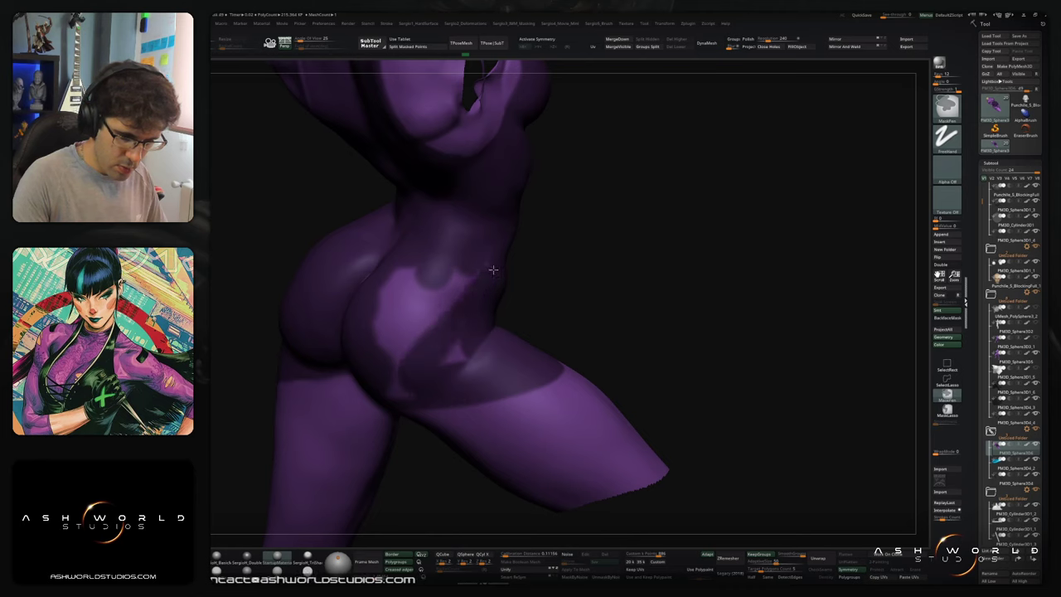
# Step: Fill in the leotard mask over the hip and buttocks and turn the masked area into its own polygroup
pyautogui.moveTo(430, 284)
pyautogui.mouseDown()
pyautogui.moveTo(395, 295)
pyautogui.moveTo(399, 307)
pyautogui.mouseUp()
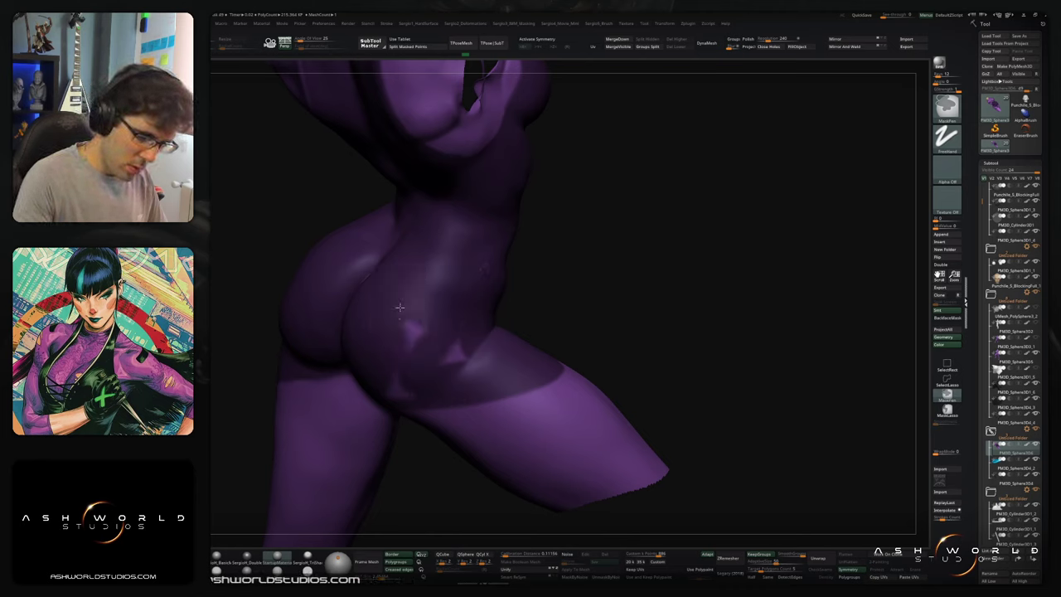
pyautogui.moveTo(423, 382); pyautogui.dragTo(691, 263, button='right')
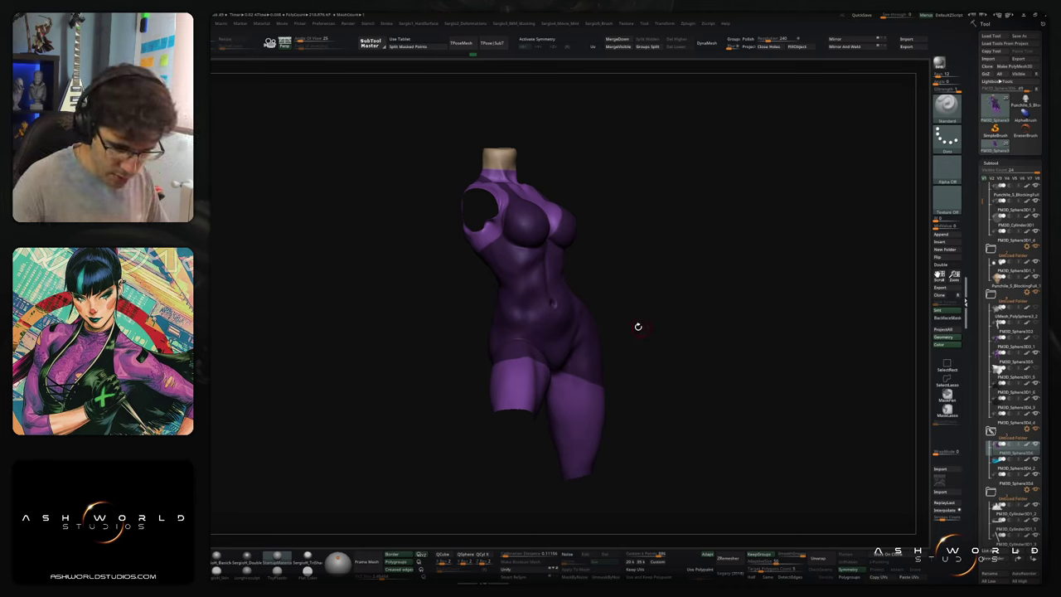
pyautogui.keyDown('ctrl'); pyautogui.moveTo(638, 327); pyautogui.dragTo(622, 384, button='right'); pyautogui.keyUp('ctrl')
pyautogui.keyDown('ctrl'); pyautogui.moveTo(709, 308); pyautogui.dragTo(720, 356); pyautogui.keyUp('ctrl')
pyautogui.moveTo(720, 356); pyautogui.dragTo(665, 353, button='right')
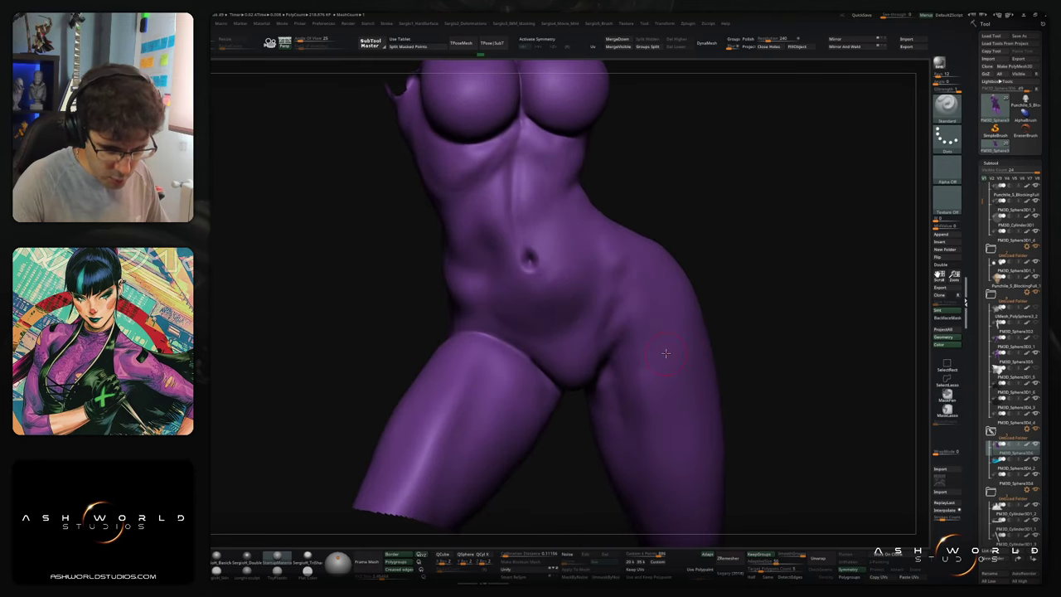
# Step: Display the polygroups and smooth the leotard's border around both thighs with the Smooth Groups brush
pyautogui.hotkey('shift', 'f')
pyautogui.press('5')
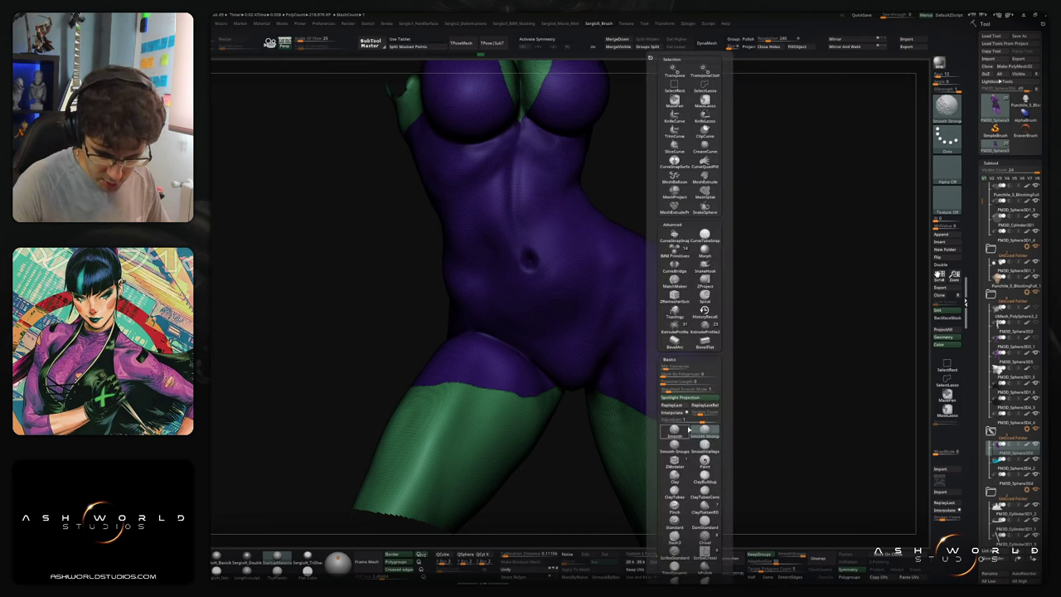
pyautogui.click(661, 444)
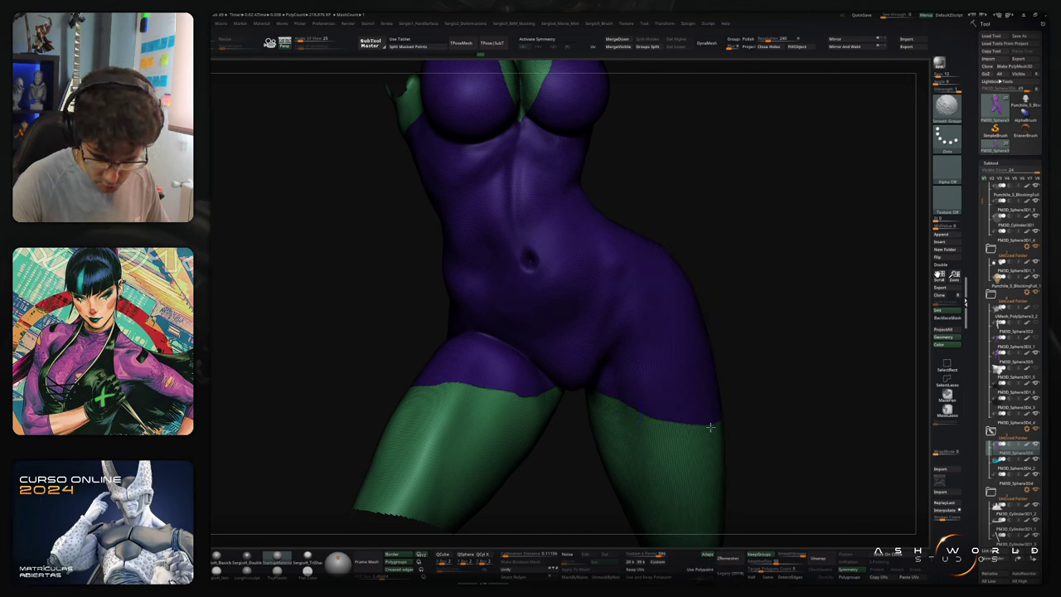
pyautogui.moveTo(459, 392); pyautogui.dragTo(620, 380, button='right')
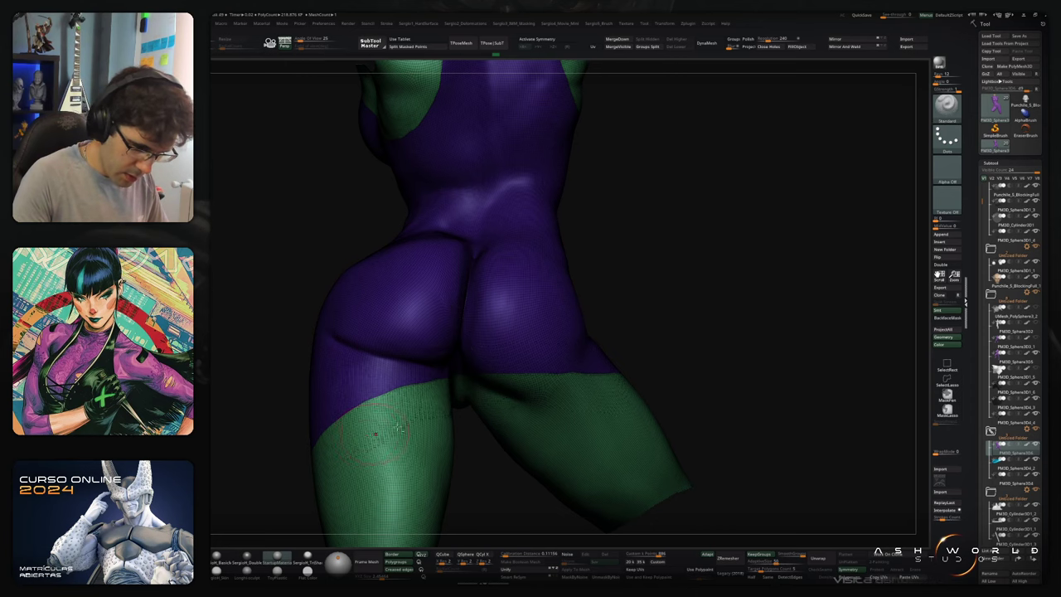
pyautogui.moveTo(398, 427); pyautogui.dragTo(507, 363, button='right')
pyautogui.keyDown('alt'); pyautogui.moveTo(388, 440); pyautogui.dragTo(535, 371, button='right'); pyautogui.keyUp('alt')
pyautogui.press('shift')
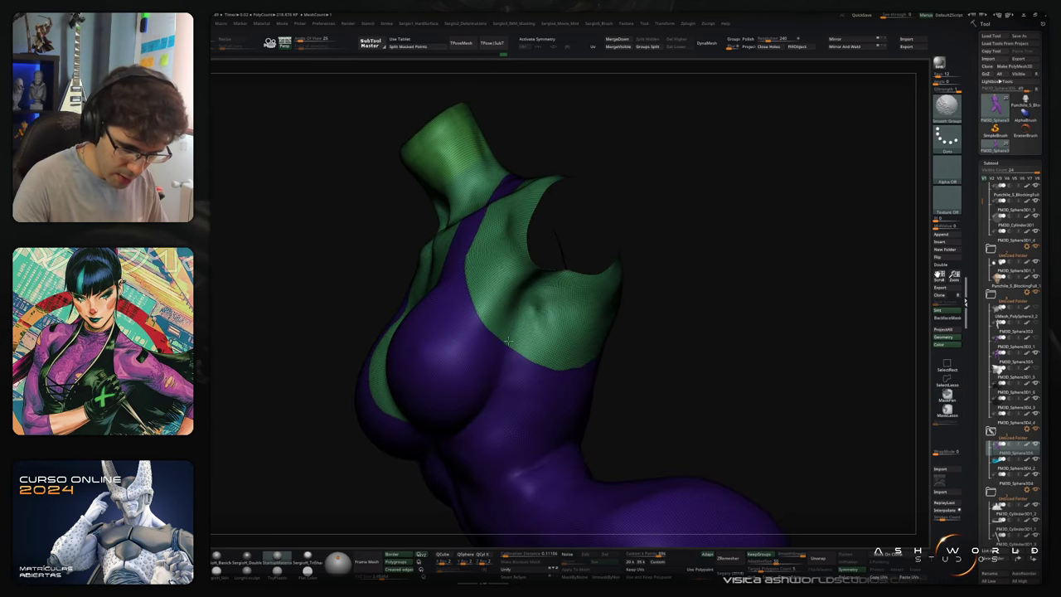
# Step: Smooth the leotard's polygroup border around the armholes, upper back and front neckline with the Smooth Groups brush
pyautogui.moveTo(627, 365); pyautogui.dragTo(609, 368, button='right')
pyautogui.moveTo(621, 298); pyautogui.dragTo(591, 154, button='right')
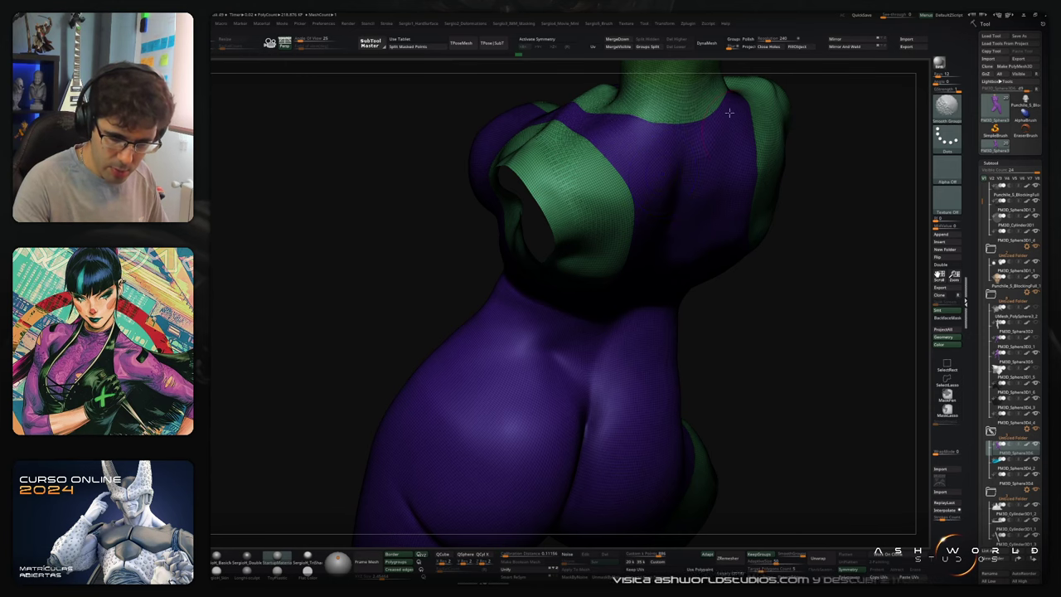
pyautogui.moveTo(728, 112); pyautogui.dragTo(604, 268, button='right')
pyautogui.keyDown('shift'); pyautogui.moveTo(627, 352); pyautogui.dragTo(606, 345, button='right'); pyautogui.keyUp('shift')
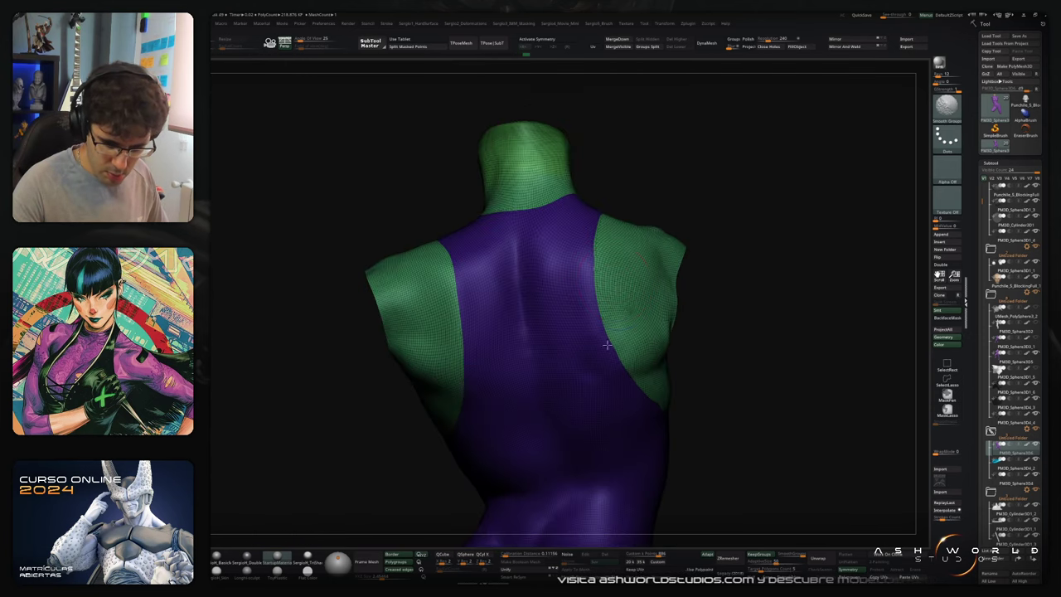
pyautogui.moveTo(694, 427); pyautogui.dragTo(678, 406, button='right')
pyautogui.moveTo(761, 377); pyautogui.dragTo(813, 251, button='right')
pyautogui.moveTo(886, 338); pyautogui.dragTo(650, 358, button='right')
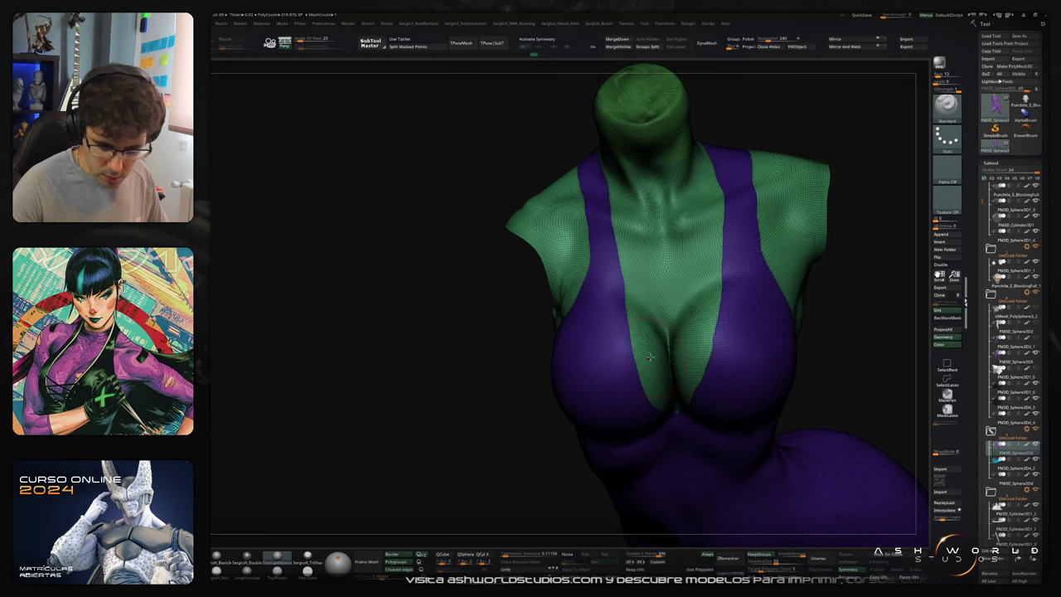
pyautogui.moveTo(771, 350)
pyautogui.mouseDown(button='right')
pyautogui.moveTo(687, 372)
pyautogui.moveTo(619, 368)
pyautogui.mouseUp(button='right')
pyautogui.moveTo(730, 410)
pyautogui.keyDown('ctrl'); pyautogui.mouseDown(button='right')
pyautogui.moveTo(685, 384)
pyautogui.moveTo(697, 411)
pyautogui.moveTo(669, 263)
pyautogui.moveTo(805, 273)
pyautogui.moveTo(813, 322)
pyautogui.mouseUp(button='right'); pyautogui.keyUp('ctrl')
# Step: Isolate the leotard polygroup and make it a closed mesh with capped leg, arm and neck openings
pyautogui.keyDown('ctrl'); pyautogui.keyDown('shift'); pyautogui.click(686, 385); pyautogui.keyUp('shift'); pyautogui.keyUp('ctrl')
pyautogui.keyDown('alt'); pyautogui.moveTo(785, 435); pyautogui.dragTo(788, 298, button='right'); pyautogui.keyUp('alt')
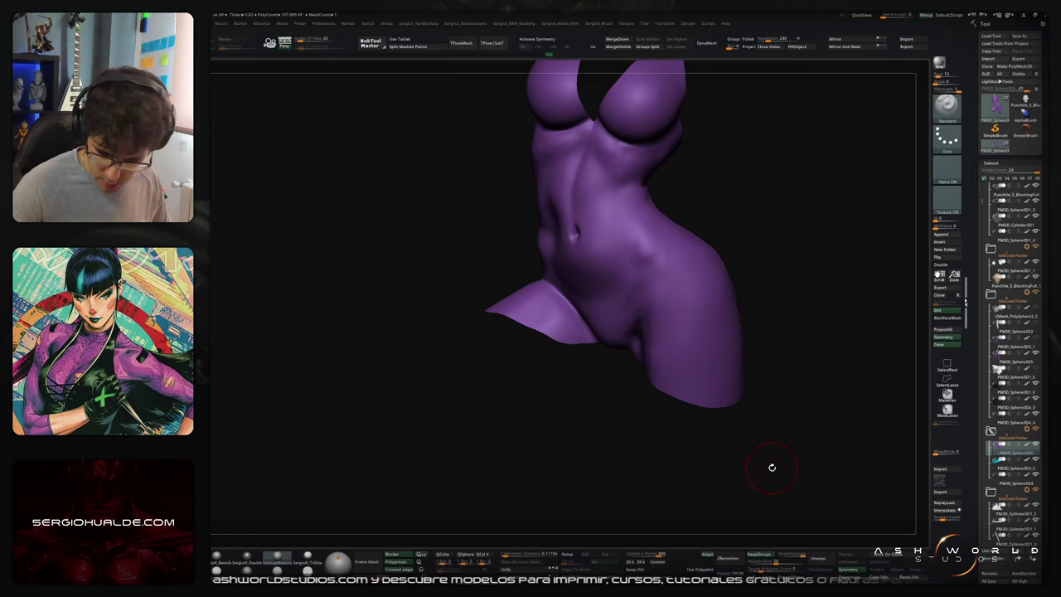
pyautogui.moveTo(791, 455); pyautogui.dragTo(673, 363, button='right')
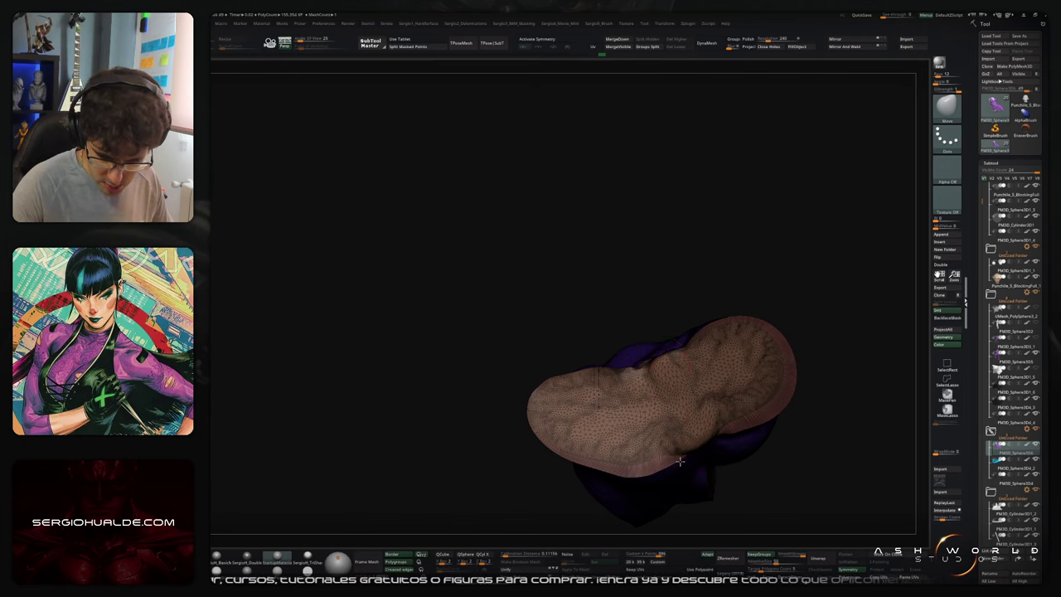
# Step: Hide the polygroup display and smooth the leotard's cut edge at the crotch with the Smooth Groups brush
pyautogui.moveTo(725, 440)
pyautogui.mouseDown(button='right')
pyautogui.moveTo(717, 462)
pyautogui.moveTo(695, 422)
pyautogui.moveTo(703, 377)
pyautogui.mouseUp(button='right')
pyautogui.hotkey('shift', 'f')
pyautogui.keyDown('shift'); pyautogui.moveTo(729, 367); pyautogui.dragTo(660, 405); pyautogui.keyUp('shift')
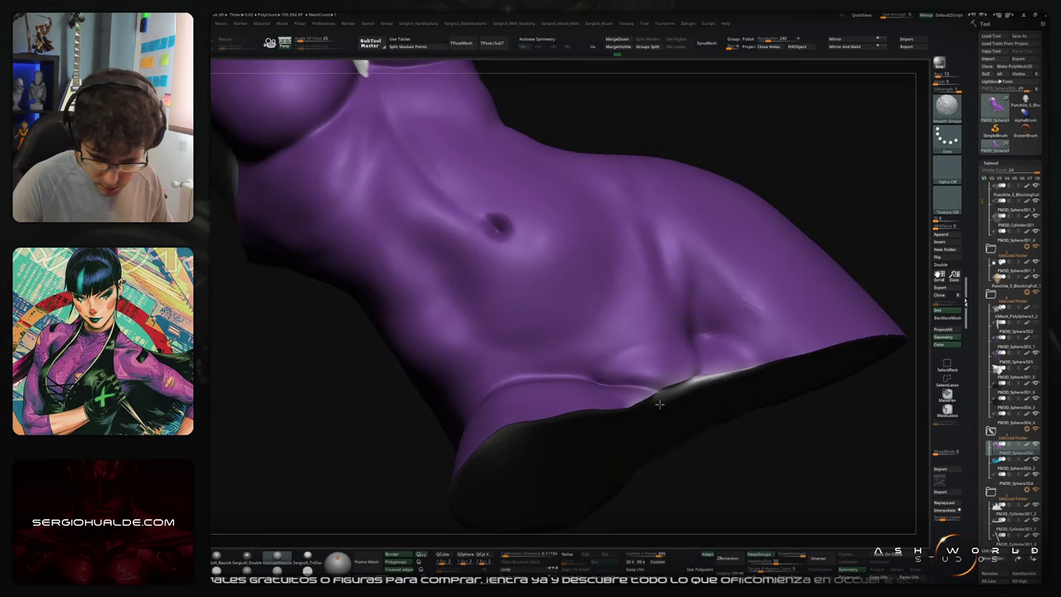
pyautogui.press('space')
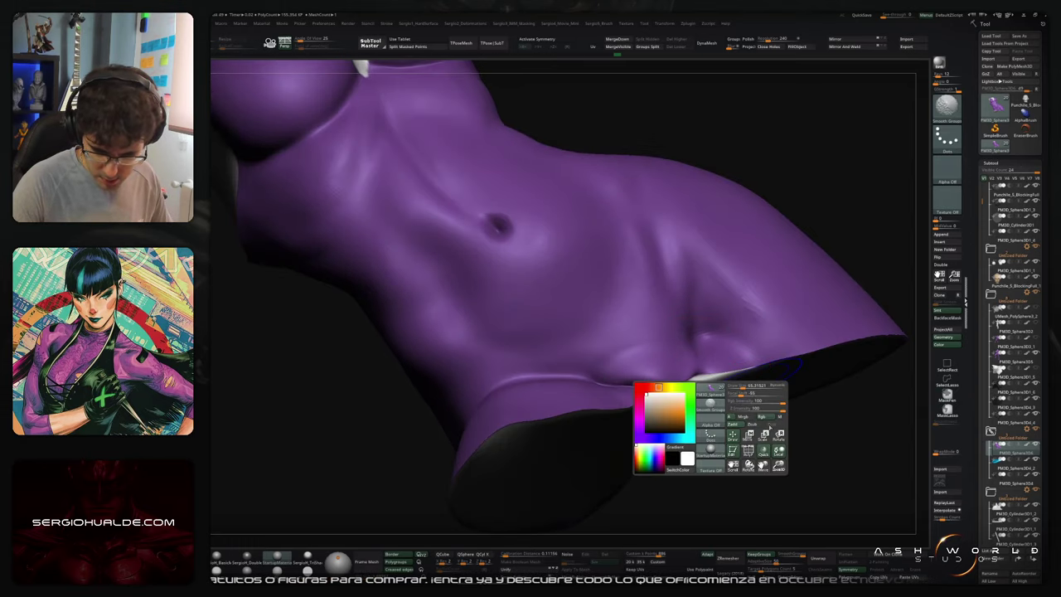
pyautogui.moveTo(704, 382)
pyautogui.mouseDown(button='right')
pyautogui.moveTo(677, 396)
pyautogui.moveTo(670, 384)
pyautogui.moveTo(793, 353)
pyautogui.moveTo(833, 417)
pyautogui.moveTo(734, 378)
pyautogui.mouseUp(button='right')
# Step: Set the smoothing brush back to the regular Smooth brush for working on the leotard's groin
pyautogui.press('b')
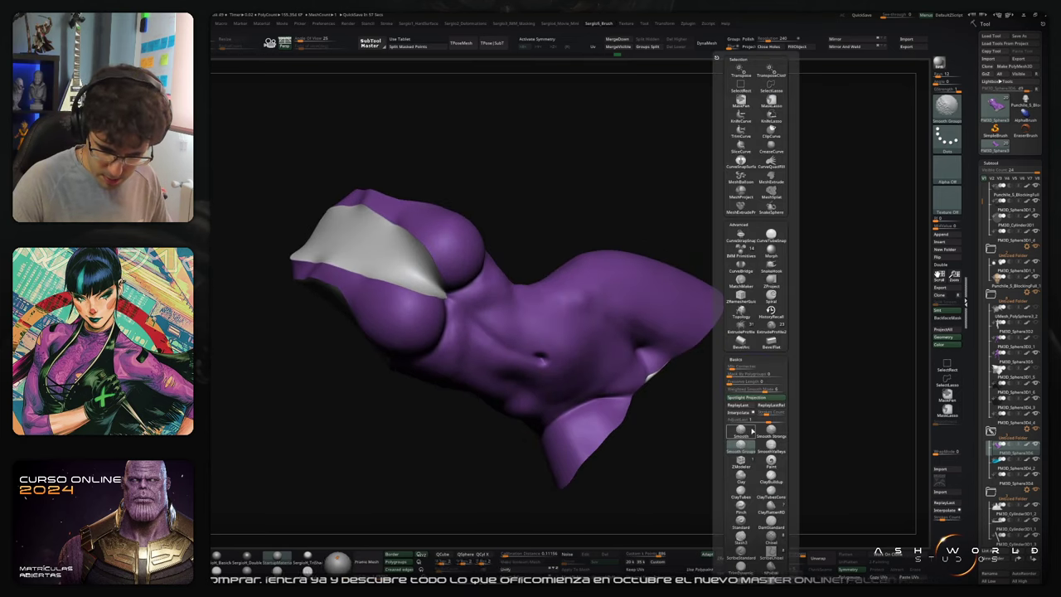
pyautogui.click(751, 430)
pyautogui.press('space')
pyautogui.moveTo(691, 407)
pyautogui.mouseDown(button='right')
pyautogui.moveTo(636, 393)
pyautogui.moveTo(664, 377)
pyautogui.mouseUp(button='right')
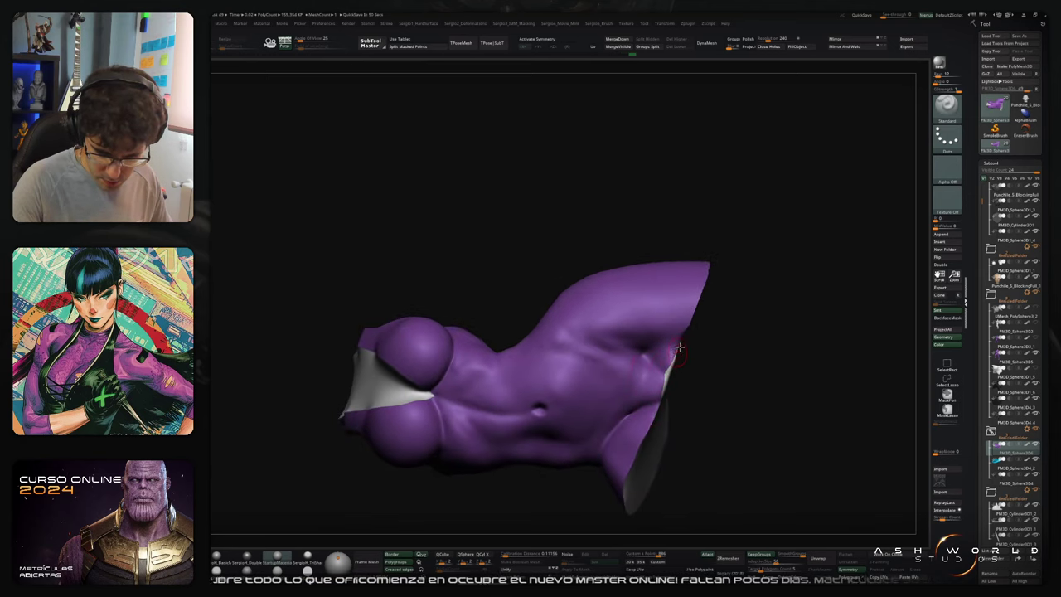
pyautogui.moveTo(678, 349); pyautogui.dragTo(676, 347, button='right')
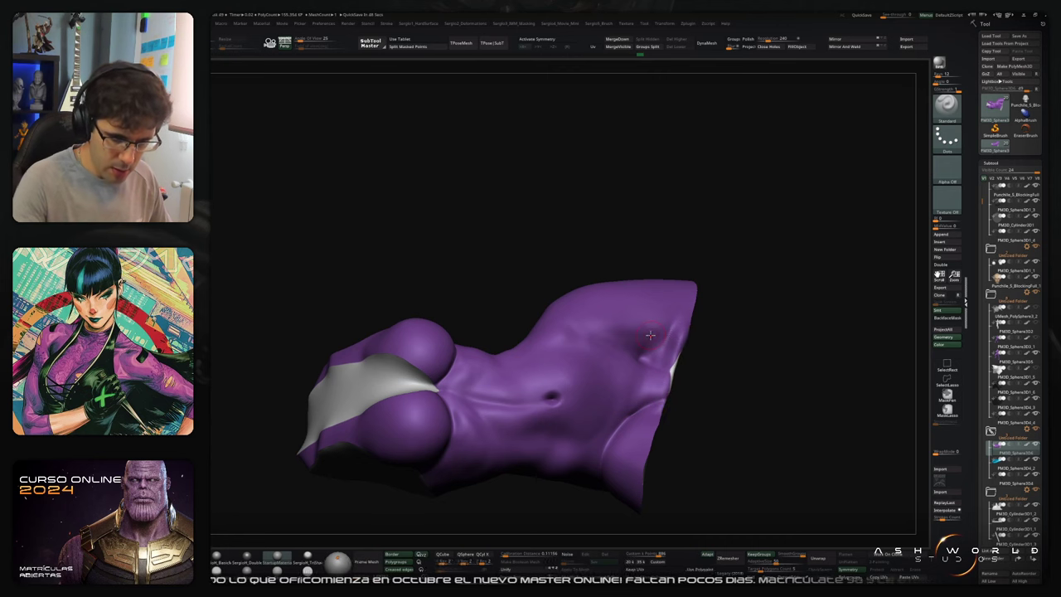
# Step: Enable Use Tablet, turn off color painting for the Clay brush and build up the leotard's surface at the groin
pyautogui.press('x')
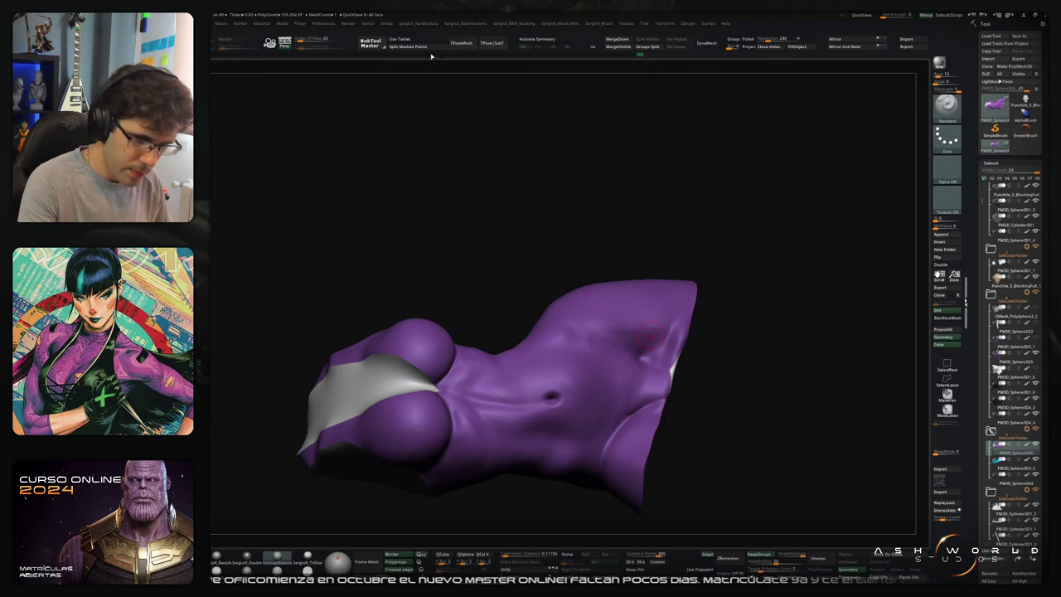
pyautogui.moveTo(715, 395); pyautogui.dragTo(673, 365, button='right')
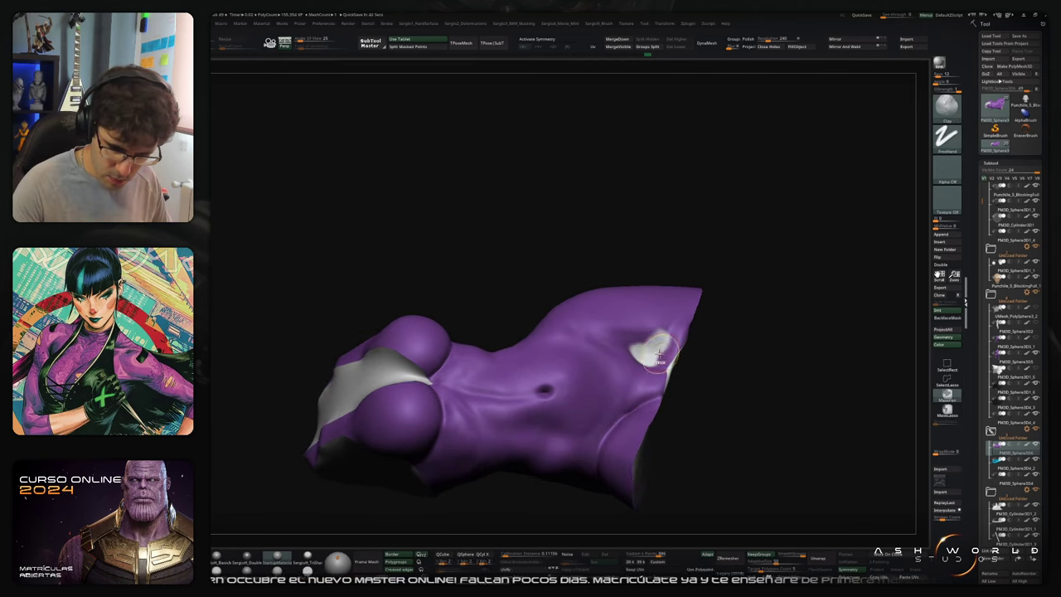
pyautogui.press('space')
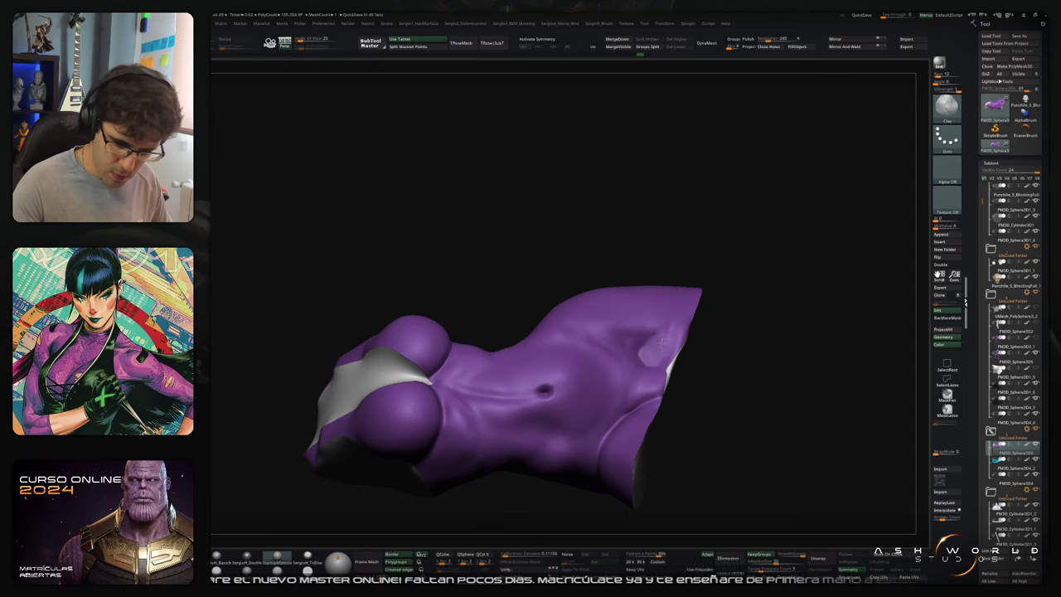
pyautogui.moveTo(637, 348); pyautogui.dragTo(672, 335, button='right')
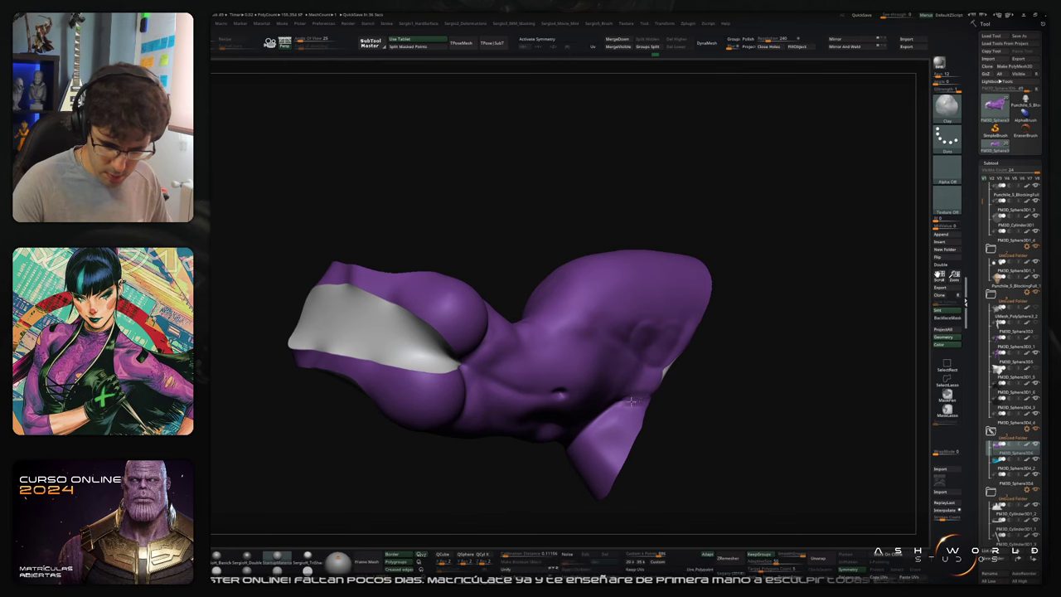
pyautogui.moveTo(631, 401)
pyautogui.mouseDown(button='right')
pyautogui.moveTo(668, 338)
pyautogui.moveTo(624, 384)
pyautogui.mouseUp(button='right')
# Step: Sculpt raised fabric folds across the groin with the Clay and Standard brushes
pyautogui.press('b')
pyautogui.press('c')
pyautogui.press('l')
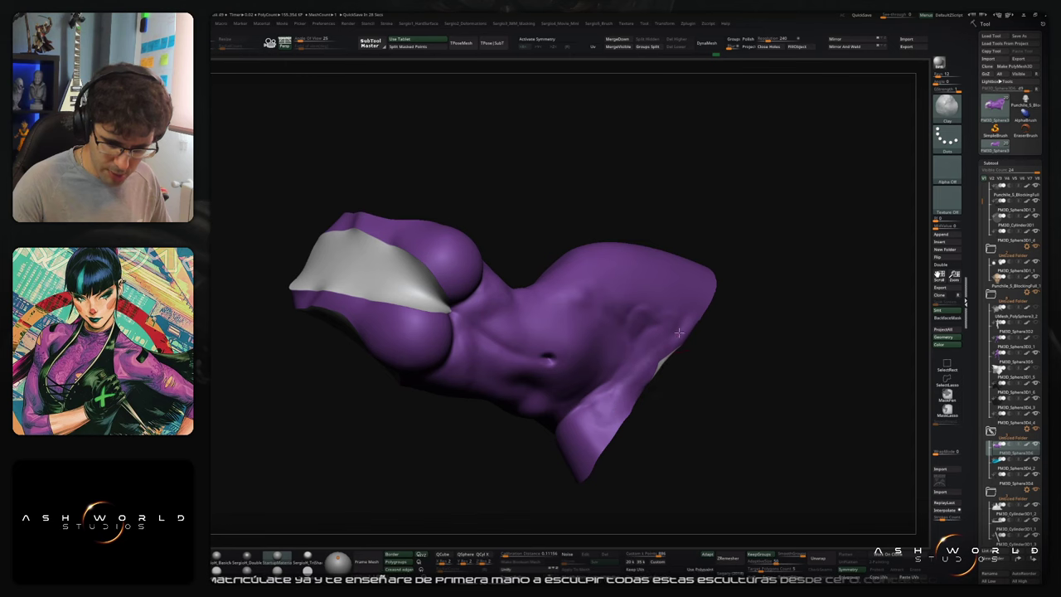
pyautogui.press('b')
pyautogui.press('s')
pyautogui.press('t')
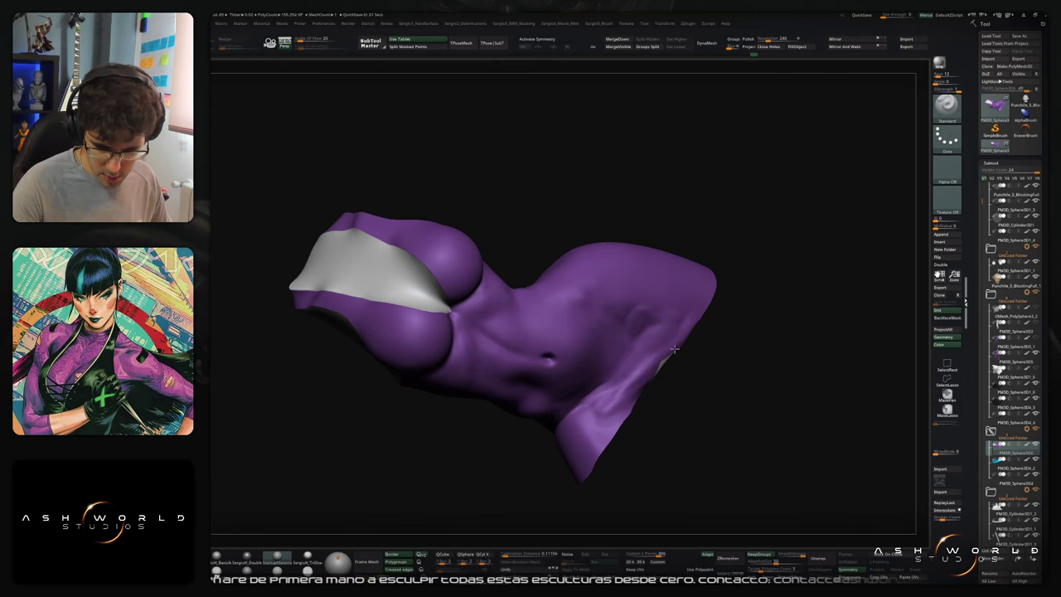
# Step: Sharpen the creases between the groin folds with DamStandard and add more folds toward the hip with the Standard brush
pyautogui.press('b')
pyautogui.press('d')
pyautogui.press('s')
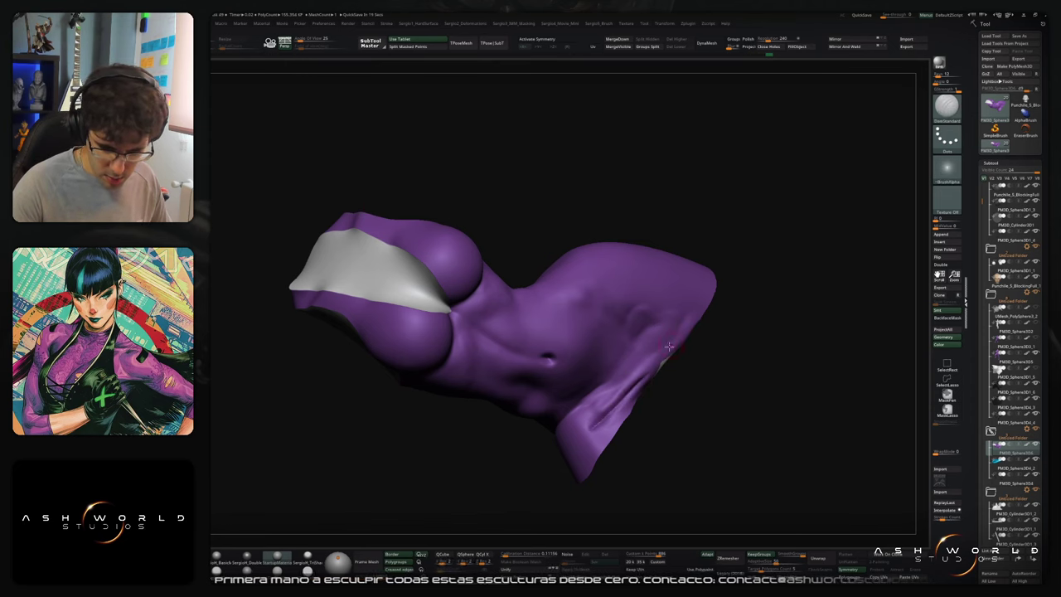
pyautogui.press('b')
pyautogui.press('s')
pyautogui.press('t')
pyautogui.moveTo(666, 323); pyautogui.dragTo(606, 379)
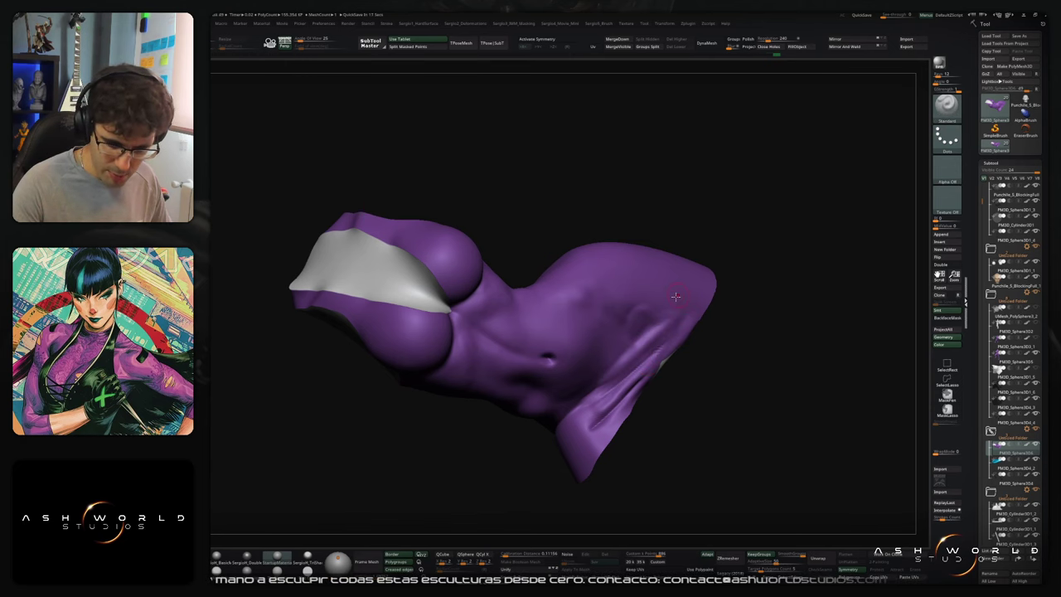
pyautogui.moveTo(670, 304); pyautogui.dragTo(619, 349)
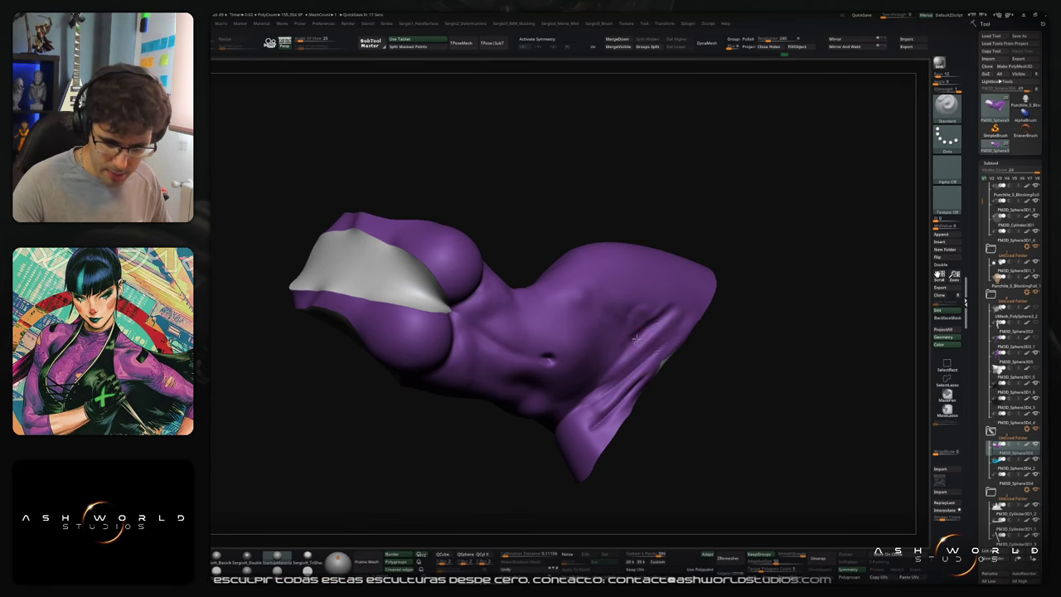
# Step: Fill the lower cleft between the buttocks with the Clay brush and smooth it into stretched fabric
pyautogui.moveTo(691, 282)
pyautogui.mouseDown(button='right')
pyautogui.moveTo(720, 310)
pyautogui.moveTo(715, 377)
pyautogui.moveTo(755, 417)
pyautogui.moveTo(691, 350)
pyautogui.moveTo(584, 396)
pyautogui.mouseUp(button='right')
pyautogui.press('b')
pyautogui.press('c')
pyautogui.press('l')
pyautogui.moveTo(538, 420); pyautogui.dragTo(608, 383)
pyautogui.moveTo(595, 397); pyautogui.dragTo(627, 361, button='right')
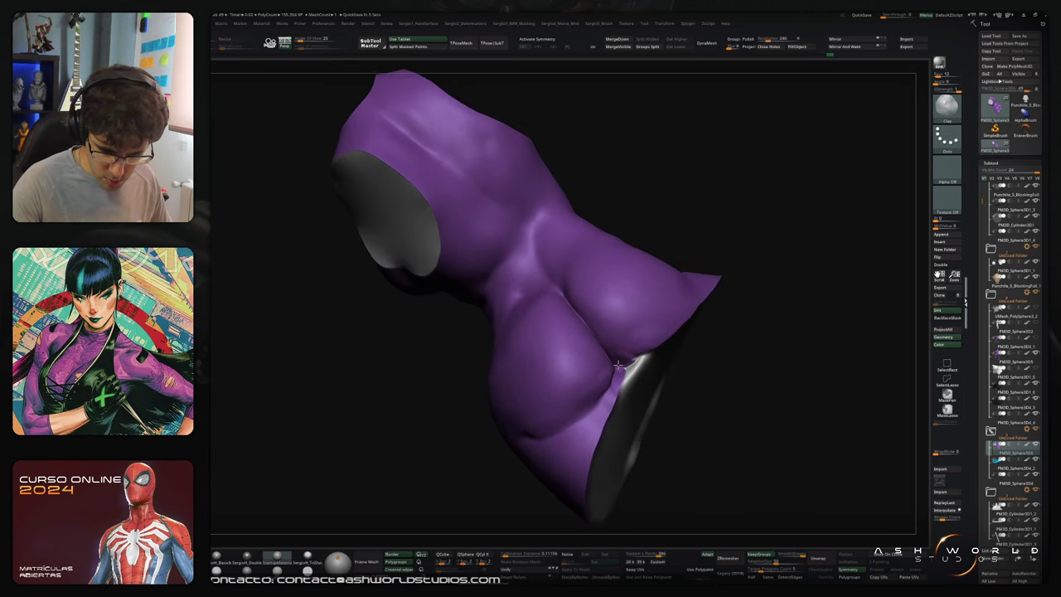
pyautogui.moveTo(628, 356); pyautogui.dragTo(623, 365, button='right')
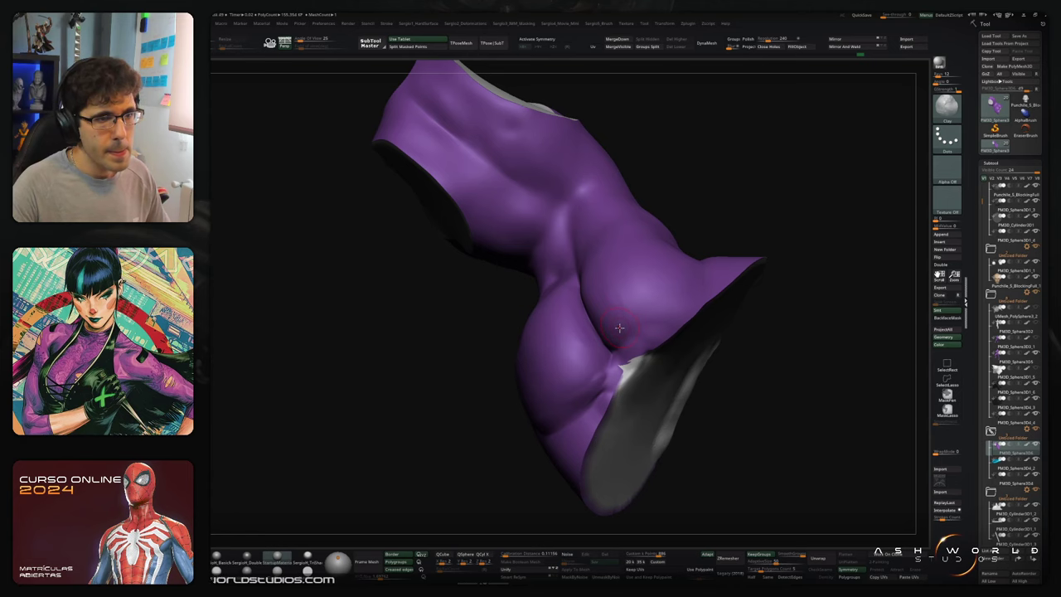
pyautogui.moveTo(631, 321); pyautogui.dragTo(609, 352, button='right')
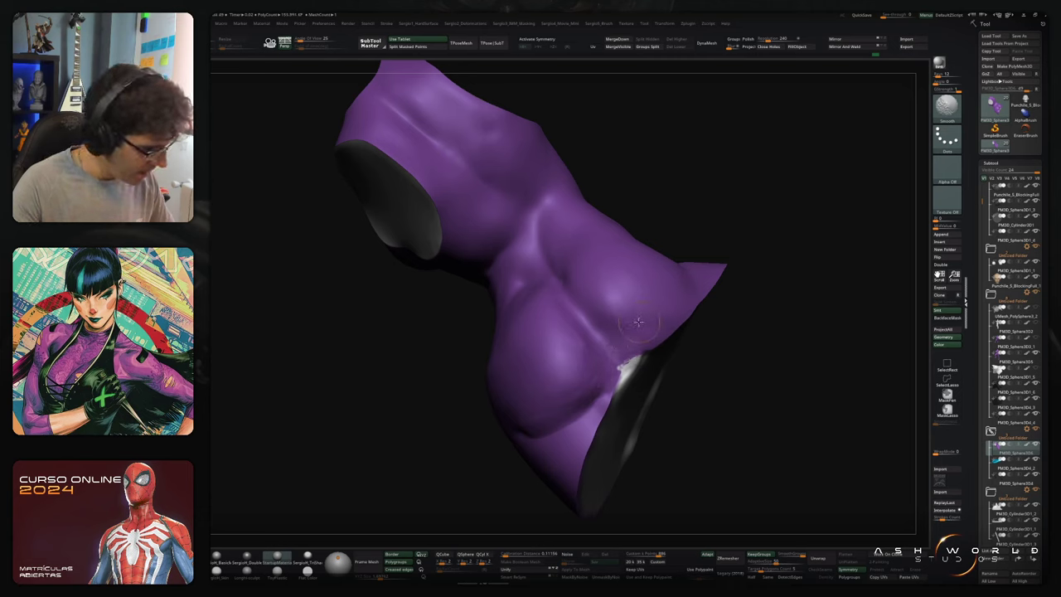
pyautogui.moveTo(638, 321); pyautogui.dragTo(572, 298, button='right')
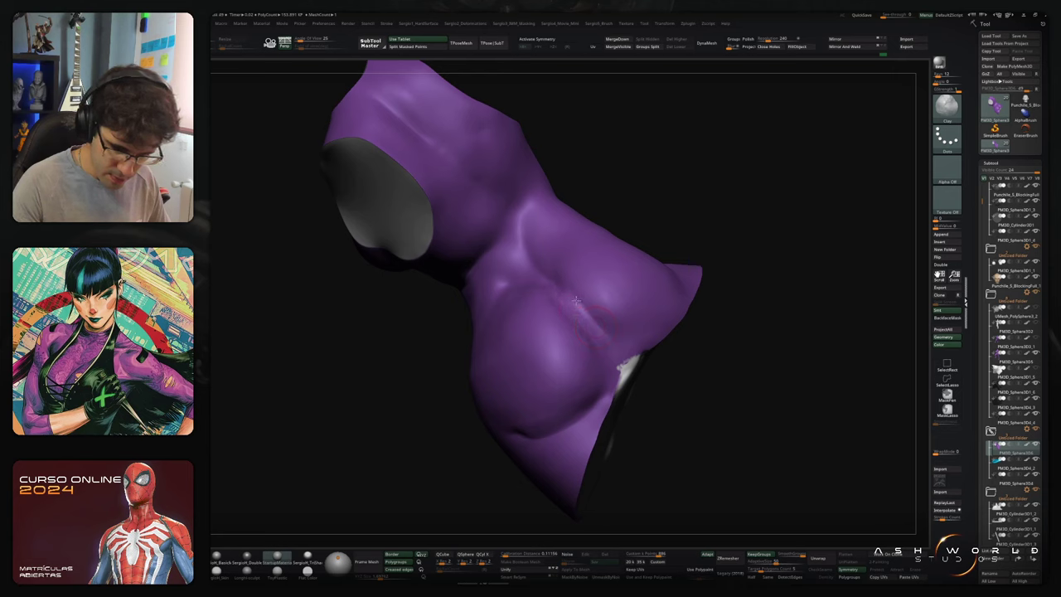
# Step: Sculpt fabric folds across the cleft between the buttocks with the Standard brush and crease them with DamStandard
pyautogui.moveTo(576, 300); pyautogui.dragTo(607, 387)
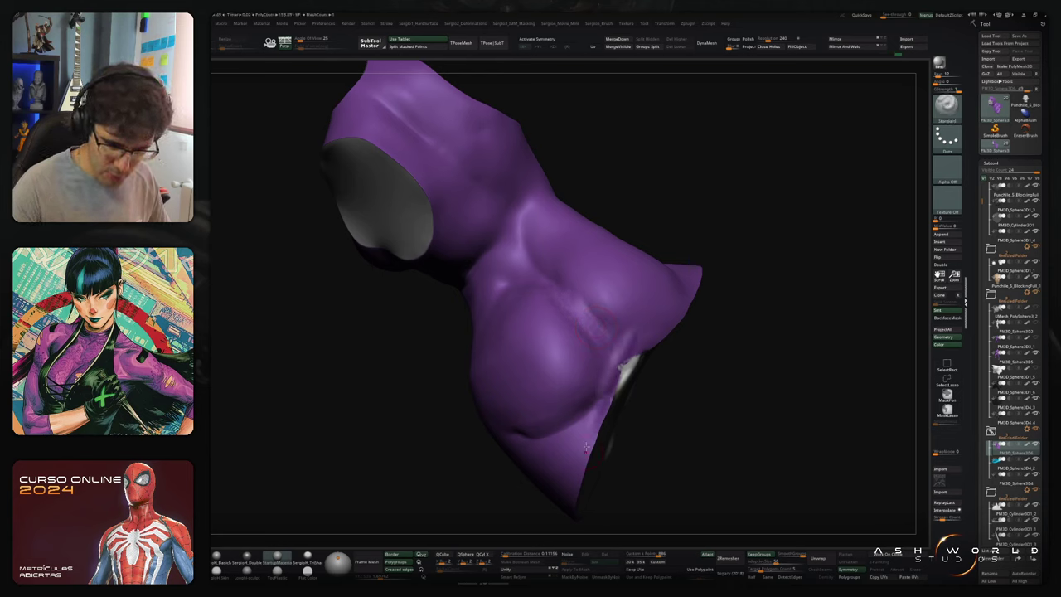
pyautogui.moveTo(575, 290)
pyautogui.mouseDown()
pyautogui.moveTo(594, 338)
pyautogui.moveTo(584, 365)
pyautogui.mouseUp()
pyautogui.press('b')
pyautogui.press('d')
pyautogui.press('s')
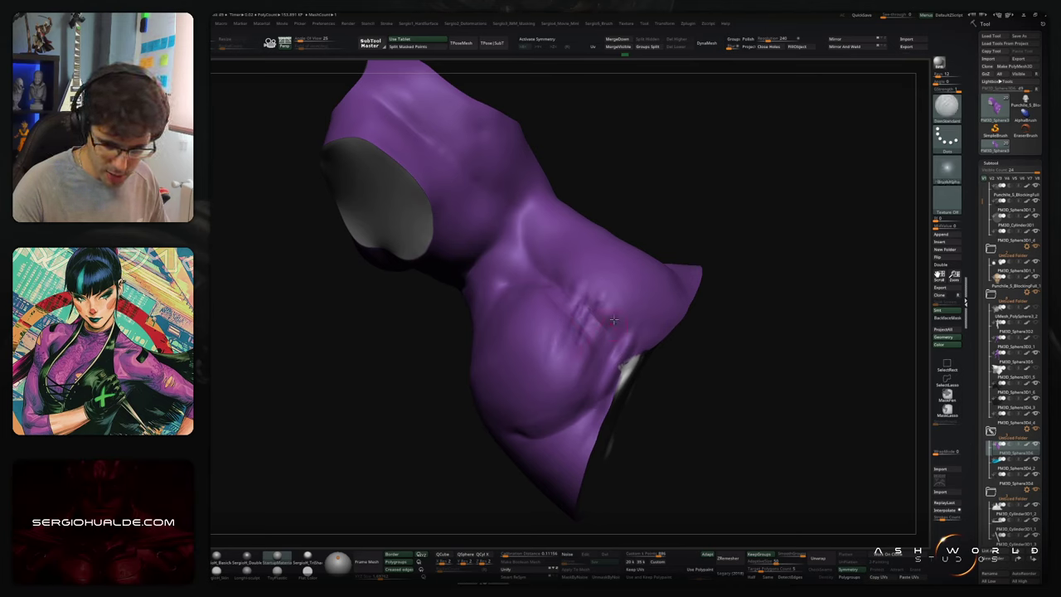
pyautogui.moveTo(623, 310); pyautogui.dragTo(582, 403)
# Step: Add folds below the buttock toward the thigh with a resized Standard brush and smooth them
pyautogui.moveTo(595, 412); pyautogui.dragTo(634, 419, button='right')
pyautogui.press('b')
pyautogui.press('s')
pyautogui.press('t')
pyautogui.press('s')
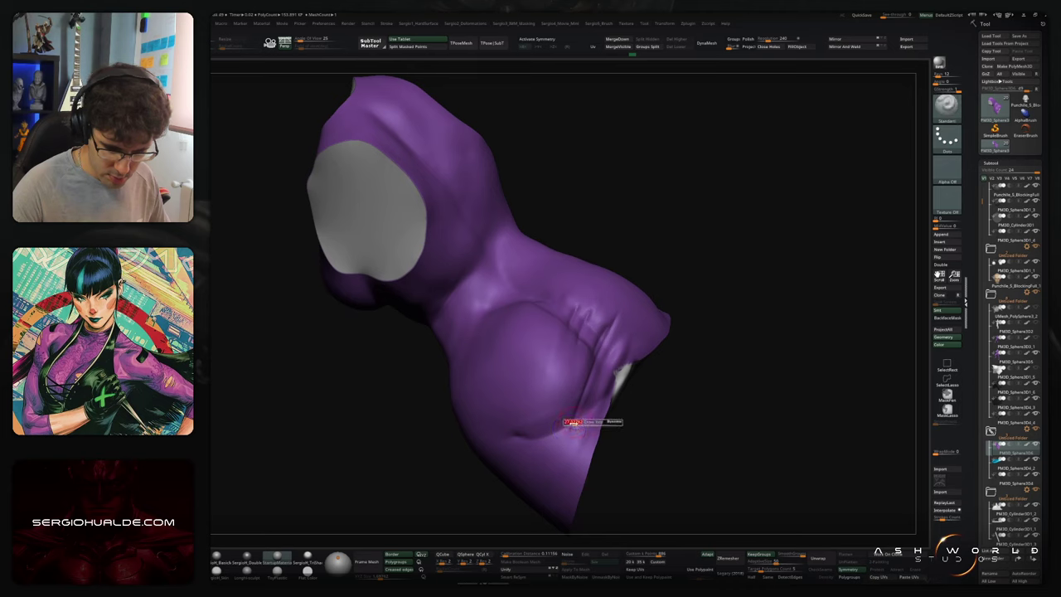
pyautogui.moveTo(591, 393); pyautogui.dragTo(559, 479)
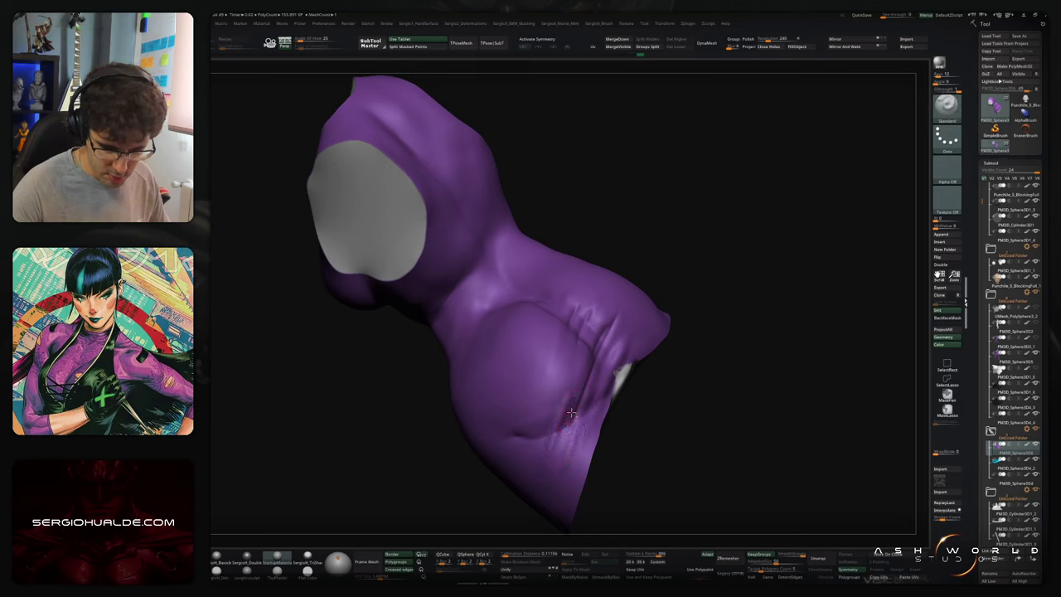
pyautogui.press('s')
pyautogui.keyDown('shift'); pyautogui.moveTo(574, 474); pyautogui.dragTo(602, 414); pyautogui.keyUp('shift')
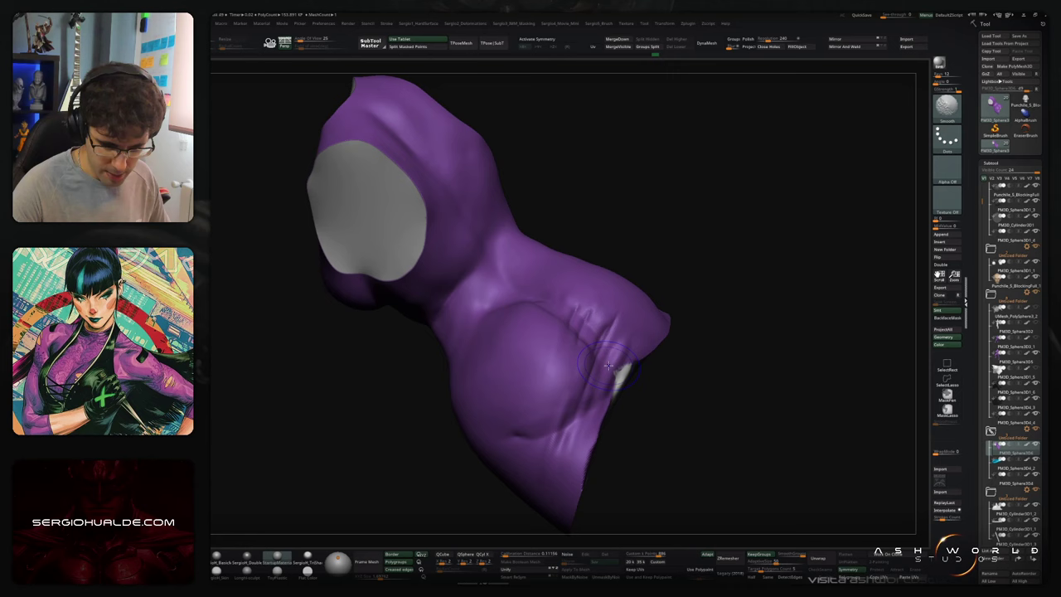
# Step: Work on the folds below the buttock cleft with a resized Standard brush and bring the full figure back into view
pyautogui.moveTo(605, 406)
pyautogui.mouseDown(button='right')
pyautogui.moveTo(619, 387)
pyautogui.moveTo(618, 344)
pyautogui.moveTo(609, 375)
pyautogui.mouseUp(button='right')
pyautogui.press('s')
pyautogui.moveTo(615, 347)
pyautogui.mouseDown()
pyautogui.moveTo(592, 382)
pyautogui.moveTo(634, 340)
pyautogui.moveTo(592, 400)
pyautogui.mouseUp()
pyautogui.moveTo(592, 400)
pyautogui.mouseDown(button='right')
pyautogui.moveTo(608, 374)
pyautogui.moveTo(607, 340)
pyautogui.mouseUp(button='right')
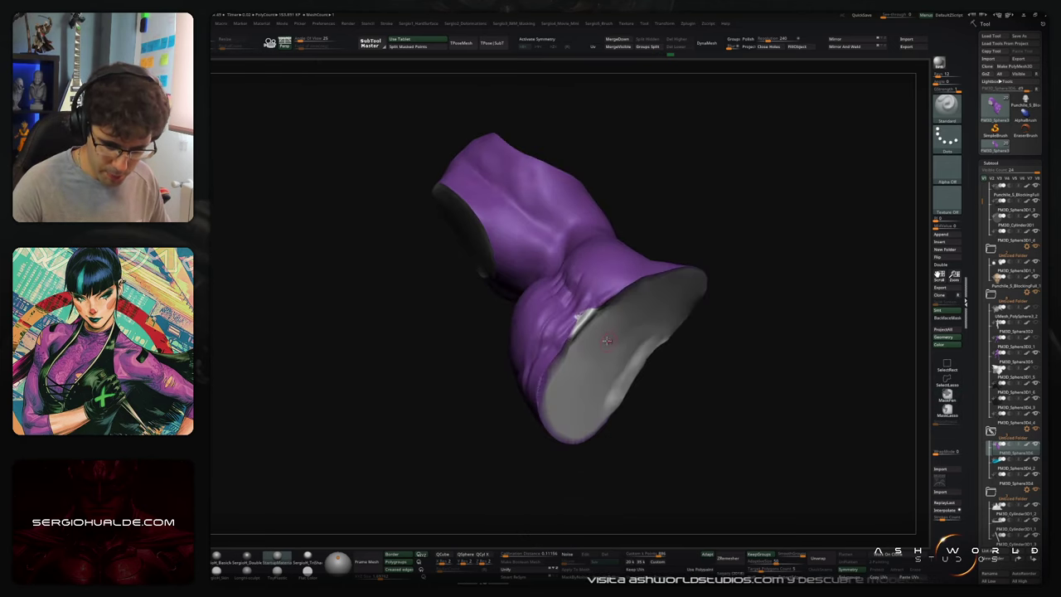
pyautogui.moveTo(607, 340)
pyautogui.mouseDown()
pyautogui.moveTo(602, 374)
pyautogui.moveTo(585, 374)
pyautogui.moveTo(670, 377)
pyautogui.moveTo(699, 296)
pyautogui.moveTo(753, 327)
pyautogui.moveTo(815, 311)
pyautogui.moveTo(748, 308)
pyautogui.moveTo(765, 310)
pyautogui.moveTo(746, 324)
pyautogui.moveTo(666, 337)
pyautogui.mouseUp()
pyautogui.hotkey('alt', 's')
pyautogui.press('s')
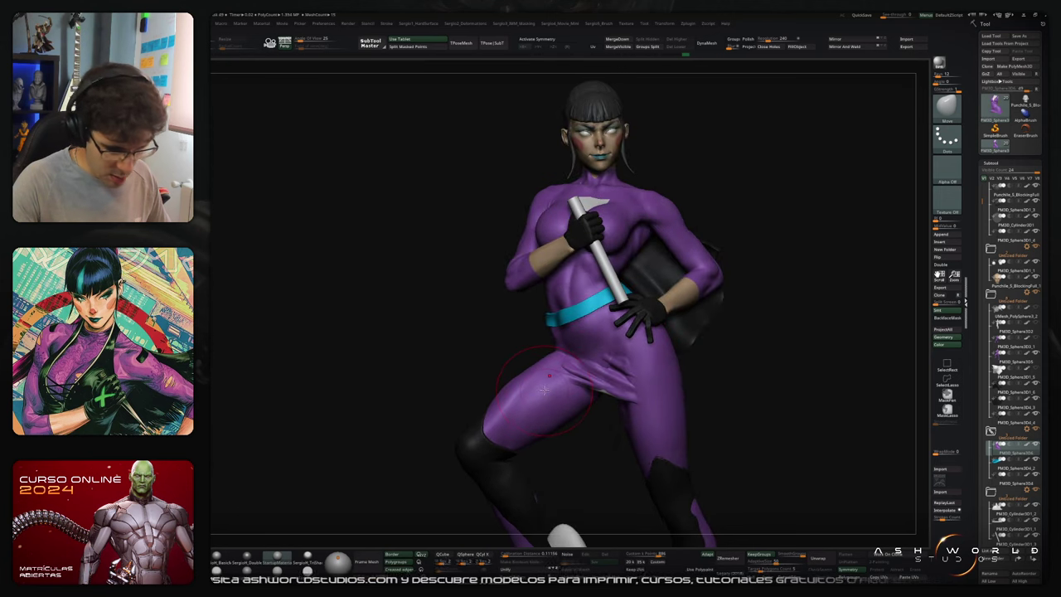
# Step: Fill the leotard mesh with black
pyautogui.press('space')
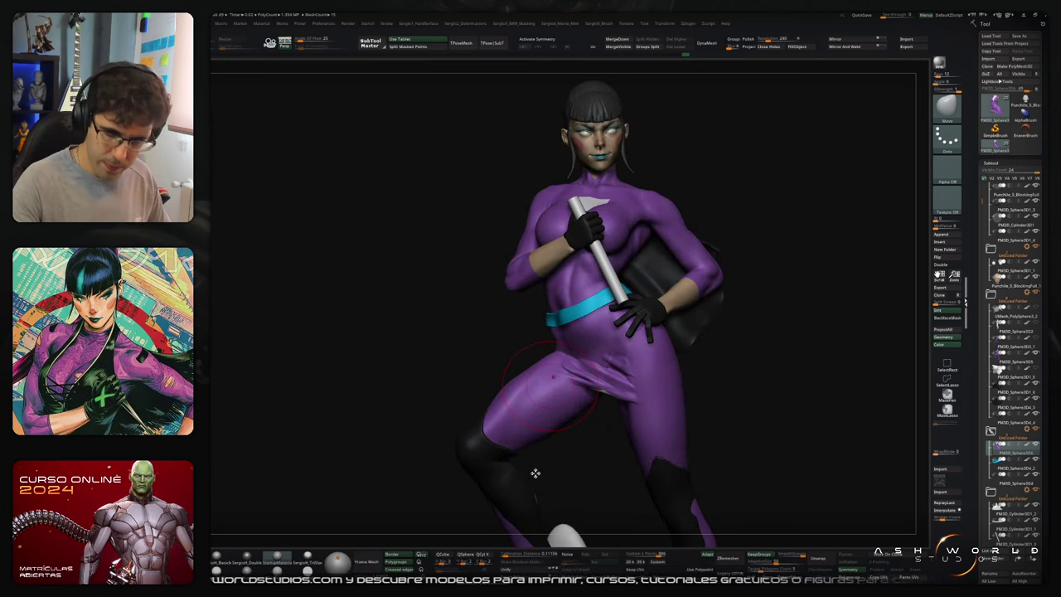
pyautogui.click(801, 47)
pyautogui.press('space')
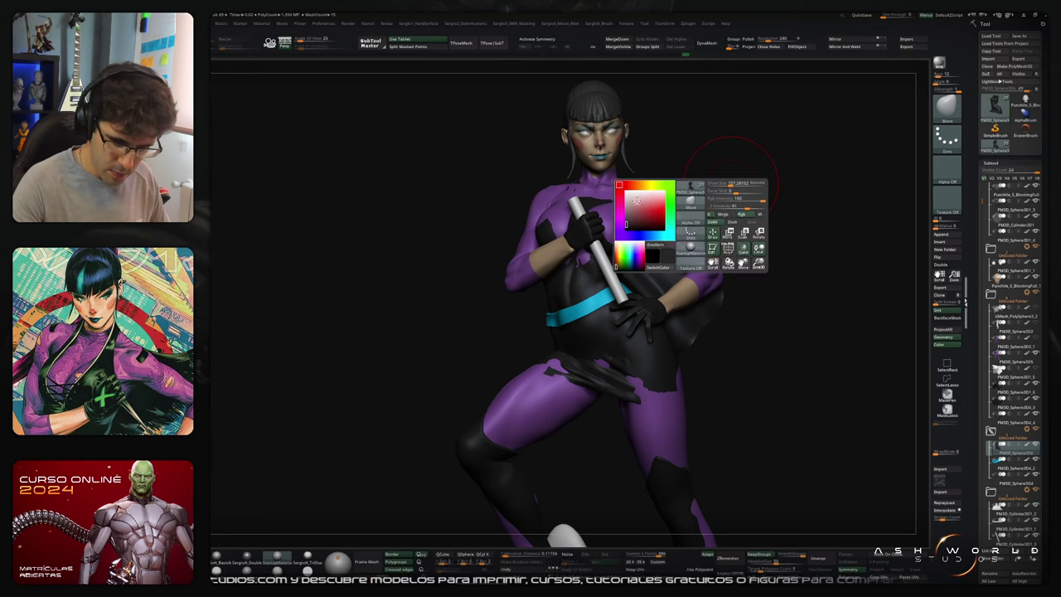
# Step: Pull the leotard's shoulder straps and upper chest outward with the Move brush to cover the purple body surface
pyautogui.keyDown('ctrl'); pyautogui.moveTo(605, 267); pyautogui.dragTo(593, 307, button='right'); pyautogui.keyUp('ctrl')
pyautogui.moveTo(572, 249); pyautogui.dragTo(615, 237, button='right')
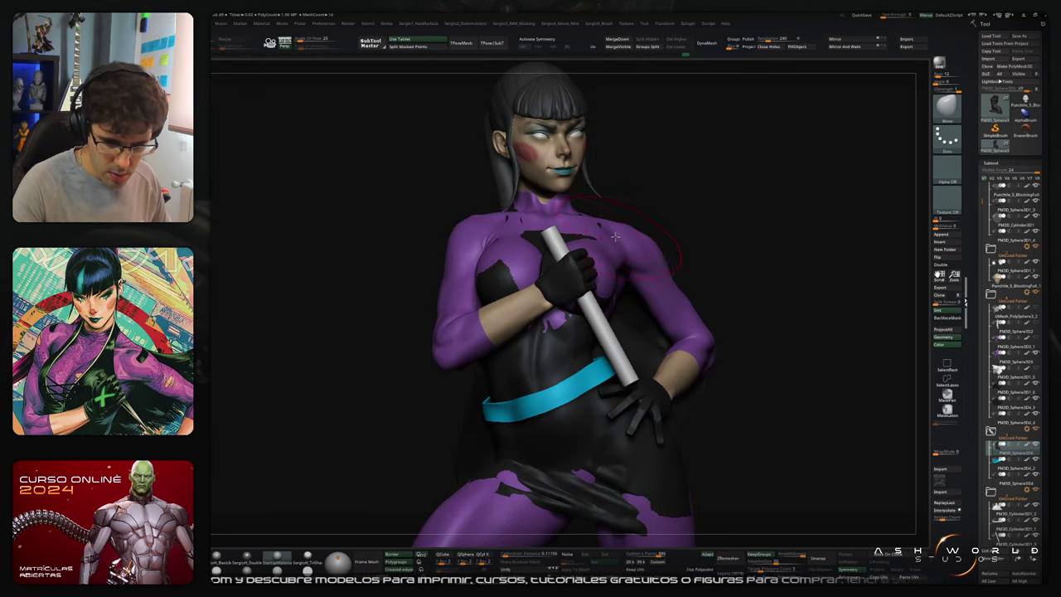
pyautogui.moveTo(599, 224); pyautogui.dragTo(604, 221)
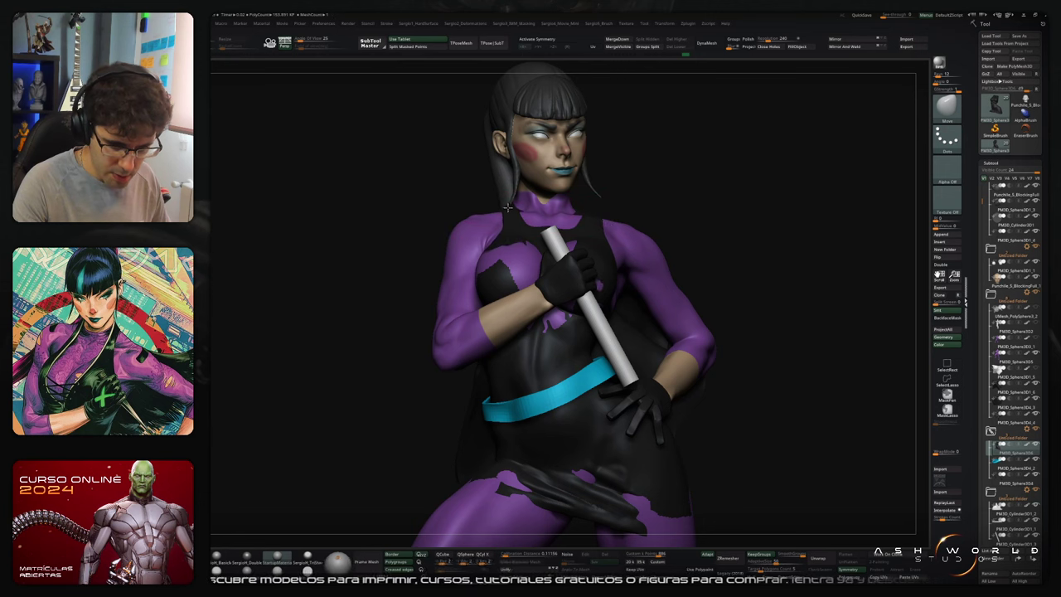
pyautogui.moveTo(528, 246); pyautogui.dragTo(497, 252, button='right')
pyautogui.moveTo(516, 264); pyautogui.dragTo(499, 258)
# Step: Pull the leotard out around the abdomen, back and hips with the Move brush to cover the remaining purple patches
pyautogui.moveTo(580, 323); pyautogui.dragTo(599, 332, button='right')
pyautogui.moveTo(598, 311); pyautogui.dragTo(595, 317)
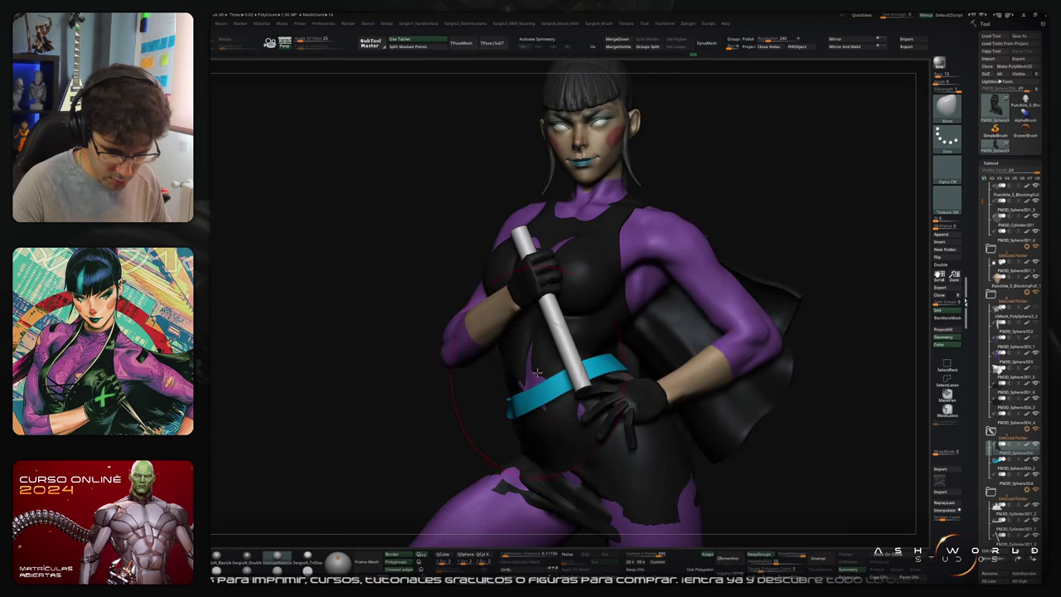
pyautogui.moveTo(663, 348)
pyautogui.mouseDown(button='right')
pyautogui.moveTo(629, 285)
pyautogui.moveTo(643, 396)
pyautogui.moveTo(646, 322)
pyautogui.mouseUp(button='right')
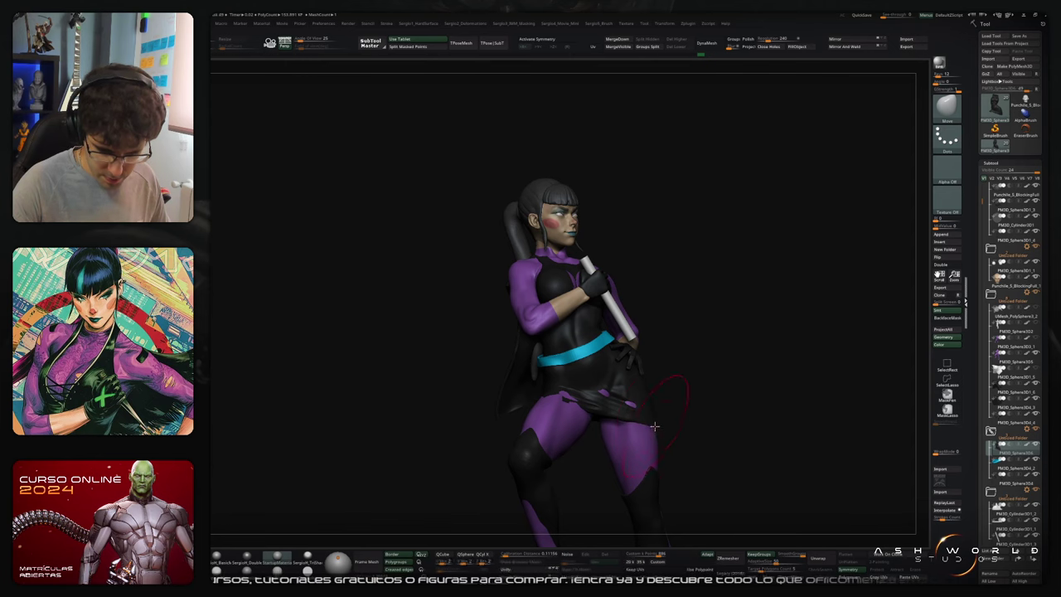
pyautogui.moveTo(652, 429); pyautogui.dragTo(586, 273, button='right')
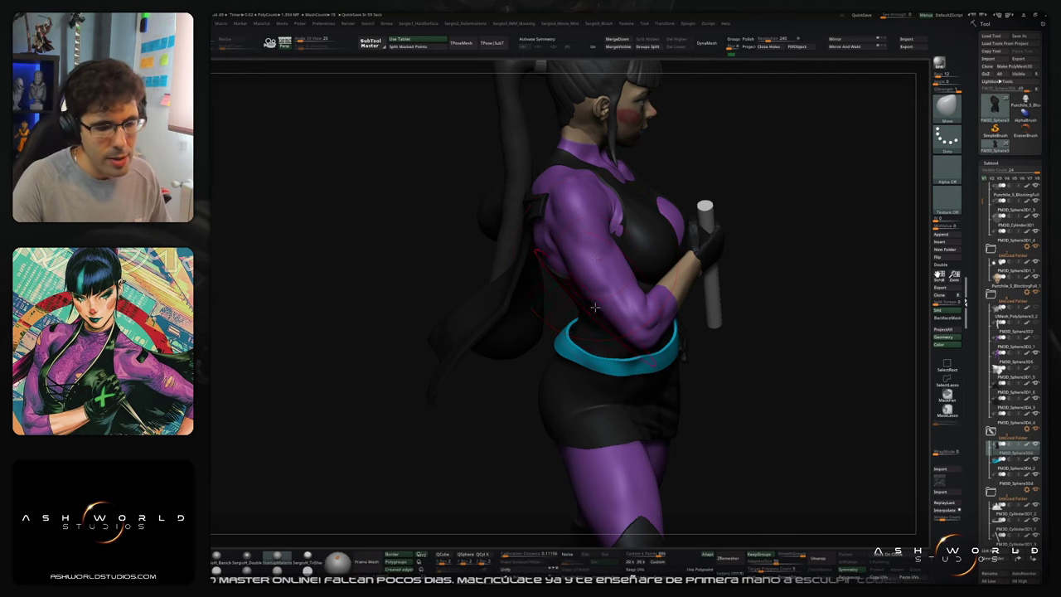
pyautogui.moveTo(603, 288); pyautogui.dragTo(600, 200, button='right')
pyautogui.moveTo(597, 246)
pyautogui.mouseDown(button='right')
pyautogui.moveTo(635, 234)
pyautogui.moveTo(668, 267)
pyautogui.moveTo(608, 235)
pyautogui.moveTo(599, 329)
pyautogui.moveTo(564, 342)
pyautogui.moveTo(600, 346)
pyautogui.moveTo(636, 386)
pyautogui.moveTo(636, 313)
pyautogui.moveTo(618, 300)
pyautogui.moveTo(655, 356)
pyautogui.moveTo(666, 324)
pyautogui.moveTo(676, 388)
pyautogui.moveTo(620, 366)
pyautogui.moveTo(613, 378)
pyautogui.moveTo(688, 367)
pyautogui.mouseUp(button='right')
pyautogui.moveTo(706, 363); pyautogui.dragTo(722, 368)
pyautogui.moveTo(722, 368)
pyautogui.mouseDown(button='right')
pyautogui.moveTo(725, 351)
pyautogui.moveTo(711, 397)
pyautogui.moveTo(746, 345)
pyautogui.moveTo(739, 351)
pyautogui.moveTo(767, 369)
pyautogui.moveTo(775, 360)
pyautogui.moveTo(646, 364)
pyautogui.moveTo(713, 381)
pyautogui.moveTo(725, 354)
pyautogui.moveTo(688, 352)
pyautogui.moveTo(772, 268)
pyautogui.moveTo(786, 343)
pyautogui.moveTo(710, 366)
pyautogui.mouseUp(button='right')
# Step: Sculpt fabric folds across the front of the hip with Standard, crease them with DamStandard and smooth them
pyautogui.press('b')
pyautogui.press('s')
pyautogui.press('t')
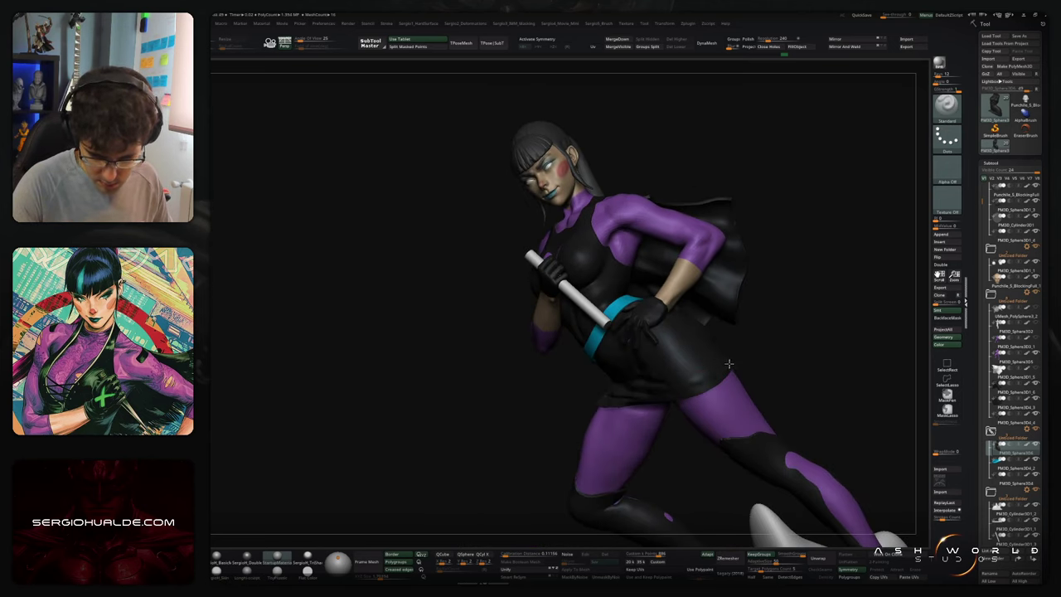
pyautogui.press('b')
pyautogui.press('d')
pyautogui.press('s')
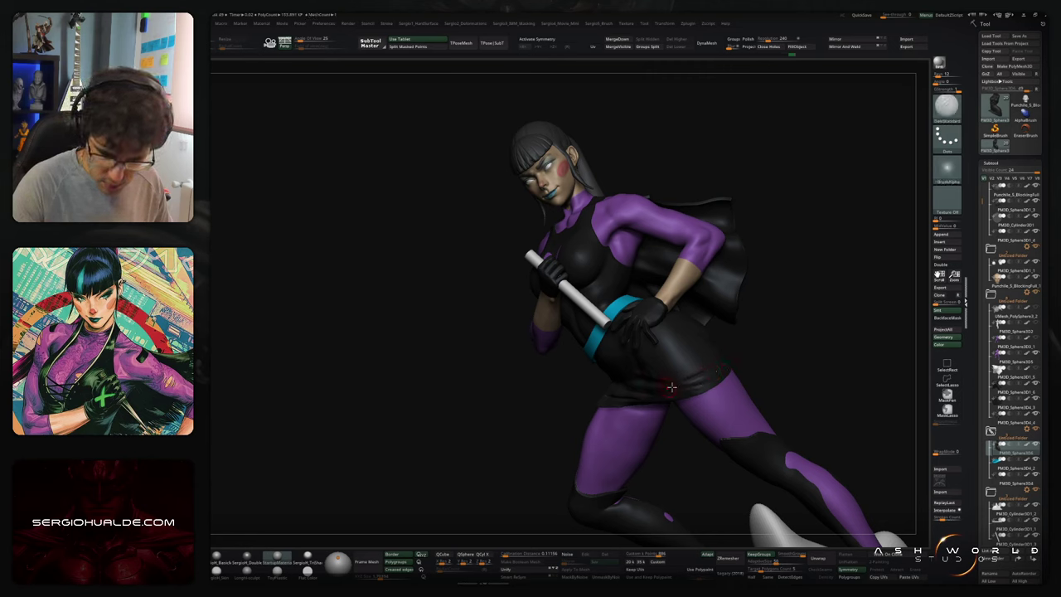
pyautogui.press('shift')
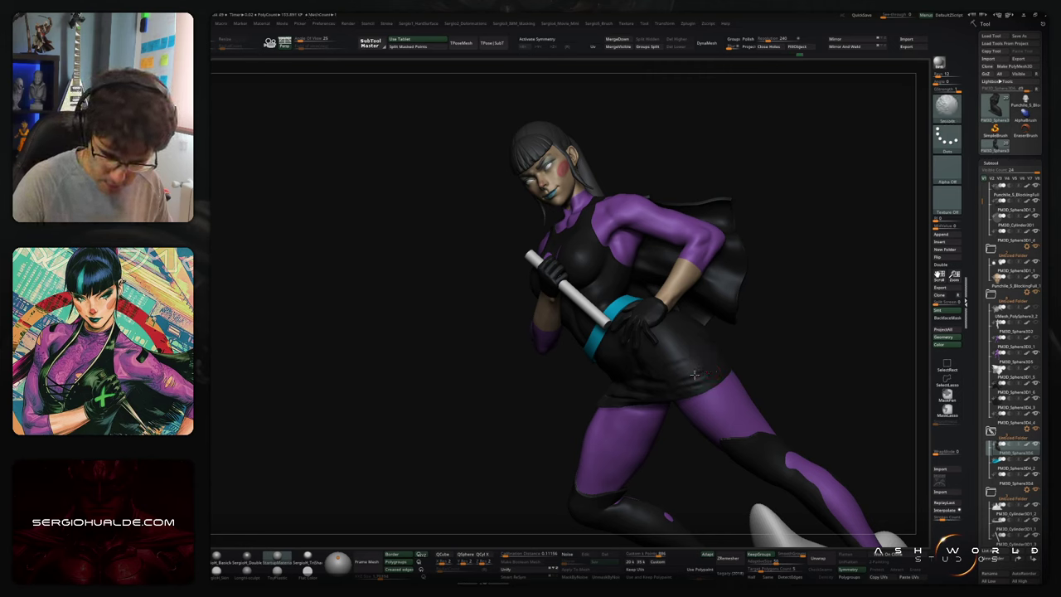
# Step: Isolate the leotard, display it without its black colour and show its polygroup wireframe at the lower opening
pyautogui.moveTo(663, 365); pyautogui.dragTo(604, 375, button='right')
pyautogui.press('s')
pyautogui.hotkey('shift', 'f')
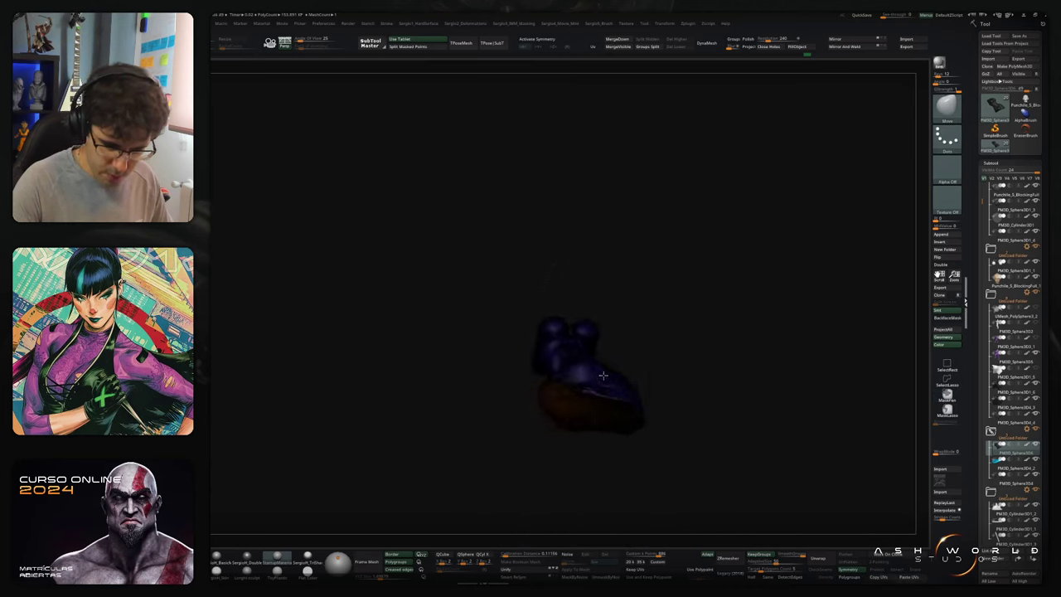
pyautogui.hotkey('shift', 'f')
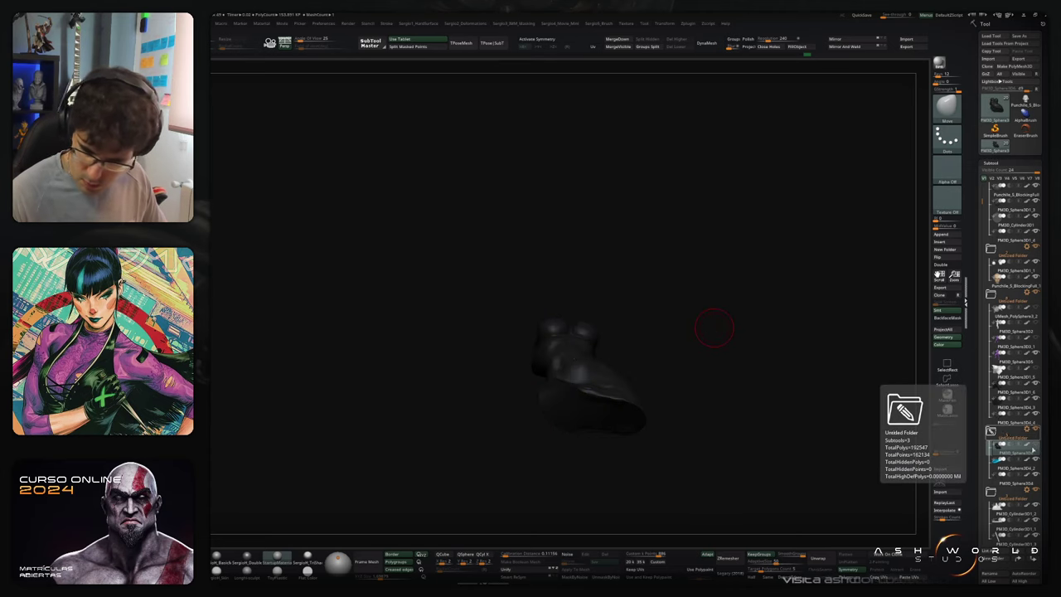
pyautogui.moveTo(710, 324); pyautogui.dragTo(635, 384, button='right')
pyautogui.moveTo(635, 384)
pyautogui.keyDown('ctrl'); pyautogui.mouseDown(button='right')
pyautogui.moveTo(633, 426)
pyautogui.moveTo(617, 352)
pyautogui.moveTo(616, 382)
pyautogui.mouseUp(button='right'); pyautogui.keyUp('ctrl')
pyautogui.hotkey('shift', 'f')
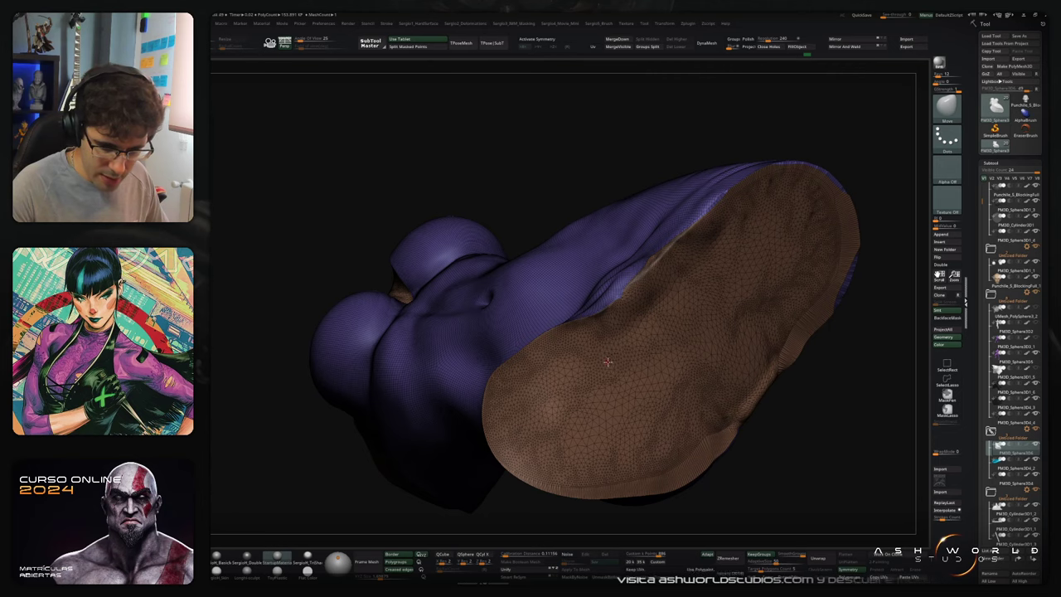
# Step: Mask everything except the cap polygroup closing the leotard's lower opening and smooth the cap near the folded rim
pyautogui.keyDown('ctrl'); pyautogui.moveTo(620, 338); pyautogui.dragTo(621, 373, button='right'); pyautogui.keyUp('ctrl')
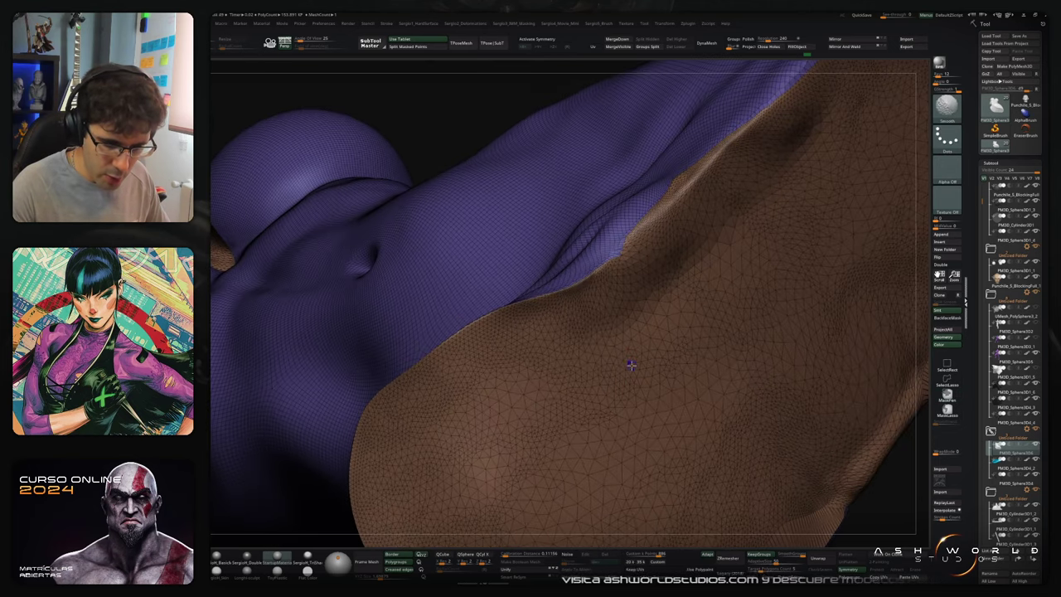
pyautogui.press('w')
pyautogui.keyDown('ctrl'); pyautogui.click(646, 366); pyautogui.keyUp('ctrl')
pyautogui.press('q')
pyautogui.hotkey('shift', 'f')
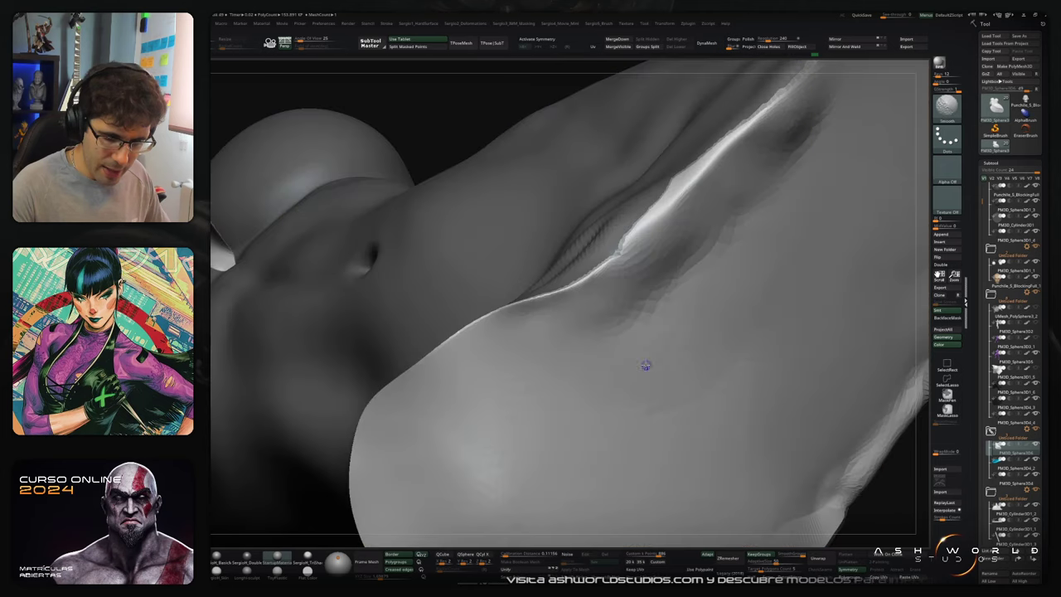
pyautogui.moveTo(646, 366)
pyautogui.keyDown('ctrl'); pyautogui.mouseDown(button='right')
pyautogui.moveTo(648, 342)
pyautogui.moveTo(585, 353)
pyautogui.moveTo(585, 332)
pyautogui.moveTo(591, 386)
pyautogui.moveTo(539, 357)
pyautogui.mouseUp(button='right'); pyautogui.keyUp('ctrl')
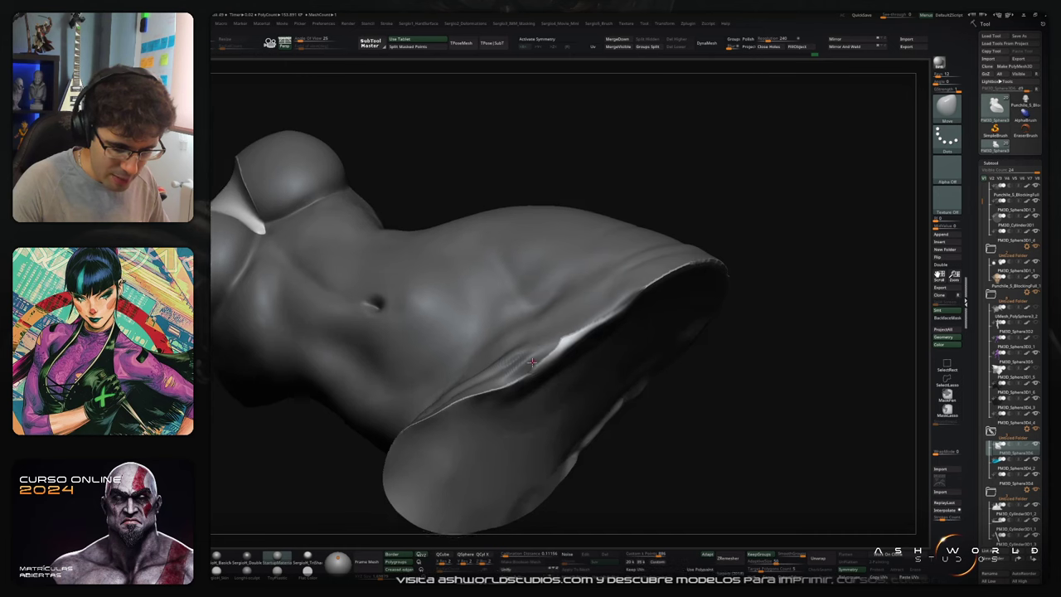
# Step: Adjust the rim of the lower opening with the Move brush and undo the last rim changes
pyautogui.press('ctrl')
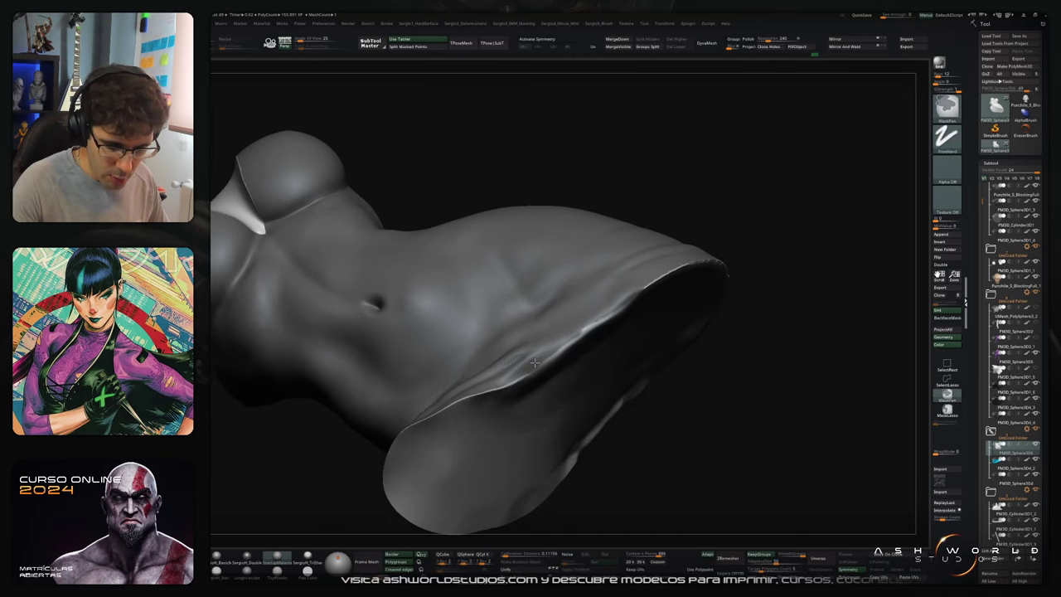
pyautogui.moveTo(569, 332)
pyautogui.mouseDown(button='right')
pyautogui.moveTo(597, 328)
pyautogui.moveTo(573, 292)
pyautogui.moveTo(584, 273)
pyautogui.mouseUp(button='right')
pyautogui.press('ctrl')
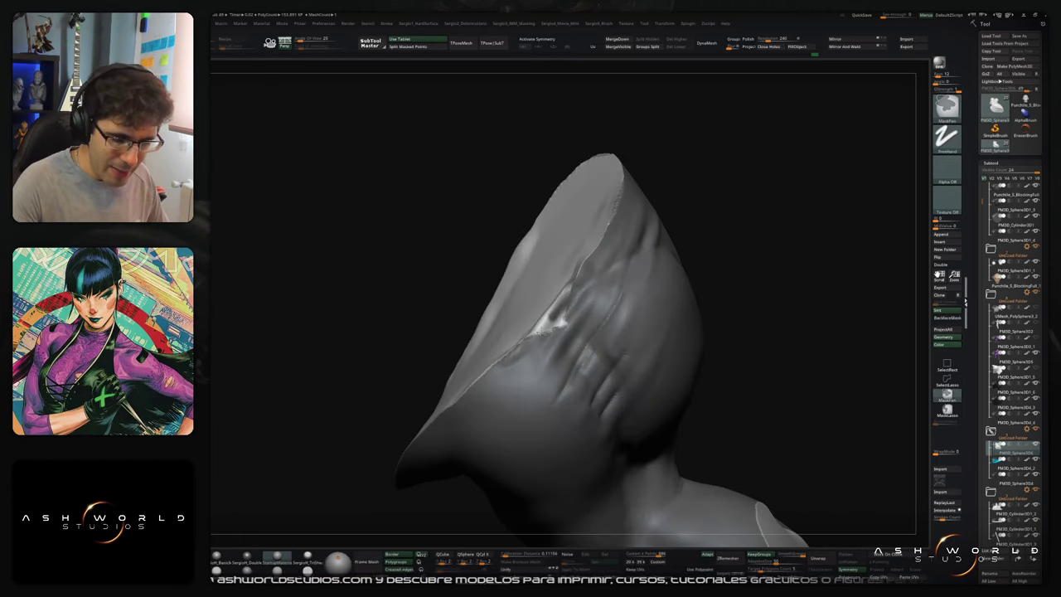
pyautogui.hotkey('ctrl', 'z')
pyautogui.hotkey('ctrl', 'z')
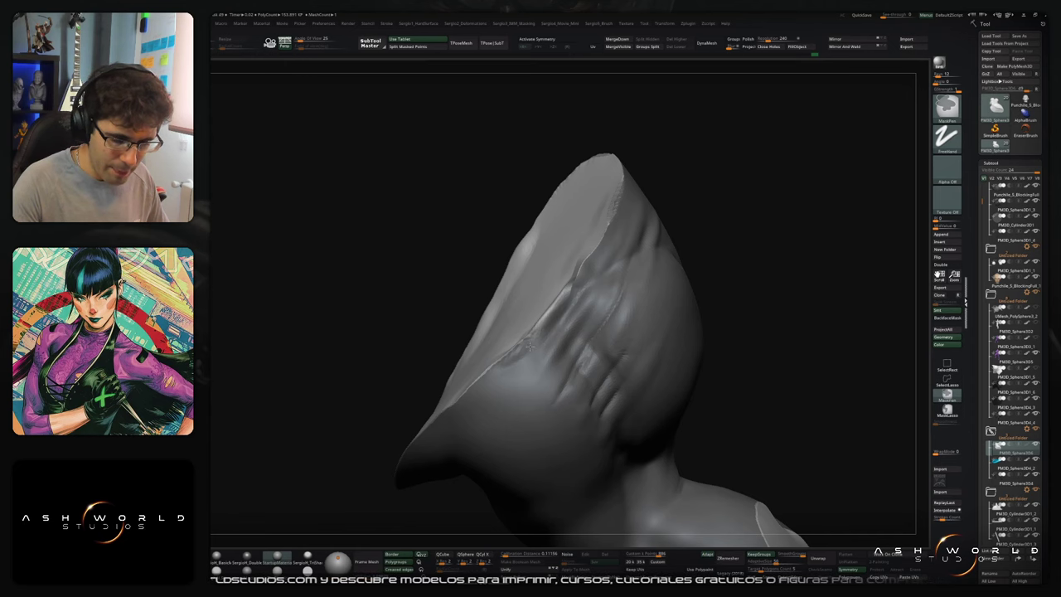
pyautogui.moveTo(529, 347)
pyautogui.mouseDown(button='right')
pyautogui.moveTo(558, 364)
pyautogui.moveTo(531, 348)
pyautogui.moveTo(443, 399)
pyautogui.mouseUp(button='right')
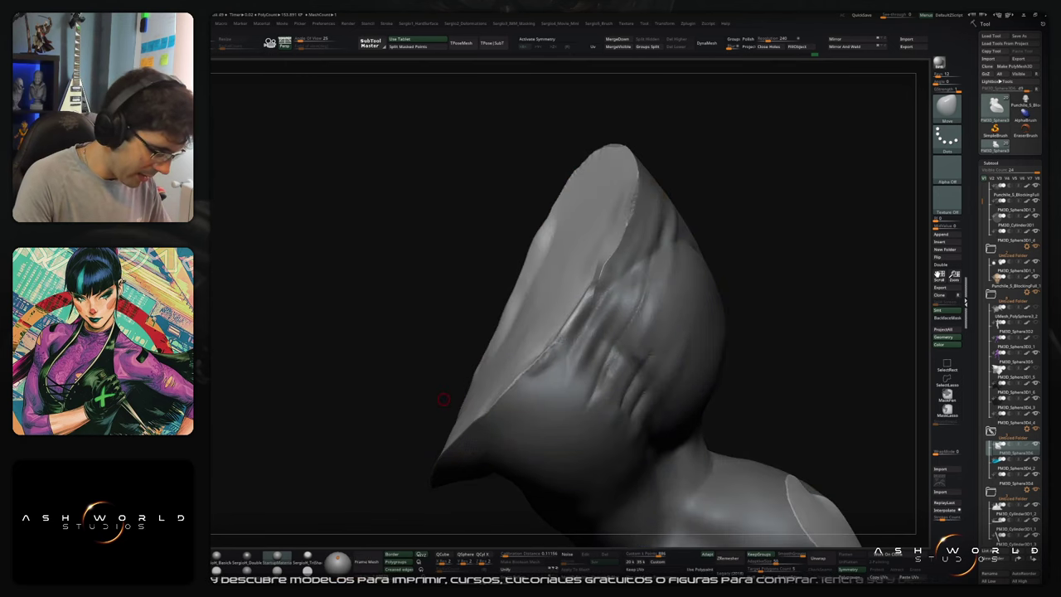
# Step: Clear the mask, remesh the leotard and display its polygroup wireframe
pyautogui.keyDown('ctrl'); pyautogui.moveTo(444, 399); pyautogui.dragTo(448, 402); pyautogui.keyUp('ctrl')
pyautogui.moveTo(445, 398)
pyautogui.keyDown('ctrl'); pyautogui.mouseDown(button='right')
pyautogui.moveTo(574, 339)
pyautogui.moveTo(639, 440)
pyautogui.moveTo(640, 373)
pyautogui.moveTo(649, 405)
pyautogui.moveTo(734, 403)
pyautogui.moveTo(639, 320)
pyautogui.mouseUp(button='right'); pyautogui.keyUp('ctrl')
pyautogui.moveTo(605, 202)
pyautogui.keyDown('ctrl'); pyautogui.mouseDown()
pyautogui.moveTo(591, 284)
pyautogui.moveTo(395, 409)
pyautogui.moveTo(408, 388)
pyautogui.mouseUp(); pyautogui.keyUp('ctrl')
pyautogui.moveTo(414, 384); pyautogui.dragTo(668, 355, button='right')
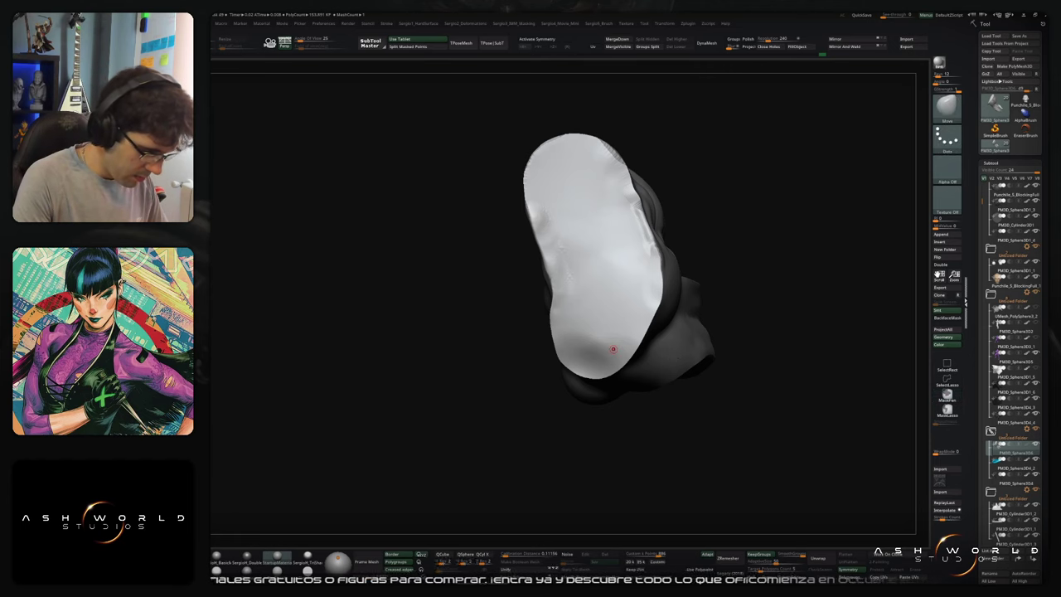
pyautogui.keyDown('ctrl'); pyautogui.moveTo(345, 443); pyautogui.dragTo(433, 416); pyautogui.keyUp('ctrl')
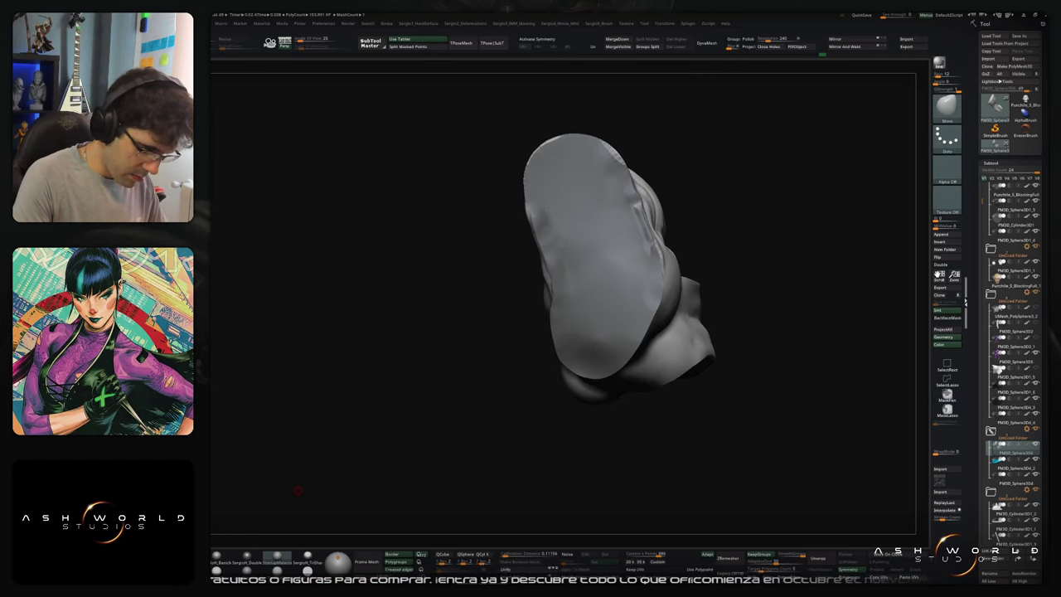
pyautogui.hotkey('shift', 'f')
pyautogui.moveTo(296, 490)
pyautogui.mouseDown(button='right')
pyautogui.moveTo(530, 357)
pyautogui.moveTo(550, 331)
pyautogui.moveTo(550, 383)
pyautogui.moveTo(559, 375)
pyautogui.moveTo(540, 346)
pyautogui.moveTo(622, 333)
pyautogui.moveTo(526, 378)
pyautogui.mouseUp(button='right')
pyautogui.hotkey('ctrl', 'z')
pyautogui.hotkey('ctrl', 'shift', 'z')
pyautogui.hotkey('ctrl', 'shift')
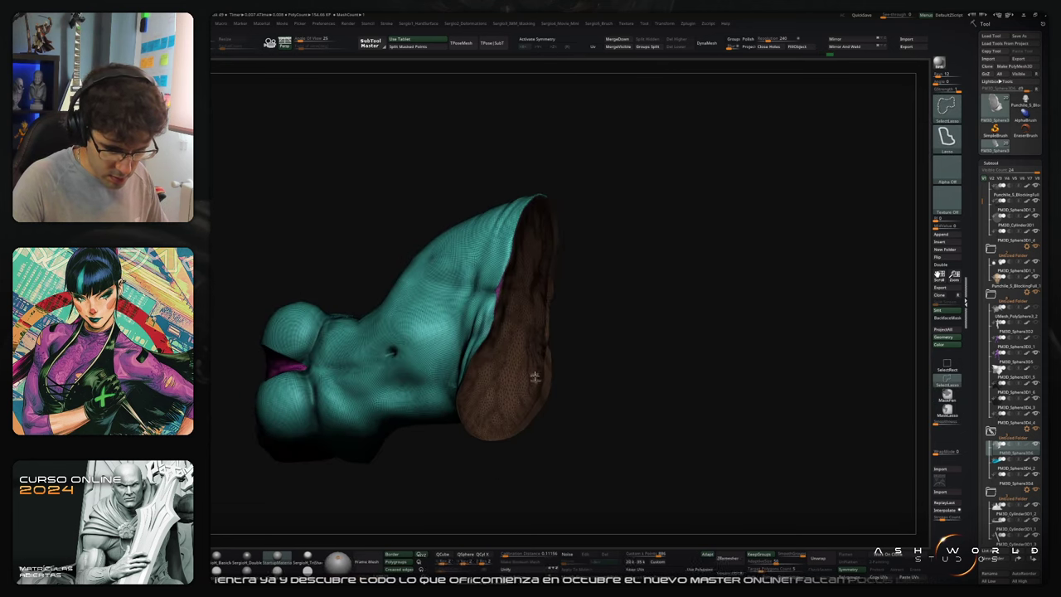
# Step: Hide the polygroups capping the leotard's lower, arm and neck openings and delete the hidden faces
pyautogui.scroll(-3, 545, 390)
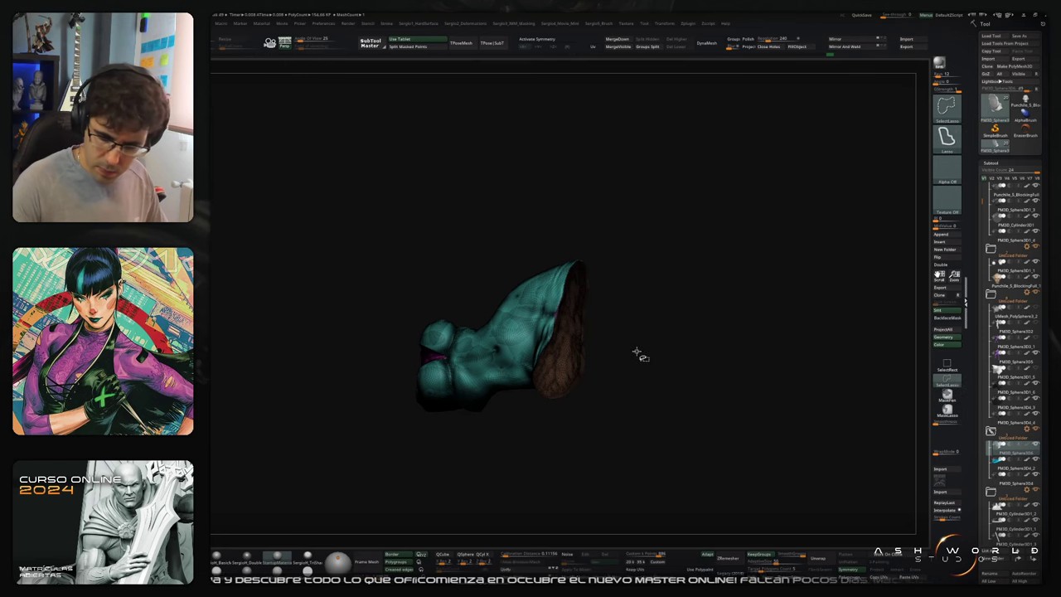
pyautogui.moveTo(729, 370)
pyautogui.mouseDown(button='right')
pyautogui.moveTo(661, 379)
pyautogui.moveTo(635, 358)
pyautogui.moveTo(576, 349)
pyautogui.mouseUp(button='right')
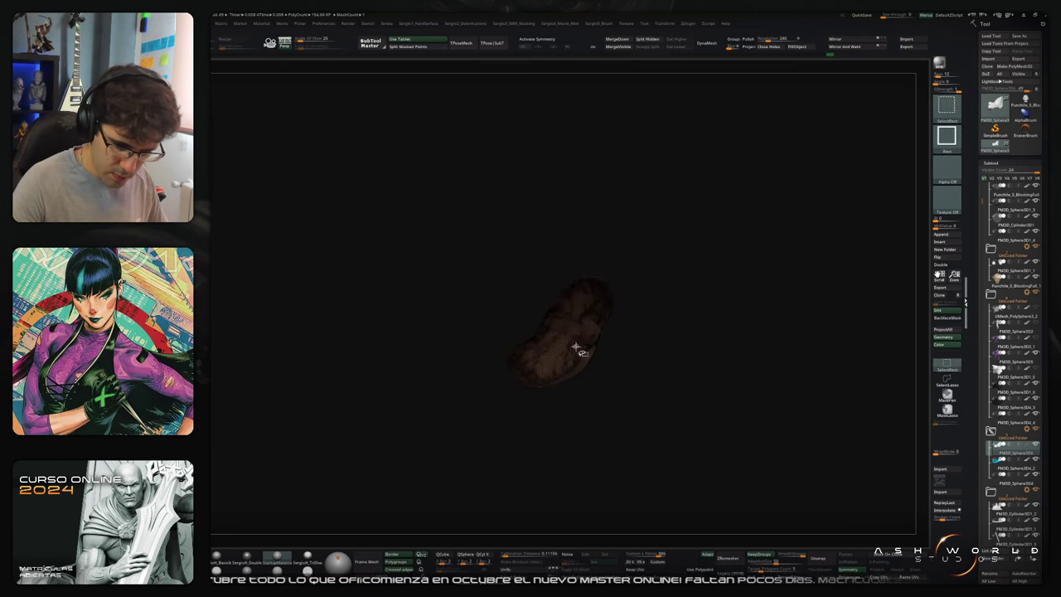
pyautogui.moveTo(640, 365)
pyautogui.mouseDown(button='right')
pyautogui.moveTo(575, 350)
pyautogui.moveTo(569, 379)
pyautogui.moveTo(585, 362)
pyautogui.moveTo(678, 331)
pyautogui.moveTo(684, 414)
pyautogui.moveTo(703, 403)
pyautogui.moveTo(615, 312)
pyautogui.moveTo(573, 286)
pyautogui.moveTo(674, 329)
pyautogui.moveTo(694, 265)
pyautogui.moveTo(720, 270)
pyautogui.moveTo(669, 309)
pyautogui.moveTo(580, 320)
pyautogui.moveTo(589, 349)
pyautogui.moveTo(655, 368)
pyautogui.mouseUp(button='right')
pyautogui.keyDown('ctrl'); pyautogui.keyDown('shift'); pyautogui.click(632, 228); pyautogui.keyUp('shift'); pyautogui.keyUp('ctrl')
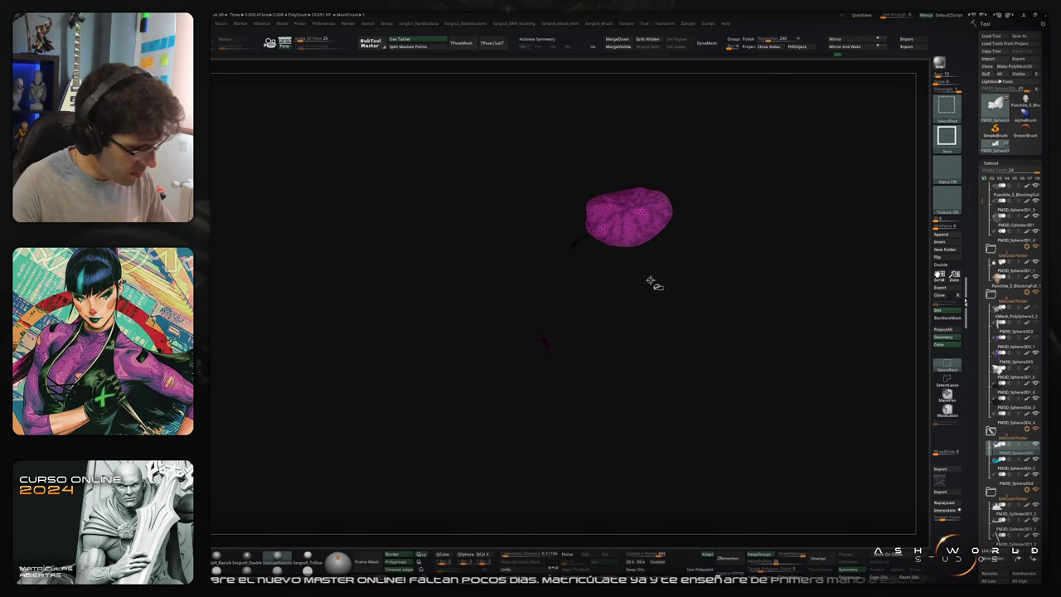
pyautogui.keyDown('ctrl'); pyautogui.keyDown('shift'); pyautogui.click(651, 282); pyautogui.keyUp('shift'); pyautogui.keyUp('ctrl')
pyautogui.moveTo(660, 279); pyautogui.dragTo(694, 255, button='right')
pyautogui.keyDown('ctrl'); pyautogui.keyDown('shift'); pyautogui.click(634, 246); pyautogui.keyUp('shift'); pyautogui.keyUp('ctrl')
pyautogui.keyDown('ctrl'); pyautogui.keyDown('shift'); pyautogui.click(632, 242); pyautogui.keyUp('shift'); pyautogui.keyUp('ctrl')
pyautogui.keyDown('ctrl'); pyautogui.keyDown('shift'); pyautogui.click(628, 237); pyautogui.keyUp('shift'); pyautogui.keyUp('ctrl')
pyautogui.moveTo(628, 238); pyautogui.dragTo(633, 289, button='right')
pyautogui.keyDown('ctrl'); pyautogui.keyDown('shift'); pyautogui.click(676, 214); pyautogui.keyUp('shift'); pyautogui.keyUp('ctrl')
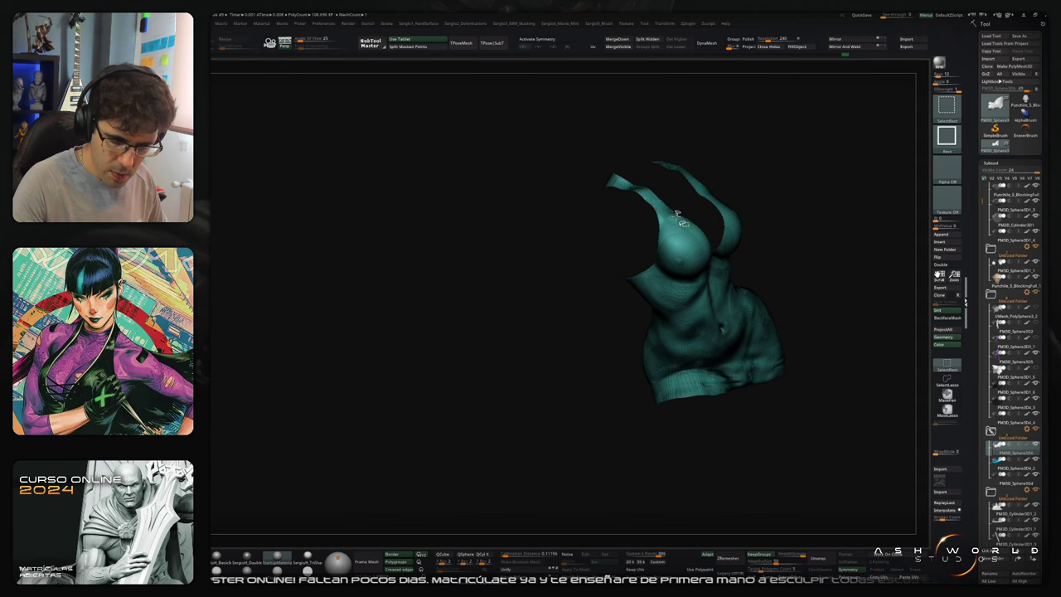
pyautogui.moveTo(676, 217)
pyautogui.mouseDown(button='right')
pyautogui.moveTo(718, 268)
pyautogui.moveTo(700, 312)
pyautogui.moveTo(666, 315)
pyautogui.moveTo(732, 318)
pyautogui.moveTo(748, 280)
pyautogui.moveTo(777, 292)
pyautogui.mouseUp(button='right')
pyautogui.press('Delete')
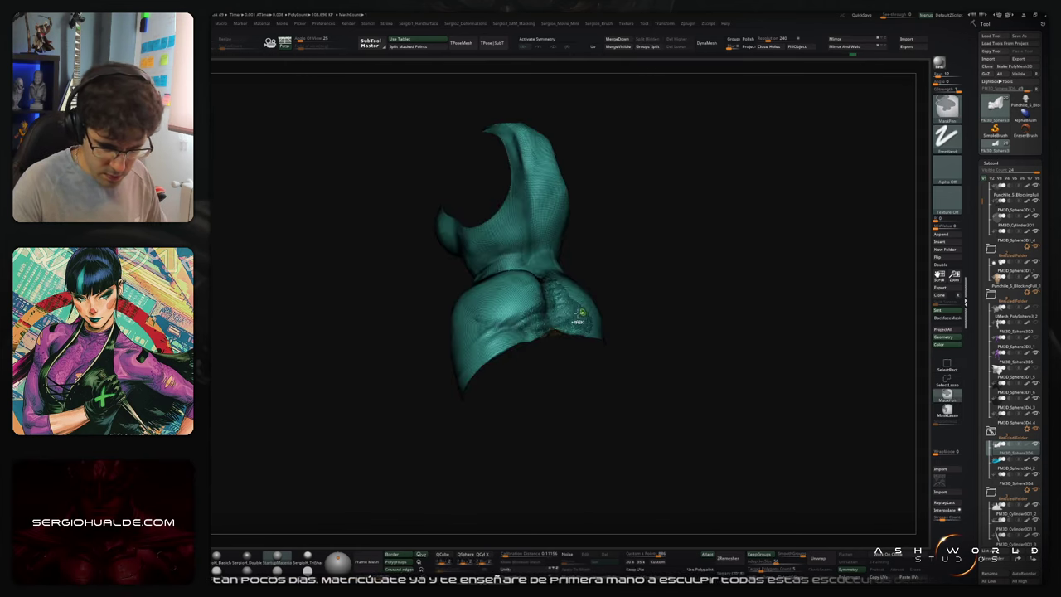
# Step: Carve a deeper crease between the folds across the lower buttock cleft with the Standard brush
pyautogui.moveTo(577, 314)
pyautogui.keyDown('ctrl'); pyautogui.mouseDown(button='right')
pyautogui.moveTo(574, 365)
pyautogui.moveTo(605, 423)
pyautogui.moveTo(585, 326)
pyautogui.moveTo(586, 354)
pyautogui.moveTo(564, 323)
pyautogui.mouseUp(button='right'); pyautogui.keyUp('ctrl')
pyautogui.press('b')
pyautogui.press('s')
pyautogui.press('t')
pyautogui.hotkey('shift', 'f')
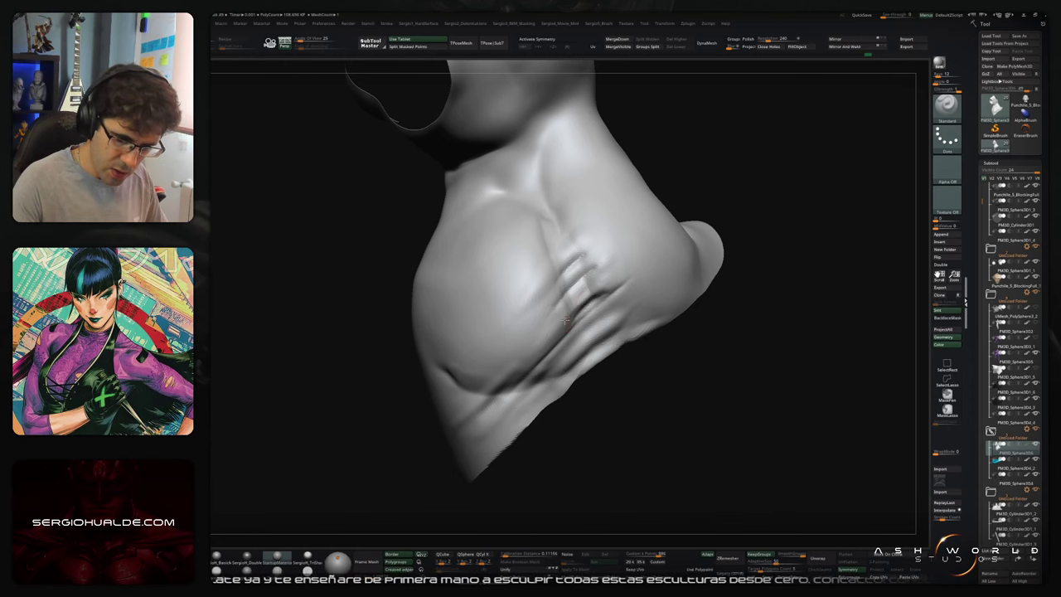
pyautogui.keyDown('alt'); pyautogui.moveTo(610, 287); pyautogui.dragTo(573, 317); pyautogui.keyUp('alt')
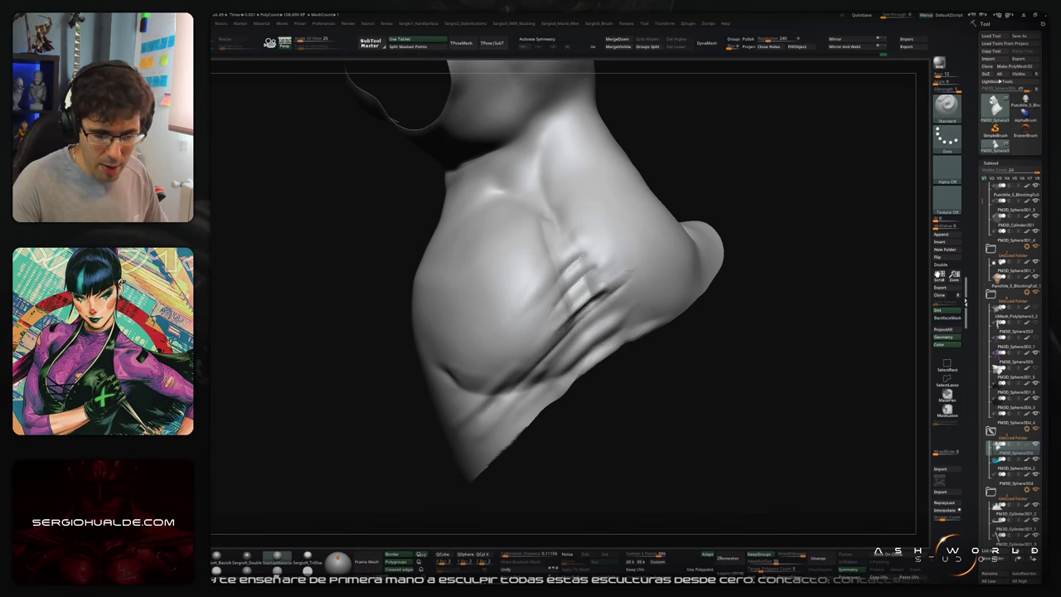
# Step: Smooth the crease between the lower folds and soften the upper part of the buttock cleft
pyautogui.press('shift')
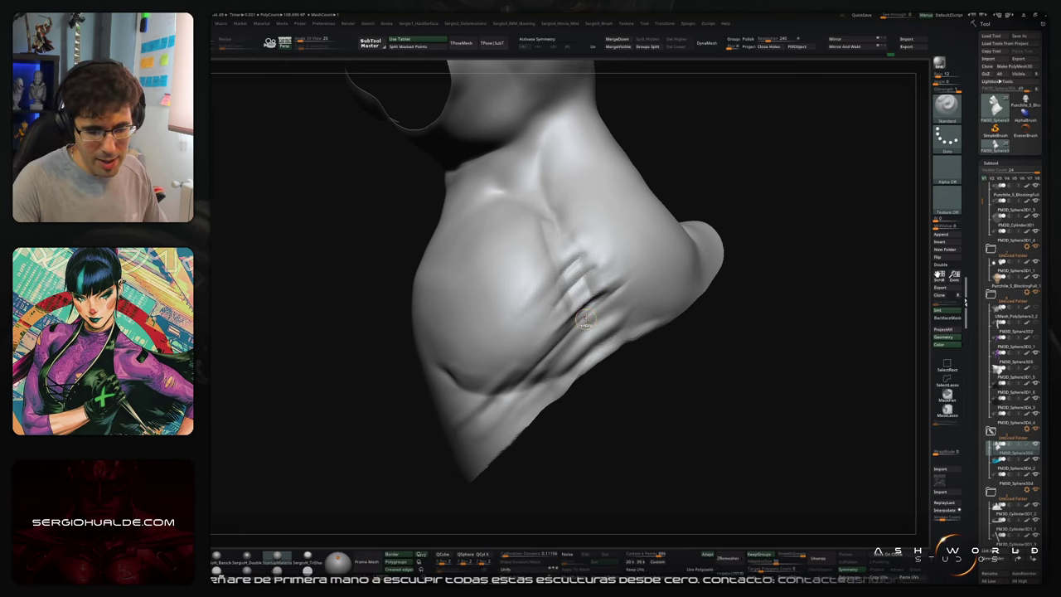
pyautogui.keyDown('ctrl'); pyautogui.moveTo(586, 313); pyautogui.dragTo(588, 319, button='right'); pyautogui.keyUp('ctrl')
pyautogui.keyDown('shift'); pyautogui.moveTo(593, 304); pyautogui.dragTo(608, 289); pyautogui.keyUp('shift')
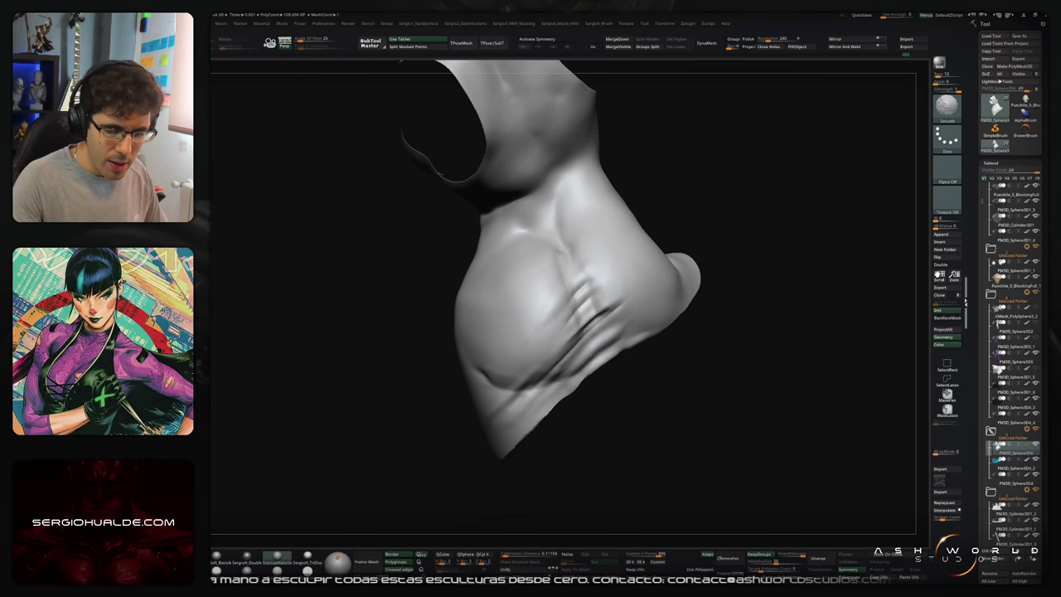
pyautogui.keyDown('shift'); pyautogui.moveTo(557, 251); pyautogui.dragTo(567, 268); pyautogui.keyUp('shift')
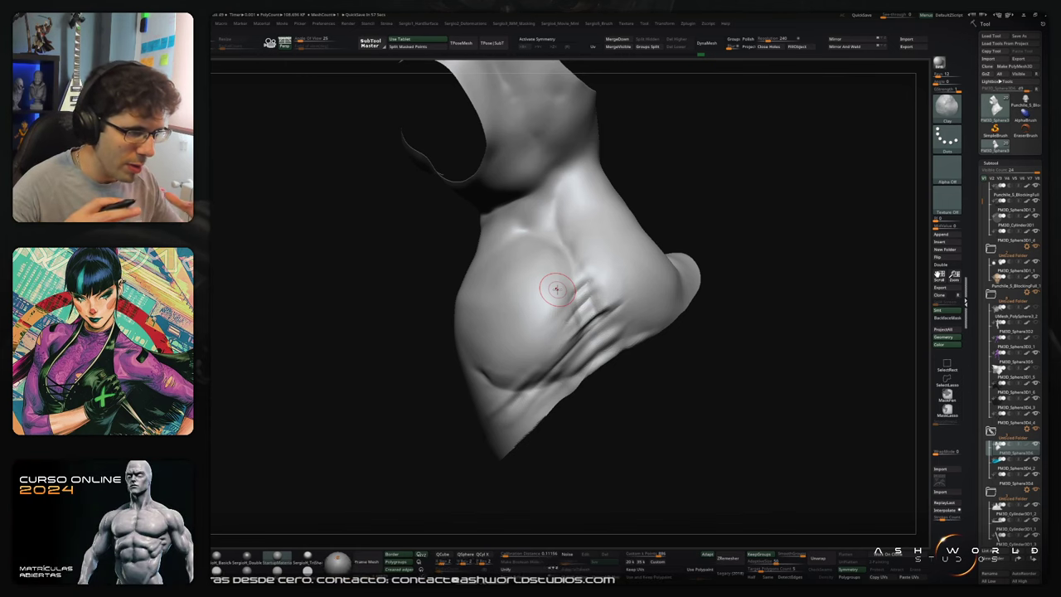
# Step: Refine the short diagonal folds across the lower buttock cleft with the Standard brush and smooth their edges
pyautogui.moveTo(579, 300)
pyautogui.mouseDown(button='right')
pyautogui.moveTo(607, 289)
pyautogui.moveTo(601, 278)
pyautogui.mouseUp(button='right')
pyautogui.press('b')
pyautogui.press('s')
pyautogui.press('t')
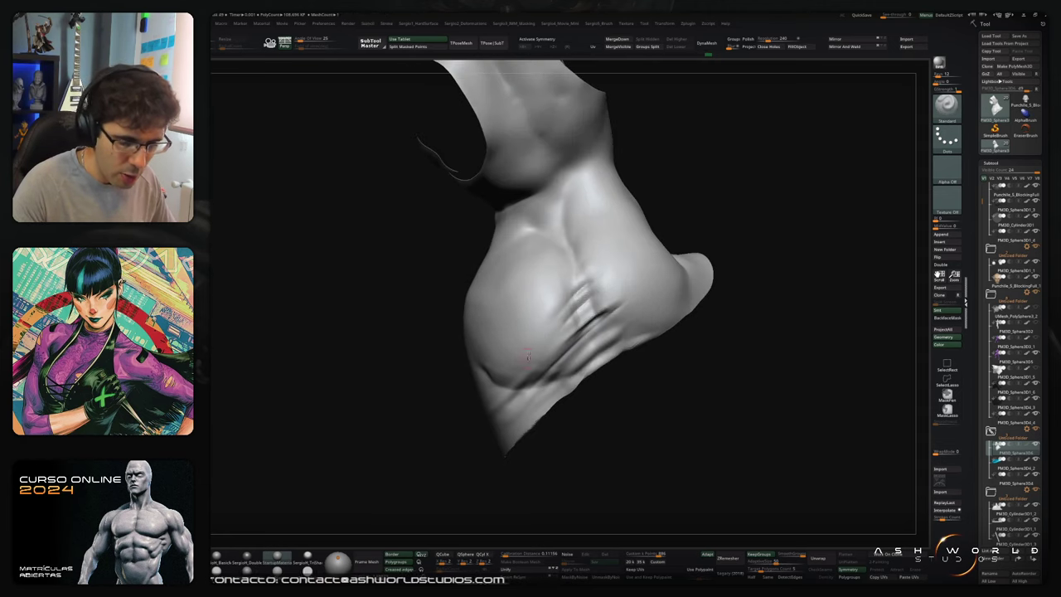
pyautogui.keyDown('shift'); pyautogui.moveTo(534, 348); pyautogui.dragTo(550, 327); pyautogui.keyUp('shift')
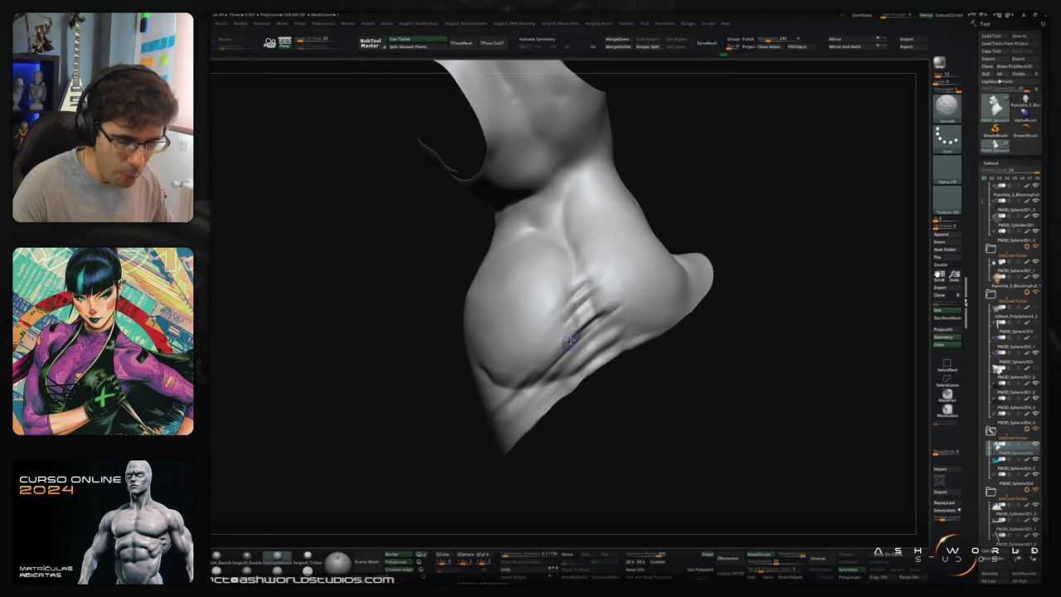
pyautogui.keyDown('shift'); pyautogui.moveTo(574, 331); pyautogui.dragTo(586, 313); pyautogui.keyUp('shift')
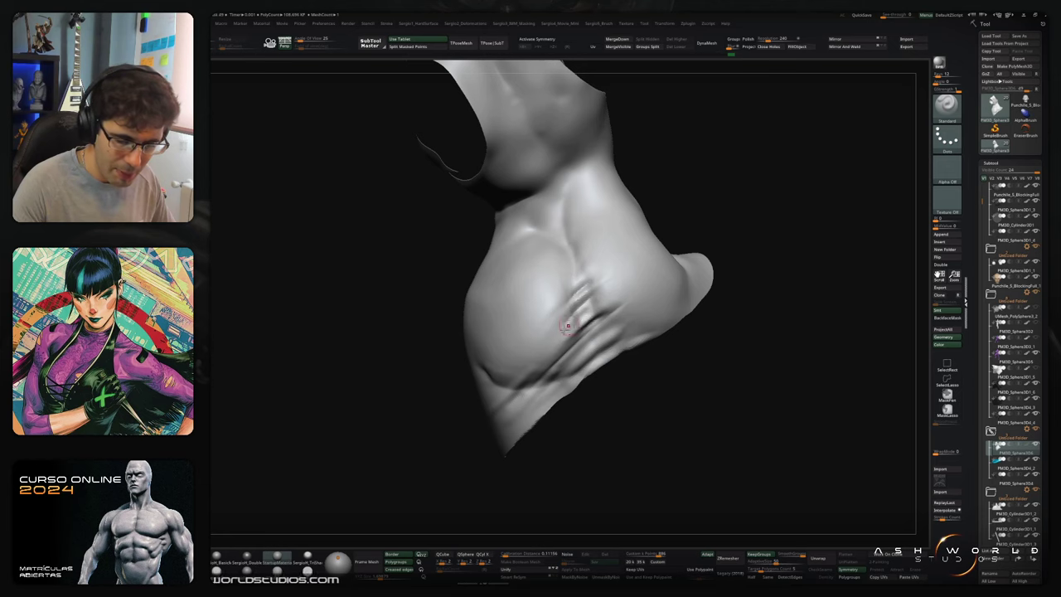
pyautogui.keyDown('ctrl'); pyautogui.moveTo(581, 321); pyautogui.dragTo(590, 308, button='right'); pyautogui.keyUp('ctrl')
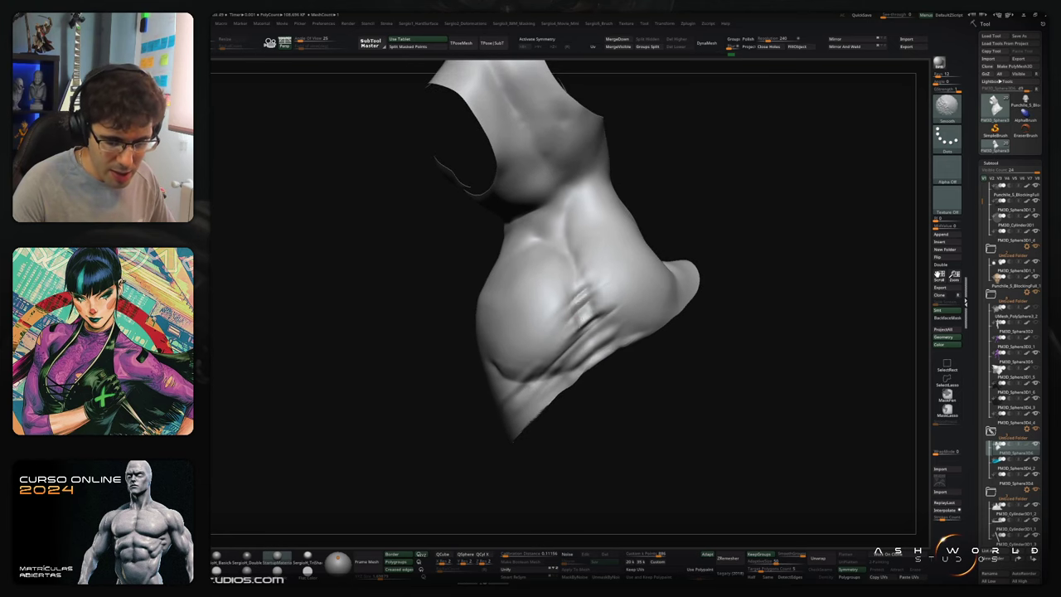
pyautogui.keyDown('shift'); pyautogui.moveTo(585, 314); pyautogui.dragTo(569, 330); pyautogui.keyUp('shift')
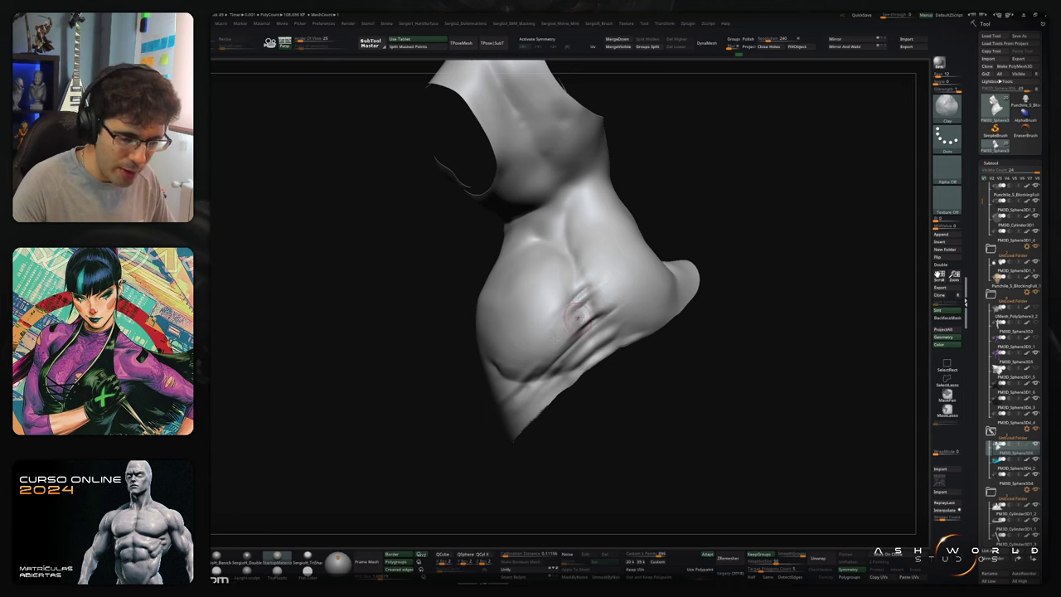
pyautogui.press('shift')
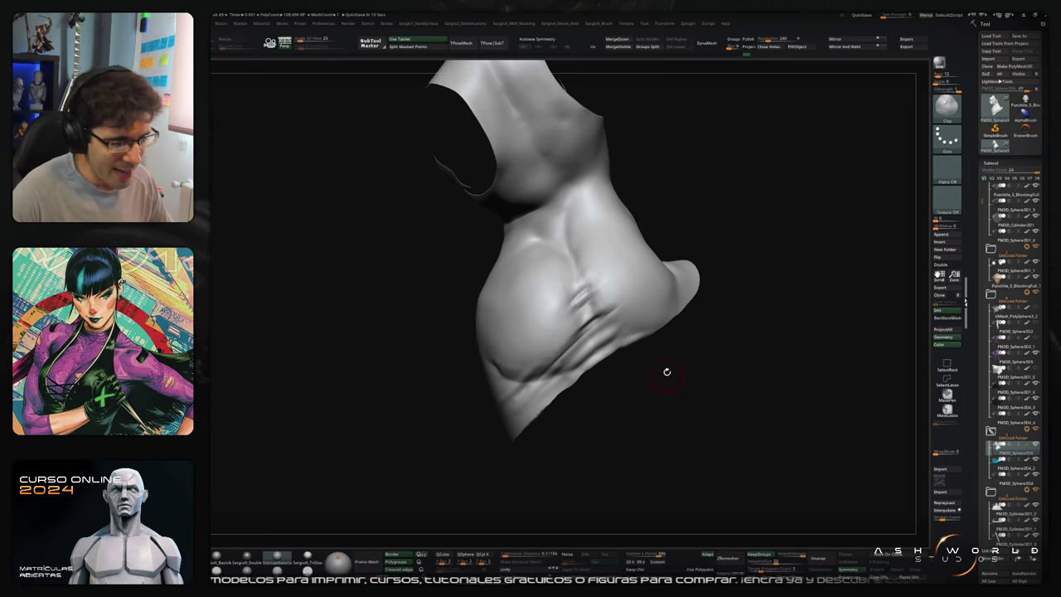
# Step: Extend the diagonal folds beneath the buttocks toward the lower hem with the Standard brush and soften them
pyautogui.moveTo(650, 383); pyautogui.dragTo(657, 376)
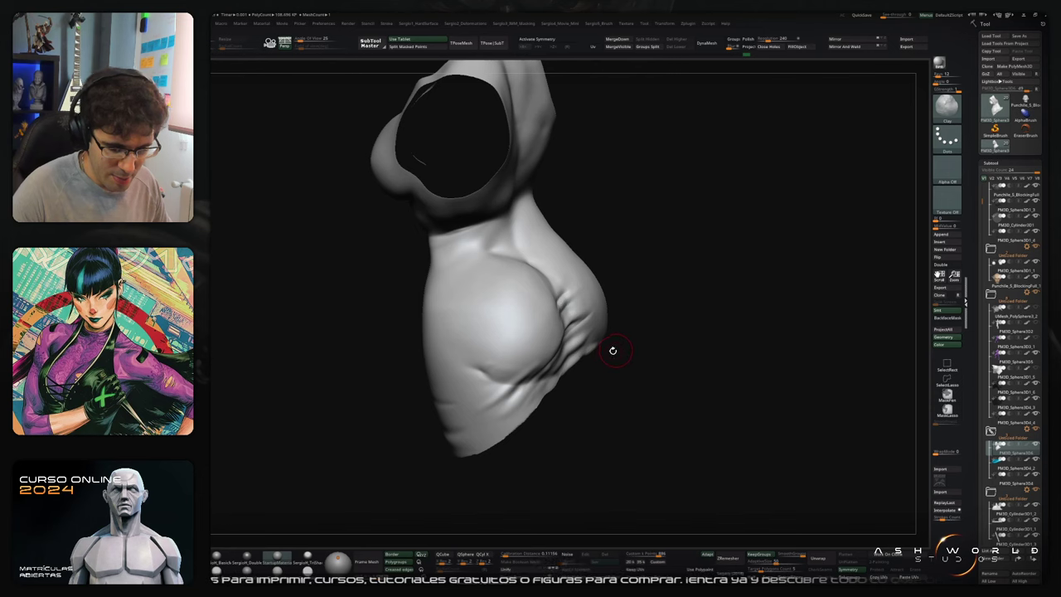
pyautogui.moveTo(612, 350)
pyautogui.mouseDown()
pyautogui.moveTo(580, 341)
pyautogui.moveTo(583, 349)
pyautogui.mouseUp()
pyautogui.press('b')
pyautogui.press('s')
pyautogui.press('t')
pyautogui.moveTo(582, 350); pyautogui.dragTo(603, 333, button='right')
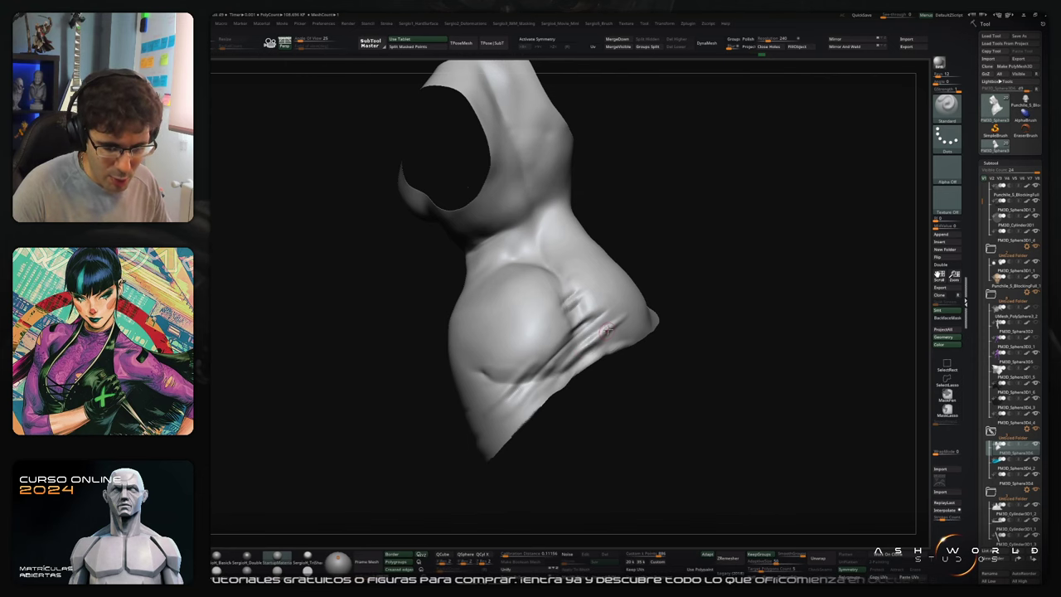
pyautogui.press('shift')
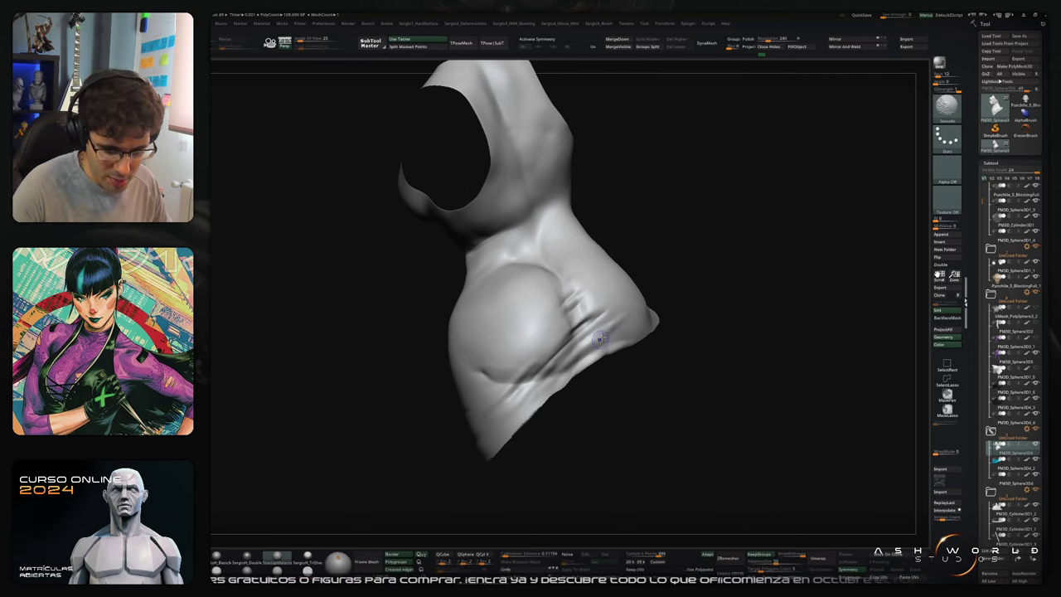
pyautogui.moveTo(601, 338); pyautogui.dragTo(551, 386)
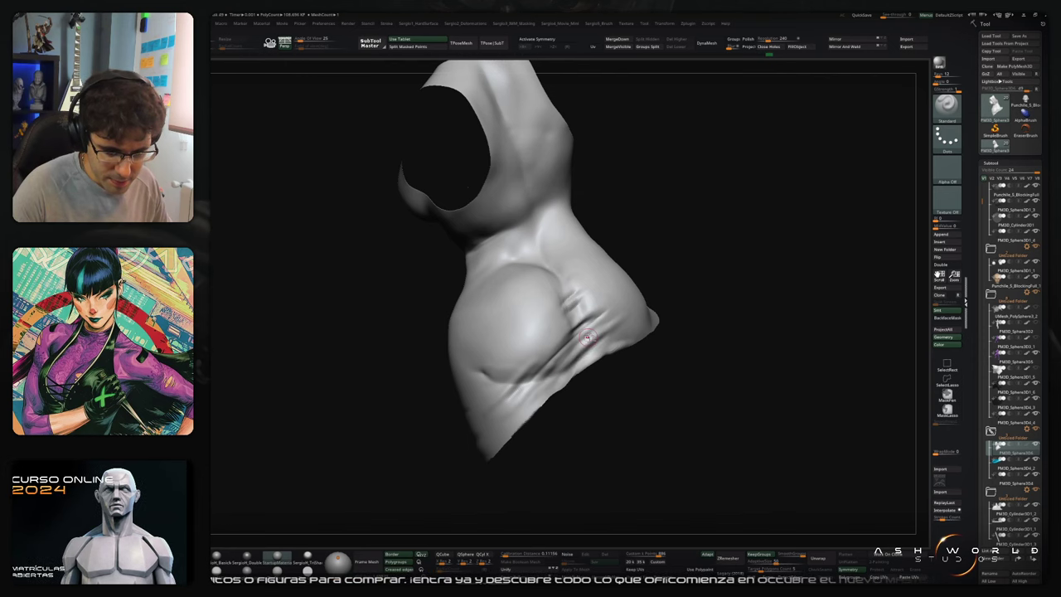
pyautogui.press('shift')
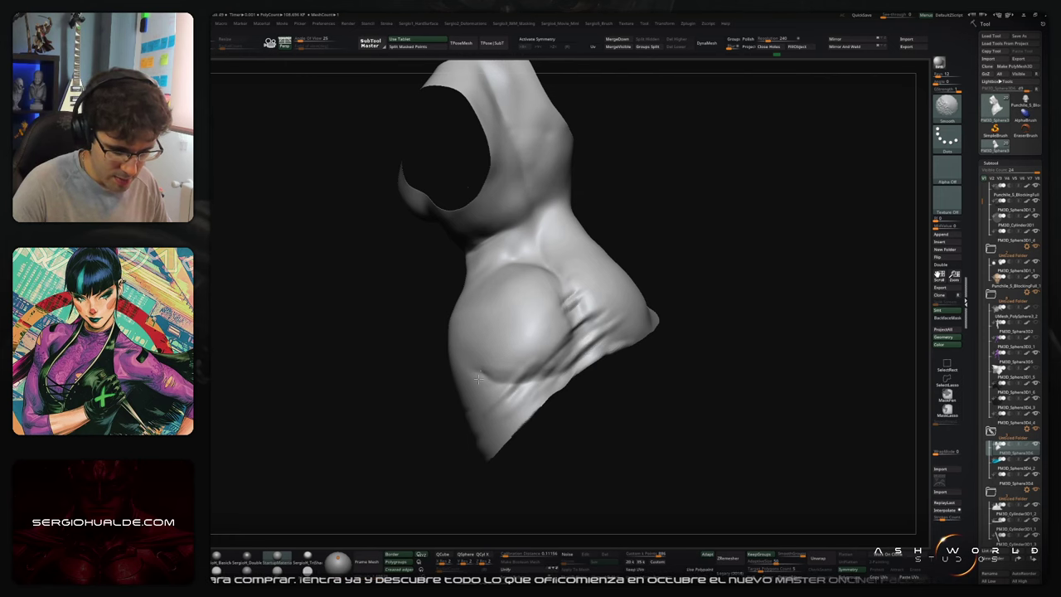
pyautogui.moveTo(477, 379)
pyautogui.mouseDown(button='right')
pyautogui.moveTo(550, 382)
pyautogui.moveTo(594, 369)
pyautogui.moveTo(552, 372)
pyautogui.moveTo(539, 428)
pyautogui.moveTo(591, 436)
pyautogui.mouseUp(button='right')
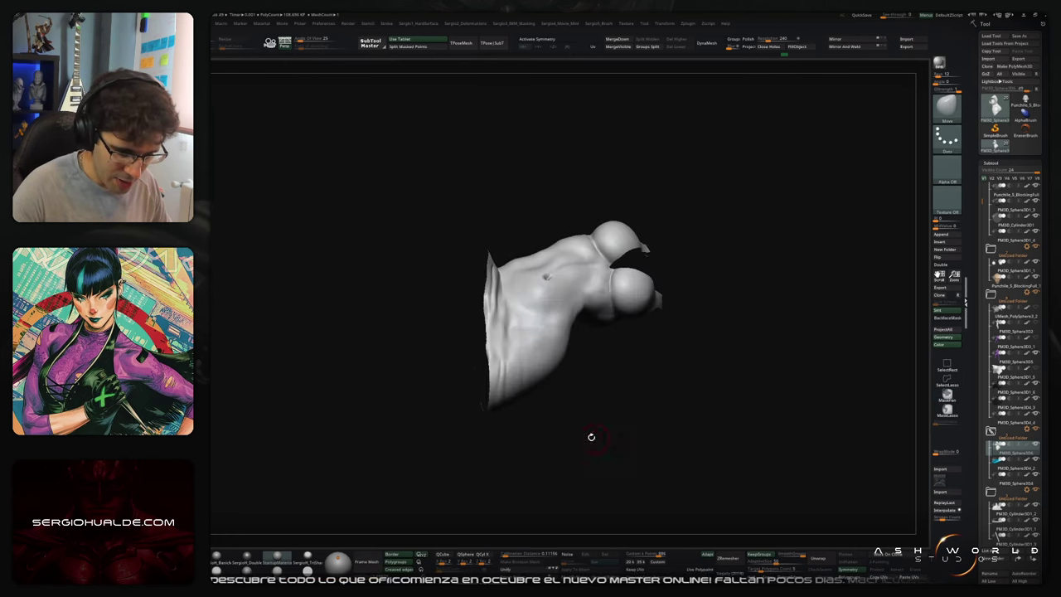
# Step: Carve crease lines along the front lower hem of the leotard with the DamStandard brush
pyautogui.moveTo(516, 332)
pyautogui.keyDown('ctrl'); pyautogui.mouseDown(button='right')
pyautogui.moveTo(515, 369)
pyautogui.moveTo(501, 348)
pyautogui.mouseUp(button='right'); pyautogui.keyUp('ctrl')
pyautogui.press('b')
pyautogui.press('d')
pyautogui.press('s')
pyautogui.moveTo(487, 317); pyautogui.dragTo(471, 364)
pyautogui.moveTo(477, 313); pyautogui.dragTo(469, 372)
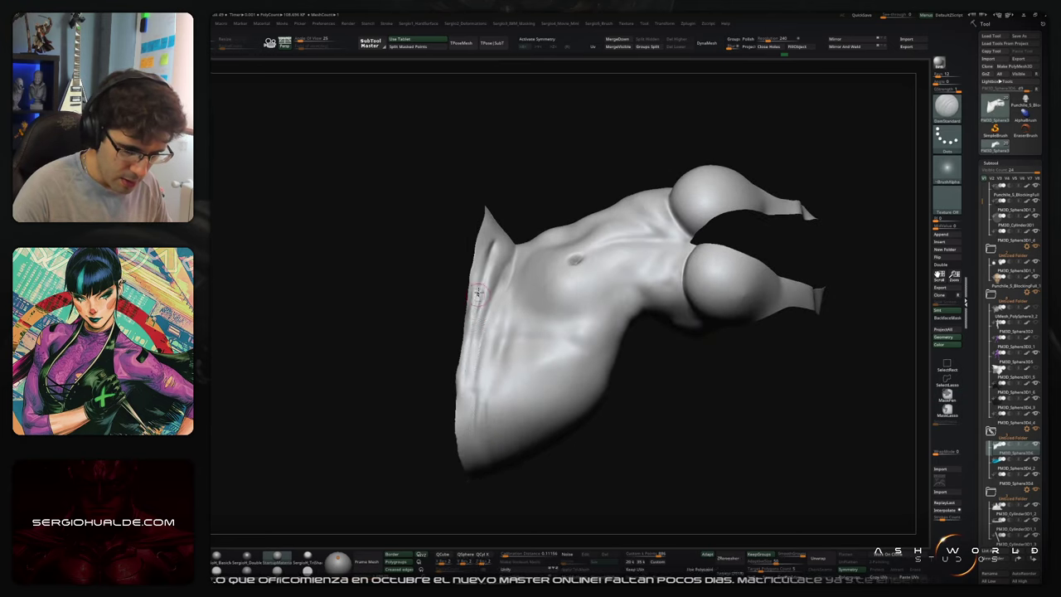
pyautogui.moveTo(478, 294)
pyautogui.mouseDown()
pyautogui.moveTo(466, 406)
pyautogui.moveTo(494, 358)
pyautogui.mouseUp()
# Step: Build up fabric folds across the lower abdomen and hip with the Standard brush and smooth them
pyautogui.moveTo(508, 350)
pyautogui.mouseDown(button='right')
pyautogui.moveTo(521, 342)
pyautogui.moveTo(533, 377)
pyautogui.mouseUp(button='right')
pyautogui.press('b')
pyautogui.press('s')
pyautogui.press('t')
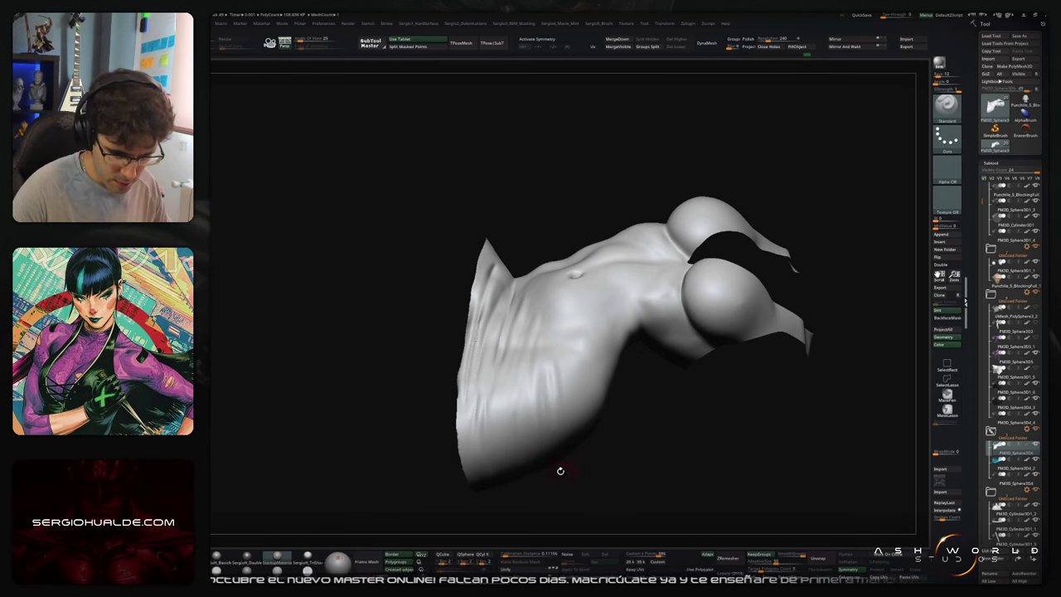
pyautogui.moveTo(511, 512)
pyautogui.mouseDown()
pyautogui.moveTo(651, 486)
pyautogui.moveTo(672, 429)
pyautogui.moveTo(656, 379)
pyautogui.mouseUp()
pyautogui.keyDown('ctrl'); pyautogui.moveTo(657, 379); pyautogui.dragTo(613, 360, button='right'); pyautogui.keyUp('ctrl')
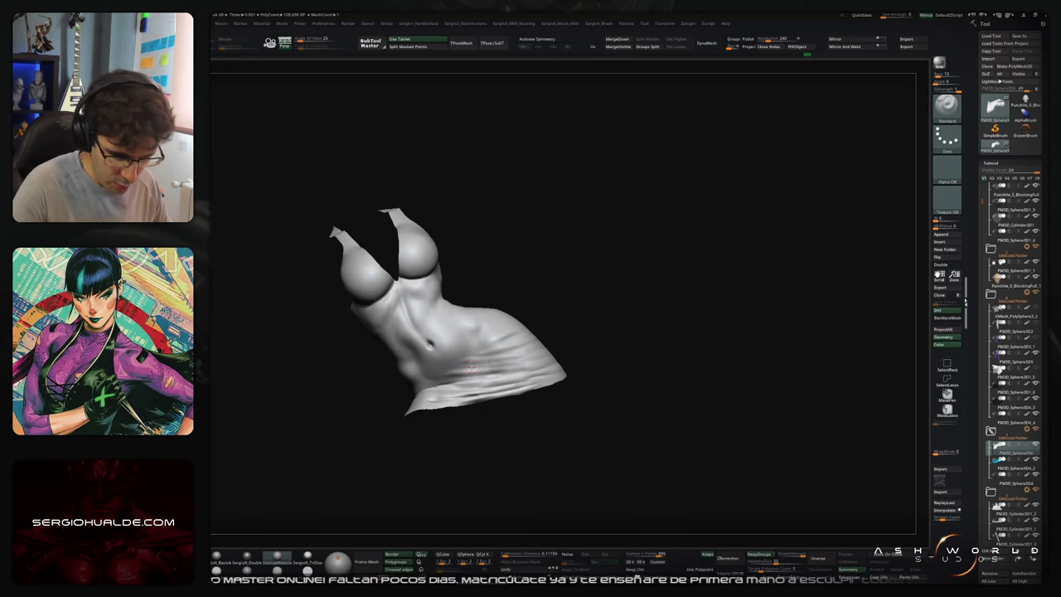
pyautogui.press('shift')
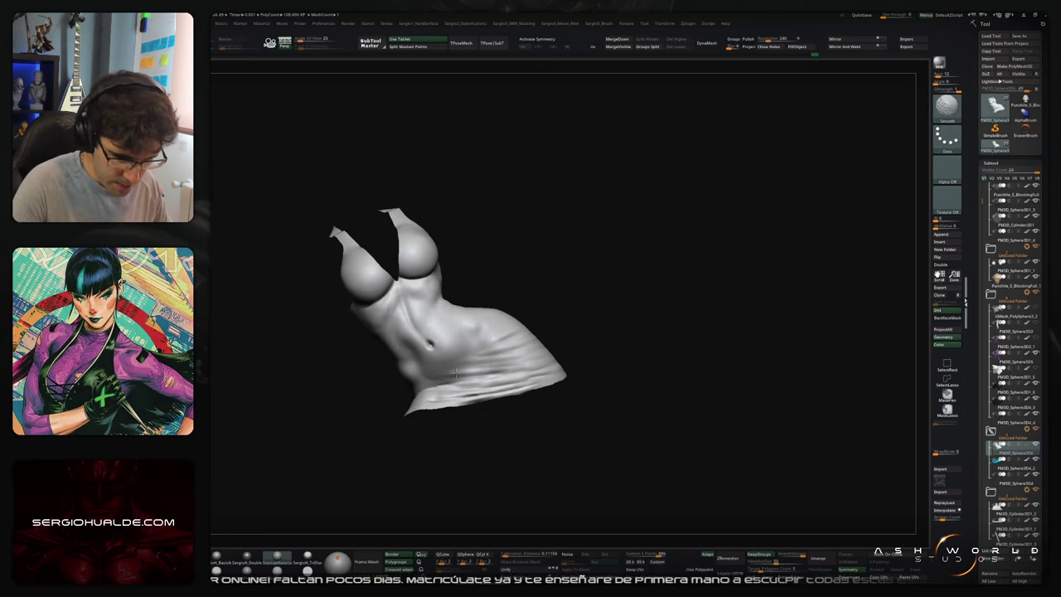
# Step: Soften the folds around the side of the lower hem with the Smooth Stronger brush
pyautogui.moveTo(534, 352)
pyautogui.mouseDown(button='right')
pyautogui.moveTo(597, 379)
pyautogui.moveTo(558, 357)
pyautogui.mouseUp(button='right')
pyautogui.moveTo(598, 343); pyautogui.dragTo(571, 351)
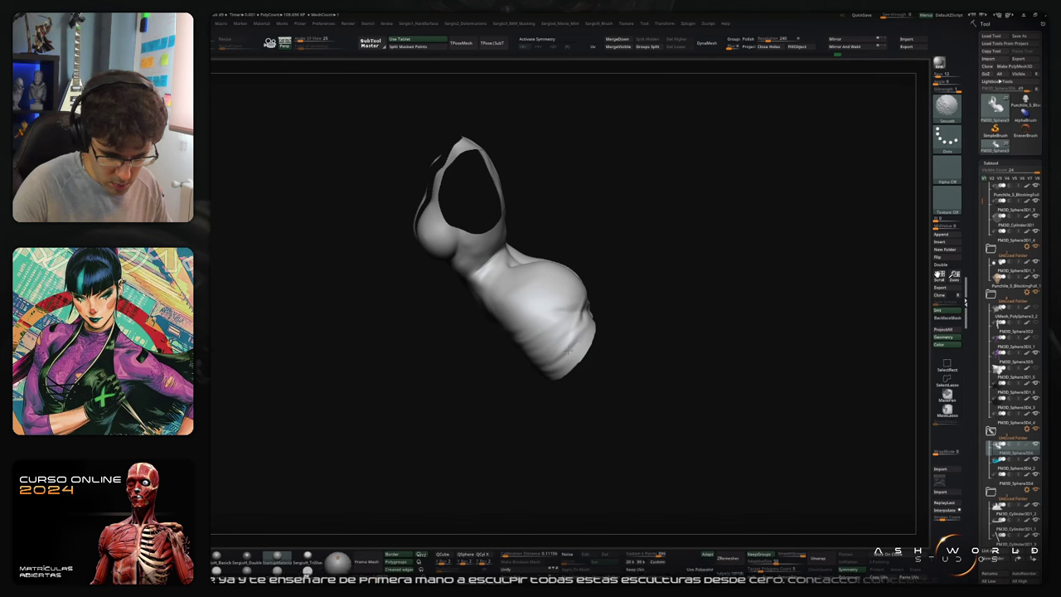
pyautogui.press('5')
pyautogui.click(618, 430)
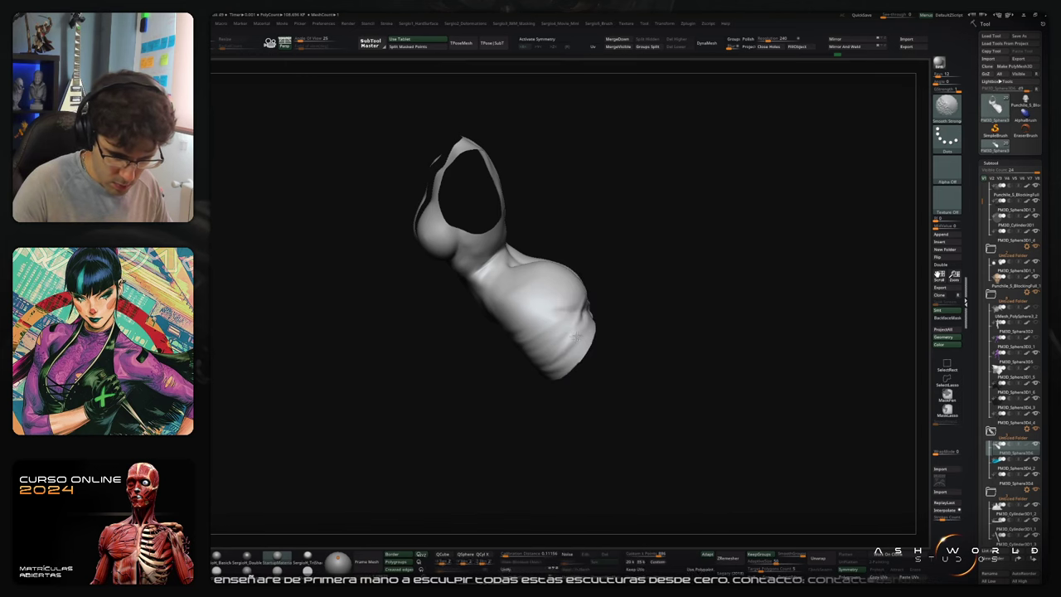
pyautogui.moveTo(557, 364)
pyautogui.mouseDown()
pyautogui.moveTo(640, 321)
pyautogui.moveTo(675, 346)
pyautogui.moveTo(571, 353)
pyautogui.moveTo(611, 338)
pyautogui.moveTo(604, 361)
pyautogui.moveTo(636, 351)
pyautogui.moveTo(670, 311)
pyautogui.moveTo(637, 313)
pyautogui.moveTo(584, 377)
pyautogui.mouseUp()
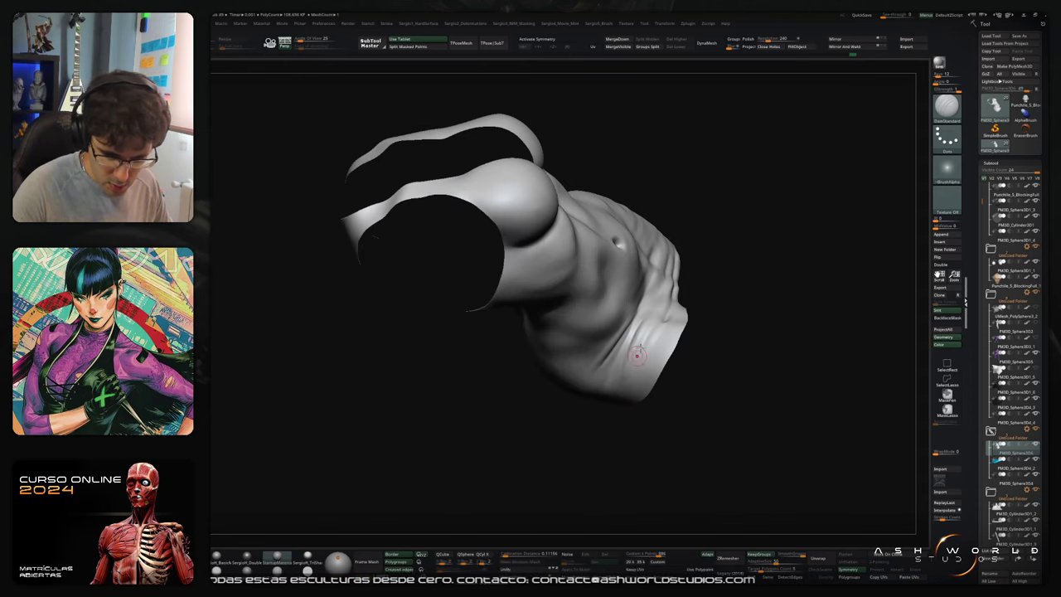
# Step: Cut creases into the hem folds at the outer hip with DamStandard and smooth their ends
pyautogui.moveTo(618, 417); pyautogui.dragTo(638, 334)
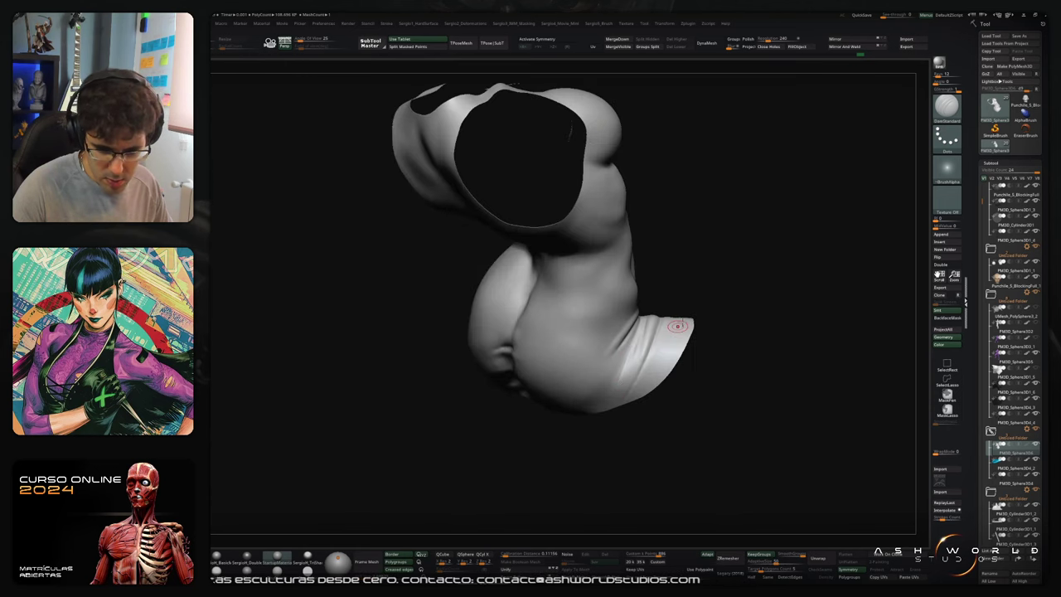
pyautogui.moveTo(644, 381); pyautogui.dragTo(617, 372)
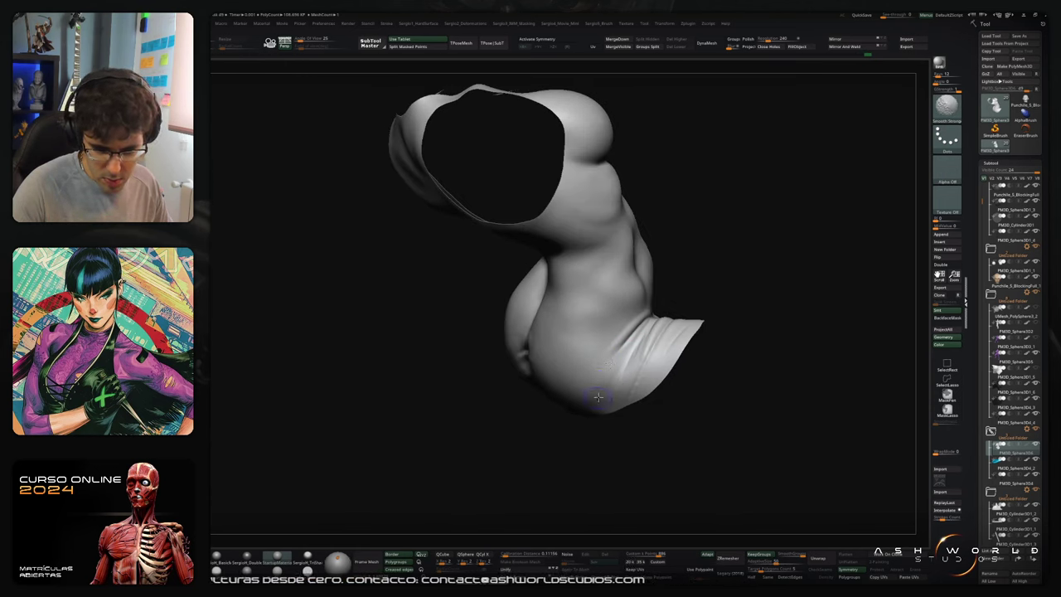
pyautogui.moveTo(674, 327)
pyautogui.mouseDown()
pyautogui.moveTo(657, 340)
pyautogui.moveTo(687, 249)
pyautogui.moveTo(715, 240)
pyautogui.moveTo(680, 298)
pyautogui.mouseUp()
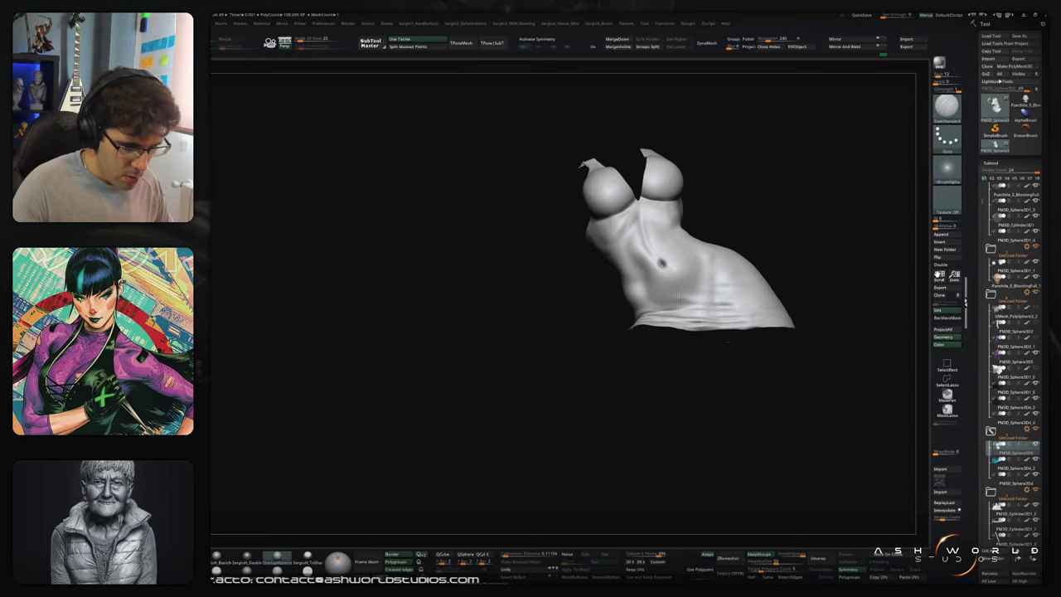
# Step: Sculpt diagonal folds at the side of the waist below the ribs with the Standard brush and smooth them
pyautogui.moveTo(681, 298)
pyautogui.mouseDown(button='right')
pyautogui.moveTo(612, 317)
pyautogui.moveTo(644, 324)
pyautogui.moveTo(636, 254)
pyautogui.moveTo(628, 275)
pyautogui.mouseUp(button='right')
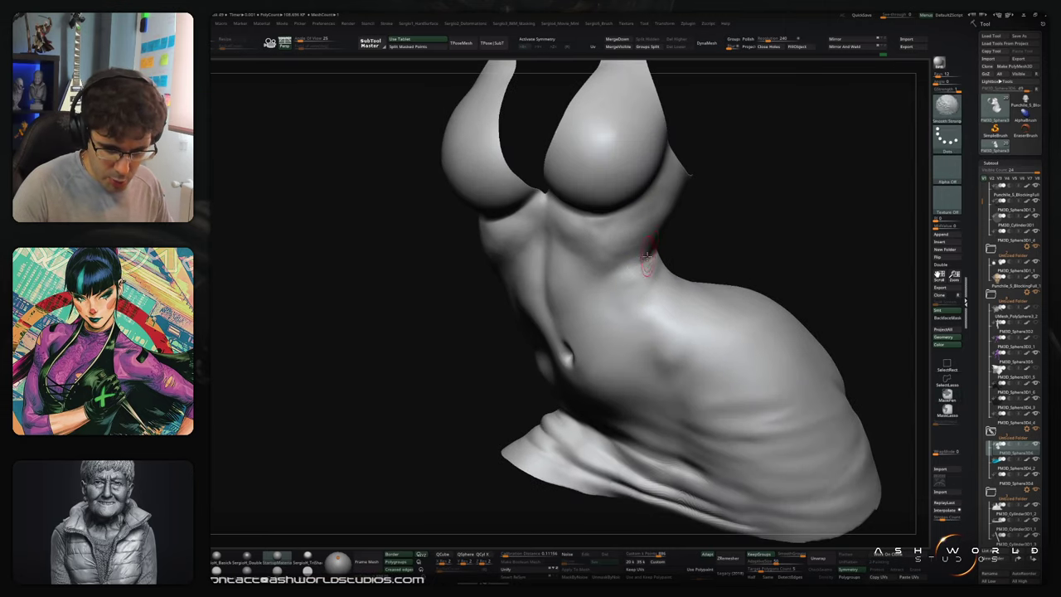
pyautogui.moveTo(636, 265)
pyautogui.mouseDown()
pyautogui.moveTo(591, 290)
pyautogui.moveTo(646, 252)
pyautogui.mouseUp()
pyautogui.moveTo(663, 250)
pyautogui.mouseDown(button='right')
pyautogui.moveTo(647, 248)
pyautogui.moveTo(615, 279)
pyautogui.moveTo(685, 253)
pyautogui.mouseUp(button='right')
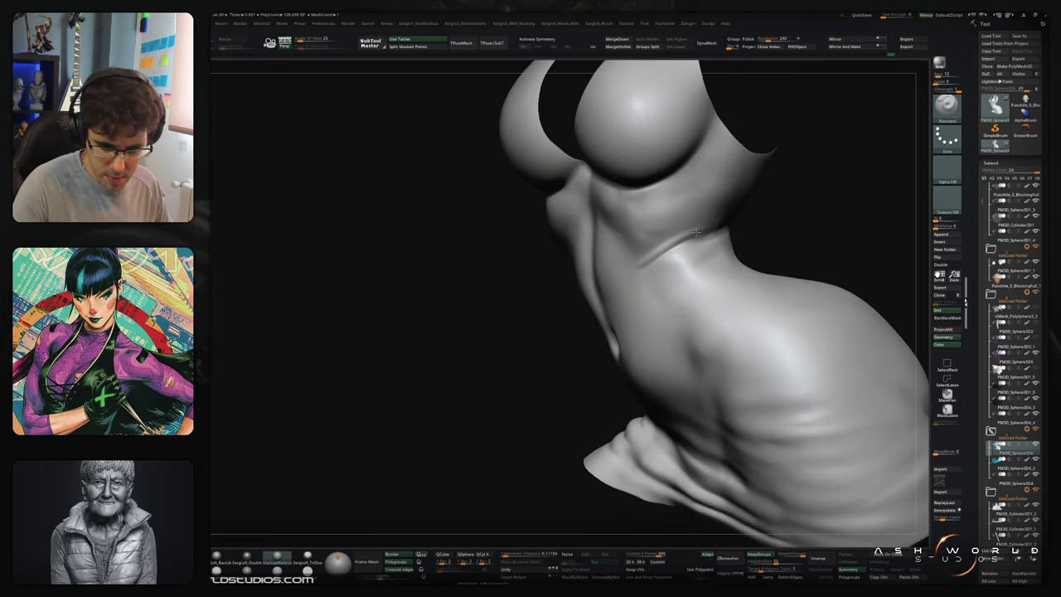
pyautogui.moveTo(696, 232)
pyautogui.keyDown('shift'); pyautogui.mouseDown()
pyautogui.moveTo(655, 244)
pyautogui.moveTo(694, 251)
pyautogui.mouseUp(); pyautogui.keyUp('shift')
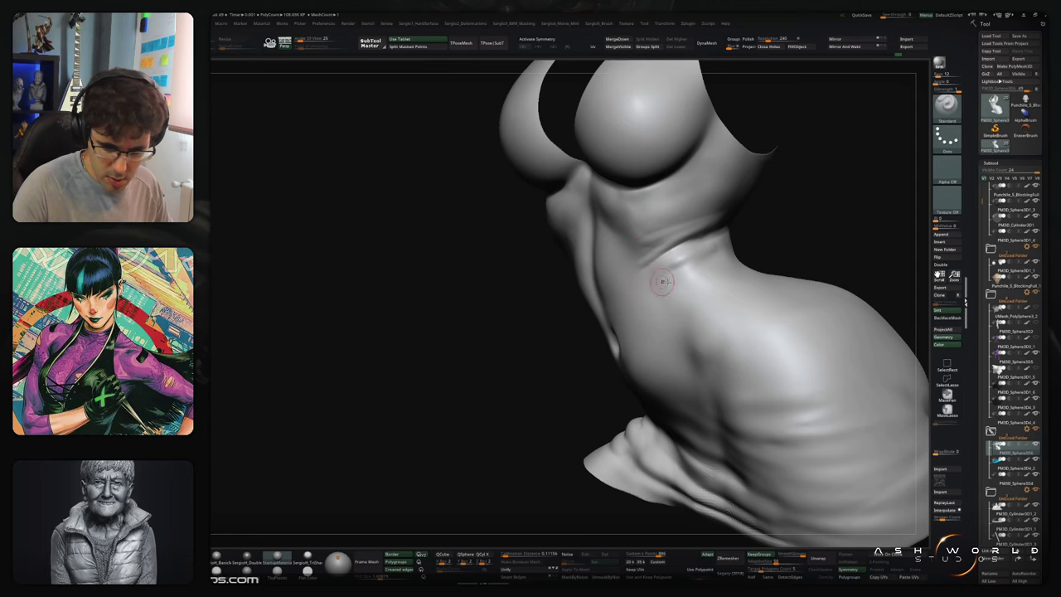
pyautogui.moveTo(647, 330)
pyautogui.mouseDown(button='right')
pyautogui.moveTo(716, 257)
pyautogui.moveTo(642, 286)
pyautogui.moveTo(658, 271)
pyautogui.moveTo(672, 317)
pyautogui.moveTo(686, 289)
pyautogui.moveTo(663, 332)
pyautogui.mouseUp(button='right')
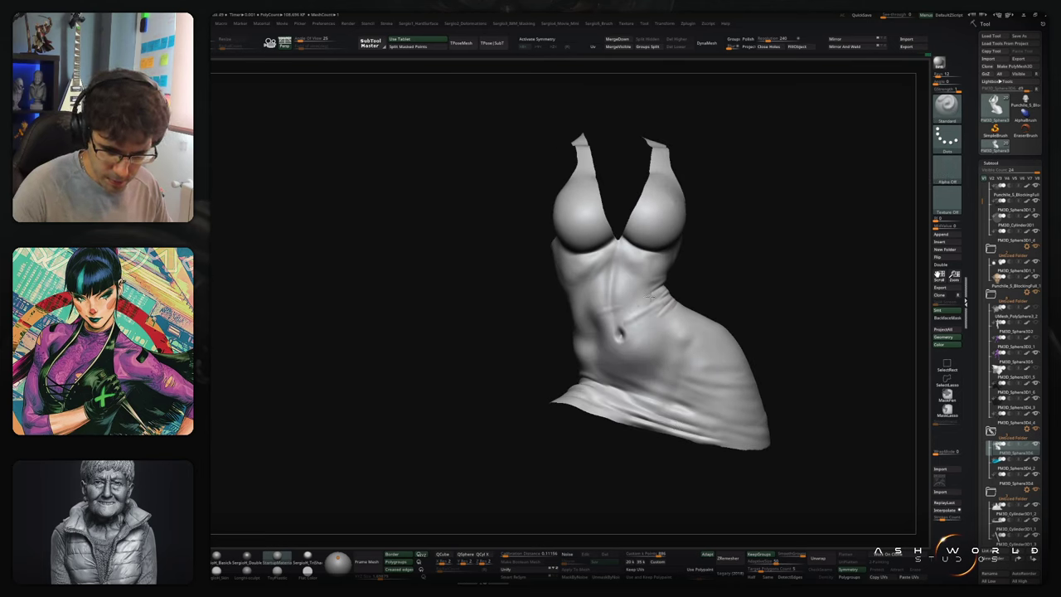
pyautogui.press('shift')
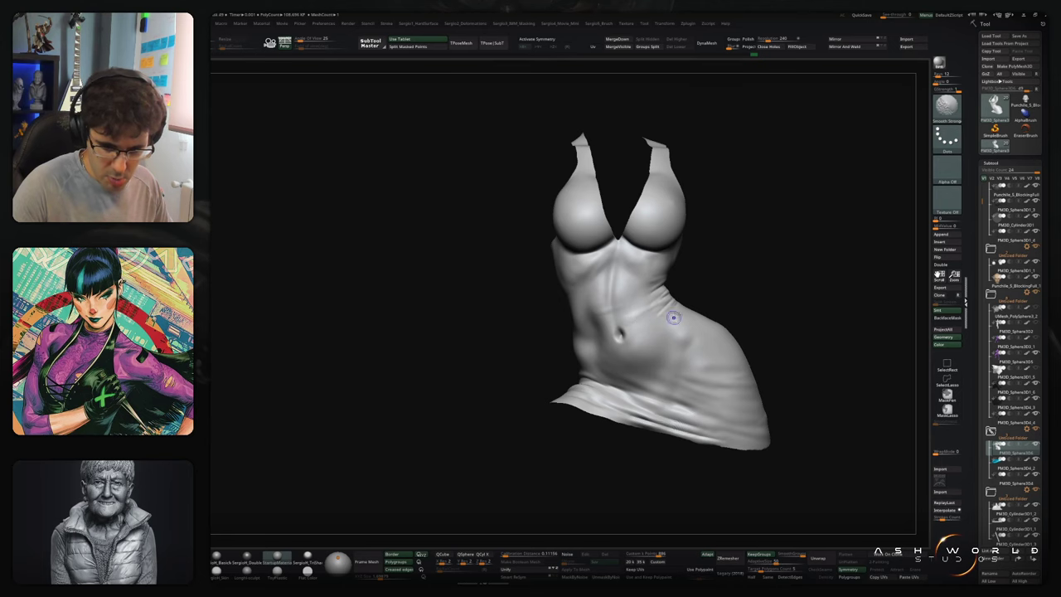
# Step: Show the full figure and carve creases into the leotard's side waist just above the belt with DamStandard
pyautogui.keyDown('ctrl'); pyautogui.moveTo(674, 317); pyautogui.dragTo(638, 373, button='right'); pyautogui.keyUp('ctrl')
pyautogui.hotkey('alt', 's')
pyautogui.moveTo(514, 294); pyautogui.dragTo(571, 297, button='right')
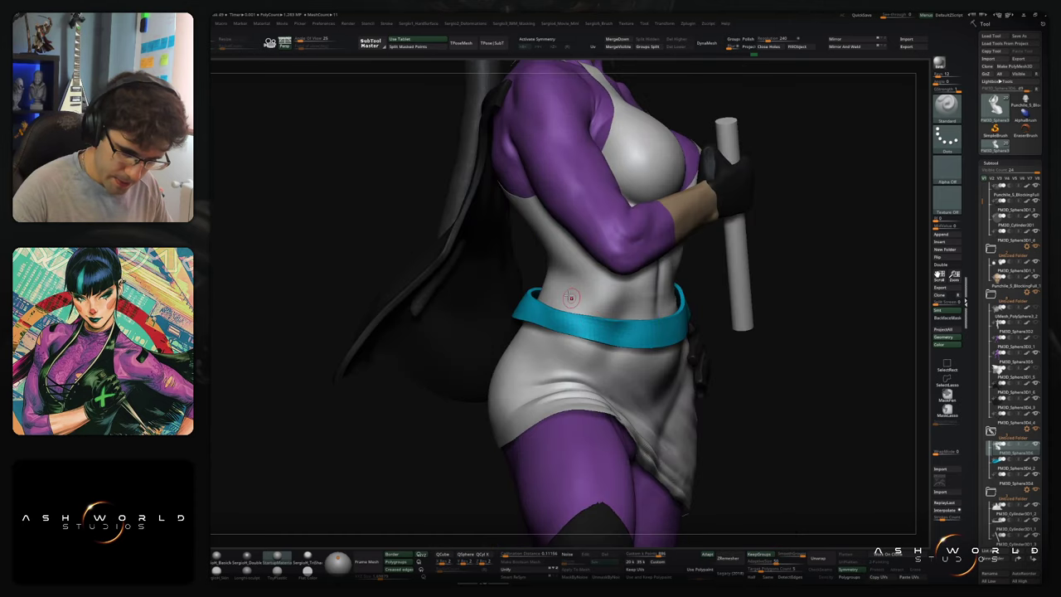
pyautogui.moveTo(544, 292); pyautogui.dragTo(597, 324)
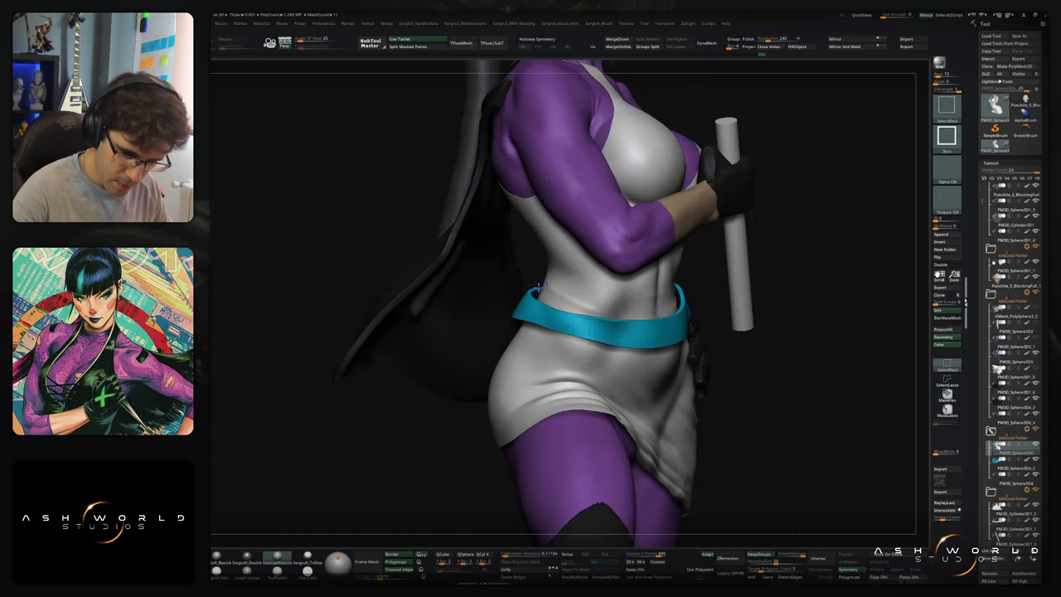
pyautogui.press('b')
pyautogui.press('d')
pyautogui.press('s')
pyautogui.moveTo(599, 329); pyautogui.dragTo(534, 290, button='right')
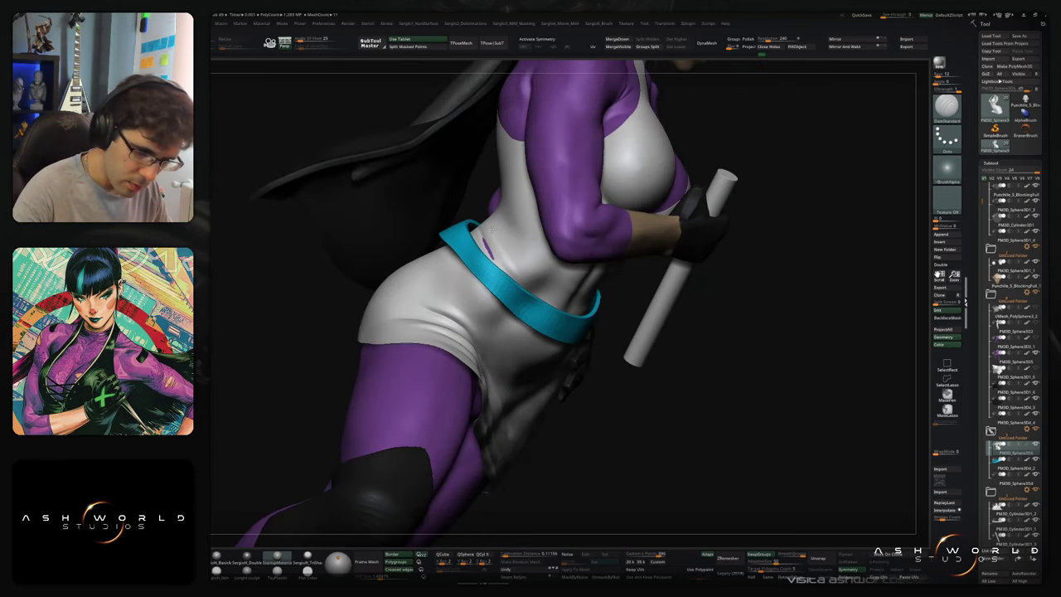
pyautogui.moveTo(491, 229); pyautogui.dragTo(529, 267)
# Step: Adjust the leotard's side waist above the belt with the Move brush so it covers the body
pyautogui.press('b')
pyautogui.press('s')
pyautogui.press('t')
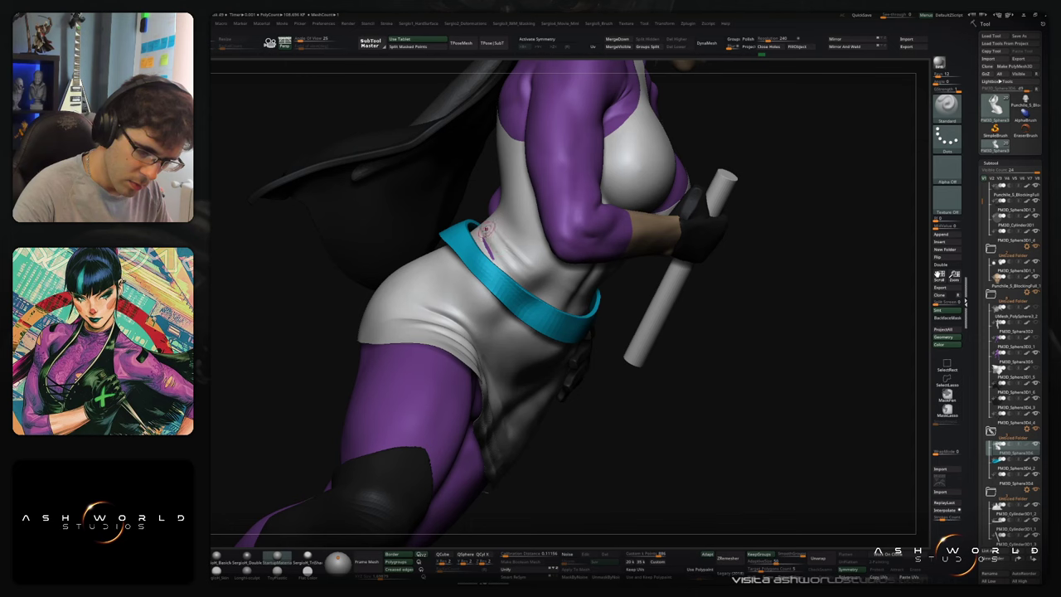
pyautogui.press('b')
pyautogui.press('m')
pyautogui.press('v')
pyautogui.moveTo(504, 260); pyautogui.dragTo(573, 266, button='right')
pyautogui.press('s')
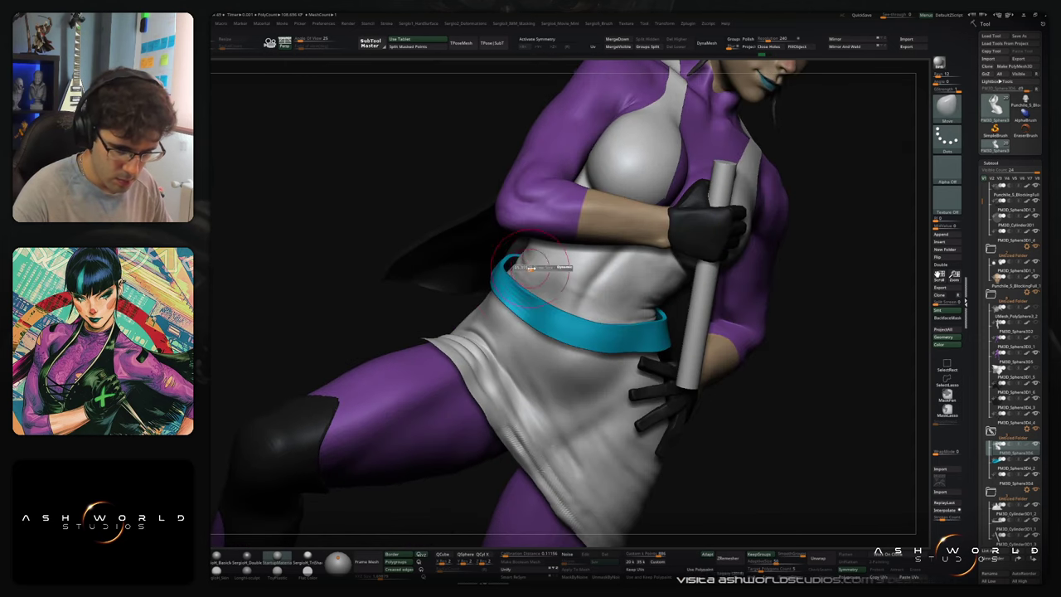
pyautogui.moveTo(532, 268); pyautogui.dragTo(540, 267)
pyautogui.keyDown('ctrl'); pyautogui.moveTo(523, 265); pyautogui.dragTo(530, 207, button='right'); pyautogui.keyUp('ctrl')
pyautogui.moveTo(572, 265); pyautogui.dragTo(633, 250, button='right')
# Step: Examine the leotard's straps and neckline on the full figure from several angles
pyautogui.hotkey('shift', 'alt', 's')
pyautogui.hotkey('shift', 'alt', 's')
pyautogui.moveTo(594, 315)
pyautogui.mouseDown(button='right')
pyautogui.moveTo(597, 295)
pyautogui.moveTo(629, 304)
pyautogui.mouseUp(button='right')
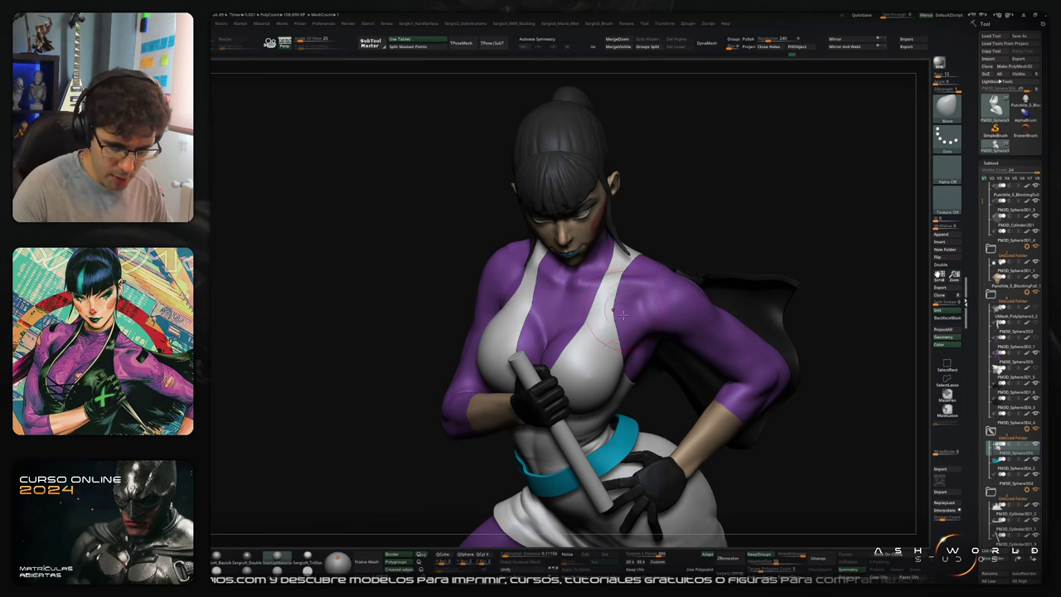
pyautogui.moveTo(617, 336)
pyautogui.mouseDown(button='right')
pyautogui.moveTo(589, 316)
pyautogui.moveTo(613, 309)
pyautogui.moveTo(537, 312)
pyautogui.mouseUp(button='right')
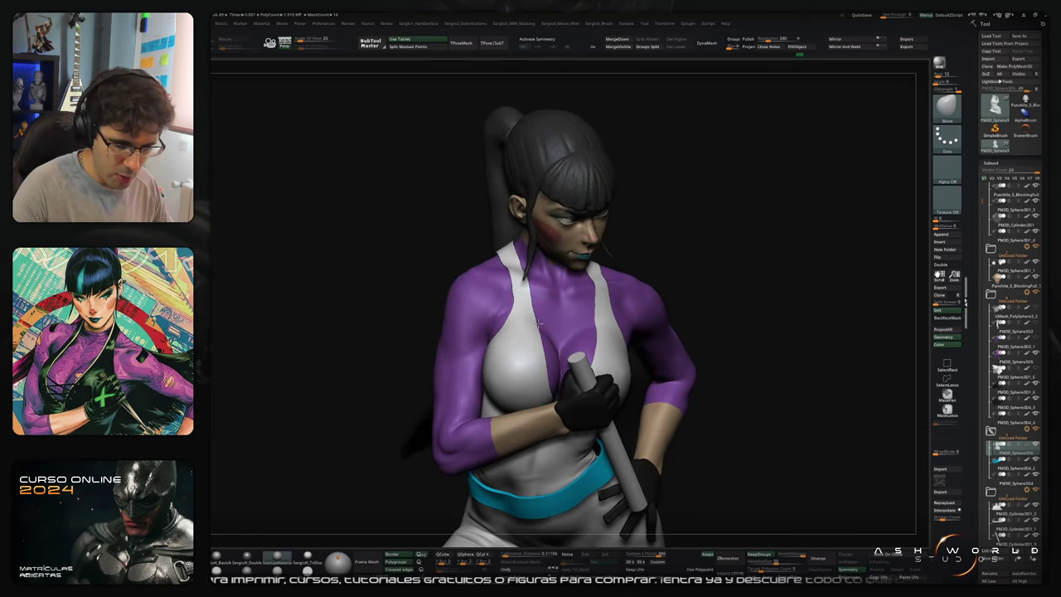
pyautogui.moveTo(519, 265)
pyautogui.mouseDown(button='right')
pyautogui.moveTo(524, 295)
pyautogui.moveTo(523, 262)
pyautogui.mouseUp(button='right')
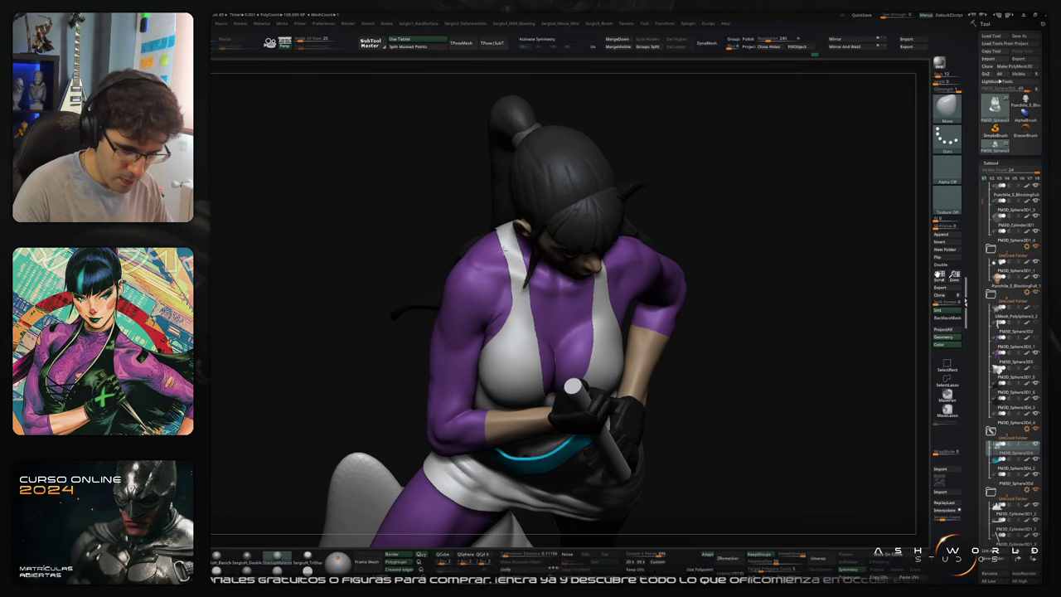
# Step: Clone the leotard out of the full figure as a separate tool and duplicate its subtool
pyautogui.moveTo(501, 242); pyautogui.dragTo(659, 204, button='right')
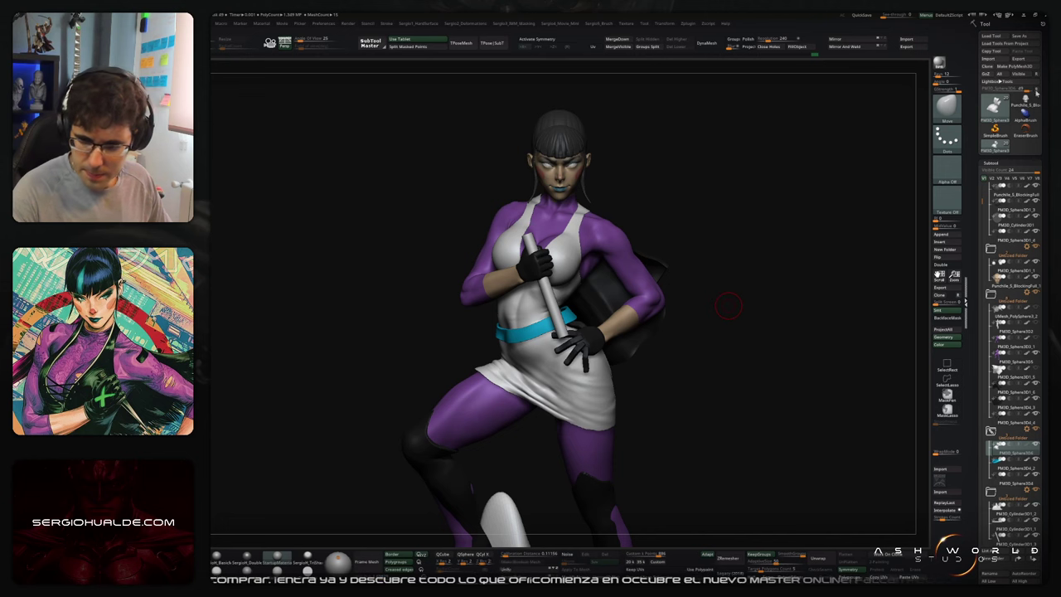
pyautogui.click(1025, 101)
pyautogui.click(995, 145)
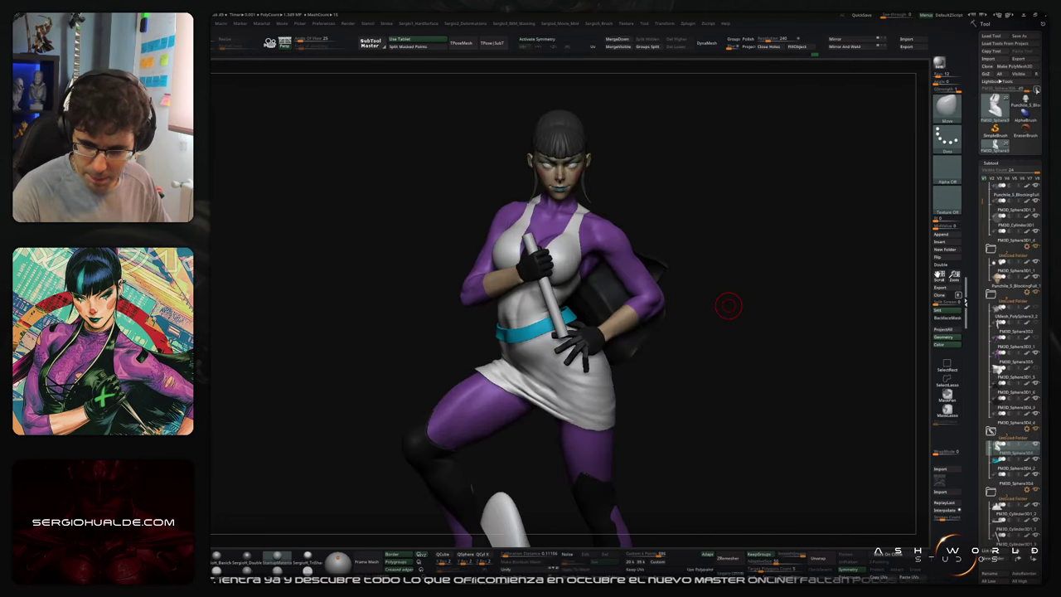
pyautogui.click(1019, 67)
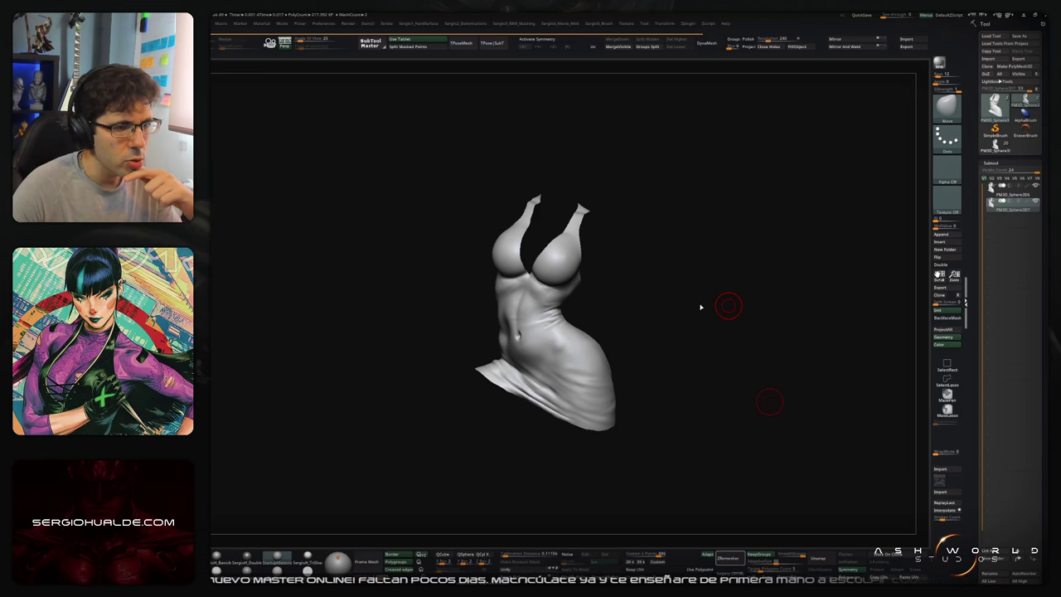
# Step: Try to ZRemesh the duplicated leotard and inspect the result on its own
pyautogui.keyDown('ctrl'); pyautogui.click(700, 305); pyautogui.keyUp('ctrl')
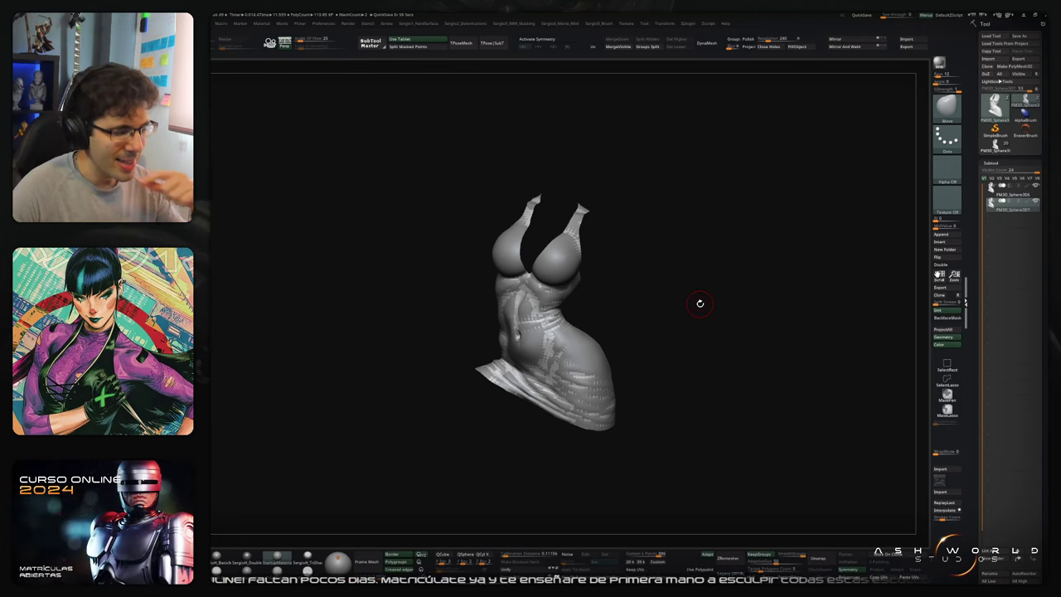
pyautogui.hotkey('alt', 's')
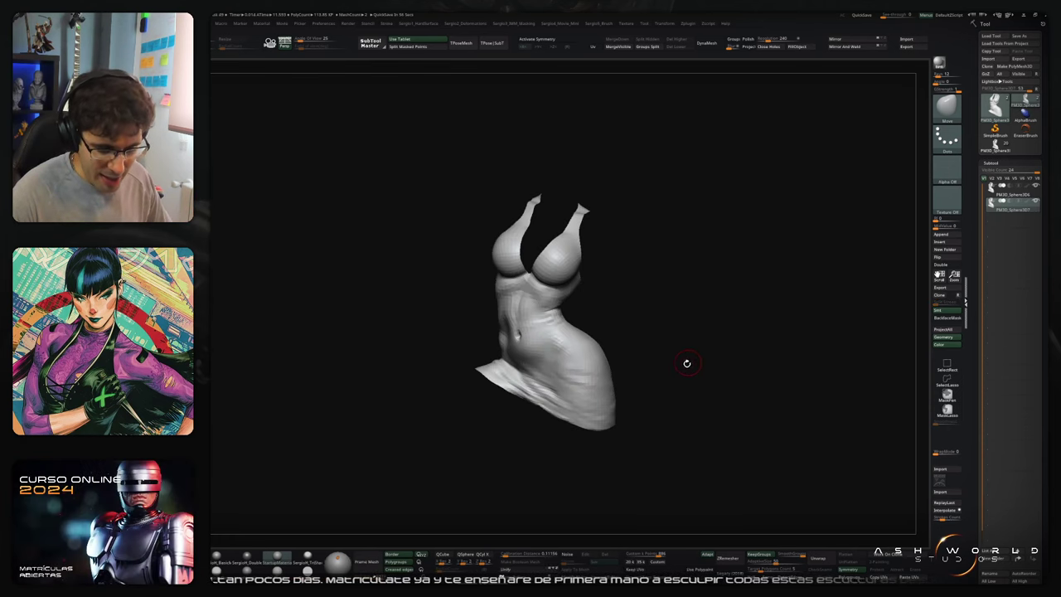
pyautogui.moveTo(680, 392); pyautogui.dragTo(694, 354)
pyautogui.keyDown('ctrl'); pyautogui.moveTo(652, 355); pyautogui.dragTo(658, 379, button='right'); pyautogui.keyUp('ctrl')
pyautogui.moveTo(659, 380); pyautogui.dragTo(665, 341, button='right')
pyautogui.hotkey('ctrl', 'z')
# Step: Regroup the duplicated leotard into a single polygroup and ZRemesh it into a clean low-poly mesh
pyautogui.hotkey('shift', 'f')
pyautogui.moveTo(654, 352); pyautogui.dragTo(652, 394)
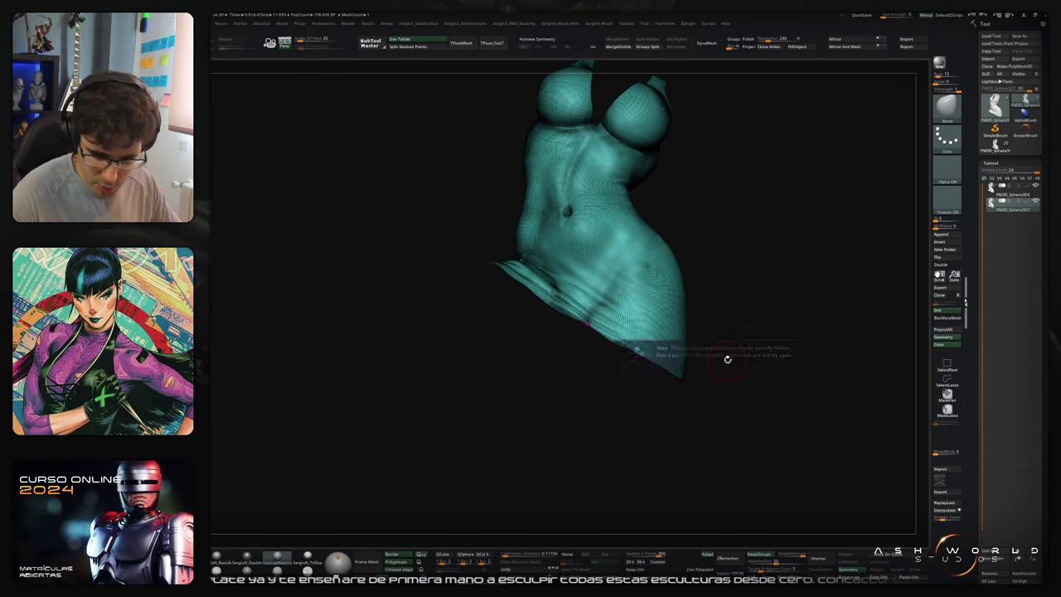
pyautogui.moveTo(736, 359); pyautogui.dragTo(734, 339)
pyautogui.hotkey('shift', 'f')
pyautogui.moveTo(674, 351)
pyautogui.keyDown('ctrl'); pyautogui.mouseDown(button='right')
pyautogui.moveTo(681, 386)
pyautogui.moveTo(580, 197)
pyautogui.mouseUp(button='right'); pyautogui.keyUp('ctrl')
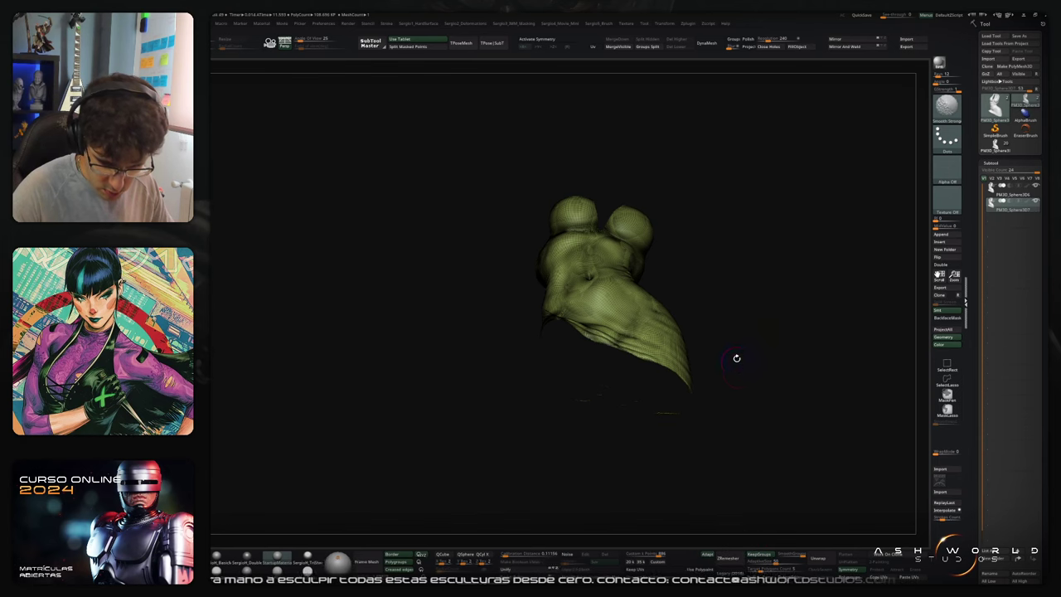
pyautogui.hotkey('shift', '2')
pyautogui.moveTo(713, 246); pyautogui.dragTo(716, 245)
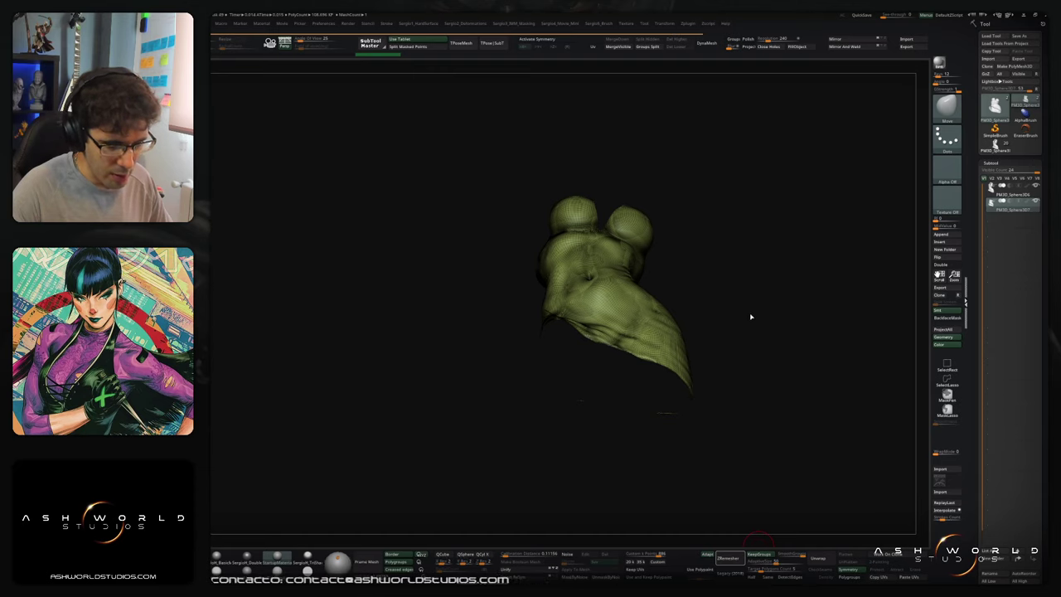
pyautogui.moveTo(749, 314)
pyautogui.mouseDown()
pyautogui.moveTo(749, 403)
pyautogui.moveTo(782, 402)
pyautogui.moveTo(808, 306)
pyautogui.mouseUp()
pyautogui.keyDown('ctrl'); pyautogui.moveTo(703, 344); pyautogui.dragTo(676, 363, button='right'); pyautogui.keyUp('ctrl')
pyautogui.moveTo(676, 363); pyautogui.dragTo(691, 319)
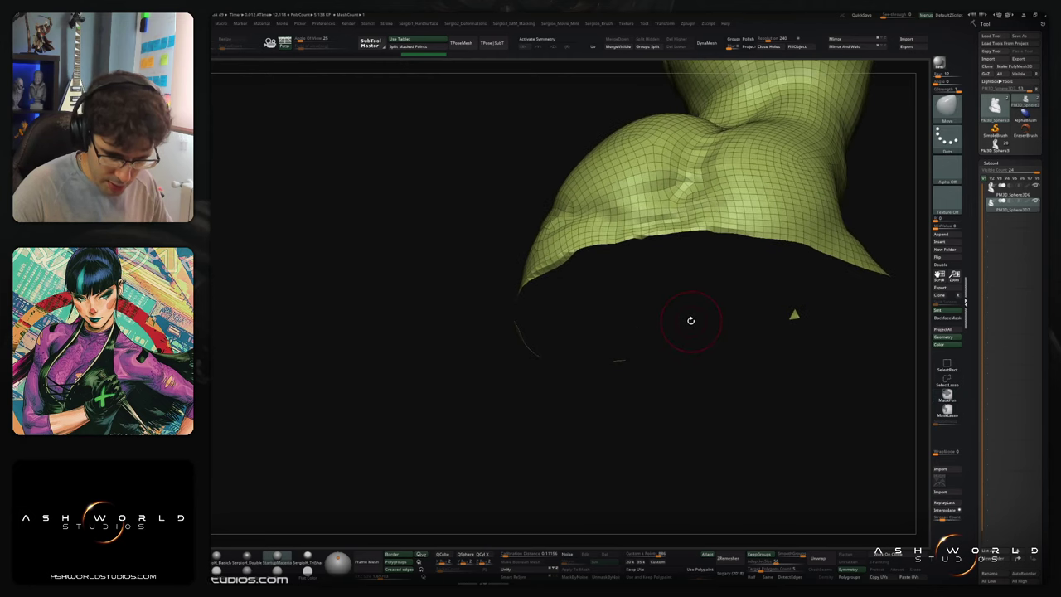
# Step: Mask the complete edge loop along the leotard's lower hem with the ZModeler brush's Mask edge action
pyautogui.moveTo(687, 359); pyautogui.dragTo(703, 370)
pyautogui.keyDown('ctrl'); pyautogui.moveTo(694, 323); pyautogui.dragTo(694, 331, button='right'); pyautogui.keyUp('ctrl')
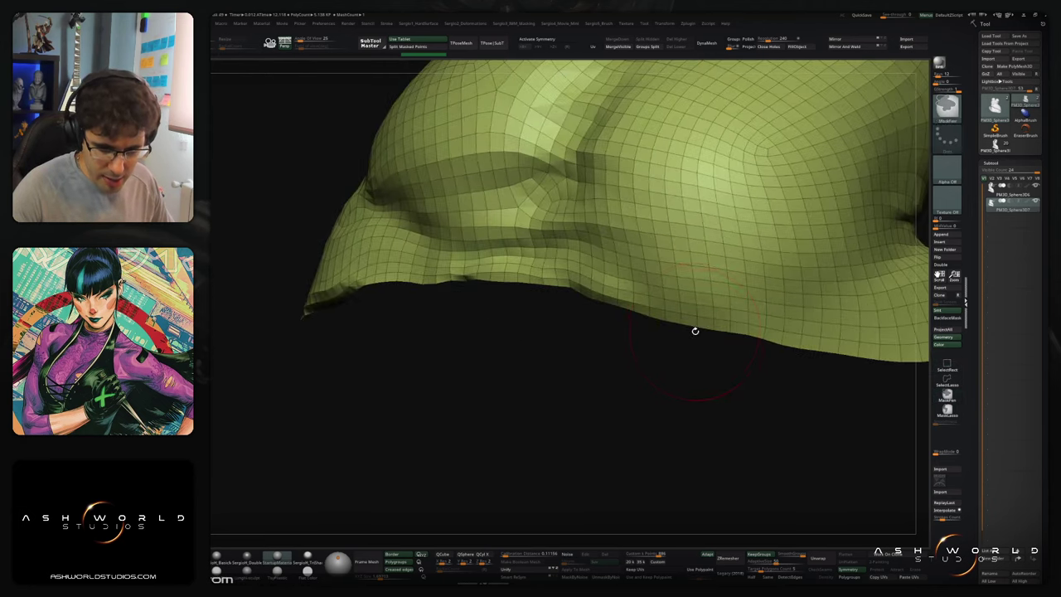
pyautogui.press('b')
pyautogui.press('z')
pyautogui.press('m')
pyautogui.press('space')
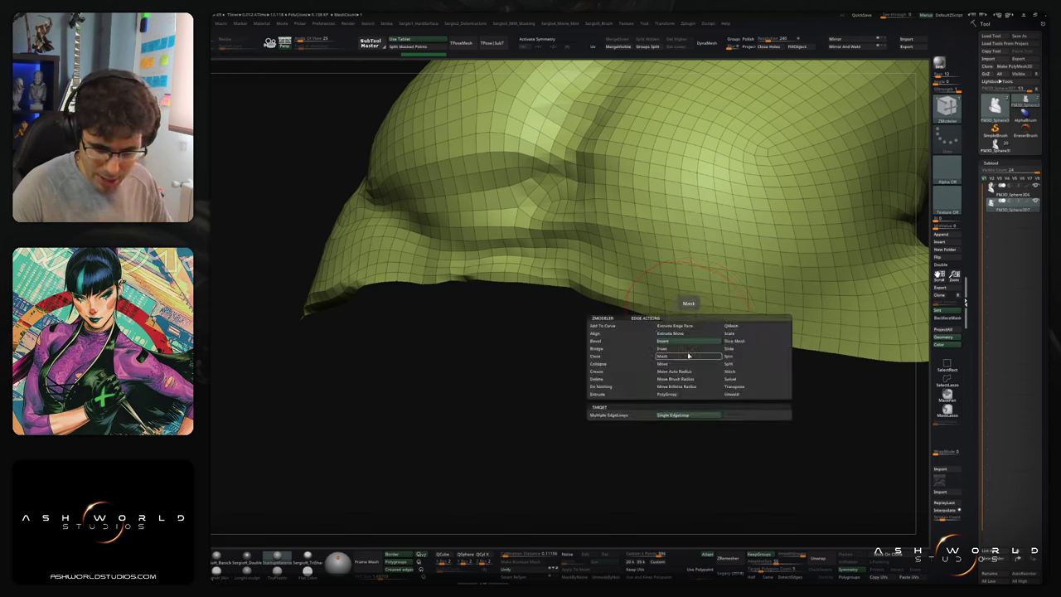
pyautogui.click(639, 425)
pyautogui.click(672, 323)
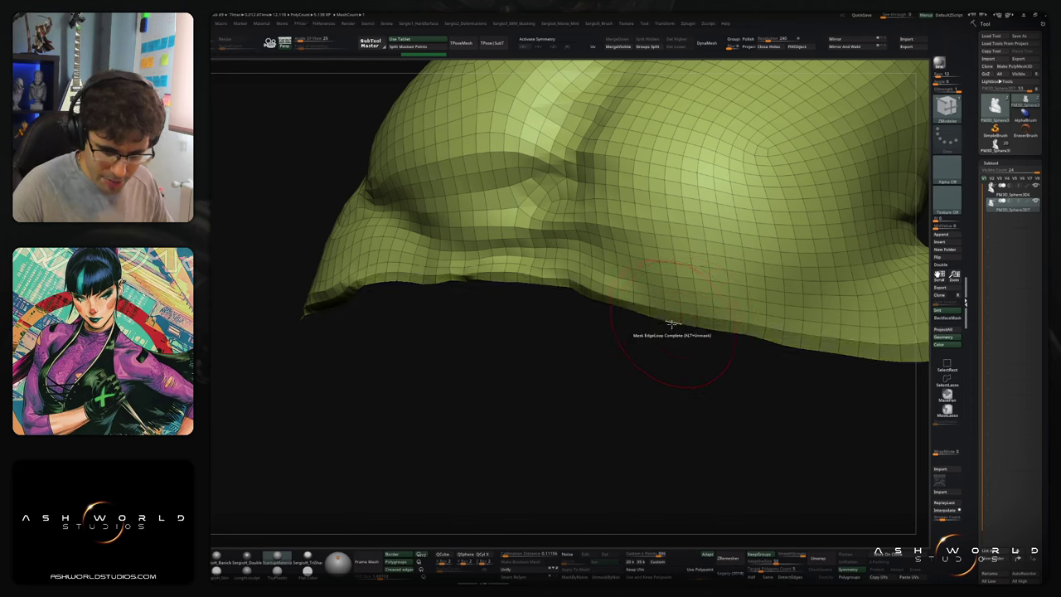
# Step: Invert the mask and even out the leotard's unmasked hem edge with a polish deformation
pyautogui.keyDown('ctrl'); pyautogui.moveTo(666, 378); pyautogui.dragTo(608, 315, button='right'); pyautogui.keyUp('ctrl')
pyautogui.moveTo(608, 315); pyautogui.dragTo(620, 400)
pyautogui.moveTo(620, 400); pyautogui.dragTo(643, 306, button='right')
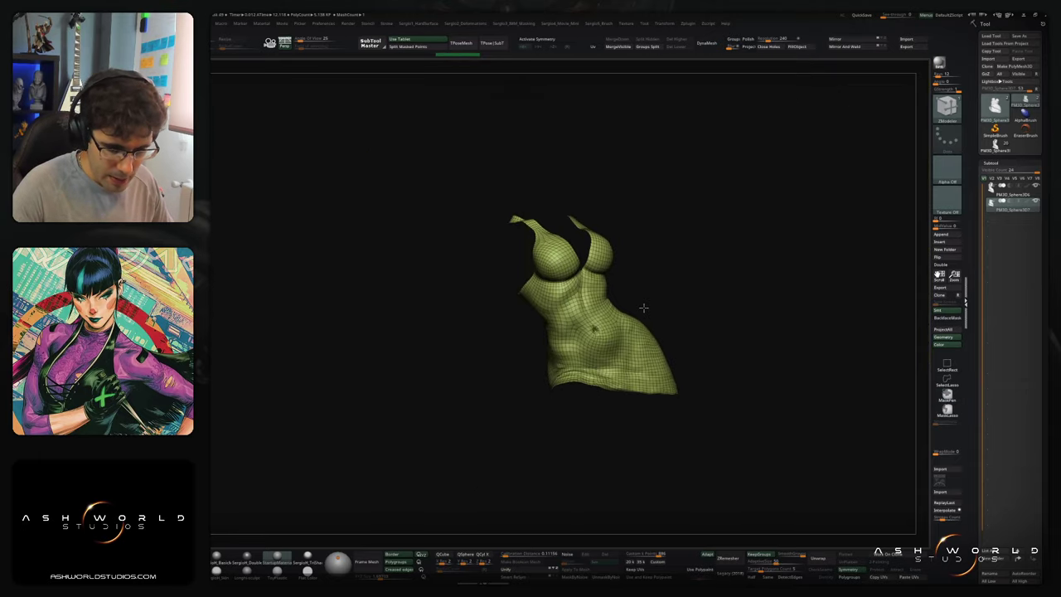
pyautogui.keyDown('ctrl'); pyautogui.click(718, 355); pyautogui.keyUp('ctrl')
pyautogui.keyDown('alt'); pyautogui.moveTo(718, 355); pyautogui.dragTo(691, 332, button='right'); pyautogui.keyUp('alt')
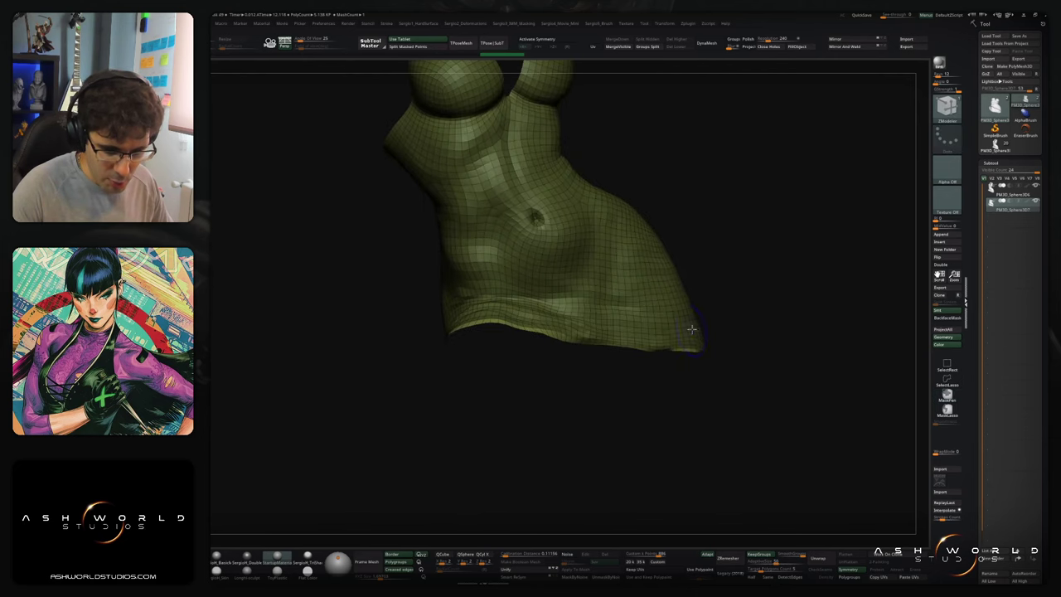
pyautogui.press('2')
pyautogui.moveTo(673, 246); pyautogui.dragTo(687, 247)
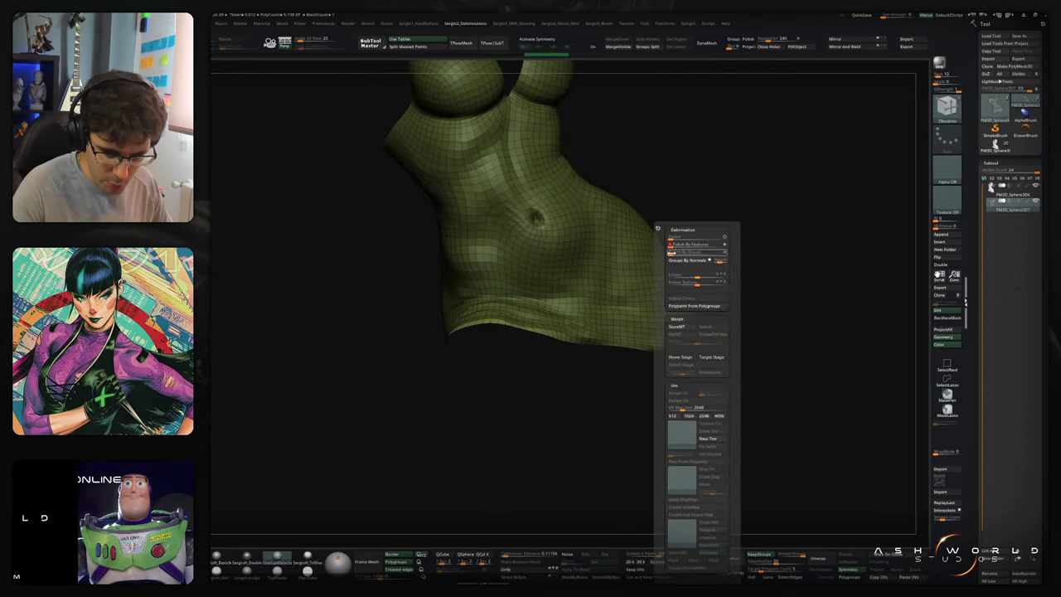
pyautogui.keyDown('ctrl'); pyautogui.moveTo(639, 391); pyautogui.dragTo(632, 357, button='right'); pyautogui.keyUp('ctrl')
pyautogui.moveTo(632, 356)
pyautogui.mouseDown()
pyautogui.moveTo(687, 339)
pyautogui.moveTo(652, 339)
pyautogui.moveTo(673, 330)
pyautogui.mouseUp()
# Step: Clear the mask and check the polished hem and back of the leotard from several angles
pyautogui.moveTo(572, 404); pyautogui.dragTo(540, 334)
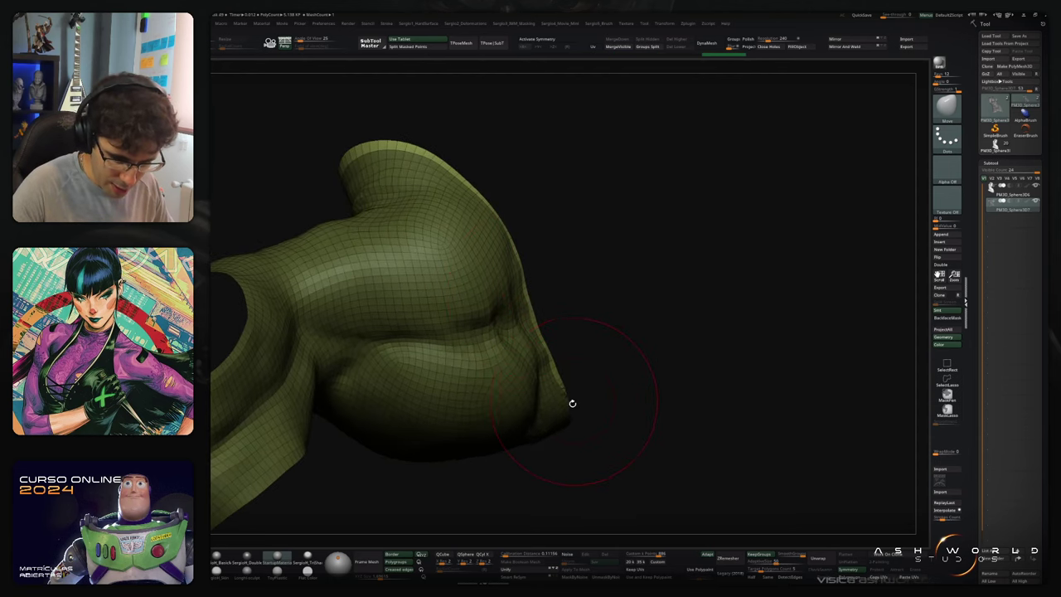
pyautogui.moveTo(585, 406)
pyautogui.mouseDown()
pyautogui.moveTo(570, 433)
pyautogui.moveTo(762, 225)
pyautogui.moveTo(621, 439)
pyautogui.moveTo(590, 347)
pyautogui.mouseUp()
pyautogui.keyDown('ctrl'); pyautogui.moveTo(591, 346); pyautogui.dragTo(588, 367, button='right'); pyautogui.keyUp('ctrl')
pyautogui.moveTo(600, 378)
pyautogui.mouseDown()
pyautogui.moveTo(667, 361)
pyautogui.moveTo(606, 369)
pyautogui.mouseUp()
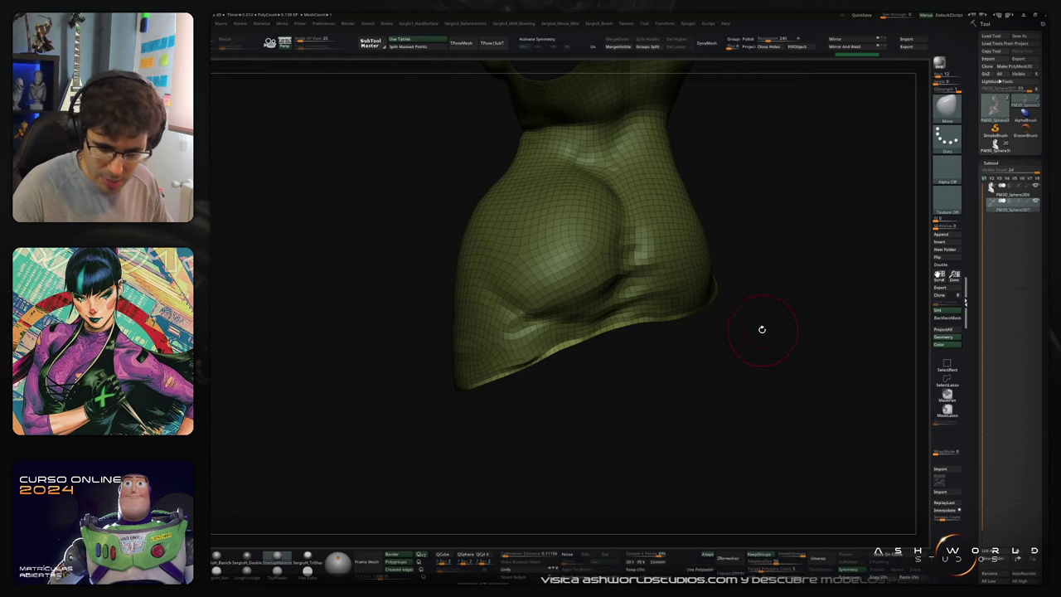
pyautogui.moveTo(777, 346); pyautogui.dragTo(686, 366)
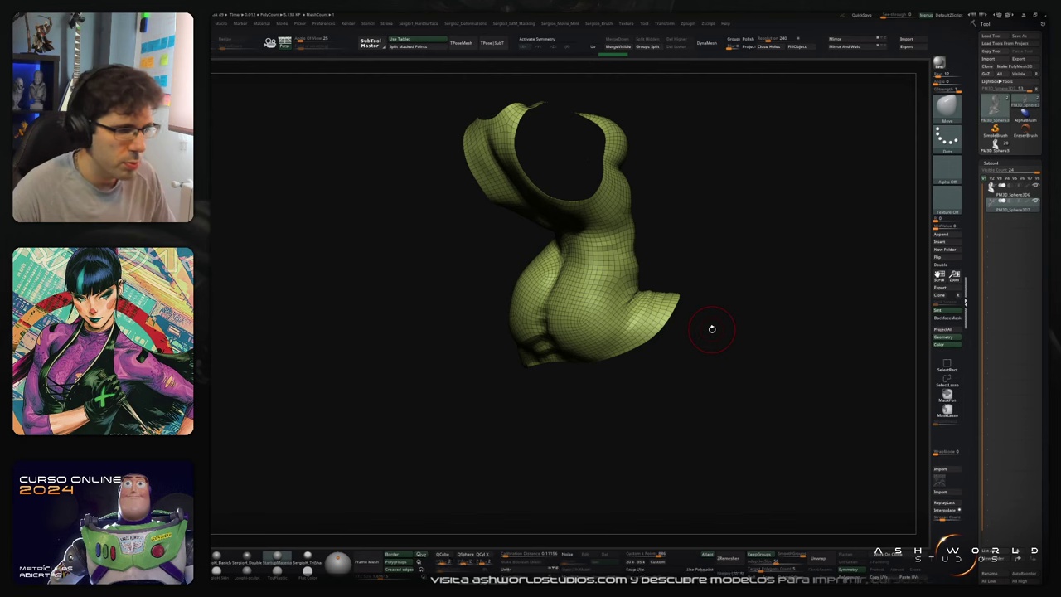
pyautogui.moveTo(711, 329)
pyautogui.mouseDown()
pyautogui.moveTo(751, 357)
pyautogui.moveTo(724, 363)
pyautogui.mouseUp()
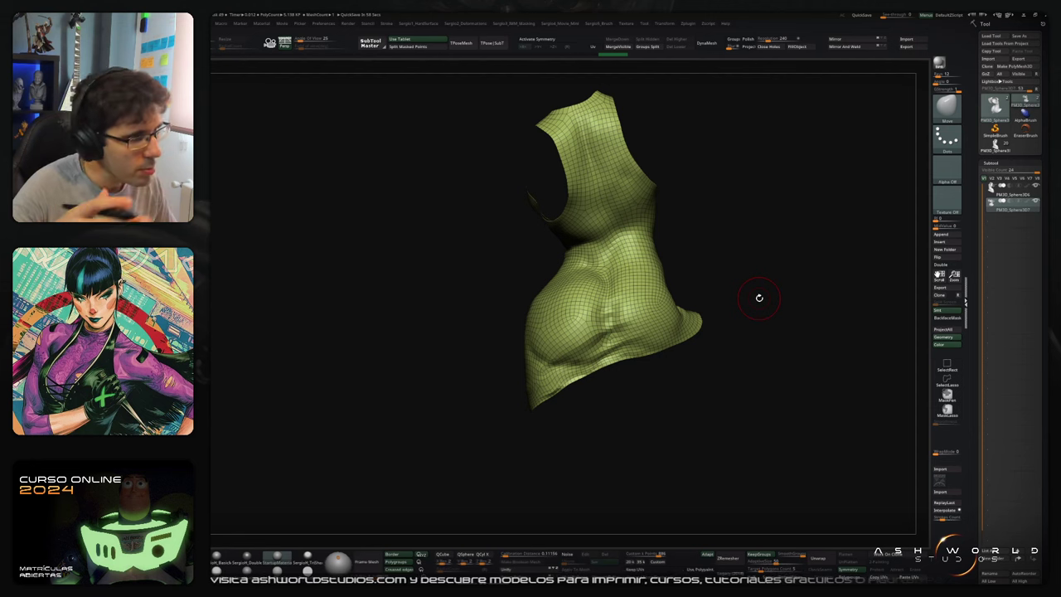
pyautogui.moveTo(700, 369)
pyautogui.mouseDown()
pyautogui.moveTo(715, 372)
pyautogui.moveTo(702, 362)
pyautogui.moveTo(718, 353)
pyautogui.mouseUp()
# Step: Open ZModeler's edge actions on the leotard's lower hem and subdivide the mesh once
pyautogui.press('ctrl')
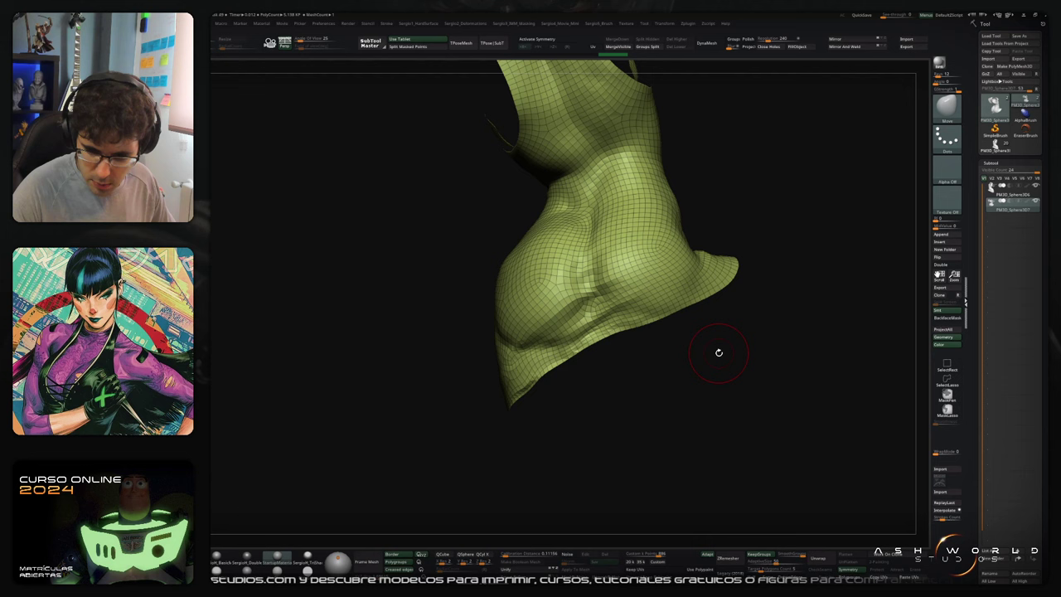
pyautogui.hotkey('shift', 'f')
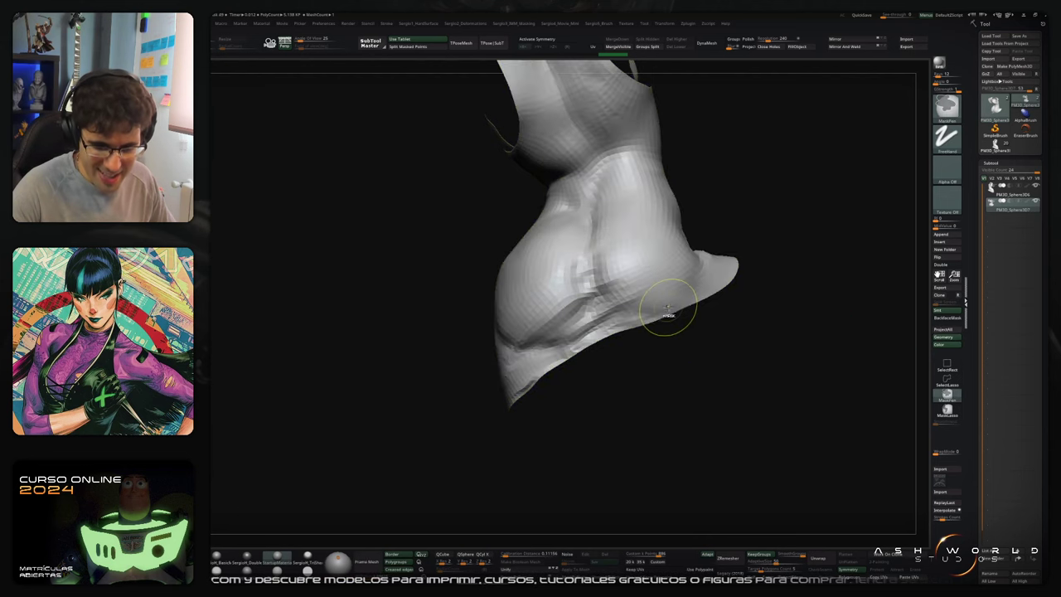
pyautogui.keyDown('ctrl'); pyautogui.moveTo(670, 318); pyautogui.dragTo(685, 385, button='right'); pyautogui.keyUp('ctrl')
pyautogui.hotkey('shift', 'f')
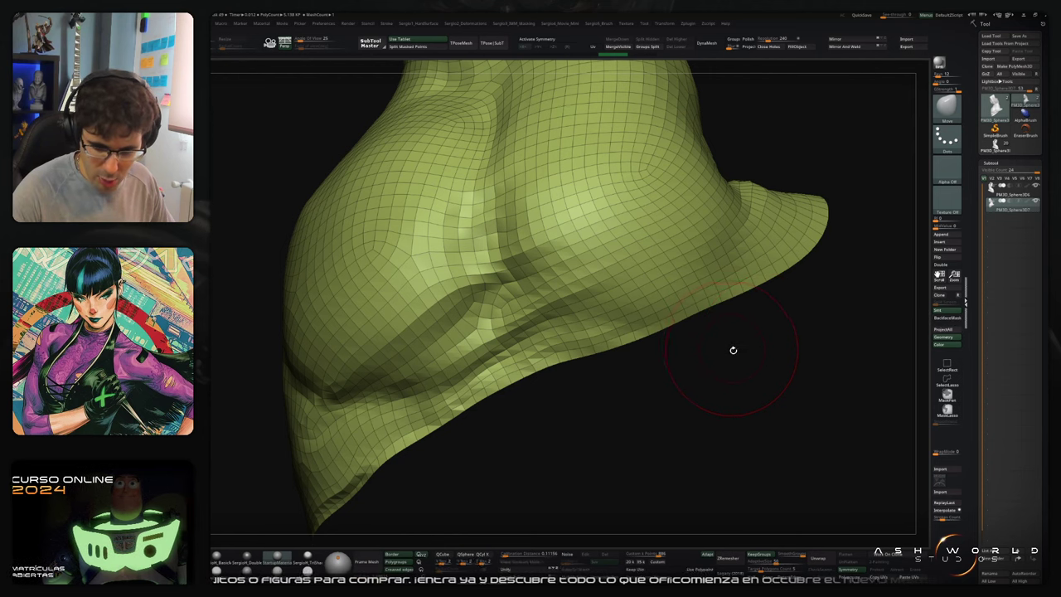
pyautogui.moveTo(731, 350); pyautogui.dragTo(740, 362)
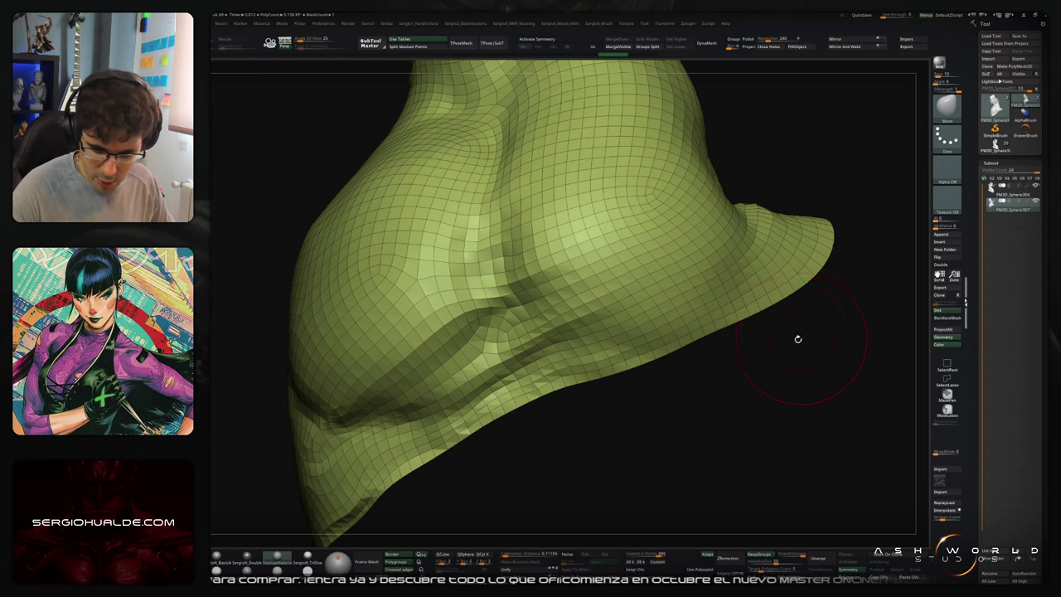
pyautogui.hotkey('ctrl', '1')
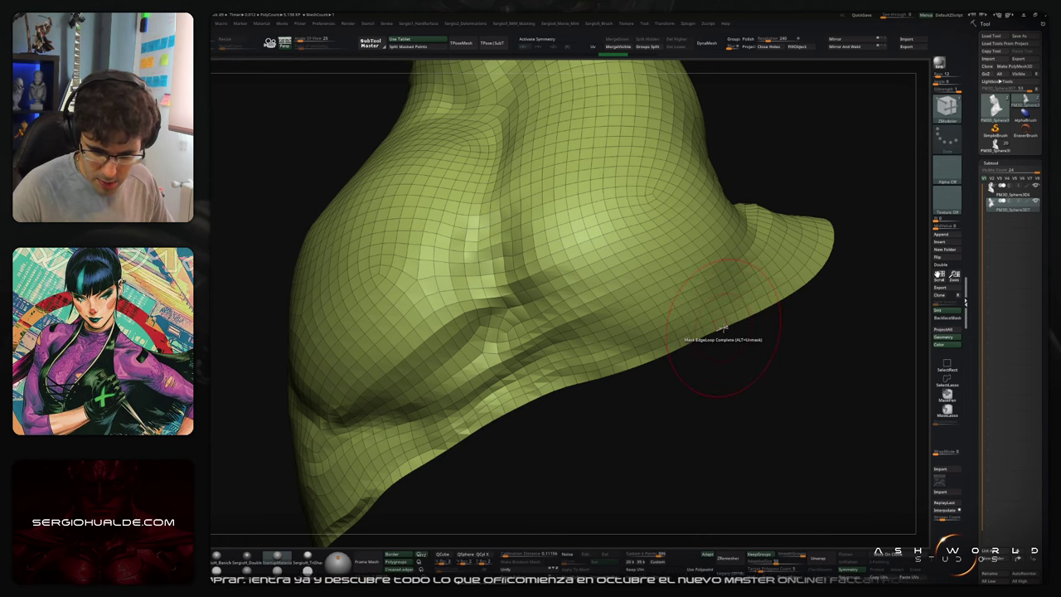
pyautogui.press('space')
pyautogui.moveTo(722, 329)
pyautogui.mouseDown()
pyautogui.moveTo(705, 360)
pyautogui.moveTo(720, 357)
pyautogui.moveTo(701, 367)
pyautogui.moveTo(749, 362)
pyautogui.moveTo(731, 348)
pyautogui.mouseUp()
pyautogui.press('ctrl')
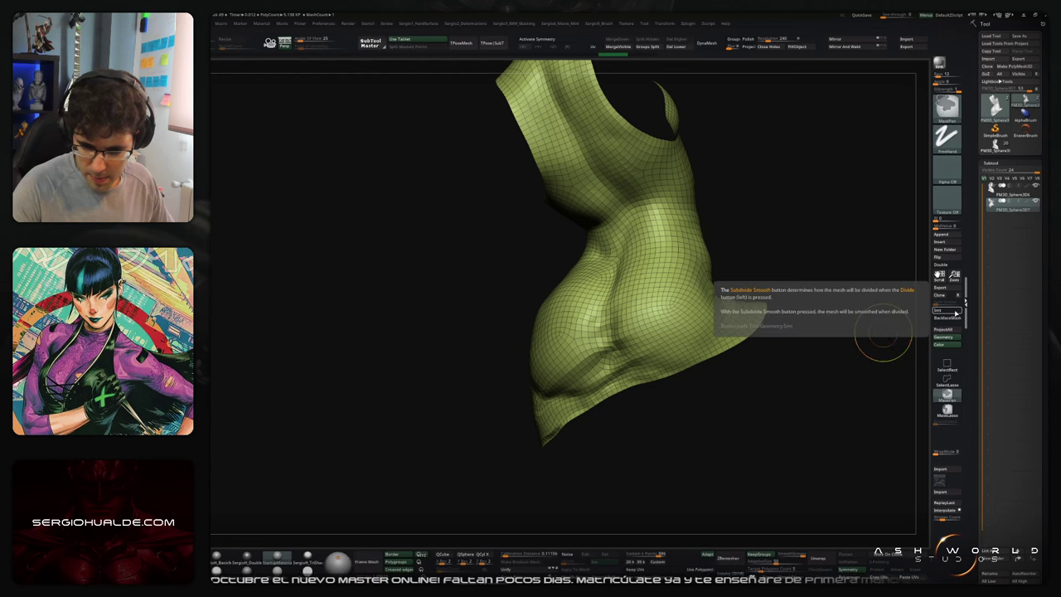
# Step: Subdivide the leotard again with Subdivide Smooth enabled and delete its lower subdivision levels
pyautogui.click(953, 312)
pyautogui.hotkey('ctrl', 'd')
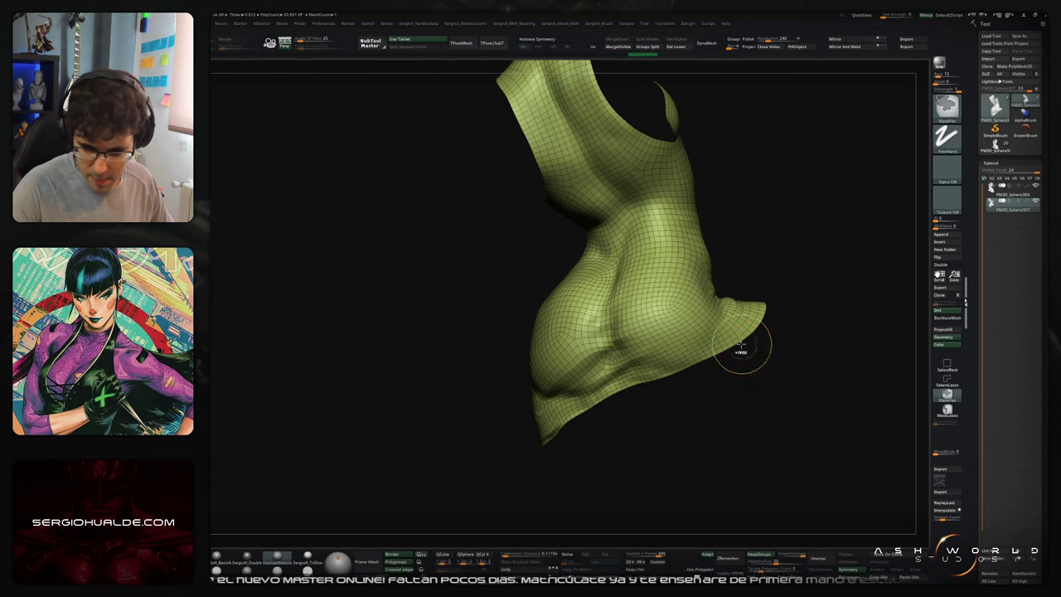
pyautogui.keyDown('ctrl'); pyautogui.moveTo(741, 348); pyautogui.dragTo(722, 365, button='right'); pyautogui.keyUp('ctrl')
pyautogui.hotkey('shift', 'f')
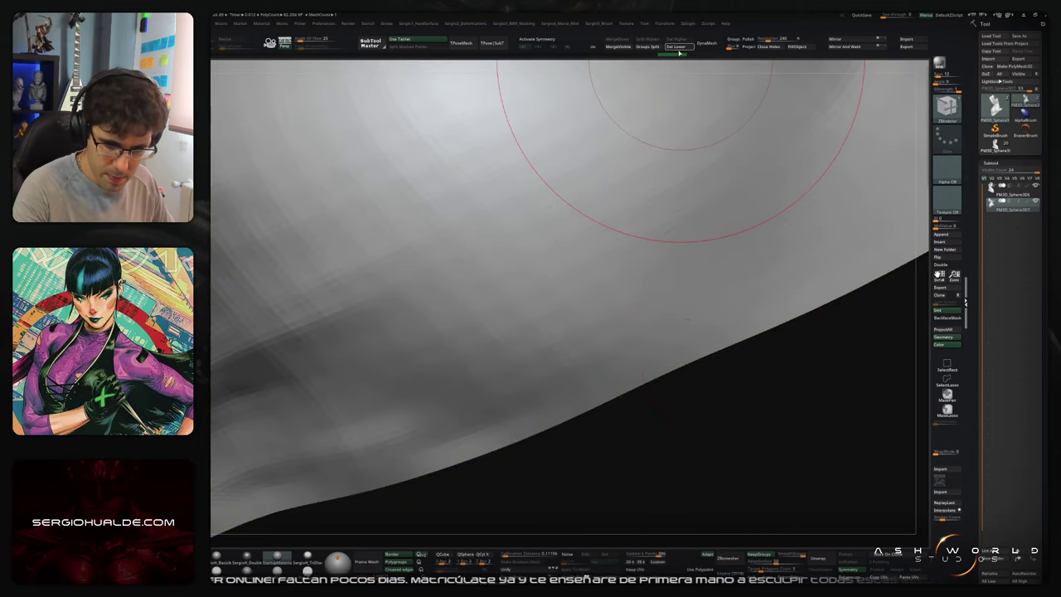
pyautogui.hotkey('shift', 'f')
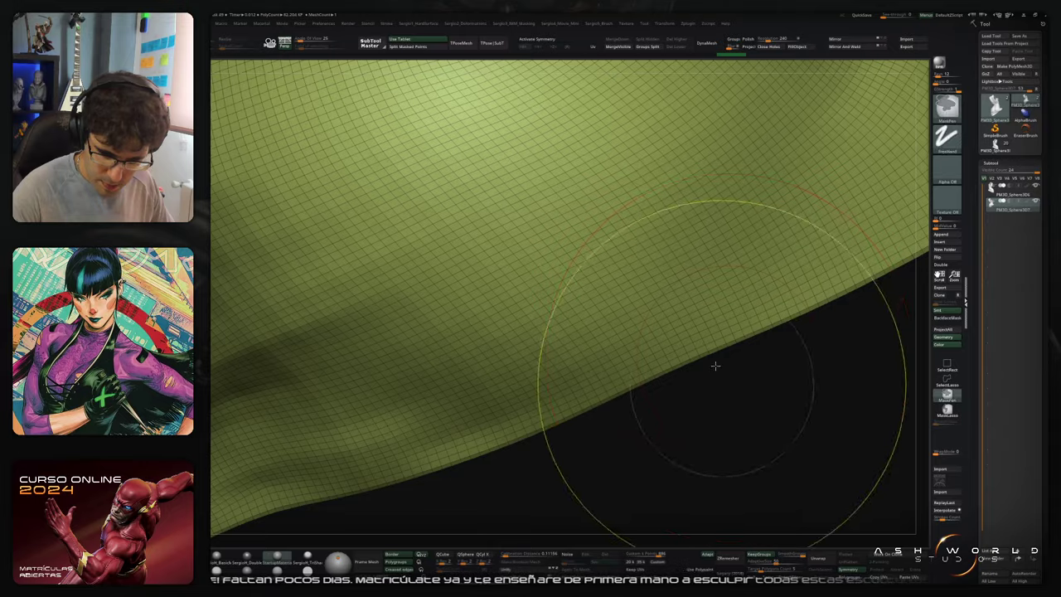
pyautogui.moveTo(715, 364)
pyautogui.keyDown('ctrl'); pyautogui.mouseDown(button='right')
pyautogui.moveTo(754, 313)
pyautogui.moveTo(704, 319)
pyautogui.mouseUp(button='right'); pyautogui.keyUp('ctrl')
pyautogui.hotkey('shift', 'f')
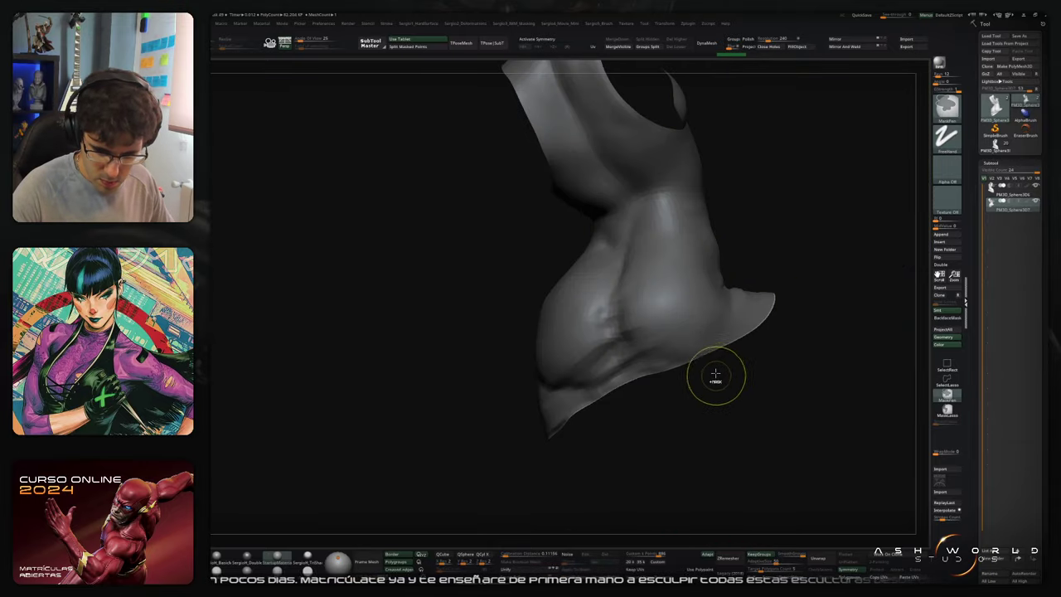
# Step: Project the original leotard's sculpted folds onto the remeshed copy with ProjectAll, without activating Dynamic Subdiv
pyautogui.moveTo(732, 325); pyautogui.dragTo(748, 307)
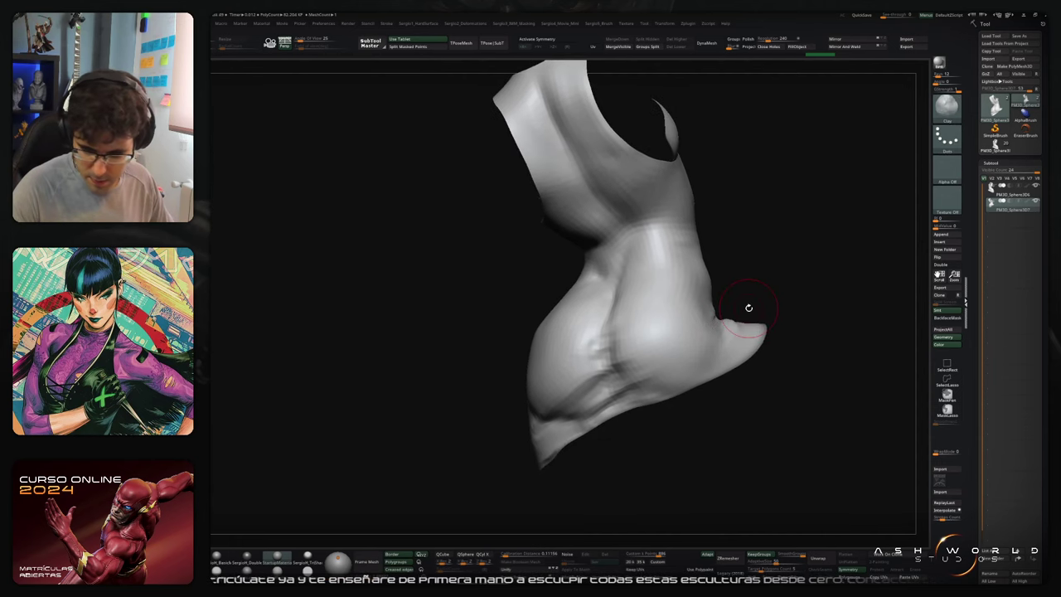
pyautogui.click(951, 331)
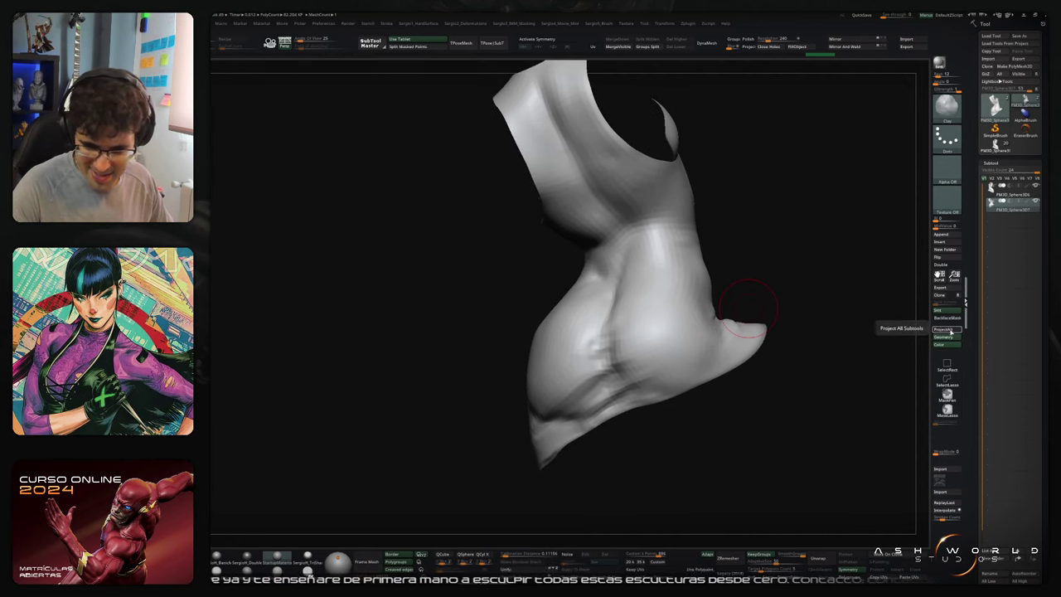
pyautogui.press('d')
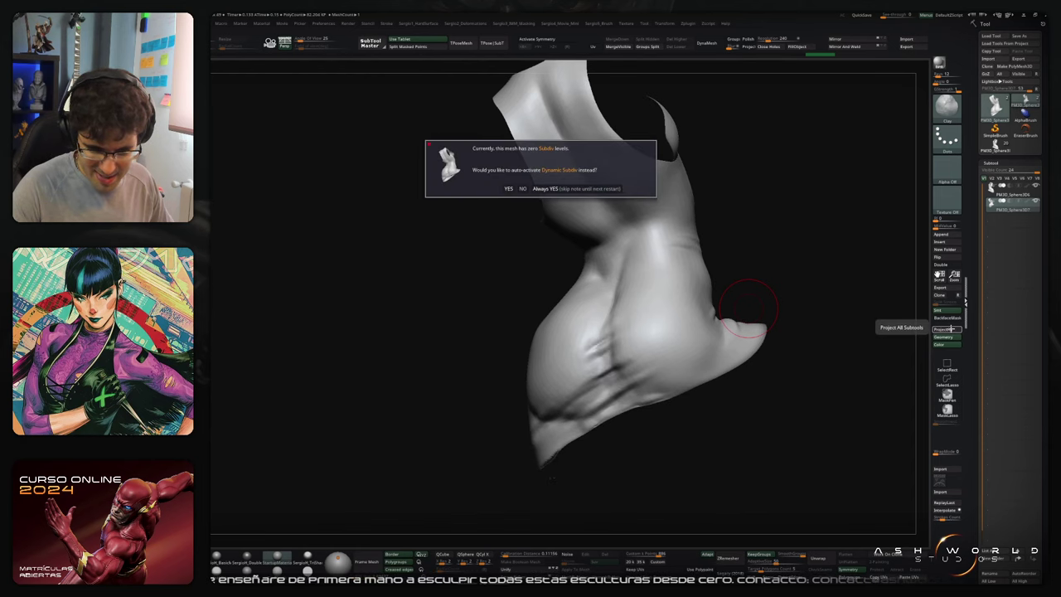
pyautogui.press('Escape')
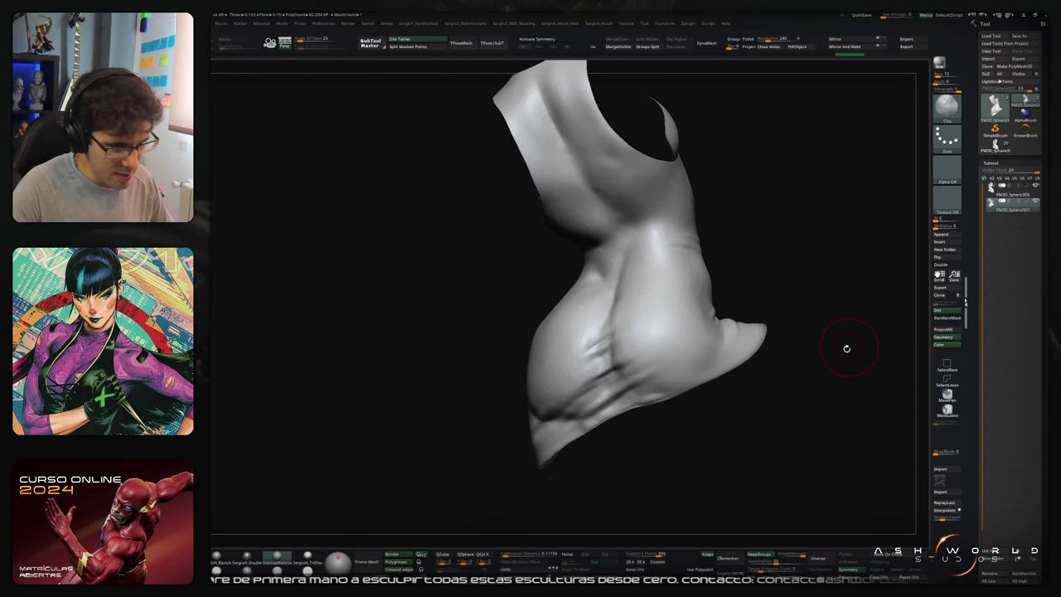
# Step: Enable Double display and delete the small tab of stray polygons at the lowest point of the leotard's neckline
pyautogui.moveTo(827, 359)
pyautogui.mouseDown()
pyautogui.moveTo(850, 339)
pyautogui.moveTo(817, 379)
pyautogui.moveTo(788, 367)
pyautogui.moveTo(658, 422)
pyautogui.moveTo(660, 431)
pyautogui.mouseUp()
pyautogui.moveTo(683, 374)
pyautogui.keyDown('alt'); pyautogui.mouseDown(button='right')
pyautogui.moveTo(626, 531)
pyautogui.moveTo(698, 364)
pyautogui.moveTo(692, 476)
pyautogui.mouseUp(button='right'); pyautogui.keyUp('alt')
pyautogui.keyDown('ctrl'); pyautogui.moveTo(692, 325); pyautogui.dragTo(694, 415, button='right'); pyautogui.keyUp('ctrl')
pyautogui.hotkey('shift', 'f')
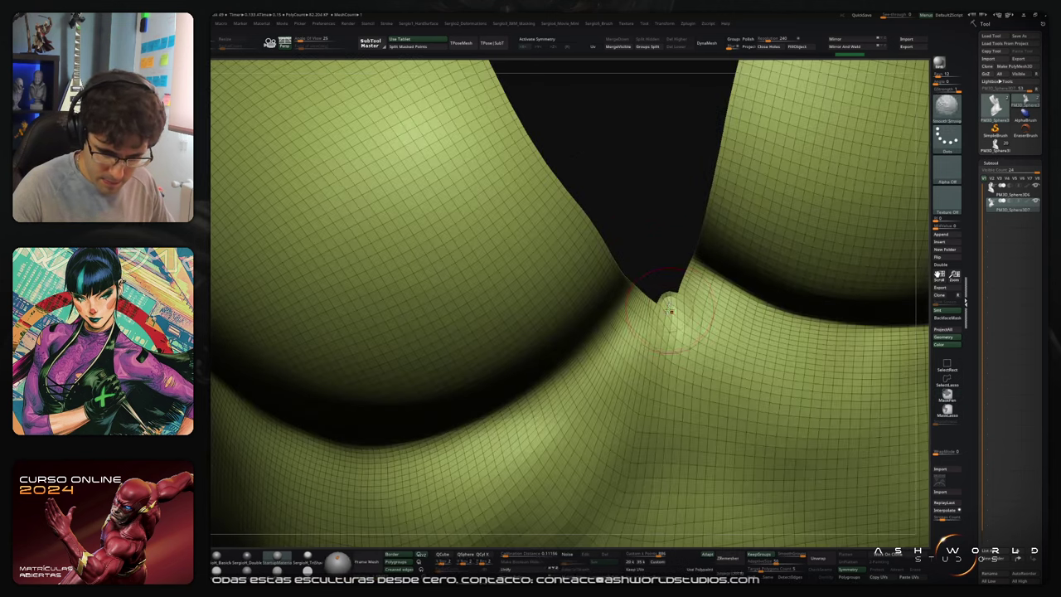
pyautogui.keyDown('ctrl'); pyautogui.moveTo(670, 310); pyautogui.dragTo(673, 380, button='right'); pyautogui.keyUp('ctrl')
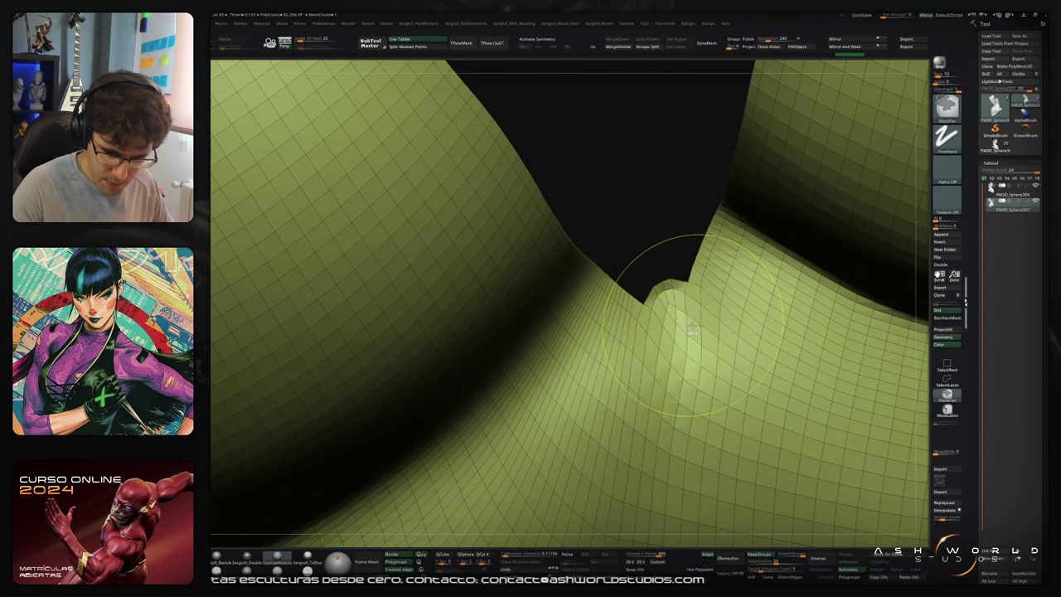
pyautogui.moveTo(675, 315)
pyautogui.keyDown('ctrl'); pyautogui.mouseDown(button='right')
pyautogui.moveTo(681, 267)
pyautogui.moveTo(673, 280)
pyautogui.moveTo(690, 296)
pyautogui.moveTo(713, 268)
pyautogui.moveTo(782, 280)
pyautogui.mouseUp(button='right'); pyautogui.keyUp('ctrl')
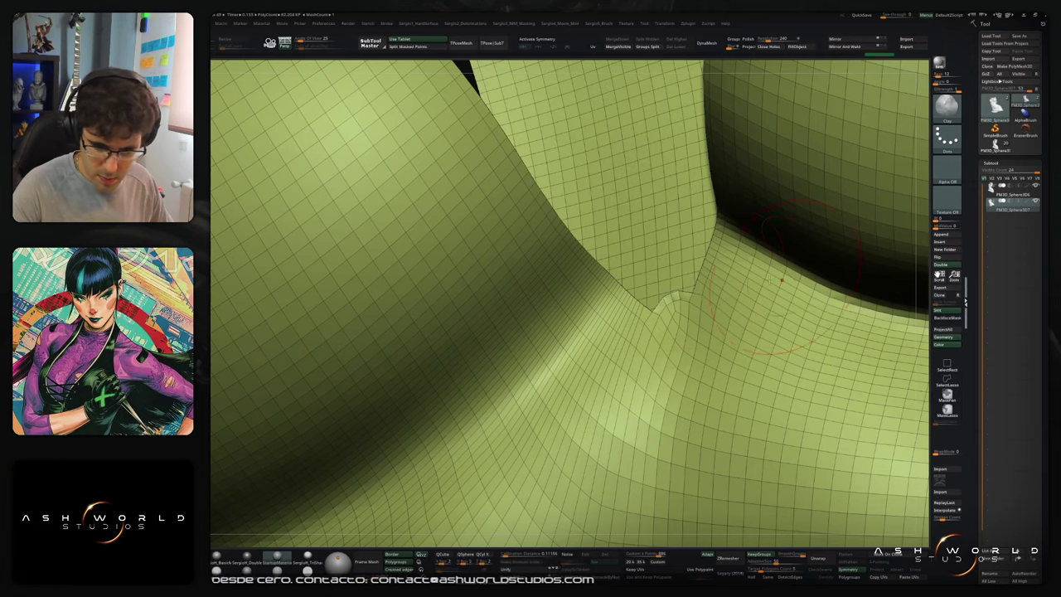
pyautogui.moveTo(687, 302); pyautogui.dragTo(688, 286, button='right')
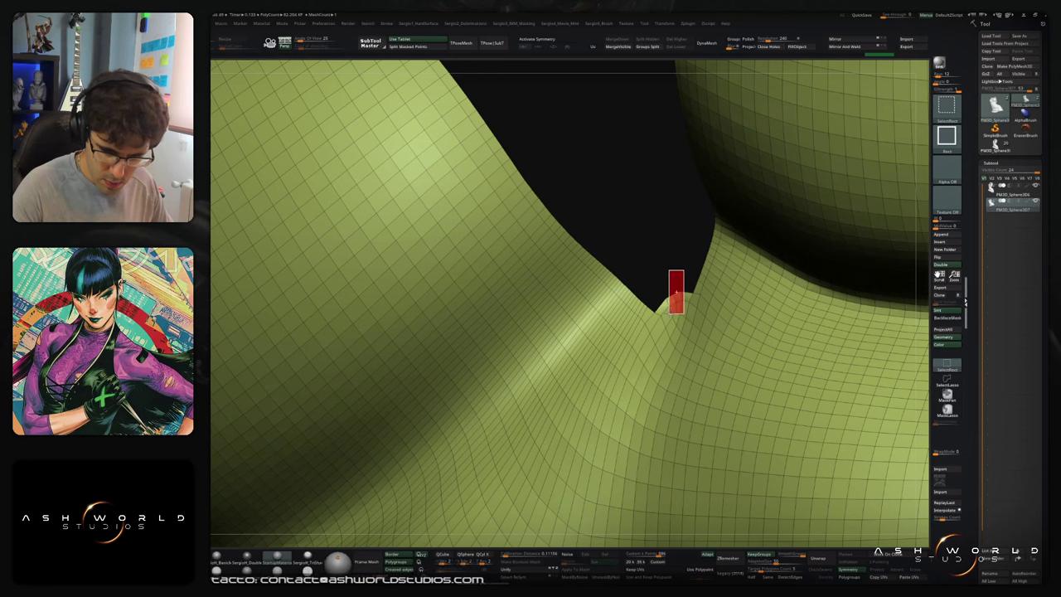
pyautogui.keyDown('ctrl'); pyautogui.keyDown('alt'); pyautogui.keyDown('shift'); pyautogui.moveTo(676, 292); pyautogui.dragTo(676, 329); pyautogui.keyUp('shift'); pyautogui.keyUp('alt'); pyautogui.keyUp('ctrl')
pyautogui.moveTo(675, 330)
pyautogui.keyDown('ctrl'); pyautogui.mouseDown(button='right')
pyautogui.moveTo(674, 284)
pyautogui.moveTo(691, 310)
pyautogui.moveTo(693, 369)
pyautogui.moveTo(715, 351)
pyautogui.moveTo(676, 329)
pyautogui.moveTo(680, 276)
pyautogui.mouseUp(button='right'); pyautogui.keyUp('ctrl')
pyautogui.hotkey('ctrl', 'shift')
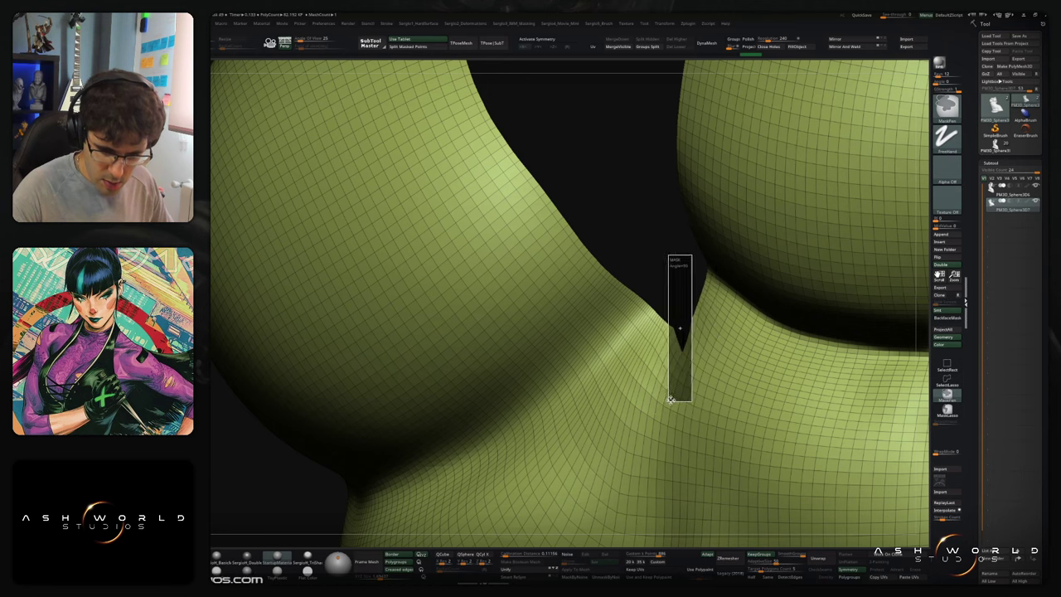
# Step: Mask everything except the area around the neckline's lower notch, polish its edge by features, and clear the mask
pyautogui.keyDown('ctrl'); pyautogui.moveTo(639, 410); pyautogui.dragTo(637, 428); pyautogui.keyUp('ctrl')
pyautogui.keyDown('ctrl'); pyautogui.click(679, 301); pyautogui.keyUp('ctrl')
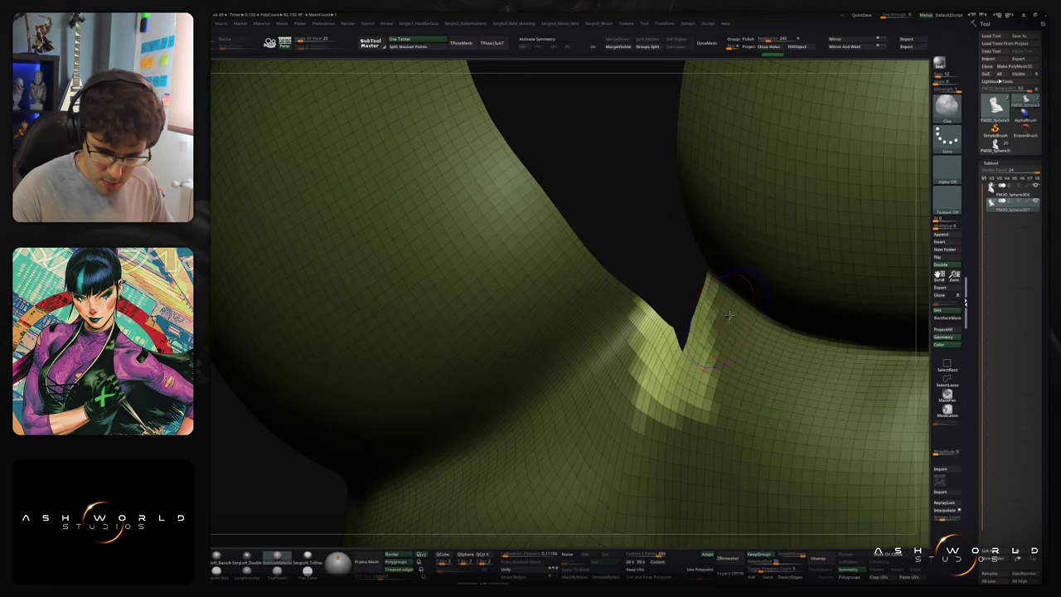
pyautogui.press('2')
pyautogui.click(710, 246)
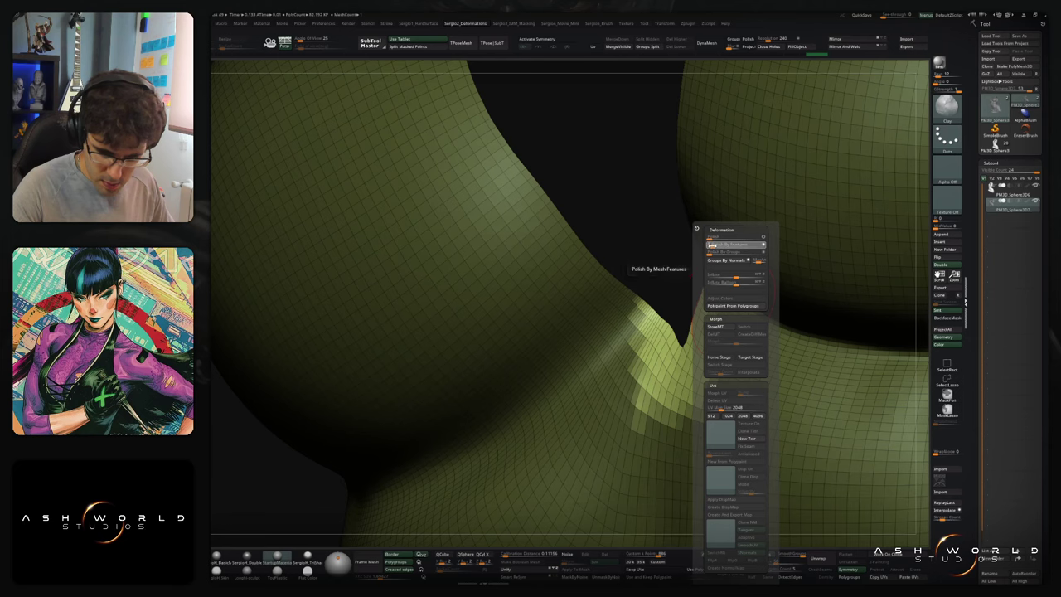
pyautogui.keyDown('ctrl'); pyautogui.moveTo(661, 232); pyautogui.dragTo(671, 253); pyautogui.keyUp('ctrl')
pyautogui.moveTo(689, 322)
pyautogui.keyDown('ctrl'); pyautogui.mouseDown(button='right')
pyautogui.moveTo(734, 345)
pyautogui.moveTo(739, 437)
pyautogui.moveTo(658, 316)
pyautogui.moveTo(707, 322)
pyautogui.mouseUp(button='right'); pyautogui.keyUp('ctrl')
pyautogui.hotkey('shift', 'f')
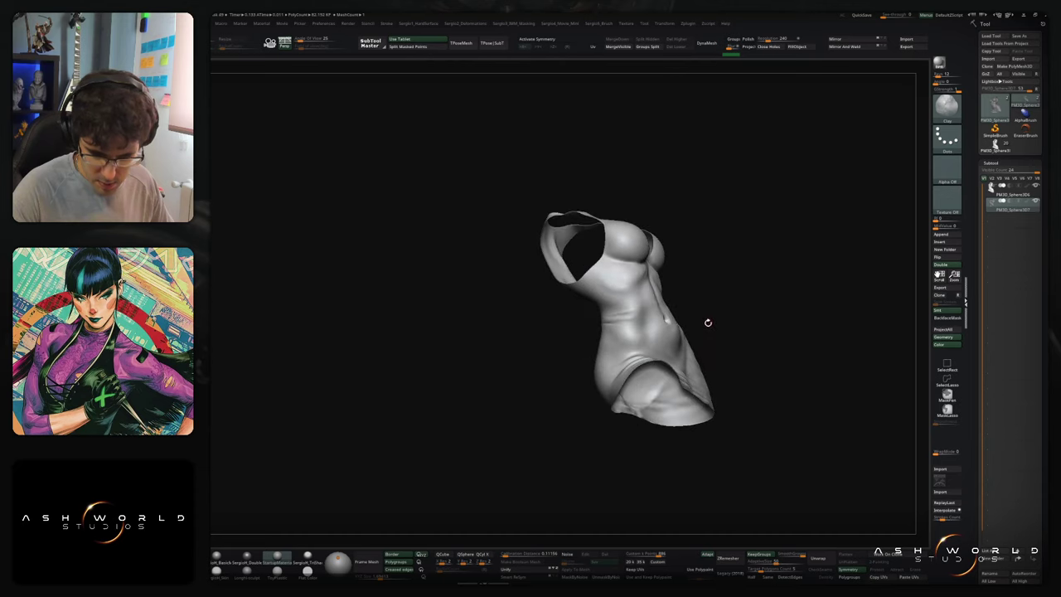
# Step: Adjust the pointed lower tip of the neckline between the breasts with the Move brush
pyautogui.moveTo(707, 323); pyautogui.dragTo(732, 357)
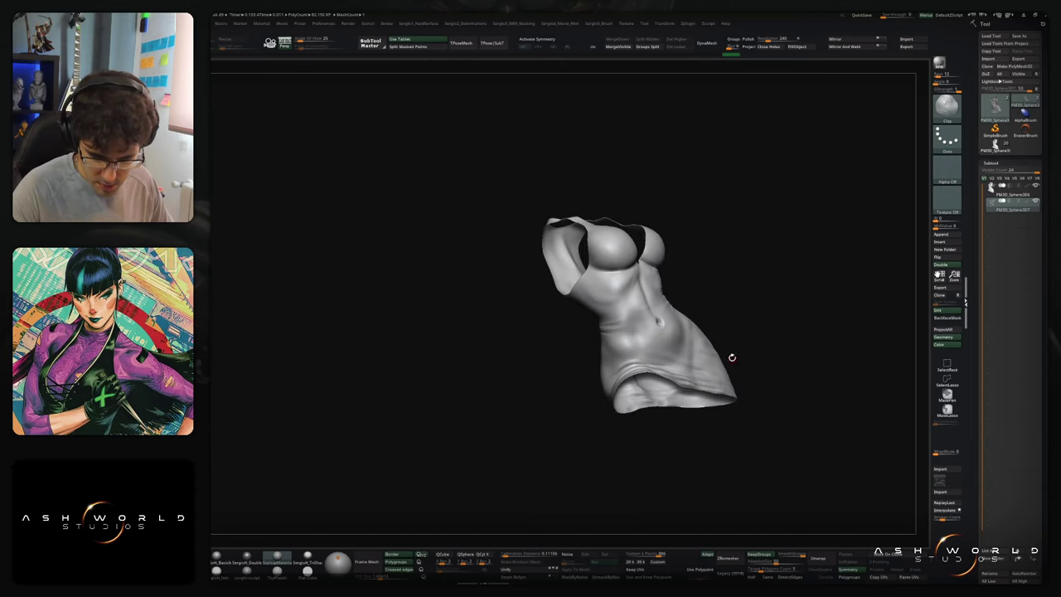
pyautogui.moveTo(733, 335)
pyautogui.keyDown('ctrl'); pyautogui.mouseDown(button='right')
pyautogui.moveTo(722, 282)
pyautogui.moveTo(688, 364)
pyautogui.moveTo(671, 370)
pyautogui.moveTo(627, 328)
pyautogui.moveTo(603, 277)
pyautogui.mouseUp(button='right'); pyautogui.keyUp('ctrl')
pyautogui.press('b')
pyautogui.press('m')
pyautogui.press('v')
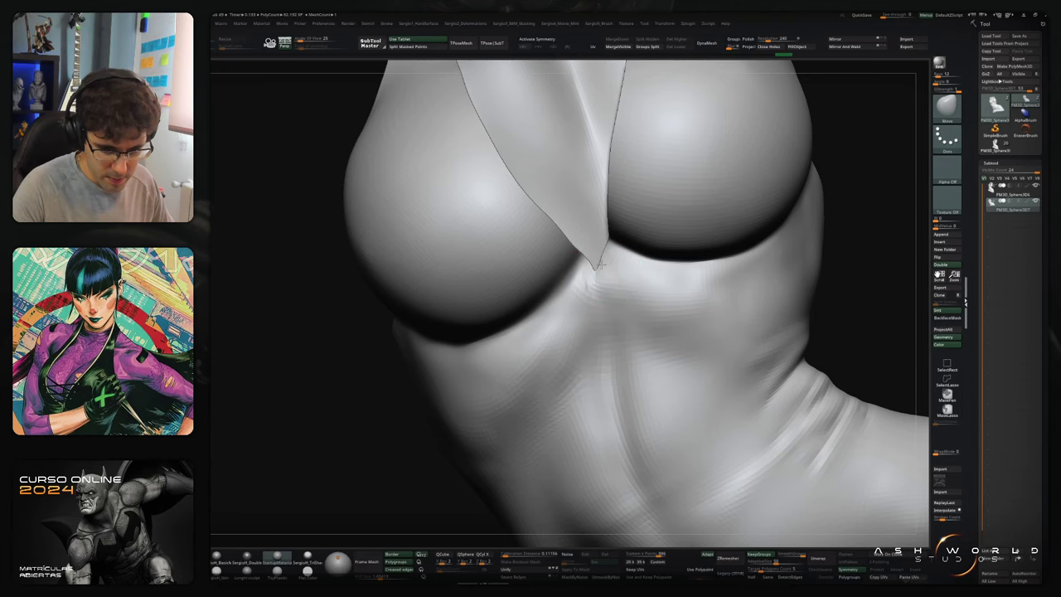
pyautogui.keyDown('ctrl'); pyautogui.moveTo(587, 266); pyautogui.dragTo(628, 289, button='right'); pyautogui.keyUp('ctrl')
pyautogui.keyDown('alt'); pyautogui.moveTo(655, 332); pyautogui.dragTo(698, 300, button='right'); pyautogui.keyUp('alt')
pyautogui.keyDown('ctrl'); pyautogui.moveTo(698, 300); pyautogui.dragTo(721, 313, button='right'); pyautogui.keyUp('ctrl')
# Step: Give the leotard thickness with Panel Loops at Elevation -100, undoing the first result and applying it again
pyautogui.hotkey('shift', '2')
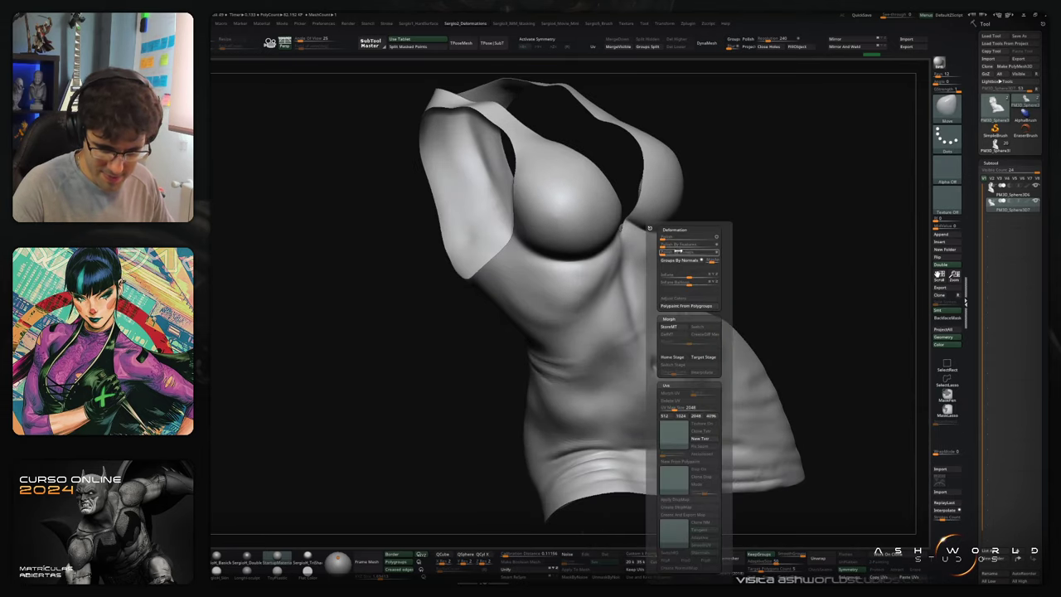
pyautogui.hotkey('shift', '1')
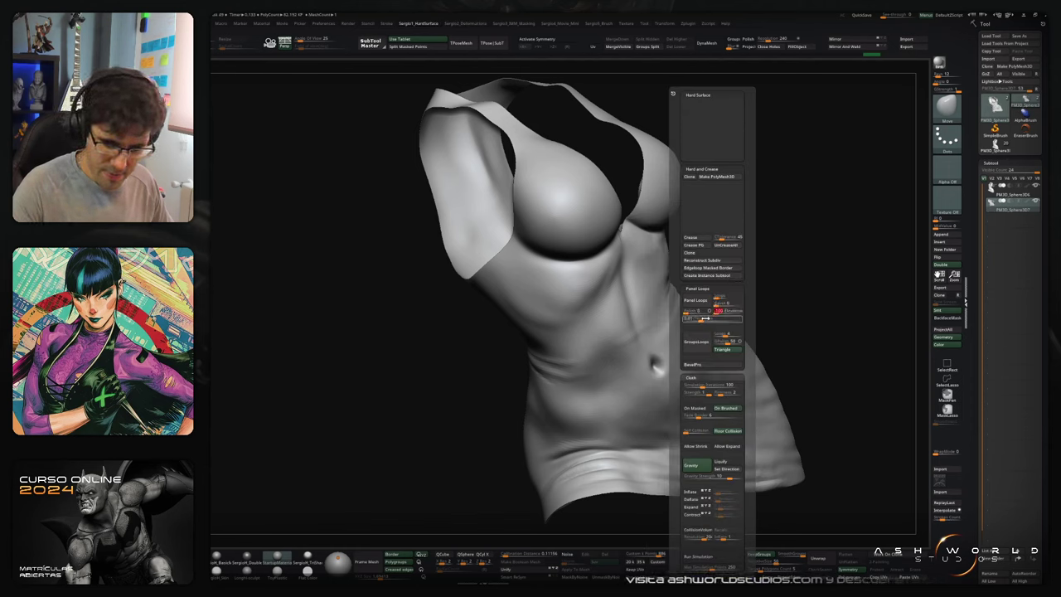
pyautogui.click(703, 301)
pyautogui.hotkey('ctrl', 'z')
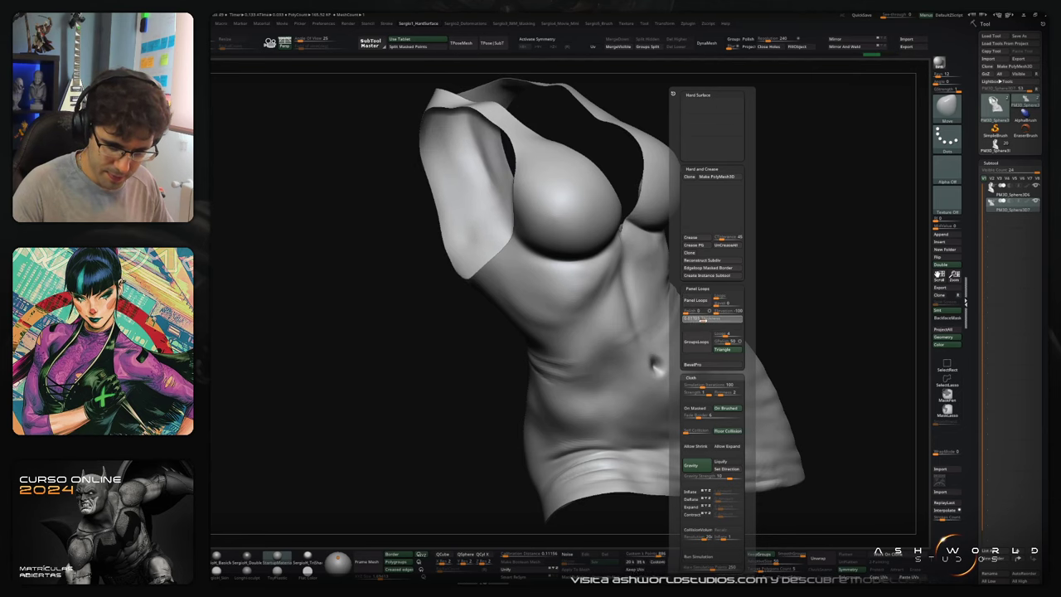
pyautogui.click(701, 302)
# Step: Mask the thickened leotard's inner surface by polygroup, leaving its outer surface free for sculpting
pyautogui.moveTo(609, 370)
pyautogui.keyDown('ctrl'); pyautogui.mouseDown(button='right')
pyautogui.moveTo(700, 373)
pyautogui.moveTo(689, 348)
pyautogui.moveTo(767, 334)
pyautogui.moveTo(685, 353)
pyautogui.moveTo(719, 322)
pyautogui.moveTo(781, 341)
pyautogui.moveTo(691, 372)
pyautogui.mouseUp(button='right'); pyautogui.keyUp('ctrl')
pyautogui.press('w')
pyautogui.keyDown('ctrl'); pyautogui.click(690, 351); pyautogui.keyUp('ctrl')
pyautogui.press('q')
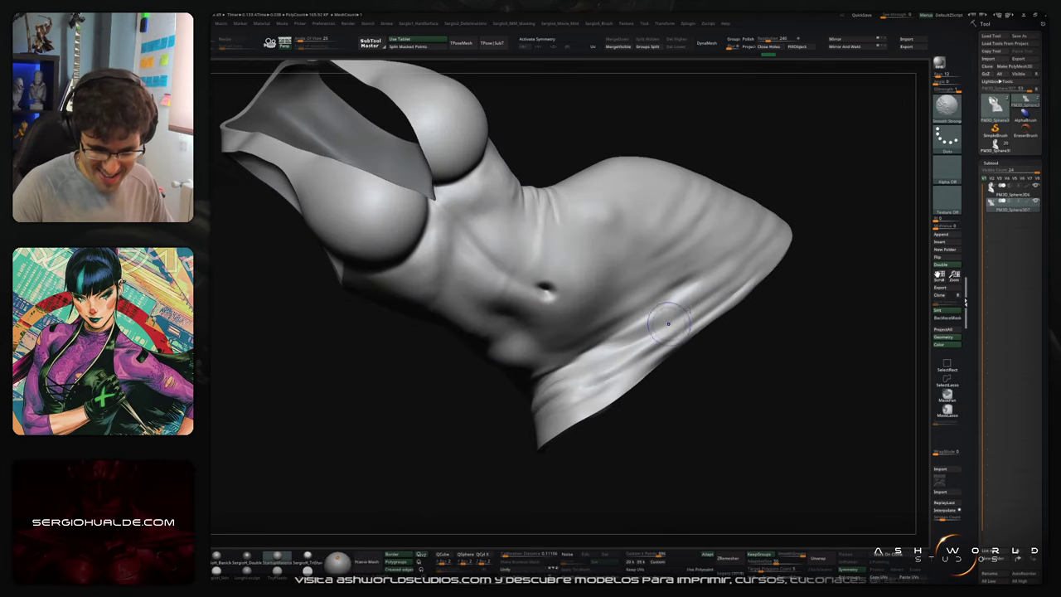
# Step: Carve diagonal creases along the front of the lower hem with the DamStandard brush and soften them with Smooth
pyautogui.moveTo(668, 323); pyautogui.dragTo(712, 310, button='right')
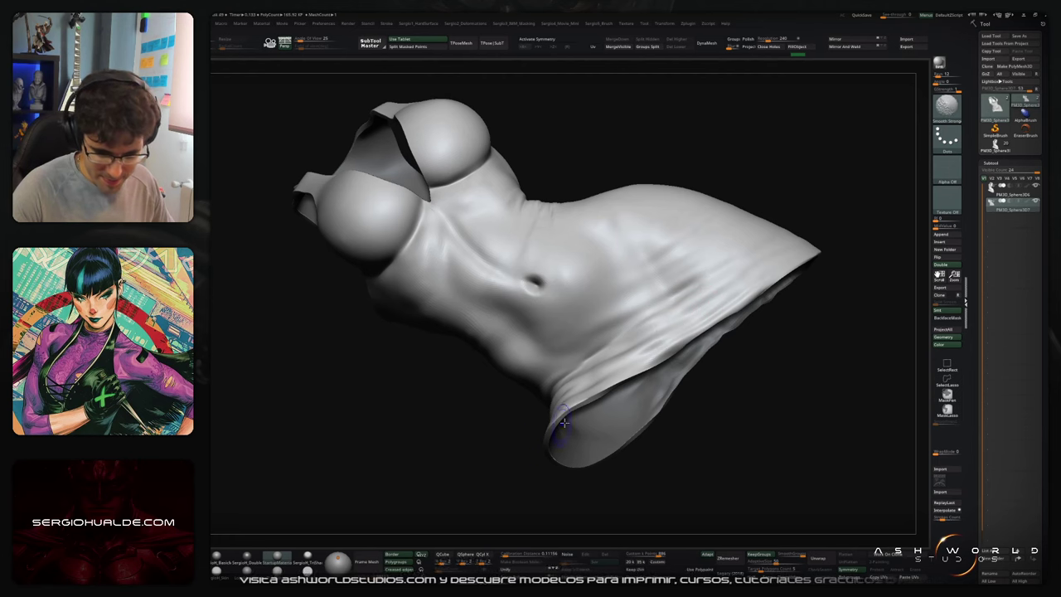
pyautogui.moveTo(563, 423); pyautogui.dragTo(673, 357, button='right')
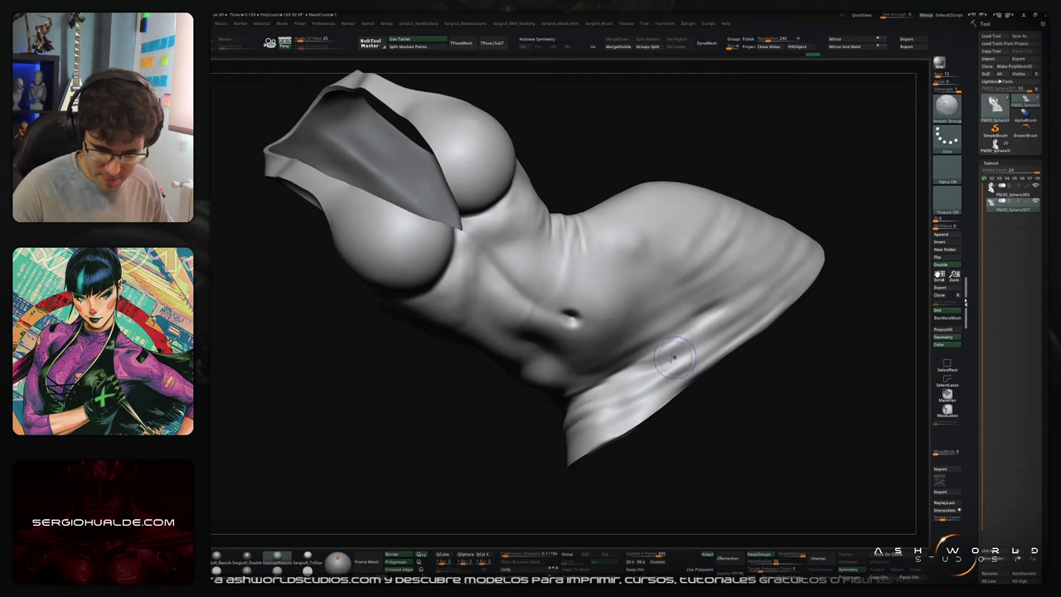
pyautogui.moveTo(586, 412)
pyautogui.mouseDown(button='right')
pyautogui.moveTo(621, 396)
pyautogui.moveTo(572, 402)
pyautogui.mouseUp(button='right')
pyautogui.moveTo(555, 464); pyautogui.dragTo(565, 400, button='right')
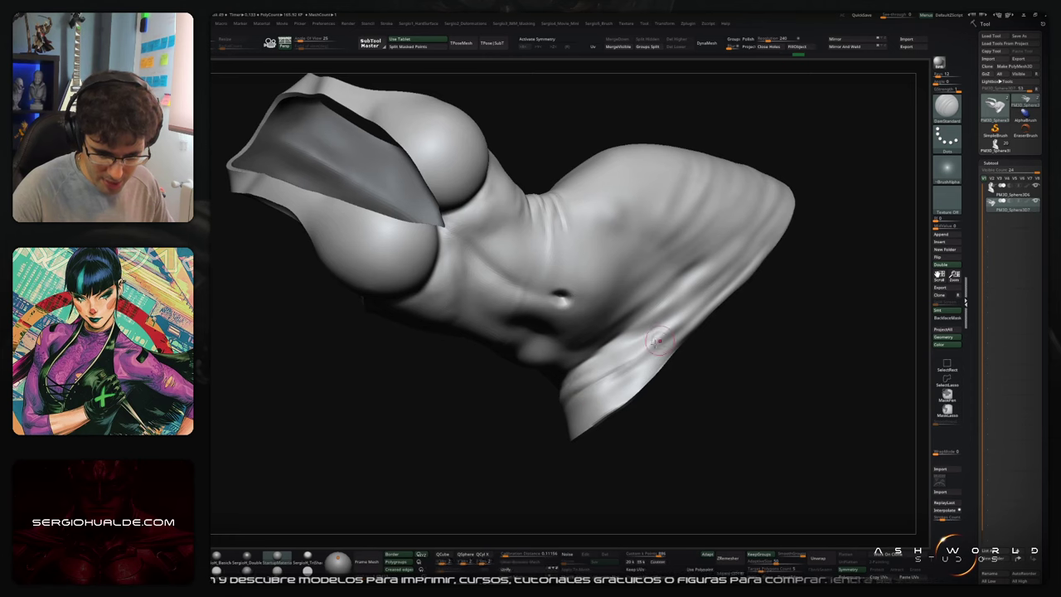
pyautogui.moveTo(661, 340); pyautogui.dragTo(578, 388)
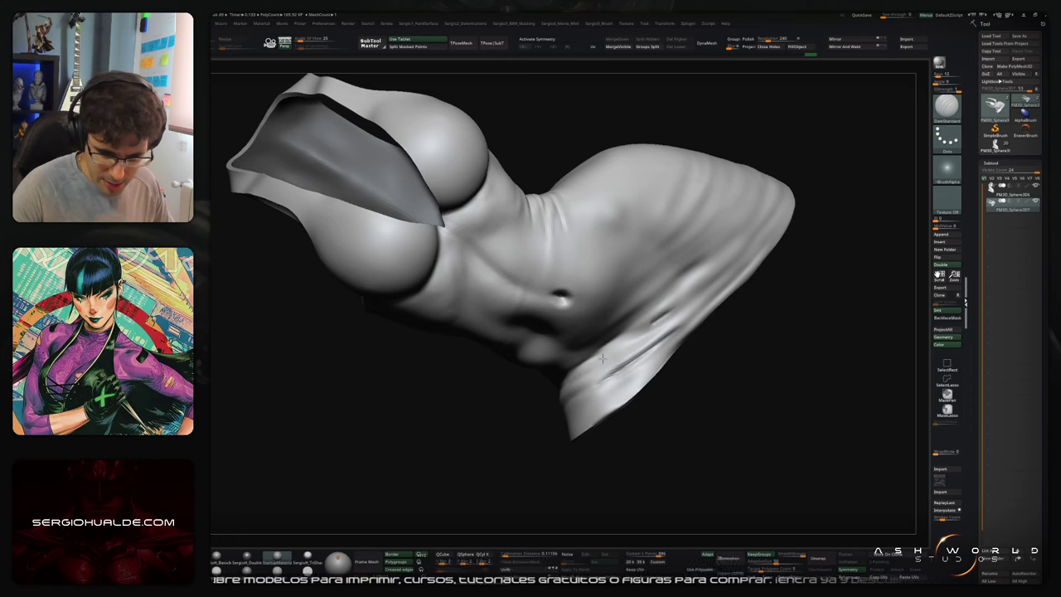
pyautogui.moveTo(650, 327)
pyautogui.keyDown('shift'); pyautogui.mouseDown()
pyautogui.moveTo(702, 289)
pyautogui.moveTo(599, 362)
pyautogui.moveTo(711, 284)
pyautogui.moveTo(668, 315)
pyautogui.mouseUp(); pyautogui.keyUp('shift')
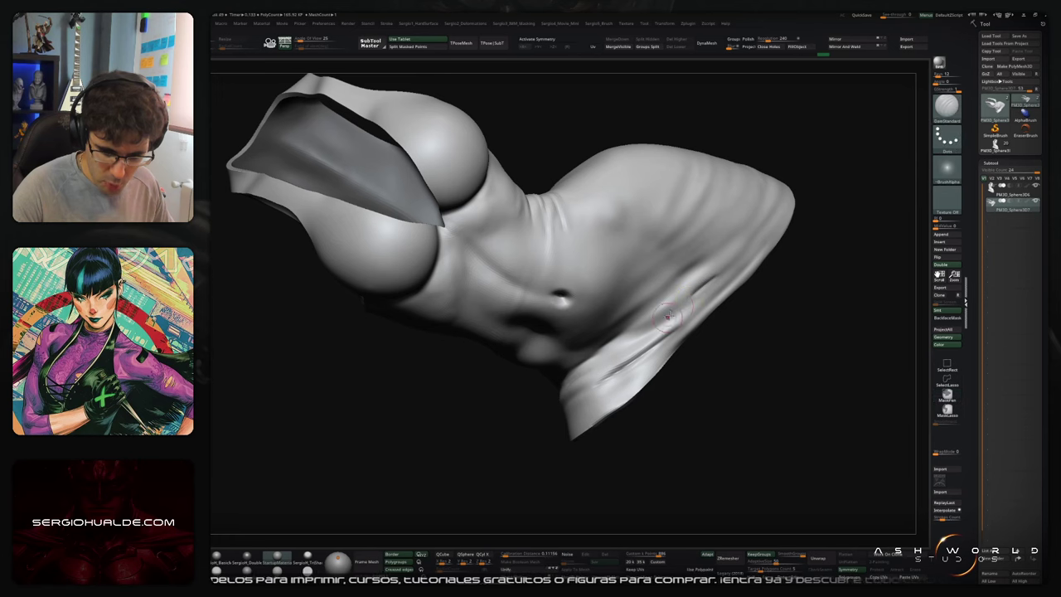
# Step: Carve further creases from the lower abdomen toward the far hip with DamStandard, smoothing where they fade out
pyautogui.moveTo(721, 274); pyautogui.dragTo(555, 383)
pyautogui.moveTo(648, 314); pyautogui.dragTo(722, 253)
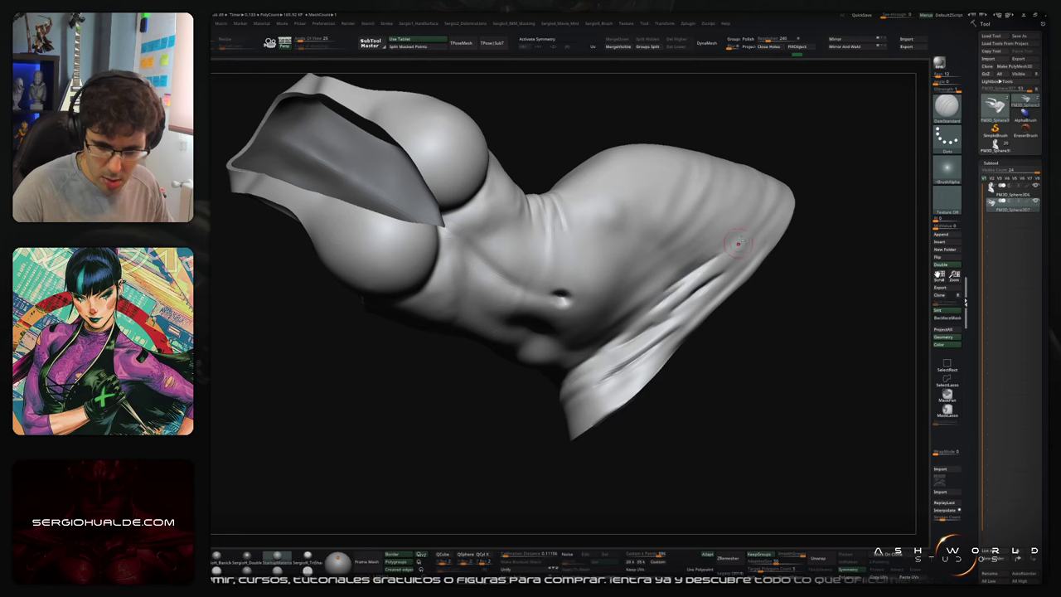
pyautogui.moveTo(681, 284); pyautogui.dragTo(742, 232)
pyautogui.moveTo(698, 272); pyautogui.dragTo(773, 208)
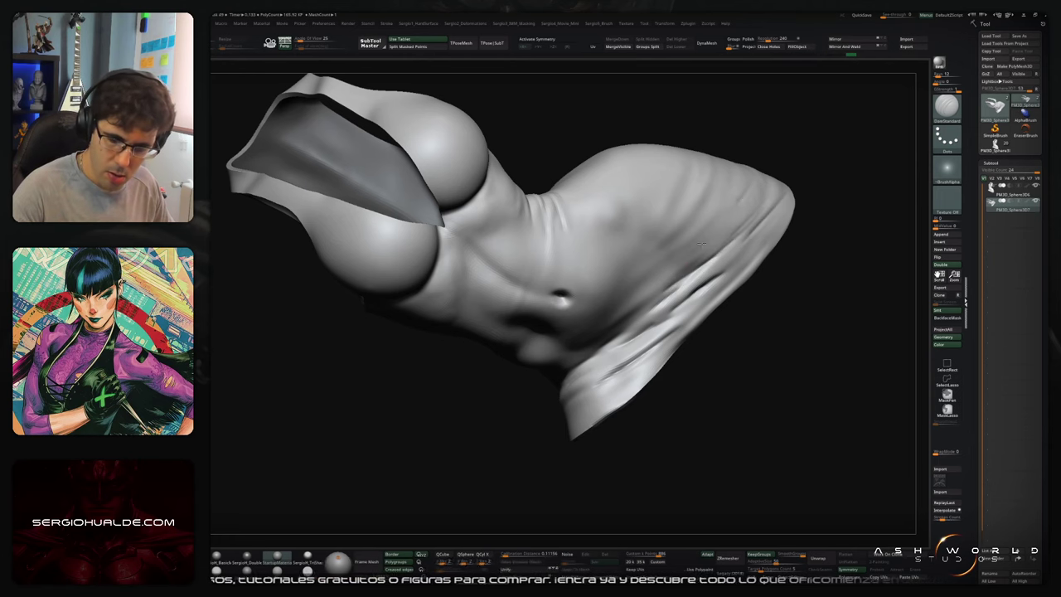
pyautogui.press('shift')
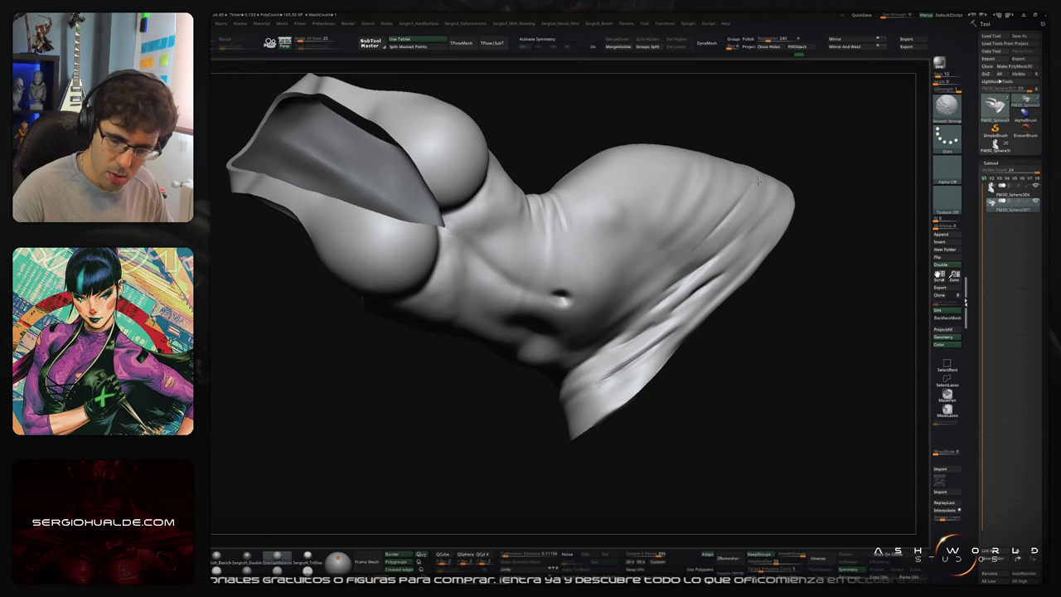
pyautogui.moveTo(698, 290)
pyautogui.keyDown('shift'); pyautogui.mouseDown()
pyautogui.moveTo(673, 308)
pyautogui.moveTo(735, 249)
pyautogui.moveTo(677, 298)
pyautogui.mouseUp(); pyautogui.keyUp('shift')
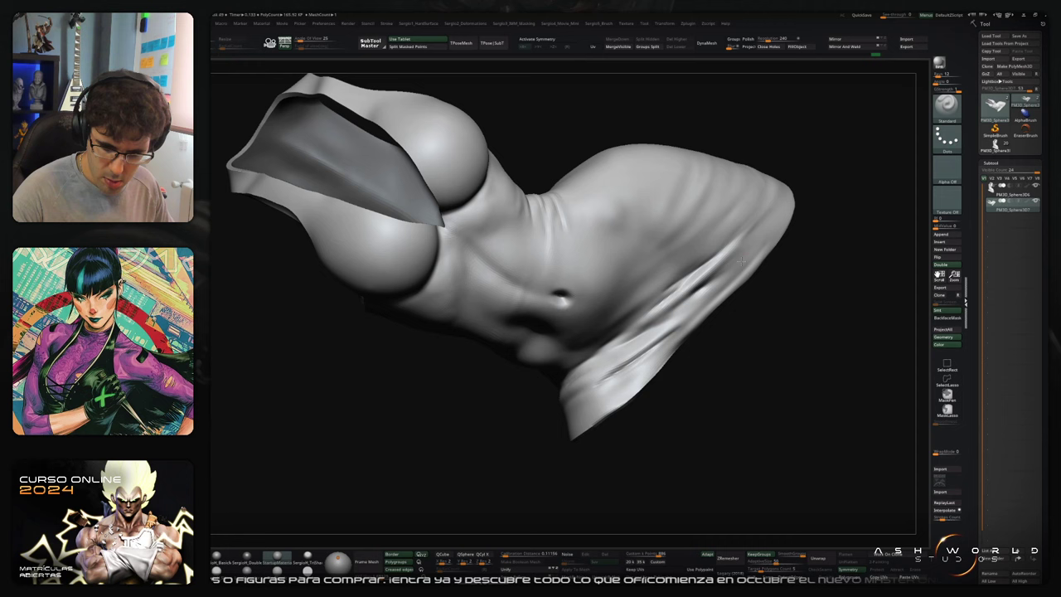
# Step: Build up raised folds between the carved creases on the lower abdomen with the Standard brush
pyautogui.moveTo(737, 264); pyautogui.dragTo(623, 345)
pyautogui.moveTo(725, 272); pyautogui.dragTo(626, 349)
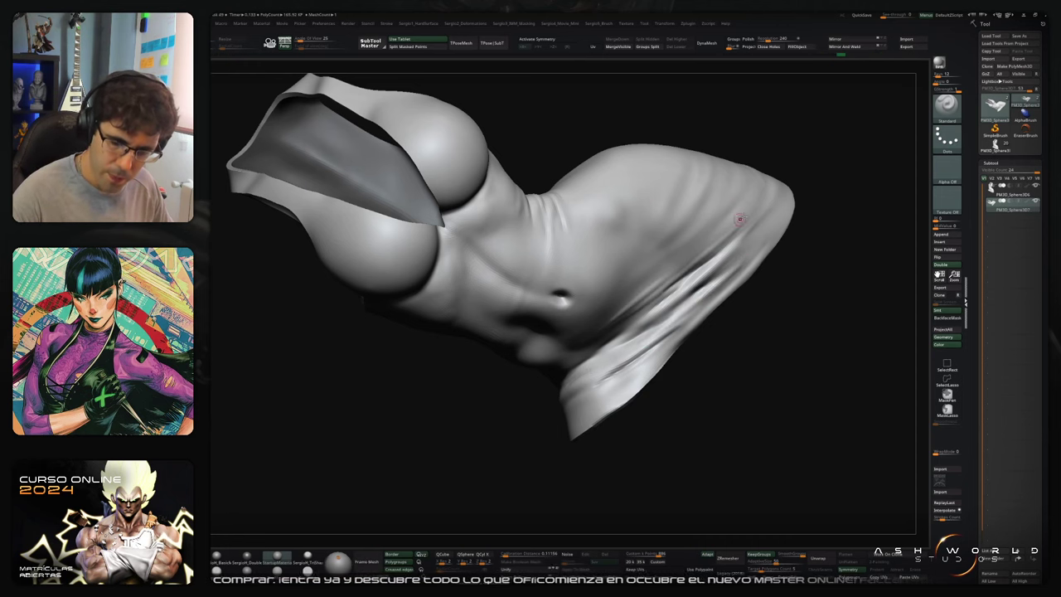
pyautogui.moveTo(769, 203); pyautogui.dragTo(743, 231, button='right')
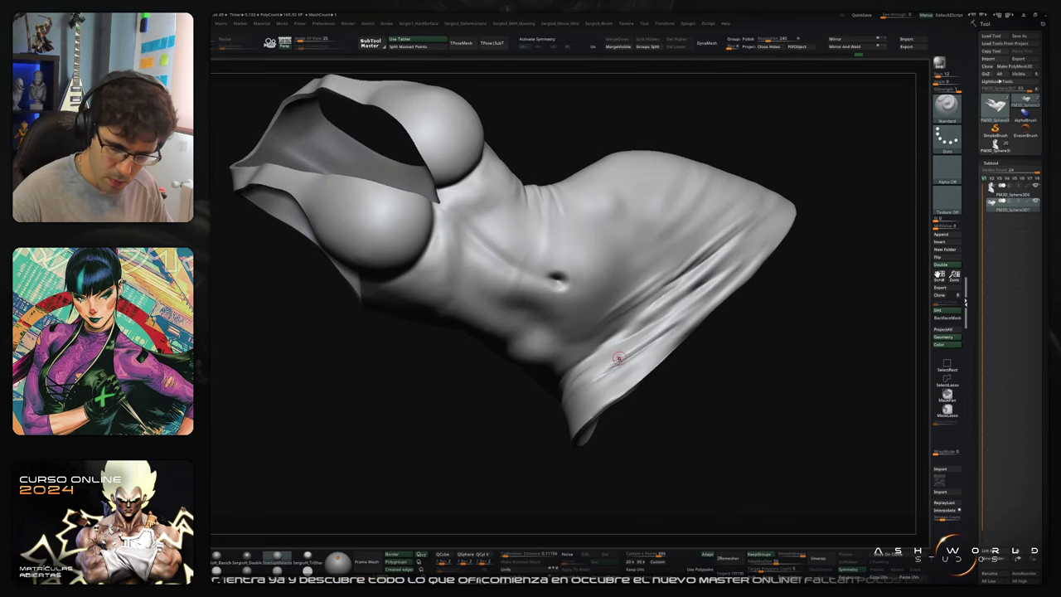
pyautogui.moveTo(618, 358); pyautogui.dragTo(632, 340, button='right')
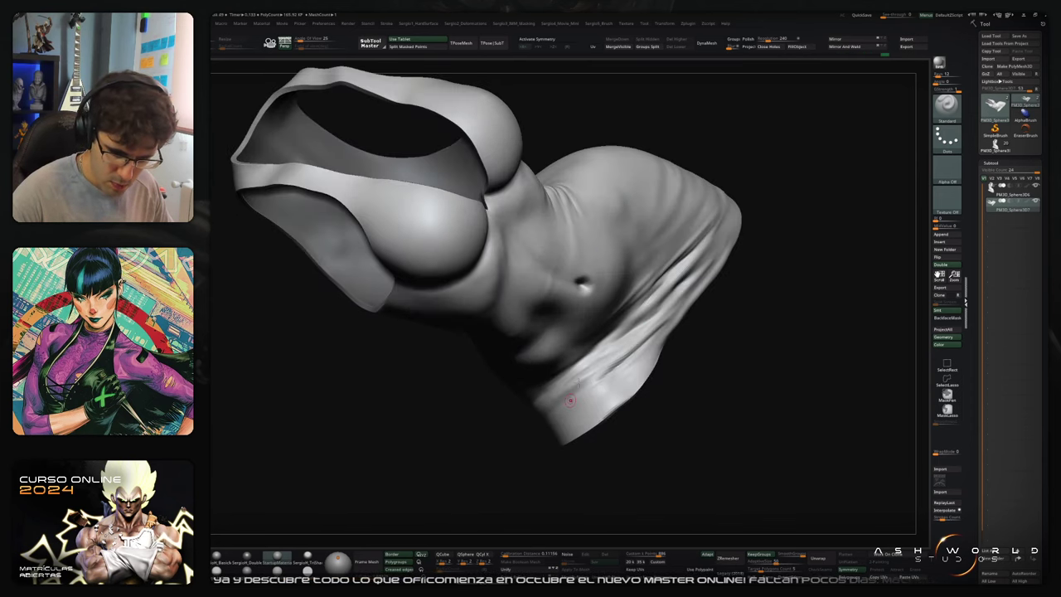
pyautogui.moveTo(569, 400); pyautogui.dragTo(601, 348, button='right')
pyautogui.moveTo(585, 396)
pyautogui.mouseDown(button='right')
pyautogui.moveTo(611, 397)
pyautogui.moveTo(610, 382)
pyautogui.mouseUp(button='right')
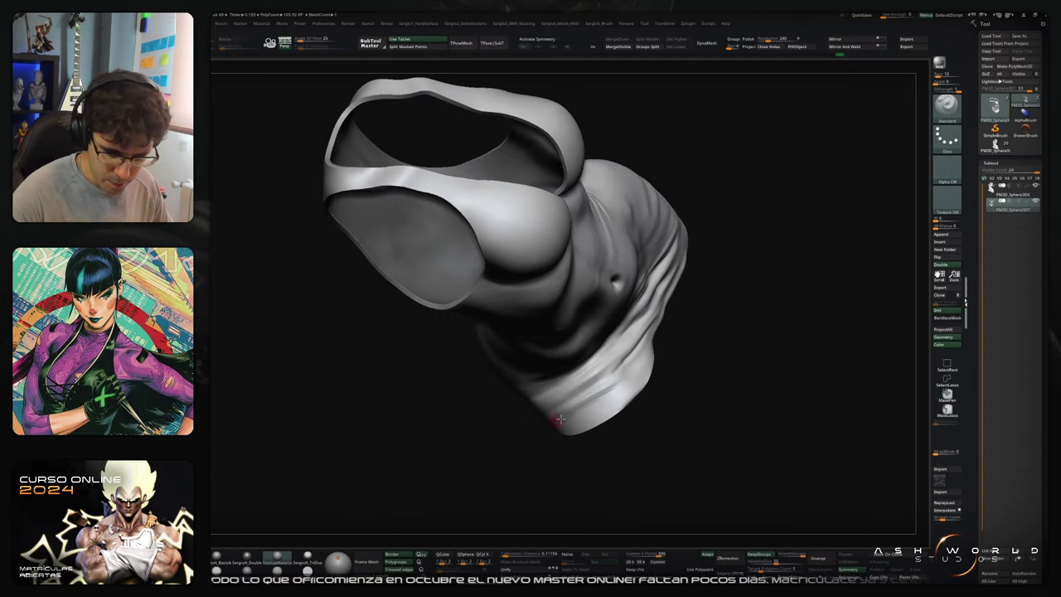
# Step: Carve fabric creases around the near hip above the hem with DamStandard and soften them
pyautogui.moveTo(637, 371)
pyautogui.mouseDown(button='right')
pyautogui.moveTo(575, 379)
pyautogui.moveTo(698, 395)
pyautogui.moveTo(684, 369)
pyautogui.moveTo(627, 348)
pyautogui.mouseUp(button='right')
pyautogui.press('b')
pyautogui.press('d')
pyautogui.press('s')
pyautogui.moveTo(550, 403)
pyautogui.mouseDown(button='right')
pyautogui.moveTo(602, 365)
pyautogui.moveTo(595, 351)
pyautogui.mouseUp(button='right')
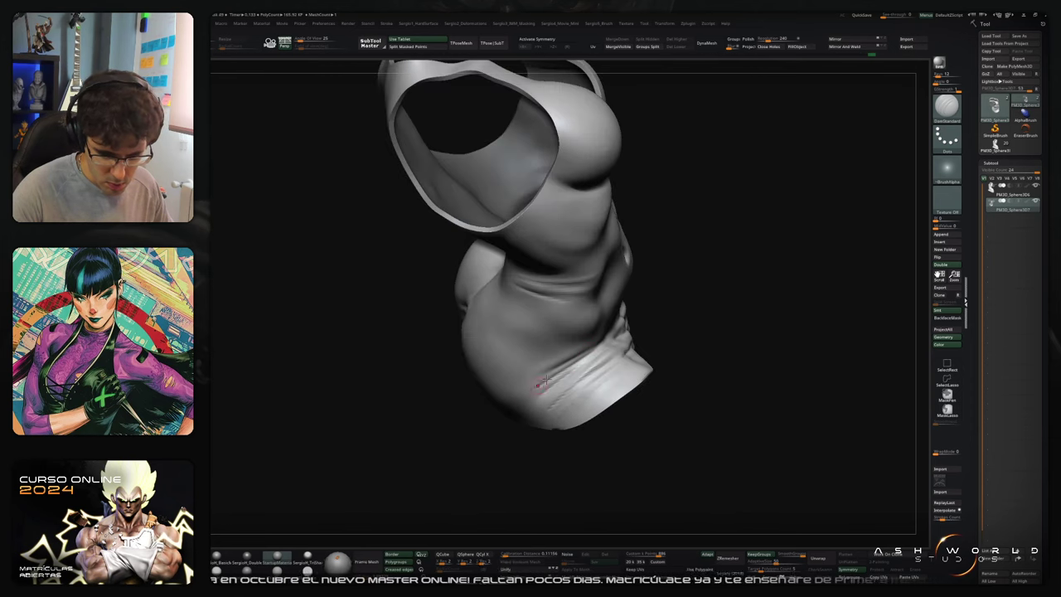
pyautogui.moveTo(545, 378); pyautogui.dragTo(550, 362, button='right')
pyautogui.moveTo(523, 407); pyautogui.dragTo(517, 415, button='right')
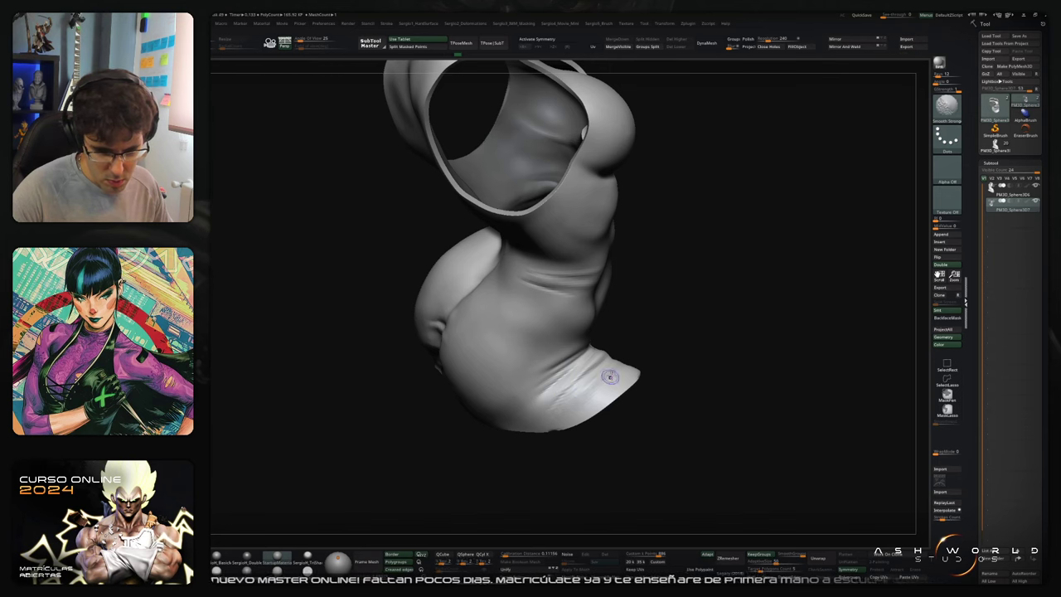
pyautogui.moveTo(609, 377); pyautogui.dragTo(602, 365, button='right')
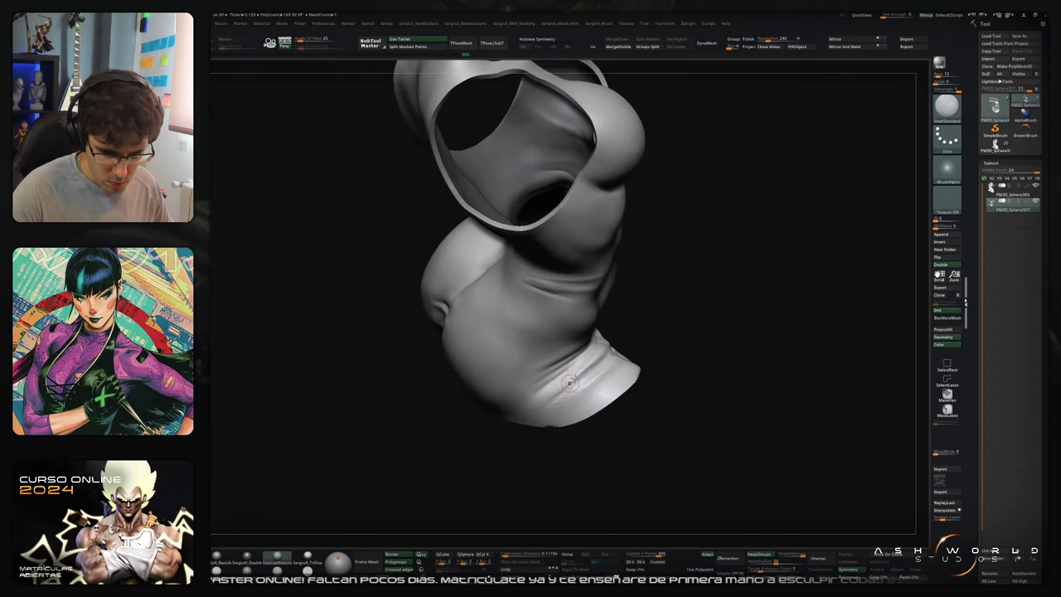
pyautogui.moveTo(536, 393); pyautogui.dragTo(552, 358, button='right')
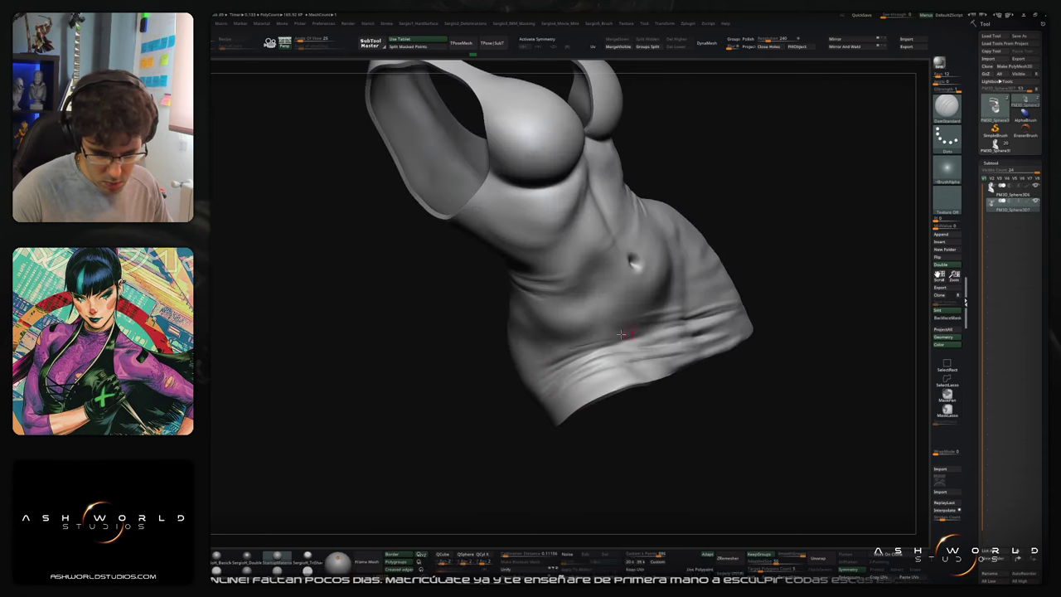
# Step: Undo the last stroke on the near hip and recarve its creases fanning back from the leg opening
pyautogui.moveTo(621, 334)
pyautogui.mouseDown(button='right')
pyautogui.moveTo(577, 322)
pyautogui.moveTo(704, 303)
pyautogui.moveTo(682, 367)
pyautogui.moveTo(586, 366)
pyautogui.mouseUp(button='right')
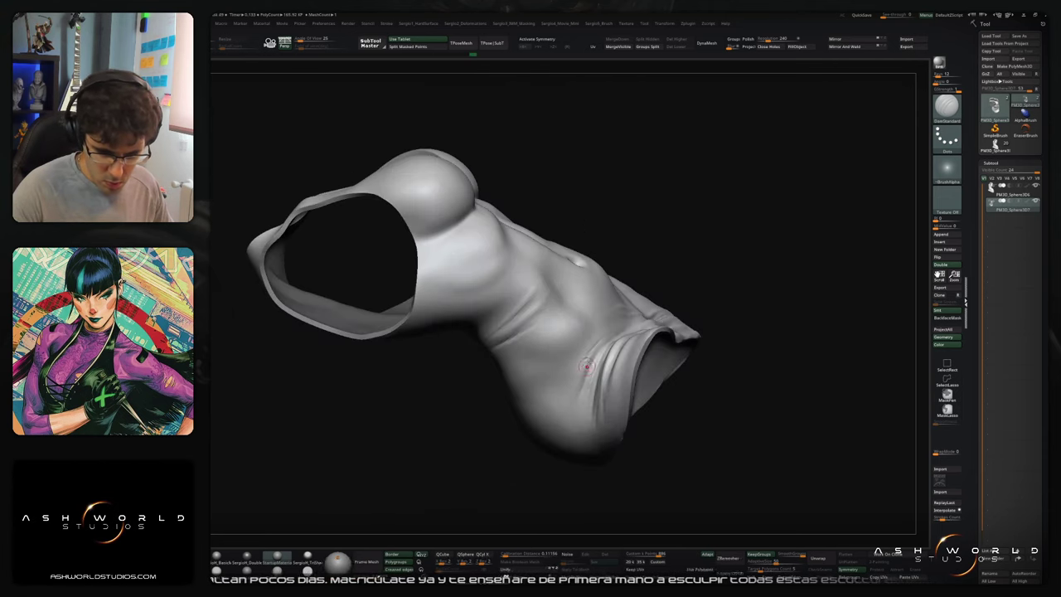
pyautogui.hotkey('ctrl', 'z')
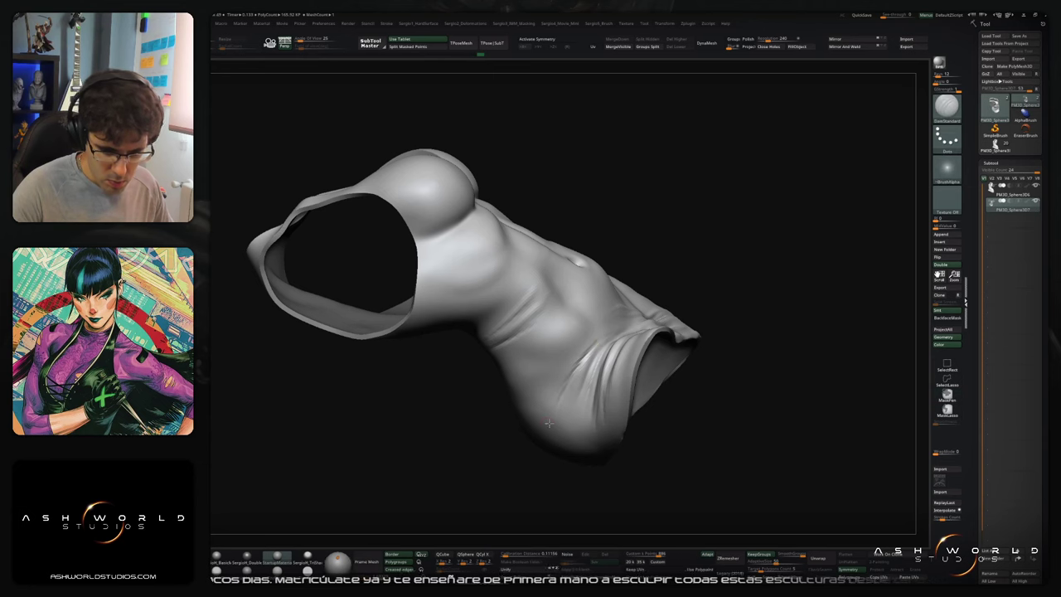
pyautogui.moveTo(592, 351); pyautogui.dragTo(559, 404)
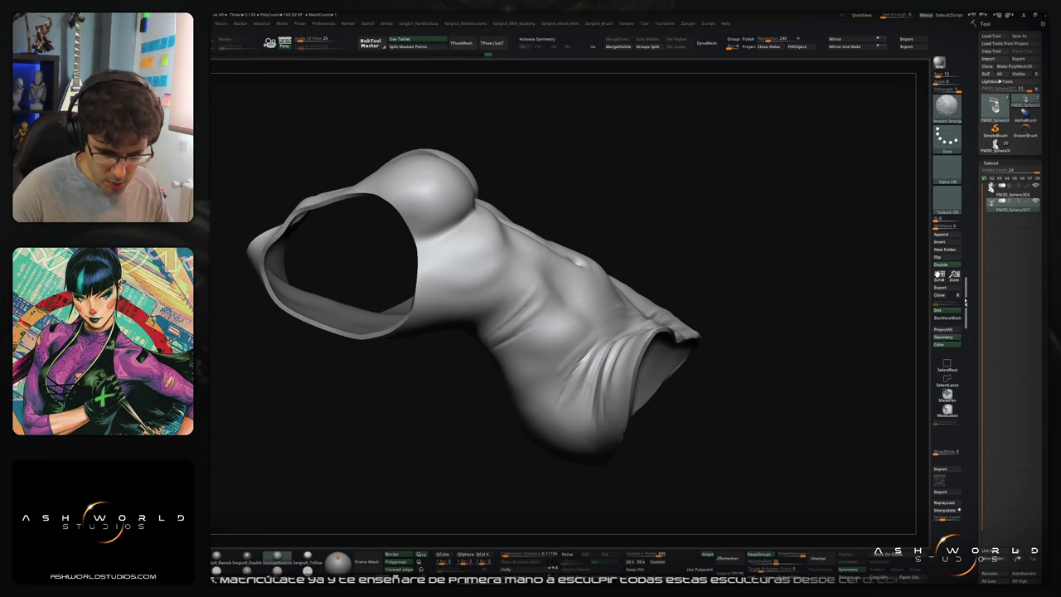
pyautogui.moveTo(574, 416)
pyautogui.mouseDown(button='right')
pyautogui.moveTo(572, 426)
pyautogui.moveTo(575, 391)
pyautogui.moveTo(606, 352)
pyautogui.mouseUp(button='right')
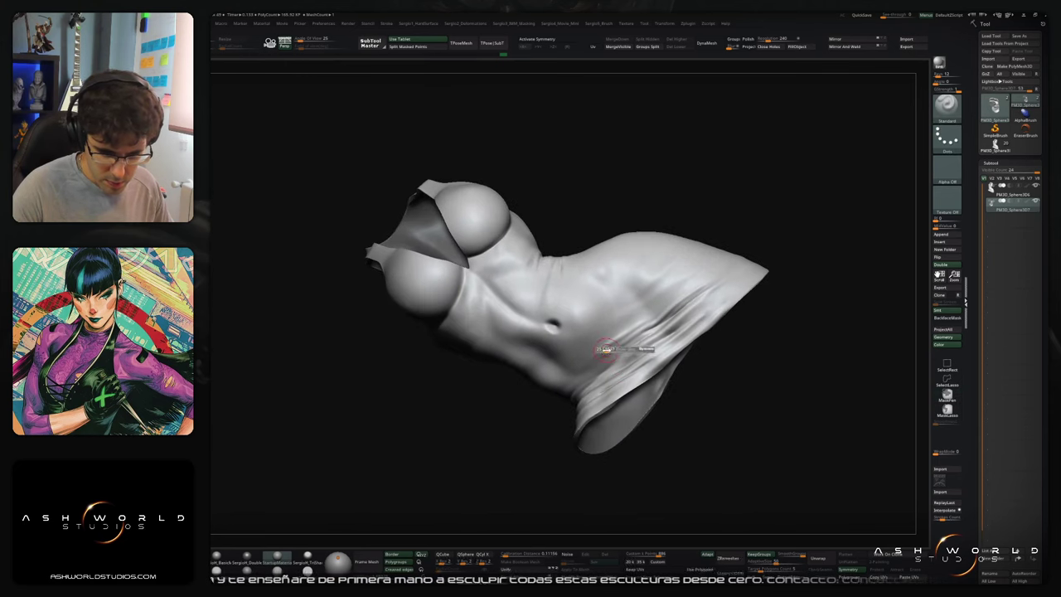
# Step: Smooth the front folds above the hem, recarve their creases toward the far hip with DamStandard and soften the ends
pyautogui.press('shift')
pyautogui.moveTo(674, 294)
pyautogui.keyDown('shift'); pyautogui.mouseDown()
pyautogui.moveTo(665, 301)
pyautogui.moveTo(683, 301)
pyautogui.mouseUp(); pyautogui.keyUp('shift')
pyautogui.keyDown('shift'); pyautogui.moveTo(720, 265); pyautogui.dragTo(660, 322); pyautogui.keyUp('shift')
pyautogui.press('b')
pyautogui.press('d')
pyautogui.press('s')
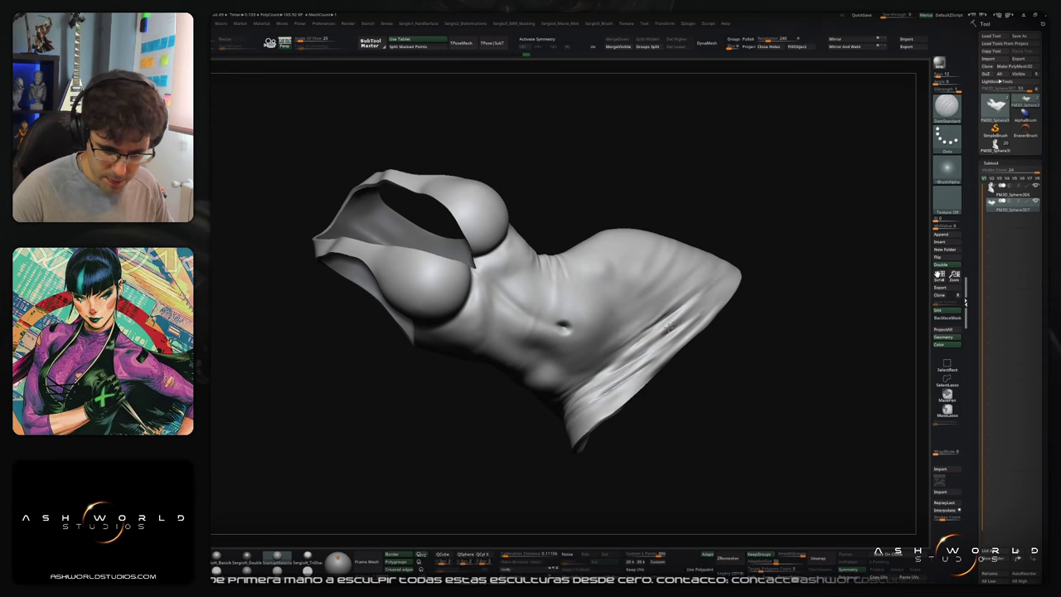
pyautogui.moveTo(600, 386); pyautogui.dragTo(669, 329)
pyautogui.moveTo(620, 365); pyautogui.dragTo(693, 311)
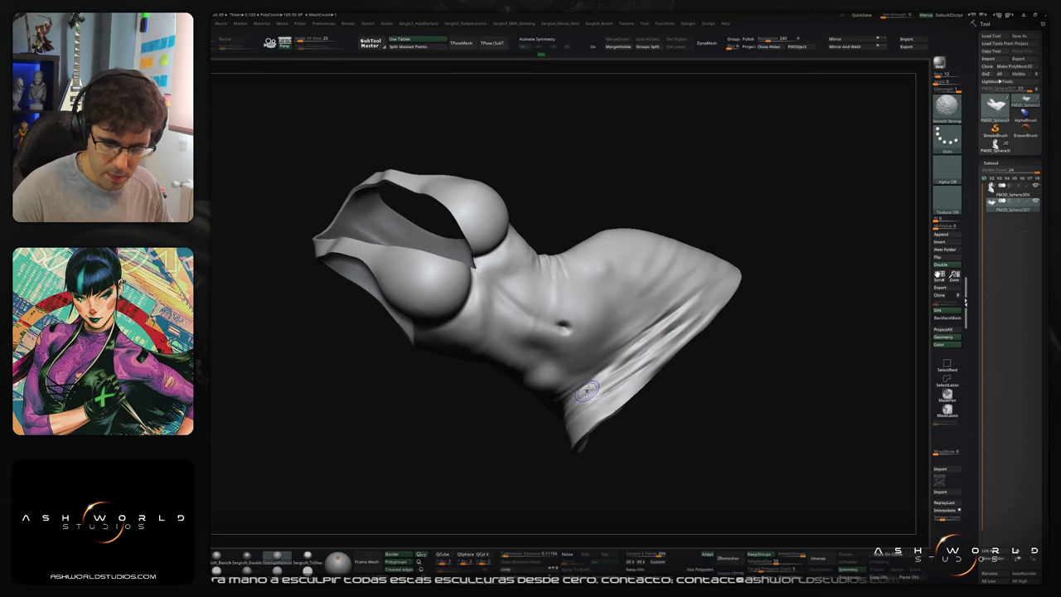
pyautogui.moveTo(587, 392)
pyautogui.keyDown('shift'); pyautogui.mouseDown()
pyautogui.moveTo(655, 335)
pyautogui.moveTo(649, 355)
pyautogui.moveTo(663, 366)
pyautogui.moveTo(641, 363)
pyautogui.moveTo(663, 439)
pyautogui.mouseUp(); pyautogui.keyUp('shift')
# Step: Carve fine diagonal creases from the lower abdomen up over the hip with DamStandard and smooth them
pyautogui.moveTo(651, 276); pyautogui.dragTo(678, 238)
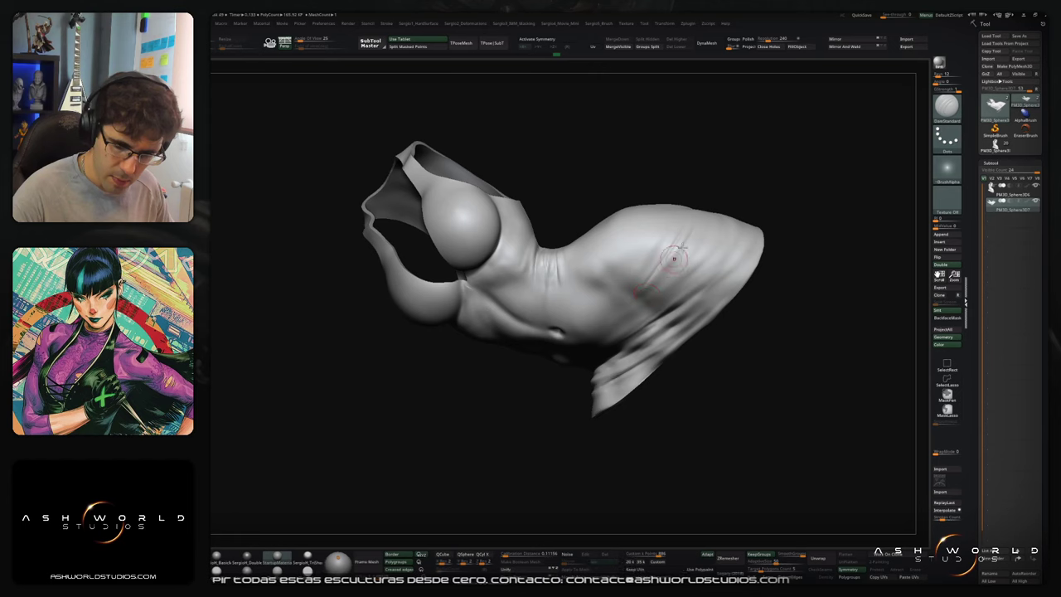
pyautogui.moveTo(603, 339); pyautogui.dragTo(618, 332)
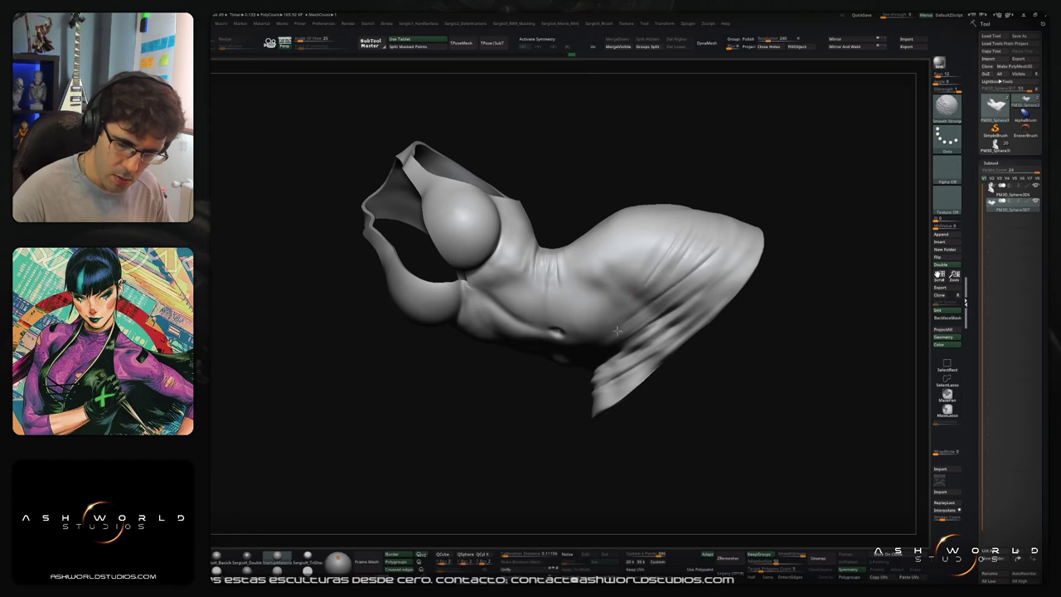
pyautogui.keyDown('shift'); pyautogui.moveTo(705, 262); pyautogui.dragTo(673, 282); pyautogui.keyUp('shift')
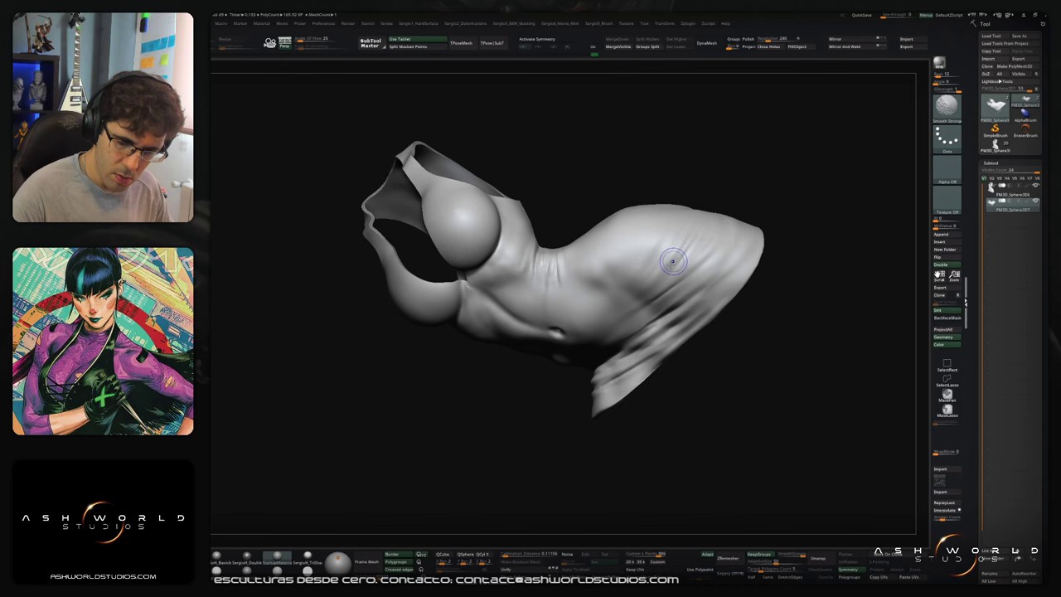
pyautogui.moveTo(672, 262)
pyautogui.keyDown('ctrl'); pyautogui.mouseDown(button='right')
pyautogui.moveTo(661, 234)
pyautogui.moveTo(721, 289)
pyautogui.moveTo(748, 241)
pyautogui.moveTo(761, 247)
pyautogui.moveTo(752, 272)
pyautogui.moveTo(703, 257)
pyautogui.mouseUp(button='right'); pyautogui.keyUp('ctrl')
# Step: Sculpt diagonal folds beneath the buttock along the rear hem, smoothing the surrounding fabric
pyautogui.moveTo(719, 206)
pyautogui.mouseDown()
pyautogui.moveTo(687, 291)
pyautogui.moveTo(585, 287)
pyautogui.moveTo(581, 249)
pyautogui.moveTo(595, 254)
pyautogui.moveTo(599, 240)
pyautogui.moveTo(621, 318)
pyautogui.mouseUp()
pyautogui.moveTo(623, 292); pyautogui.dragTo(622, 319, button='right')
pyautogui.keyDown('shift'); pyautogui.moveTo(608, 295); pyautogui.dragTo(630, 308); pyautogui.keyUp('shift')
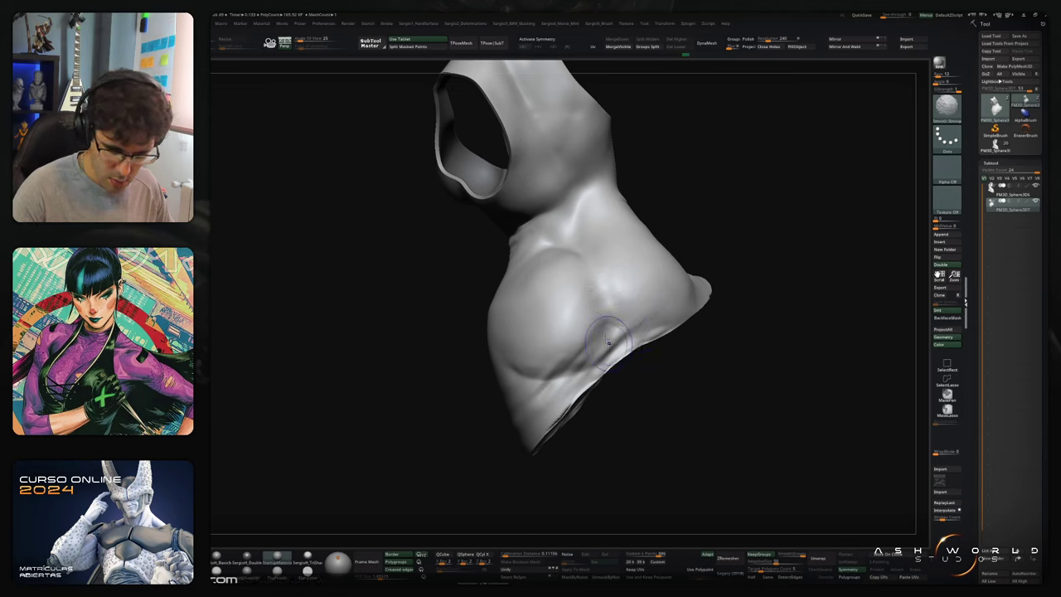
pyautogui.keyDown('alt'); pyautogui.moveTo(547, 388); pyautogui.dragTo(572, 338, button='right'); pyautogui.keyUp('alt')
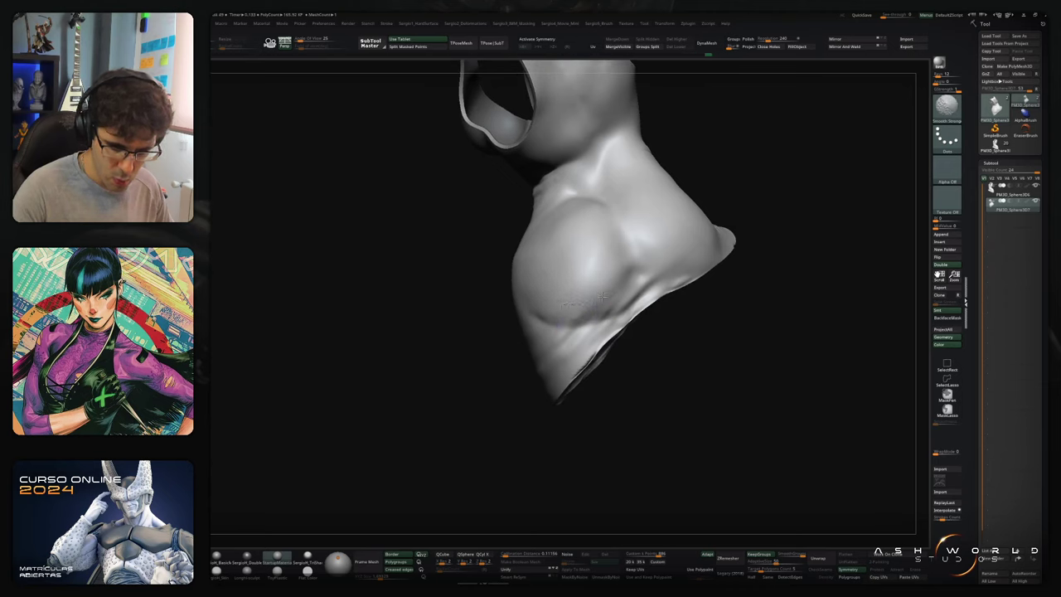
pyautogui.moveTo(603, 296)
pyautogui.mouseDown(button='right')
pyautogui.moveTo(585, 319)
pyautogui.moveTo(613, 325)
pyautogui.moveTo(588, 364)
pyautogui.moveTo(591, 320)
pyautogui.moveTo(569, 307)
pyautogui.mouseUp(button='right')
pyautogui.press('shift')
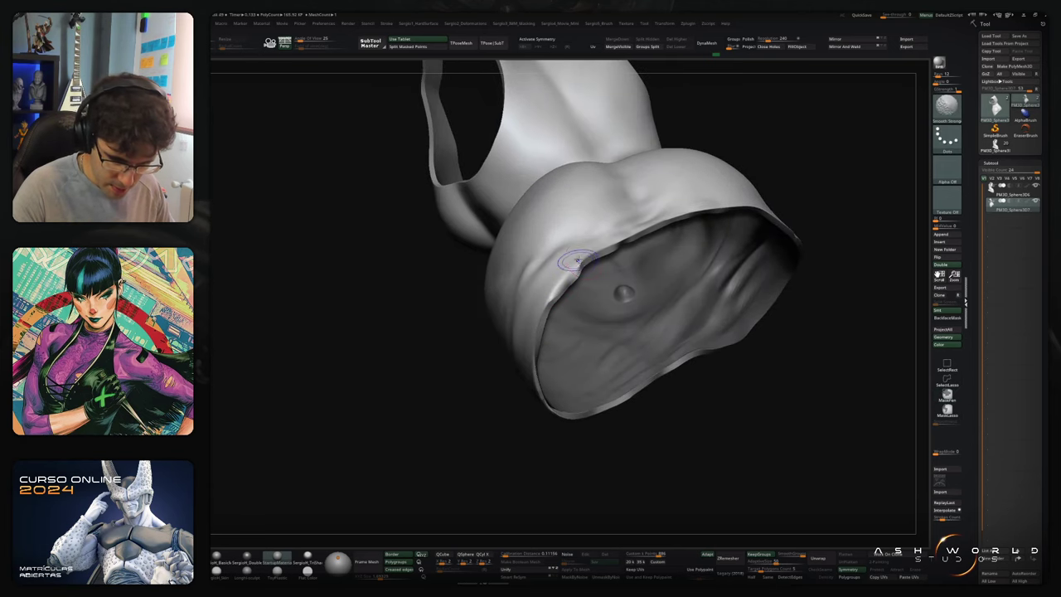
pyautogui.moveTo(578, 261)
pyautogui.mouseDown(button='right')
pyautogui.moveTo(580, 240)
pyautogui.moveTo(565, 263)
pyautogui.moveTo(567, 309)
pyautogui.moveTo(588, 331)
pyautogui.moveTo(601, 263)
pyautogui.mouseUp(button='right')
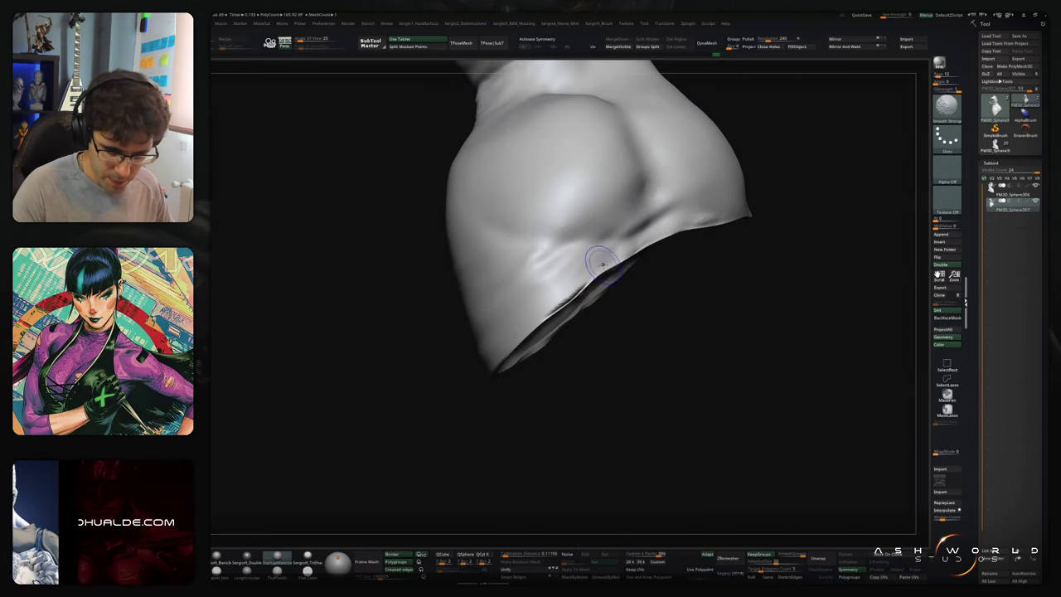
pyautogui.moveTo(620, 247); pyautogui.dragTo(529, 318)
pyautogui.moveTo(642, 232); pyautogui.dragTo(527, 315)
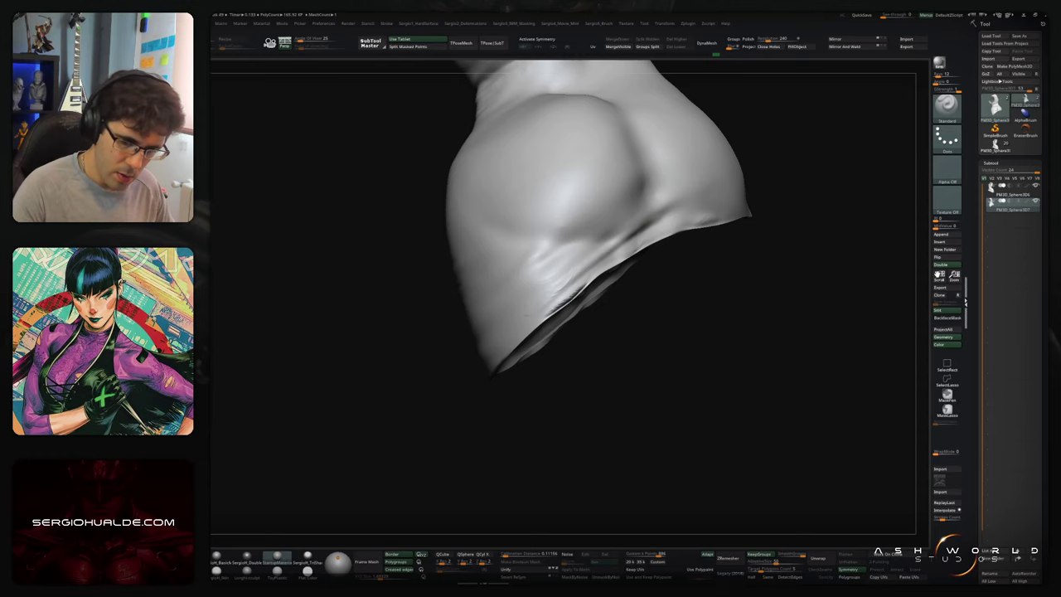
# Step: Build up long diagonal folds across the buttocks toward the opposite hip with the Standard brush
pyautogui.moveTo(564, 248); pyautogui.dragTo(505, 331, button='right')
pyautogui.moveTo(653, 231); pyautogui.dragTo(516, 333)
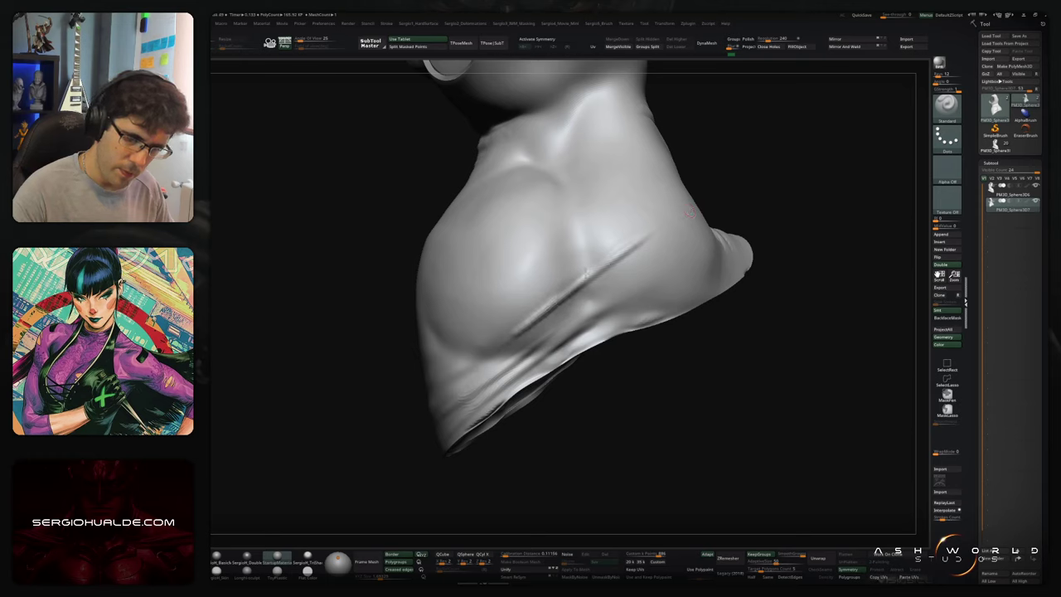
pyautogui.moveTo(599, 217); pyautogui.dragTo(500, 298)
pyautogui.moveTo(591, 242); pyautogui.dragTo(532, 305)
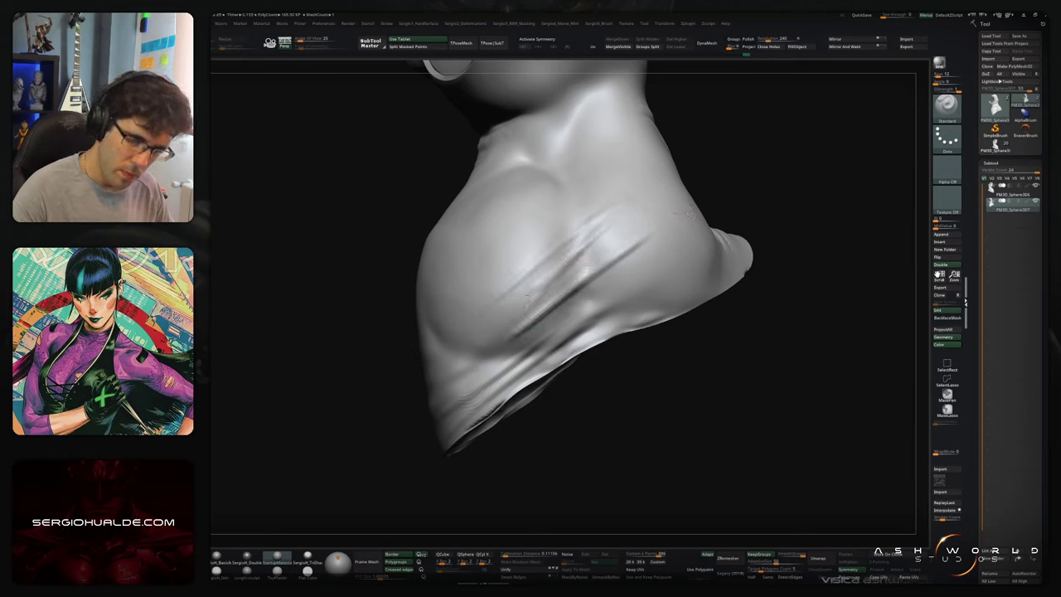
pyautogui.moveTo(696, 142); pyautogui.dragTo(634, 202, button='right')
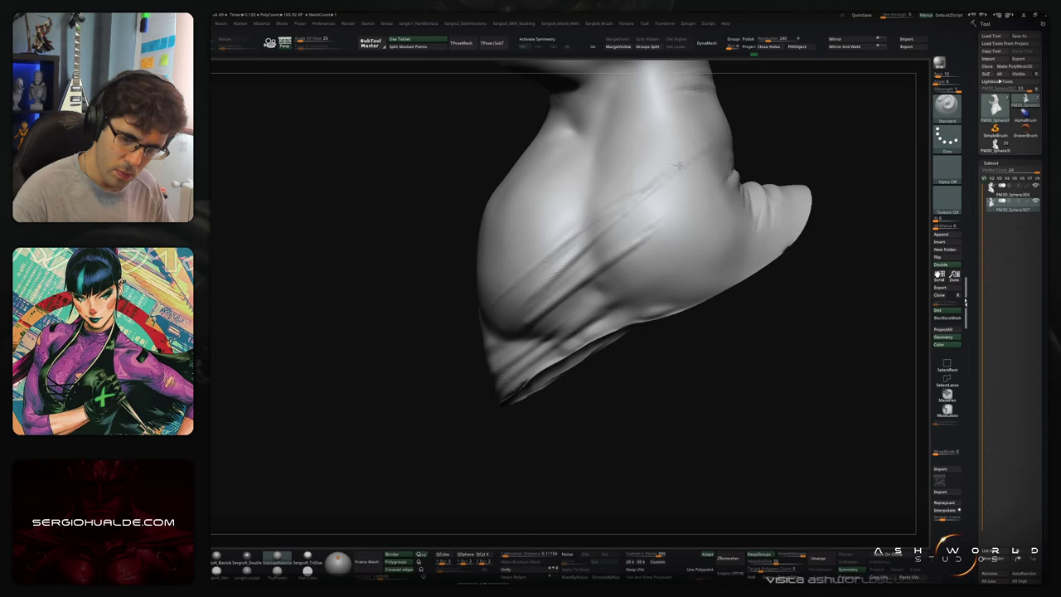
pyautogui.moveTo(679, 165); pyautogui.dragTo(647, 196)
# Step: Adjust the brush size and smooth the diagonal folds across the buttocks so their ends blend into the fabric
pyautogui.press('s')
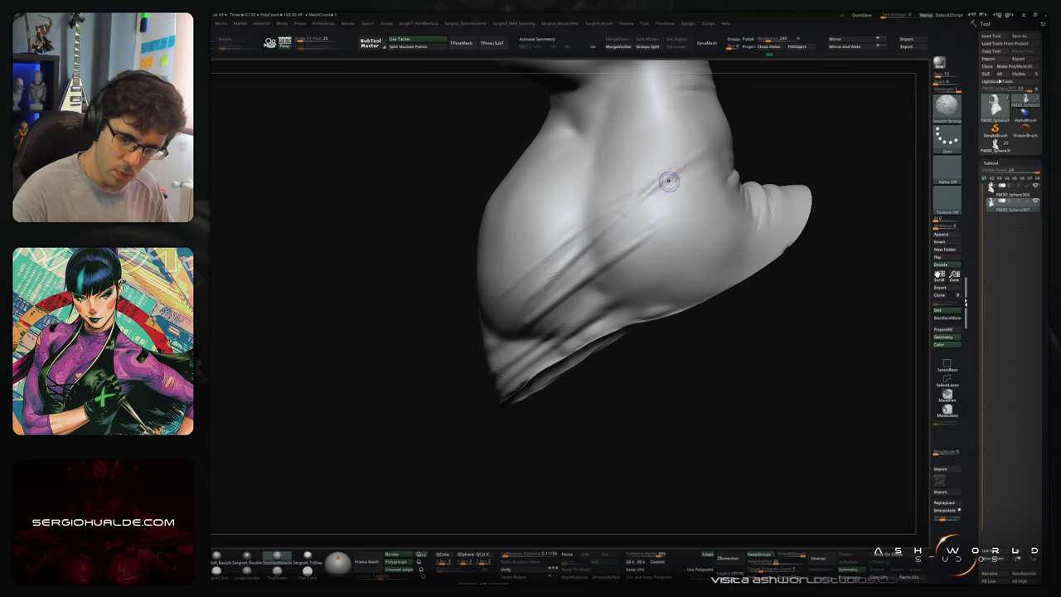
pyautogui.keyDown('shift'); pyautogui.moveTo(717, 144); pyautogui.dragTo(715, 143); pyautogui.keyUp('shift')
pyautogui.press('s')
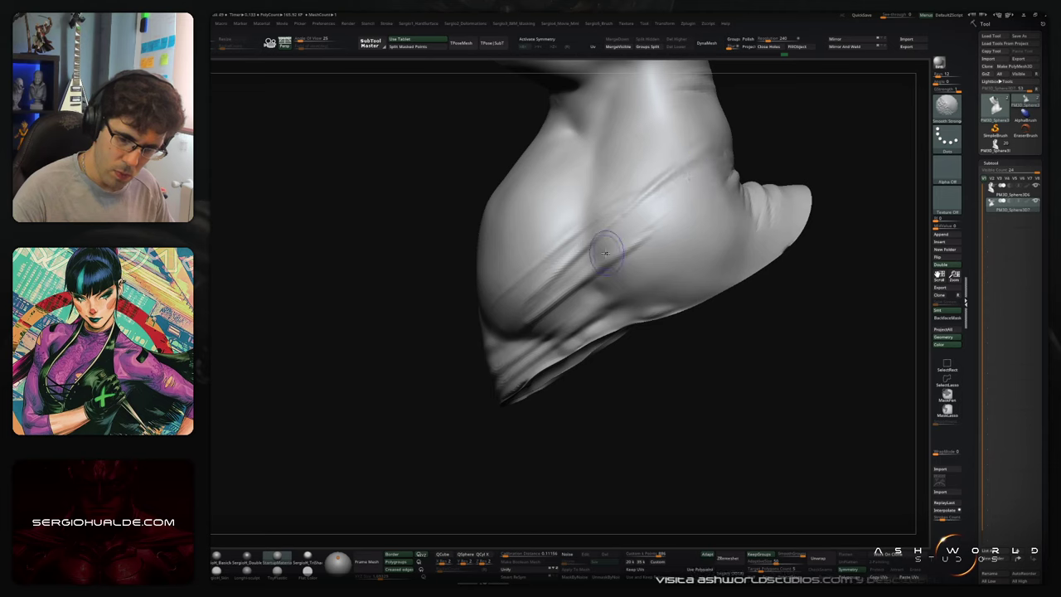
pyautogui.moveTo(617, 239); pyautogui.dragTo(512, 276, button='right')
pyautogui.keyDown('shift'); pyautogui.moveTo(475, 331); pyautogui.dragTo(563, 254); pyautogui.keyUp('shift')
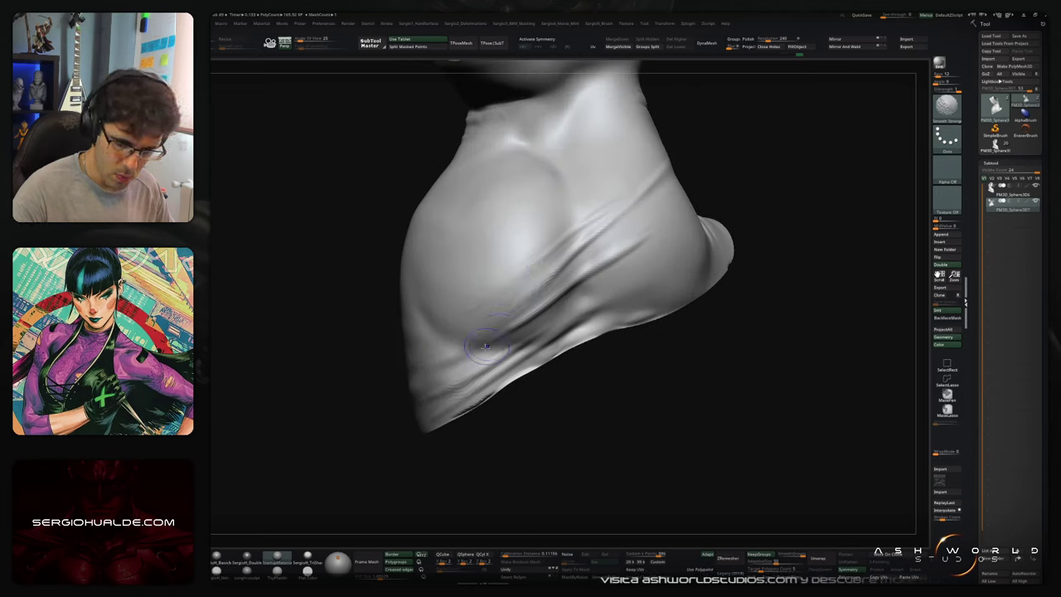
pyautogui.keyDown('shift'); pyautogui.moveTo(482, 351); pyautogui.dragTo(543, 320); pyautogui.keyUp('shift')
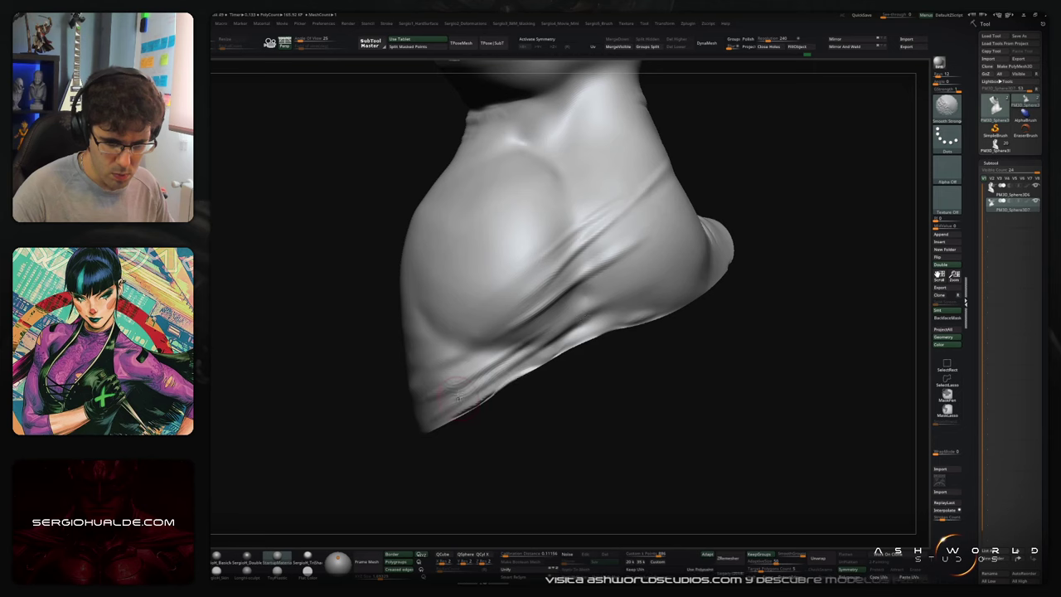
# Step: Carve a crease across the side of the waist below the armhole with DamStandard
pyautogui.moveTo(457, 398); pyautogui.dragTo(513, 386, button='right')
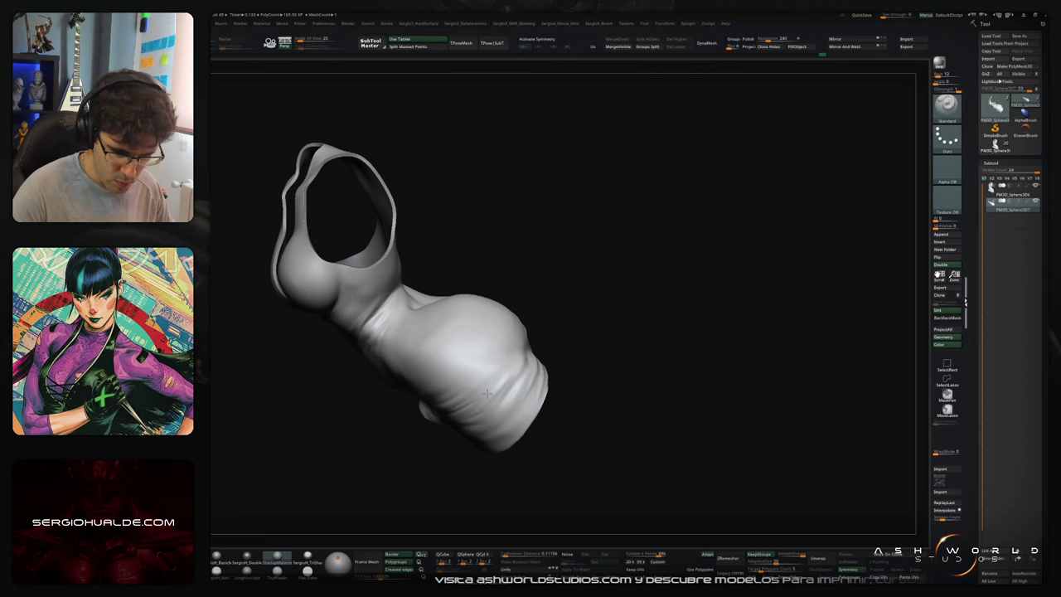
pyautogui.keyDown('shift'); pyautogui.moveTo(516, 351); pyautogui.dragTo(504, 355, button='right'); pyautogui.keyUp('shift')
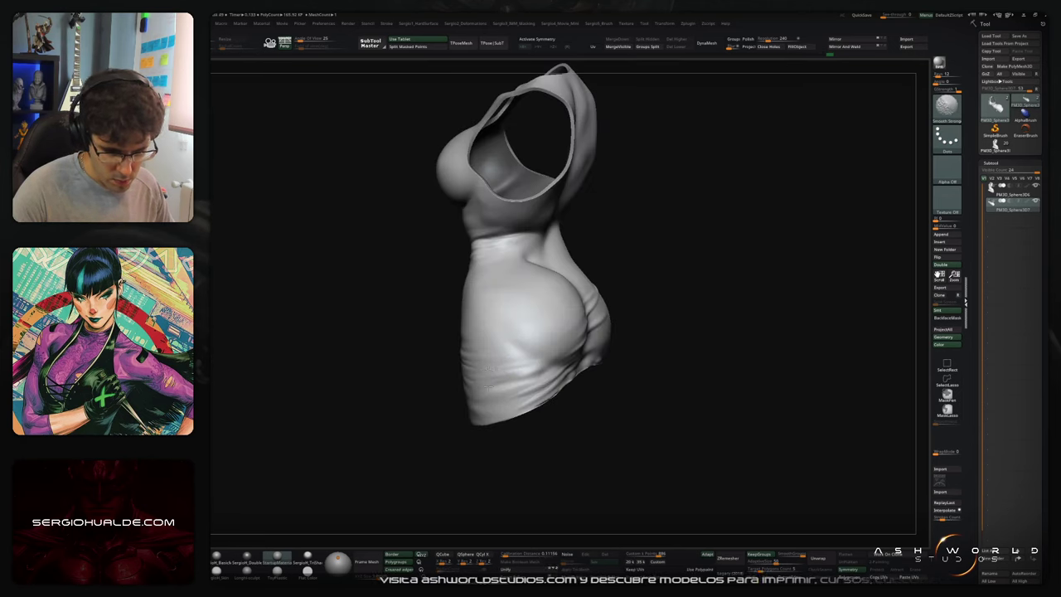
pyautogui.moveTo(514, 398)
pyautogui.mouseDown(button='right')
pyautogui.moveTo(535, 362)
pyautogui.moveTo(575, 372)
pyautogui.moveTo(563, 380)
pyautogui.moveTo(643, 360)
pyautogui.moveTo(661, 279)
pyautogui.moveTo(634, 286)
pyautogui.mouseUp(button='right')
pyautogui.keyDown('ctrl'); pyautogui.moveTo(634, 286); pyautogui.dragTo(609, 357, button='right'); pyautogui.keyUp('ctrl')
pyautogui.moveTo(609, 356)
pyautogui.mouseDown(button='right')
pyautogui.moveTo(527, 313)
pyautogui.moveTo(537, 314)
pyautogui.moveTo(495, 277)
pyautogui.mouseUp(button='right')
pyautogui.press('b')
pyautogui.press('d')
pyautogui.press('s')
pyautogui.moveTo(553, 251)
pyautogui.mouseDown()
pyautogui.moveTo(483, 285)
pyautogui.moveTo(507, 290)
pyautogui.mouseUp()
# Step: Build up raised folds between the creases at the side of the waist with the Standard brush
pyautogui.moveTo(539, 286); pyautogui.dragTo(464, 278, button='right')
pyautogui.press('b')
pyautogui.press('s')
pyautogui.press('t')
pyautogui.moveTo(540, 267); pyautogui.dragTo(507, 273)
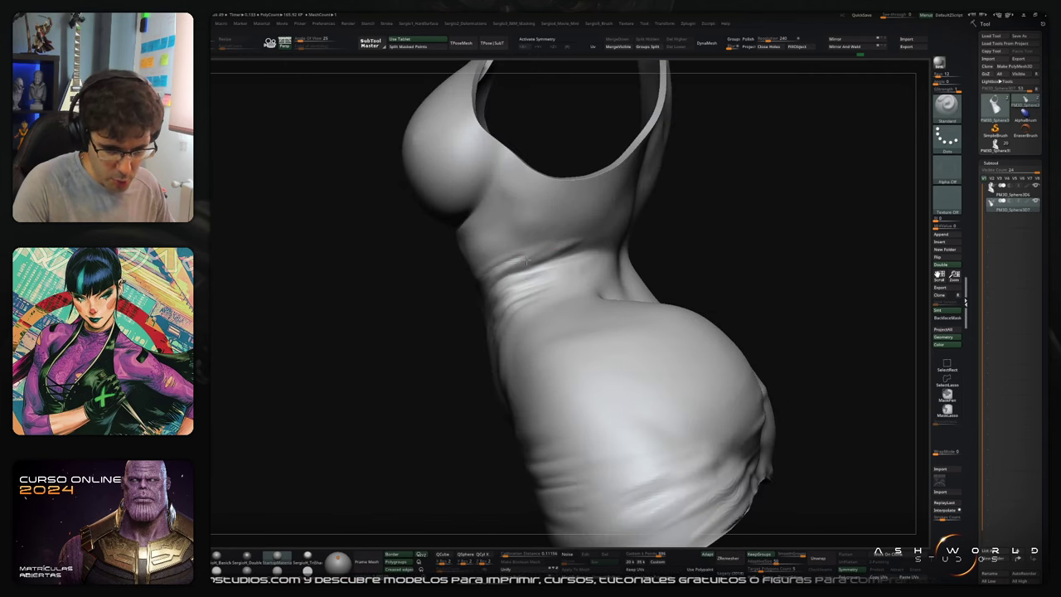
pyautogui.moveTo(534, 275)
pyautogui.mouseDown(button='right')
pyautogui.moveTo(553, 261)
pyautogui.moveTo(547, 319)
pyautogui.mouseUp(button='right')
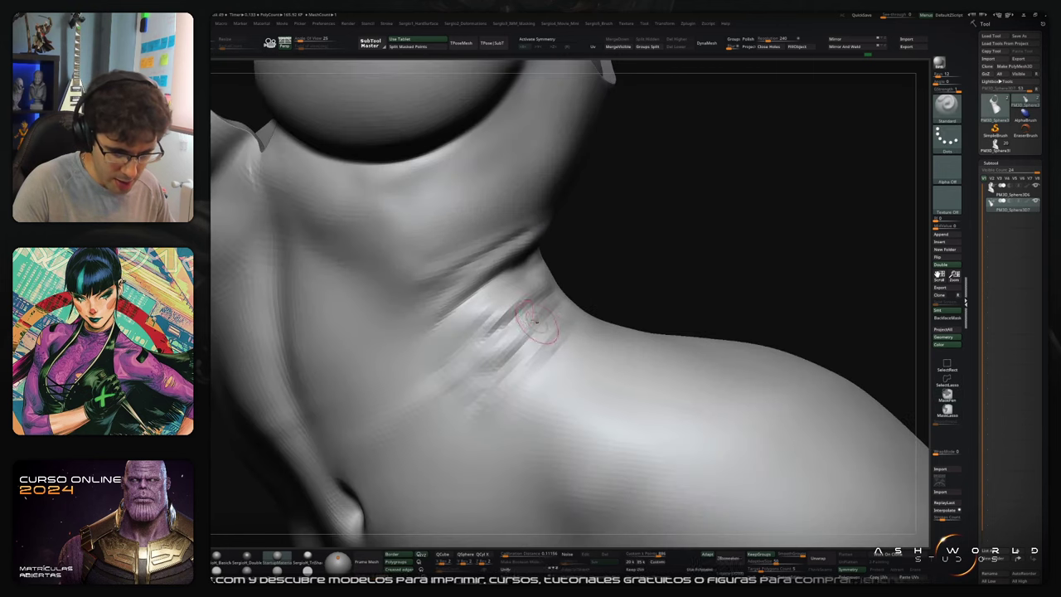
pyautogui.moveTo(544, 326); pyautogui.dragTo(500, 319)
pyautogui.keyDown('ctrl'); pyautogui.moveTo(499, 352); pyautogui.dragTo(493, 302, button='right'); pyautogui.keyUp('ctrl')
pyautogui.moveTo(475, 314); pyautogui.dragTo(538, 276)
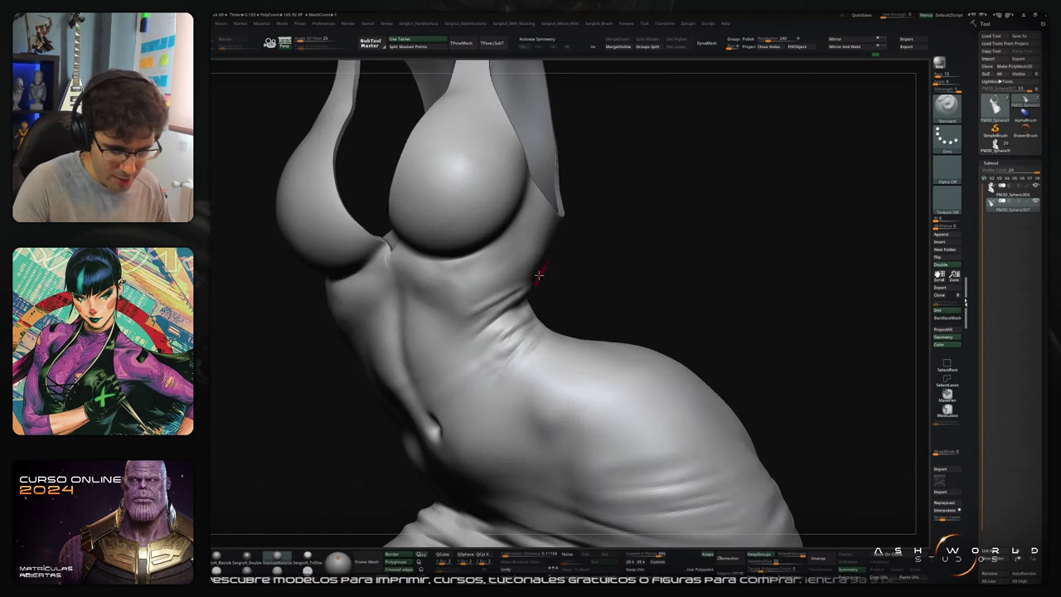
pyautogui.moveTo(539, 277)
pyautogui.keyDown('ctrl'); pyautogui.mouseDown(button='right')
pyautogui.moveTo(524, 249)
pyautogui.moveTo(517, 345)
pyautogui.moveTo(547, 377)
pyautogui.moveTo(568, 350)
pyautogui.moveTo(604, 362)
pyautogui.moveTo(704, 285)
pyautogui.mouseUp(button='right'); pyautogui.keyUp('ctrl')
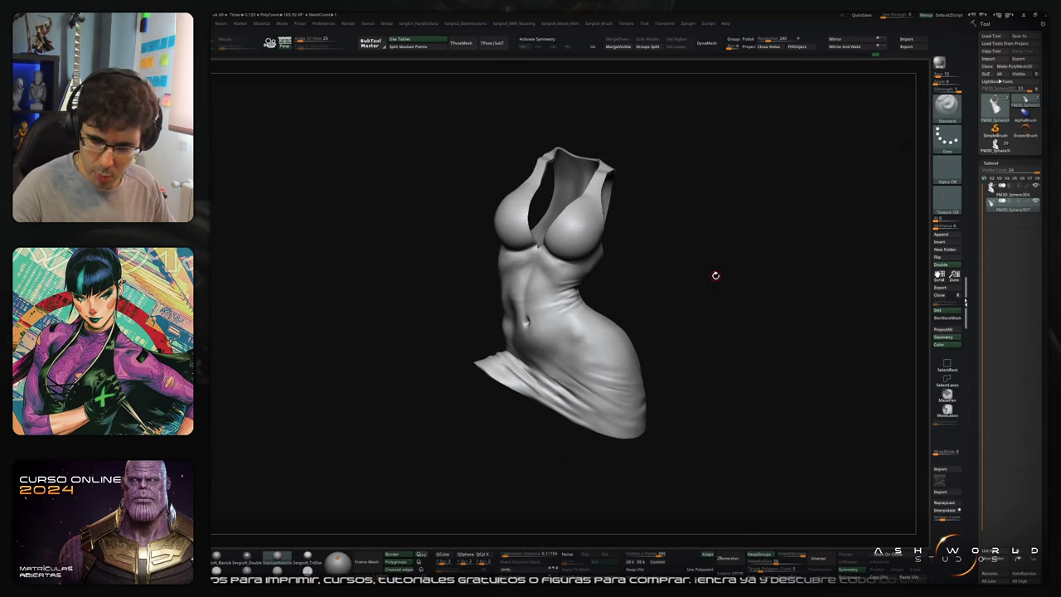
# Step: Switch to the full-figure tool, append the sculpted leotard mesh to it and select it as the active subtool
pyautogui.click(996, 146)
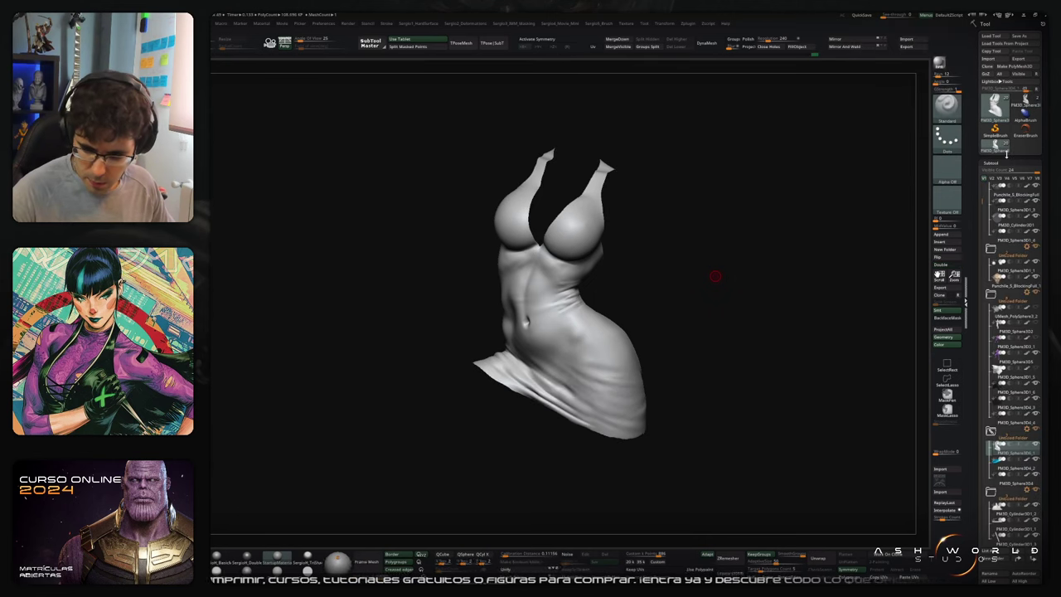
pyautogui.click(942, 234)
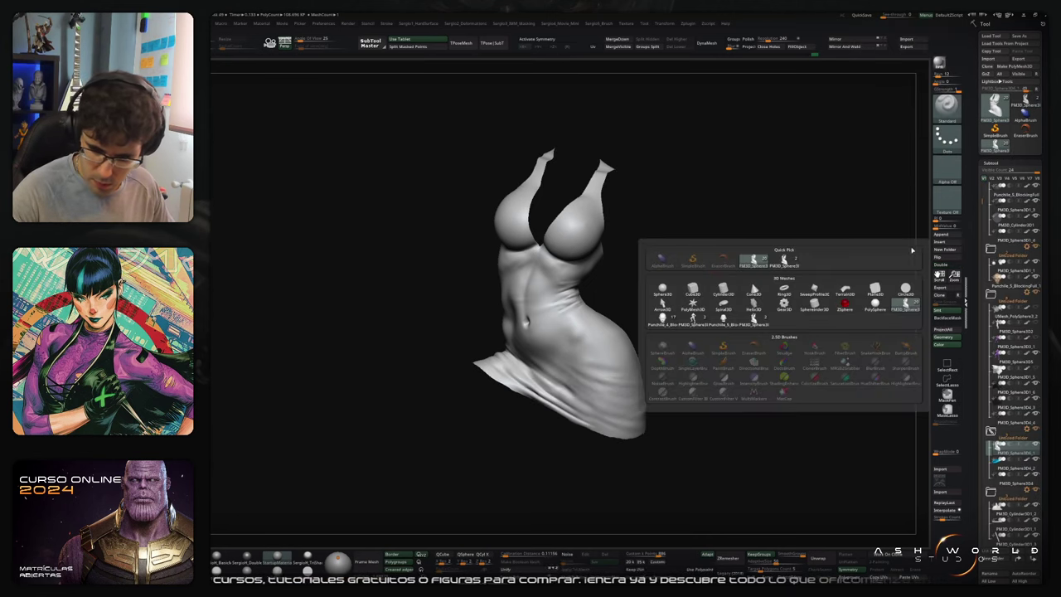
pyautogui.click(791, 262)
pyautogui.click(1012, 453)
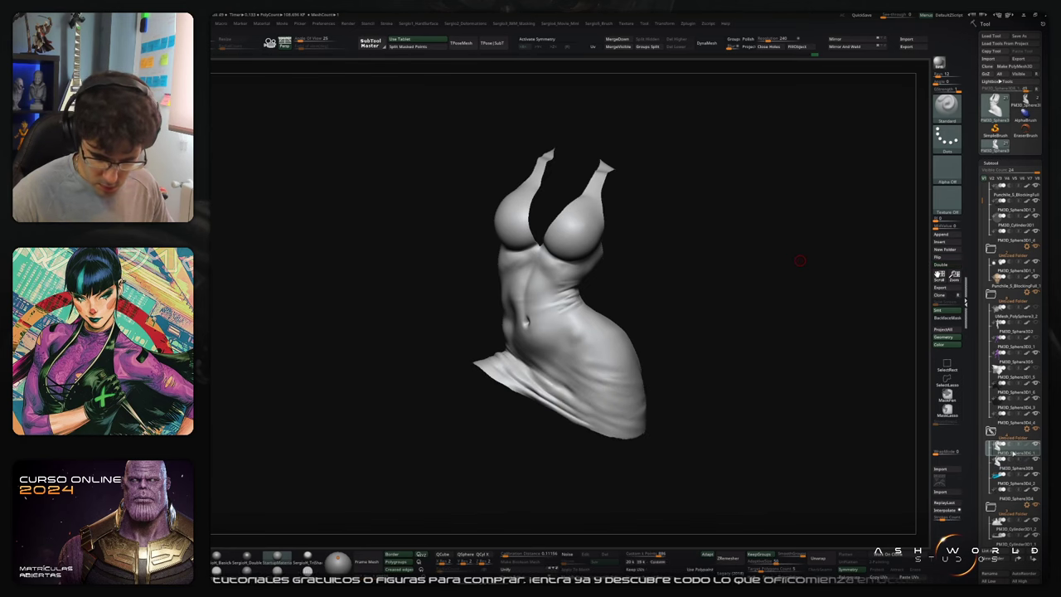
pyautogui.click(1016, 470)
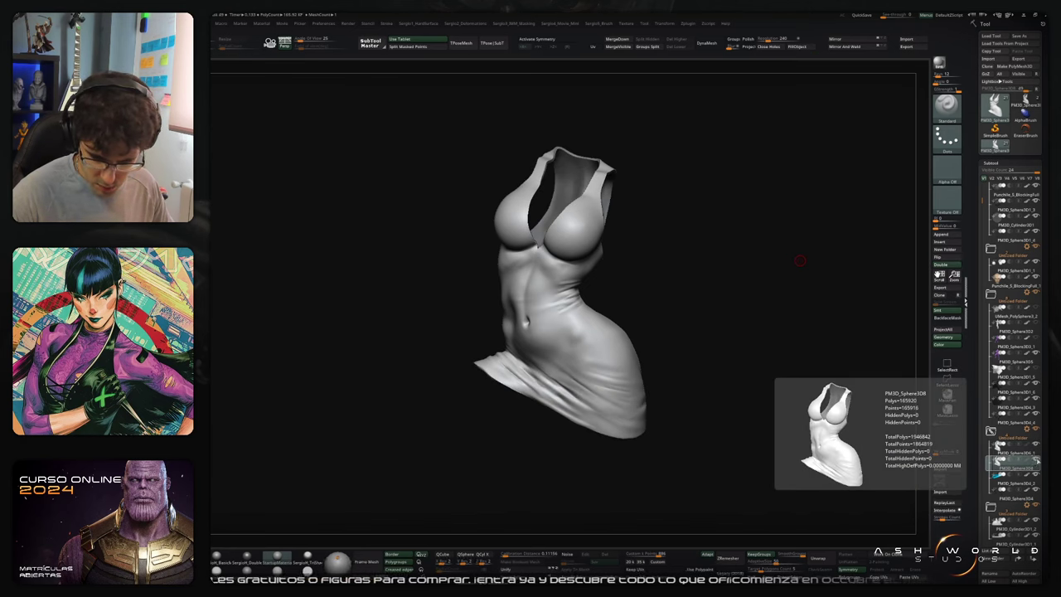
pyautogui.moveTo(1033, 454)
# Step: Color the sculpted leotard black inside and out and show the whole figure again
pyautogui.keyDown('alt'); pyautogui.moveTo(784, 409); pyautogui.dragTo(819, 403); pyautogui.keyUp('alt')
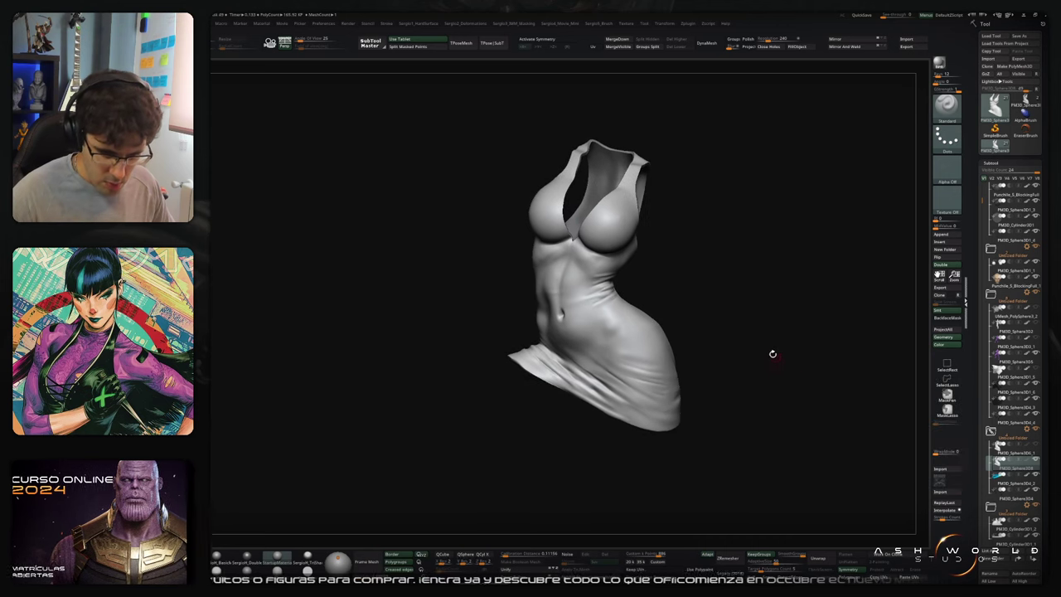
pyautogui.rightClick(684, 370)
pyautogui.click(646, 401)
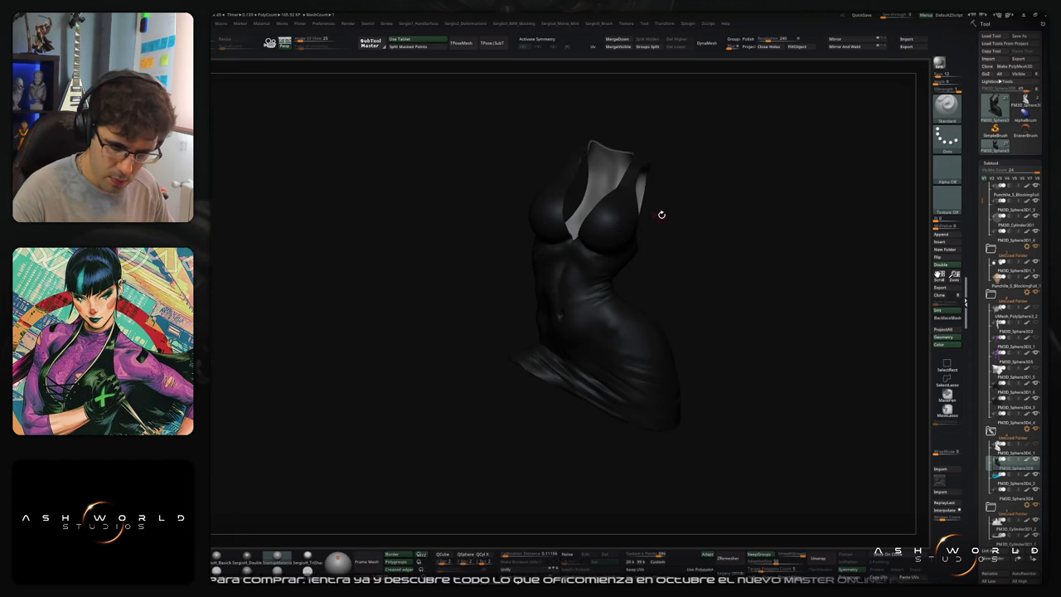
pyautogui.press('space')
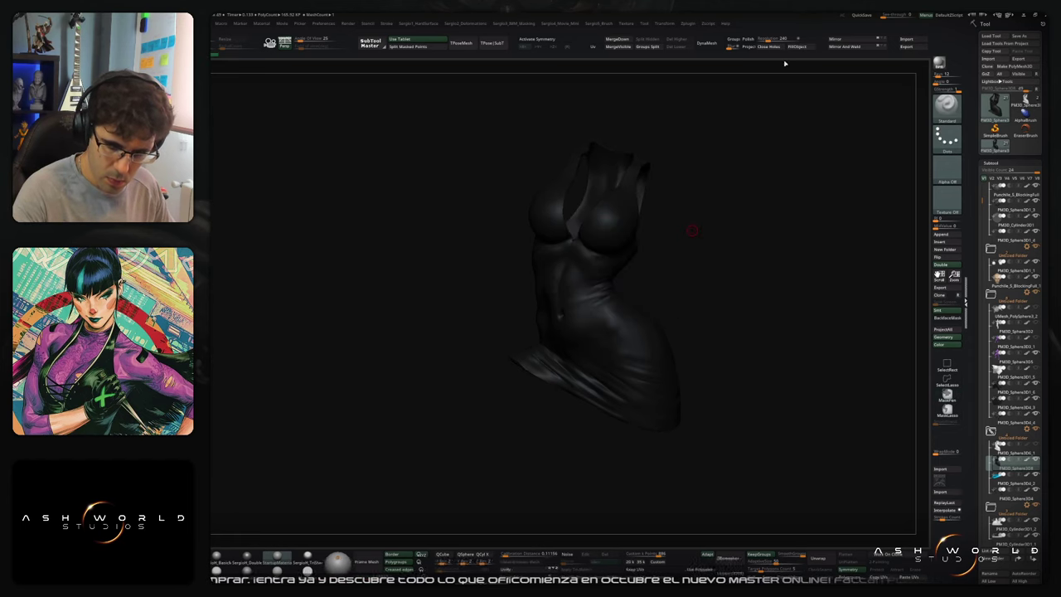
pyautogui.press('space')
pyautogui.moveTo(638, 194); pyautogui.dragTo(629, 155)
pyautogui.hotkey('alt', 's')
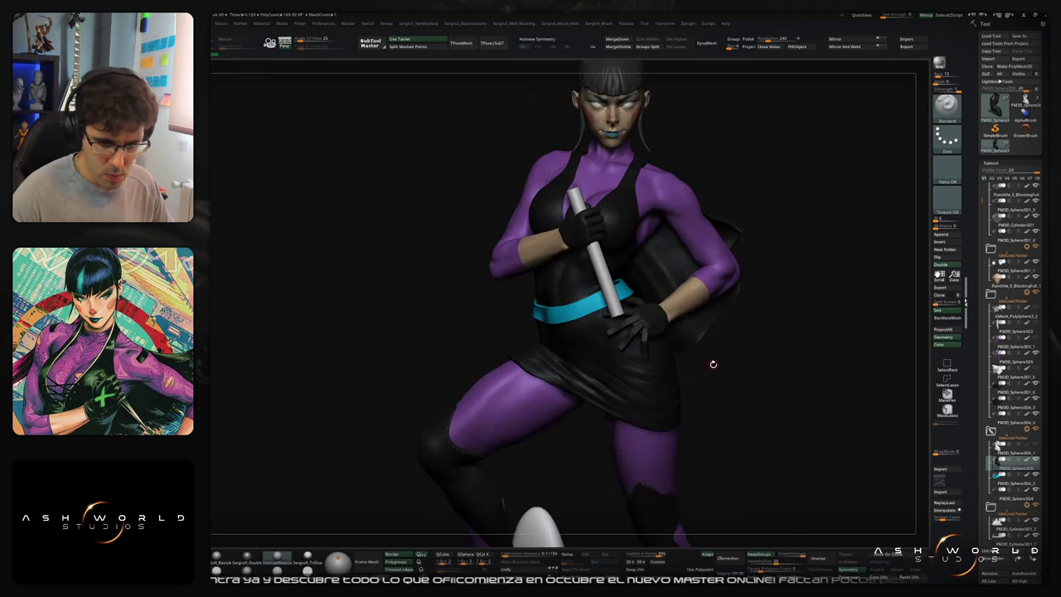
# Step: Pick black as the main color and fill the leotard subtool with it
pyautogui.moveTo(712, 364); pyautogui.dragTo(734, 346)
pyautogui.press('space')
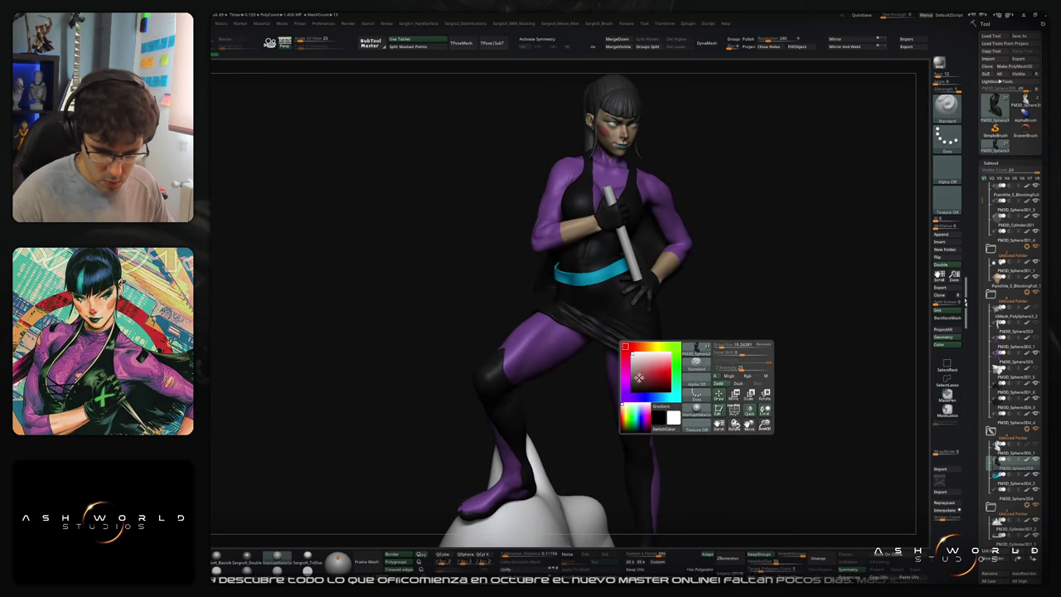
pyautogui.moveTo(638, 377); pyautogui.dragTo(629, 387)
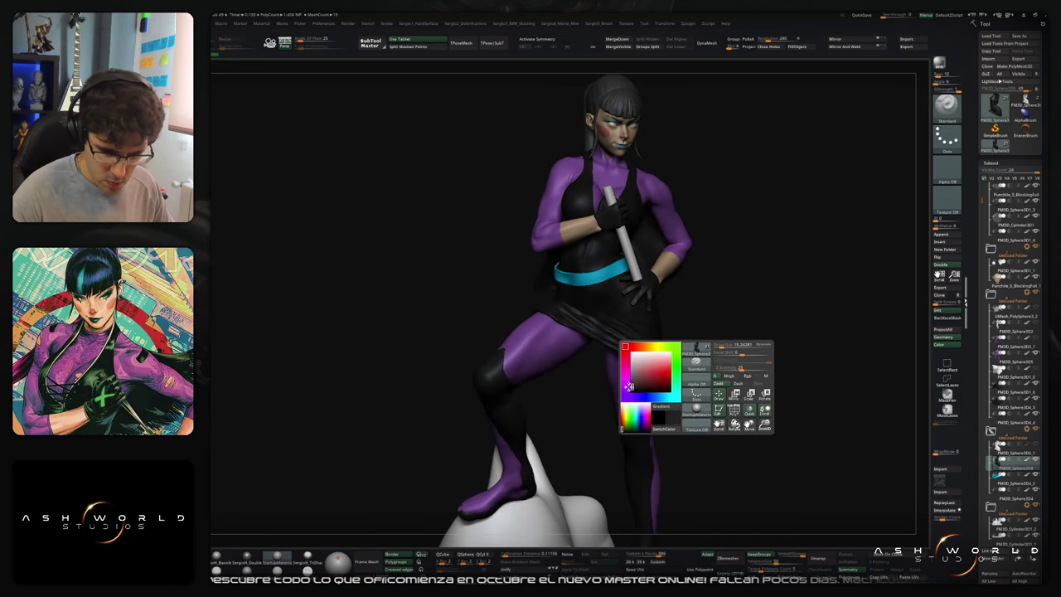
pyautogui.click(797, 46)
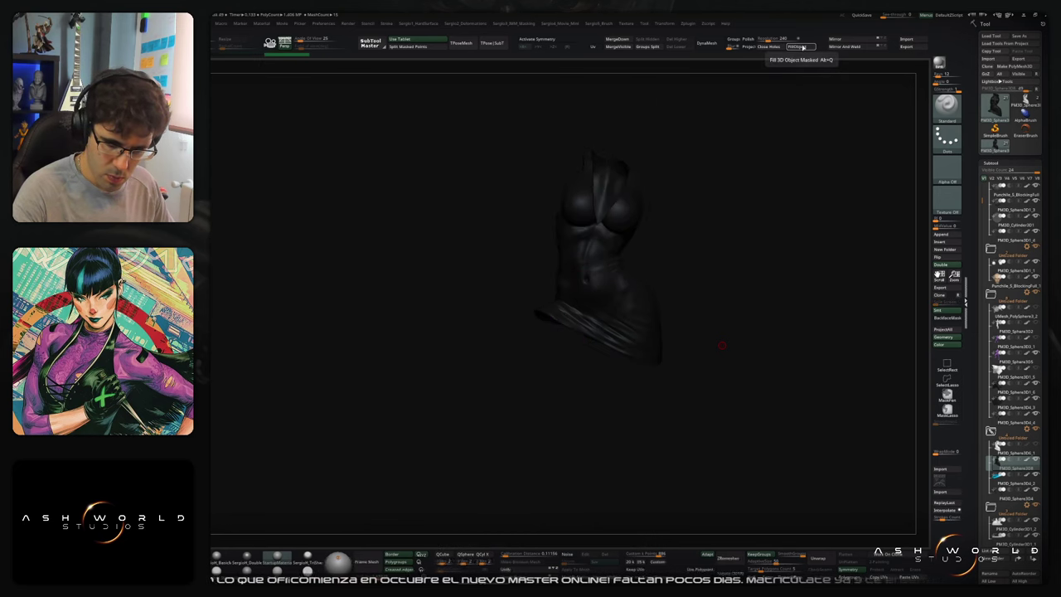
# Step: Show the whole figure, pick a dark grey main color and fill the leotard subtool with it
pyautogui.moveTo(749, 288); pyautogui.dragTo(736, 343)
pyautogui.keyDown('alt'); pyautogui.moveTo(736, 343); pyautogui.dragTo(661, 396, button='right'); pyautogui.keyUp('alt')
pyautogui.press('space')
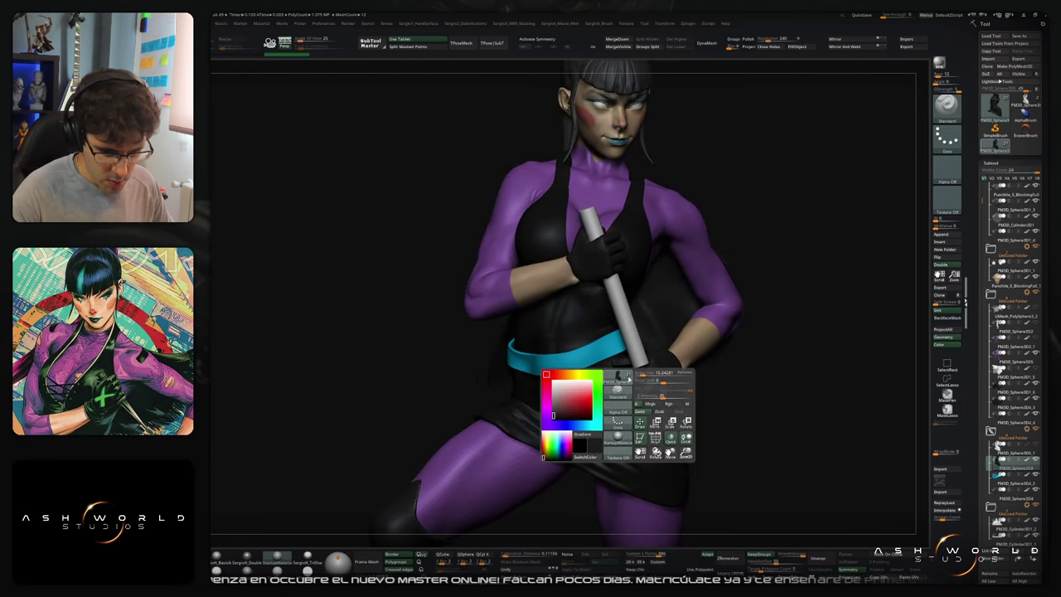
pyautogui.click(796, 47)
pyautogui.press('space')
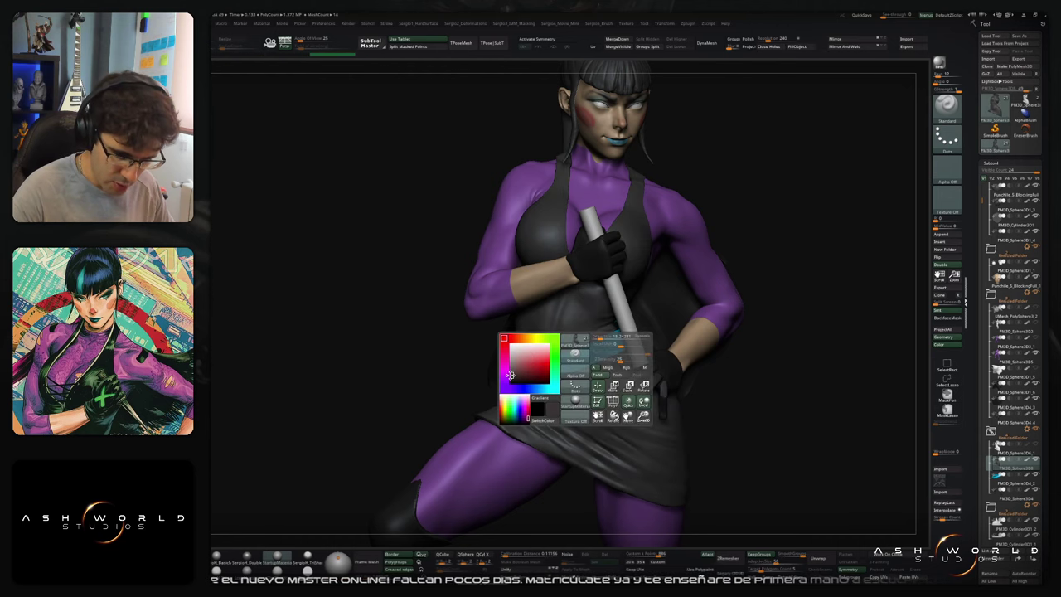
pyautogui.click(804, 48)
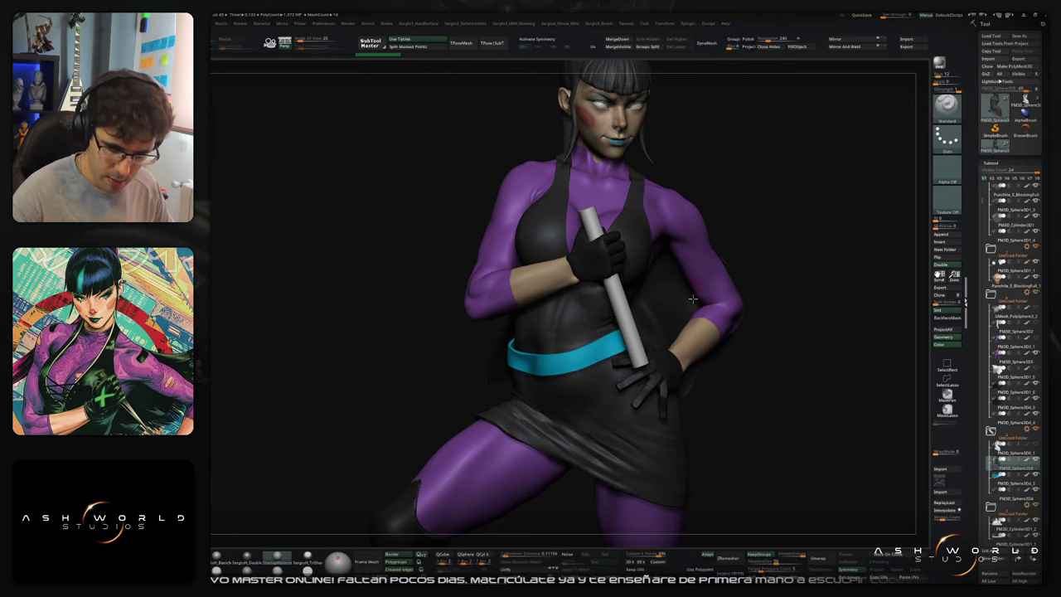
# Step: Select each glove subtool in turn and fill both with the same dark grey
pyautogui.keyDown('alt'); pyautogui.click(675, 374); pyautogui.keyUp('alt')
pyautogui.click(797, 47)
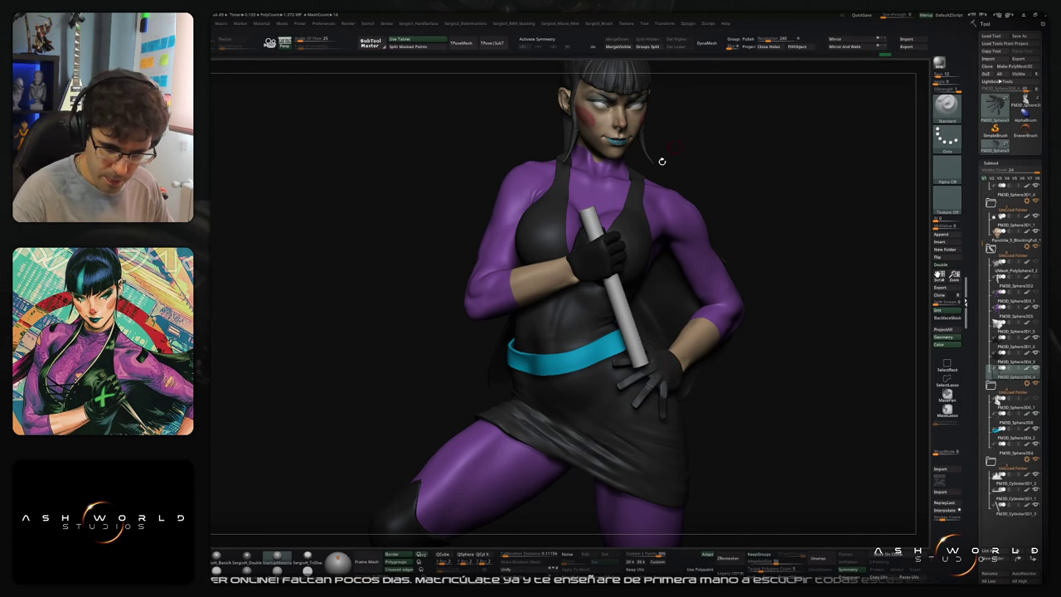
pyautogui.keyDown('alt'); pyautogui.click(608, 239); pyautogui.keyUp('alt')
pyautogui.click(796, 48)
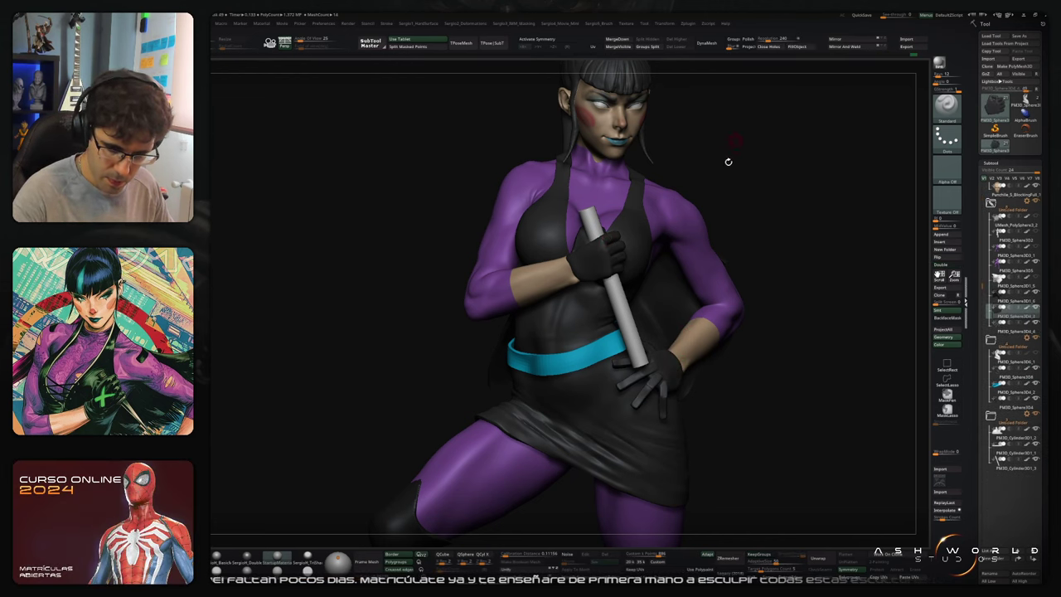
# Step: Select the boots subtool and fill it with the same dark grey
pyautogui.keyDown('ctrl'); pyautogui.moveTo(727, 161); pyautogui.dragTo(699, 228, button='right'); pyautogui.keyUp('ctrl')
pyautogui.keyDown('alt'); pyautogui.moveTo(643, 349); pyautogui.dragTo(649, 281, button='right'); pyautogui.keyUp('alt')
pyautogui.moveTo(648, 281); pyautogui.dragTo(645, 364)
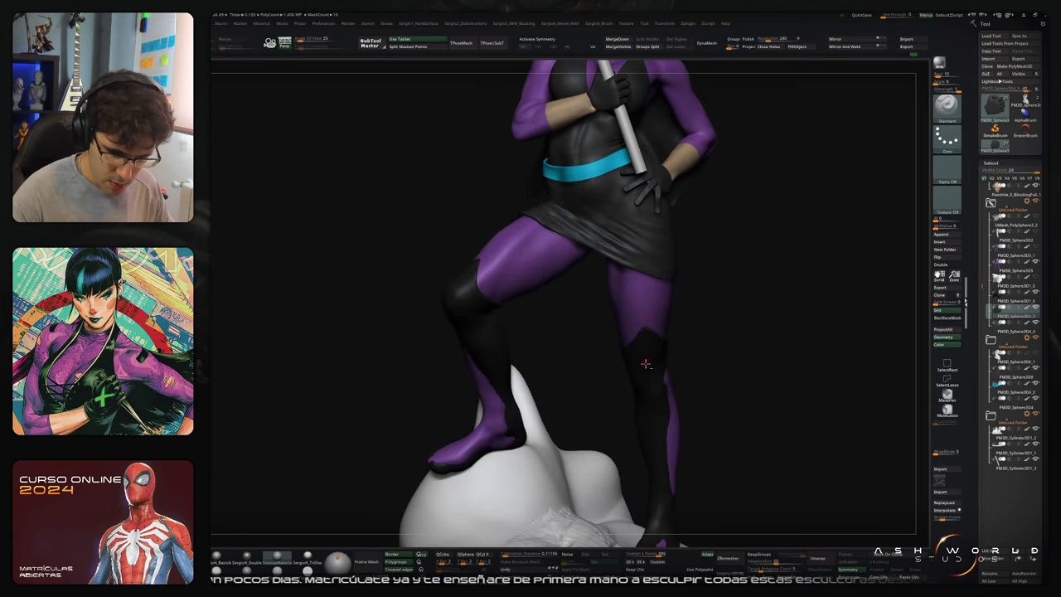
pyautogui.keyDown('alt'); pyautogui.click(648, 364); pyautogui.keyUp('alt')
pyautogui.click(800, 48)
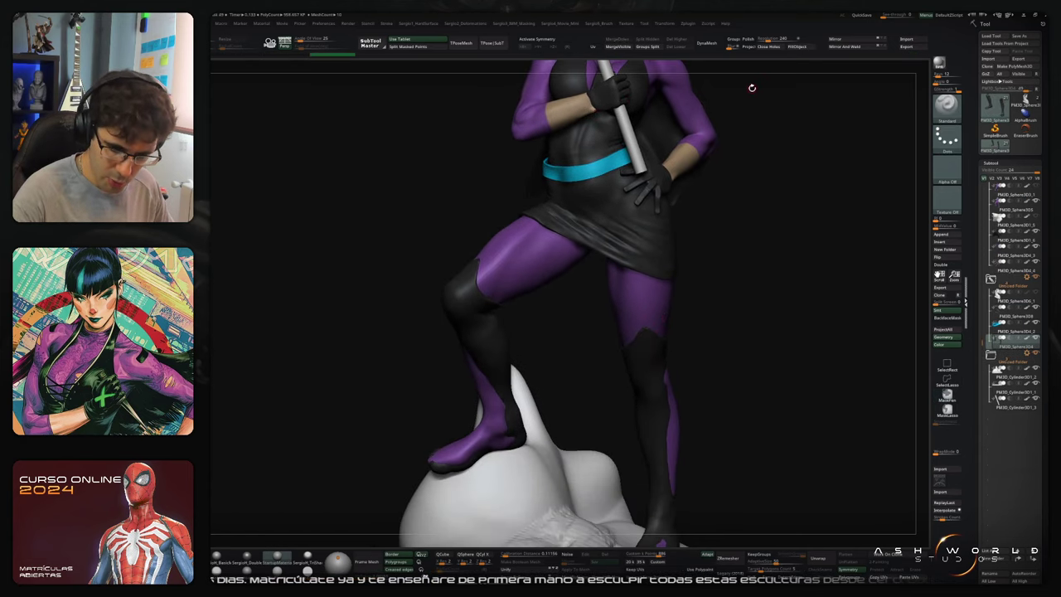
# Step: Pull the boot on the raised leg over the exposed purple calf and foot with the Move brush
pyautogui.moveTo(681, 493)
pyautogui.keyDown('alt'); pyautogui.mouseDown(button='right')
pyautogui.moveTo(655, 384)
pyautogui.moveTo(670, 375)
pyautogui.moveTo(634, 376)
pyautogui.moveTo(610, 348)
pyautogui.moveTo(734, 405)
pyautogui.mouseUp(button='right'); pyautogui.keyUp('alt')
pyautogui.press('b')
pyautogui.press('m')
pyautogui.press('v')
pyautogui.moveTo(537, 361); pyautogui.dragTo(540, 356)
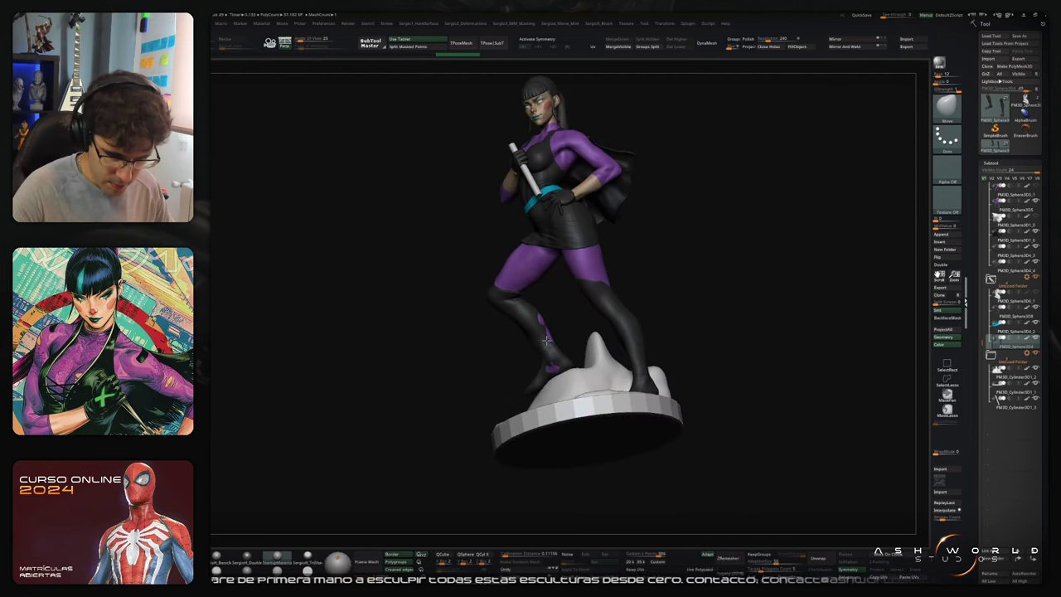
pyautogui.moveTo(546, 353); pyautogui.dragTo(577, 359, button='right')
pyautogui.moveTo(547, 361); pyautogui.dragTo(555, 358)
pyautogui.moveTo(572, 381)
pyautogui.mouseDown(button='right')
pyautogui.moveTo(651, 367)
pyautogui.moveTo(694, 324)
pyautogui.mouseUp(button='right')
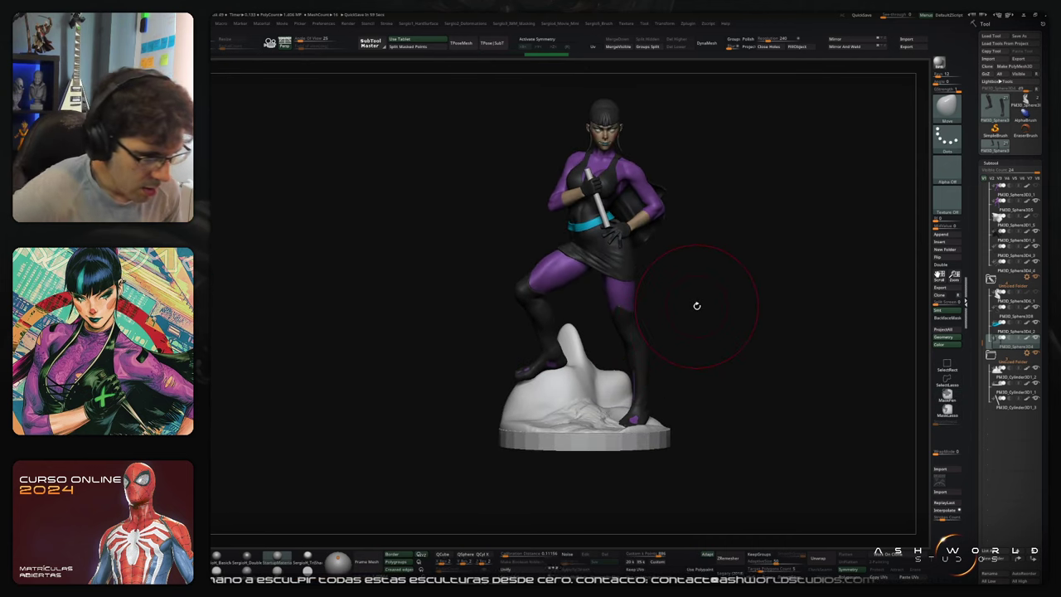
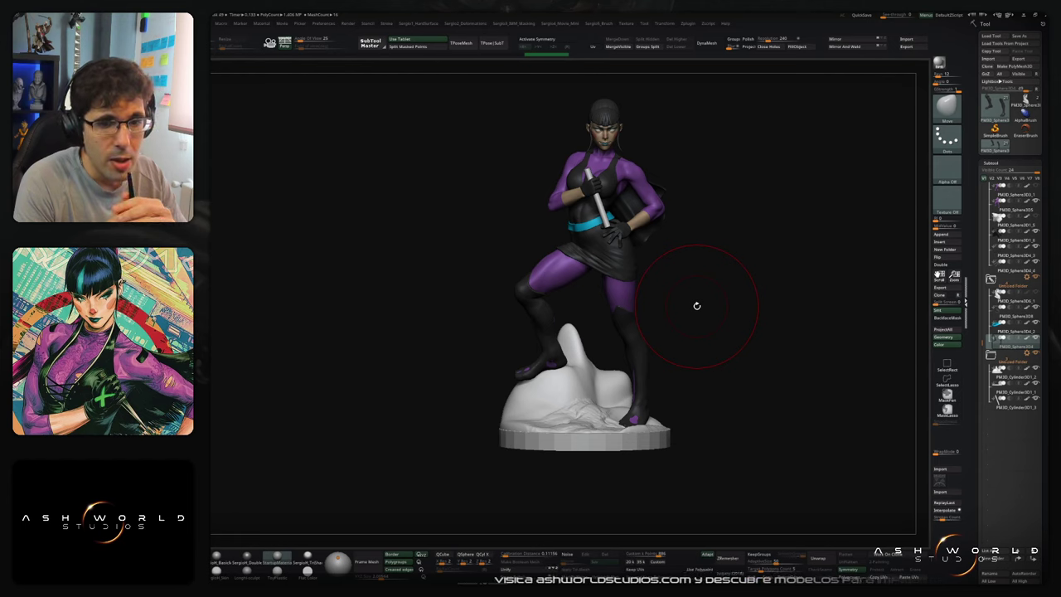
# Step: Inspect the boots on their own and hide them while keeping the rest of the figure shown
pyautogui.moveTo(718, 349); pyautogui.dragTo(720, 354)
pyautogui.keyDown('alt'); pyautogui.moveTo(658, 337); pyautogui.dragTo(675, 359); pyautogui.keyUp('alt')
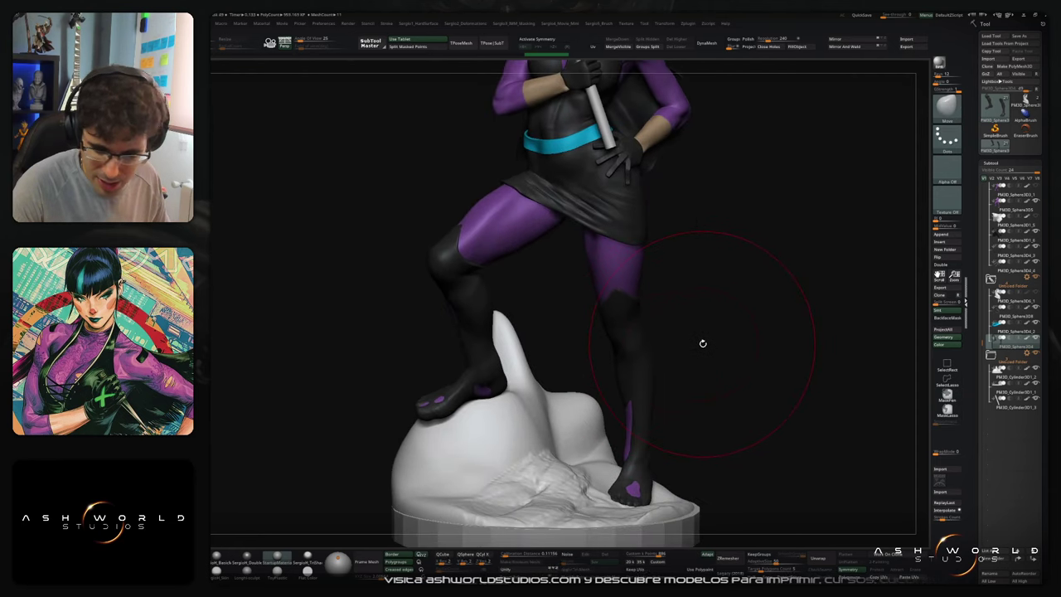
pyautogui.keyDown('ctrl'); pyautogui.keyDown('shift'); pyautogui.click(688, 350); pyautogui.keyUp('shift'); pyautogui.keyUp('ctrl')
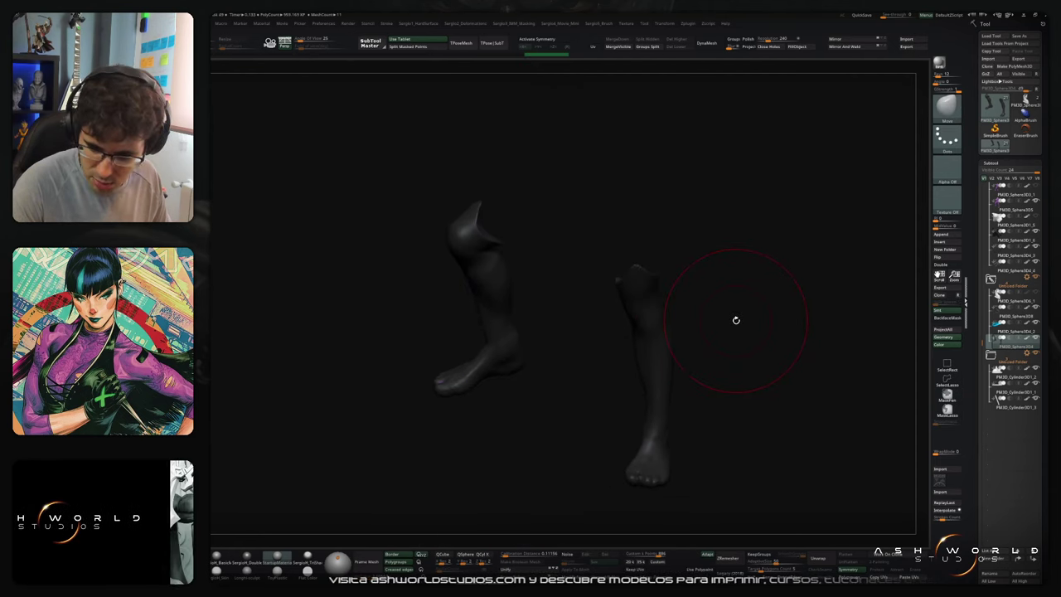
pyautogui.moveTo(1018, 307)
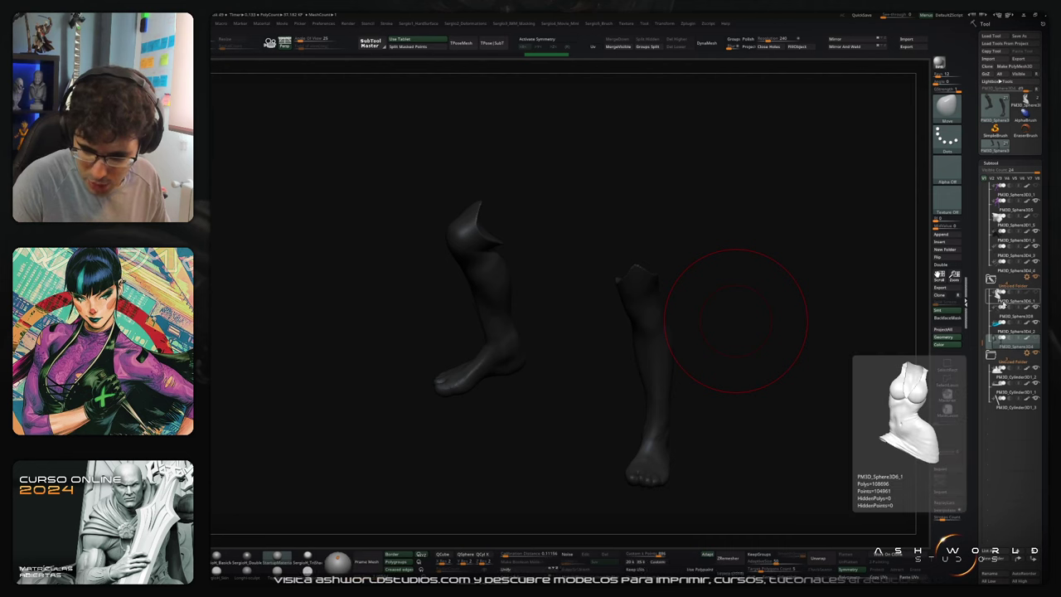
pyautogui.keyDown('ctrl'); pyautogui.keyDown('shift'); pyautogui.click(752, 324); pyautogui.keyUp('shift'); pyautogui.keyUp('ctrl')
pyautogui.keyDown('alt'); pyautogui.moveTo(736, 295); pyautogui.dragTo(735, 438); pyautogui.keyUp('alt')
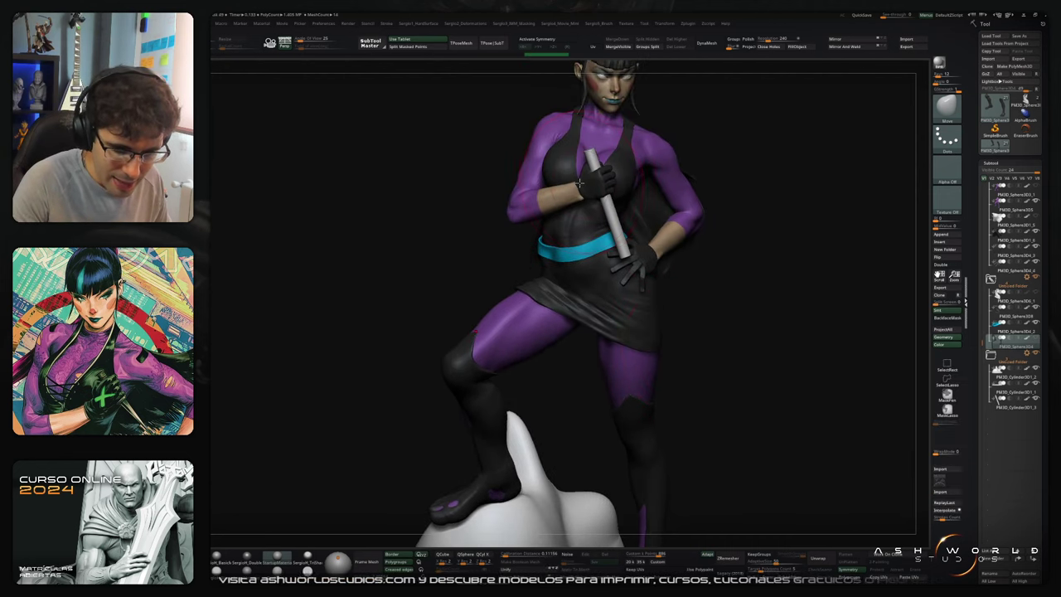
pyautogui.keyDown('alt'); pyautogui.moveTo(749, 356); pyautogui.dragTo(741, 293); pyautogui.keyUp('alt')
pyautogui.moveTo(740, 330)
pyautogui.mouseDown()
pyautogui.moveTo(741, 313)
pyautogui.moveTo(740, 335)
pyautogui.moveTo(642, 232)
pyautogui.moveTo(688, 252)
pyautogui.moveTo(668, 260)
pyautogui.mouseUp()
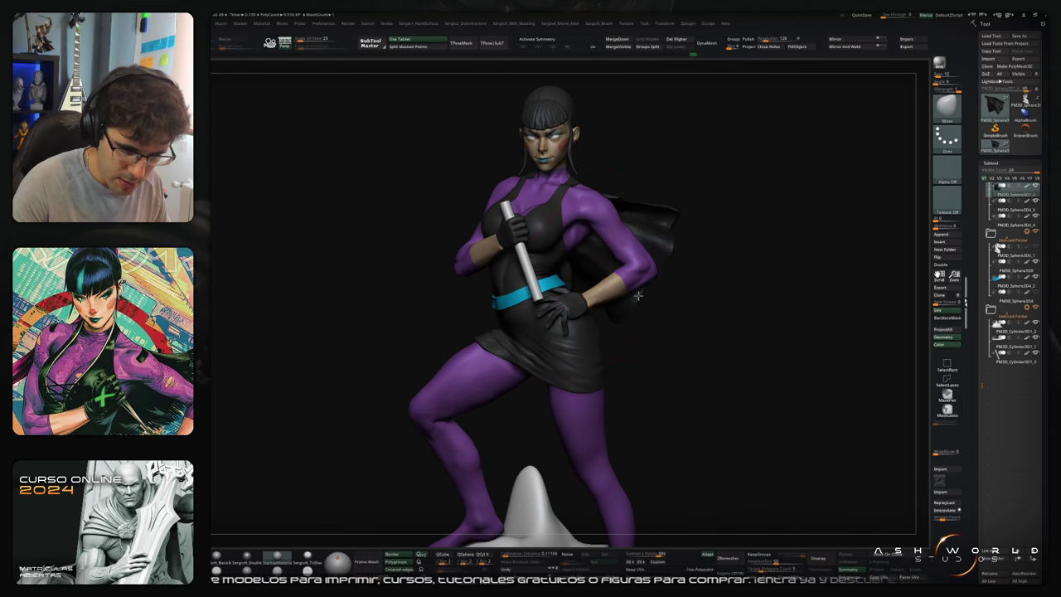
# Step: Select the cape subtool and fill it with the same dark grey as the leotard
pyautogui.moveTo(670, 302)
pyautogui.mouseDown()
pyautogui.moveTo(666, 315)
pyautogui.moveTo(651, 239)
pyautogui.mouseUp()
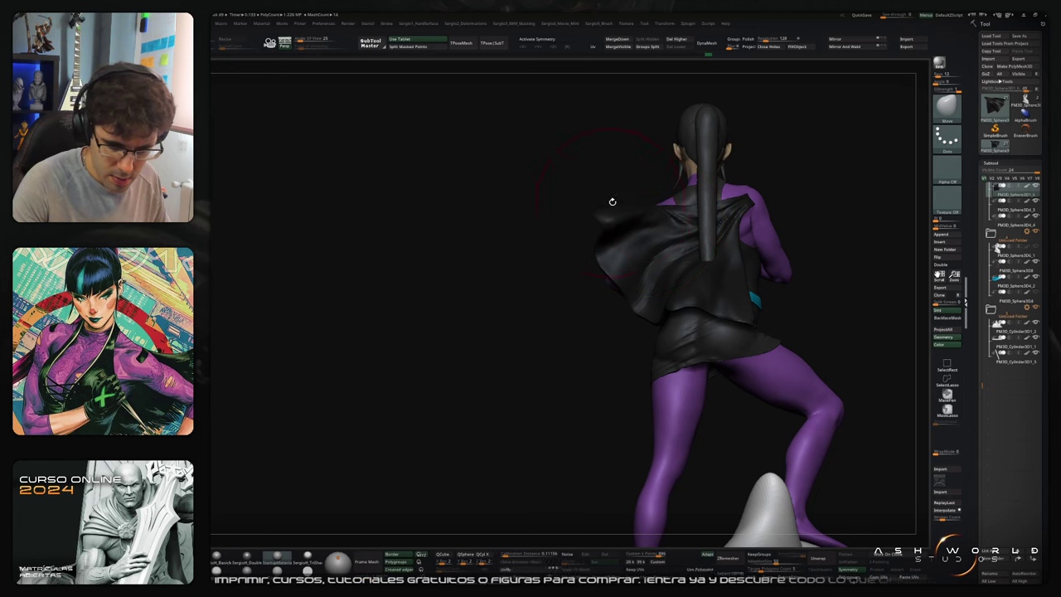
pyautogui.moveTo(610, 201)
pyautogui.mouseDown()
pyautogui.moveTo(614, 193)
pyautogui.moveTo(618, 201)
pyautogui.moveTo(599, 197)
pyautogui.mouseUp()
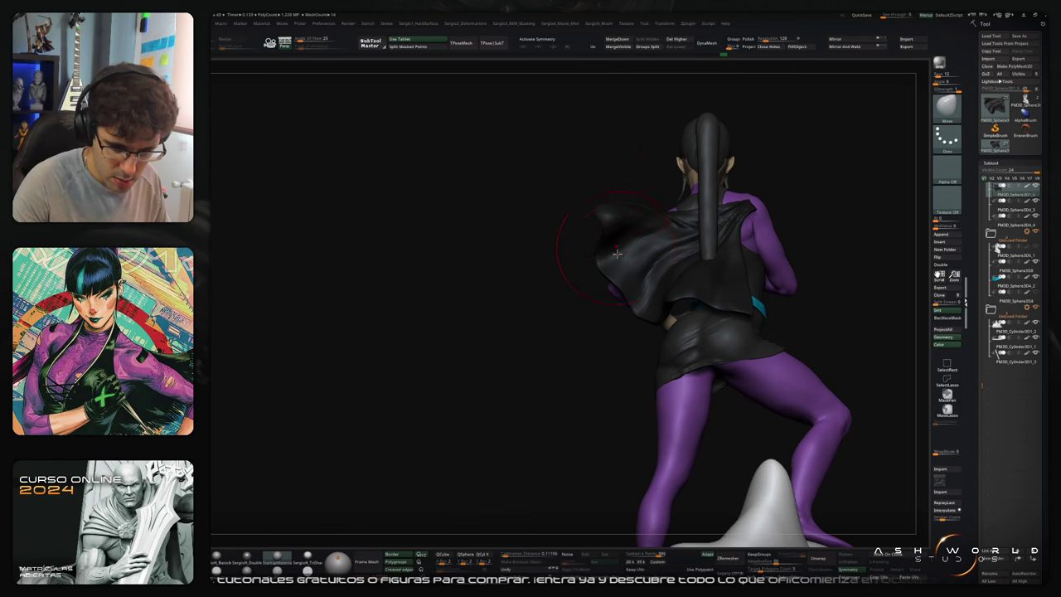
pyautogui.moveTo(647, 263); pyautogui.dragTo(684, 295)
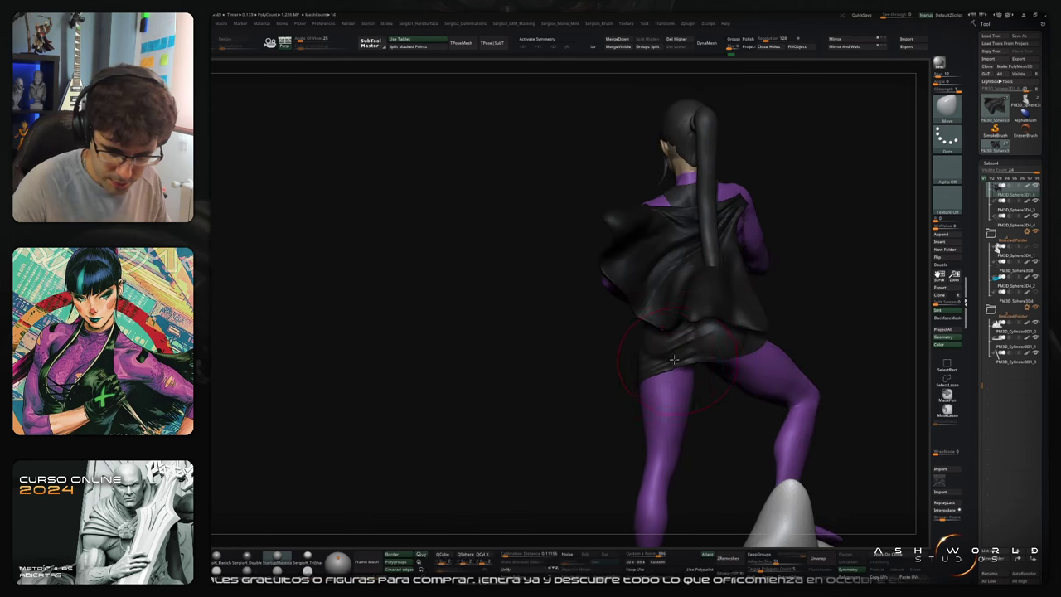
pyautogui.click(797, 48)
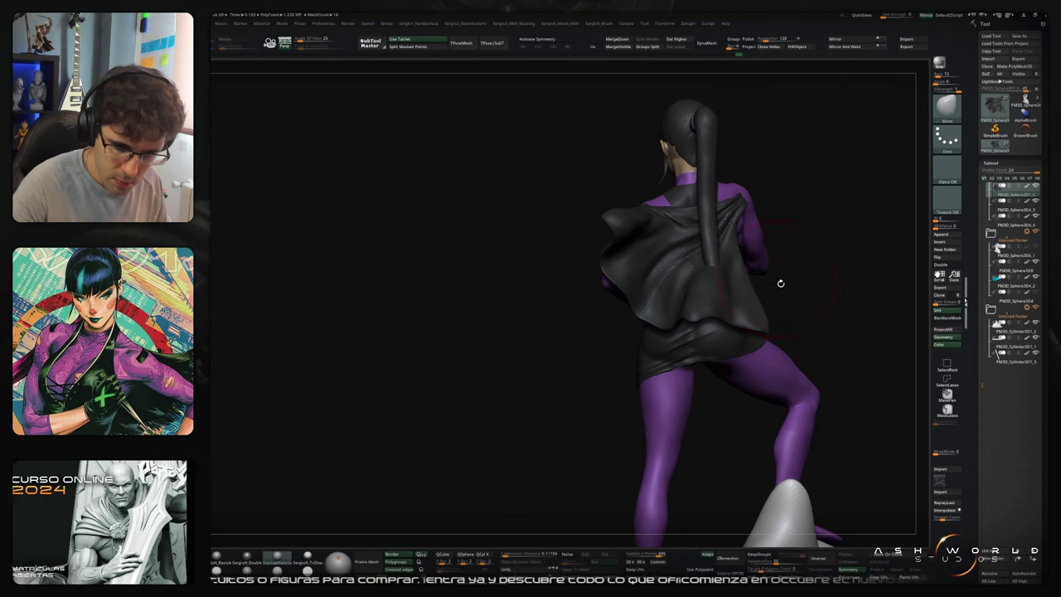
# Step: Adjust the lower part of the cape with the Move brush and check the figure from the front
pyautogui.moveTo(781, 284)
pyautogui.mouseDown()
pyautogui.moveTo(804, 293)
pyautogui.moveTo(672, 285)
pyautogui.moveTo(681, 308)
pyautogui.mouseUp()
pyautogui.moveTo(608, 303); pyautogui.dragTo(589, 313)
pyautogui.moveTo(676, 306); pyautogui.dragTo(651, 306)
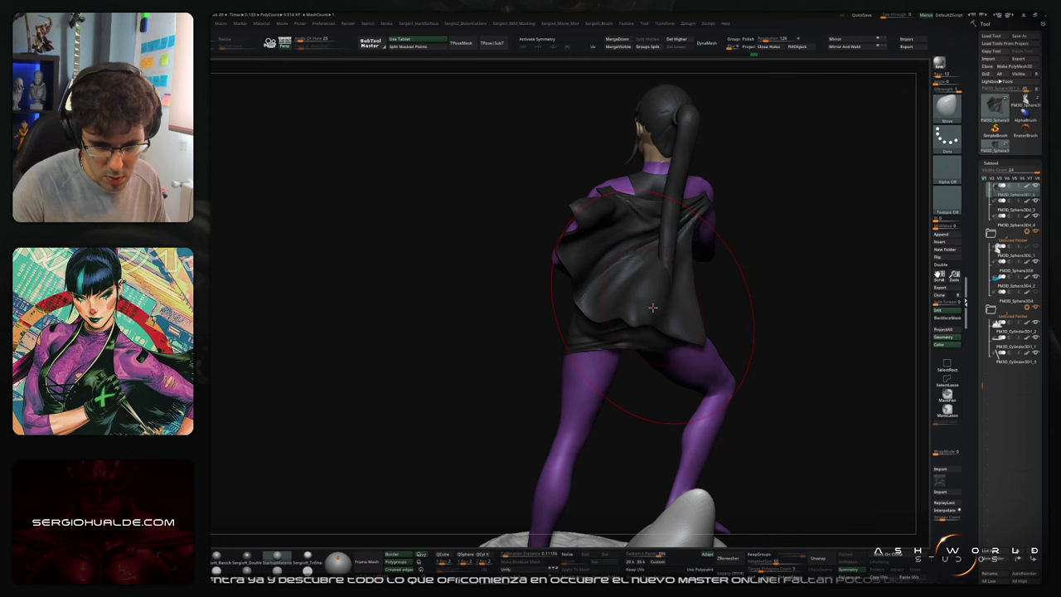
pyautogui.moveTo(662, 316)
pyautogui.mouseDown(button='right')
pyautogui.moveTo(682, 318)
pyautogui.moveTo(681, 287)
pyautogui.mouseUp(button='right')
pyautogui.keyDown('alt'); pyautogui.moveTo(681, 286); pyautogui.dragTo(658, 262, button='right'); pyautogui.keyUp('alt')
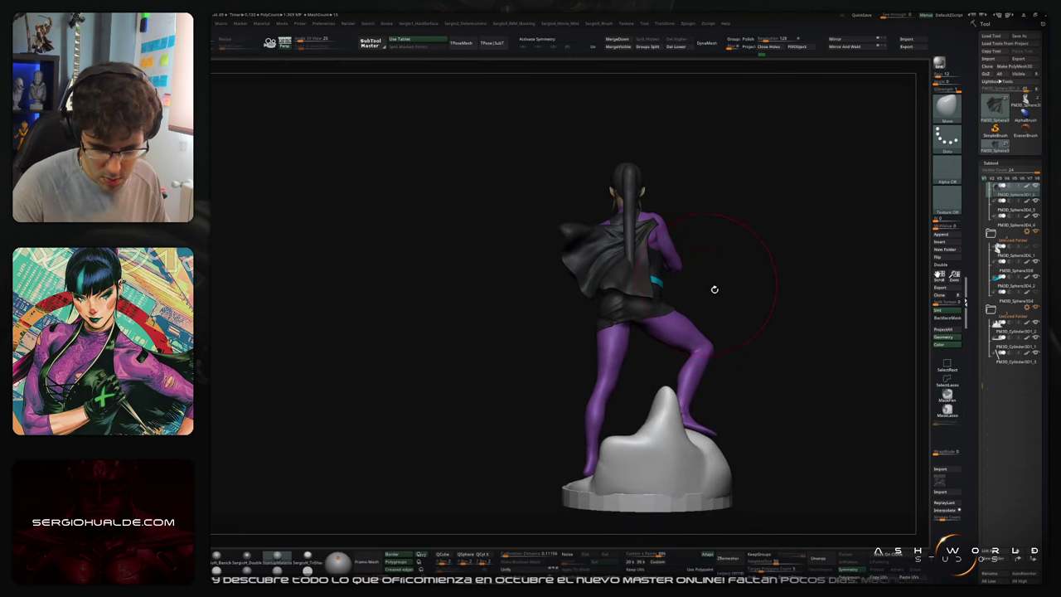
pyautogui.moveTo(715, 290); pyautogui.dragTo(640, 299, button='right')
pyautogui.keyDown('alt'); pyautogui.moveTo(738, 307); pyautogui.dragTo(696, 302, button='right'); pyautogui.keyUp('alt')
pyautogui.keyDown('ctrl'); pyautogui.moveTo(667, 294); pyautogui.dragTo(717, 300, button='right'); pyautogui.keyUp('ctrl')
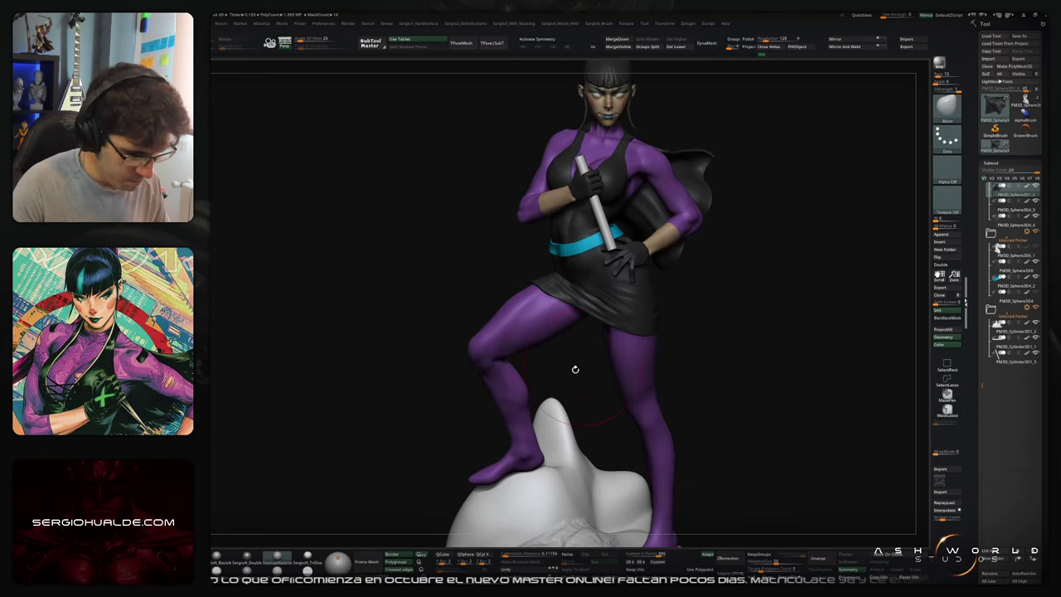
# Step: Isolate the purple body subtool, duplicate it and place the copy below the boots in the costume folder
pyautogui.keyDown('alt'); pyautogui.click(538, 335); pyautogui.keyUp('alt')
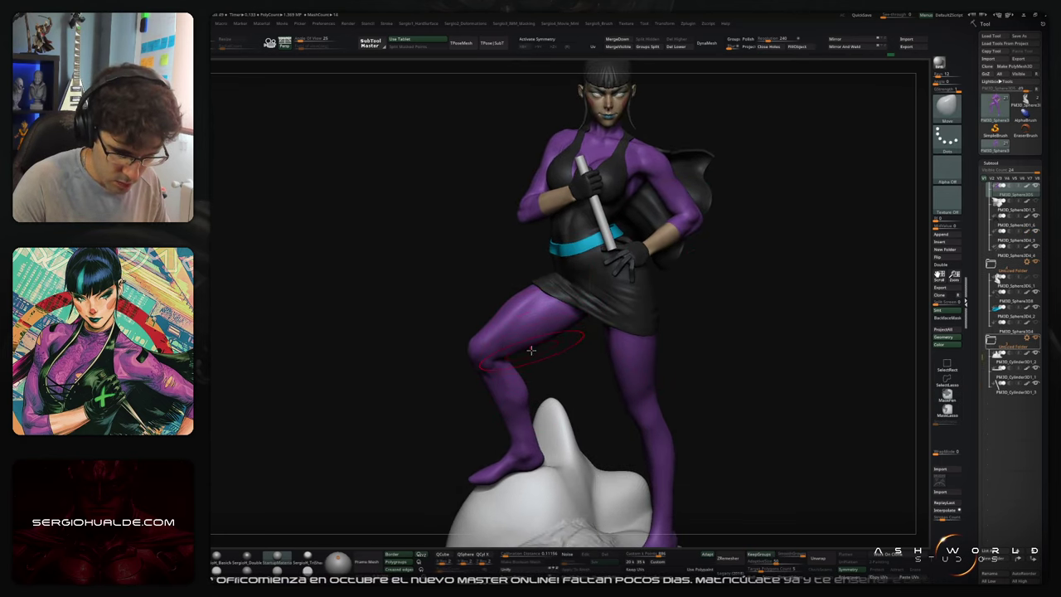
pyautogui.keyDown('ctrl'); pyautogui.moveTo(654, 332); pyautogui.dragTo(738, 286, button='right'); pyautogui.keyUp('ctrl')
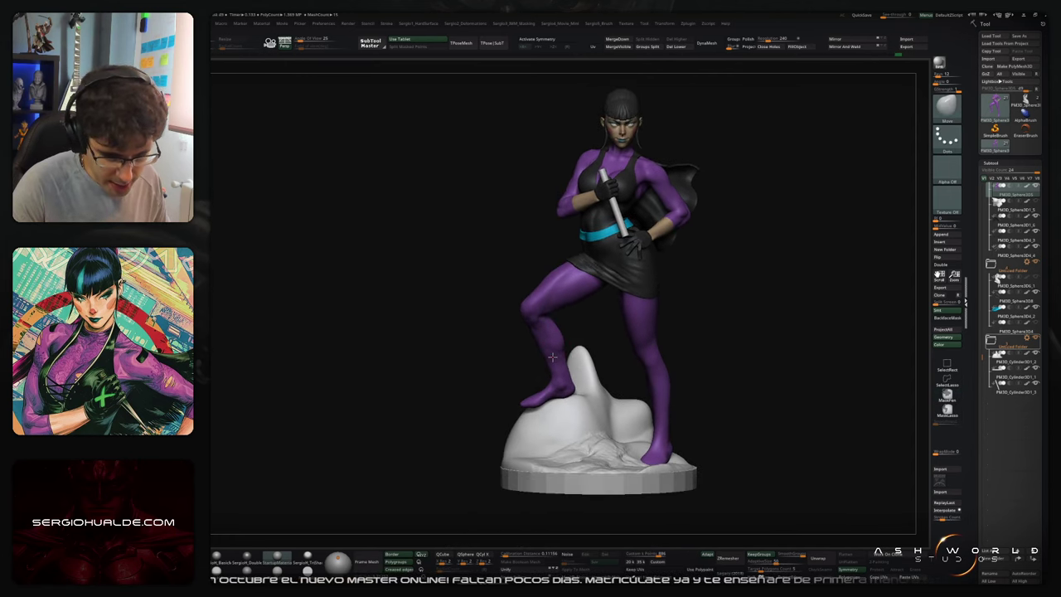
pyautogui.moveTo(580, 371); pyautogui.dragTo(638, 326, button='right')
pyautogui.hotkey('alt', 's')
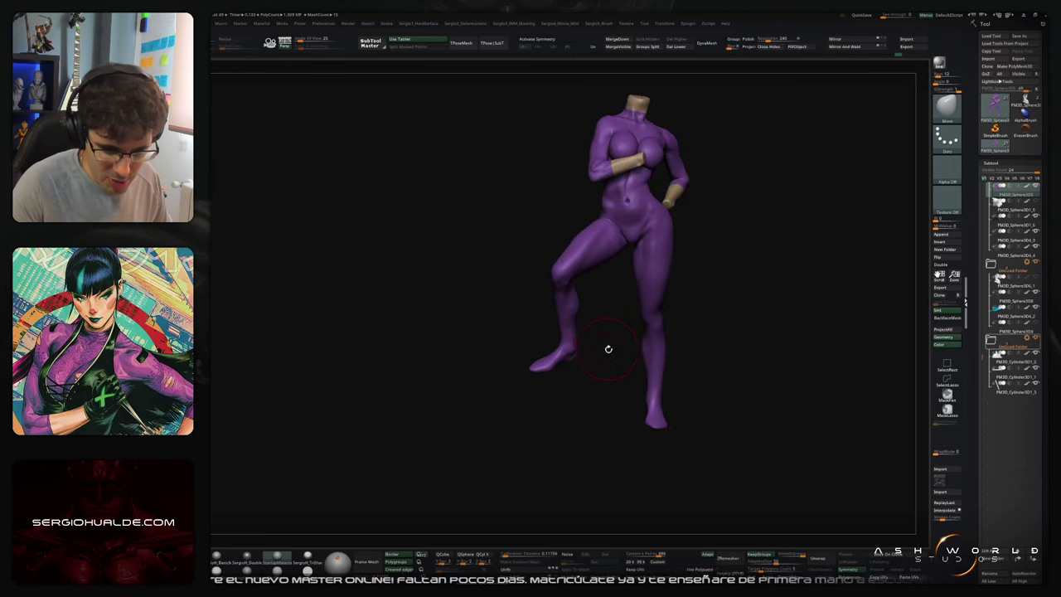
pyautogui.hotkey('ctrl', 'shift', 'd')
pyautogui.moveTo(1004, 212); pyautogui.dragTo(1009, 342)
# Step: Mask a pointed boot-top outline above the raised leg's knee with a small brush on the duplicated body
pyautogui.keyDown('ctrl'); pyautogui.moveTo(594, 321); pyautogui.dragTo(568, 343, button='right'); pyautogui.keyUp('ctrl')
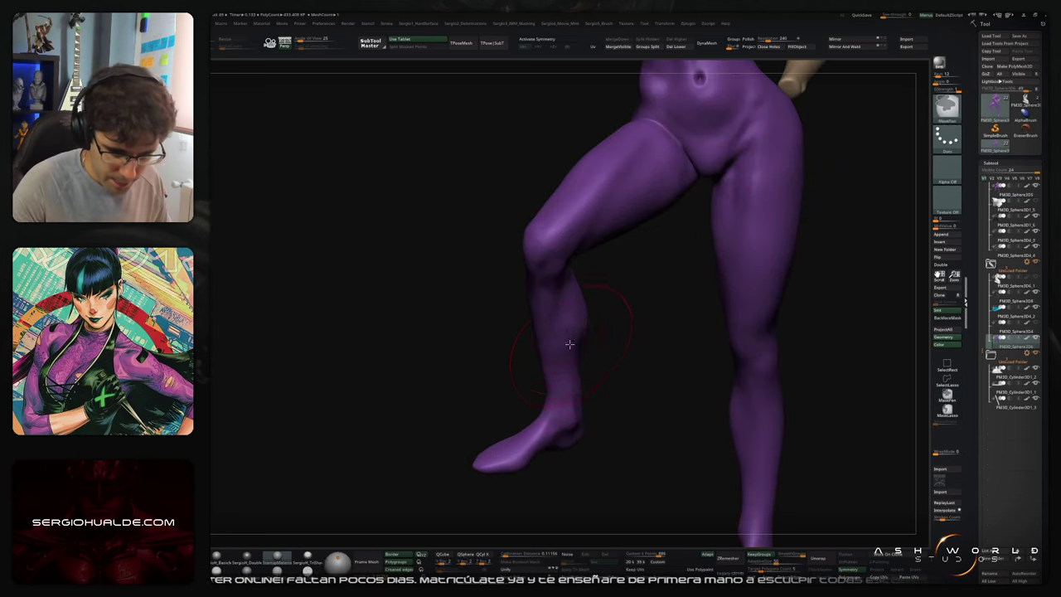
pyautogui.press('s')
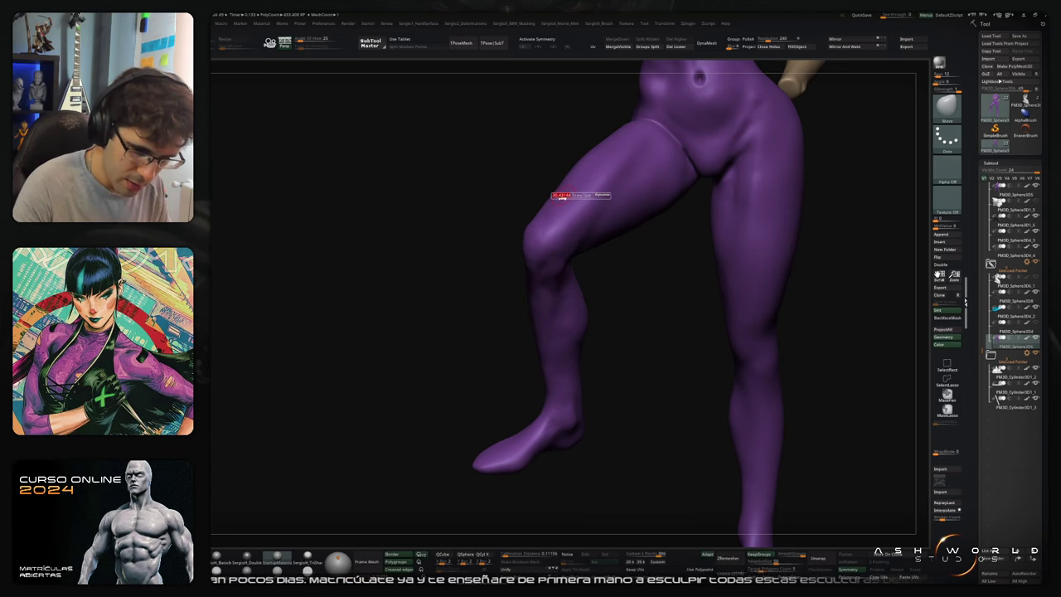
pyautogui.moveTo(556, 199); pyautogui.dragTo(583, 251, button='right')
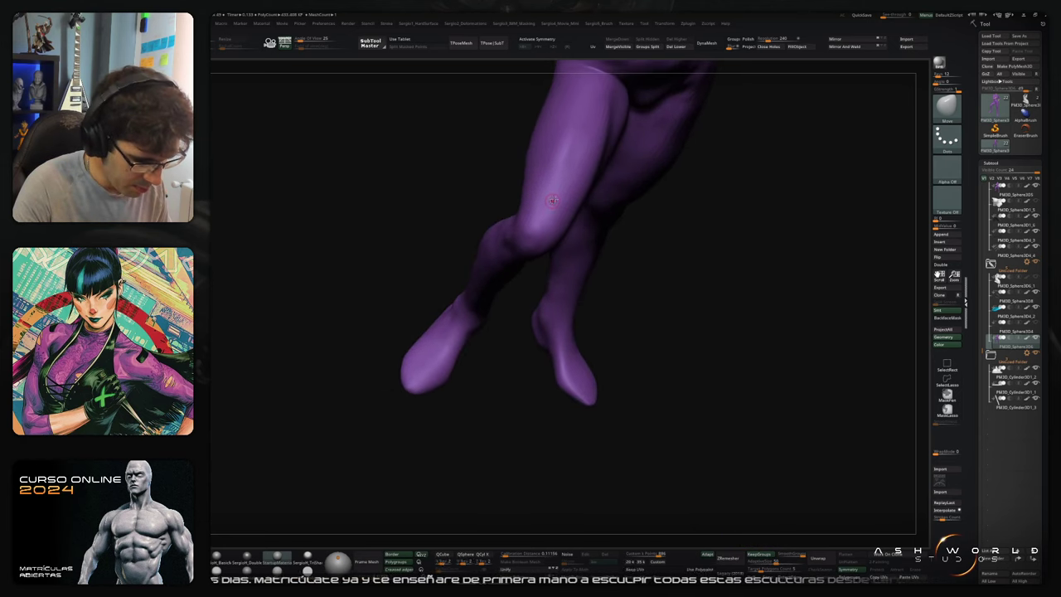
pyautogui.keyDown('ctrl'); pyautogui.moveTo(558, 184); pyautogui.dragTo(554, 245); pyautogui.keyUp('ctrl')
pyautogui.keyDown('ctrl'); pyautogui.moveTo(551, 184); pyautogui.dragTo(524, 214); pyautogui.keyUp('ctrl')
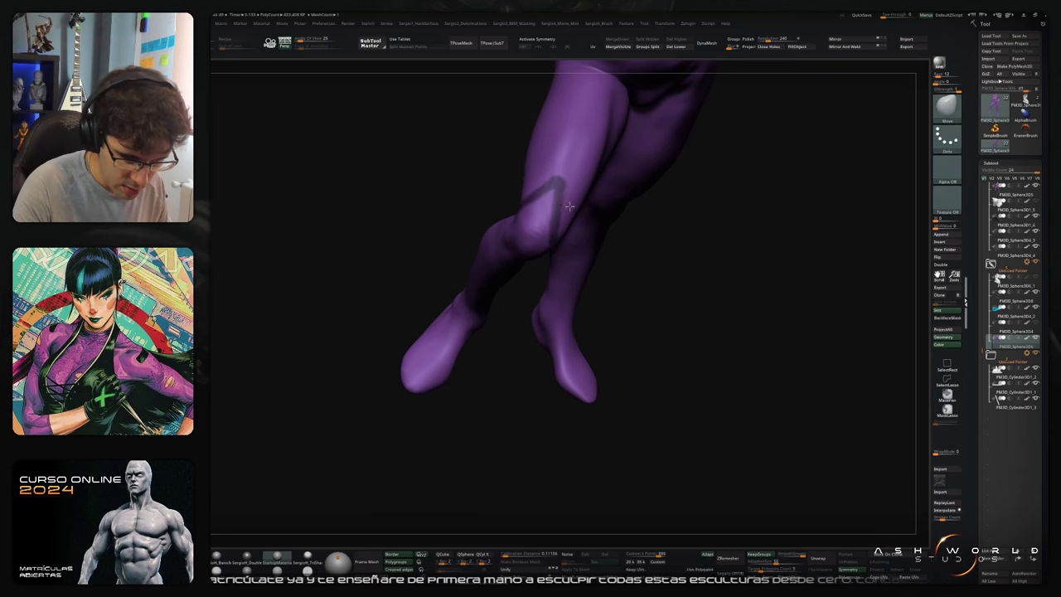
pyautogui.moveTo(525, 213); pyautogui.dragTo(567, 202, button='right')
pyautogui.moveTo(561, 187)
pyautogui.keyDown('ctrl'); pyautogui.mouseDown()
pyautogui.moveTo(563, 214)
pyautogui.moveTo(535, 209)
pyautogui.mouseUp(); pyautogui.keyUp('ctrl')
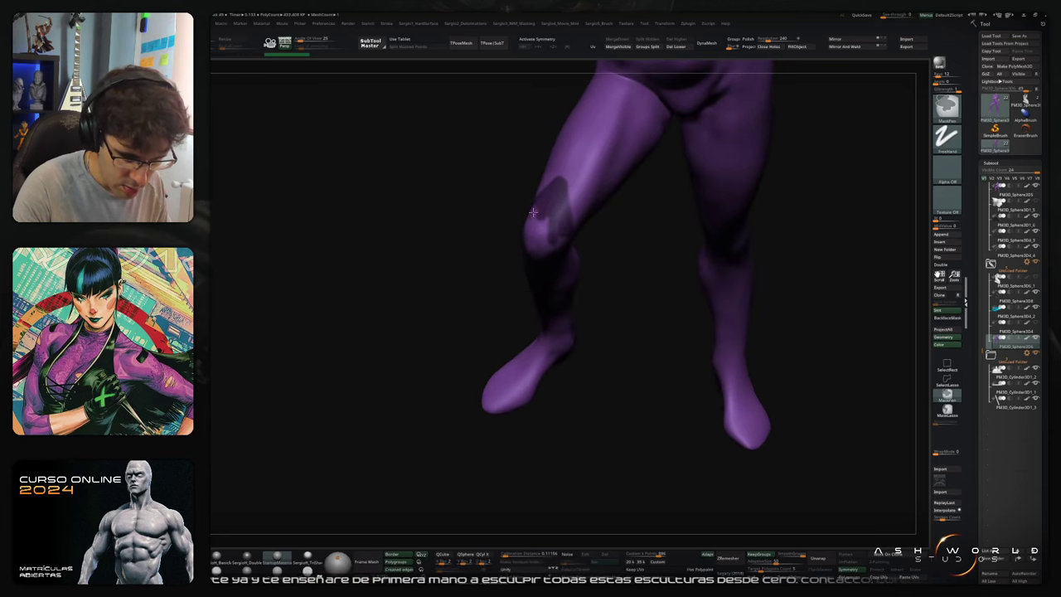
pyautogui.moveTo(533, 207); pyautogui.dragTo(566, 195, button='right')
# Step: Extend the boot-top mask around the side and back of the raised knee, and undo the last stroke
pyautogui.keyDown('ctrl'); pyautogui.moveTo(569, 208); pyautogui.dragTo(596, 245); pyautogui.keyUp('ctrl')
pyautogui.moveTo(597, 244); pyautogui.dragTo(616, 239, button='right')
pyautogui.moveTo(585, 238)
pyautogui.keyDown('ctrl'); pyautogui.mouseDown()
pyautogui.moveTo(615, 242)
pyautogui.moveTo(585, 279)
pyautogui.moveTo(644, 220)
pyautogui.mouseUp(); pyautogui.keyUp('ctrl')
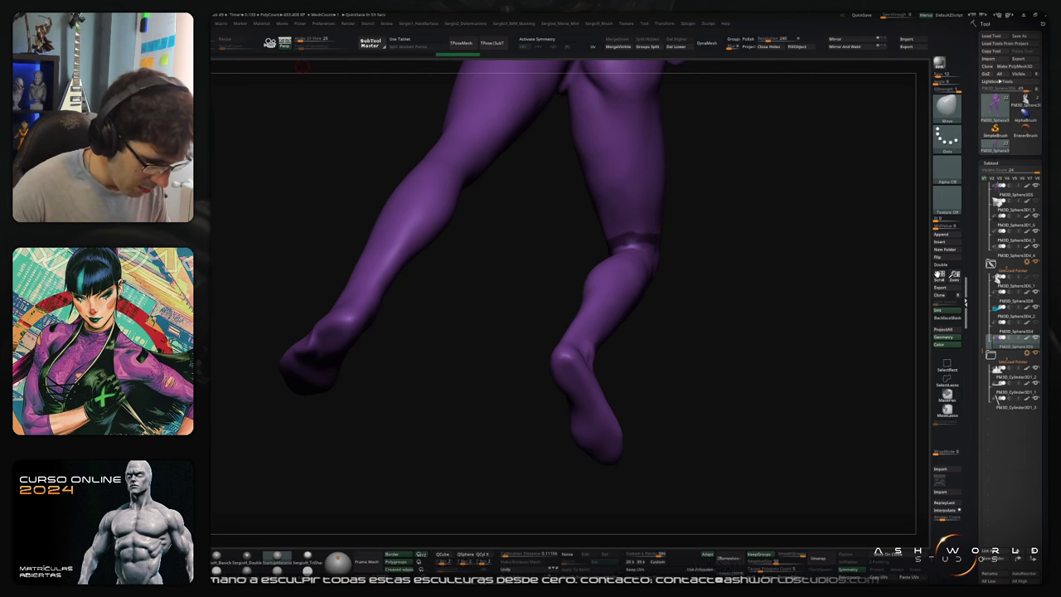
pyautogui.moveTo(666, 220)
pyautogui.mouseDown()
pyautogui.moveTo(674, 213)
pyautogui.moveTo(598, 258)
pyautogui.moveTo(639, 231)
pyautogui.moveTo(625, 236)
pyautogui.moveTo(649, 204)
pyautogui.moveTo(674, 205)
pyautogui.moveTo(639, 239)
pyautogui.moveTo(705, 201)
pyautogui.moveTo(671, 229)
pyautogui.mouseUp()
pyautogui.press('ctrl')
pyautogui.hotkey('ctrl', 'z')
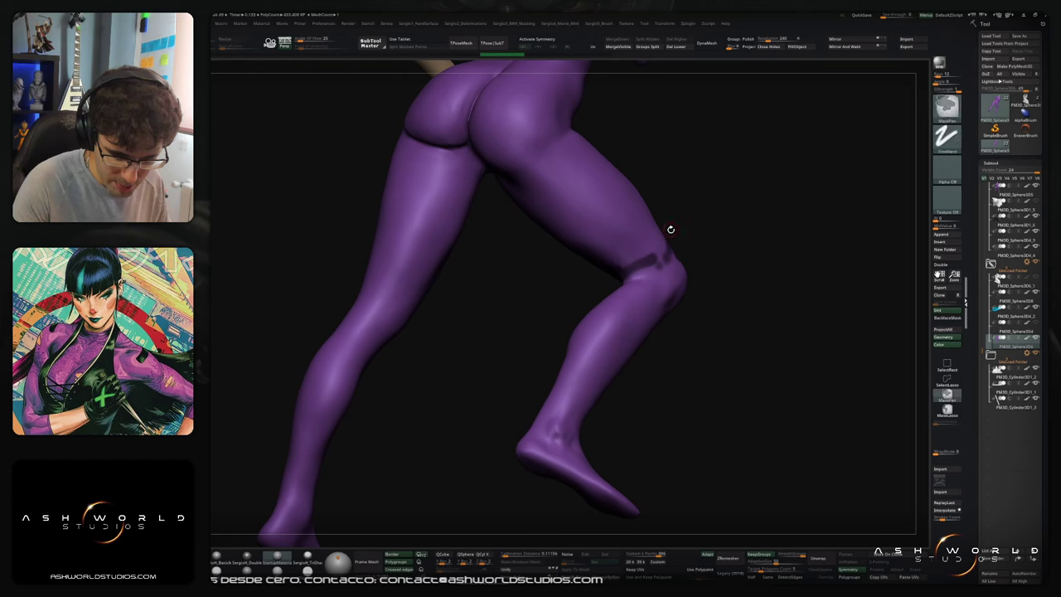
# Step: Extend the boot-top mask band across the back and around the sides of the raised leg just above the knee
pyautogui.moveTo(620, 276)
pyautogui.mouseDown()
pyautogui.moveTo(648, 240)
pyautogui.moveTo(654, 249)
pyautogui.moveTo(657, 238)
pyautogui.moveTo(684, 239)
pyautogui.moveTo(696, 214)
pyautogui.moveTo(711, 243)
pyautogui.moveTo(743, 250)
pyautogui.moveTo(774, 236)
pyautogui.mouseUp()
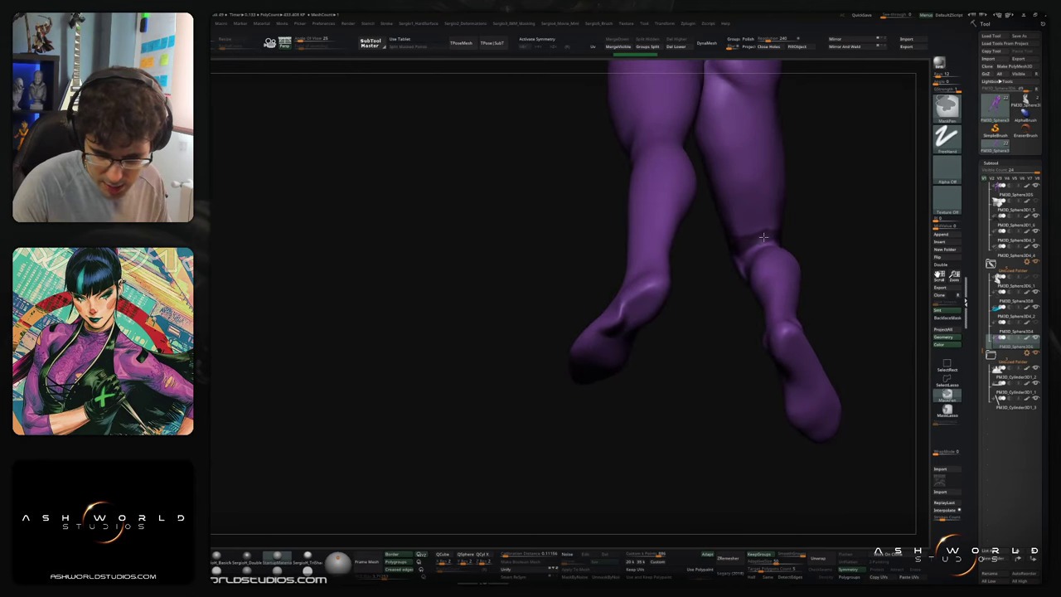
pyautogui.moveTo(750, 240); pyautogui.dragTo(785, 234, button='right')
pyautogui.moveTo(790, 231)
pyautogui.keyDown('ctrl'); pyautogui.mouseDown()
pyautogui.moveTo(753, 241)
pyautogui.moveTo(796, 227)
pyautogui.mouseUp(); pyautogui.keyUp('ctrl')
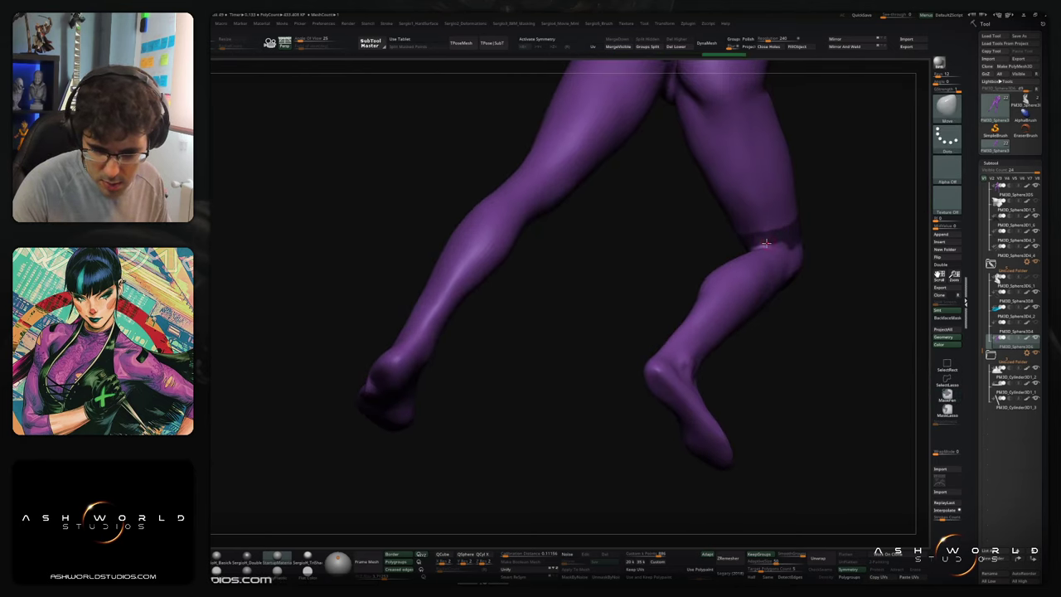
pyautogui.moveTo(765, 242); pyautogui.dragTo(734, 245, button='right')
pyautogui.keyDown('ctrl'); pyautogui.moveTo(744, 238); pyautogui.dragTo(710, 252); pyautogui.keyUp('ctrl')
pyautogui.moveTo(746, 240); pyautogui.dragTo(734, 246, button='right')
pyautogui.moveTo(737, 240)
pyautogui.keyDown('ctrl'); pyautogui.mouseDown()
pyautogui.moveTo(661, 256)
pyautogui.moveTo(680, 257)
pyautogui.mouseUp(); pyautogui.keyUp('ctrl')
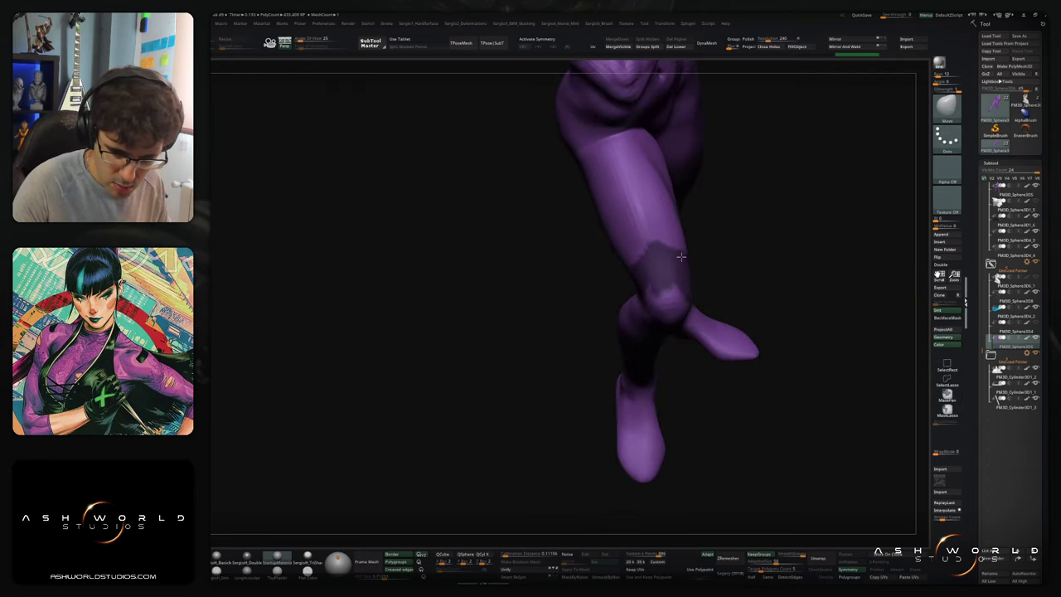
# Step: Clean up the mask's pointed front edge above the raised knee and carry it down the inner side of the thigh
pyautogui.moveTo(681, 257); pyautogui.dragTo(640, 283, button='right')
pyautogui.moveTo(571, 283); pyautogui.dragTo(556, 303, button='right')
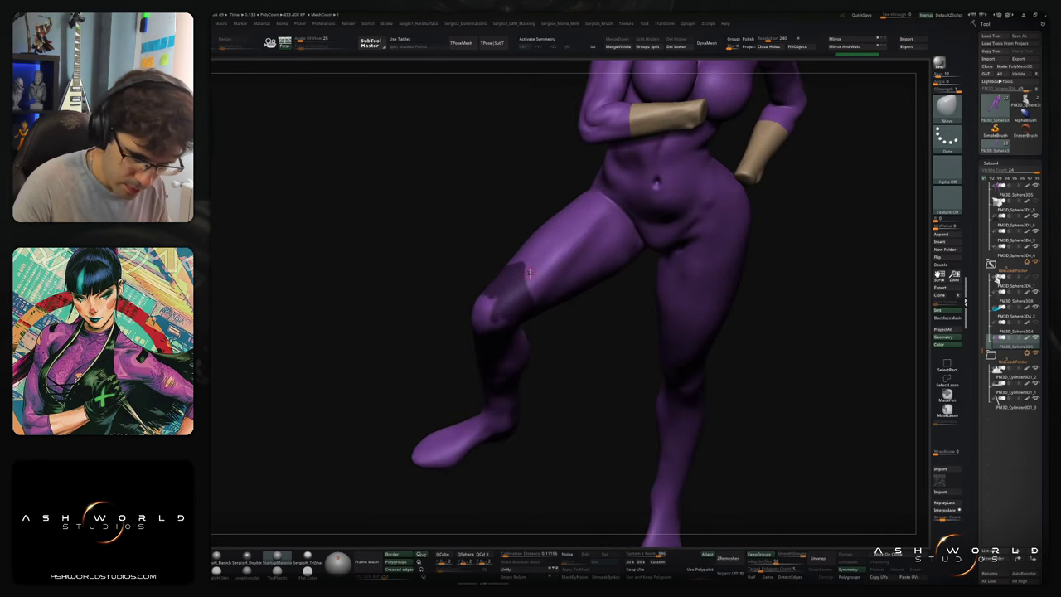
pyautogui.moveTo(529, 274); pyautogui.dragTo(521, 269)
pyautogui.press('ctrl')
pyautogui.moveTo(546, 272)
pyautogui.mouseDown(button='right')
pyautogui.moveTo(540, 236)
pyautogui.moveTo(553, 249)
pyautogui.mouseUp(button='right')
pyautogui.keyDown('ctrl'); pyautogui.moveTo(553, 240); pyautogui.dragTo(560, 276); pyautogui.keyUp('ctrl')
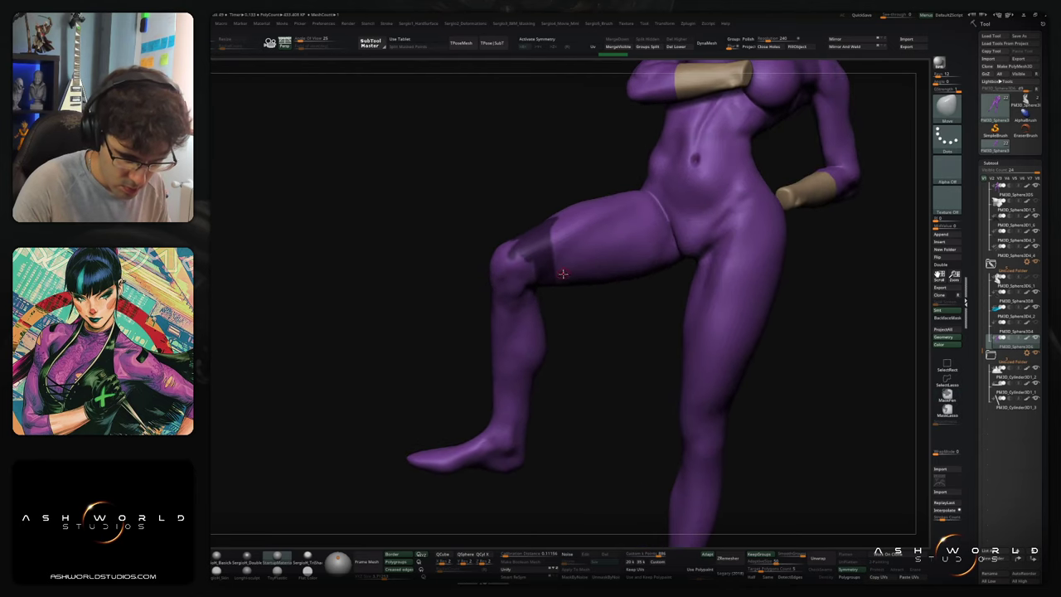
# Step: Close the mask outline under the raised knee and mask the rest of that lower leg and foot
pyautogui.moveTo(560, 276); pyautogui.dragTo(523, 247, button='right')
pyautogui.moveTo(524, 239)
pyautogui.keyDown('ctrl'); pyautogui.mouseDown()
pyautogui.moveTo(520, 267)
pyautogui.moveTo(534, 270)
pyautogui.mouseUp(); pyautogui.keyUp('ctrl')
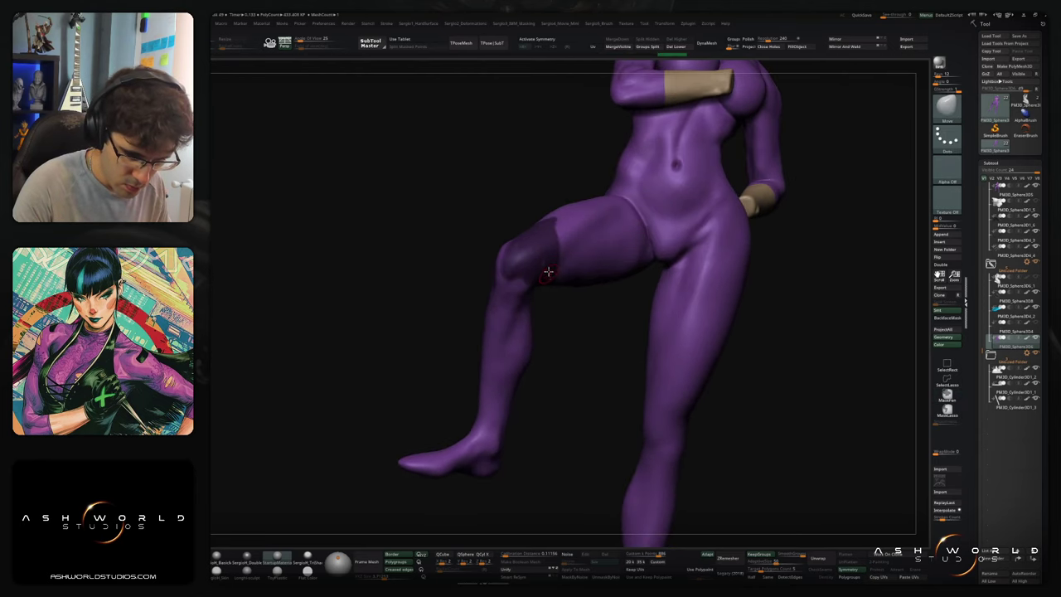
pyautogui.moveTo(549, 272); pyautogui.dragTo(524, 260, button='right')
pyautogui.moveTo(528, 277)
pyautogui.keyDown('ctrl'); pyautogui.mouseDown()
pyautogui.moveTo(521, 312)
pyautogui.moveTo(558, 293)
pyautogui.moveTo(551, 253)
pyautogui.moveTo(406, 497)
pyautogui.moveTo(573, 365)
pyautogui.moveTo(672, 403)
pyautogui.moveTo(649, 338)
pyautogui.moveTo(616, 428)
pyautogui.moveTo(694, 389)
pyautogui.moveTo(692, 341)
pyautogui.moveTo(517, 282)
pyautogui.mouseUp(); pyautogui.keyUp('ctrl')
pyautogui.keyDown('ctrl'); pyautogui.click(955, 412); pyautogui.keyUp('ctrl')
pyautogui.hotkey('ctrl', 'z')
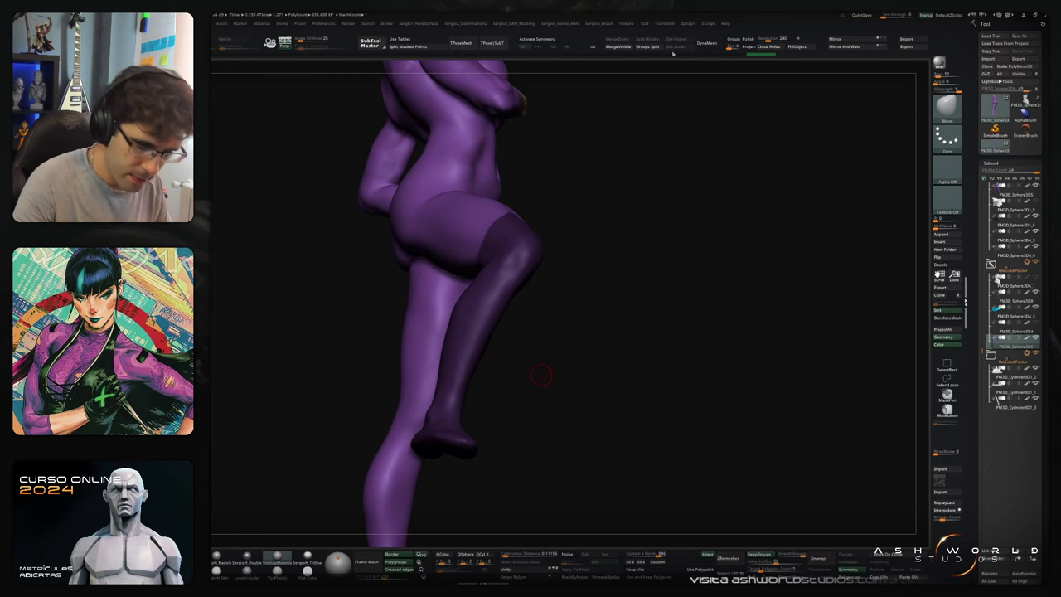
# Step: Mask the standing leg from above the knee down to the foot, shaping a pointed boot top at the front
pyautogui.moveTo(541, 375); pyautogui.dragTo(574, 323)
pyautogui.moveTo(538, 266); pyautogui.dragTo(537, 255, button='right')
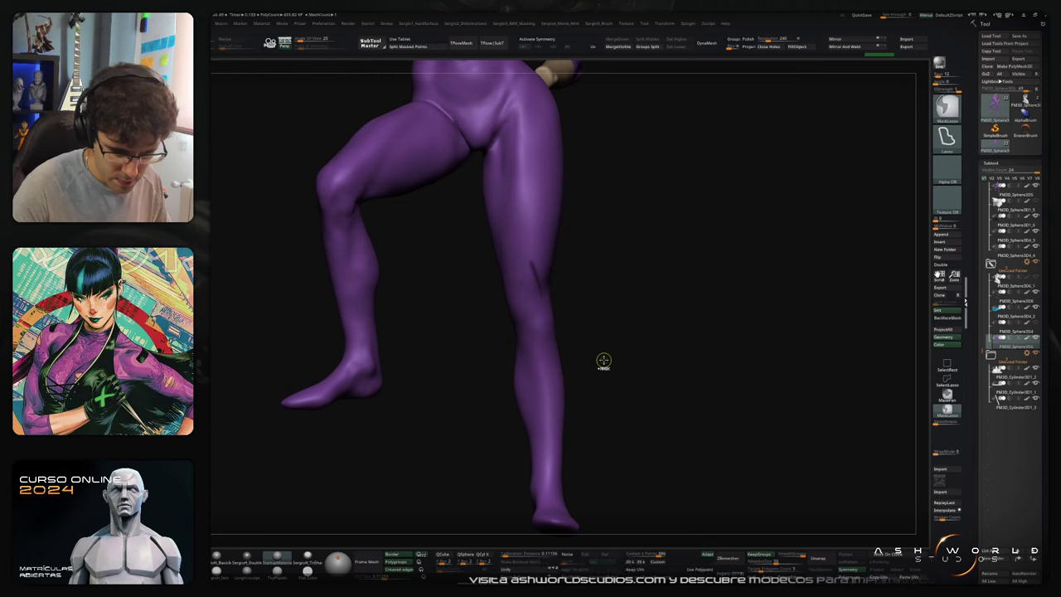
pyautogui.moveTo(603, 360)
pyautogui.mouseDown()
pyautogui.moveTo(585, 291)
pyautogui.moveTo(566, 291)
pyautogui.moveTo(486, 356)
pyautogui.moveTo(640, 511)
pyautogui.moveTo(629, 308)
pyautogui.mouseUp()
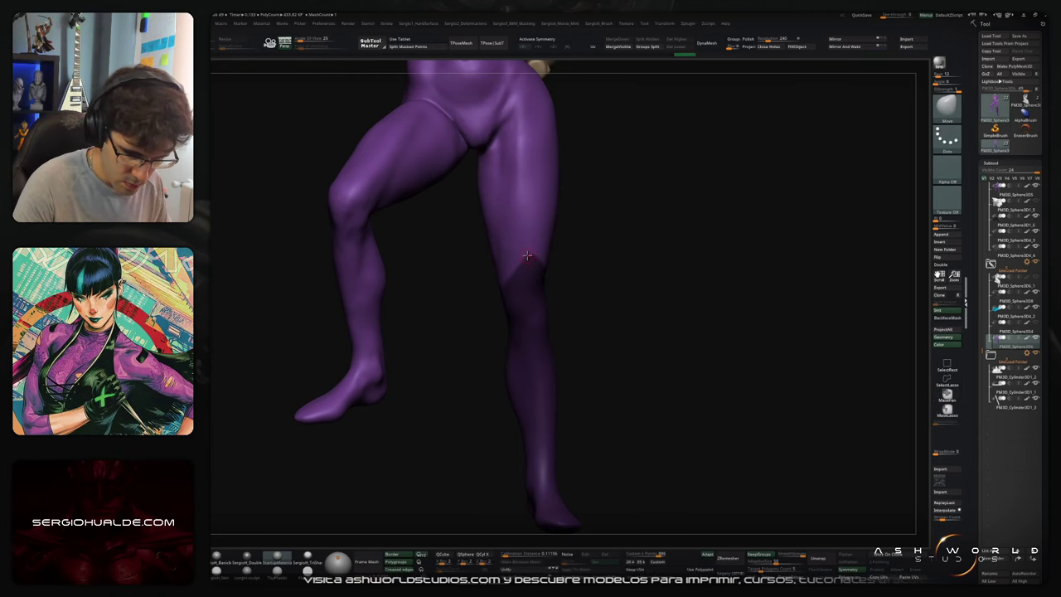
pyautogui.keyDown('ctrl'); pyautogui.moveTo(527, 255); pyautogui.dragTo(499, 296); pyautogui.keyUp('ctrl')
pyautogui.moveTo(626, 323); pyautogui.dragTo(600, 294)
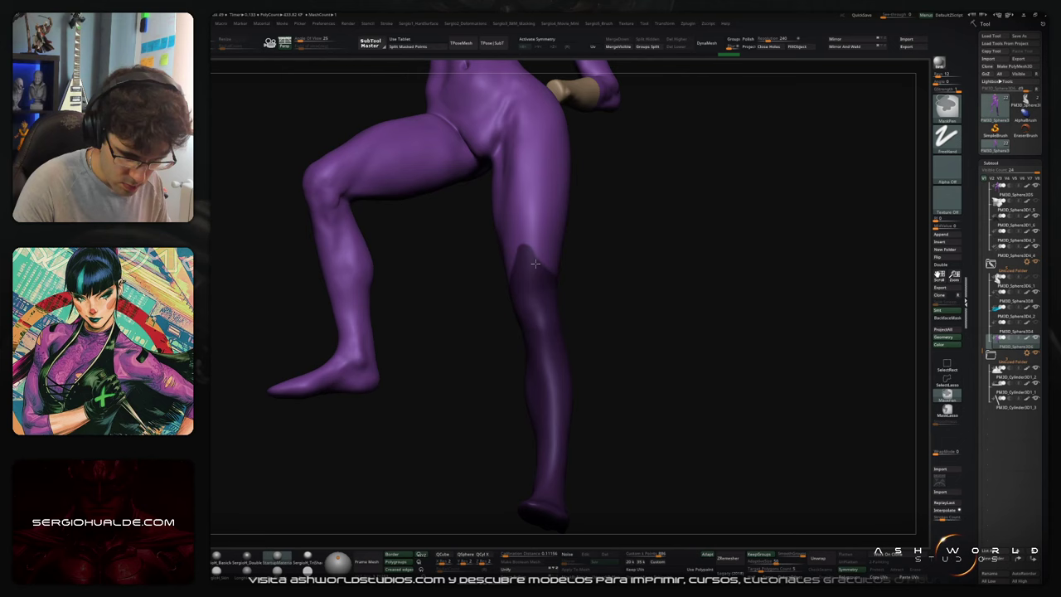
pyautogui.moveTo(536, 264)
pyautogui.keyDown('ctrl'); pyautogui.keyDown('alt'); pyautogui.mouseDown()
pyautogui.moveTo(578, 296)
pyautogui.moveTo(575, 284)
pyautogui.moveTo(513, 290)
pyautogui.mouseUp(); pyautogui.keyUp('alt'); pyautogui.keyUp('ctrl')
# Step: Refine the boot-top mask edge across the back of the standing leg's thigh
pyautogui.moveTo(639, 328); pyautogui.dragTo(523, 286)
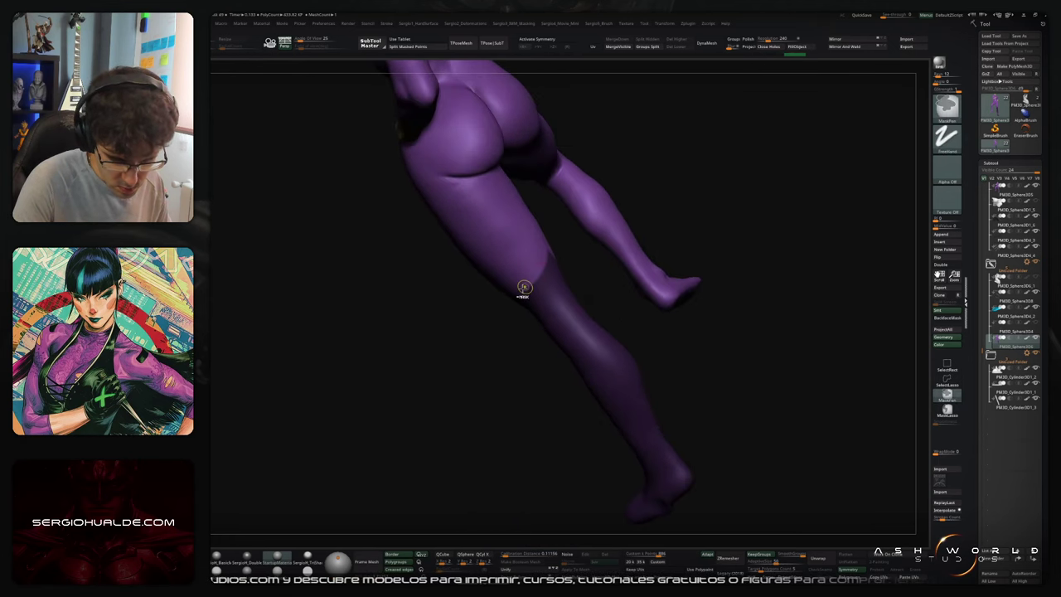
pyautogui.hotkey('ctrl', 'z')
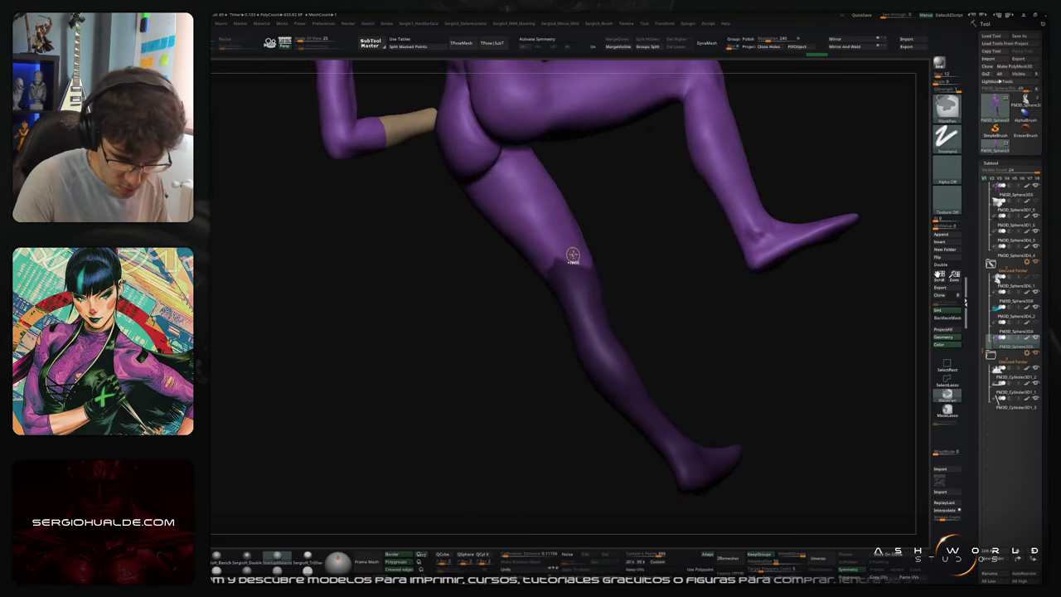
pyautogui.hotkey('ctrl', 'z')
pyautogui.hotkey('ctrl', 'z')
pyautogui.hotkey('ctrl', 'z')
pyautogui.hotkey('ctrl', 'z')
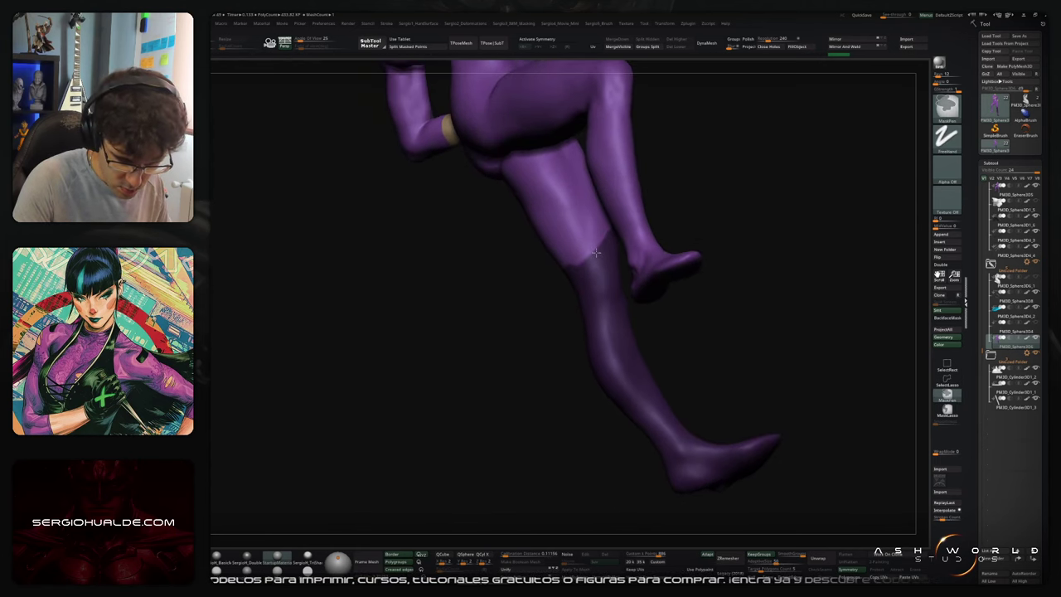
pyautogui.hotkey('ctrl', 'z')
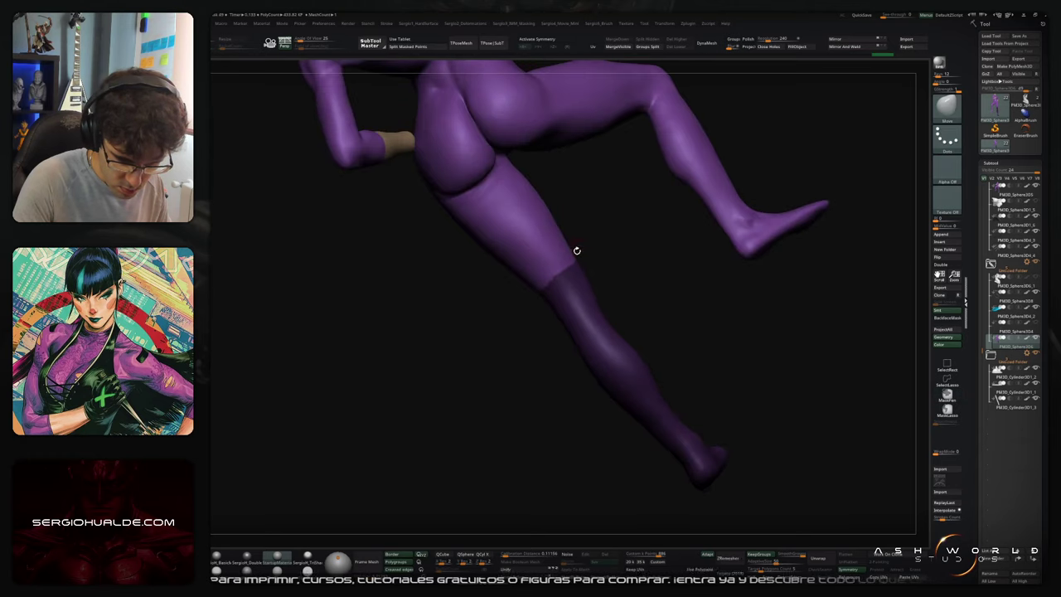
pyautogui.hotkey('ctrl', 'z')
# Step: Sharpen the pointed peak of the boot-top mask on the front of the standing thigh and straighten its sloping sides
pyautogui.moveTo(537, 292)
pyautogui.mouseDown()
pyautogui.moveTo(578, 257)
pyautogui.moveTo(599, 267)
pyautogui.moveTo(636, 255)
pyautogui.mouseUp()
pyautogui.hotkey('ctrl', 'z')
pyautogui.hotkey('ctrl', 'z')
pyautogui.hotkey('ctrl', 'z')
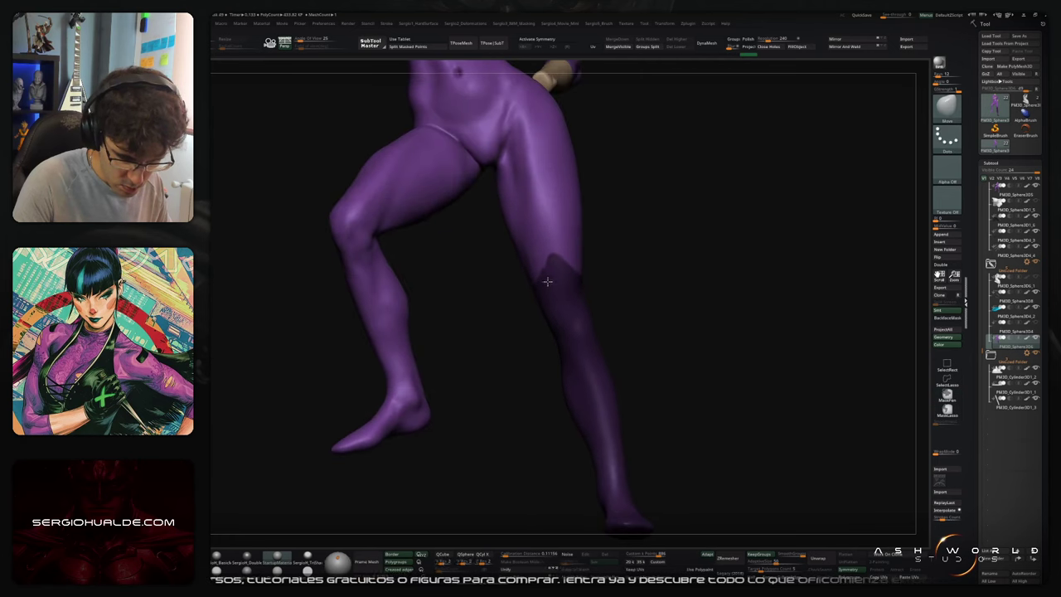
pyautogui.hotkey('ctrl', 'z')
pyautogui.hotkey('ctrl', 'z')
pyautogui.hotkey('ctrl', 'z')
pyautogui.hotkey('ctrl', 'z')
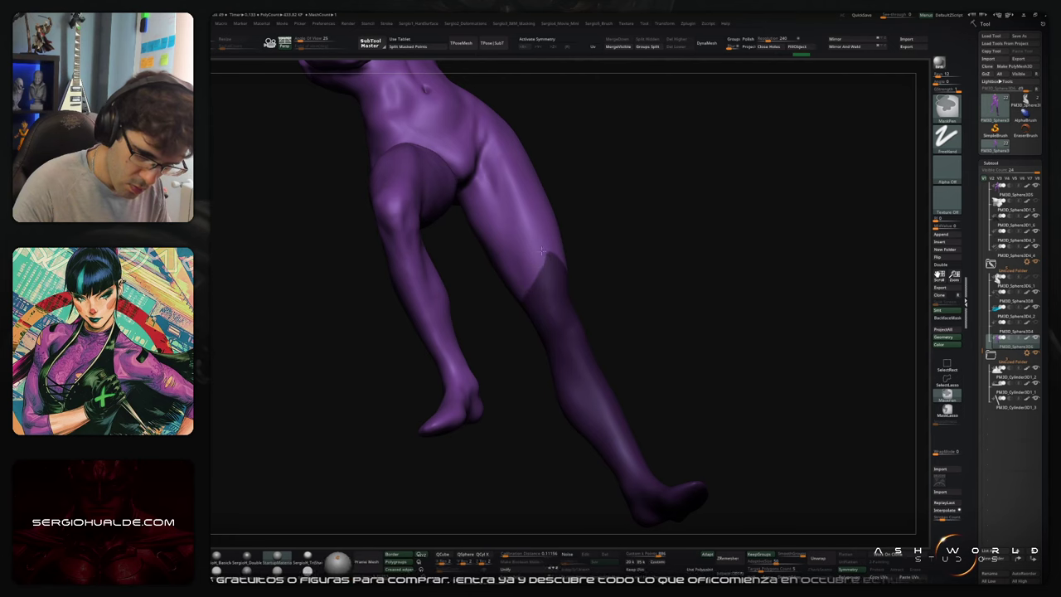
pyautogui.hotkey('ctrl', 'z')
pyautogui.hotkey('ctrl', 'z')
pyautogui.hotkey('ctrl', 'z')
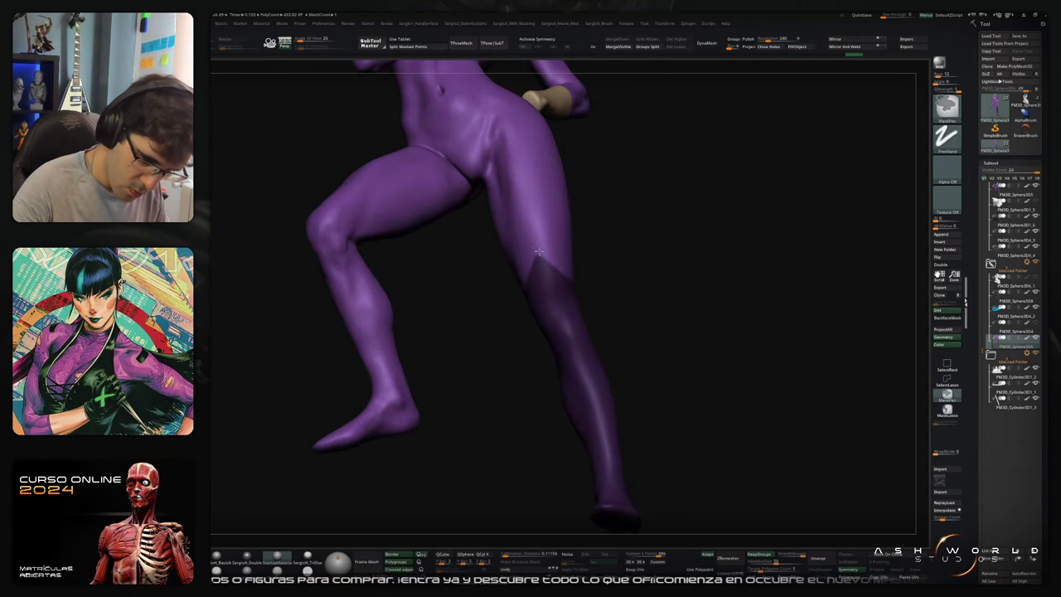
pyautogui.press('ctrl')
# Step: Even out the standing leg's boot-top mask edge along the inner thigh and back of the knee
pyautogui.hotkey('ctrl', 'z')
pyautogui.hotkey('ctrl', 'z')
pyautogui.hotkey('ctrl', 'z')
pyautogui.hotkey('ctrl', 'z')
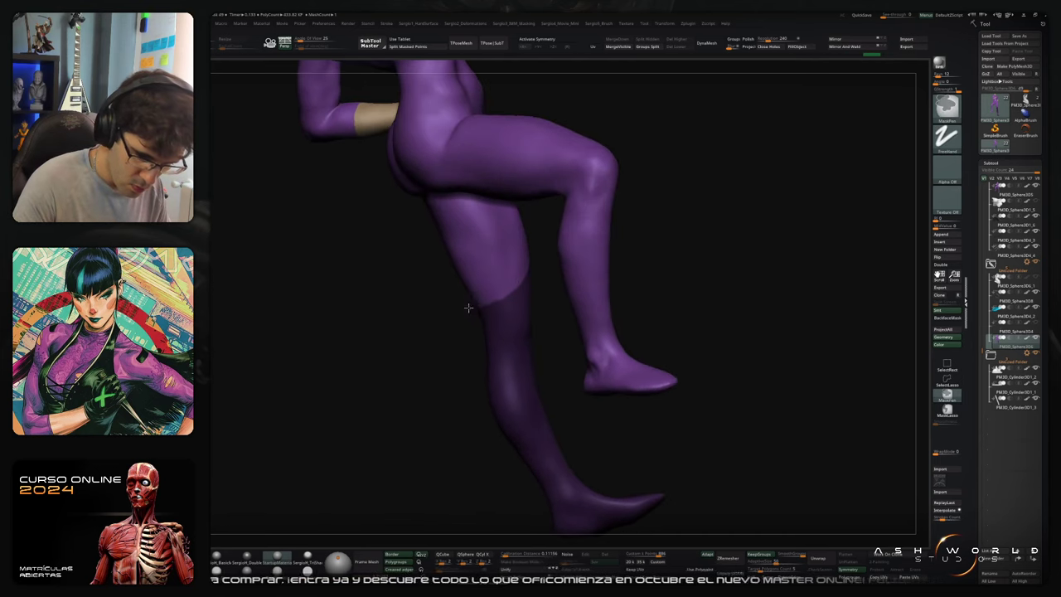
pyautogui.hotkey('ctrl', 'z')
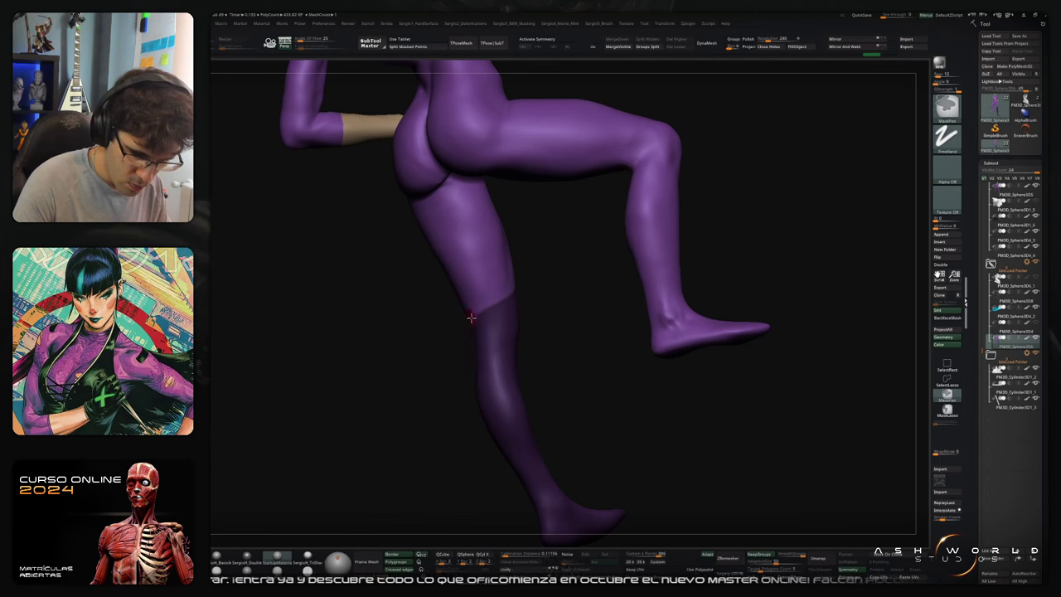
pyautogui.hotkey('ctrl', 'z')
pyautogui.hotkey('ctrl', 'shift', 'z')
pyautogui.hotkey('ctrl', 'shift', 'z')
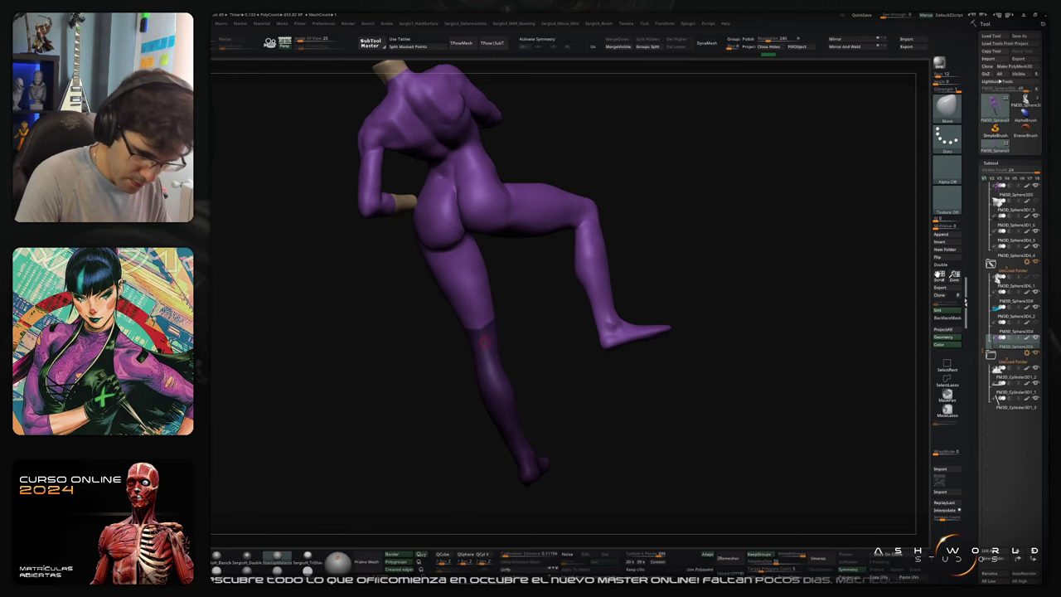
# Step: Turn the masked lower leg into its own polygroup and isolate the two boot pieces from the duplicated body
pyautogui.moveTo(431, 428); pyautogui.dragTo(570, 367)
pyautogui.hotkey('ctrl', 'w')
pyautogui.keyDown('ctrl'); pyautogui.keyDown('shift'); pyautogui.click(510, 377); pyautogui.keyUp('shift'); pyautogui.keyUp('ctrl')
pyautogui.keyDown('ctrl'); pyautogui.keyDown('shift'); pyautogui.moveTo(476, 375); pyautogui.dragTo(637, 354); pyautogui.keyUp('shift'); pyautogui.keyUp('ctrl')
pyautogui.keyDown('ctrl'); pyautogui.keyDown('shift'); pyautogui.click(385, 335); pyautogui.keyUp('shift'); pyautogui.keyUp('ctrl')
pyautogui.keyDown('ctrl'); pyautogui.keyDown('shift'); pyautogui.moveTo(637, 354); pyautogui.dragTo(676, 275); pyautogui.keyUp('shift'); pyautogui.keyUp('ctrl')
# Step: Reshape the heel and sole of the original body's standing foot with the Move brush
pyautogui.moveTo(798, 465); pyautogui.dragTo(769, 458)
pyautogui.keyDown('alt'); pyautogui.moveTo(626, 427); pyautogui.dragTo(624, 397); pyautogui.keyUp('alt')
pyautogui.press('s')
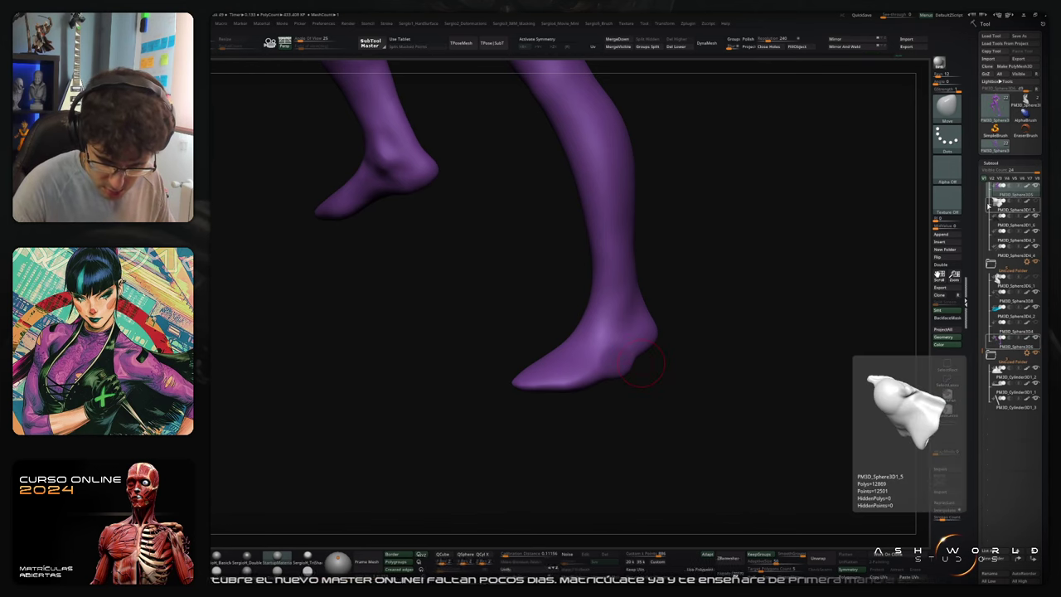
pyautogui.hotkey('ctrl', 'shift', 'z')
pyautogui.hotkey('ctrl', 'shift', 'z')
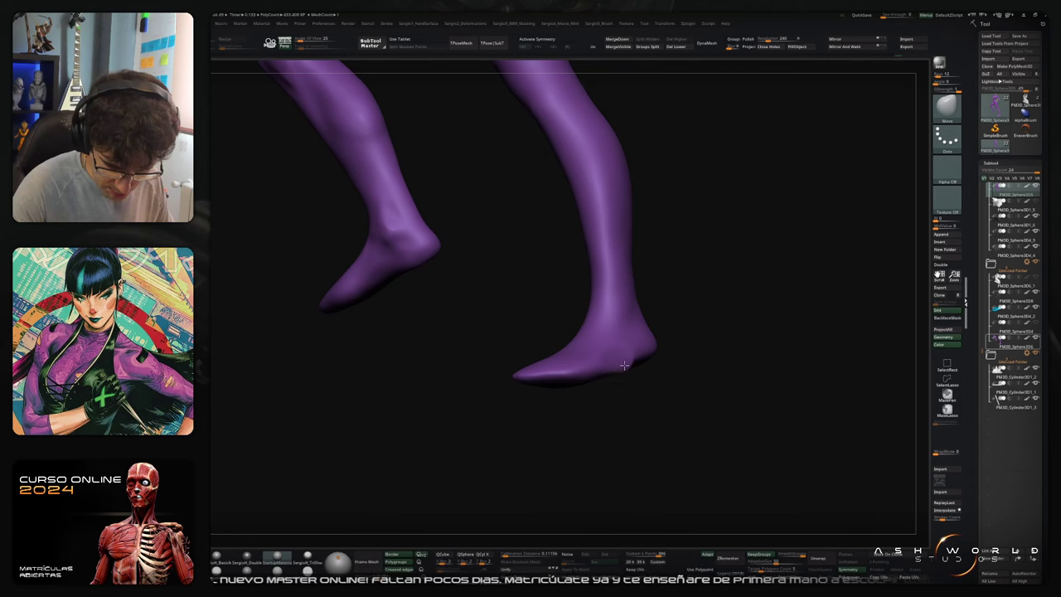
pyautogui.hotkey('ctrl', 'shift', 'z')
pyautogui.hotkey('ctrl', 'shift', 'z')
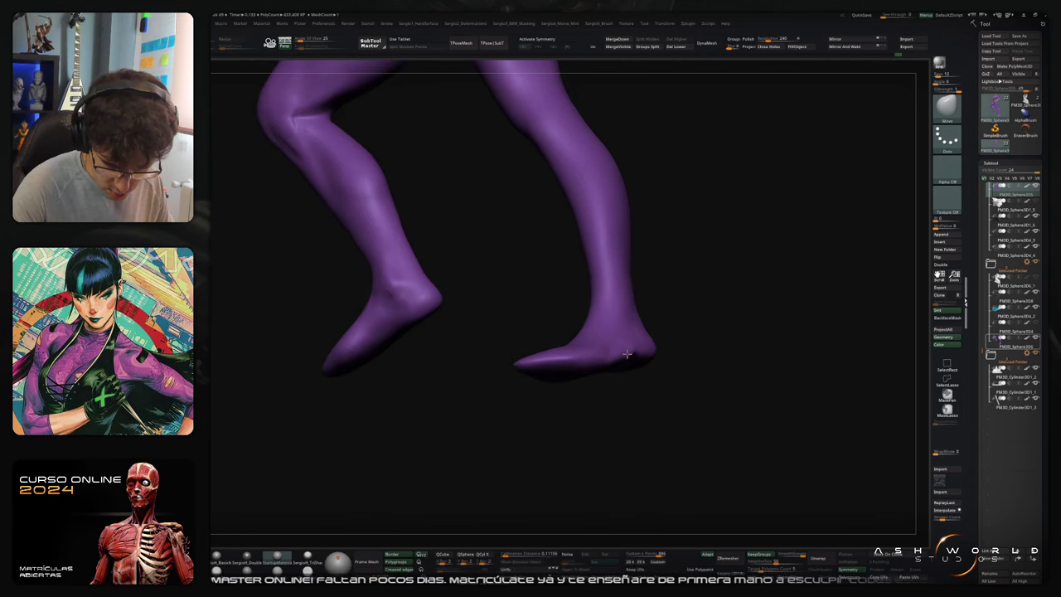
pyautogui.hotkey('ctrl', 'shift', 'z')
pyautogui.hotkey('ctrl', 'shift', 'z')
pyautogui.hotkey('ctrl', 'shift', 'z')
pyautogui.hotkey('ctrl', 'shift', 'z')
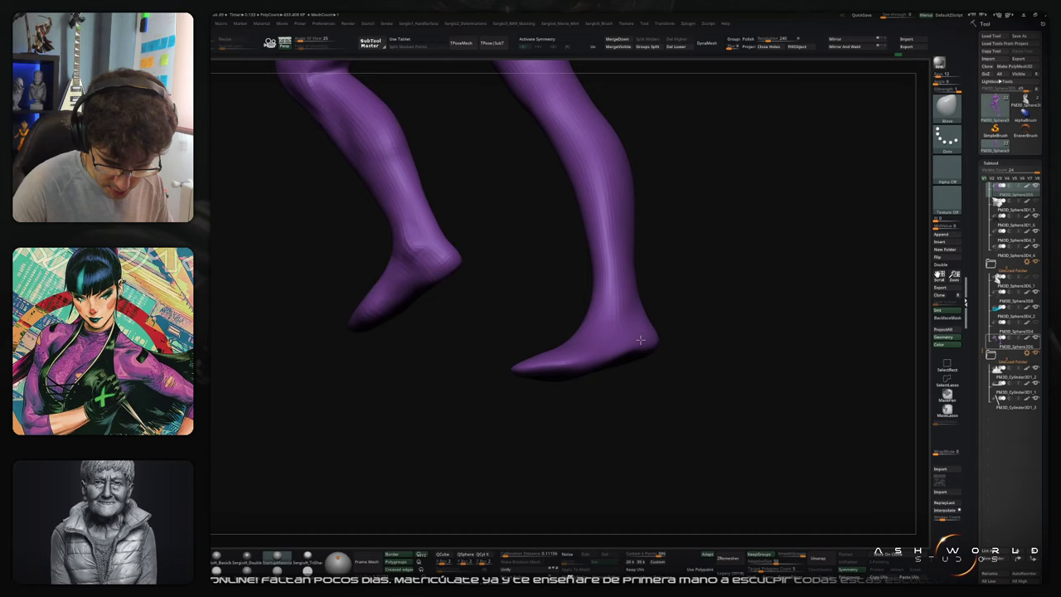
pyautogui.hotkey('ctrl', 'shift', 'z')
pyautogui.hotkey('ctrl', 'shift', 'z')
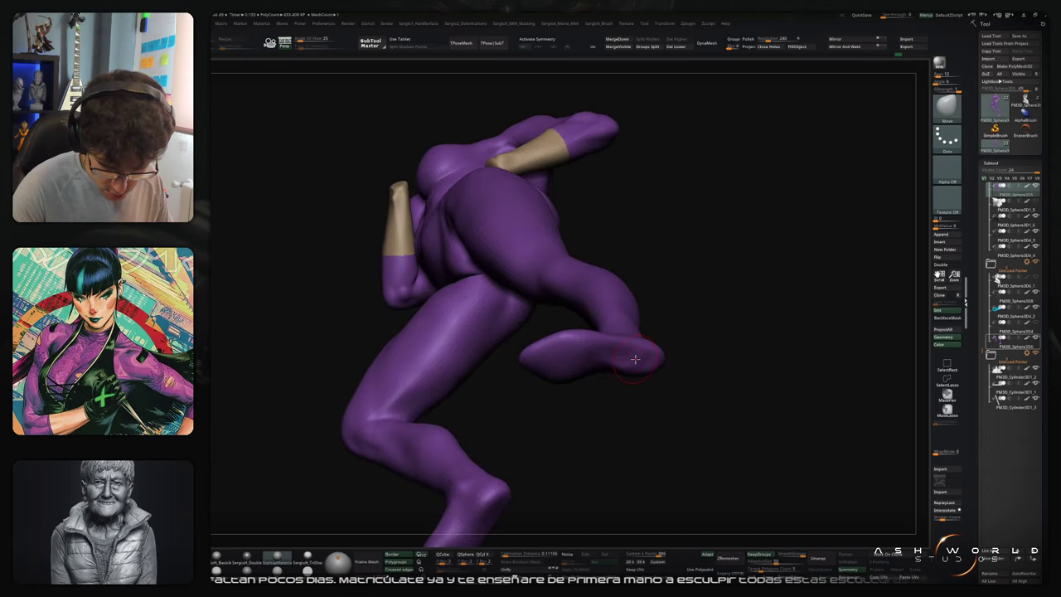
pyautogui.hotkey('ctrl', 'shift', 'z')
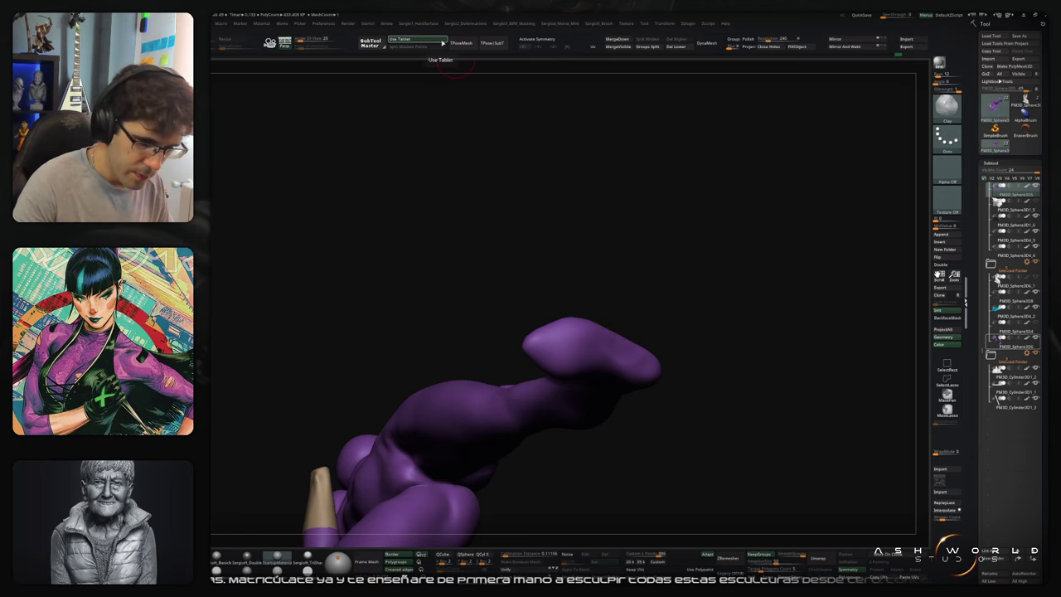
# Step: Smooth the sole of the standing foot and check the whole body from the back and front
pyautogui.moveTo(630, 359); pyautogui.dragTo(614, 346, button='right')
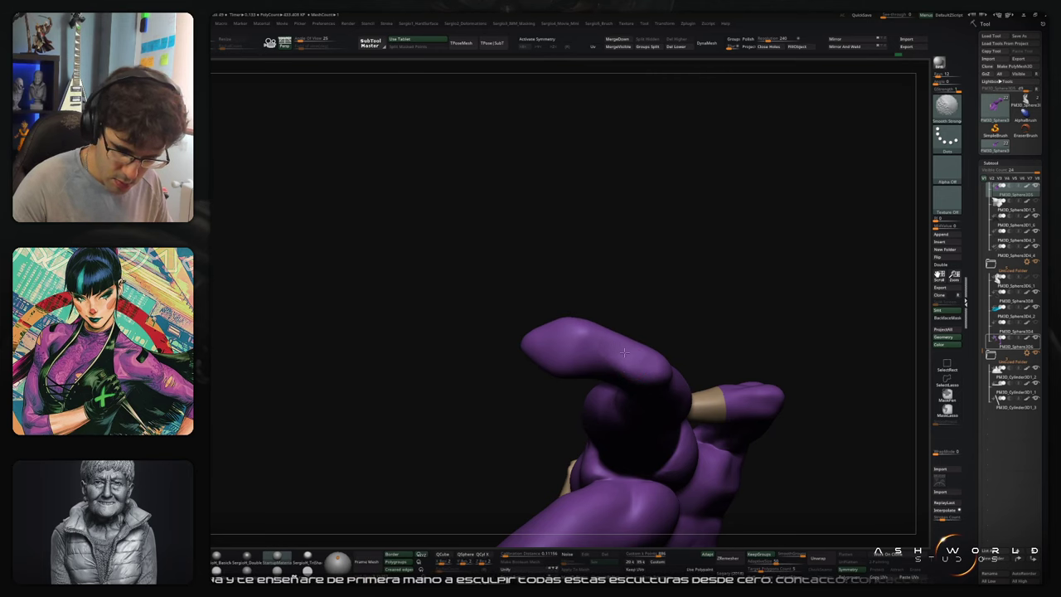
pyautogui.moveTo(624, 353); pyautogui.dragTo(677, 371)
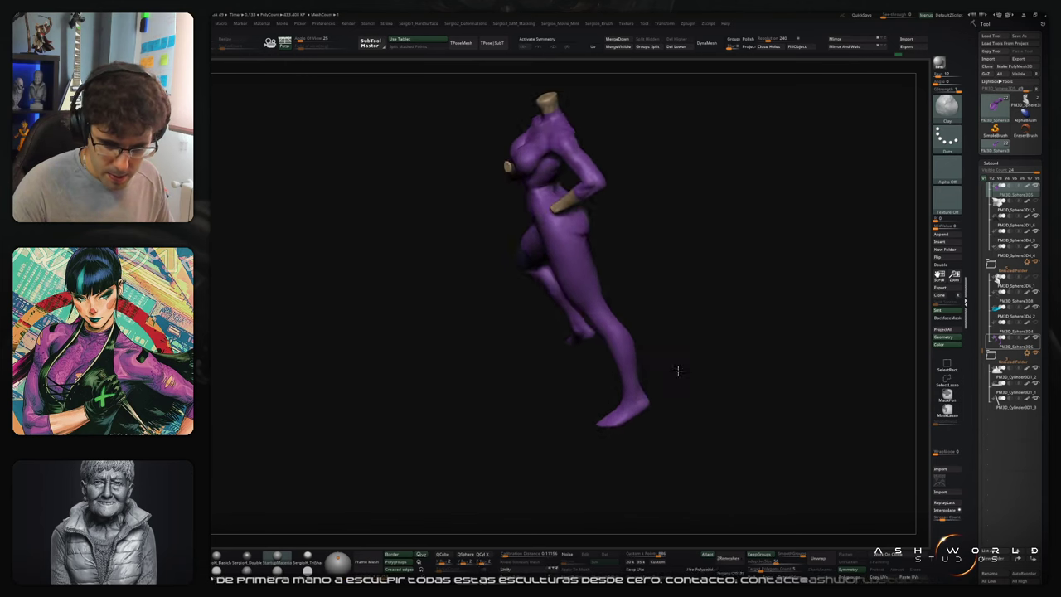
pyautogui.moveTo(678, 370)
pyautogui.mouseDown(button='right')
pyautogui.moveTo(649, 378)
pyautogui.moveTo(653, 422)
pyautogui.moveTo(680, 389)
pyautogui.mouseUp(button='right')
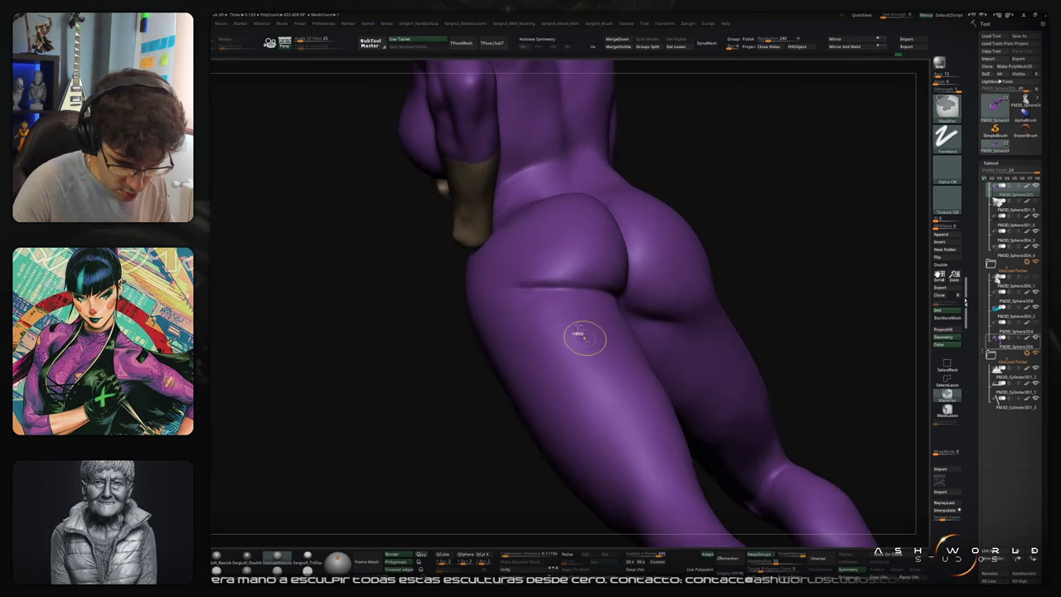
pyautogui.keyDown('ctrl'); pyautogui.moveTo(584, 337); pyautogui.dragTo(581, 277, button='right'); pyautogui.keyUp('ctrl')
pyautogui.moveTo(581, 278); pyautogui.dragTo(600, 296, button='right')
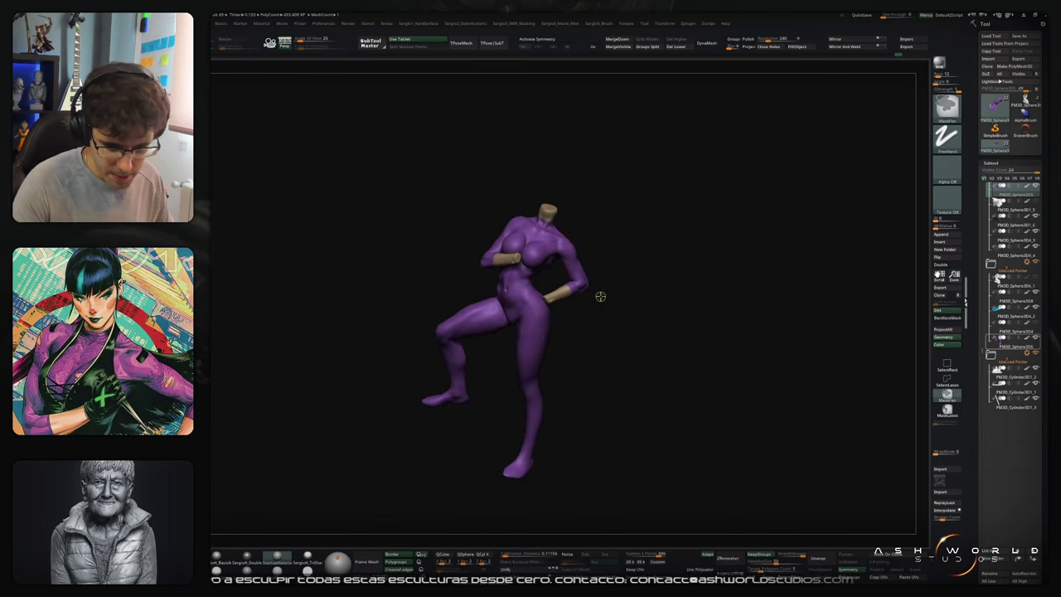
pyautogui.moveTo(600, 295)
pyautogui.mouseDown()
pyautogui.moveTo(632, 332)
pyautogui.moveTo(693, 307)
pyautogui.mouseUp()
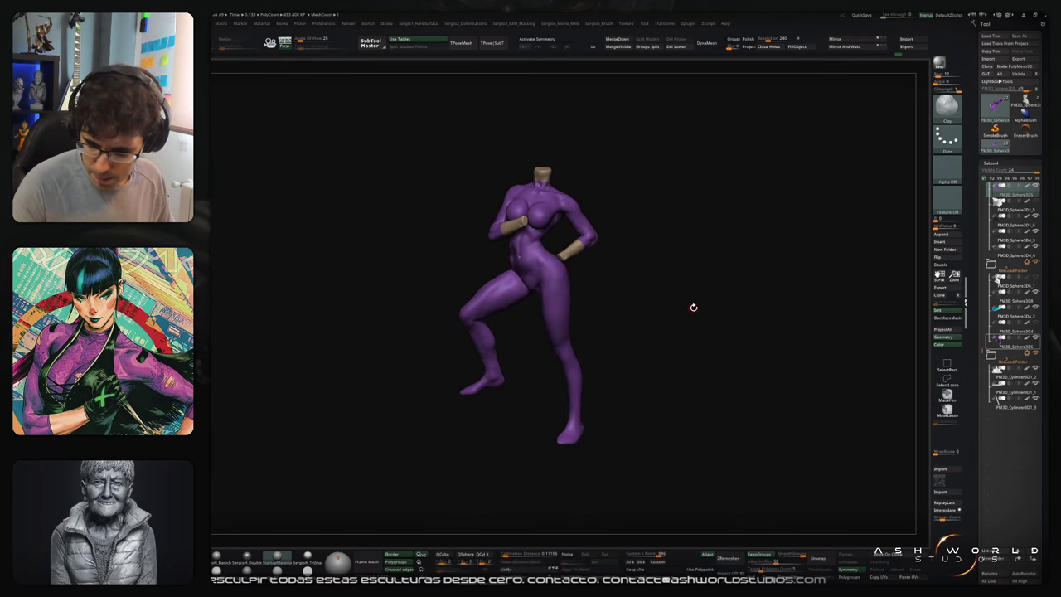
# Step: Select the separated boots subtool and fill it with dark grey
pyautogui.click(1002, 354)
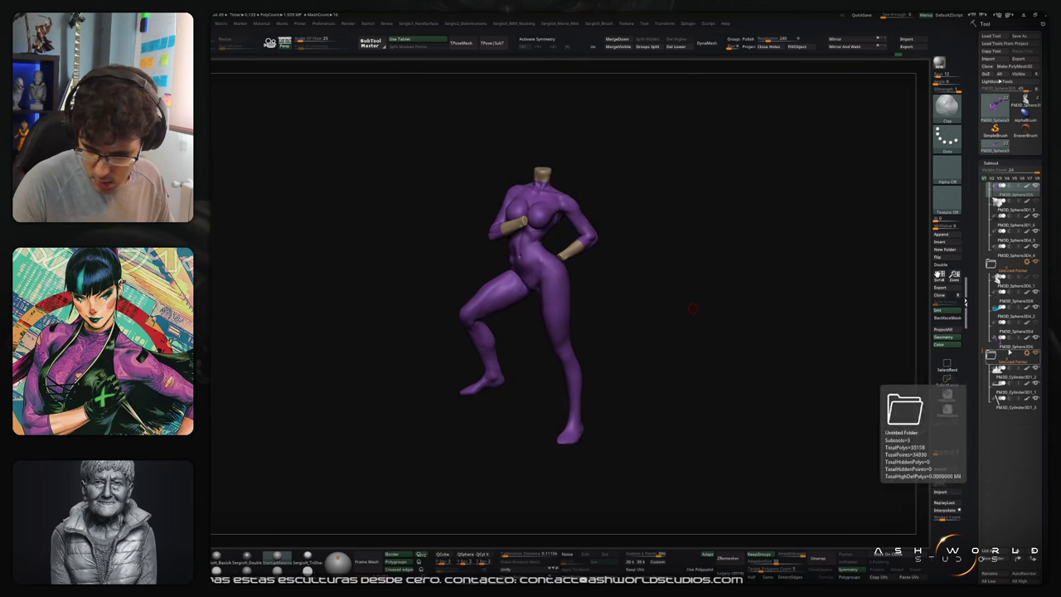
pyautogui.click(1007, 348)
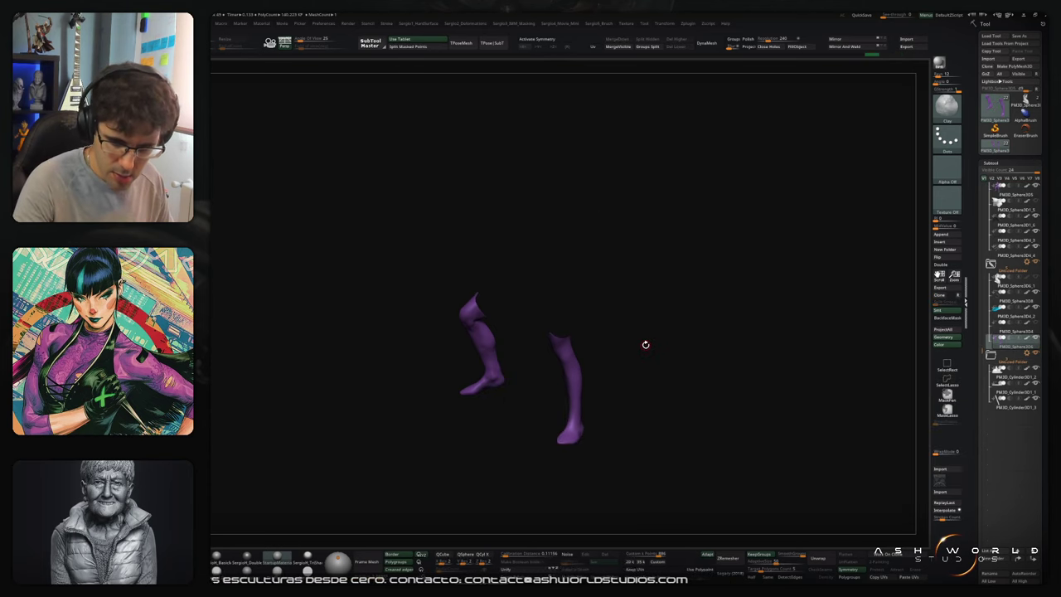
pyautogui.click(798, 47)
pyautogui.keyDown('ctrl'); pyautogui.moveTo(644, 355); pyautogui.dragTo(650, 297, button='right'); pyautogui.keyUp('ctrl')
pyautogui.rightClick(640, 416)
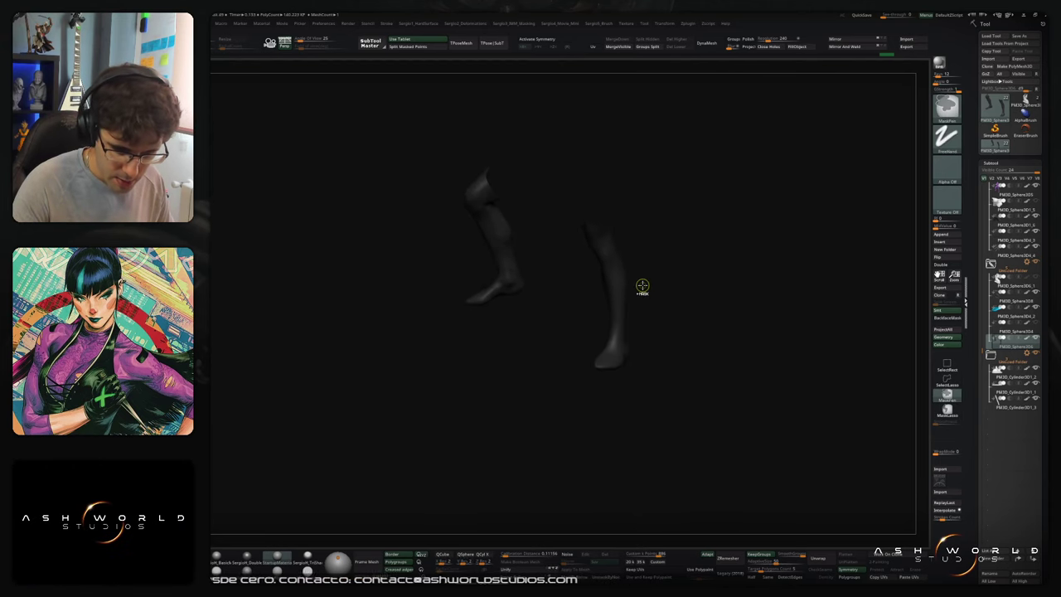
pyautogui.moveTo(642, 286); pyautogui.dragTo(697, 206)
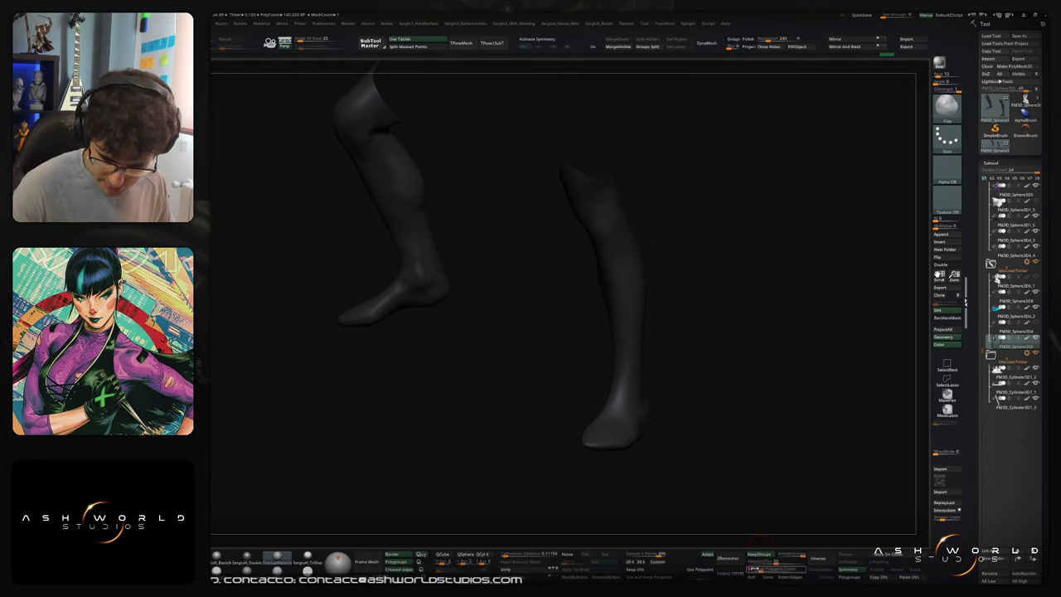
# Step: Remesh the boots with ZRemesher into a low-poly mesh and inspect the new topology with the polyframe display
pyautogui.press('space')
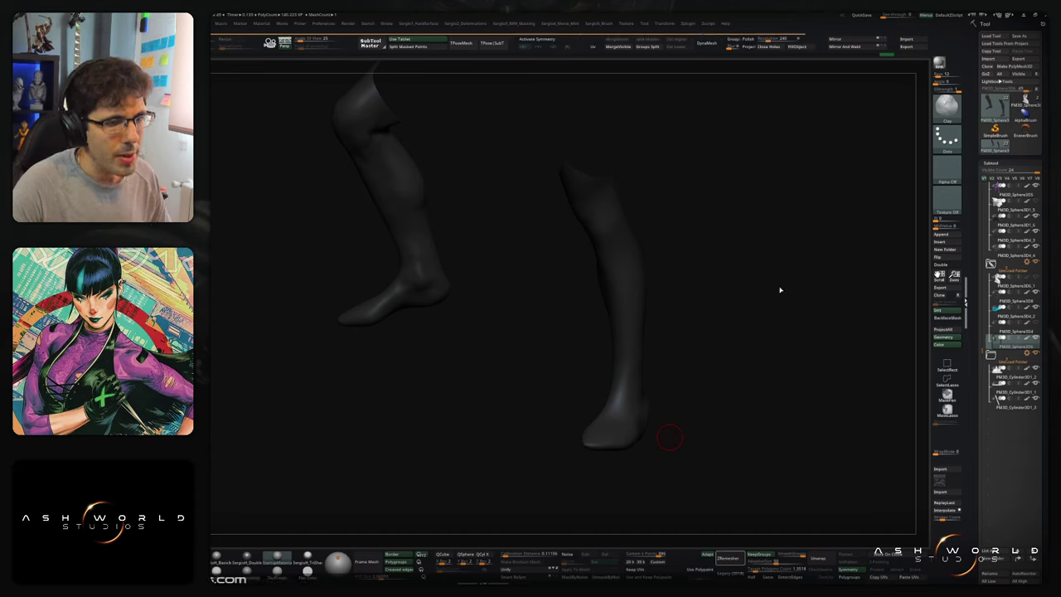
pyautogui.hotkey('shift', 'd')
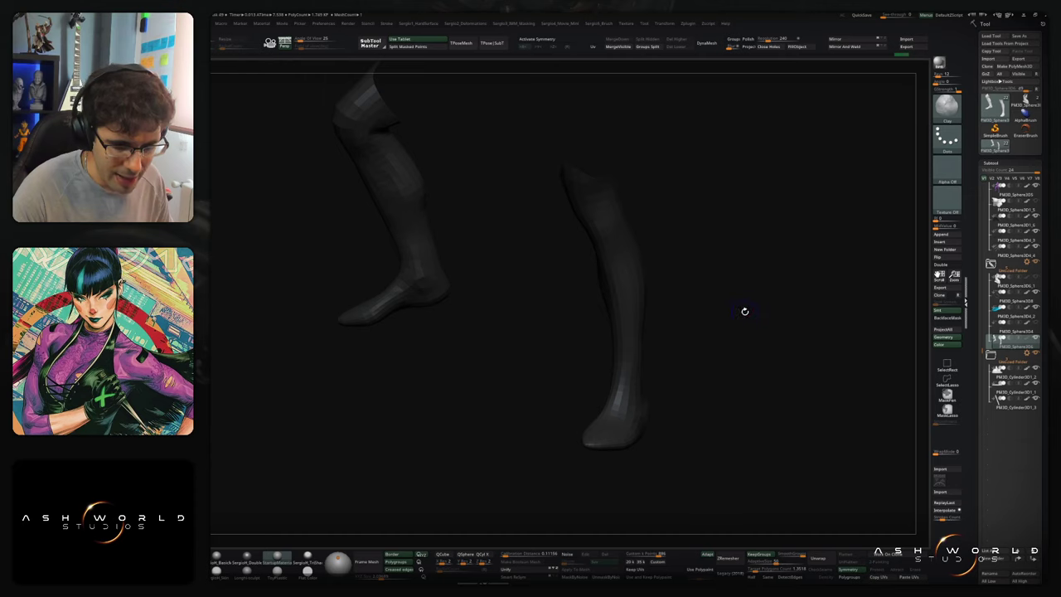
pyautogui.hotkey('shift', 'f')
pyautogui.moveTo(736, 326); pyautogui.dragTo(665, 279)
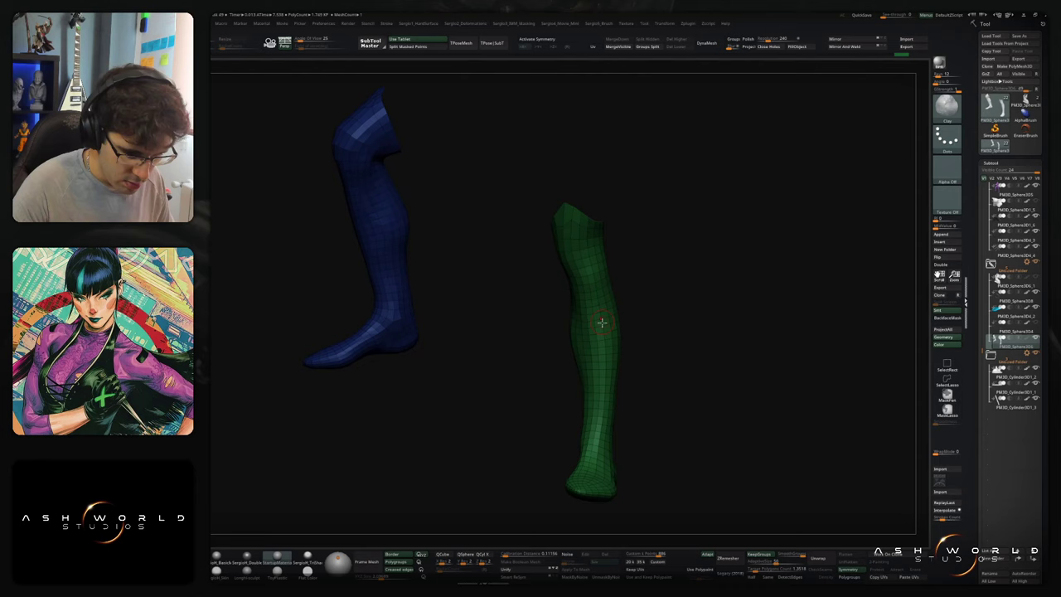
pyautogui.hotkey('shift', 'f')
pyautogui.moveTo(693, 364); pyautogui.dragTo(701, 338)
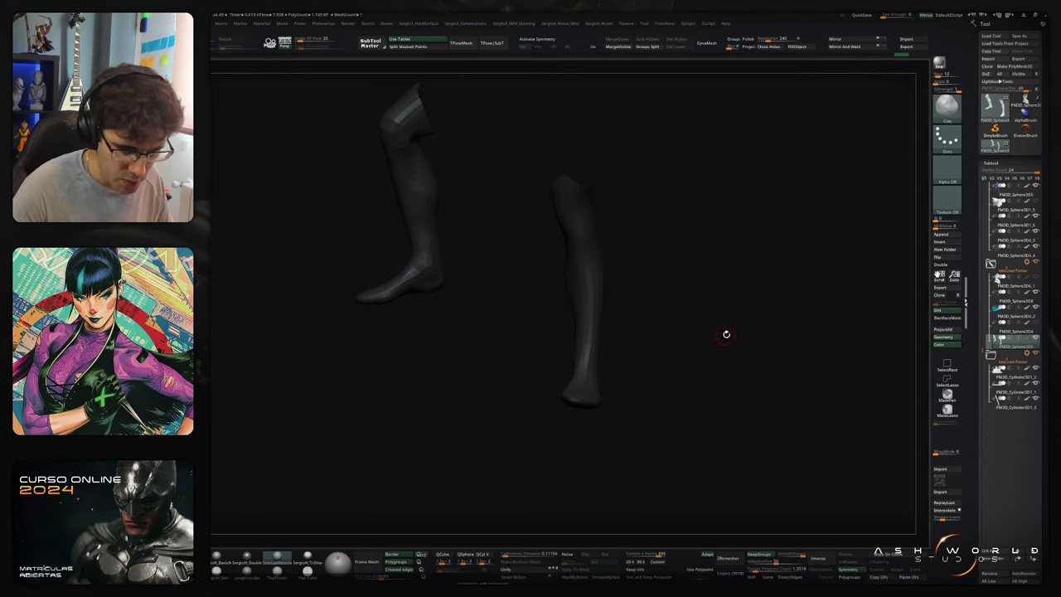
# Step: Show the whole figure again and inflate the boots so they sit over the purple legs
pyautogui.press('2')
pyautogui.hotkey('alt', 's')
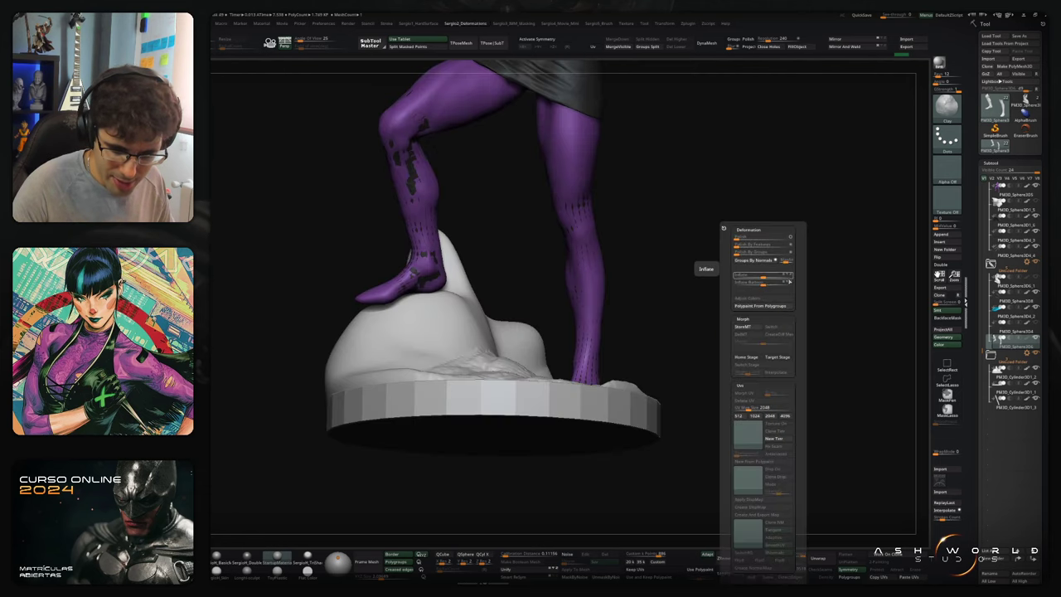
pyautogui.press('2')
pyautogui.click(713, 275)
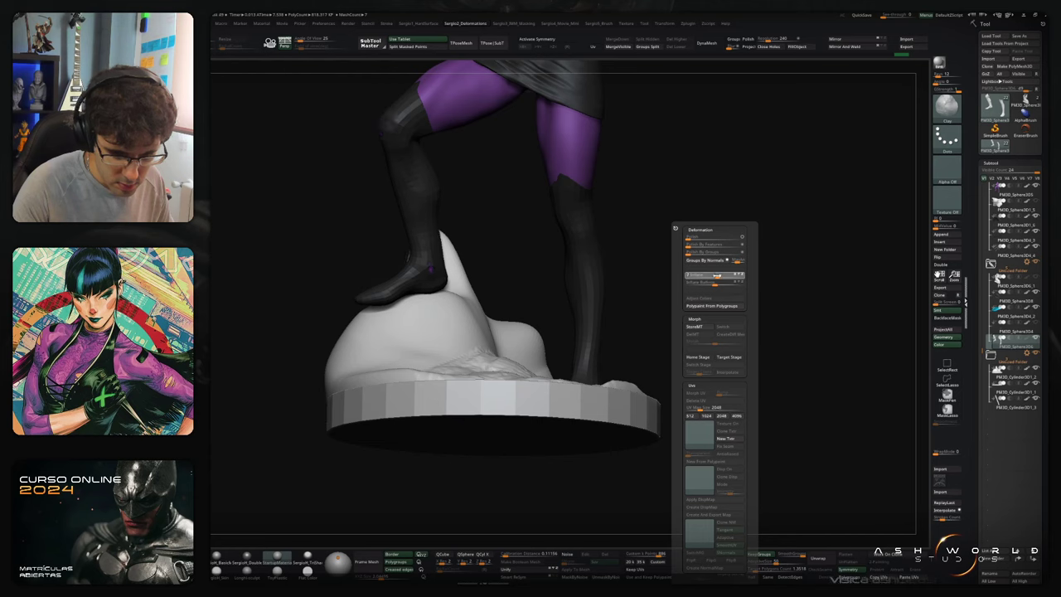
pyautogui.moveTo(798, 275); pyautogui.dragTo(782, 294)
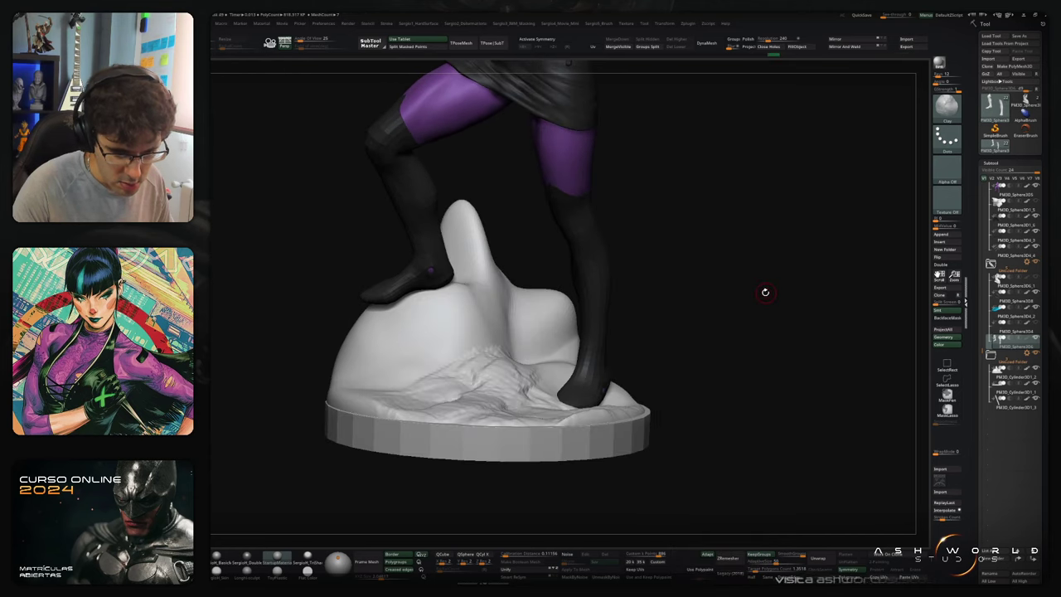
# Step: Isolate the boots, thicken them with Panel Loops at an elevation of -100, and crease the mesh
pyautogui.hotkey('alt', 's')
pyautogui.keyDown('ctrl'); pyautogui.moveTo(631, 273); pyautogui.dragTo(642, 342, button='right'); pyautogui.keyUp('ctrl')
pyautogui.press('1')
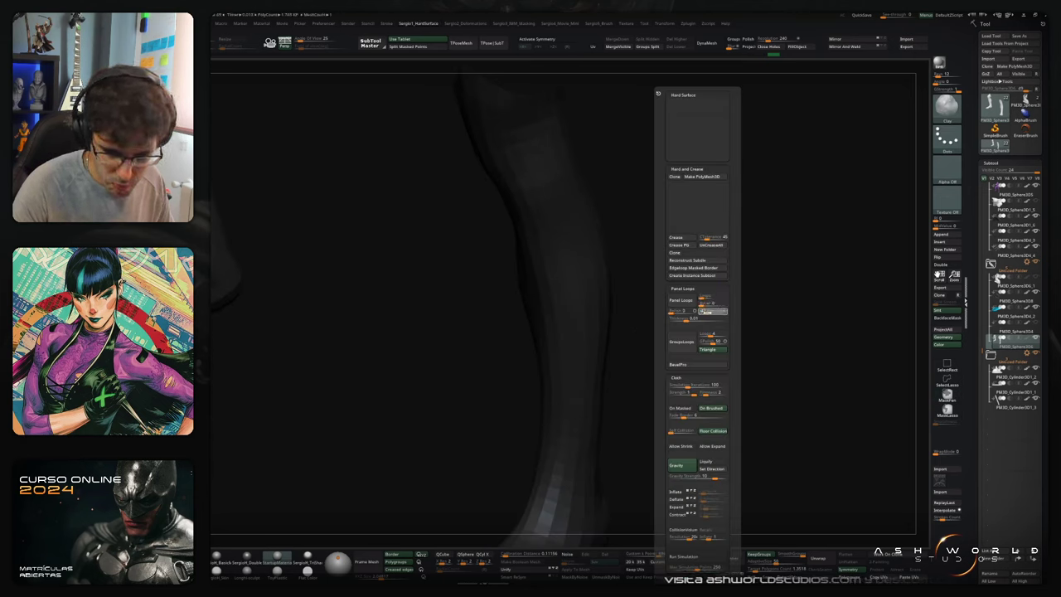
pyautogui.click(687, 319)
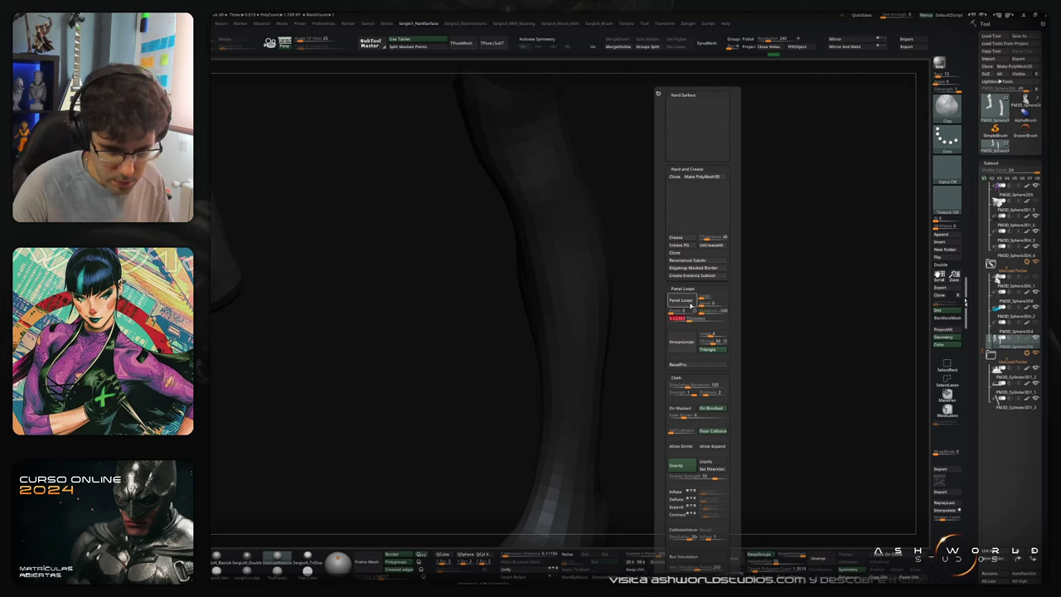
pyautogui.click(690, 305)
pyautogui.press('1')
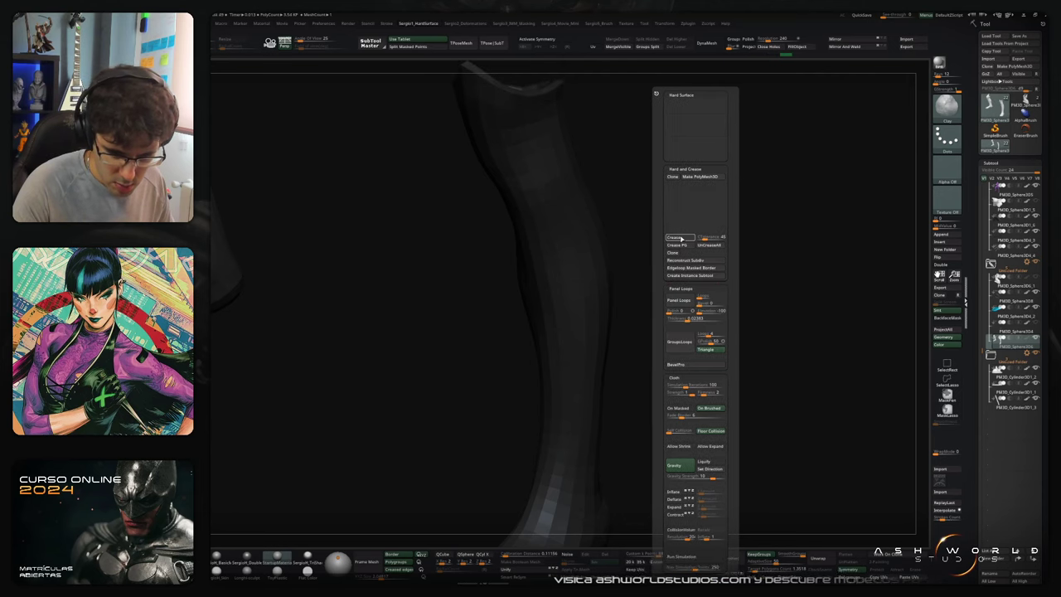
pyautogui.click(681, 239)
# Step: Crease the complete edge loop around the boot's top opening with ZModeler and show the whole figure with the boots smoothed
pyautogui.keyDown('alt'); pyautogui.moveTo(608, 291); pyautogui.dragTo(679, 448, button='right'); pyautogui.keyUp('alt')
pyautogui.keyDown('ctrl'); pyautogui.moveTo(554, 260); pyautogui.dragTo(563, 277, button='right'); pyautogui.keyUp('ctrl')
pyautogui.moveTo(564, 278)
pyautogui.mouseDown(button='right')
pyautogui.moveTo(575, 296)
pyautogui.moveTo(572, 332)
pyautogui.mouseUp(button='right')
pyautogui.press('b')
pyautogui.press('z')
pyautogui.press('m')
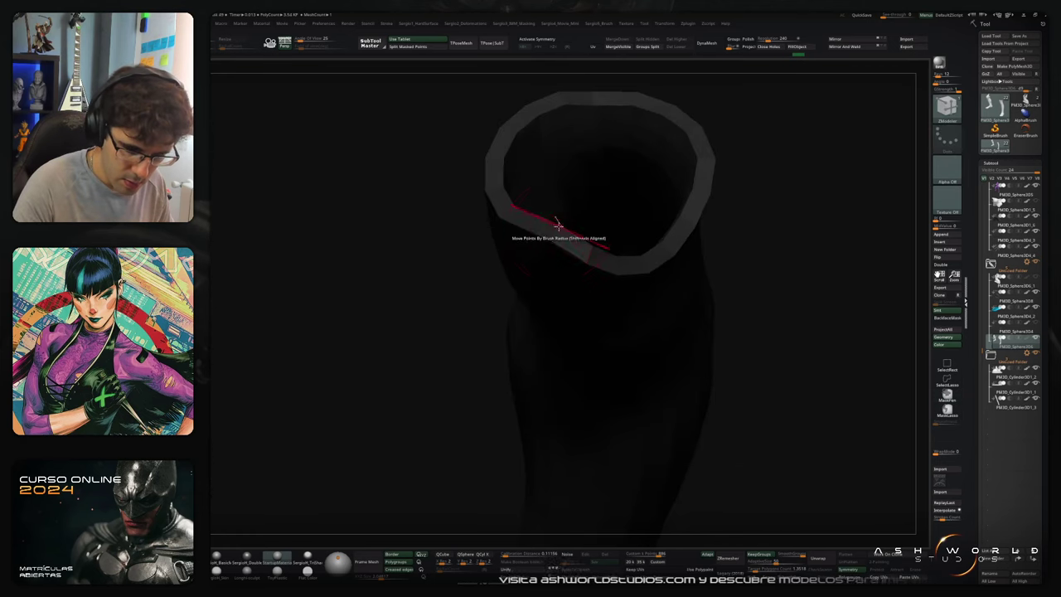
pyautogui.press('space')
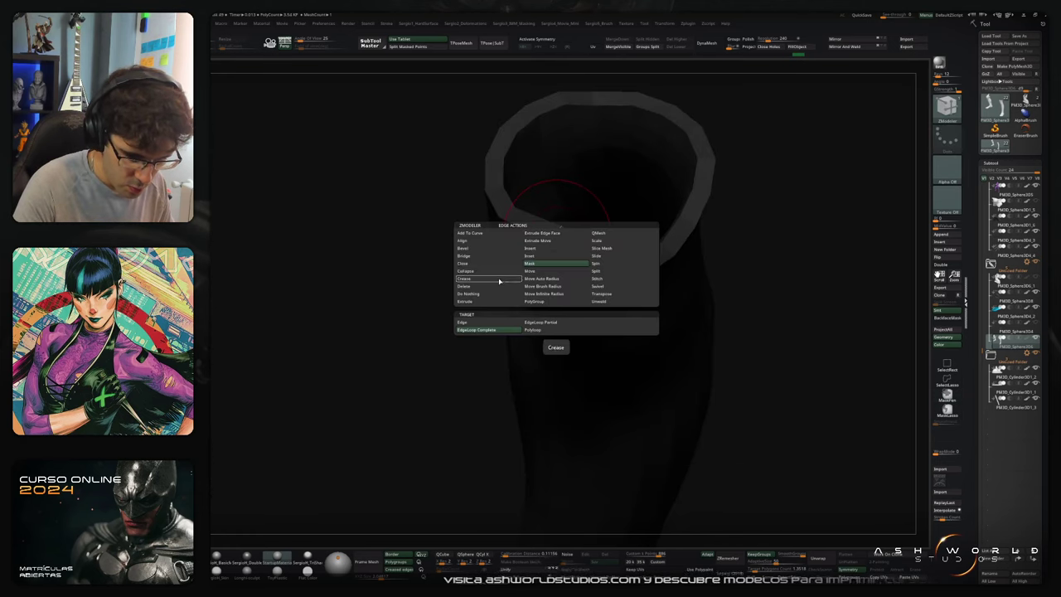
pyautogui.click(499, 281)
pyautogui.moveTo(544, 253); pyautogui.dragTo(696, 290, button='right')
pyautogui.hotkey('ctrl', 's')
pyautogui.moveTo(535, 291); pyautogui.dragTo(477, 286, button='right')
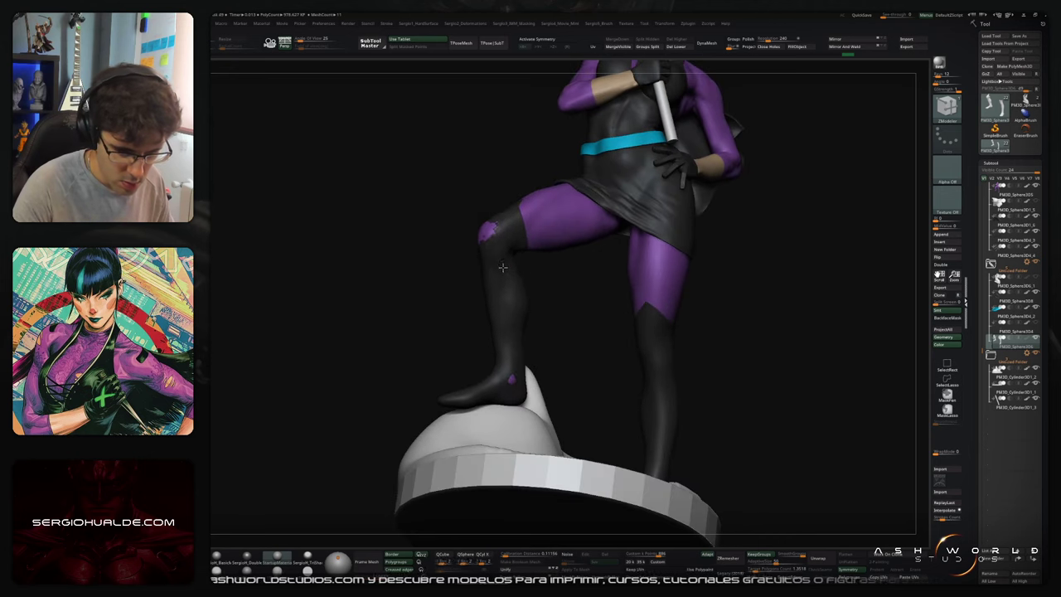
# Step: Adjust the boots with the Move brush until they cover the purple leg patches at the raised knee and ankle
pyautogui.press('b')
pyautogui.press('m')
pyautogui.press('v')
pyautogui.moveTo(502, 245)
pyautogui.mouseDown(button='right')
pyautogui.moveTo(484, 242)
pyautogui.moveTo(518, 349)
pyautogui.mouseUp(button='right')
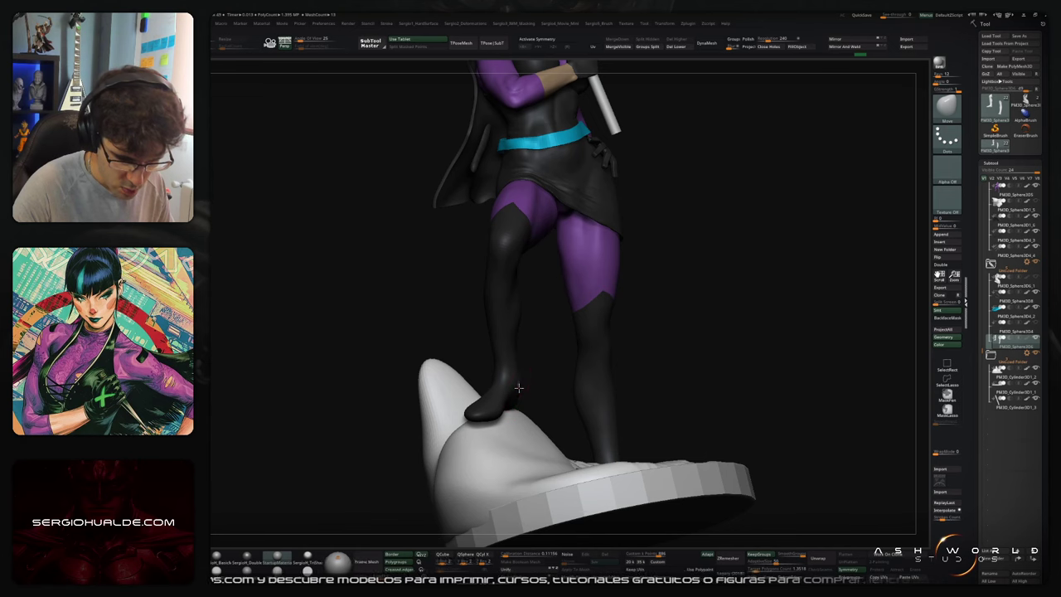
pyautogui.keyDown('ctrl'); pyautogui.moveTo(519, 388); pyautogui.dragTo(530, 311, button='right'); pyautogui.keyUp('ctrl')
pyautogui.keyDown('shift'); pyautogui.moveTo(641, 331); pyautogui.dragTo(644, 309, button='right'); pyautogui.keyUp('shift')
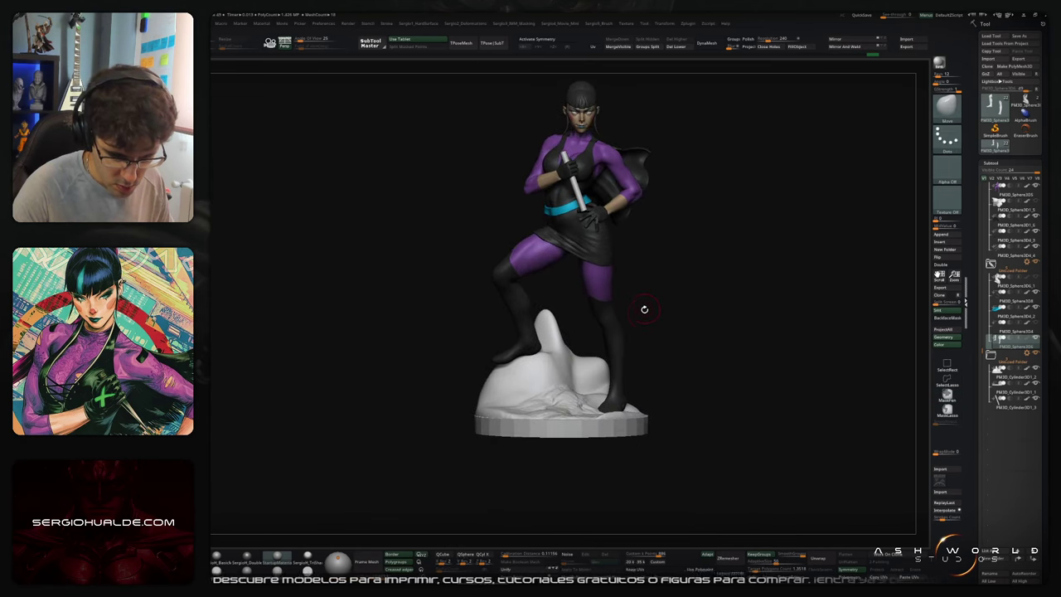
pyautogui.moveTo(640, 356)
pyautogui.keyDown('alt'); pyautogui.mouseDown(button='right')
pyautogui.moveTo(637, 308)
pyautogui.moveTo(642, 340)
pyautogui.mouseUp(button='right'); pyautogui.keyUp('alt')
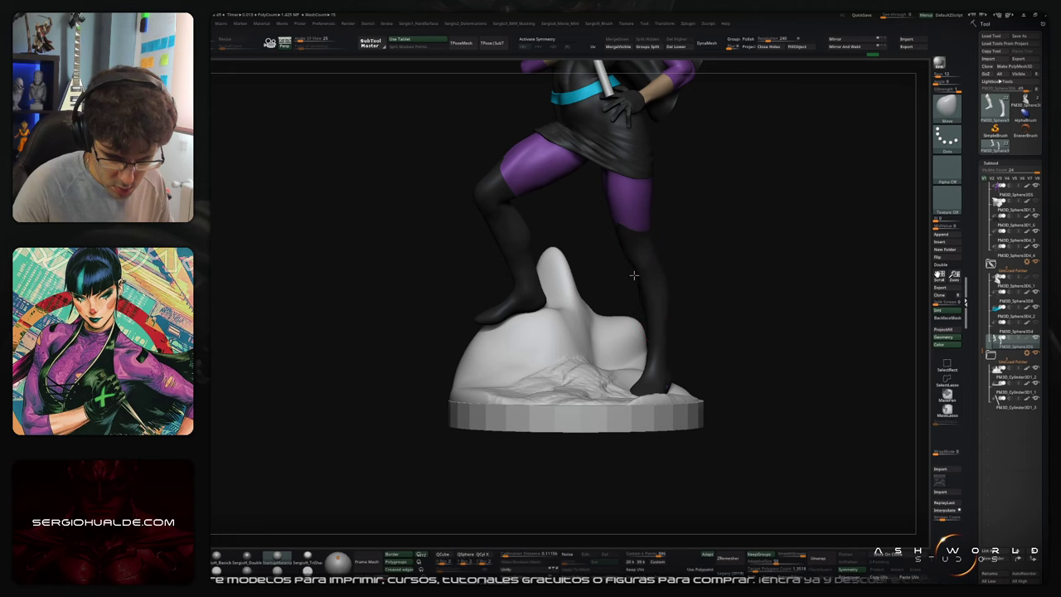
pyautogui.moveTo(634, 275); pyautogui.dragTo(690, 311, button='right')
pyautogui.keyDown('ctrl'); pyautogui.moveTo(690, 311); pyautogui.dragTo(725, 282, button='right'); pyautogui.keyUp('ctrl')
pyautogui.keyDown('alt'); pyautogui.moveTo(725, 282); pyautogui.dragTo(704, 324, button='right'); pyautogui.keyUp('alt')
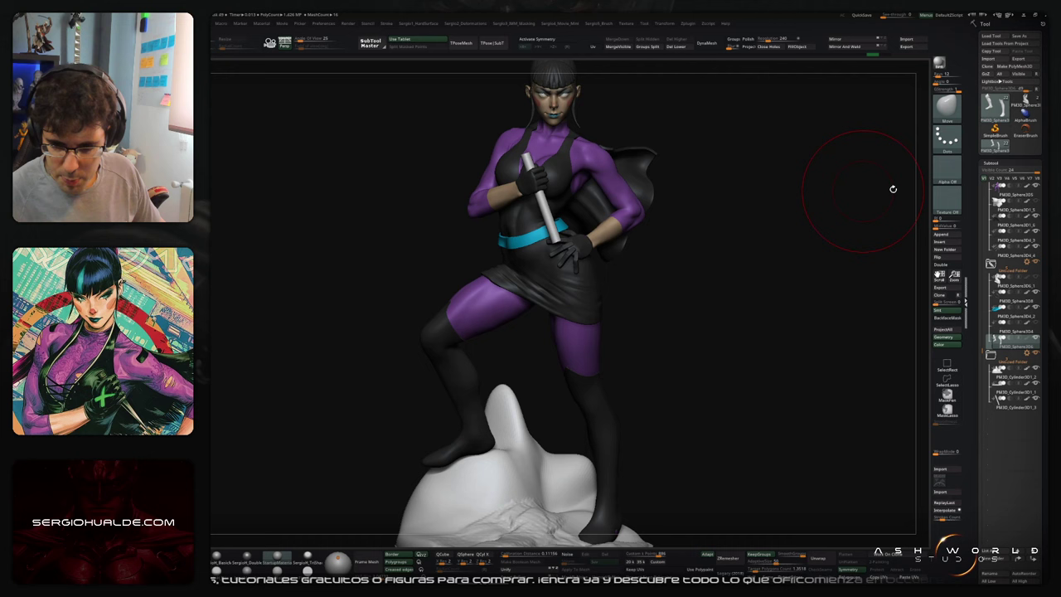
# Step: Select the body subtool and load the earlier Punchline_4 blocking version to compare the full figure with the current one
pyautogui.click(1012, 191)
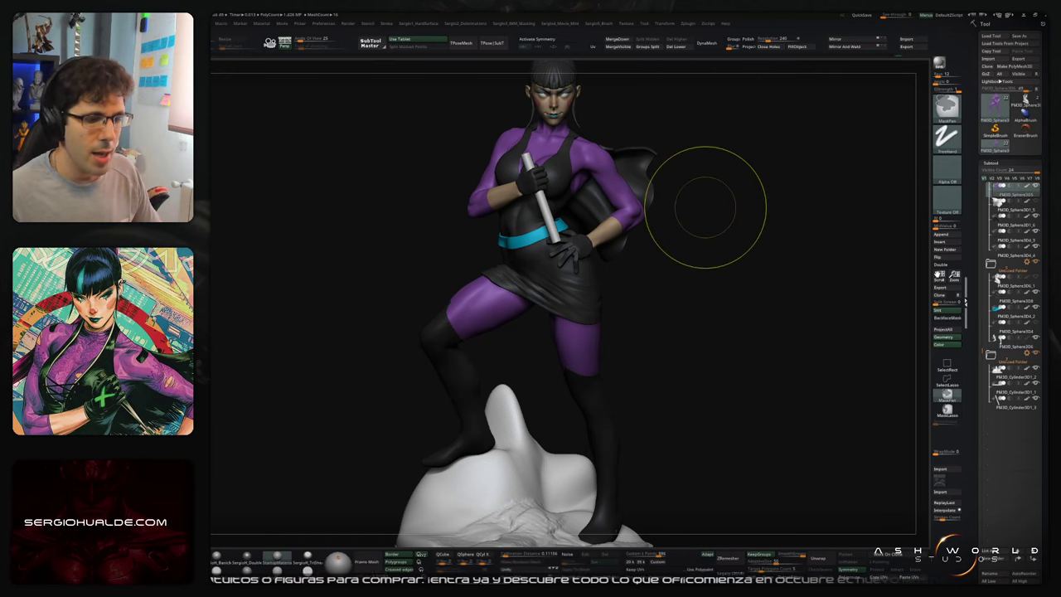
pyautogui.press('b')
pyautogui.press('m')
pyautogui.press('v')
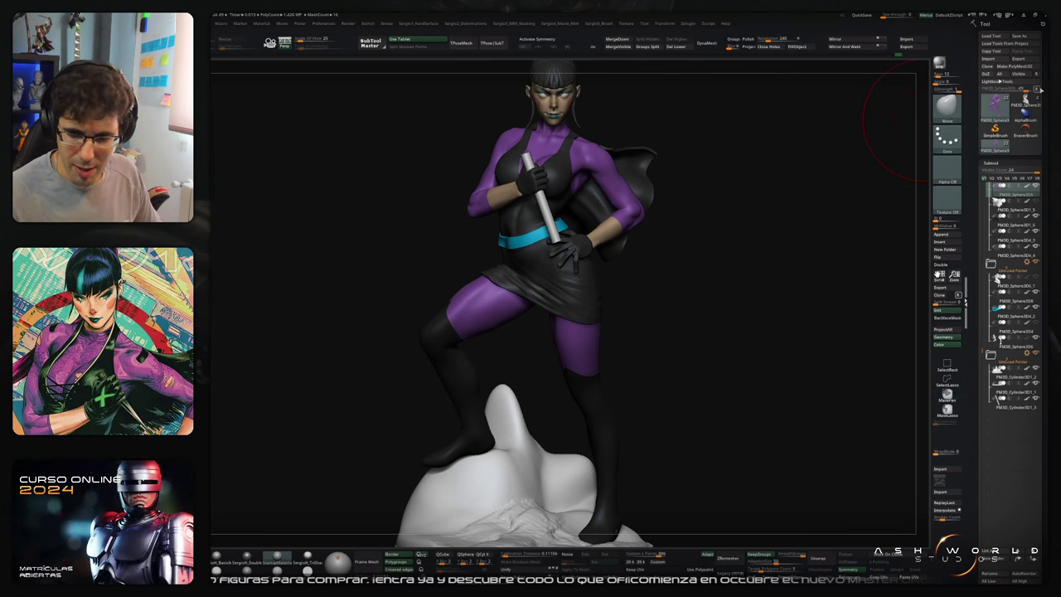
pyautogui.click(1035, 88)
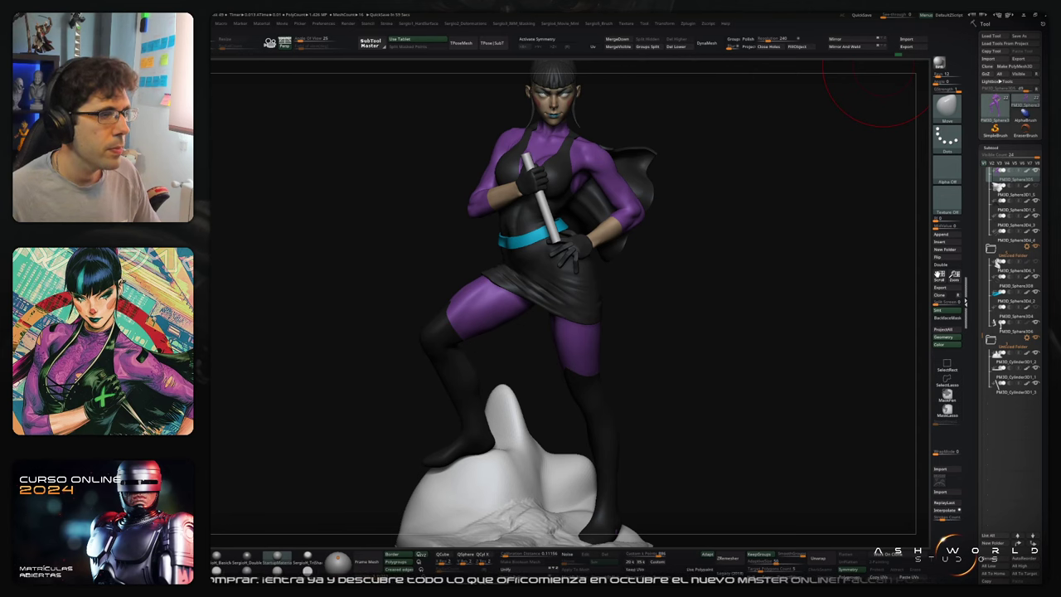
pyautogui.doubleClick(720, 202)
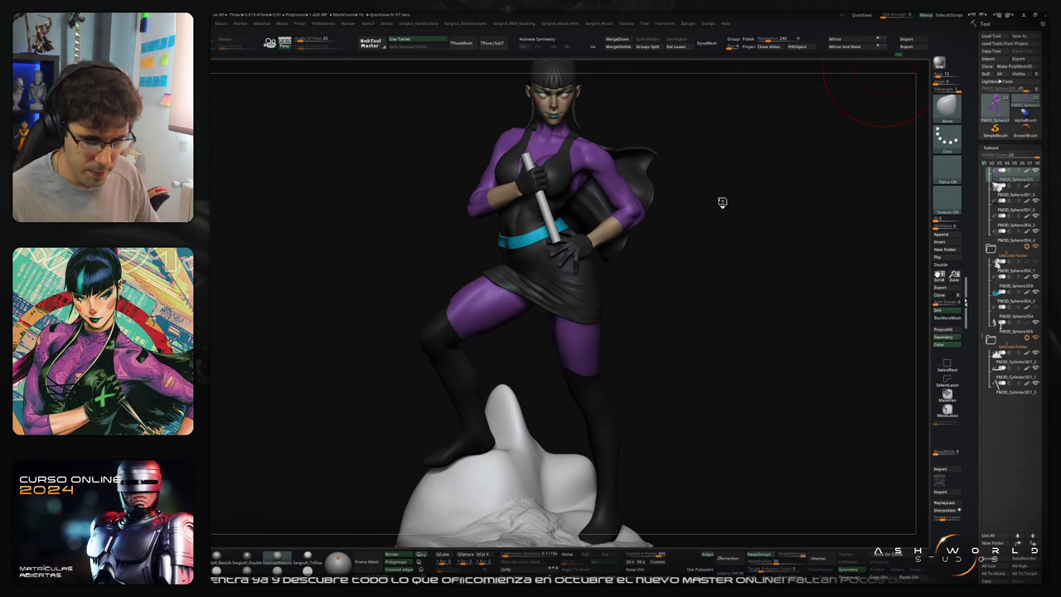
pyautogui.keyDown('alt'); pyautogui.moveTo(721, 203); pyautogui.dragTo(705, 225, button='right'); pyautogui.keyUp('alt')
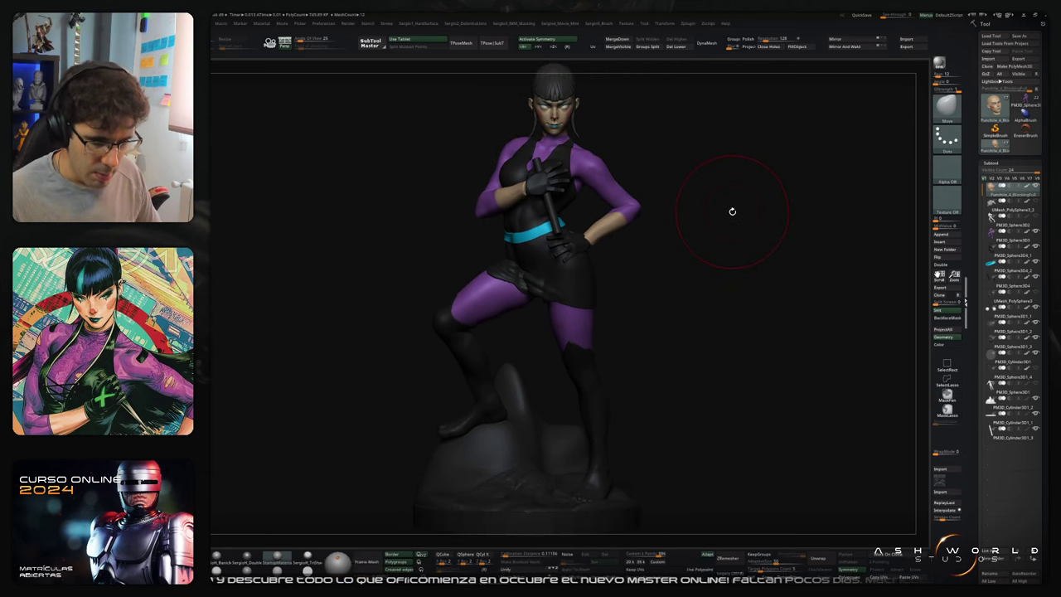
pyautogui.moveTo(729, 208); pyautogui.dragTo(725, 230)
pyautogui.click(1024, 101)
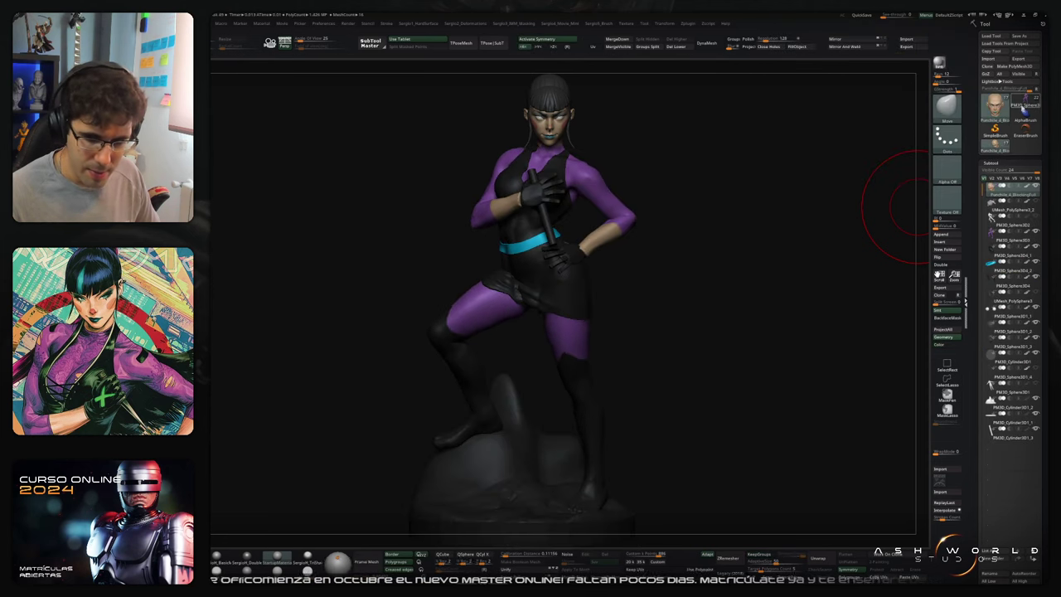
# Step: Isolate the body and switch between the current and earlier versions to compare its anatomy from the front and back
pyautogui.hotkey('alt', 'shift', 's')
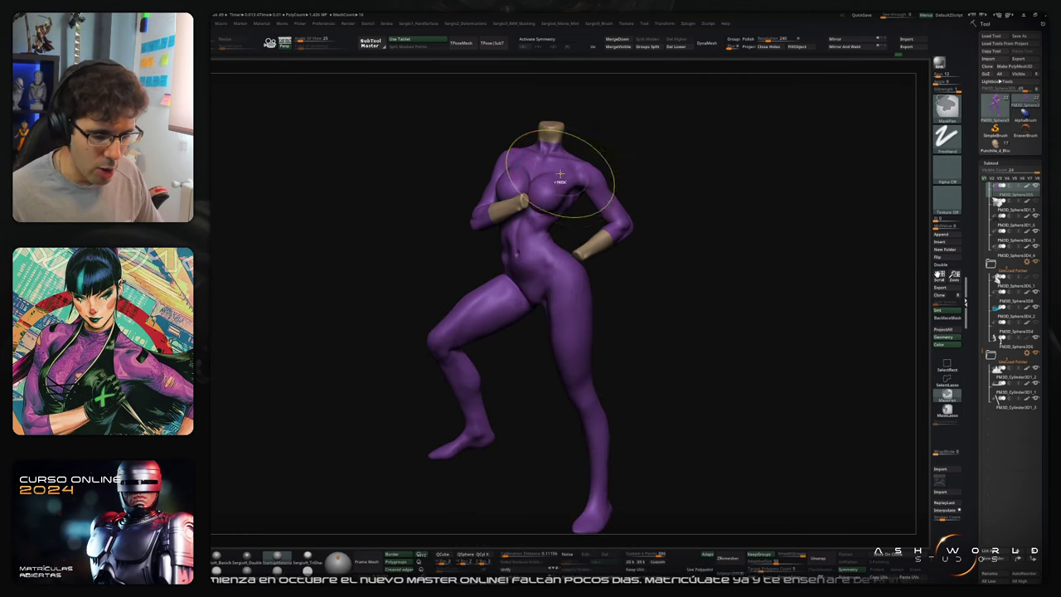
pyautogui.keyDown('ctrl'); pyautogui.moveTo(560, 179); pyautogui.dragTo(577, 195, button='right'); pyautogui.keyUp('ctrl')
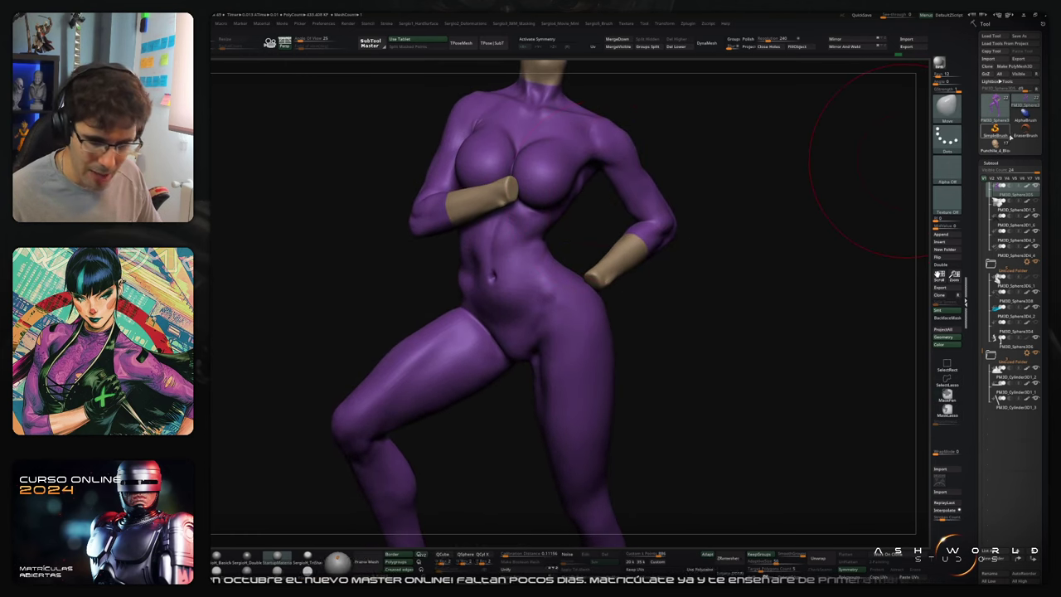
pyautogui.click(996, 145)
pyautogui.click(1024, 101)
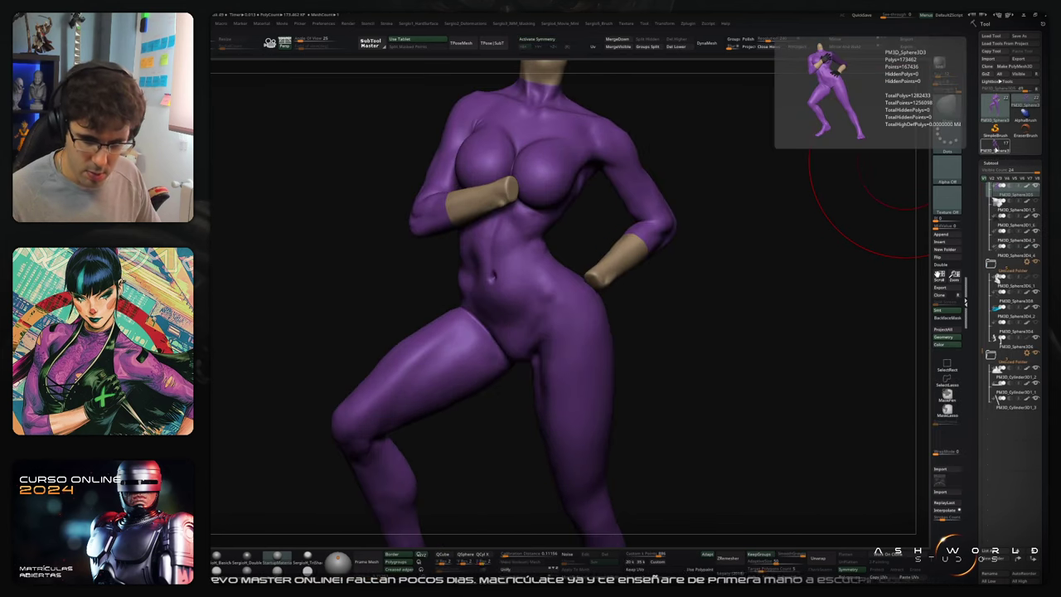
pyautogui.click(1025, 104)
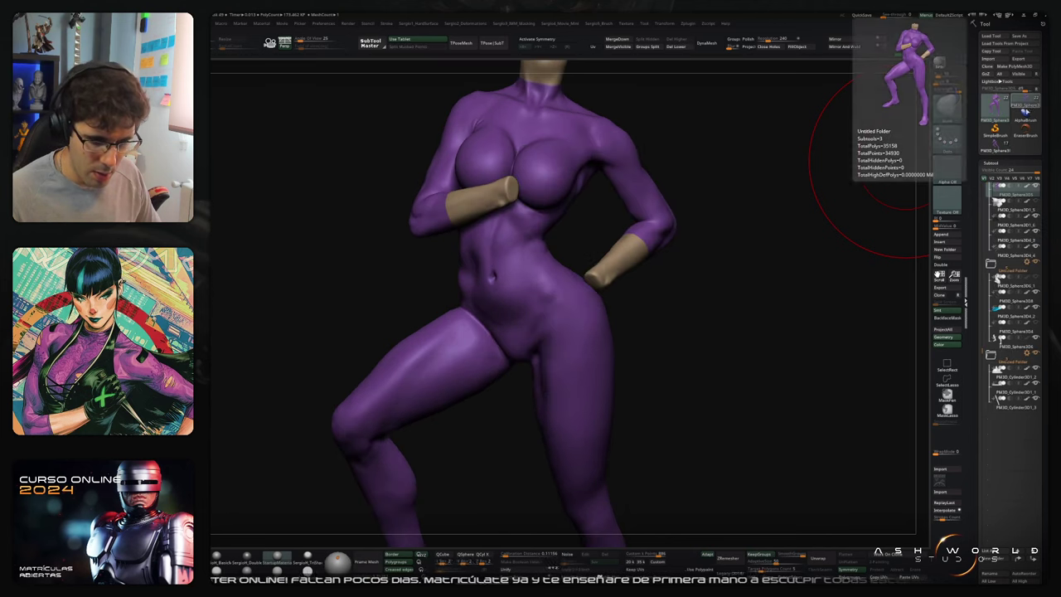
pyautogui.click(1007, 143)
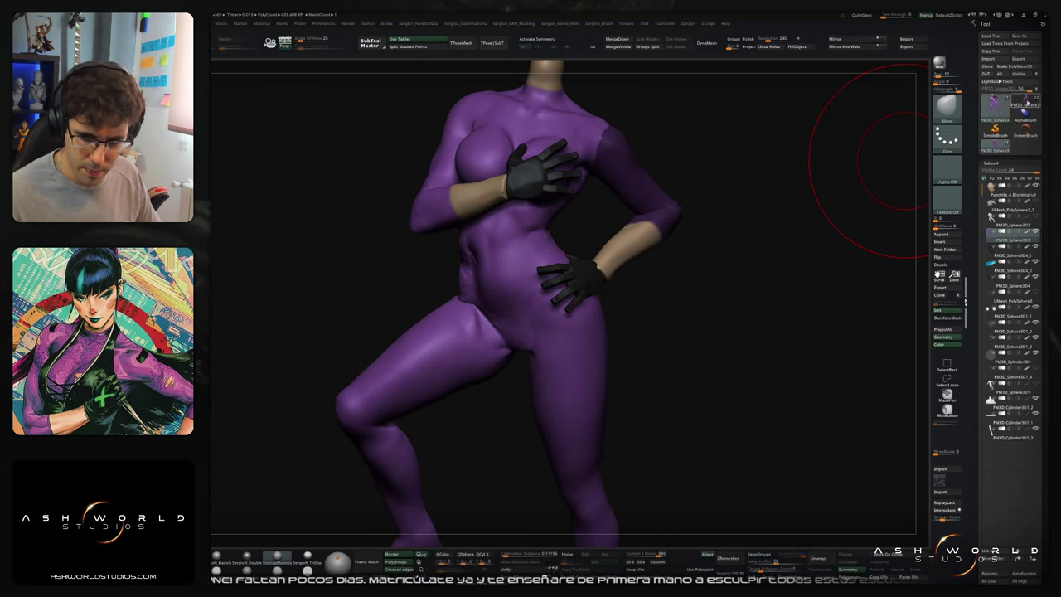
pyautogui.click(1025, 104)
pyautogui.moveTo(662, 216)
pyautogui.keyDown('ctrl'); pyautogui.mouseDown(button='right')
pyautogui.moveTo(646, 197)
pyautogui.moveTo(620, 217)
pyautogui.moveTo(687, 215)
pyautogui.moveTo(687, 199)
pyautogui.moveTo(658, 232)
pyautogui.mouseUp(button='right'); pyautogui.keyUp('ctrl')
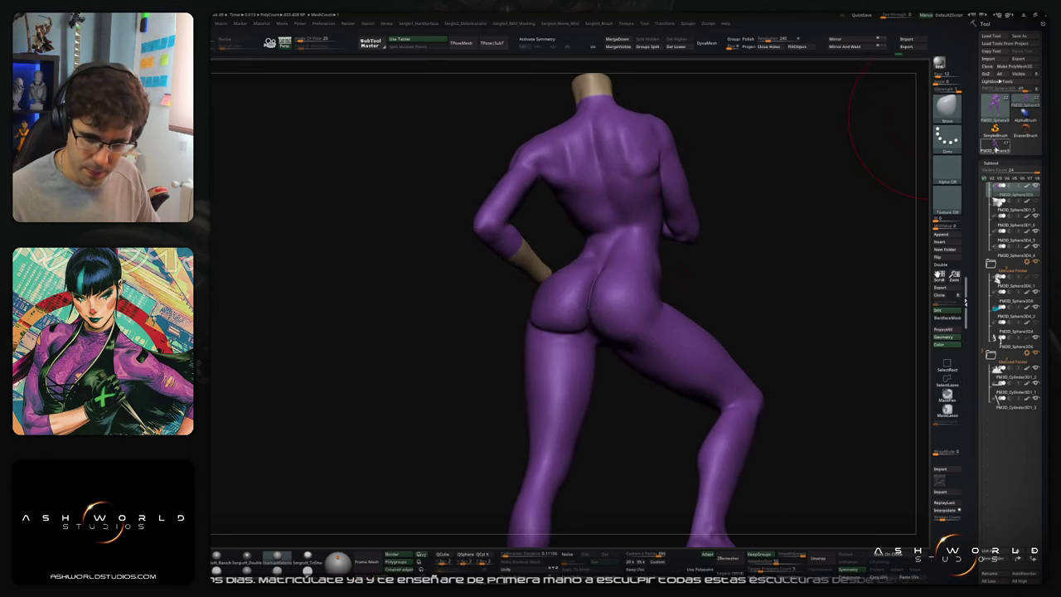
pyautogui.click(997, 140)
pyautogui.click(1026, 103)
pyautogui.moveTo(787, 199); pyautogui.dragTo(700, 203, button='right')
# Step: Show the whole figure, select the blue belt, and fit it closer to the waist with the Move brush
pyautogui.hotkey('alt', 's')
pyautogui.moveTo(743, 252)
pyautogui.keyDown('ctrl'); pyautogui.mouseDown(button='right')
pyautogui.moveTo(737, 220)
pyautogui.moveTo(676, 240)
pyautogui.mouseUp(button='right'); pyautogui.keyUp('ctrl')
pyautogui.moveTo(676, 240)
pyautogui.keyDown('alt'); pyautogui.mouseDown(button='right')
pyautogui.moveTo(612, 176)
pyautogui.moveTo(616, 242)
pyautogui.moveTo(655, 248)
pyautogui.moveTo(619, 239)
pyautogui.mouseUp(button='right'); pyautogui.keyUp('alt')
pyautogui.keyDown('alt'); pyautogui.click(616, 234); pyautogui.keyUp('alt')
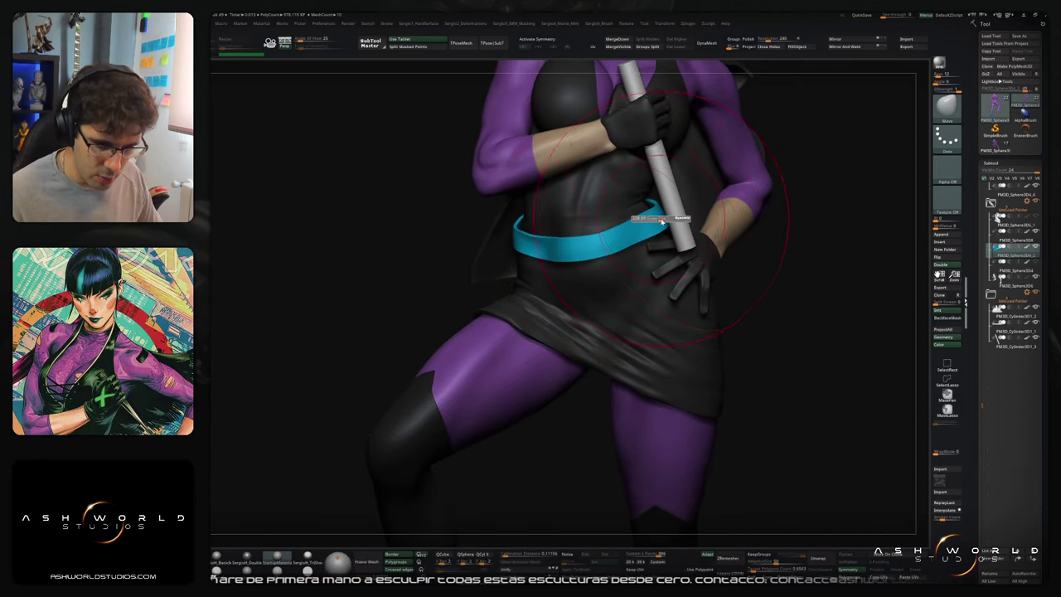
pyautogui.moveTo(658, 220); pyautogui.dragTo(643, 220)
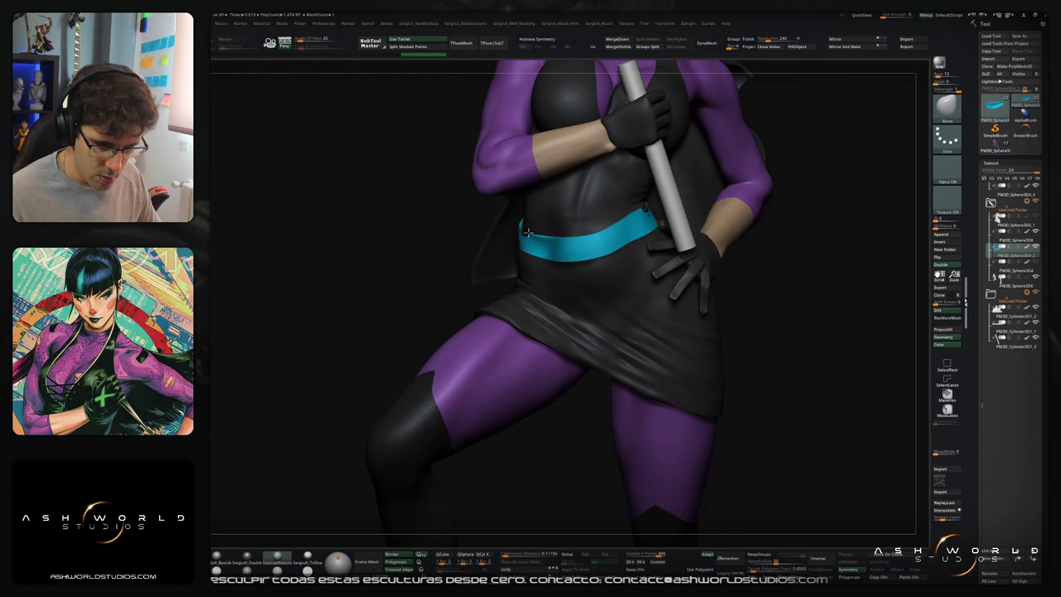
pyautogui.moveTo(518, 221); pyautogui.dragTo(542, 227, button='right')
pyautogui.moveTo(532, 241); pyautogui.dragTo(536, 228)
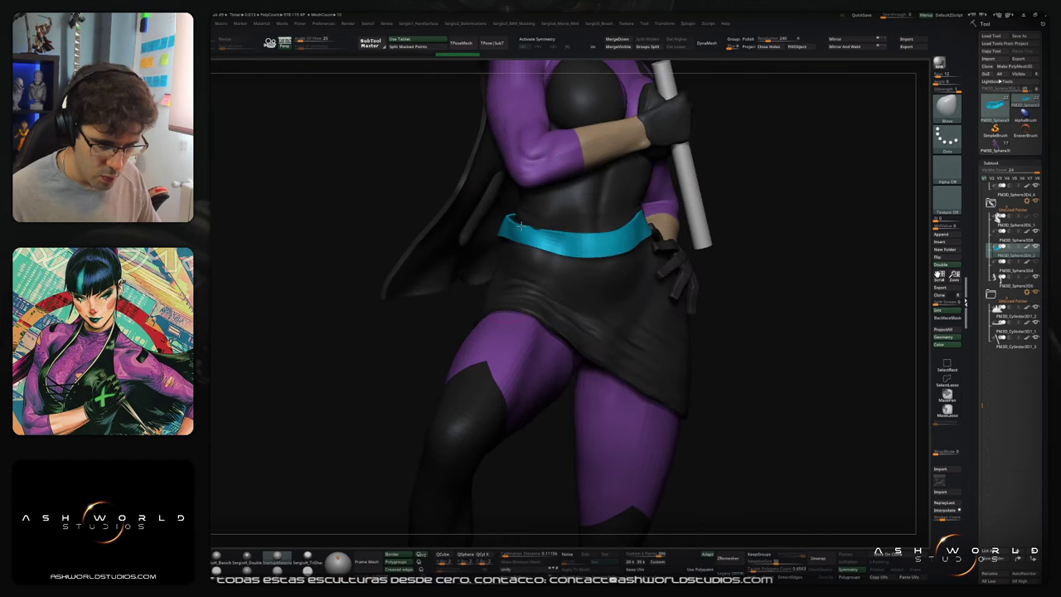
# Step: Examine the belt, the face and upper body, and the complete figure on its base
pyautogui.moveTo(497, 233)
pyautogui.mouseDown(button='right')
pyautogui.moveTo(531, 235)
pyautogui.moveTo(509, 228)
pyautogui.moveTo(530, 217)
pyautogui.moveTo(670, 244)
pyautogui.moveTo(676, 231)
pyautogui.moveTo(694, 234)
pyautogui.mouseUp(button='right')
pyautogui.keyDown('ctrl'); pyautogui.moveTo(694, 234); pyautogui.dragTo(623, 393, button='right'); pyautogui.keyUp('ctrl')
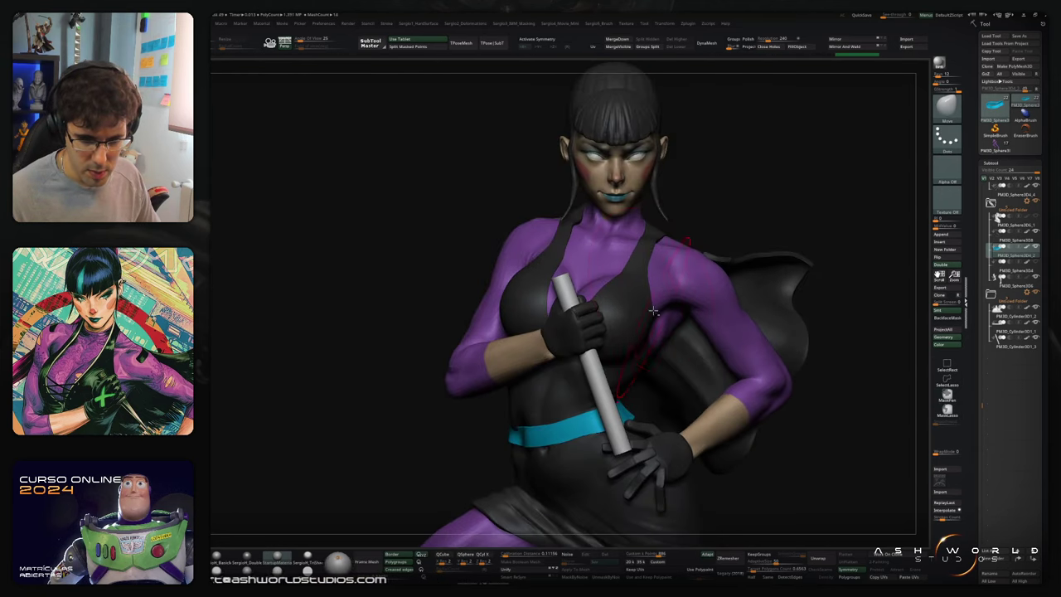
pyautogui.moveTo(650, 286)
pyautogui.mouseDown(button='right')
pyautogui.moveTo(567, 292)
pyautogui.moveTo(644, 299)
pyautogui.moveTo(636, 259)
pyautogui.moveTo(651, 249)
pyautogui.moveTo(635, 274)
pyautogui.moveTo(636, 251)
pyautogui.moveTo(611, 267)
pyautogui.mouseUp(button='right')
pyautogui.keyDown('ctrl'); pyautogui.moveTo(611, 267); pyautogui.dragTo(615, 235, button='right'); pyautogui.keyUp('ctrl')
pyautogui.keyDown('alt'); pyautogui.moveTo(653, 403); pyautogui.dragTo(646, 306, button='right'); pyautogui.keyUp('alt')
pyautogui.scroll(-3, 642, 325)
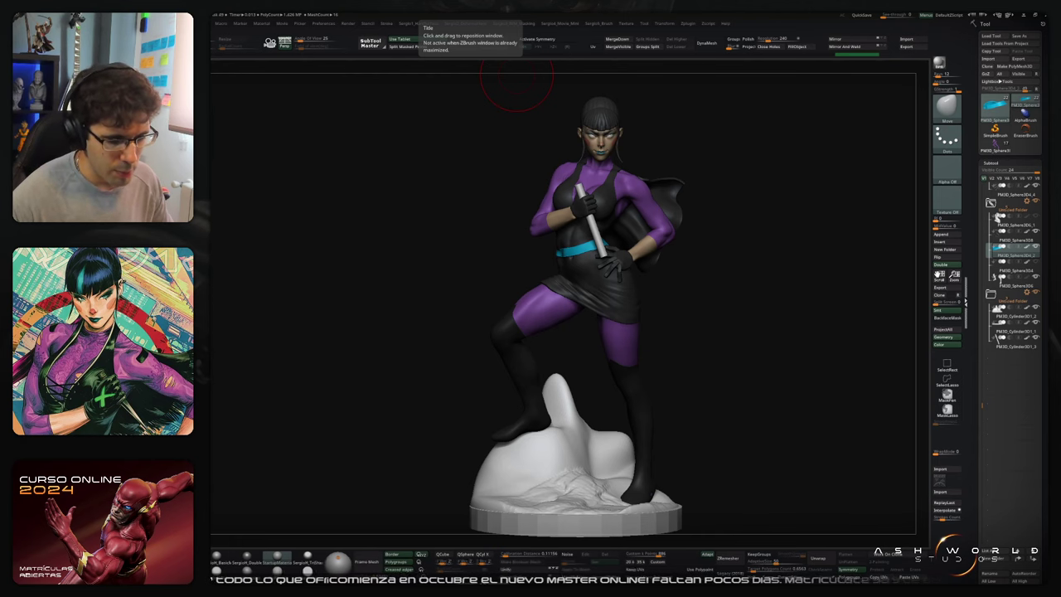
pyautogui.moveTo(870, 318)
pyautogui.mouseDown()
pyautogui.moveTo(836, 320)
pyautogui.moveTo(865, 320)
pyautogui.mouseUp()
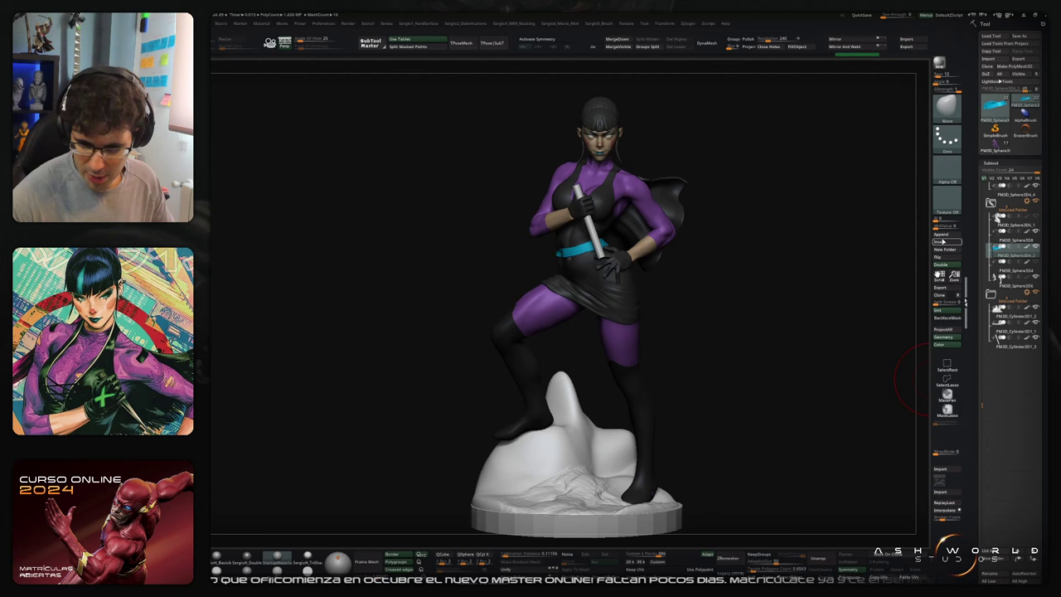
# Step: Insert a cube as a new subtool, select it, and set the colour to white
pyautogui.click(942, 241)
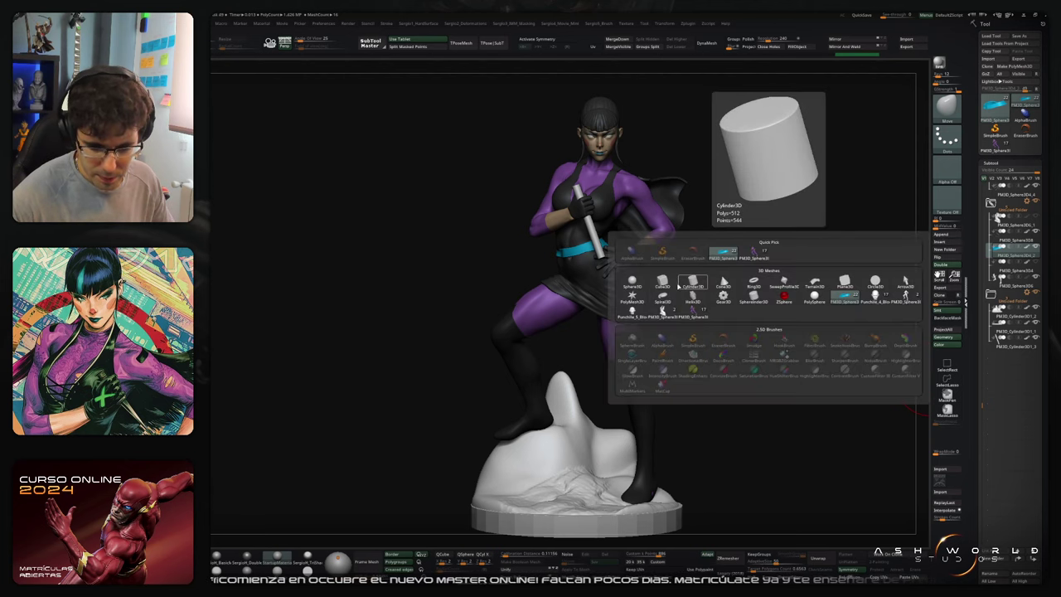
pyautogui.click(693, 283)
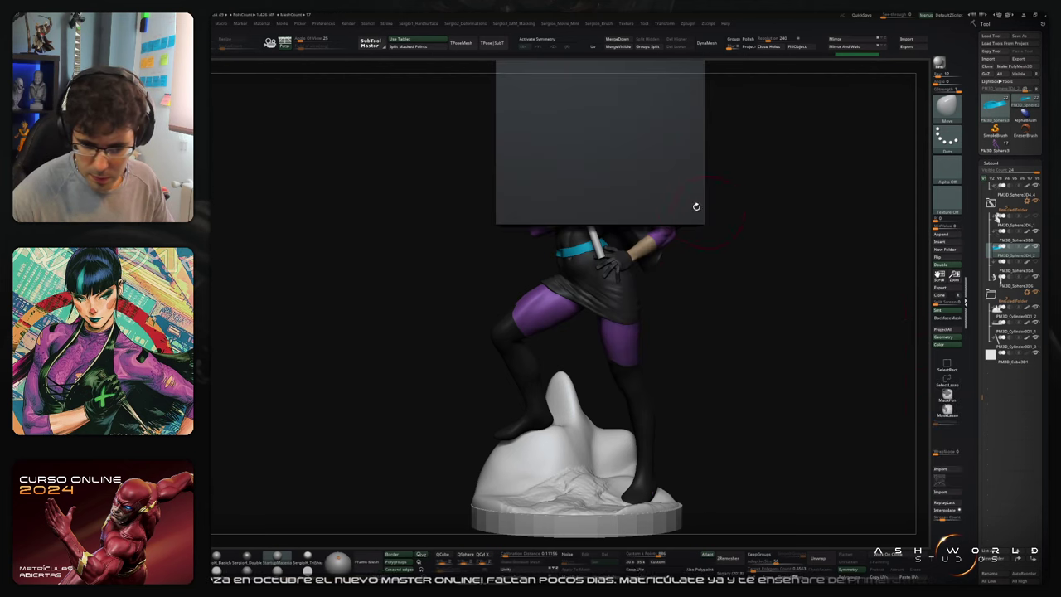
pyautogui.keyDown('alt'); pyautogui.moveTo(721, 205); pyautogui.dragTo(695, 310); pyautogui.keyUp('alt')
pyautogui.click(999, 362)
pyautogui.press('space')
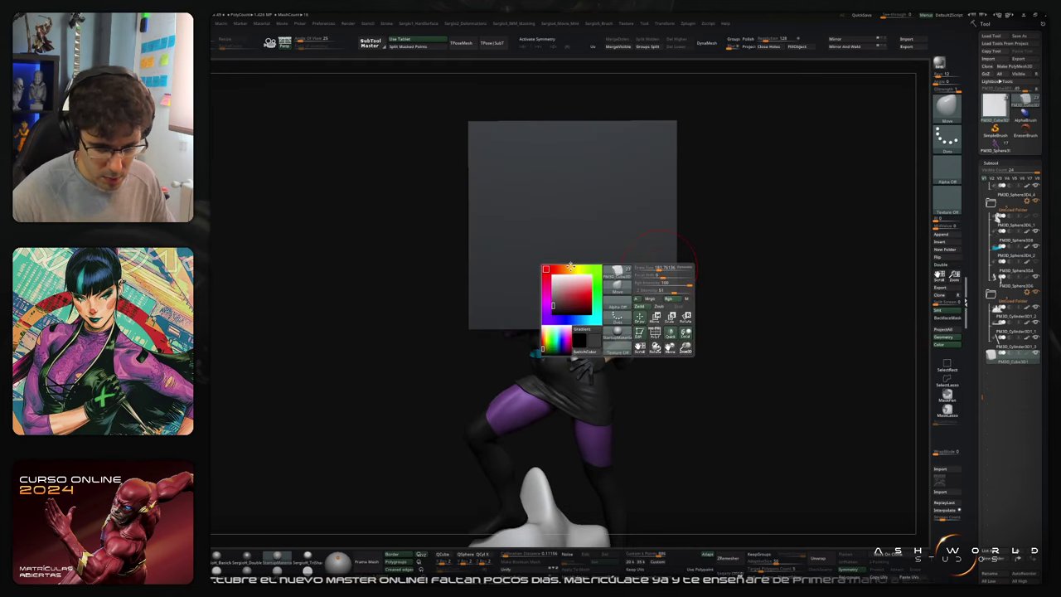
pyautogui.click(550, 275)
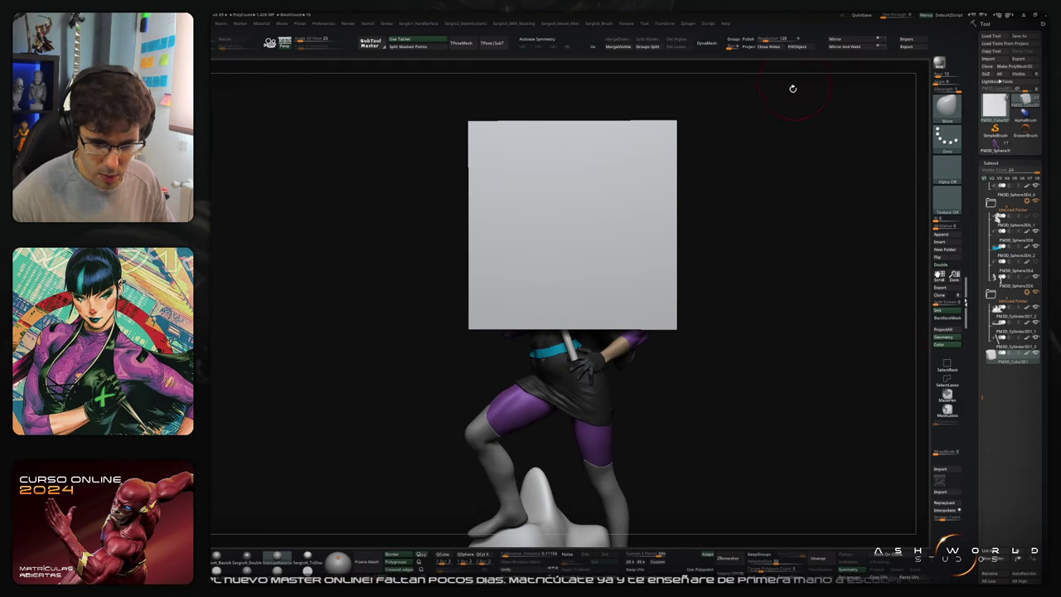
# Step: Isolate and subdivide the cube for smooth painting, and switch to the Paint brush
pyautogui.keyDown('ctrl'); pyautogui.keyDown('shift'); pyautogui.click(643, 203); pyautogui.keyUp('shift'); pyautogui.keyUp('ctrl')
pyautogui.hotkey('ctrl', 'd')
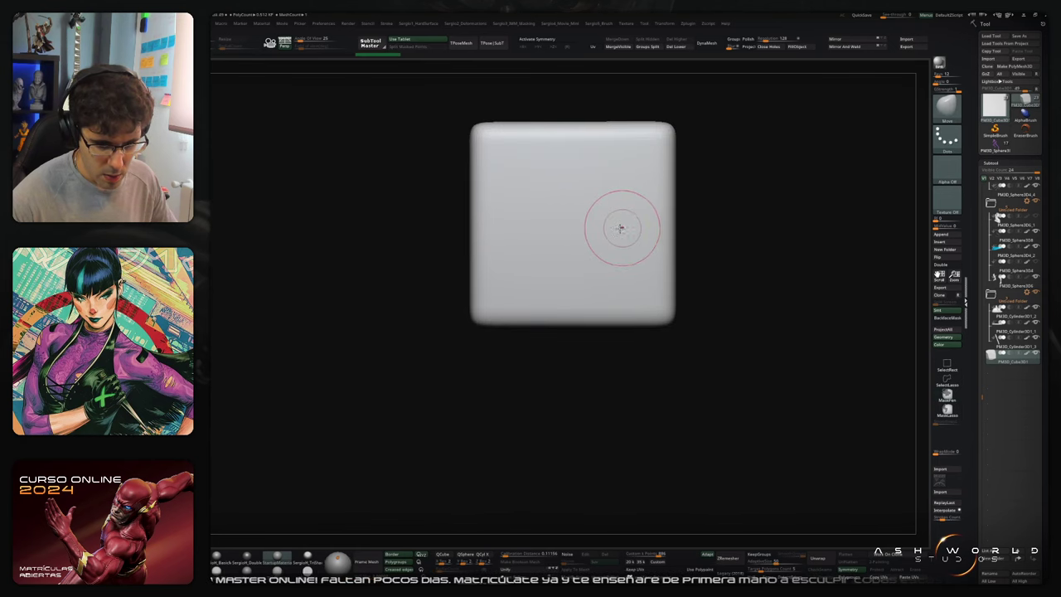
pyautogui.press('space')
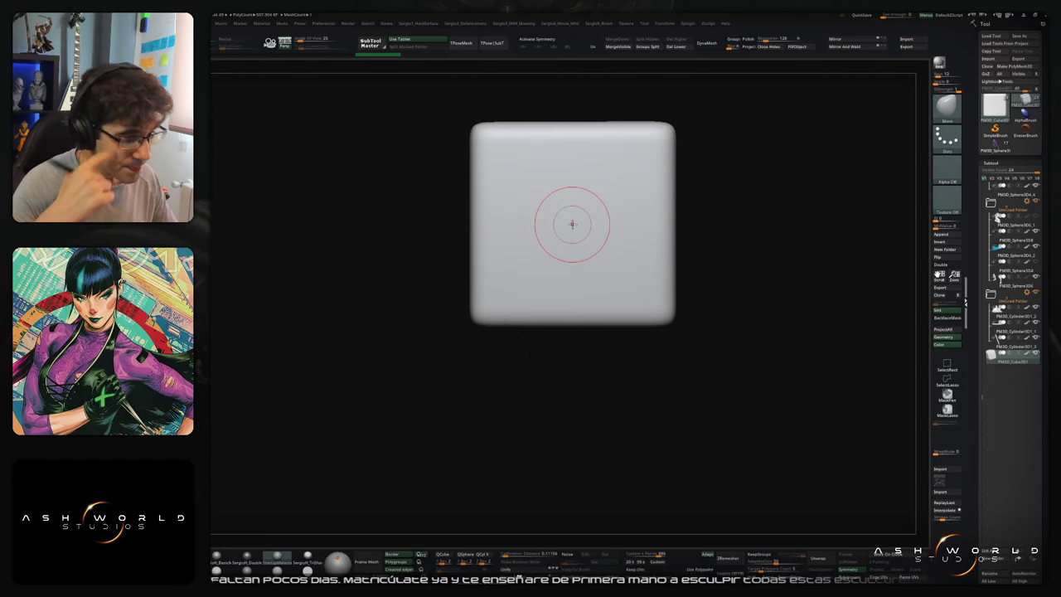
pyautogui.press('b')
pyautogui.click(652, 459)
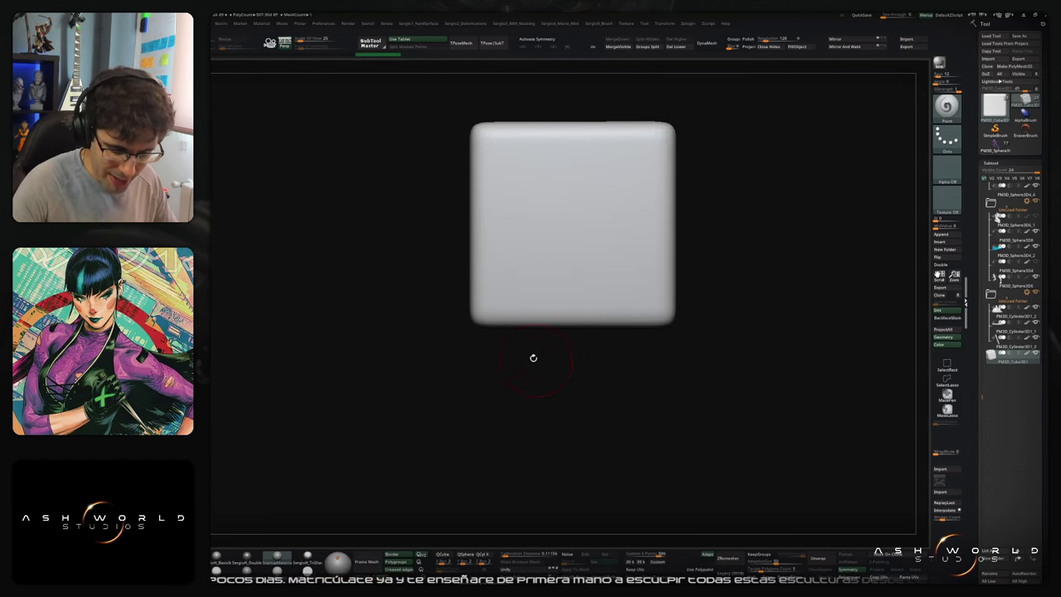
pyautogui.moveTo(532, 357)
pyautogui.mouseDown()
pyautogui.moveTo(665, 274)
pyautogui.moveTo(659, 311)
pyautogui.moveTo(608, 351)
pyautogui.mouseUp()
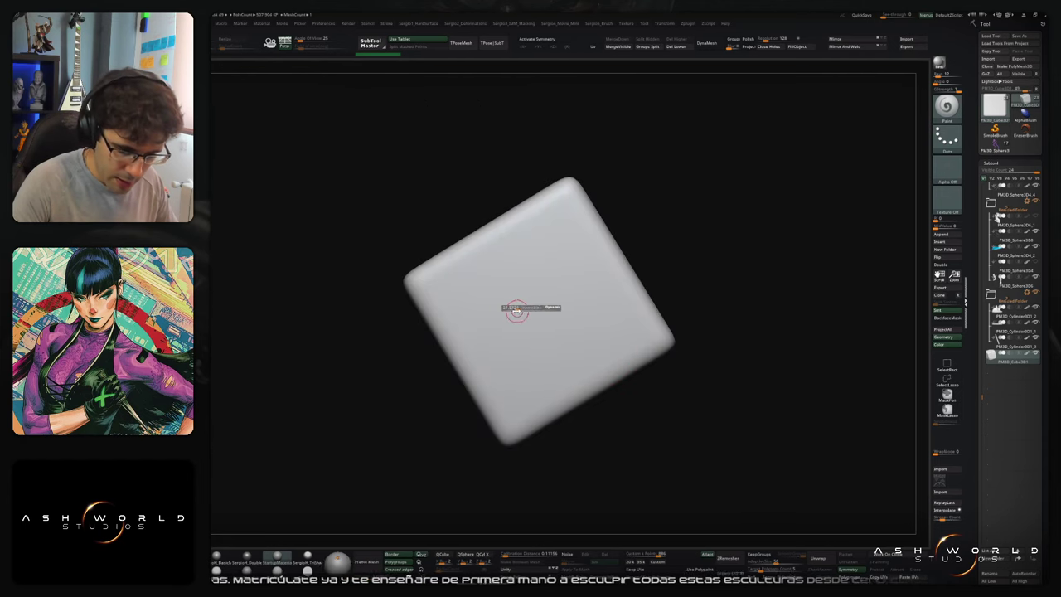
# Step: Paint the outline of a square in red on one face of the cube
pyautogui.moveTo(464, 292)
pyautogui.mouseDown()
pyautogui.moveTo(568, 228)
pyautogui.moveTo(499, 348)
pyautogui.moveTo(521, 380)
pyautogui.mouseUp()
pyautogui.moveTo(520, 387); pyautogui.dragTo(629, 334)
pyautogui.moveTo(585, 233); pyautogui.dragTo(631, 309)
pyautogui.moveTo(686, 334); pyautogui.dragTo(712, 321)
pyautogui.keyDown('ctrl'); pyautogui.moveTo(653, 304); pyautogui.dragTo(616, 346, button='right'); pyautogui.keyUp('ctrl')
pyautogui.keyDown('alt'); pyautogui.moveTo(617, 346); pyautogui.dragTo(744, 312, button='right'); pyautogui.keyUp('alt')
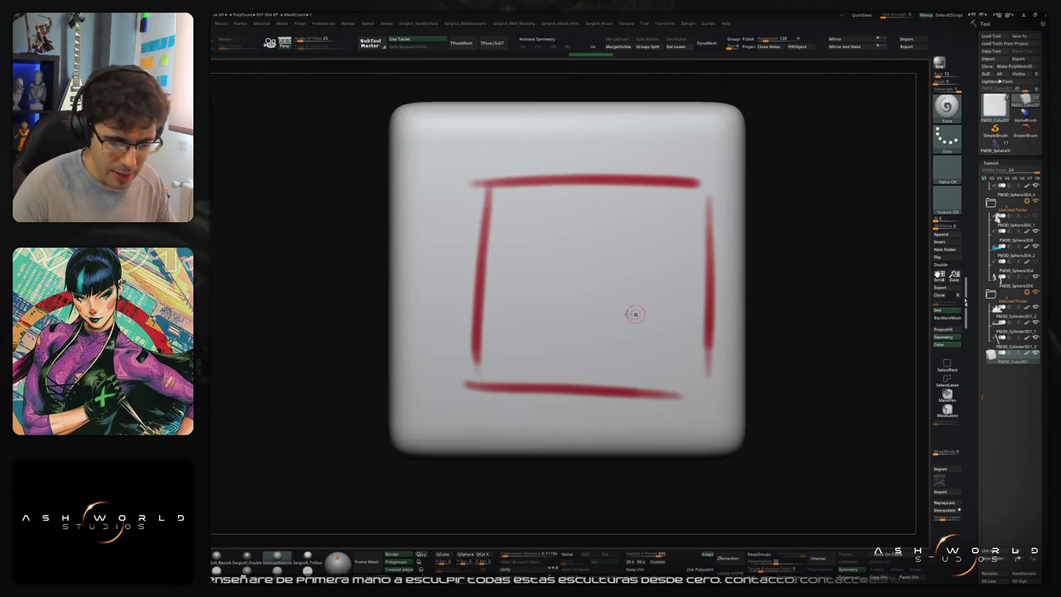
pyautogui.keyDown('alt'); pyautogui.moveTo(506, 383); pyautogui.dragTo(508, 403, button='right'); pyautogui.keyUp('alt')
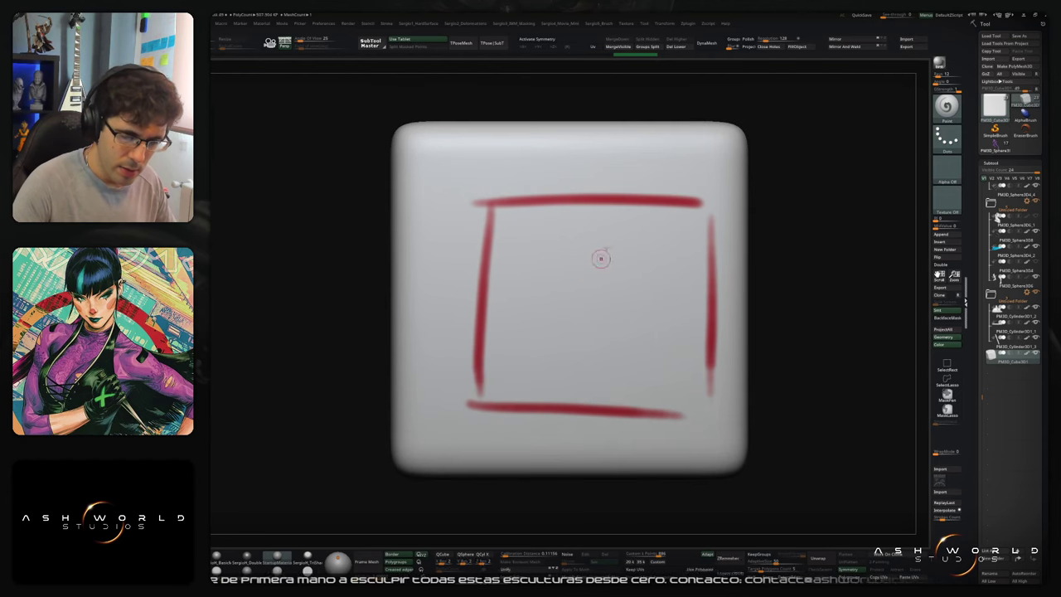
# Step: Divide the red square into a four-by-four grid, painting the centre lines first and the quarter lines after them
pyautogui.moveTo(602, 197); pyautogui.dragTo(585, 436)
pyautogui.moveTo(463, 307); pyautogui.dragTo(733, 307)
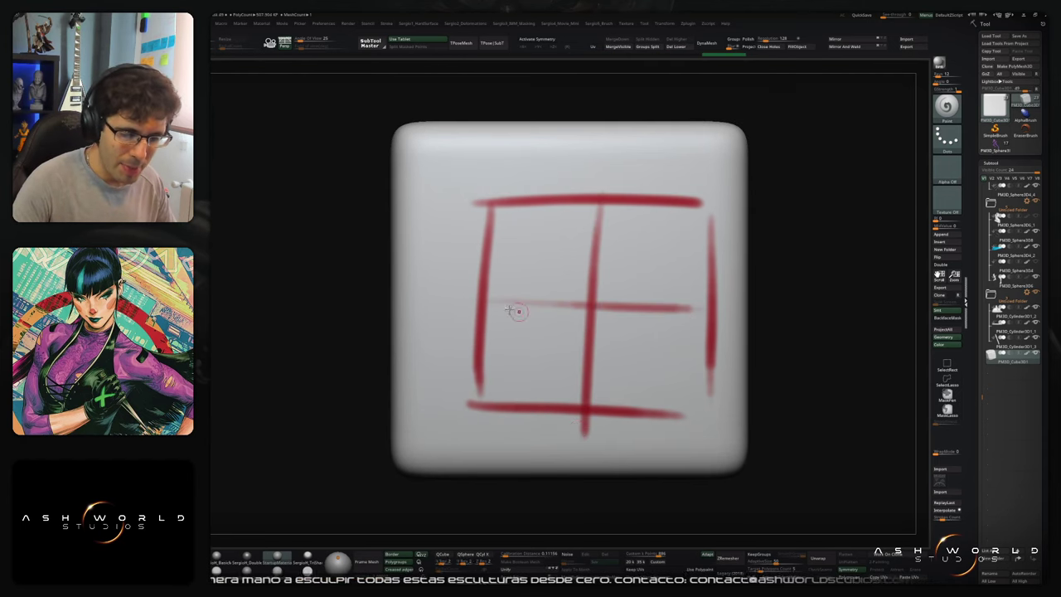
pyautogui.moveTo(484, 303); pyautogui.dragTo(729, 306)
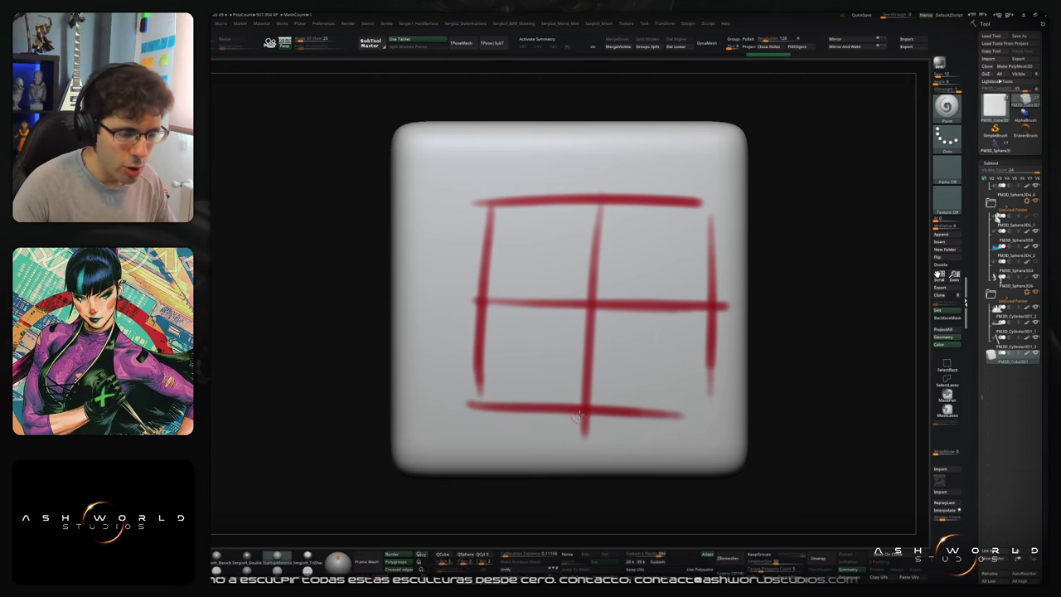
pyautogui.moveTo(544, 199); pyautogui.dragTo(536, 423)
pyautogui.moveTo(657, 202); pyautogui.dragTo(646, 439)
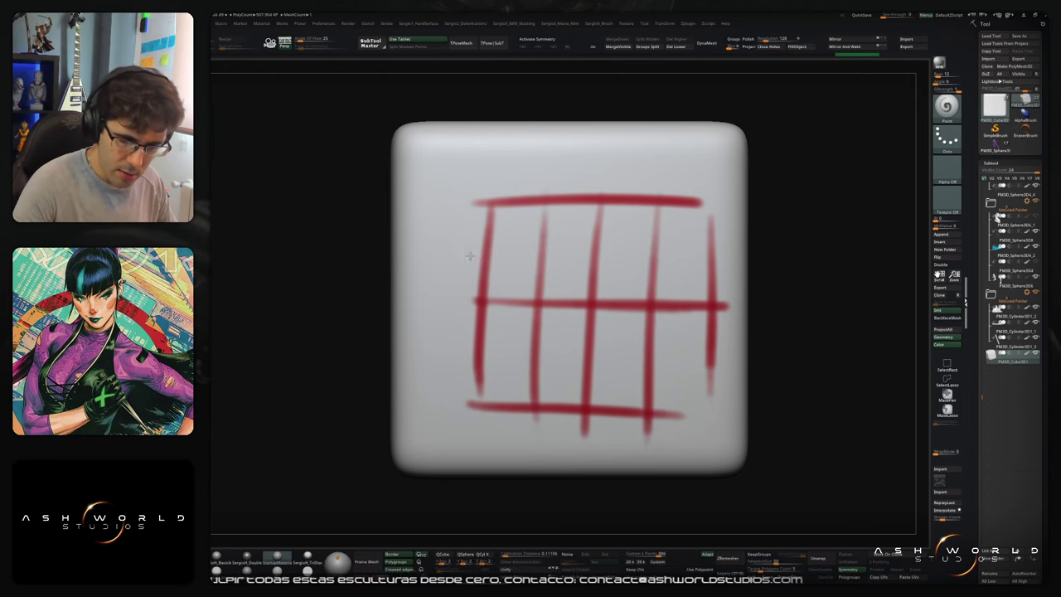
pyautogui.moveTo(472, 255); pyautogui.dragTo(696, 256)
pyautogui.moveTo(491, 343); pyautogui.dragTo(720, 339)
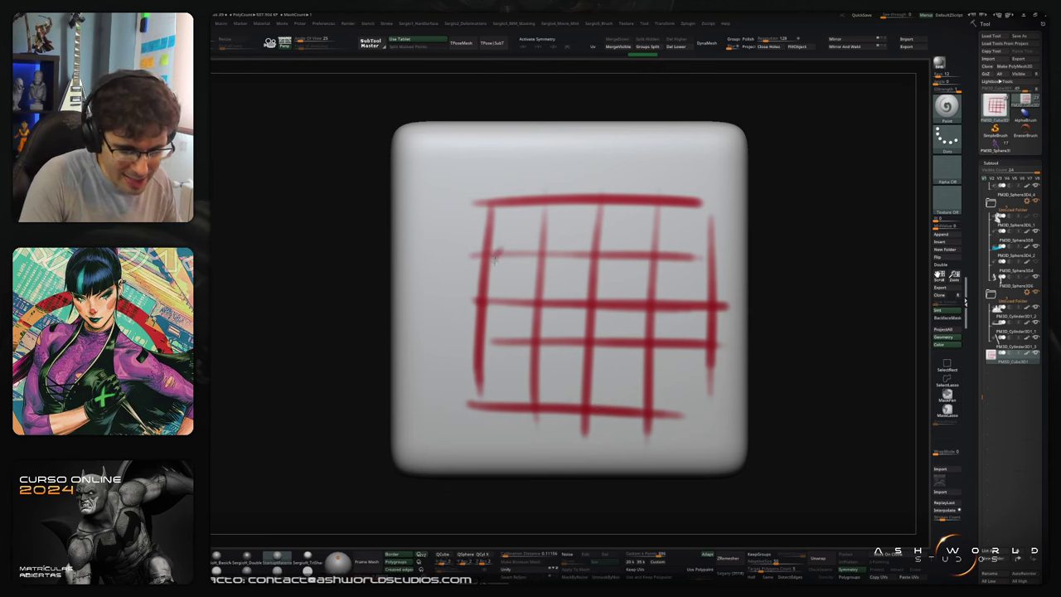
# Step: Paint wavy red strokes over the grid's horizontal and vertical quarter lines
pyautogui.moveTo(492, 255); pyautogui.dragTo(696, 253)
pyautogui.moveTo(489, 345); pyautogui.dragTo(667, 343)
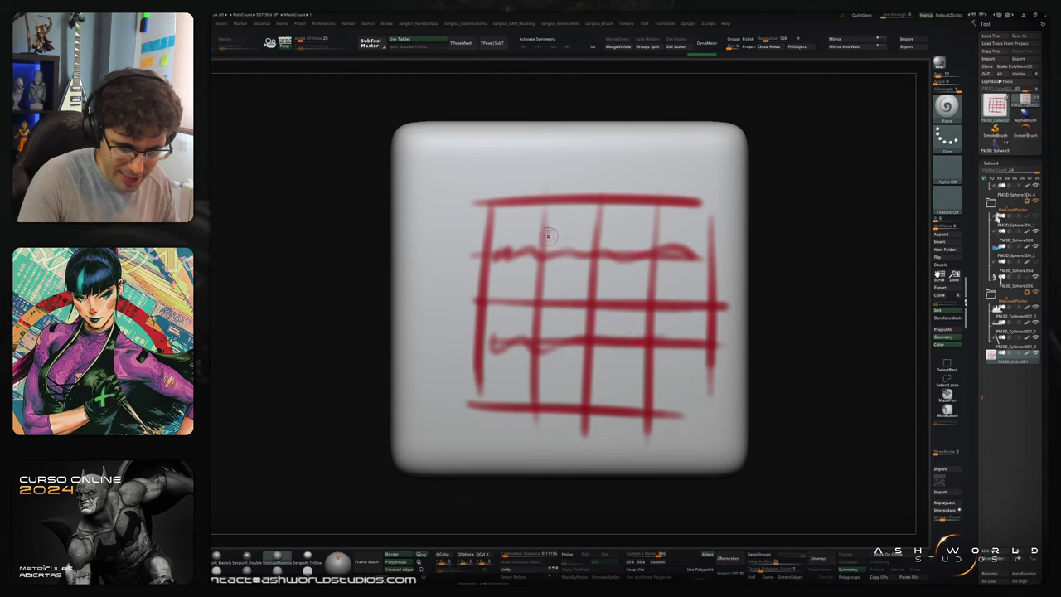
pyautogui.moveTo(543, 214); pyautogui.dragTo(541, 318)
pyautogui.moveTo(652, 231); pyautogui.dragTo(655, 340)
# Step: Retrace the grid's outline and central cross with heavier red strokes, adding wavy marks along the cross
pyautogui.moveTo(590, 200); pyautogui.dragTo(590, 435)
pyautogui.moveTo(470, 406)
pyautogui.mouseDown()
pyautogui.moveTo(586, 406)
pyautogui.moveTo(717, 217)
pyautogui.moveTo(469, 280)
pyautogui.moveTo(474, 395)
pyautogui.mouseUp()
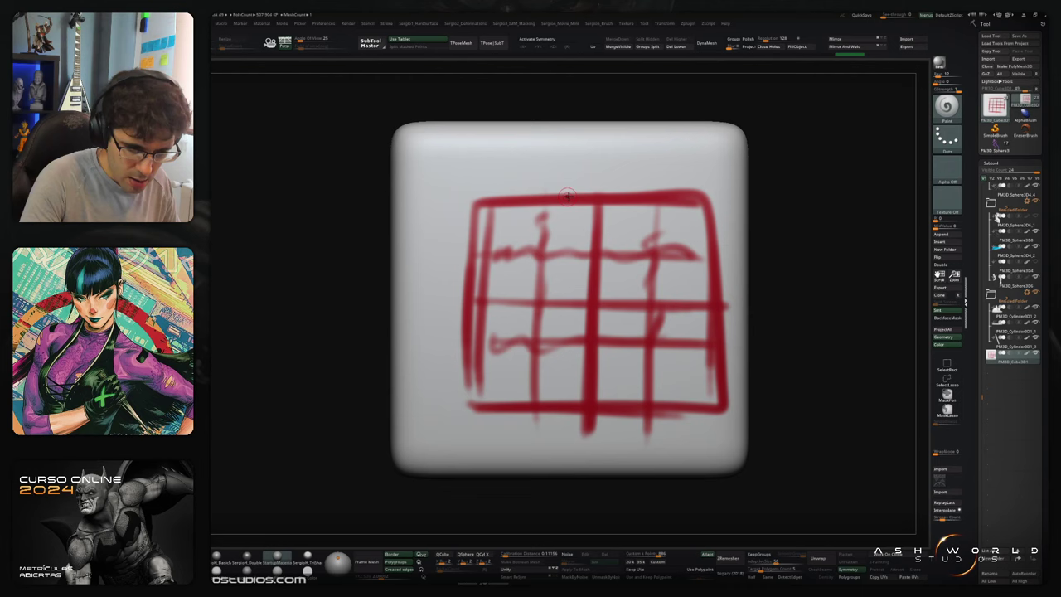
pyautogui.moveTo(598, 203); pyautogui.dragTo(590, 440)
pyautogui.moveTo(469, 307); pyautogui.dragTo(715, 310)
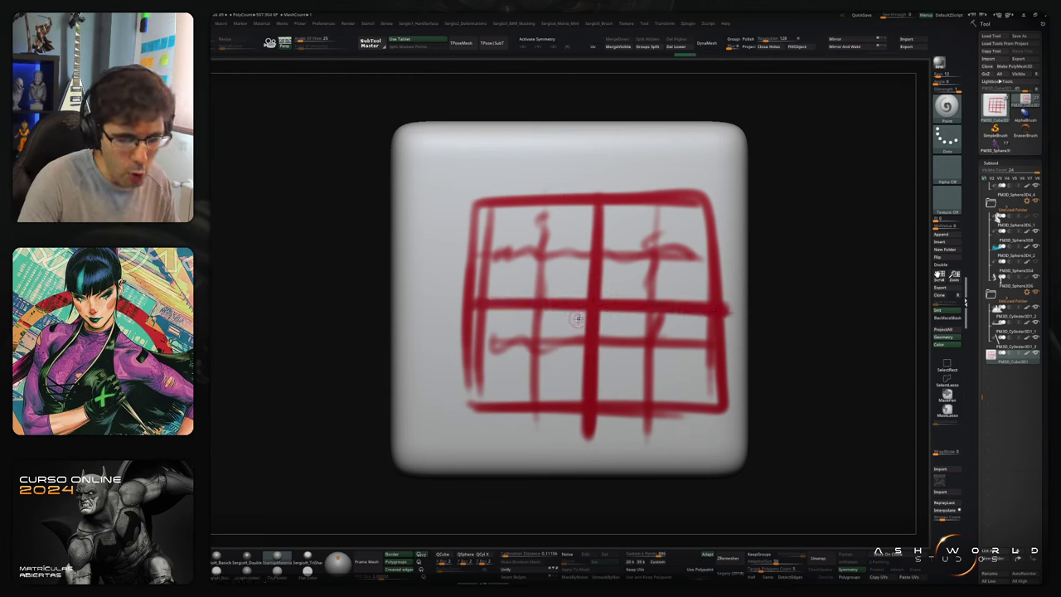
pyautogui.moveTo(617, 209)
pyautogui.mouseDown()
pyautogui.moveTo(580, 248)
pyautogui.moveTo(572, 390)
pyautogui.moveTo(605, 385)
pyautogui.mouseUp()
pyautogui.moveTo(480, 294)
pyautogui.mouseDown()
pyautogui.moveTo(484, 332)
pyautogui.moveTo(694, 323)
pyautogui.mouseUp()
pyautogui.moveTo(470, 198)
pyautogui.mouseDown()
pyautogui.moveTo(560, 414)
pyautogui.moveTo(722, 249)
pyautogui.moveTo(490, 205)
pyautogui.mouseUp()
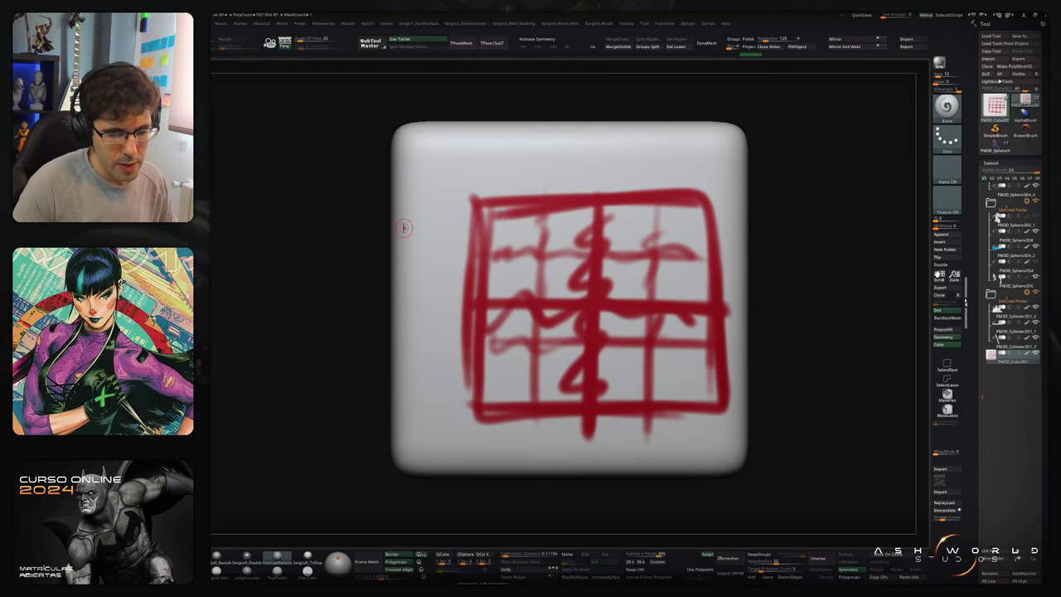
# Step: Turn to a blank face of the cube and paint a second red square outline
pyautogui.moveTo(422, 360)
pyautogui.mouseDown(button='right')
pyautogui.moveTo(476, 368)
pyautogui.moveTo(507, 393)
pyautogui.moveTo(631, 375)
pyautogui.moveTo(587, 373)
pyautogui.moveTo(591, 358)
pyautogui.moveTo(587, 381)
pyautogui.mouseUp(button='right')
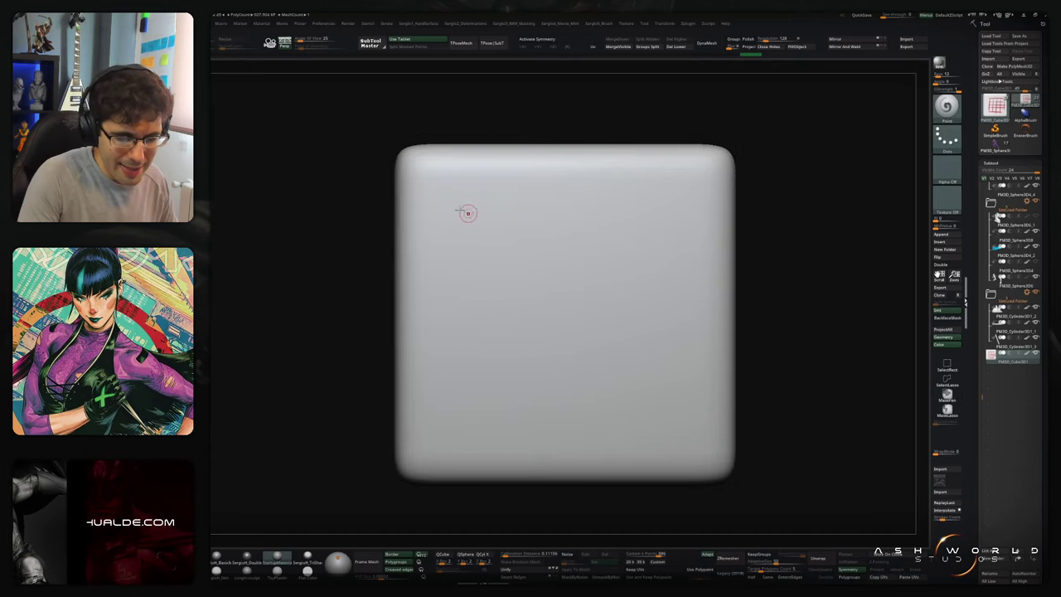
pyautogui.moveTo(447, 202)
pyautogui.mouseDown()
pyautogui.moveTo(686, 199)
pyautogui.moveTo(438, 234)
pyautogui.moveTo(447, 435)
pyautogui.mouseUp()
pyautogui.moveTo(449, 446)
pyautogui.mouseDown()
pyautogui.moveTo(486, 443)
pyautogui.moveTo(693, 292)
pyautogui.mouseUp()
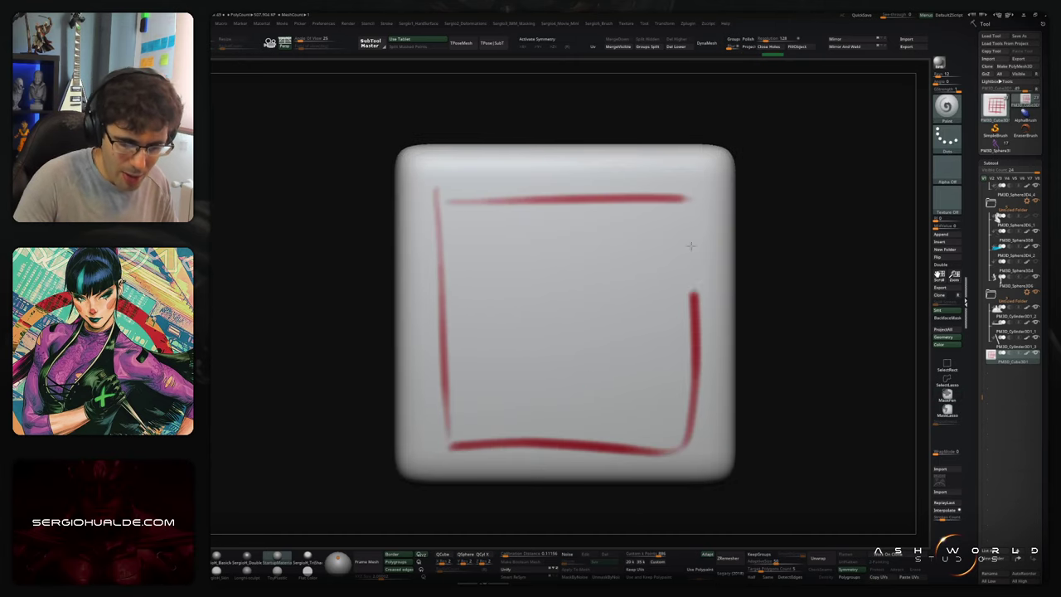
pyautogui.moveTo(688, 206); pyautogui.dragTo(694, 297)
# Step: Divide the second square into a four-by-four grid with red horizontal and vertical strokes
pyautogui.moveTo(436, 320); pyautogui.dragTo(688, 319)
pyautogui.moveTo(563, 195); pyautogui.dragTo(563, 460)
pyautogui.moveTo(626, 189); pyautogui.dragTo(633, 448)
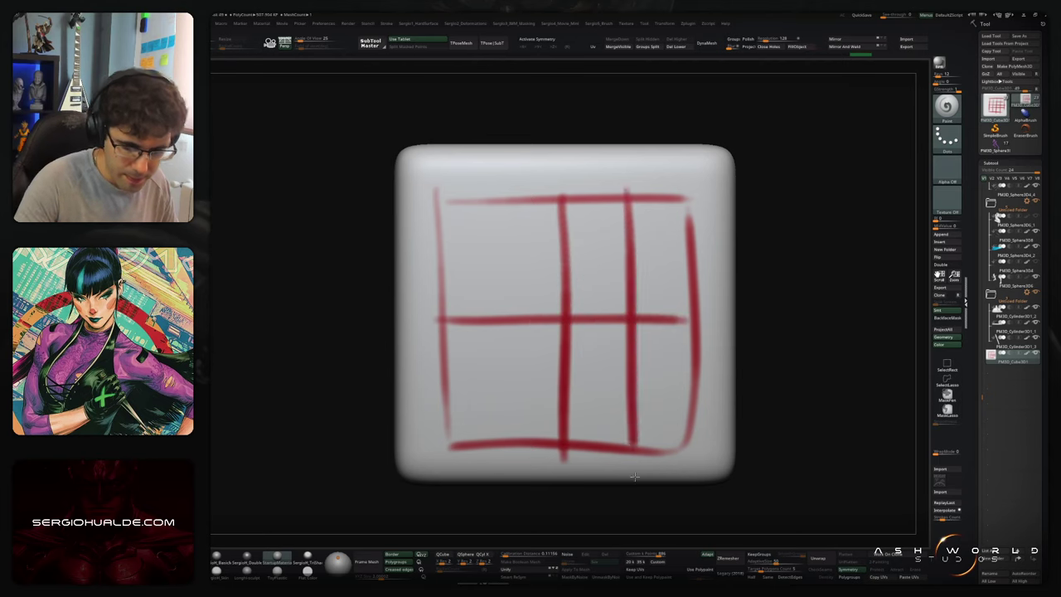
pyautogui.moveTo(494, 193); pyautogui.dragTo(512, 464)
pyautogui.moveTo(426, 267); pyautogui.dragTo(668, 263)
pyautogui.moveTo(447, 378); pyautogui.dragTo(683, 367)
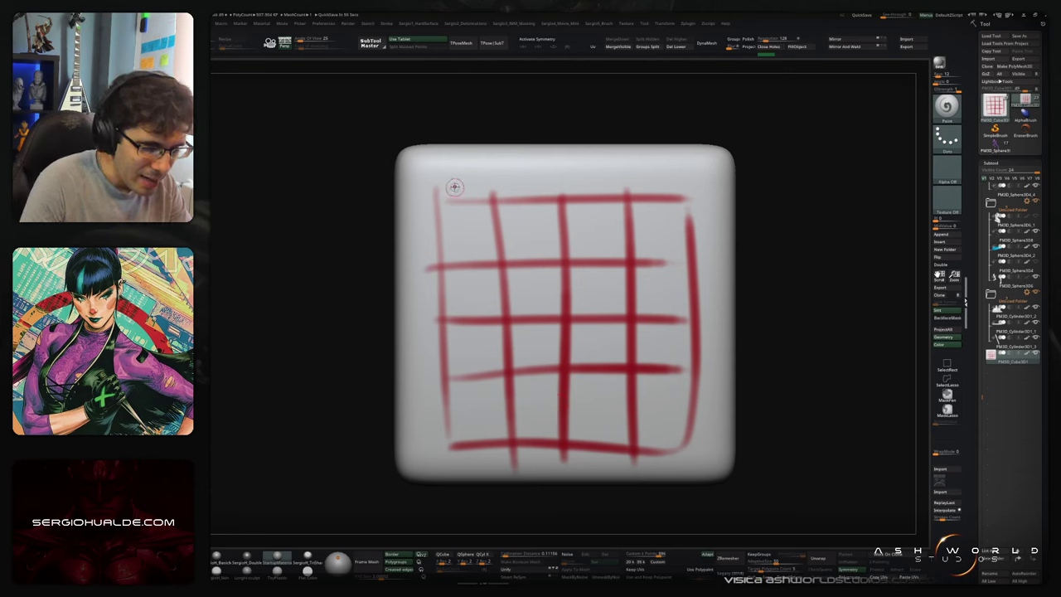
# Step: Hatch the upper-left cell of the second grid in red and outline both that cell and the remaining area
pyautogui.moveTo(467, 197)
pyautogui.mouseDown()
pyautogui.moveTo(438, 245)
pyautogui.moveTo(484, 261)
pyautogui.mouseUp()
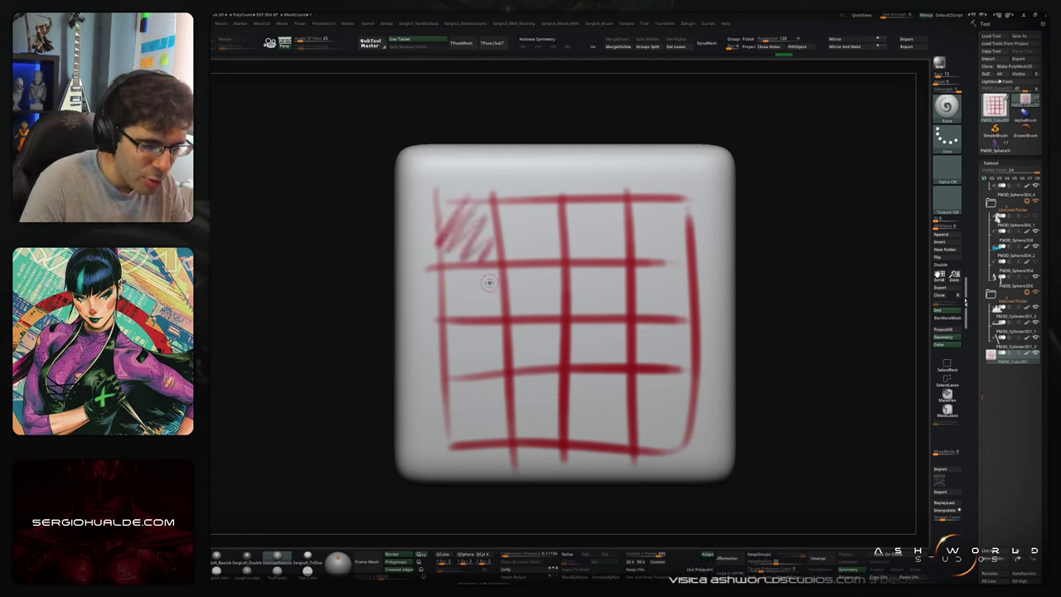
pyautogui.moveTo(459, 196)
pyautogui.mouseDown()
pyautogui.moveTo(441, 219)
pyautogui.moveTo(483, 250)
pyautogui.mouseUp()
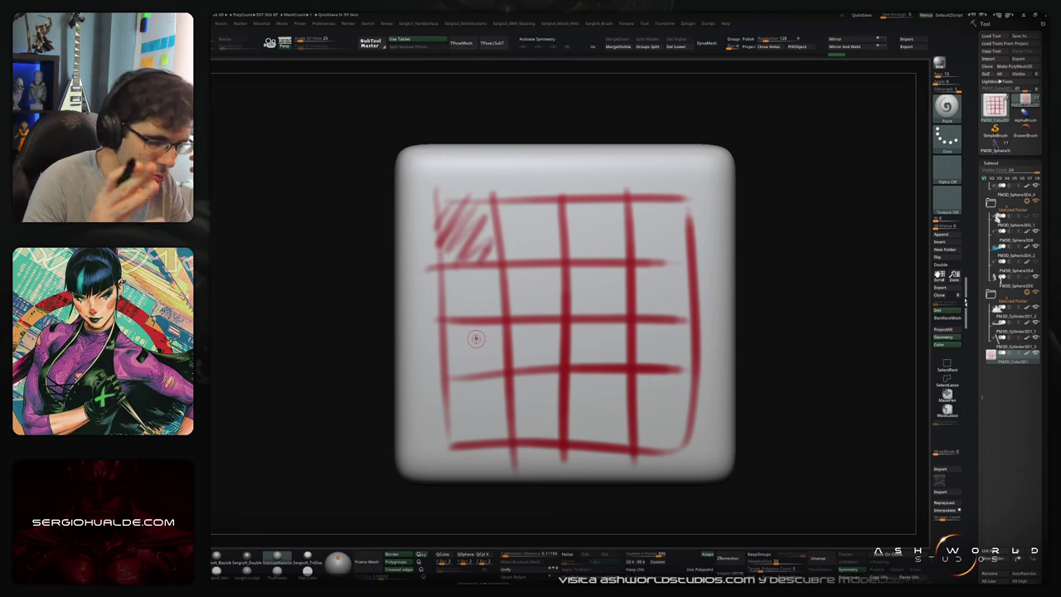
pyautogui.moveTo(686, 199)
pyautogui.mouseDown()
pyautogui.moveTo(487, 203)
pyautogui.moveTo(496, 263)
pyautogui.moveTo(436, 299)
pyautogui.moveTo(461, 447)
pyautogui.moveTo(705, 441)
pyautogui.moveTo(670, 211)
pyautogui.mouseUp()
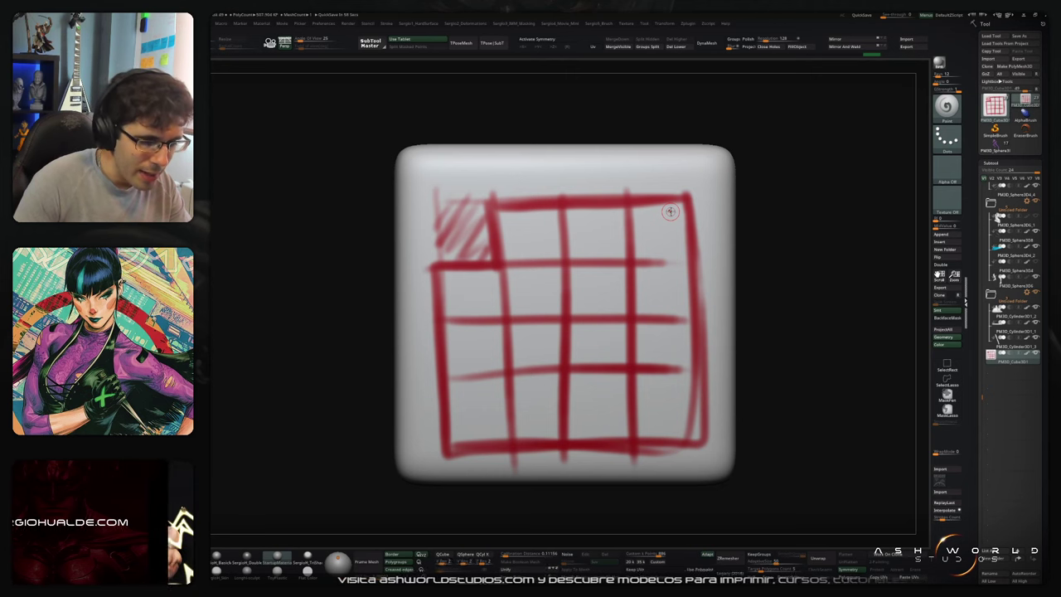
pyautogui.moveTo(503, 204)
pyautogui.mouseDown()
pyautogui.moveTo(430, 196)
pyautogui.moveTo(497, 199)
pyautogui.mouseUp()
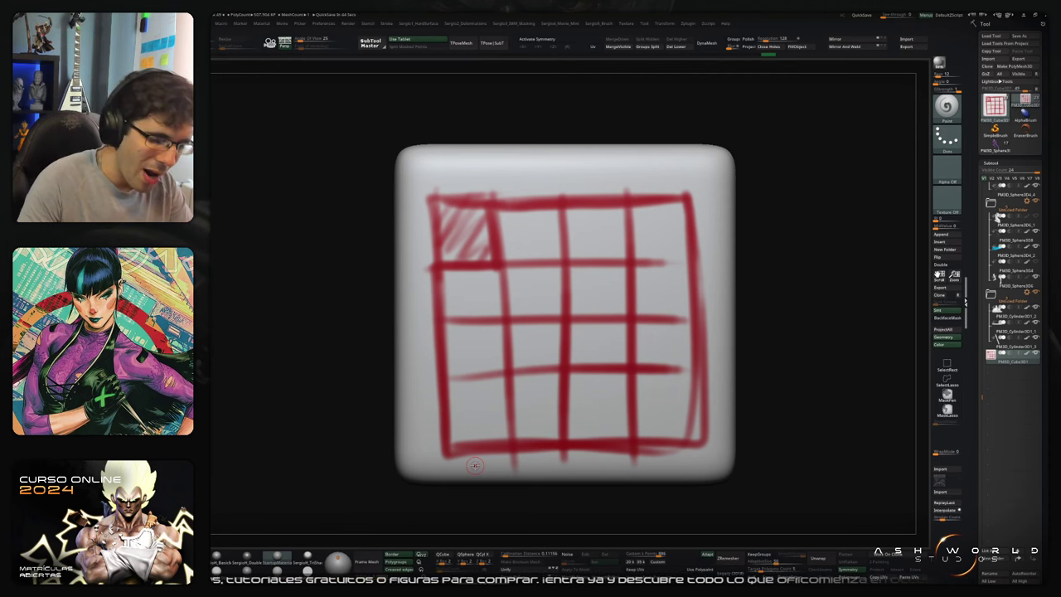
pyautogui.moveTo(448, 204)
pyautogui.mouseDown()
pyautogui.moveTo(439, 223)
pyautogui.moveTo(462, 249)
pyautogui.moveTo(487, 250)
pyautogui.mouseUp()
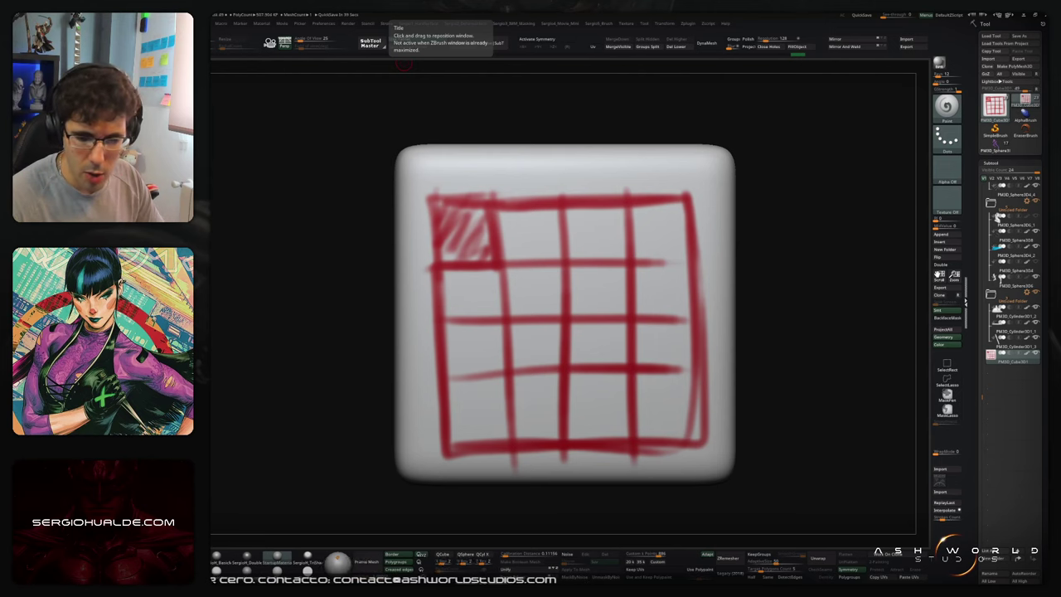
# Step: Delete the painted cube and bring the complete figure back into a front view
pyautogui.moveTo(770, 172); pyautogui.dragTo(642, 177)
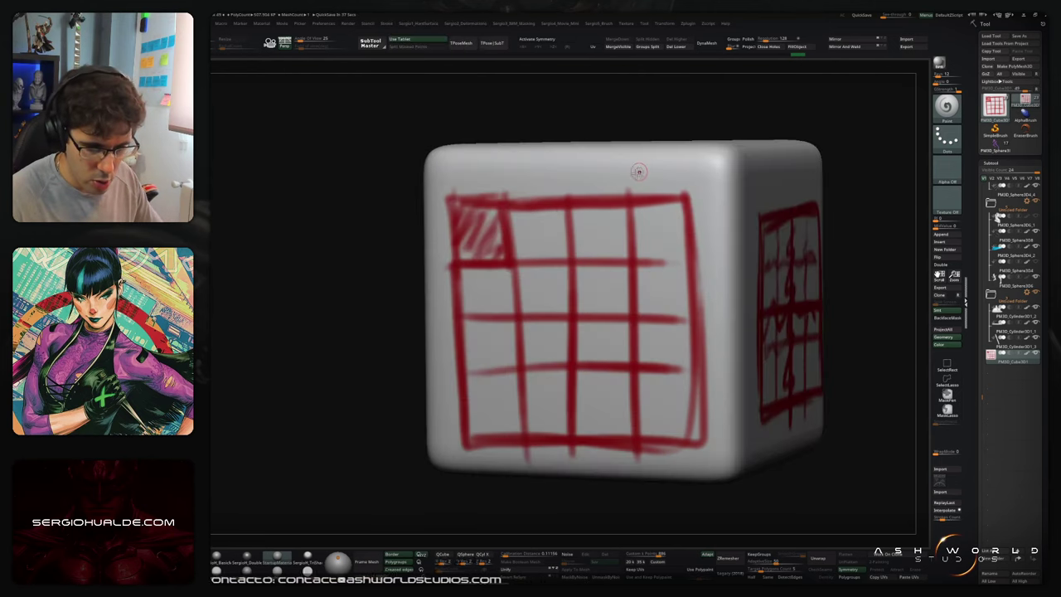
pyautogui.press('Delete')
pyautogui.hotkey('alt', 's')
pyautogui.keyDown('ctrl'); pyautogui.moveTo(670, 293); pyautogui.dragTo(645, 194, button='right'); pyautogui.keyUp('ctrl')
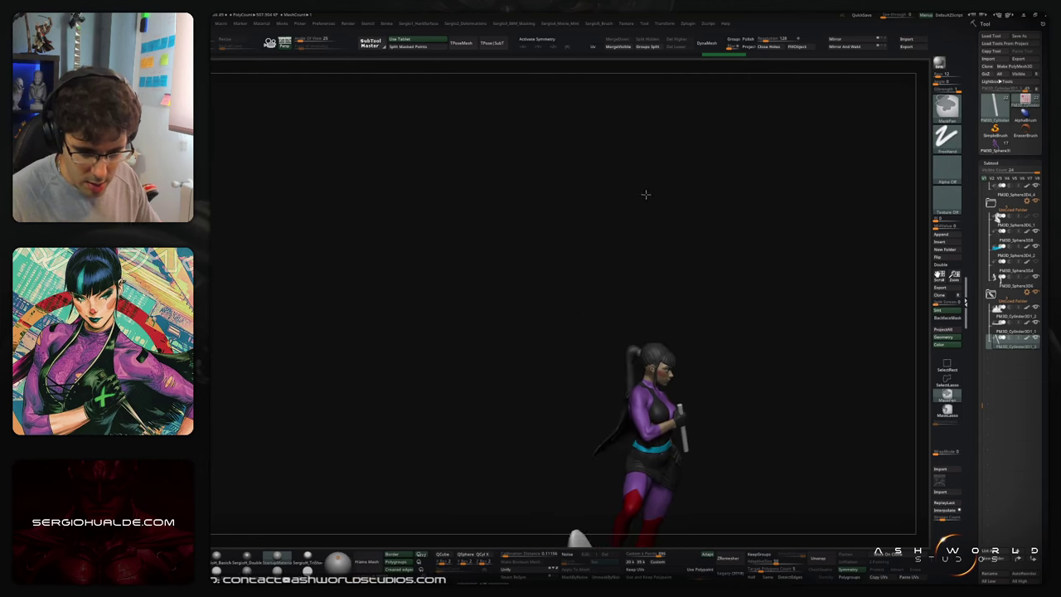
pyautogui.press('f')
pyautogui.moveTo(672, 158); pyautogui.dragTo(593, 164)
# Step: Select the boots, set the colour to near-black, and check the figure from the front
pyautogui.press('space')
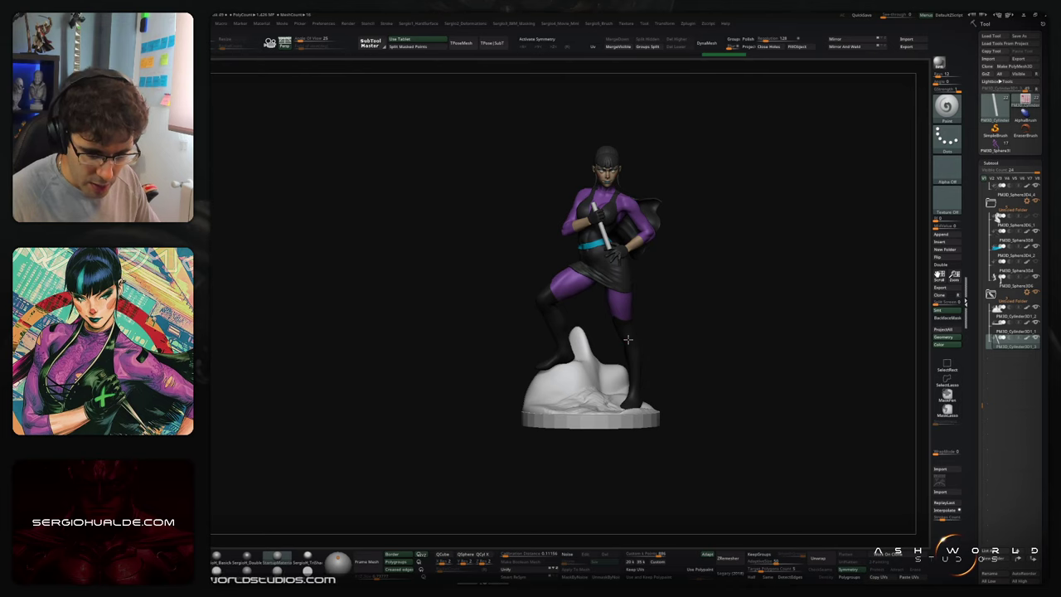
pyautogui.press('space')
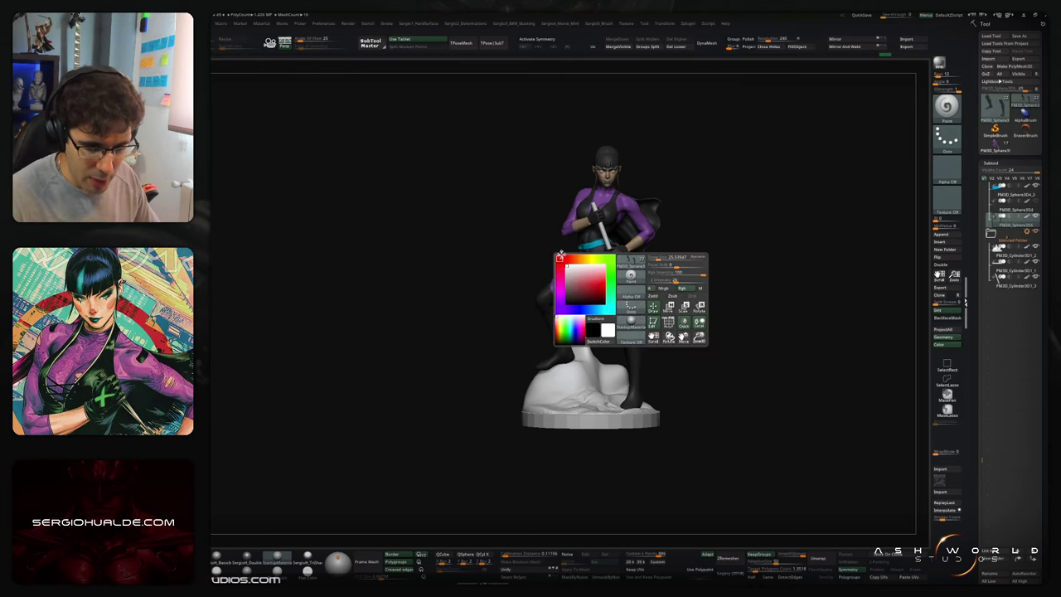
pyautogui.keyDown('ctrl'); pyautogui.moveTo(663, 207); pyautogui.dragTo(706, 190, button='right'); pyautogui.keyUp('ctrl')
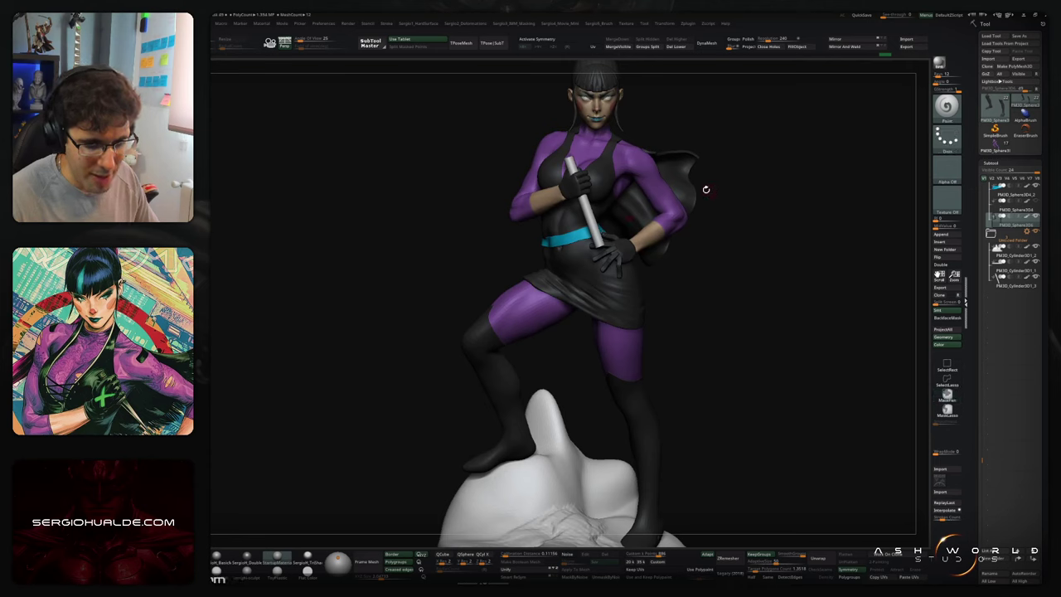
pyautogui.keyDown('alt'); pyautogui.click(616, 253); pyautogui.keyUp('alt')
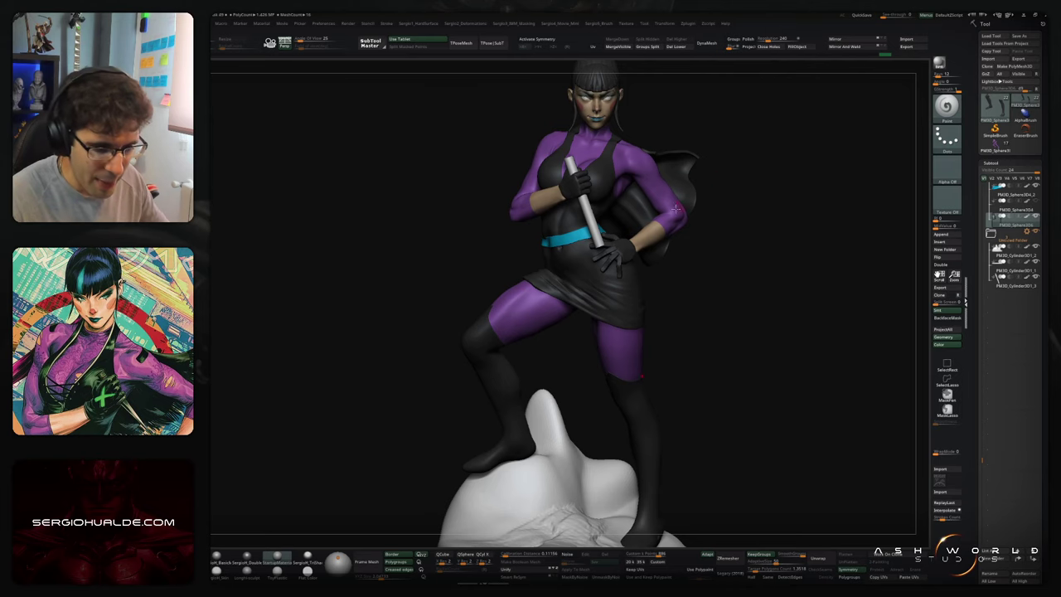
pyautogui.keyDown('alt'); pyautogui.moveTo(614, 227); pyautogui.dragTo(602, 155, button='right'); pyautogui.keyUp('alt')
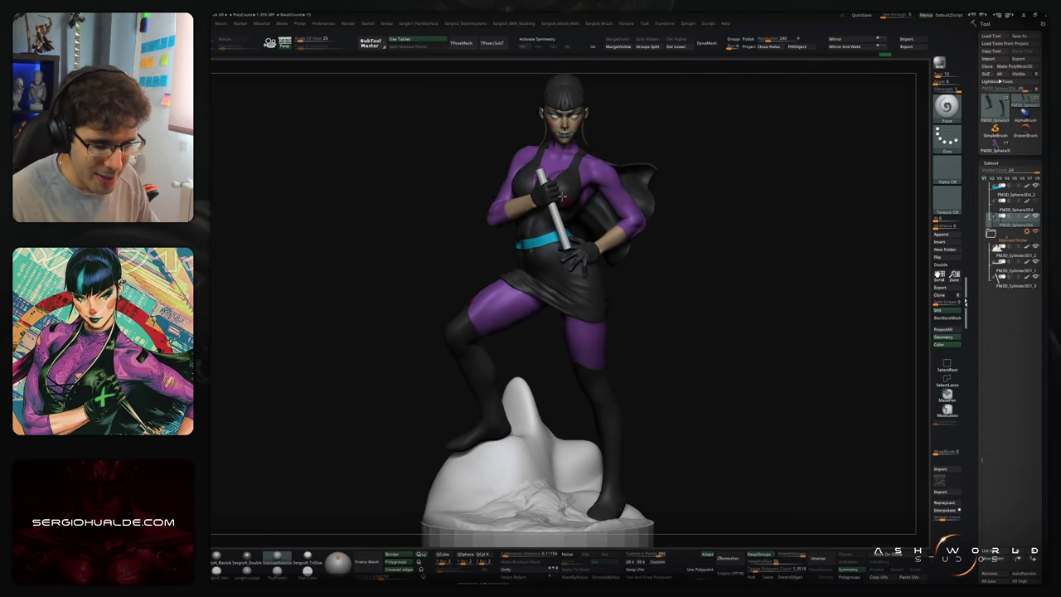
pyautogui.keyDown('ctrl'); pyautogui.moveTo(580, 281); pyautogui.dragTo(534, 346, button='right'); pyautogui.keyUp('ctrl')
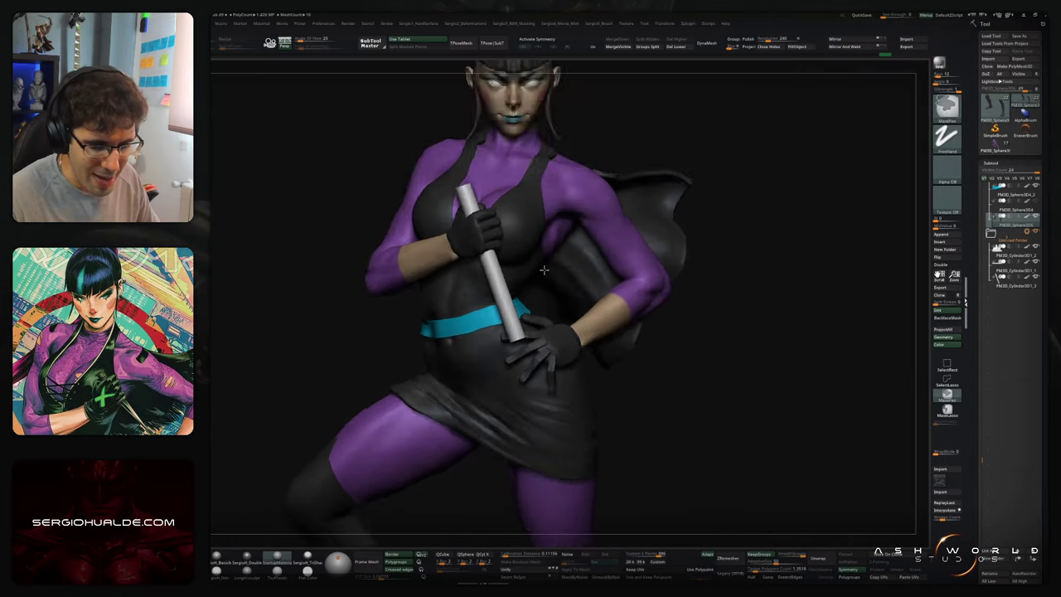
# Step: Select the purple-suited body, lower it three subdivision levels, and smooth the front of the neck along the collar line
pyautogui.keyDown('ctrl'); pyautogui.moveTo(580, 282); pyautogui.dragTo(610, 237, button='right'); pyautogui.keyUp('ctrl')
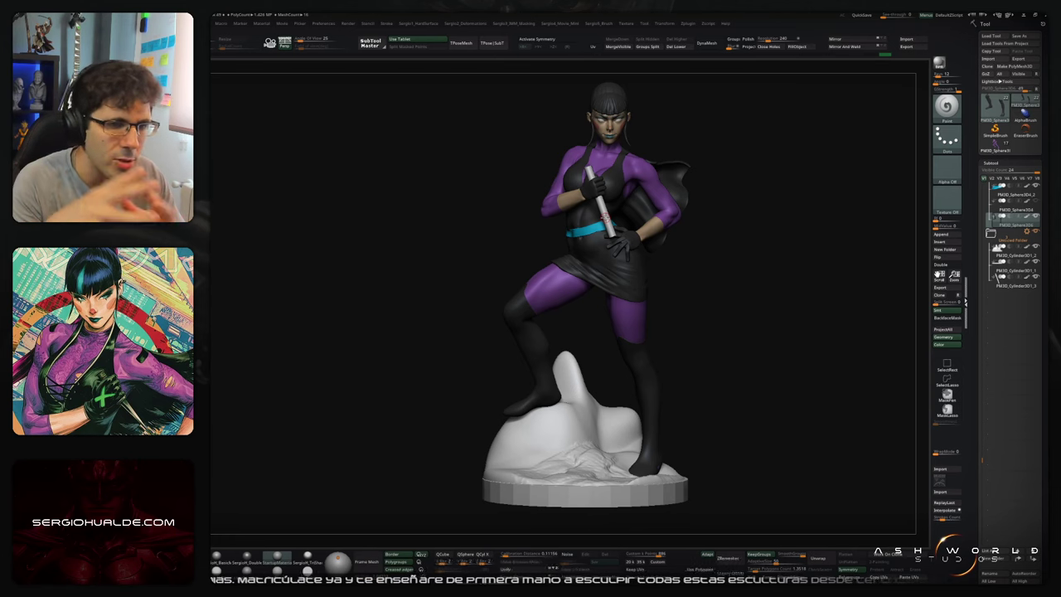
pyautogui.keyDown('alt'); pyautogui.click(660, 189); pyautogui.keyUp('alt')
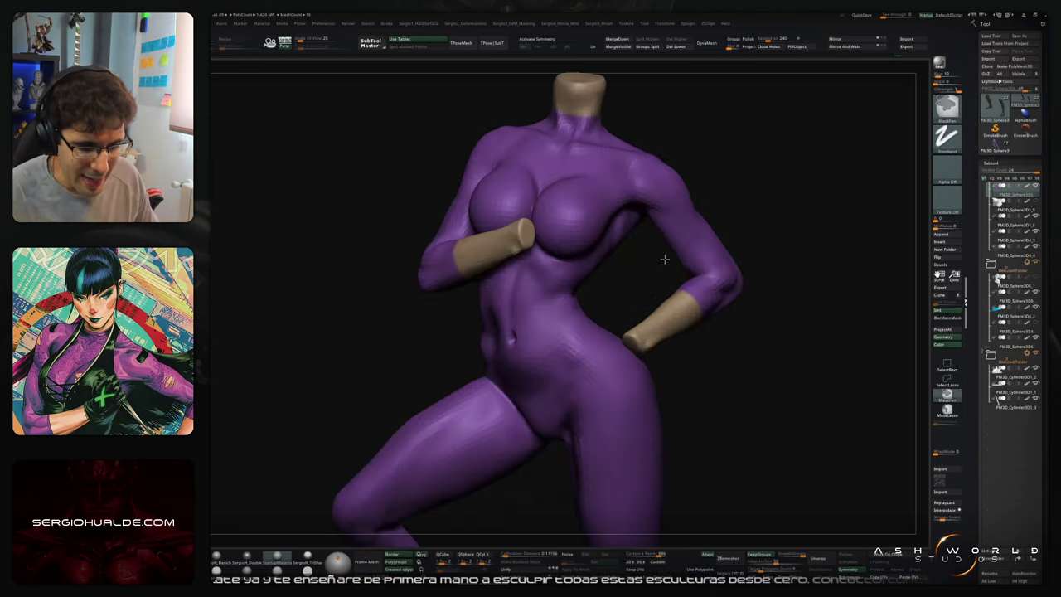
pyautogui.keyDown('alt'); pyautogui.moveTo(668, 258); pyautogui.dragTo(685, 245); pyautogui.keyUp('alt')
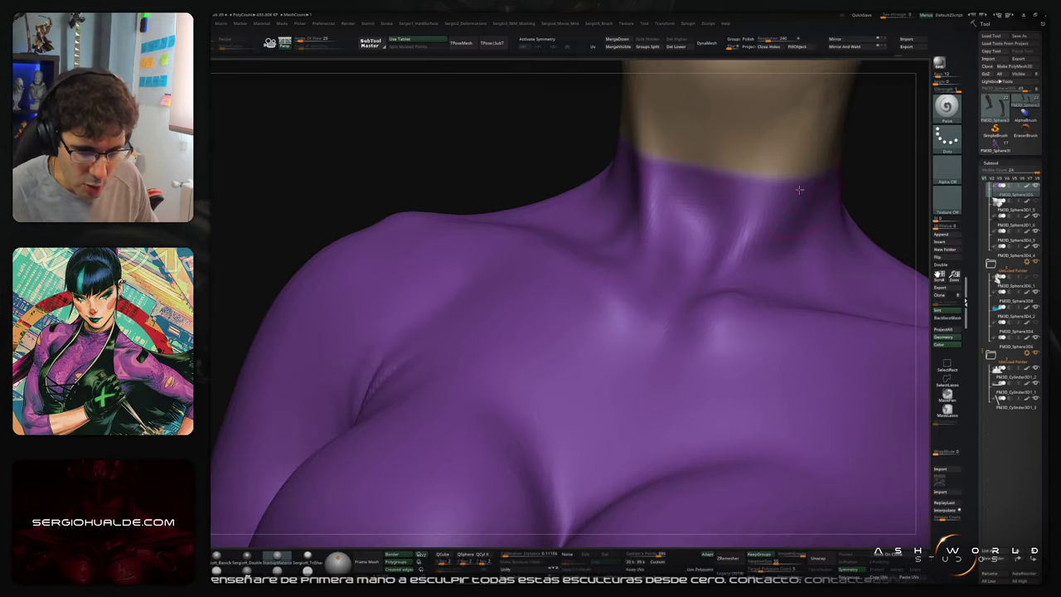
pyautogui.moveTo(679, 204); pyautogui.dragTo(557, 220, button='right')
pyautogui.hotkey('shift', 'd')
pyautogui.hotkey('shift', 'd')
pyautogui.hotkey('shift', 'd')
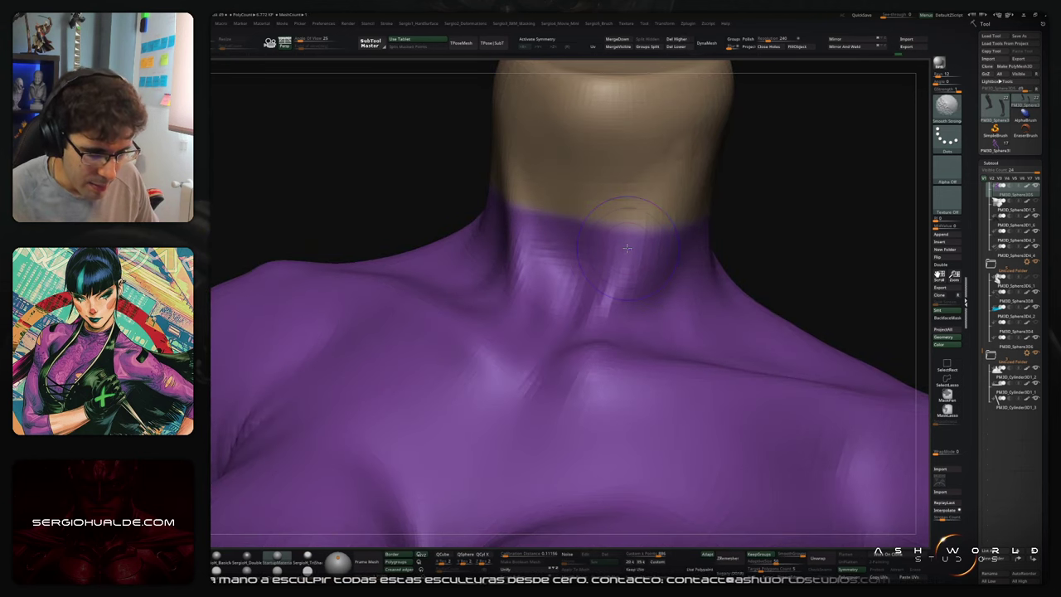
pyautogui.moveTo(627, 247); pyautogui.dragTo(513, 248)
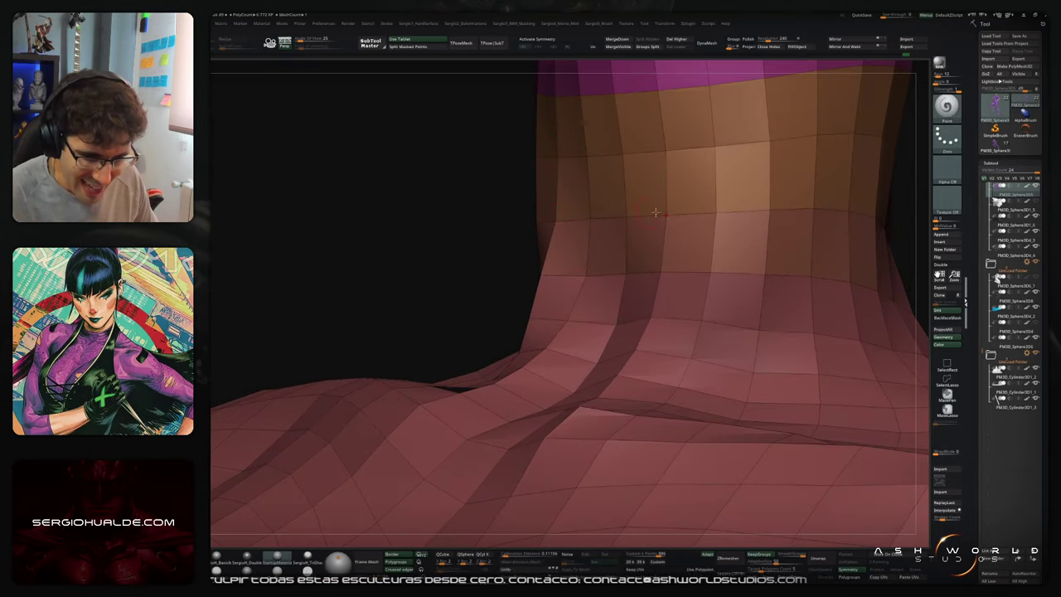
# Step: Clear the mask ring around the neck between the orange and red polygroups
pyautogui.keyDown('alt'); pyautogui.moveTo(822, 216); pyautogui.dragTo(679, 218, button='right'); pyautogui.keyUp('alt')
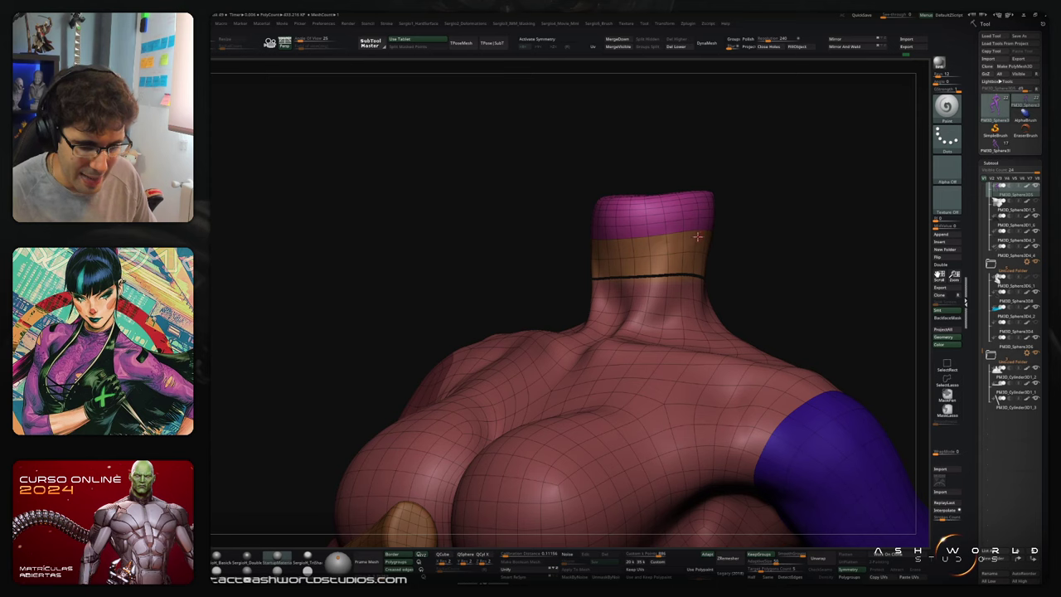
pyautogui.moveTo(697, 237); pyautogui.dragTo(624, 243, button='right')
pyautogui.keyDown('ctrl'); pyautogui.moveTo(785, 243); pyautogui.dragTo(796, 252); pyautogui.keyUp('ctrl')
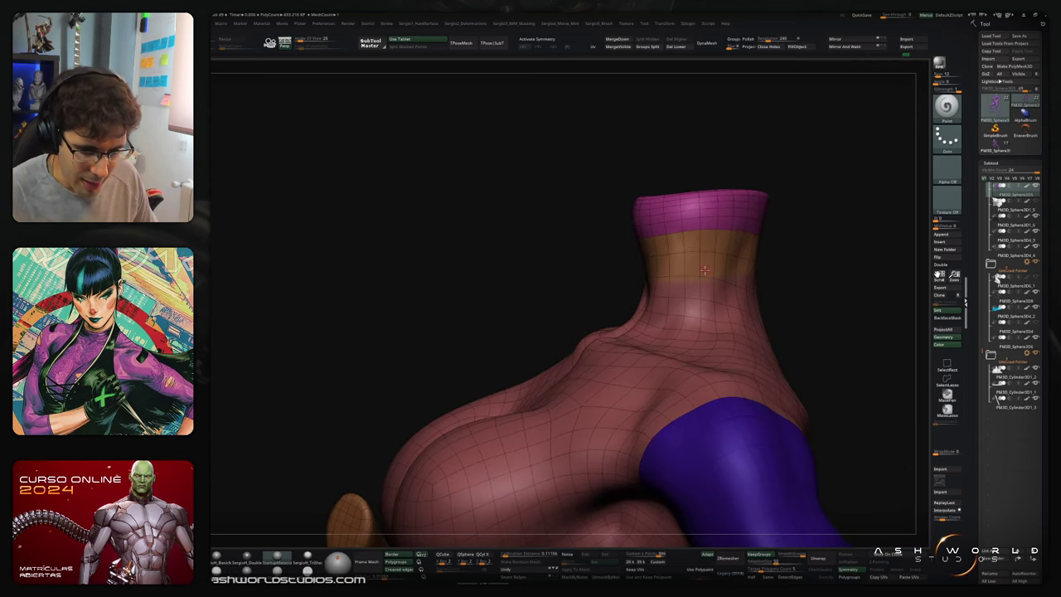
# Step: Hide the upper neck, including its magenta polygroup, at low subdivision and raise the body to its high level again
pyautogui.hotkey('shift', 'd')
pyautogui.moveTo(679, 273)
pyautogui.mouseDown(button='right')
pyautogui.moveTo(663, 277)
pyautogui.moveTo(667, 320)
pyautogui.moveTo(639, 280)
pyautogui.moveTo(618, 295)
pyautogui.mouseUp(button='right')
pyautogui.moveTo(732, 269)
pyautogui.keyDown('ctrl'); pyautogui.mouseDown(button='right')
pyautogui.moveTo(539, 235)
pyautogui.moveTo(565, 237)
pyautogui.mouseUp(button='right'); pyautogui.keyUp('ctrl')
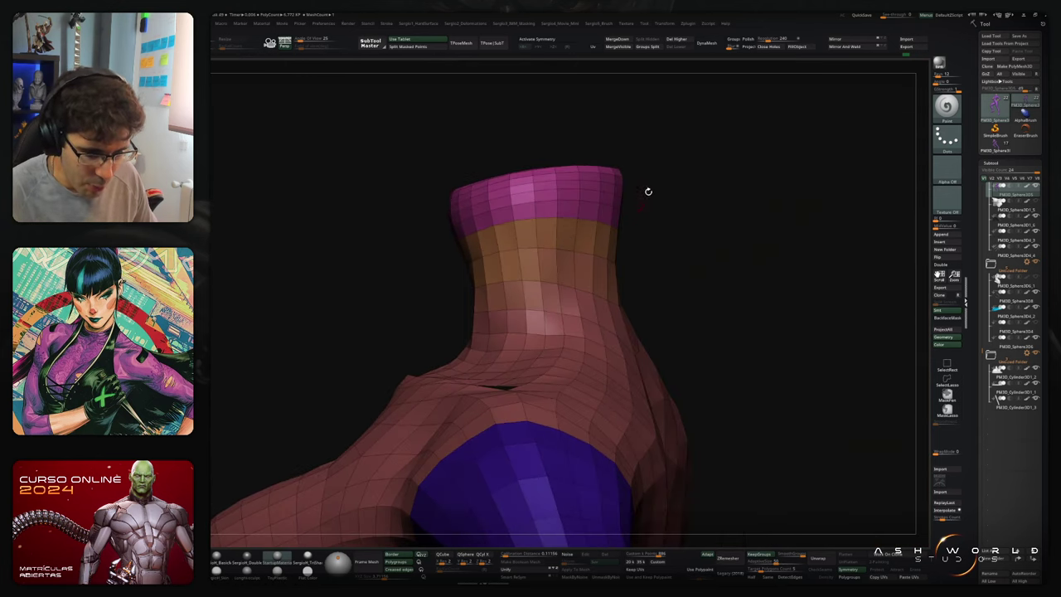
pyautogui.moveTo(653, 132)
pyautogui.keyDown('ctrl'); pyautogui.keyDown('alt'); pyautogui.keyDown('shift'); pyautogui.mouseDown()
pyautogui.moveTo(659, 203)
pyautogui.moveTo(481, 241)
pyautogui.moveTo(712, 145)
pyautogui.mouseUp(); pyautogui.keyUp('shift'); pyautogui.keyUp('alt'); pyautogui.keyUp('ctrl')
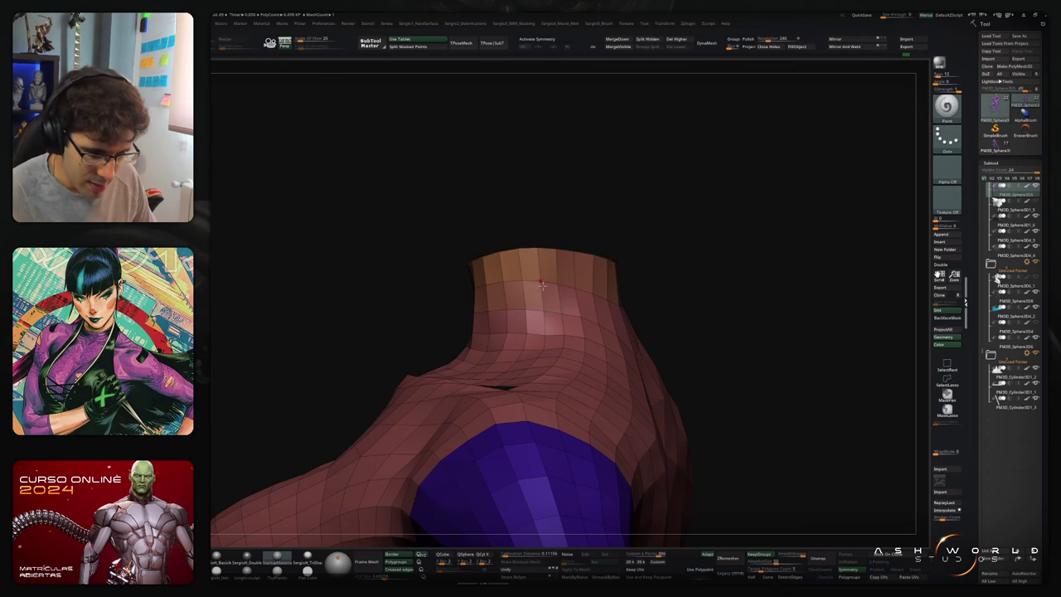
pyautogui.moveTo(667, 213); pyautogui.dragTo(599, 287, button='right')
pyautogui.press('d')
pyautogui.press('d')
pyautogui.press('d')
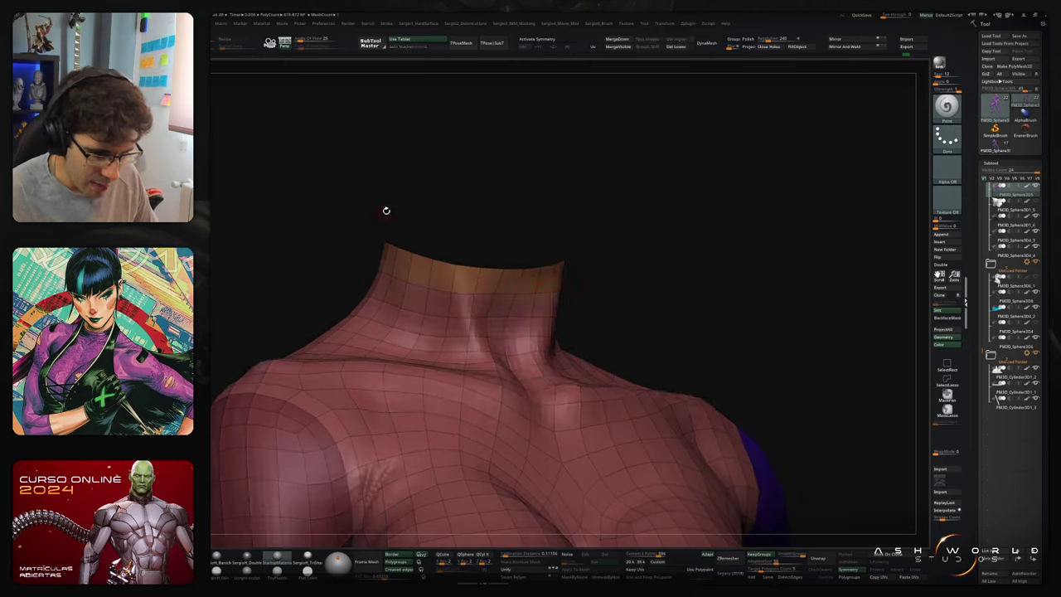
# Step: Unhide the whole body mesh, including the upper neck, and frame it in view
pyautogui.moveTo(522, 306); pyautogui.dragTo(629, 230, button='right')
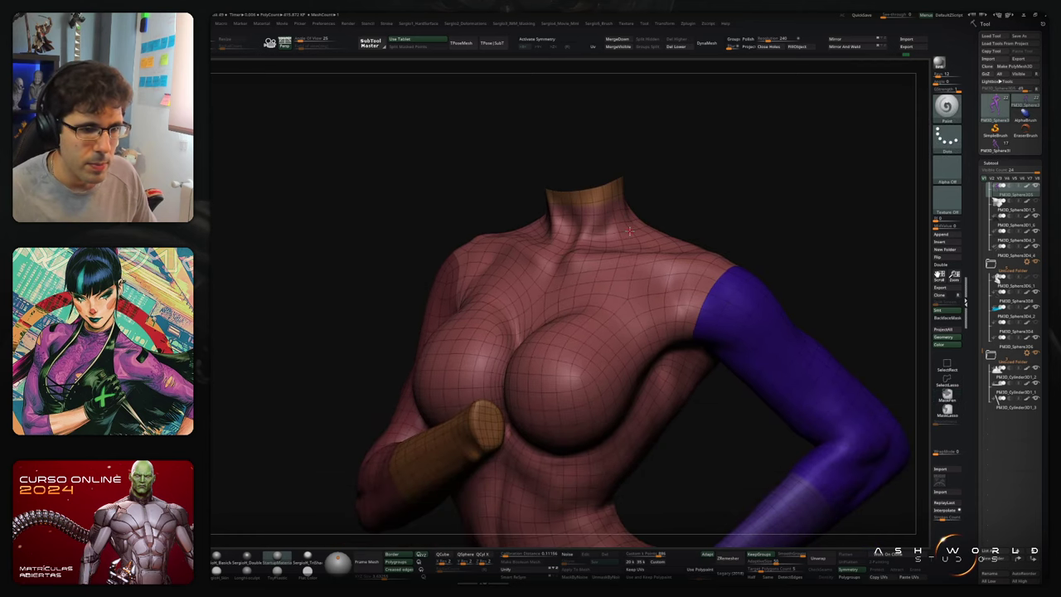
pyautogui.keyDown('ctrl'); pyautogui.keyDown('shift'); pyautogui.click(705, 199); pyautogui.keyUp('shift'); pyautogui.keyUp('ctrl')
pyautogui.press('f')
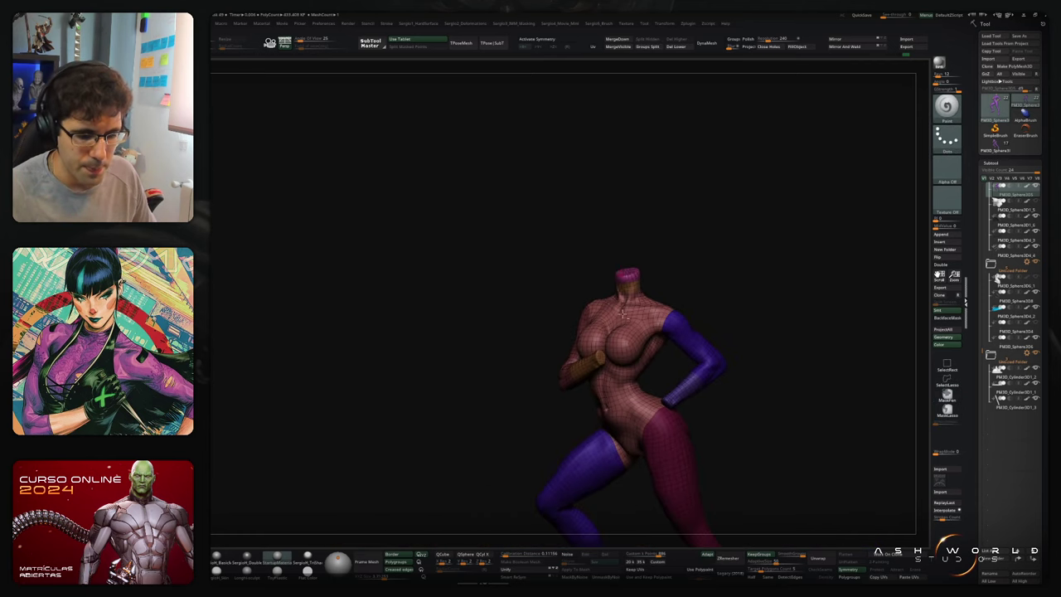